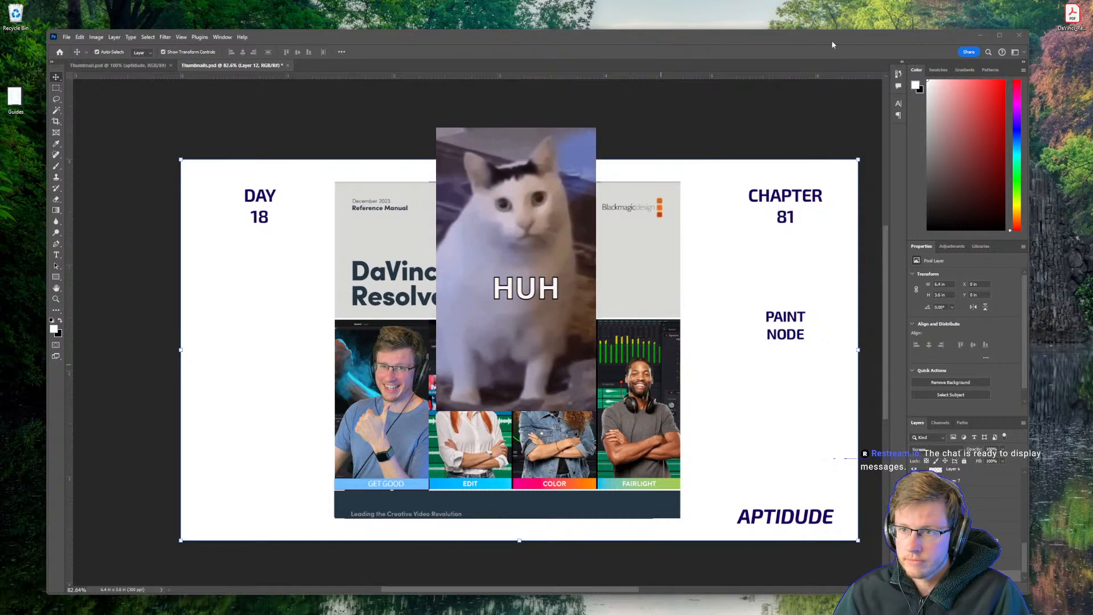
Save the thumbnail document and close Photoshop.
key(ctrl+s)
click(1018, 36)
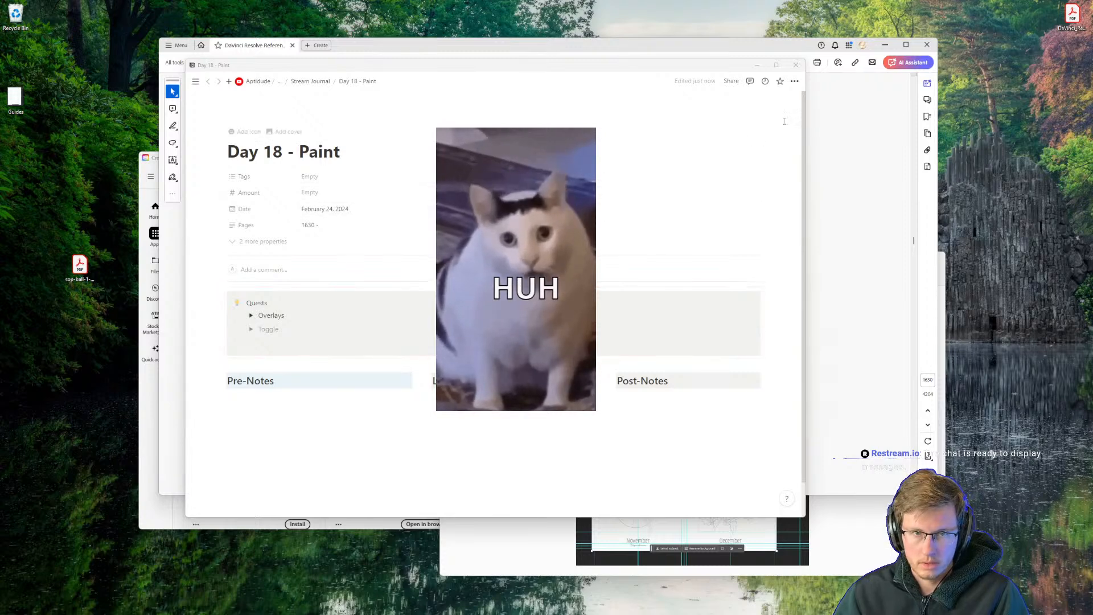
Move the two partly hidden background windows off this screen and reposition the Day 18 - Paint notes window in front of the reference manual.
click(157, 164)
drag(155, 161, 1092, 229)
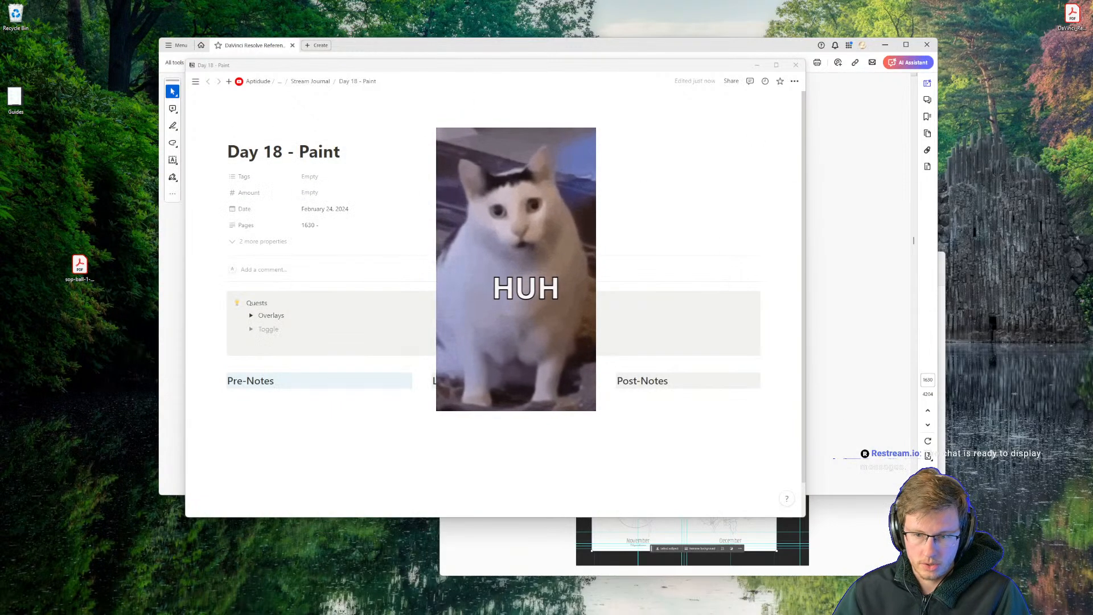
click(490, 540)
drag(615, 260, 1092, 290)
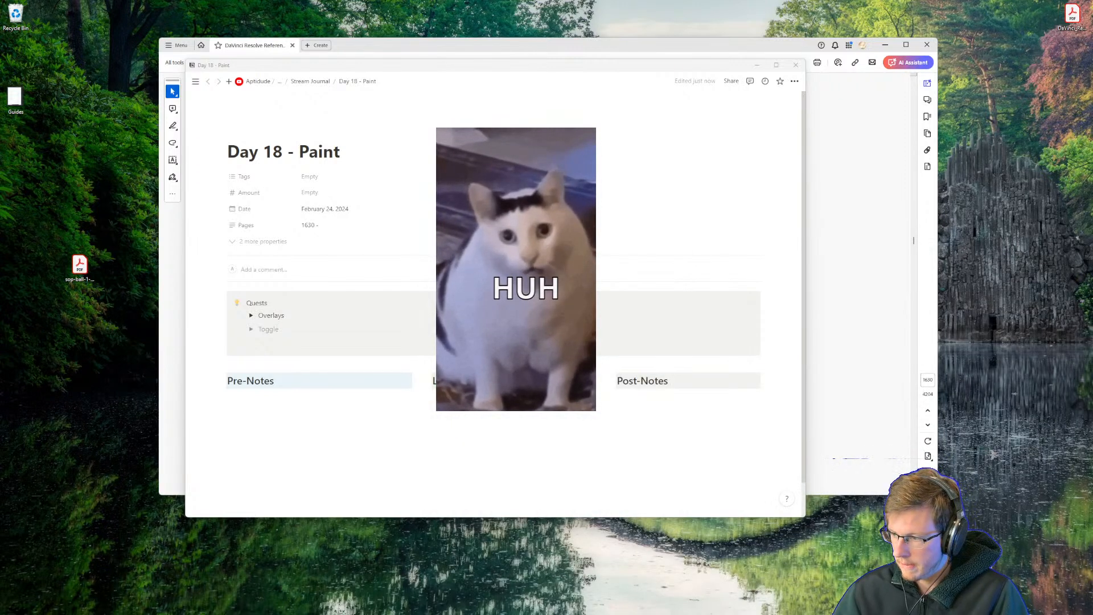
mouse_move(393, 63)
mouse_down()
mouse_move(552, 374)
mouse_move(481, 107)
mouse_move(447, 60)
mouse_up()
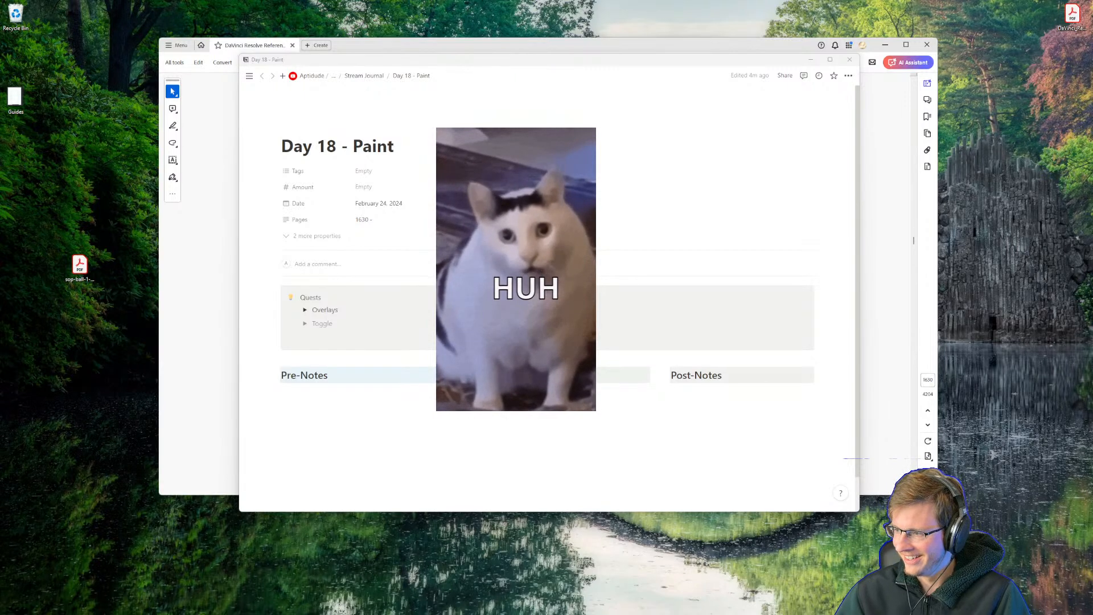
drag(423, 65, 440, 71)
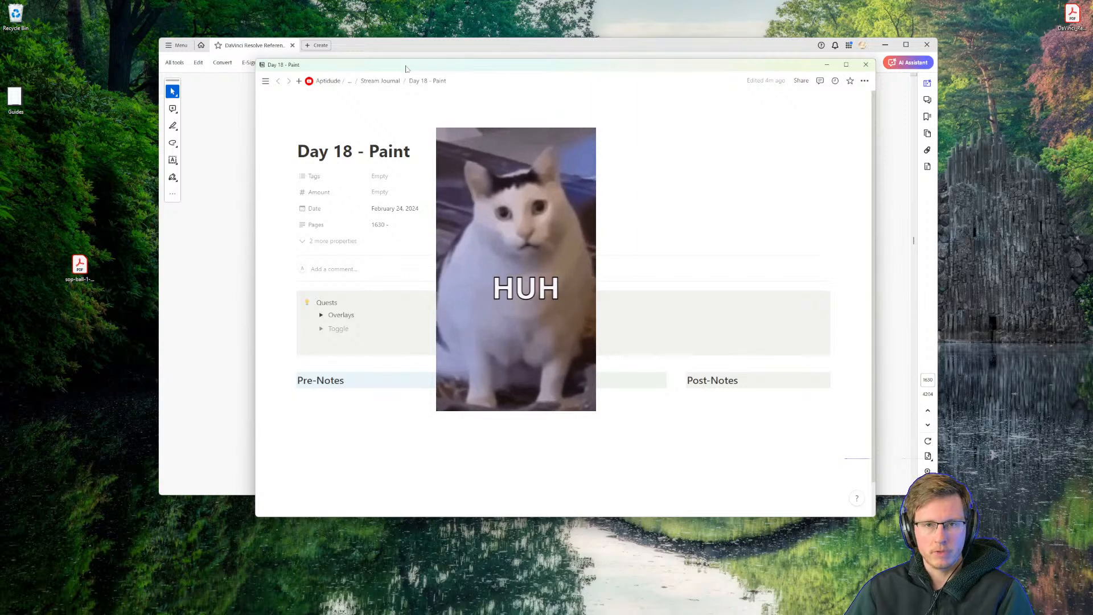
mouse_move(405, 68)
mouse_down()
mouse_move(332, 316)
mouse_move(454, 178)
mouse_move(420, 128)
mouse_up()
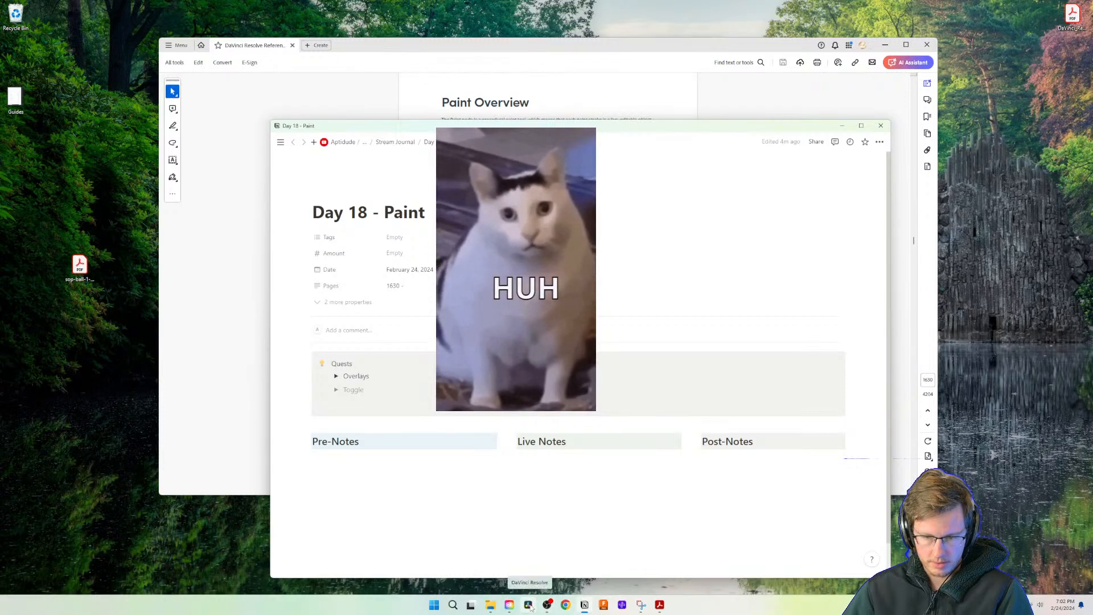
Launch DaVinci Resolve and create a new project named "Day 18 - Paint" in the Aptidude project folder.
click(528, 605)
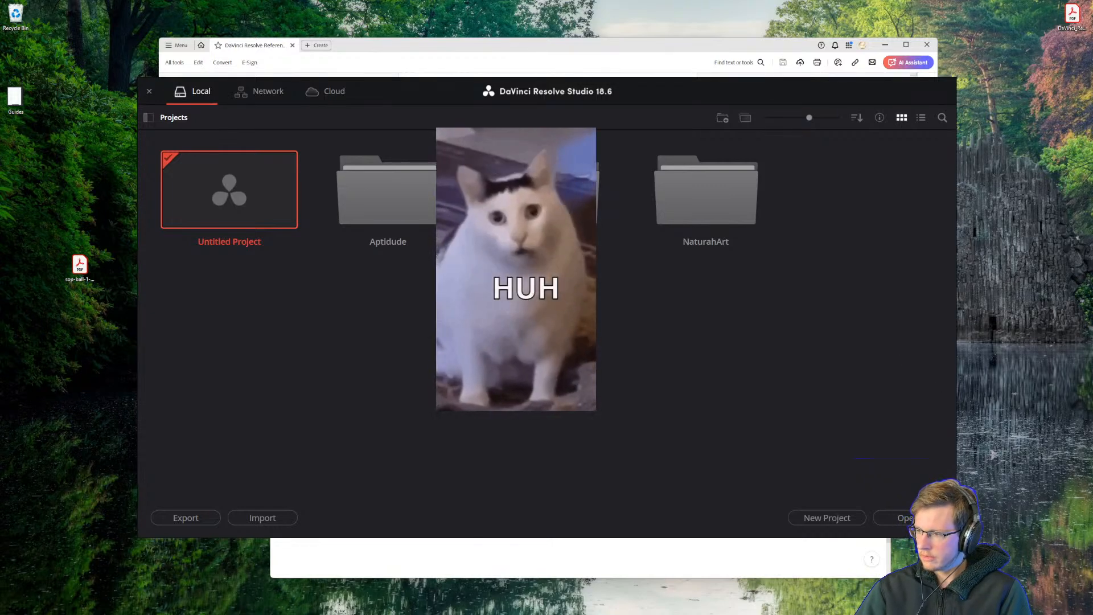
double_click(391, 199)
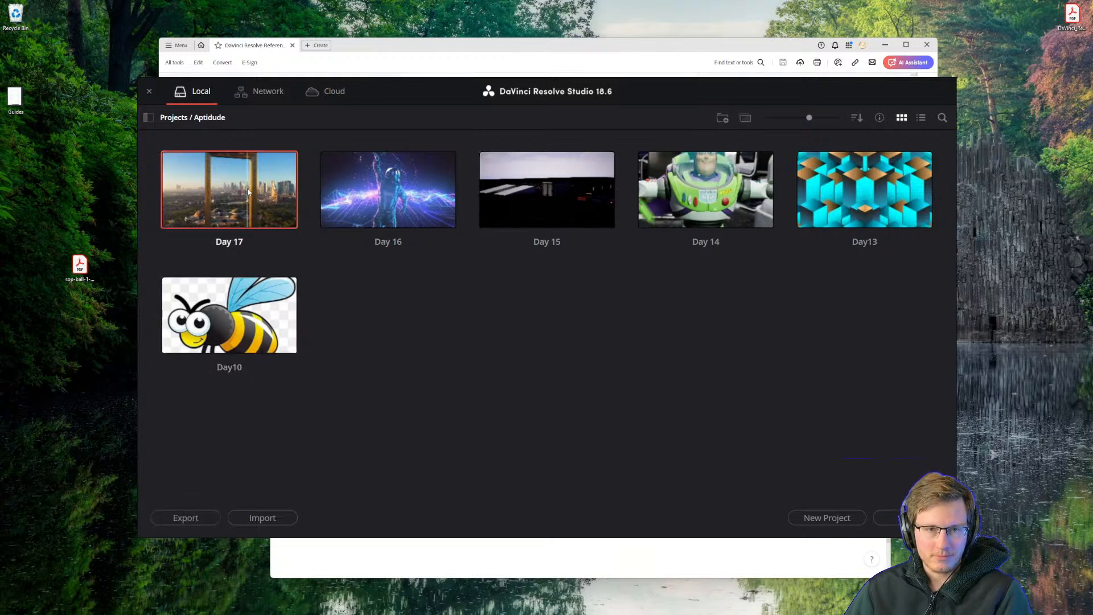
click(827, 518)
text(Day 18)
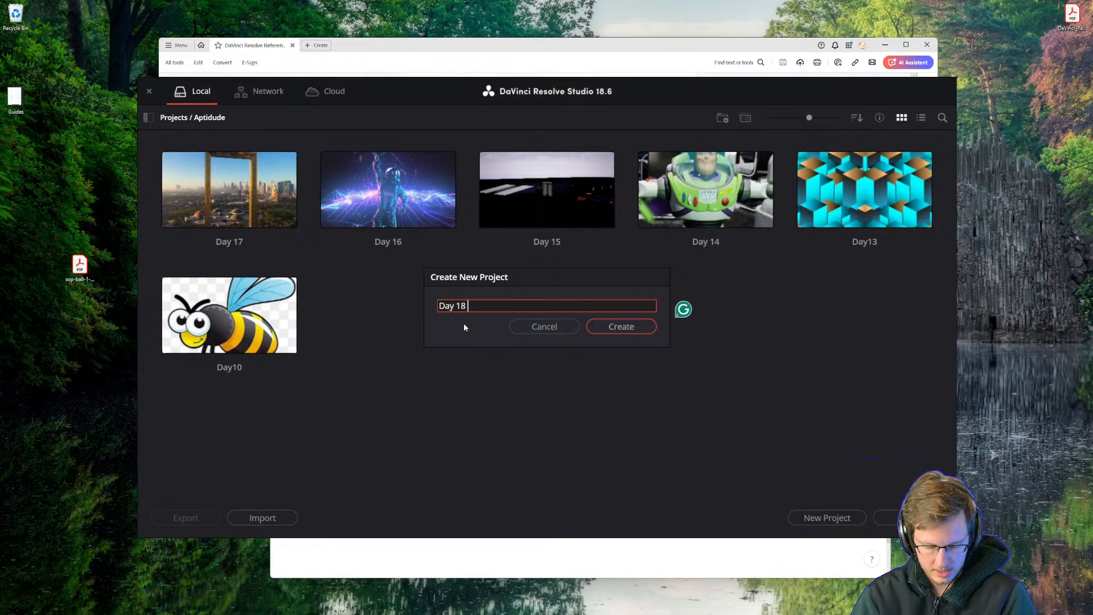
text(- Paint)
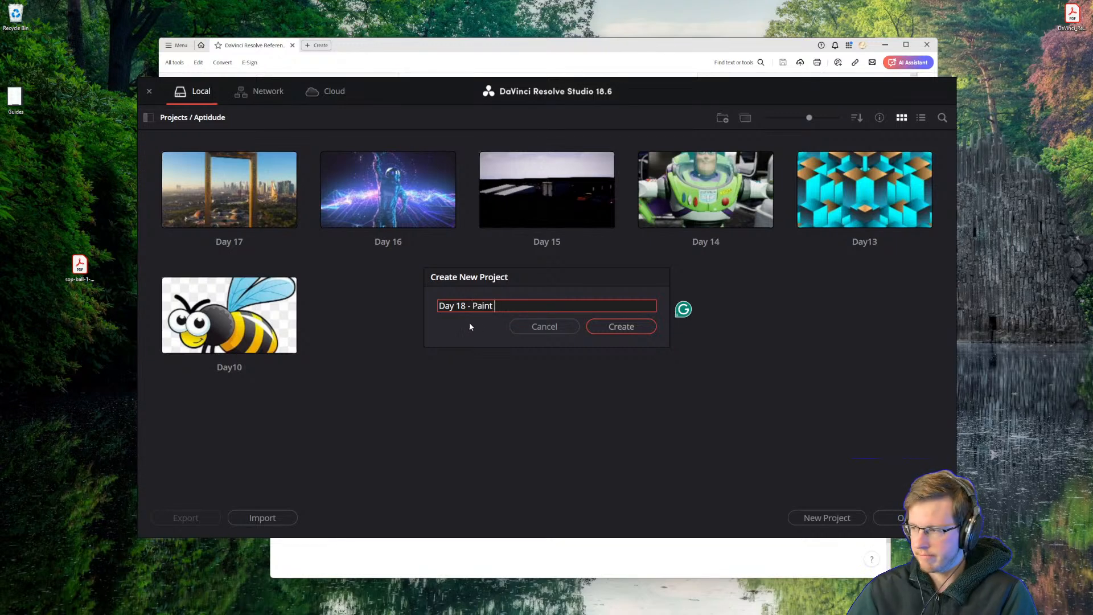
click(620, 326)
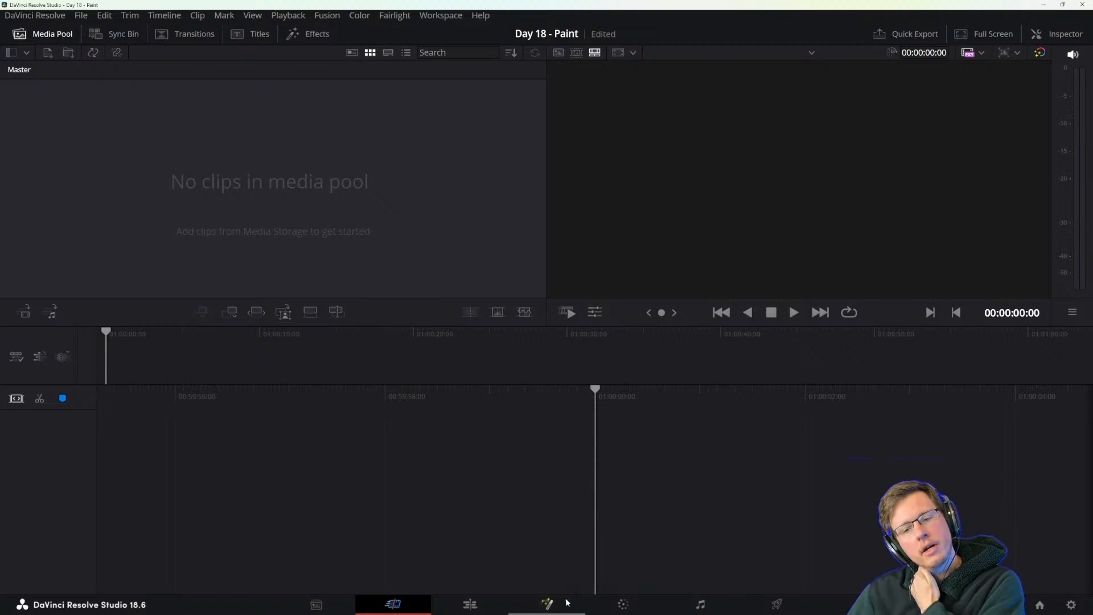
On the Edit page, add a Fusion Composition to the media pool and place it at the start of the timeline.
click(481, 603)
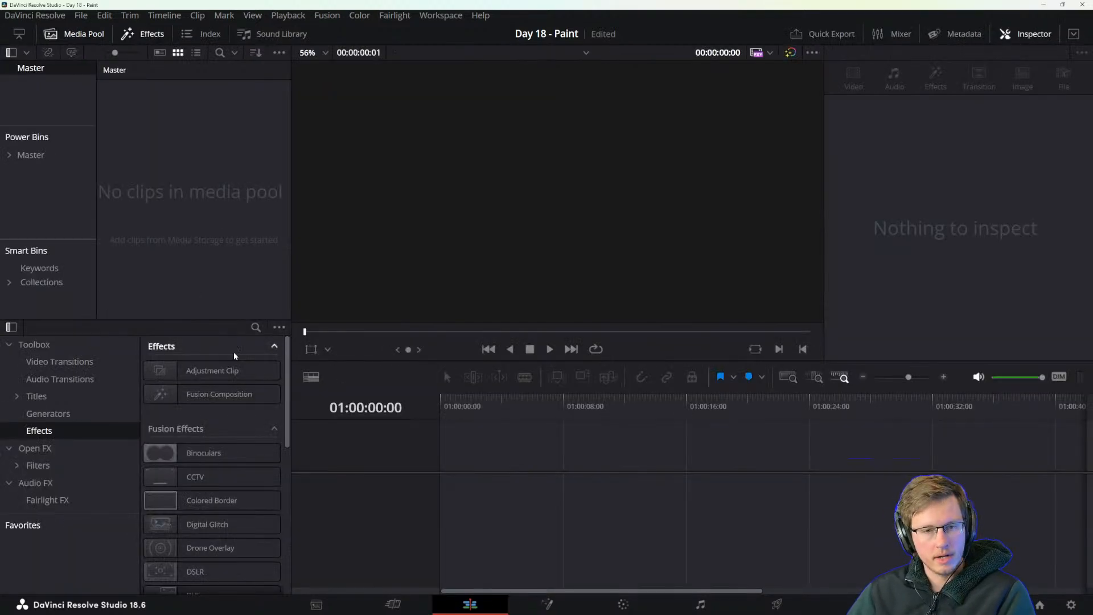
drag(211, 389, 233, 235)
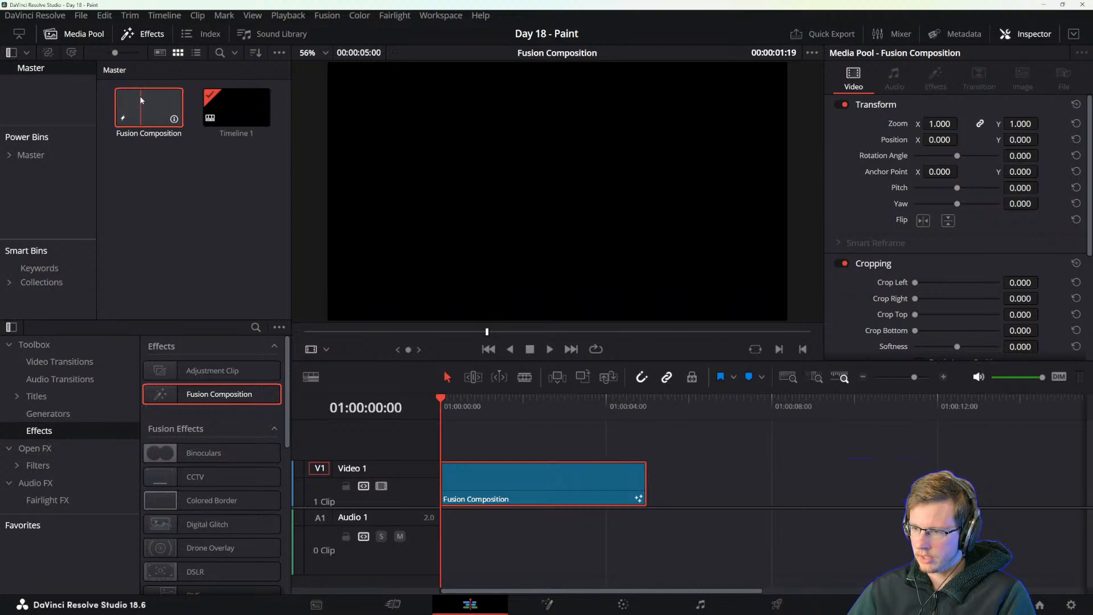
drag(141, 100, 444, 478)
click(463, 405)
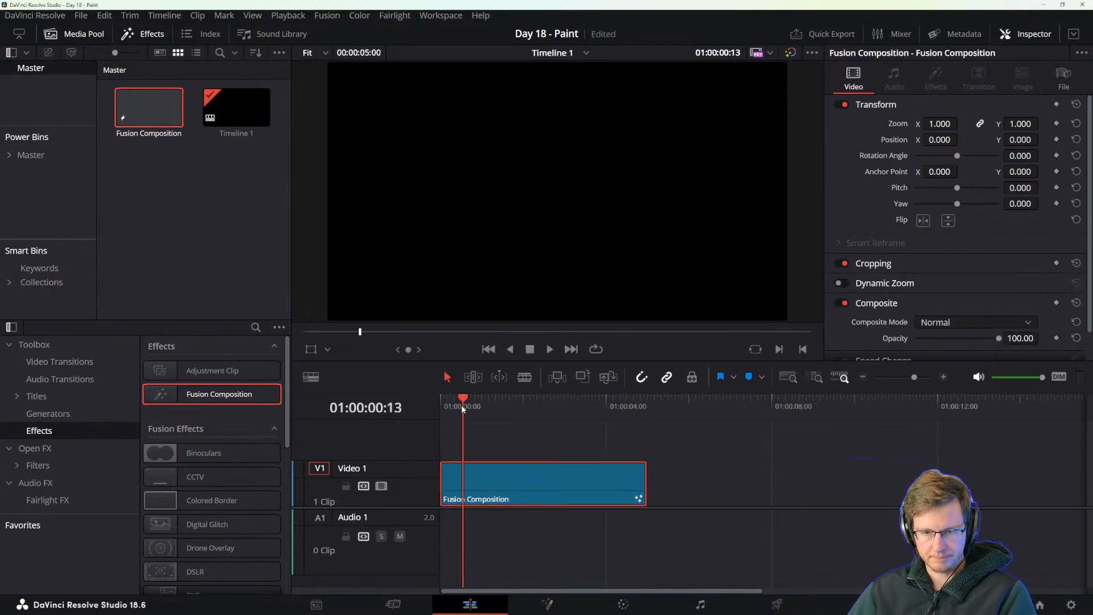
Open the composition on the Fusion page and move the MediaOut1 node further right in the node graph.
click(547, 604)
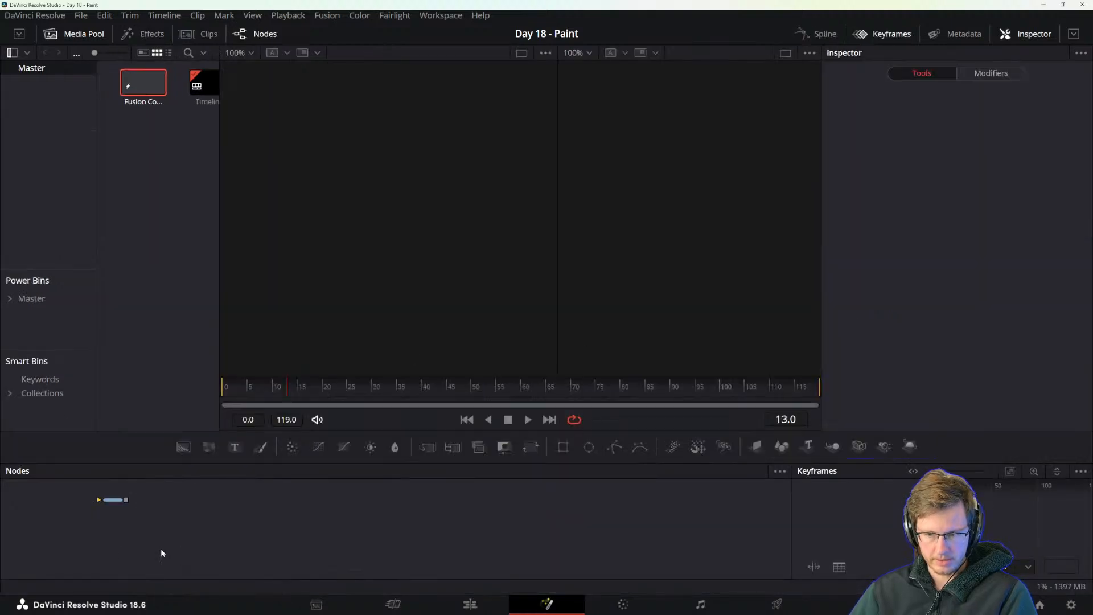
key(space)
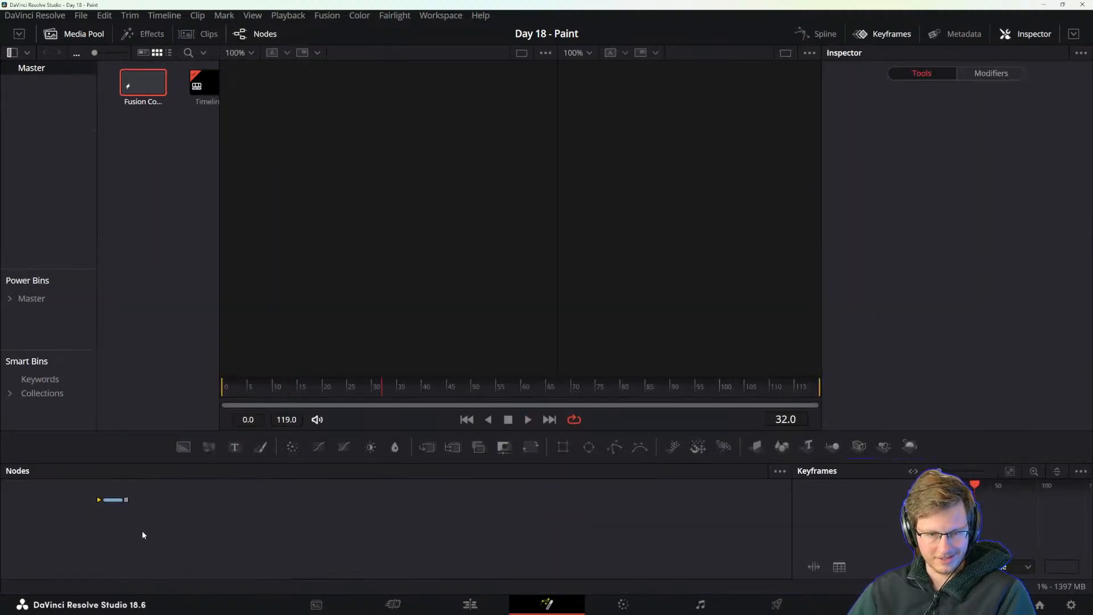
drag(147, 533, 330, 561)
scroll(246, 547, up, 3)
scroll(246, 547, up, 1)
drag(202, 514, 356, 510)
drag(527, 521, 583, 524)
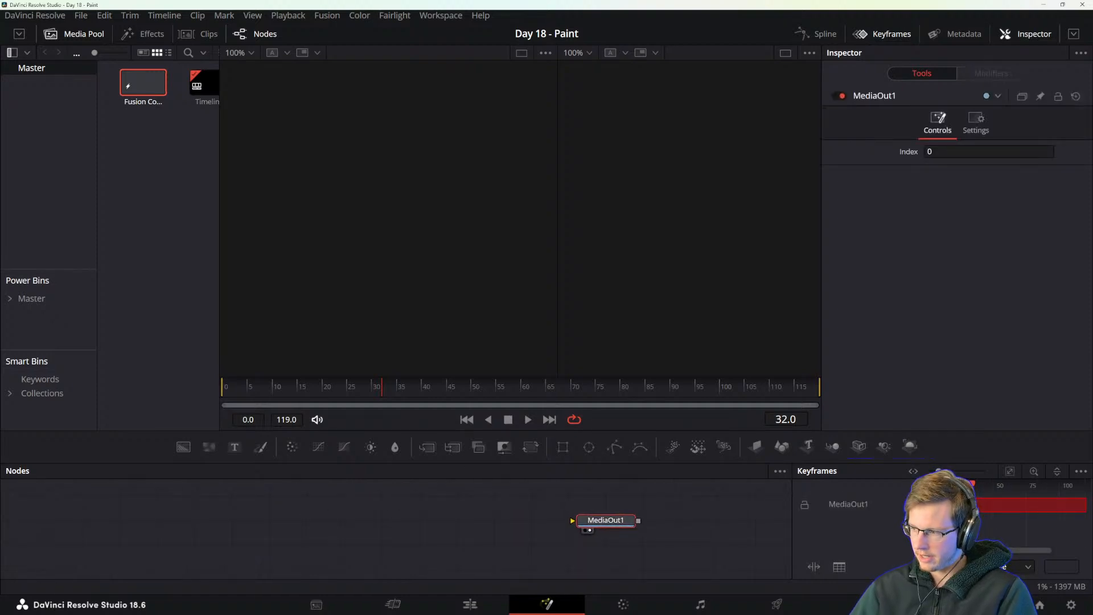
Search for Restream Chat on the computer and launch it.
key(super)
text(carnac)
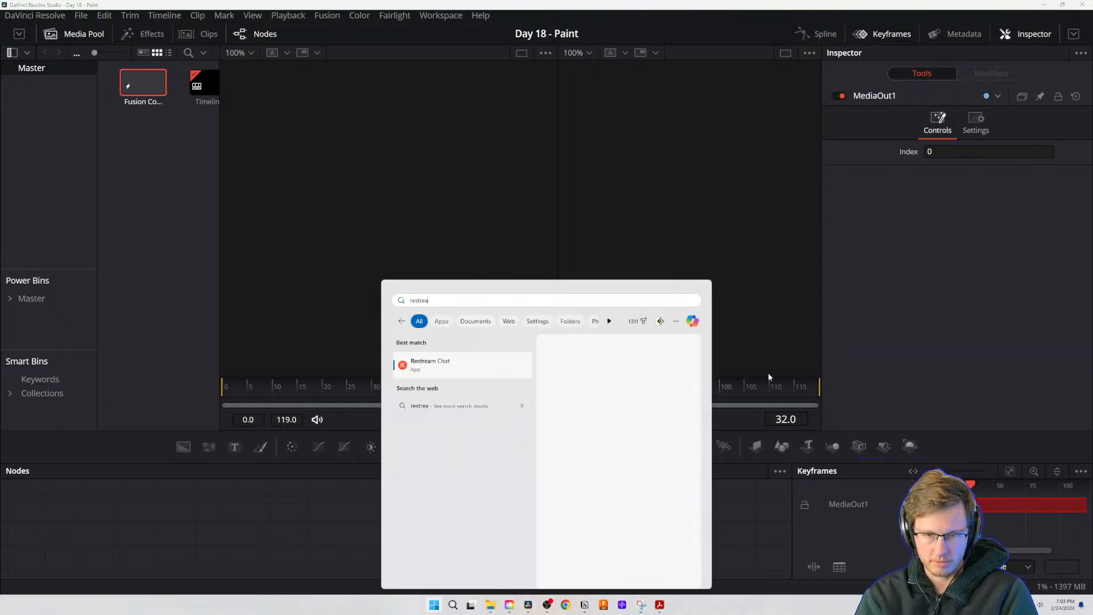
key(Return)
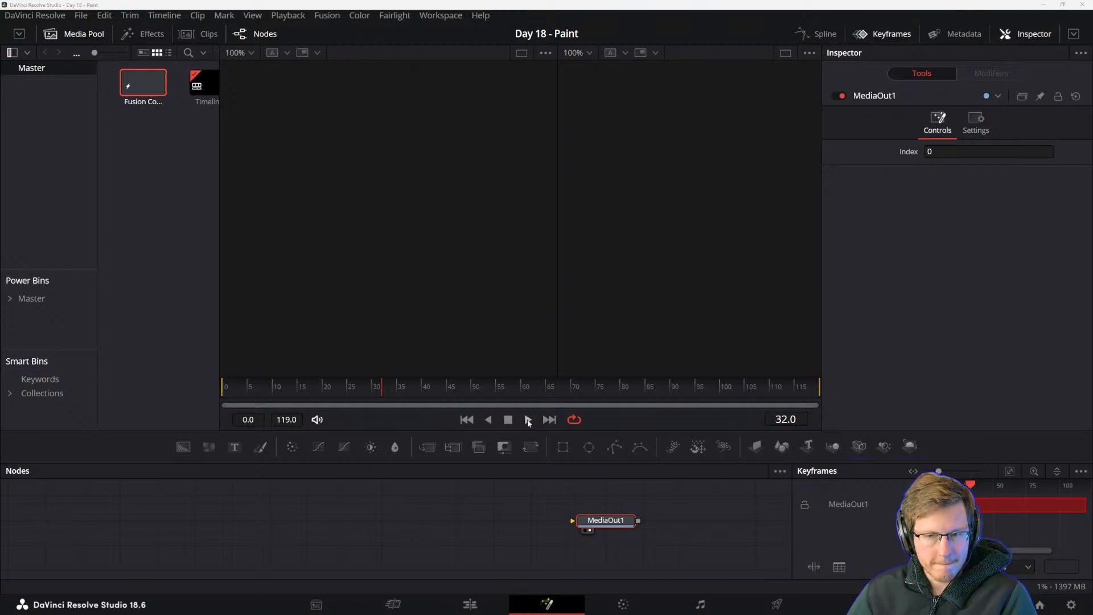
Widen the media pool on the Fusion page so both item thumbnails fit.
click(204, 141)
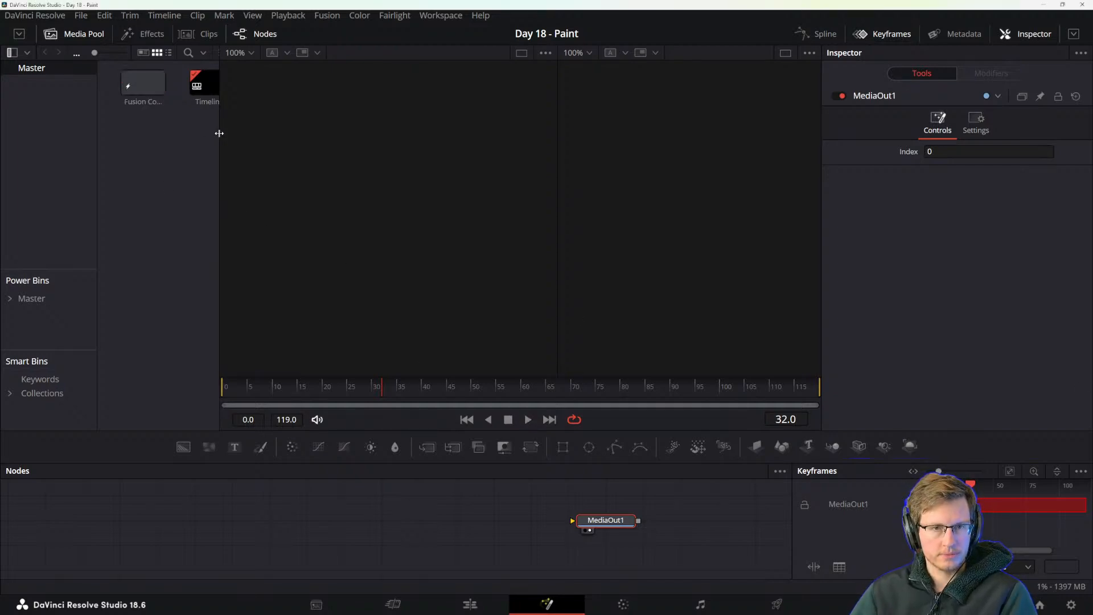
drag(220, 133, 263, 137)
key(alt+Tab)
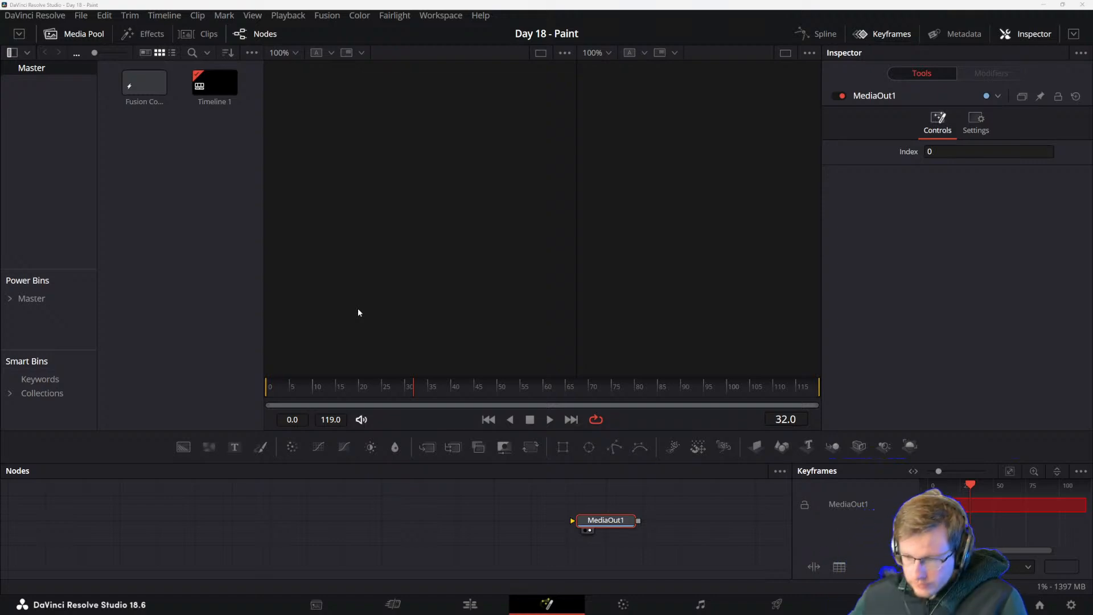
key(super)
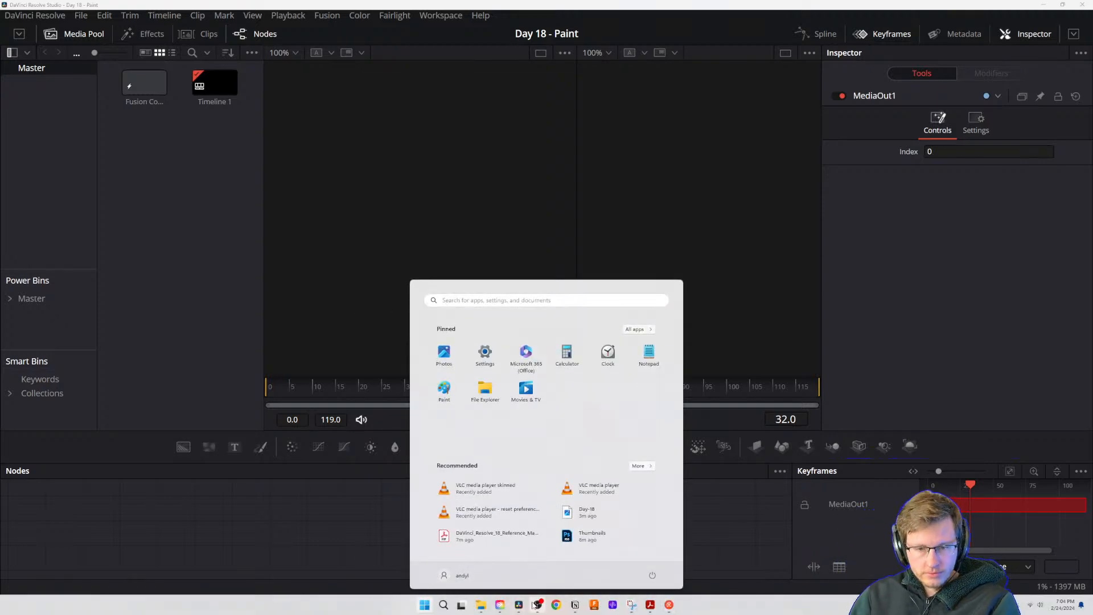
key(super)
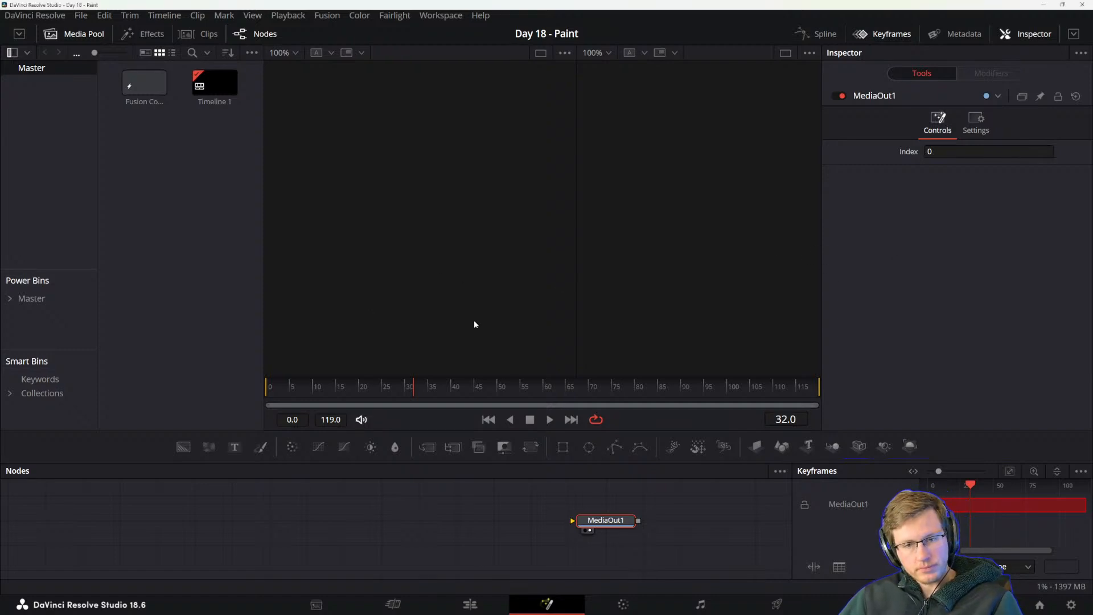
click(390, 553)
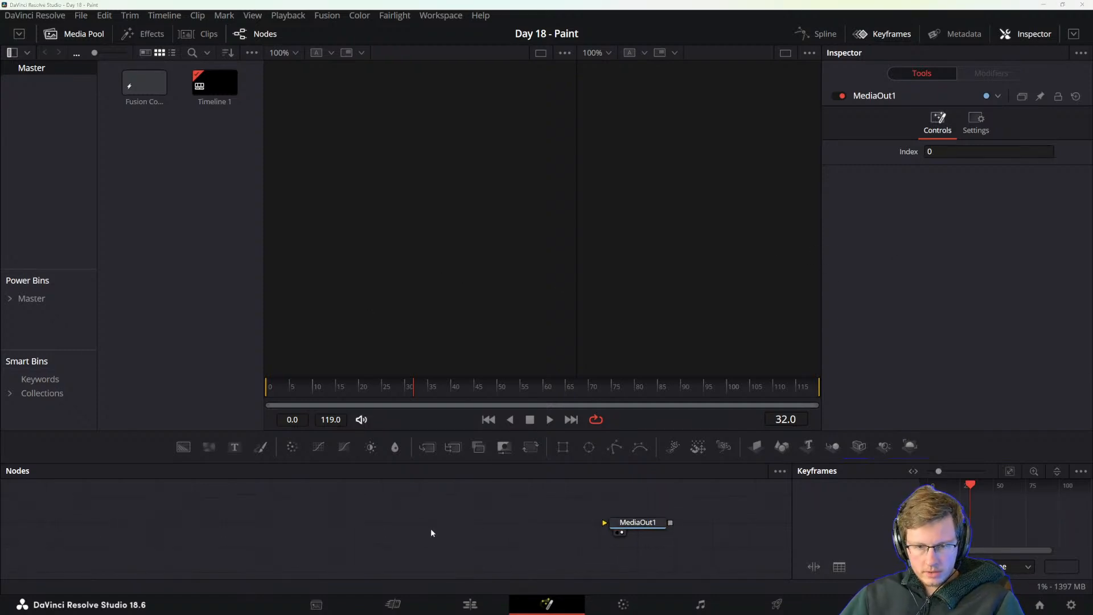
Switch to the DaVinci Resolve Reference Manual in Acrobat and review the Chapter 81 Paint contents list.
key(alt+Tab)
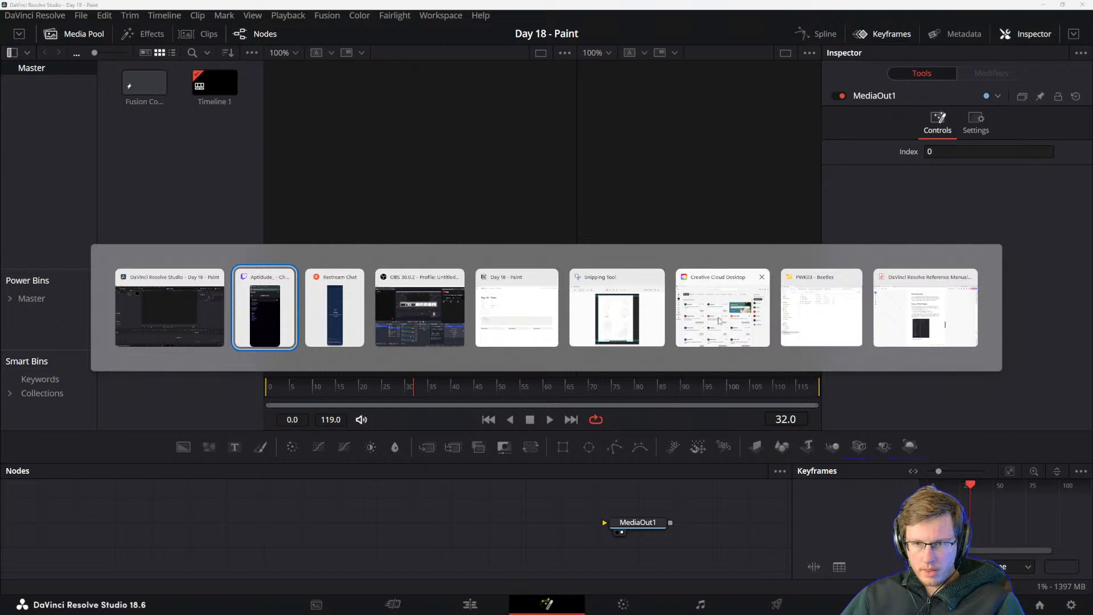
click(909, 308)
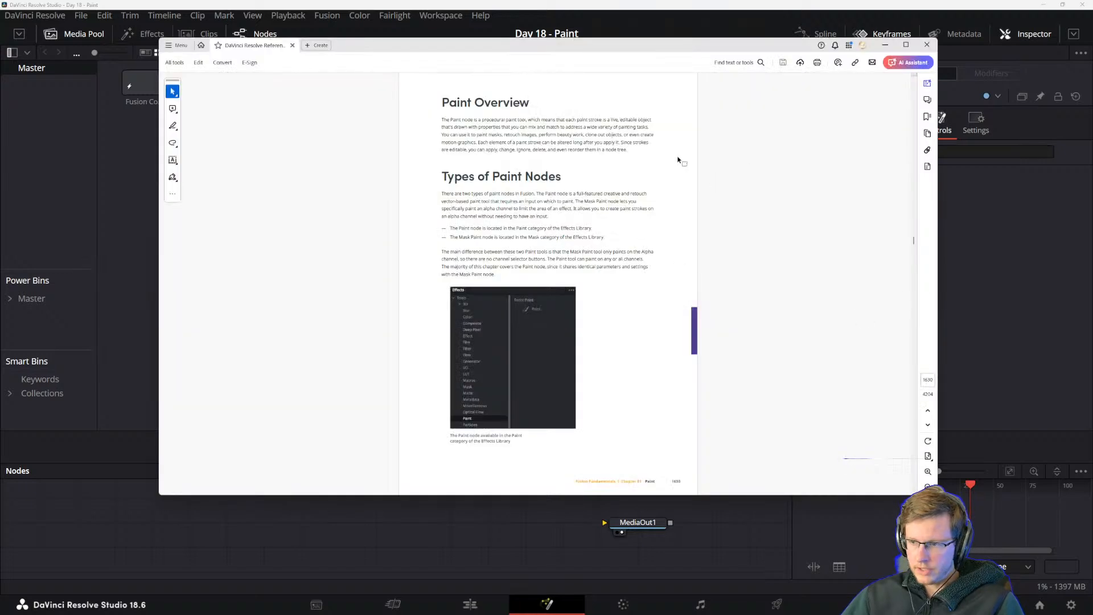
ctrl+scroll(549, 197, up, 5)
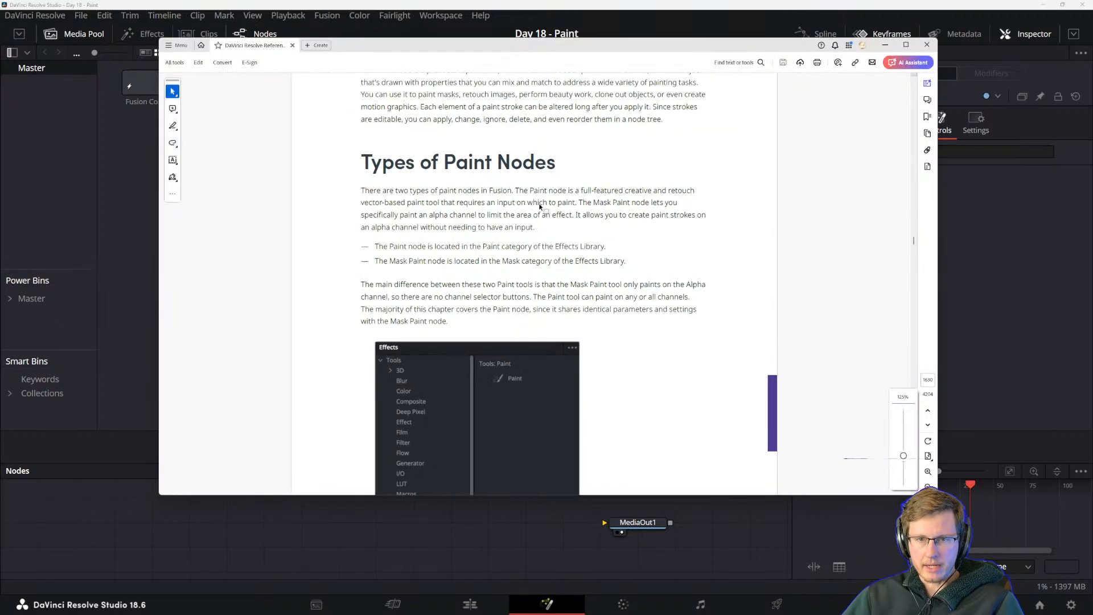
scroll(515, 232, up, 10)
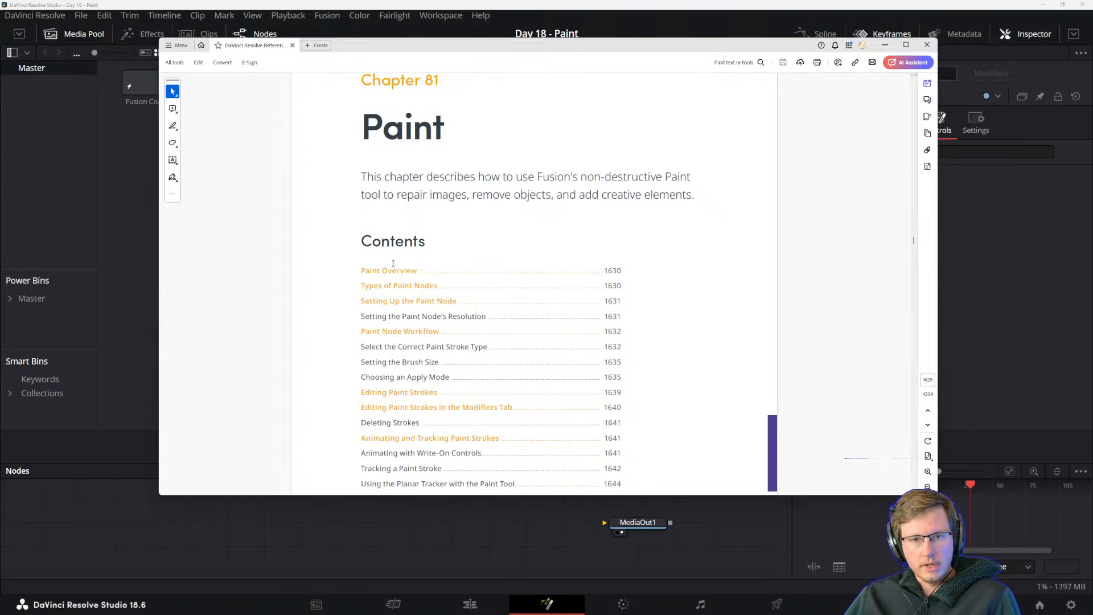
scroll(393, 270, down, 1)
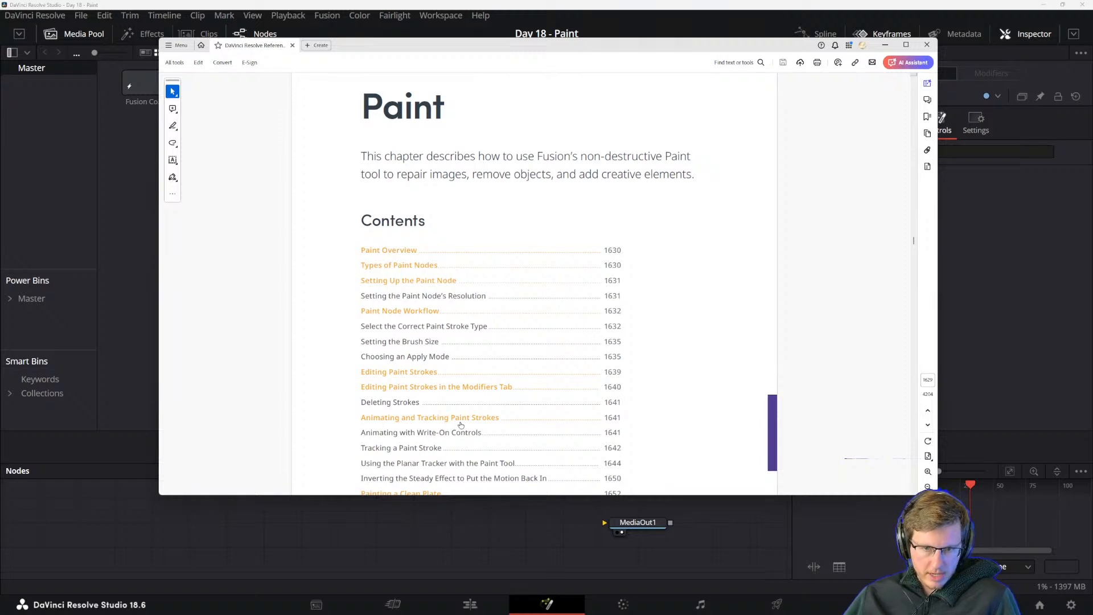
scroll(454, 420, down, 3)
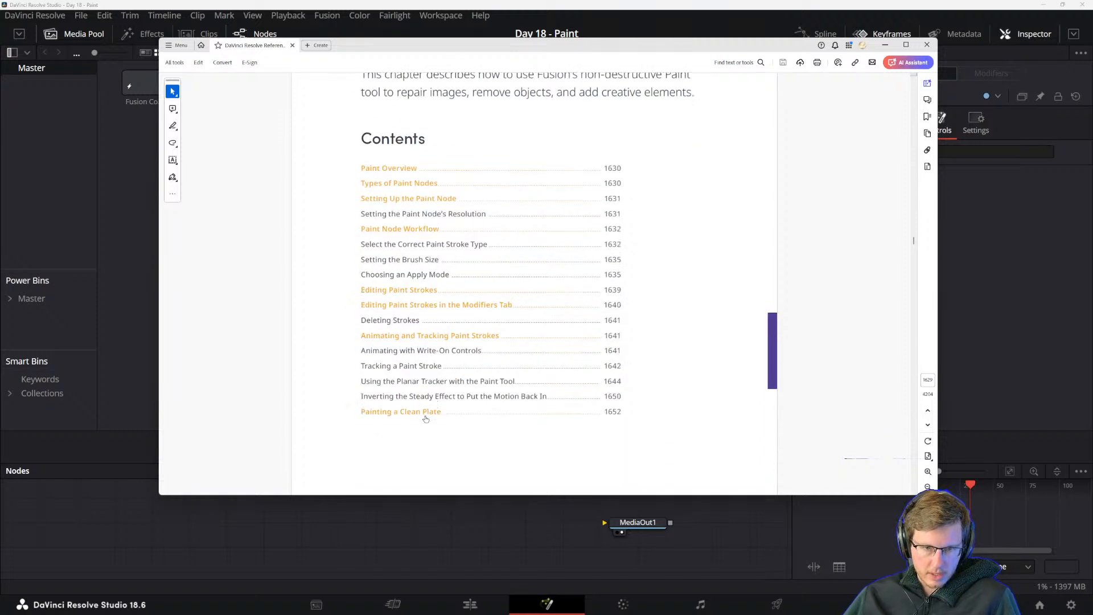
scroll(459, 379, down, 15)
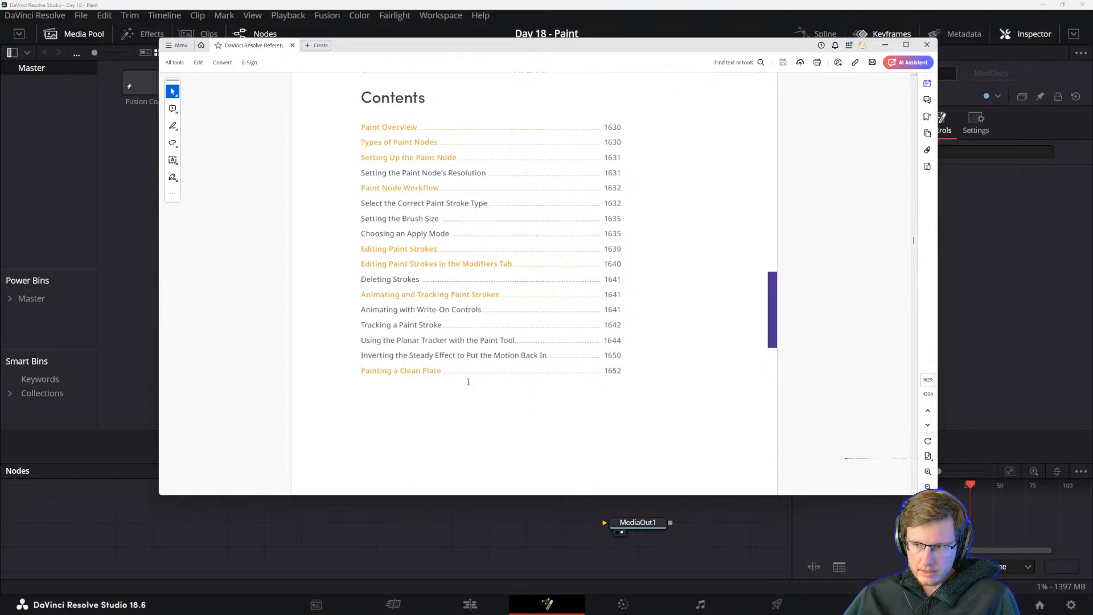
Read the Paint Overview, Types of Paint Nodes and Setting Up the Paint Node sections of the manual.
scroll(426, 200, up, 1)
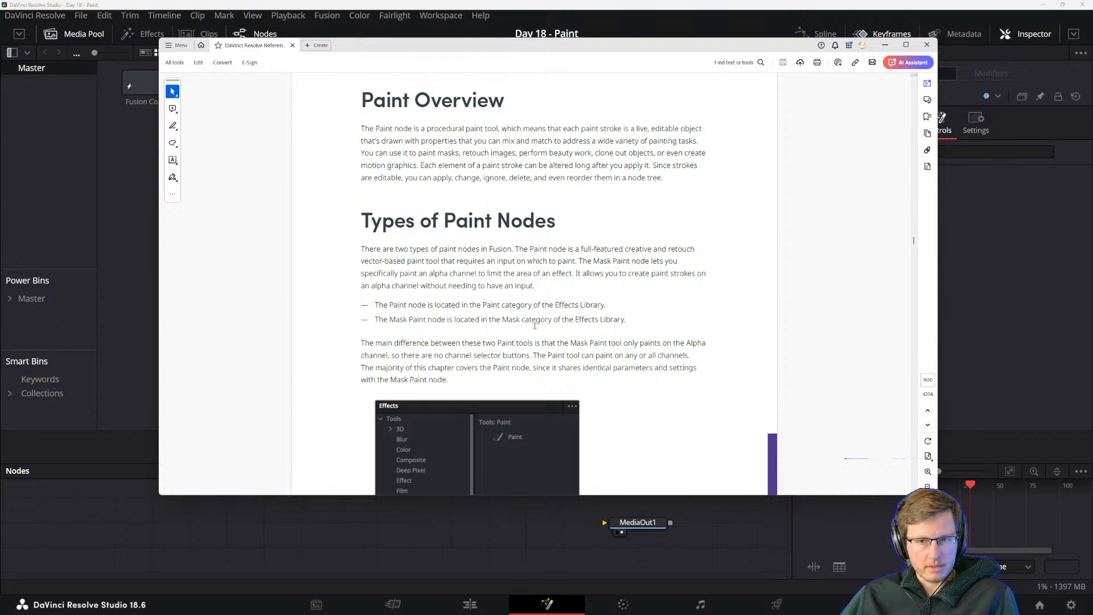
scroll(456, 276, down, 2)
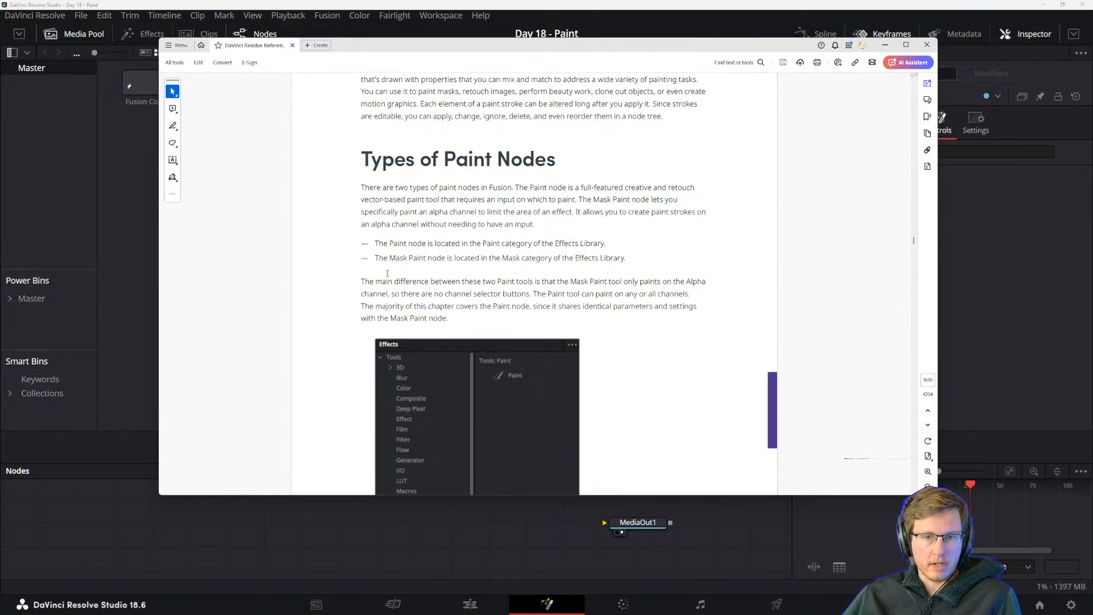
scroll(403, 309, down, 1)
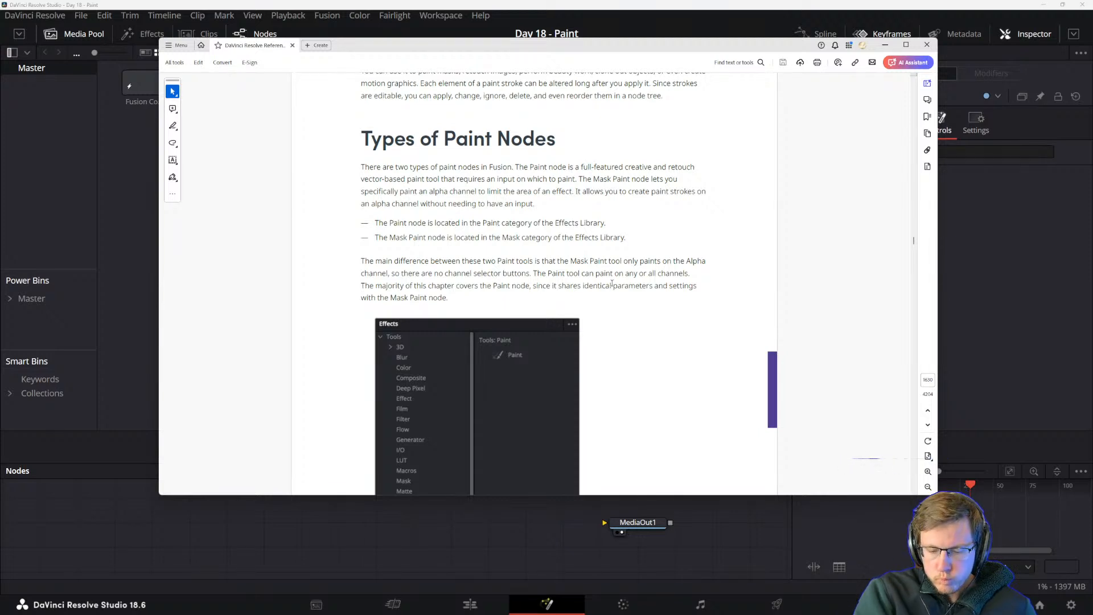
scroll(612, 283, down, 10)
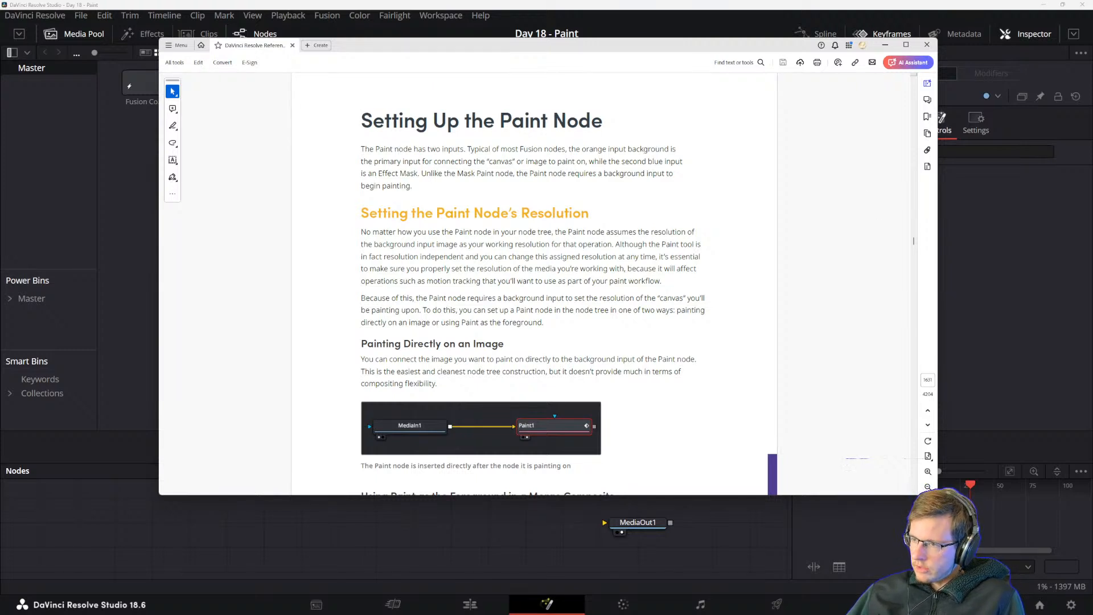
key(alt+Tab)
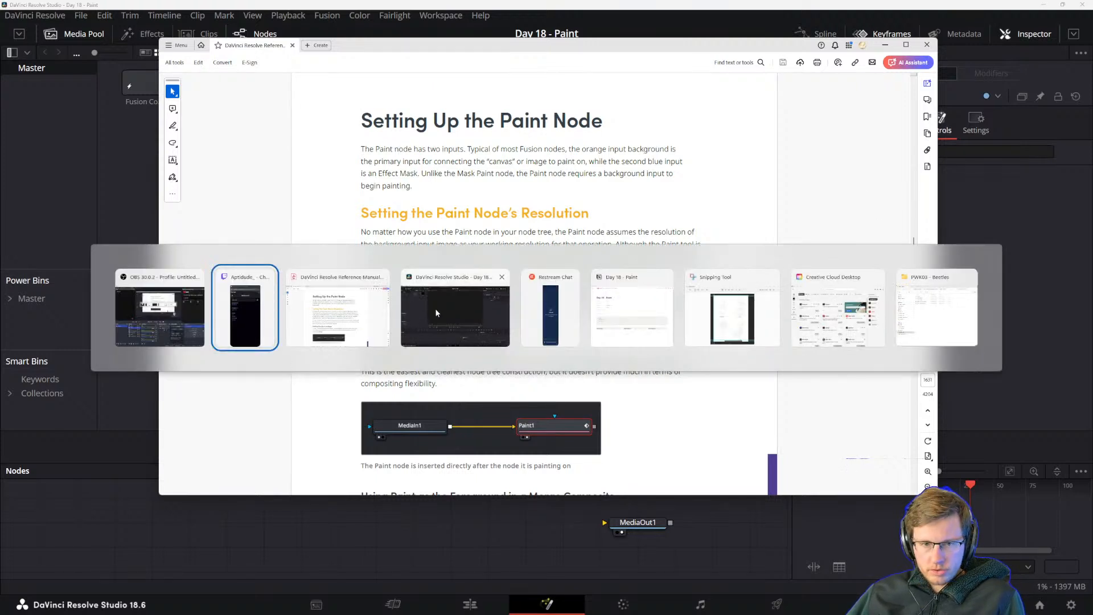
click(251, 323)
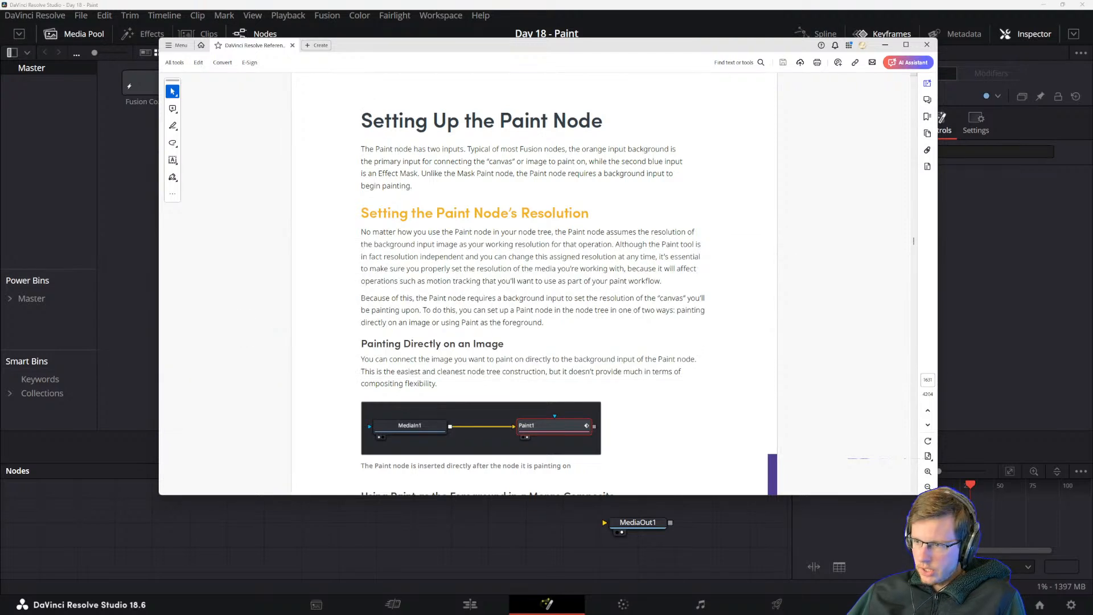
key(super)
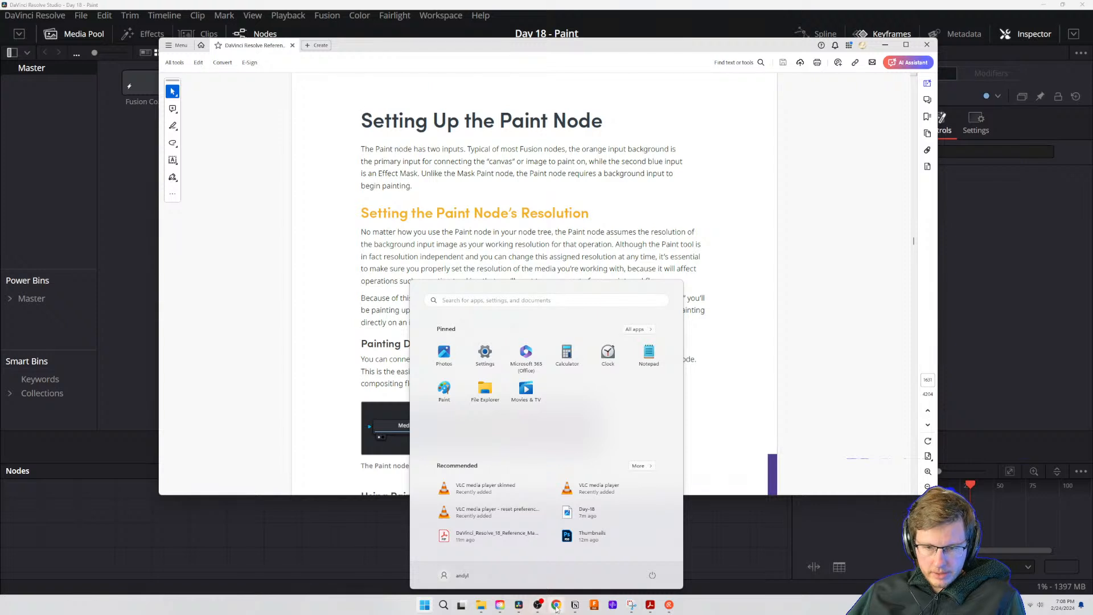
key(super)
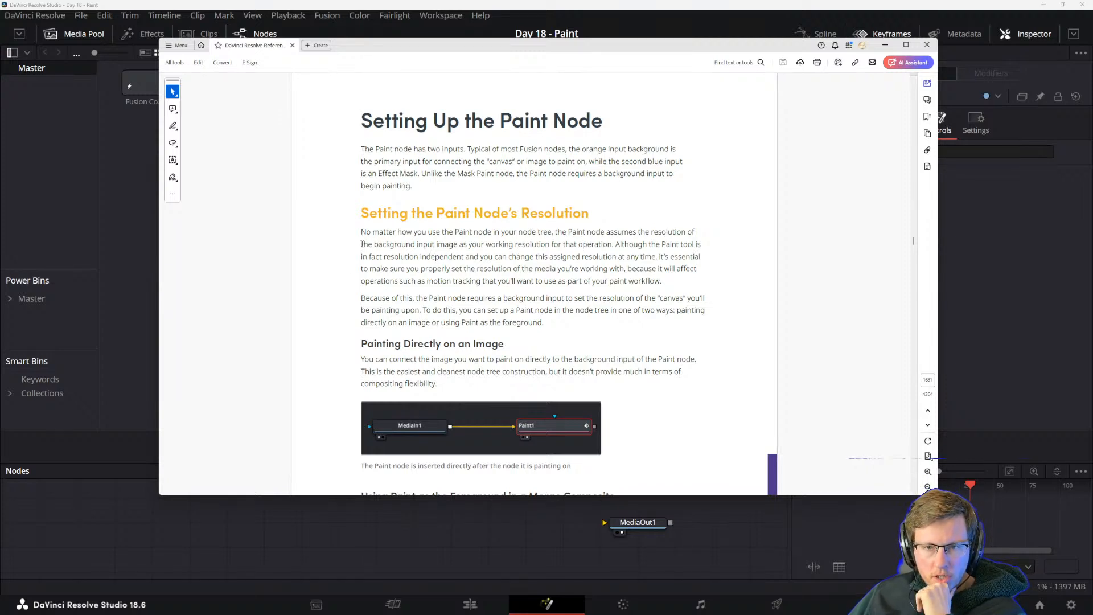
Read the manual's Setting the Paint Node's Resolution and Painting Directly on an Image sections, marking key passages along the way.
drag(418, 243, 485, 244)
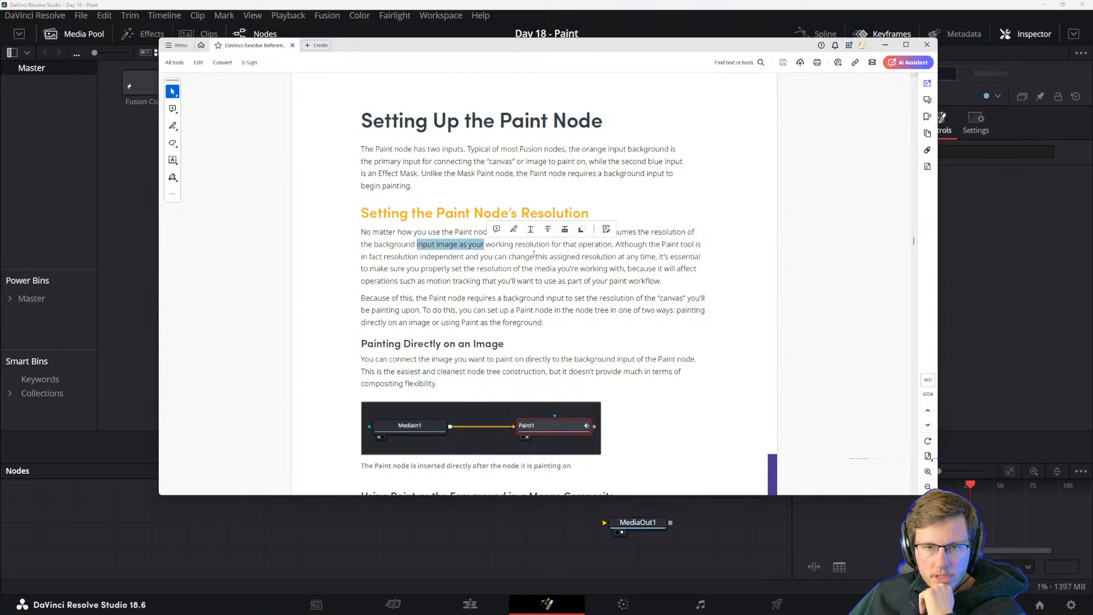
click(540, 255)
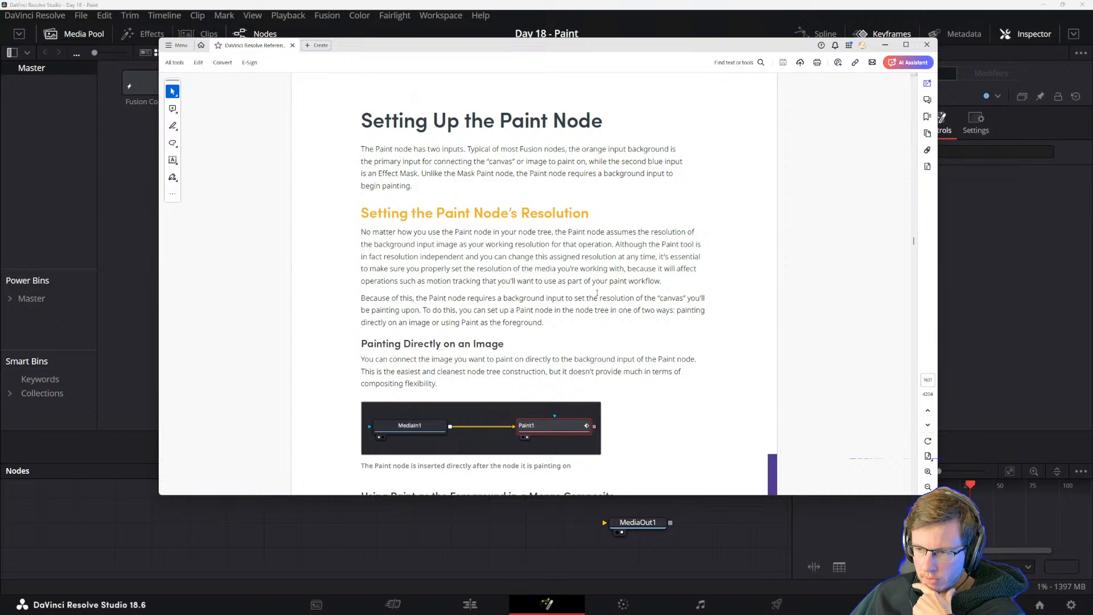
drag(620, 244, 626, 244)
click(651, 255)
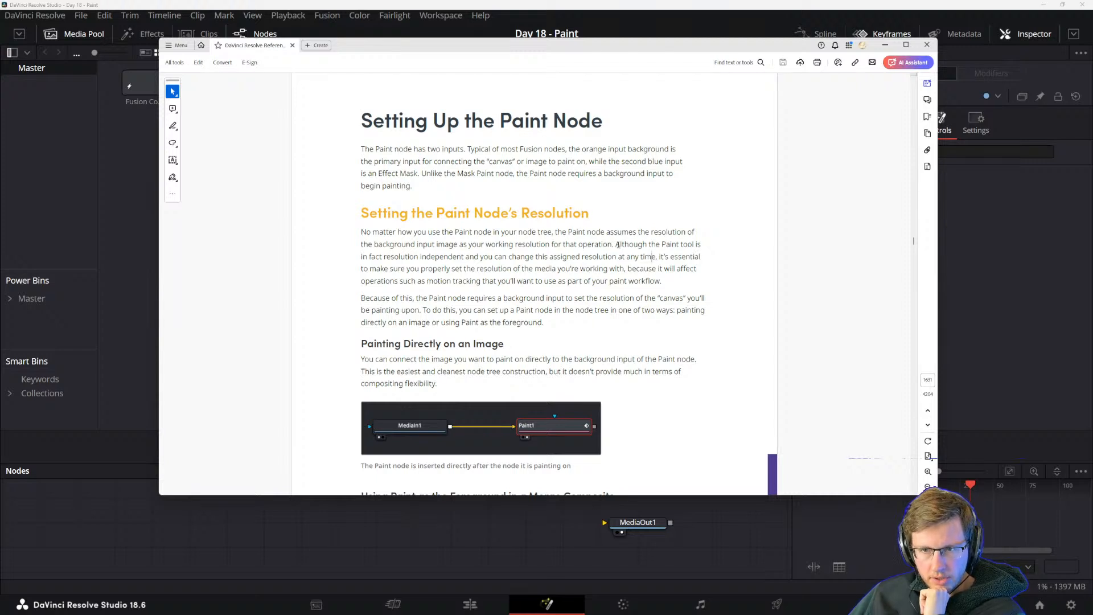
drag(616, 244, 677, 244)
click(500, 257)
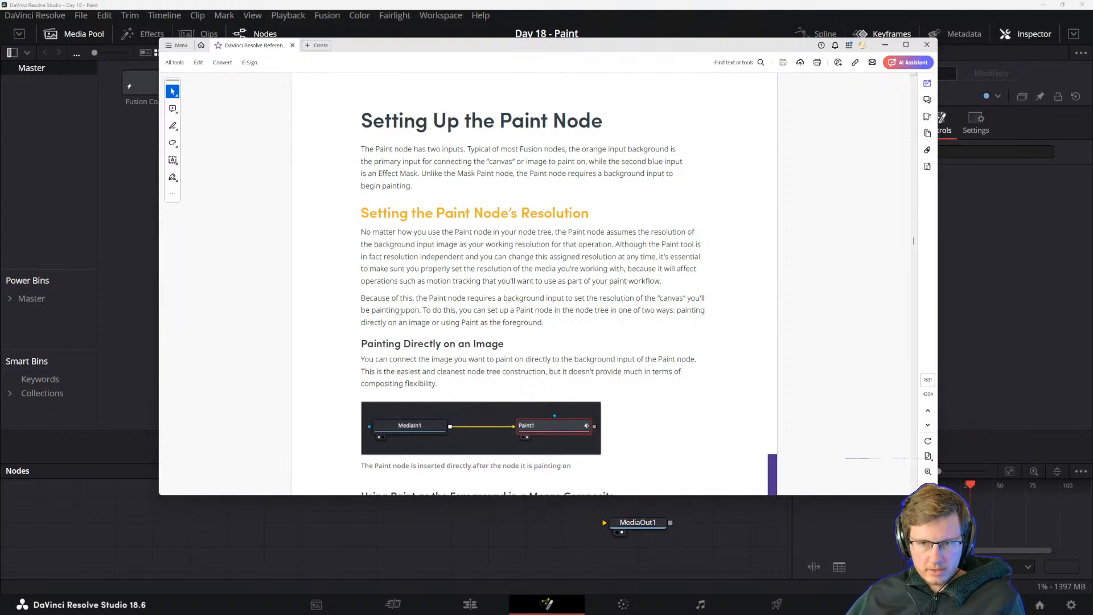
drag(420, 311, 547, 322)
click(550, 324)
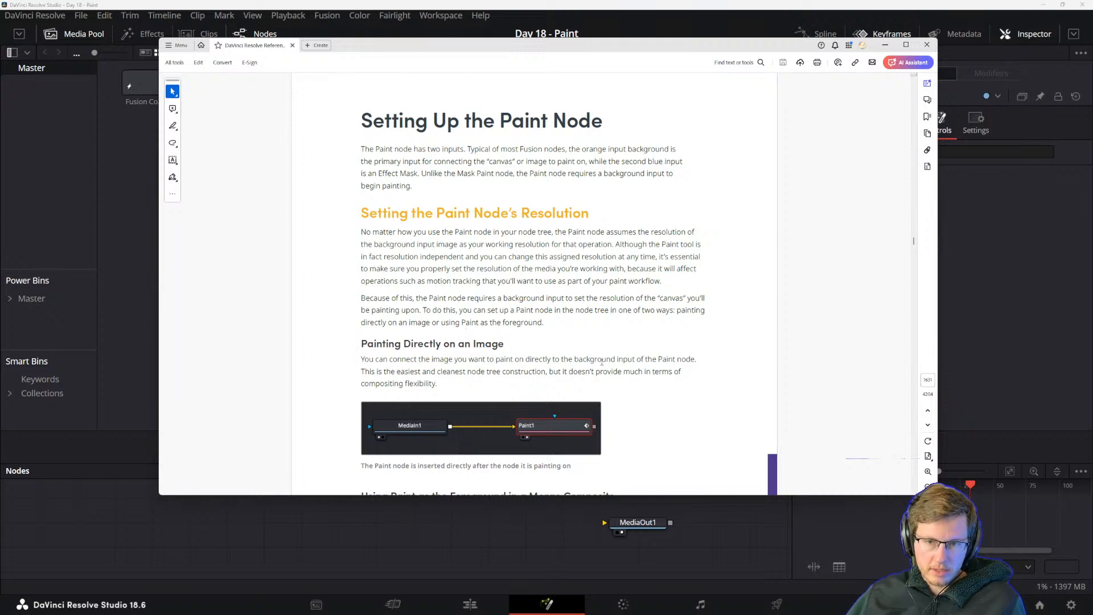
triple_click(620, 359)
click(508, 362)
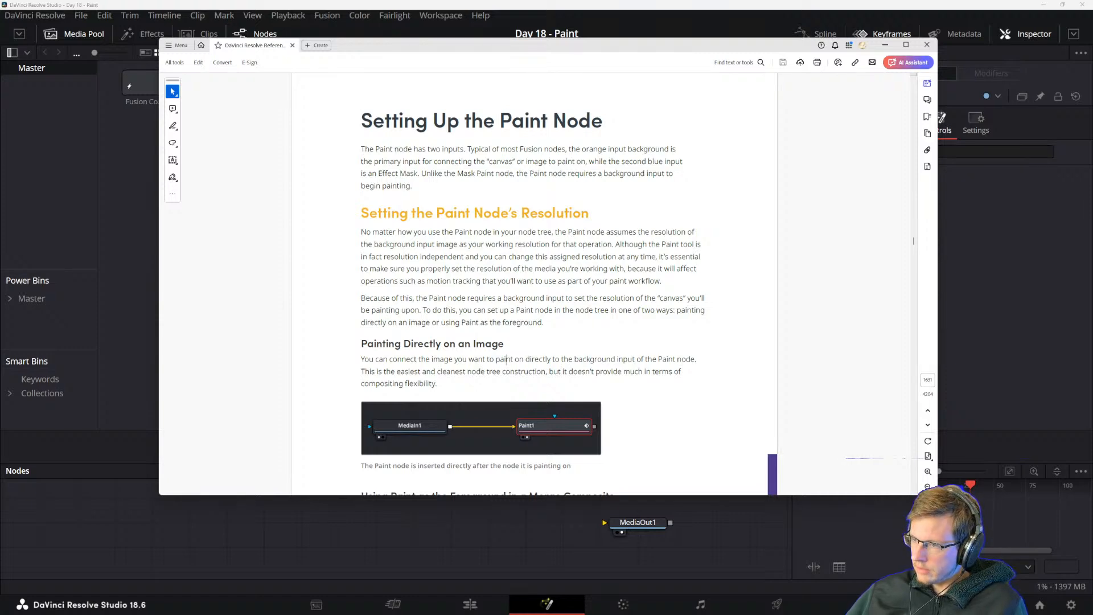
Bring the Envato Elements browser window onto this screen and open its Stock Footage category.
drag(225, 38, 282, 58)
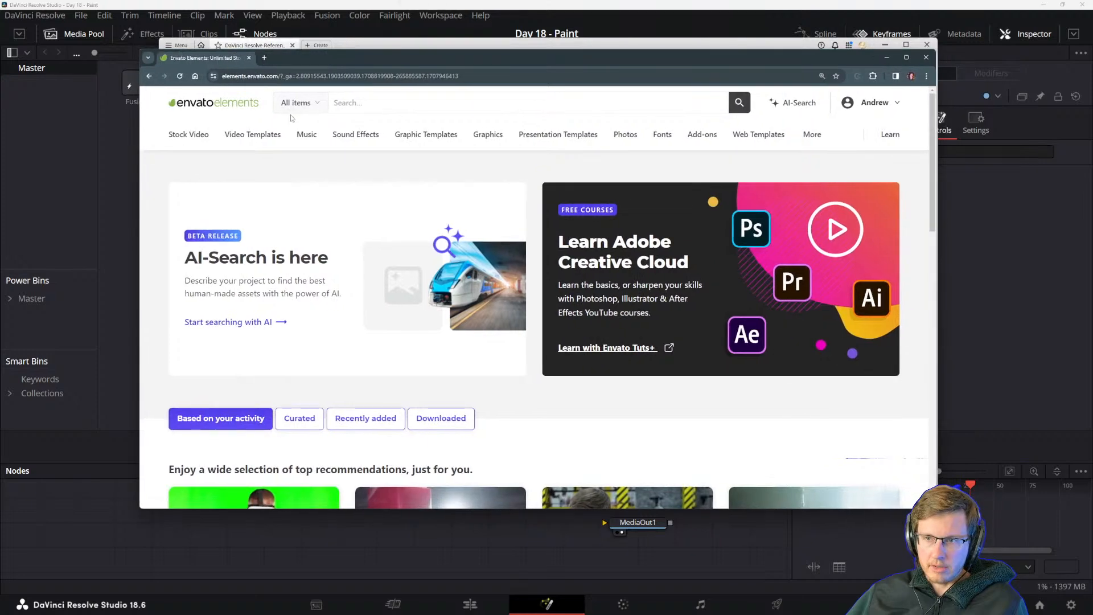
mouse_move(192, 139)
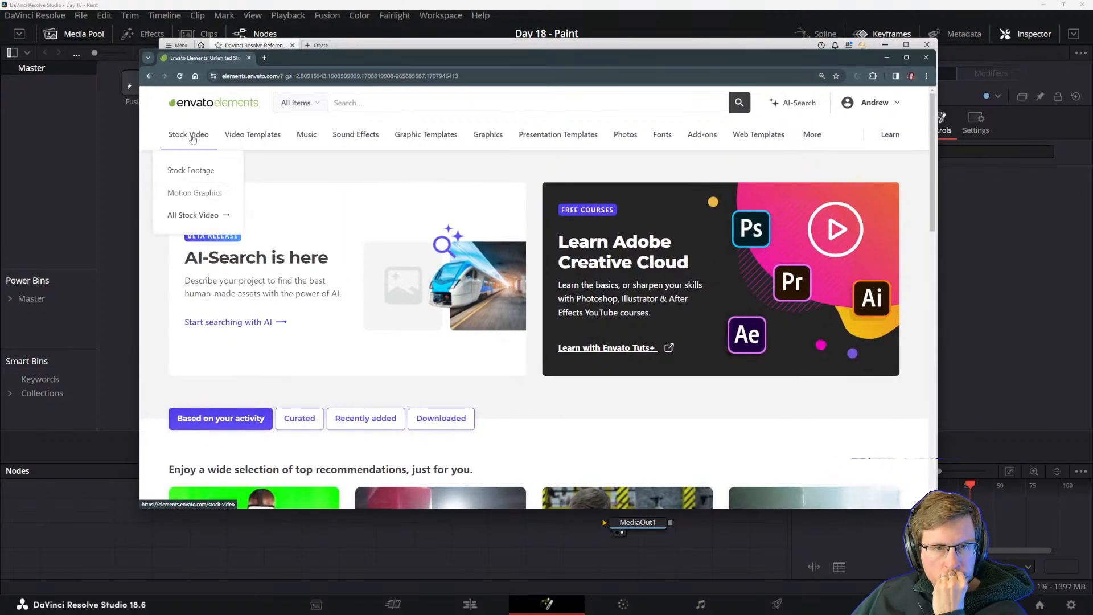
click(193, 170)
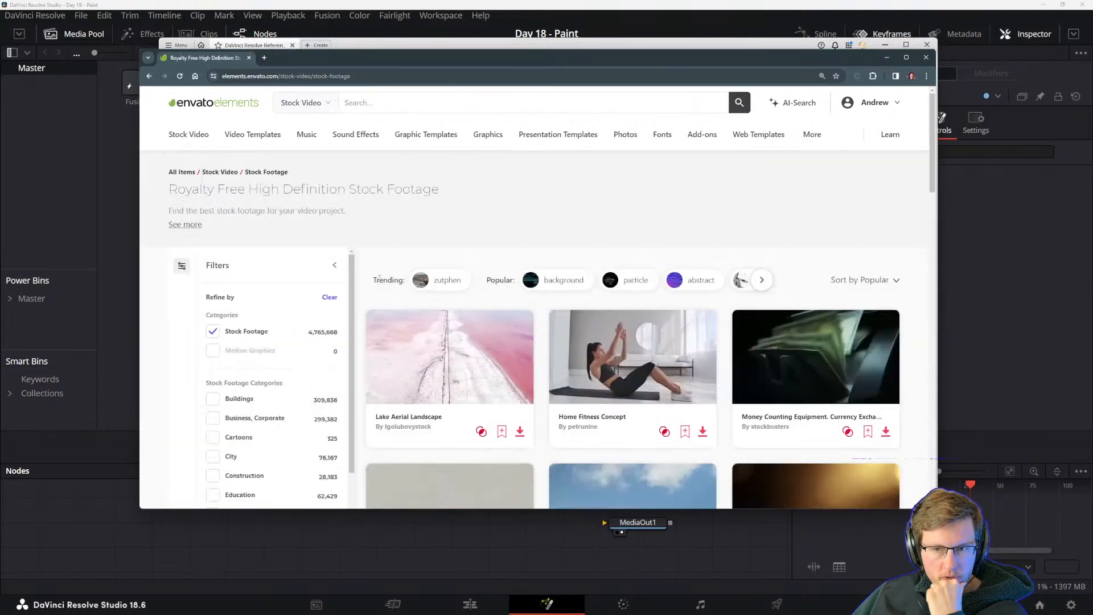
Browse the popular stock footage results and preview clips to find one suitable for painting on.
scroll(392, 347, down, 2)
scroll(666, 317, up, 1)
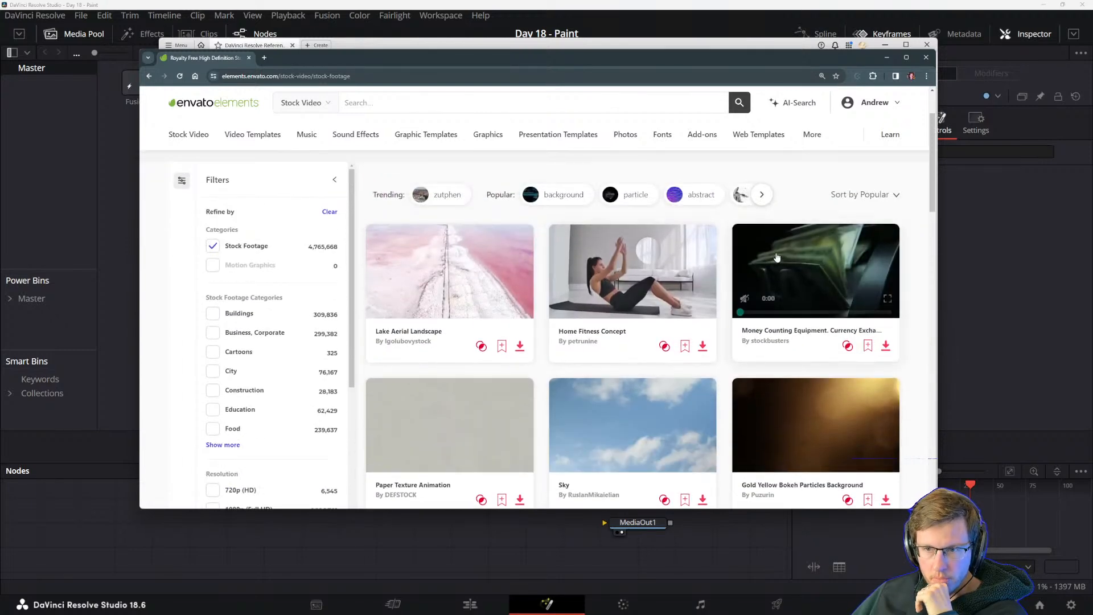
mouse_move(600, 257)
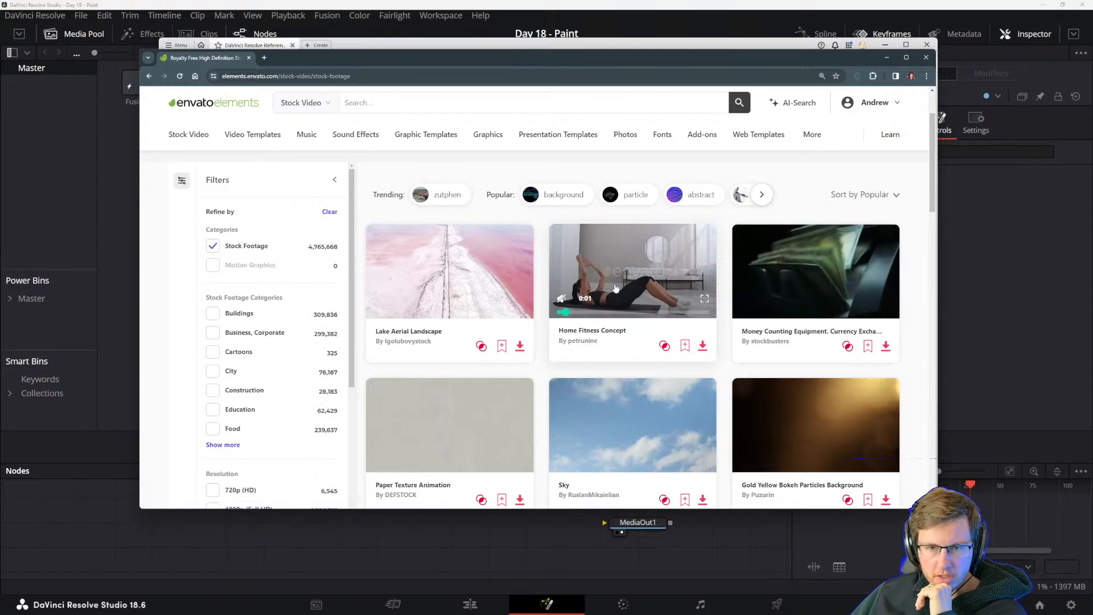
mouse_move(387, 279)
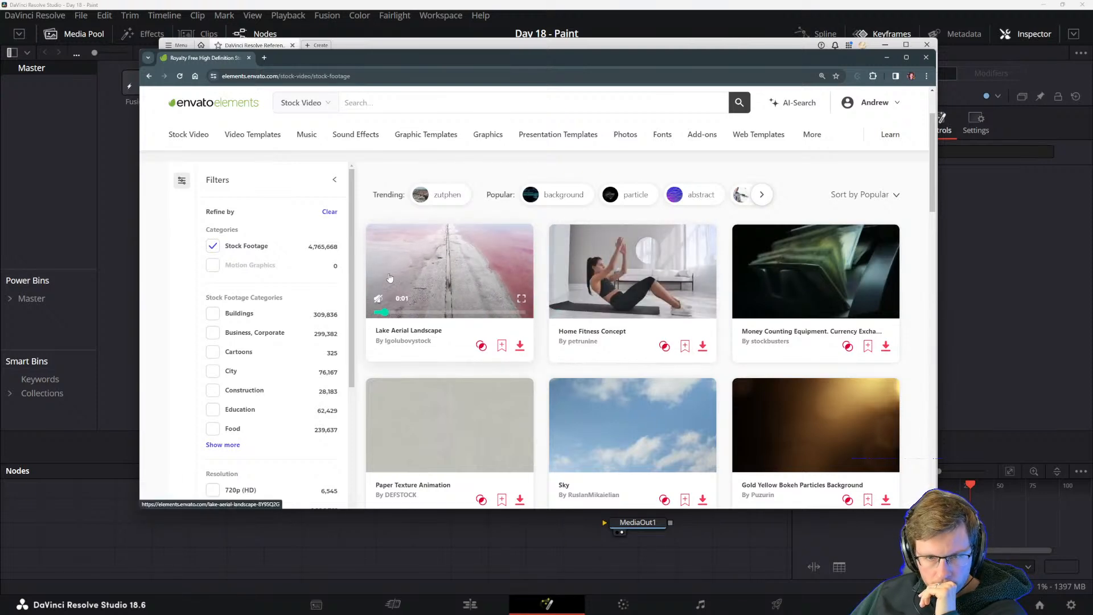
scroll(410, 293, down, 2)
scroll(475, 298, down, 6)
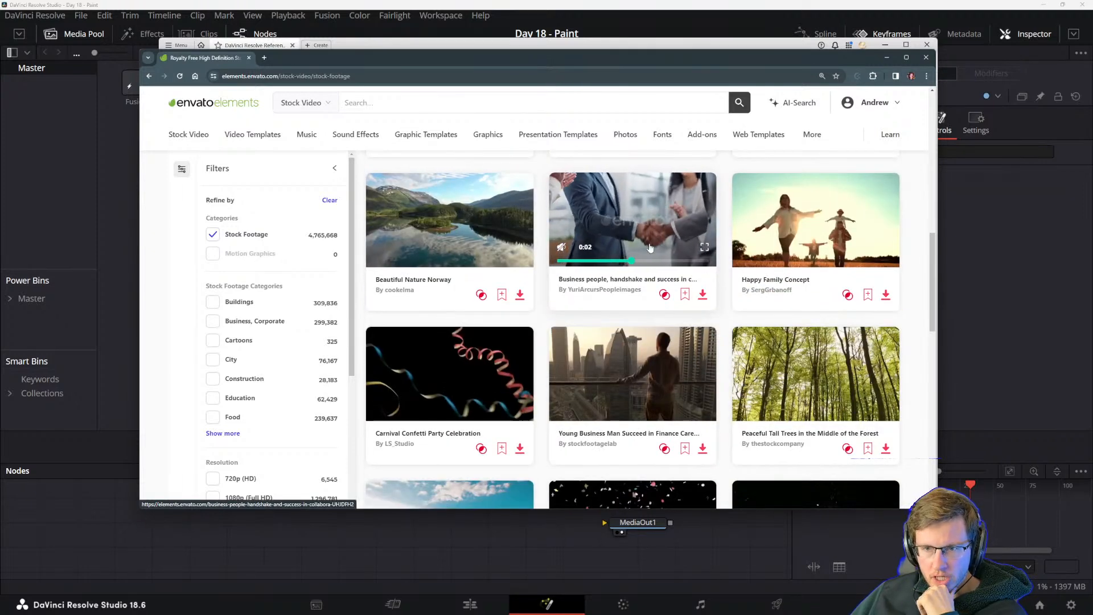
scroll(643, 228, down, 2)
scroll(644, 234, down, 4)
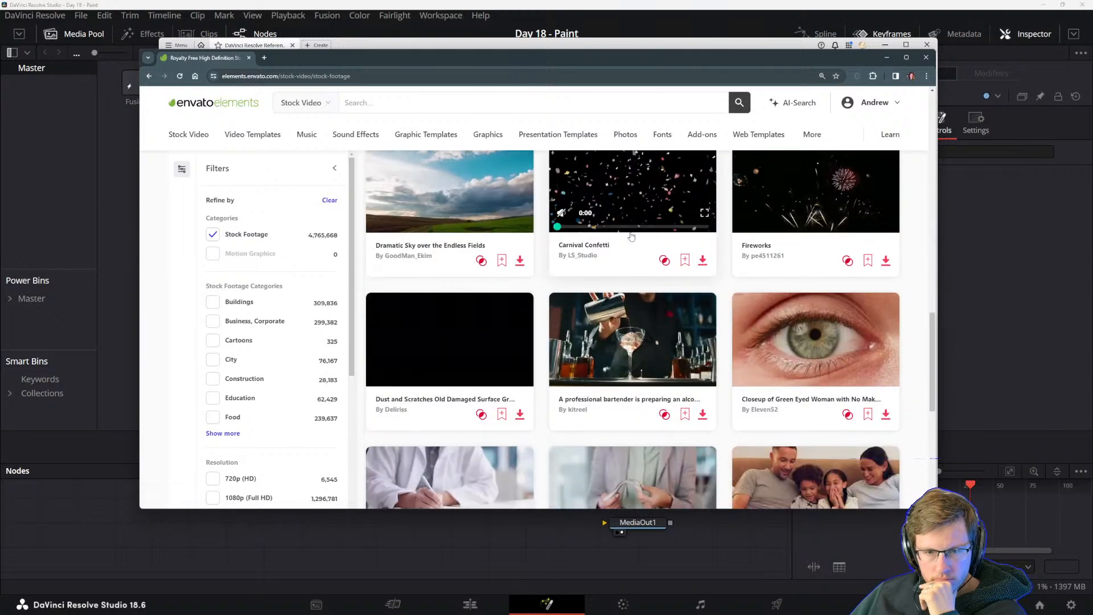
mouse_move(829, 192)
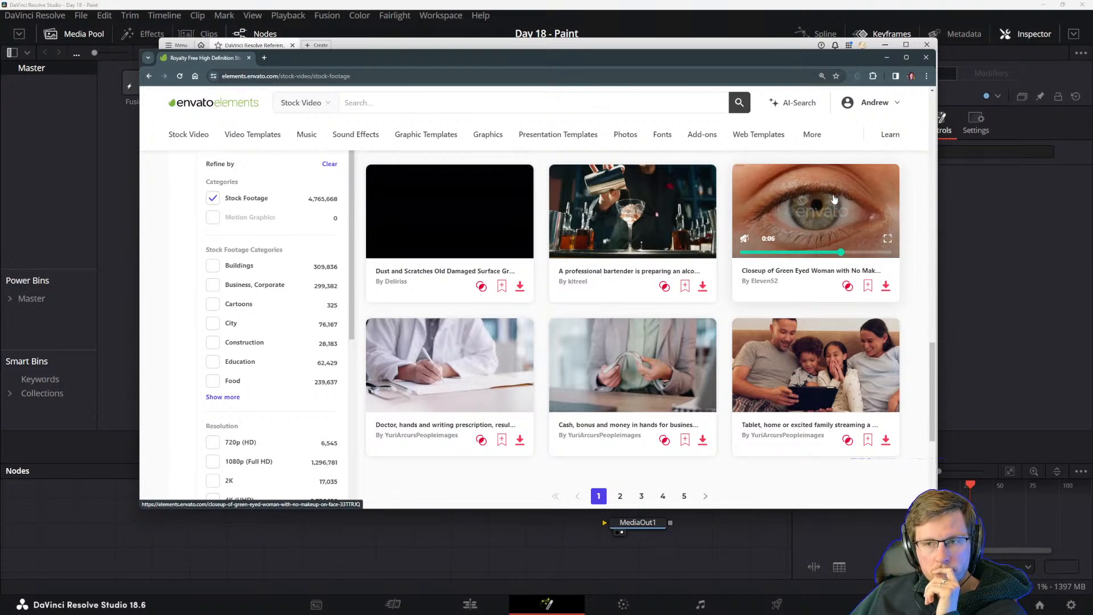
Download the green-eyed woman closeup clip under the Aptidude project into the Video Elements folder, and move the browser off this screen.
click(886, 285)
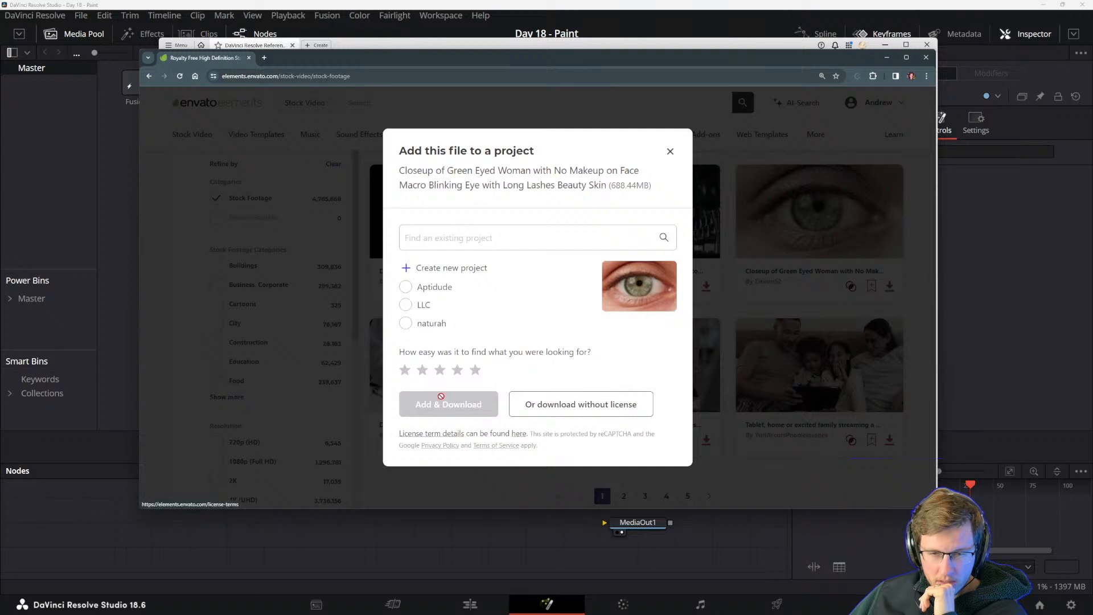
click(406, 287)
click(436, 408)
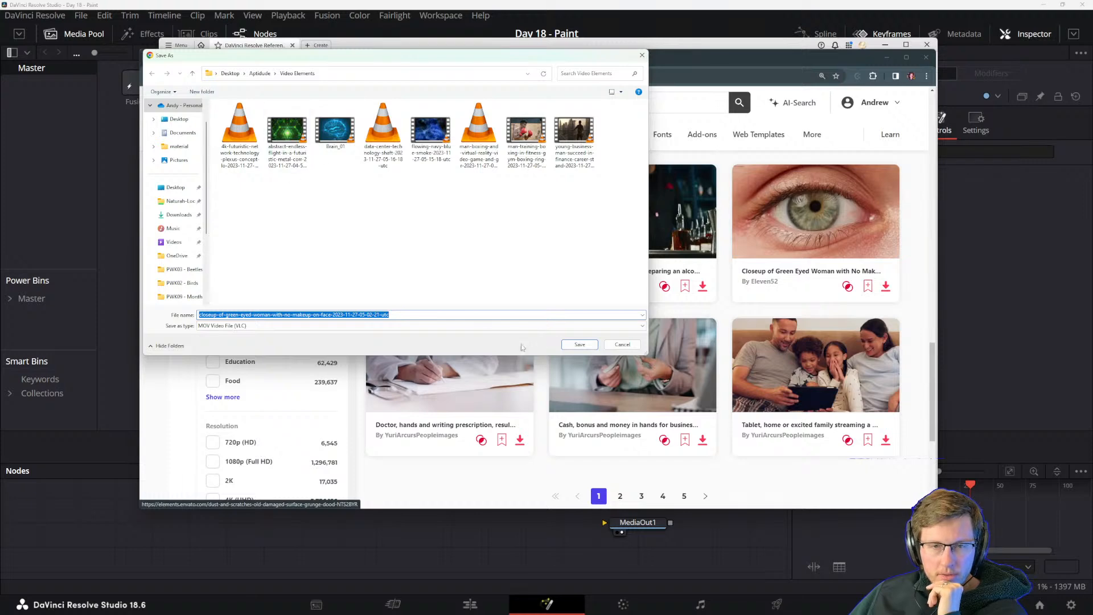
click(579, 344)
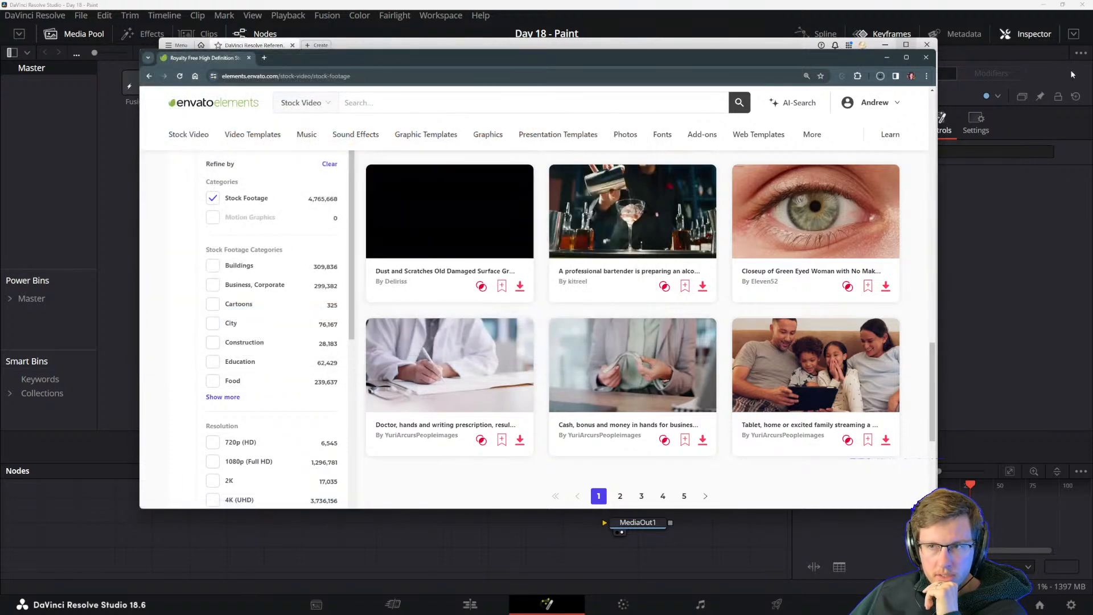
drag(714, 64, 1092, 162)
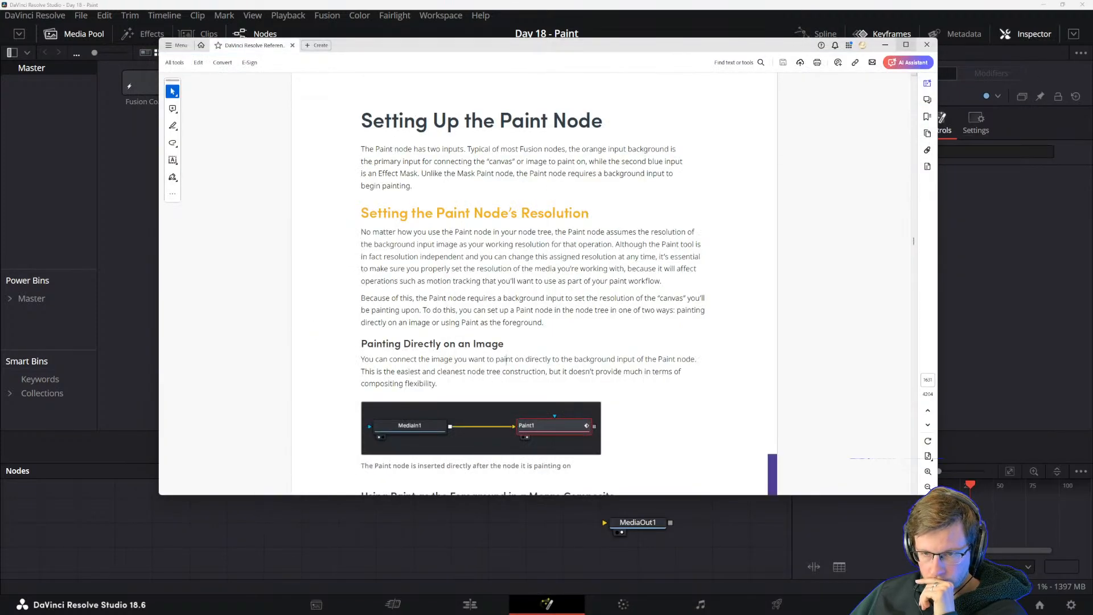
Import the downloaded closeup-of-green-eyed-woman clip from the Video Elements folder into the media pool, checking the manual's Paint node diagram meanwhile.
click(139, 247)
right_click(155, 241)
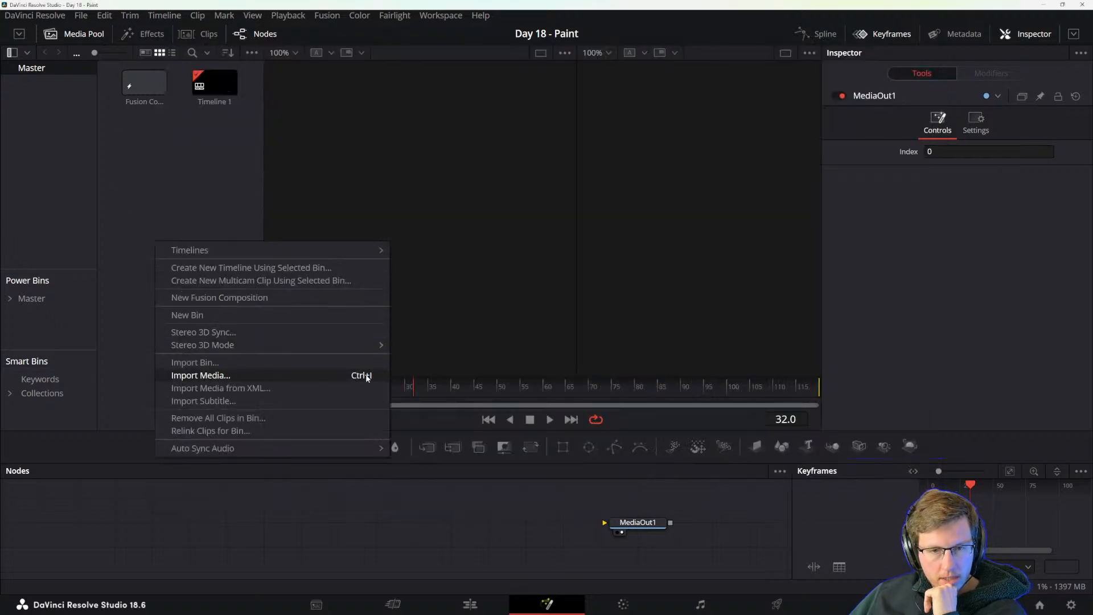
click(231, 375)
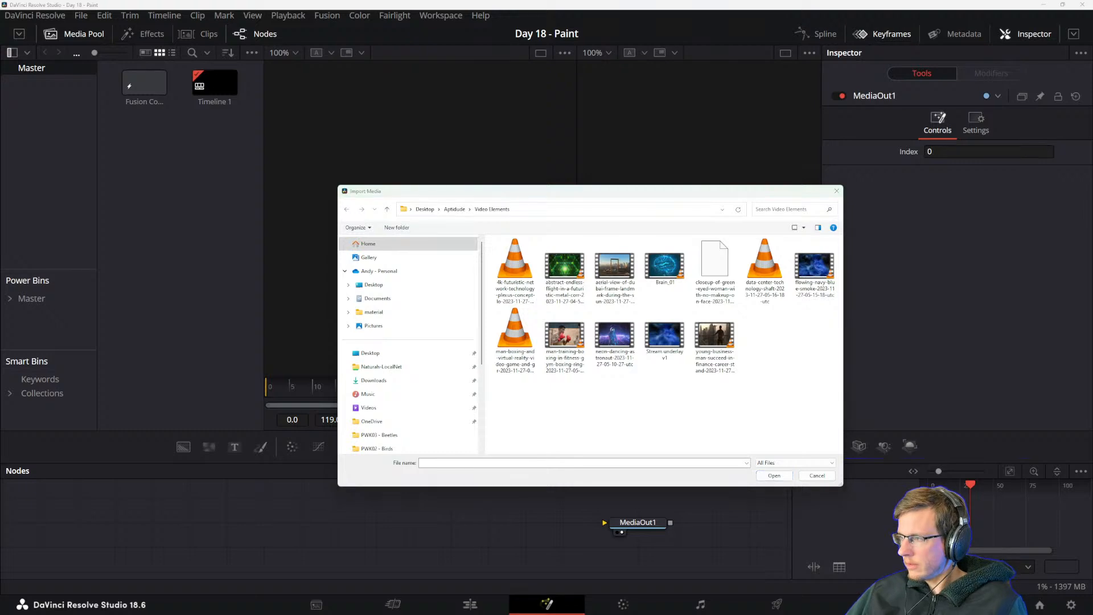
key(alt+Tab)
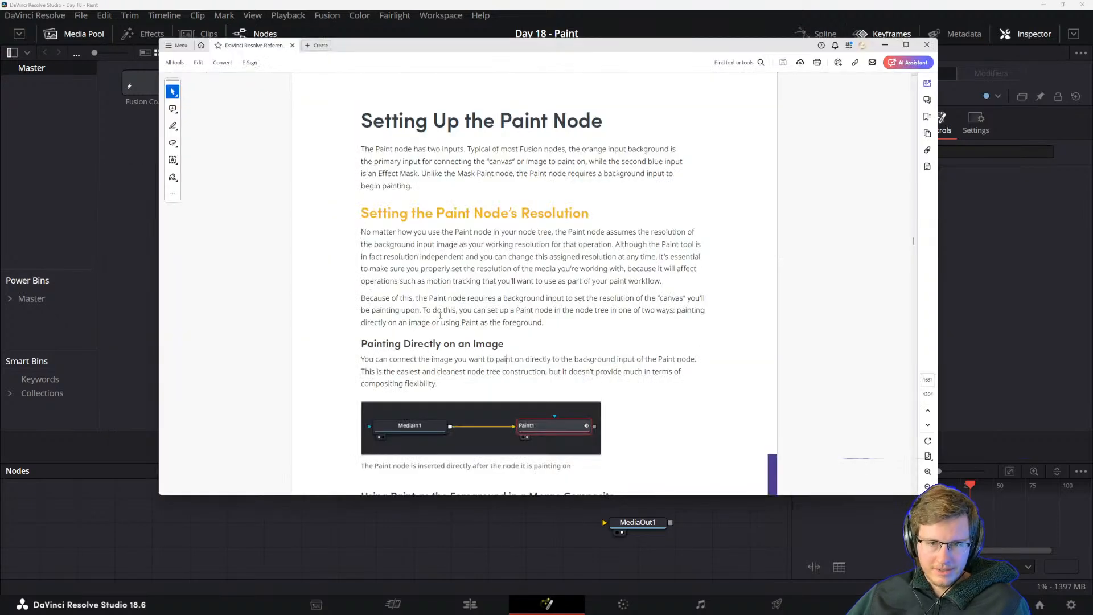
scroll(447, 362, down, 1)
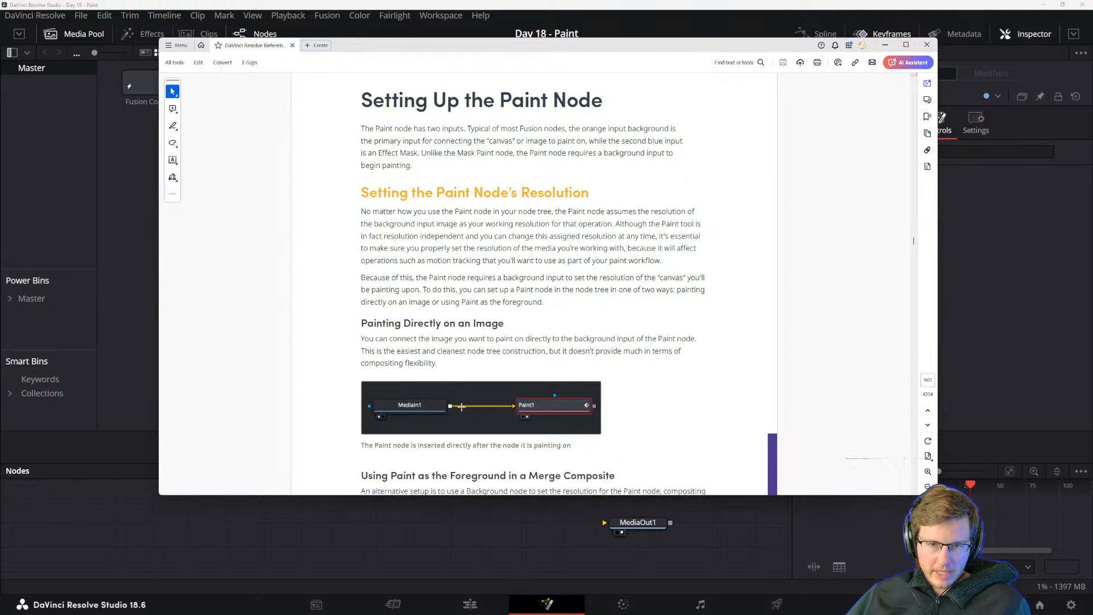
click(493, 521)
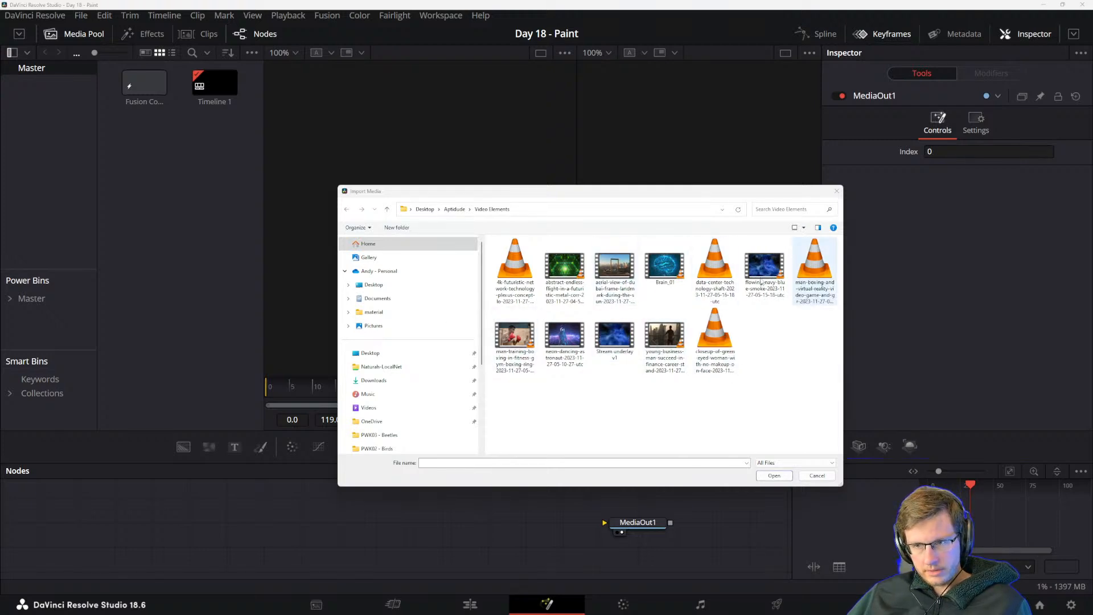
click(710, 362)
click(775, 476)
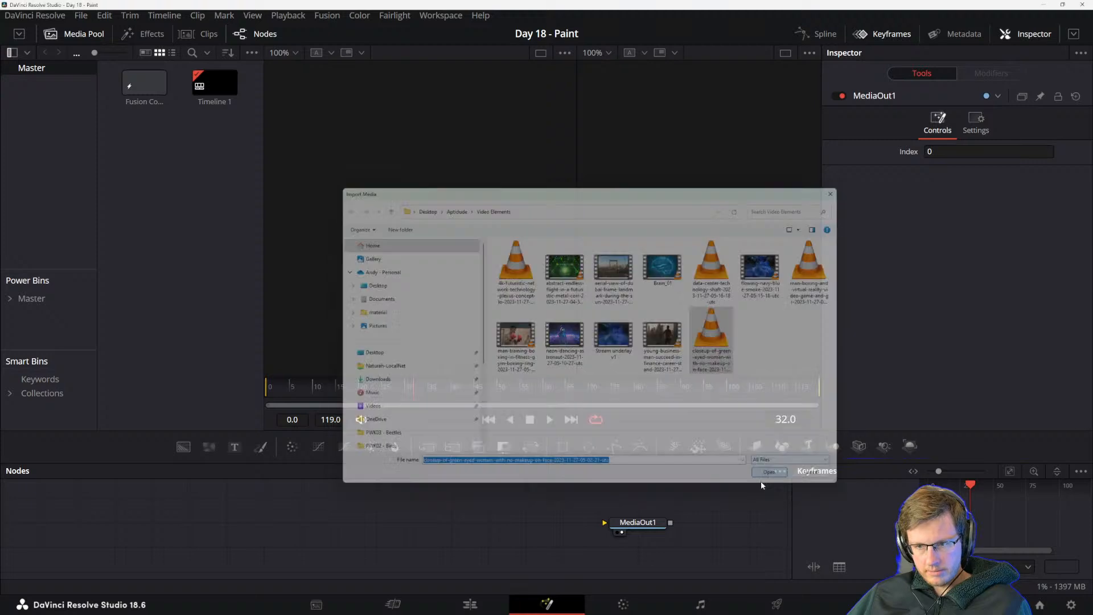
Add the eye closeup clip to the node graph and insert a Paint node between it and MediaOut1.
drag(144, 83, 450, 527)
mouse_move(262, 448)
mouse_down()
mouse_move(446, 520)
mouse_move(604, 523)
mouse_up()
click(450, 527)
click(637, 522)
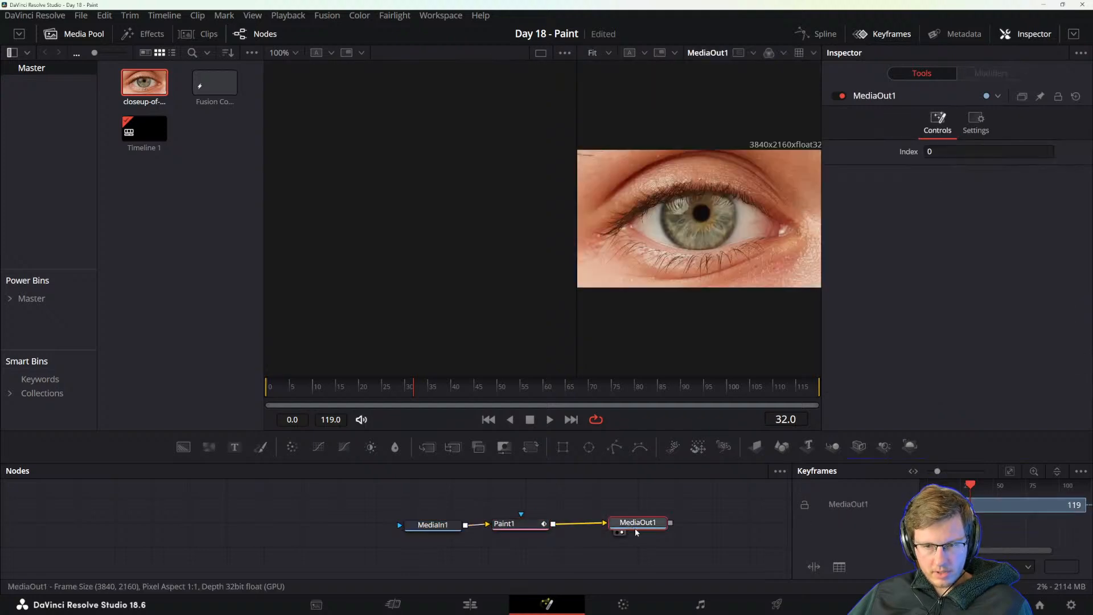
Show the Paint node in the first viewer and shift the MediaIn1 and Paint1 nodes away from MediaOut1.
click(512, 526)
key(1)
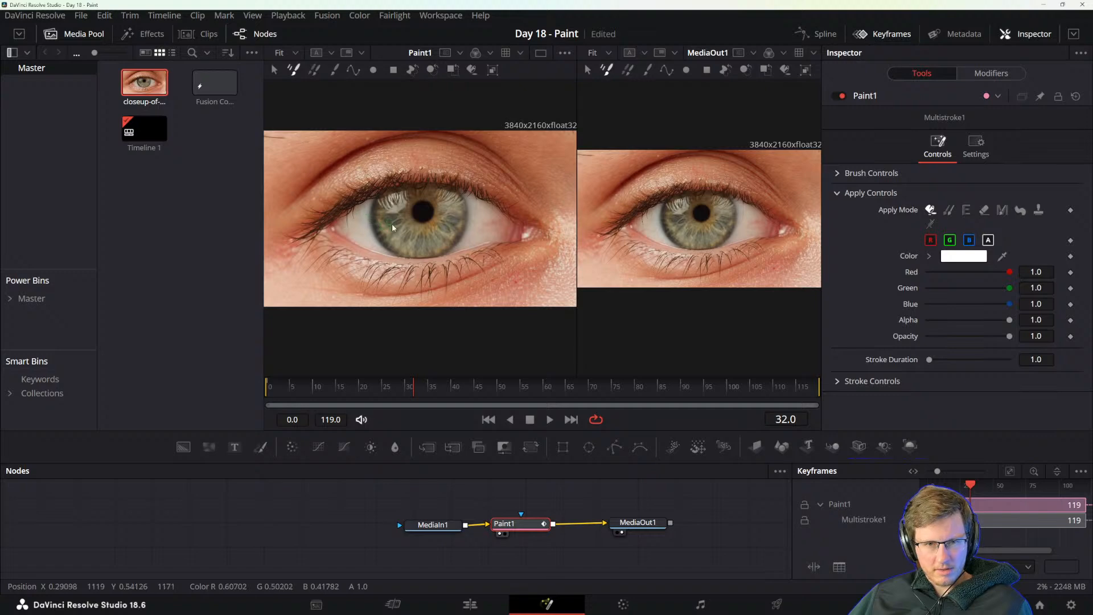
drag(428, 530, 421, 530)
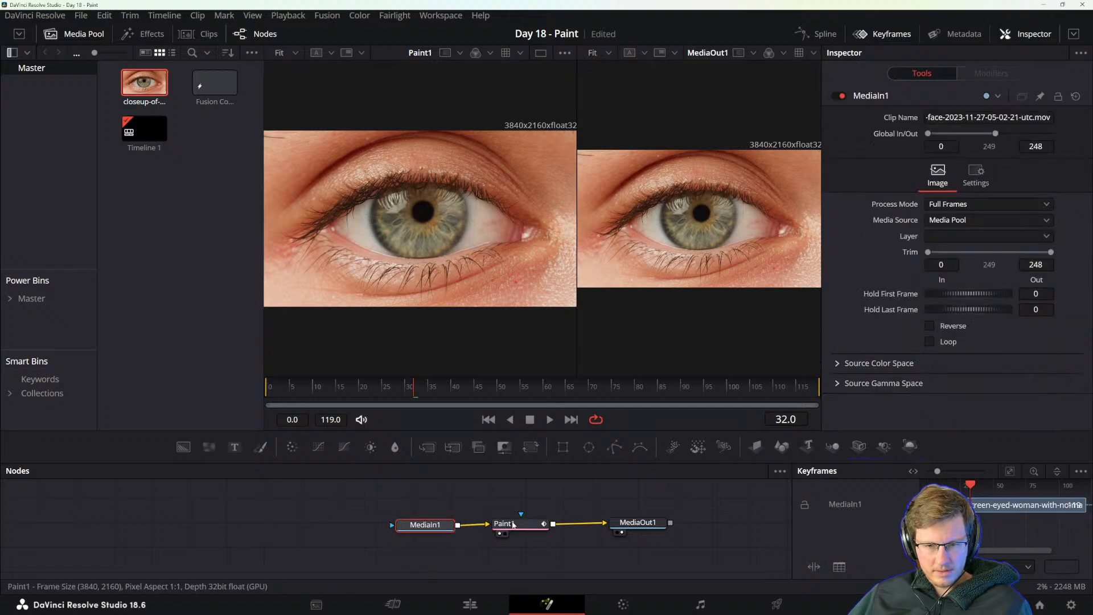
mouse_move(513, 524)
mouse_down()
mouse_move(392, 528)
mouse_move(450, 526)
mouse_up()
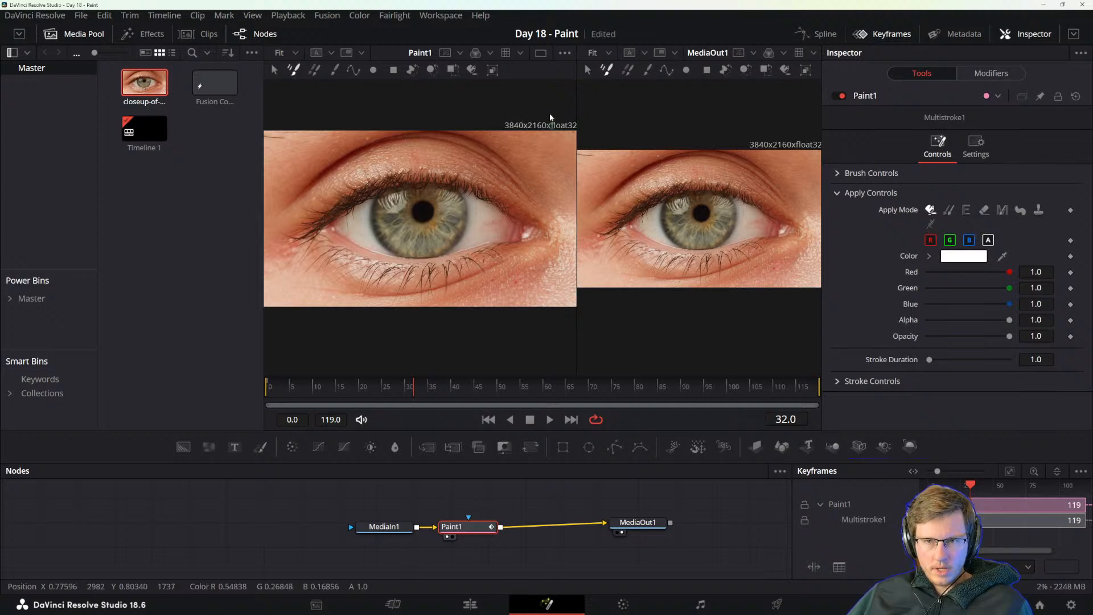
Set the timeline proxy resolution to Quarter.
click(315, 18)
mouse_move(288, 16)
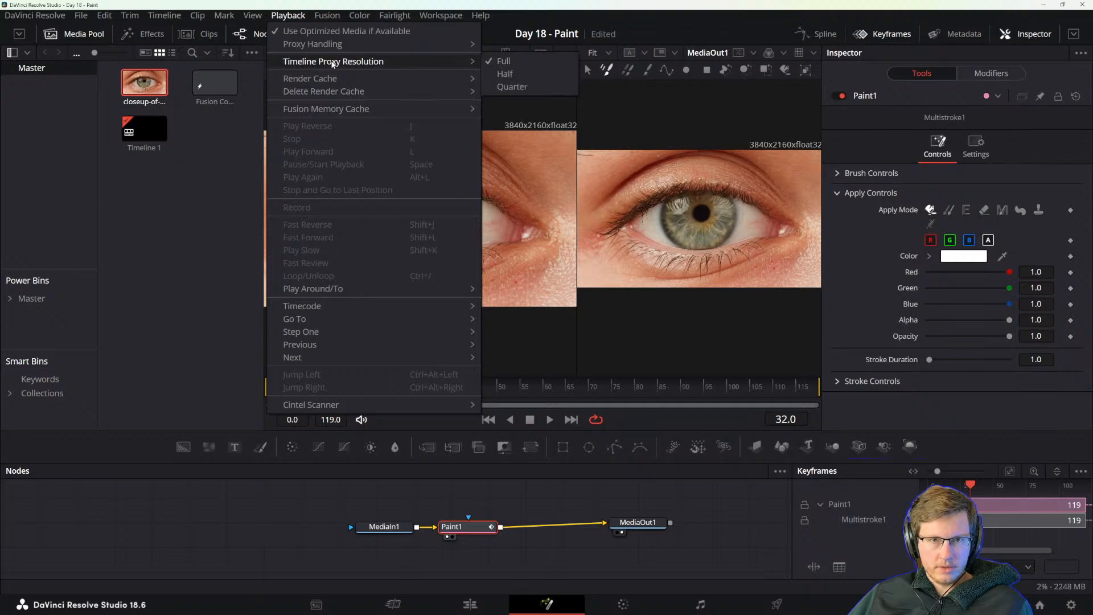
click(516, 89)
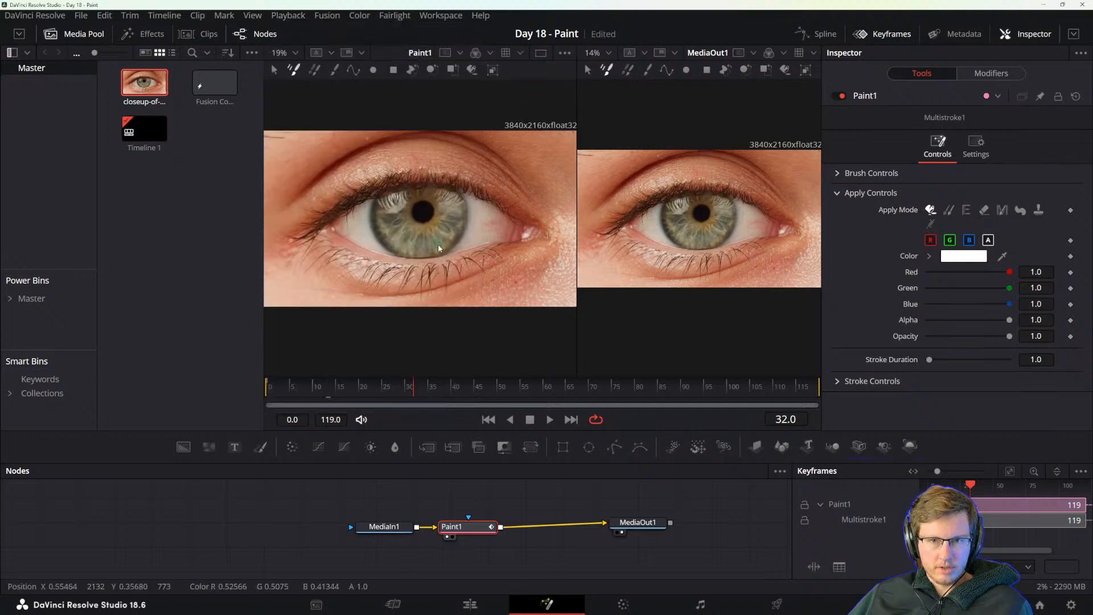
click(322, 17)
mouse_move(288, 16)
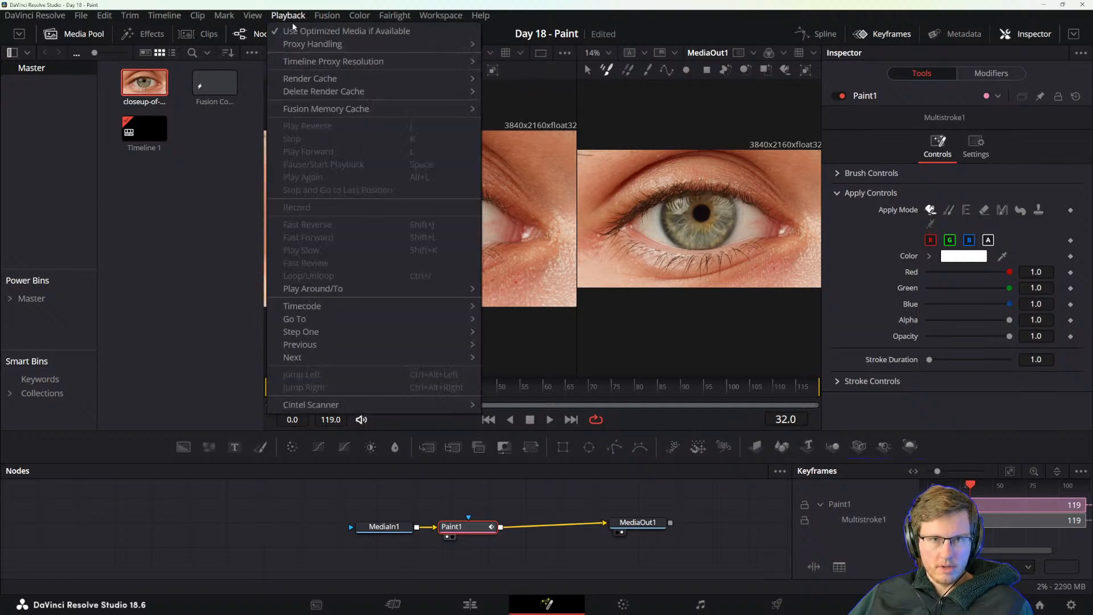
mouse_move(307, 82)
click(506, 104)
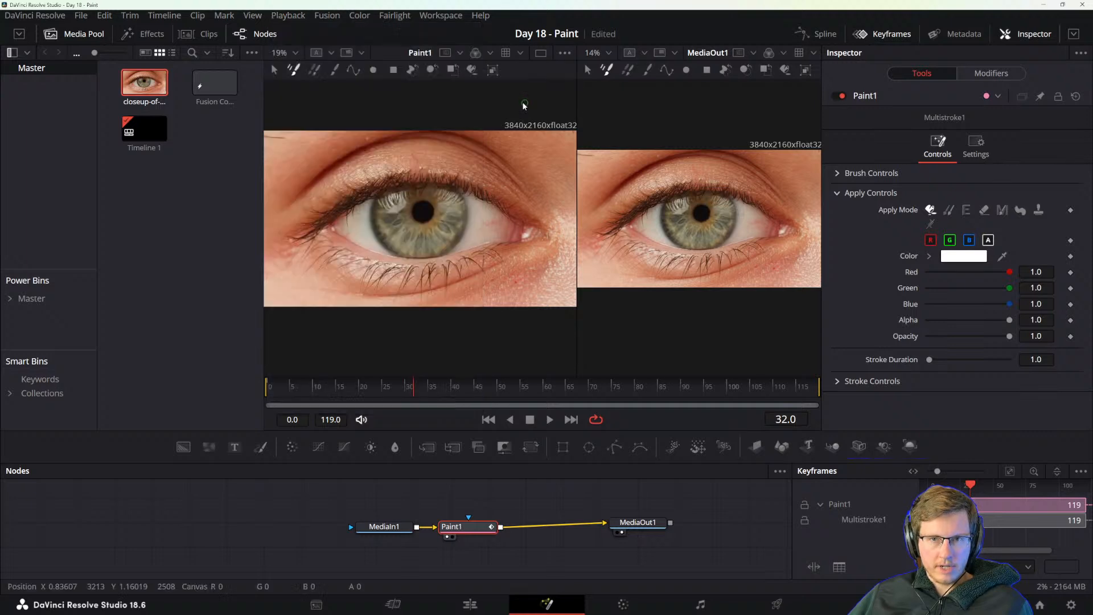
click(290, 17)
click(290, 17)
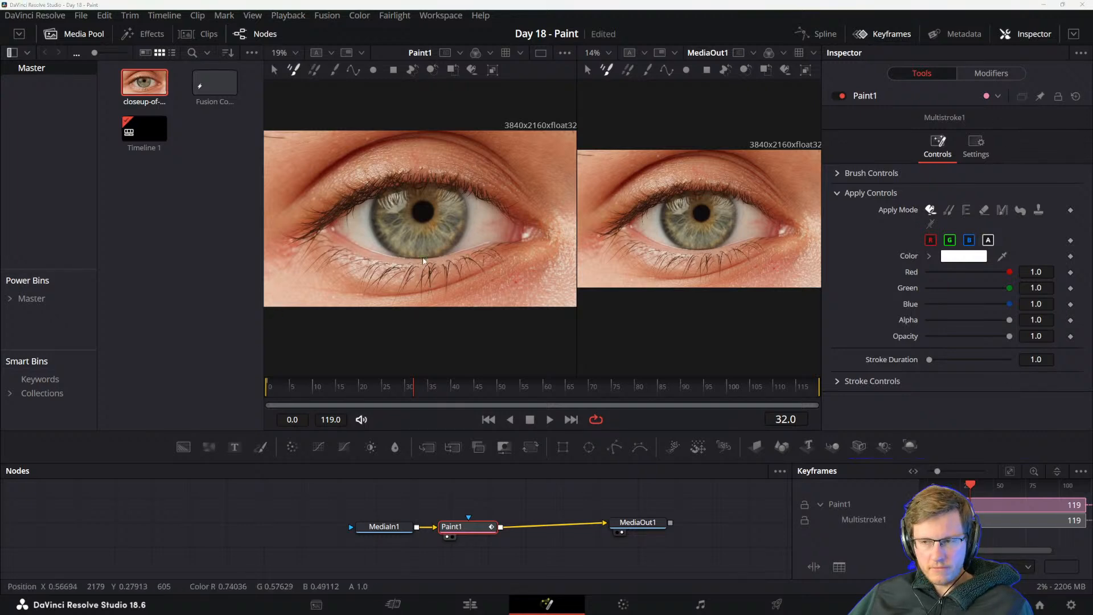
click(335, 17)
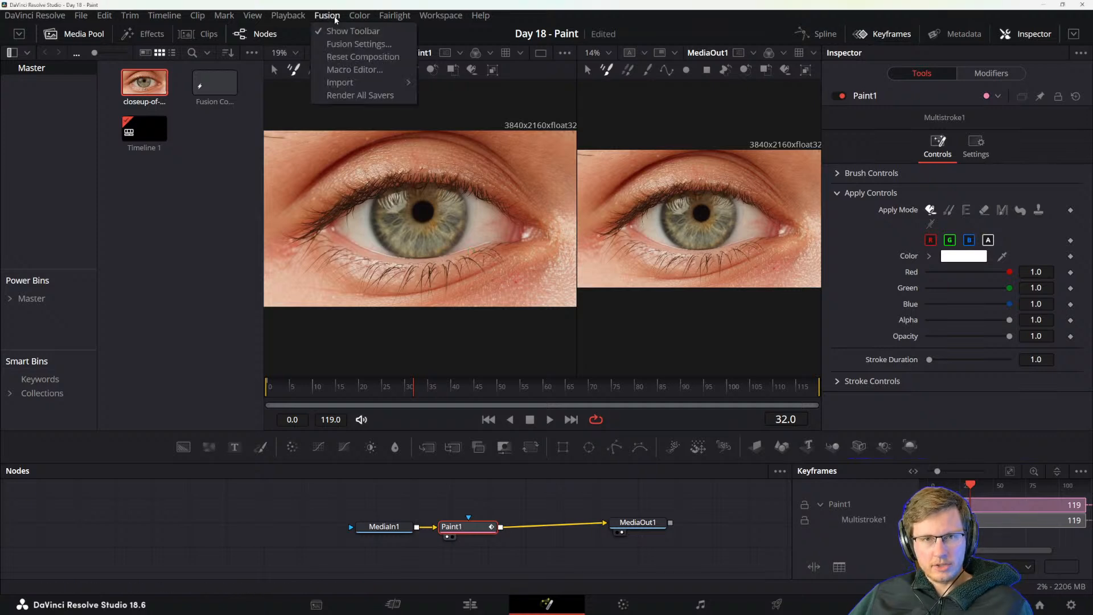
mouse_move(286, 16)
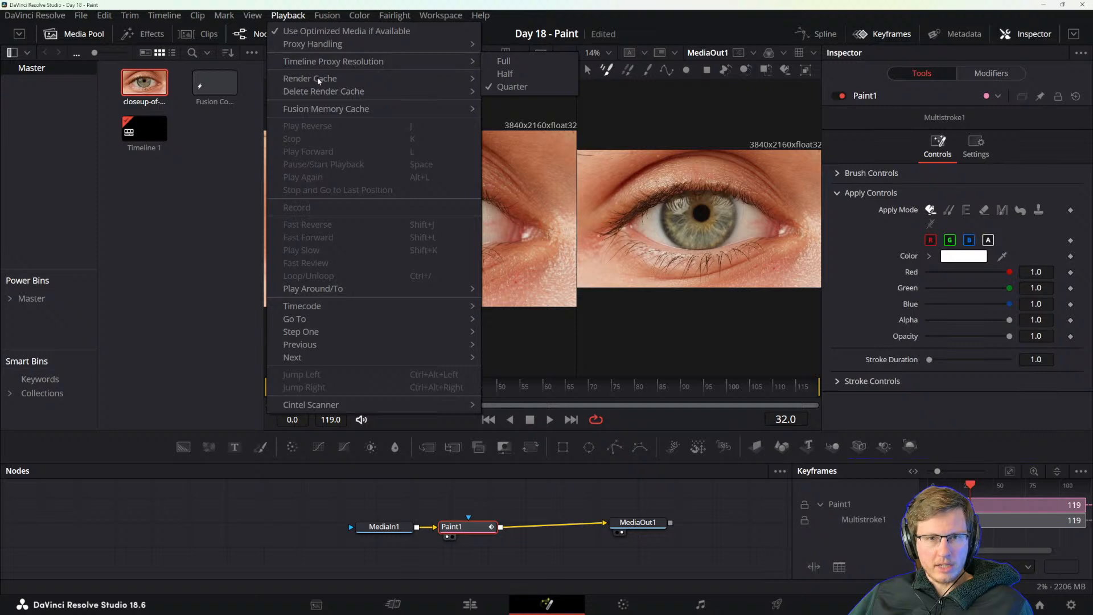
mouse_move(320, 100)
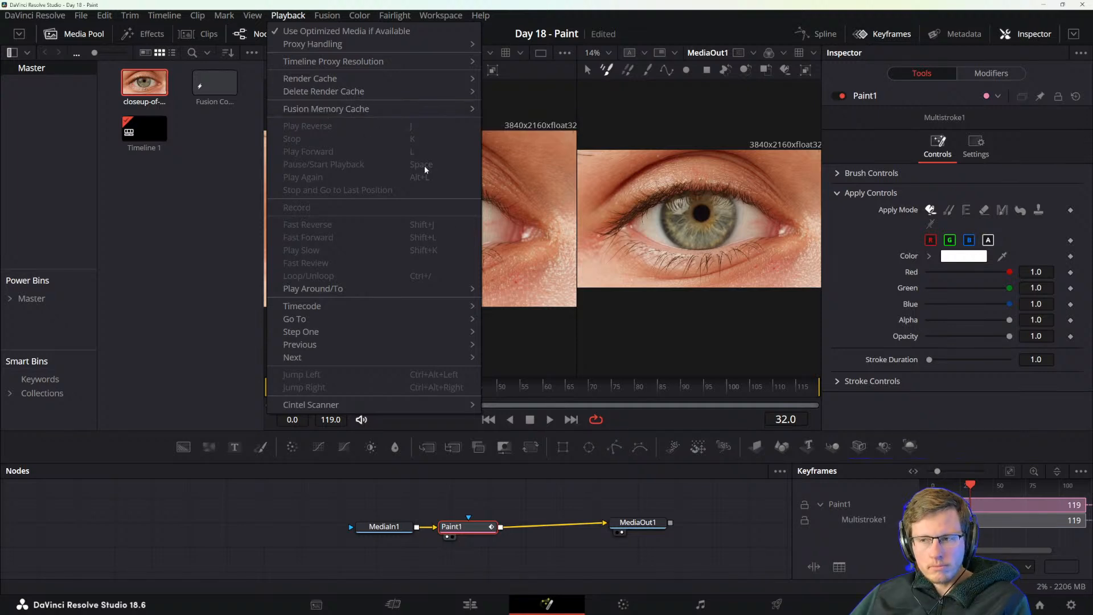
click(490, 509)
click(490, 509)
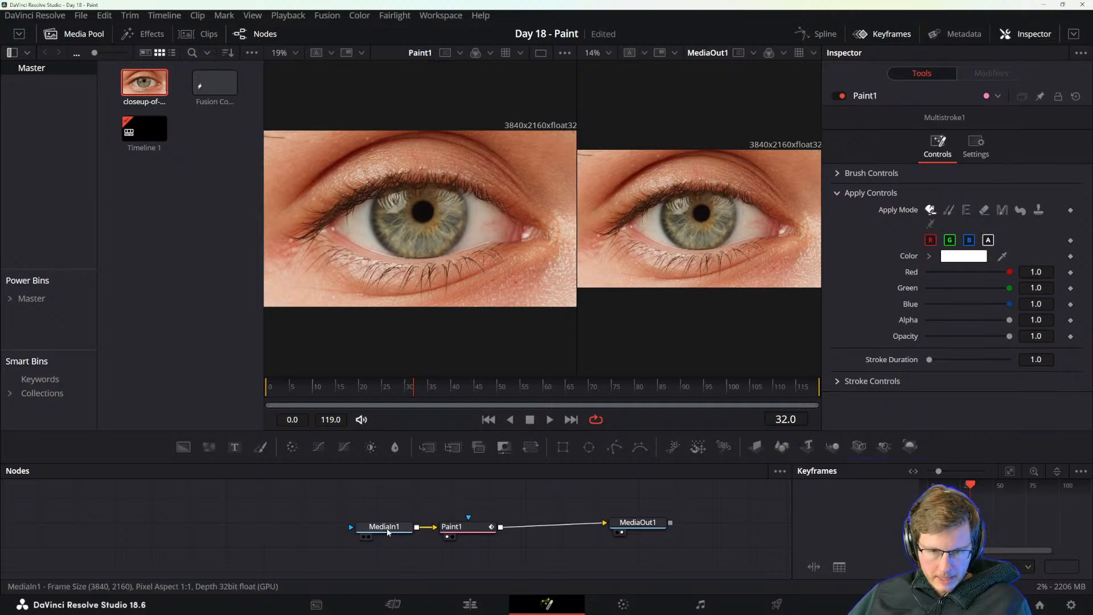
Insert a Resize node between MediaIn1 and Paint1, and space the three nodes out along the line.
drag(390, 531, 320, 531)
text(res)
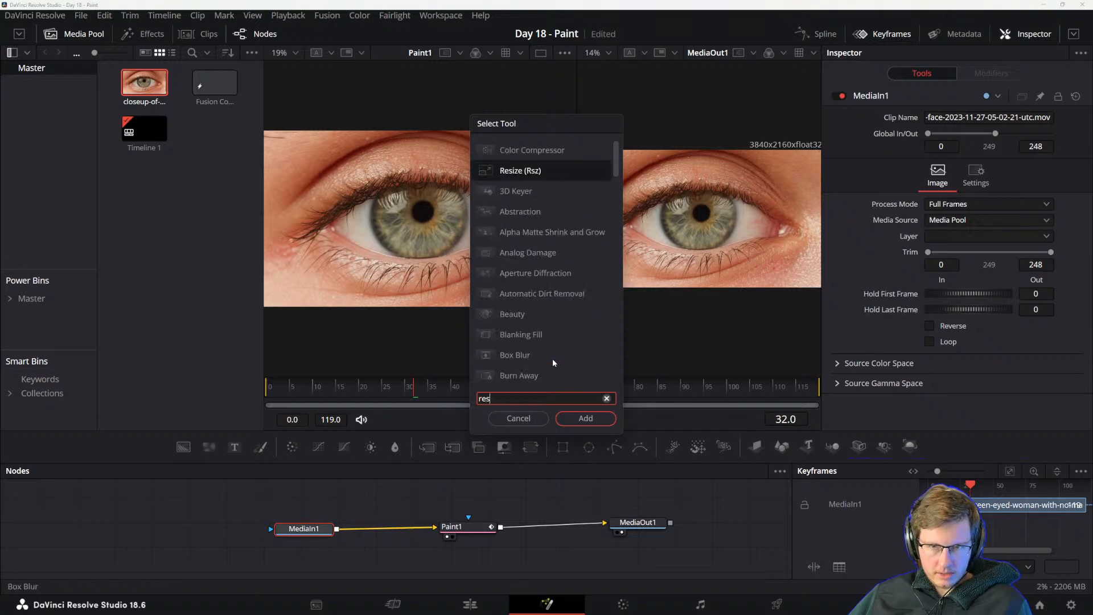
key(Return)
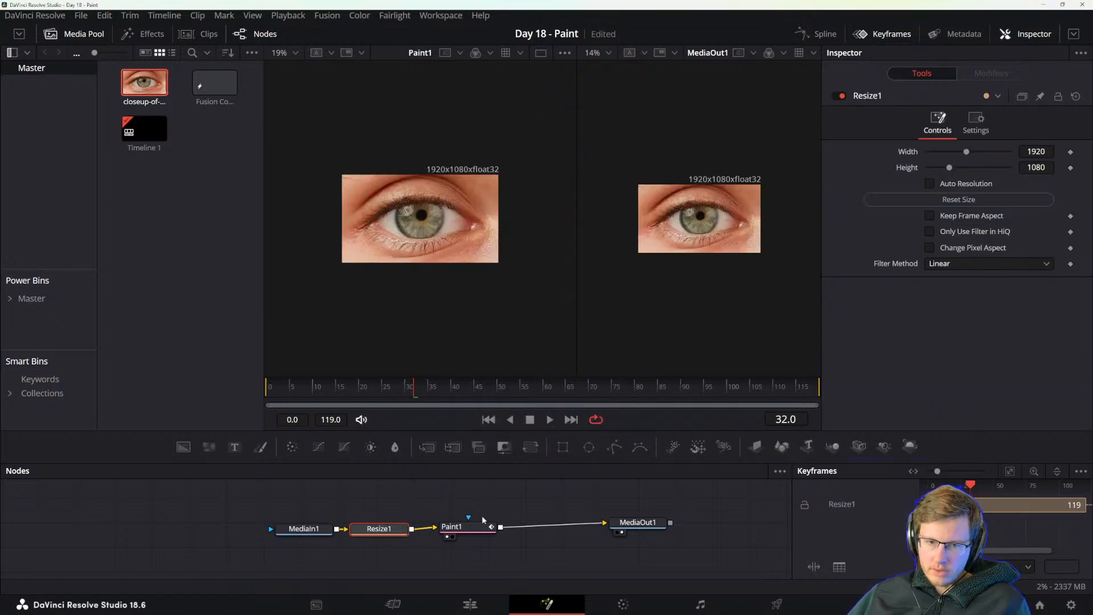
drag(473, 529, 516, 533)
click(516, 533)
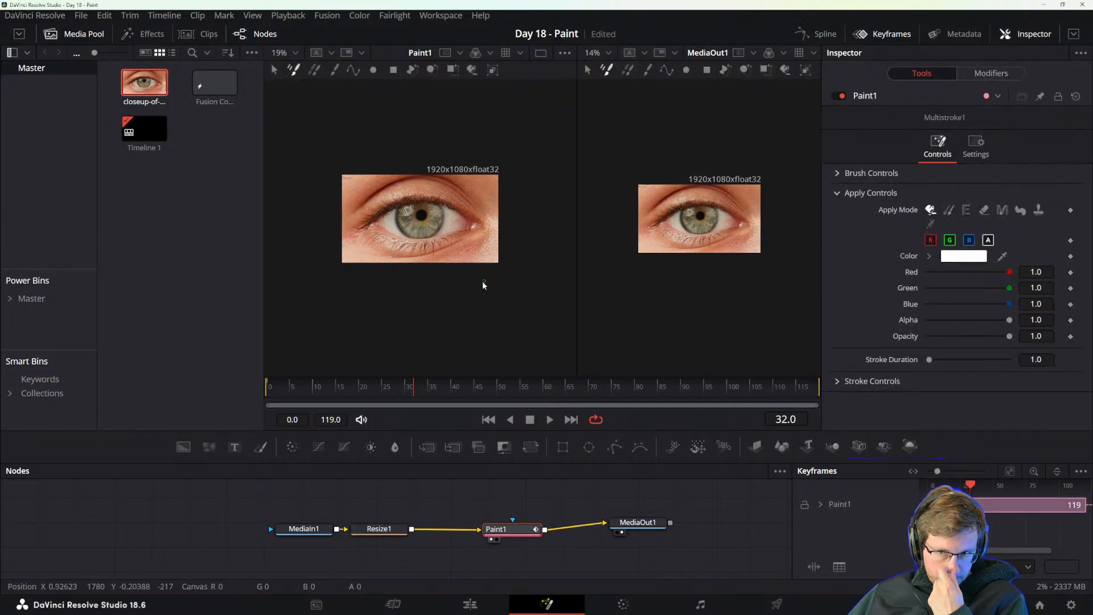
click(396, 531)
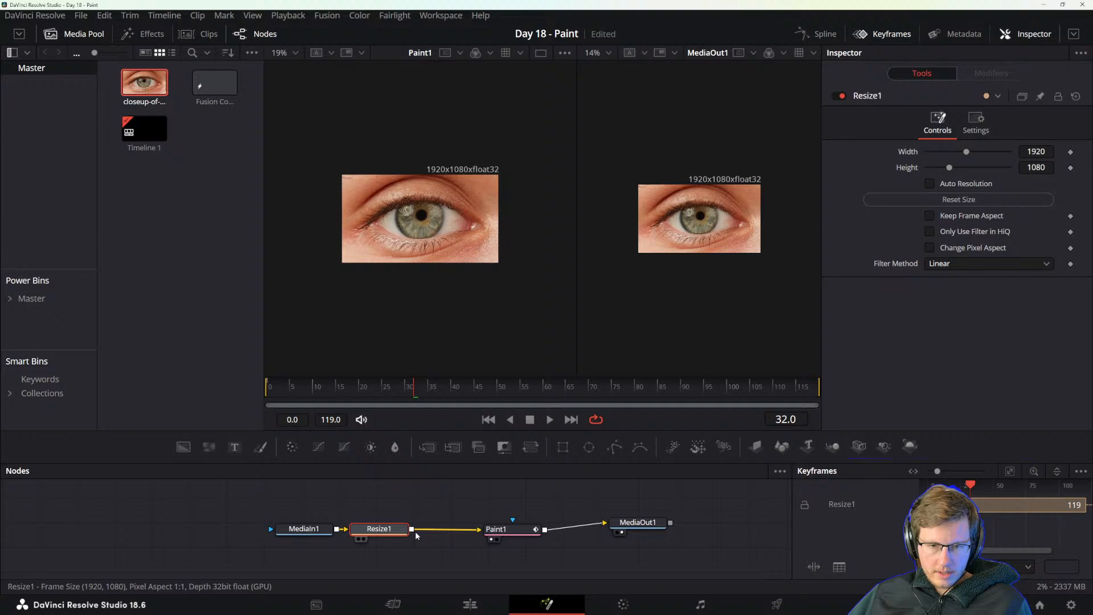
click(498, 530)
Play back the resized eye clip in the Paint1 viewer and stop it at frame 5.
scroll(443, 228, up, 1)
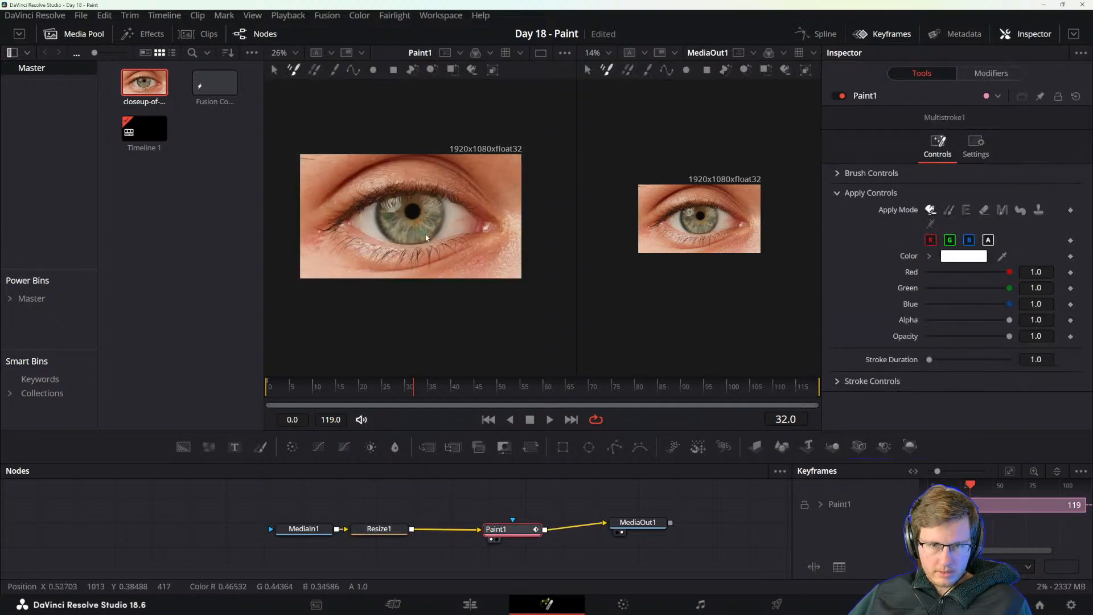
scroll(426, 238, up, 1)
key(space)
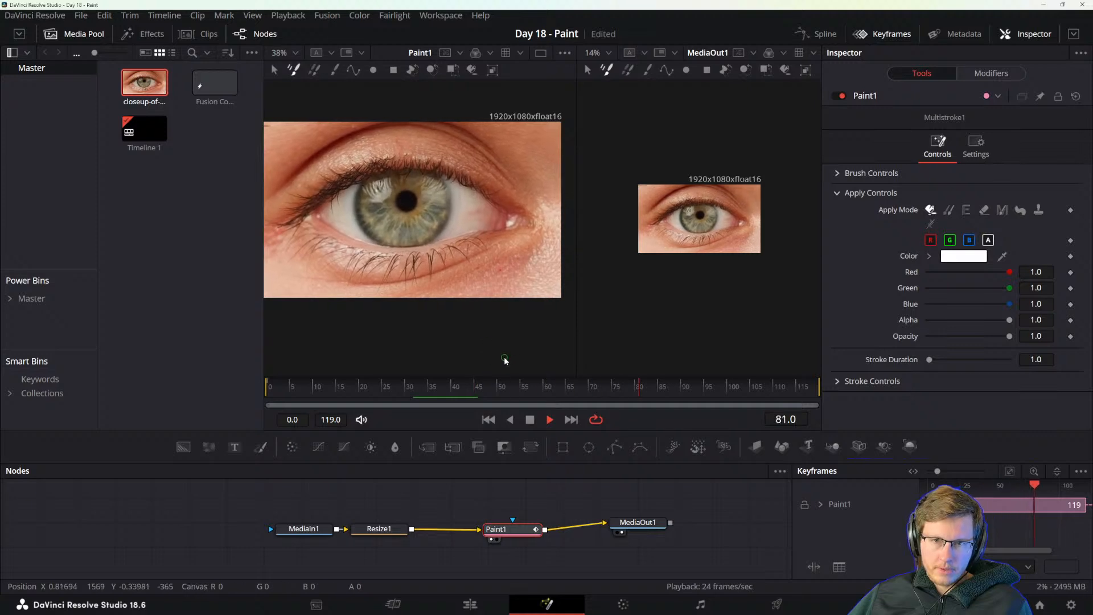
key(space)
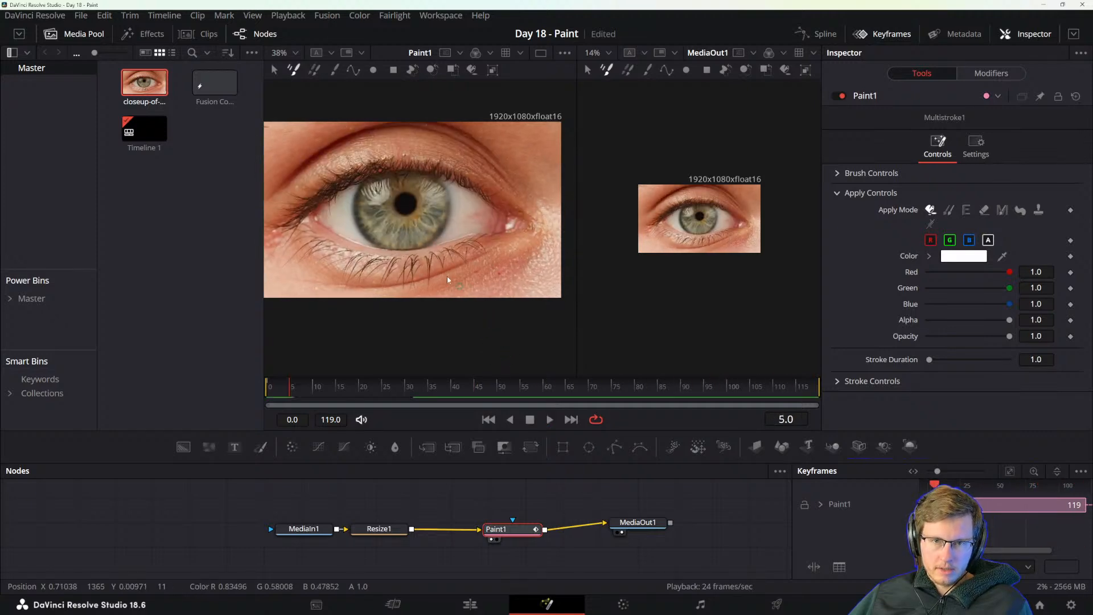
mouse_move(419, 312)
mouse_down()
mouse_move(451, 313)
mouse_move(442, 325)
mouse_up()
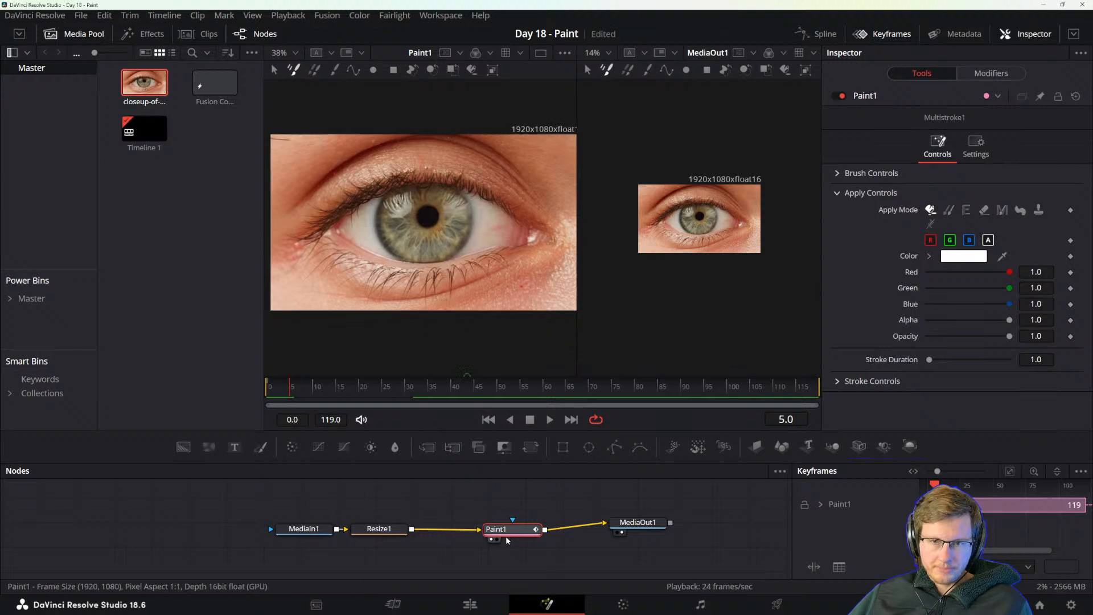
Try painting a stroke across the iris at frame 5 and undo it.
drag(512, 534, 491, 533)
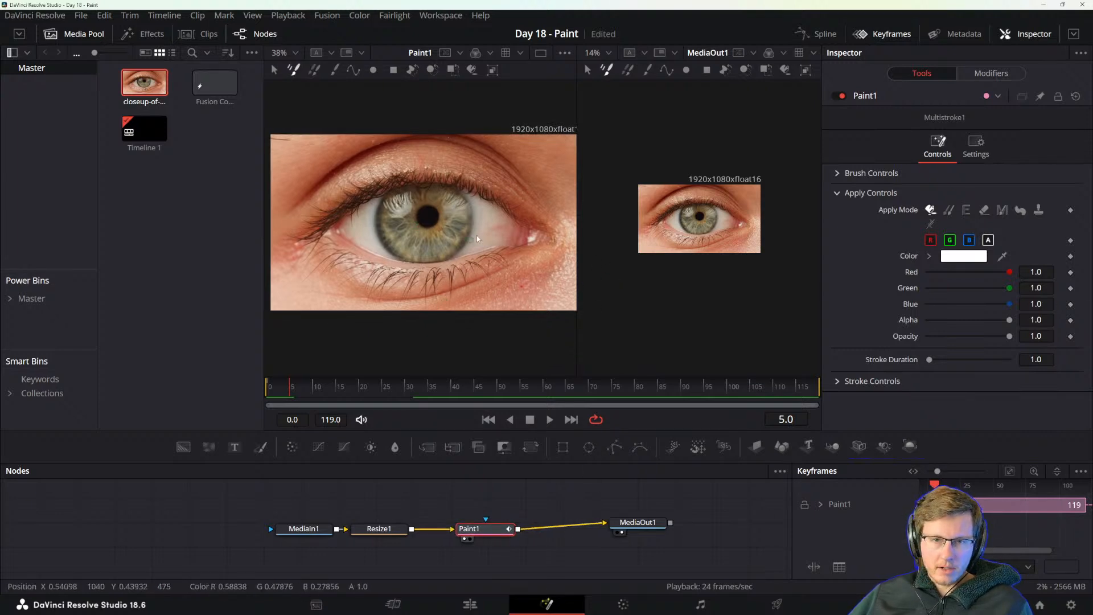
drag(456, 210, 424, 256)
key(ctrl+z)
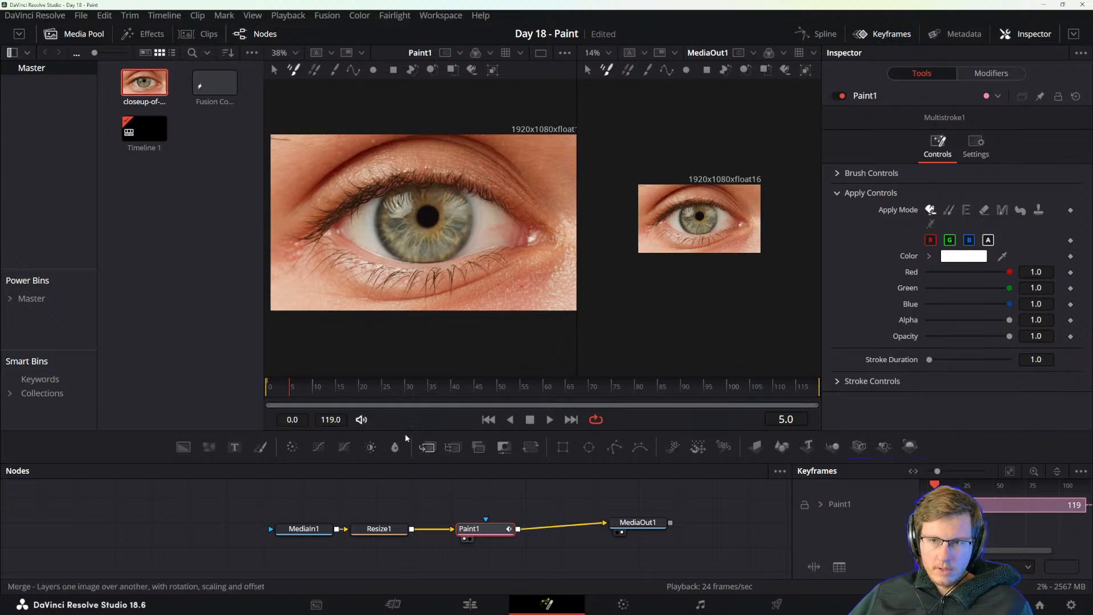
Examine the eye up close frame by frame around frame 5, ending on frame 7.
scroll(447, 250, up, 2)
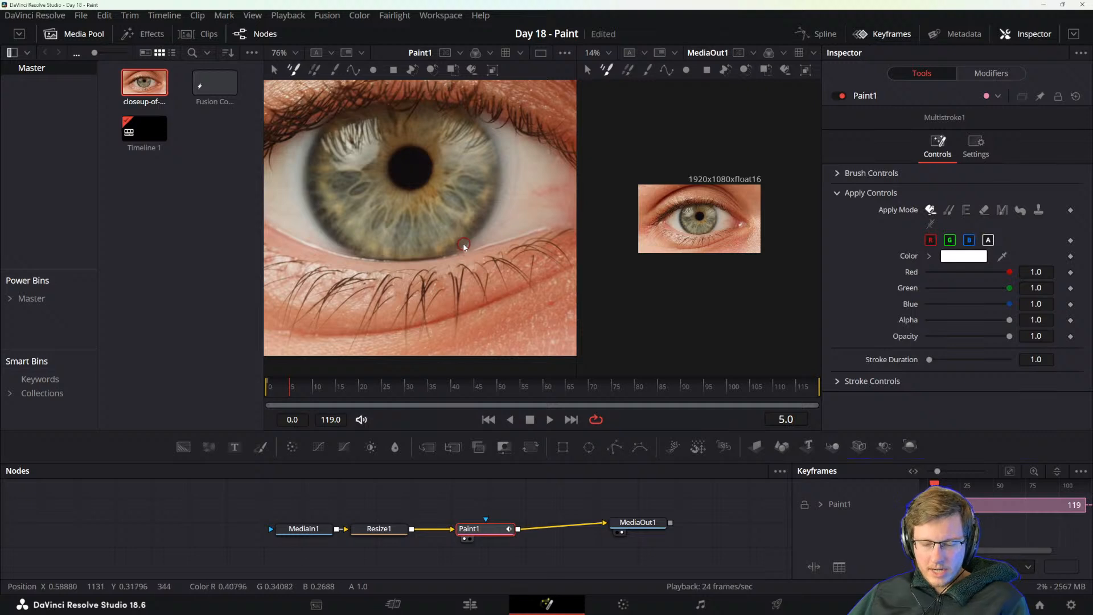
key(Left)
key(Left)
key(Right)
key(Right)
key(Right)
key(Right)
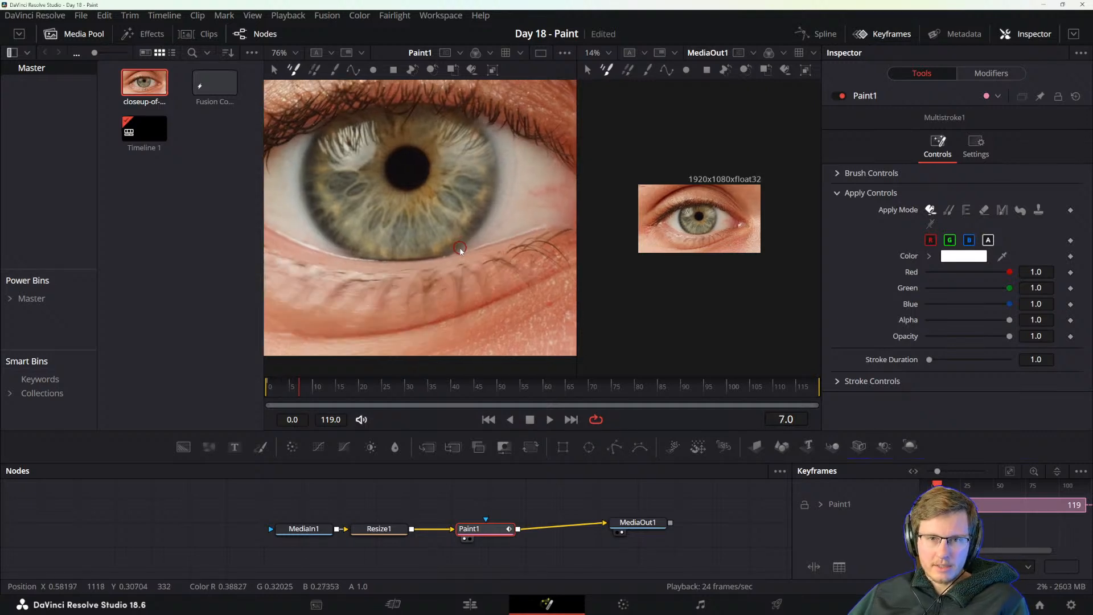
scroll(478, 231, down, 2)
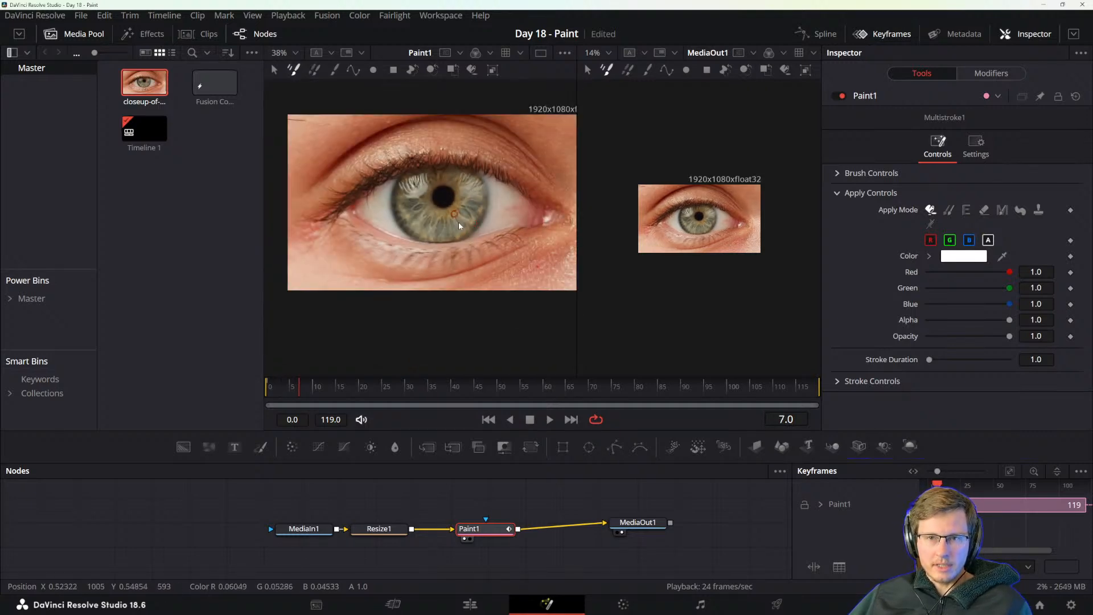
Move Paint1 above the main node line, shift MediaOut1 slightly farther away, and show the effects library.
drag(490, 534, 470, 534)
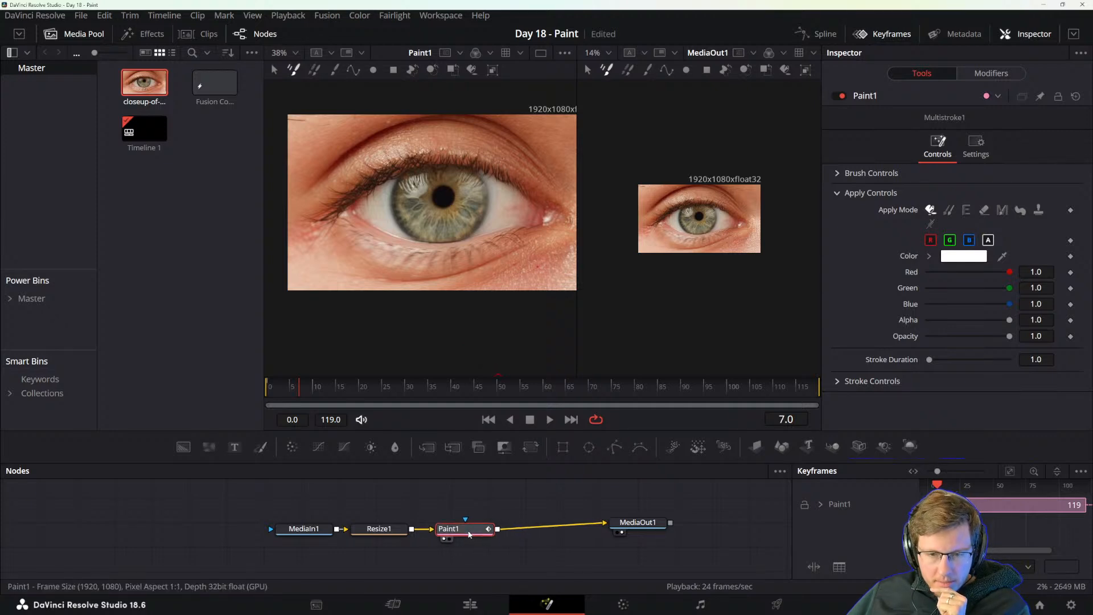
drag(628, 521, 638, 523)
click(486, 530)
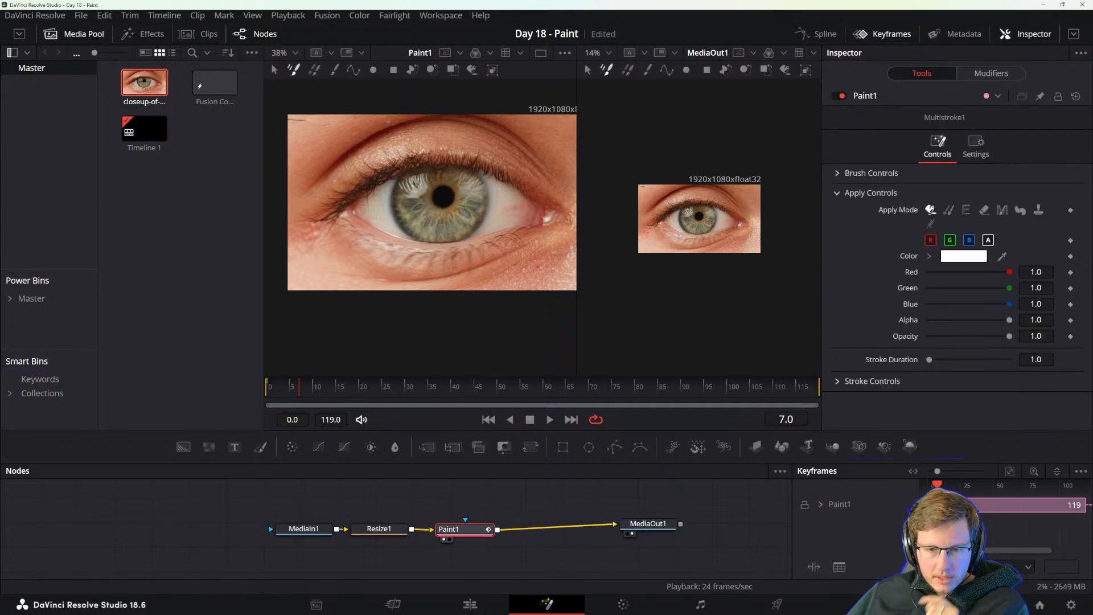
drag(463, 534, 466, 513)
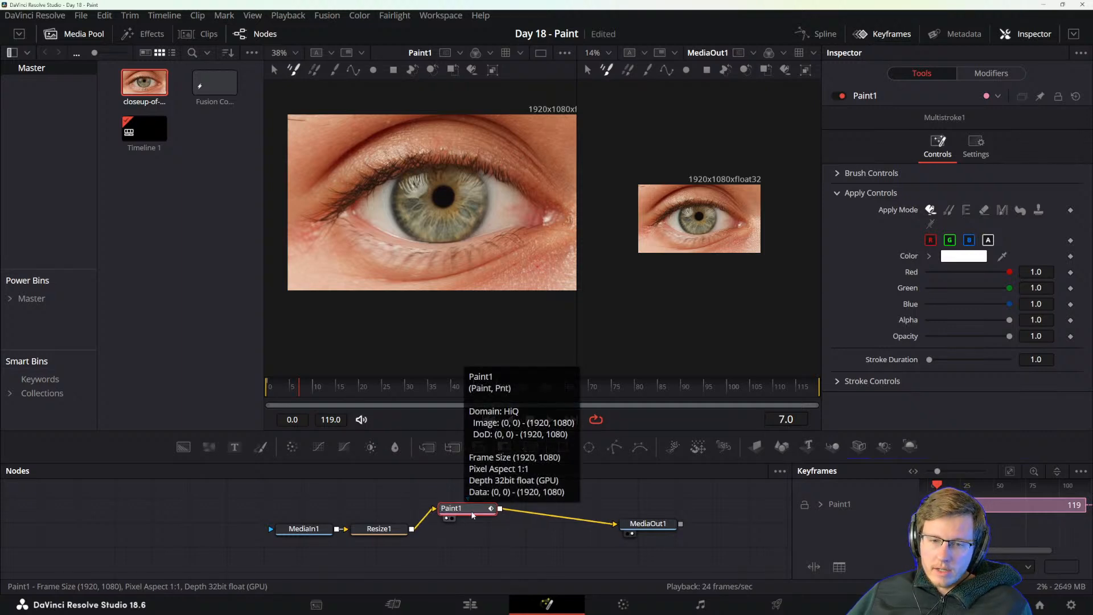
click(144, 38)
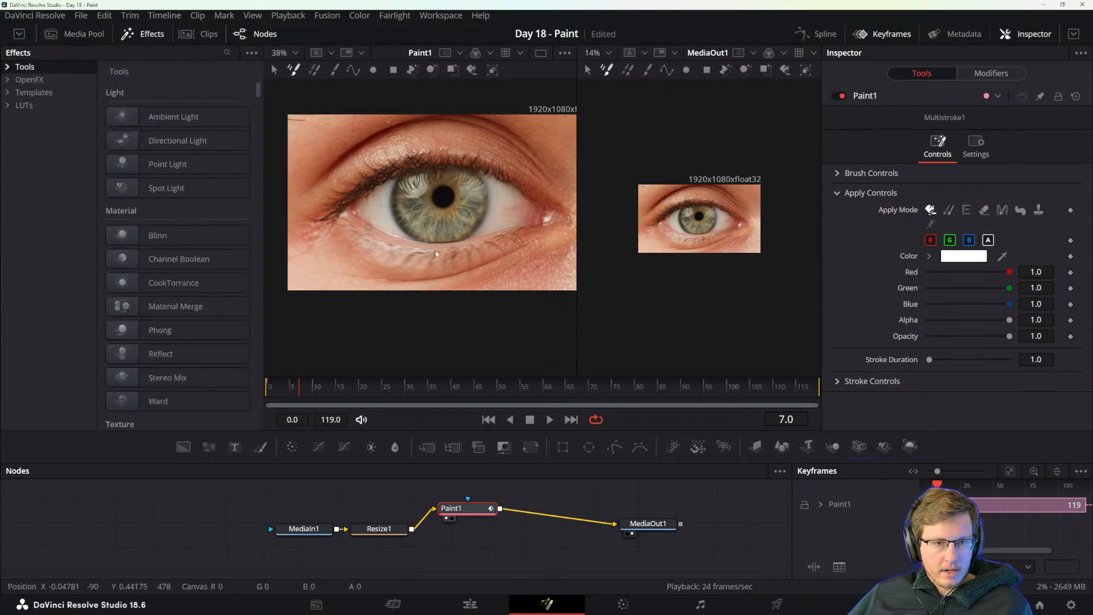
drag(462, 510, 462, 504)
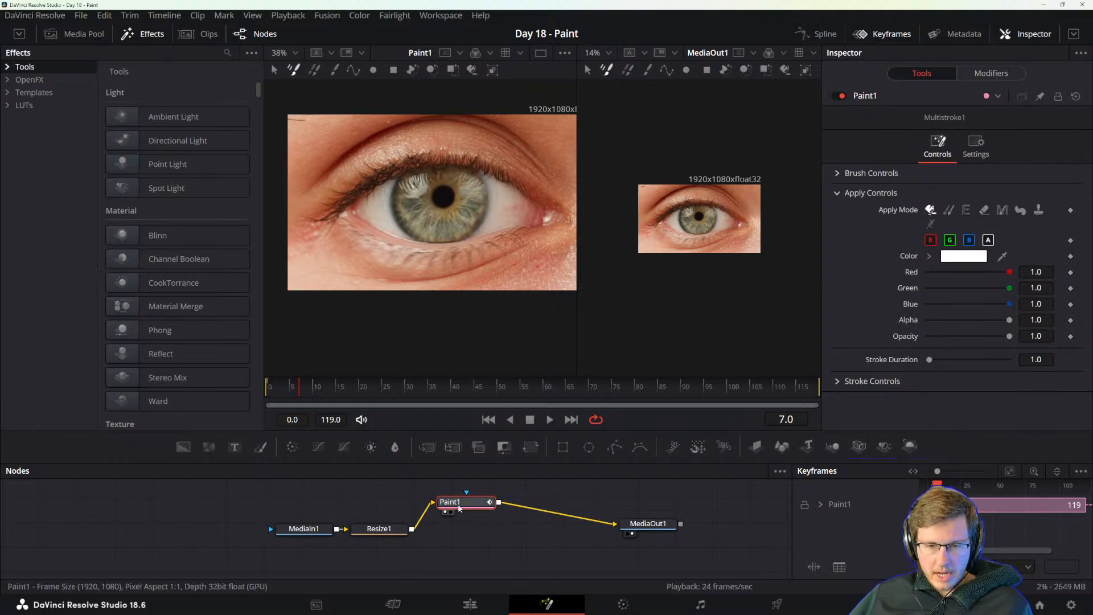
Merge Paint1 as the foreground over Resize1 with a Merge node, and connect the Merge output to MediaOut1.
mouse_move(473, 511)
mouse_down()
mouse_move(477, 520)
mouse_move(462, 492)
mouse_move(474, 492)
mouse_move(413, 531)
mouse_up()
click(435, 502)
click(611, 522)
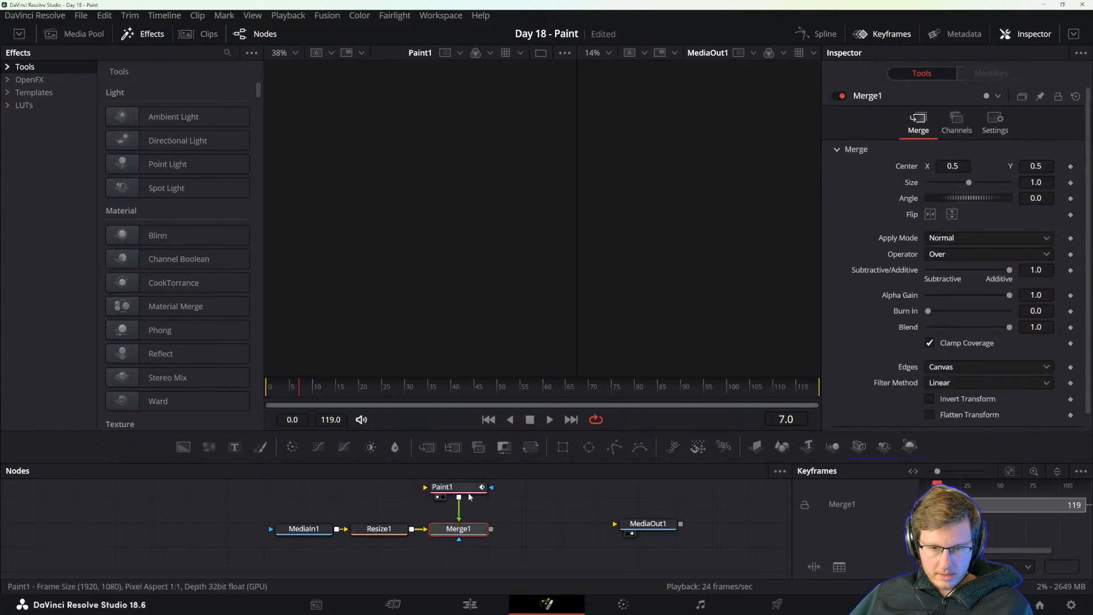
drag(491, 528, 621, 528)
scroll(706, 230, up, 3)
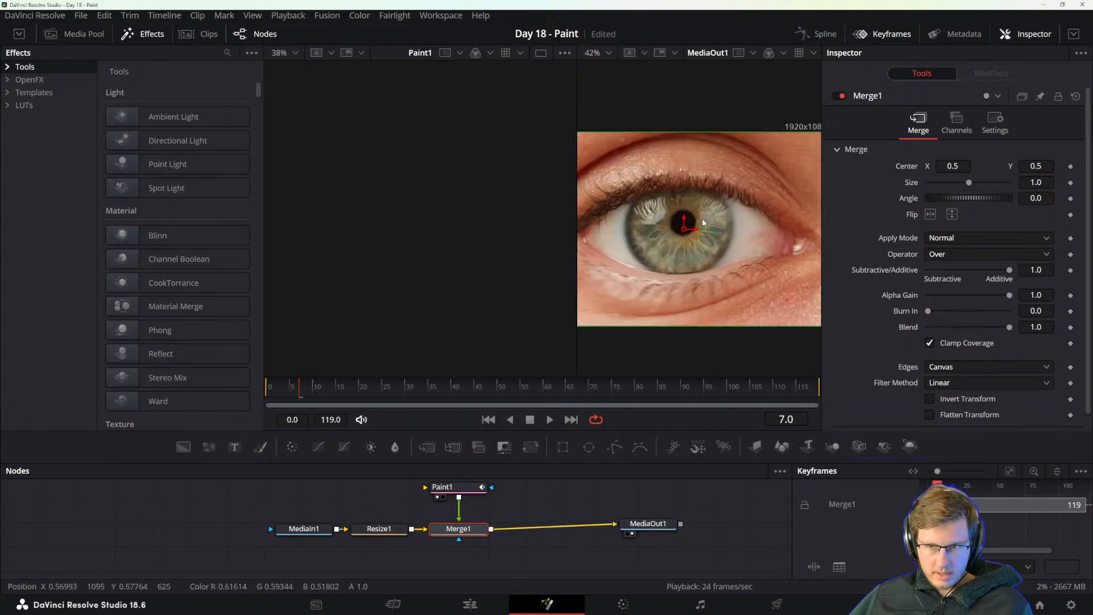
scroll(697, 236, down, 1)
Insert a Light Rays node between Paint1 and Merge1.
mouse_move(508, 508)
mouse_down()
mouse_move(527, 544)
mouse_move(473, 501)
mouse_up()
key(shift+space)
text(res)
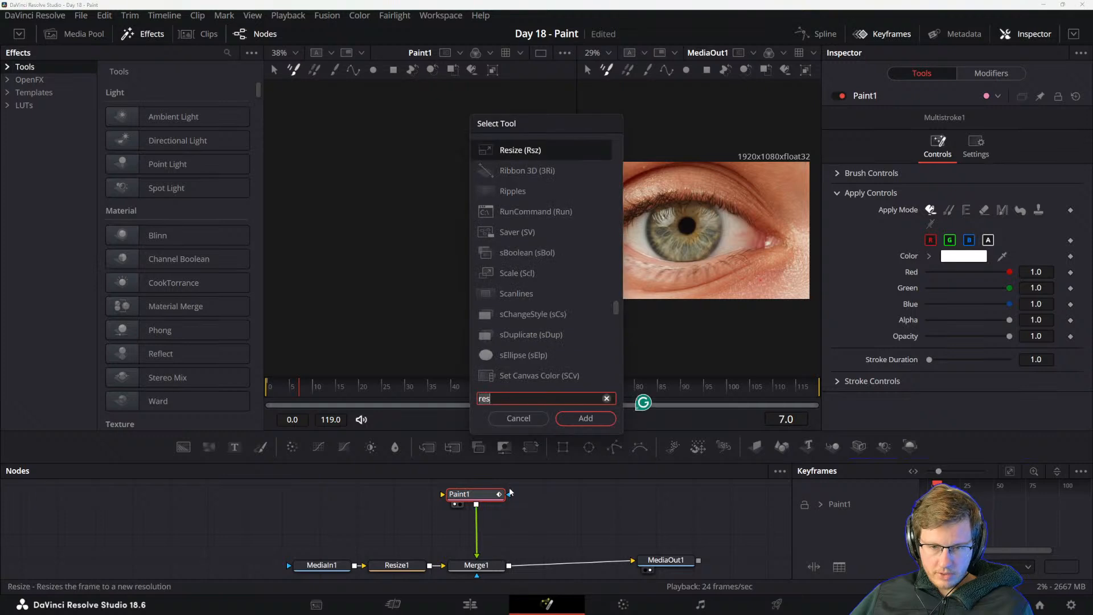
key(BackSpace)
key(BackSpace)
text(ay)
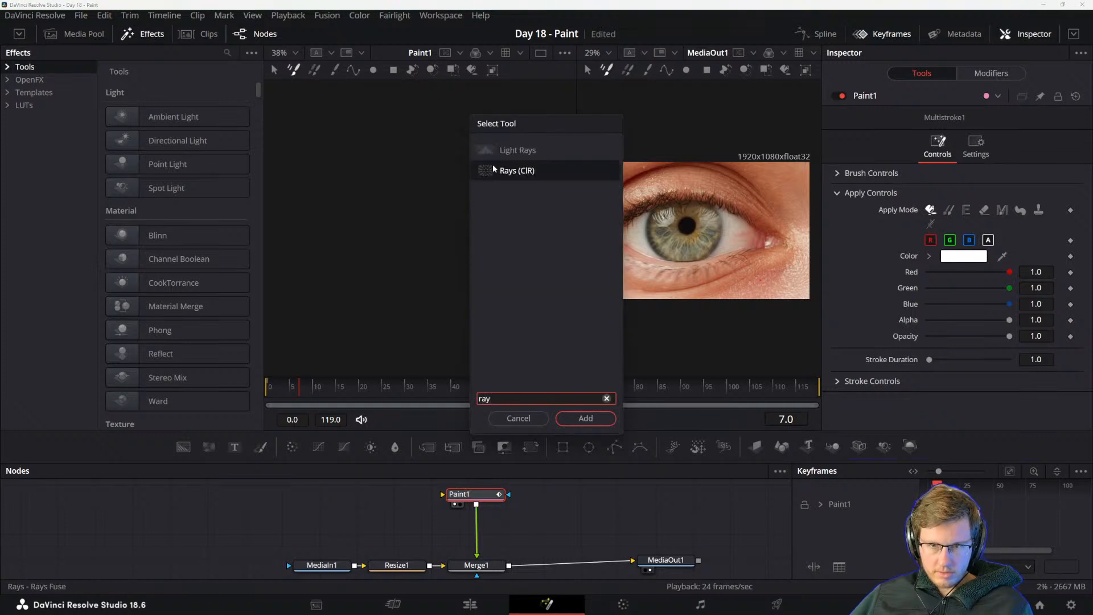
click(517, 157)
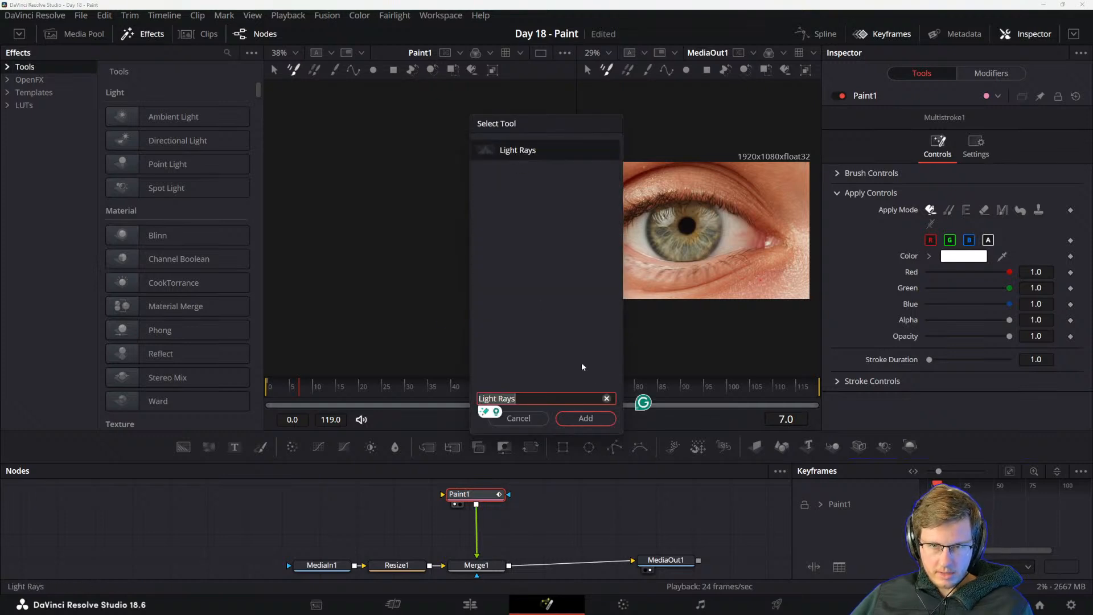
click(586, 419)
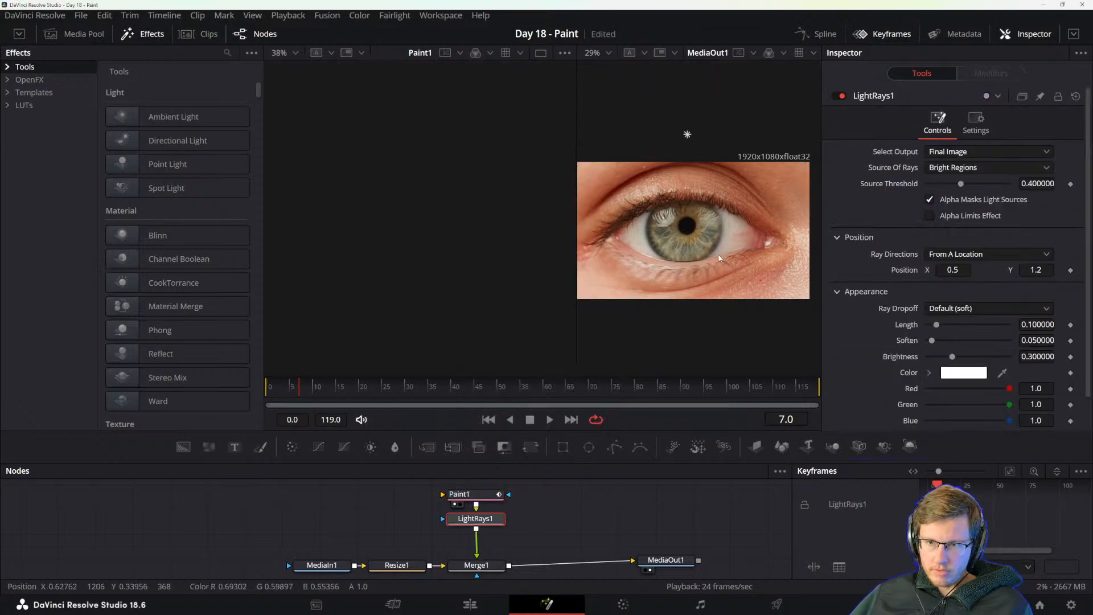
Show only the MediaOut1 viewer, hide the effects library, and centre the eye image in the enlarged view.
scroll(719, 258, up, 3)
drag(576, 170, 517, 171)
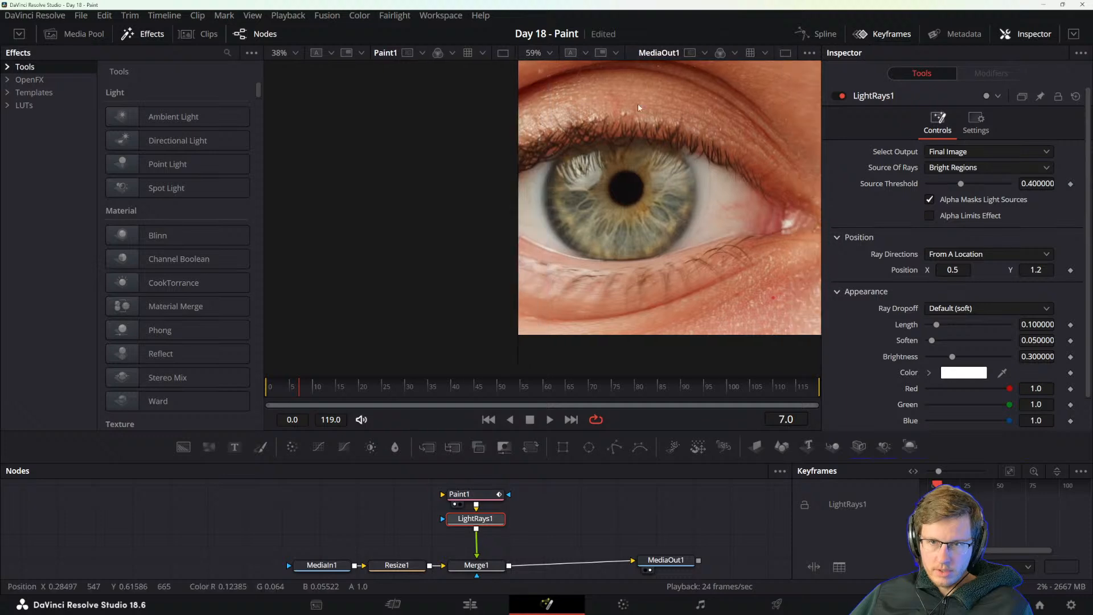
click(786, 53)
drag(520, 221, 569, 248)
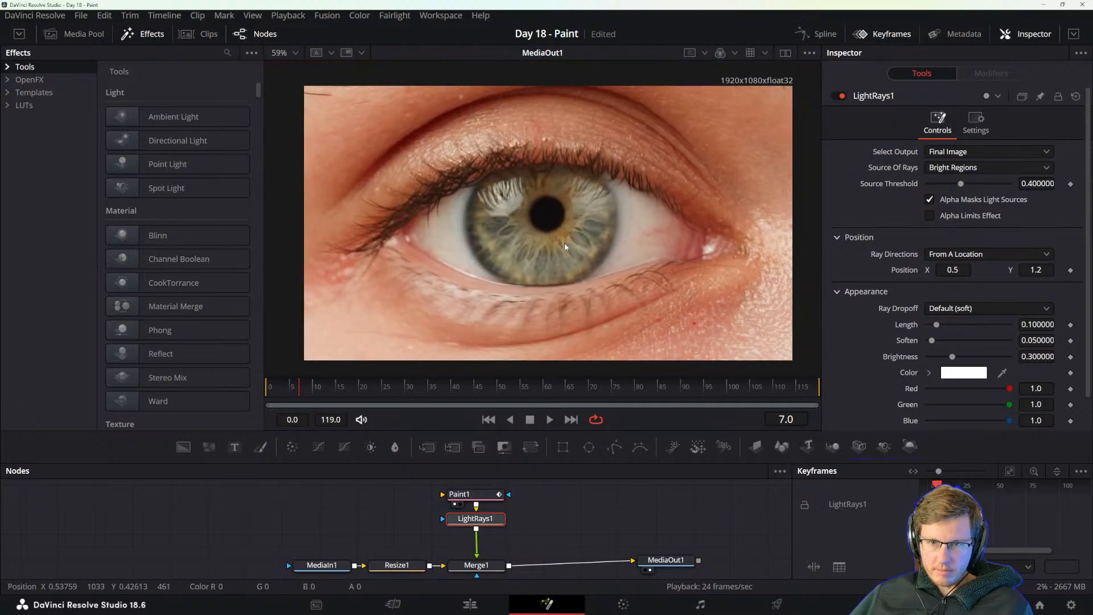
click(137, 35)
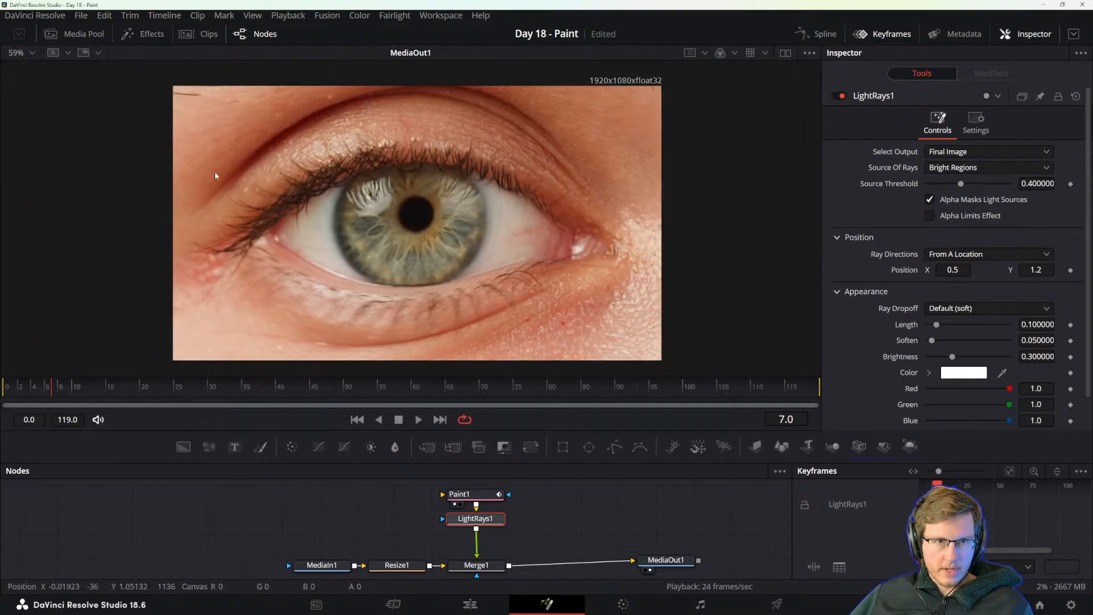
drag(424, 248, 505, 248)
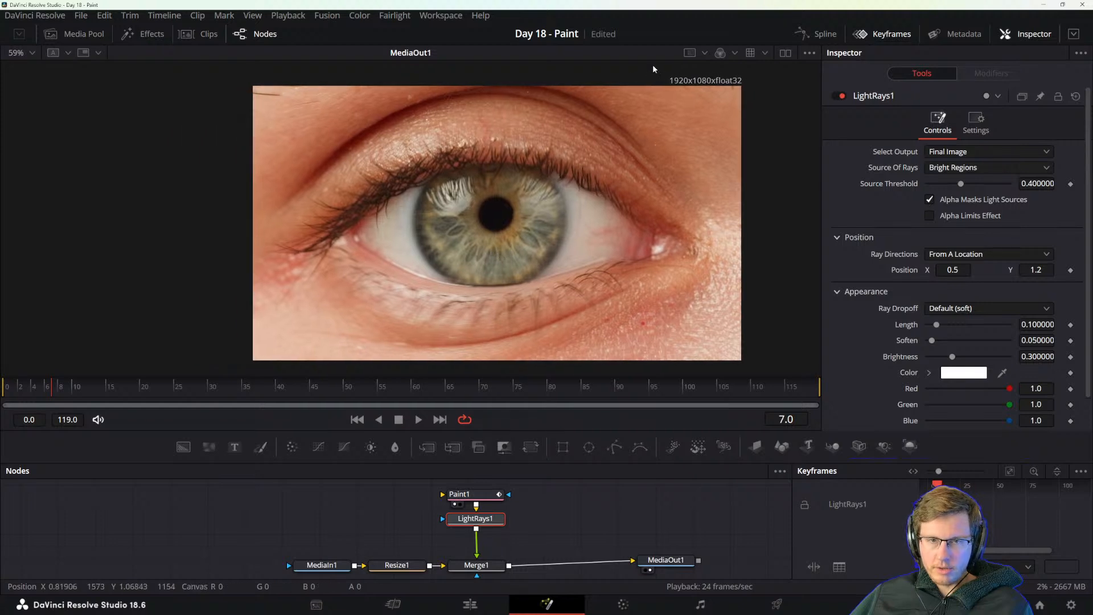
Load Paint1 into the viewer and switch back to the two-viewer layout.
drag(514, 521, 523, 543)
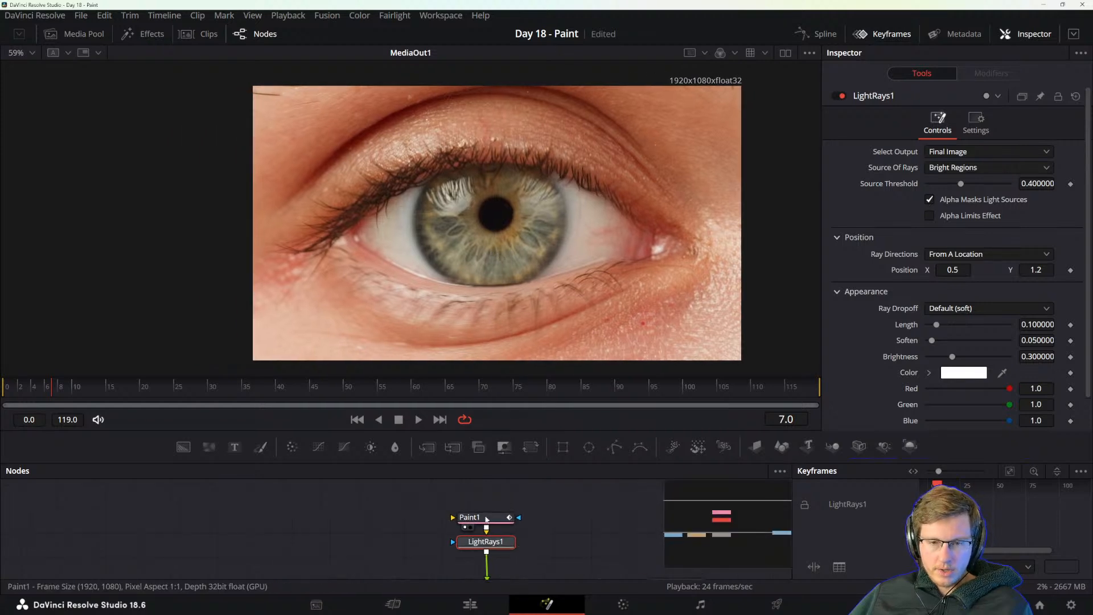
click(486, 518)
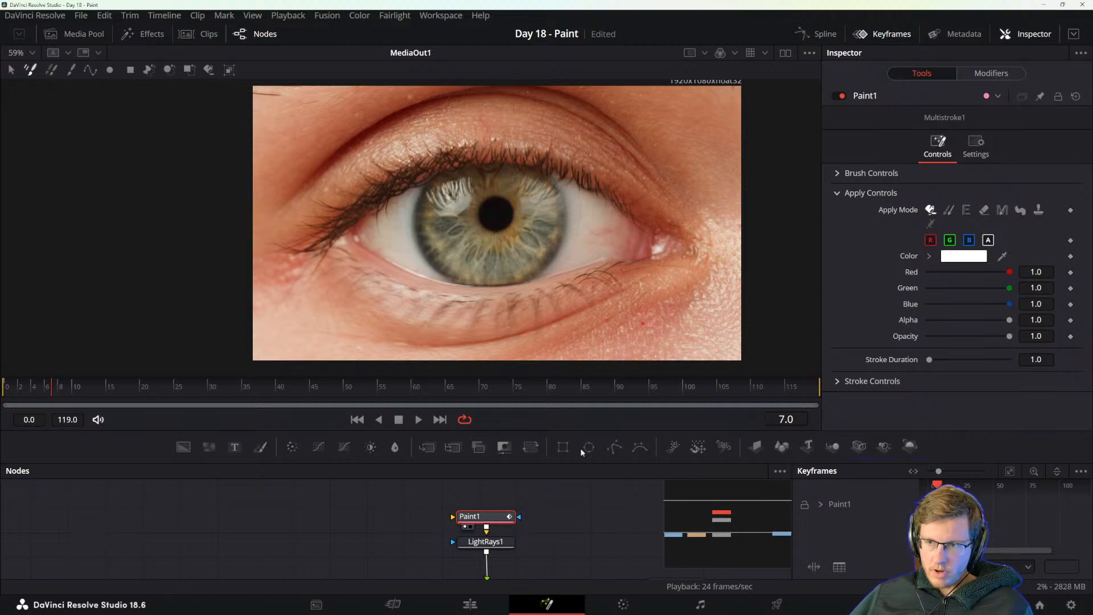
drag(543, 545, 535, 532)
key(1)
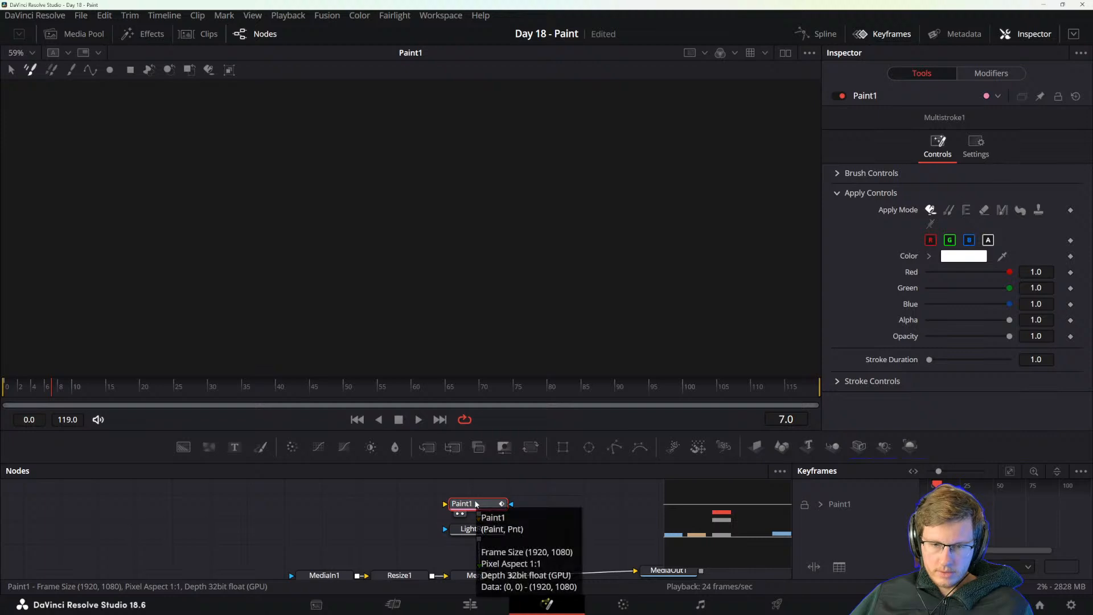
click(784, 53)
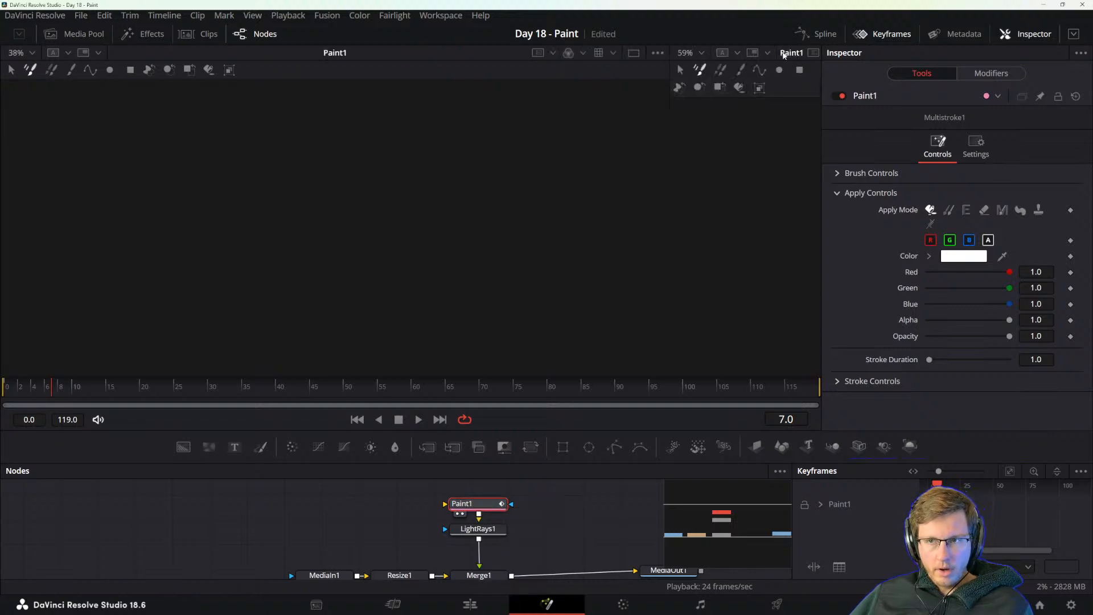
Load MediaOut1 into the first viewer and resize the two viewers to roughly equal widths.
scroll(567, 496, down, 2)
drag(634, 539, 614, 222)
drag(489, 289, 583, 293)
drag(522, 185, 476, 207)
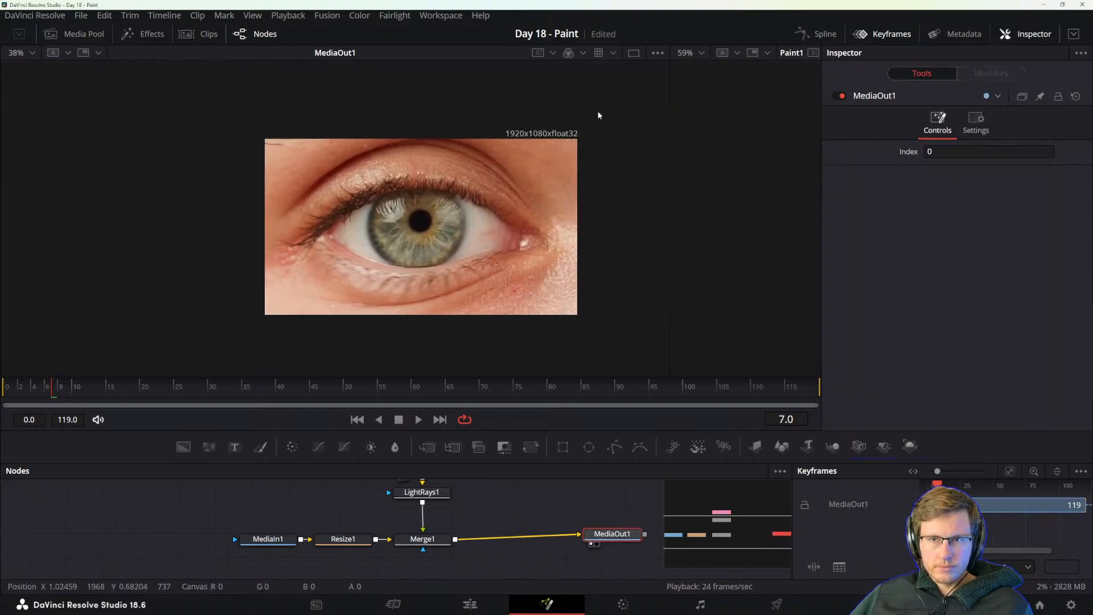
click(634, 52)
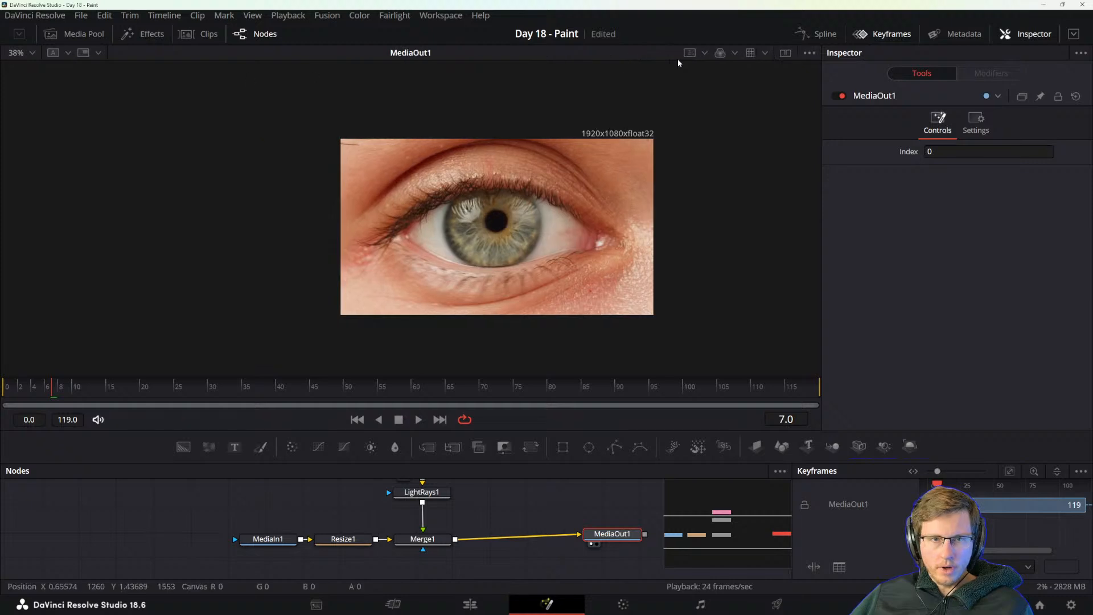
click(785, 52)
drag(292, 137, 210, 135)
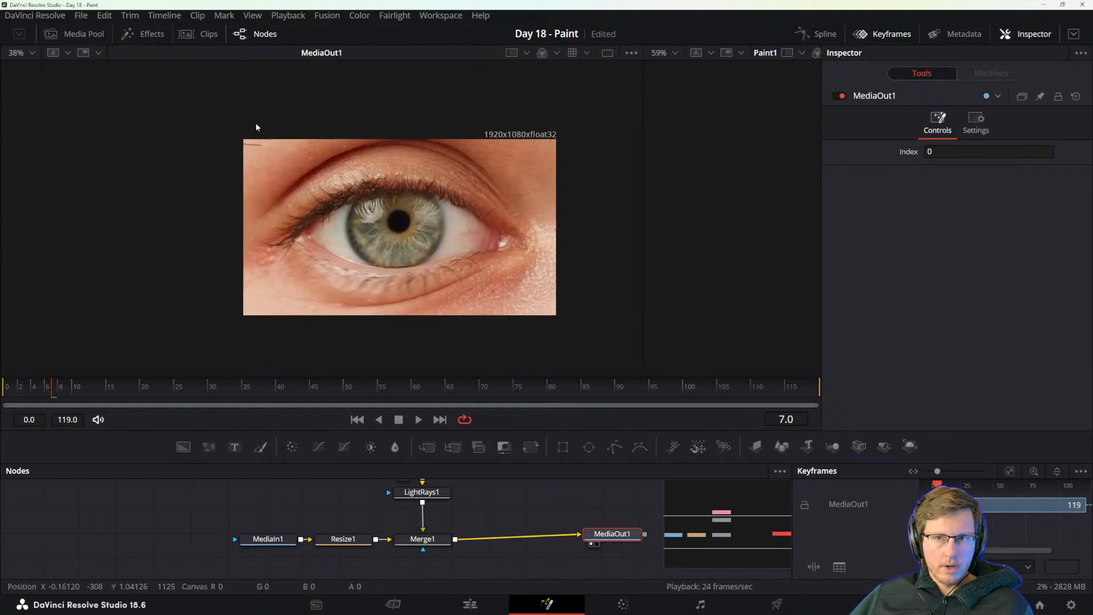
drag(642, 67, 414, 75)
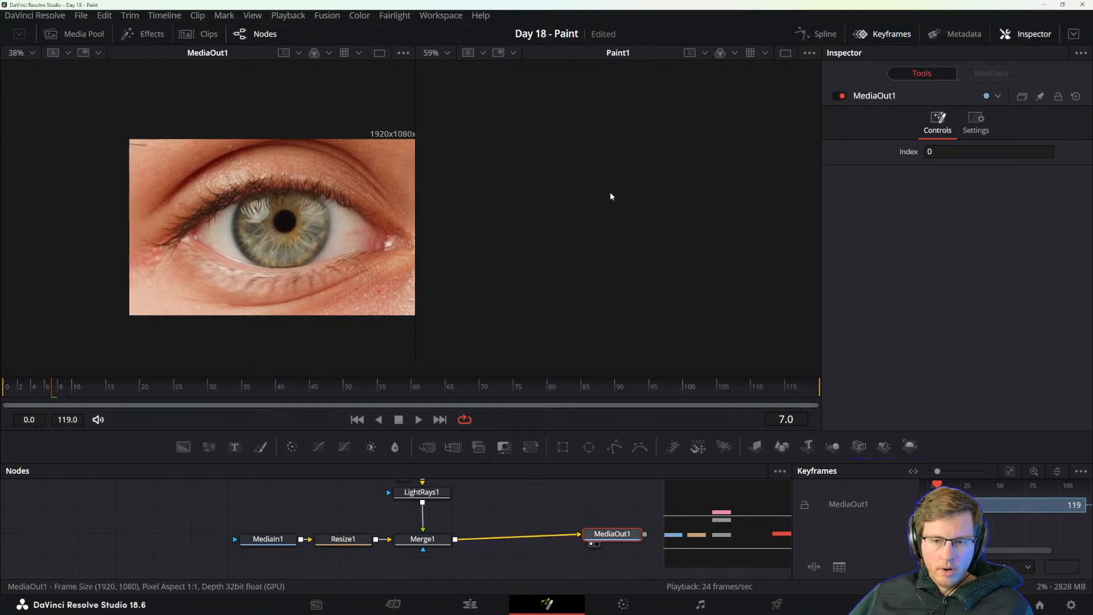
Show MediaOut1 in the second viewer, scaled to fit, and load Paint1 into the first viewer.
drag(612, 196, 617, 198)
scroll(676, 208, down, 2)
mouse_move(705, 209)
mouse_down()
mouse_move(676, 209)
mouse_move(705, 213)
mouse_up()
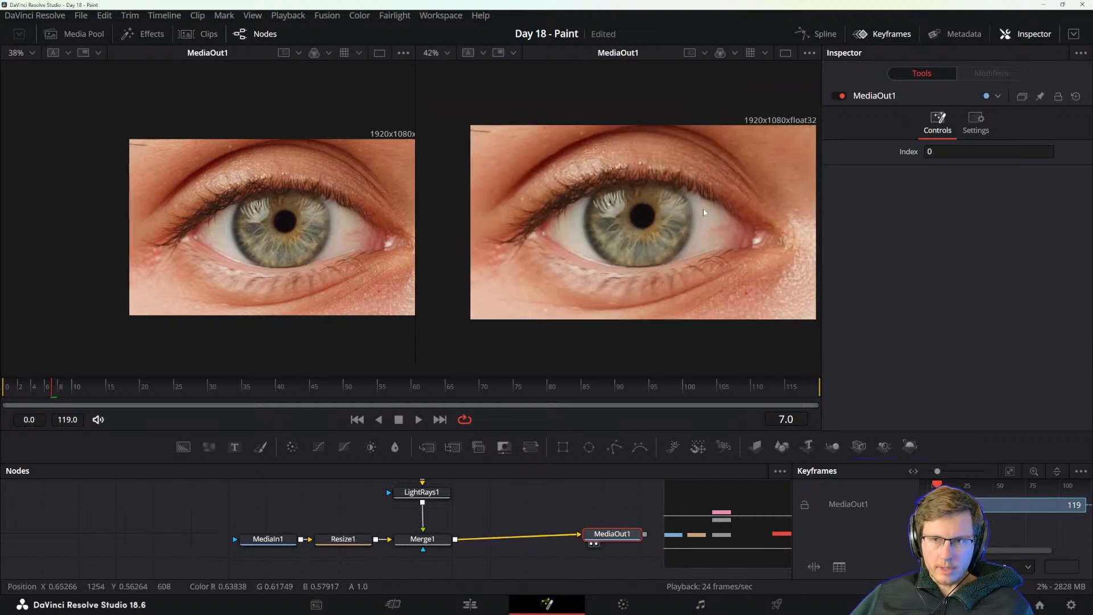
scroll(456, 546, up, 3)
click(436, 538)
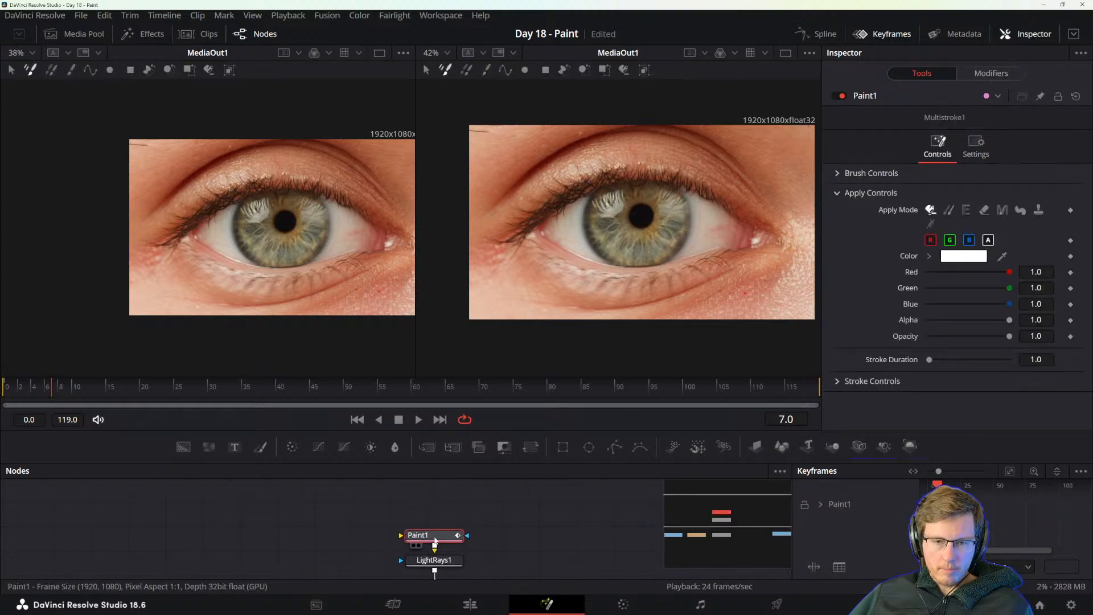
drag(435, 538, 282, 189)
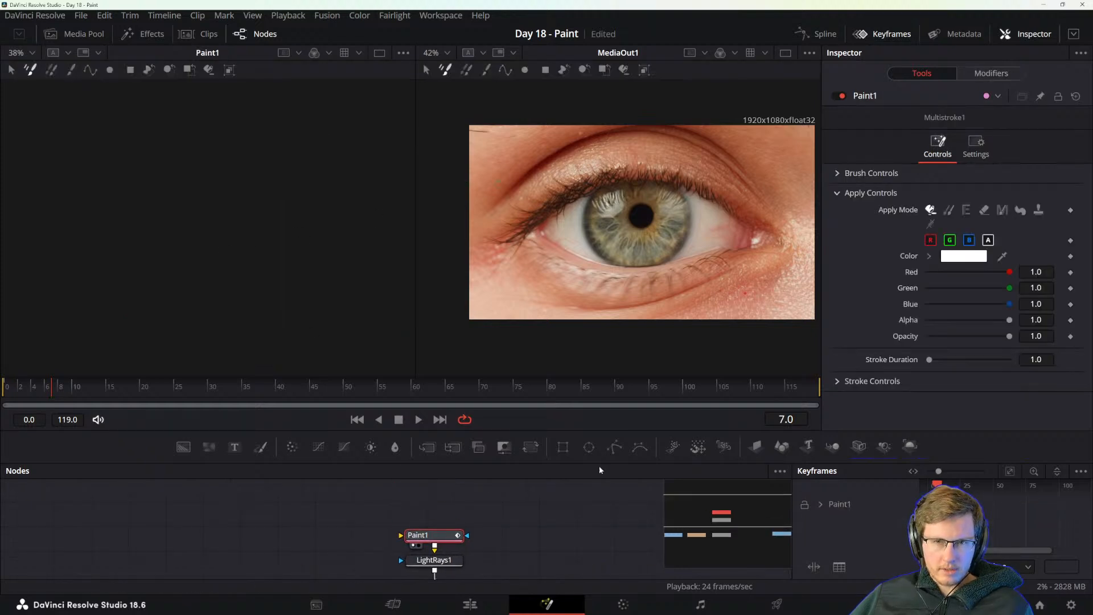
Disconnect LightRays1 from Paint1 and Merge1, and wire Paint1 directly between Resize1 and MediaOut1, bypassing Merge1.
scroll(501, 520, down, 2)
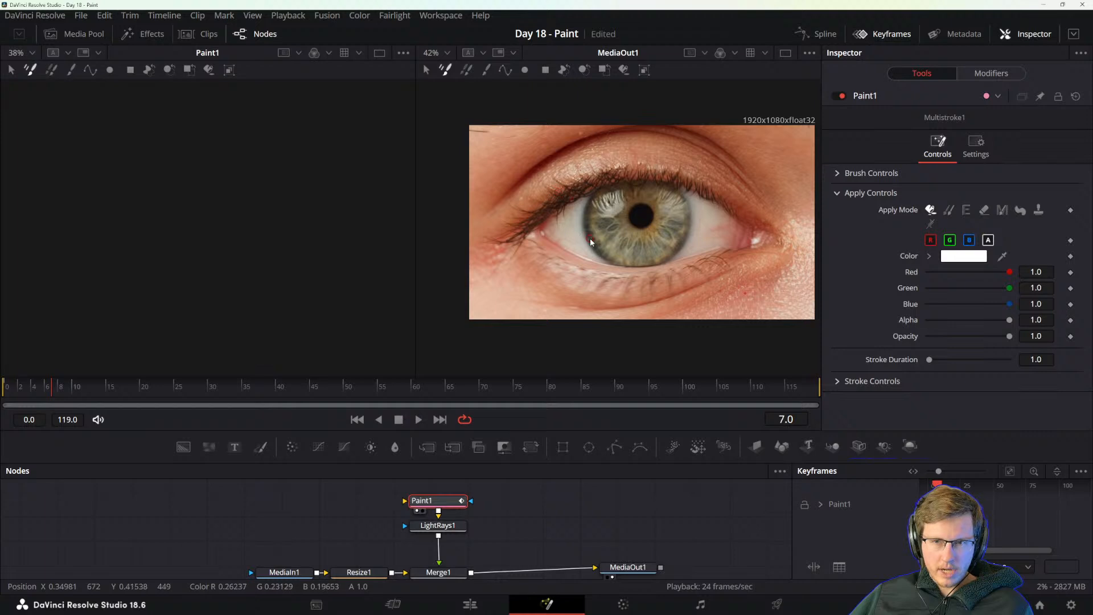
scroll(501, 549, down, 1)
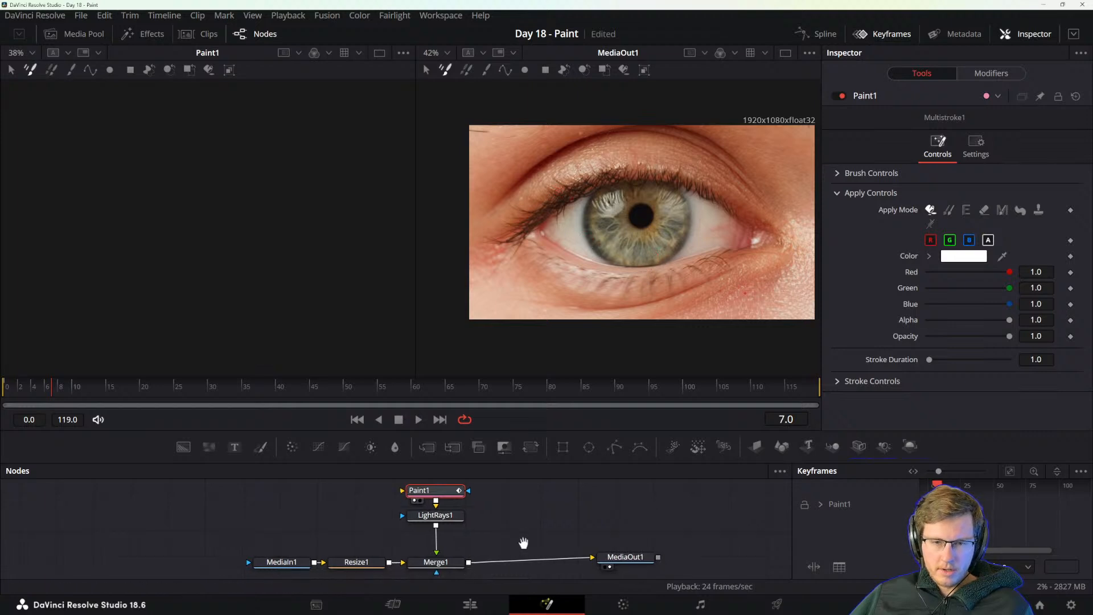
click(424, 520)
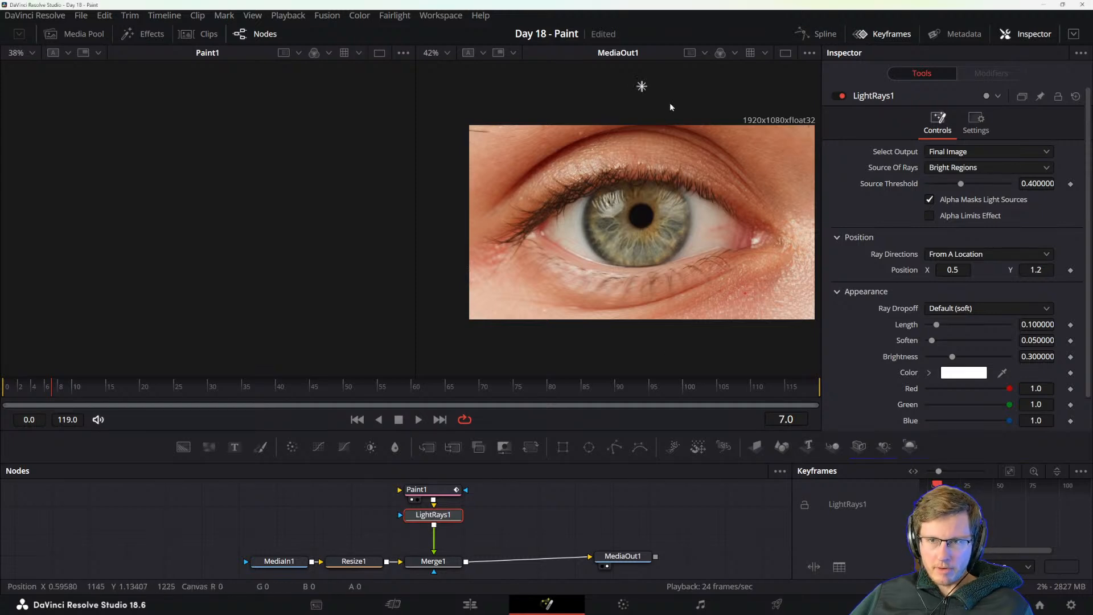
scroll(480, 531, up, 1)
click(437, 507)
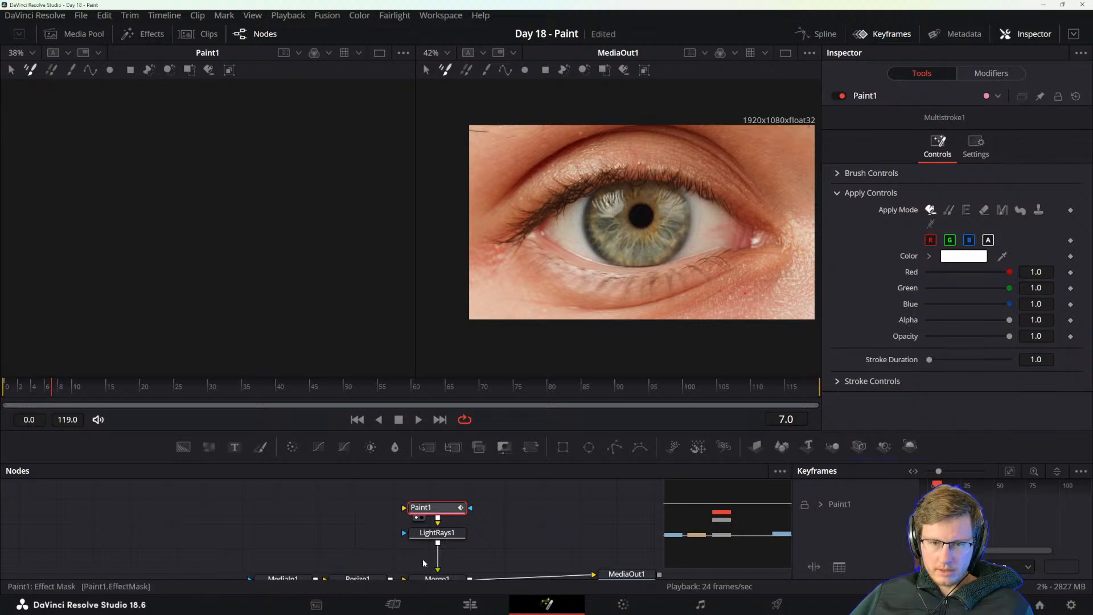
scroll(444, 529, down, 2)
drag(444, 511, 389, 512)
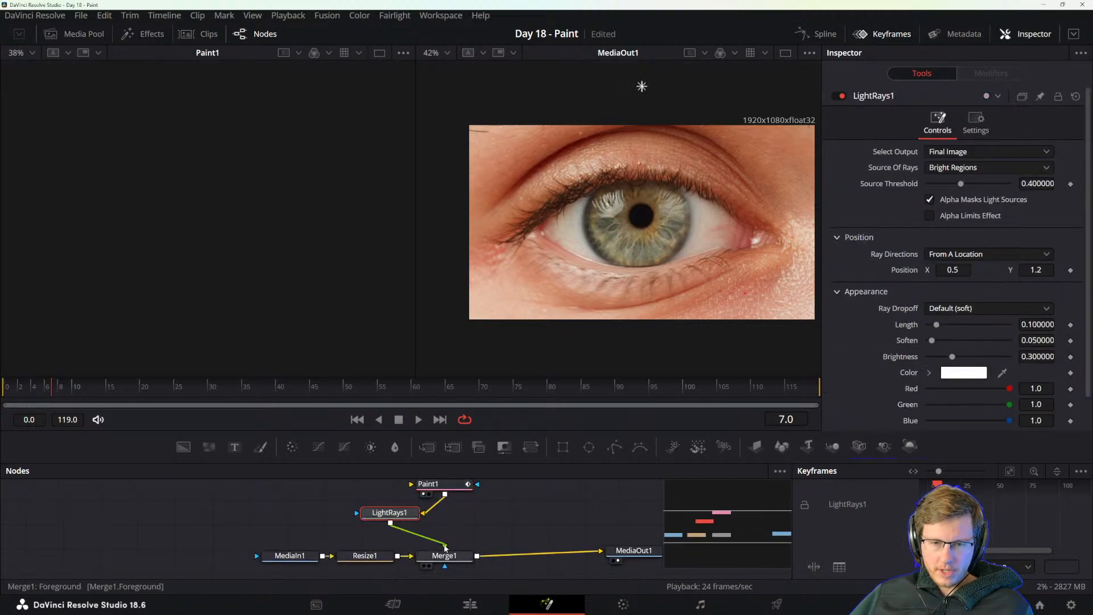
click(445, 547)
click(423, 514)
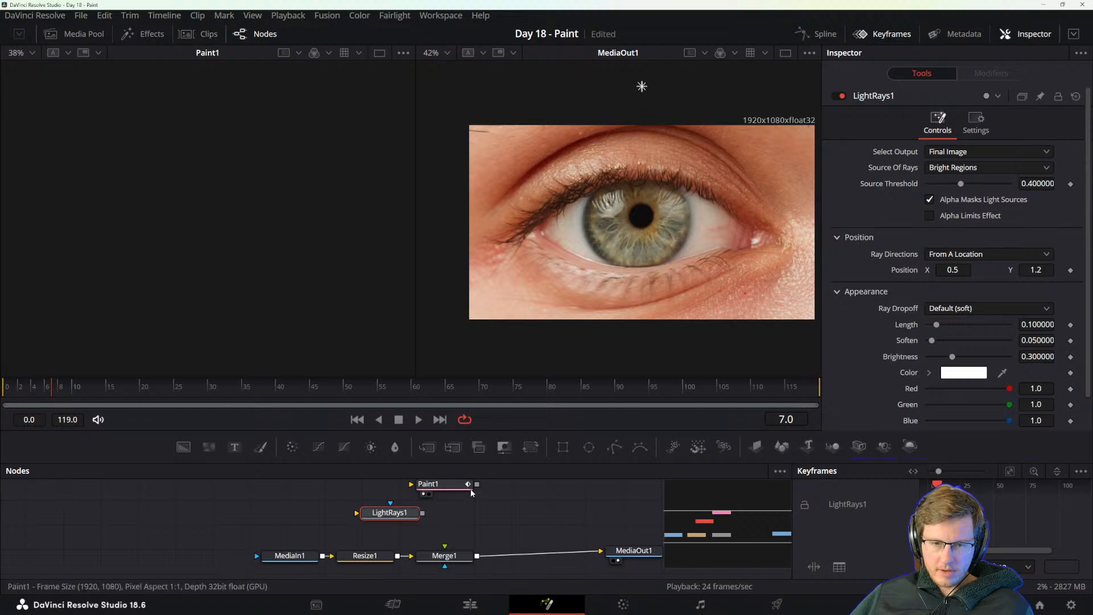
drag(406, 555, 411, 485)
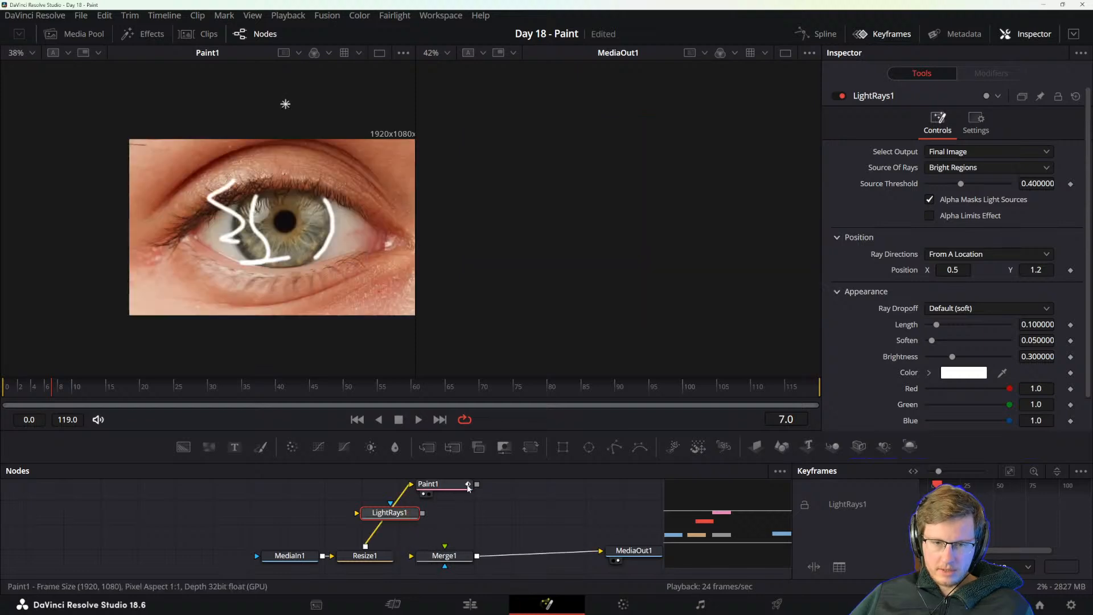
drag(477, 485, 601, 553)
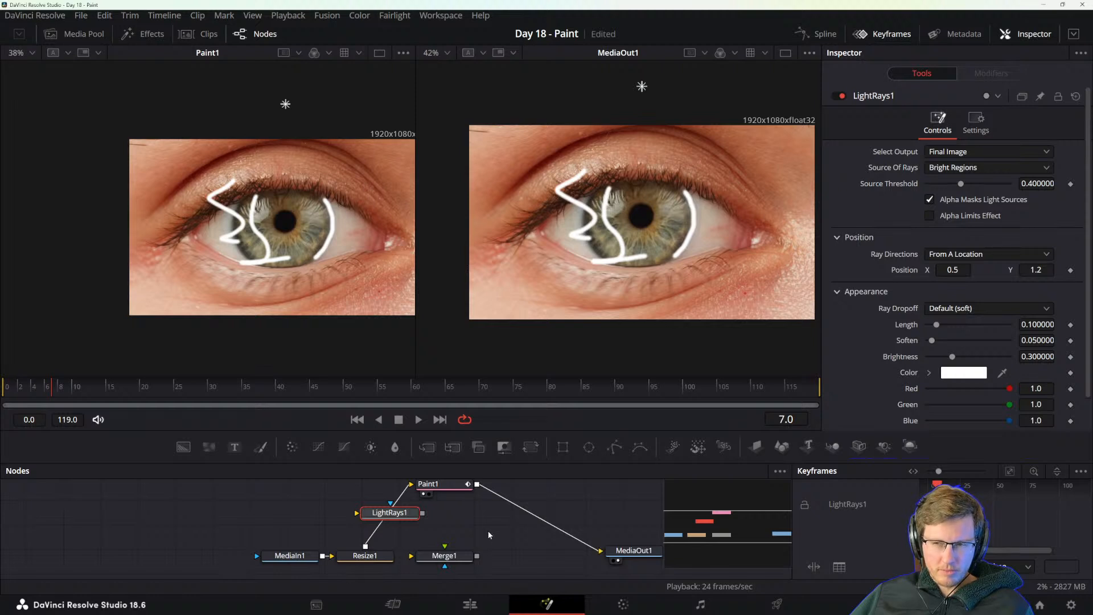
Try the Stamp apply mode on Paint1 with a stroke duration of 0.5 and a stroke size of 6.929.
click(434, 484)
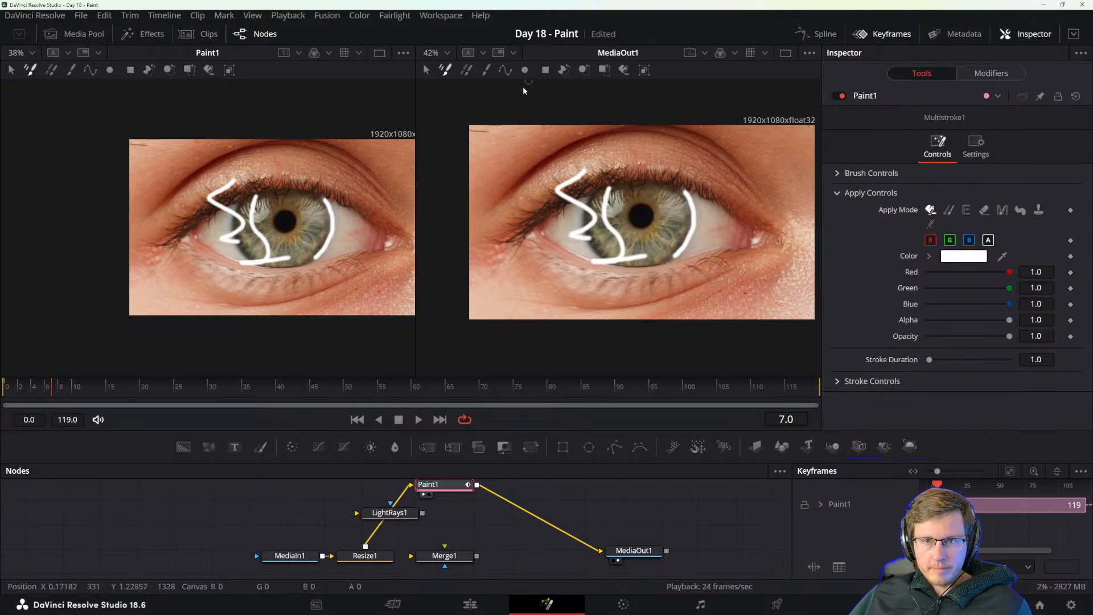
click(1038, 210)
drag(929, 263, 1010, 264)
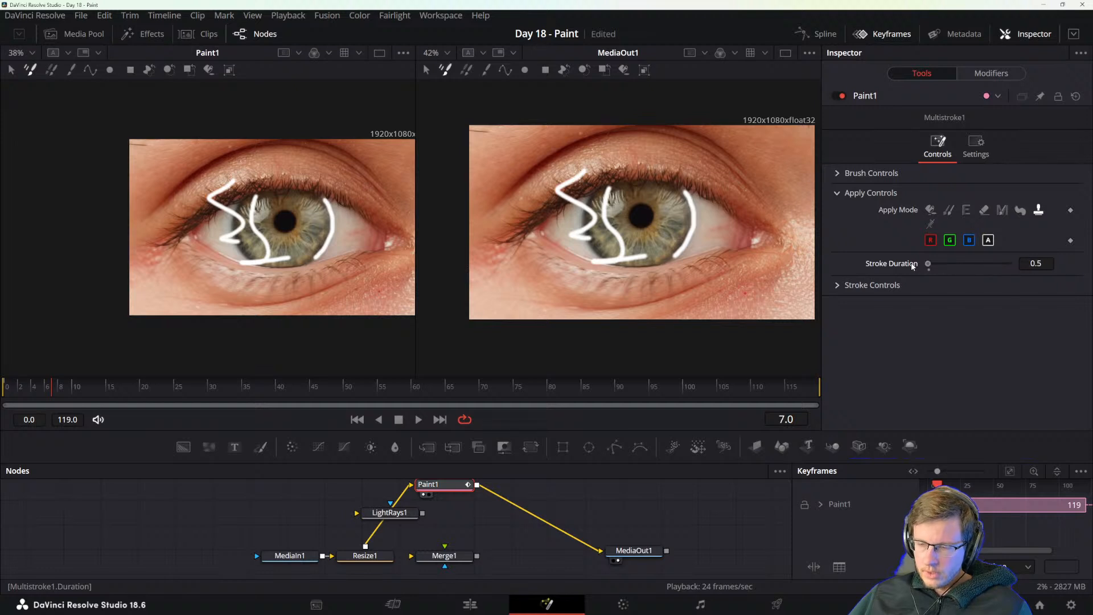
click(931, 210)
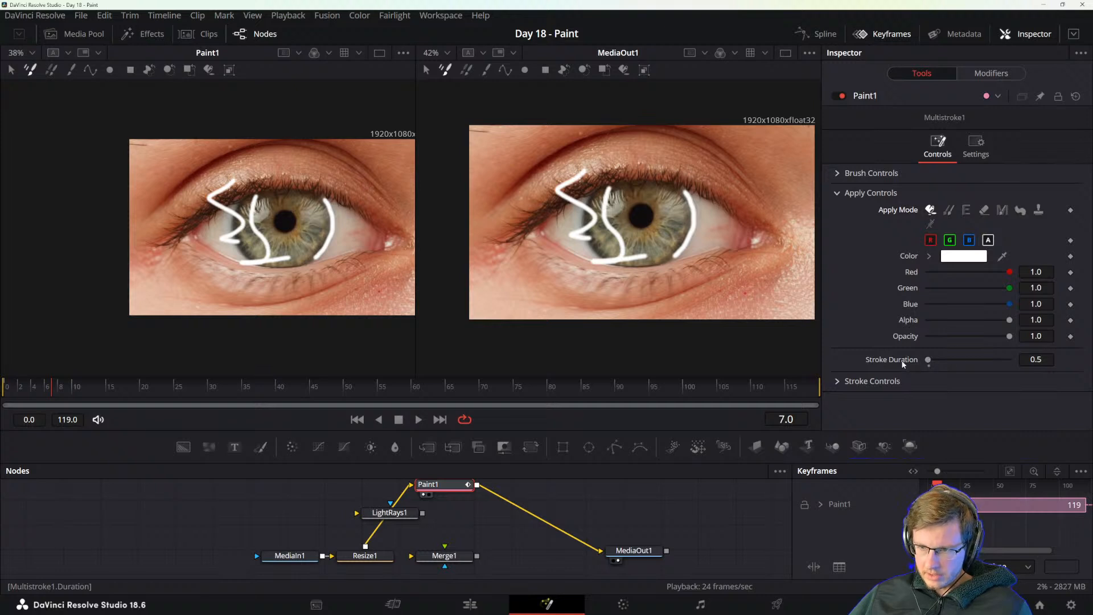
click(857, 380)
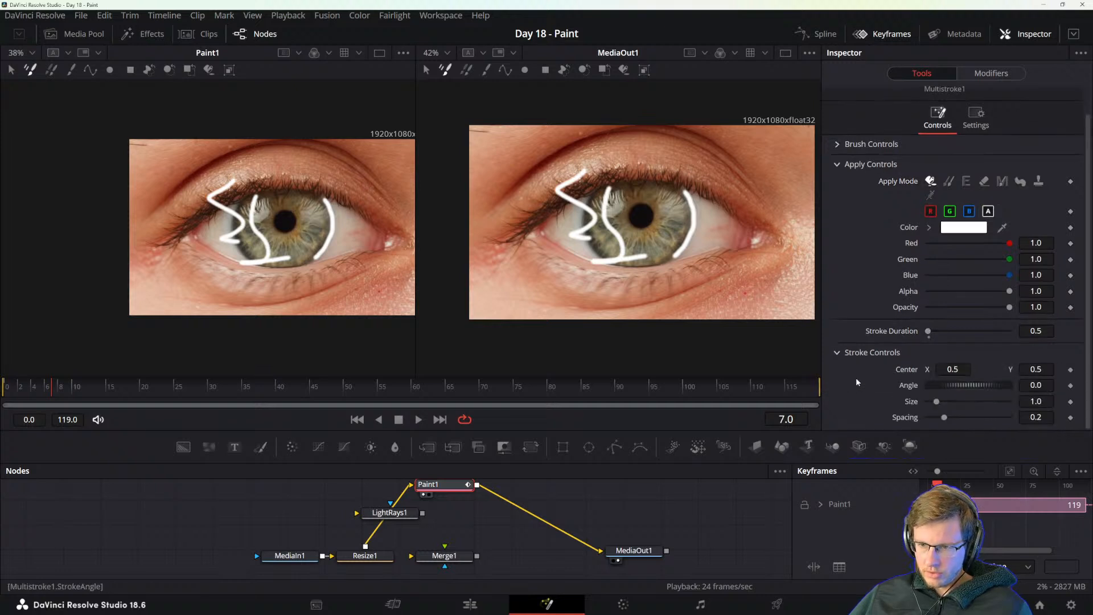
click(1038, 181)
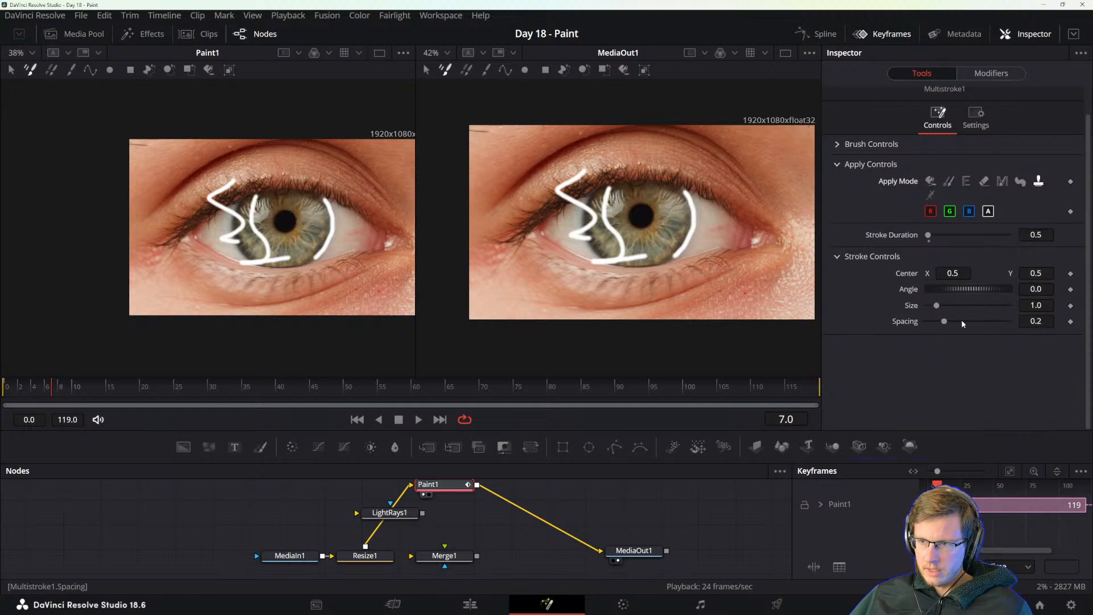
drag(936, 306, 984, 306)
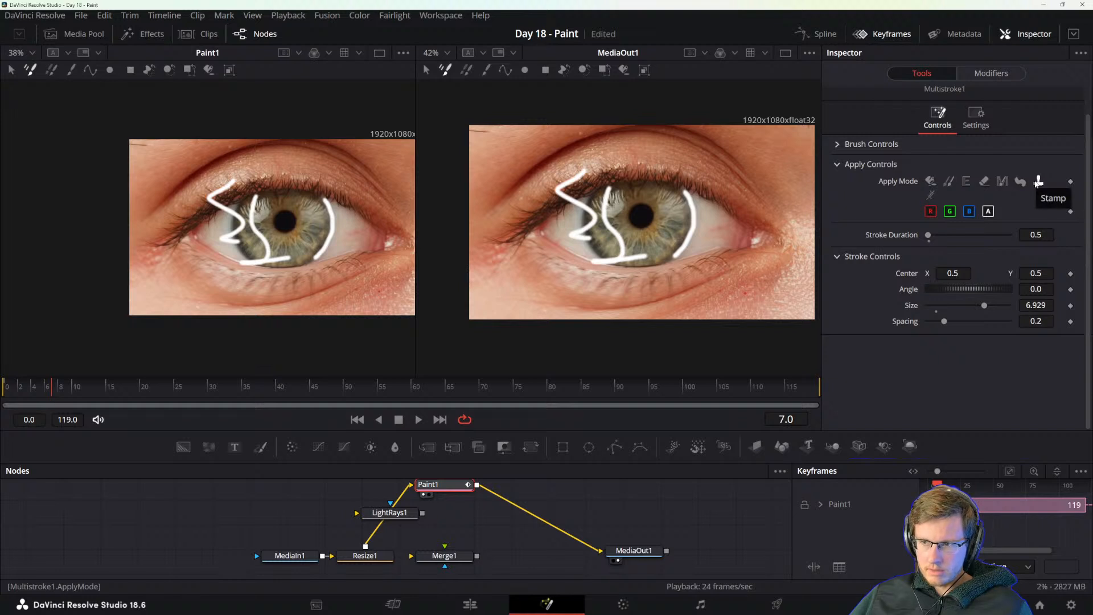
Try the Erase apply mode of Paint1 around the white stroke beside the iris.
click(984, 181)
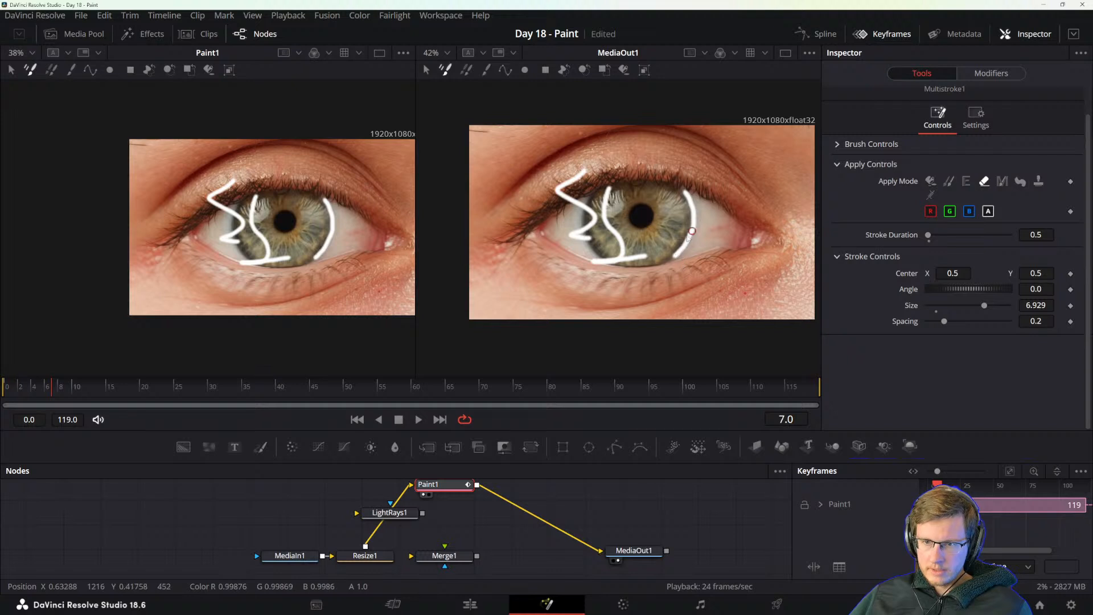
right_click(704, 274)
click(675, 285)
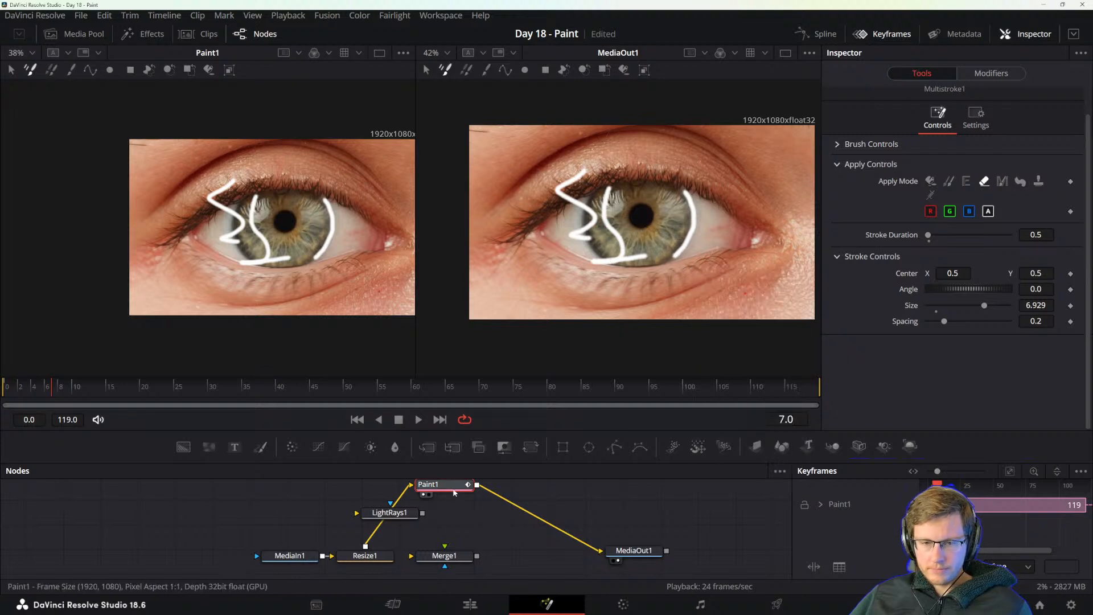
Replace Paint1 with a fresh Paint node between Resize1 and MediaOut1, with Merge1 moved off the main node line.
key(Delete)
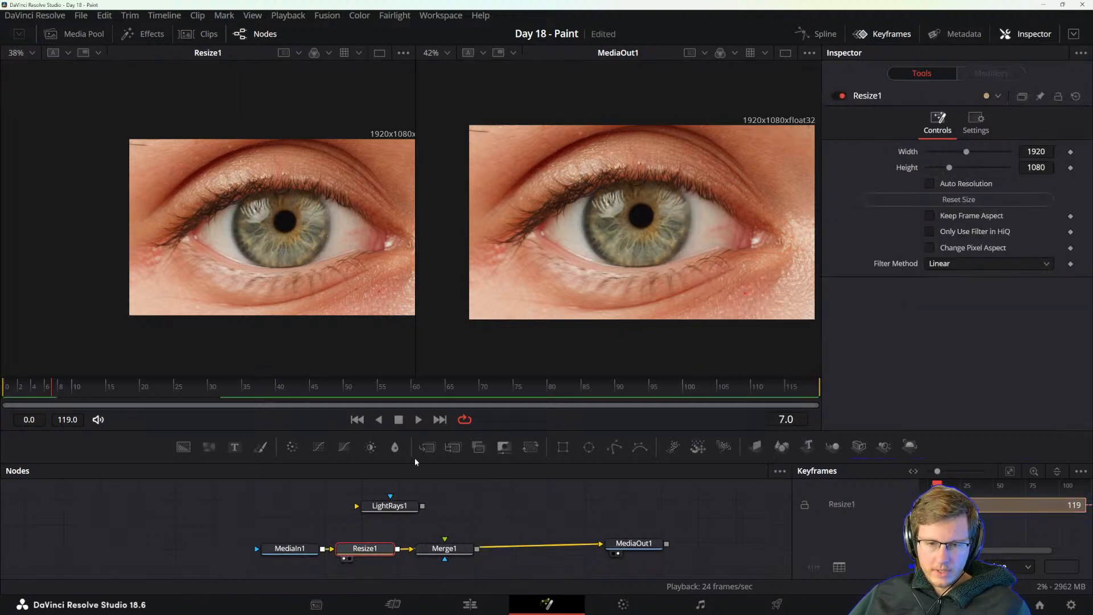
drag(439, 554, 479, 504)
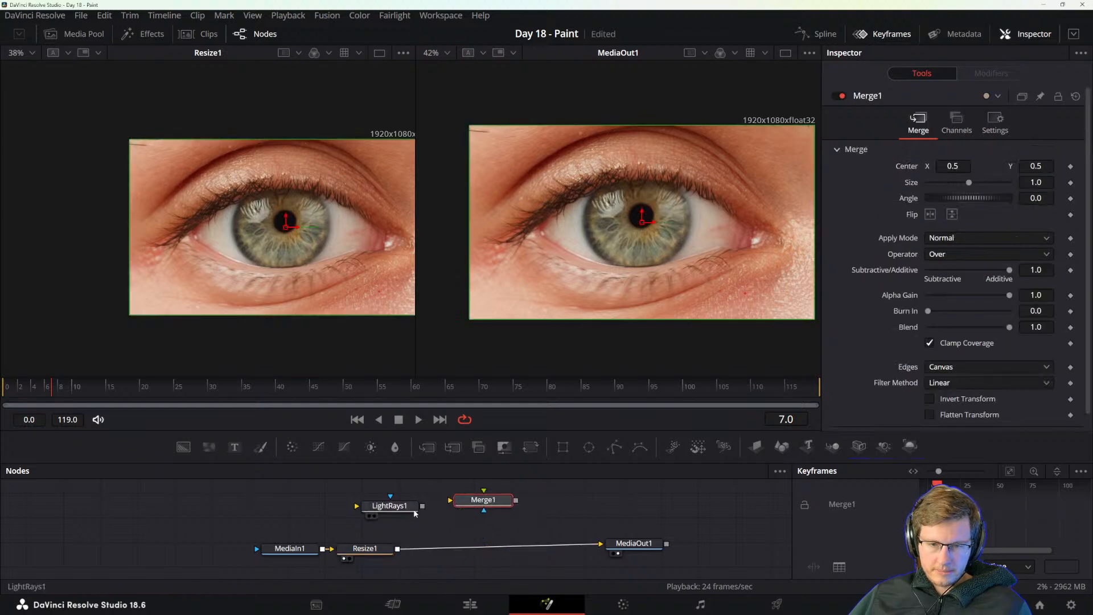
mouse_move(261, 447)
mouse_down()
mouse_move(461, 549)
mouse_move(475, 546)
mouse_up()
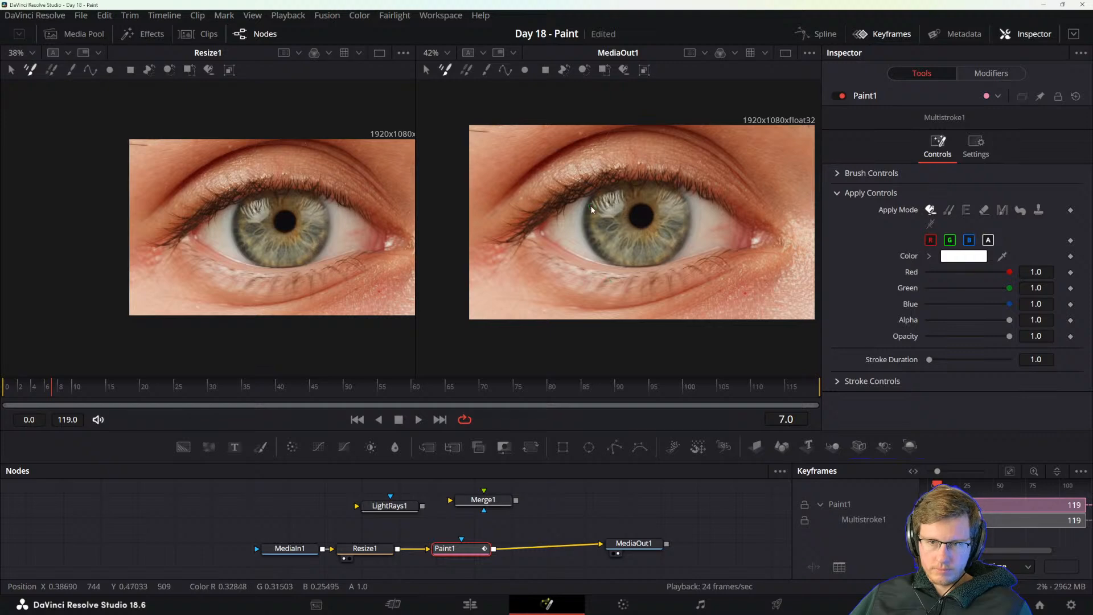
mouse_move(593, 207)
mouse_down()
mouse_move(614, 258)
mouse_move(593, 209)
mouse_up()
key(ctrl+z)
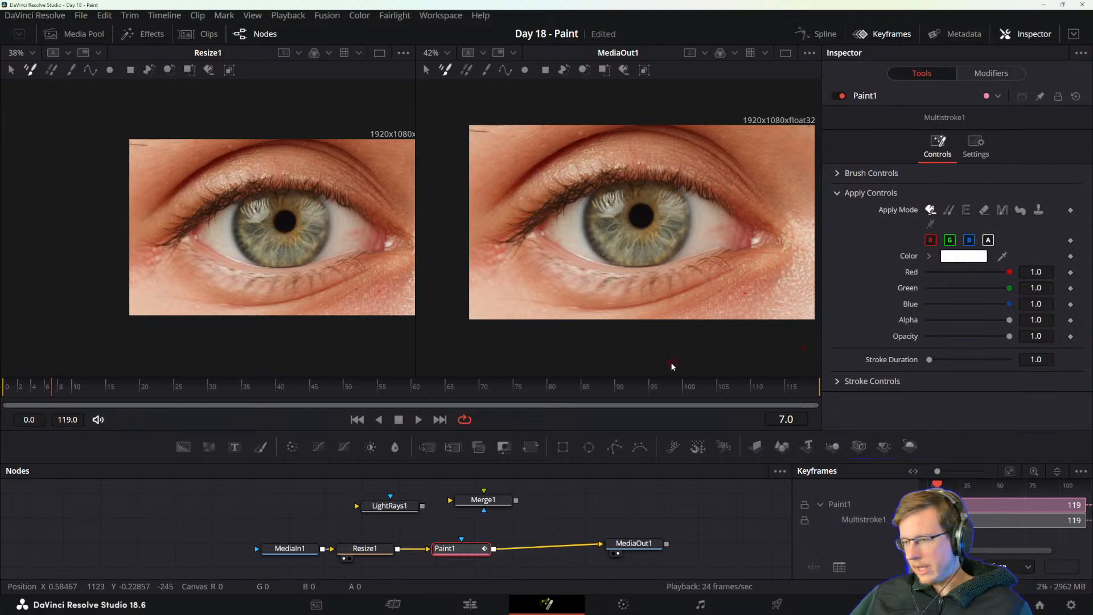
Switch to Acrobat to read the Setting Up the Paint Node section of the DaVinci Resolve Reference Manual, and return to Resolve.
key(alt+Tab)
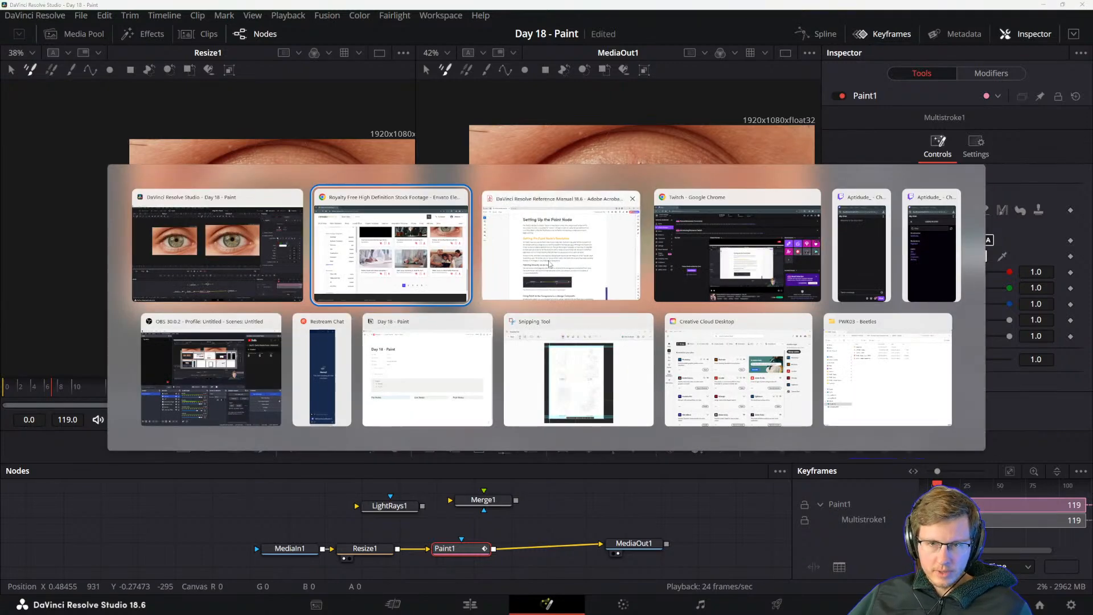
click(481, 285)
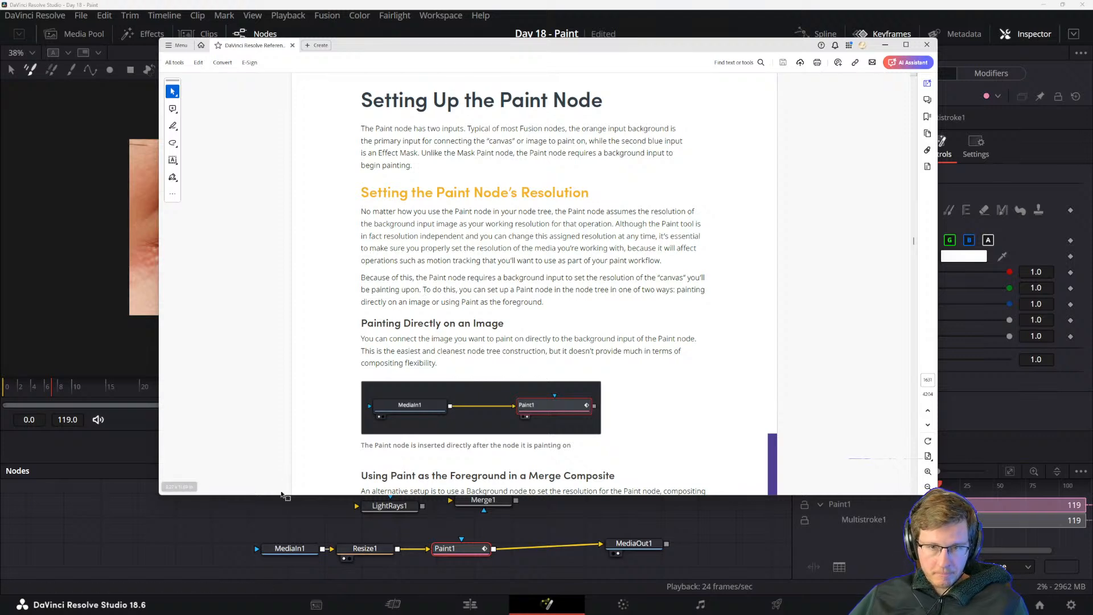
scroll(399, 456, down, 1)
click(459, 564)
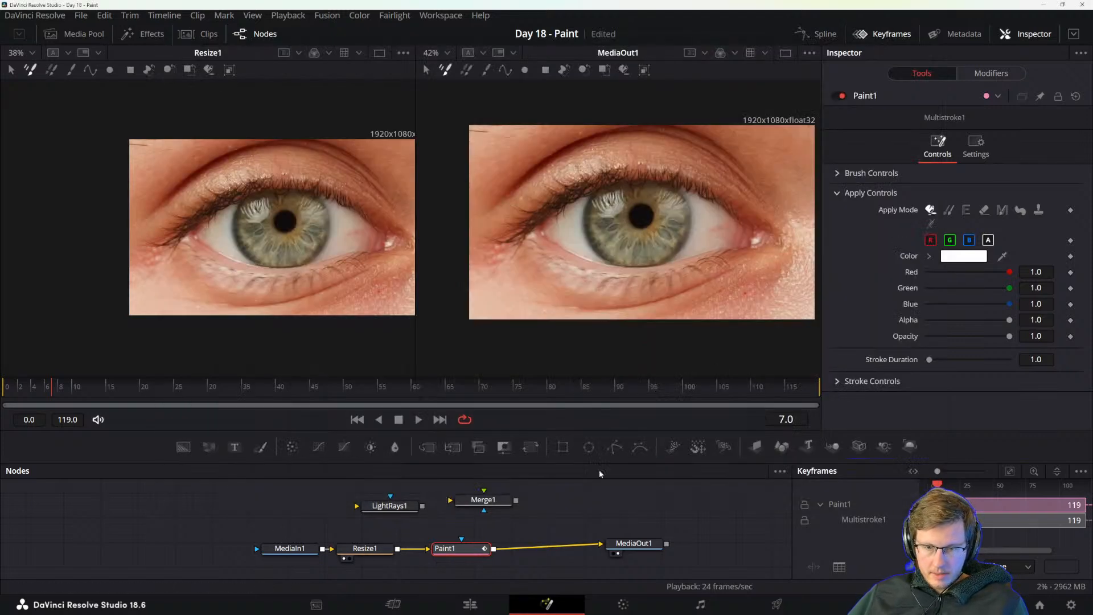
Check the new Paint node's general settings and return to its stroke controls.
click(976, 146)
click(938, 147)
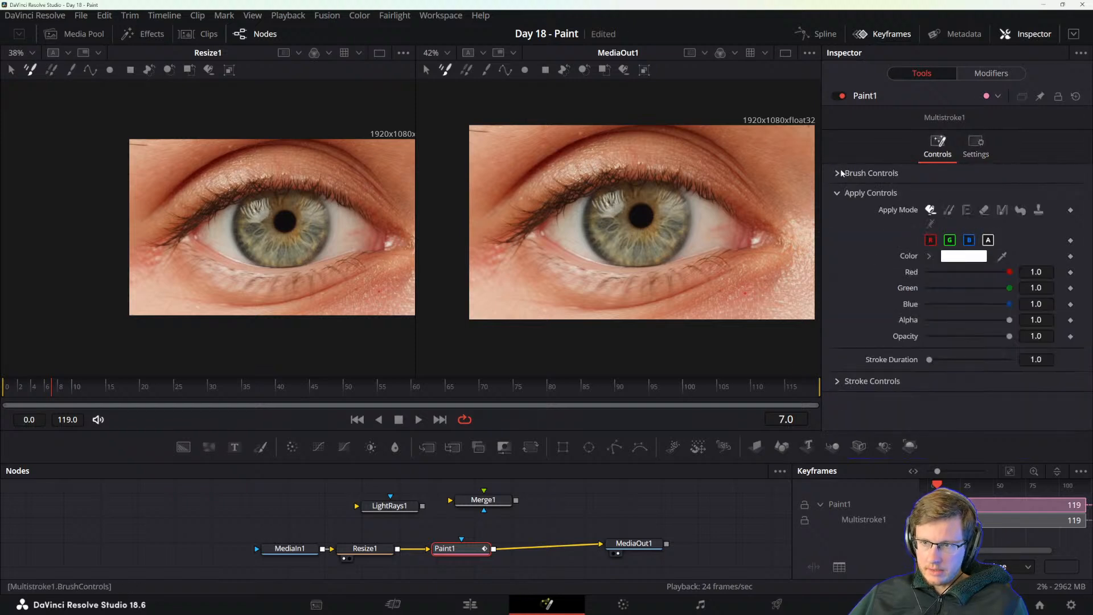
Switch to Acrobat to read how to use Paint as the foreground in a Merge composite, and move the manual off the Resolve window.
key(alt+Tab)
click(670, 266)
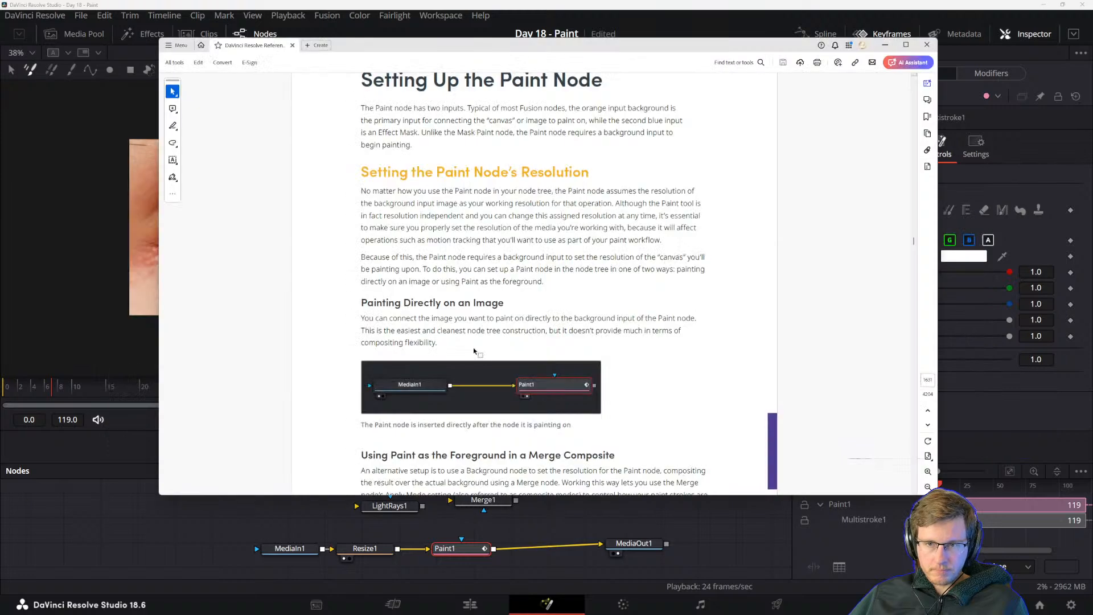
scroll(407, 354, down, 5)
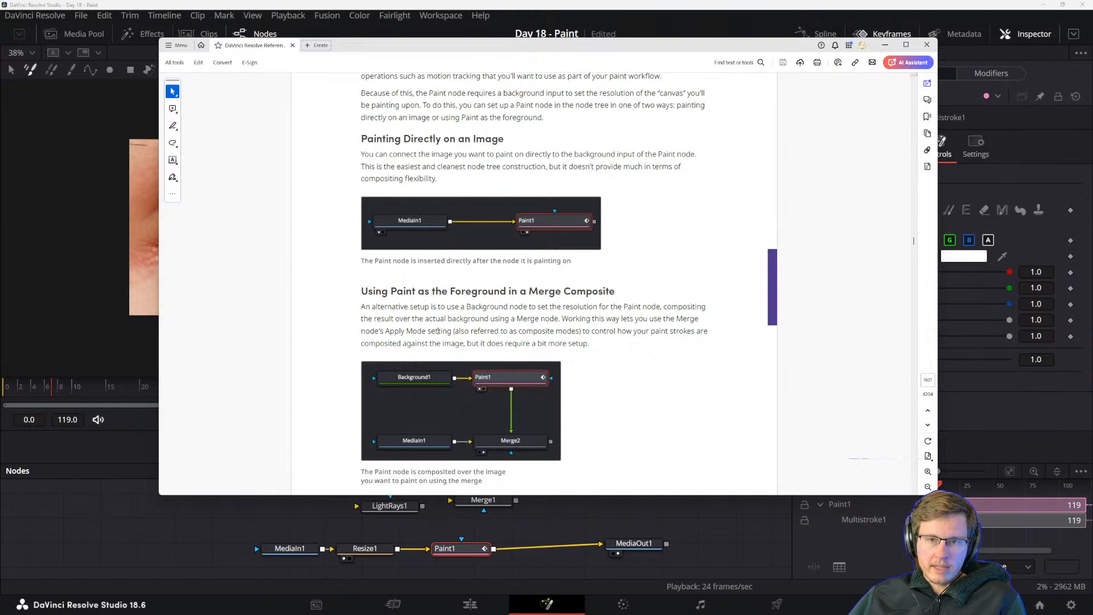
drag(524, 46, 1092, 211)
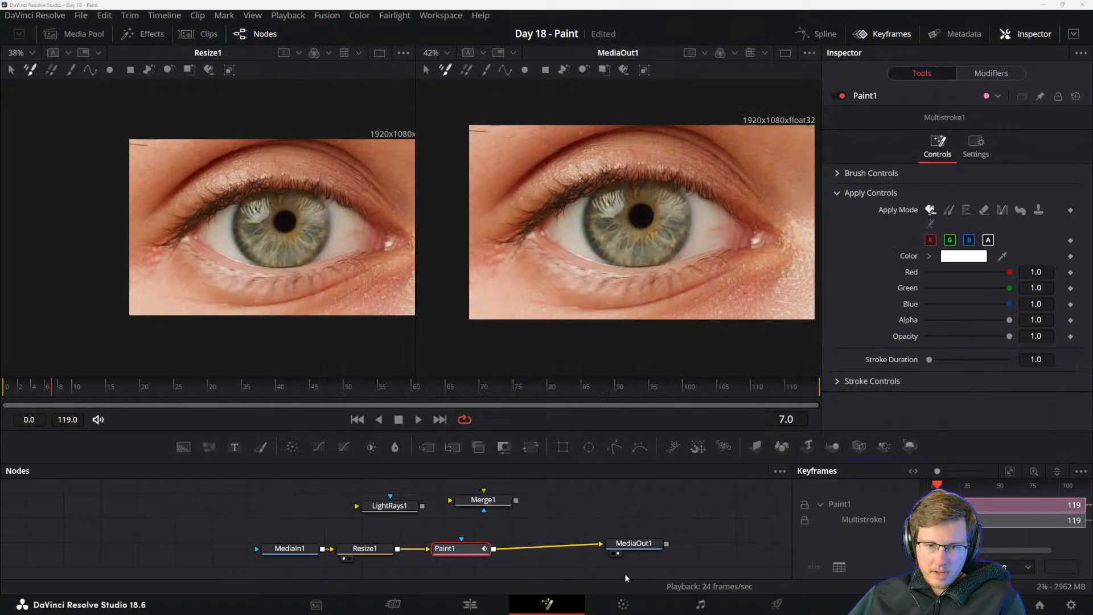
Detach Paint1 from between Resize1 and MediaOut1 and place it above the main node line, with LightRays1 moved out of the way.
mouse_move(446, 534)
mouse_down()
mouse_move(469, 567)
mouse_move(507, 500)
mouse_up()
drag(402, 530, 457, 487)
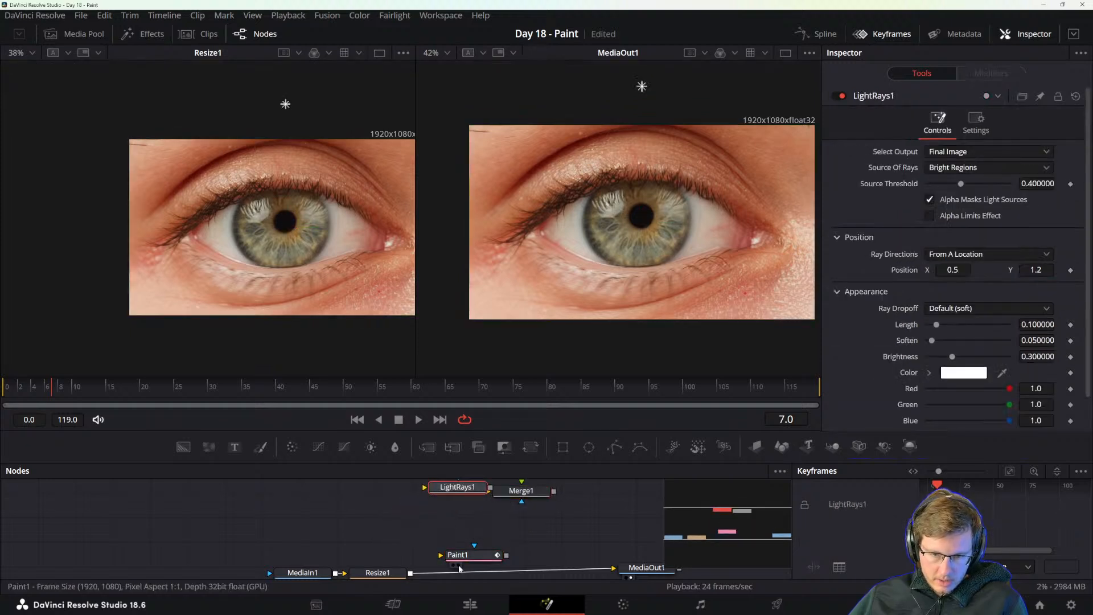
mouse_move(462, 556)
mouse_down()
mouse_move(465, 523)
mouse_move(416, 514)
mouse_up()
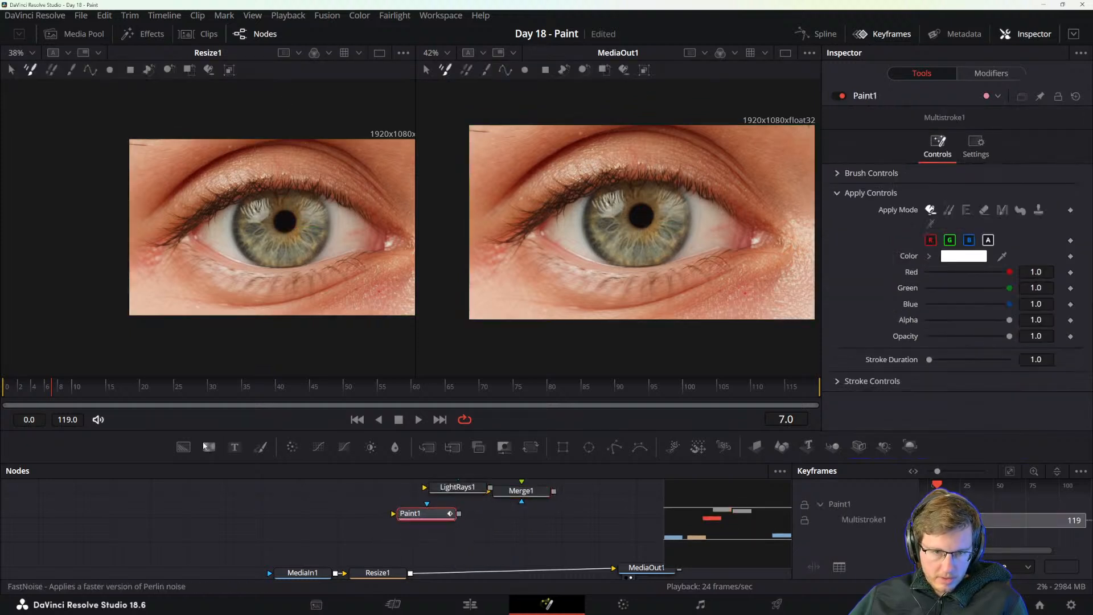
Add a Background node feeding Paint1's background input, and check the Background's image settings.
mouse_move(184, 447)
mouse_down()
mouse_move(371, 495)
mouse_move(348, 515)
mouse_move(394, 514)
mouse_up()
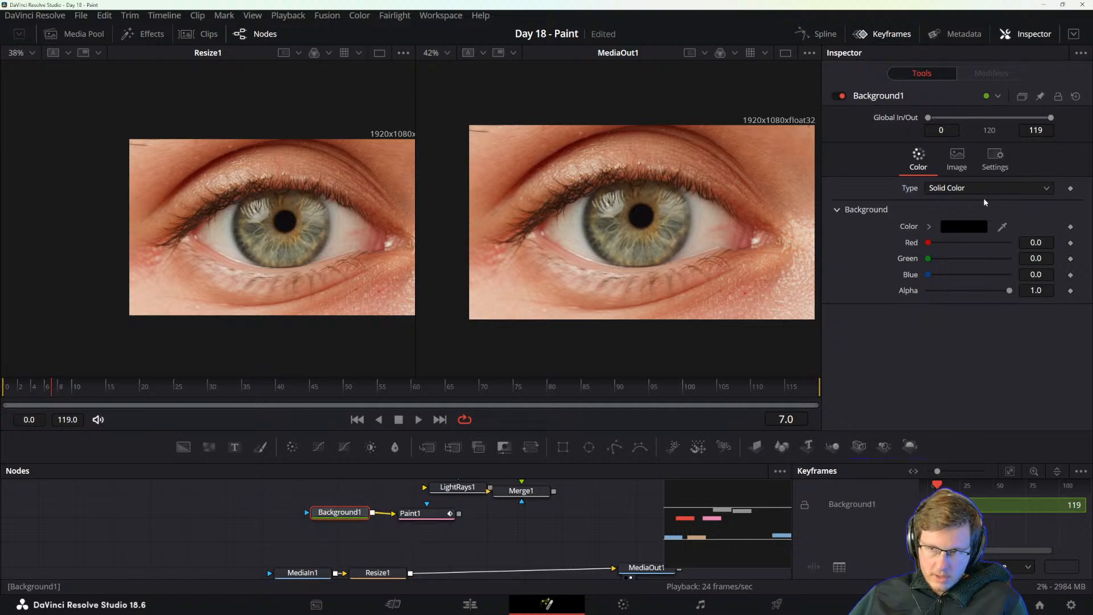
click(995, 157)
click(957, 157)
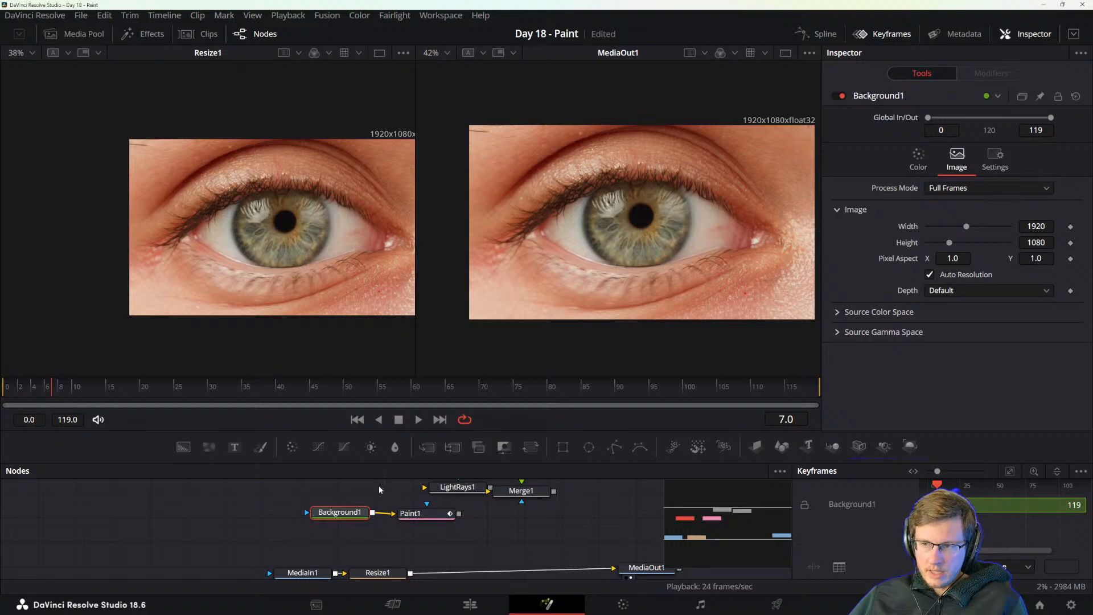
Insert Merge1 between Resize1 and MediaOut1 and connect Paint1's output to its foreground input.
click(435, 515)
mouse_move(519, 493)
mouse_down()
mouse_move(453, 538)
mouse_move(453, 568)
mouse_move(437, 574)
mouse_move(491, 570)
mouse_up()
drag(459, 514, 472, 558)
drag(410, 513, 446, 514)
Make Background1 fully transparent by setting its alpha to 0.0, and place the node closer to Paint1.
click(340, 512)
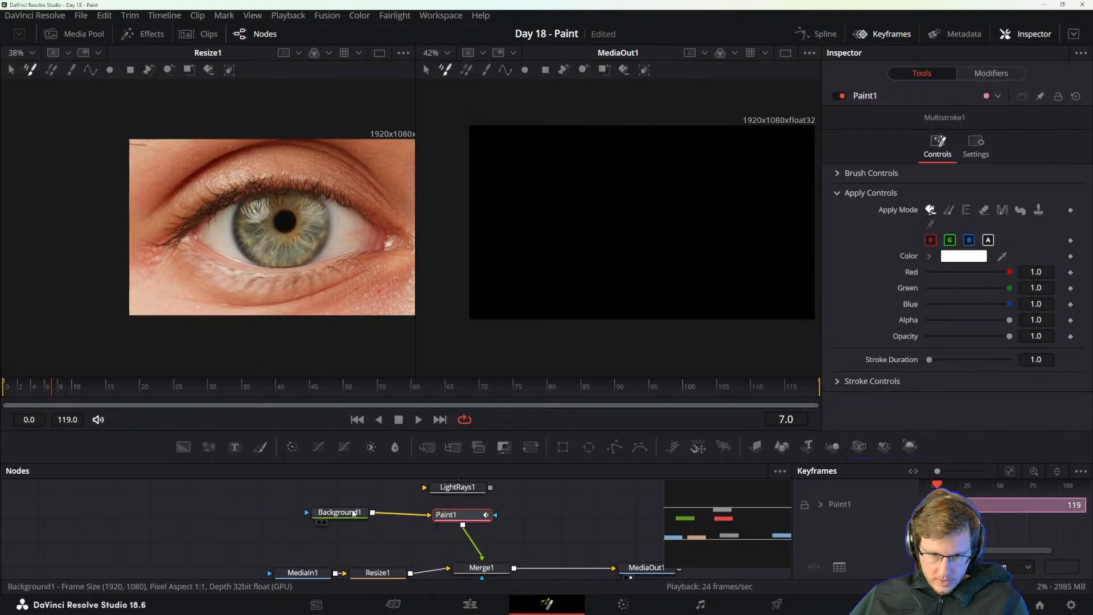
click(918, 156)
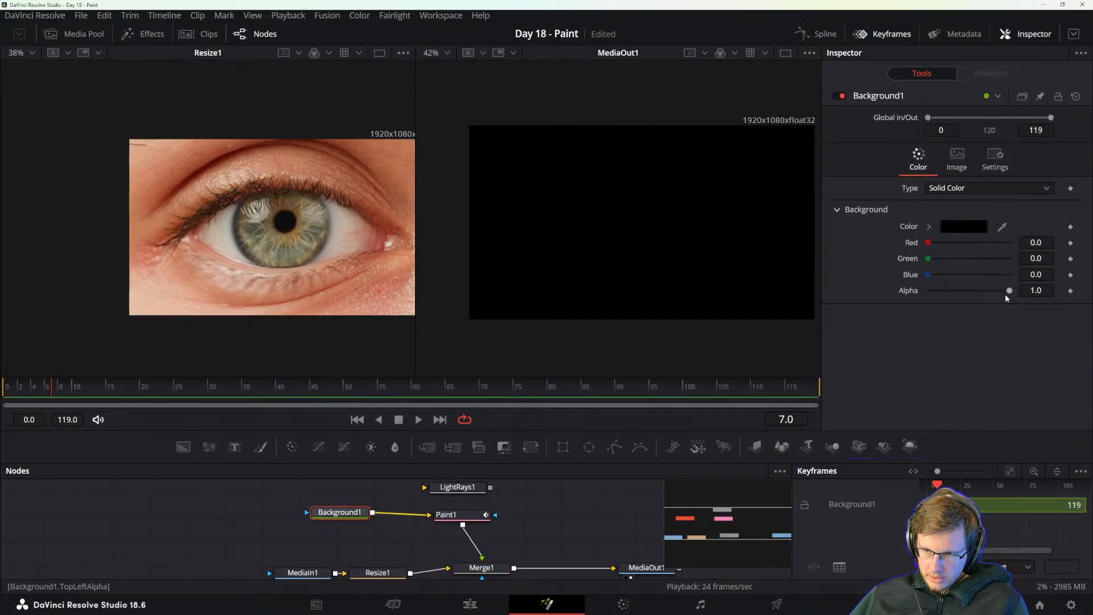
drag(1010, 290, 927, 292)
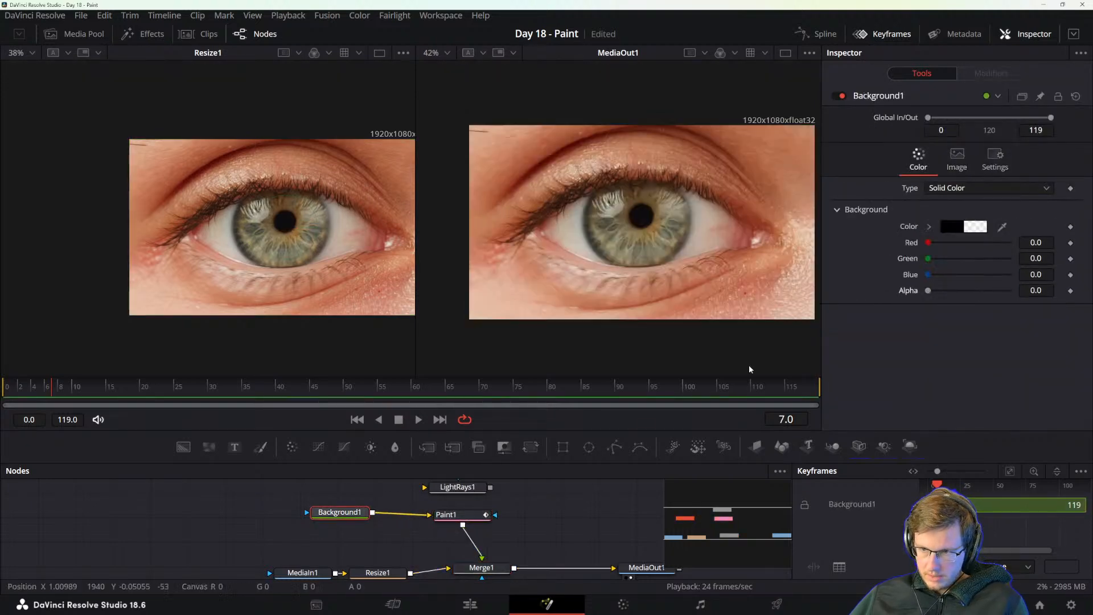
click(461, 515)
drag(339, 512, 377, 511)
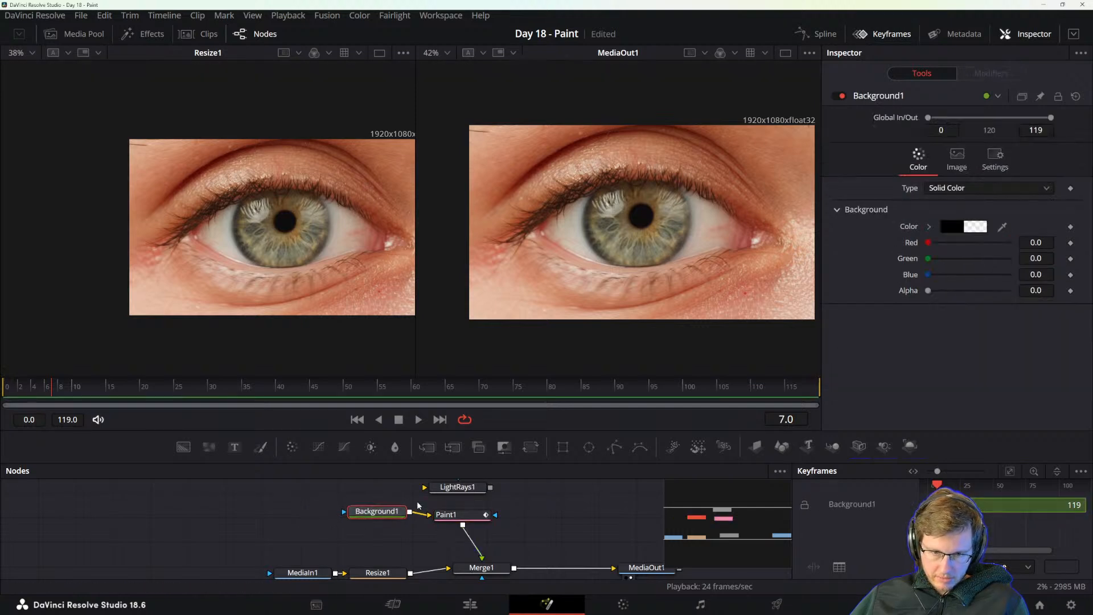
Paint a test stroke with Paint1 from the pupil toward the inner eye corner, undo it, and save the project.
click(440, 517)
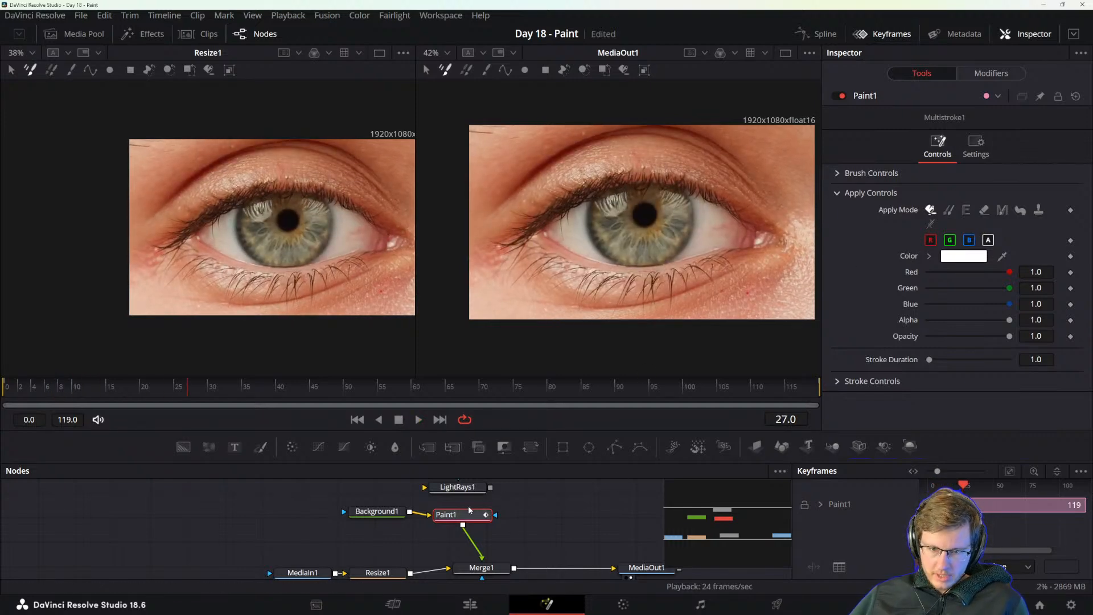
mouse_move(654, 195)
mouse_down()
mouse_move(686, 225)
mouse_move(762, 188)
mouse_up()
key(ctrl+z)
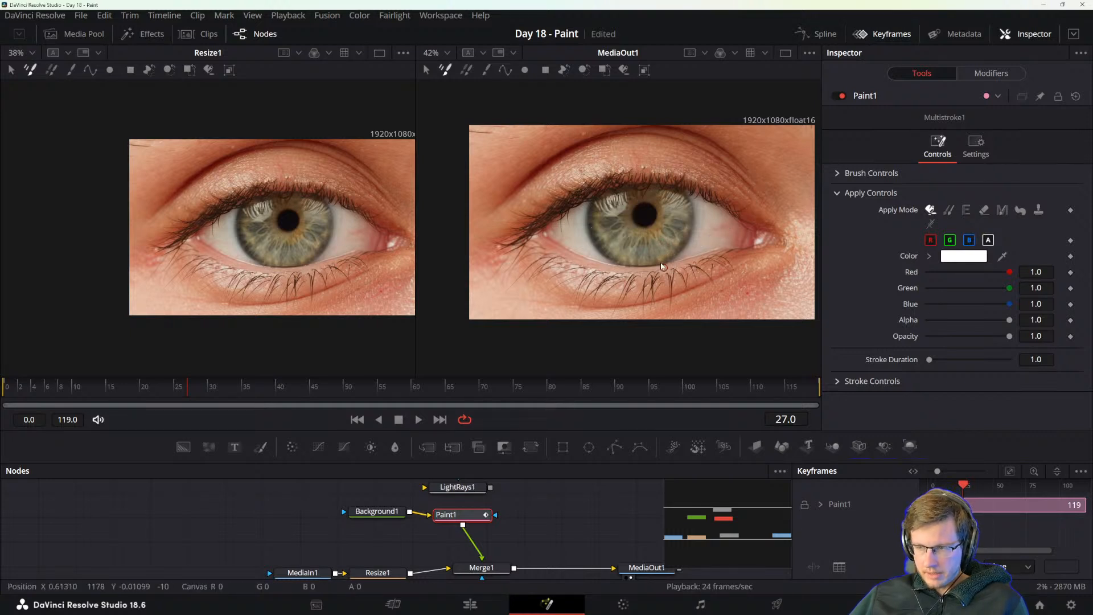
key(ctrl+s)
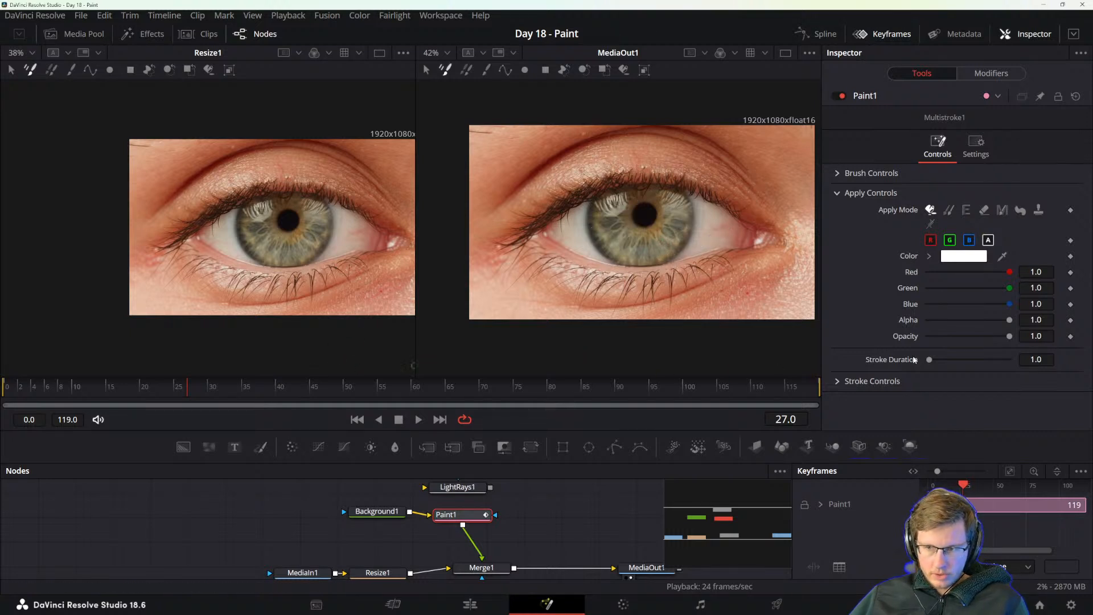
Set the stroke duration to 5.61, paint a curved white stroke along the iris's outer edge, and play the clip to check it.
drag(929, 360, 942, 359)
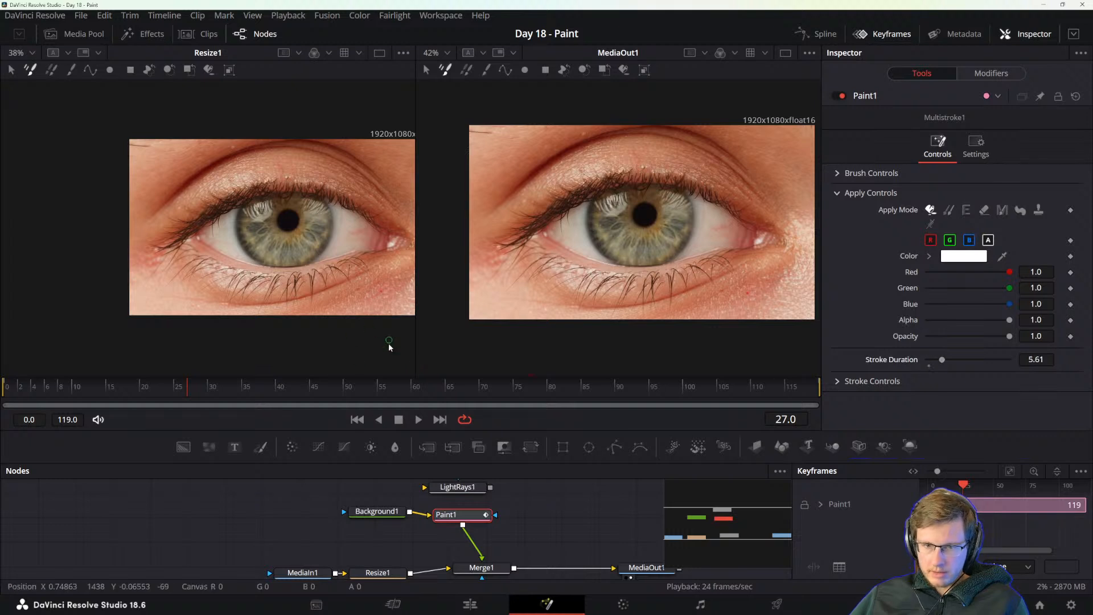
mouse_move(600, 189)
mouse_down()
mouse_move(586, 235)
mouse_move(605, 241)
mouse_up()
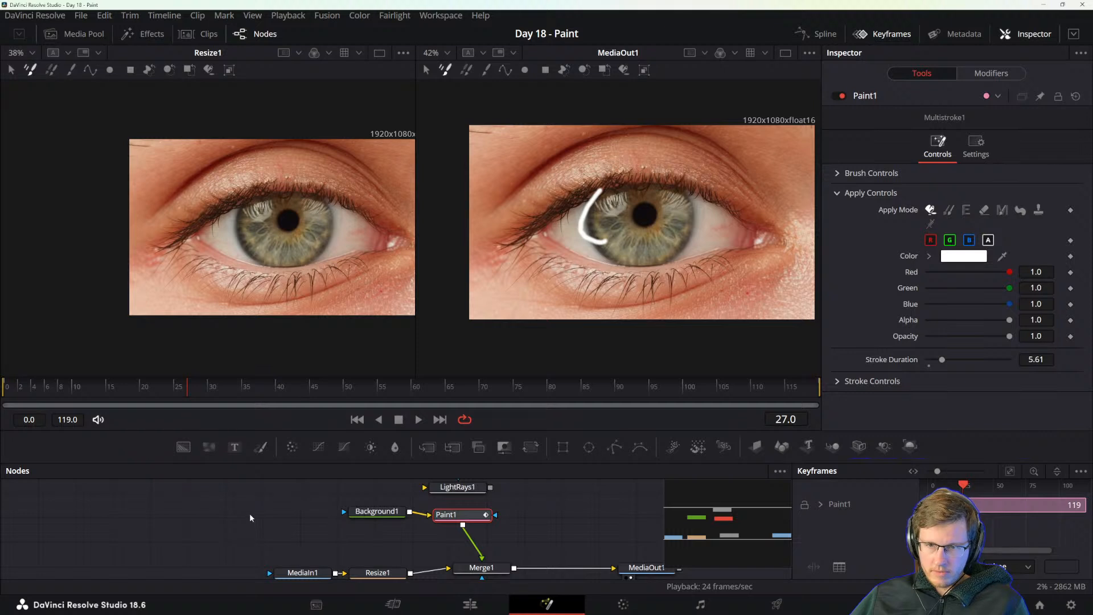
key(space)
key(space)
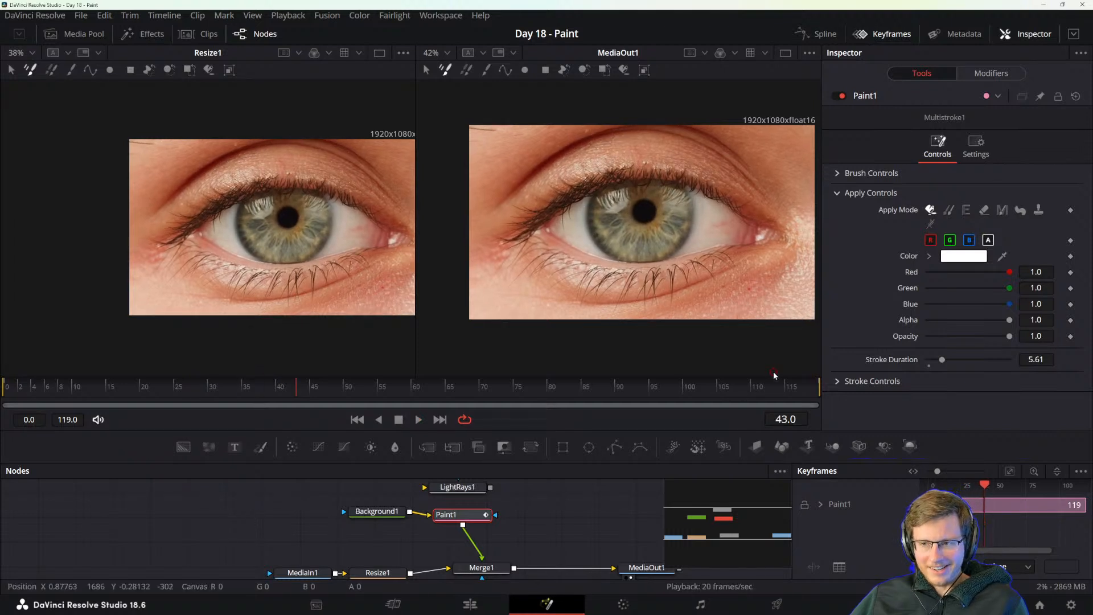
Set Paint1's stroke duration to 1.0.
click(1040, 360)
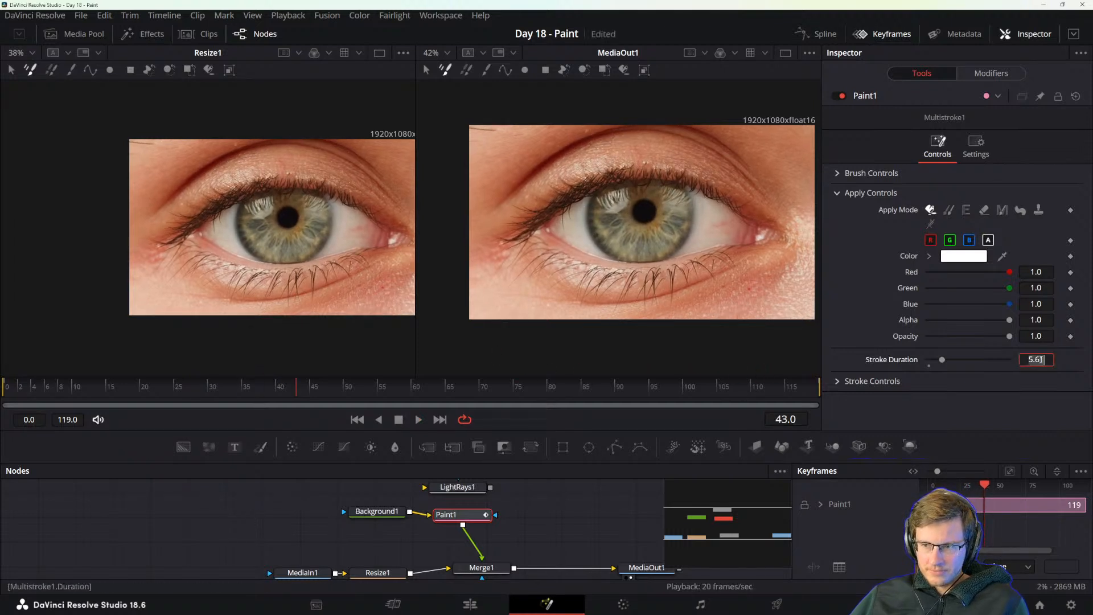
text(1)
key(Tab)
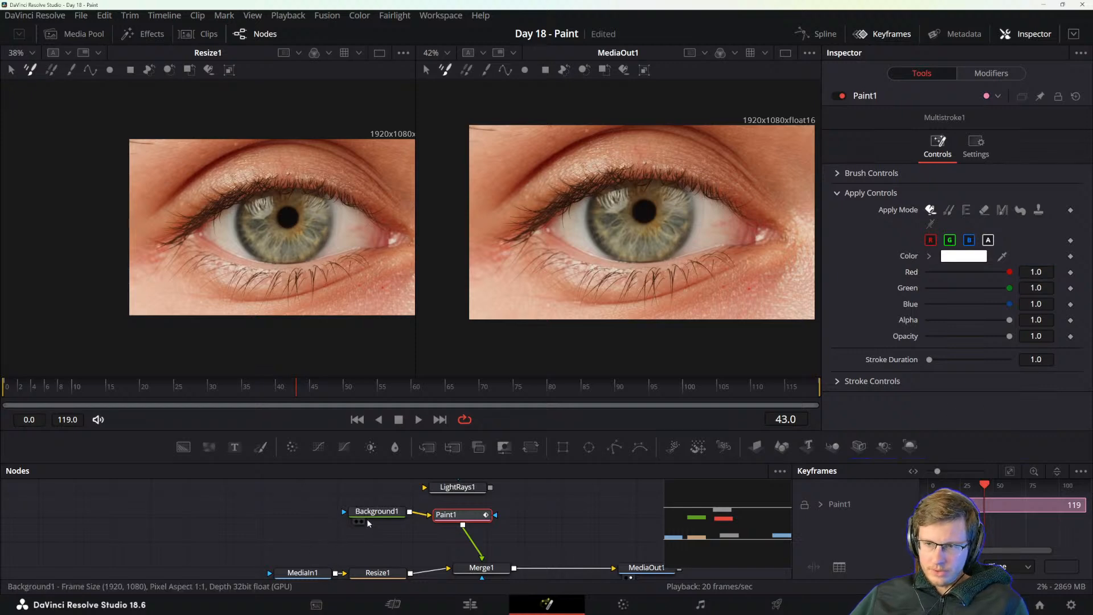
Read the manual's notes on configuring the Background and Source Tool for the Merge composite setup, and return to Resolve.
key(alt+Tab)
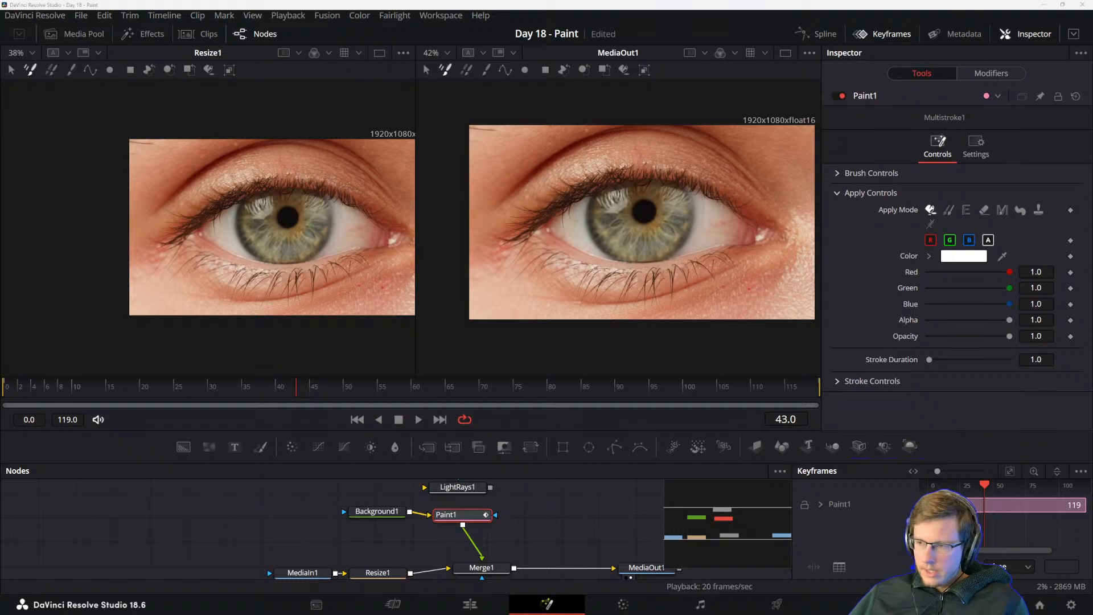
key(alt+Tab)
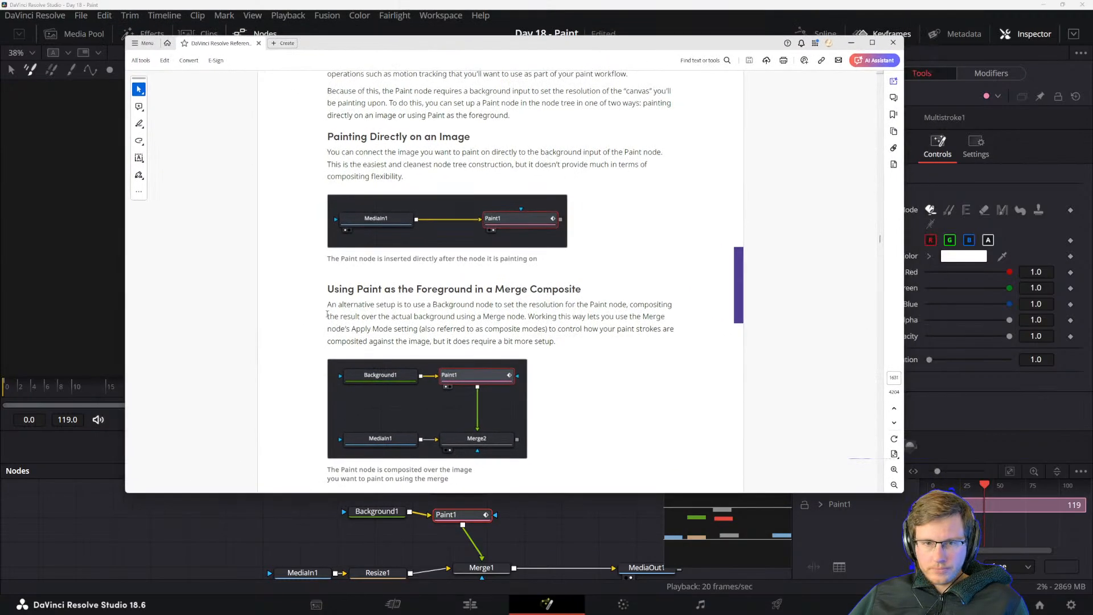
scroll(277, 333, down, 2)
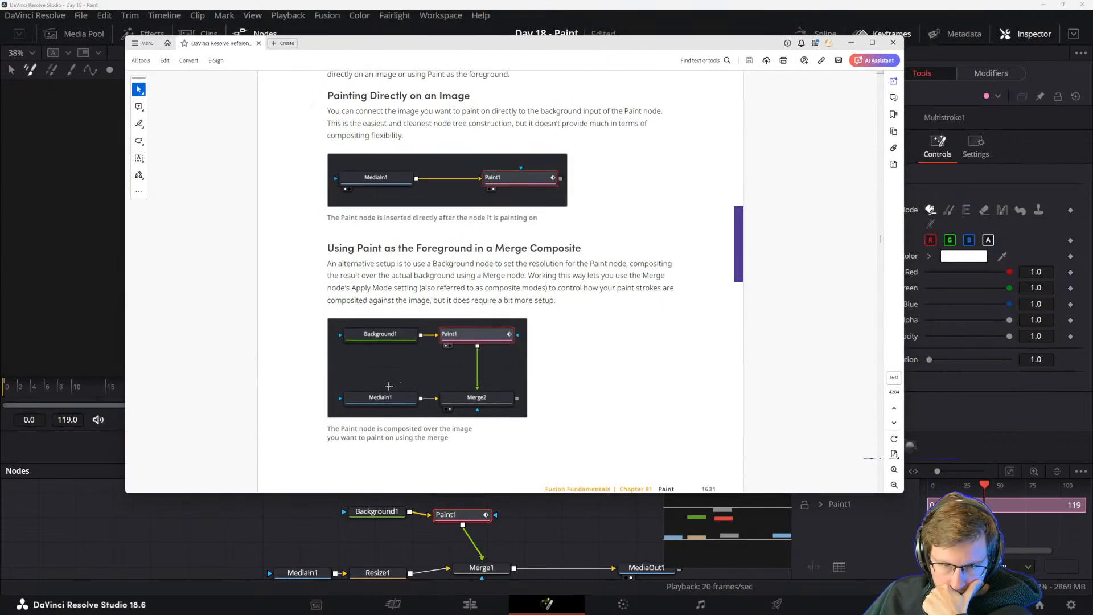
scroll(449, 354, down, 15)
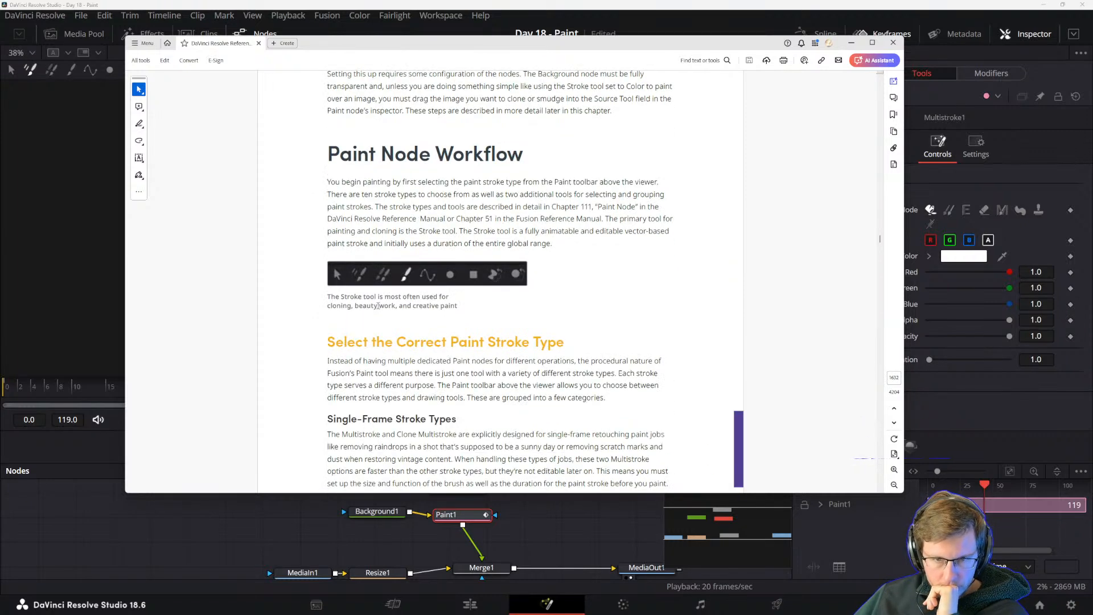
scroll(378, 306, up, 2)
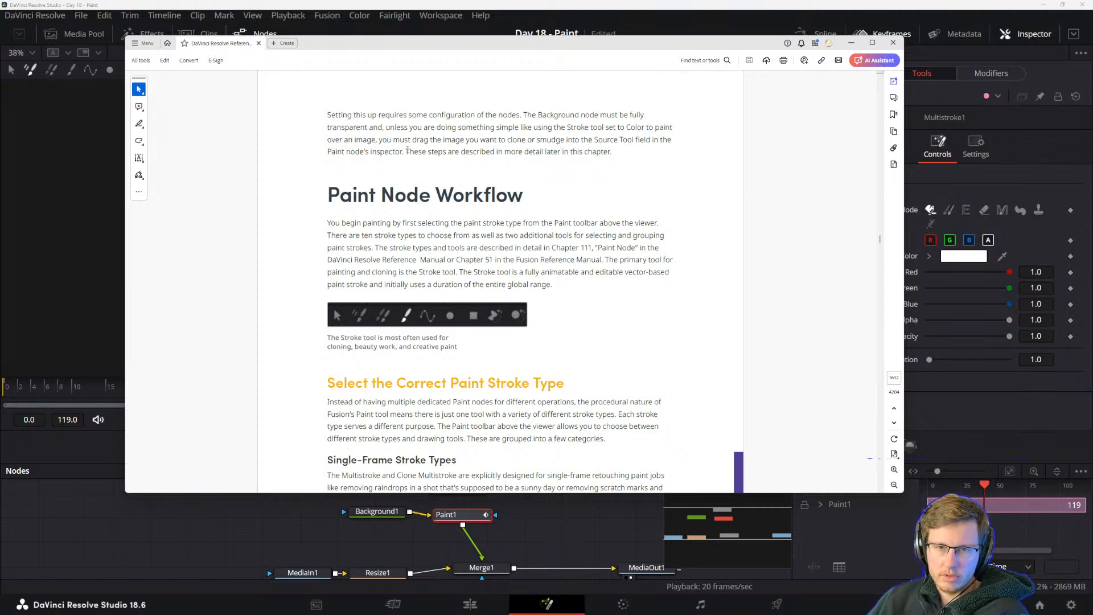
drag(406, 151, 587, 153)
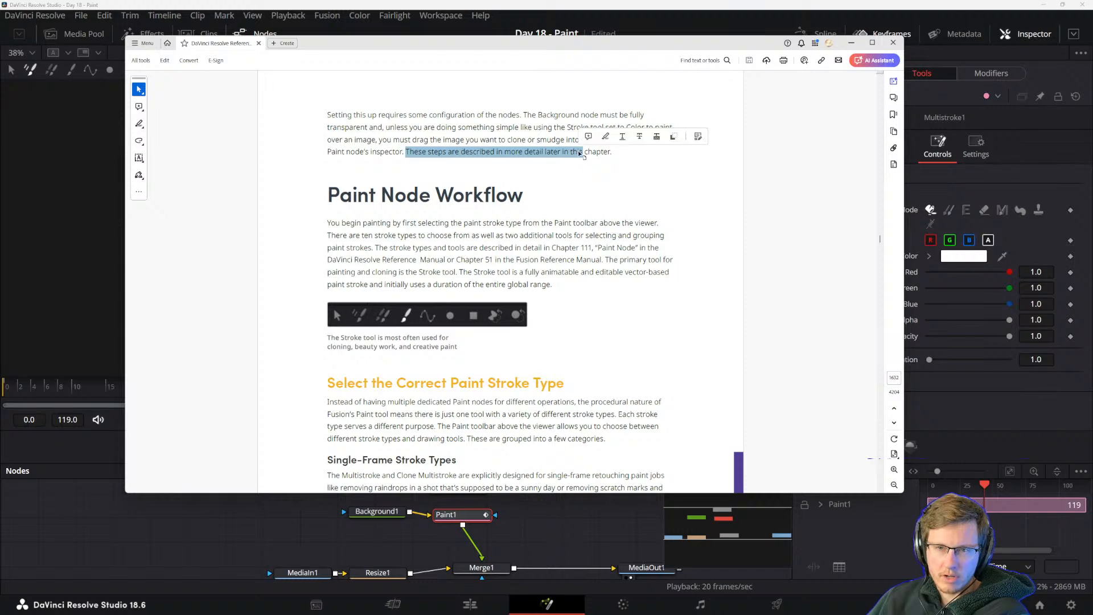
click(531, 153)
drag(524, 46, 1092, 241)
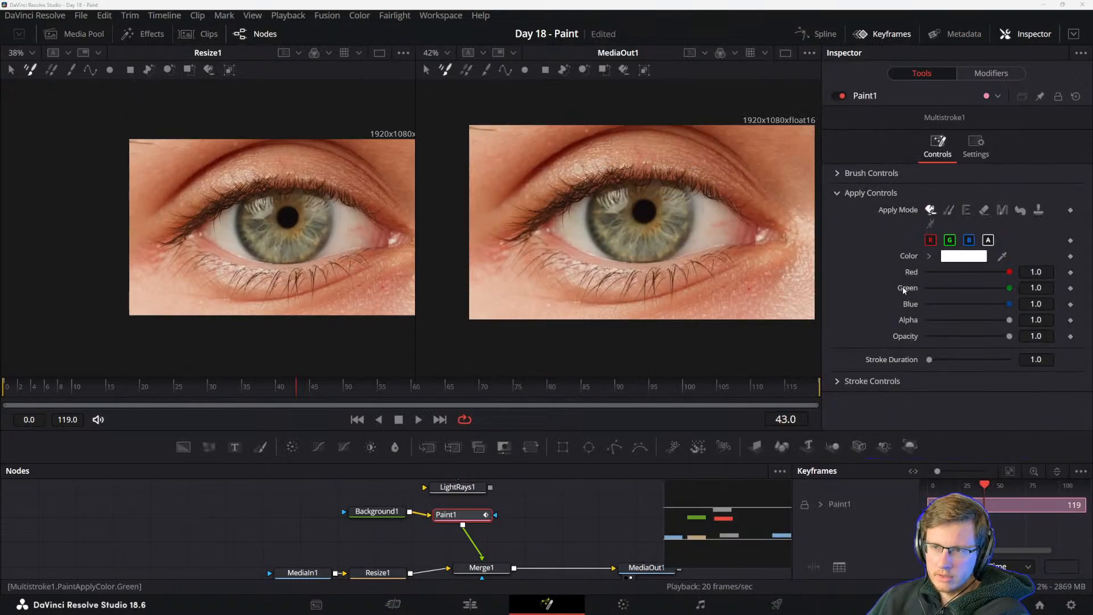
Check Paint1's general settings and expand its brush controls.
click(981, 146)
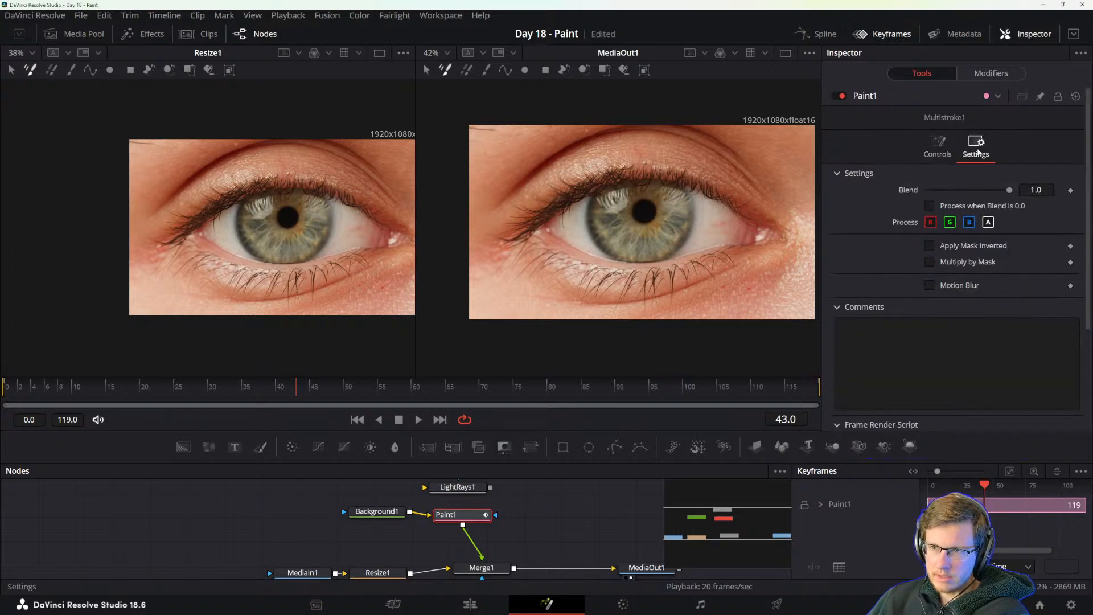
click(938, 146)
click(849, 173)
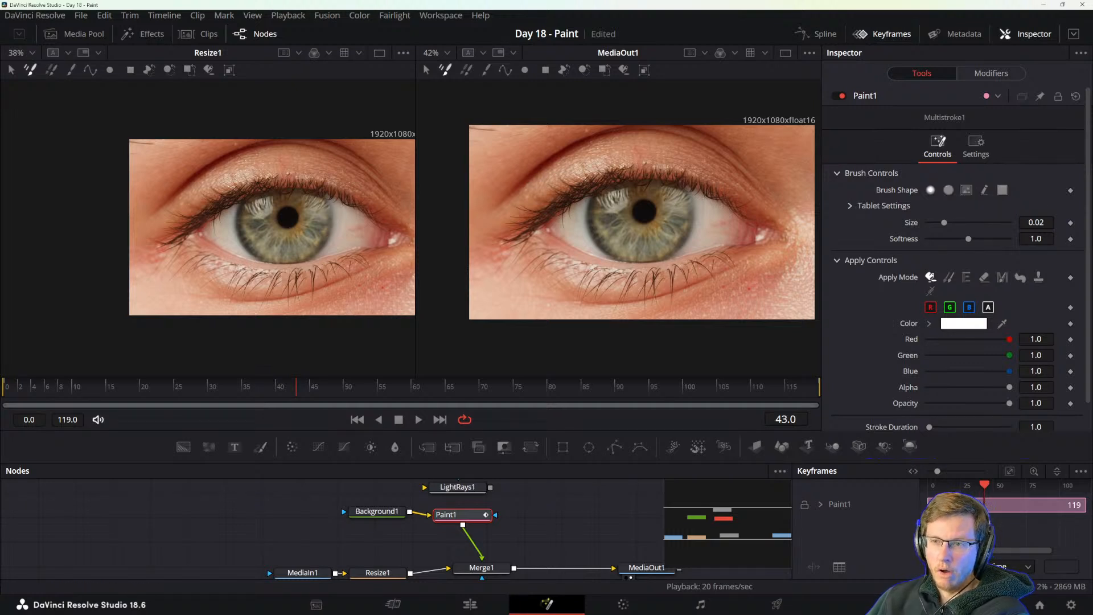
Bring the manual over Resolve and read Paint Node Workflow and Single-Frame Stroke Types, comparing them with Paint1's controls.
drag(1092, 42, 390, 30)
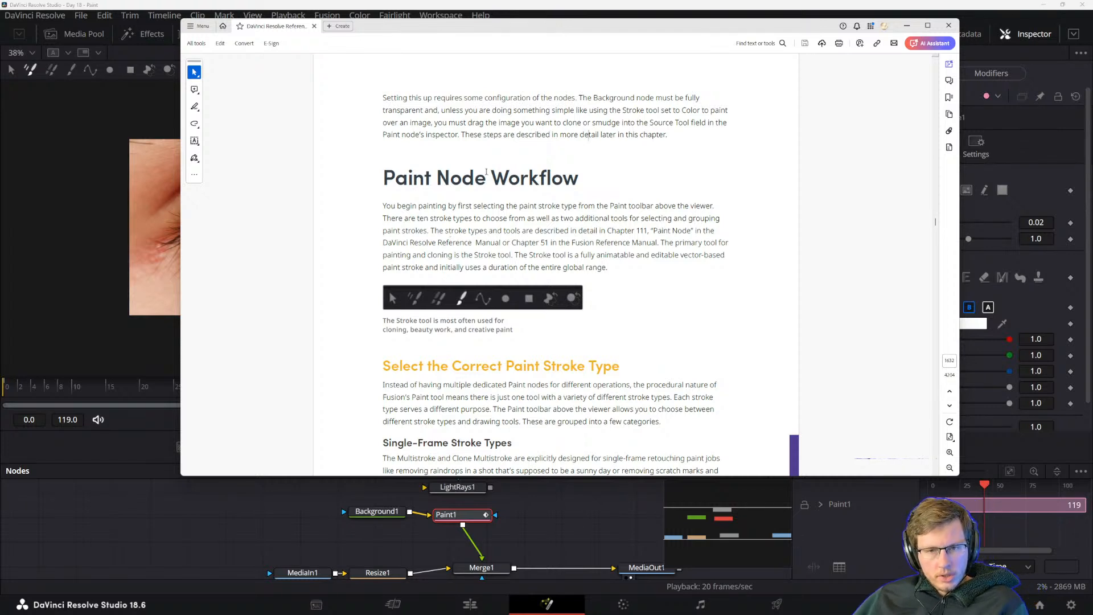
drag(796, 34, 700, 38)
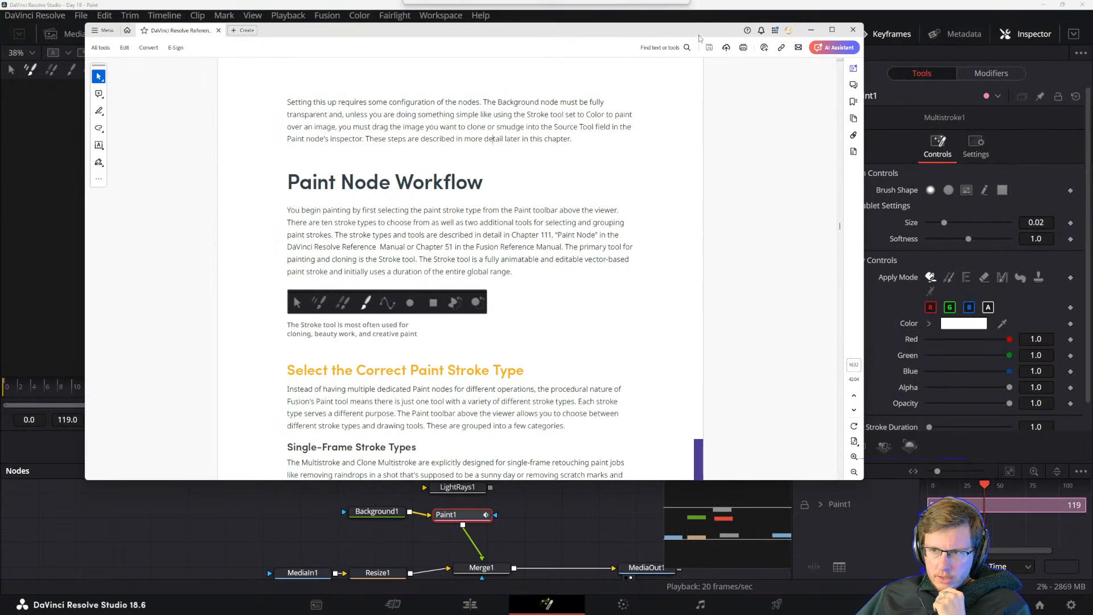
scroll(879, 393, down, 1)
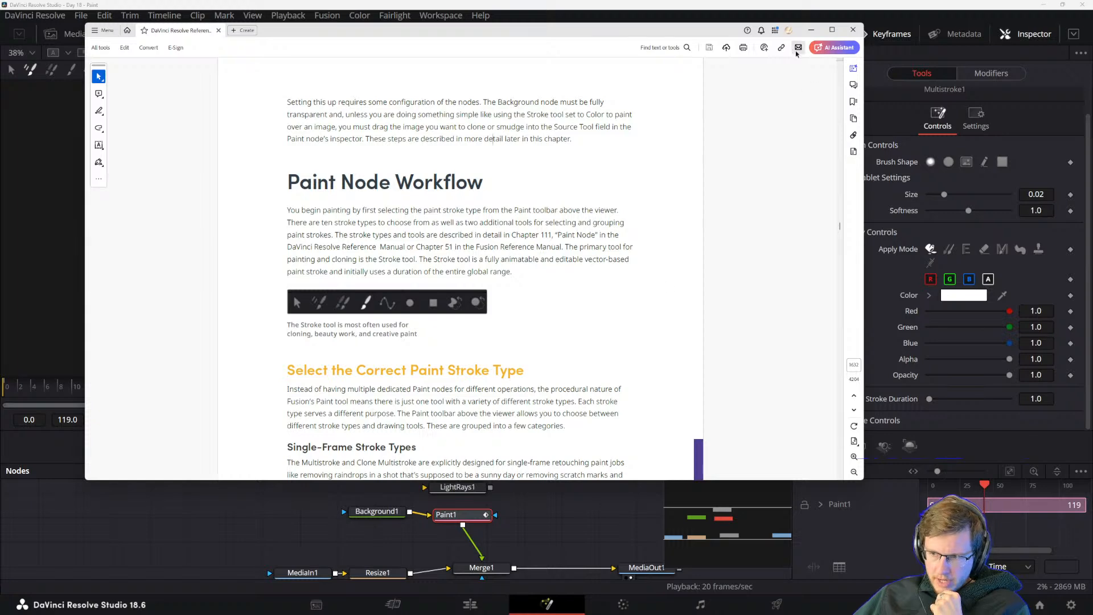
drag(475, 42, 558, 47)
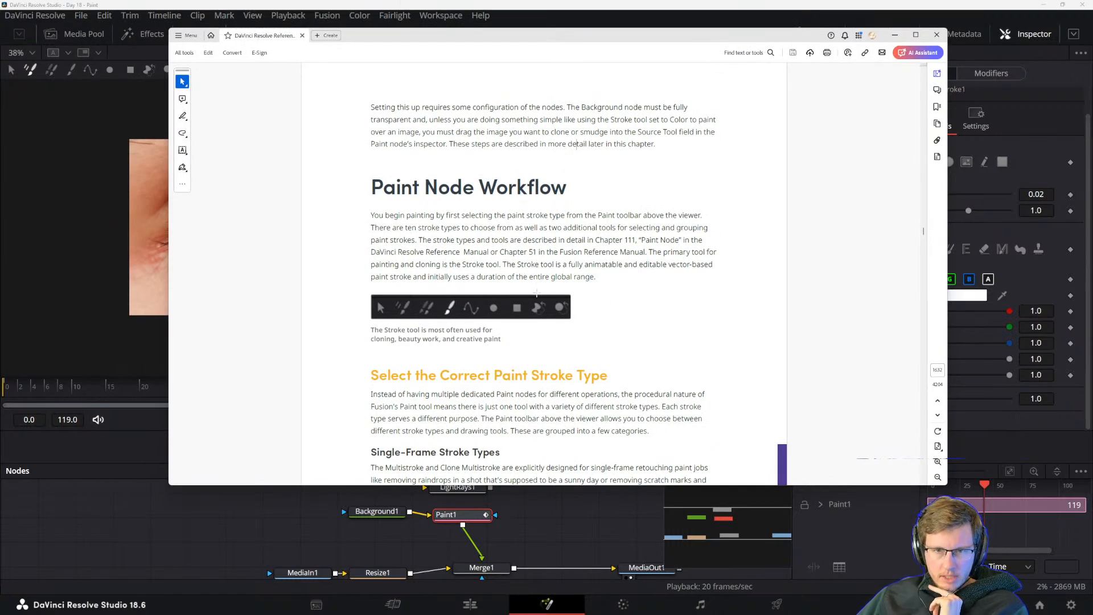
scroll(537, 292, down, 5)
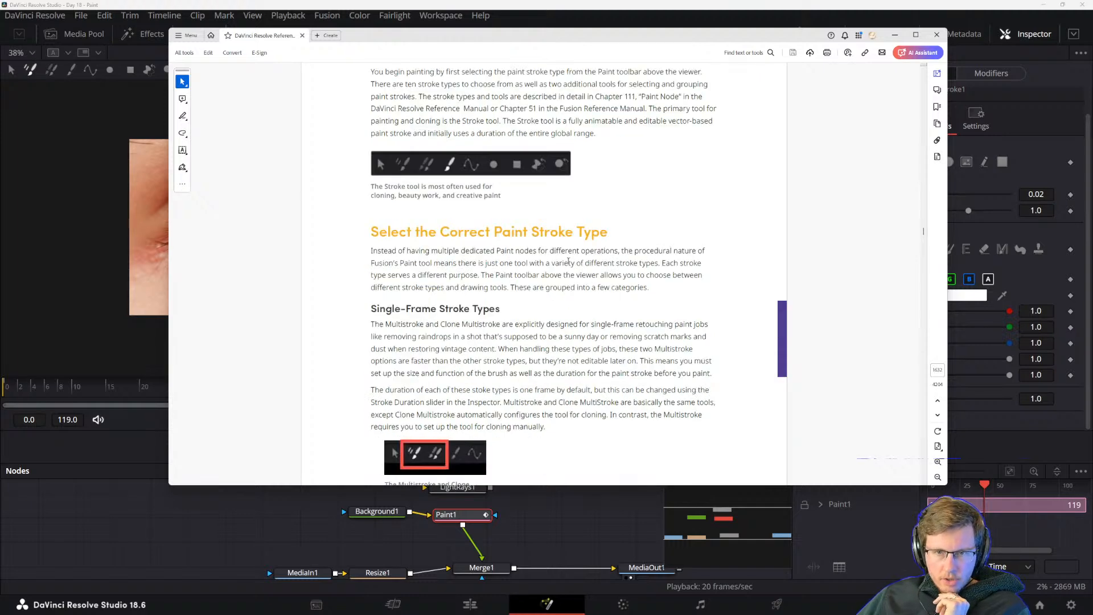
scroll(394, 273, down, 2)
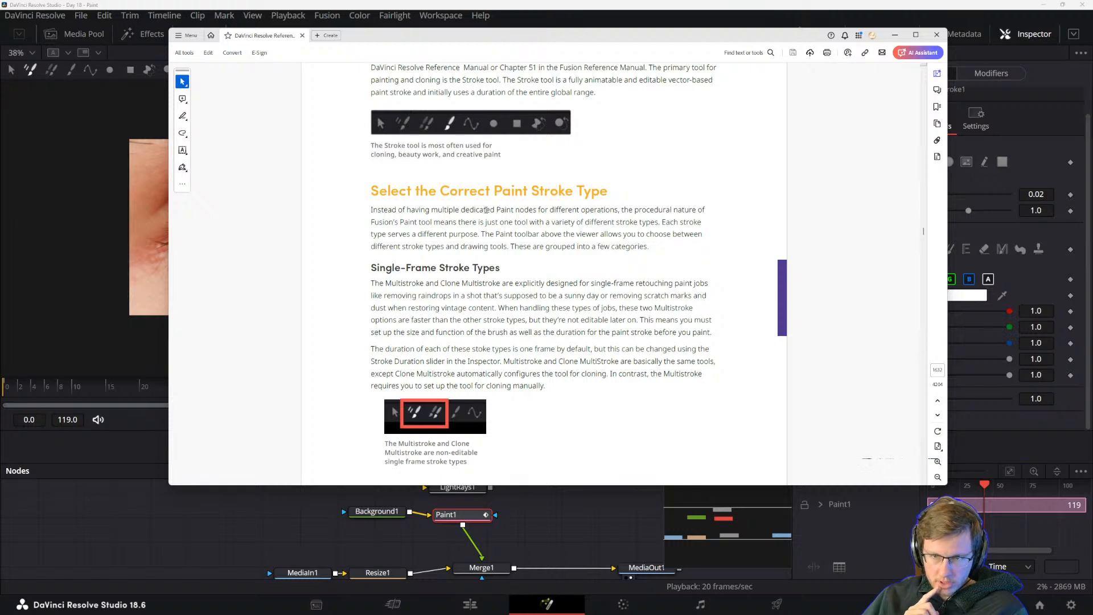
scroll(487, 210, down, 1)
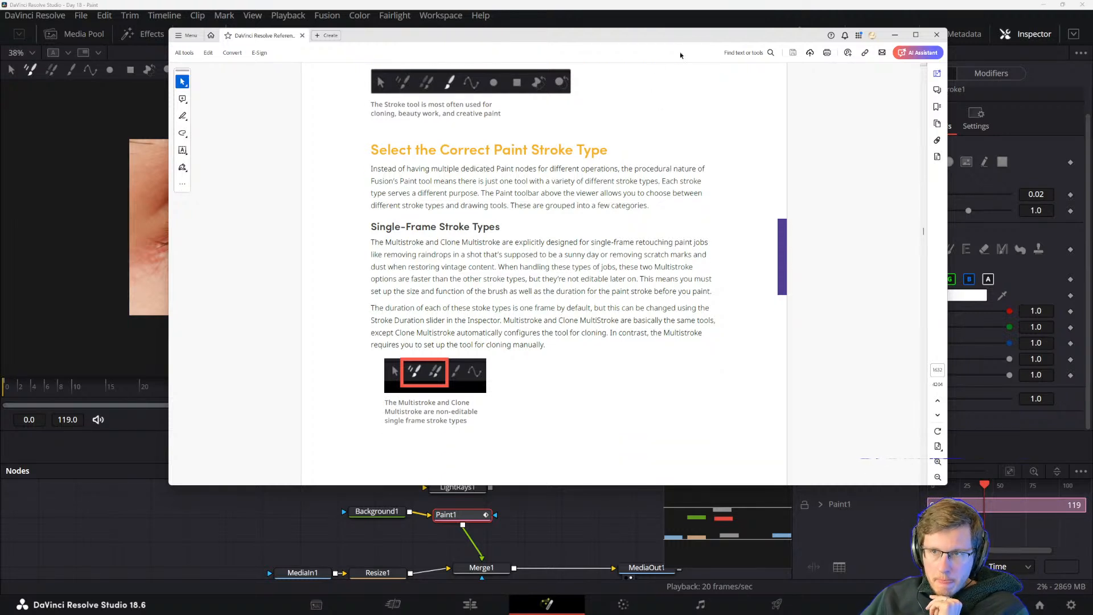
drag(694, 38, 577, 38)
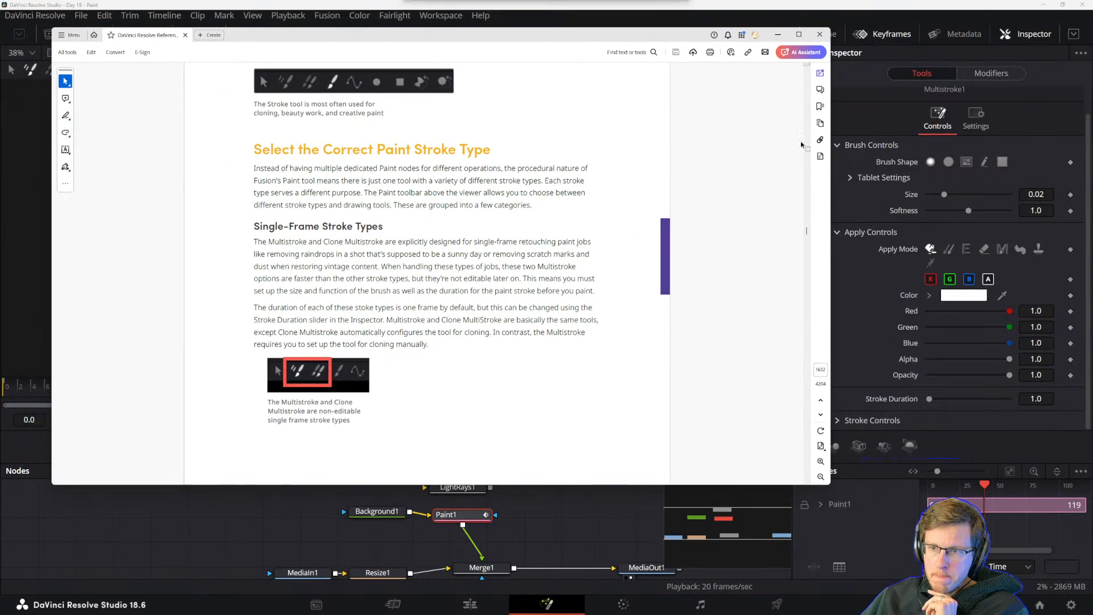
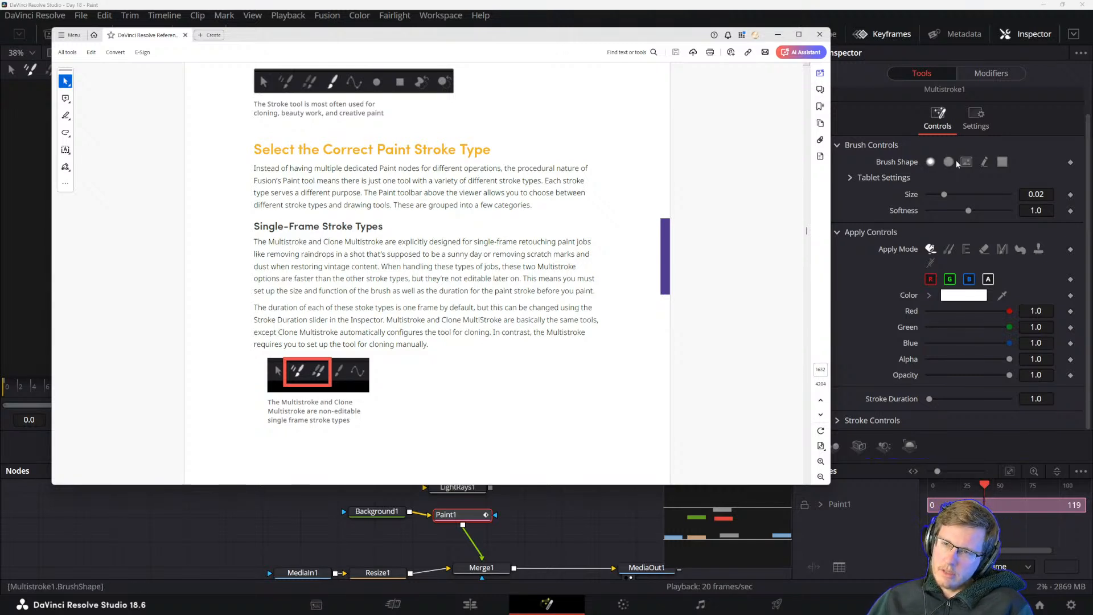
Uncover Paint1's controls, set the Multistroke's apply mode to Clone, and enable Overlay and Still Source.
drag(670, 36, 695, 314)
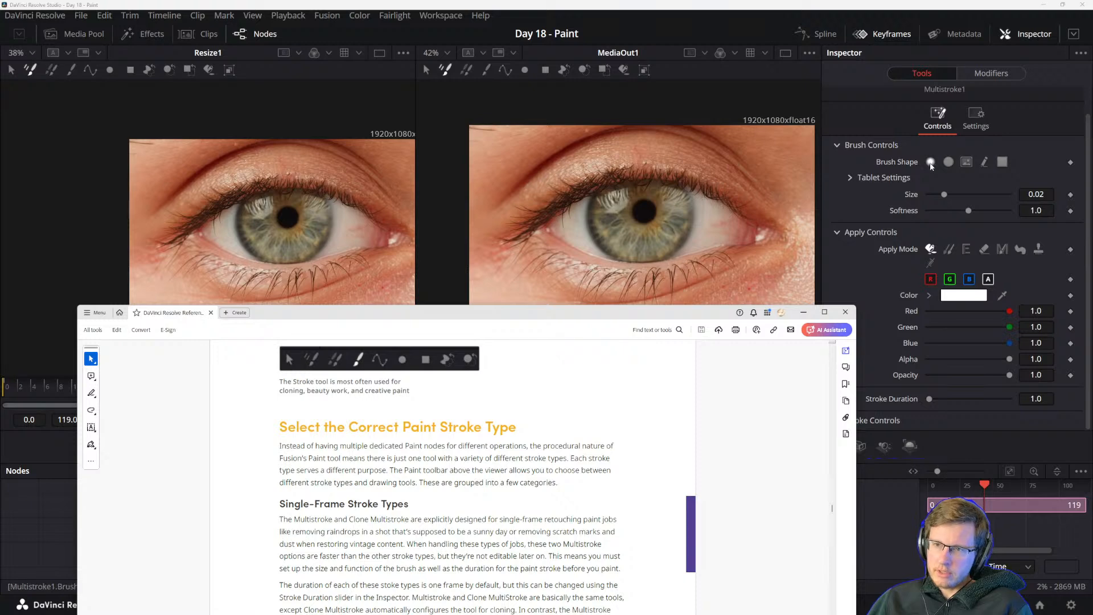
click(877, 165)
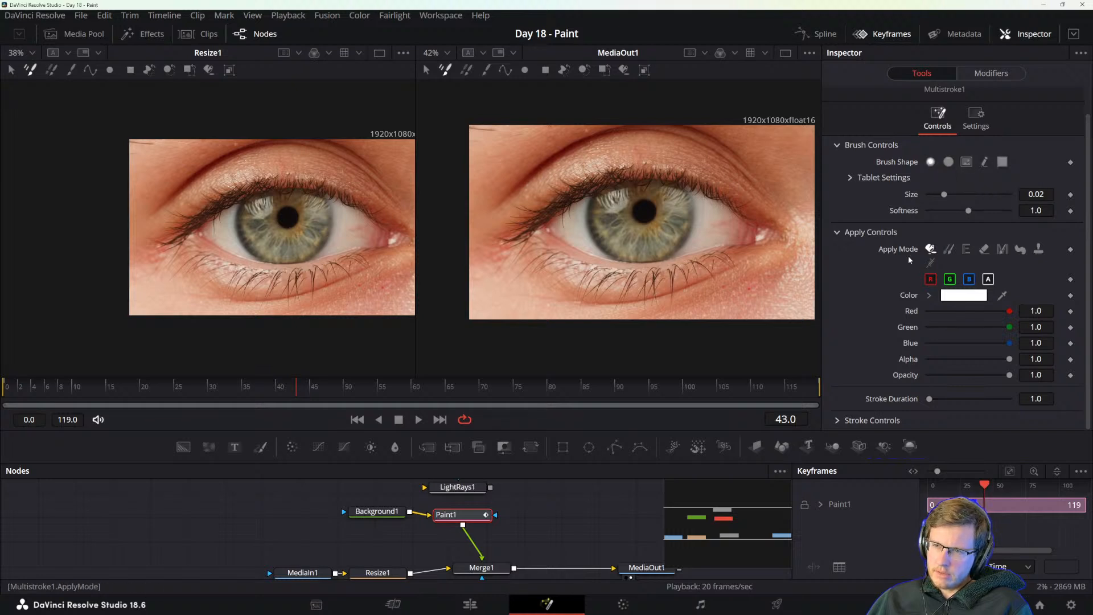
click(949, 249)
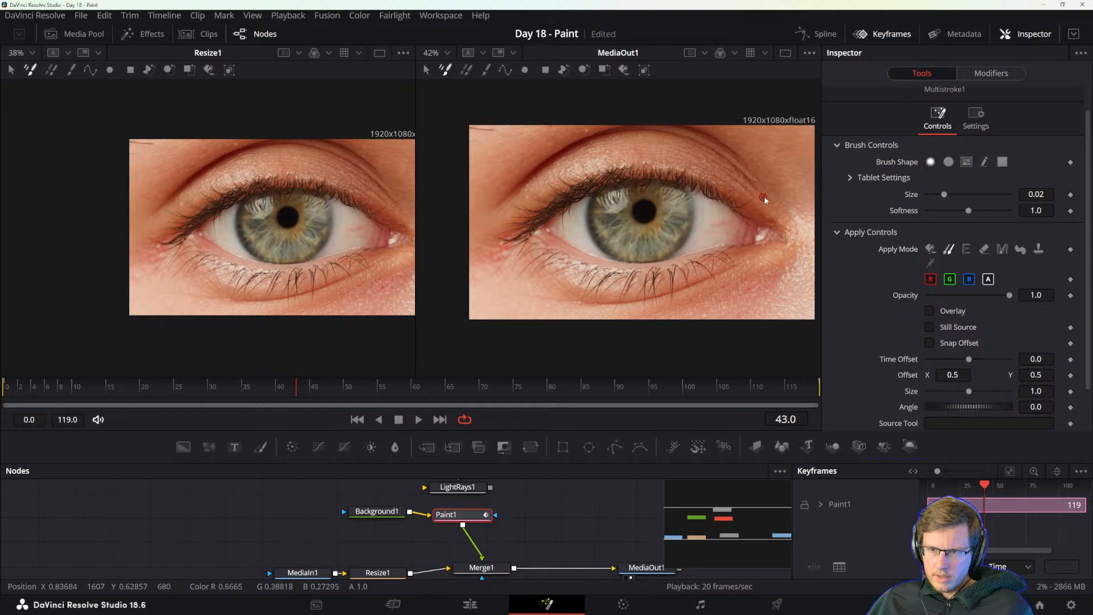
click(930, 311)
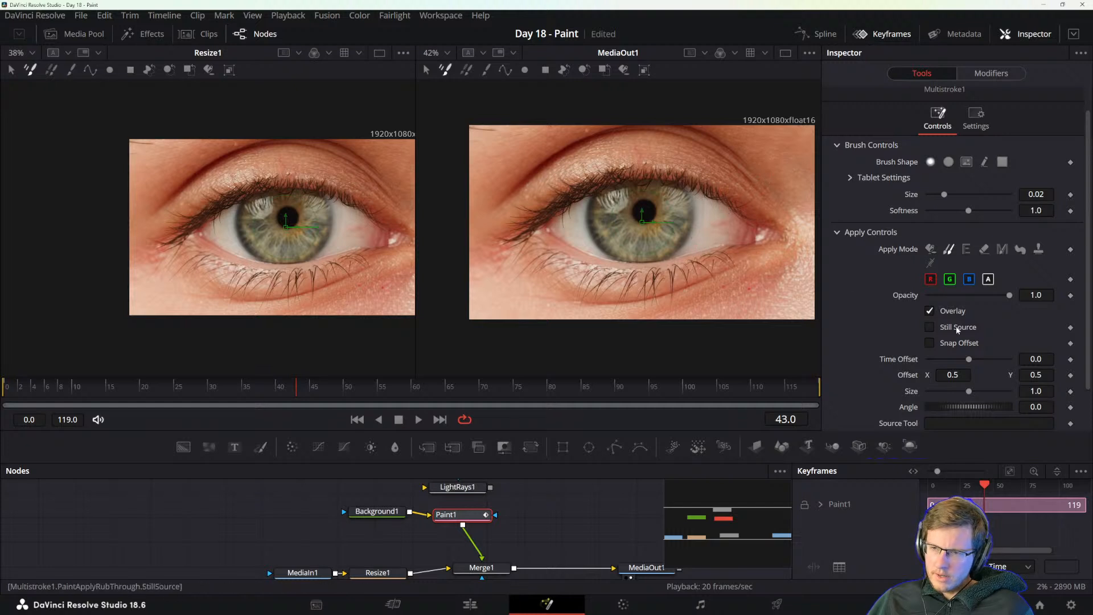
click(930, 327)
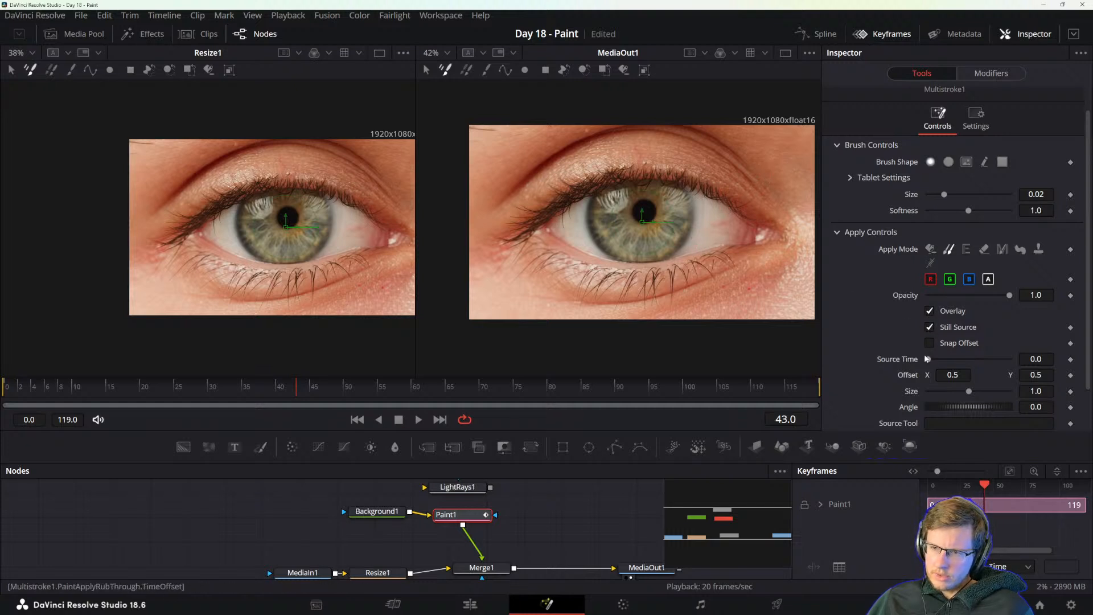
Set the Multistroke's clone Source Time to frame 43.
drag(928, 360, 958, 359)
click(1033, 359)
text(43)
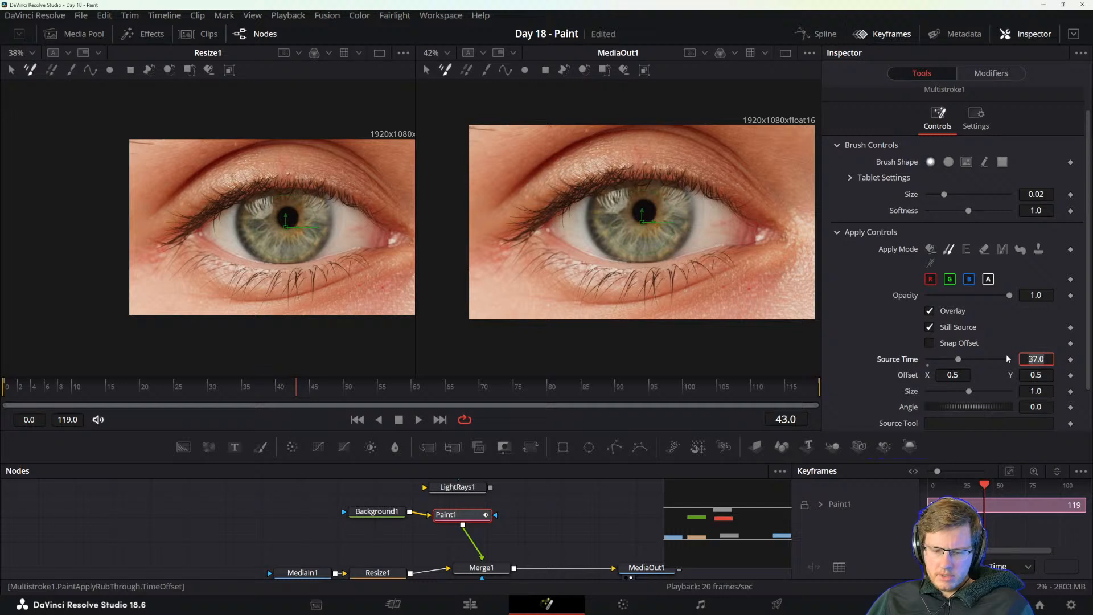
key(Tab)
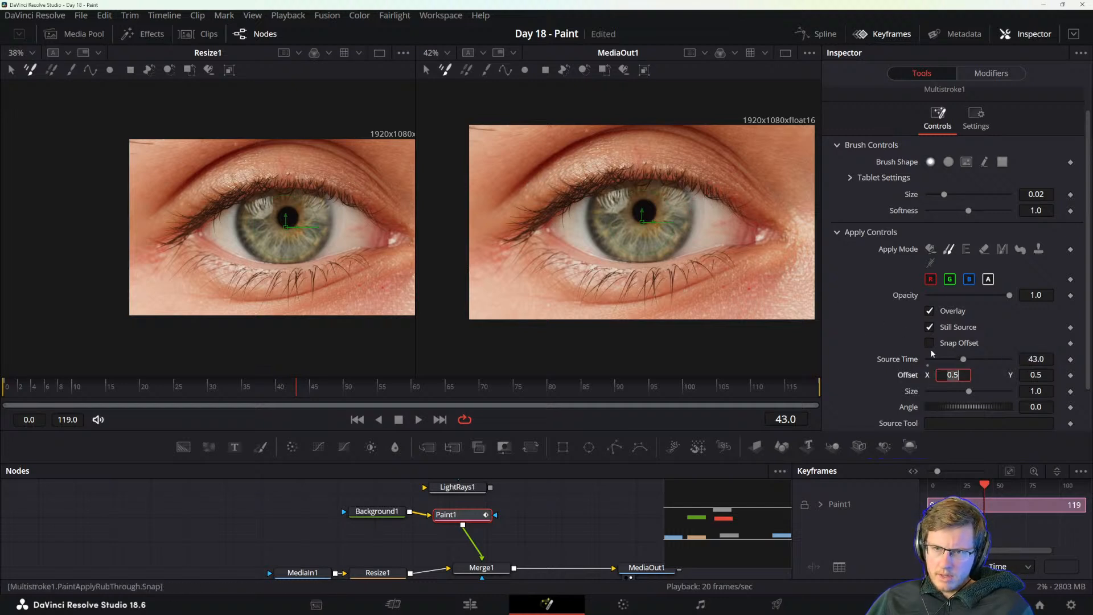
click(717, 193)
scroll(875, 340, down, 2)
scroll(876, 342, up, 4)
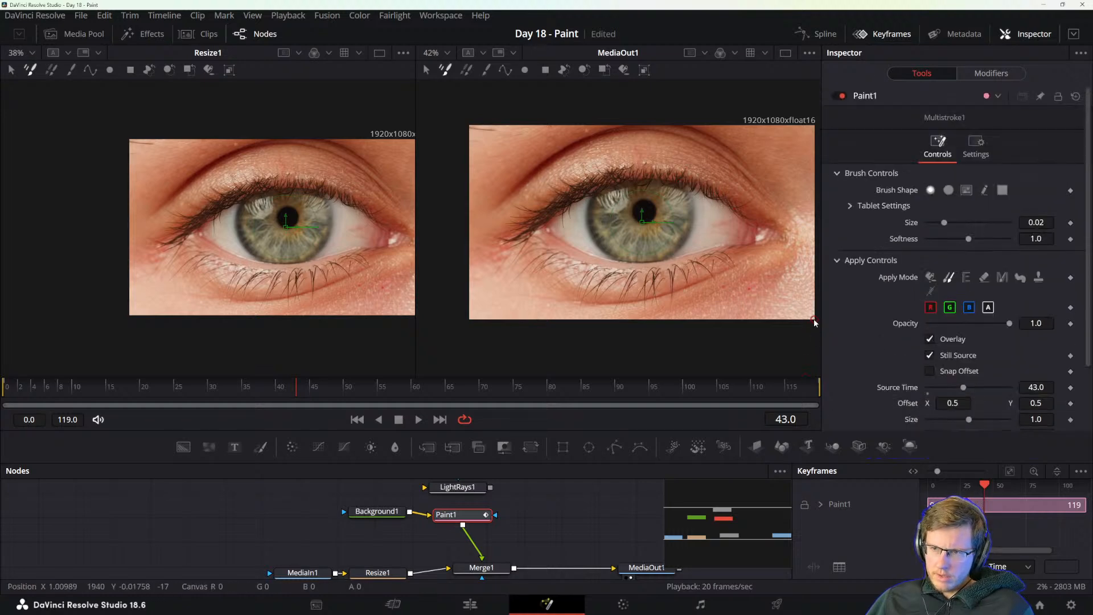
Return to the manual and read Editable Stroke Types and the opening paragraph on the Stroke tool.
key(alt+Tab)
drag(417, 312, 471, 100)
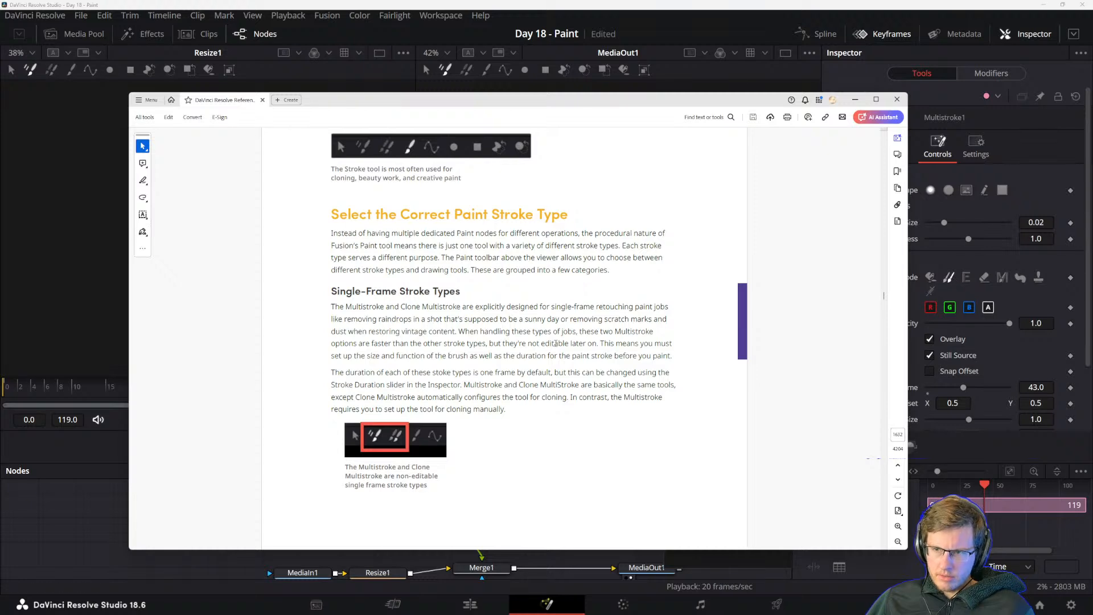
scroll(474, 312, down, 6)
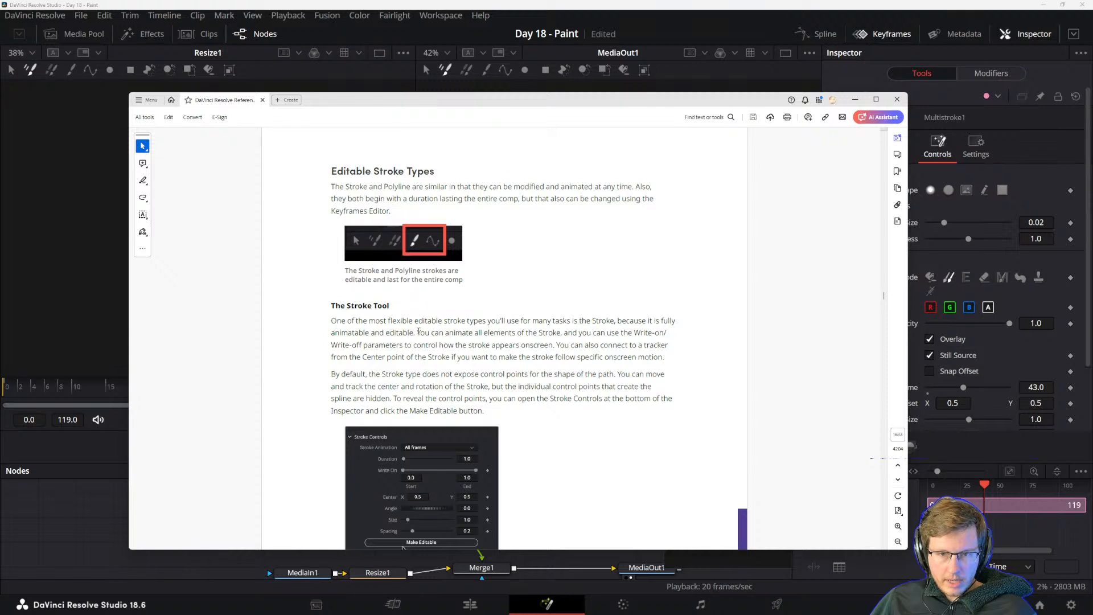
scroll(419, 331, down, 2)
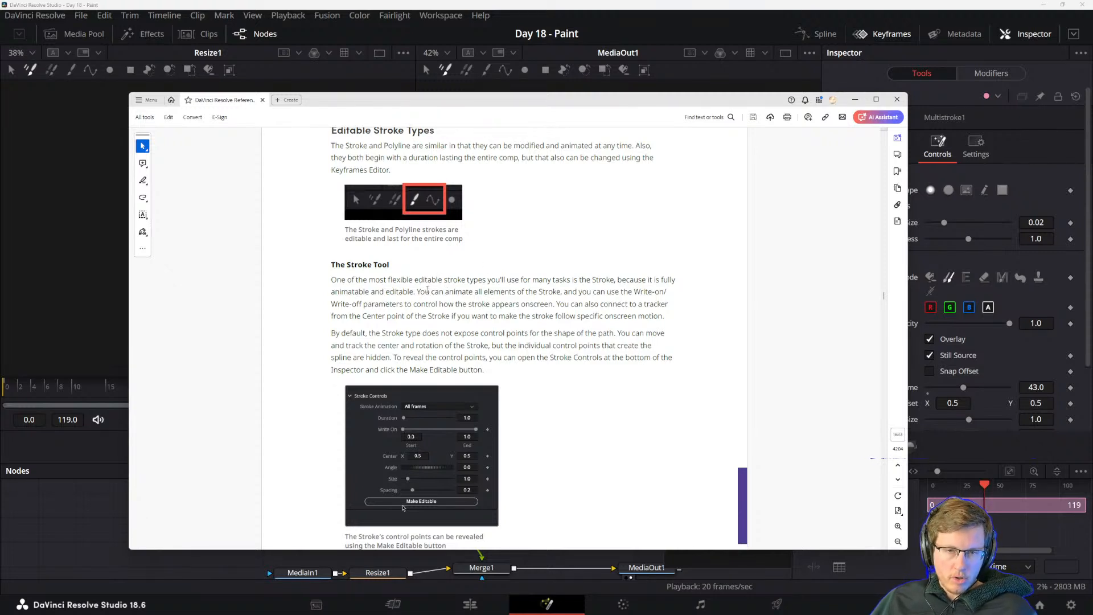
drag(418, 290, 489, 291)
click(444, 290)
click(514, 294)
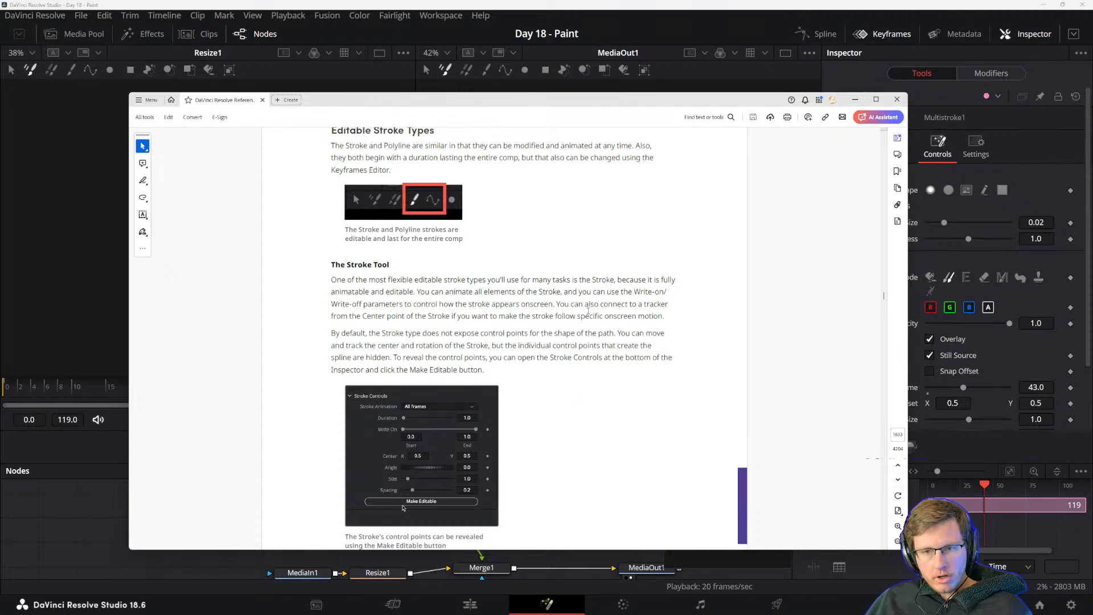
Study the manual's note on connecting the Stroke's Center point to a tracker to follow onscreen motion.
drag(331, 316, 405, 317)
click(415, 316)
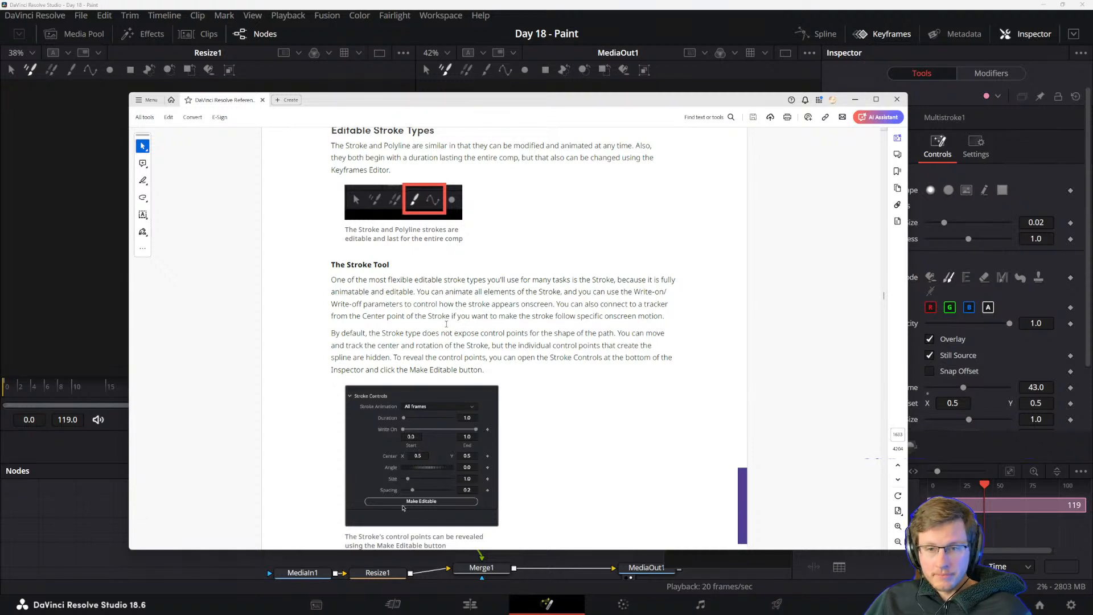
drag(448, 317, 496, 316)
click(518, 318)
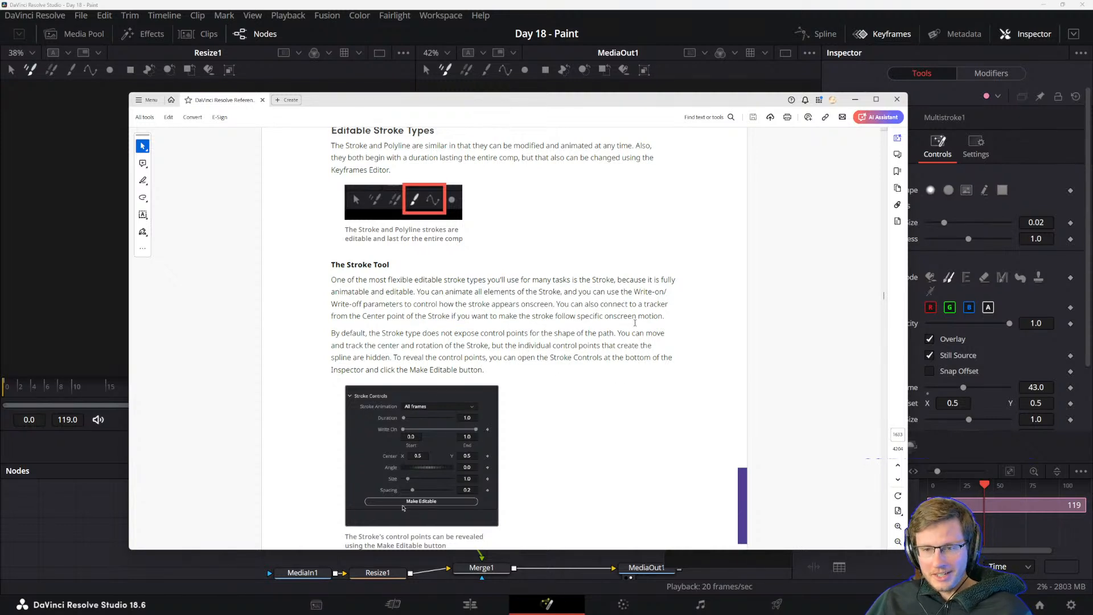
drag(363, 316, 488, 316)
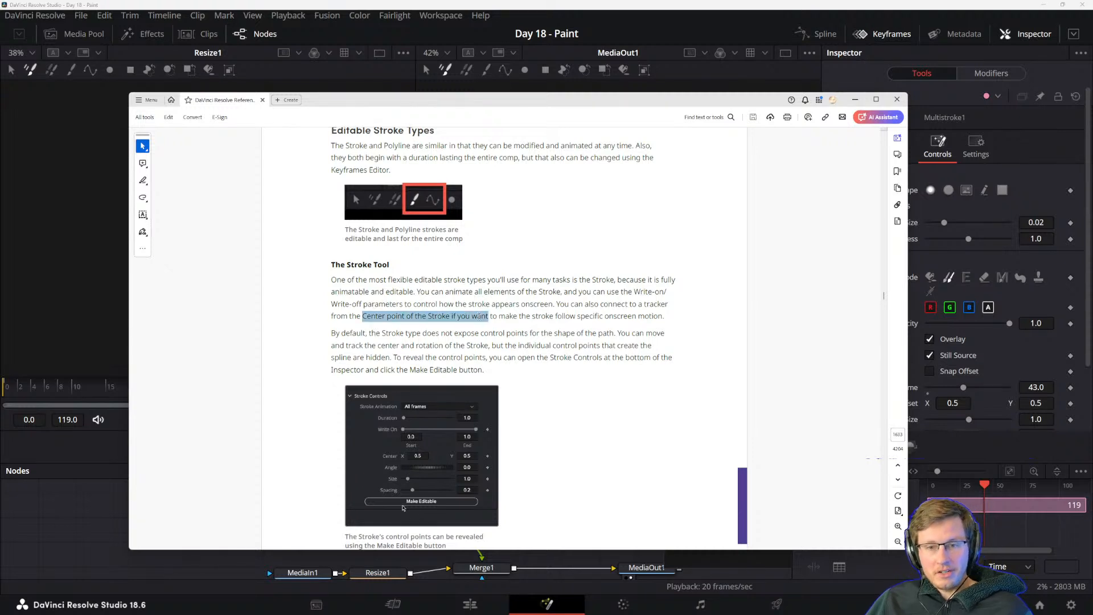
click(480, 317)
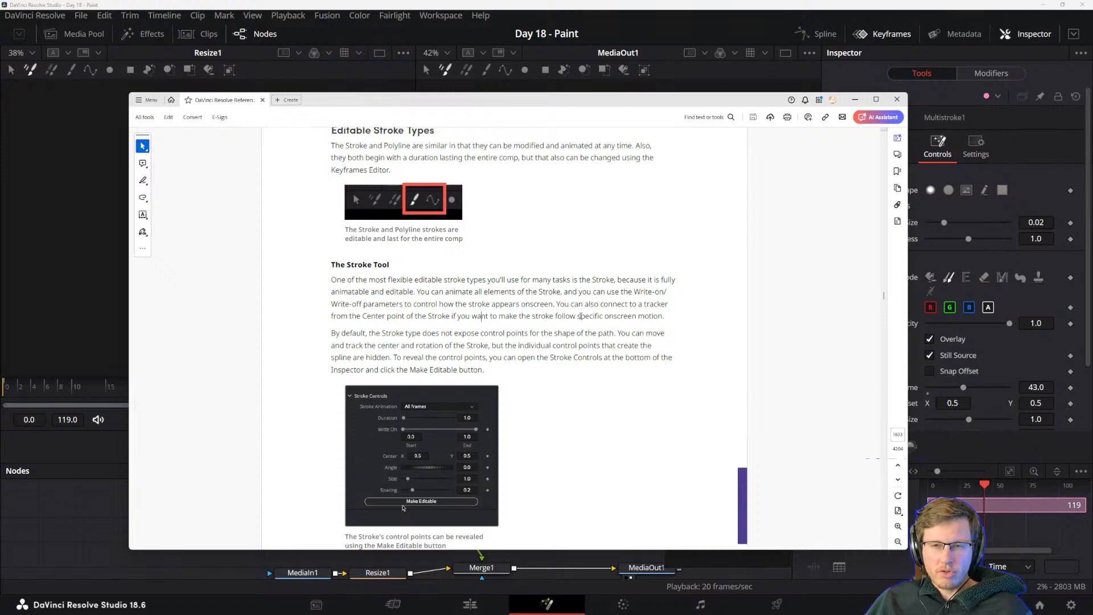
drag(557, 304, 664, 318)
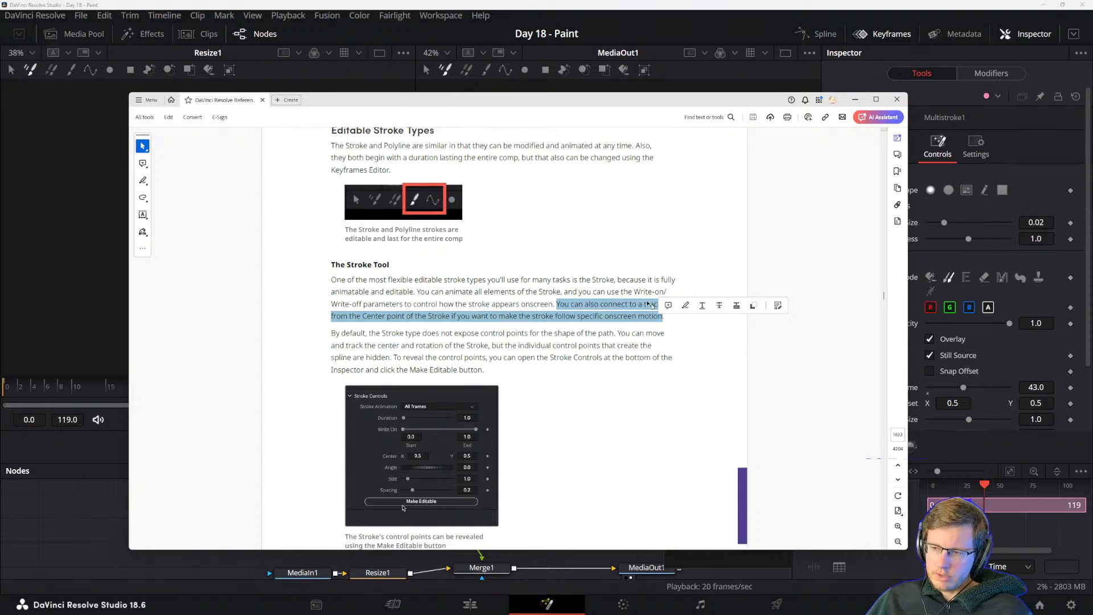
click(416, 325)
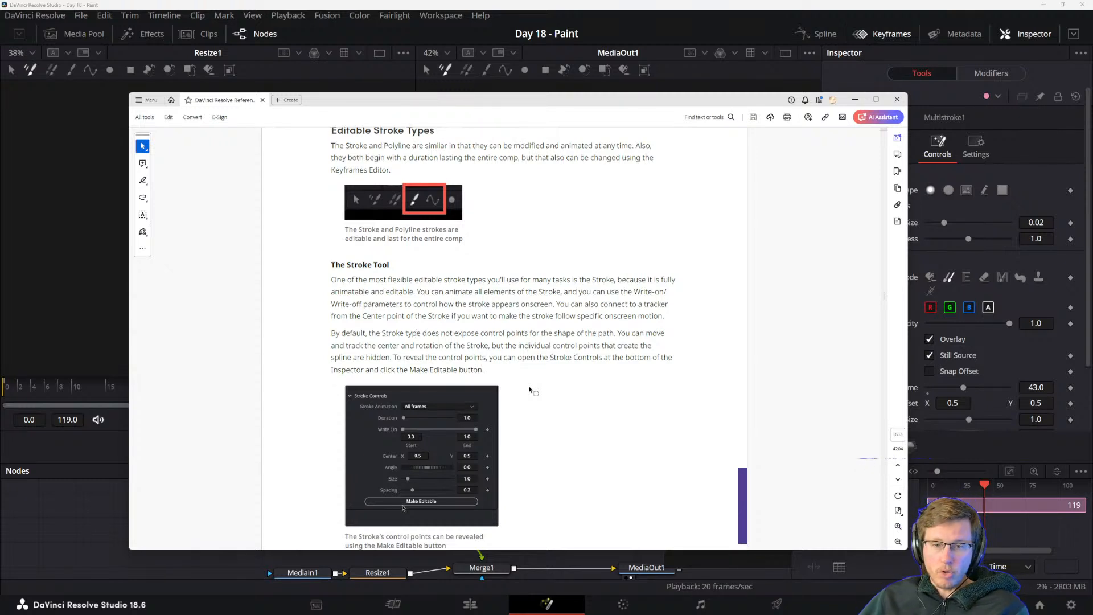
Read the manual's performance note comparing the Stroke type with Multistroke and Clone Multistroke for large numbers of strokes.
scroll(529, 390, down, 2)
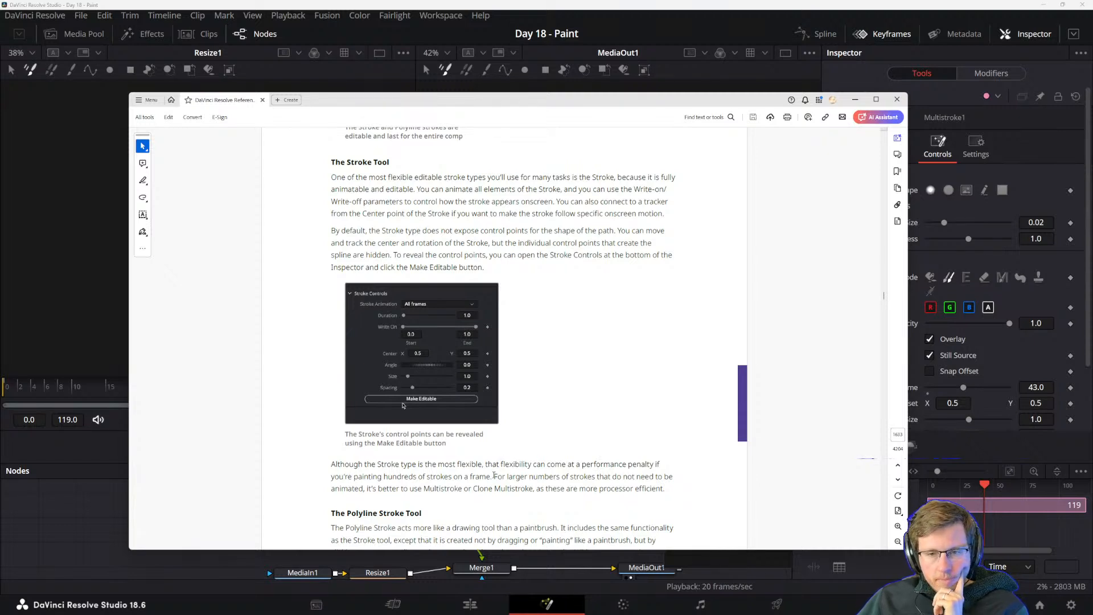
drag(493, 476, 330, 463)
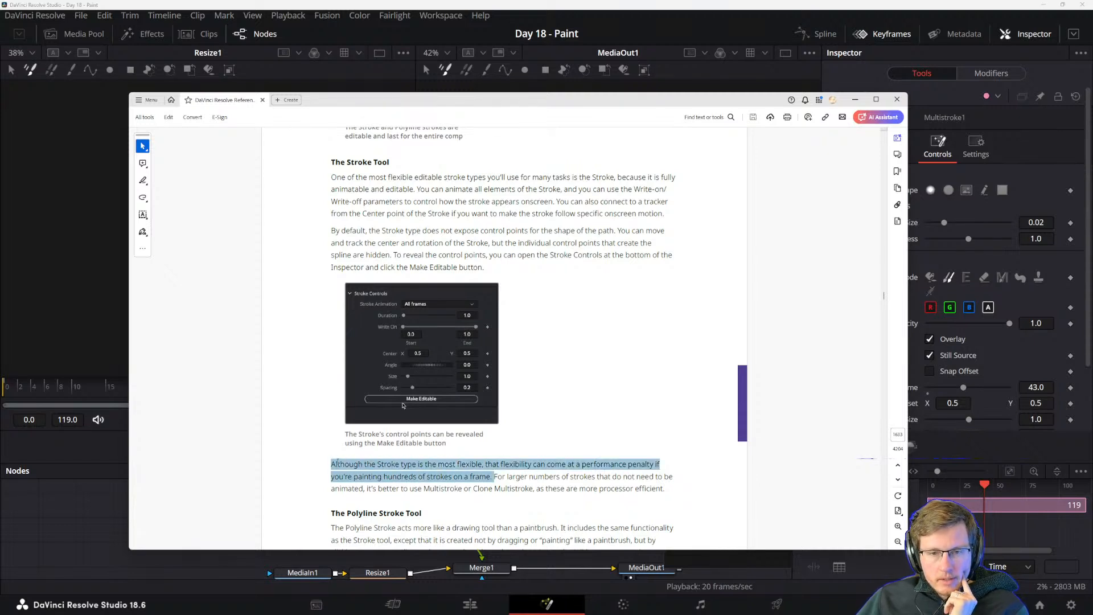
click(495, 476)
drag(493, 476, 578, 489)
click(575, 488)
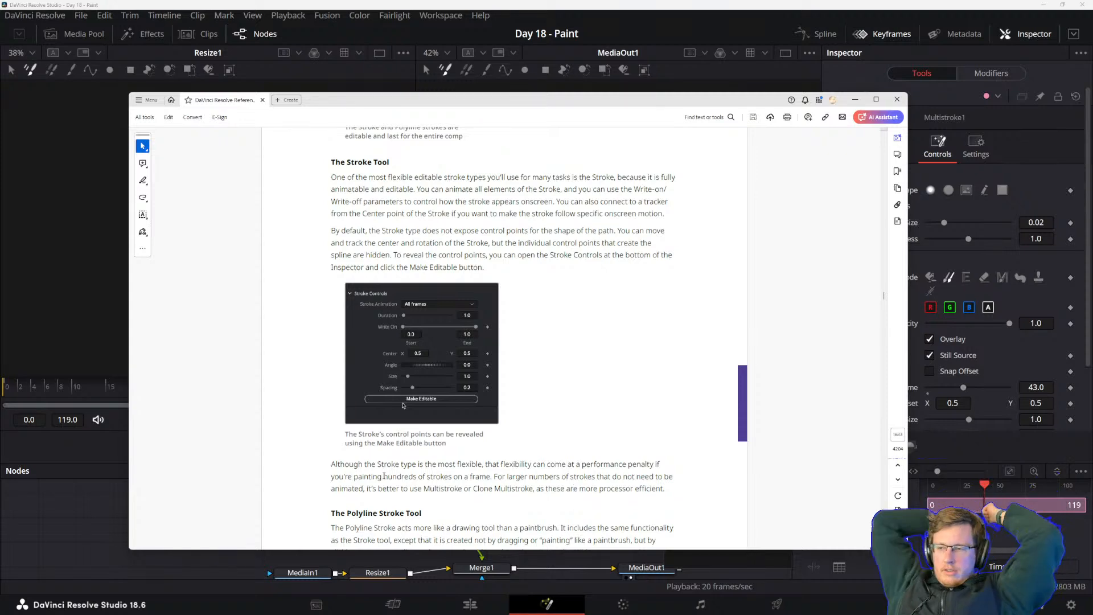
mouse_move(469, 613)
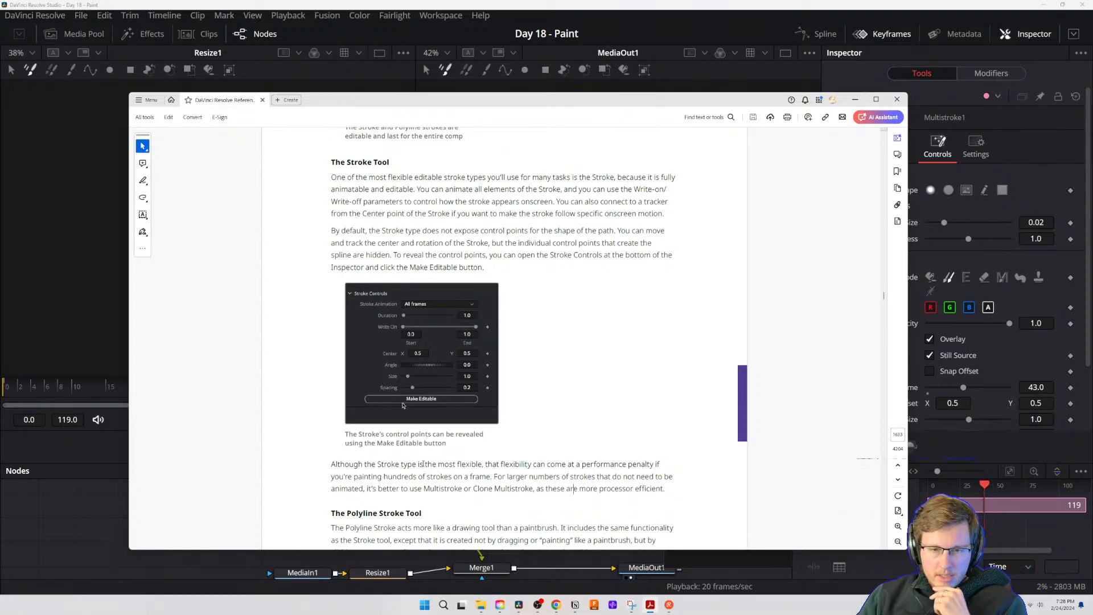
scroll(422, 464, down, 10)
scroll(459, 317, up, 8)
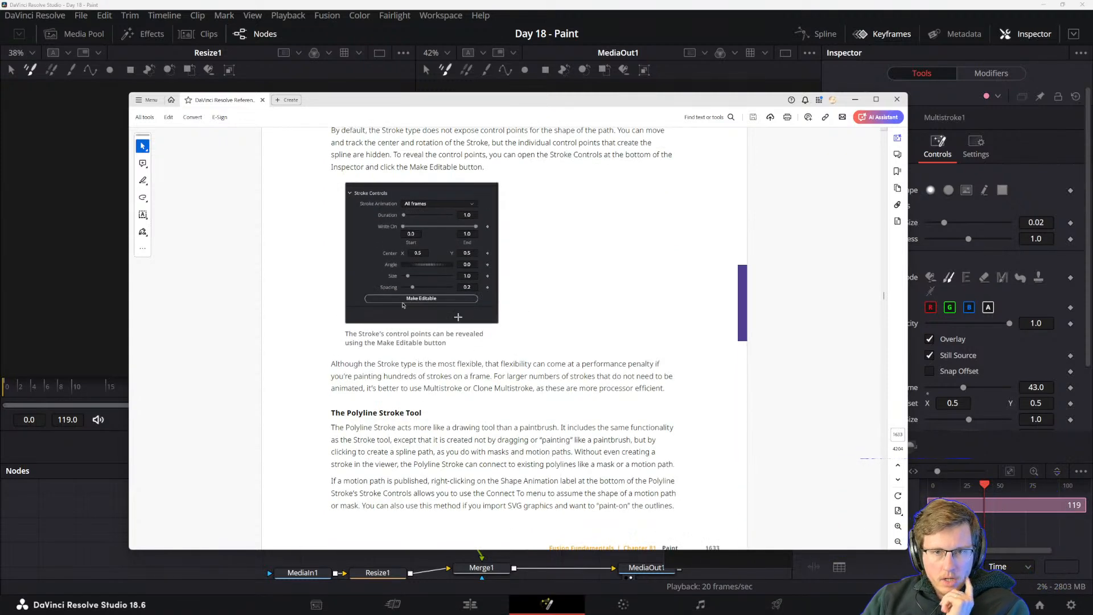
Read The Polyline Stroke Tool section on creating spline paths, connecting to existing polylines, and painting on imported SVG outlines.
scroll(458, 317, down, 1)
drag(332, 406, 397, 408)
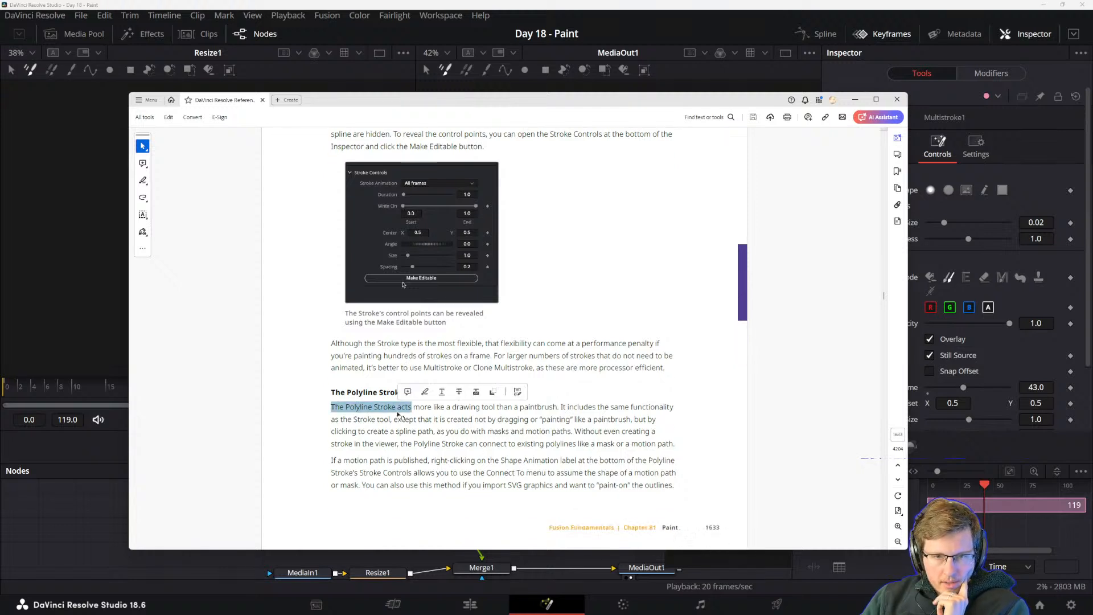
click(401, 415)
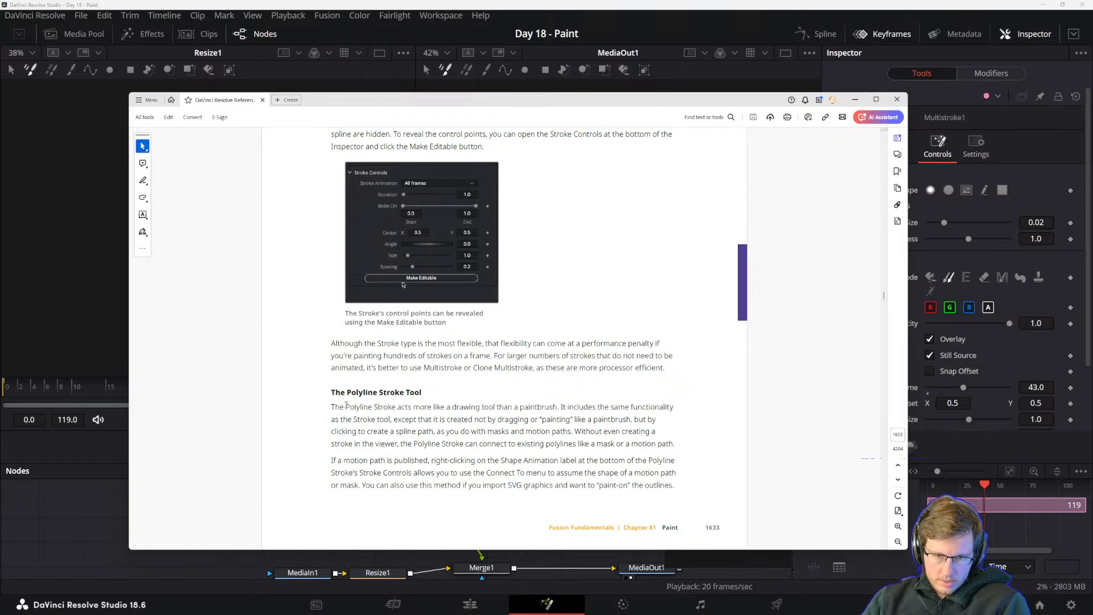
mouse_move(346, 406)
mouse_down()
mouse_move(592, 419)
mouse_move(514, 432)
mouse_up()
click(514, 433)
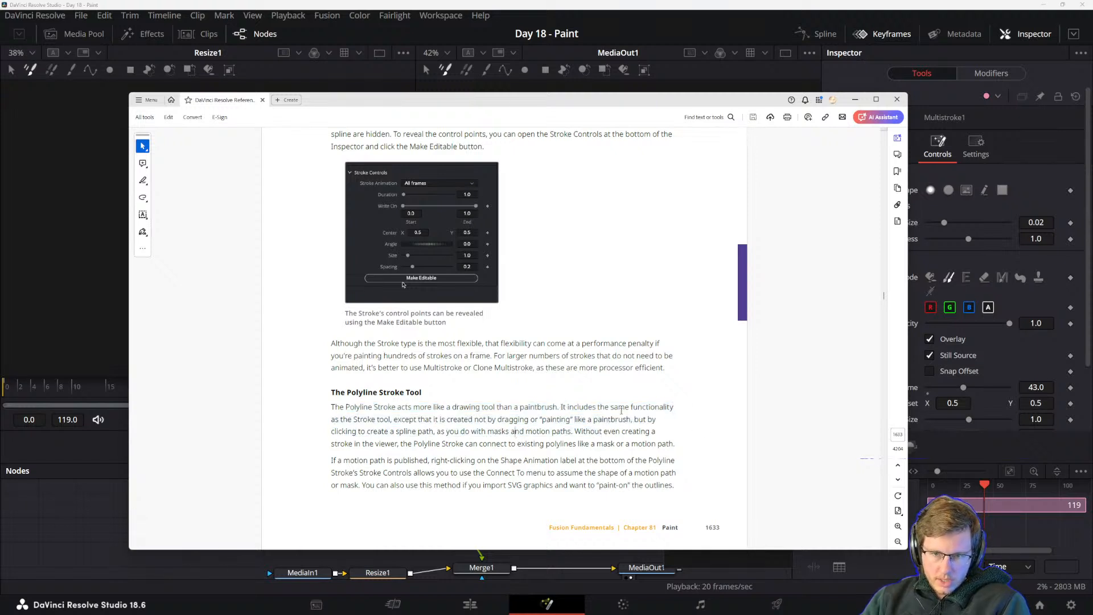
drag(393, 419, 485, 432)
click(488, 459)
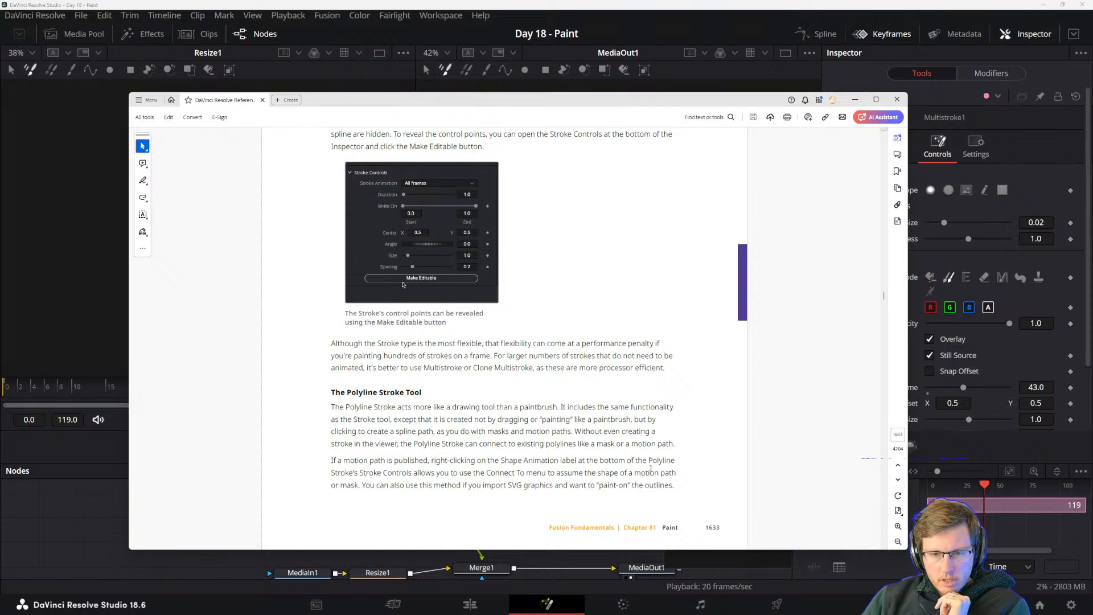
mouse_move(22, 601)
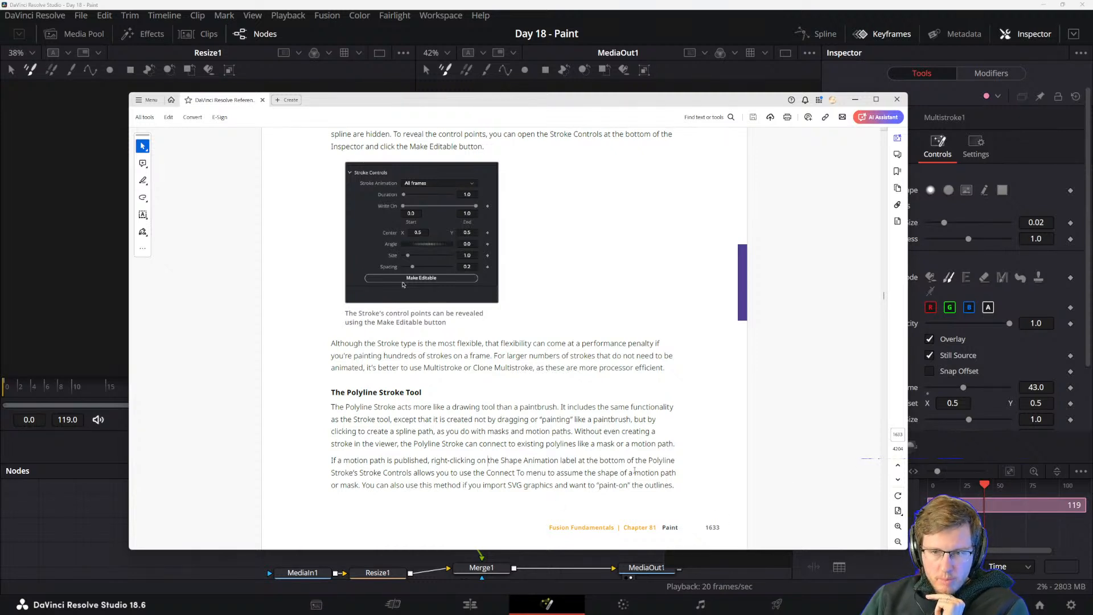
drag(363, 485, 389, 485)
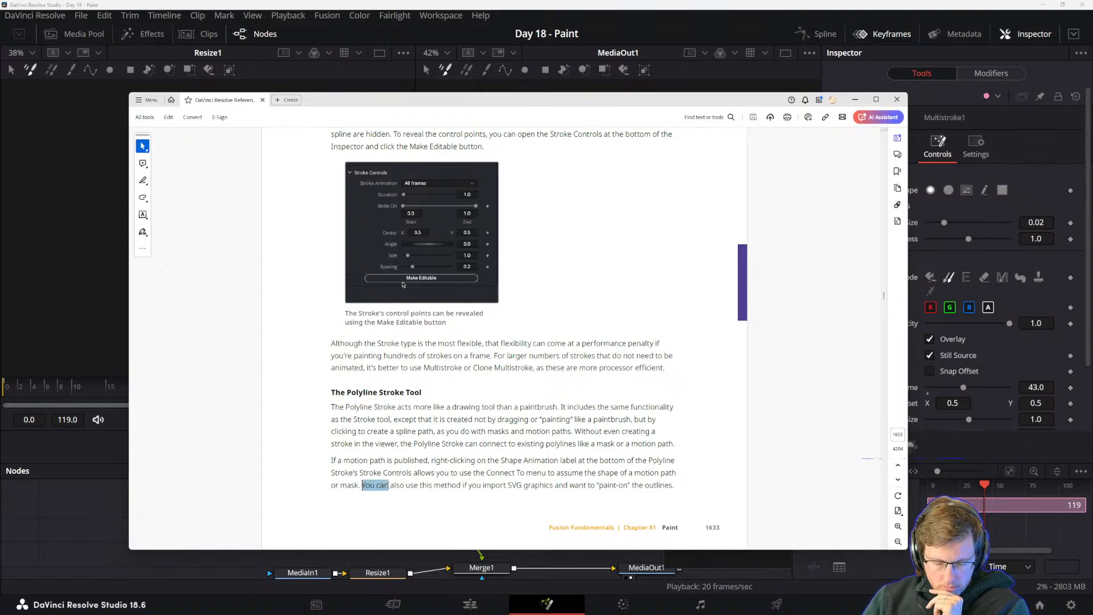
click(433, 488)
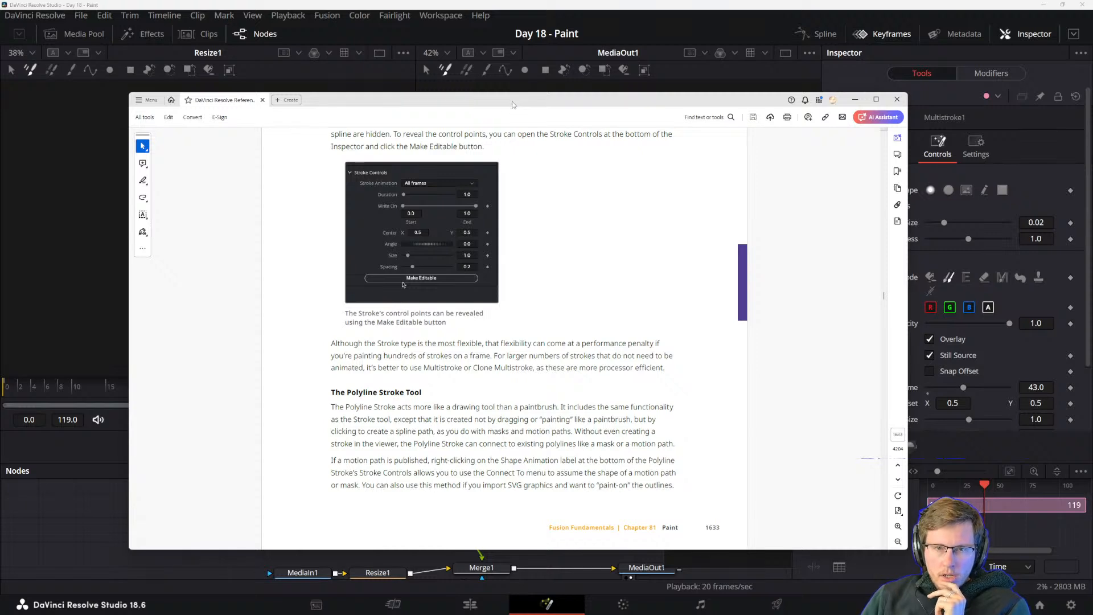
Check Paint1's controls behind the manual, and reread how Connect To makes a Polyline Stroke assume a motion path or mask shape.
drag(499, 98, 413, 428)
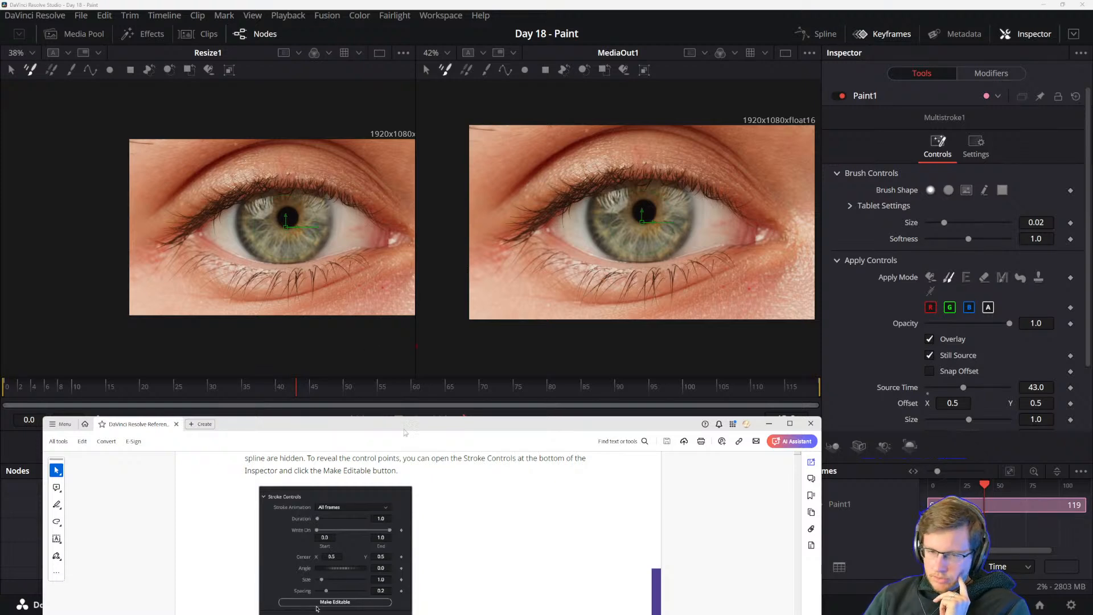
drag(409, 425, 479, 92)
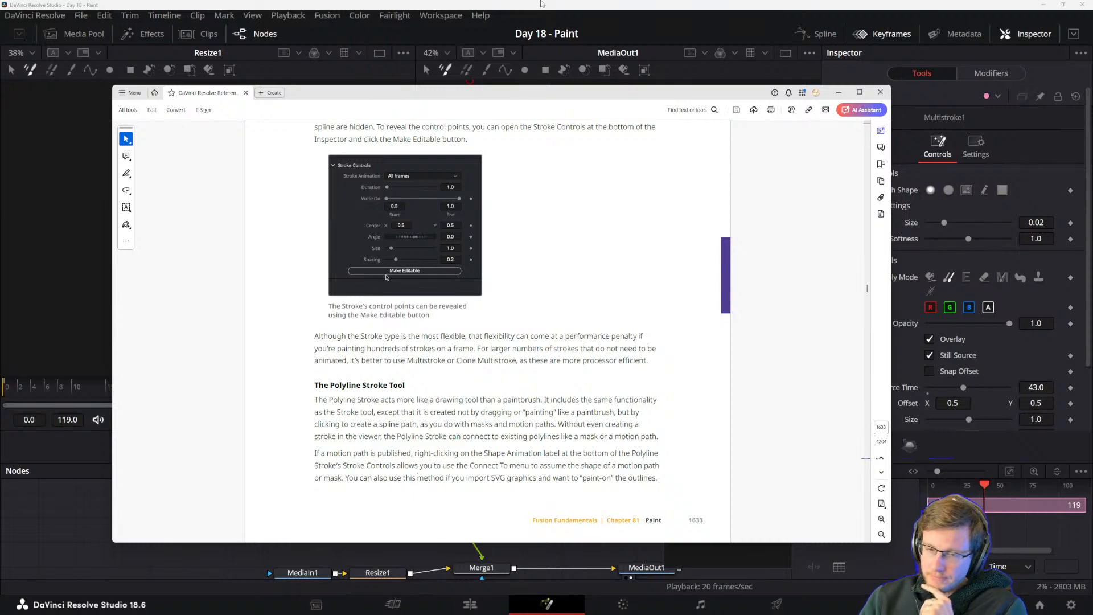
drag(459, 91, 409, 369)
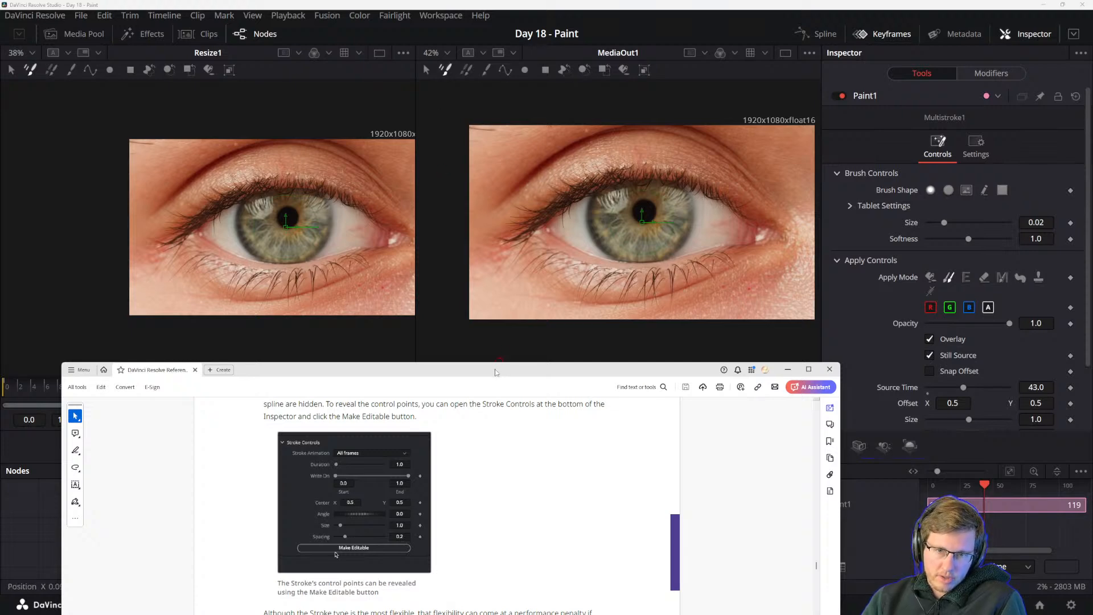
drag(495, 372, 530, 71)
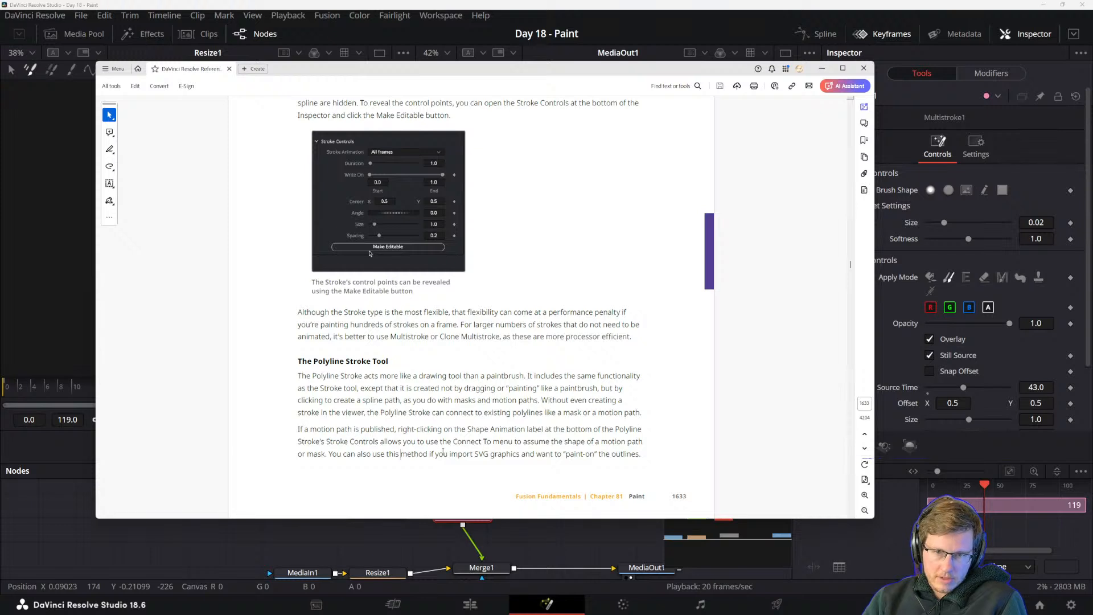
drag(453, 441, 575, 453)
click(572, 449)
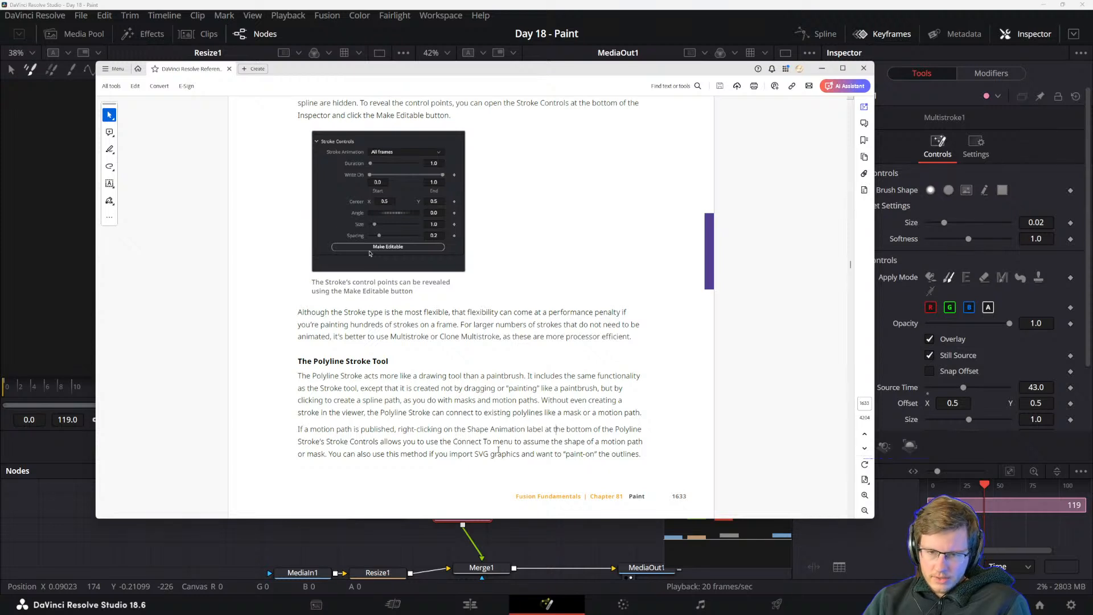
Reread the Polyline Stroke passage on using Connect To with imported SVG graphics to paint on their outlines.
drag(474, 454, 520, 454)
click(551, 454)
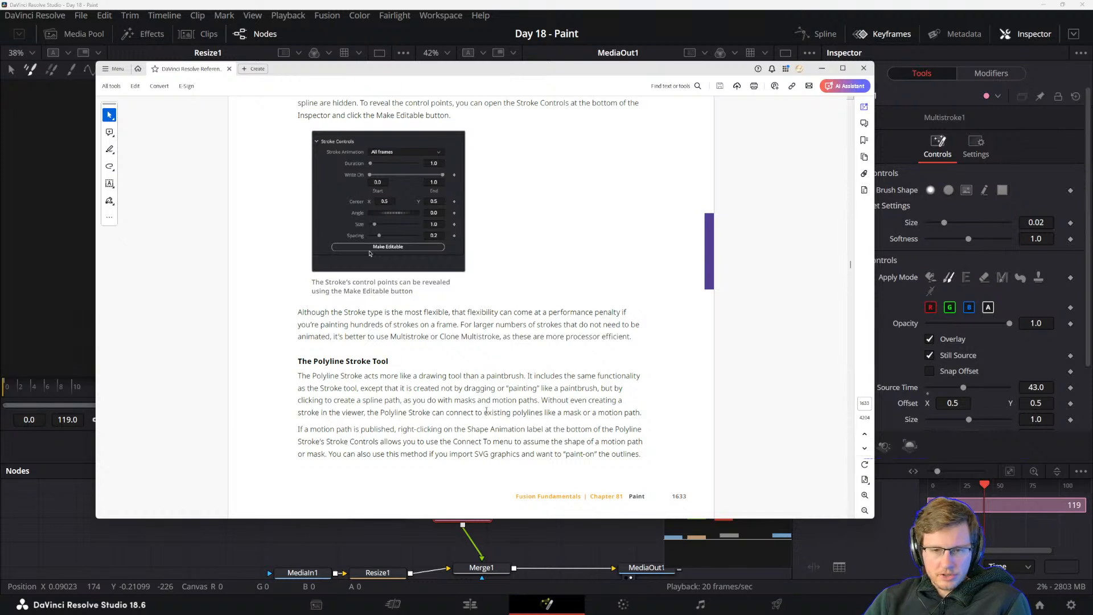
drag(360, 429, 585, 453)
click(606, 453)
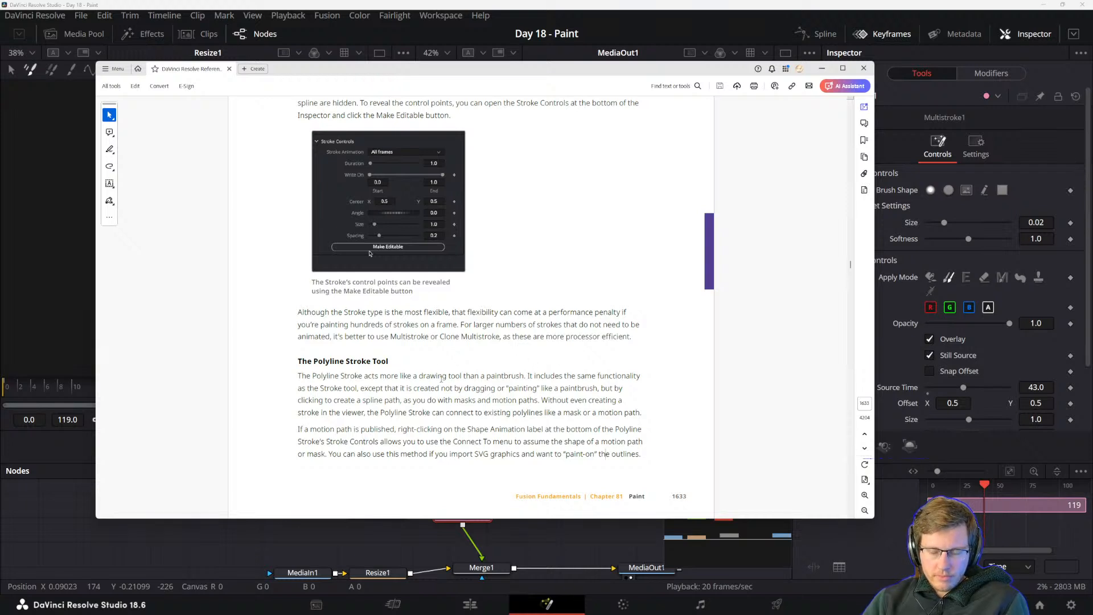
drag(473, 454, 592, 454)
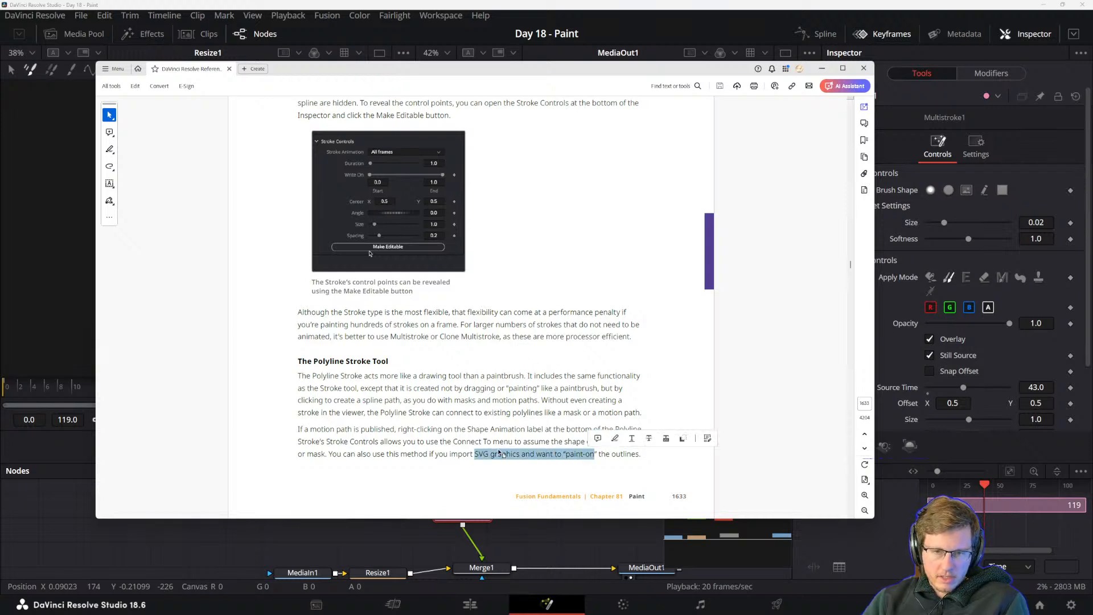
click(473, 454)
drag(486, 454, 519, 455)
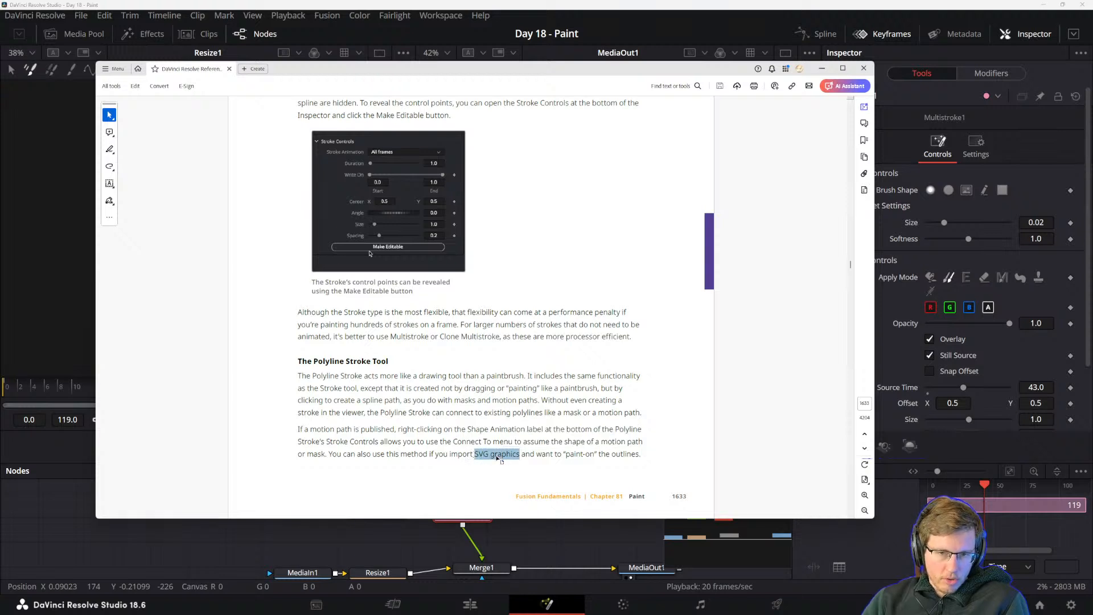
click(499, 457)
Read the Shape Drawing Tools section on drawing shapes filled with color or cloned areas, and on their editable duration.
scroll(520, 411, down, 6)
scroll(516, 417, up, 1)
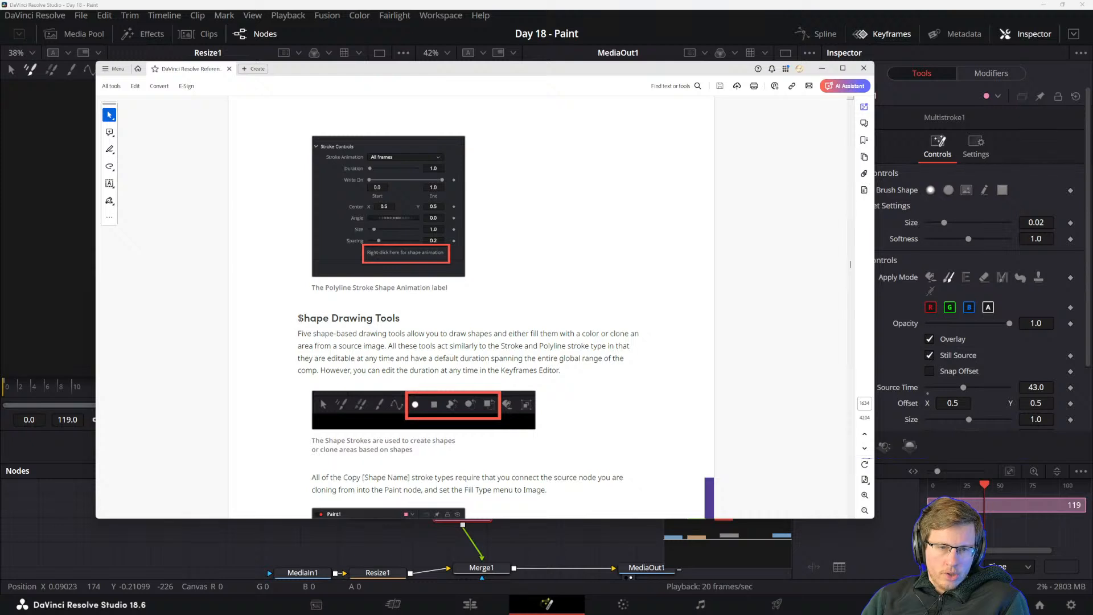
drag(300, 317, 377, 319)
click(331, 346)
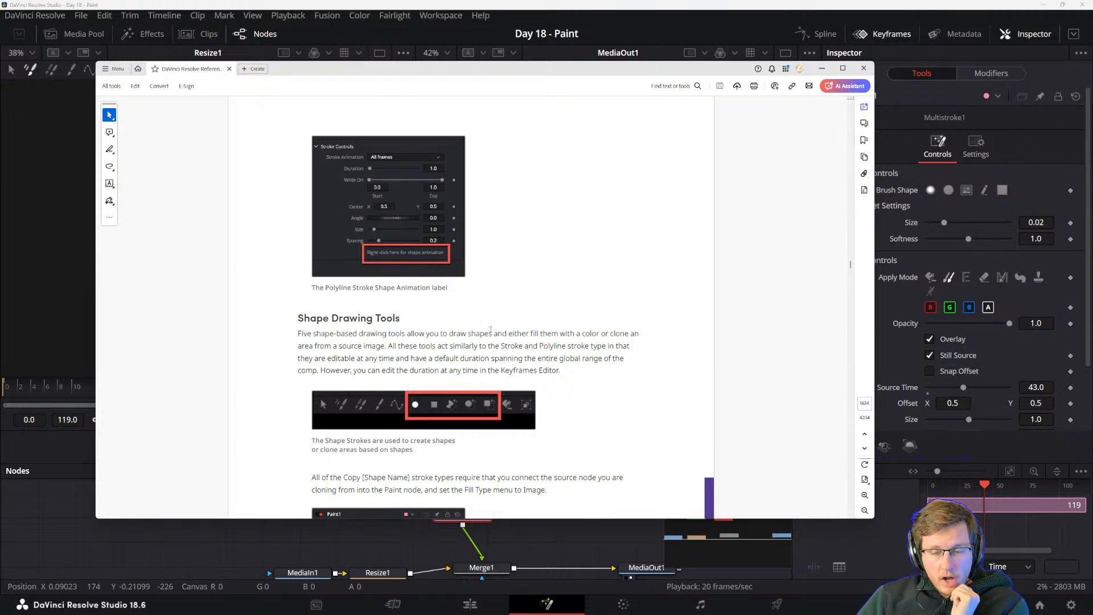
right_click(574, 381)
click(548, 369)
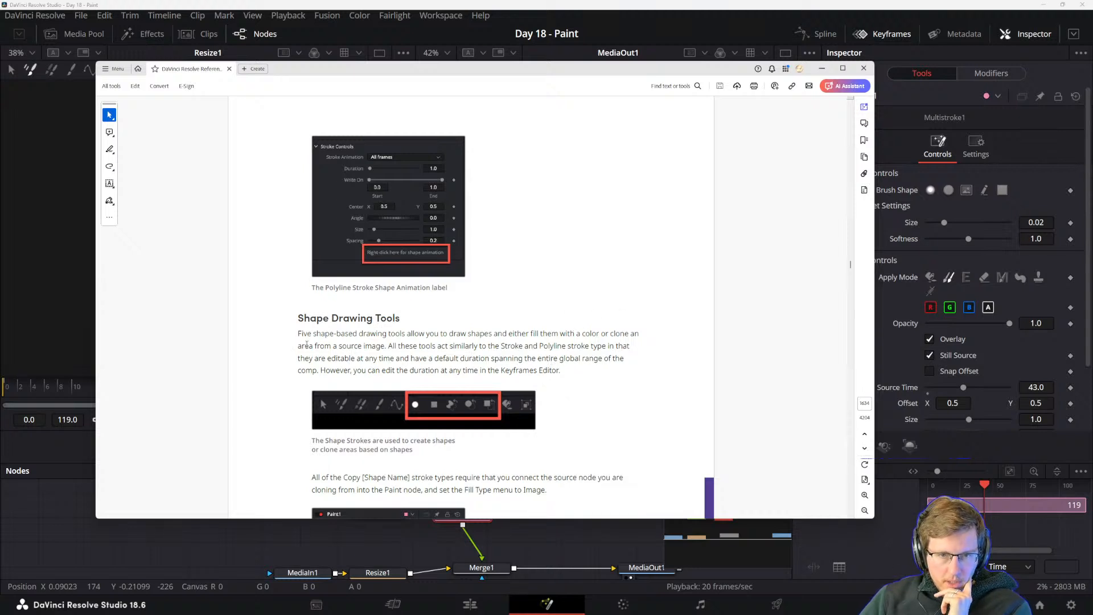
drag(389, 351, 418, 350)
click(436, 356)
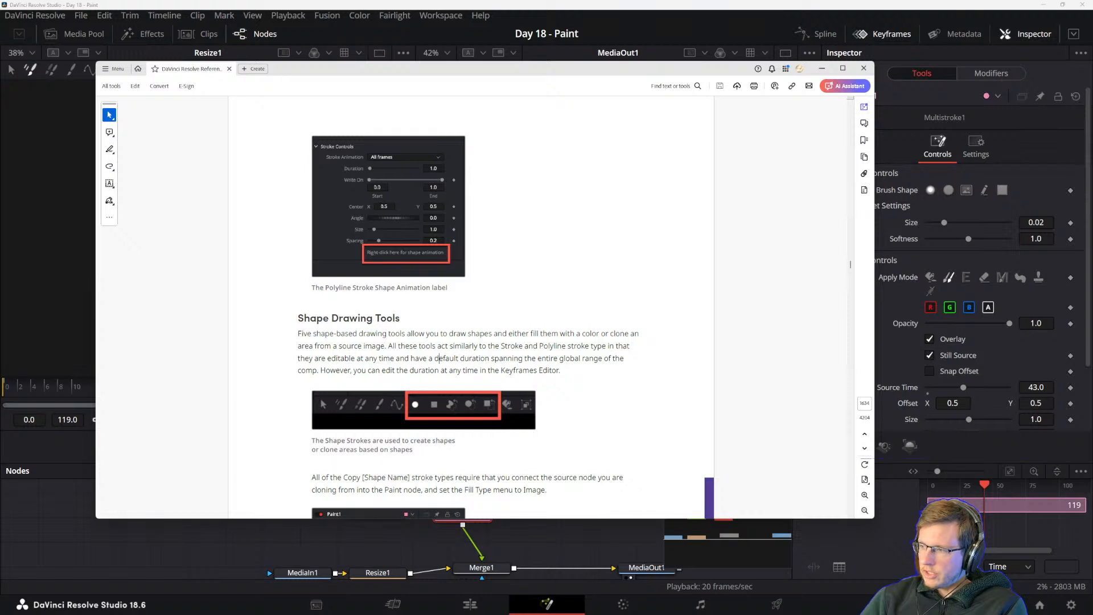
drag(457, 371, 459, 370)
click(458, 377)
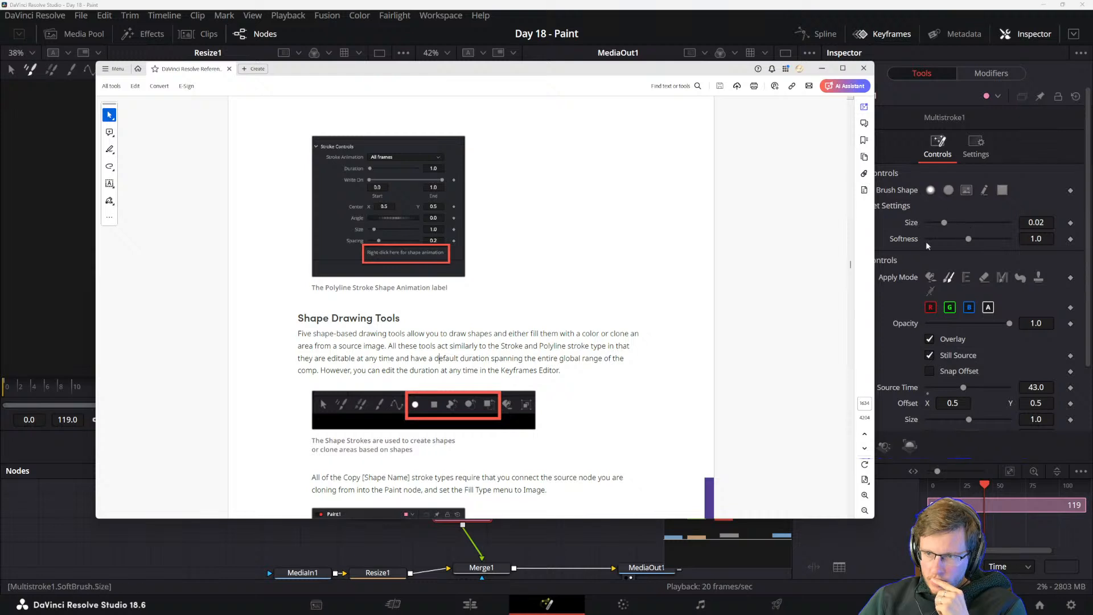
Check the remaining Multistroke1 controls, and read the manual's source and Fill Type requirements for the Copy [Shape Name] strokes.
scroll(893, 380, down, 3)
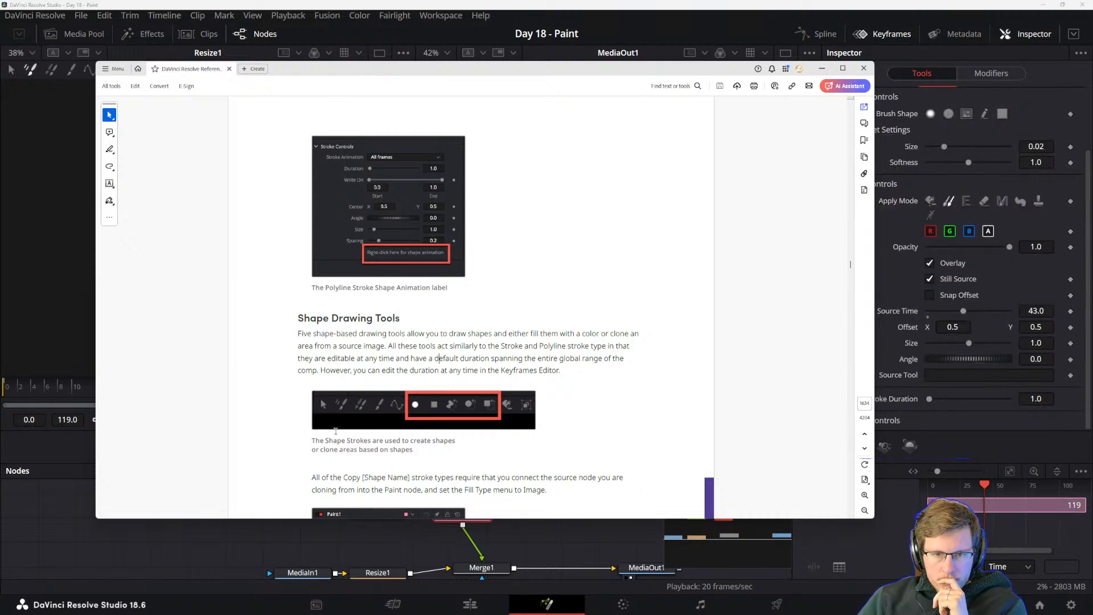
scroll(347, 434, down, 3)
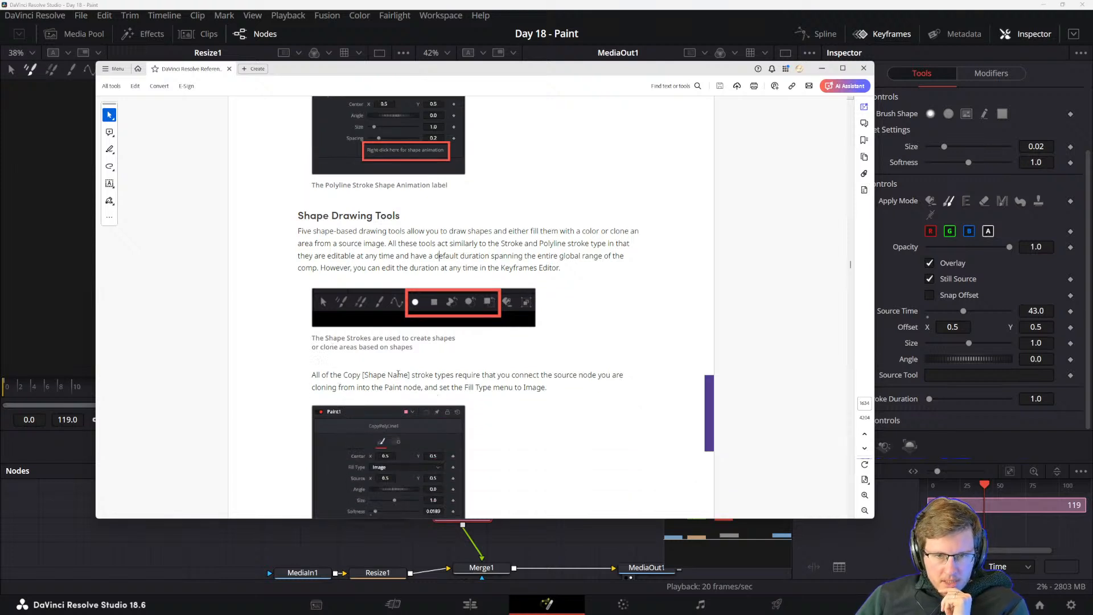
scroll(398, 374, down, 1)
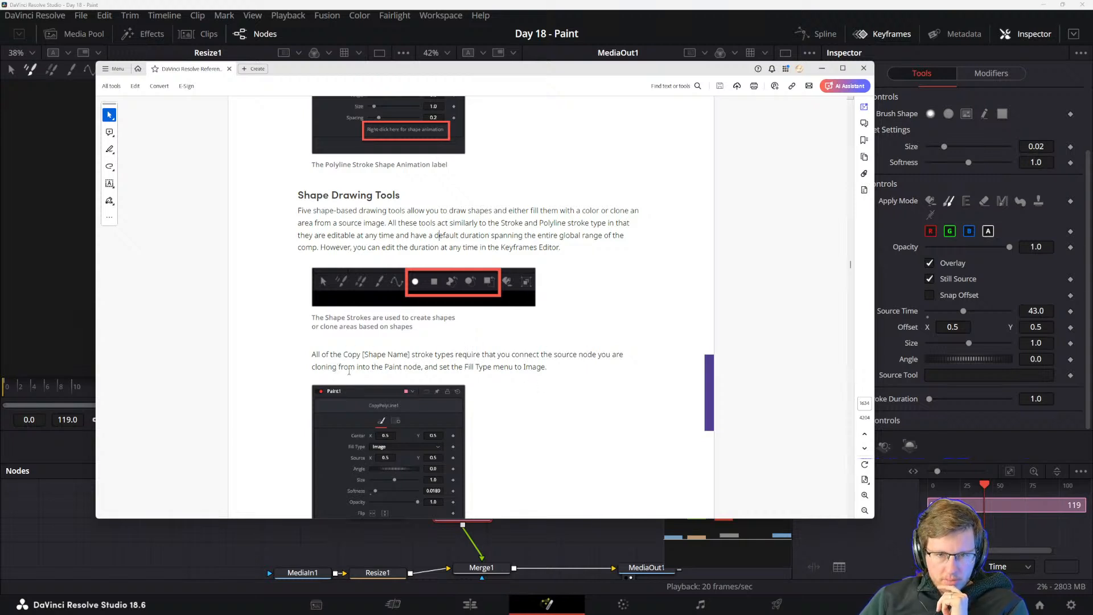
scroll(424, 363, down, 4)
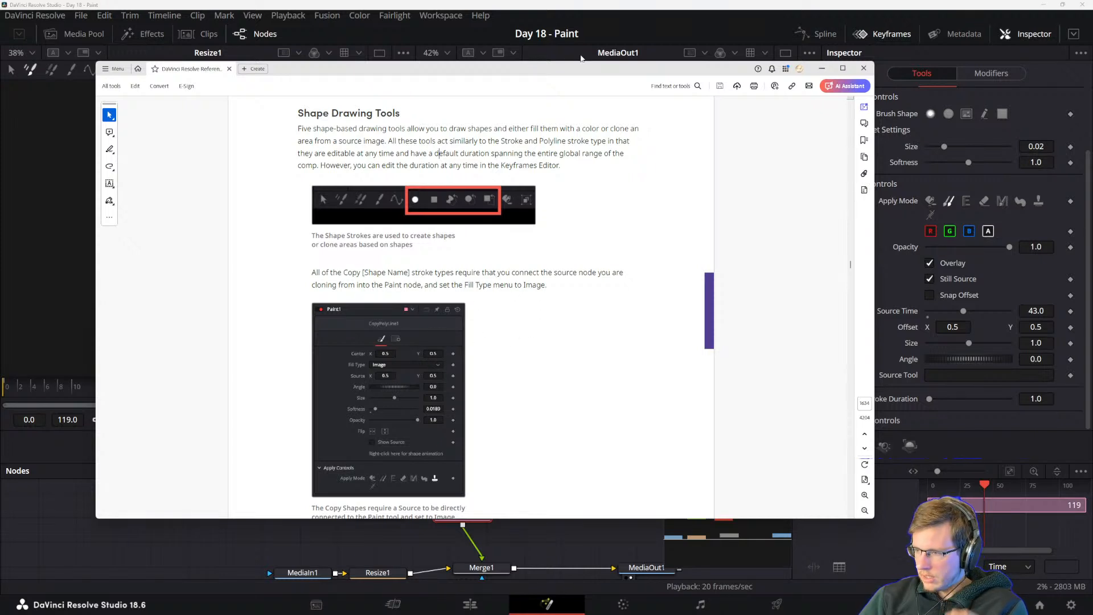
Move the manual off the Fusion page and try the Circle paint tool on the iris in the MediaOut1 viewer.
drag(528, 69, 1092, 273)
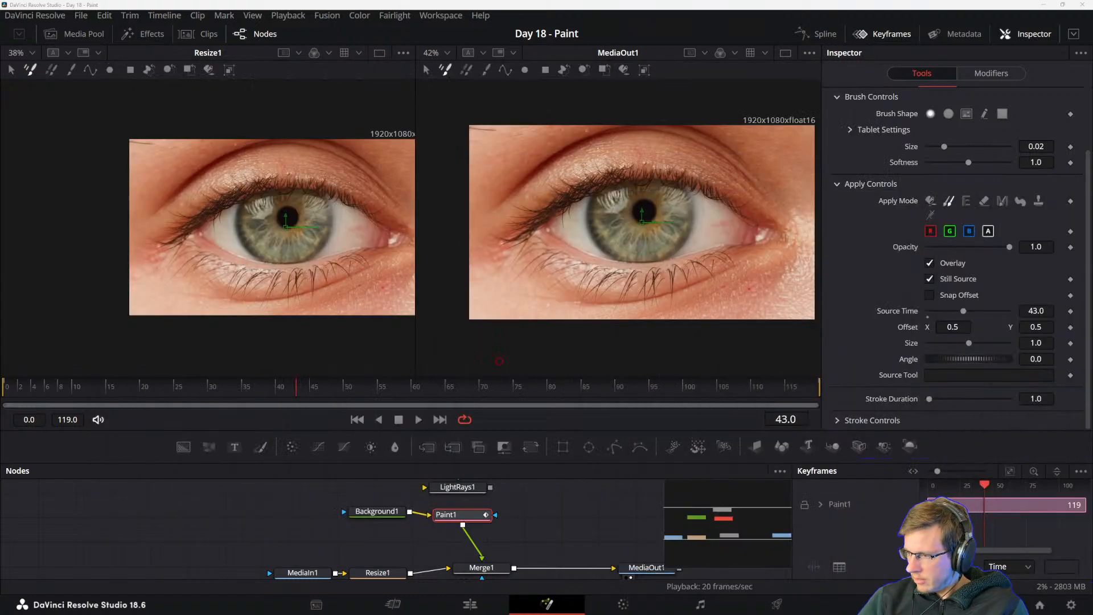
click(524, 71)
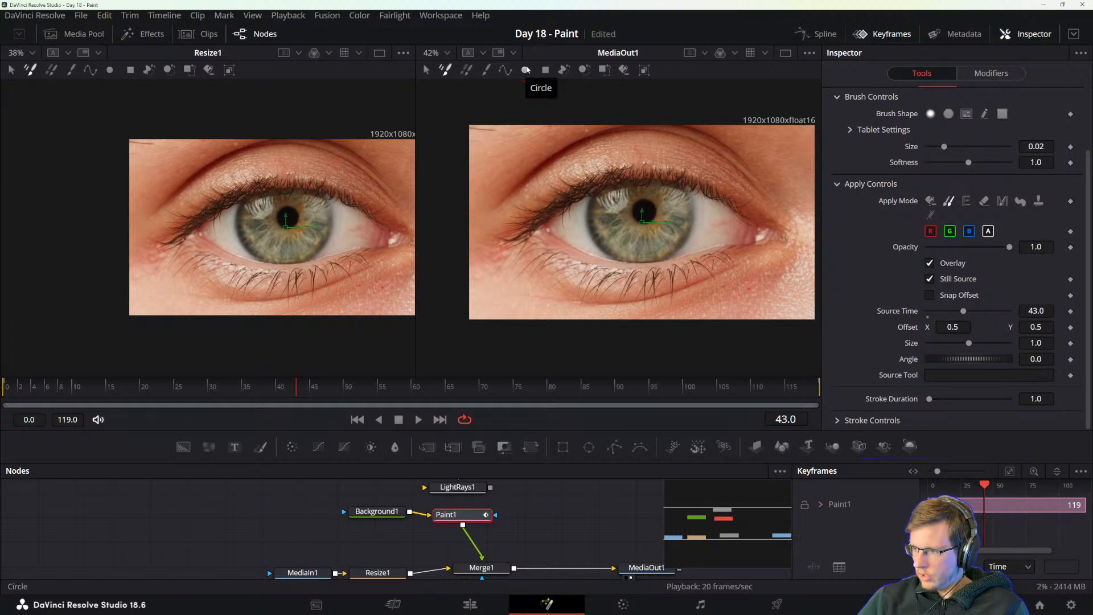
click(652, 189)
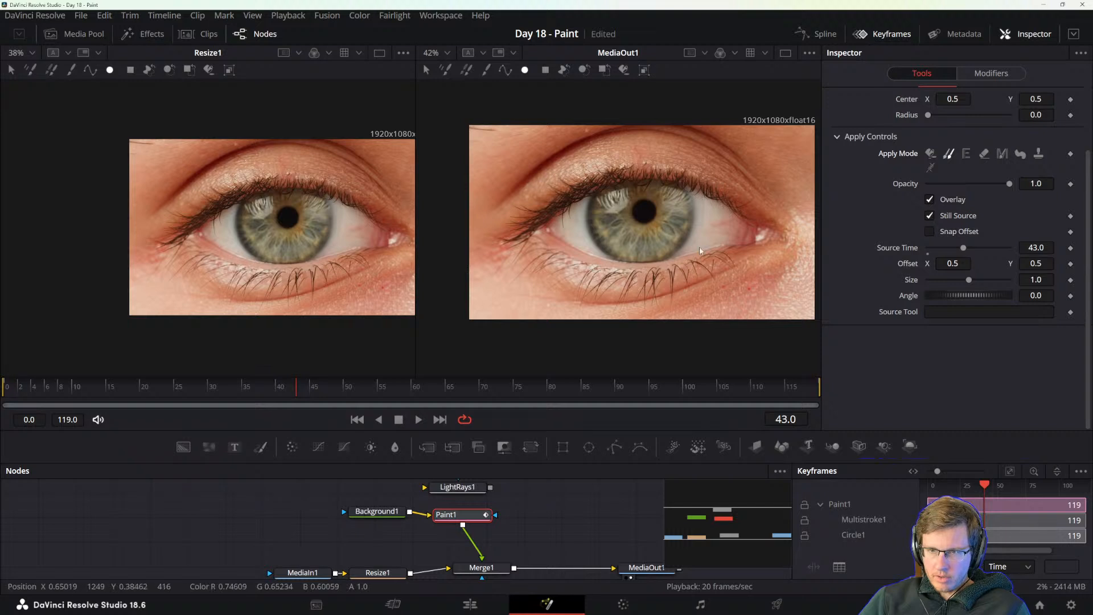
Switch to the Multistroke tool with the Stamp apply mode, and compare the image on frames 56 and 40.
click(446, 70)
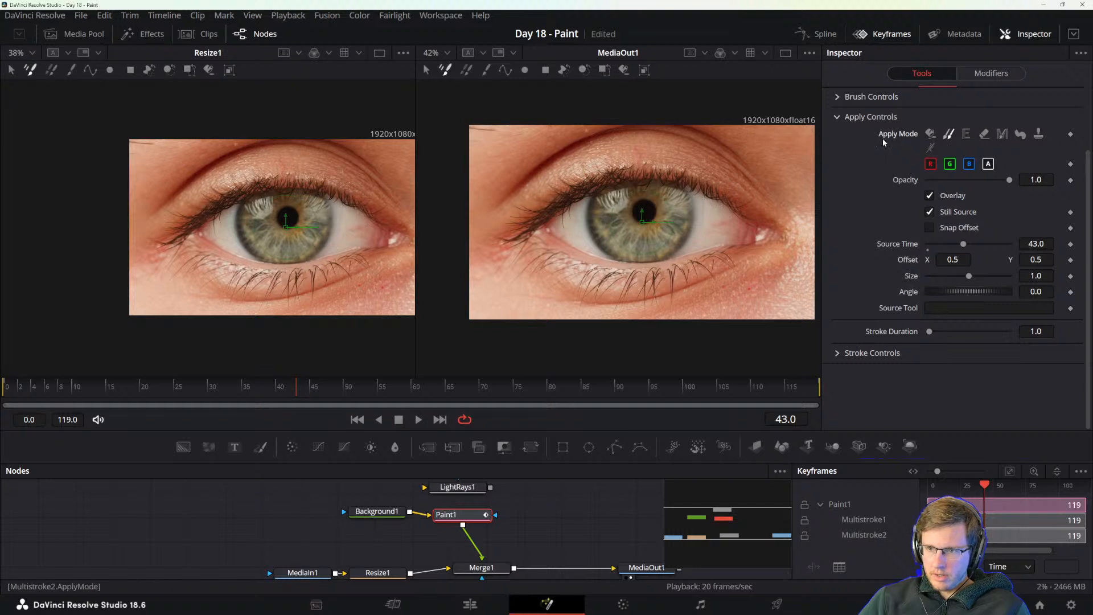
click(837, 97)
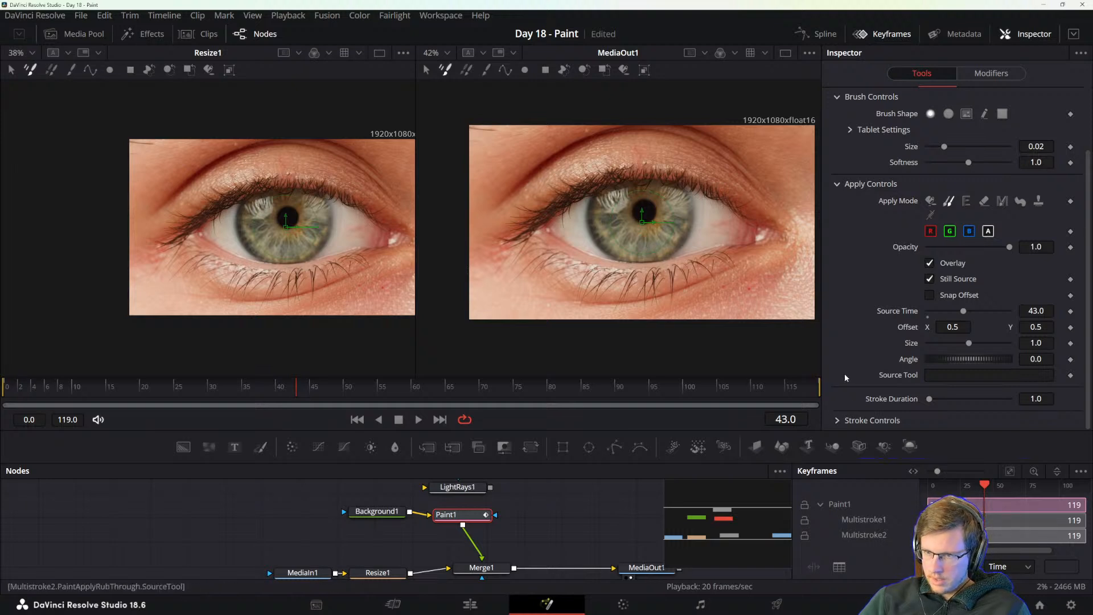
click(1039, 201)
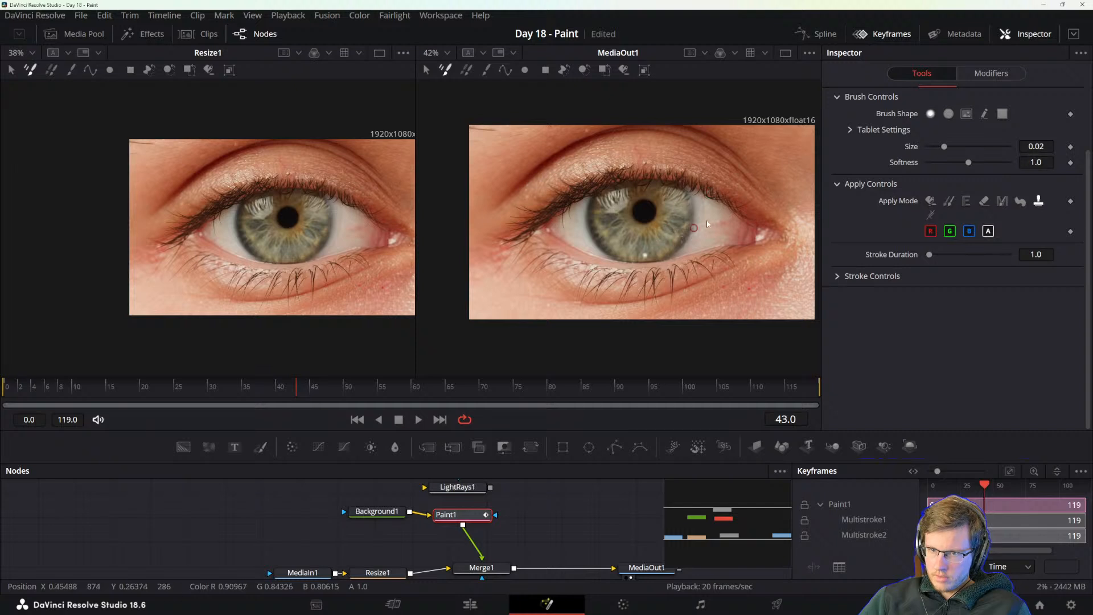
key(Right)
key(Right)
key(Right)
key(Right)
key(Right)
key(Right)
key(Right)
key(Right)
key(Right)
key(Right)
key(Right)
key(Right)
key(Right)
key(Right)
key(Right)
key(Right)
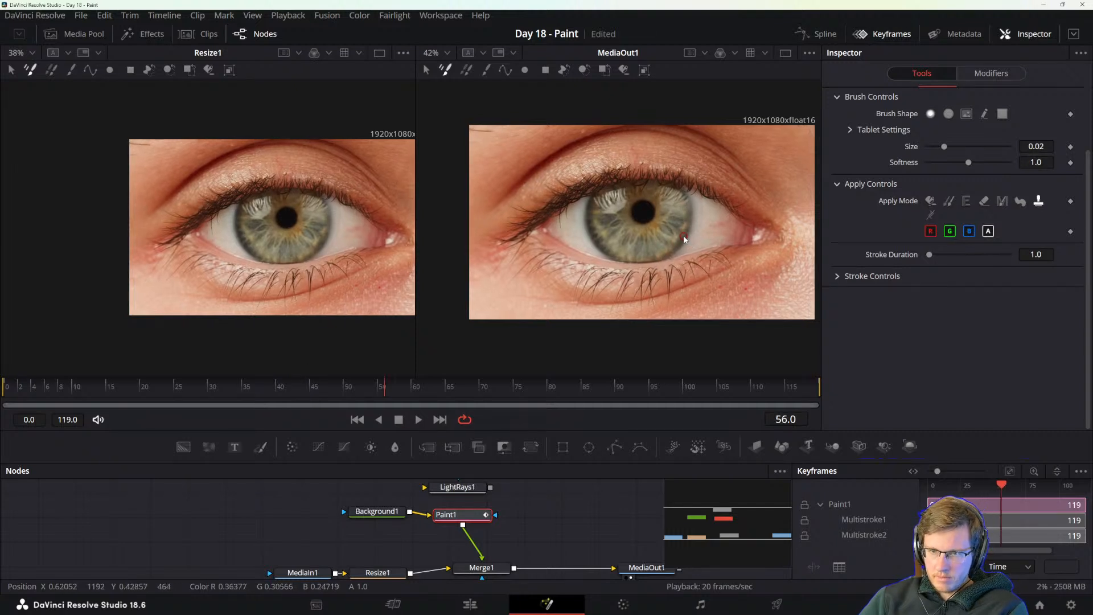
drag(359, 395, 280, 387)
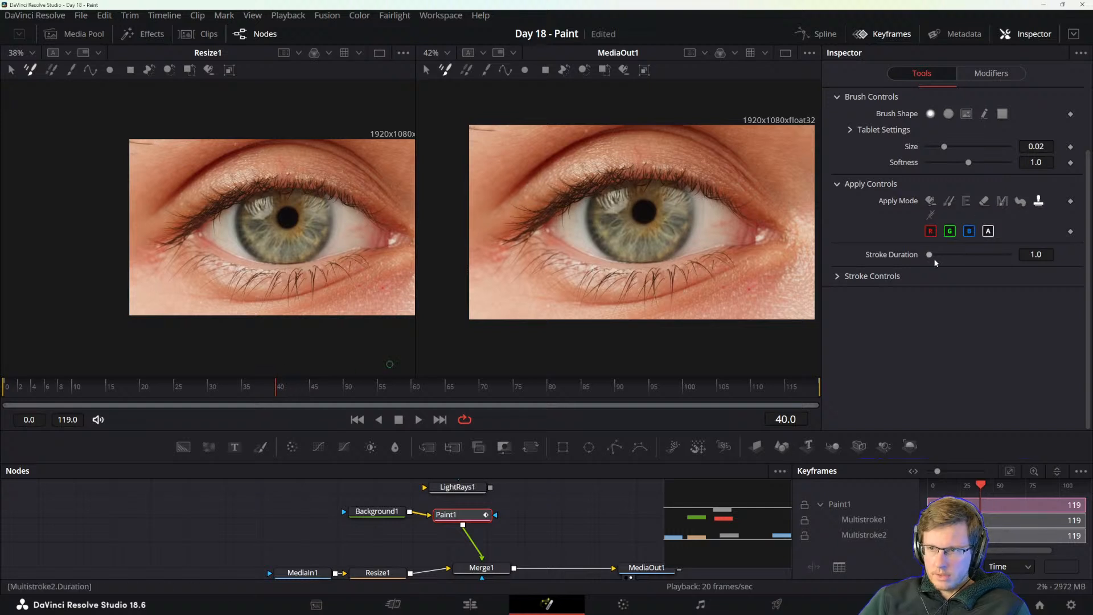
Set the brush size to 0.0795 and undo a test stamp stroke painted from below the iris to the upper eyelid.
drag(945, 147, 994, 149)
mouse_move(665, 280)
mouse_down()
mouse_move(710, 216)
mouse_move(698, 162)
mouse_up()
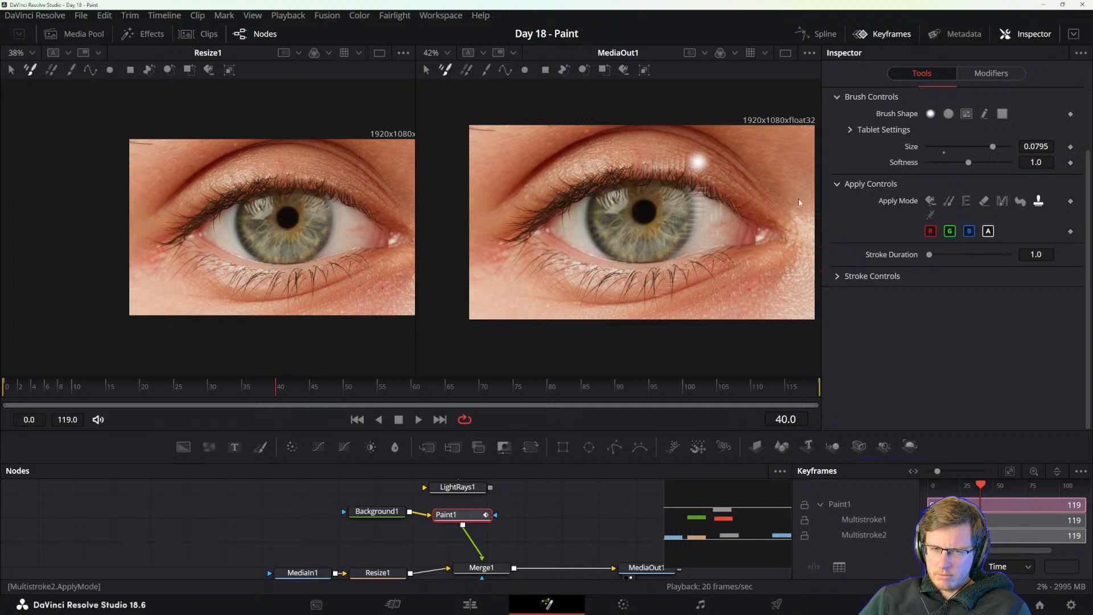
key(ctrl+z)
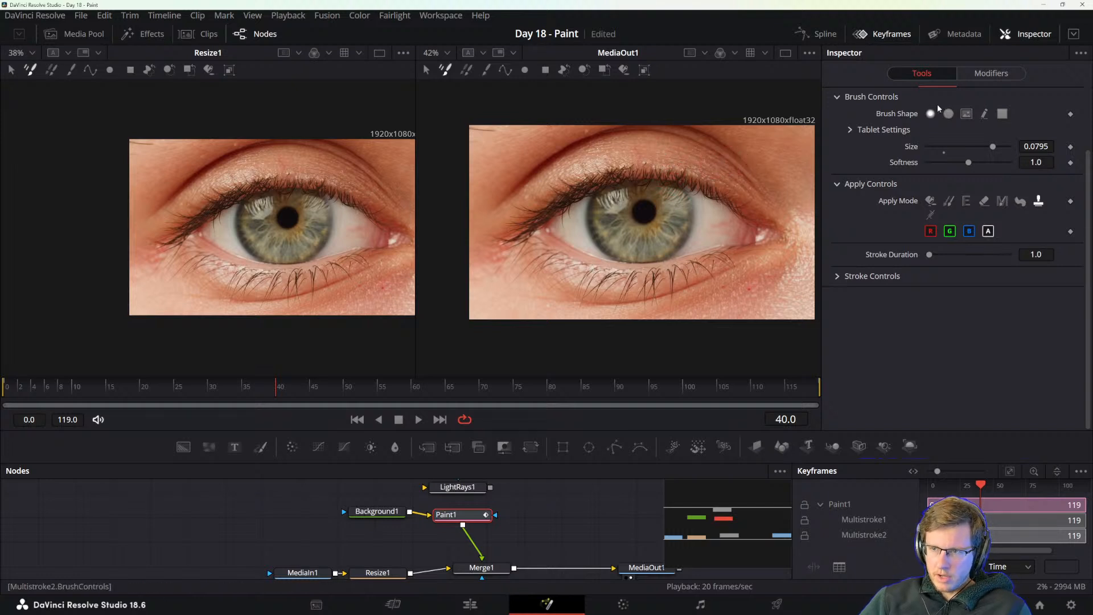
Change the stroke's apply mode to Clone and reset its Source Time to 0.
click(948, 202)
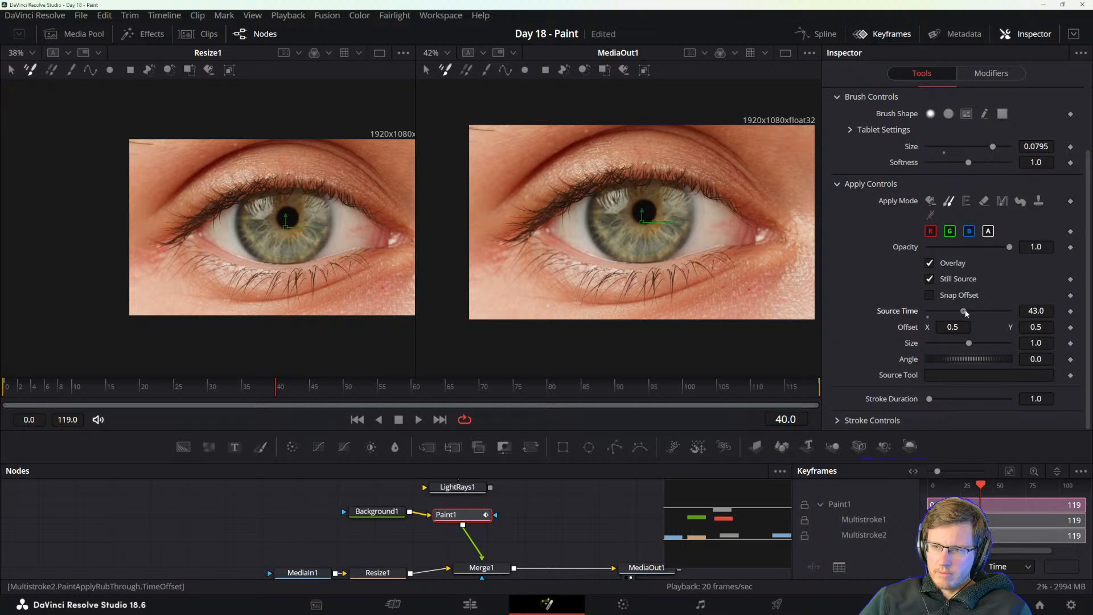
drag(966, 312, 981, 313)
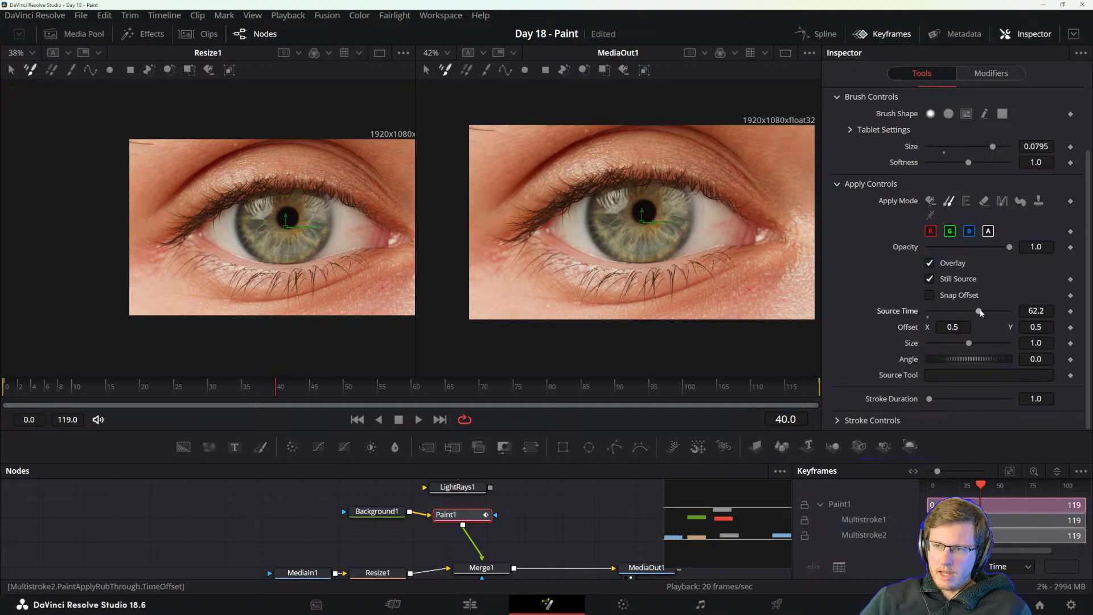
double_click(981, 312)
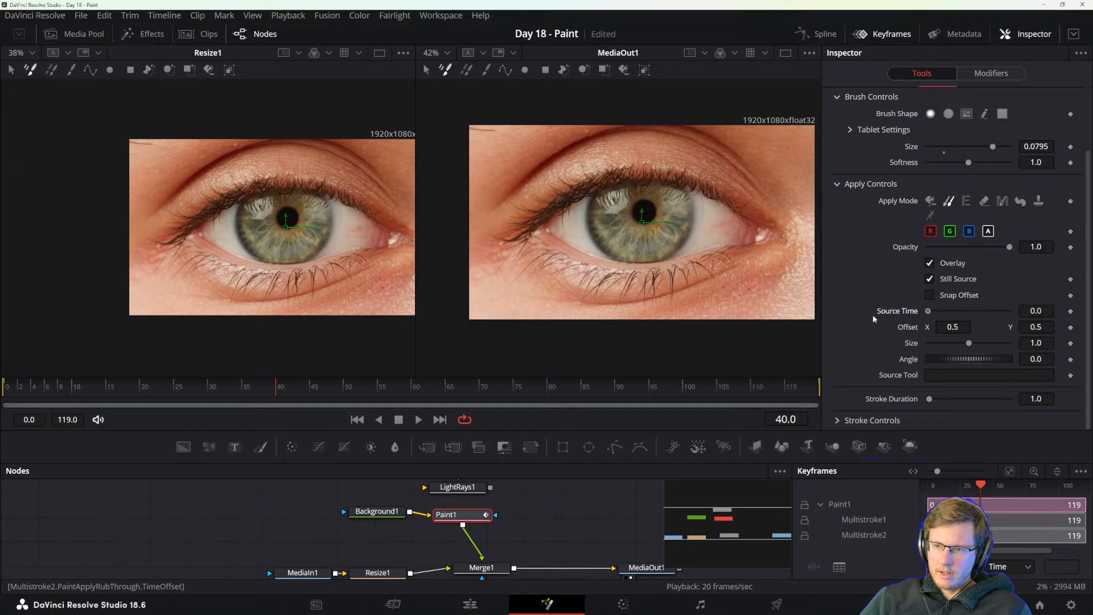
Locate the closed eye at frame 11, set the clone Source Time to 11, and move the playhead to frame 55.
click(273, 389)
drag(2, 383, 84, 388)
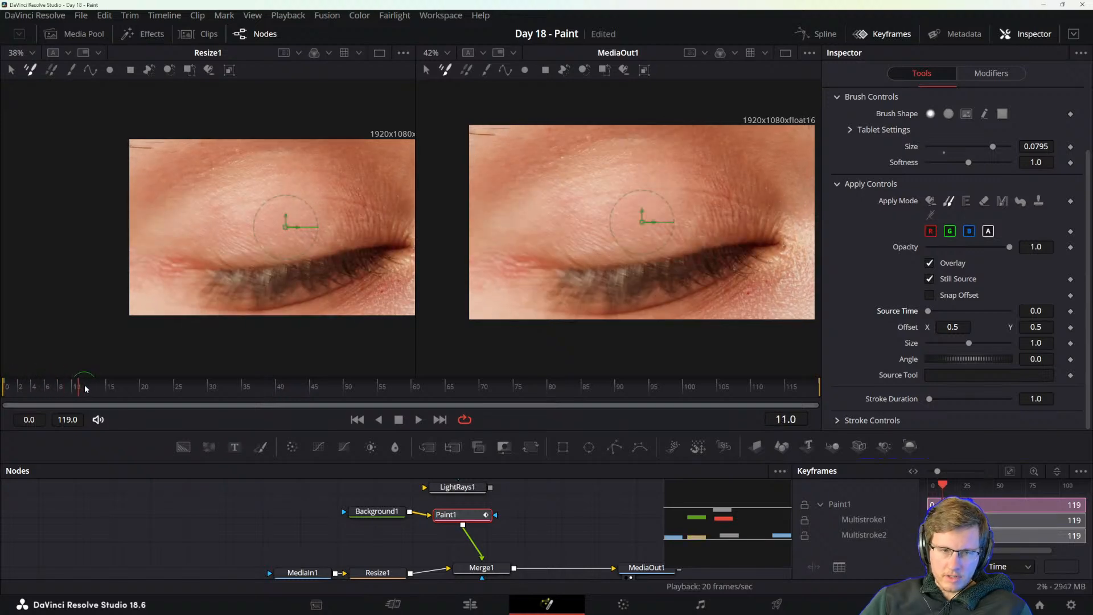
click(1043, 310)
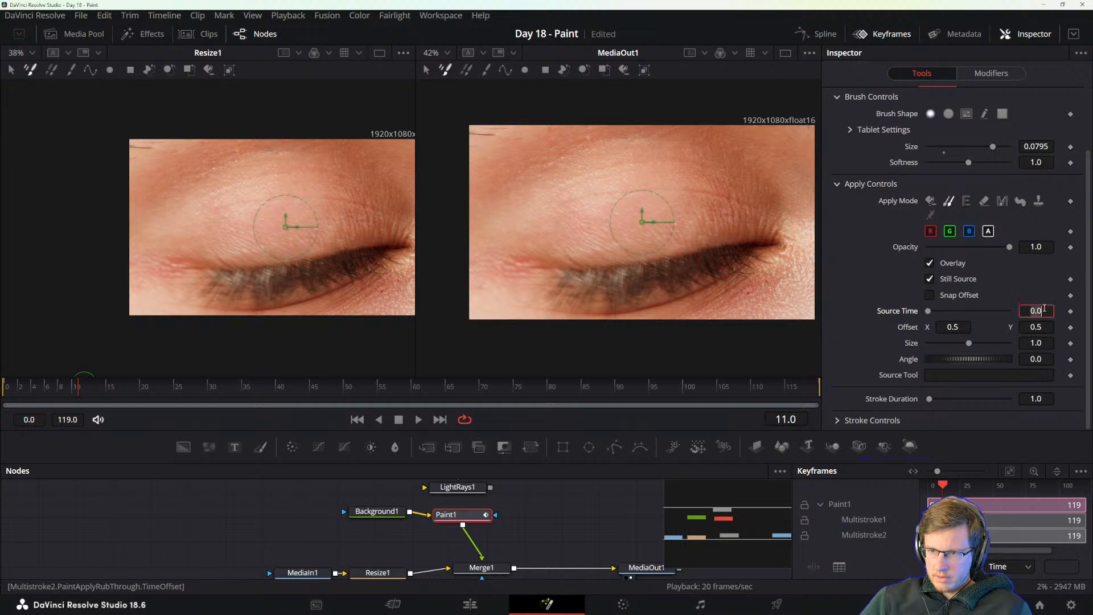
text(11)
key(Tab)
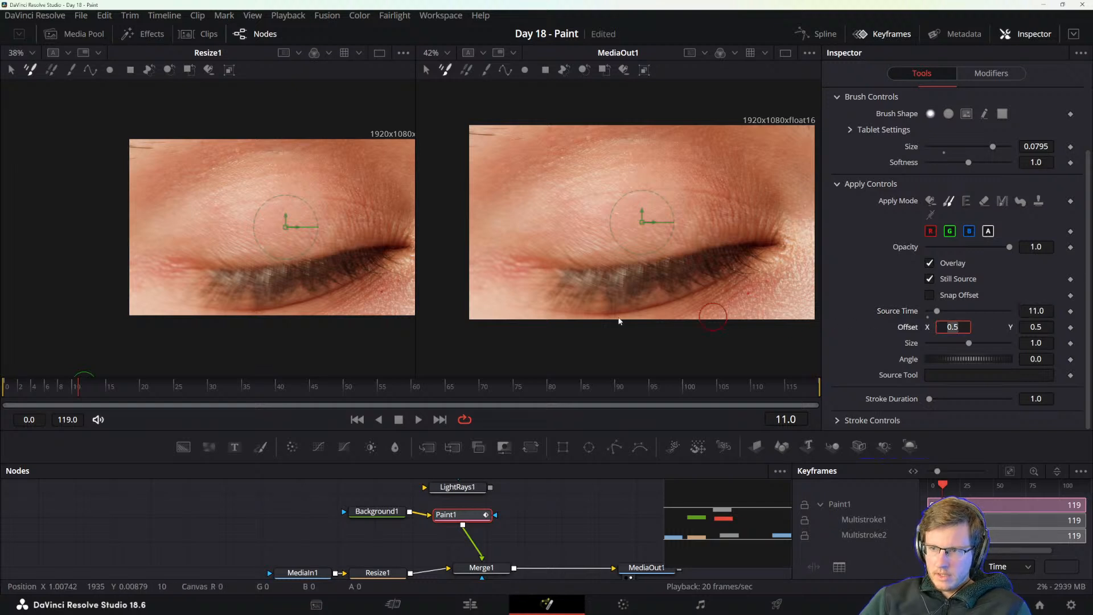
drag(352, 390, 379, 391)
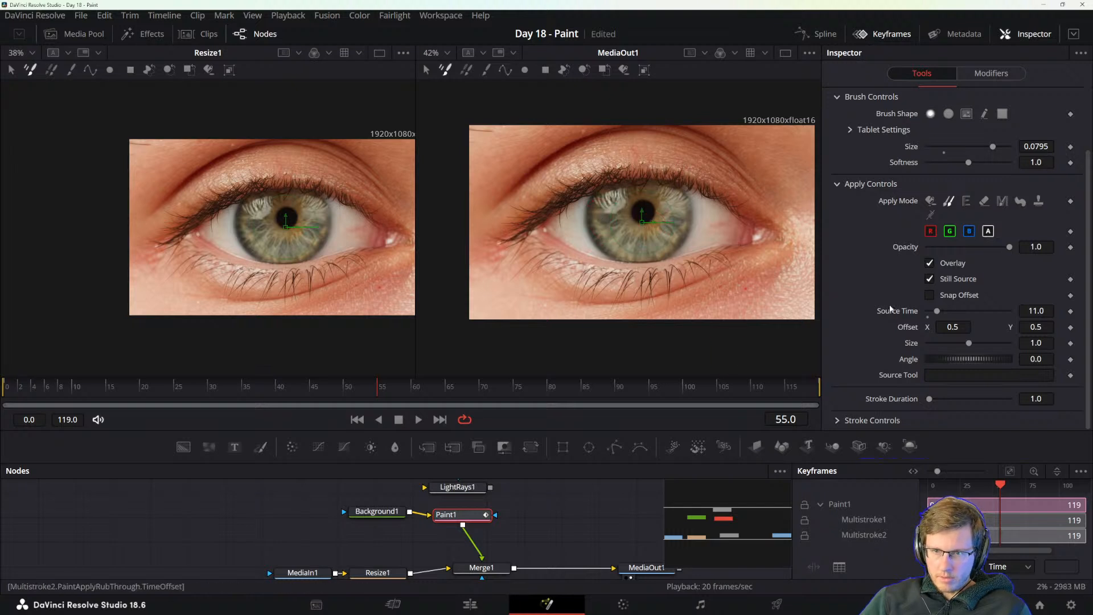
click(930, 374)
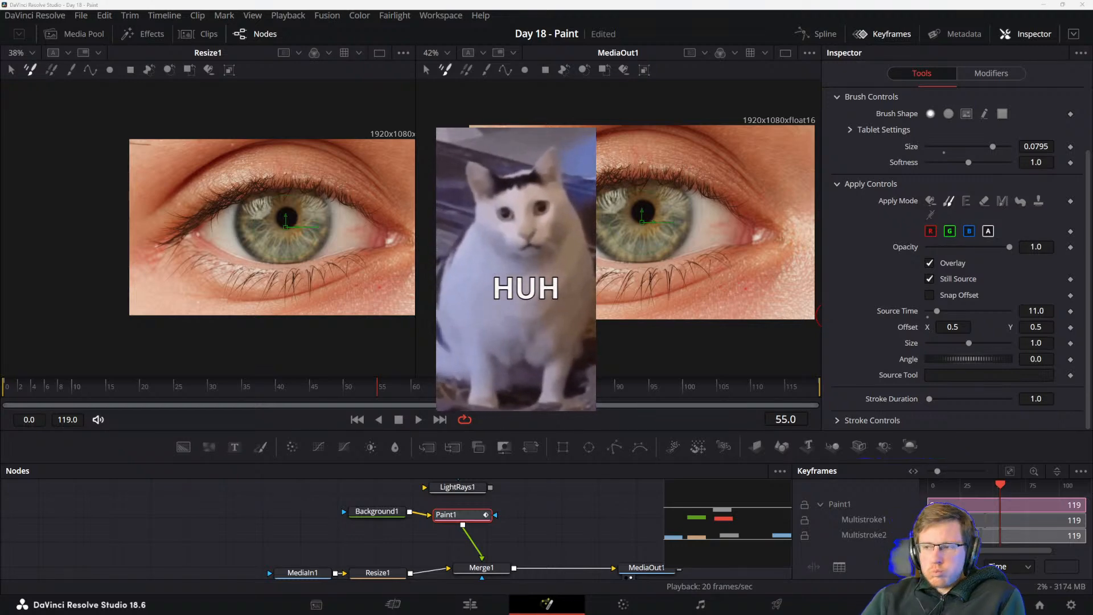
Switch back to the Acrobat manual and reread how Copy shape strokes use a connected source node and the Image fill type.
key(alt+Tab)
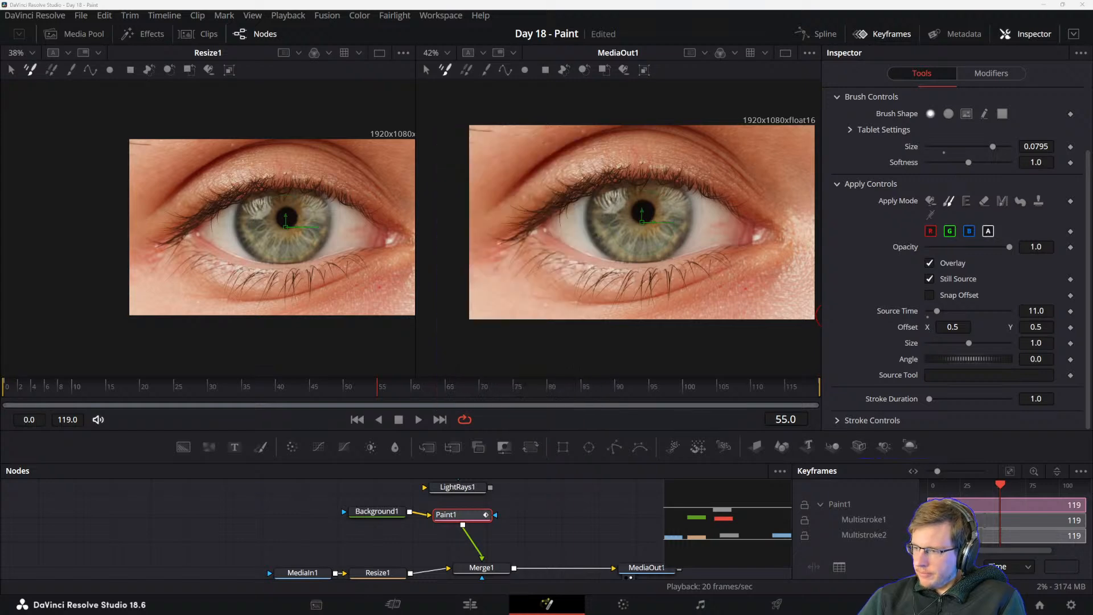
key(alt+Tab)
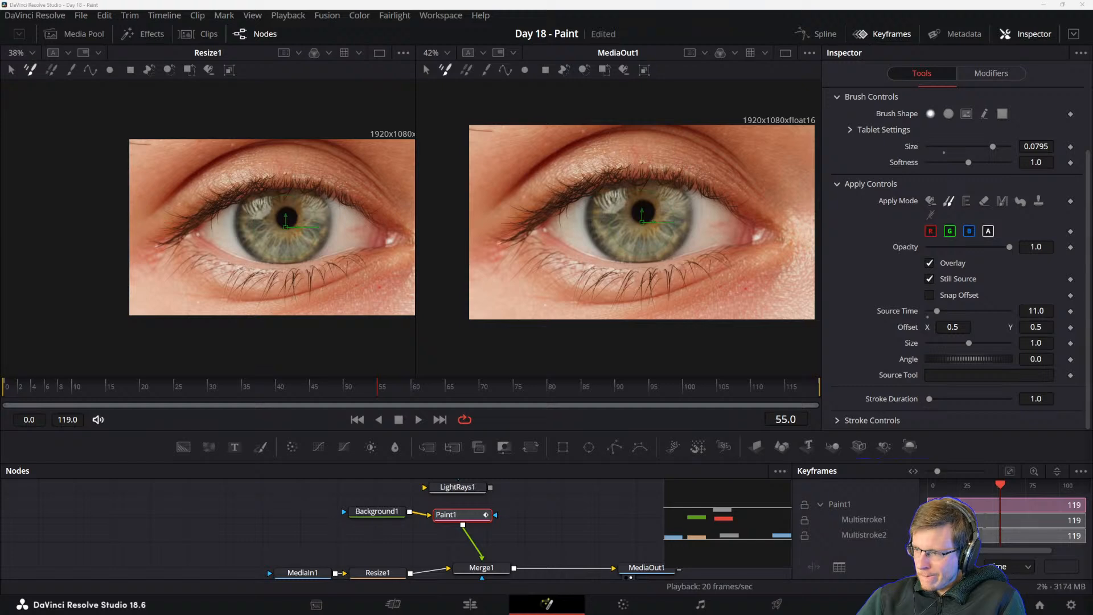
key(alt+Tab)
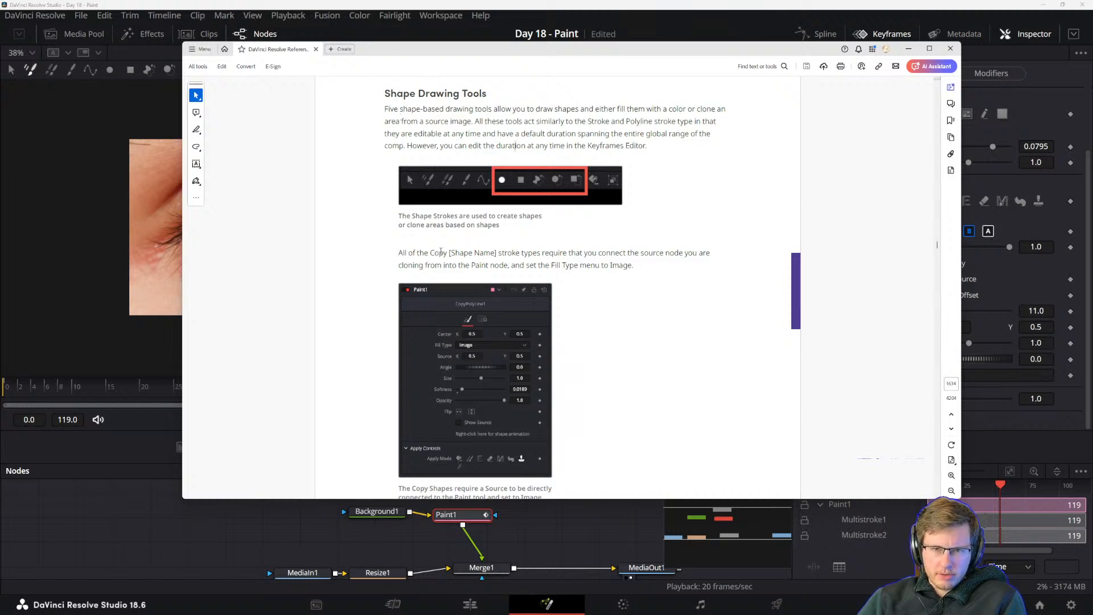
drag(398, 254, 519, 309)
scroll(519, 309, down, 1)
click(430, 451)
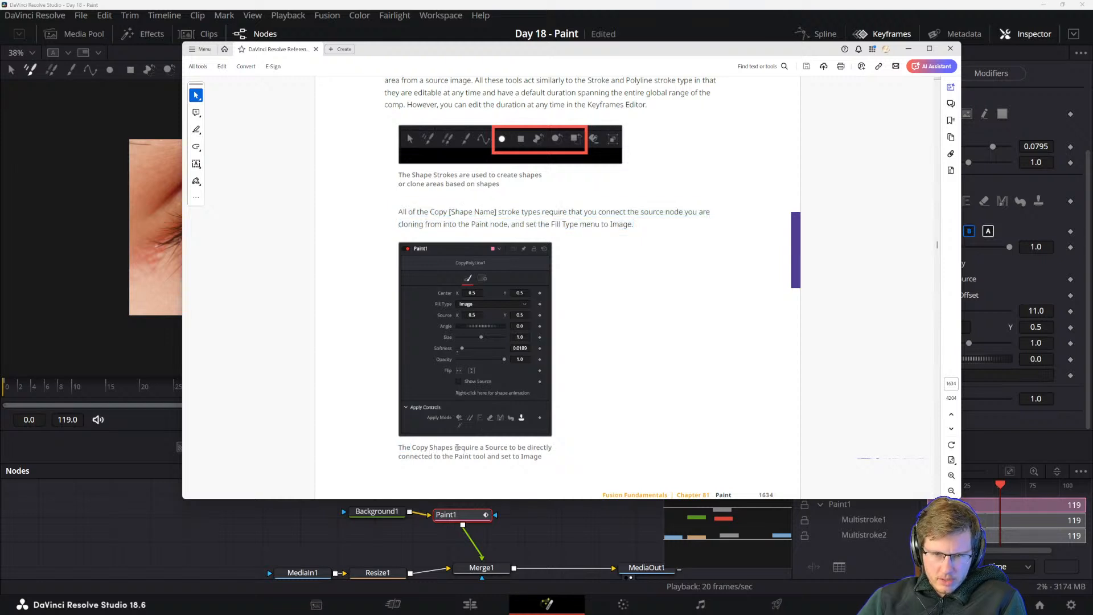
Read the manual's caption on connecting a source for Copy Shapes and its Setting the Brush Size section.
drag(457, 448, 509, 448)
click(531, 457)
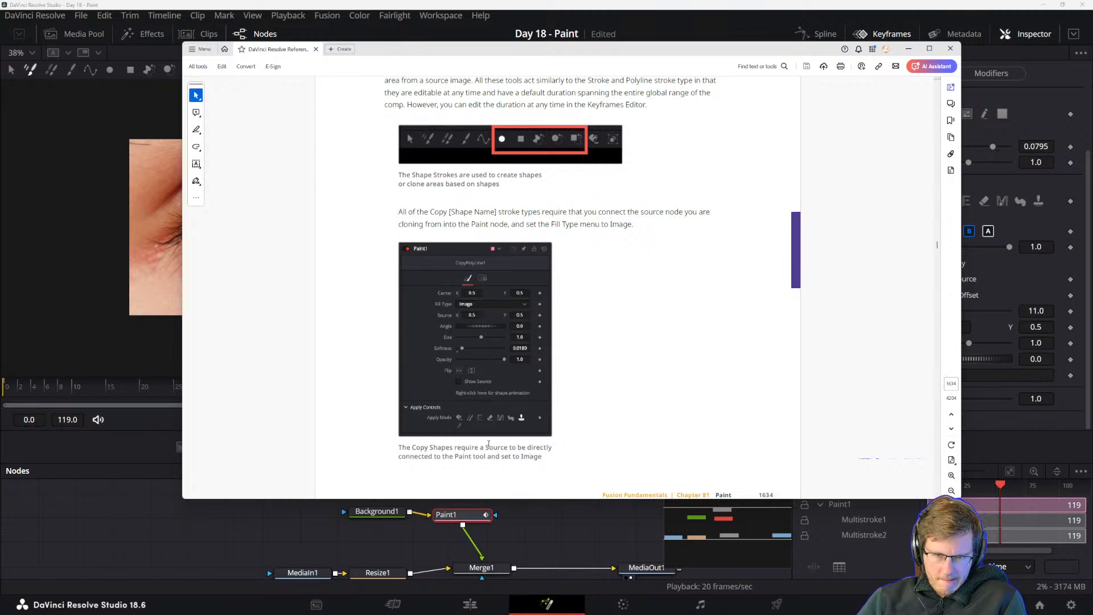
scroll(484, 419, down, 5)
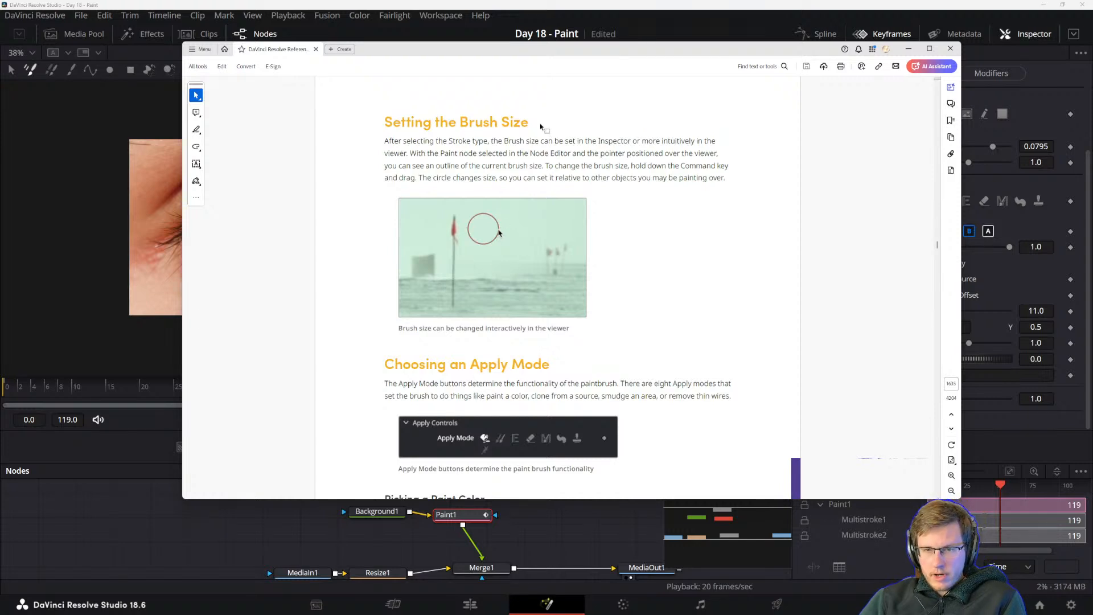
scroll(530, 458, up, 5)
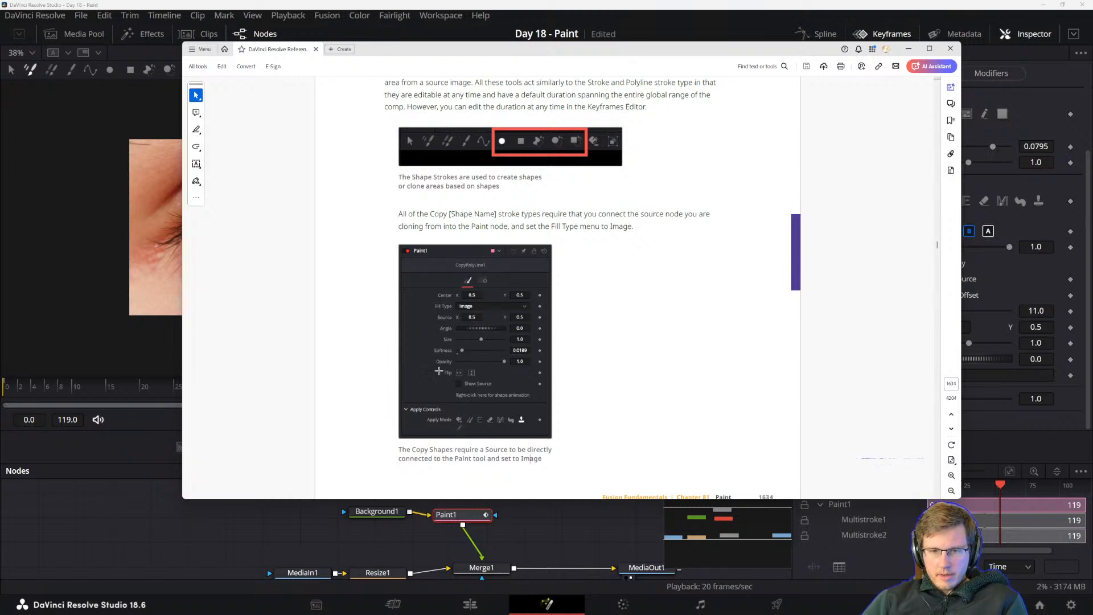
scroll(556, 341, down, 1)
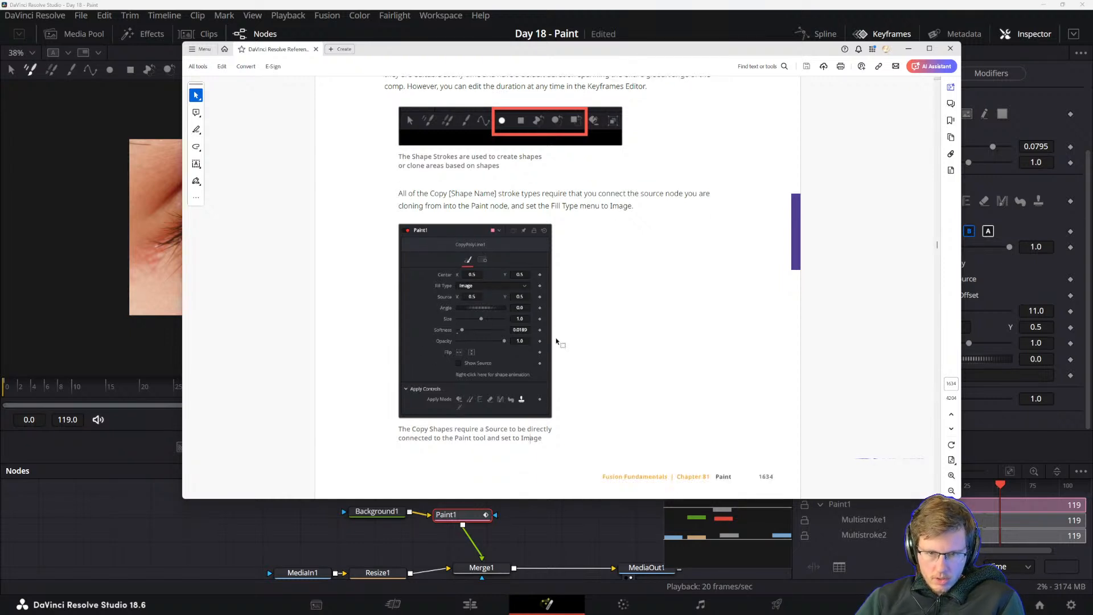
scroll(556, 340, down, 5)
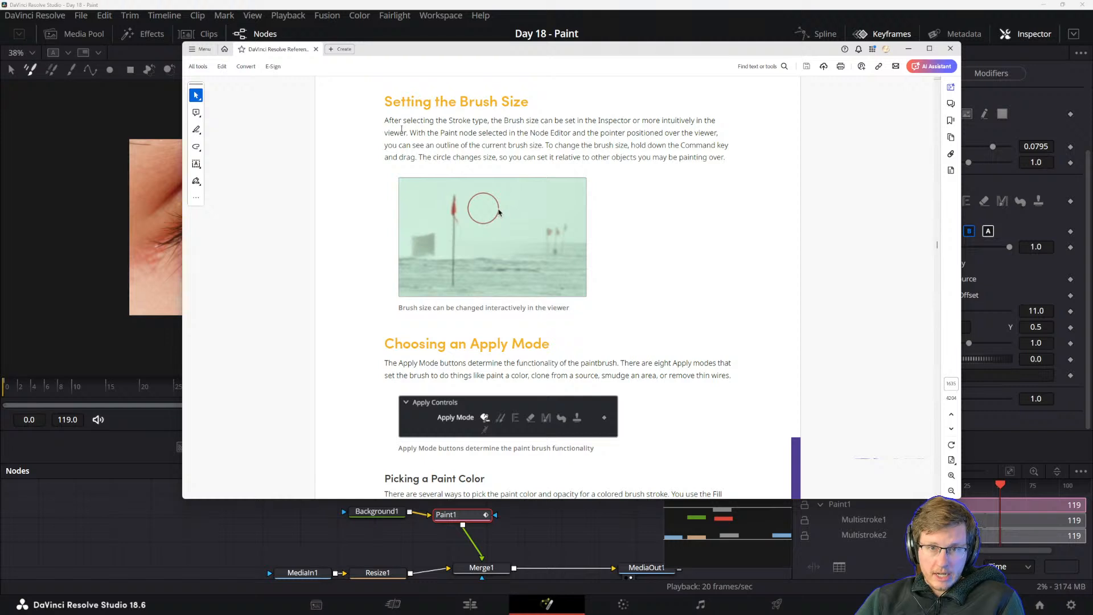
drag(385, 121, 507, 147)
click(532, 169)
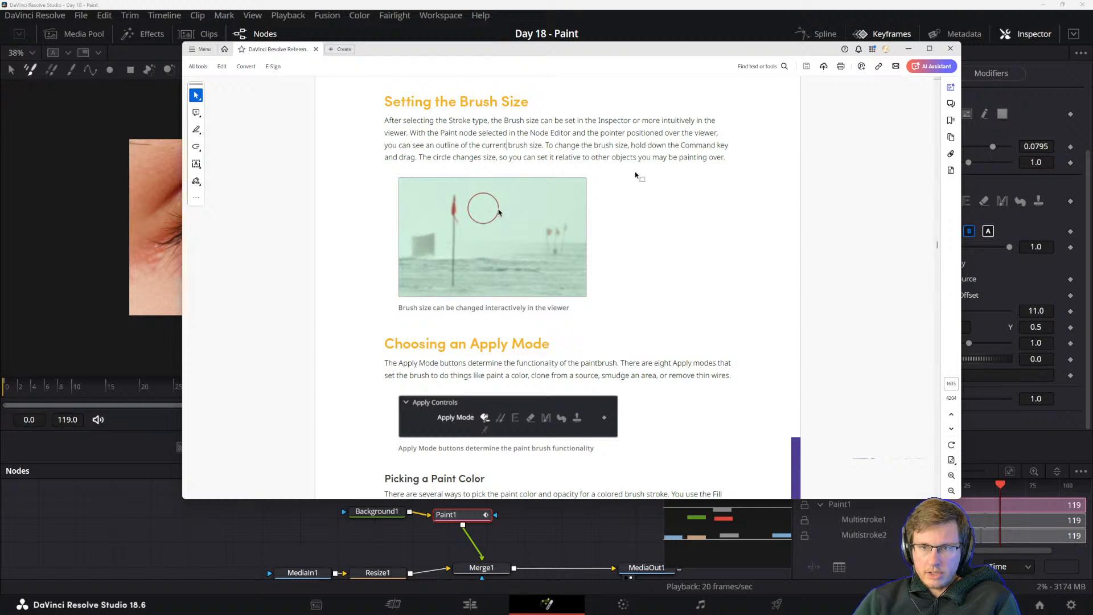
Return to DaVinci Resolve, reduce the brush size to 0.060150 and set the apply mode to Color, undoing a white test stroke.
click(551, 18)
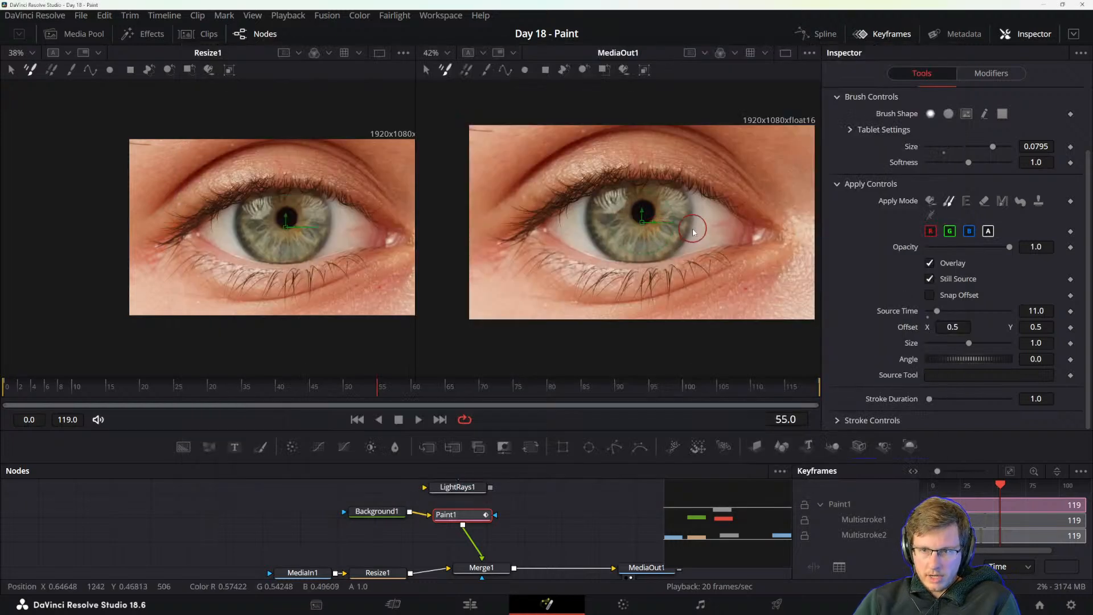
mouse_move(679, 229)
mouse_down()
mouse_move(719, 224)
mouse_move(667, 230)
mouse_move(689, 230)
mouse_up()
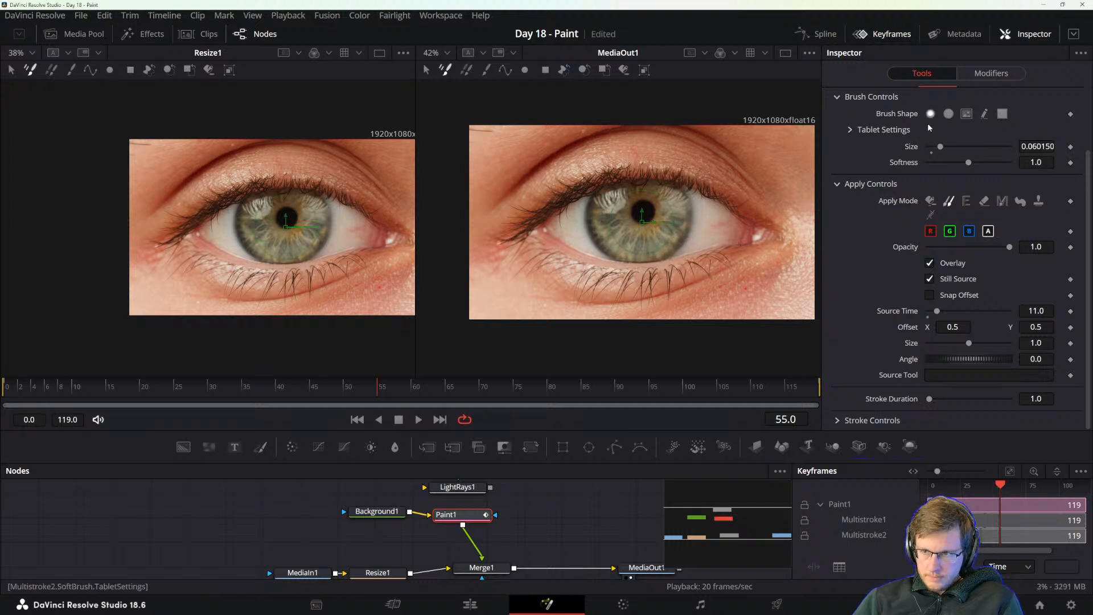
click(931, 200)
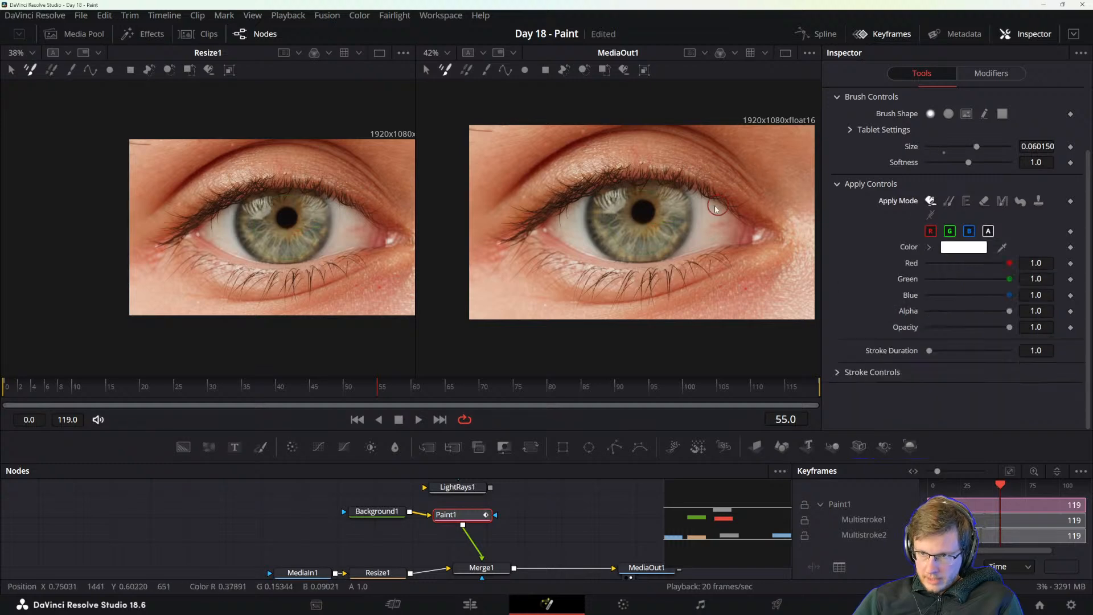
mouse_move(715, 207)
mouse_down()
mouse_move(611, 206)
mouse_move(547, 286)
mouse_move(607, 306)
mouse_up()
key(ctrl+z)
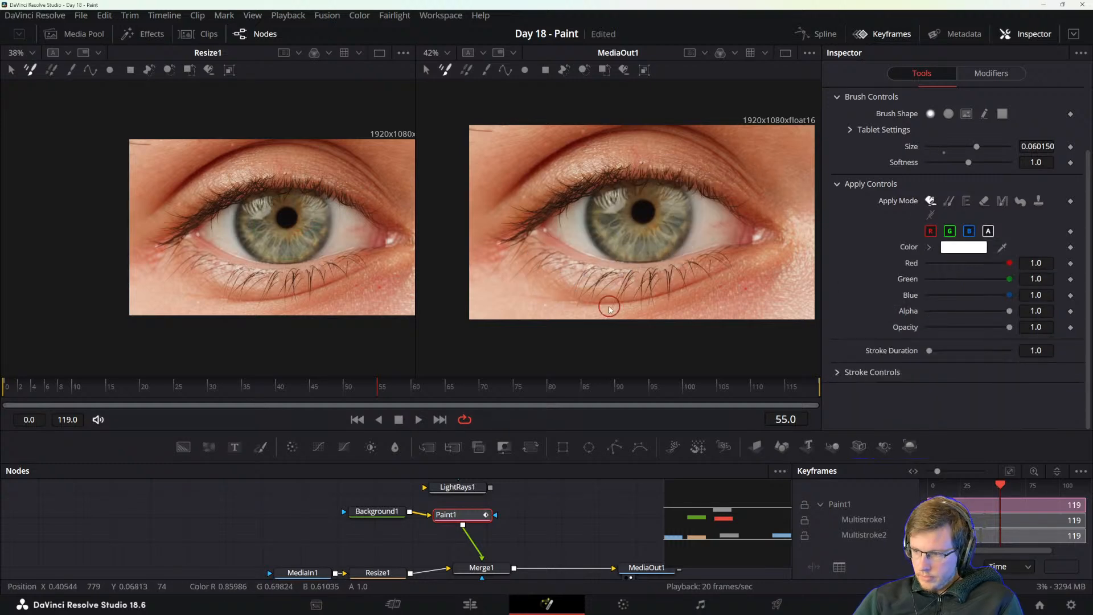
Compare the manual's Choosing an Apply Mode section with the stroke's Apply Controls in the Inspector.
key(alt+Tab)
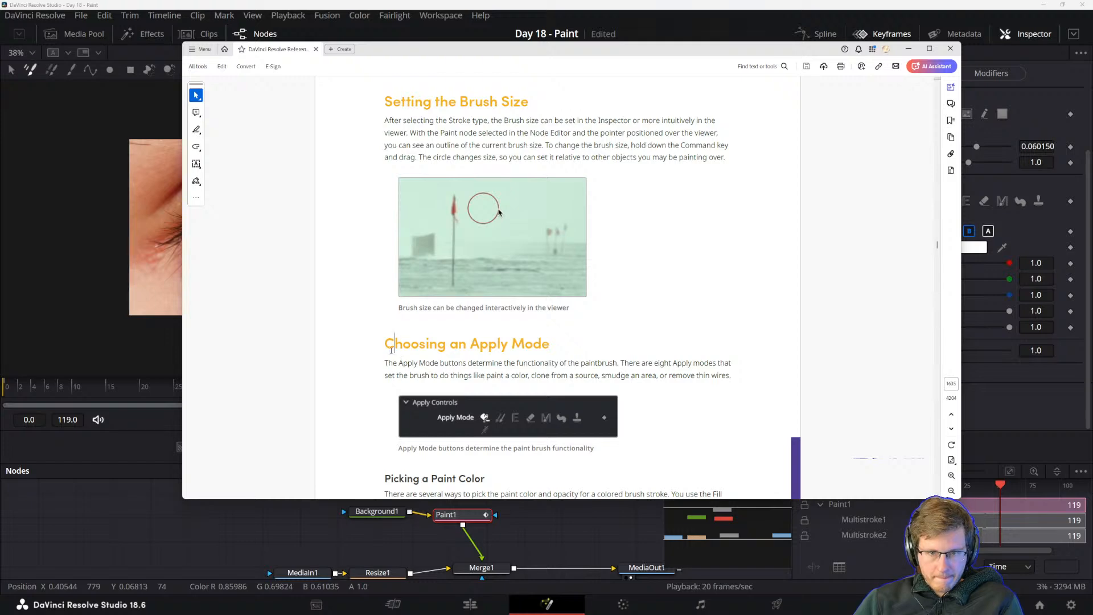
scroll(502, 329, down, 1)
click(663, 3)
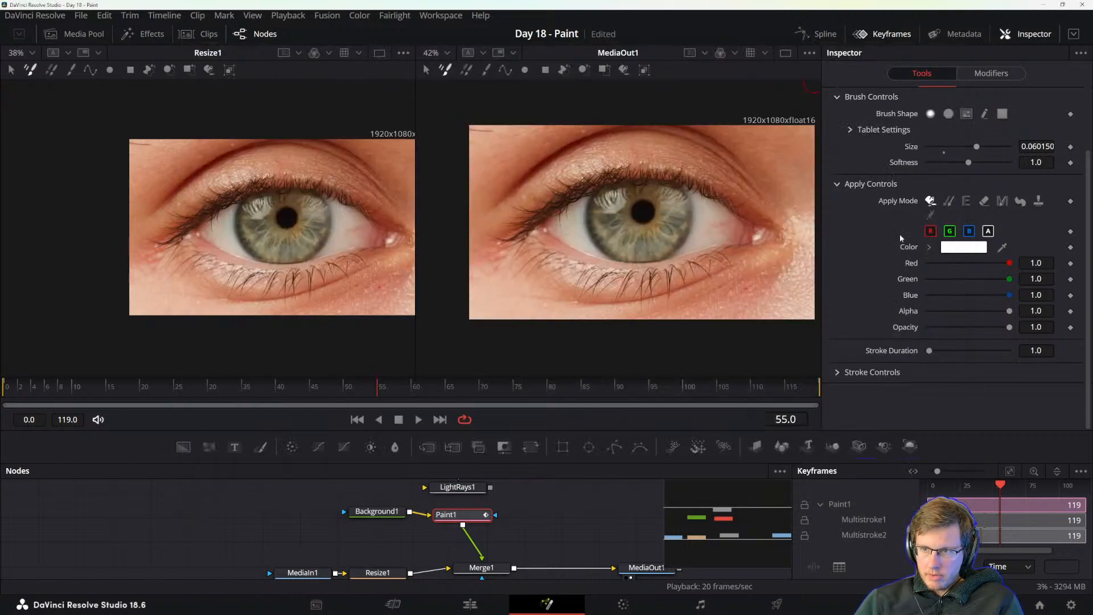
key(alt+Tab)
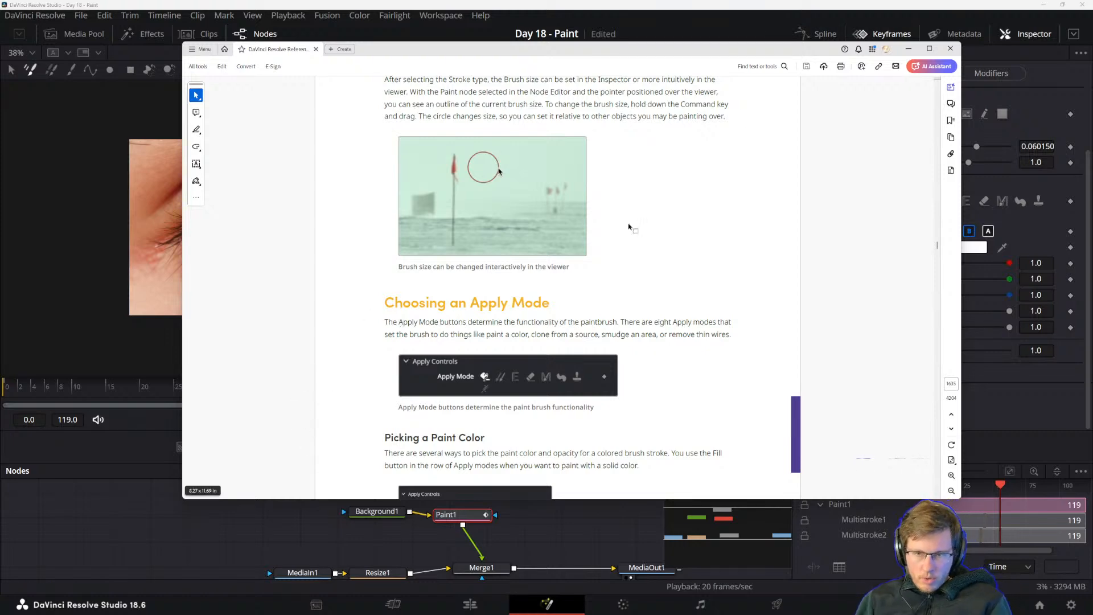
click(977, 252)
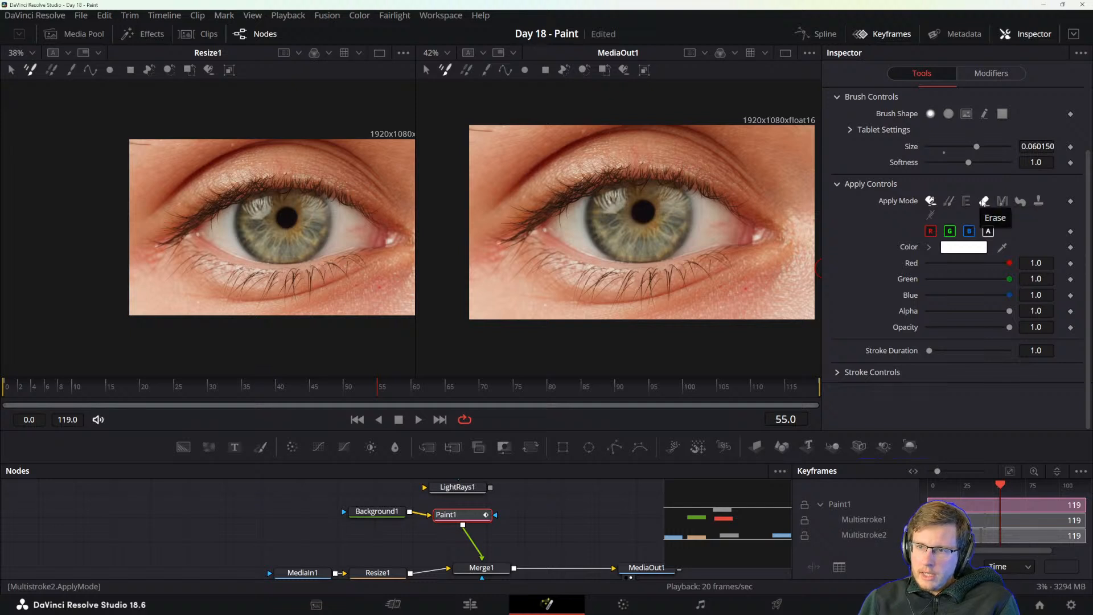
Try the Smear apply mode and inspect the iris edge up close with the brush.
click(1020, 201)
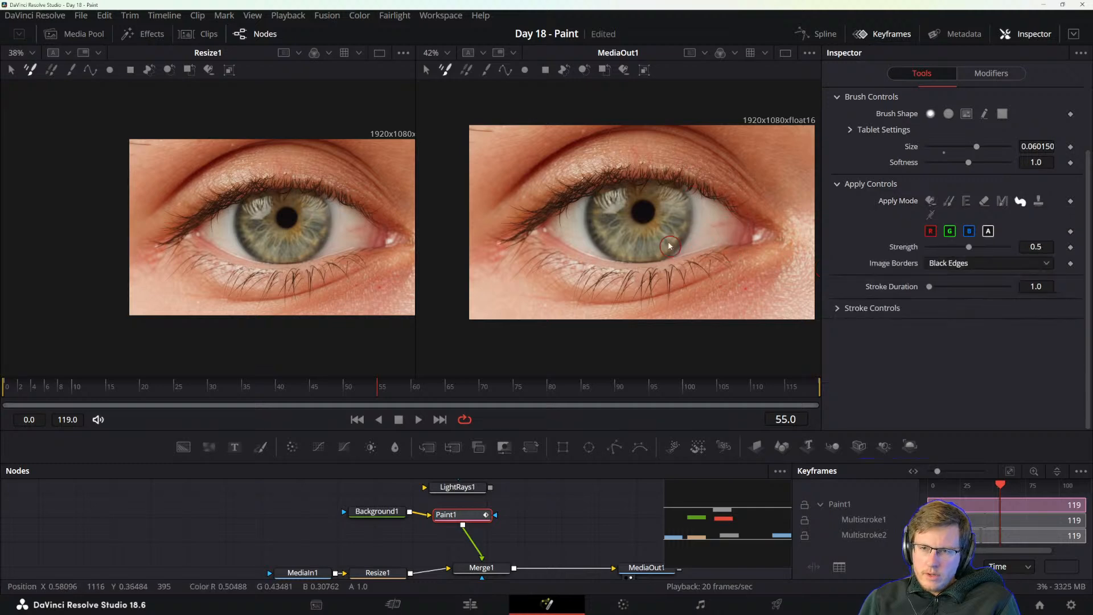
scroll(665, 233, up, 5)
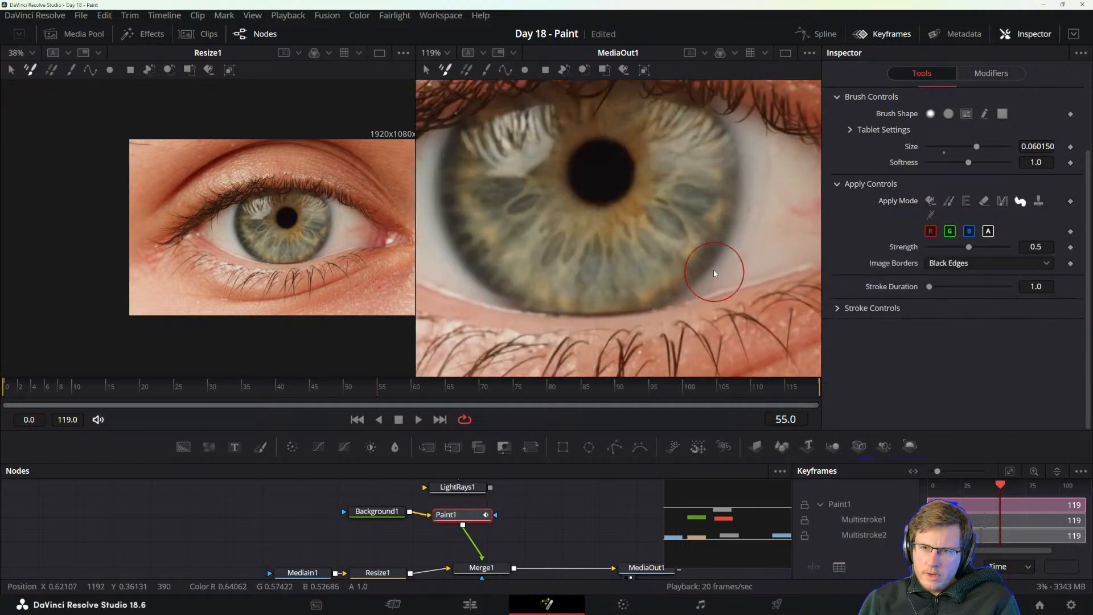
scroll(713, 268, down, 2)
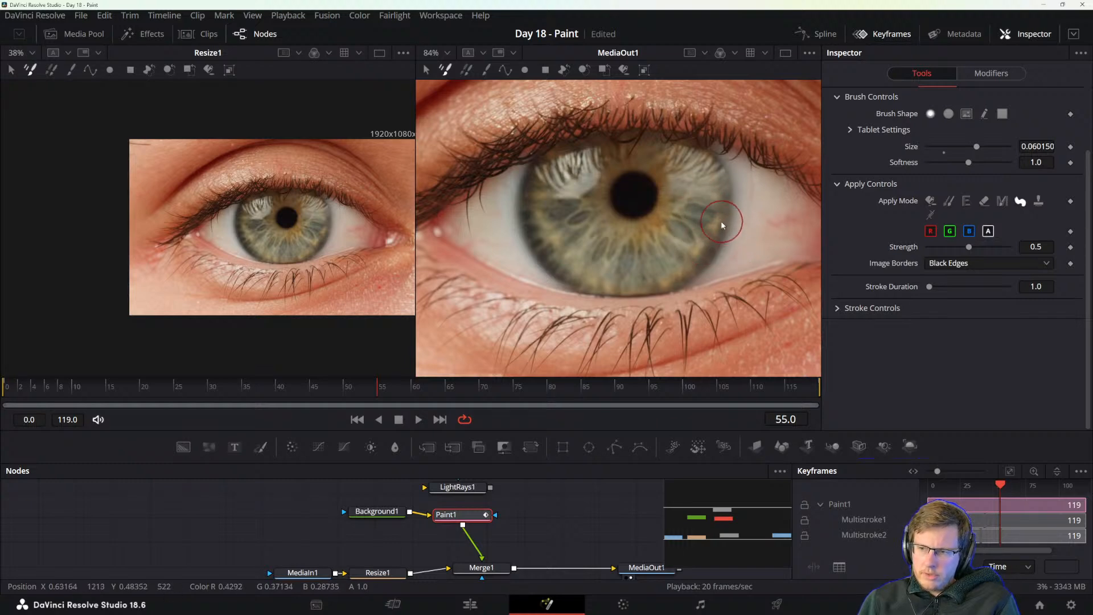
scroll(721, 220, down, 4)
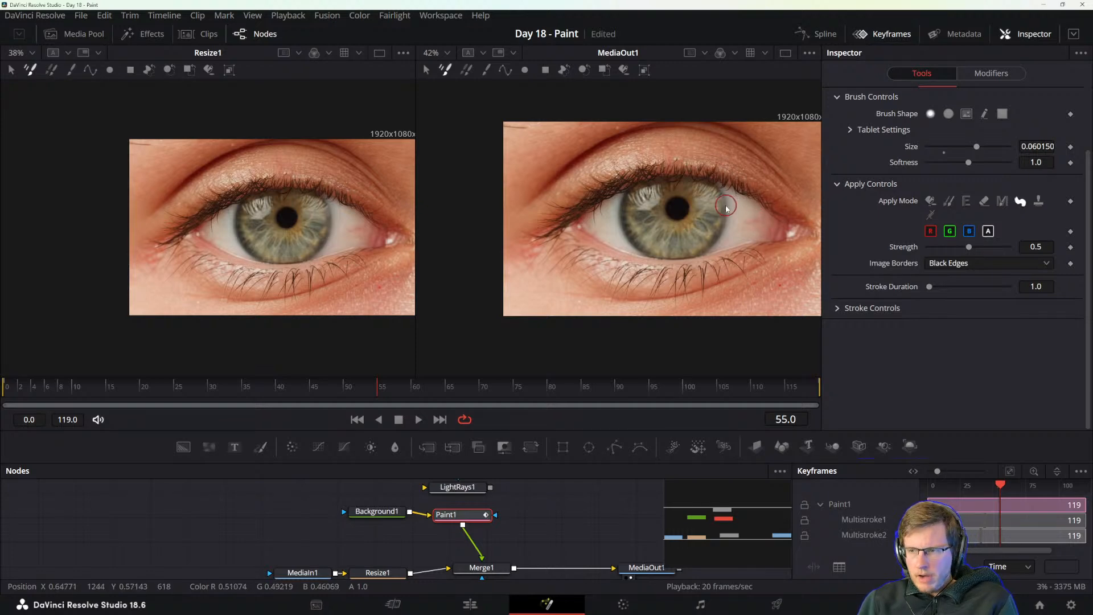
Skim the manual from apply modes to paint color, and check the Image Borders setting of the Smear mode in DaVinci Resolve.
key(alt+Tab)
scroll(515, 321, down, 3)
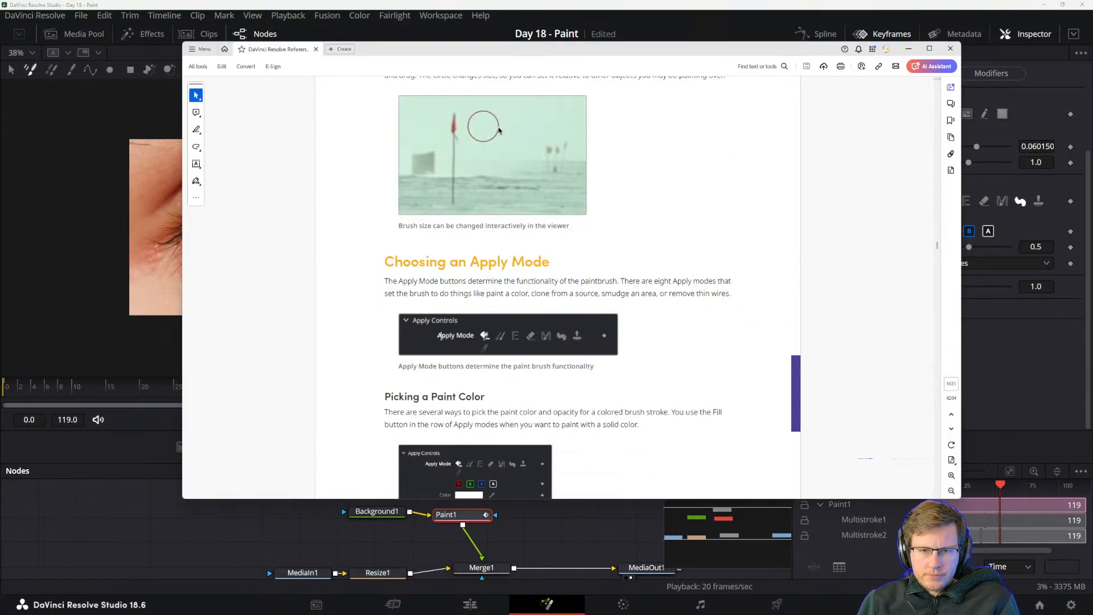
scroll(416, 327, down, 1)
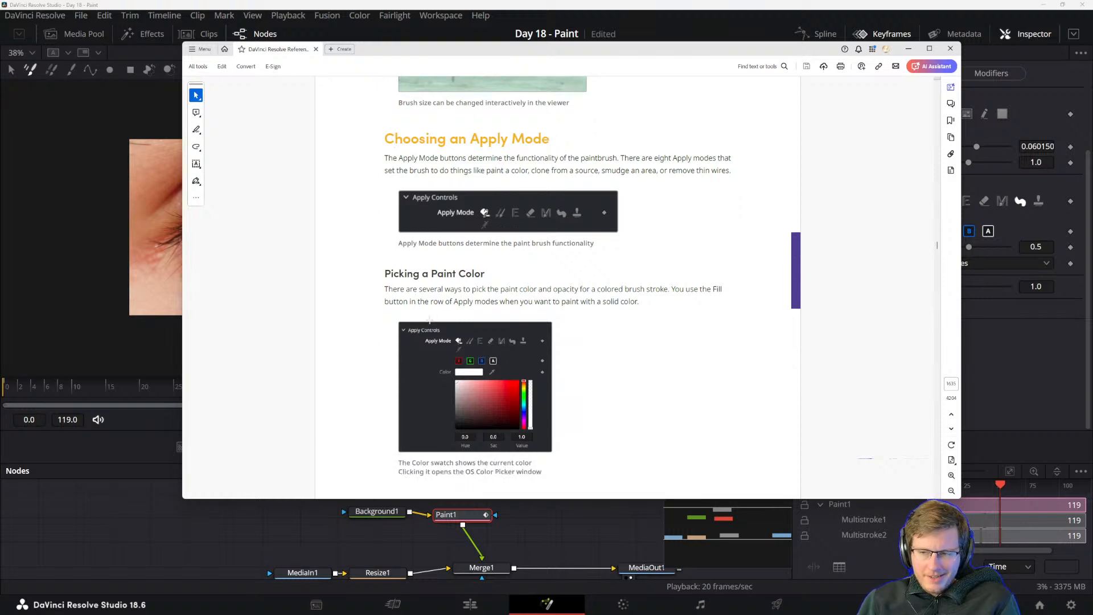
key(alt+Tab)
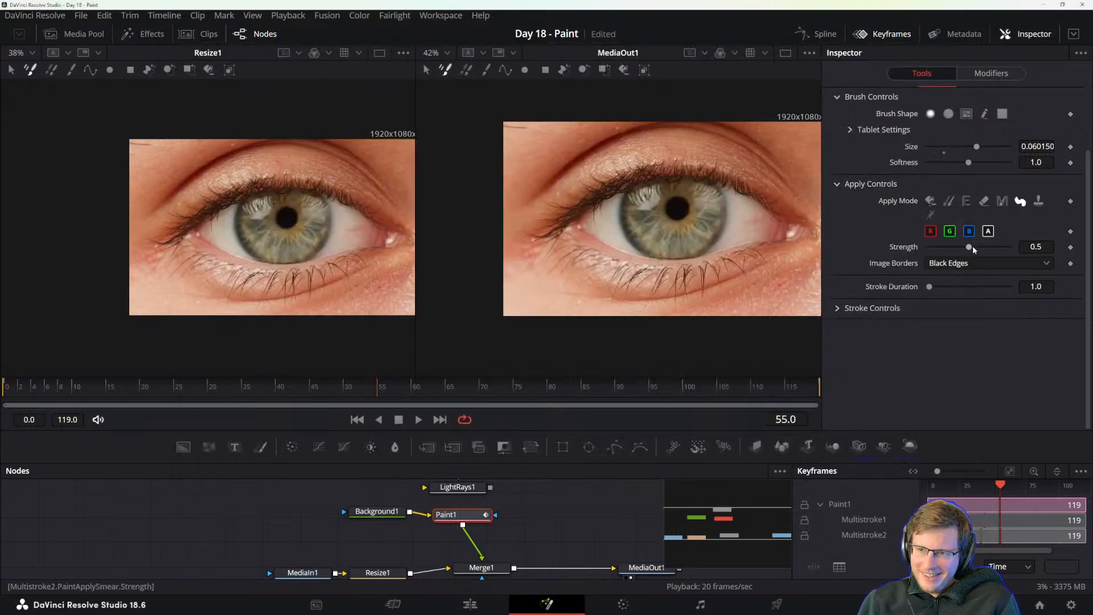
click(944, 264)
click(889, 264)
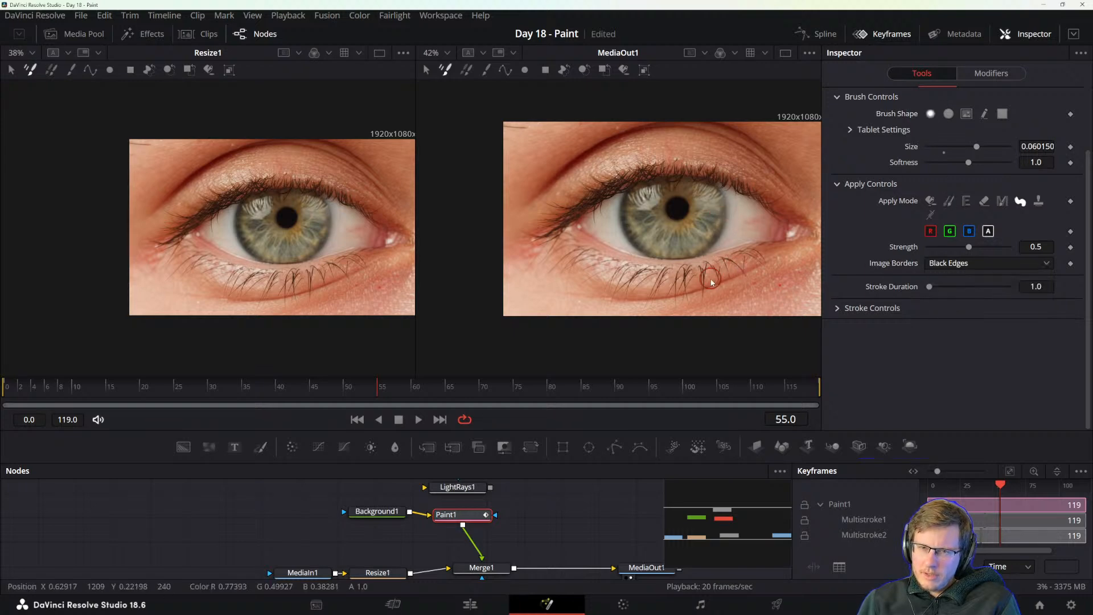
Read through the manual's Picking a Paint Color and Cloning from the Frame sections.
key(alt+Tab)
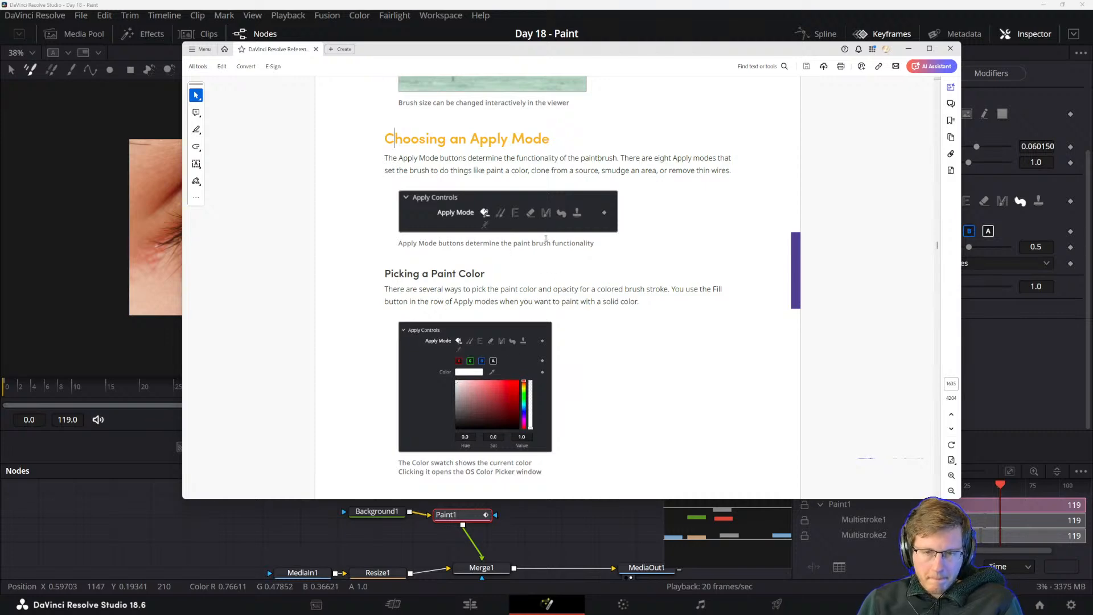
scroll(544, 263, down, 5)
scroll(544, 264, up, 5)
scroll(546, 279, down, 5)
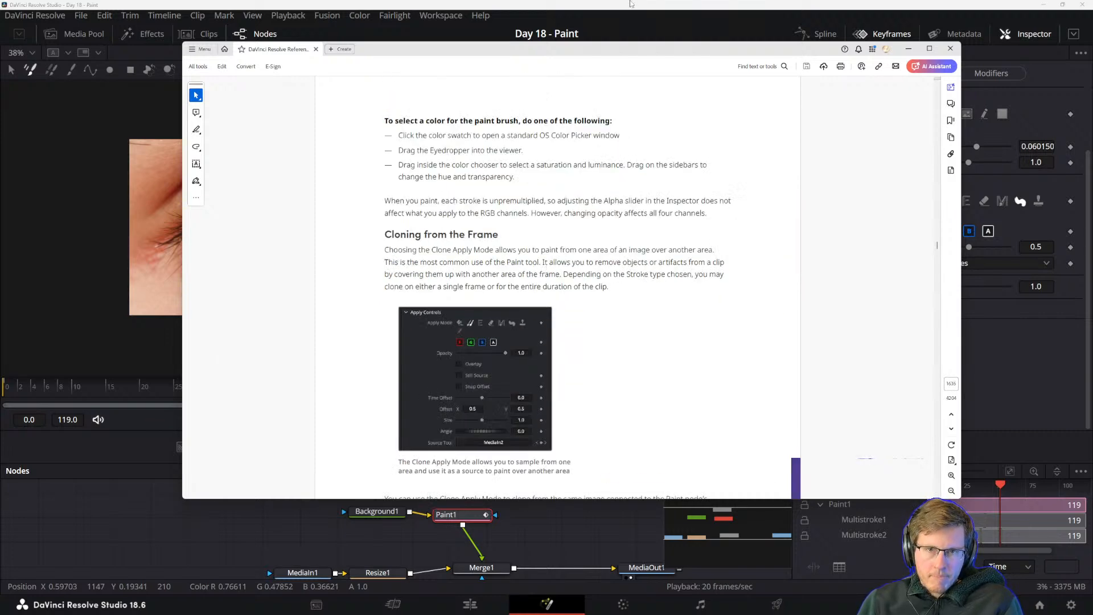
key(alt+Tab)
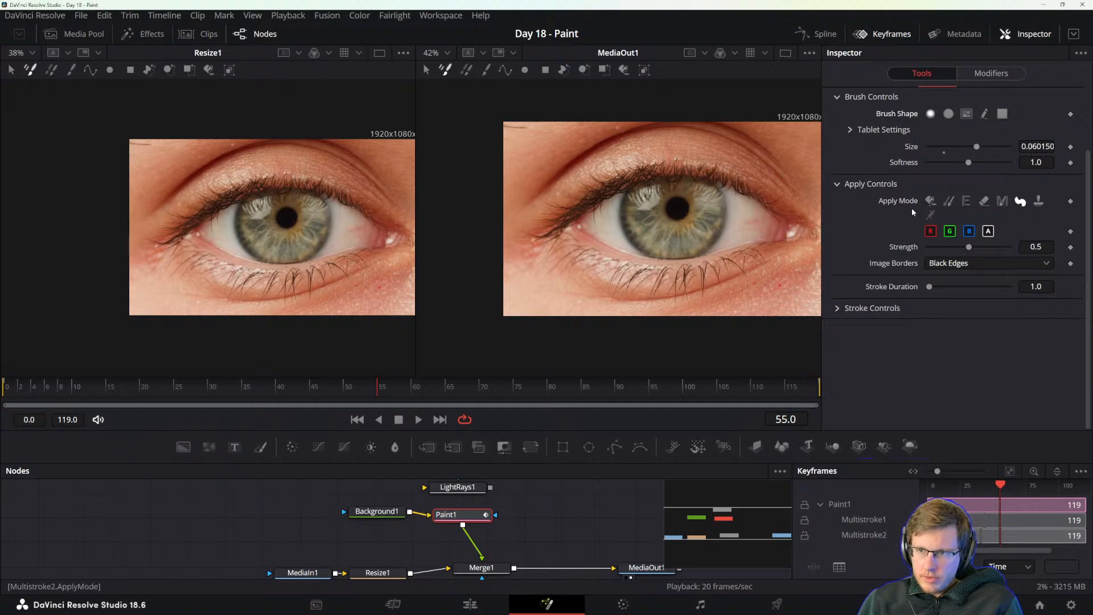
Set the apply mode to Color and expand the inline color chooser, cancelling the separate color dialog.
click(930, 200)
click(950, 247)
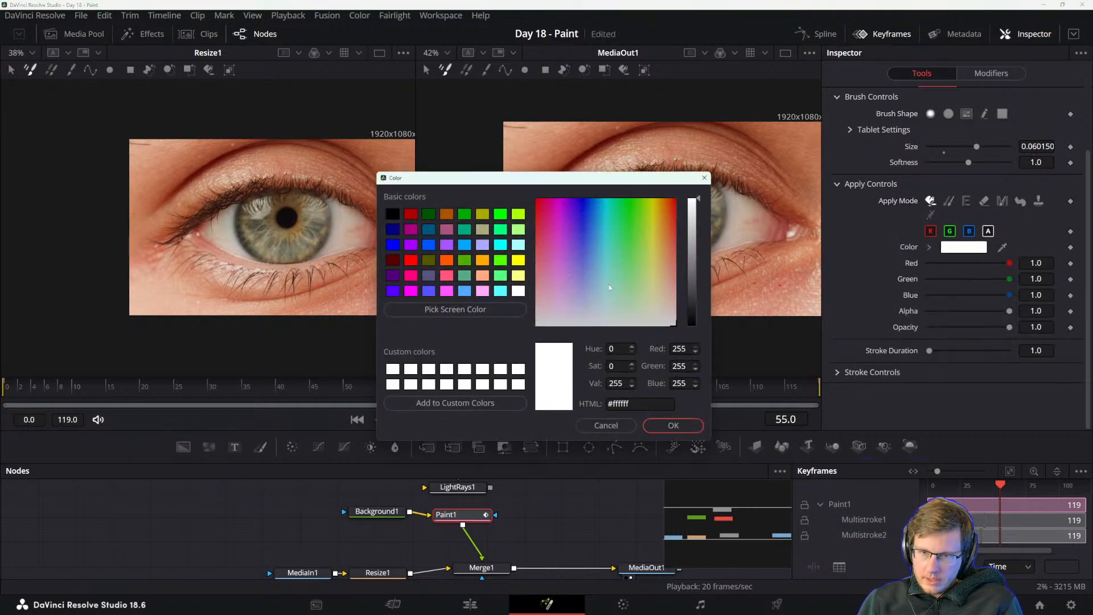
click(620, 426)
click(928, 246)
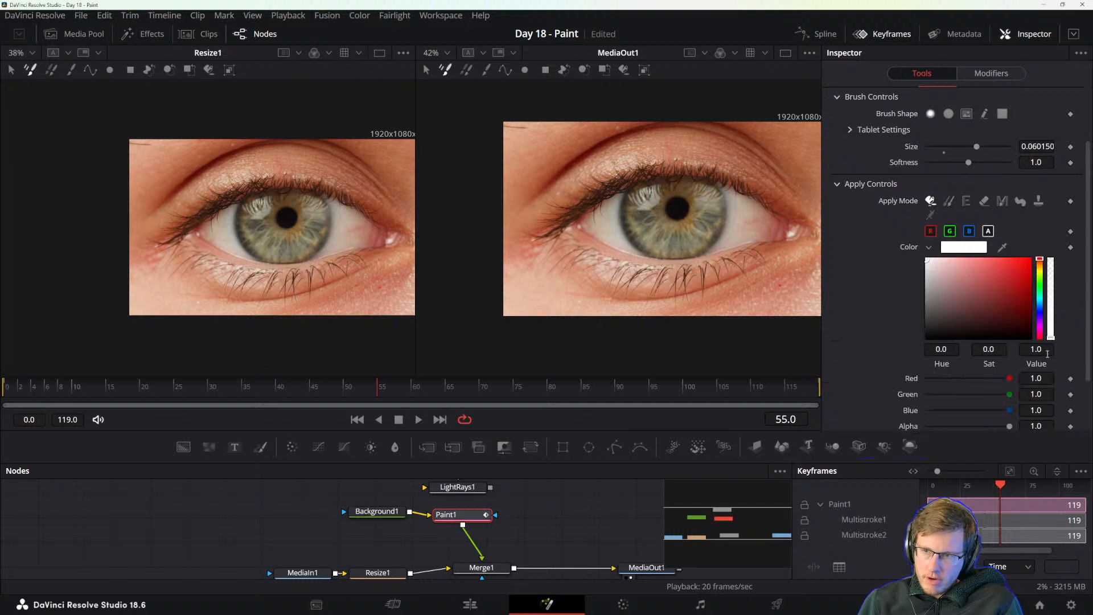
Set the paint color to red with saturation 0.753 and value 0.992, and undo a test stroke beside the iris.
mouse_move(996, 267)
mouse_down()
mouse_move(1006, 271)
mouse_move(993, 281)
mouse_move(1005, 260)
mouse_up()
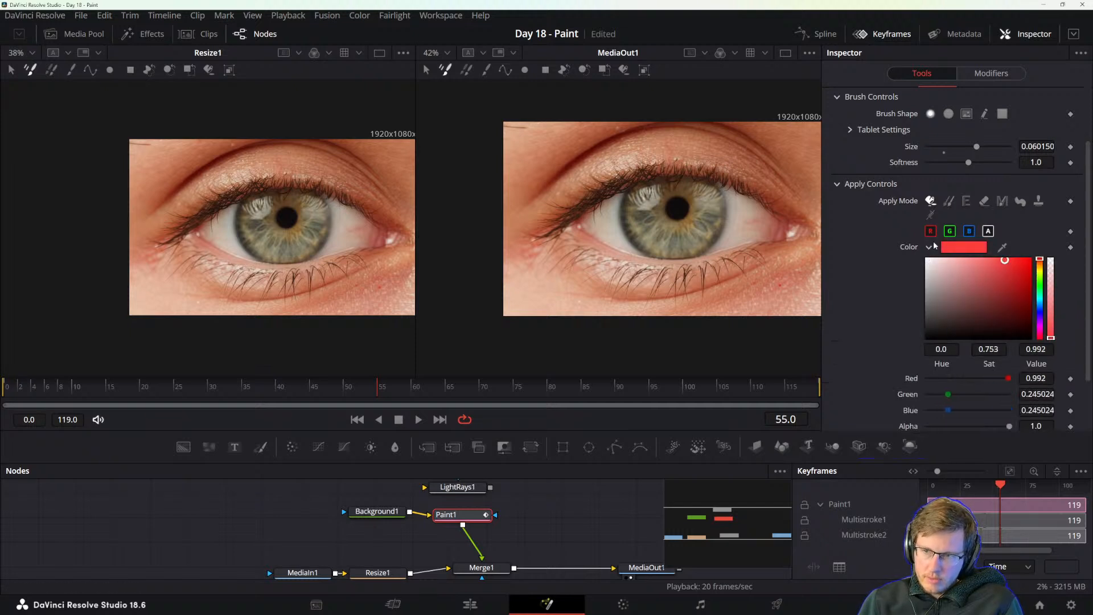
mouse_move(711, 210)
mouse_down()
mouse_move(733, 206)
mouse_move(736, 181)
mouse_up()
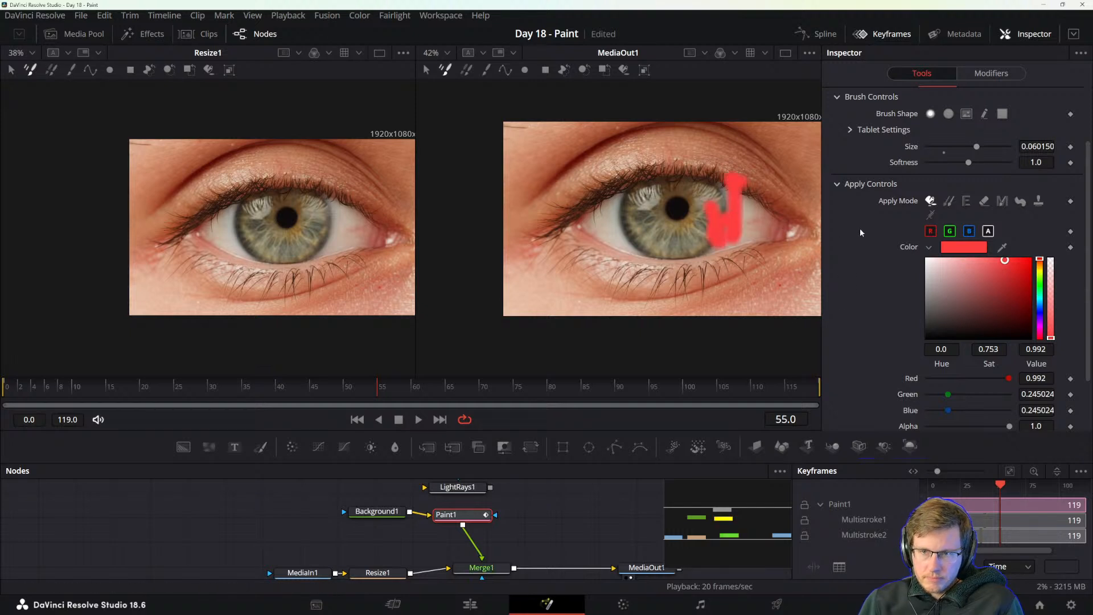
key(ctrl+z)
Set the paint color to cyan (hue 0.52, saturation 0.94, value 0.787) and brush size to 0.025810, undoing a test stroke along the iris.
drag(1039, 308, 1025, 276)
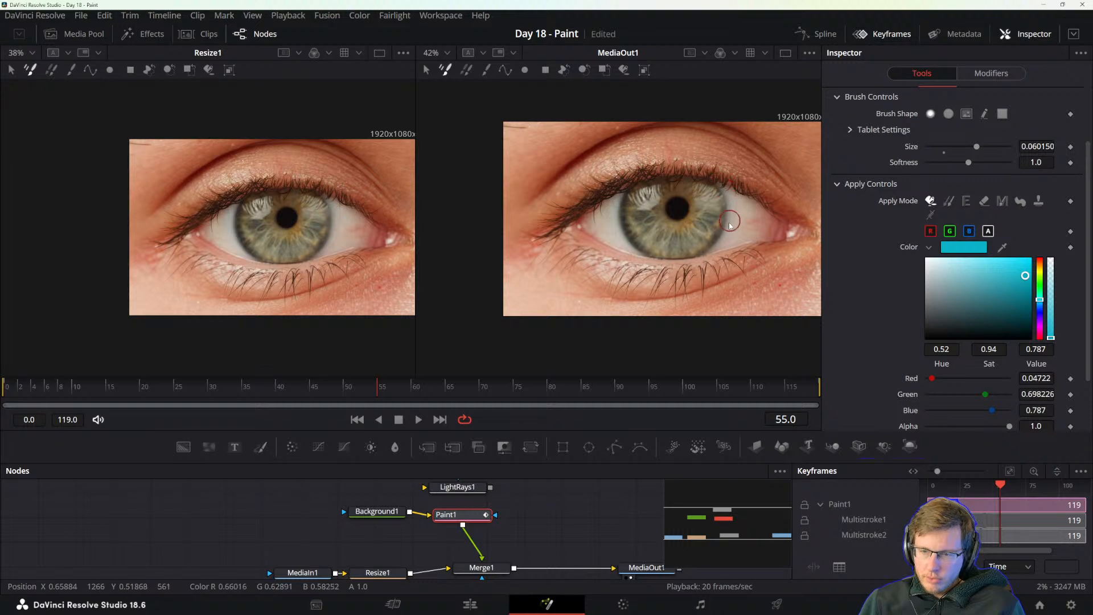
mouse_move(722, 214)
ctrl+mouse_down()
mouse_move(726, 196)
mouse_move(730, 225)
mouse_move(709, 258)
ctrl+mouse_up()
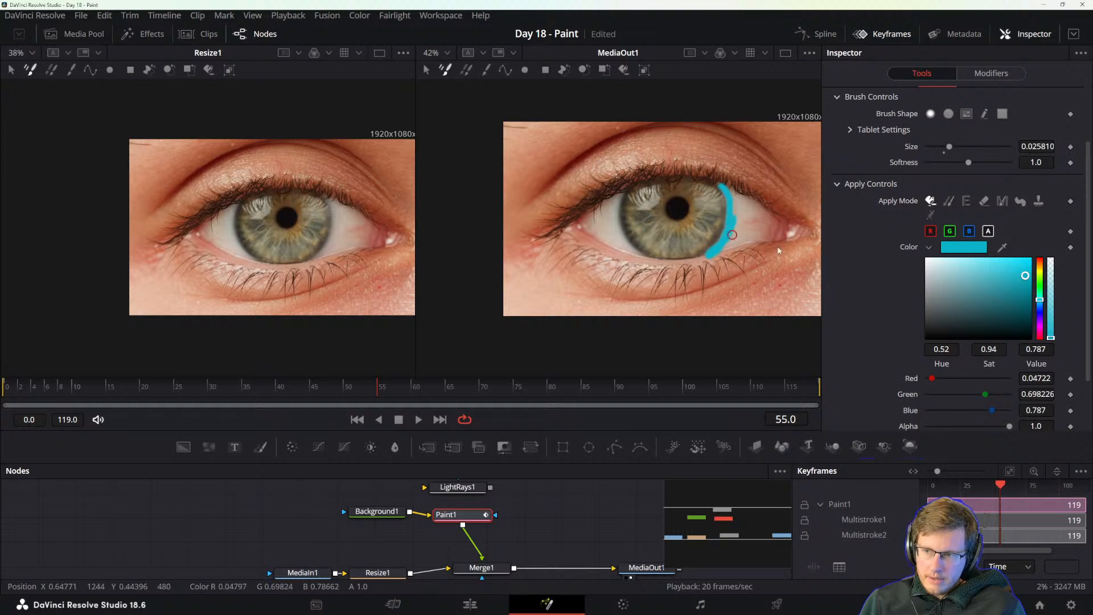
key(ctrl+z)
scroll(708, 254, up, 2)
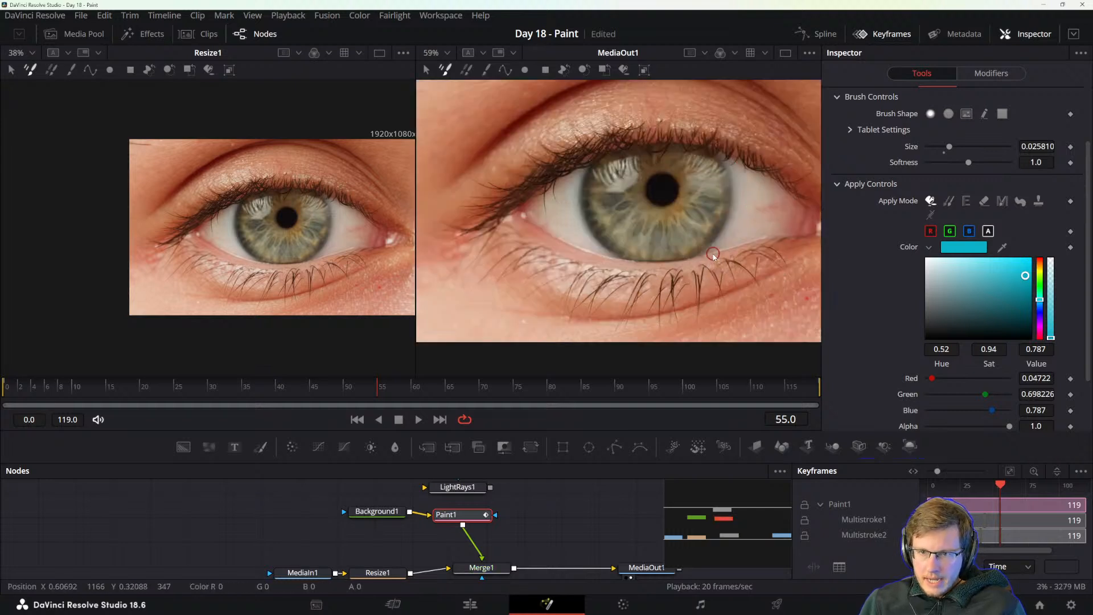
scroll(728, 247, up, 2)
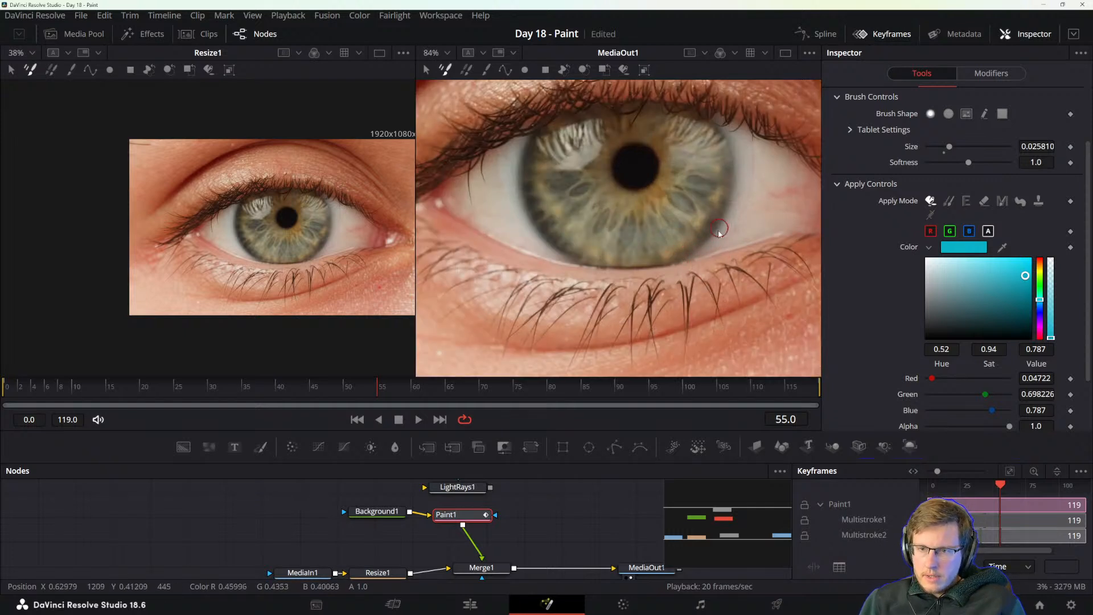
Paint a thin cyan arc along the iris's right edge with brush size 0.012905 and raise the brush softness to 2.0.
drag(703, 250, 732, 188)
drag(728, 141, 712, 112)
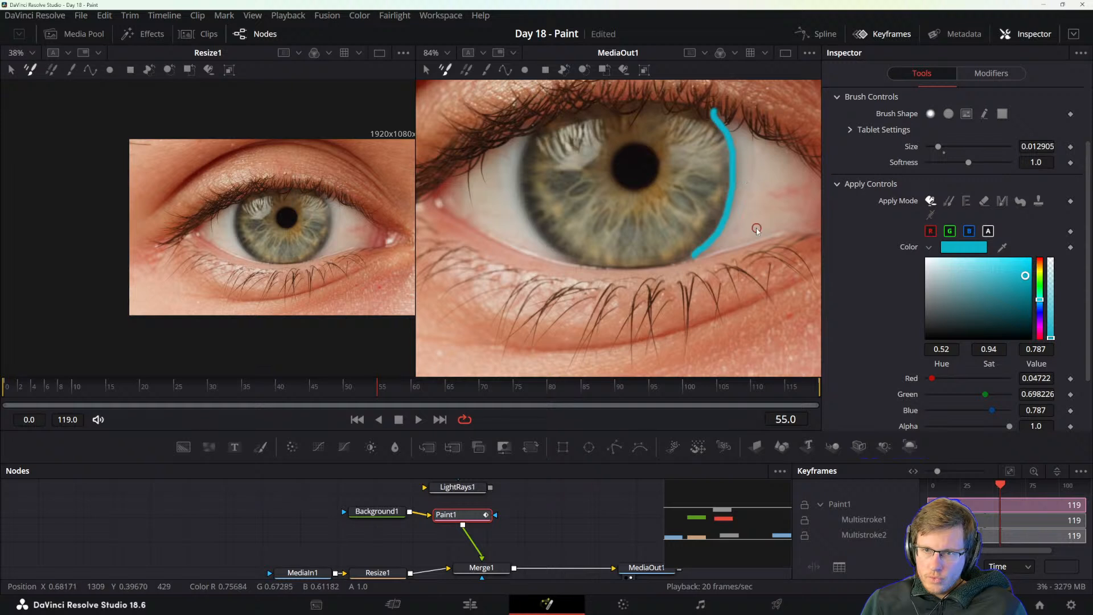
scroll(755, 223, down, 2)
drag(968, 163, 1034, 162)
key(ctrl+z)
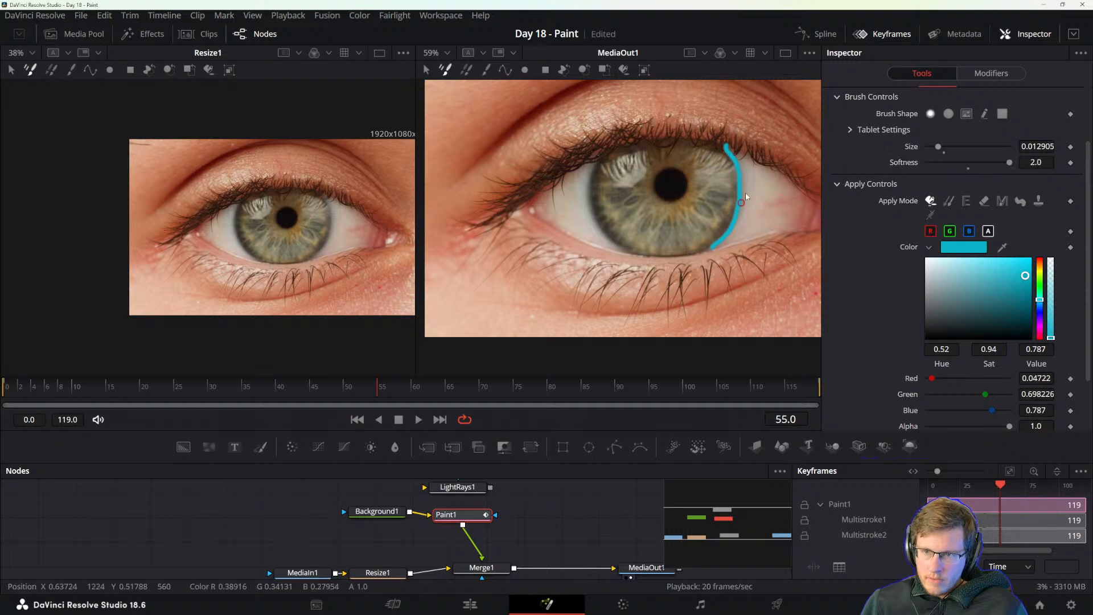
Set the brush softness to 1.8 and undo a test stroke painted across the right side of the iris.
drag(995, 160, 1001, 162)
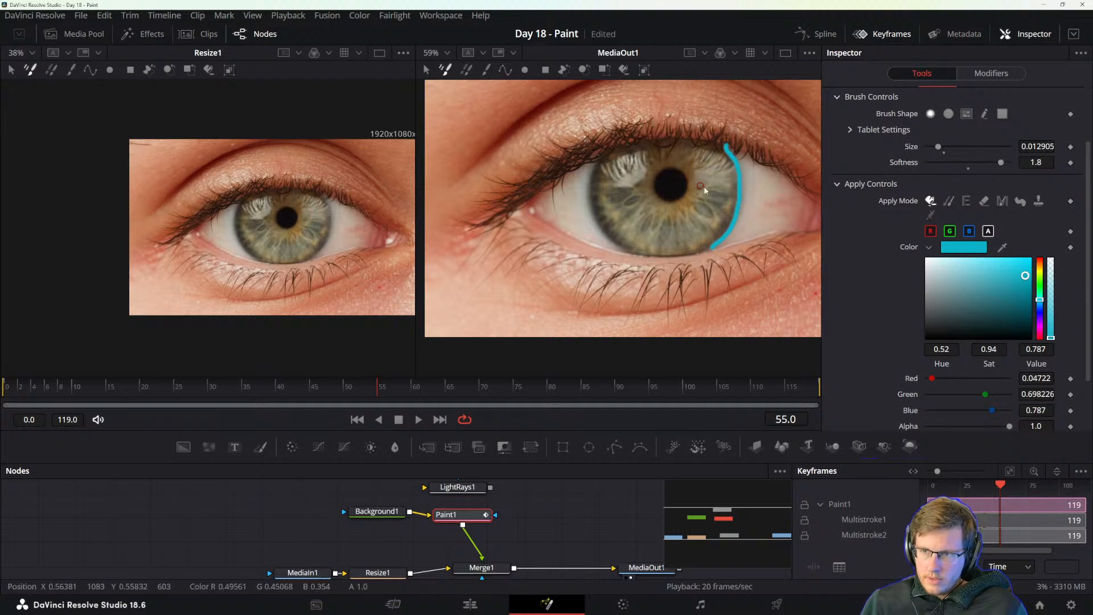
drag(702, 186, 752, 215)
key(ctrl+z)
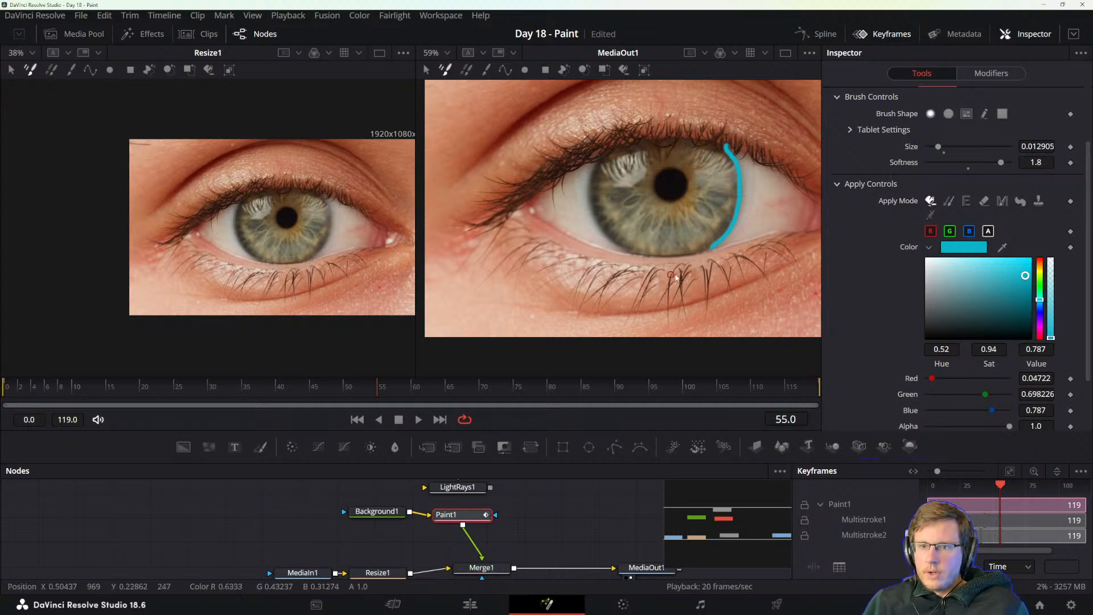
Read the manual's notes on brush color, alpha and opacity, and examine the stroke's color controls and general settings.
key(alt+Tab)
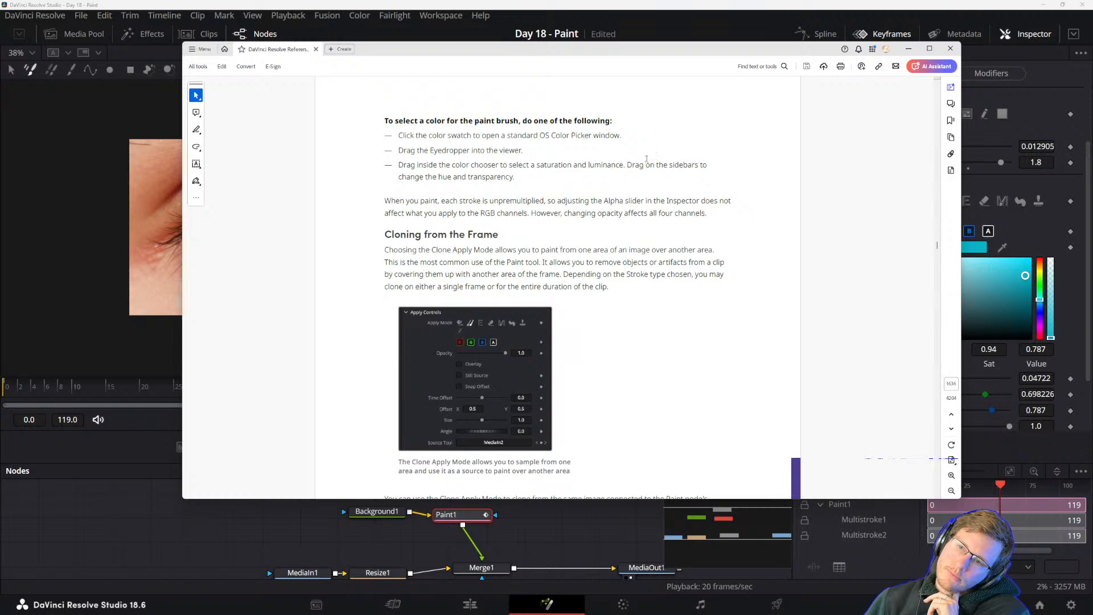
click(620, 4)
scroll(939, 399, down, 2)
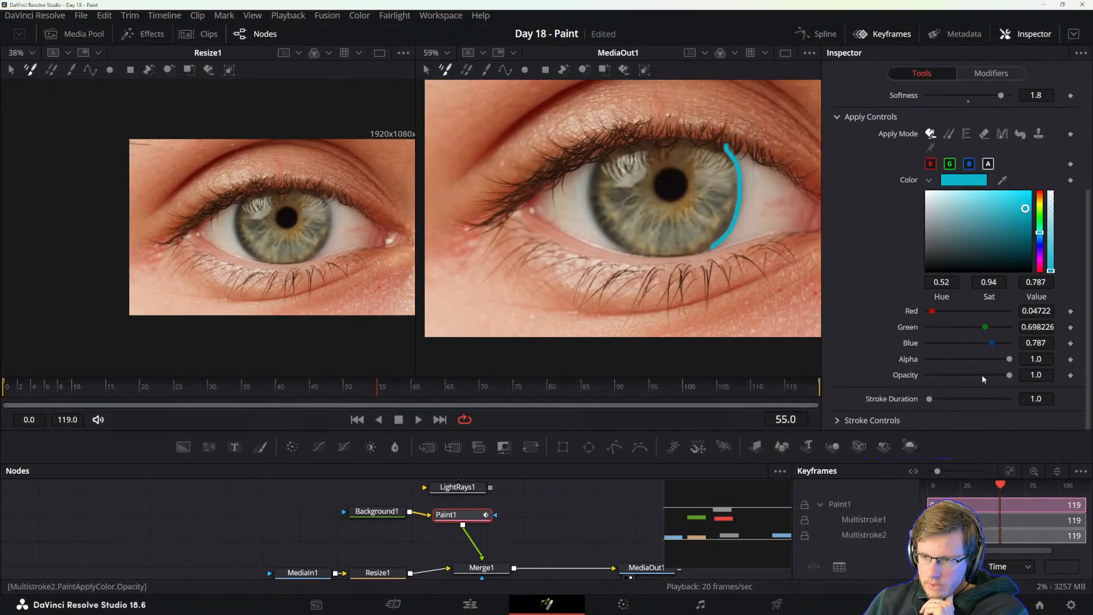
scroll(943, 157, up, 2)
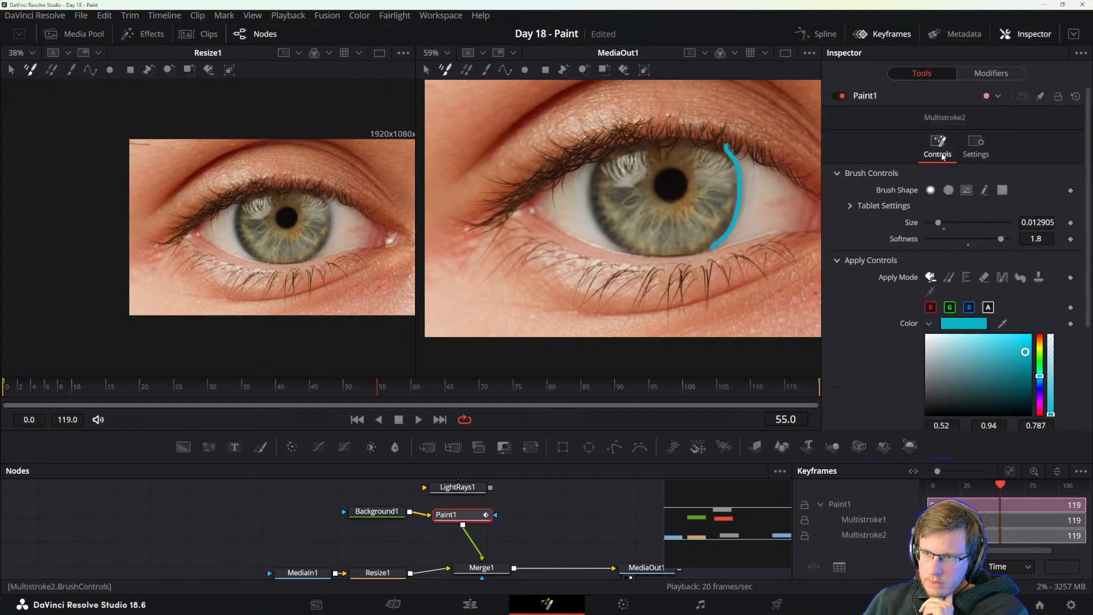
click(975, 146)
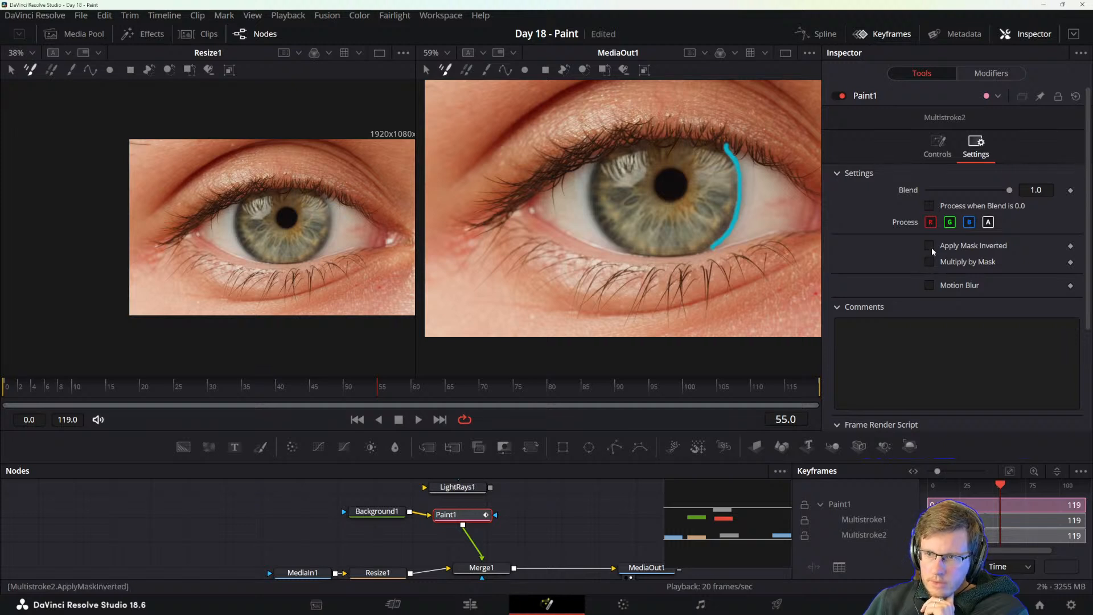
scroll(922, 268, down, 3)
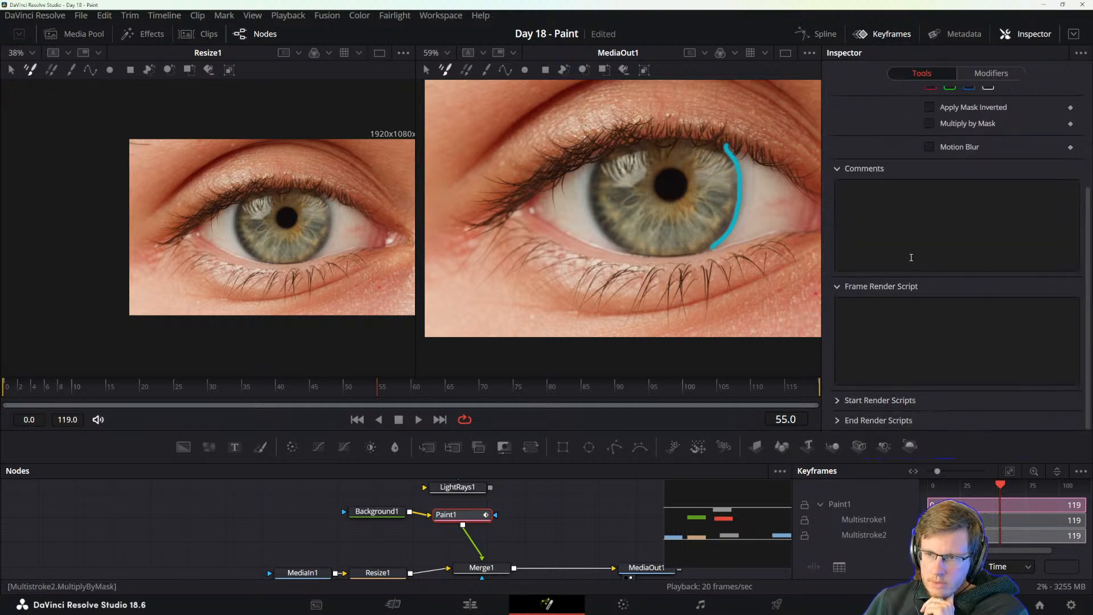
scroll(911, 258, up, 3)
click(938, 145)
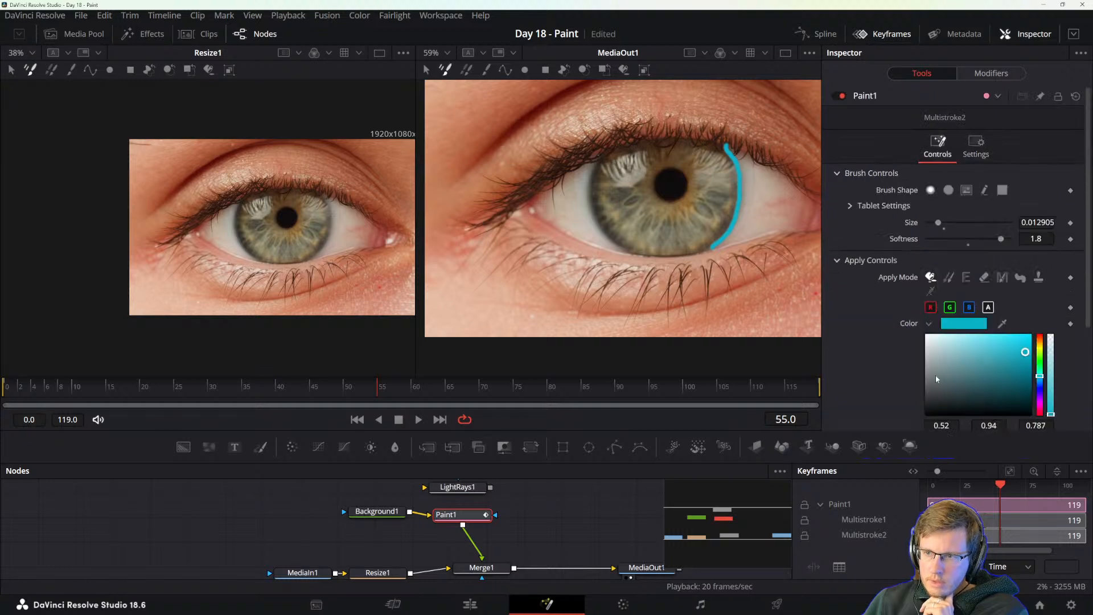
Toggle the stroke's alpha channel processing off and on, and test its blend options and color transparency.
click(976, 145)
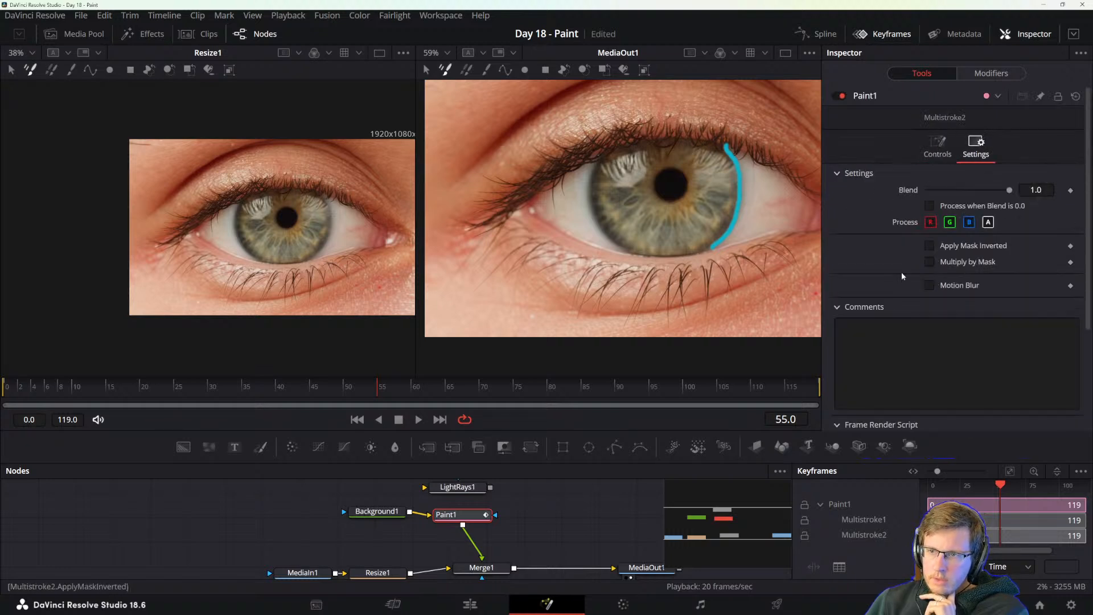
click(988, 222)
click(988, 222)
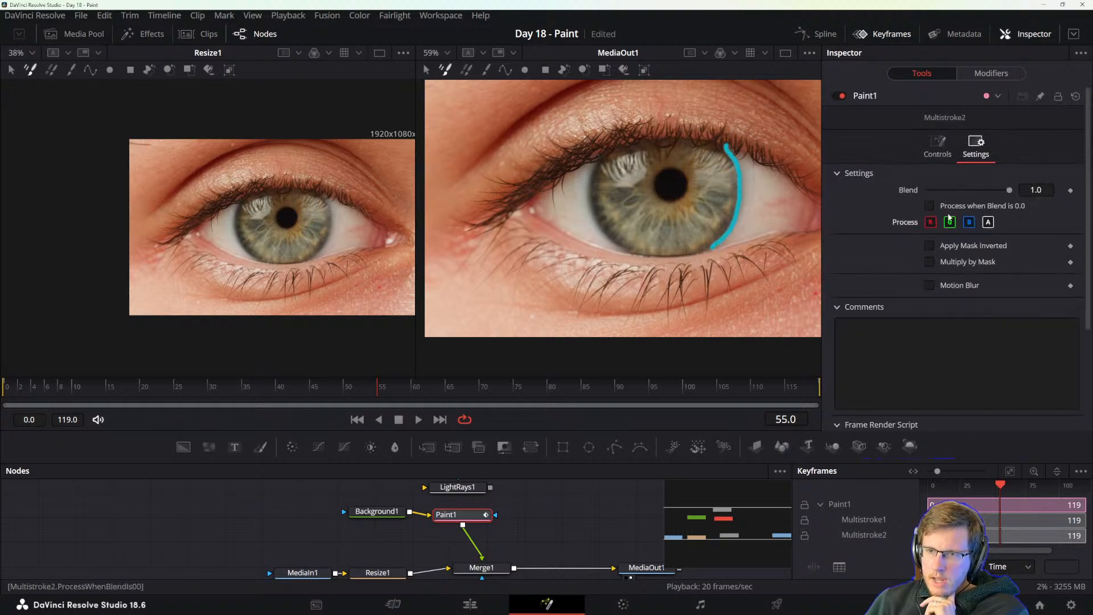
click(988, 222)
click(988, 222)
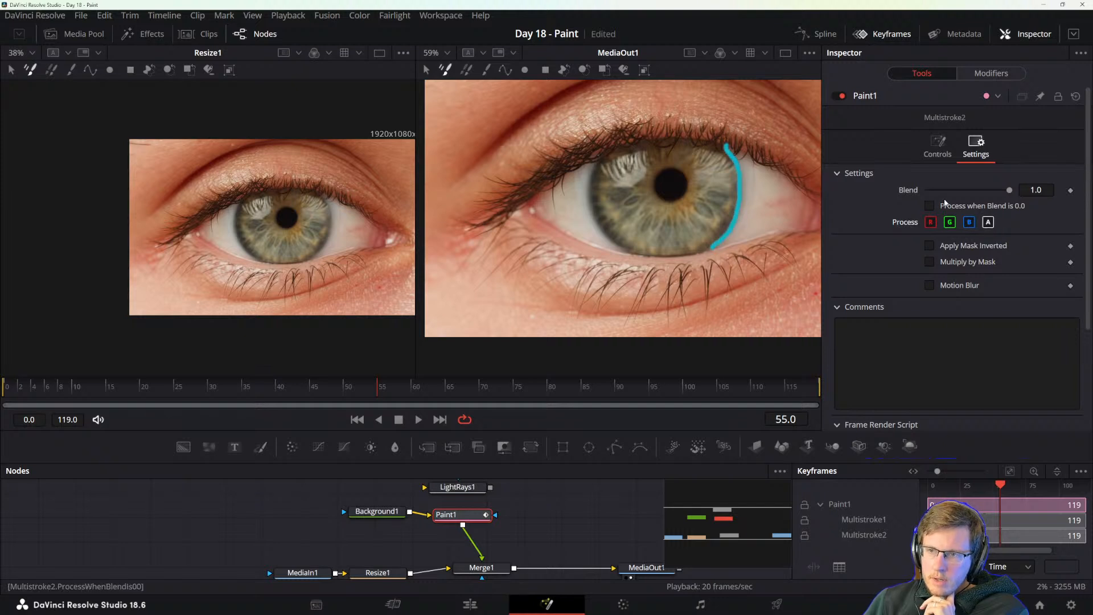
mouse_move(1009, 189)
mouse_down()
mouse_move(904, 192)
mouse_move(1011, 190)
mouse_up()
click(929, 205)
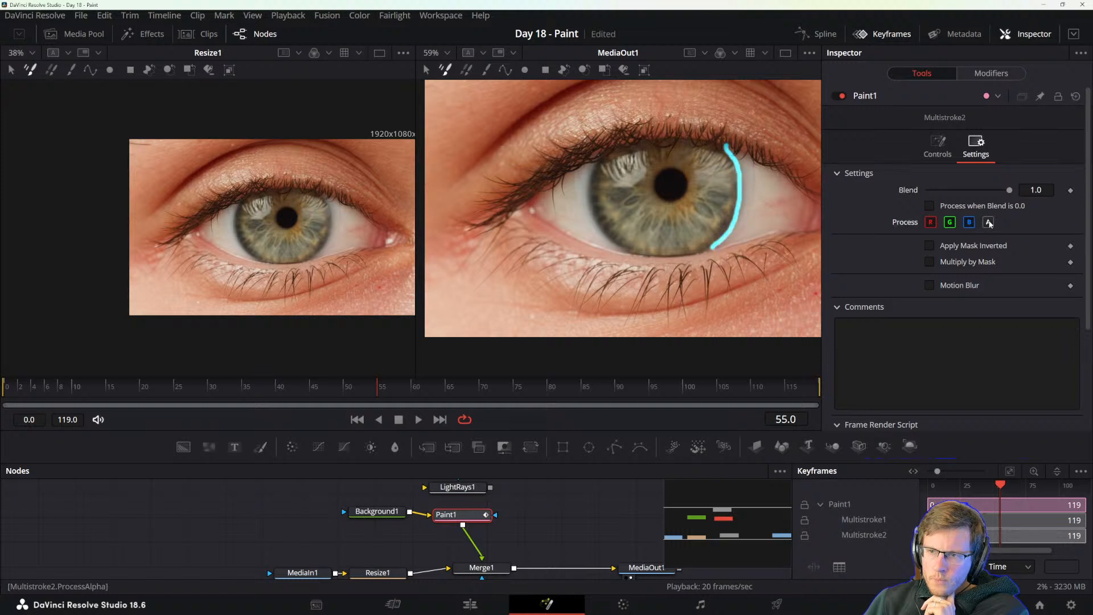
click(989, 223)
click(990, 224)
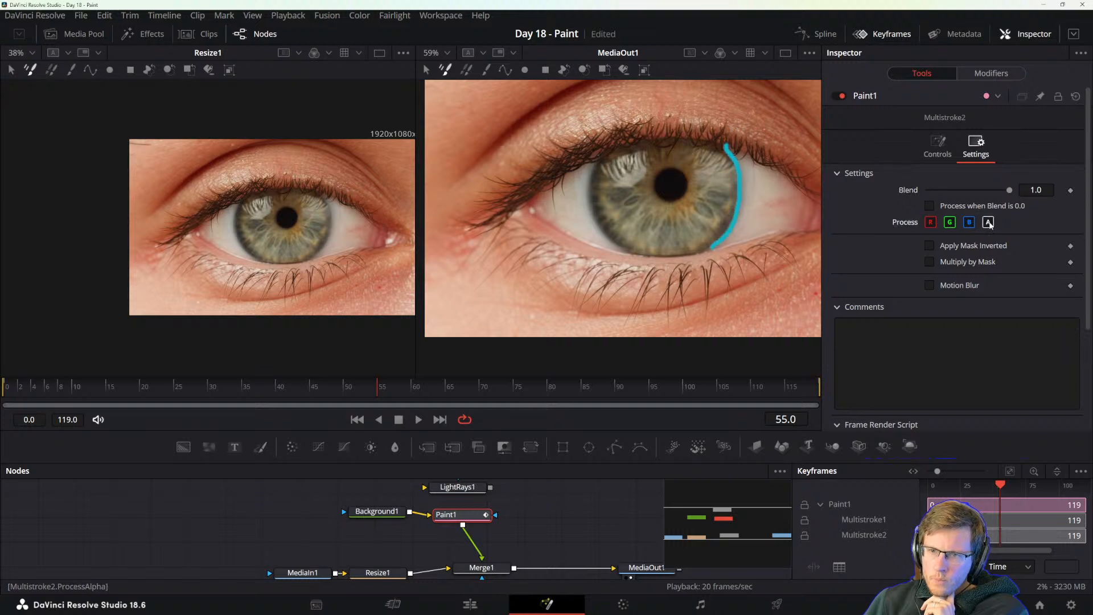
click(948, 144)
scroll(911, 290, down, 5)
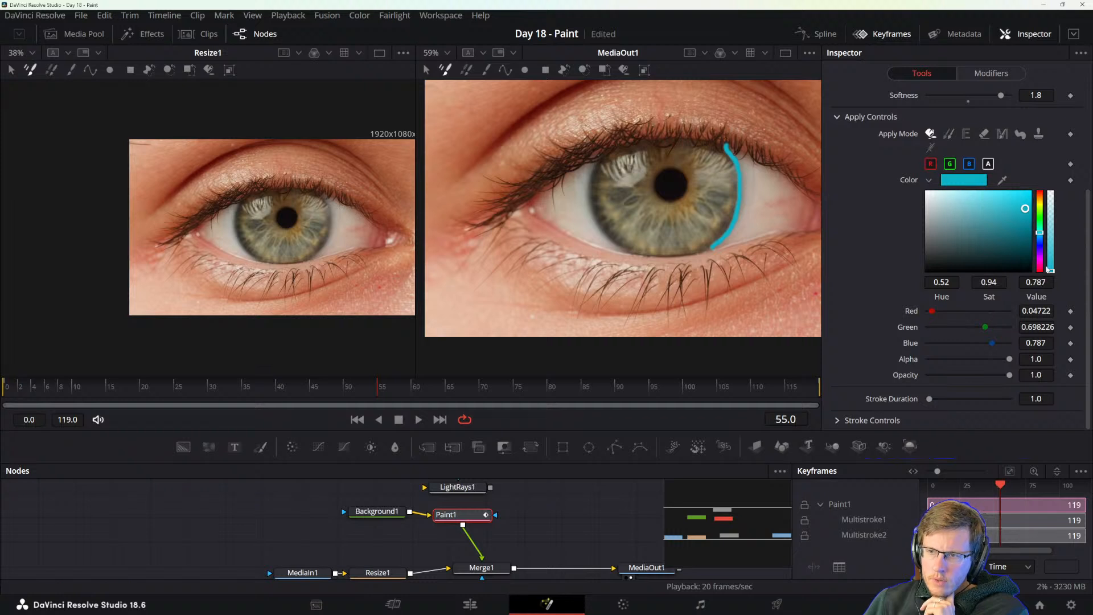
mouse_move(1053, 272)
mouse_down()
mouse_move(1058, 172)
mouse_move(1058, 272)
mouse_up()
Switch to the manual and read the Cloning from the Frame section on the Clone apply mode.
key(alt+Tab)
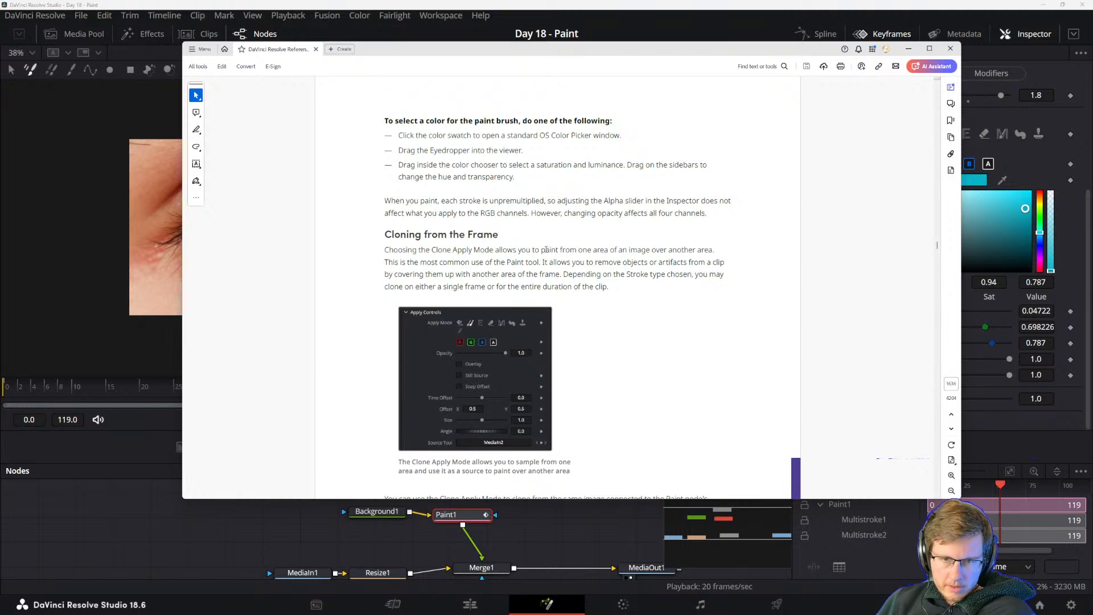
drag(389, 250, 450, 272)
click(408, 262)
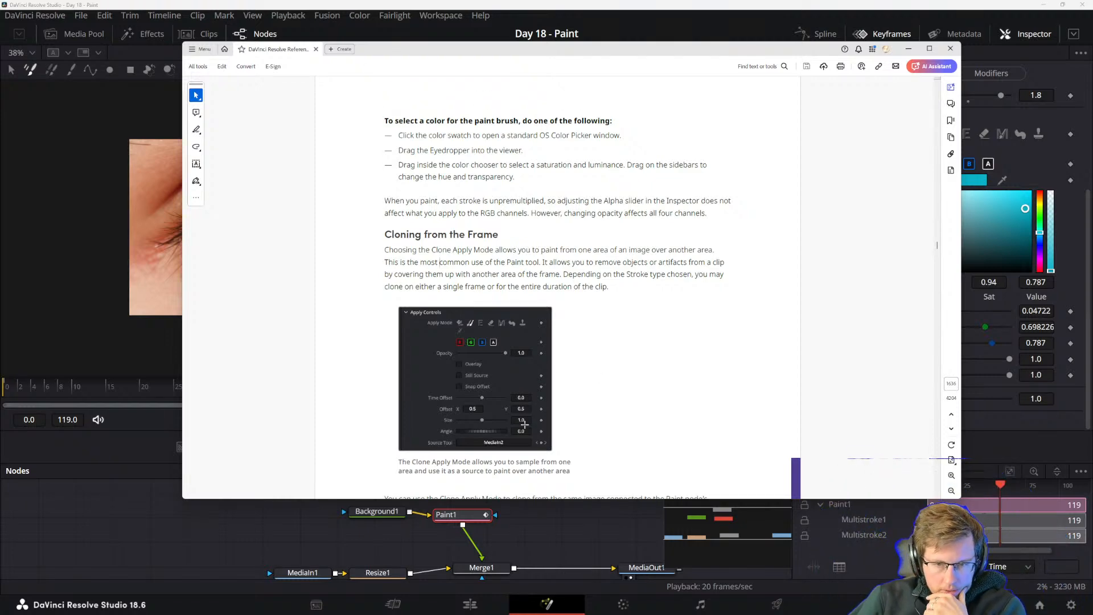
drag(615, 49, 1092, 215)
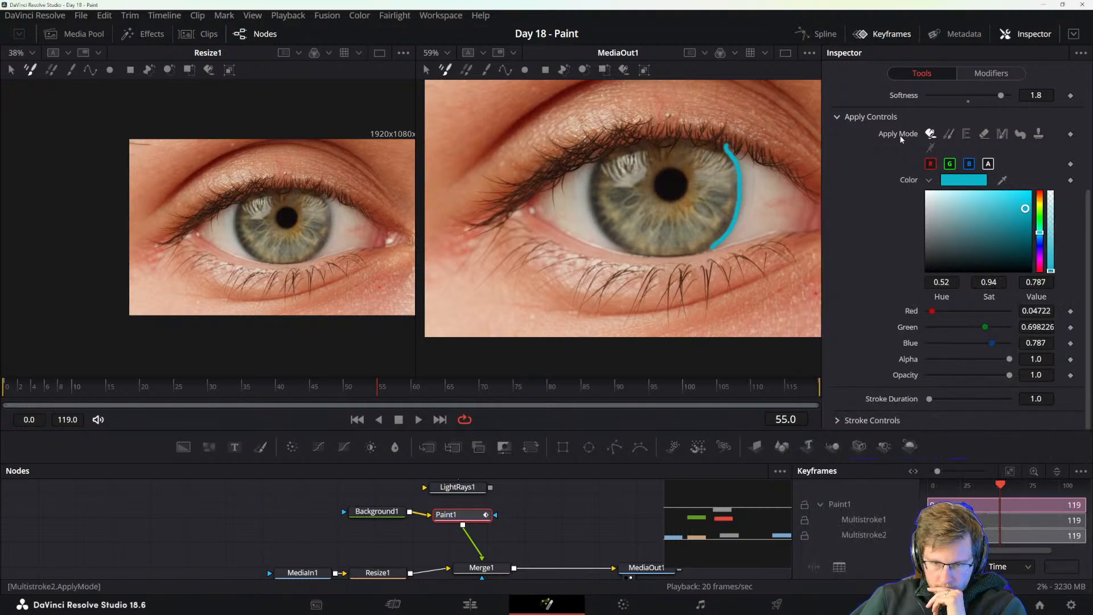
Set the apply mode to Clone and connect the stroke's Source Tool to the output of MediaIn1.
click(947, 134)
click(1002, 308)
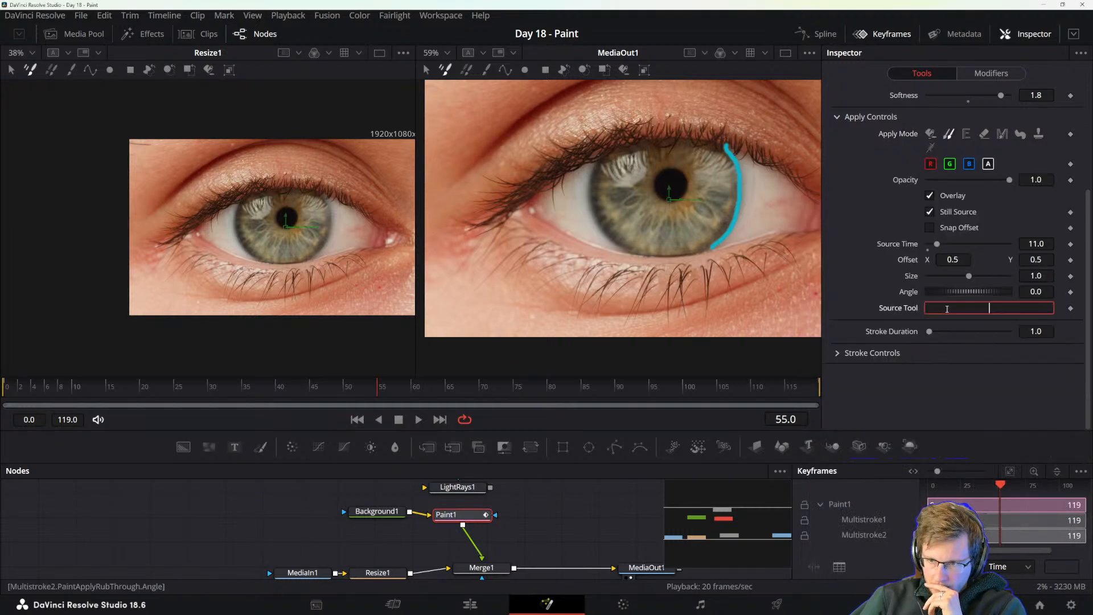
right_click(924, 309)
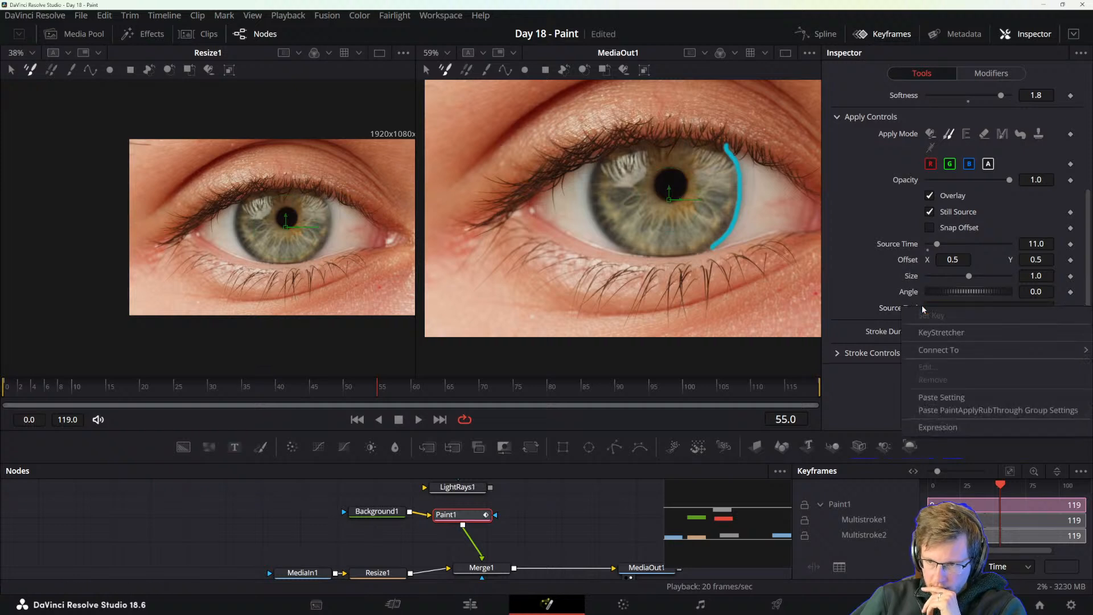
mouse_move(937, 349)
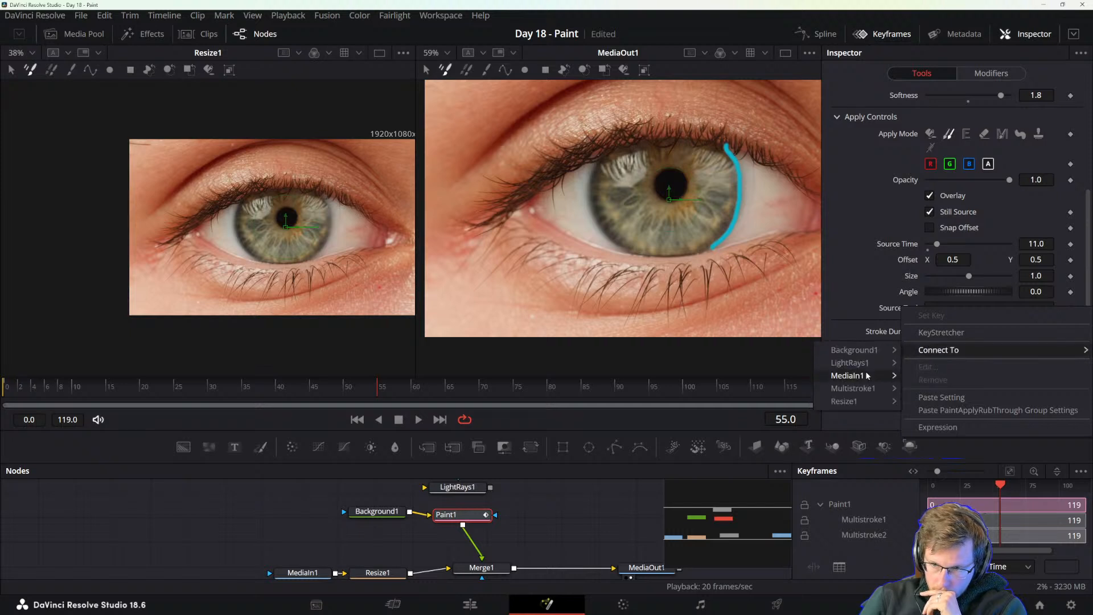
mouse_move(868, 376)
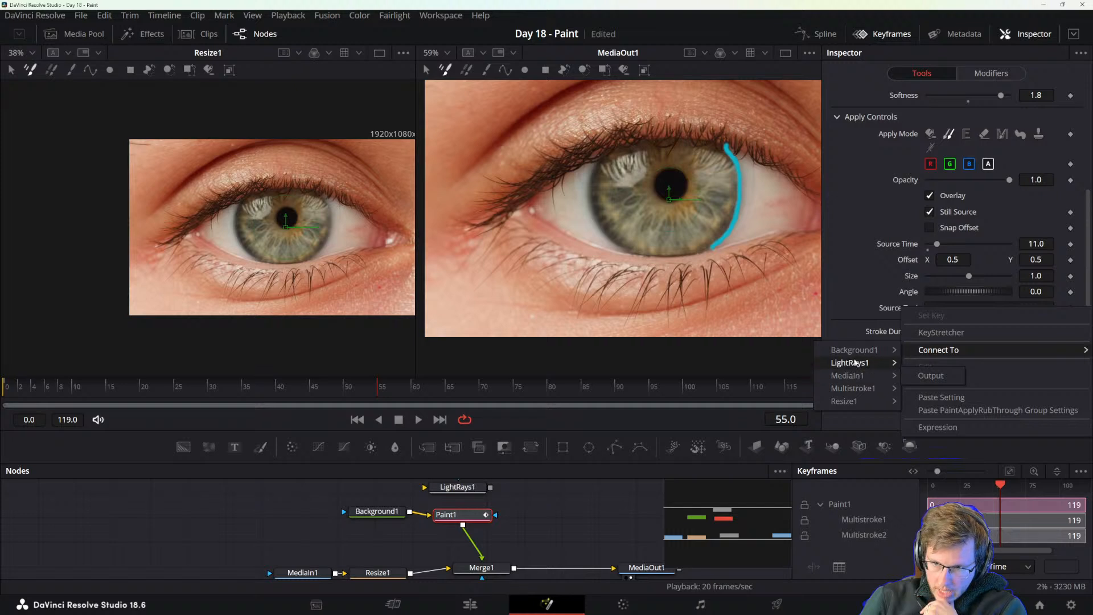
mouse_move(858, 367)
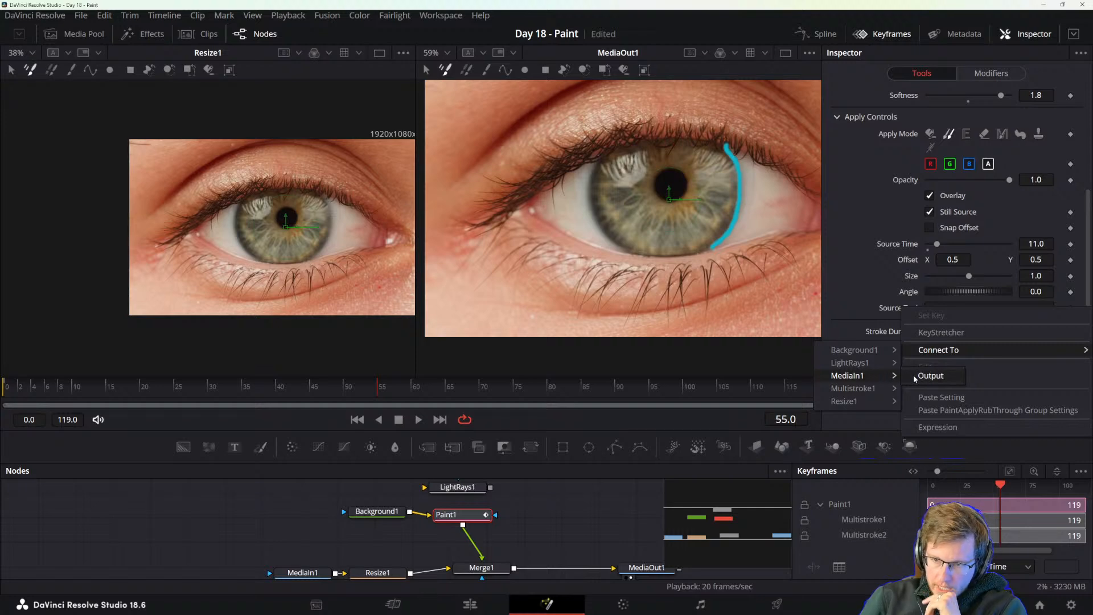
click(930, 375)
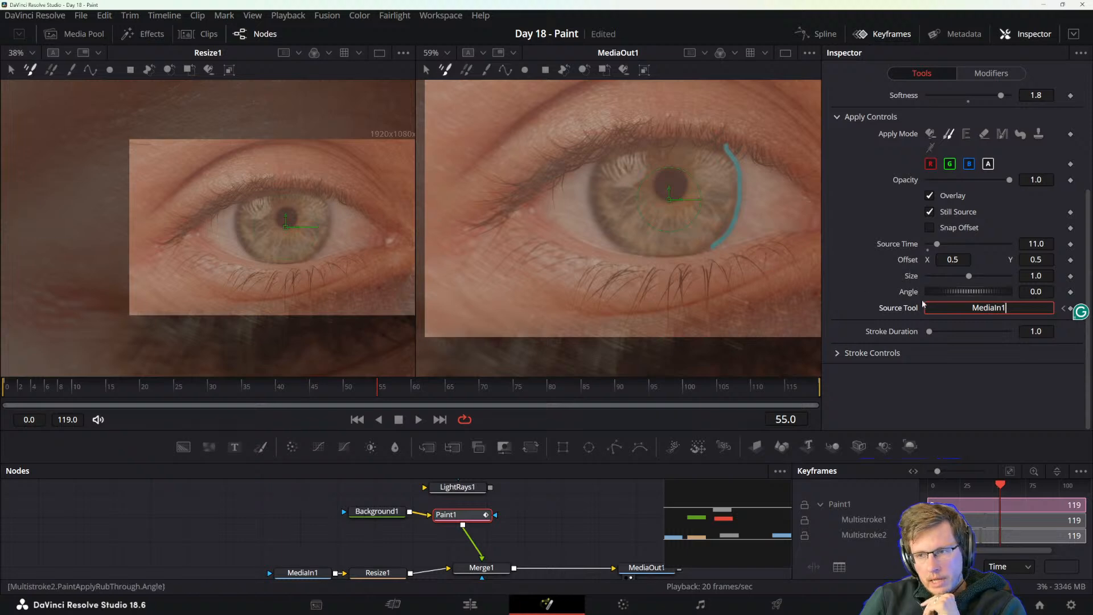
Inspect the MediaIn1, Merge1 and Paint1 nodes to compare the clone source overlay with the painted image.
drag(390, 535, 340, 532)
click(255, 570)
scroll(254, 573, down, 1)
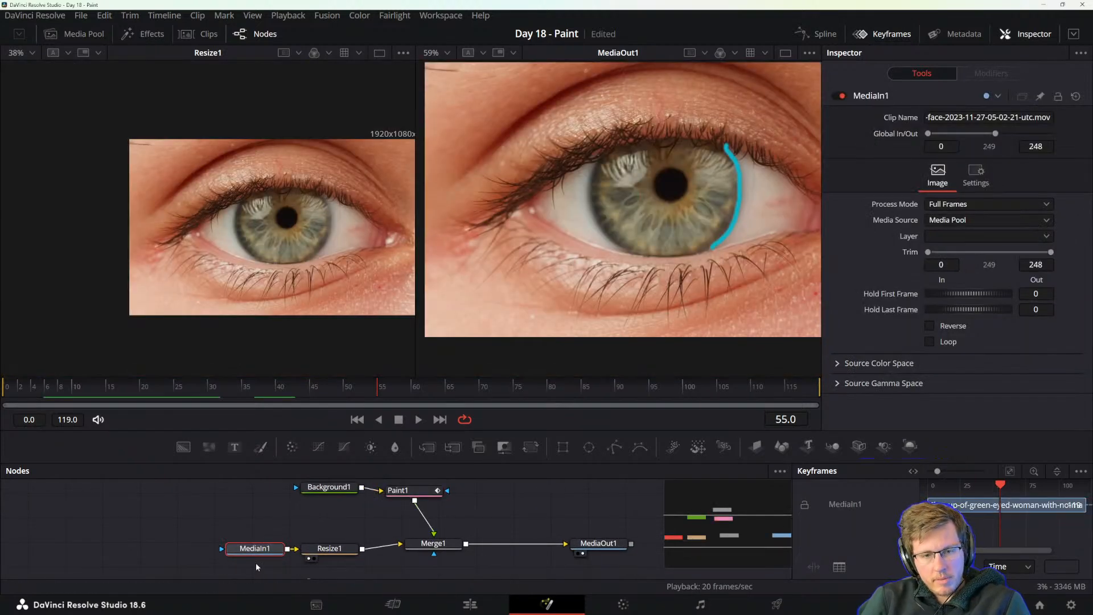
click(433, 543)
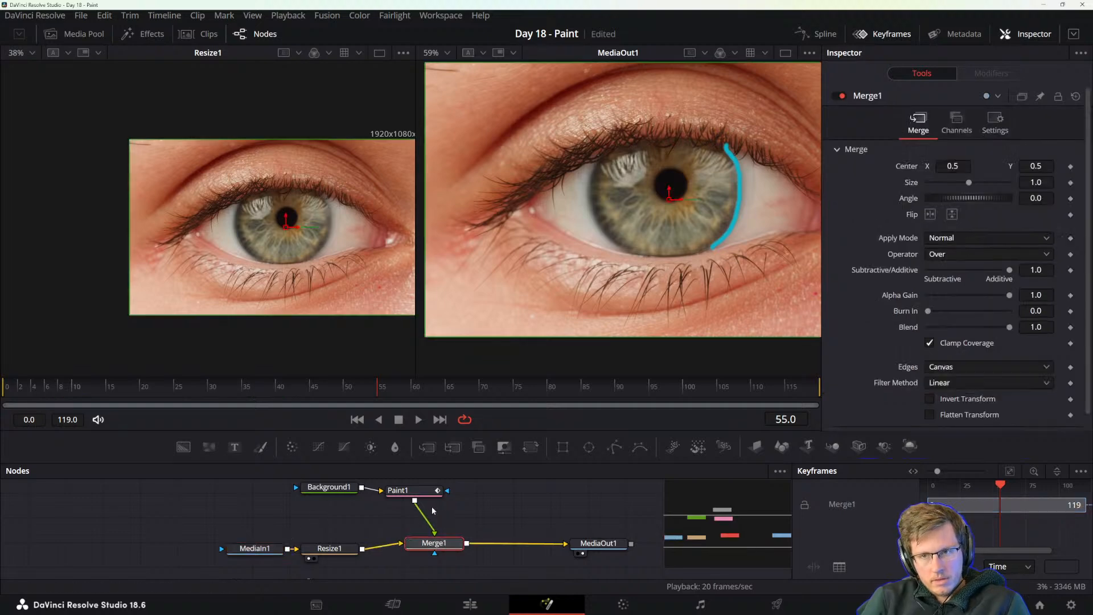
click(421, 493)
scroll(730, 225, down, 3)
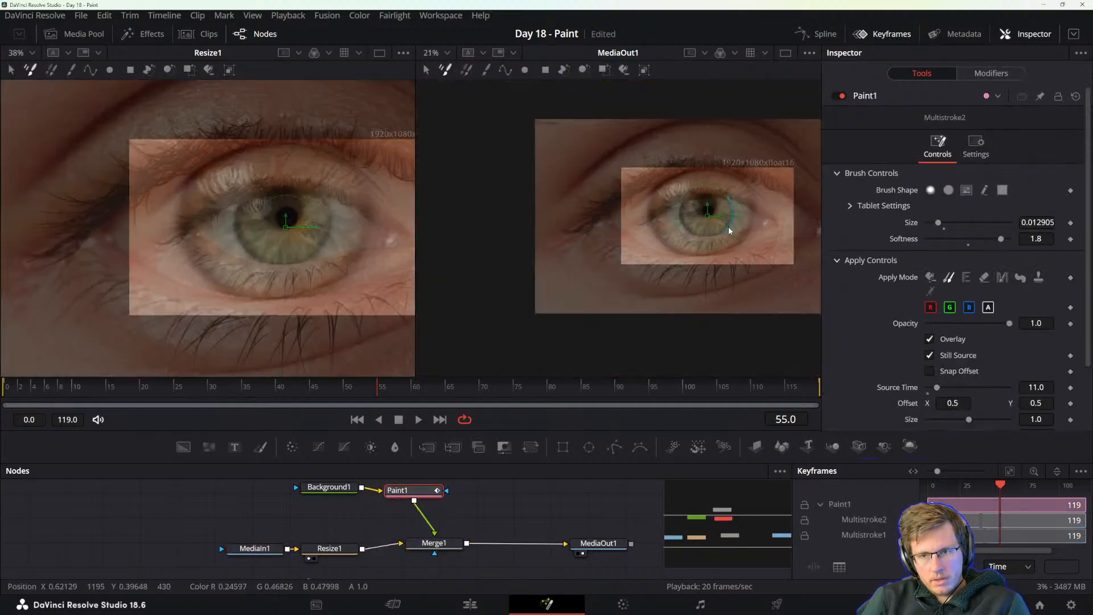
click(250, 550)
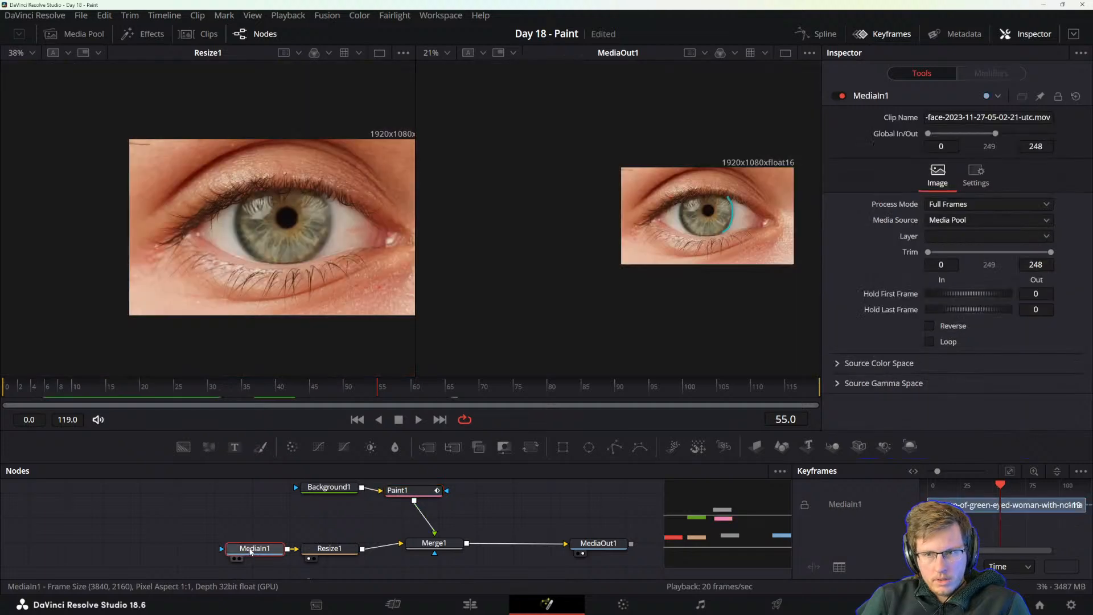
click(408, 490)
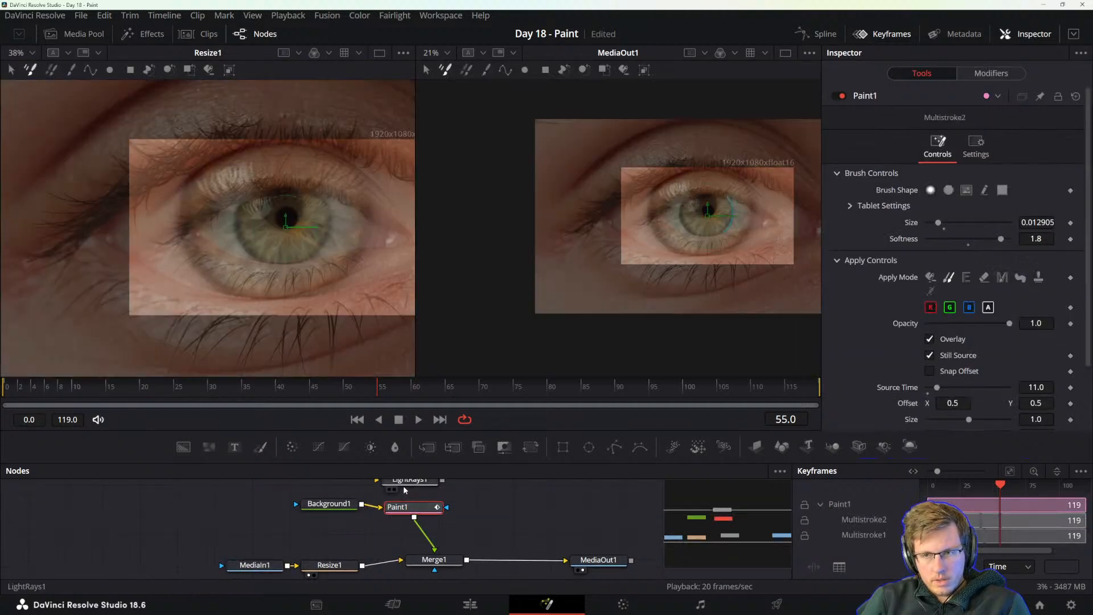
Duplicate the MediaIn1 and Resize1 nodes together in the node graph.
click(266, 530)
click(251, 567)
ctrl+click(349, 555)
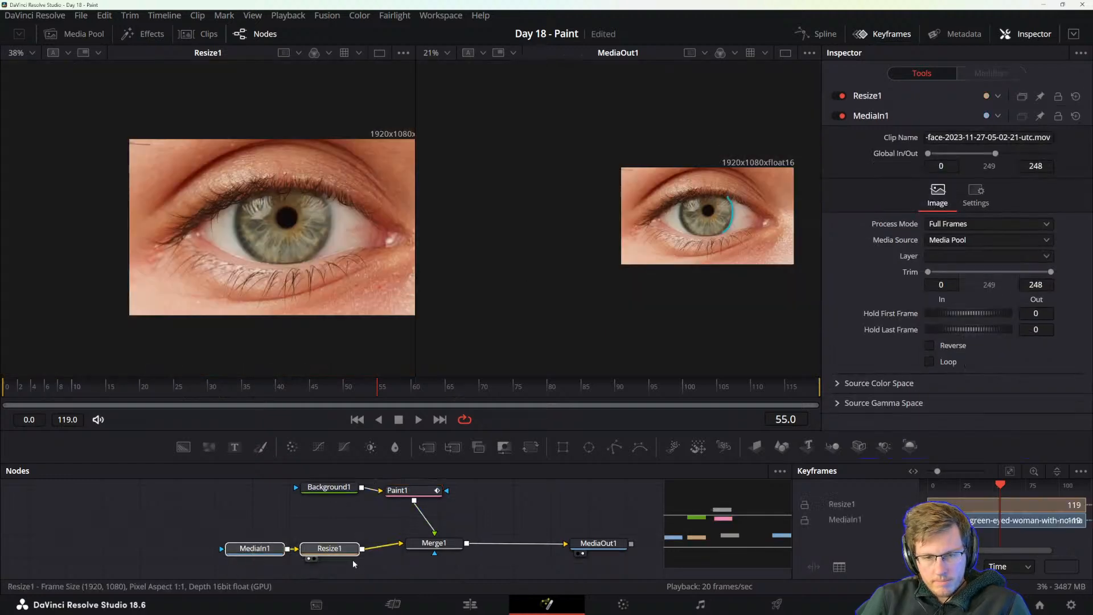
key(ctrl+c)
key(ctrl+v)
click(246, 515)
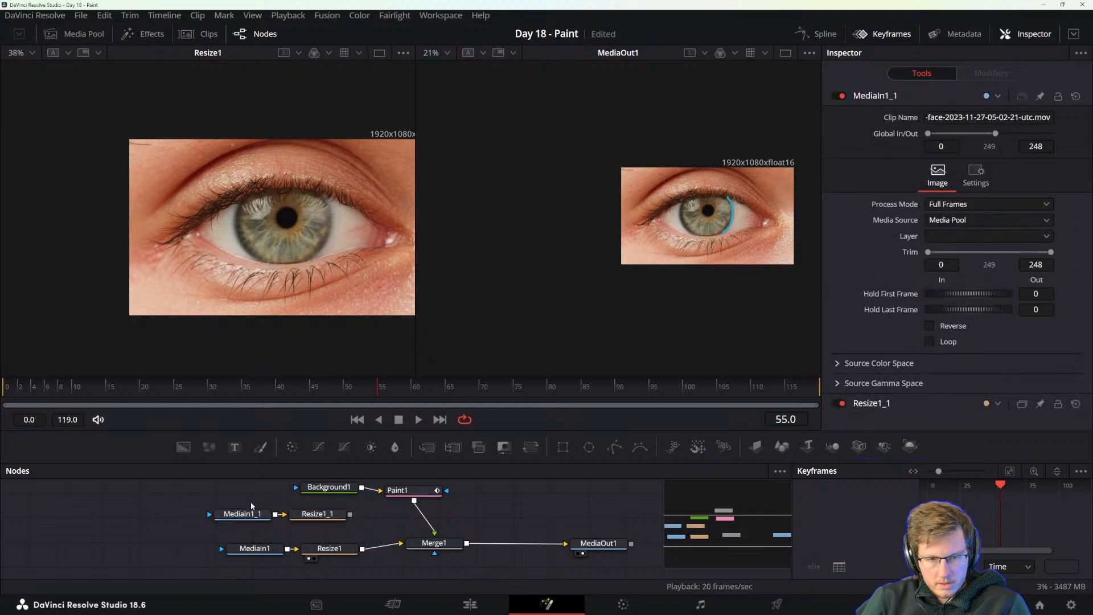
key(F2)
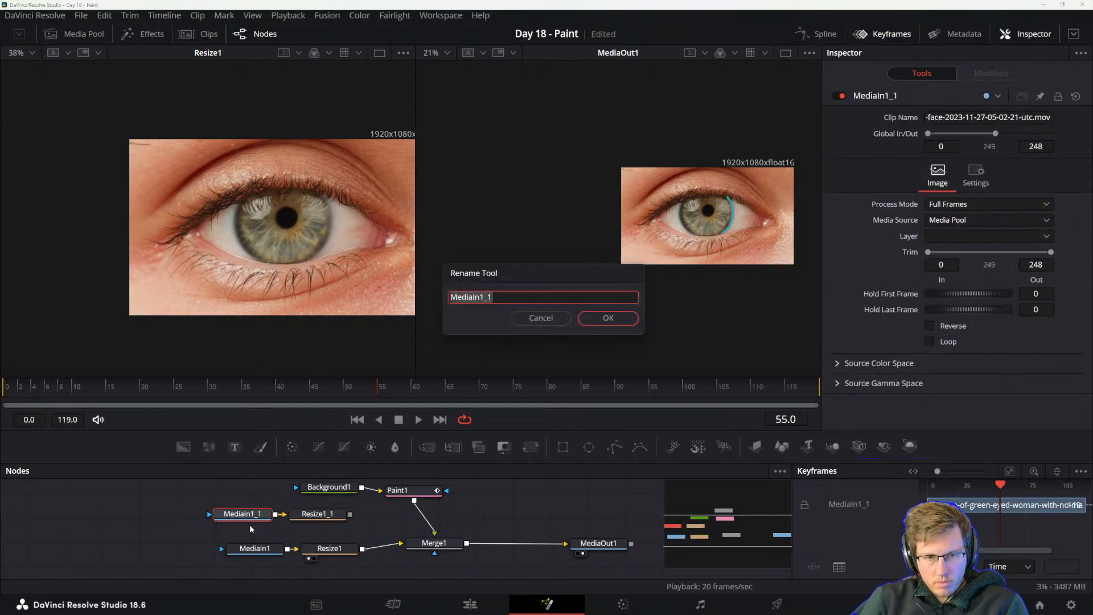
key(End)
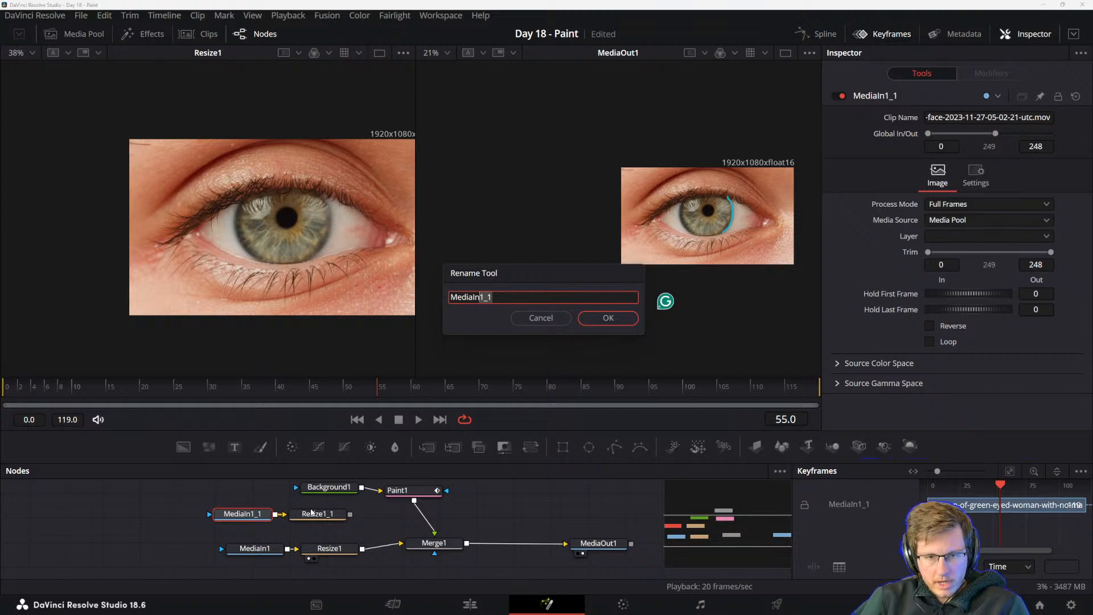
click(592, 322)
Remove the MediaIn1 connection from the Source Tool of the Paint1 stroke.
scroll(437, 495, up, 1)
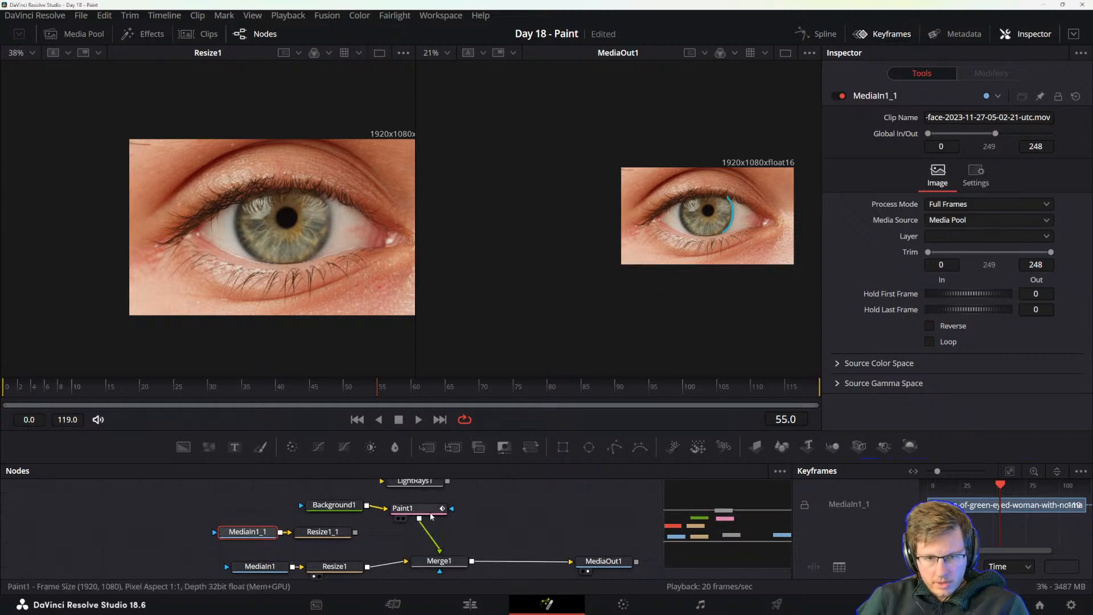
click(437, 503)
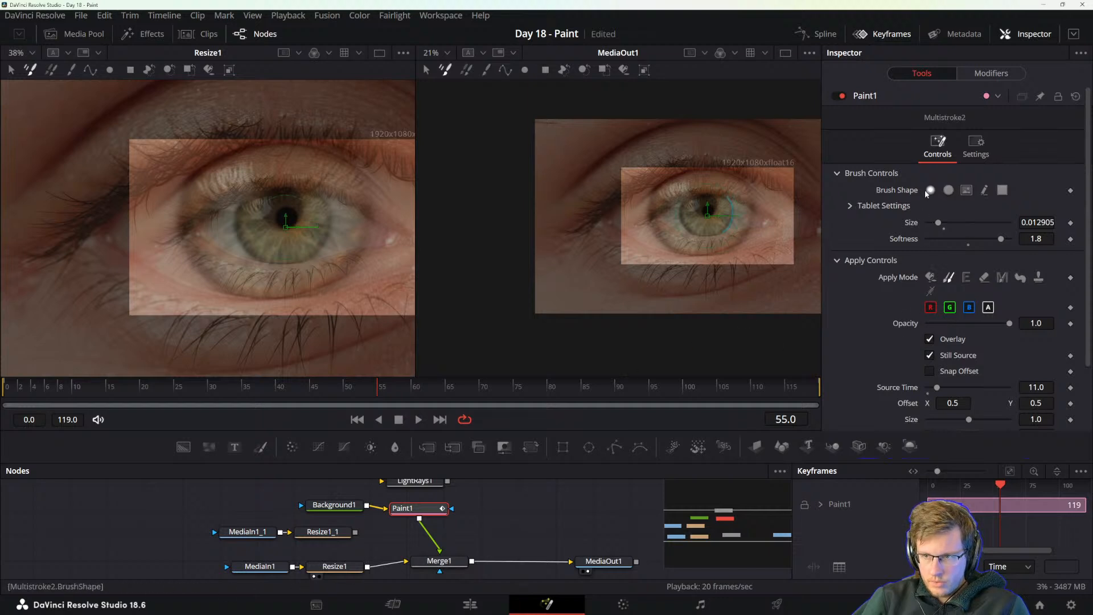
scroll(1006, 375, down, 2)
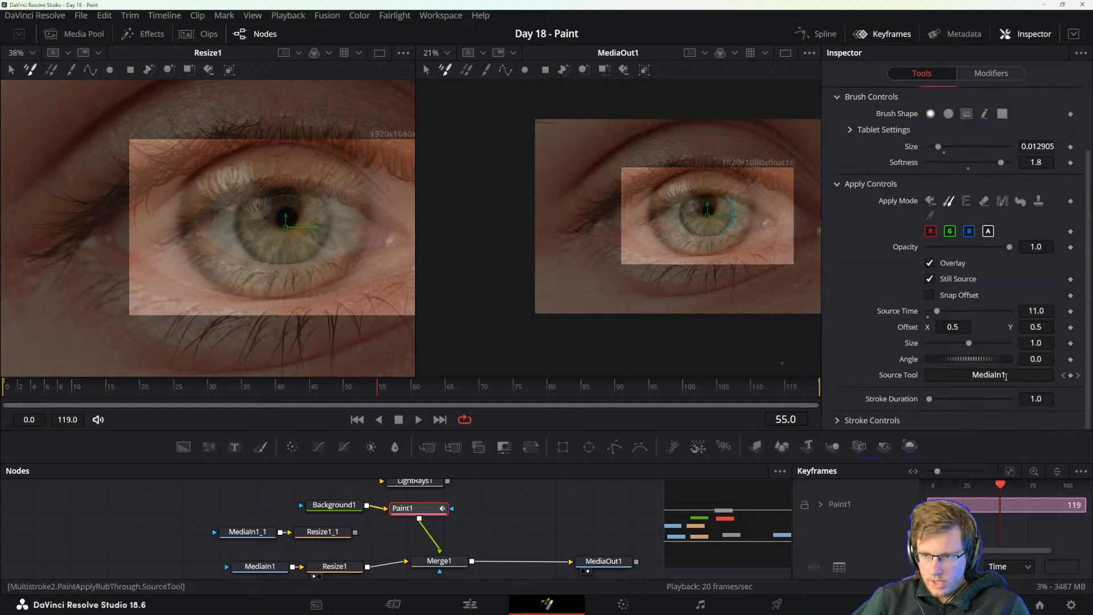
right_click(911, 375)
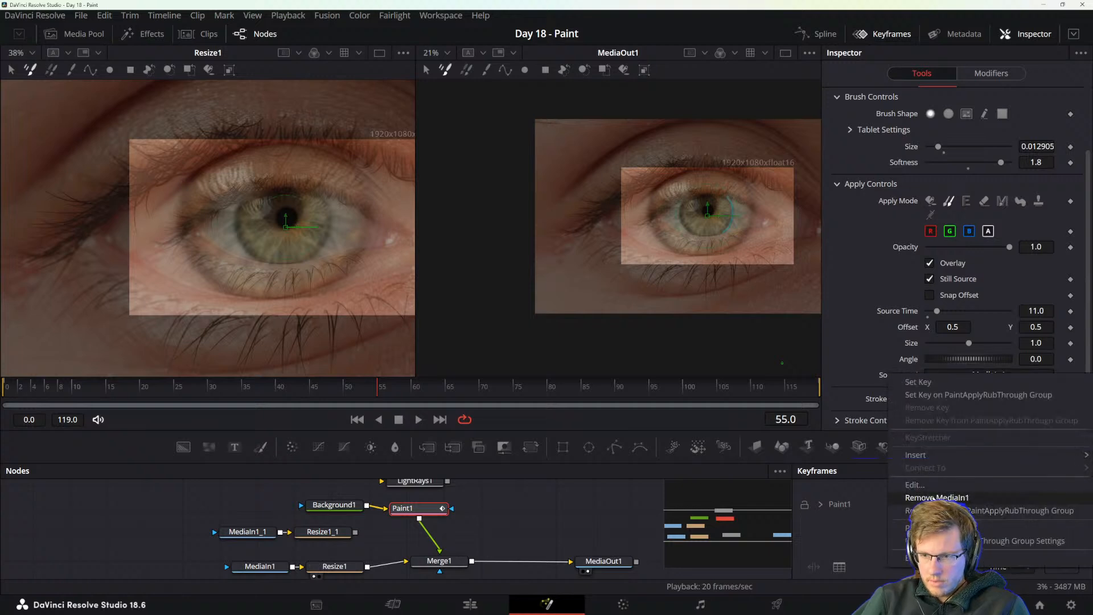
click(937, 497)
Connect the stroke's Source Tool to the output of Resize1_1, and try a different clone source size before undoing it.
right_click(916, 378)
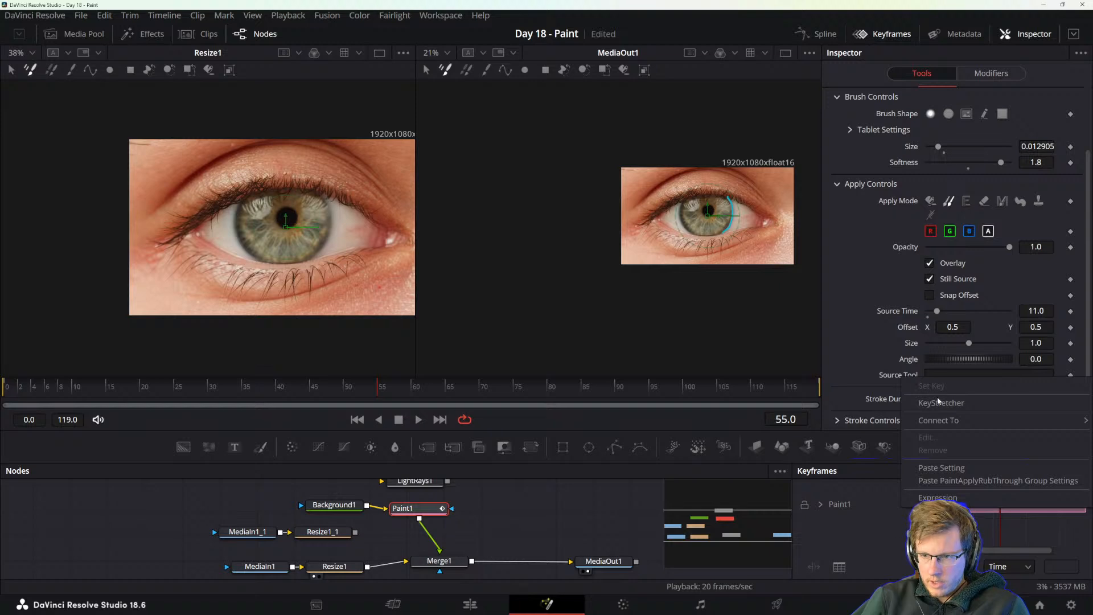
mouse_move(934, 420)
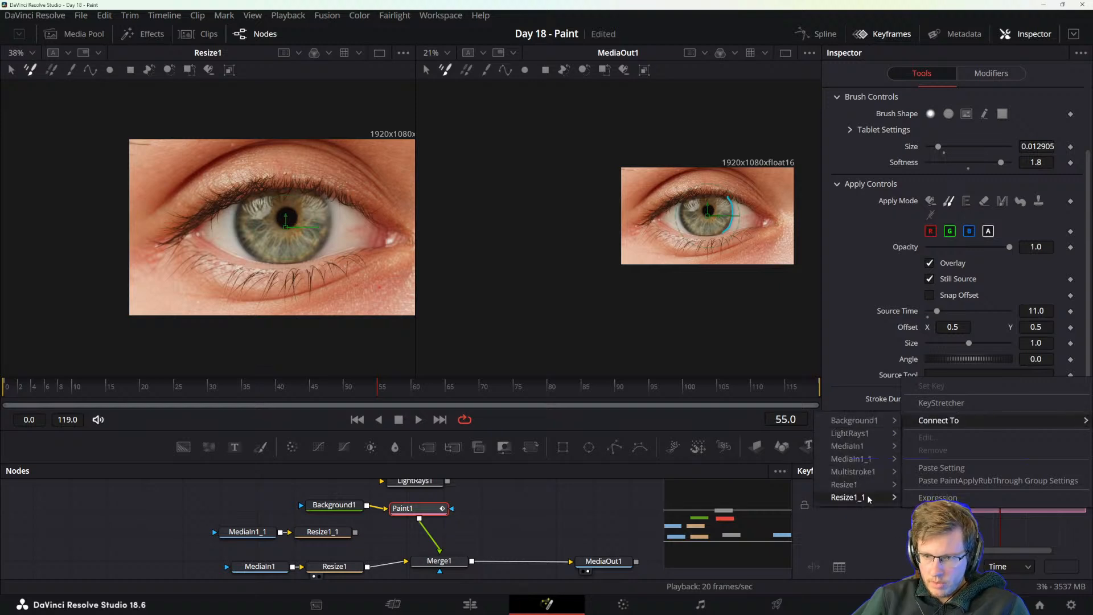
mouse_move(855, 464)
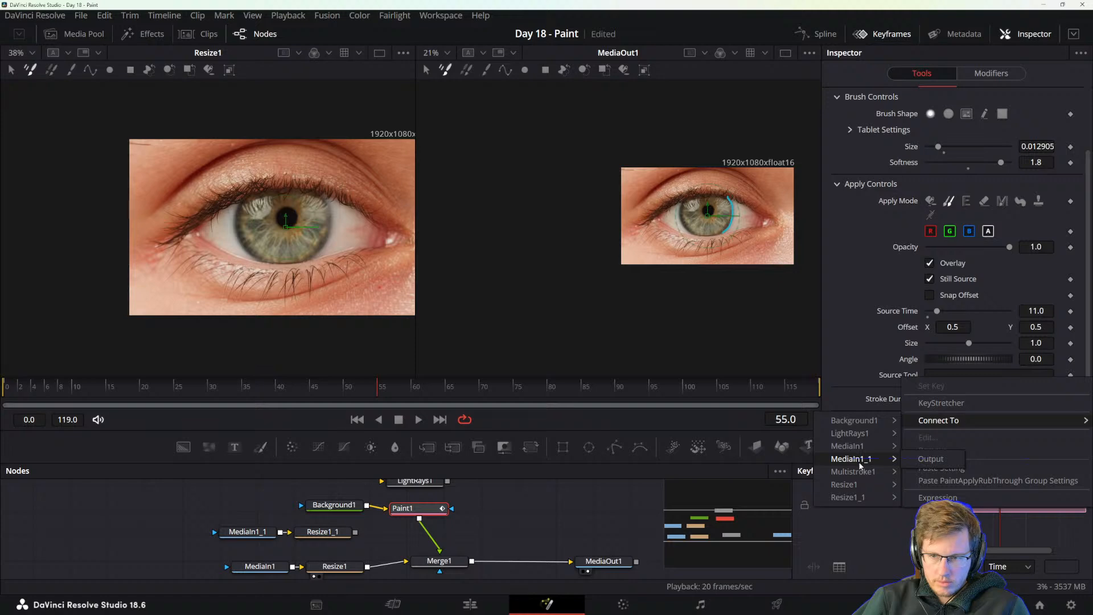
mouse_move(863, 495)
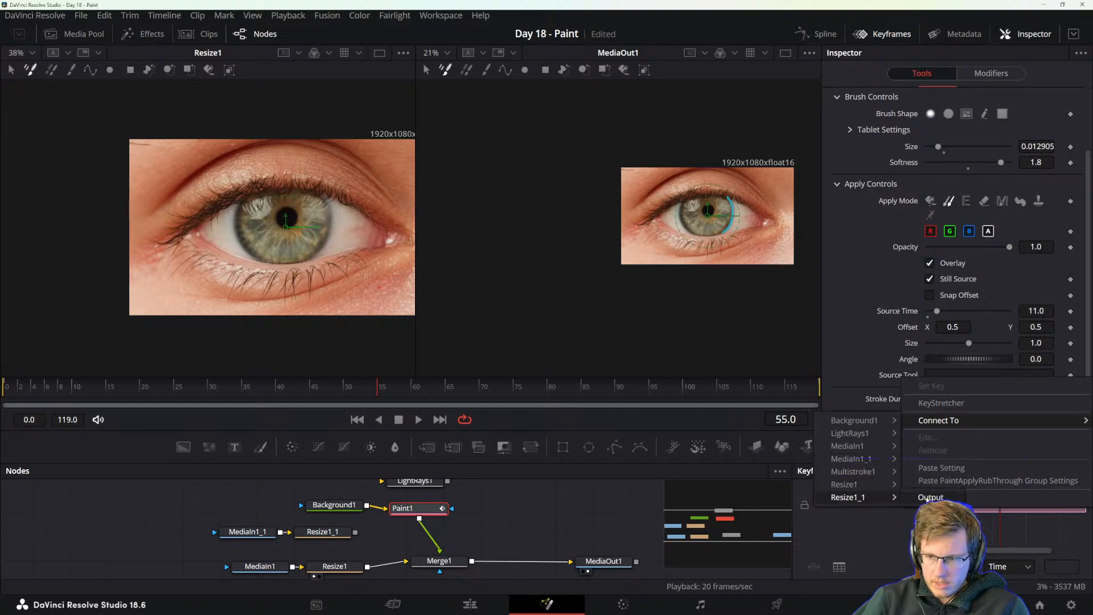
click(929, 497)
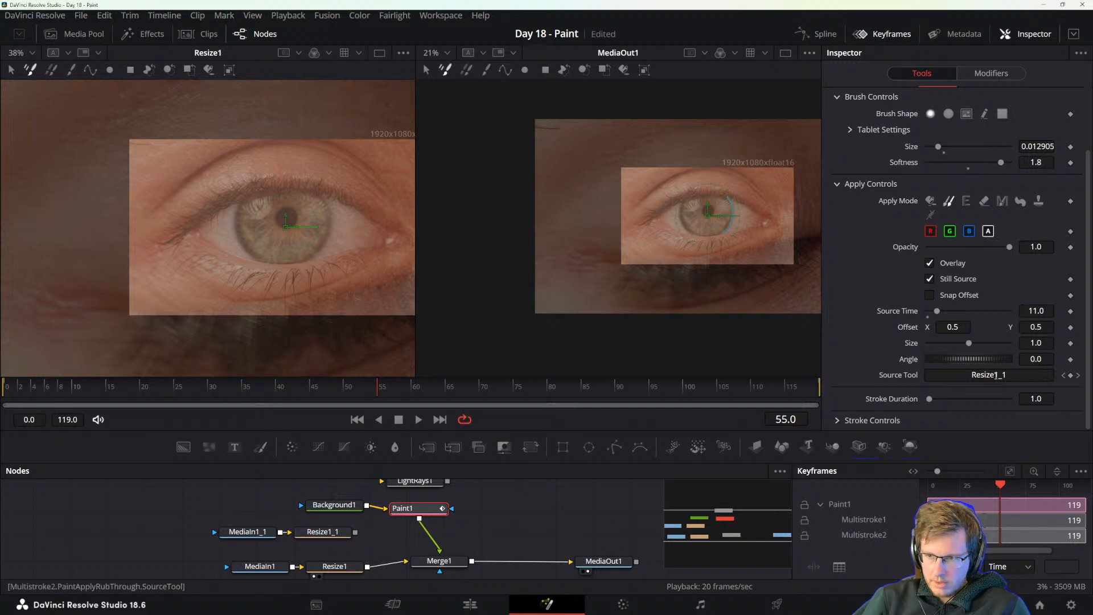
click(996, 374)
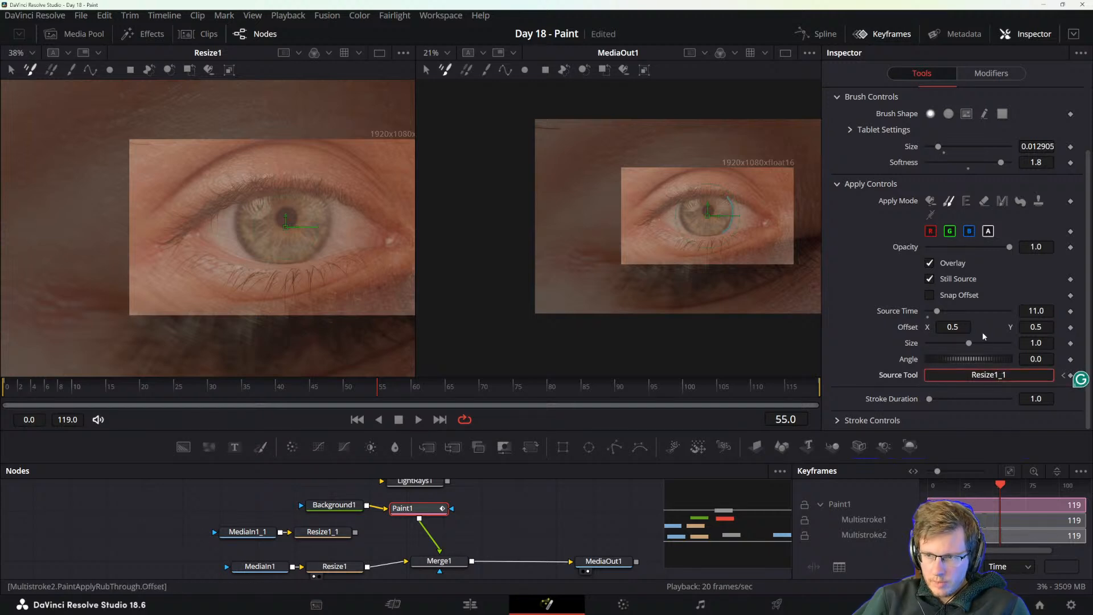
mouse_move(968, 343)
mouse_down()
mouse_move(938, 352)
mouse_move(950, 353)
mouse_up()
key(ctrl+z)
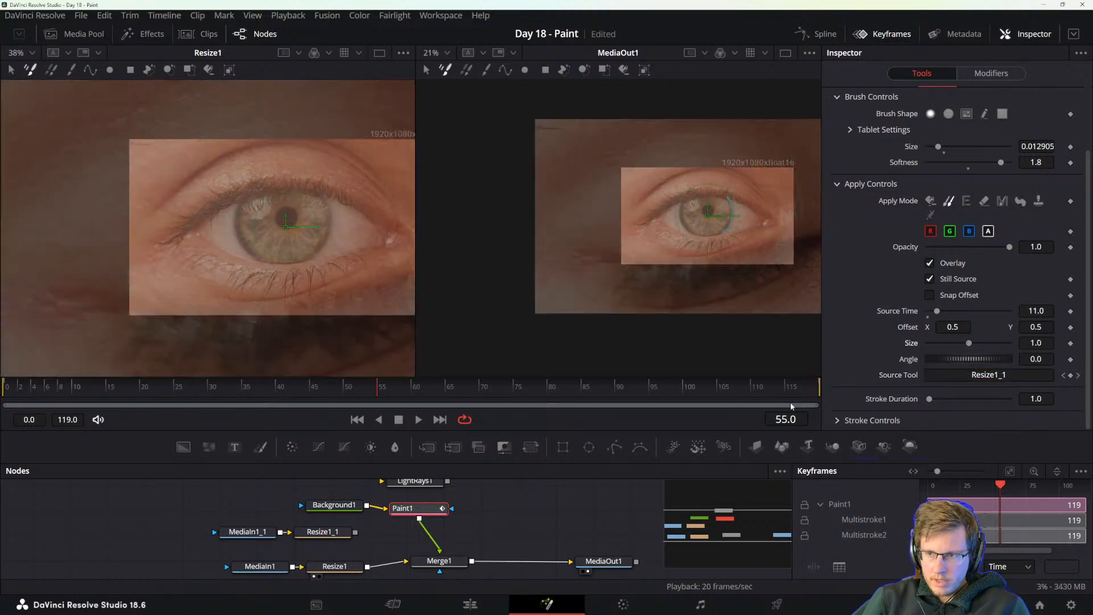
Move MediaIn1_1 and Resize1_1 aside, and add a Media Out node fed by the output of Resize1_1.
mouse_move(243, 519)
mouse_down()
mouse_move(347, 539)
mouse_move(240, 538)
mouse_up()
click(246, 528)
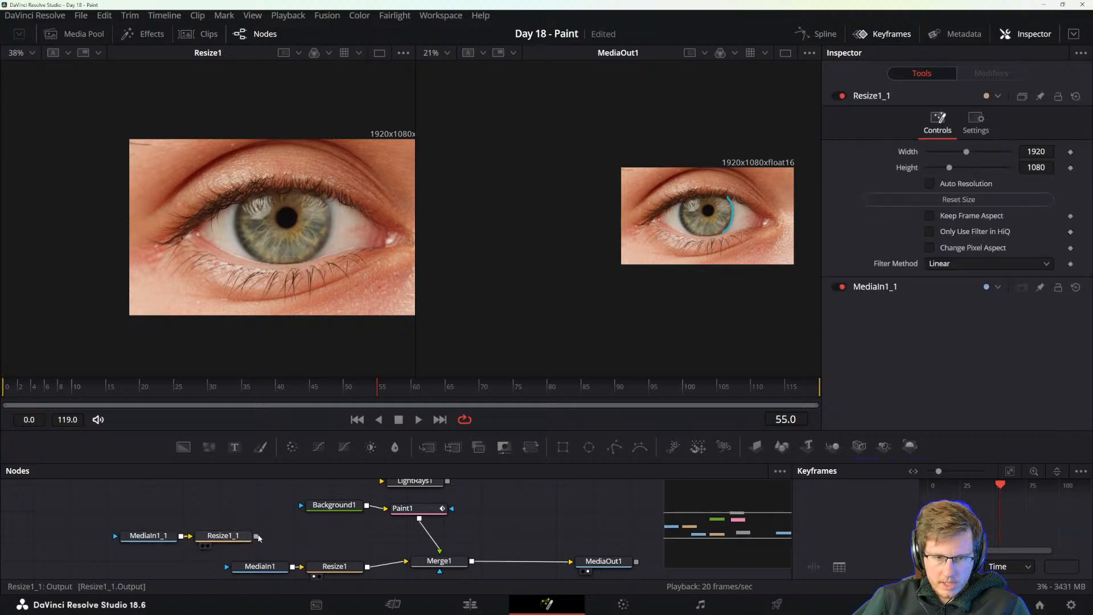
key(shift+space)
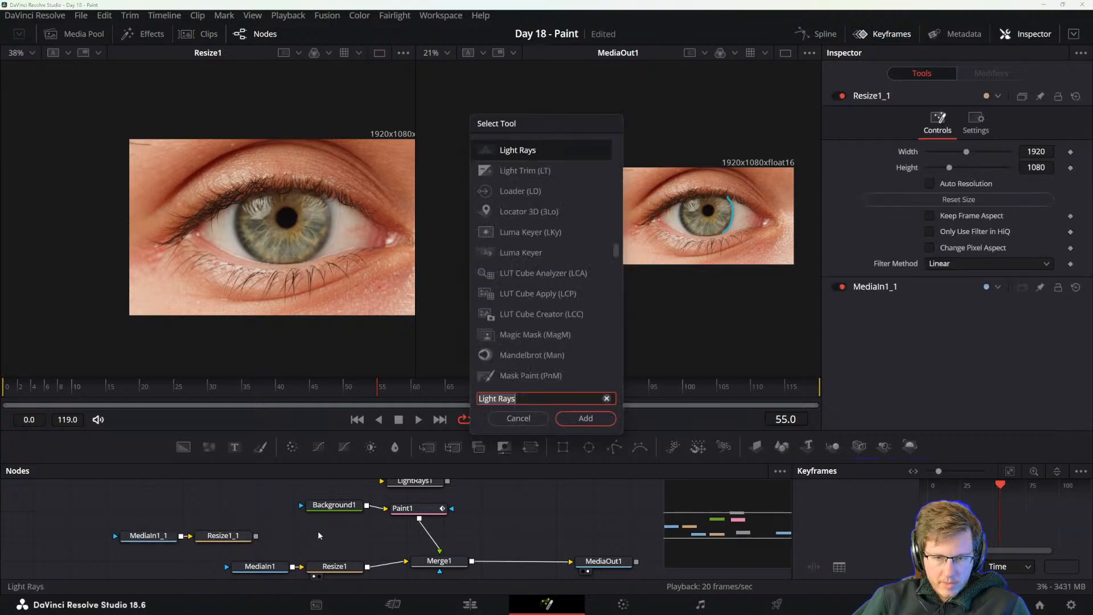
text(medi)
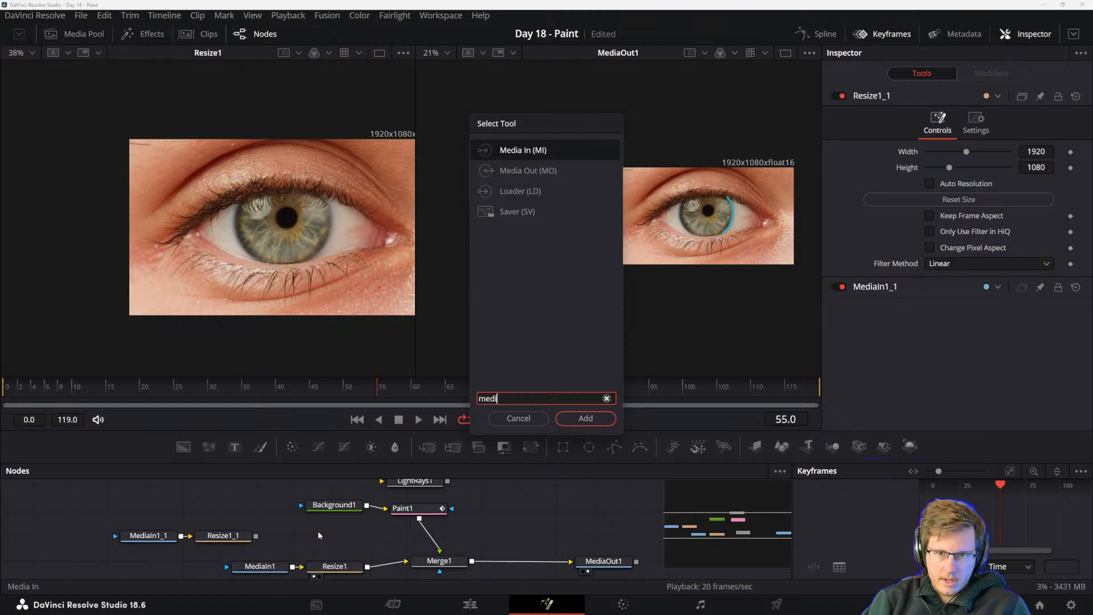
text(aout)
key(Return)
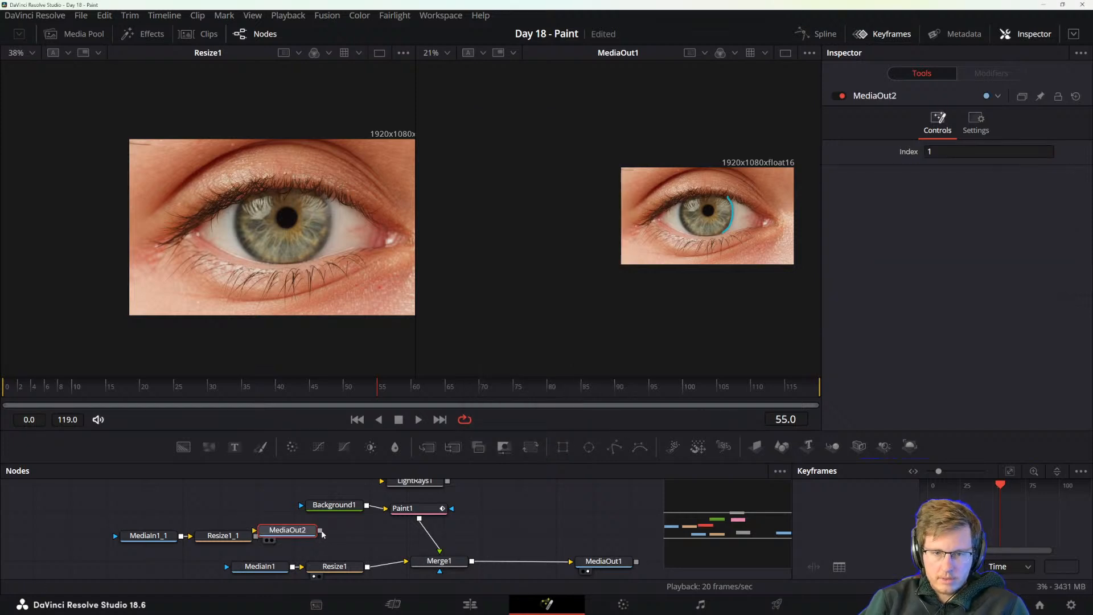
drag(292, 533, 328, 538)
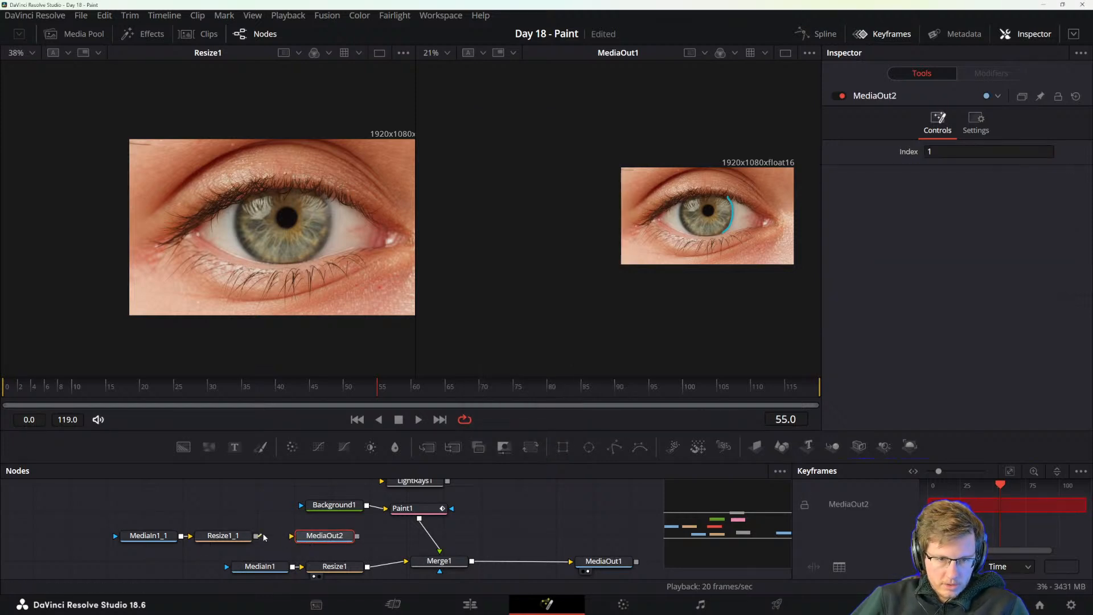
drag(256, 536, 309, 540)
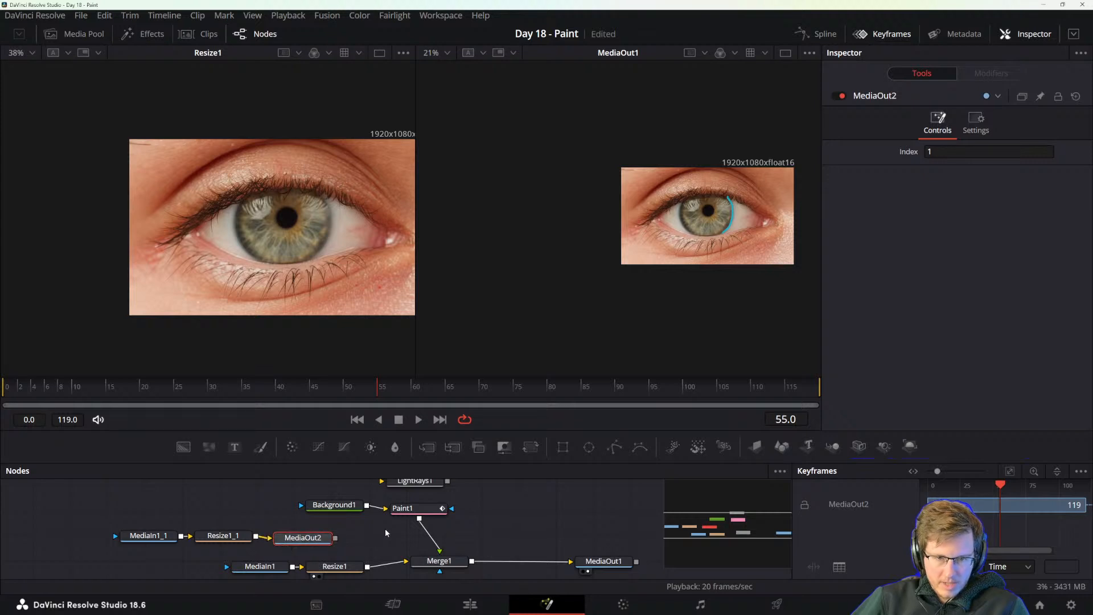
Clear Paint1's Source Tool and connect it to the output of MediaOut2.
click(409, 508)
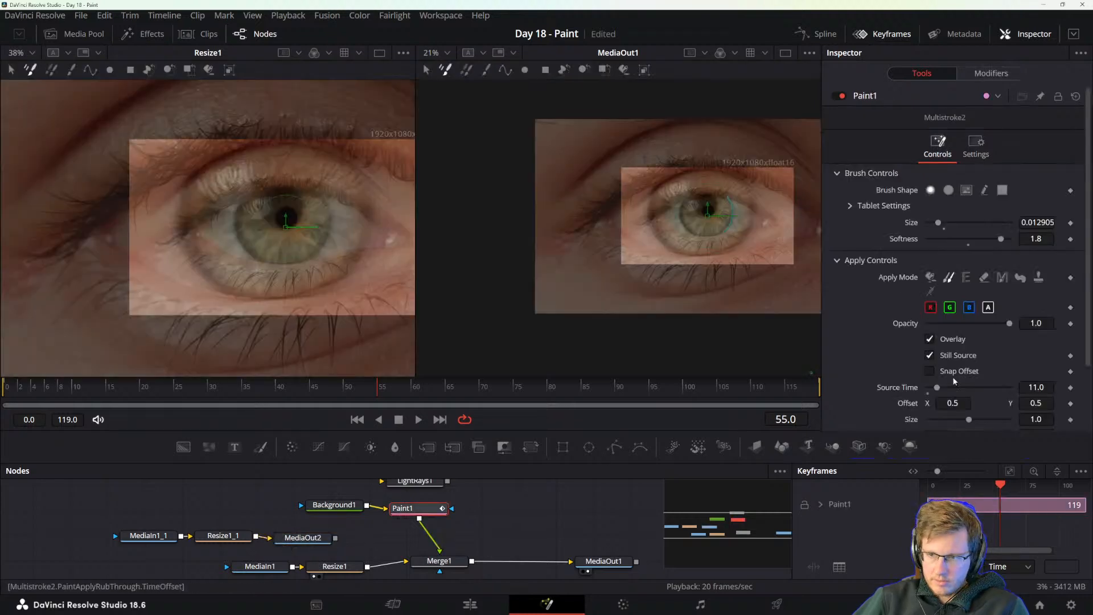
scroll(911, 365, down, 3)
click(1017, 376)
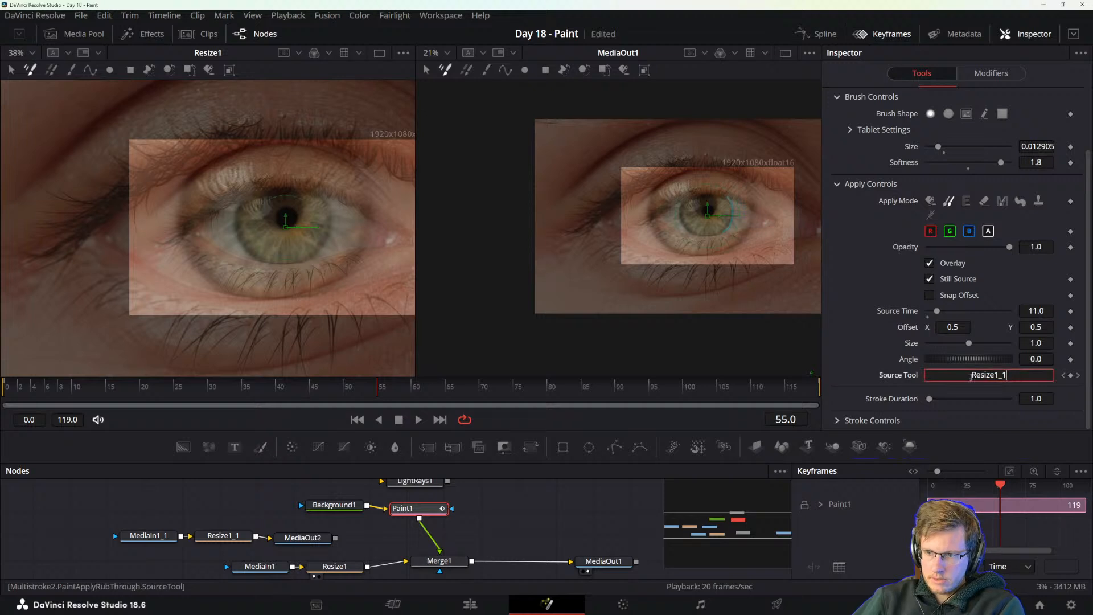
key(BackSpace)
key(BackSpace)
key(BackSpace)
key(BackSpace)
key(BackSpace)
key(BackSpace)
key(BackSpace)
key(BackSpace)
key(BackSpace)
key(Tab)
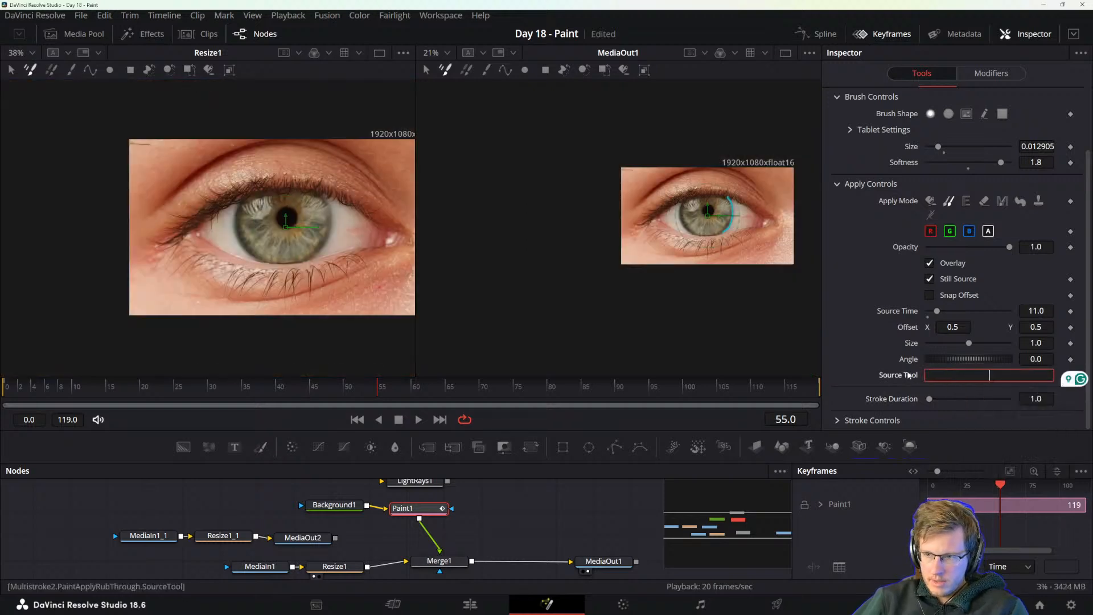
right_click(906, 374)
click(926, 401)
right_click(909, 375)
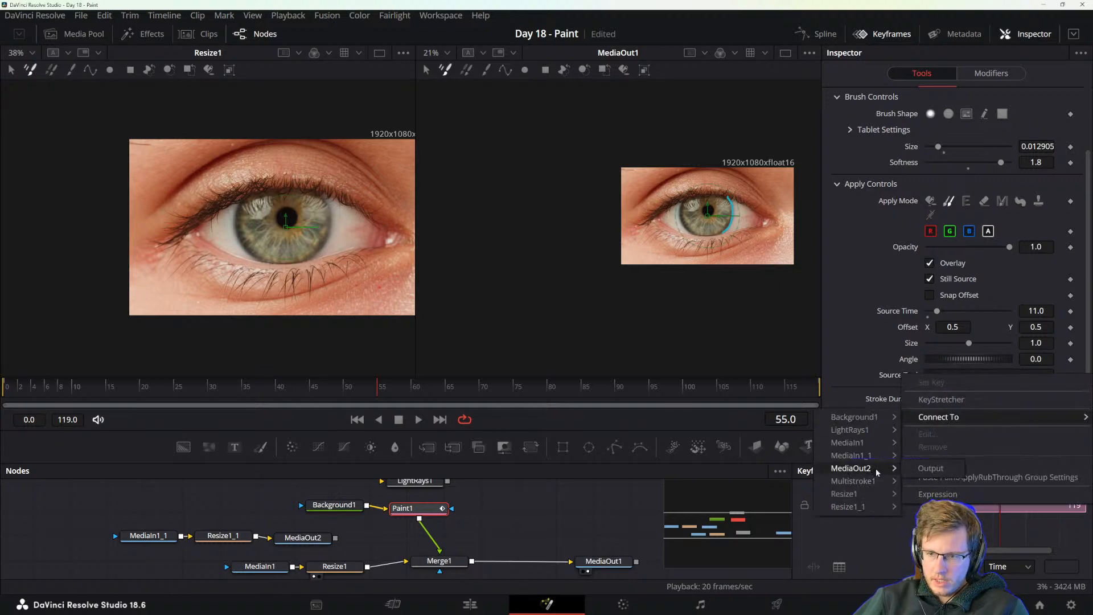
click(875, 468)
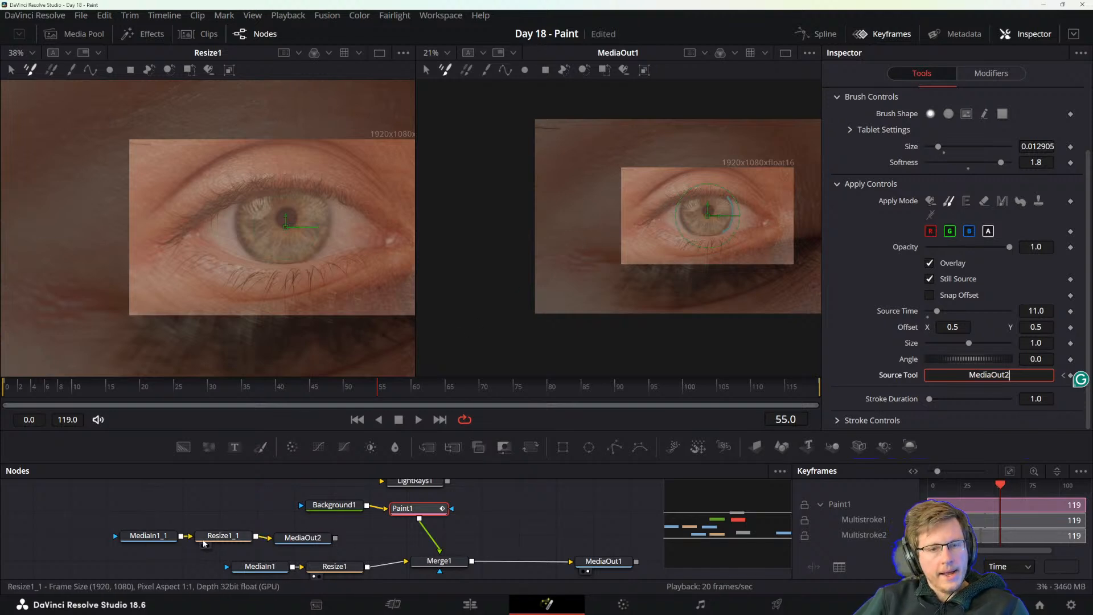
Show MediaOut2 in the second viewer and move the MediaIn1_1, Resize1_1 and MediaOut2 nodes away from the main chain.
click(226, 535)
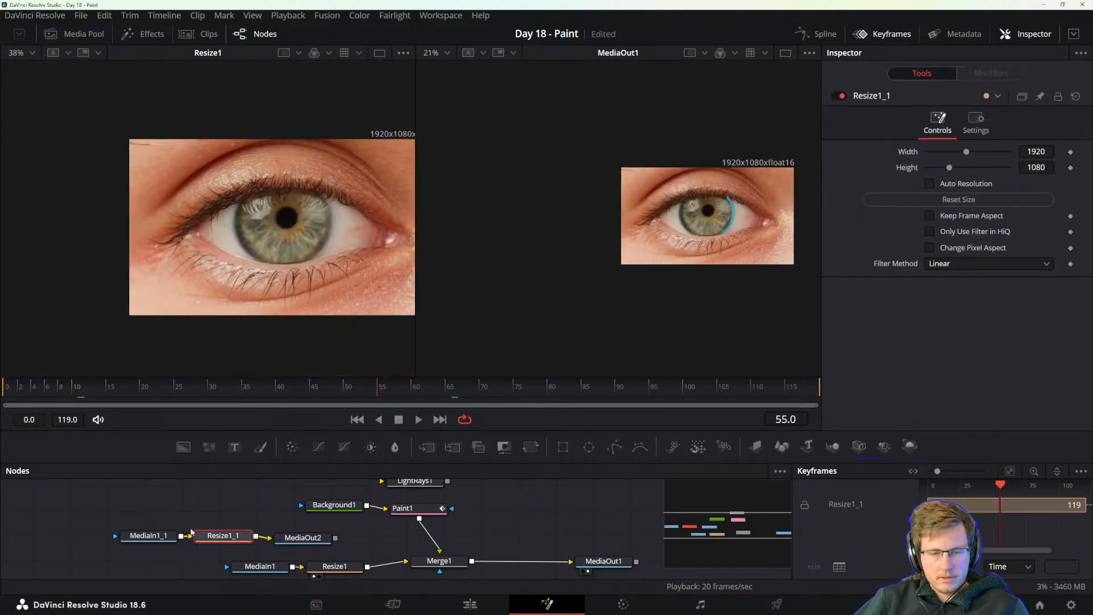
click(144, 538)
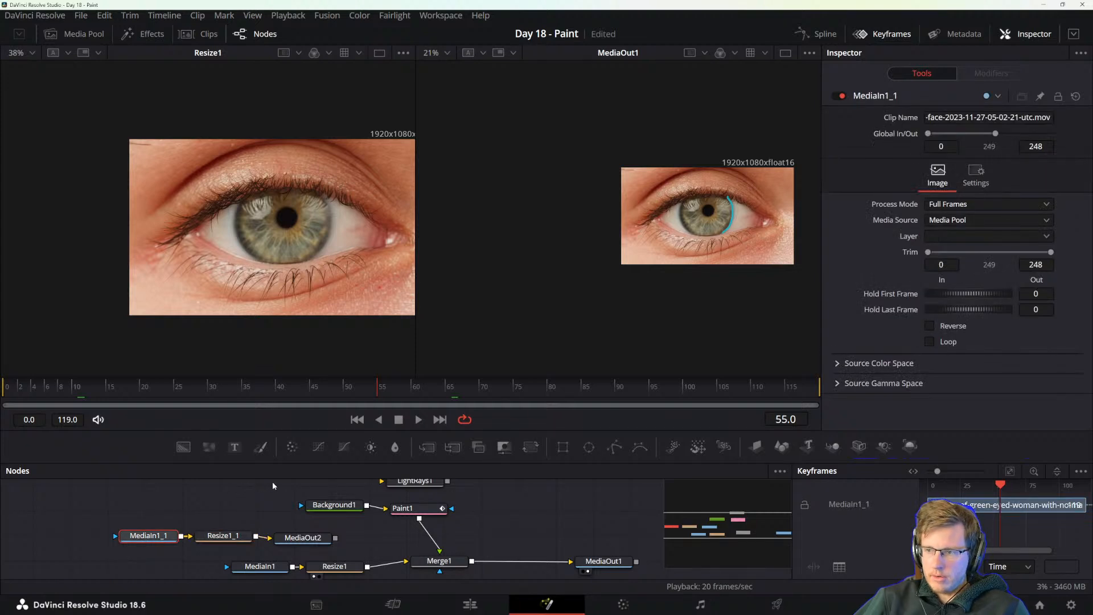
click(224, 536)
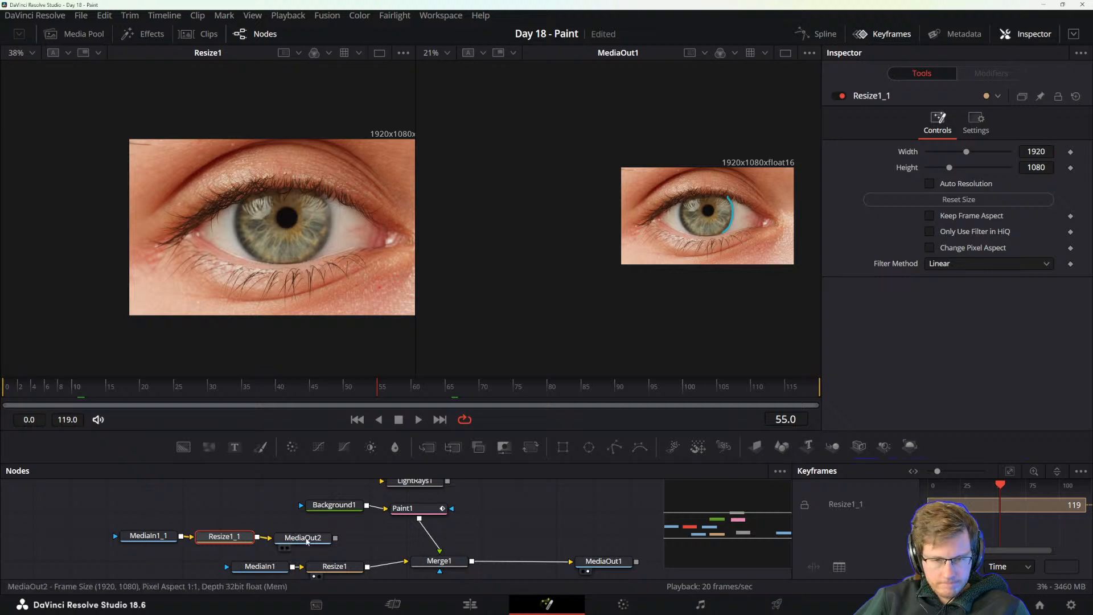
drag(304, 537, 317, 539)
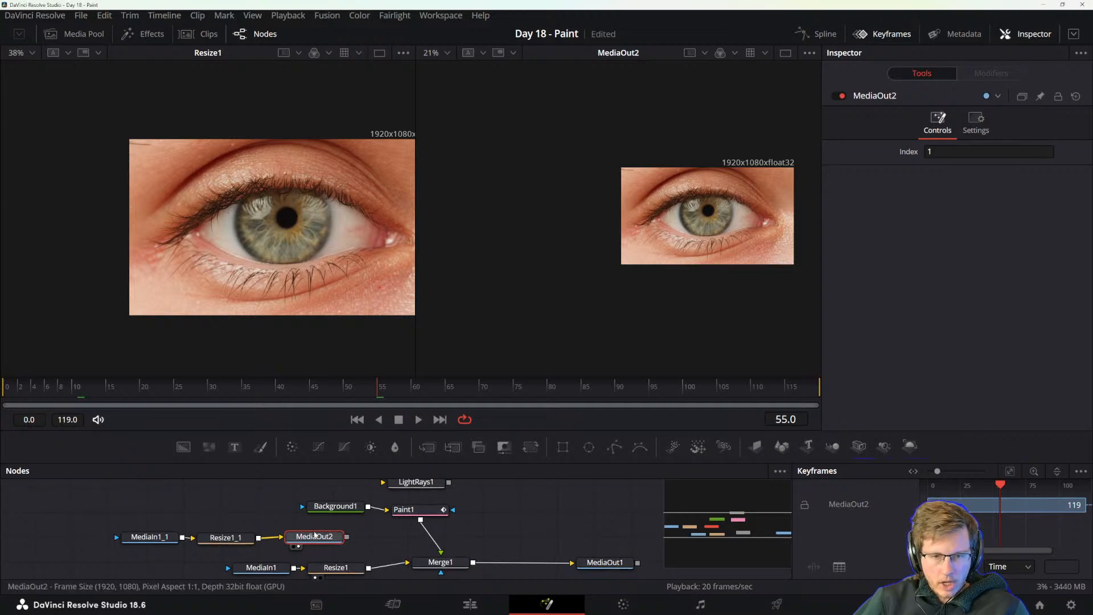
drag(156, 522, 209, 531)
click(298, 527)
Switch to the DaVinci Resolve manual to check the Cloning from the Frame section, and return to the Day 18 - Paint composition.
key(alt+Tab)
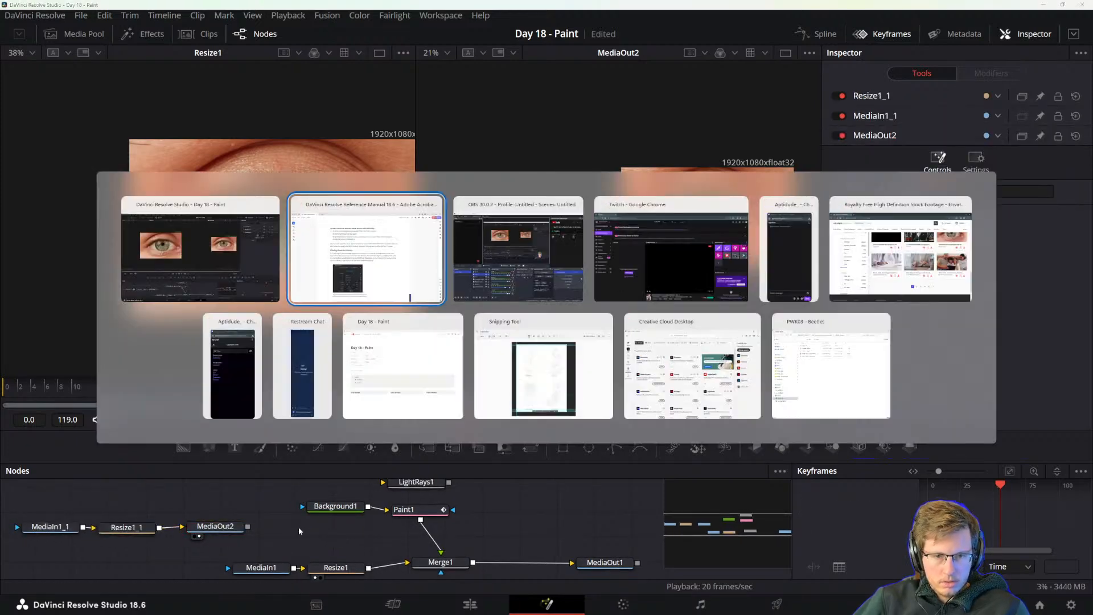
click(411, 295)
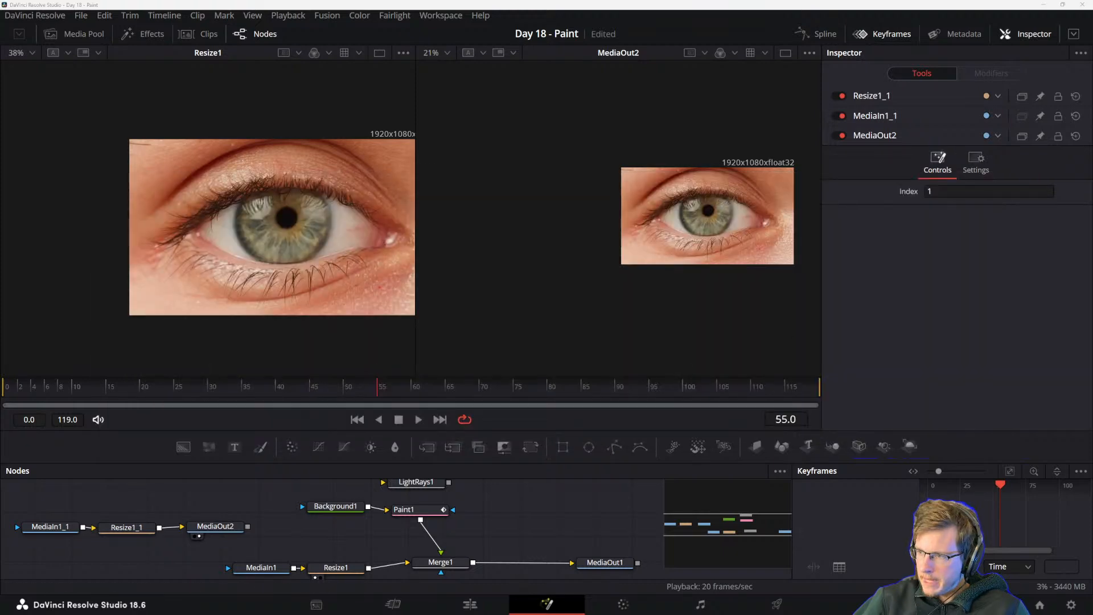
key(alt+Tab)
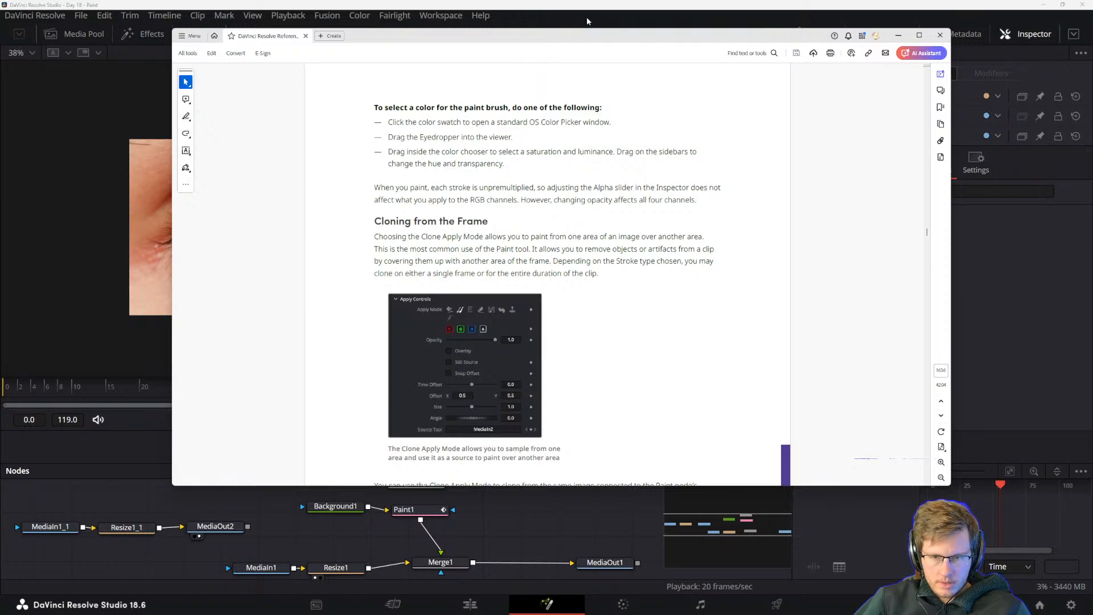
key(alt+Tab)
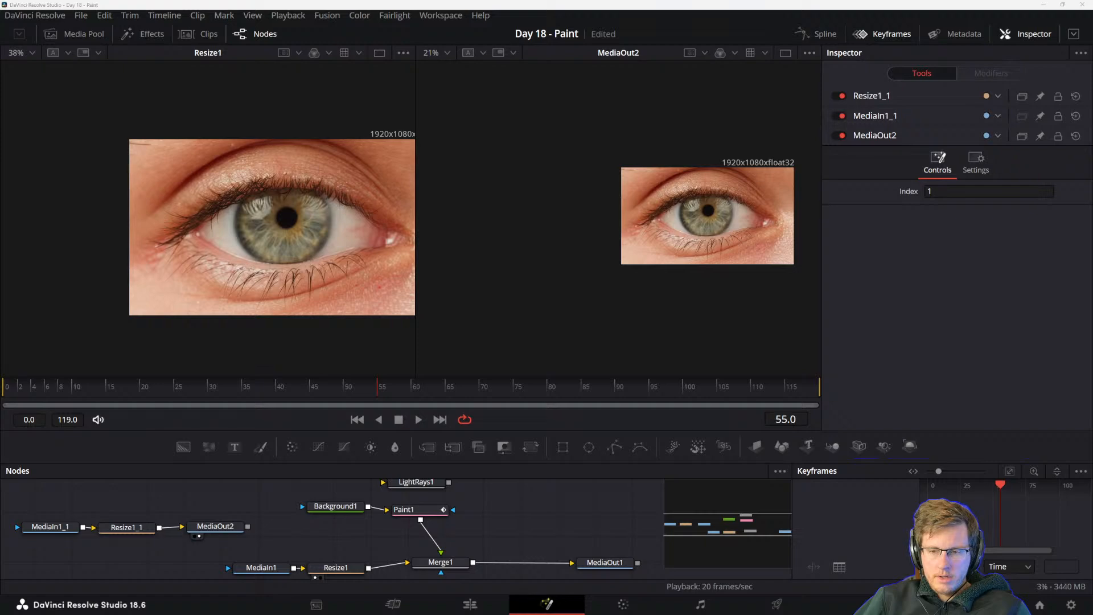
key(alt+Tab)
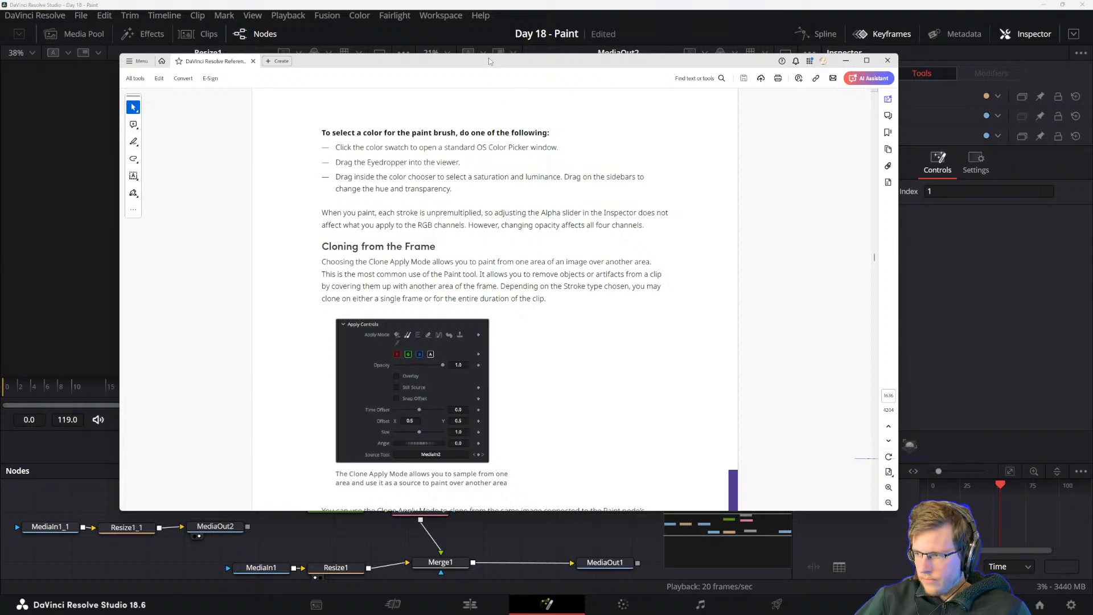
key(alt+Tab)
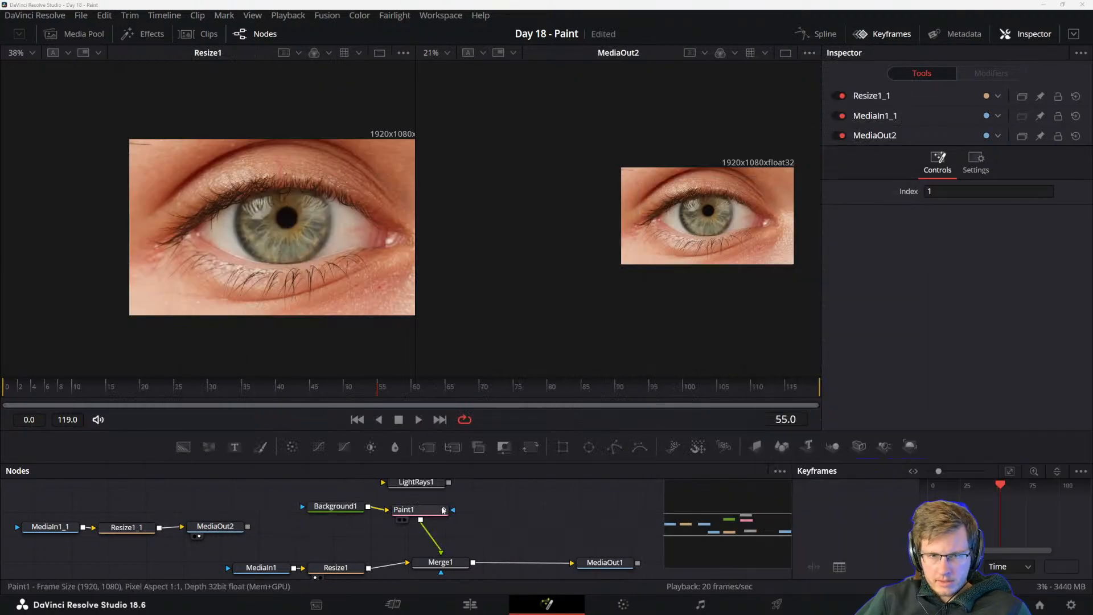
Inspect the MediaOut2 node and the Source Tool setting of Paint1.
click(217, 526)
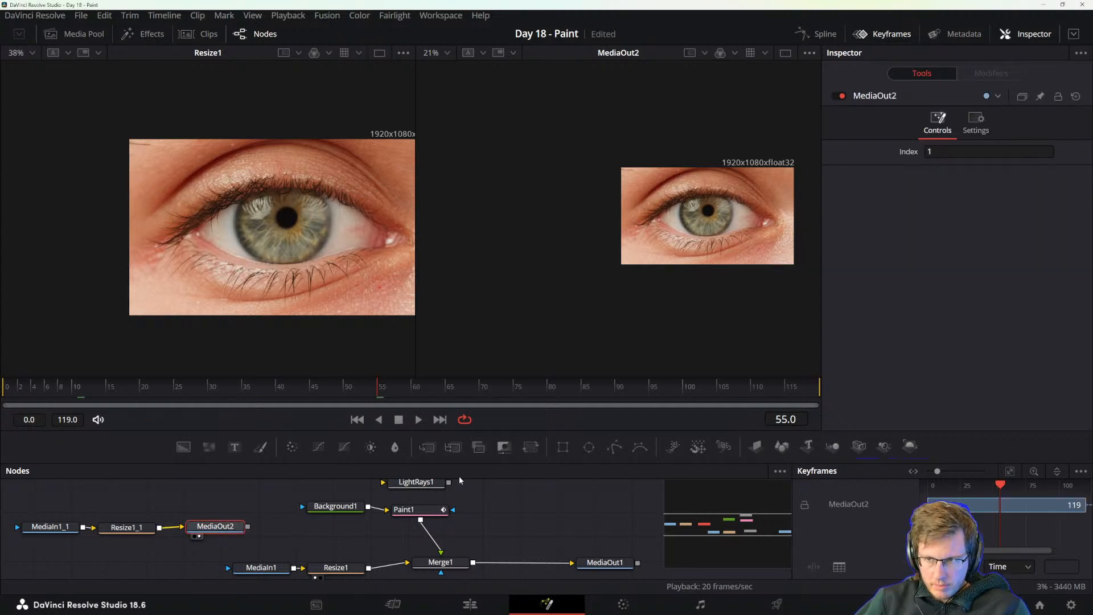
click(406, 506)
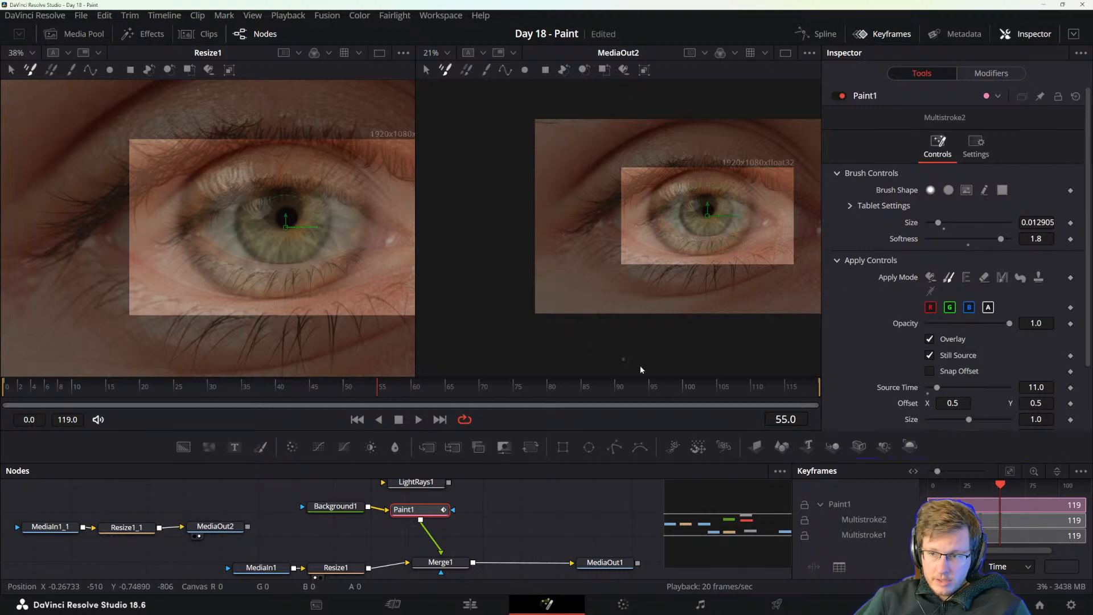
scroll(990, 405, down, 3)
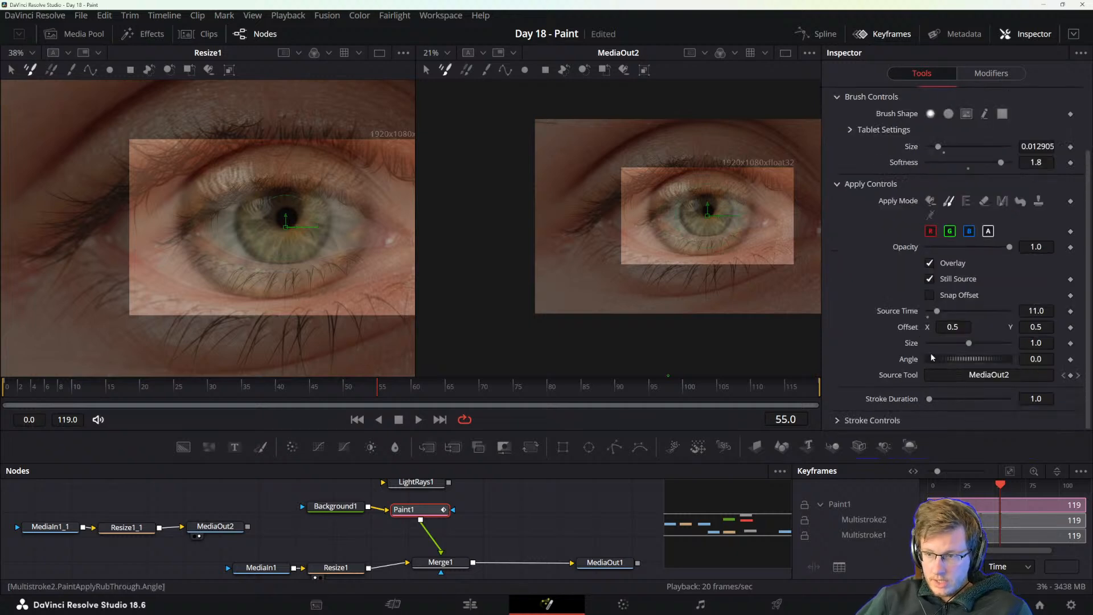
Check the MediaOut2 node and set the clone source Size of Paint1 to 0.5.
scroll(931, 357, up, 3)
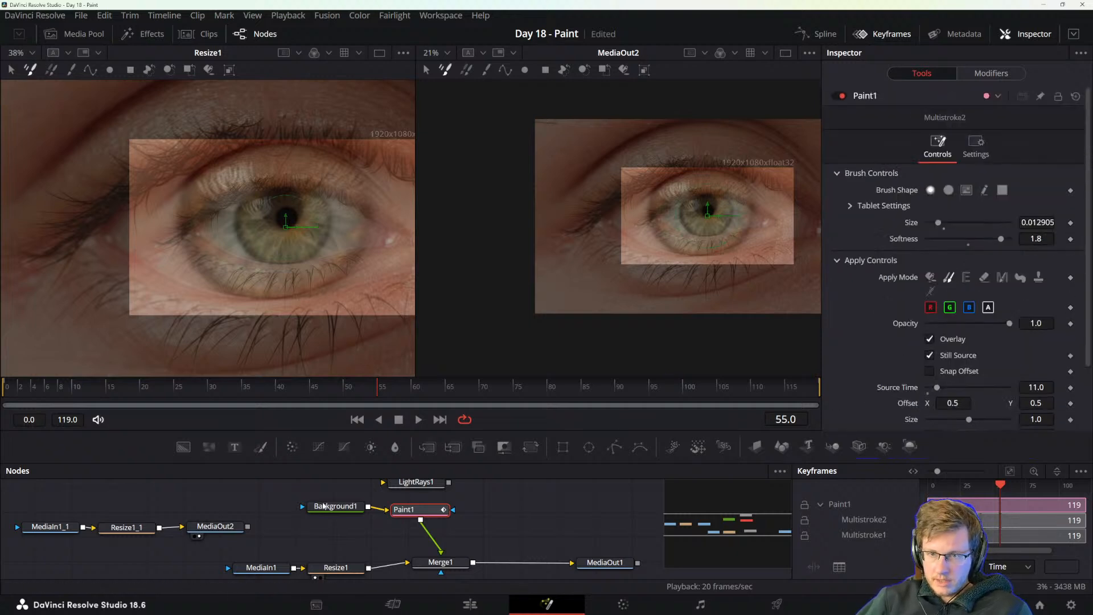
click(211, 527)
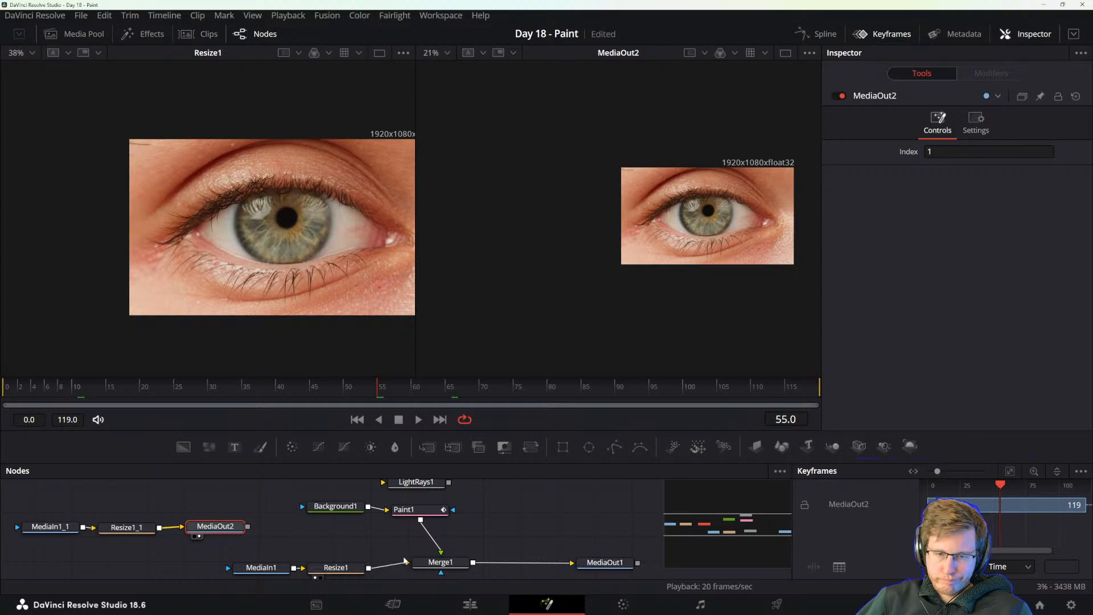
click(405, 510)
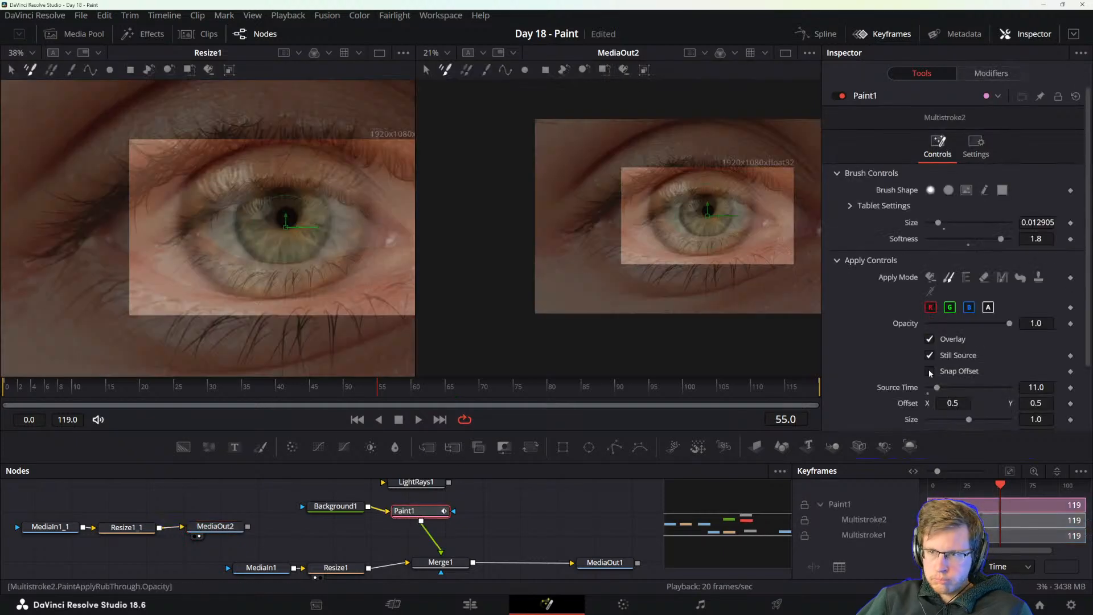
scroll(937, 391, down, 2)
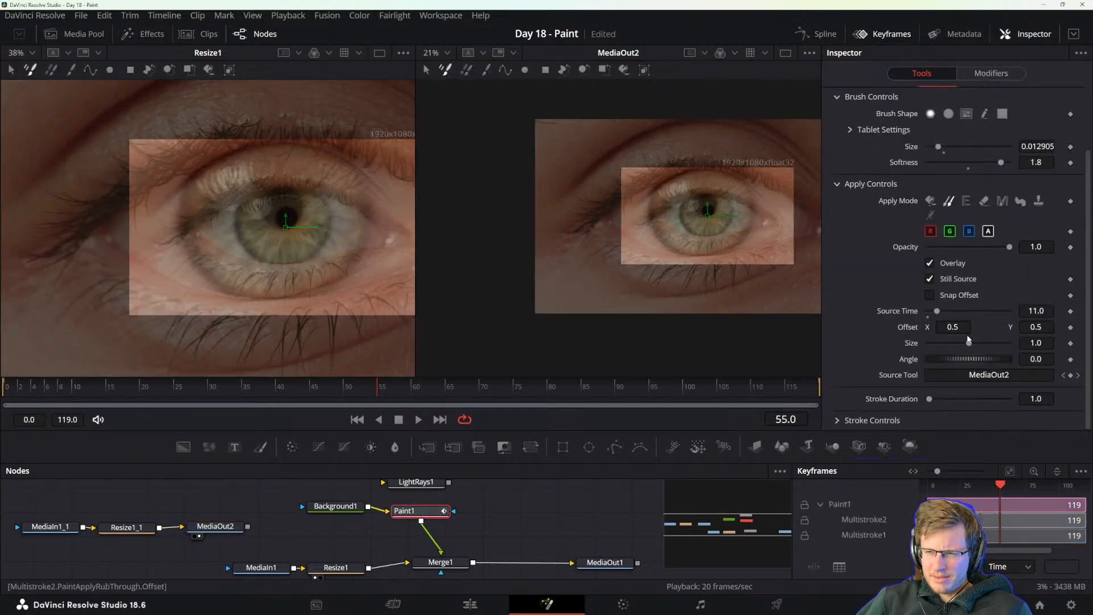
drag(968, 343, 949, 340)
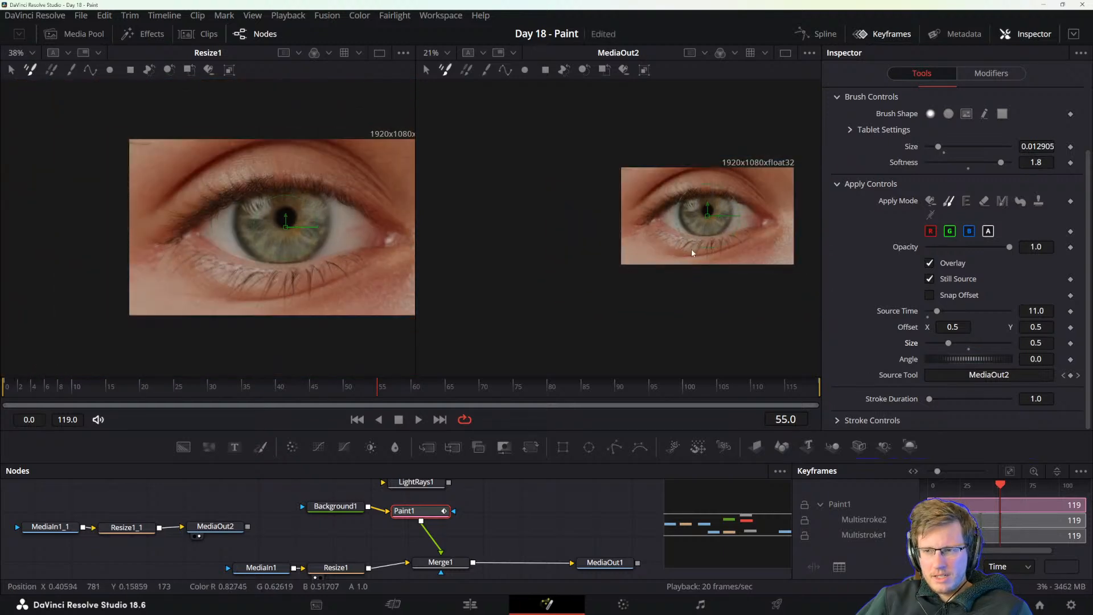
scroll(704, 236, up, 2)
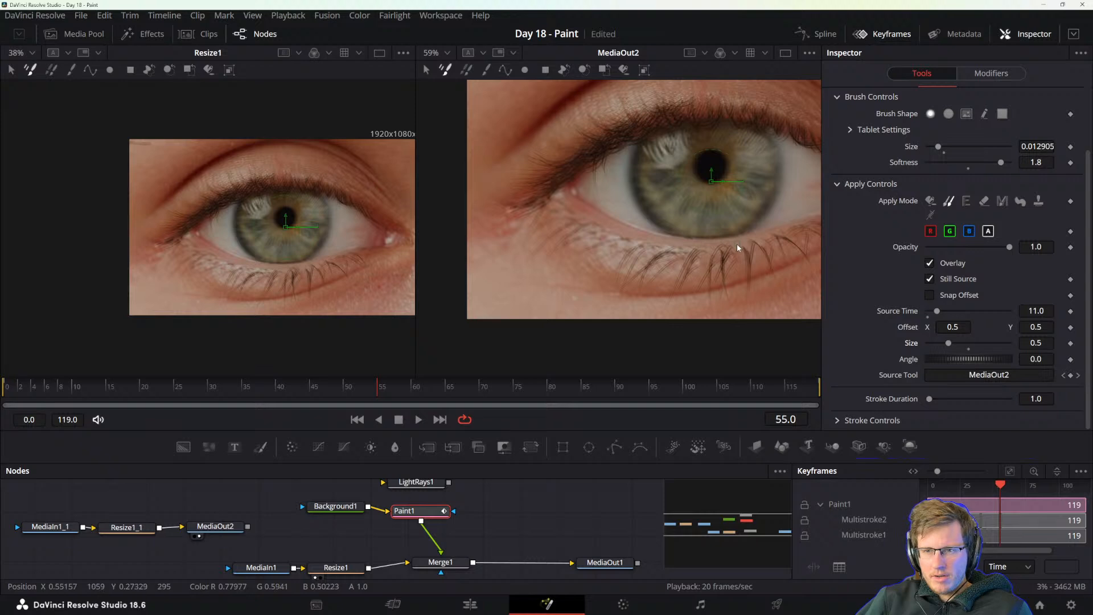
scroll(737, 243, down, 1)
drag(948, 344, 948, 343)
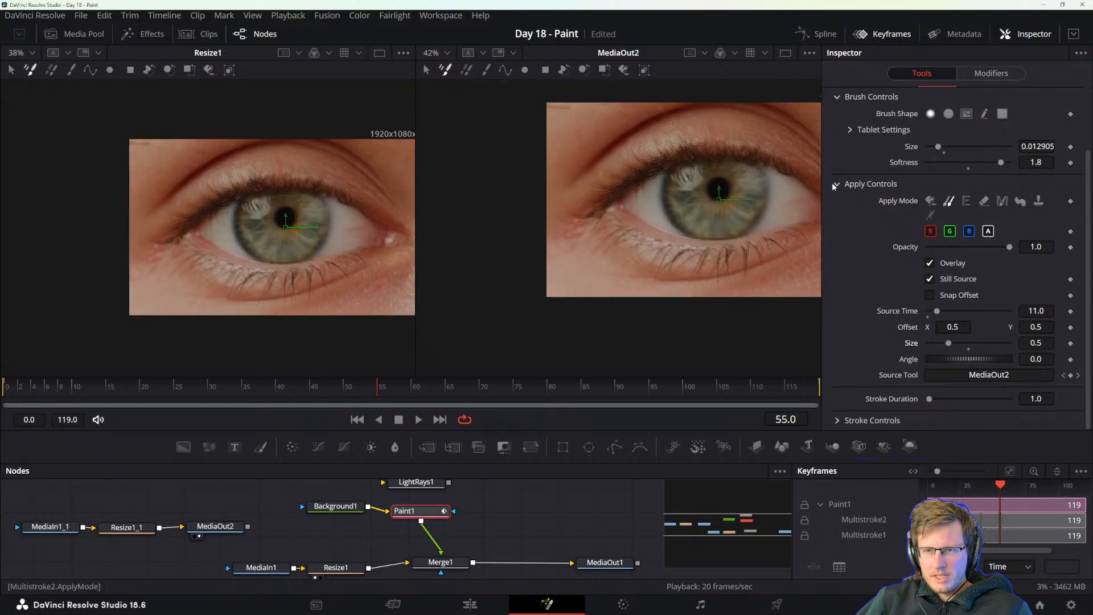
scroll(715, 213, up, 3)
scroll(716, 212, down, 5)
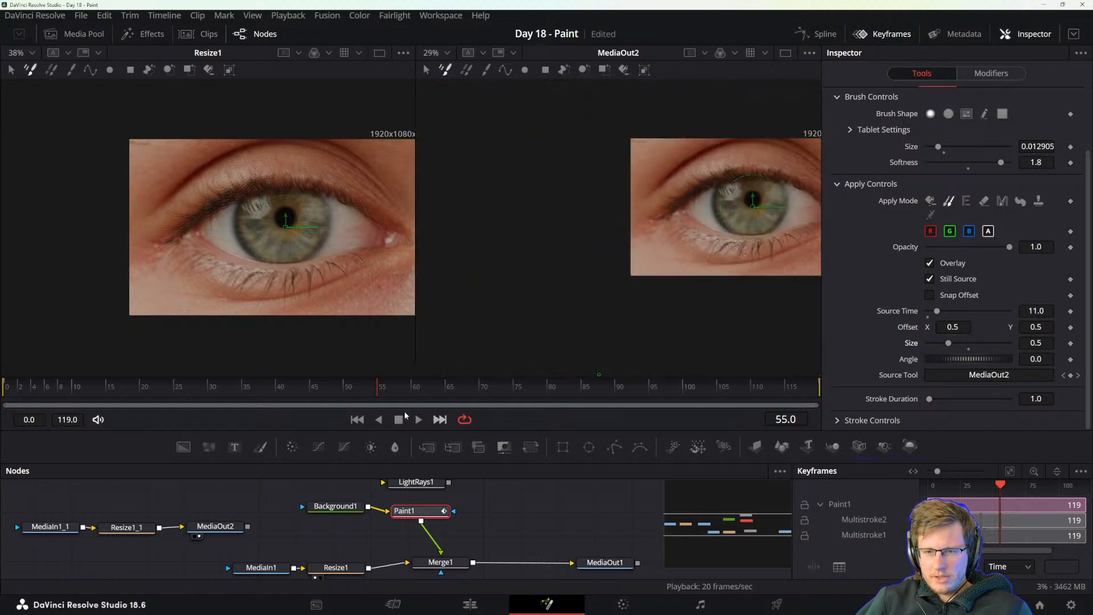
At frame 60, shift Paint1's clone source sideways to Offset X 0.287587 and enlarge the brush Size to 0.175557.
drag(393, 390, 429, 424)
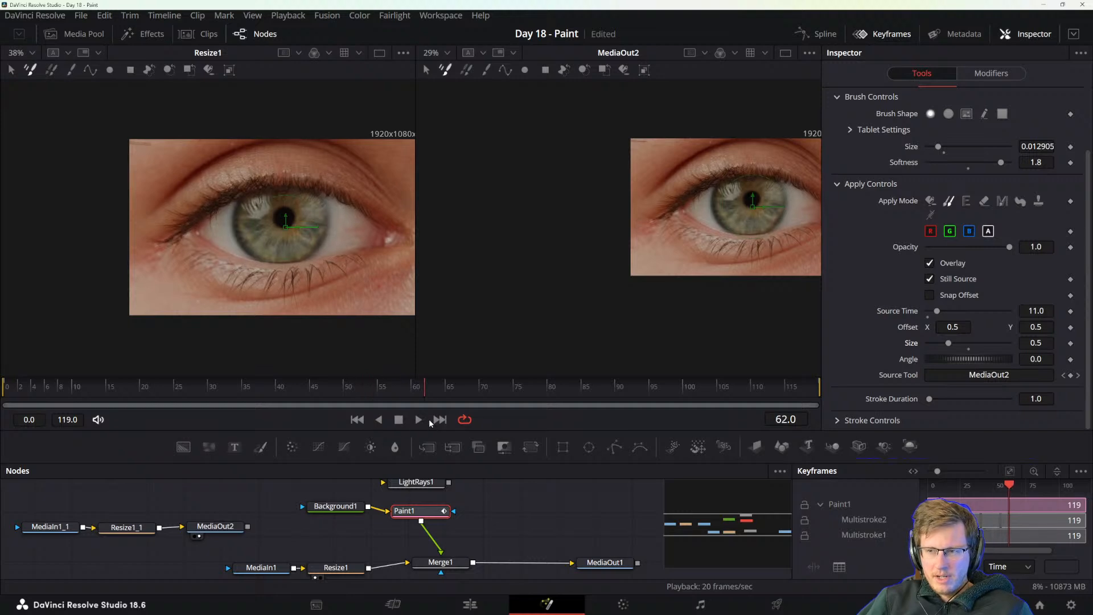
drag(403, 377, 412, 383)
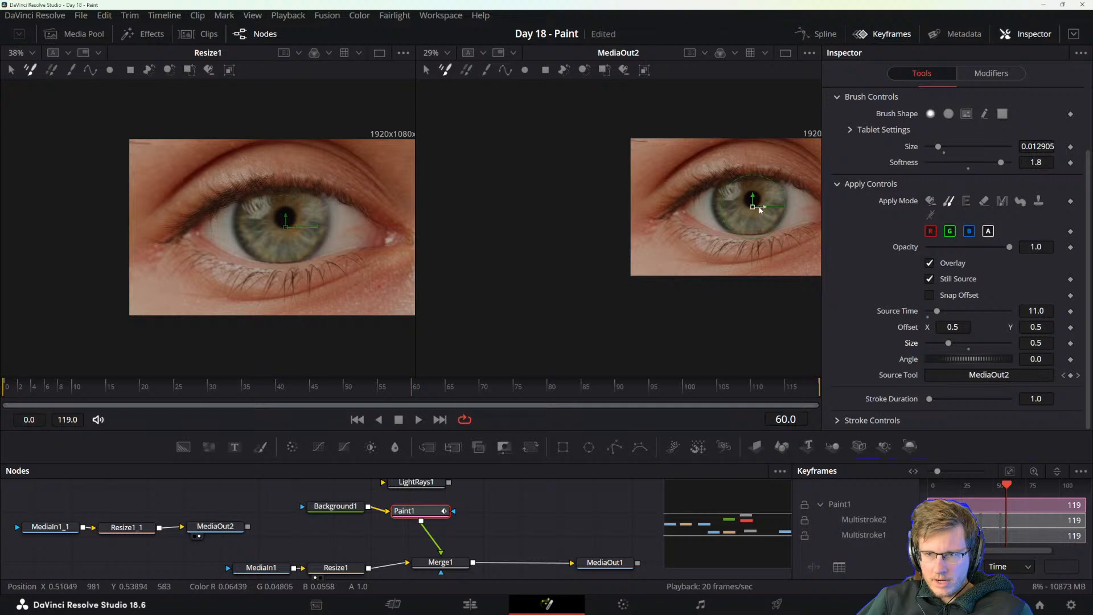
mouse_move(752, 206)
mouse_down()
mouse_move(692, 206)
mouse_move(712, 206)
mouse_up()
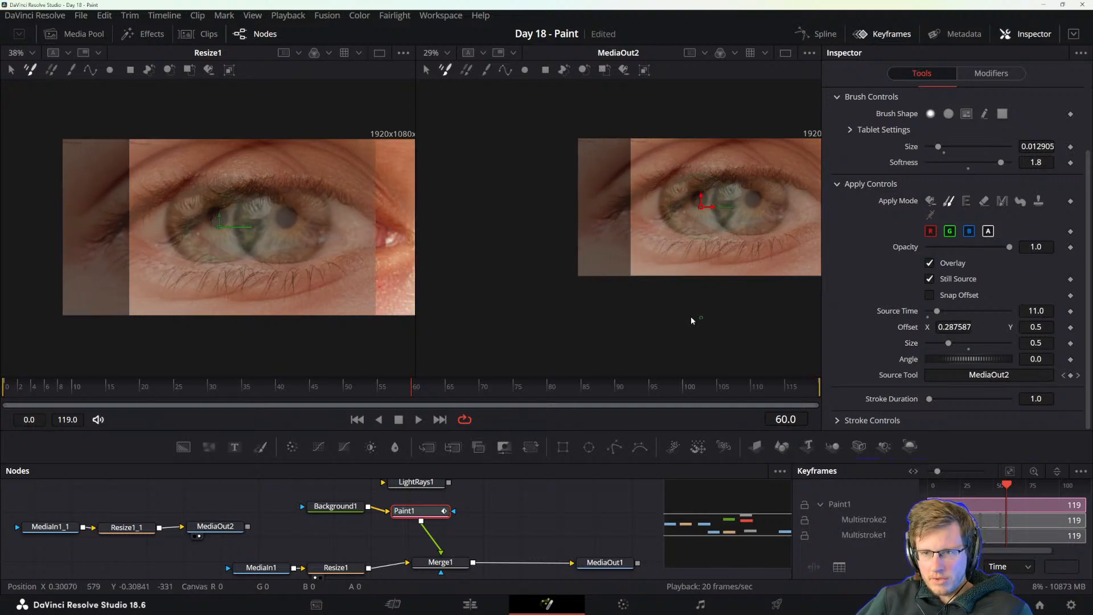
scroll(852, 285, up, 3)
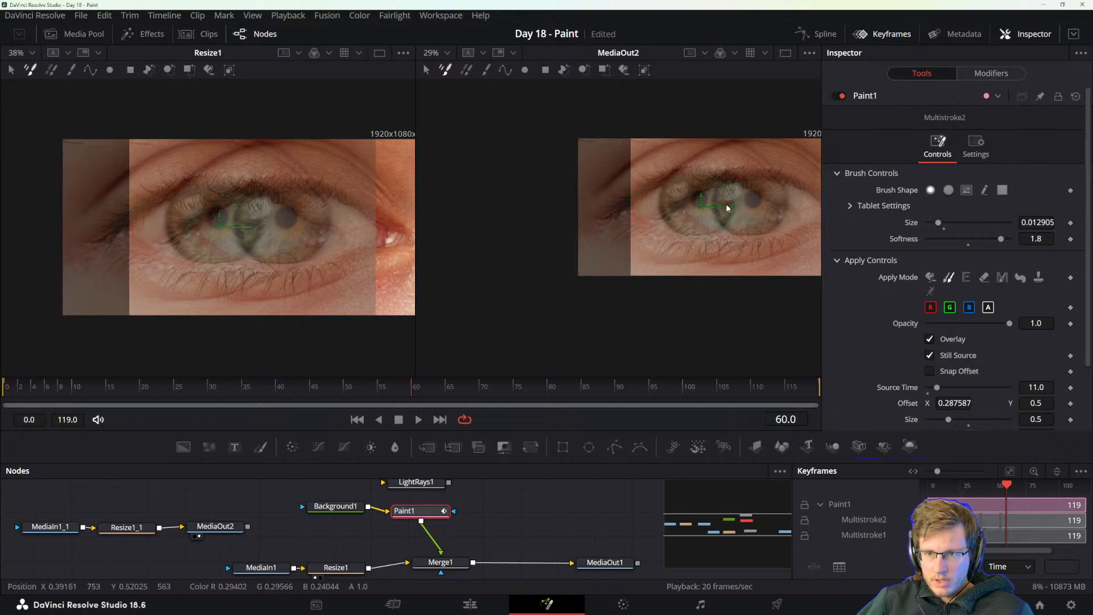
mouse_move(715, 216)
mouse_down()
mouse_move(723, 209)
mouse_move(713, 217)
mouse_up()
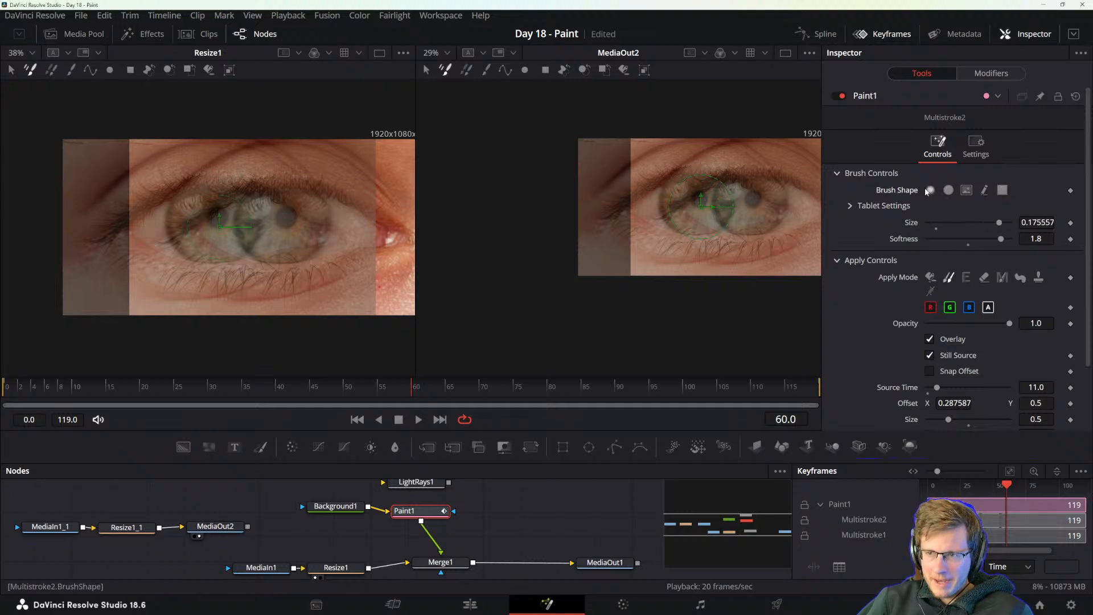
Show MediaOut1 in the second viewer and Paint1 in the first viewer, with Paint1 selected.
drag(411, 511, 420, 506)
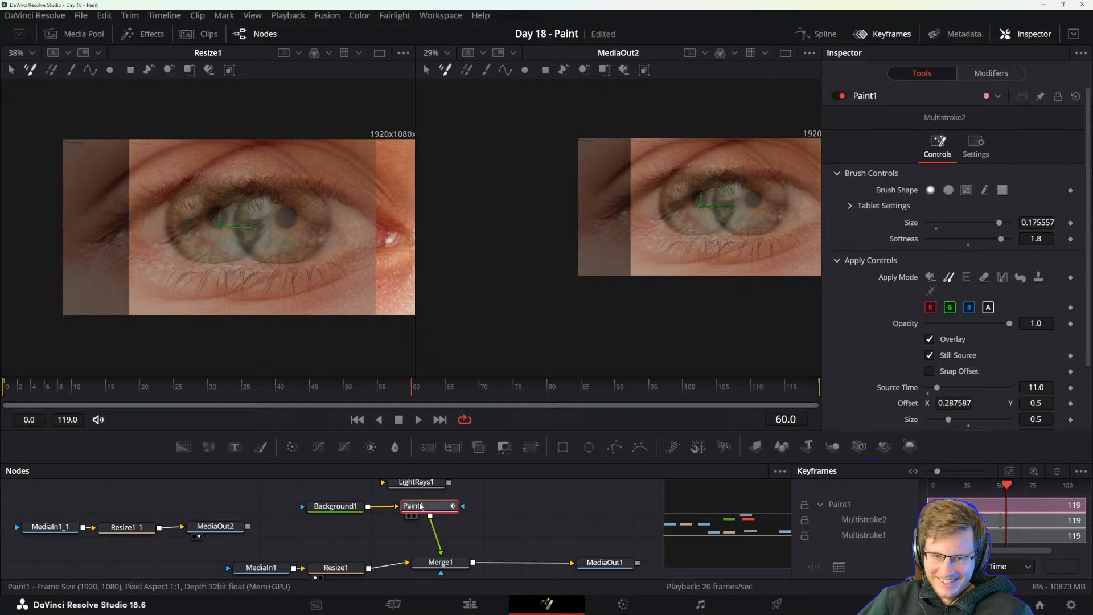
click(596, 563)
key(2)
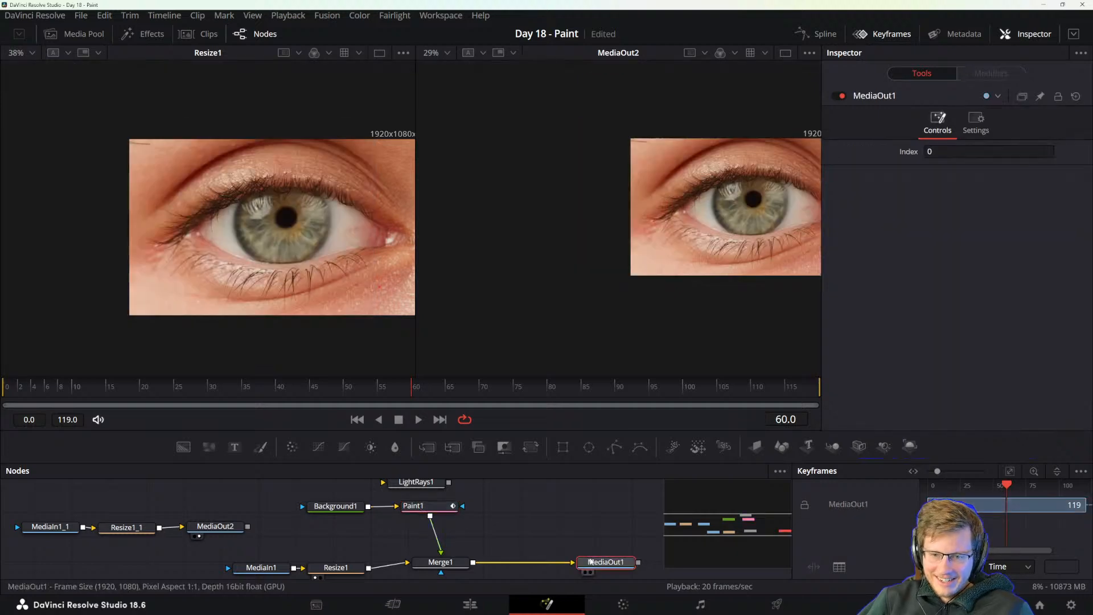
click(414, 506)
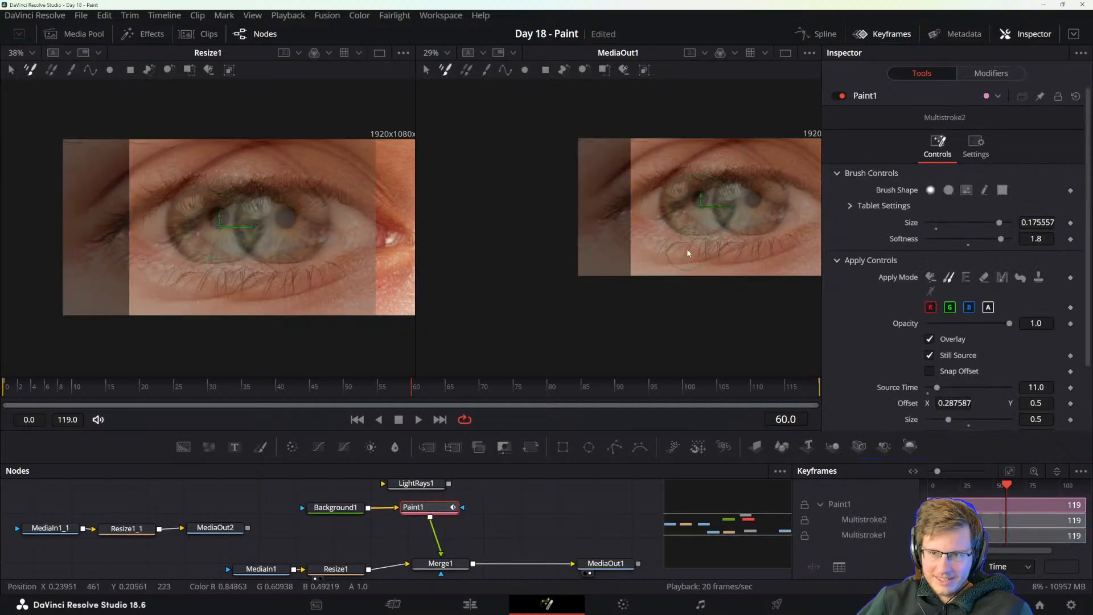
key(1)
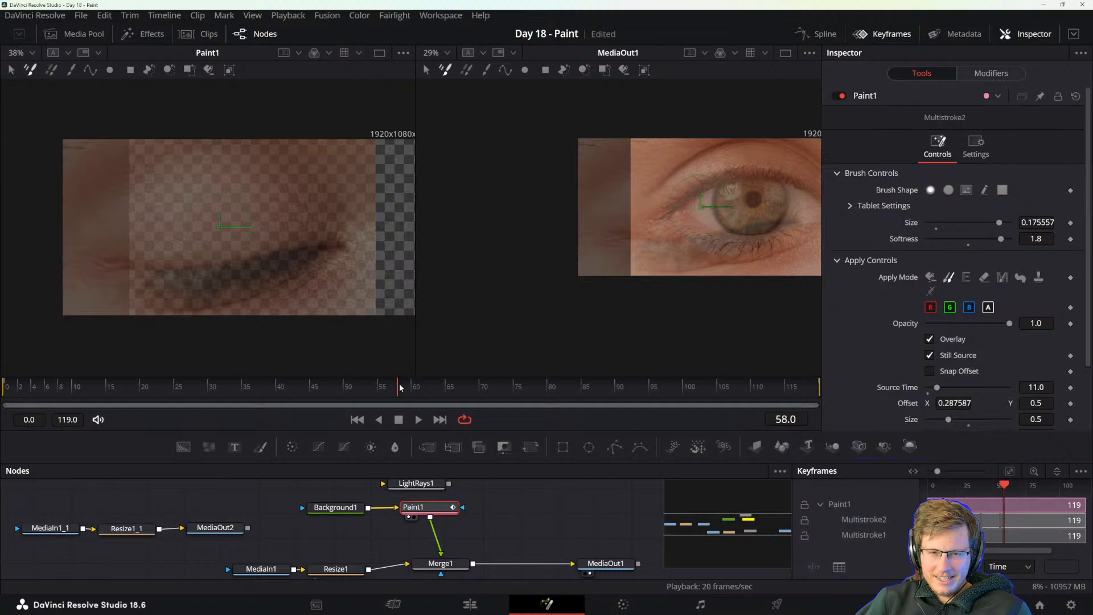
Go to frame 50 and reset Paint1's clone source to Offset X 0.5 and Size 1.
drag(400, 387, 348, 389)
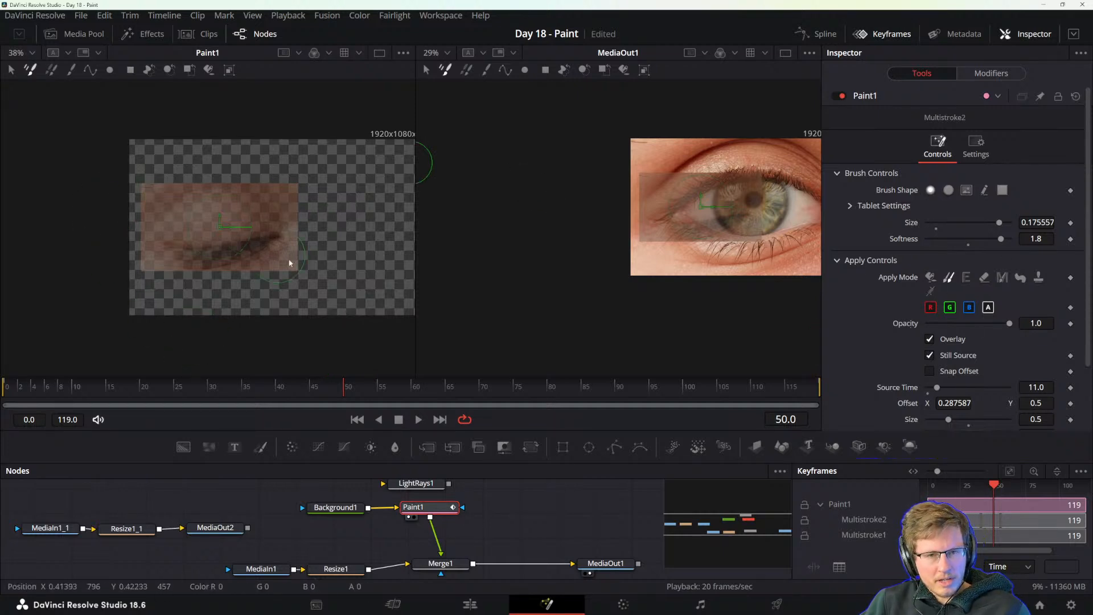
scroll(876, 307, down, 3)
click(957, 327)
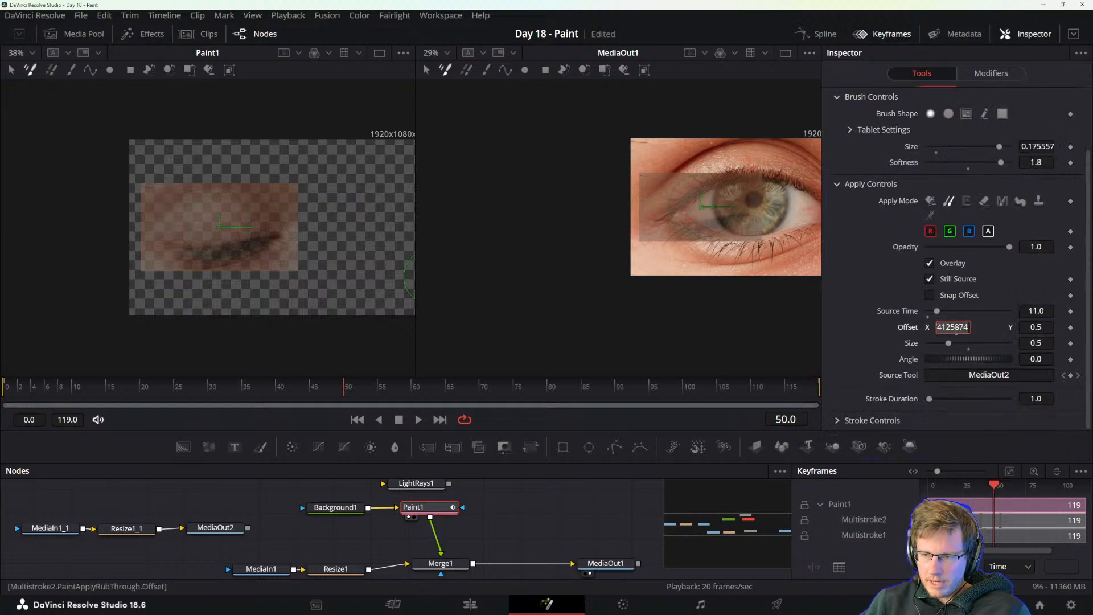
key(Tab)
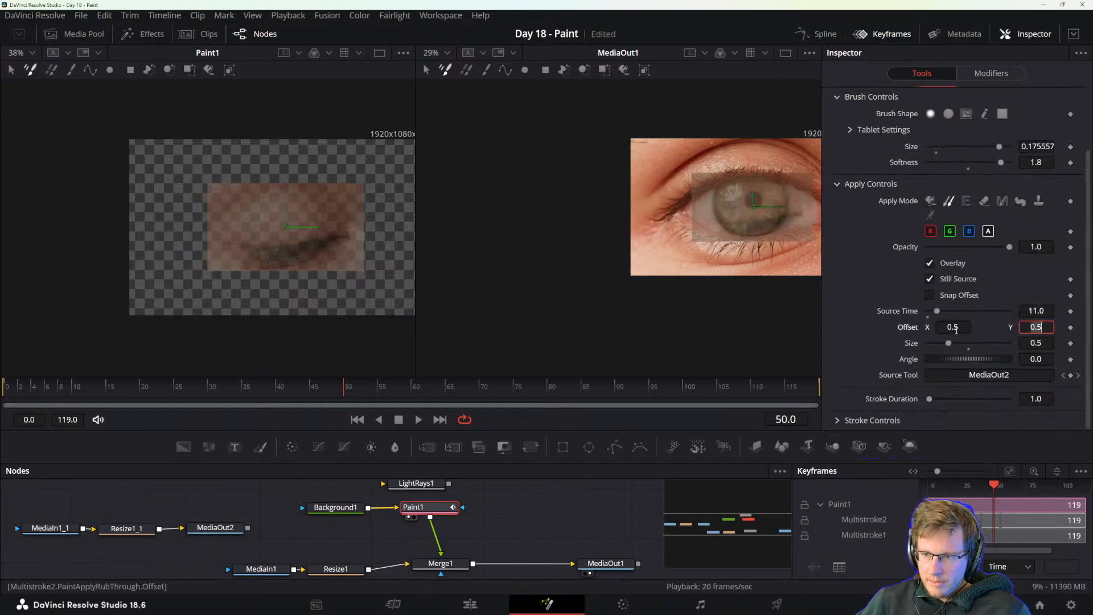
click(1041, 343)
text(1)
key(Tab)
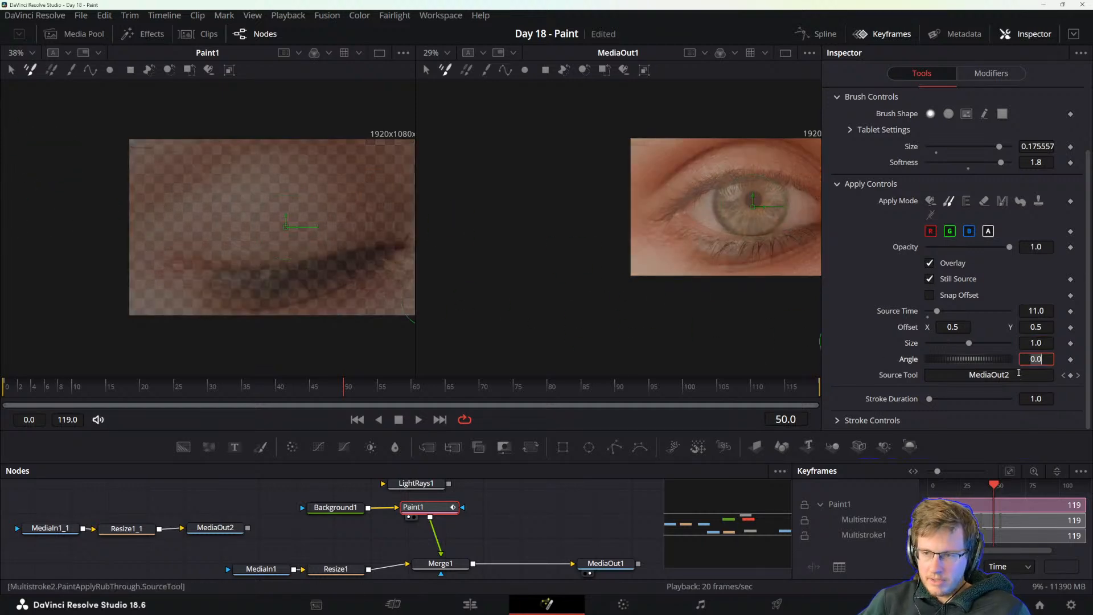
Set the Source Time of Paint1's clone source to 0.
click(1040, 310)
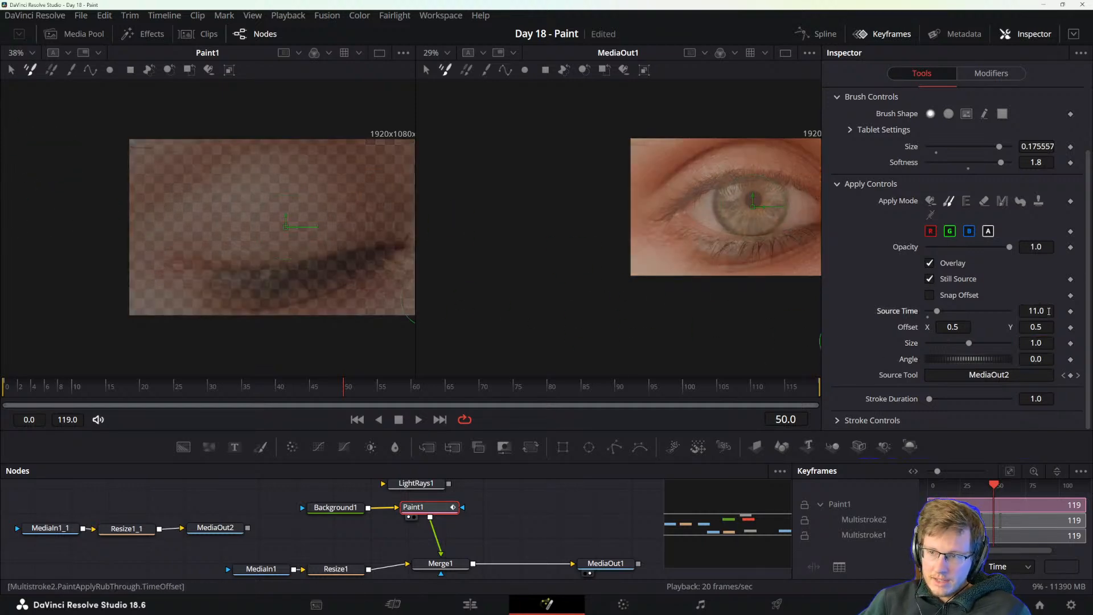
text(0)
key(Return)
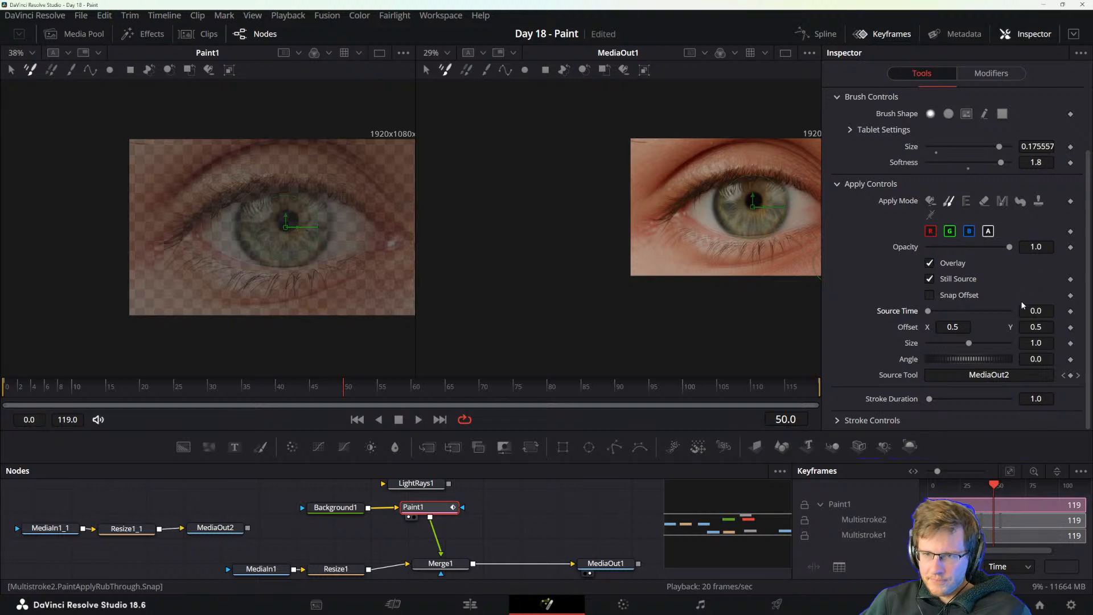
drag(1036, 311, 450, 276)
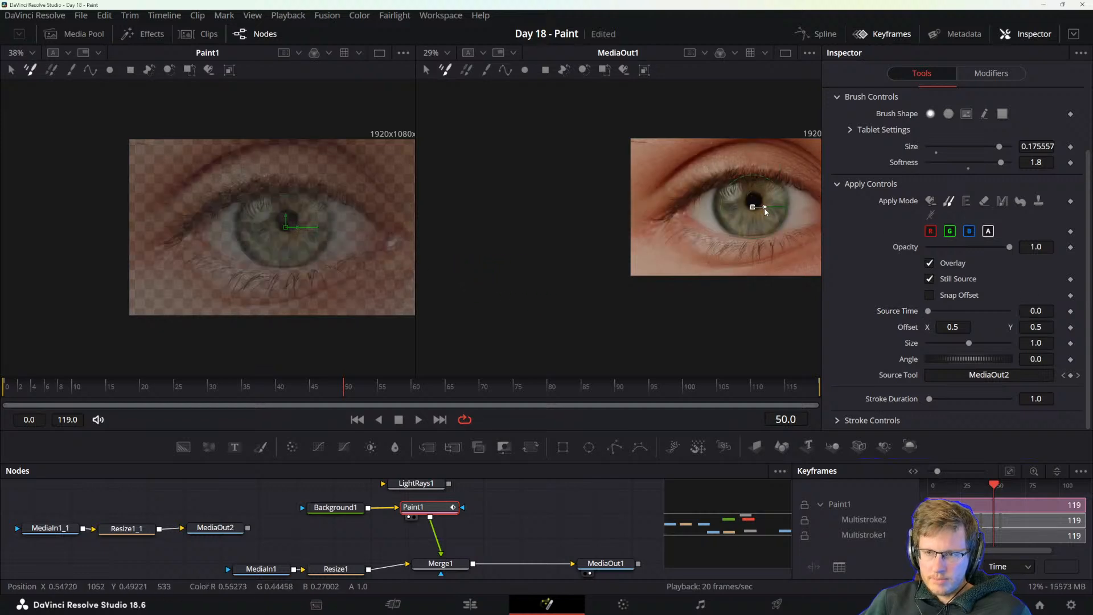
Shift the clone source to Offset X 0.237762 and paint a clone stroke across the eye at frame 50.
drag(764, 208, 701, 209)
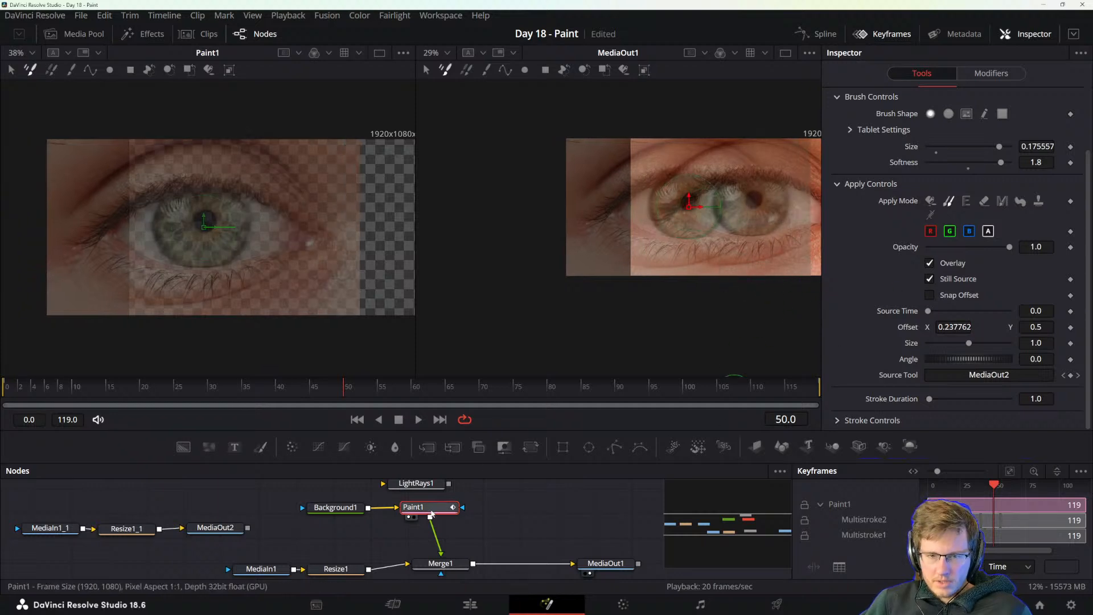
mouse_move(664, 187)
mouse_down()
mouse_move(691, 206)
mouse_move(756, 217)
mouse_move(710, 187)
mouse_move(685, 221)
mouse_move(784, 200)
mouse_up()
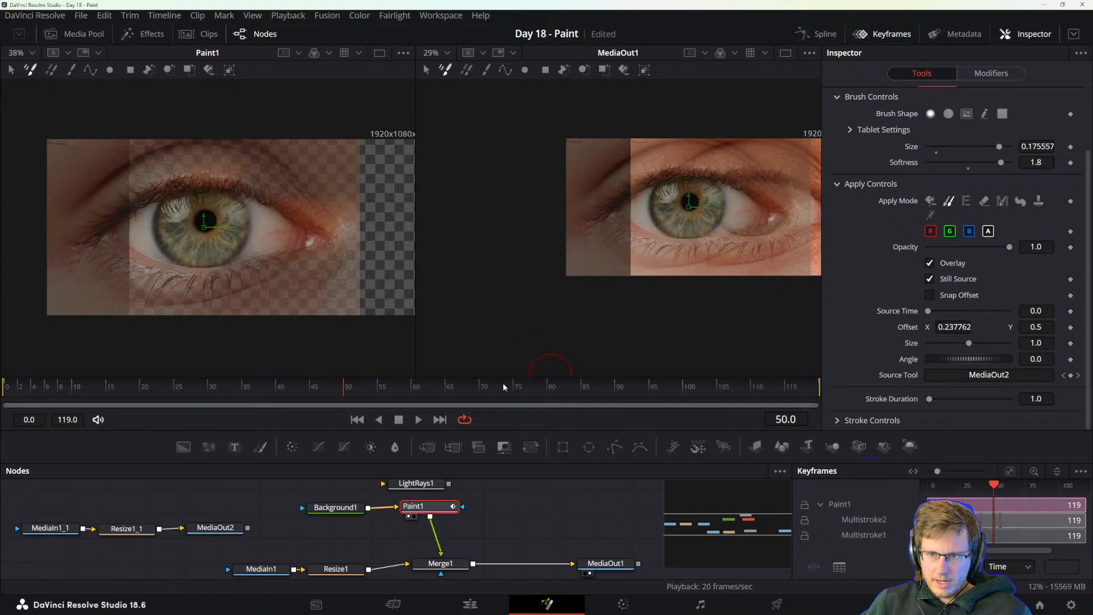
Select MediaOut1 and play the composition from frame 50 to check how long the cloned stroke lasts.
drag(507, 548, 438, 534)
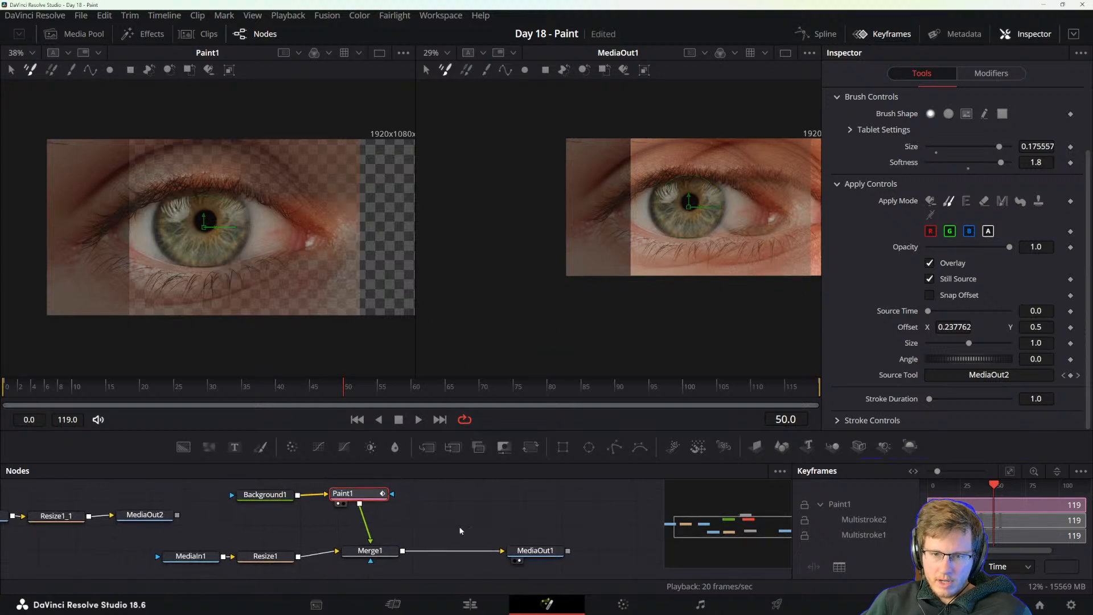
click(542, 551)
drag(562, 518, 484, 521)
drag(738, 274, 631, 273)
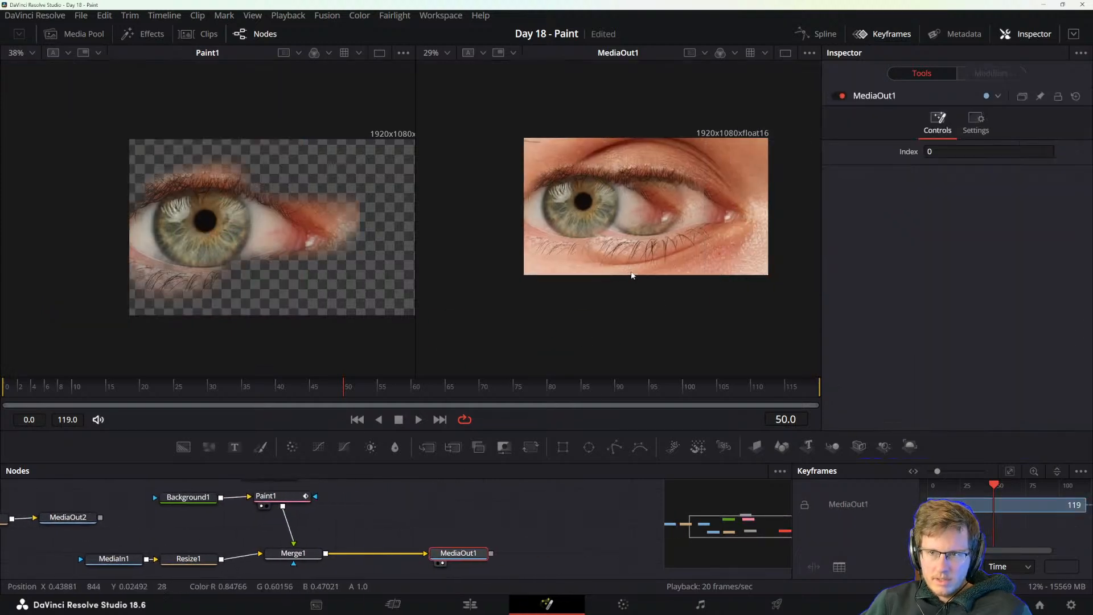
key(space)
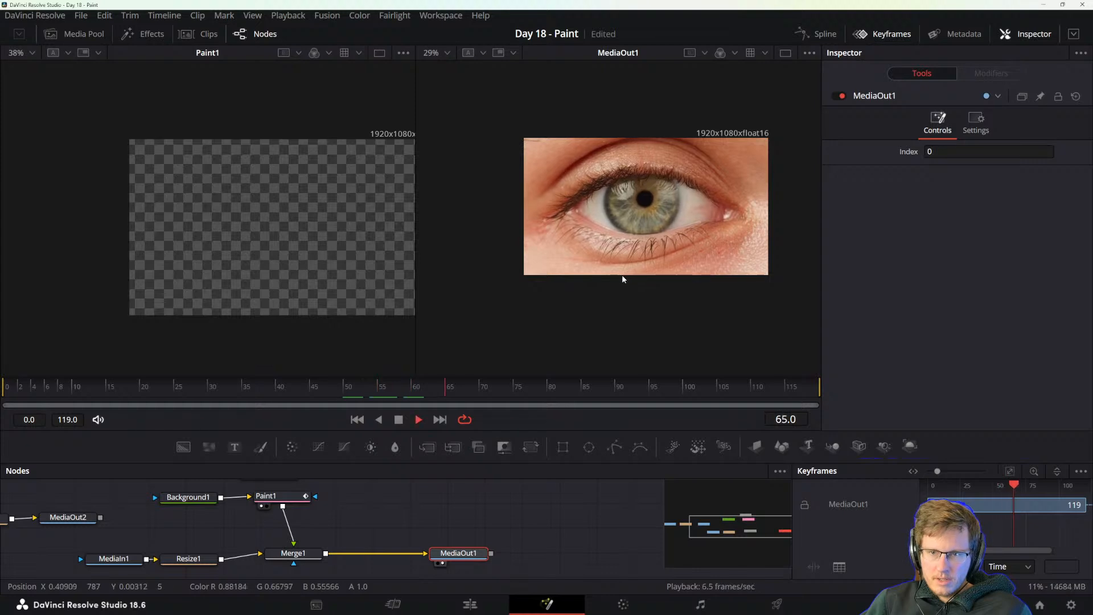
key(space)
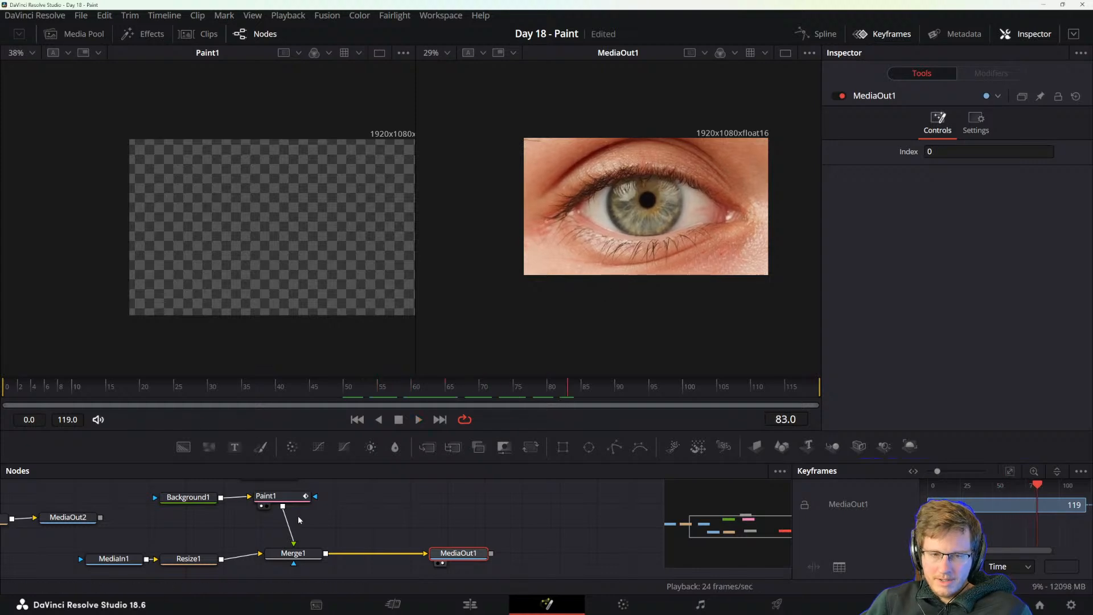
Reselect Paint1 at frame 83 and resize the clone brush over the iris to Size 0.302341.
drag(336, 497, 375, 508)
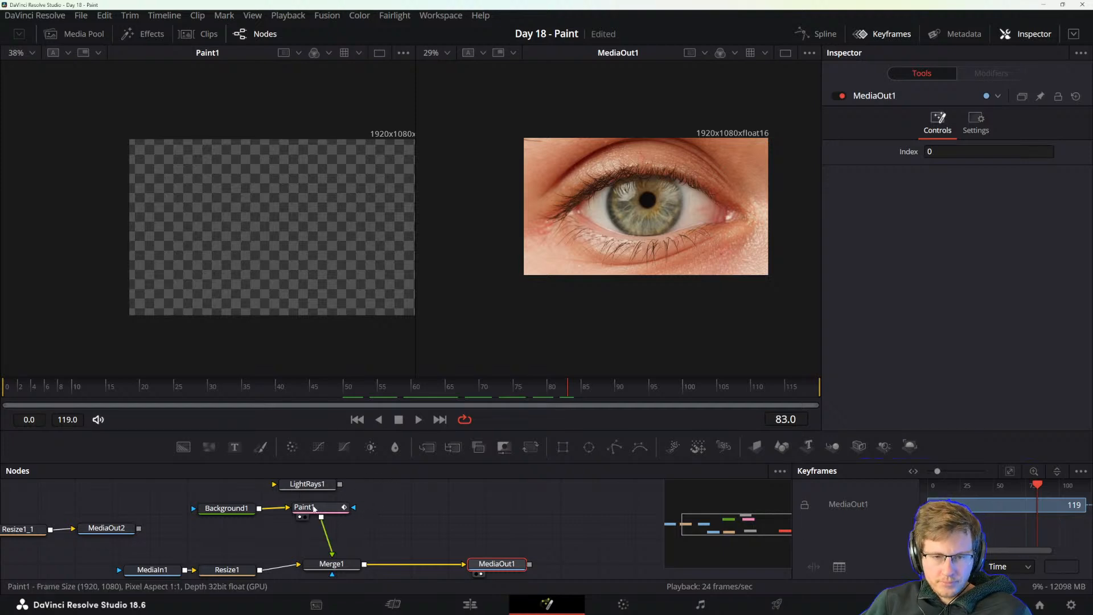
click(314, 508)
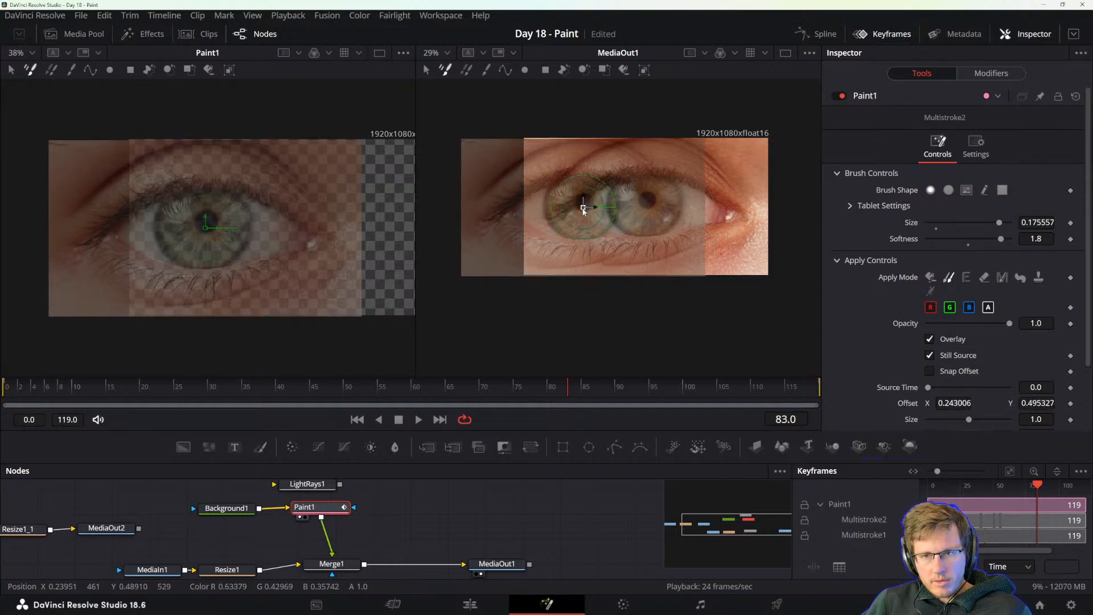
mouse_move(581, 207)
mouse_down()
mouse_move(634, 211)
mouse_move(651, 199)
mouse_up()
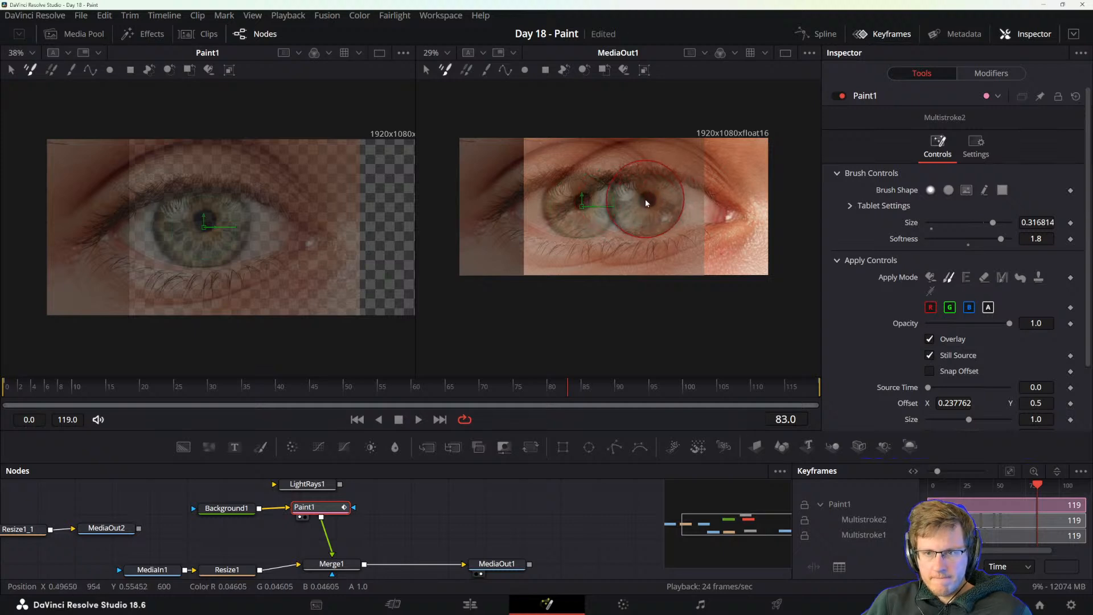
ctrl+drag(647, 203, 644, 205)
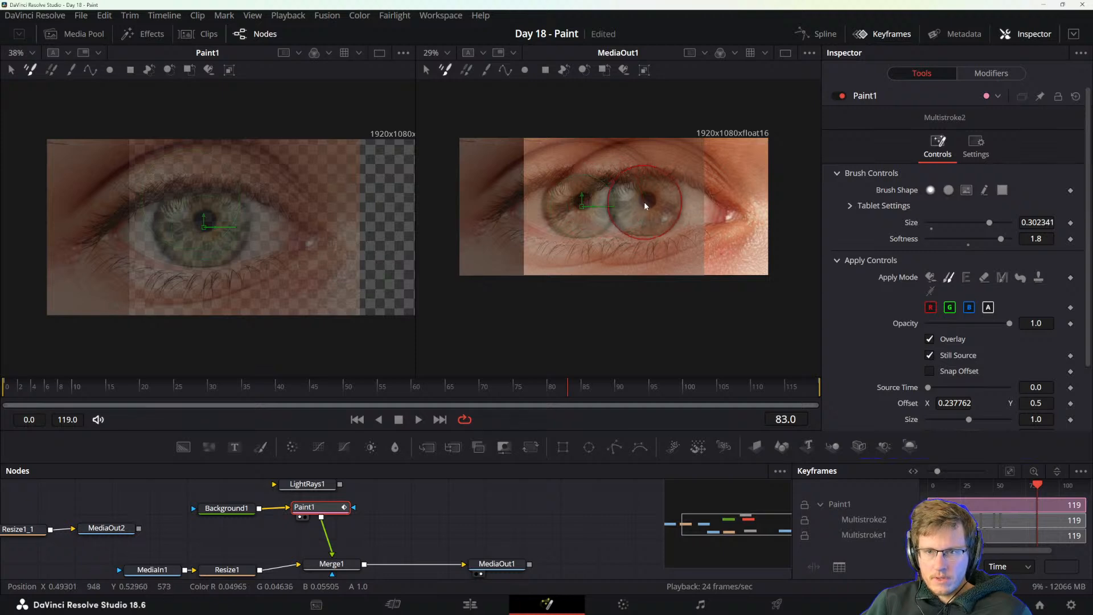
drag(270, 537, 299, 536)
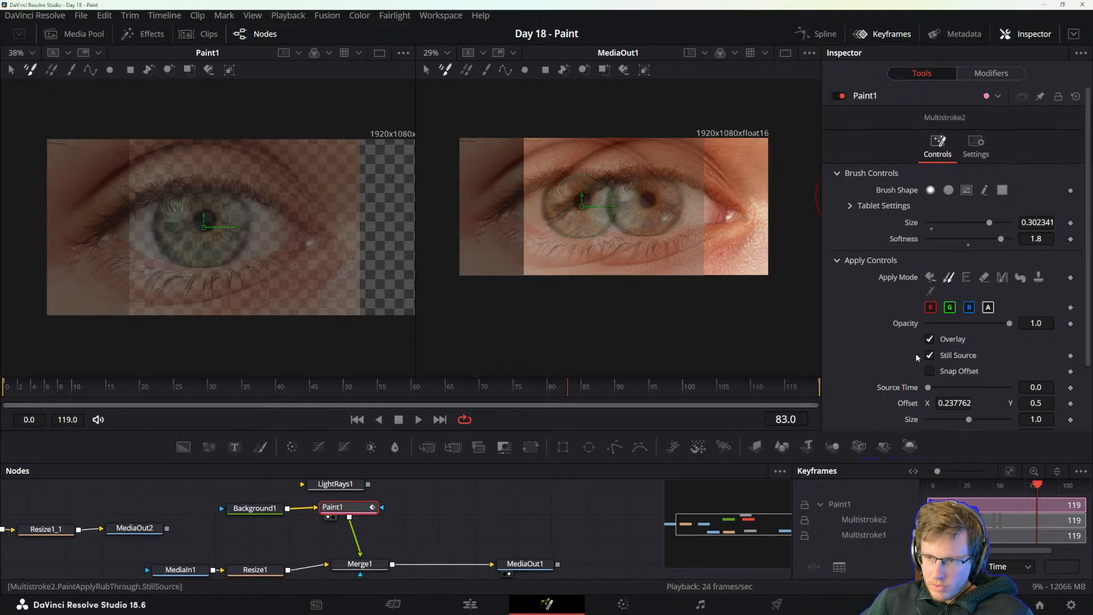
Go to frame 0 and resize the clone brush over the iris to Size 0.297716.
scroll(964, 325, down, 3)
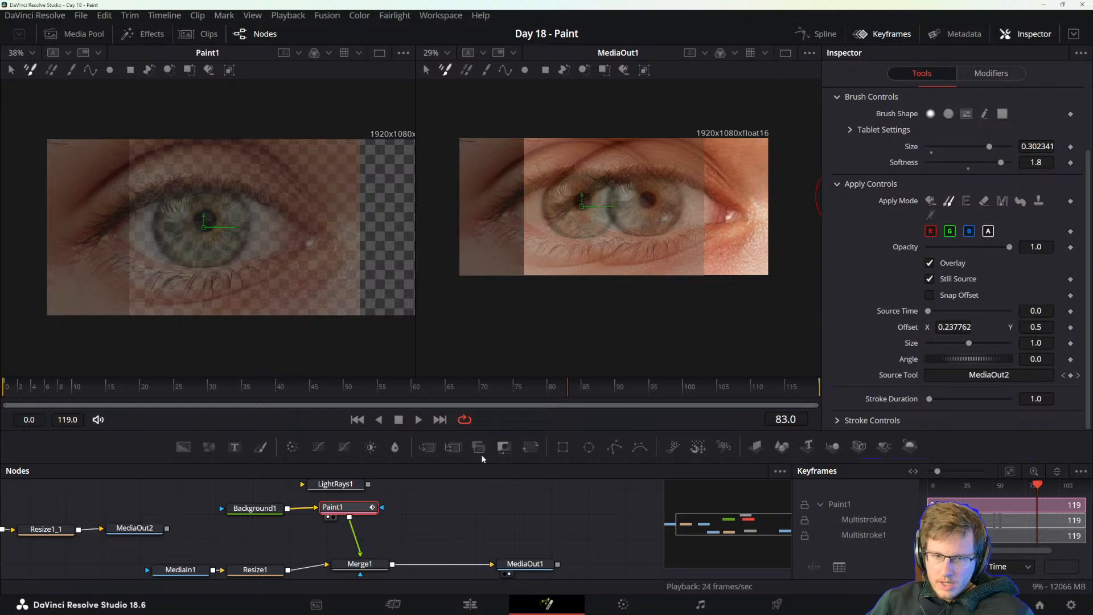
click(2, 389)
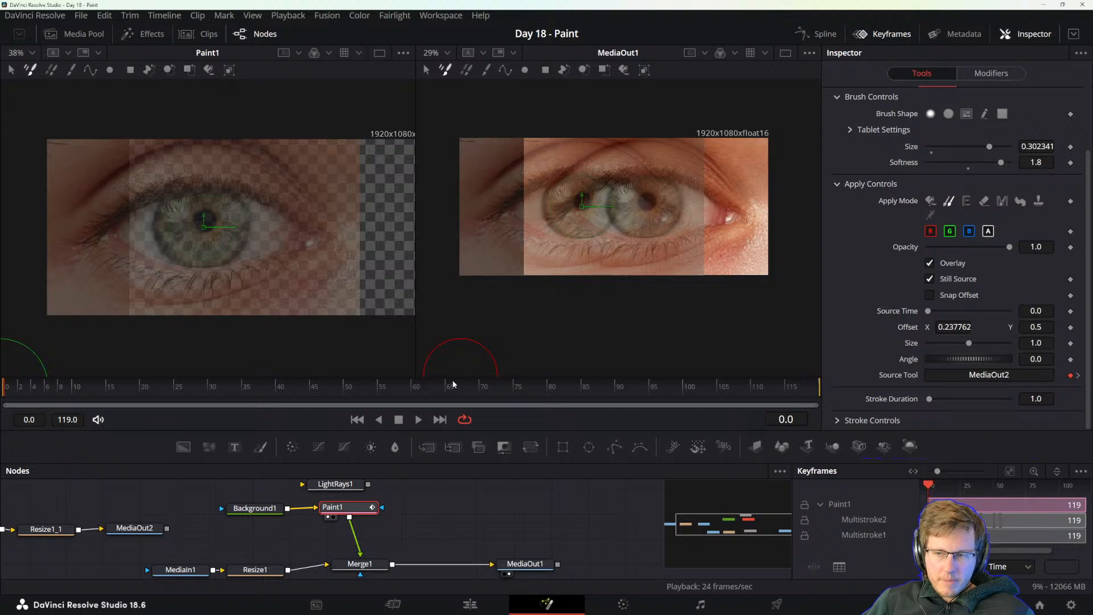
drag(435, 384, 439, 382)
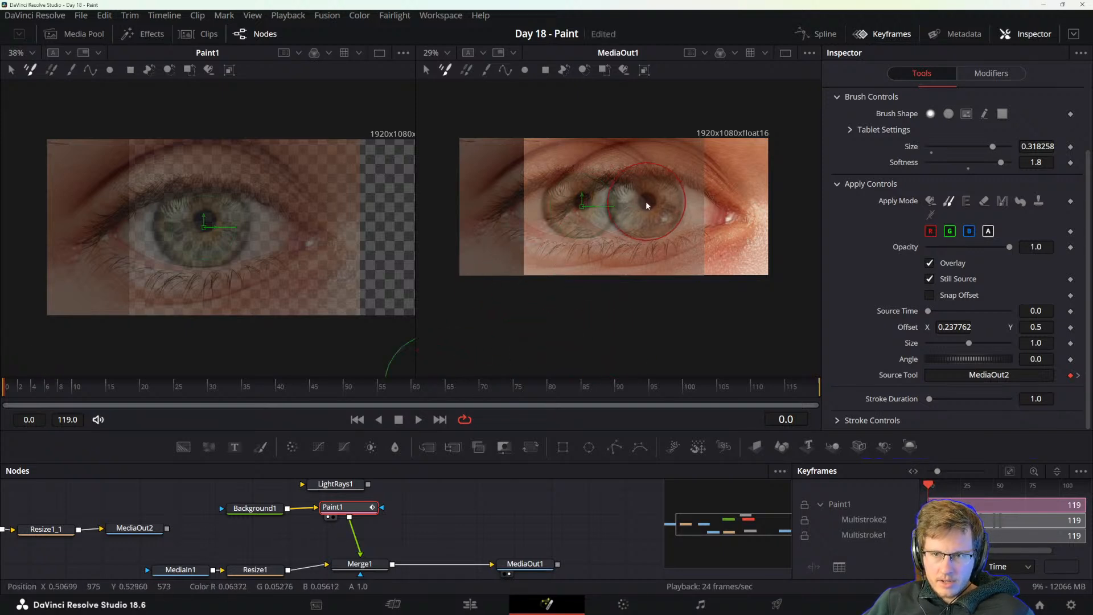
drag(645, 200, 645, 202)
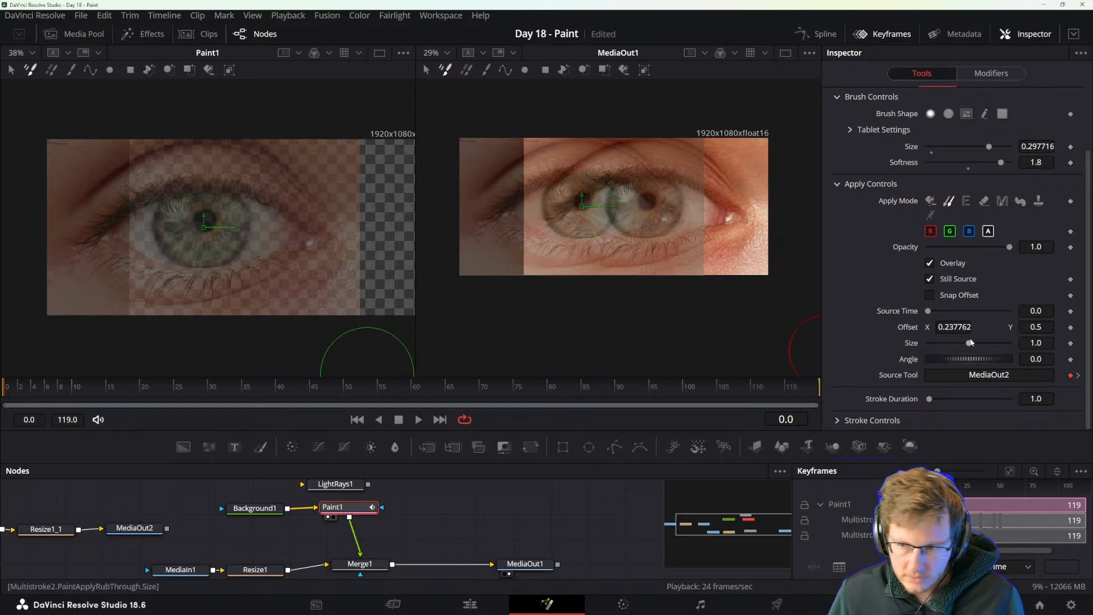
From frame 35, set the clone Source Time to 35 and paint a clone stroke over the iris.
click(241, 387)
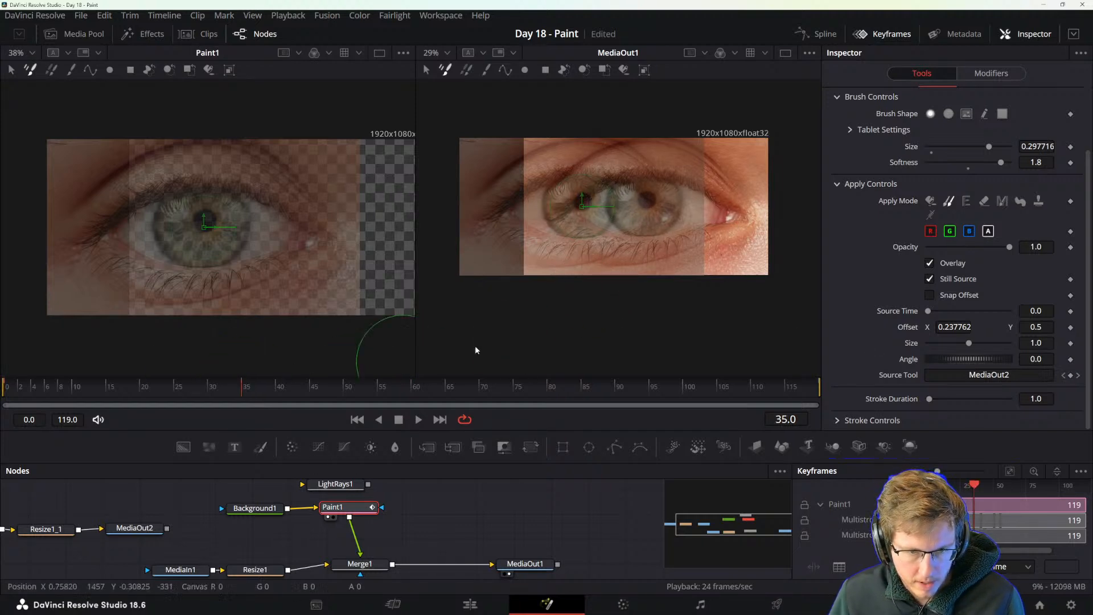
drag(931, 313, 946, 311)
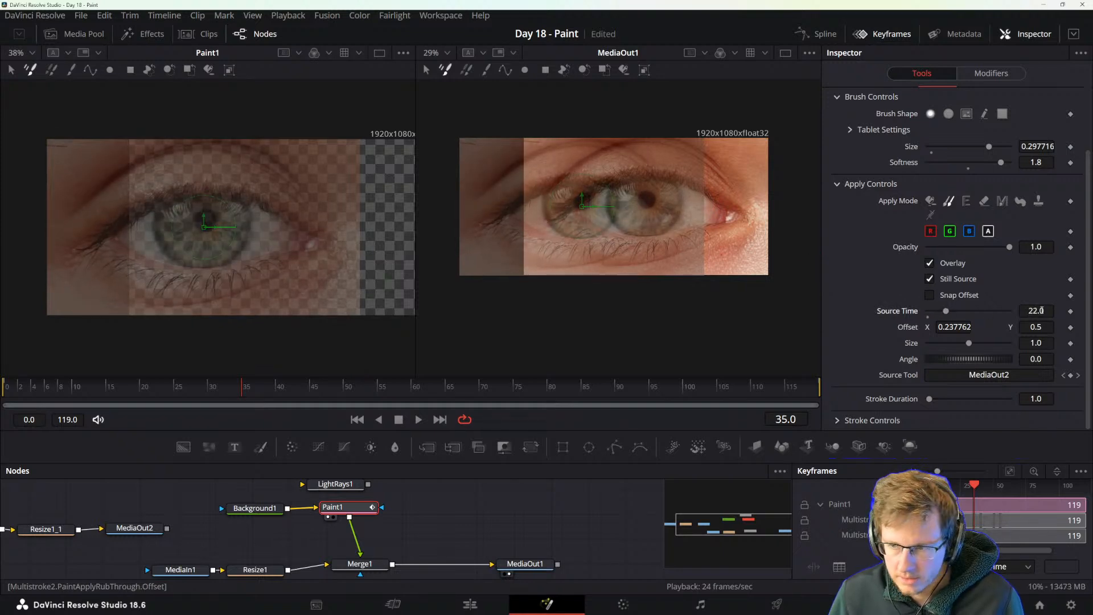
key(Tab)
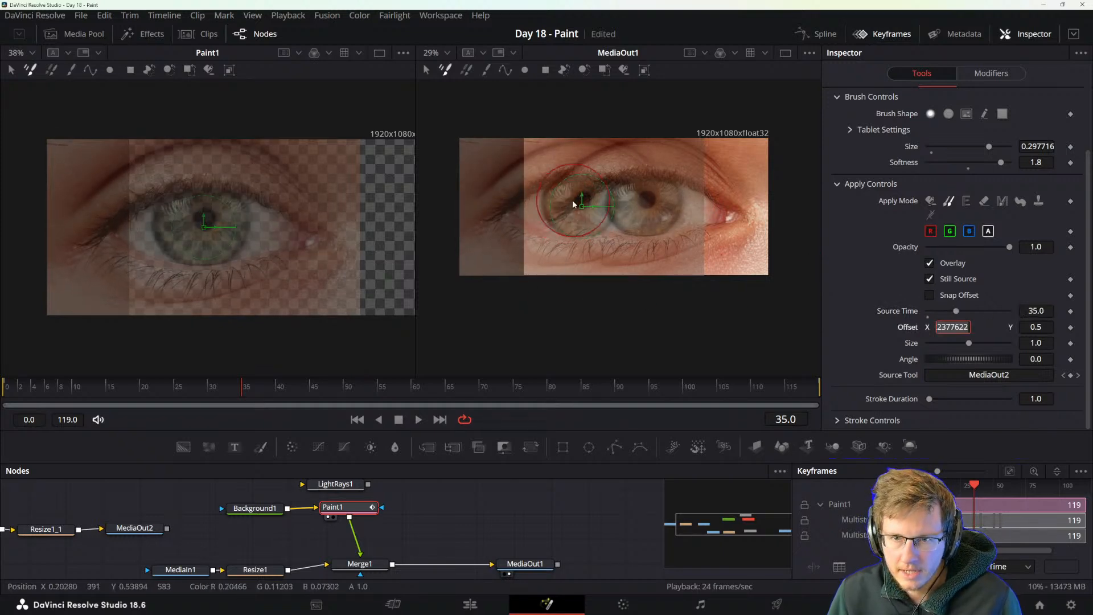
key(Return)
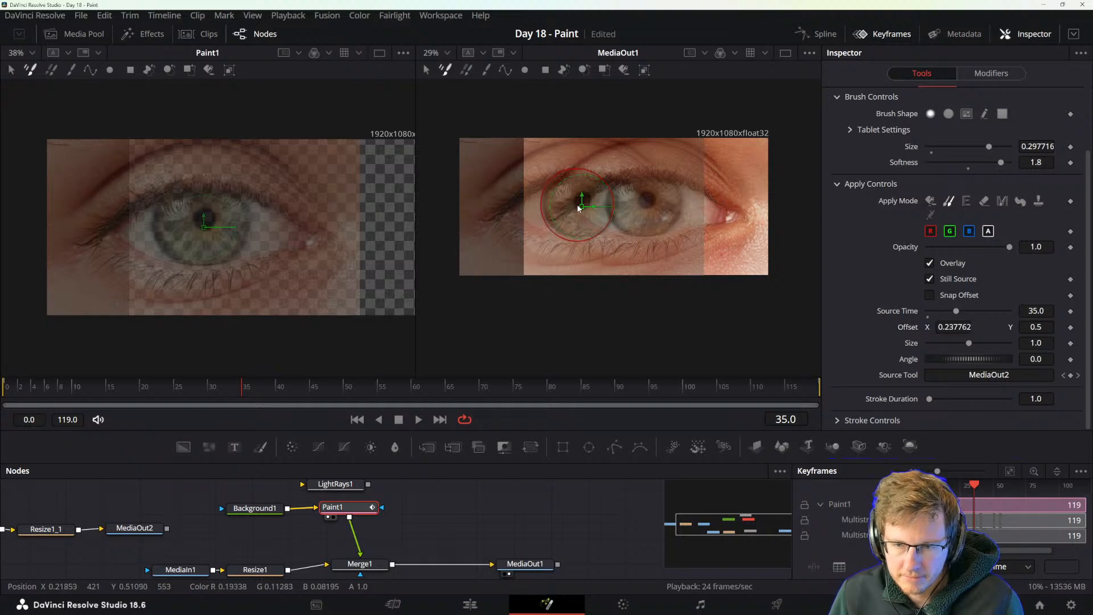
drag(581, 206, 579, 208)
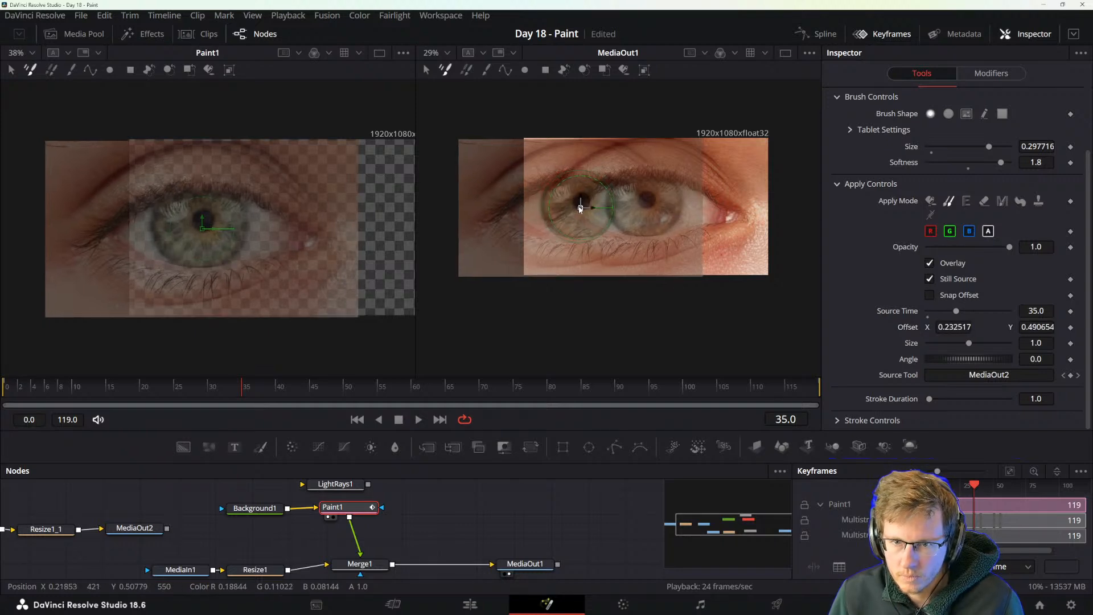
key(ctrl+z)
drag(351, 507, 354, 508)
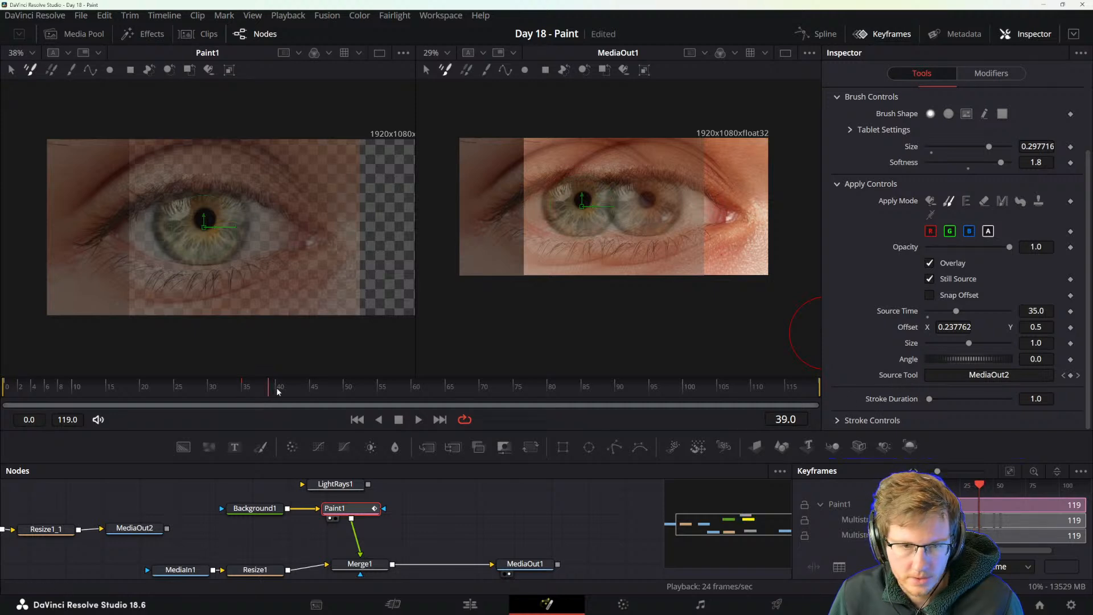
At frame 65, shift the clone source to Offset X 0.725524, set Source Time to 65 and paint over the iris.
mouse_move(277, 391)
mouse_down()
mouse_move(459, 390)
mouse_move(447, 390)
mouse_up()
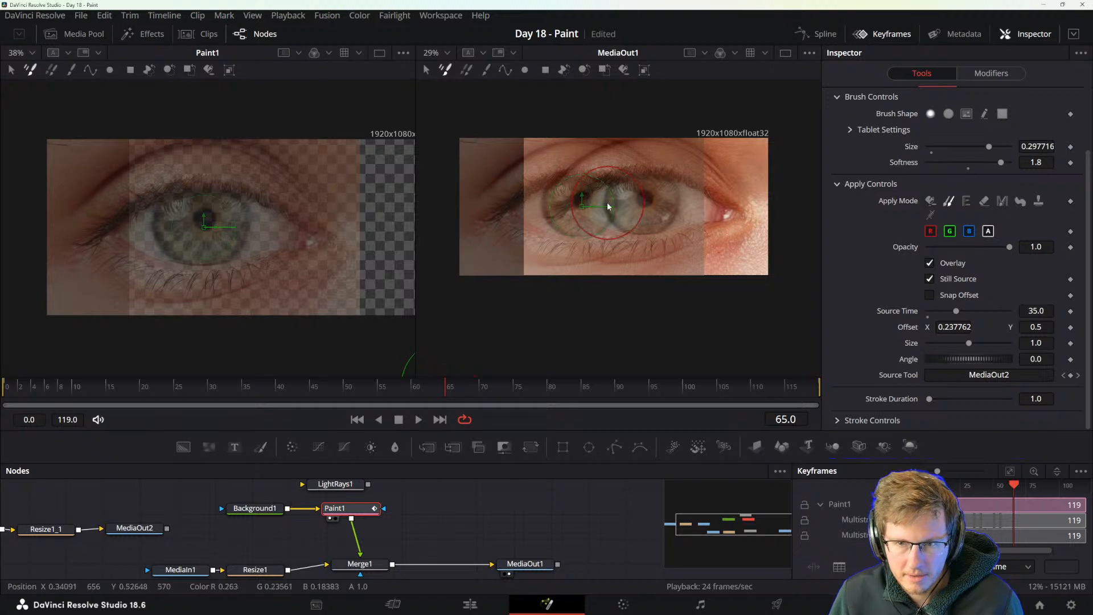
drag(594, 207, 713, 208)
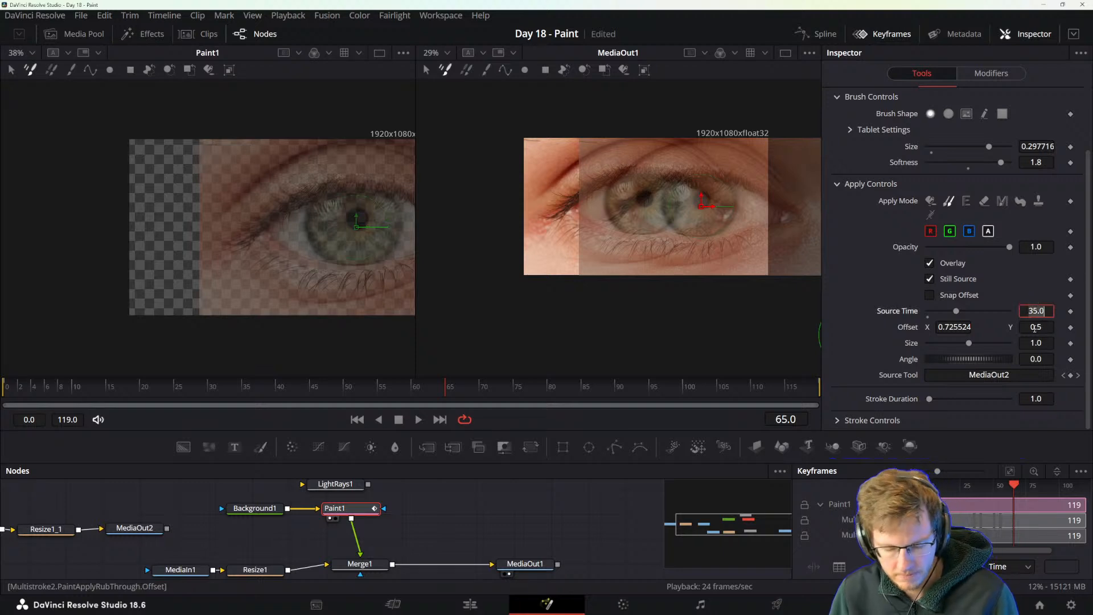
text(65)
key(Tab)
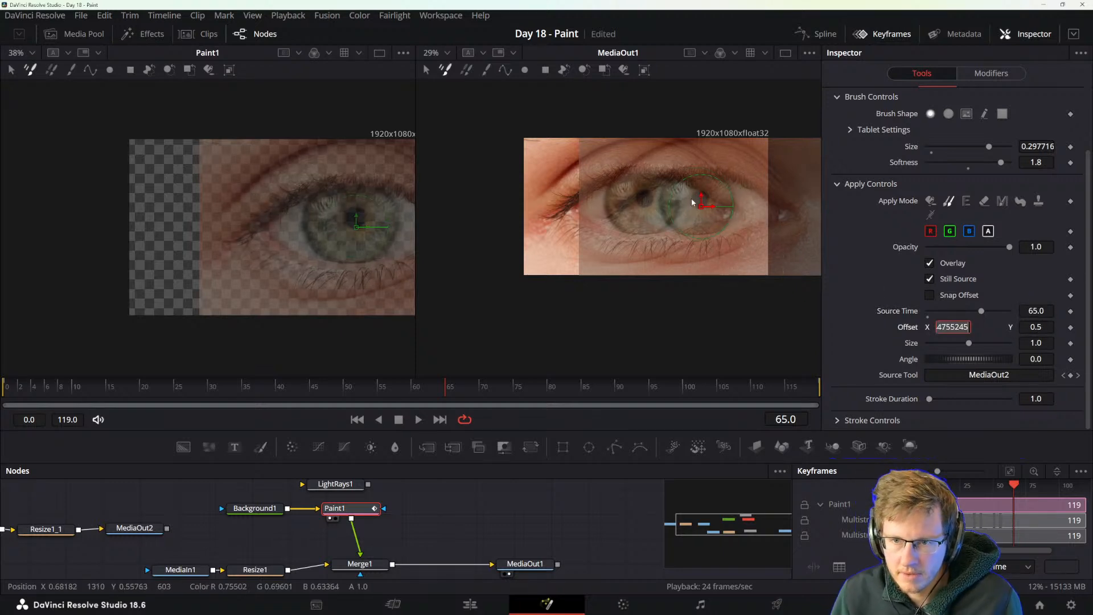
drag(702, 208, 701, 210)
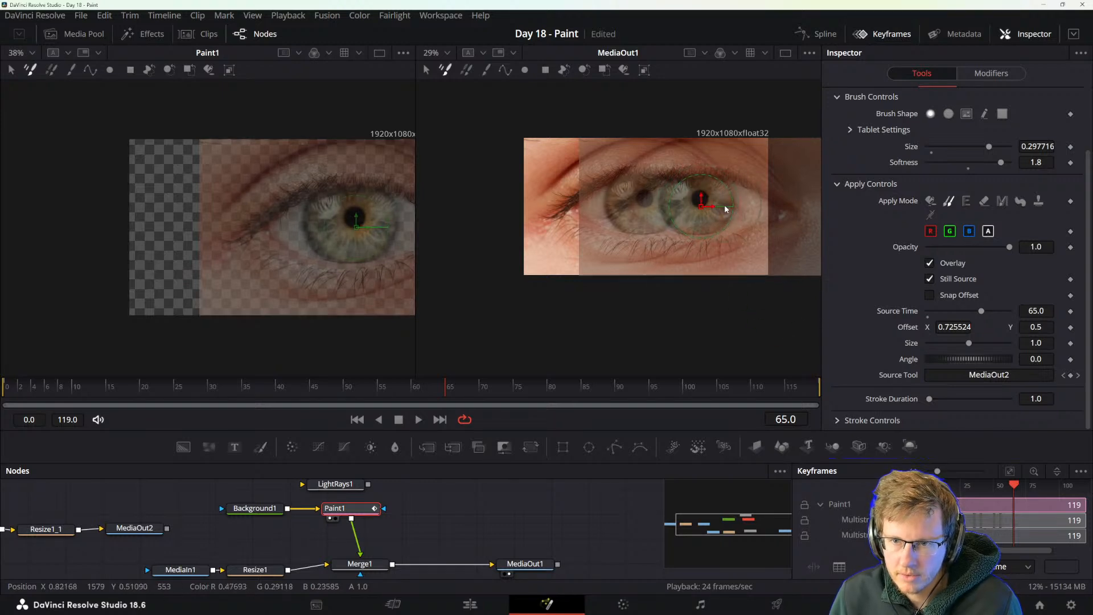
key(ctrl+z)
Move to frame 95, set the clone Source Time to 95 and paint a clone stroke over the iris.
mouse_move(442, 399)
mouse_down()
mouse_move(415, 387)
mouse_move(225, 390)
mouse_move(556, 390)
mouse_move(85, 427)
mouse_move(535, 431)
mouse_move(334, 436)
mouse_move(385, 432)
mouse_up()
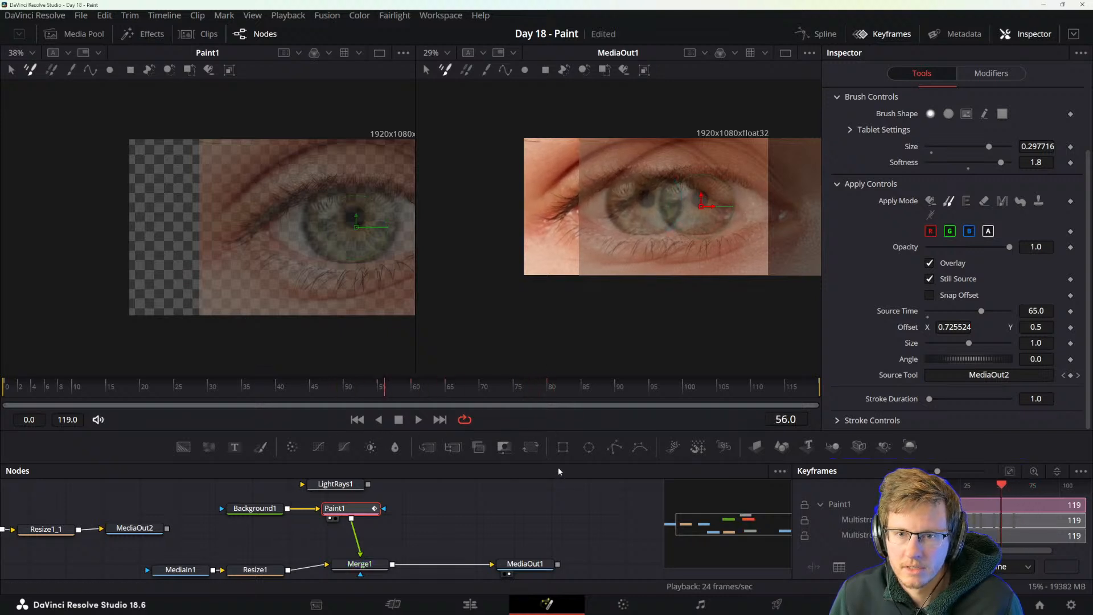
drag(577, 392, 652, 385)
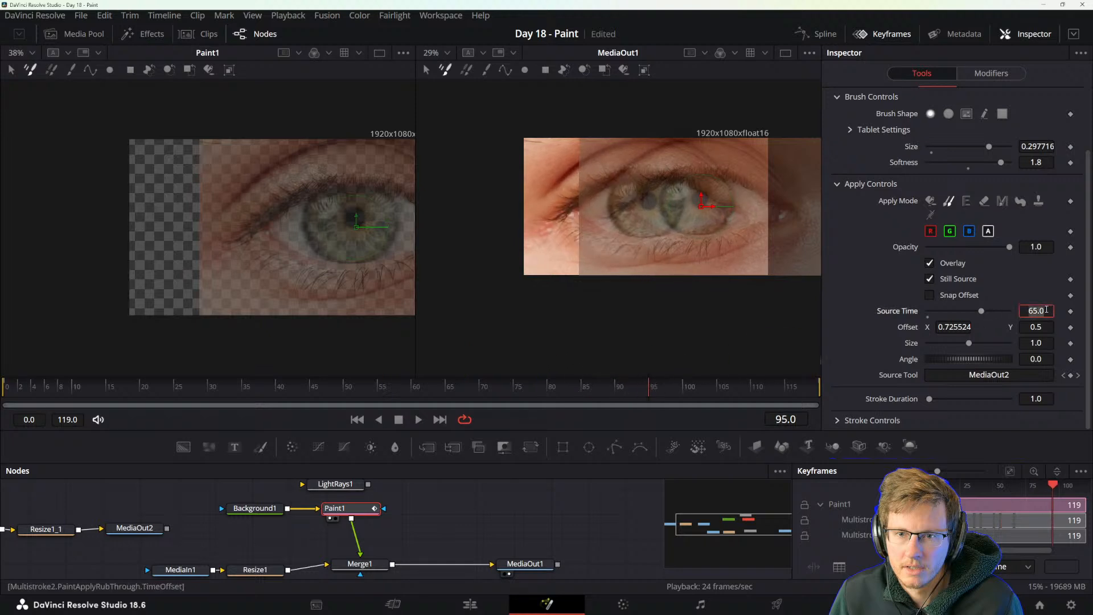
click(1047, 309)
text(95)
key(Tab)
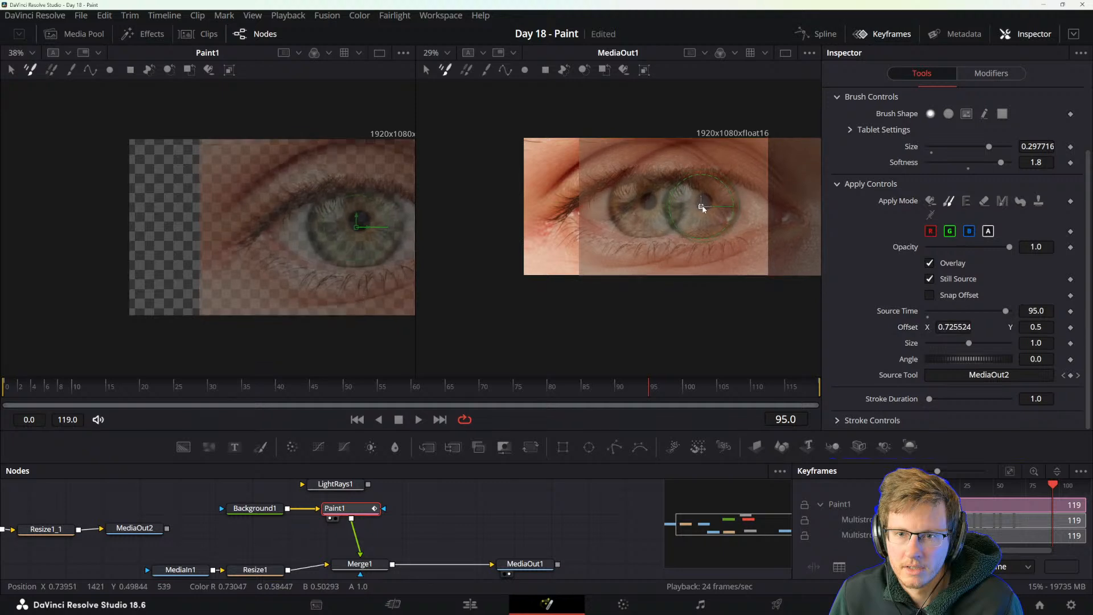
drag(703, 208, 711, 211)
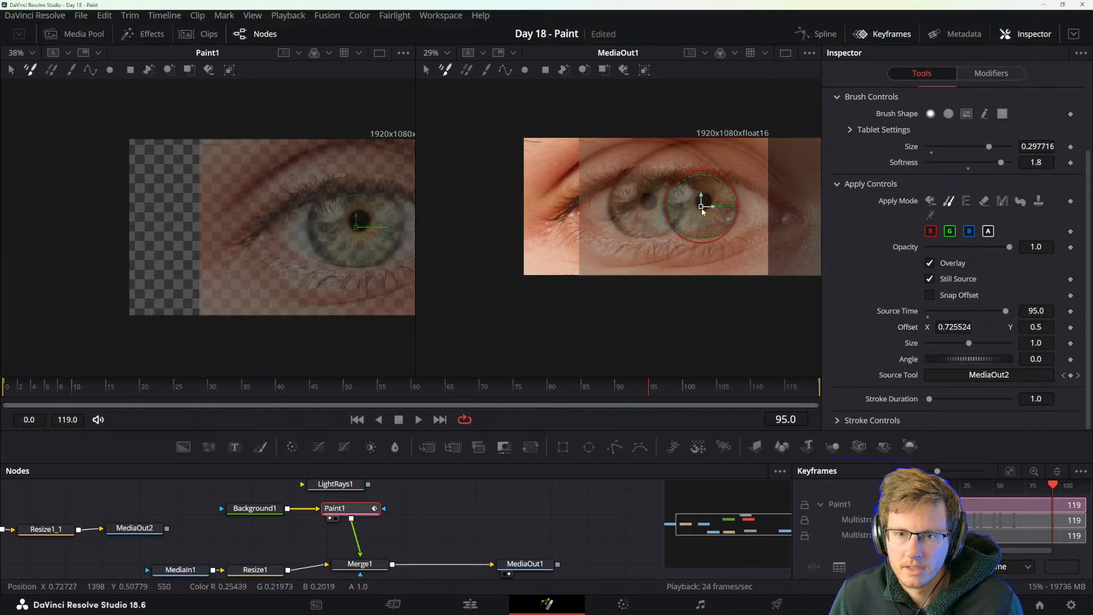
At frame 98, set the clone Source Time to 98 and shift the source to Offset X 0.245629.
click(661, 385)
drag(663, 388, 668, 388)
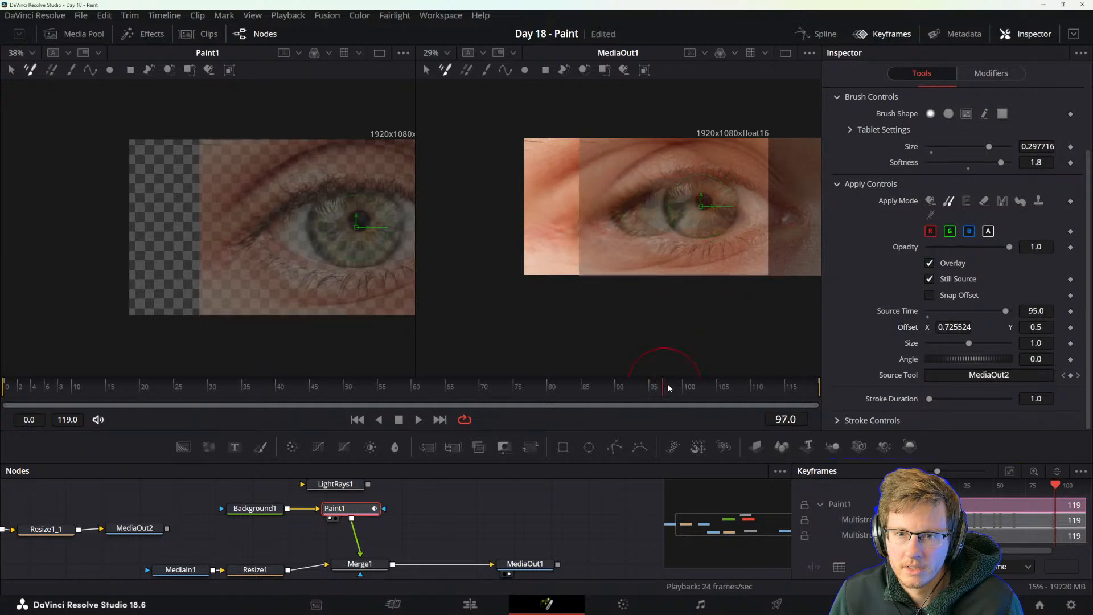
click(1042, 309)
text(98)
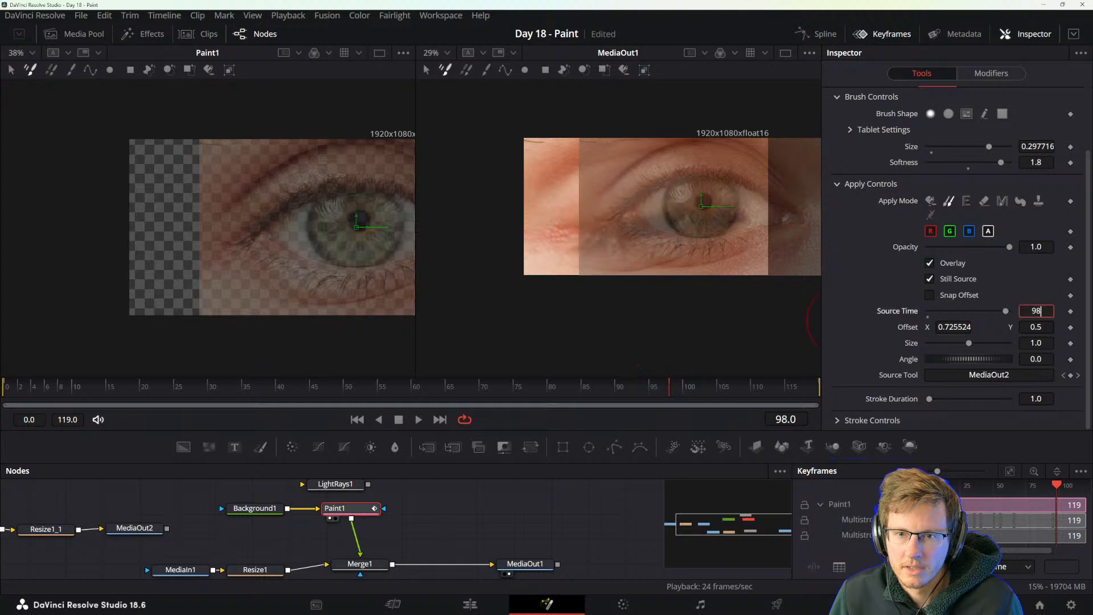
key(Tab)
drag(712, 212, 593, 215)
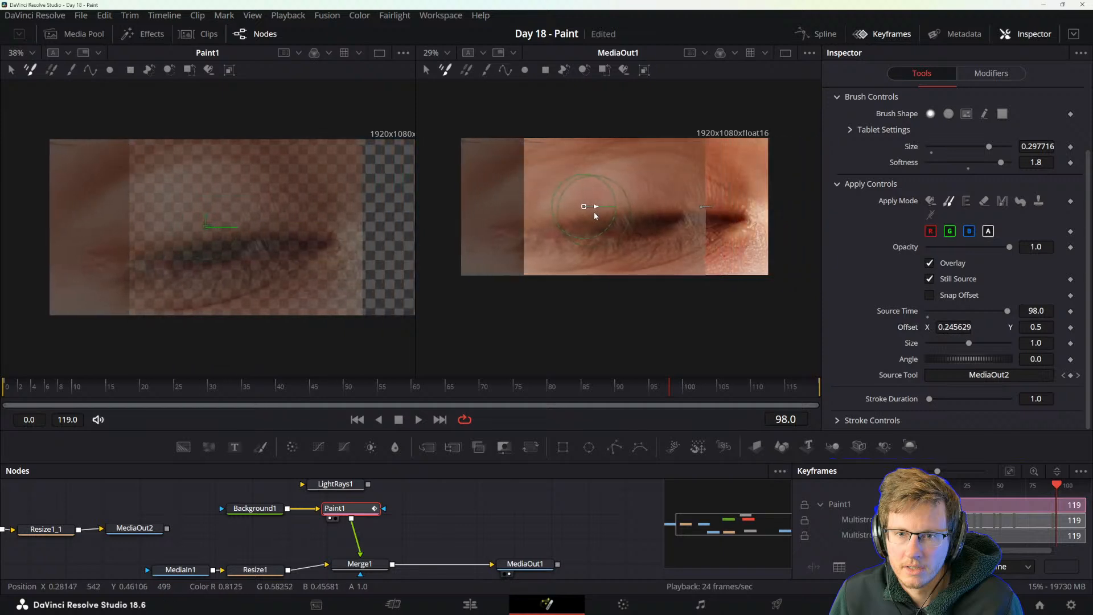
Move to frame 102 and set the clone Source Time to 120.
drag(676, 392, 814, 386)
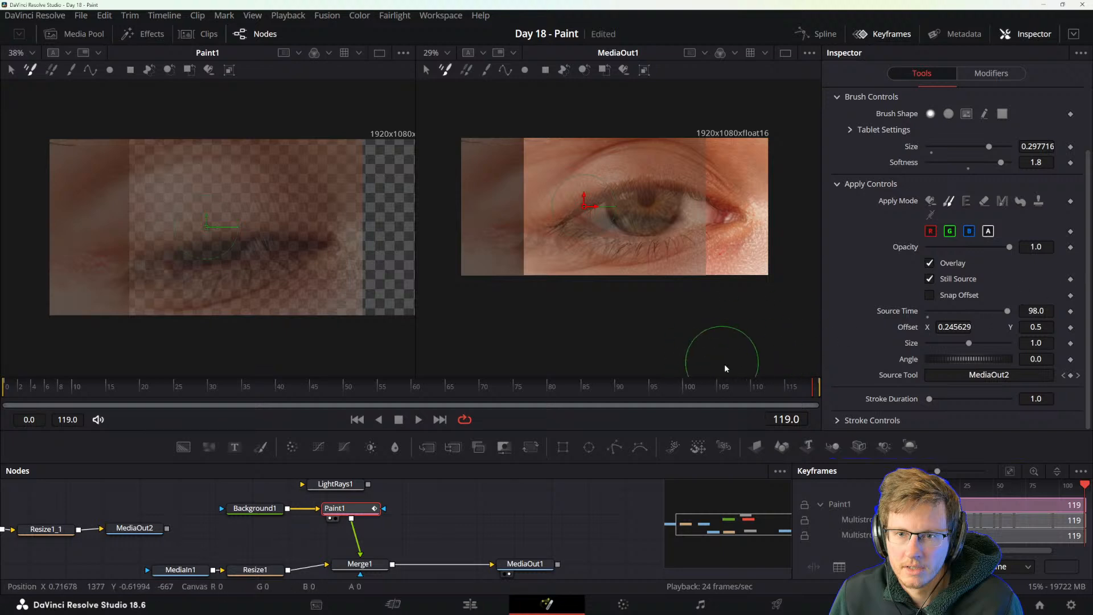
drag(722, 389, 702, 391)
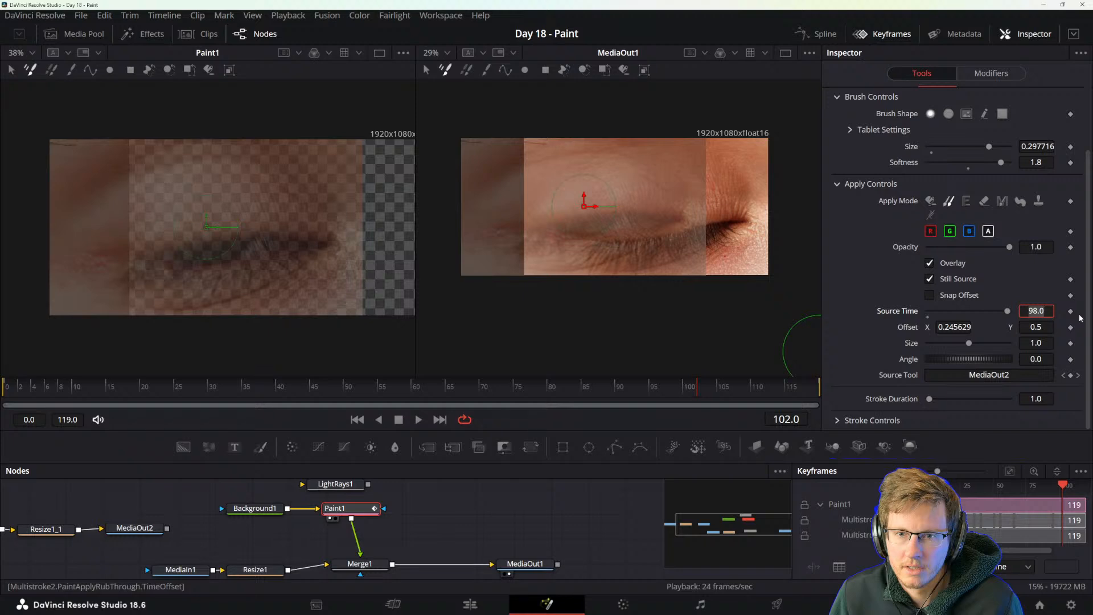
text(7)
key(Tab)
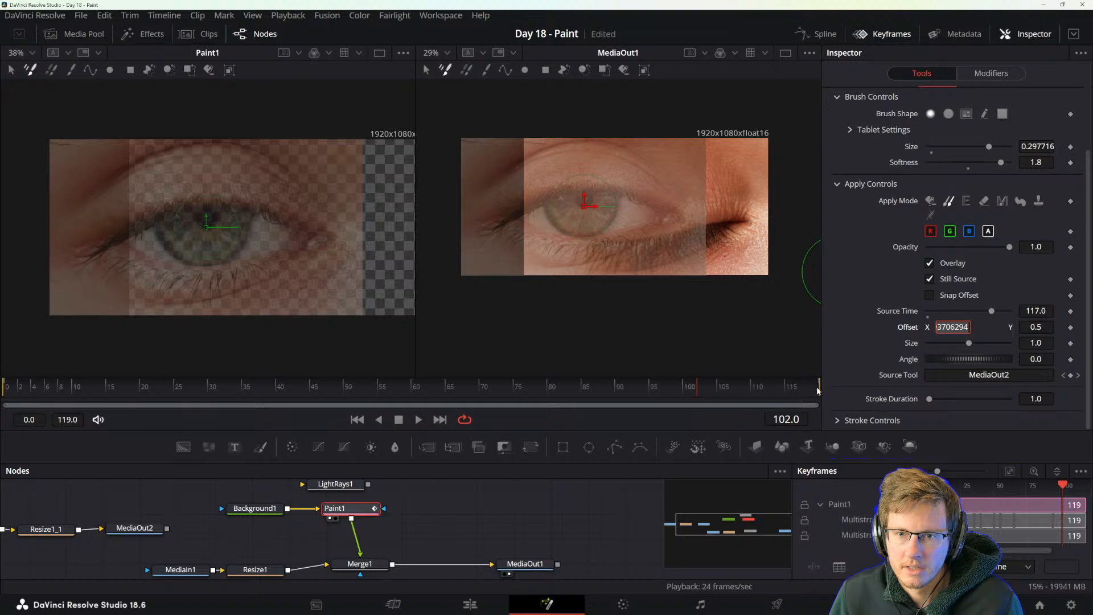
click(1034, 310)
text(120)
key(Tab)
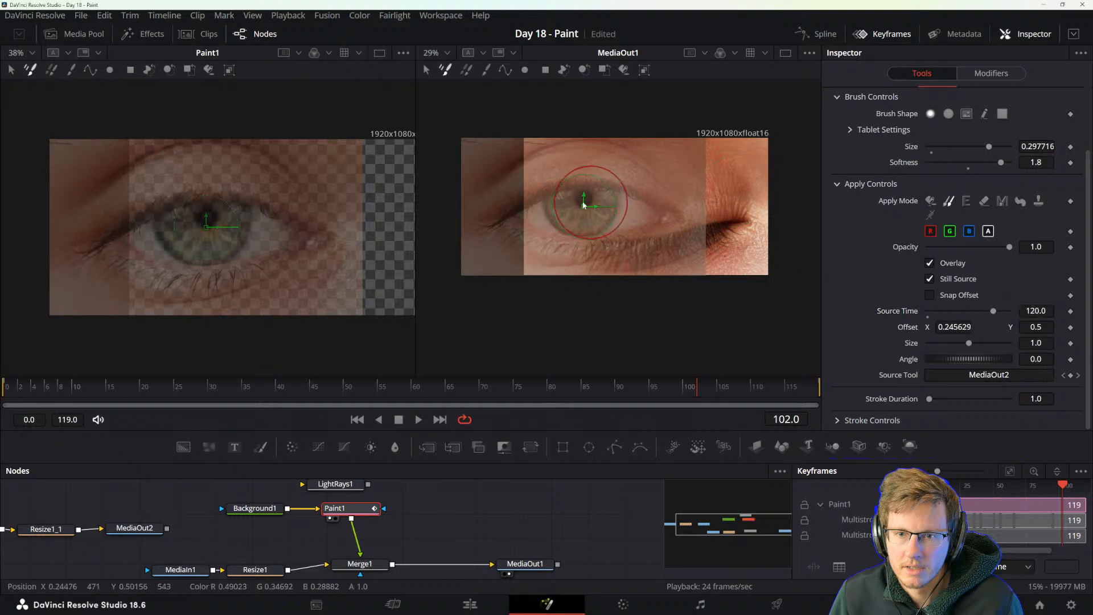
Select MediaOut1 and play the composition from frame 0 to check the cloned iris through the blink, stopping at frame 99.
drag(377, 392, 4, 389)
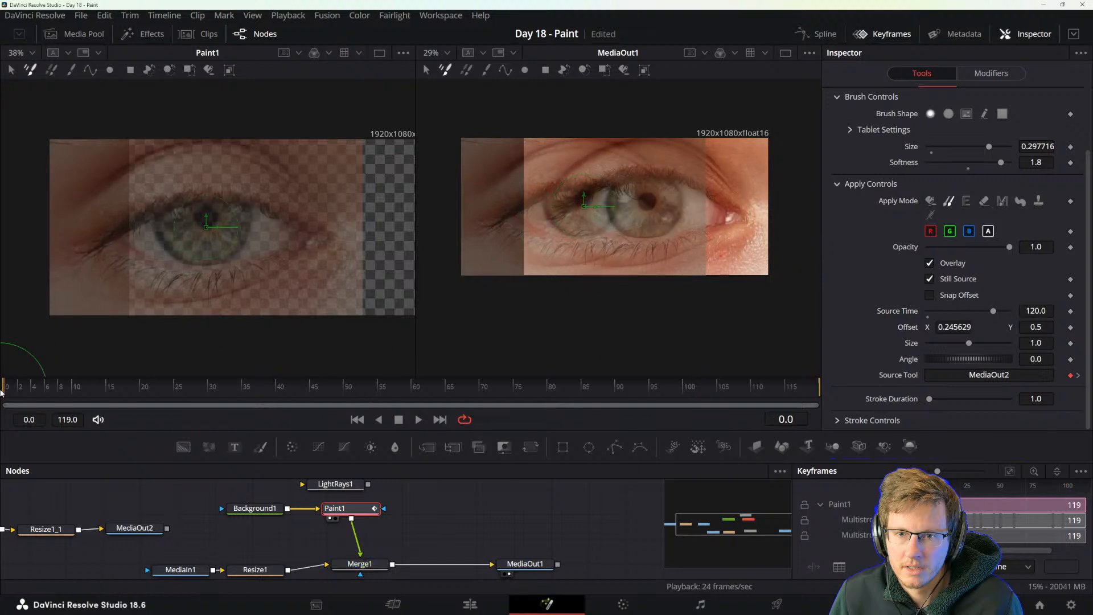
key(a)
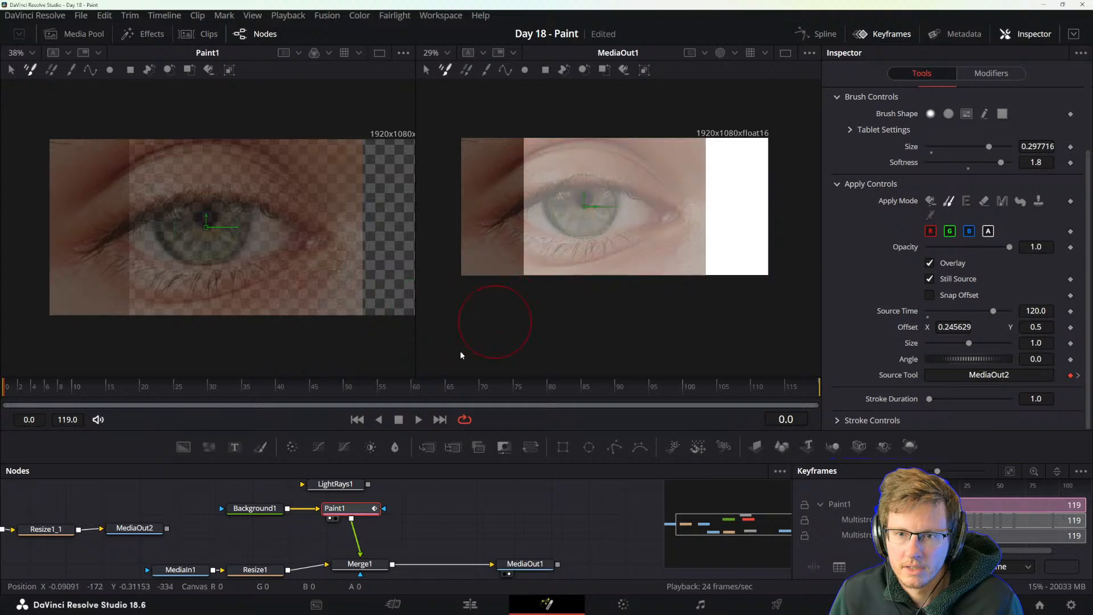
key(c)
key(v)
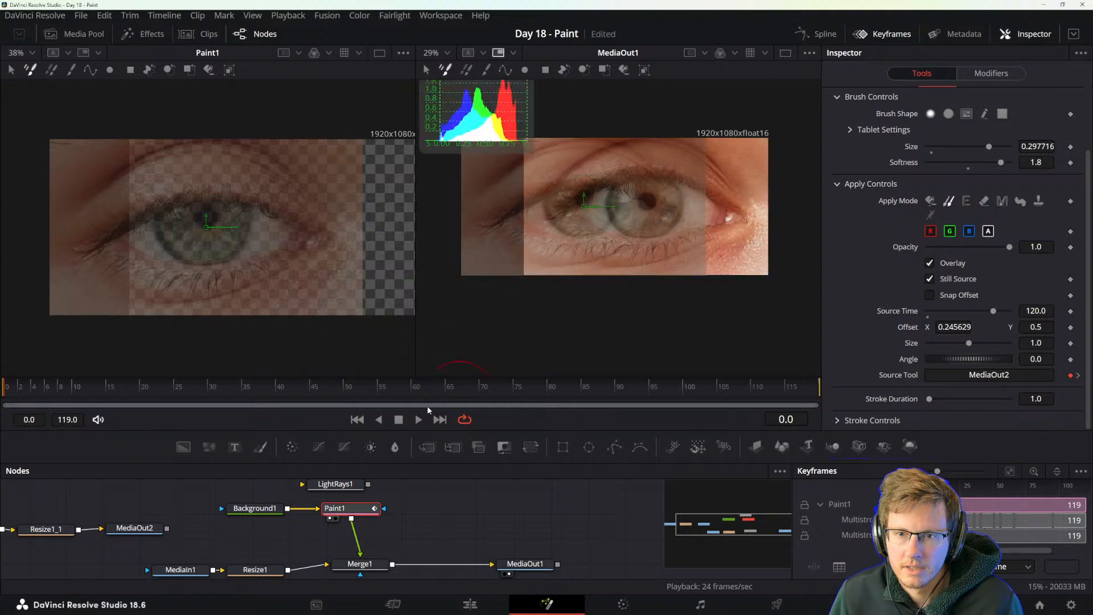
key(v)
click(524, 563)
key(space)
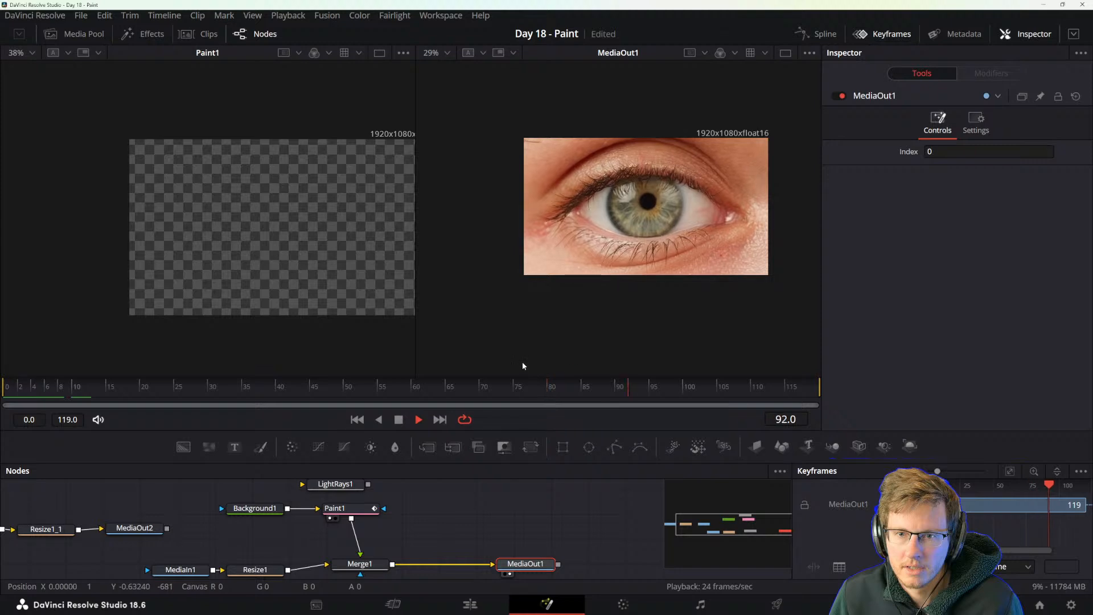
key(space)
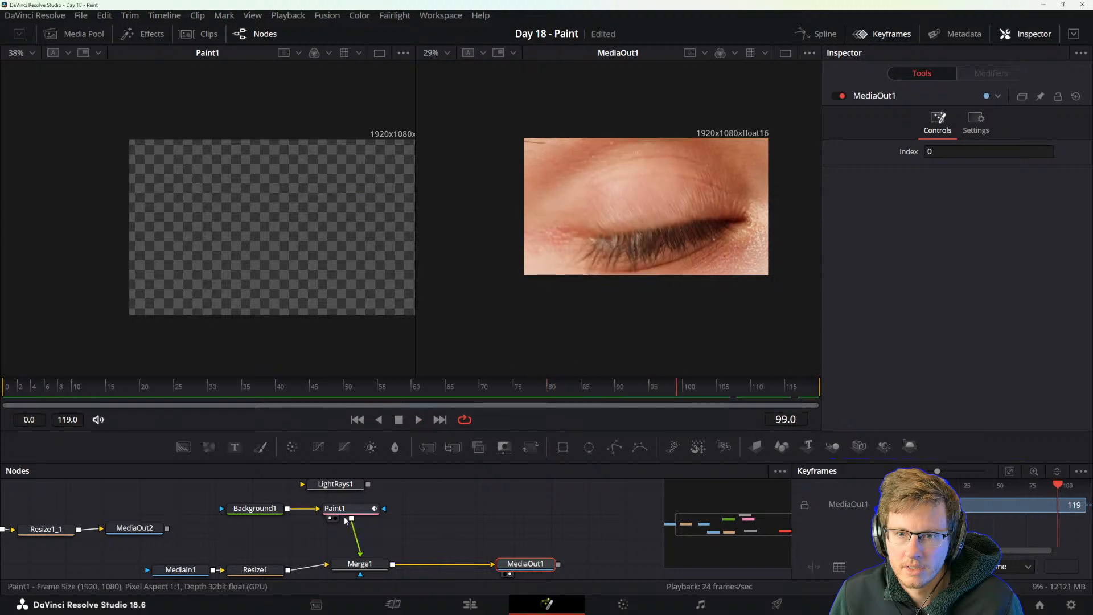
Turn off Still Source for Paint1's clone stroke, scrub to frame 44 and select MediaOut1 to check the composite.
click(335, 508)
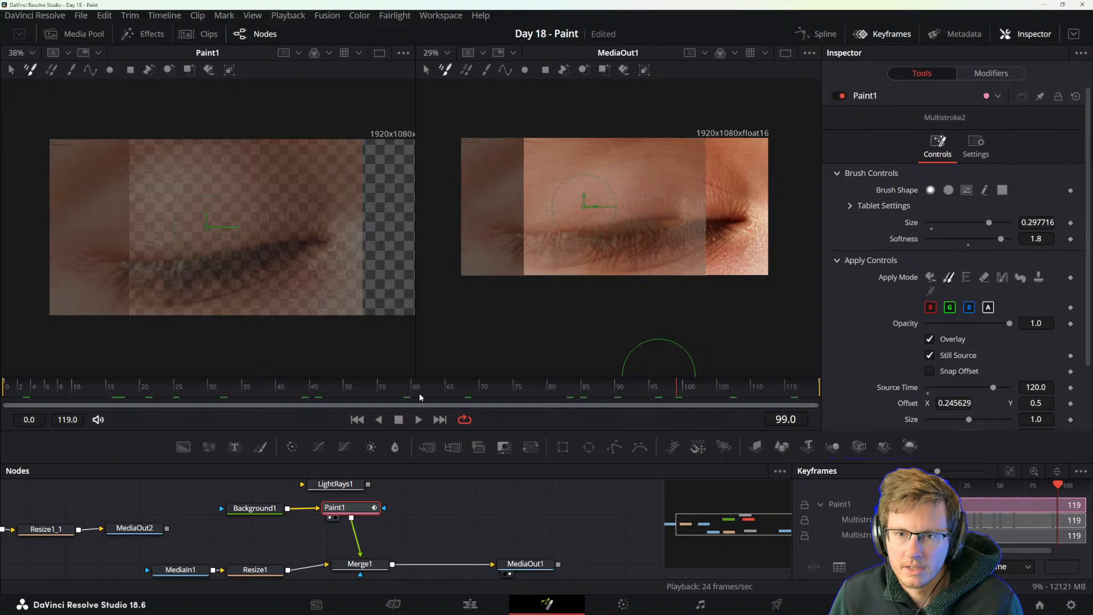
drag(472, 391, 243, 400)
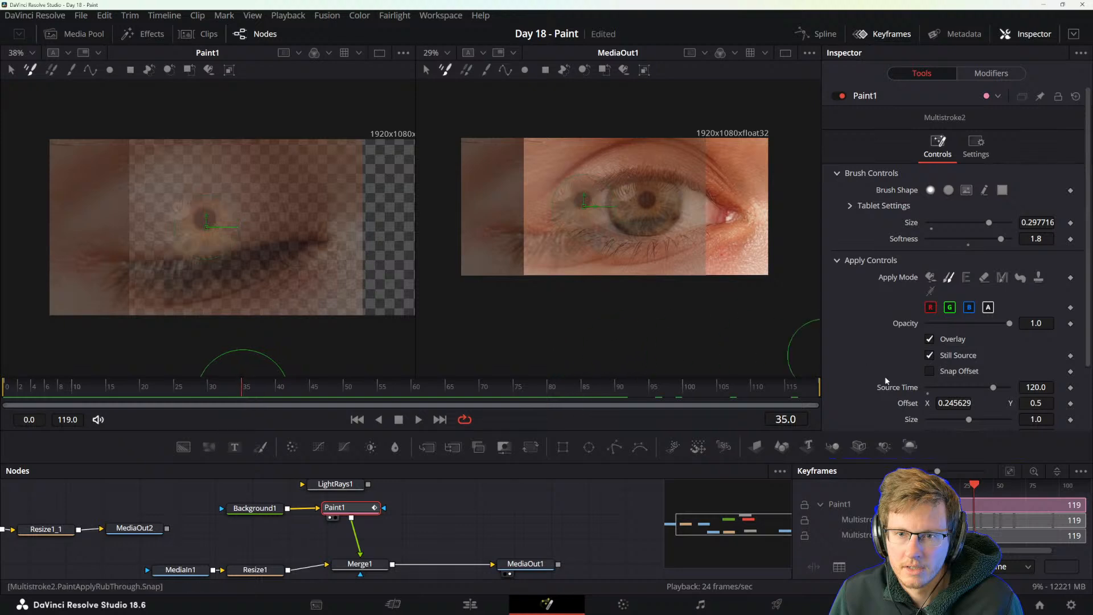
click(929, 355)
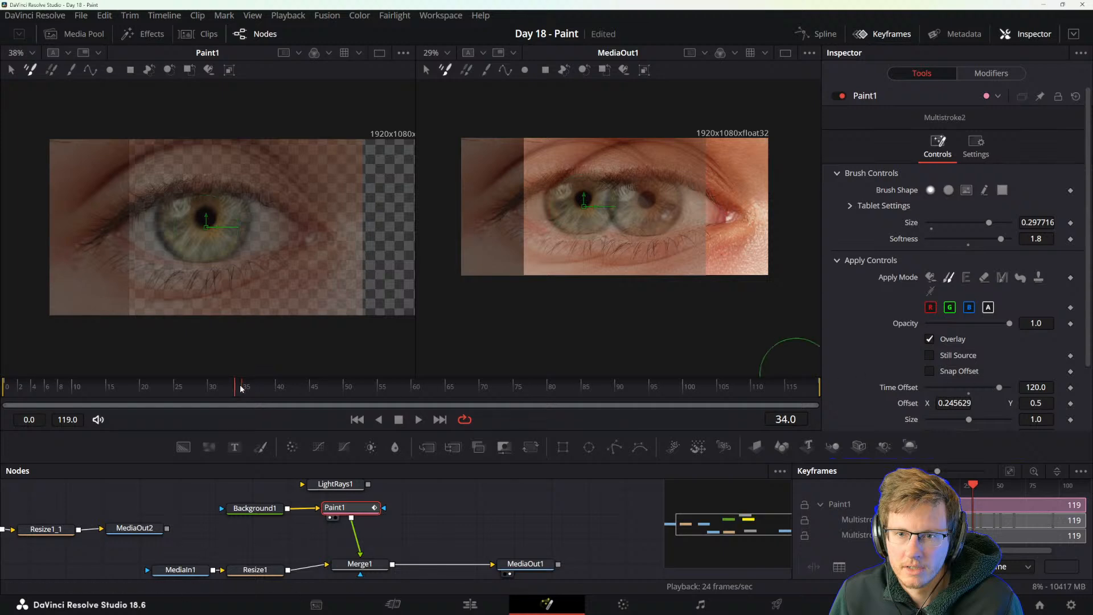
drag(240, 389, 312, 407)
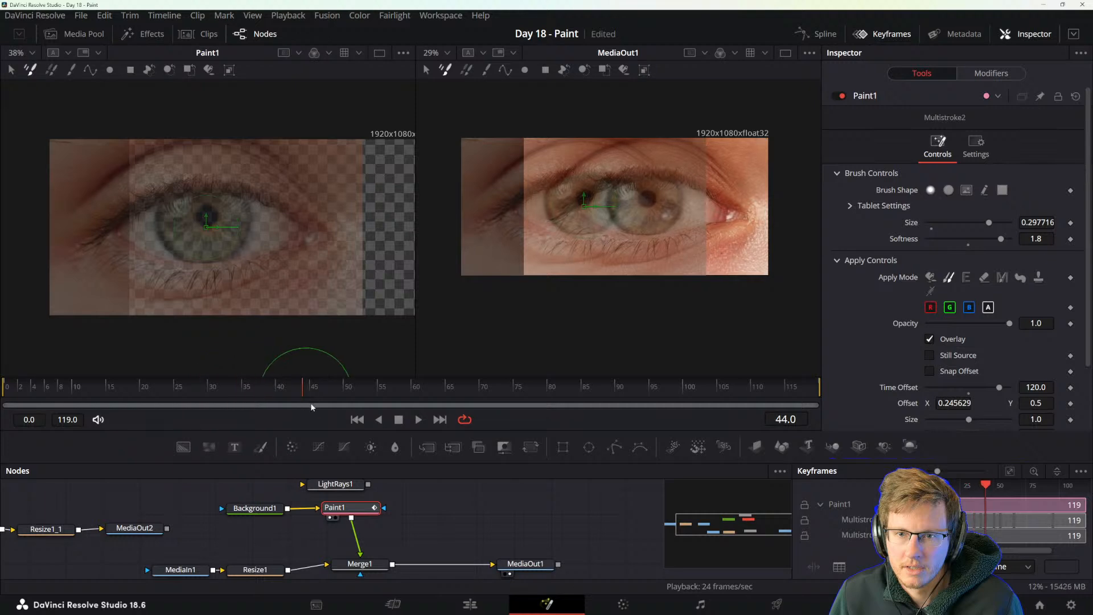
click(531, 562)
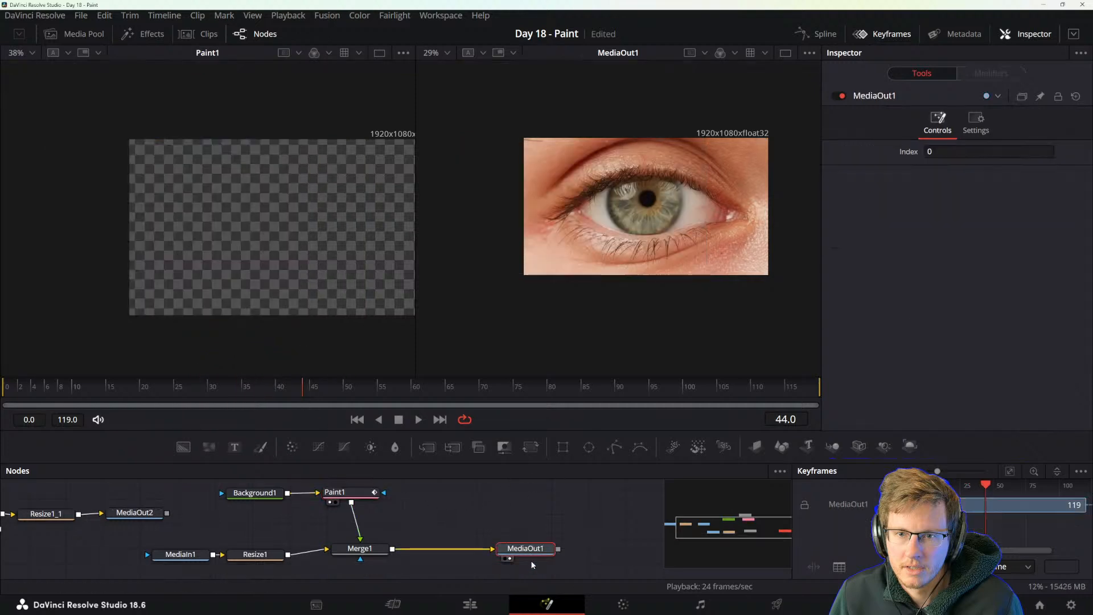
Play the composition from frame 44, stop it, and scrub back to frame 35 to check the cloned iris.
key(space)
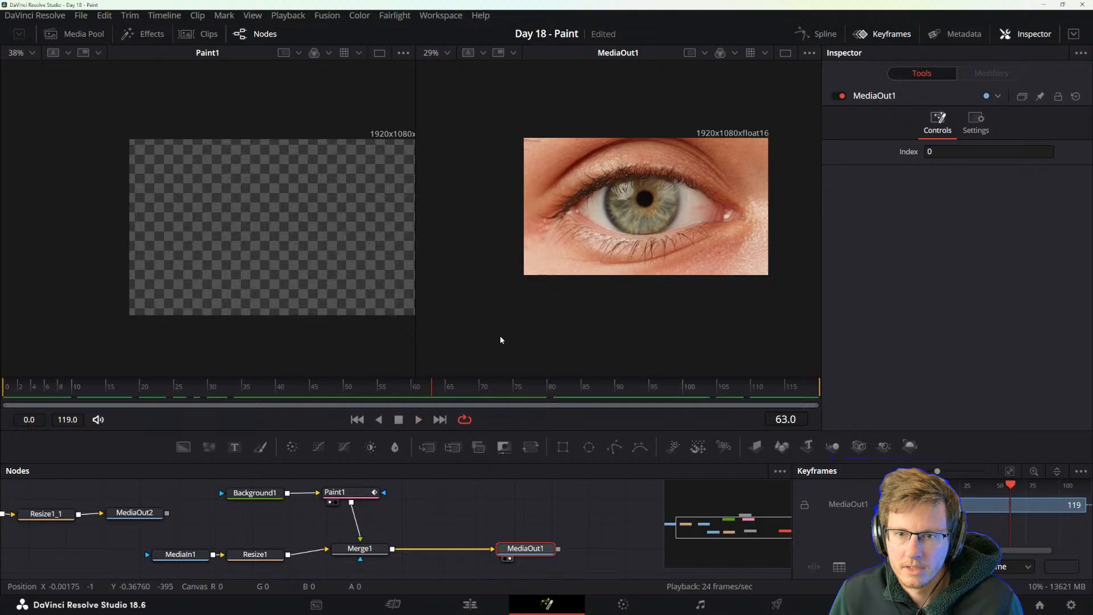
click(201, 393)
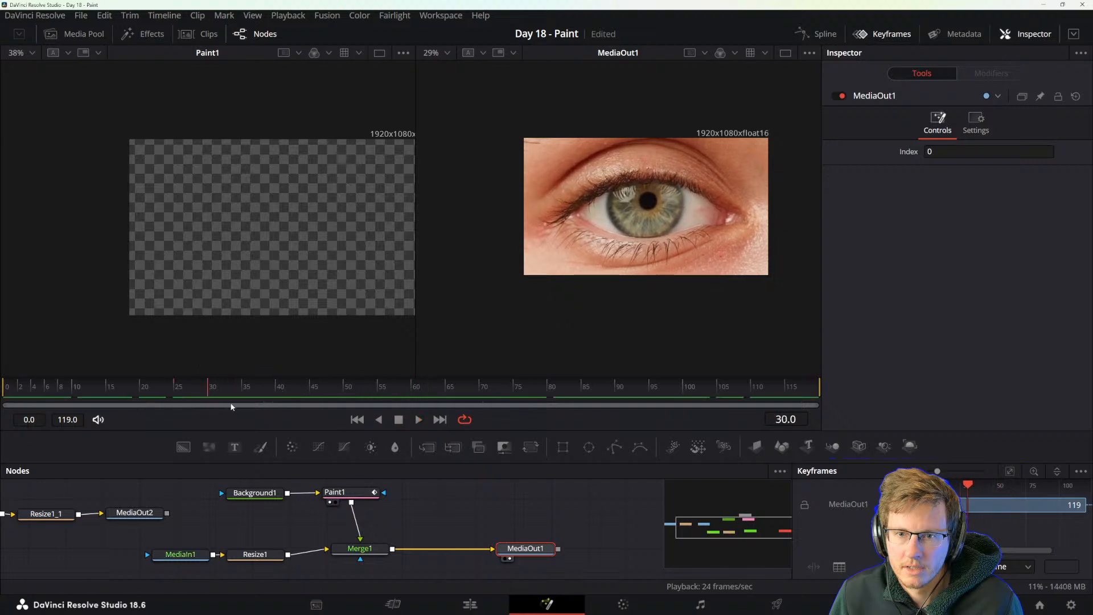
click(242, 393)
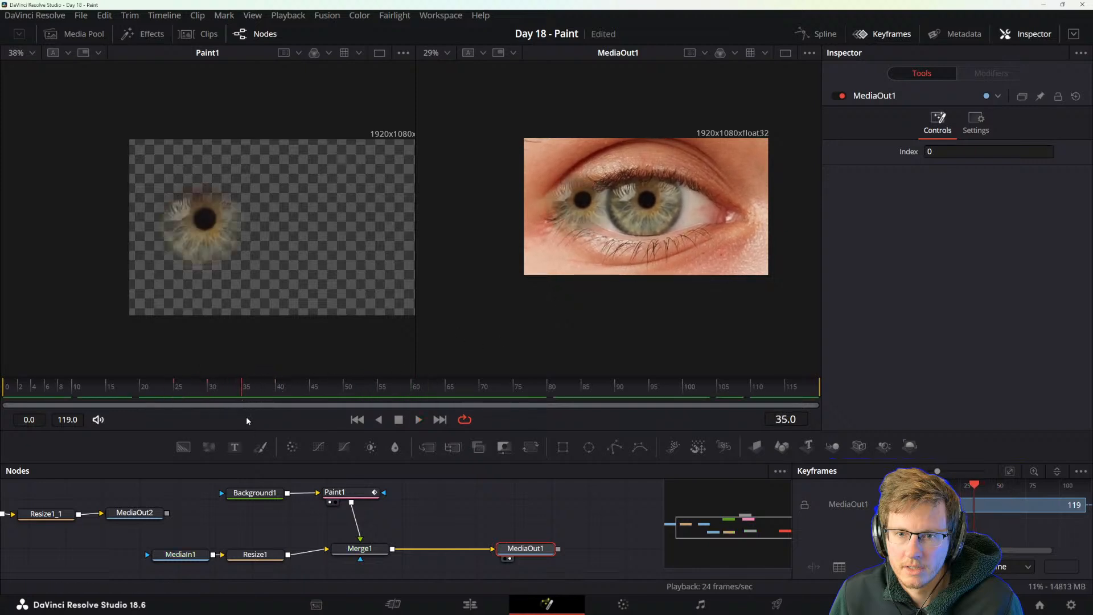
Set the Stroke Duration of Paint1's clone stroke to 6 and show its Stroke Controls.
click(353, 493)
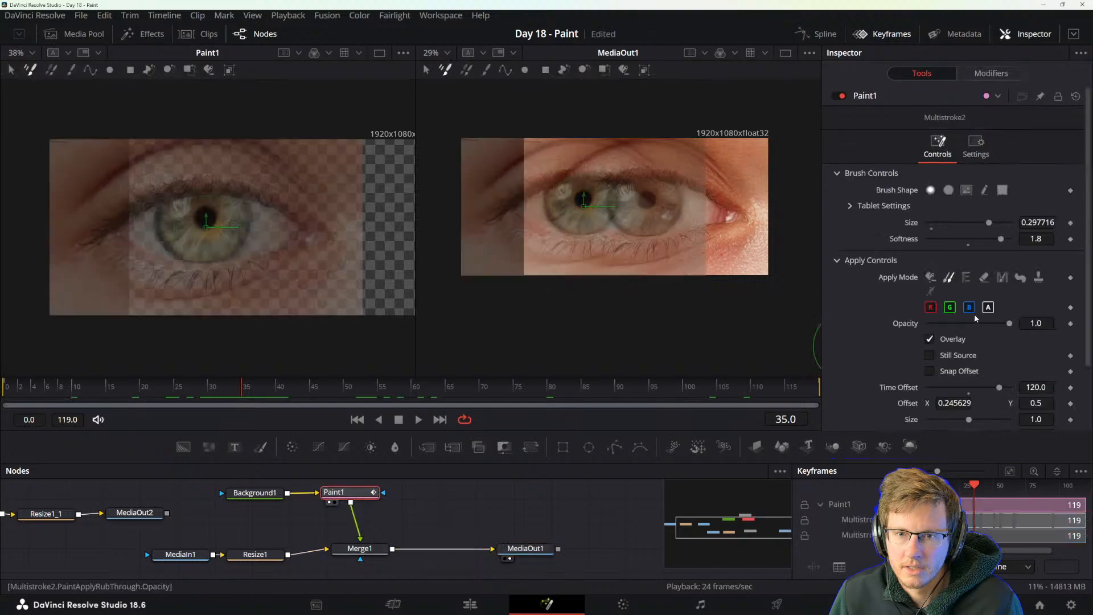
scroll(869, 305, down, 3)
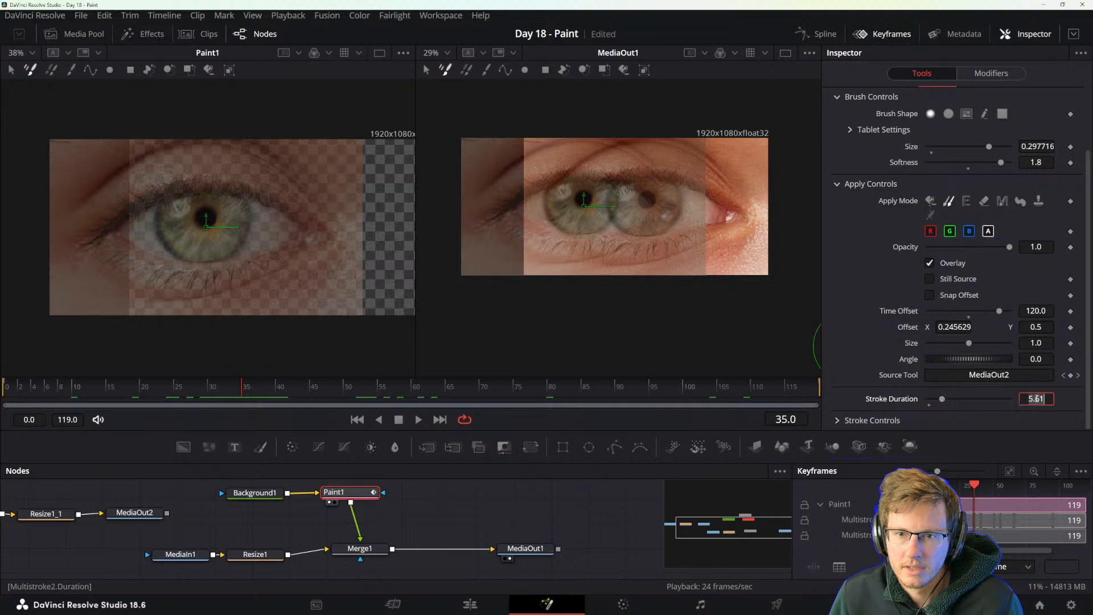
key(Return)
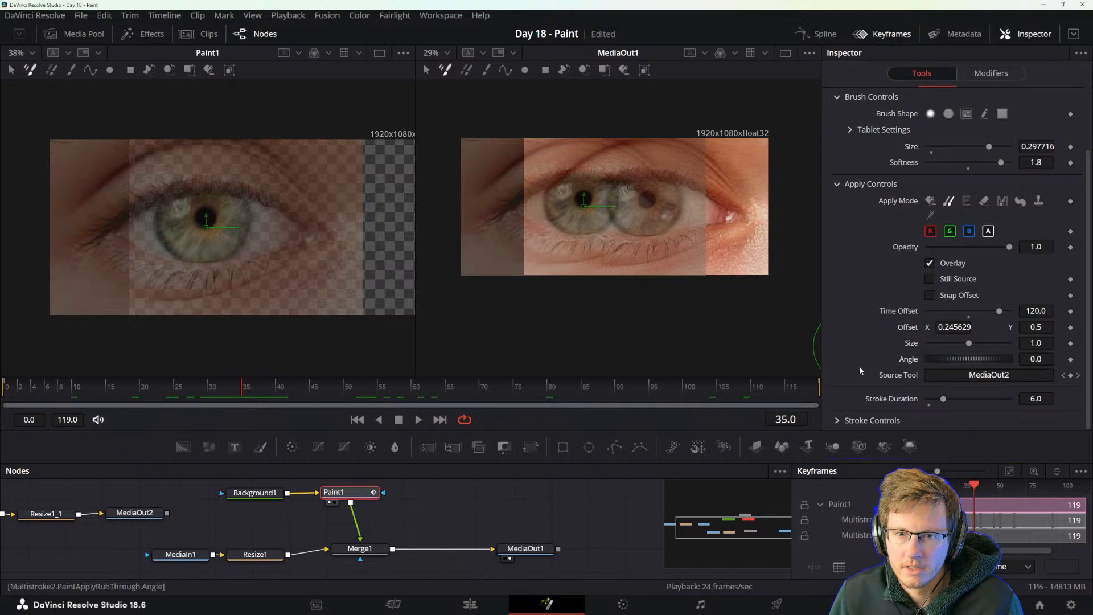
click(837, 421)
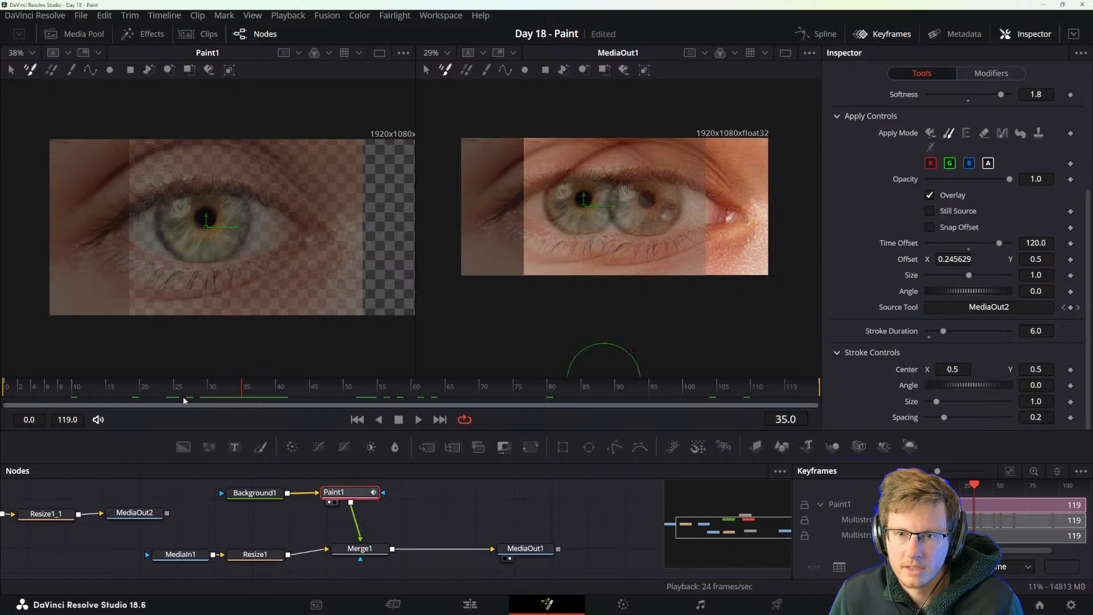
Select MediaOut1 and play the composition from frame 28 to check the stroke timing, returning to frame 35.
drag(172, 385, 139, 385)
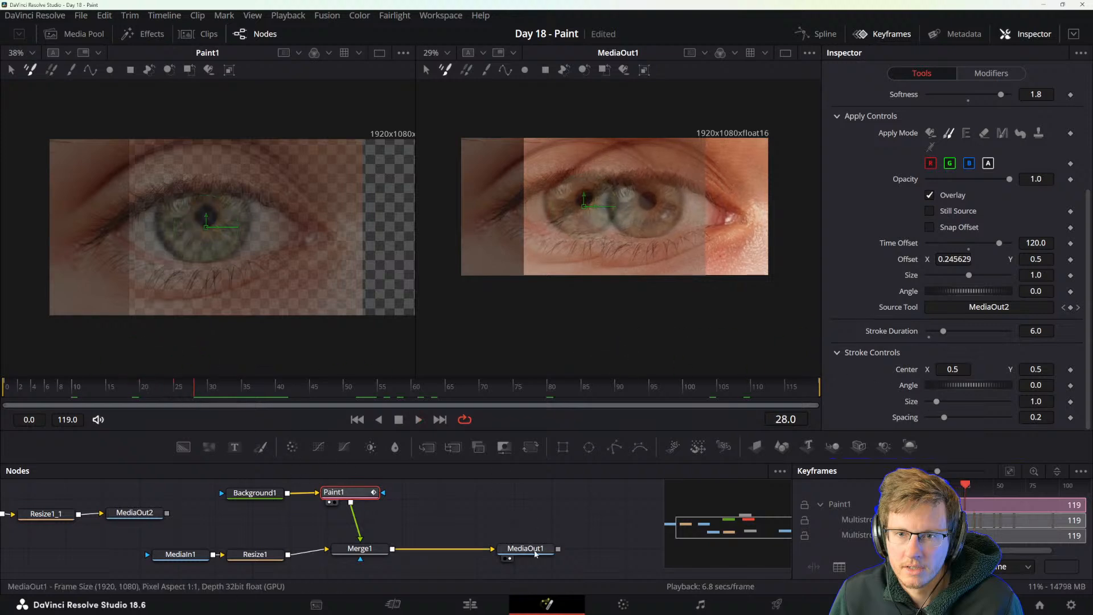
click(526, 547)
key(space)
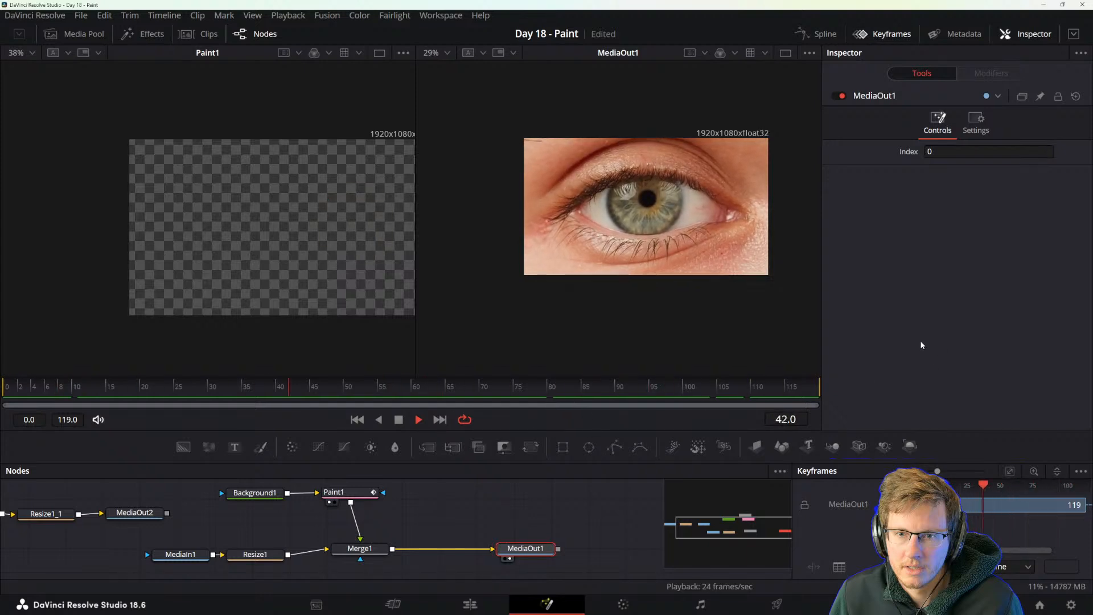
key(space)
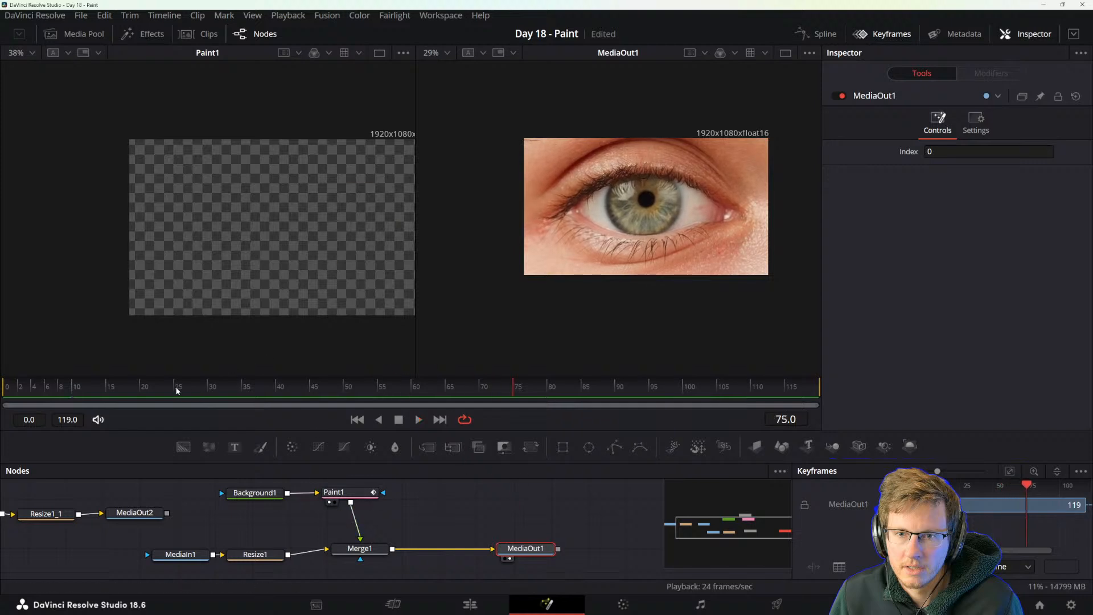
mouse_move(175, 390)
mouse_down()
mouse_move(70, 392)
mouse_move(246, 394)
mouse_up()
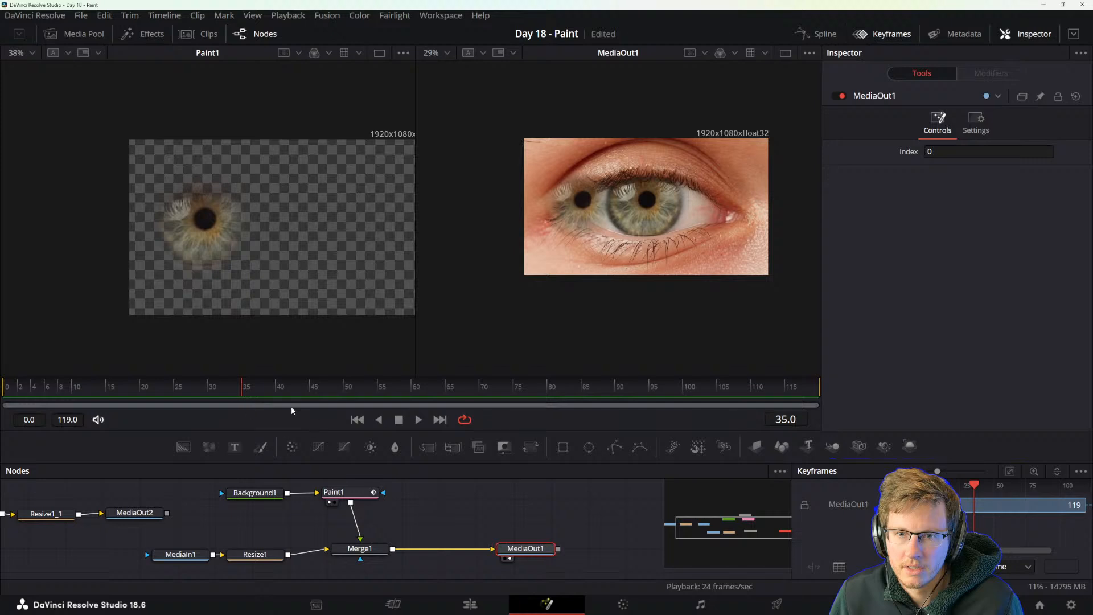
Select Paint1, hide the Keyframes editor, and expand the Inspector to full height to show all its brush settings.
click(336, 492)
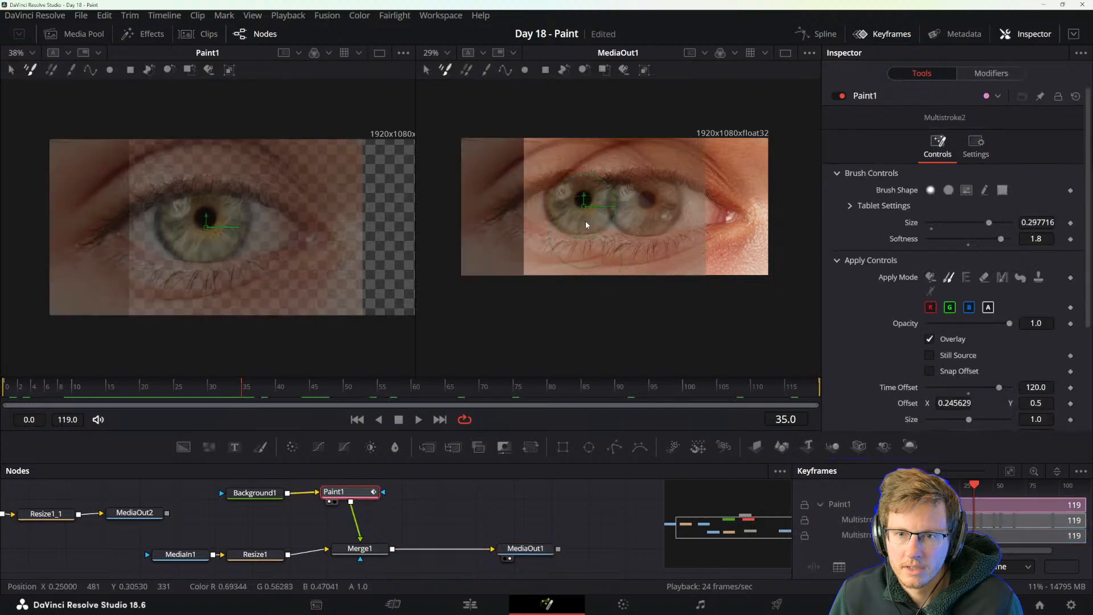
scroll(926, 370, down, 3)
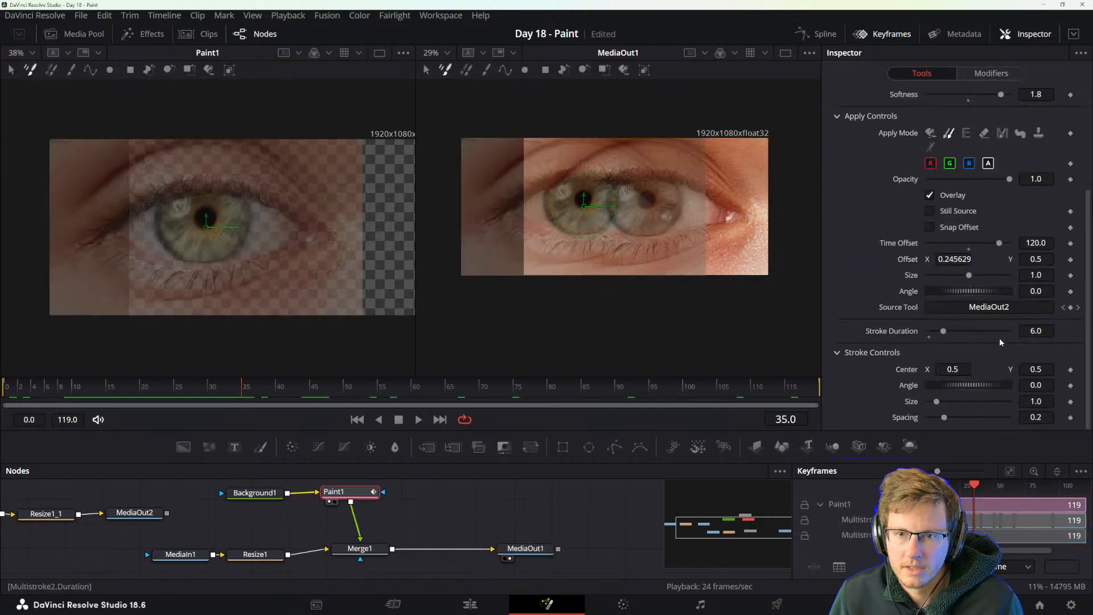
click(896, 34)
click(1073, 35)
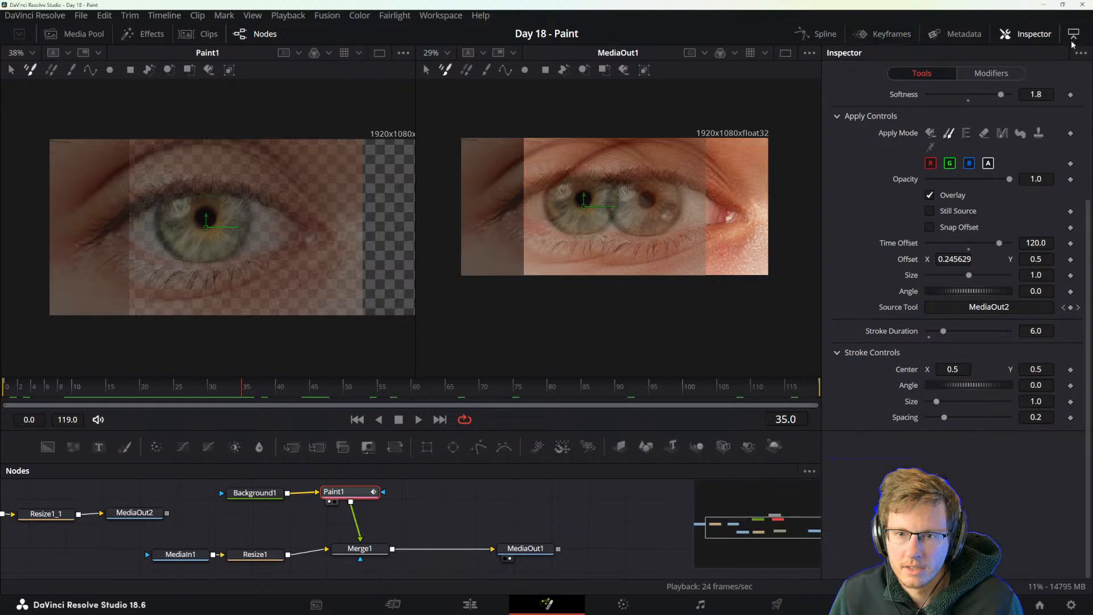
scroll(922, 438, up, 3)
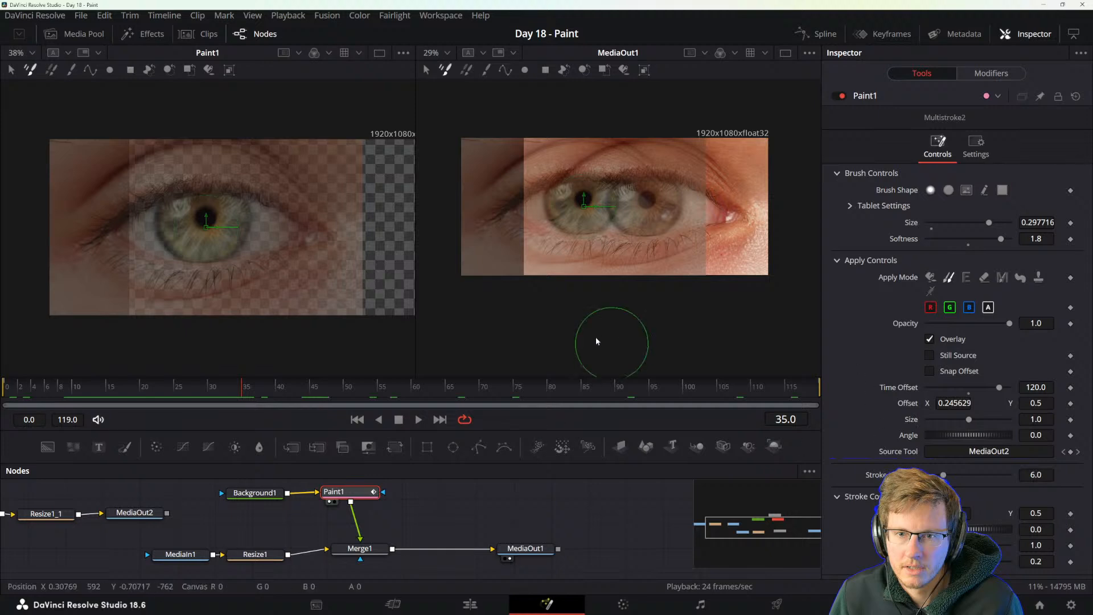
Clone over the iris at frame 35 and again at frame 40 with Time Offset 40, undoing the last stroke.
mouse_move(576, 209)
mouse_down()
mouse_move(581, 197)
mouse_move(581, 209)
mouse_up()
drag(245, 389, 278, 391)
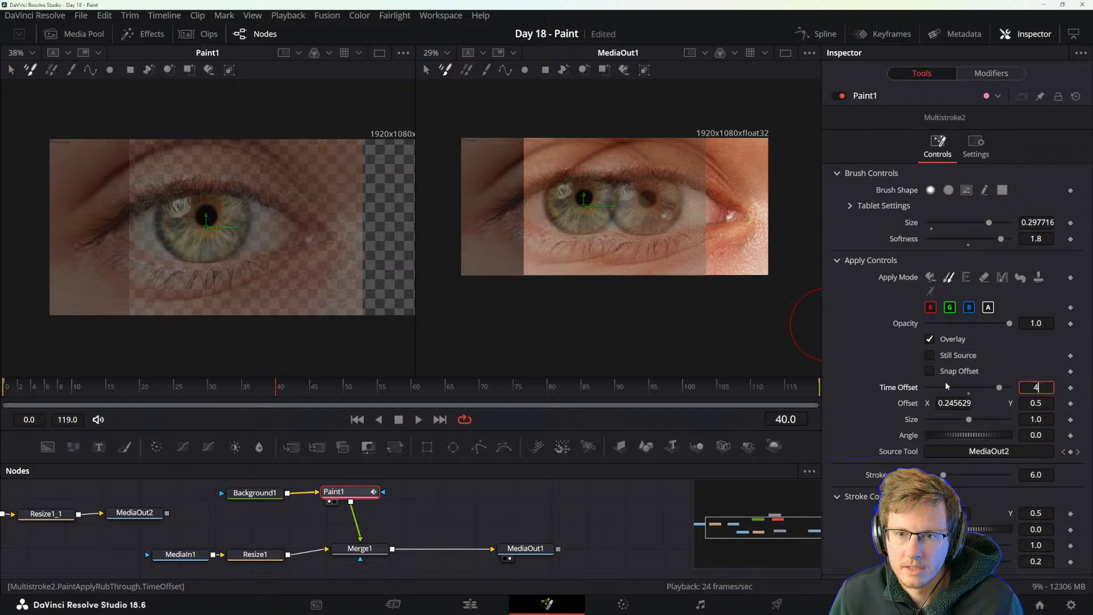
text(0)
key(Return)
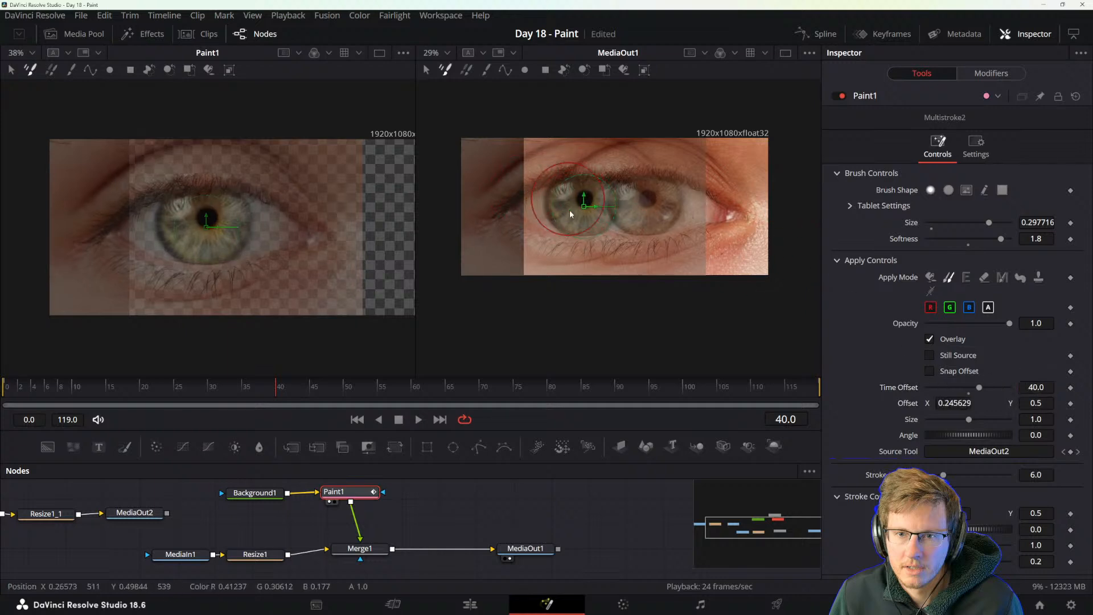
drag(584, 197, 584, 204)
key(ctrl+z)
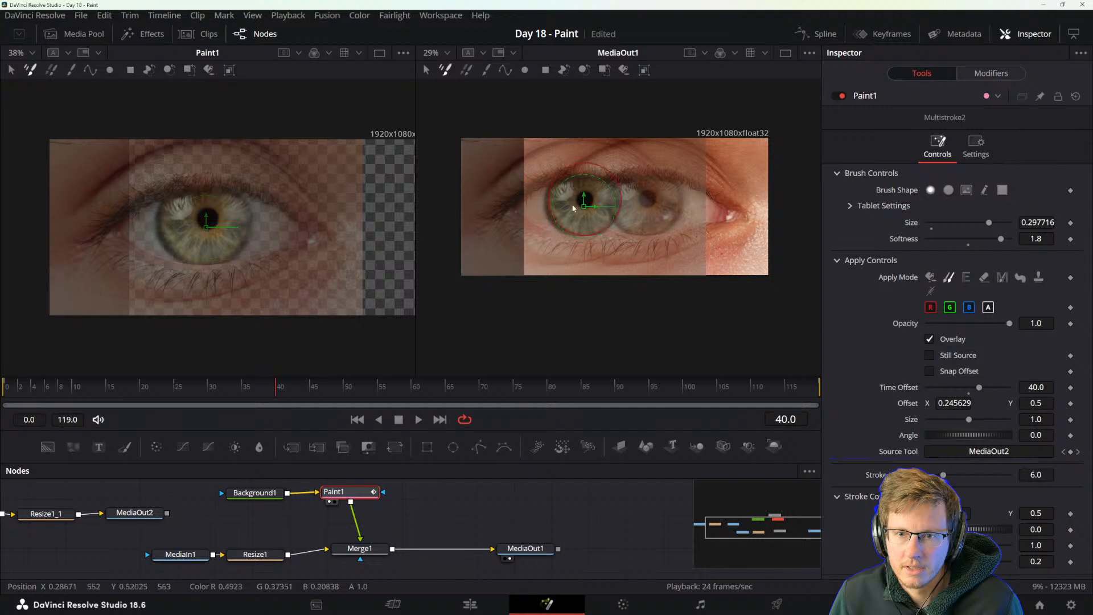
At frame 43, raise the clone's Stroke Duration to 23.96 and scrub the timeline to check it, ending at frame 36.
drag(269, 389, 297, 390)
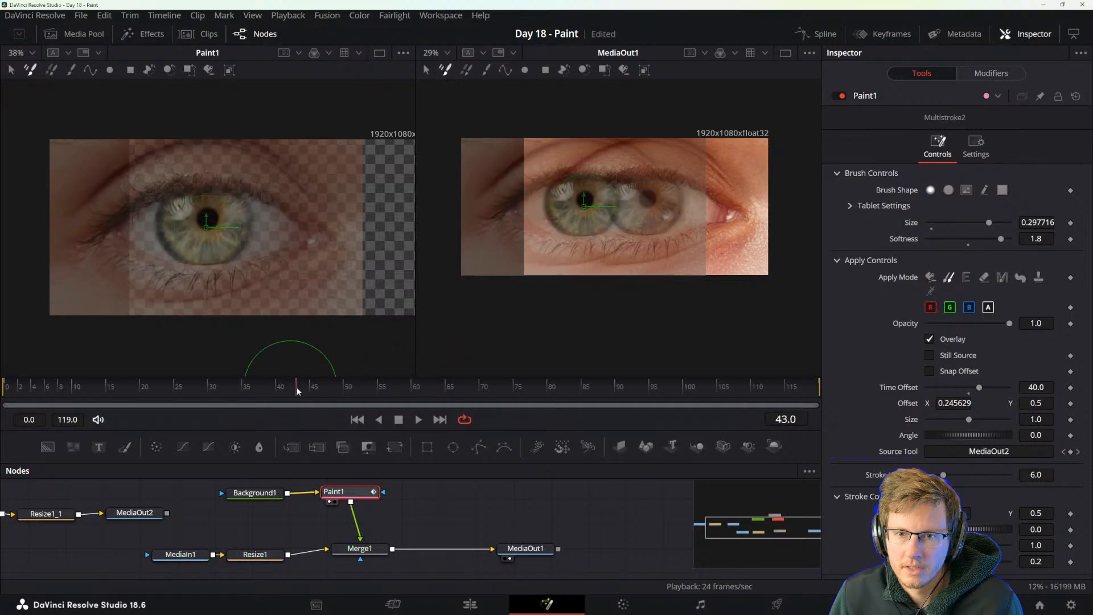
drag(943, 474, 993, 474)
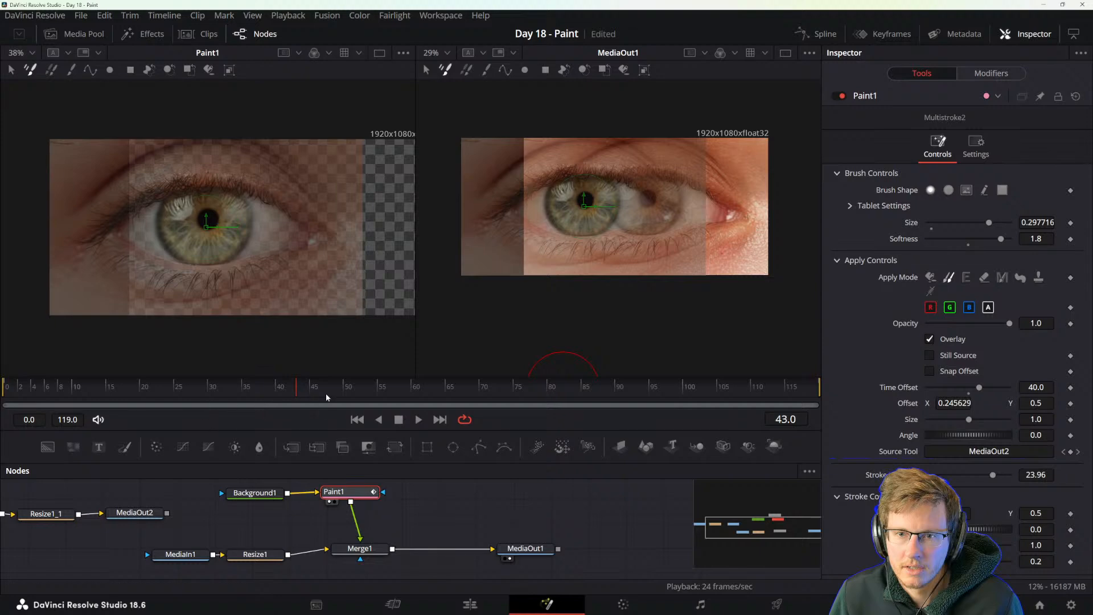
drag(279, 393, 797, 395)
click(247, 388)
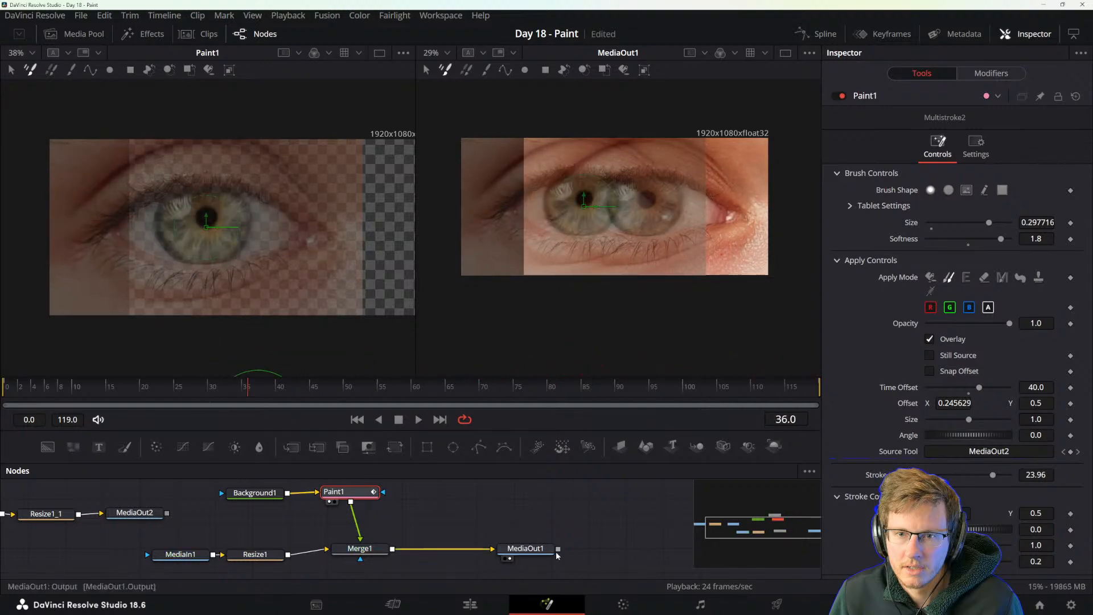
Play MediaOut1 from frame 24 to check the longer clone stroke, and scrub to frame 65.
click(519, 549)
click(173, 393)
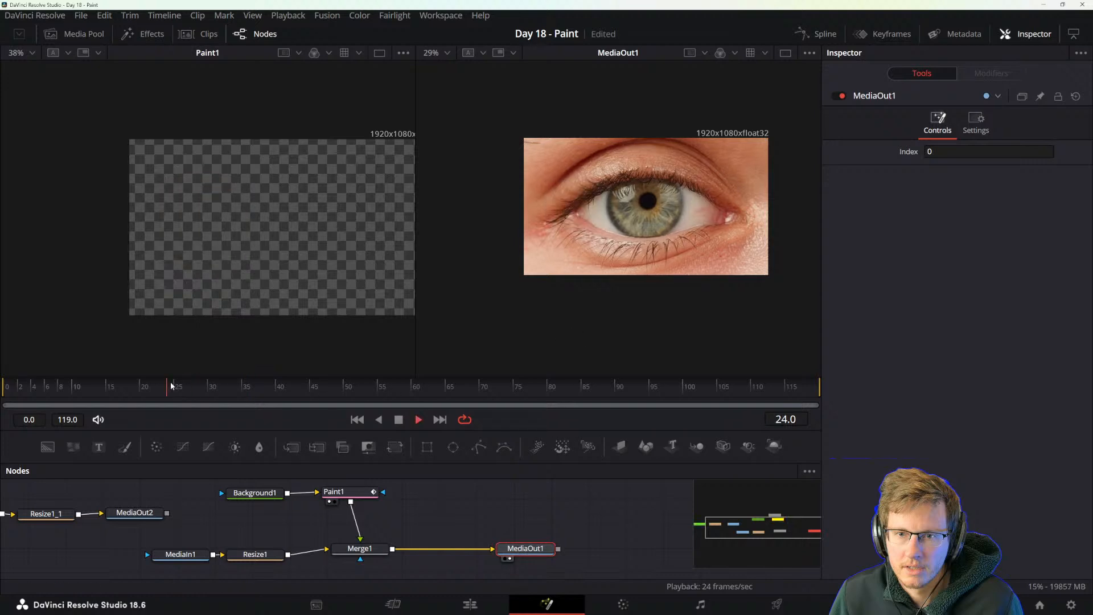
key(space)
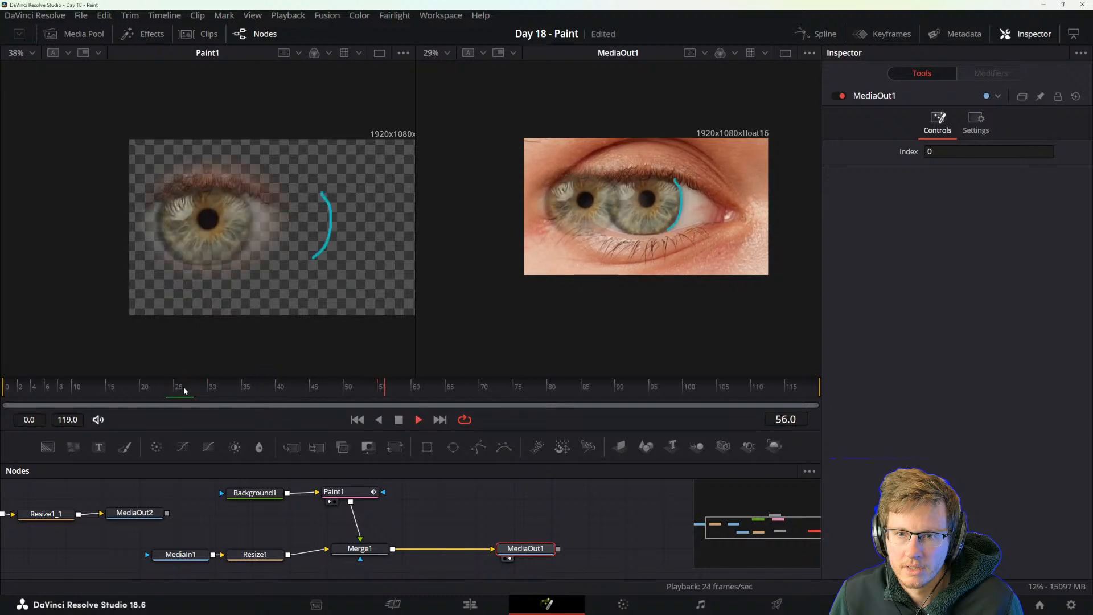
key(space)
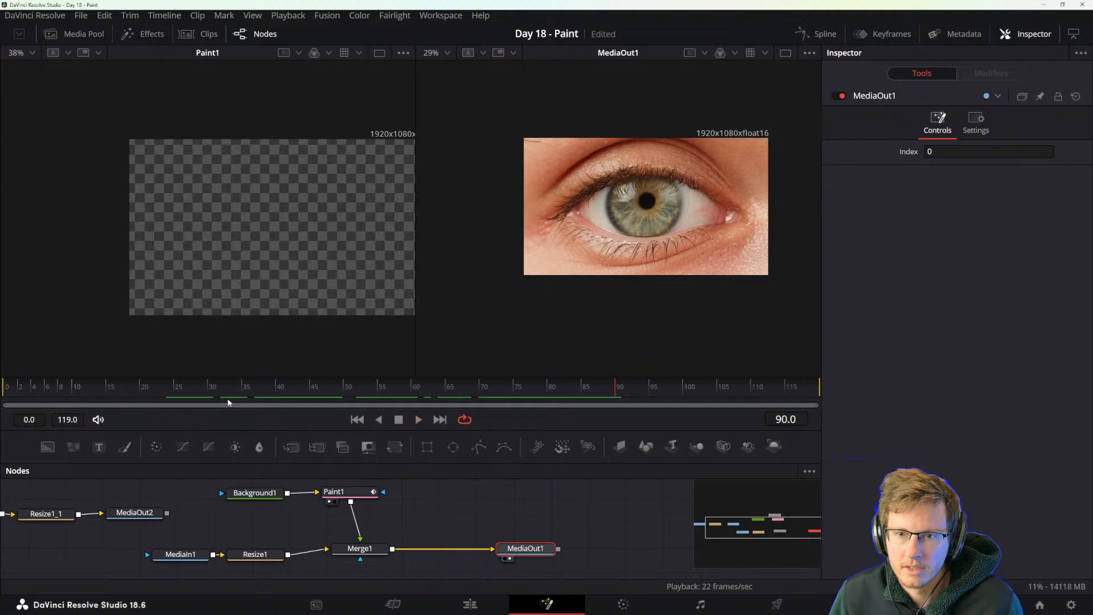
click(238, 390)
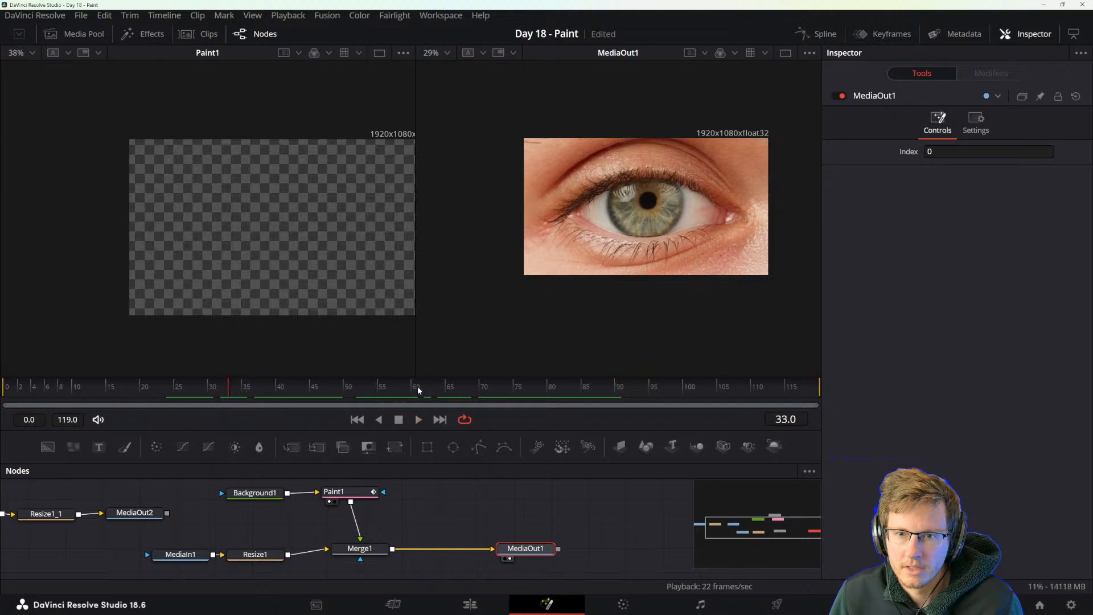
click(392, 390)
drag(392, 390, 448, 397)
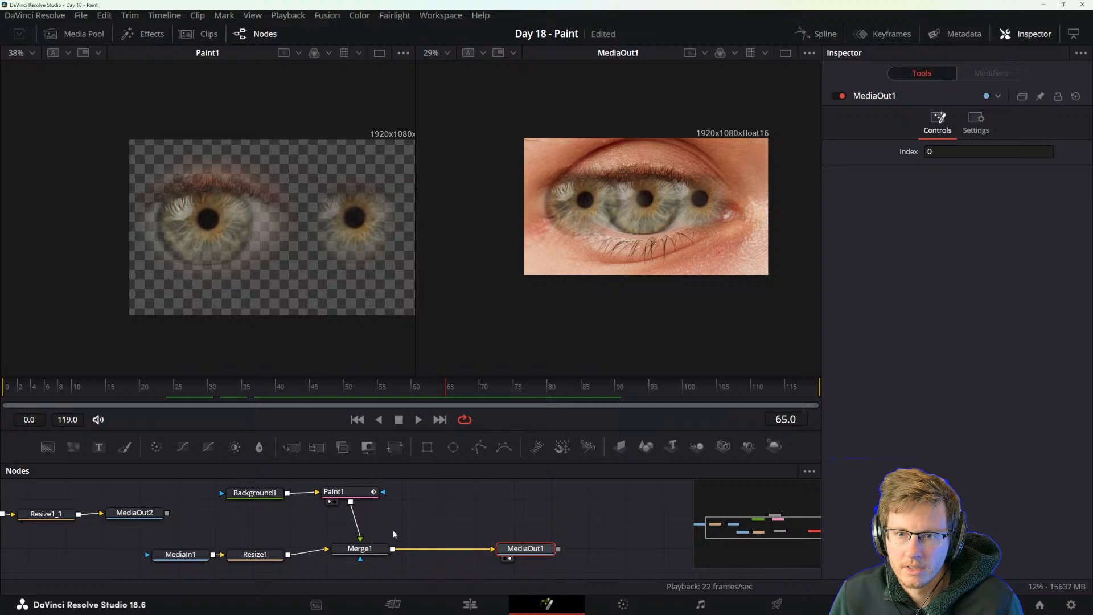
At frame 65, shift Paint1's clone source to Offset X 0.736013 and set its Time Offset to 65.
click(347, 506)
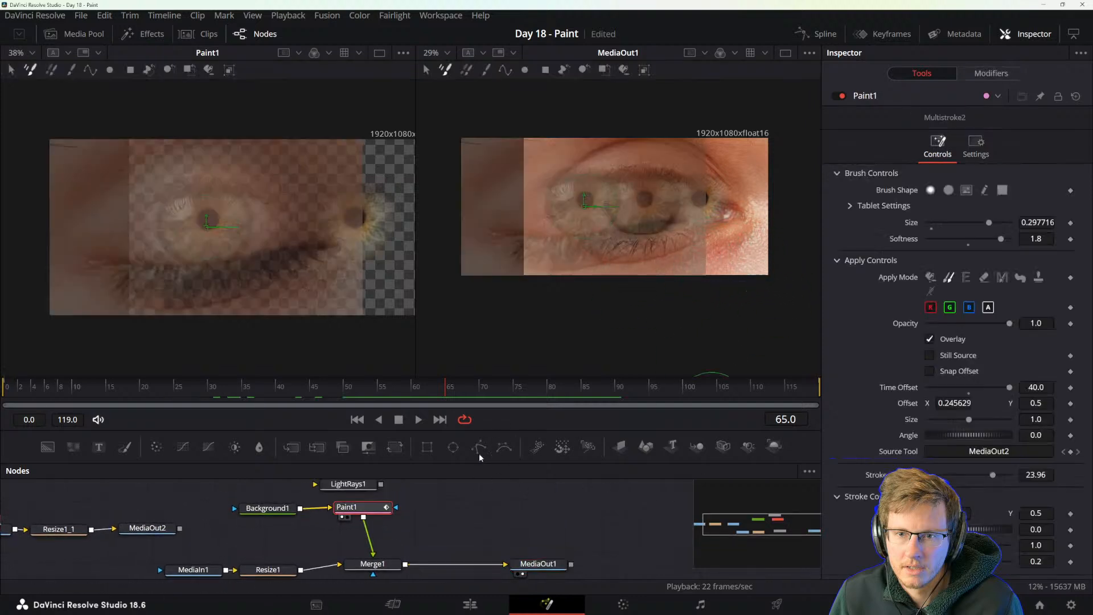
drag(596, 210, 716, 211)
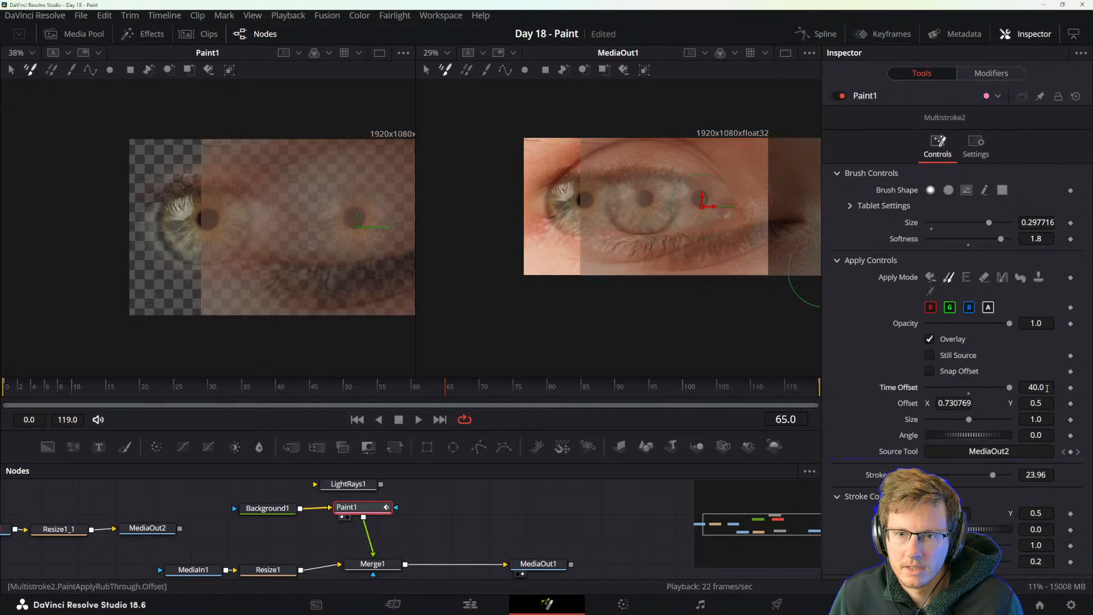
click(1046, 388)
text(65)
key(Tab)
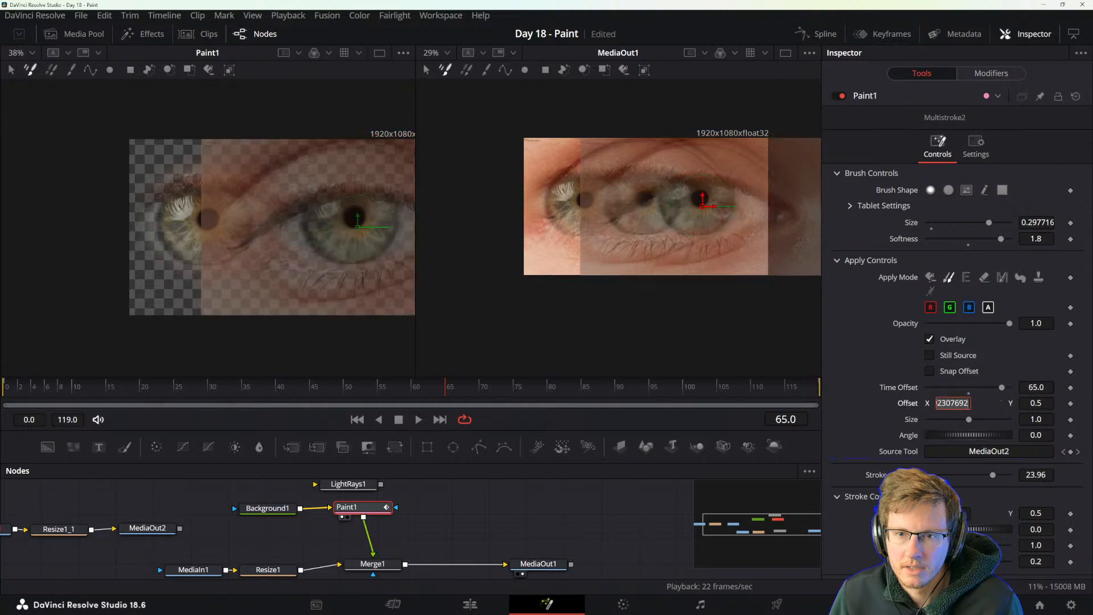
mouse_move(713, 208)
mouse_down()
mouse_move(701, 209)
mouse_move(776, 208)
mouse_move(714, 209)
mouse_up()
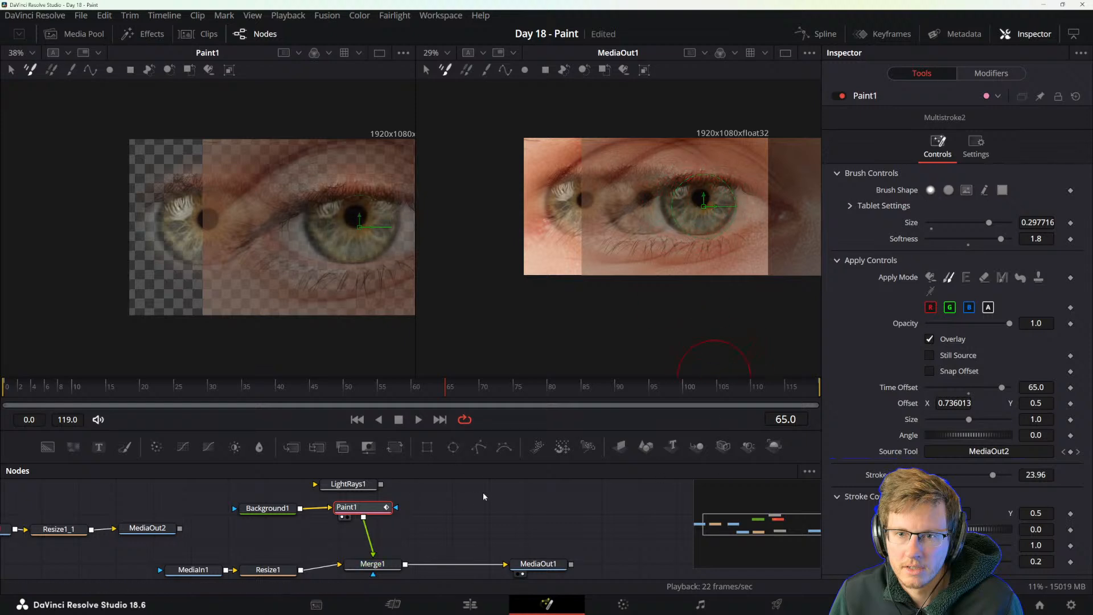
Scrub back to frame 55 and set the clone's Stroke Duration to 12.
mouse_move(442, 389)
mouse_down()
mouse_move(665, 389)
mouse_move(280, 389)
mouse_move(381, 389)
mouse_up()
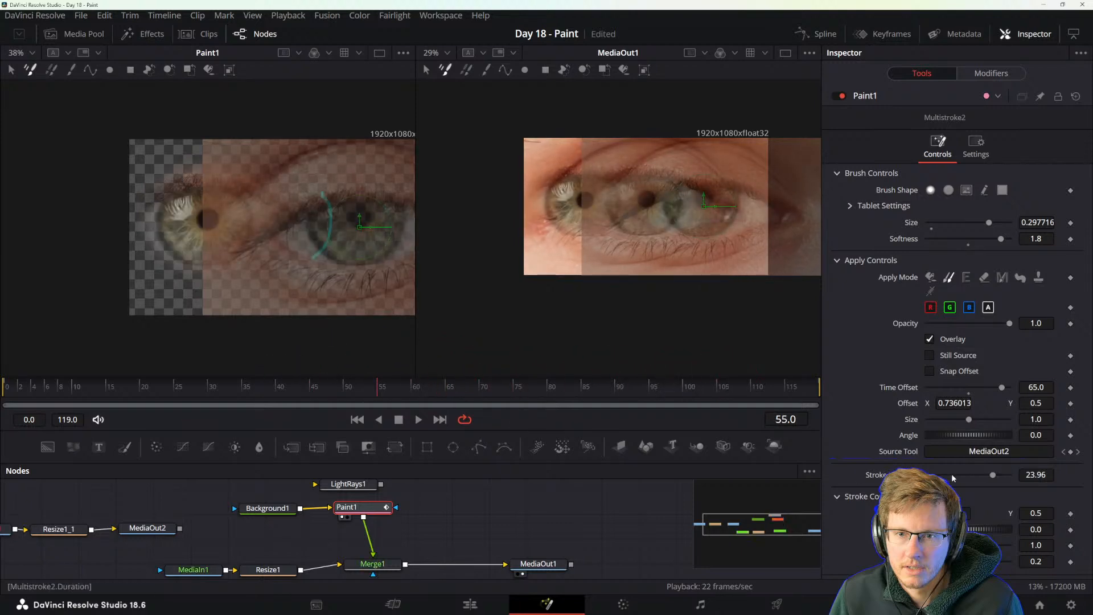
click(1038, 474)
text(12)
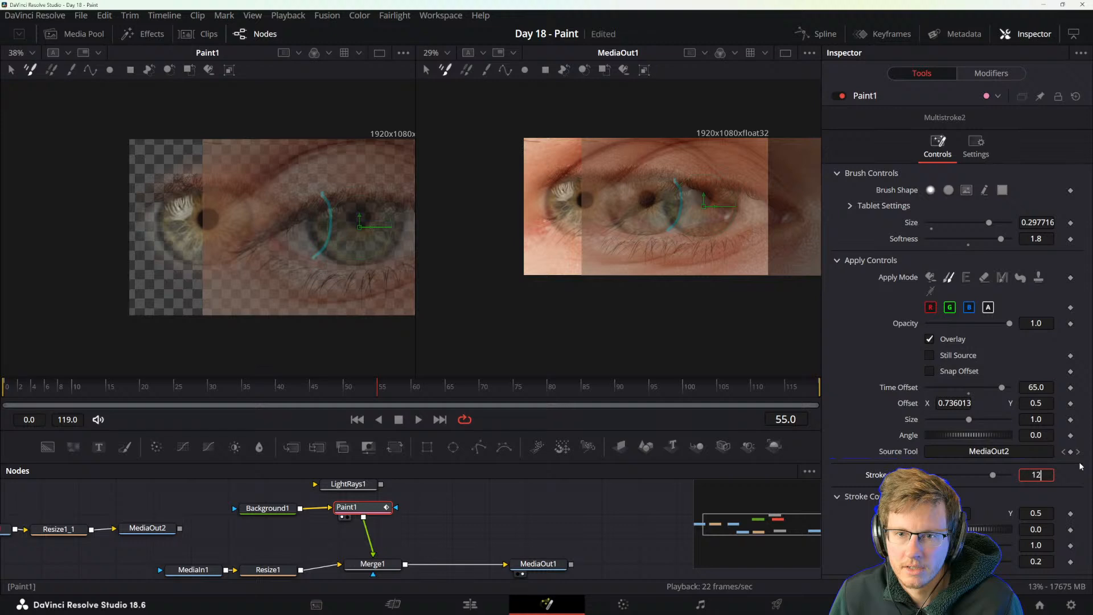
key(Return)
Play MediaOut1 from about frame 25 to check the clone strokes, stop at frame 46, and reselect Paint1.
click(559, 568)
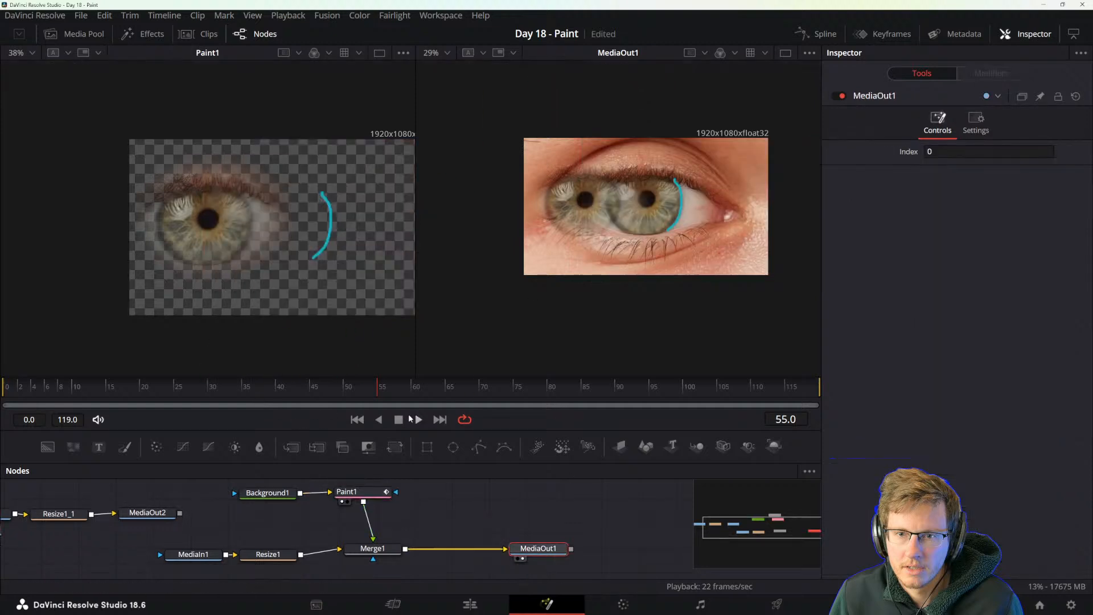
drag(226, 388, 177, 389)
key(space)
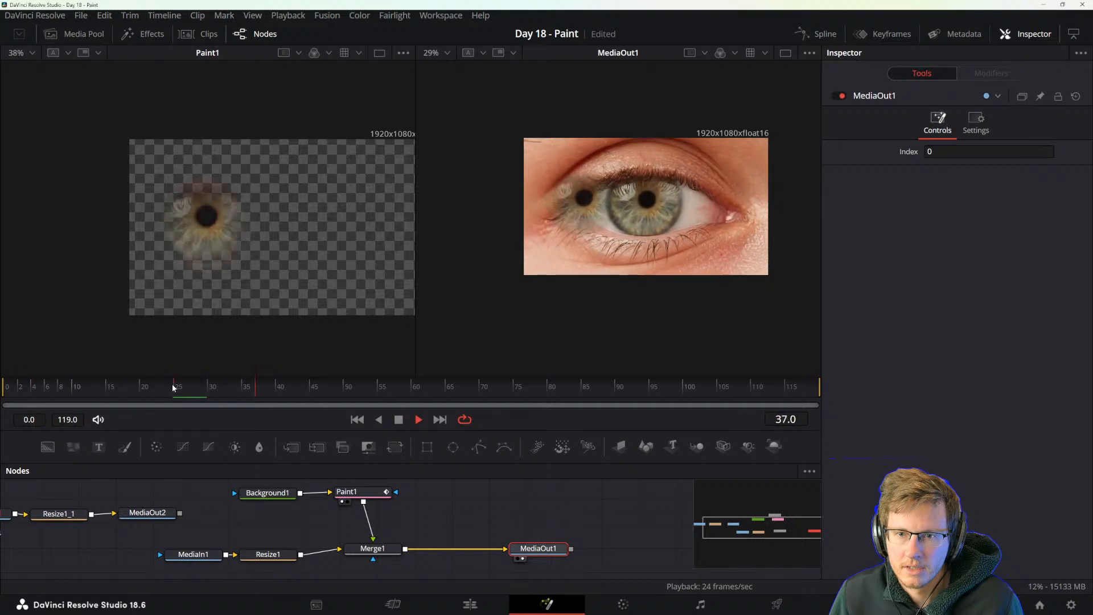
key(space)
click(428, 501)
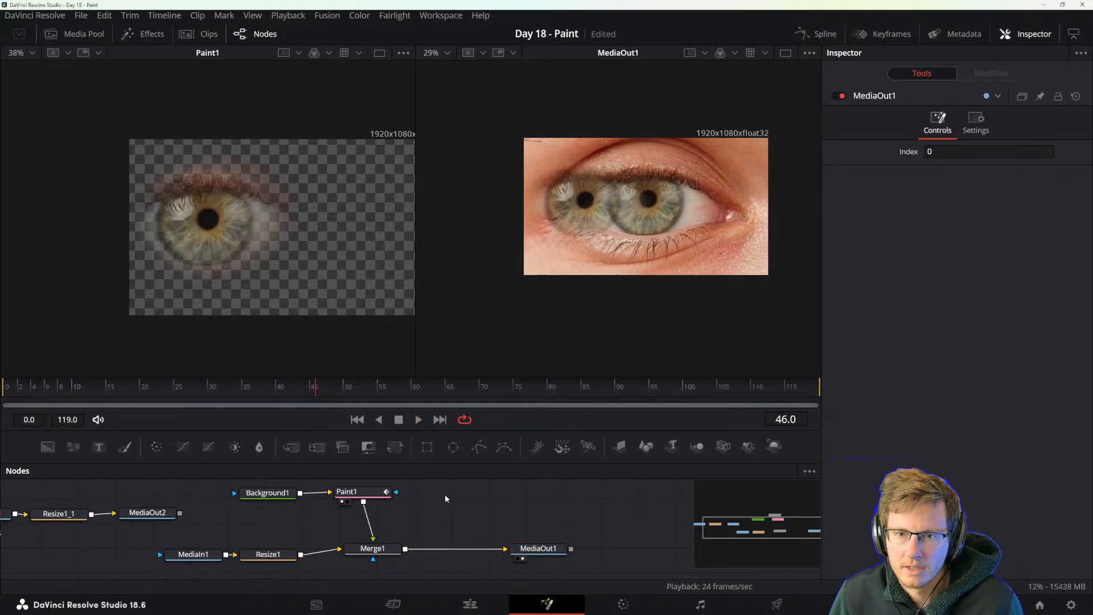
mouse_move(385, 515)
mouse_down()
mouse_move(450, 543)
mouse_move(465, 531)
mouse_up()
click(436, 518)
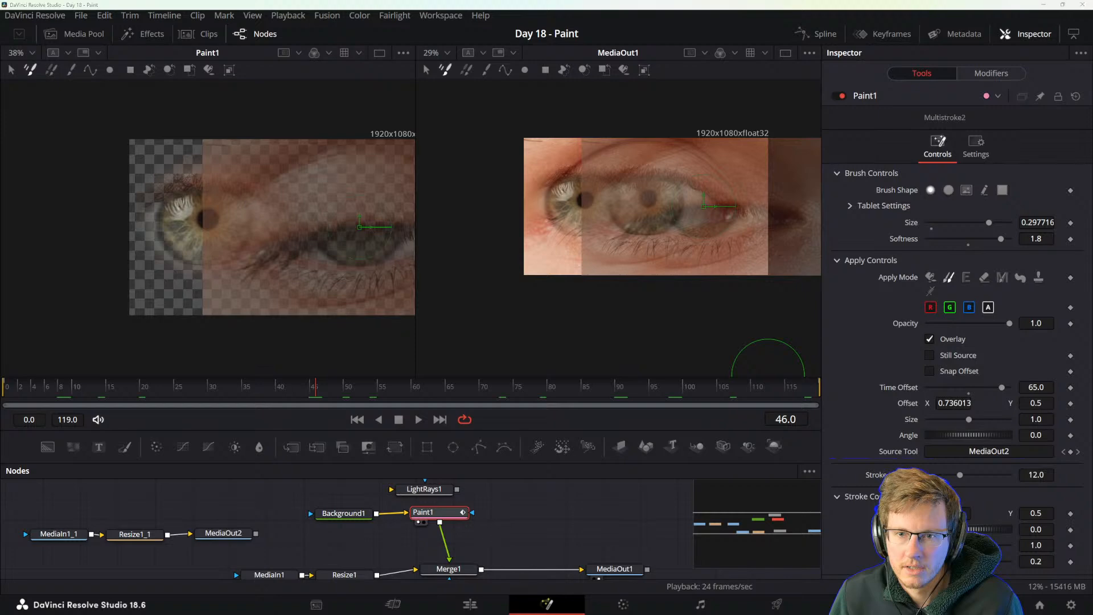
Switch to the DaVinci Resolve reference manual in Adobe Acrobat and open the hidden system tray icons.
key(alt+Tab)
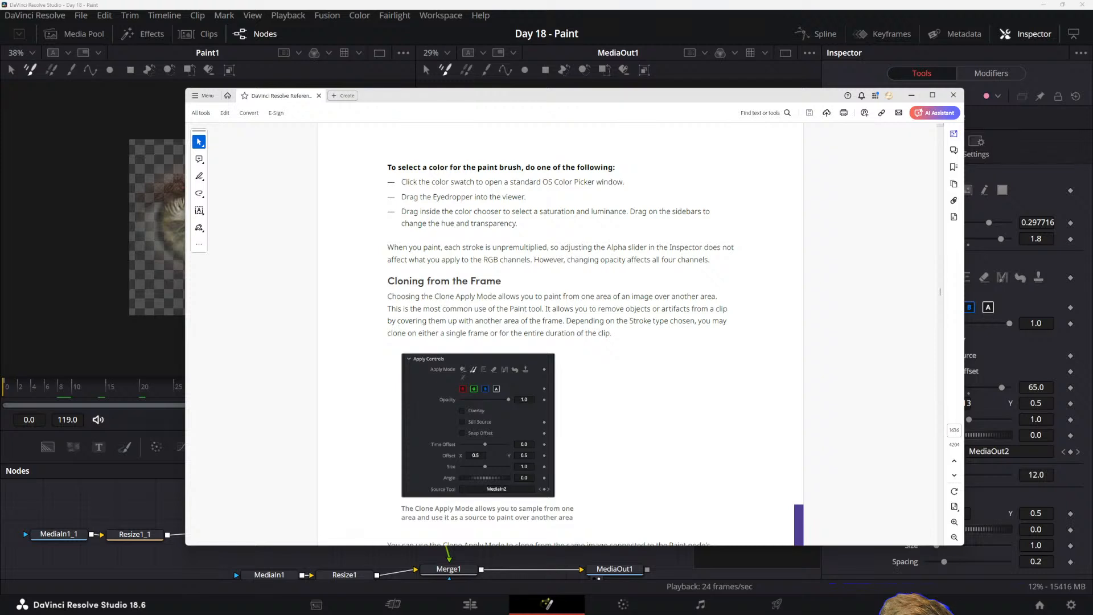
key(super)
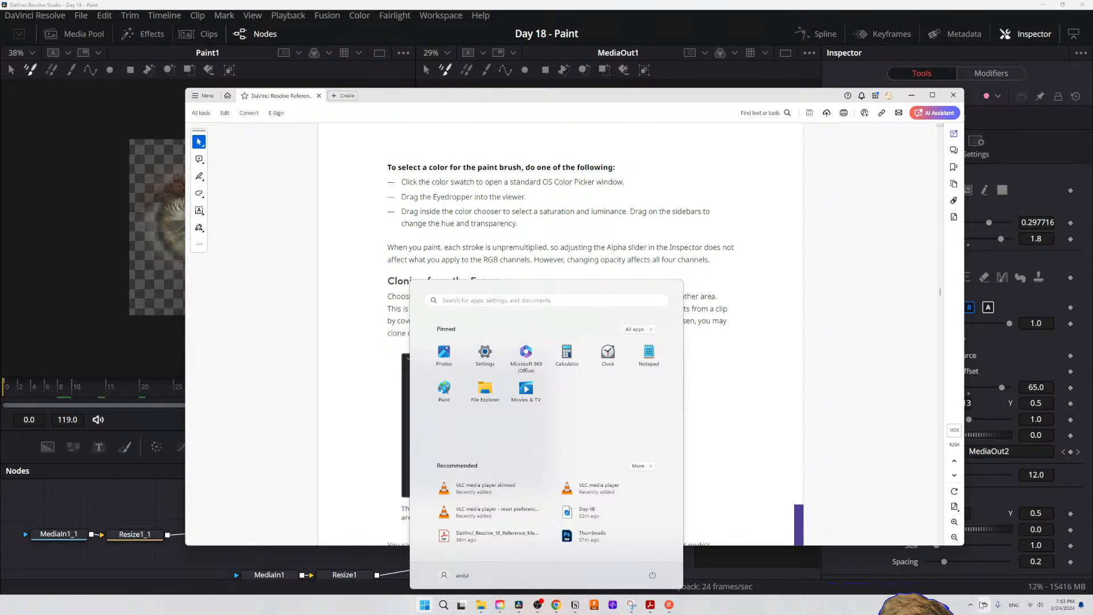
click(970, 605)
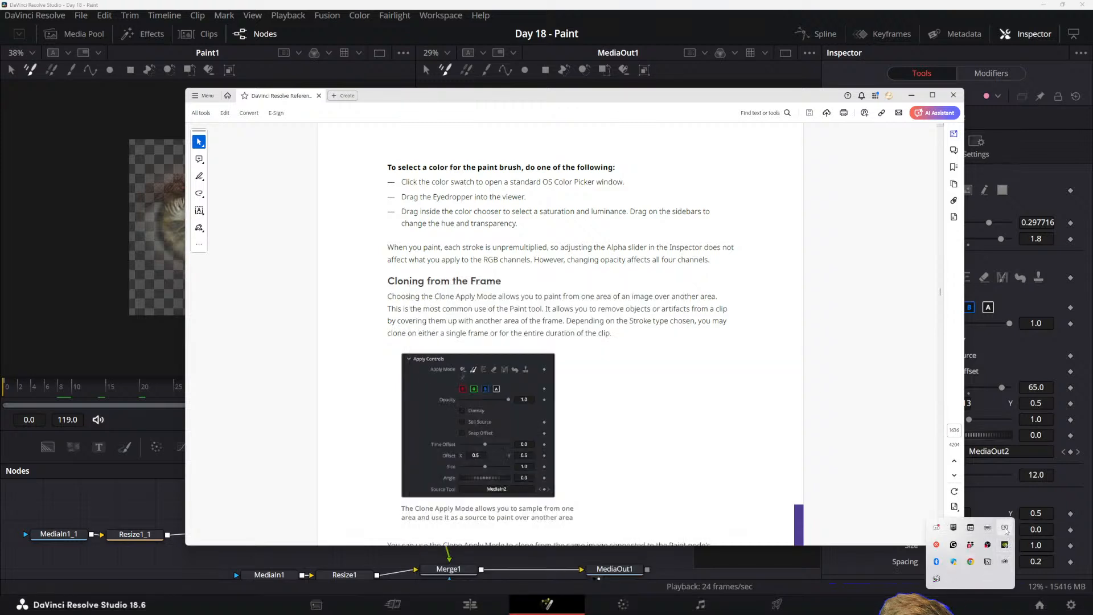
click(1006, 529)
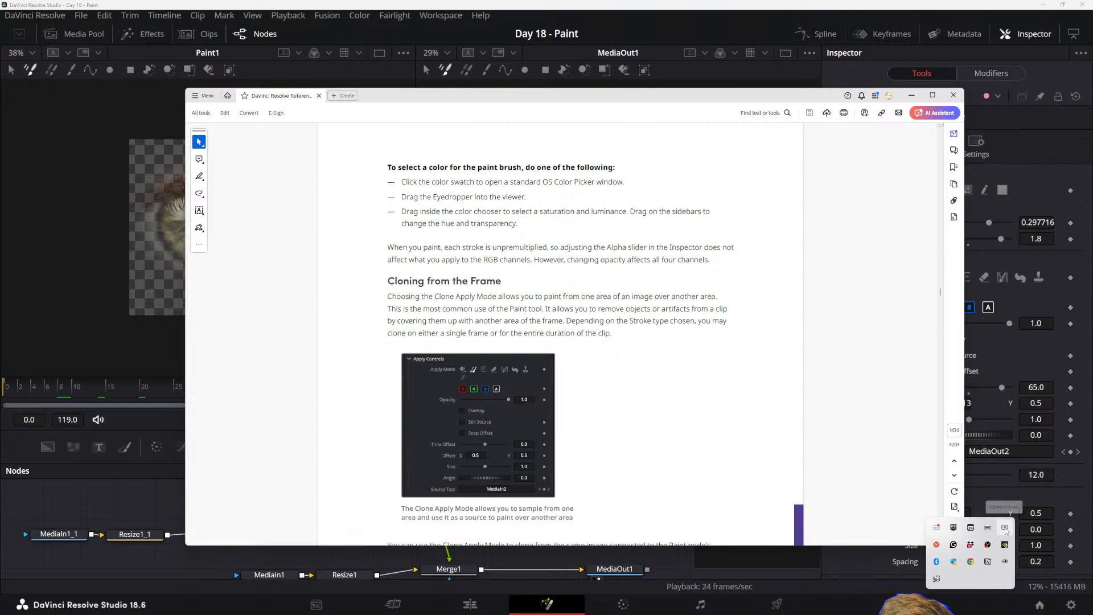
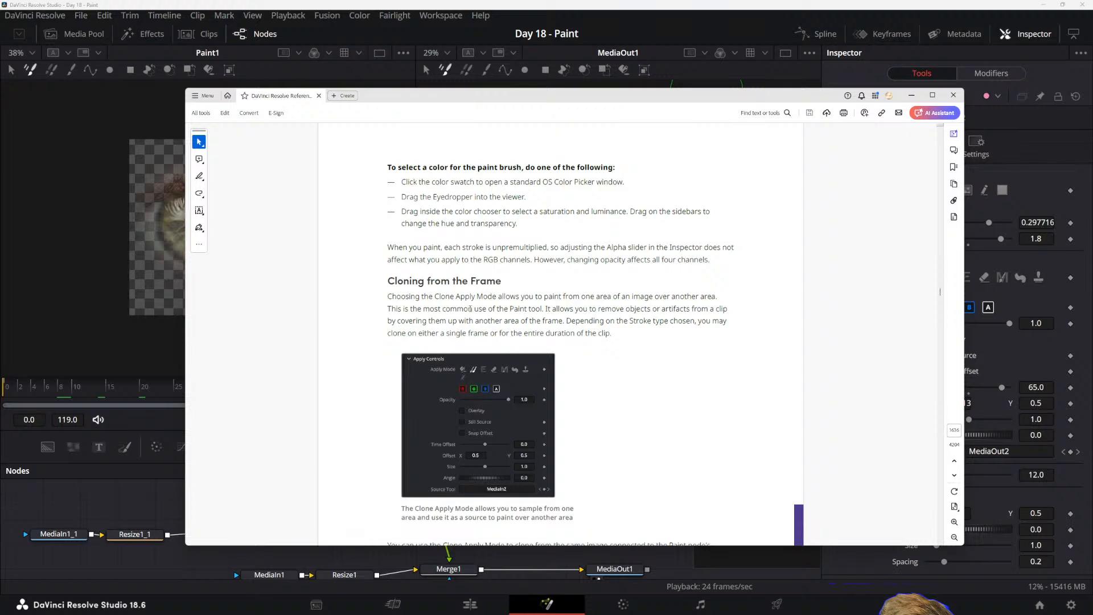
Read the manual's "Cloning from the Frame" section on the Clone Apply Mode and its possible sources.
scroll(486, 315, down, 3)
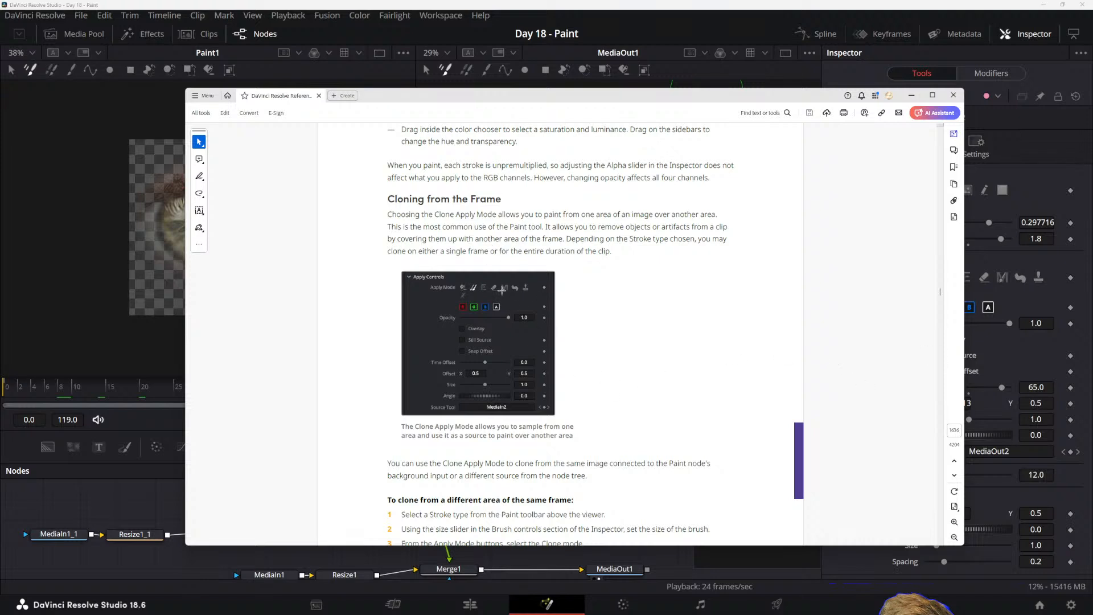
scroll(526, 312, down, 1)
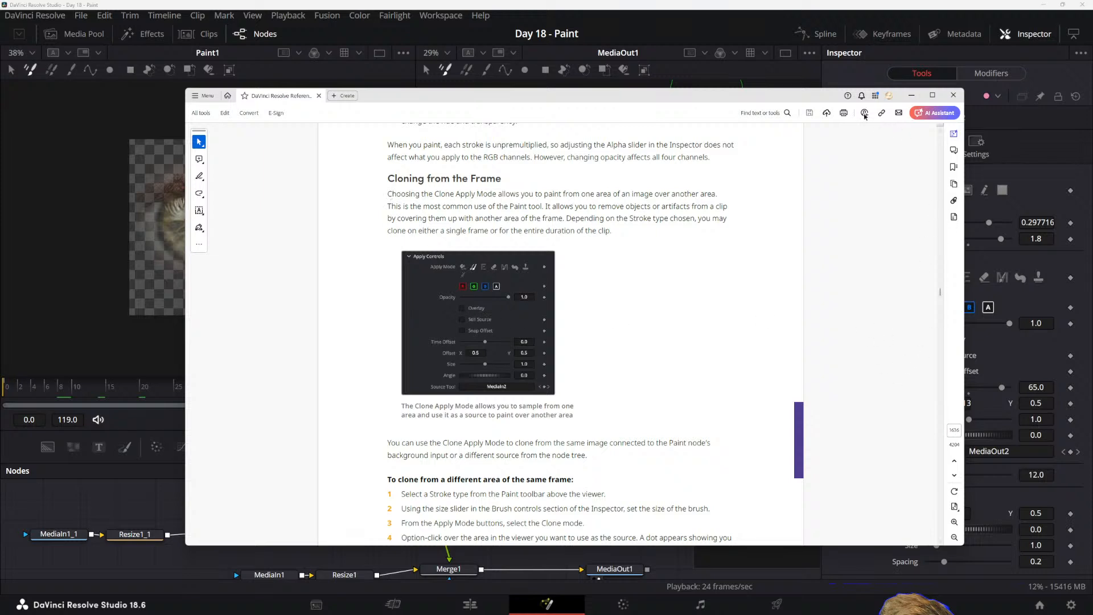
drag(831, 95, 754, 95)
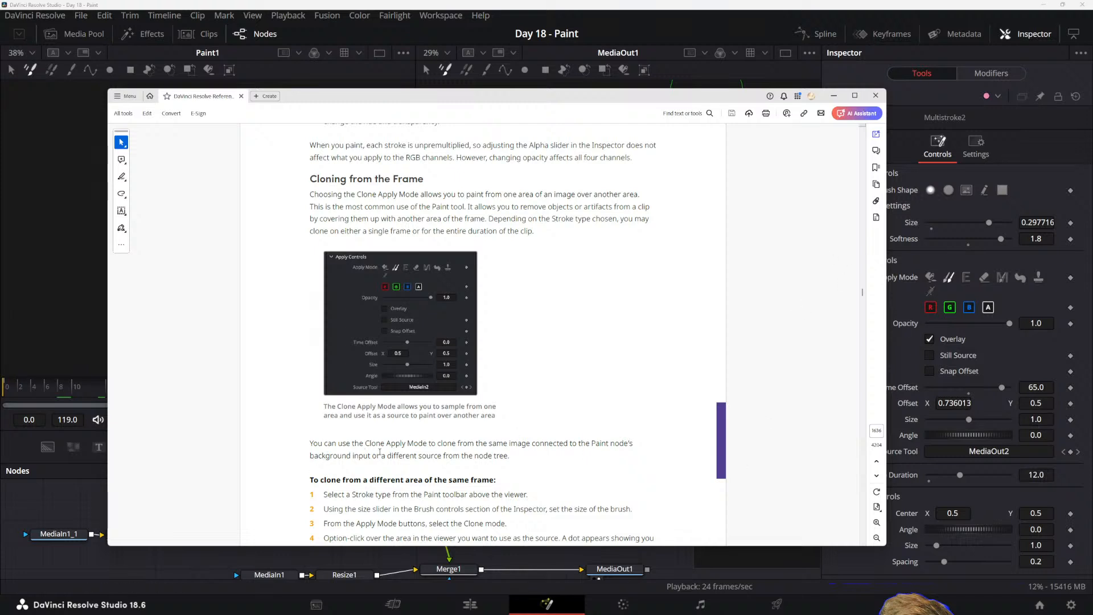
drag(381, 453, 431, 445)
click(455, 454)
drag(518, 456, 488, 445)
click(469, 455)
drag(373, 455, 491, 457)
click(445, 459)
scroll(466, 400, down, 1)
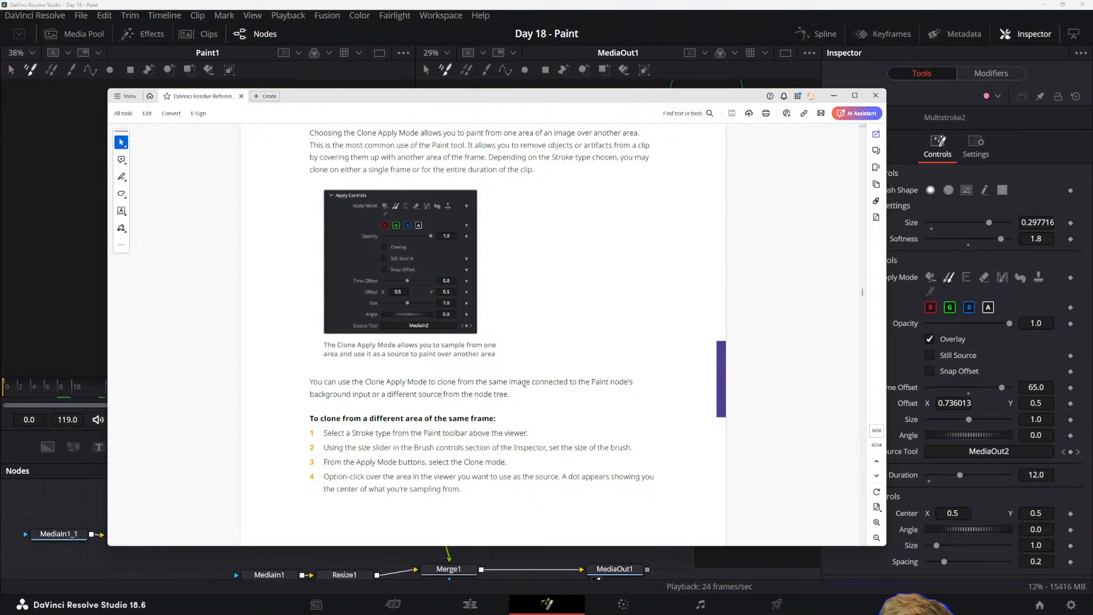
Read the manual's steps for cloning from a different area of the same frame.
mouse_move(490, 99)
mouse_down()
mouse_move(639, 123)
mouse_move(603, 157)
mouse_move(573, 147)
mouse_up()
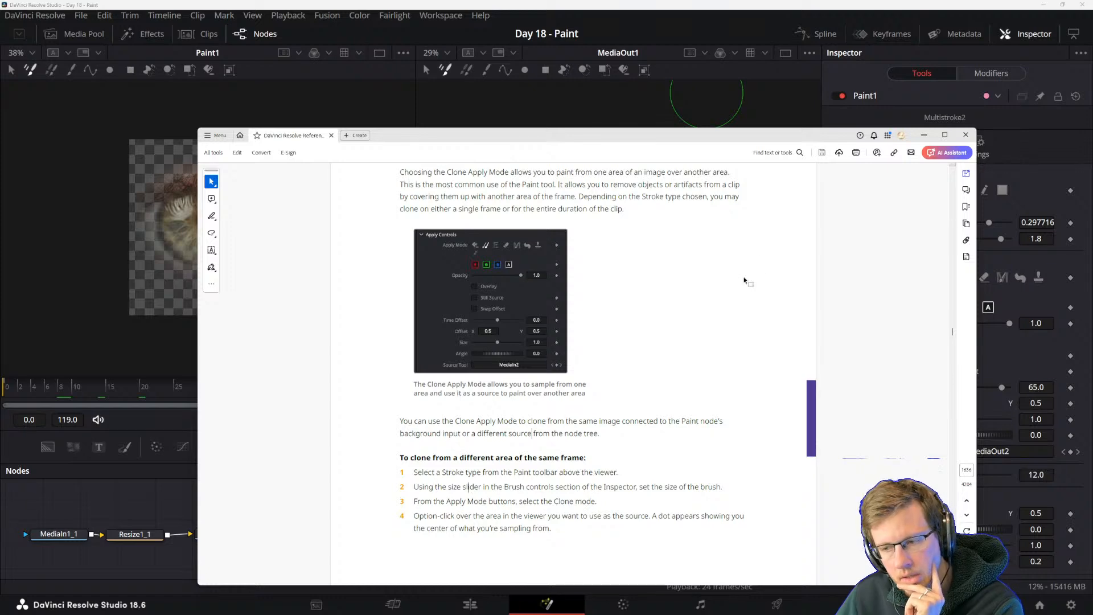
drag(678, 139, 639, 413)
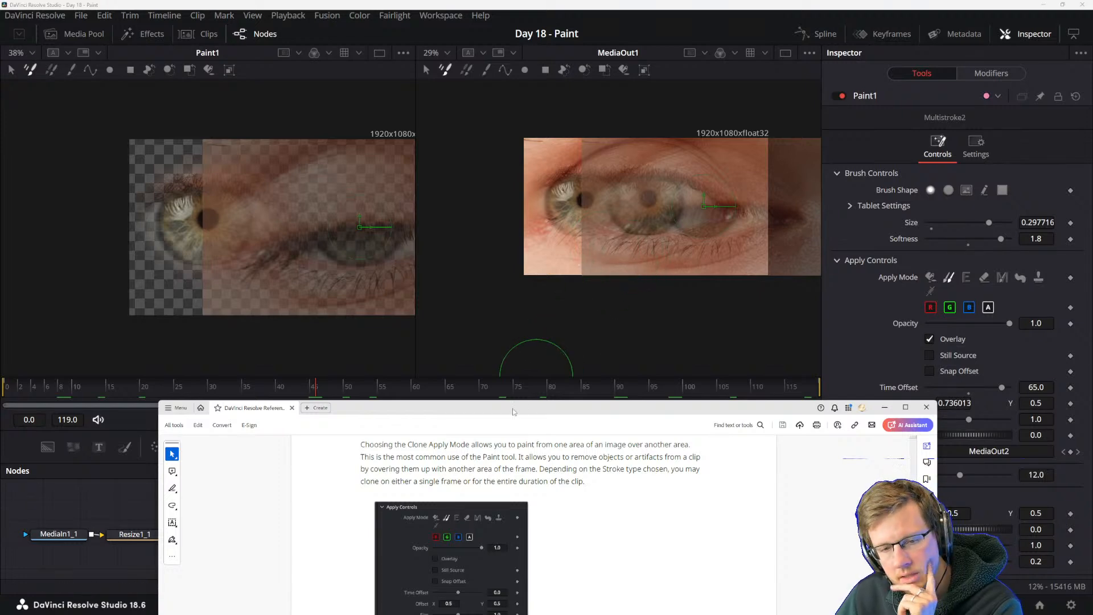
drag(513, 411, 522, 107)
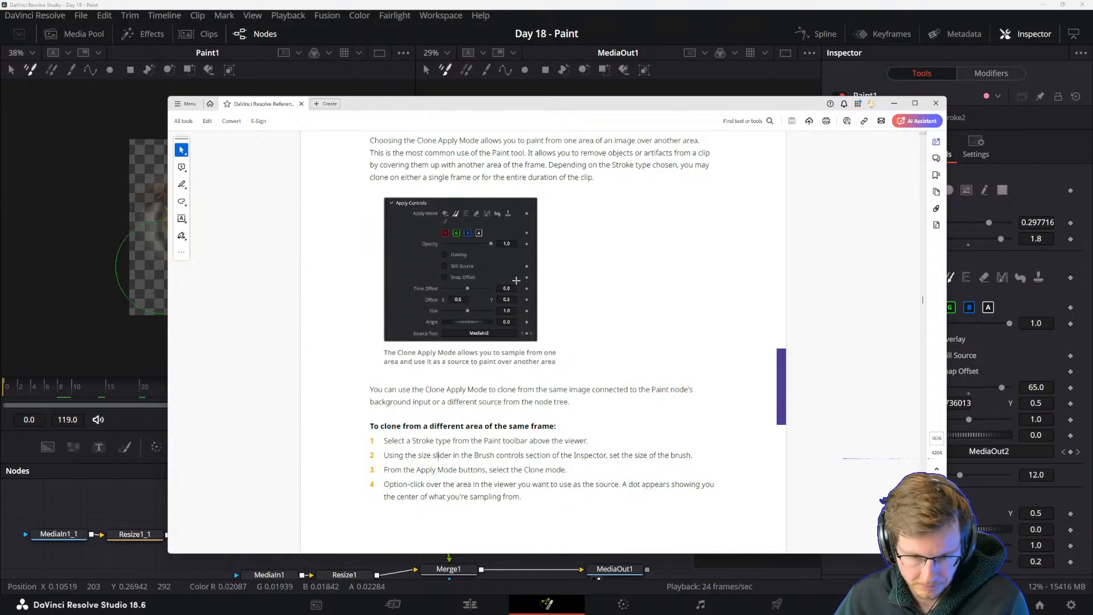
scroll(466, 363, down, 1)
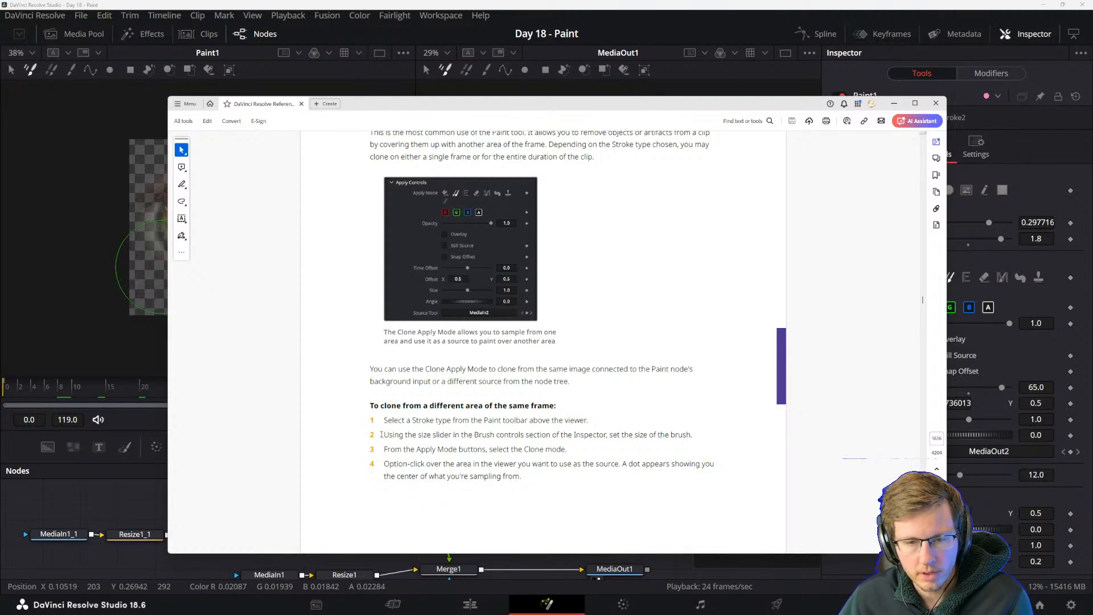
drag(384, 435, 494, 435)
click(483, 448)
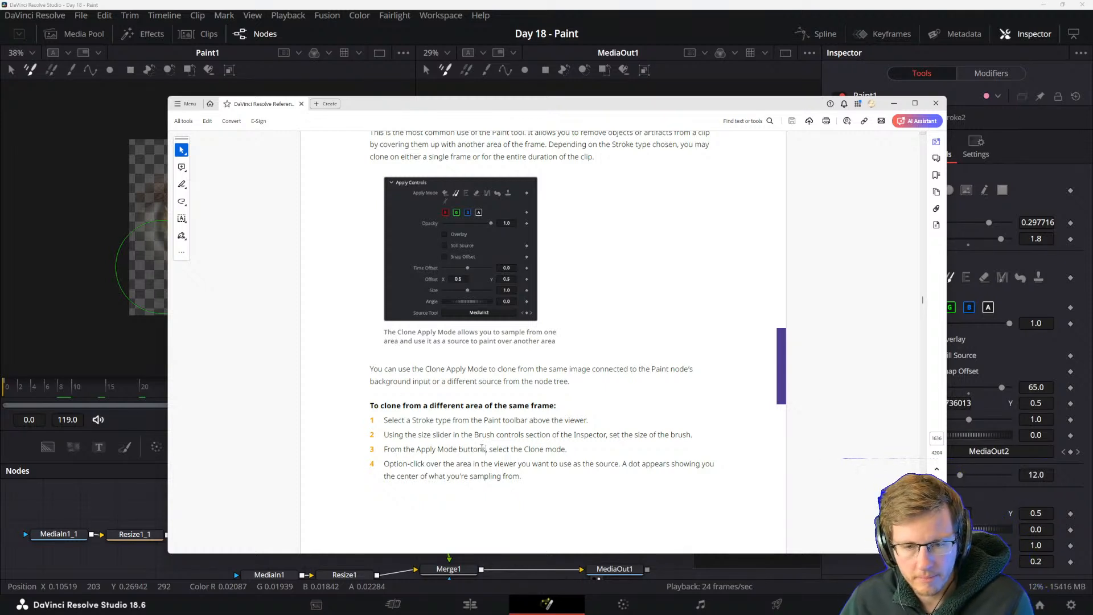
drag(488, 448, 631, 447)
click(557, 448)
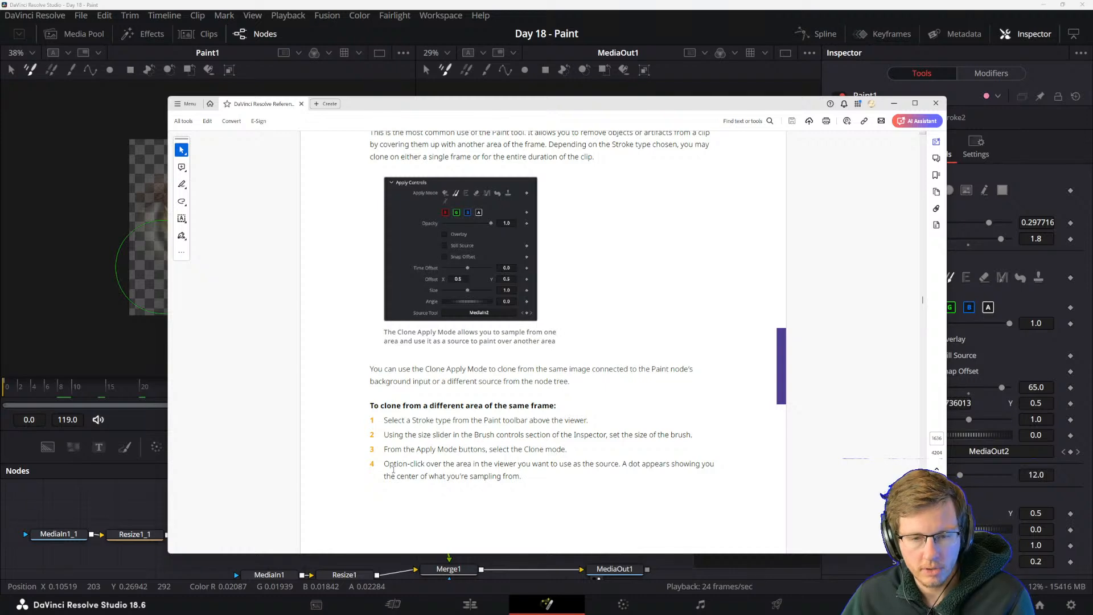
drag(523, 477, 447, 476)
click(428, 465)
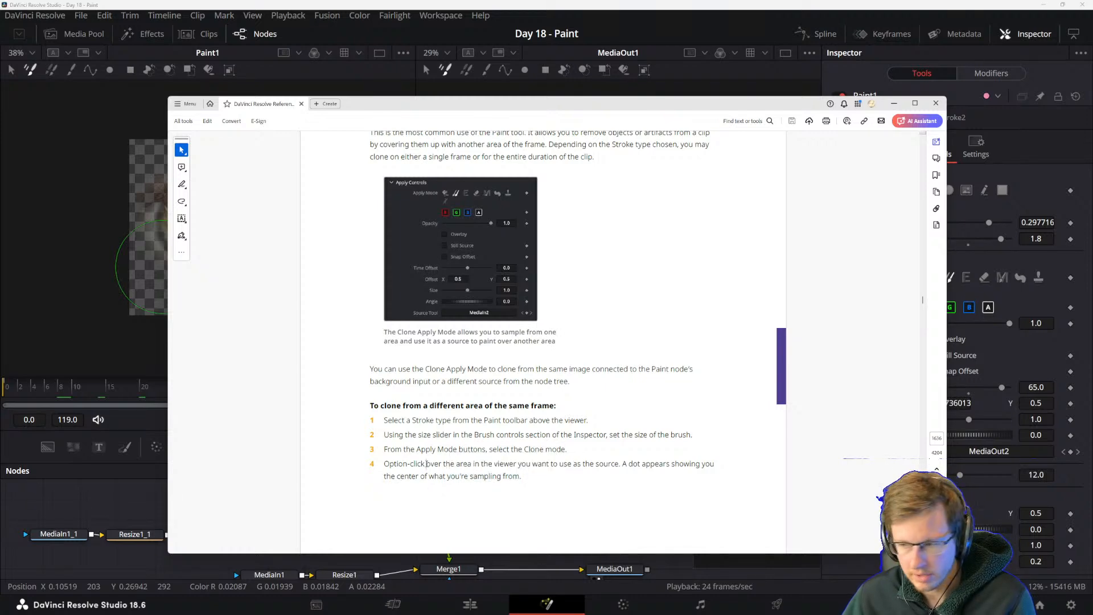
scroll(425, 455, down, 5)
scroll(450, 449, up, 4)
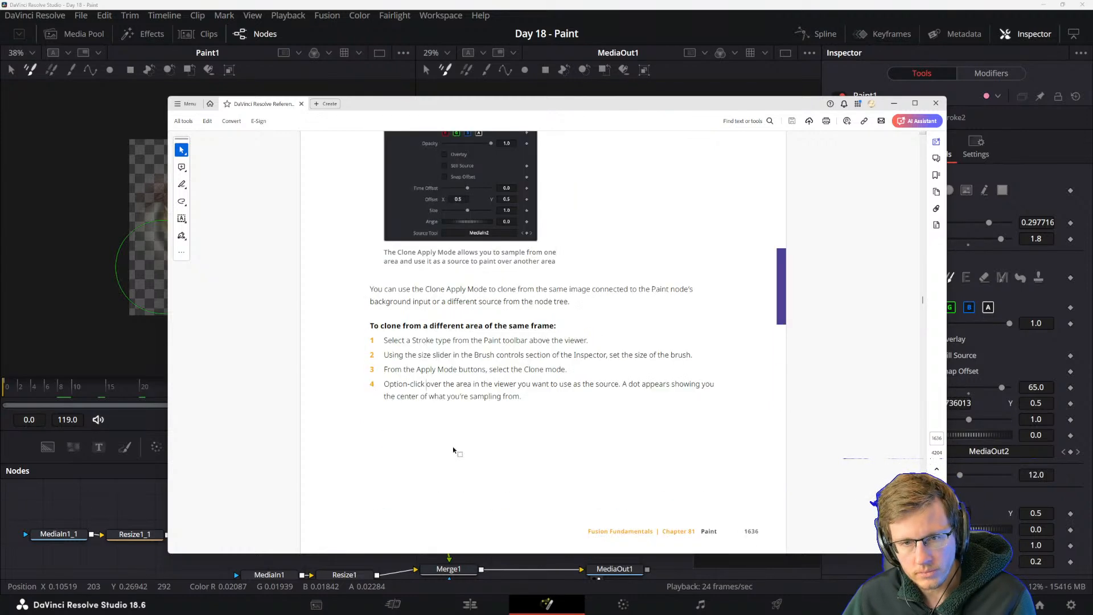
Review the manual's clone source example and its explanation of sampling from a different frame of the same clip.
scroll(453, 450, down, 6)
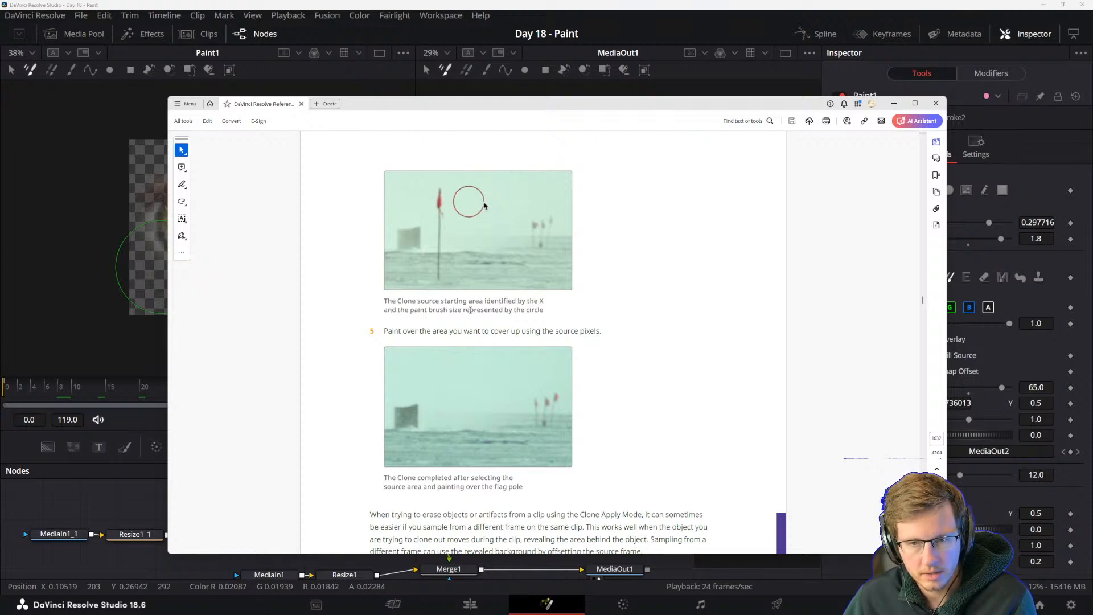
scroll(452, 354, down, 2)
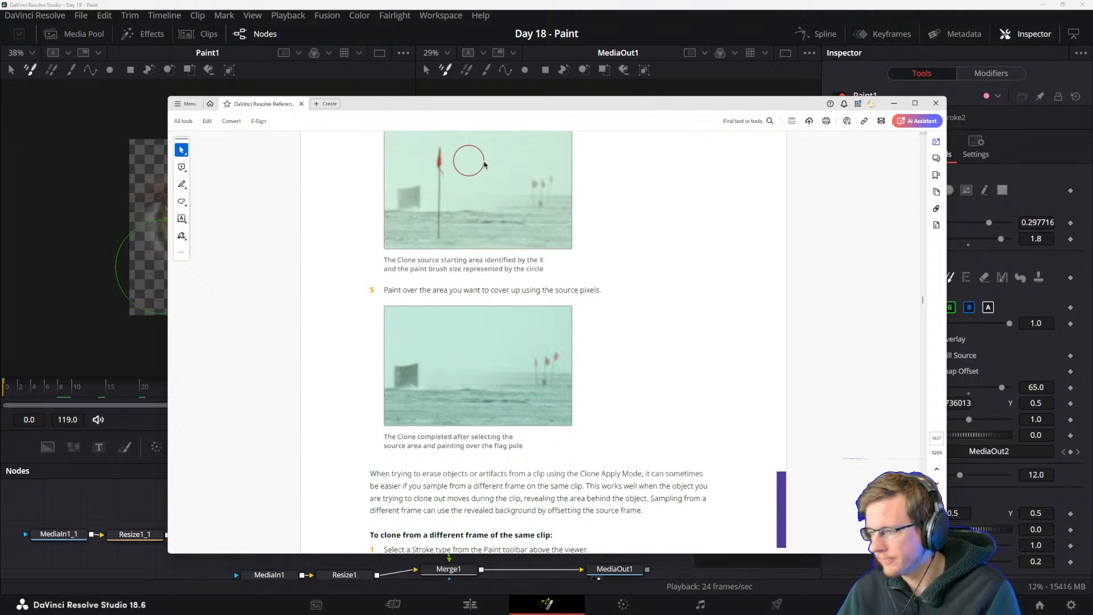
key(super)
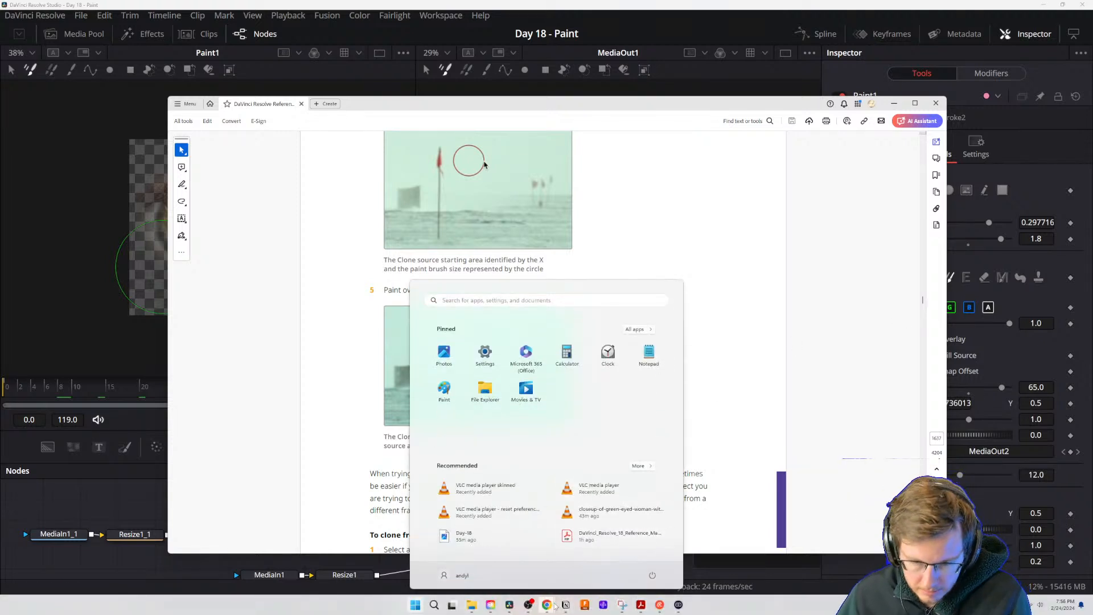
mouse_move(548, 601)
click(650, 555)
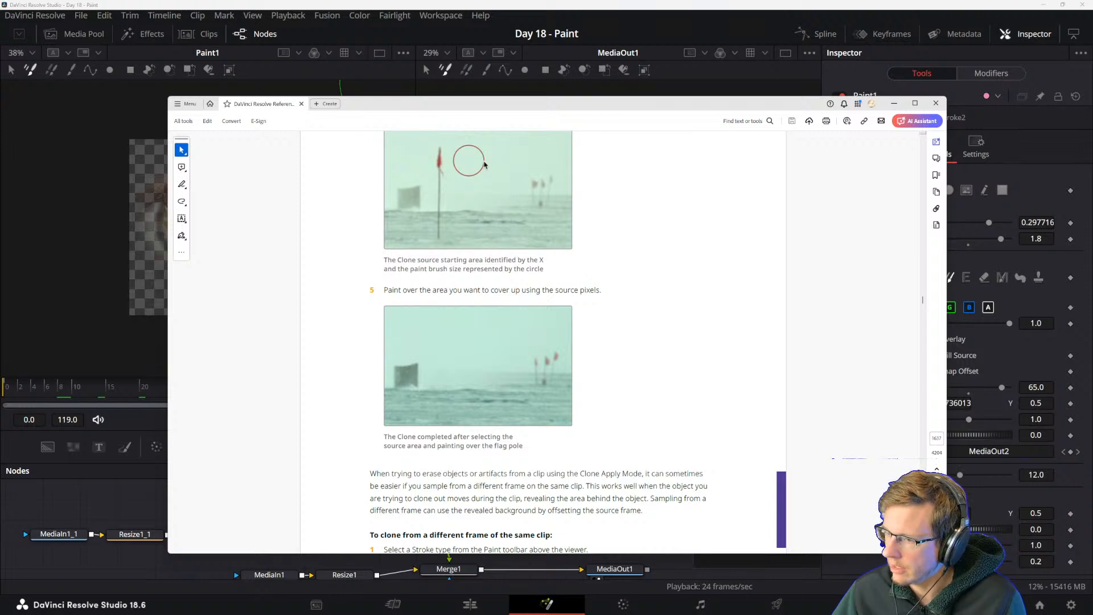
scroll(391, 484, down, 1)
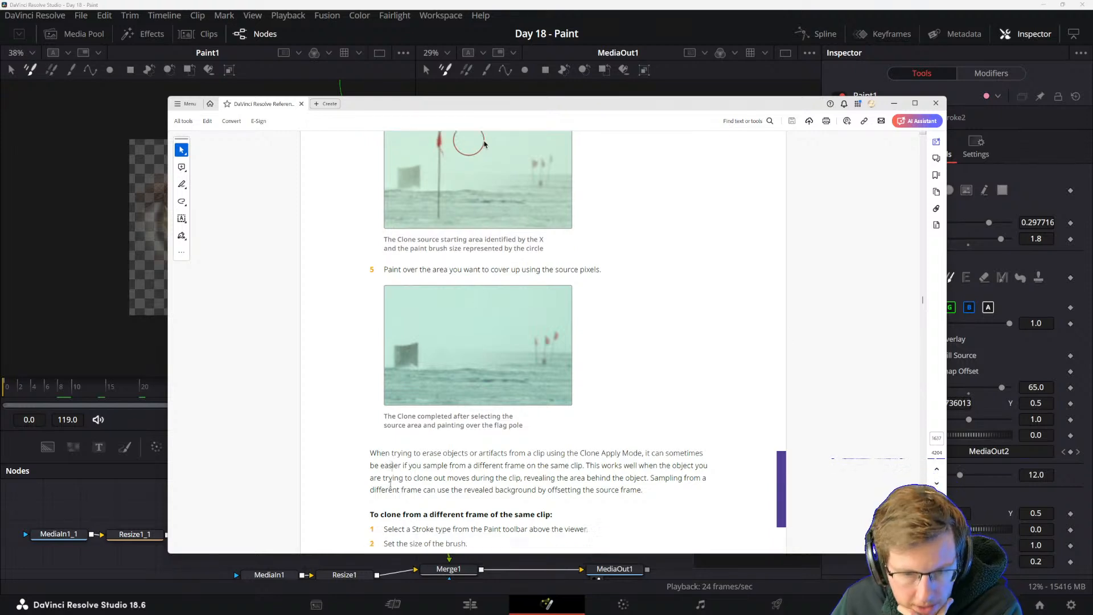
scroll(391, 484, down, 2)
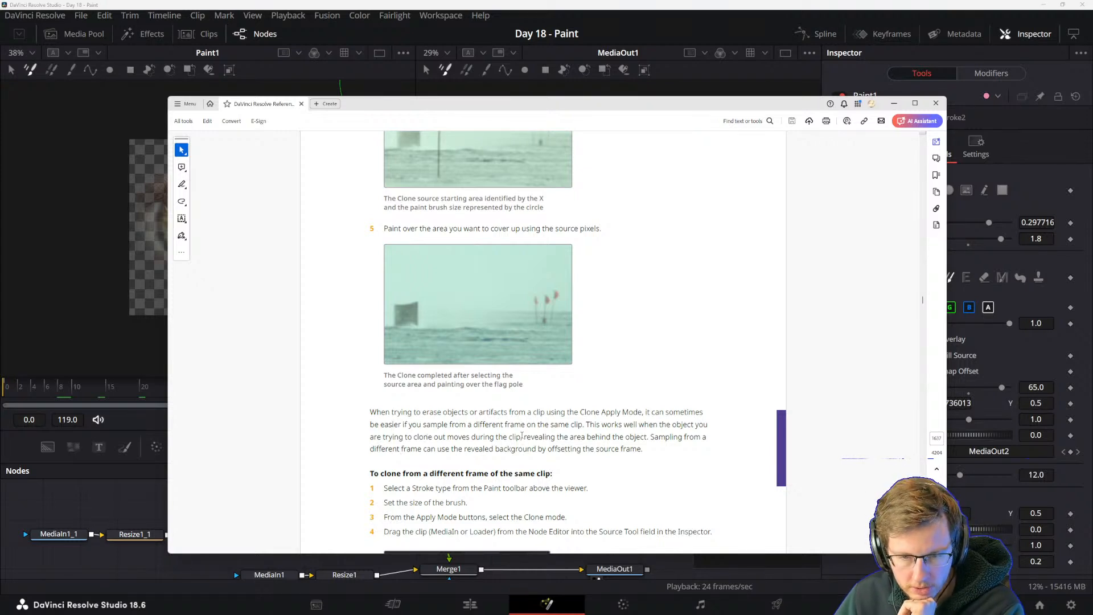
drag(525, 439, 562, 430)
click(600, 447)
click(522, 438)
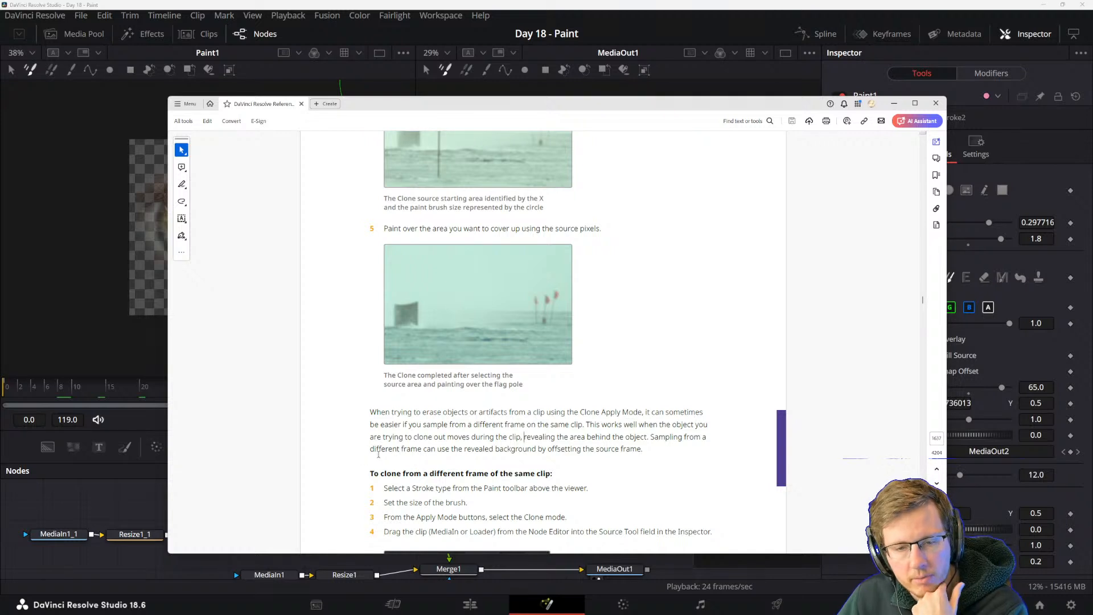
drag(437, 449, 594, 450)
click(567, 449)
click(595, 450)
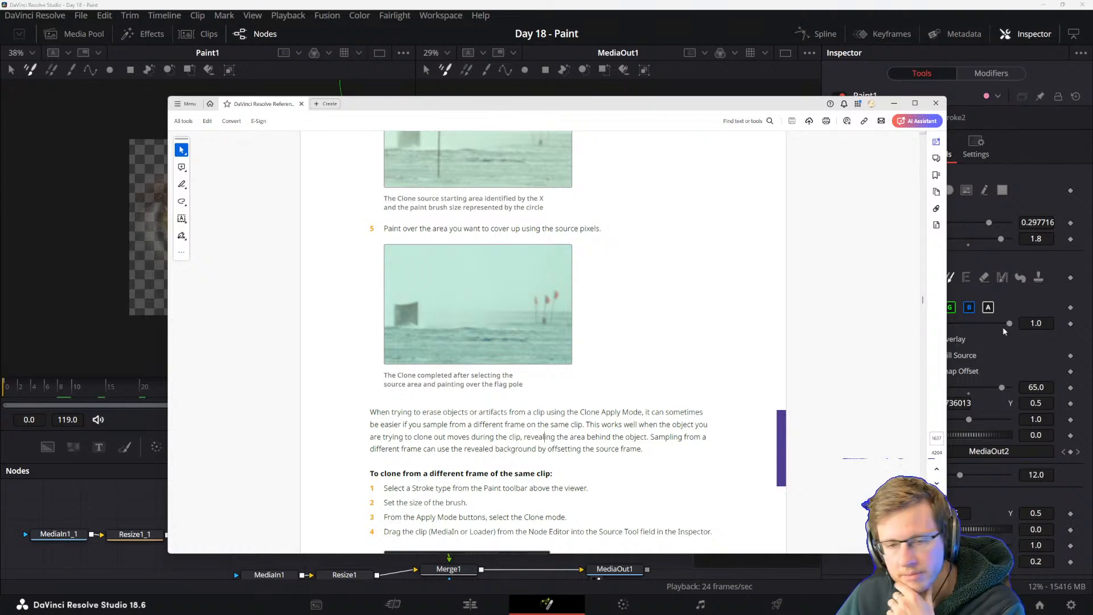
Switch back to DaVinci Resolve and import the 2023-11-27 street clip into the media pool's Master bin.
key(alt+Tab)
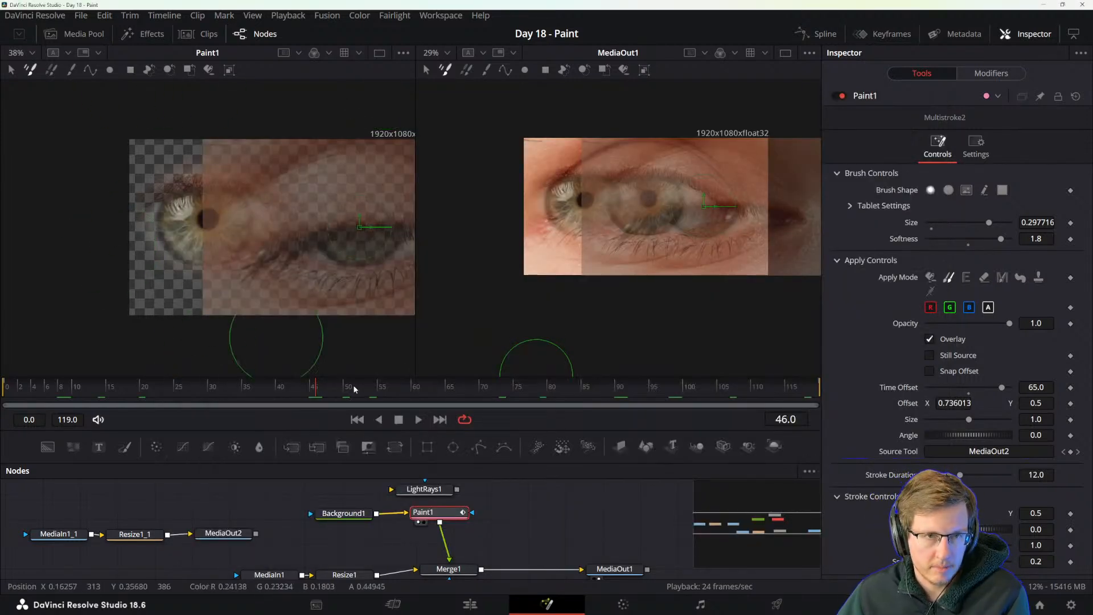
scroll(487, 530, down, 10)
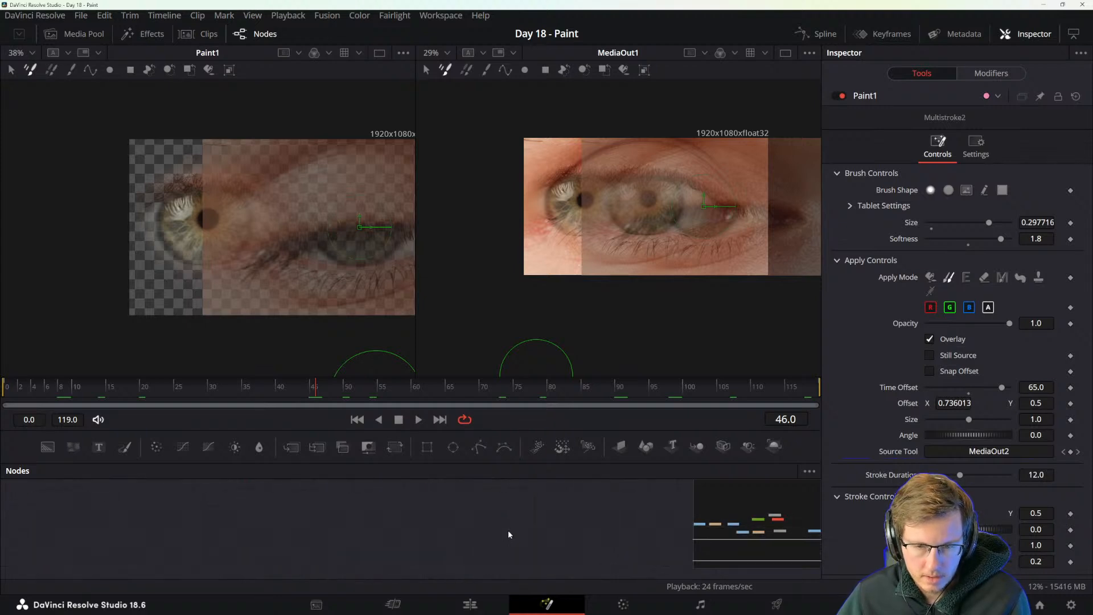
click(80, 35)
double_click(213, 228)
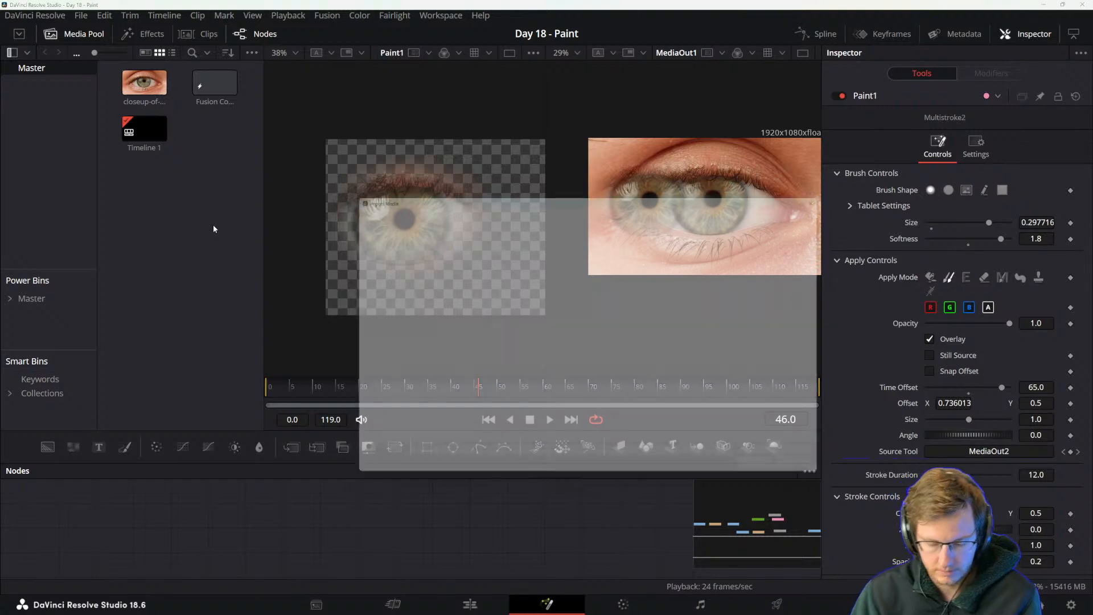
double_click(716, 335)
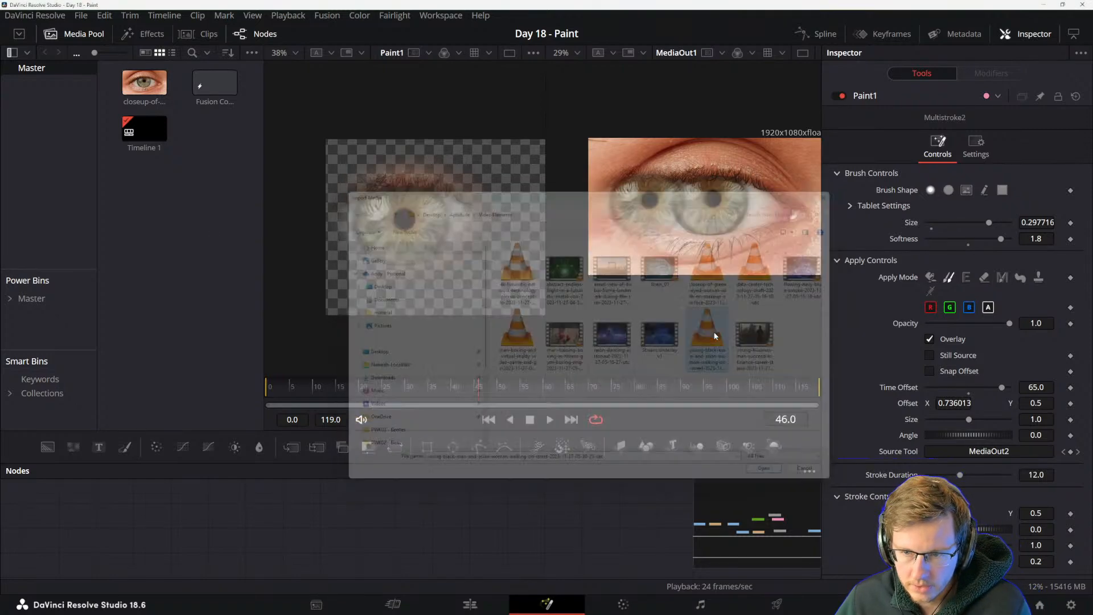
Place the imported street clip in the node graph below MediaIn1 as a separate media input.
drag(215, 128, 386, 554)
click(332, 513)
click(326, 542)
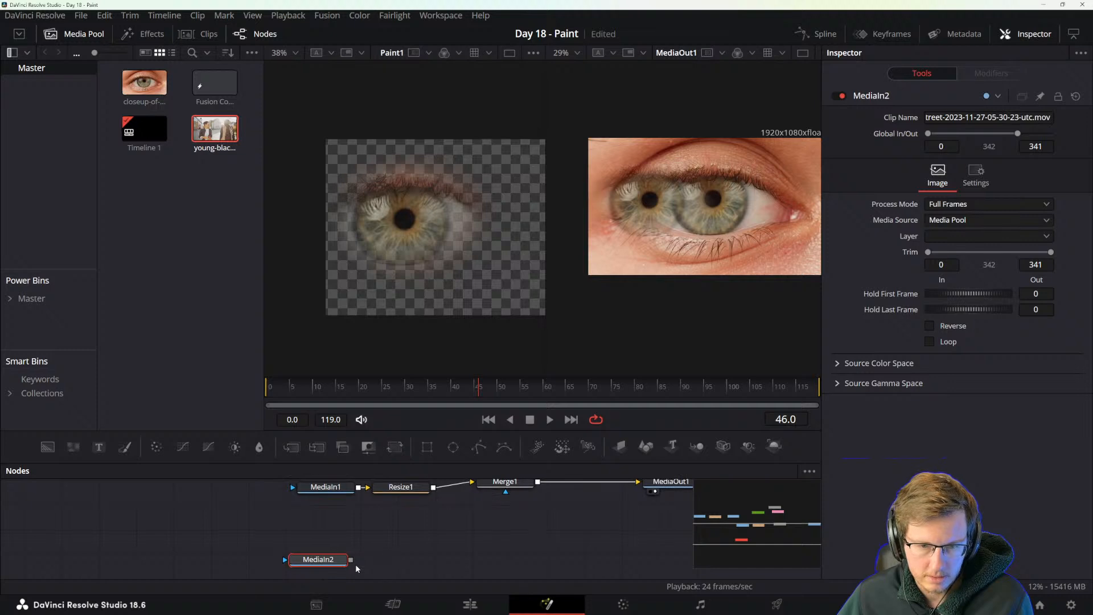
Add a new Background node above MediaIn2 and connect a new Paint node to its output.
click(342, 531)
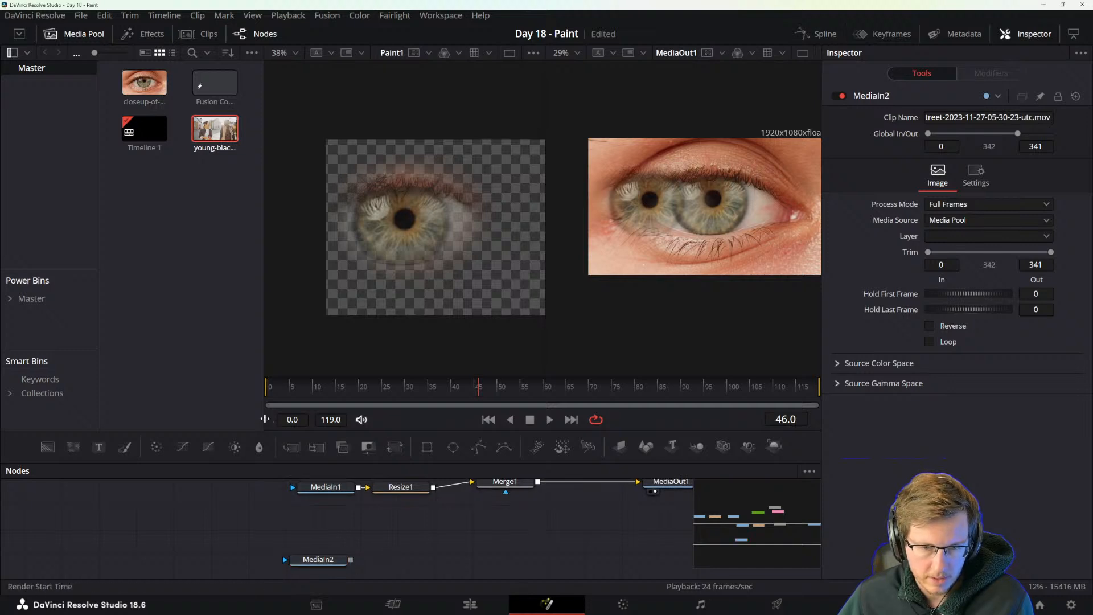
drag(48, 447, 333, 531)
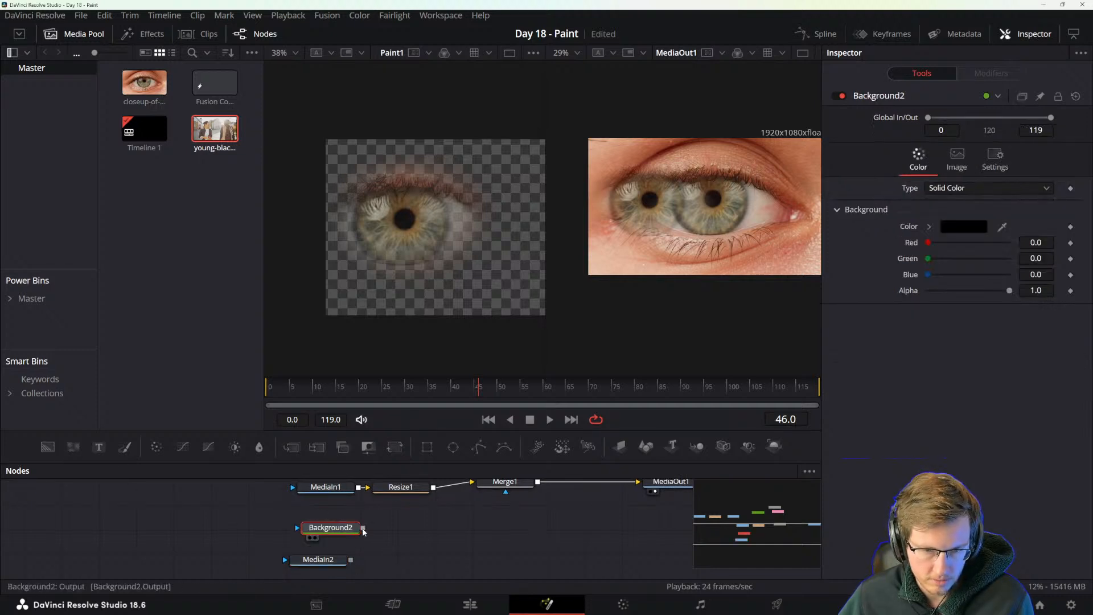
click(124, 447)
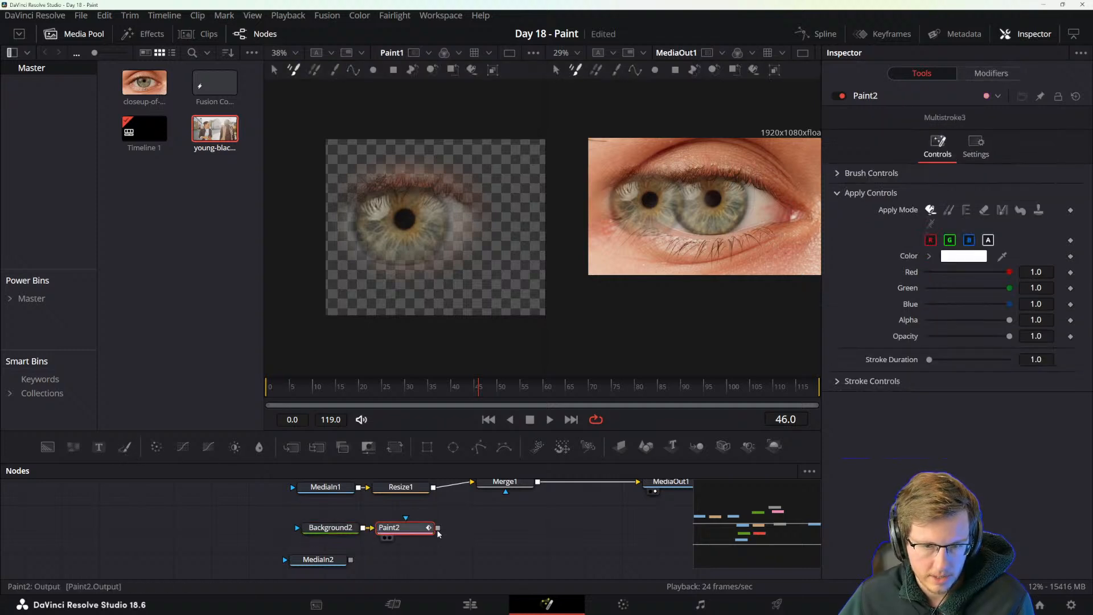
Examine the Image and Settings controls of the MediaIn2 node.
click(332, 563)
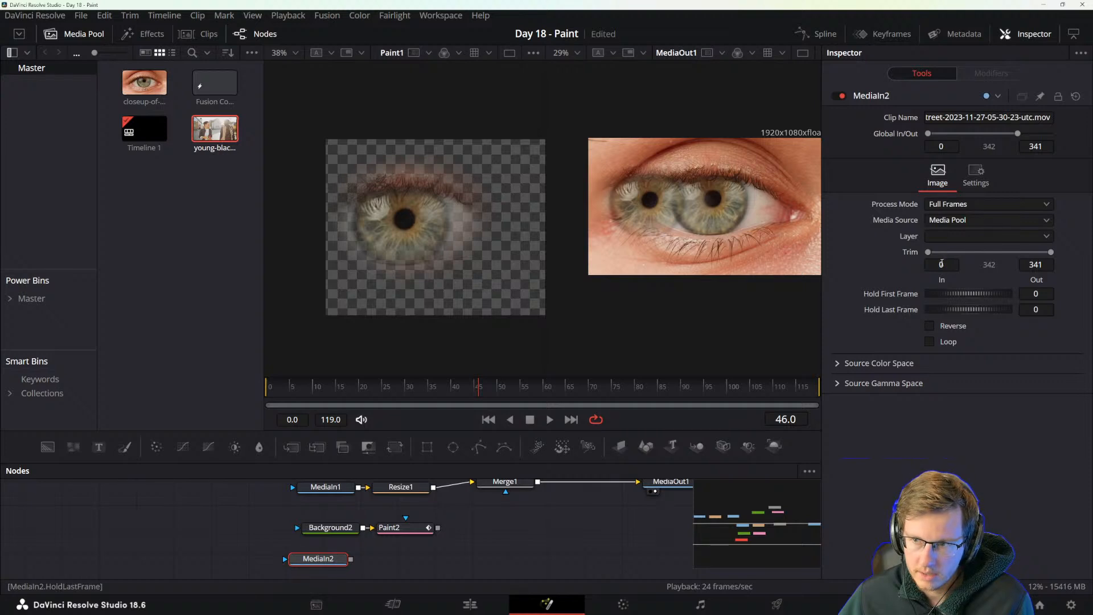
click(976, 174)
click(938, 173)
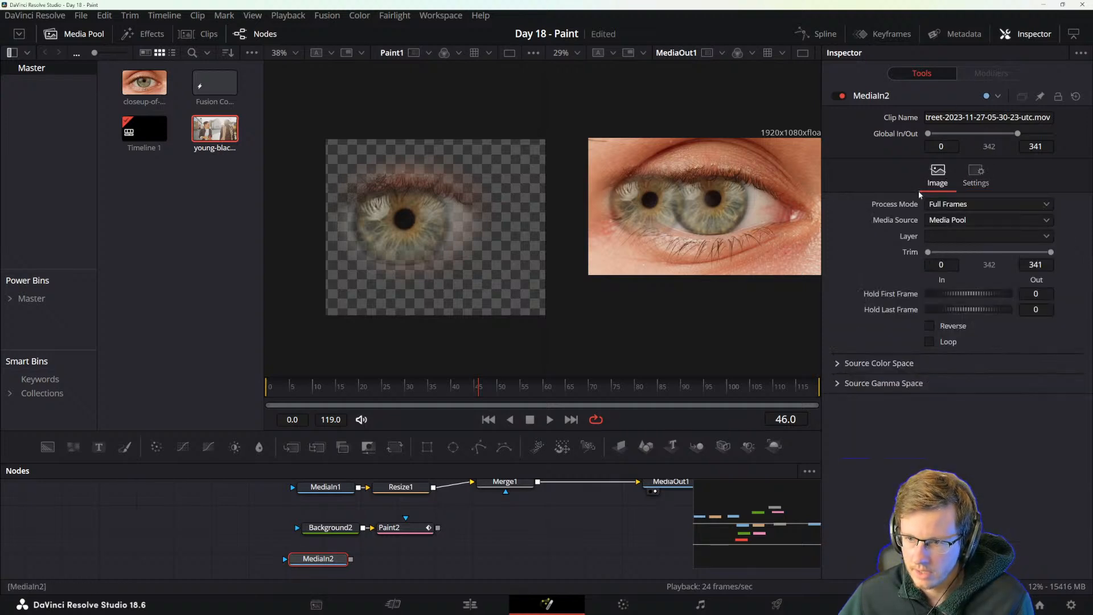
click(976, 173)
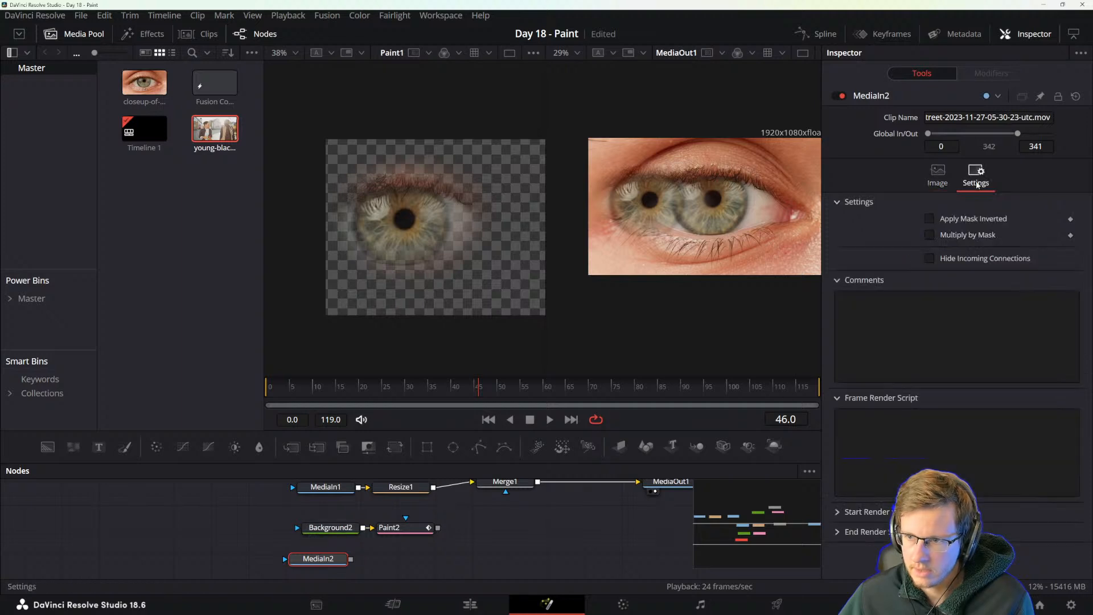
click(937, 174)
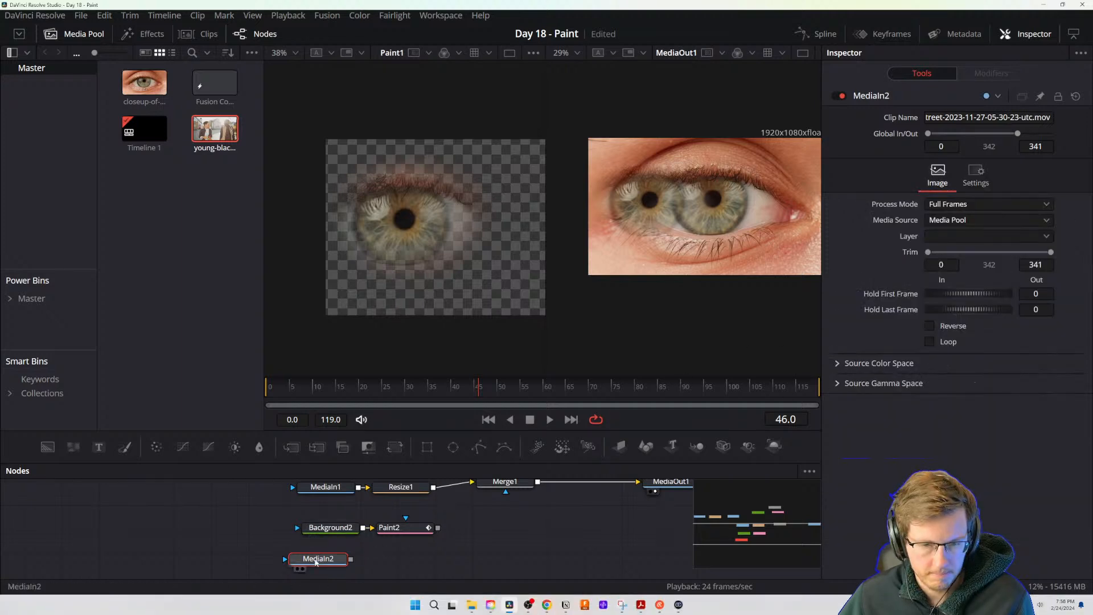
Display MediaIn2 in the first viewer and connect a new Resize node to its output.
drag(328, 562, 322, 562)
key(1)
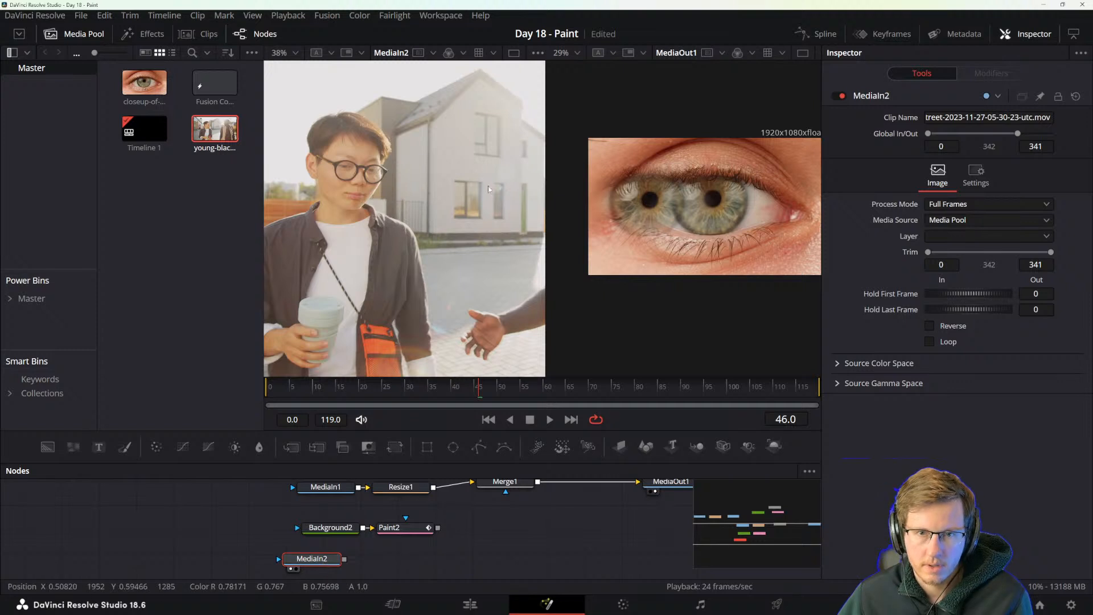
scroll(501, 161, down, 3)
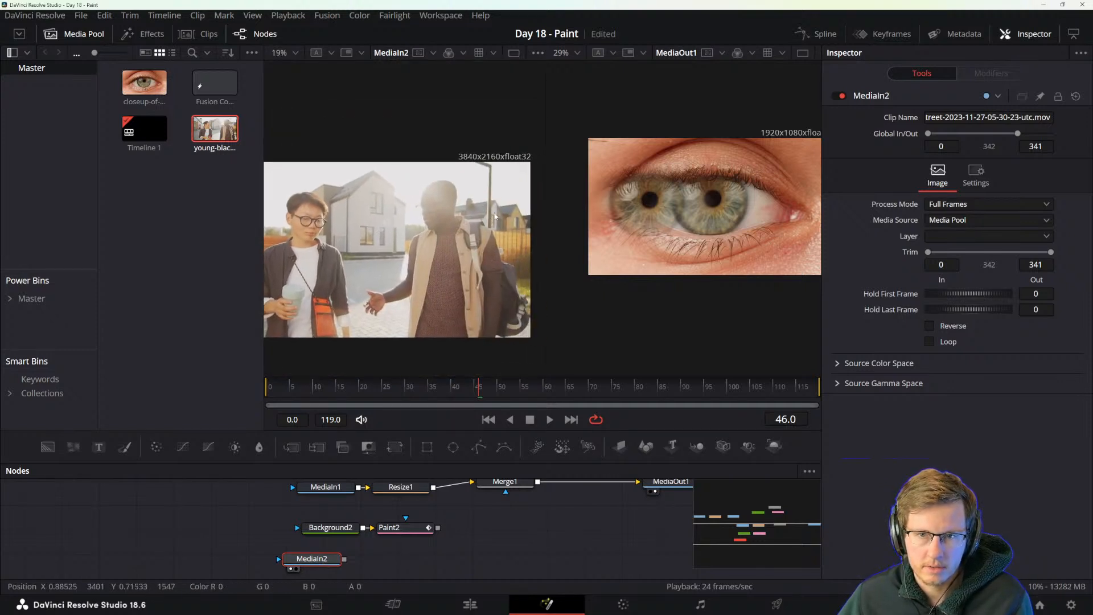
key(shift+space)
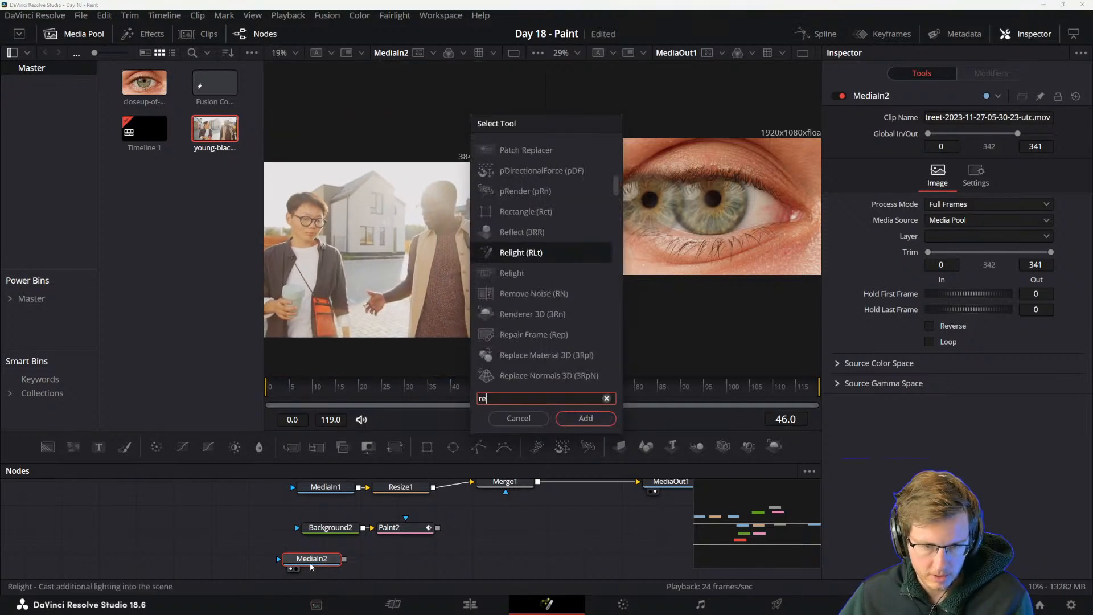
text(resize)
key(Return)
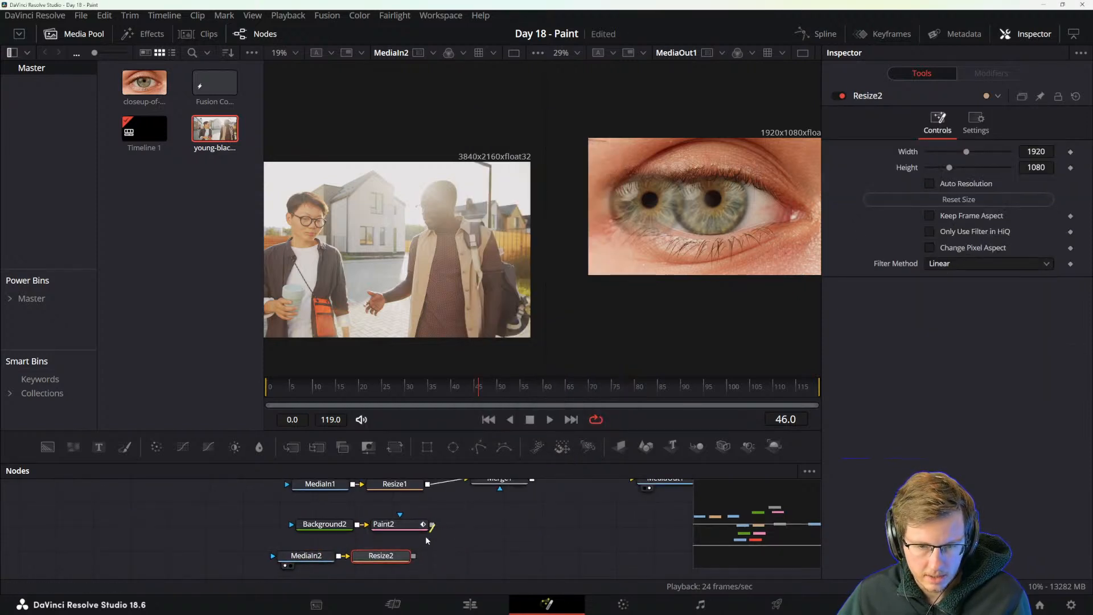
Merge the Paint2 output over Resize2 and make Background2 fully transparent with an alpha of 0.
drag(433, 525, 418, 556)
click(348, 520)
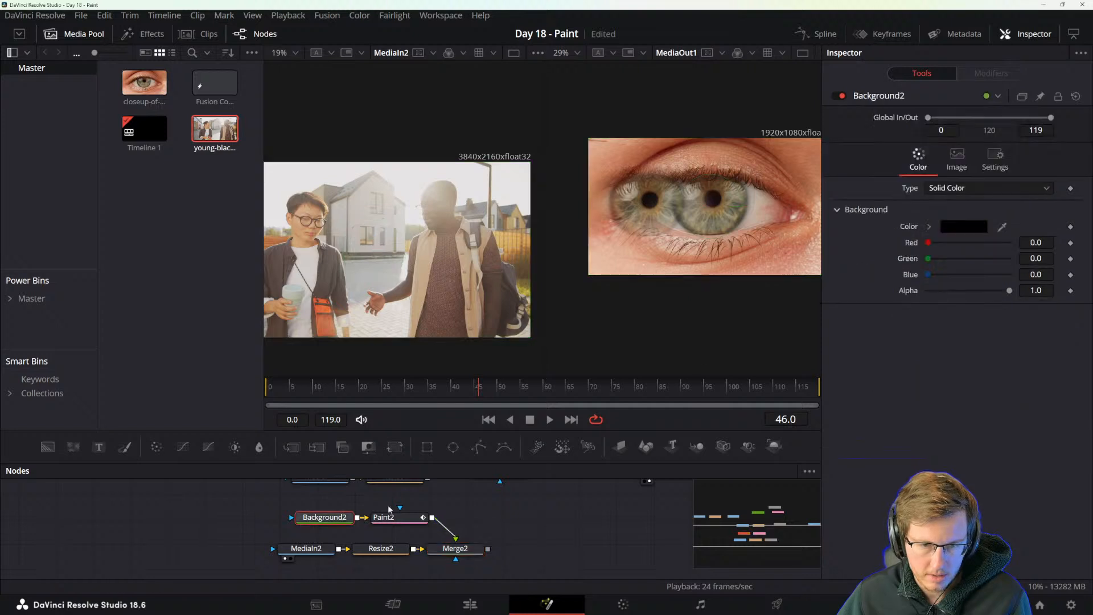
drag(1009, 291, 902, 295)
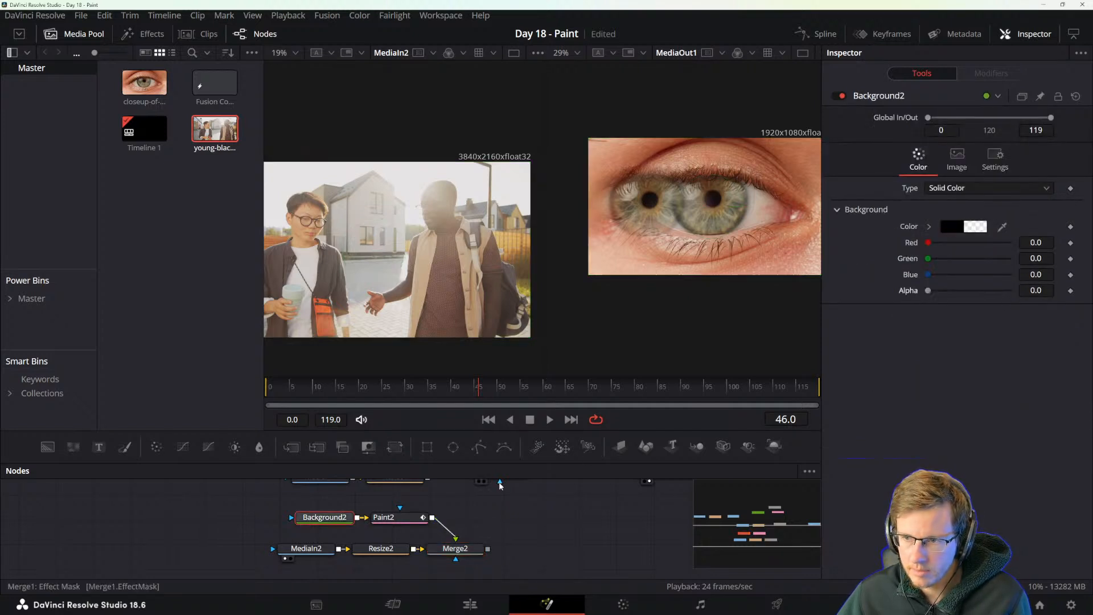
Display the Merge2 result in the second viewer.
click(456, 548)
key(2)
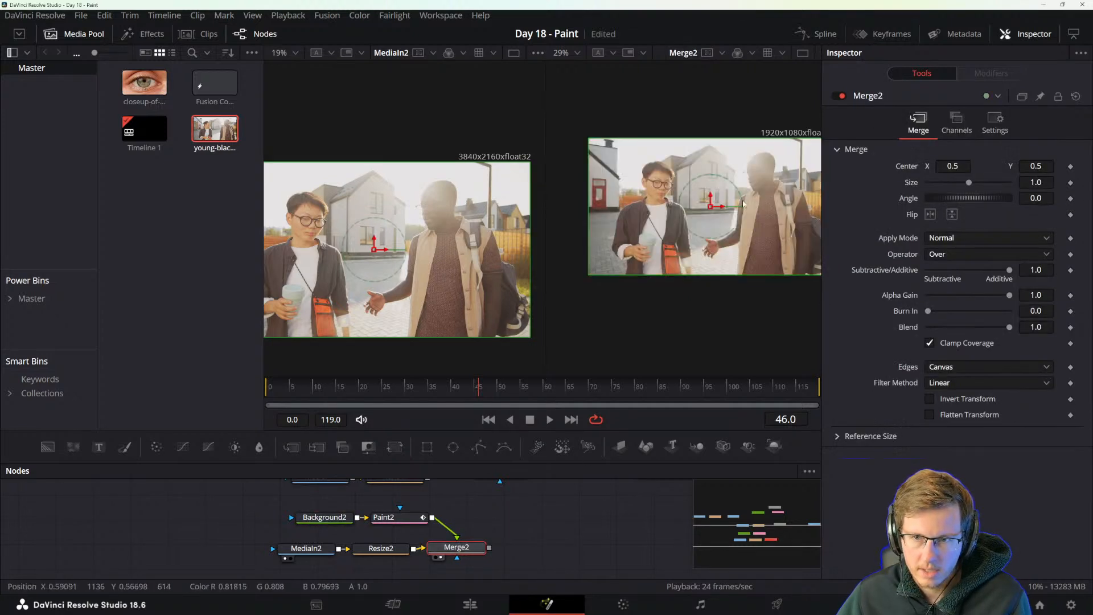
scroll(743, 203, up, 4)
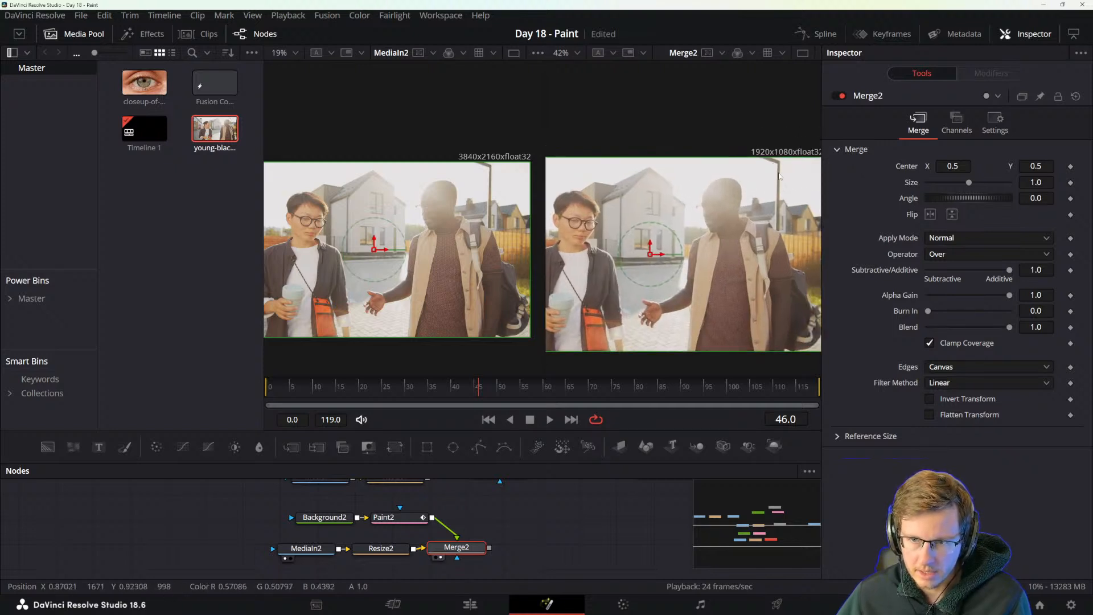
scroll(779, 176, up, 3)
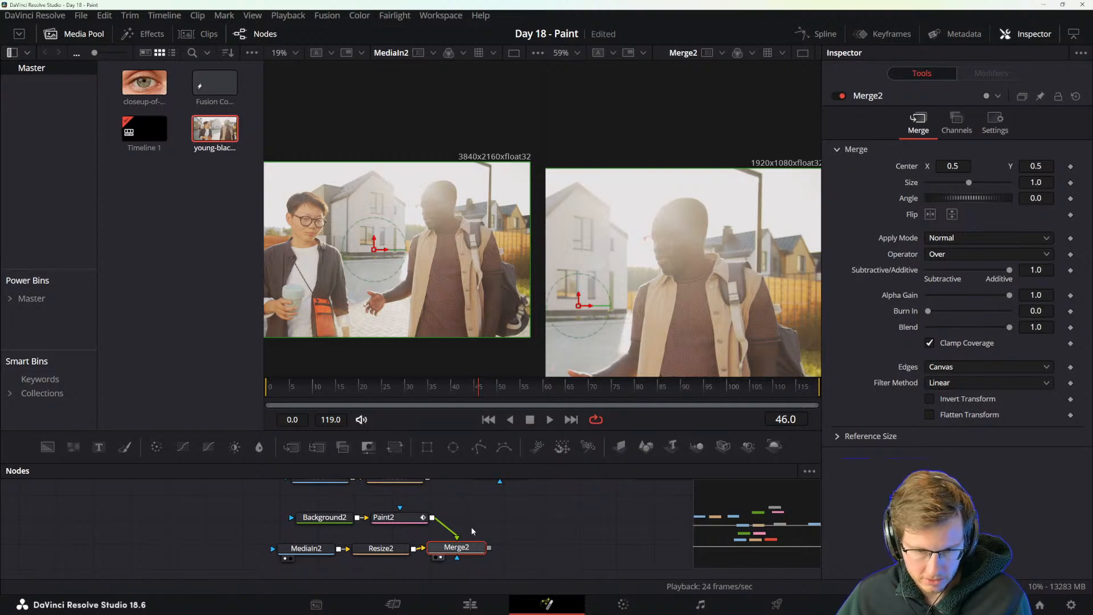
Shift the Background2 and Paint2 nodes together slightly right above the MediaIn2 and Resize2 row.
drag(472, 531, 486, 530)
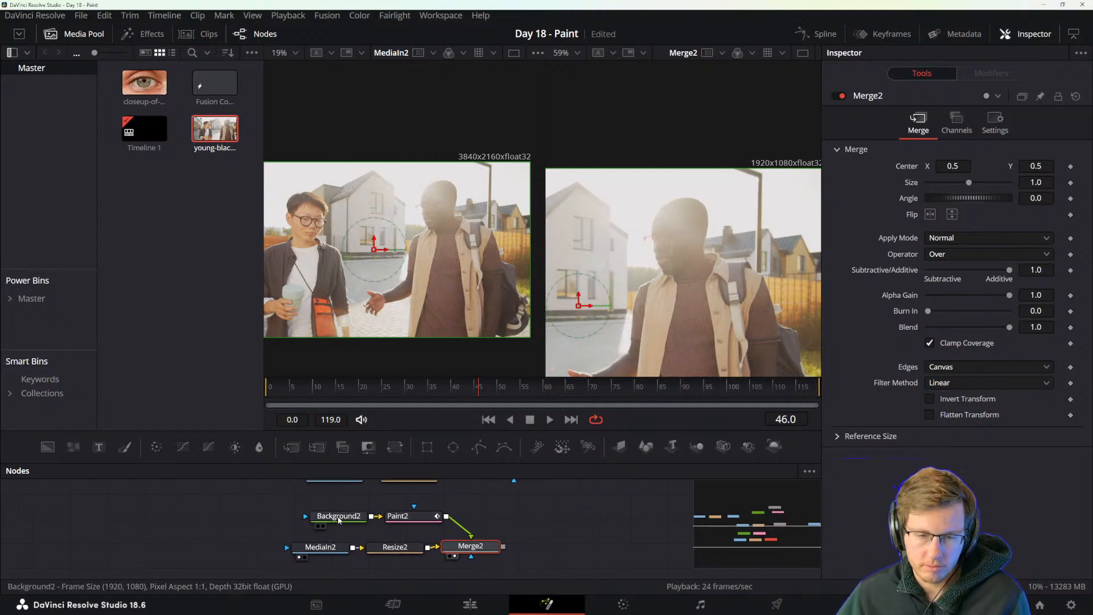
mouse_move(301, 502)
mouse_down()
mouse_move(415, 525)
mouse_move(424, 515)
mouse_up()
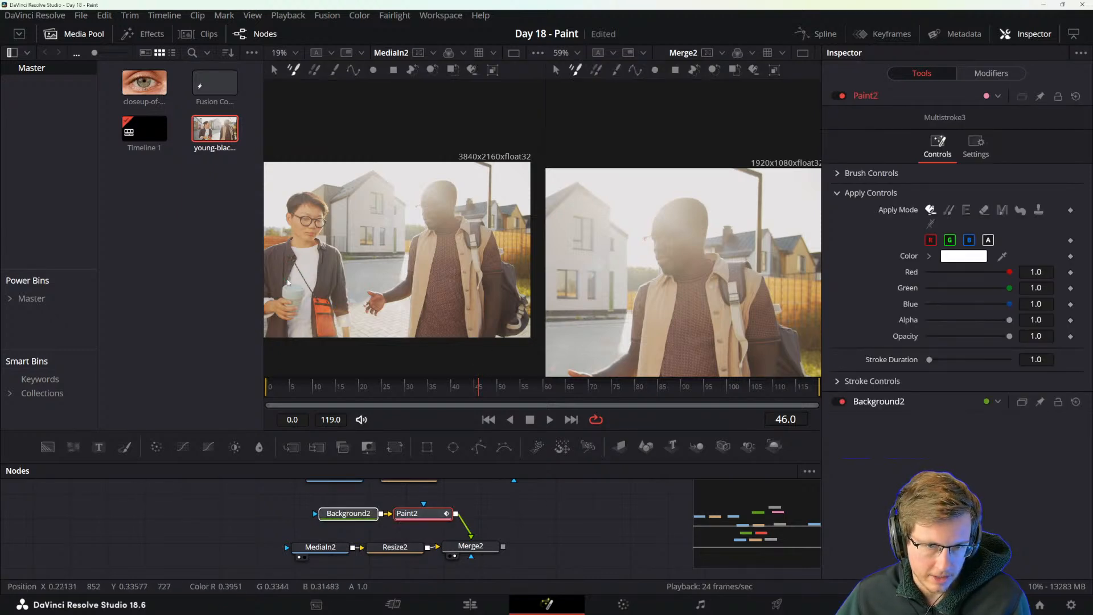
scroll(288, 282, up, 2)
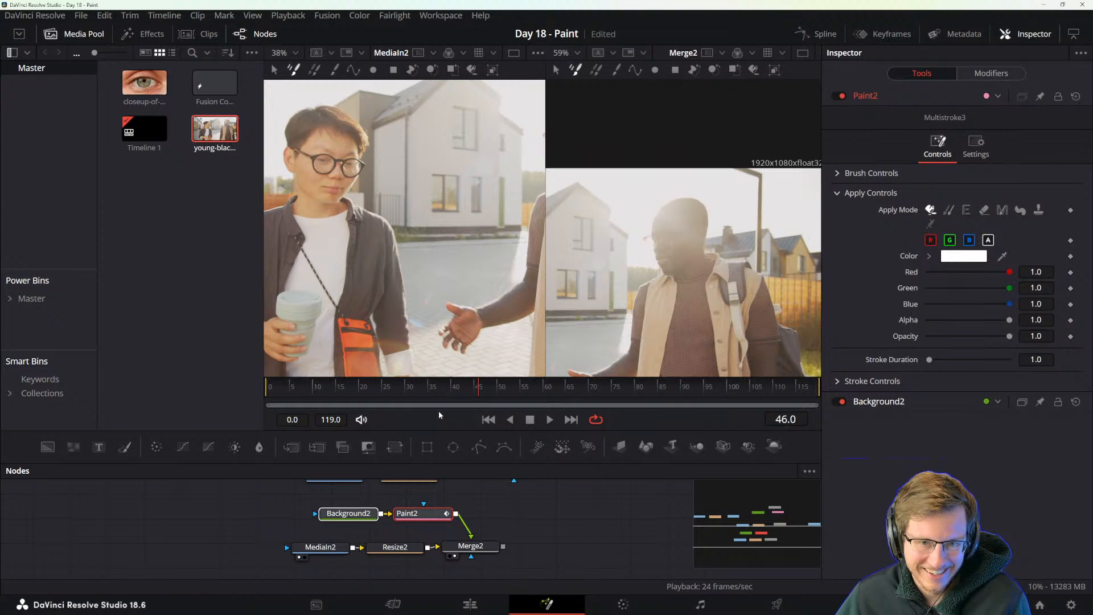
drag(337, 287, 432, 277)
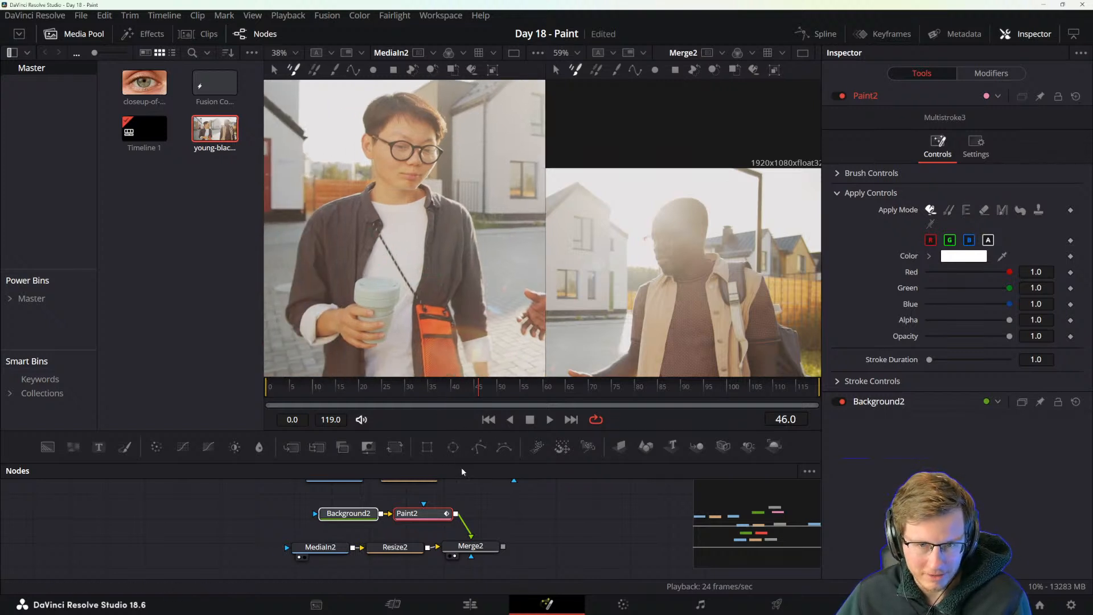
Move the playhead to frame 0 and shift the Merge2 node slightly further right of Resize2.
click(278, 390)
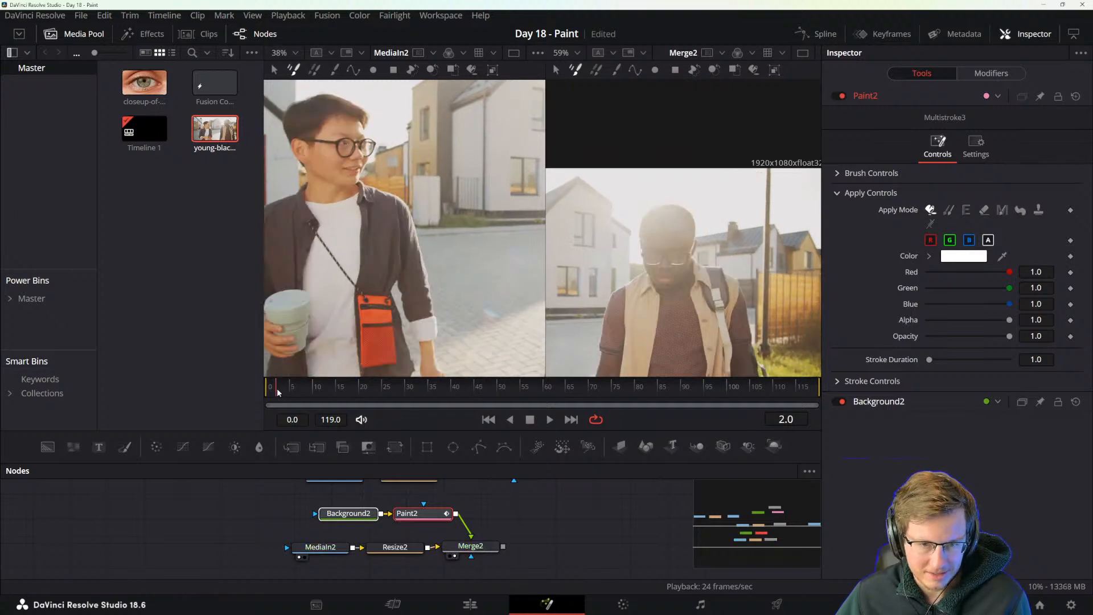
drag(278, 390, 259, 388)
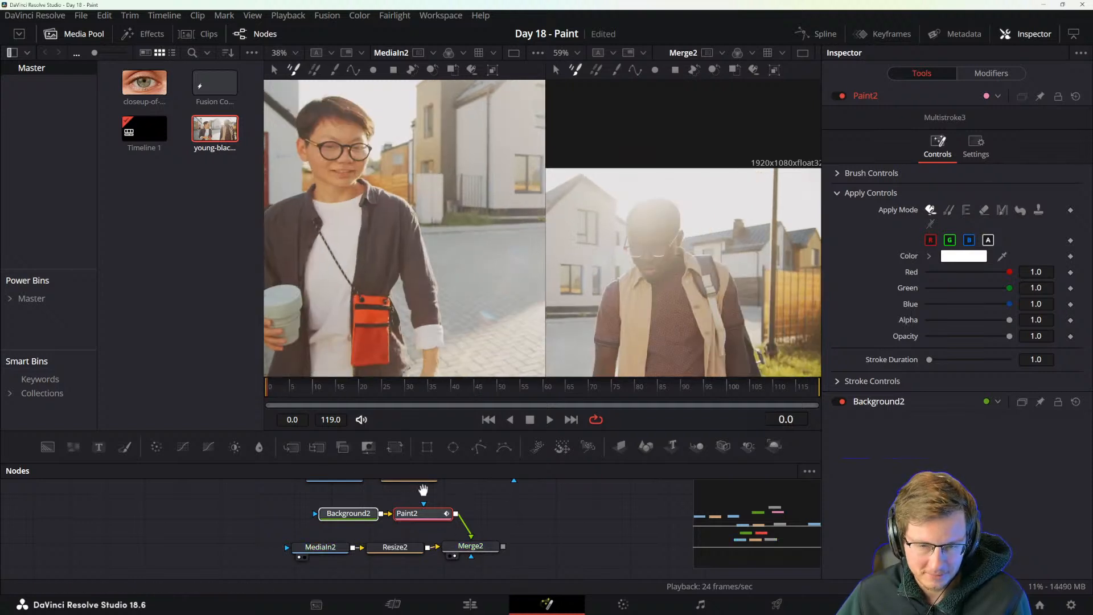
drag(423, 490, 486, 494)
drag(582, 354, 747, 278)
drag(667, 300, 764, 294)
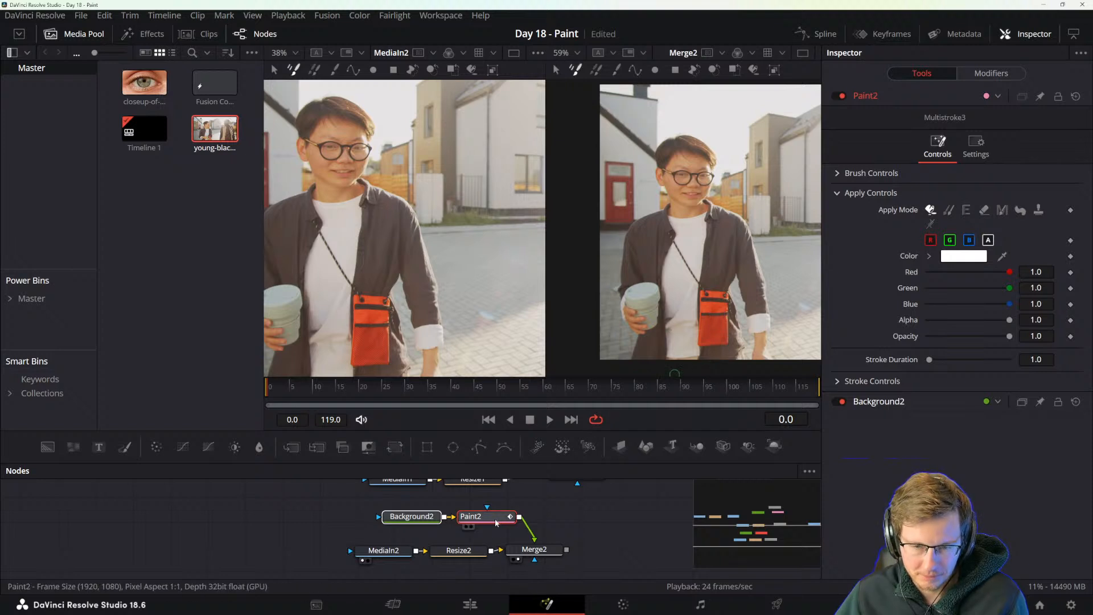
drag(547, 551, 564, 551)
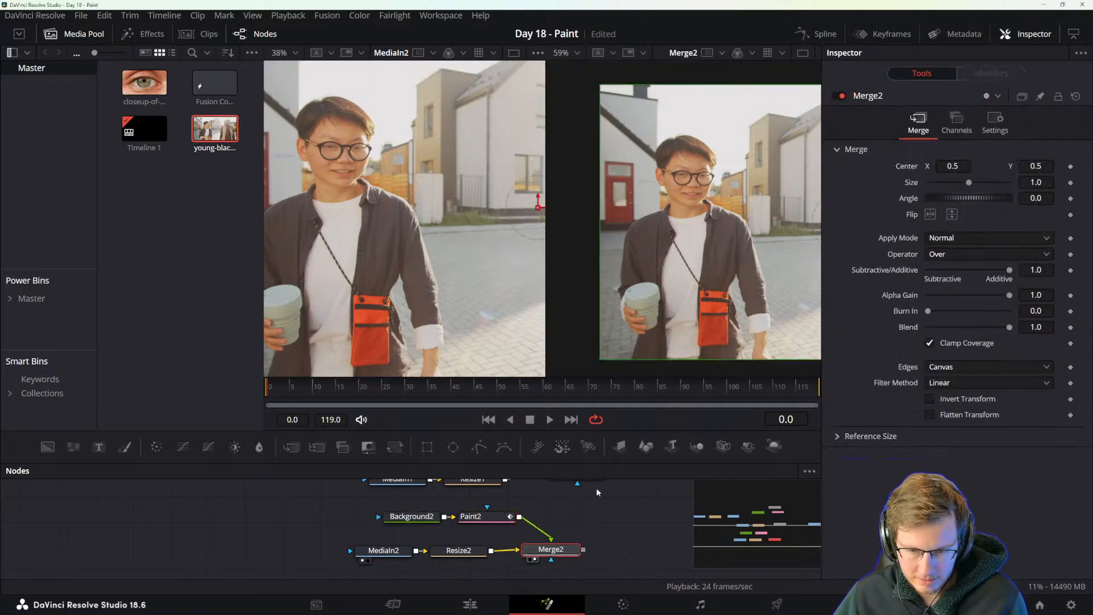
Set Paint2's Apply Mode to Clone and connect its Source Tool to MediaIn2.
click(473, 524)
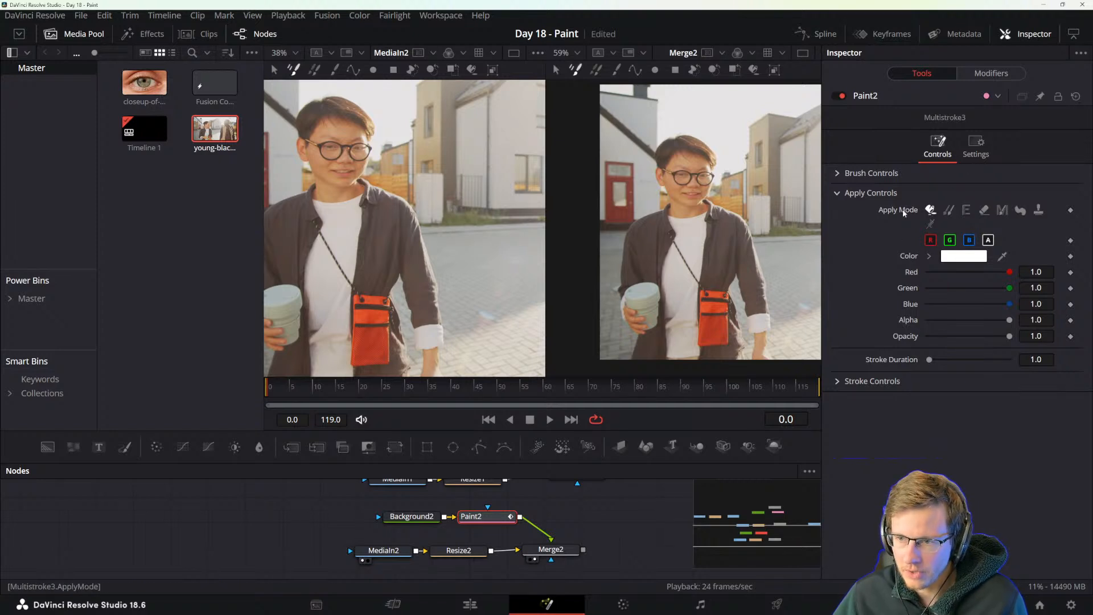
click(949, 210)
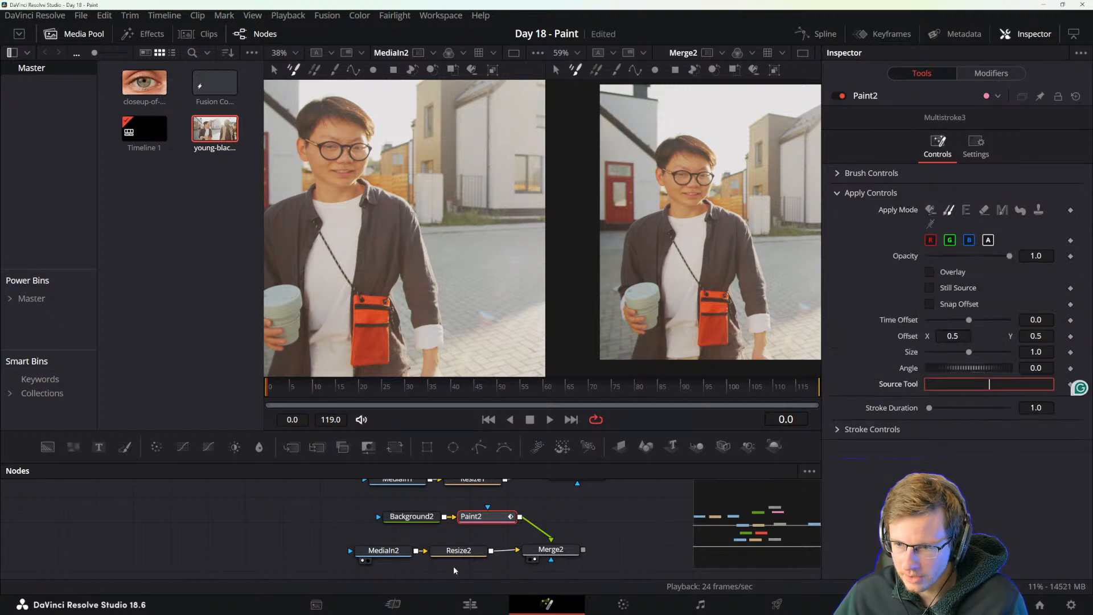
click(393, 551)
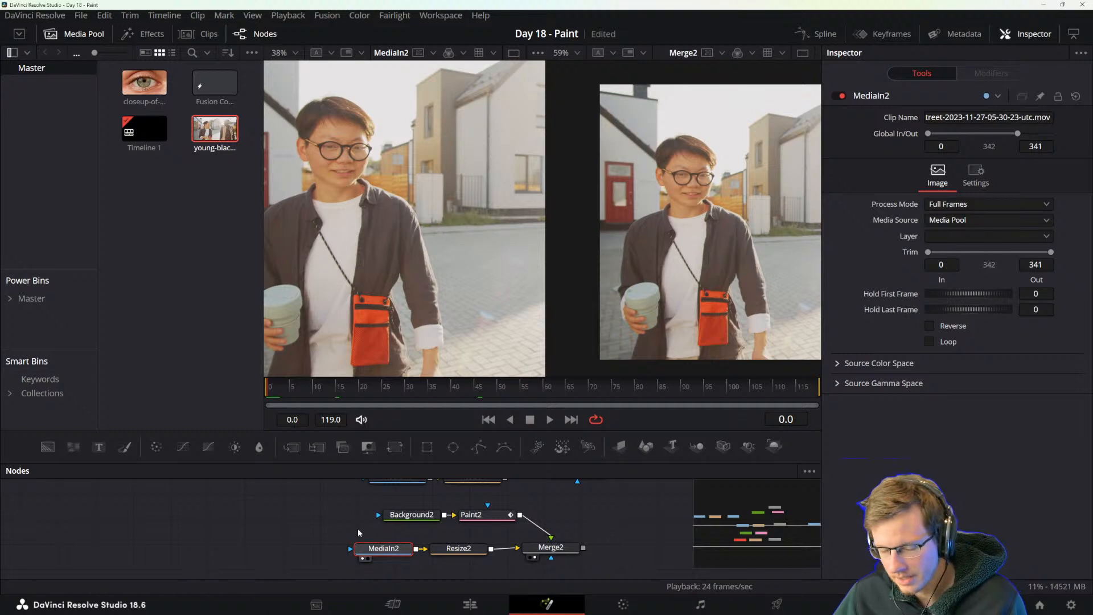
drag(357, 529, 387, 505)
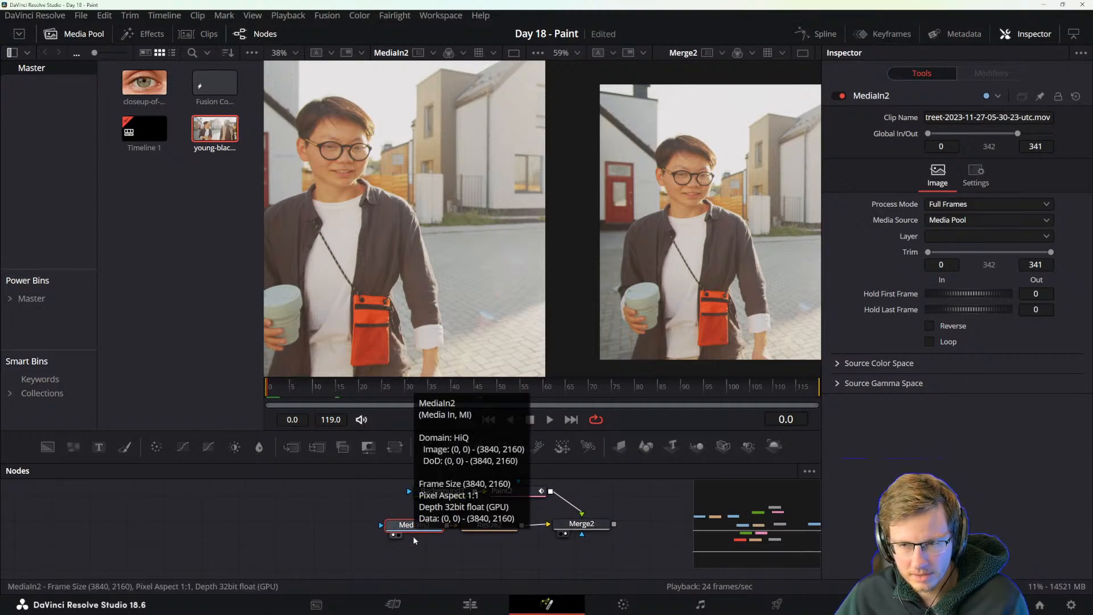
click(516, 499)
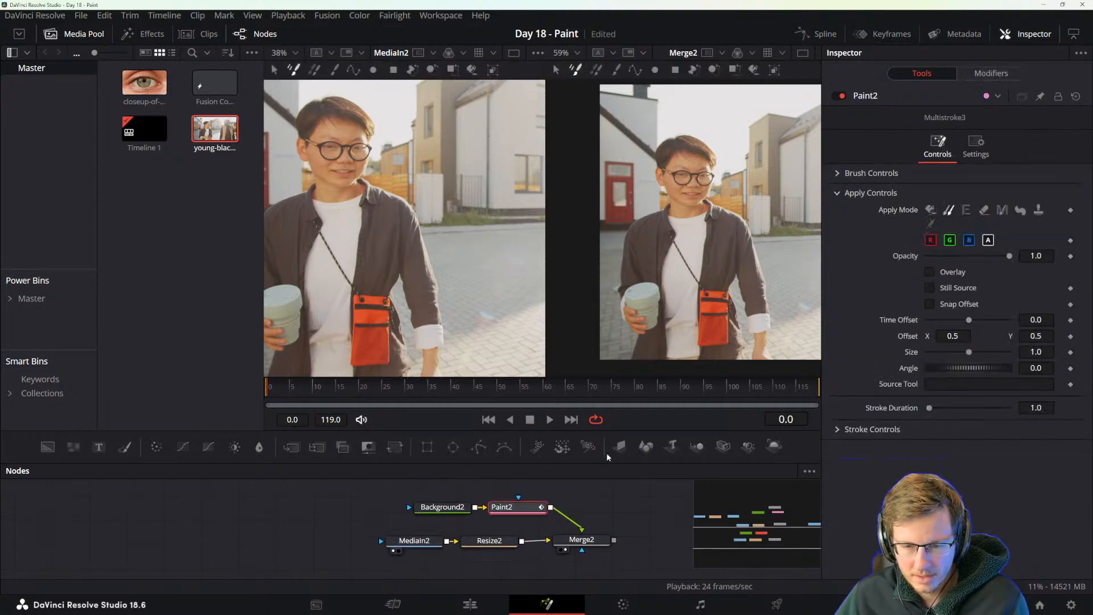
right_click(902, 382)
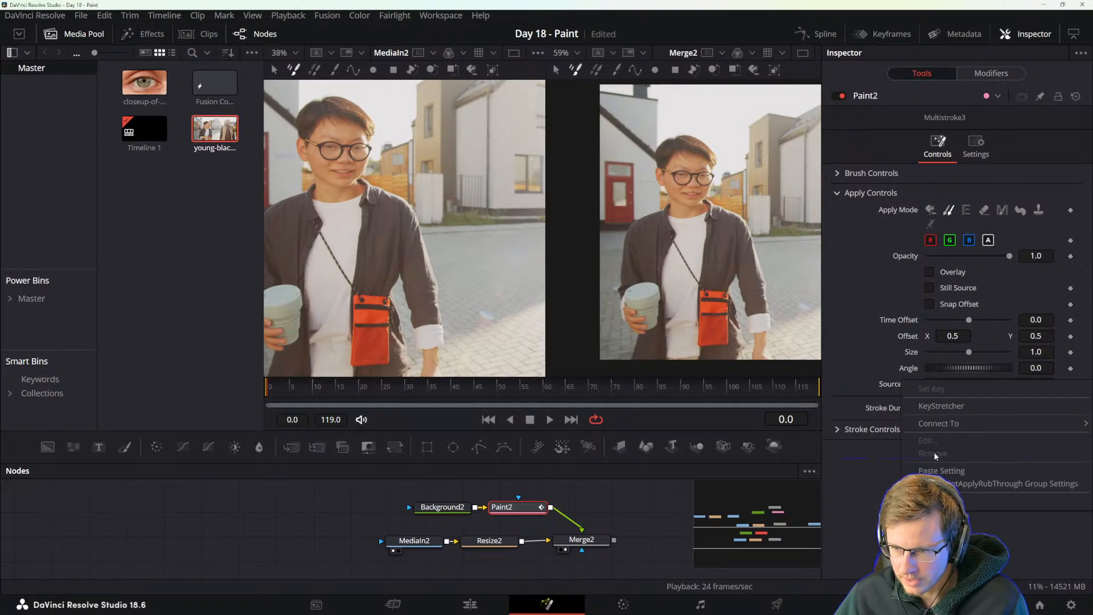
mouse_move(955, 426)
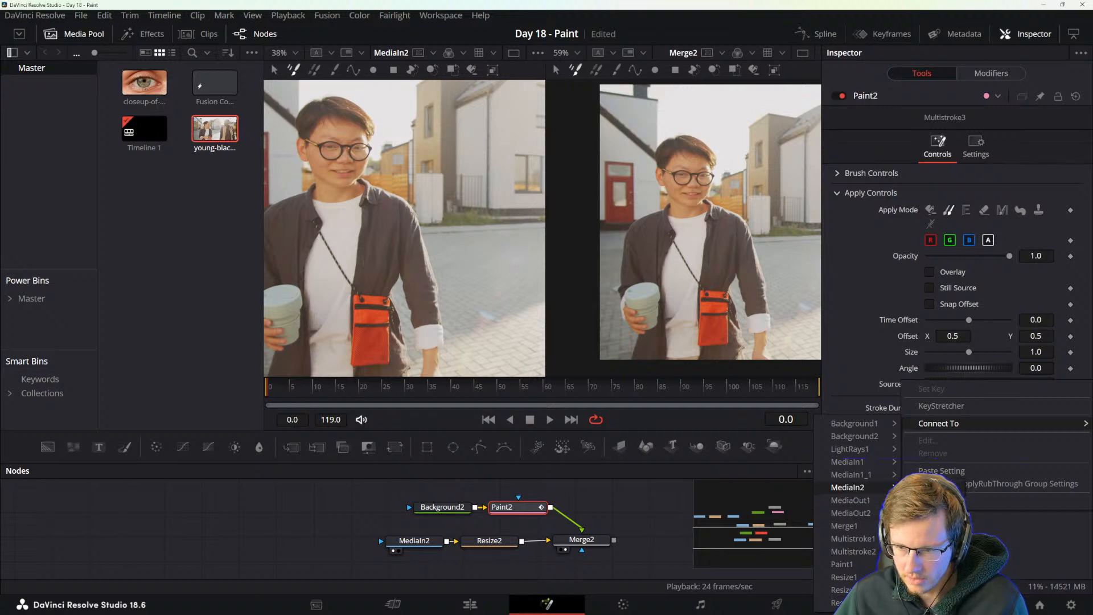
click(847, 487)
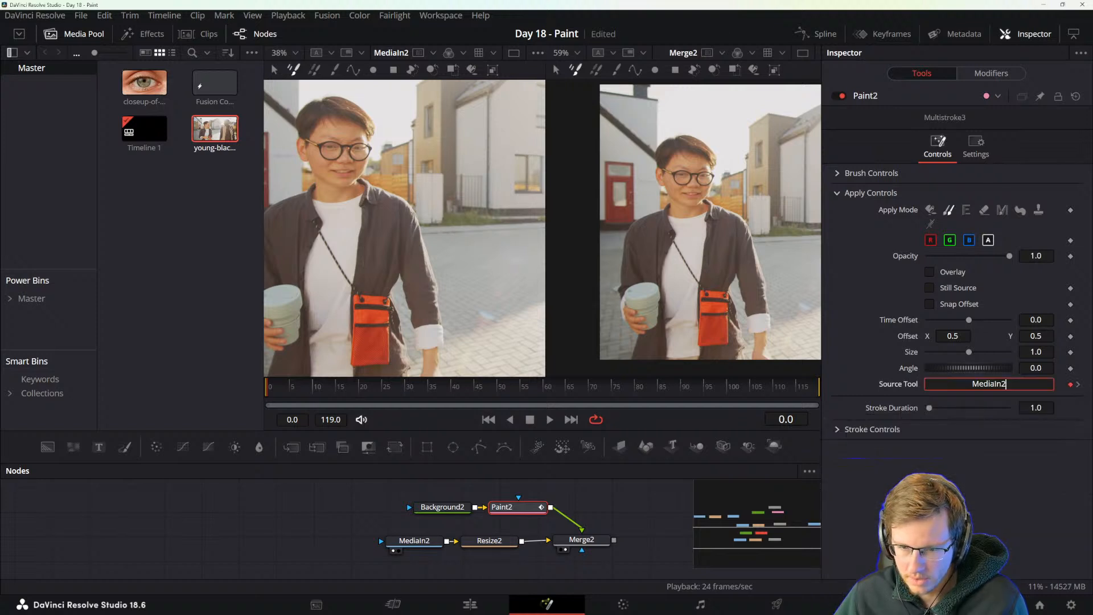
Set Paint2's Stroke Duration to 0.5 and paint a clone stroke over the bag strap on the white shirt.
click(408, 544)
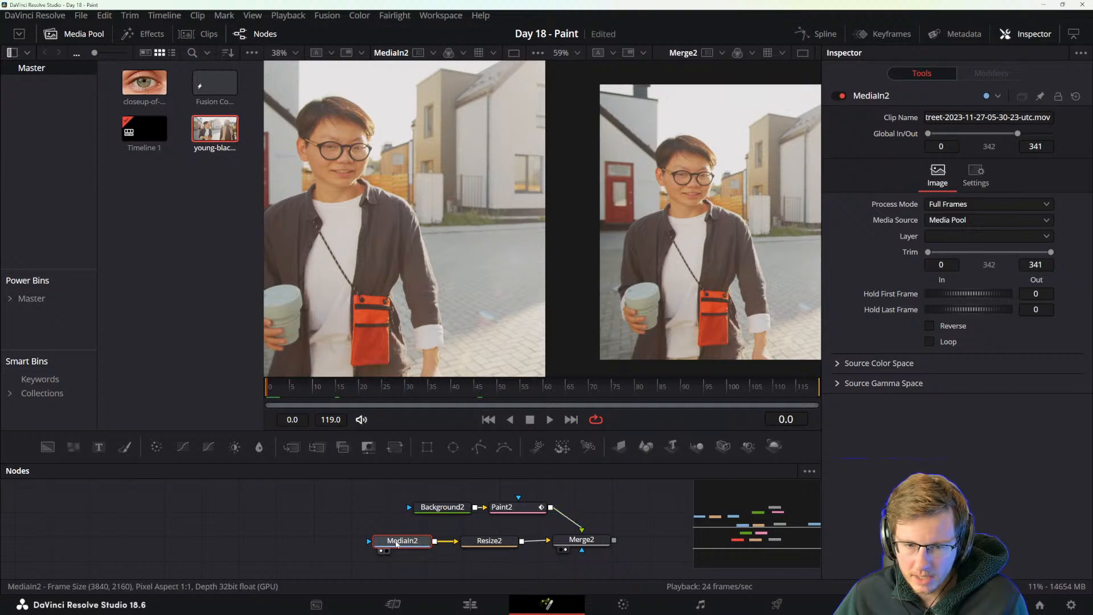
click(510, 507)
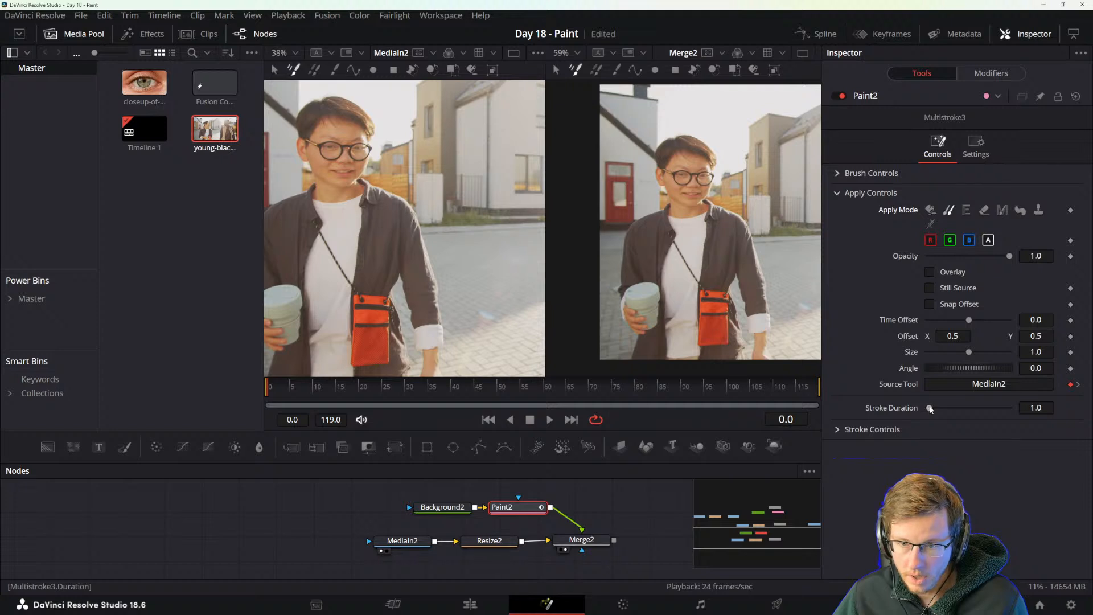
drag(930, 409, 928, 409)
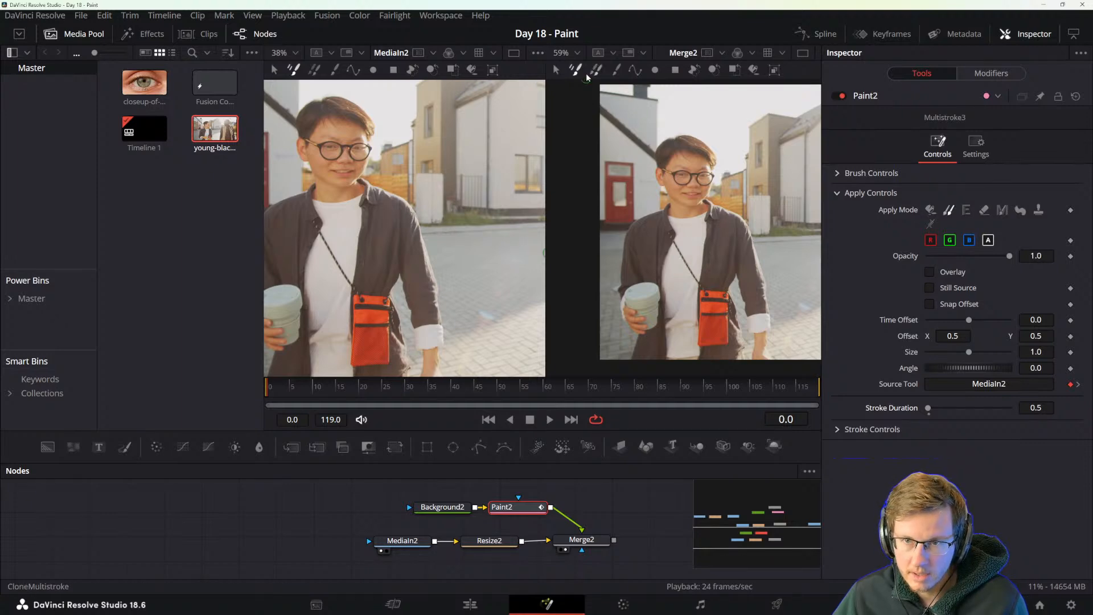
click(929, 271)
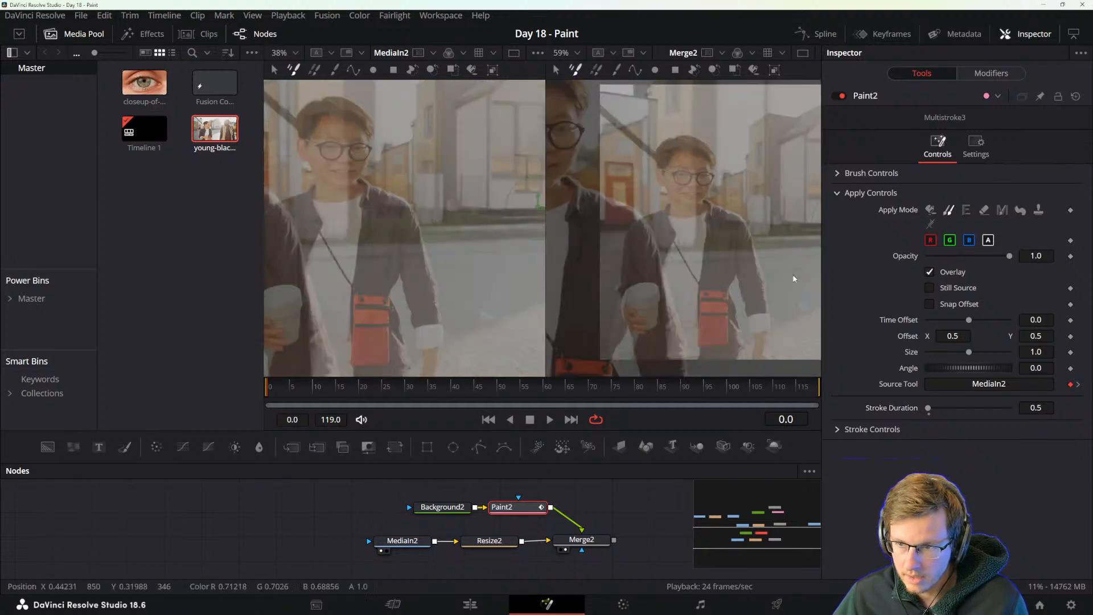
click(930, 272)
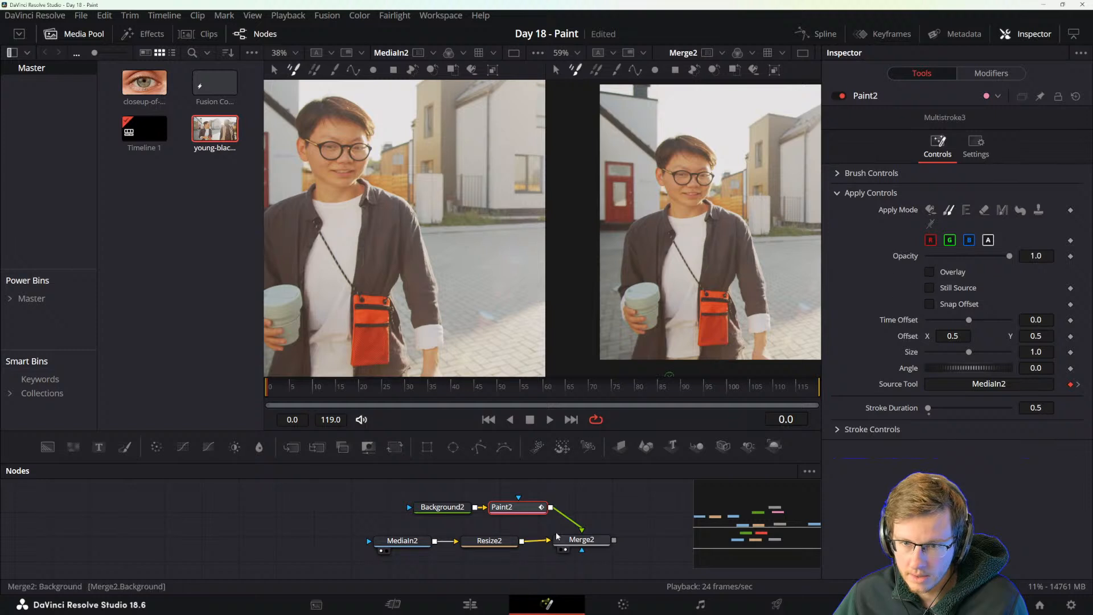
mouse_move(686, 263)
mouse_down()
mouse_move(693, 276)
mouse_move(680, 248)
mouse_up()
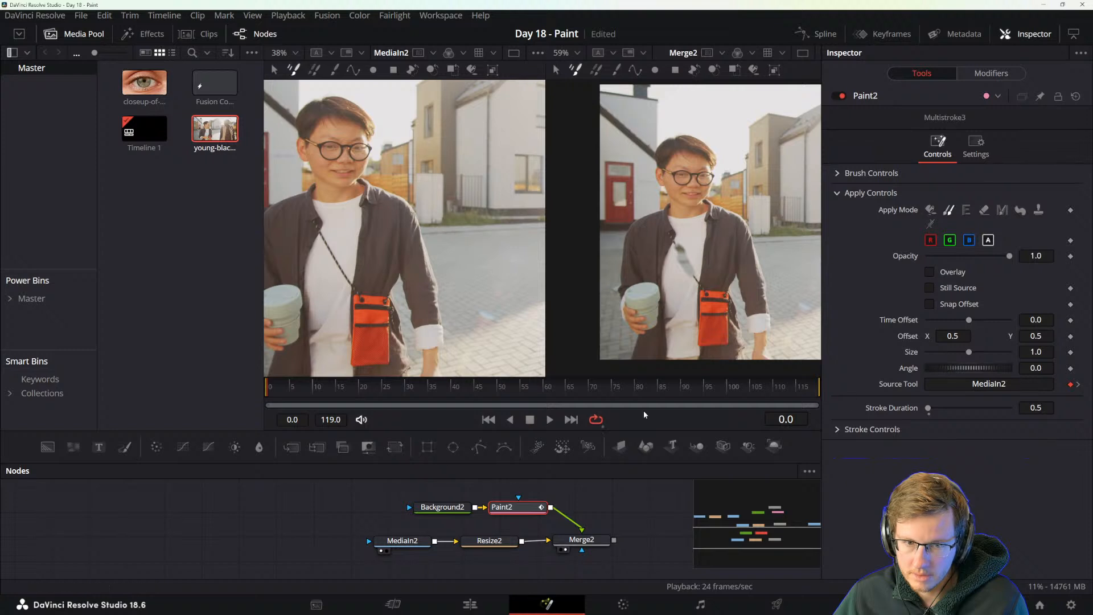
Paint over the bag strap in Color mode with a light grey sampled from the white shirt.
scroll(674, 248, up, 5)
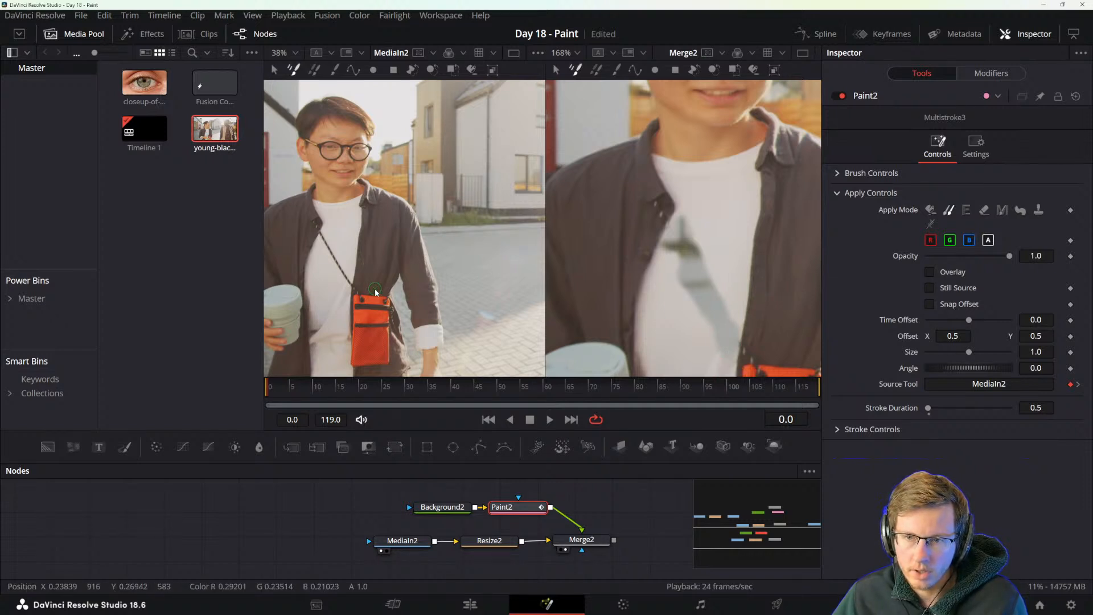
scroll(646, 294, down, 2)
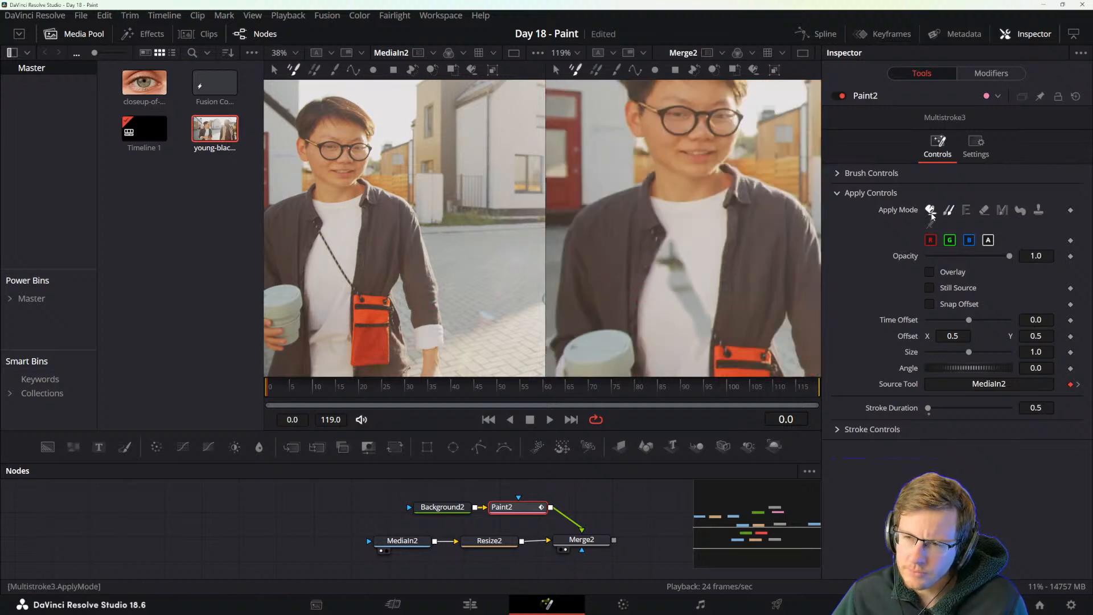
click(931, 210)
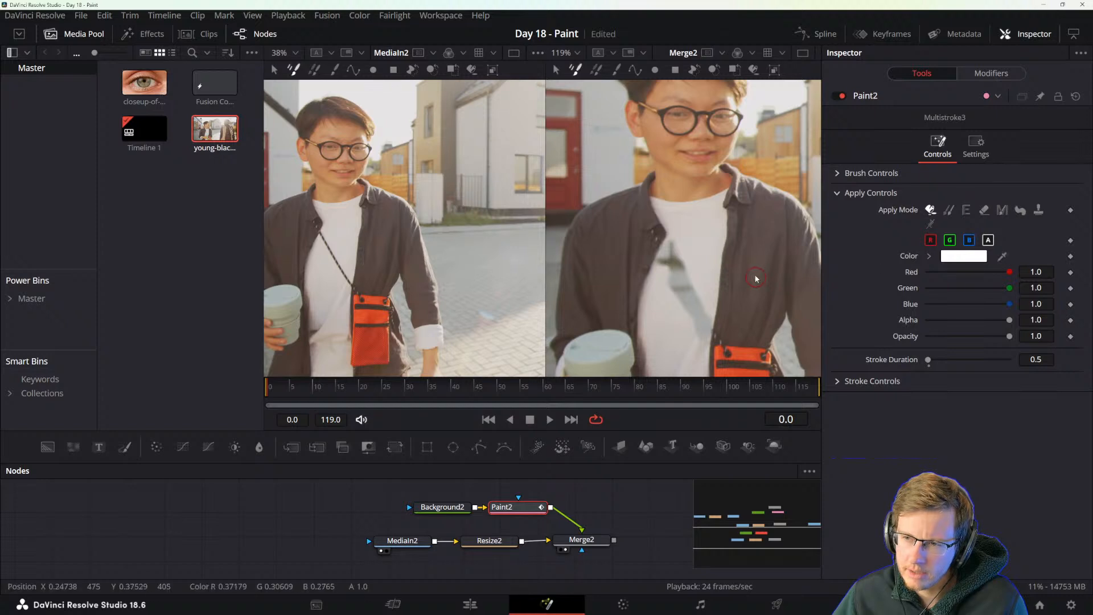
mouse_move(1004, 256)
mouse_down()
mouse_move(695, 290)
mouse_move(675, 280)
mouse_move(672, 249)
mouse_move(658, 267)
mouse_move(670, 266)
mouse_move(705, 336)
mouse_up()
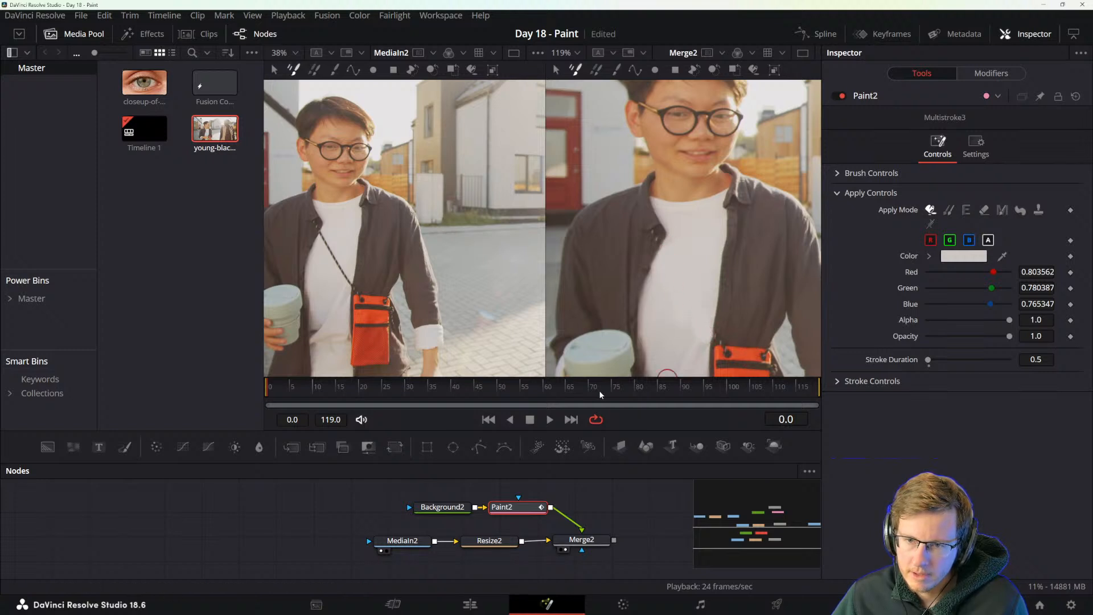
Advance frame by frame from frame 1 to 4 and paint over the strap with light grey sampled from the white shirt.
click(275, 381)
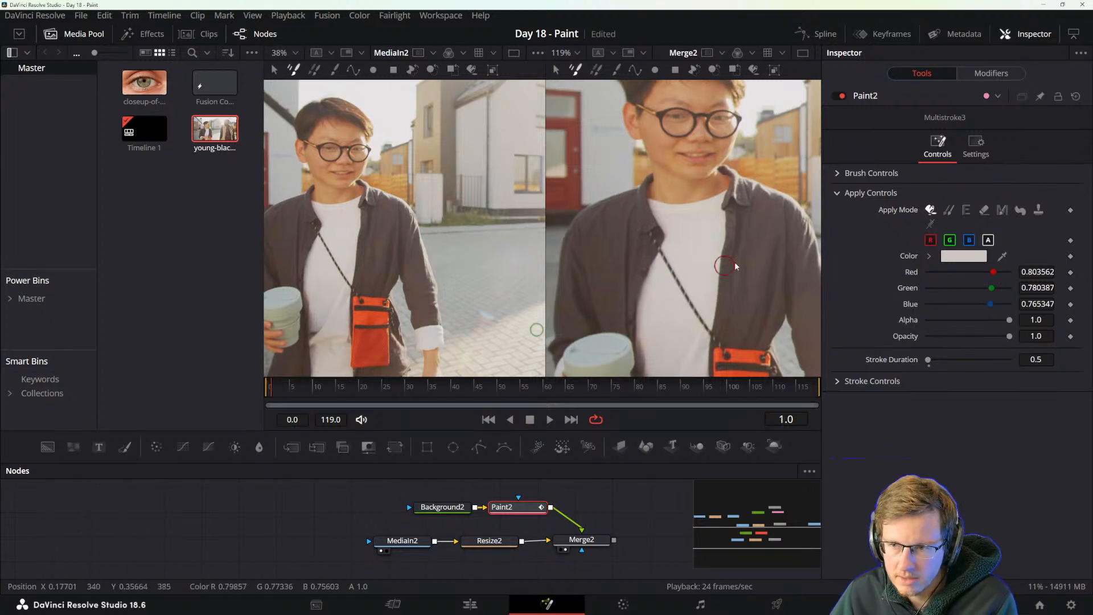
drag(1002, 255, 667, 259)
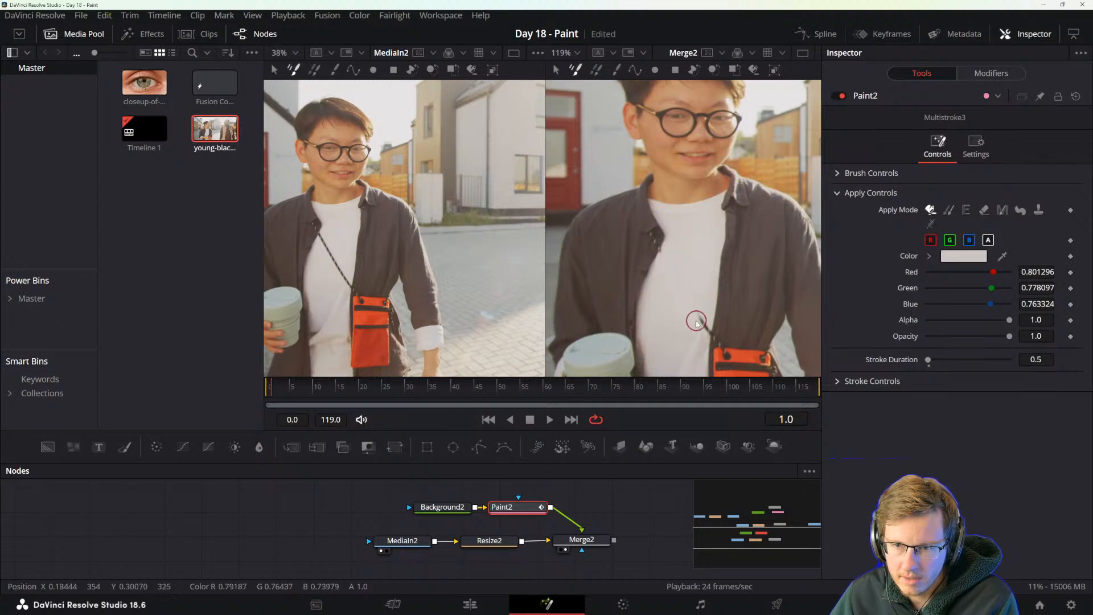
key(Right)
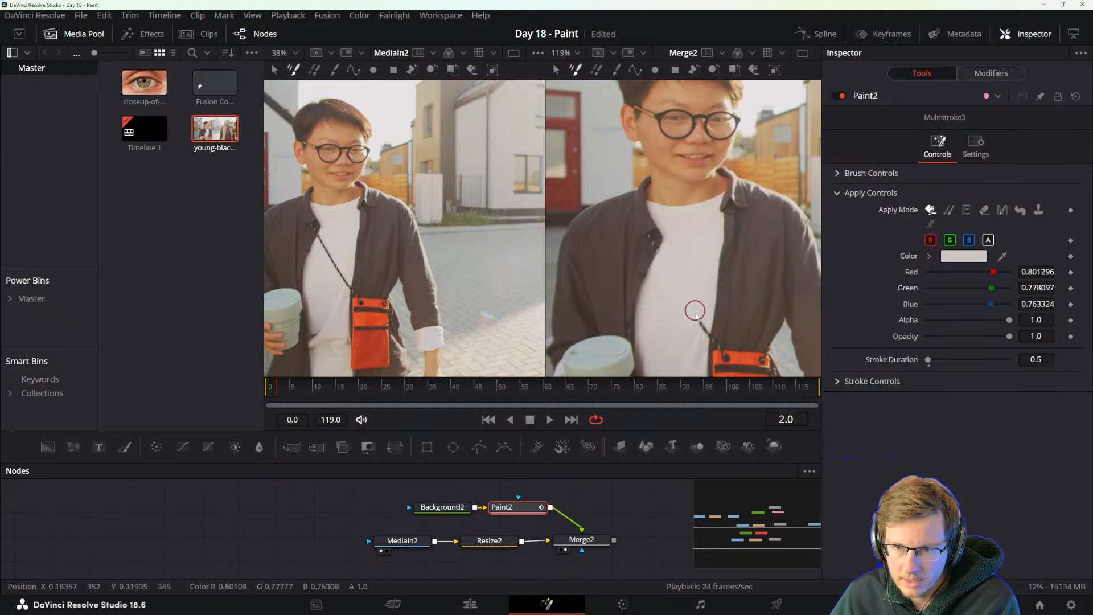
key(Right)
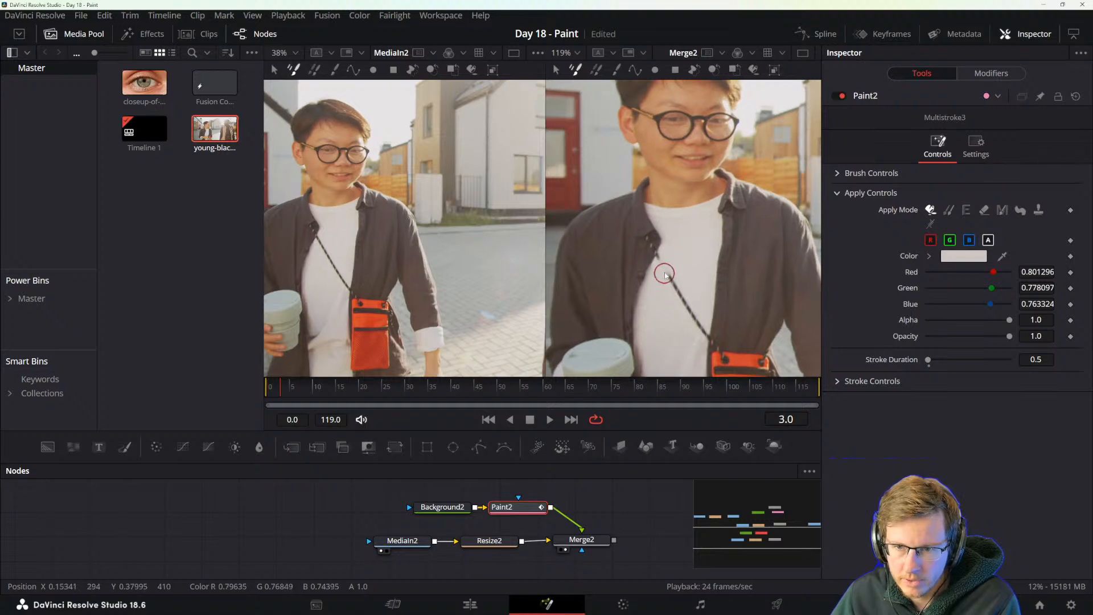
drag(669, 298, 699, 320)
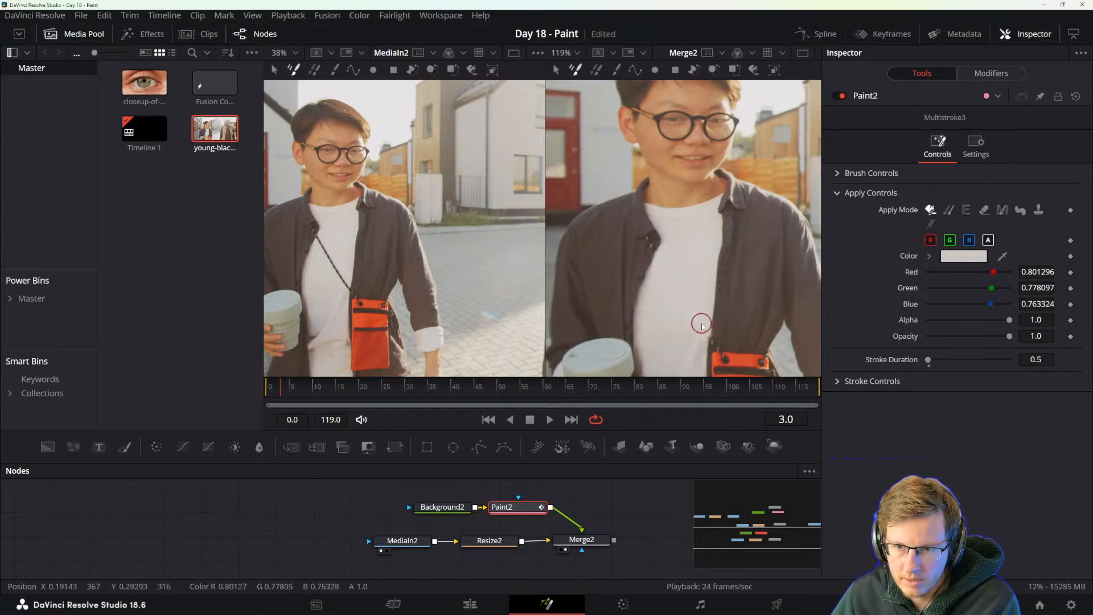
key(Right)
mouse_move(662, 255)
mouse_down()
mouse_move(654, 245)
mouse_move(658, 286)
mouse_move(701, 323)
mouse_up()
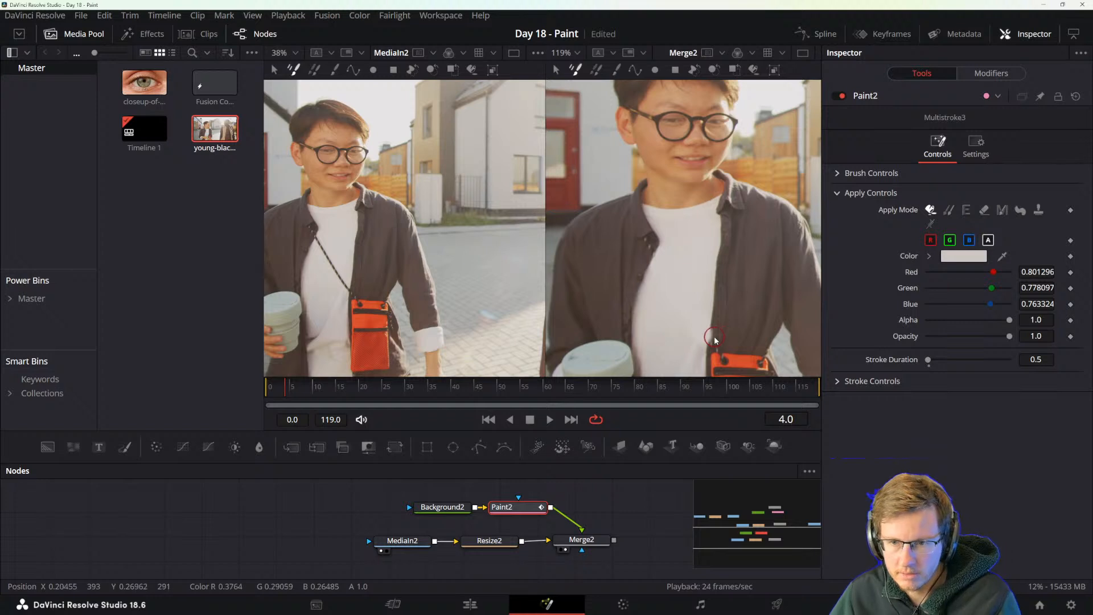
Undo the faulty strokes and paint out the strap with a smaller brush on each frame up to frame 9.
key(ctrl+z)
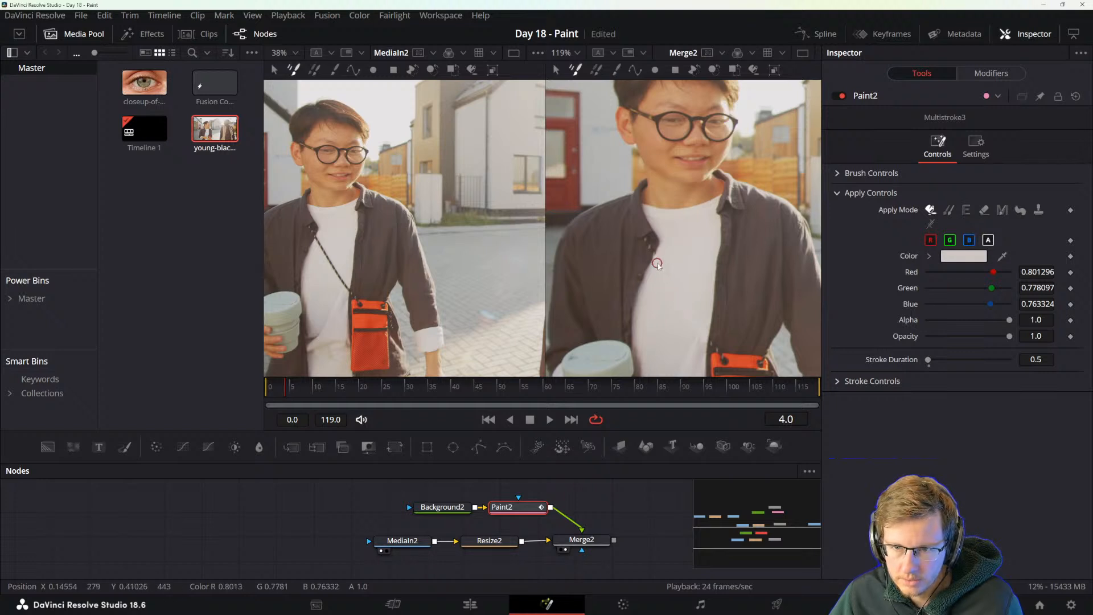
key(Right)
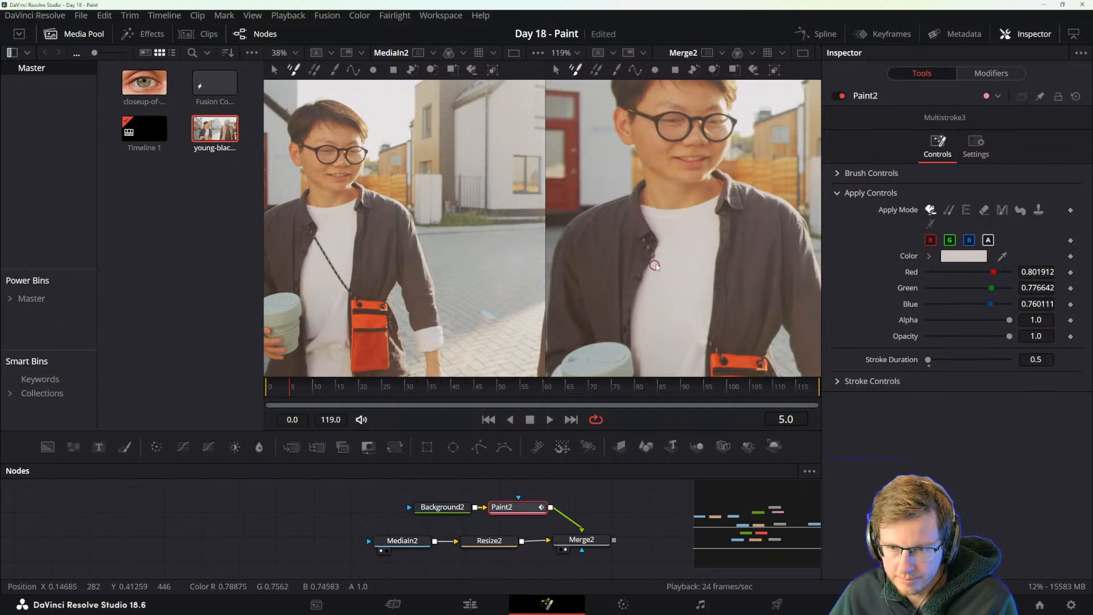
key(ctrl+z)
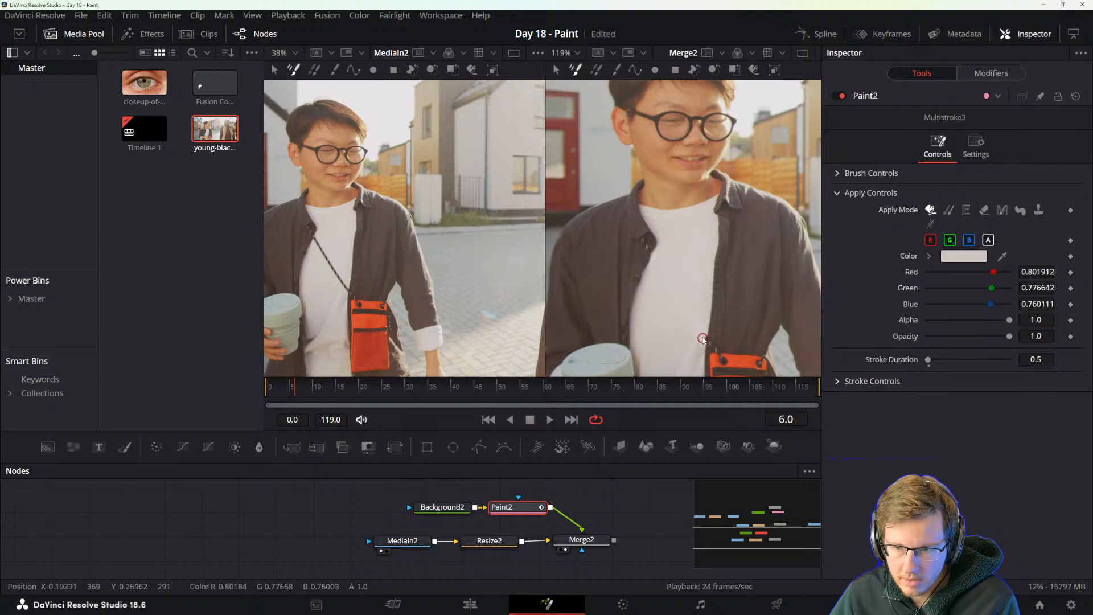
key(ctrl+z)
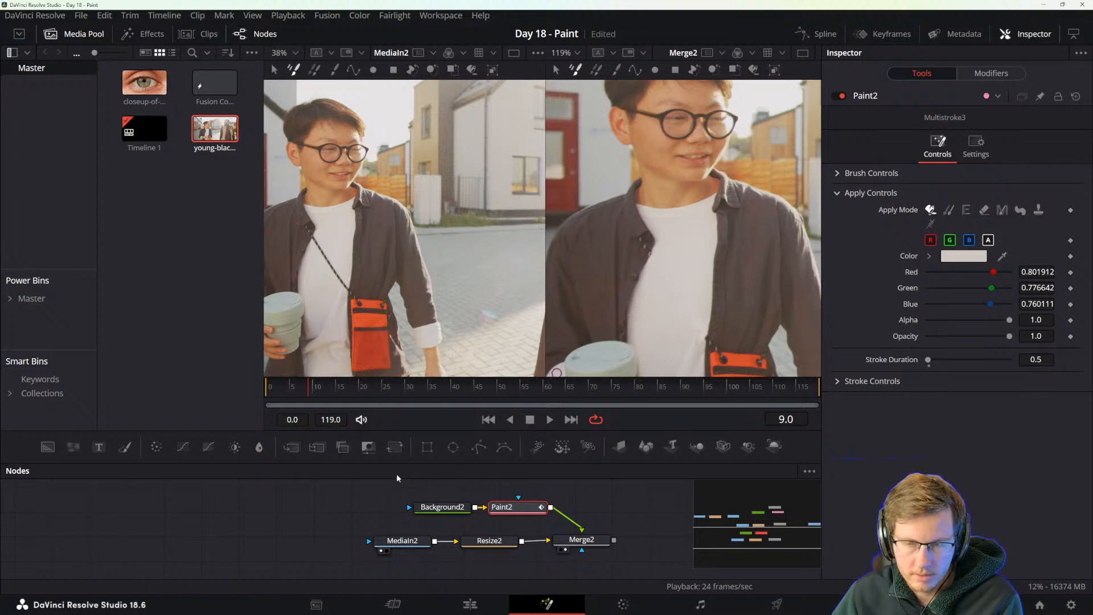
Scrub through the opening frames and examine the painted-out strap on the shirt, both in the full frame and close up.
scroll(740, 216, down, 5)
scroll(783, 177, up, 3)
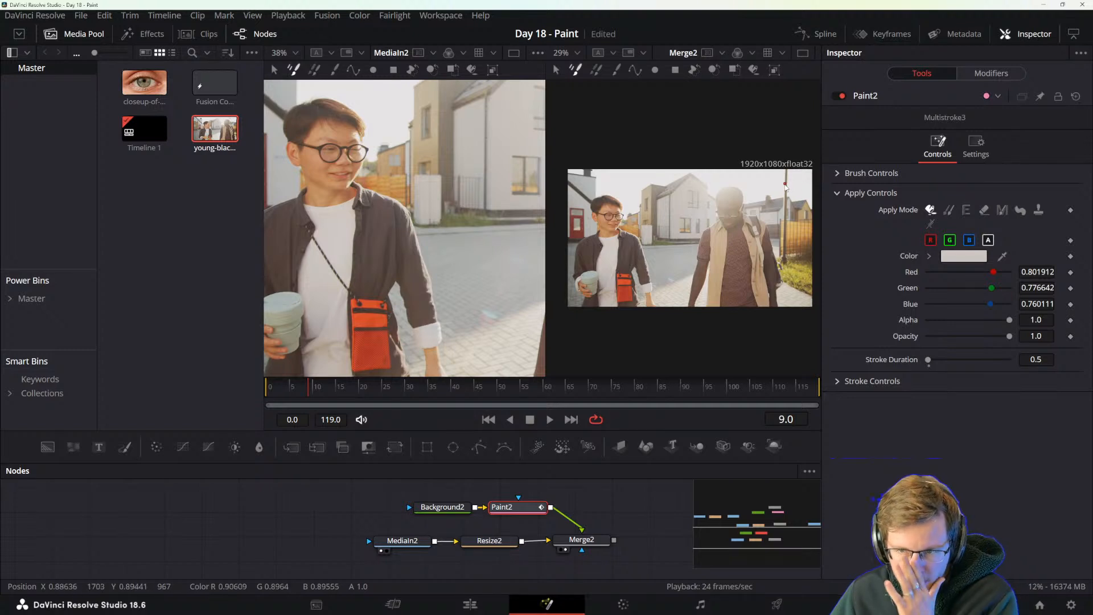
drag(322, 389, 444, 392)
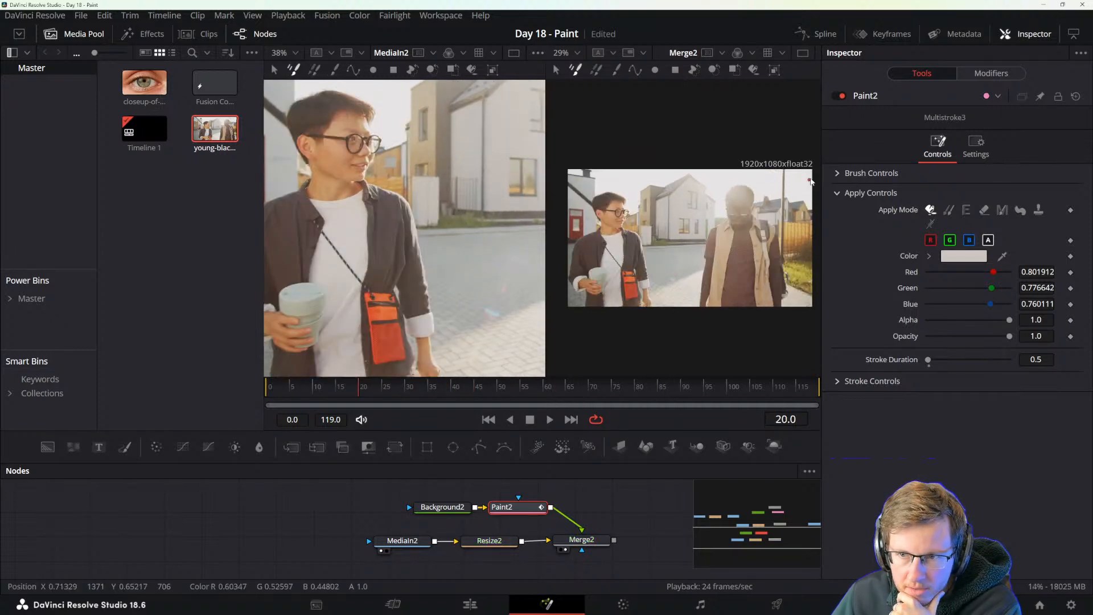
drag(295, 395, 262, 391)
scroll(656, 312, up, 4)
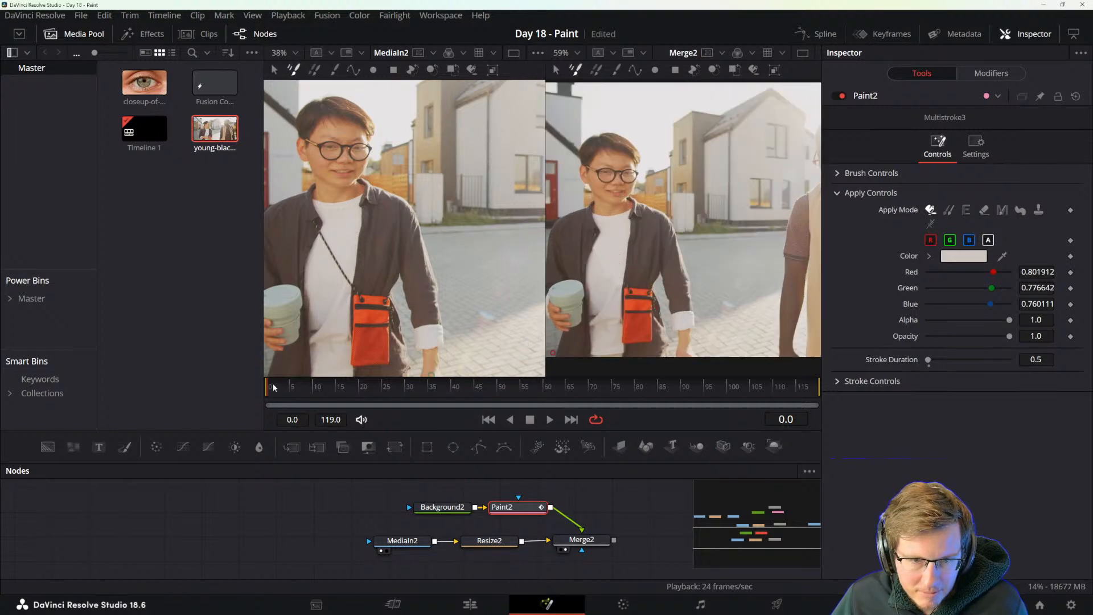
drag(273, 387, 301, 388)
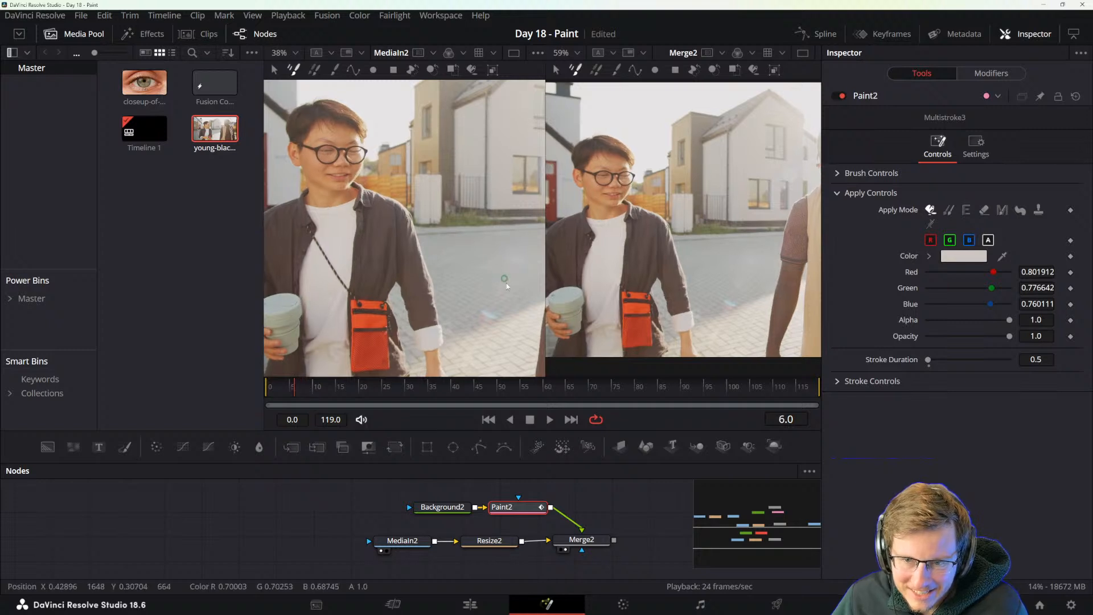
scroll(698, 284, up, 10)
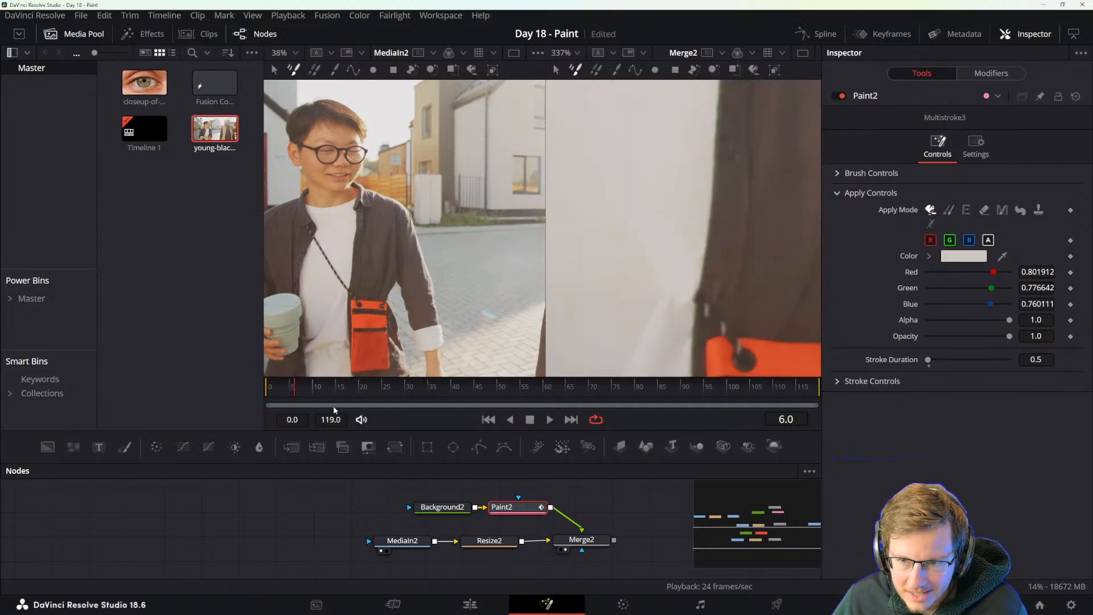
mouse_move(288, 391)
mouse_down()
mouse_move(271, 389)
mouse_move(297, 390)
mouse_up()
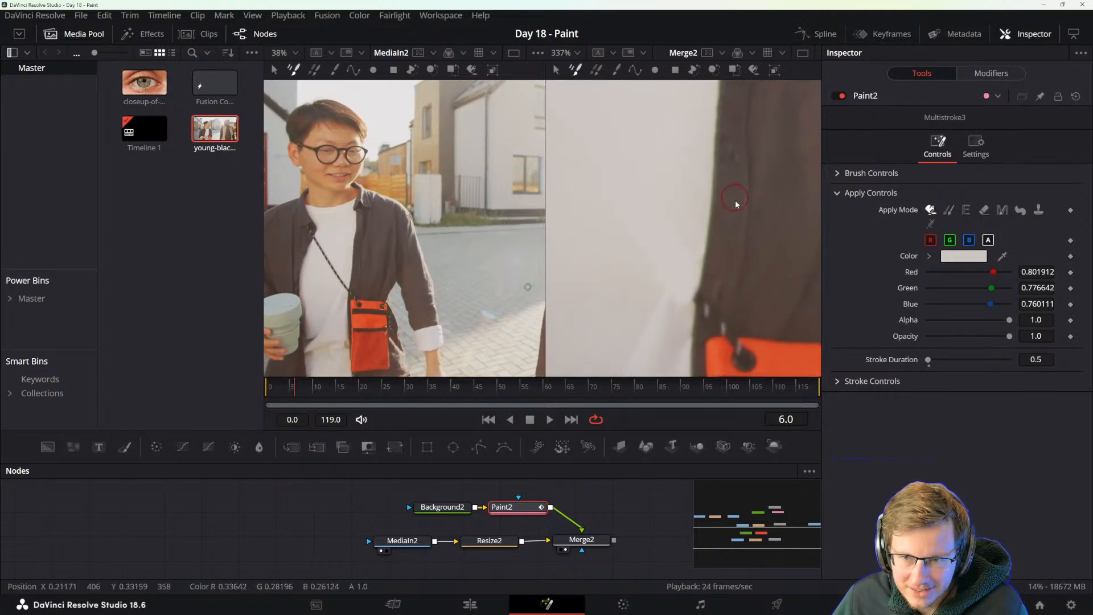
scroll(704, 292, down, 4)
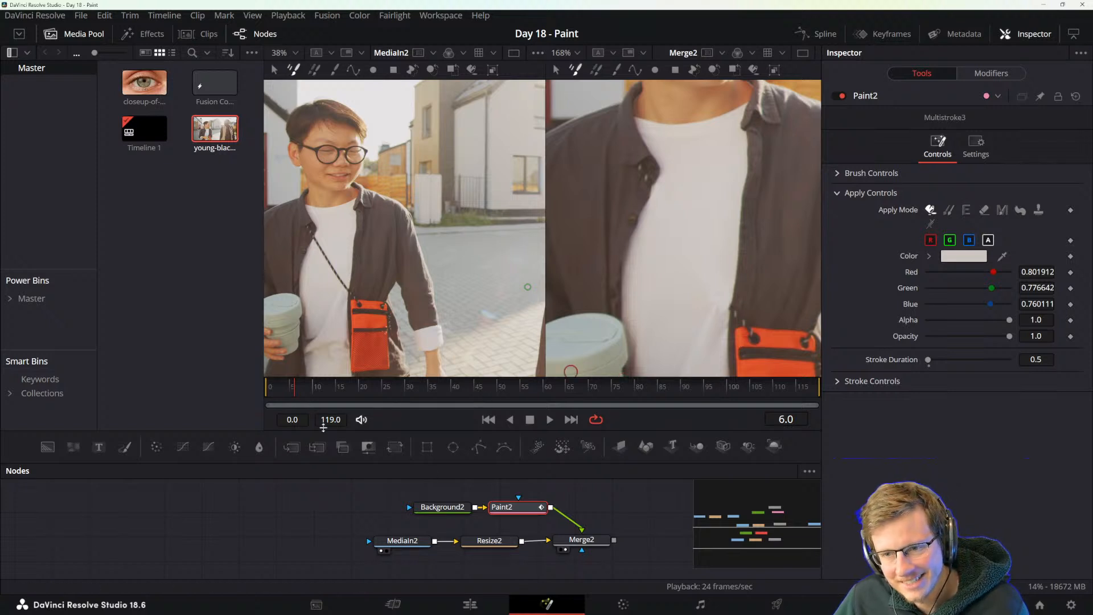
mouse_move(295, 388)
mouse_down()
mouse_move(279, 390)
mouse_move(320, 390)
mouse_move(295, 389)
mouse_up()
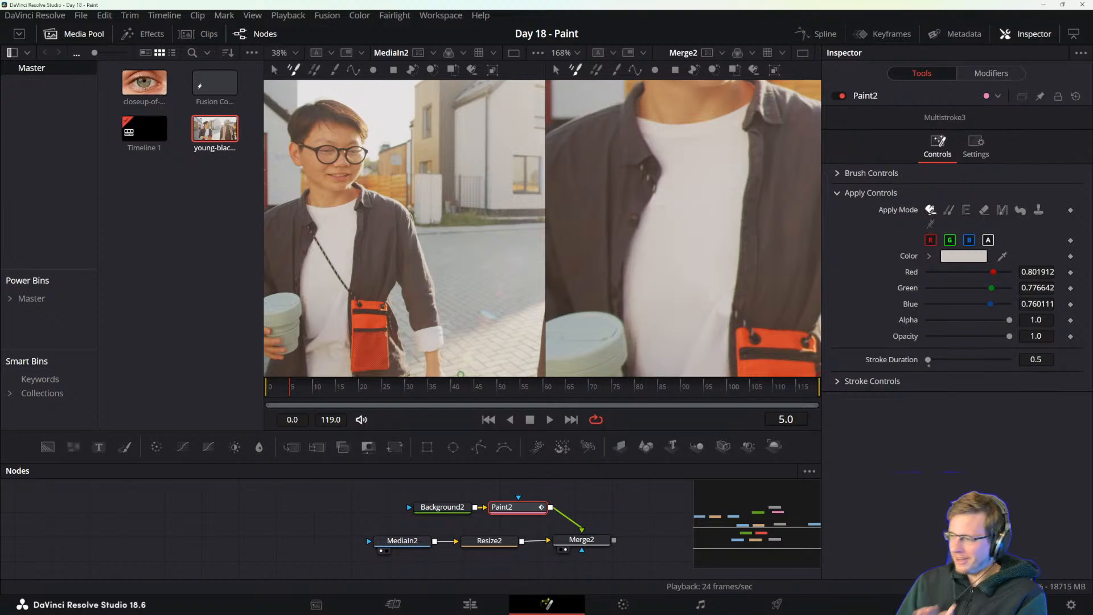
key(super)
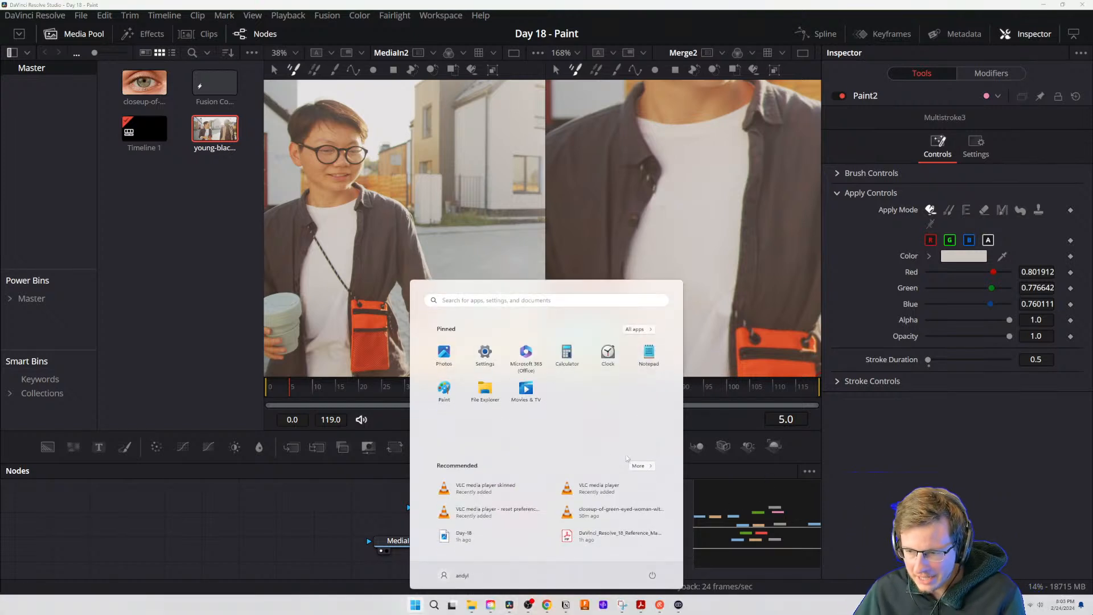
key(Escape)
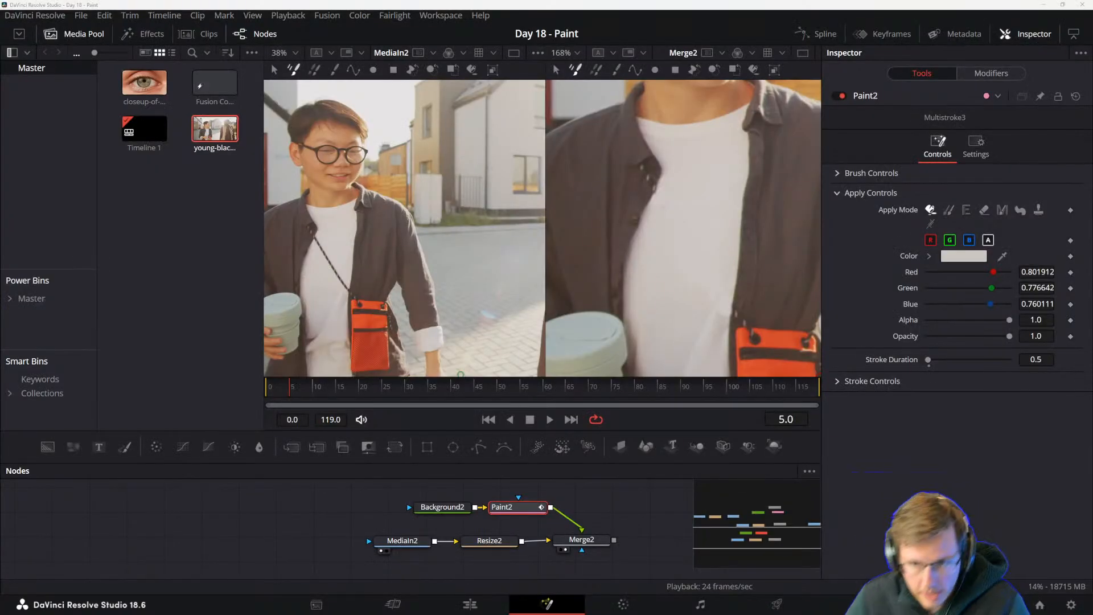
Switch to the DaVinci Resolve Reference Manual in Acrobat and find the procedure for cloning from a different frame of the same clip.
key(alt+Tab)
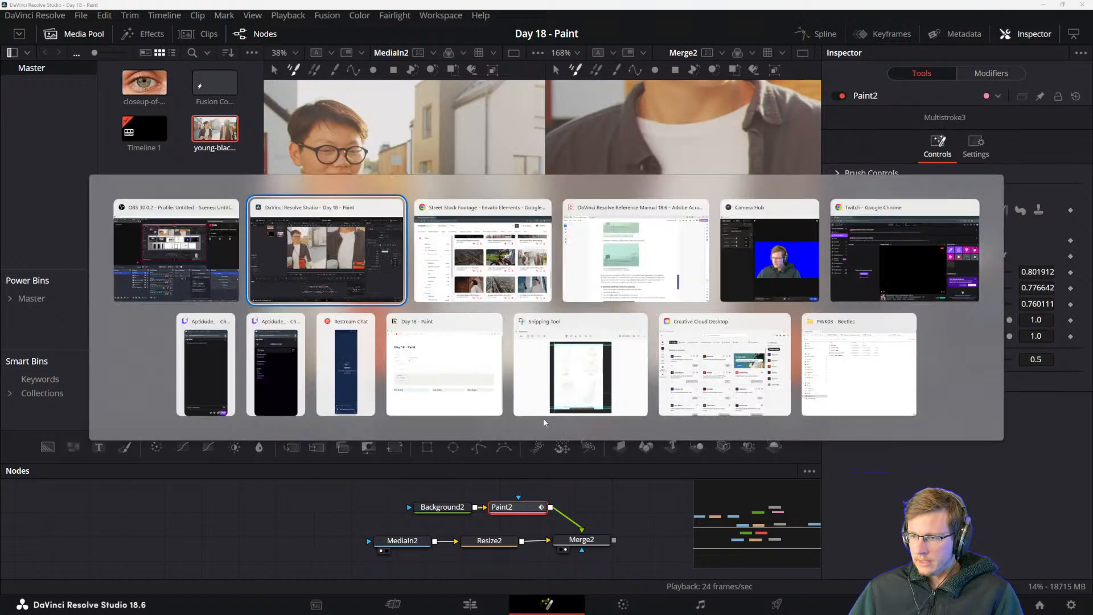
click(645, 300)
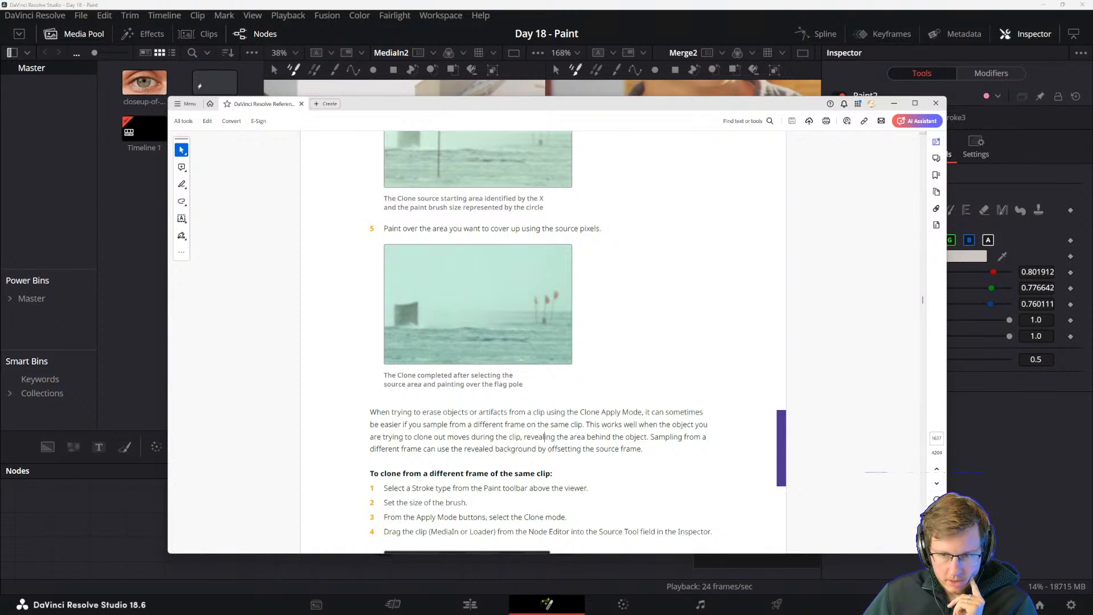
scroll(468, 433, down, 3)
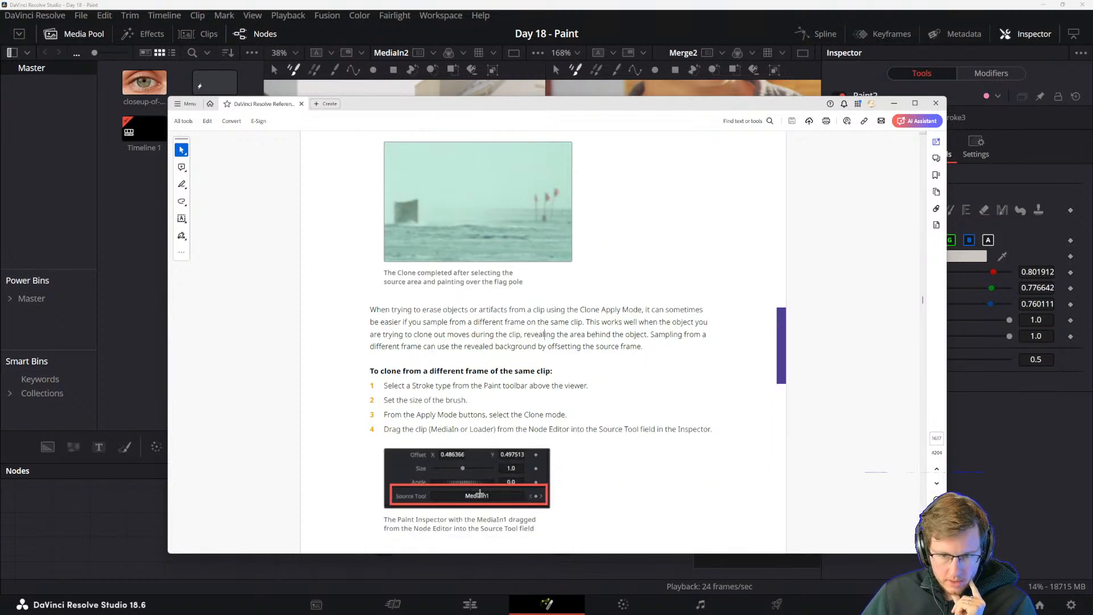
scroll(451, 494, down, 1)
drag(519, 106, 613, 343)
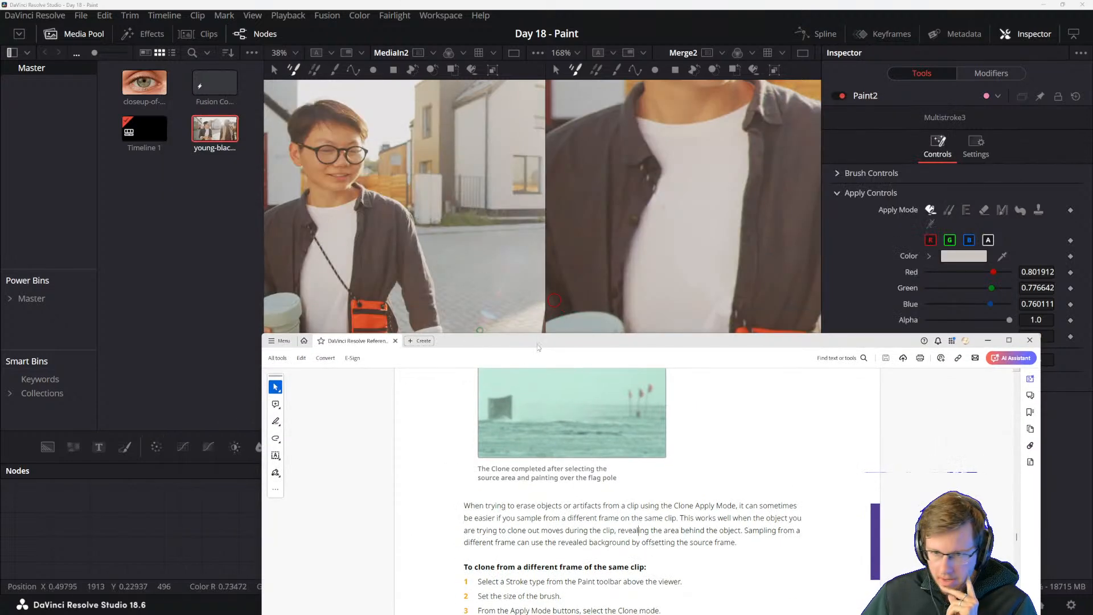
drag(538, 341, 443, 47)
scroll(456, 306, down, 10)
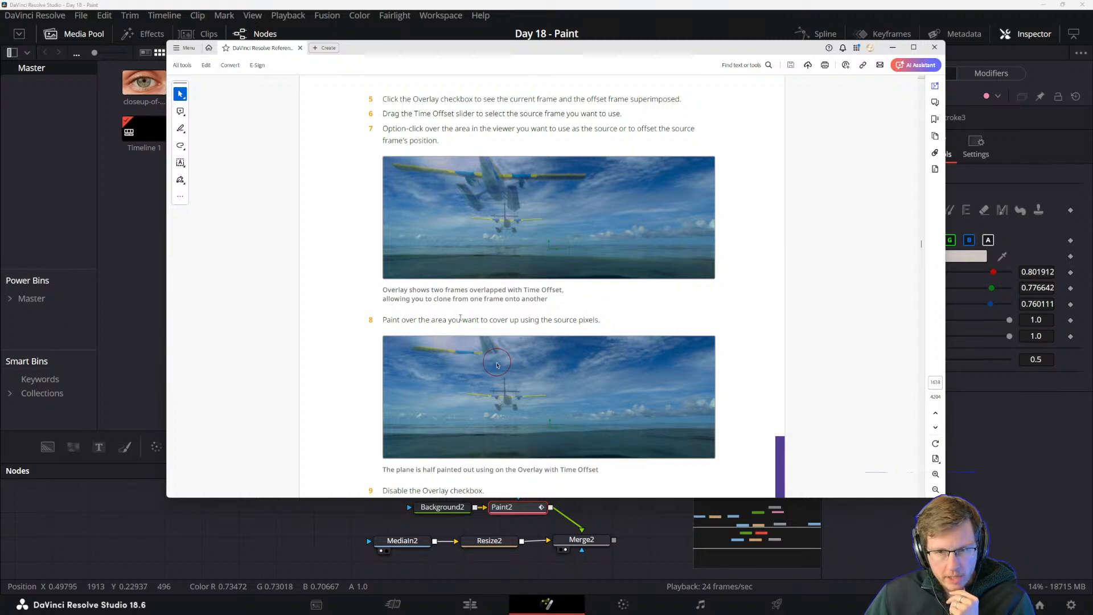
Read the manual's remaining clone steps on painting with the Overlay and Time Offset and on disabling the Overlay checkbox.
drag(519, 320, 599, 322)
click(561, 327)
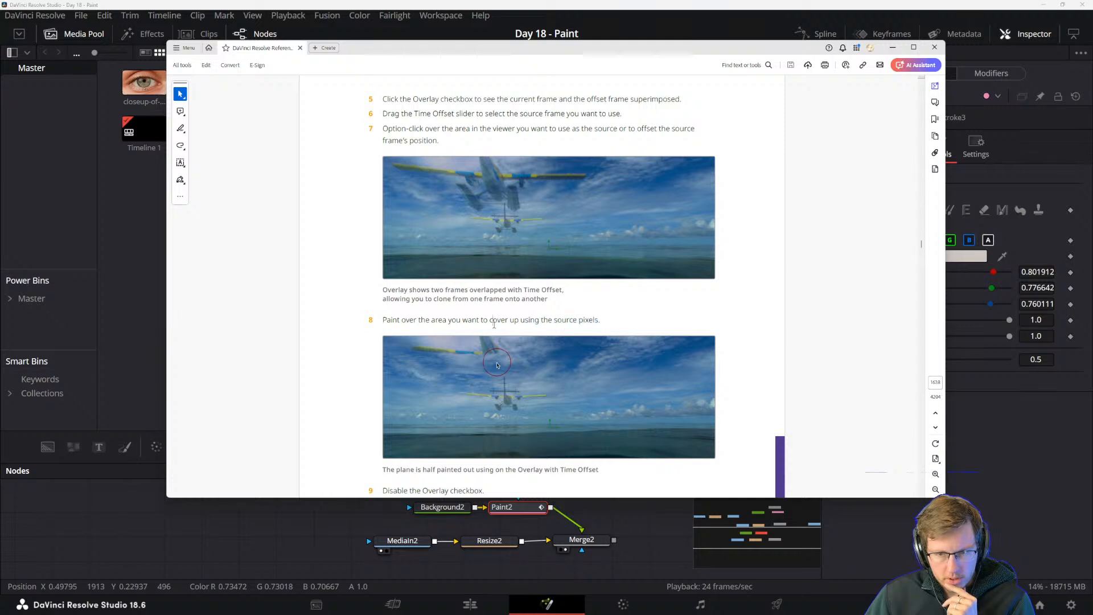
scroll(493, 322, down, 1)
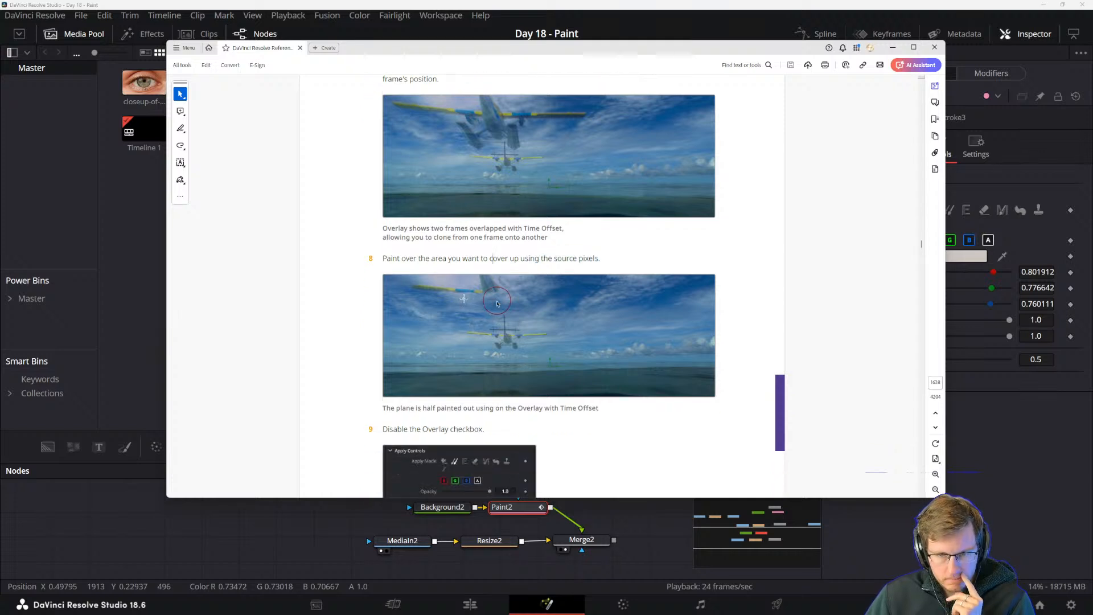
scroll(458, 355, down, 1)
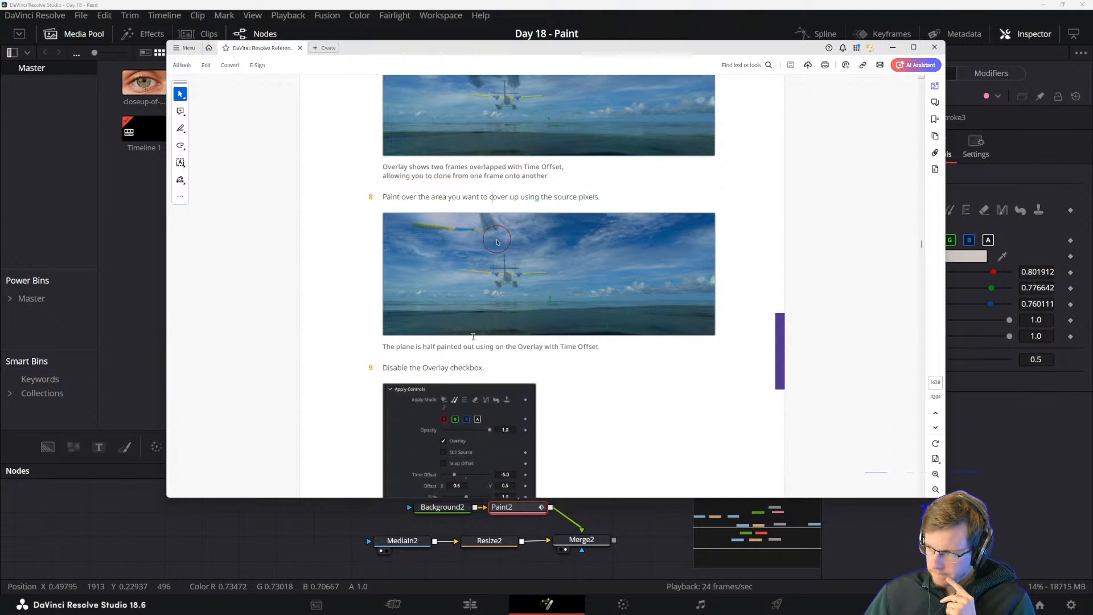
scroll(395, 381, down, 1)
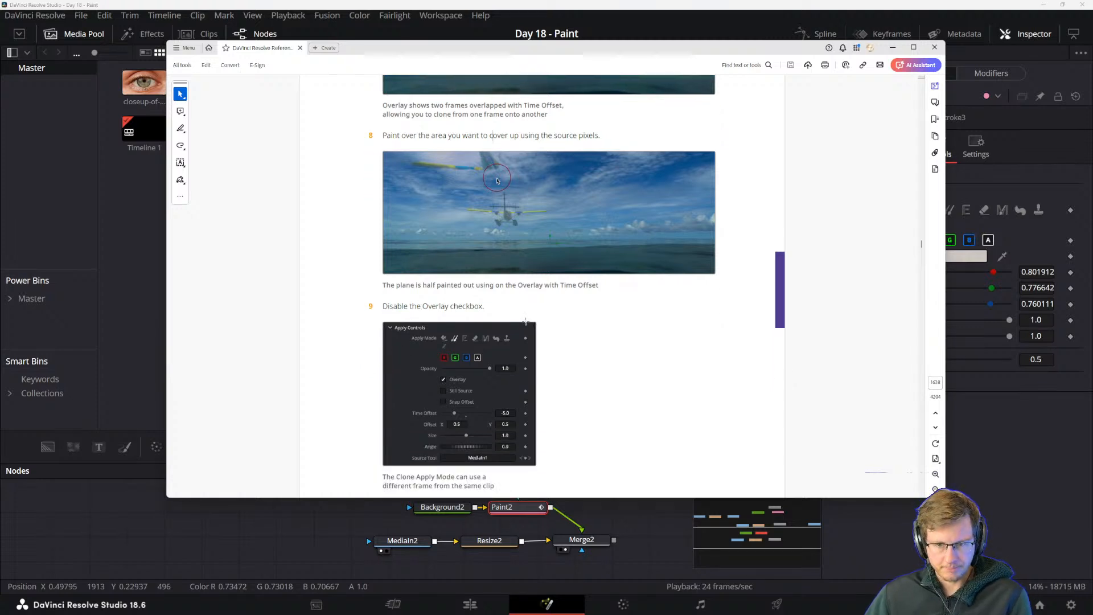
scroll(477, 349, down, 1)
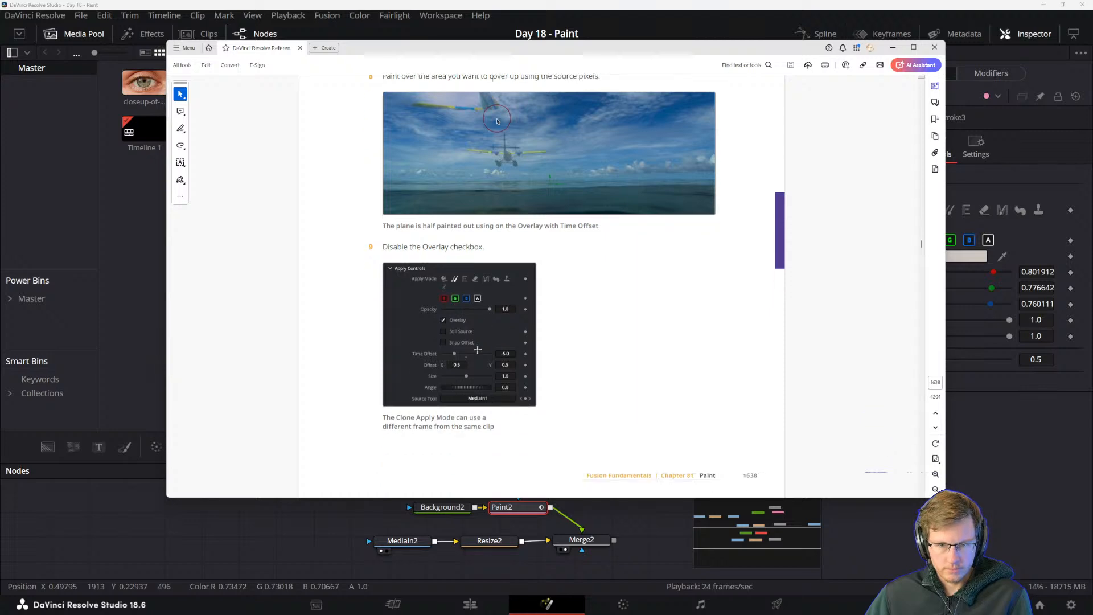
scroll(421, 419, down, 6)
scroll(463, 365, up, 6)
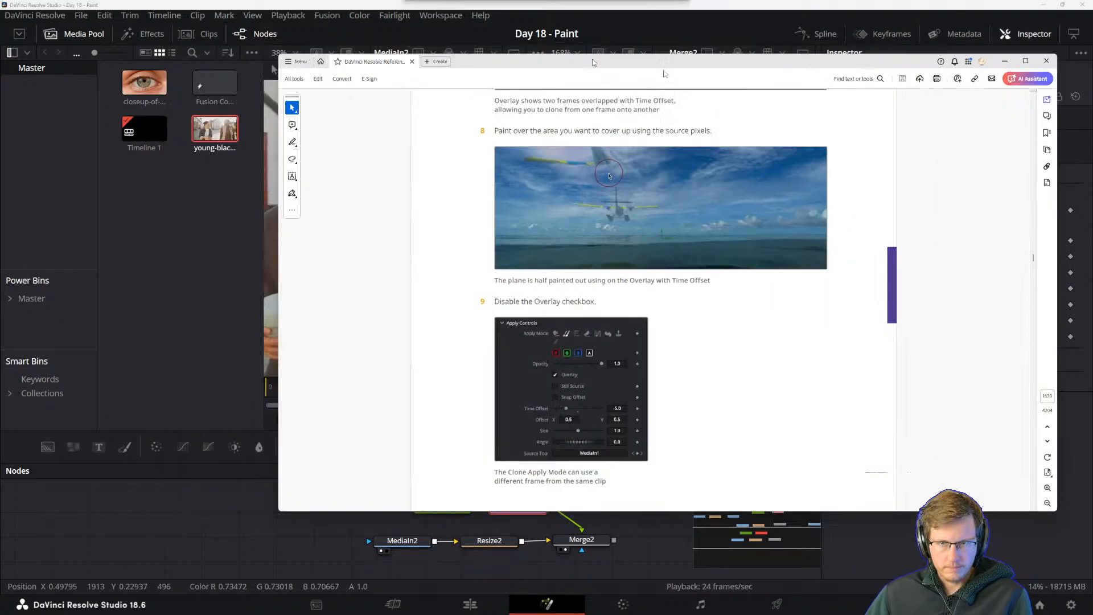
Switch back to DaVinci Resolve and frame the man with the backpack in both the MediaIn2 and Merge2 viewers.
key(alt+Tab)
scroll(515, 246, down, 2)
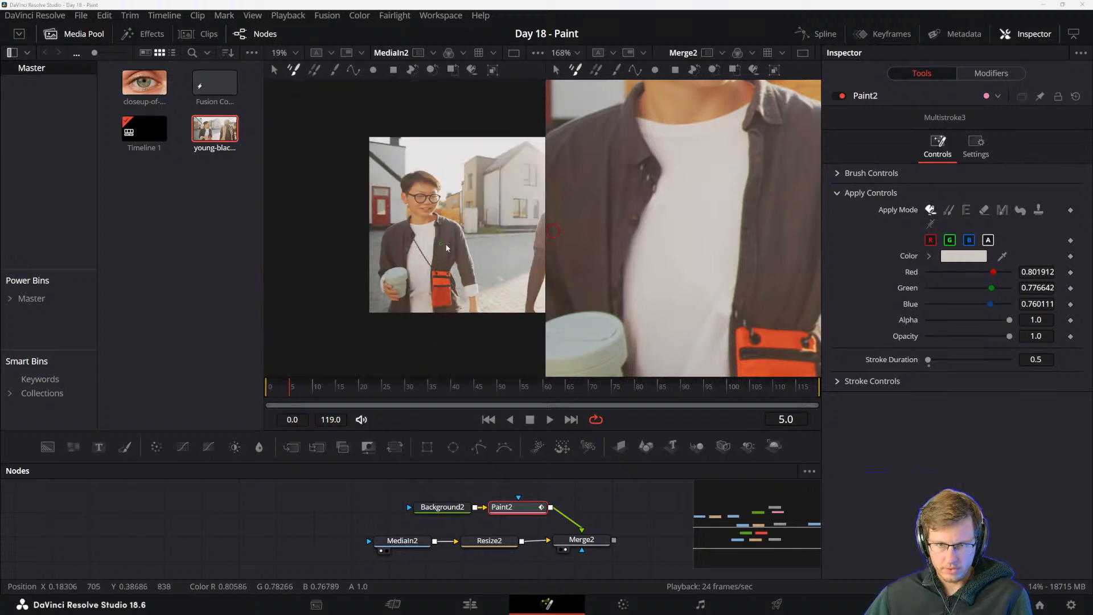
drag(447, 248, 306, 254)
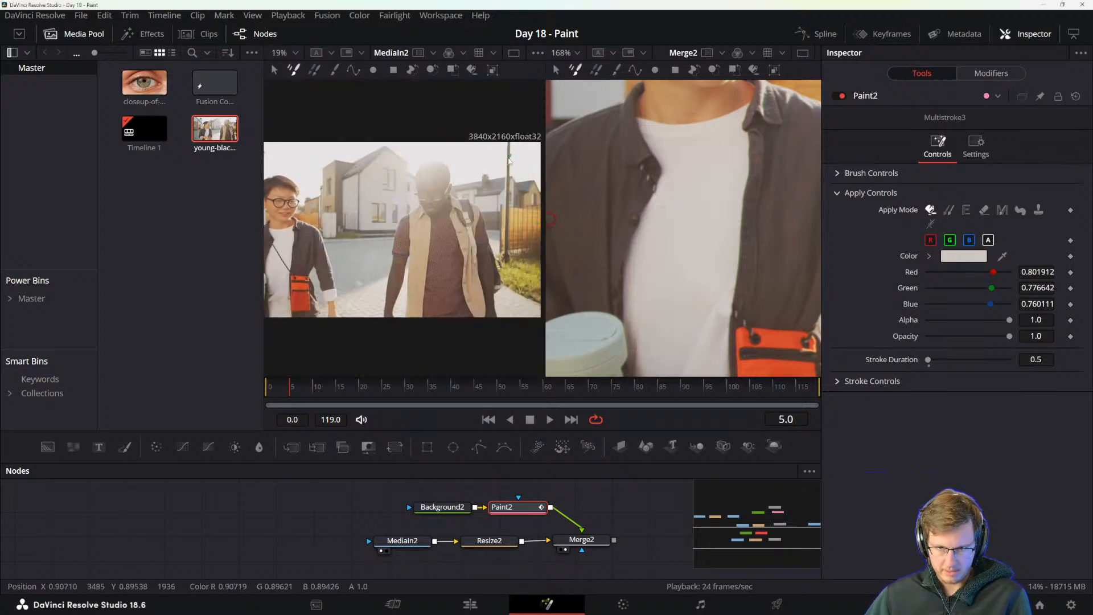
scroll(675, 237, down, 5)
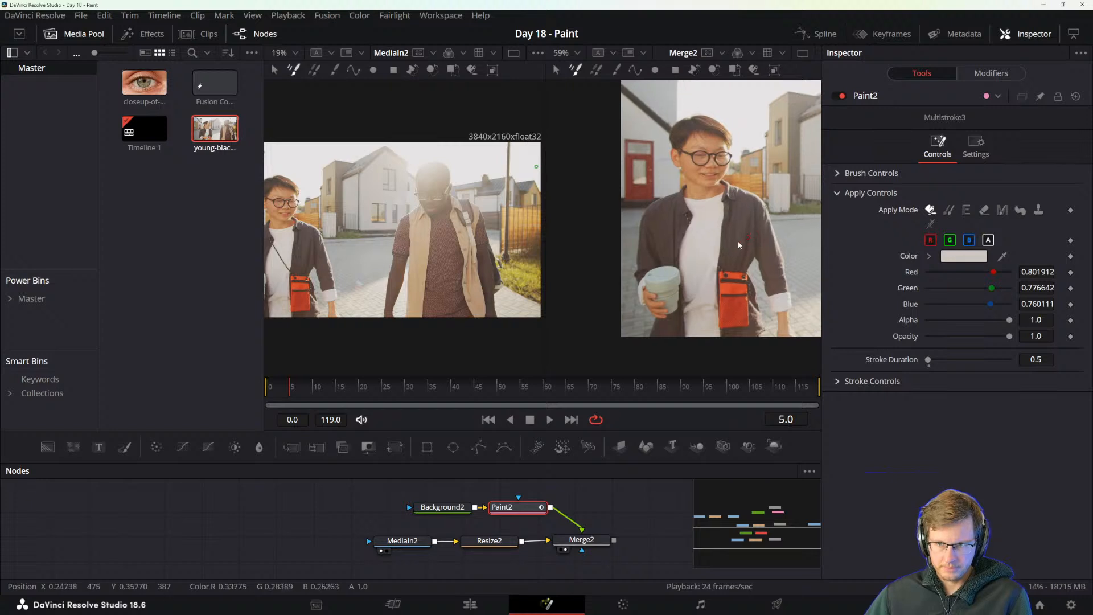
drag(738, 244, 662, 271)
scroll(707, 261, down, 3)
drag(789, 235, 706, 255)
scroll(724, 242, up, 2)
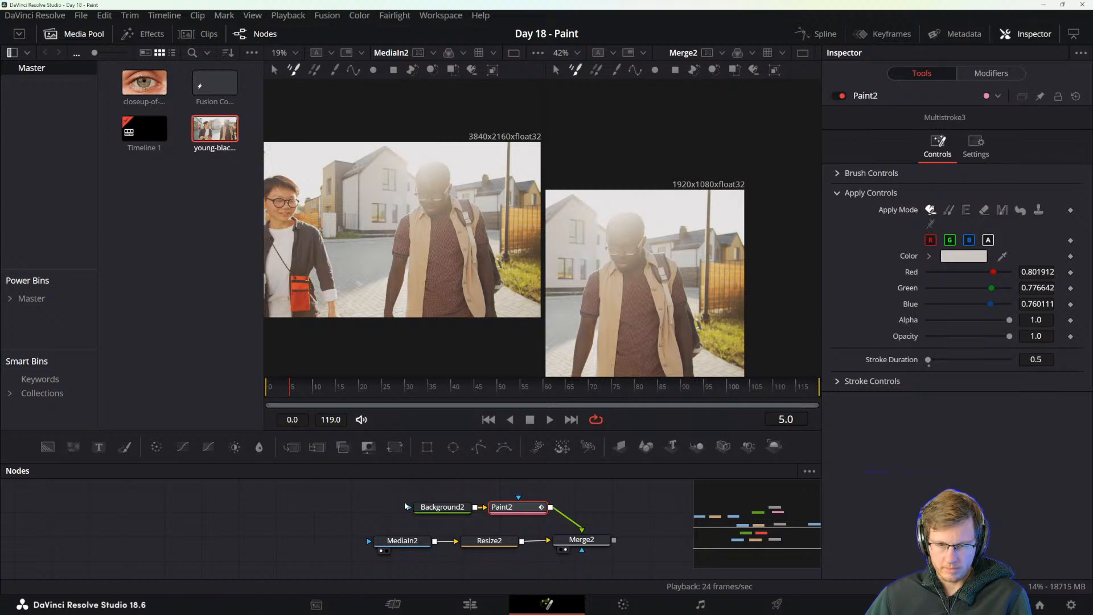
Reveal the brush controls of Paint2 and set the multistroke's apply mode to Clone.
drag(389, 516, 360, 526)
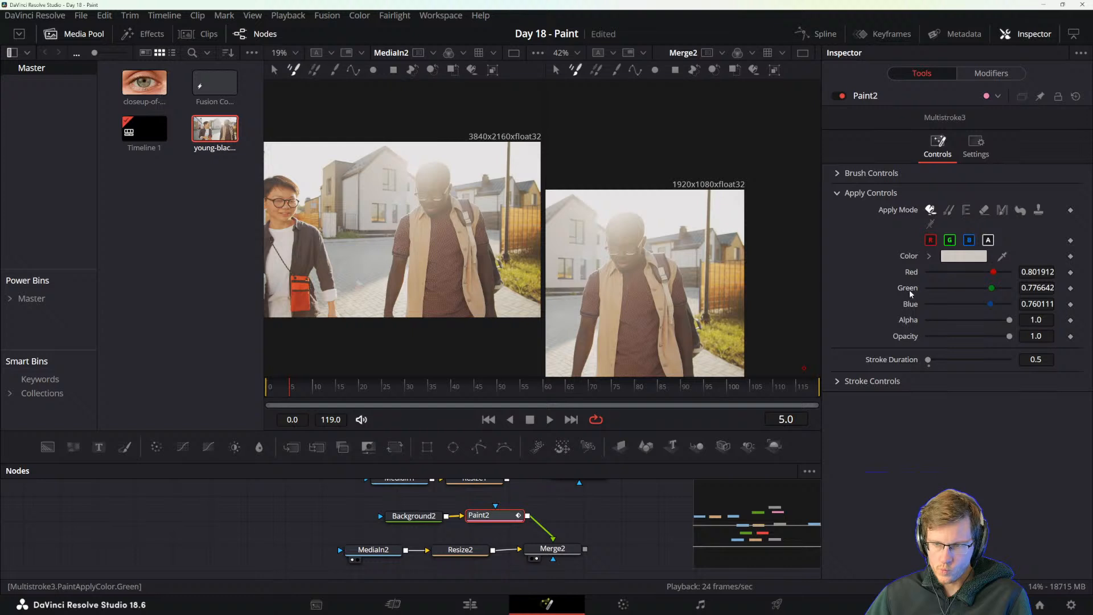
click(836, 173)
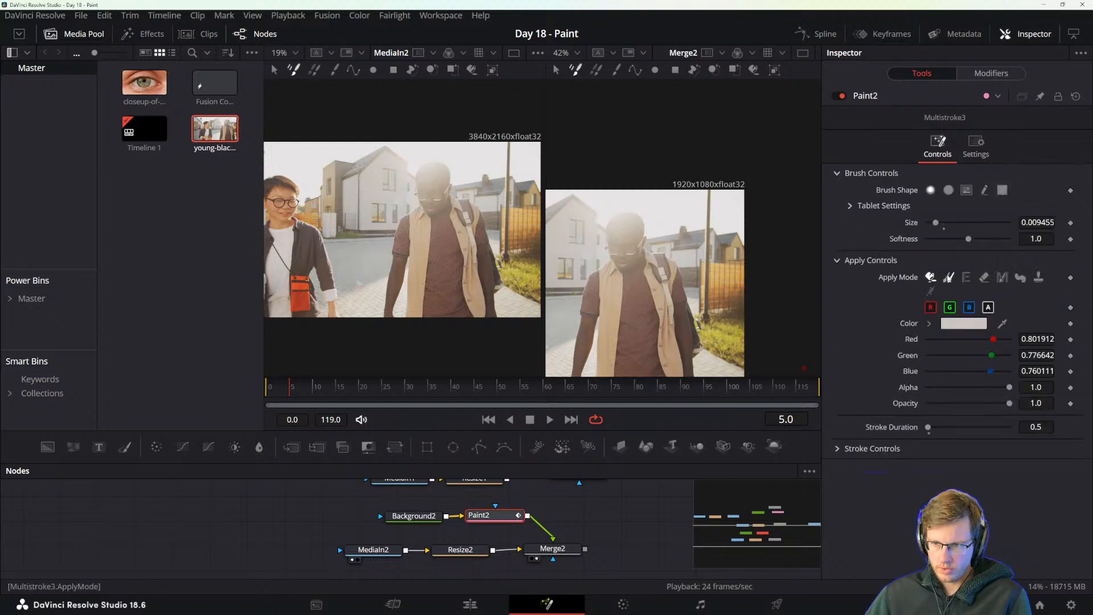
click(949, 277)
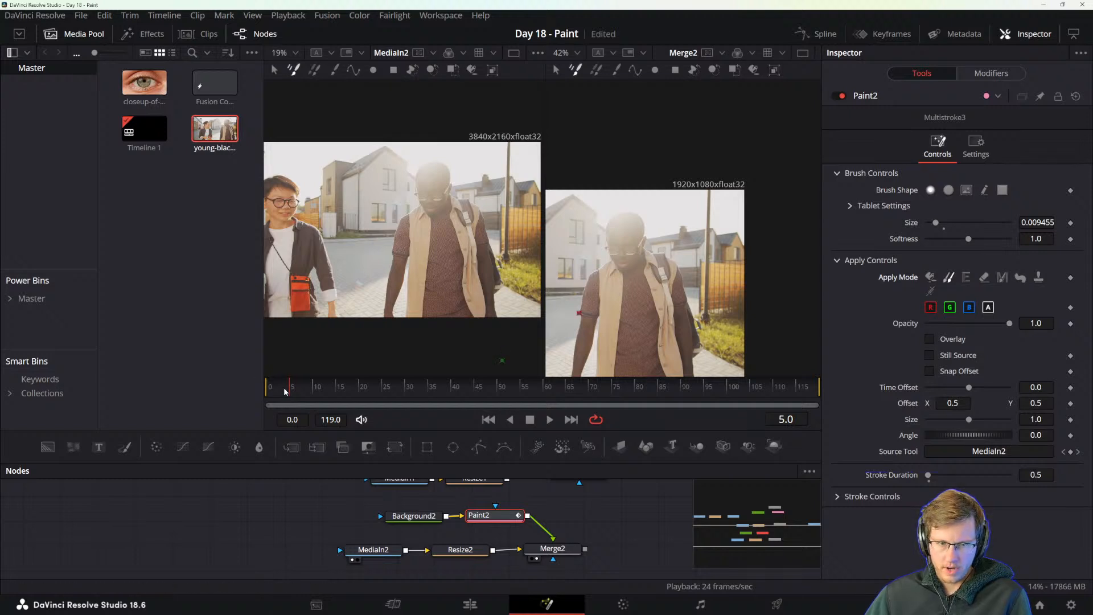
Go to frame 0, show only the Merge2 viewer and enable the clone Overlay for Paint2.
drag(285, 391, 253, 394)
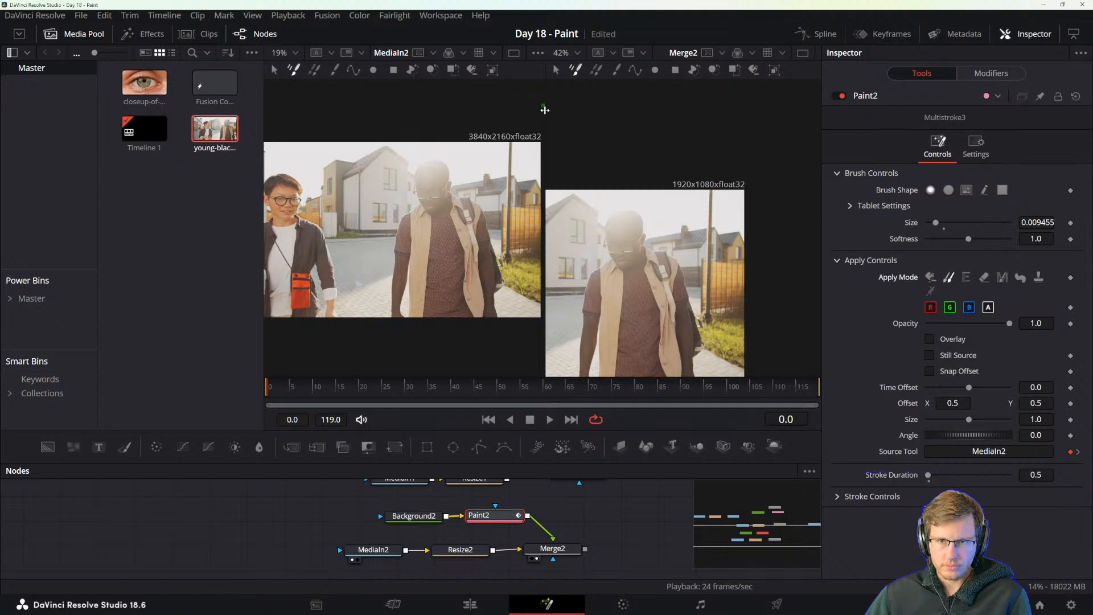
mouse_move(545, 110)
mouse_down()
mouse_move(477, 114)
mouse_move(552, 116)
mouse_up()
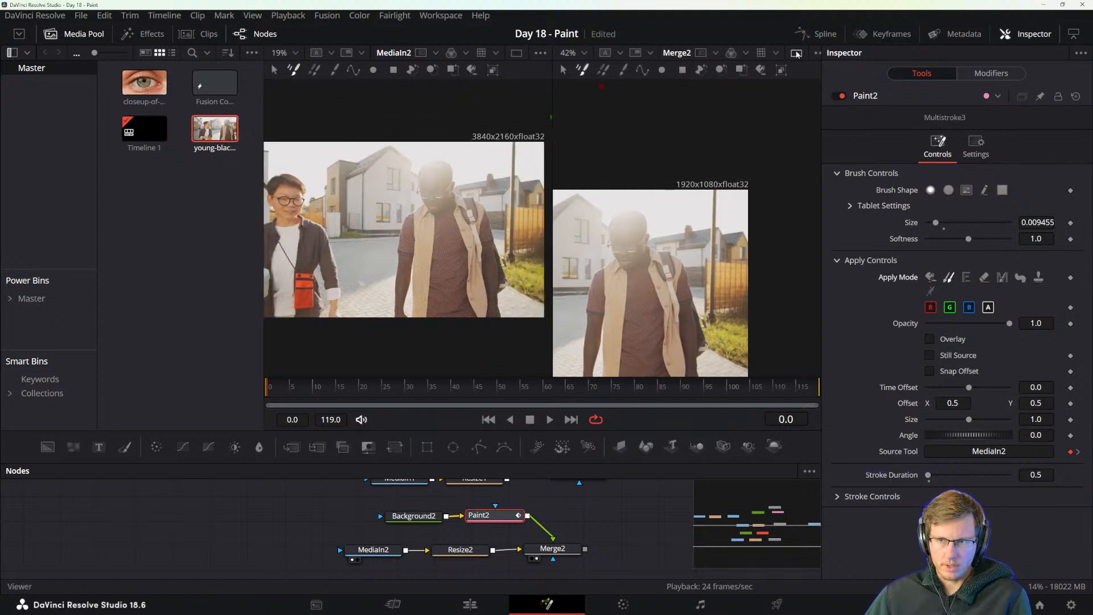
click(796, 53)
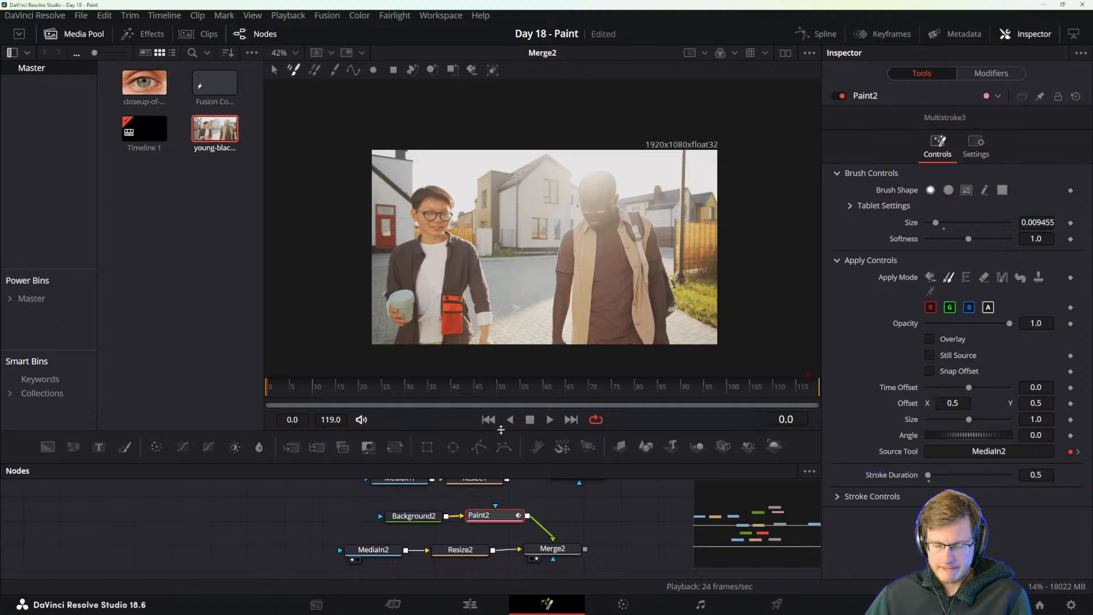
click(929, 339)
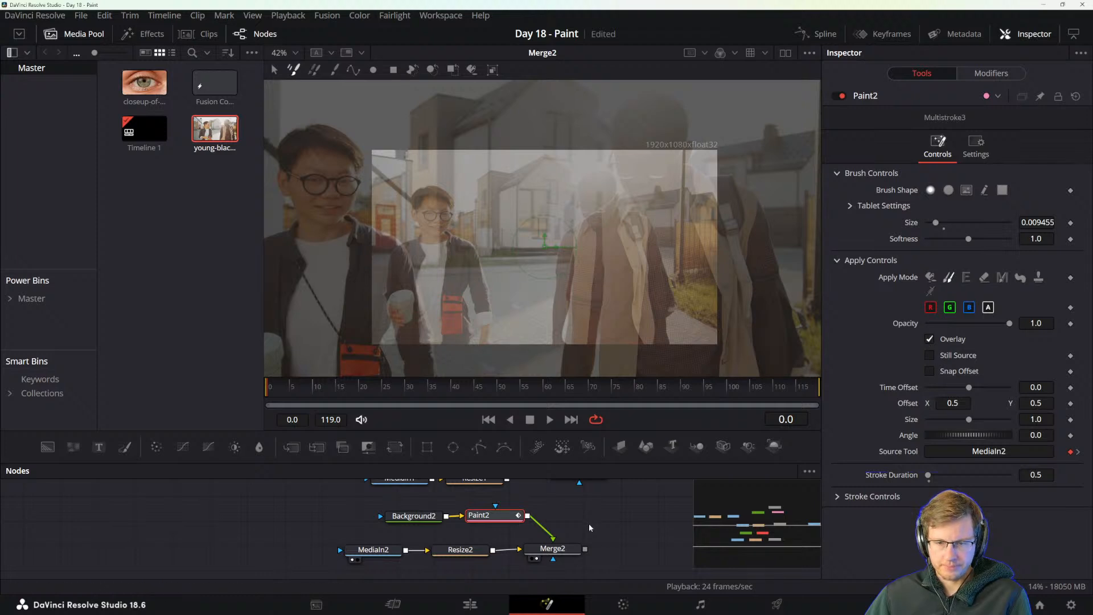
Shift the Merge2 node away from Resize2, reselect Paint2 and examine the whole clone overlay against the frame.
drag(552, 551, 573, 552)
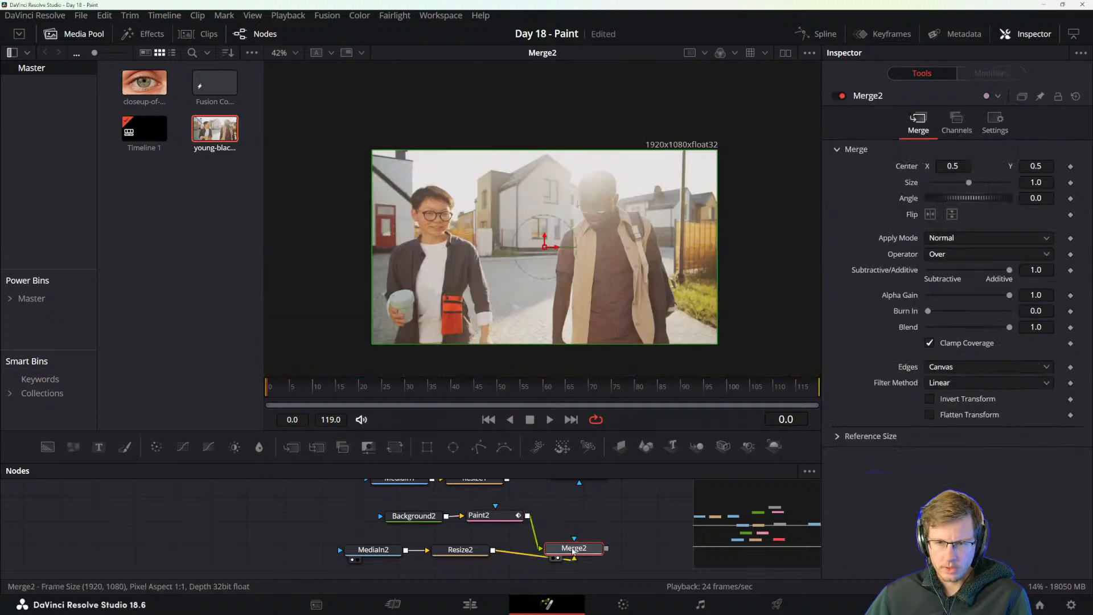
click(502, 518)
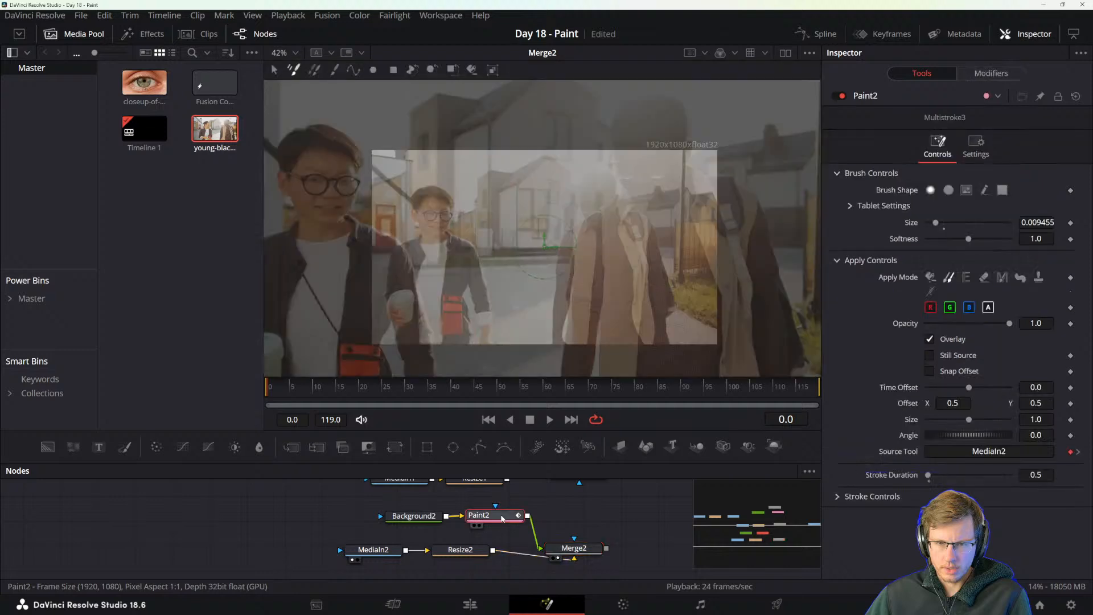
scroll(639, 315, down, 2)
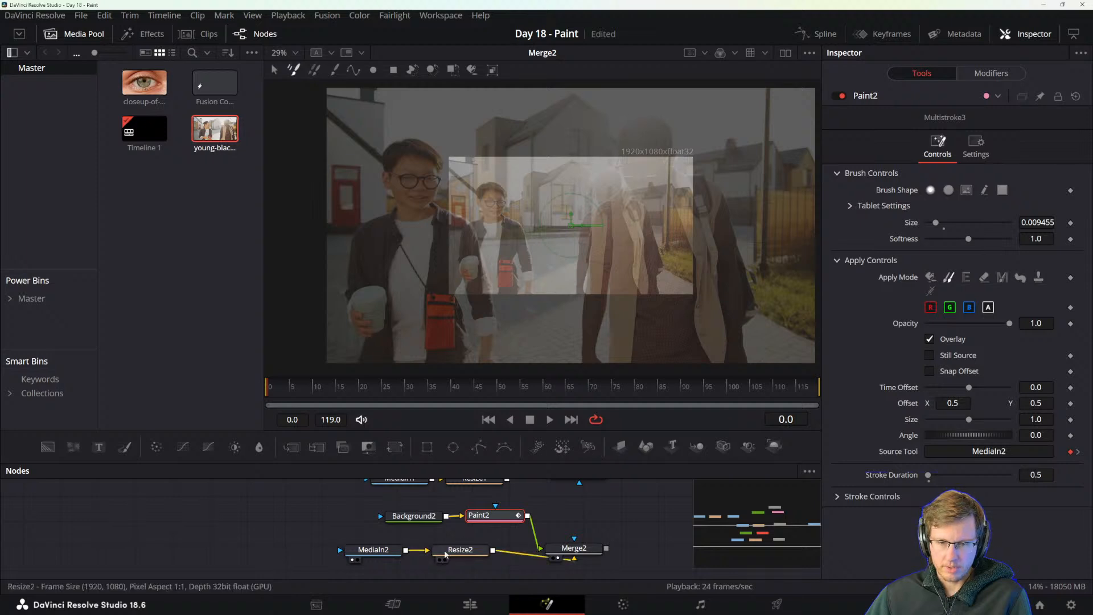
Remove MediaIn2 as the clone's source tool and connect Resize2 in its place.
click(1003, 452)
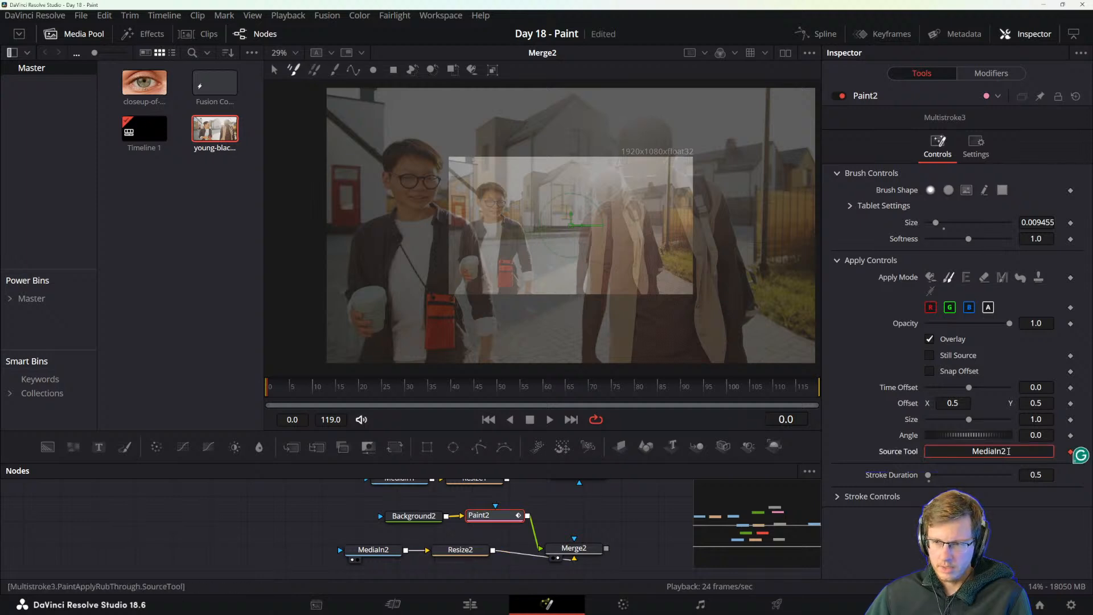
right_click(910, 453)
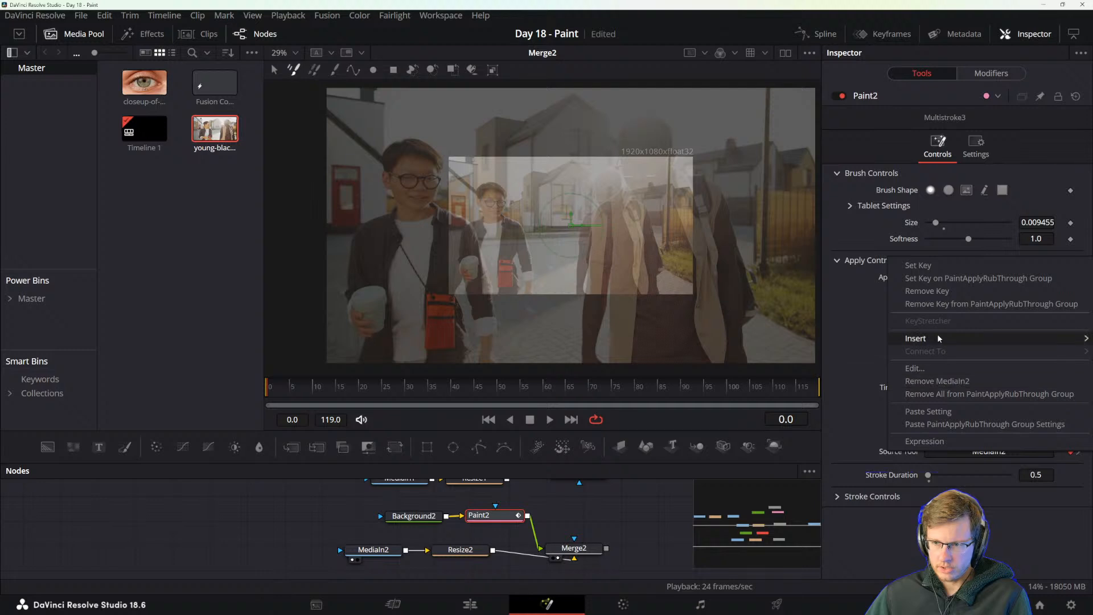
mouse_move(901, 342)
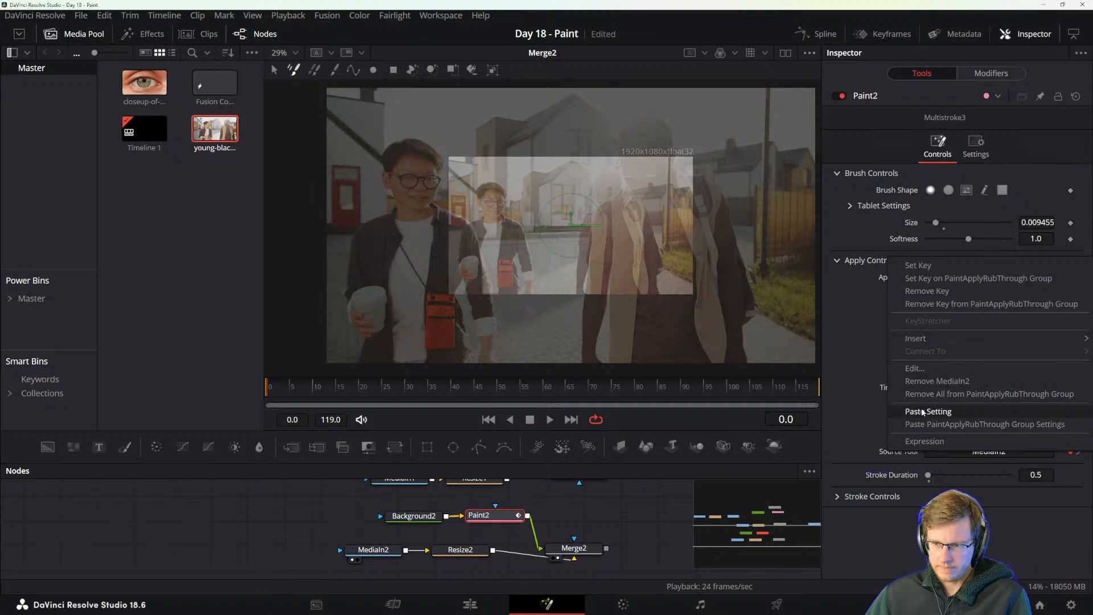
click(877, 350)
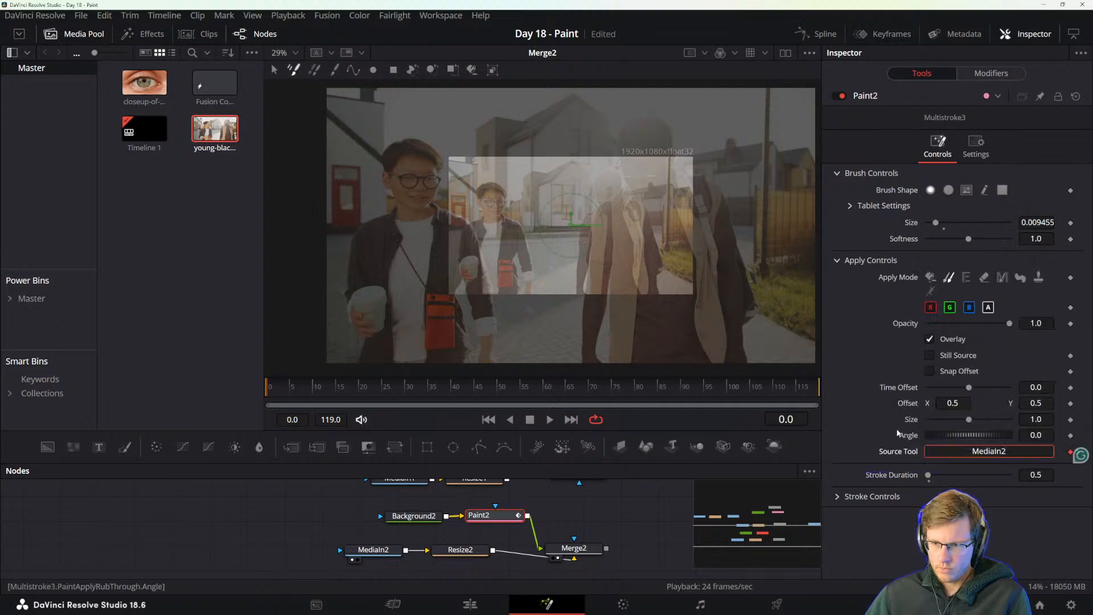
right_click(903, 453)
click(919, 428)
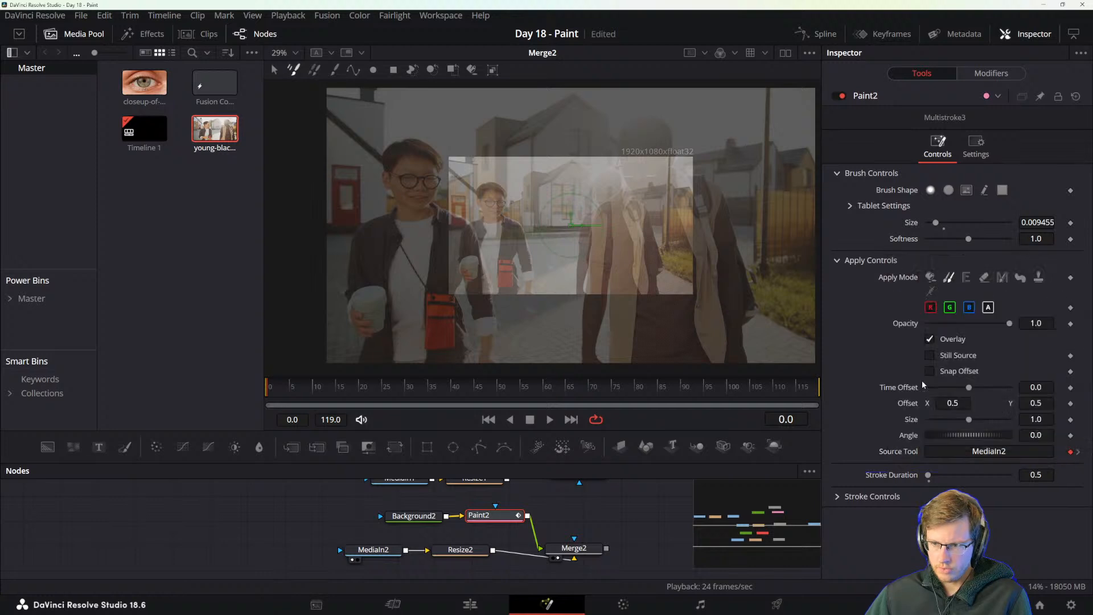
right_click(904, 453)
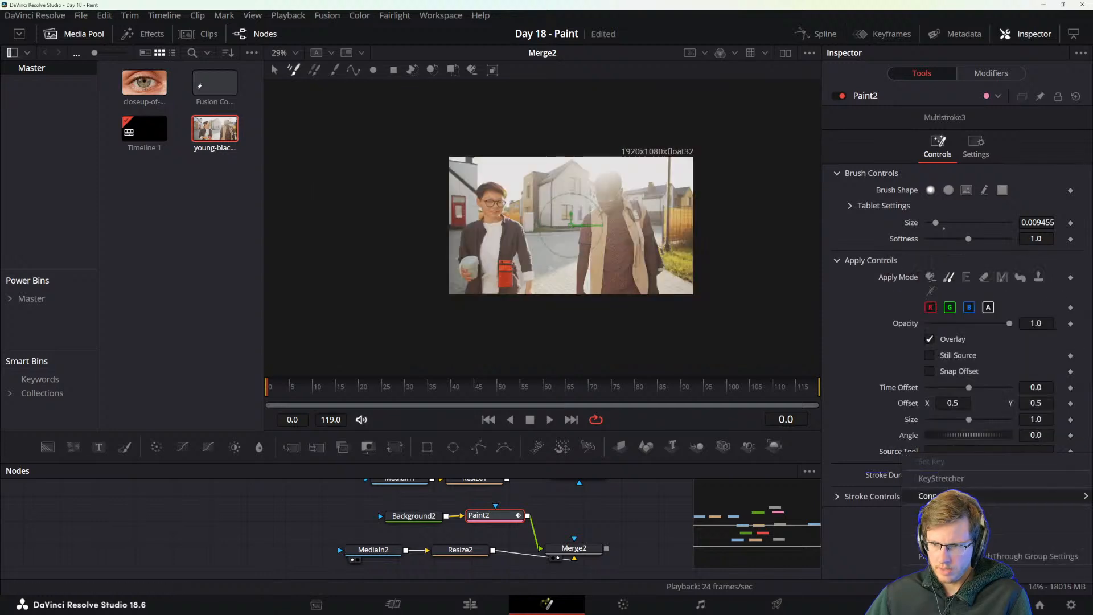
mouse_move(925, 496)
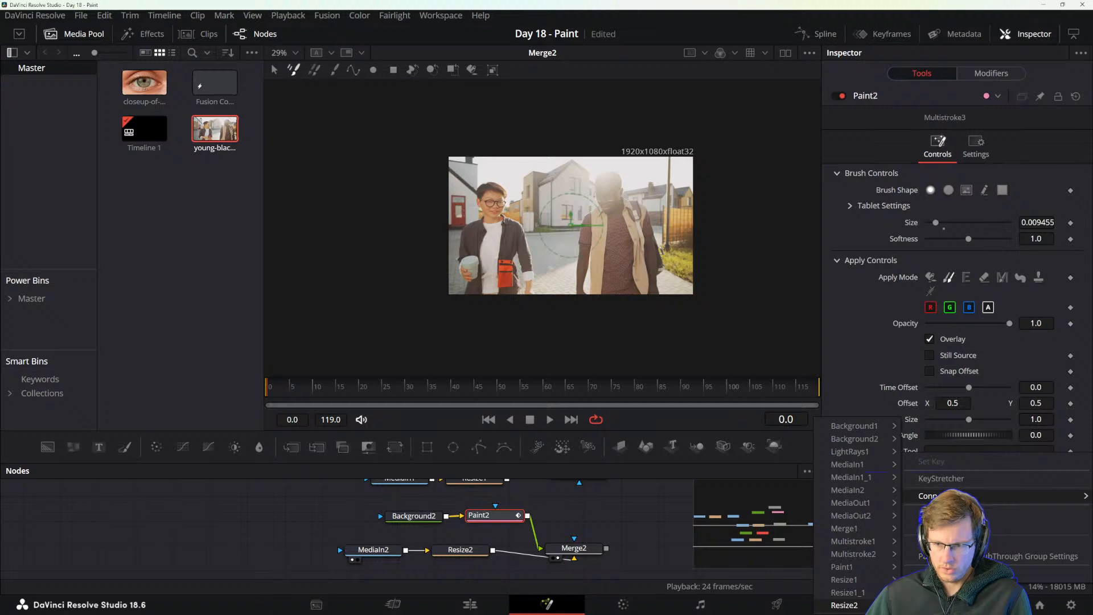
click(844, 604)
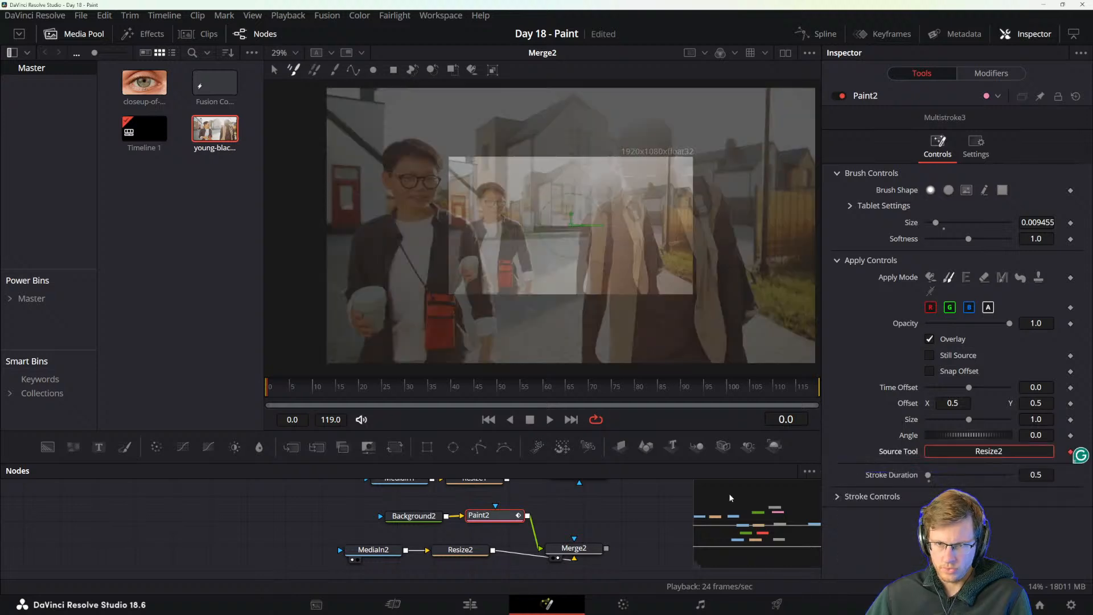
Move Merge2 farther from Resize2, reselect Paint2, and disconnect and reconnect Resize2 as its clone source.
drag(554, 549, 585, 549)
click(488, 517)
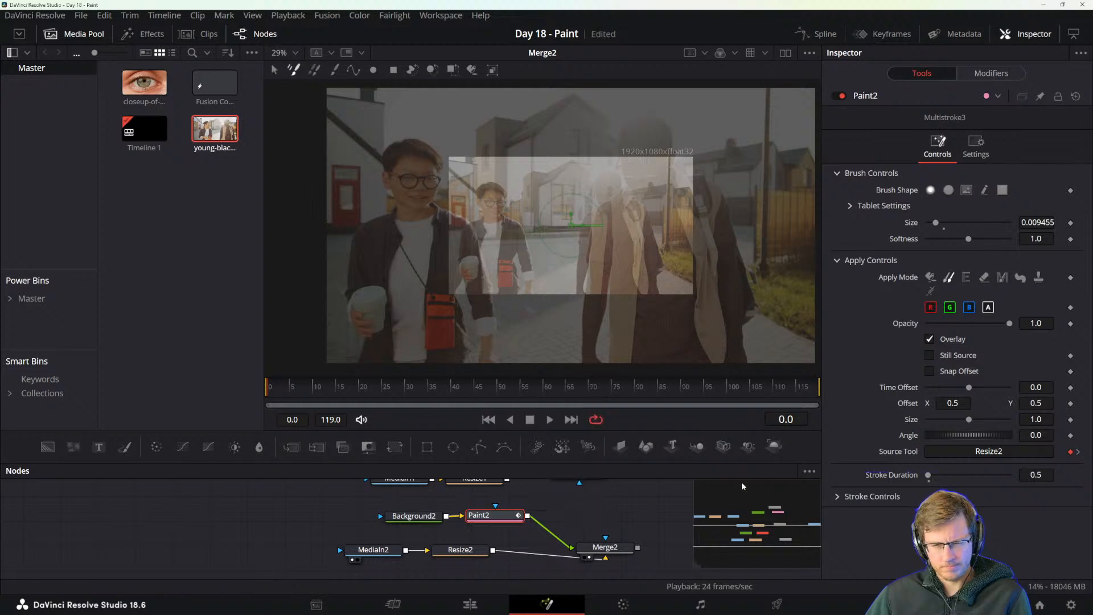
right_click(903, 452)
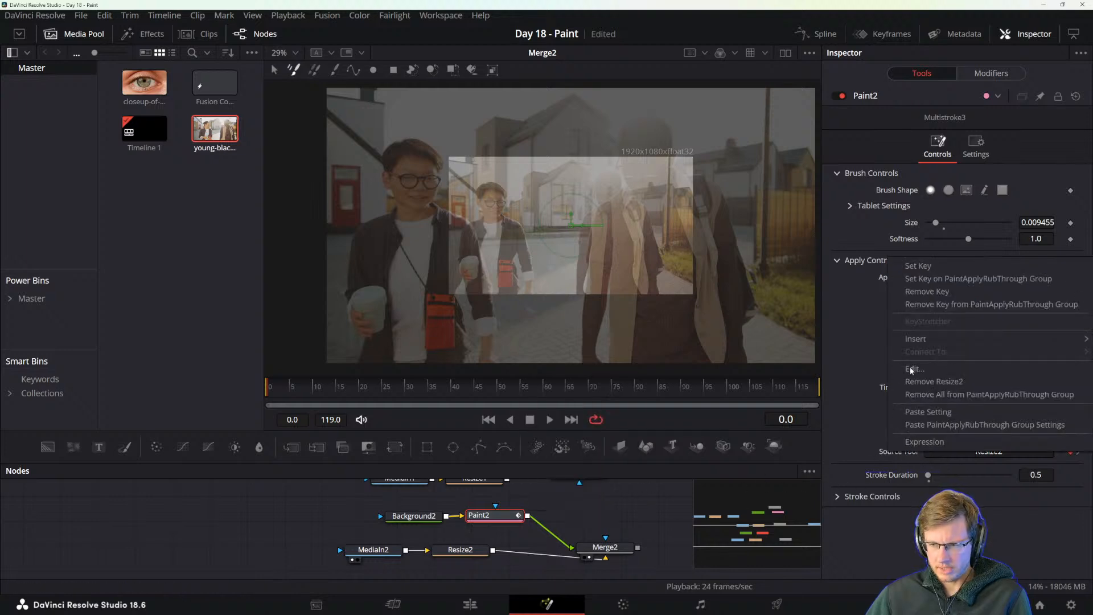
click(934, 382)
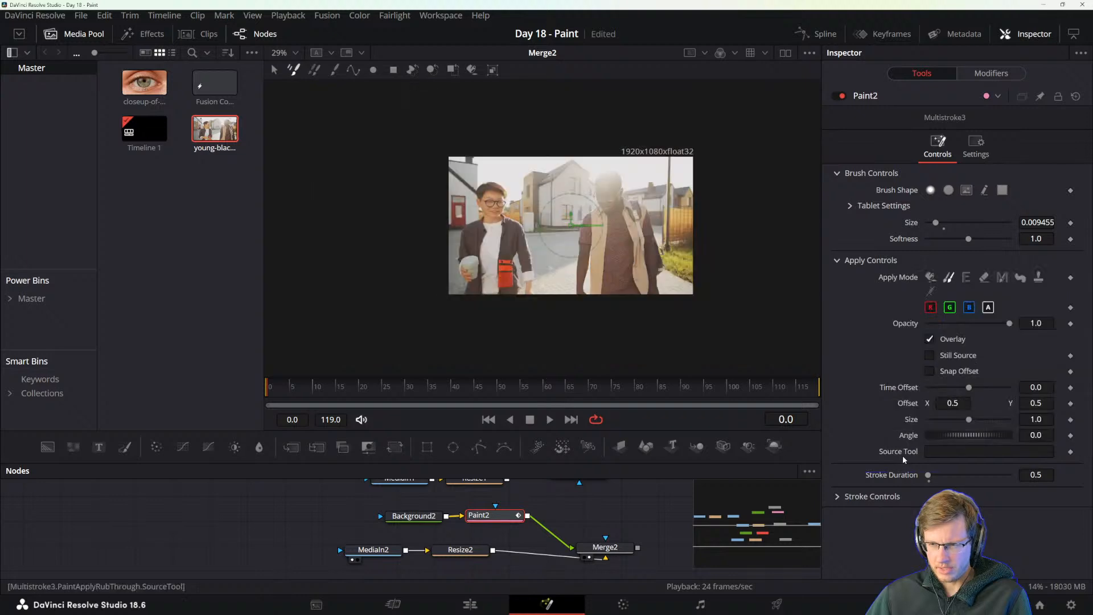
right_click(903, 456)
mouse_move(918, 504)
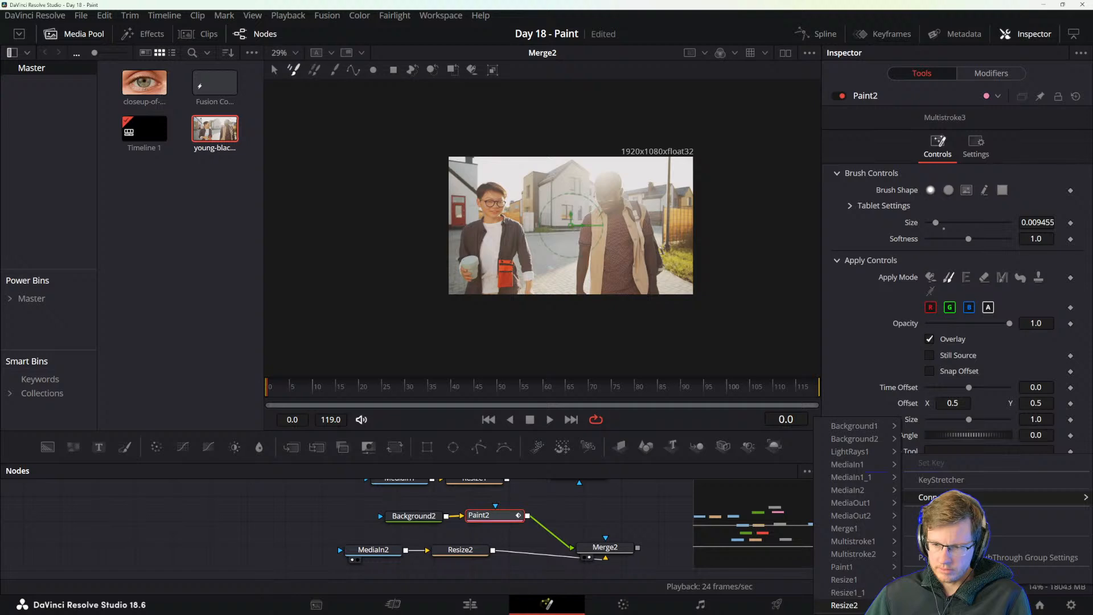
click(844, 605)
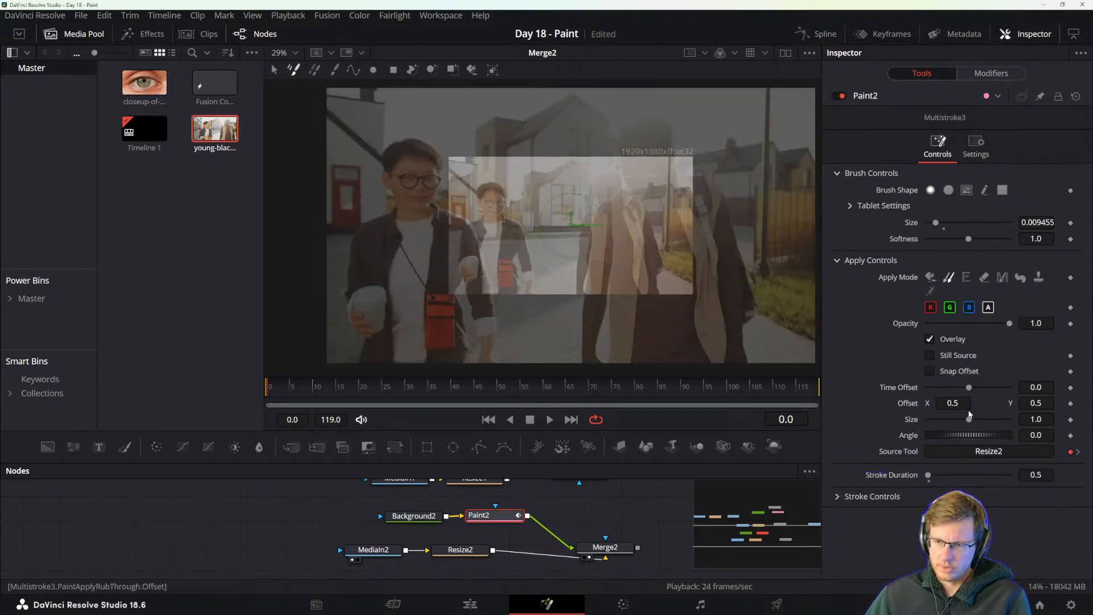
Try a clone source size of 0.5 at frame 0, then reset the size to 1.0.
drag(970, 415, 948, 407)
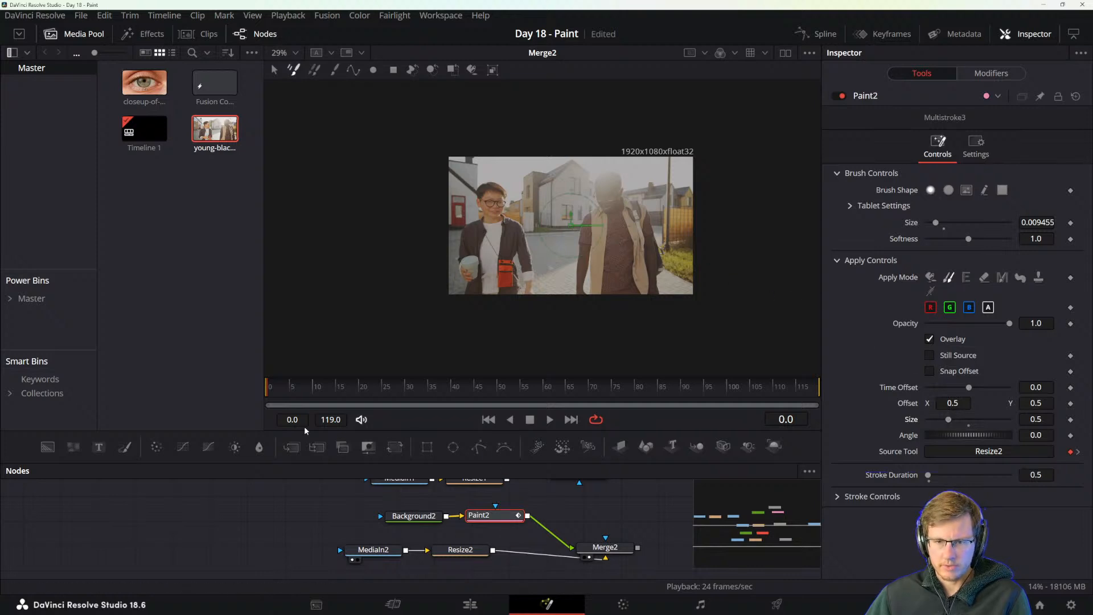
drag(271, 392, 207, 396)
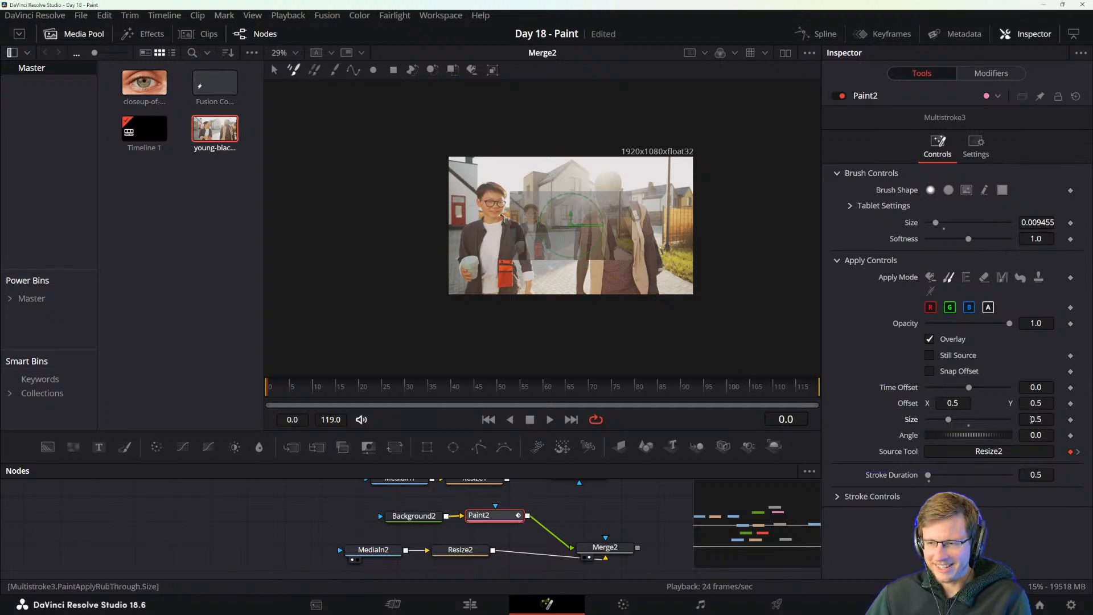
drag(949, 419, 975, 428)
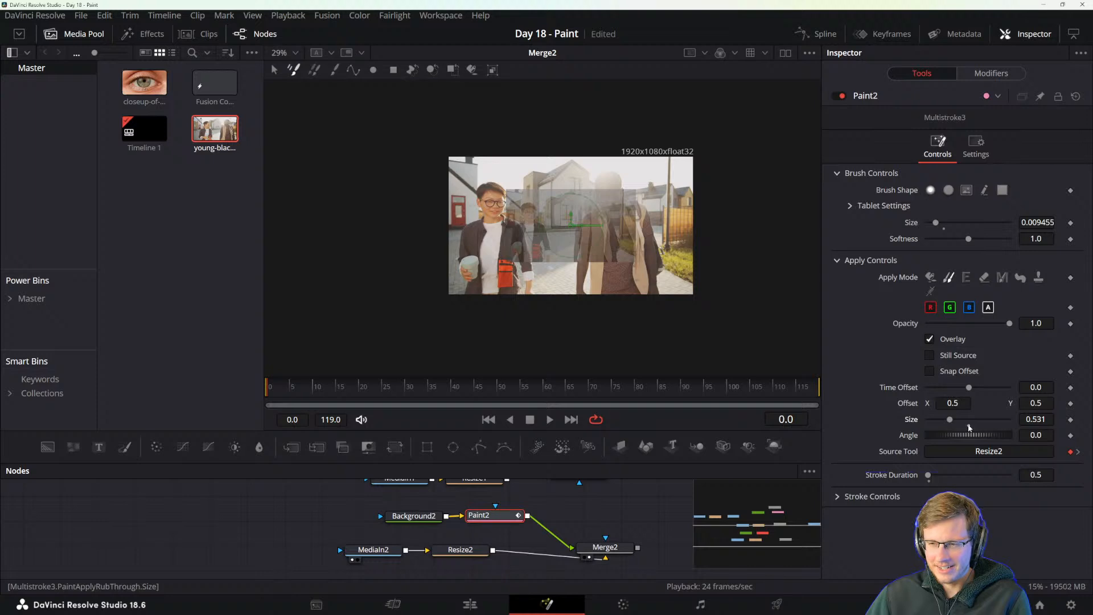
double_click(969, 427)
Scrub between frames 0 and 3 to compare the clone overlay's scale with the footage, ending on frame 1.
click(282, 387)
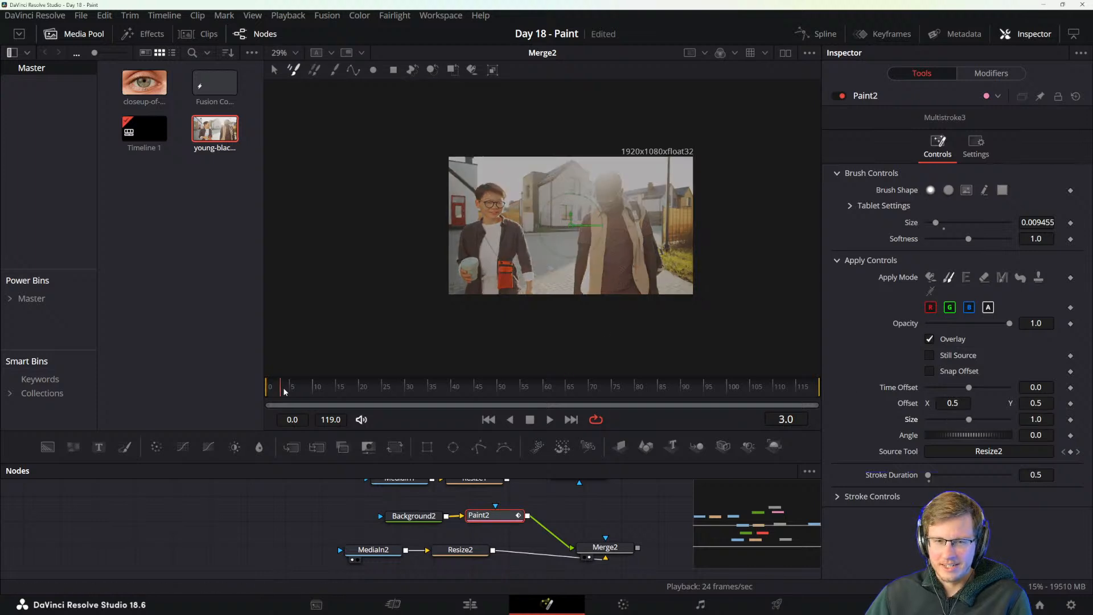
drag(282, 387, 185, 384)
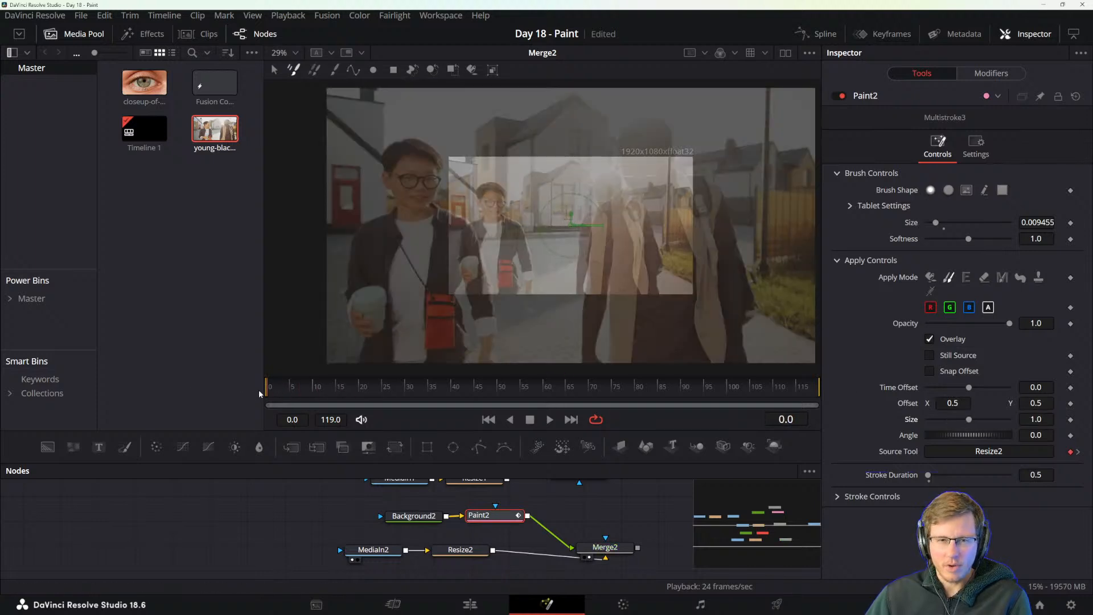
mouse_move(259, 389)
mouse_down()
mouse_move(296, 390)
mouse_move(252, 387)
mouse_move(285, 391)
mouse_move(267, 390)
mouse_up()
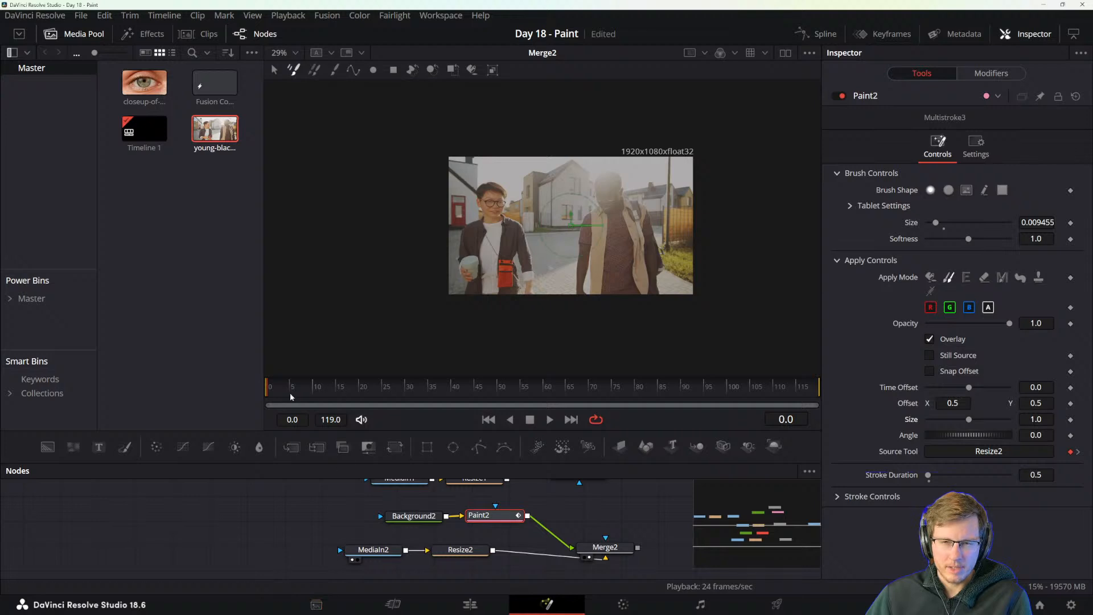
mouse_move(268, 390)
mouse_down()
mouse_move(291, 389)
mouse_move(275, 392)
mouse_up()
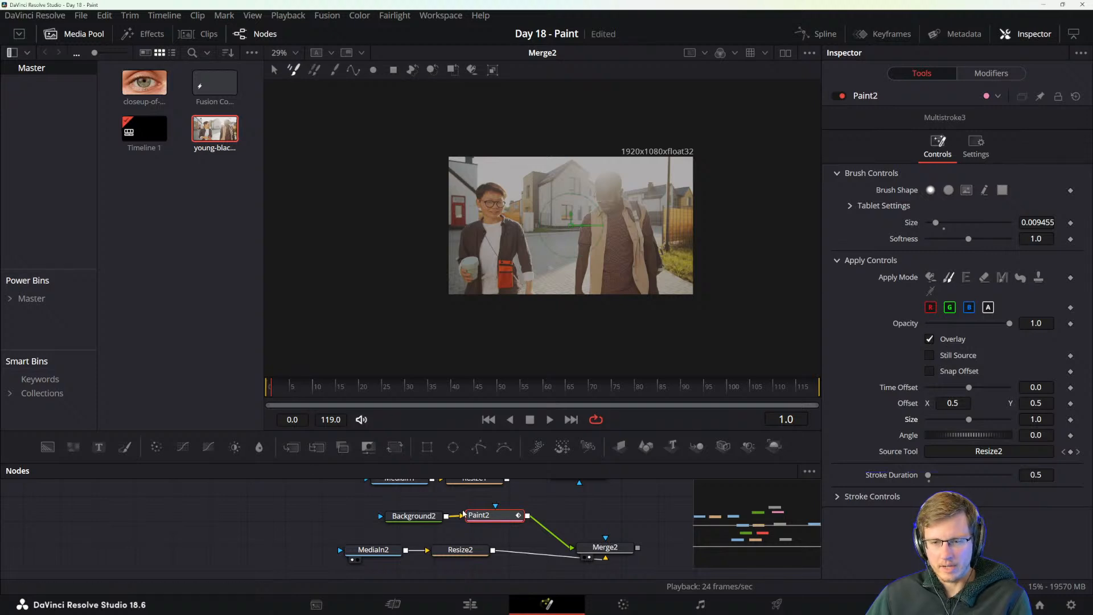
Save the project, check the clone overlay on frame 2 and return to frame 1.
key(ctrl+s)
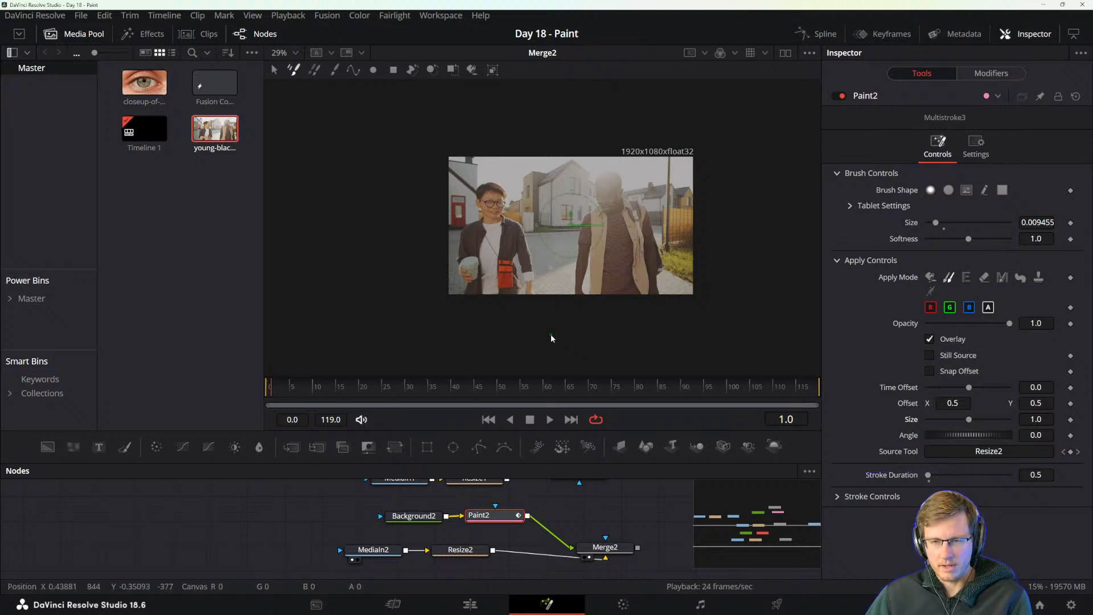
click(277, 392)
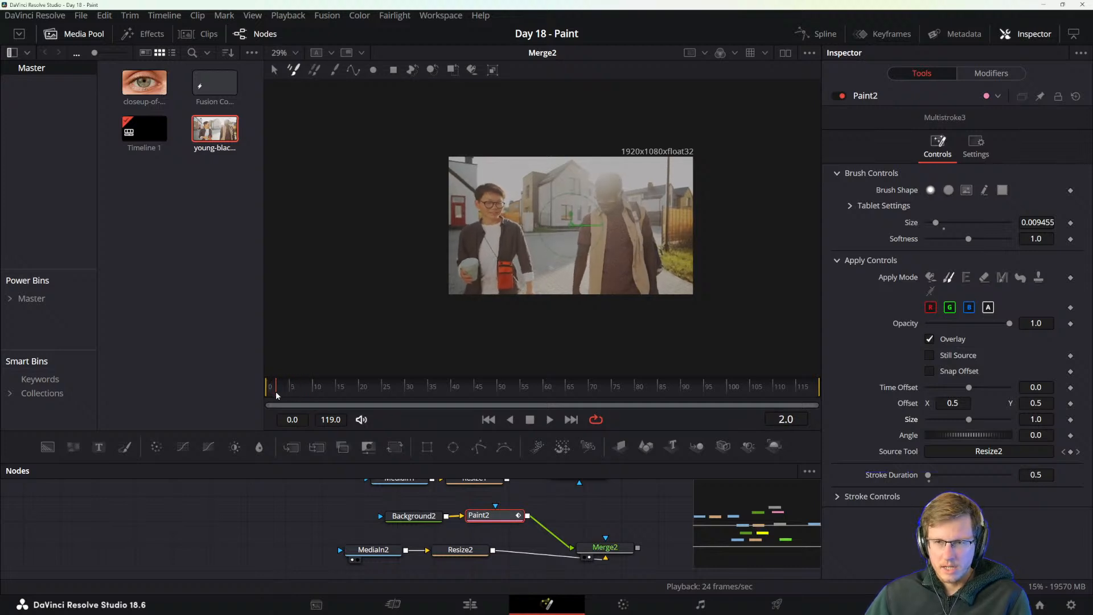
drag(276, 394, 272, 394)
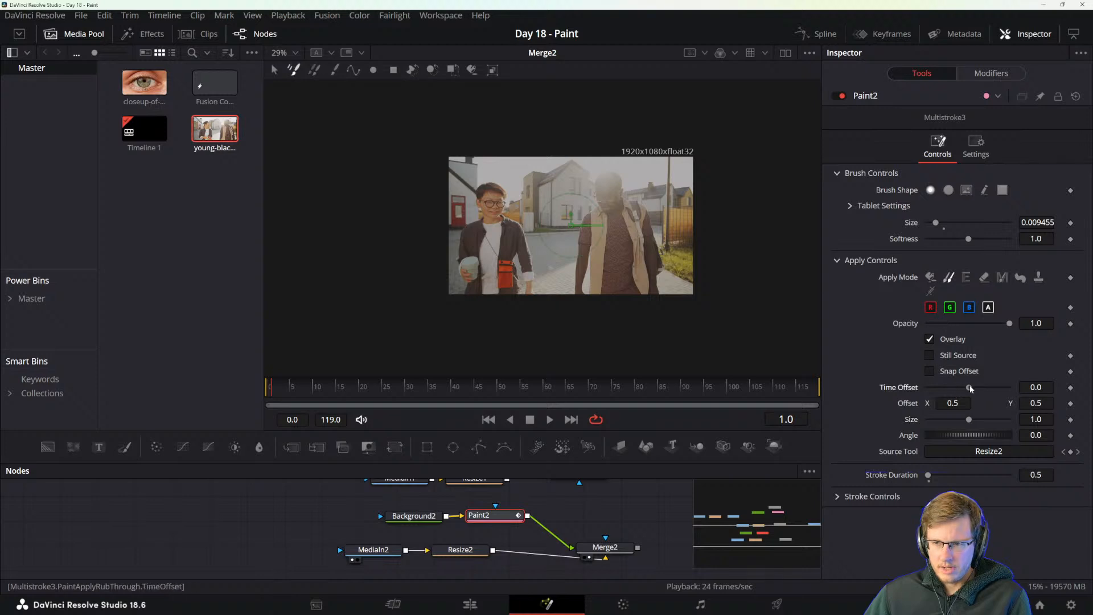
Try shifting the clone's Time Offset, undo the change and reveal the stroke controls.
drag(970, 387, 975, 387)
key(ctrl+z)
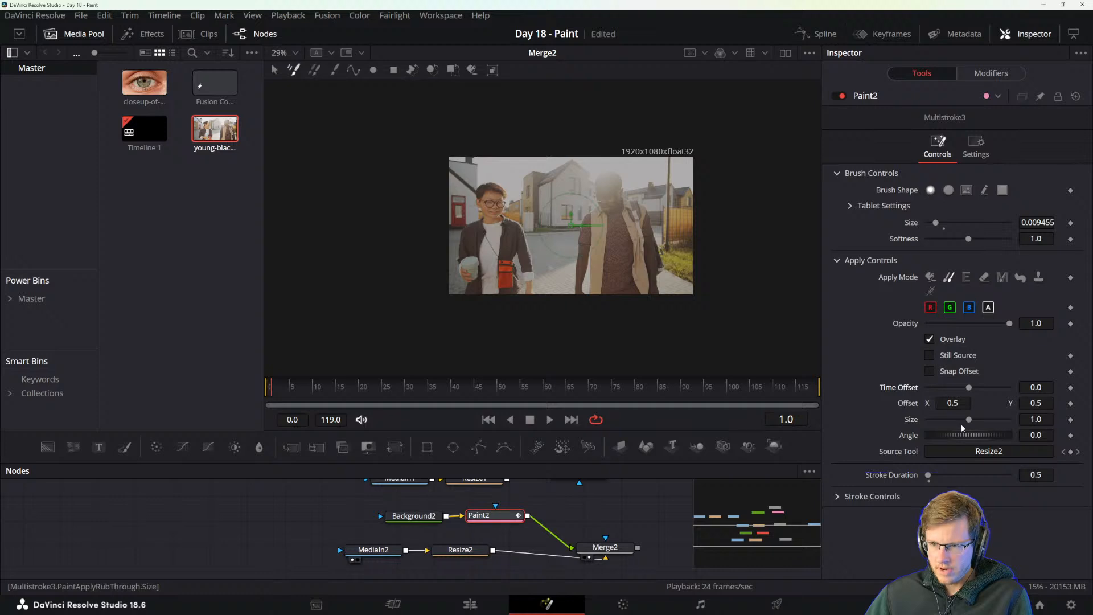
click(840, 496)
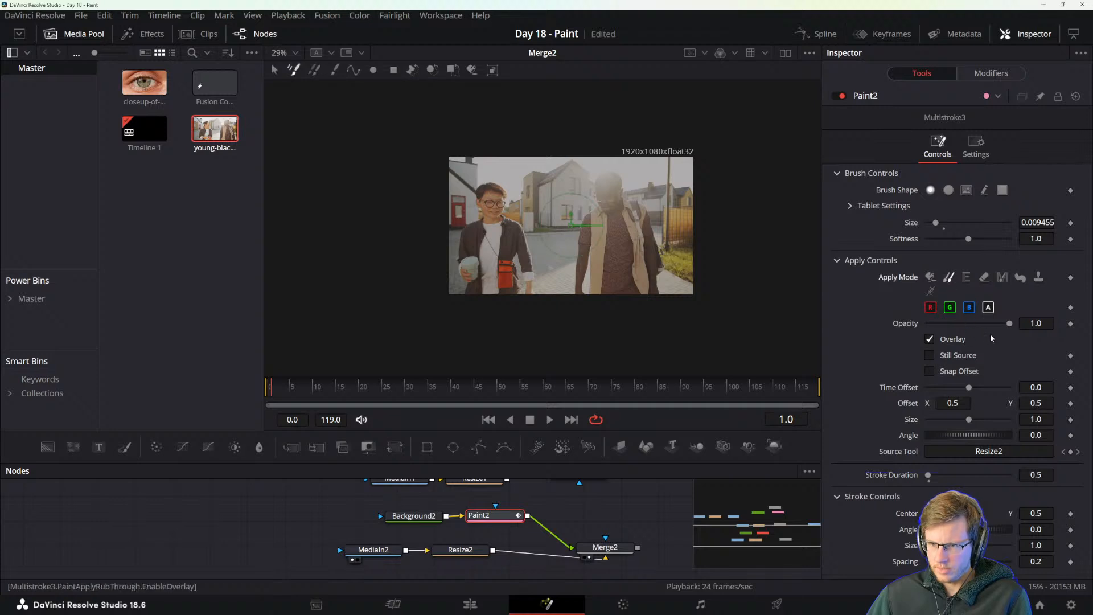
Enable Still Source for the clone stroke, set its Source Time to 63.8 and compare the overlay on frames 0 and 1.
click(932, 357)
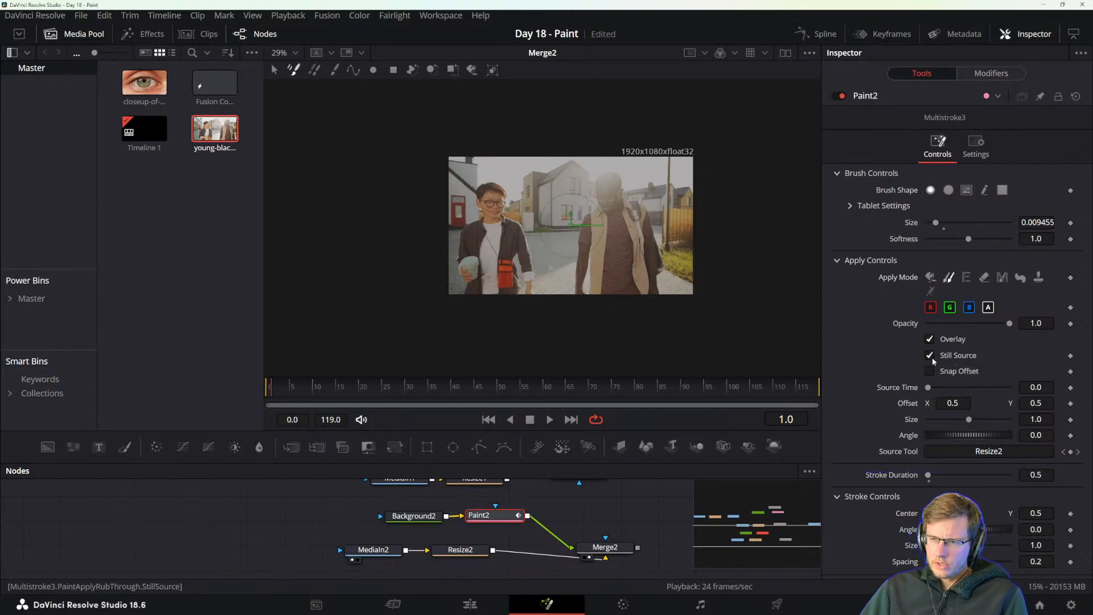
click(931, 357)
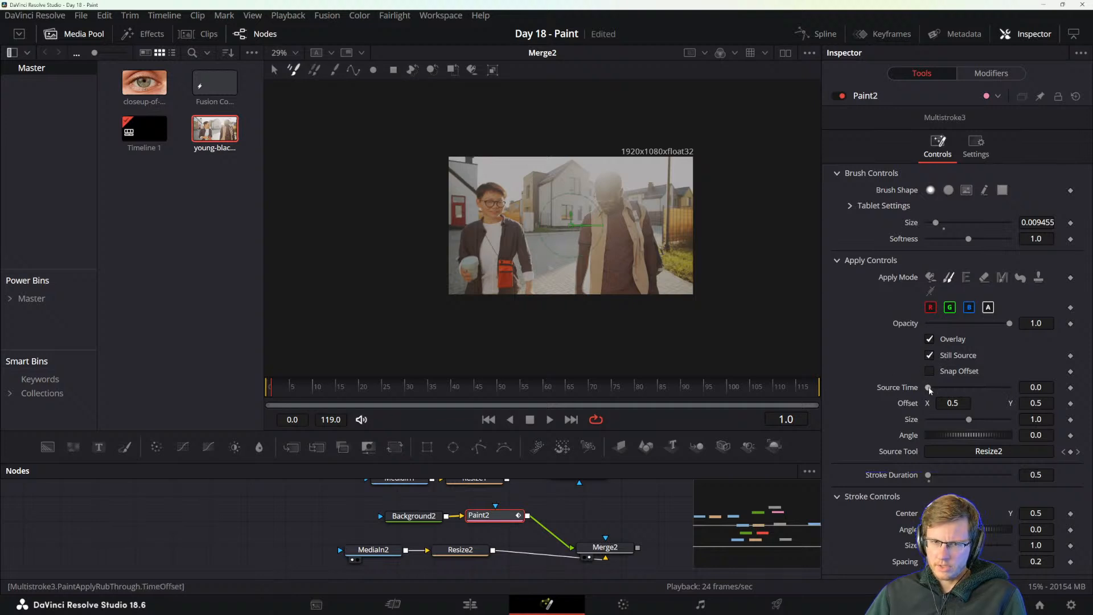
click(1038, 386)
key(Tab)
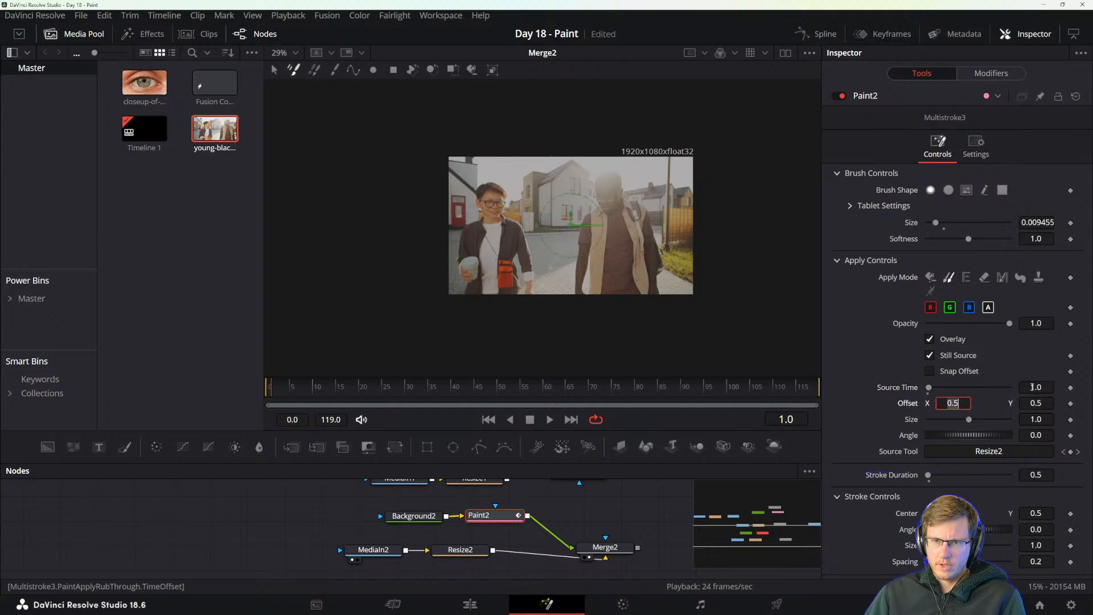
mouse_move(944, 388)
mouse_down()
mouse_move(981, 388)
mouse_move(911, 388)
mouse_move(982, 390)
mouse_up()
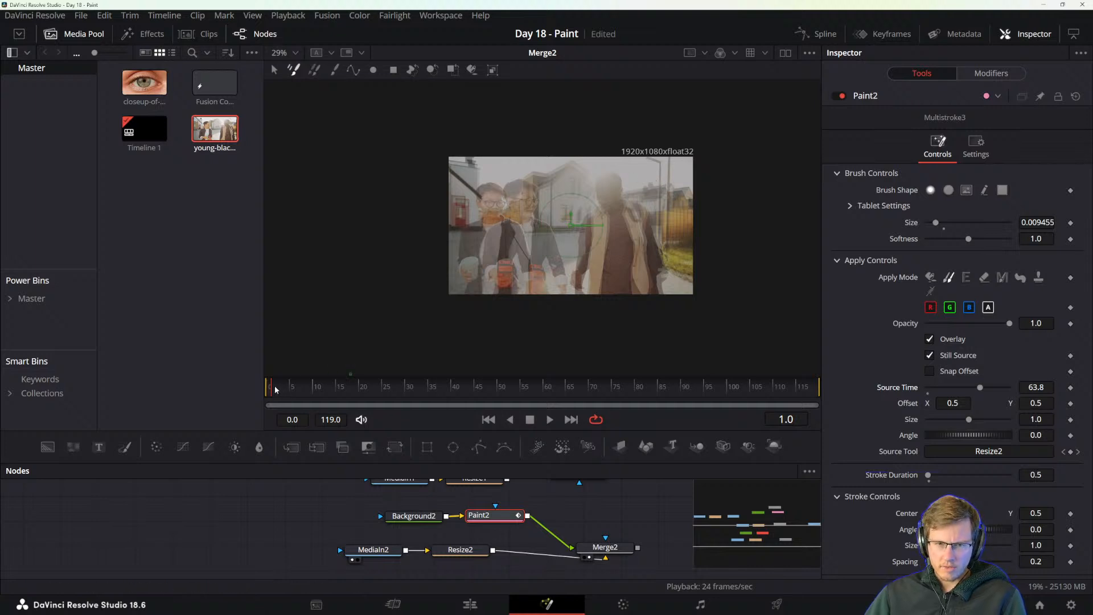
drag(271, 387, 258, 387)
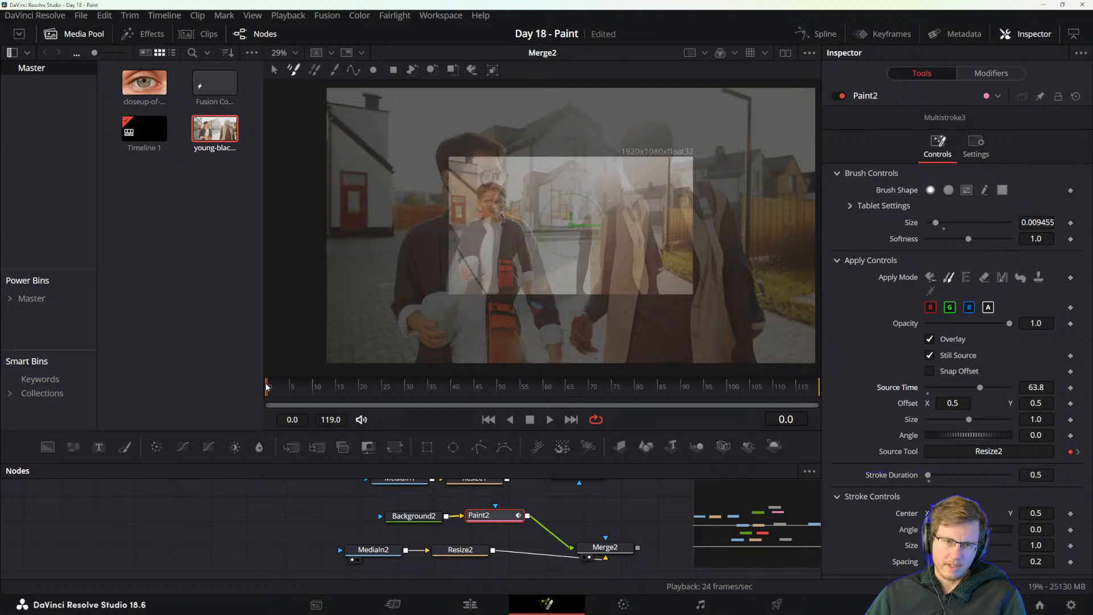
drag(270, 386, 275, 388)
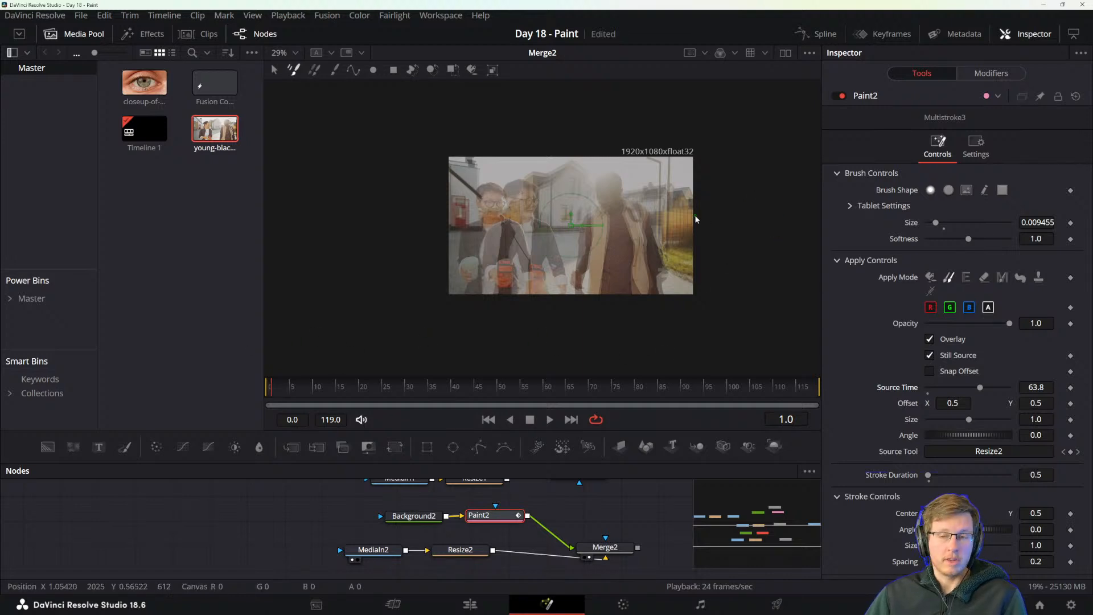
Enlarge the clone brush to 0.034965 and paint out the tall pole above the rooftops on frame 1.
scroll(661, 185, up, 3)
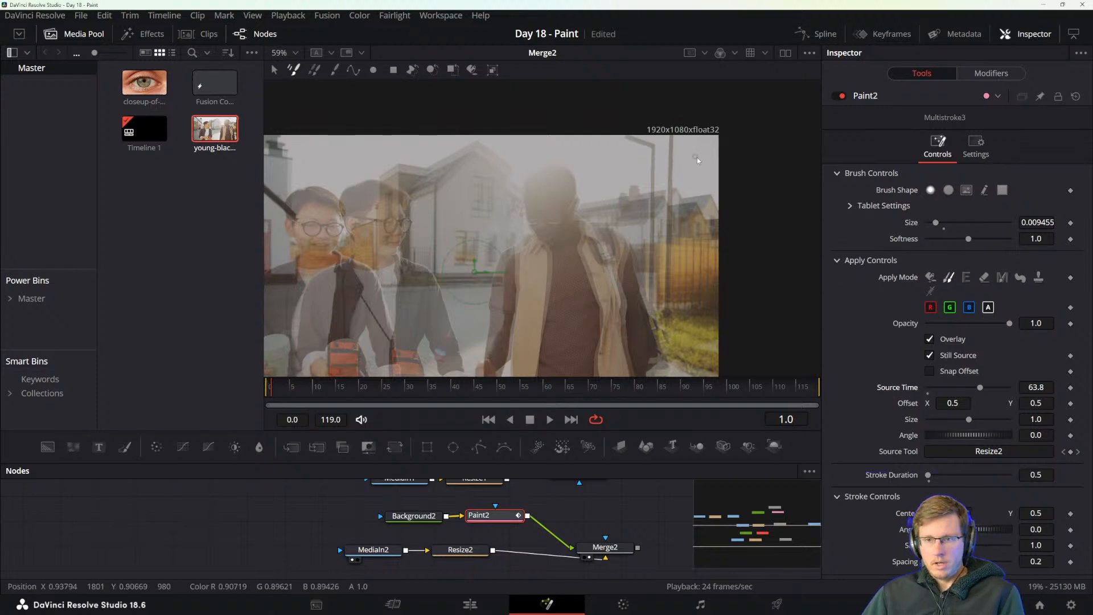
drag(697, 157, 652, 171)
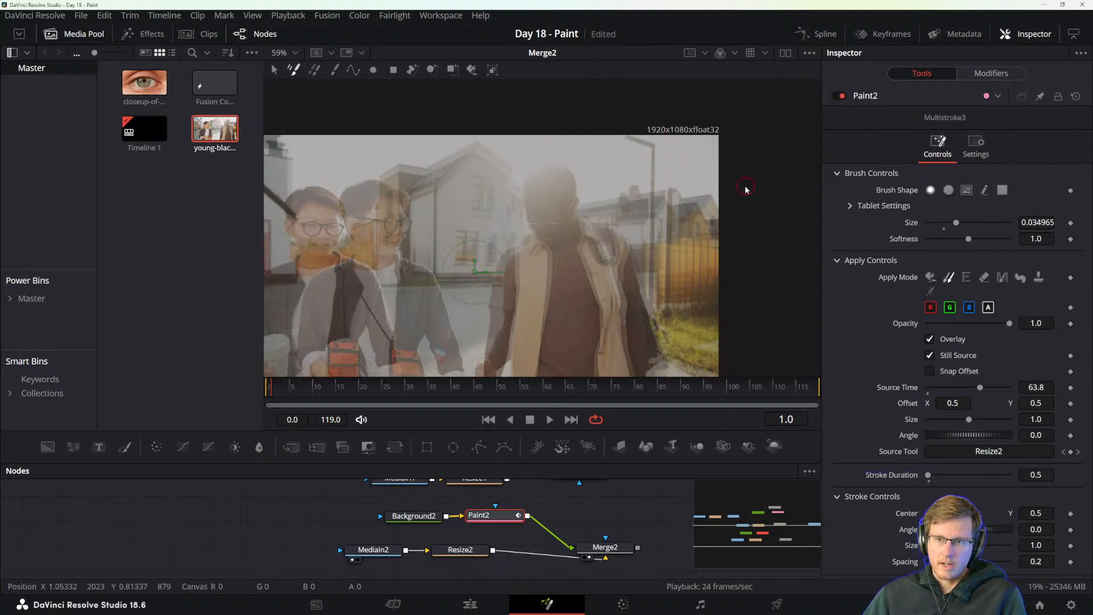
scroll(689, 197, up, 5)
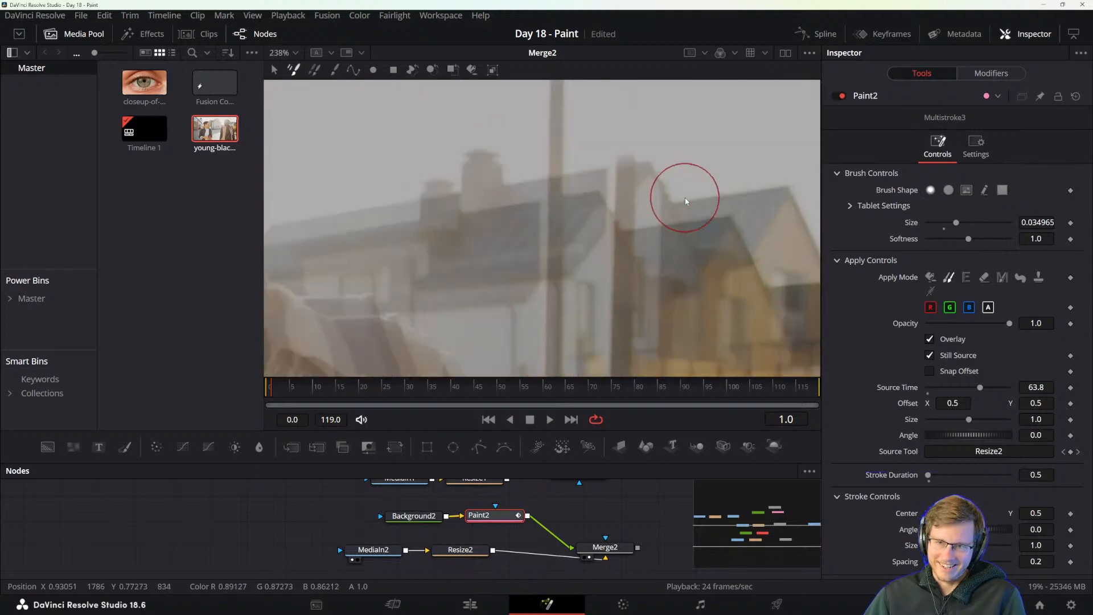
drag(615, 152, 635, 260)
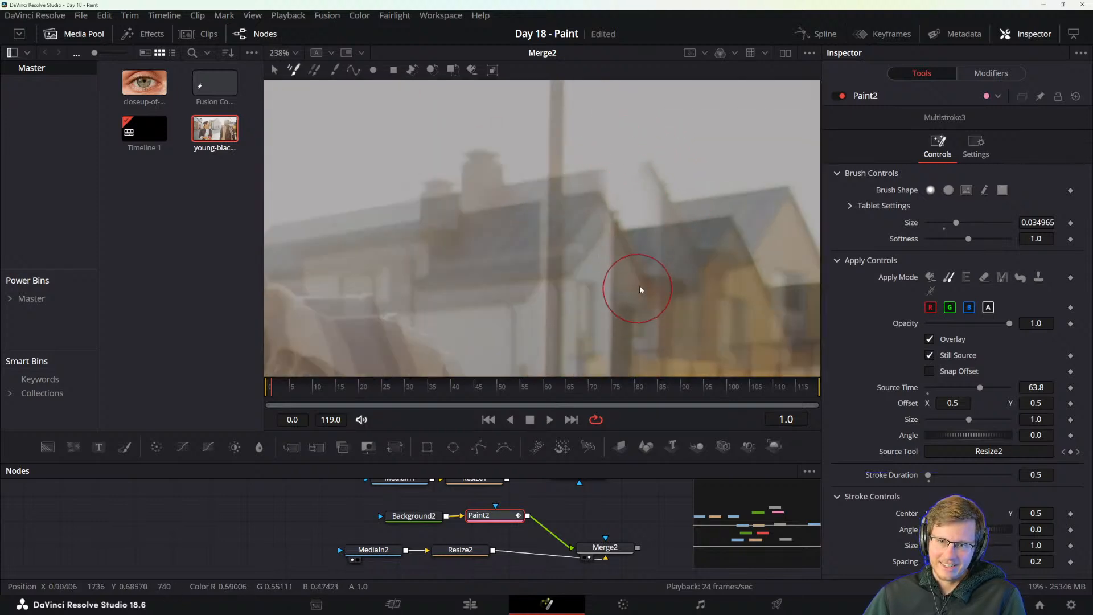
scroll(630, 223, down, 3)
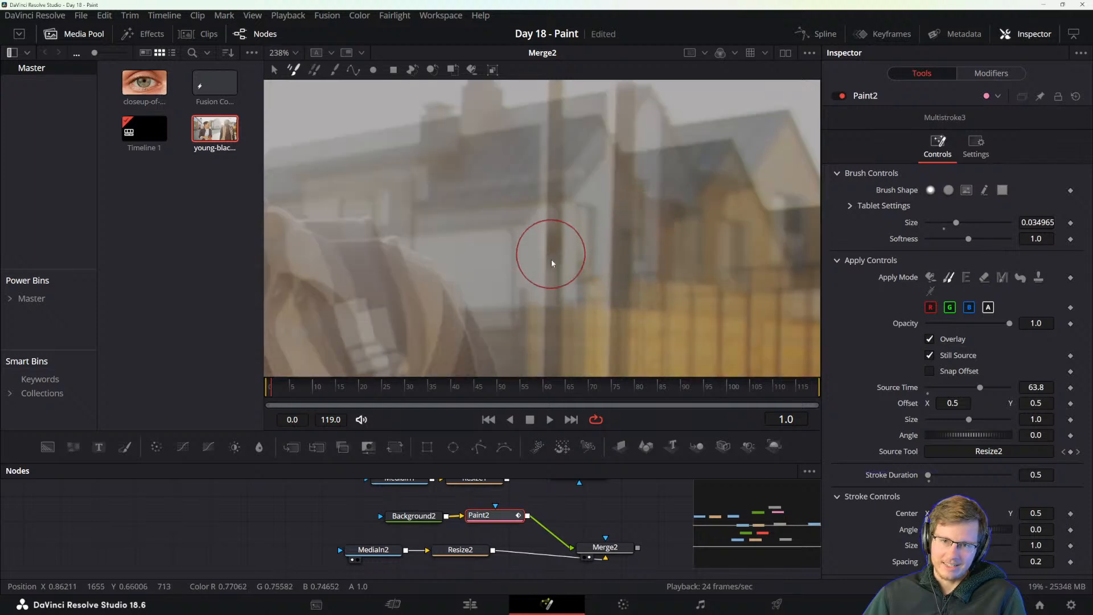
scroll(638, 246, down, 6)
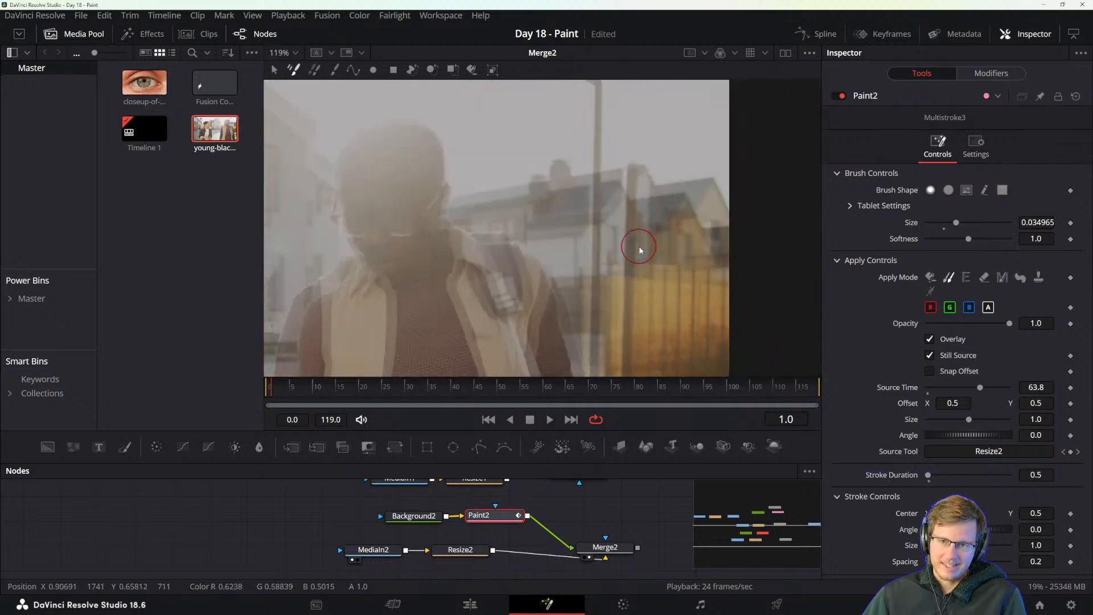
Select the Merge2 node and inspect the retouched sky and the pole's cut-off end beside the roofs without the overlay.
click(604, 547)
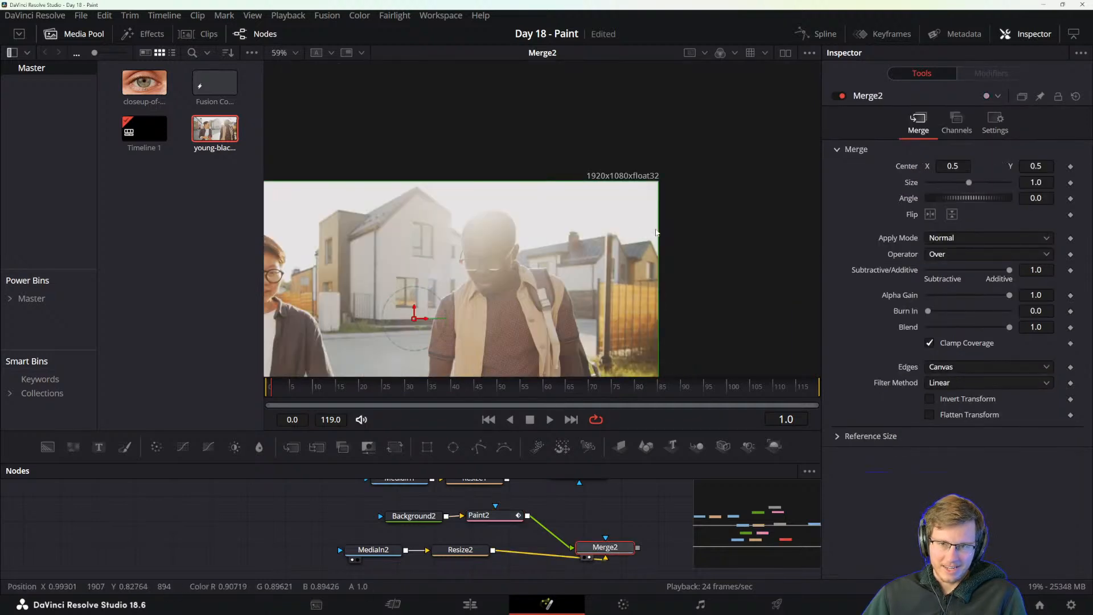
scroll(598, 224, up, 4)
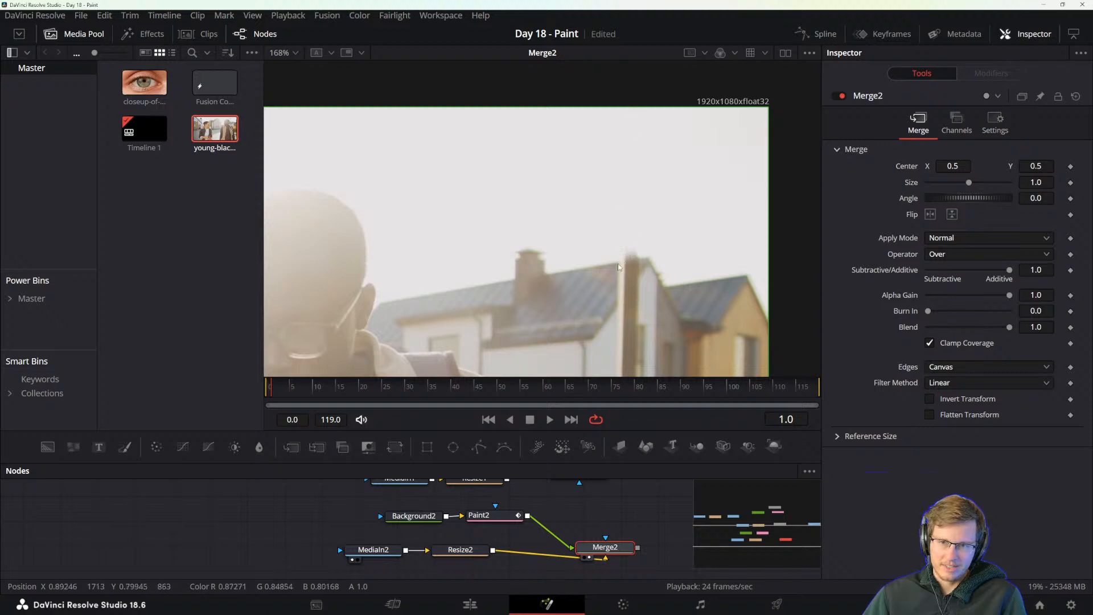
scroll(619, 266, down, 3)
scroll(578, 273, up, 10)
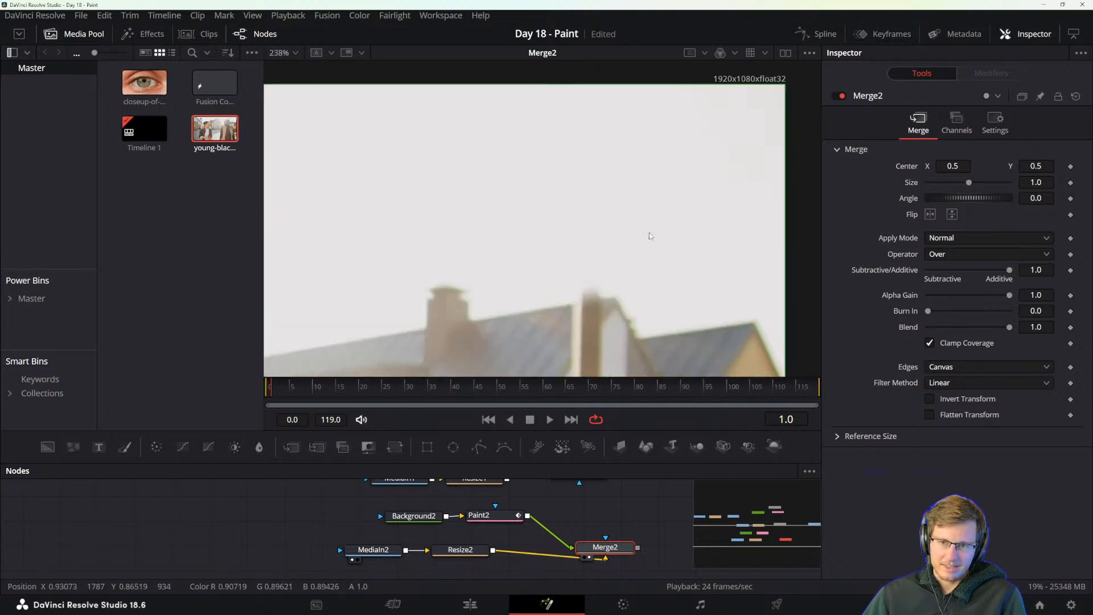
scroll(545, 284, down, 7)
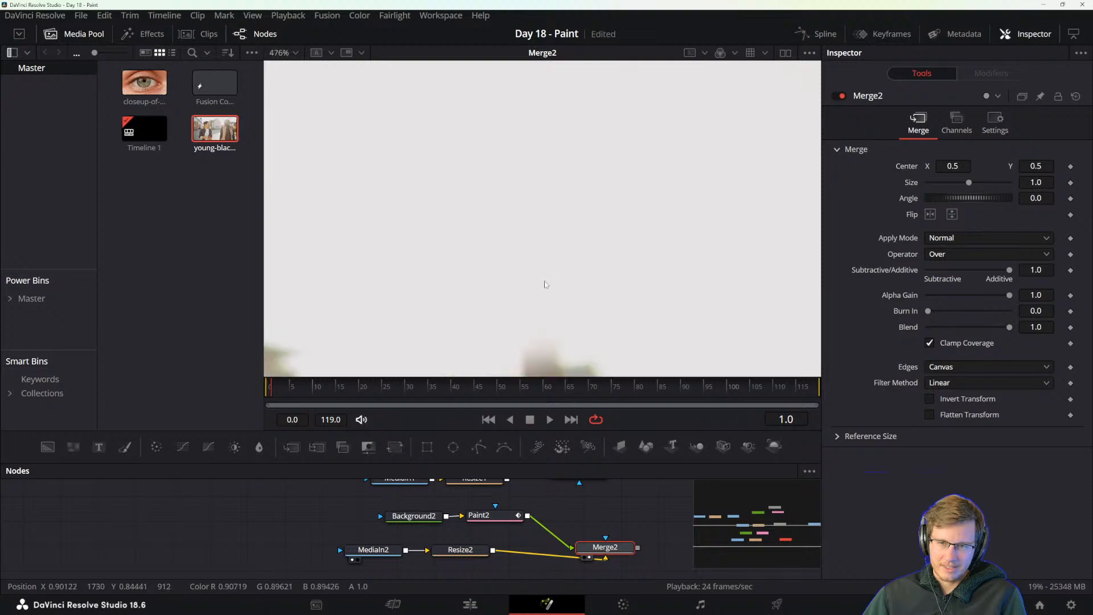
drag(543, 292, 585, 267)
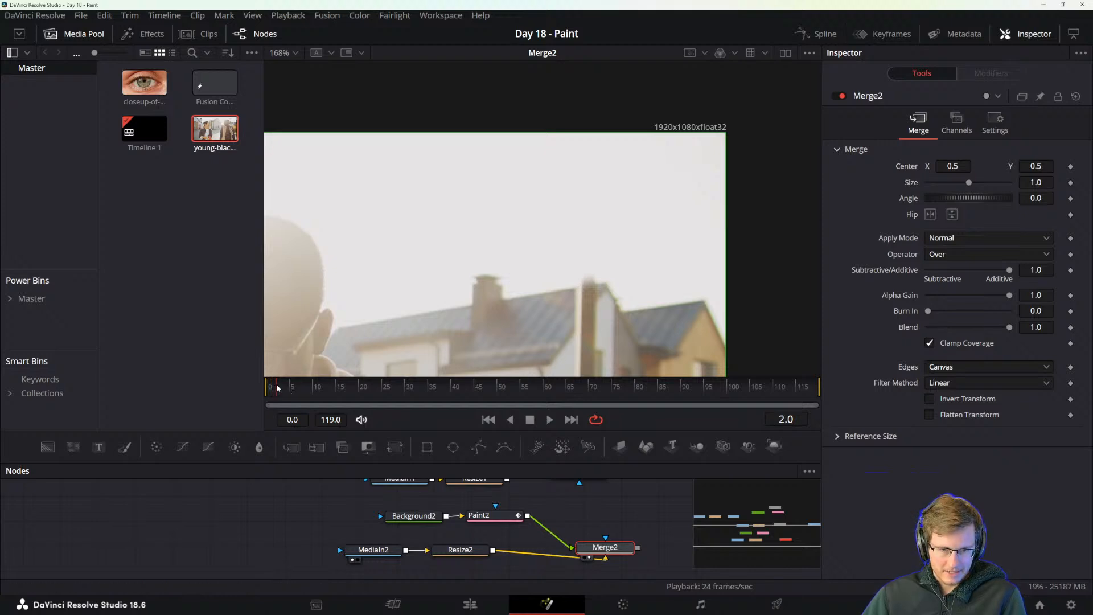
Select Paint2 and clone out the pole above the rooftops on frames 2, 3 and 4, reducing the brush size to 0.014273 after frame 2.
click(479, 516)
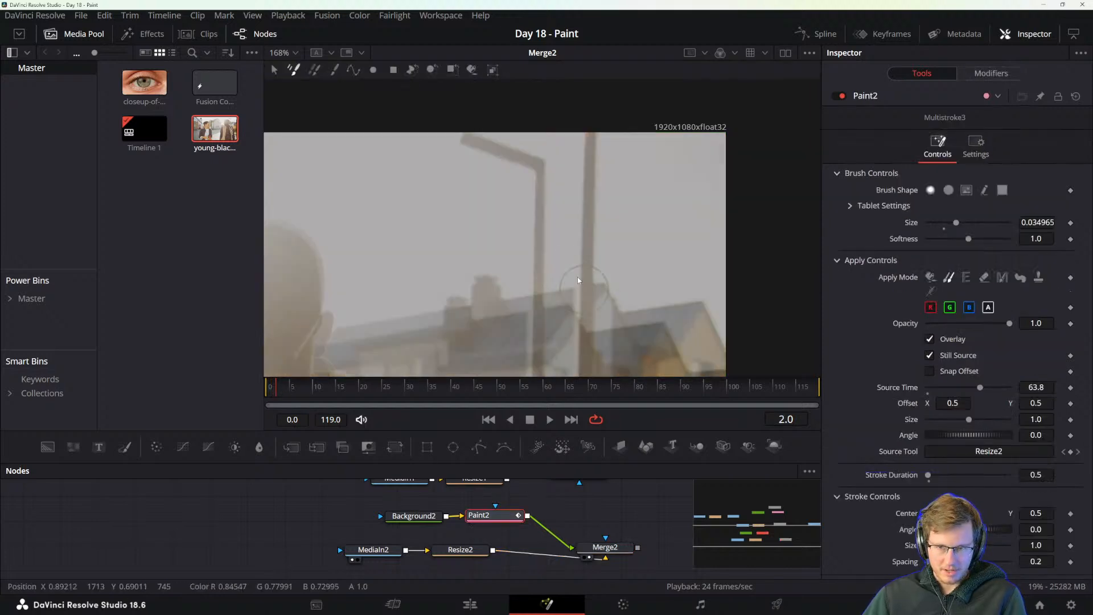
drag(582, 262, 588, 251)
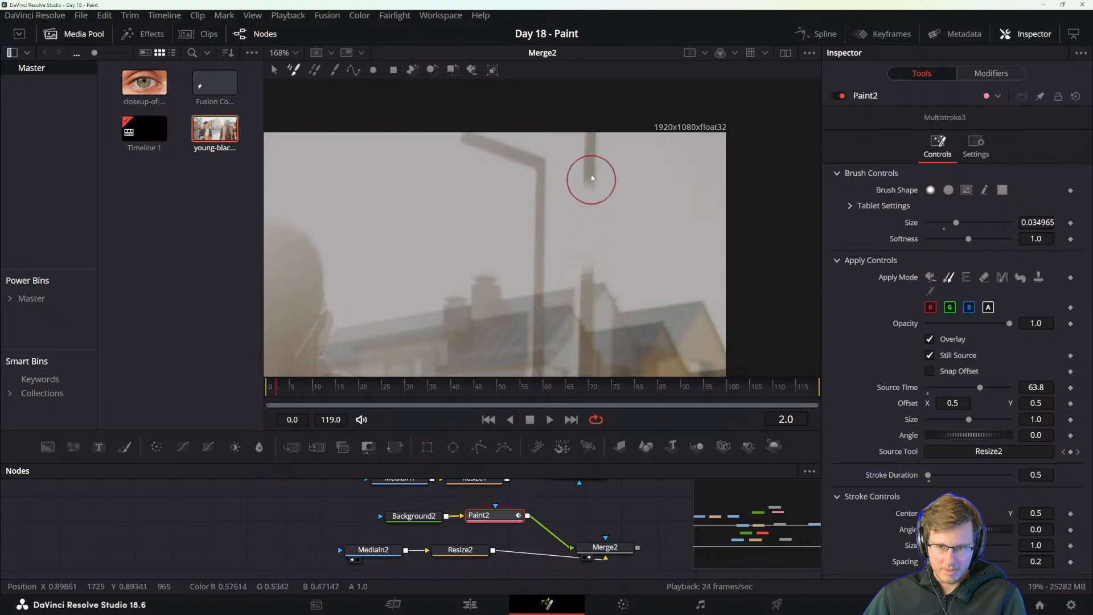
mouse_move(591, 177)
mouse_down()
mouse_move(588, 131)
mouse_move(579, 270)
mouse_move(592, 259)
mouse_move(579, 292)
mouse_move(574, 258)
mouse_up()
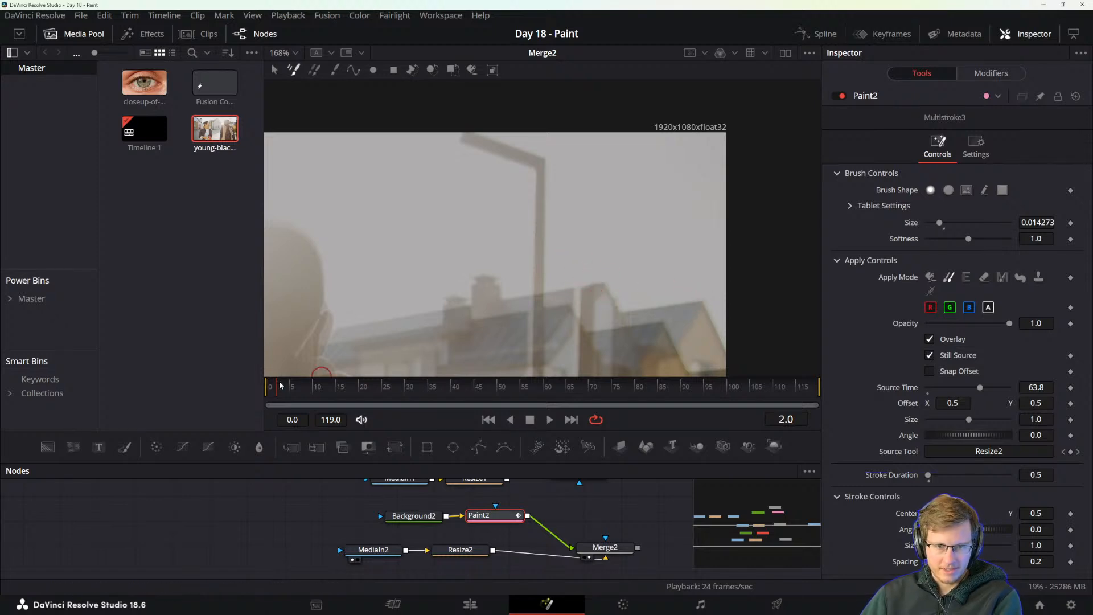
drag(275, 381, 281, 382)
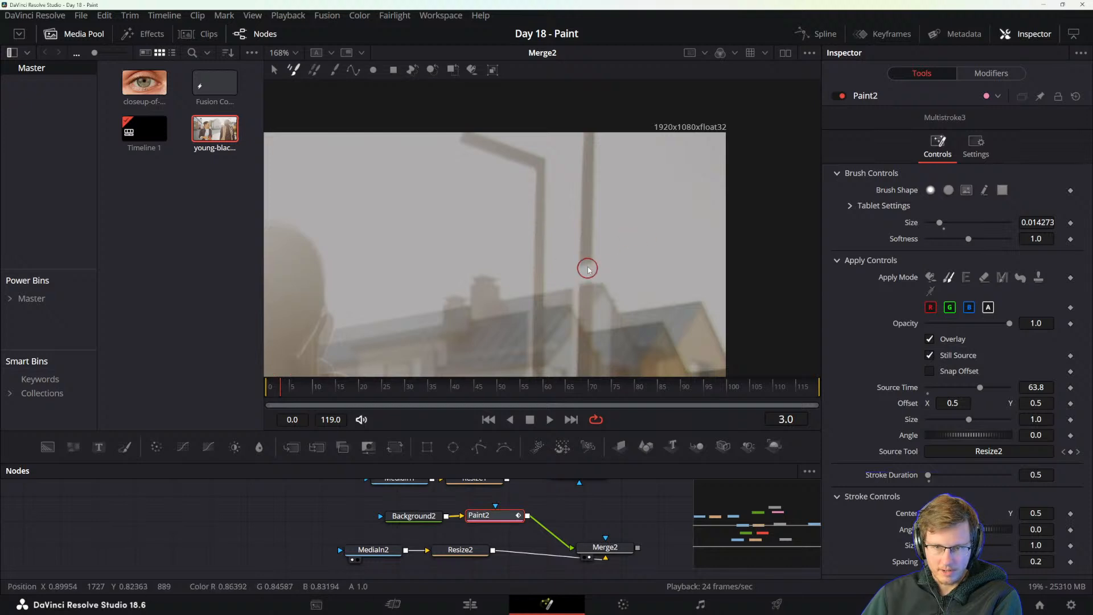
mouse_move(585, 240)
mouse_down()
mouse_move(575, 123)
mouse_move(588, 189)
mouse_move(592, 168)
mouse_move(582, 147)
mouse_up()
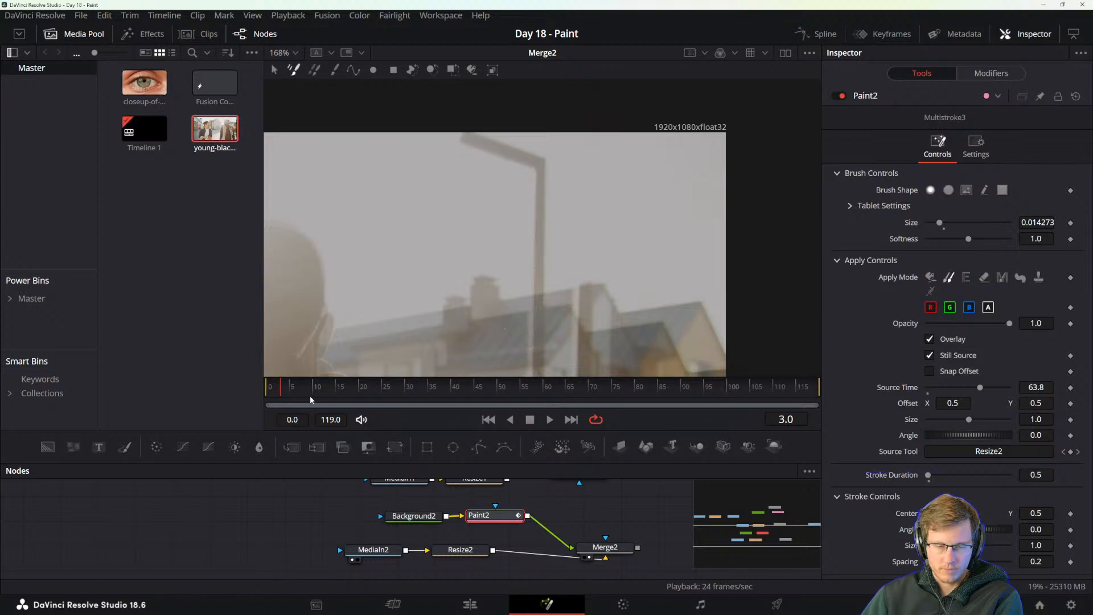
click(285, 387)
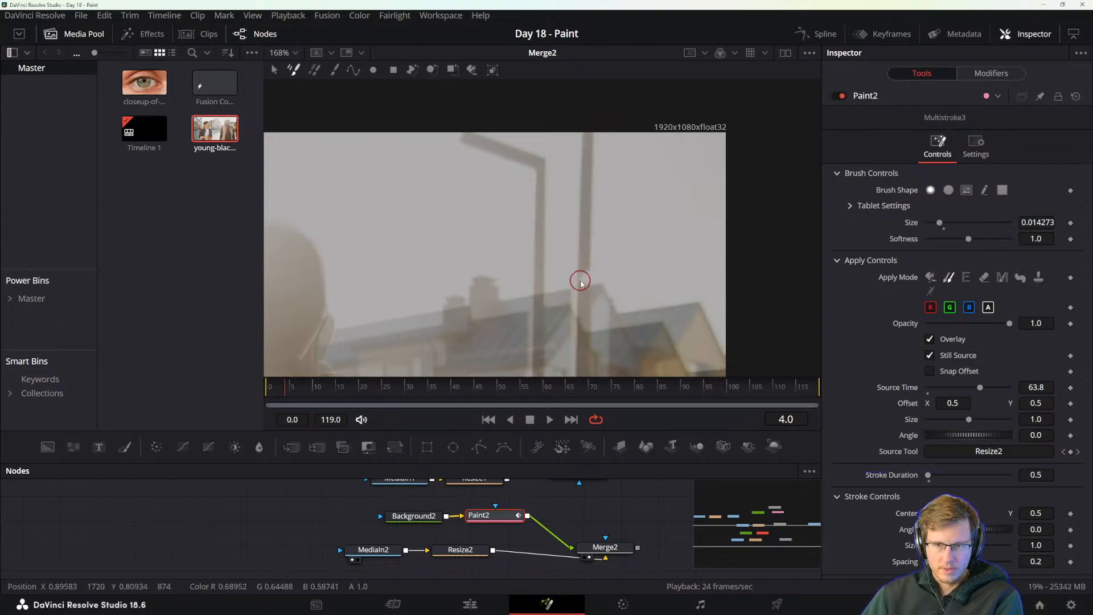
mouse_move(581, 266)
mouse_down()
mouse_move(580, 233)
mouse_move(591, 230)
mouse_move(593, 254)
mouse_move(601, 226)
mouse_move(577, 133)
mouse_move(593, 163)
mouse_up()
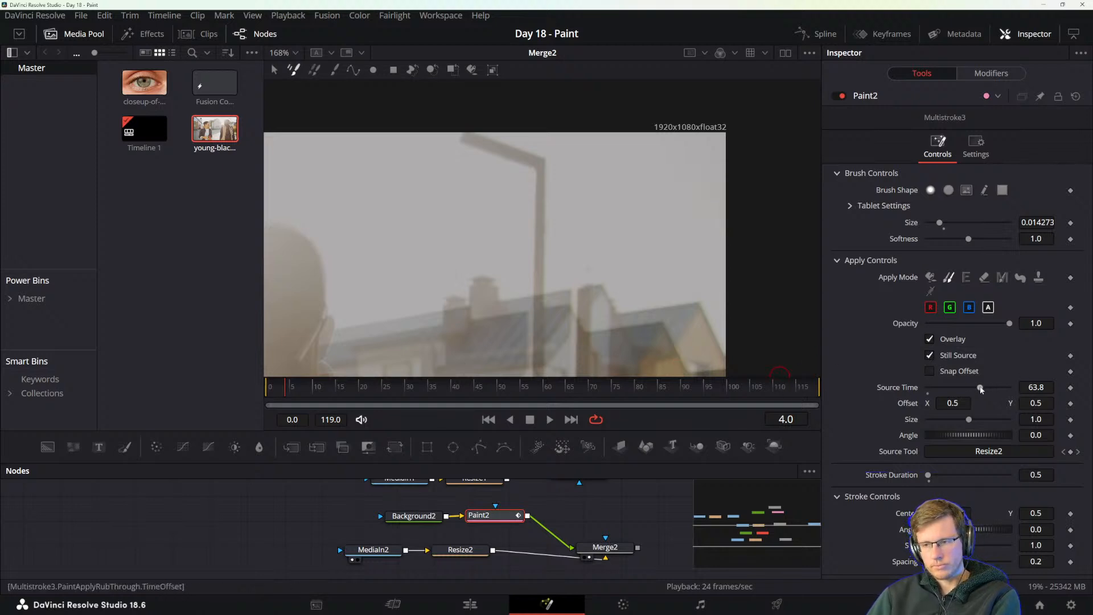
Set the clone's Source Time to 83.5 and paint out the pole above the rooftops on frames 5 and 6.
drag(989, 388, 993, 391)
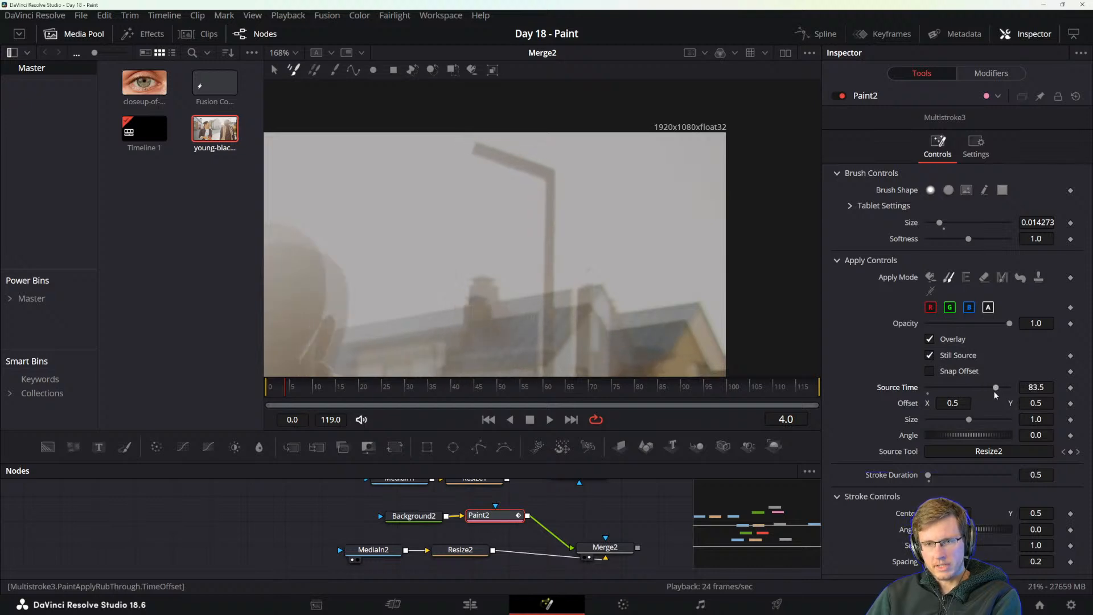
click(289, 386)
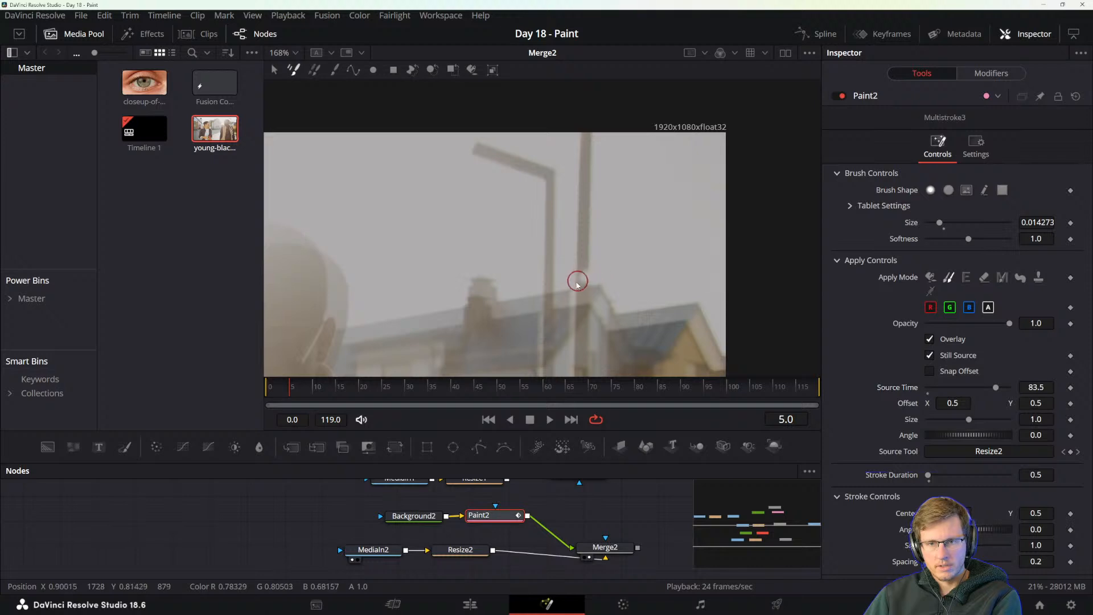
mouse_move(577, 283)
mouse_down()
mouse_move(573, 219)
mouse_move(586, 222)
mouse_move(571, 210)
mouse_move(583, 206)
mouse_move(586, 148)
mouse_up()
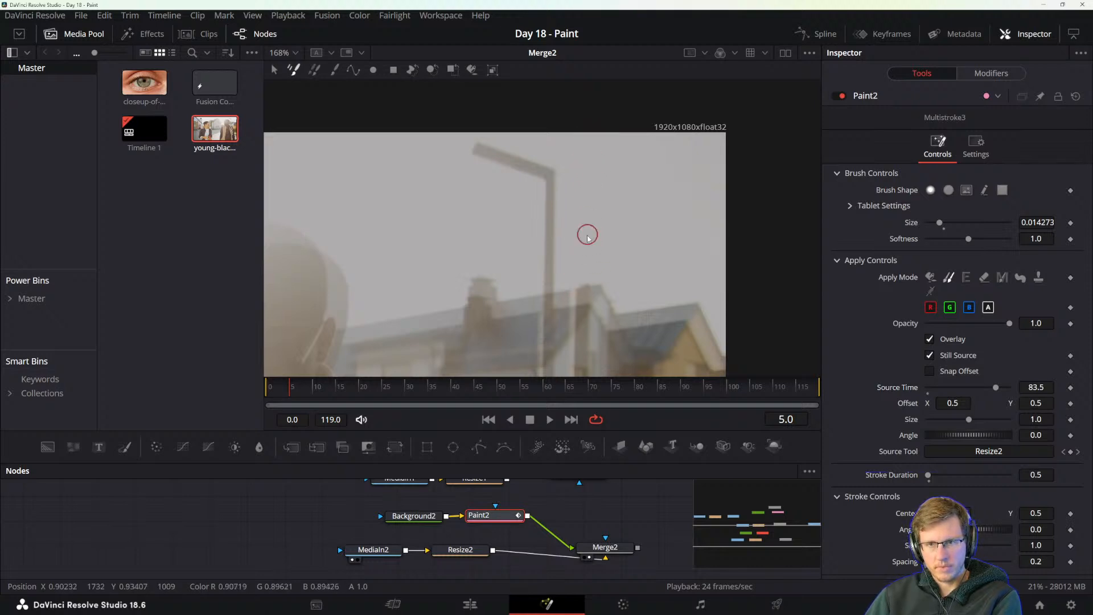
click(294, 388)
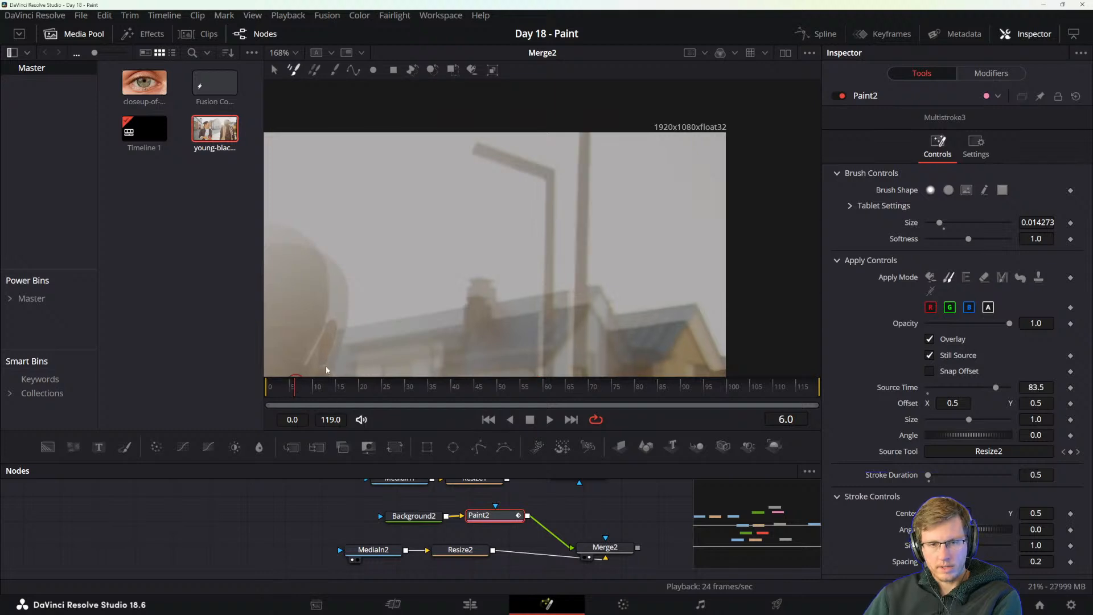
mouse_move(569, 282)
mouse_down()
mouse_move(586, 164)
mouse_move(577, 184)
mouse_move(587, 198)
mouse_move(578, 210)
mouse_move(586, 137)
mouse_up()
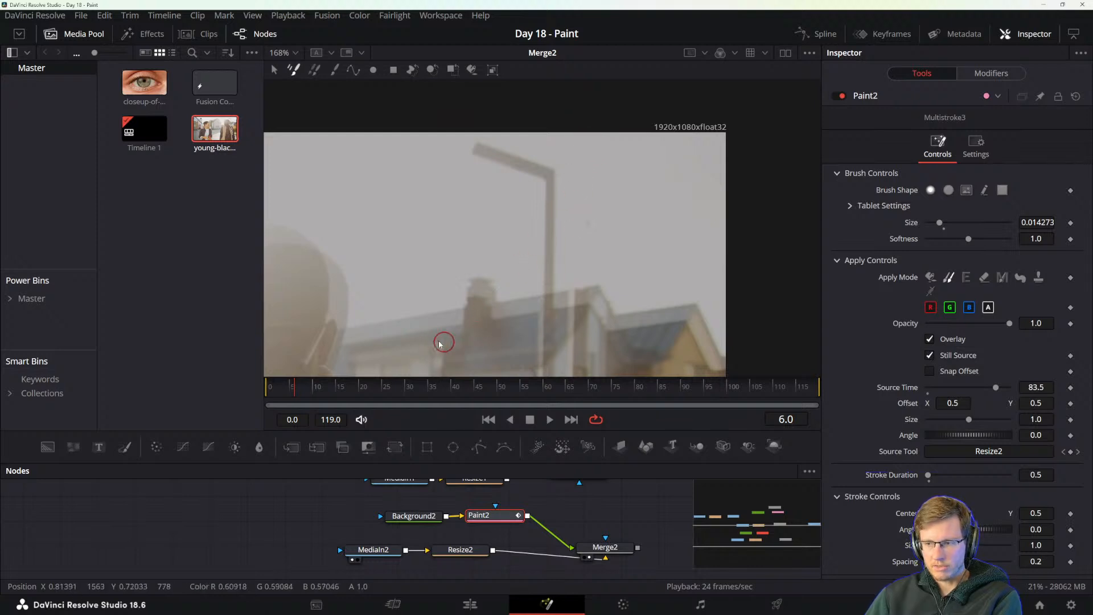
Clone out the pole above the rooftops on frames 7 and 8 with one upward stroke each.
click(300, 386)
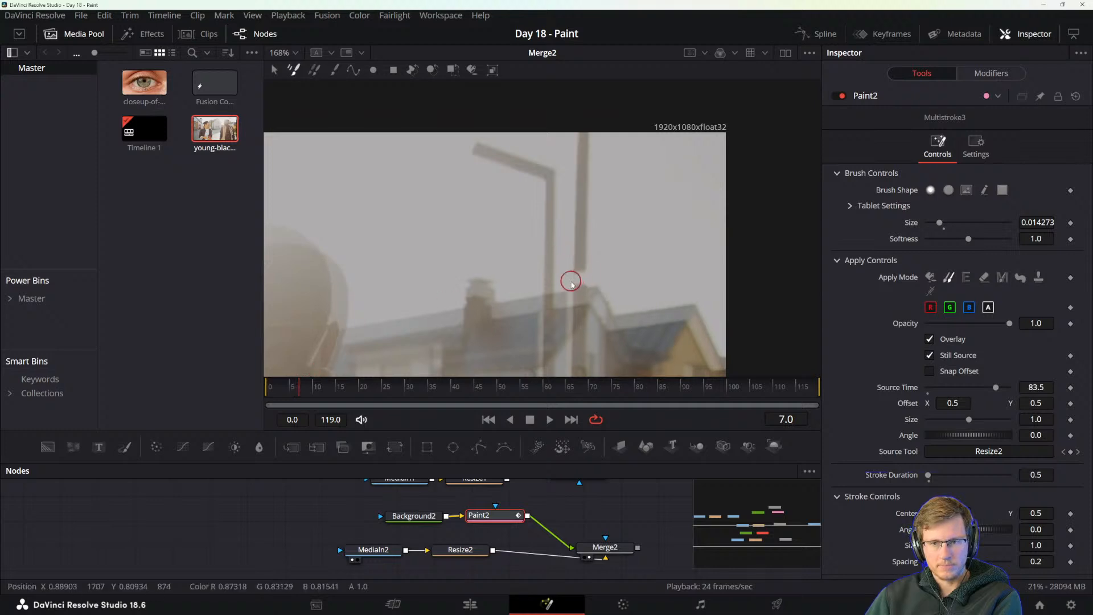
mouse_move(590, 279)
mouse_down()
mouse_move(592, 247)
mouse_move(563, 232)
mouse_move(584, 130)
mouse_up()
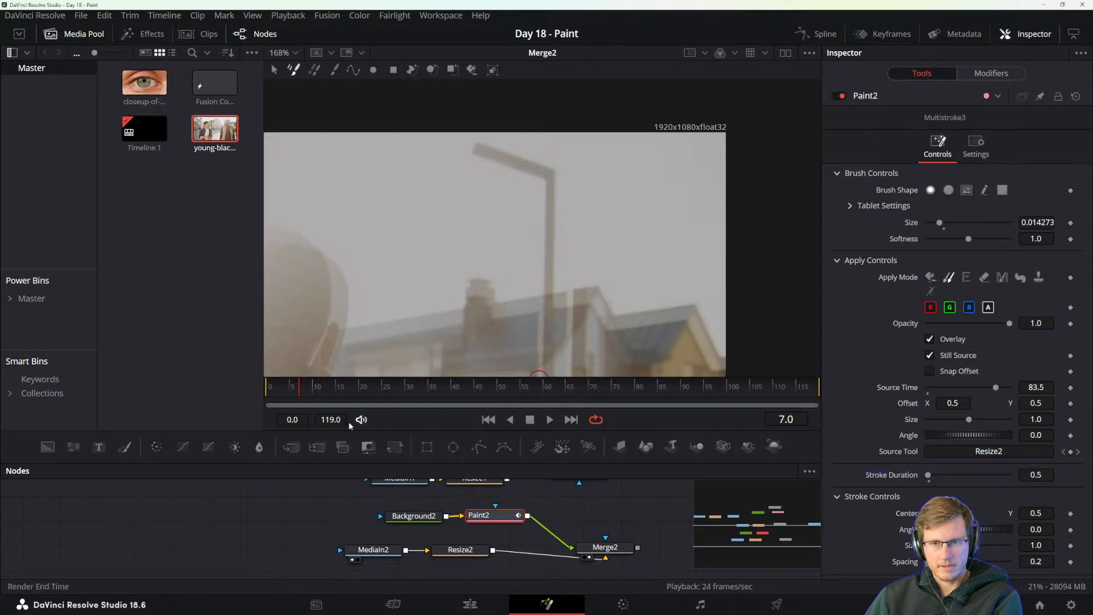
key(Right)
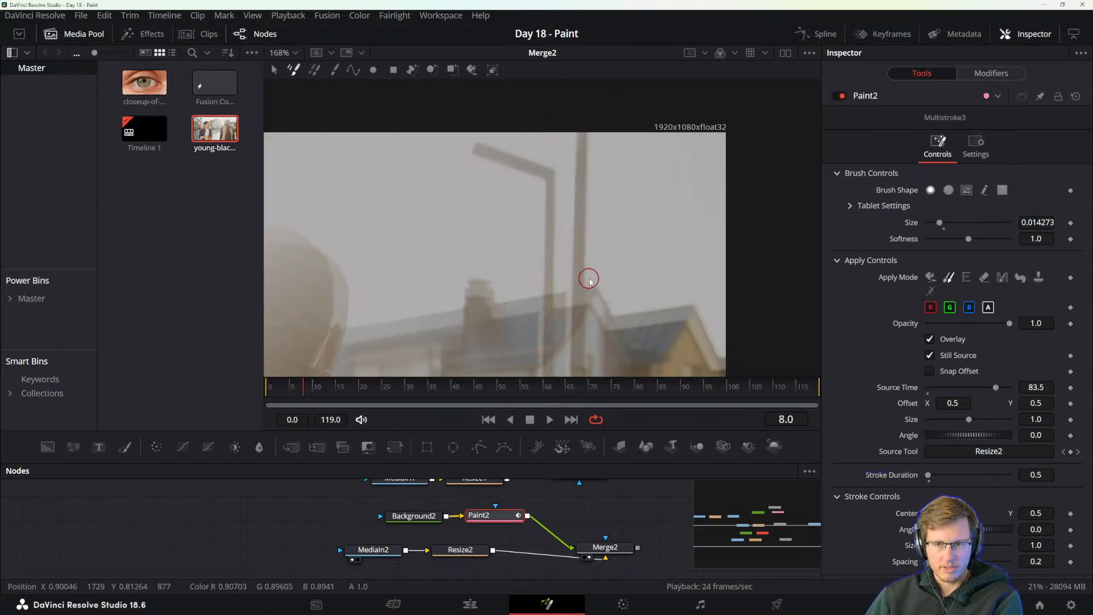
mouse_move(575, 286)
mouse_down()
mouse_move(592, 223)
mouse_move(584, 226)
mouse_move(576, 172)
mouse_move(588, 196)
mouse_move(569, 207)
mouse_move(572, 144)
mouse_up()
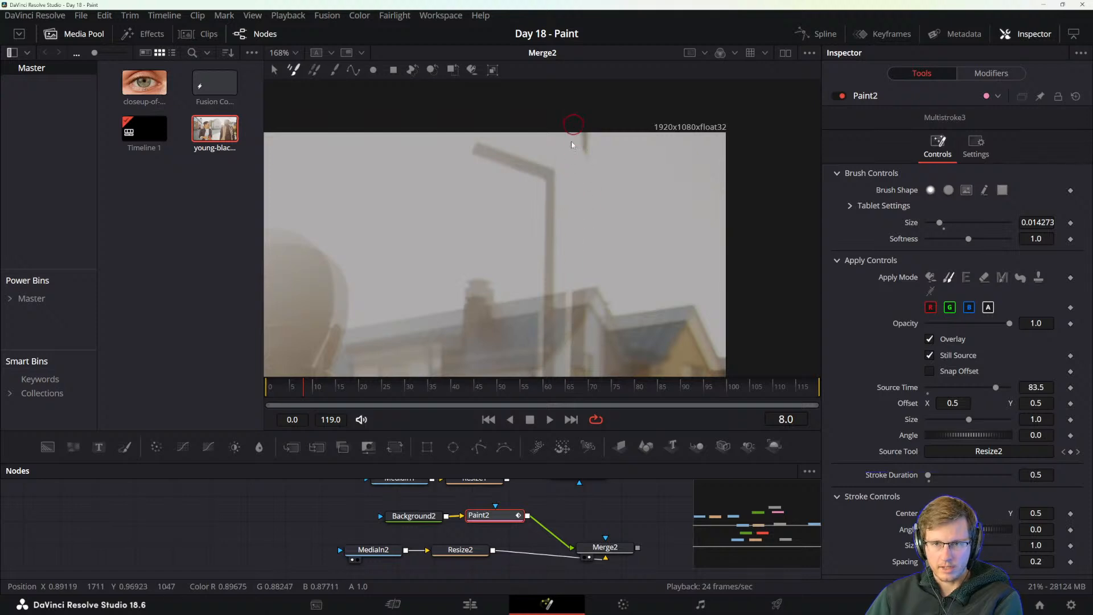
Paint out the pole above the rooftops on frame 9, undoing the short first stroke and replacing it with one up to the frame's edge.
key(Right)
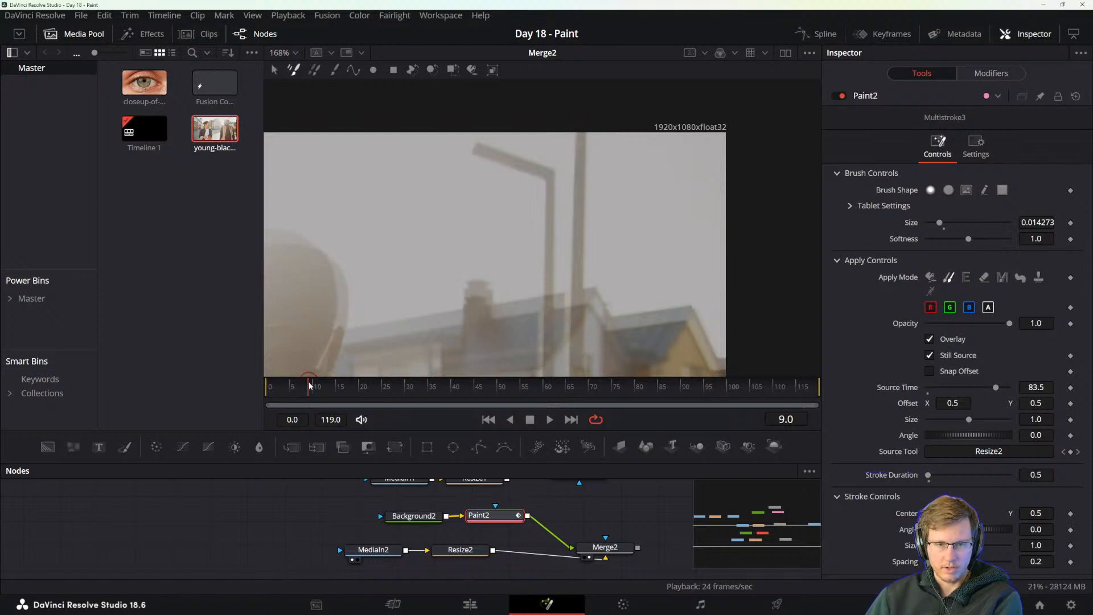
mouse_move(579, 278)
mouse_down()
mouse_move(573, 244)
mouse_move(576, 203)
mouse_up()
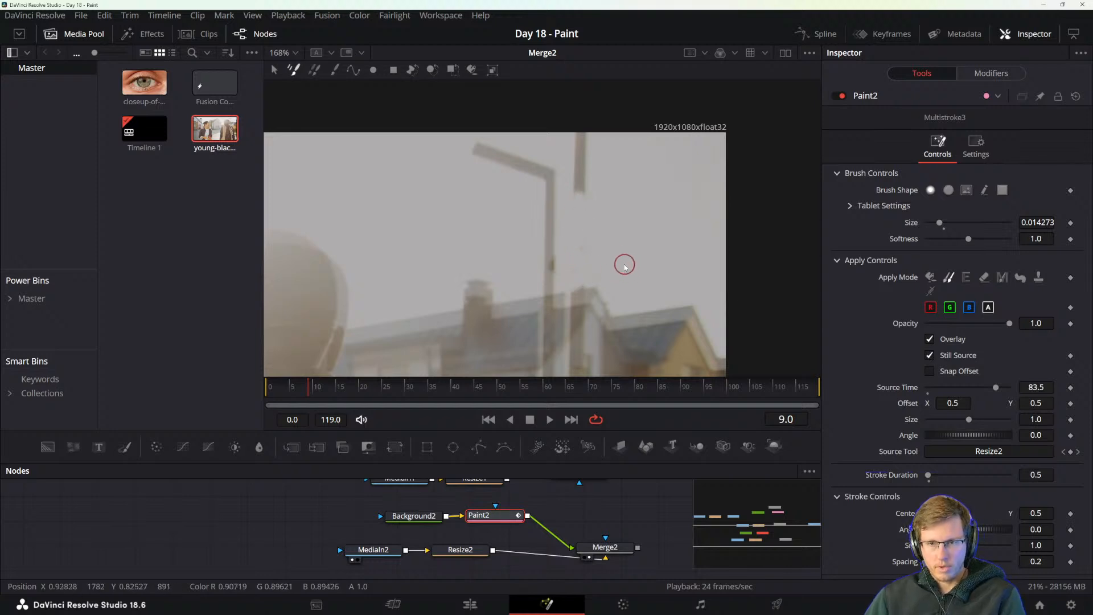
key(ctrl+z)
mouse_move(572, 274)
mouse_down()
mouse_move(575, 191)
mouse_move(586, 222)
mouse_move(573, 114)
mouse_up()
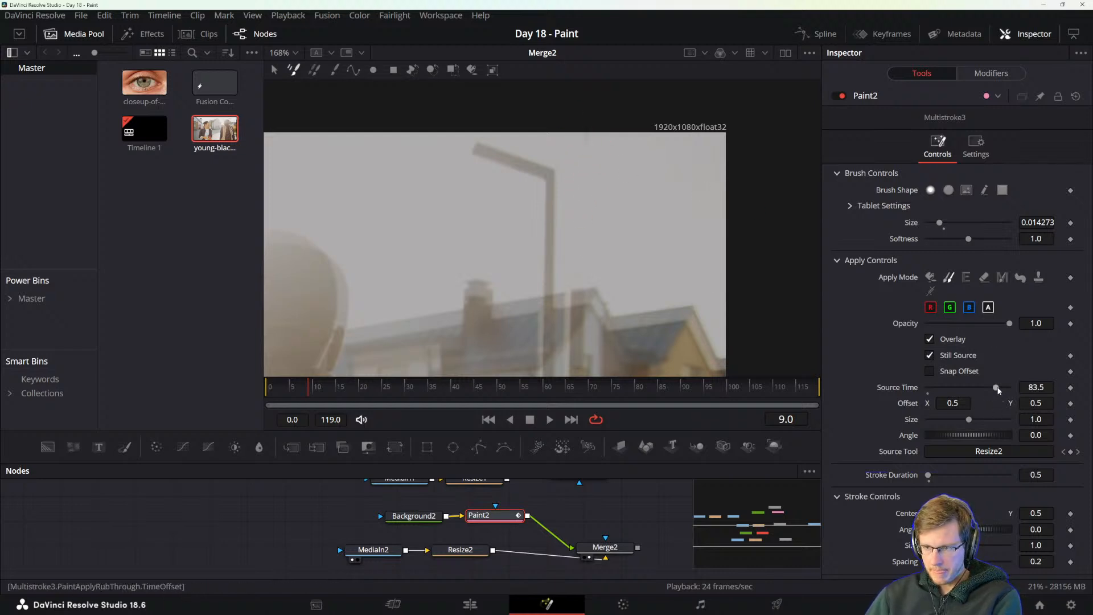
Set the clone's Source Time to 63.0 and paint out the pole above the rooftops on frame 10.
drag(999, 389, 979, 388)
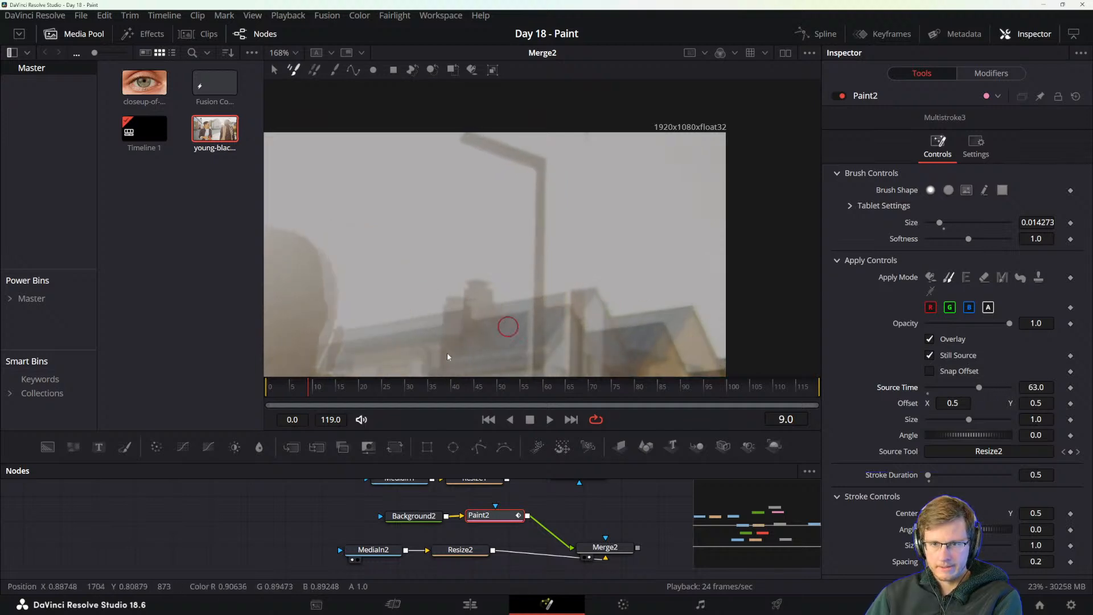
click(312, 392)
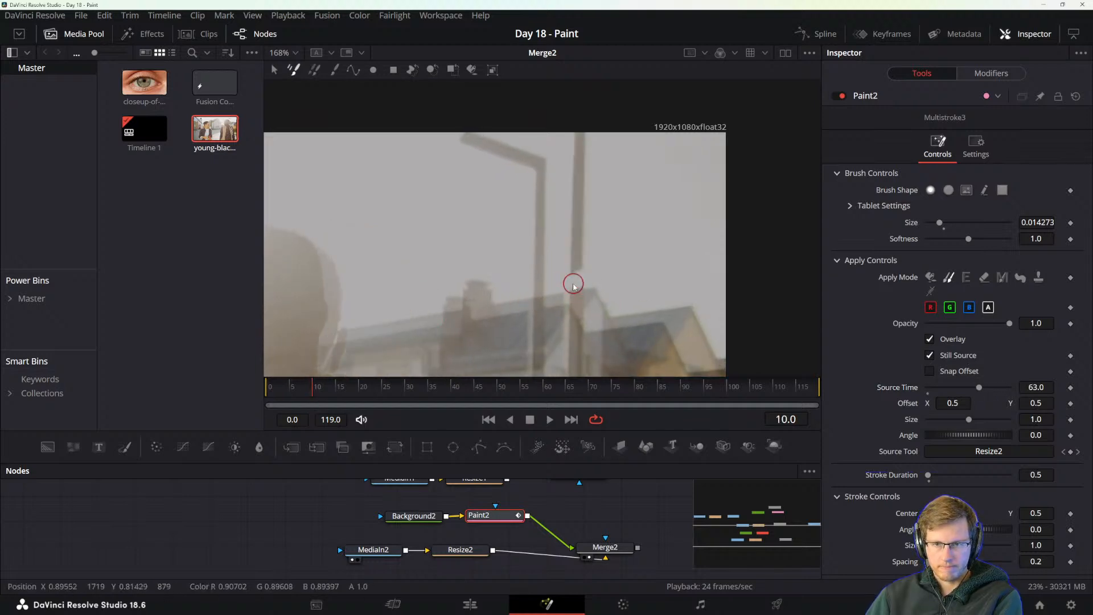
mouse_move(574, 286)
mouse_down()
mouse_move(569, 253)
mouse_move(580, 256)
mouse_move(577, 272)
mouse_move(559, 266)
mouse_move(579, 221)
mouse_move(570, 170)
mouse_up()
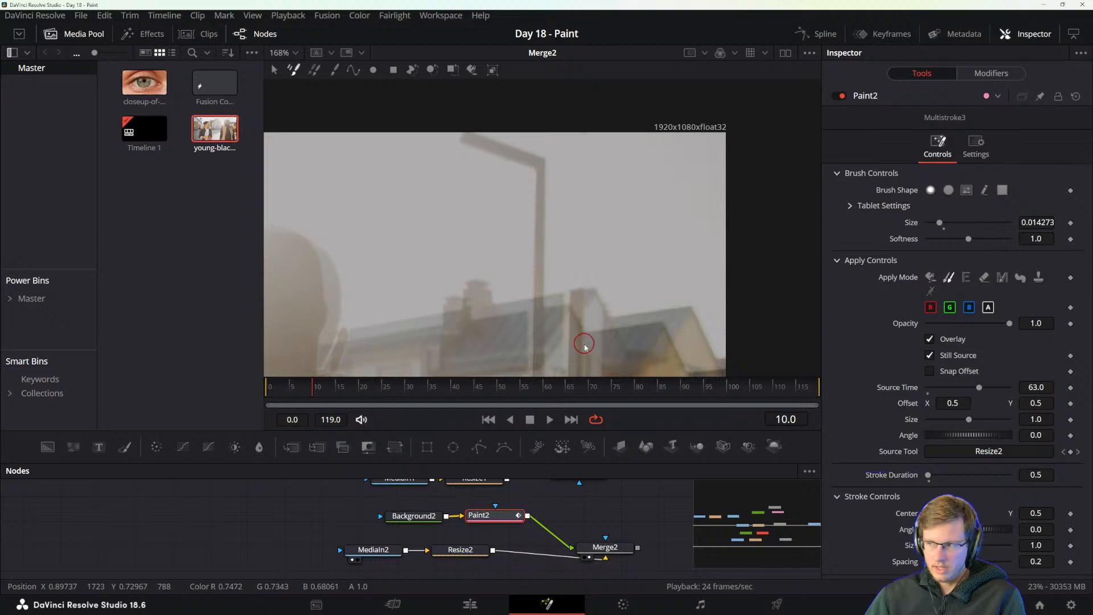
Examine the remaining pole against the house and fence on frame 10, and the retouched sky in Merge2 on frames 1 and 2.
drag(585, 347, 568, 215)
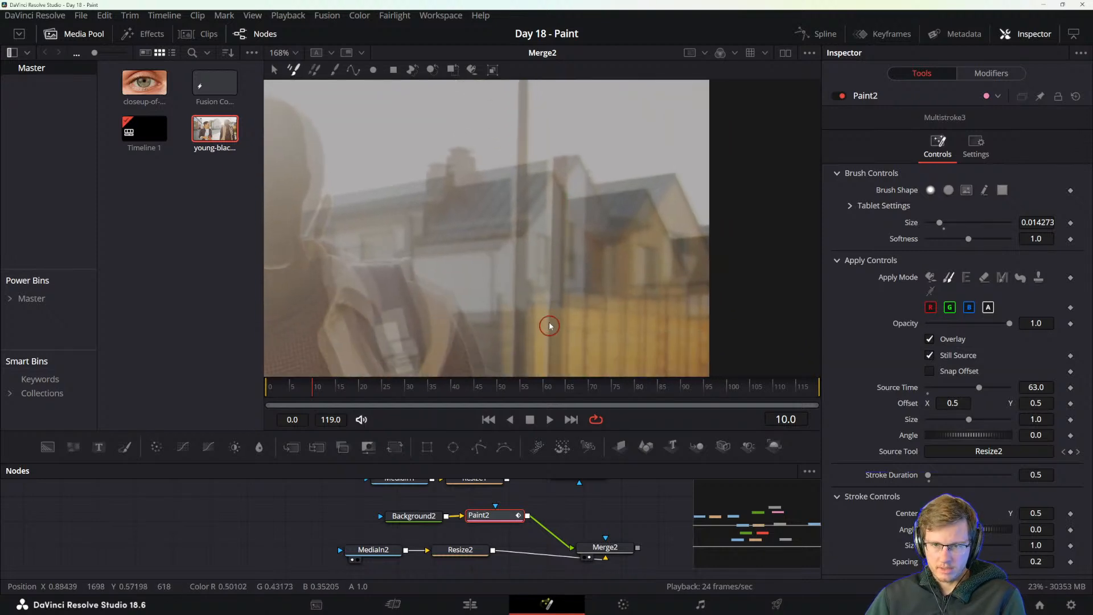
scroll(567, 233, up, 3)
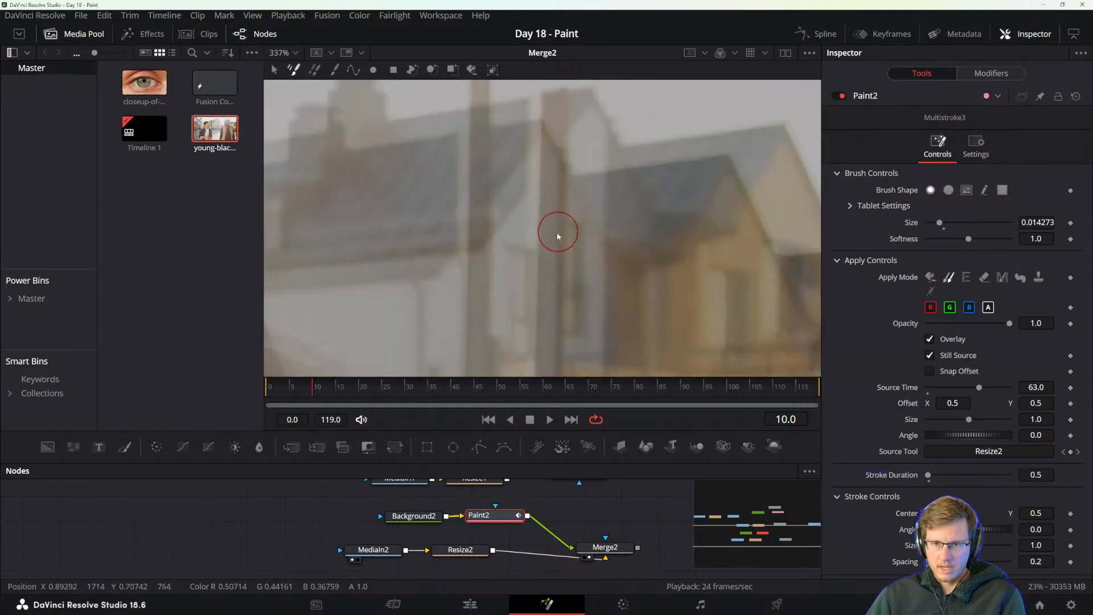
scroll(530, 252, down, 5)
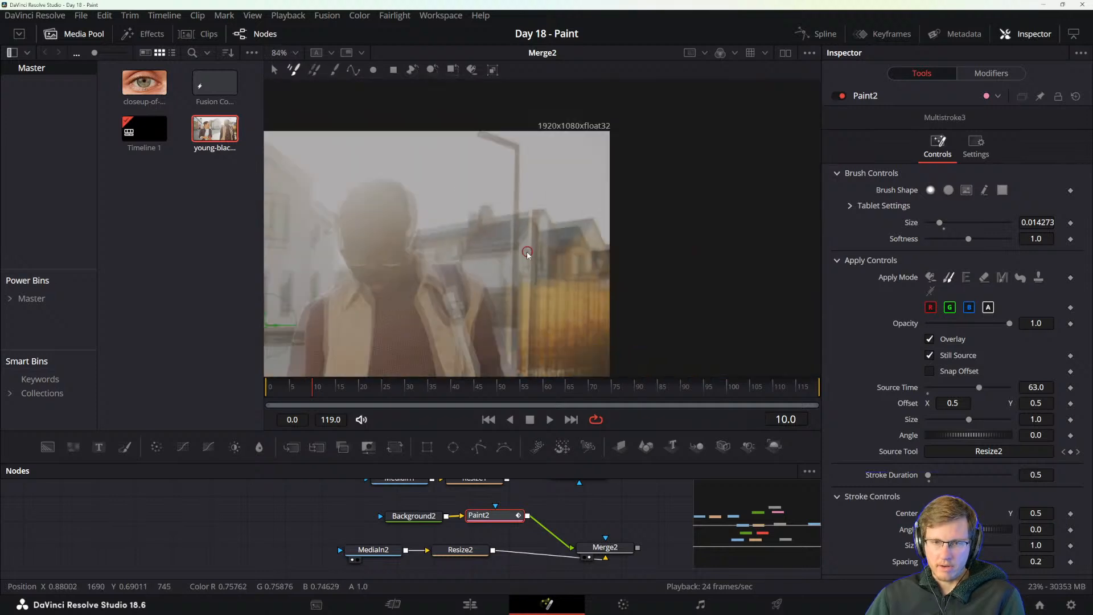
scroll(527, 255, up, 5)
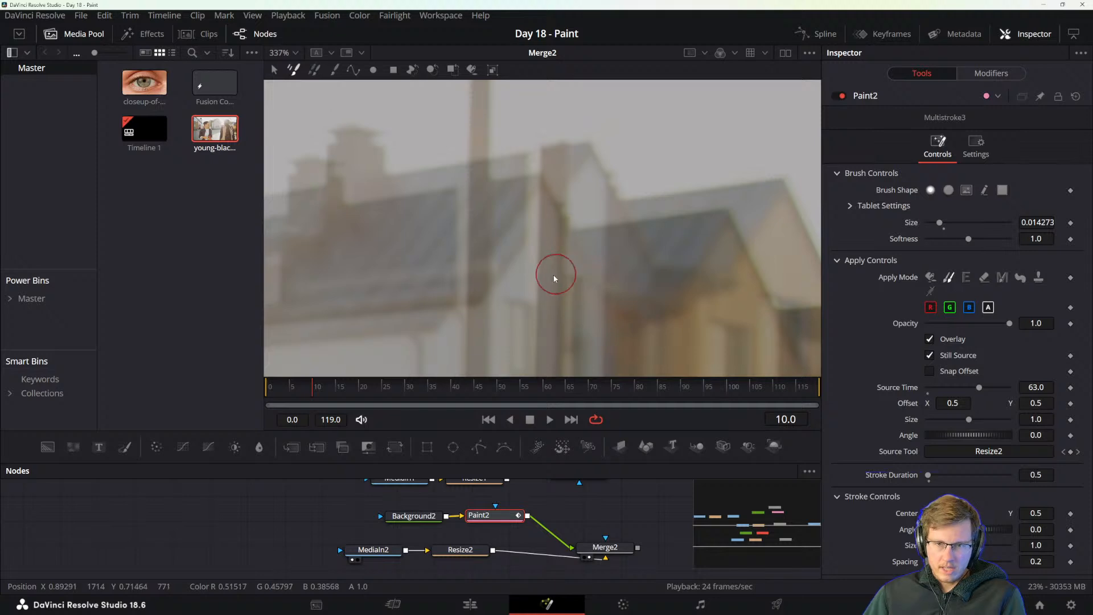
drag(528, 320, 662, 226)
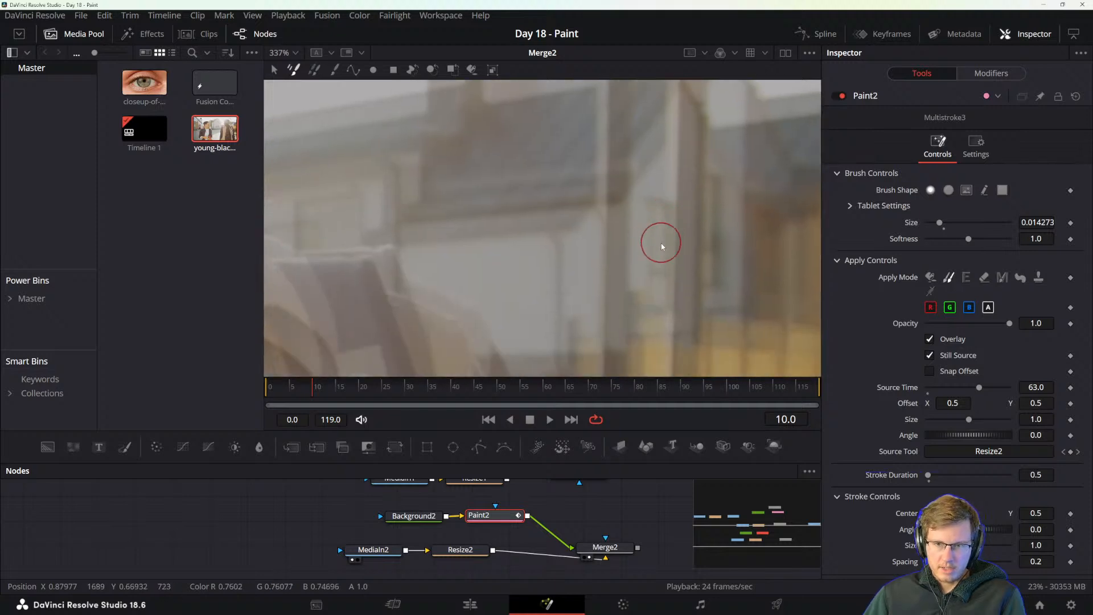
scroll(647, 263, down, 4)
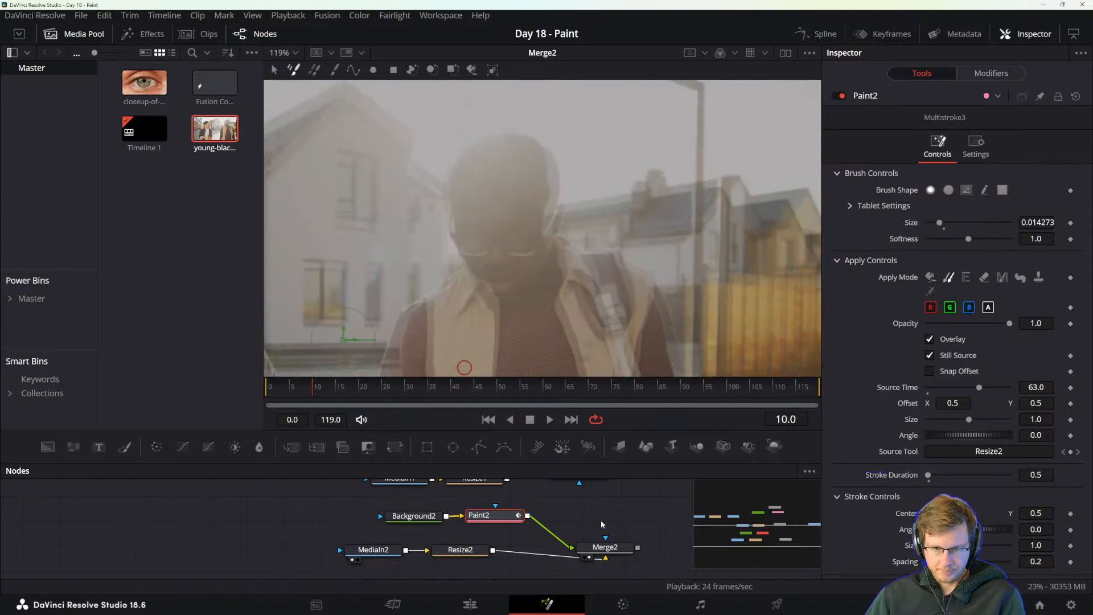
click(605, 547)
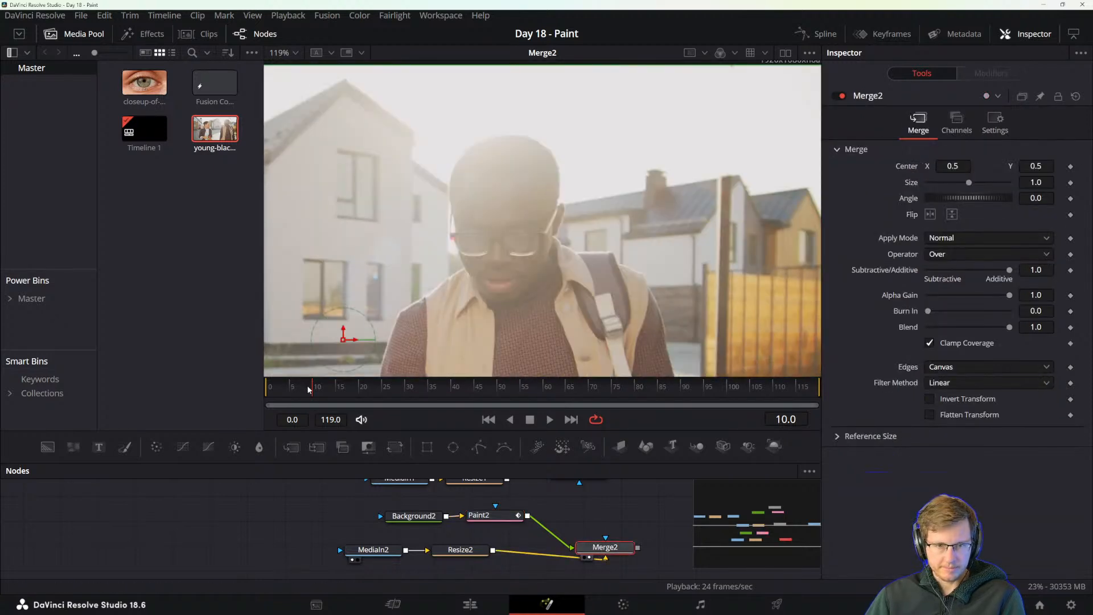
mouse_move(308, 390)
mouse_down()
mouse_move(258, 389)
mouse_move(275, 388)
mouse_up()
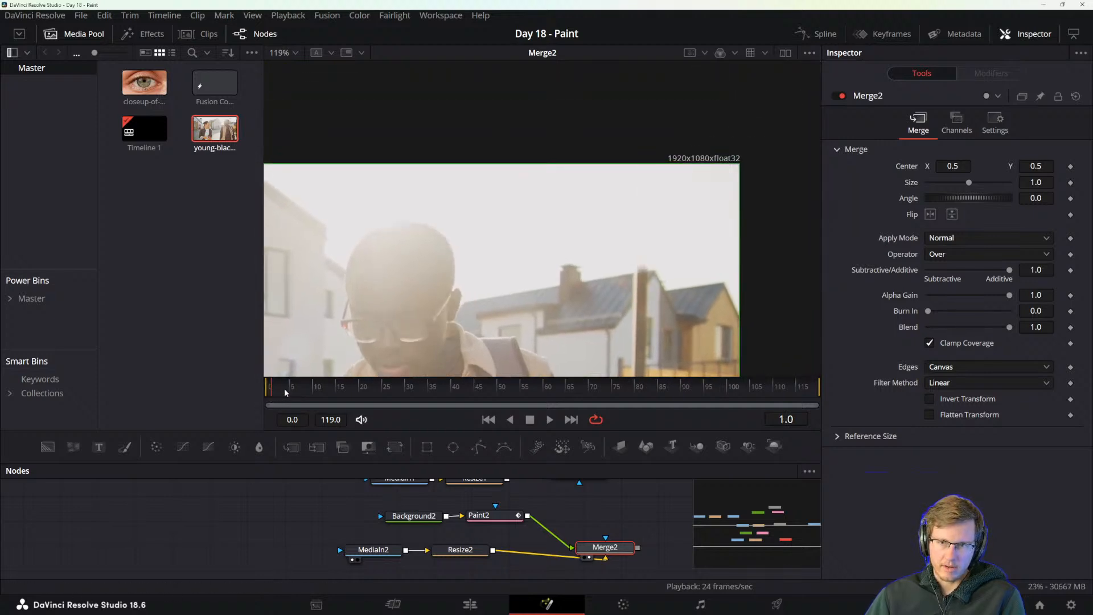
scroll(636, 261, up, 2)
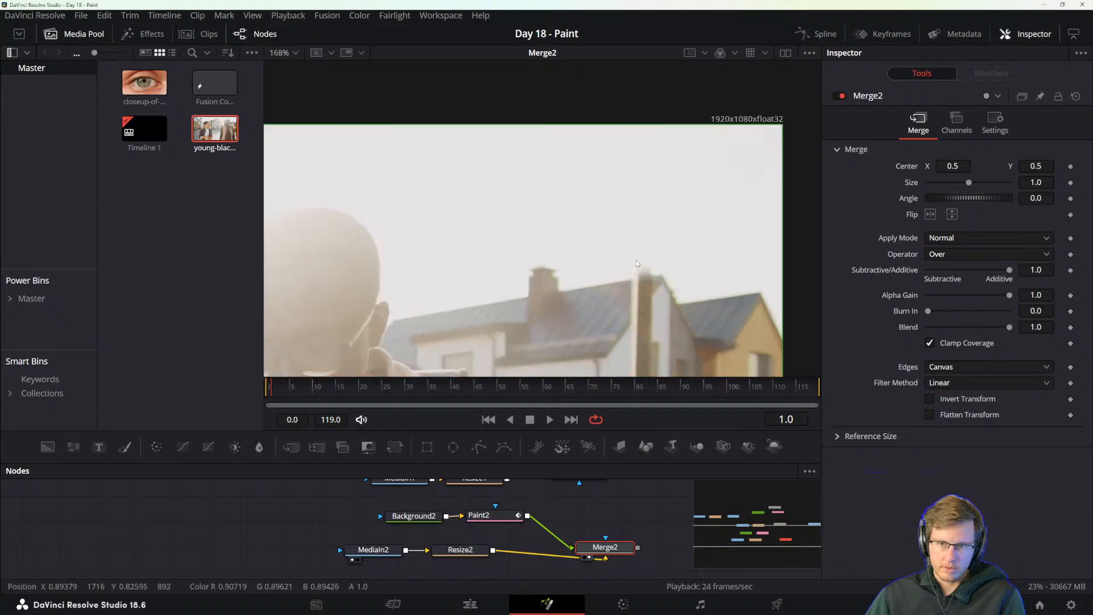
drag(275, 390, 278, 389)
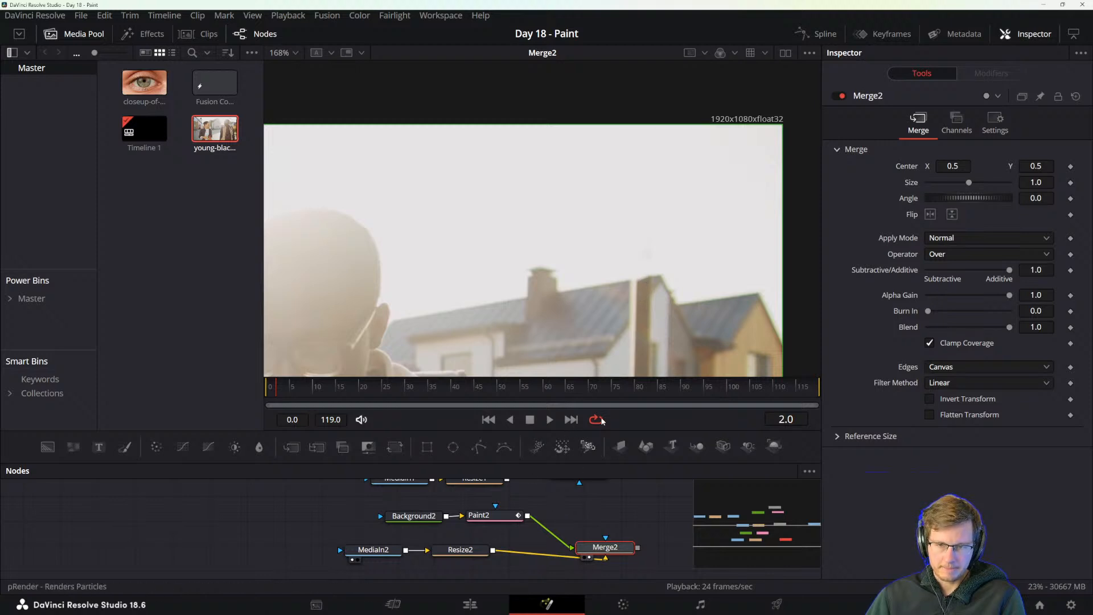
scroll(670, 296, down, 4)
drag(668, 315, 634, 288)
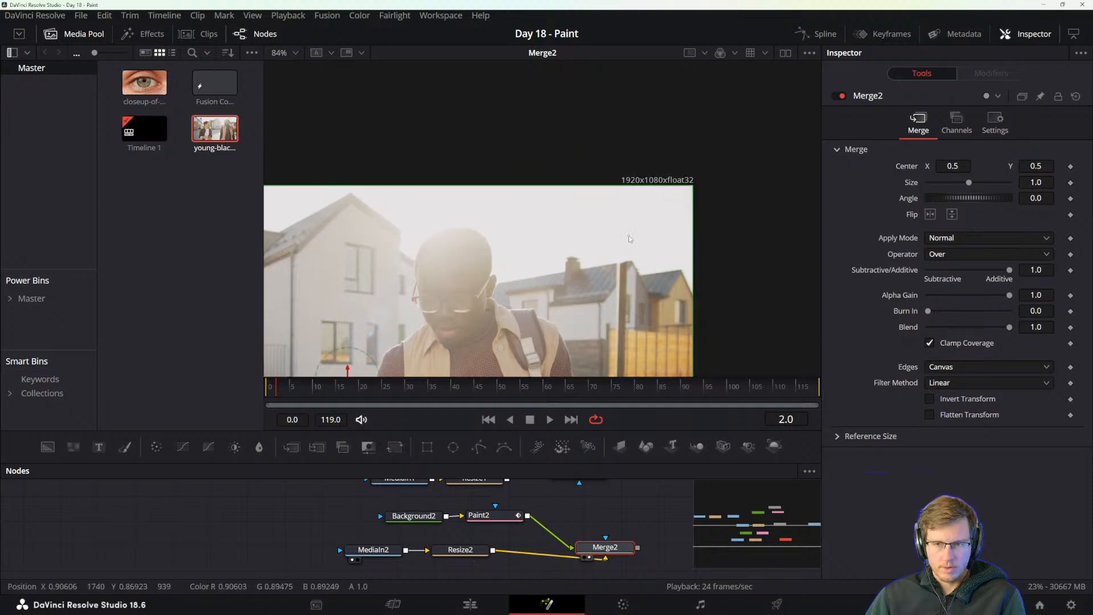
Clone out the leftover specks in the sky on frames 2 and 6 with Paint2, checking each frame in Merge2 without the overlay.
click(479, 516)
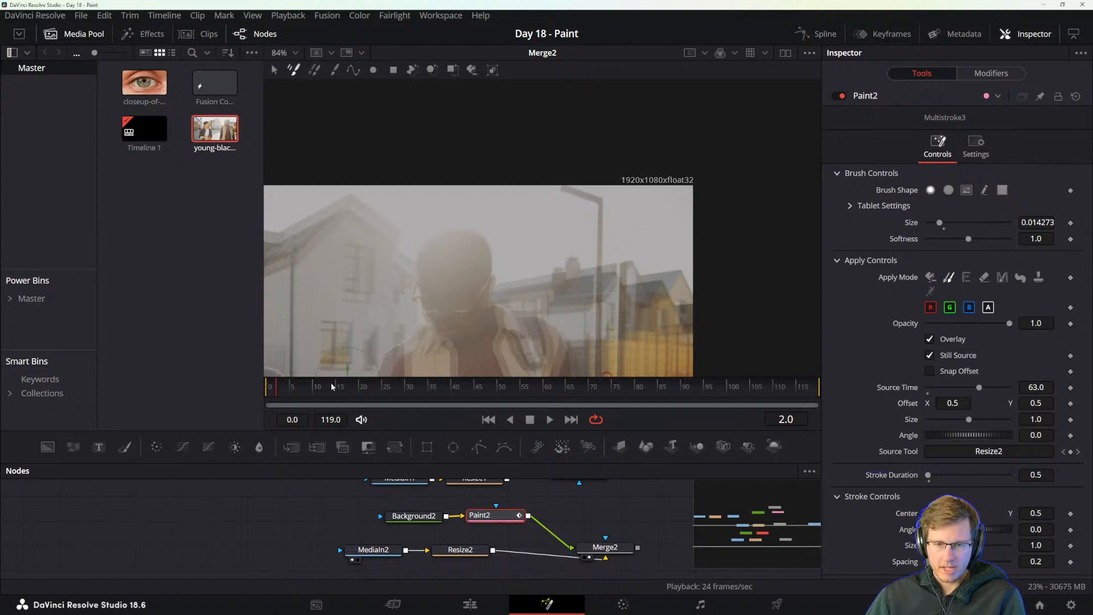
click(604, 547)
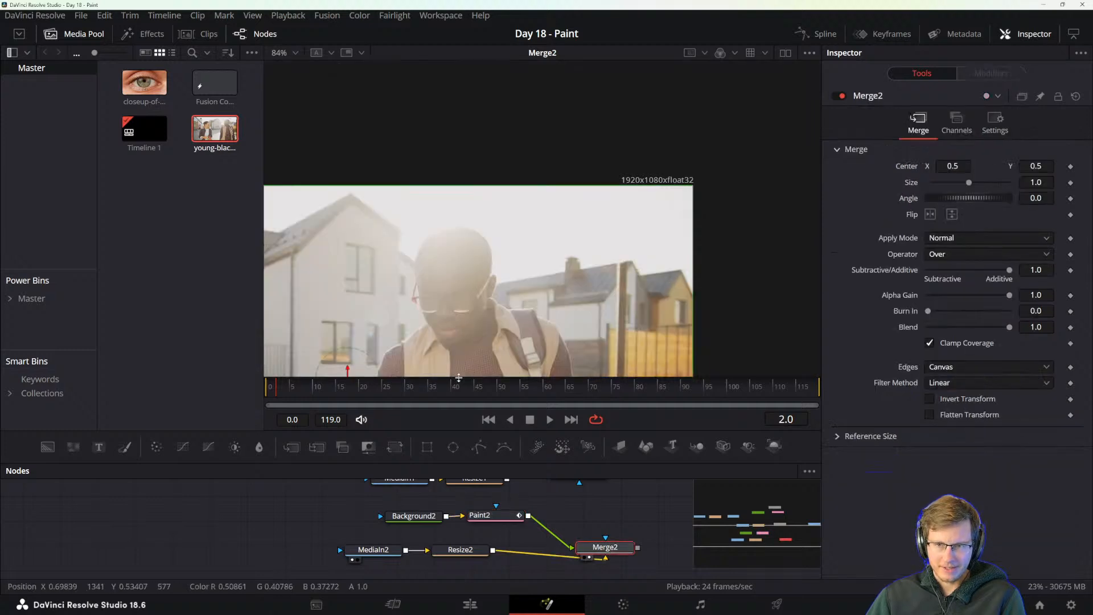
drag(279, 386, 297, 384)
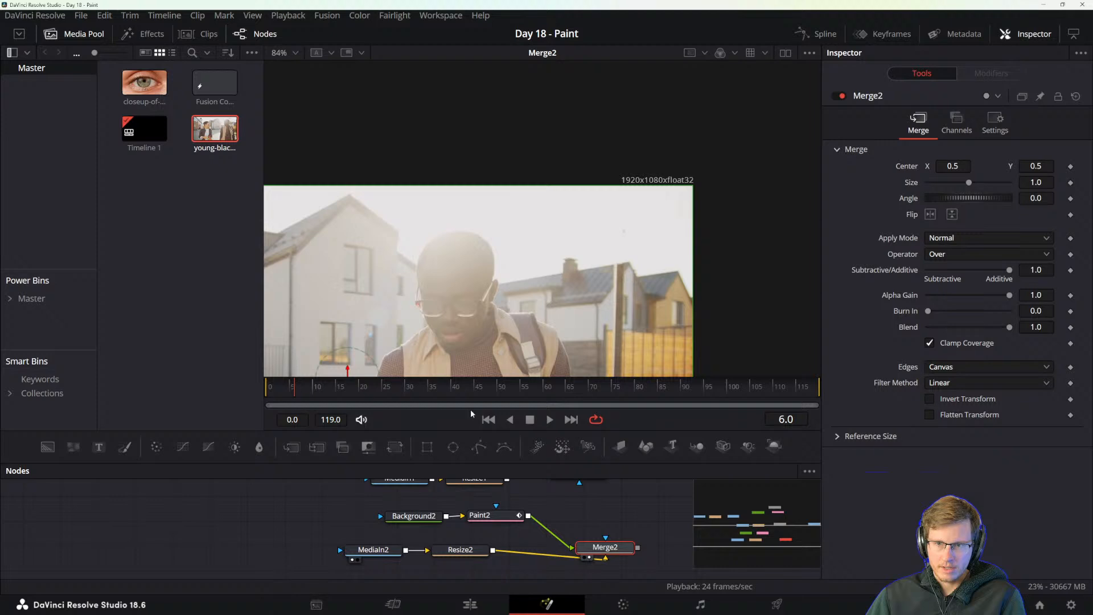
click(501, 516)
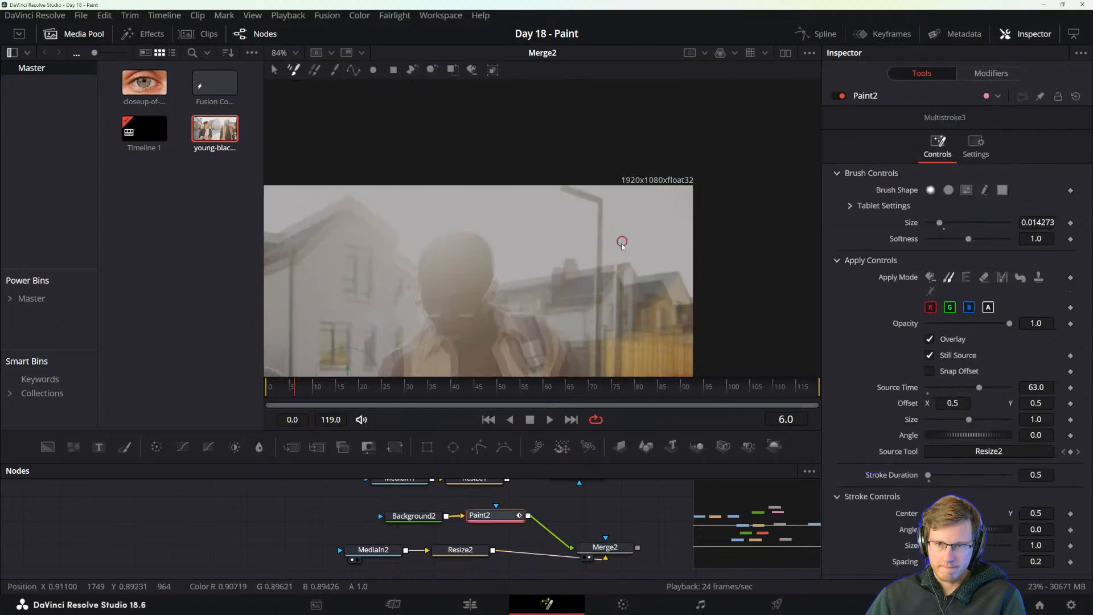
click(603, 547)
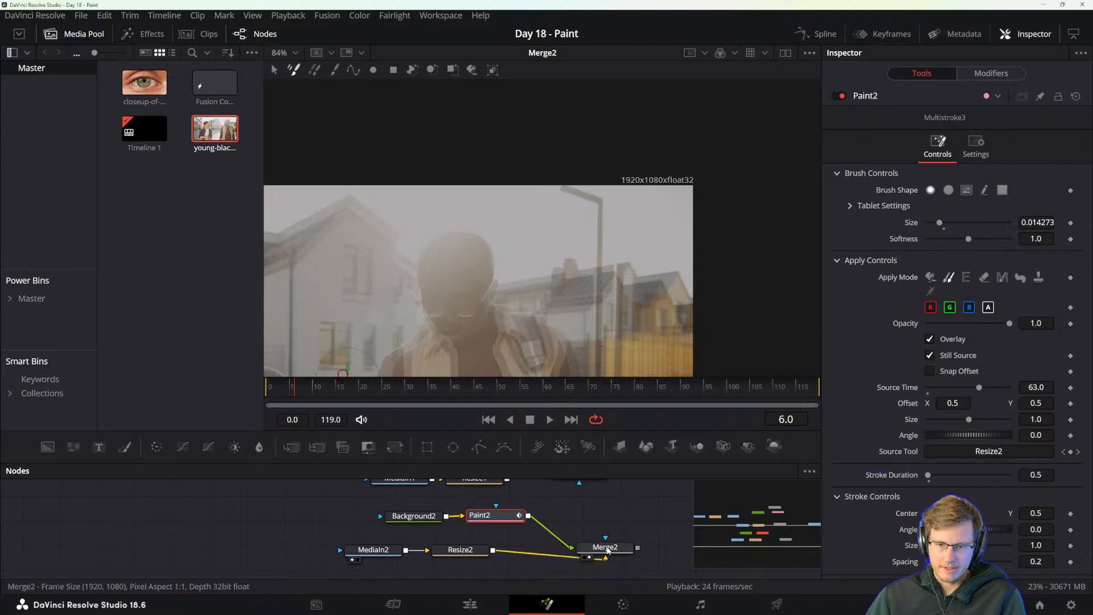
scroll(631, 289, up, 4)
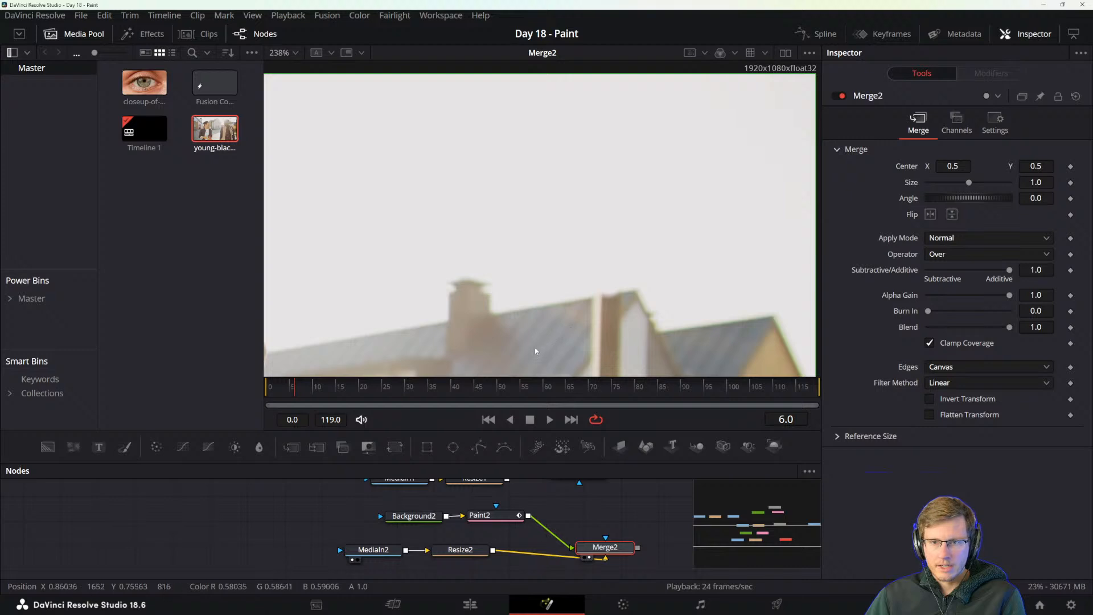
Clean up the leftover pole specks in the sky on frame 8 with Paint2 and check the result in Merge2.
mouse_move(296, 388)
mouse_down()
mouse_move(327, 391)
mouse_move(306, 387)
mouse_up()
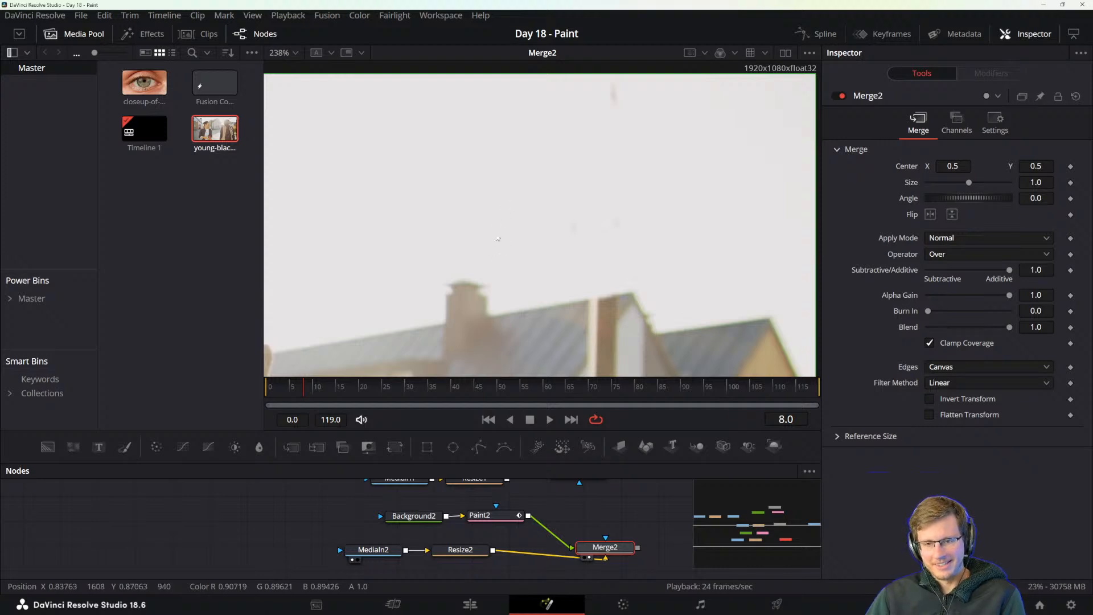
drag(504, 240, 541, 265)
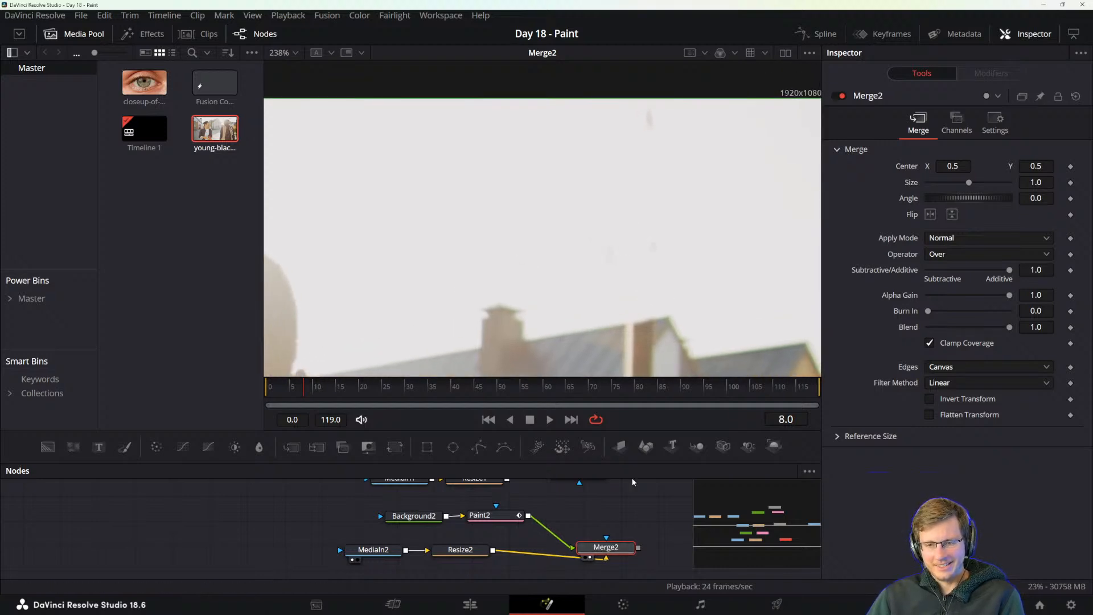
click(484, 515)
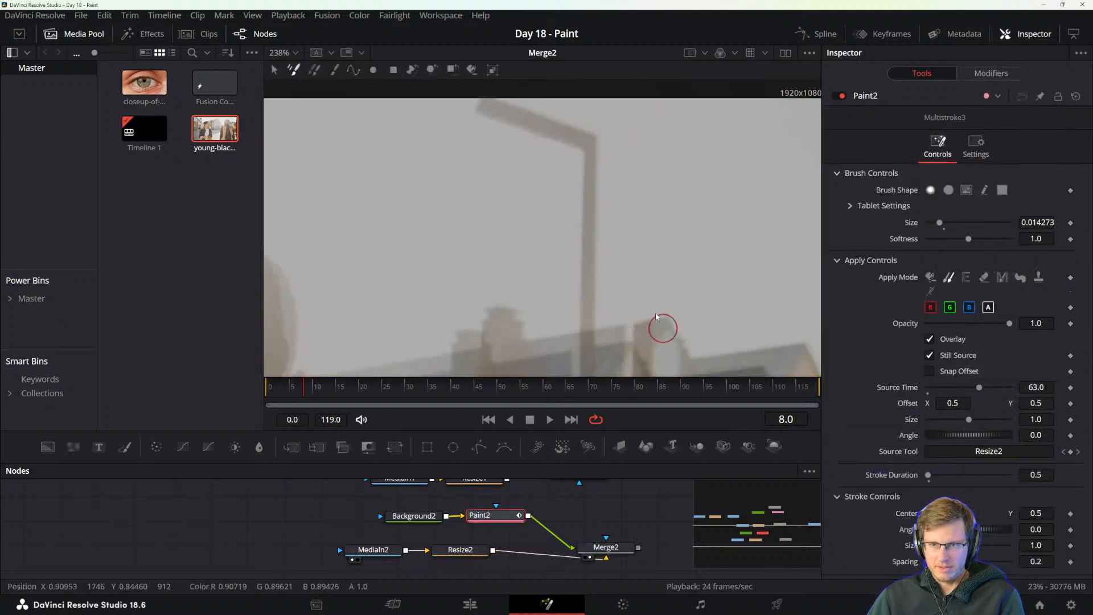
click(605, 547)
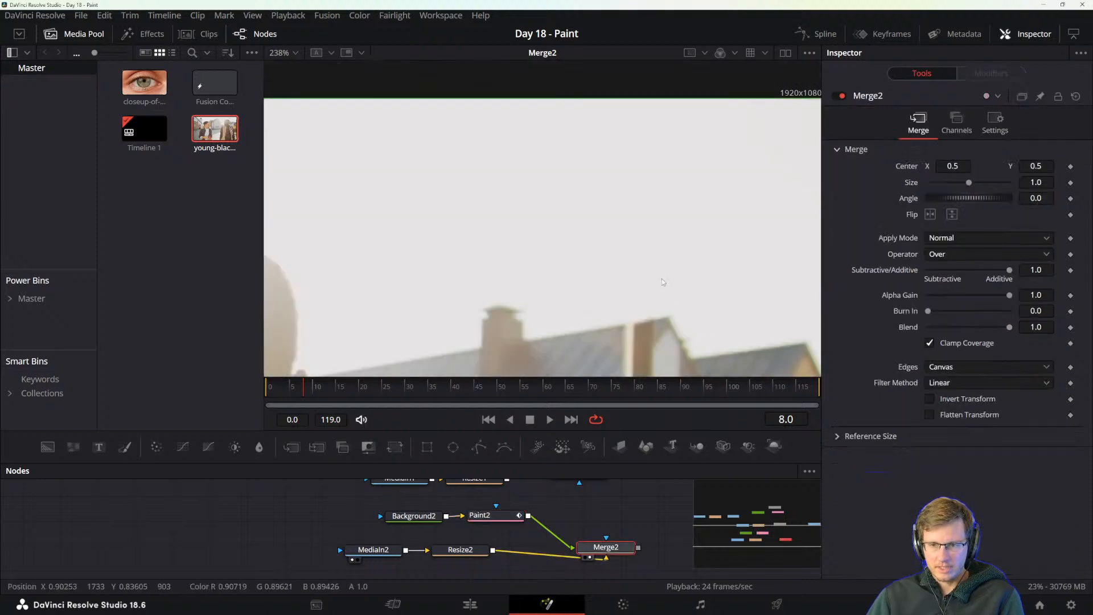
scroll(651, 263, down, 2)
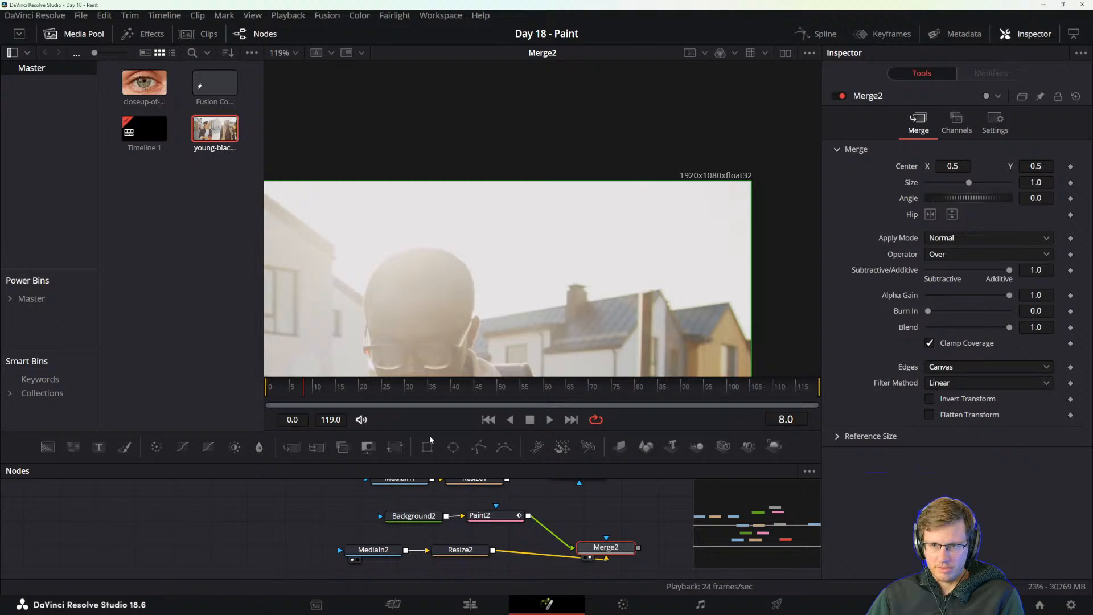
Clone out the leftover specks in the sky on frames 7 and 5 with Paint2, checking each frame in Merge2.
click(300, 386)
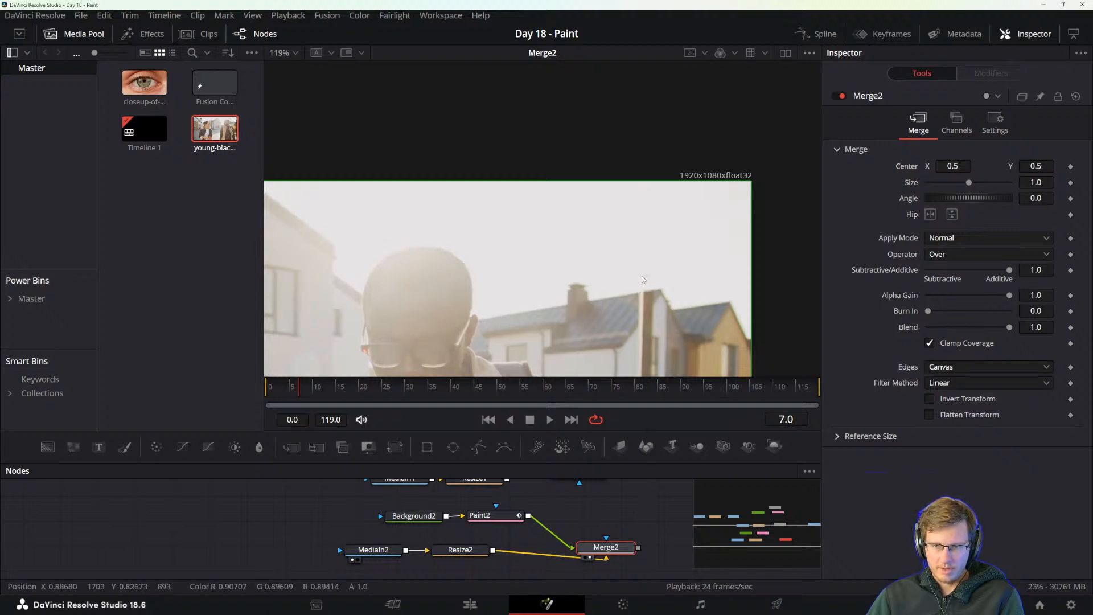
click(500, 516)
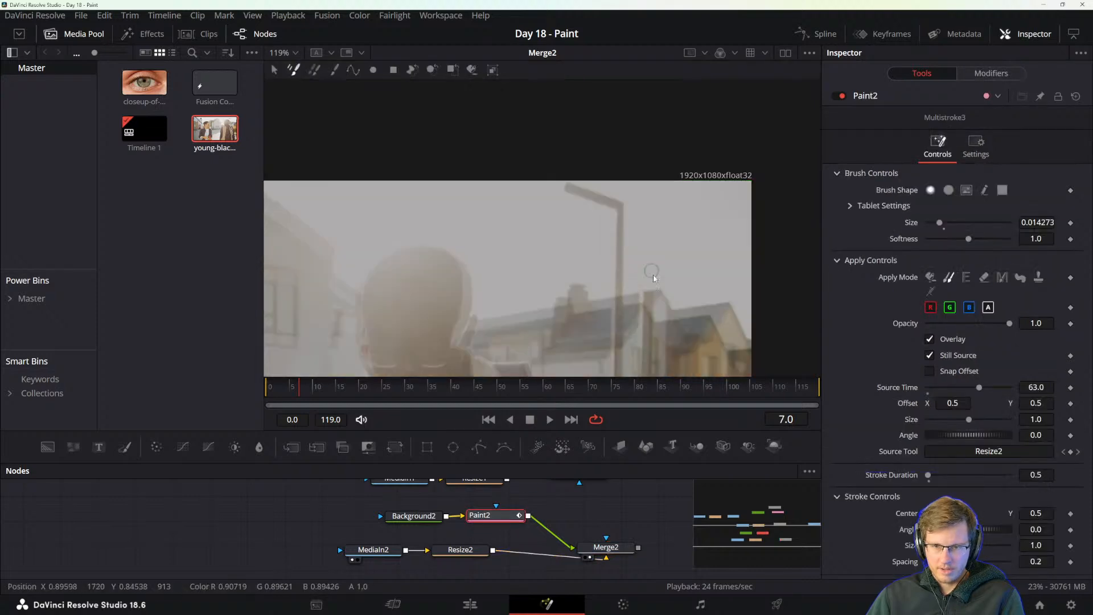
scroll(653, 278, up, 5)
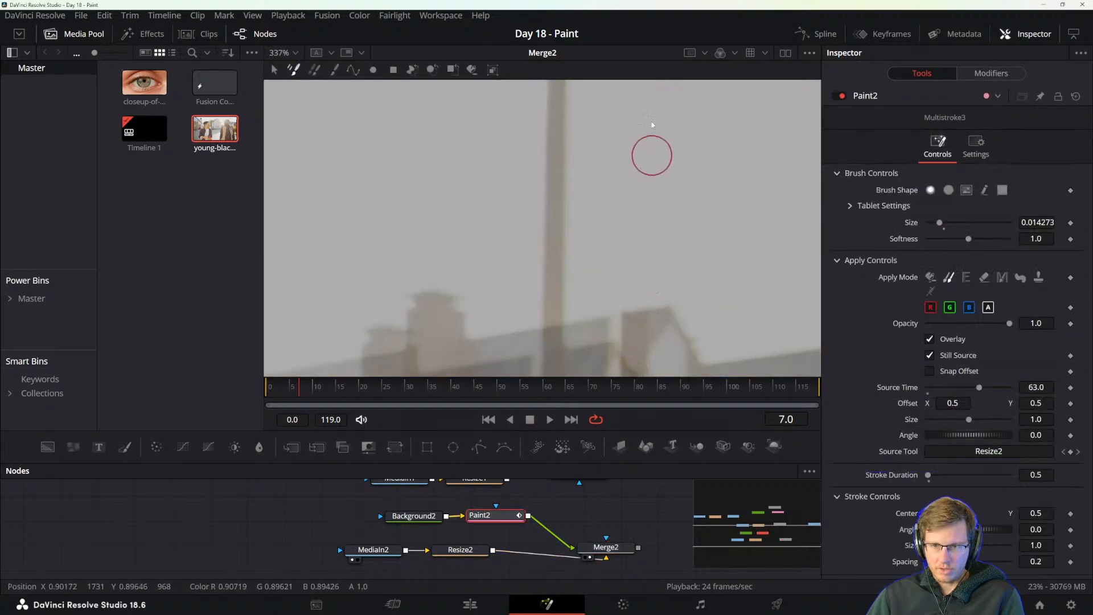
scroll(658, 200, down, 2)
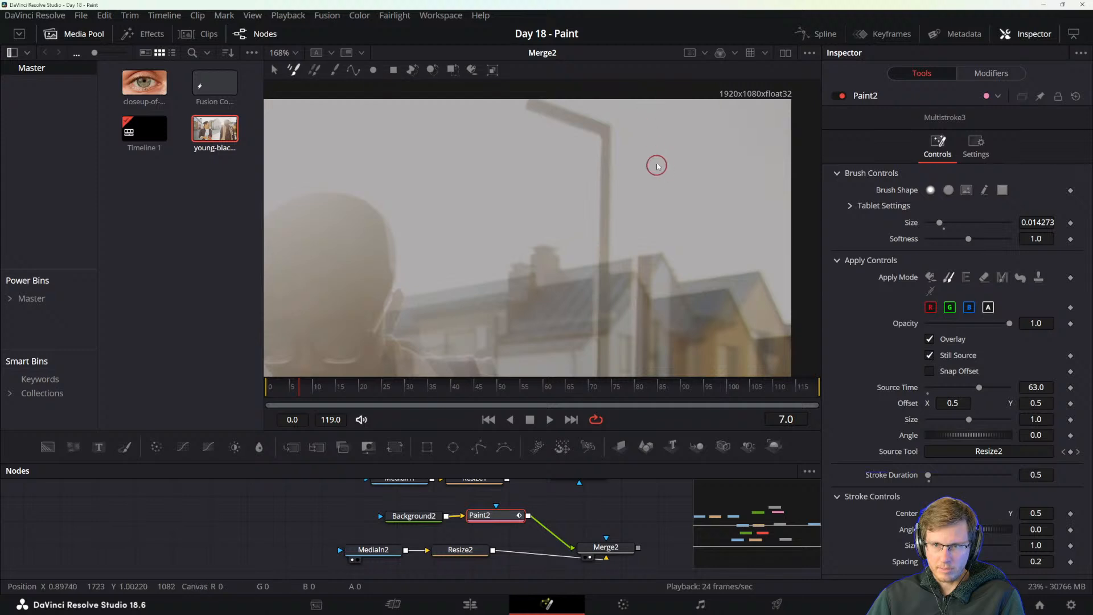
click(605, 549)
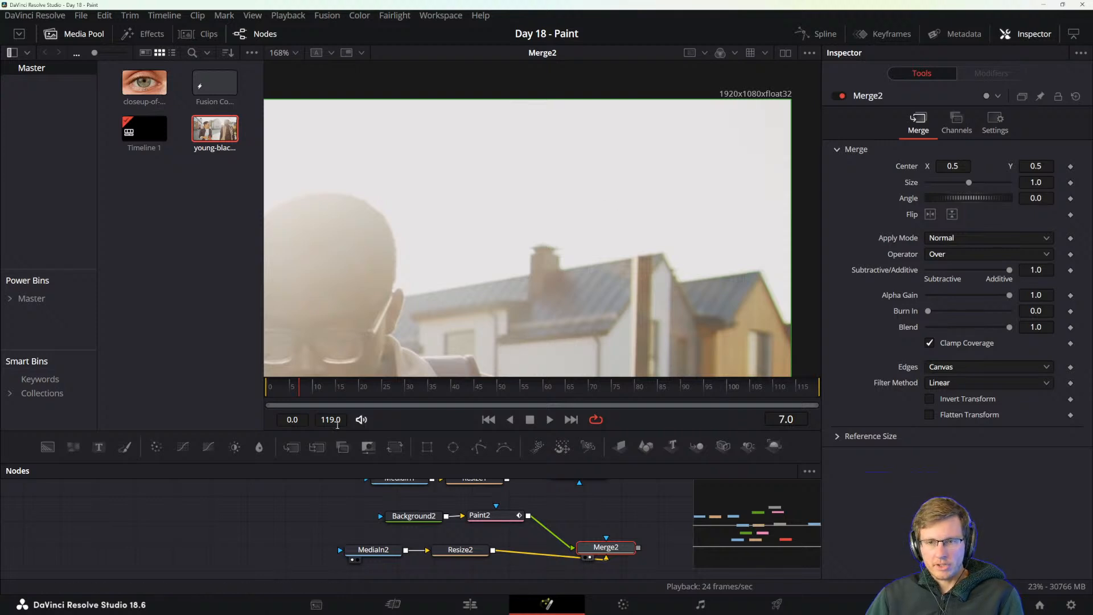
drag(301, 388, 292, 388)
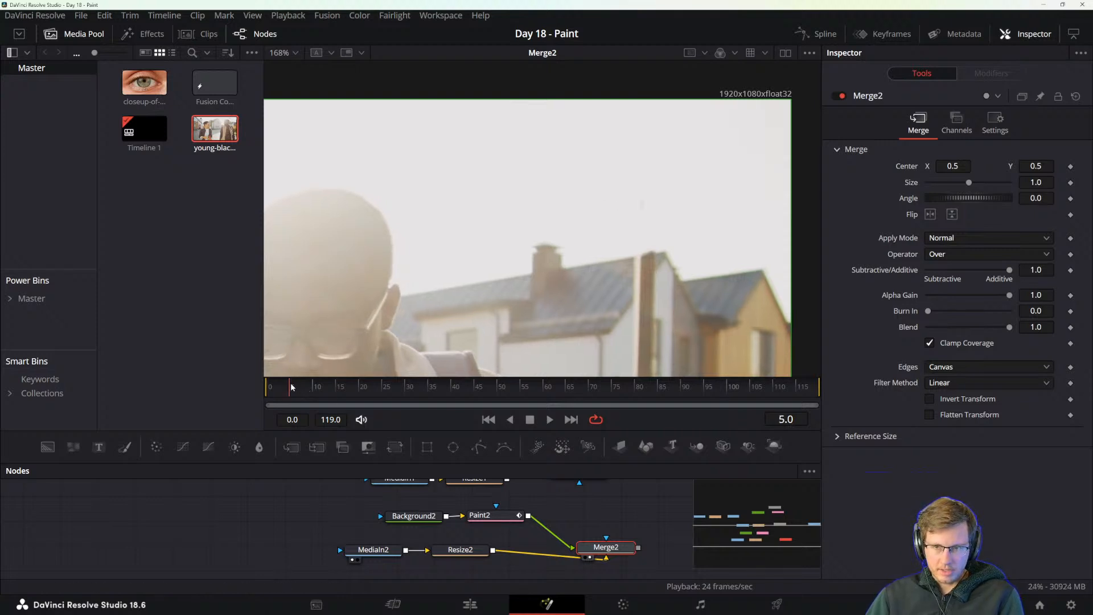
click(481, 515)
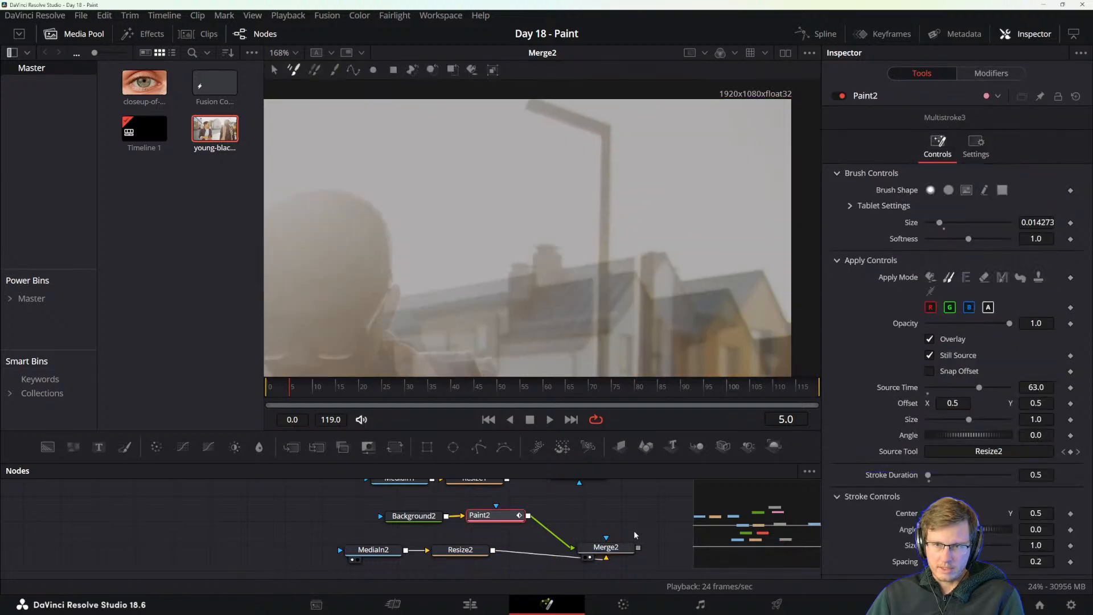
click(611, 549)
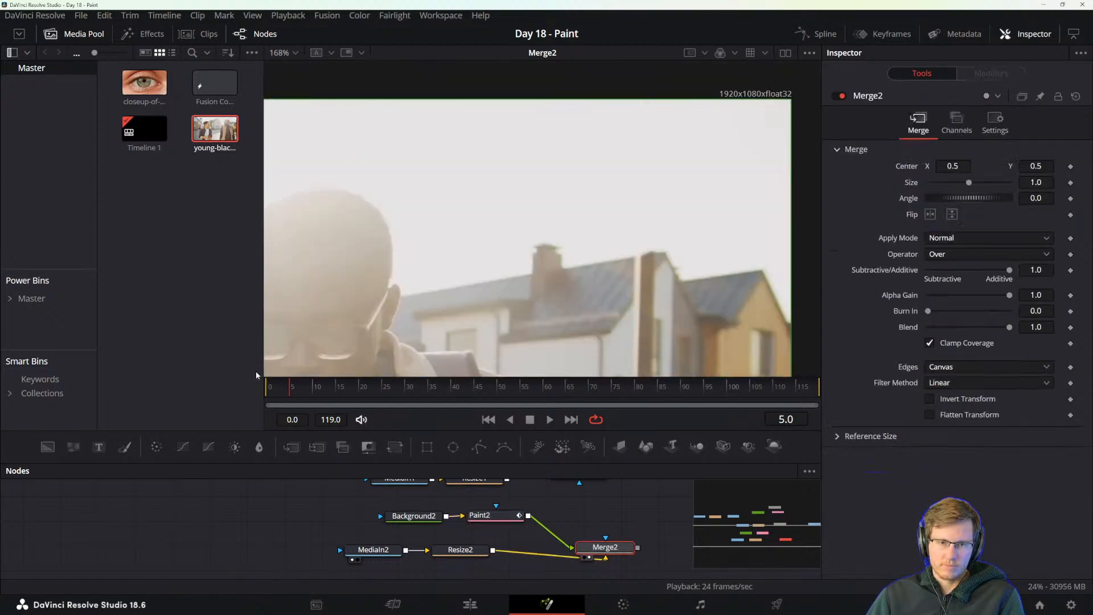
Clone out the speck above the roof on frame 4 with Paint2, set the Source Time to 67.7 and check Merge2.
drag(292, 385, 286, 384)
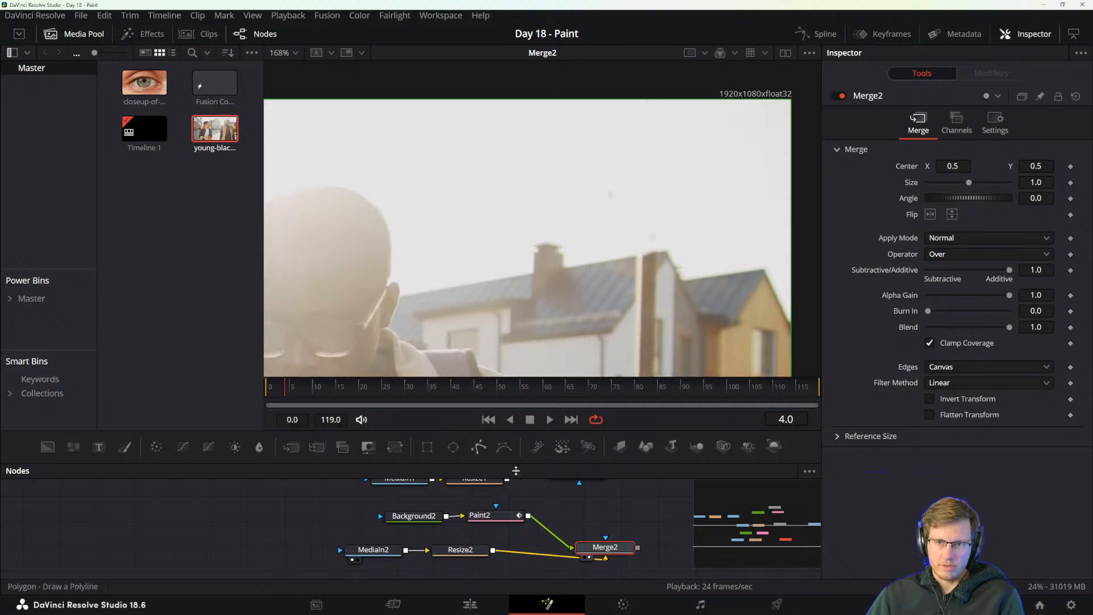
click(483, 517)
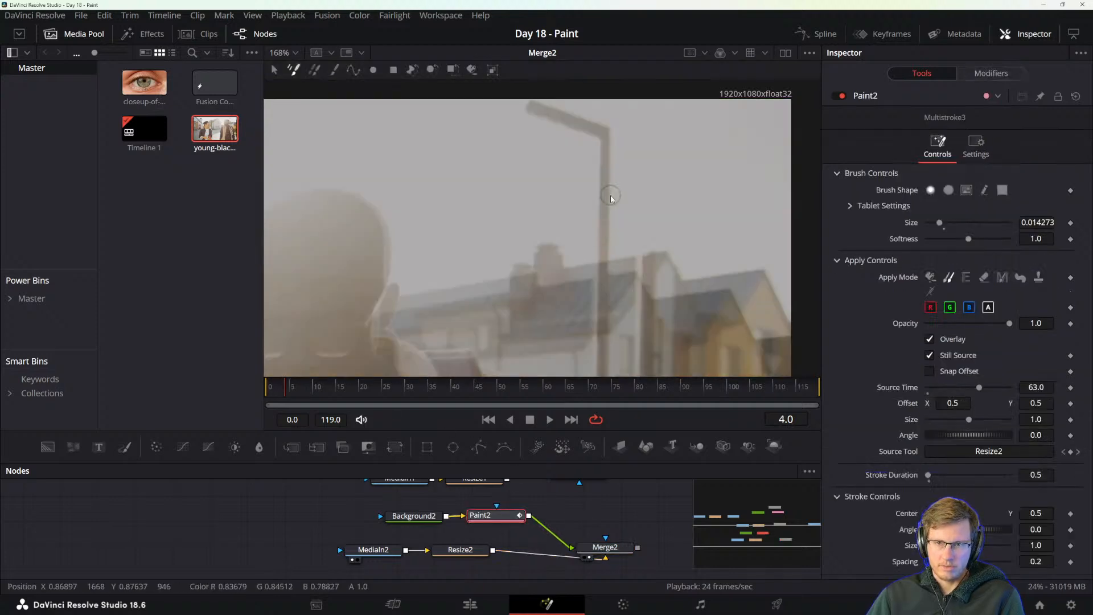
alt+click(655, 235)
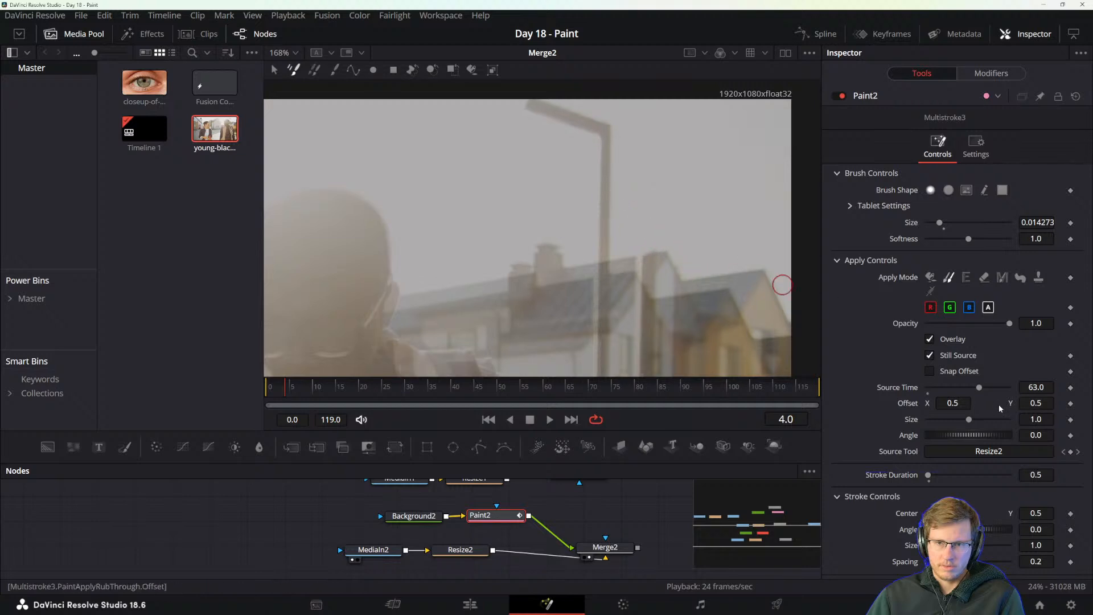
drag(979, 389, 983, 388)
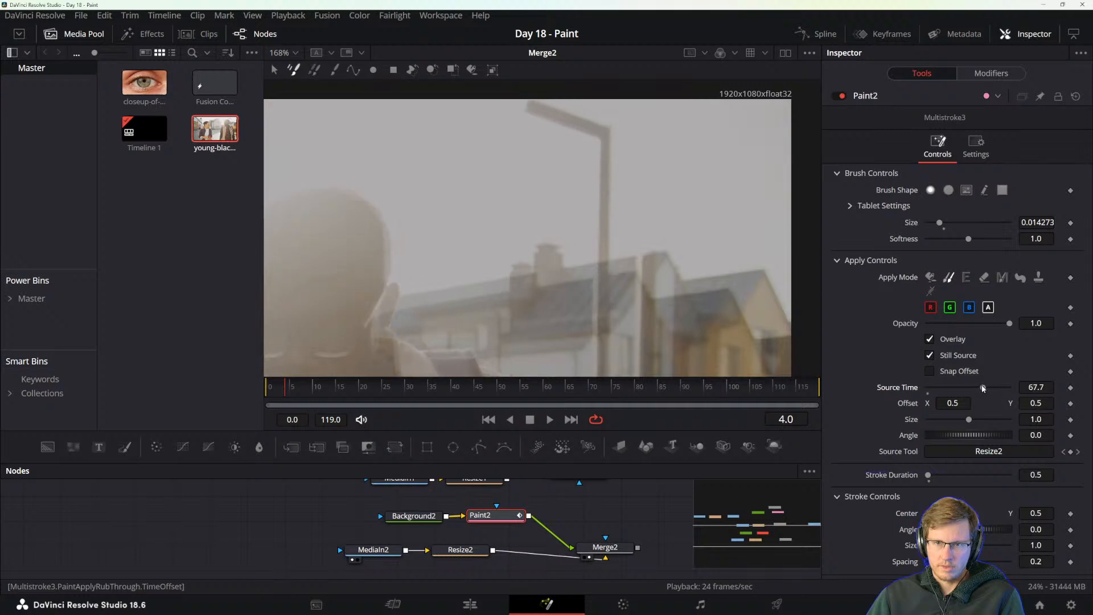
click(611, 547)
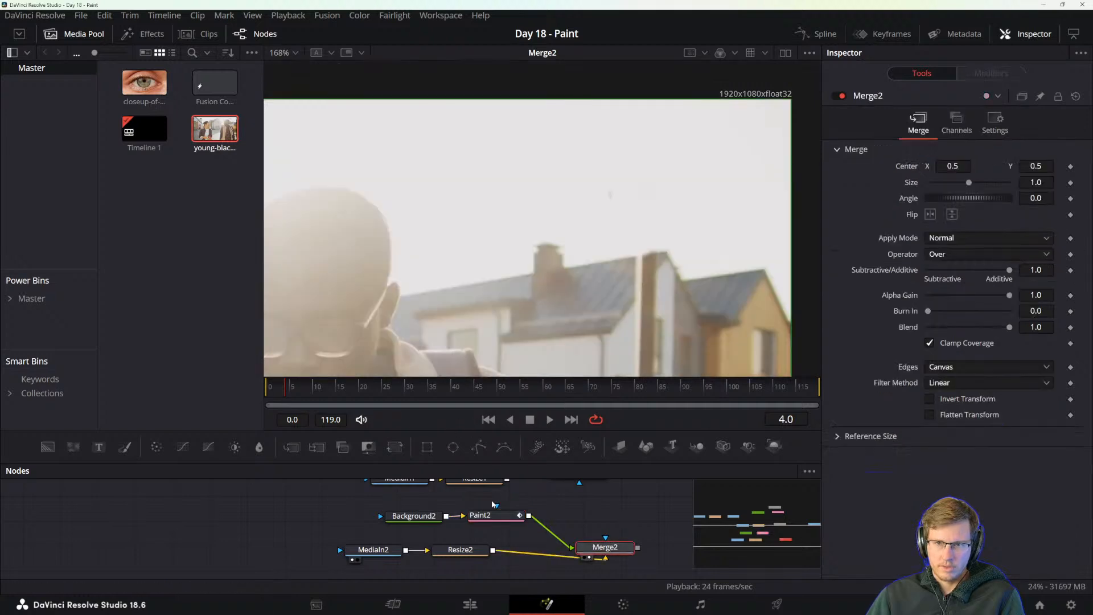
click(486, 518)
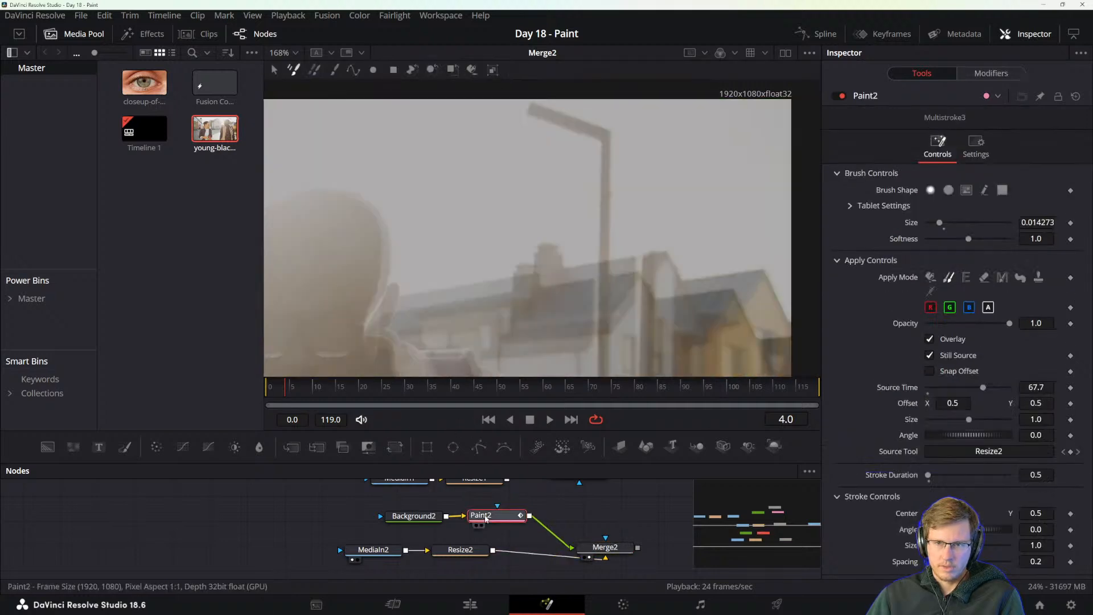
click(609, 547)
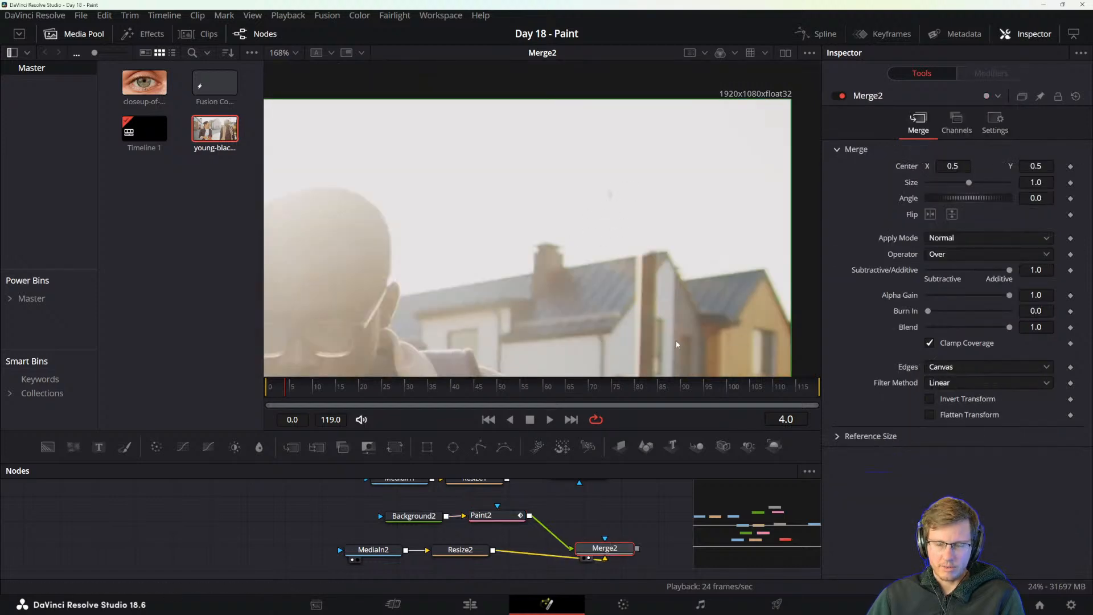
Switch Paint2's apply mode to Color, sample the surrounding sky colour and paint over the remaining sky speck on frame 4.
click(480, 516)
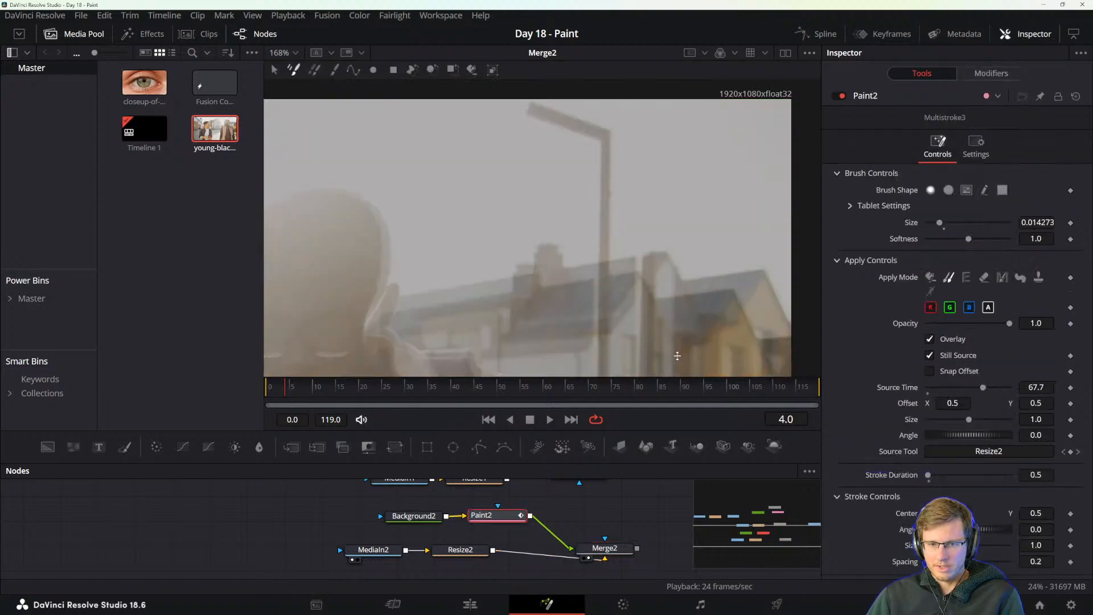
click(934, 277)
drag(614, 190, 620, 195)
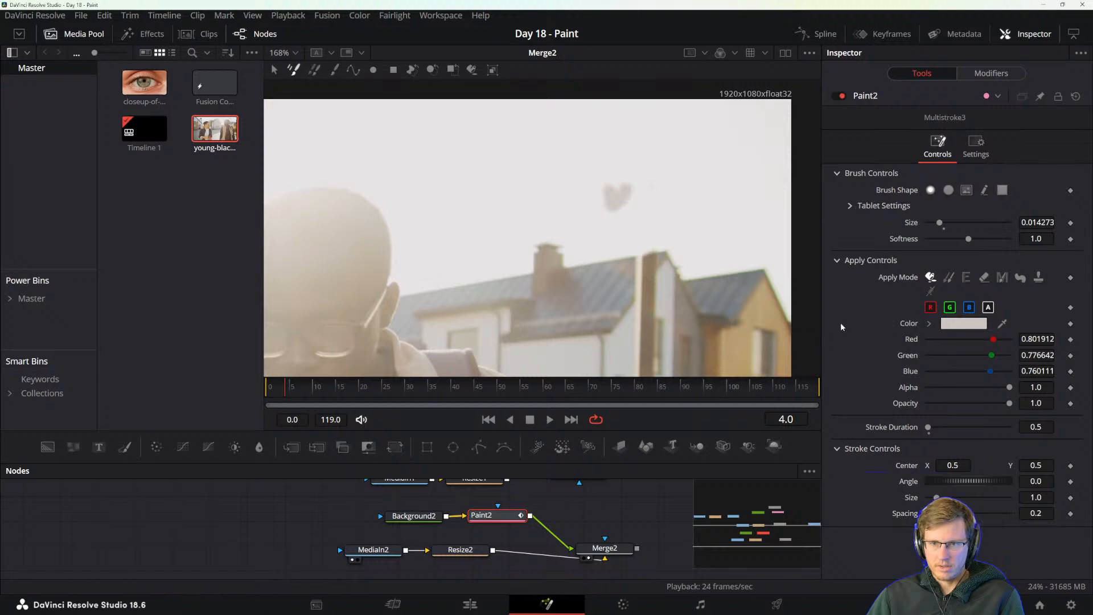
drag(1002, 323, 609, 180)
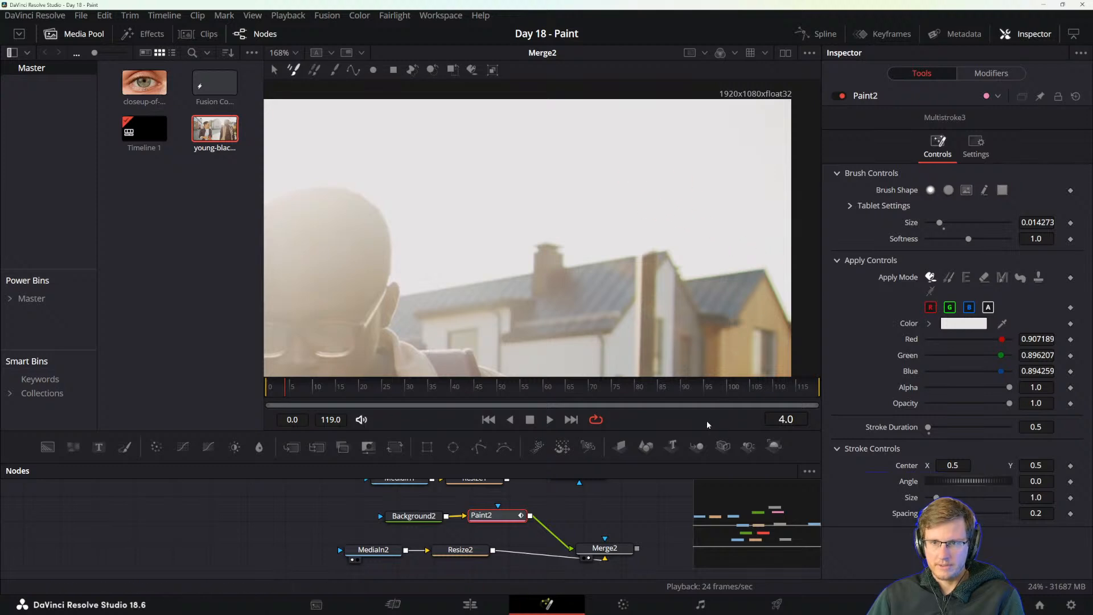
Review the whole picture back to frame 0 and examine the strap retouch on the white shirt beside the orange pouch.
scroll(610, 306, down, 5)
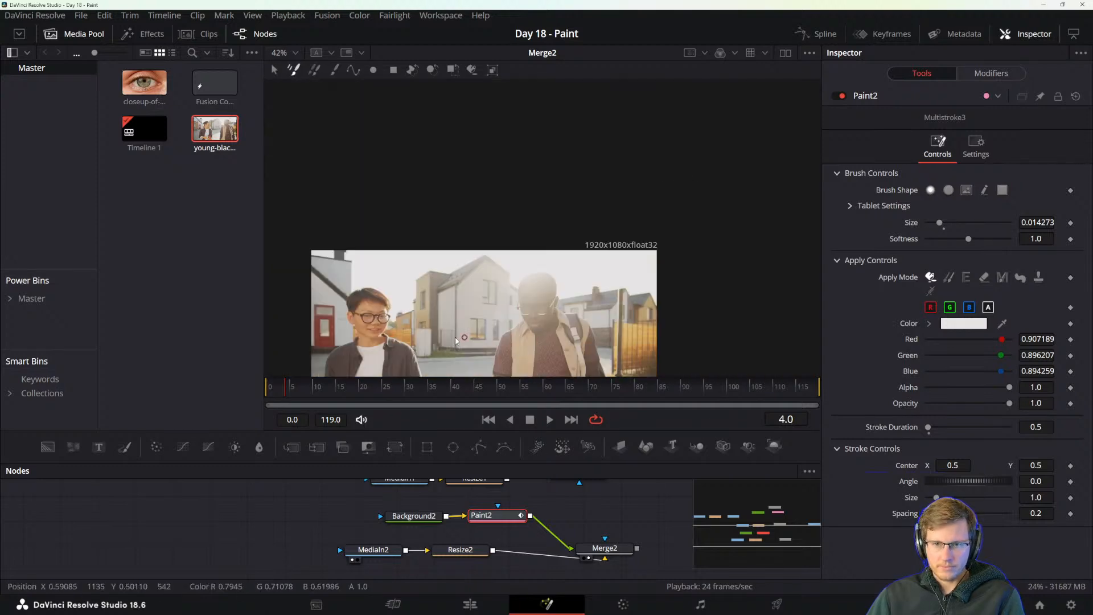
drag(435, 344, 499, 290)
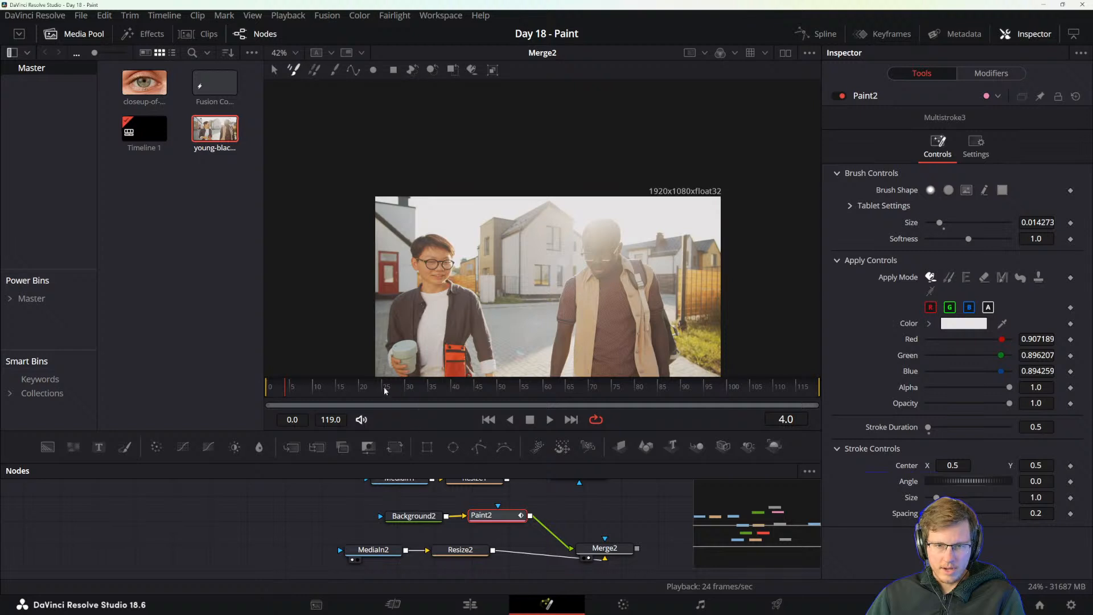
drag(385, 390, 266, 388)
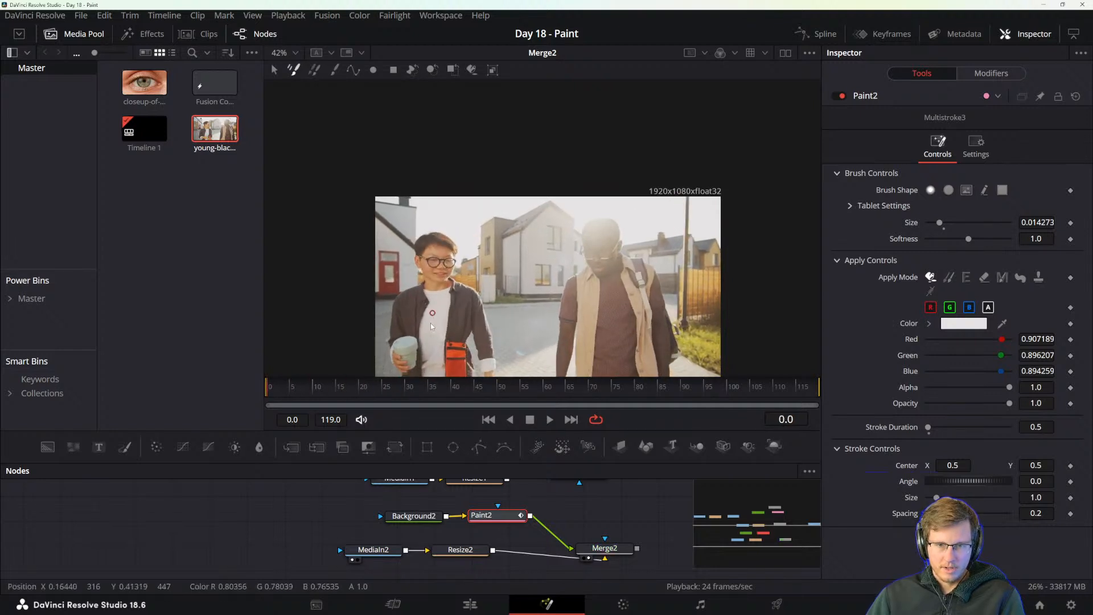
scroll(430, 323, up, 5)
scroll(470, 344, up, 8)
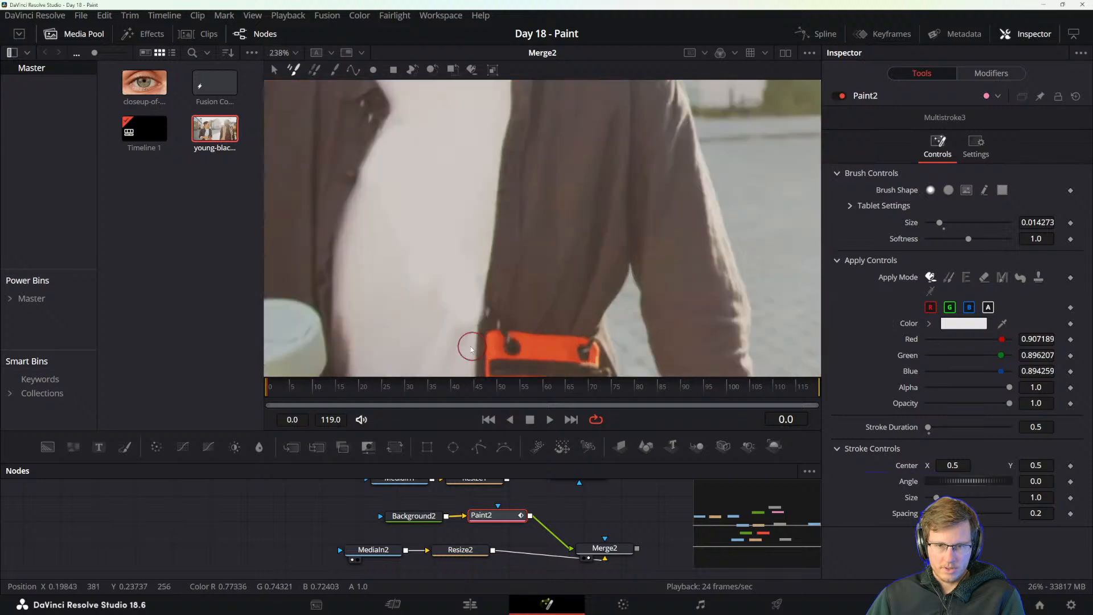
scroll(556, 324, up, 2)
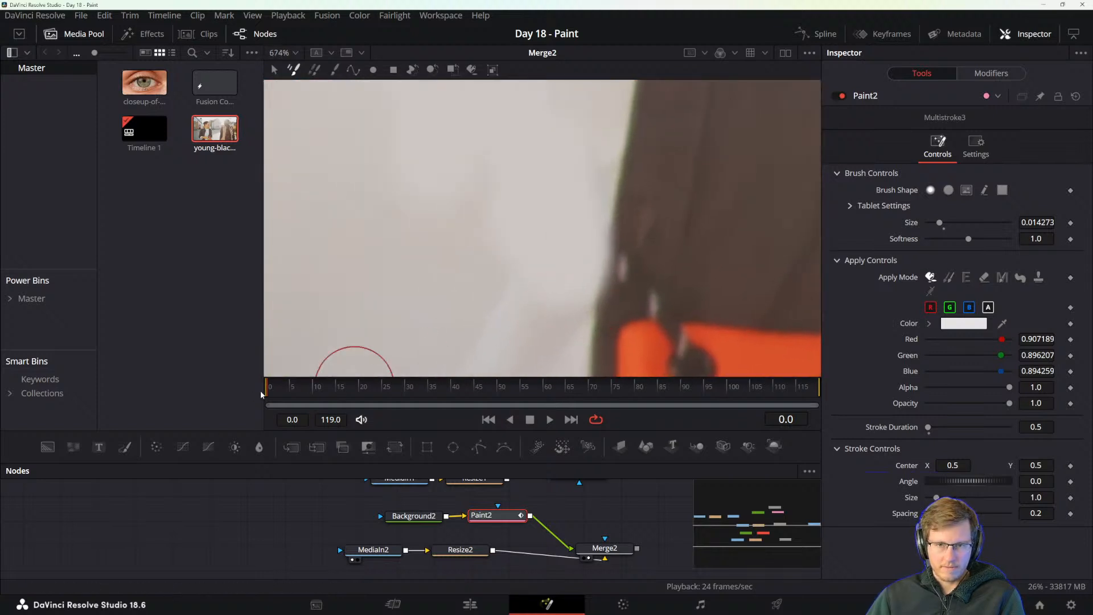
drag(270, 388, 268, 388)
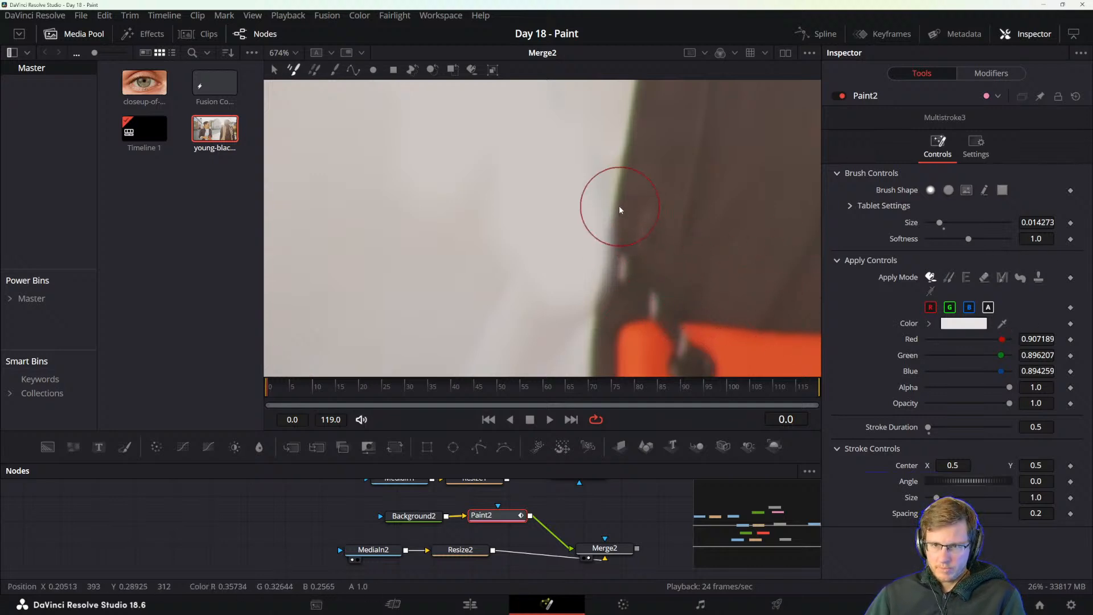
Clone the strap end beside the orange pouch from Source Time 0.0 on frame 0, and cover its excess with sampled shirt colour.
drag(613, 217, 610, 236)
key(ctrl+z)
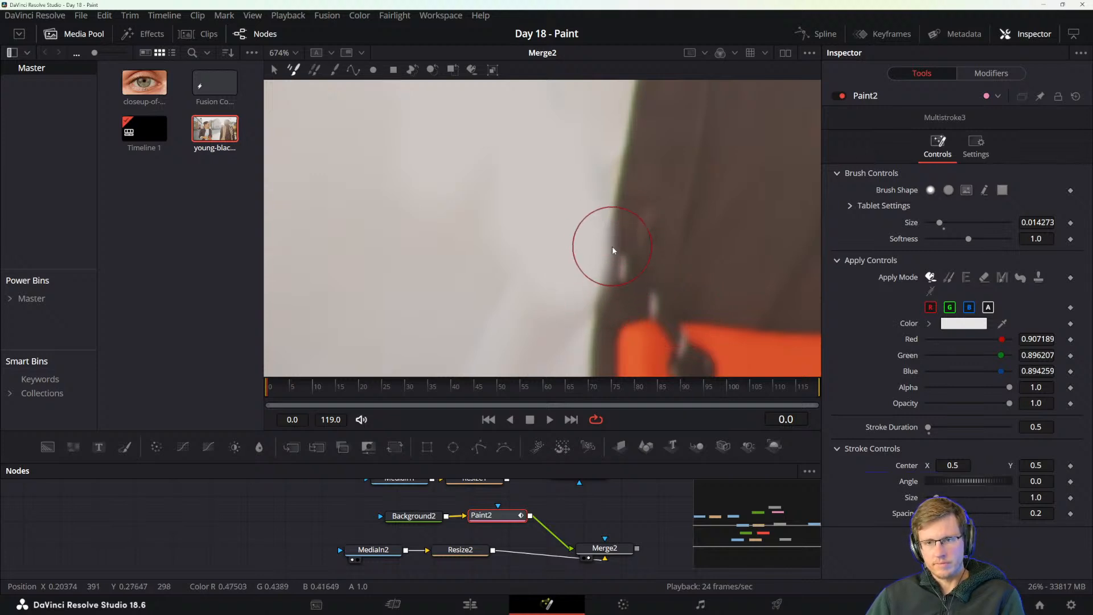
click(946, 278)
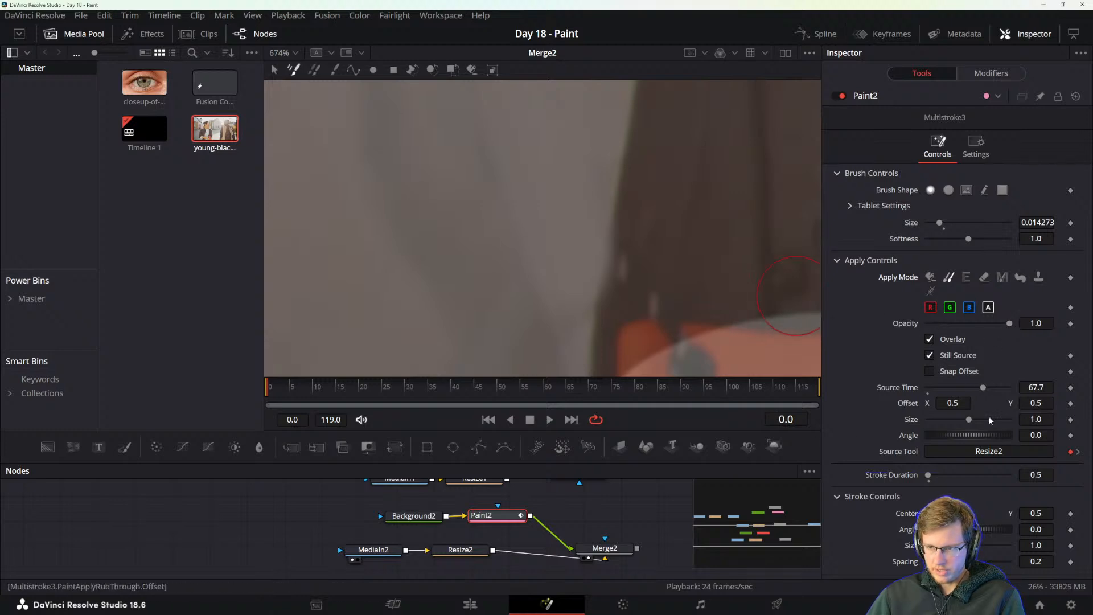
drag(962, 387, 928, 387)
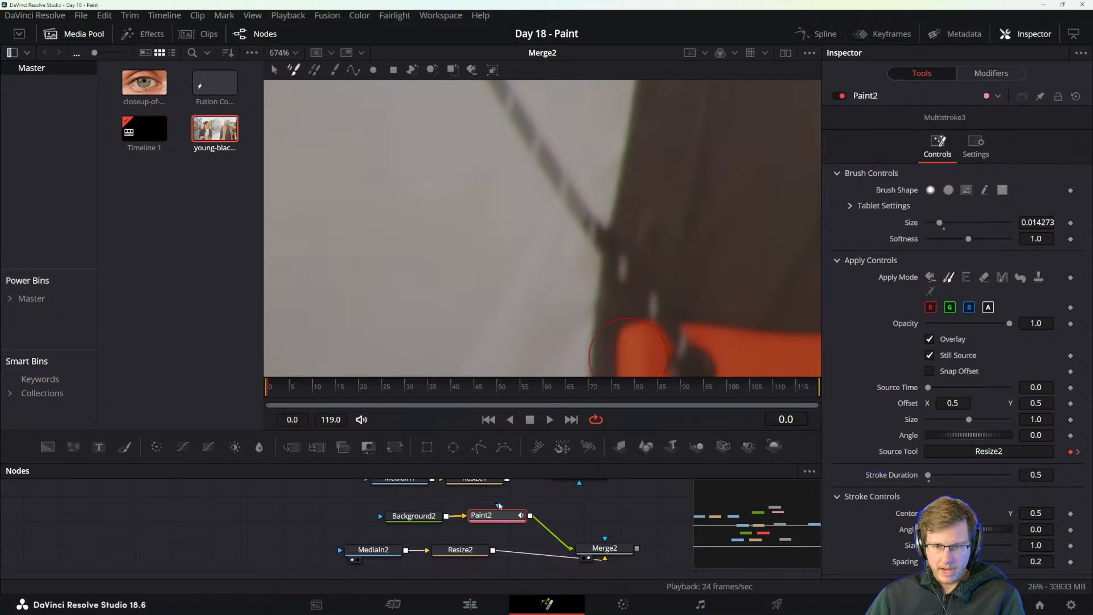
click(931, 276)
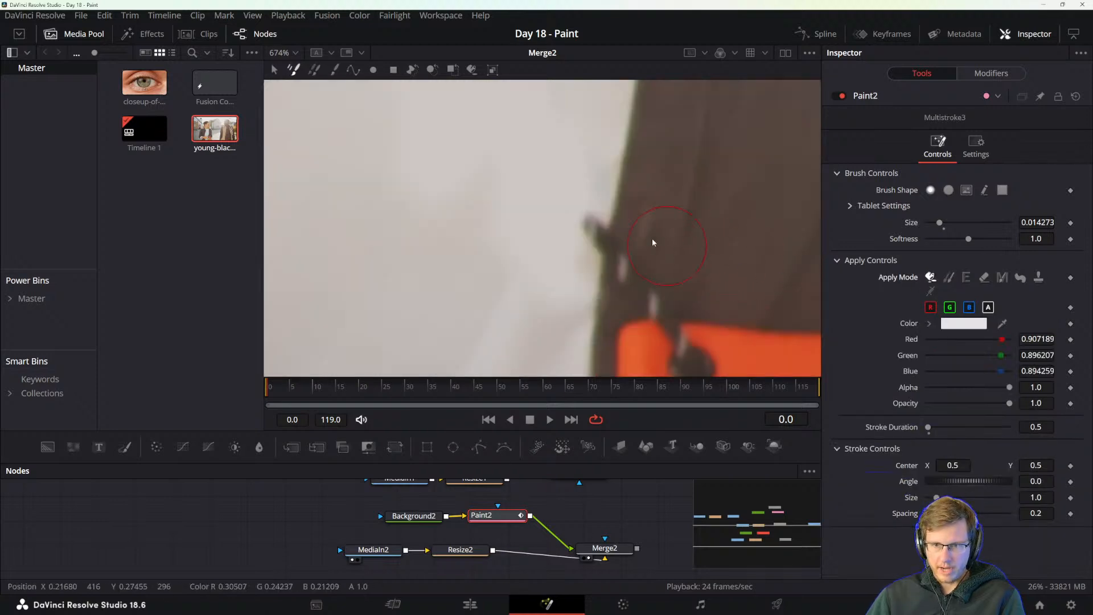
mouse_move(1002, 324)
mouse_down()
mouse_move(562, 183)
mouse_move(575, 255)
mouse_move(587, 196)
mouse_move(575, 223)
mouse_move(562, 221)
mouse_move(571, 241)
mouse_move(575, 223)
mouse_move(569, 230)
mouse_up()
Sample a darker tone from the white shirt and blend the uneven patch on its lower part on frame 0.
scroll(759, 293, down, 10)
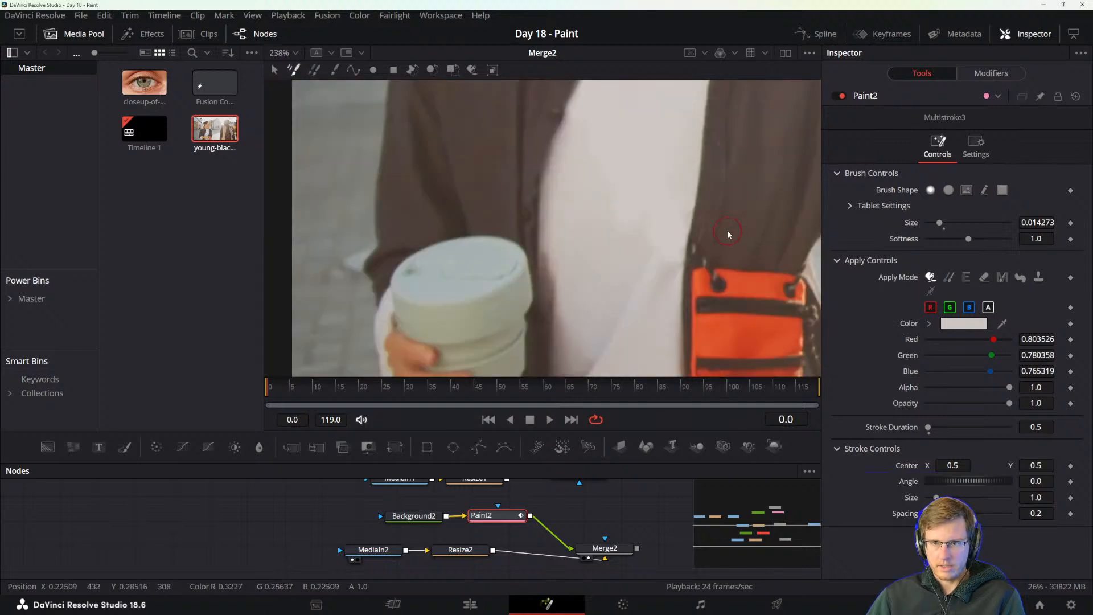
scroll(708, 247, up, 8)
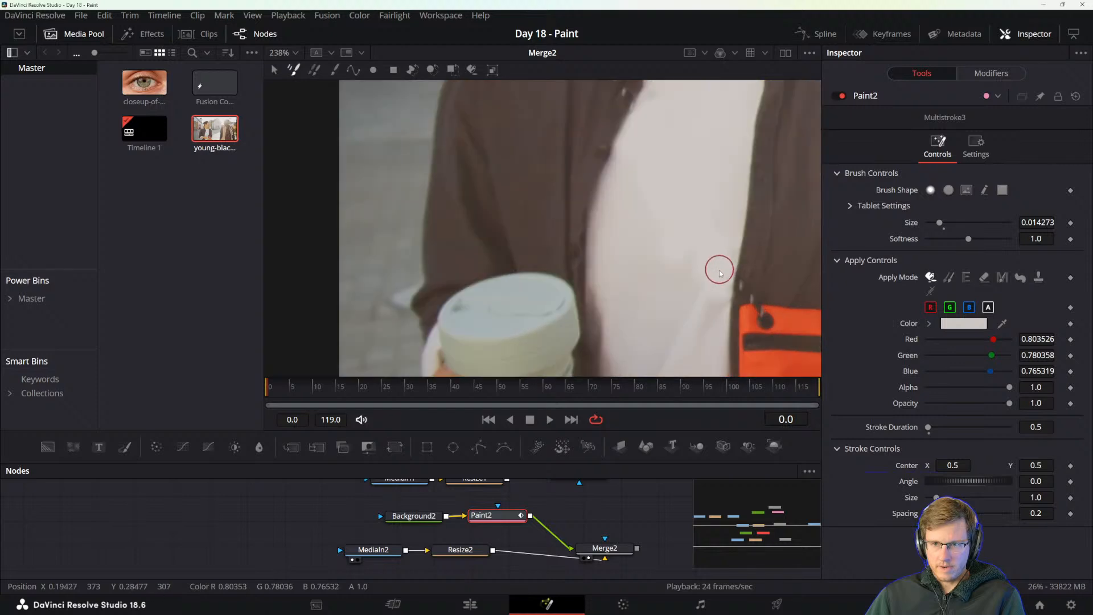
drag(717, 296, 598, 292)
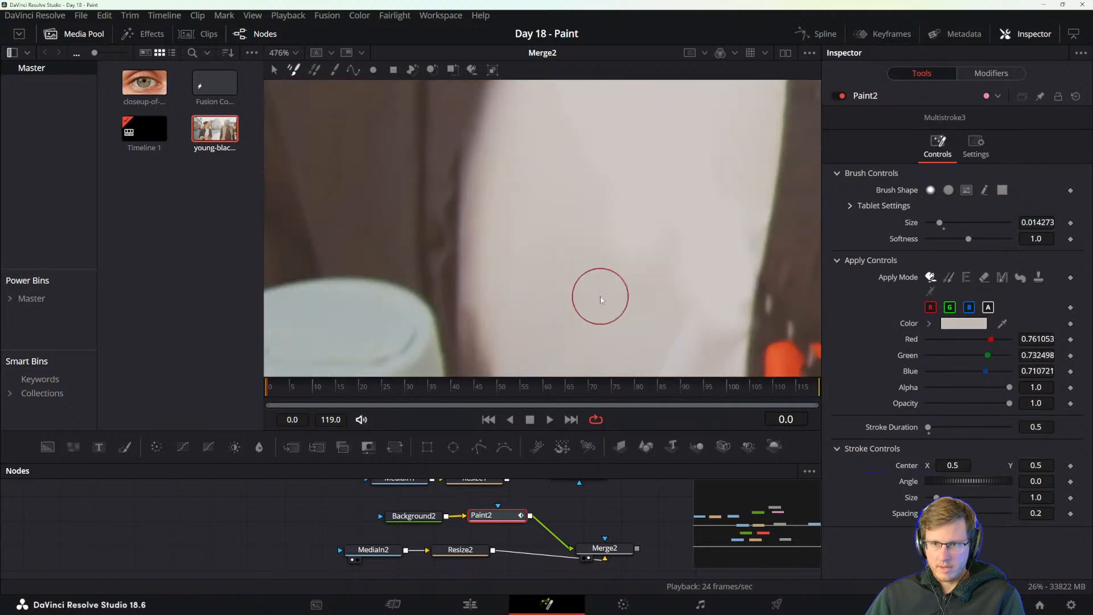
scroll(773, 309, down, 8)
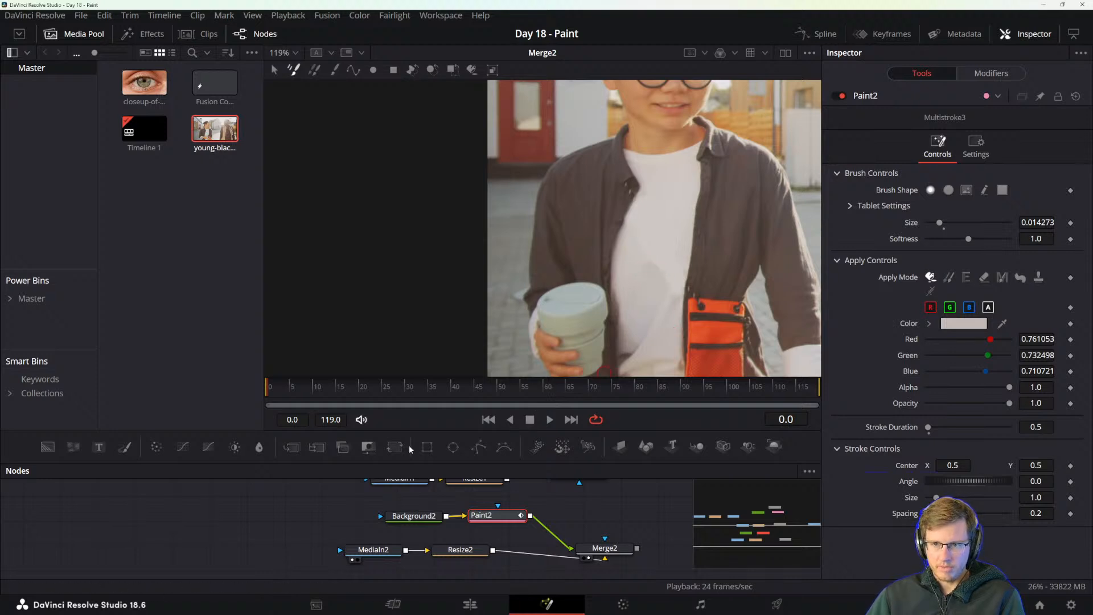
Review the retouched shirt and the full picture from frame 0 to frame 8, examining the shirt closely on frame 8.
drag(270, 388, 304, 394)
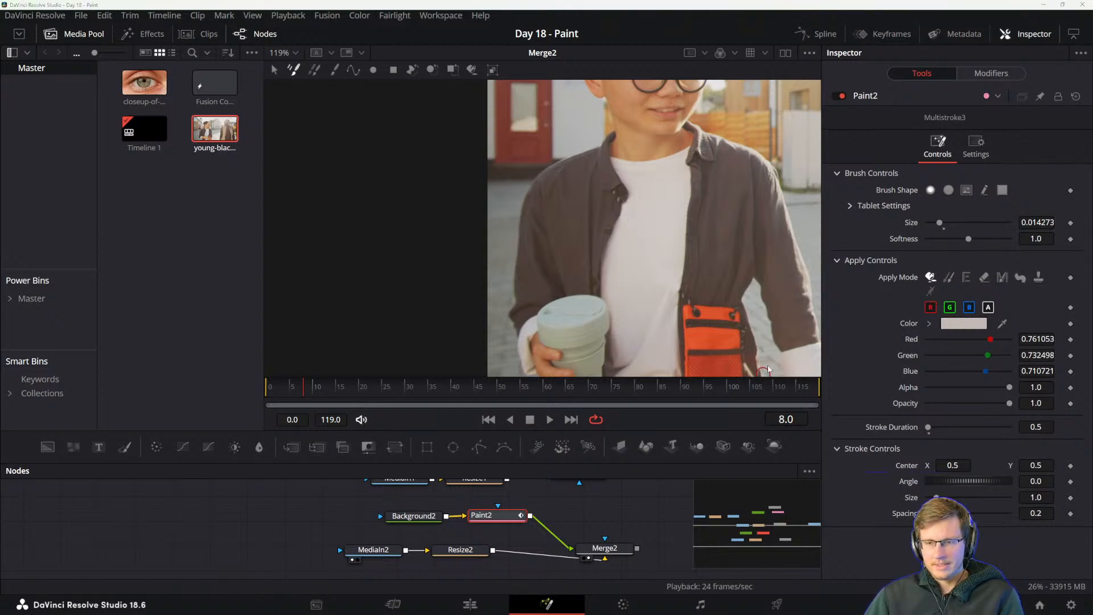
scroll(710, 294, down, 4)
drag(755, 303, 558, 299)
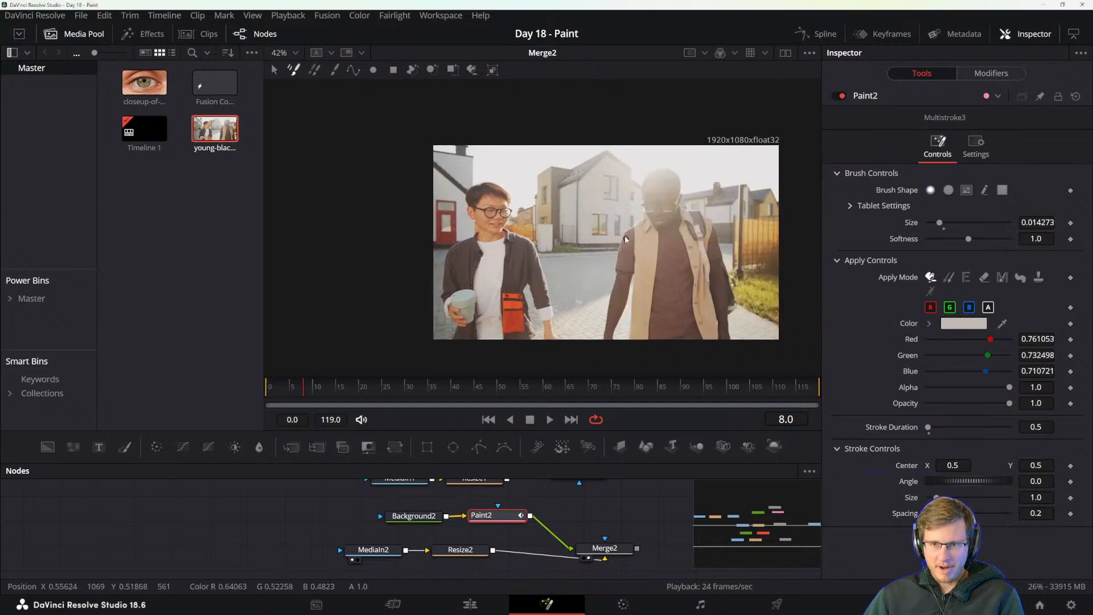
scroll(476, 288, up, 7)
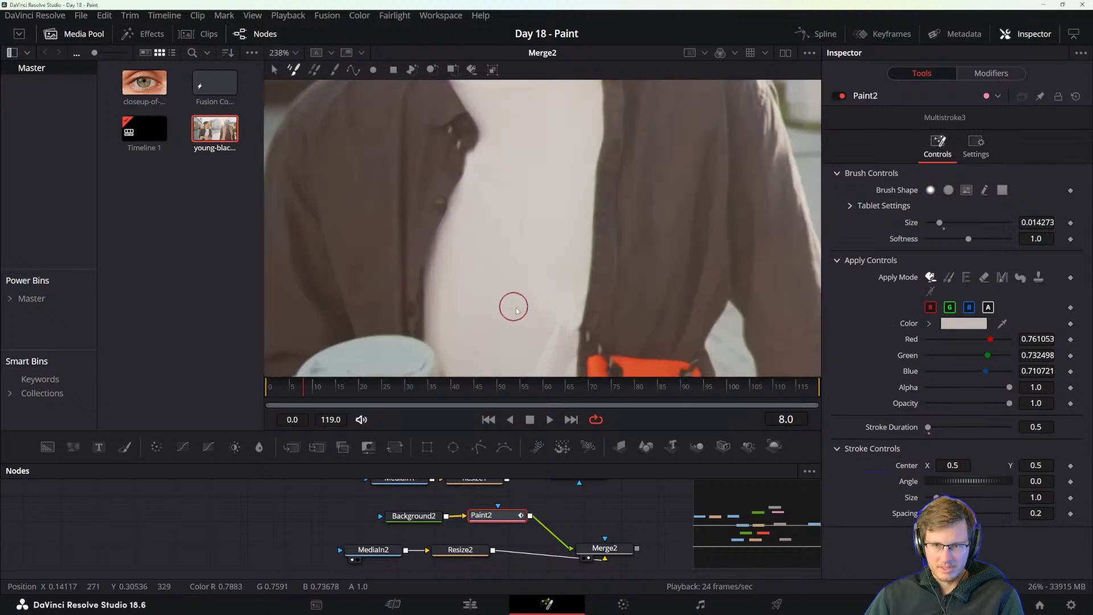
Examine the retouched white shirt on frame 8 both in close-up and within the whole picture.
scroll(544, 308, up, 2)
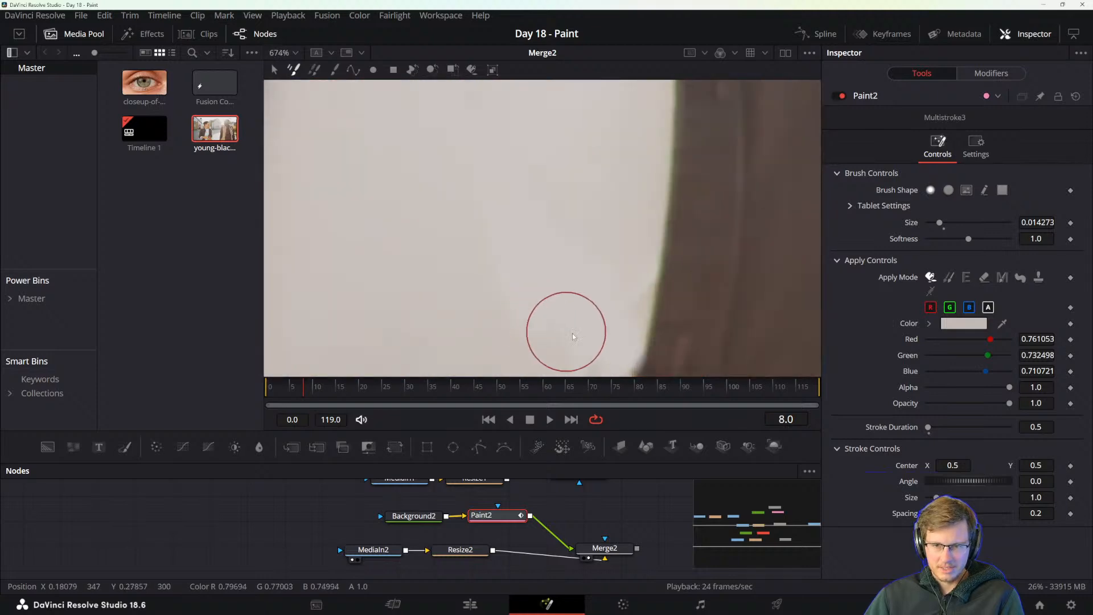
scroll(593, 313, down, 4)
scroll(685, 290, down, 5)
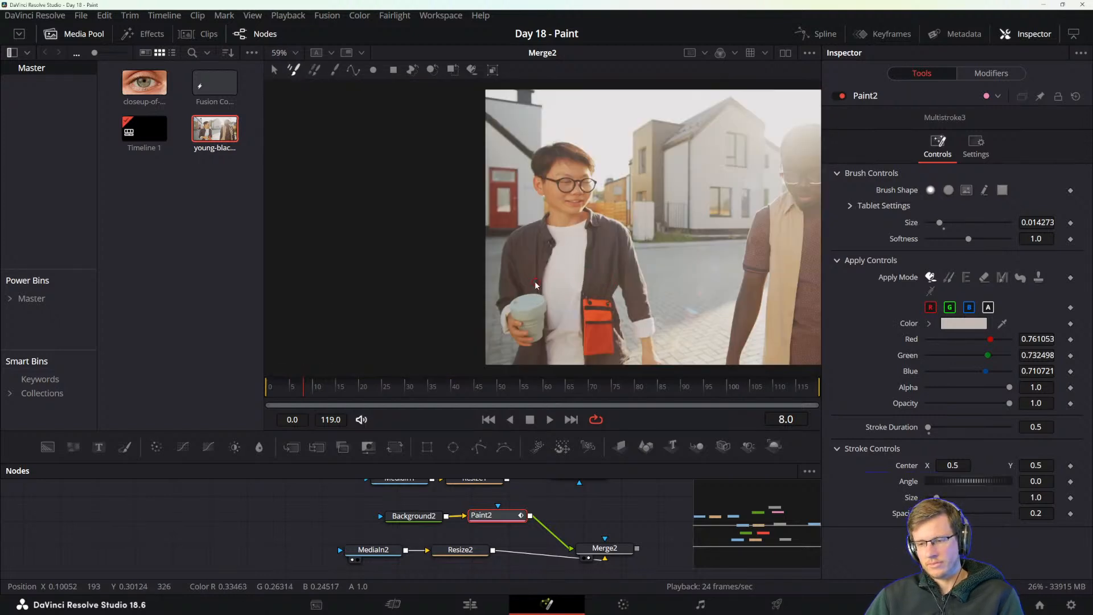
drag(679, 312, 568, 304)
drag(733, 304, 627, 303)
drag(666, 257, 651, 287)
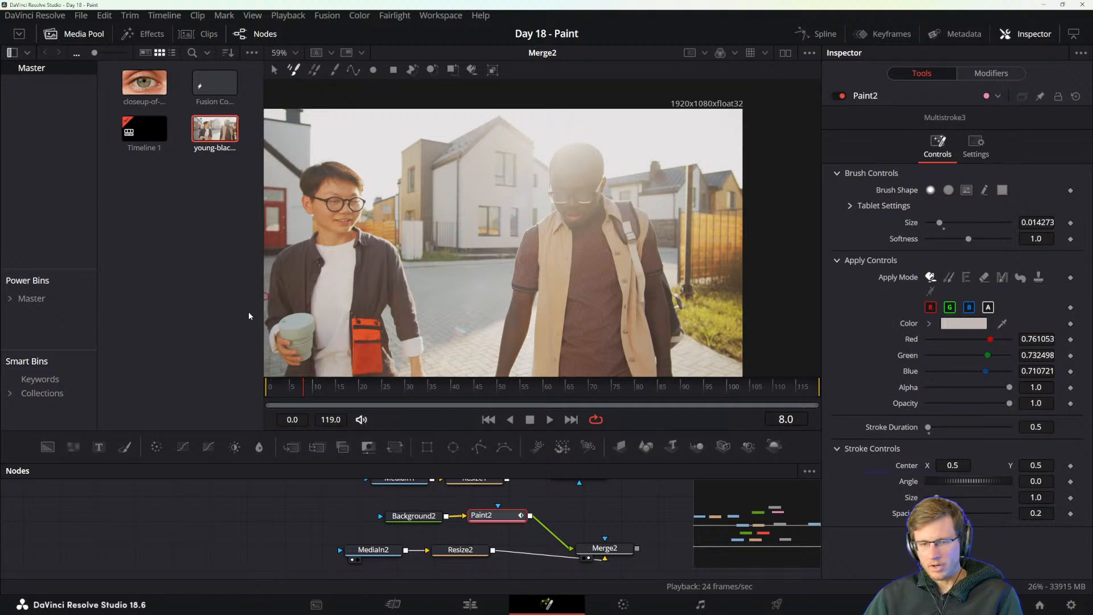
scroll(331, 281, up, 10)
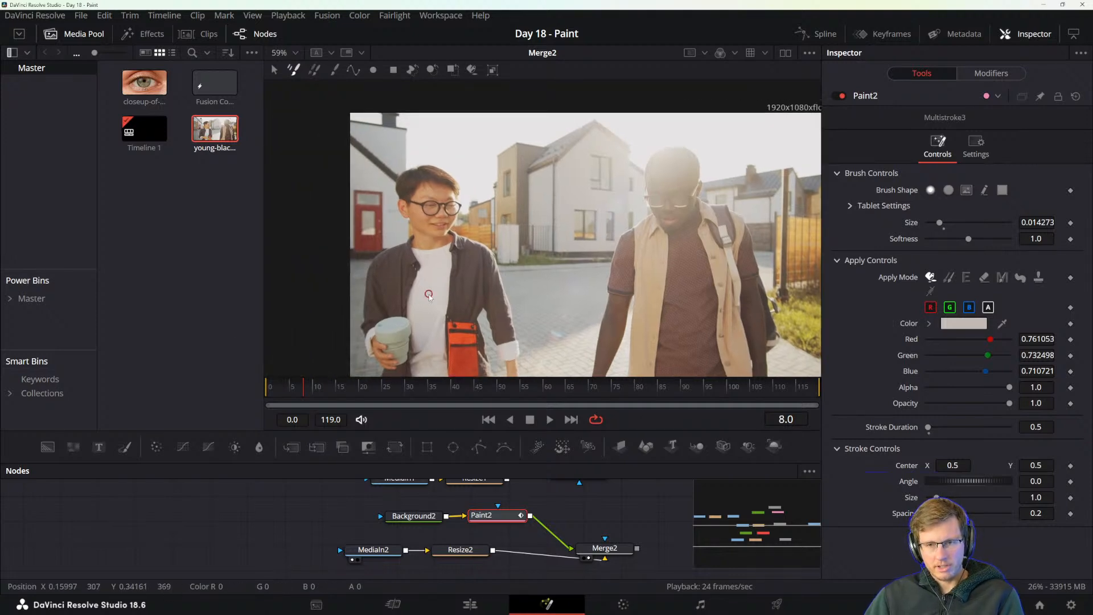
scroll(462, 258, up, 2)
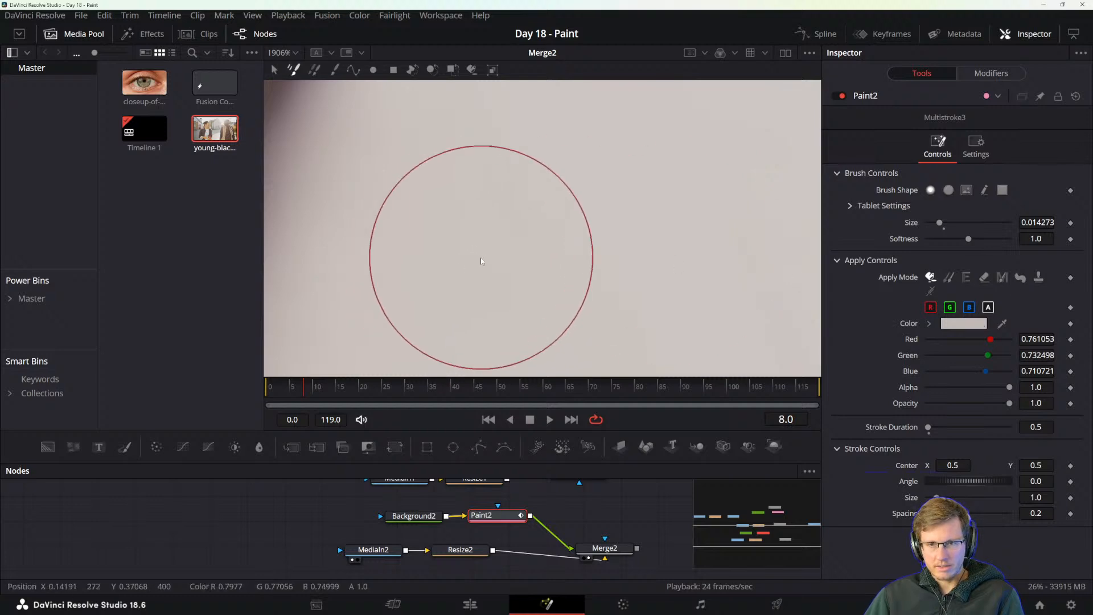
scroll(481, 256, down, 5)
scroll(499, 244, down, 1)
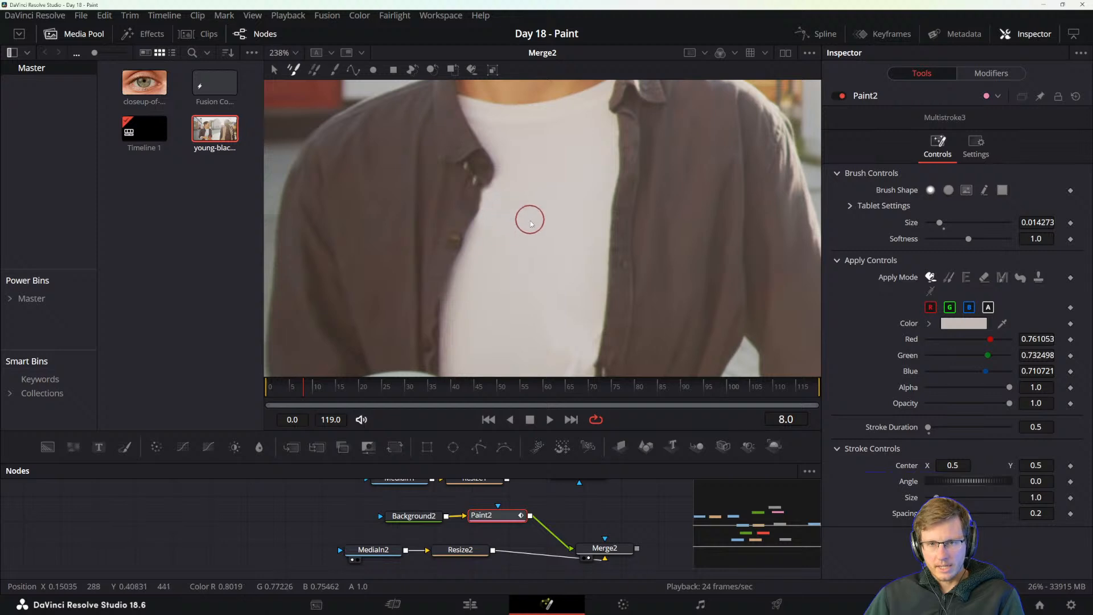
scroll(515, 225, up, 3)
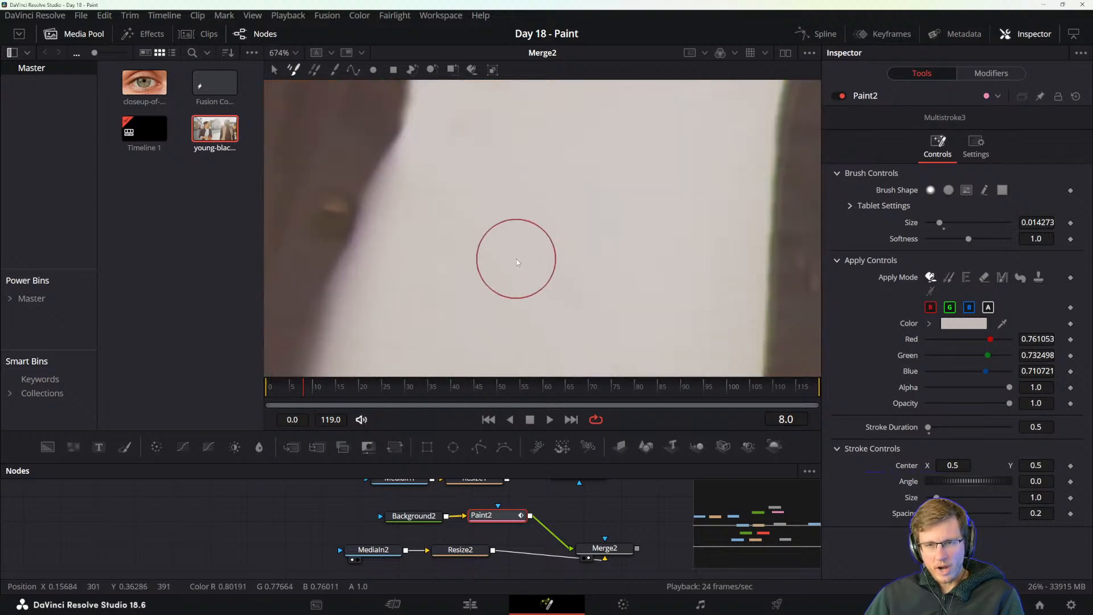
scroll(513, 259, down, 4)
scroll(501, 274, down, 3)
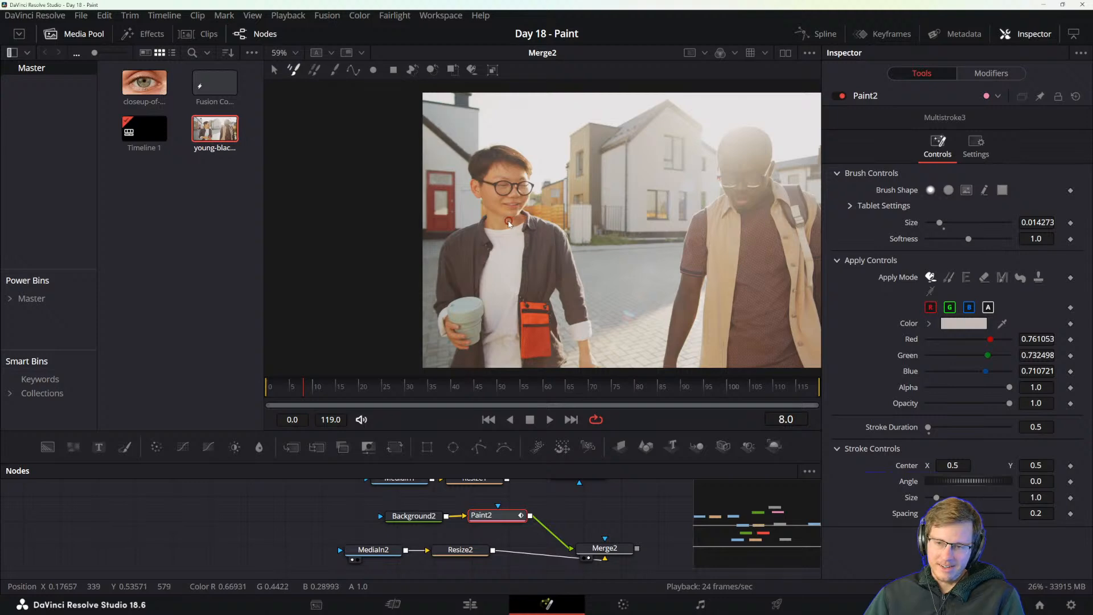
Switch to the DaVinci Resolve Reference Manual in Acrobat and read the clone overlay instructions through to the Editing Paint Strokes heading.
key(alt+Tab)
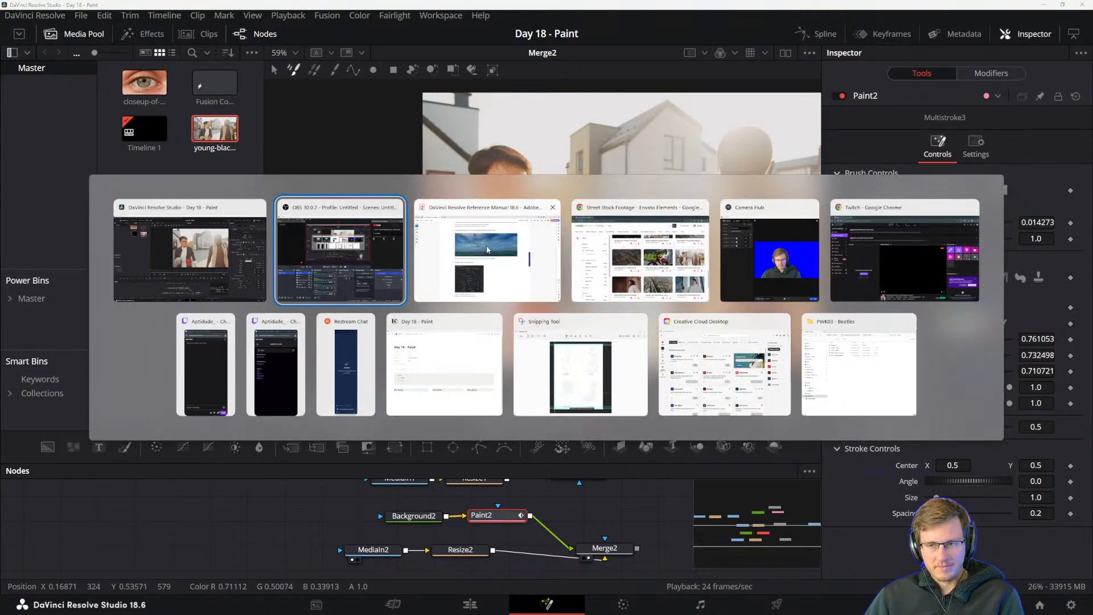
click(484, 251)
drag(1092, 256, 360, 92)
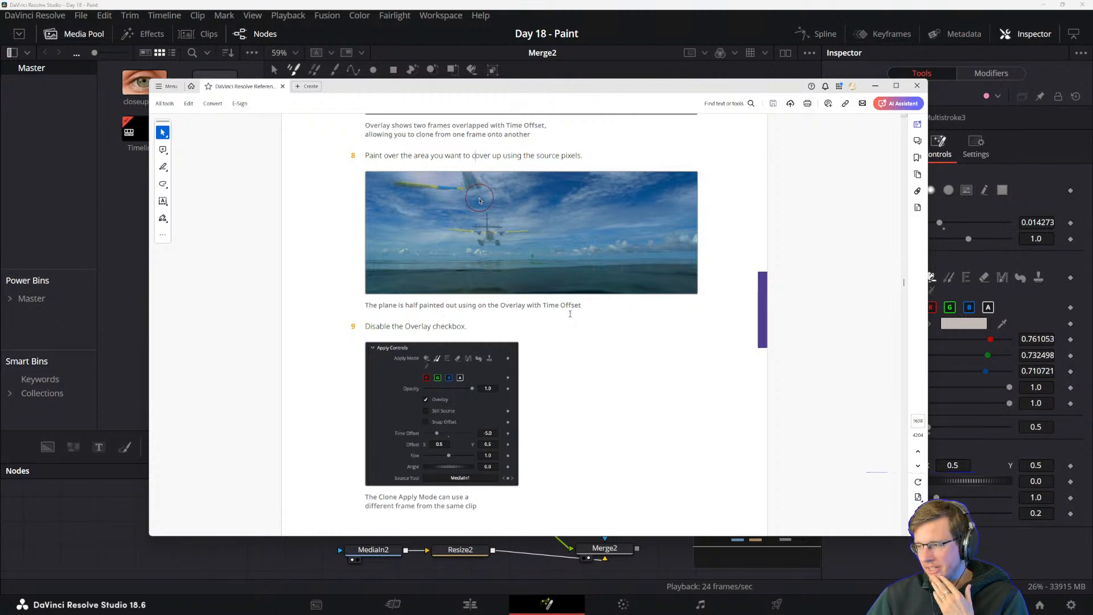
scroll(513, 375, down, 2)
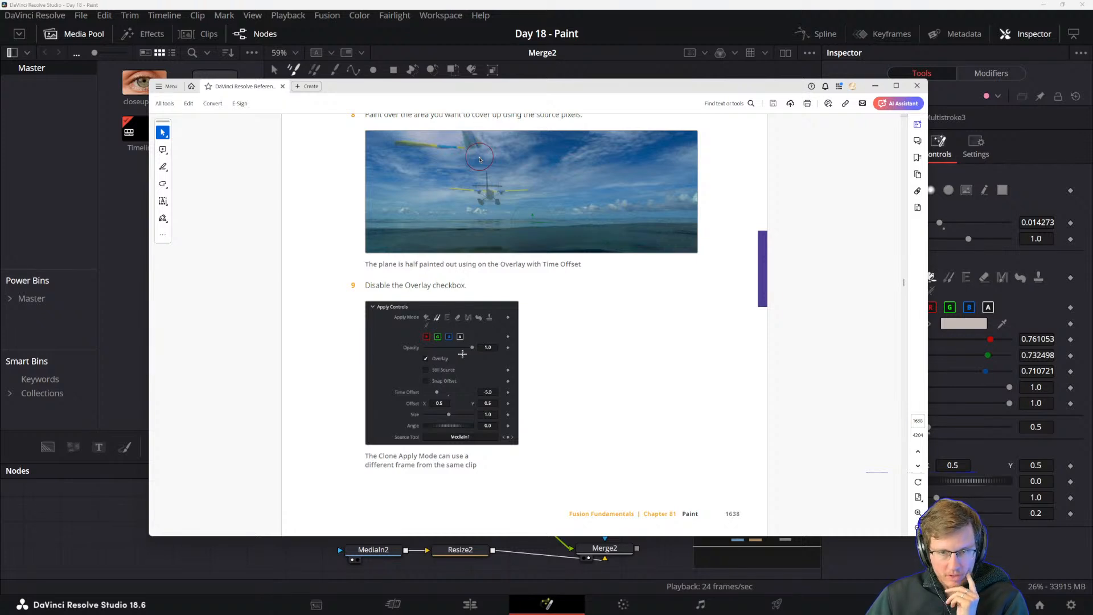
scroll(462, 354, down, 3)
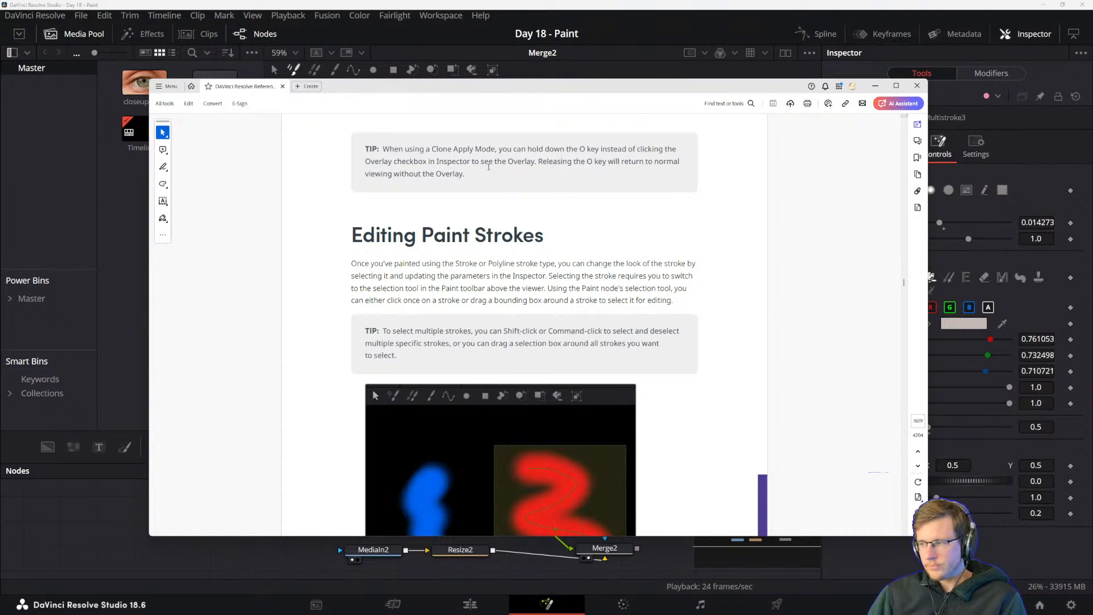
Switch back to DaVinci Resolve and set Paint2's apply mode to Clone.
click(729, 4)
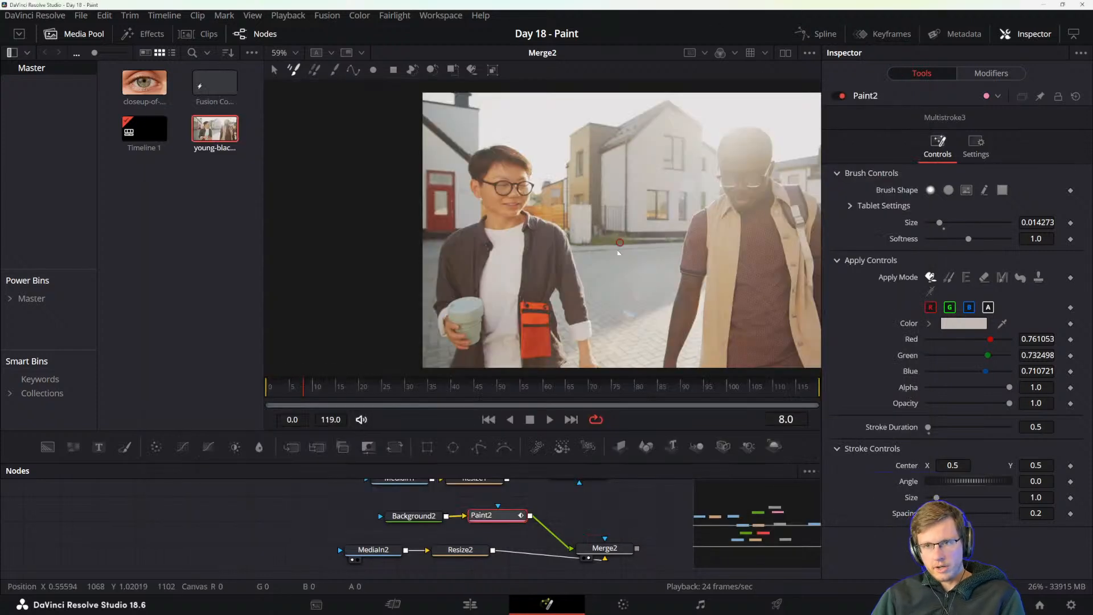
click(949, 277)
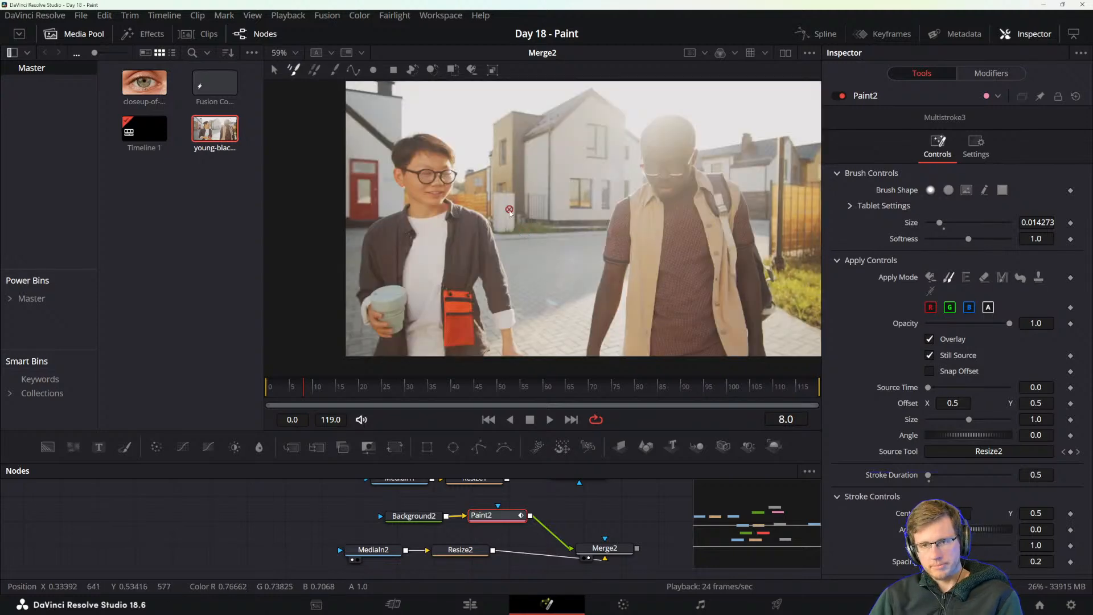
Switch to the reference manual, read the Editing Paint Strokes section, and move its window clear of the viewer's paint tools.
key(alt+Tab)
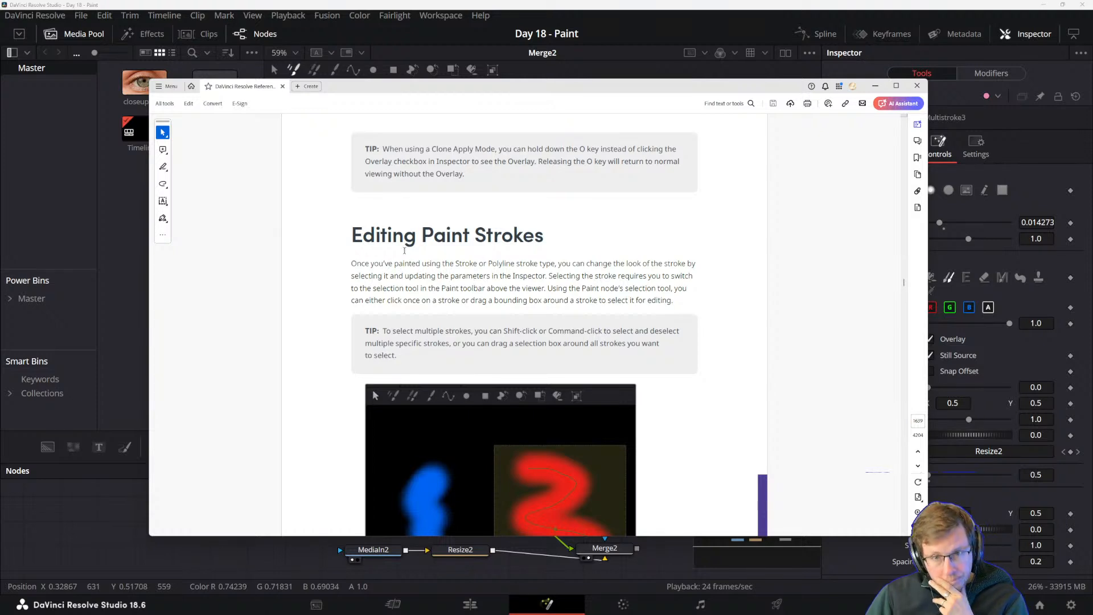
scroll(416, 284, down, 3)
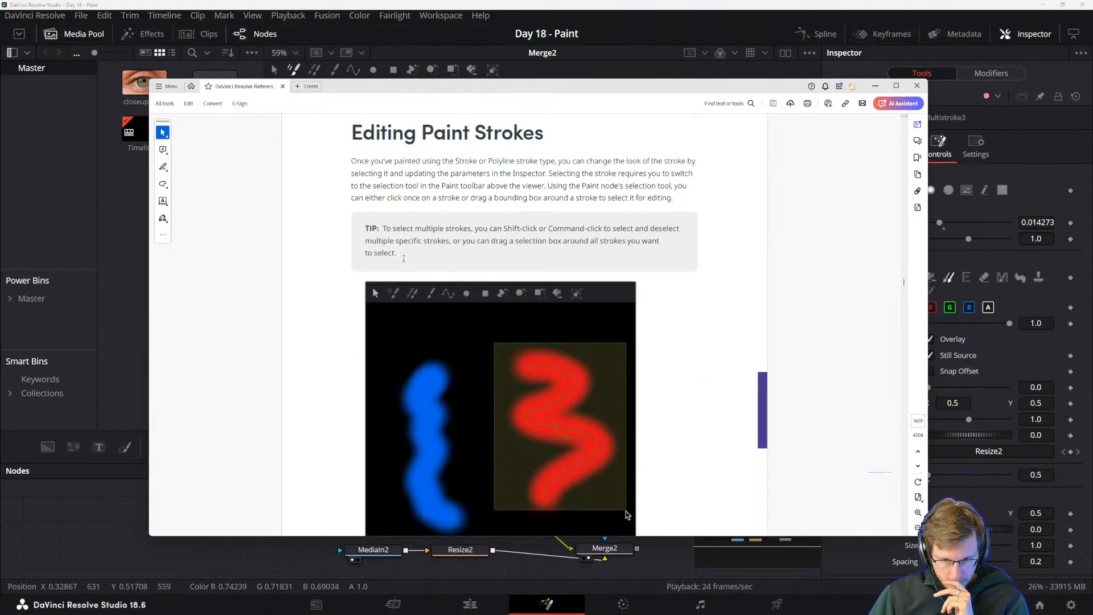
scroll(404, 251, up, 1)
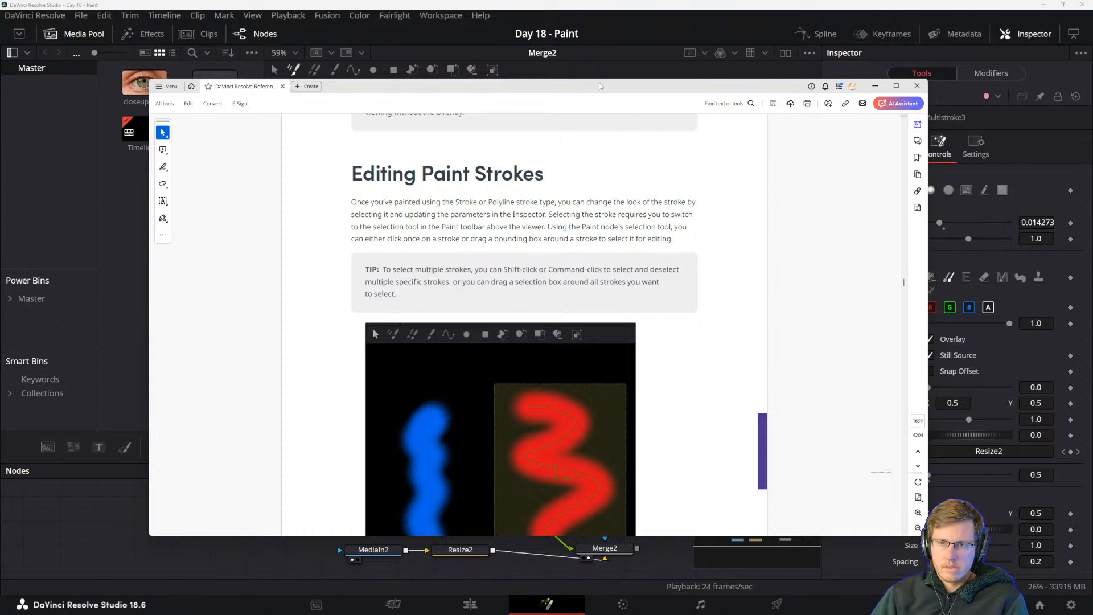
drag(600, 88, 354, 329)
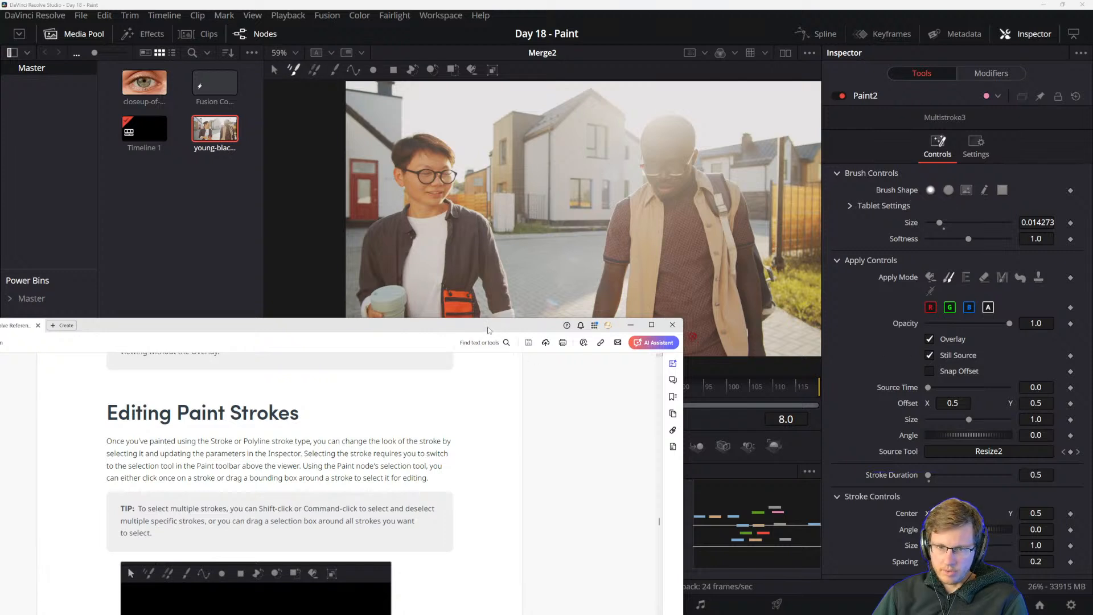
drag(488, 330, 513, 401)
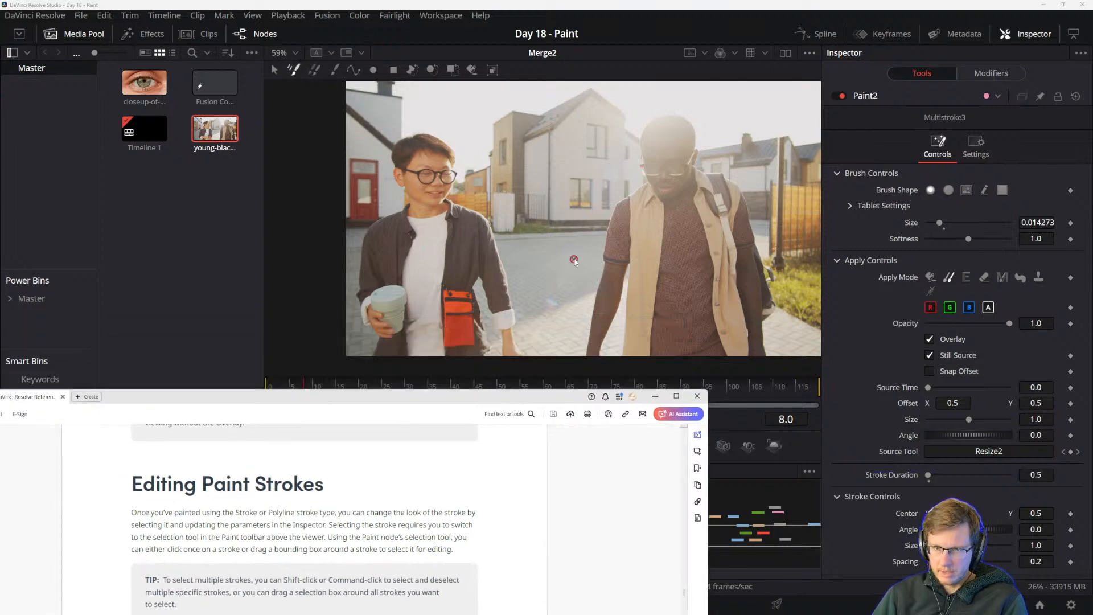
drag(495, 401, 703, 112)
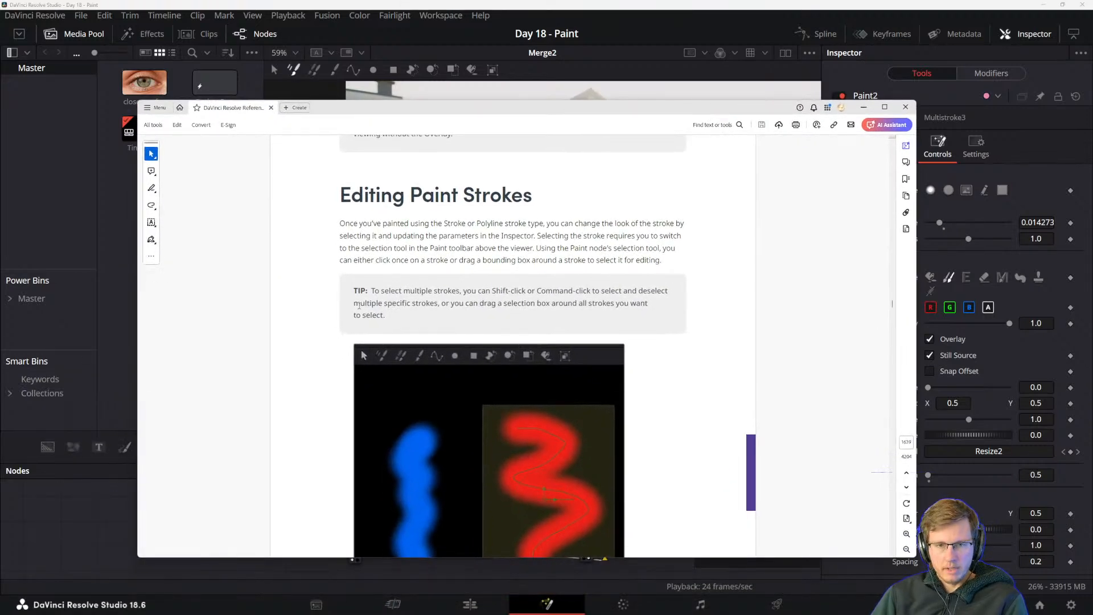
drag(510, 110, 782, 555)
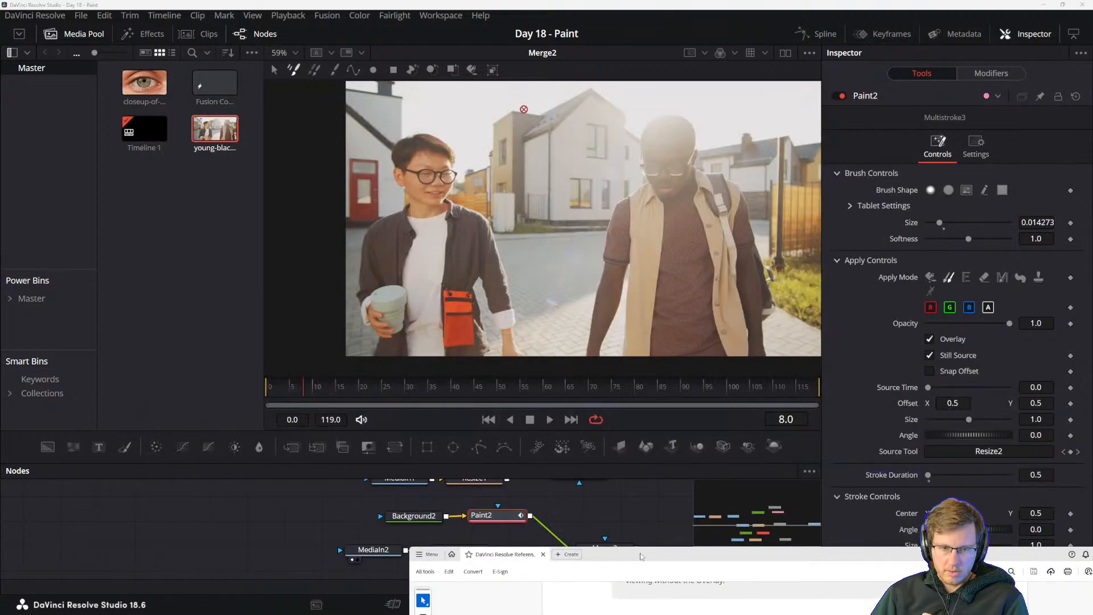
drag(604, 554, 377, 41)
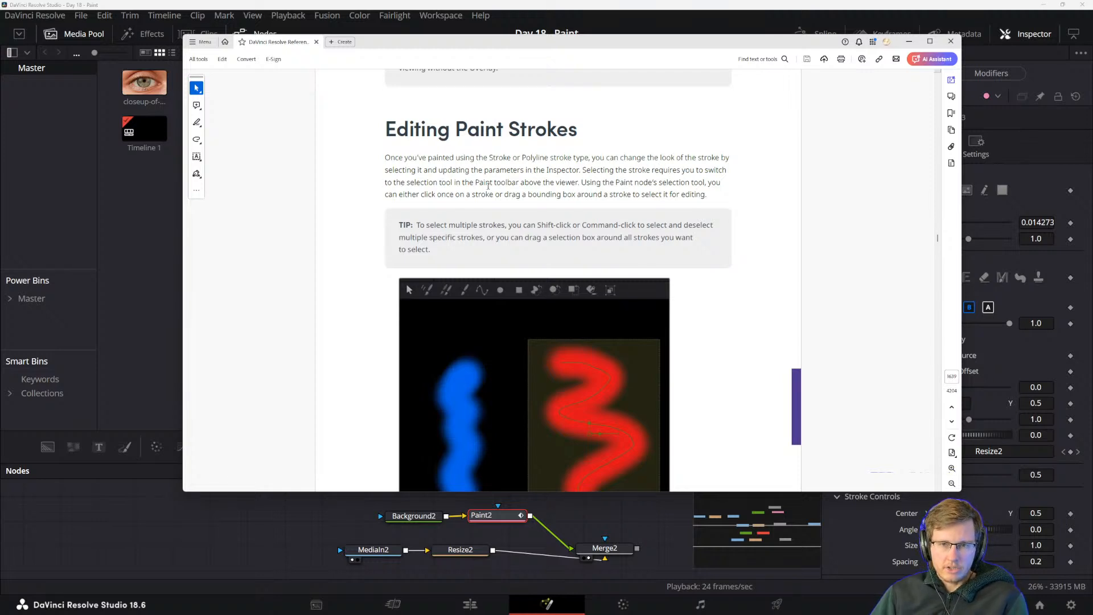
drag(594, 44, 480, 238)
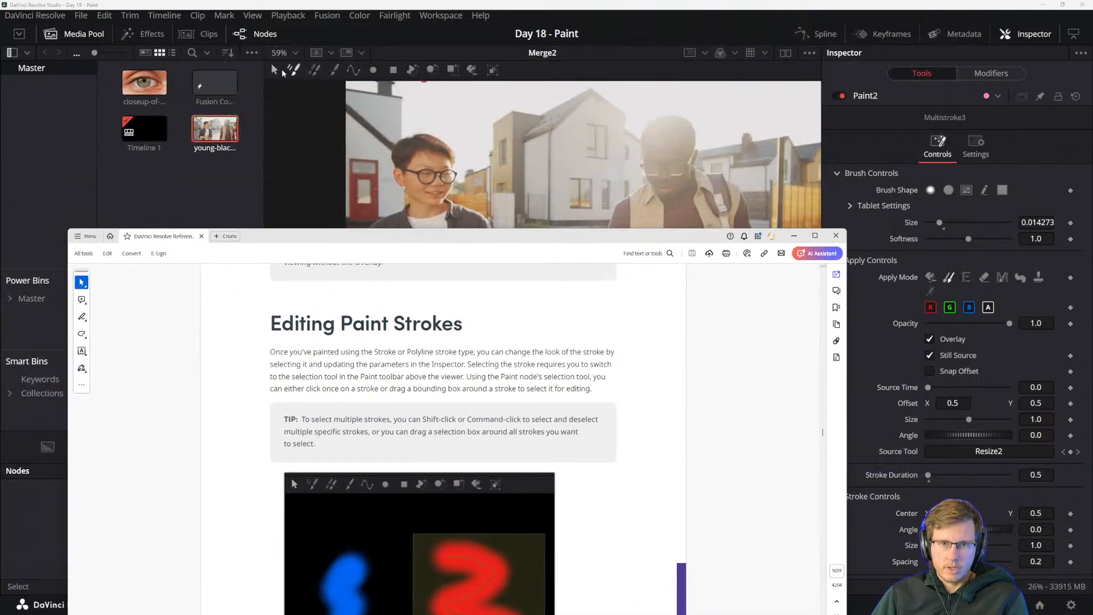
drag(378, 234, 339, 394)
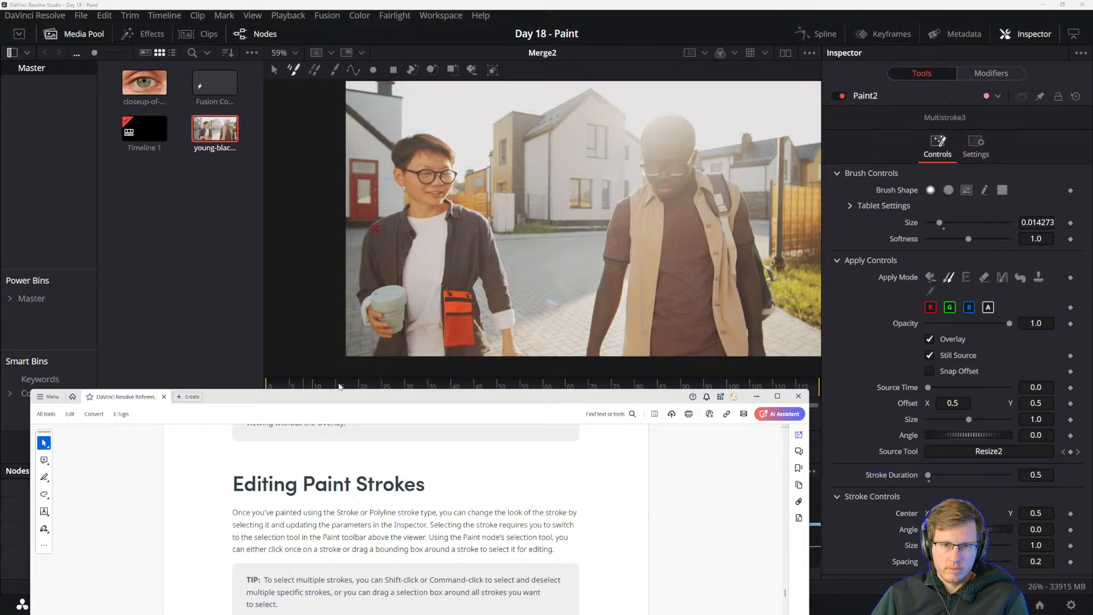
Switch to the Paint node's Select tool in DaVinci Resolve and select the paint strokes with a bounding box around the white shirt.
click(274, 70)
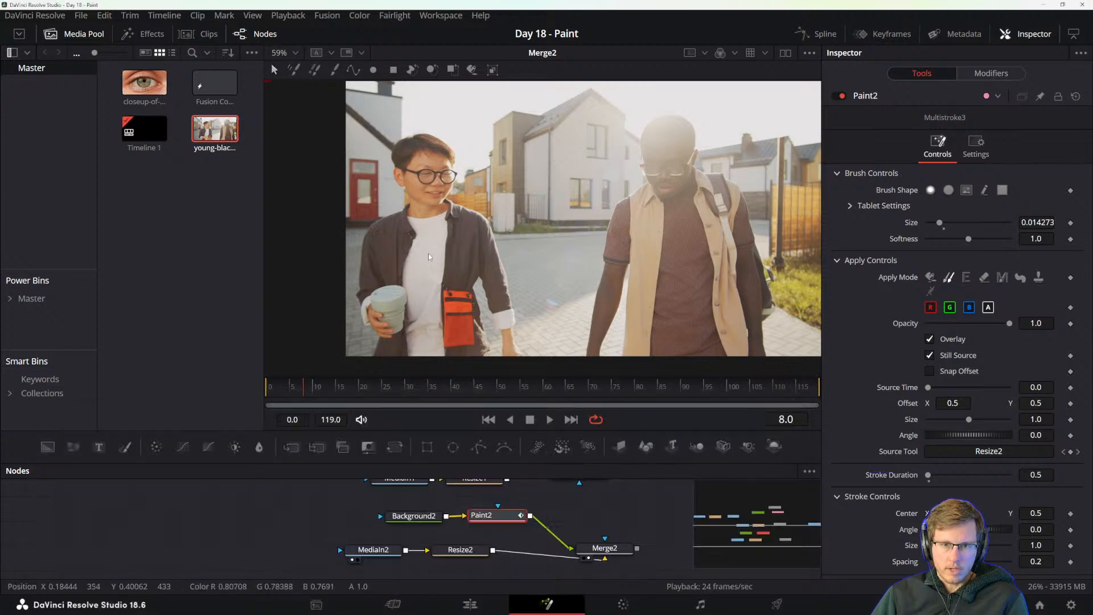
click(415, 278)
drag(388, 215, 512, 293)
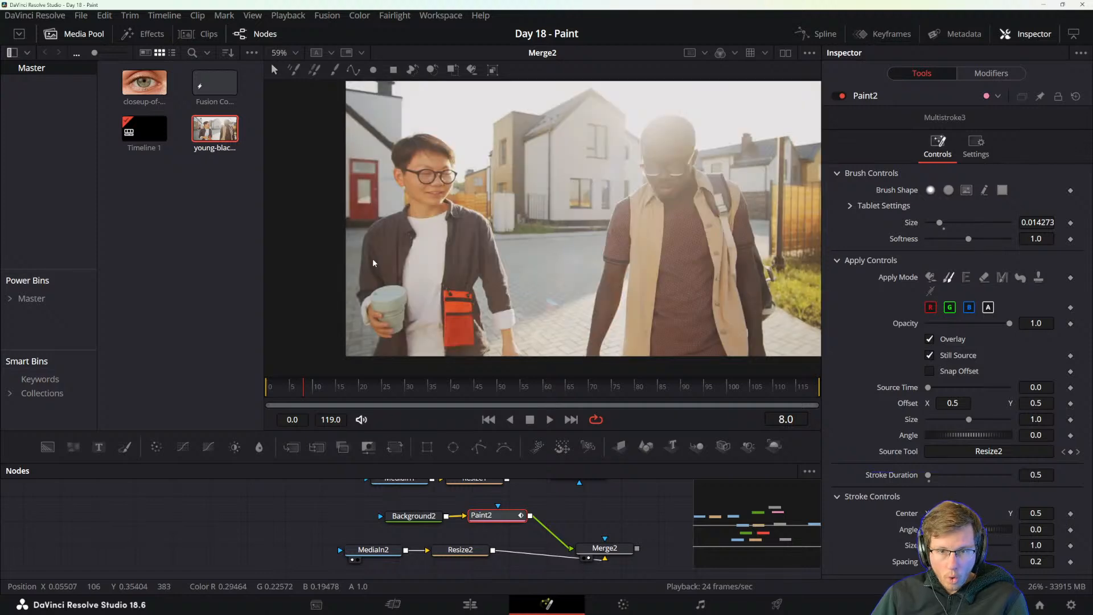
click(372, 258)
mouse_move(378, 214)
mouse_down()
mouse_move(493, 318)
mouse_move(501, 310)
mouse_up()
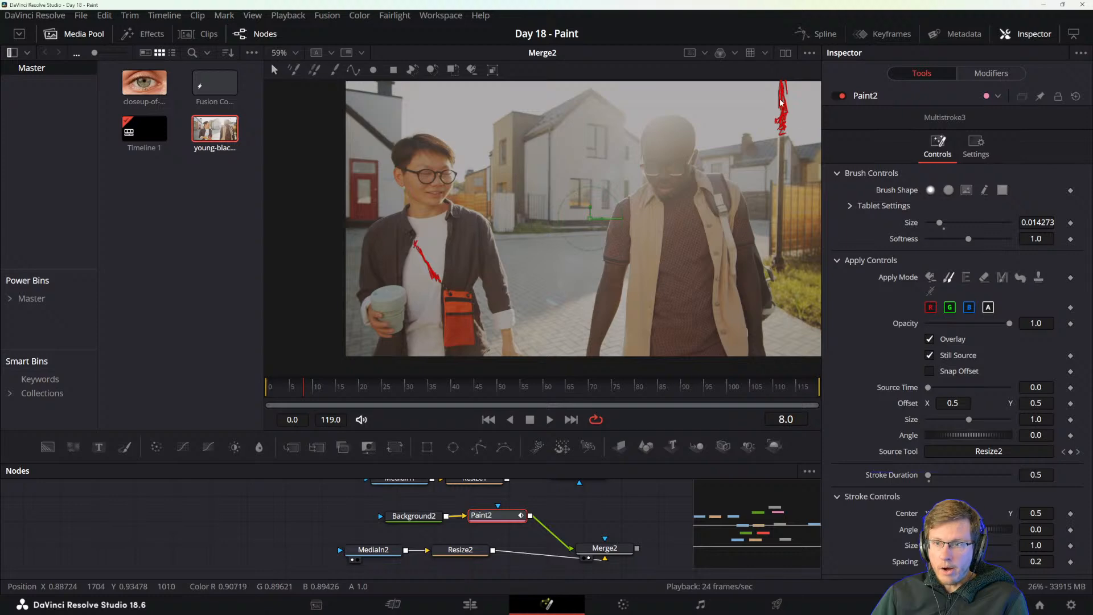
Return to the reference manual and read the tip on selecting multiple strokes and the section on editing strokes in the Modifiers tab.
key(alt+Tab)
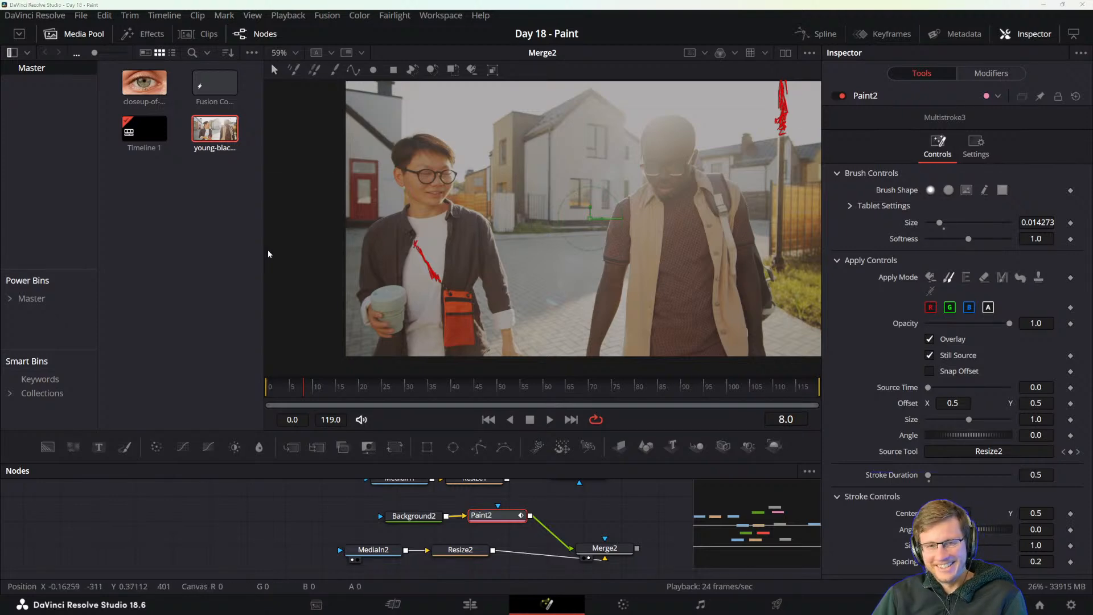
drag(404, 397, 497, 64)
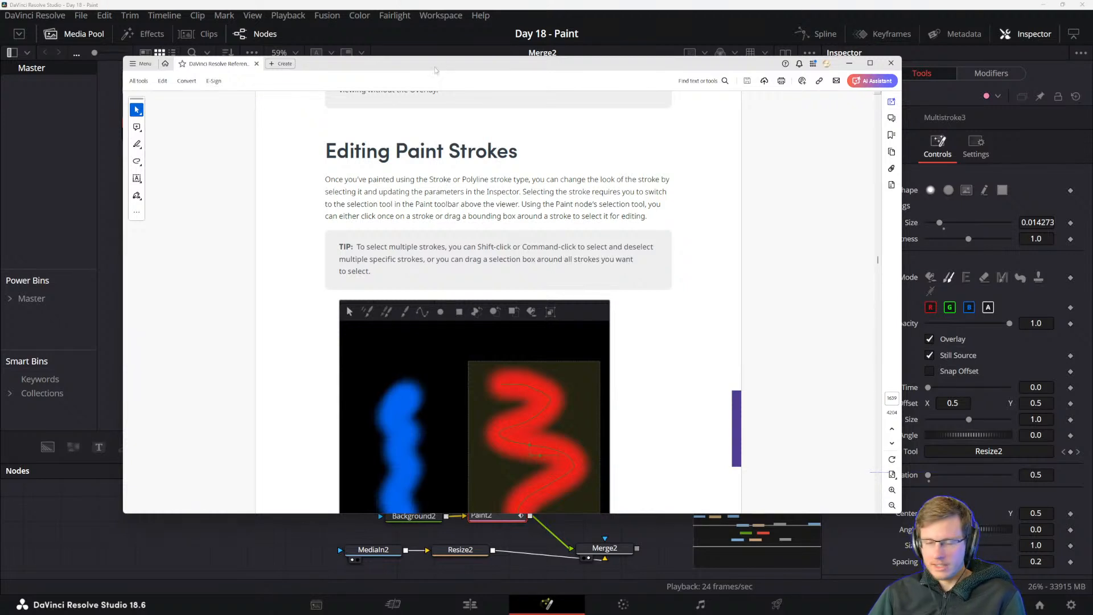
drag(424, 64, 500, 66)
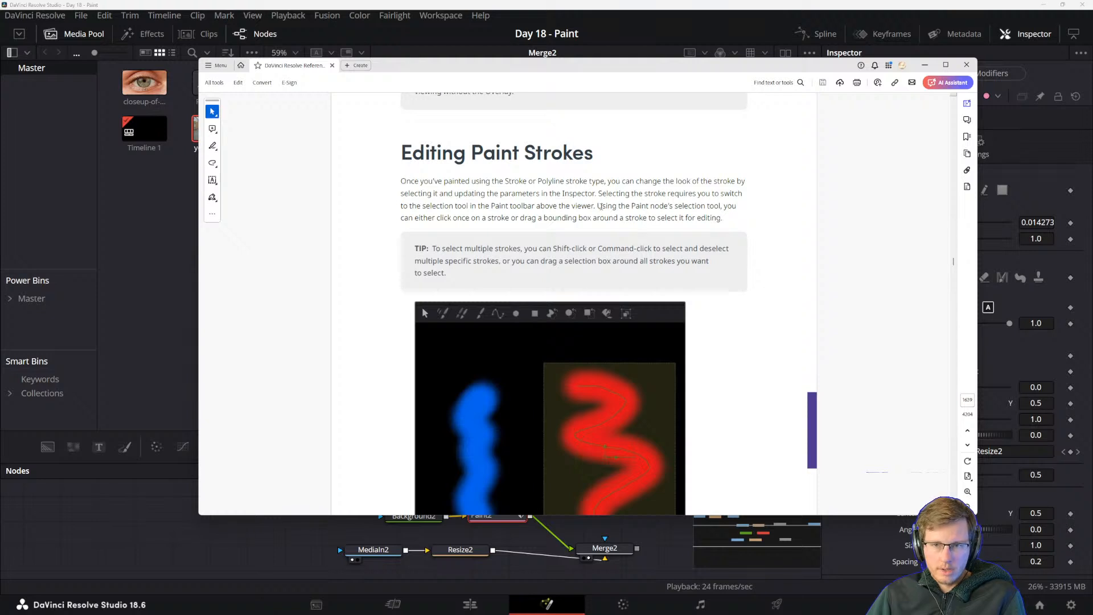
drag(598, 206, 685, 215)
click(737, 210)
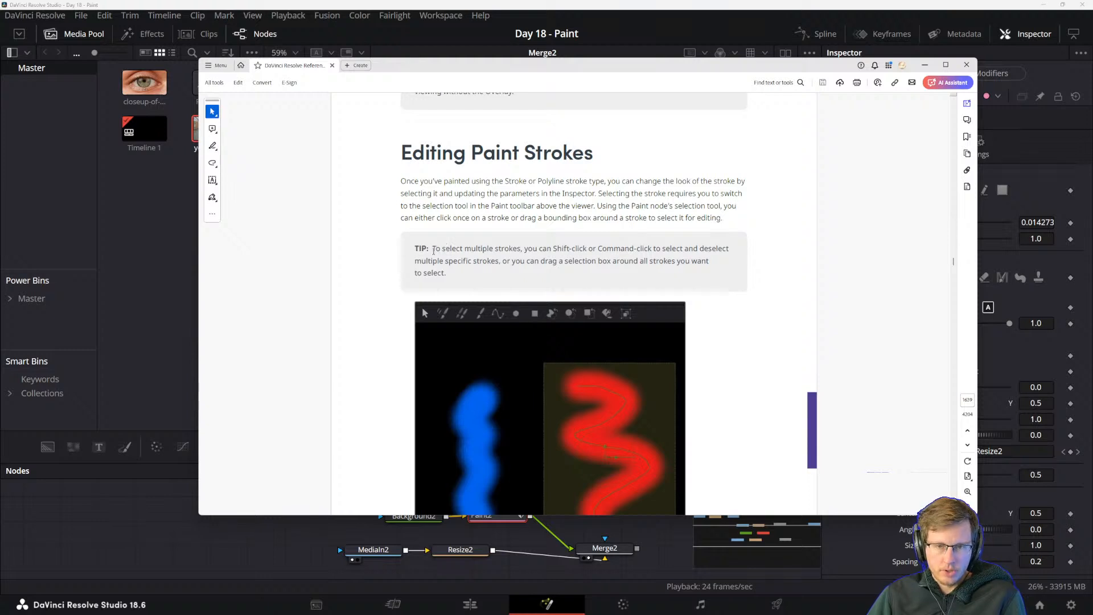
scroll(509, 263, down, 1)
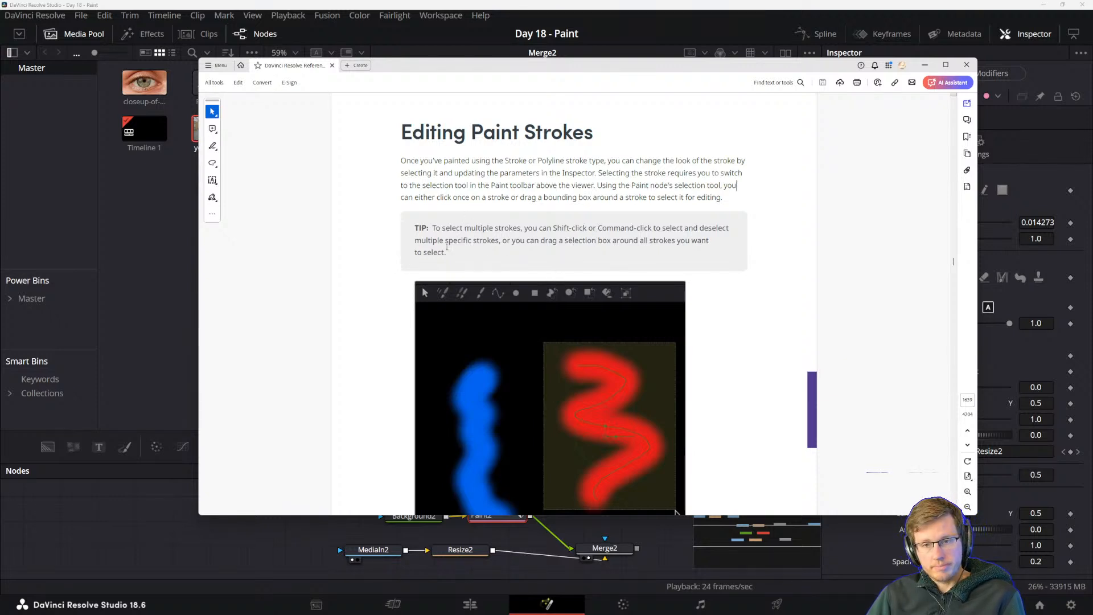
drag(503, 241, 625, 241)
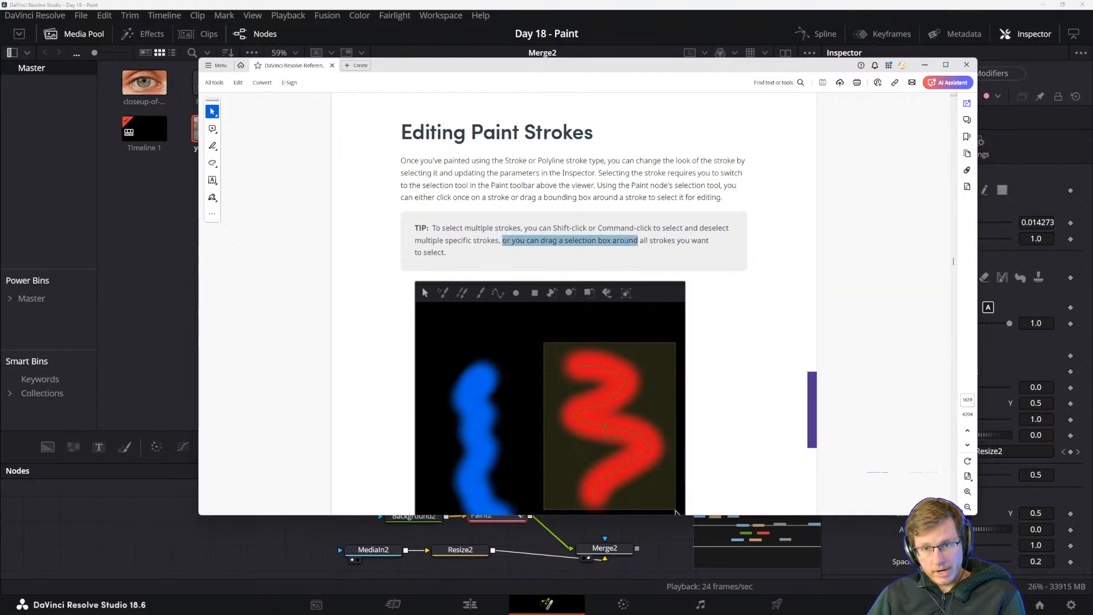
click(550, 240)
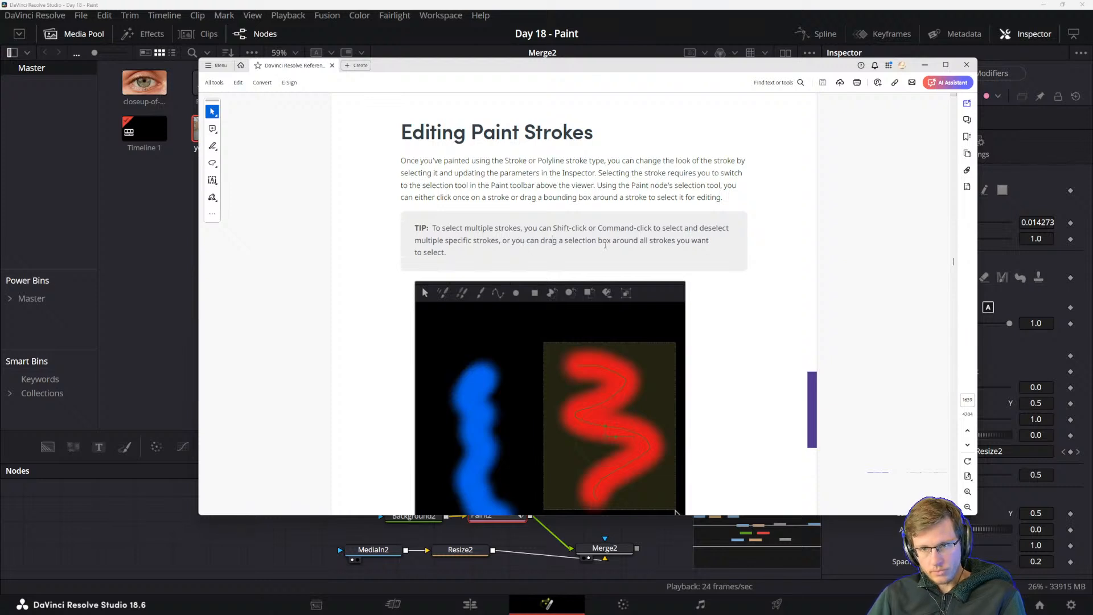
scroll(661, 240, down, 5)
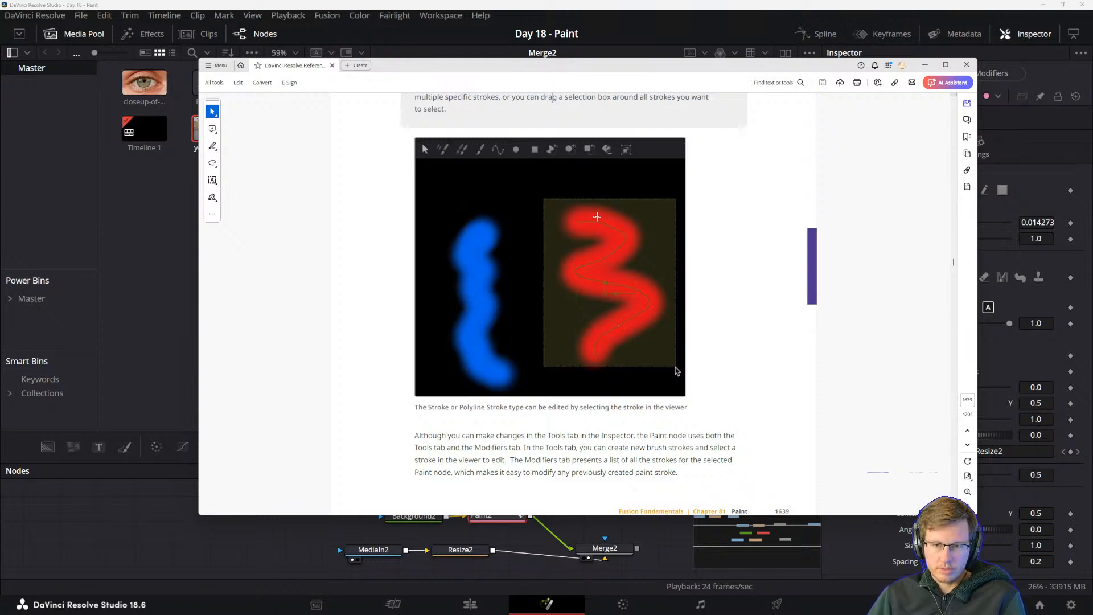
scroll(493, 416, down, 1)
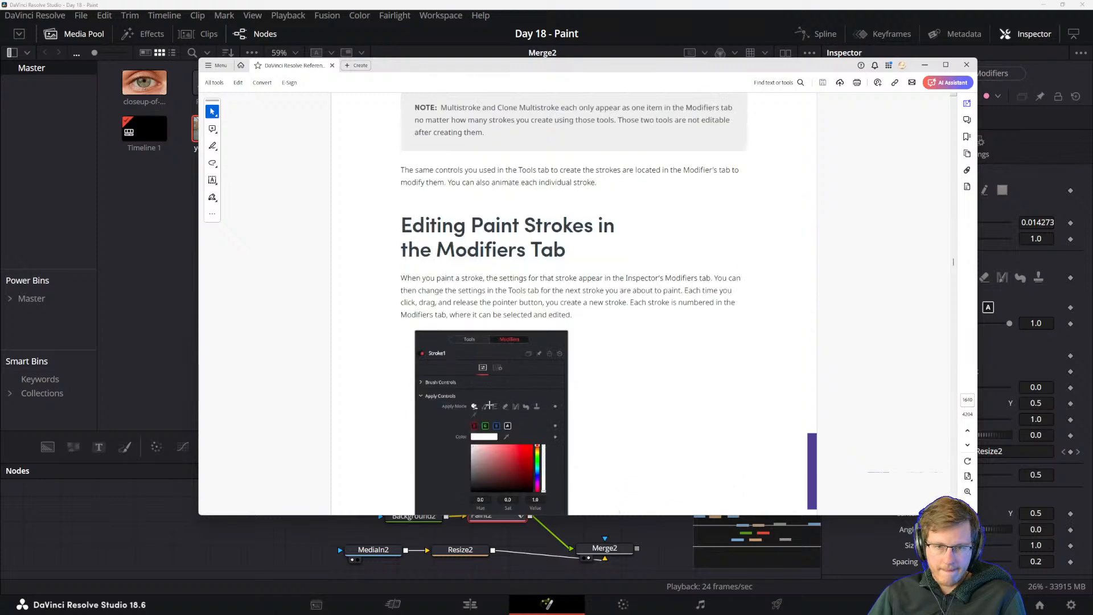
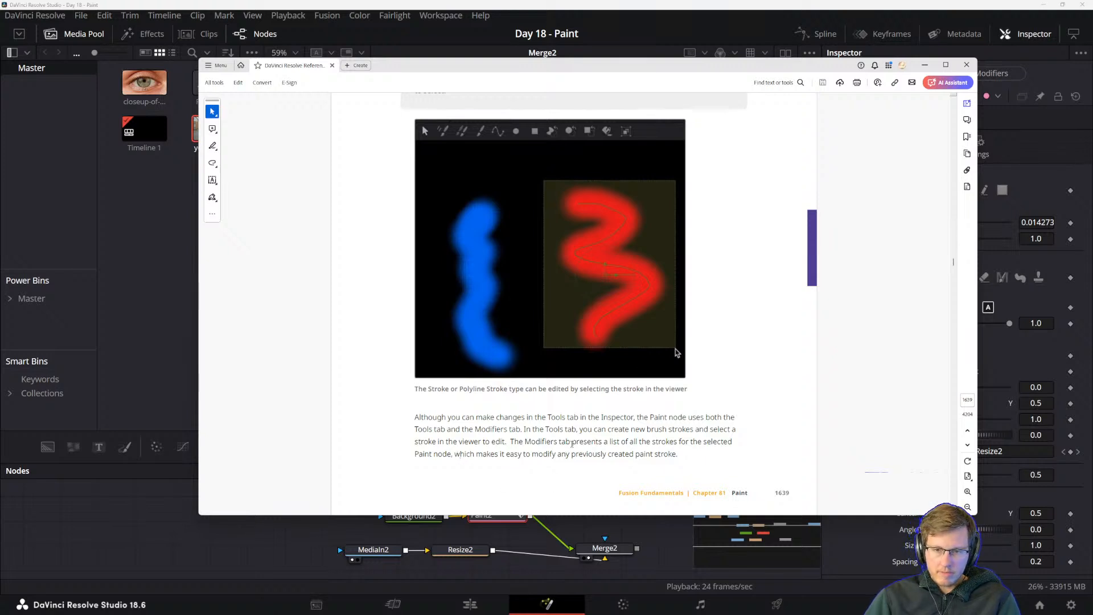
Switch back to DaVinci Resolve and set the brush size of Paint2's Multistroke3 modifier to 0.02.
click(797, 5)
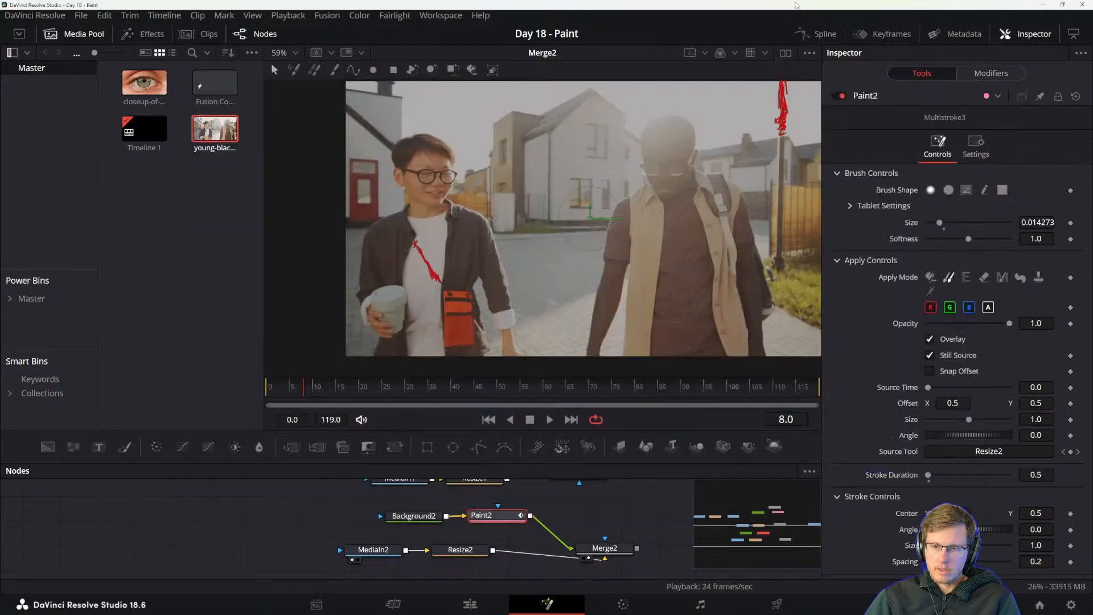
click(991, 73)
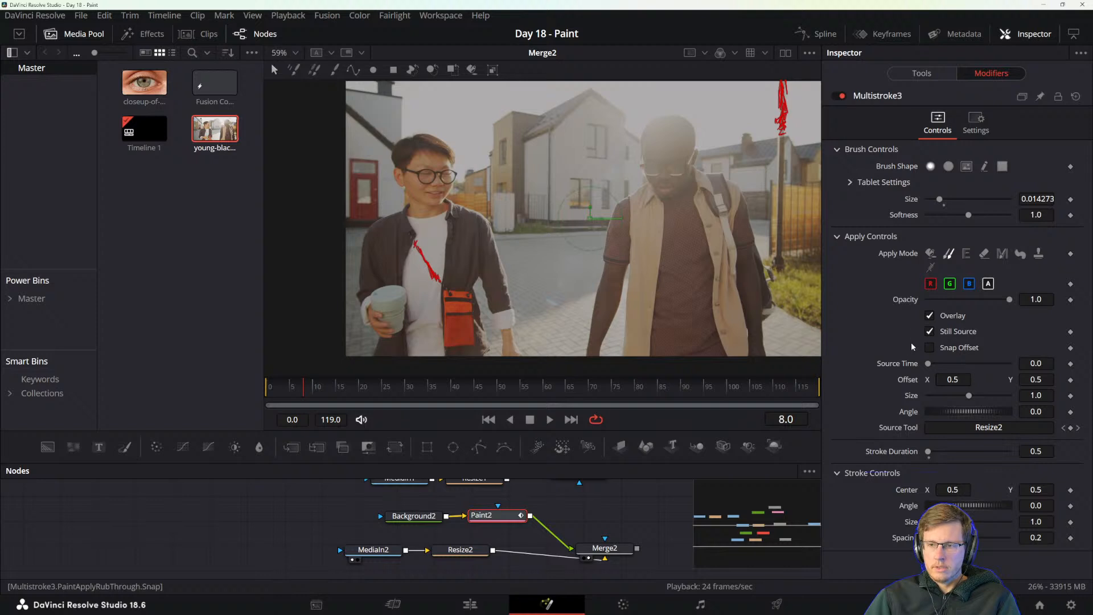
drag(940, 200, 1017, 200)
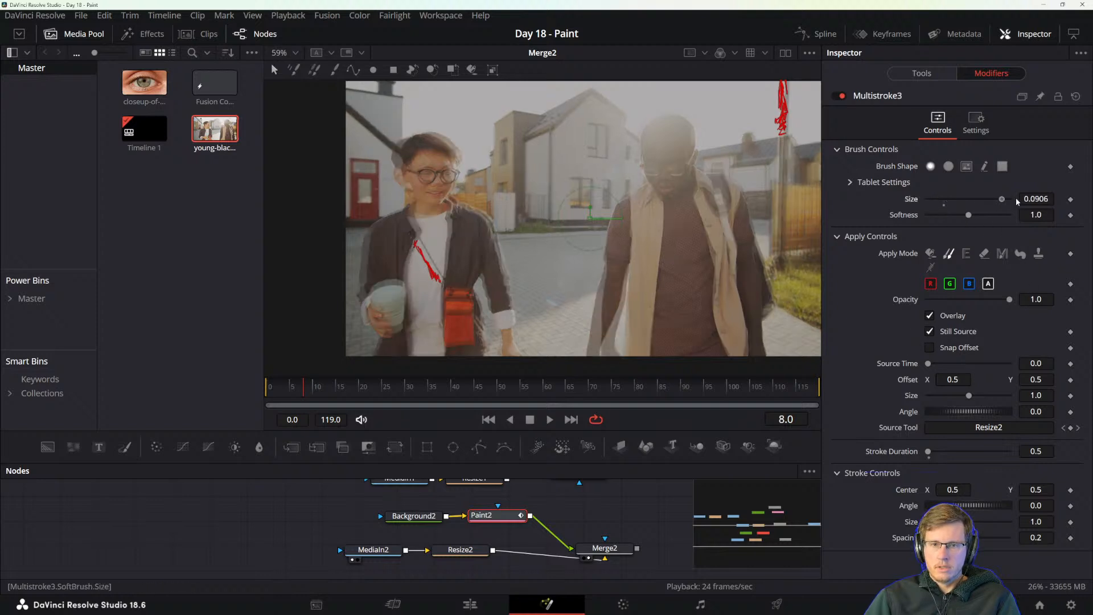
key(ctrl+z)
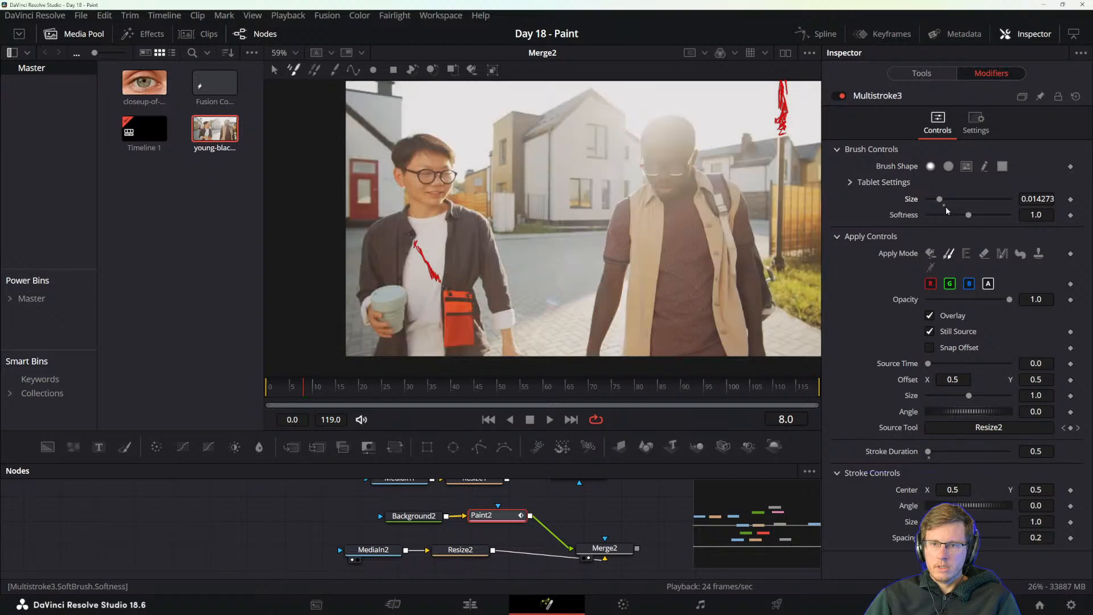
click(943, 205)
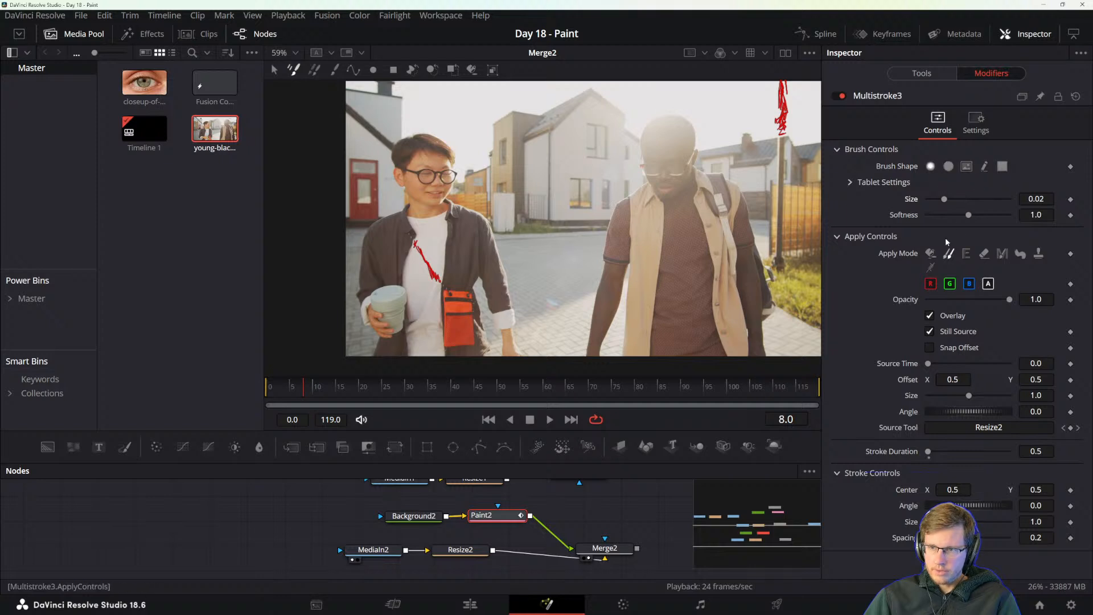
Set Multistroke3's apply mode to Color and its colour to orange #ff7207.
click(931, 253)
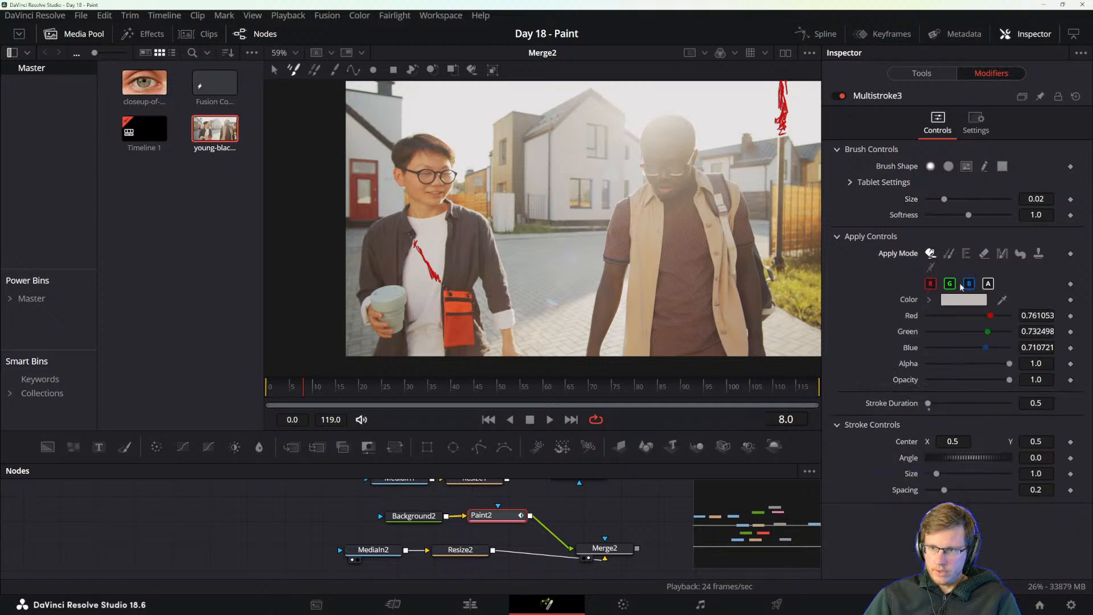
click(929, 300)
drag(1010, 339, 1029, 312)
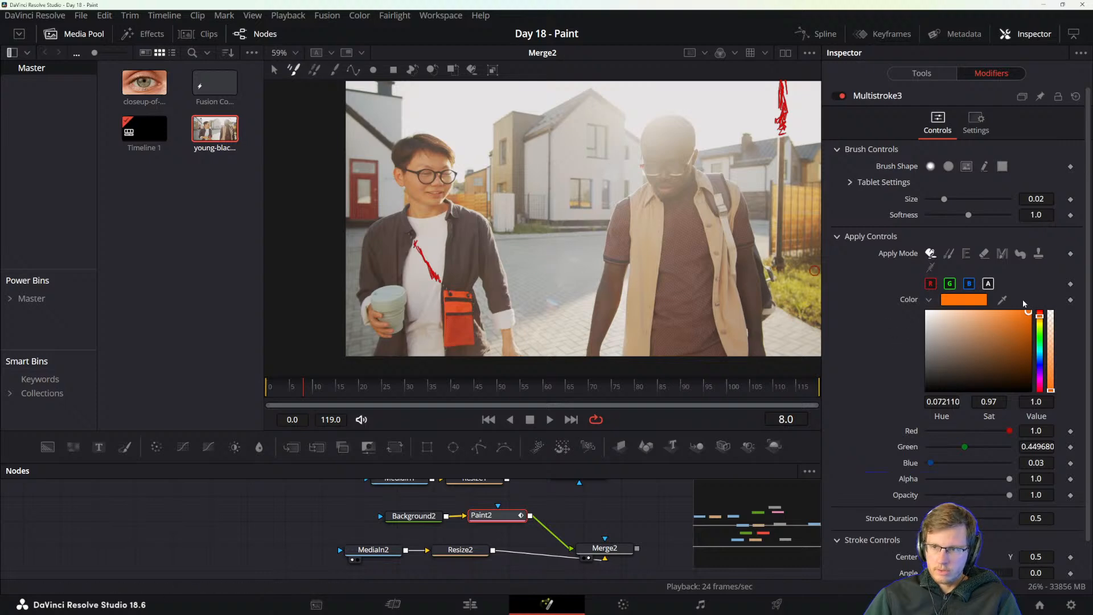
click(959, 304)
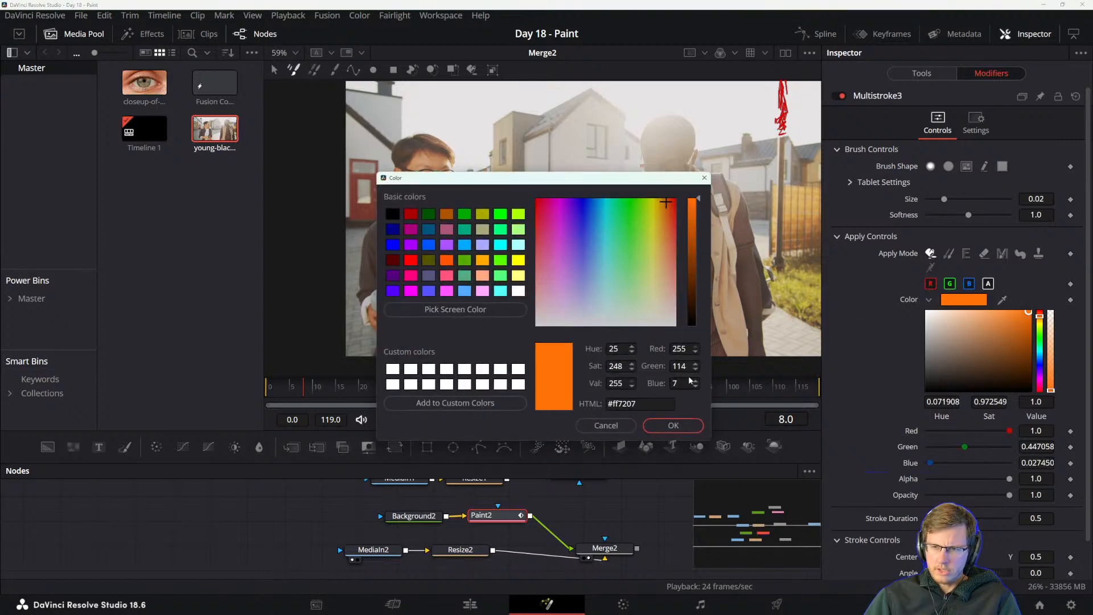
click(673, 426)
click(929, 300)
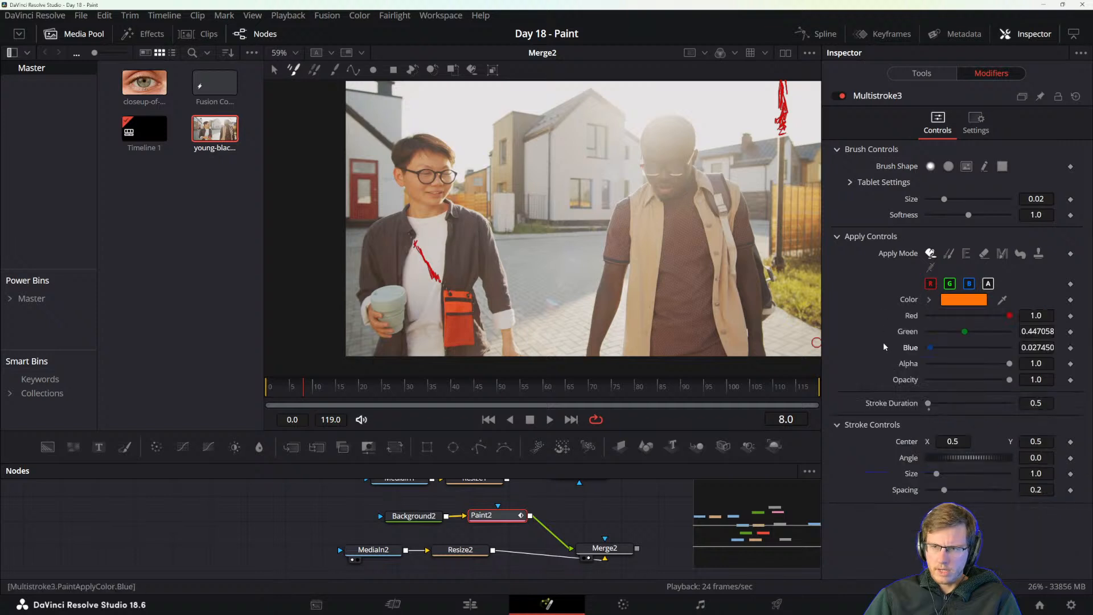
Paint a single orange dab beside the ear of the man with the cup and check the strokes on his white shirt.
click(393, 177)
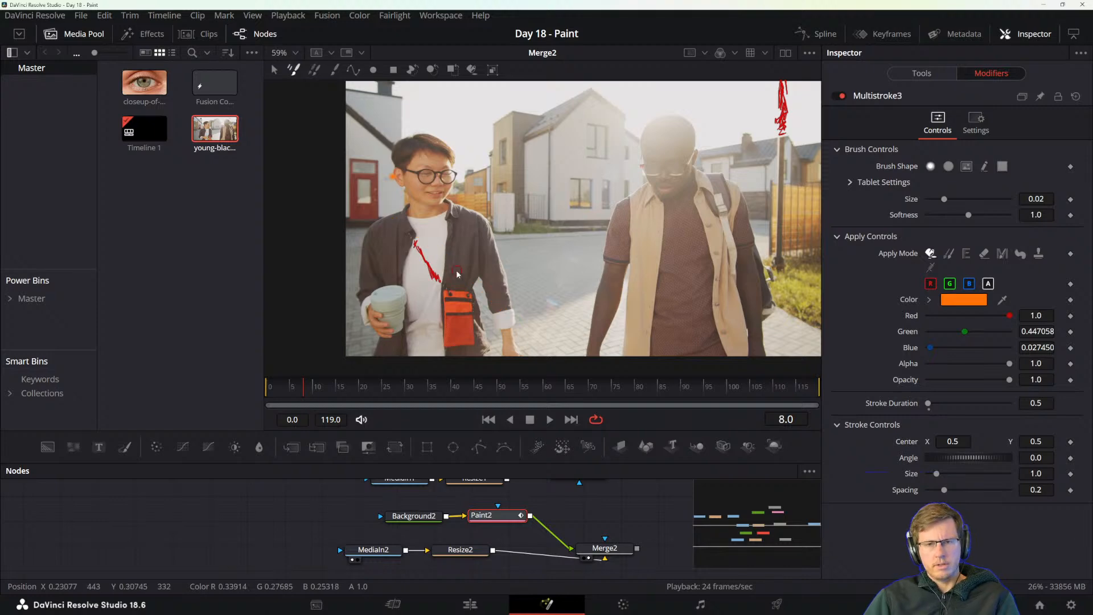
scroll(457, 274, up, 15)
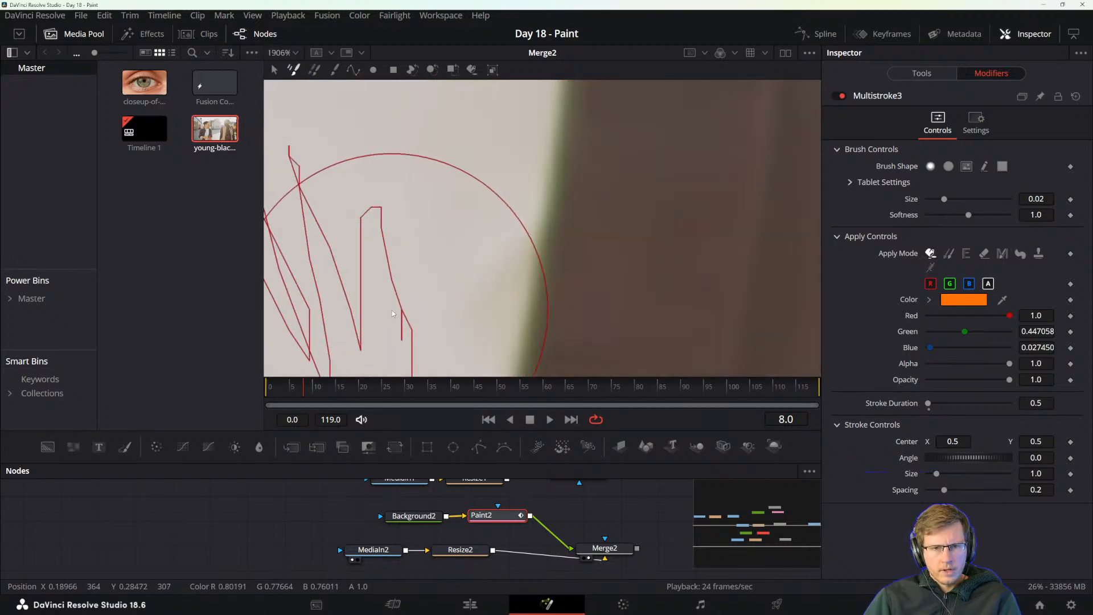
scroll(393, 307, down, 15)
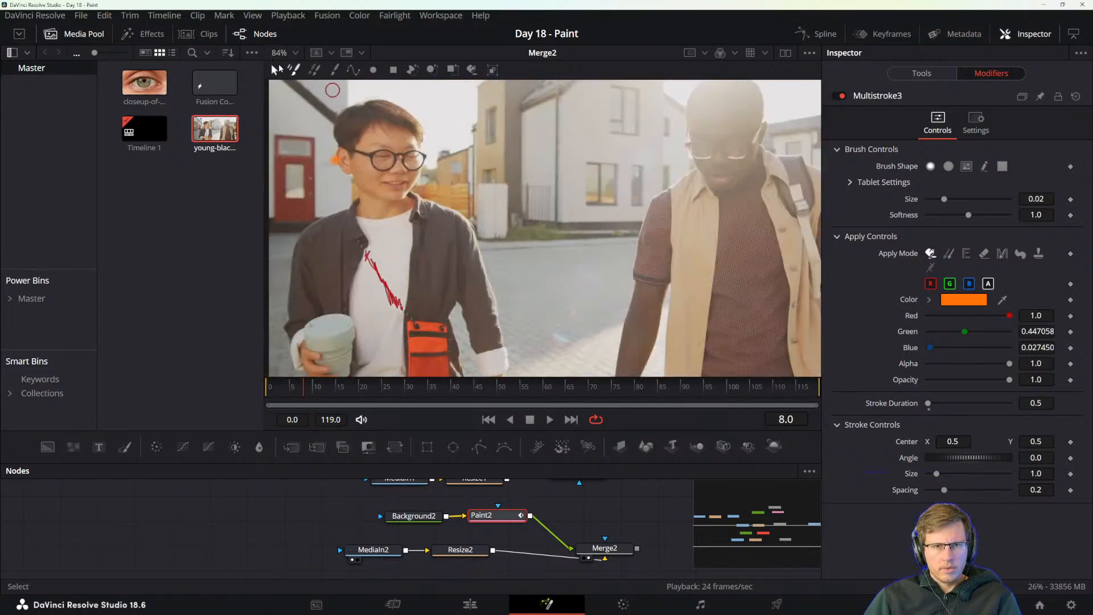
Switch to the Select tool, try adjusting Multistroke3's stroke duration and brush size, and set its stroke size to 10.0.
click(275, 69)
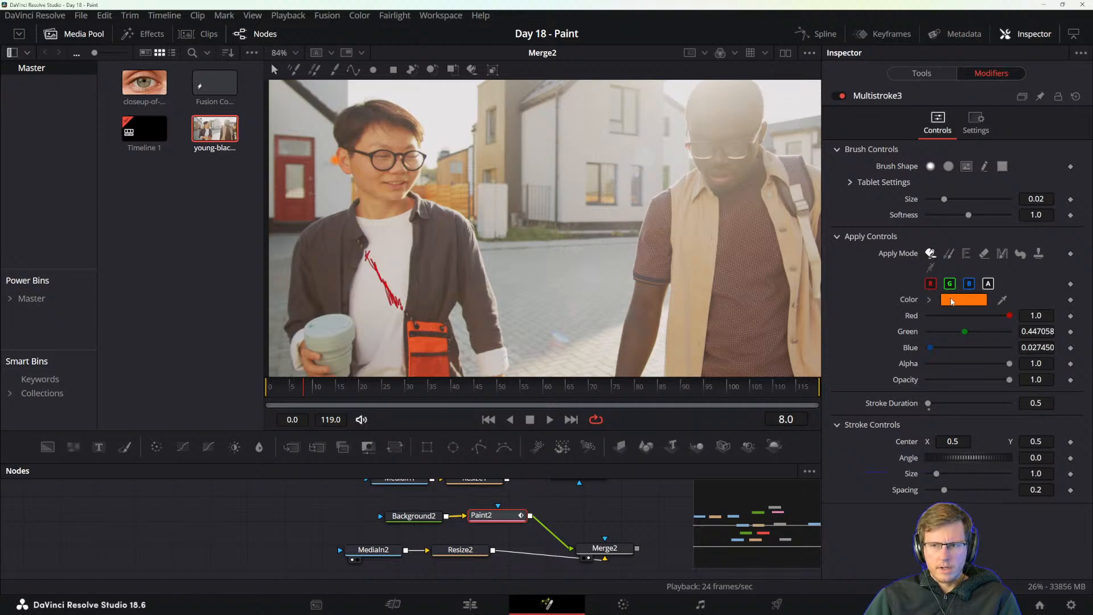
scroll(414, 290, up, 5)
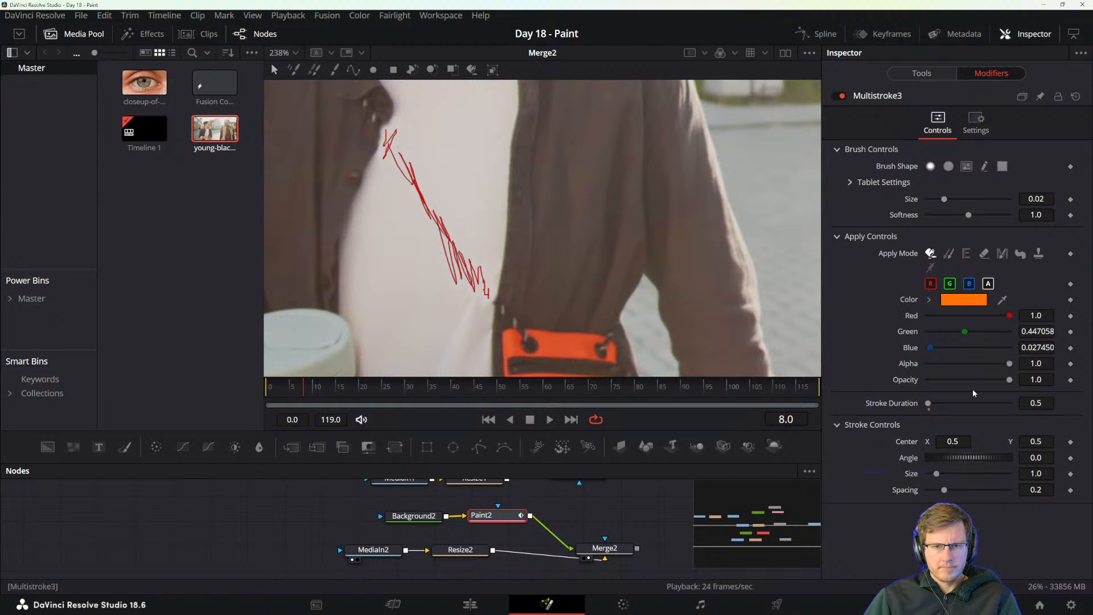
mouse_move(929, 403)
mouse_down()
mouse_move(991, 403)
mouse_move(869, 403)
mouse_up()
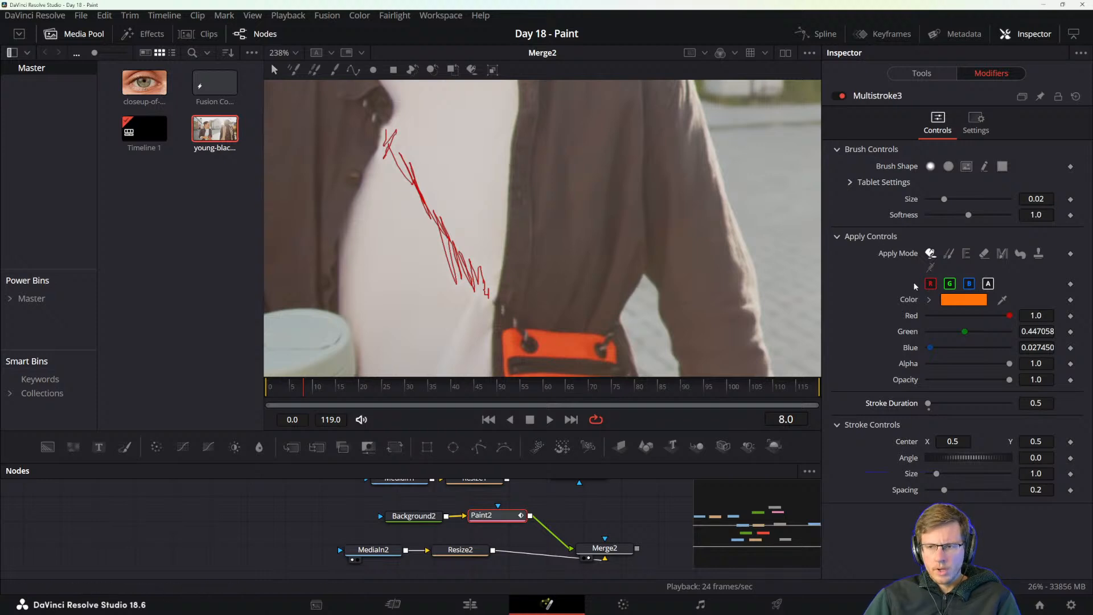
mouse_move(945, 199)
mouse_down()
mouse_move(1029, 197)
mouse_move(839, 220)
mouse_move(1001, 224)
mouse_move(981, 218)
mouse_up()
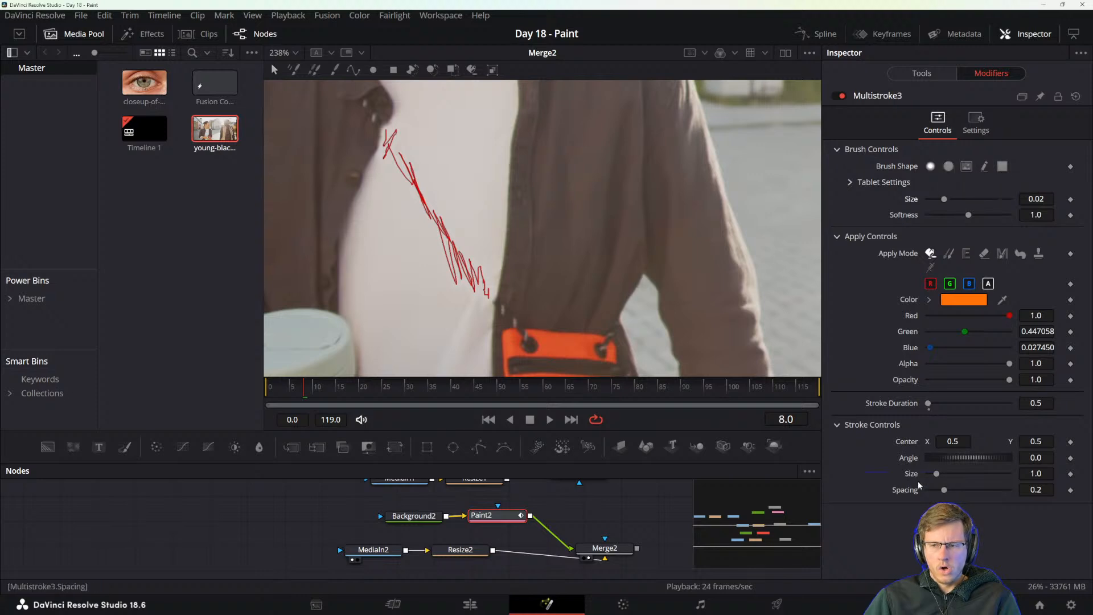
drag(937, 473, 1019, 470)
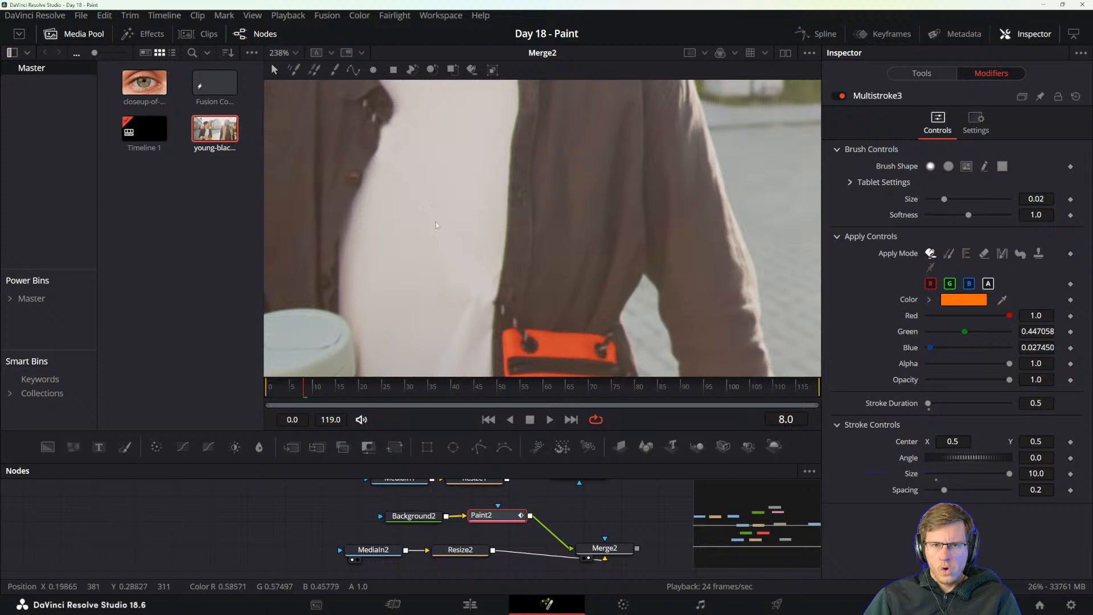
scroll(524, 319, down, 5)
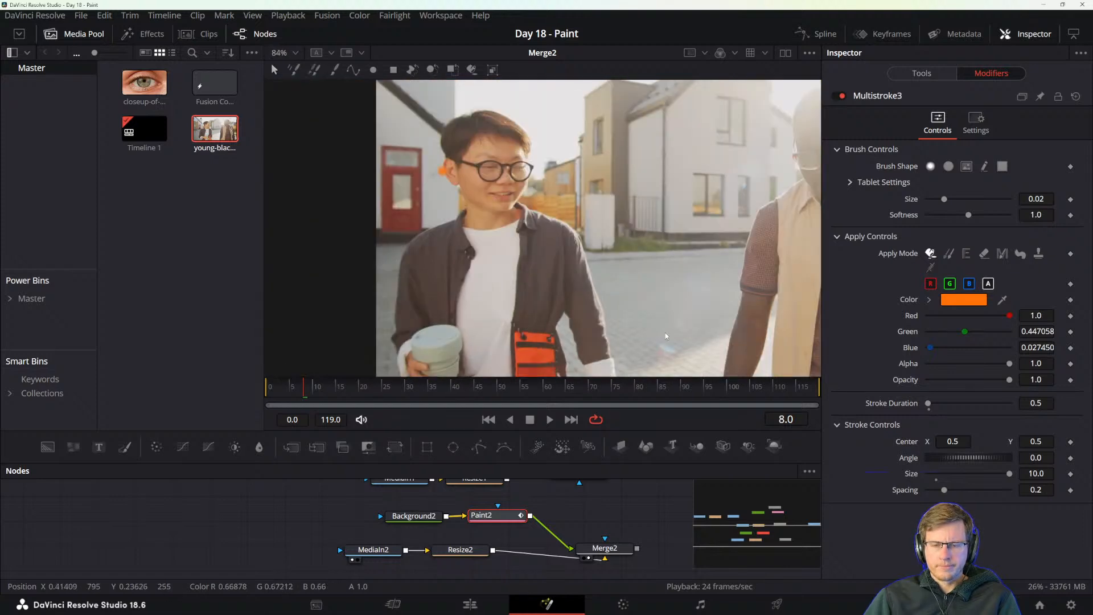
drag(704, 315, 556, 316)
Switch to the reference manual, reread how the Modifiers tab presents a Paint node's strokes, and return to DaVinci Resolve.
key(alt+Tab)
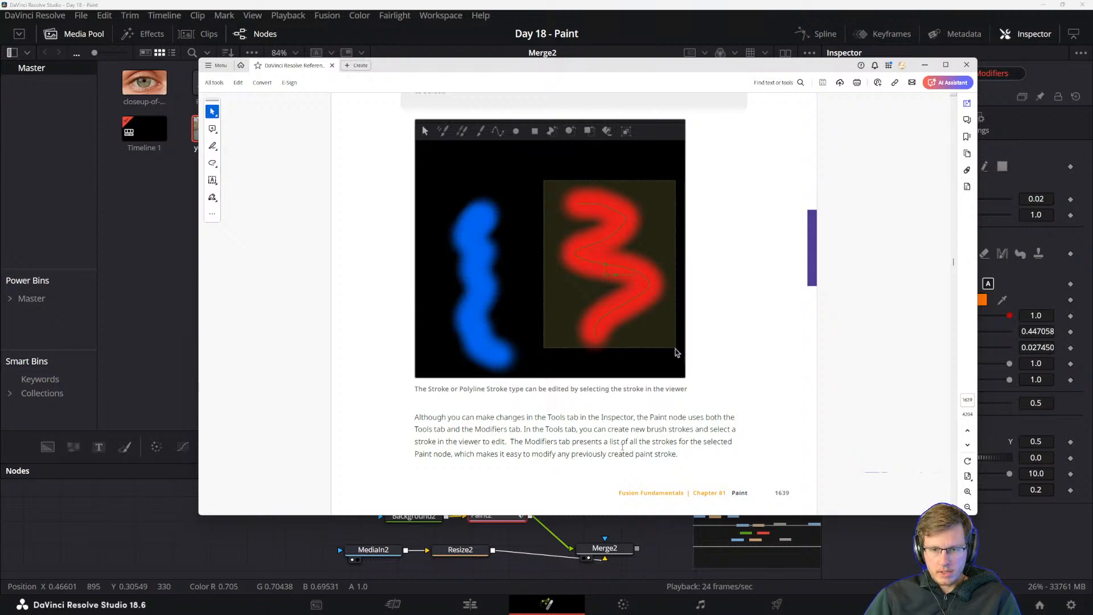
click(824, 5)
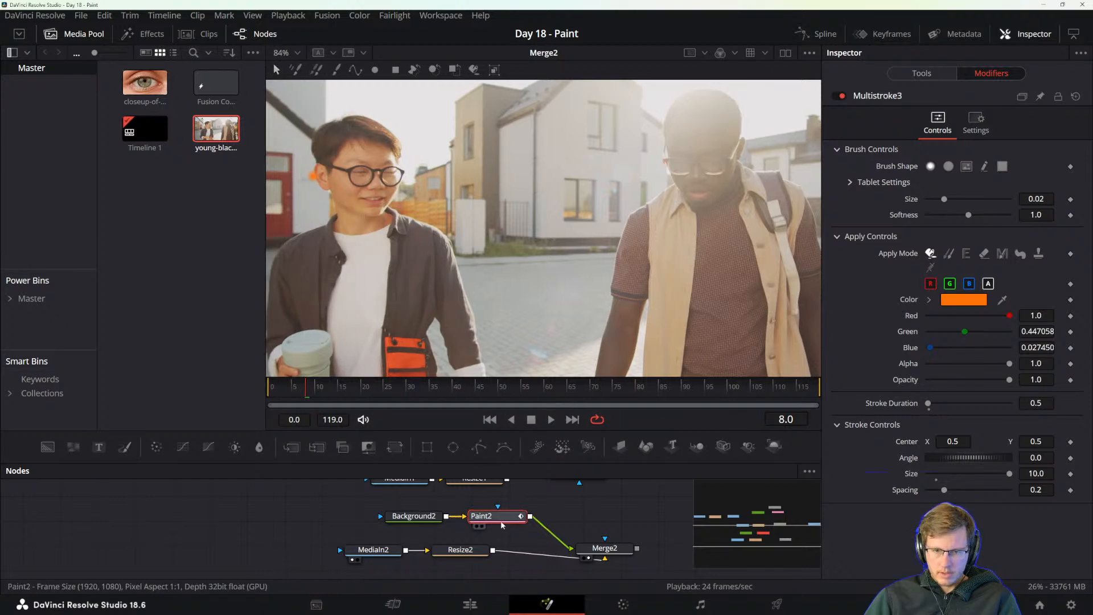
Display Paint2's output alone to examine its strokes on the transparent background, and return the viewer to Merge2.
key(1)
key(2)
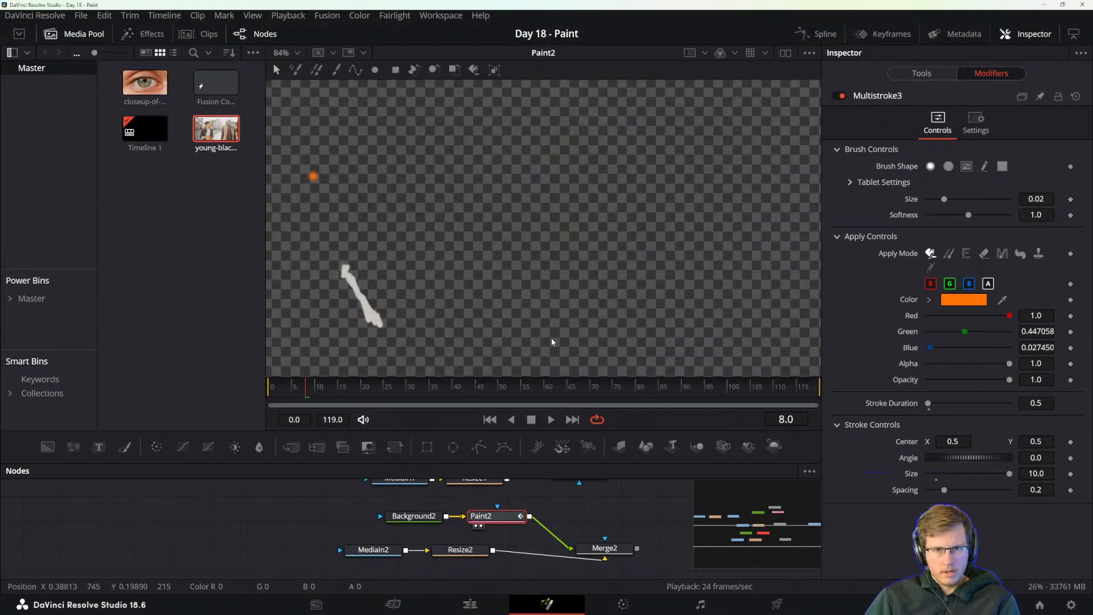
scroll(563, 330, down, 3)
scroll(579, 333, up, 2)
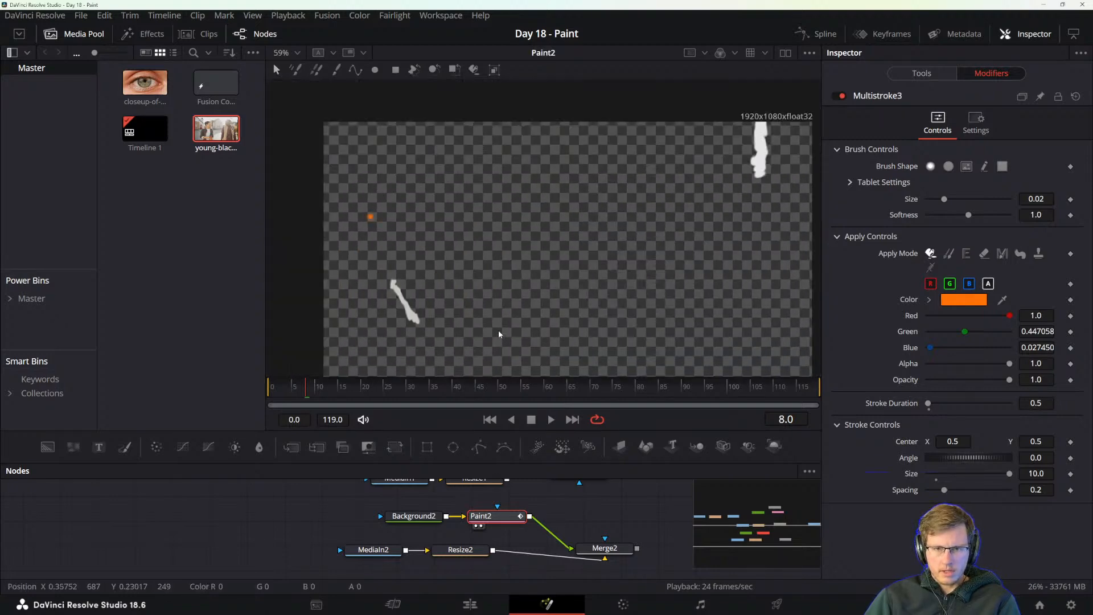
scroll(470, 329, down, 1)
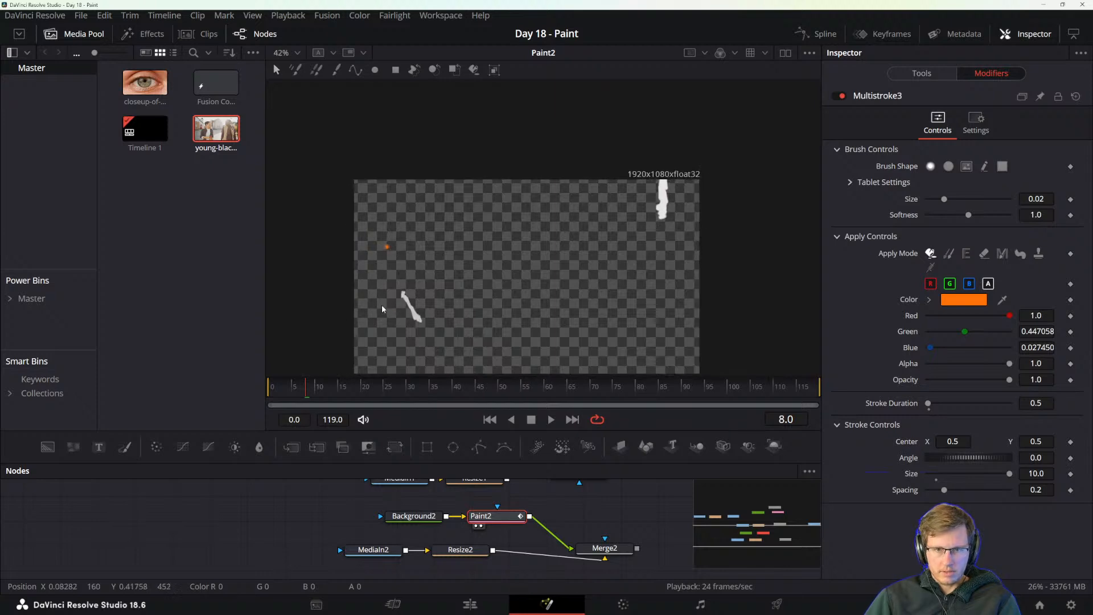
click(598, 546)
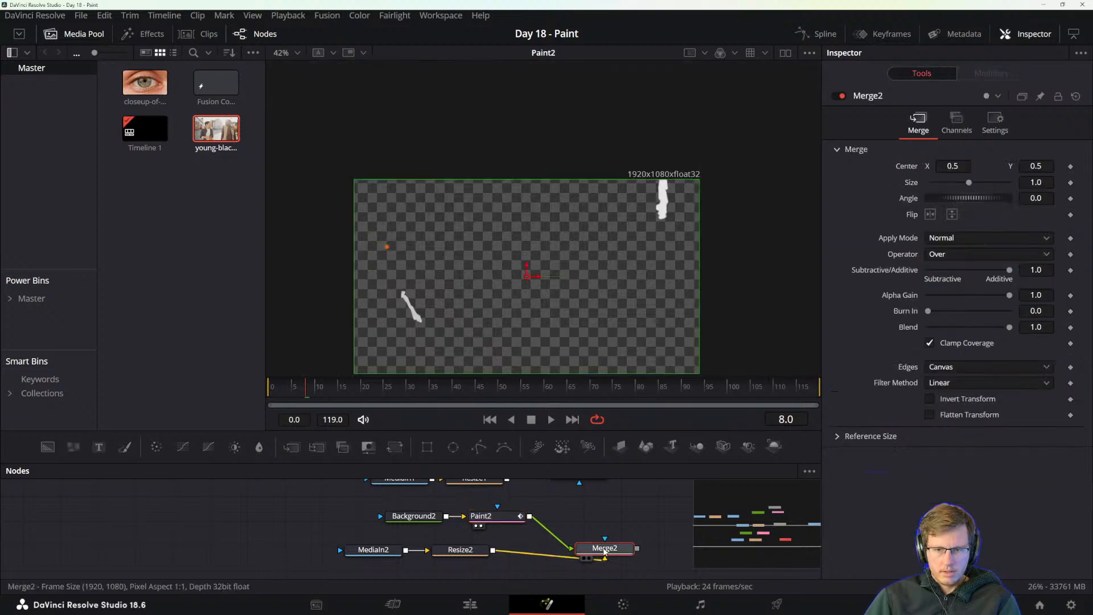
key(1)
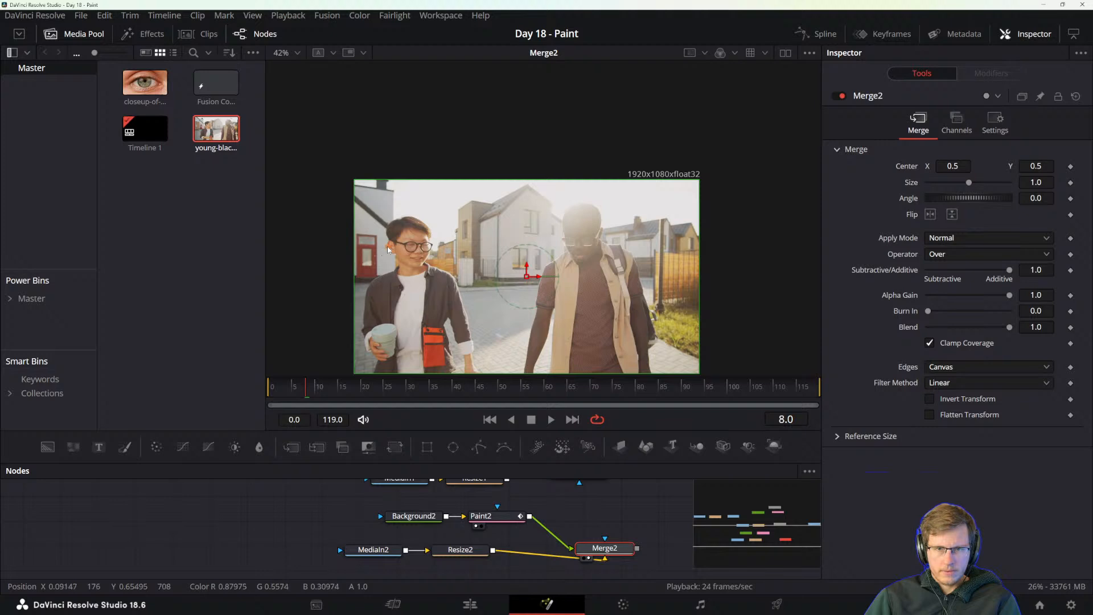
scroll(303, 279, up, 1)
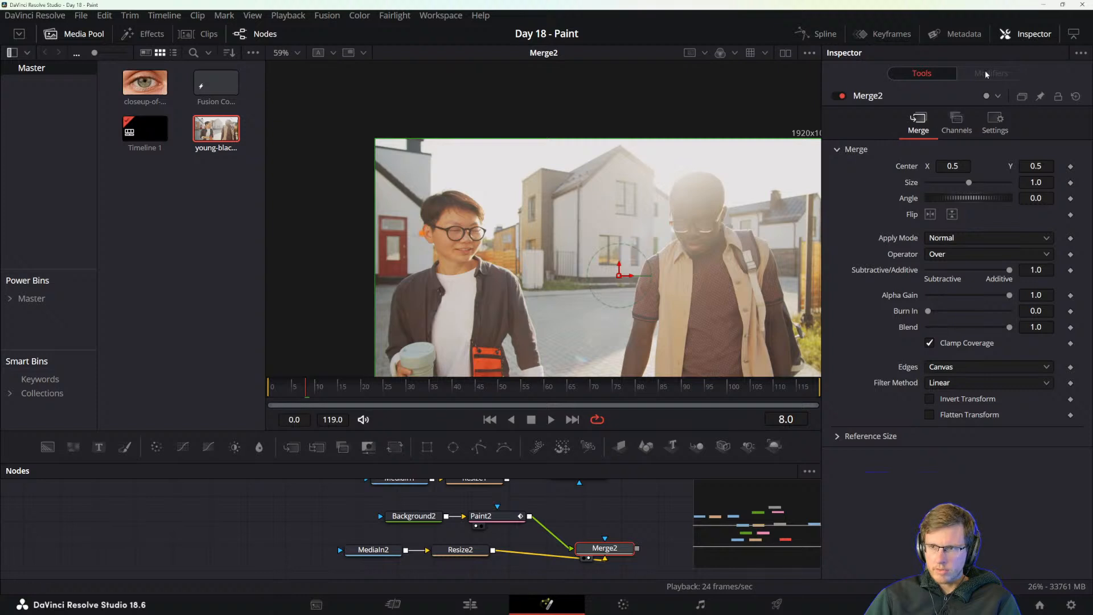
Reselect the Paint2 node and look through its modifier, tool controls and settings for a list of strokes.
click(483, 516)
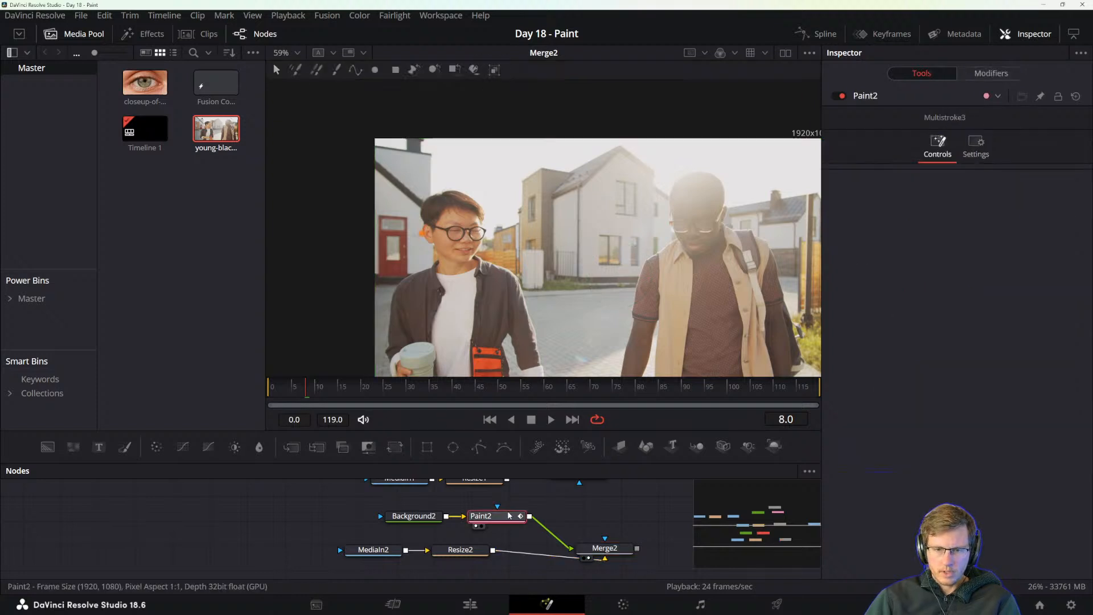
click(991, 73)
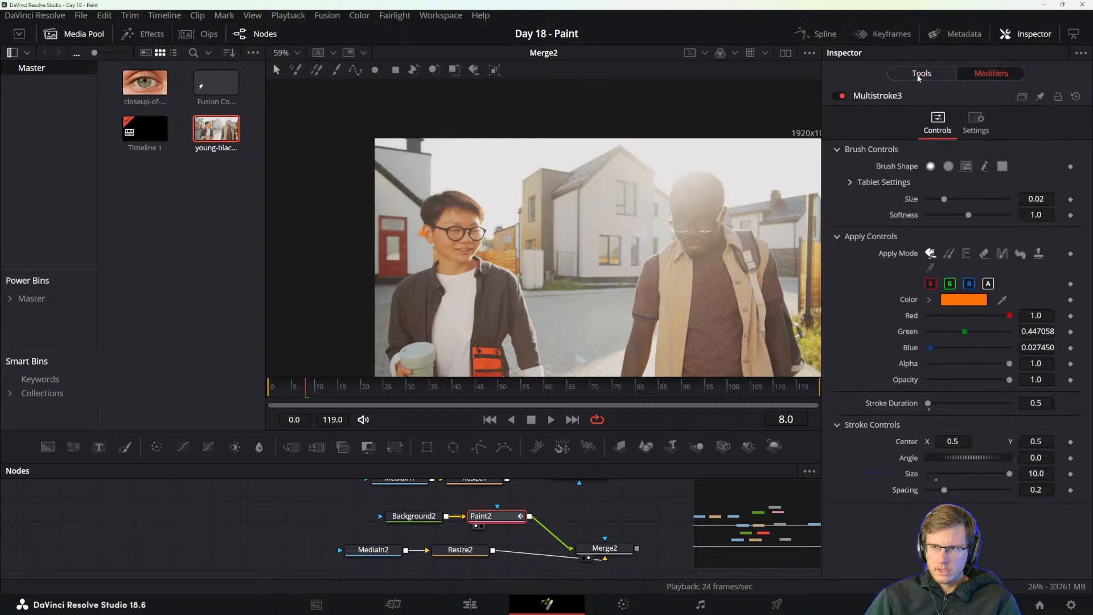
click(912, 78)
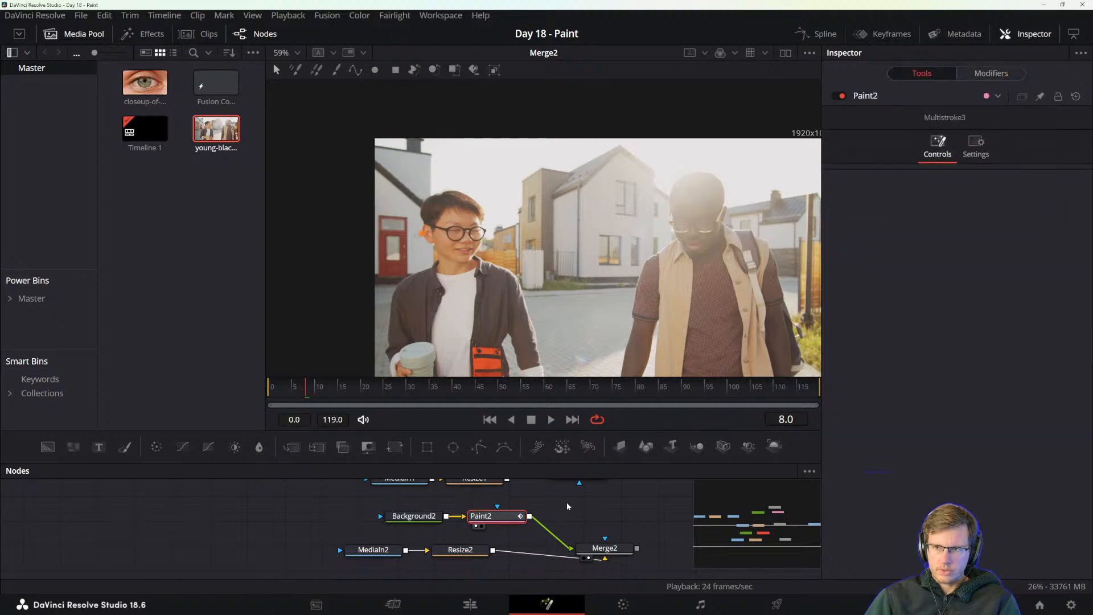
click(566, 502)
click(491, 521)
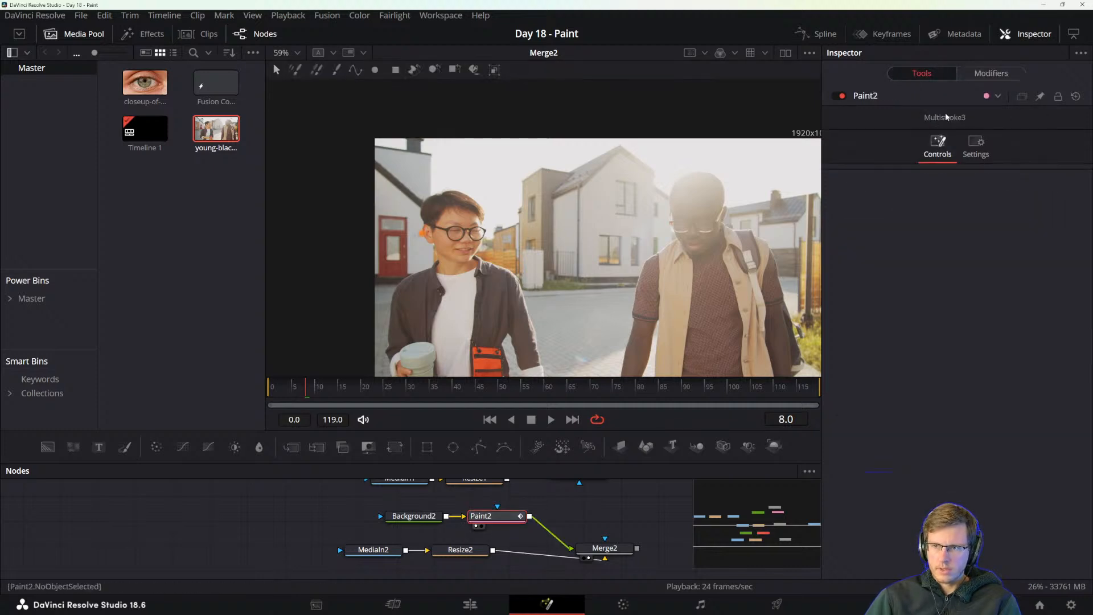
click(976, 145)
click(937, 154)
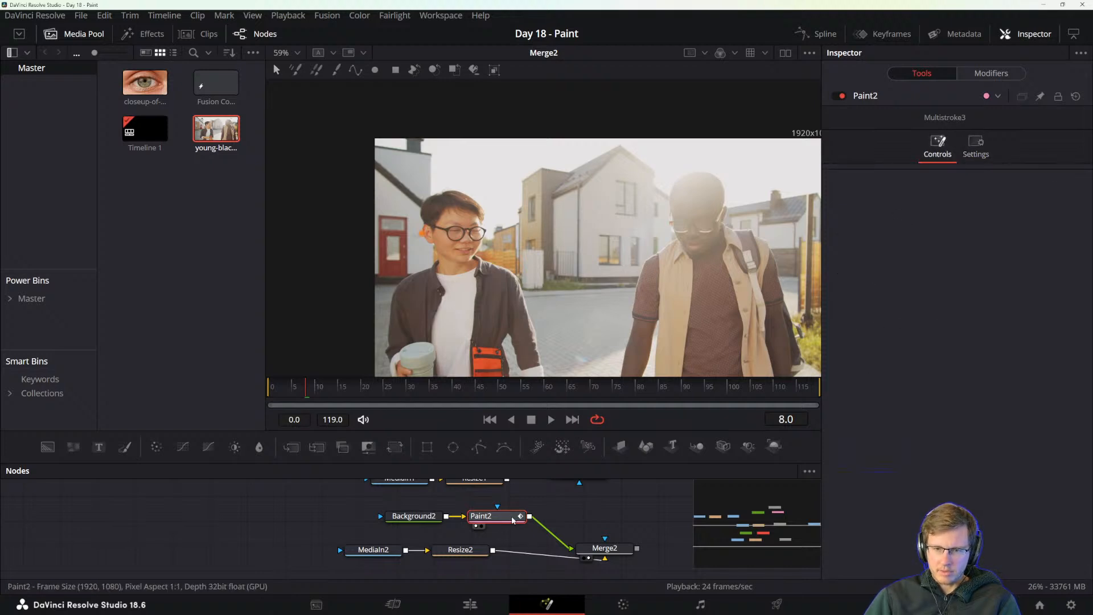
Look through the commands available for the Paint2 node and return to its Multistroke3 modifier controls.
right_click(498, 521)
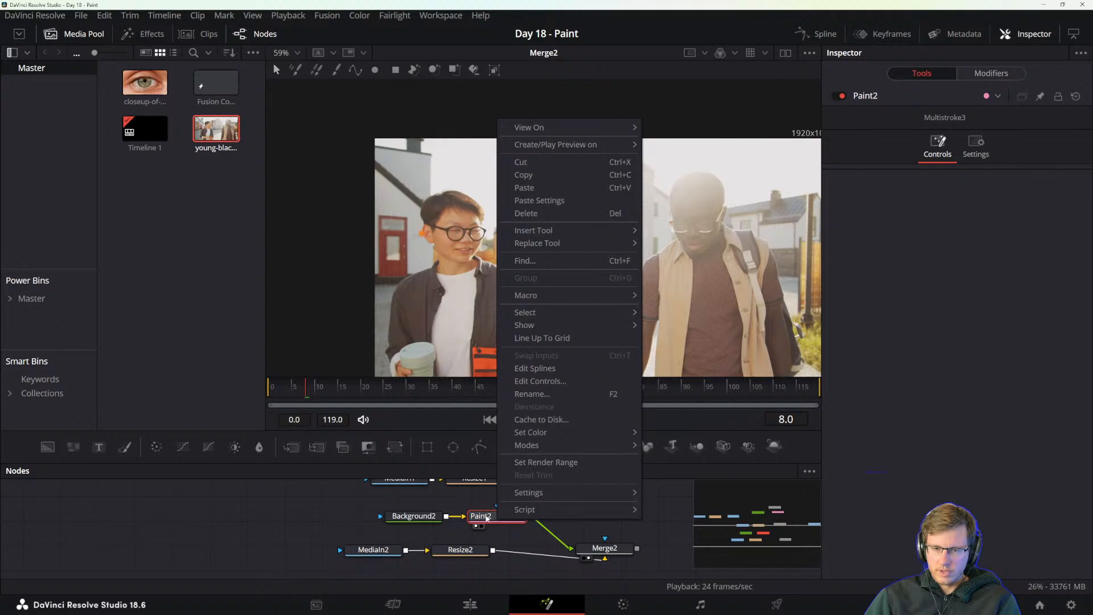
click(487, 518)
right_click(500, 519)
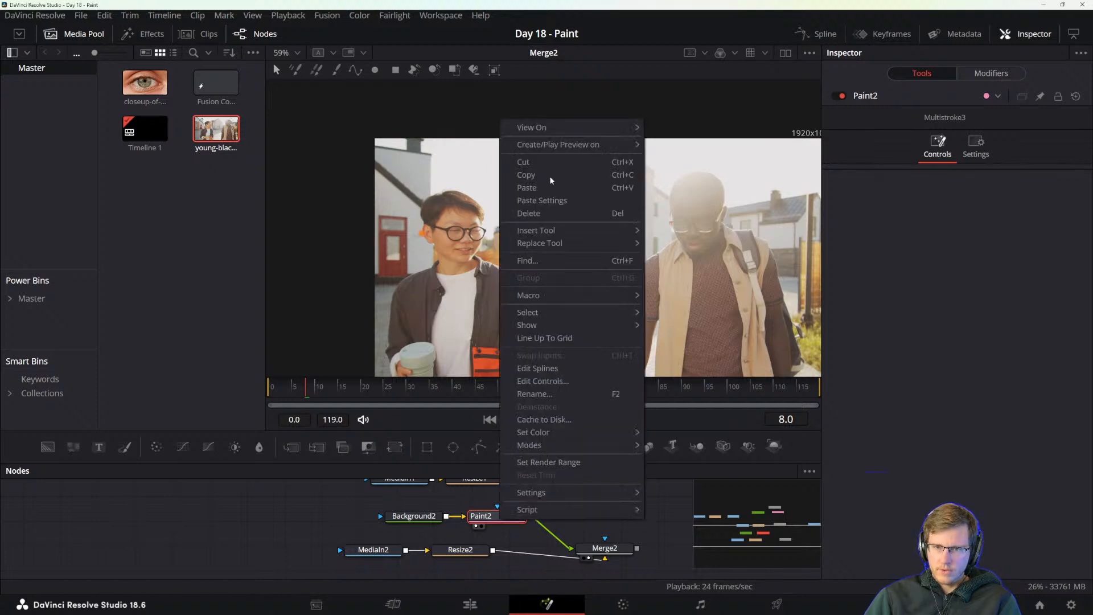
click(961, 174)
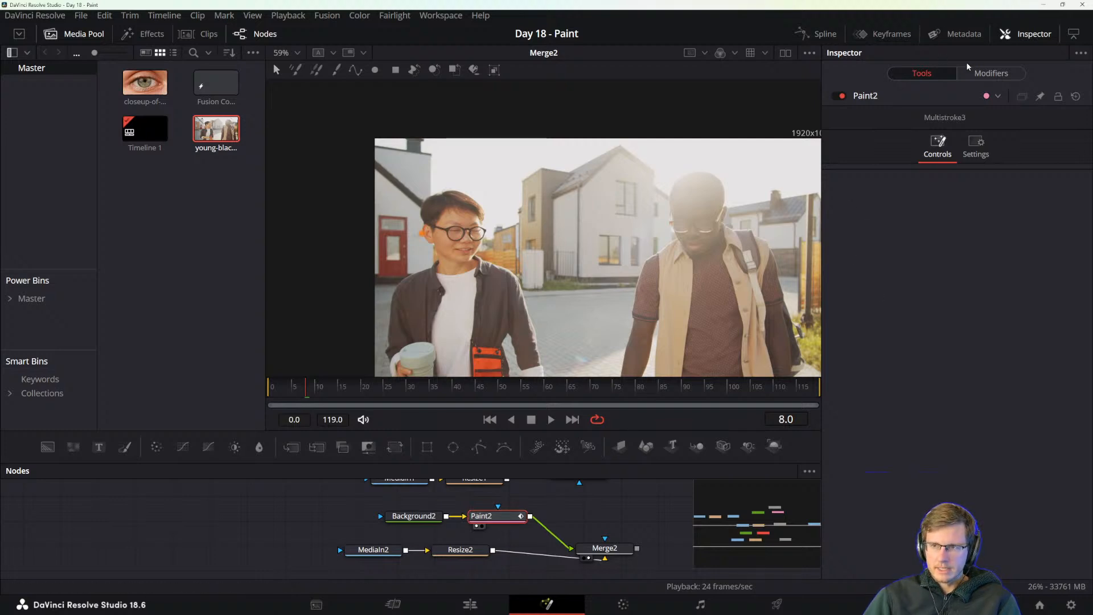
click(975, 74)
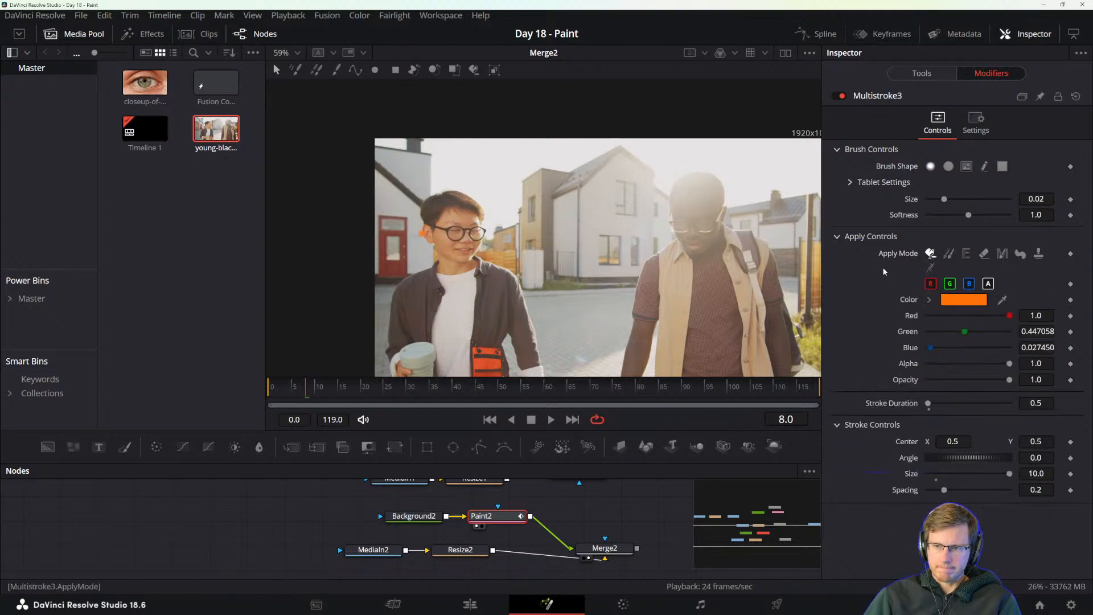
Switch to the reference manual, read the note on how Multistroke strokes behave in the Modifiers tab, and return to DaVinci Resolve.
key(alt+Tab)
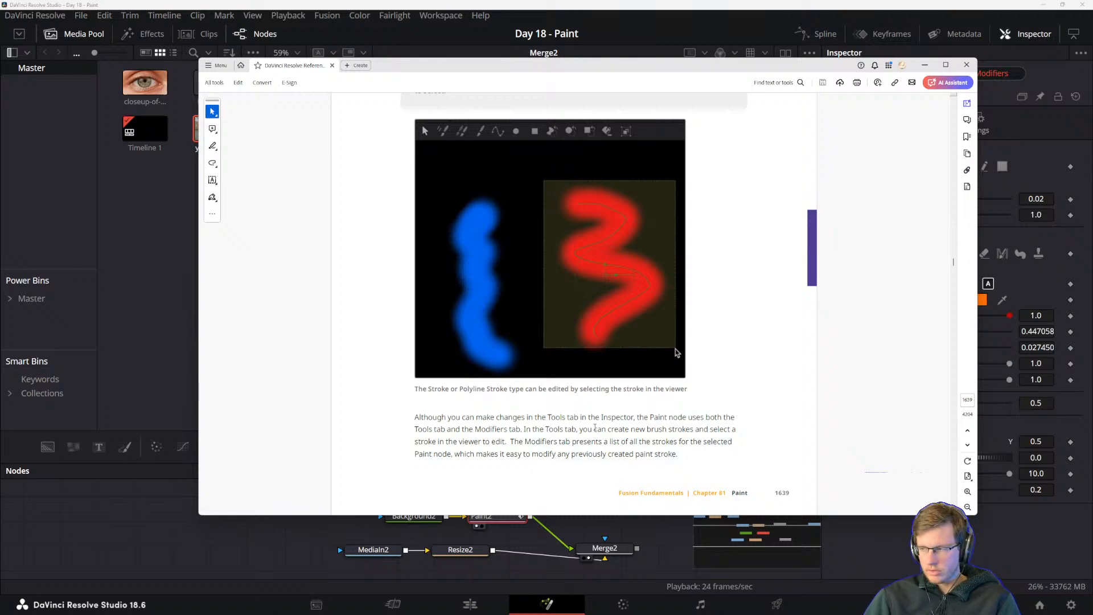
scroll(592, 420, down, 5)
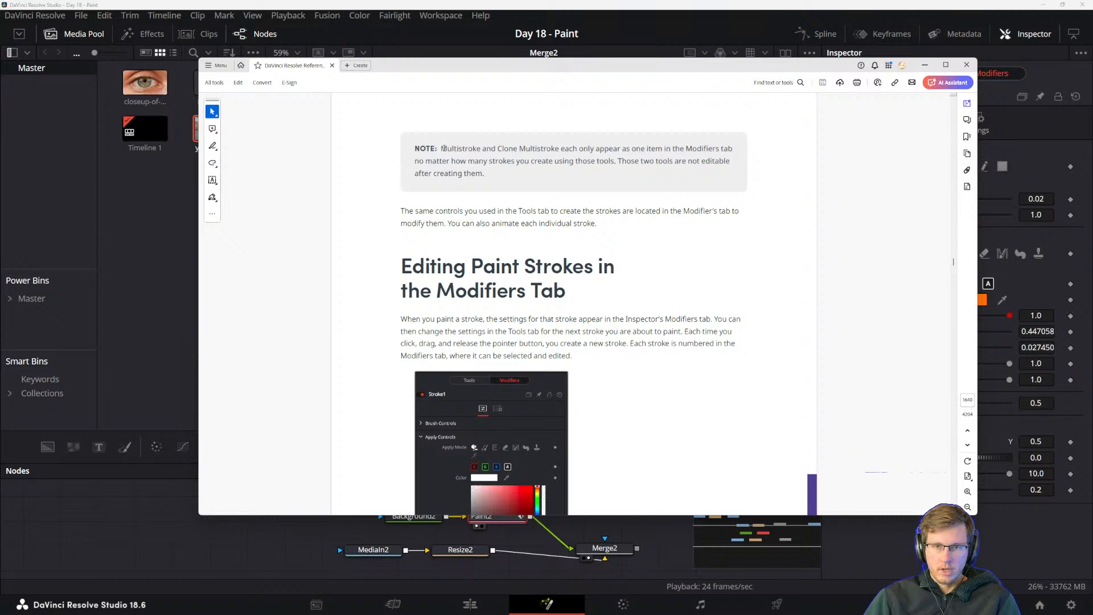
drag(444, 148, 477, 149)
click(502, 162)
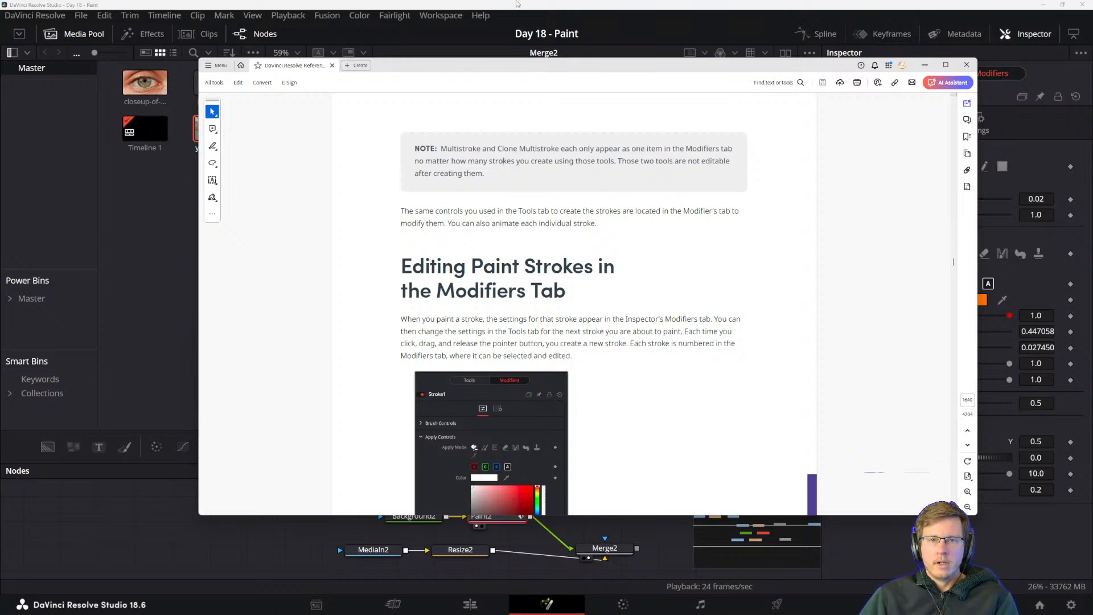
key(alt+Tab)
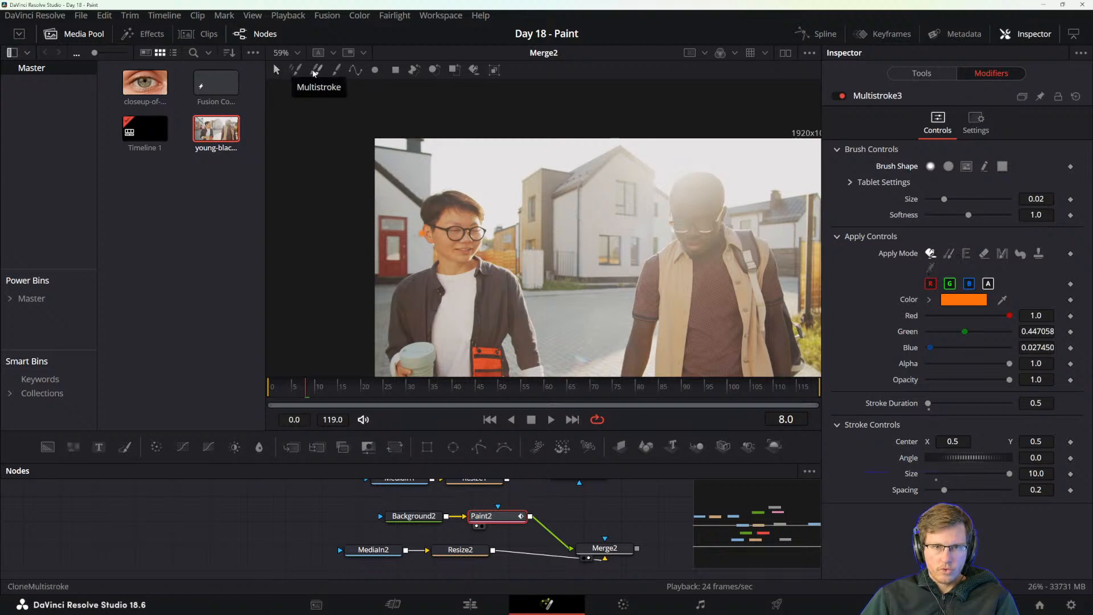
Paint an orange zigzag over the house with the Stroke tool and move the playhead to frame 15.
click(334, 73)
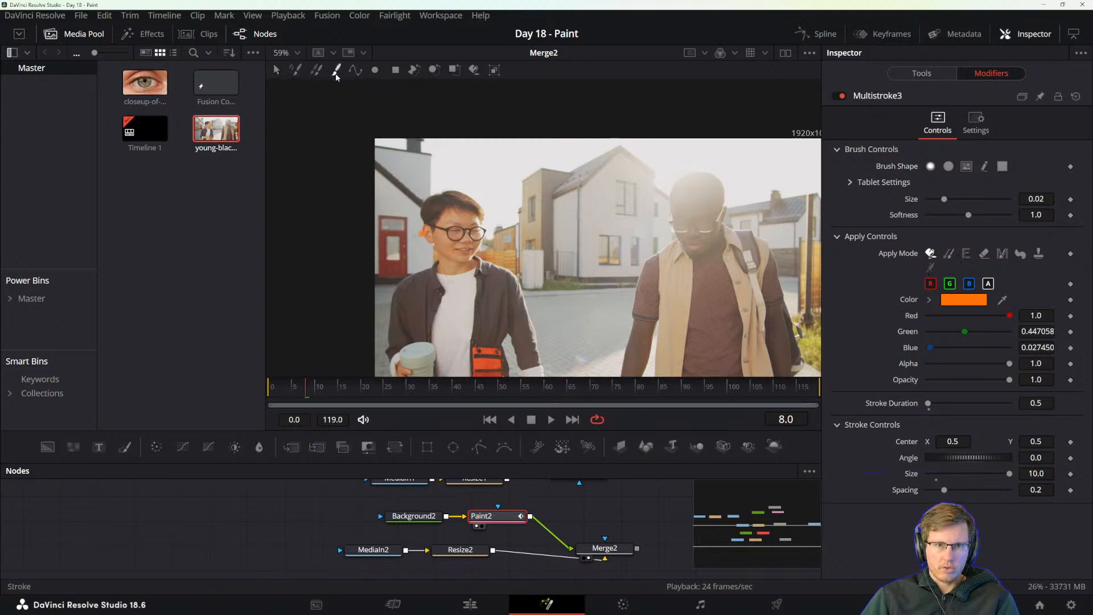
mouse_move(568, 177)
mouse_down()
mouse_move(569, 204)
mouse_move(607, 257)
mouse_up()
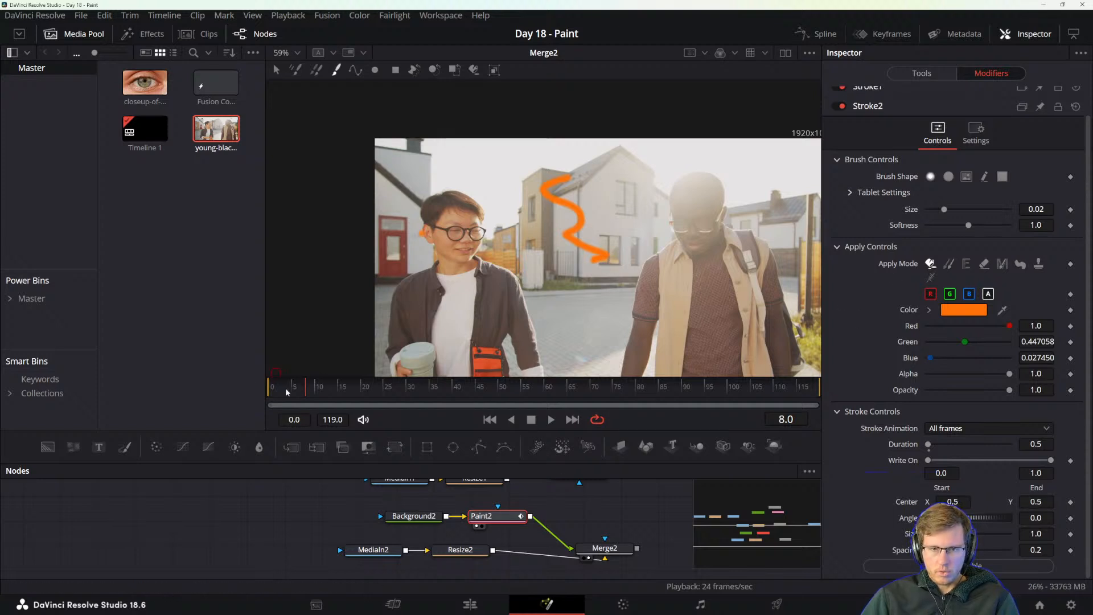
drag(309, 388, 340, 389)
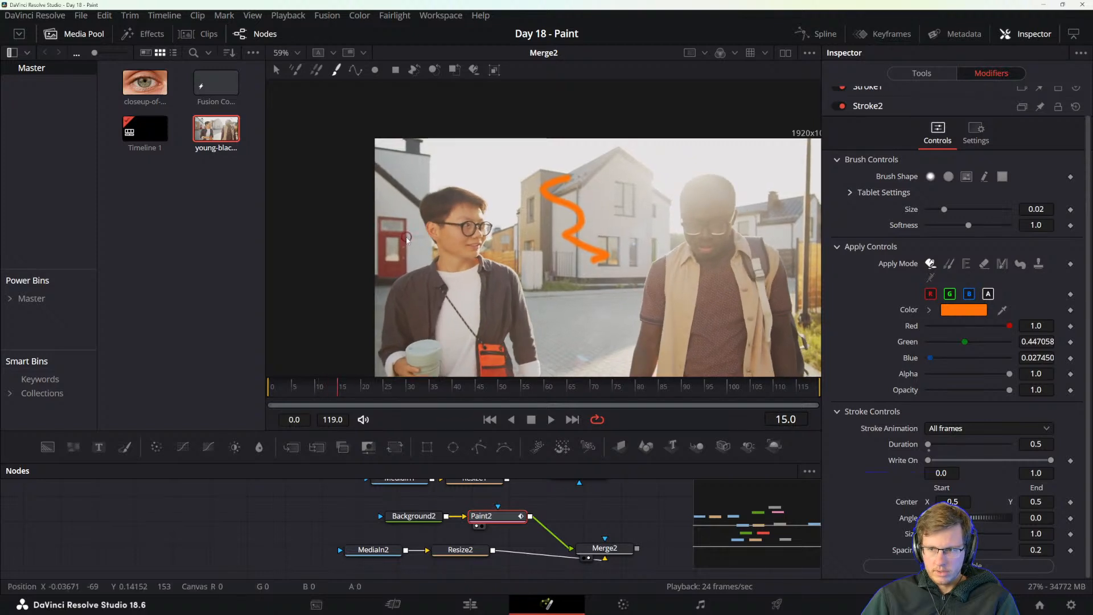
Select the painted zigzag stroke in the viewer and change its colour to bright green (#2cff0b).
click(276, 71)
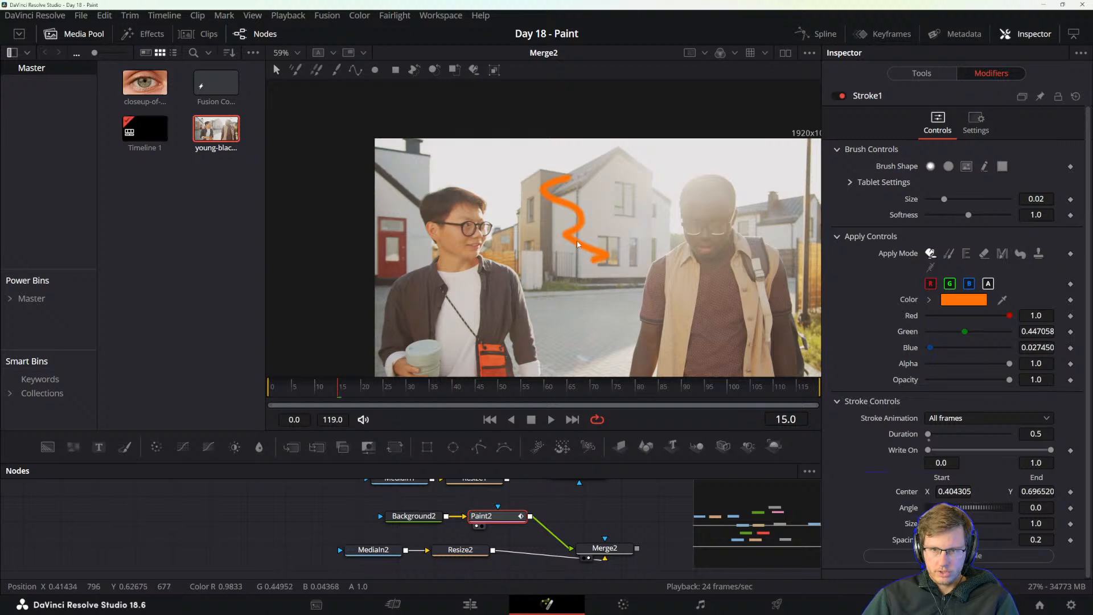
drag(540, 161, 633, 301)
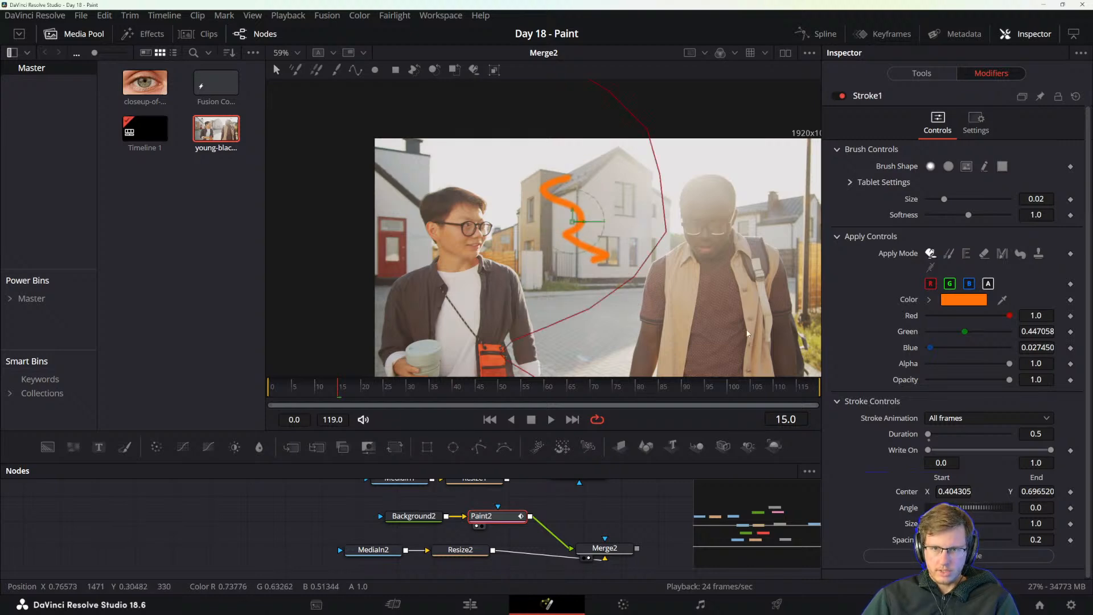
click(963, 299)
click(630, 212)
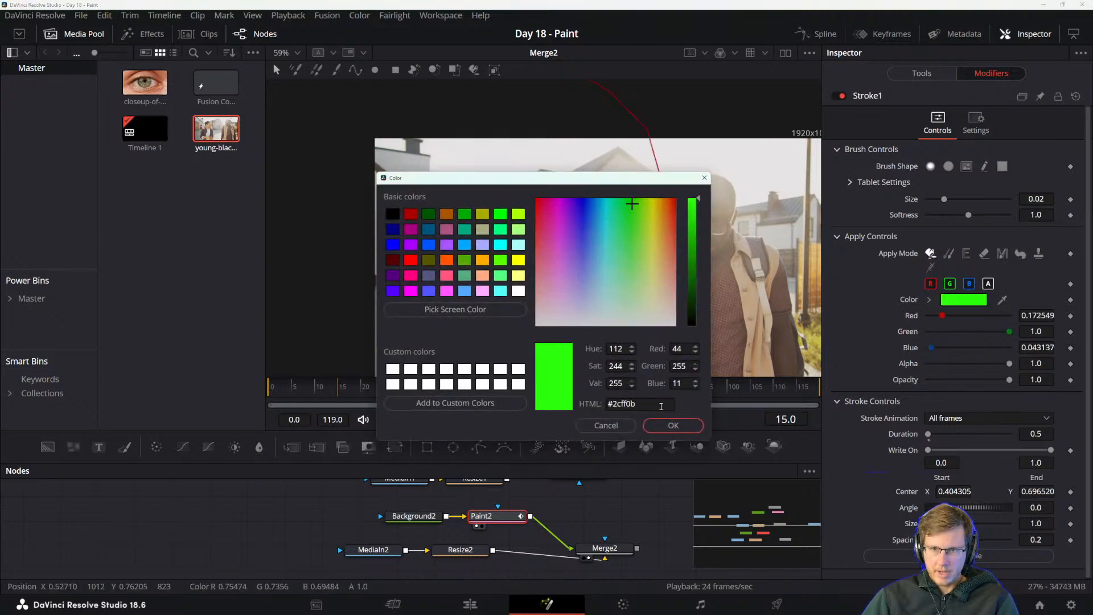
click(673, 425)
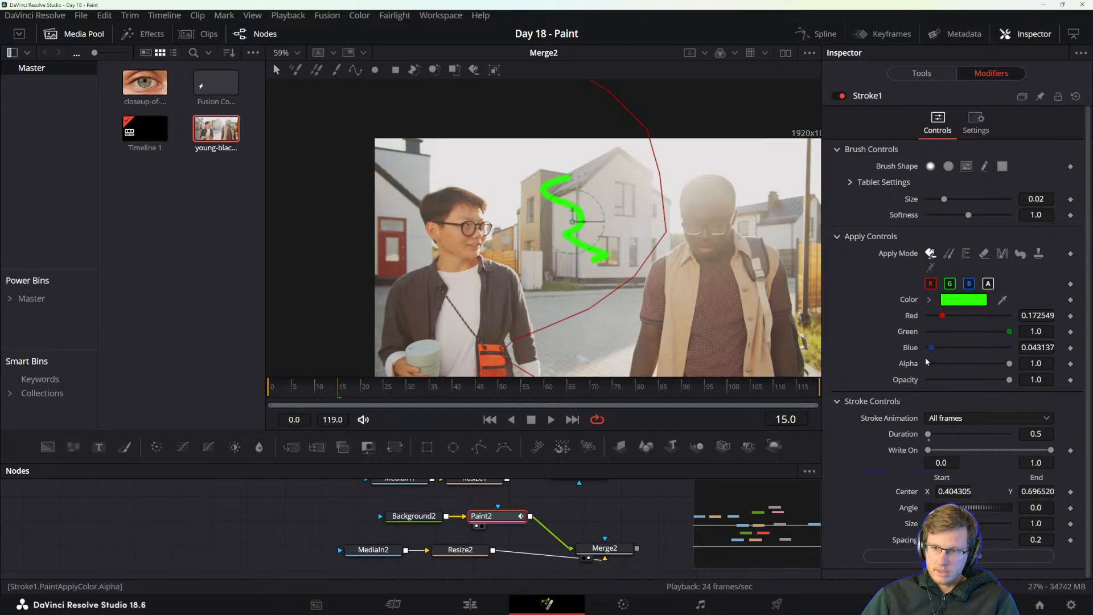
Animate the green stroke's brush size with keyframes, from 0.0929 at frame 15 down to 0 at frame 56.
mouse_move(943, 199)
mouse_down()
mouse_move(929, 202)
mouse_move(1006, 203)
mouse_move(916, 206)
mouse_up()
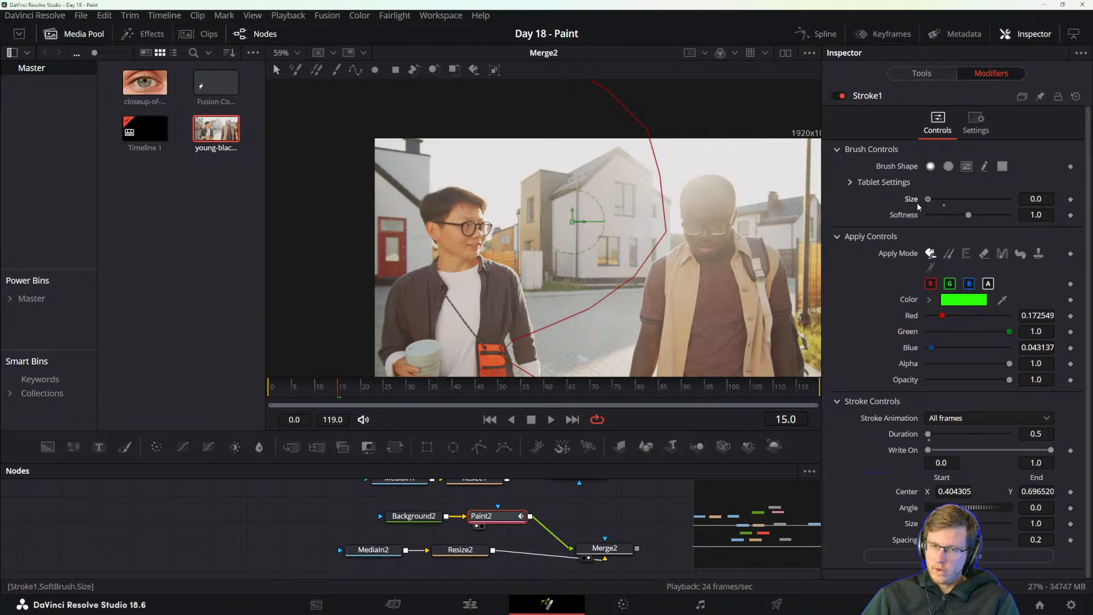
mouse_move(917, 202)
mouse_down()
mouse_move(955, 210)
mouse_move(925, 205)
mouse_move(996, 183)
mouse_move(897, 209)
mouse_move(1004, 202)
mouse_up()
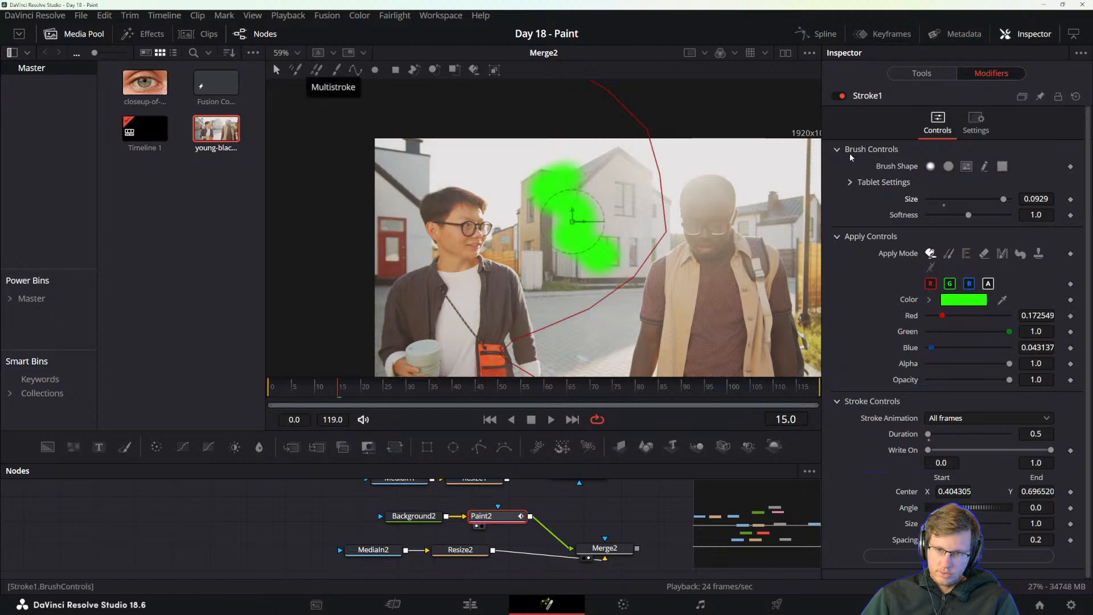
click(1070, 200)
drag(342, 388, 528, 395)
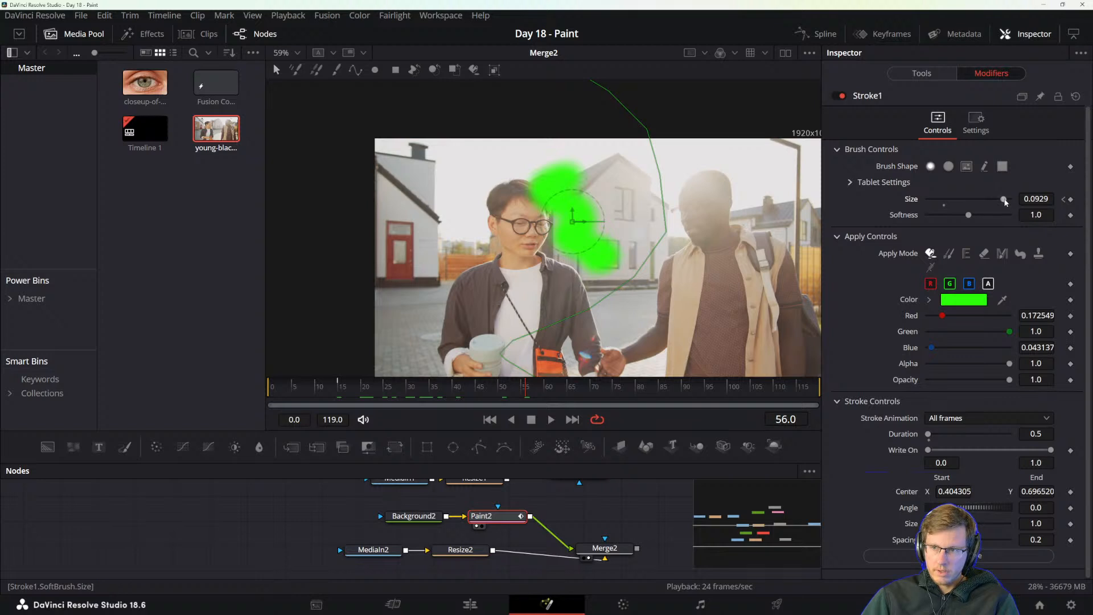
drag(1003, 199, 913, 200)
Play and scrub through the frames from 14 onward to review the green stroke's brush-size animation.
click(336, 389)
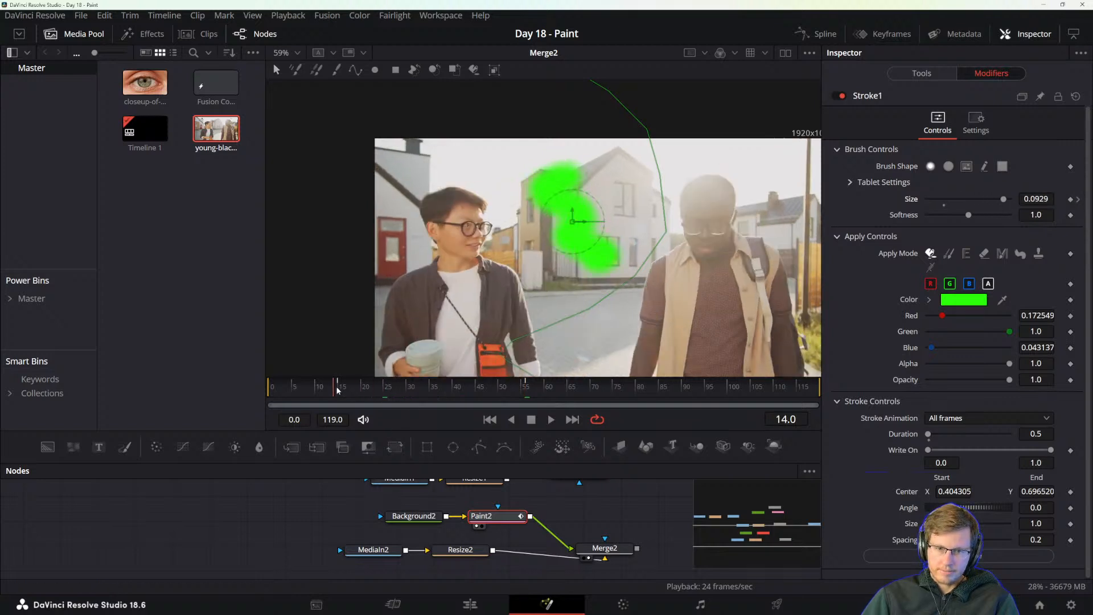
key(space)
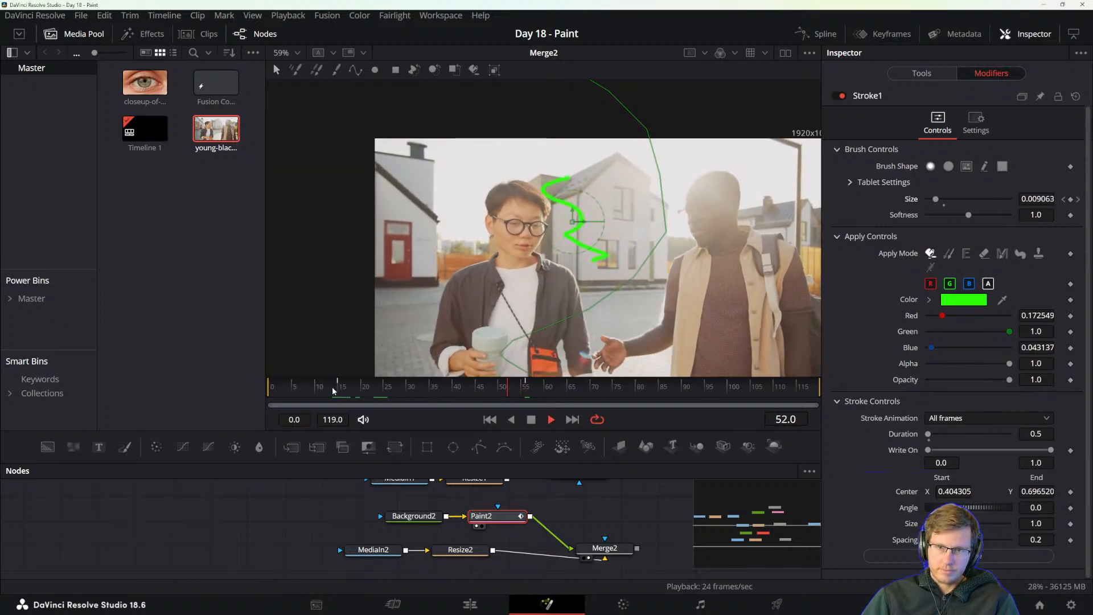
key(space)
mouse_move(334, 387)
mouse_down()
mouse_move(595, 387)
mouse_move(240, 405)
mouse_move(489, 399)
mouse_up()
Switch to the manual, read the section on editing paint strokes in the Modifiers tab, and return to DaVinci Resolve.
key(alt+Tab)
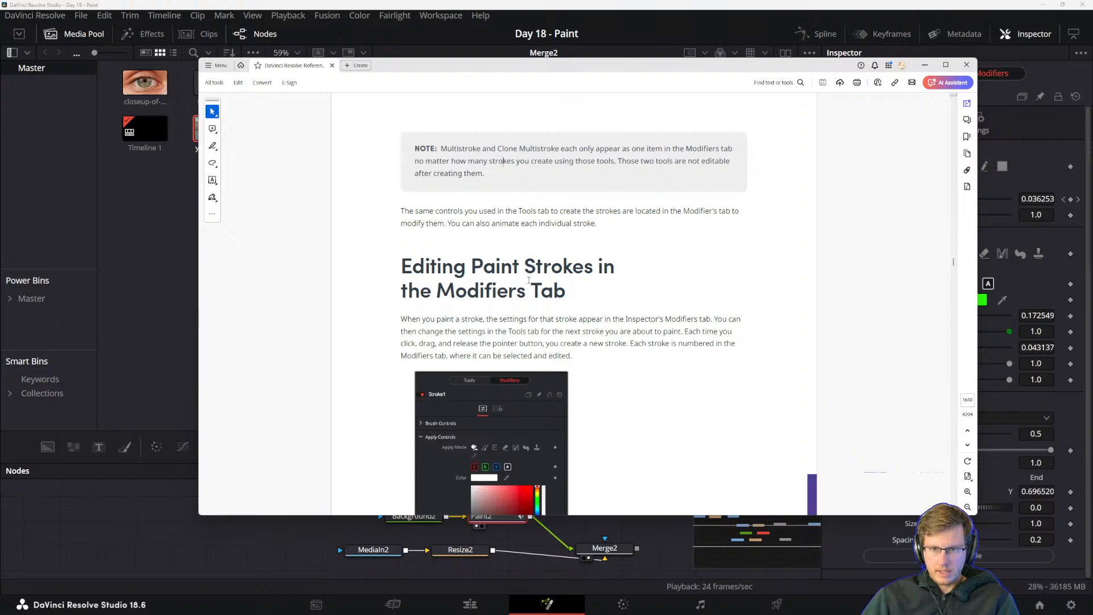
scroll(405, 254, down, 3)
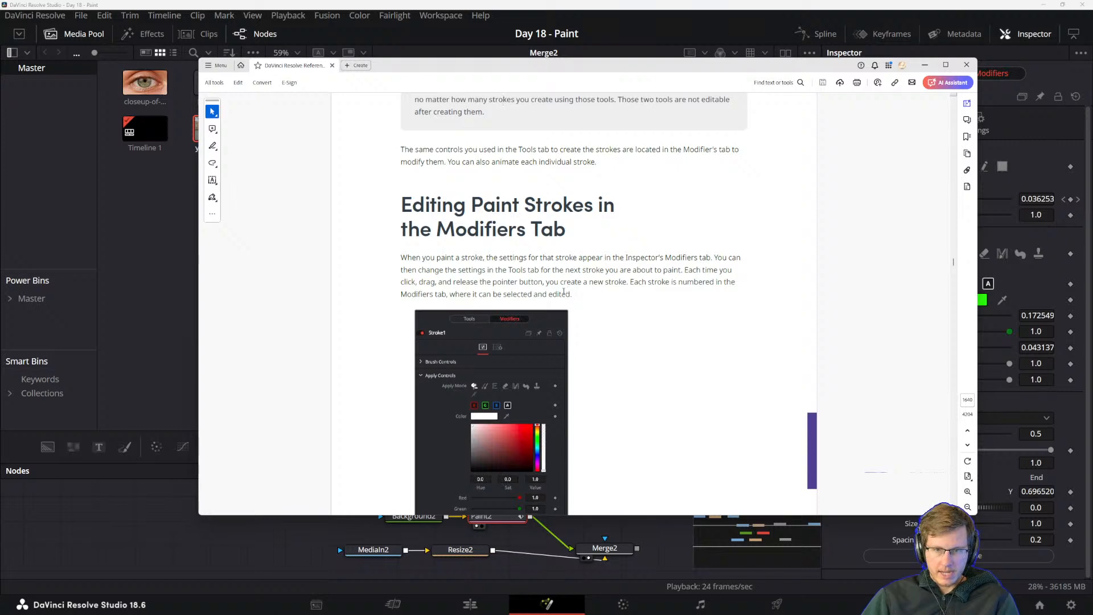
click(734, 4)
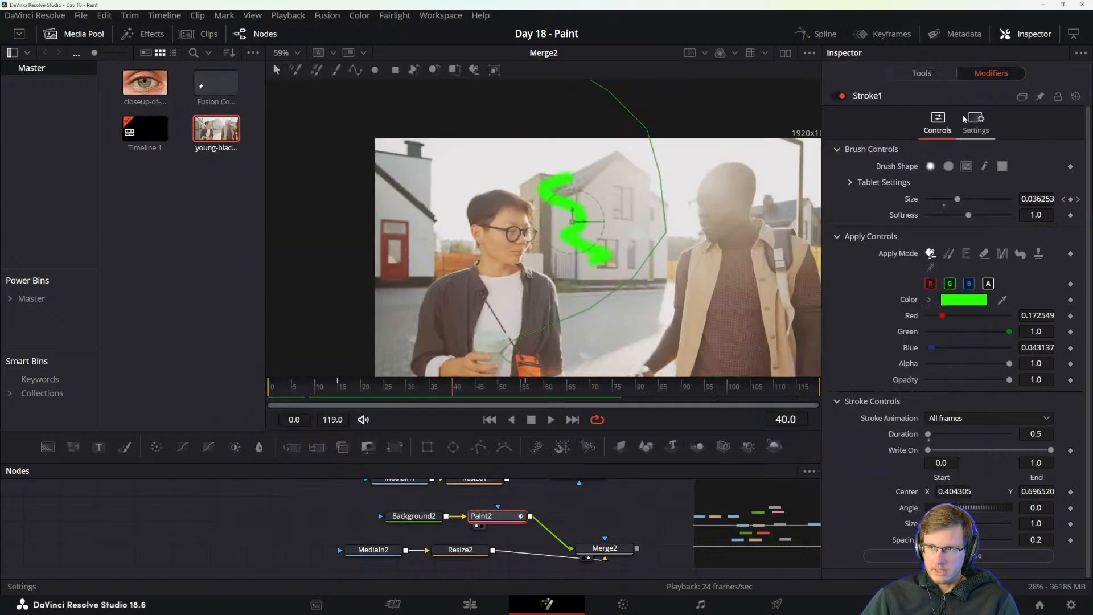
Try recolouring the green stroke cyan (#17fff7) from Paint2's tool controls, then cancel the colour change.
click(930, 78)
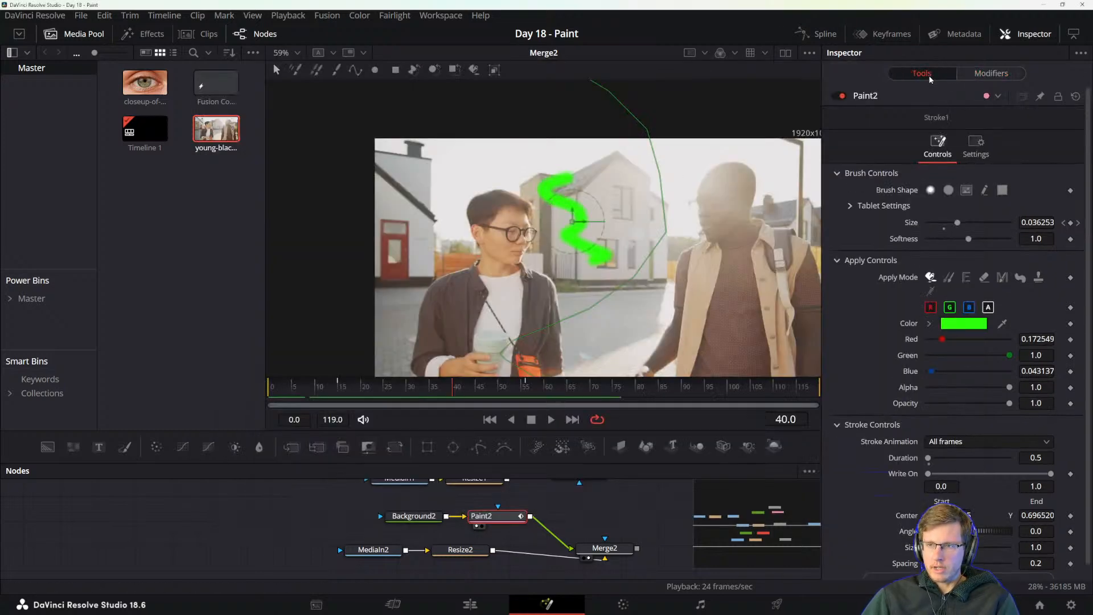
click(955, 327)
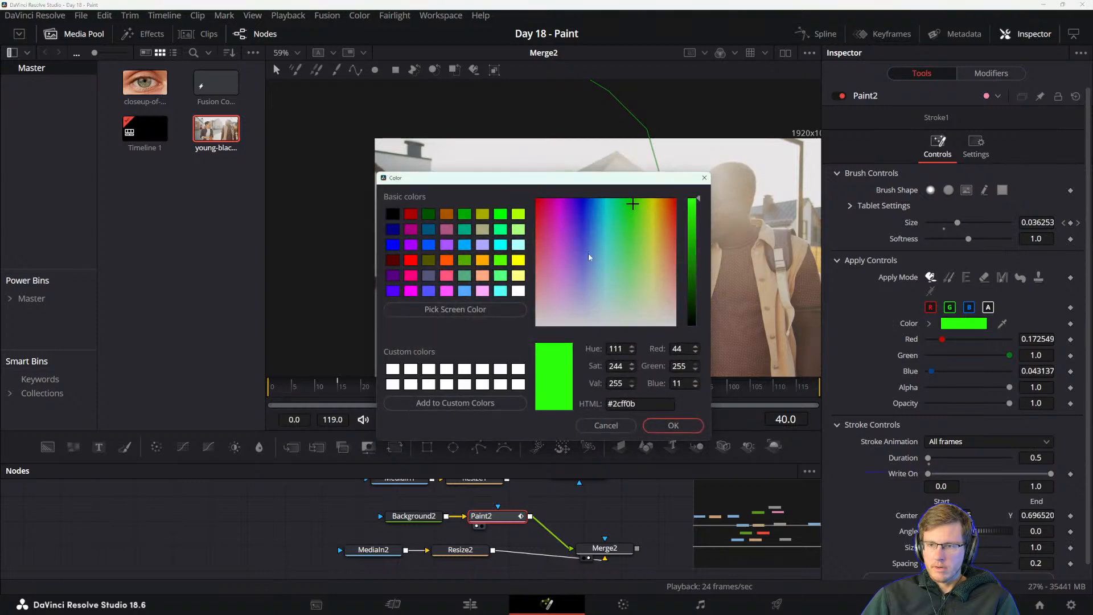
drag(610, 178, 613, 252)
click(609, 283)
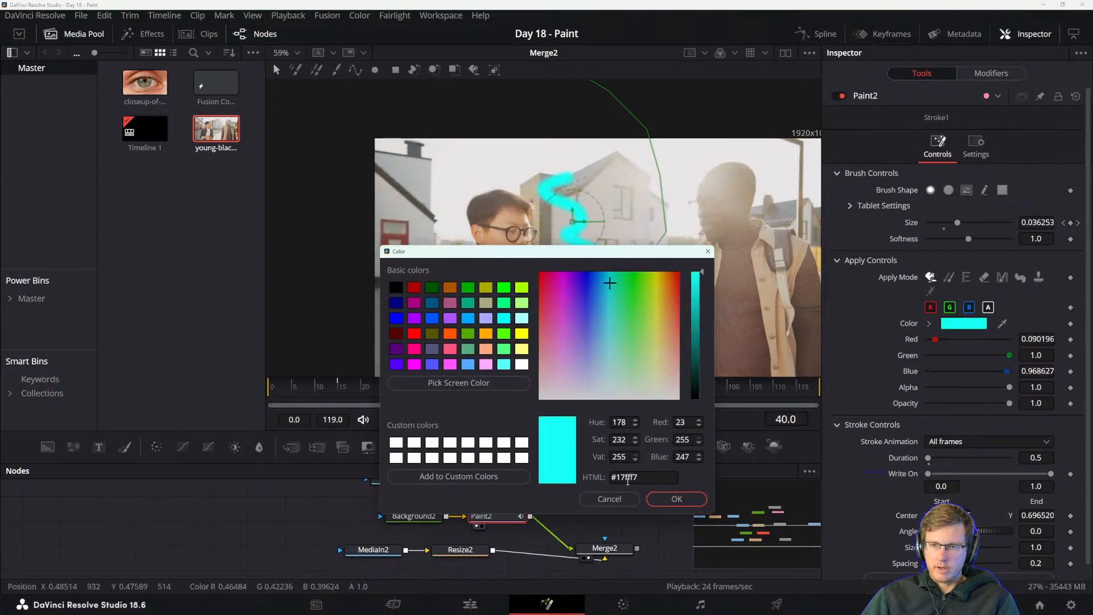
click(609, 499)
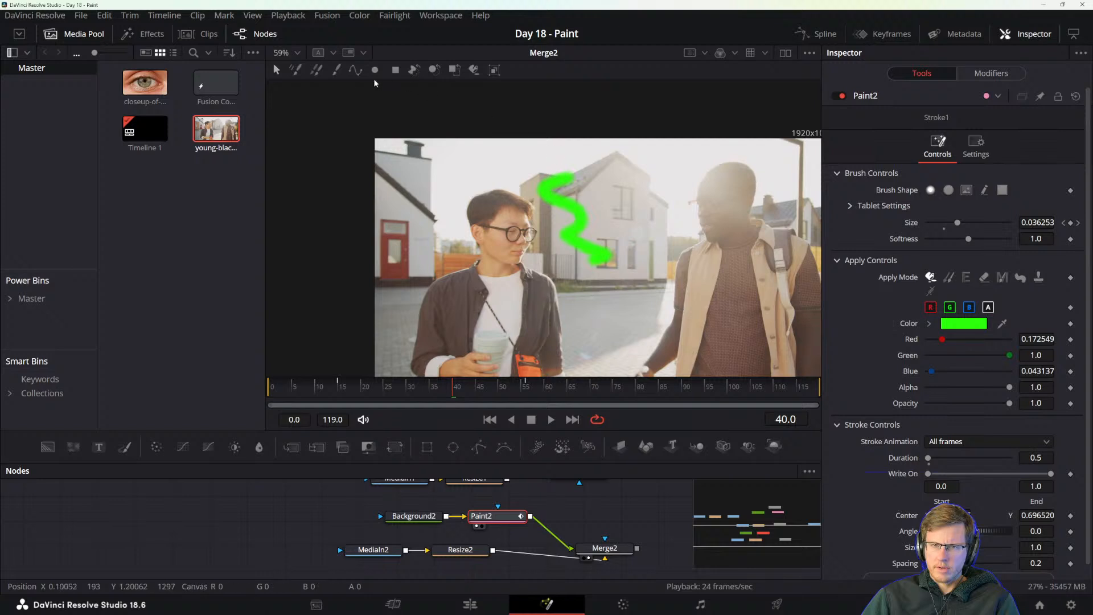
Select the green stroke in the viewer, check its modifier controls, and clear the selection.
drag(503, 134, 667, 306)
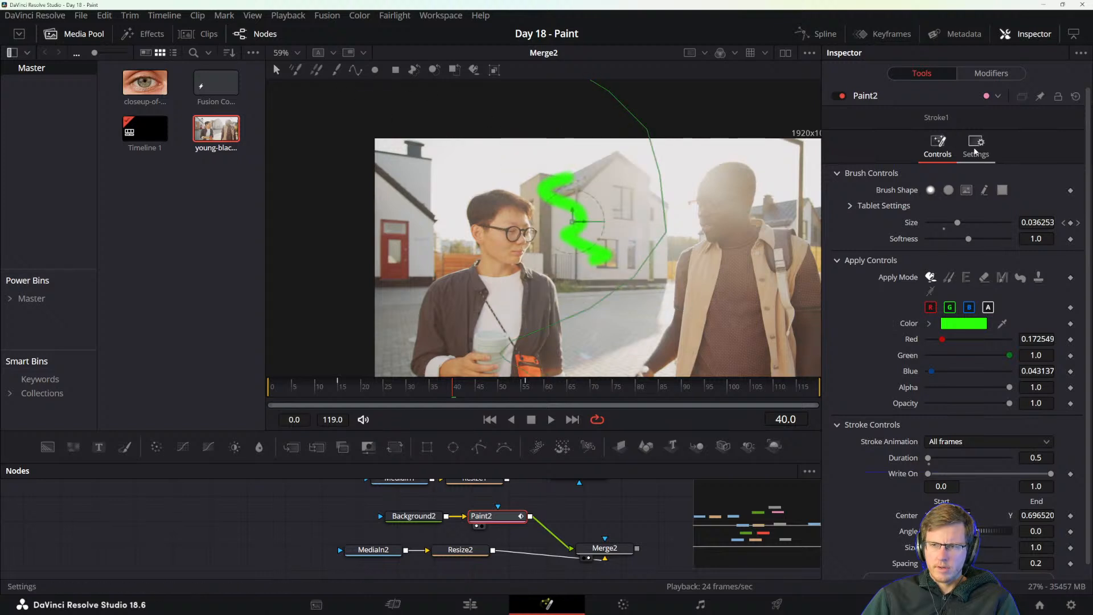
click(991, 73)
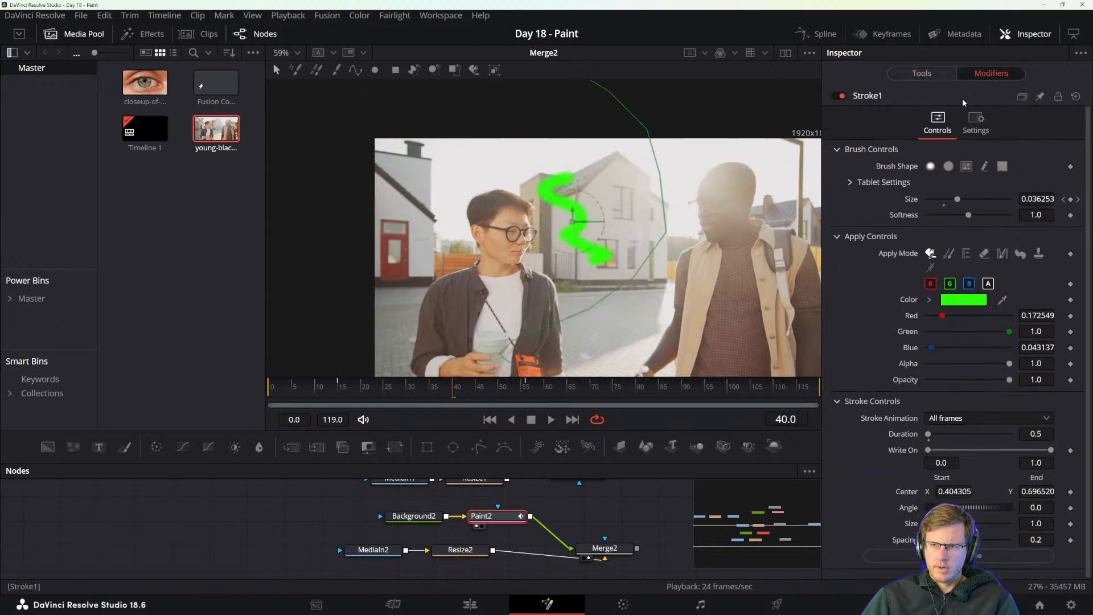
click(661, 307)
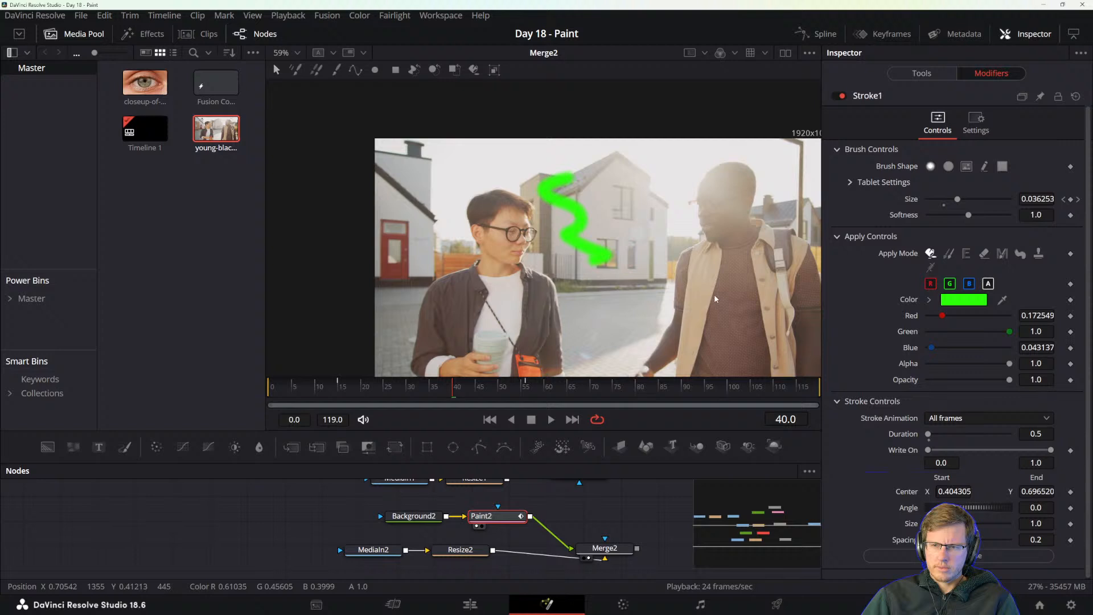
Set the new stroke's colour to blue (#441eff) and paint a short zigzag beside the right-hand man's head.
click(338, 71)
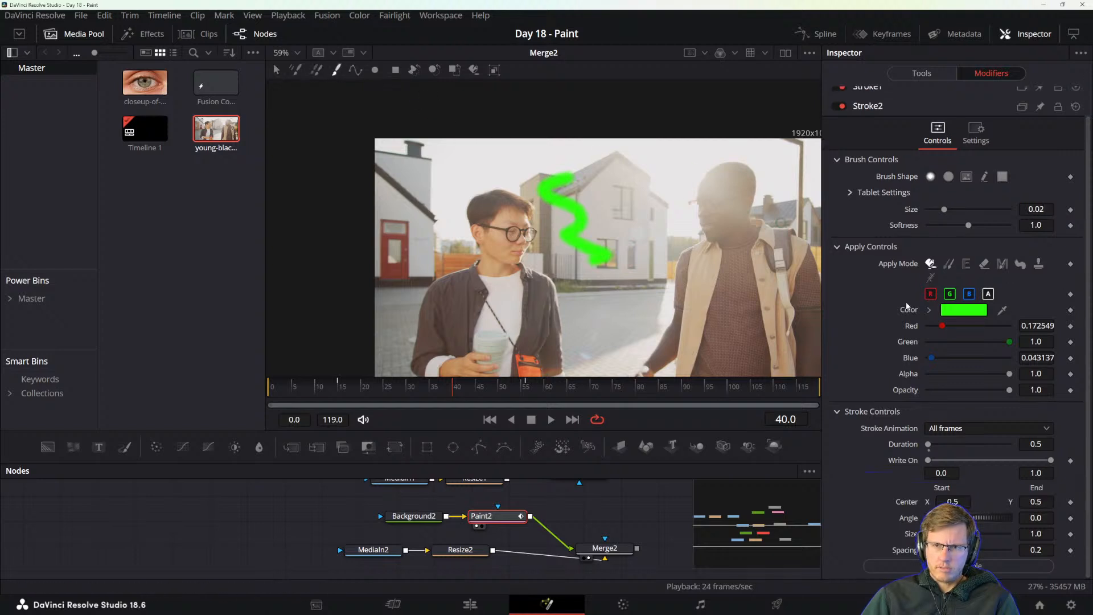
click(980, 312)
click(668, 205)
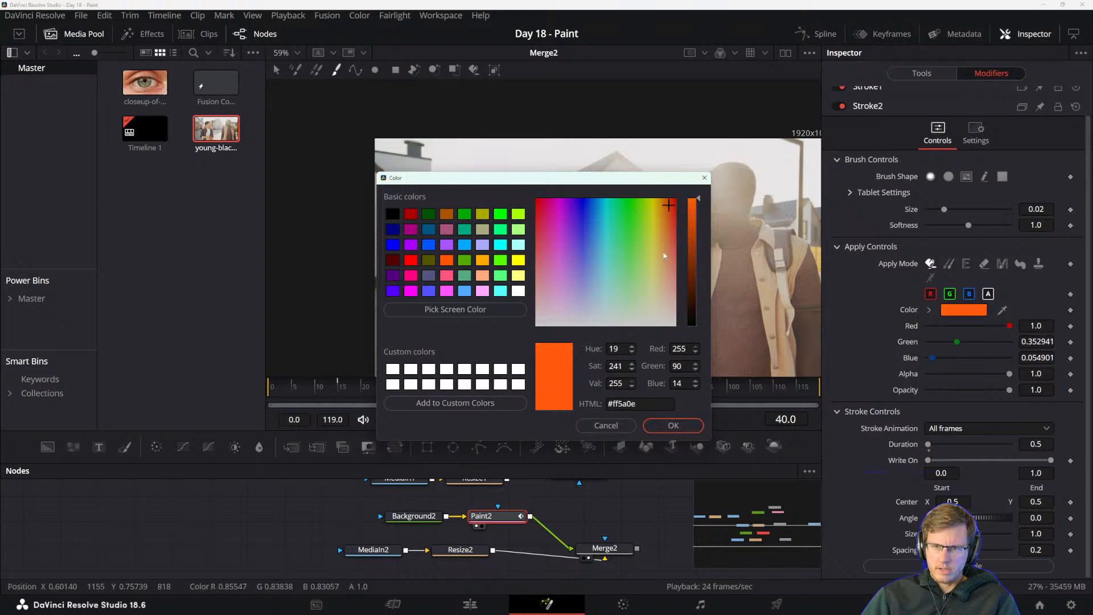
click(578, 213)
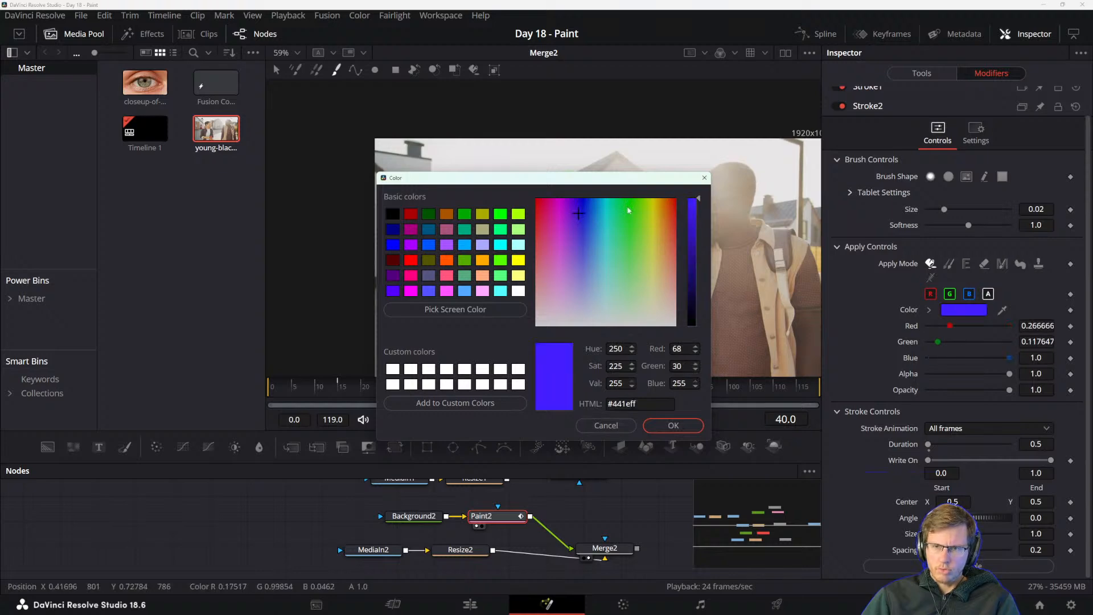
click(673, 425)
drag(665, 170, 670, 230)
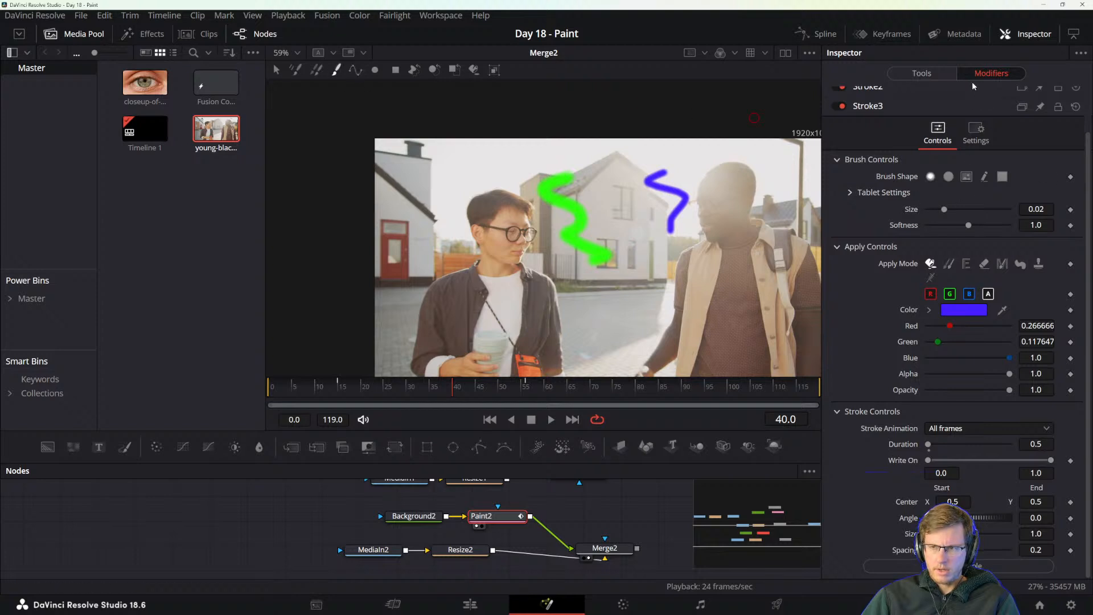
Go through Paint2's listed modifiers and examine the strokes' paths in the viewer, hiding and showing the on-screen controls.
click(277, 71)
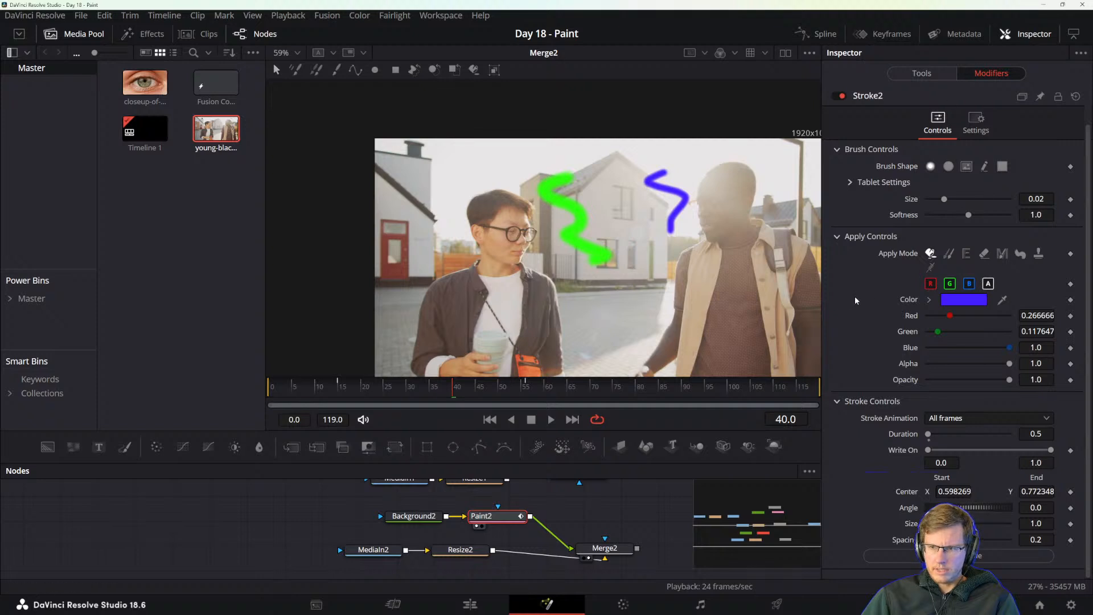
scroll(855, 296, up, 2)
click(559, 161)
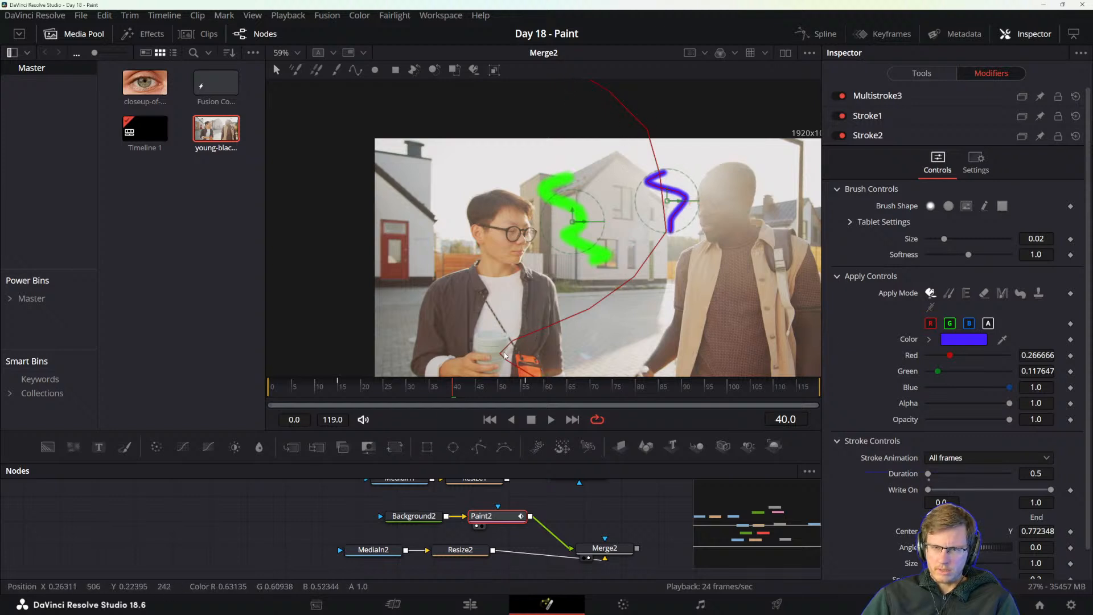
key(ctrl+k)
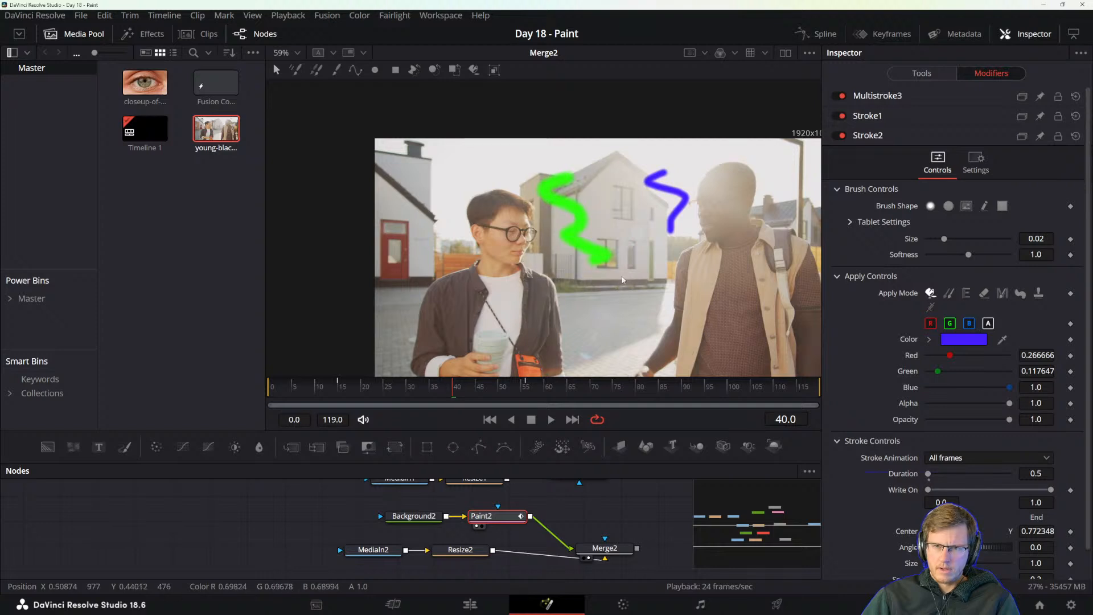
key(ctrl+k)
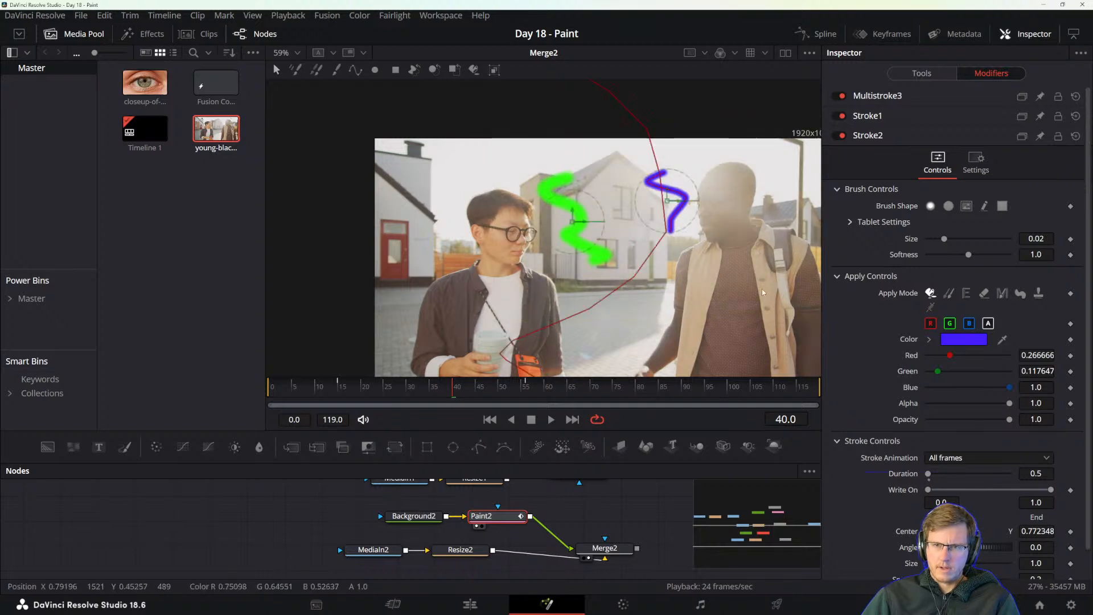
scroll(762, 289, down, 5)
scroll(741, 273, down, 2)
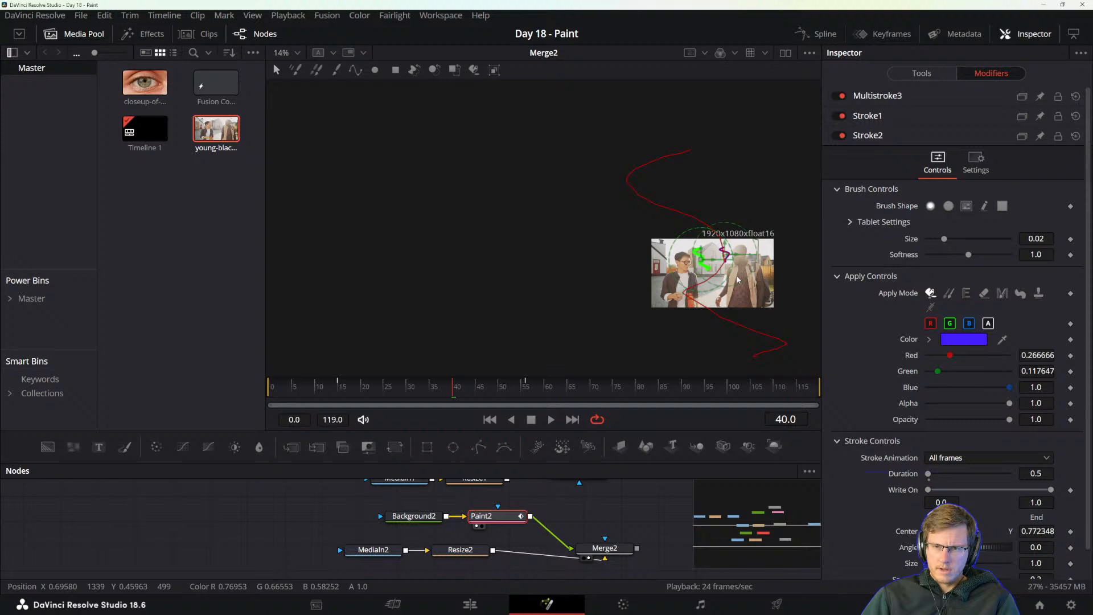
Recolour Stroke2, the blue zigzag beside the right-hand man's head, to pink (Red 255, Green 35, Blue 134) from its modifier controls.
drag(775, 284, 737, 288)
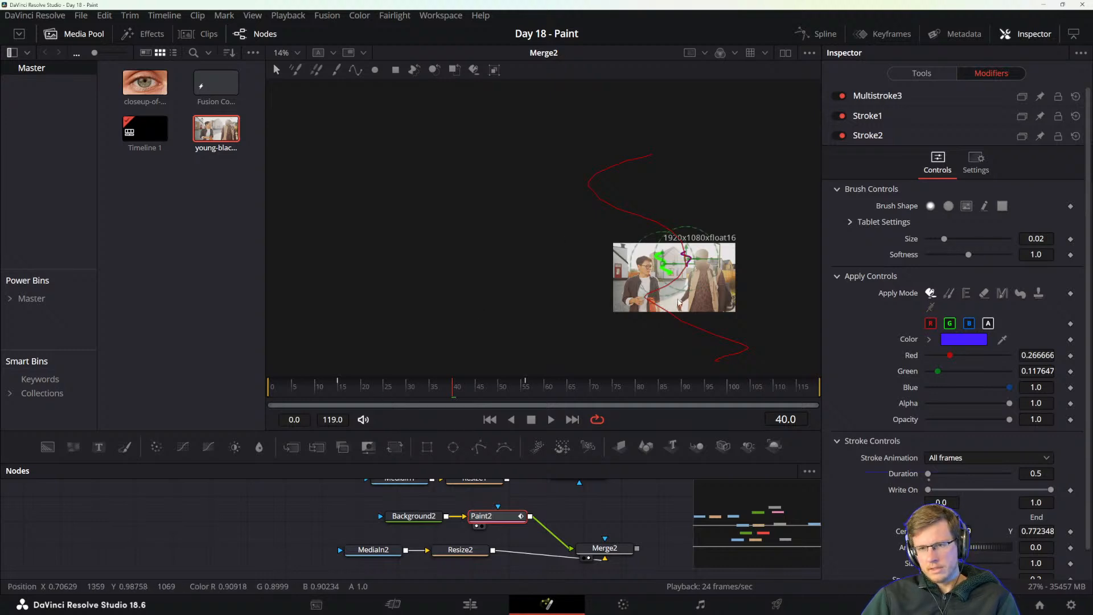
scroll(718, 279, up, 5)
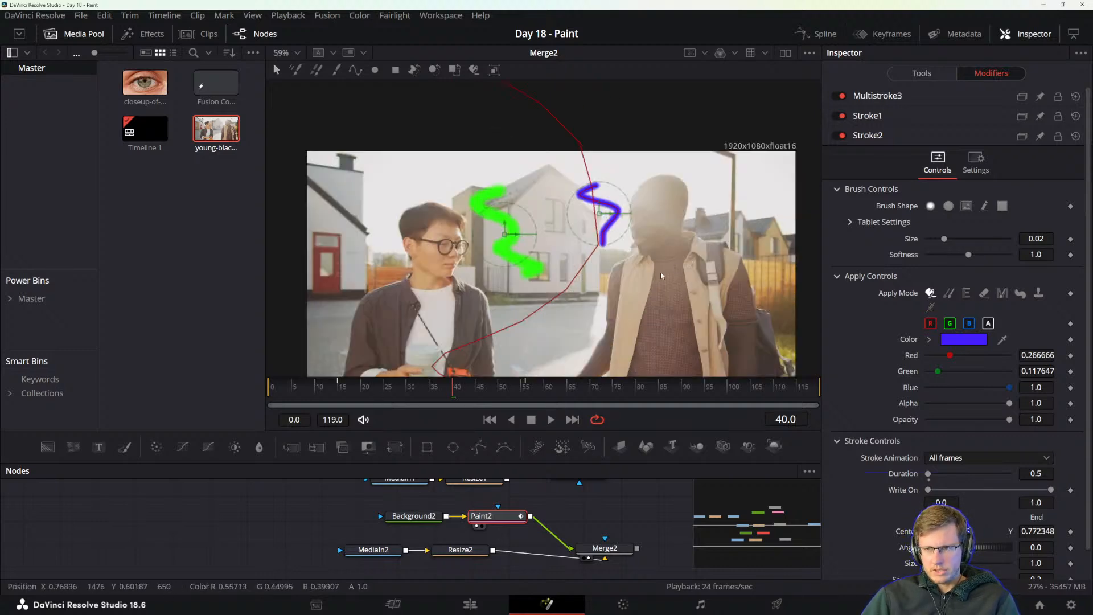
drag(647, 274, 710, 300)
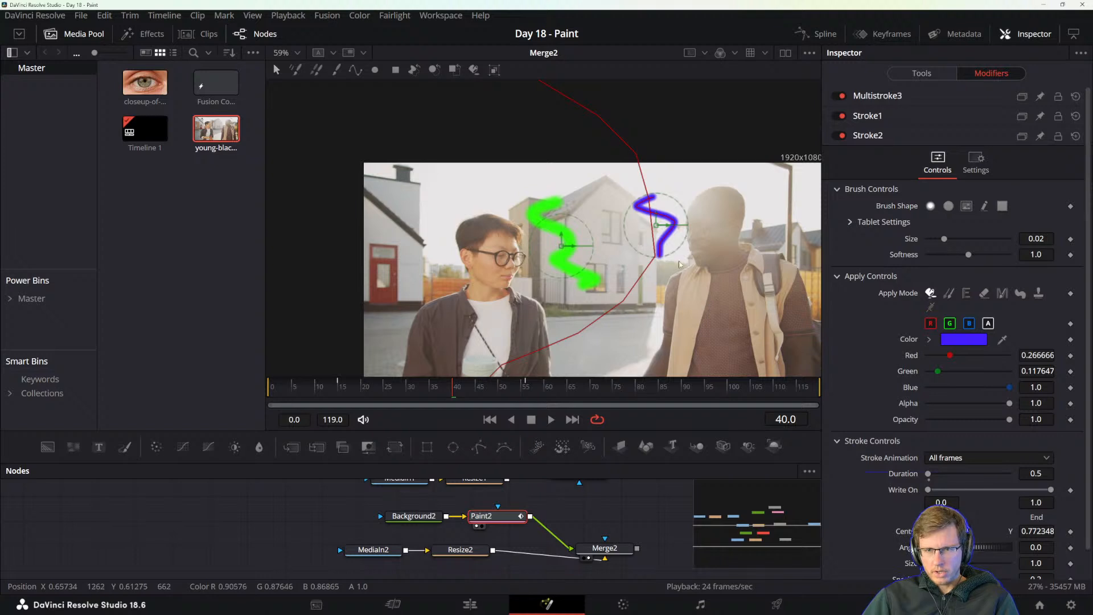
scroll(679, 264, down, 2)
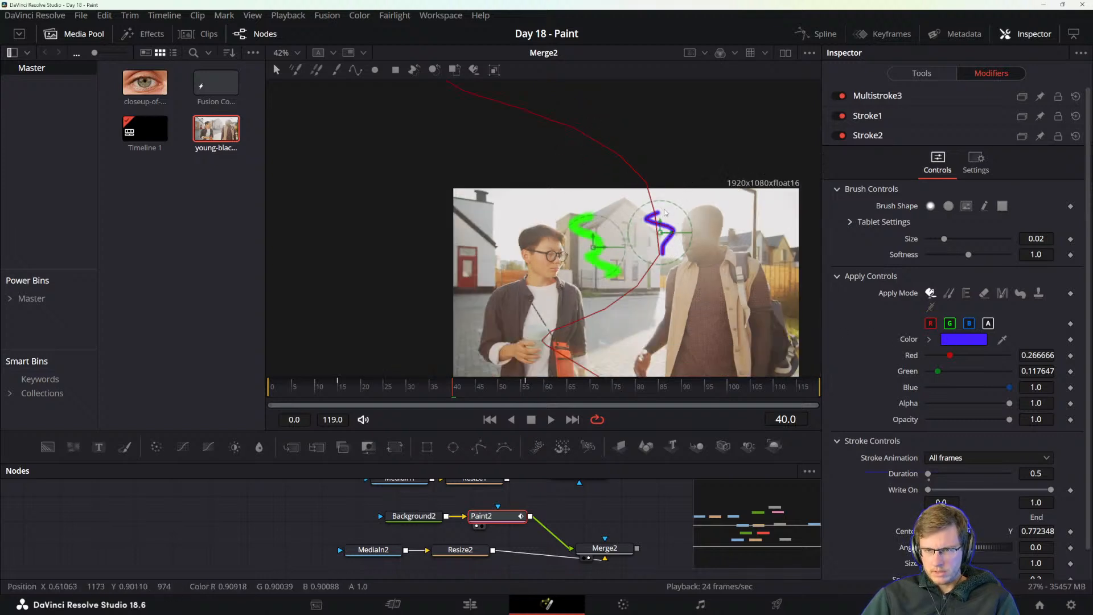
click(962, 340)
click(634, 214)
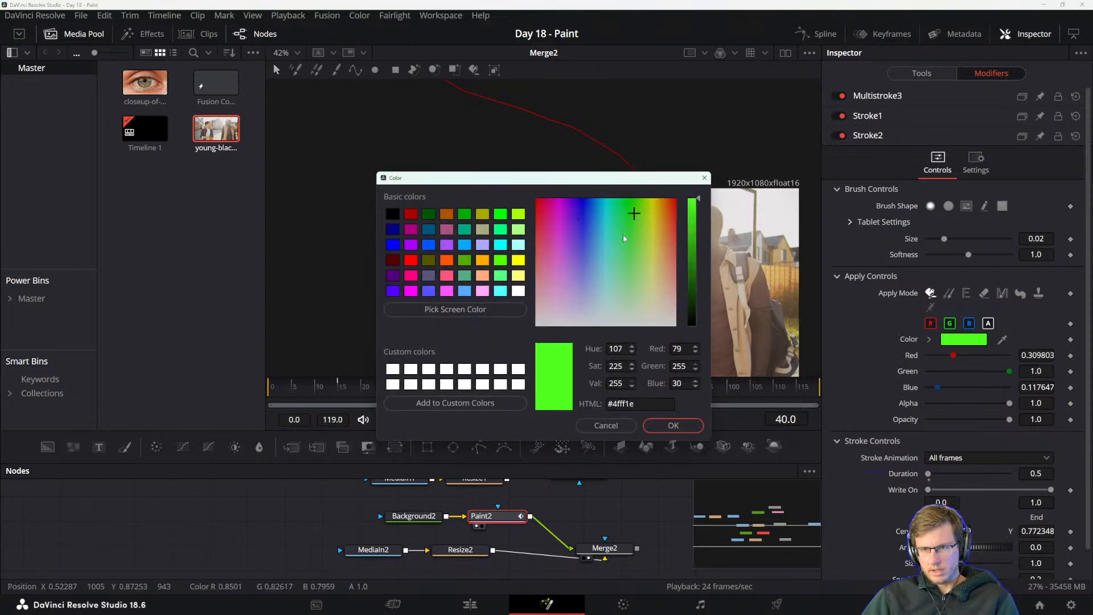
drag(613, 187, 942, 328)
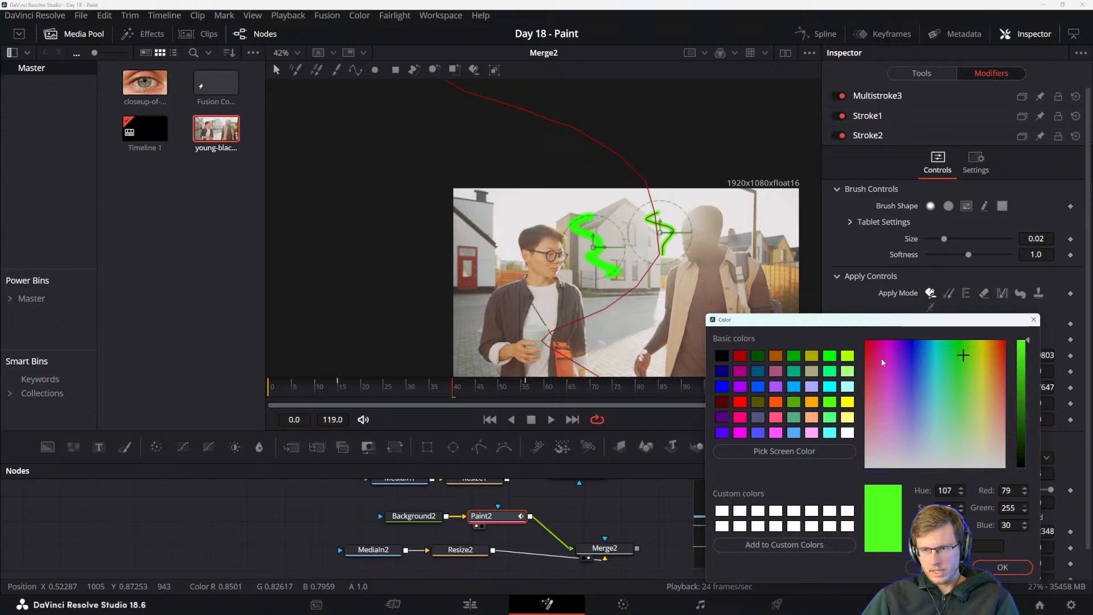
mouse_move(882, 362)
mouse_down()
mouse_move(865, 360)
mouse_move(876, 359)
mouse_up()
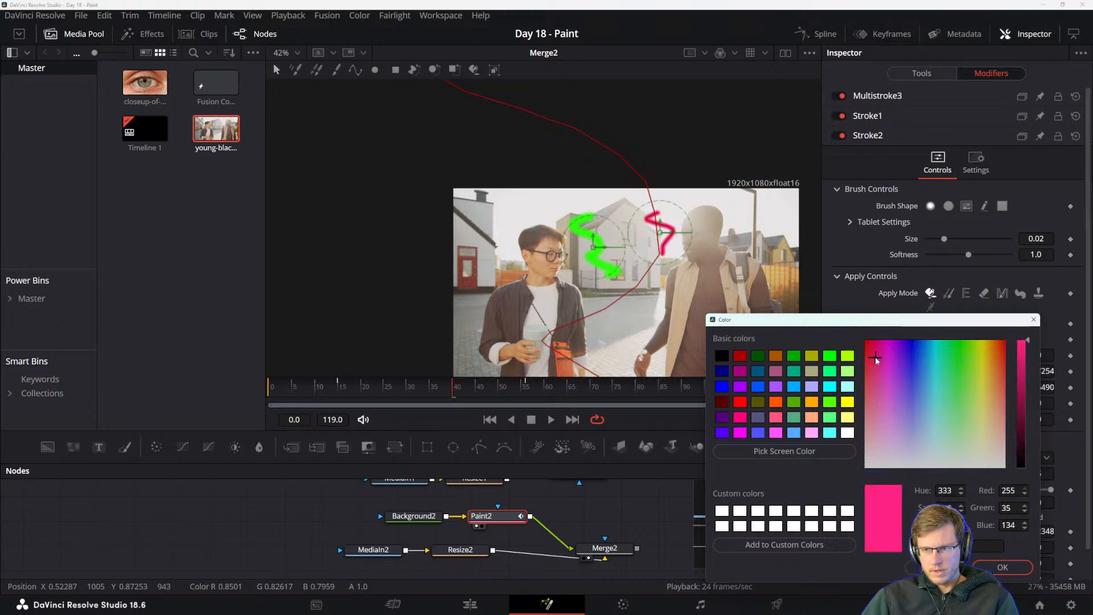
click(1003, 567)
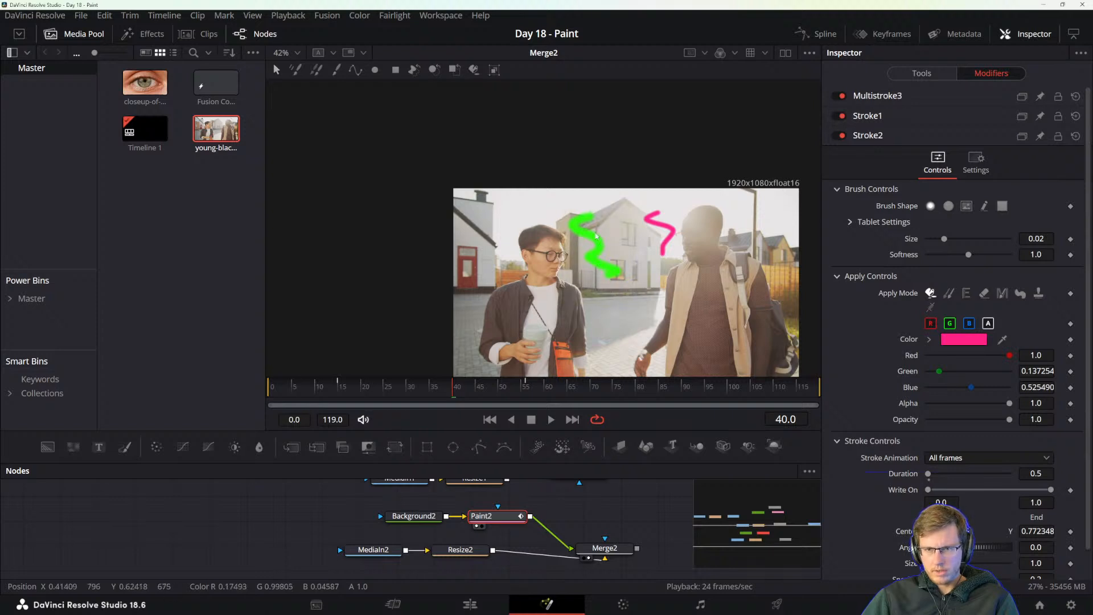
Toggle Stroke2, Stroke1 and Multistroke3 off and on to compare their effect in the viewer, and inspect Multistroke3's controls.
click(843, 135)
click(843, 135)
click(841, 116)
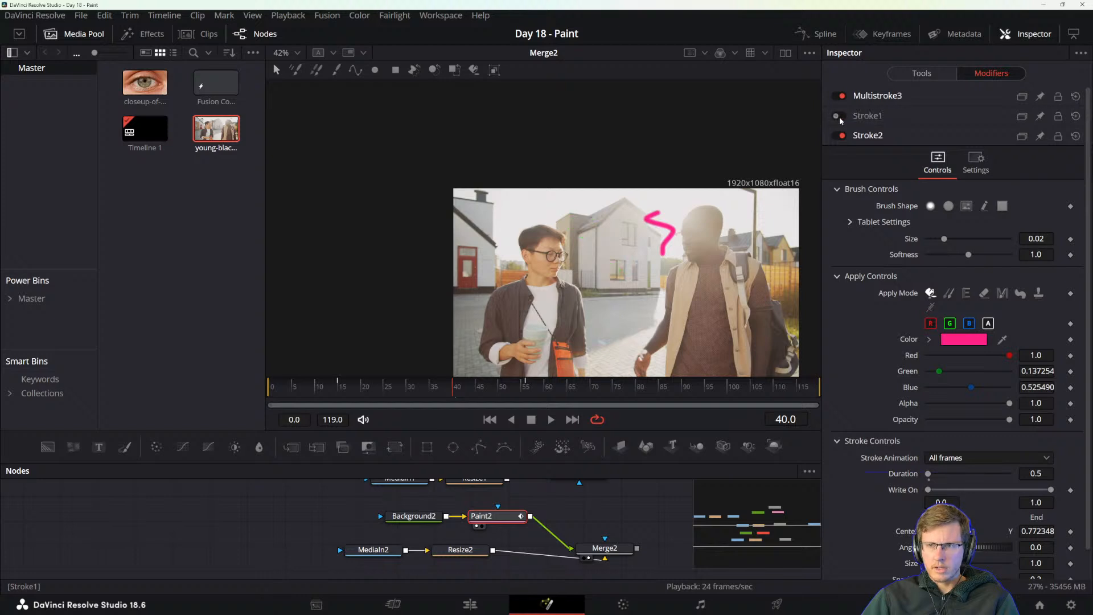
click(841, 116)
click(864, 137)
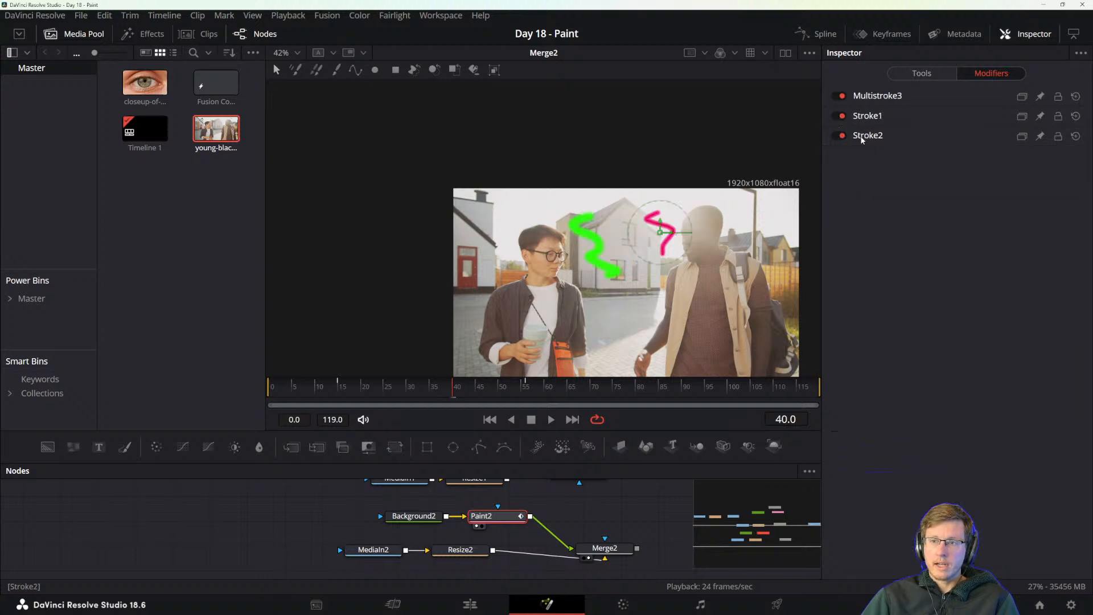
click(841, 97)
click(842, 96)
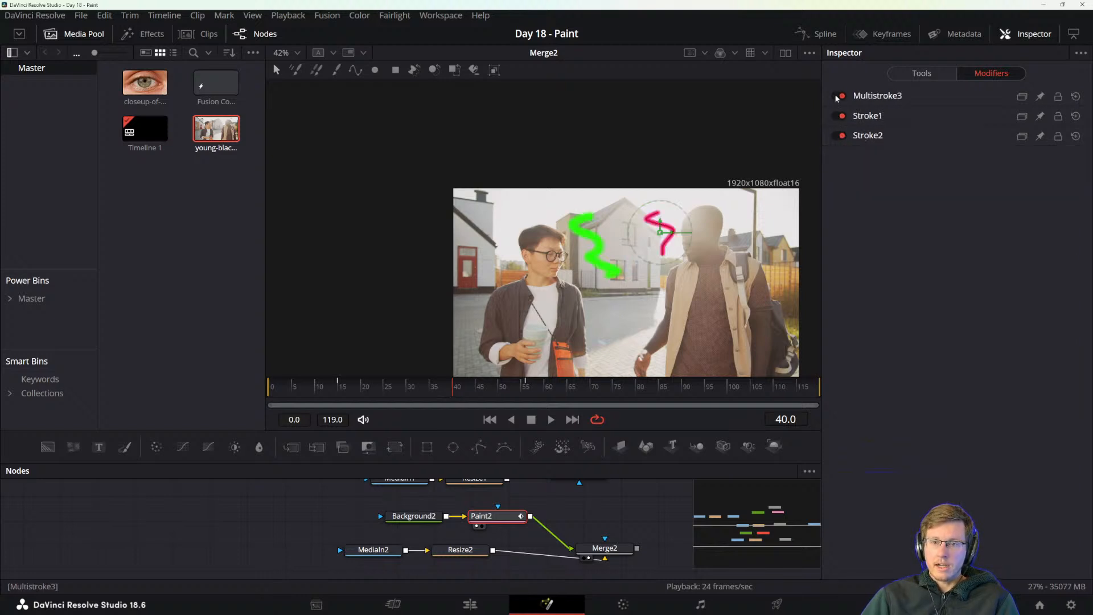
click(877, 97)
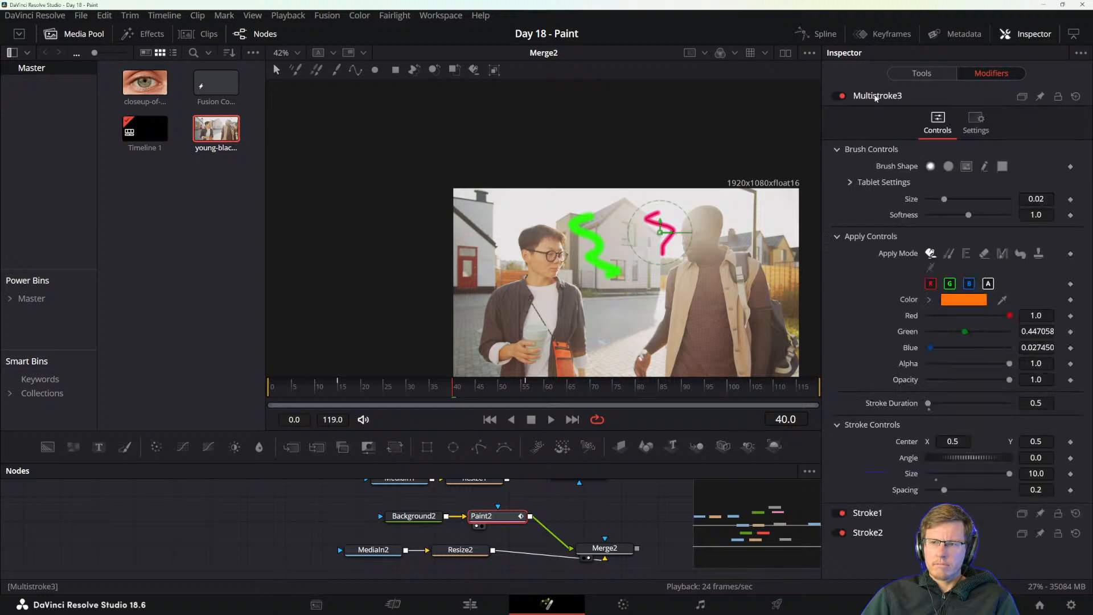
click(877, 97)
Switch to the DaVinci Resolve reference manual PDF and read the section Editing Paint Strokes in the Modifiers Tab.
key(alt+Tab)
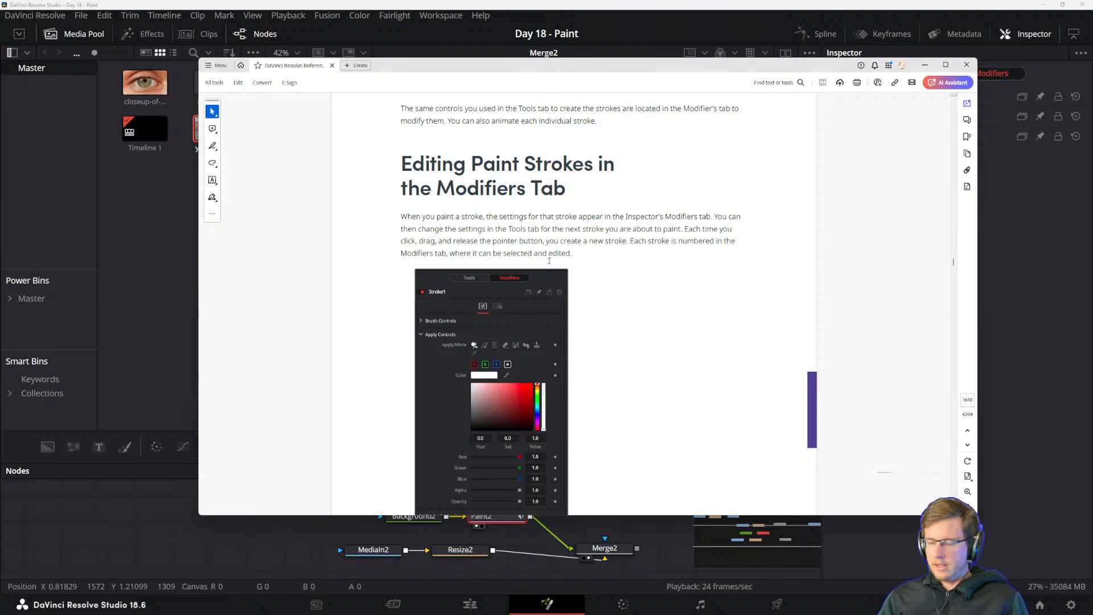
scroll(550, 261, down, 2)
scroll(513, 353, down, 4)
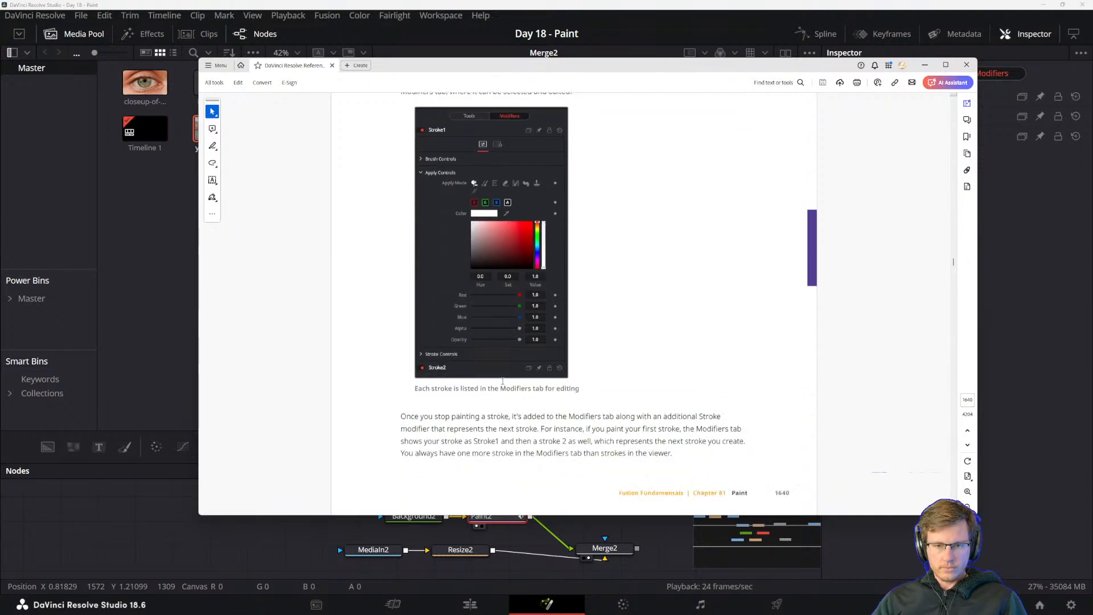
scroll(502, 381, down, 10)
scroll(481, 373, up, 10)
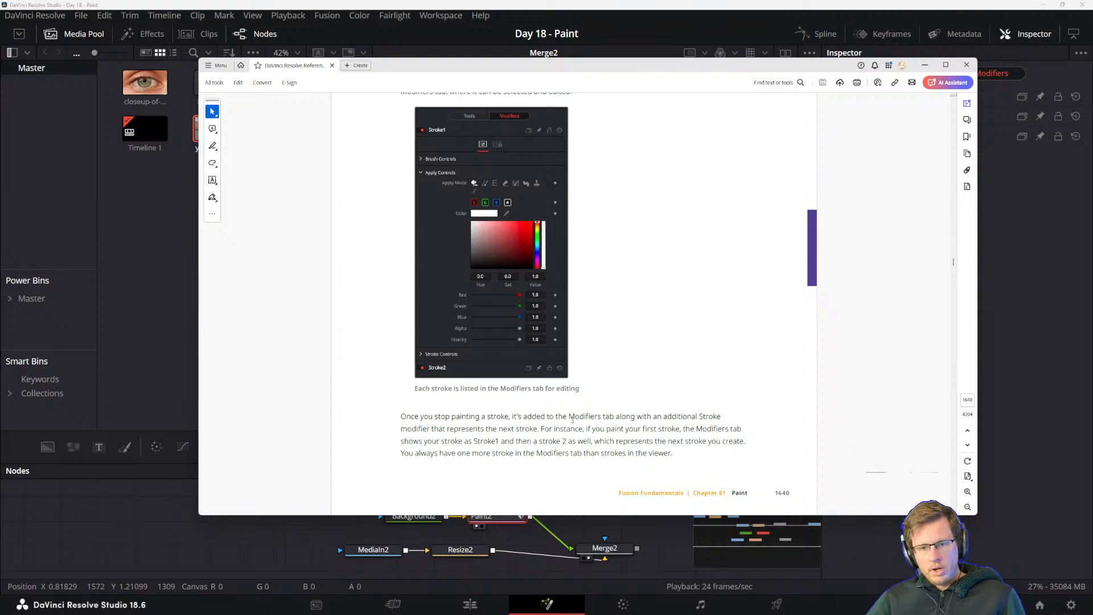
drag(541, 428, 624, 429)
click(652, 440)
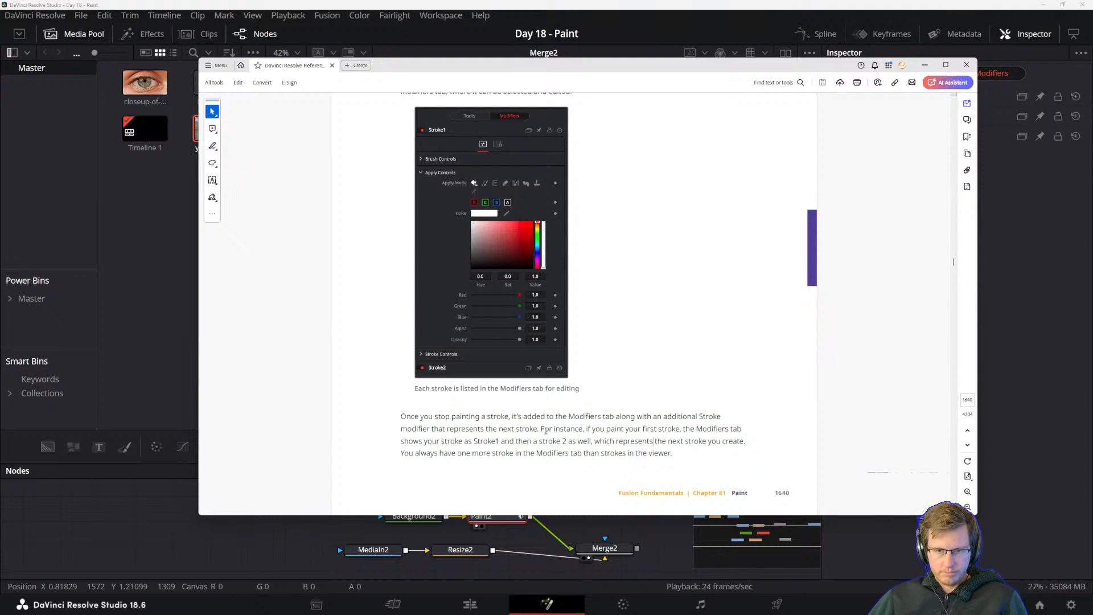
Read the manual's Deleting Strokes section and check Multistroke3's available commands in DaVinci Resolve without applying any.
scroll(542, 430, down, 5)
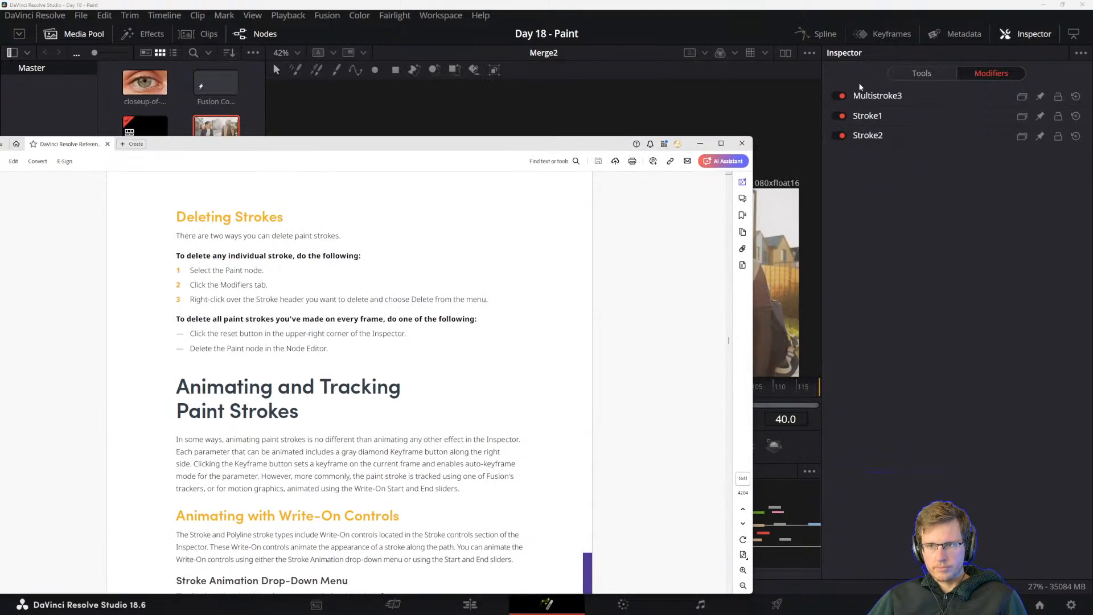
right_click(875, 97)
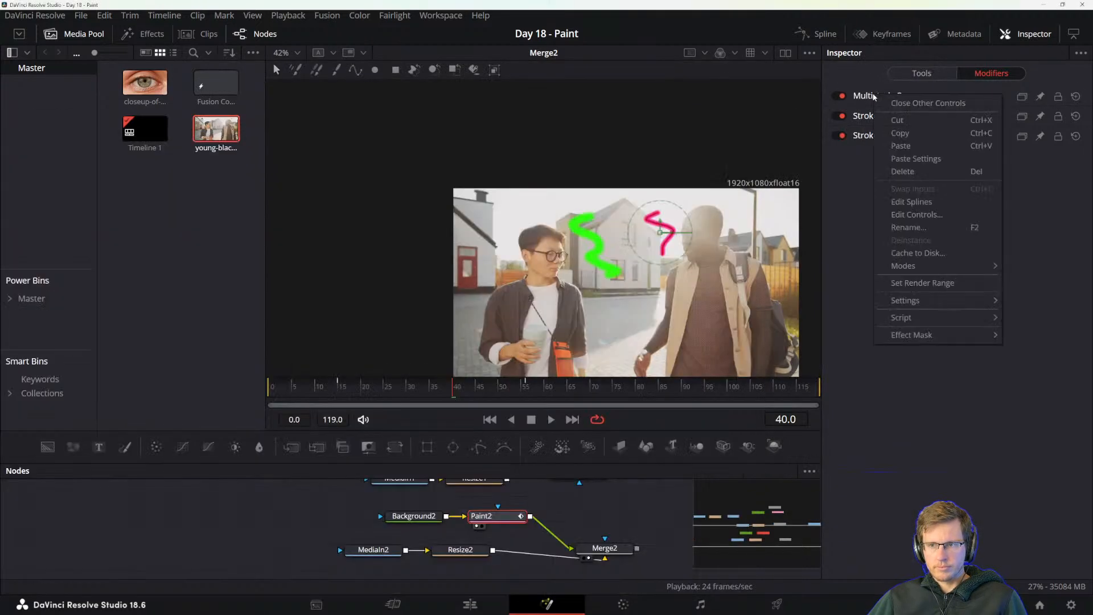
click(884, 439)
Return to the reference manual and read Animating and Tracking Paint Strokes, including Animating with Write-On Controls.
key(alt+Tab)
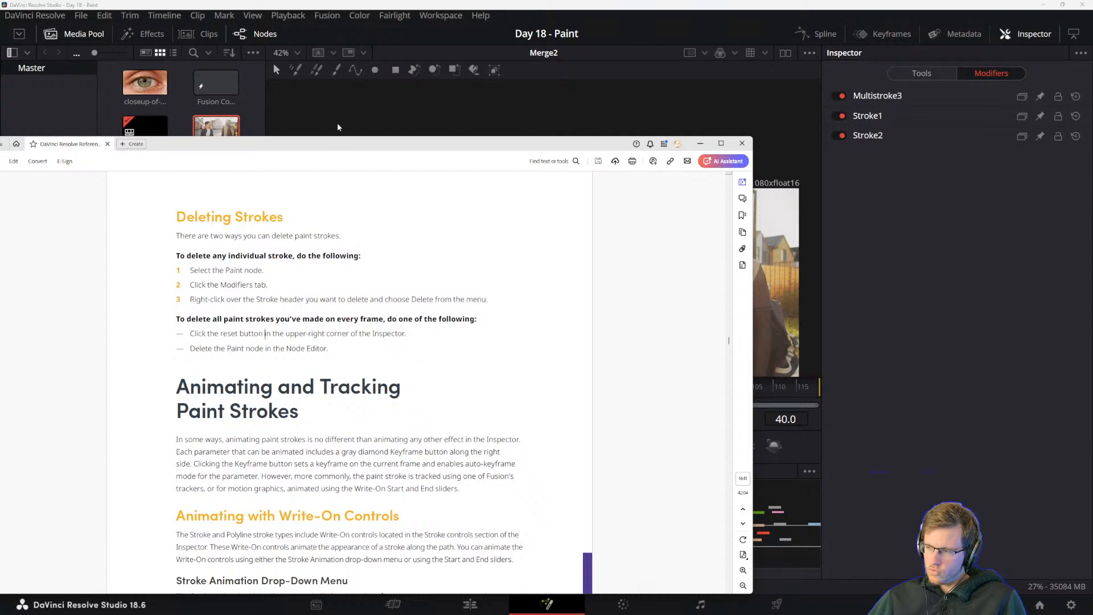
drag(310, 148, 523, 74)
double_click(421, 313)
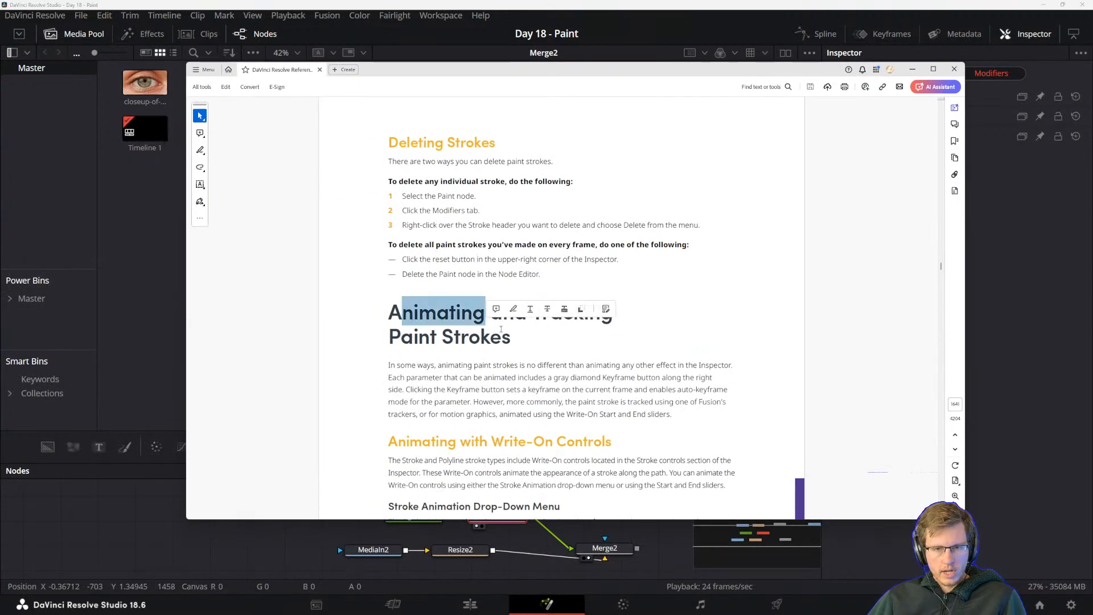
click(406, 333)
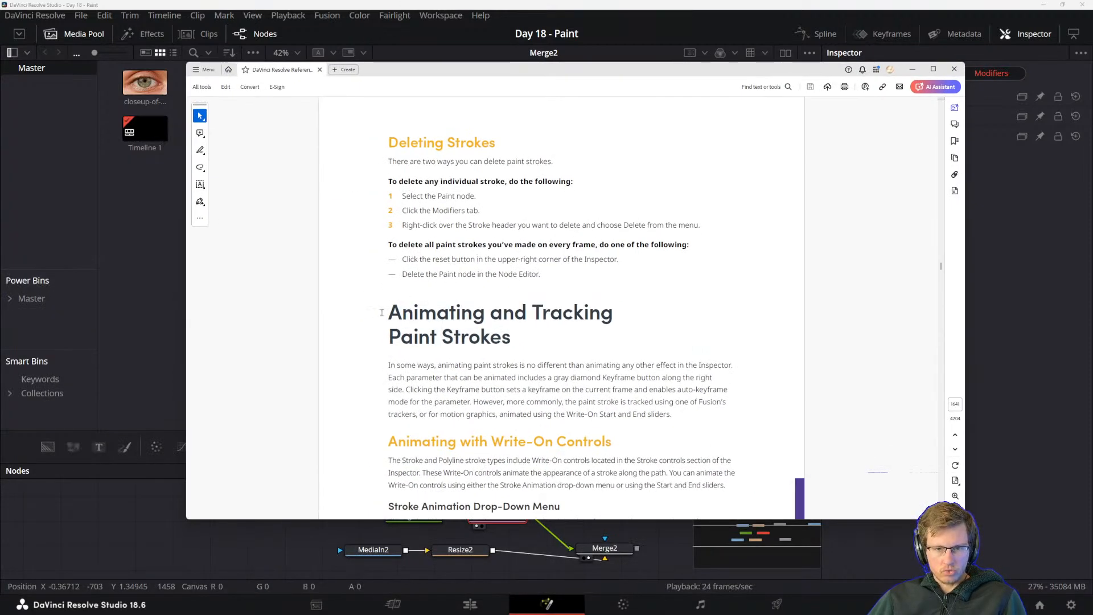
scroll(438, 338, down, 1)
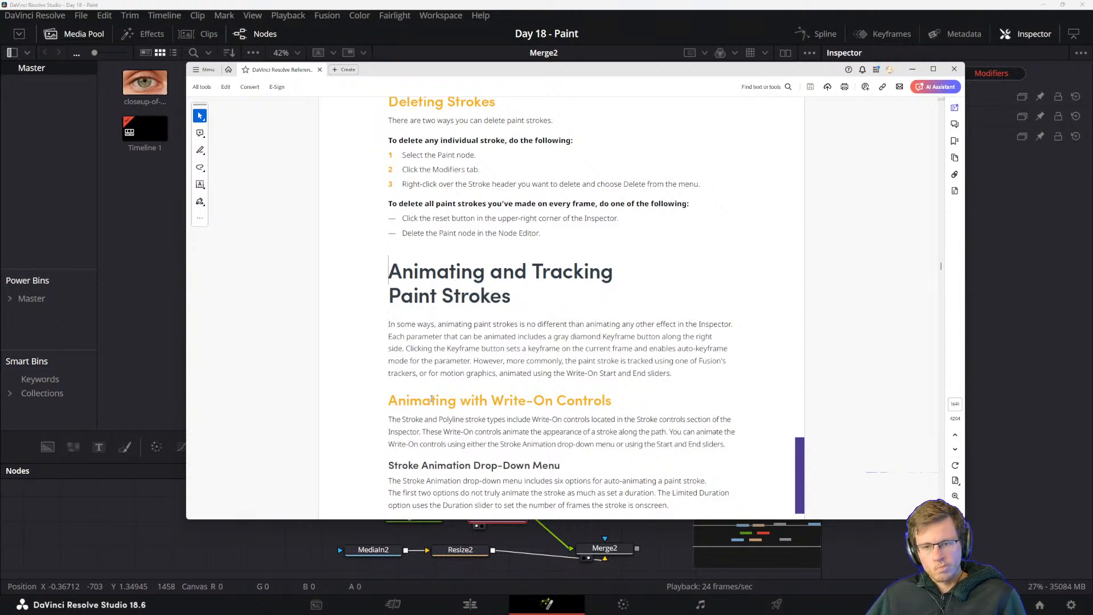
Back in DaVinci Resolve, keyframe the green Stroke1's Write On end at 0.0 on frame 15 and 1.0 on frame 56.
click(590, 4)
click(879, 117)
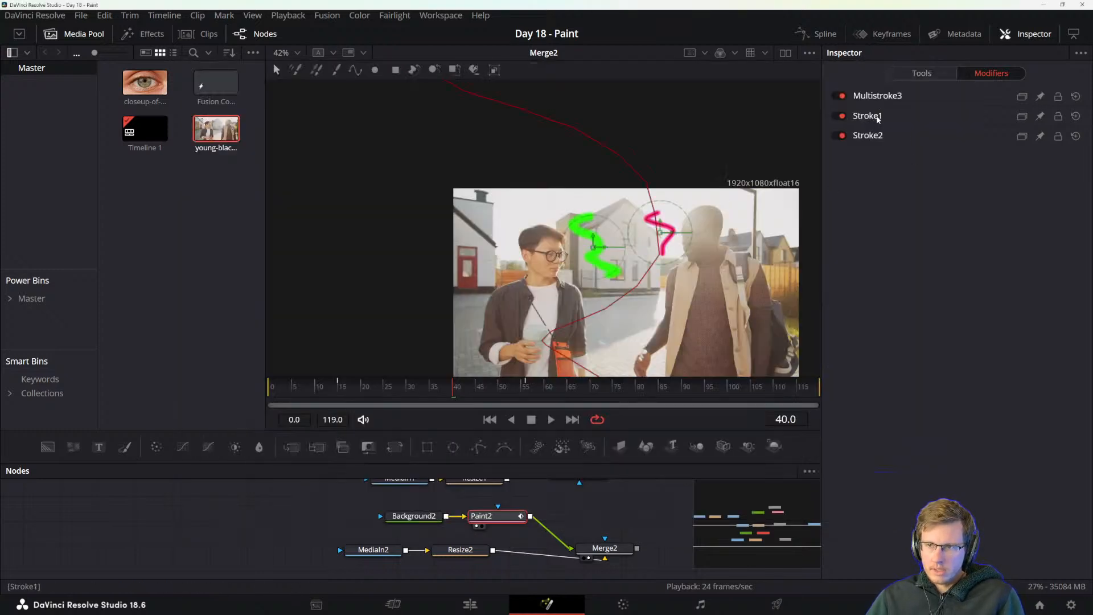
click(871, 120)
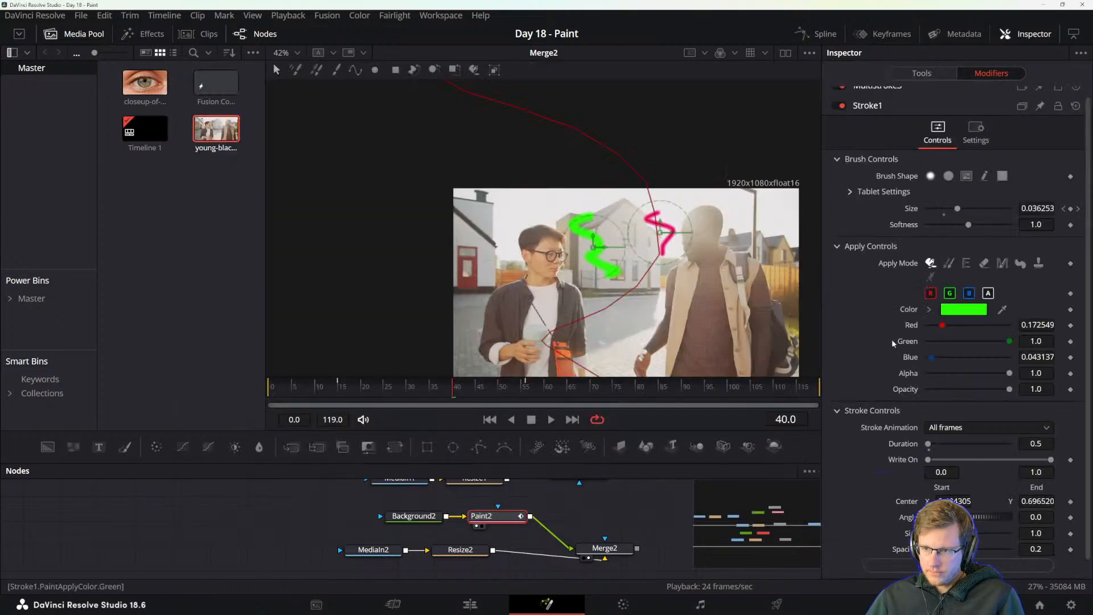
mouse_move(1045, 464)
mouse_down()
mouse_move(959, 459)
mouse_move(1050, 460)
mouse_up()
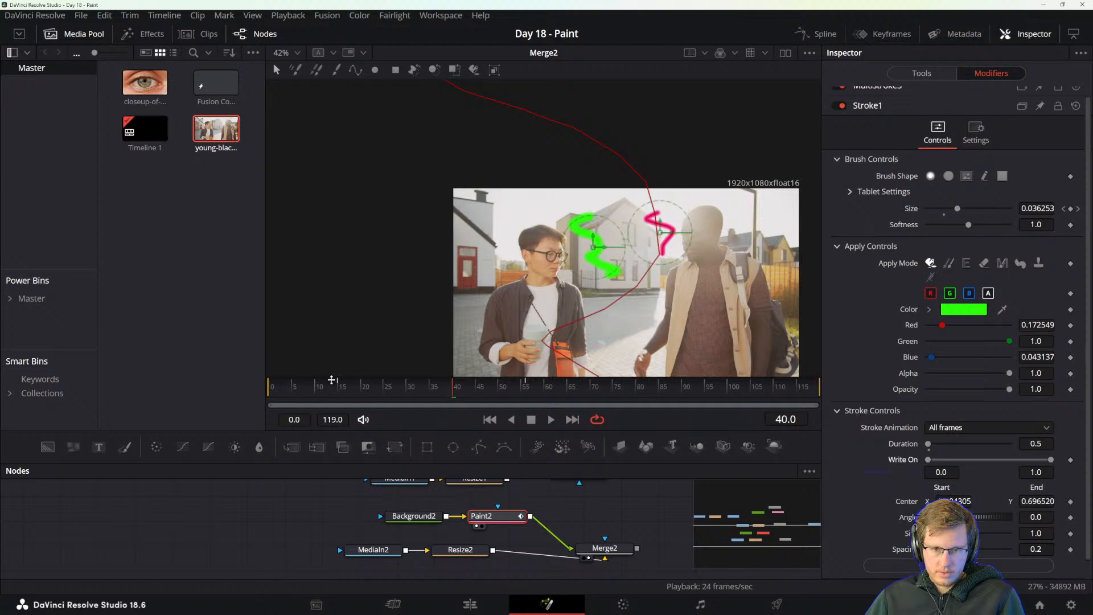
drag(334, 381, 338, 383)
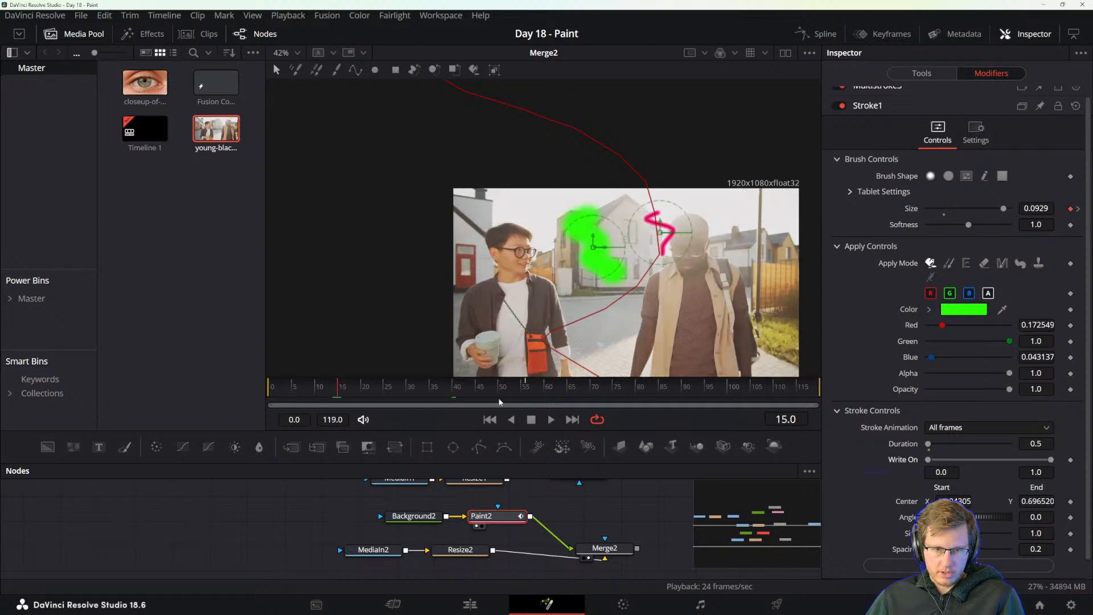
click(1070, 459)
drag(1050, 459, 934, 459)
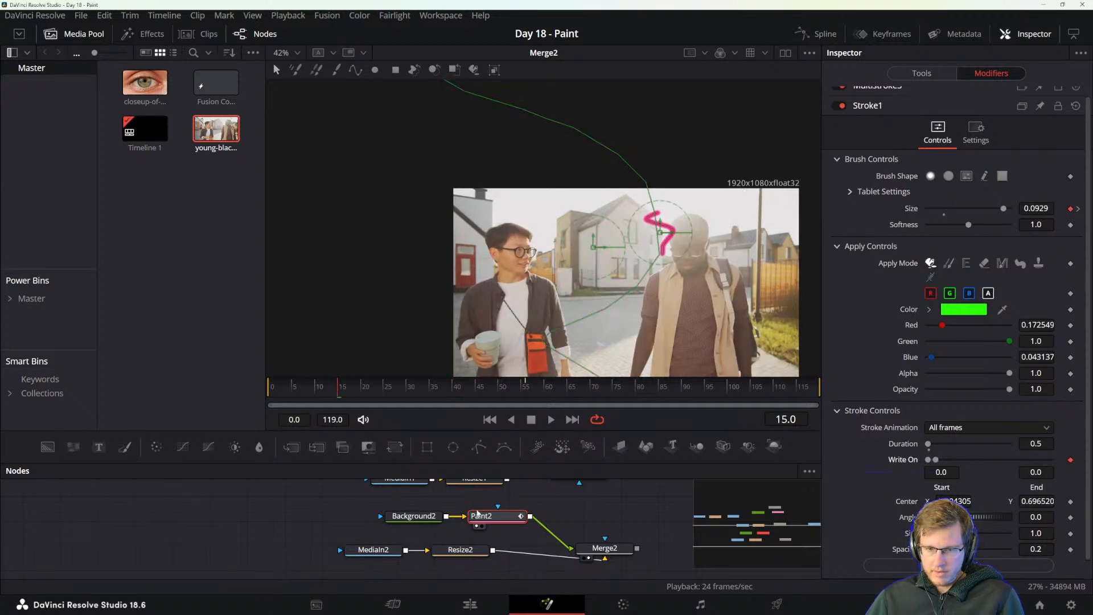
click(524, 384)
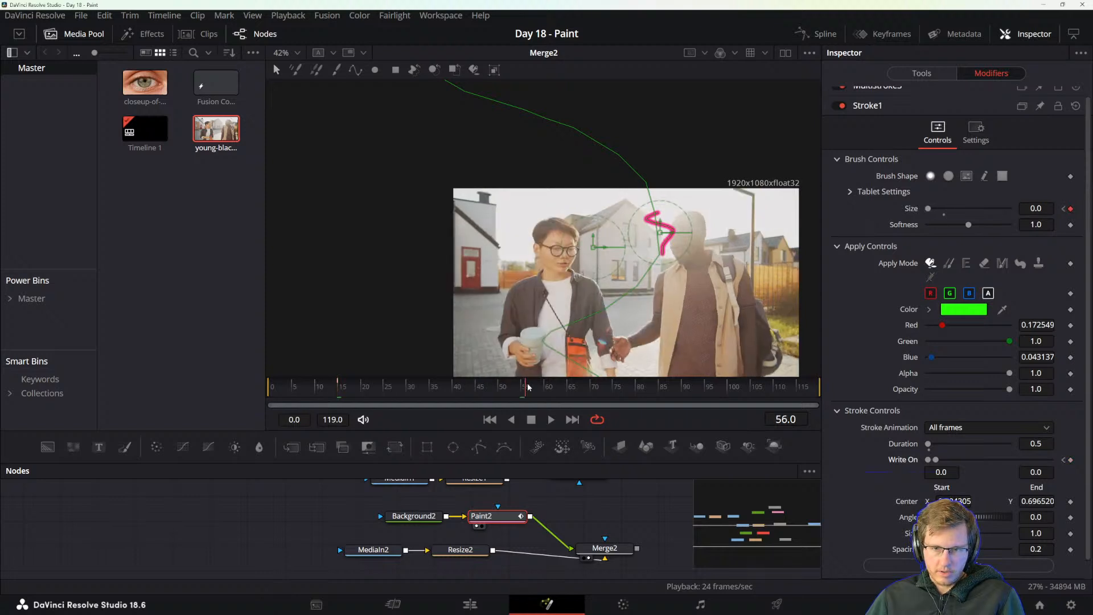
drag(935, 460, 1050, 459)
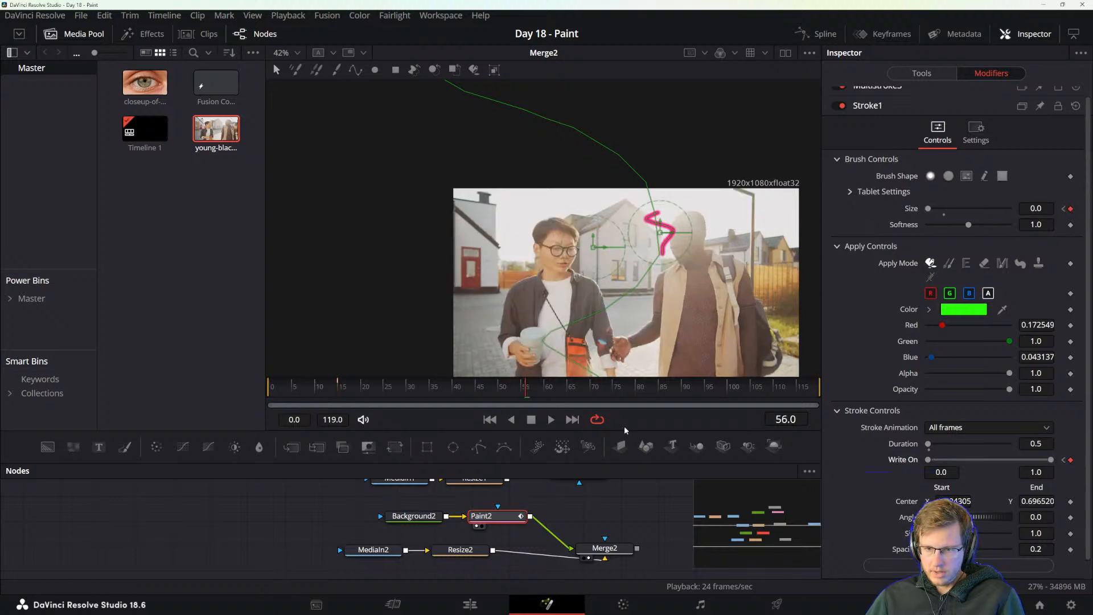
Keyframe Stroke1's Write On start at 0.0 on frame 20 and 1.0 on frame 56.
click(362, 386)
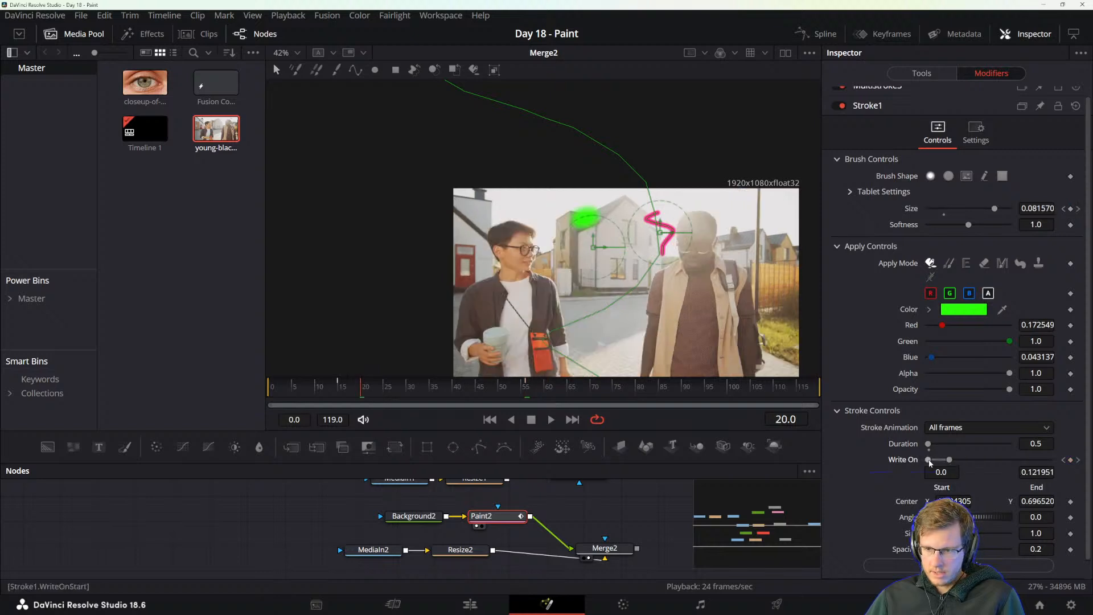
click(1070, 460)
click(1078, 459)
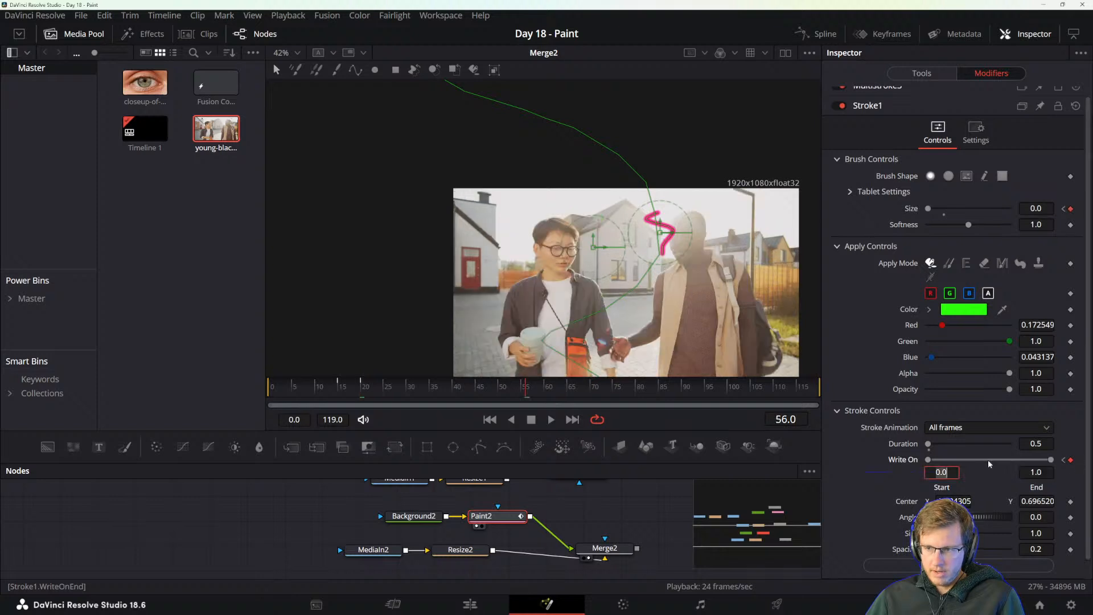
drag(948, 463, 1044, 460)
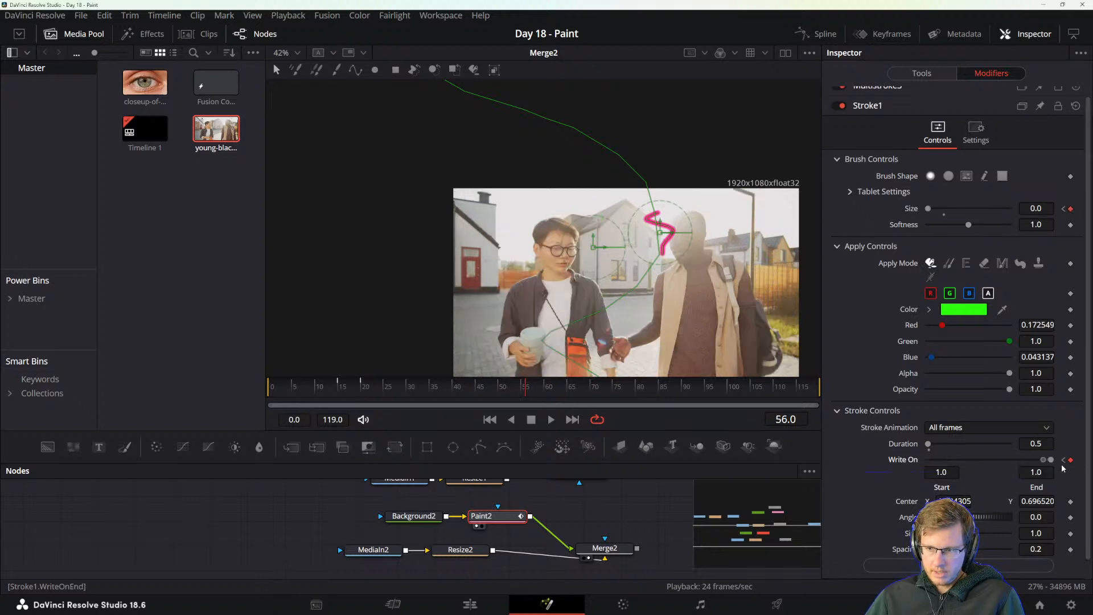
Play the composition twice from about frame 15 to review Stroke1's write-on animation.
drag(384, 385, 340, 383)
key(space)
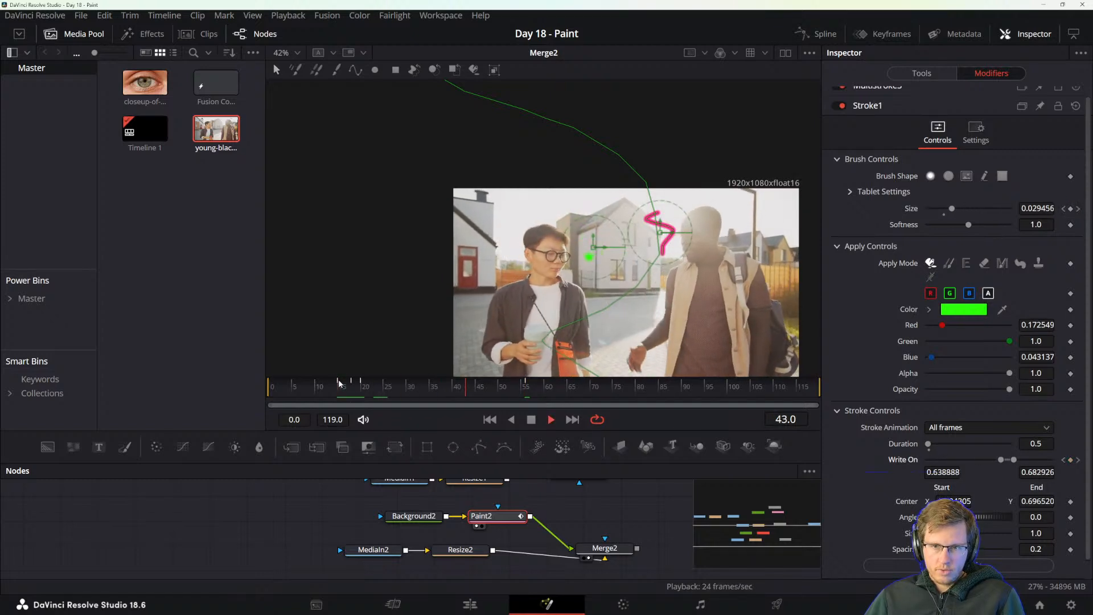
key(space)
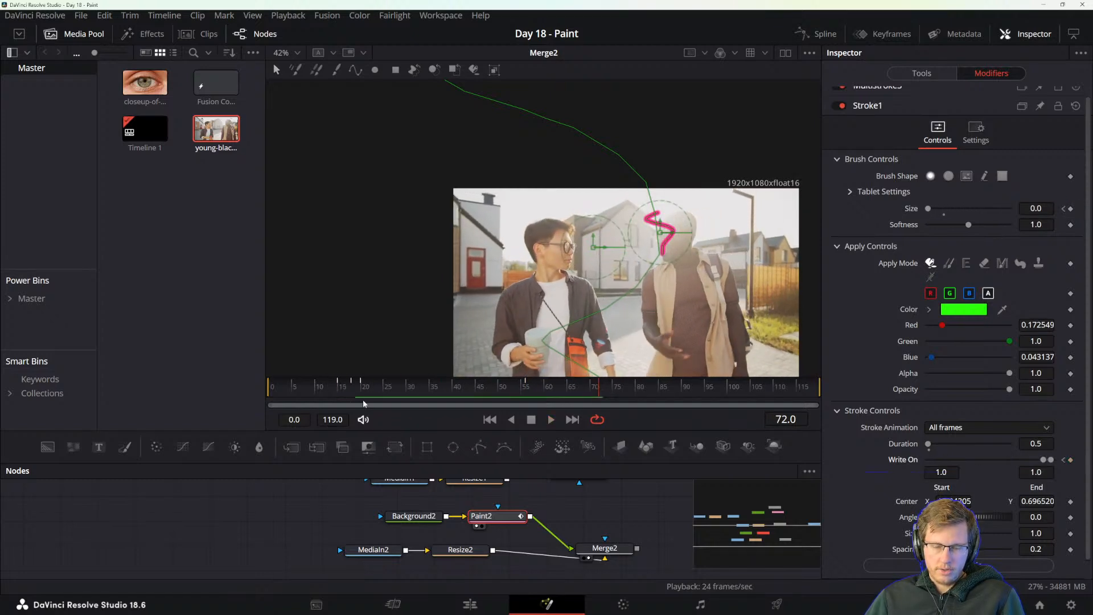
click(340, 387)
key(space)
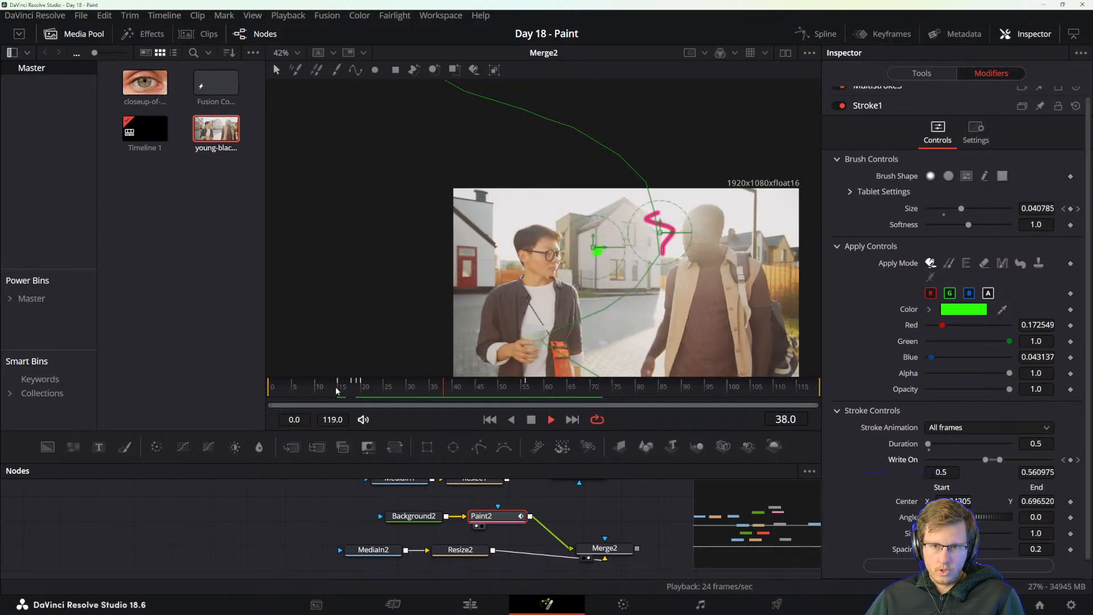
Replay the composition from frames 14 and 15, and scrub to frame 25 to review the green stroke's movement.
key(space)
click(337, 389)
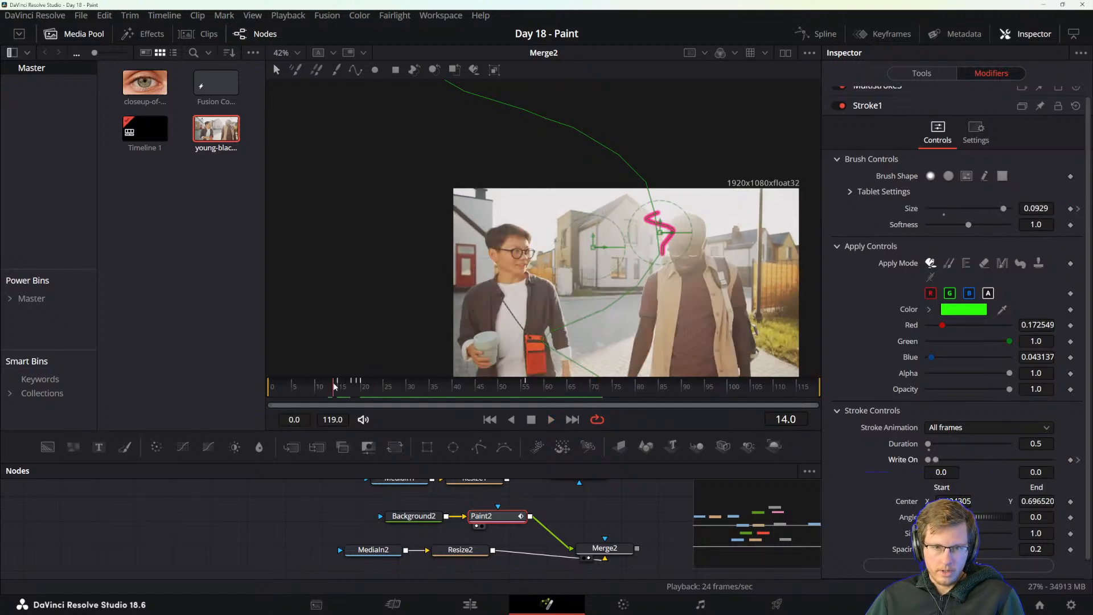
key(space)
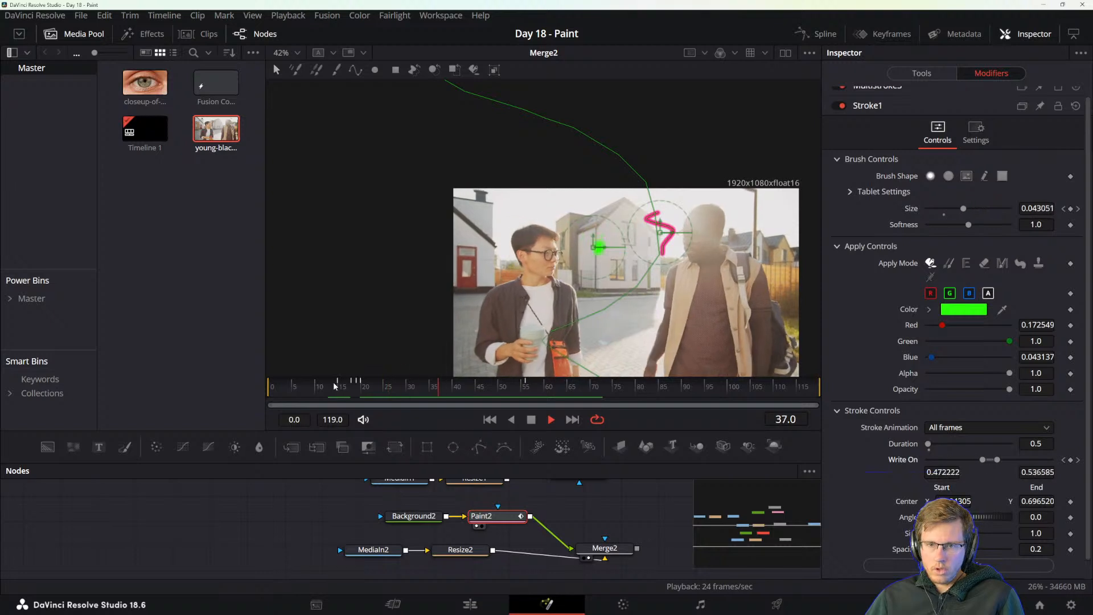
key(space)
click(337, 384)
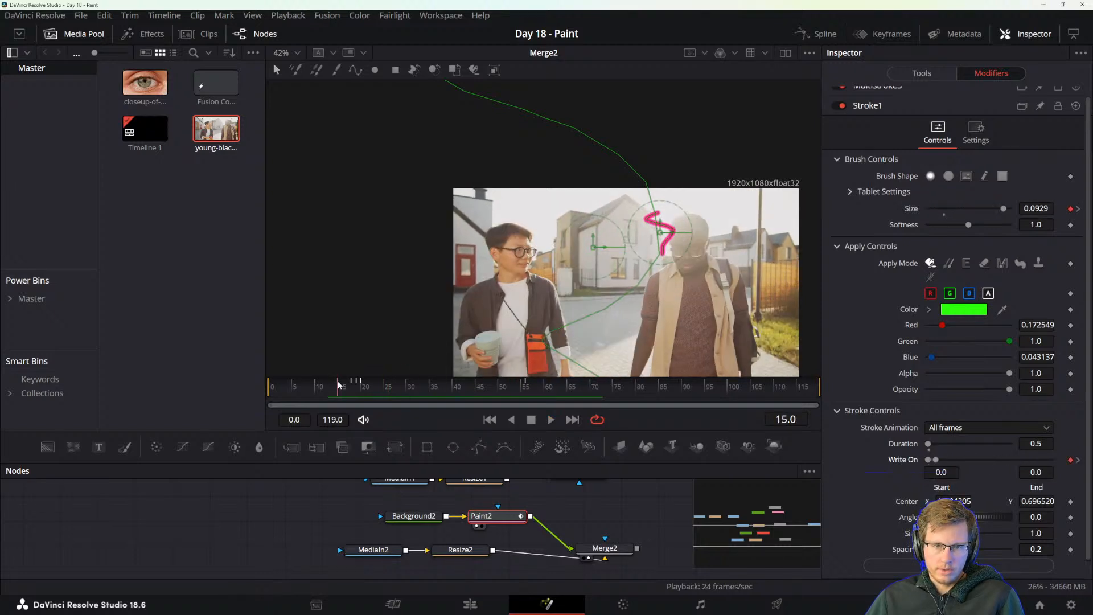
key(space)
key(space)
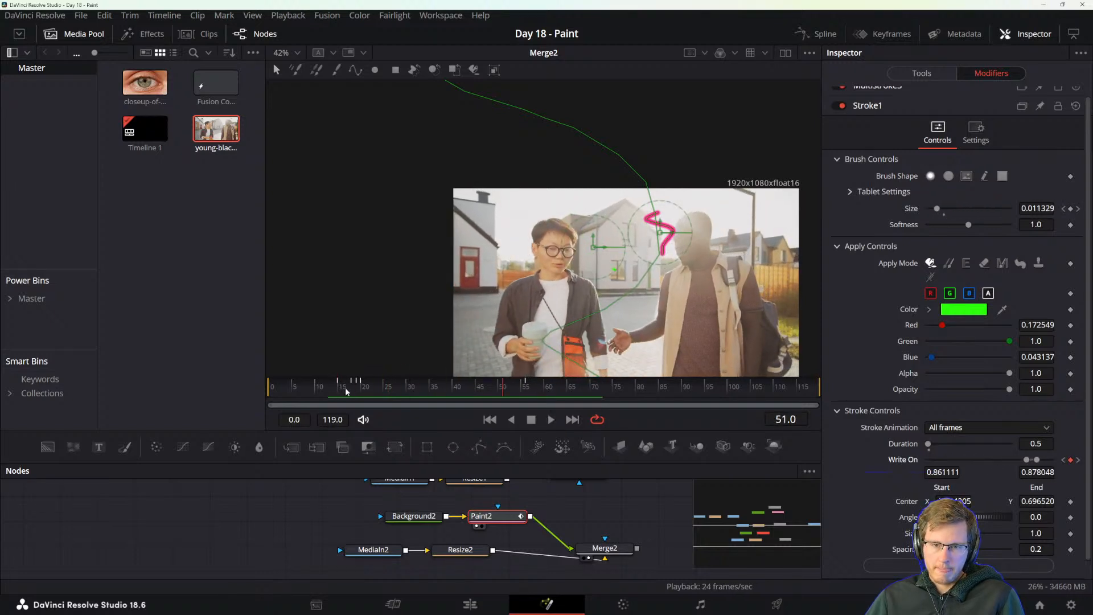
drag(337, 387, 383, 386)
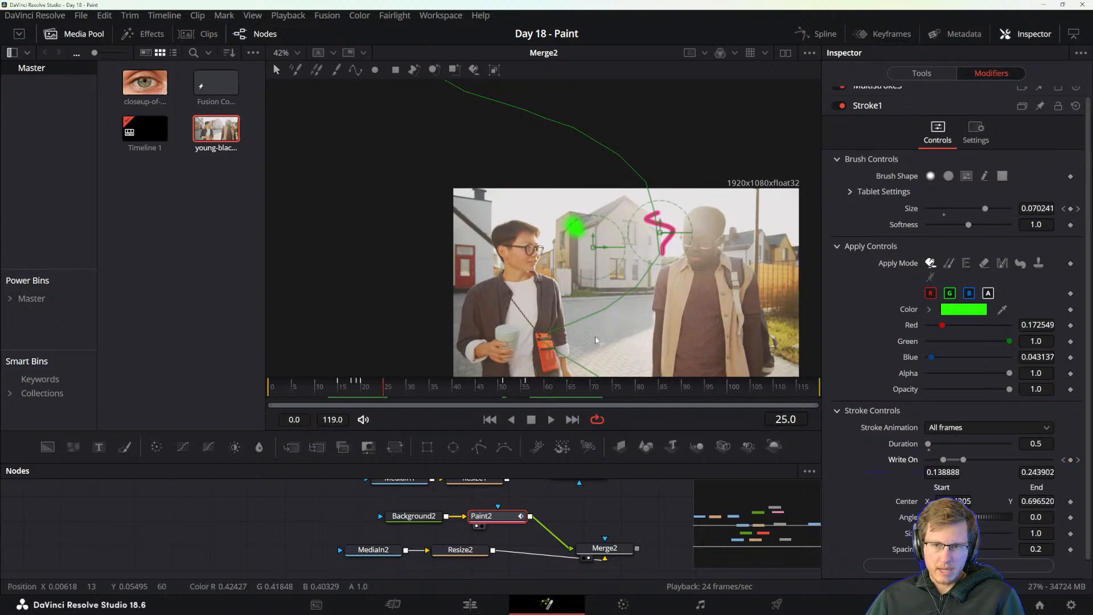
Keyframe the pink Stroke2's Write On end at 0.0 on frame 25 and 1.0 on frame 67.
click(868, 106)
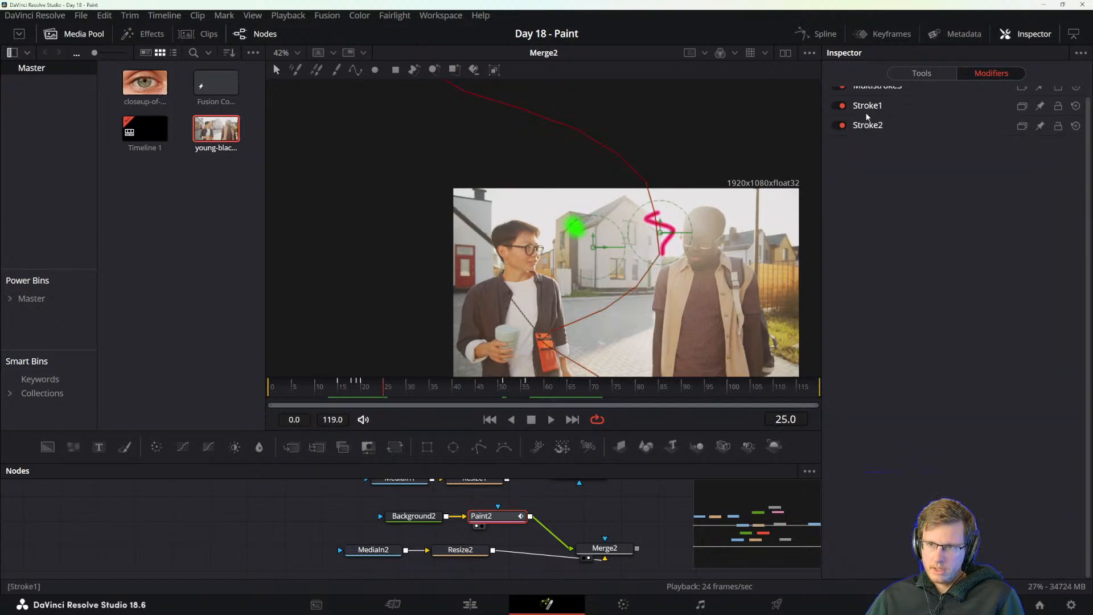
click(869, 126)
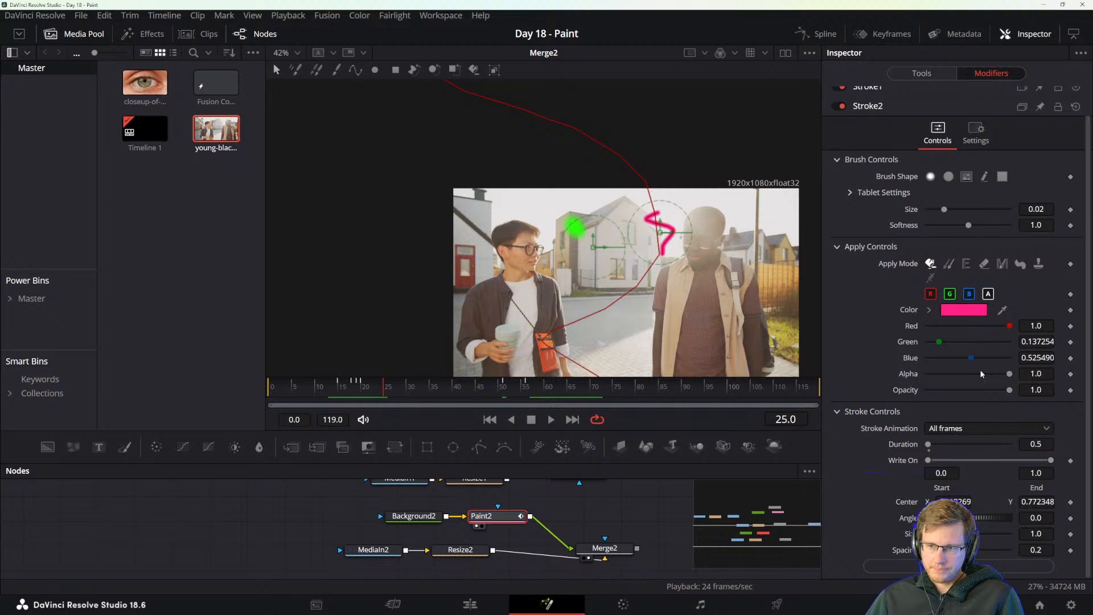
click(1071, 461)
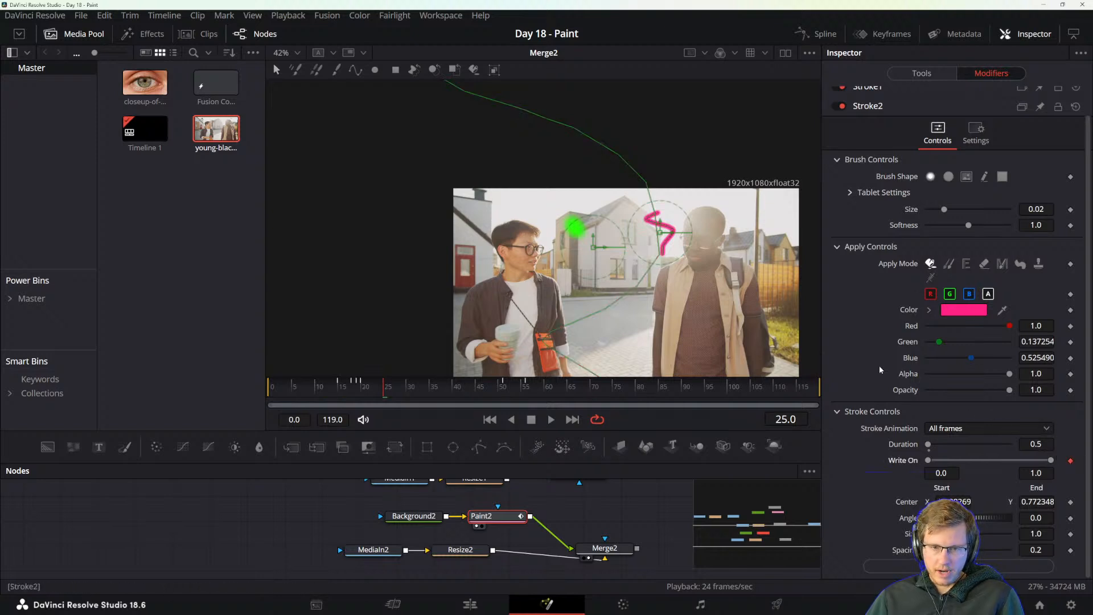
drag(1047, 460, 935, 460)
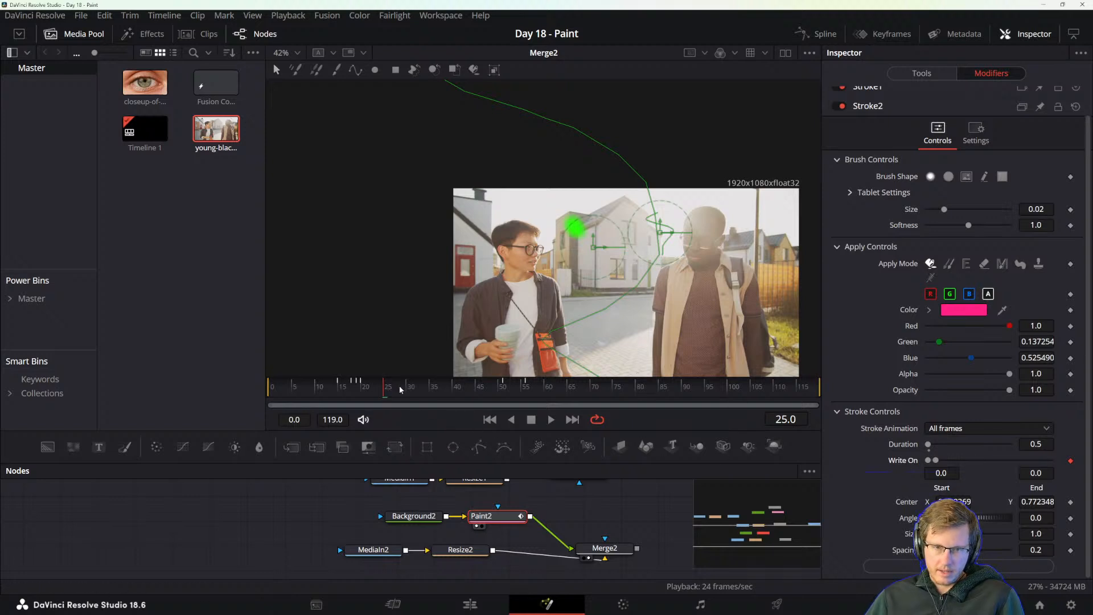
click(581, 393)
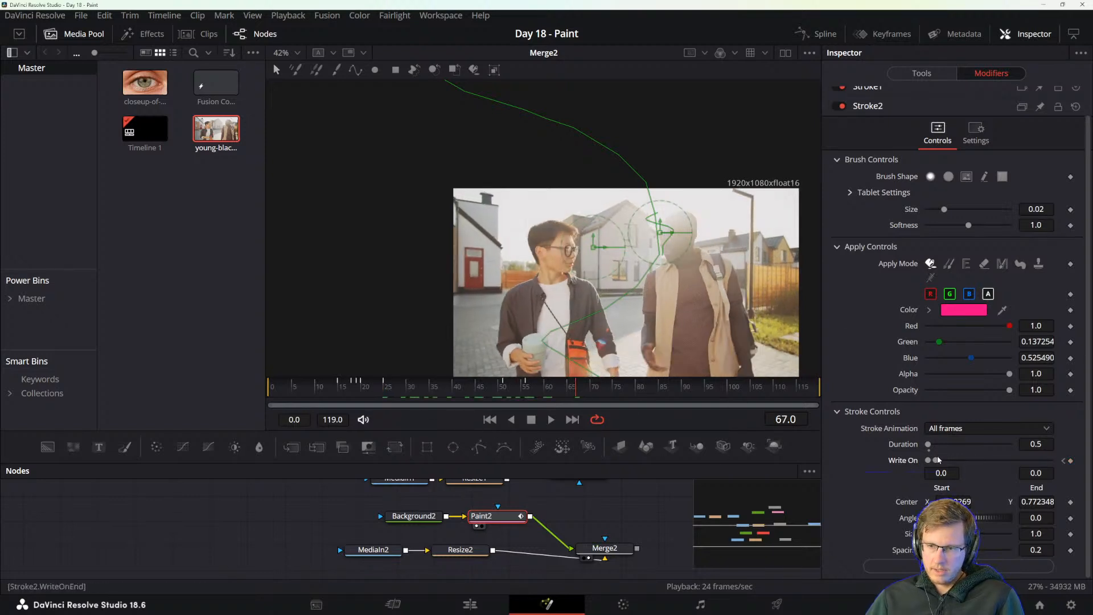
drag(935, 460, 1051, 460)
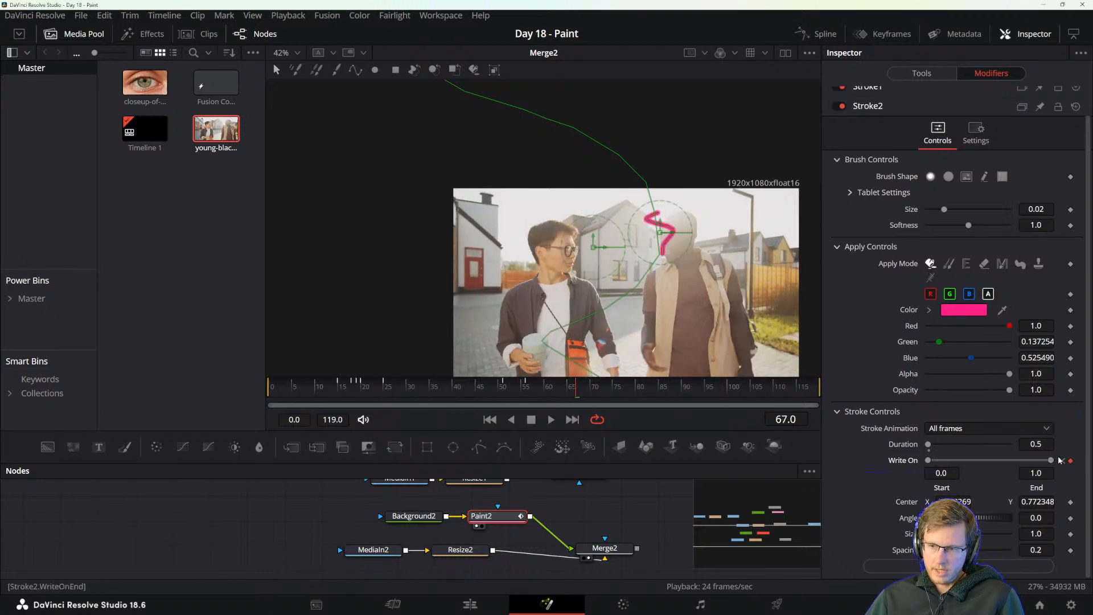
Keyframe Stroke2's Write On start at 0.0 on frame 34 and 1.0 on frame 67.
click(425, 389)
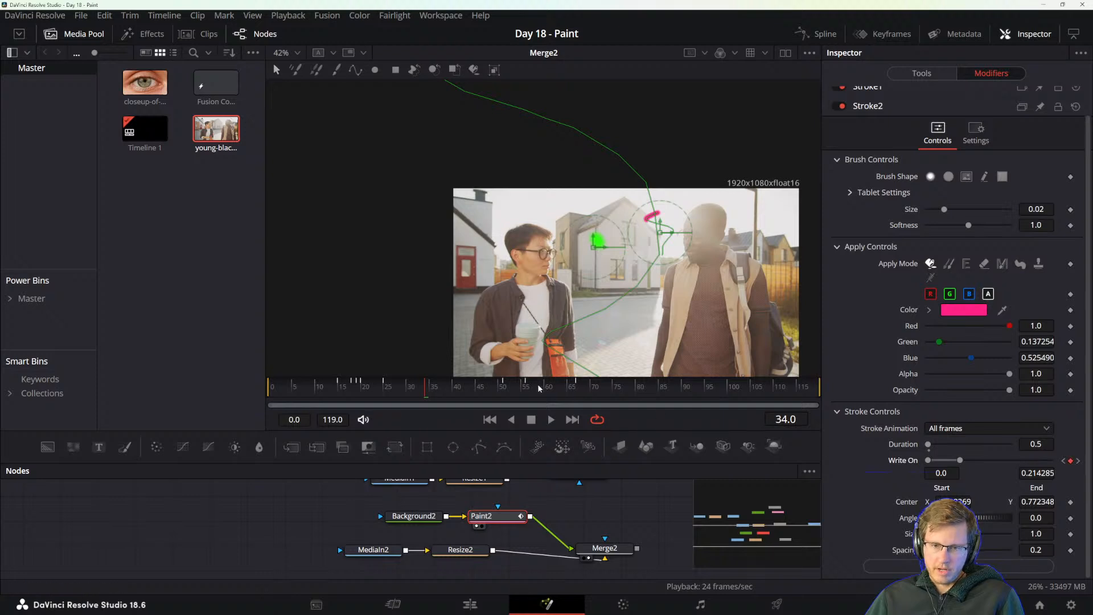
click(577, 387)
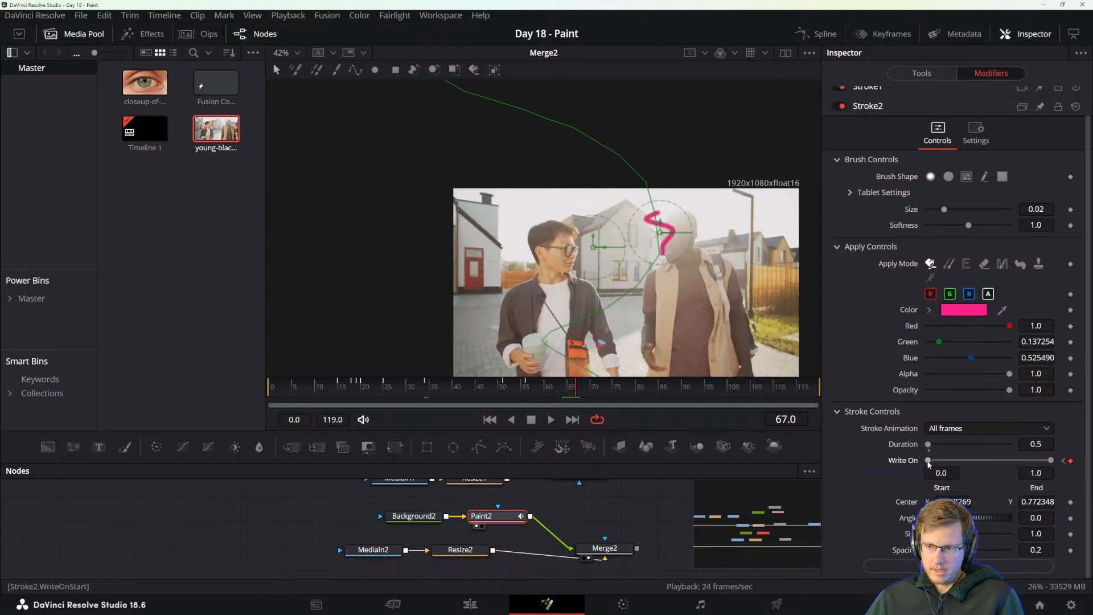
drag(928, 460, 1046, 460)
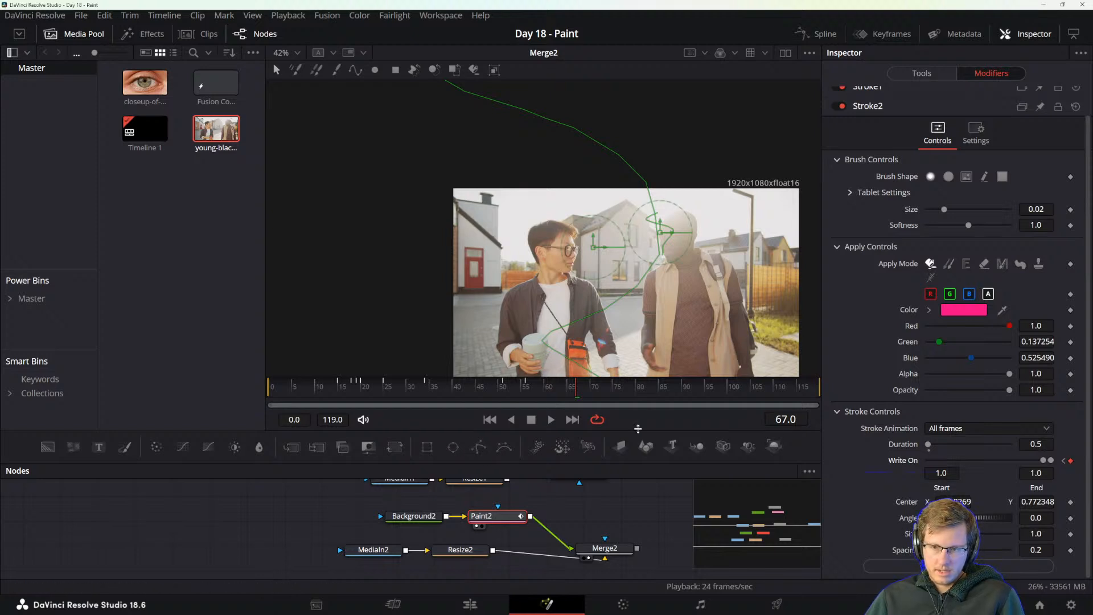
right_click(1066, 463)
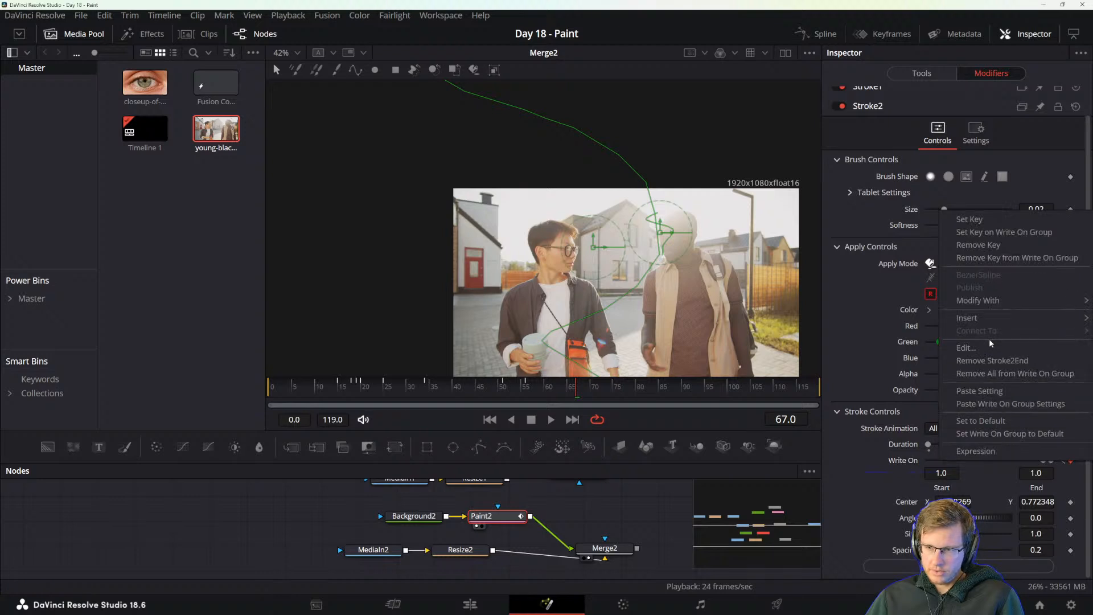
mouse_move(991, 302)
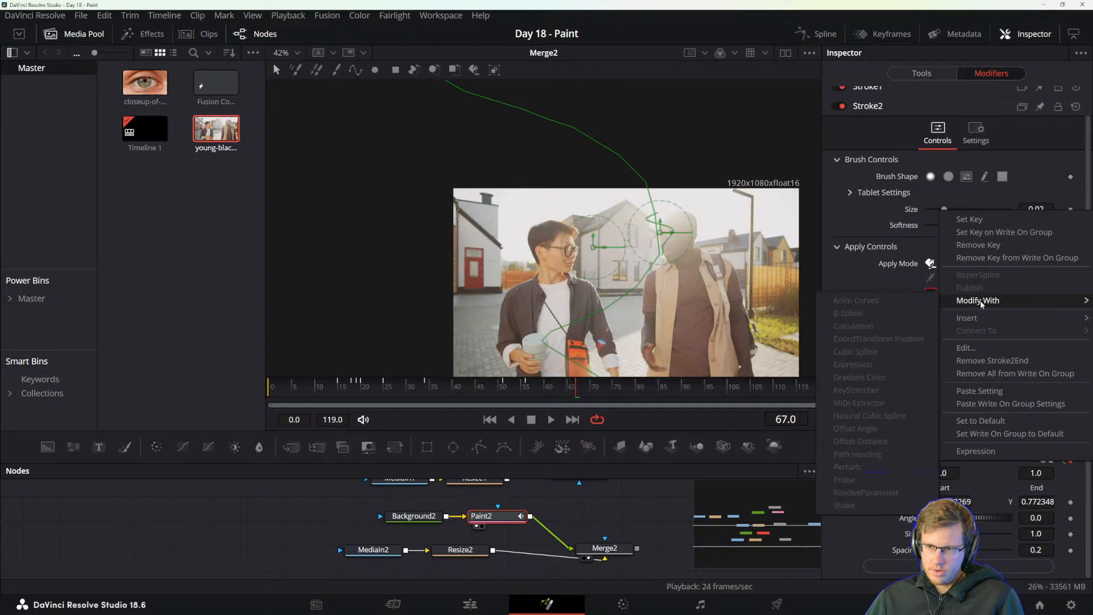
click(857, 272)
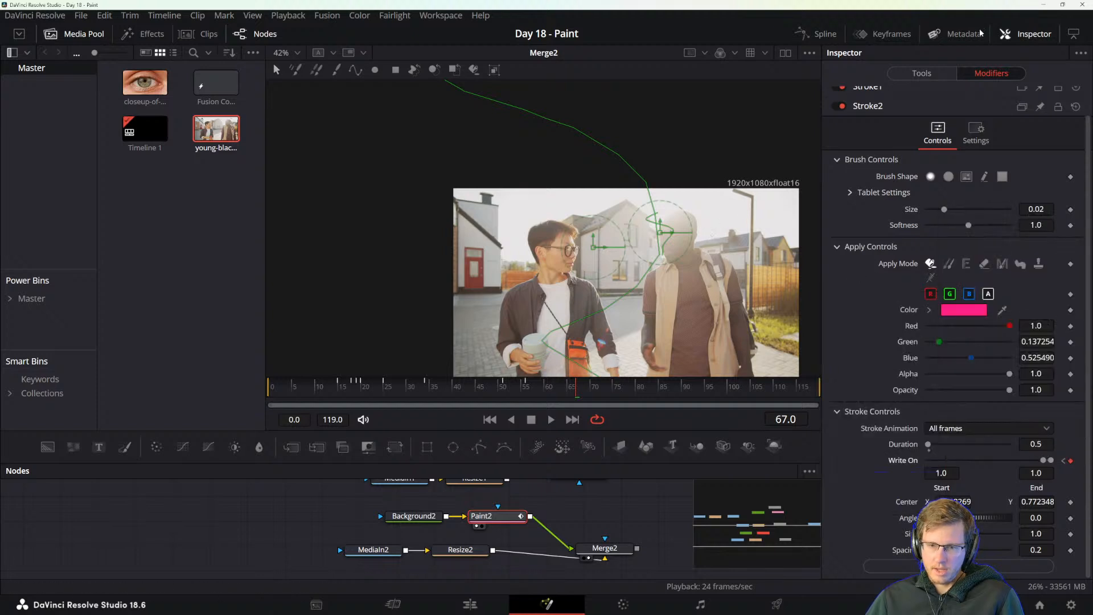
Display Stroke2's Write On curves in the spline editor, fit them to the view and smooth all their keyframes.
click(818, 34)
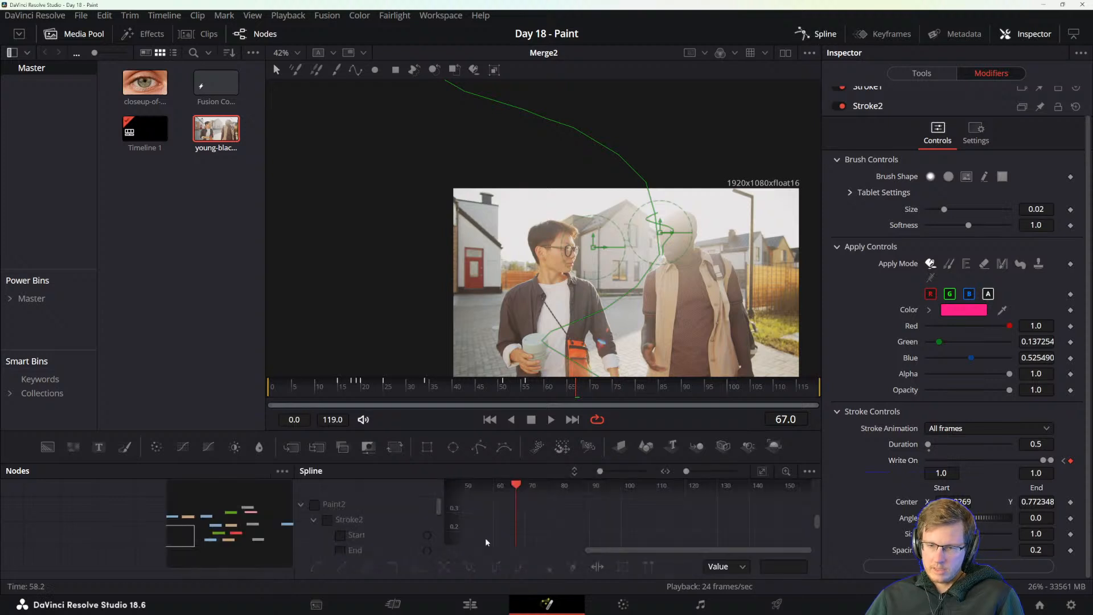
click(326, 521)
scroll(389, 538, down, 1)
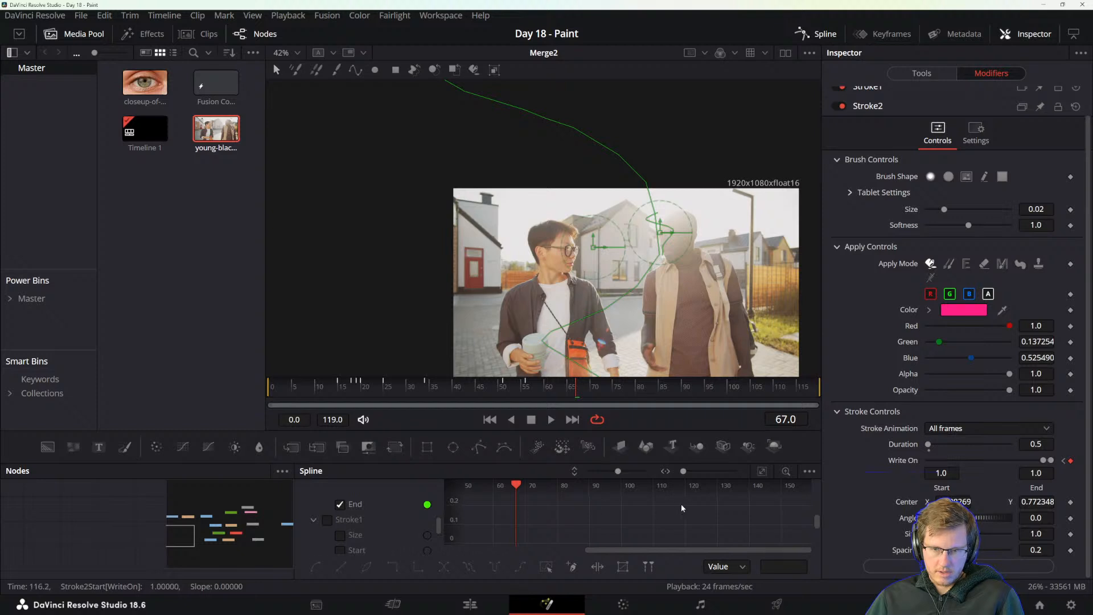
click(761, 471)
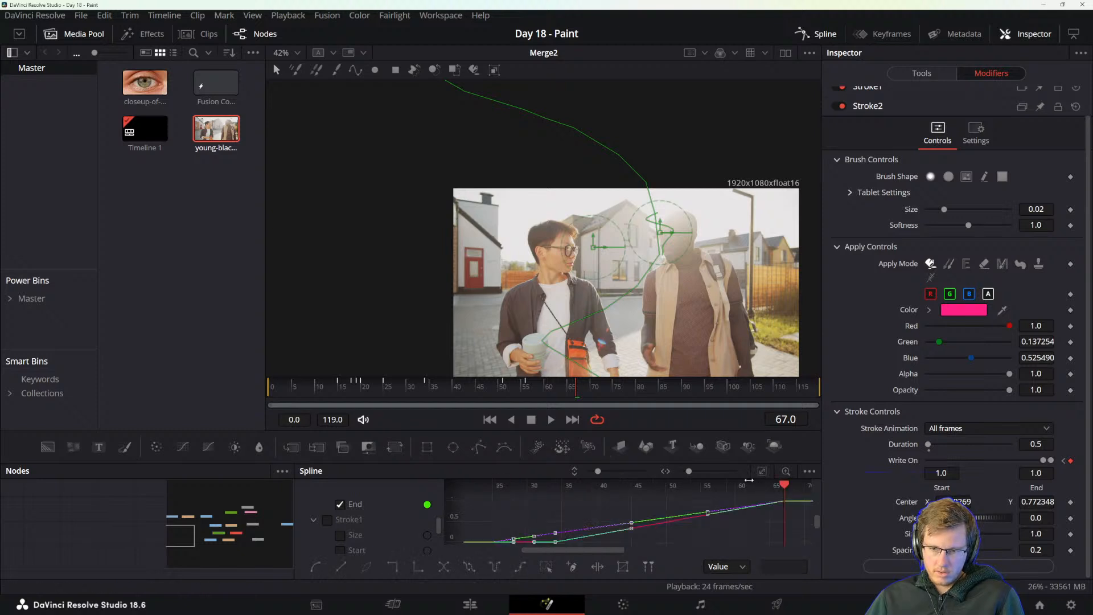
key(shift+s)
click(580, 512)
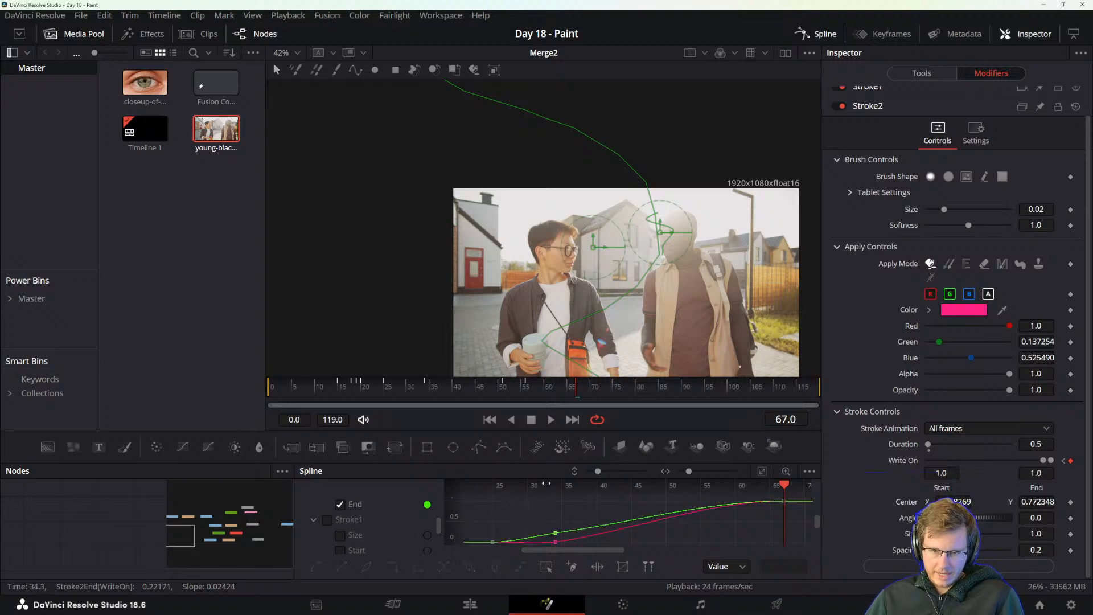
Delete the extra keyframe at frame 34 from Stroke2's End curve.
click(554, 534)
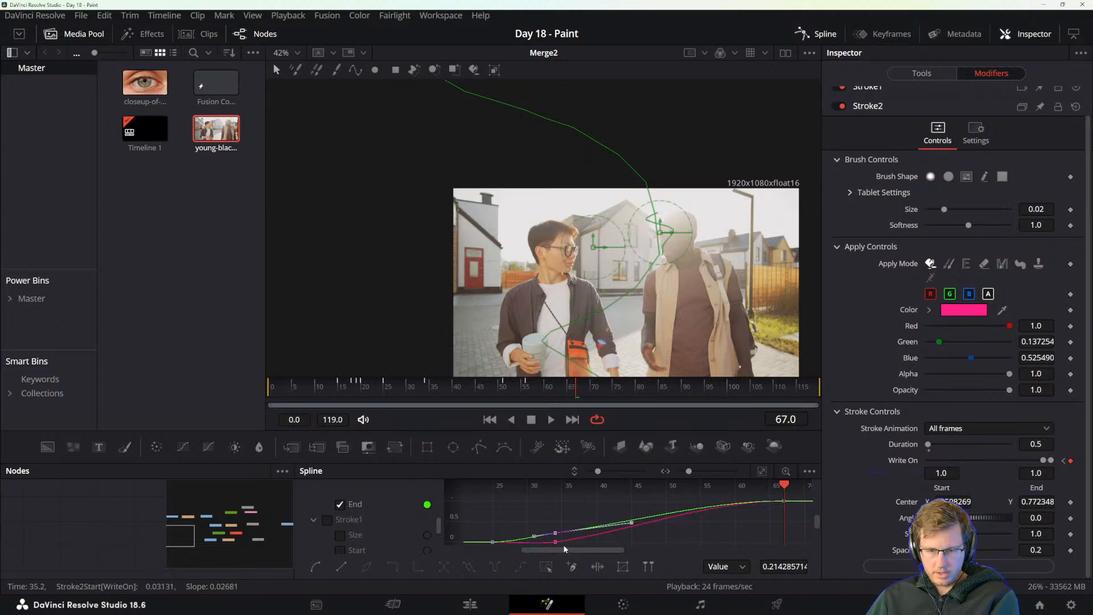
click(562, 544)
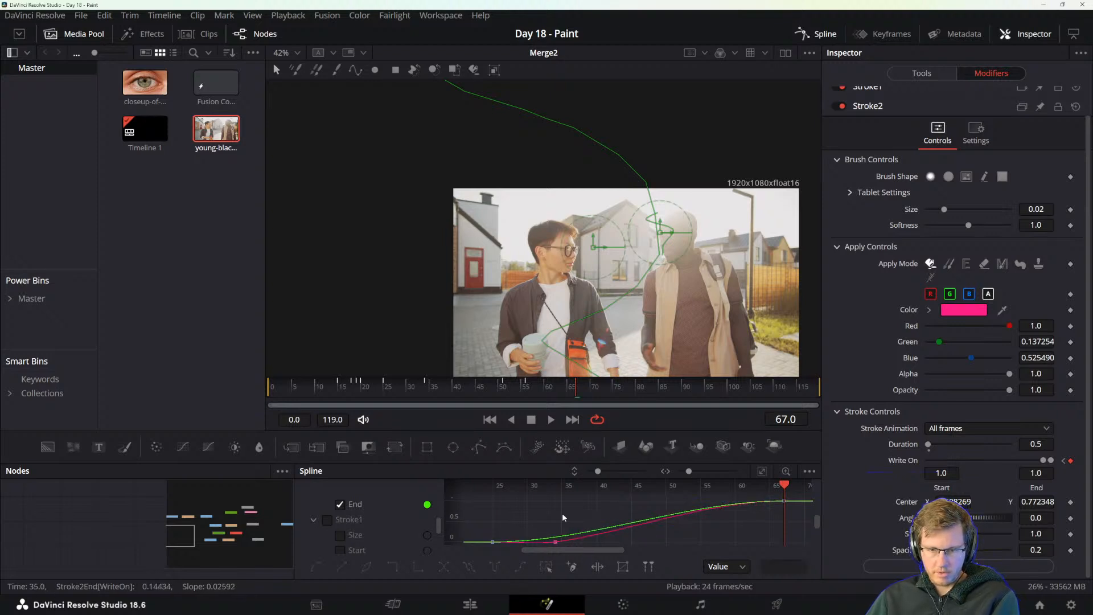
drag(562, 522, 593, 520)
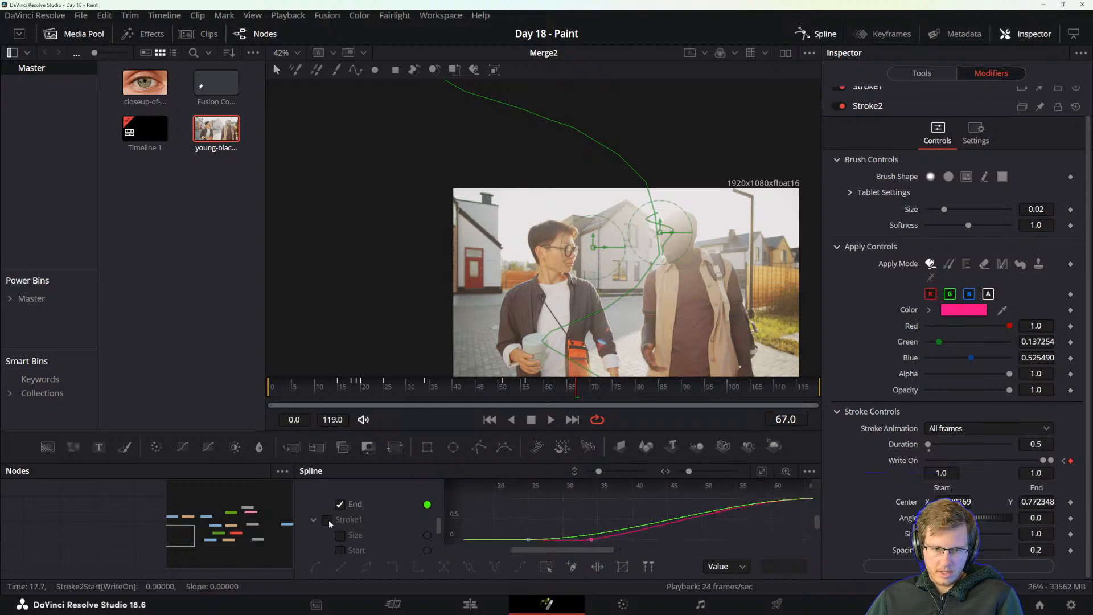
Show Stroke1's curves instead of Stroke2's in the spline editor and smooth all their keyframes.
scroll(341, 523, up, 2)
click(326, 520)
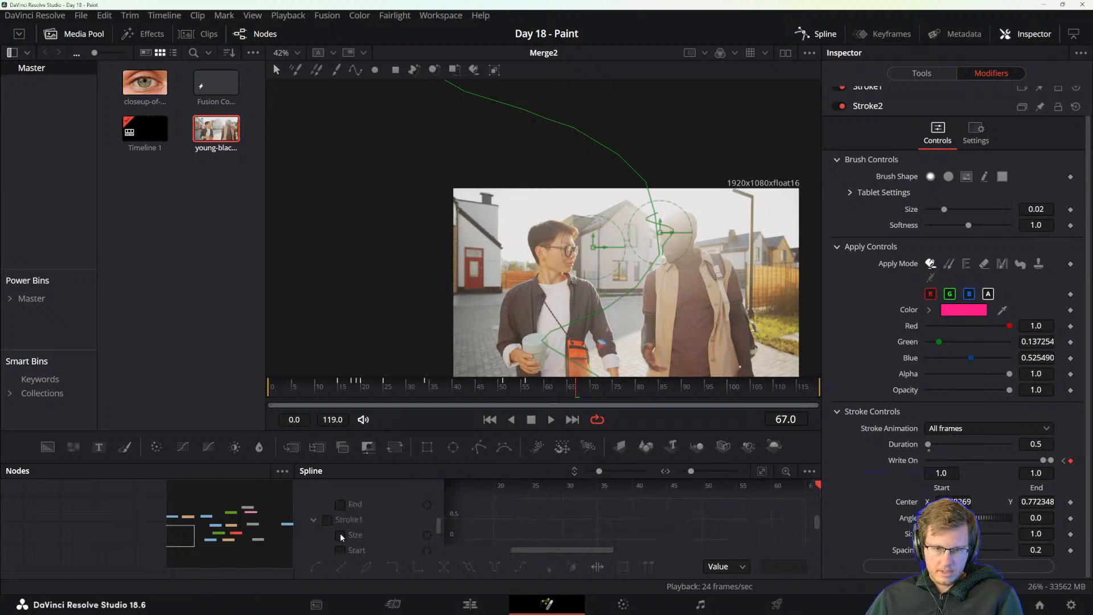
scroll(340, 533, down, 2)
click(329, 520)
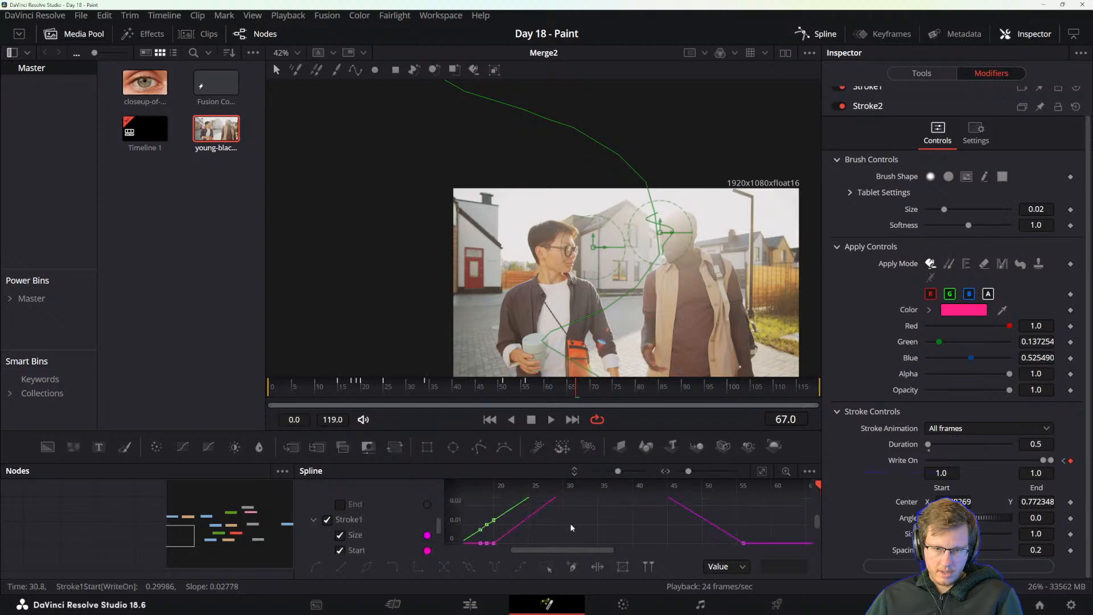
key(ctrl+a)
drag(566, 529, 627, 551)
key(shift+s)
Delete the extra keyframes around frames 18 to 20 from Stroke1's End curve and fit the curves to the view.
drag(610, 510, 565, 515)
mouse_move(629, 520)
mouse_down()
mouse_move(588, 560)
mouse_move(618, 505)
mouse_up()
click(657, 531)
drag(648, 543, 721, 513)
drag(587, 517, 597, 538)
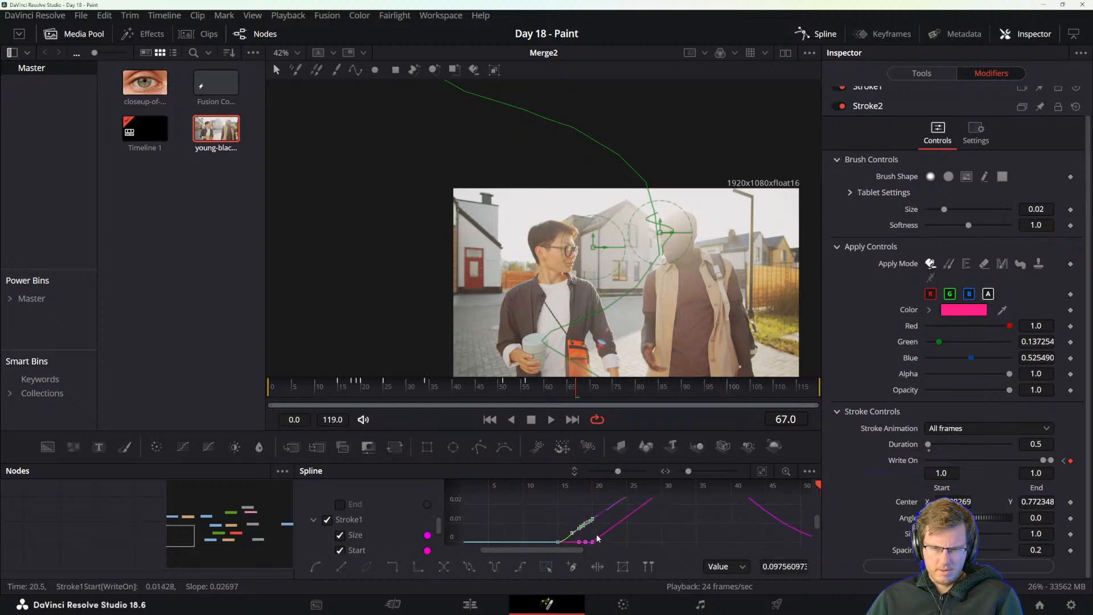
key(Delete)
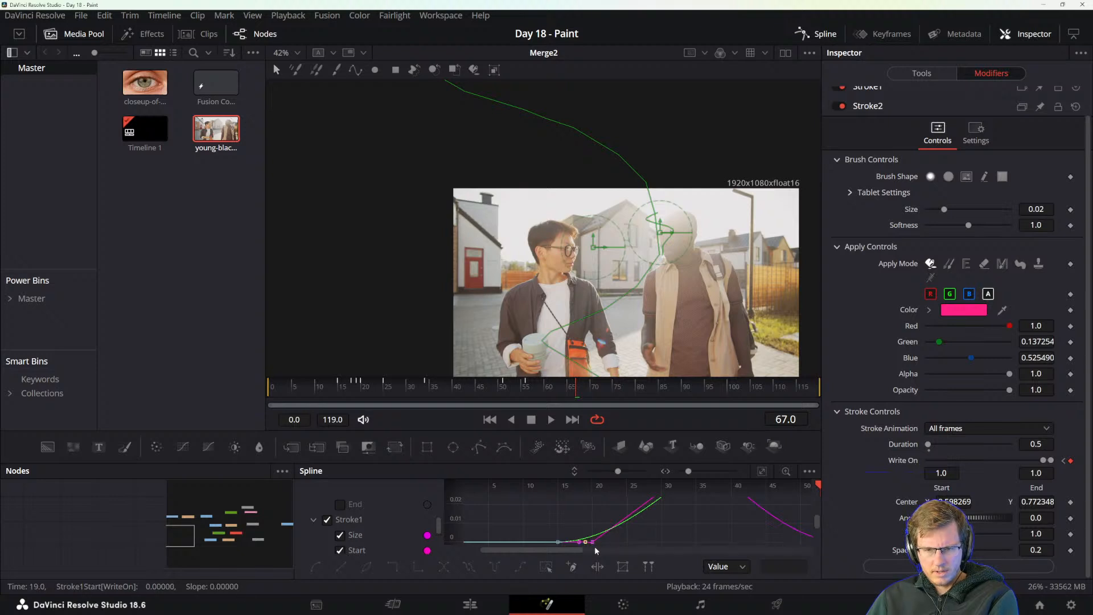
click(589, 549)
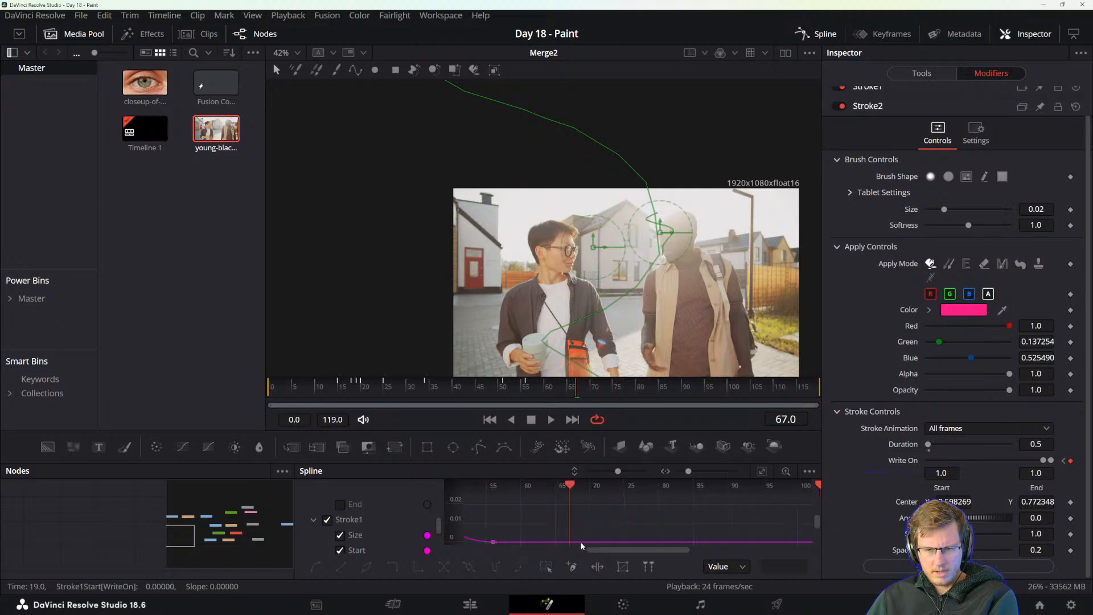
click(358, 548)
click(762, 471)
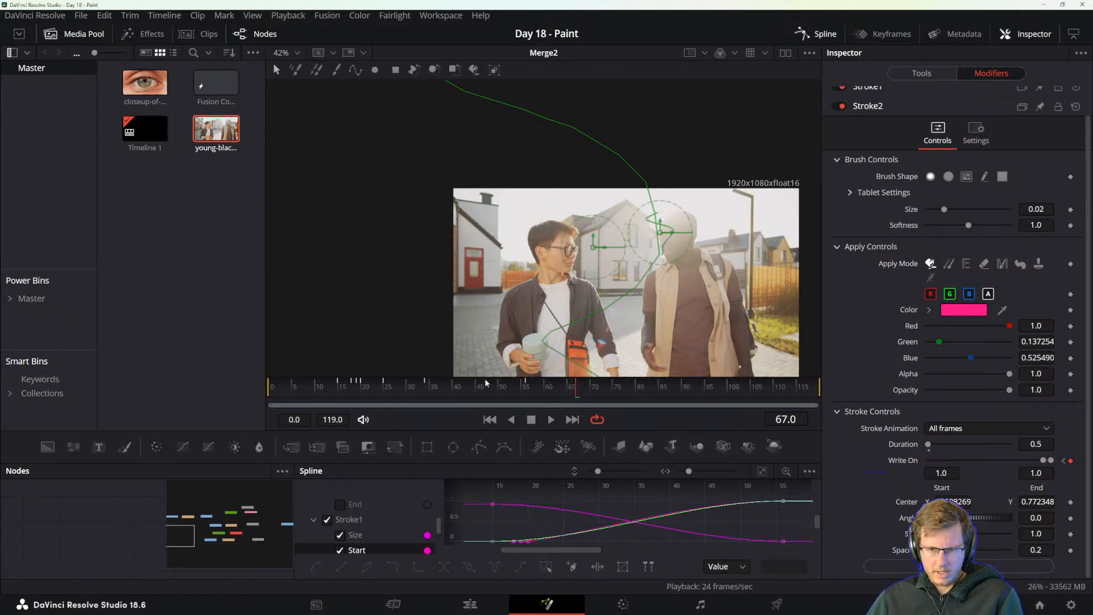
Play and scrub the composition from about frame 9 to review the smoothed write-on animation of both strokes.
click(310, 389)
key(space)
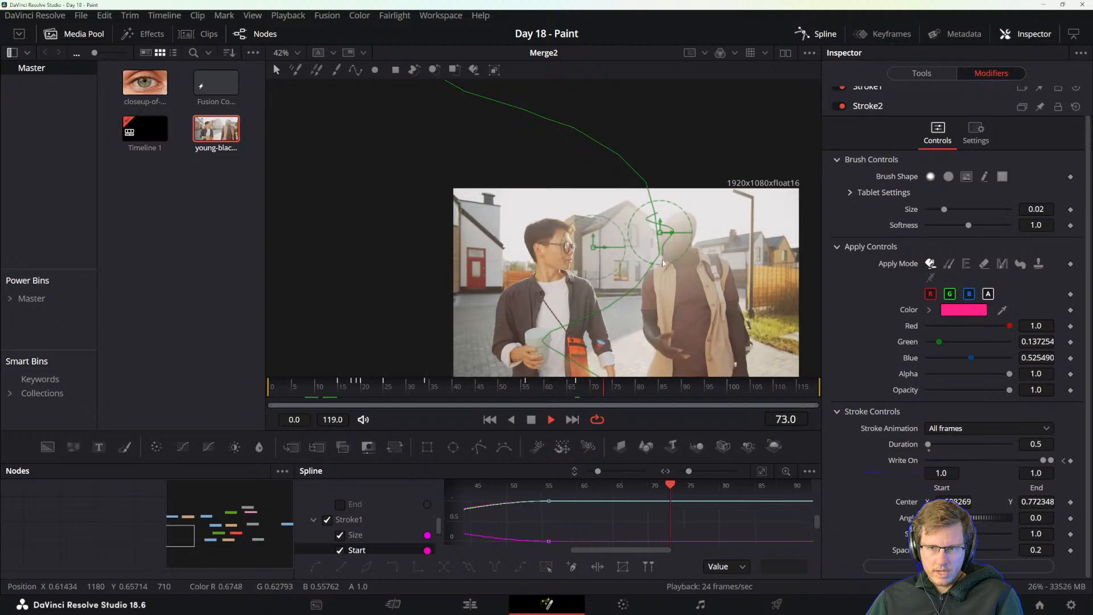
key(space)
drag(359, 392, 480, 397)
key(space)
key(space)
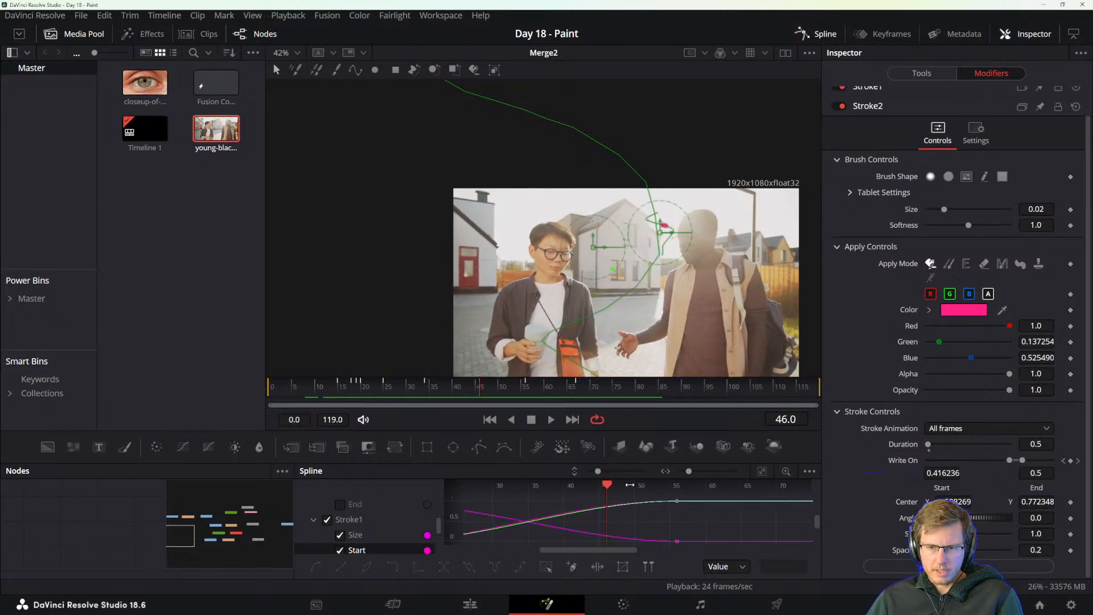
Examine the spacing between Stroke1's Start and End curves around frames 46 to 54 in the spline editor.
scroll(616, 520, up, 5)
scroll(660, 516, up, 5)
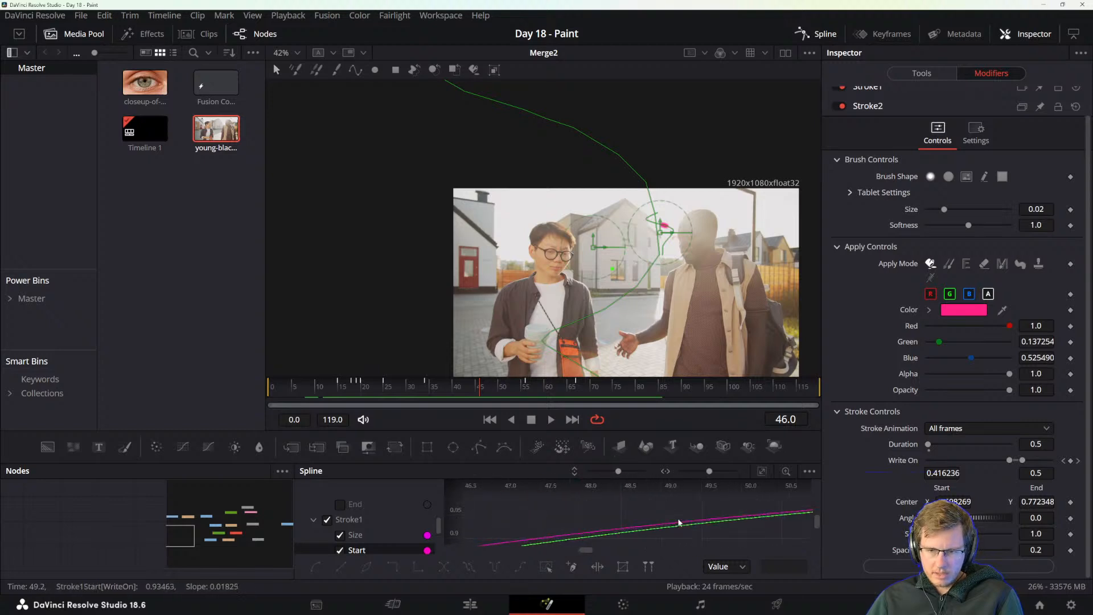
scroll(615, 527, down, 8)
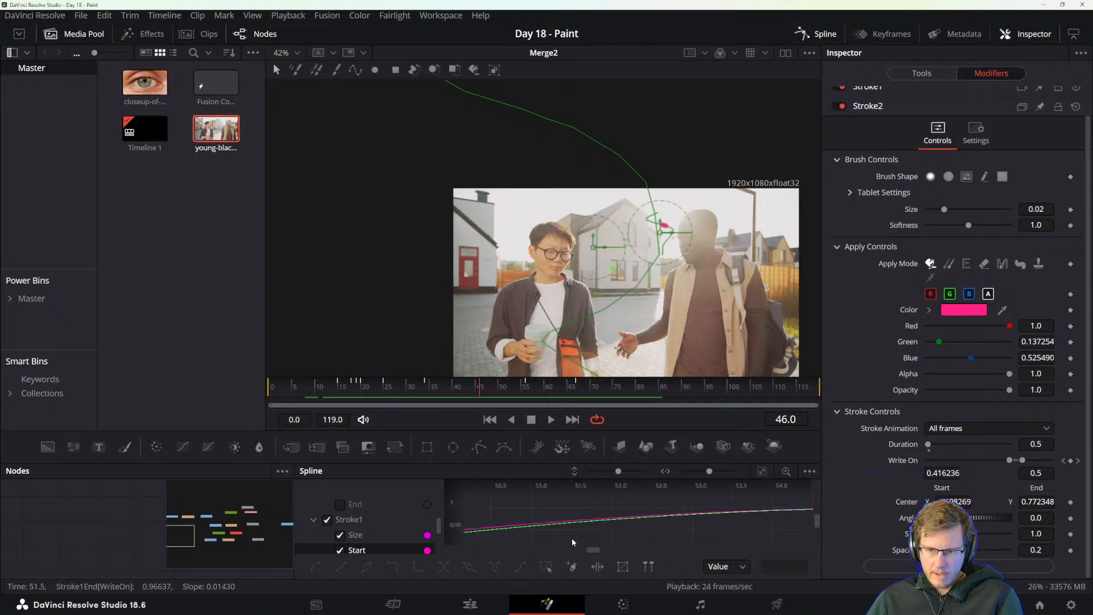
drag(552, 531, 631, 507)
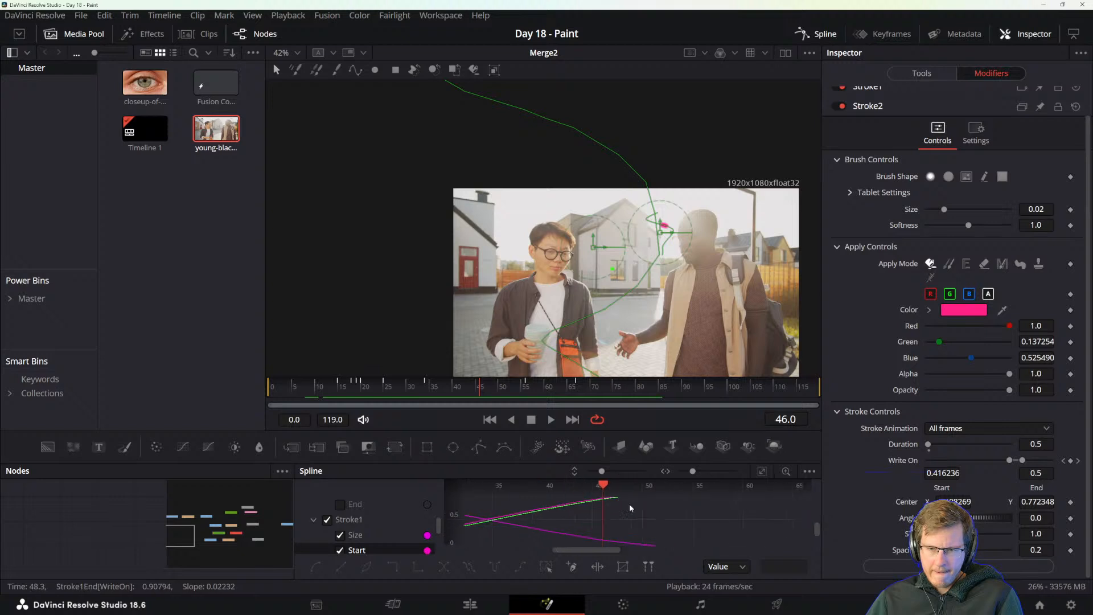
Play the composition from about frame 8 to review the write-on animation of both strokes.
key(space)
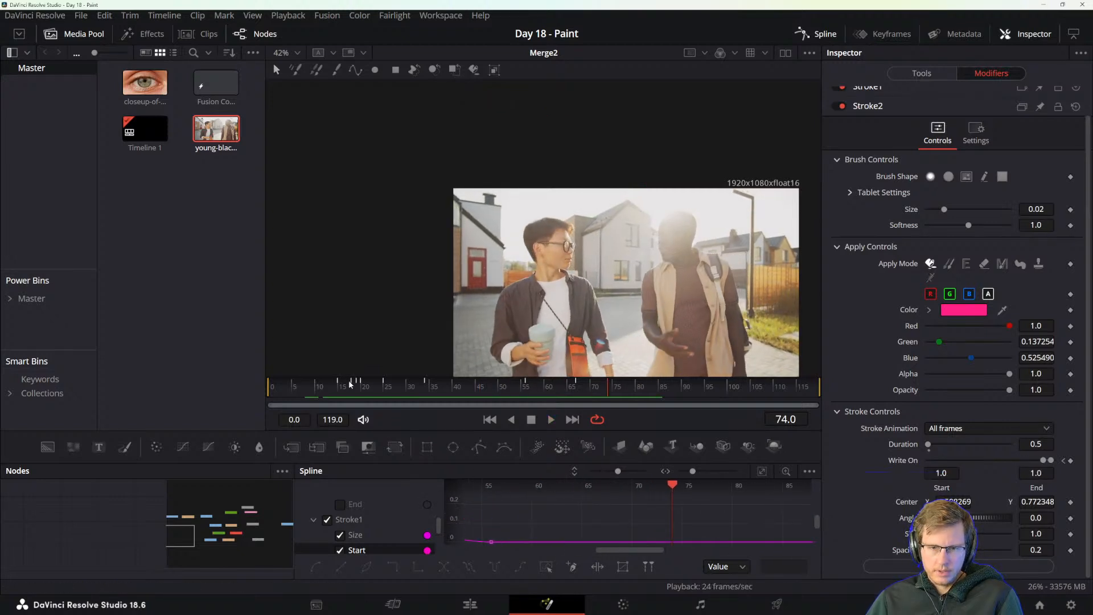
click(306, 391)
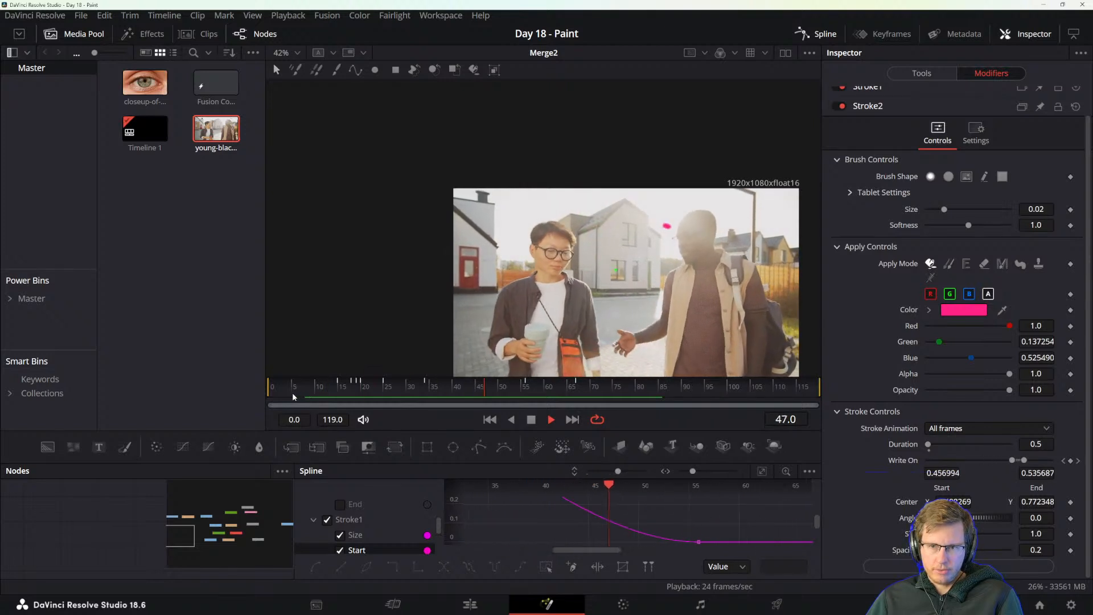
key(space)
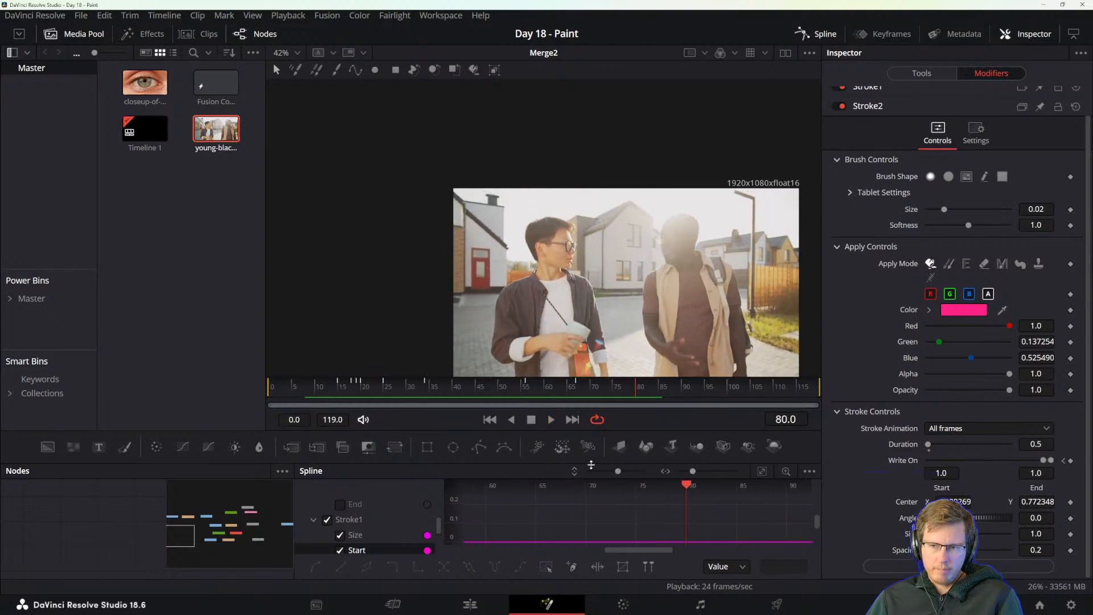
Switch to the DaVinci Resolve reference manual in Acrobat and read about animating paint strokes with Write-On controls.
key(alt+Tab)
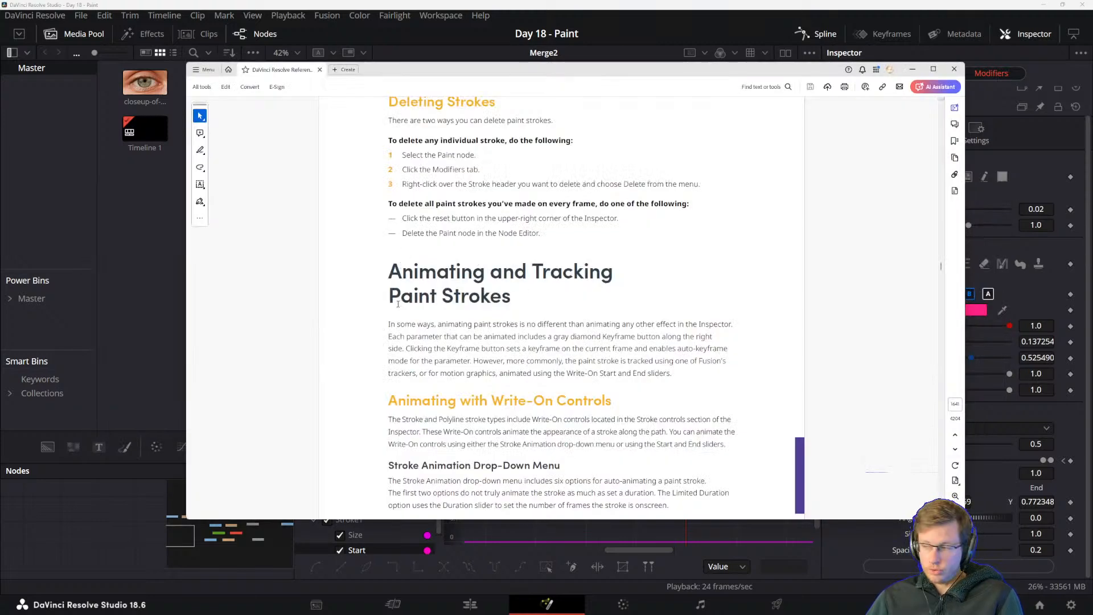
drag(390, 325, 442, 337)
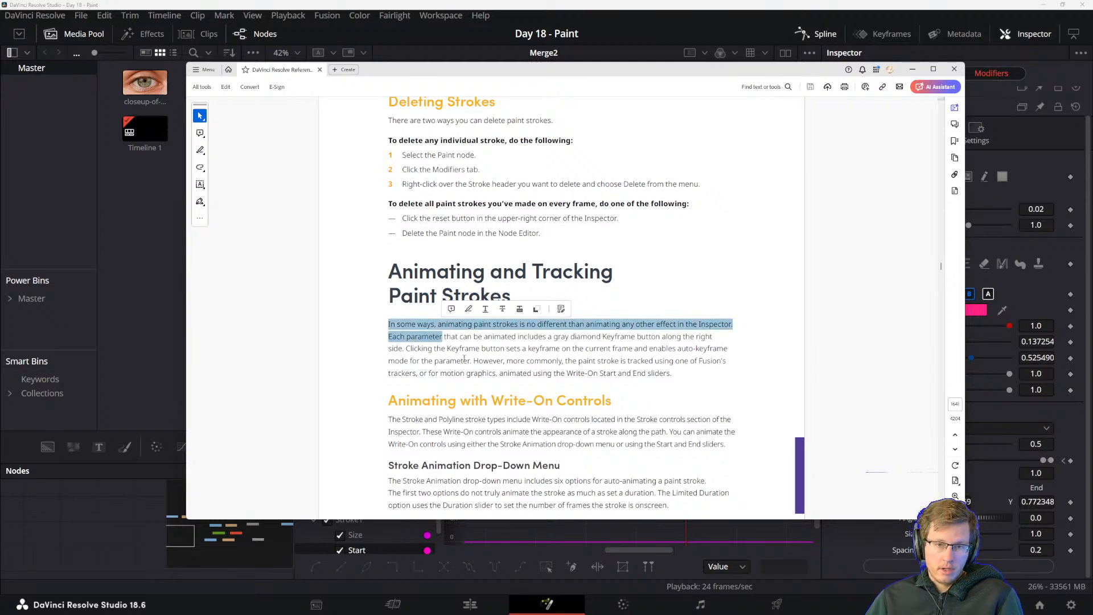
click(461, 359)
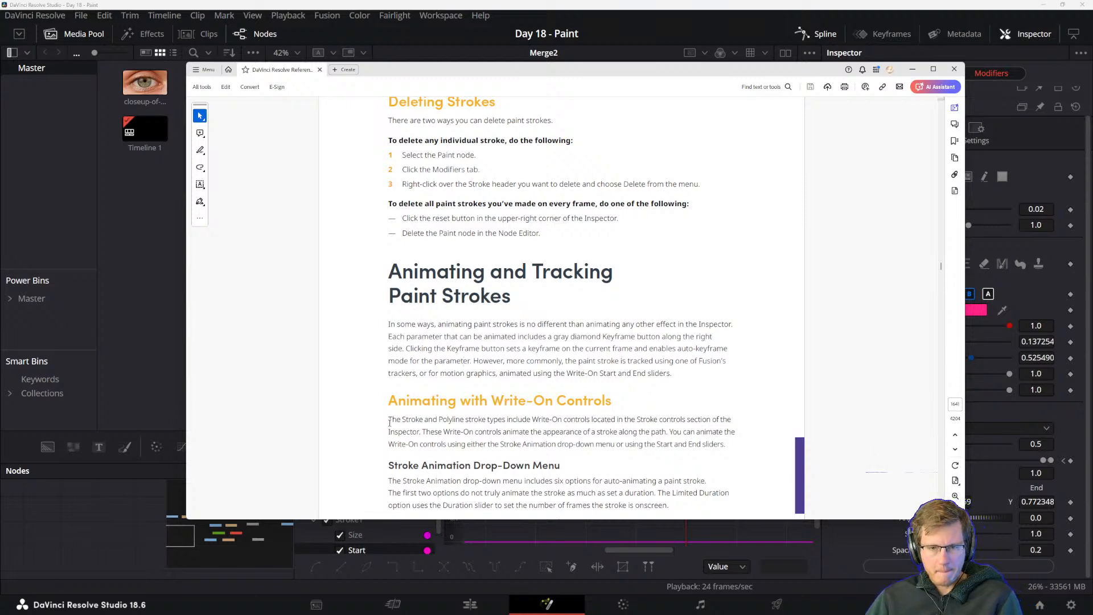
scroll(390, 422, down, 4)
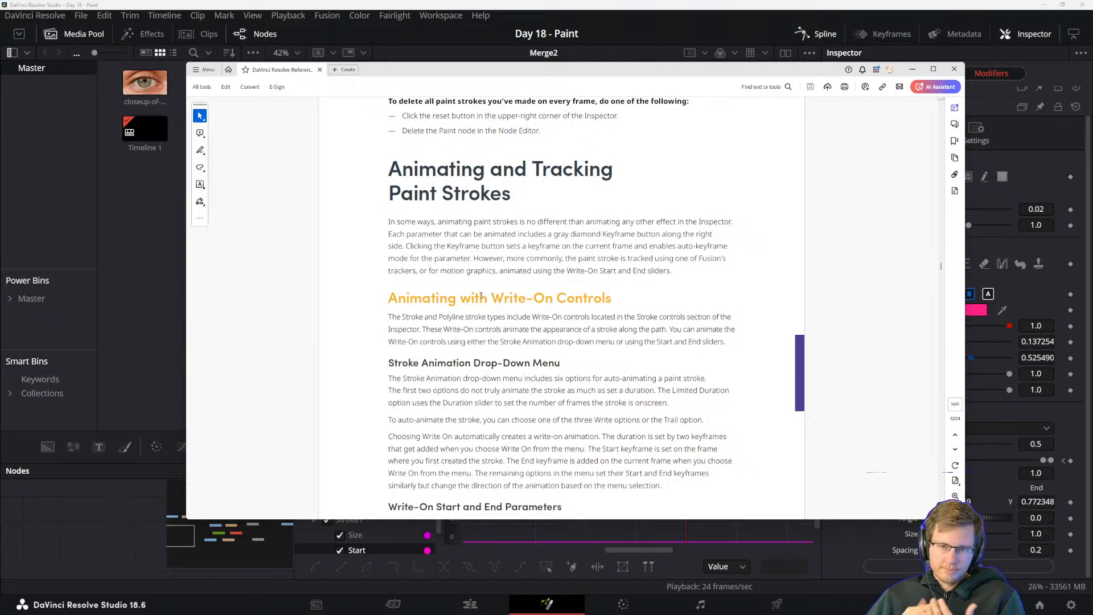
scroll(481, 296, down, 1)
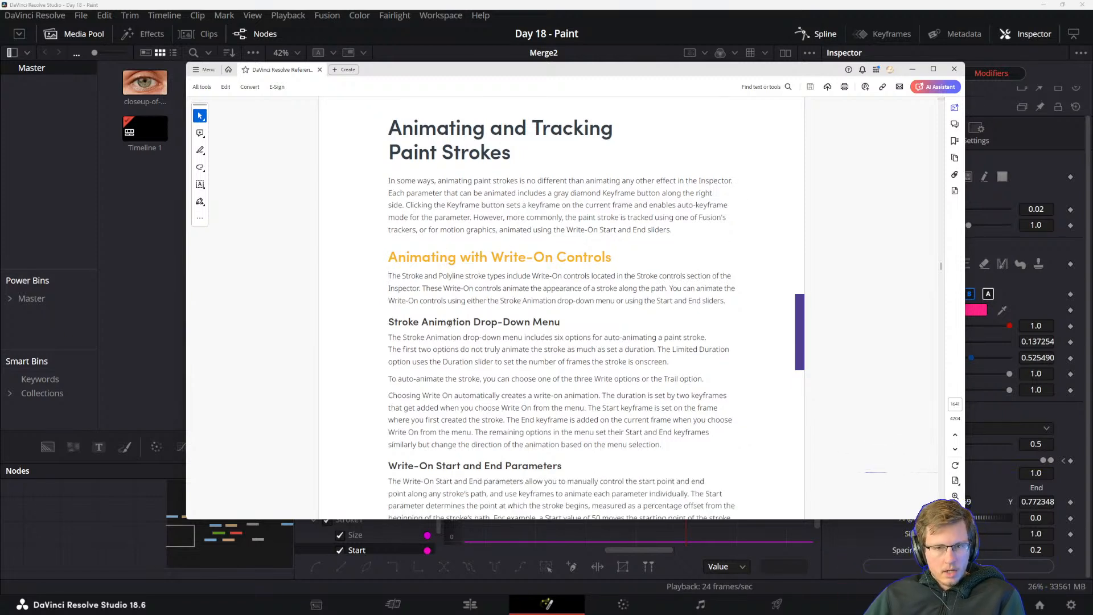
scroll(437, 329, down, 2)
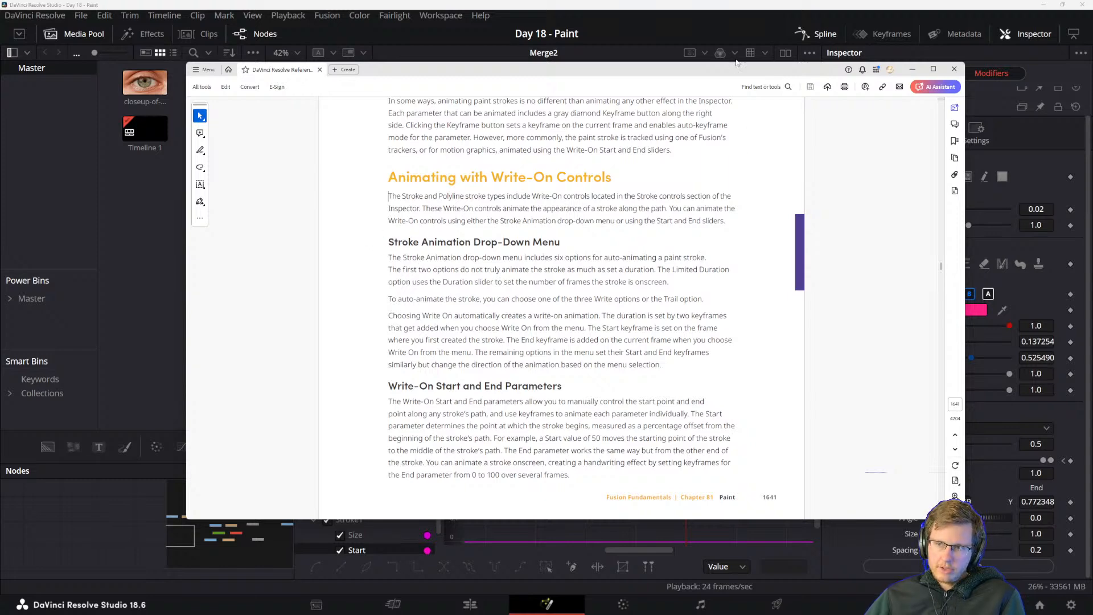
Move the manual window off the Inspector and view the available Stroke Animation options for Stroke2.
drag(724, 75, 610, 67)
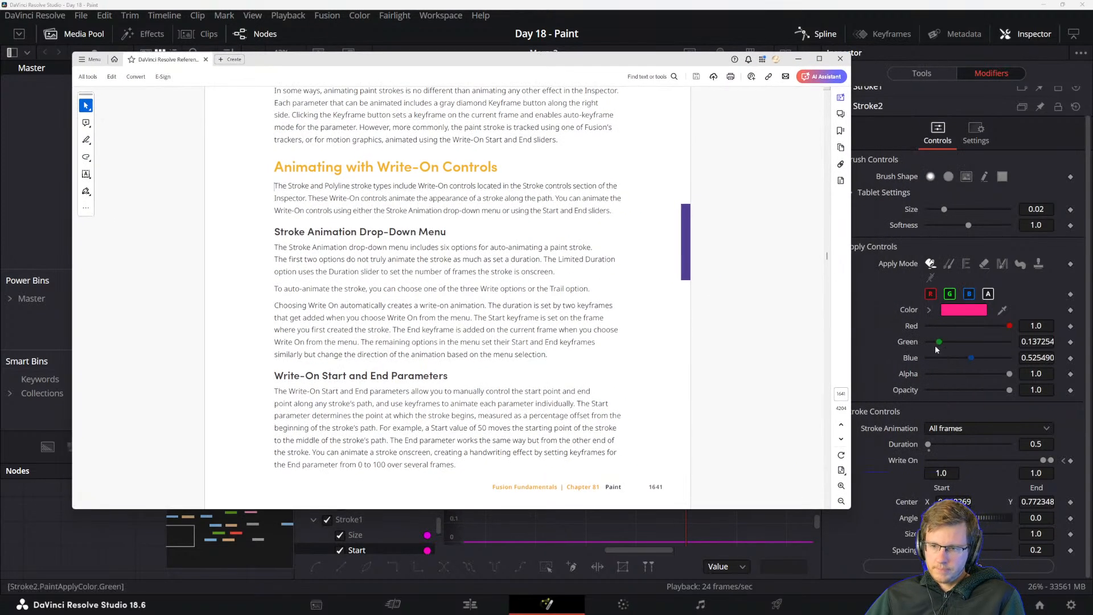
click(952, 429)
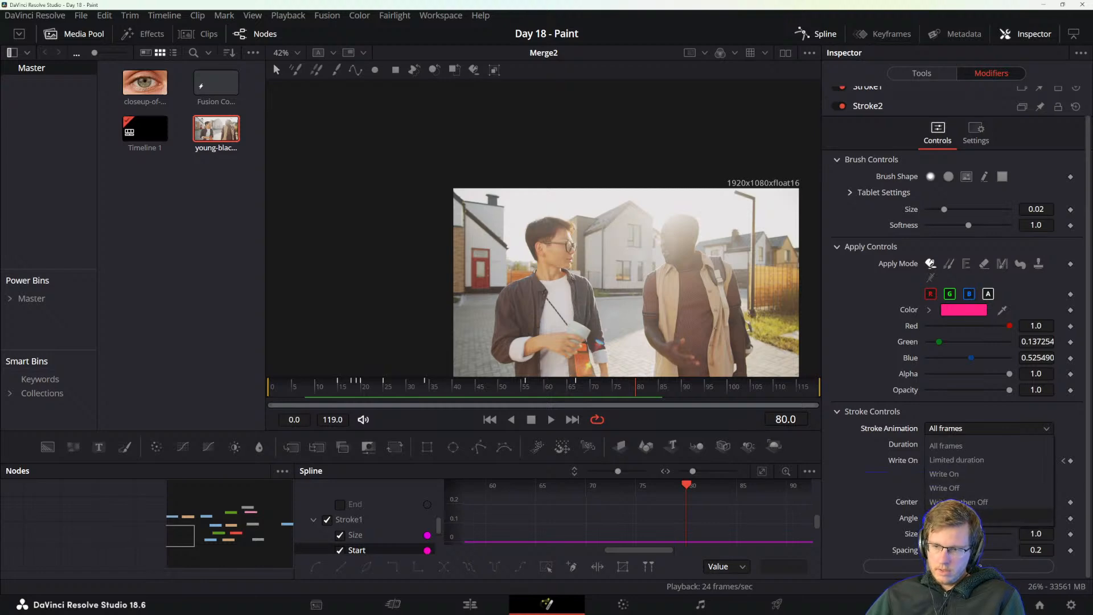
click(880, 432)
Return to the manual and read the Stroke Animation Drop-Down Menu section on auto-animating strokes and their Start and End keyframes.
key(alt+Tab)
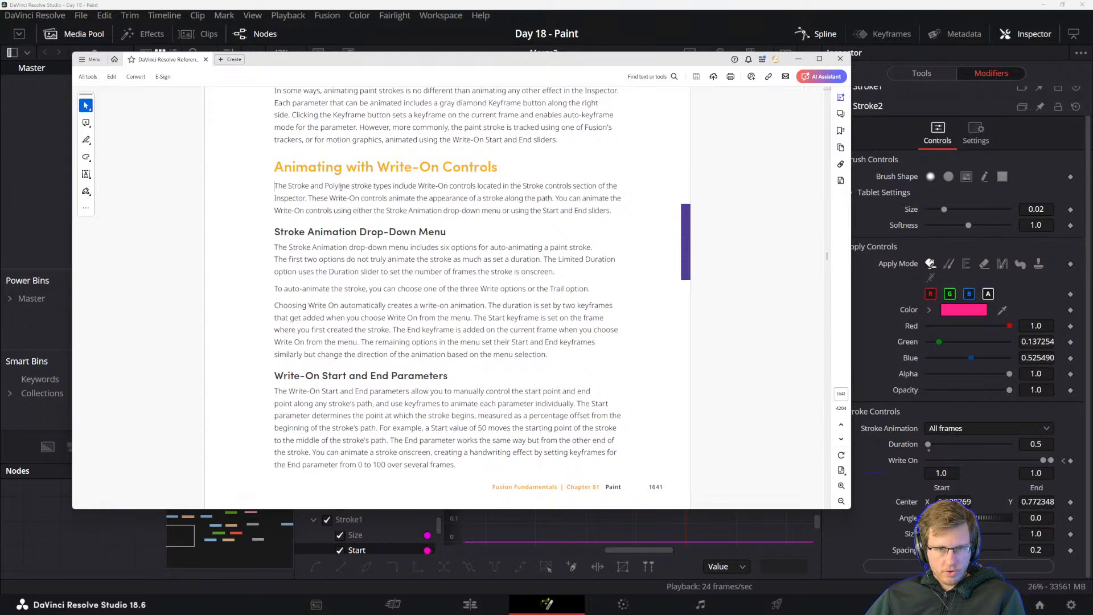
drag(274, 251, 377, 266)
drag(288, 286, 291, 281)
click(291, 282)
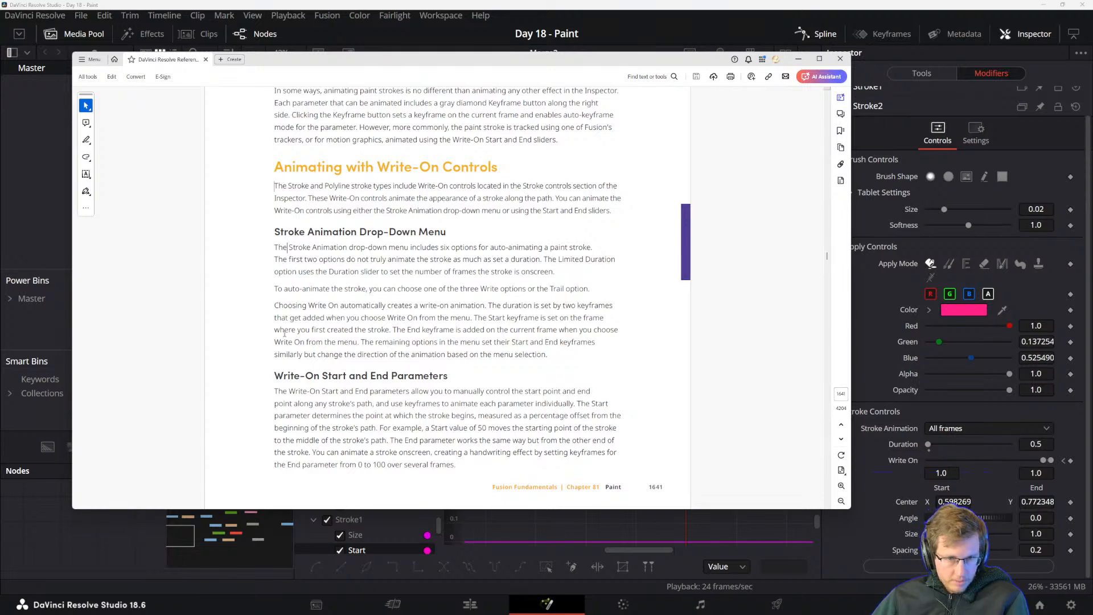
drag(361, 342, 478, 342)
click(487, 353)
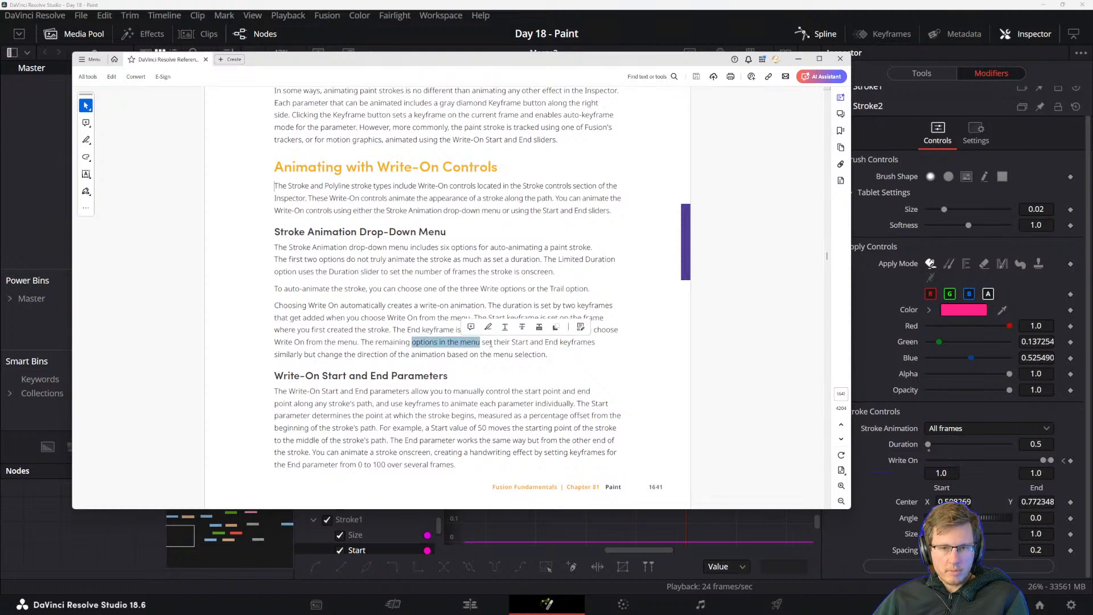
click(546, 360)
drag(546, 354, 377, 353)
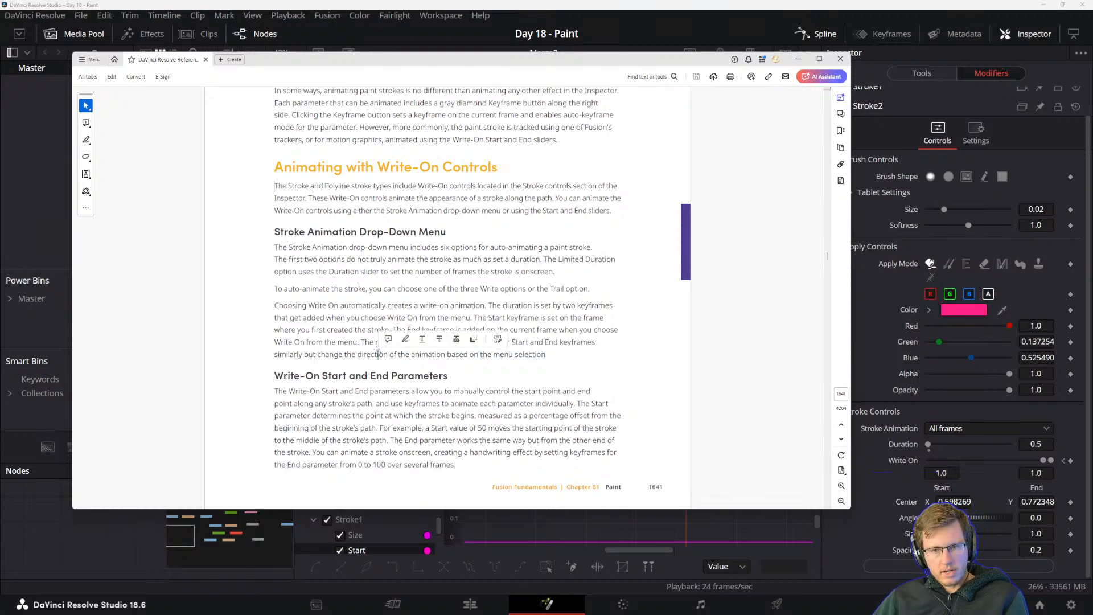
click(326, 340)
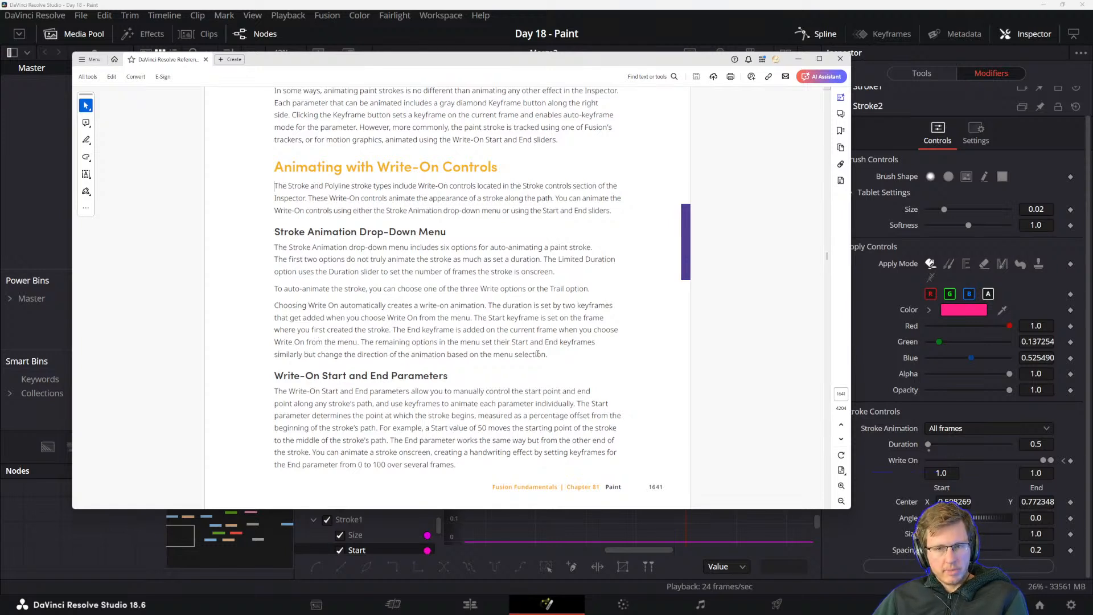
Return to DaVinci Resolve, hide the spline editor to reveal the Paint2 node, and go to frame 9.
click(497, 5)
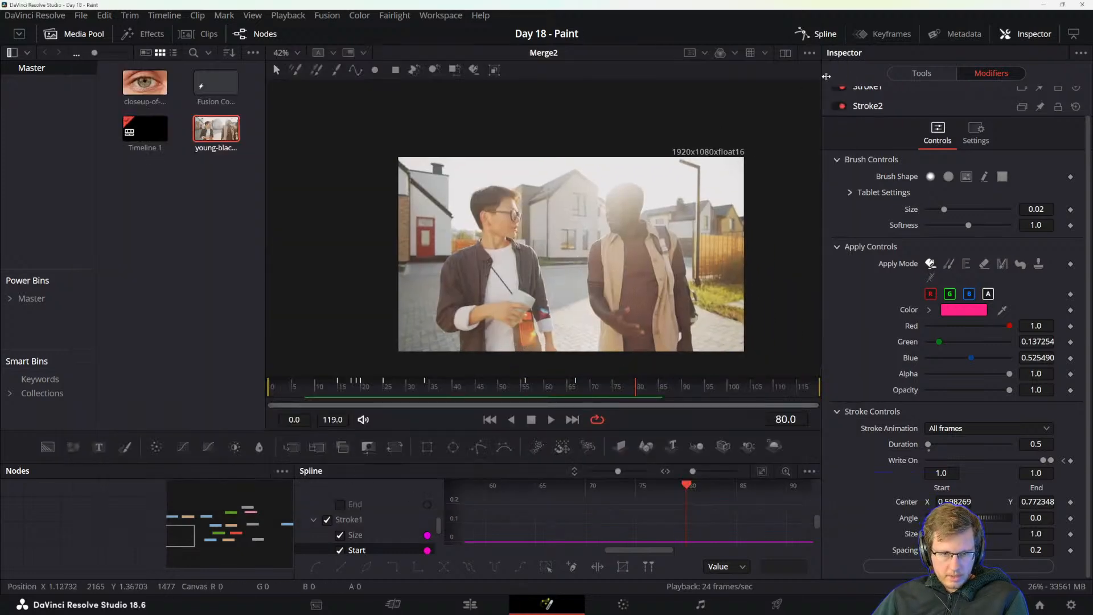
click(823, 35)
drag(576, 505, 521, 511)
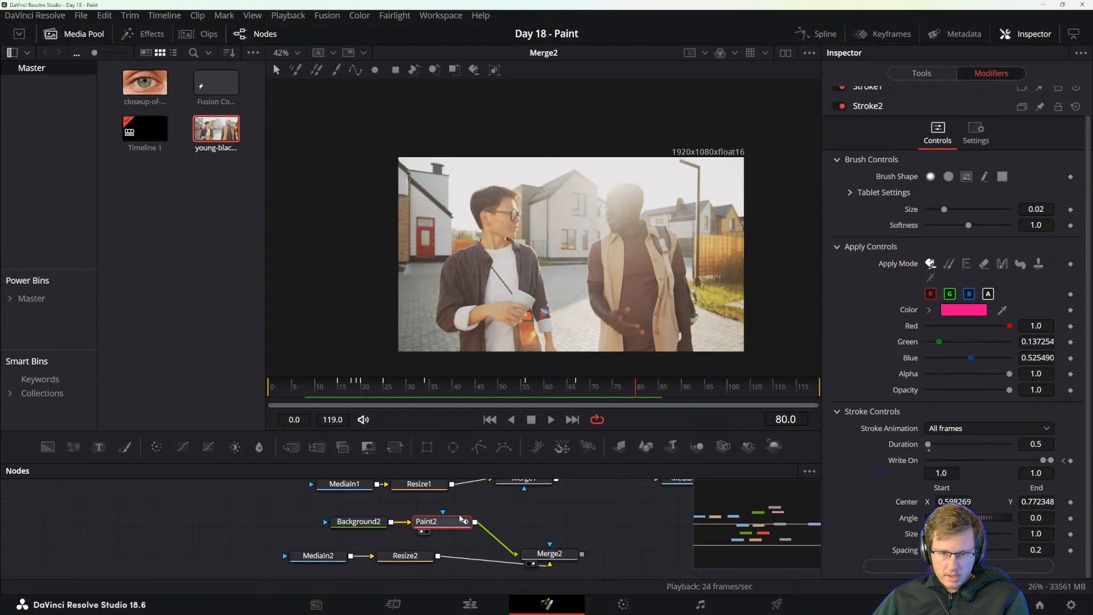
drag(334, 388, 312, 389)
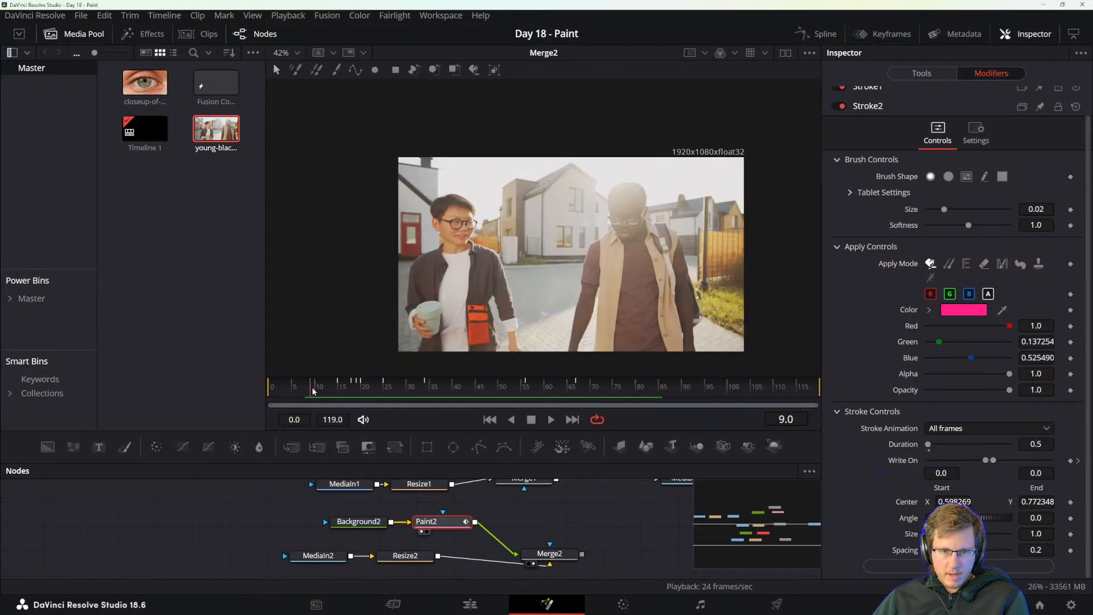
Activate the Stroke tool and set its brush color to orange (#ff6600).
click(335, 69)
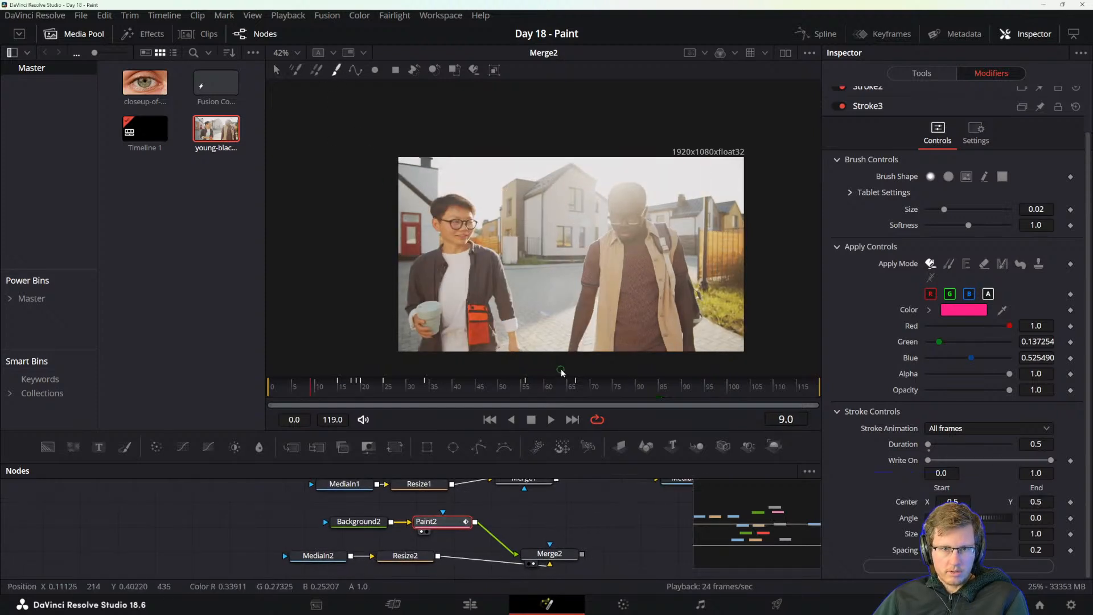
click(964, 312)
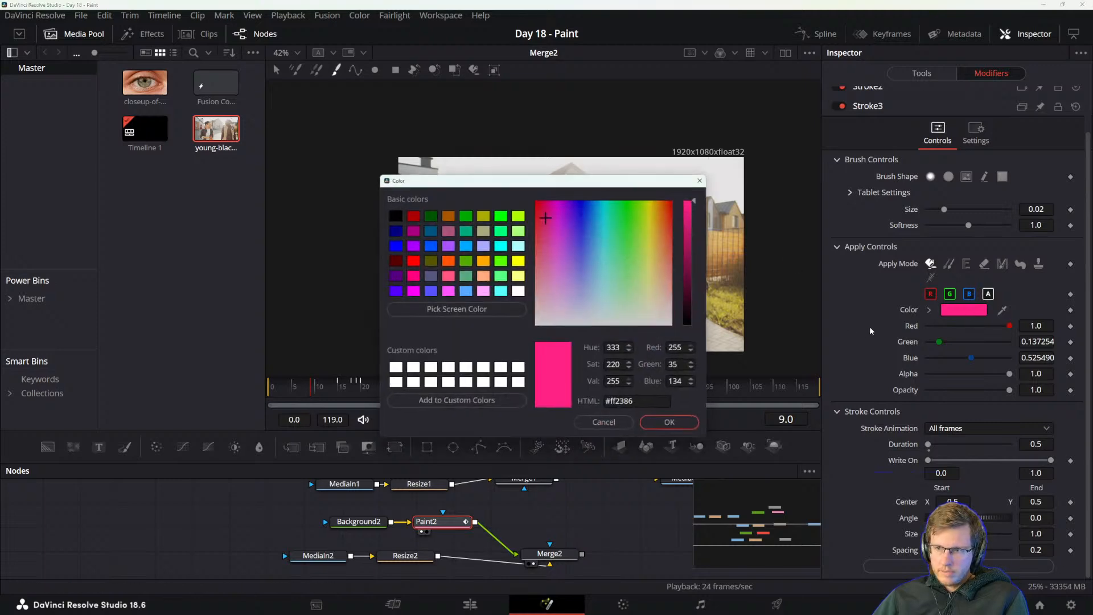
drag(650, 207, 666, 197)
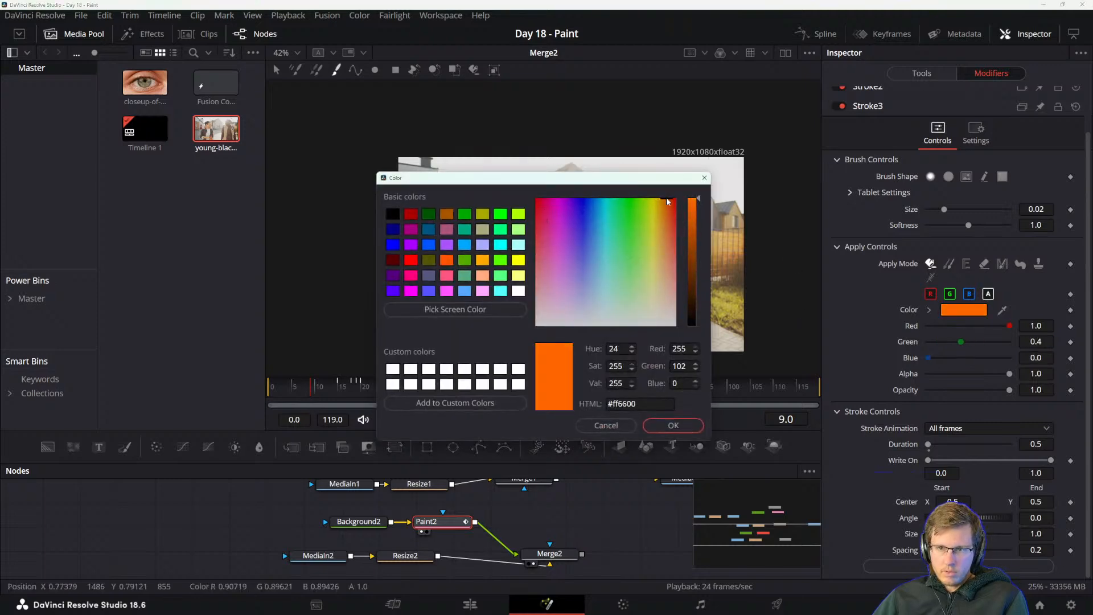
click(671, 426)
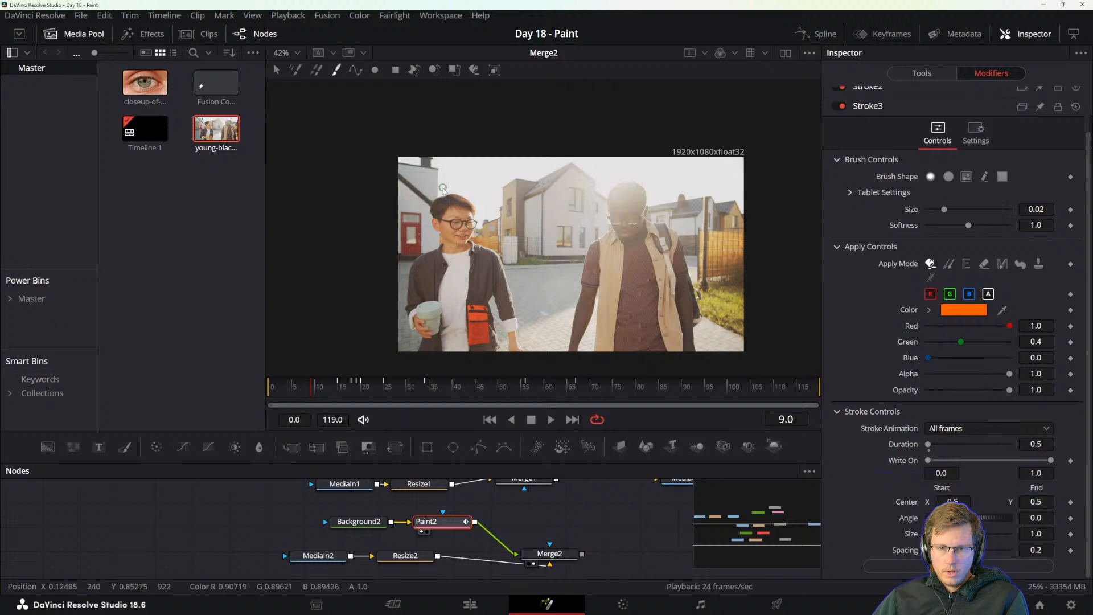
Try an orange stroke from above the left man's head to the right fence with Write On animation, adjust its duration, and undo it.
mouse_move(443, 188)
mouse_down()
mouse_move(644, 175)
mouse_move(696, 198)
mouse_move(722, 164)
mouse_move(677, 229)
mouse_up()
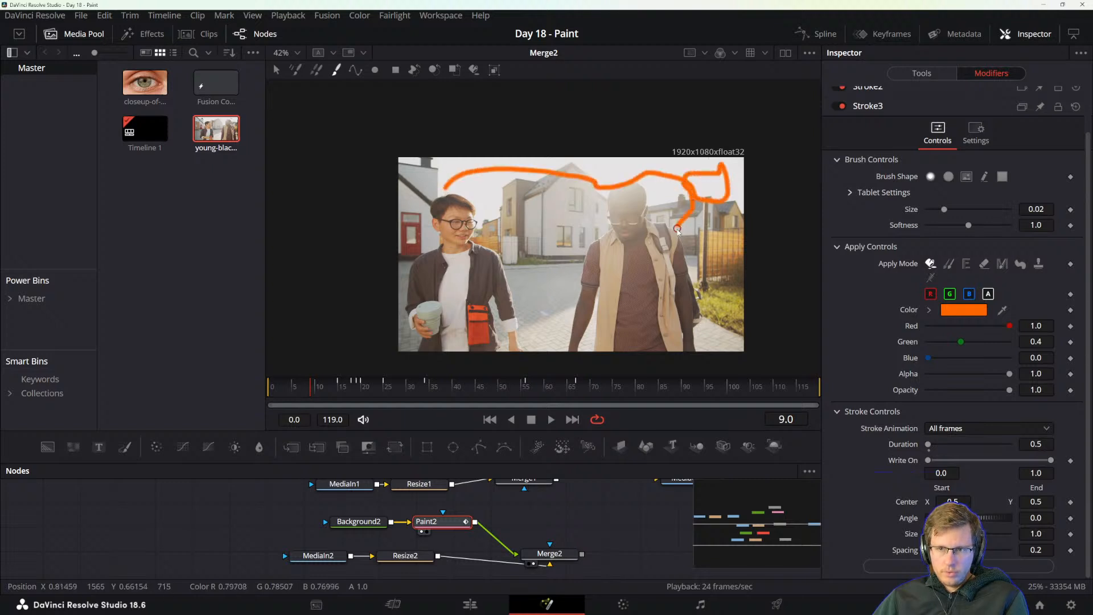
drag(710, 305, 709, 311)
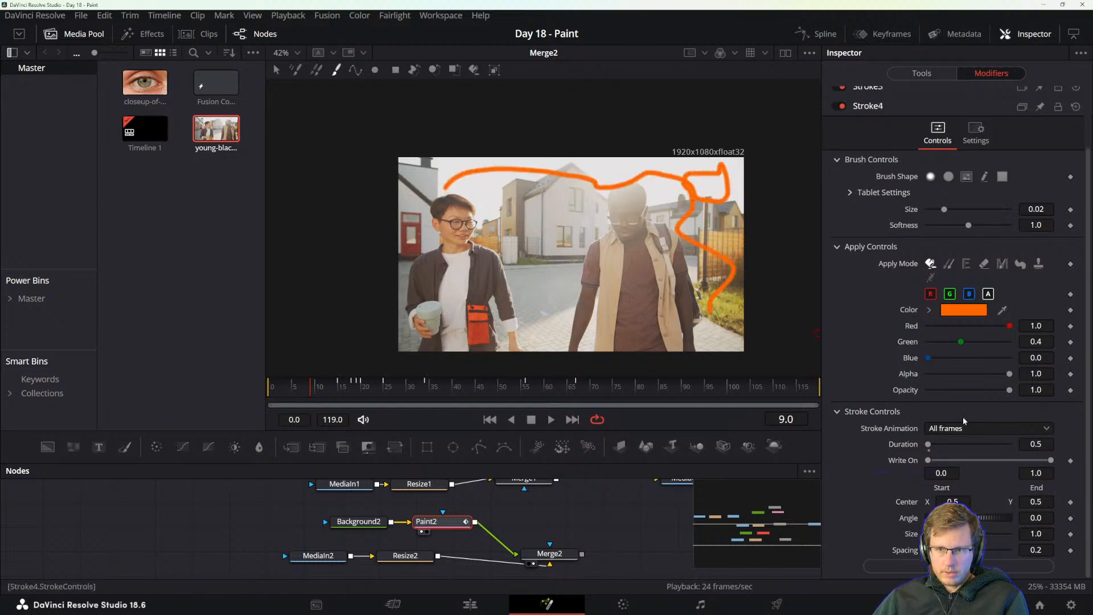
click(949, 432)
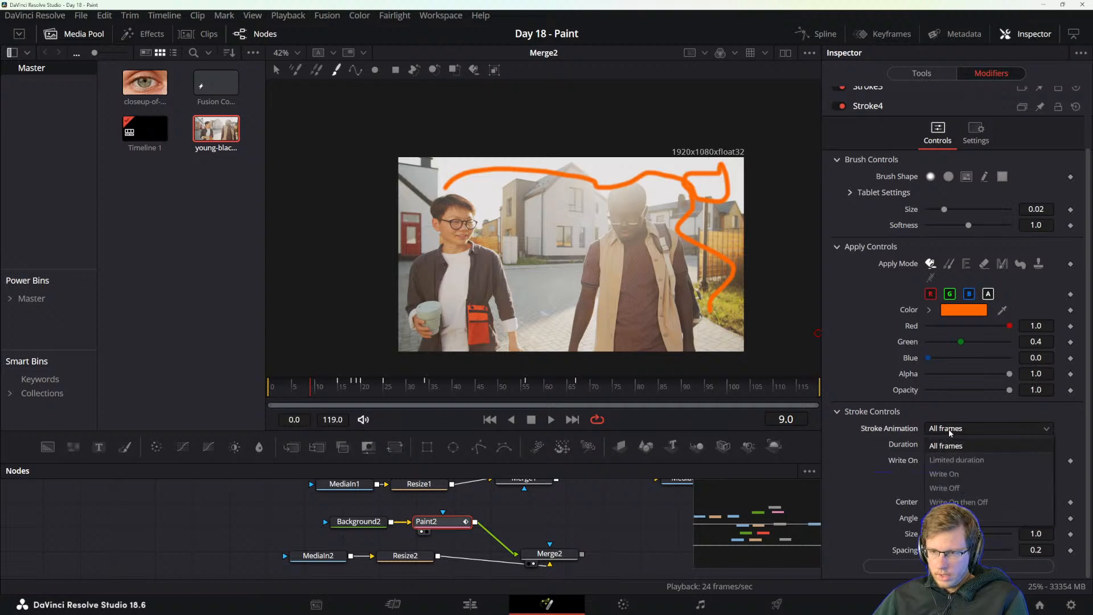
click(957, 474)
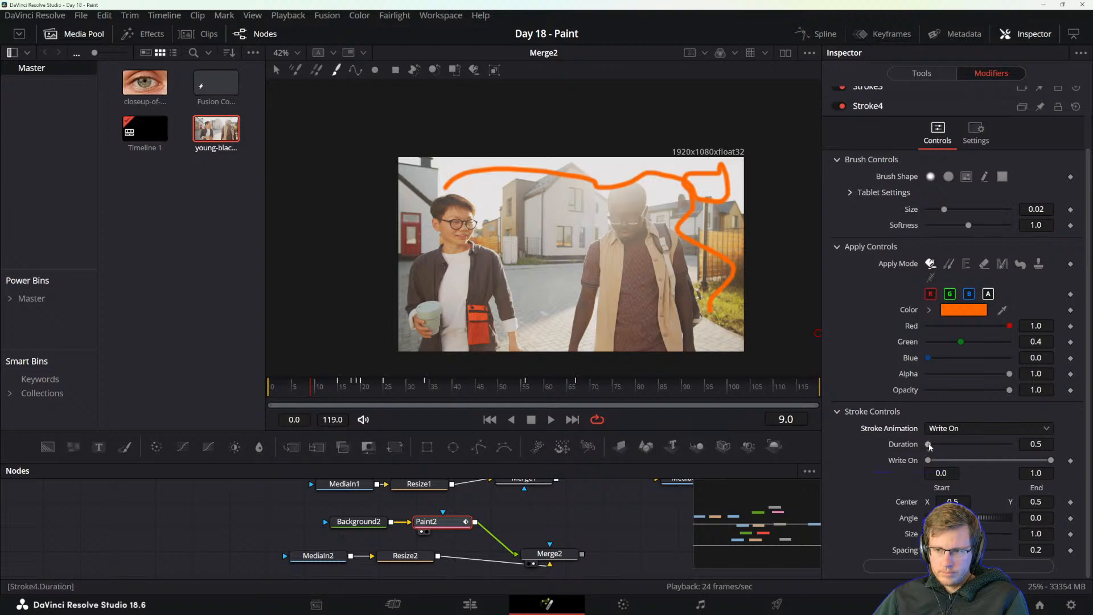
drag(928, 445, 969, 446)
key(ctrl+z)
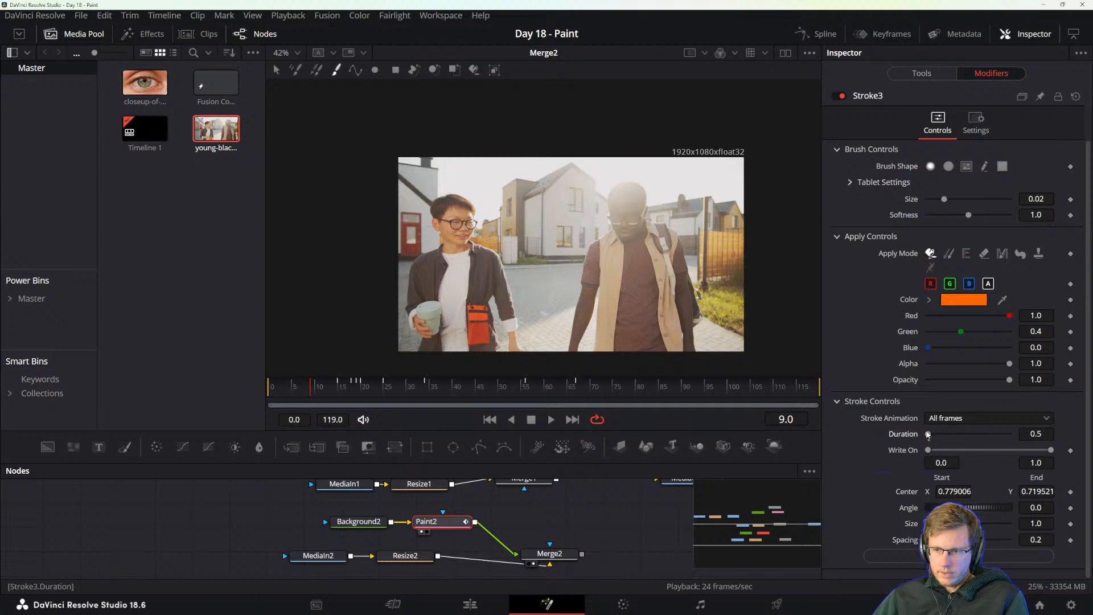
Set the duration of the unpainted Stroke3 to 30 and check the timeline frame rate in the project settings.
drag(928, 435, 1005, 438)
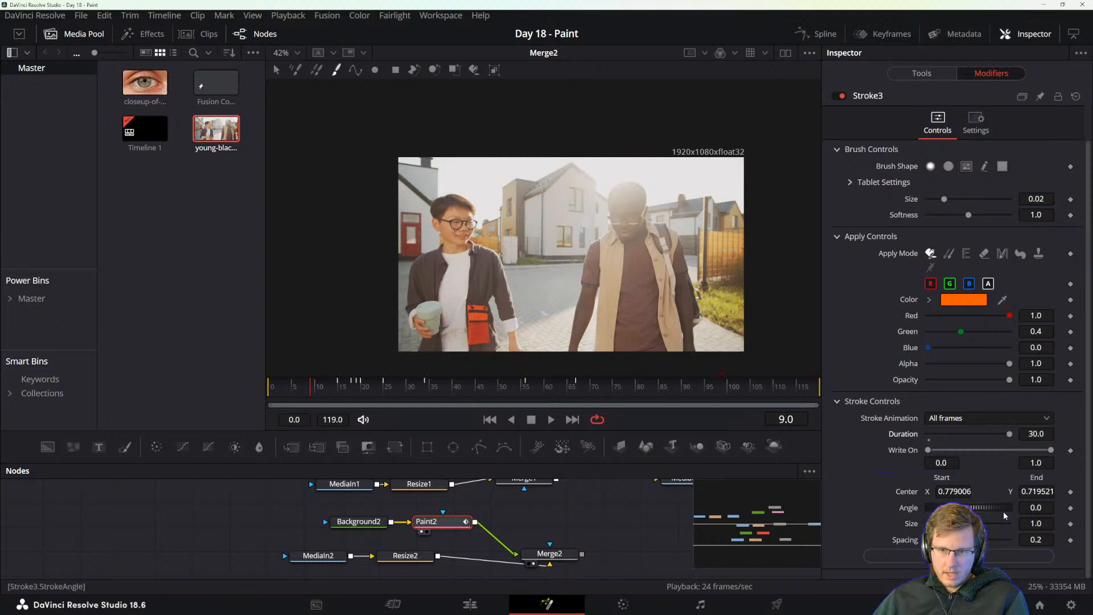
click(1071, 605)
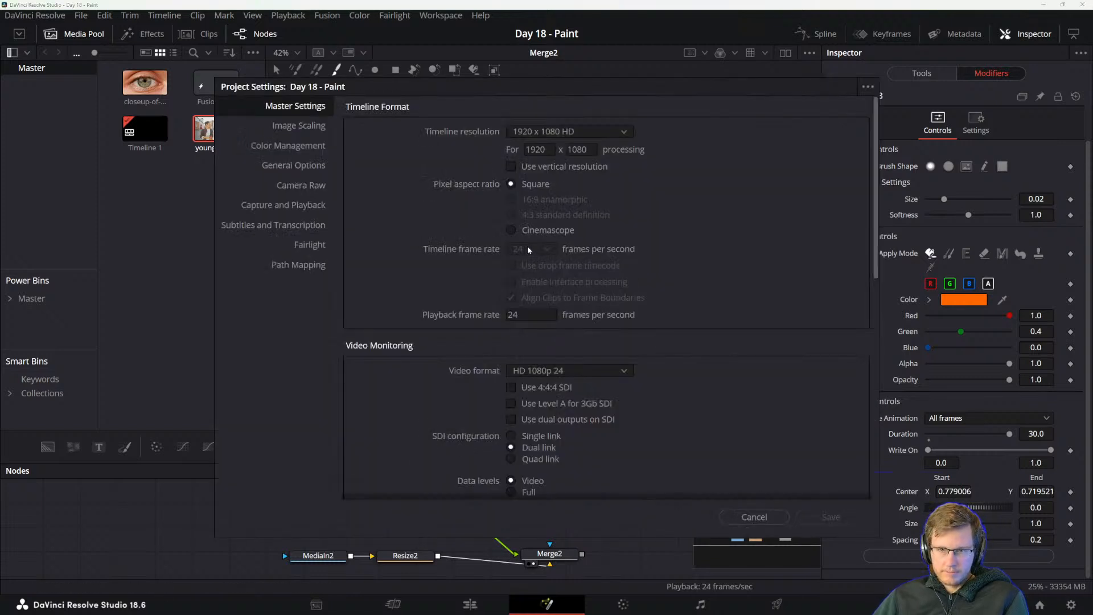
click(754, 517)
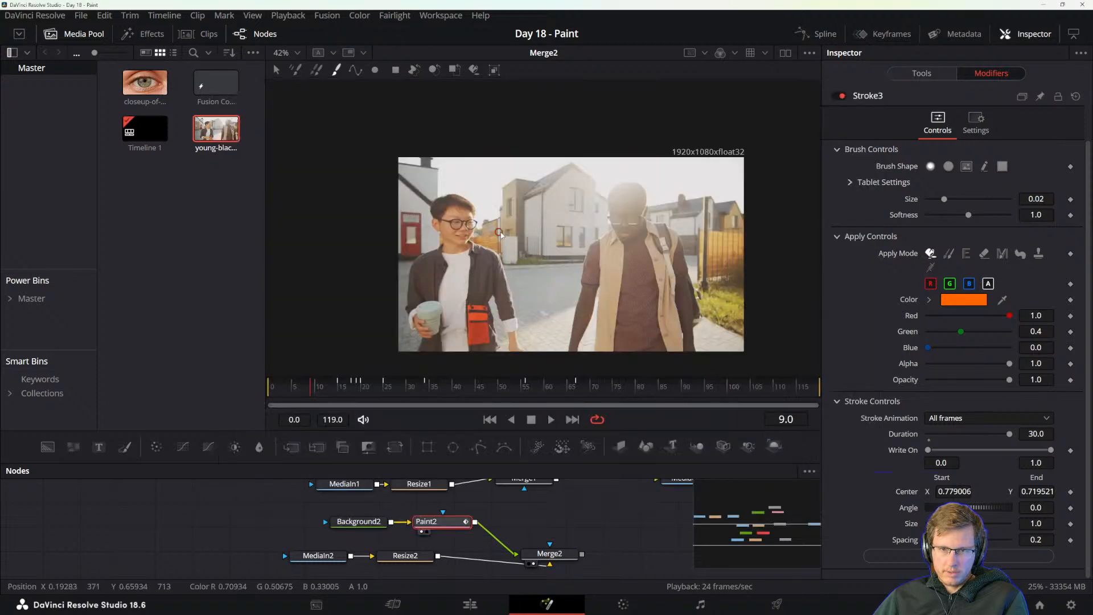
Try an orange stroke across both men's heads, scrub the timeline to frame 14, view its animation options, and undo the stroke.
mouse_move(424, 232)
mouse_down()
mouse_move(426, 200)
mouse_move(544, 174)
mouse_move(718, 191)
mouse_move(709, 222)
mouse_up()
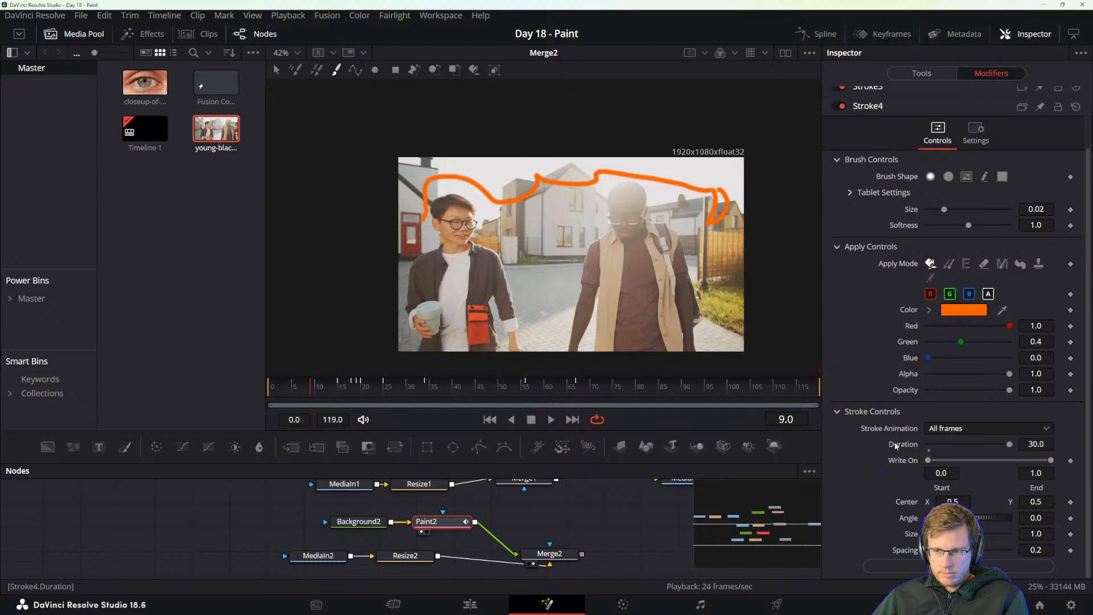
drag(326, 391, 454, 396)
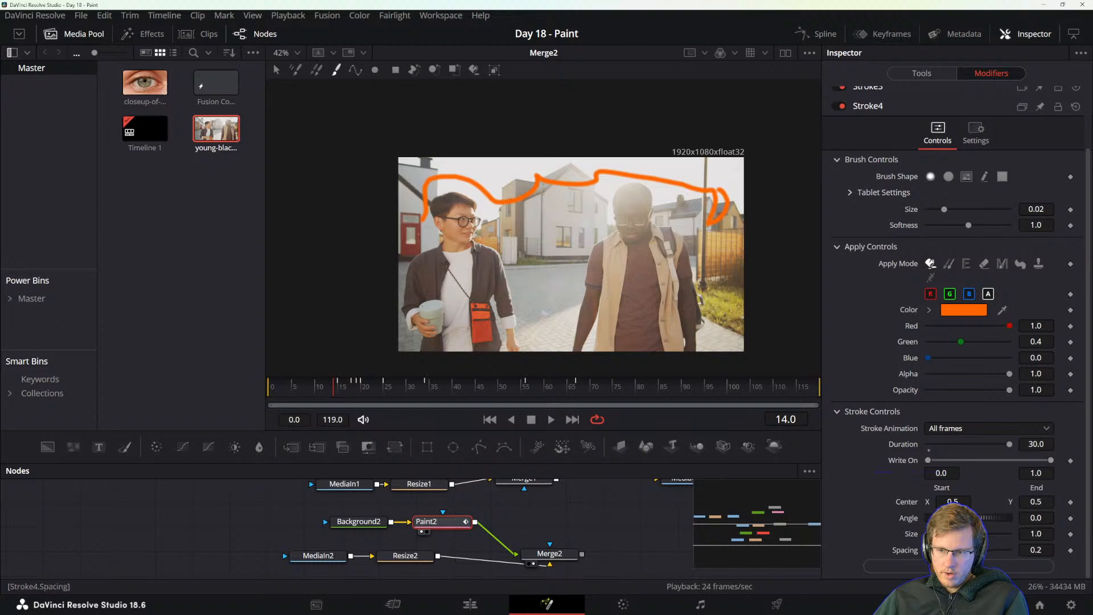
click(934, 431)
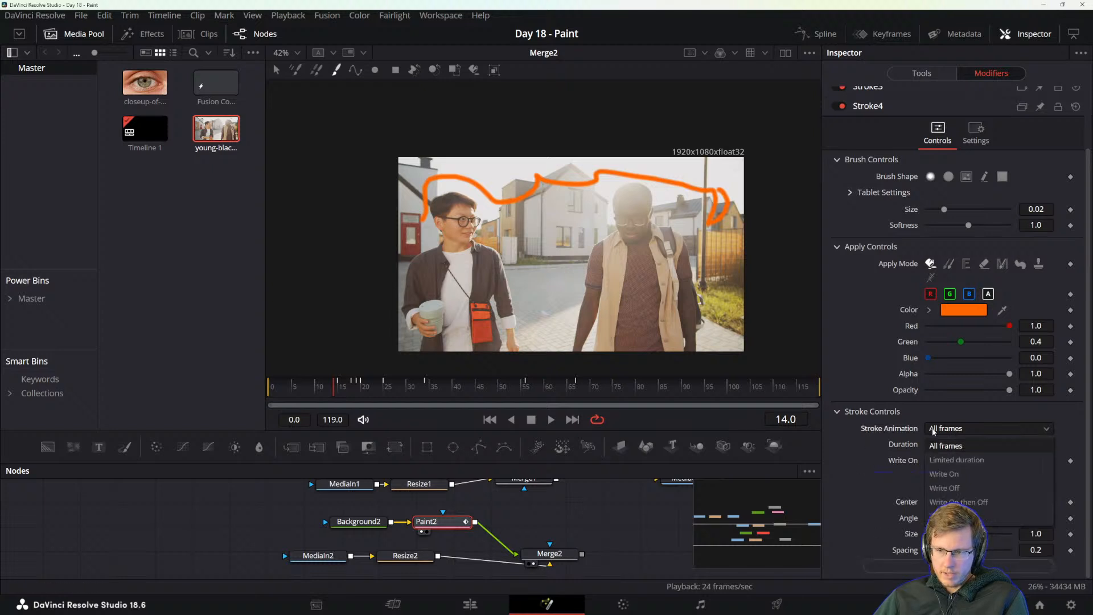
key(ctrl+z)
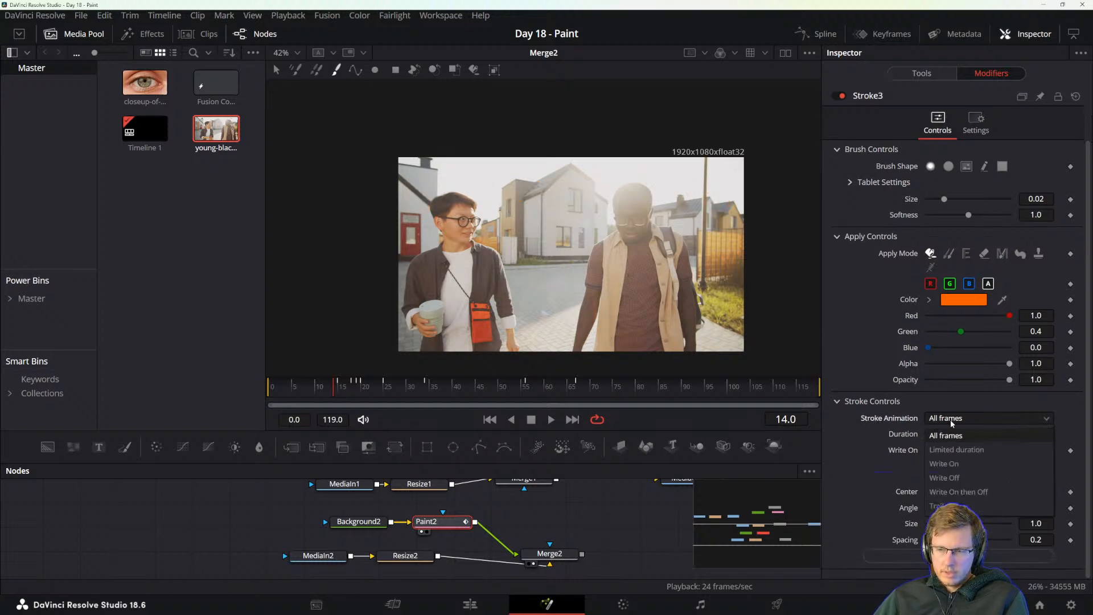
Try an orange stroke over both men's heads at frame 14 with Write On animation, scrub back to frame 13, and undo it.
click(944, 463)
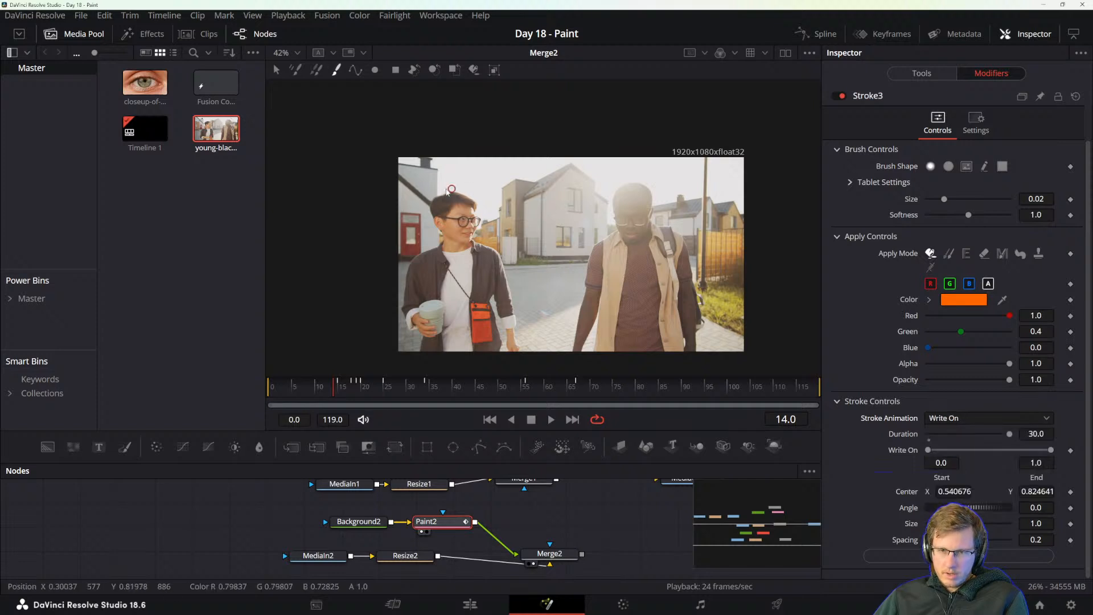
mouse_move(419, 193)
mouse_down()
mouse_move(485, 192)
mouse_move(612, 170)
mouse_move(680, 201)
mouse_up()
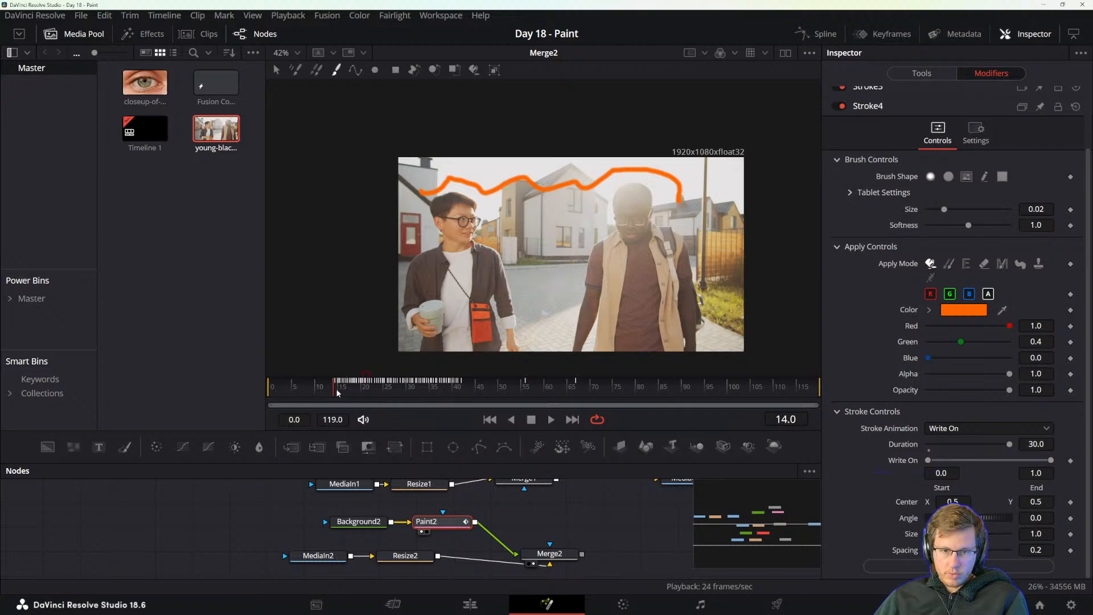
mouse_move(336, 388)
mouse_down()
mouse_move(553, 378)
mouse_move(334, 389)
mouse_up()
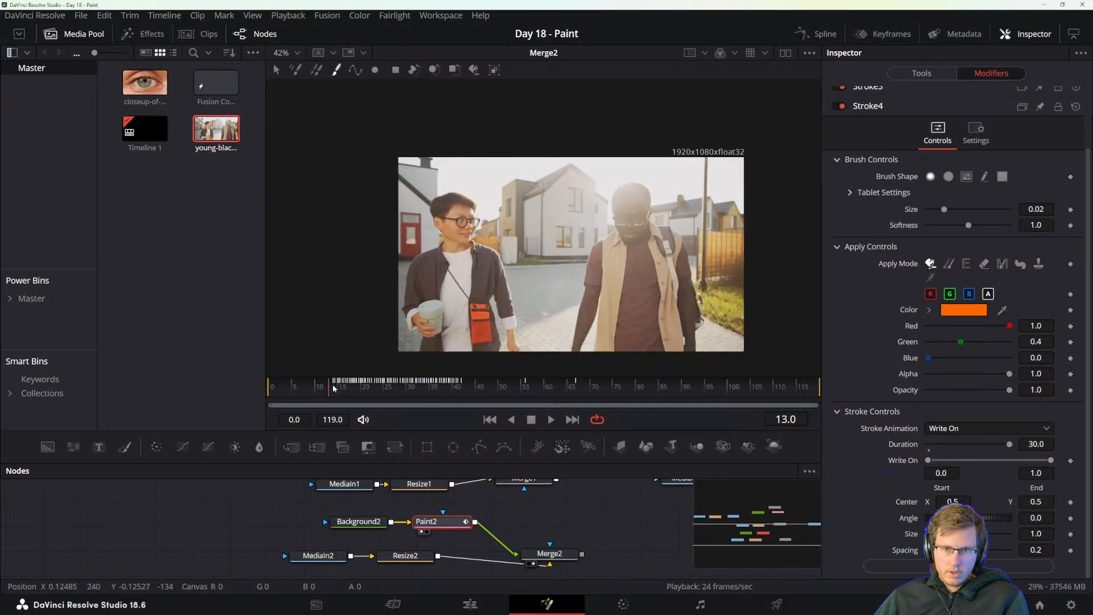
key(ctrl+z)
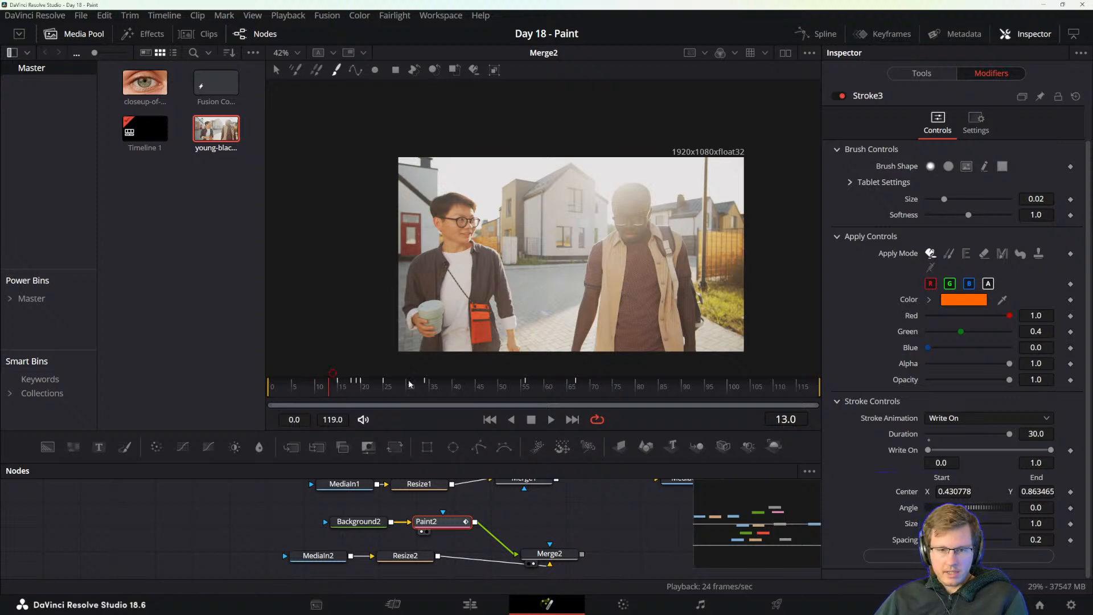
Try an orange stroke across both men's heads at frame 70 with Write On then Off animation, scrub it, and undo it.
click(592, 387)
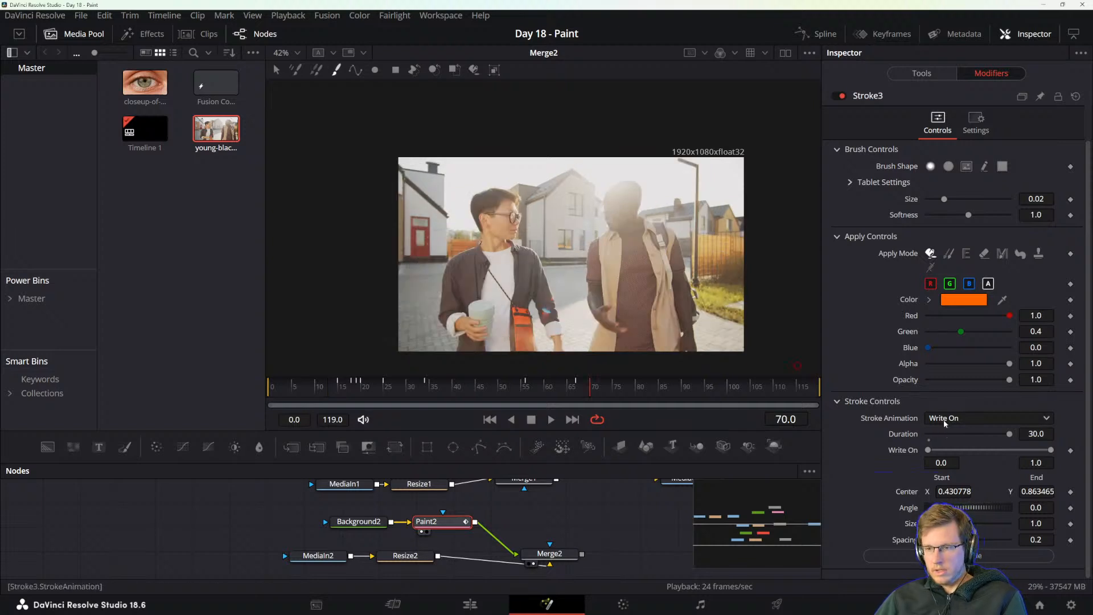
click(968, 418)
click(967, 492)
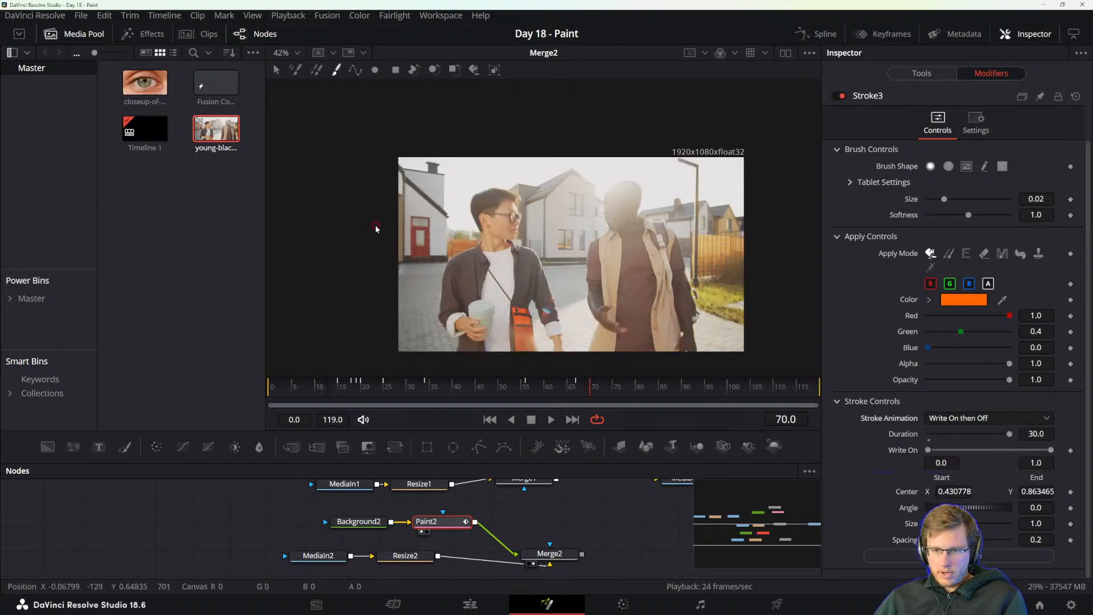
mouse_move(433, 208)
mouse_down()
mouse_move(496, 181)
mouse_move(589, 168)
mouse_move(647, 172)
mouse_move(699, 196)
mouse_move(724, 184)
mouse_up()
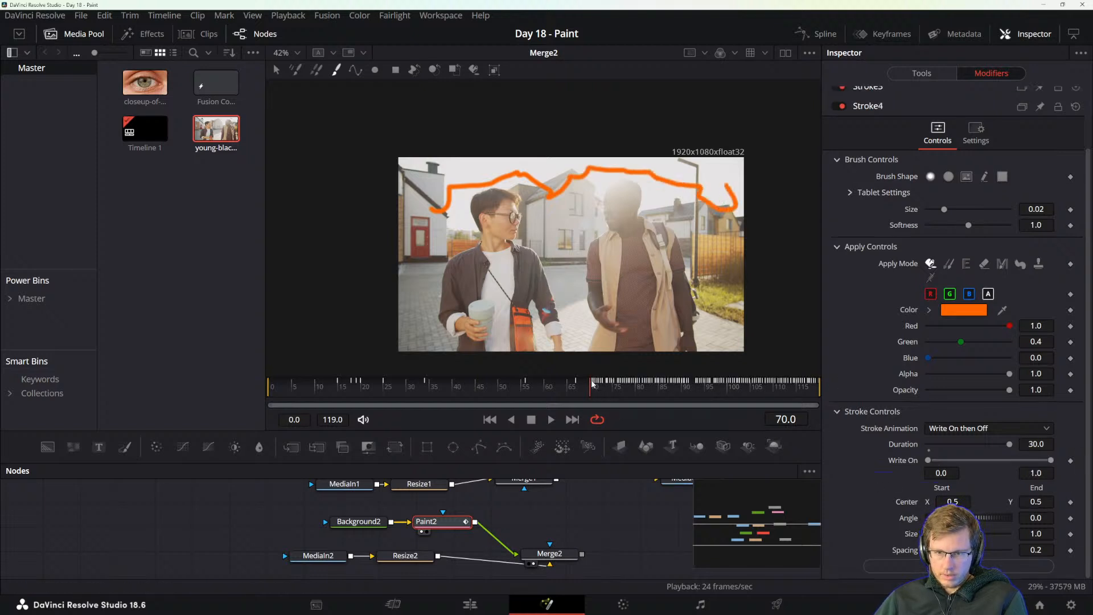
mouse_move(592, 384)
mouse_down()
mouse_move(818, 381)
mouse_move(595, 388)
mouse_up()
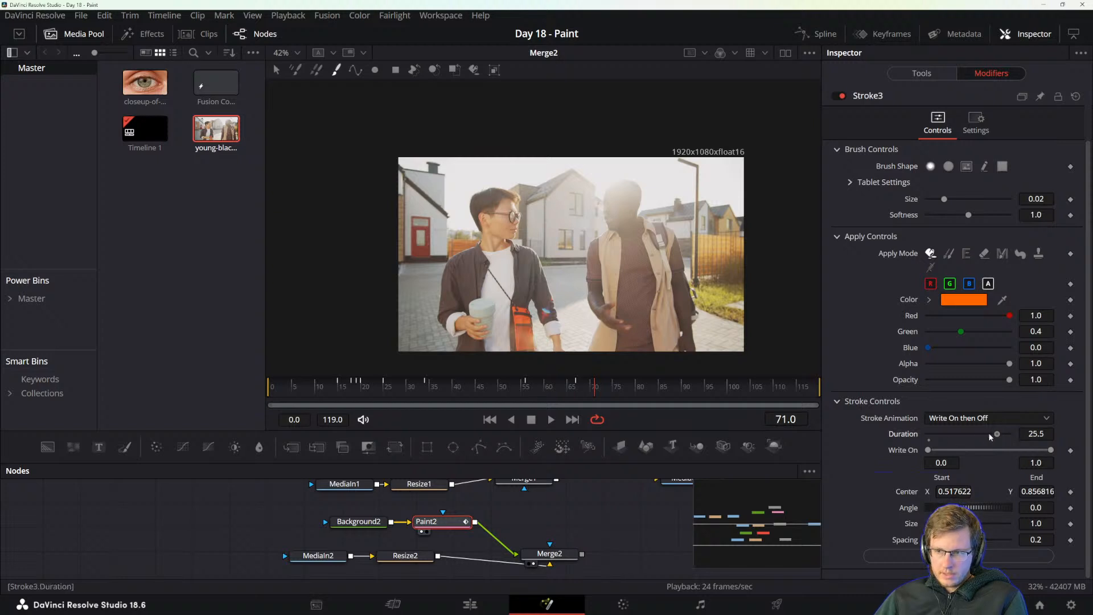
Set the stroke duration to 12, try a Write On then Off stroke over both men, scrub to frame 119, and undo it.
drag(990, 436, 963, 436)
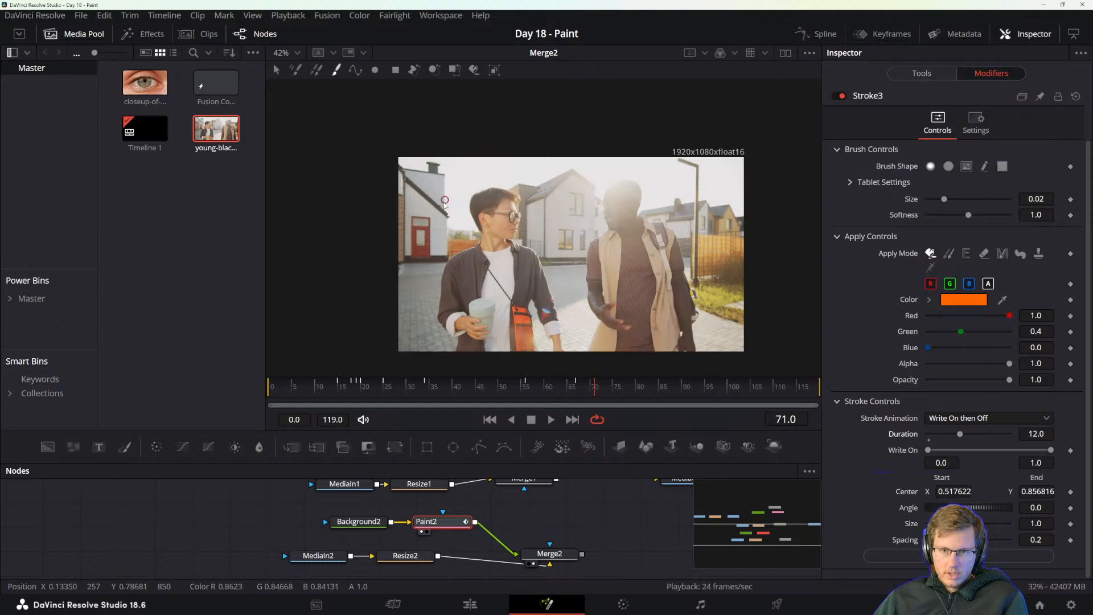
mouse_move(425, 209)
mouse_down()
mouse_move(536, 166)
mouse_move(556, 180)
mouse_move(650, 166)
mouse_move(701, 188)
mouse_move(719, 250)
mouse_up()
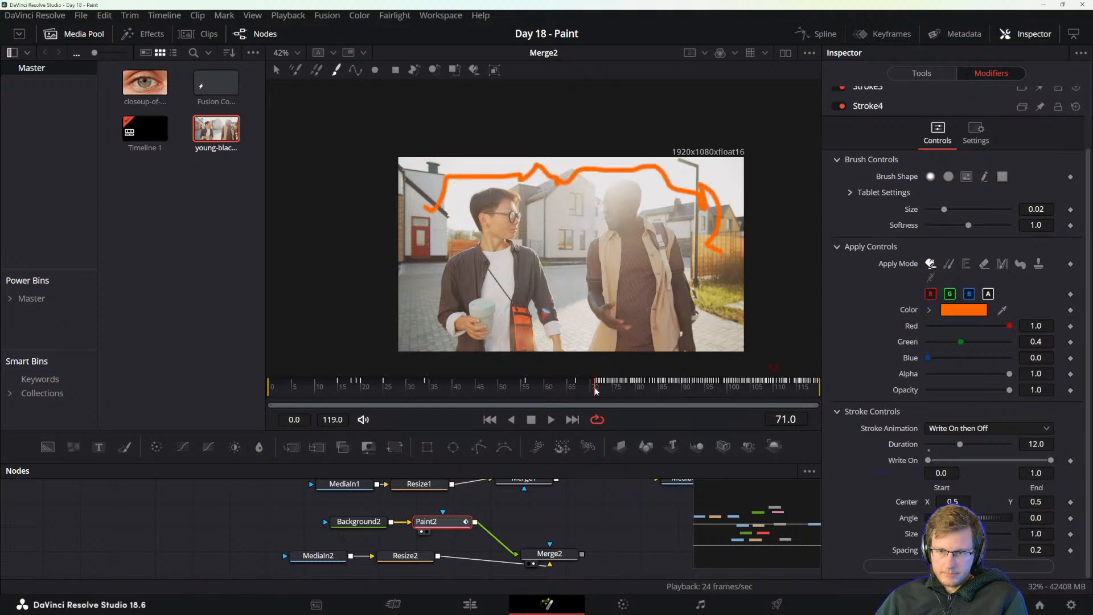
drag(596, 391, 826, 386)
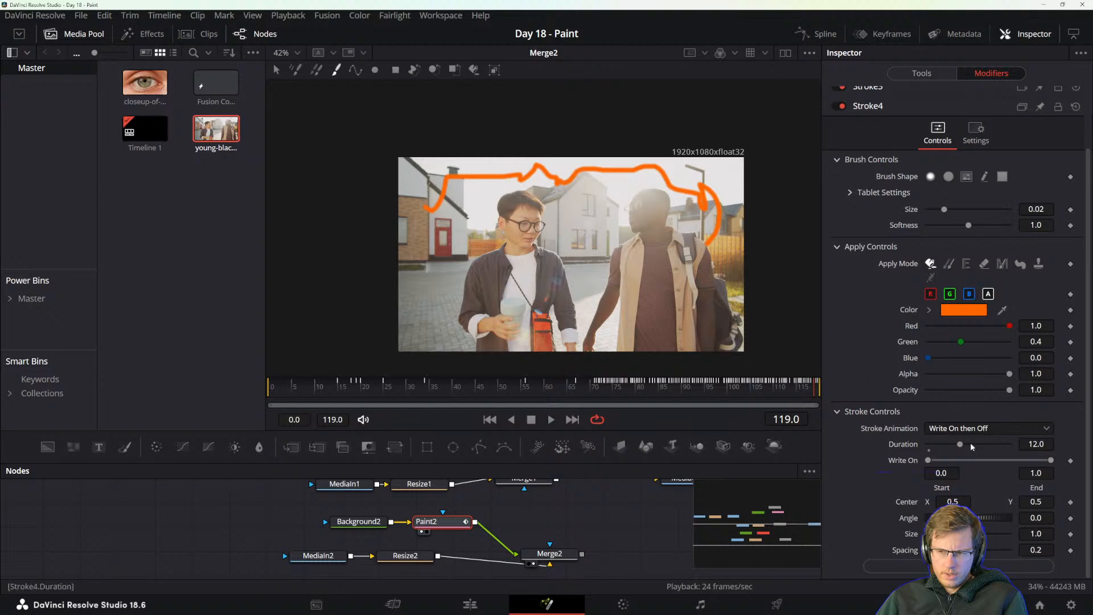
key(ctrl+z)
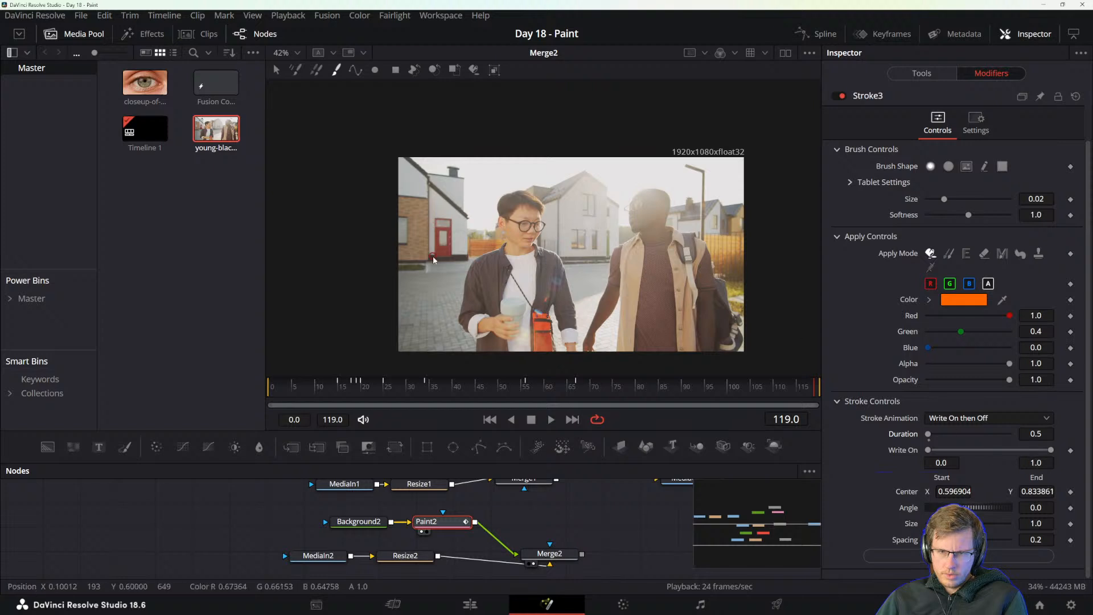
Try Write On then Off strokes with duration 0.5 at frames 119 and 69, scrub the second to frame 105, and undo both.
mouse_move(438, 259)
mouse_down()
mouse_move(423, 201)
mouse_move(480, 203)
mouse_move(502, 179)
mouse_move(557, 189)
mouse_move(598, 229)
mouse_move(616, 176)
mouse_move(673, 177)
mouse_move(711, 201)
mouse_move(743, 229)
mouse_up()
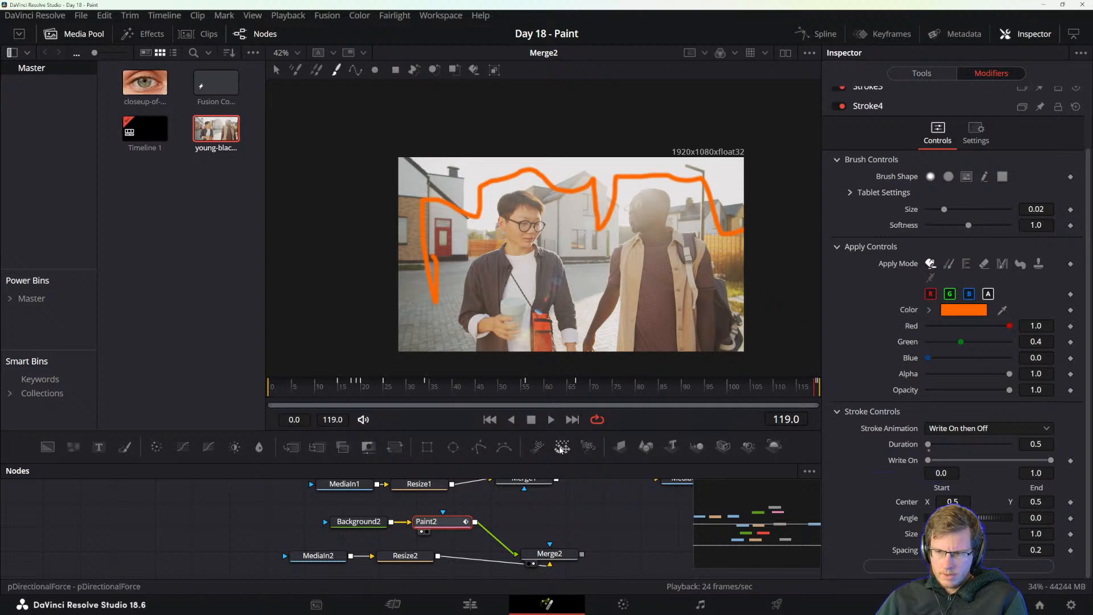
mouse_move(564, 391)
mouse_down()
mouse_move(642, 386)
mouse_move(587, 388)
mouse_up()
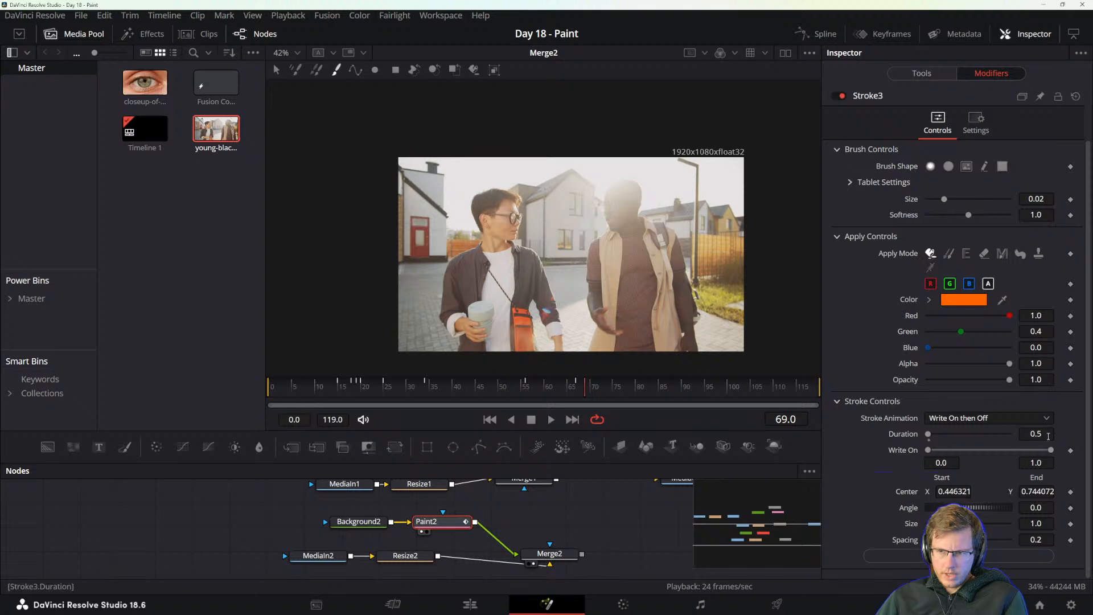
mouse_move(423, 291)
mouse_down()
mouse_move(423, 184)
mouse_move(459, 172)
mouse_move(554, 181)
mouse_move(585, 197)
mouse_move(618, 164)
mouse_move(710, 186)
mouse_move(709, 239)
mouse_move(728, 262)
mouse_up()
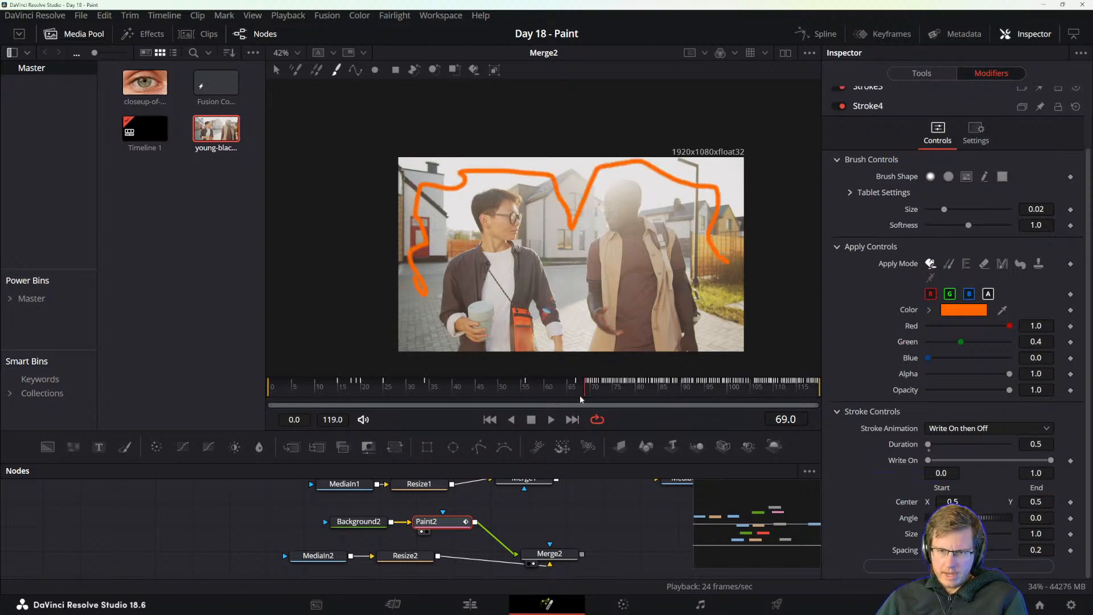
mouse_move(581, 391)
mouse_down()
mouse_move(811, 384)
mouse_move(755, 383)
mouse_up()
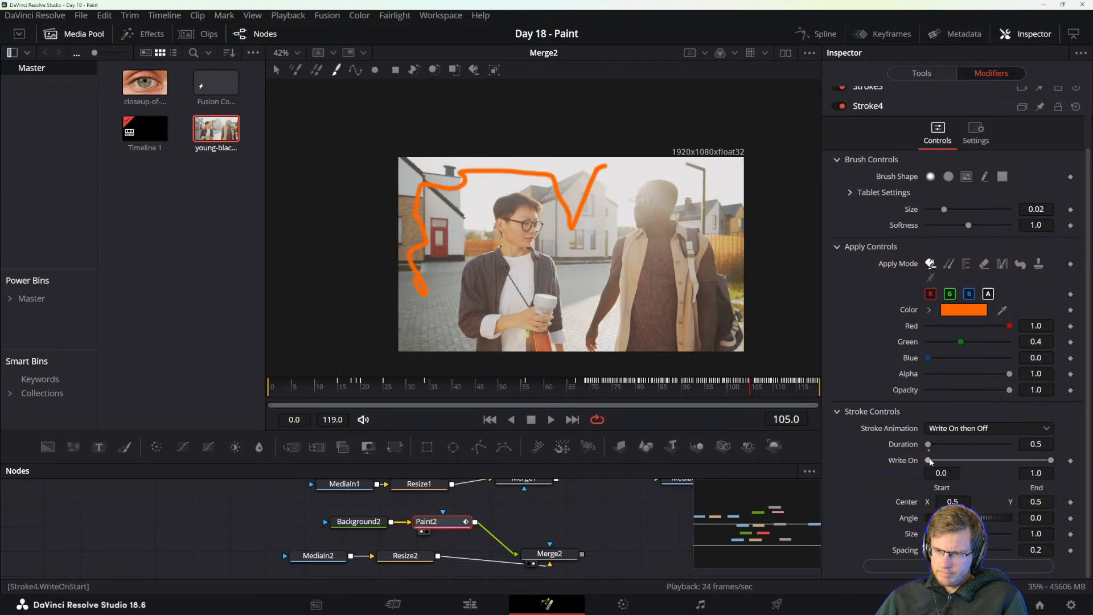
double_click(1003, 460)
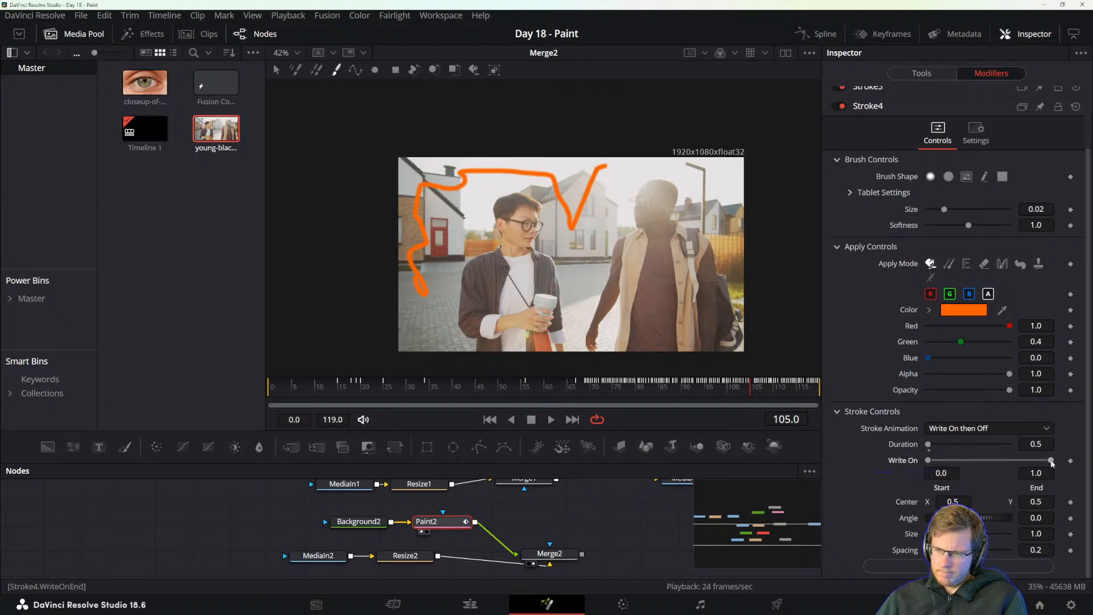
drag(1051, 460, 1037, 461)
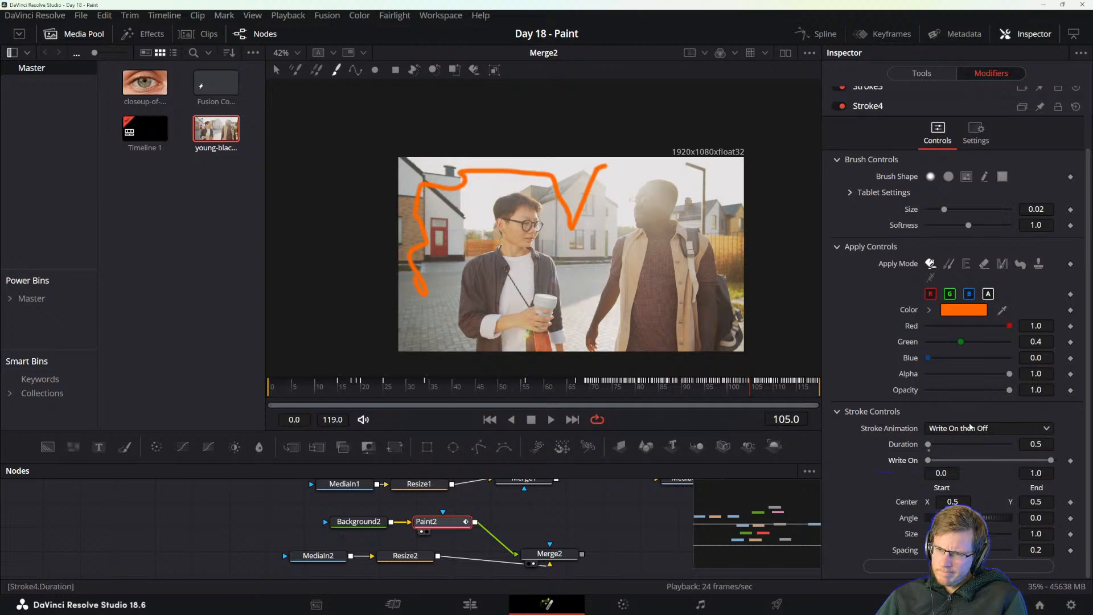
click(988, 428)
click(968, 520)
key(Delete)
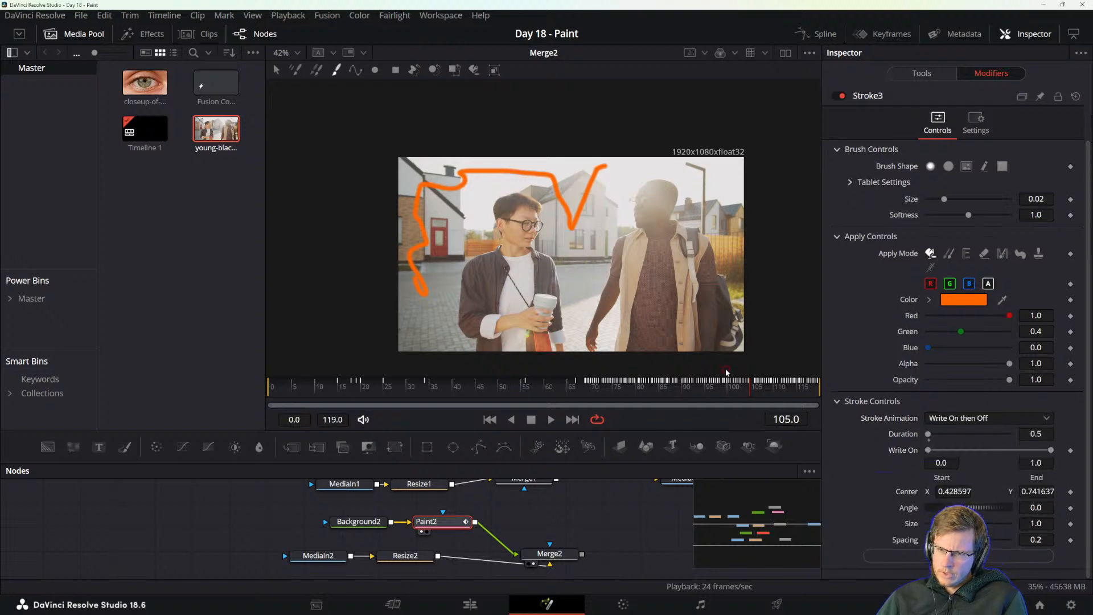
Paint an orange stroke over both men's heads at frame 68 with its Stroke Animation set to Trail.
click(583, 390)
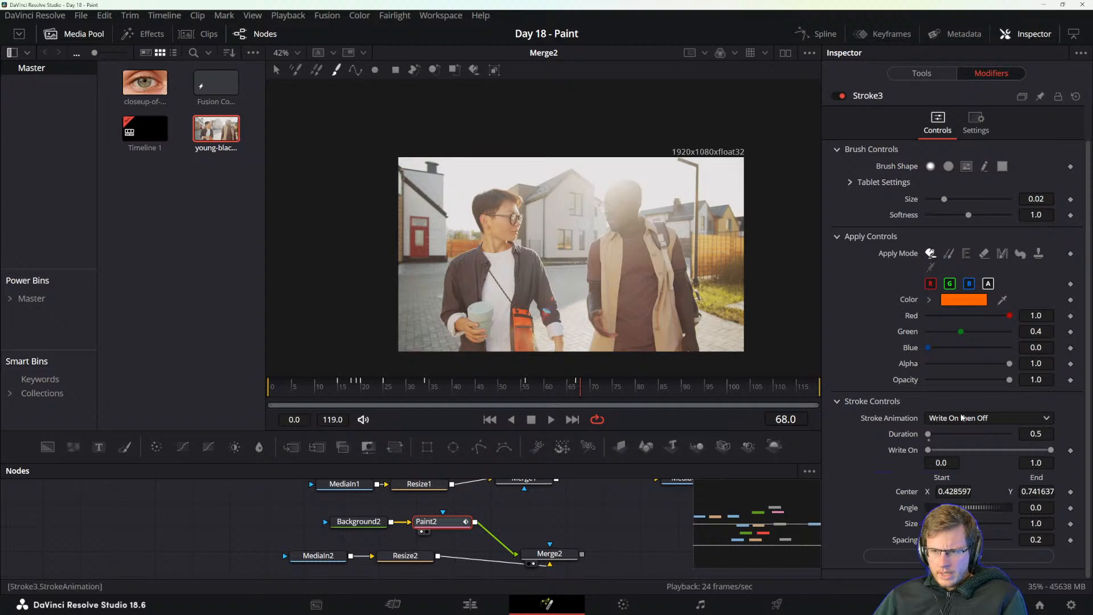
click(988, 418)
click(968, 511)
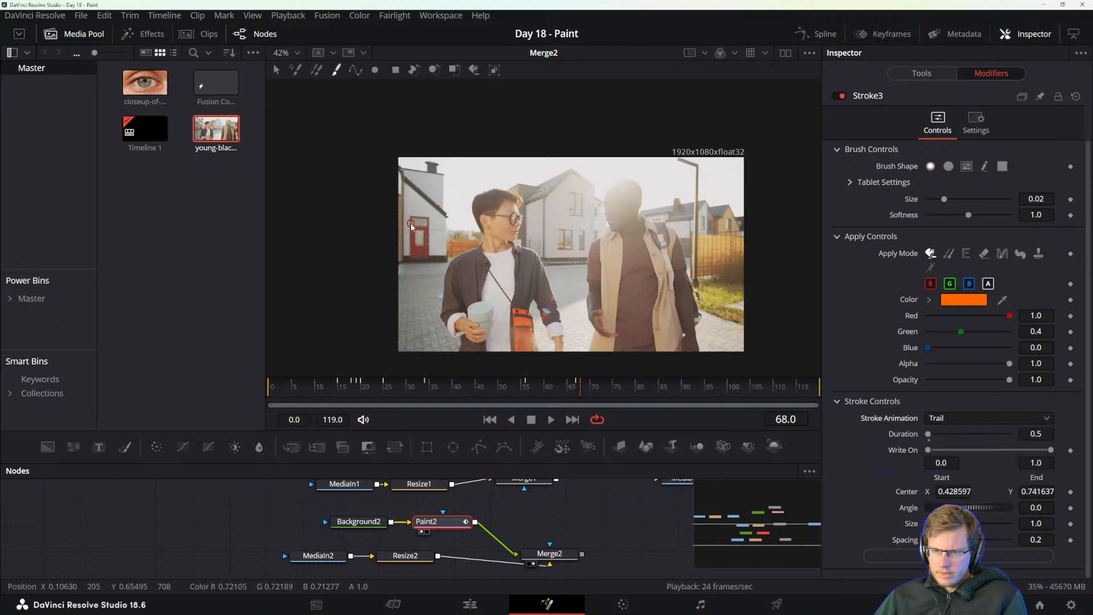
mouse_move(425, 275)
mouse_down()
mouse_move(418, 246)
mouse_move(515, 169)
mouse_move(564, 228)
mouse_up()
mouse_move(564, 183)
mouse_down()
mouse_move(637, 163)
mouse_move(692, 199)
mouse_move(715, 251)
mouse_up()
Scrub around frame 68 and play back the orange Trail stroke to examine its animation.
mouse_move(578, 387)
mouse_down()
mouse_move(748, 393)
mouse_move(807, 391)
mouse_move(595, 385)
mouse_move(813, 381)
mouse_move(620, 391)
mouse_up()
mouse_move(585, 390)
mouse_down()
mouse_move(640, 388)
mouse_move(582, 393)
mouse_up()
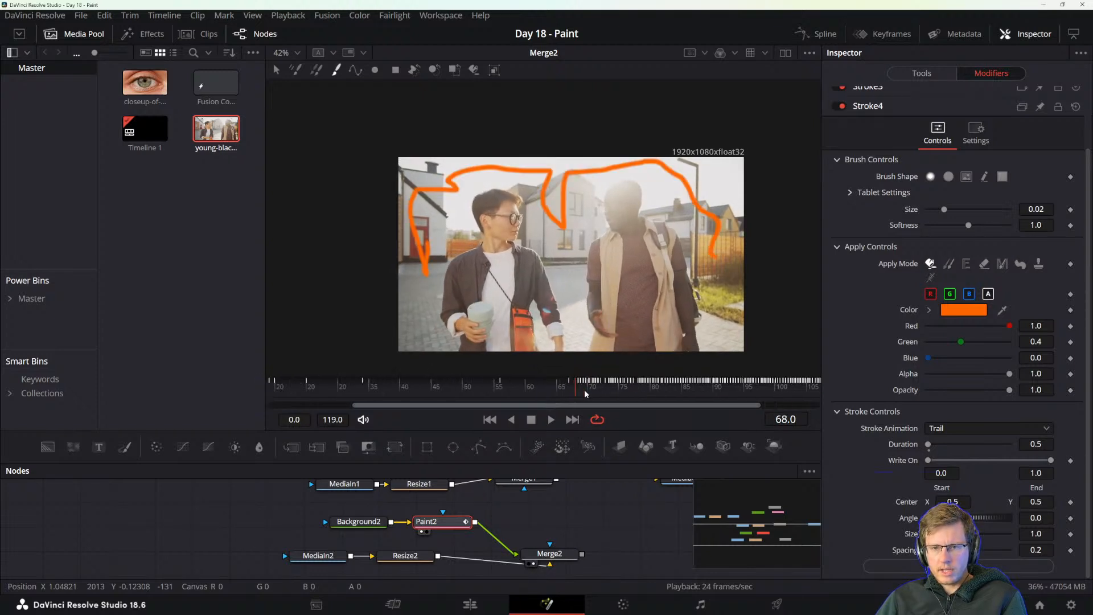
scroll(584, 389, up, 5)
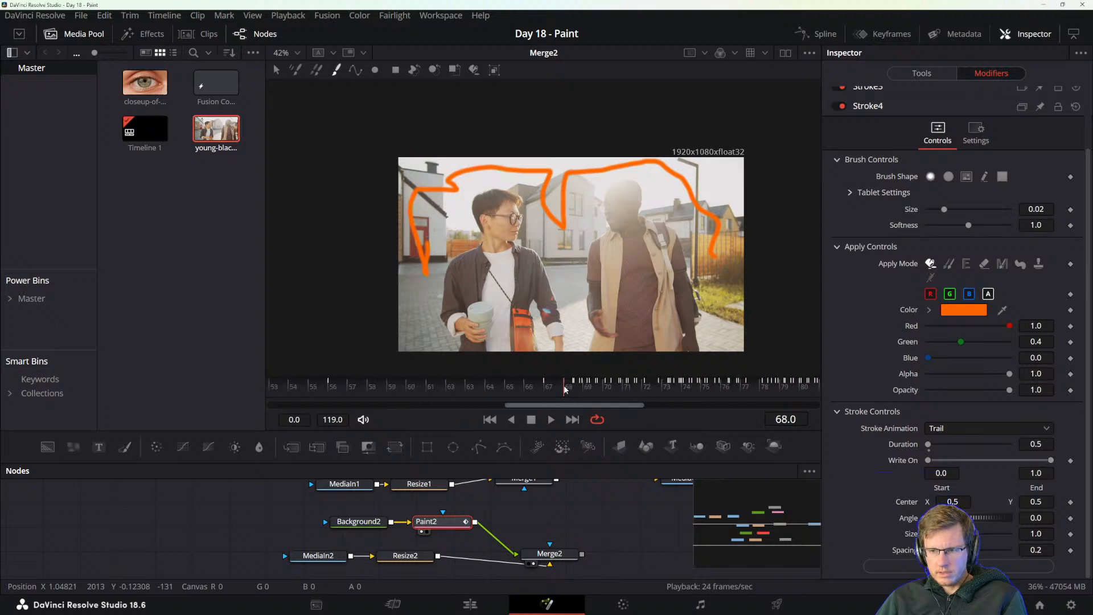
drag(565, 389, 547, 390)
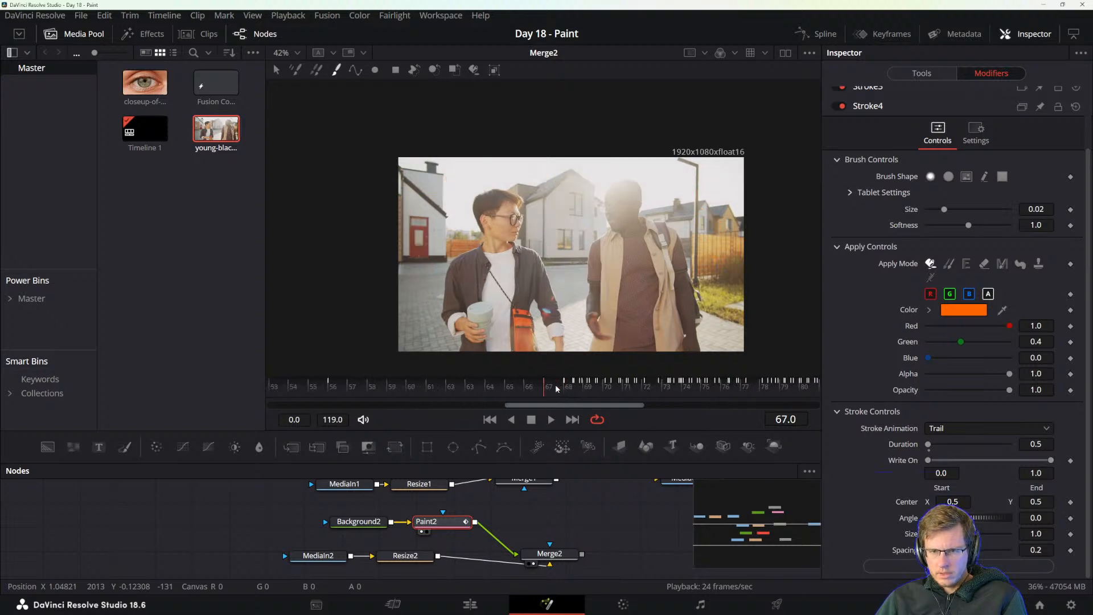
key(space)
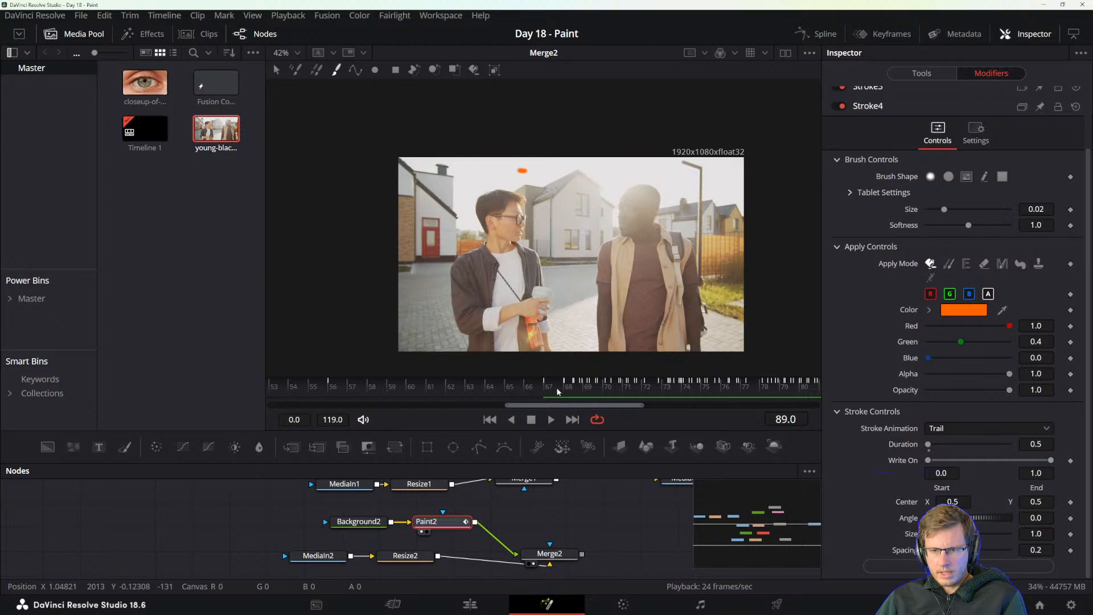
drag(565, 386, 570, 389)
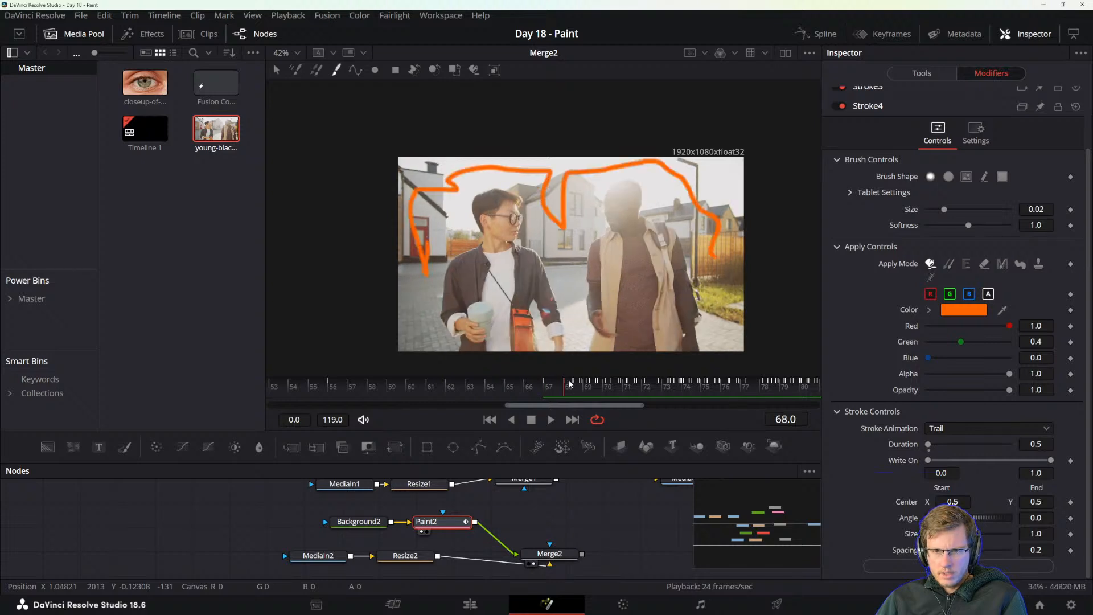
Set Stroke4's apply mode to Erase, scrub to frame 69, and play back the clip to examine the trail.
click(983, 264)
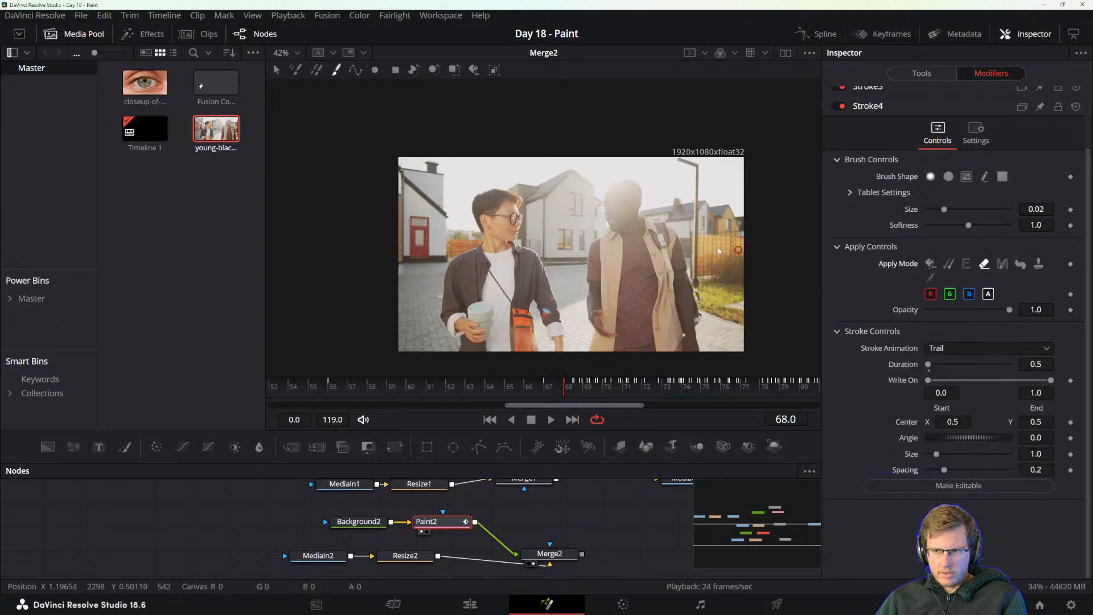
mouse_move(565, 388)
mouse_down()
mouse_move(676, 389)
mouse_move(559, 388)
mouse_move(583, 387)
mouse_up()
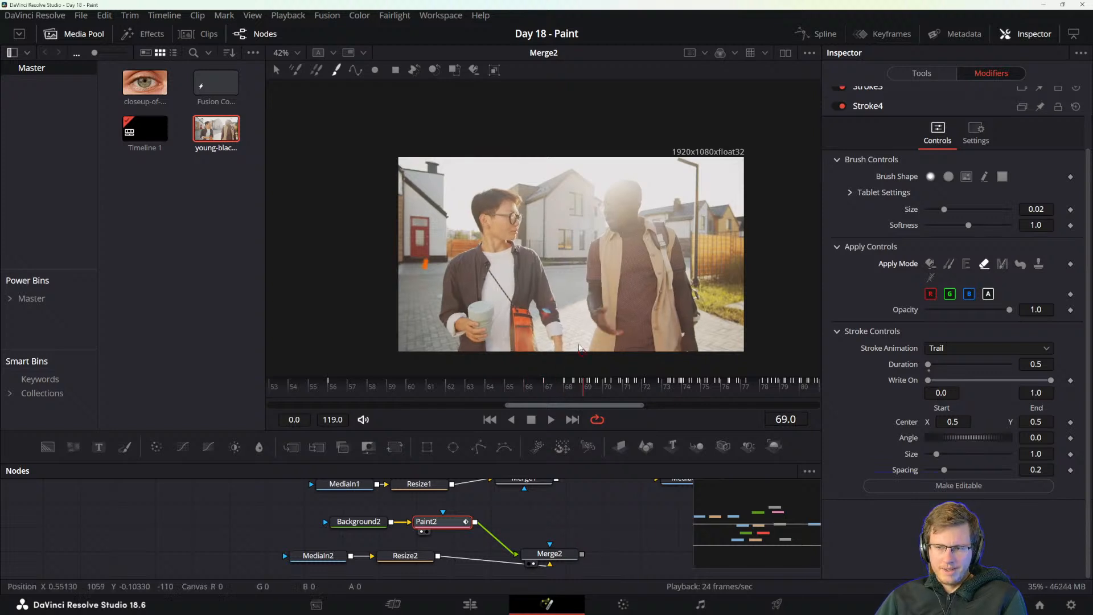
scroll(568, 323, down, 1)
scroll(568, 323, up, 1)
key(space)
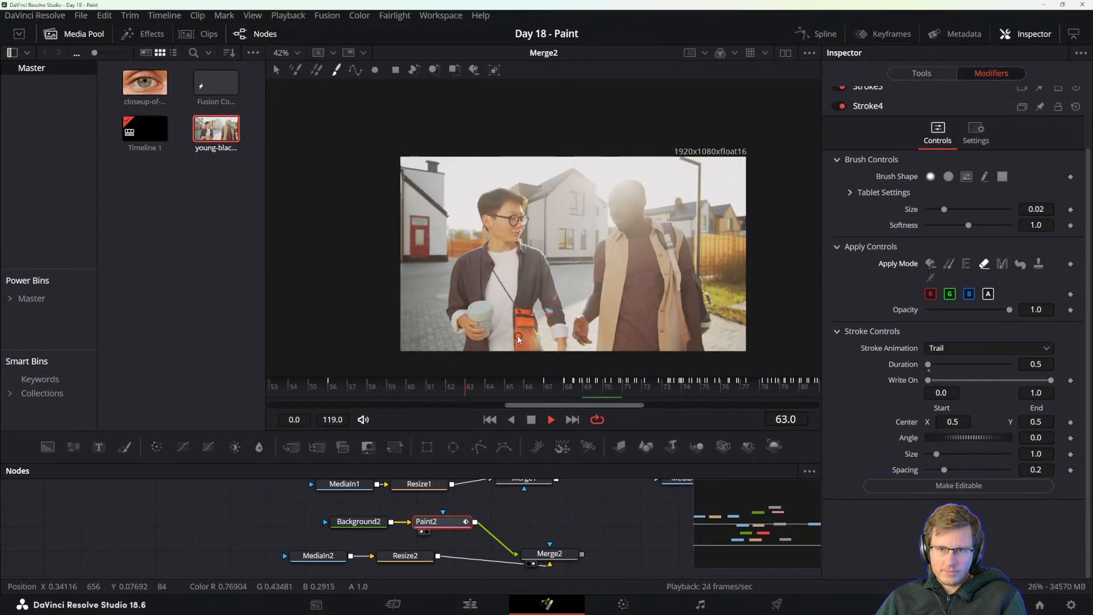
key(space)
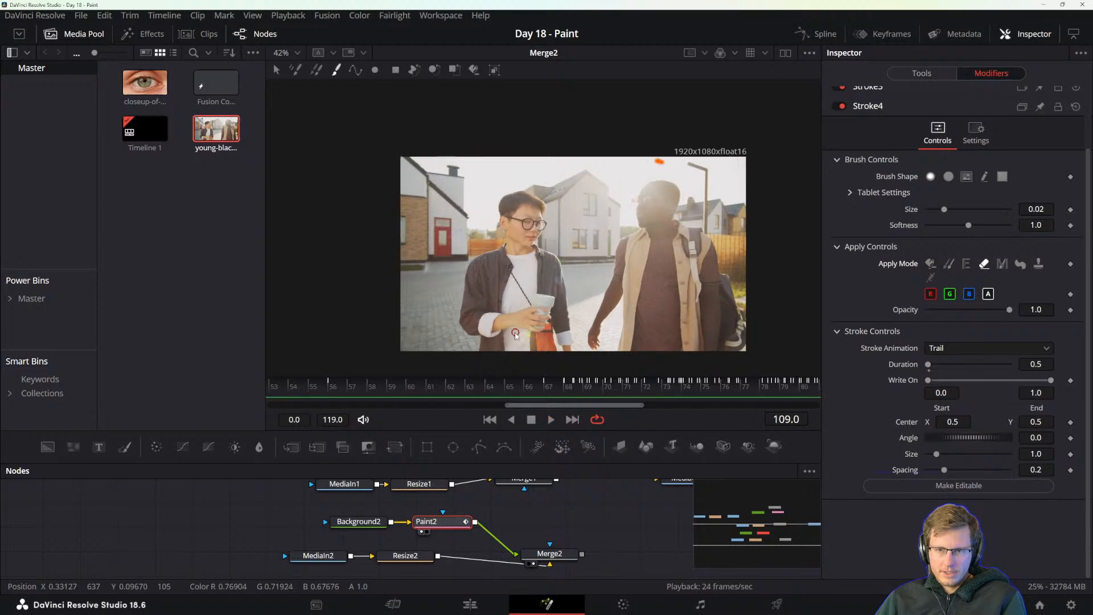
Read the Animating with Write-On Controls section in the PDF reference manual and compare it with Stroke4's animation options, keeping Trail selected.
key(alt+Tab)
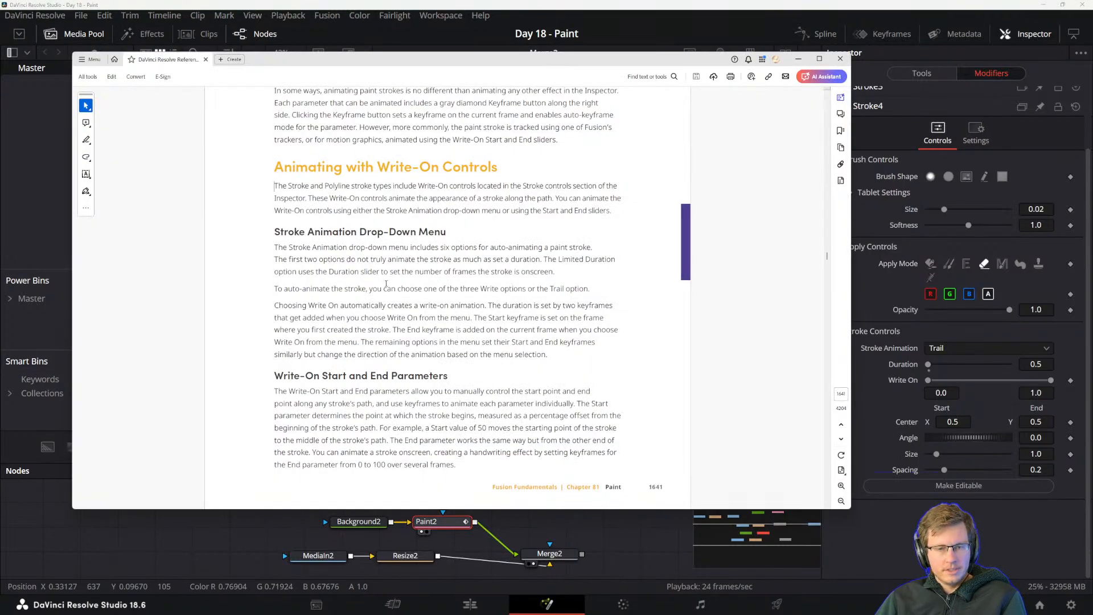
scroll(382, 278, down, 3)
scroll(327, 382, up, 3)
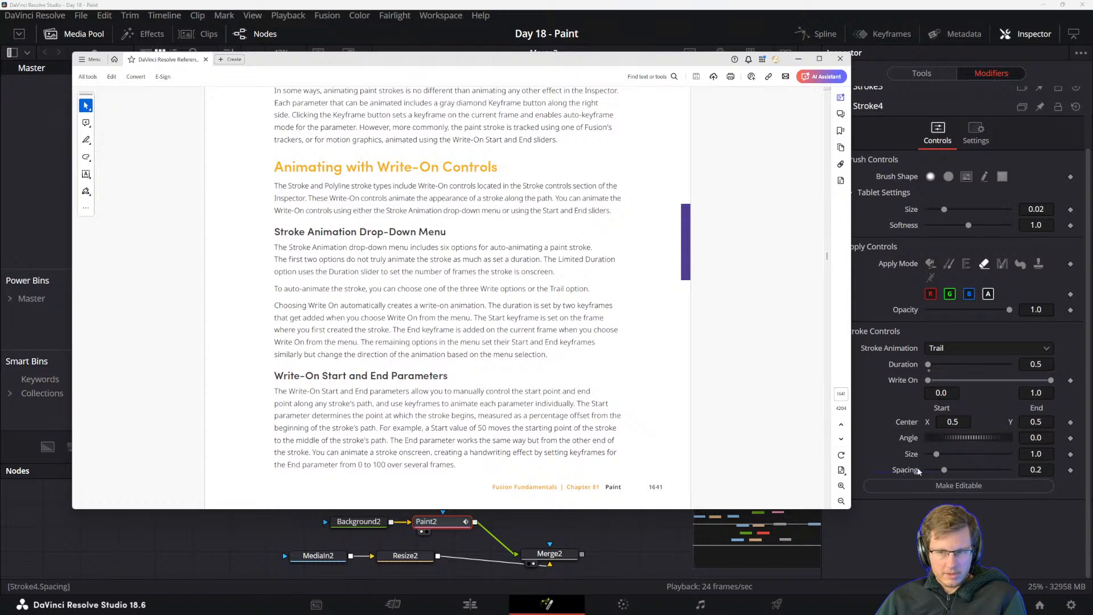
click(949, 350)
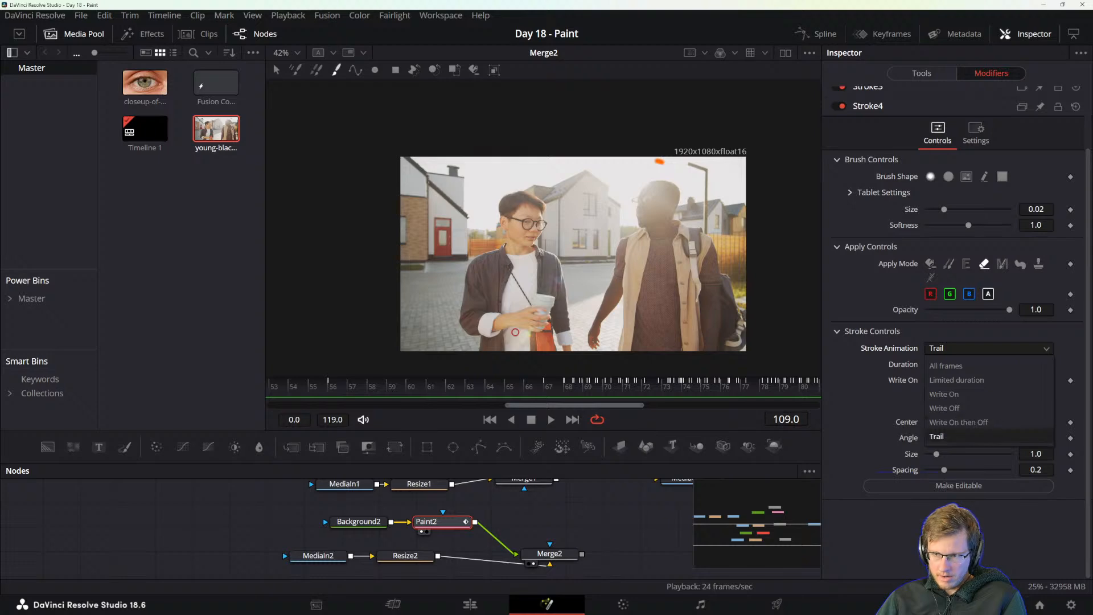
click(940, 436)
key(alt+Tab)
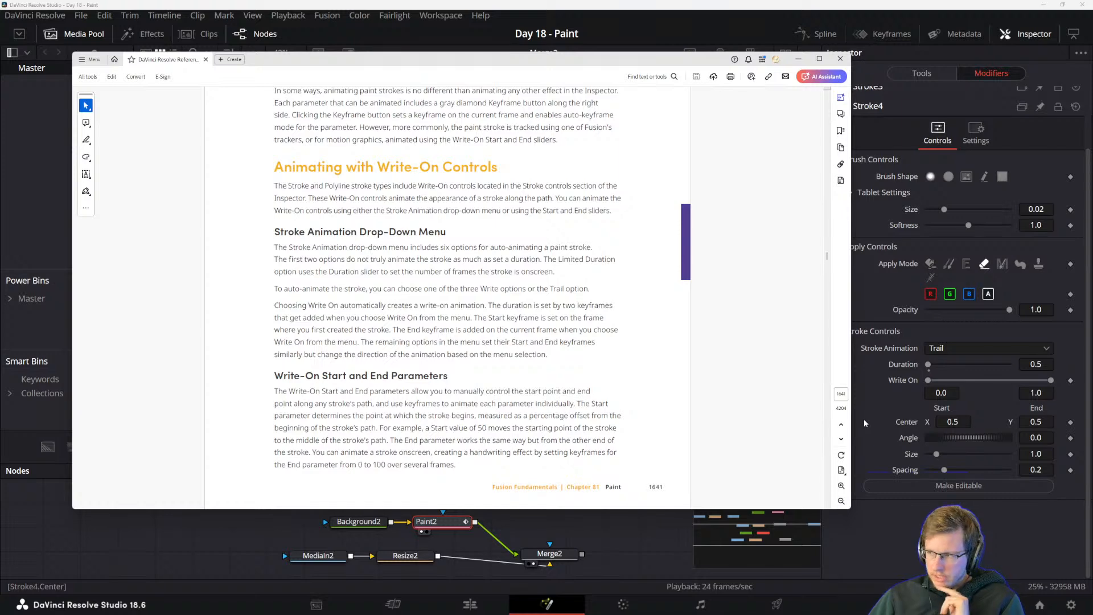
click(431, 4)
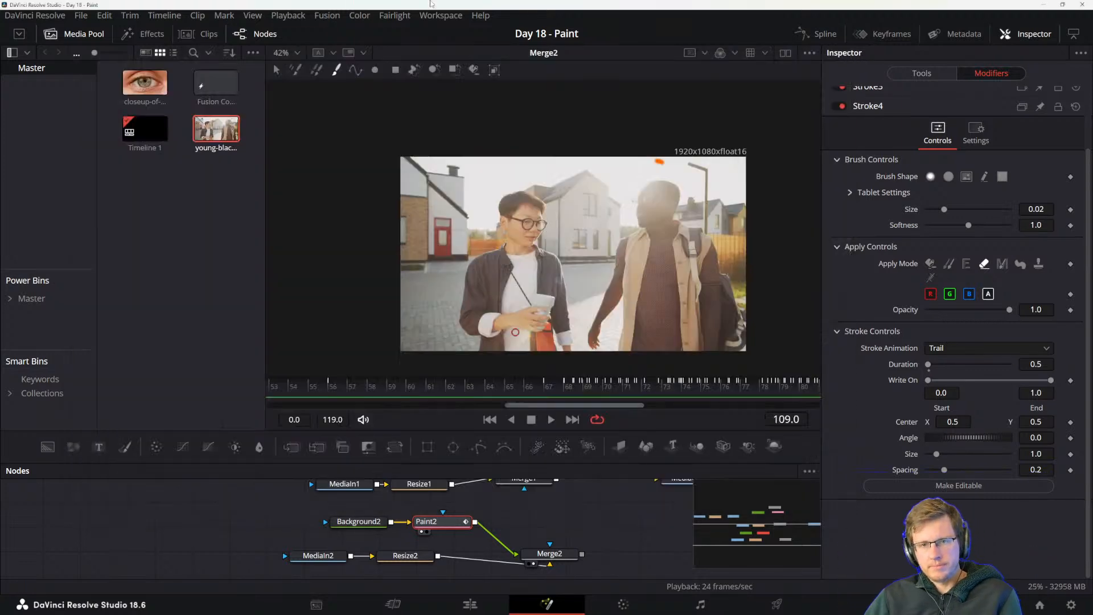
Play back the clip from frame 53 and again from the first frame to examine the Trail strokes.
drag(287, 393, 193, 382)
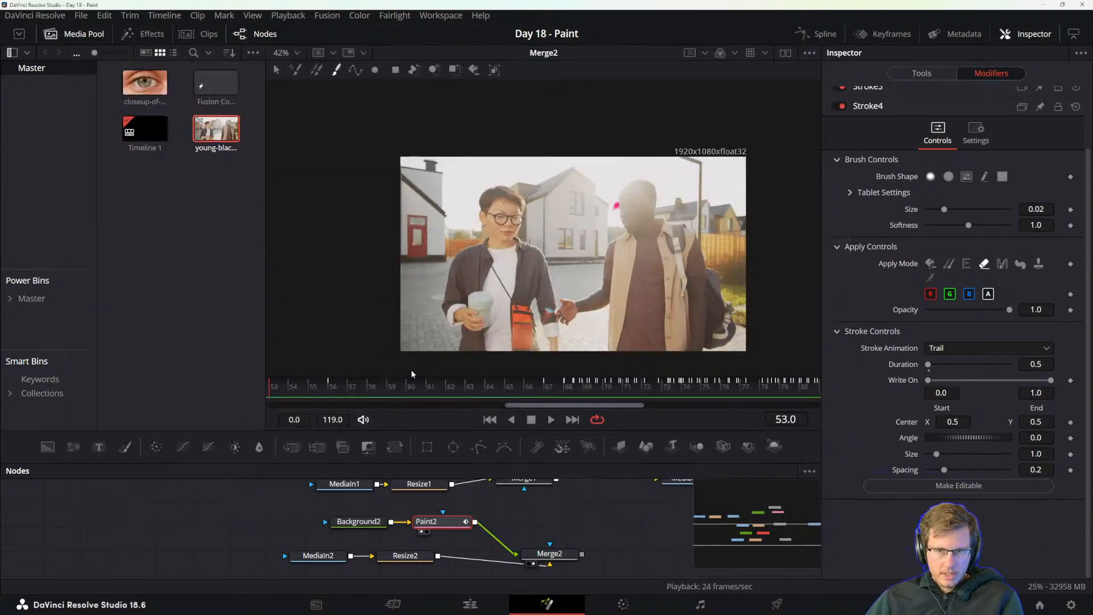
scroll(413, 374, down, 5)
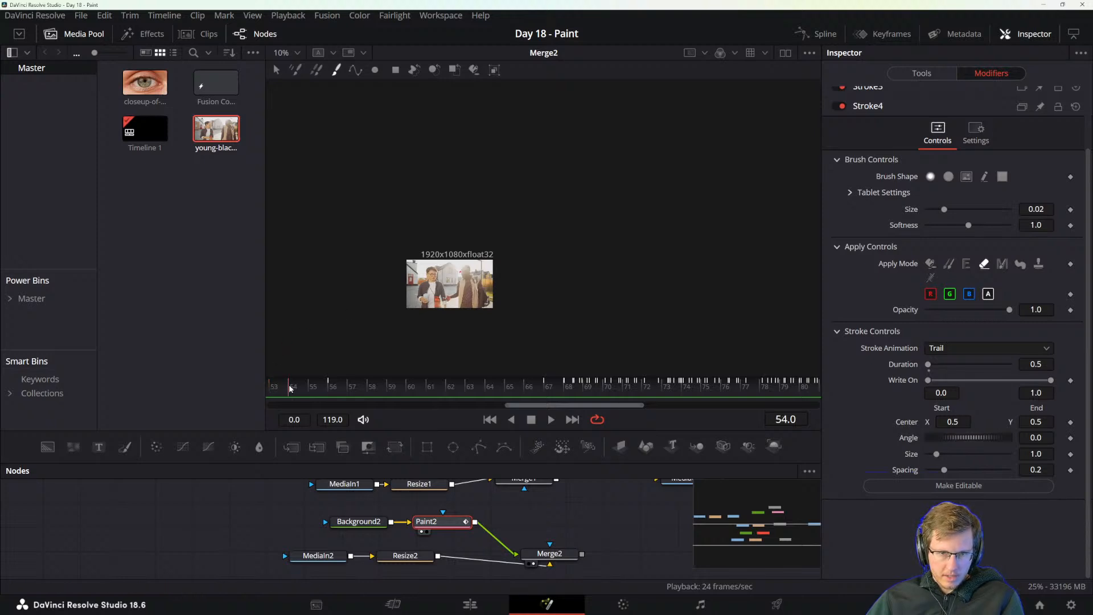
scroll(501, 284, up, 3)
drag(500, 284, 448, 288)
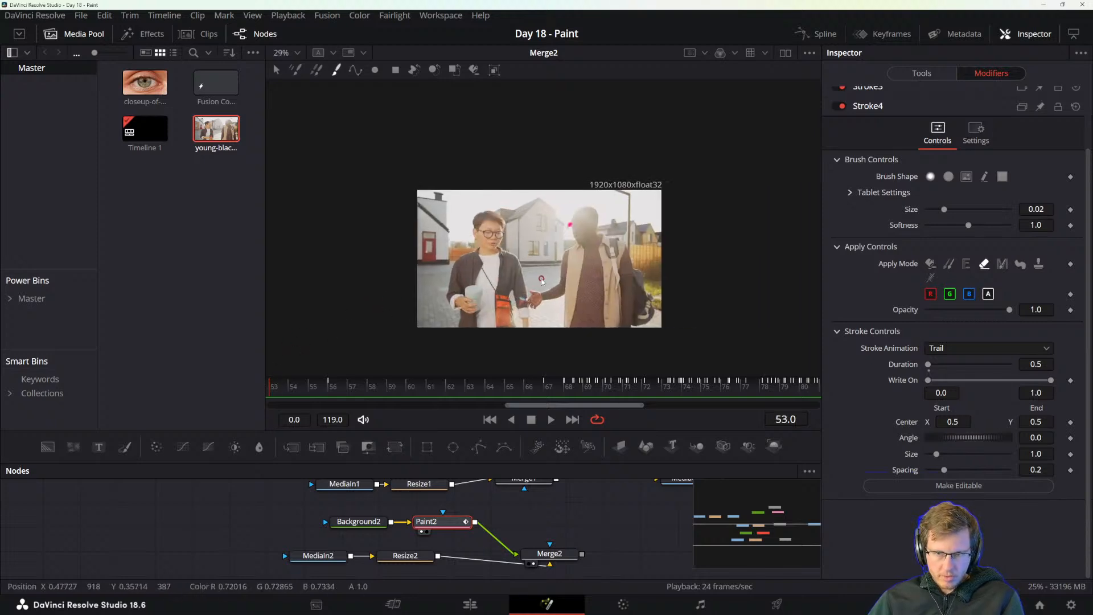
key(space)
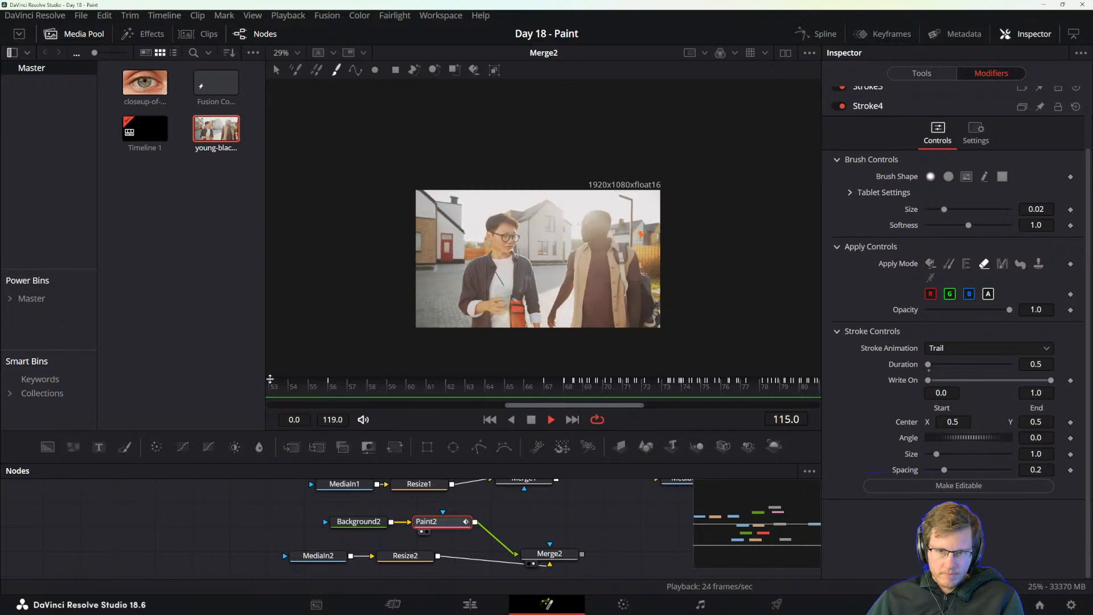
key(space)
scroll(386, 328, down, 3)
scroll(376, 345, up, 3)
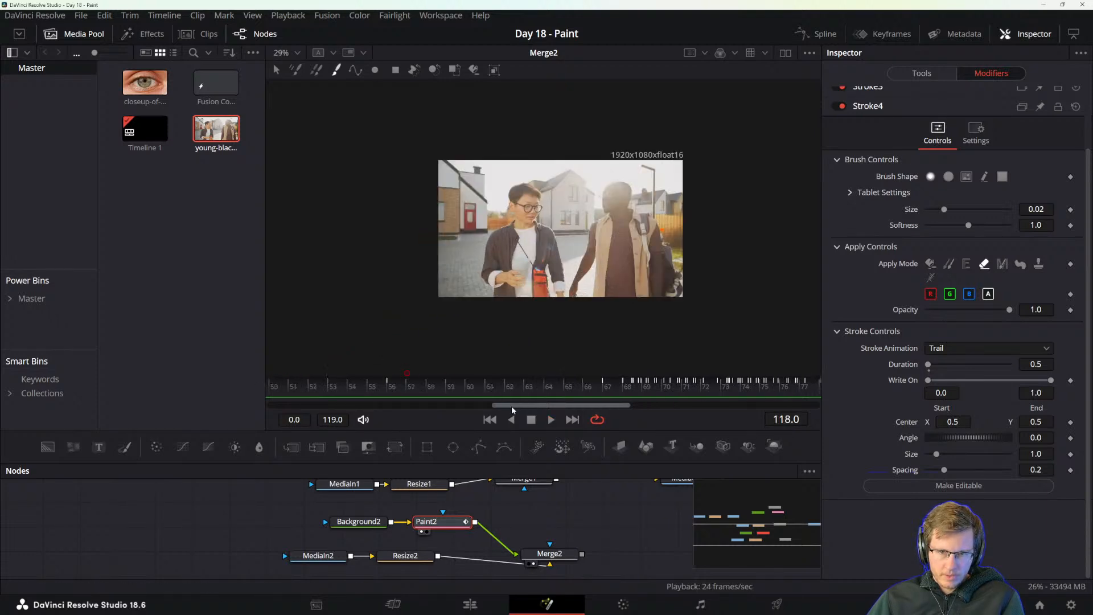
key(Home)
key(space)
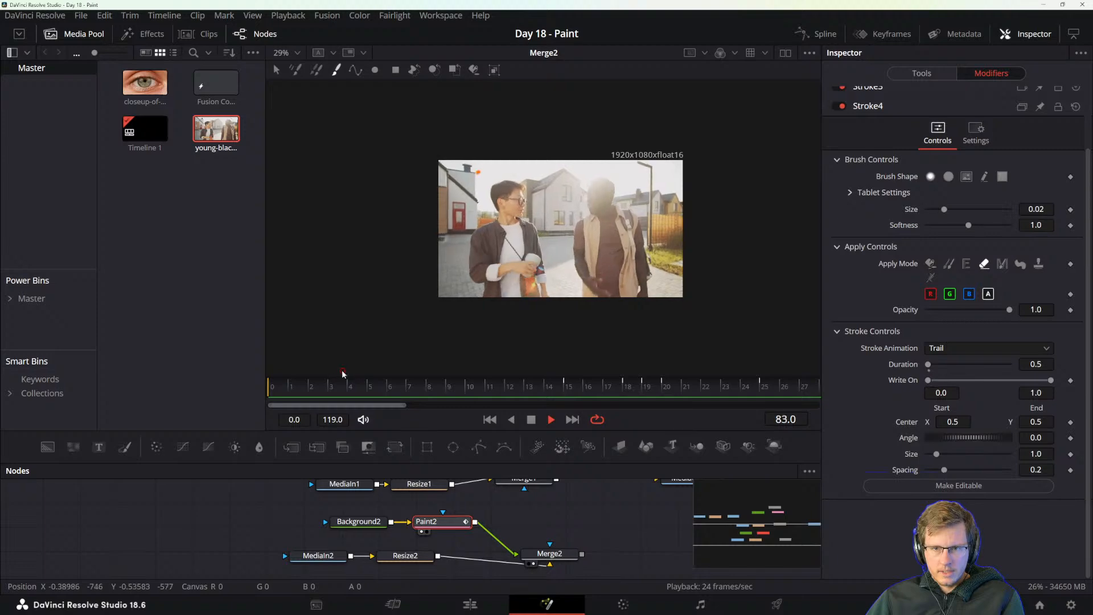
key(space)
Reread the Stroke Animation Drop-Down Menu and Write-On sections in the PDF reference manual, then return to the composition.
key(alt+Tab)
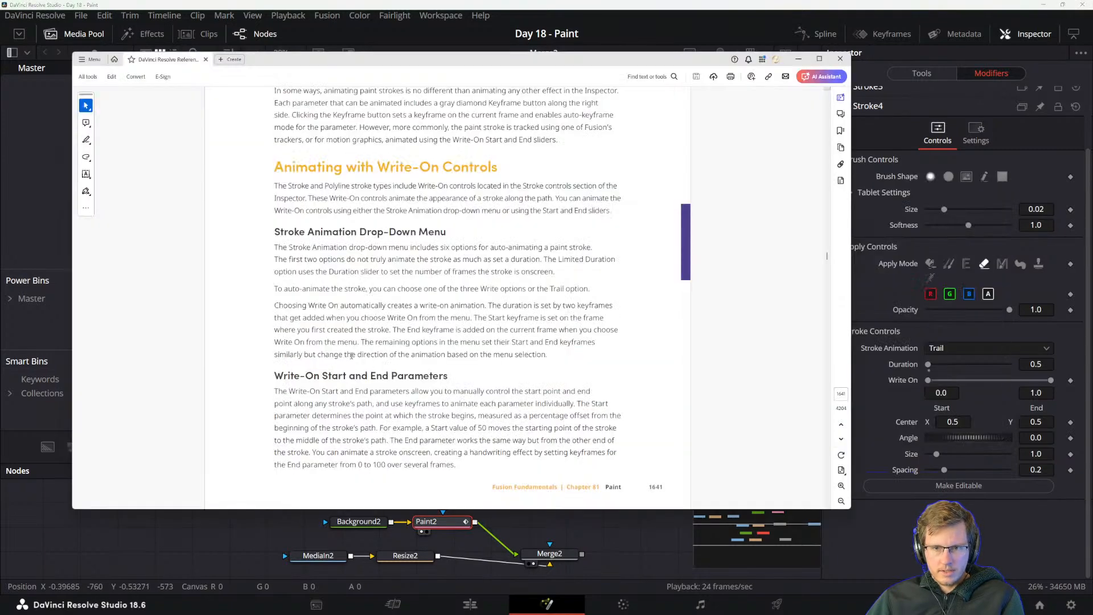
scroll(306, 392, down, 6)
scroll(306, 392, up, 6)
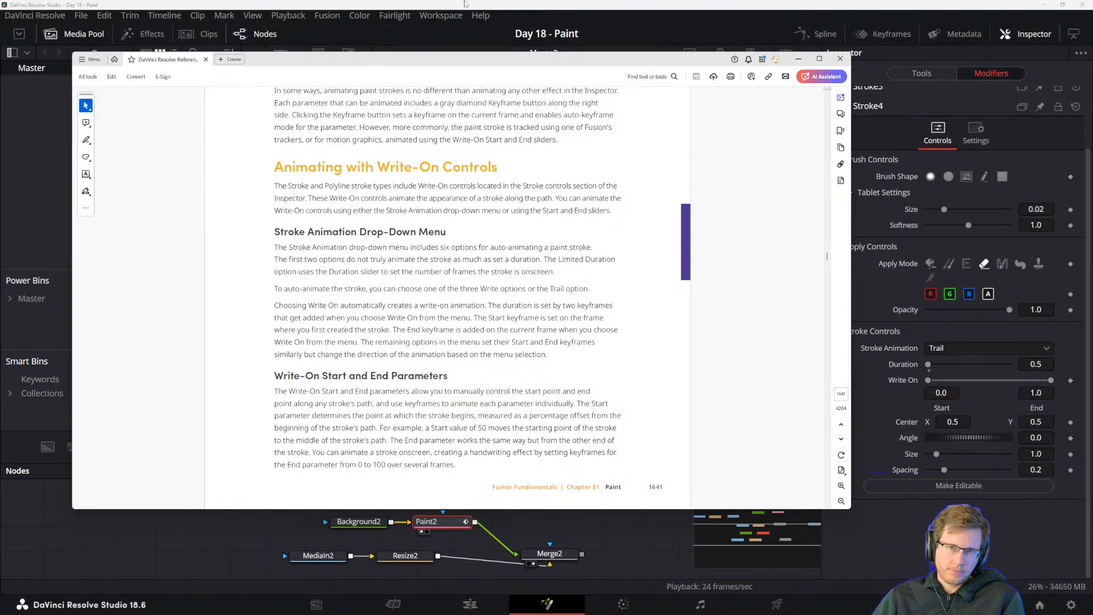
click(425, 521)
At frame 0, switch the stroke's apply mode to Color and set its colour to teal #20c5c5.
drag(374, 386, 285, 389)
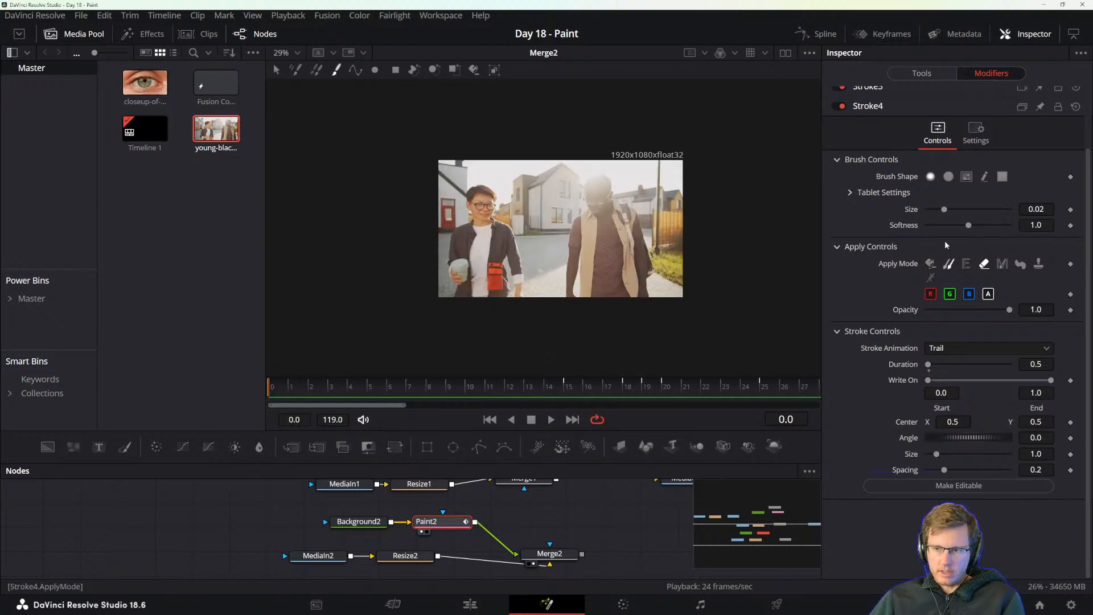
drag(557, 503, 553, 520)
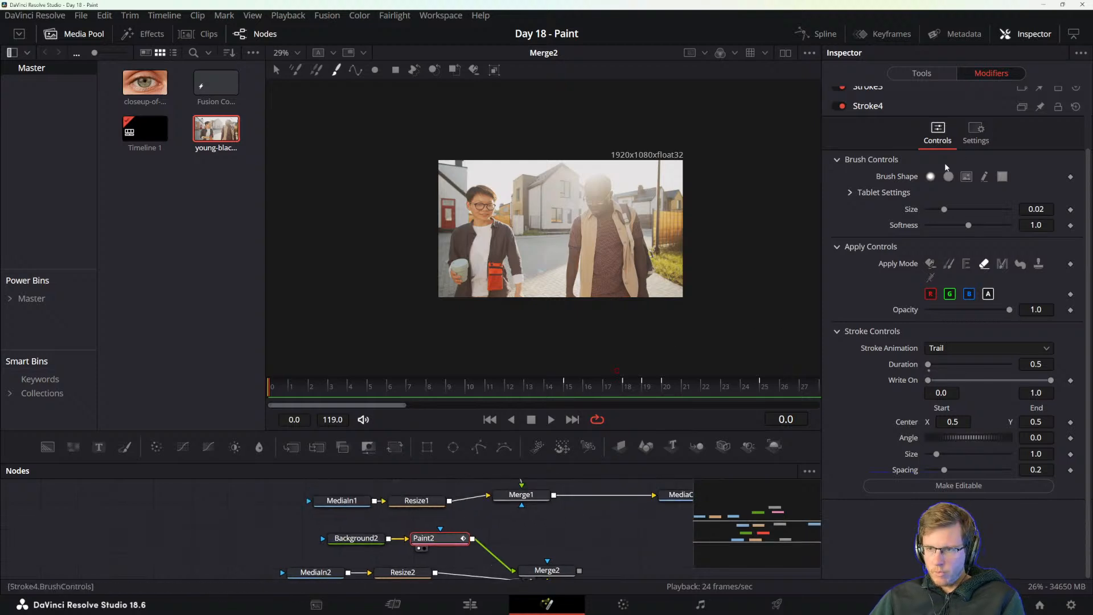
scroll(828, 246, up, 3)
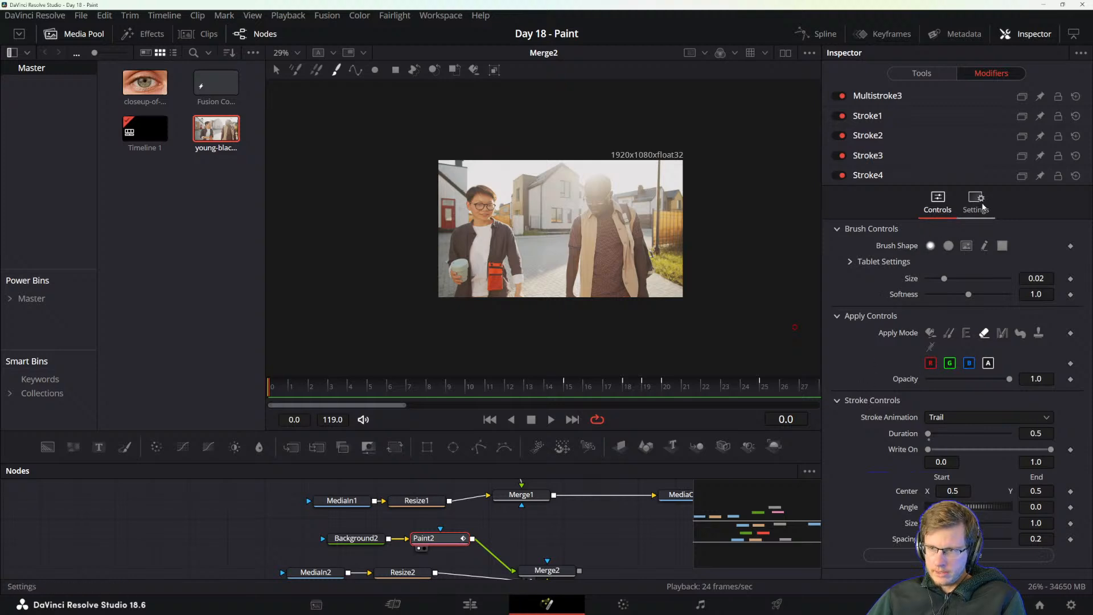
click(932, 334)
click(964, 378)
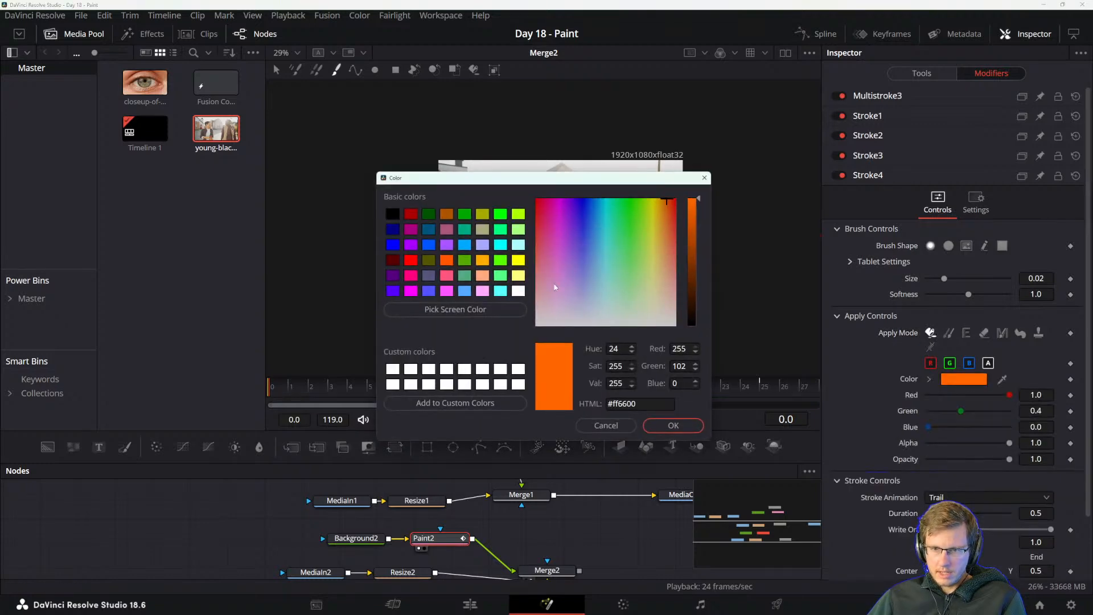
drag(530, 181, 520, 239)
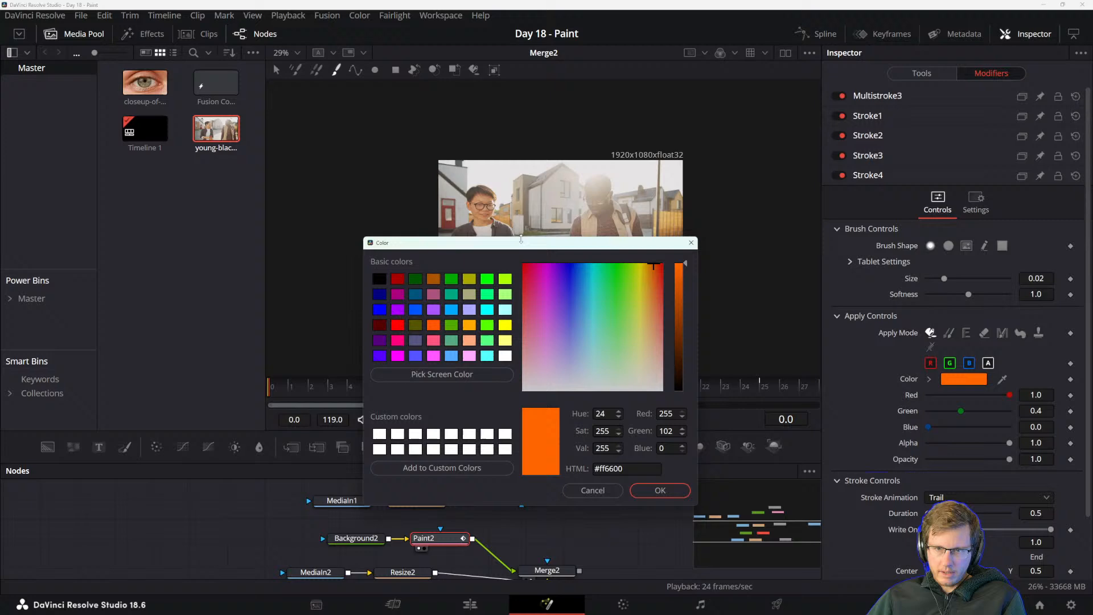
click(593, 284)
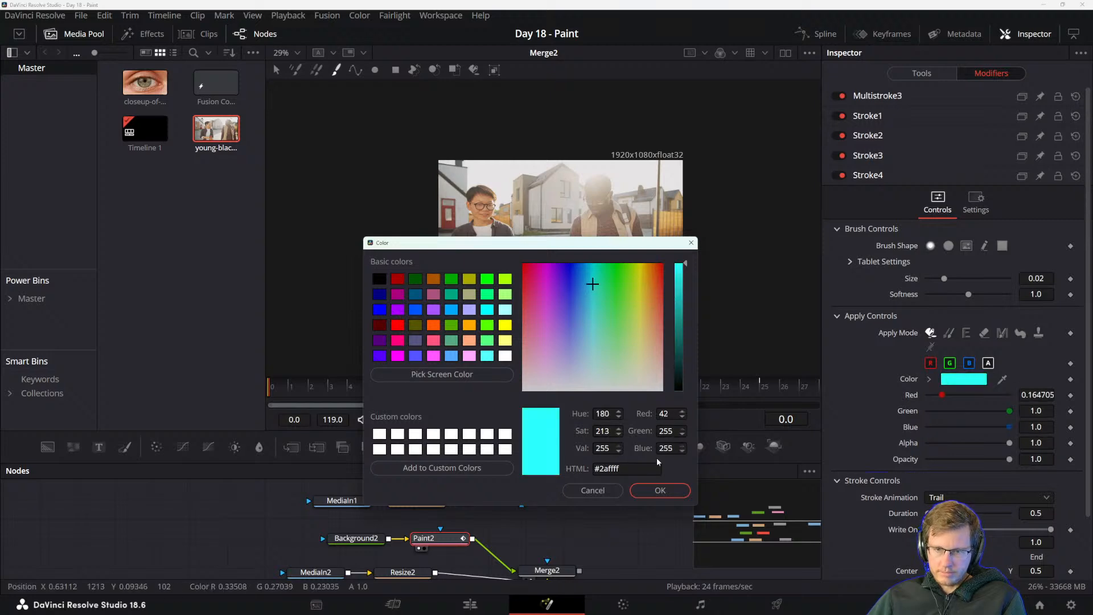
click(678, 292)
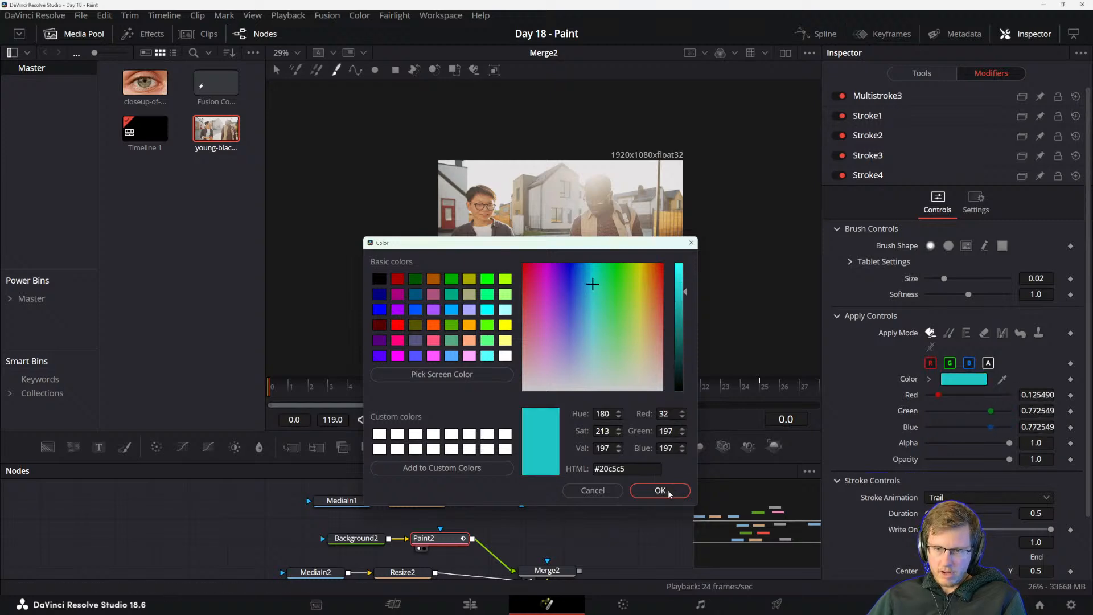
click(659, 490)
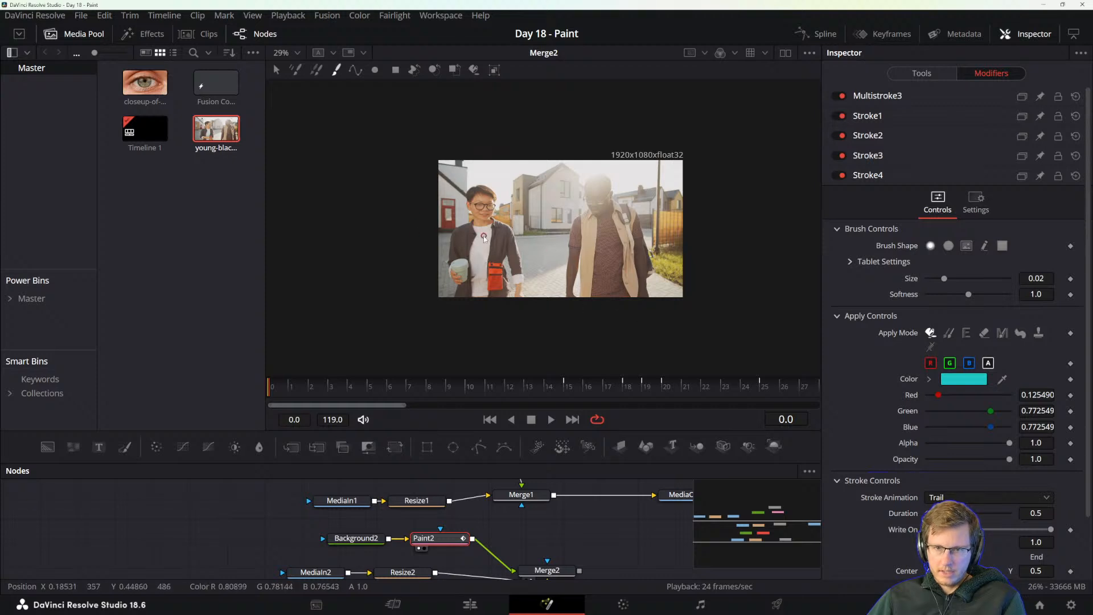
Paint a teal handwritten Trail stroke across both men at frame 0, play it back, and undo the stroke.
mouse_move(502, 227)
mouse_down()
mouse_move(477, 252)
mouse_move(517, 227)
mouse_move(507, 253)
mouse_move(528, 239)
mouse_move(514, 273)
mouse_move(526, 234)
mouse_move(522, 247)
mouse_move(536, 250)
mouse_move(553, 219)
mouse_move(547, 233)
mouse_move(563, 242)
mouse_move(565, 221)
mouse_move(581, 227)
mouse_move(579, 252)
mouse_move(586, 216)
mouse_move(604, 251)
mouse_move(619, 242)
mouse_move(613, 259)
mouse_move(631, 216)
mouse_move(636, 260)
mouse_move(692, 255)
mouse_up()
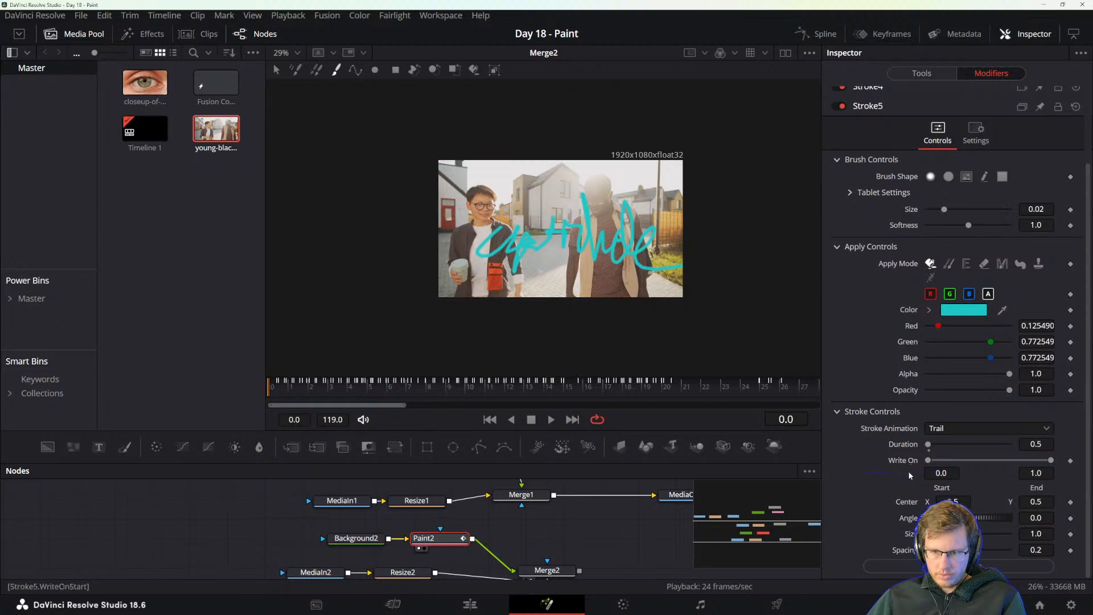
key(space)
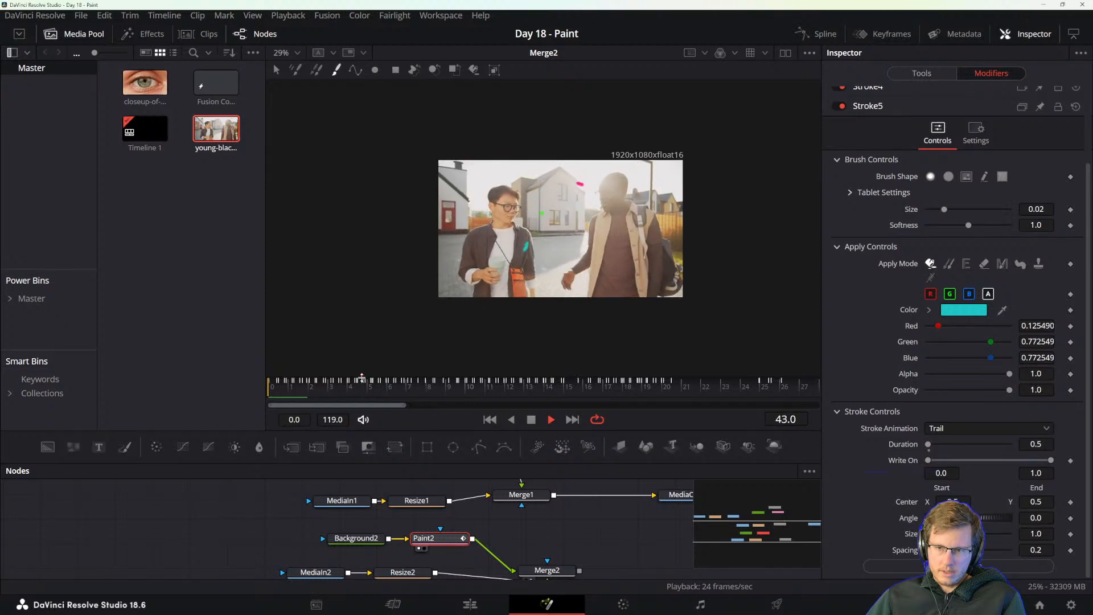
key(space)
key(ctrl+z)
Set the Stroke Animation to All frames.
scroll(454, 262, down, 1)
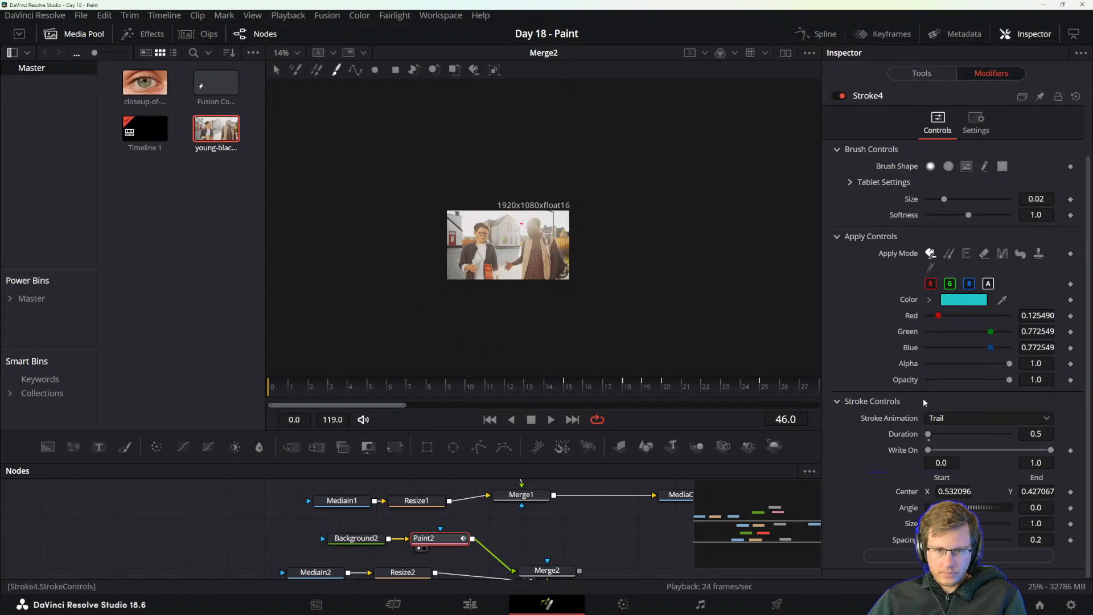
click(960, 420)
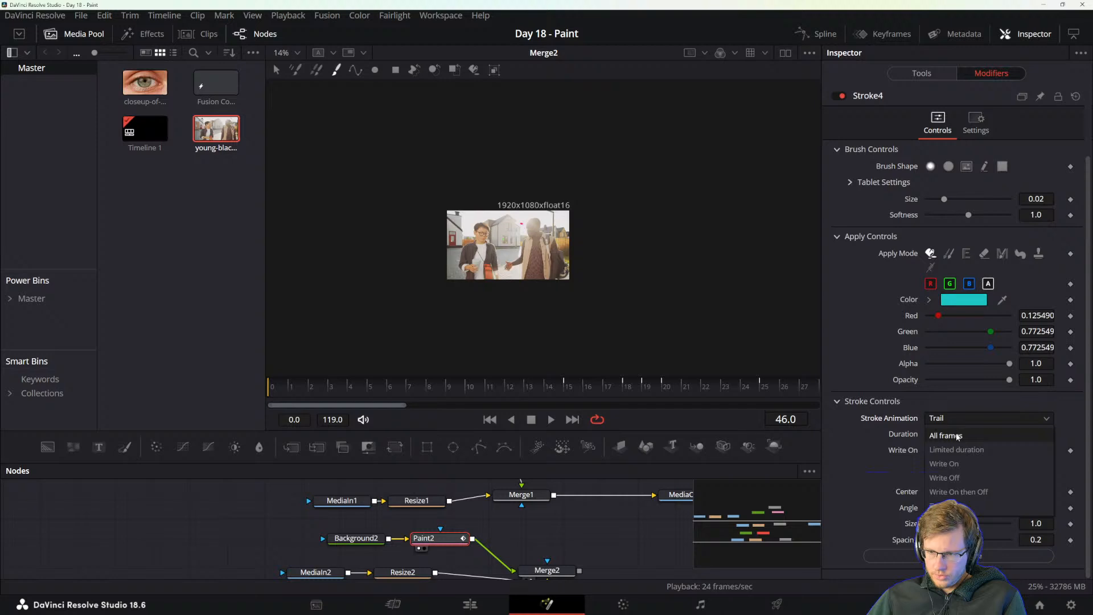
click(958, 436)
click(945, 418)
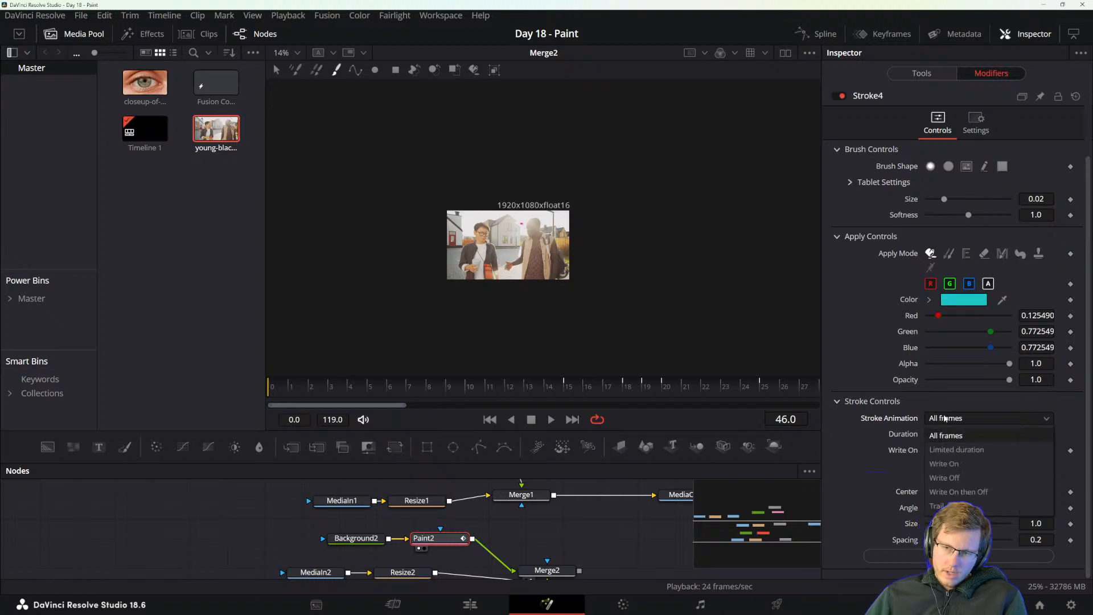
click(942, 450)
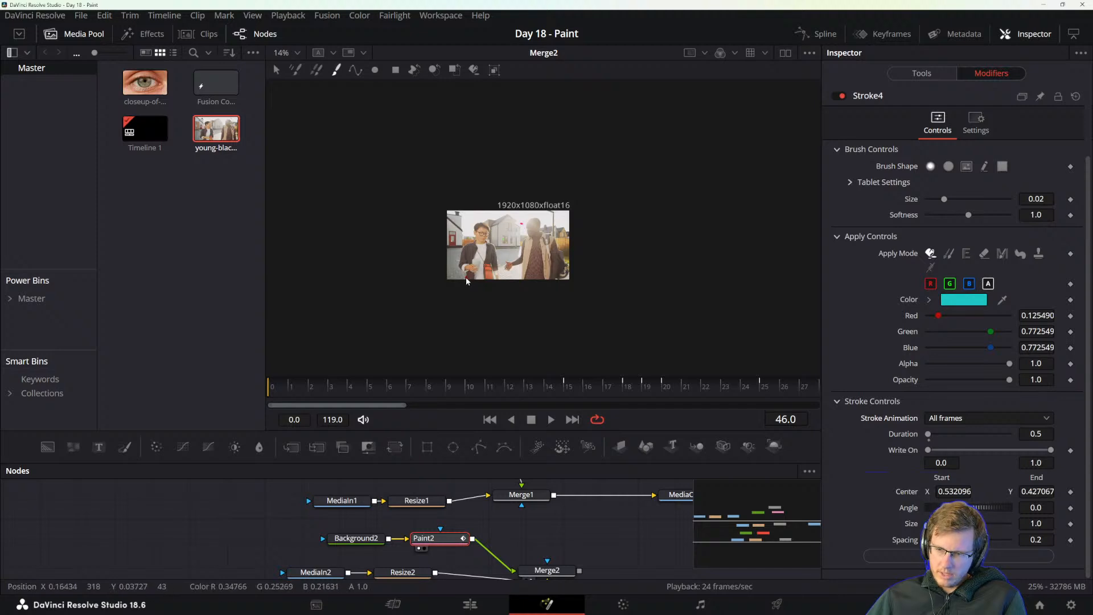
scroll(470, 278, up, 2)
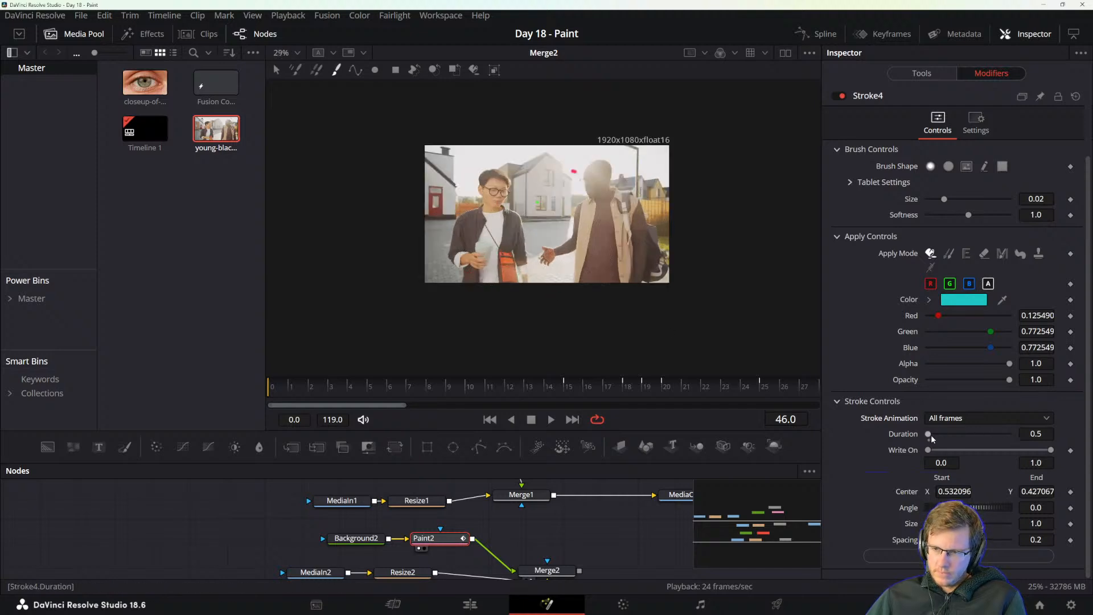
Try several stroke durations and set the Duration to 24.0.
drag(931, 438, 996, 437)
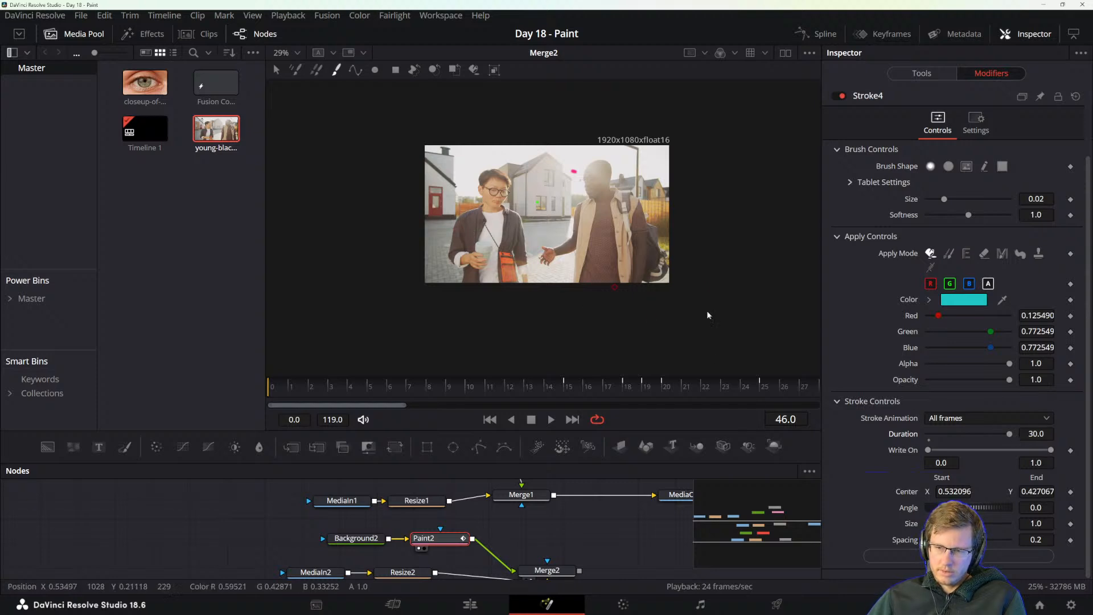
click(1025, 434)
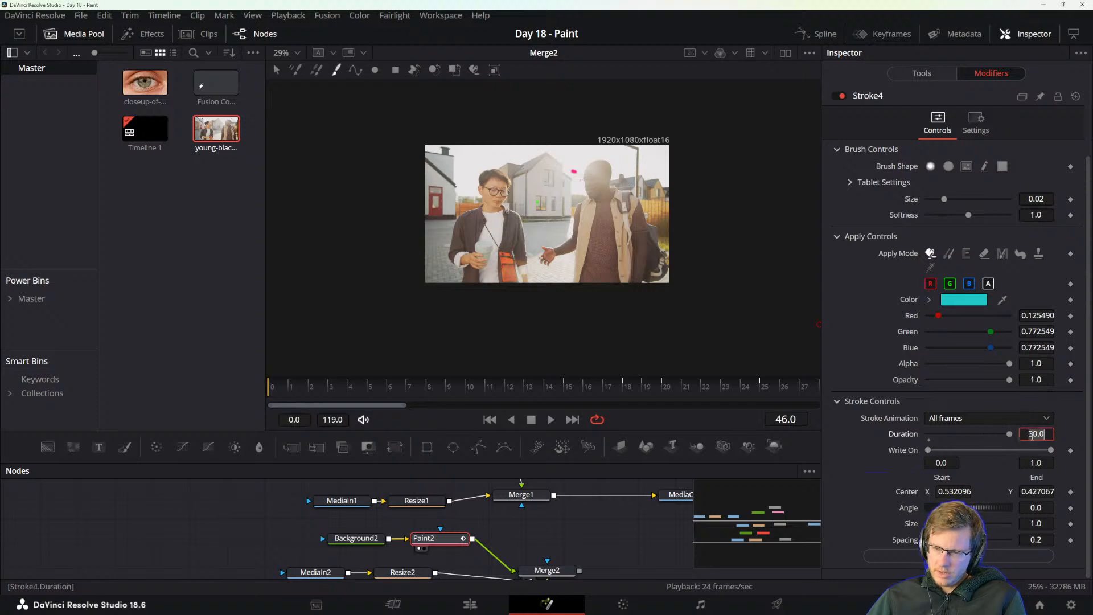
text(5.0)
key(Tab)
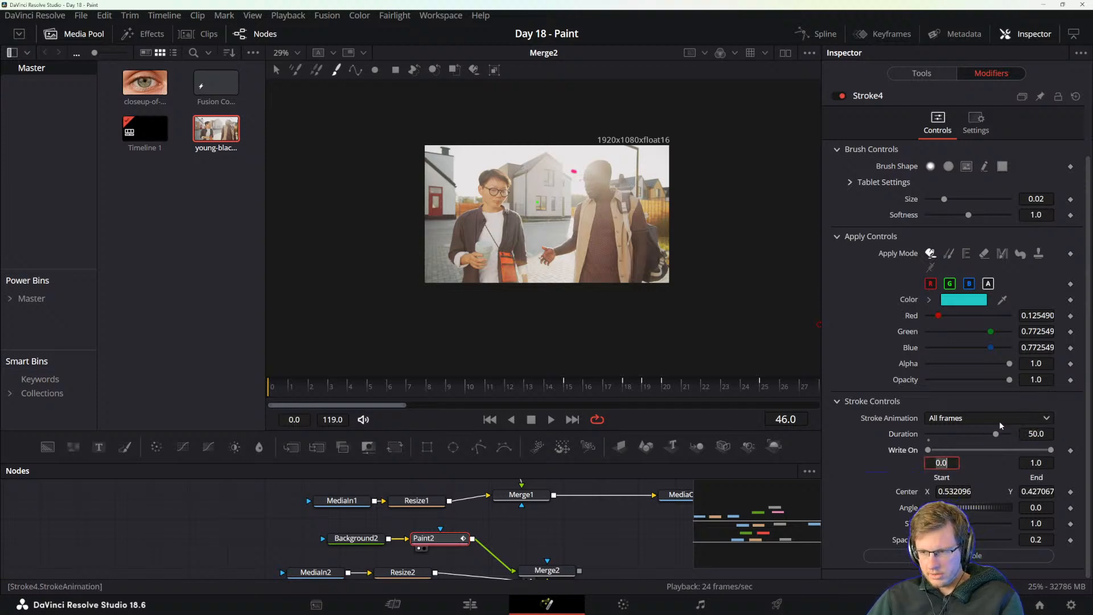
drag(995, 434, 958, 438)
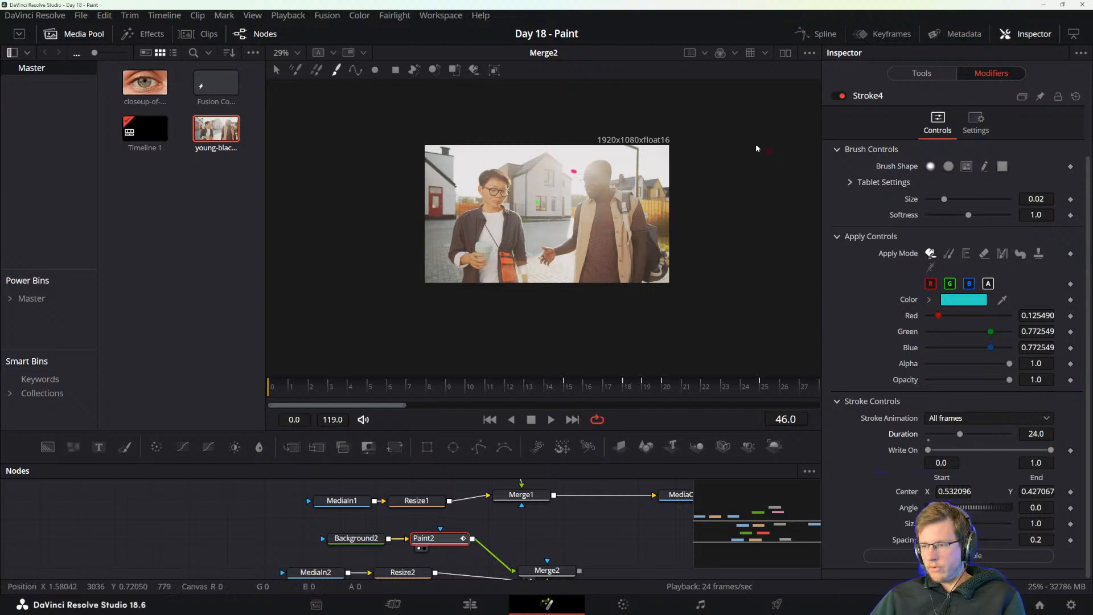
Hand-paint the word "Aptidude" in separate teal strokes across both men at frame 46 and review the list of stroke modifiers.
mouse_move(457, 250)
mouse_down()
mouse_move(466, 193)
mouse_move(490, 253)
mouse_up()
mouse_move(487, 210)
mouse_down()
mouse_move(513, 246)
mouse_move(539, 249)
mouse_move(550, 235)
mouse_move(548, 248)
mouse_move(557, 199)
mouse_move(596, 246)
mouse_move(651, 246)
mouse_up()
click(535, 213)
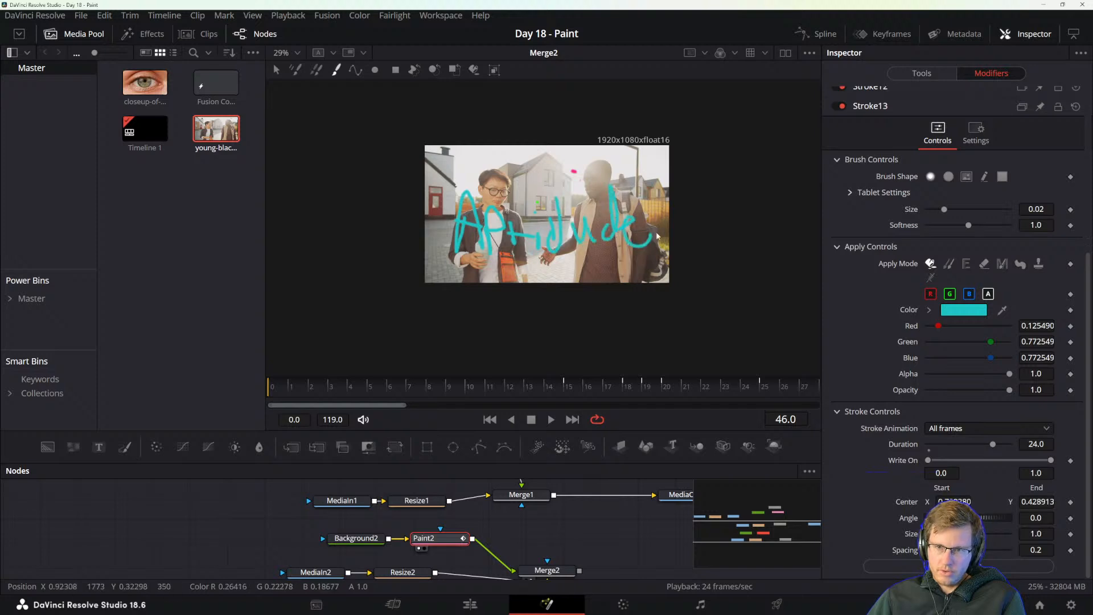
scroll(860, 197, up, 5)
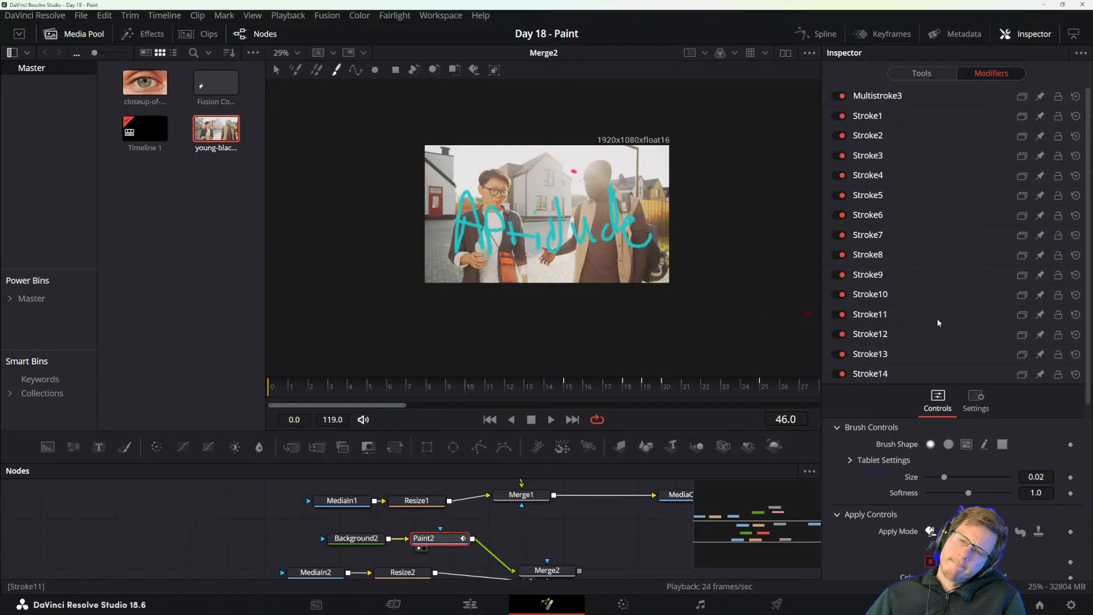
scroll(937, 319, down, 5)
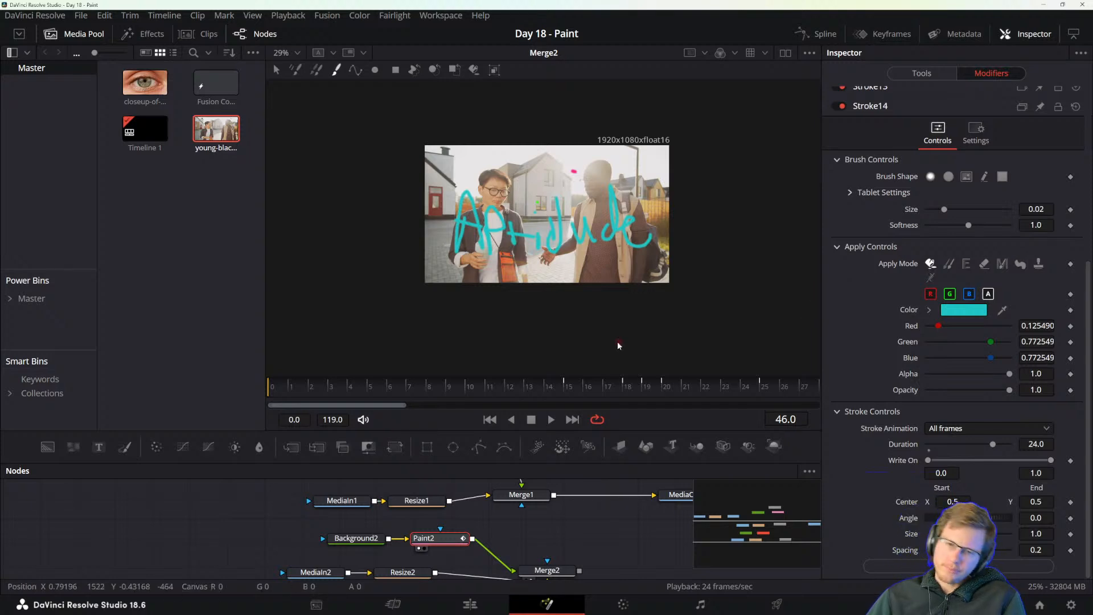
Play back the clip from frame 0 to examine the teal handwriting set to All frames.
click(269, 390)
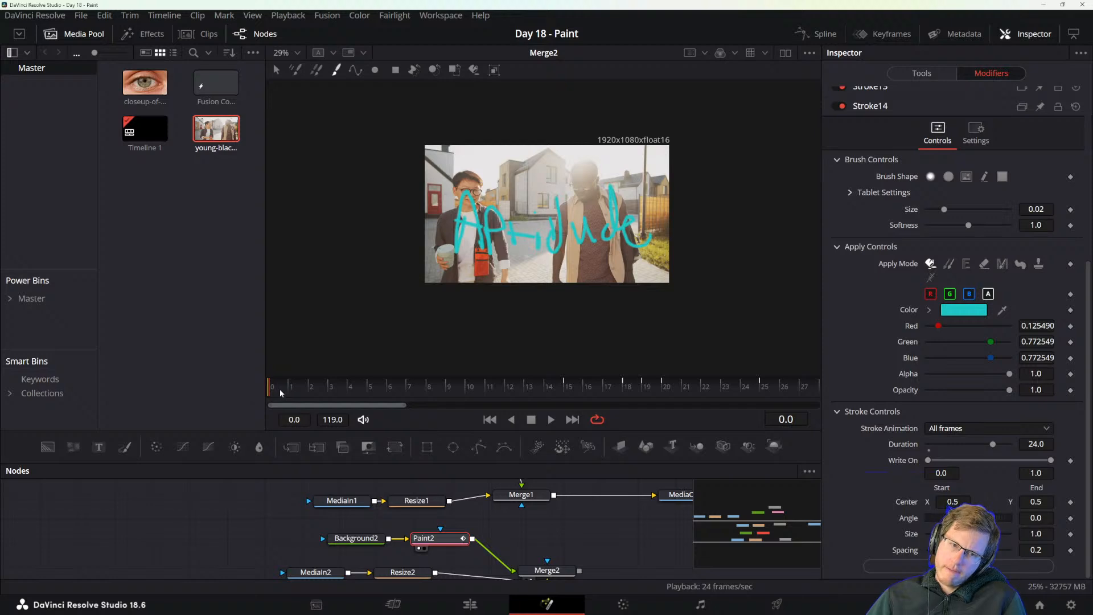
key(space)
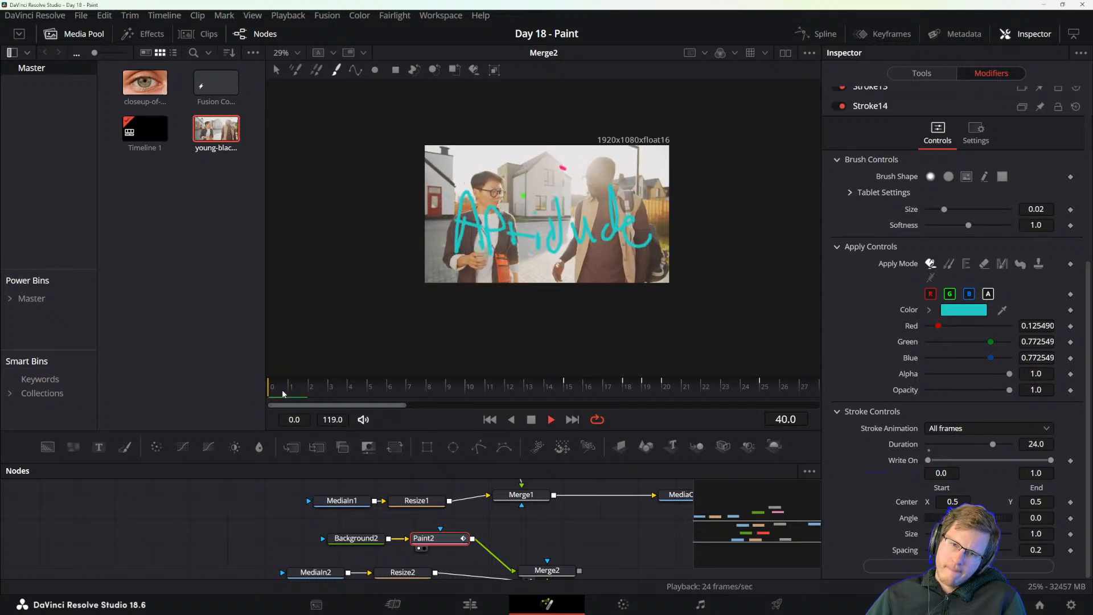
scroll(493, 296, down, 5)
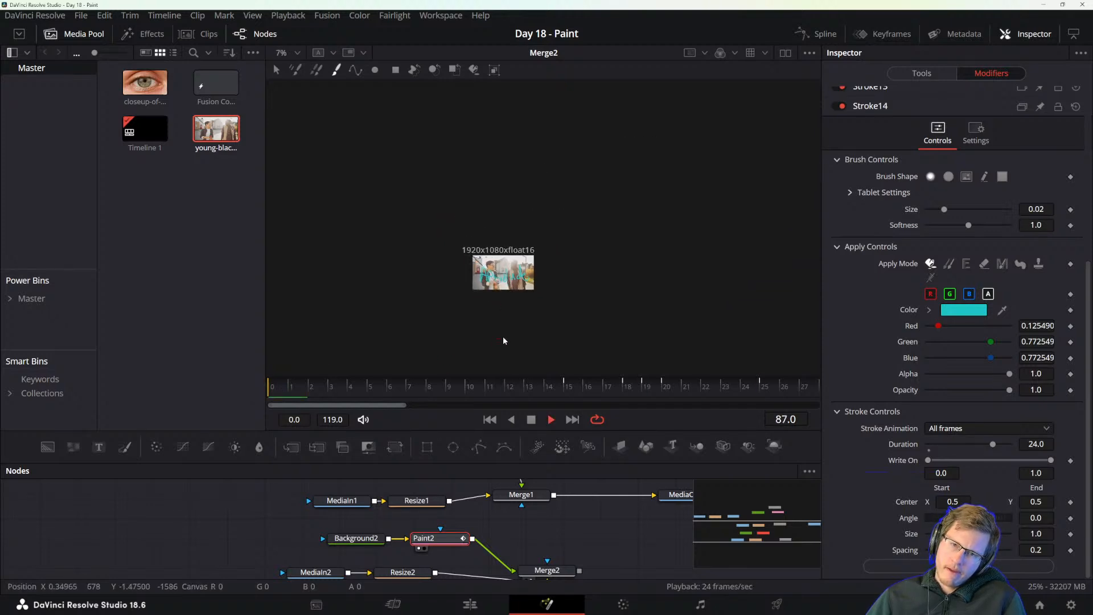
scroll(501, 336, up, 3)
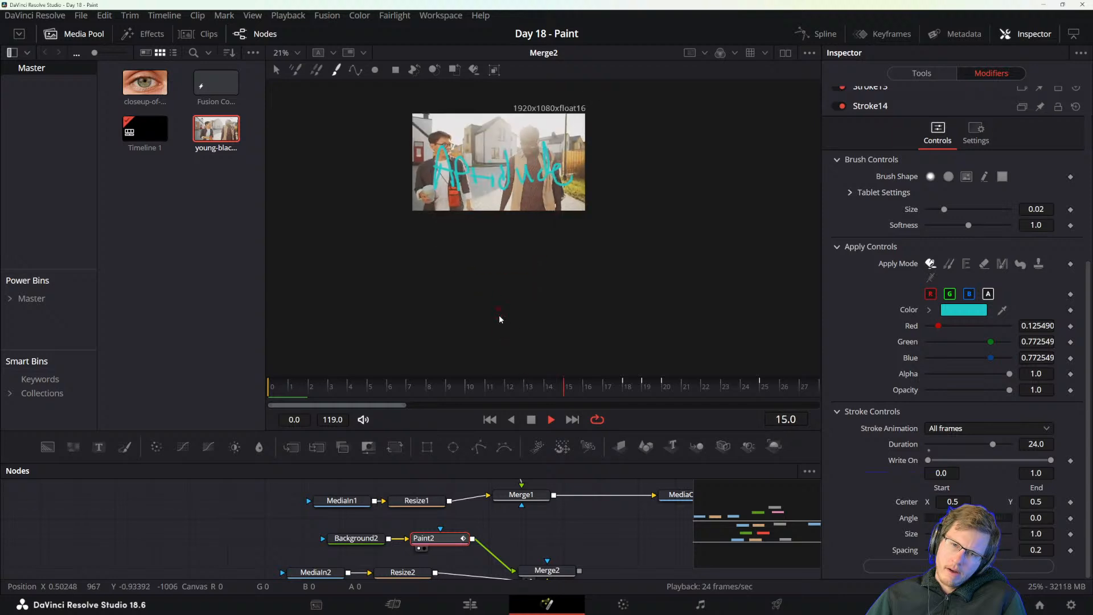
drag(498, 314, 560, 363)
key(space)
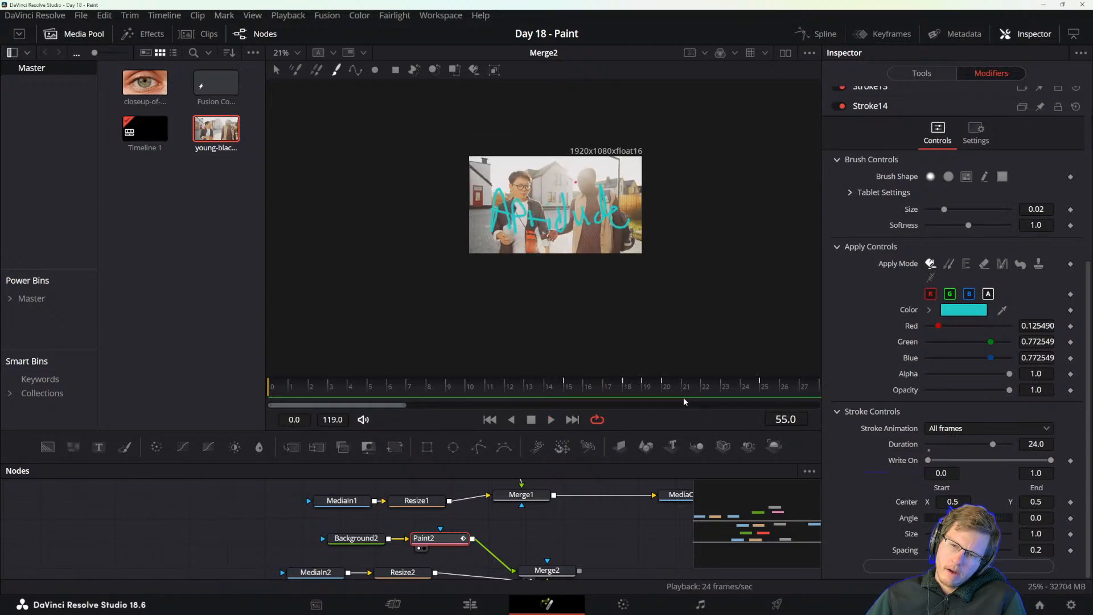
Fit the full frame range in the time ruler, scrub to frame 28, and try the last teal stroke's Write On start.
scroll(678, 388, down, 6)
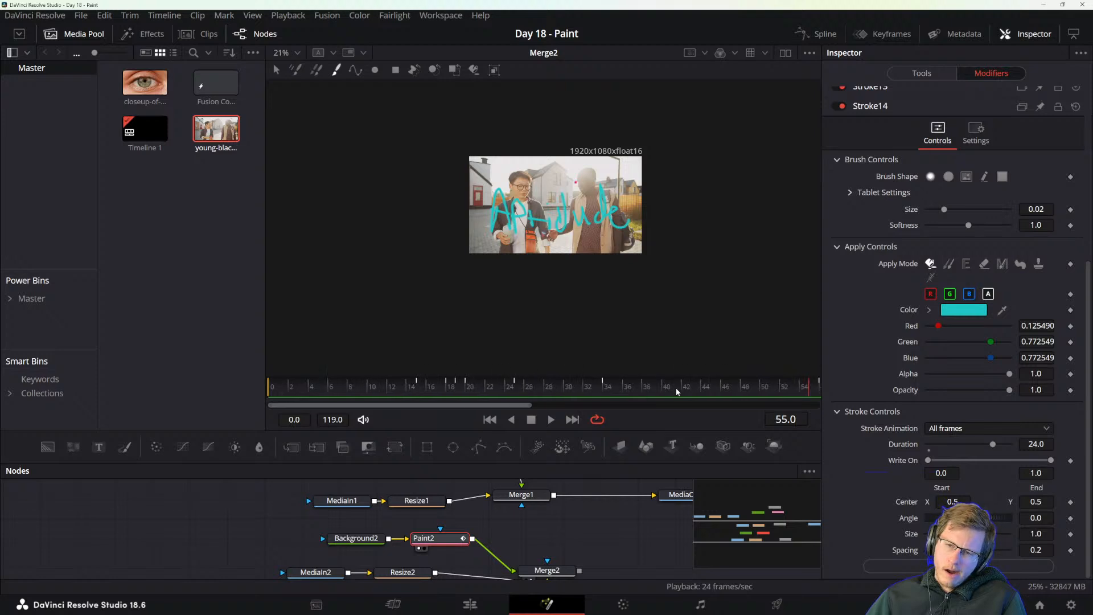
scroll(675, 388, down, 3)
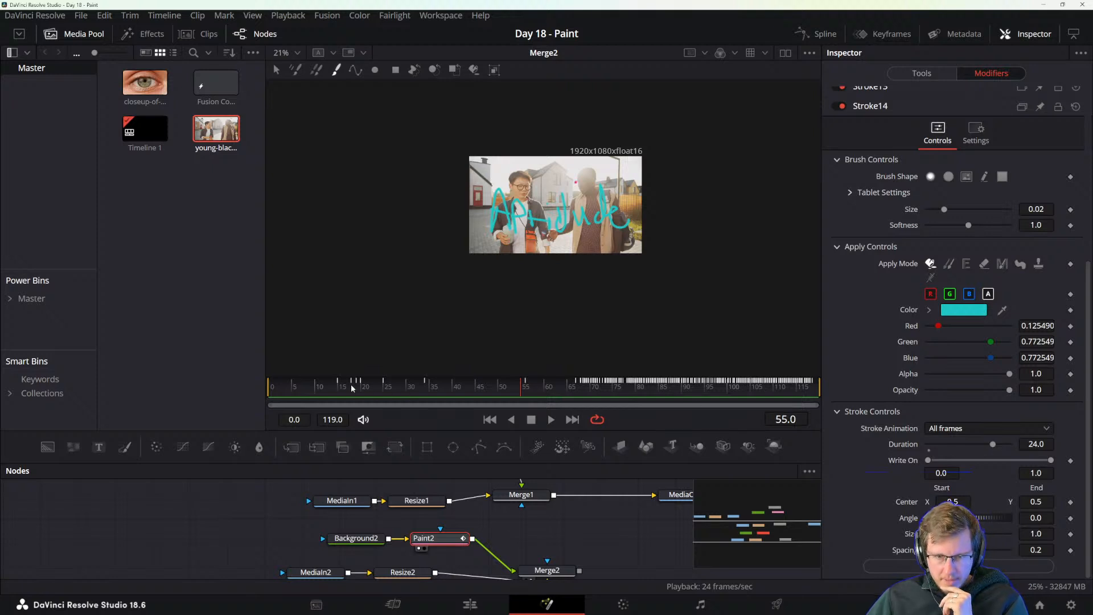
drag(374, 393, 398, 391)
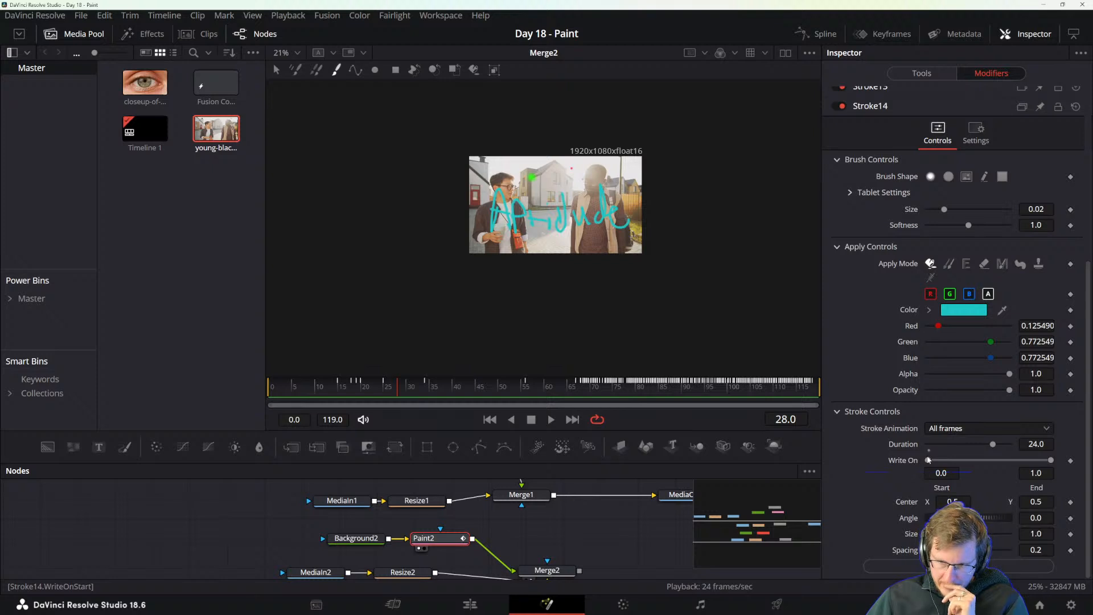
drag(929, 461, 892, 459)
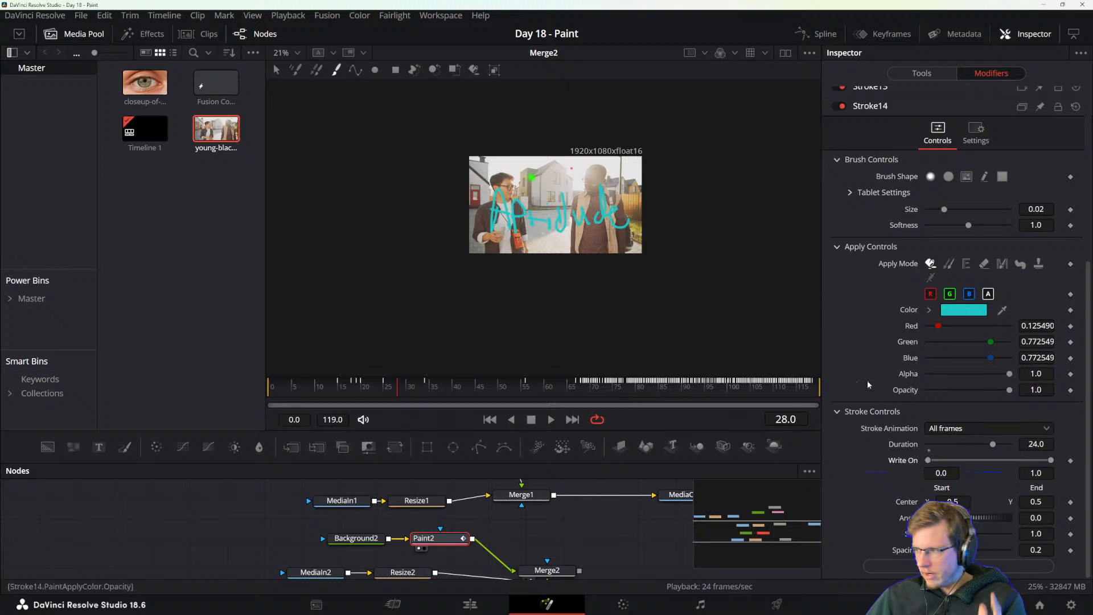
Undo all the teal "Aptidude" handwriting strokes so only the earlier strokes through Stroke4 remain.
scroll(866, 381, up, 5)
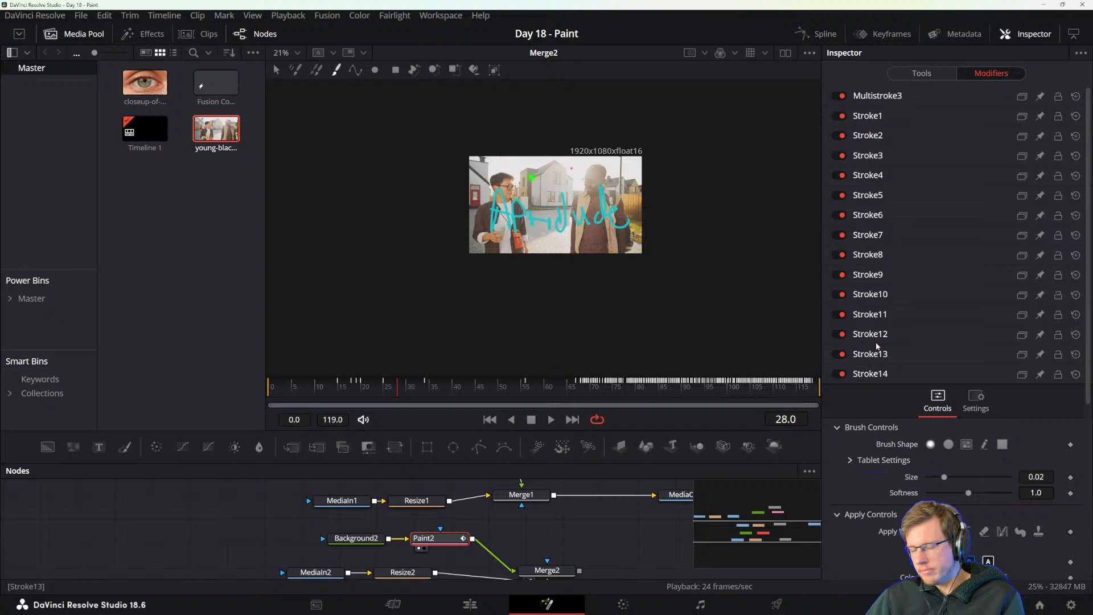
click(859, 377)
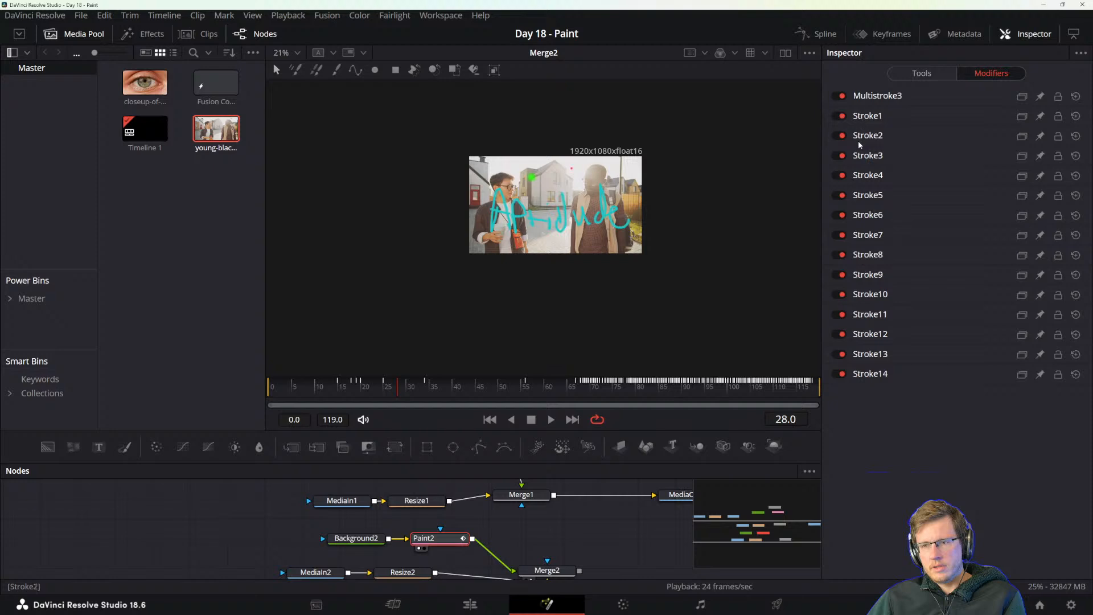
click(870, 370)
key(ctrl+z)
key(ctrl+z)
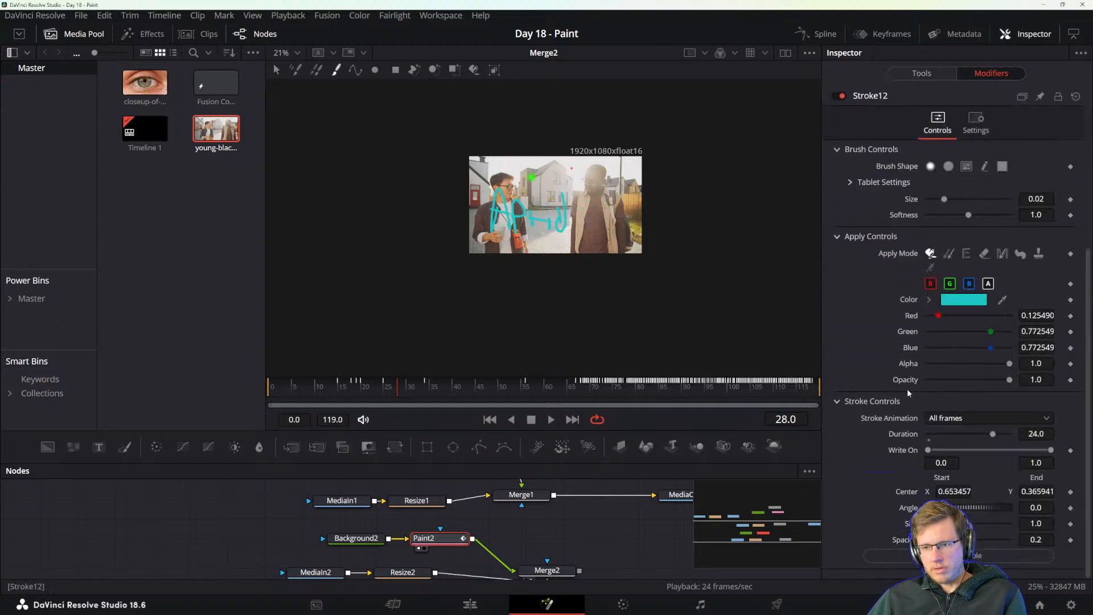
key(ctrl+z)
scroll(884, 371, up, 5)
key(ctrl+z)
key(ctrl+z)
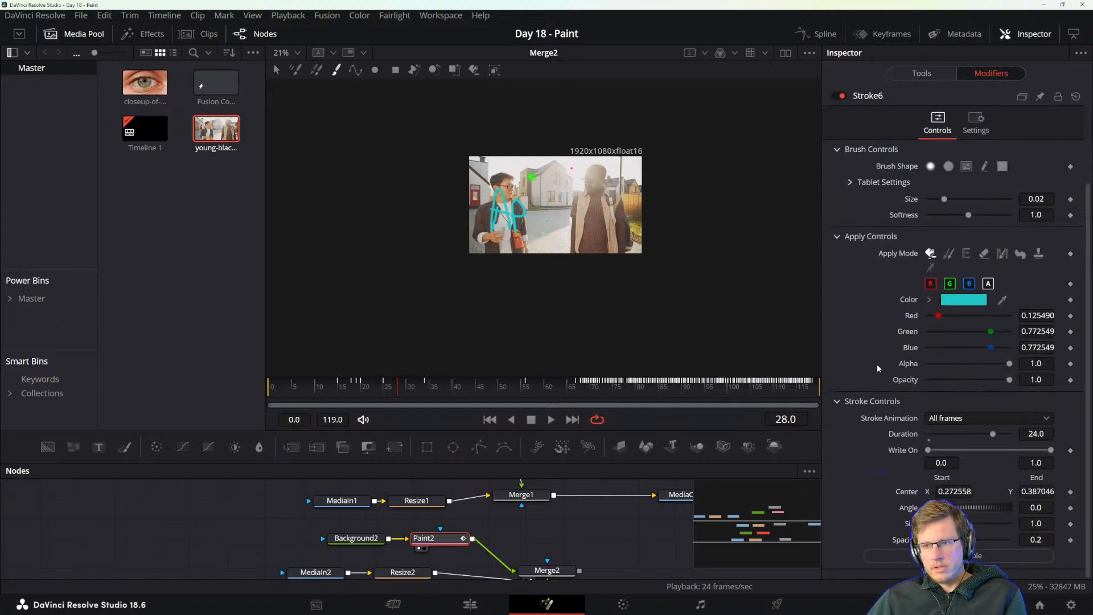
key(ctrl+z)
key(ctrl+z)
key(ctrl+z)
key(ctrl+z)
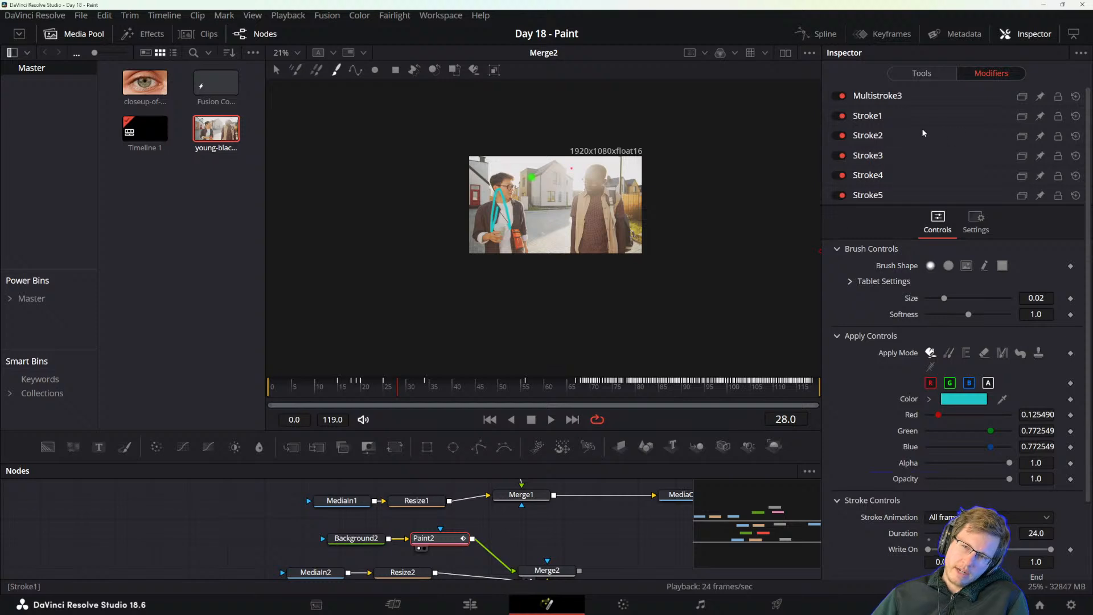
key(ctrl+z)
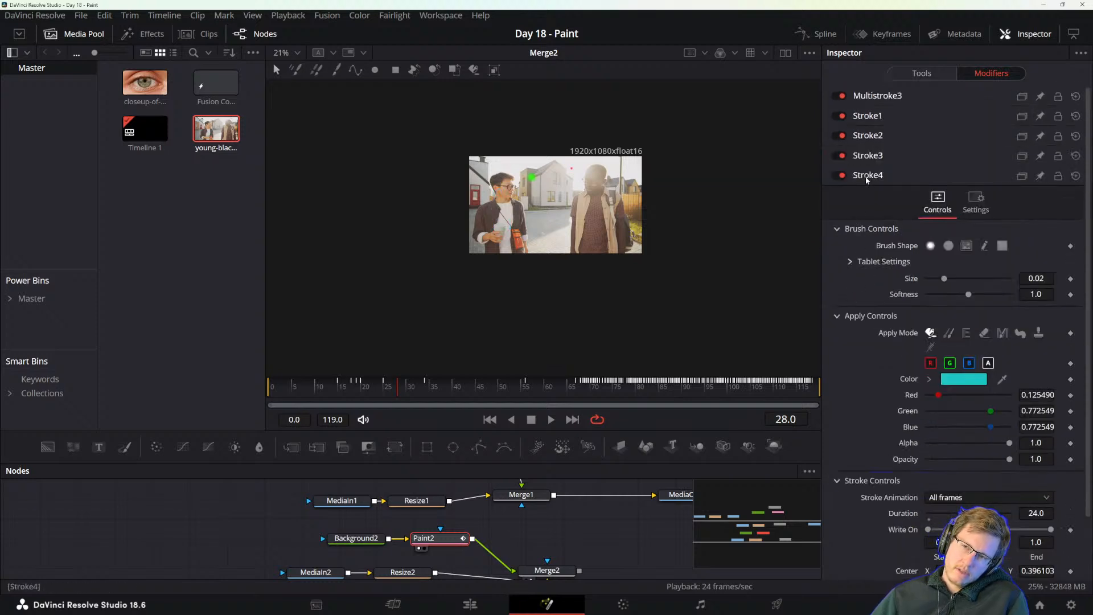
Check the Stroke Animation section in the DaVinci Resolve reference manual and return to DaVinci Resolve.
click(865, 178)
key(alt+Tab)
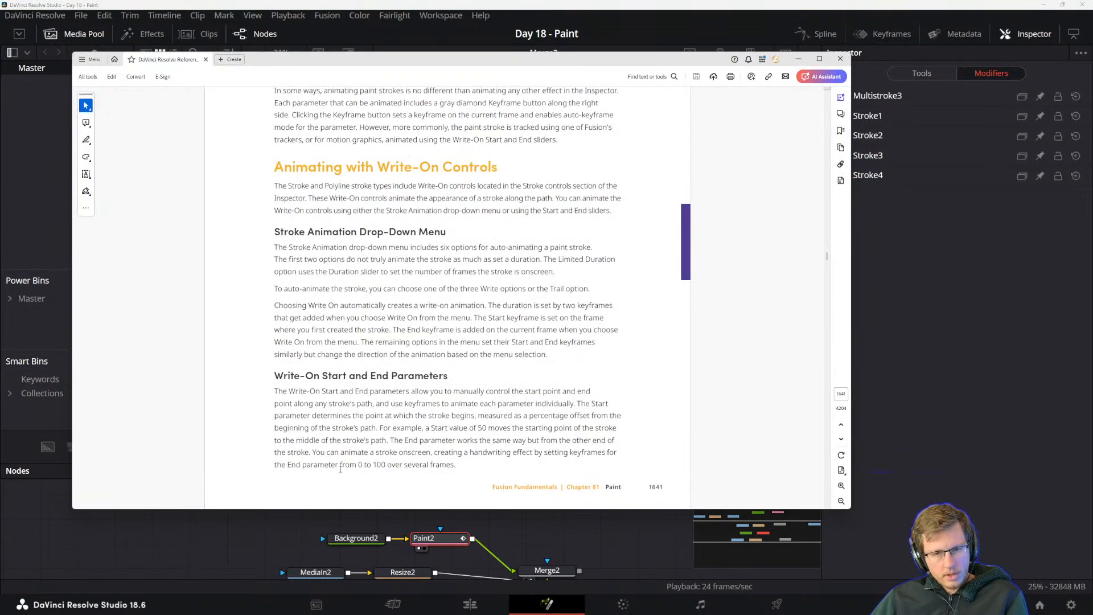
click(376, 4)
Move to frame 1 and set the Stroke tool's Stroke Animation to Write Off.
drag(272, 387, 277, 393)
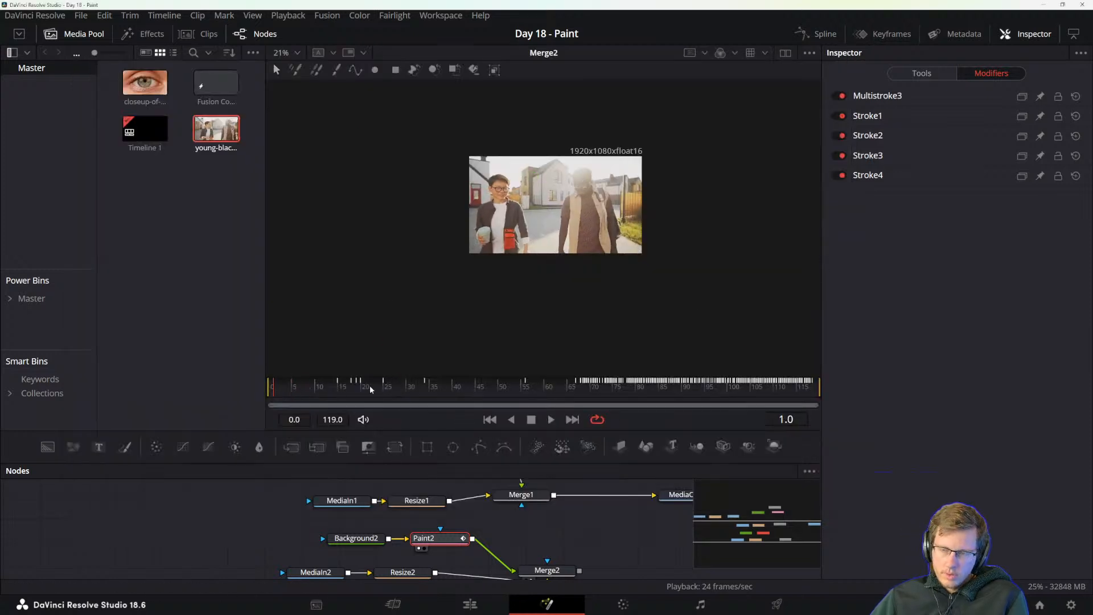
click(336, 70)
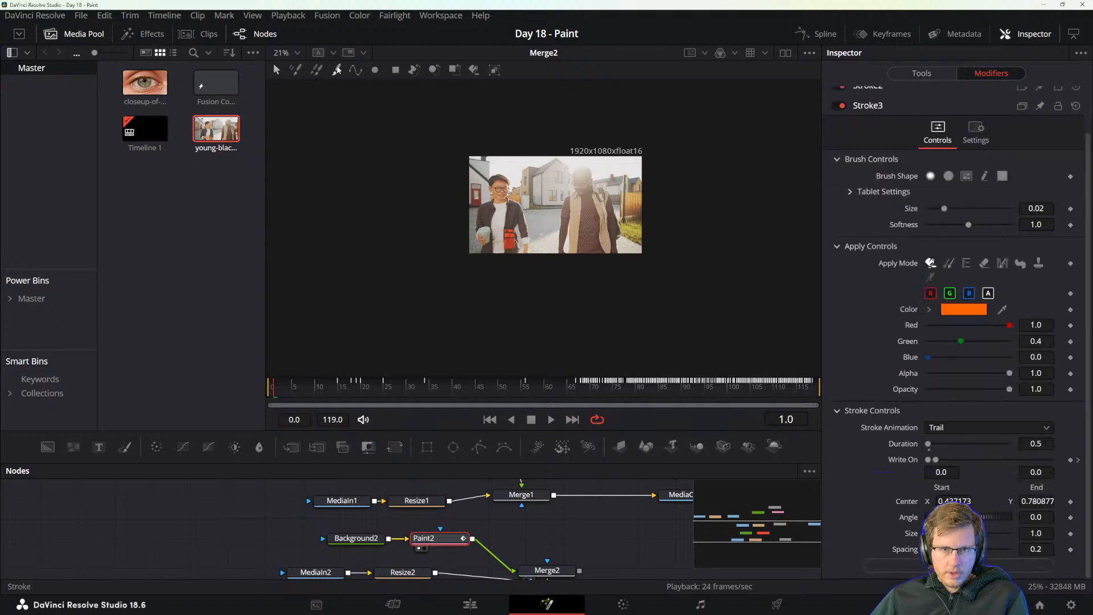
click(957, 431)
click(955, 492)
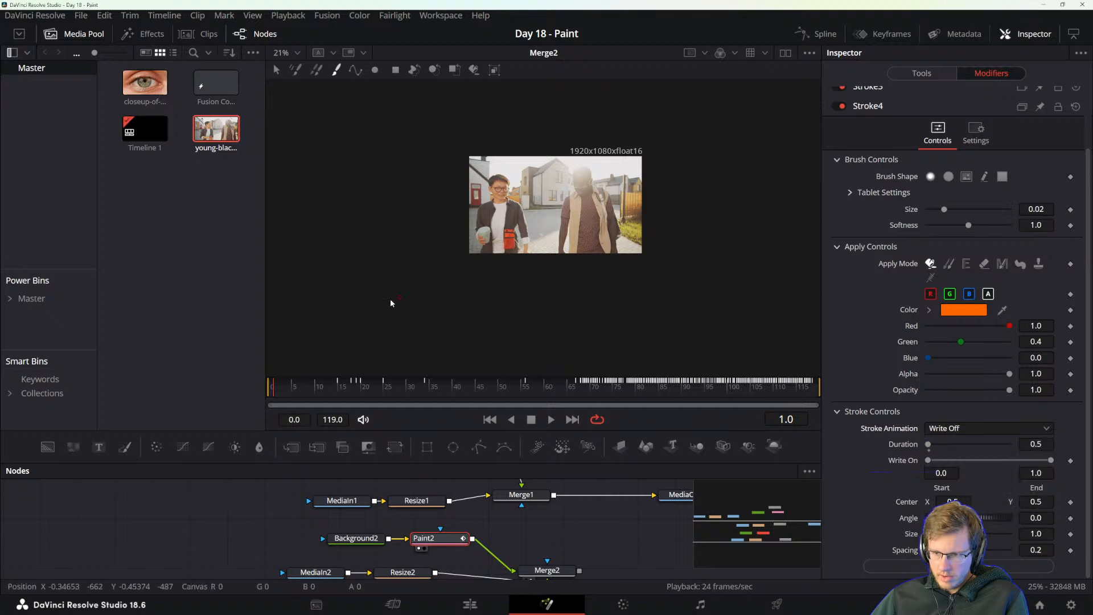
Hand-paint separate orange Write Off strokes across both men and play back the clip.
mouse_move(489, 231)
mouse_down()
mouse_move(514, 198)
mouse_move(523, 210)
mouse_move(535, 204)
mouse_move(521, 219)
mouse_move(581, 224)
mouse_move(585, 189)
mouse_move(590, 231)
mouse_up()
click(557, 208)
mouse_move(590, 230)
mouse_down()
mouse_move(620, 214)
mouse_move(624, 240)
mouse_move(634, 188)
mouse_move(640, 227)
mouse_up()
key(space)
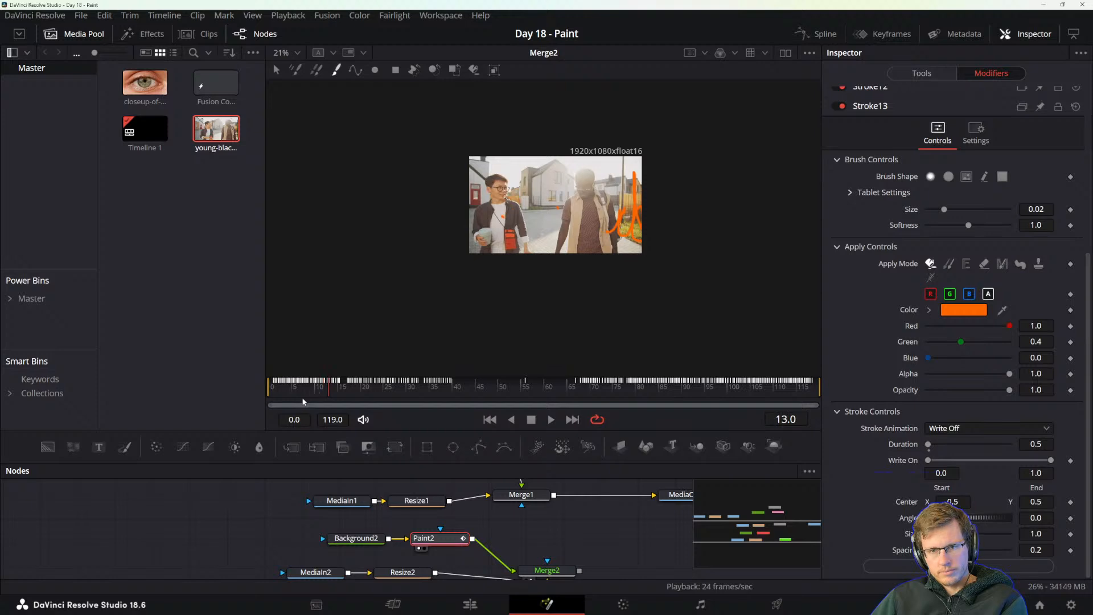
Undo the orange Write Off strokes painted across both men.
key(ctrl+z)
key(ctrl+z)
key(ctrl+z)
key(ctrl+z)
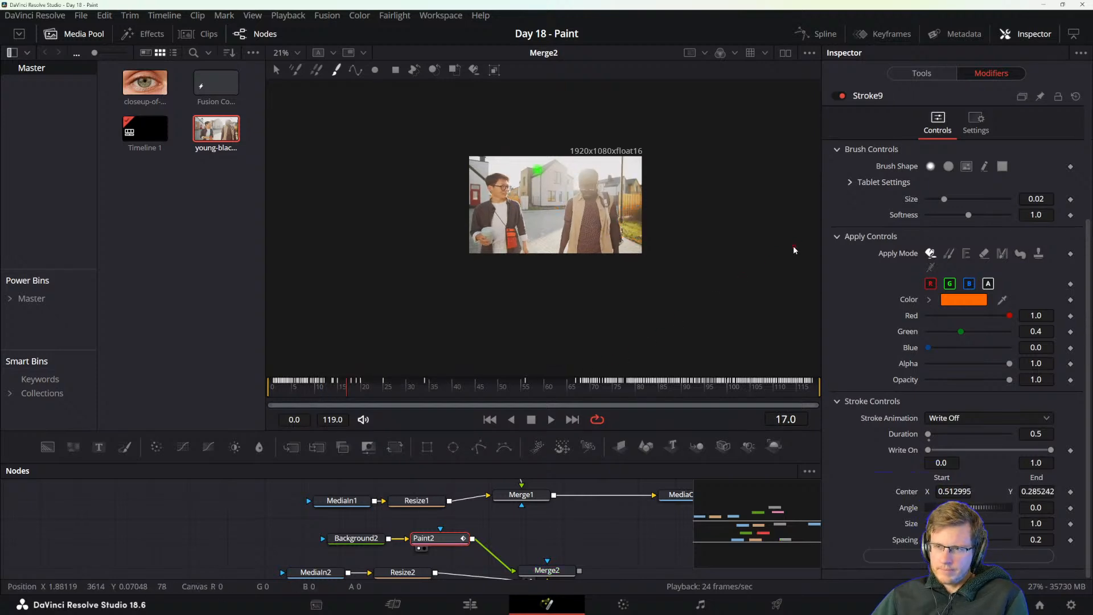
key(ctrl+z)
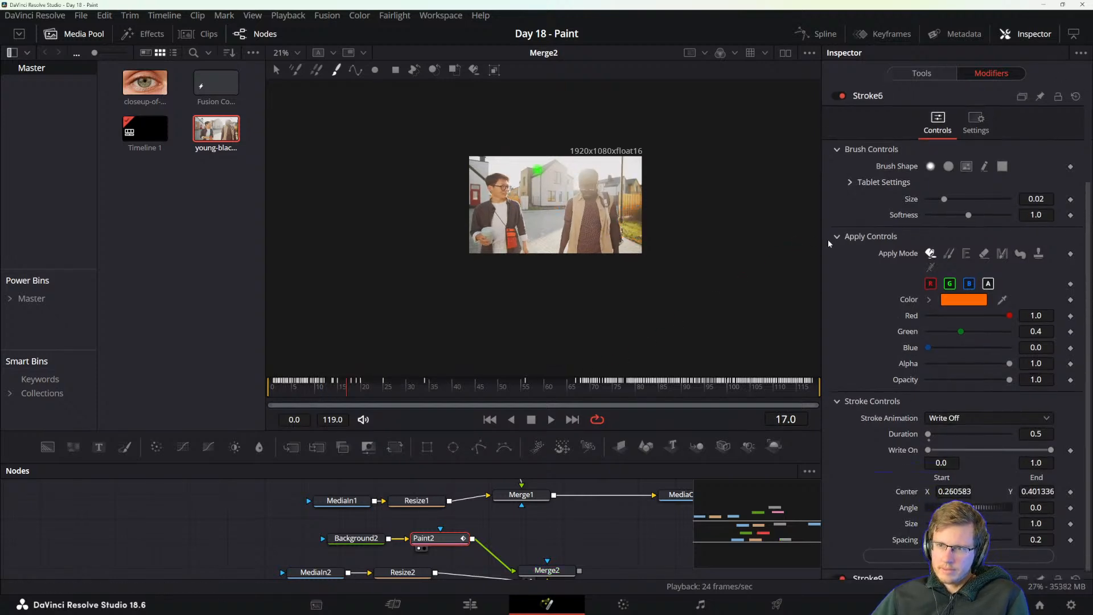
key(ctrl+z)
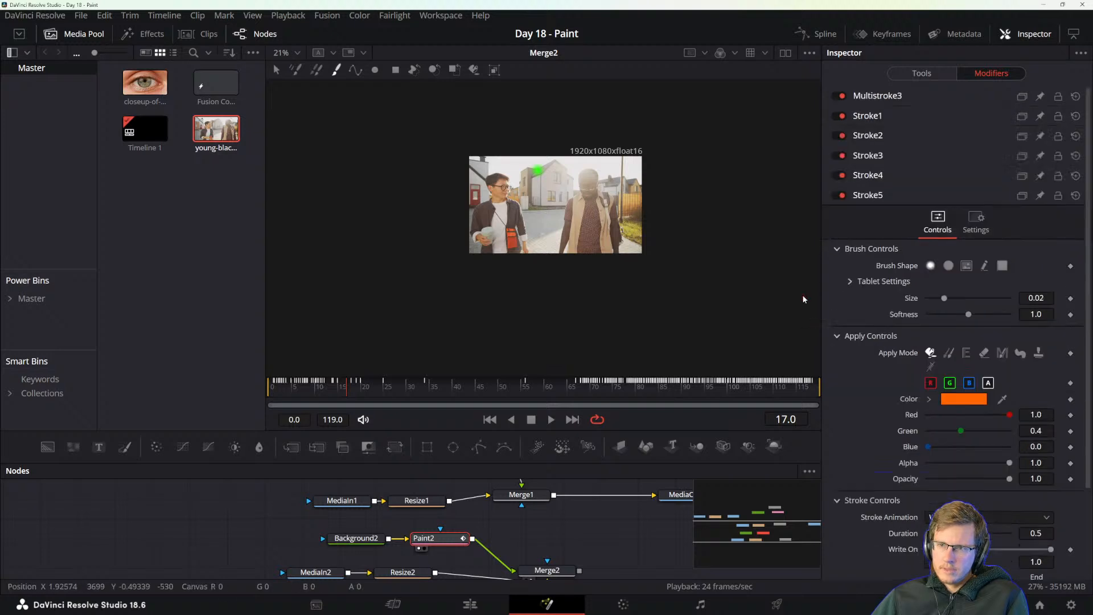
scroll(869, 278, up, 2)
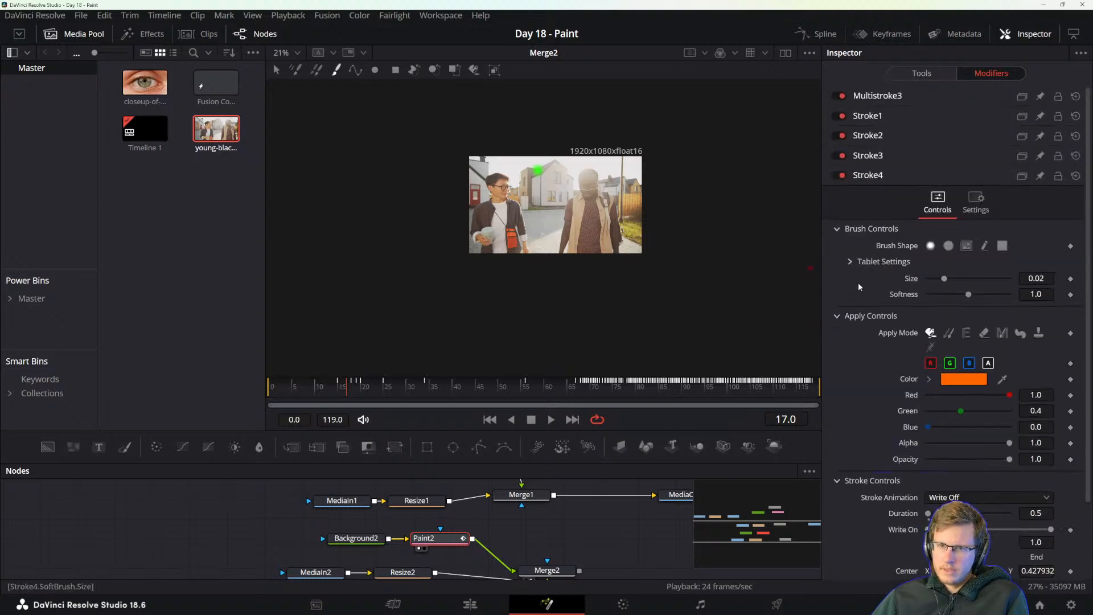
Move to frame 14 and change the brush color to blue with Red 0.2, Green 0.2 and Blue 1.0.
mouse_move(346, 386)
mouse_down()
mouse_move(694, 382)
mouse_move(334, 379)
mouse_up()
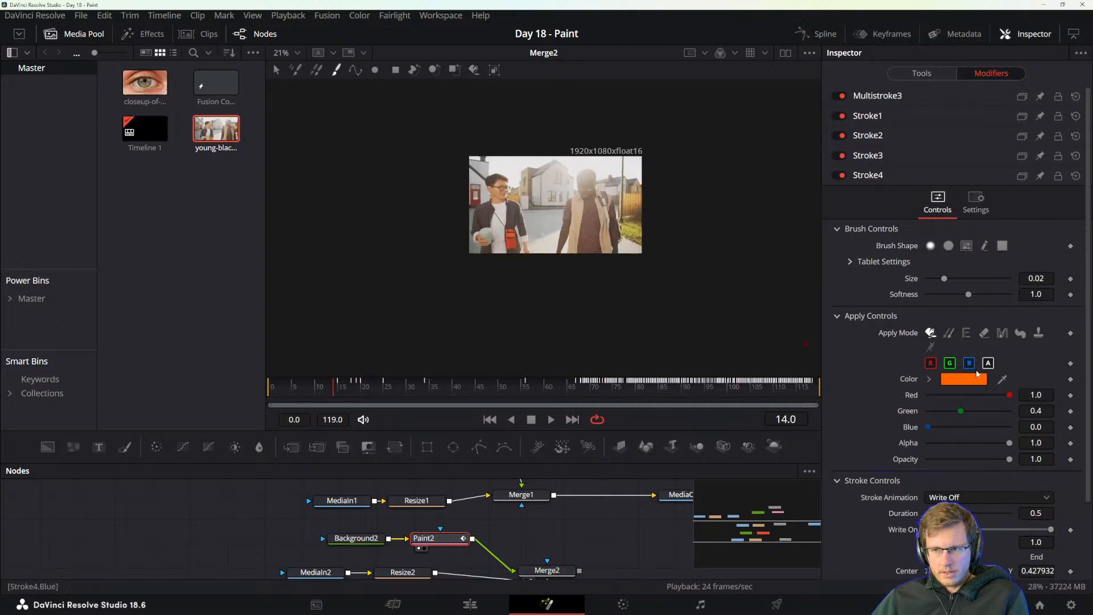
click(949, 378)
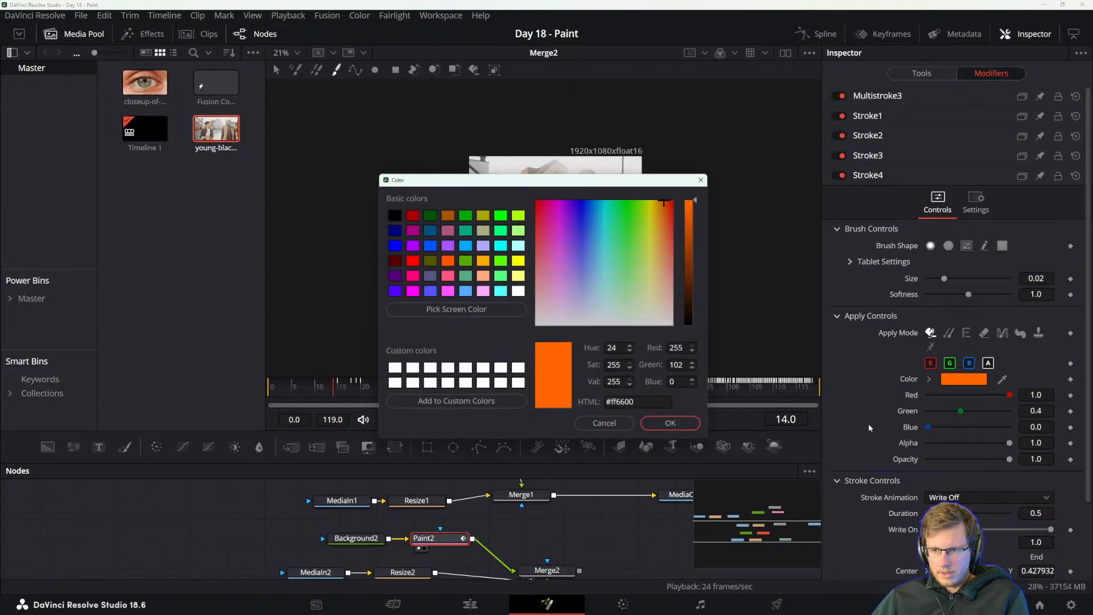
click(581, 223)
click(673, 425)
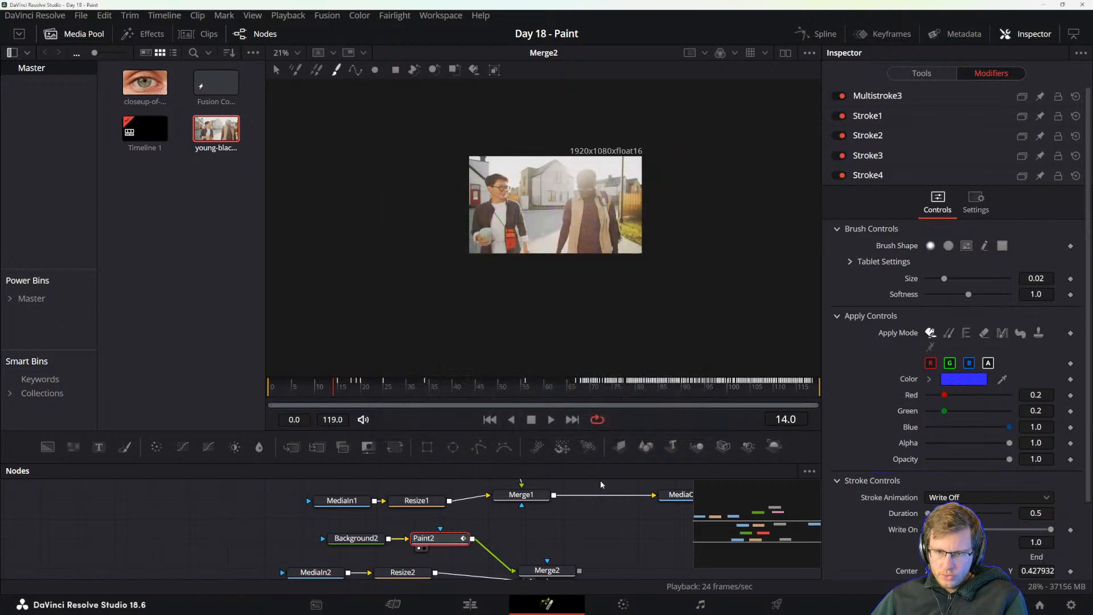
Switch to the DaVinci Resolve reference manual and read on to the Tracking a Paint Stroke section.
key(alt+Tab)
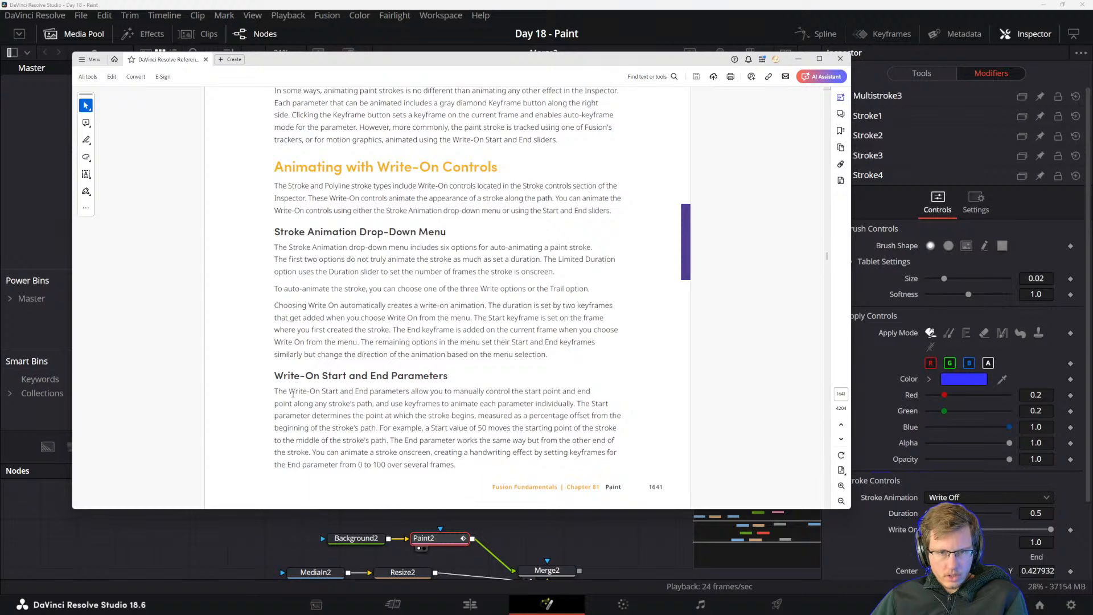
scroll(293, 393, down, 10)
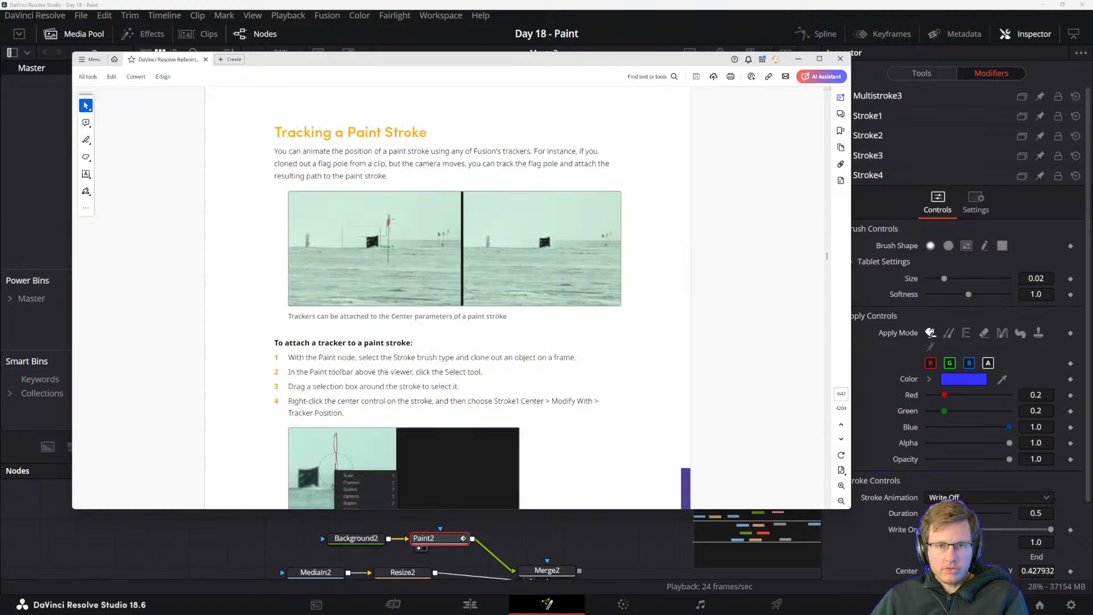
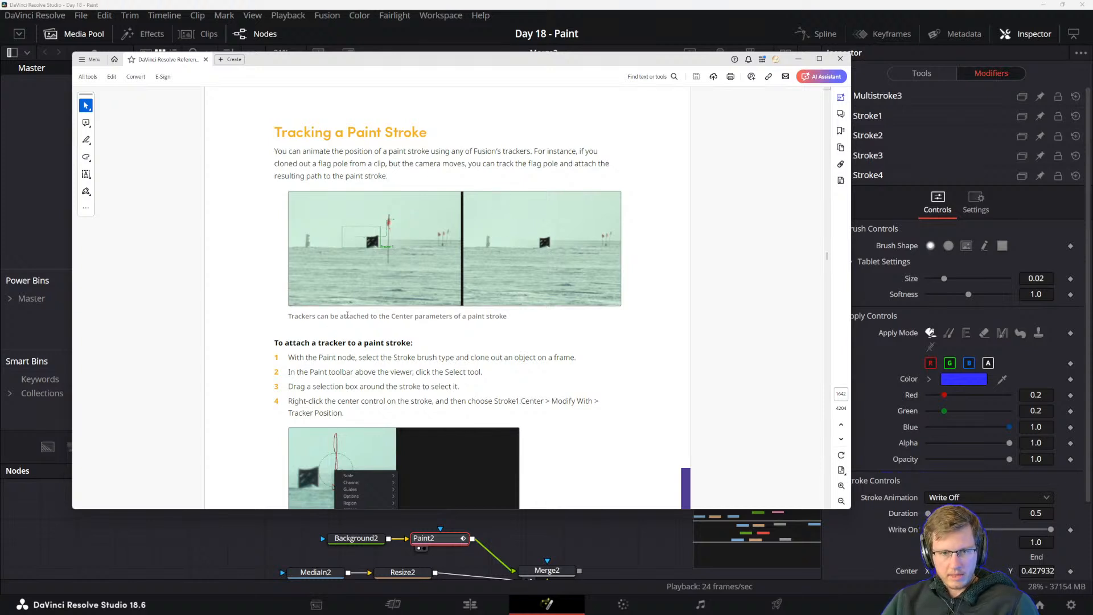
Read the reference manual's steps for attaching a tracker to a paint stroke and set the manual aside.
scroll(347, 314, down, 3)
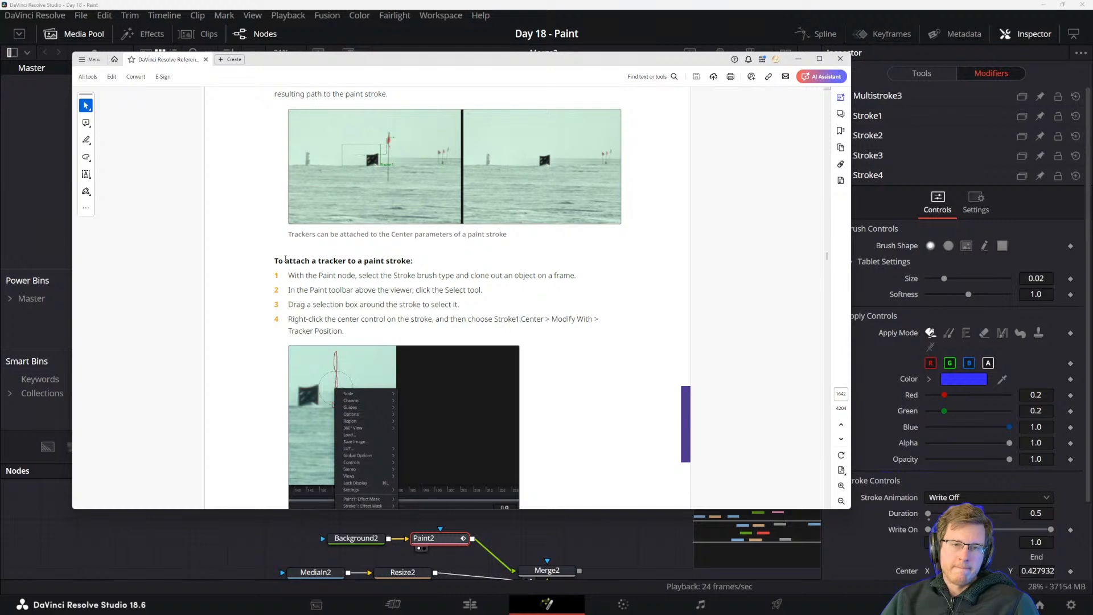
scroll(285, 260, down, 2)
scroll(324, 253, down, 2)
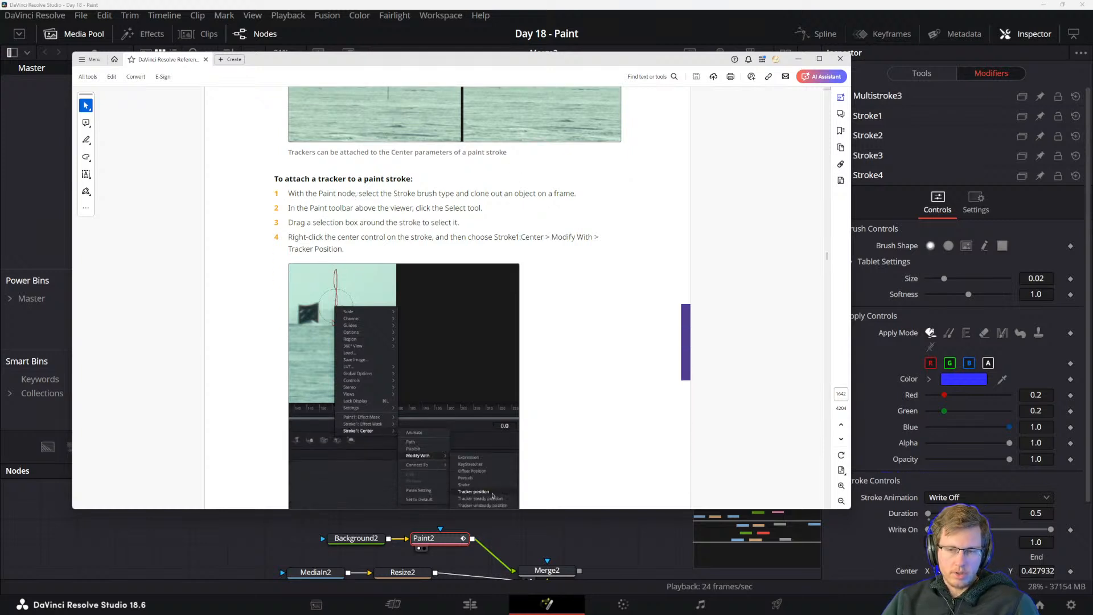
mouse_move(472, 605)
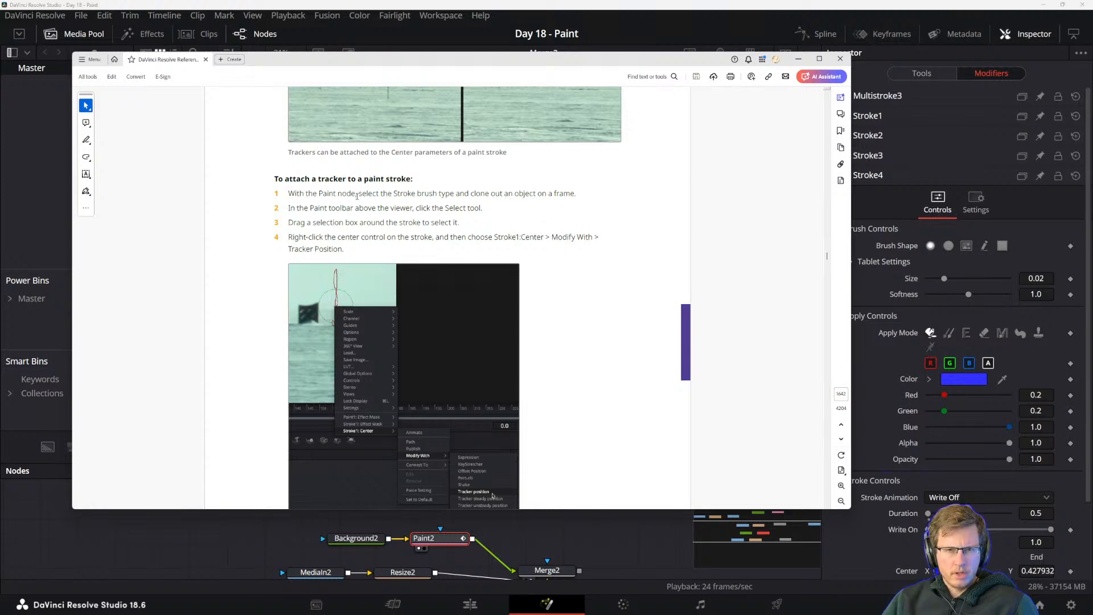
drag(438, 59, 1092, 308)
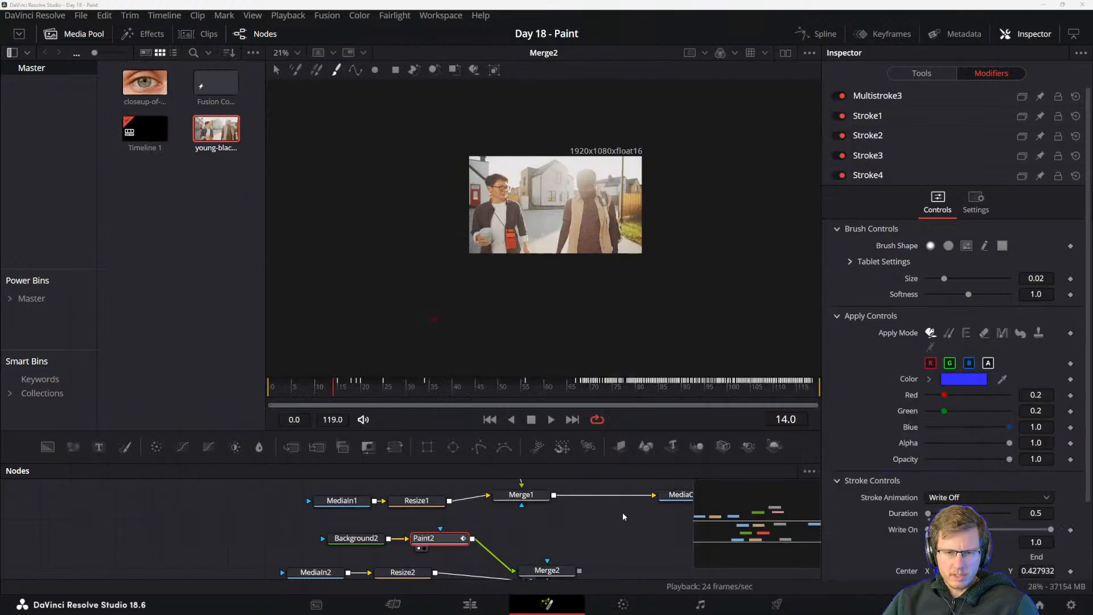
Add a new Paint node between Paint2 and Merge2.
drag(623, 517, 561, 502)
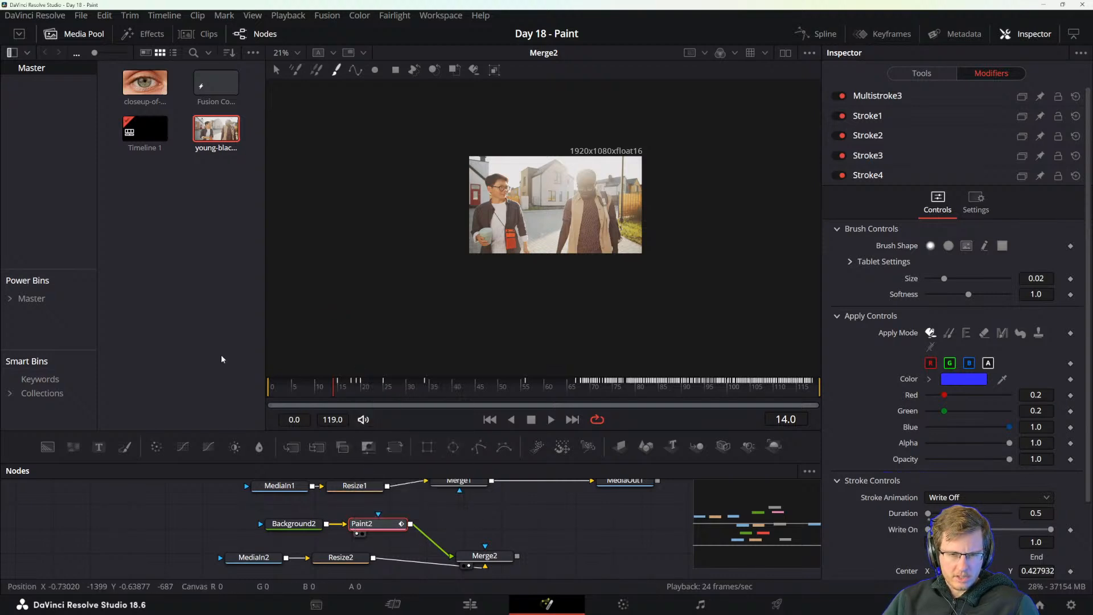
click(126, 449)
drag(450, 524, 451, 520)
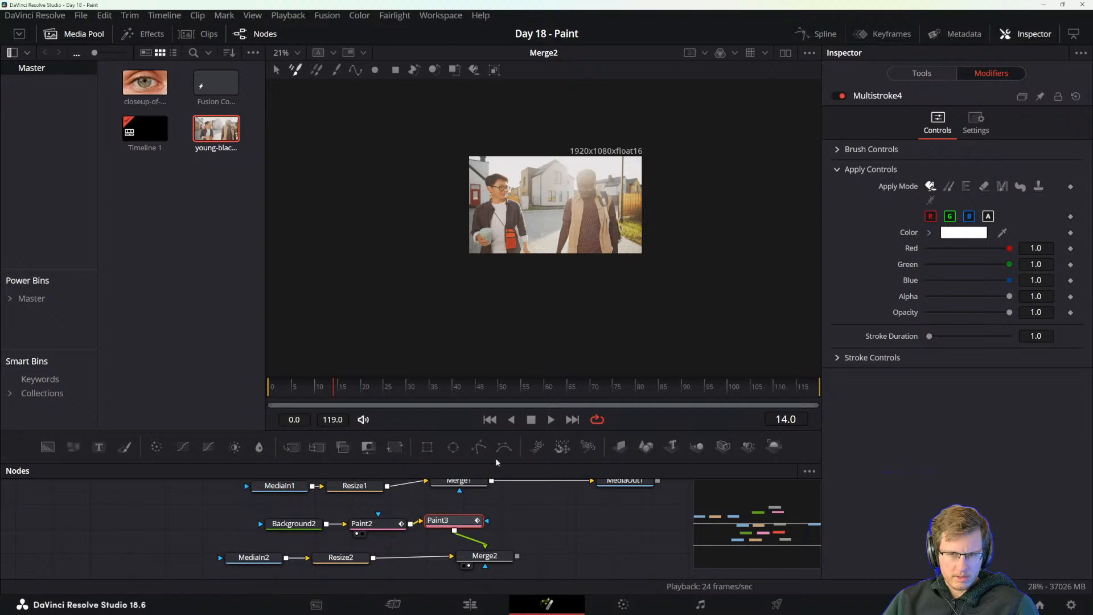
Draw a freehand white multistroke between the two men at frame 14 and scrub to frame 30 to check it.
mouse_move(543, 203)
mouse_down()
mouse_move(555, 228)
mouse_move(572, 199)
mouse_up()
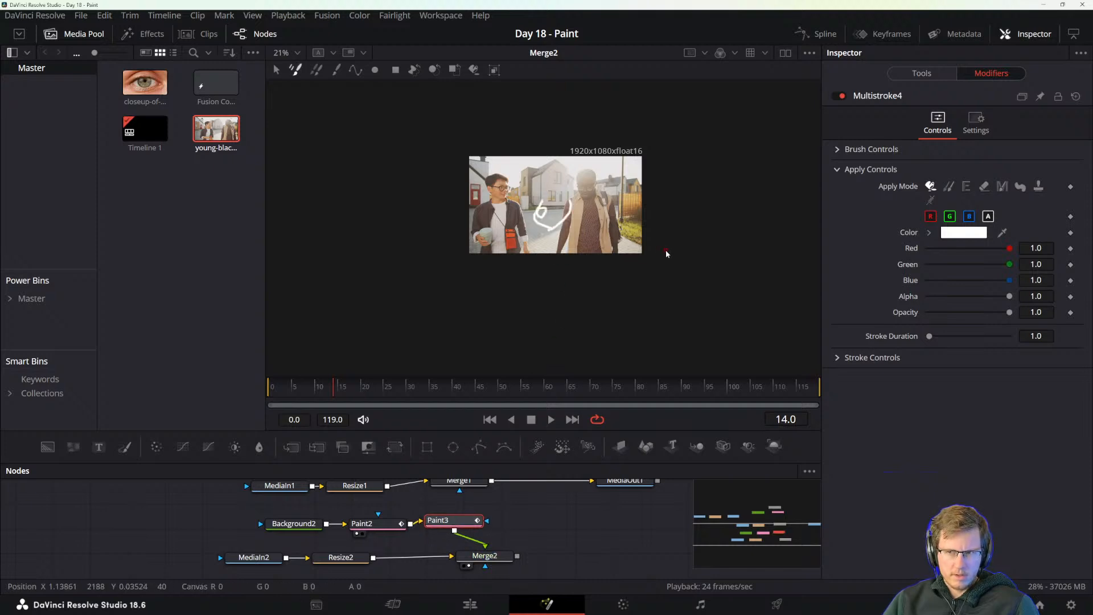
mouse_move(399, 388)
mouse_down()
mouse_move(322, 391)
mouse_move(345, 392)
mouse_up()
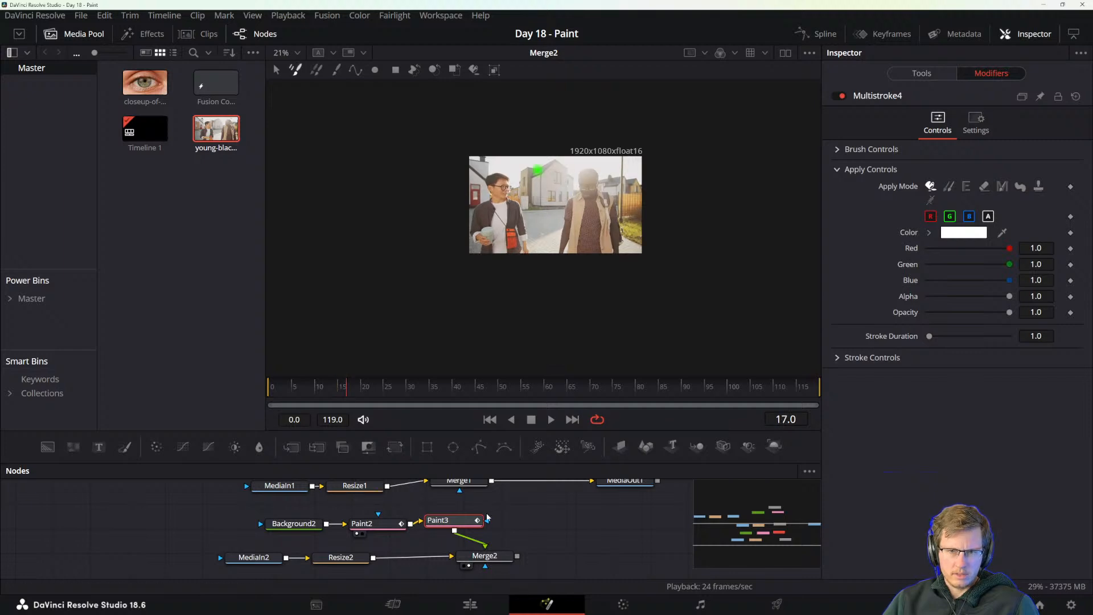
drag(486, 557, 511, 566)
click(447, 520)
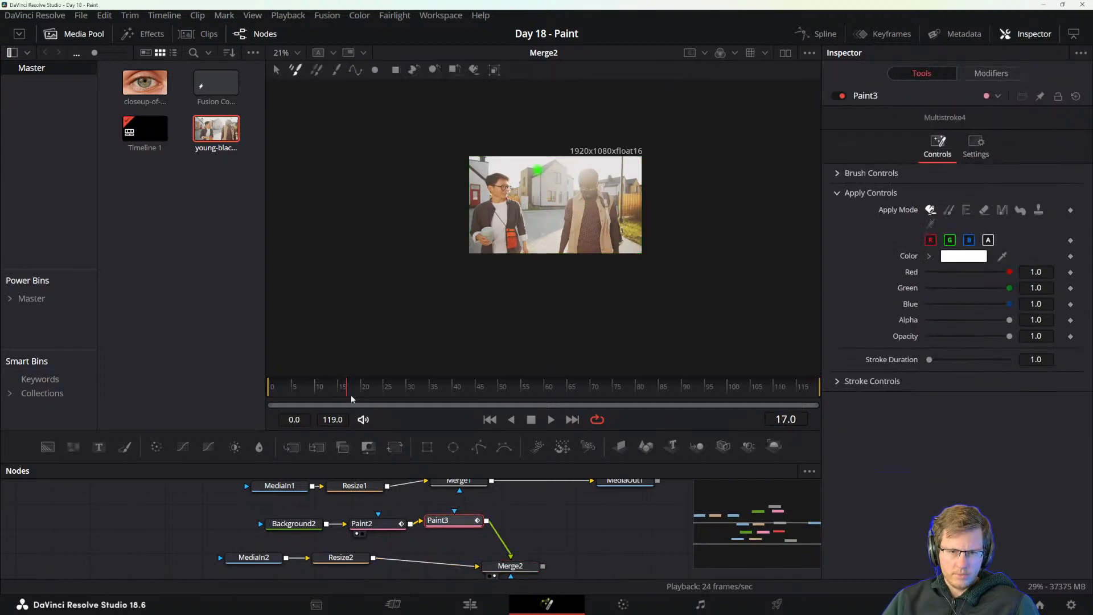
drag(352, 399, 410, 392)
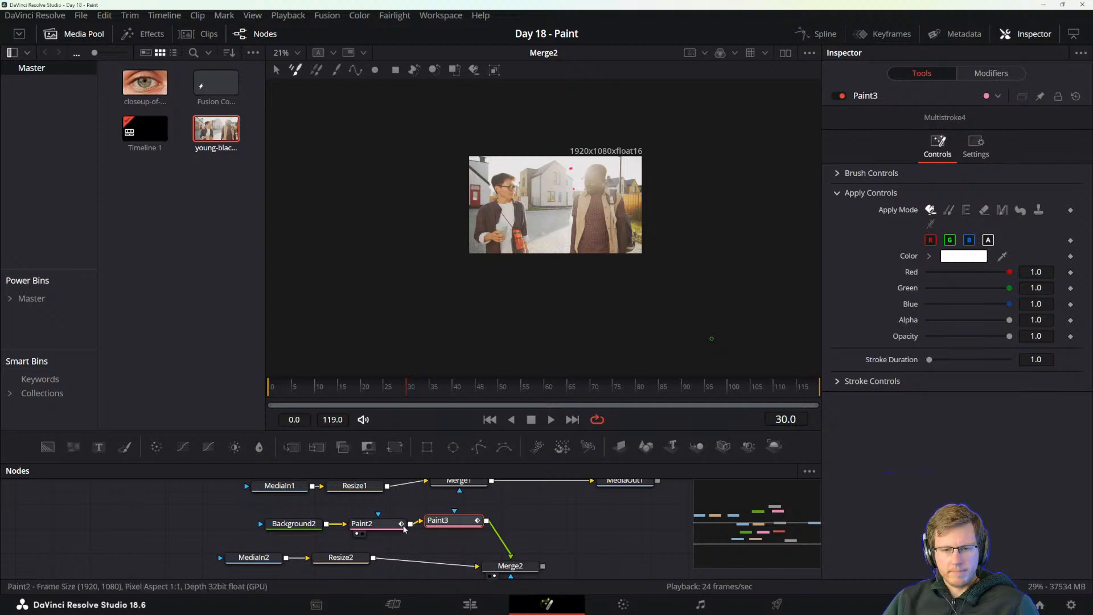
Pull Paint3 out of the chain and combine it over Paint2 with a new Merge node.
drag(401, 527, 393, 533)
mouse_move(457, 521)
mouse_down()
mouse_move(488, 512)
mouse_move(402, 530)
mouse_up()
click(428, 518)
click(507, 551)
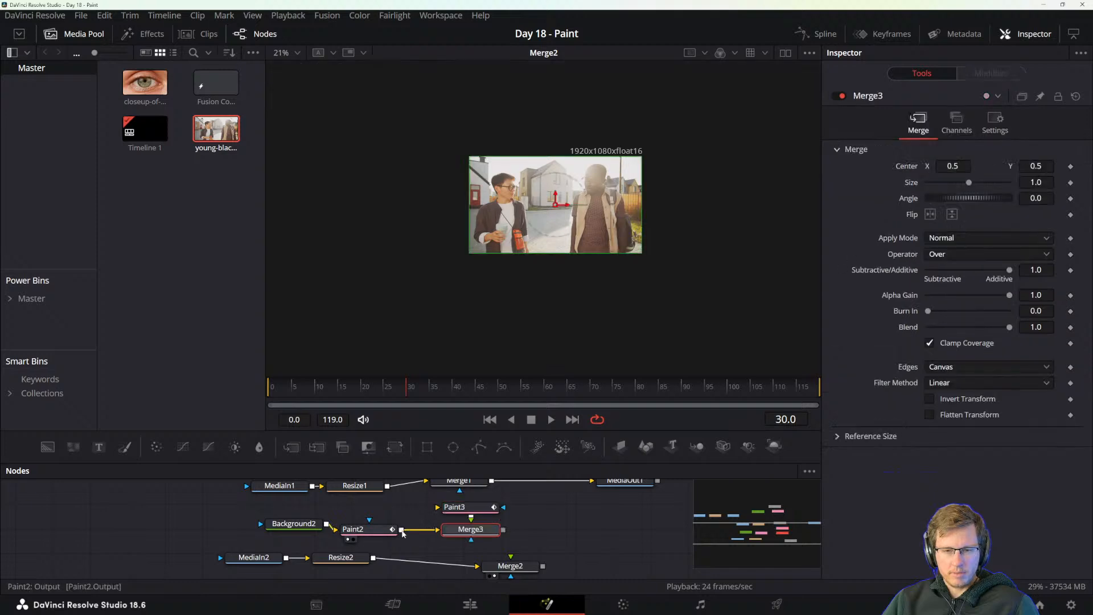
click(478, 508)
Duplicate the Background2 node and feed the copy into Paint3.
click(293, 523)
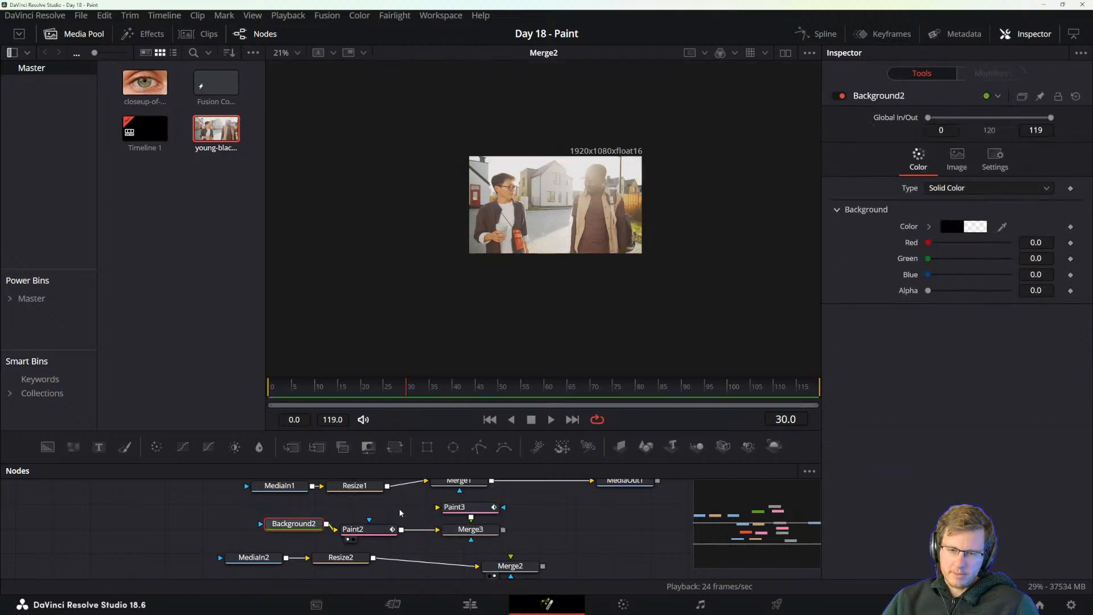
key(ctrl+v)
mouse_move(431, 508)
mouse_down()
mouse_move(489, 506)
mouse_move(482, 541)
mouse_up()
Preview Merge3, connect its output to Merge2's foreground, and display Merge2 in the viewer.
click(488, 508)
key(2)
key(2)
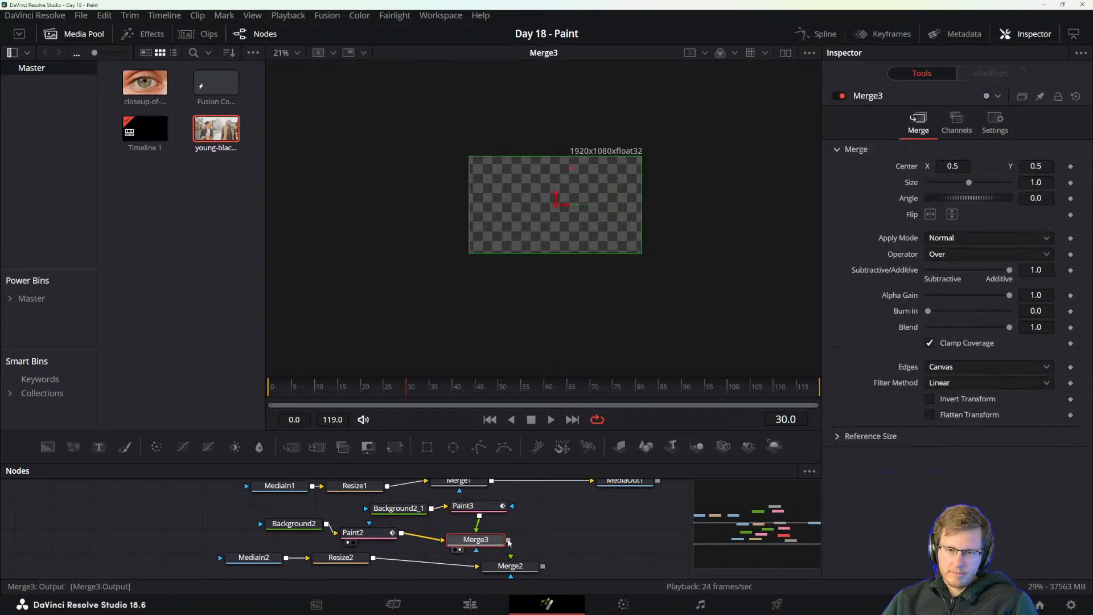
drag(509, 541, 514, 567)
click(520, 569)
key(2)
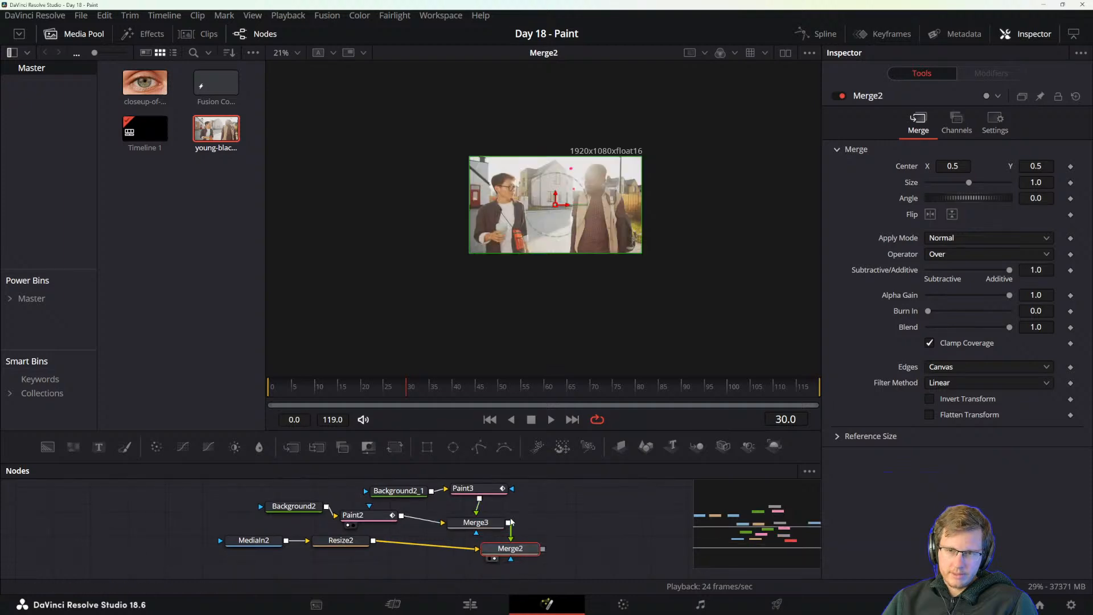
Move the upper group of nodes away from the paint branch to make room in the node graph.
scroll(511, 520, up, 2)
scroll(421, 518, up, 3)
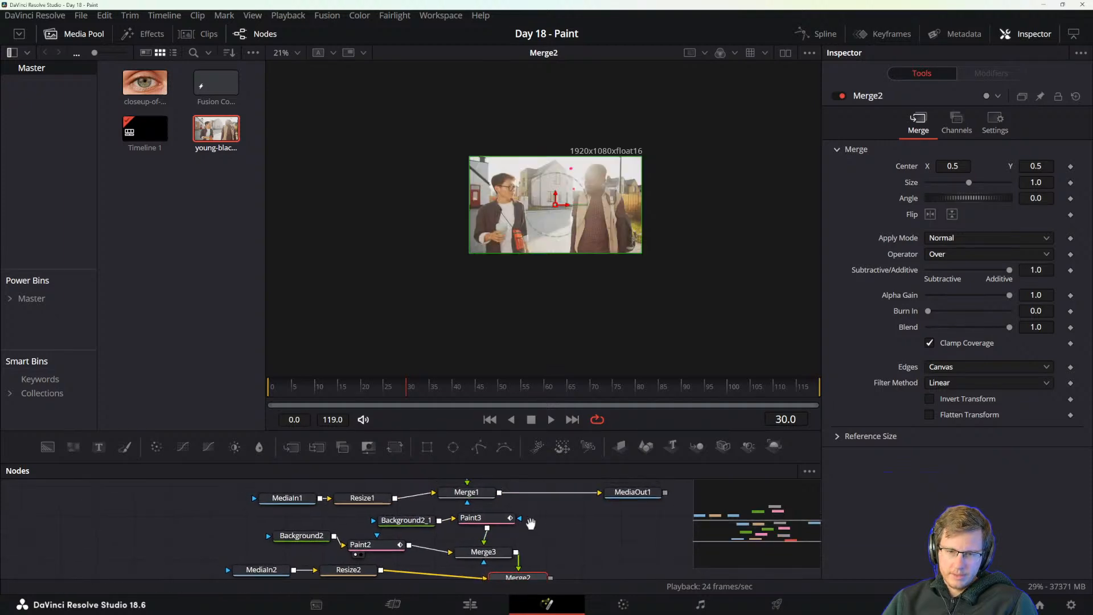
mouse_move(259, 538)
mouse_down()
mouse_move(660, 561)
mouse_move(653, 522)
mouse_up()
drag(532, 495, 567, 523)
drag(308, 513, 95, 556)
drag(121, 541, 60, 511)
mouse_move(358, 519)
mouse_down()
mouse_move(495, 526)
mouse_move(519, 521)
mouse_move(535, 490)
mouse_up()
click(484, 496)
drag(558, 534, 541, 431)
drag(535, 518, 534, 545)
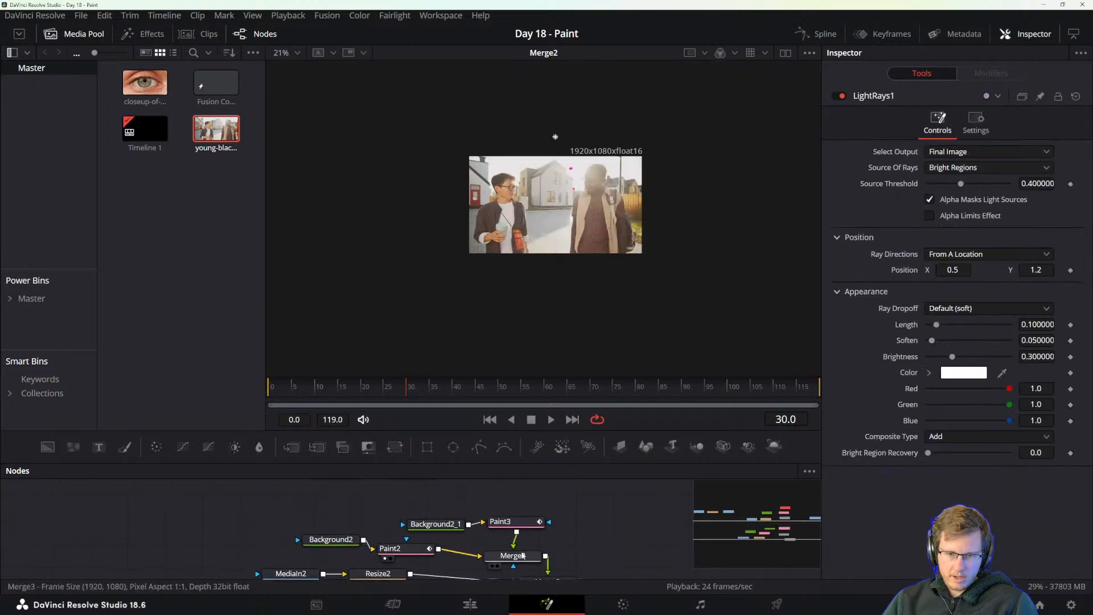
Align the background, paint and merge nodes of the paint branch into tidy rows, leaving Paint3 selected.
drag(445, 547, 459, 500)
mouse_move(411, 545)
mouse_down()
mouse_move(280, 523)
mouse_move(351, 534)
mouse_move(378, 517)
mouse_move(346, 514)
mouse_up()
click(352, 510)
drag(406, 513, 408, 513)
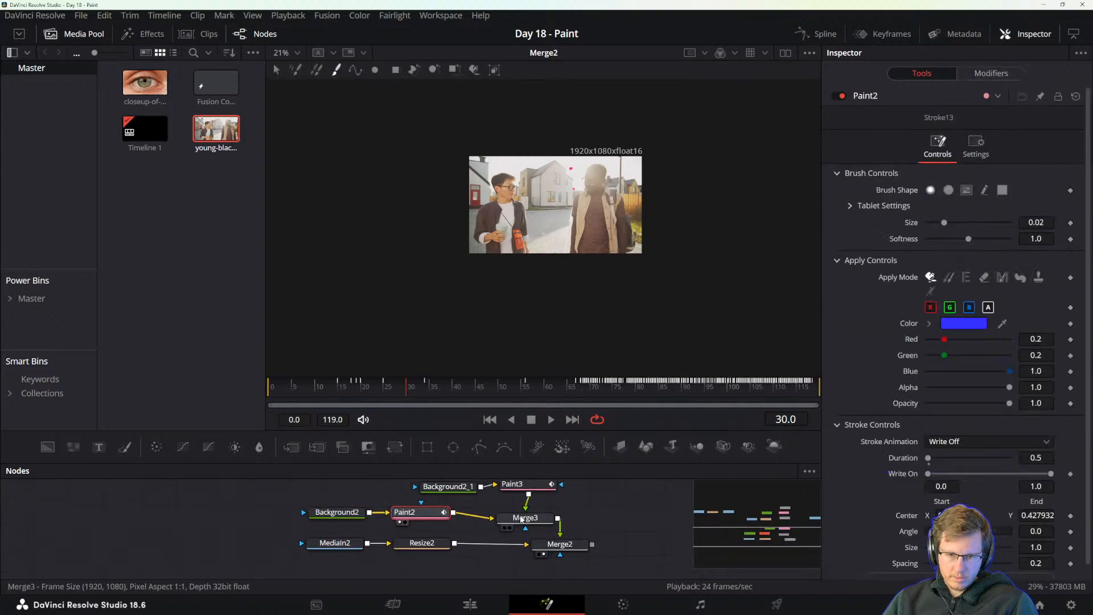
mouse_move(521, 518)
mouse_down()
mouse_move(552, 514)
mouse_move(541, 535)
mouse_move(503, 518)
mouse_move(524, 516)
mouse_up()
mouse_move(426, 524)
mouse_down()
mouse_move(446, 515)
mouse_move(400, 517)
mouse_up()
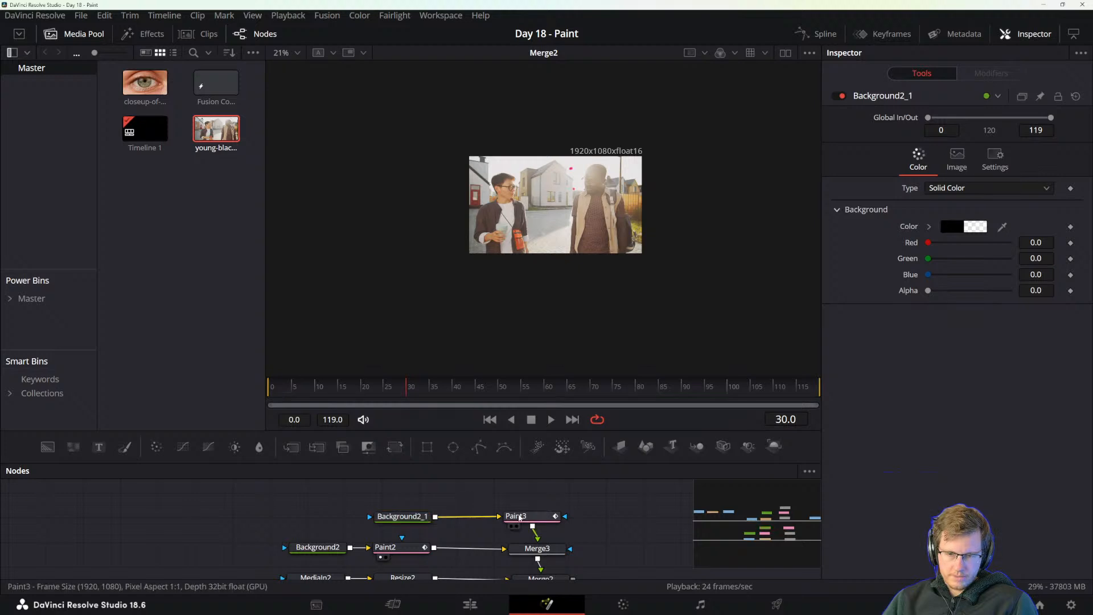
mouse_move(522, 518)
mouse_down()
mouse_move(492, 484)
mouse_move(499, 498)
mouse_up()
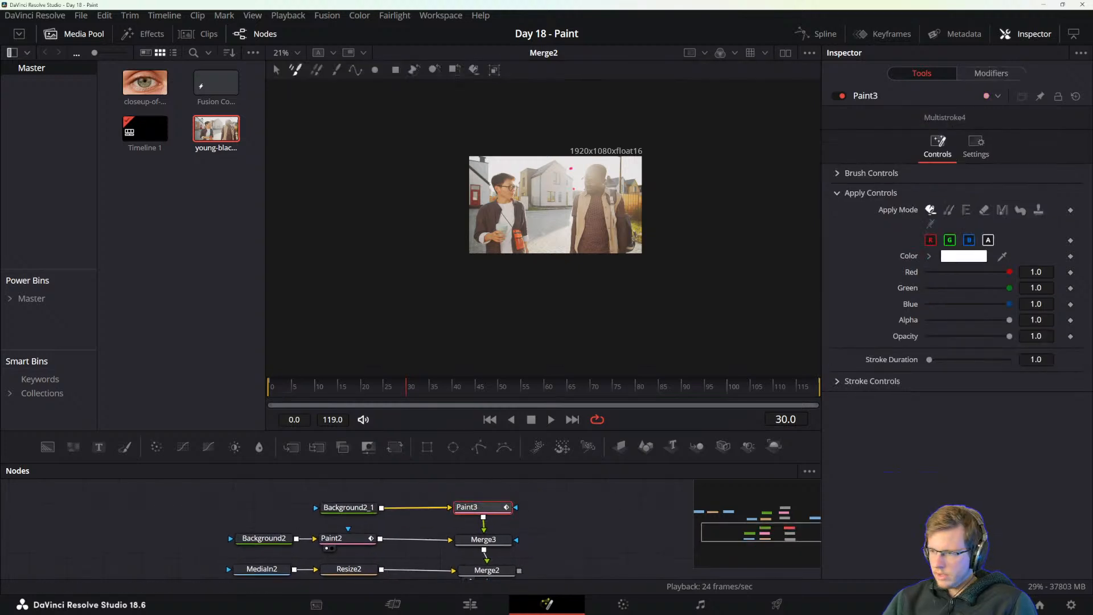
Recheck the manual's instructions on cloning with the Stroke brush and tracking its center, and clear the manual from view.
drag(1092, 401, 527, 79)
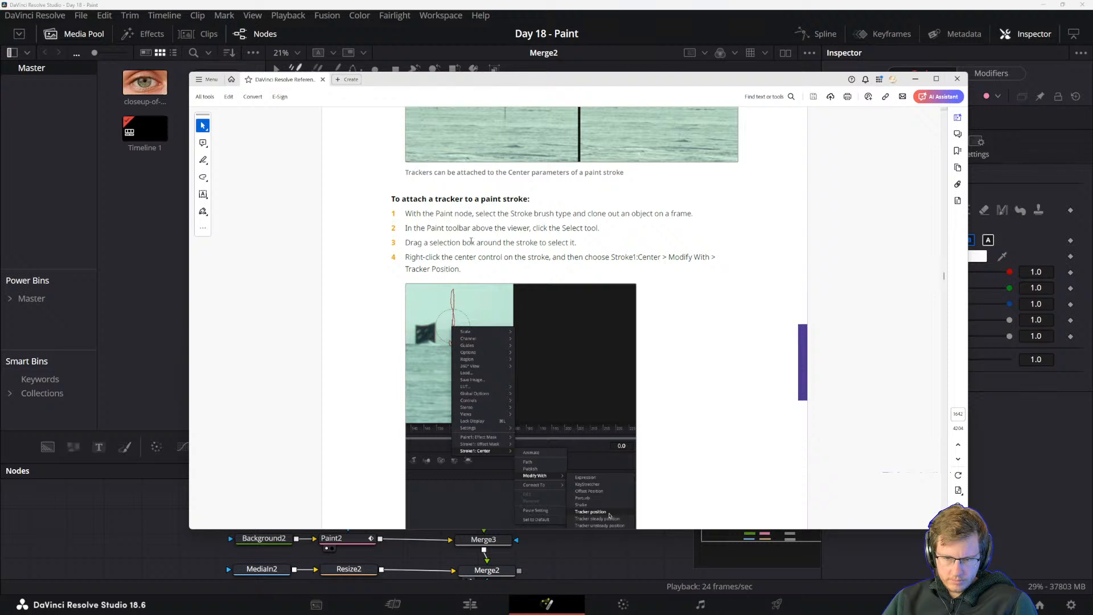
scroll(464, 244, down, 1)
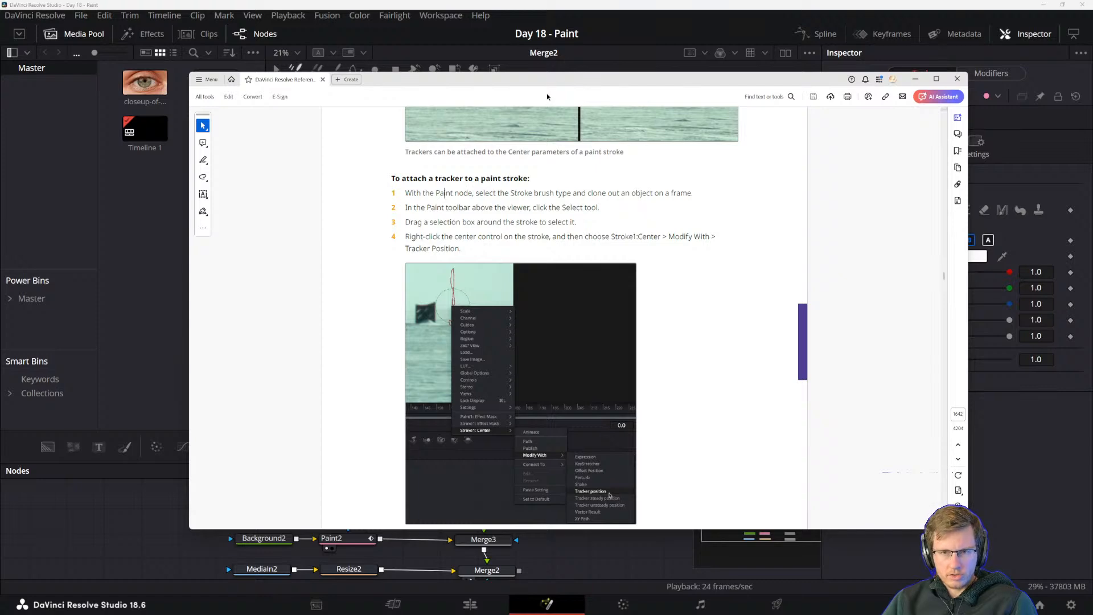
drag(546, 79, 1092, 290)
Examine the house behind the two men across the whole clip and return to frame 0.
scroll(661, 221, up, 2)
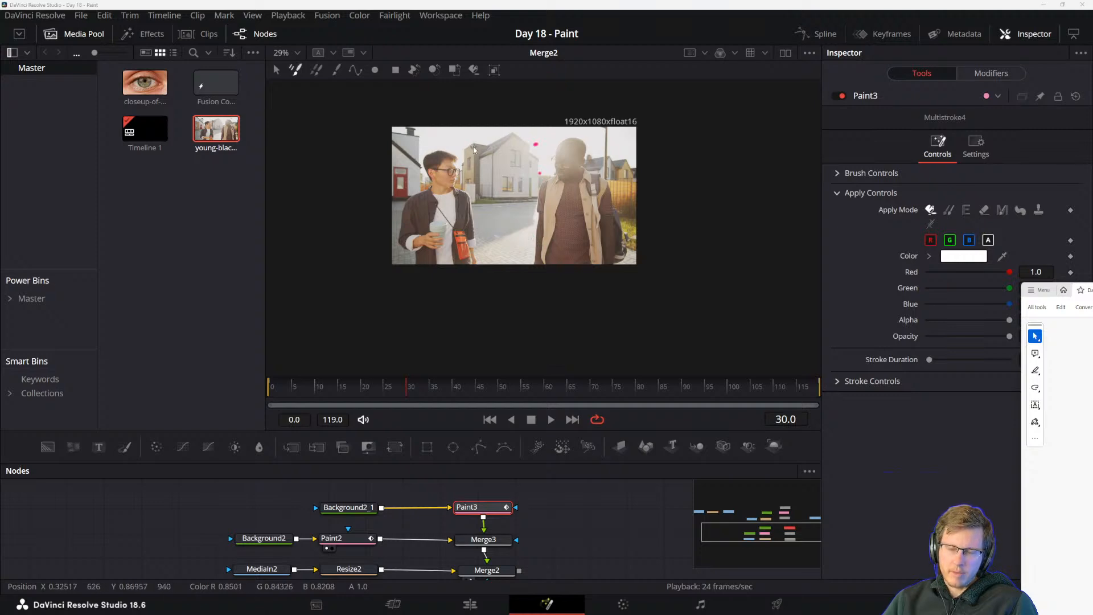
scroll(503, 189, up, 8)
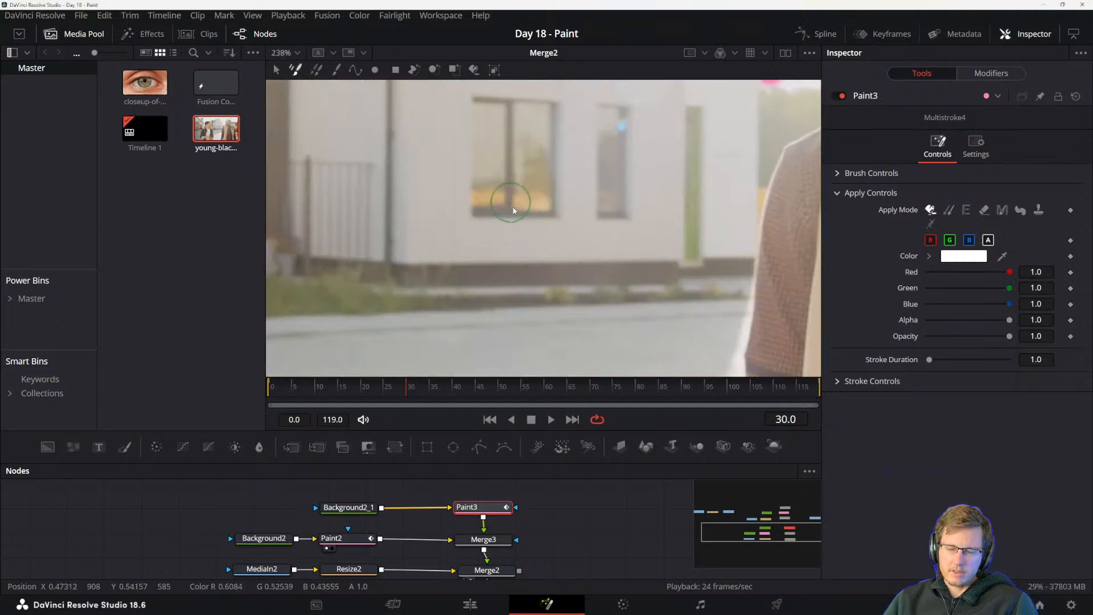
scroll(508, 284, down, 8)
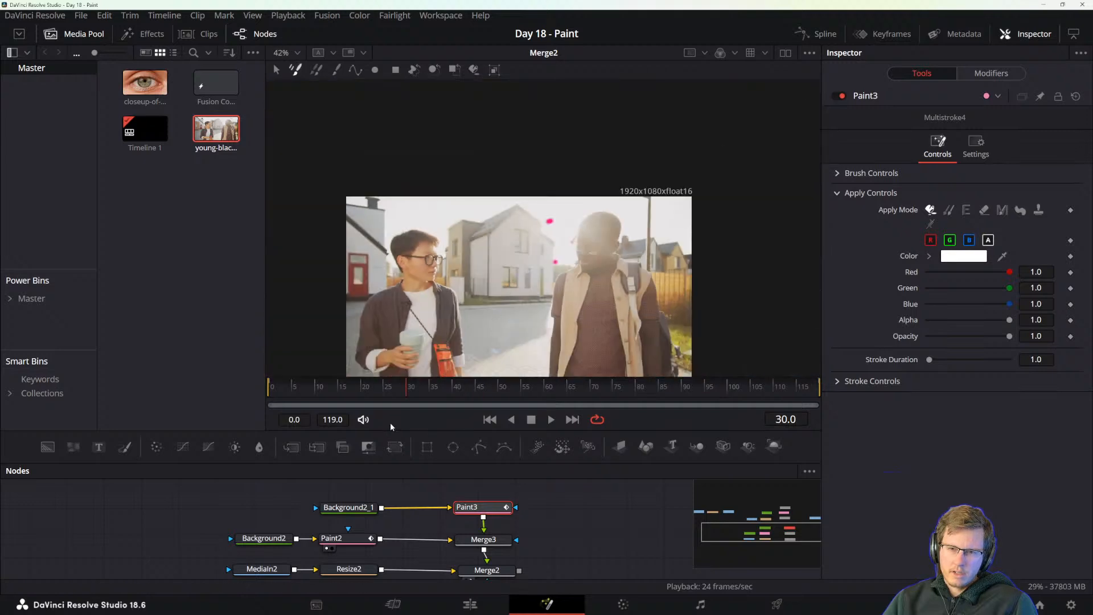
drag(411, 392, 819, 389)
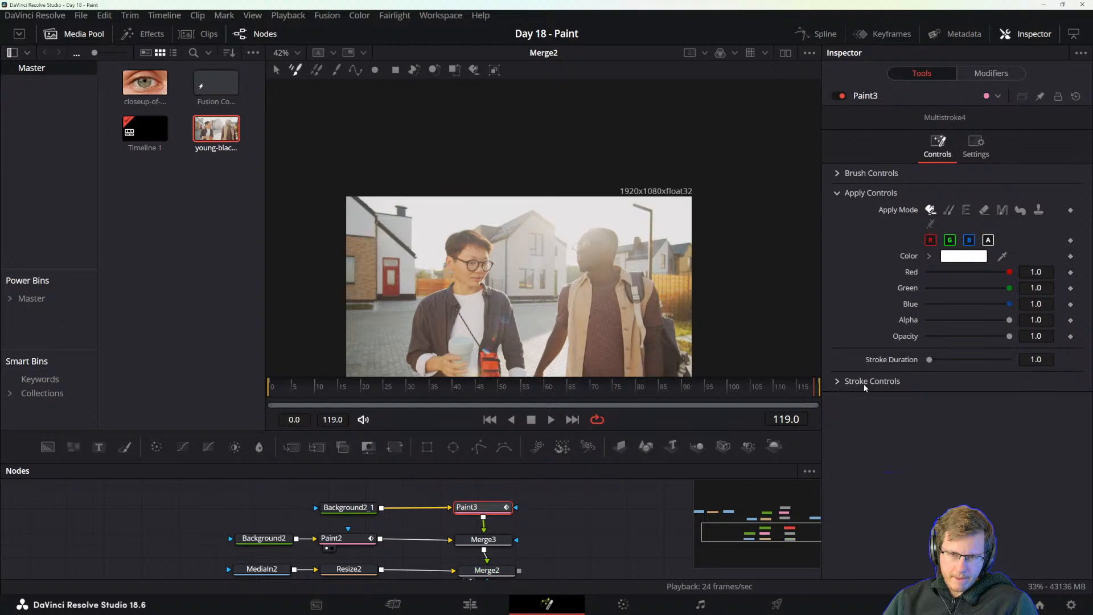
click(521, 385)
drag(522, 385, 357, 387)
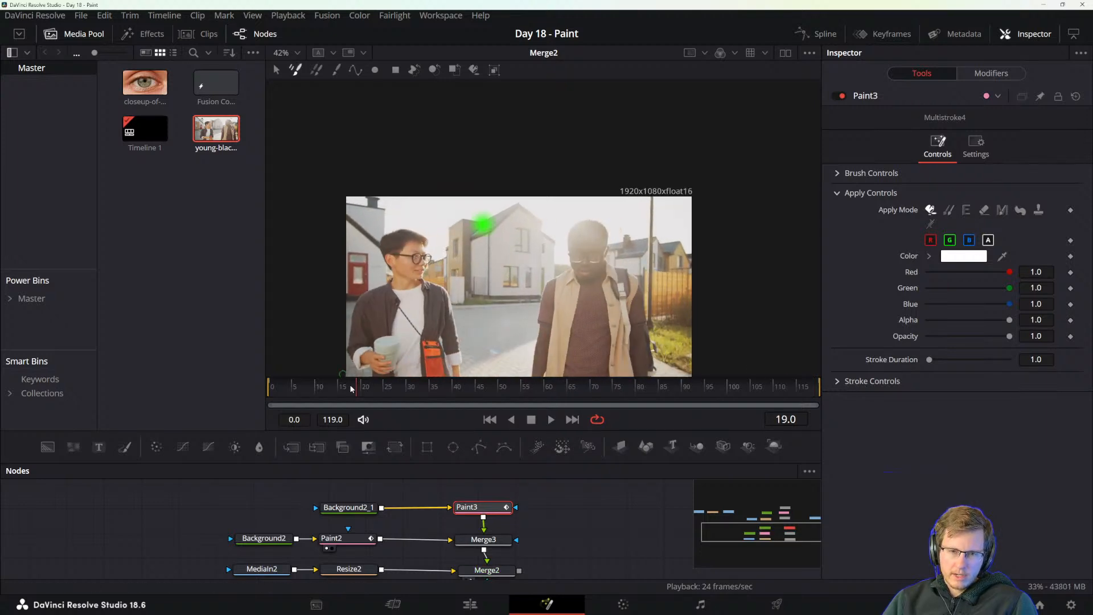
click(374, 387)
drag(374, 387, 238, 392)
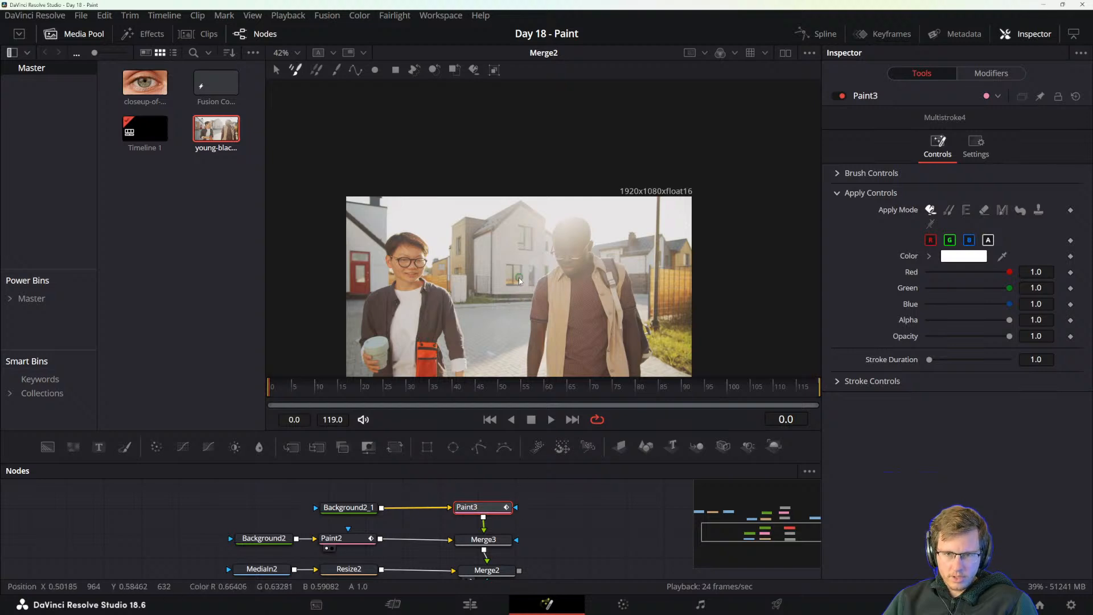
With the Stroke brush in Paint3, sample the wall color beside the lower house window and paint over the window's top edge.
scroll(504, 274, up, 3)
scroll(504, 274, up, 3)
scroll(529, 305, down, 2)
drag(594, 319, 548, 294)
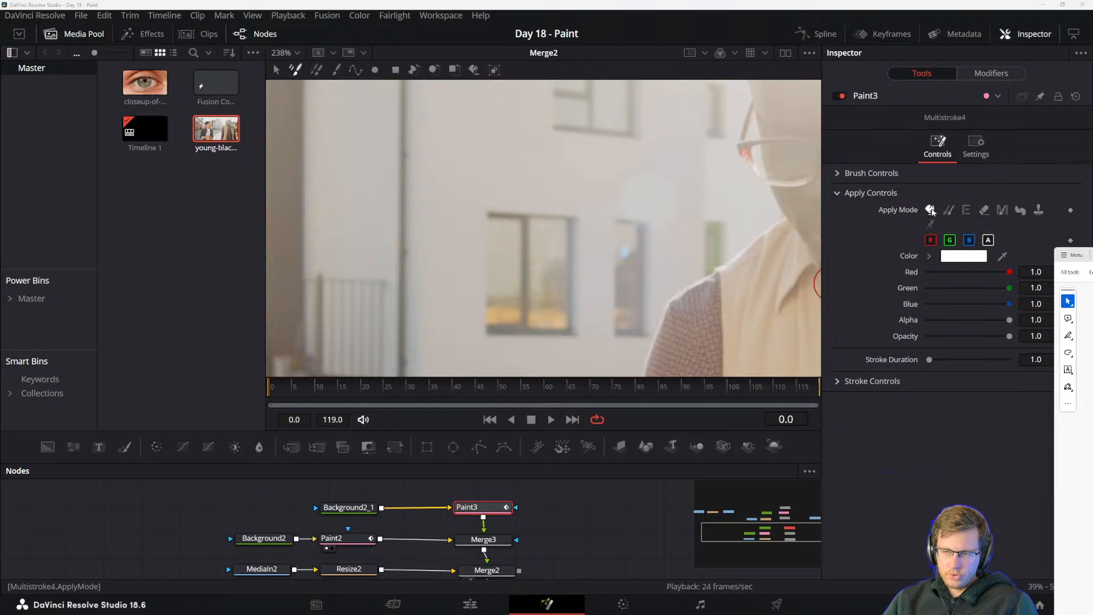
click(336, 70)
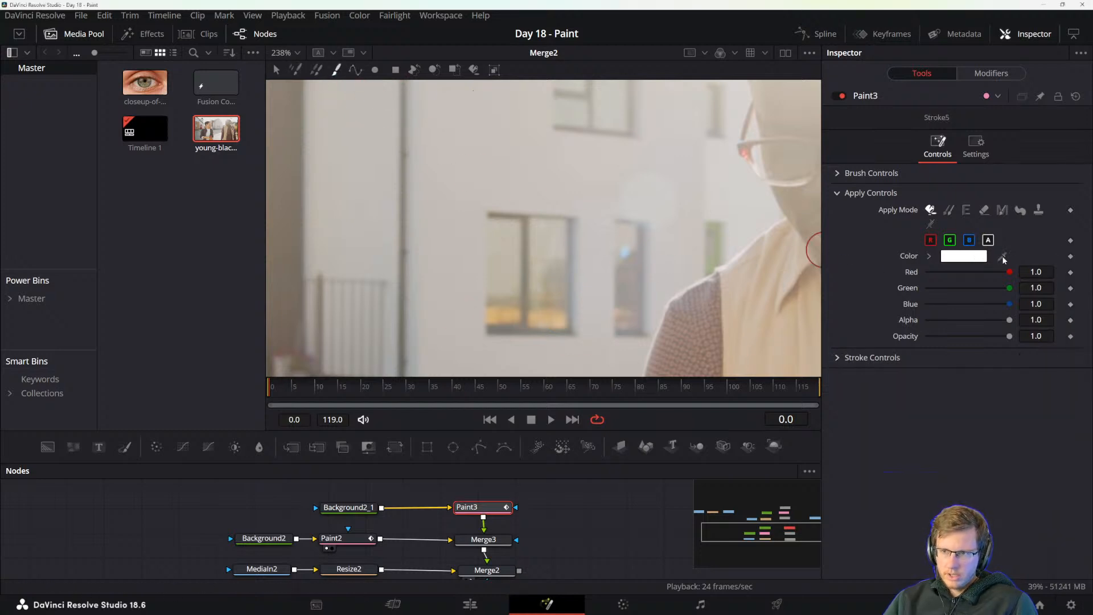
drag(1003, 258, 472, 207)
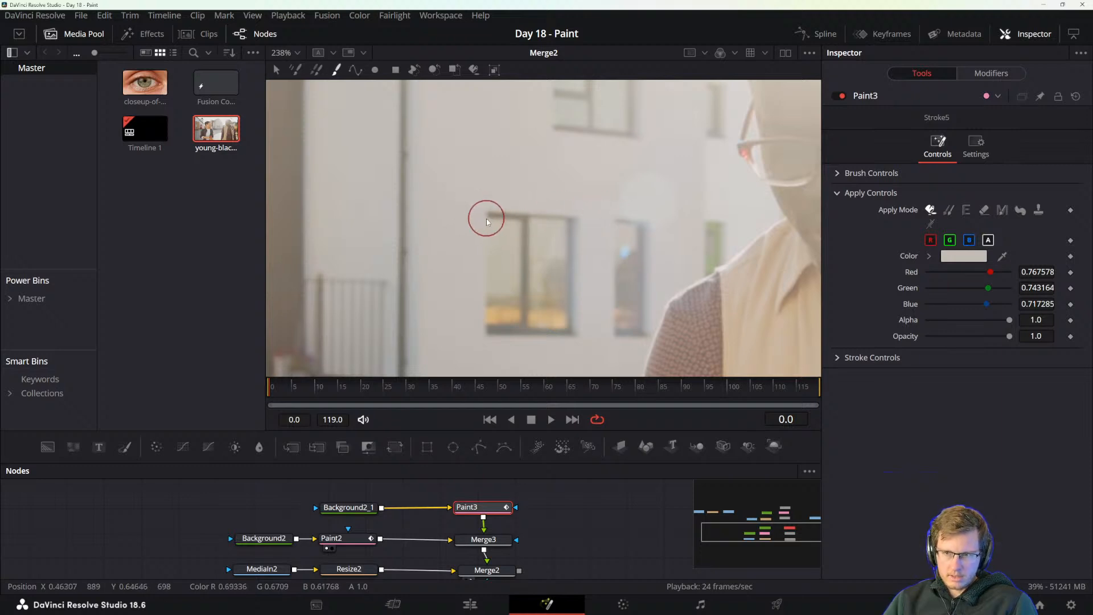
drag(487, 217, 569, 226)
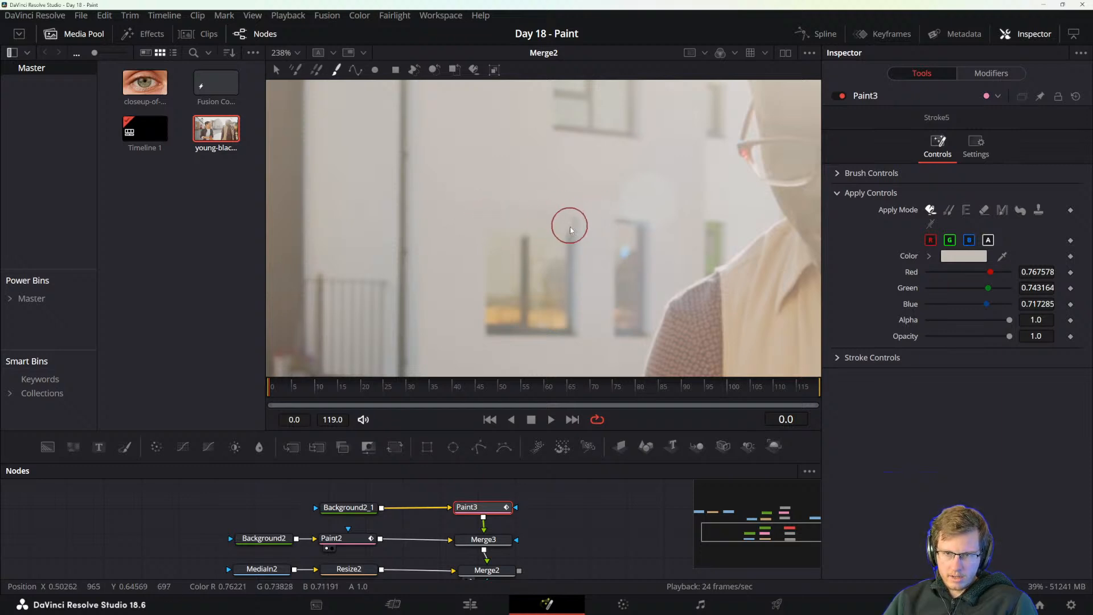
Resample nearby wall colors and dab further strokes over the upper part of the lower house window.
click(559, 256)
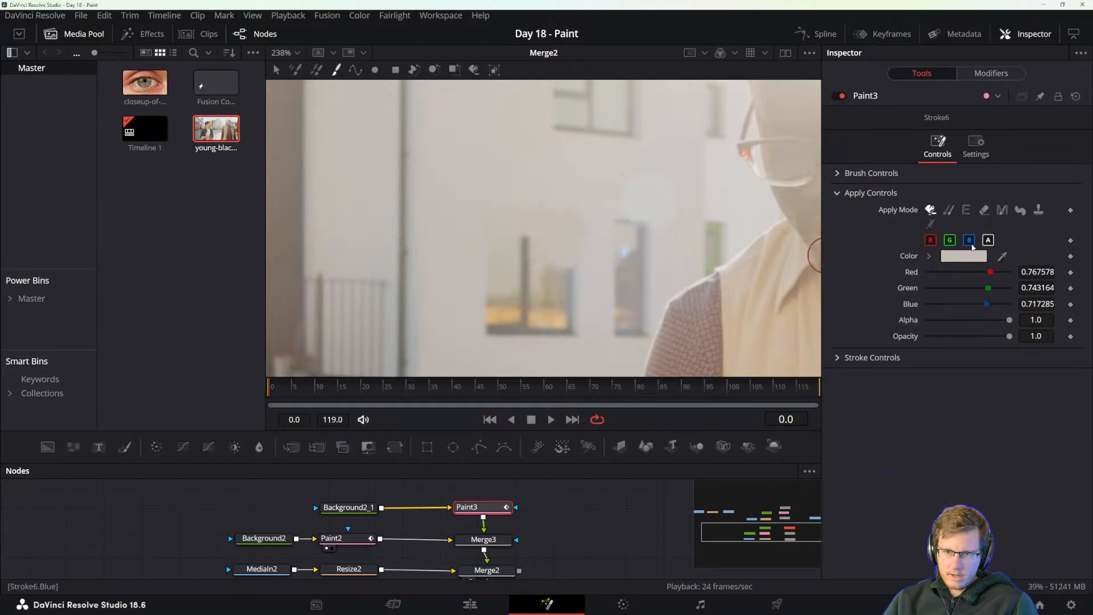
drag(1003, 257, 575, 193)
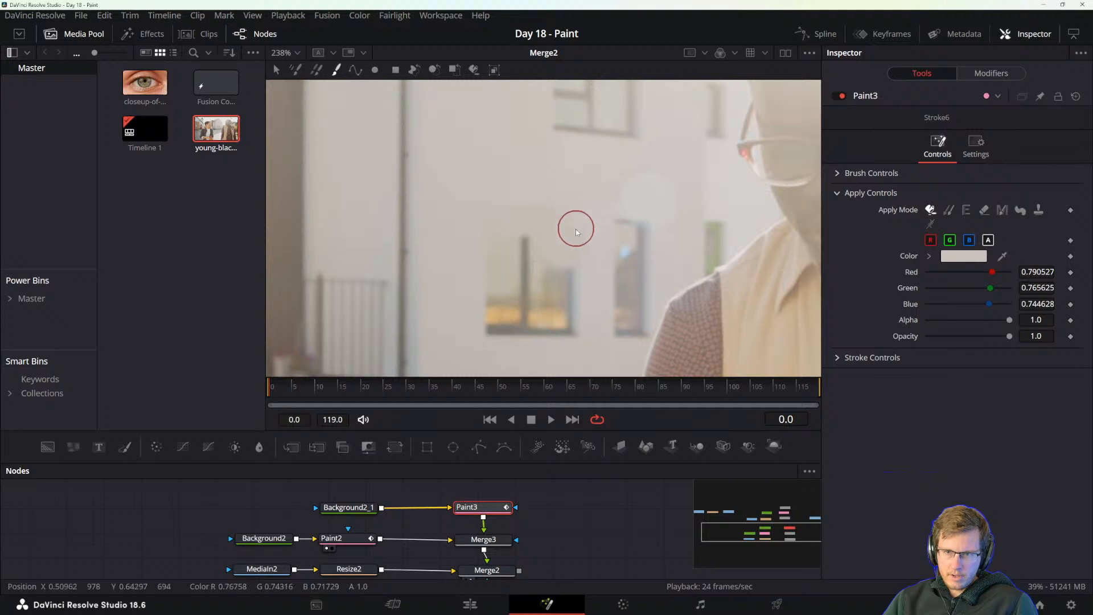
click(561, 218)
mouse_move(1004, 257)
mouse_down()
mouse_move(680, 245)
mouse_move(524, 190)
mouse_move(540, 183)
mouse_up()
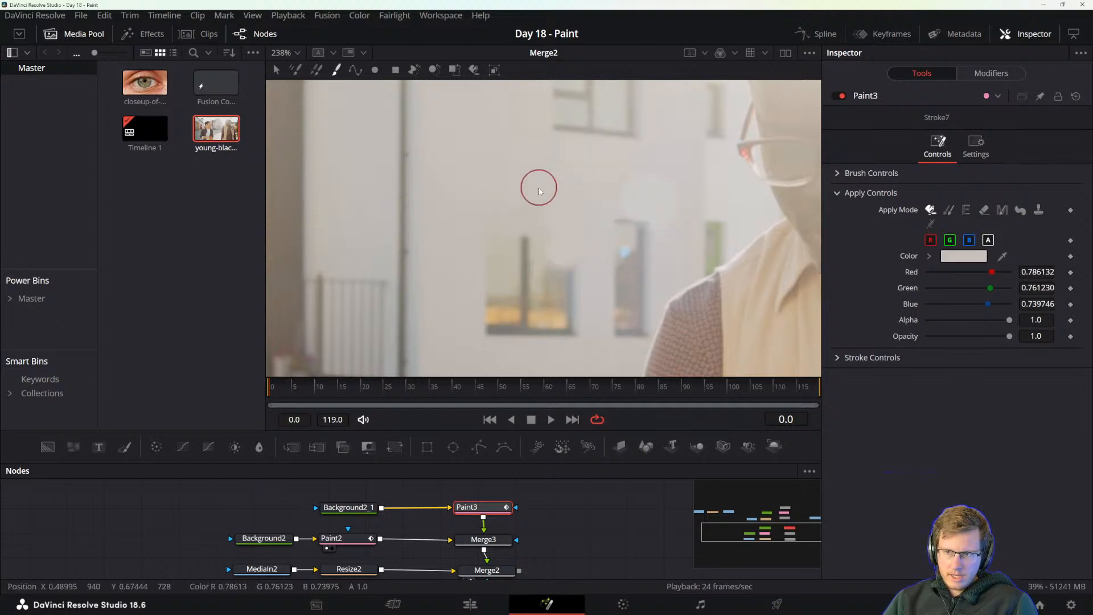
click(536, 230)
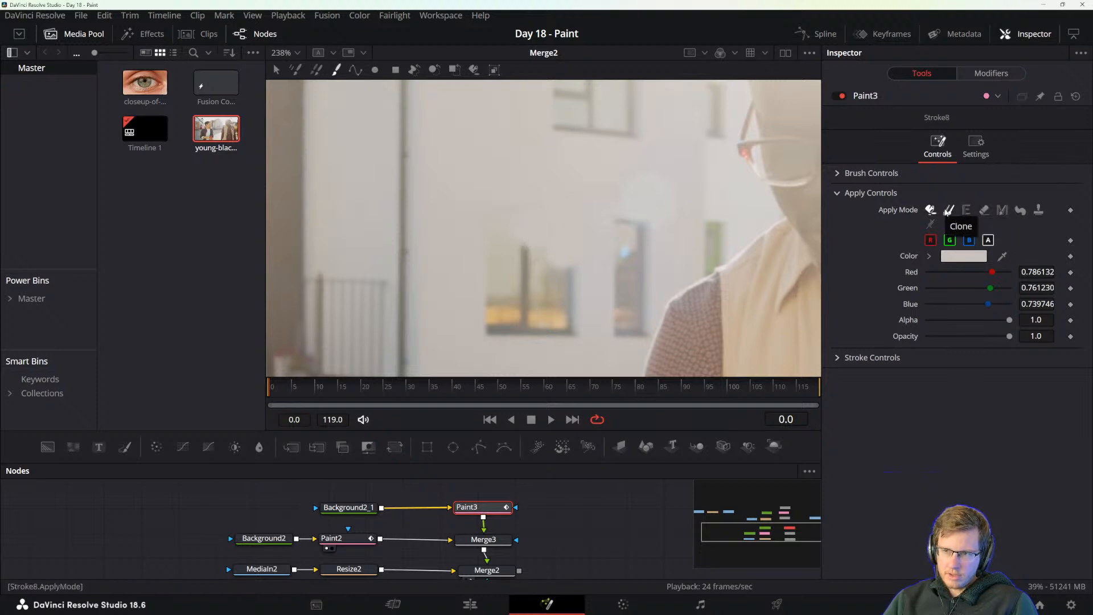
Sample wall colors around the lower house window and paint strokes over the window's bottom edge.
drag(819, 236, 530, 197)
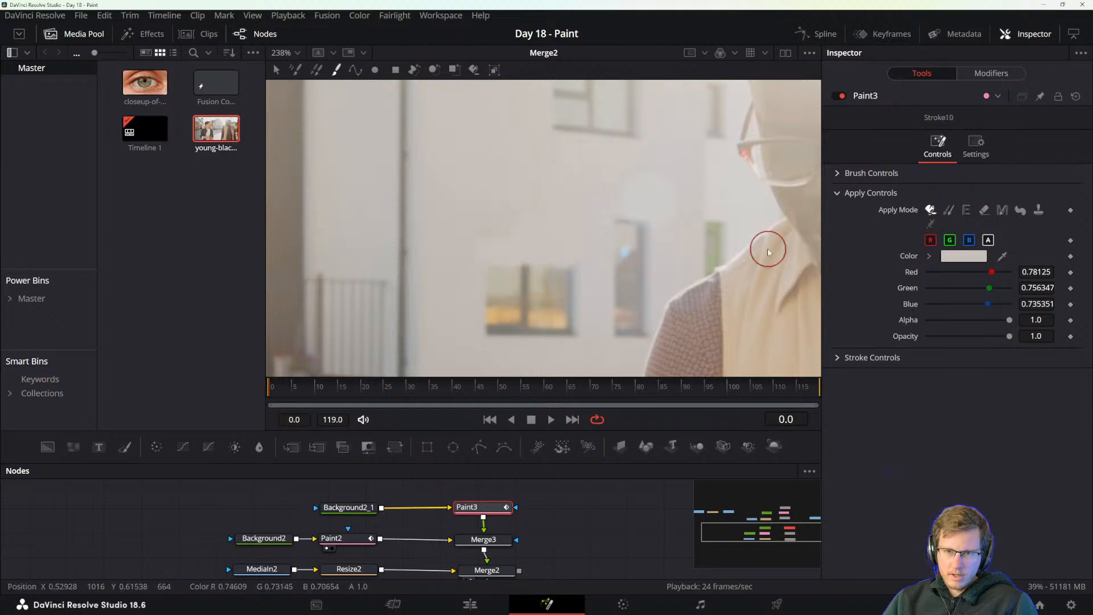
drag(1002, 256, 568, 340)
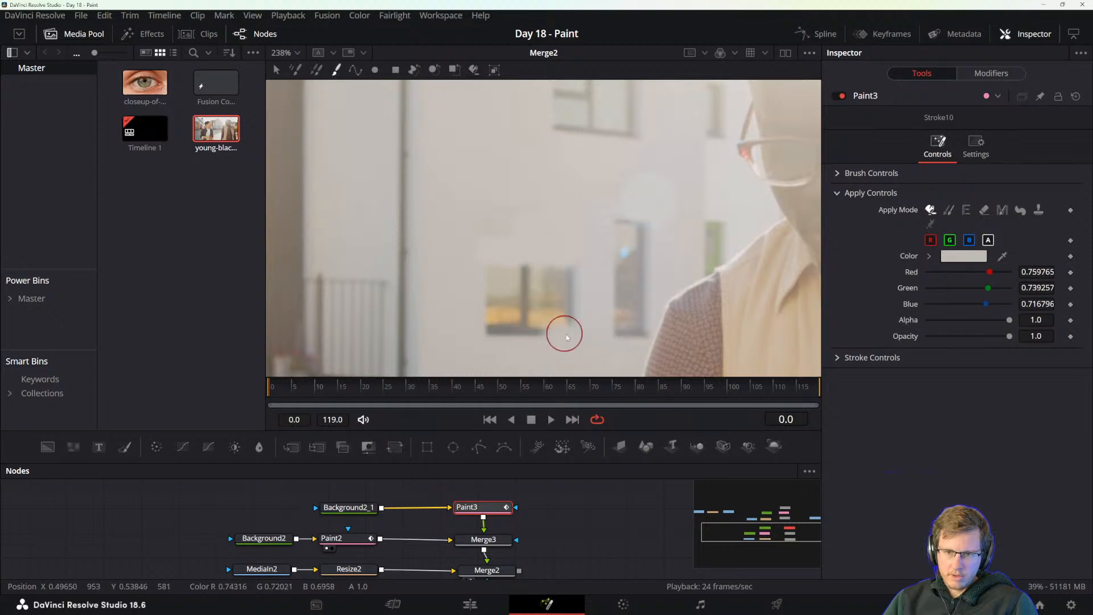
click(488, 335)
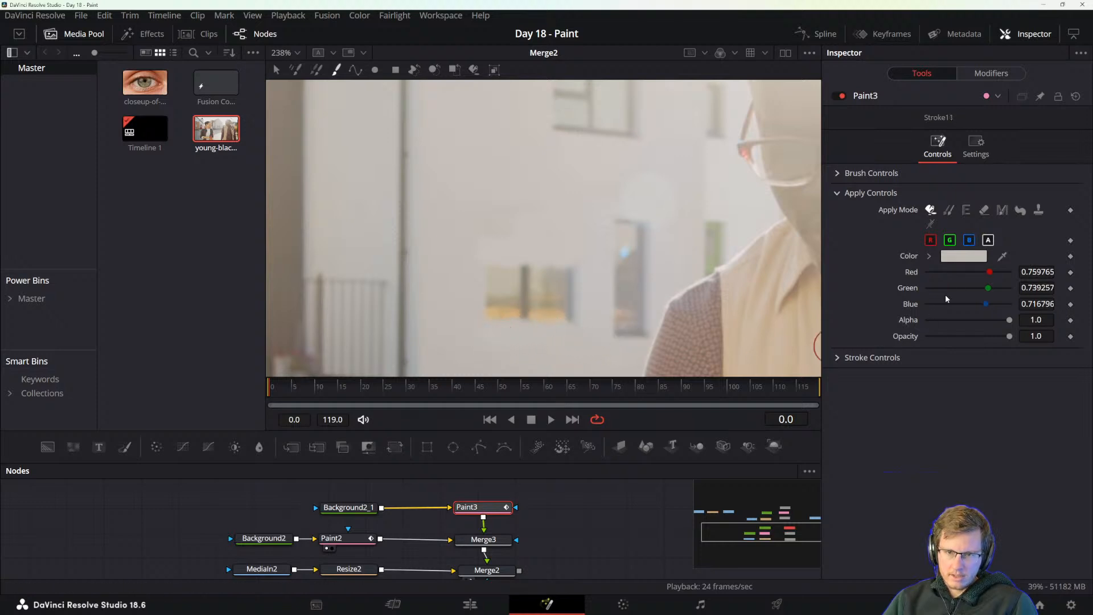
drag(998, 258, 528, 345)
drag(551, 326, 565, 322)
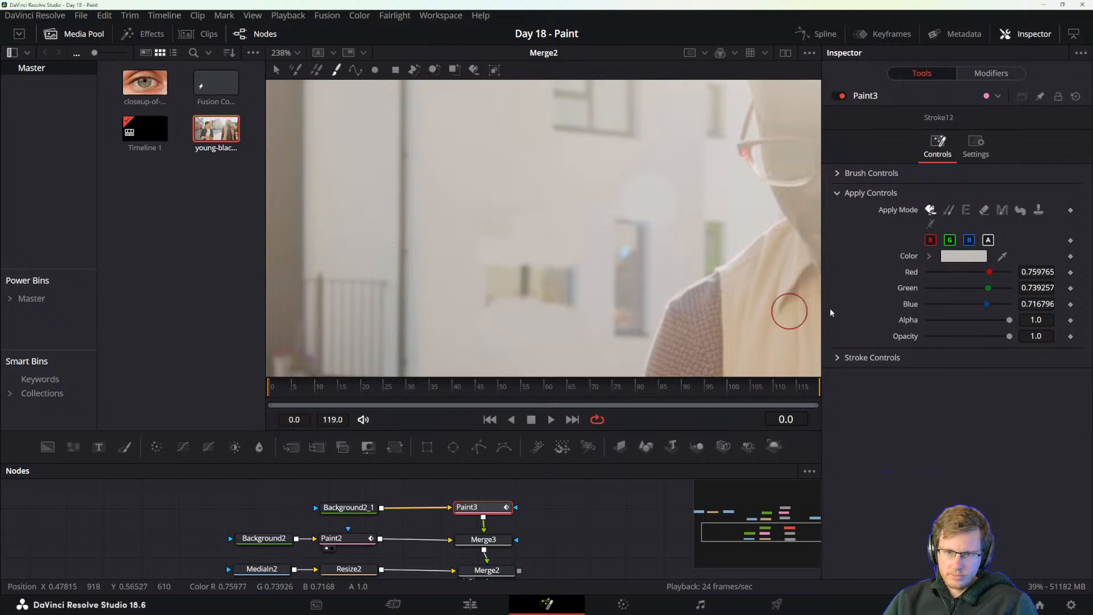
Resample nearby wall colors and paint over the remaining middle band of the lower house window.
drag(1002, 256, 567, 308)
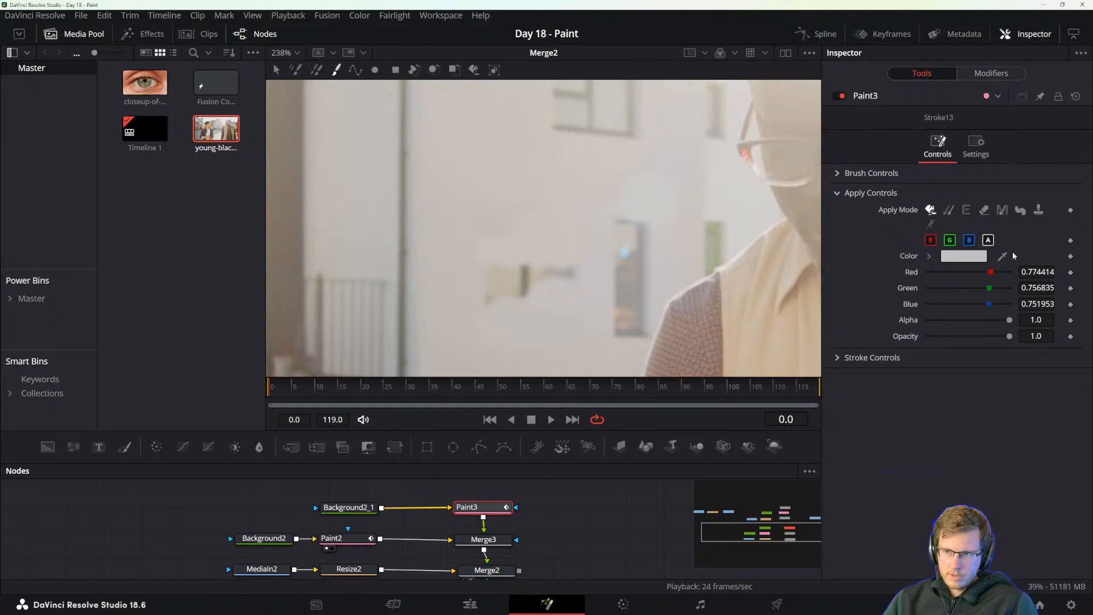
drag(1002, 257, 572, 275)
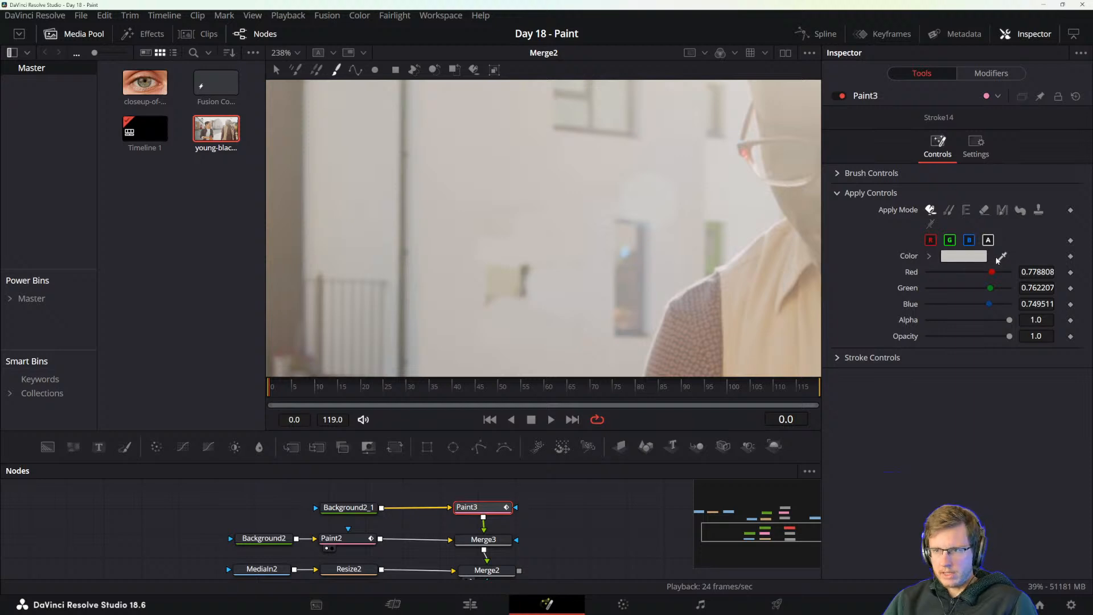
drag(1002, 256, 493, 276)
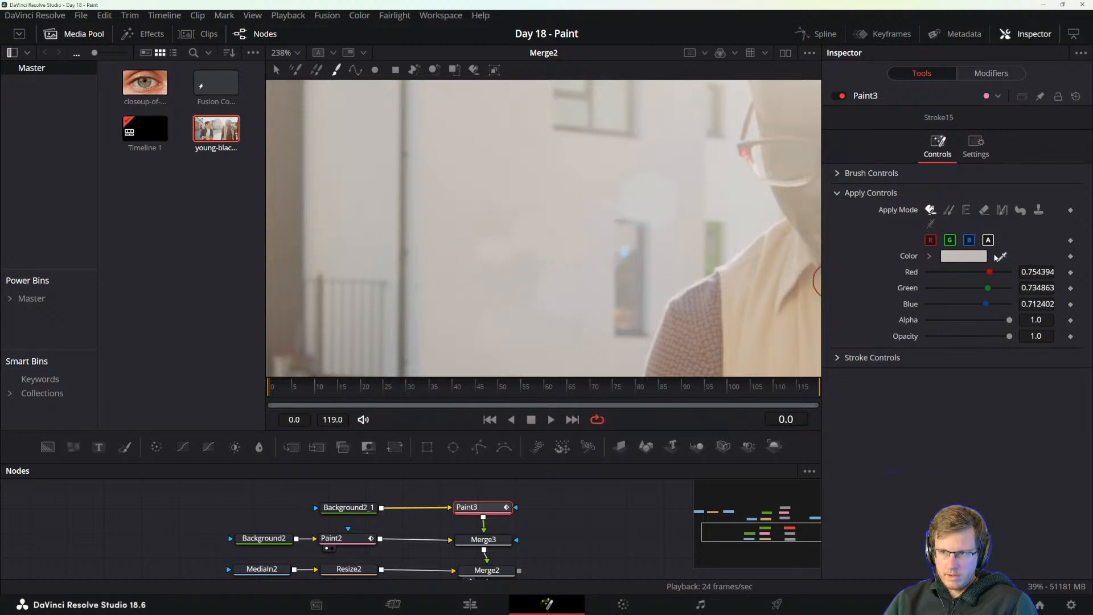
Blend the lower and upper left parts of the painted-out window area with freshly sampled wall colors.
drag(1002, 256, 462, 317)
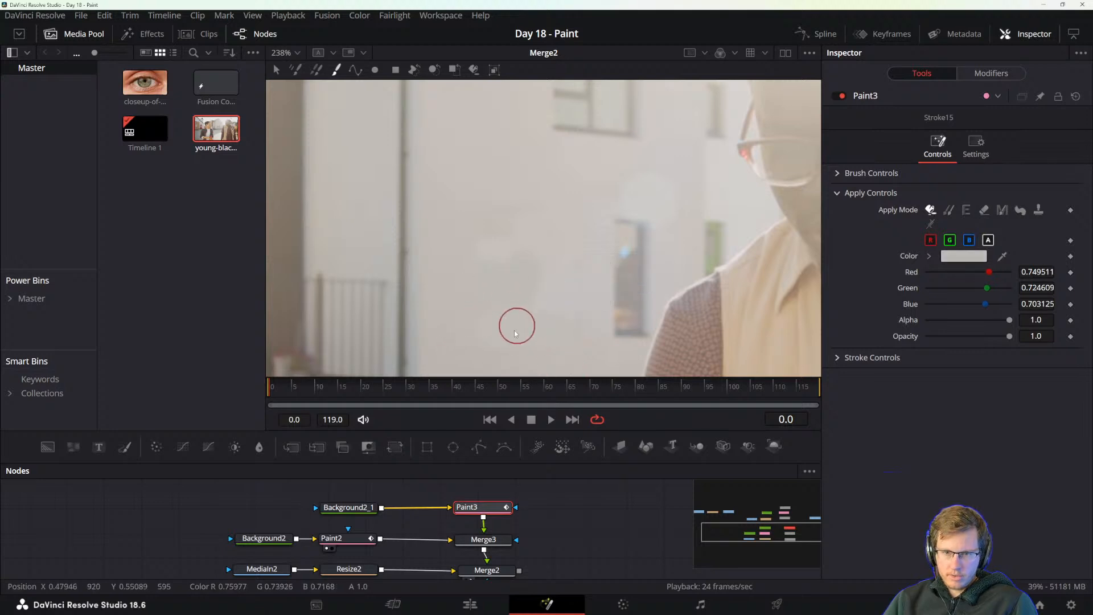
click(484, 310)
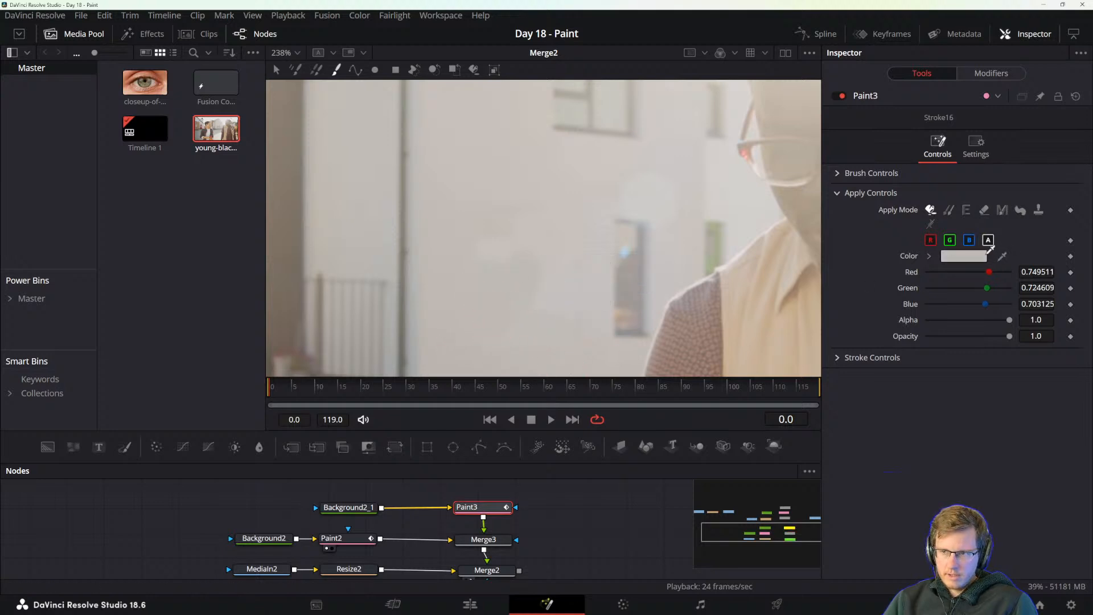
mouse_move(1002, 256)
mouse_down()
mouse_move(512, 203)
mouse_move(486, 258)
mouse_up()
click(495, 250)
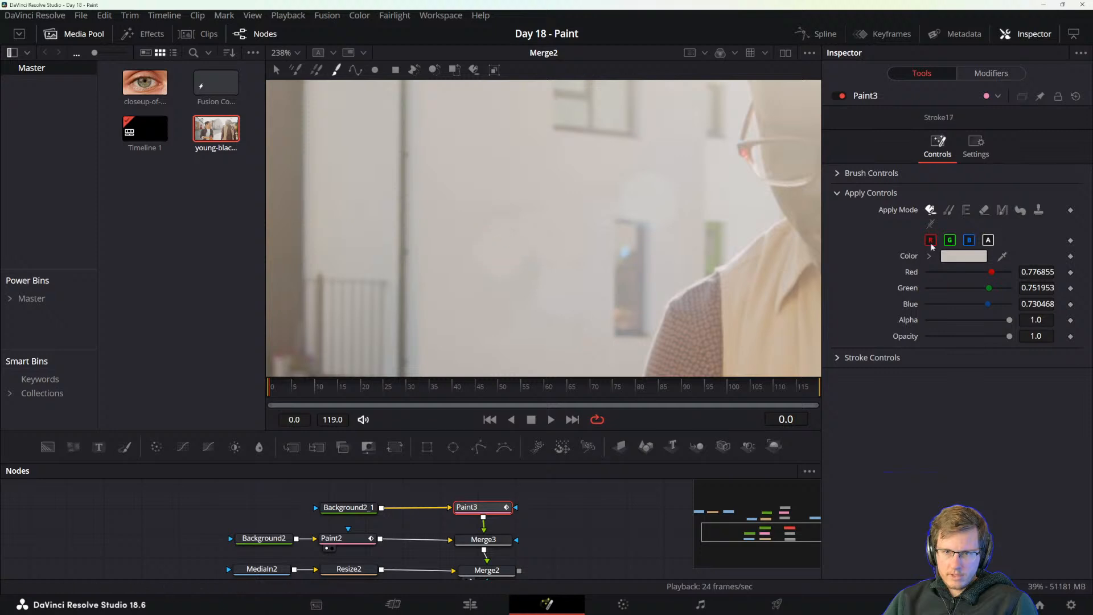
Sample wall colors beside and above the painted-out window and dab over its right and lower patches.
drag(1002, 256, 549, 257)
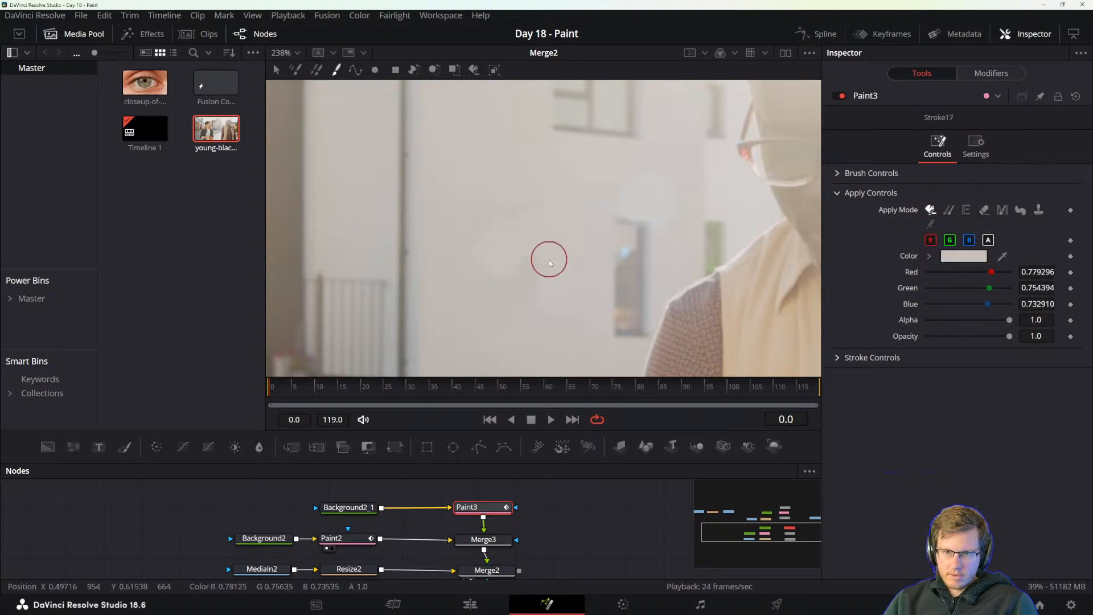
click(542, 293)
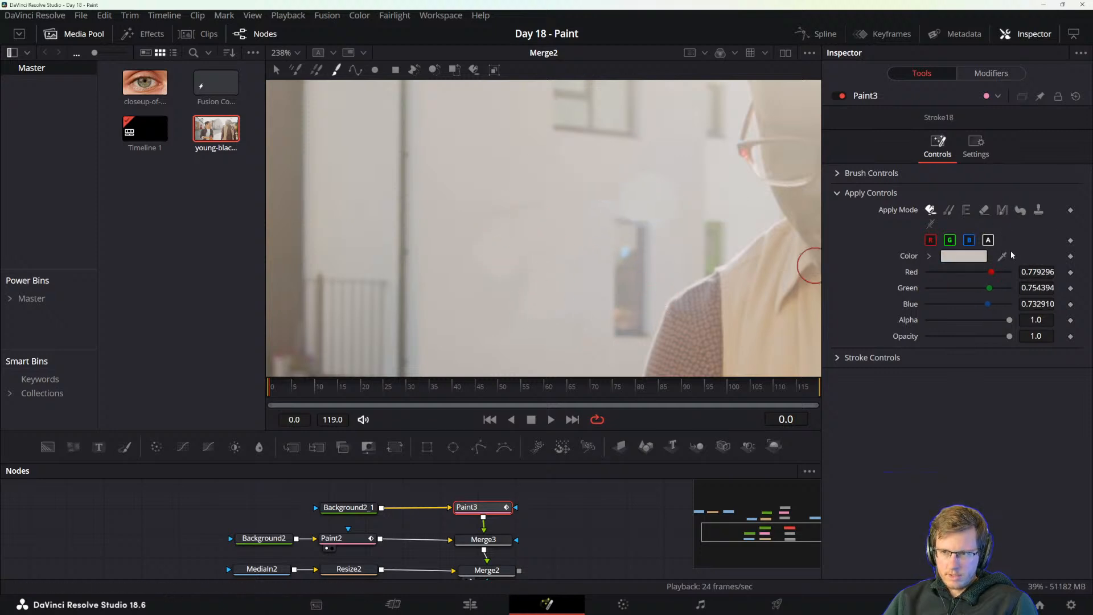
mouse_move(1002, 257)
mouse_down()
mouse_move(557, 233)
mouse_move(494, 194)
mouse_up()
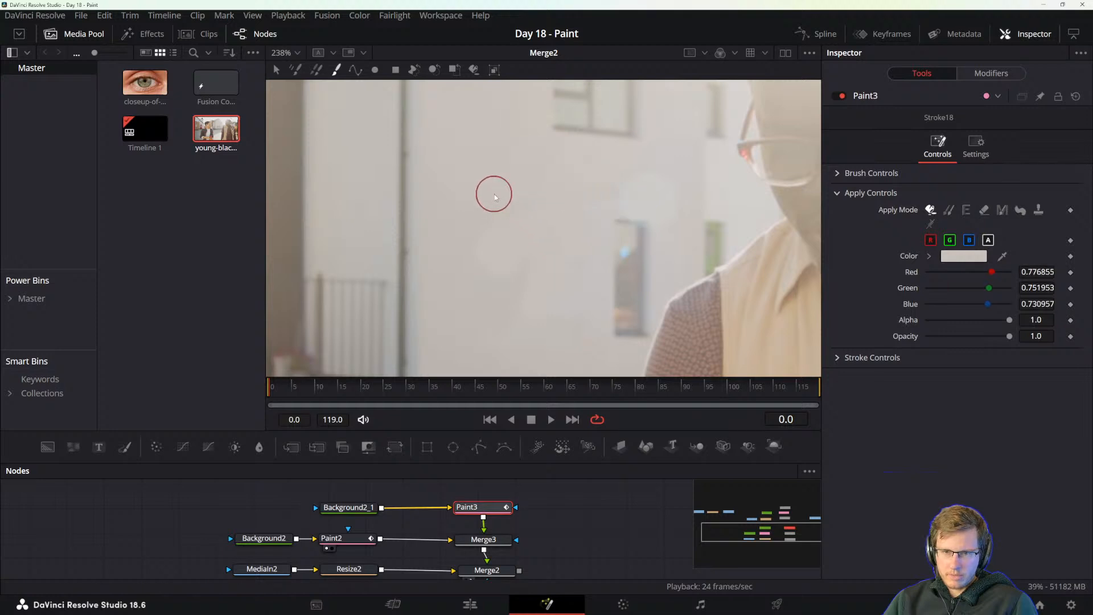
click(525, 310)
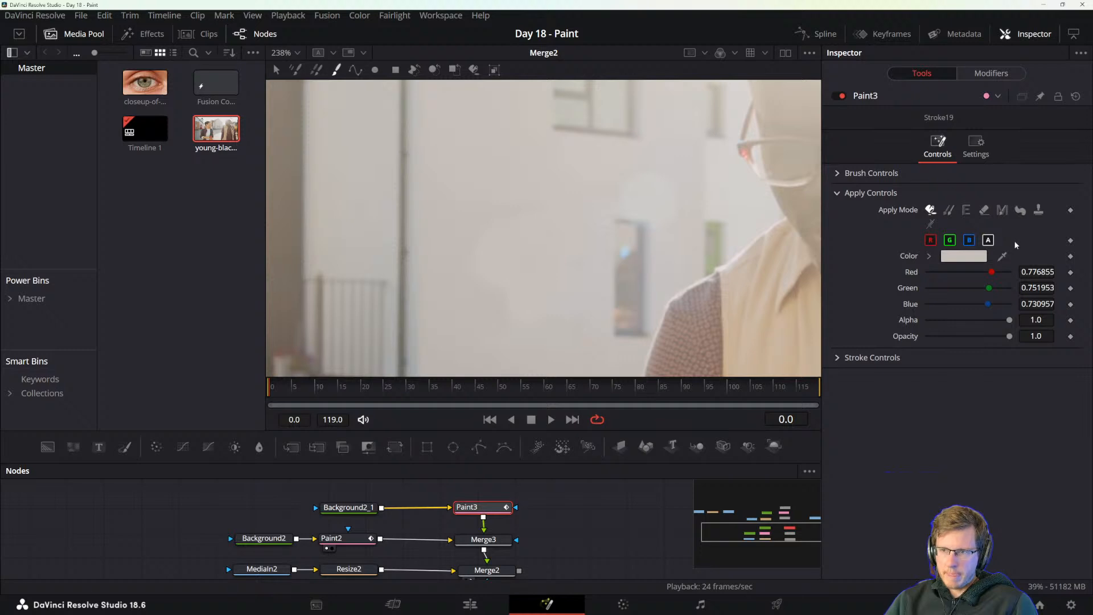
click(1038, 210)
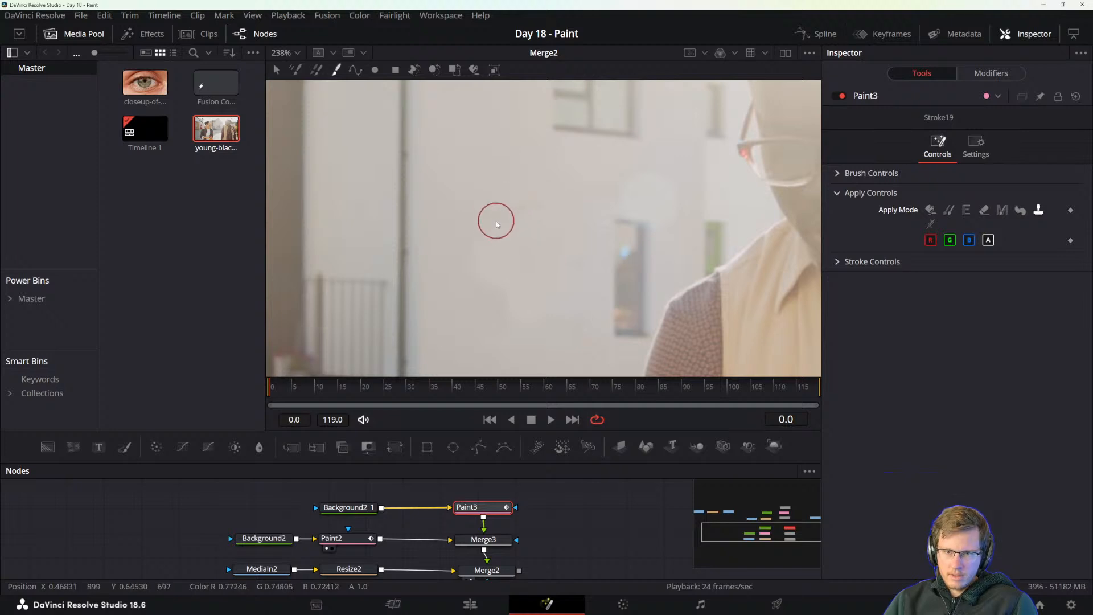
click(947, 211)
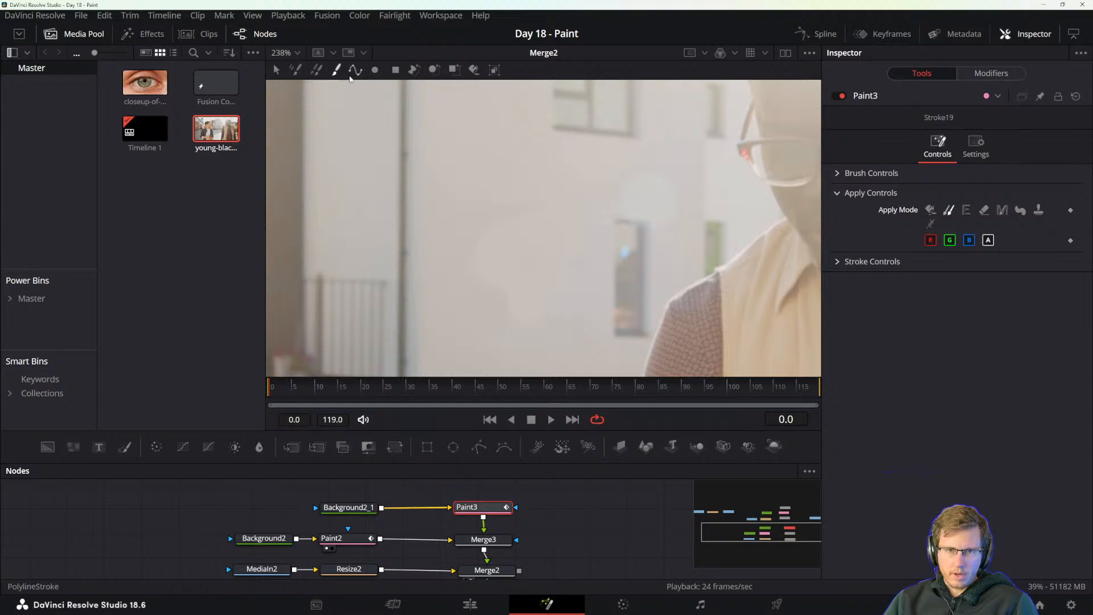
click(932, 211)
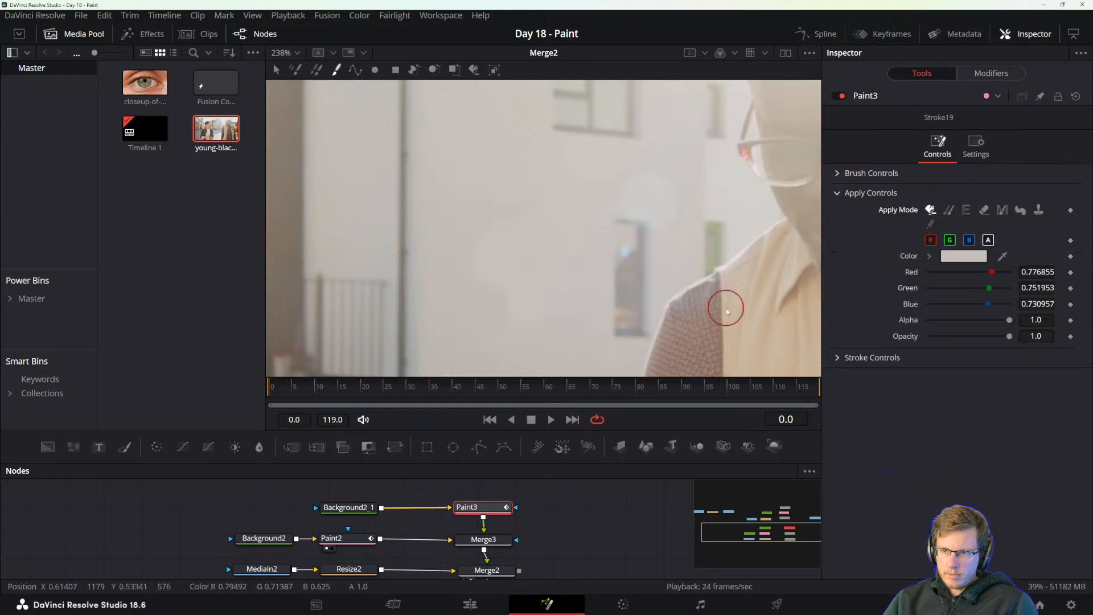
Resample the wall color for one more blending stroke over the covered window and check the whole frame.
scroll(629, 325, down, 4)
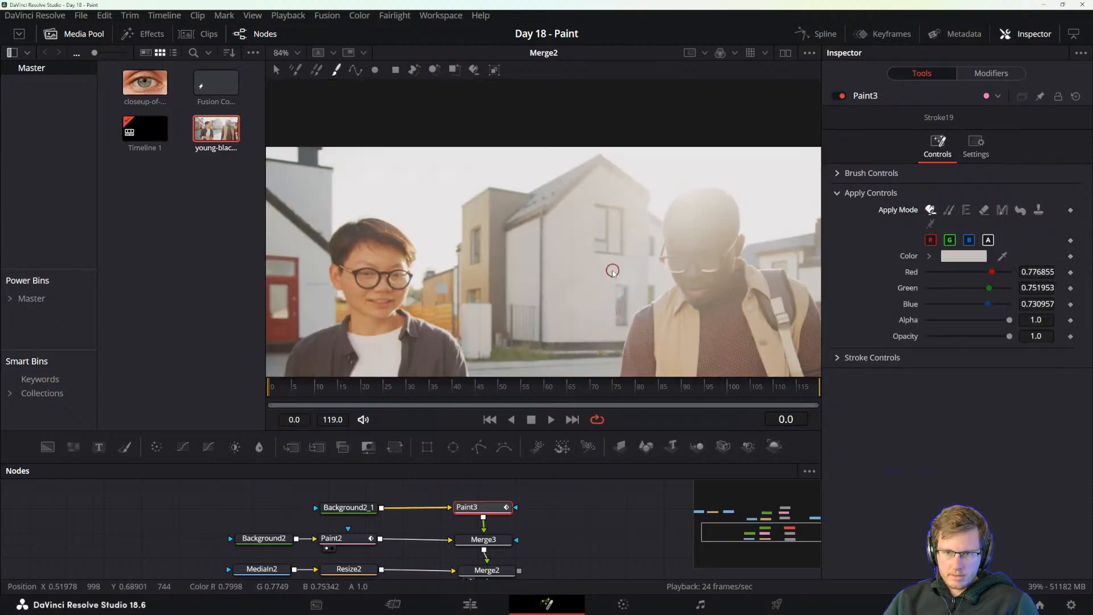
scroll(621, 281, up, 5)
drag(531, 308, 599, 252)
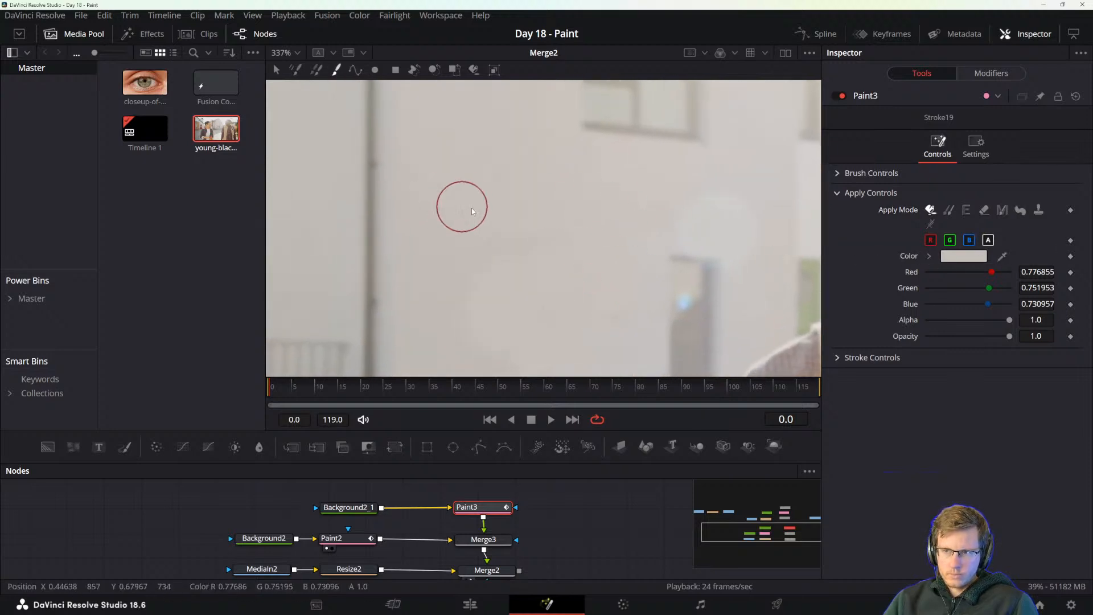
mouse_move(1002, 255)
mouse_down()
mouse_move(563, 210)
mouse_move(447, 264)
mouse_move(494, 295)
mouse_move(518, 251)
mouse_move(581, 272)
mouse_up()
scroll(583, 274, down, 4)
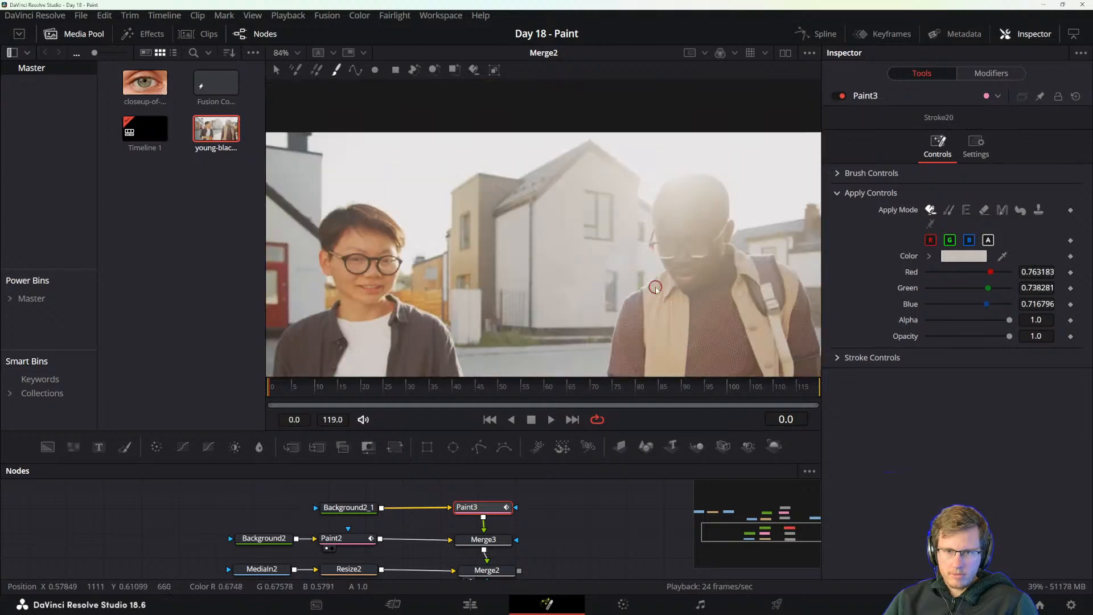
scroll(676, 314, down, 2)
scroll(676, 314, up, 1)
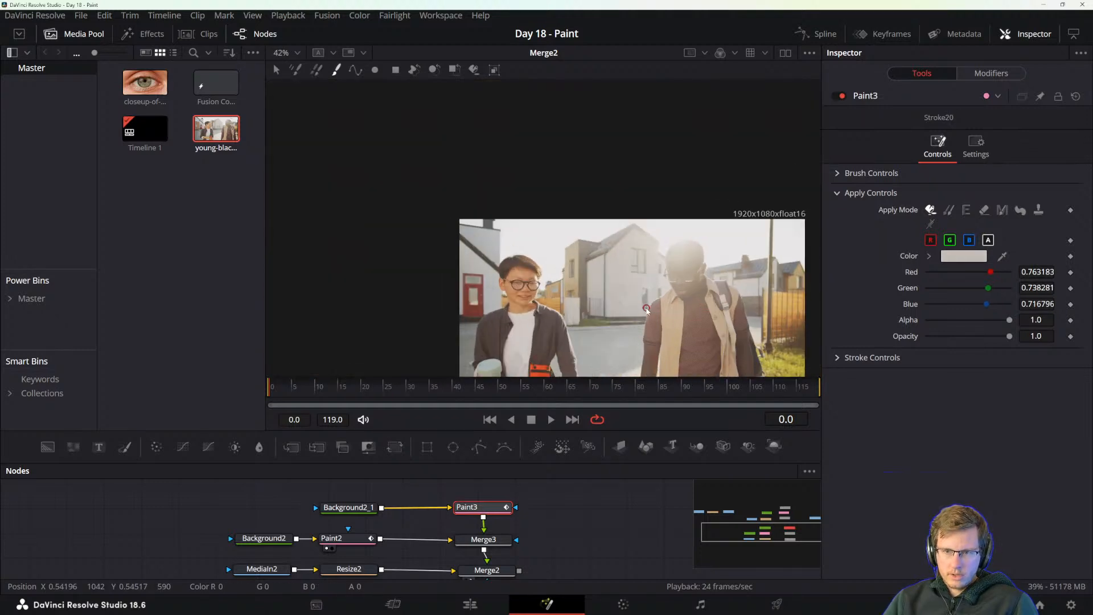
Move the Background2_1 and Paint3 nodes slightly up in the node graph and select the painted strokes in the viewer.
mouse_move(349, 490)
mouse_down()
mouse_move(490, 510)
mouse_move(490, 496)
mouse_up()
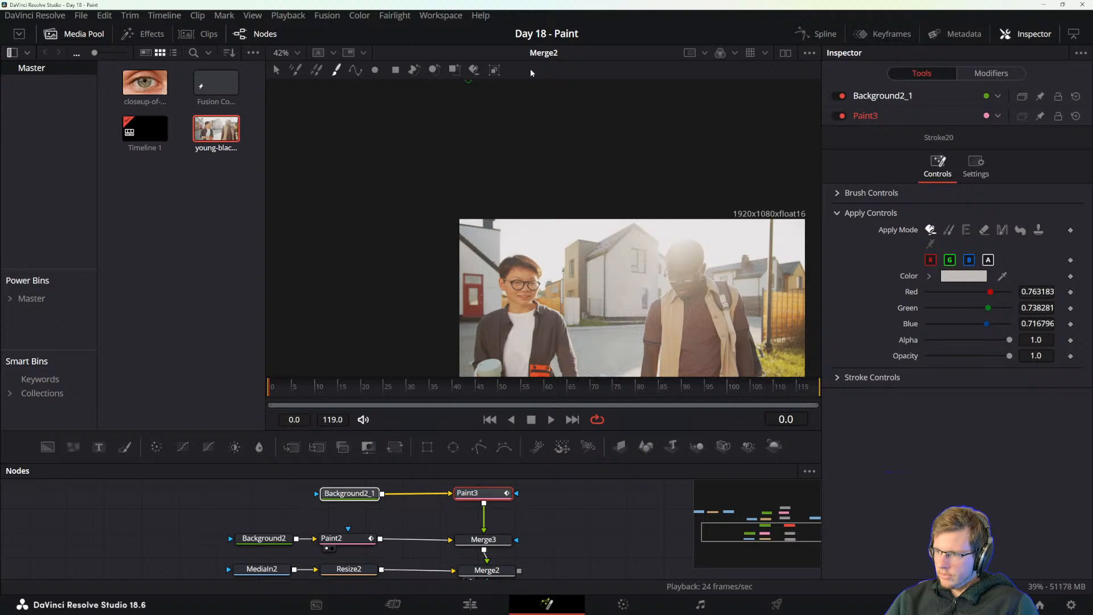
click(276, 70)
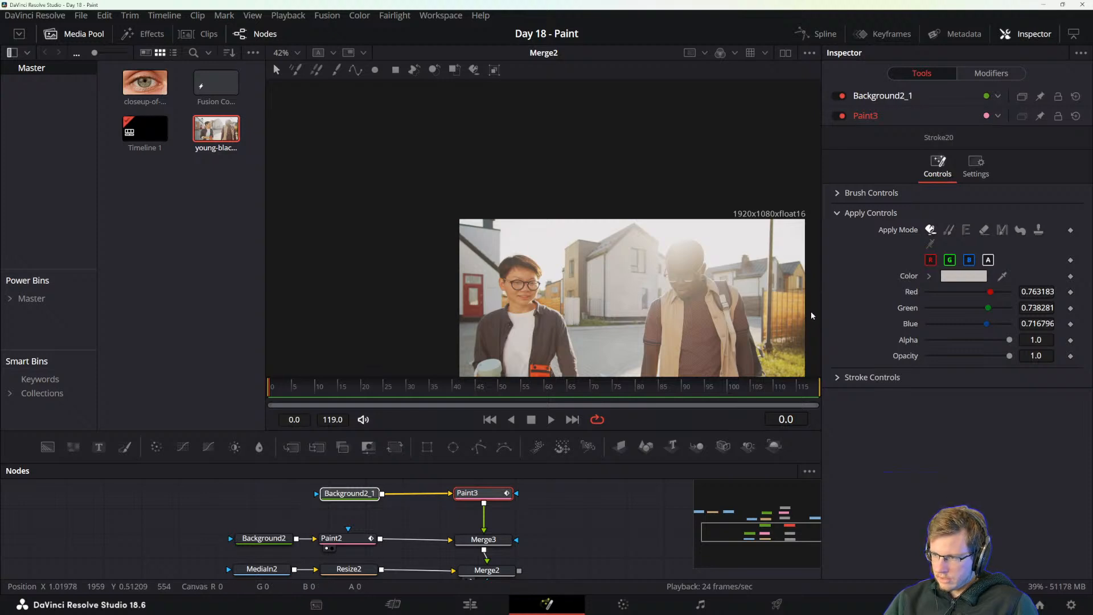
click(657, 324)
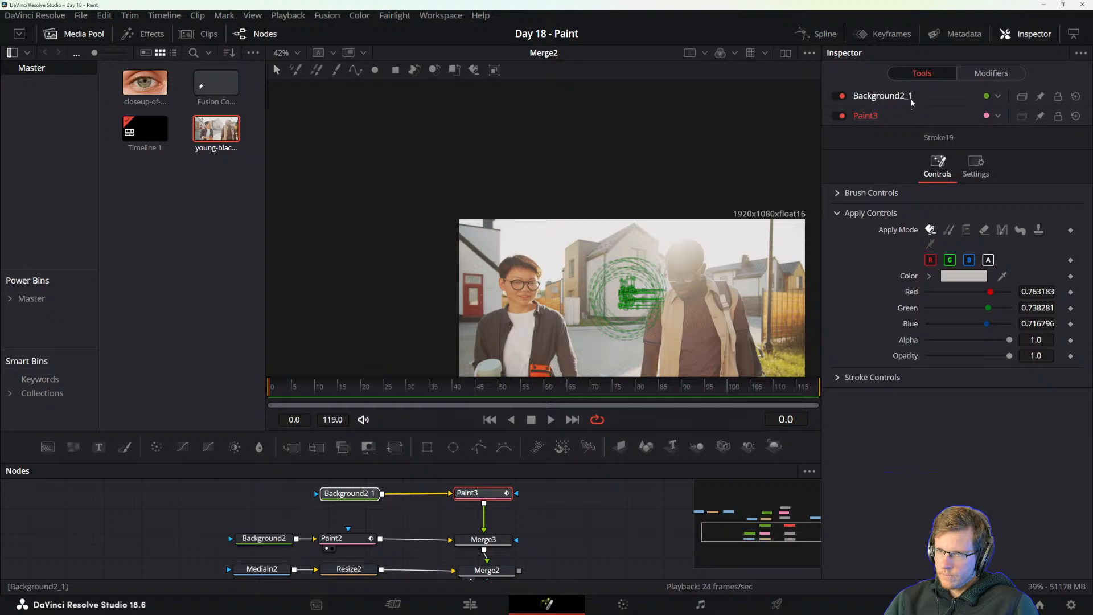
Review Paint3's list of stroke modifiers and the connection options of the Stroke19 effect mask.
click(989, 74)
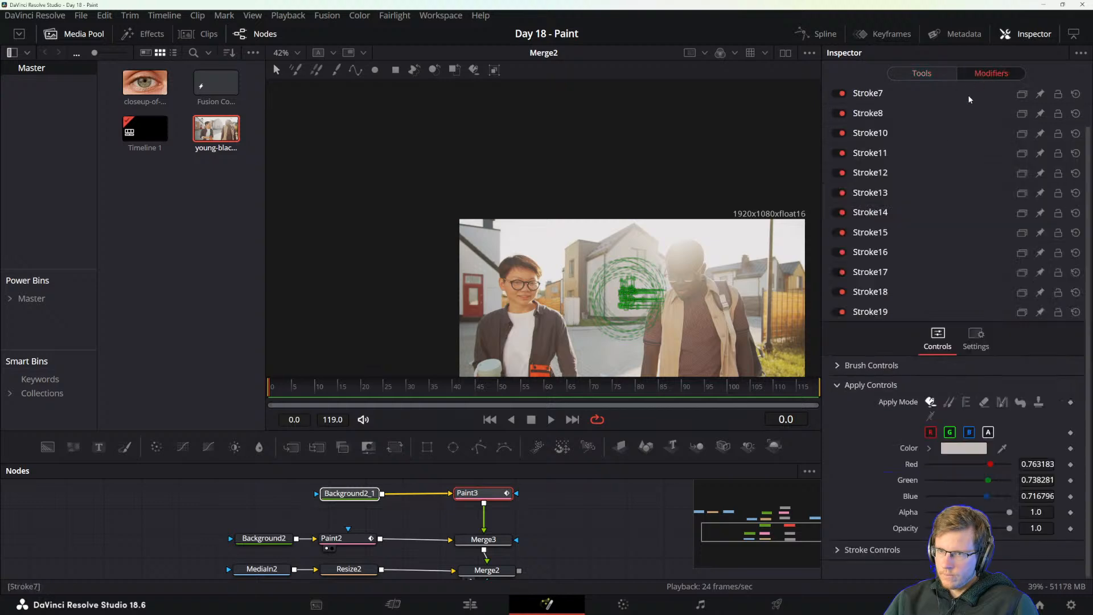
click(934, 74)
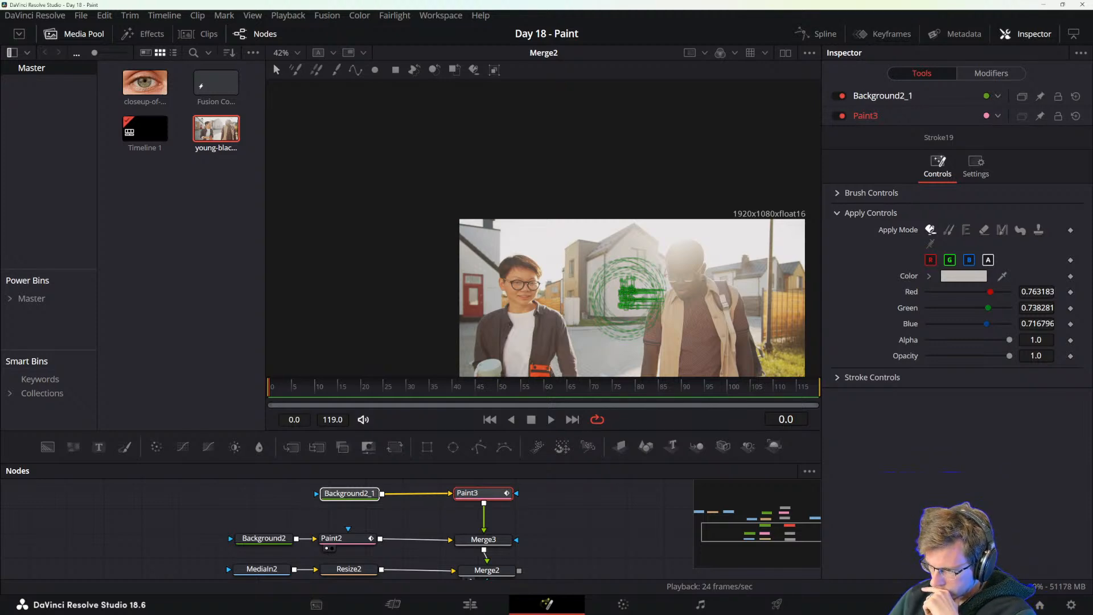
right_click(627, 310)
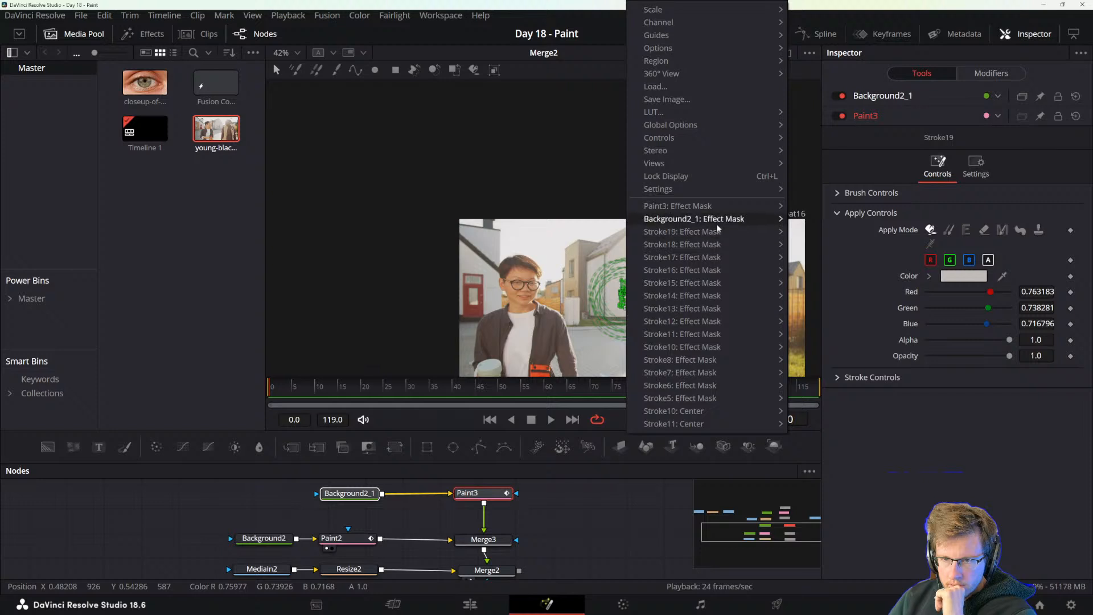
mouse_move(714, 231)
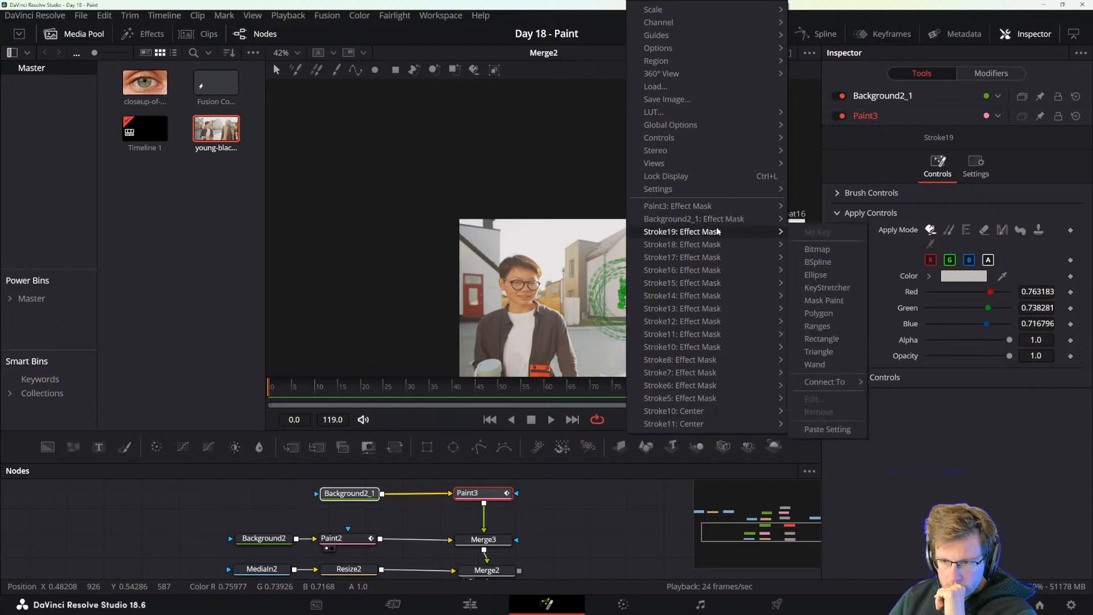
mouse_move(834, 383)
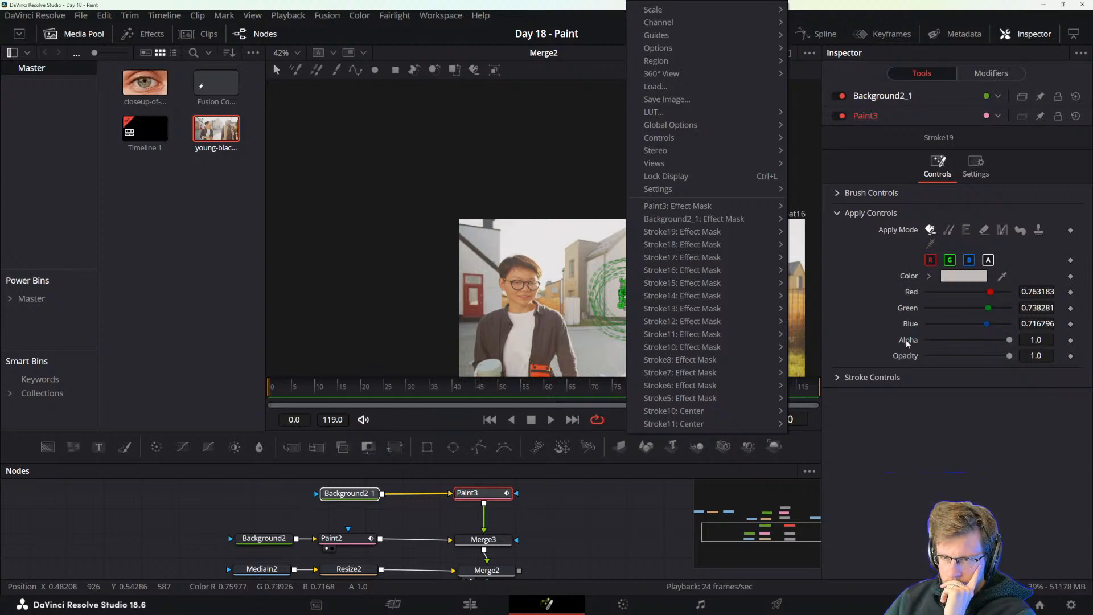
click(951, 171)
Examine Stroke5's modifier options and its effect mask connections for a way to track the painted strokes.
click(991, 73)
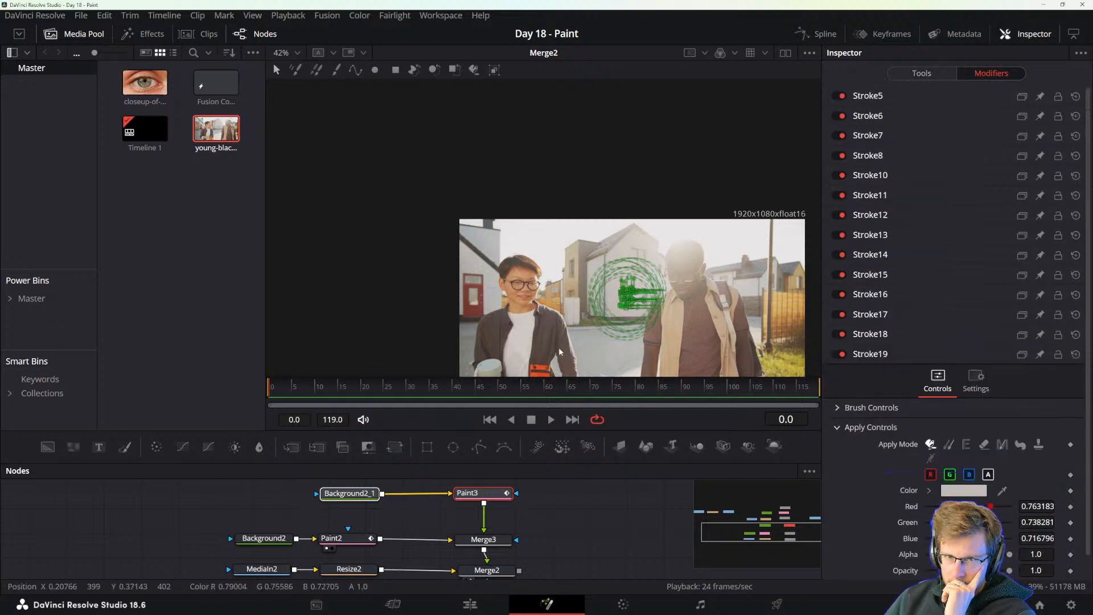
right_click(869, 97)
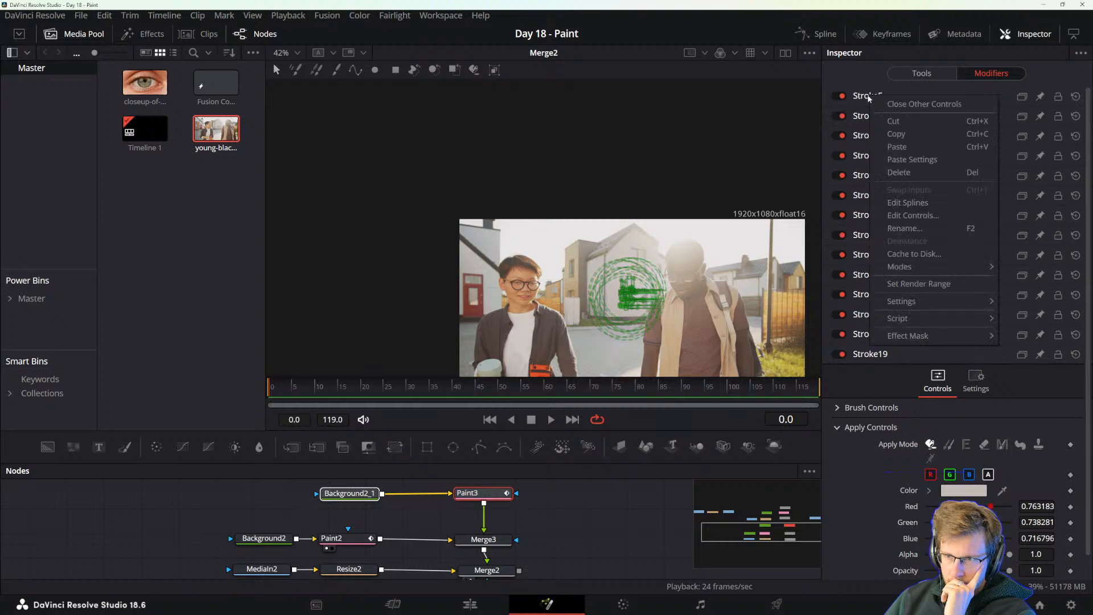
right_click(631, 297)
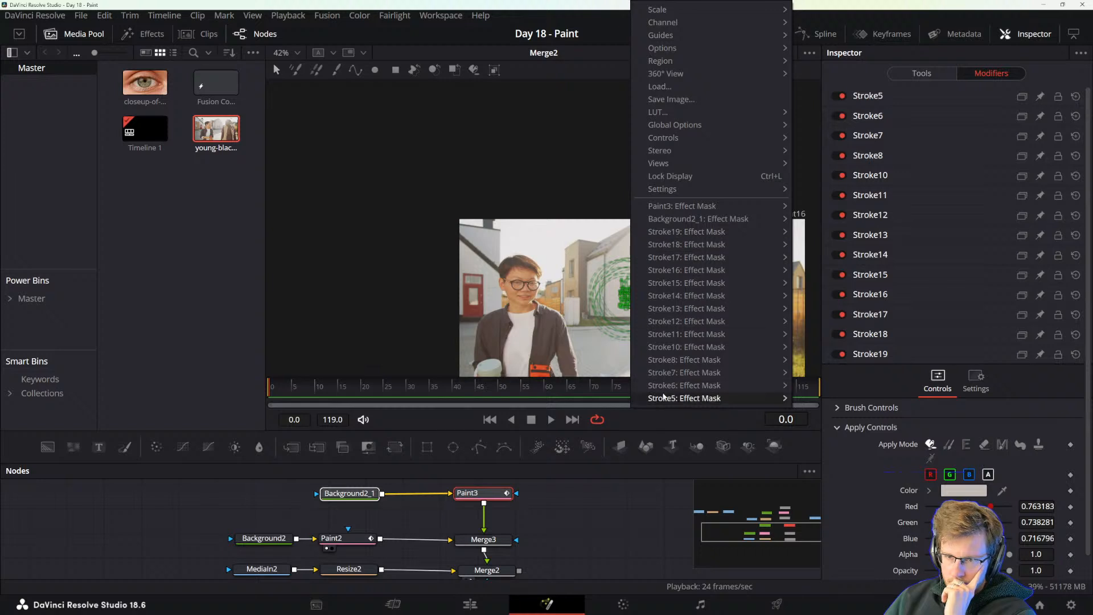
mouse_move(665, 398)
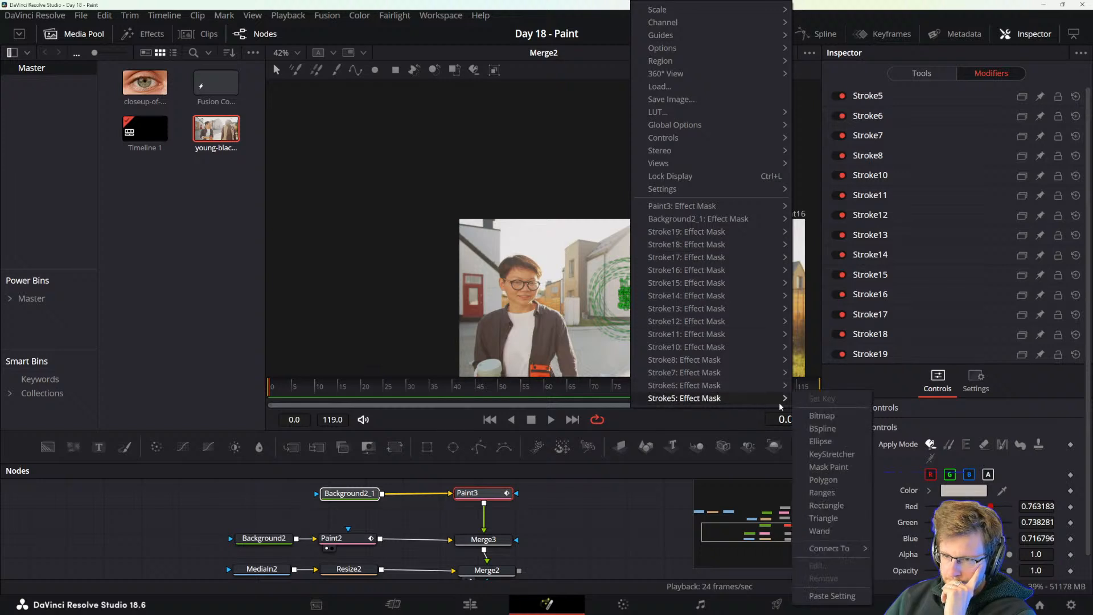
mouse_move(837, 550)
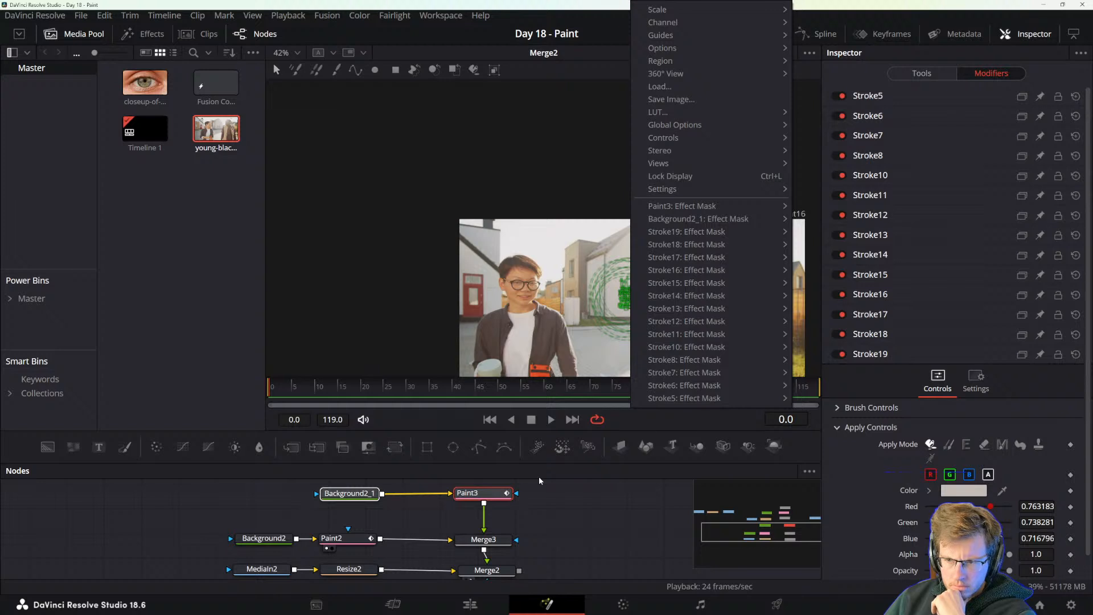
mouse_move(724, 397)
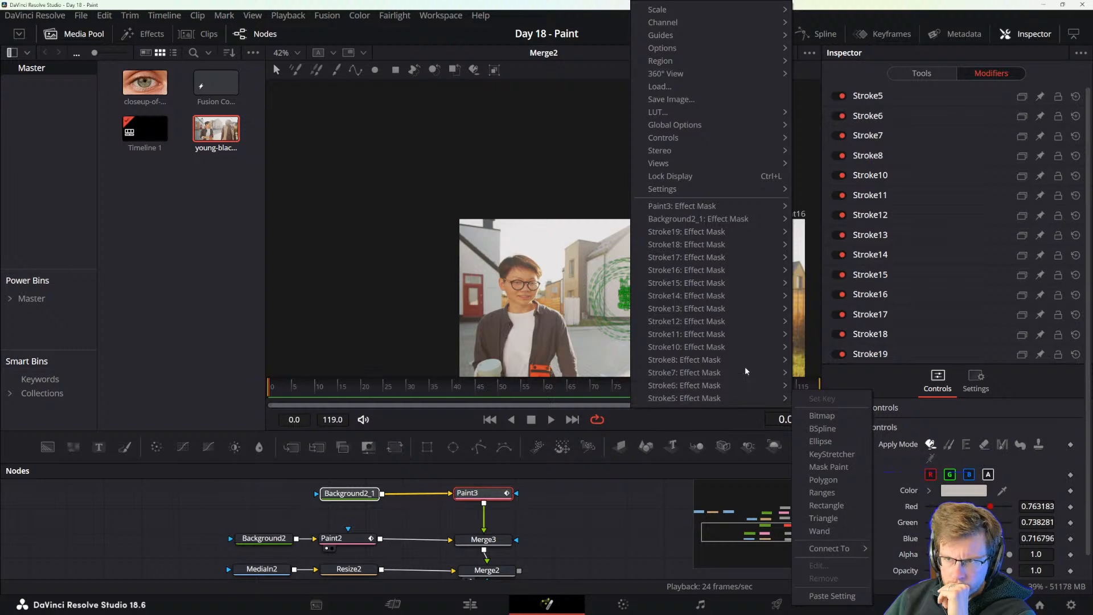
right_click(877, 96)
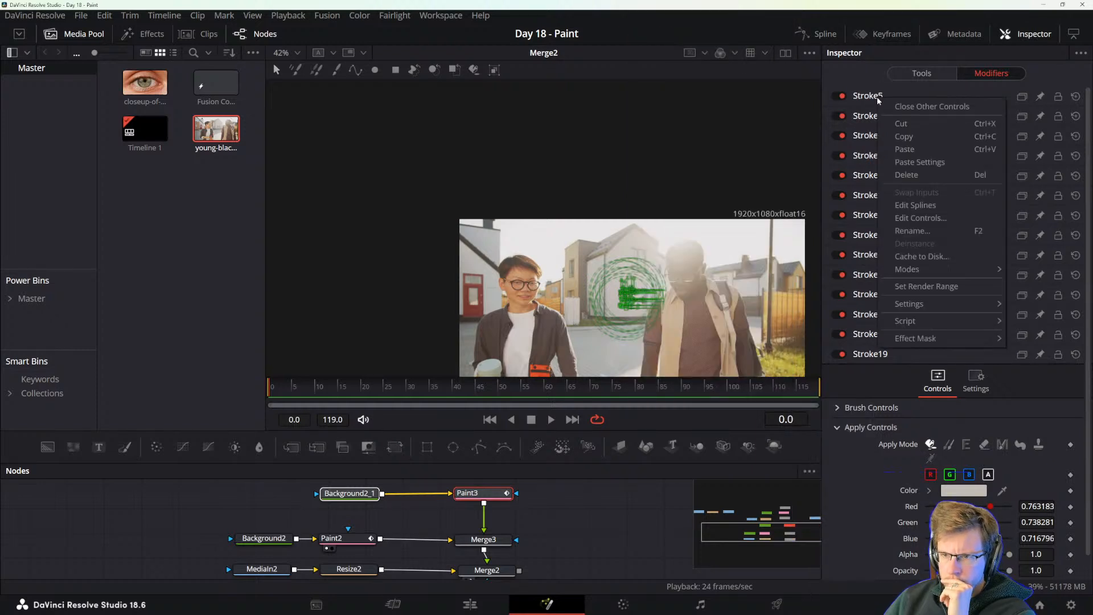
mouse_move(933, 305)
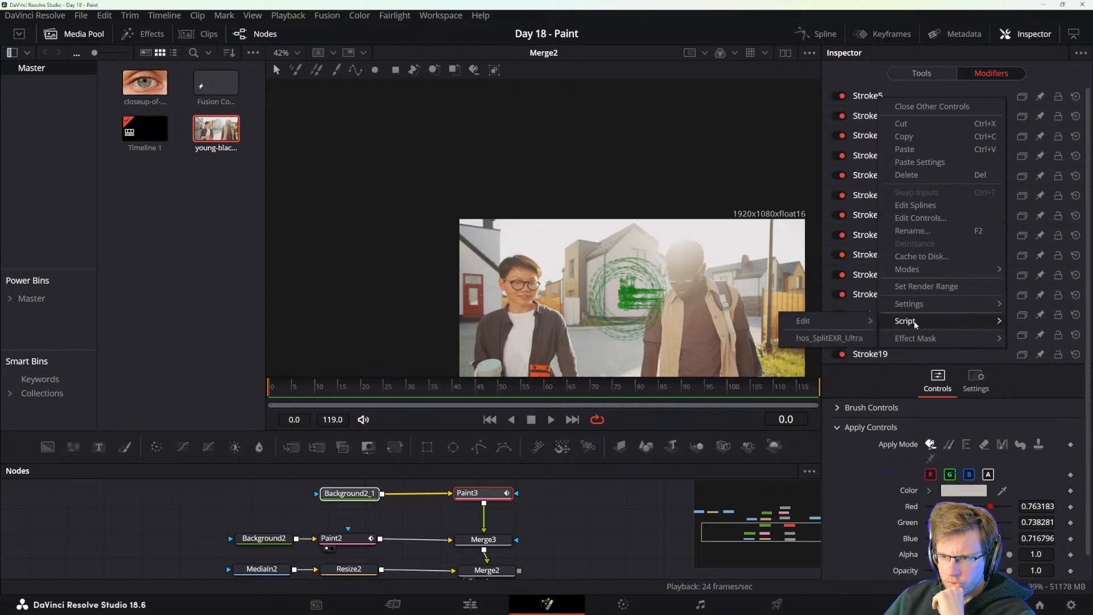
click(628, 305)
Modify Stroke10's center with a Tracker position modifier.
scroll(629, 307, up, 6)
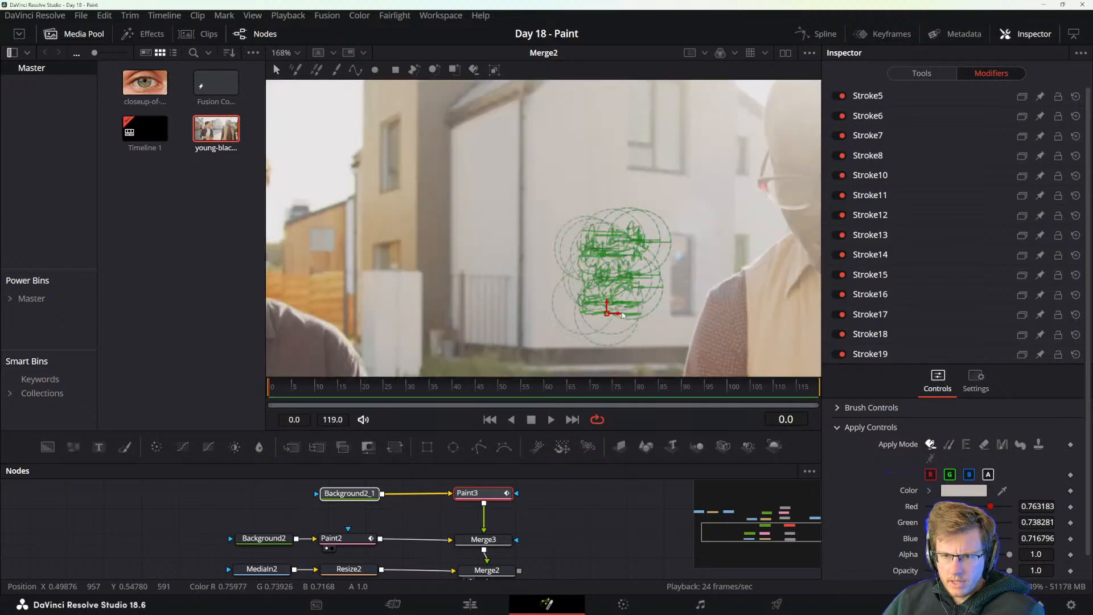
right_click(595, 316)
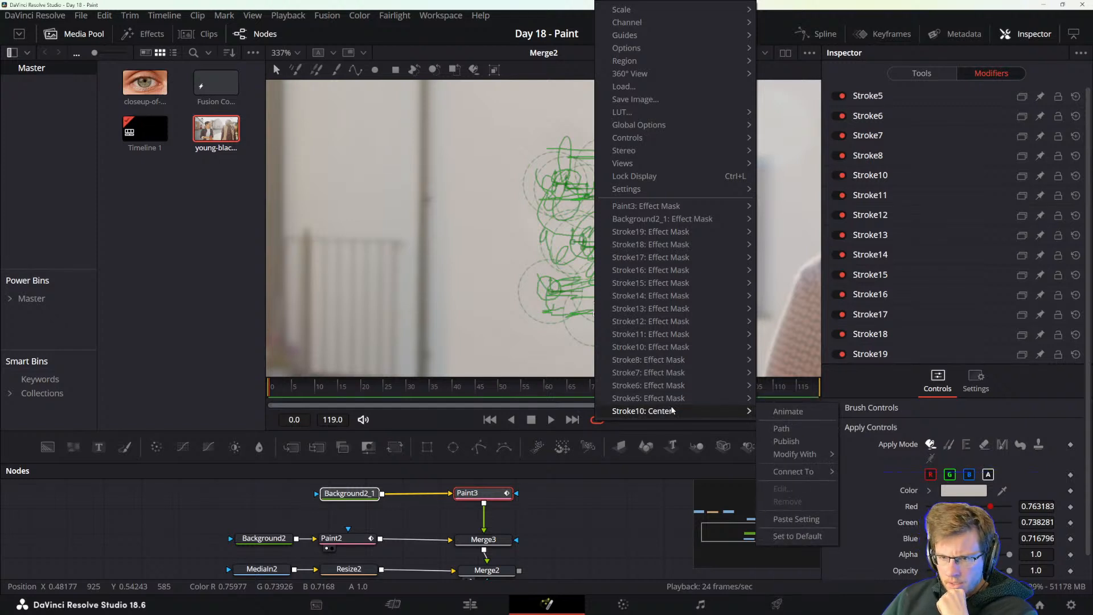
mouse_move(809, 457)
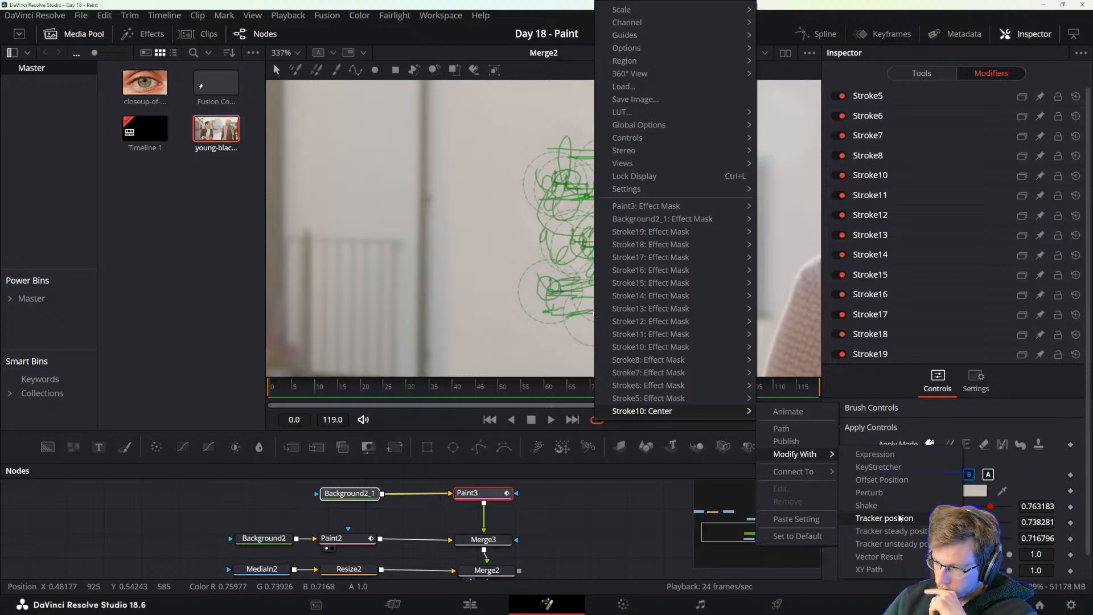
click(900, 518)
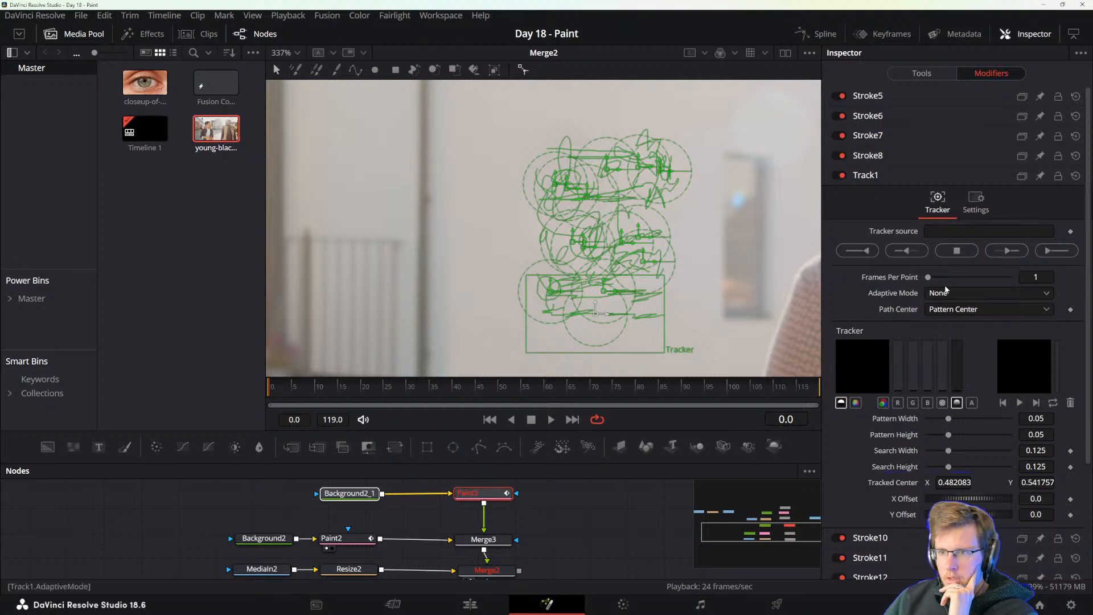
Connect the Stroke10 tracker's source to MediaIn2 and track forward through the clip.
right_click(911, 234)
mouse_move(960, 279)
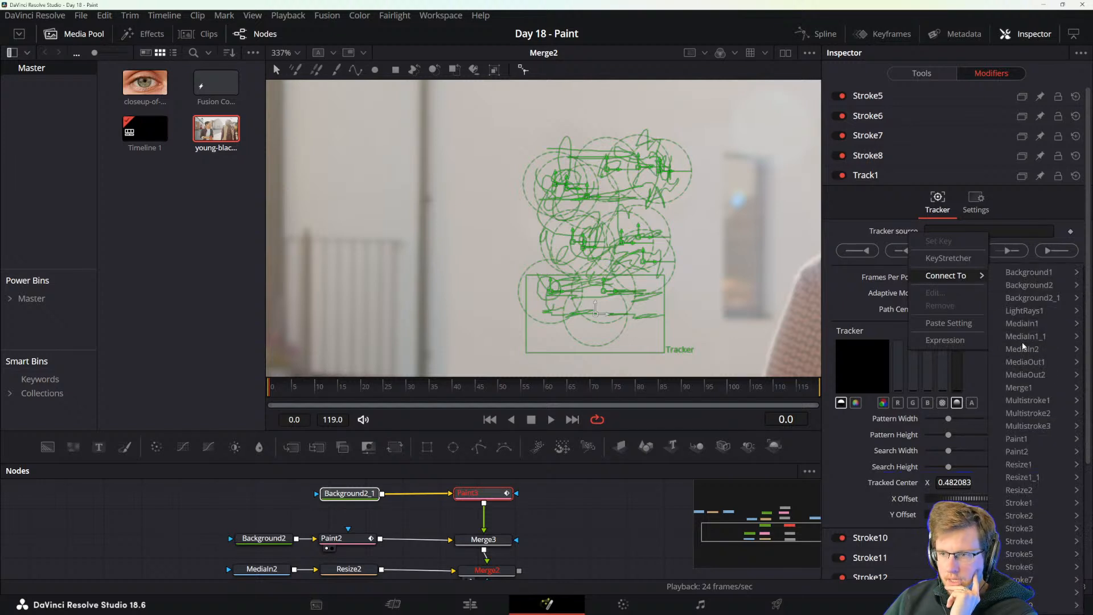
mouse_move(1024, 352)
click(975, 349)
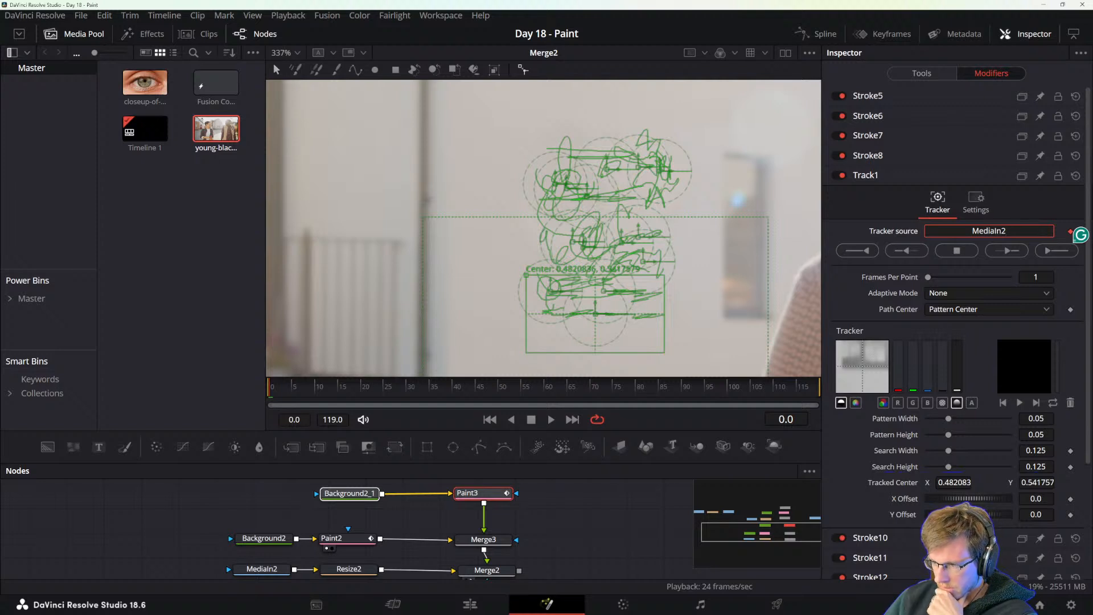
click(1052, 252)
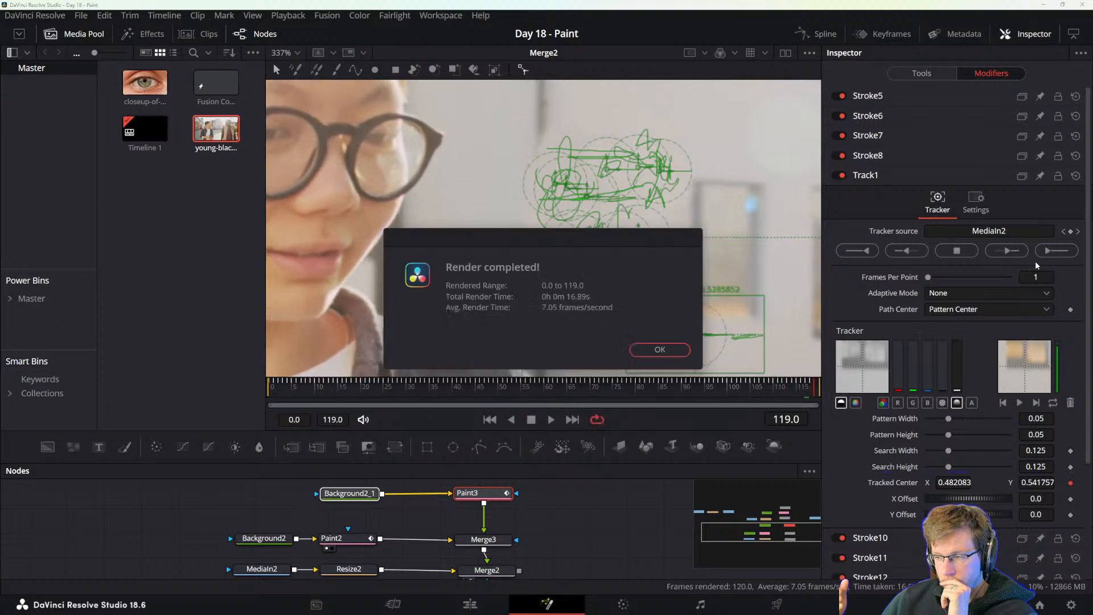
click(661, 349)
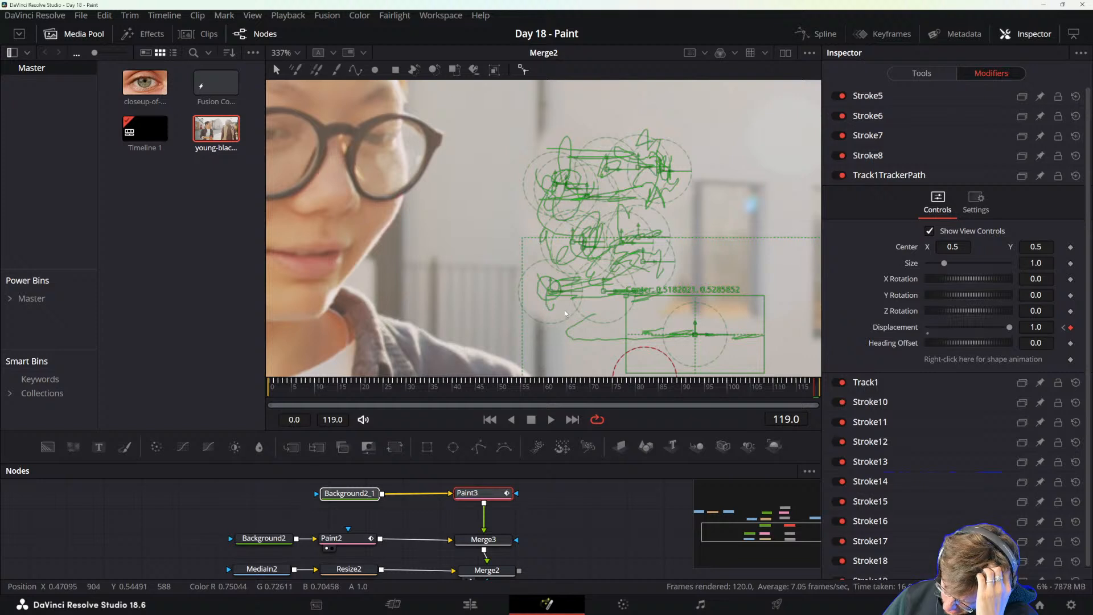
Inspect the tracked stroke, Paint3's node options and its modifier list for a way to handle the remaining strokes.
right_click(478, 495)
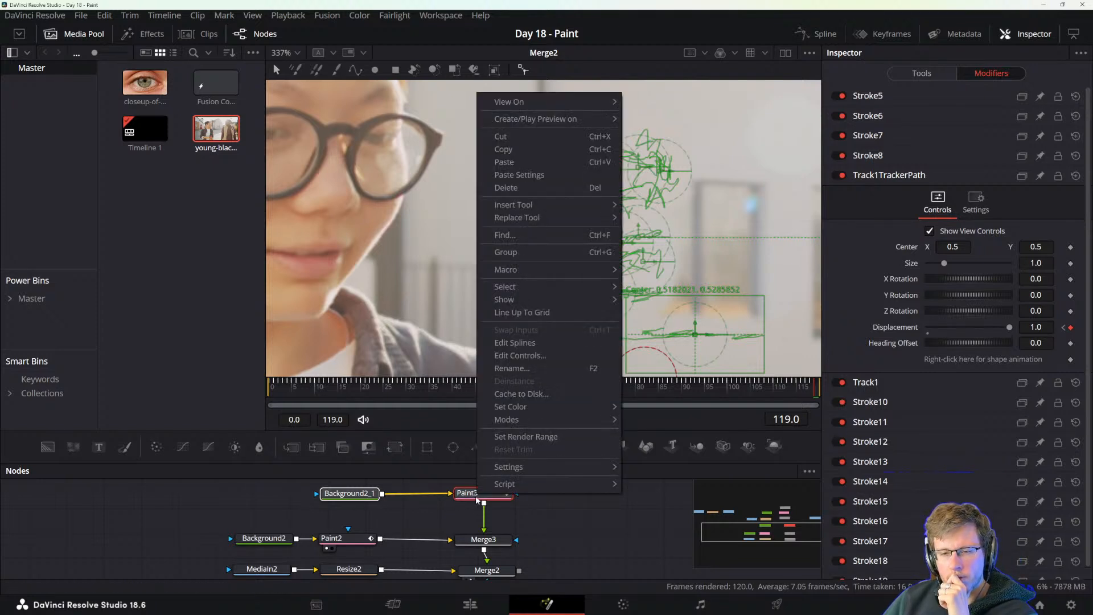
click(478, 500)
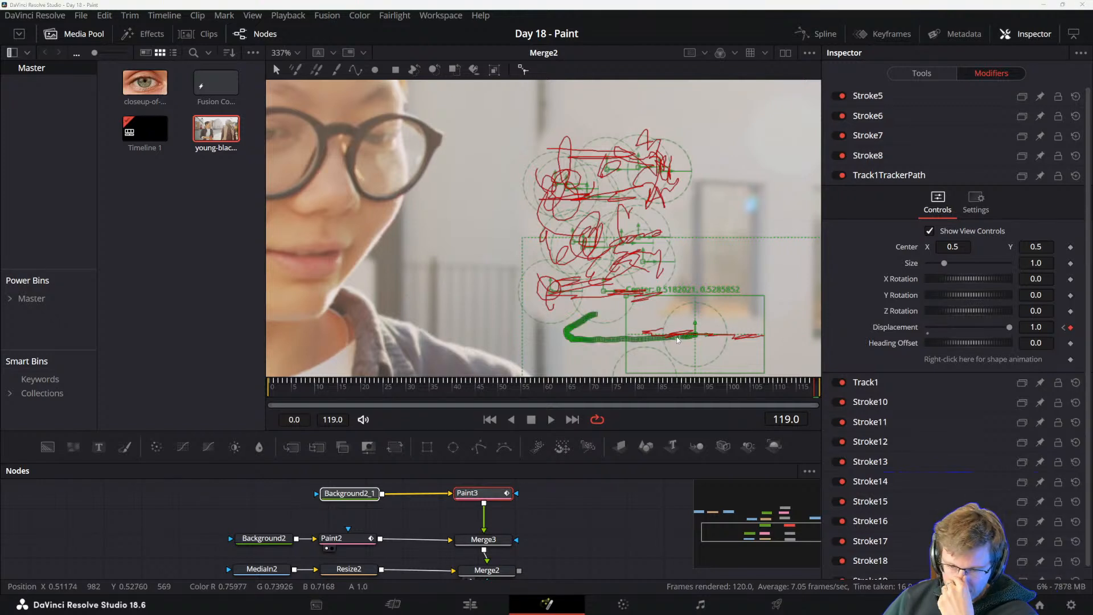
scroll(894, 495, down, 1)
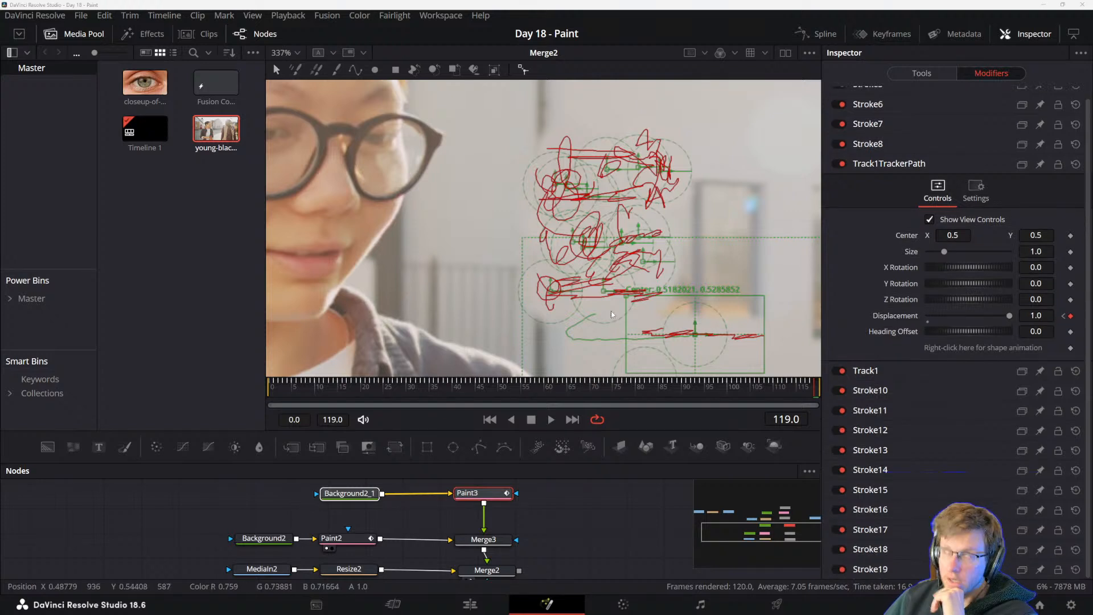
scroll(931, 135, up, 1)
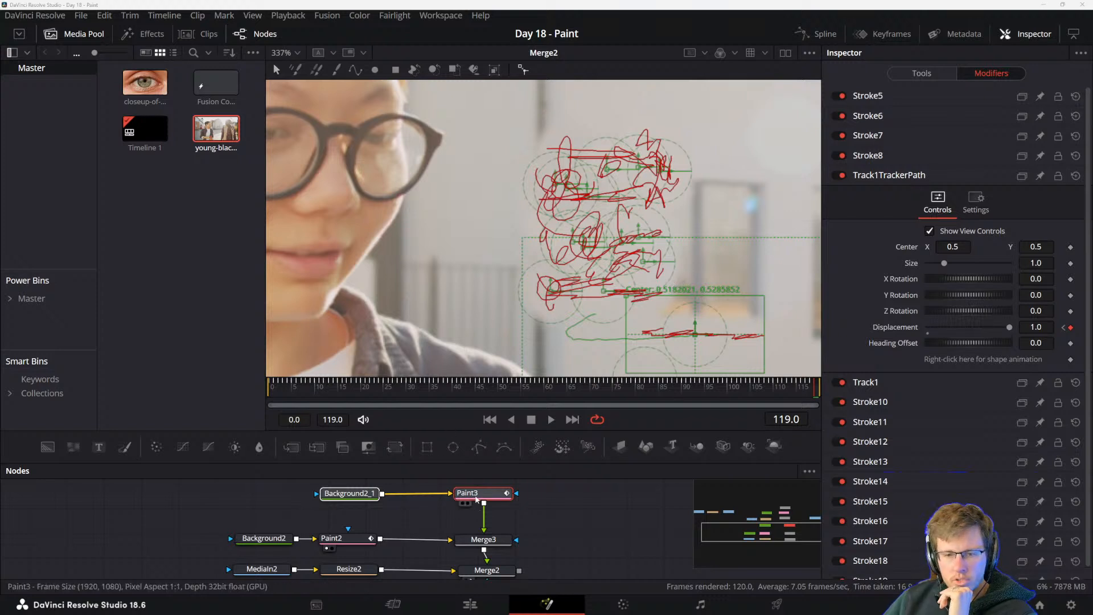
mouse_move(477, 497)
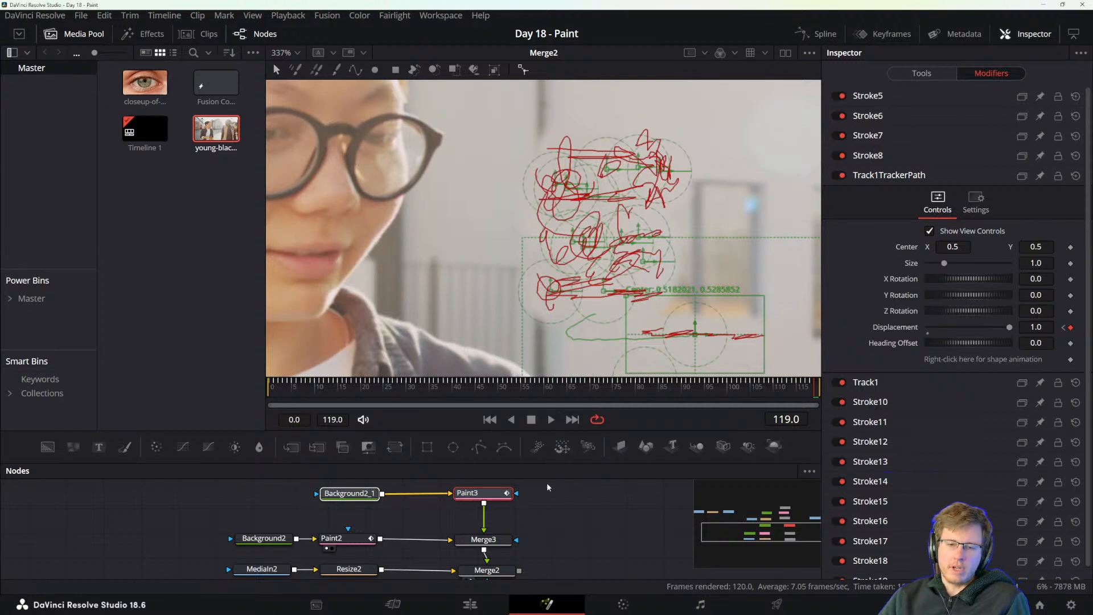
Read the "Tracking a Group of Paint Strokes" section in the DaVinci Resolve reference manual PDF, and return to DaVinci Resolve.
drag(1092, 142, 400, 54)
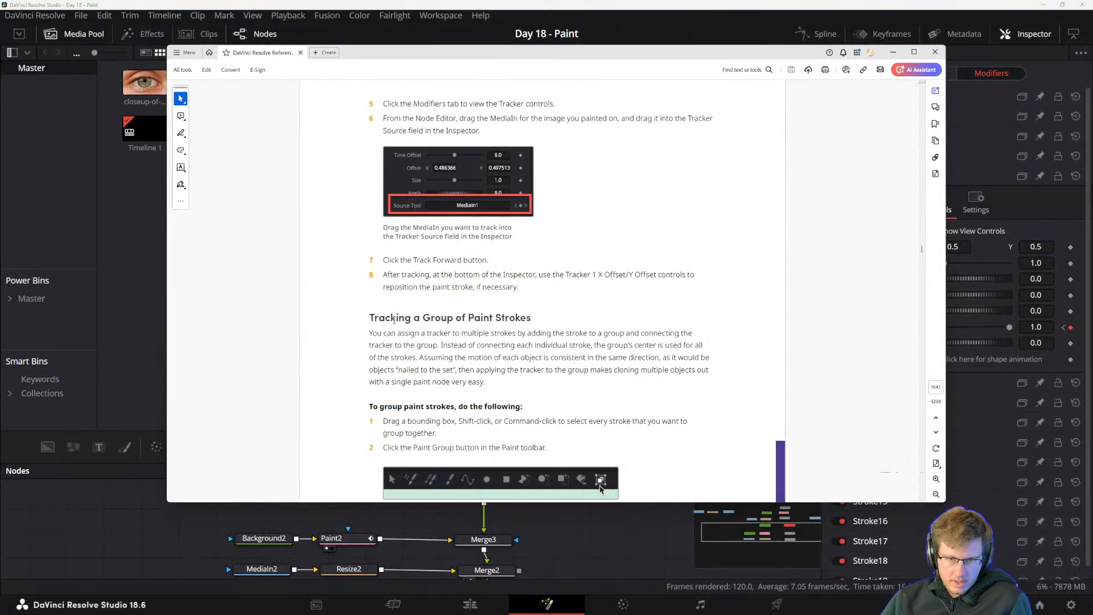
scroll(394, 320, down, 2)
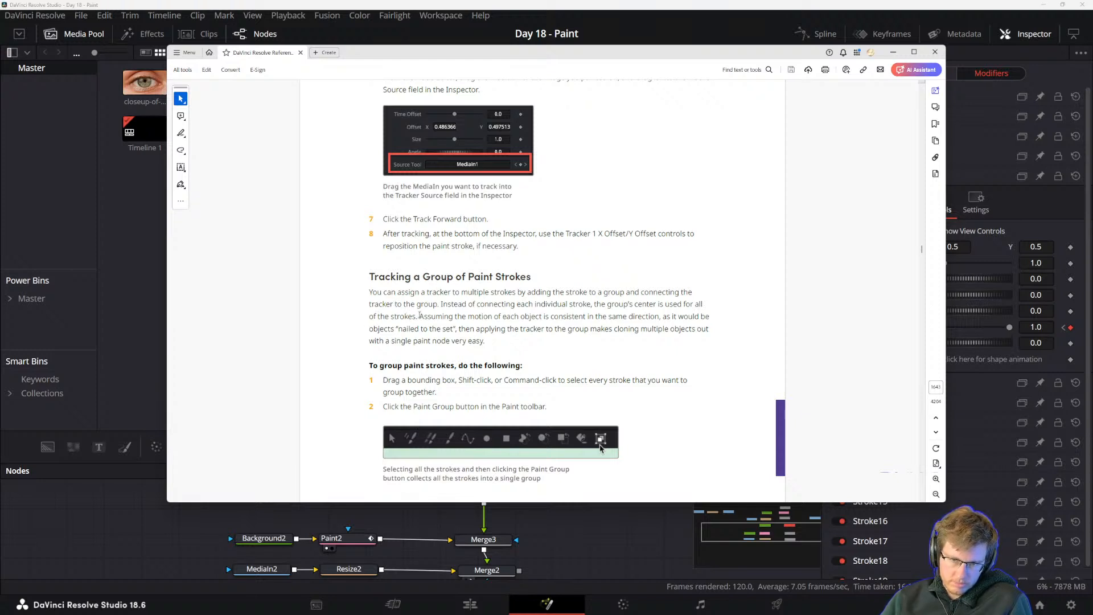
drag(420, 315, 501, 317)
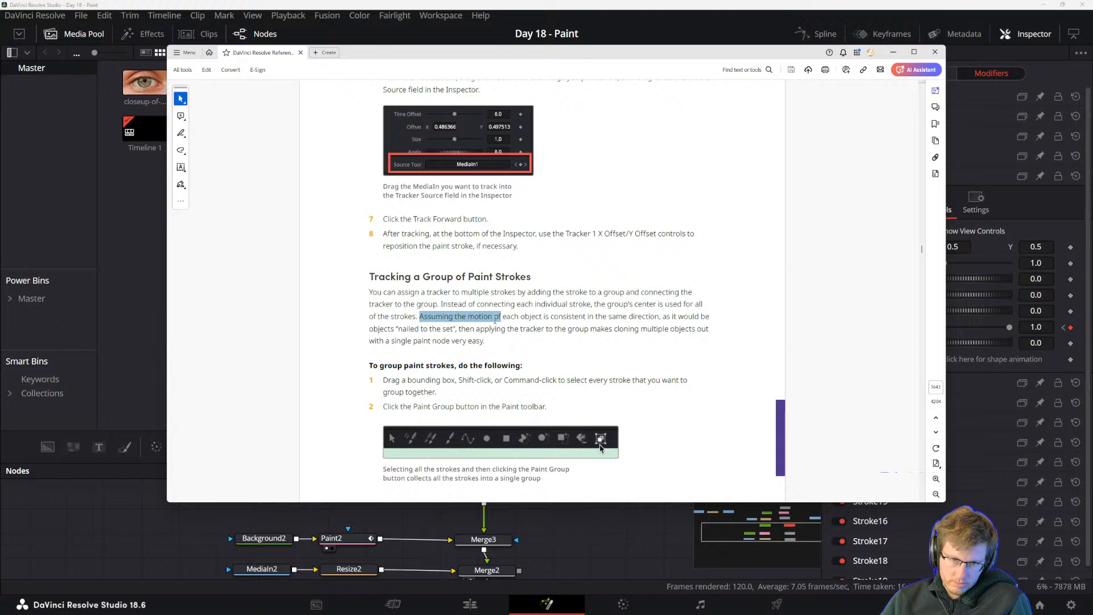
click(466, 325)
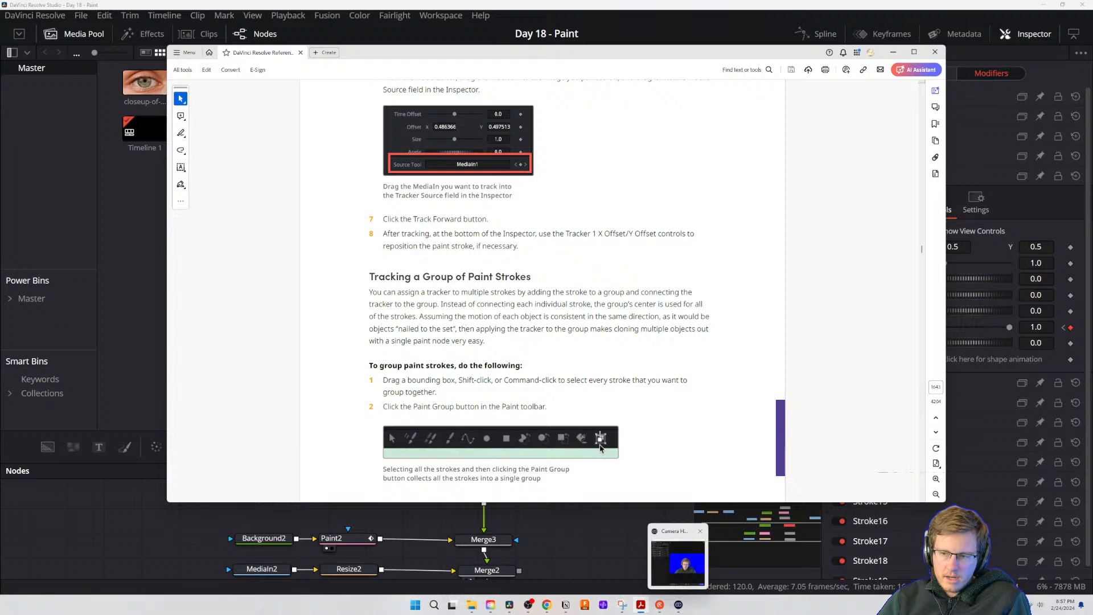
drag(460, 330, 589, 330)
click(536, 334)
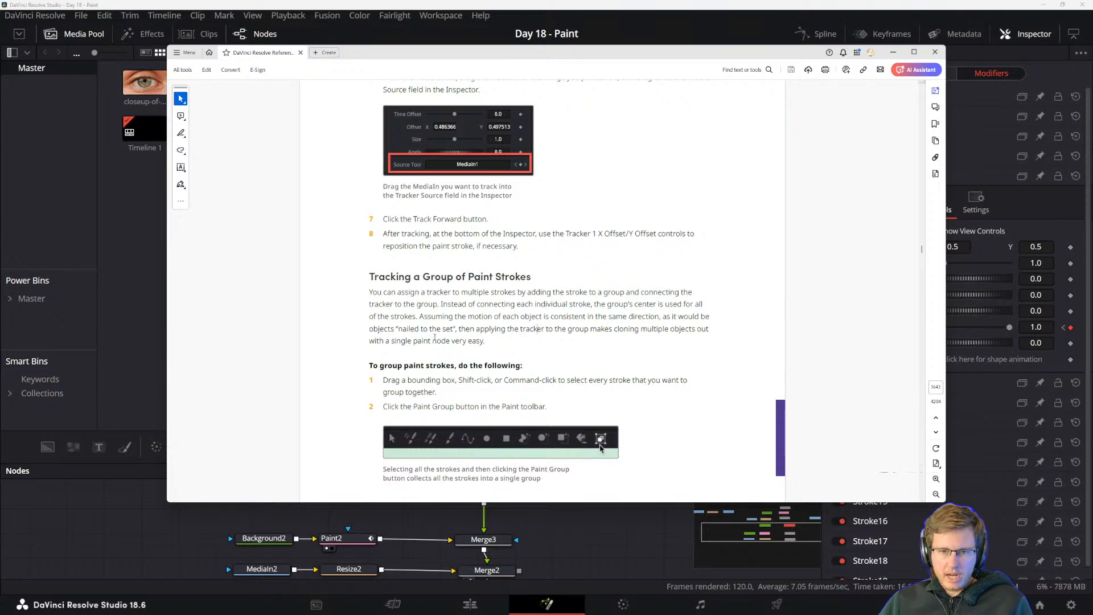
drag(450, 341, 474, 329)
click(495, 329)
key(alt+Tab)
Undo the tracker added to Stroke10 and go back to frame 0.
key(ctrl+z)
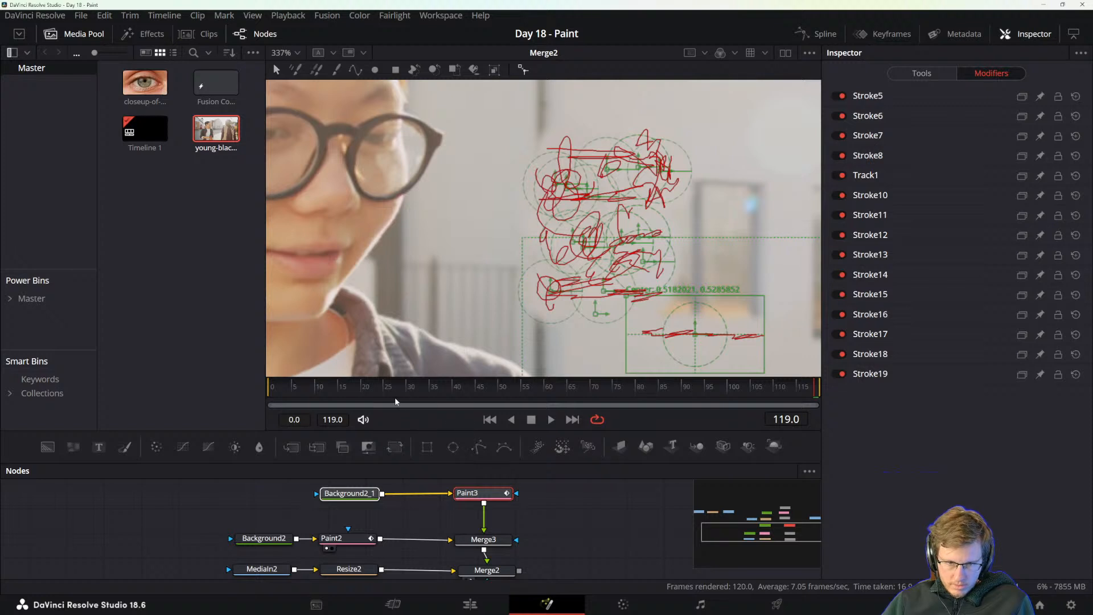
drag(395, 391, 288, 392)
key(ctrl+z)
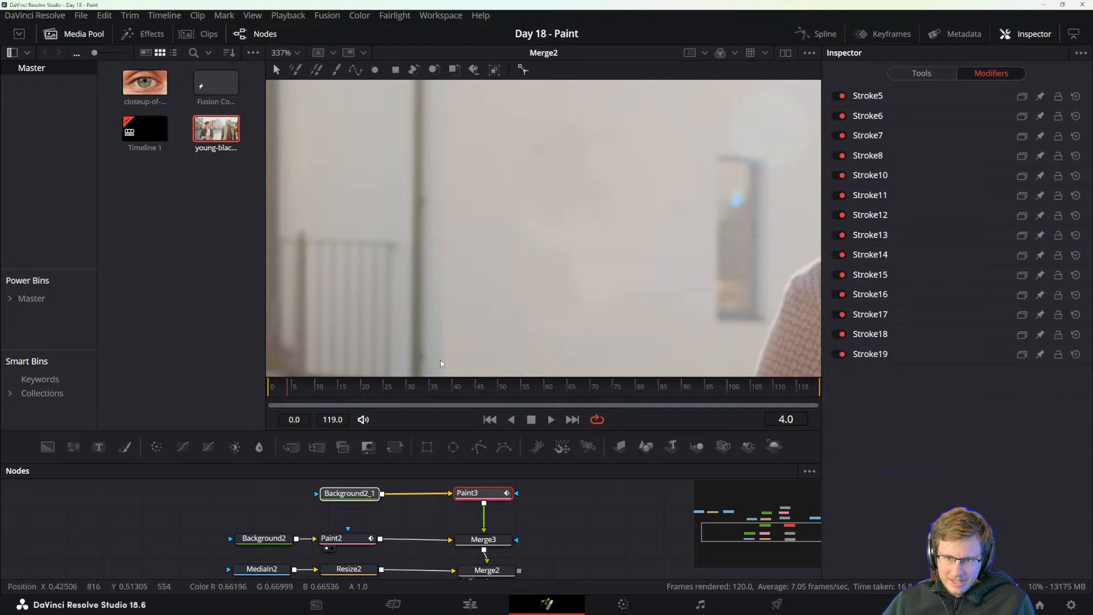
drag(342, 396, 192, 391)
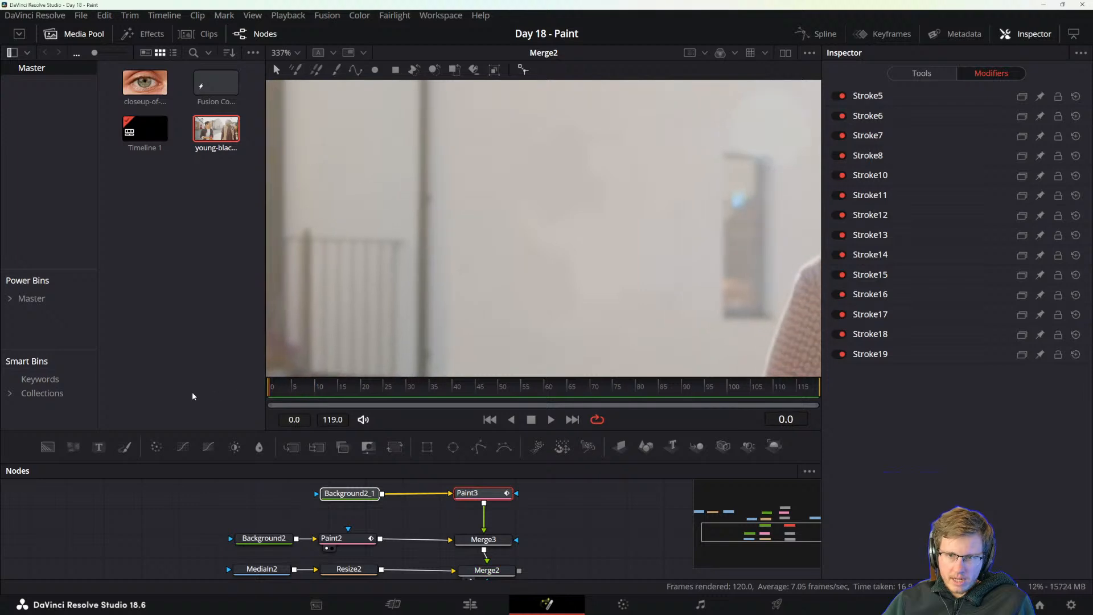
Select all the painted strokes over the covered house window and combine them into one paint group.
scroll(710, 256, down, 3)
scroll(677, 245, down, 1)
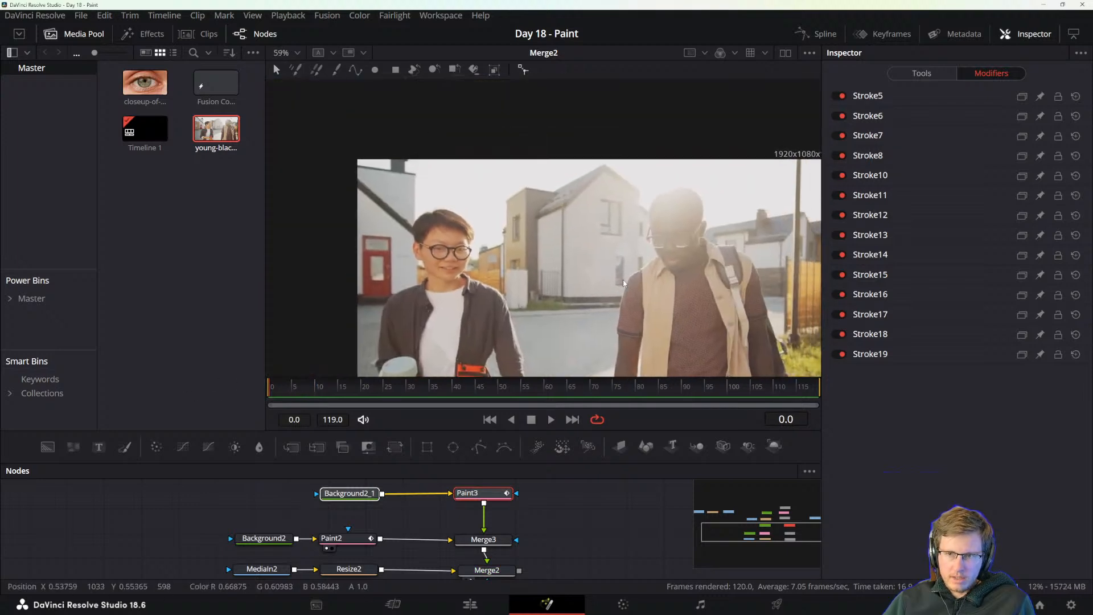
scroll(561, 265, up, 2)
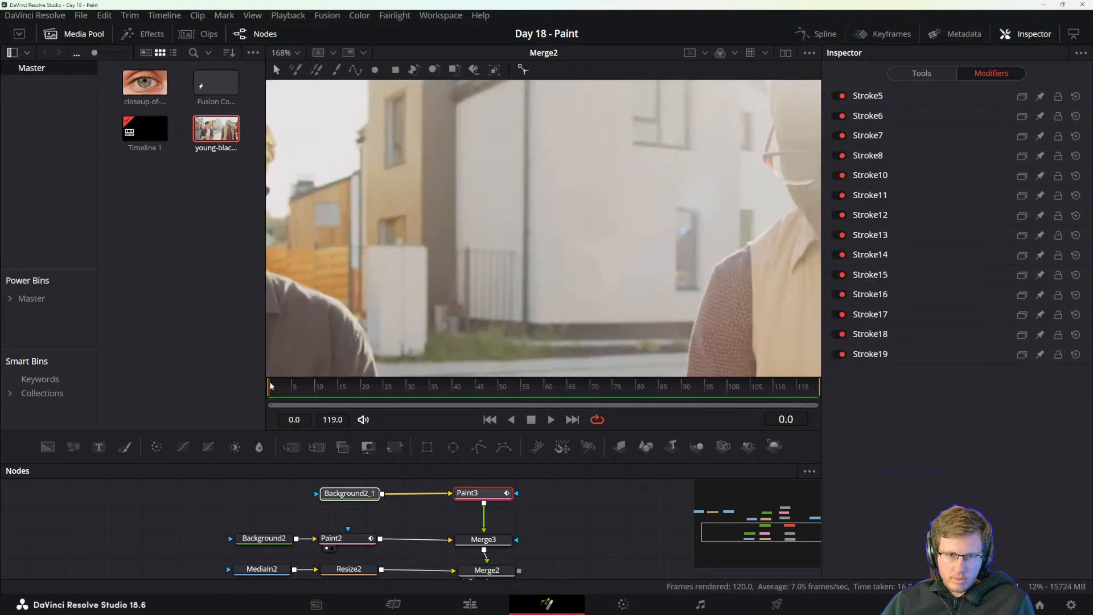
drag(425, 240, 651, 281)
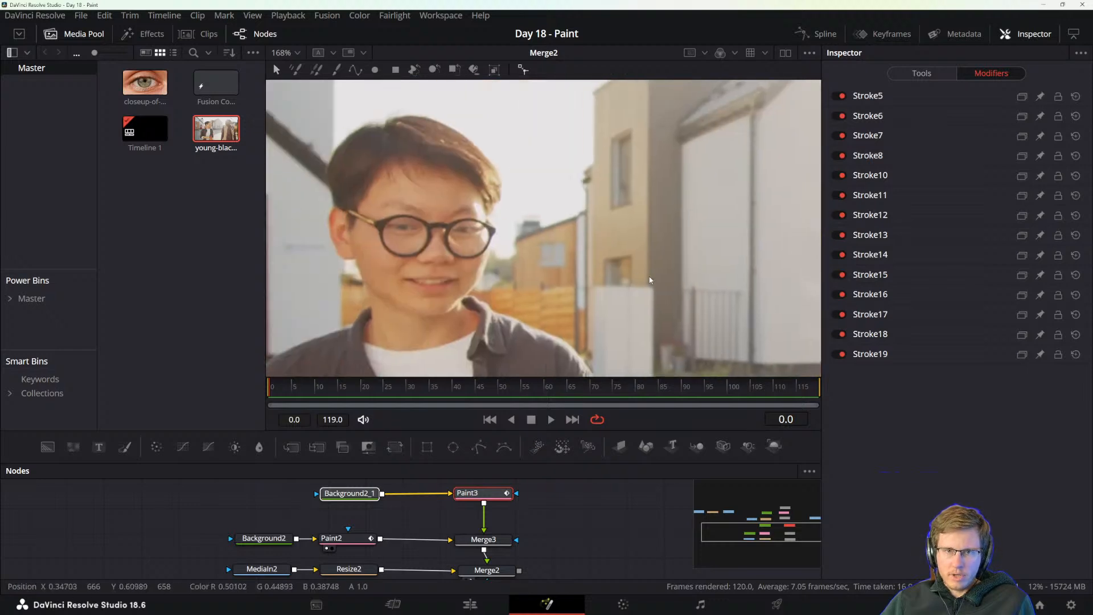
scroll(609, 252, down, 1)
drag(609, 253, 551, 259)
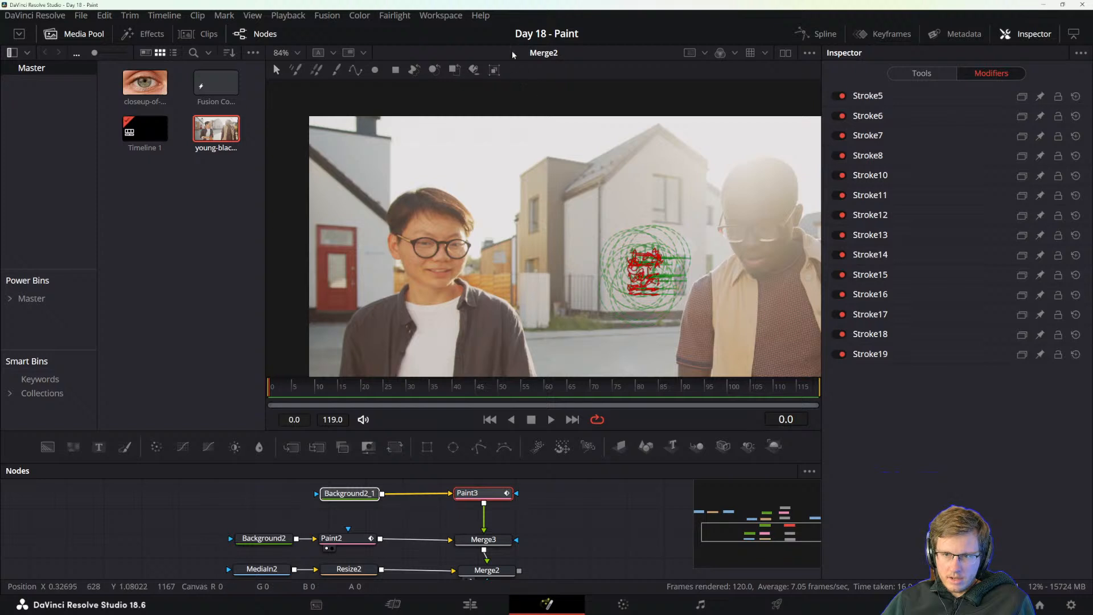
click(499, 73)
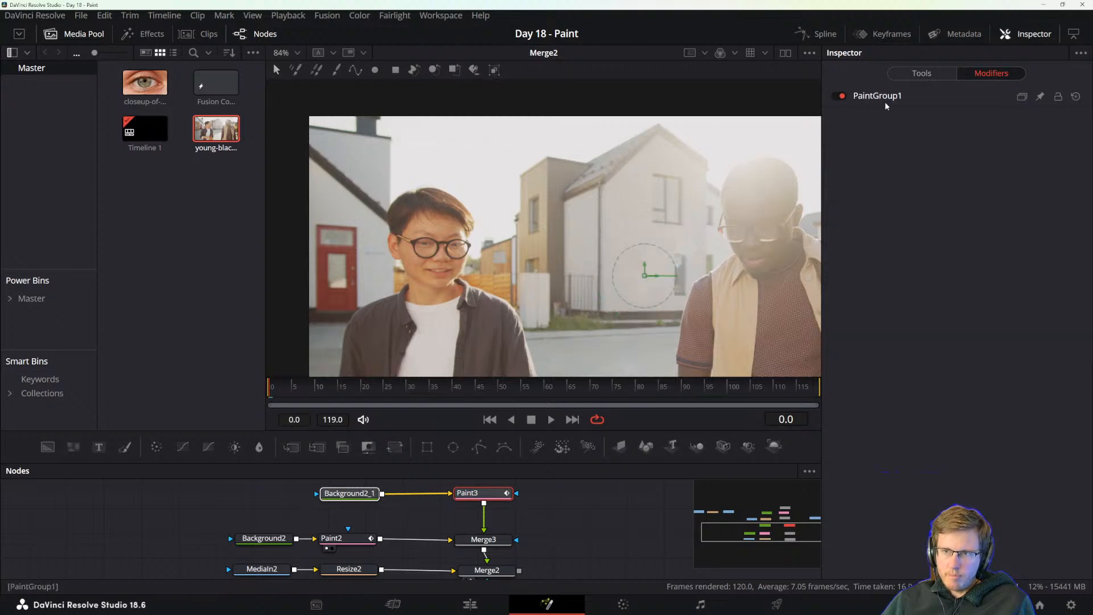
Modify the paint group's center with a Tracker position modifier.
right_click(646, 278)
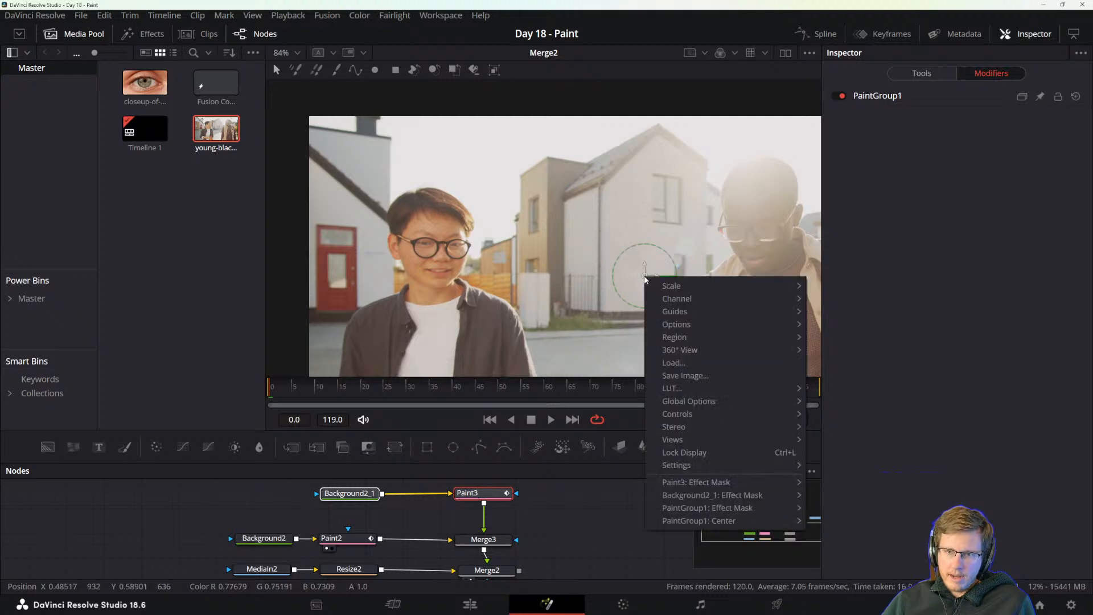
mouse_move(697, 521)
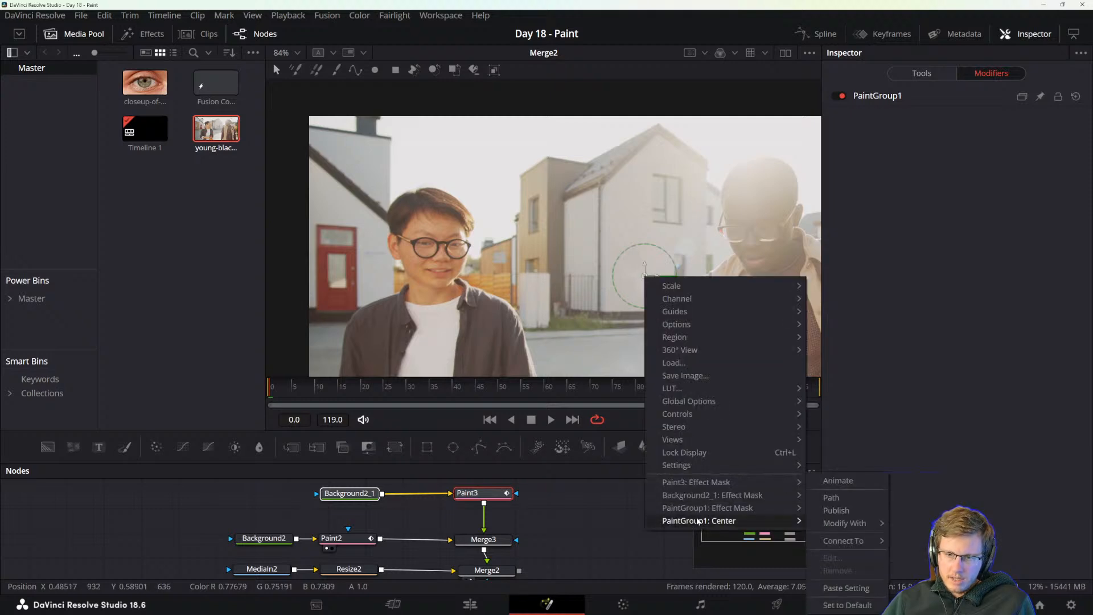
mouse_move(849, 525)
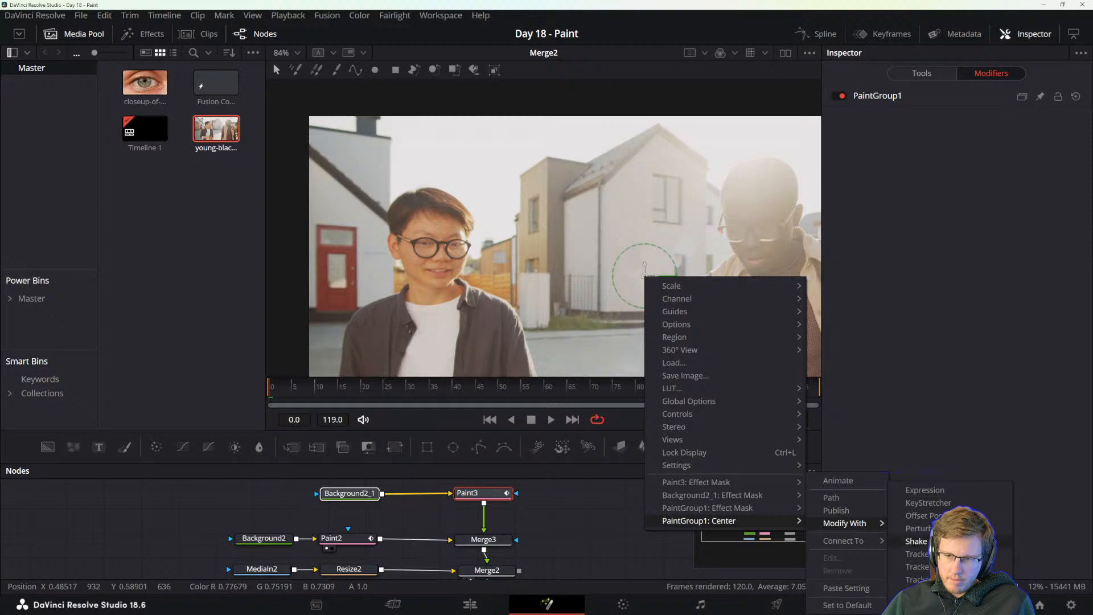
click(911, 555)
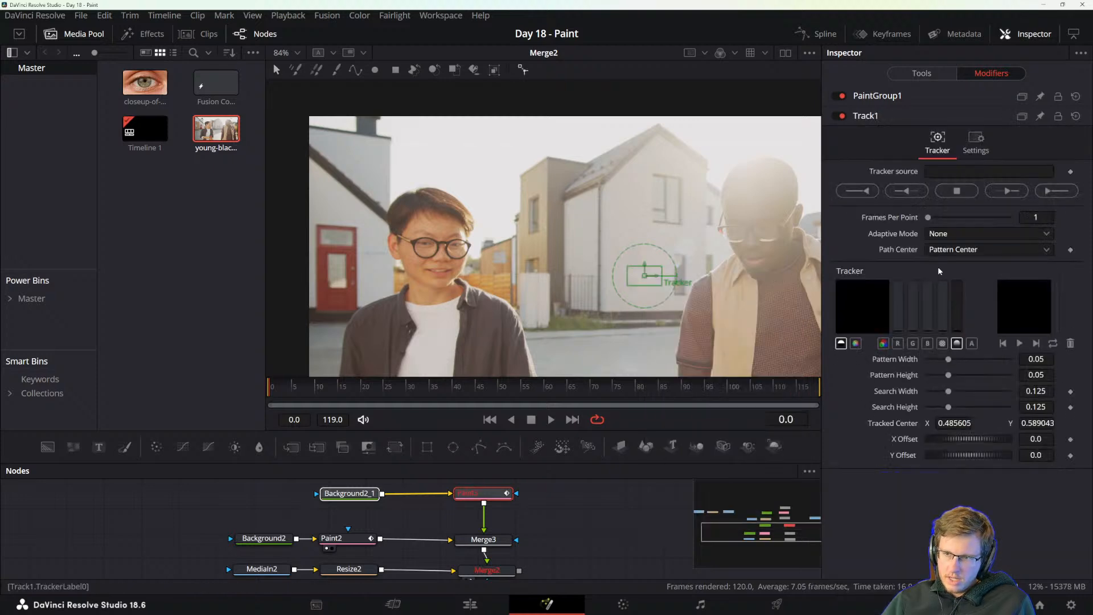
Connect the paint group tracker's source to MediaIn2 and try to shift its pattern box up the house wall.
click(944, 171)
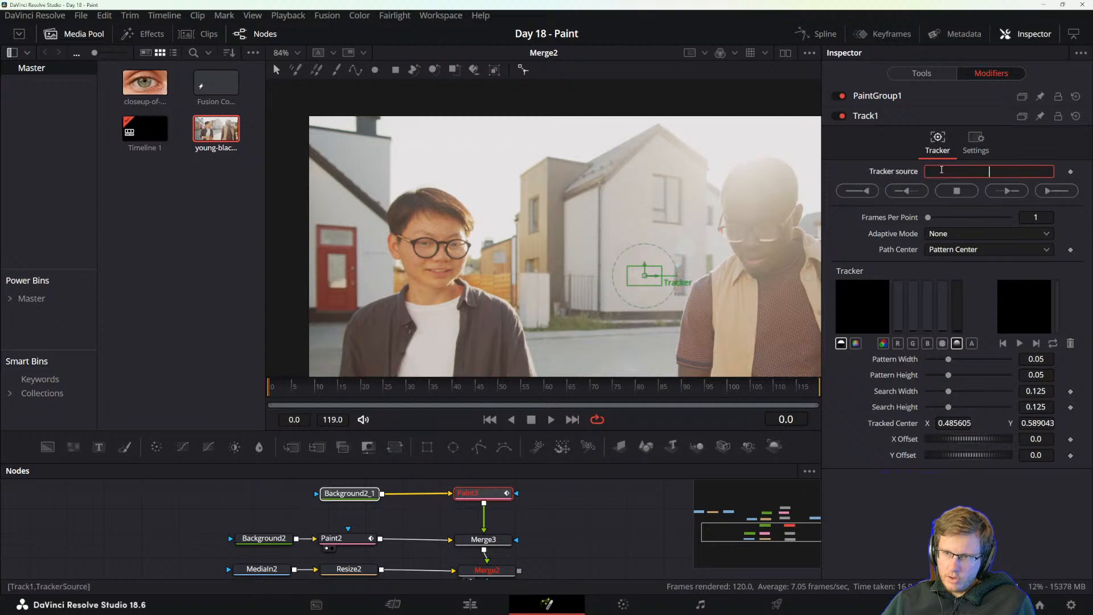
right_click(890, 175)
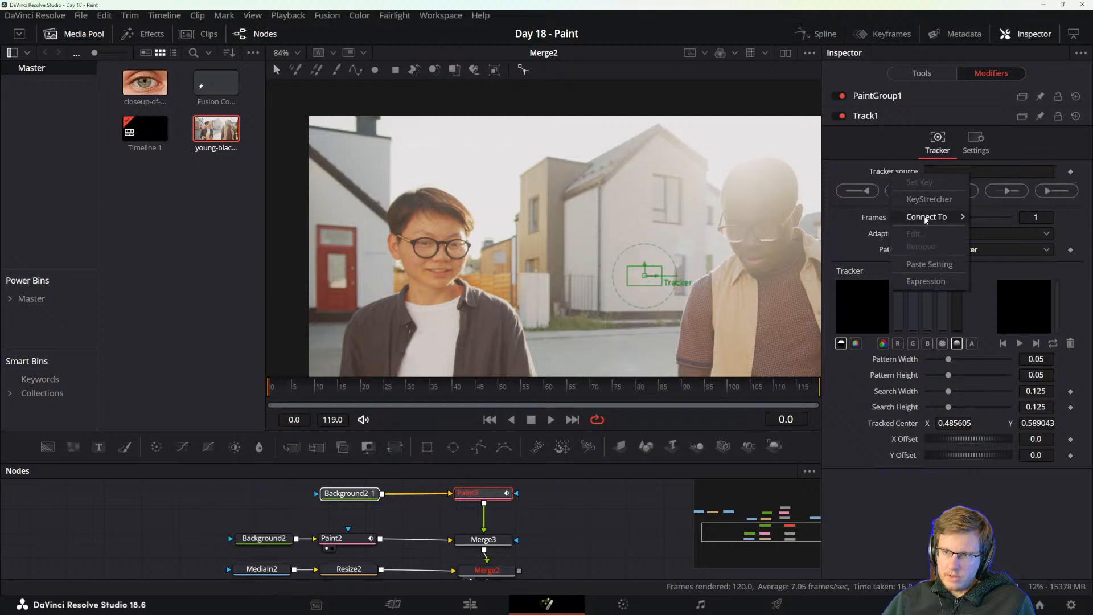
mouse_move(928, 217)
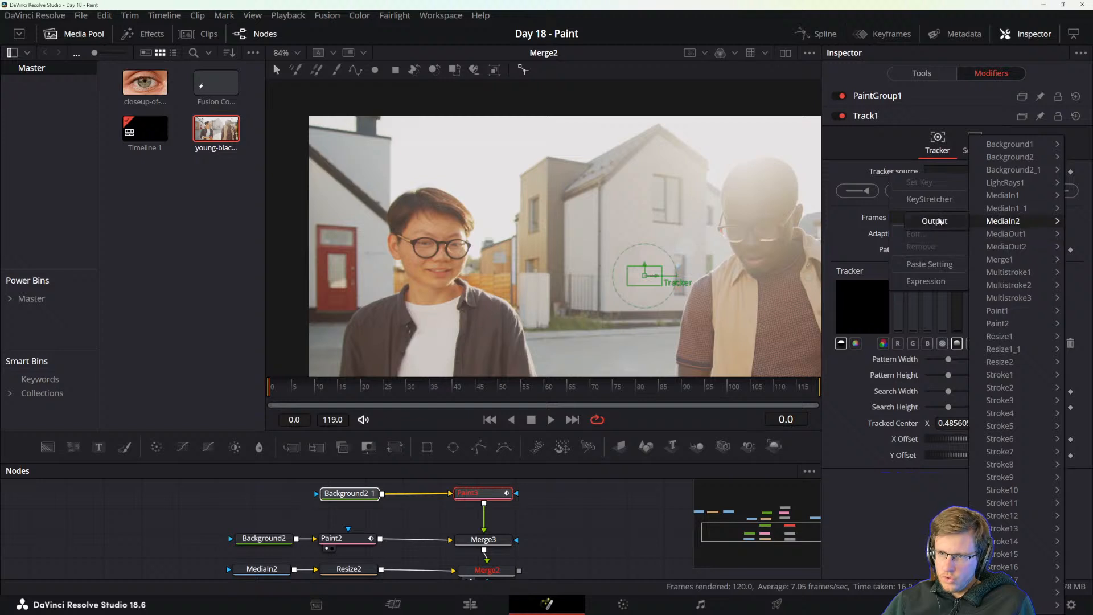
click(938, 221)
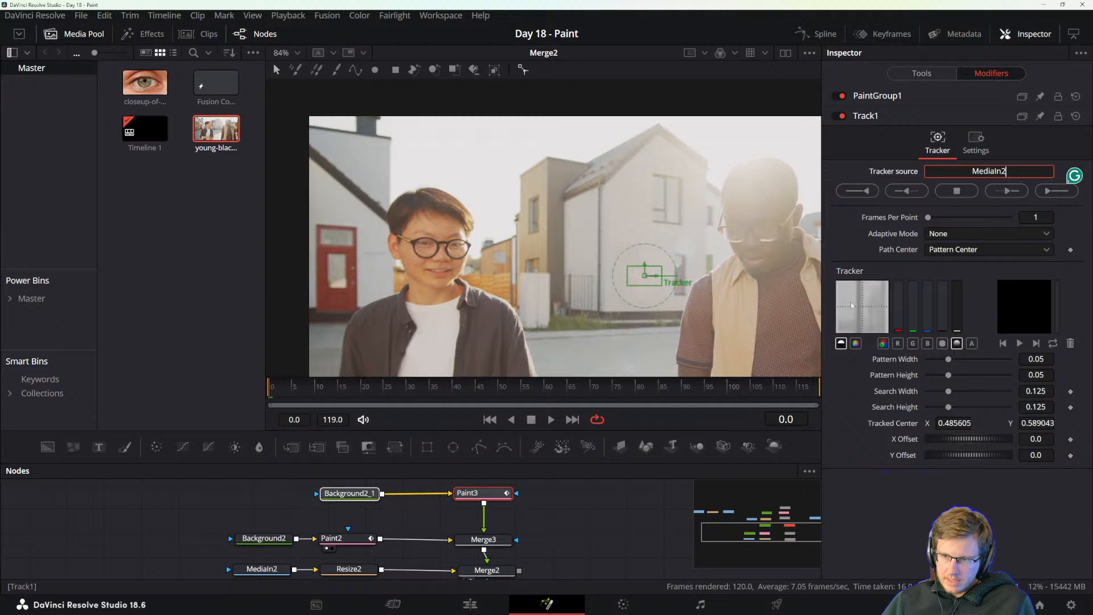
click(645, 272)
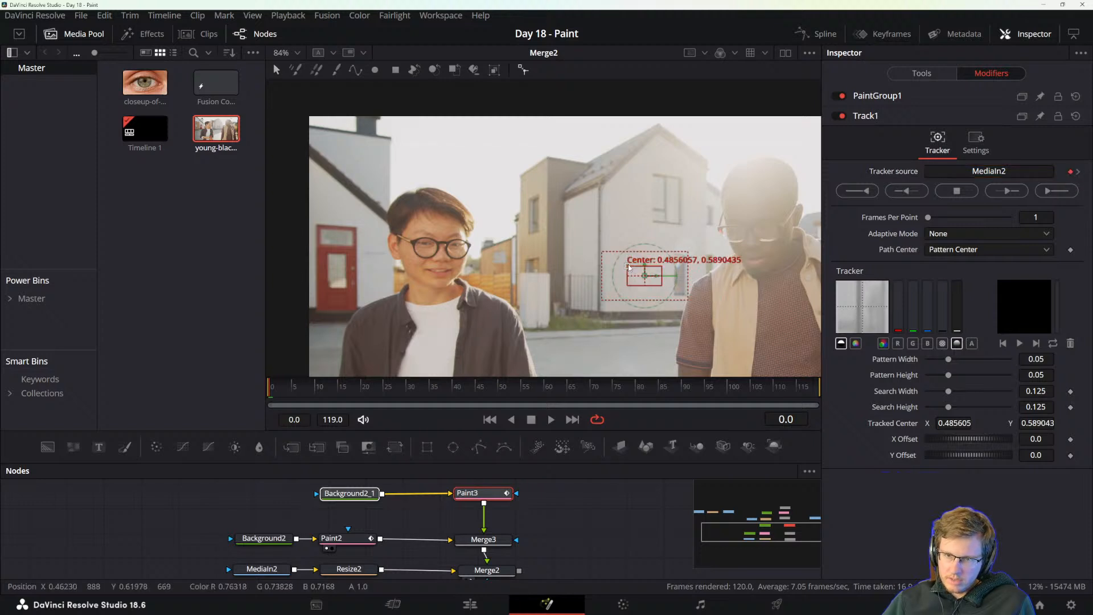
drag(627, 267, 640, 245)
Undo the pattern box move, the MediaIn2 source connection and the tracker on the paint group.
key(ctrl+z)
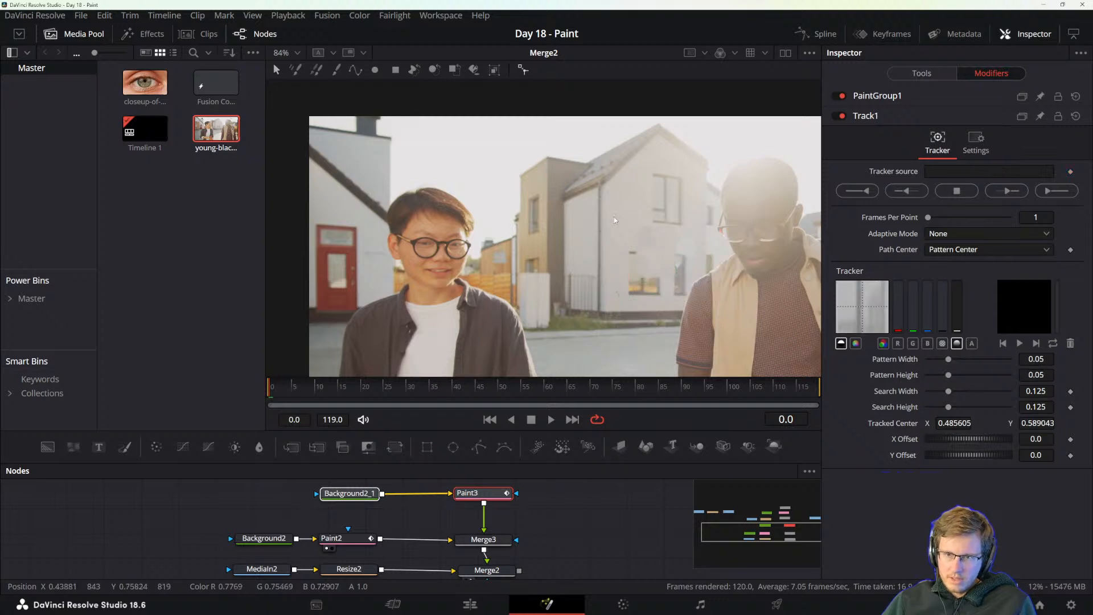
key(ctrl+z)
key(ctrl+z)
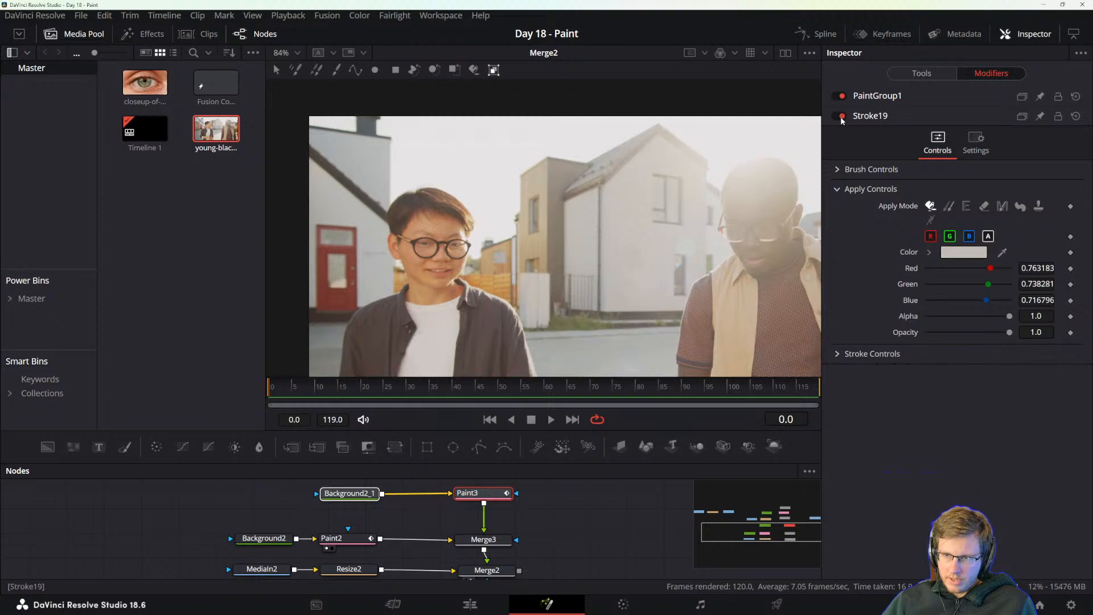
Try to delete Stroke19 from Paint3's modifiers.
right_click(873, 116)
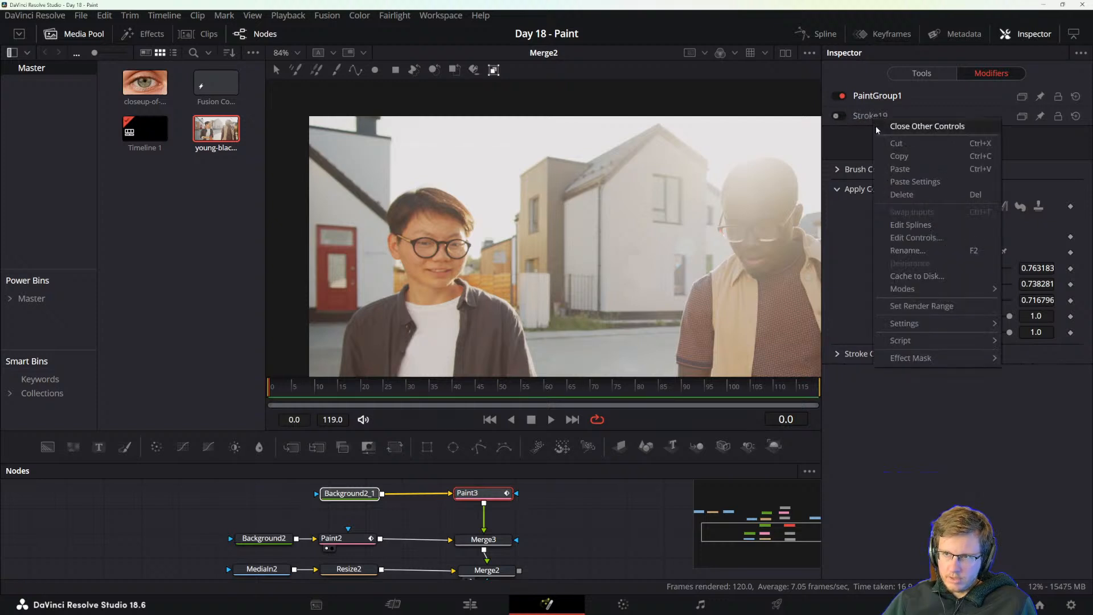
click(902, 195)
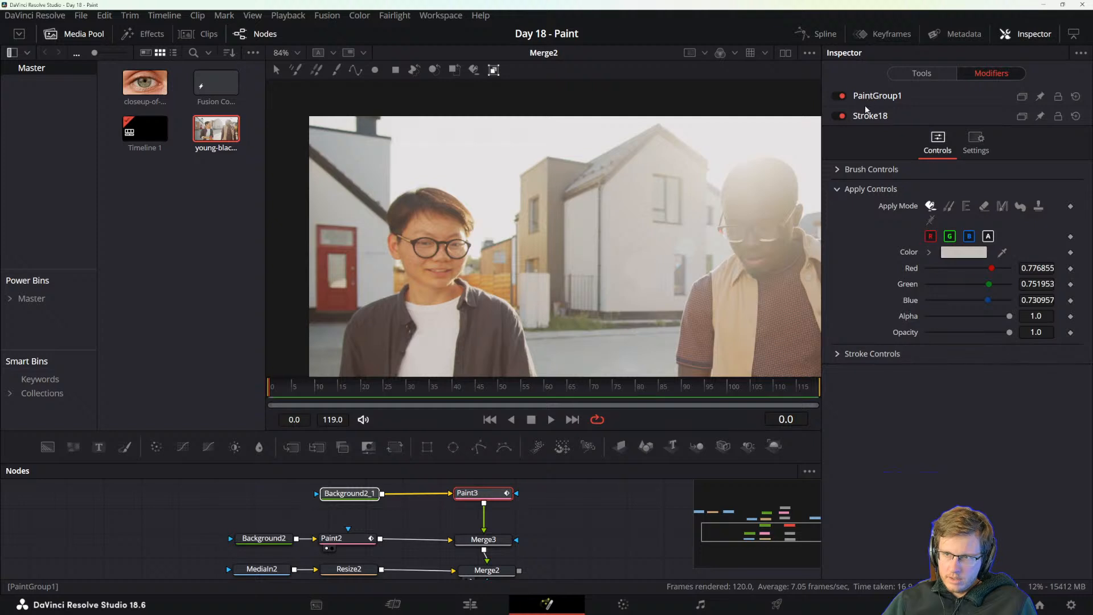
click(842, 136)
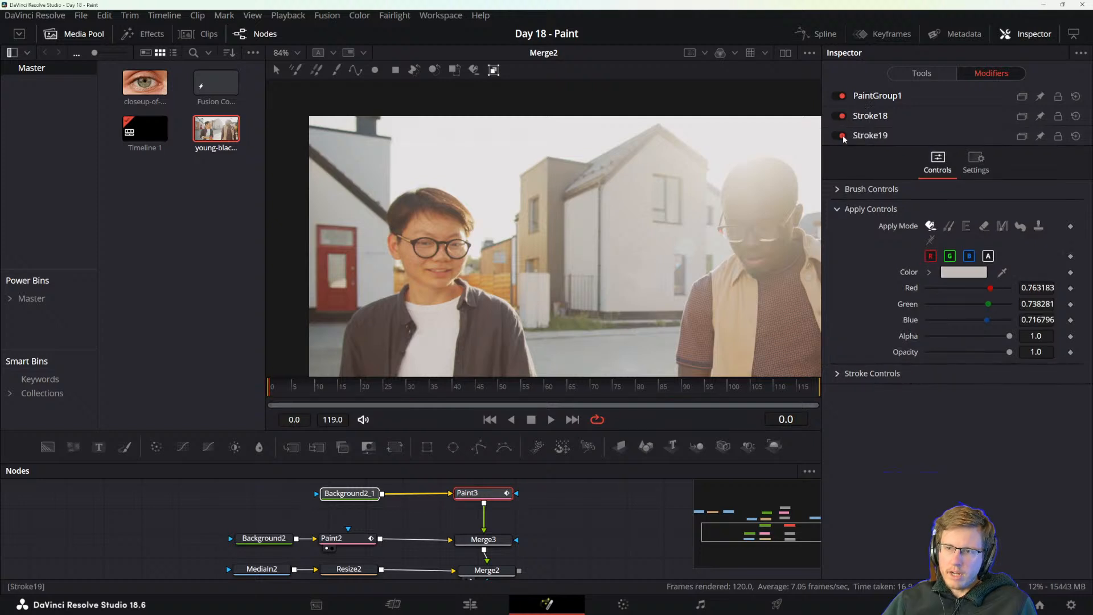
Undo the stroke deletion and the paint grouping to return to separate strokes.
key(ctrl+z)
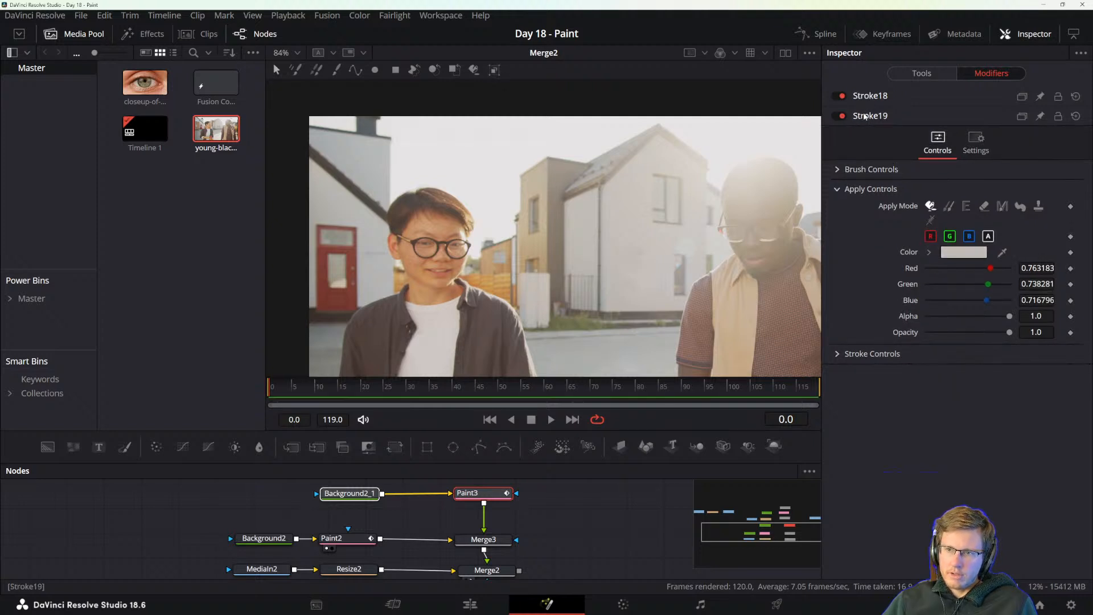
key(ctrl+z)
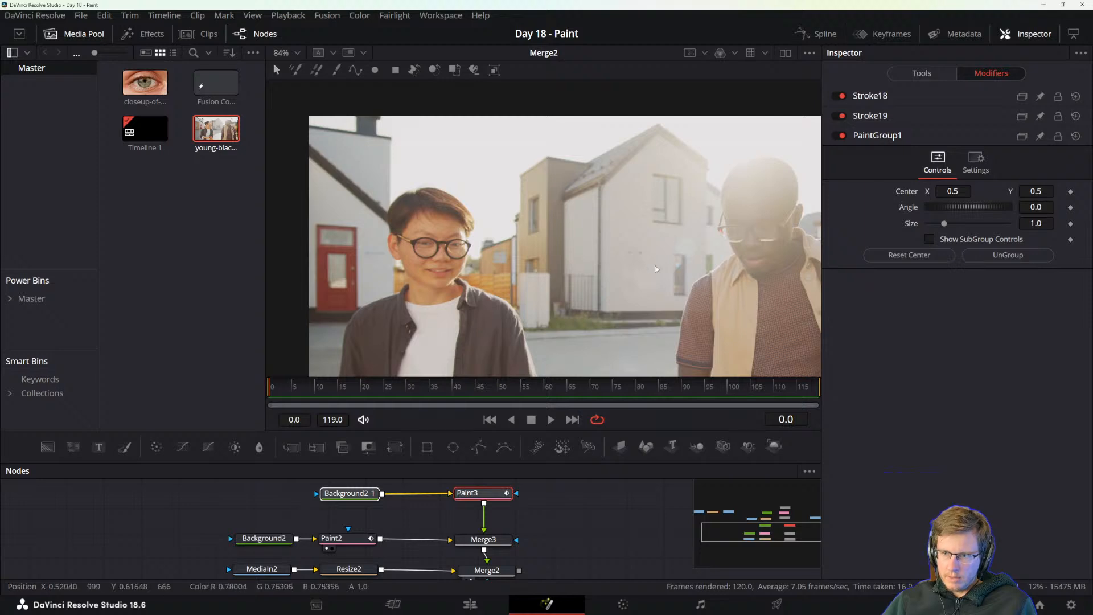
key(ctrl+z)
key(ctrl+z)
key(ctrl+z)
key(ctrl+z)
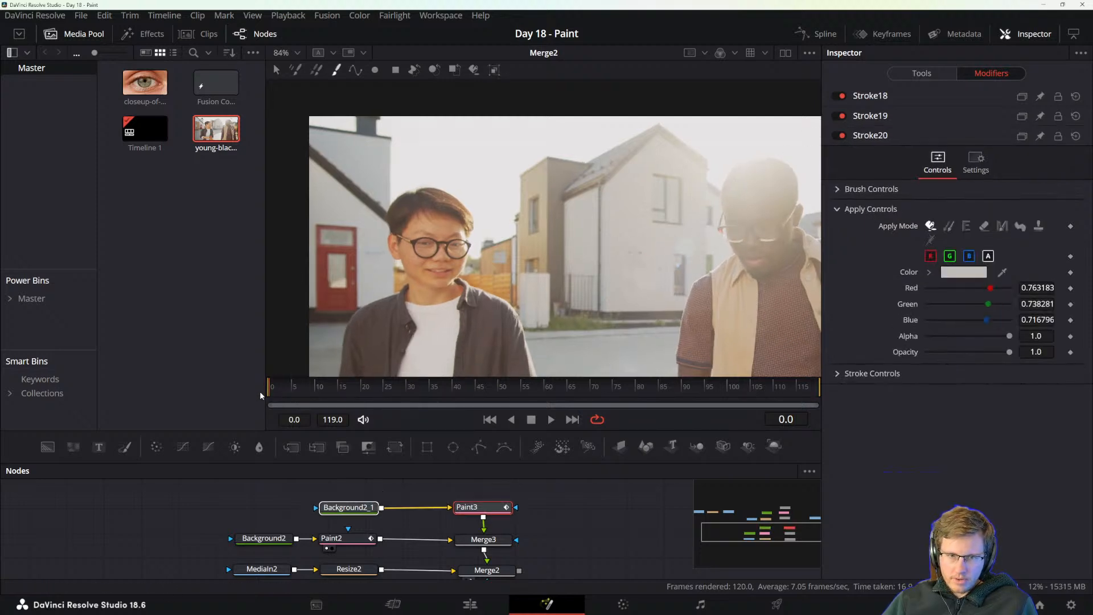
Undo the most recent paint strokes on the house wall one by one, back to Stroke15.
scroll(650, 279, up, 5)
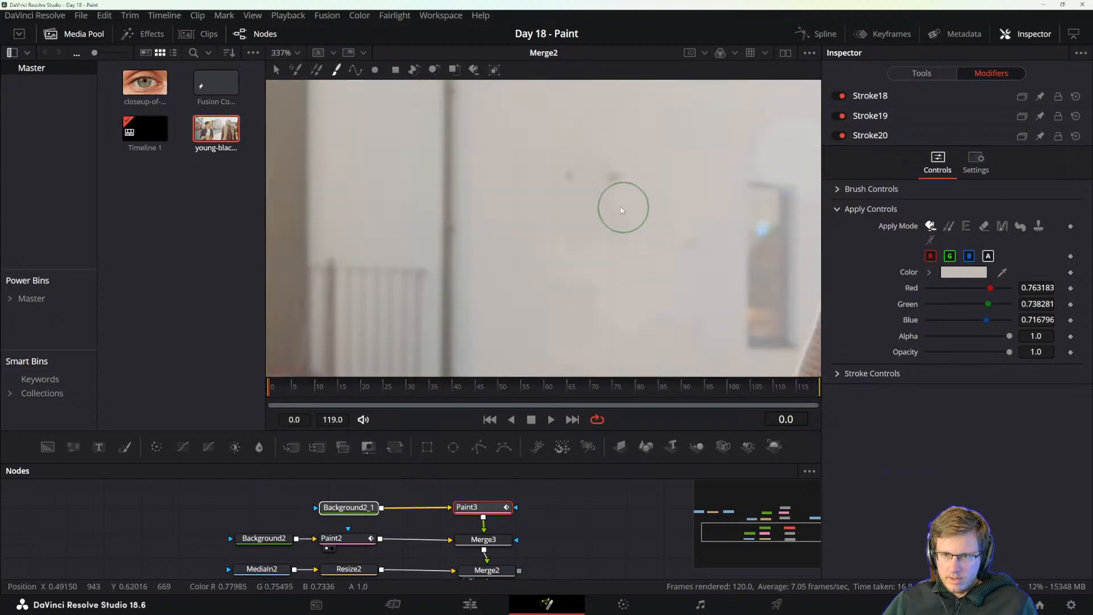
key(ctrl+z)
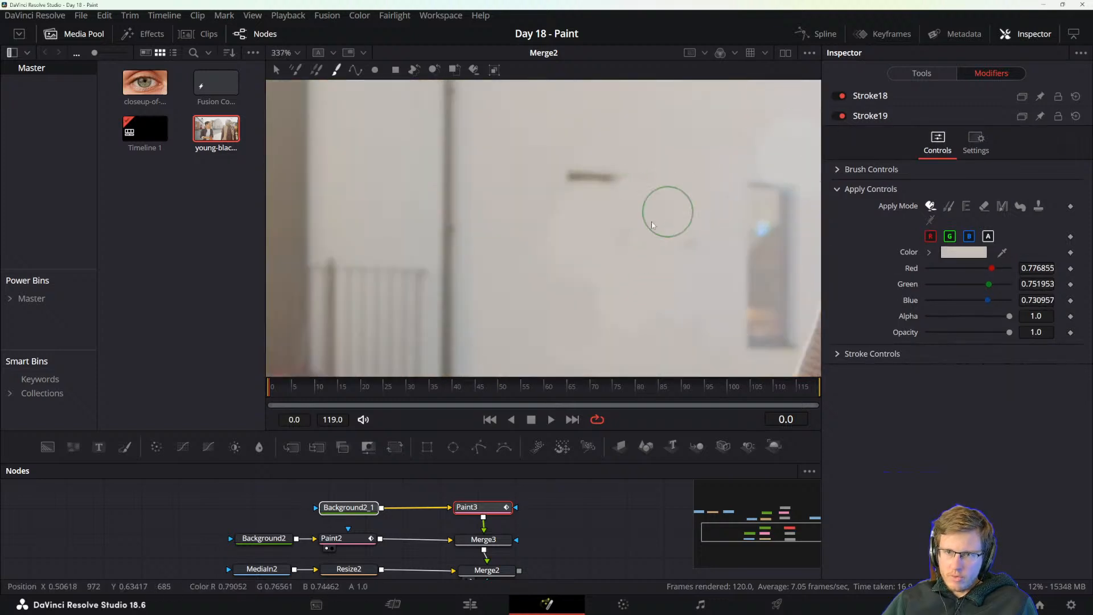
key(ctrl+z)
key(ctrl+z)
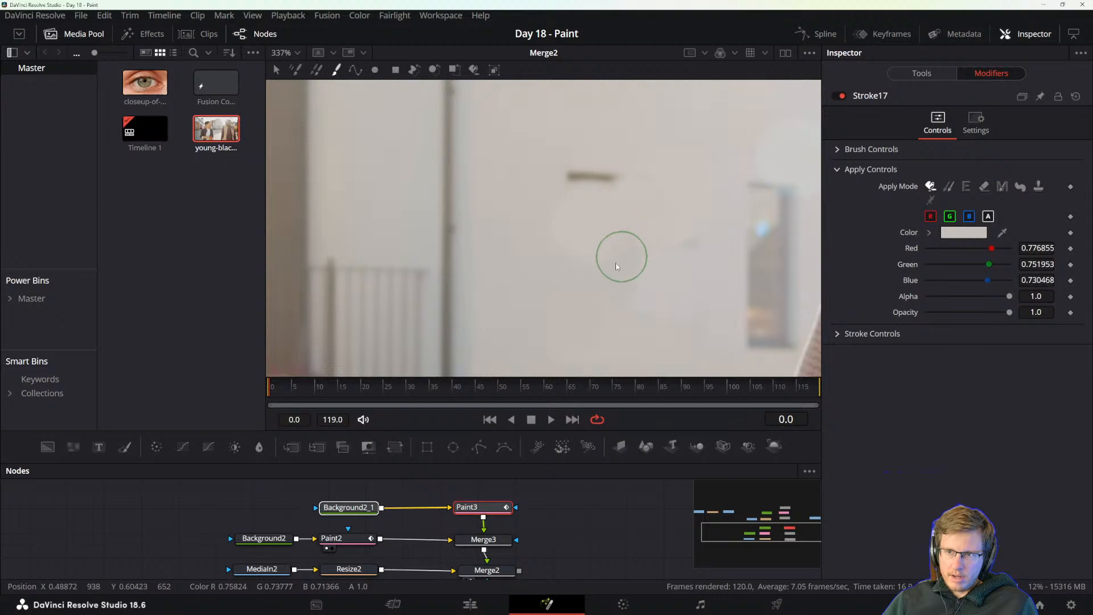
key(ctrl+z)
scroll(717, 209, down, 6)
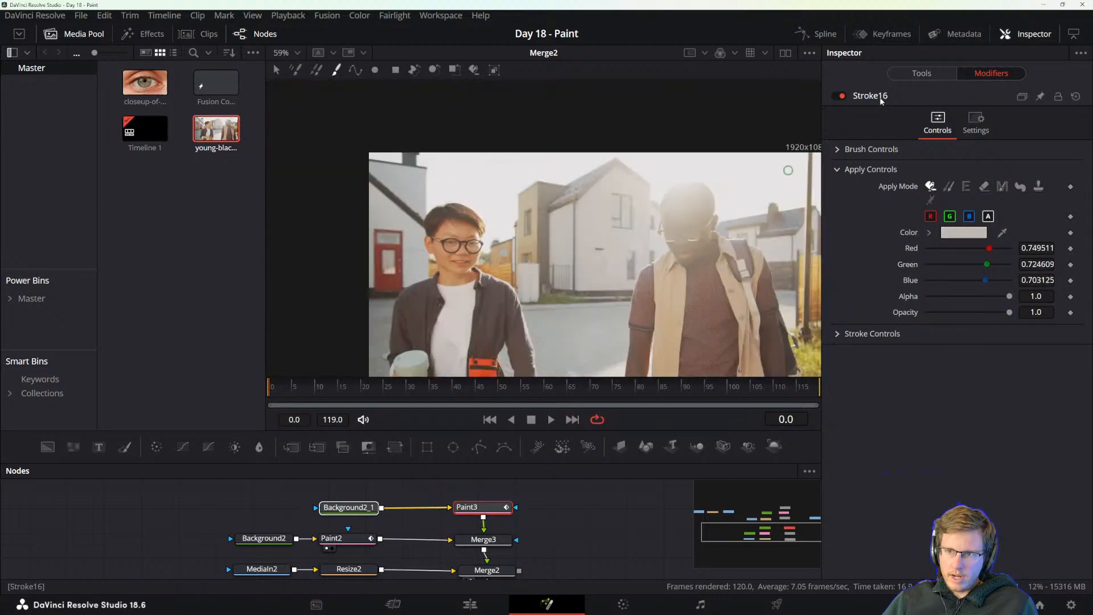
key(ctrl+z)
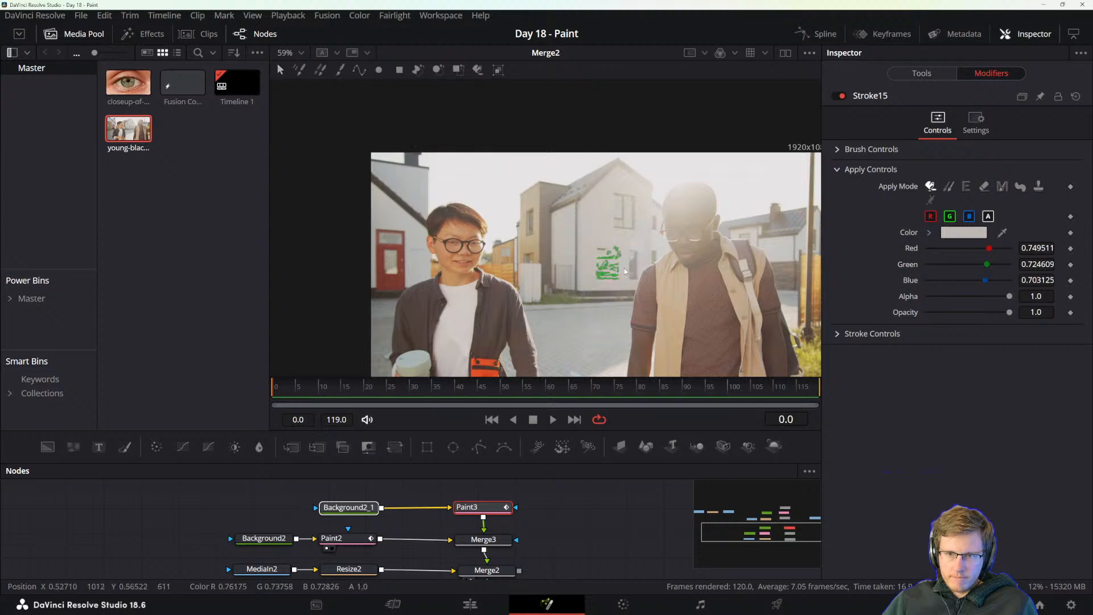
Repaint the remaining dark window fragment and the uneven patches around it with the current wall color.
scroll(624, 268, up, 5)
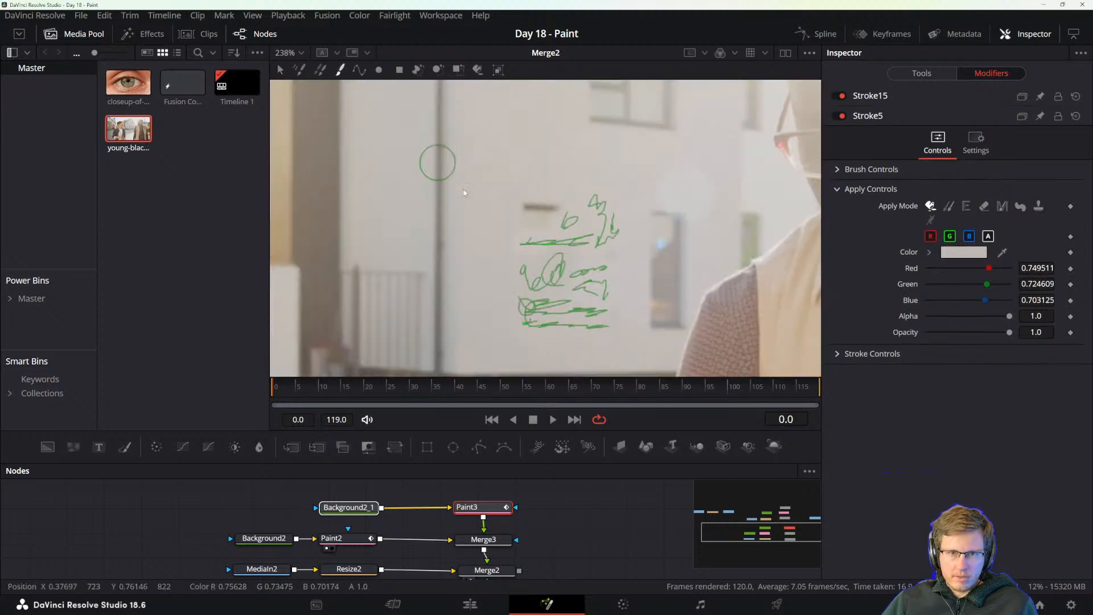
drag(539, 215, 563, 211)
drag(560, 298, 619, 267)
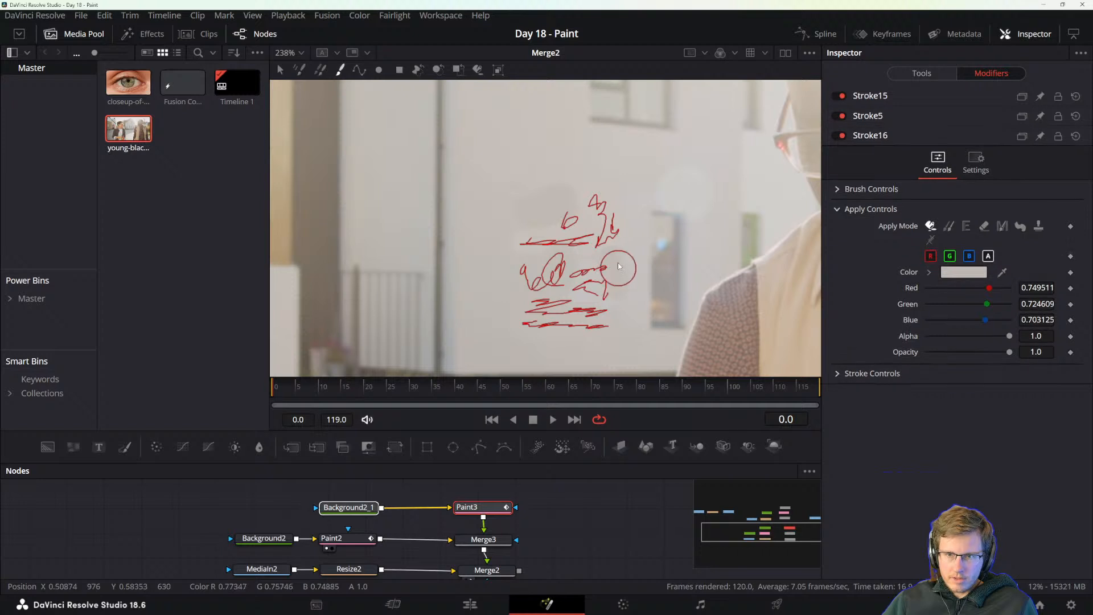
drag(627, 332, 705, 256)
Sample new stroke colors from the surrounding house wall and paint another stroke over the covered window area.
scroll(647, 293, down, 2)
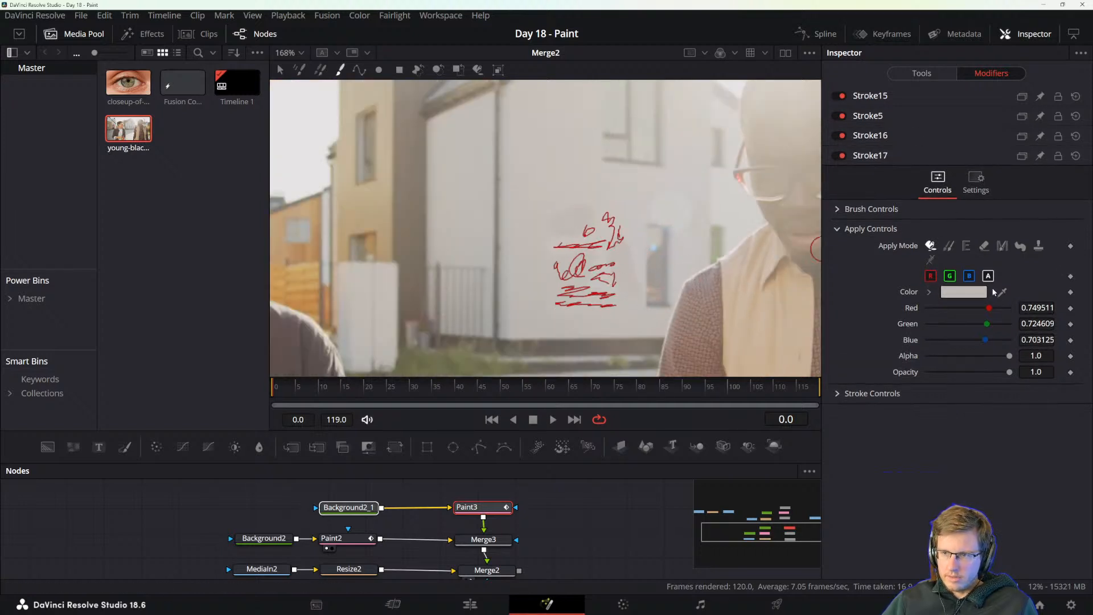
mouse_move(1001, 292)
mouse_down()
mouse_move(622, 178)
mouse_move(552, 193)
mouse_move(593, 204)
mouse_up()
drag(1000, 312, 625, 309)
click(618, 264)
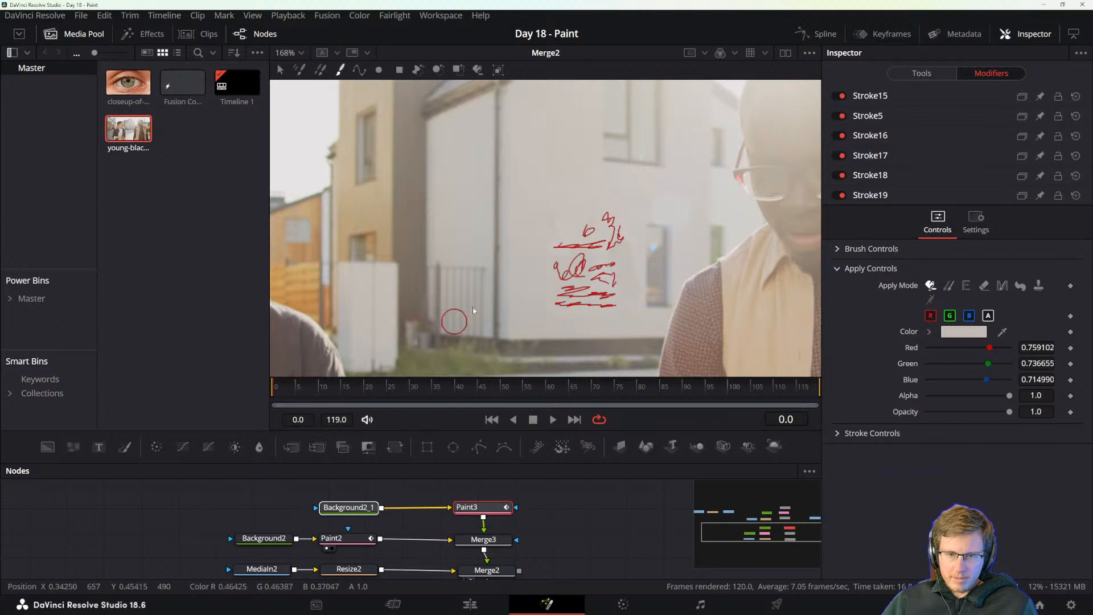
Select all the strokes over the covered window and combine them into one paint group.
click(282, 69)
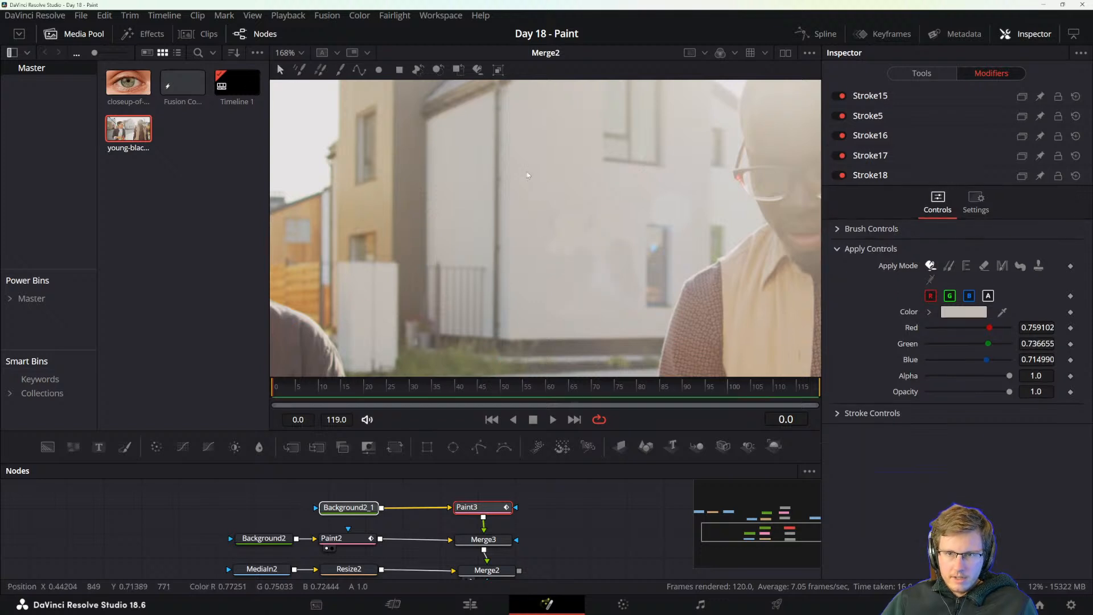
drag(626, 328, 630, 329)
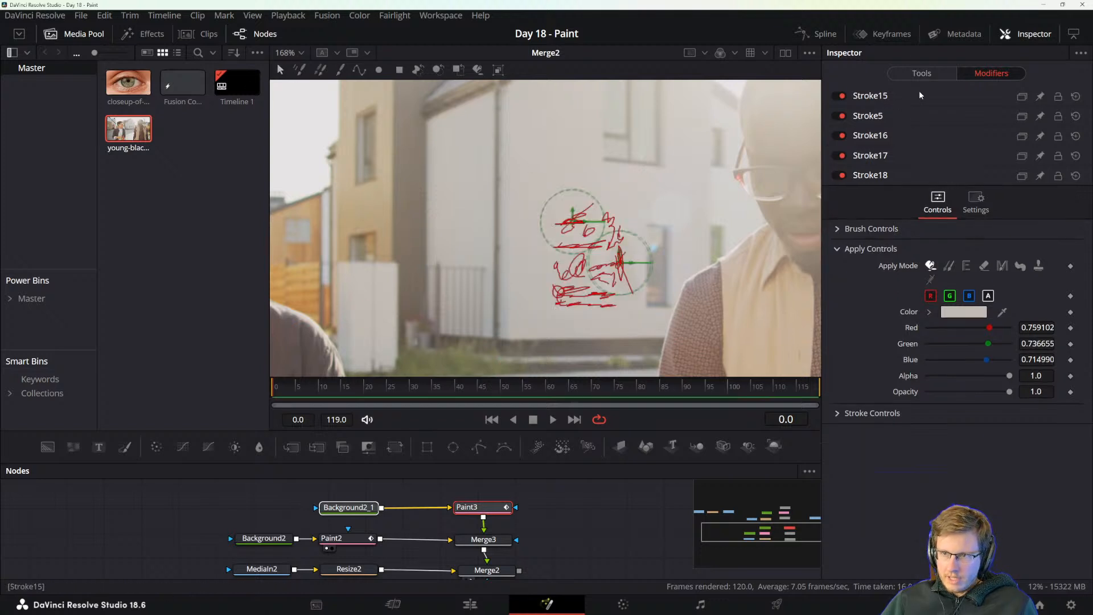
click(498, 71)
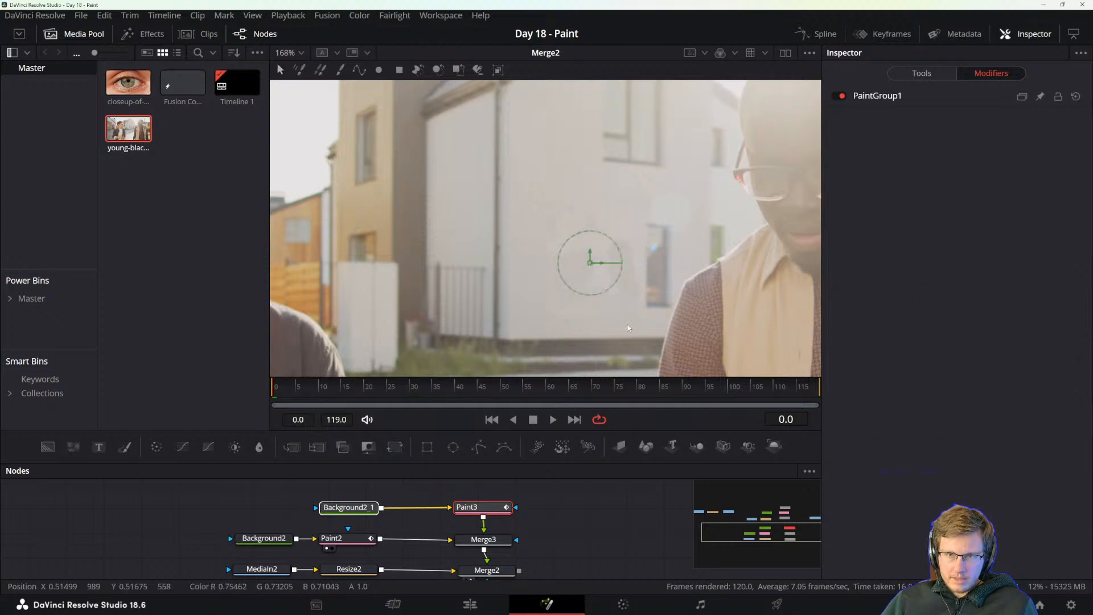
Modify the new paint group's center with a Tracker position modifier and move its pattern box slightly up and left on the wall.
right_click(591, 266)
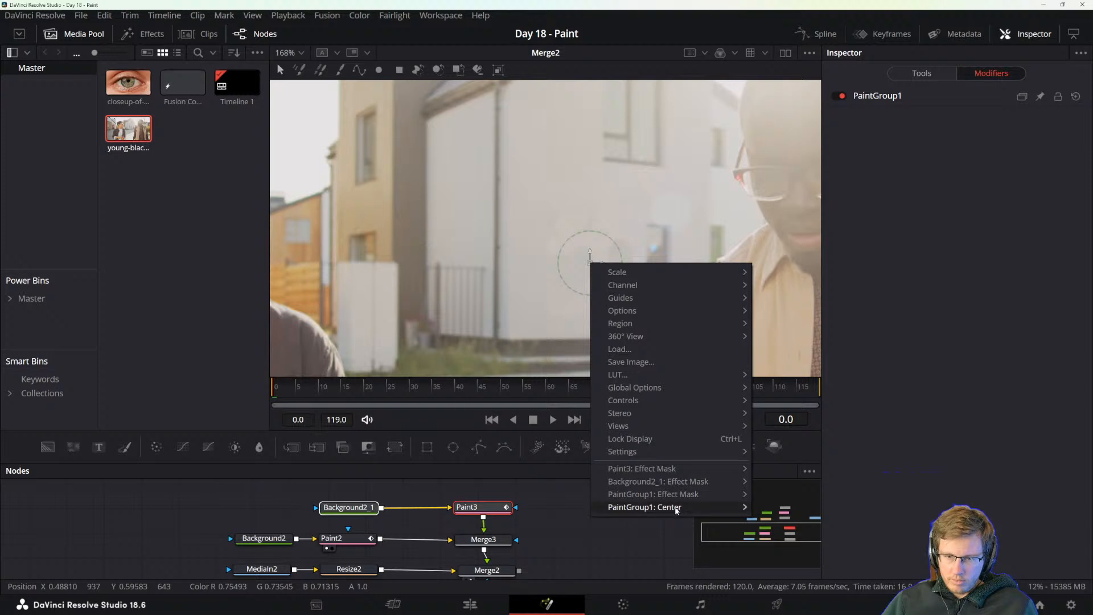
mouse_move(676, 510)
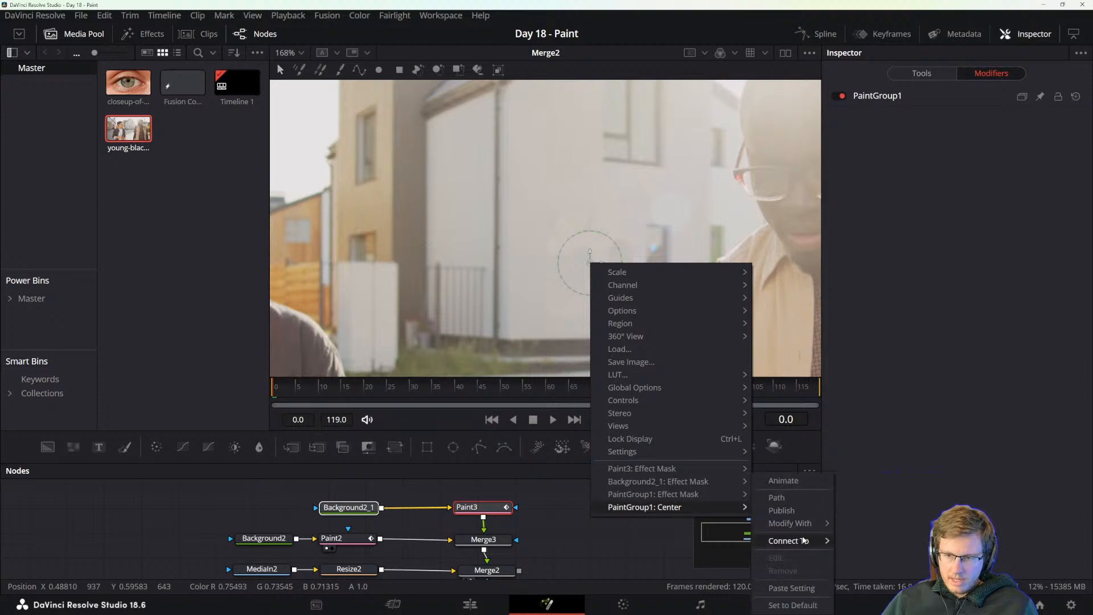
mouse_move(811, 525)
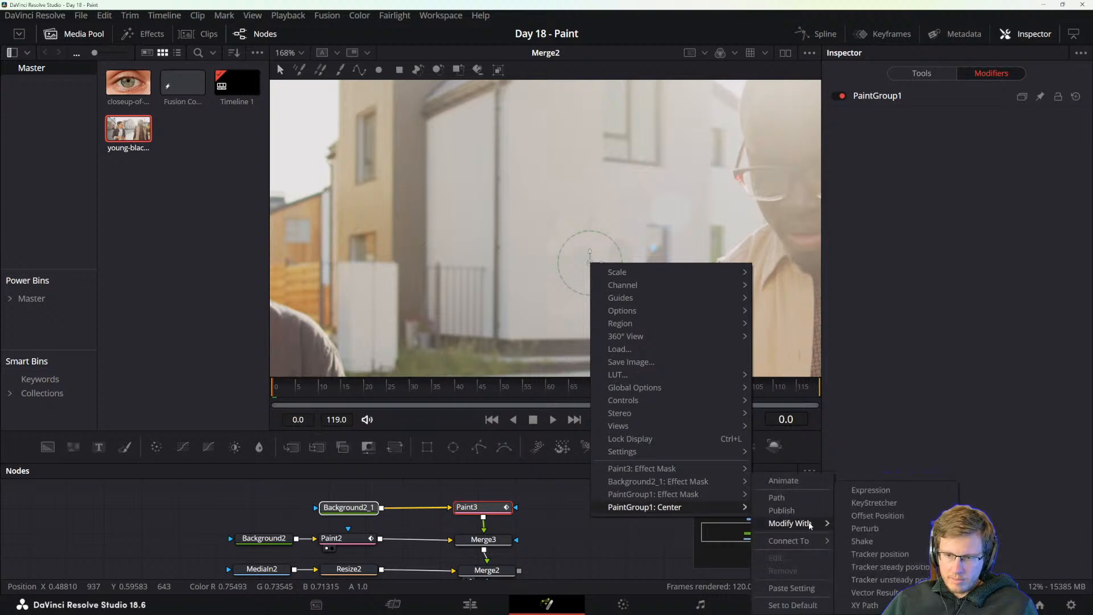
click(869, 555)
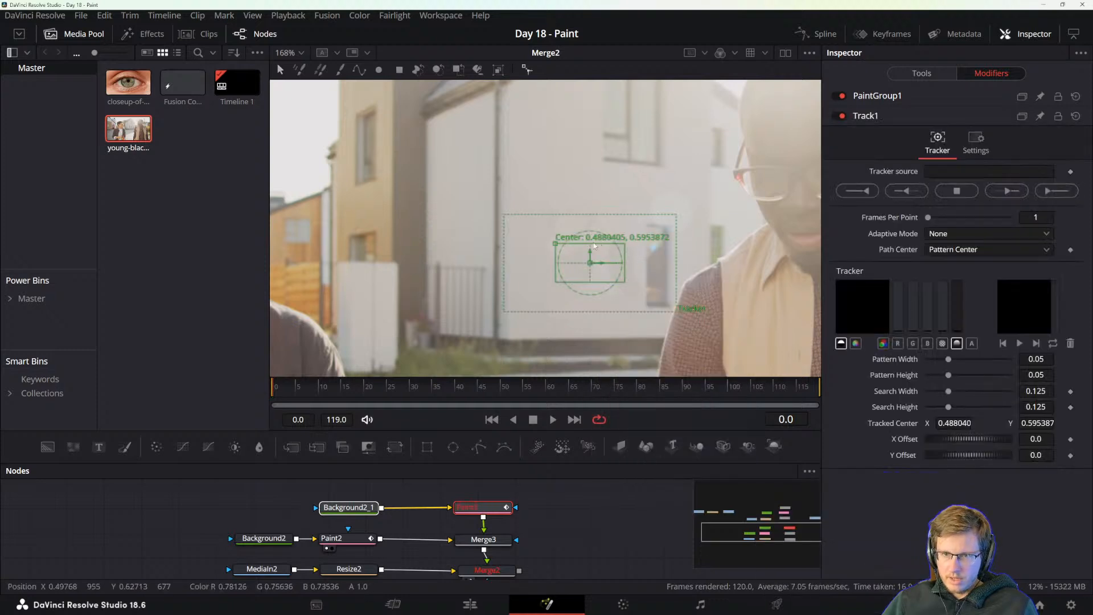
drag(556, 246, 543, 226)
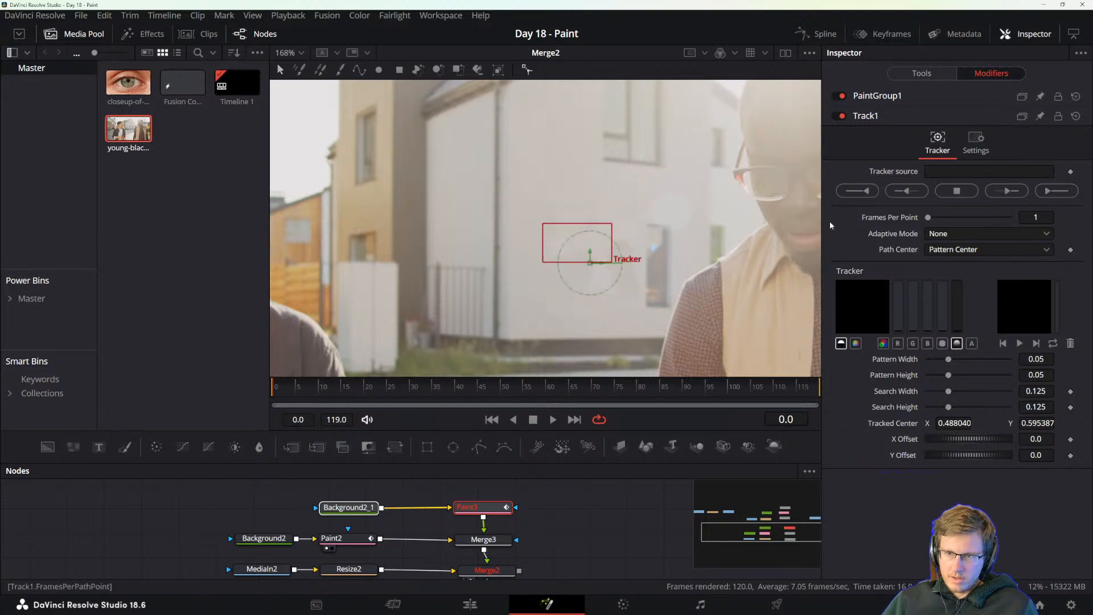
mouse_move(544, 225)
mouse_down()
mouse_move(557, 243)
mouse_move(536, 227)
mouse_move(545, 223)
mouse_up()
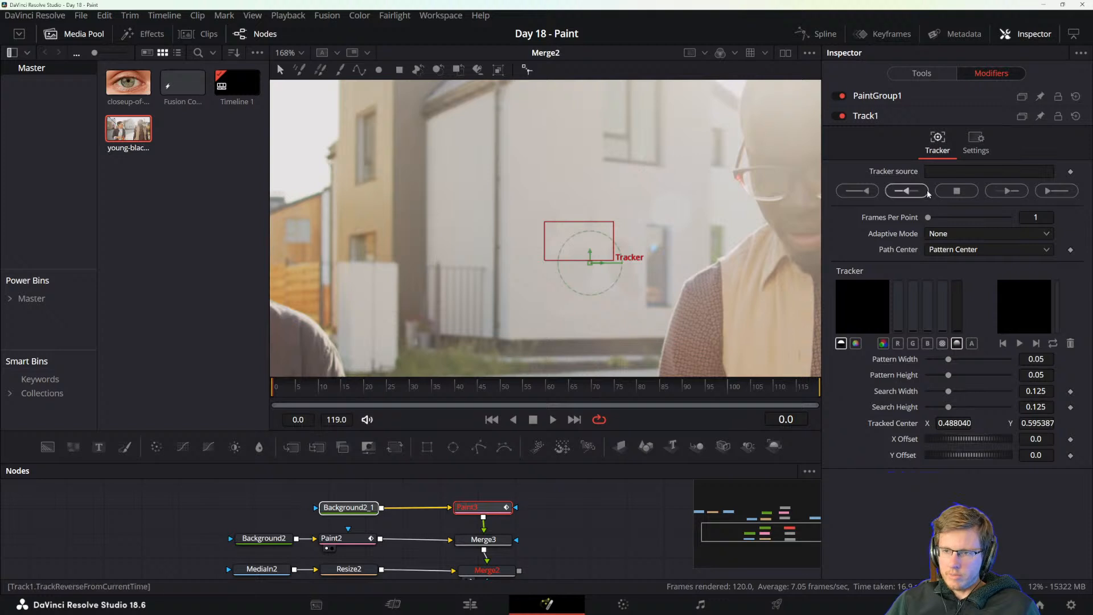
Connect the Track1 modifier's tracker source to the MediaIn2 output.
right_click(891, 171)
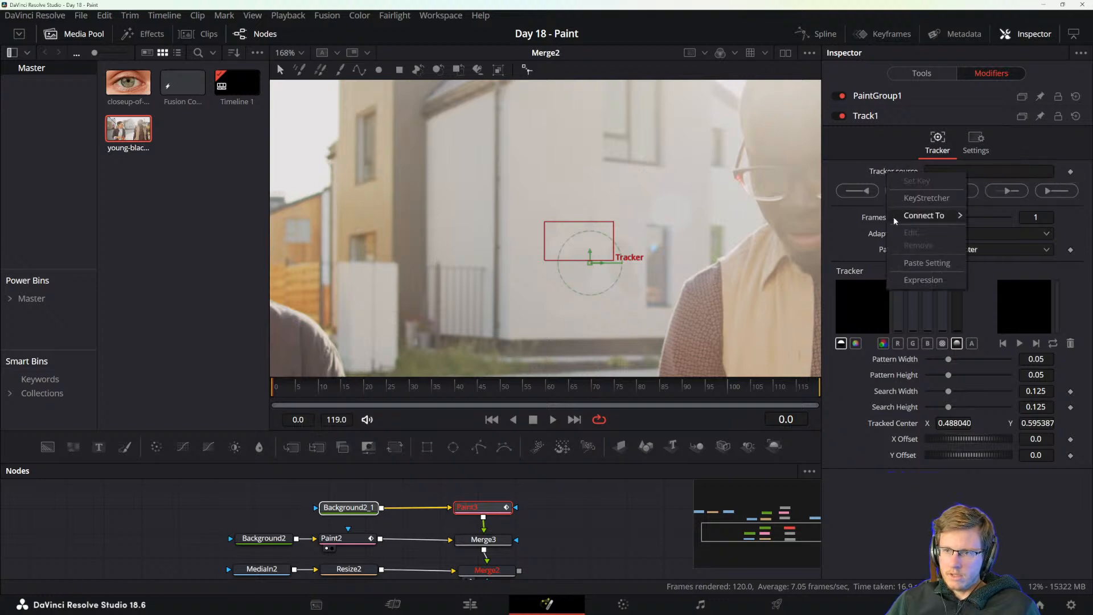
mouse_move(924, 215)
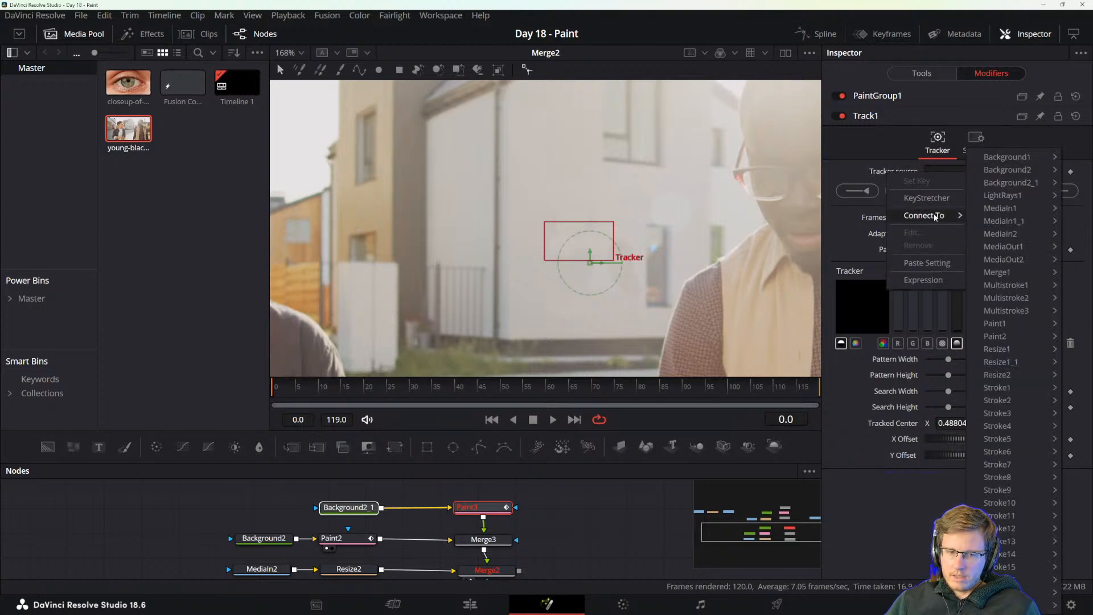
mouse_move(1017, 238)
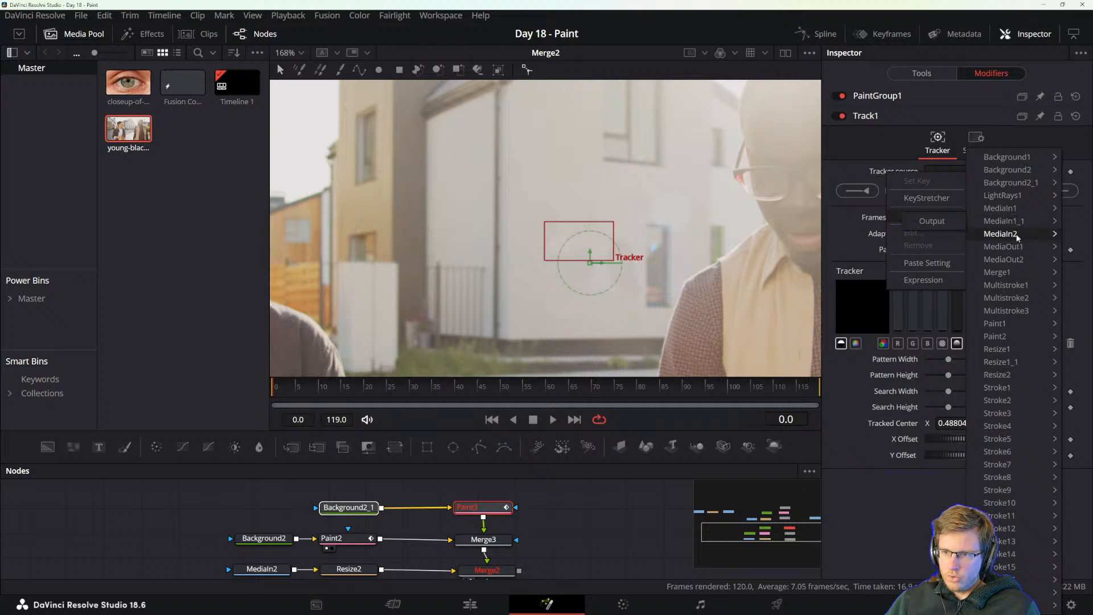
click(945, 236)
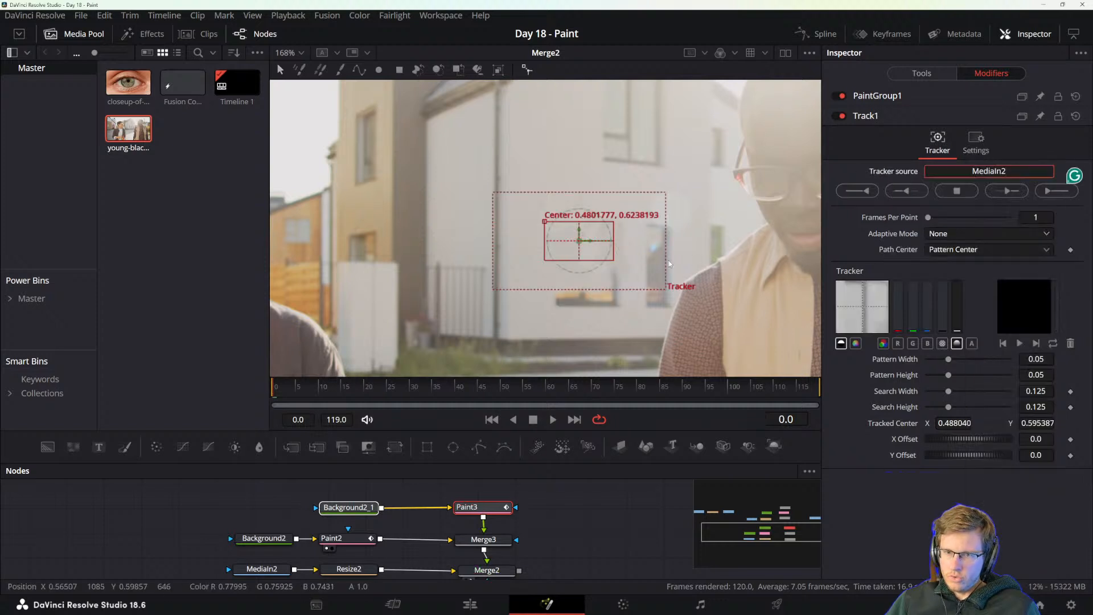
Move the tracker's pattern box slightly down and right on the wall and resize it to about 0.053 wide and 0.141 high.
drag(548, 224, 556, 240)
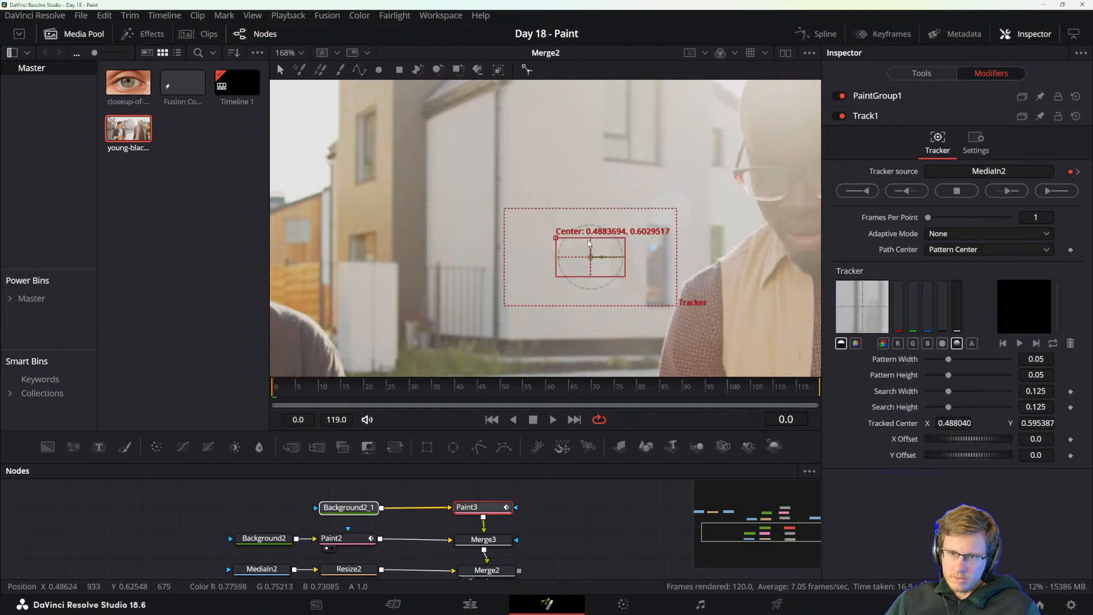
drag(592, 240, 605, 203)
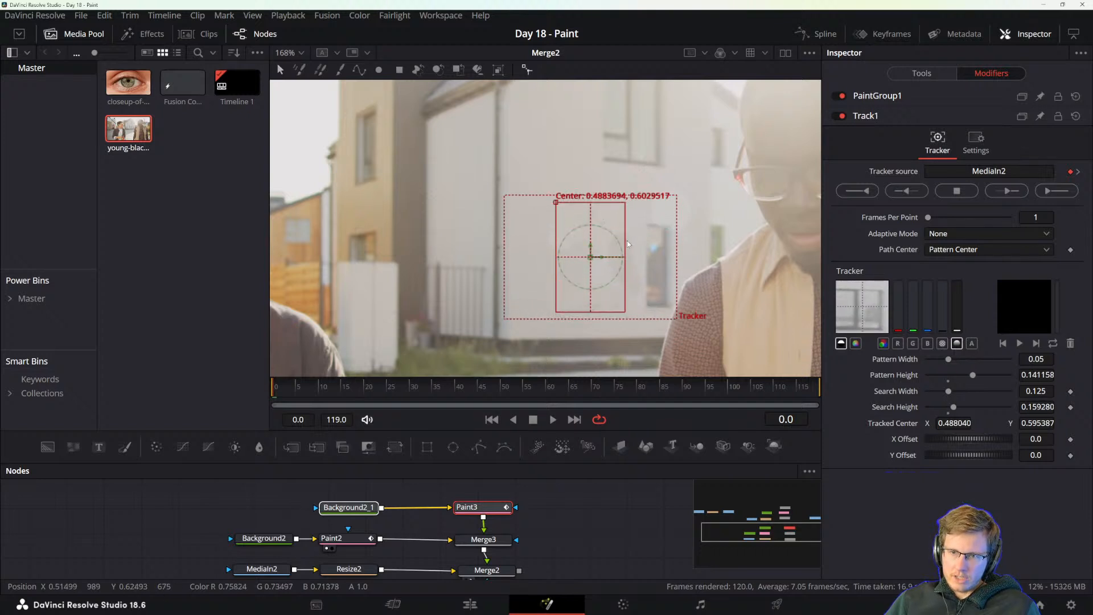
mouse_move(626, 240)
mouse_down()
mouse_move(644, 244)
mouse_move(625, 245)
mouse_up()
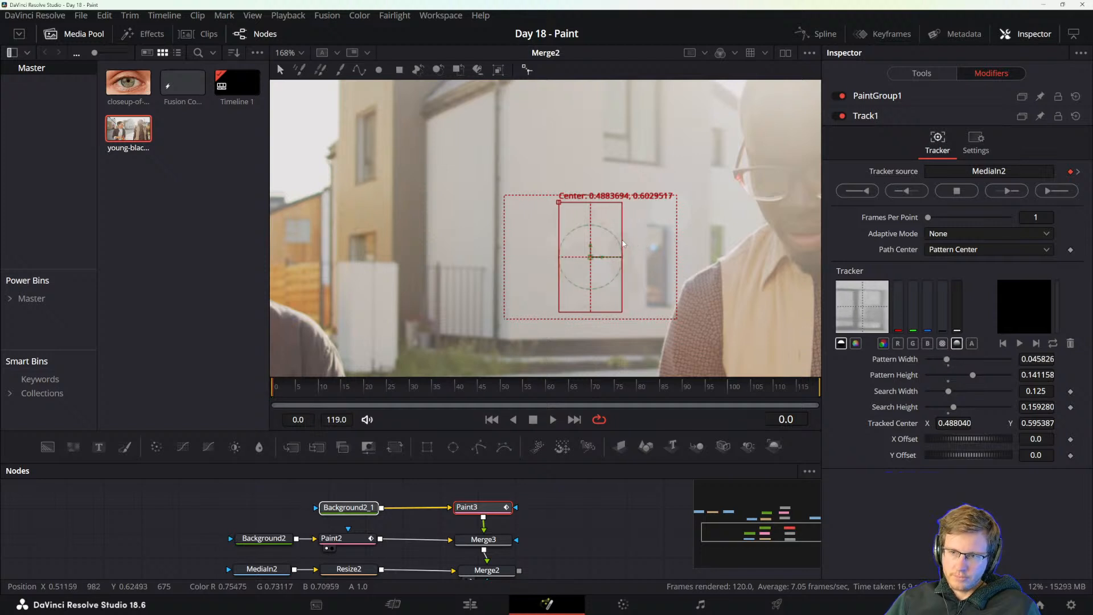
drag(625, 242, 629, 242)
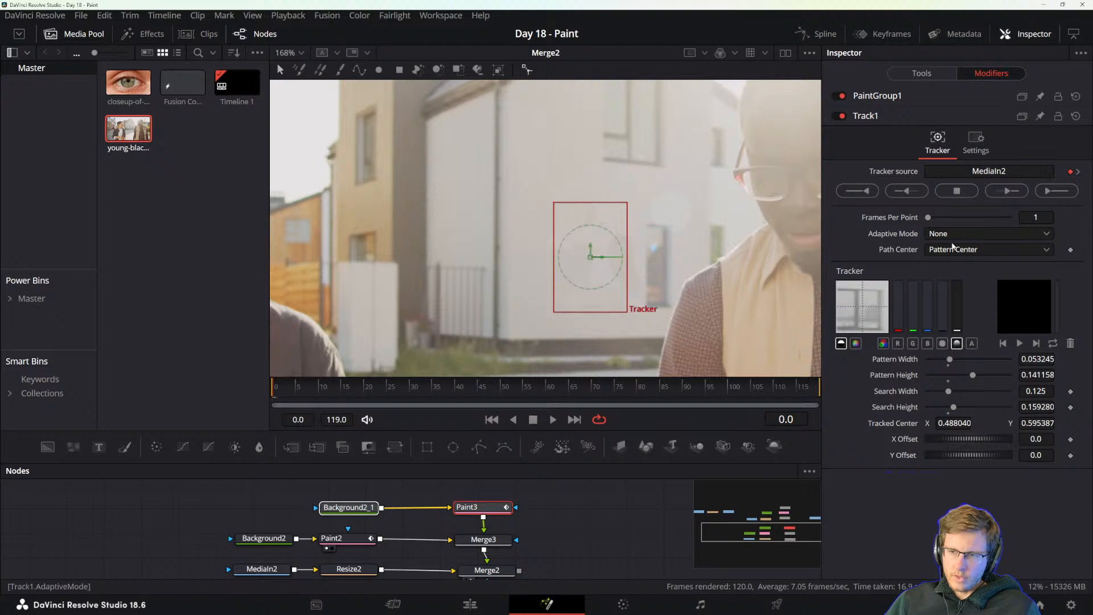
Track the pattern forward through the whole clip and play it back from frame 0 to check the window cover.
click(1054, 194)
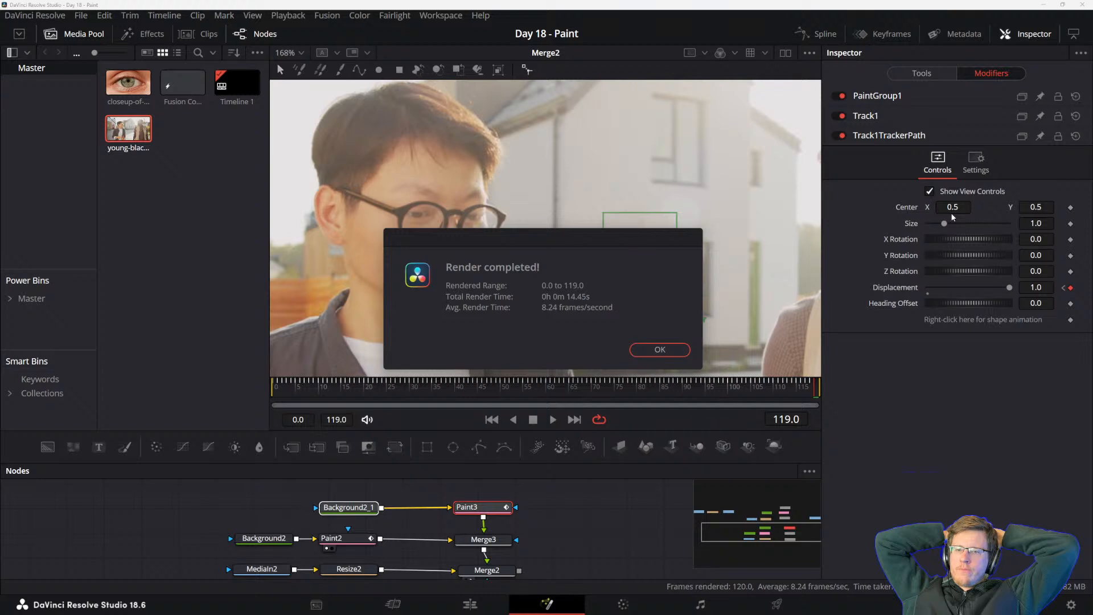
click(663, 349)
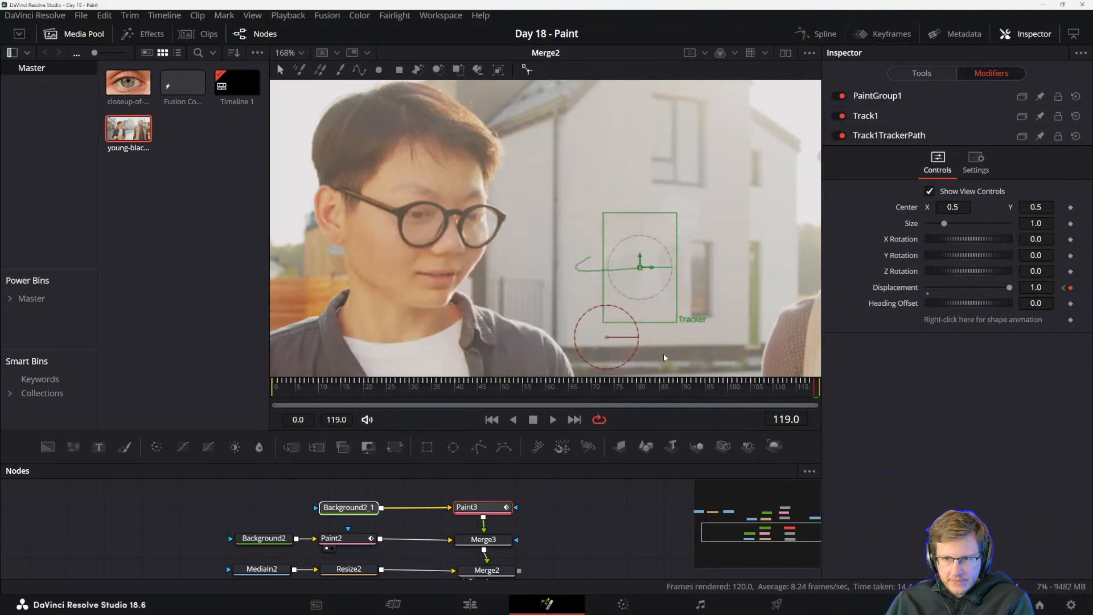
drag(303, 390, 264, 385)
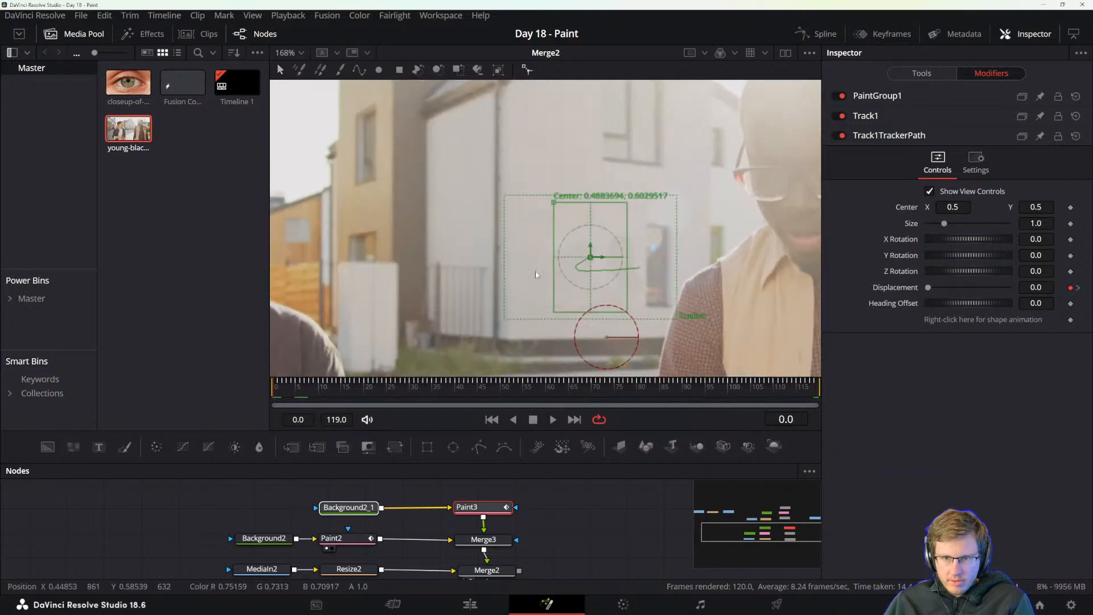
key(space)
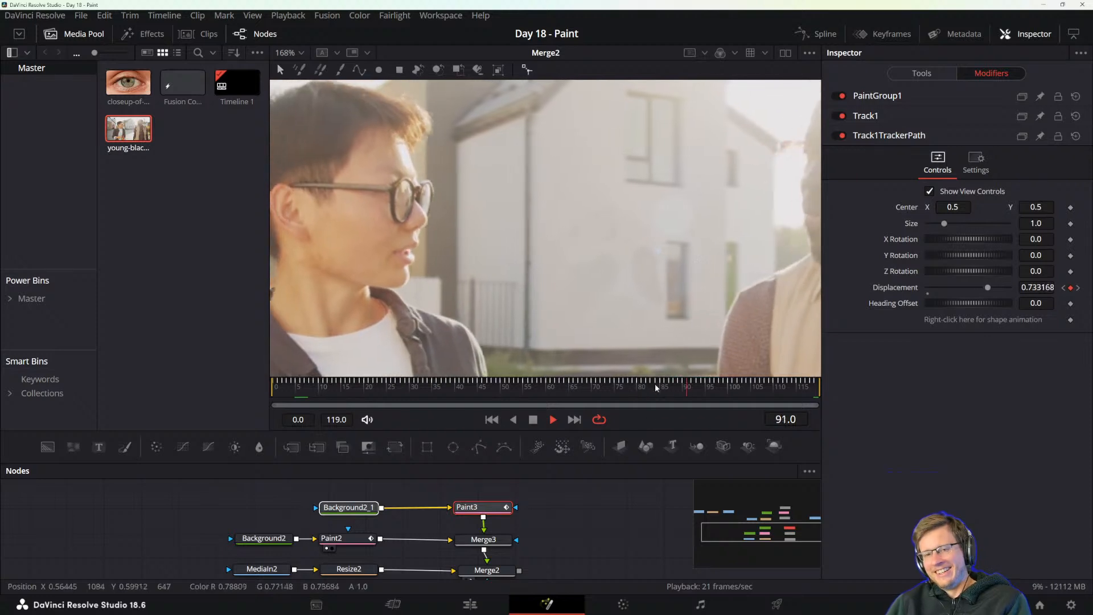
scroll(616, 315, down, 5)
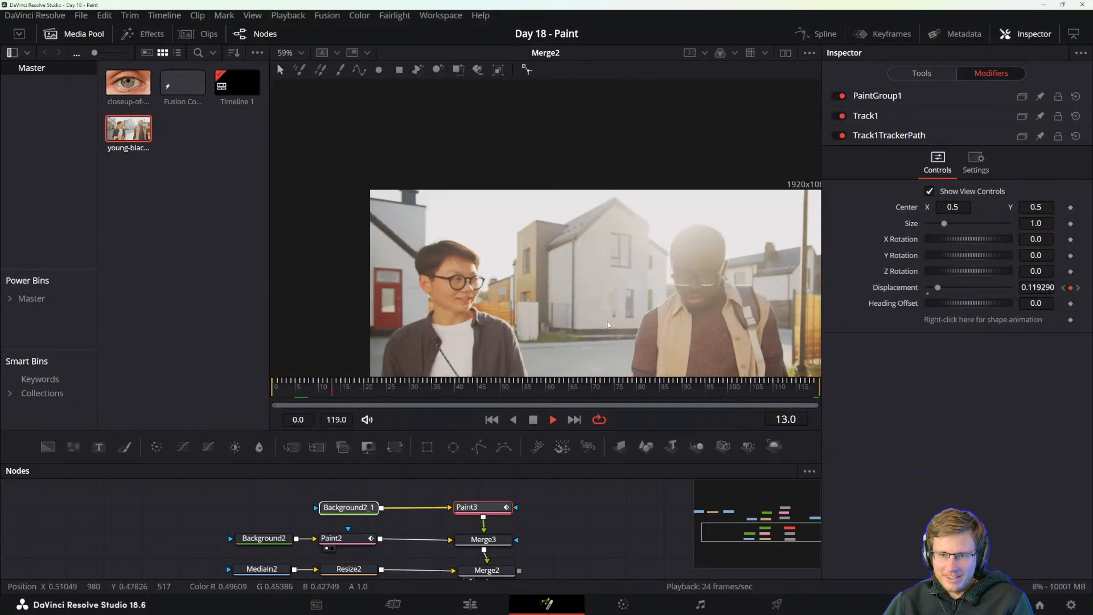
scroll(610, 313, up, 6)
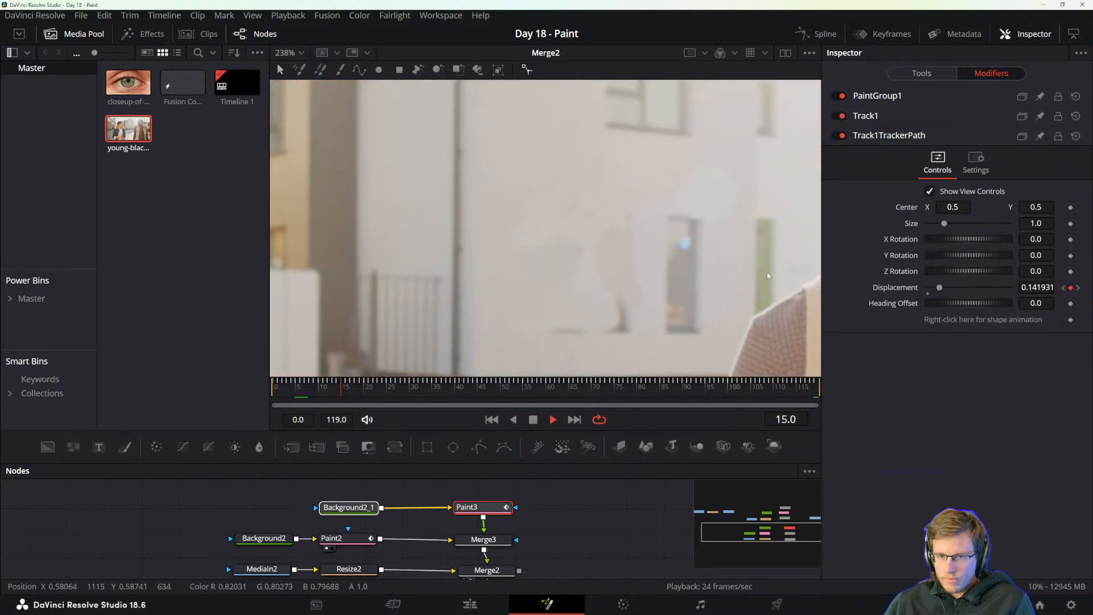
scroll(575, 262, up, 2)
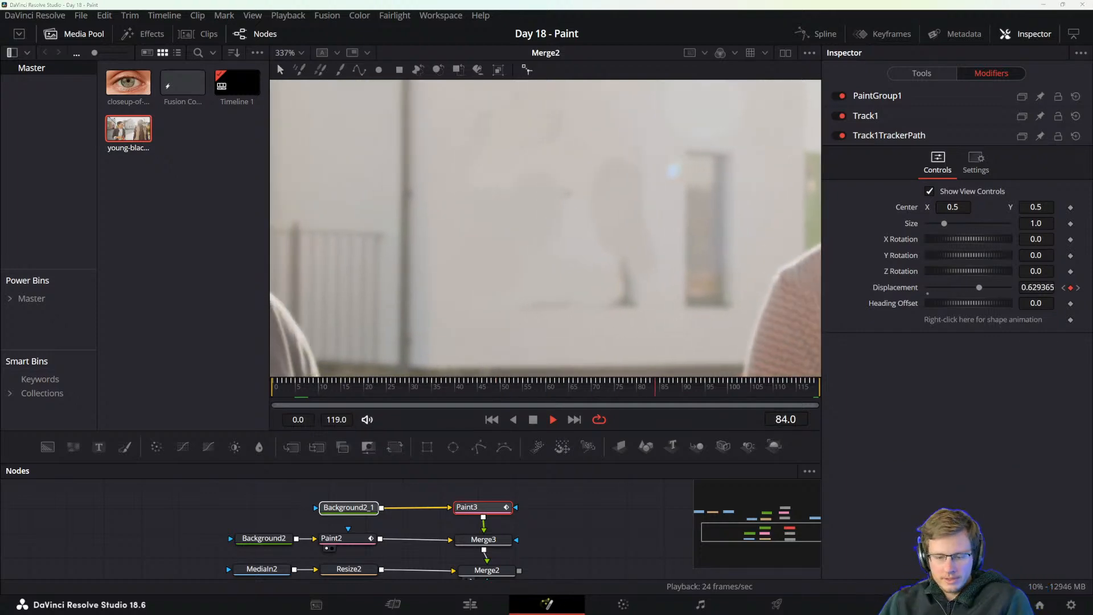
Switch to Paint, handwrite the note "brb 9:07" in a small window, and close it without keeping the drawing.
key(super)
text(paint)
key(Return)
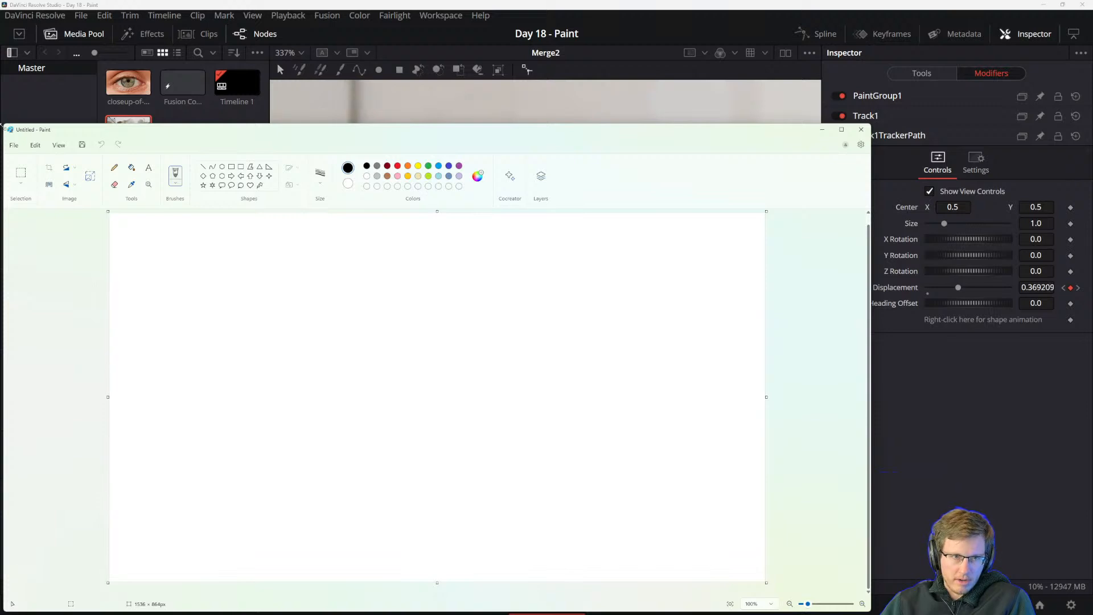
mouse_move(3, 124)
mouse_down()
mouse_move(110, 195)
mouse_move(530, 402)
mouse_up()
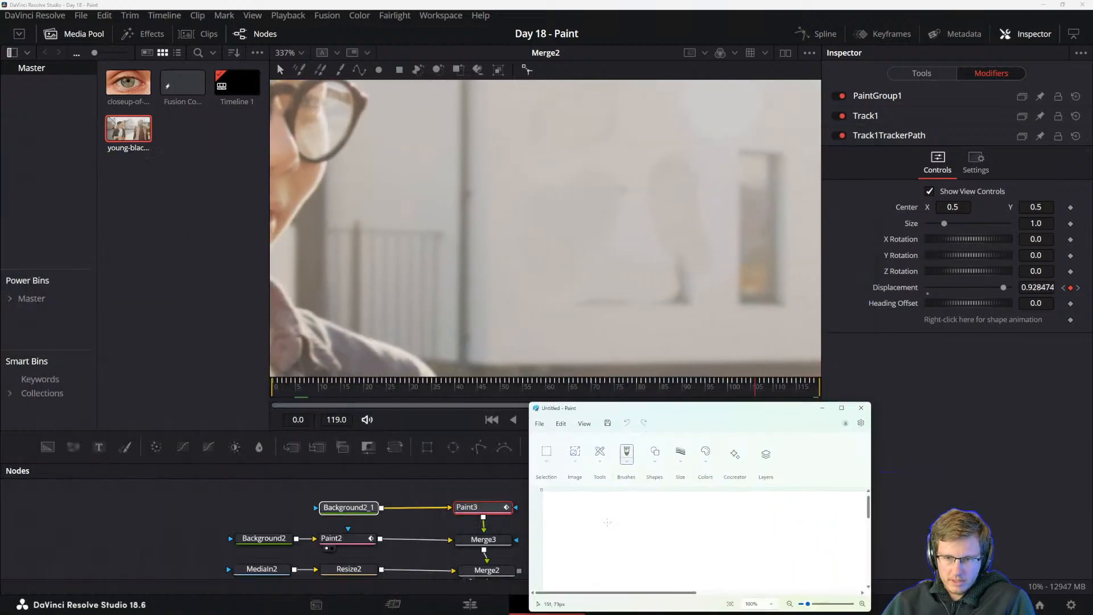
mouse_move(611, 519)
mouse_down()
mouse_move(633, 549)
mouse_move(660, 530)
mouse_move(686, 544)
mouse_move(660, 549)
mouse_up()
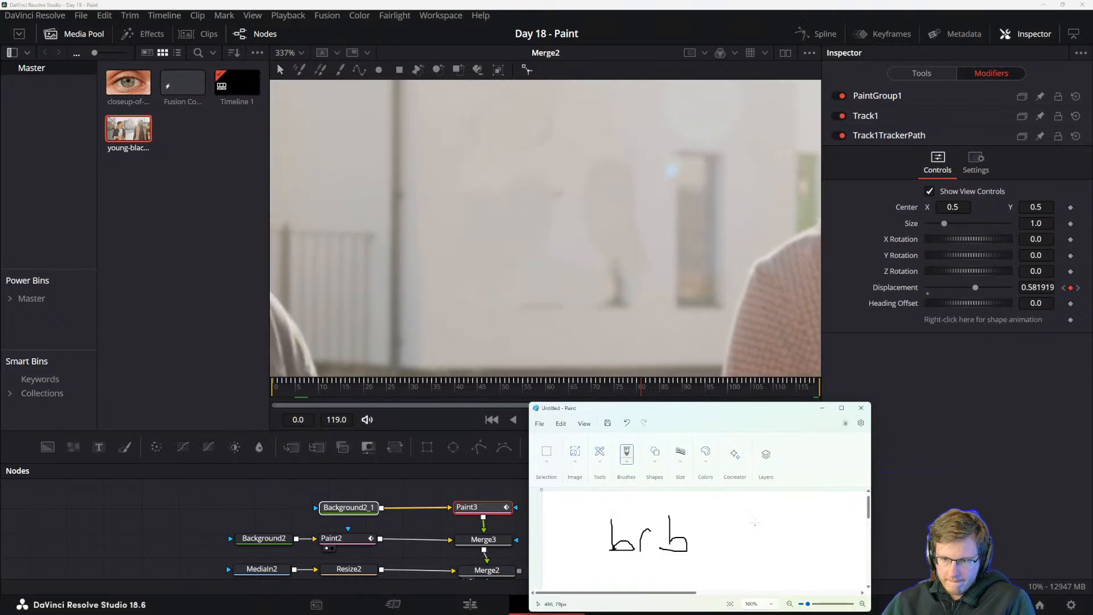
mouse_move(755, 522)
mouse_down()
mouse_move(763, 543)
mouse_move(790, 527)
mouse_up()
click(770, 528)
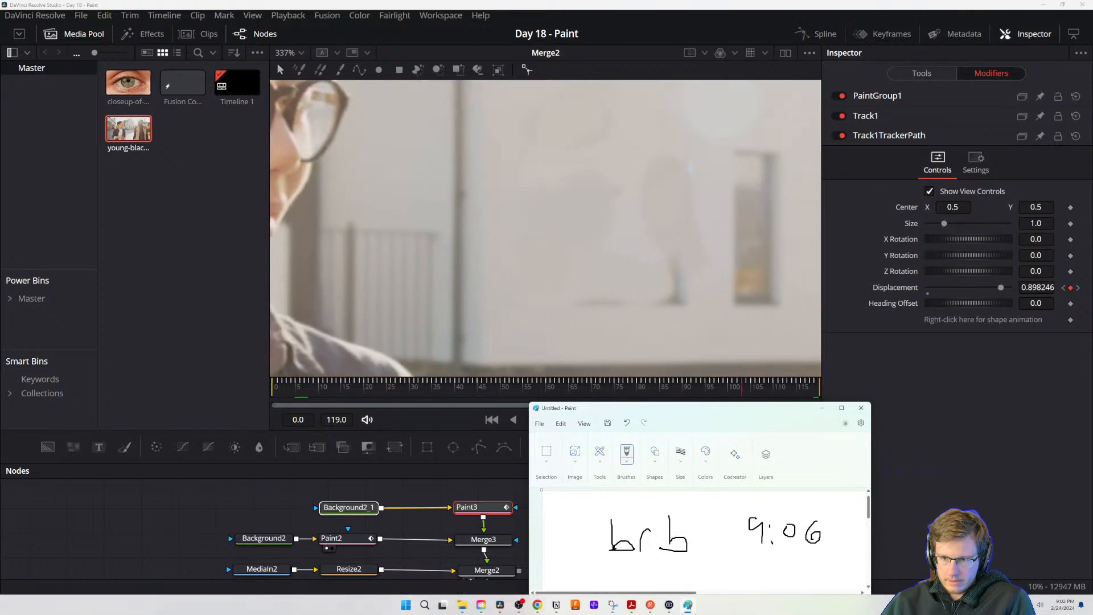
key(ctrl+z)
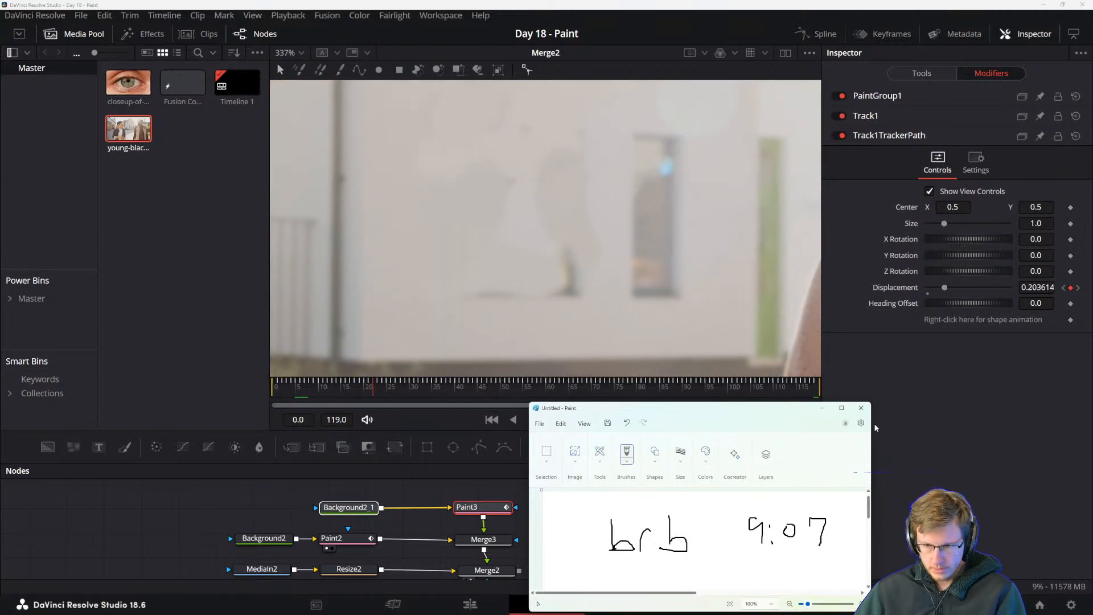
click(861, 408)
click(698, 541)
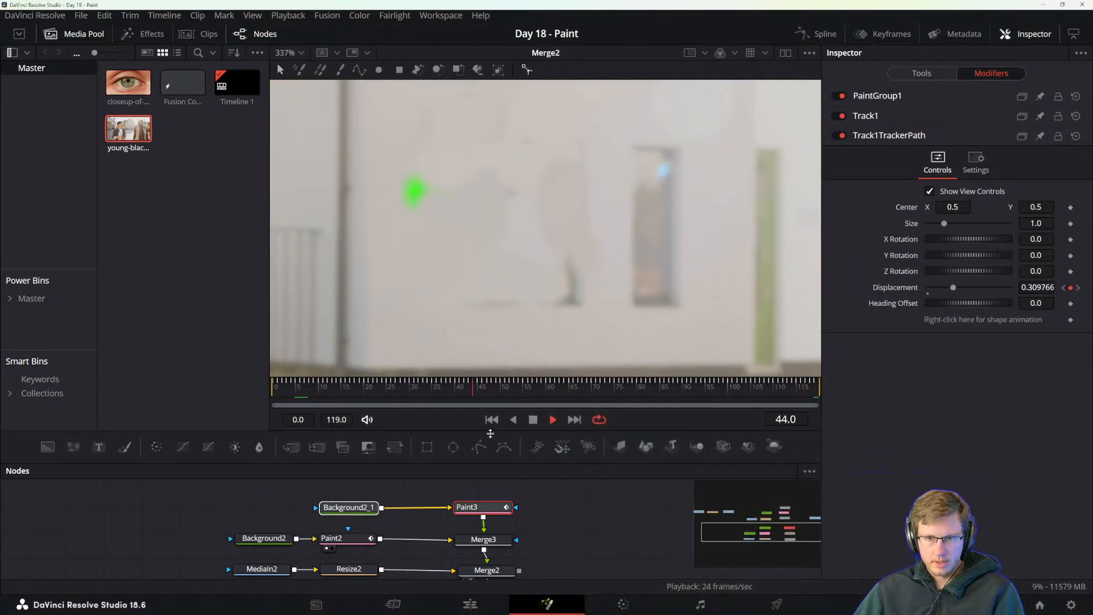
Shift the tracker center slightly right at frame 72 and play the clip to check the paint group's alignment.
key(space)
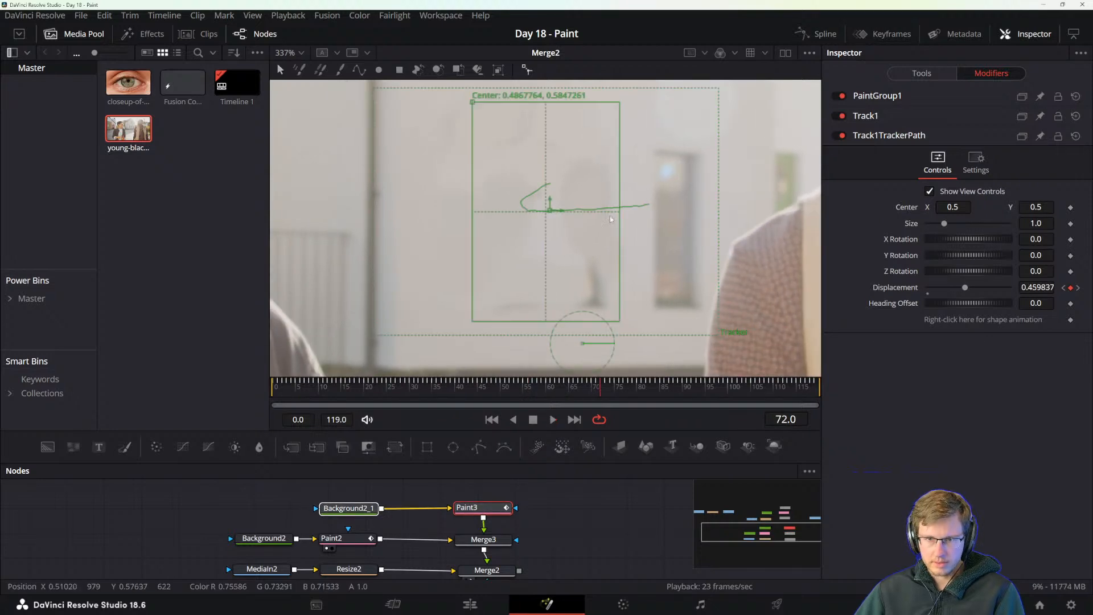
drag(557, 211, 577, 223)
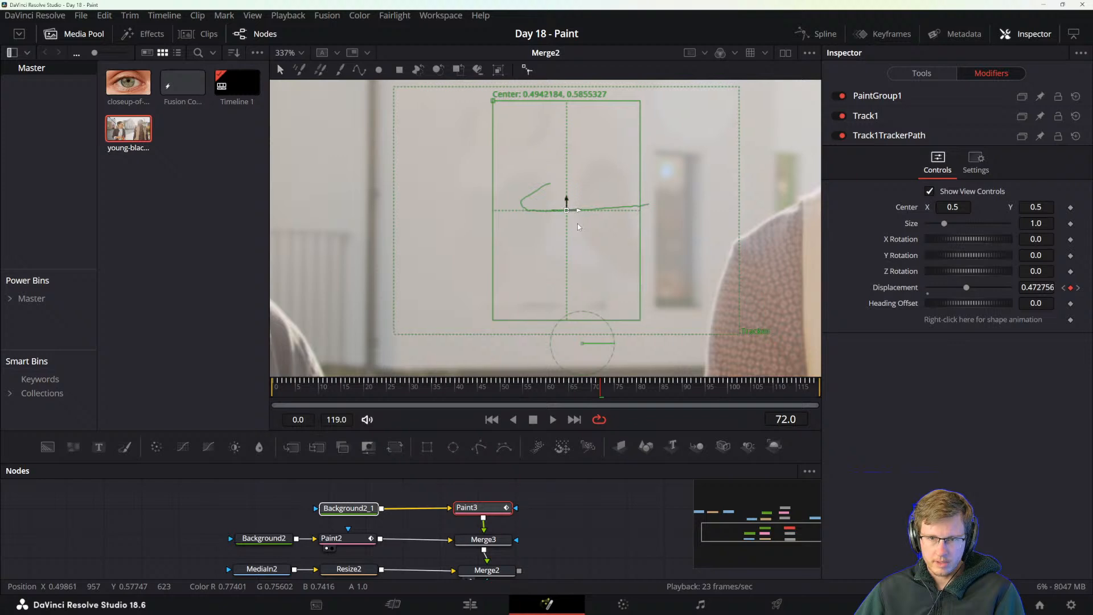
key(space)
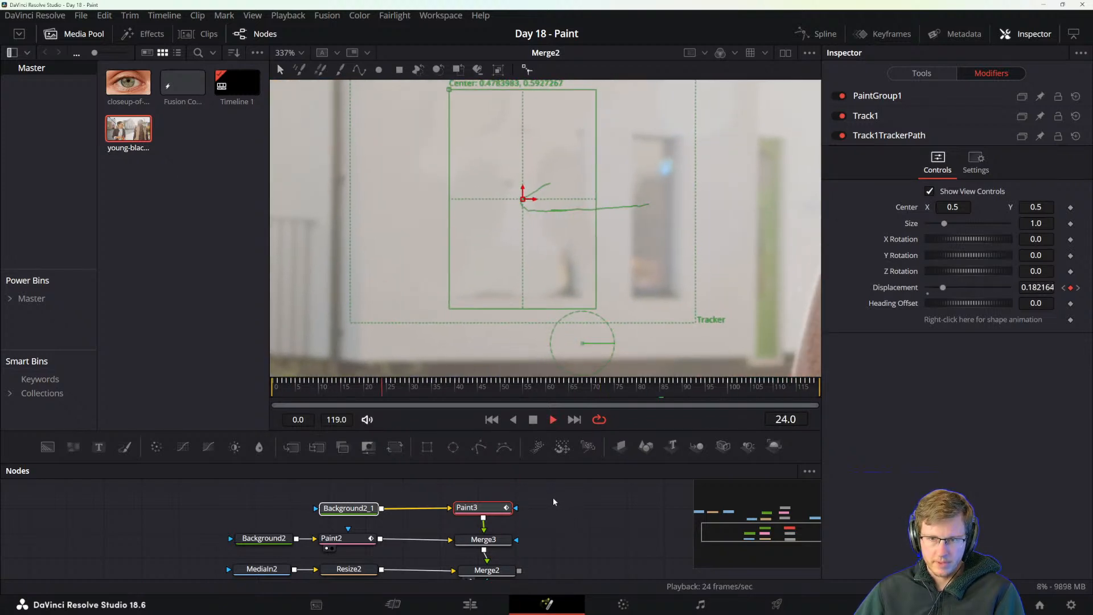
key(space)
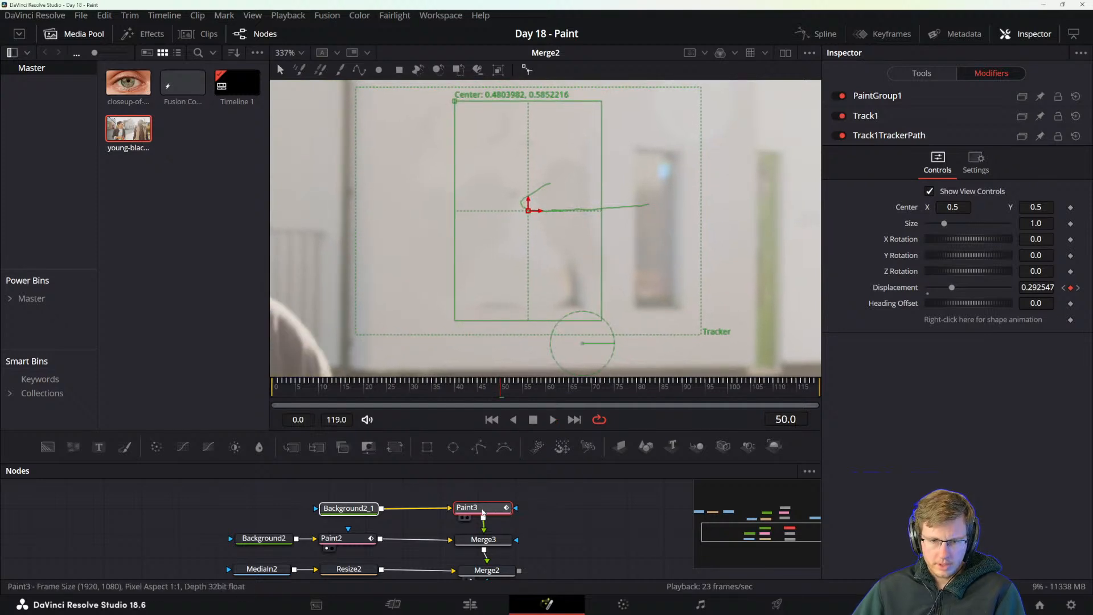
Move Paint3 up to make room and insert a Transform node between Paint3 and Merge3.
drag(483, 512, 485, 486)
key(shift+space)
text(res)
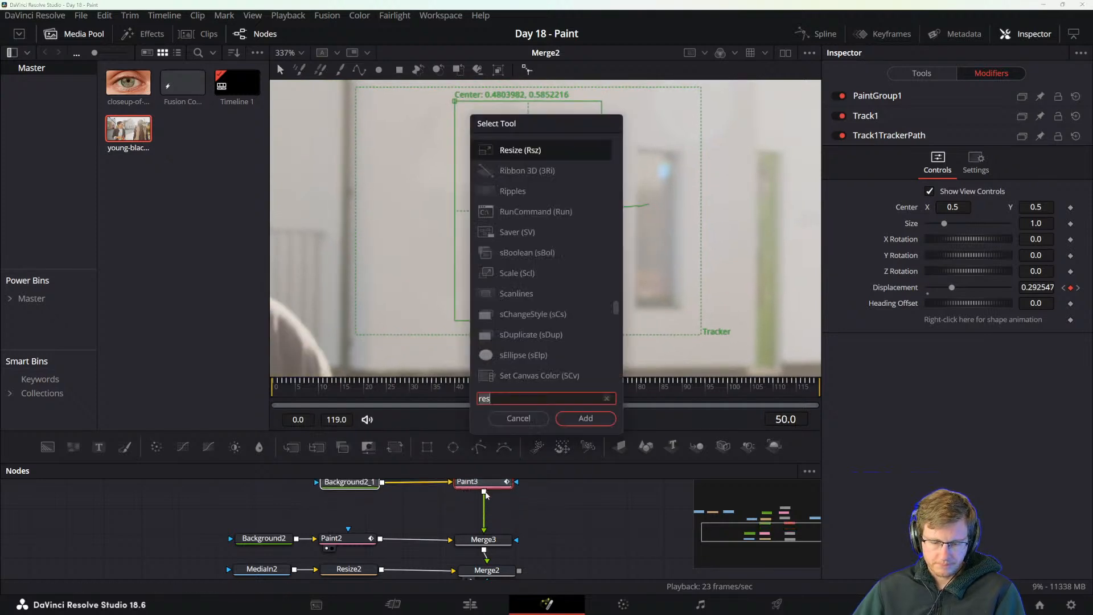
key(BackSpace)
key(BackSpace)
key(BackSpace)
text(trans)
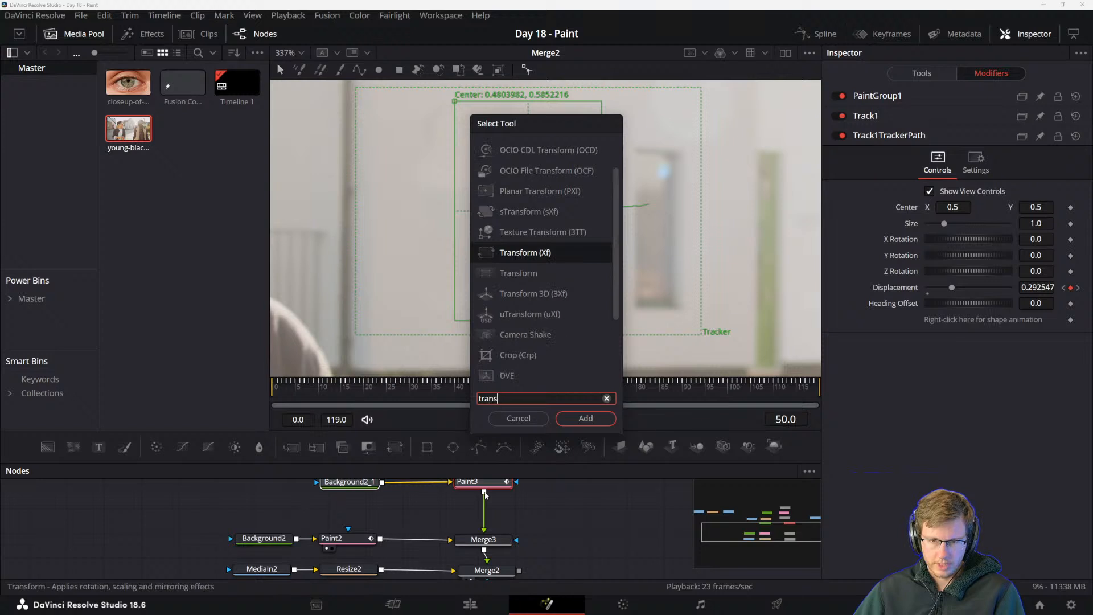
click(523, 281)
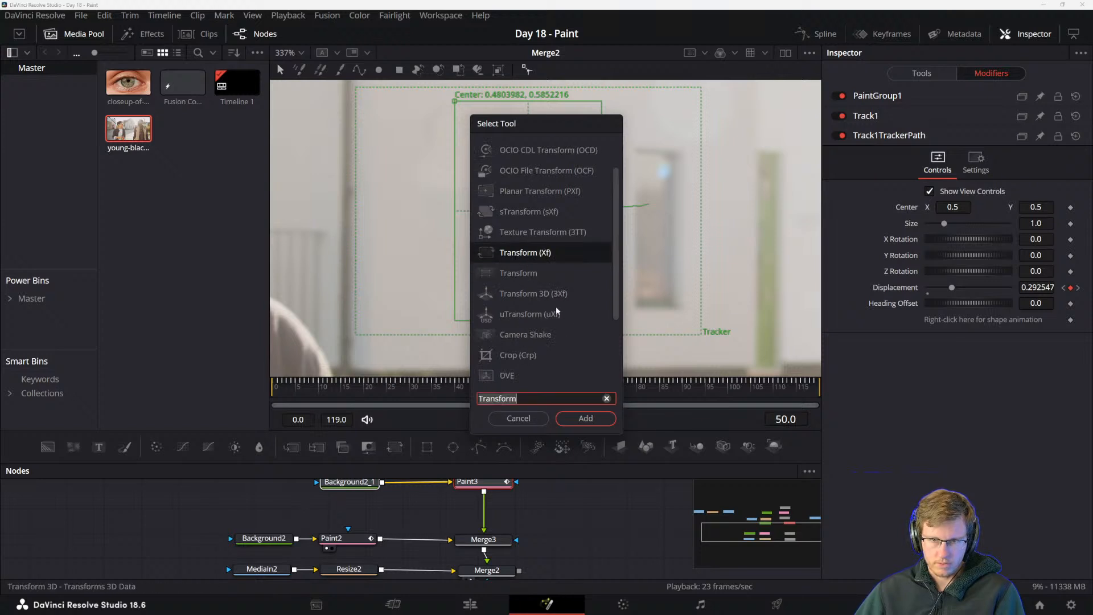
click(525, 275)
click(576, 418)
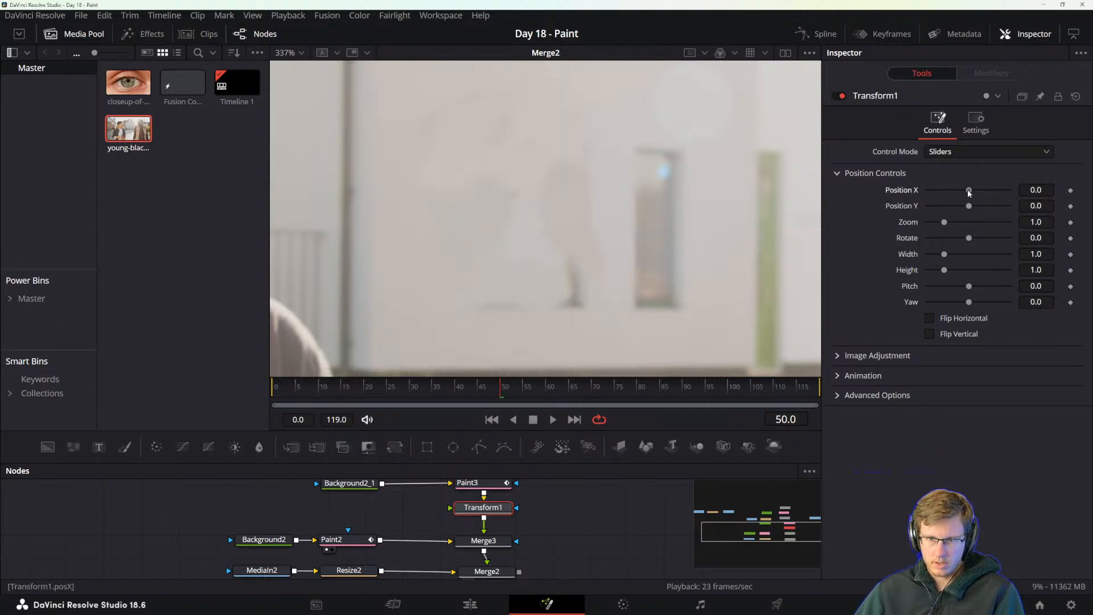
Set Transform1's Position X to 0.008 and Position Y to -0.006, and play the clip to check the wall.
drag(968, 193, 970, 193)
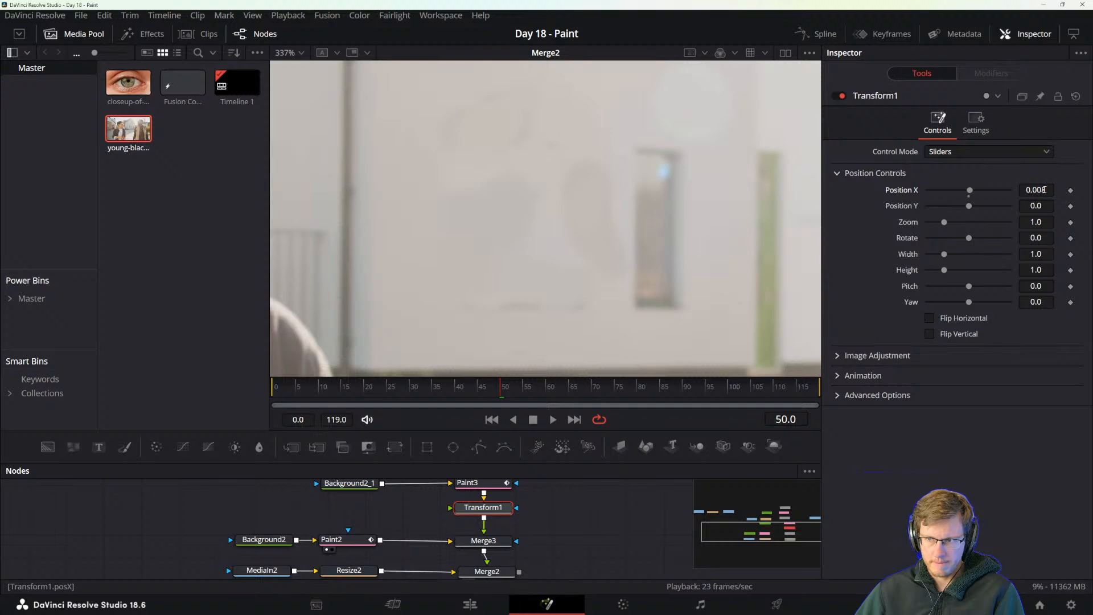
click(1044, 189)
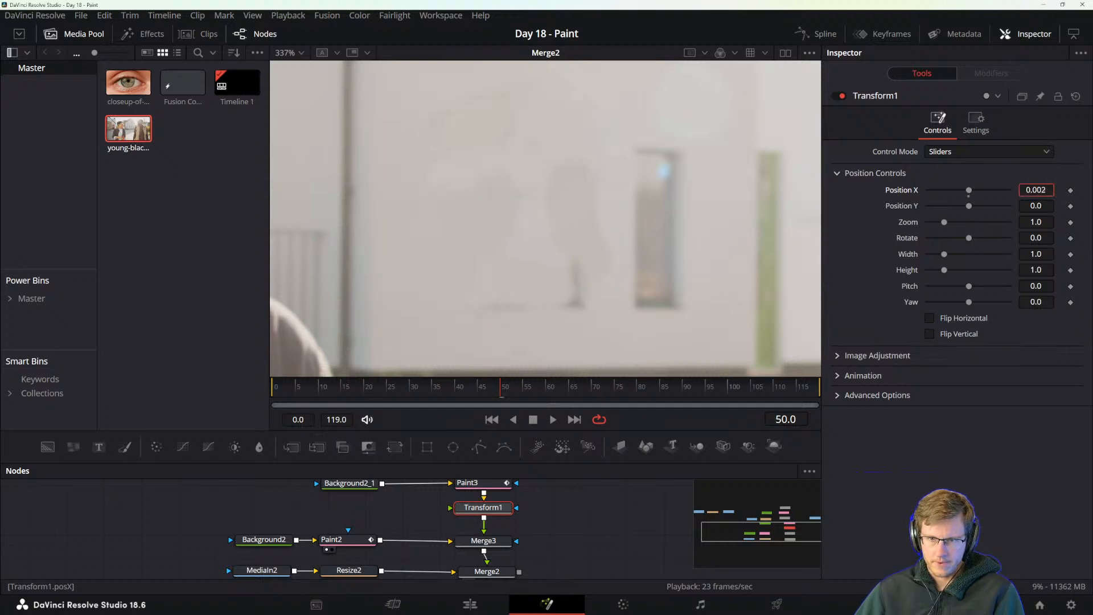
drag(1044, 189, 1039, 204)
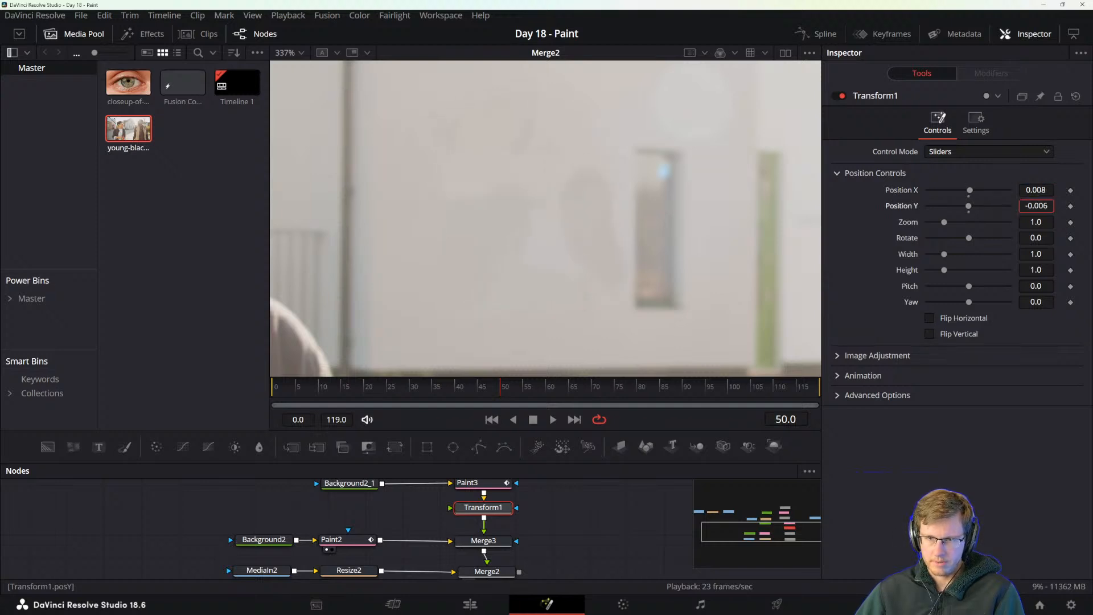
key(space)
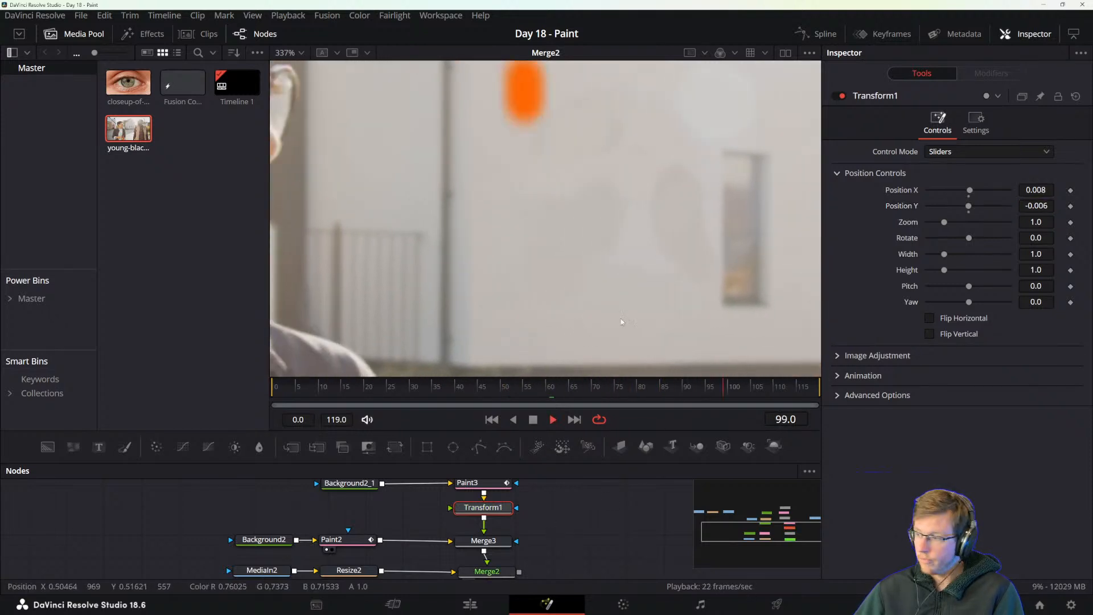
key(space)
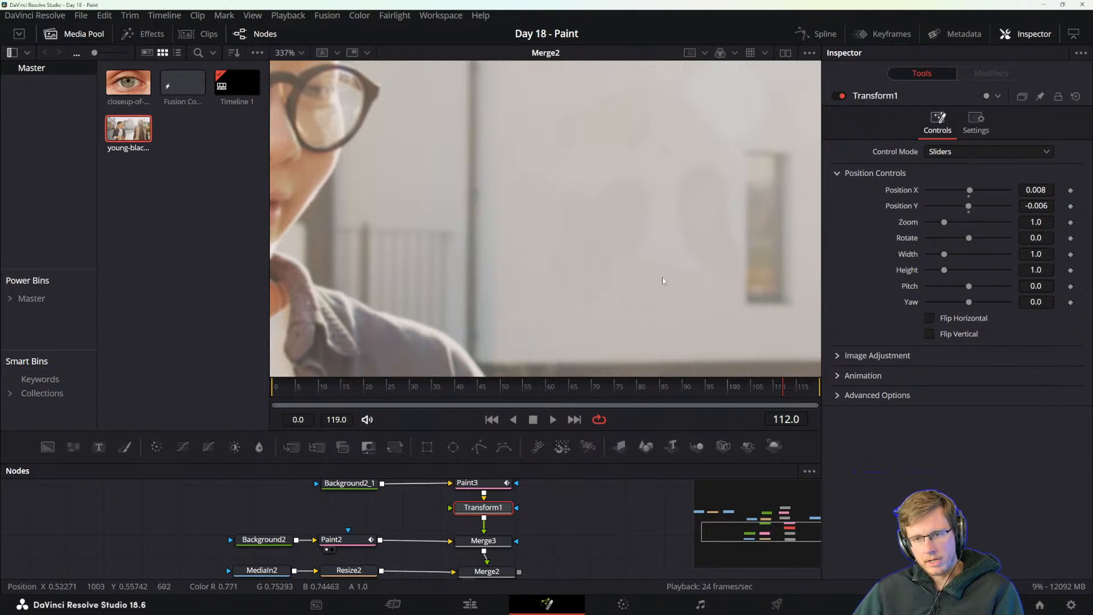
drag(686, 276, 657, 284)
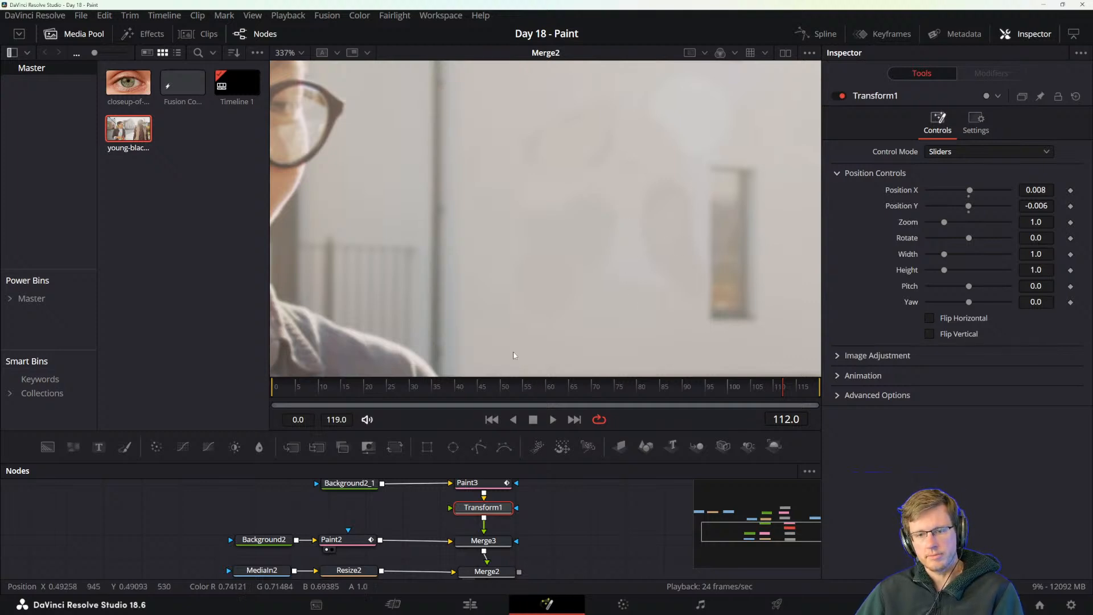
Scrub and play the clip in full-frame view to check how the painted wall patch follows the footage.
drag(300, 396, 401, 391)
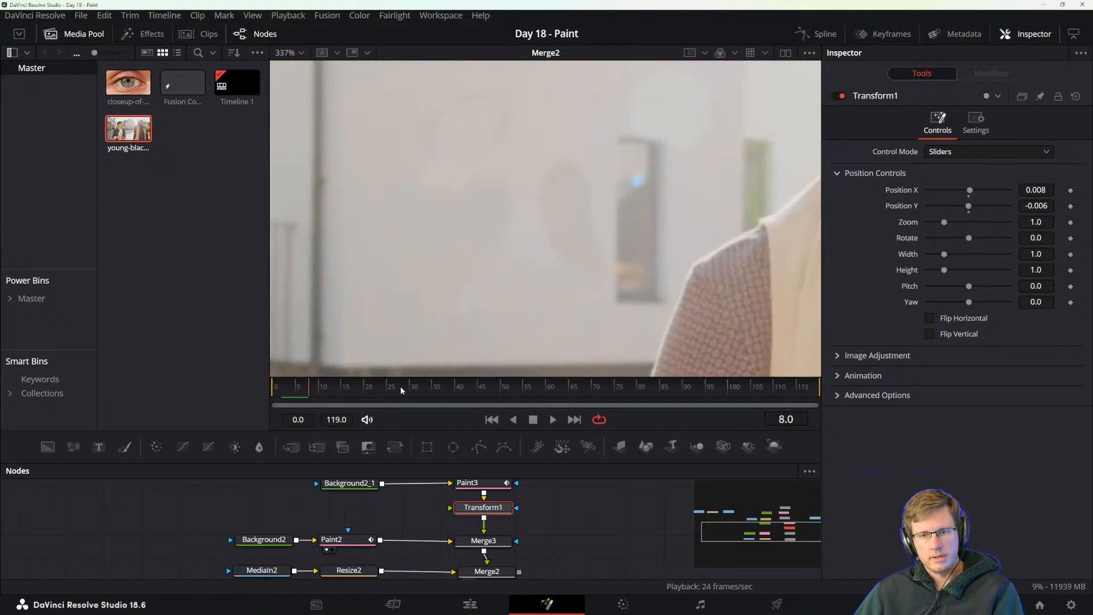
drag(500, 390, 405, 393)
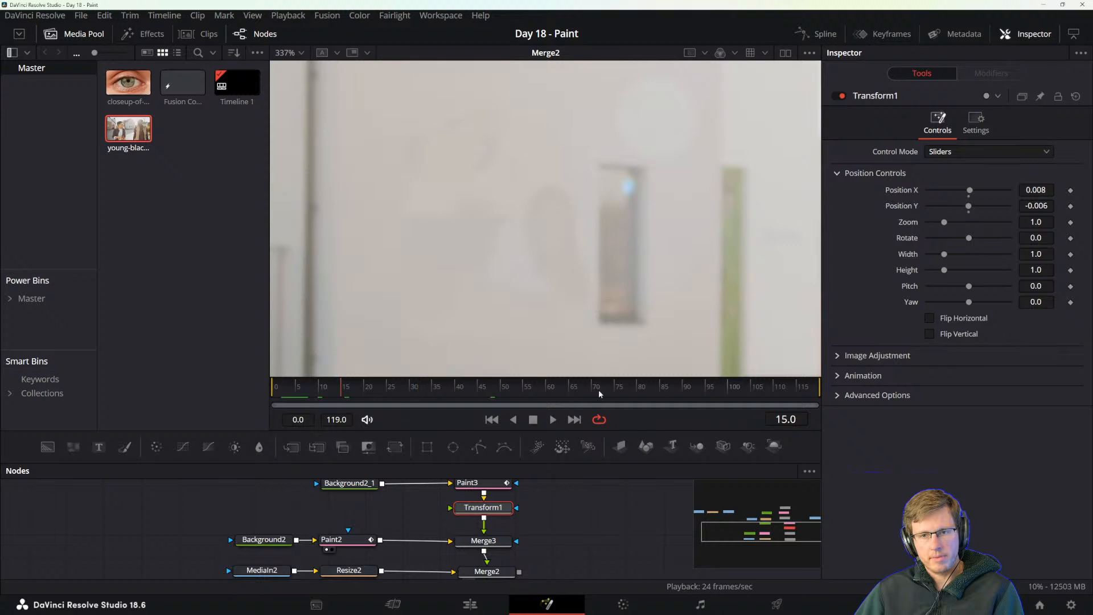
click(597, 392)
key(ctrl+f)
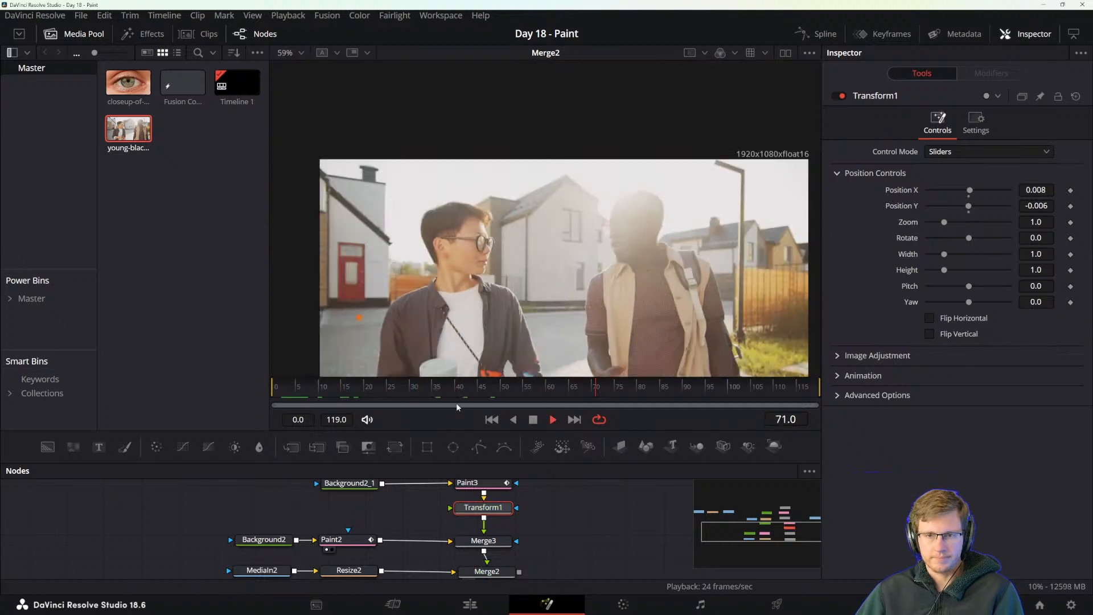
key(space)
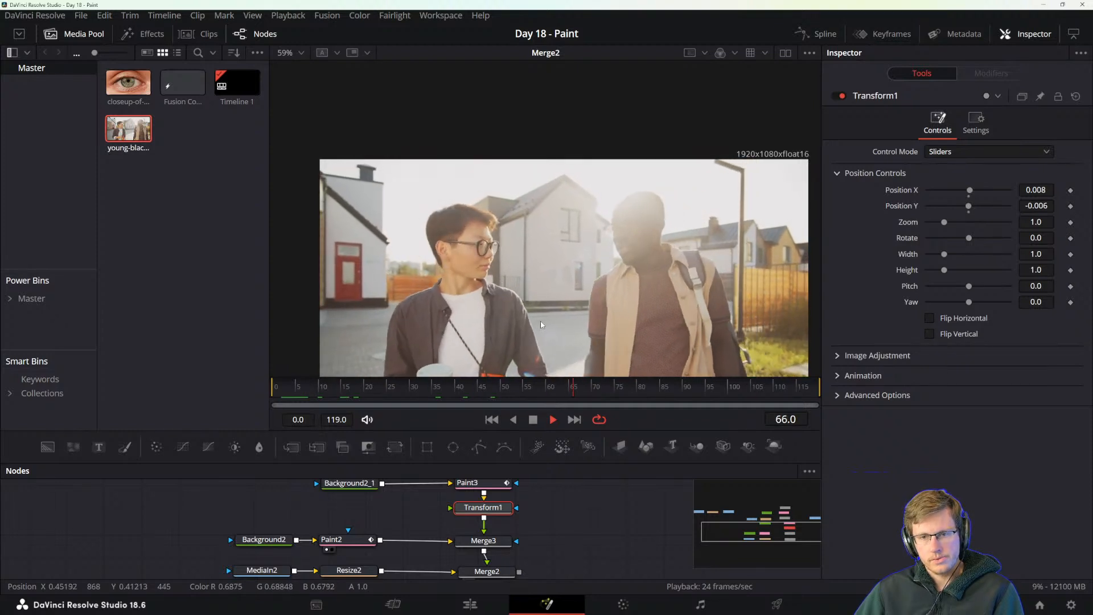
key(space)
click(597, 387)
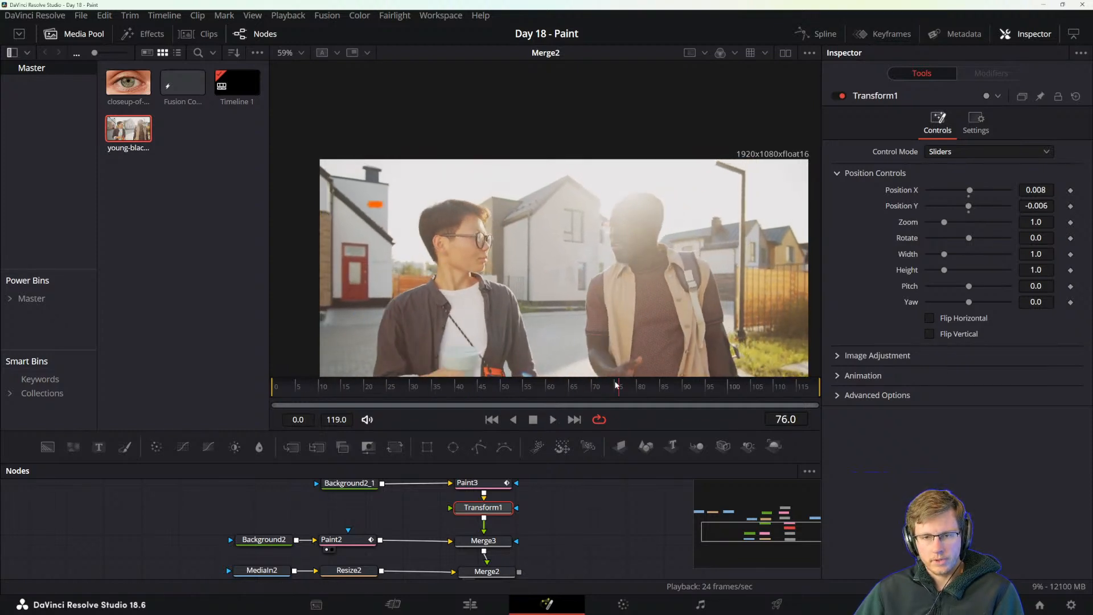
drag(597, 387, 605, 387)
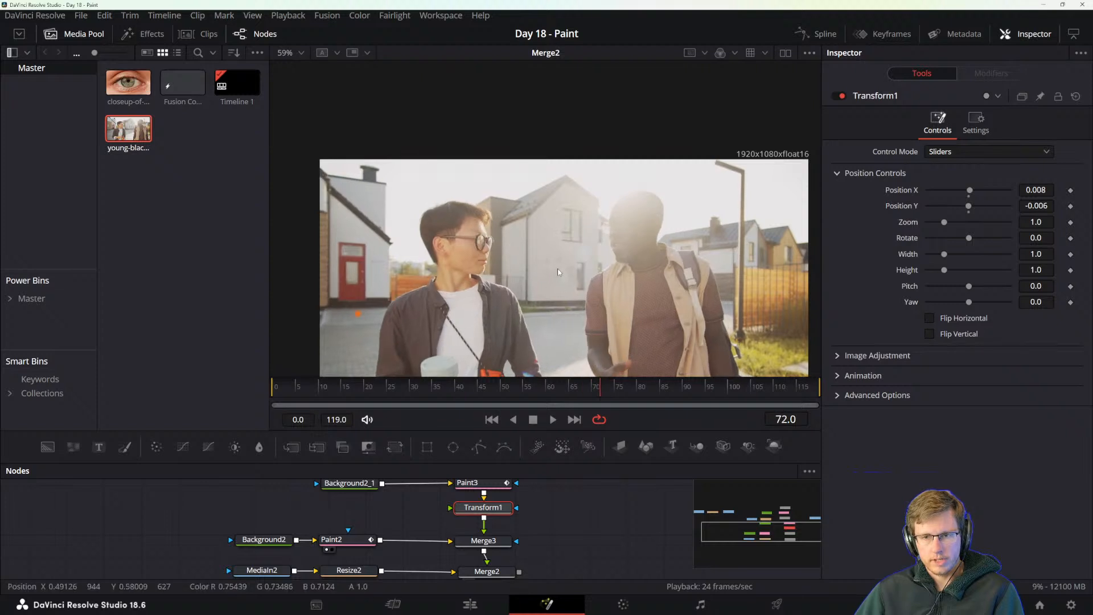
Select Paint3 and play the clip close up to examine its group center and tracked path against the moving wall.
scroll(558, 279, up, 4)
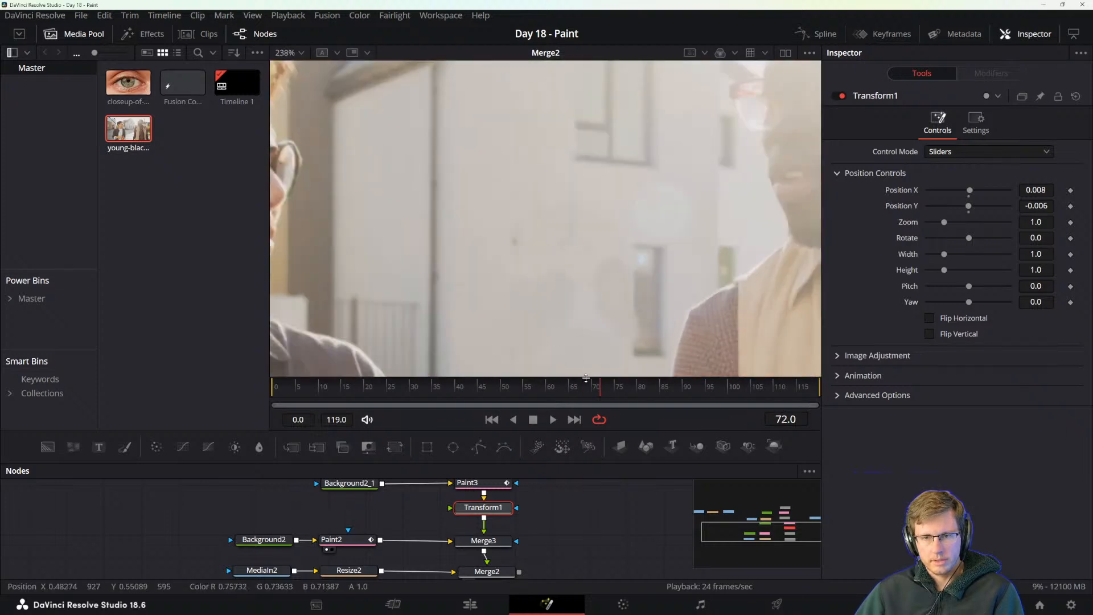
click(483, 490)
scroll(592, 297, up, 6)
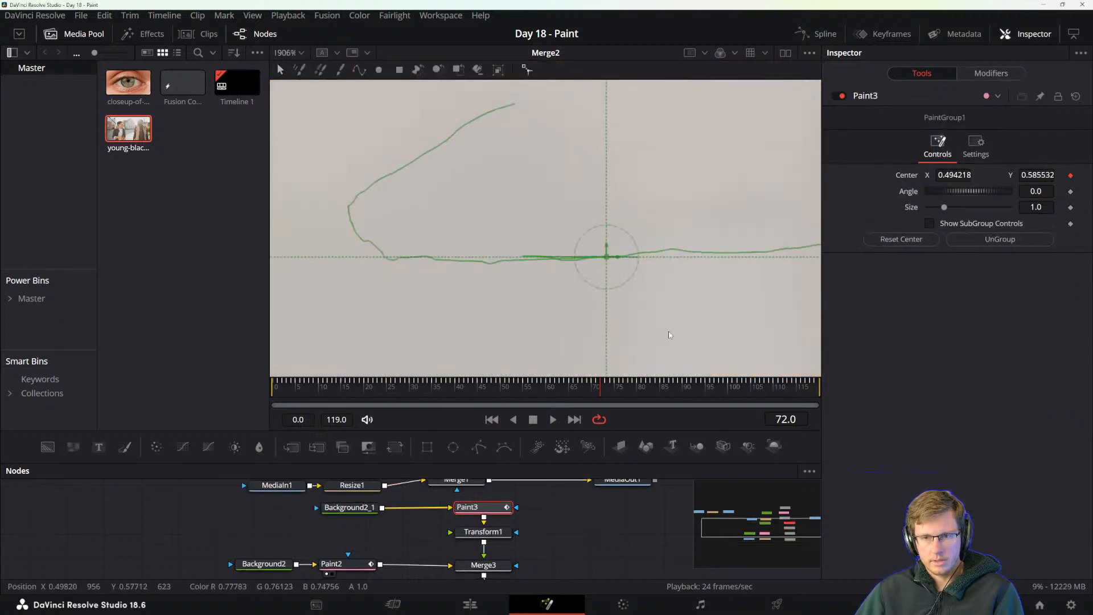
scroll(670, 335, down, 3)
scroll(515, 251, down, 2)
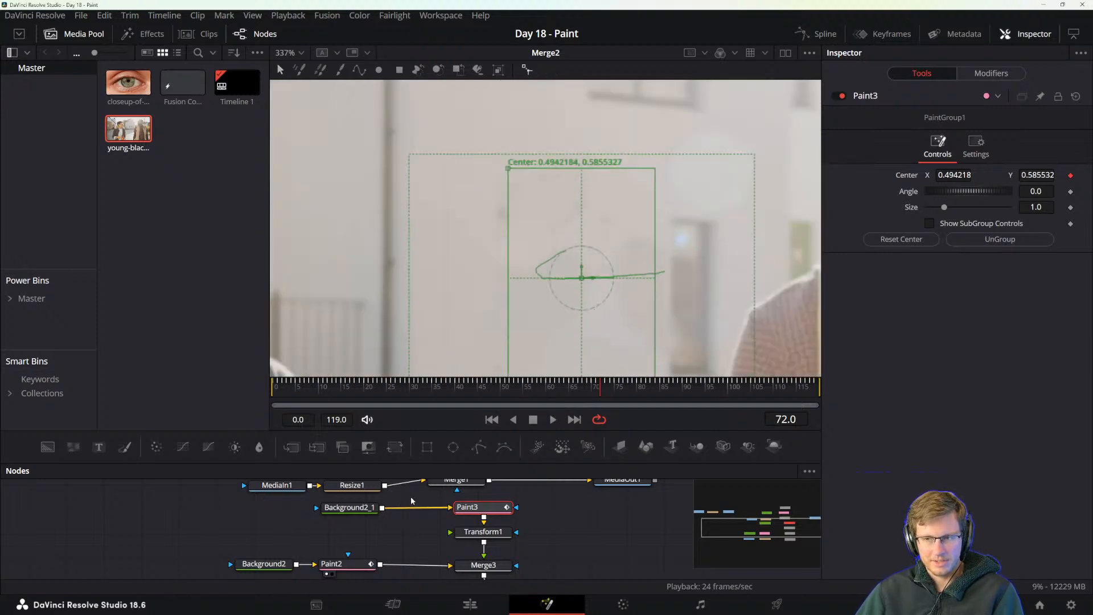
key(space)
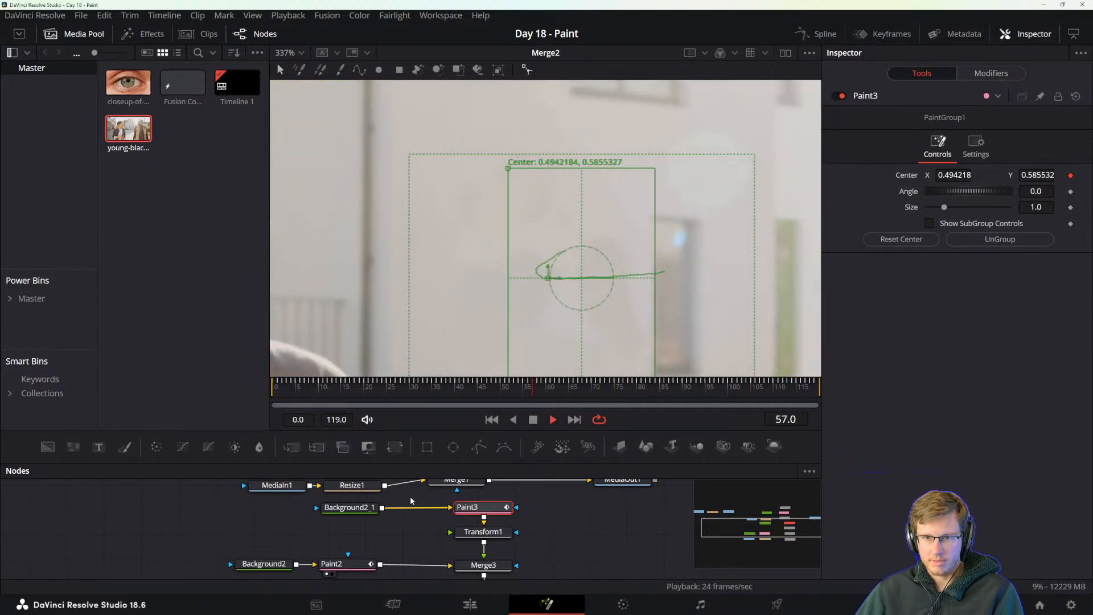
key(space)
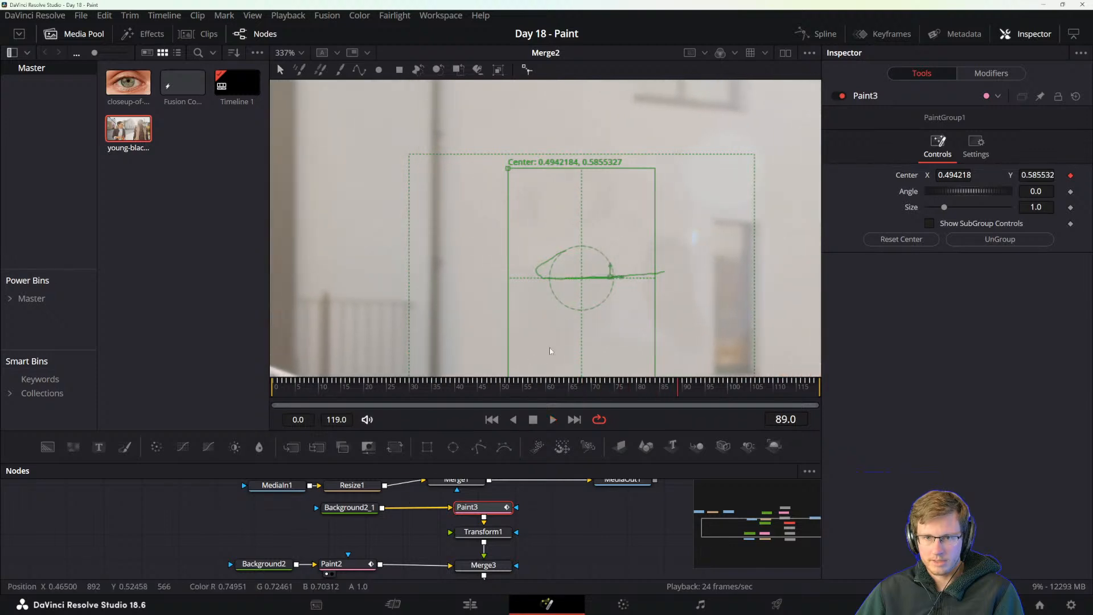
At frame 72, shift Paint3's group center horizontally to about X 0.49, comparing the neighbouring frames.
click(598, 387)
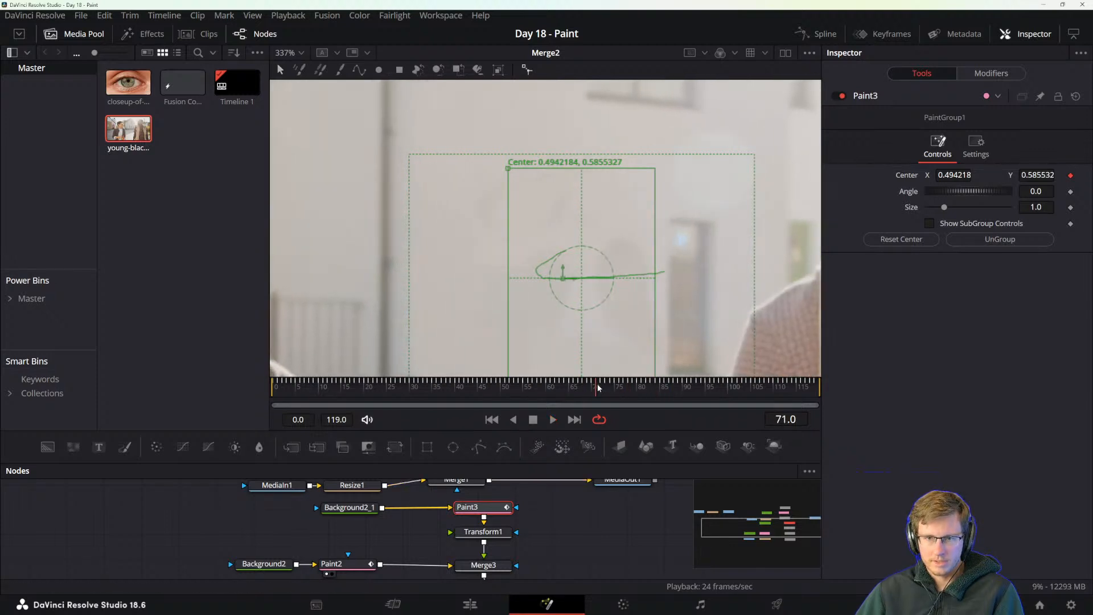
key(Right)
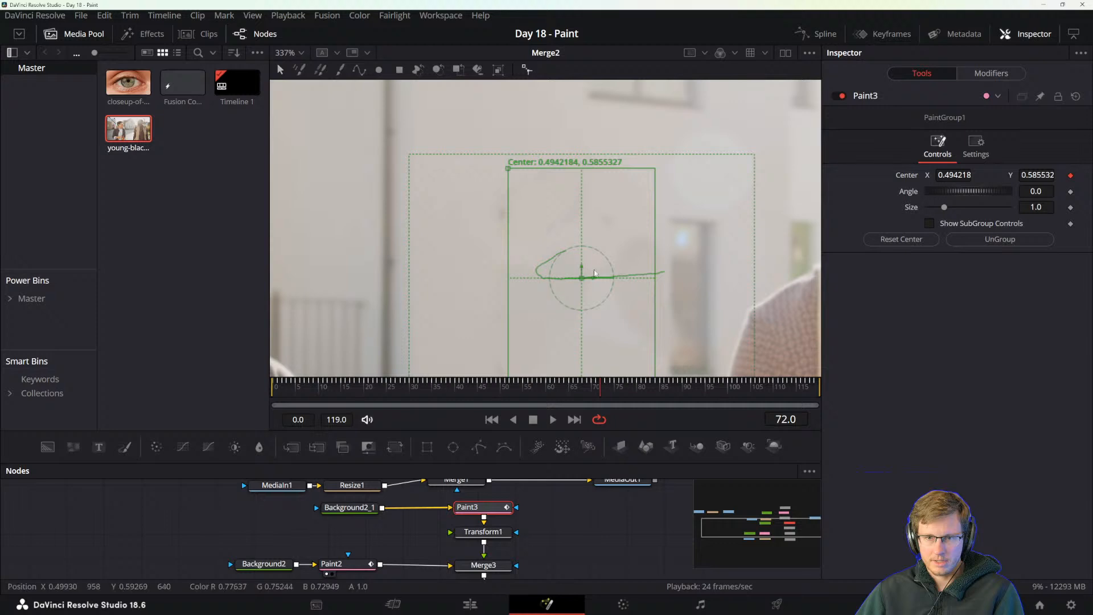
drag(594, 279, 587, 278)
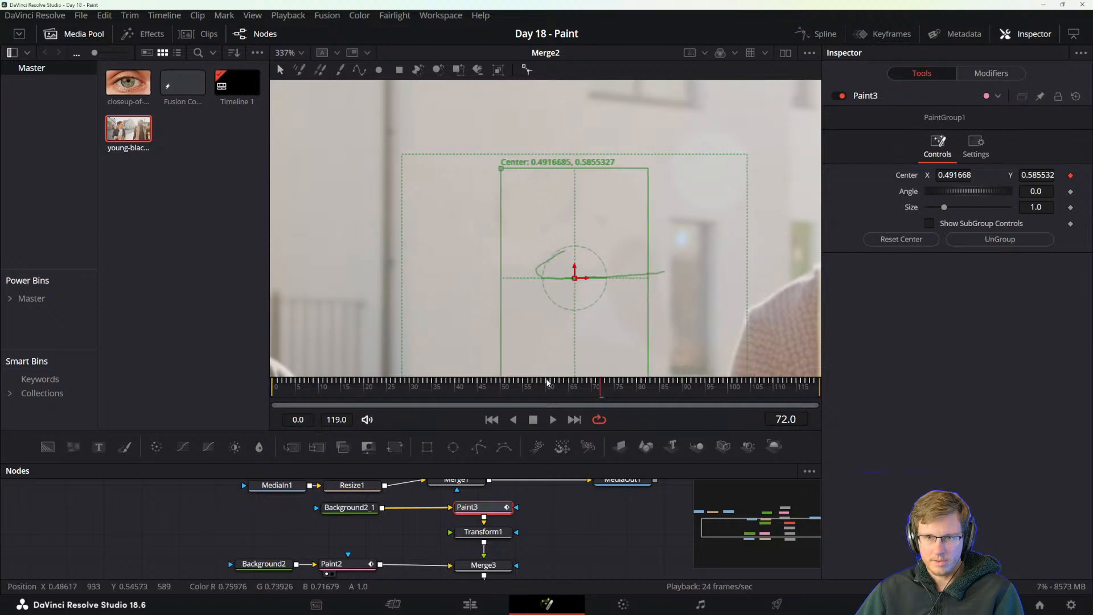
mouse_move(599, 388)
mouse_down()
mouse_move(589, 389)
mouse_move(615, 389)
mouse_move(578, 390)
mouse_move(605, 389)
mouse_up()
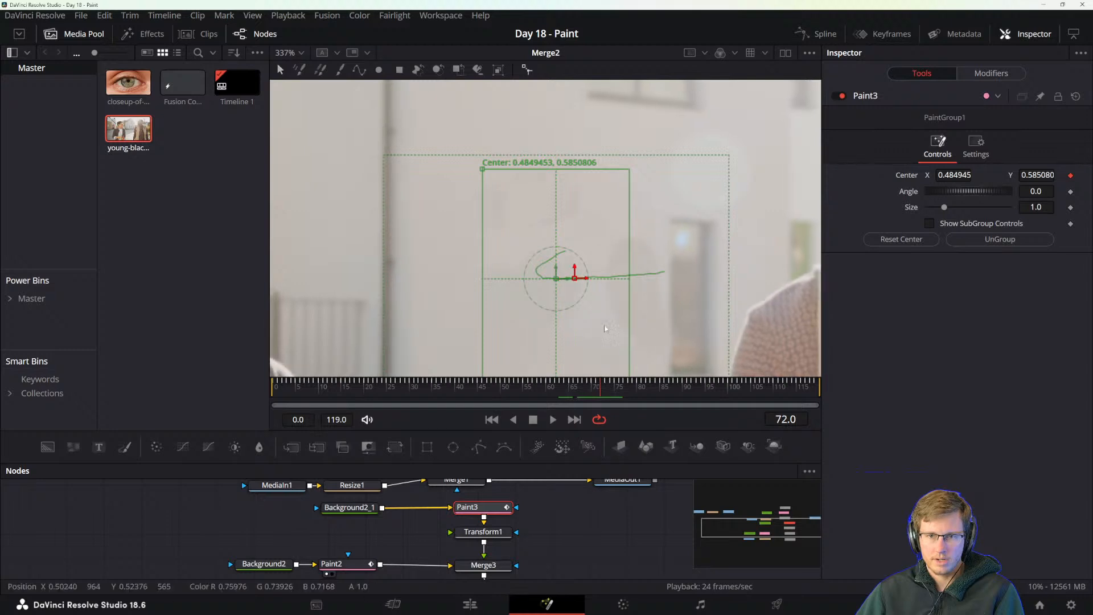
drag(567, 283, 583, 283)
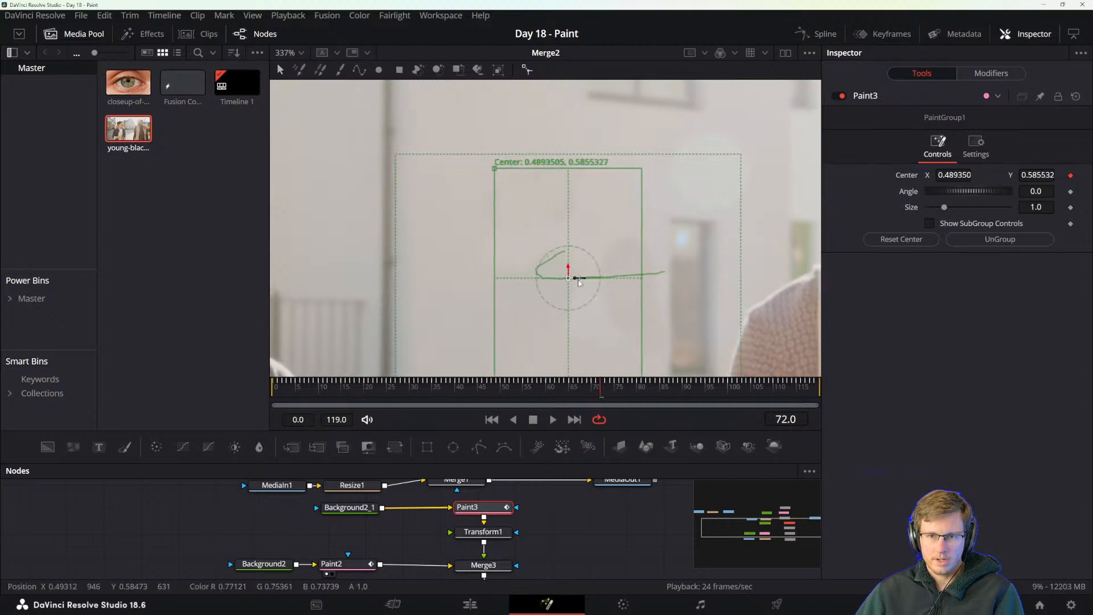
Fine-tune the paint group's horizontal center around frame 72 and play the clip to check the alignment.
click(599, 389)
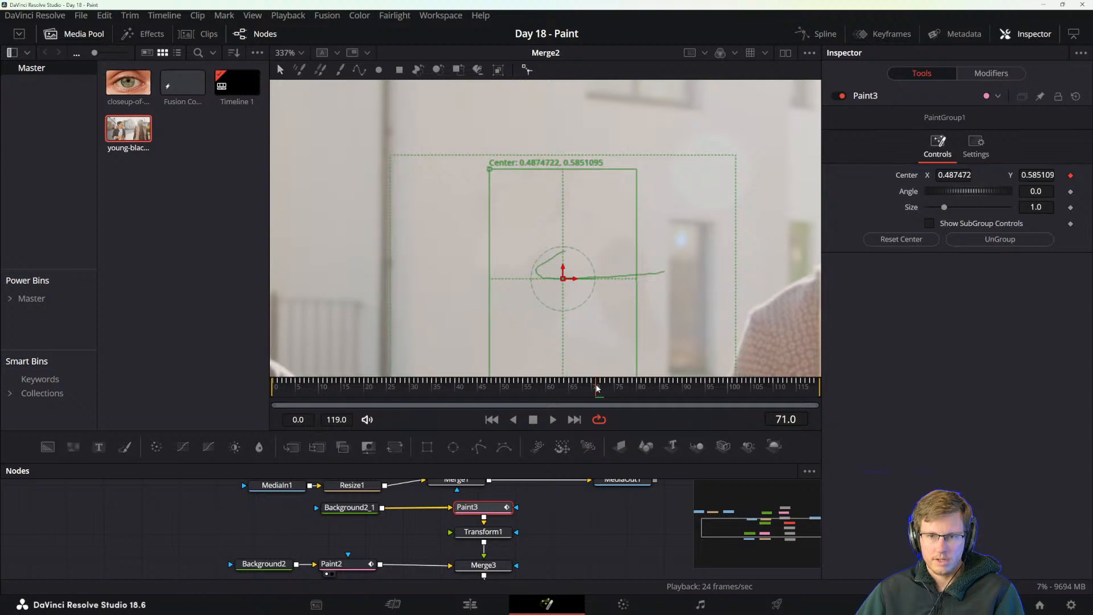
drag(599, 390, 601, 390)
drag(581, 278, 578, 279)
mouse_move(602, 389)
mouse_down()
mouse_move(587, 388)
mouse_move(751, 386)
mouse_up()
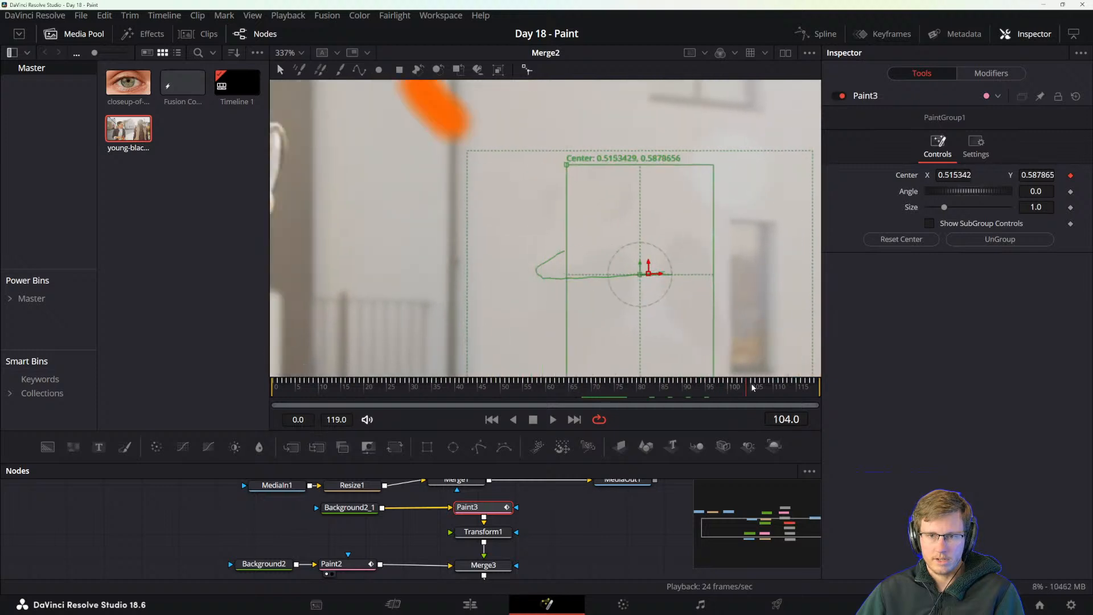
click(431, 257)
key(space)
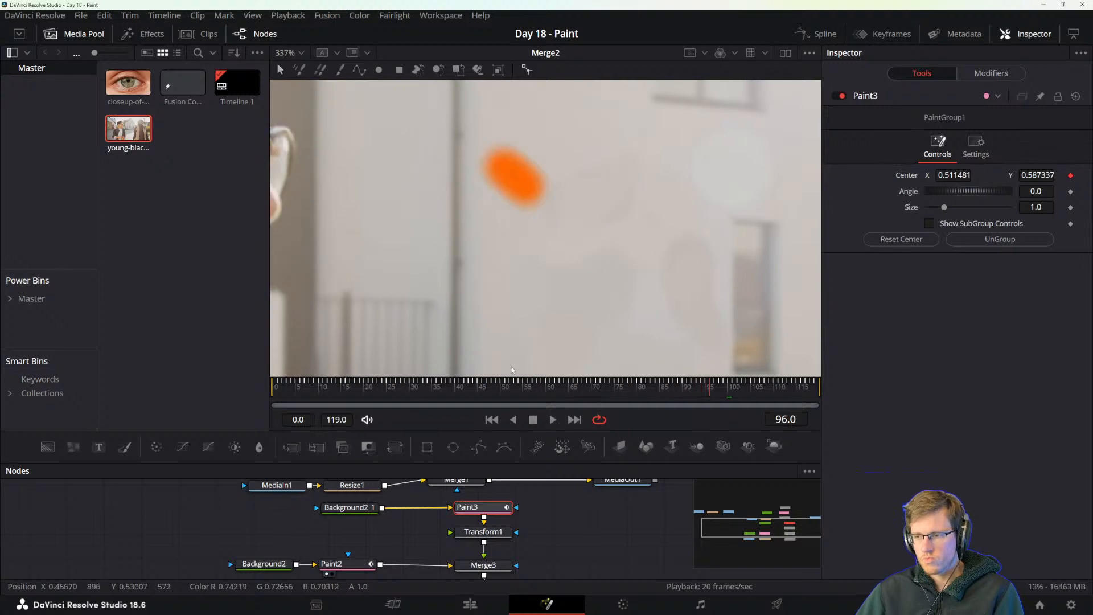
Switch to the DaVinci Resolve reference manual, read the section "Tracking a Group of Paint Strokes", and return to the Fusion composition.
key(alt+Tab)
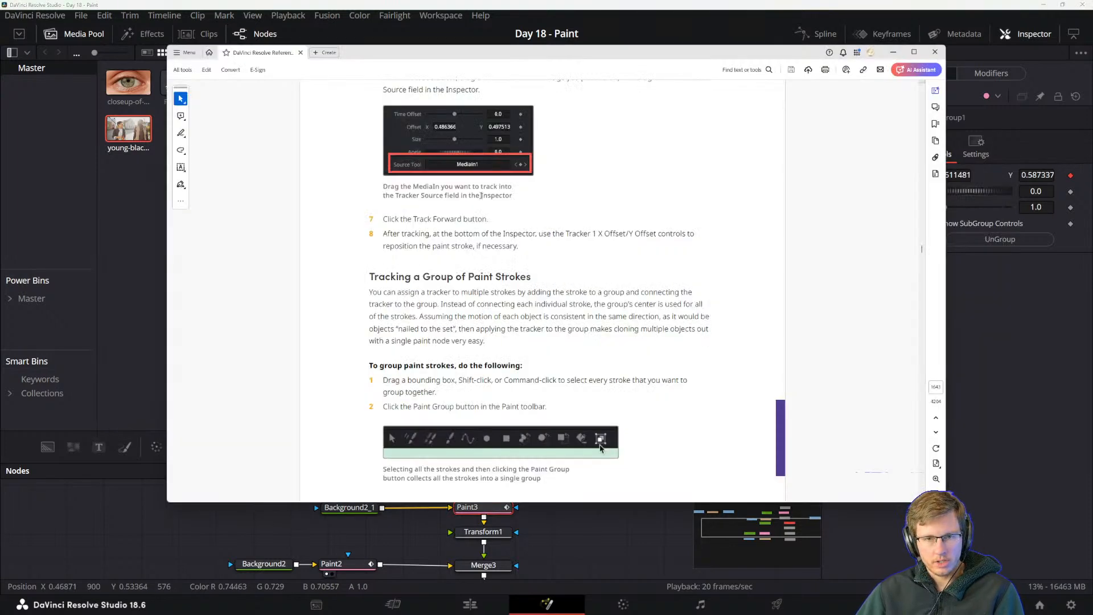
drag(486, 220, 489, 220)
click(552, 228)
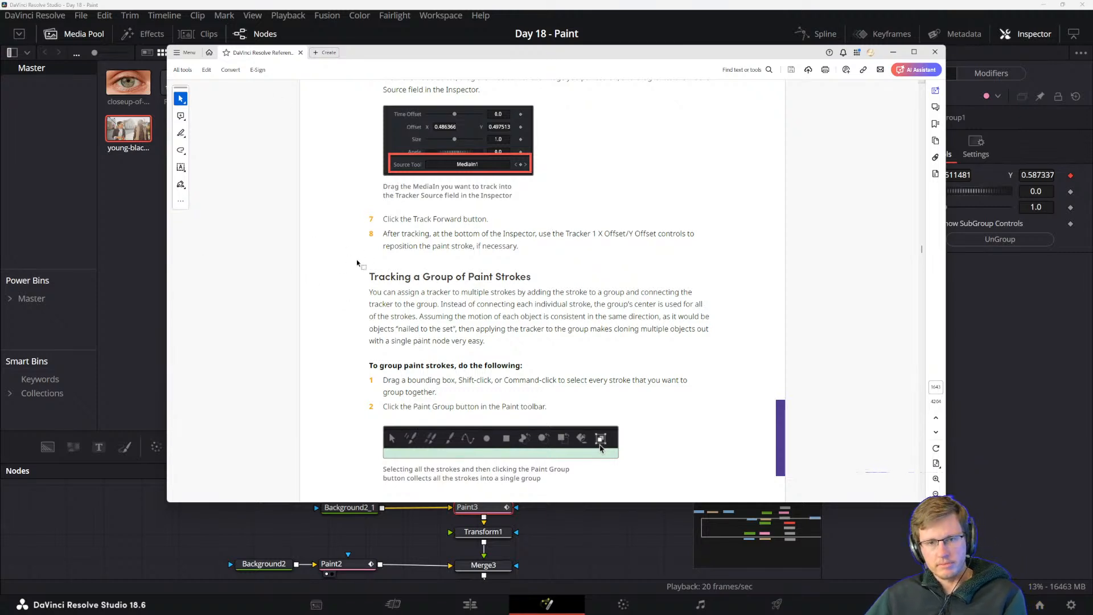
scroll(379, 294, down, 2)
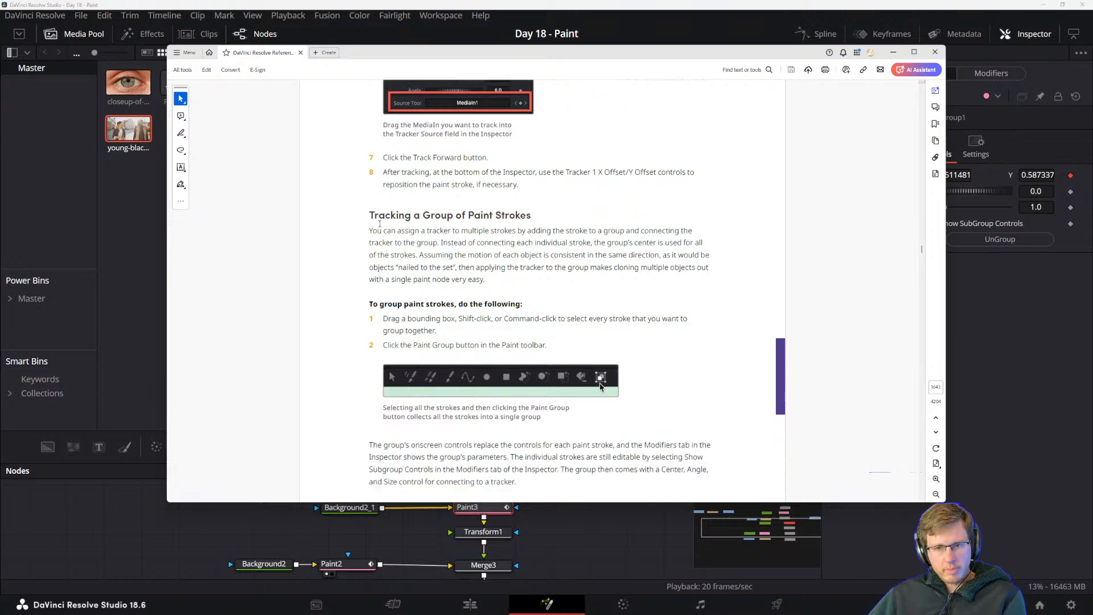
scroll(555, 309, down, 3)
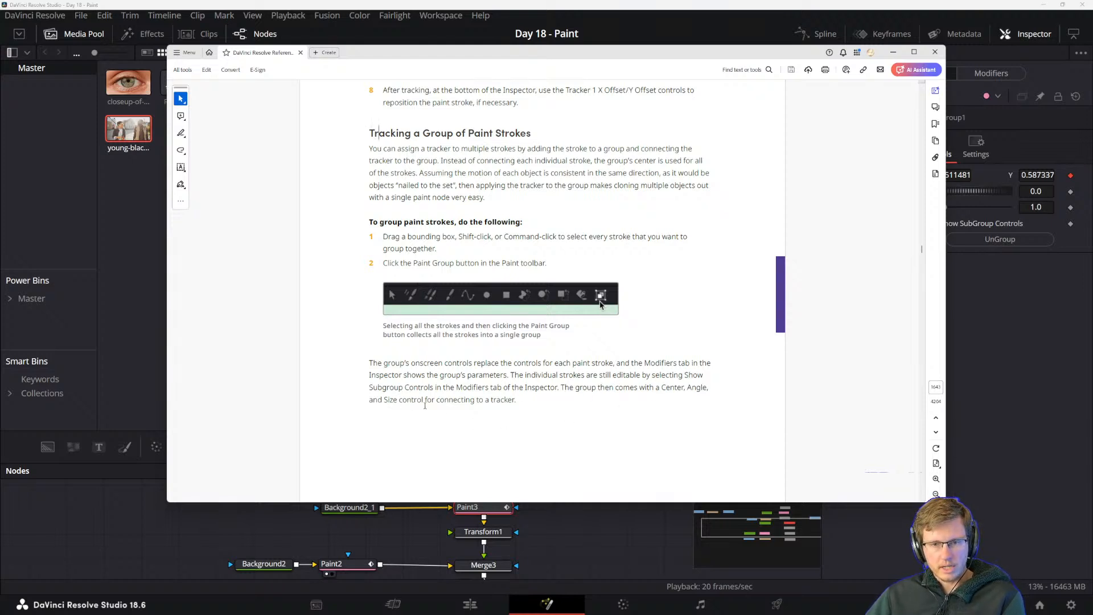
click(1022, 360)
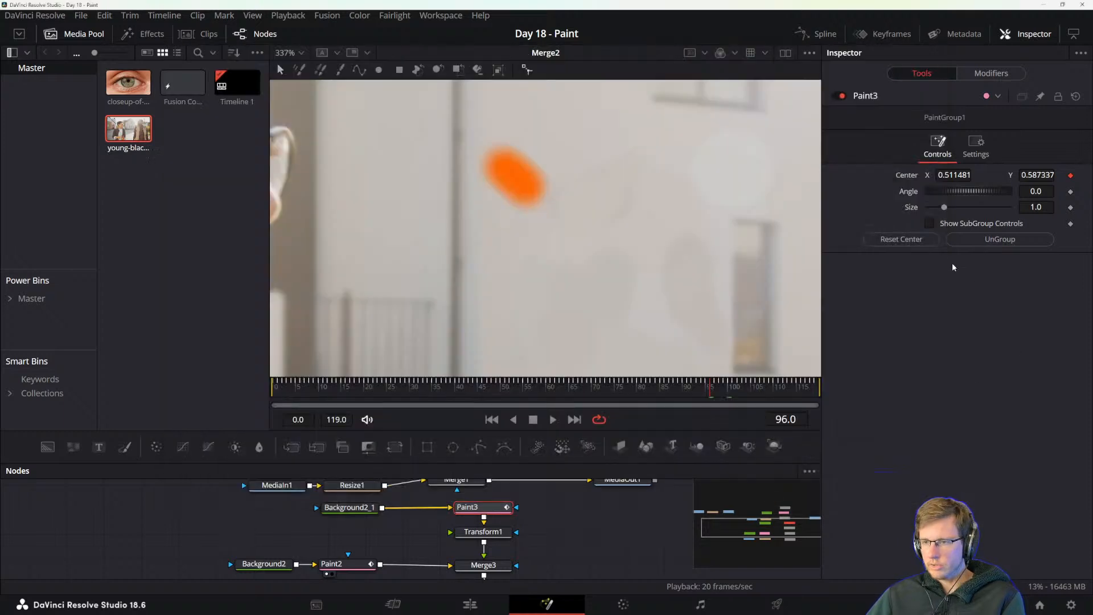
Enable Show SubGroup Controls for Paint3's PaintGroup1 and inspect the individual stroke controls over the wall.
click(929, 224)
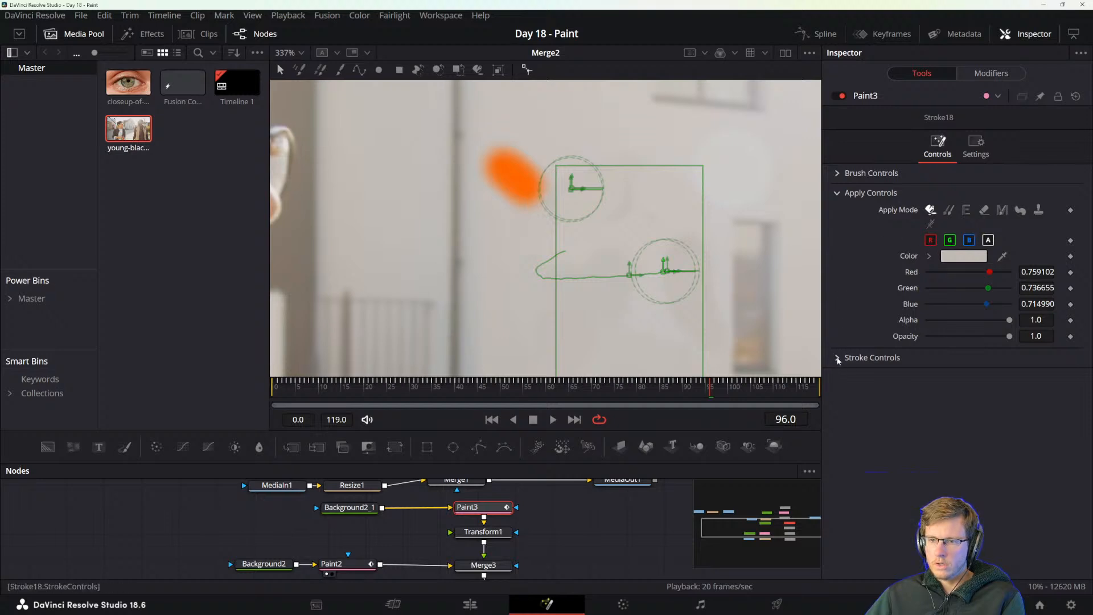
scroll(657, 297, down, 3)
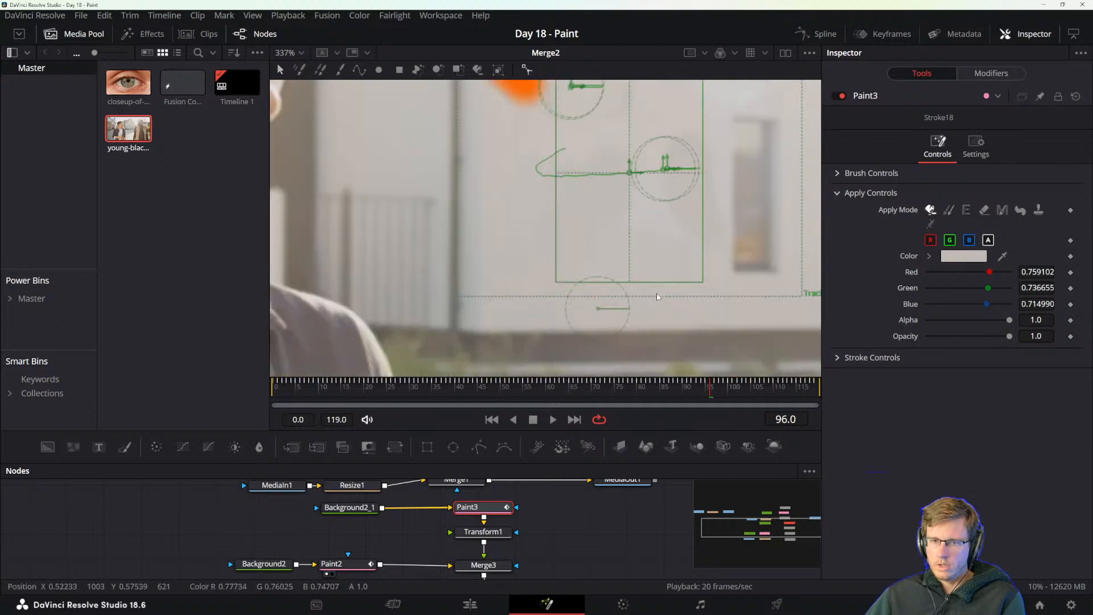
scroll(657, 297, up, 3)
scroll(657, 297, down, 3)
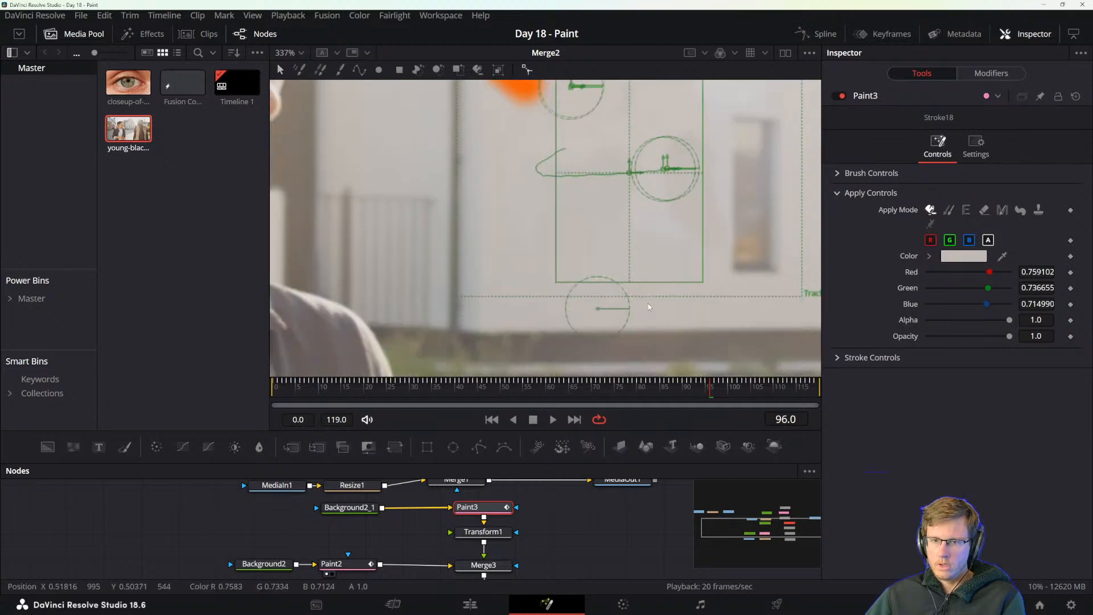
scroll(649, 307, up, 3)
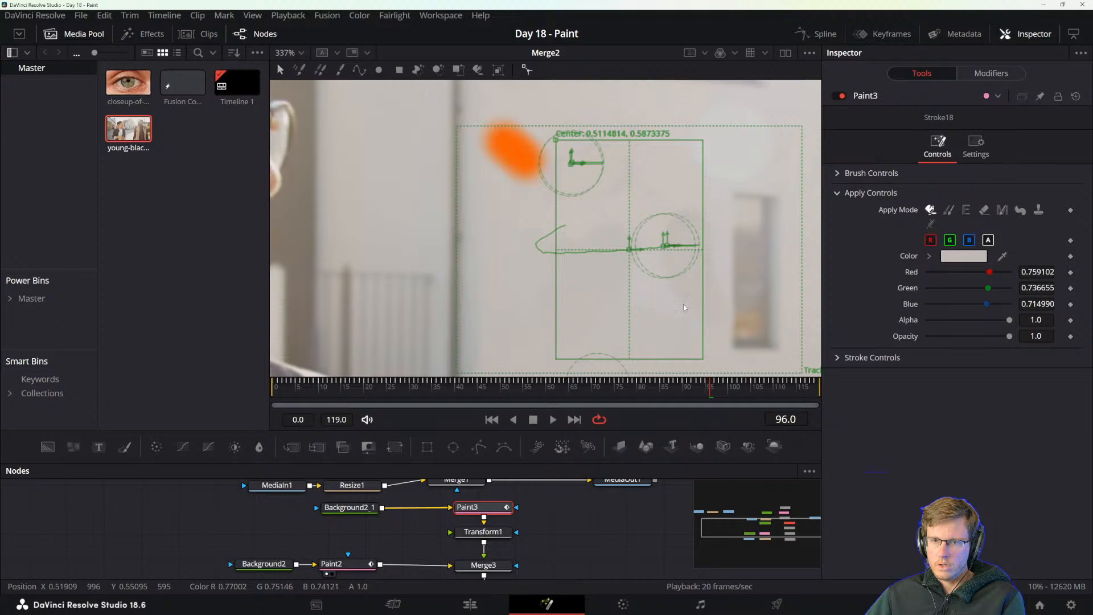
Look through Stroke18's Brush Controls and Apply Controls among Paint3's modifiers.
click(837, 176)
click(985, 74)
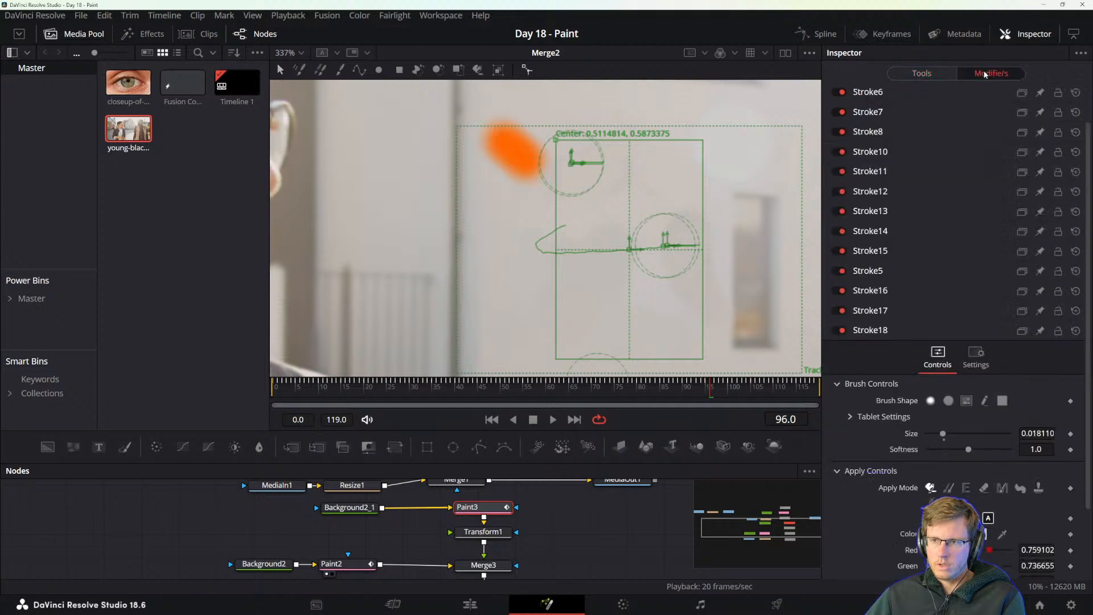
scroll(865, 455, down, 3)
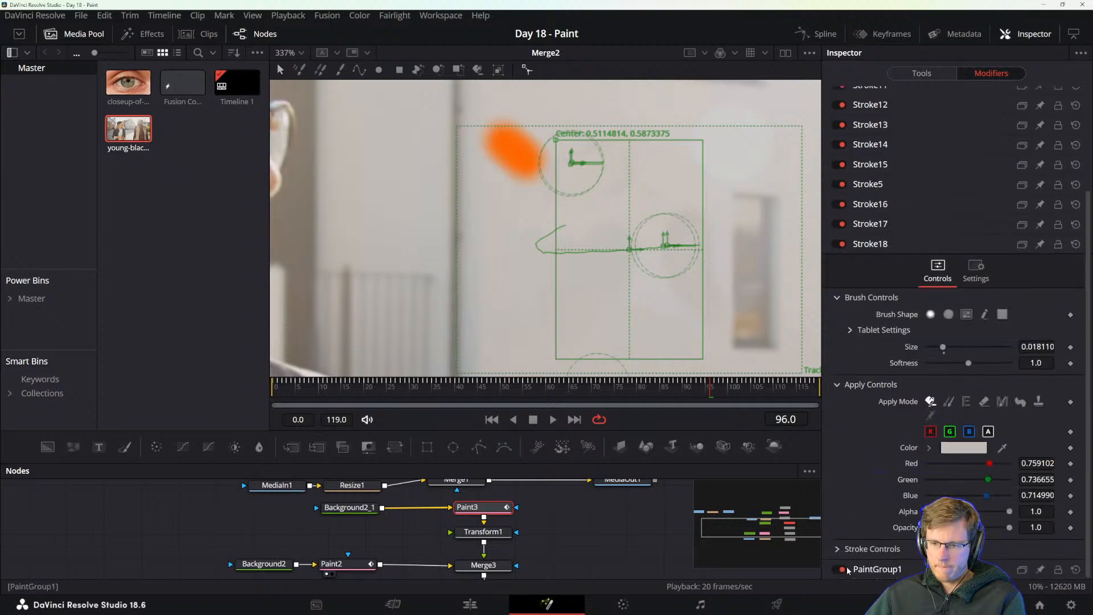
click(837, 297)
click(837, 318)
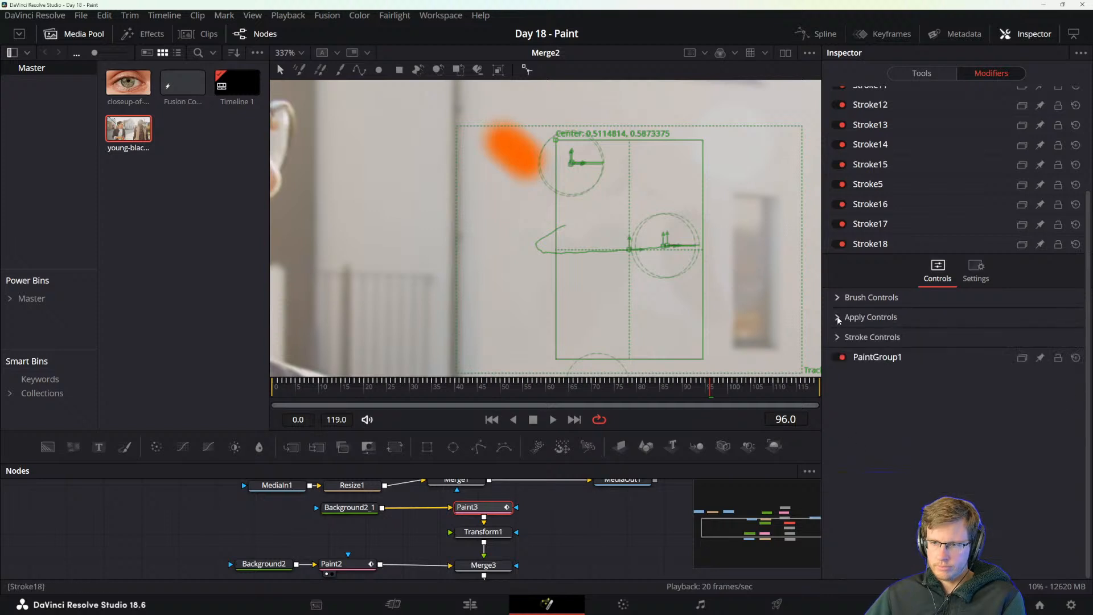
click(838, 318)
click(838, 297)
Expand Stroke18's Stroke Controls to review them and open the PaintGroup1 modifier.
scroll(843, 307, up, 3)
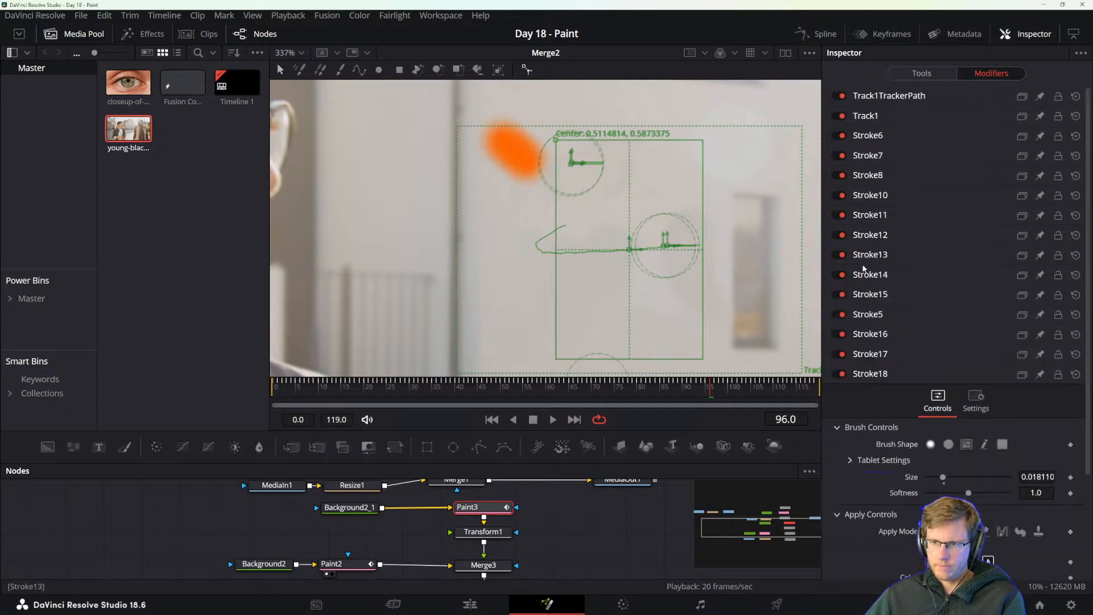
scroll(849, 501, down, 3)
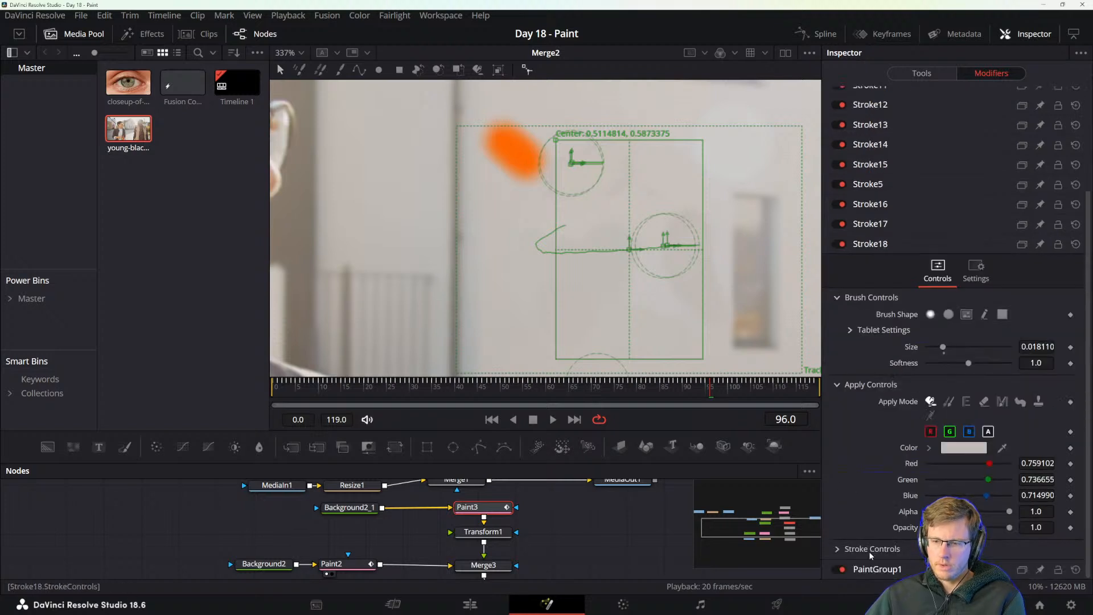
click(839, 549)
scroll(854, 547, down, 3)
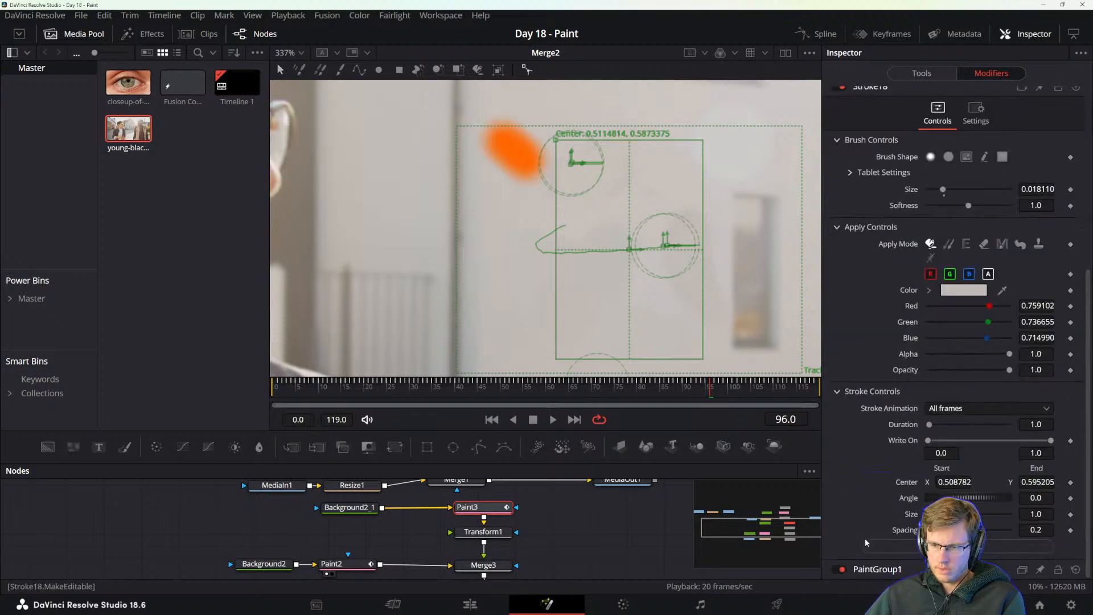
click(872, 570)
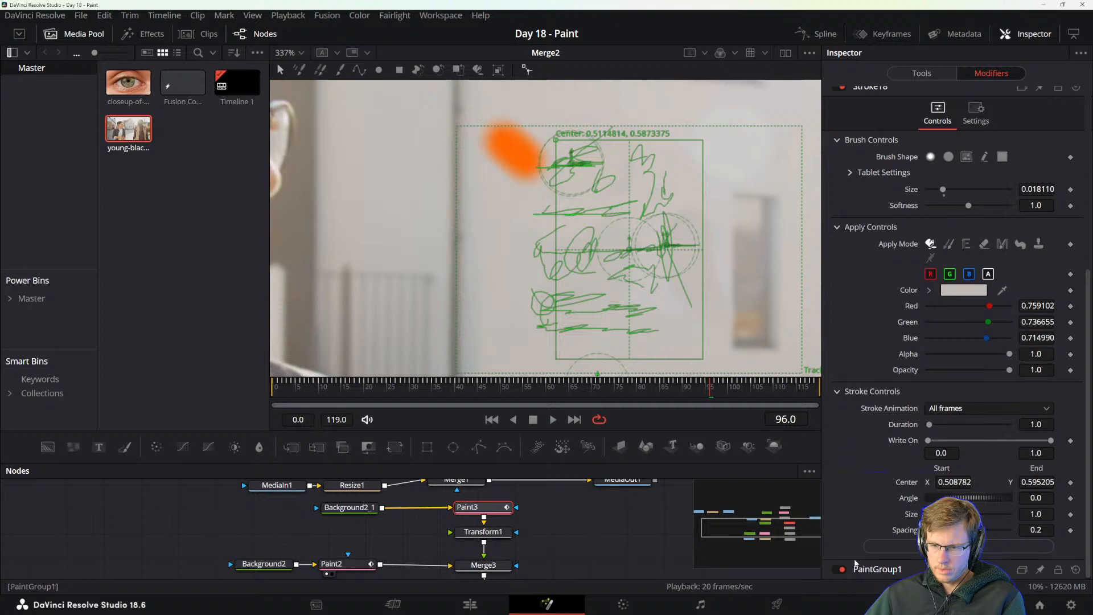
Open the PaintGroup1 modifier's controls and turn off Show SubGroup Controls.
click(867, 569)
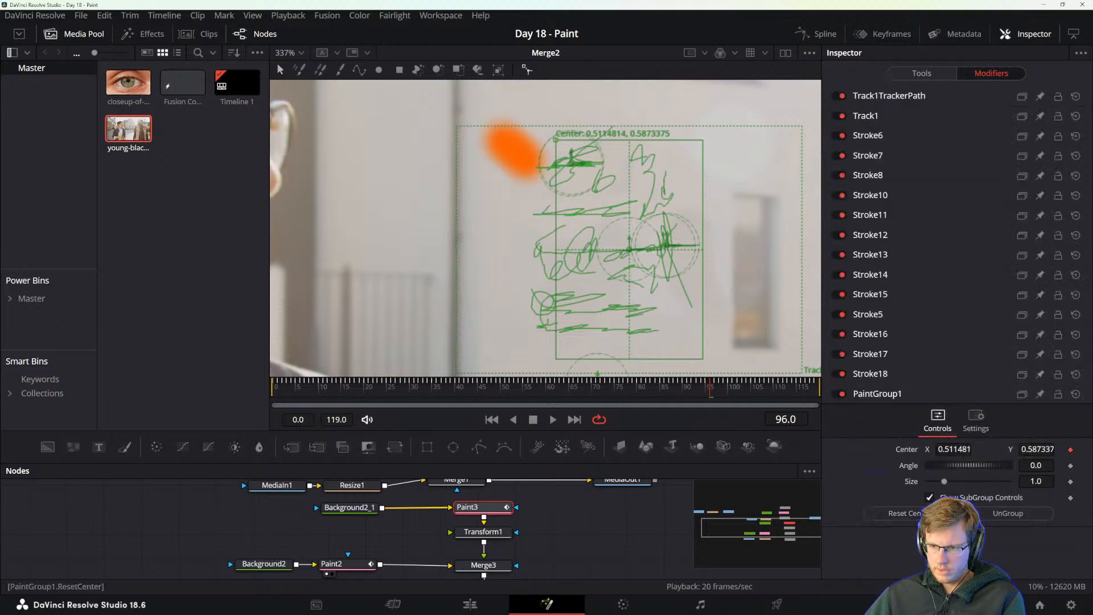
click(930, 497)
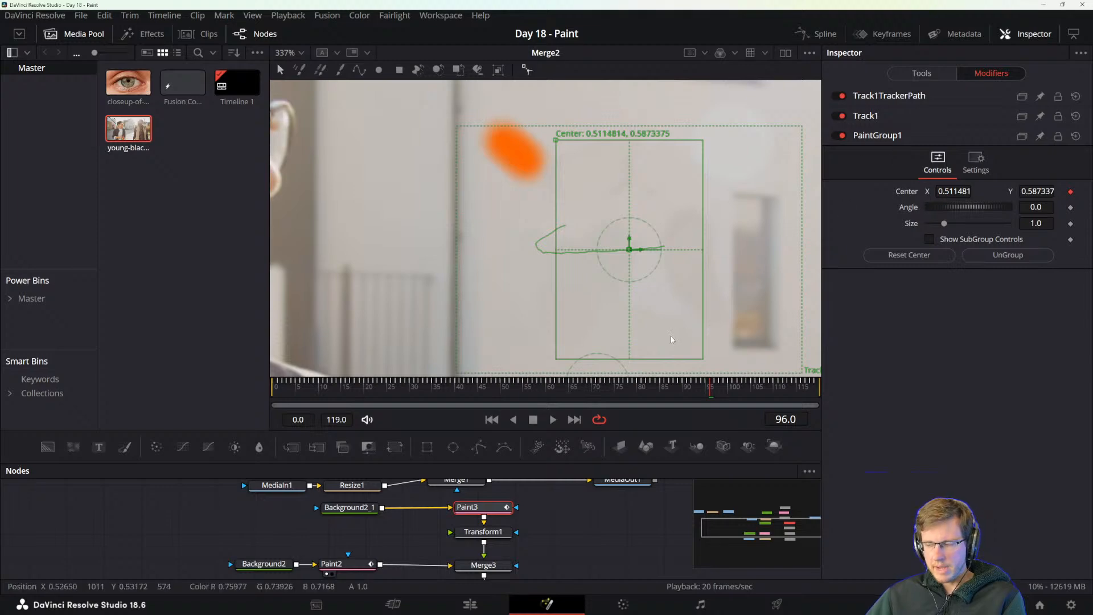
Switch to the DaVinci Resolve reference manual and read how to connect the paint group's Center to a tracker.
key(alt+Tab)
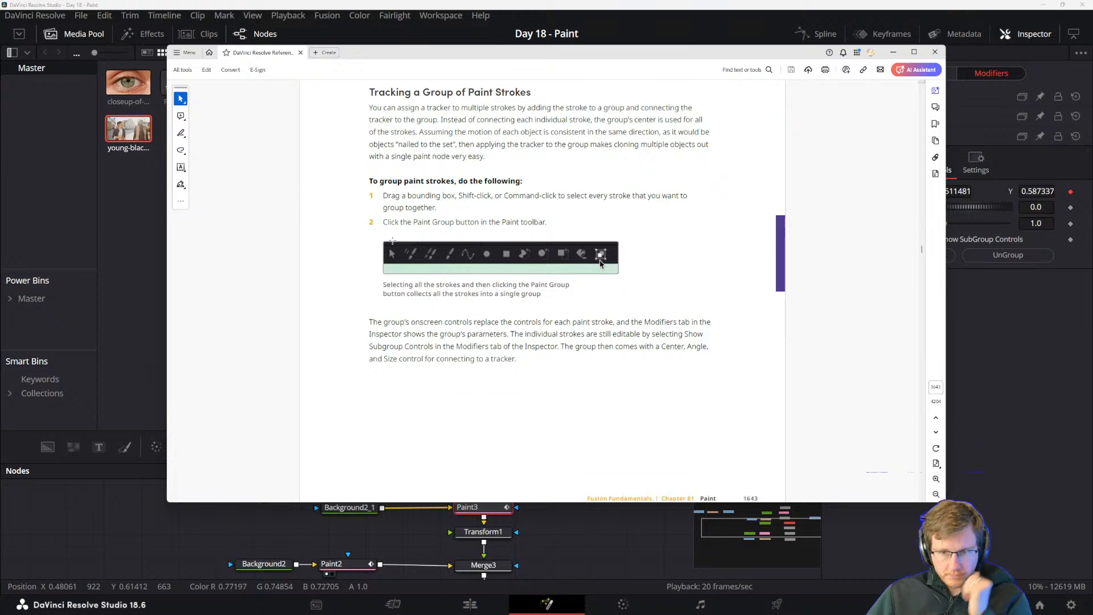
scroll(297, 203, down, 5)
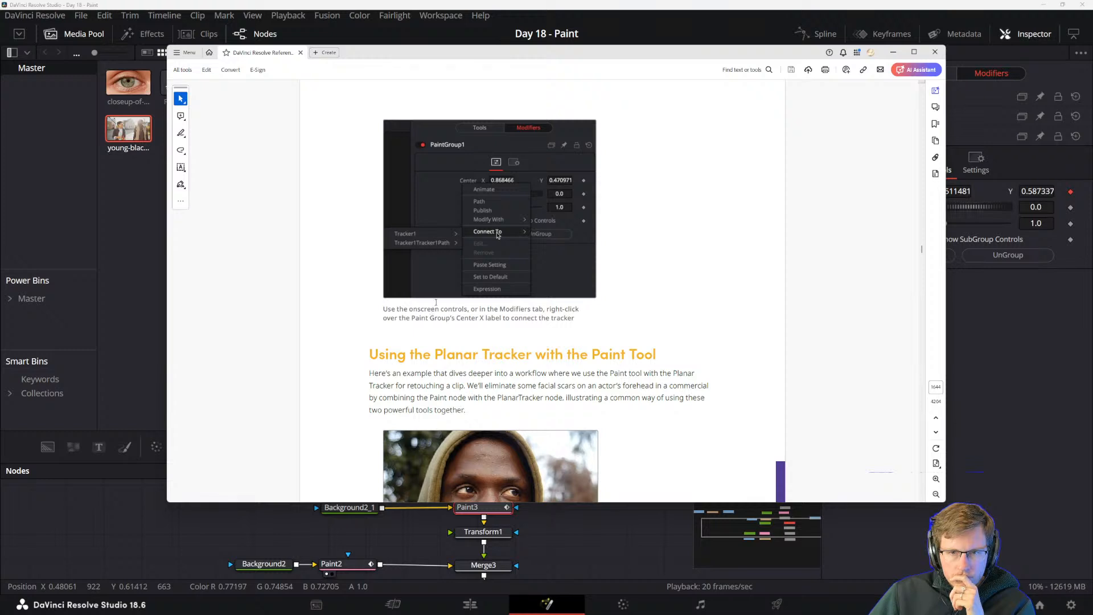
scroll(436, 302, down, 2)
scroll(390, 303, down, 2)
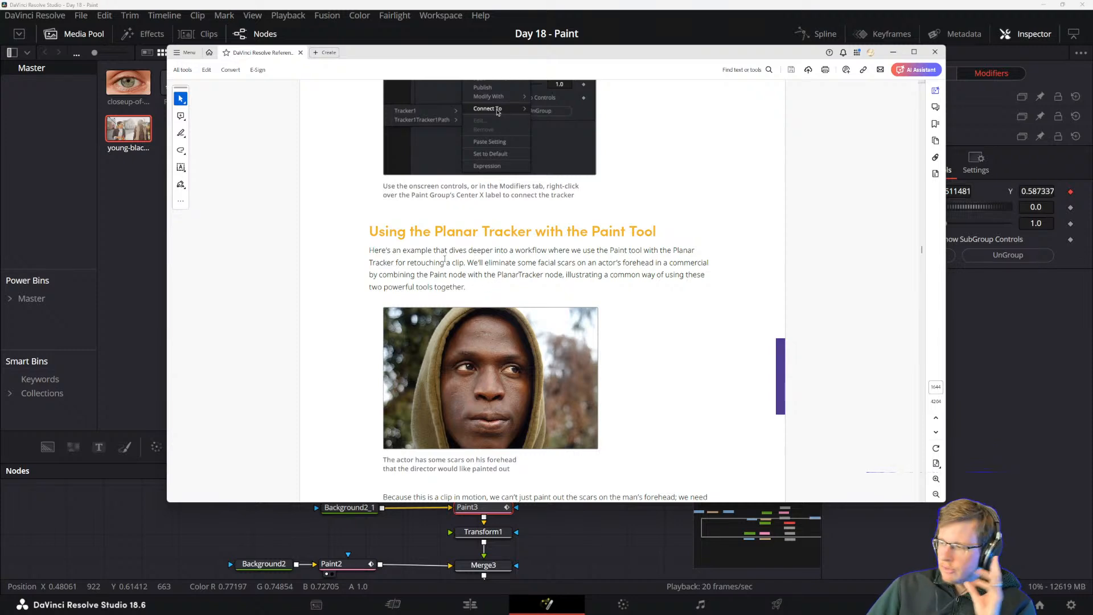
Move the manual window away from the Fusion viewer and inspect the paint group and tracker over the whole house shot.
drag(539, 53, 528, 471)
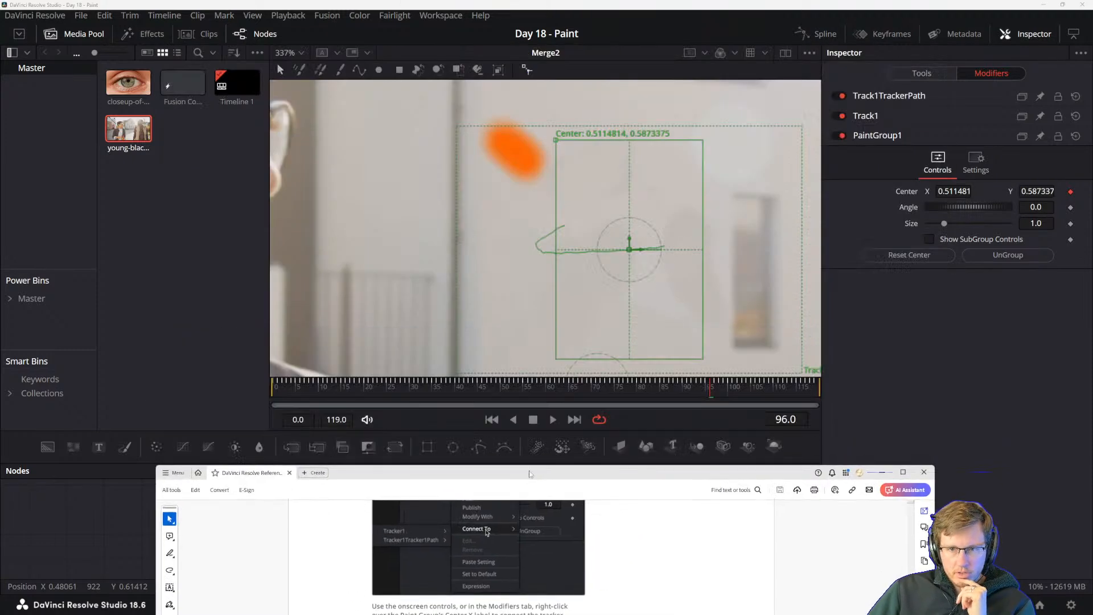
scroll(638, 268, down, 8)
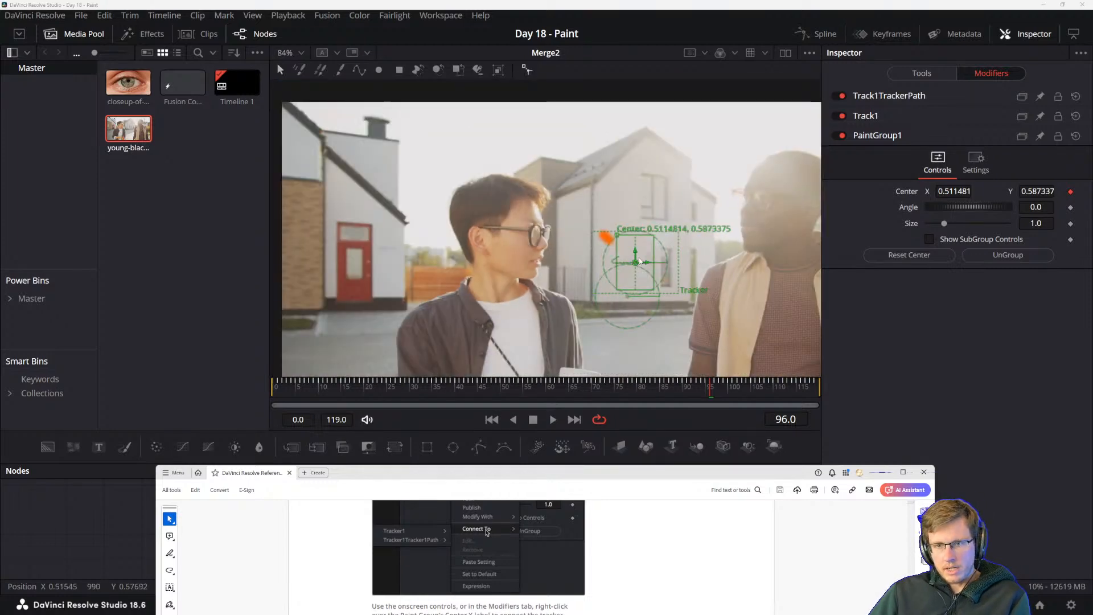
drag(637, 254, 628, 260)
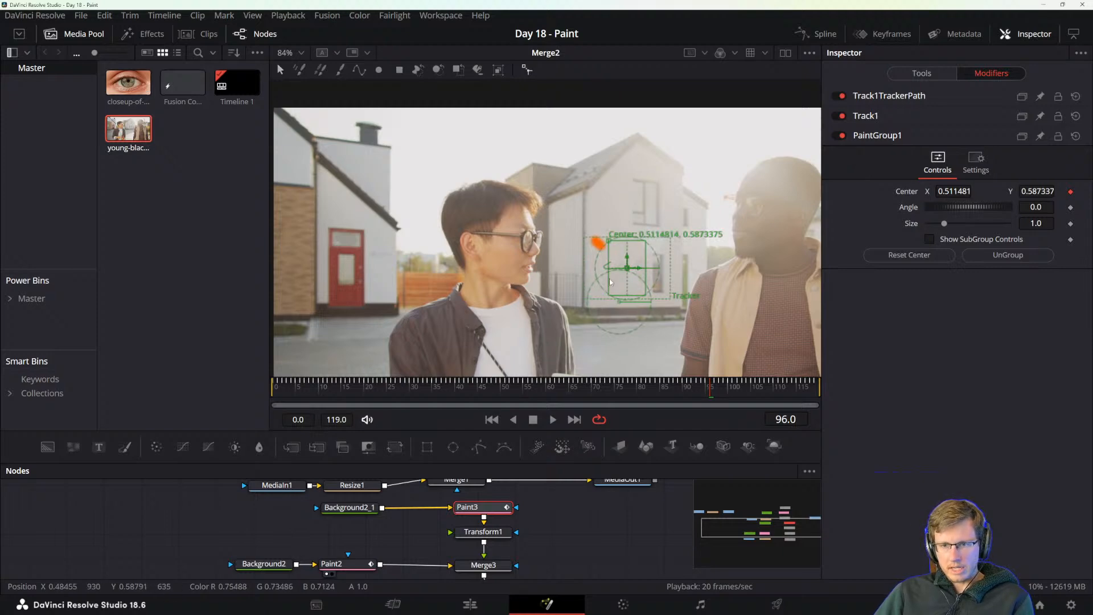
Return to the manual, place its window over the composition and read the introduction of "Using the Planar Tracker with the Paint Tool".
key(alt+Tab)
key(alt+Tab)
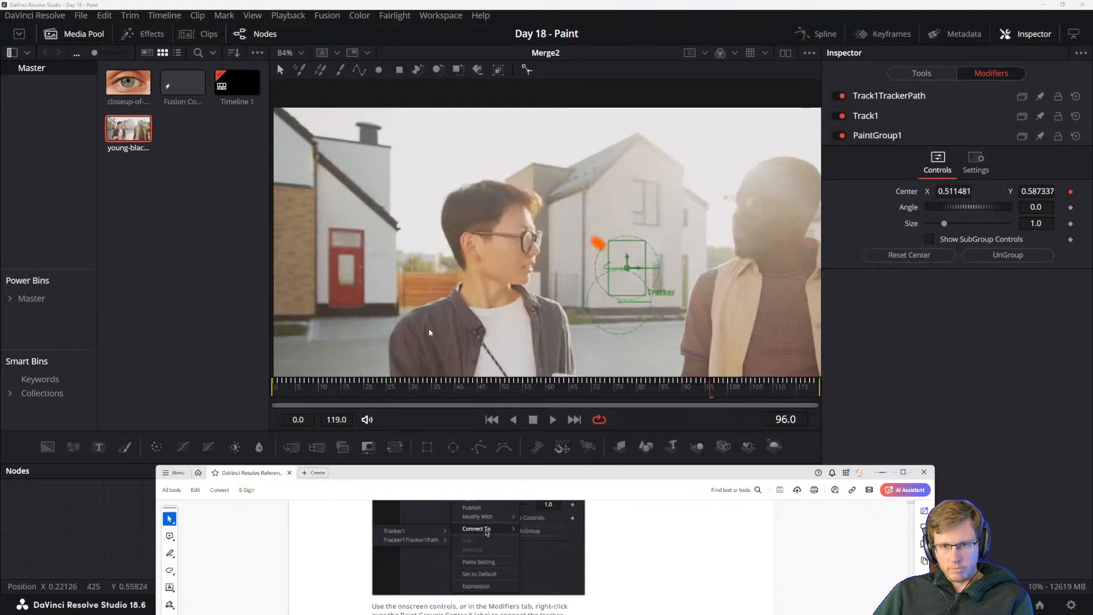
drag(535, 476, 579, 111)
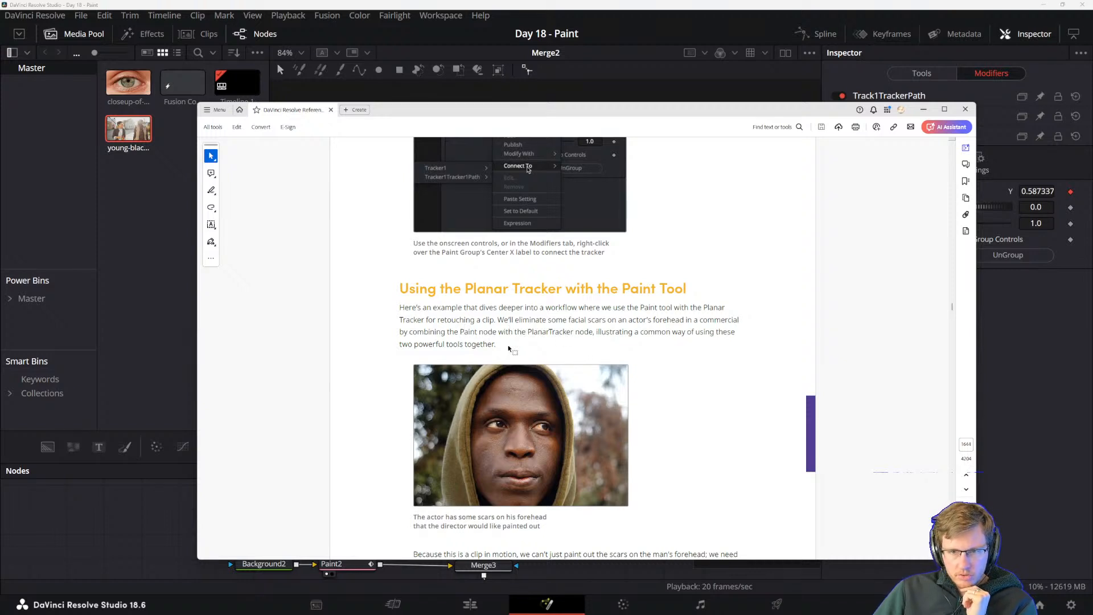
drag(401, 344, 496, 345)
click(499, 364)
scroll(498, 364, down, 1)
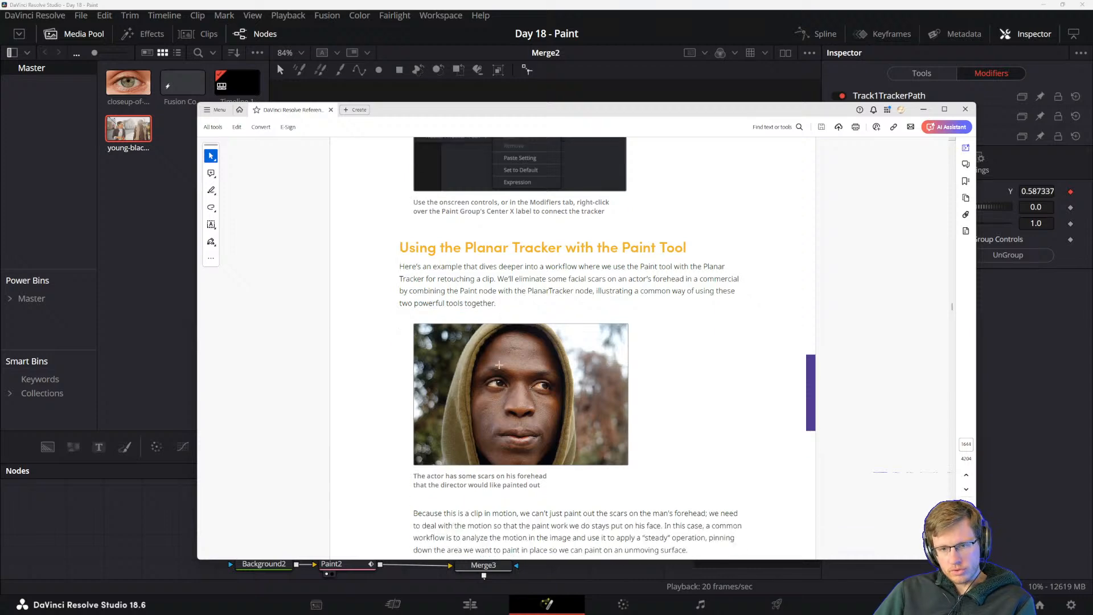
scroll(489, 375, up, 2)
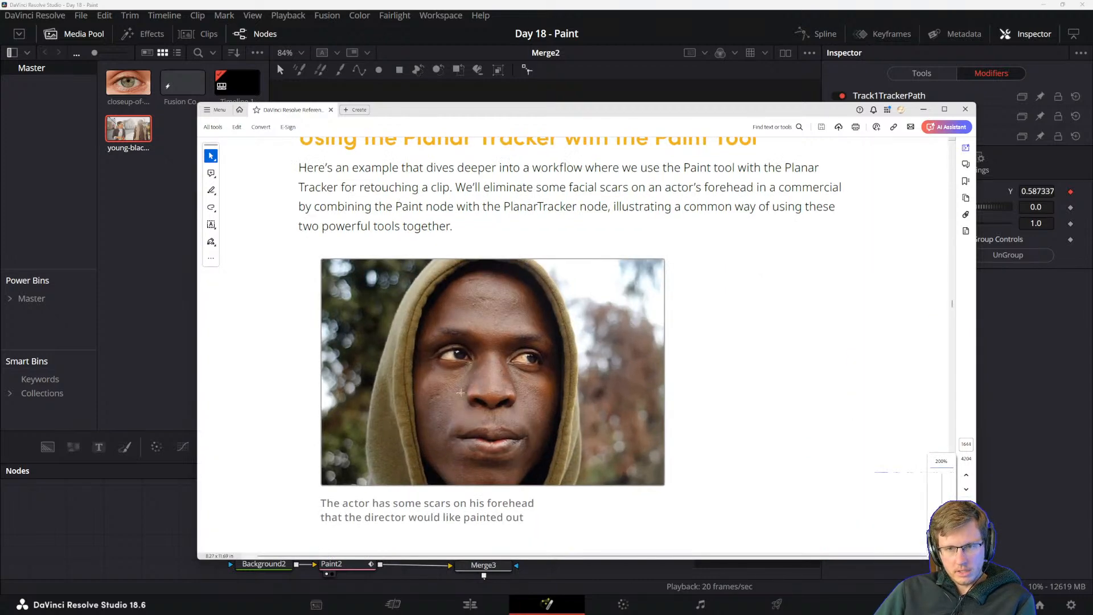
scroll(460, 392, down, 3)
scroll(434, 410, down, 1)
scroll(431, 409, up, 1)
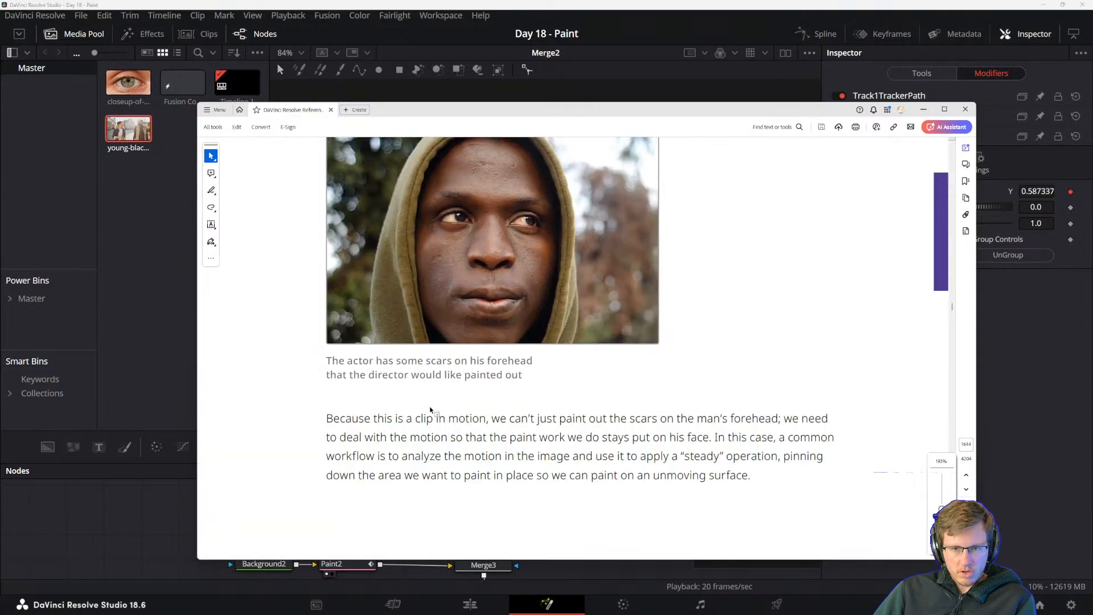
Read the manual's paragraph on steadying a moving clip for painting and continue to "Setting Up the Planar Tracker for Stabilization".
scroll(431, 409, down, 1)
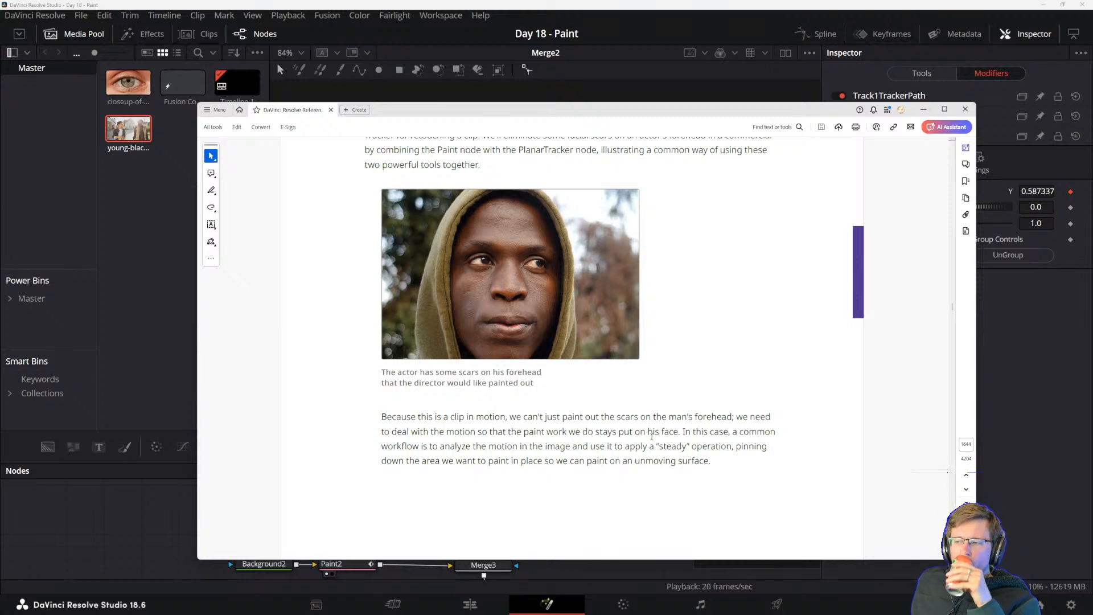
scroll(530, 412, down, 1)
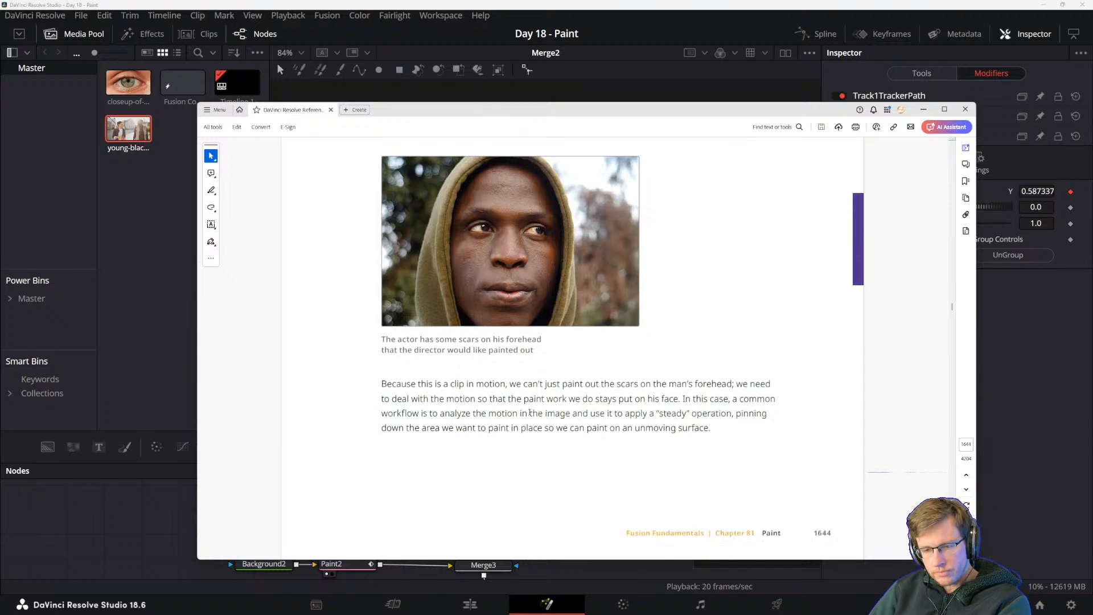
scroll(530, 412, down, 2)
scroll(513, 387, up, 1)
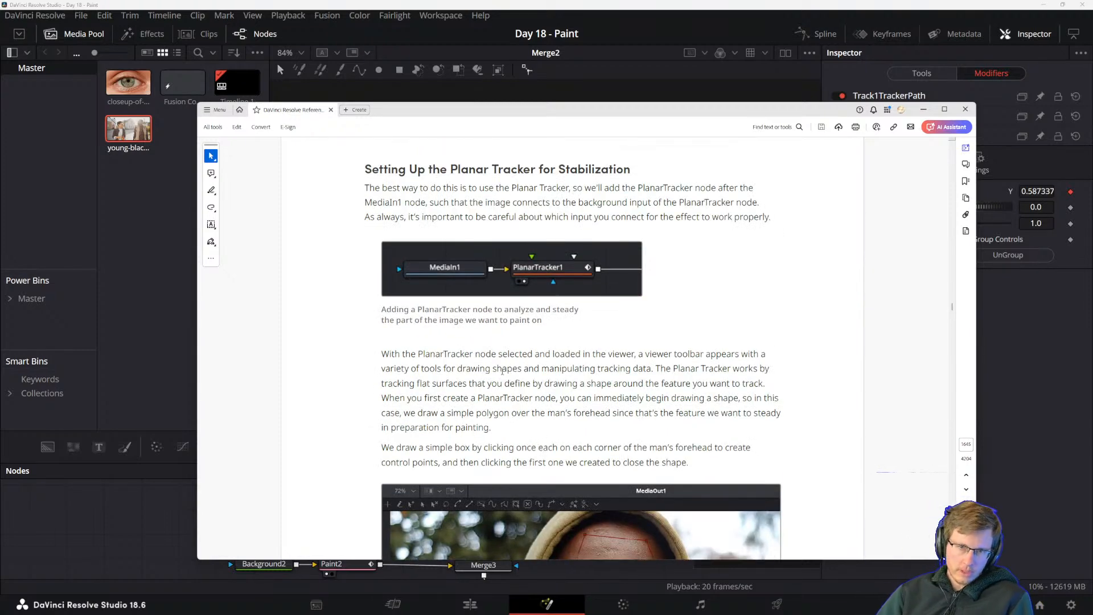
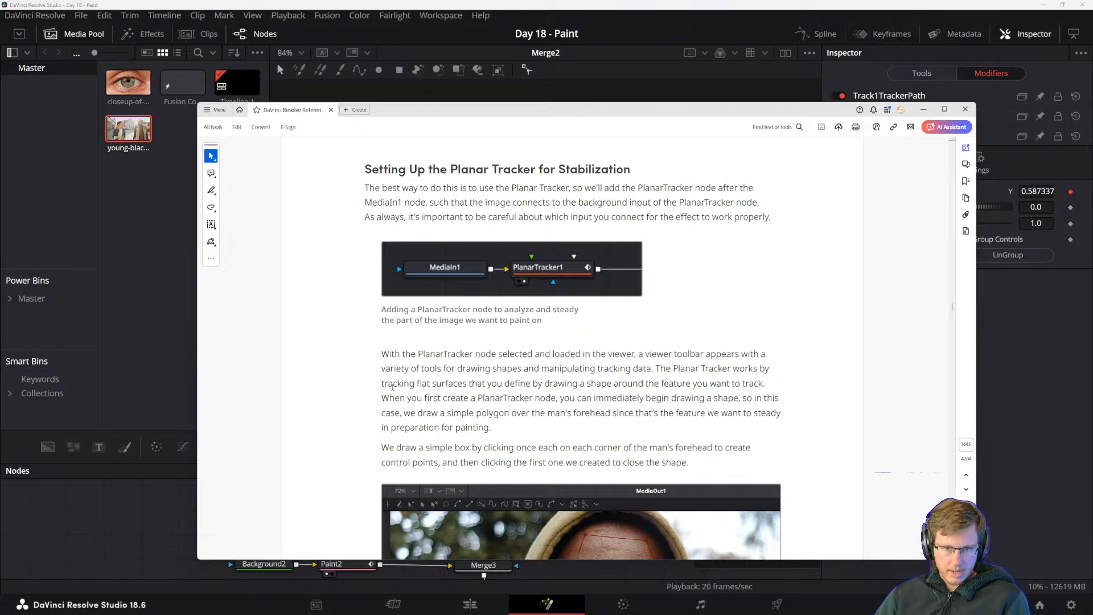
Read how to add a PlanarTracker node after MediaIn1 and draw a polygon over the man's forehead.
scroll(530, 397, down, 2)
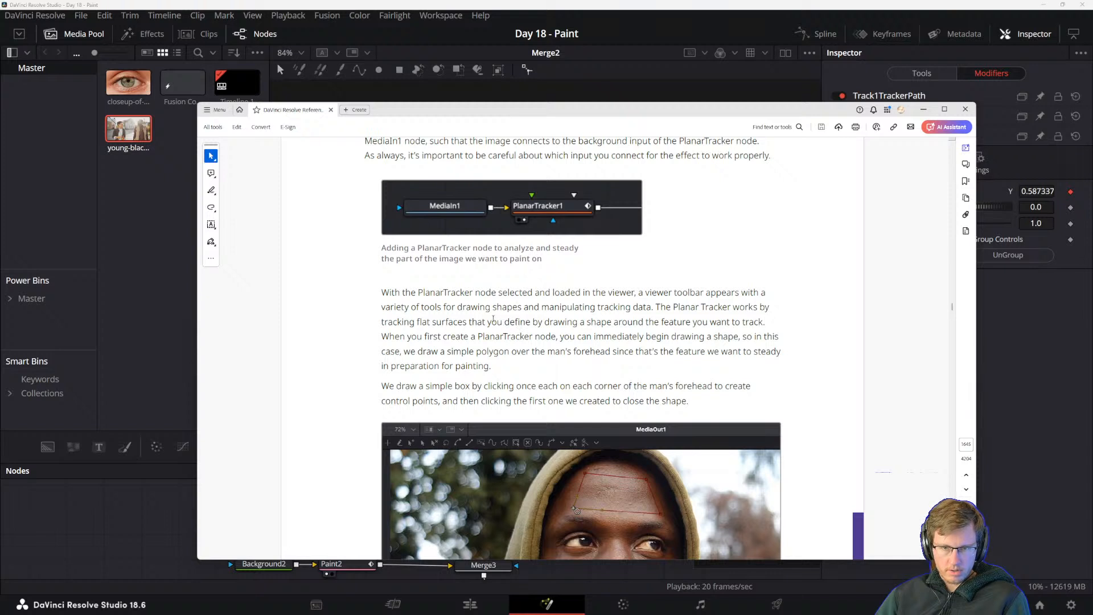
scroll(649, 308, down, 1)
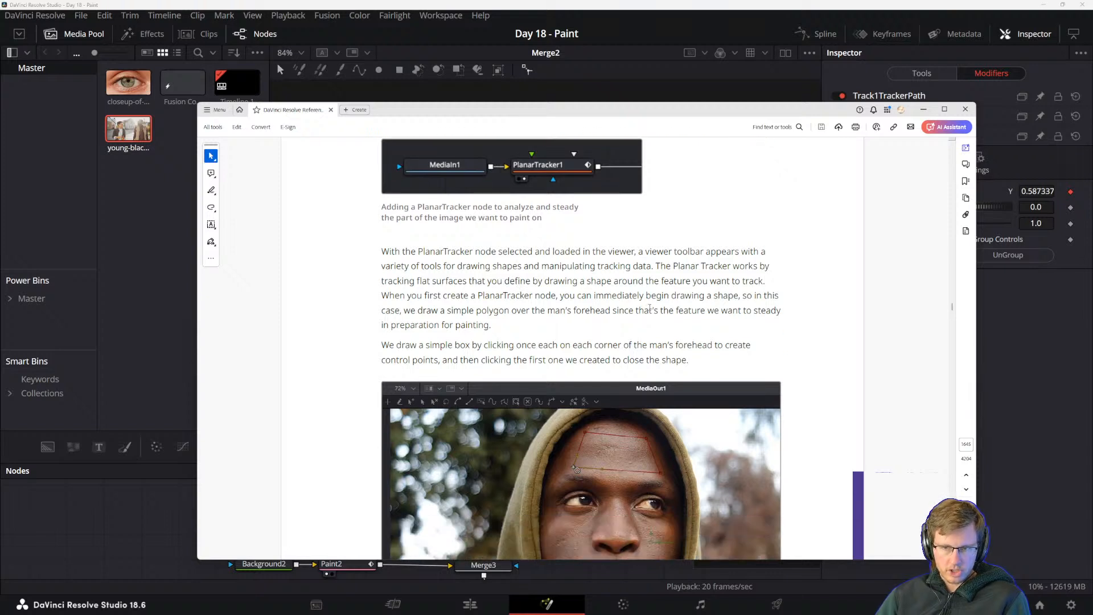
scroll(710, 286, down, 2)
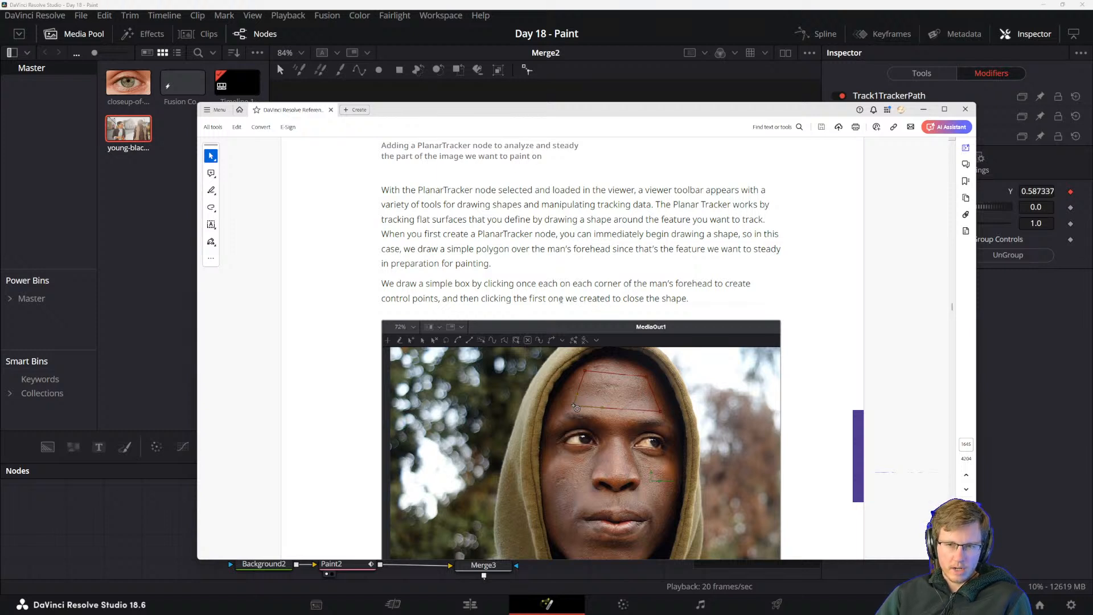
scroll(660, 300, down, 1)
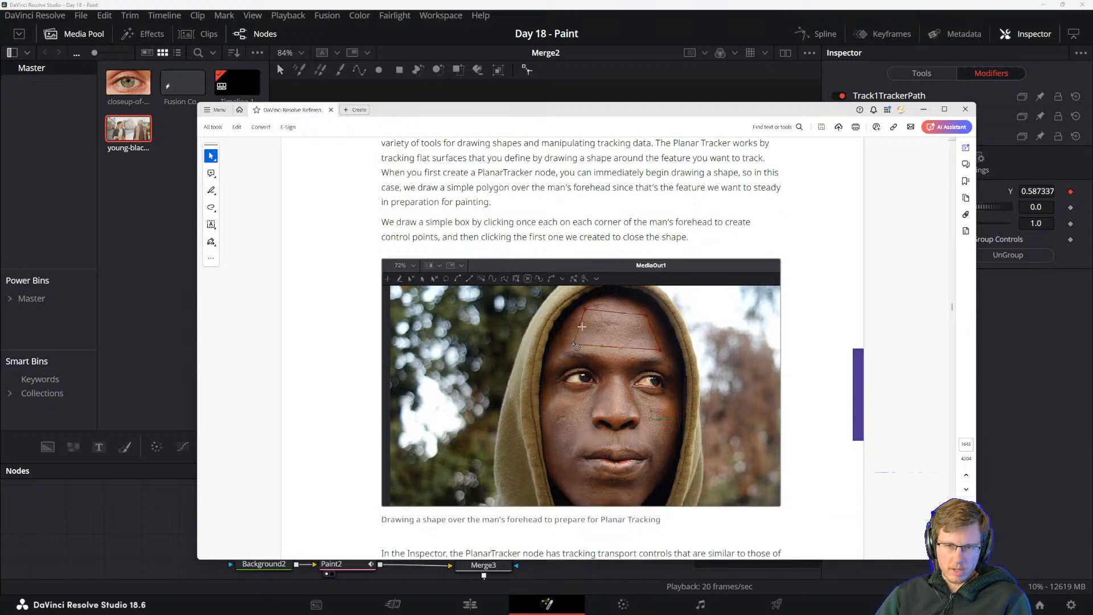
scroll(626, 336, down, 2)
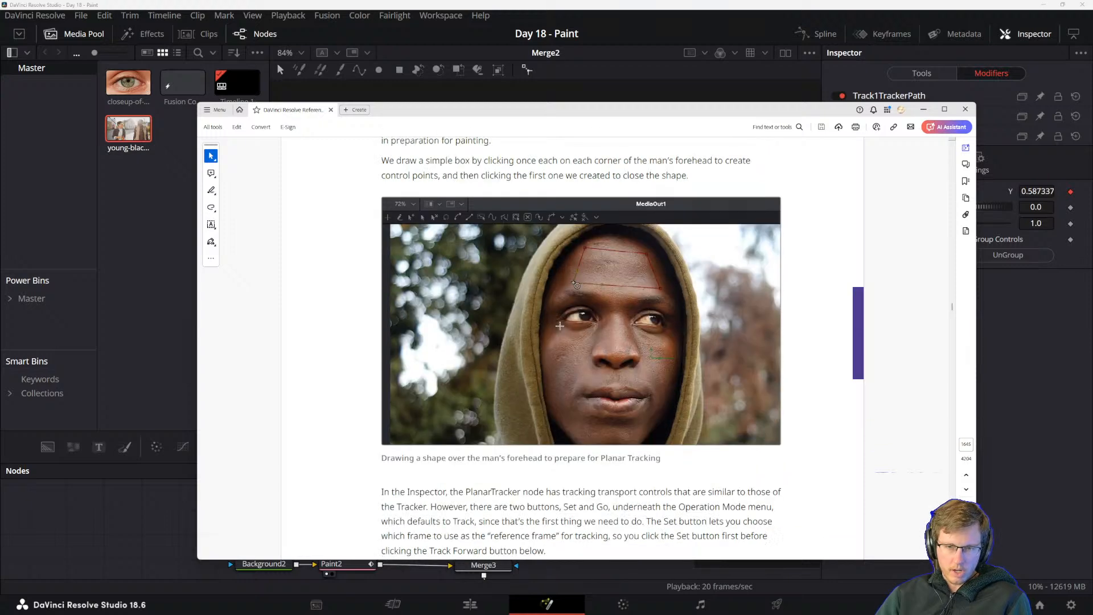
scroll(512, 353, down, 3)
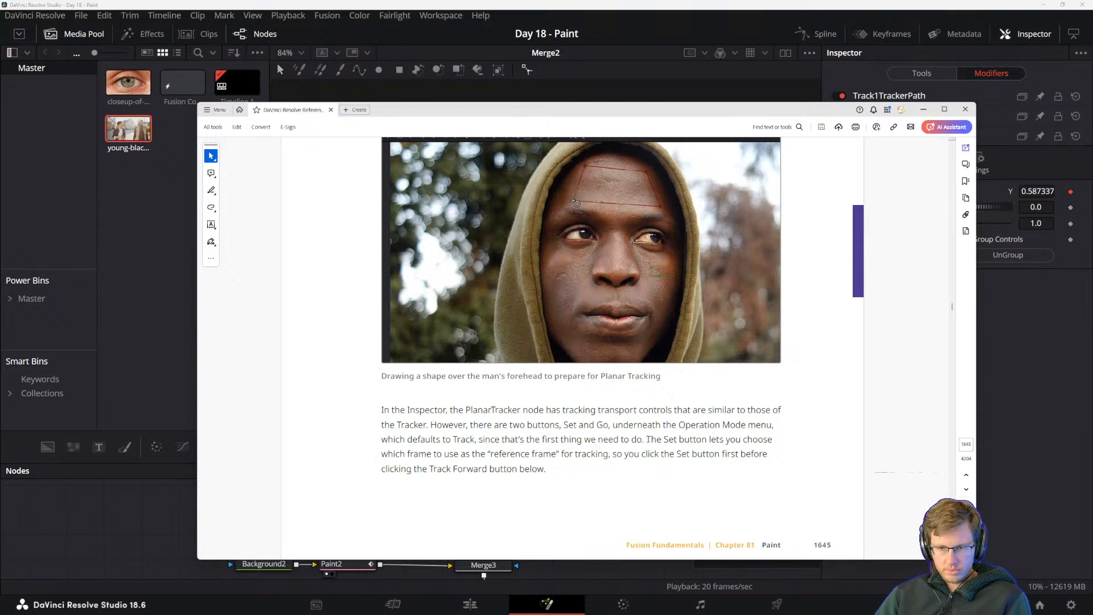
Read the manual's paragraph and tip on setting the reference frame with Set before tracking forward.
drag(647, 439, 724, 440)
click(737, 447)
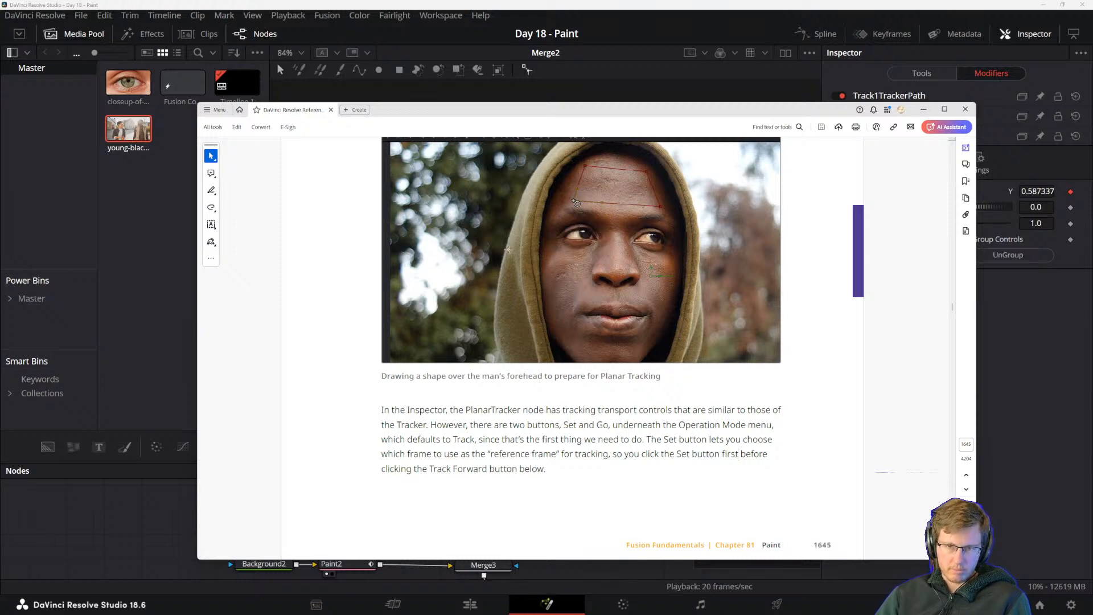
scroll(441, 414, down, 5)
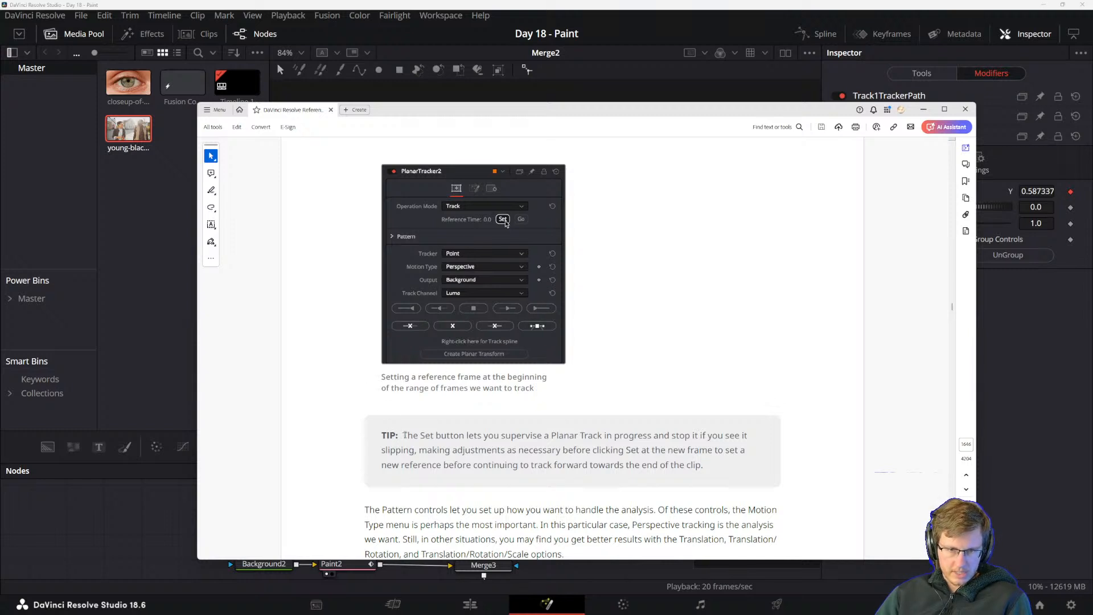
drag(404, 435, 512, 450)
click(525, 461)
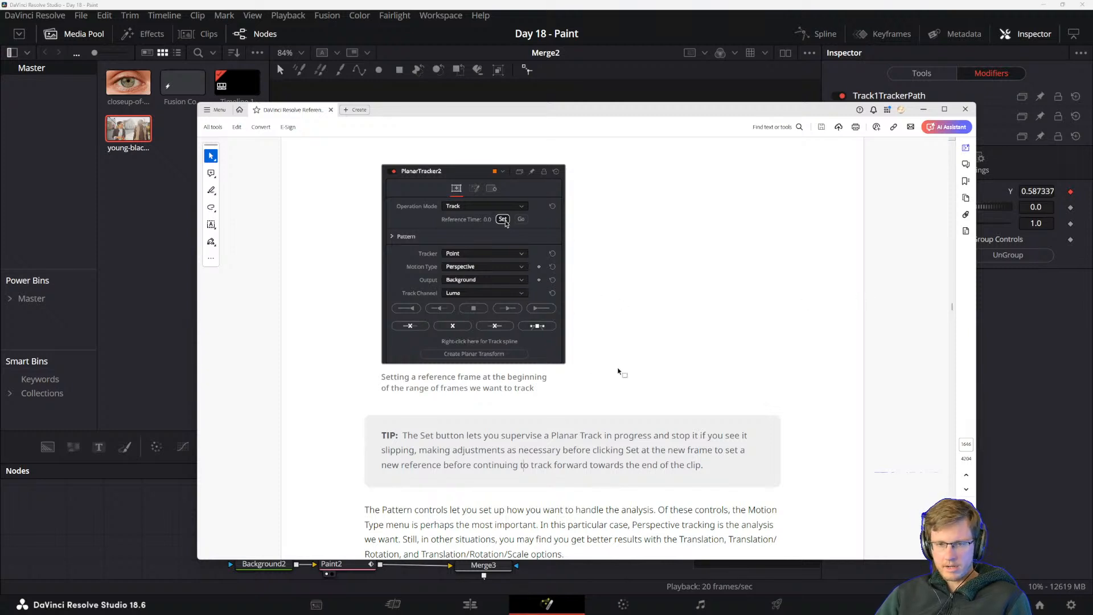
Continue to the manual's explanation of the Pattern controls, the Motion Type options and how the track is run.
scroll(596, 381, down, 1)
scroll(596, 378, down, 4)
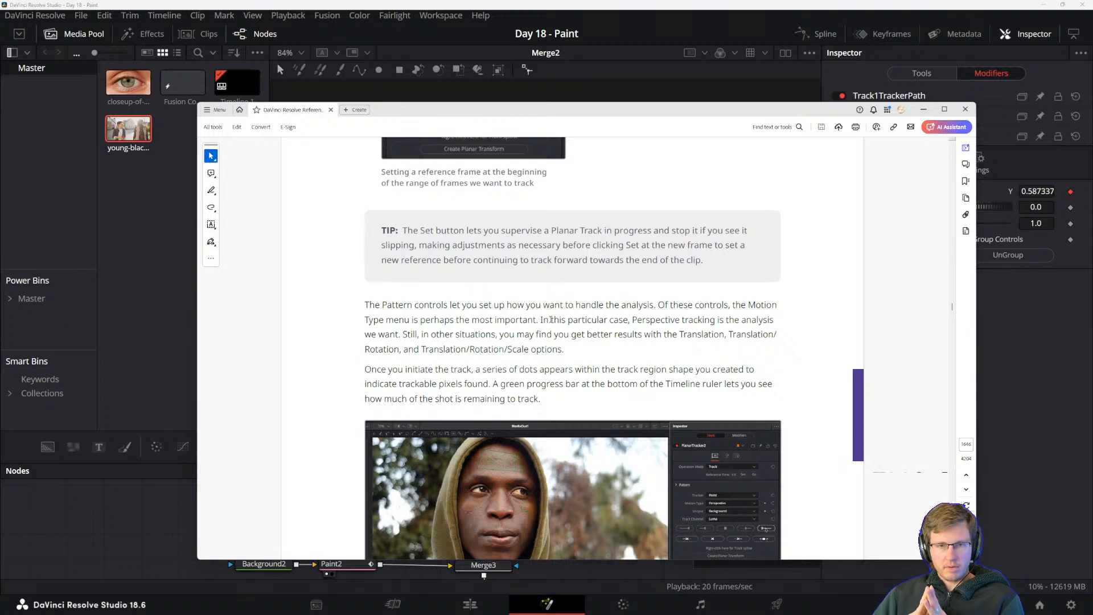
scroll(545, 391, down, 2)
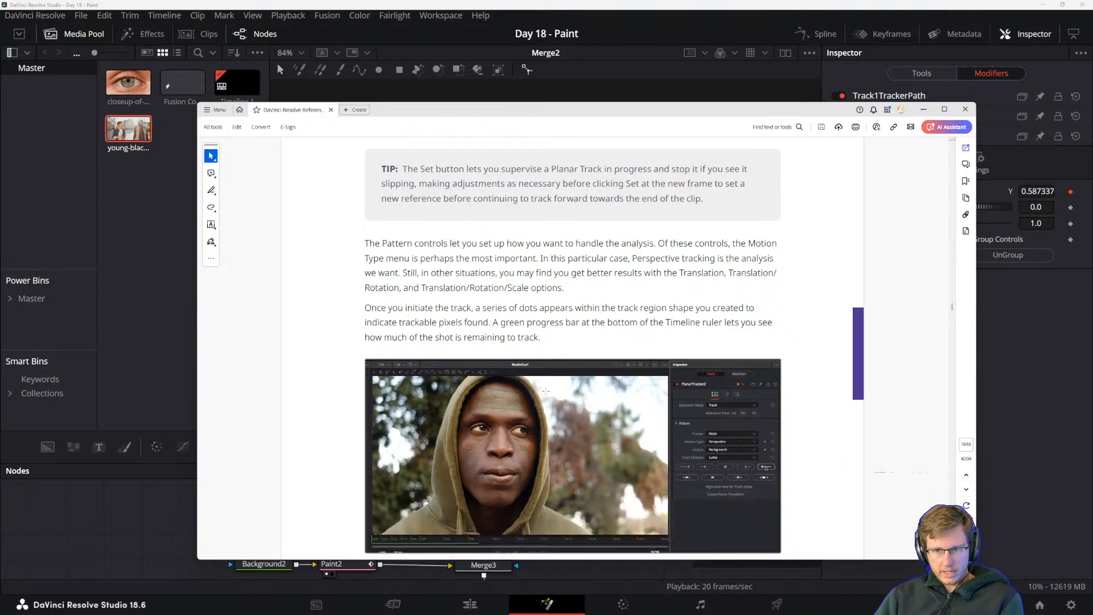
drag(365, 308, 567, 308)
click(590, 308)
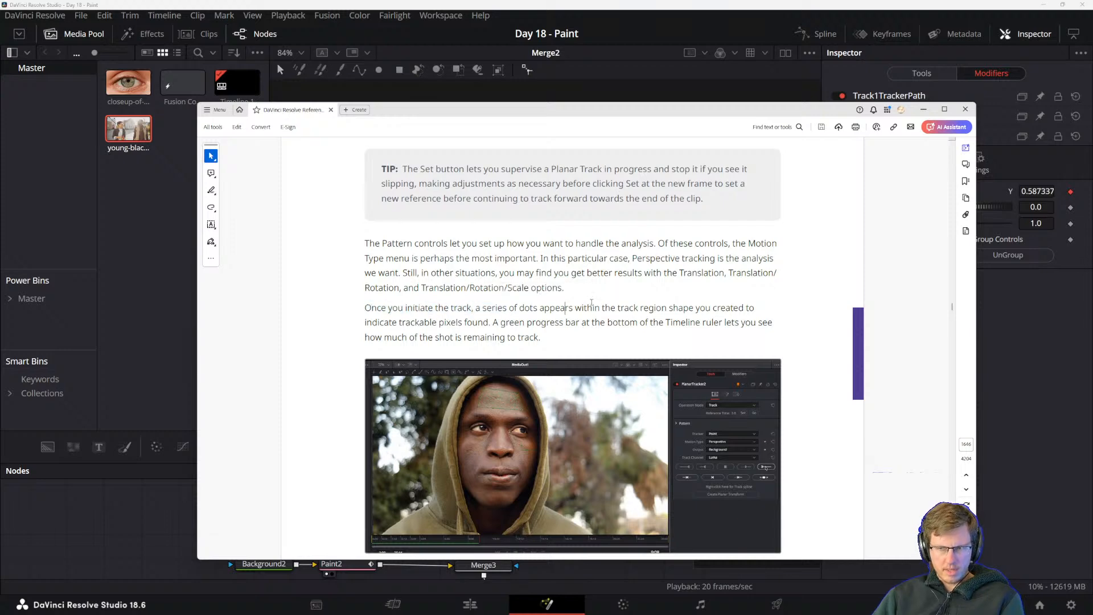
Look through the manual's Fusion Fundamentals bookmarks down to the Planar Tracking chapter, and hide the bookmarks again.
click(965, 181)
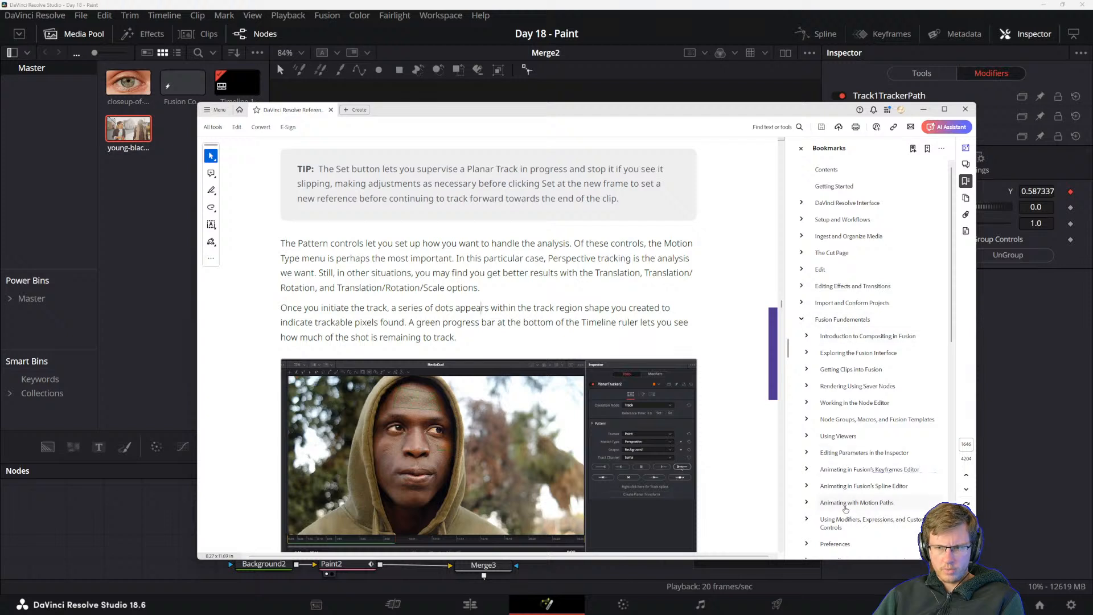
scroll(848, 486, down, 2)
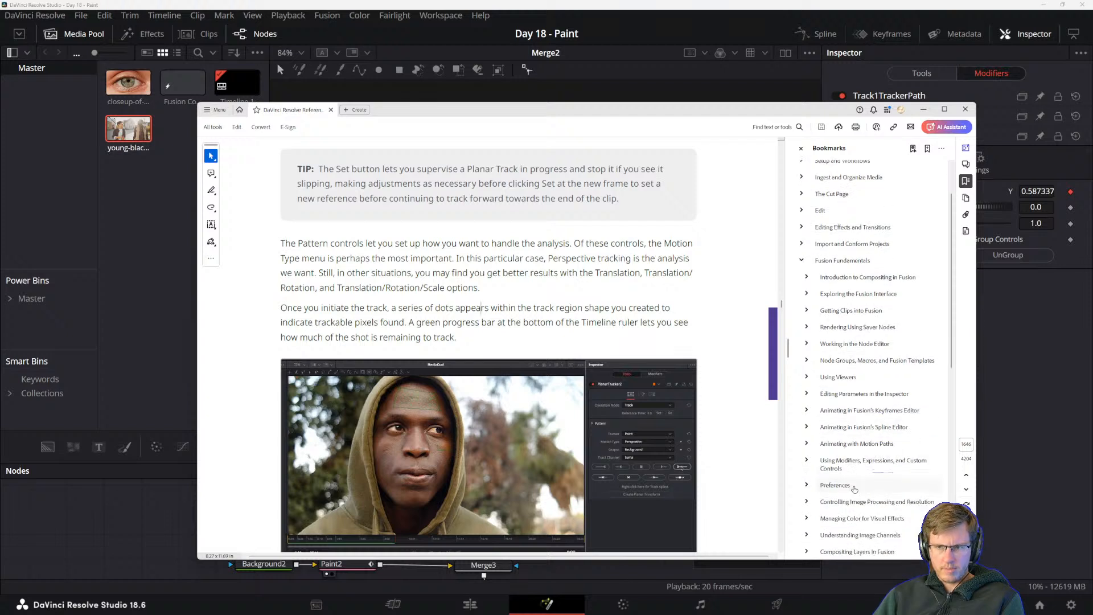
scroll(847, 464, down, 1)
scroll(866, 509, down, 1)
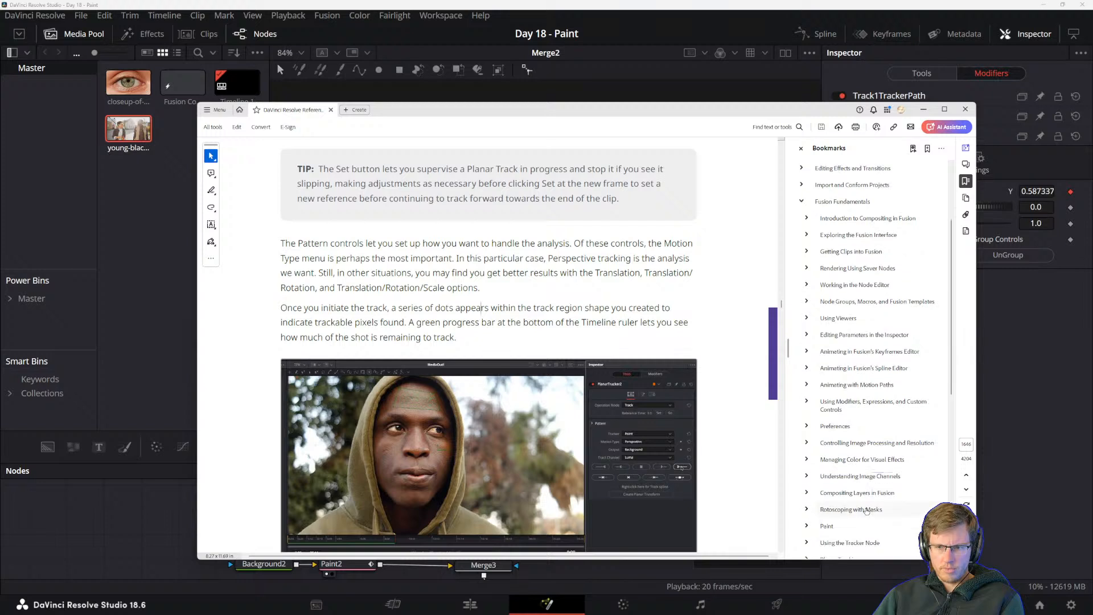
scroll(861, 515, down, 1)
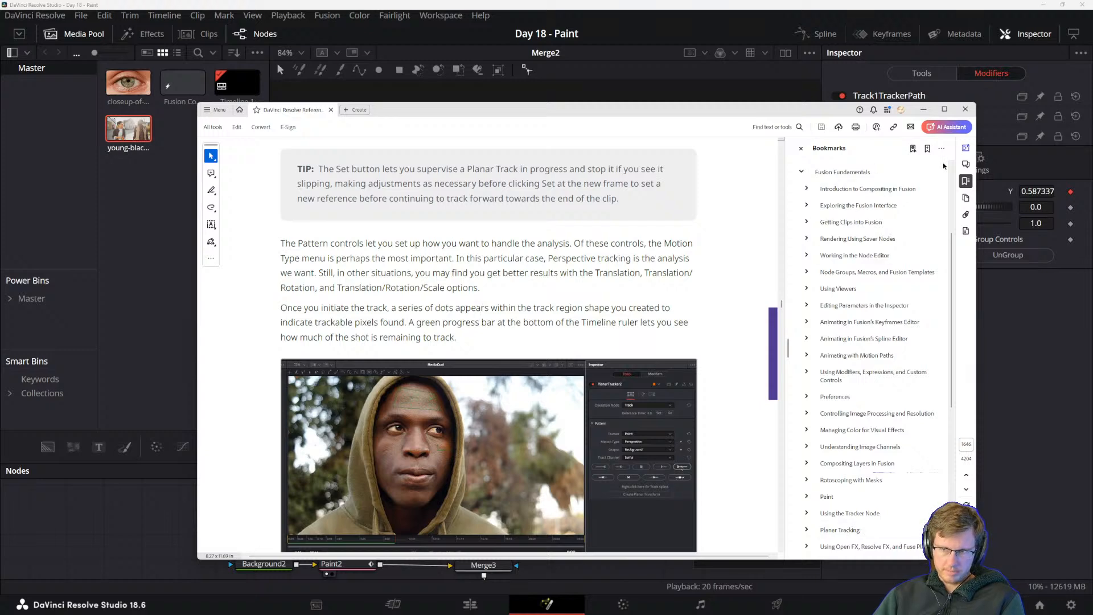
click(966, 181)
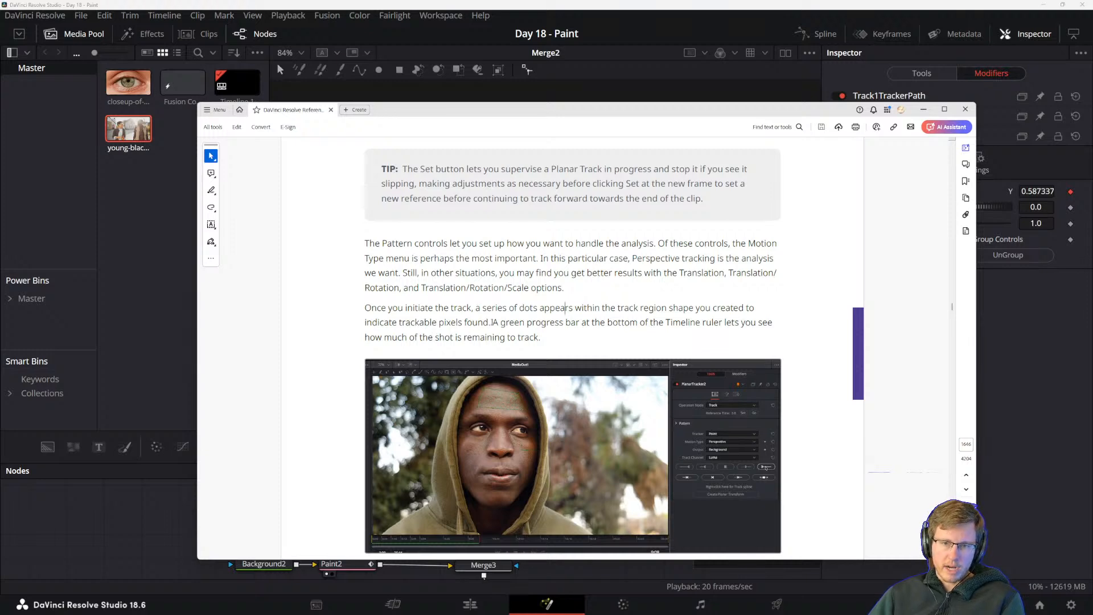
Read how to set the PlanarTracker's Operation Mode to Steady and pin the forehead in place for painting.
scroll(475, 315, down, 6)
scroll(540, 335, up, 1)
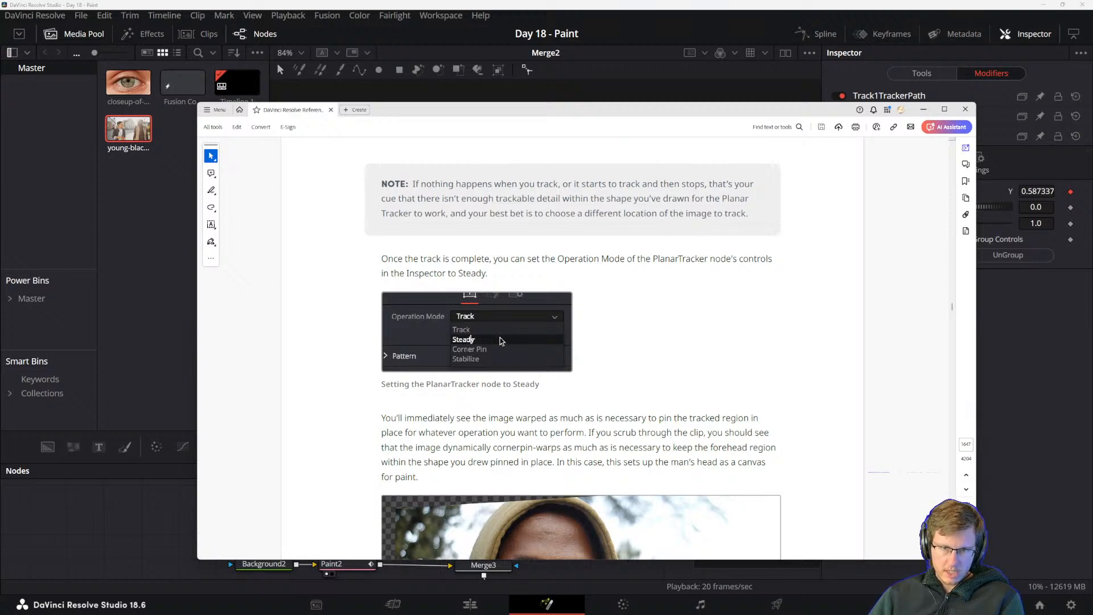
scroll(510, 317, down, 4)
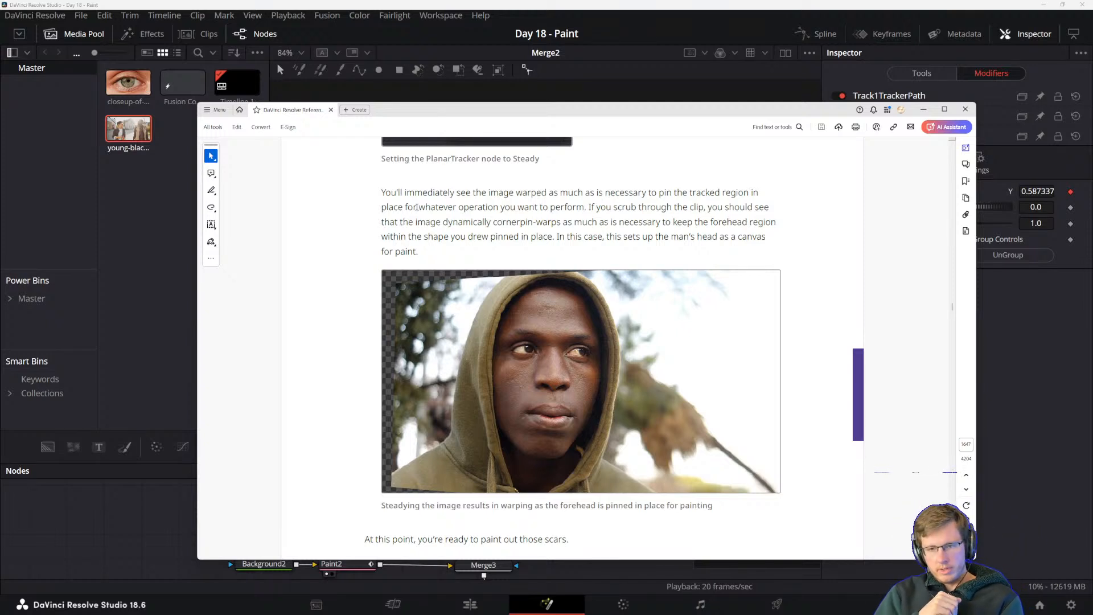
scroll(381, 233, down, 4)
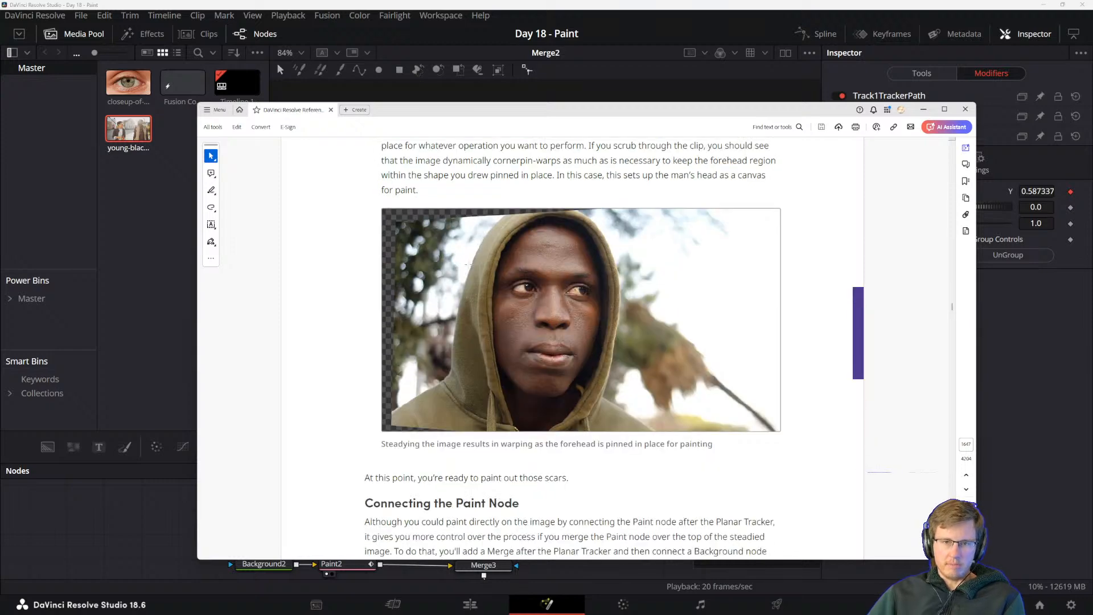
drag(373, 416, 443, 417)
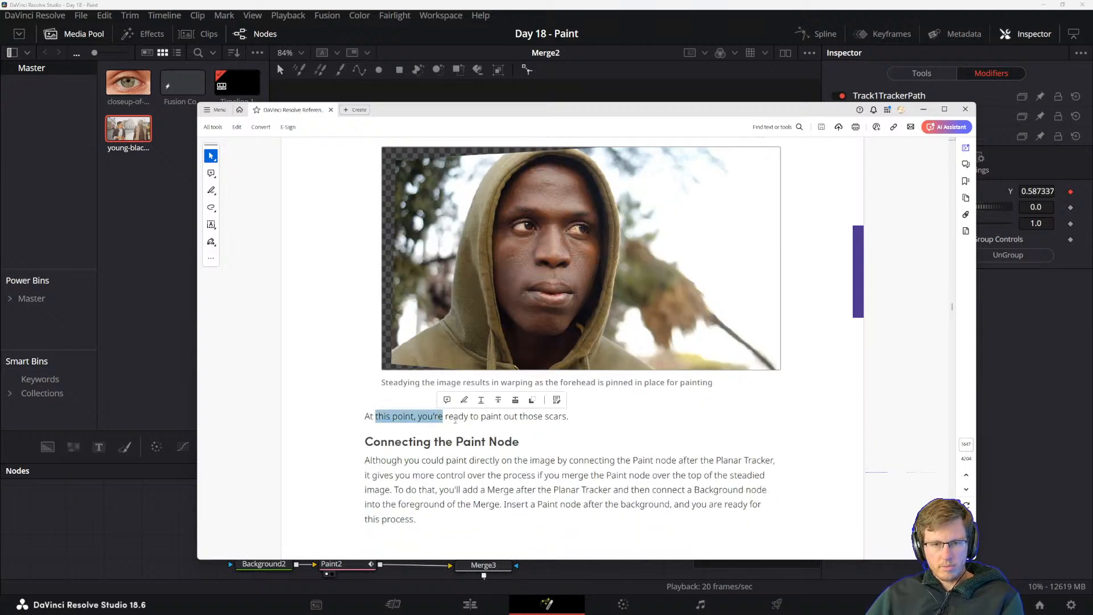
click(442, 426)
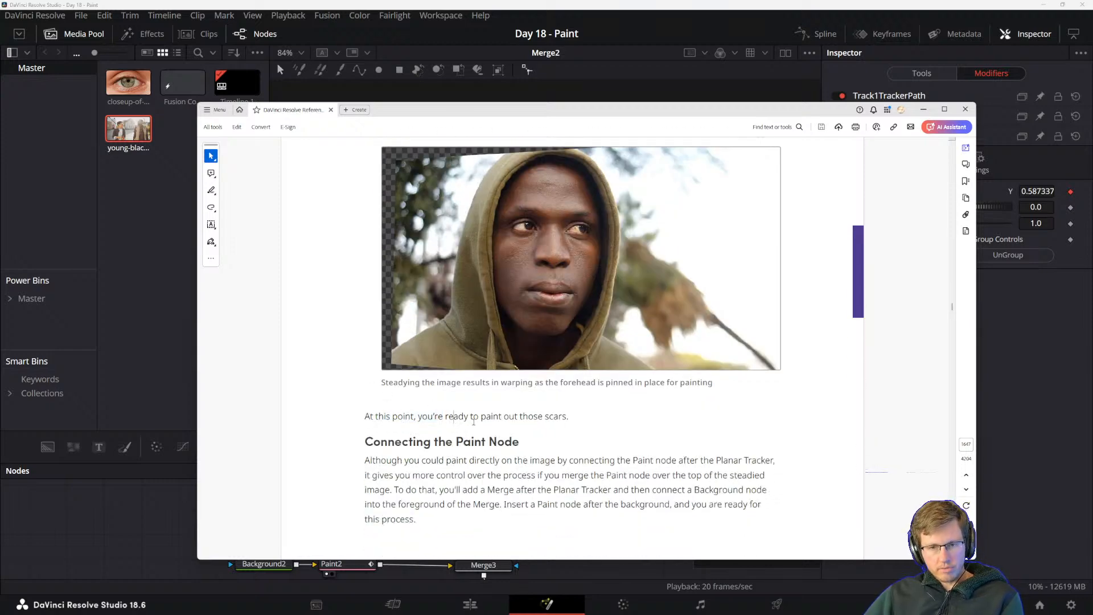
Read the "Connecting the Paint Node" section on merging a Background and Paint node over the steadied image.
scroll(440, 422, down, 1)
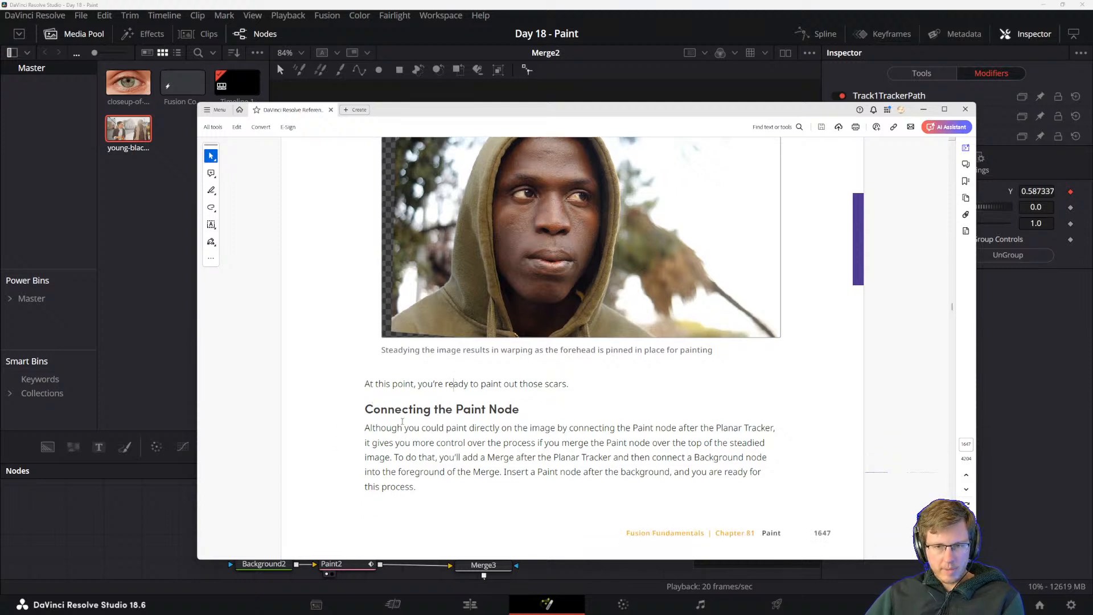
drag(373, 411, 518, 410)
click(506, 409)
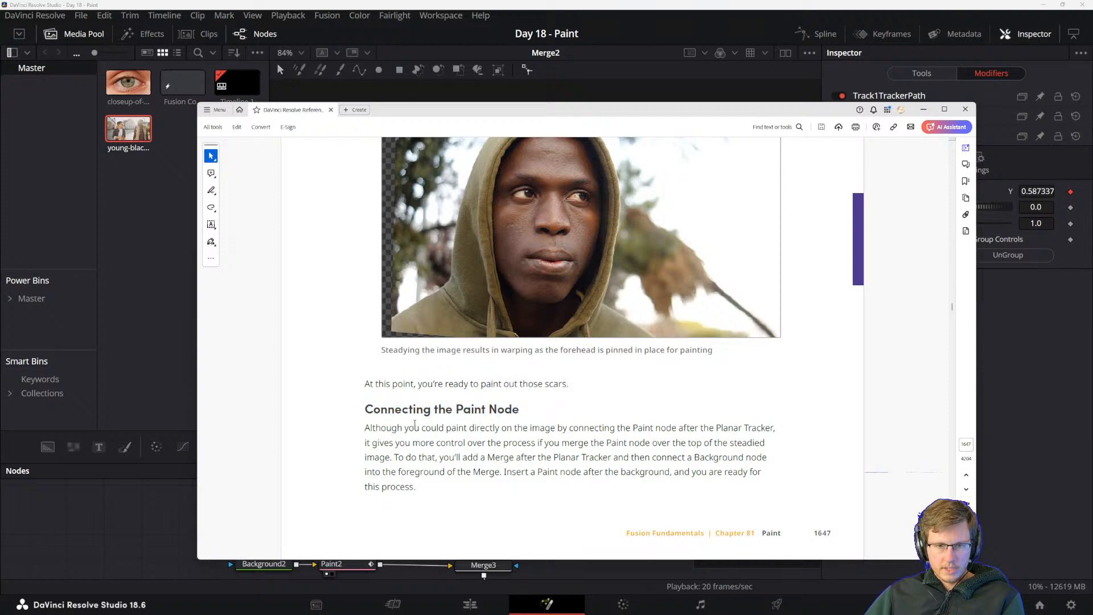
scroll(452, 386, down, 10)
scroll(451, 385, up, 10)
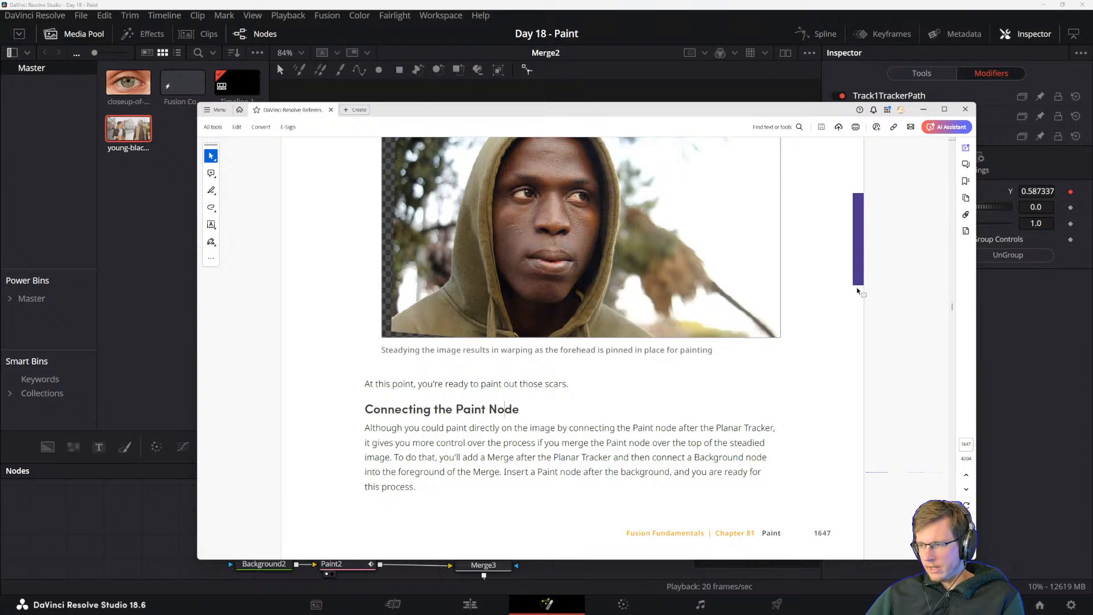
Switch to the browser, place the Envato Elements window over the manual and open page 2 of the "street" stock footage results.
key(alt+Tab)
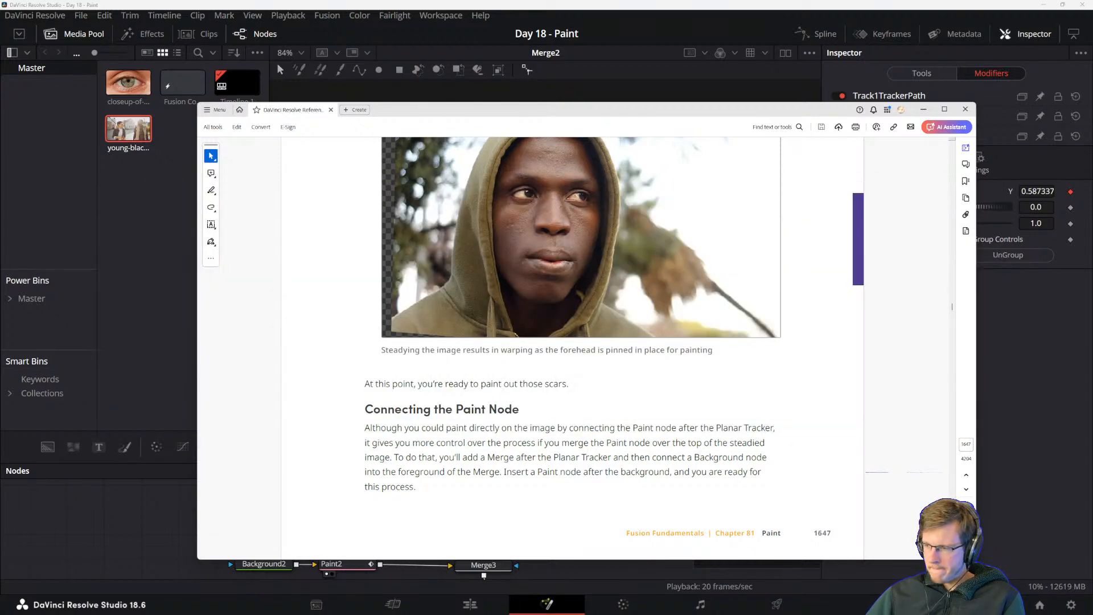
drag(1092, 319, 378, 65)
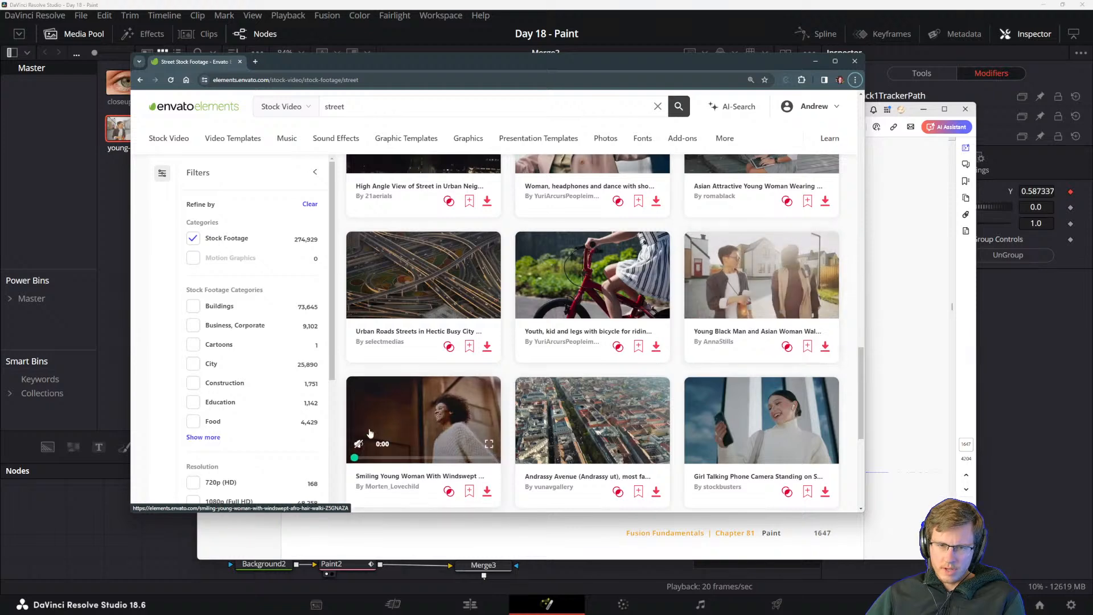
scroll(370, 433, down, 4)
click(598, 378)
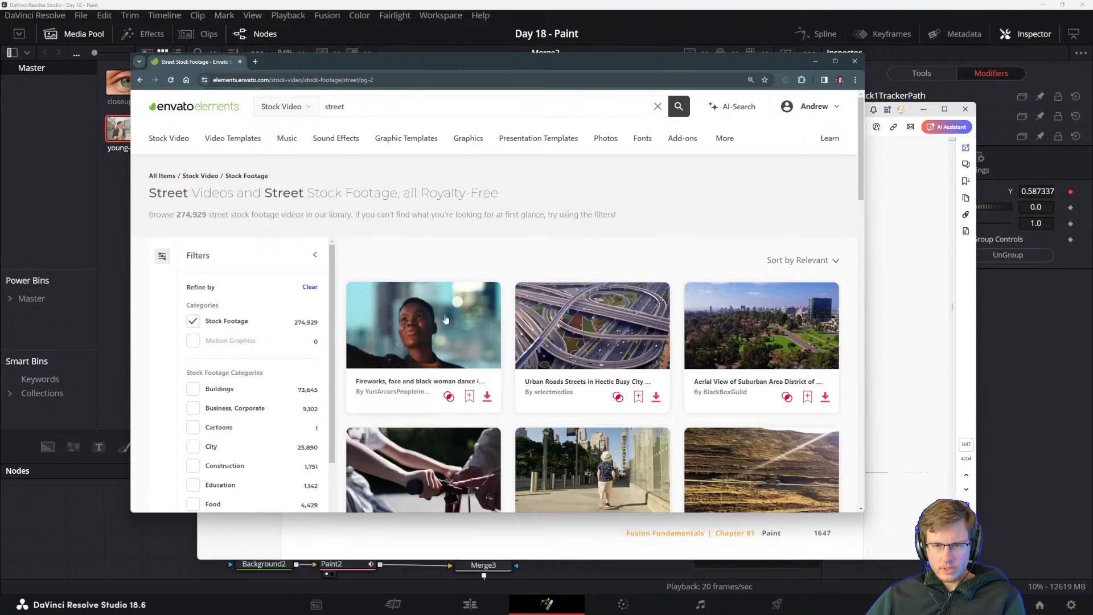
Preview the street clips on results page 2 in search of suitable footage, and continue to page 3.
scroll(496, 315, down, 3)
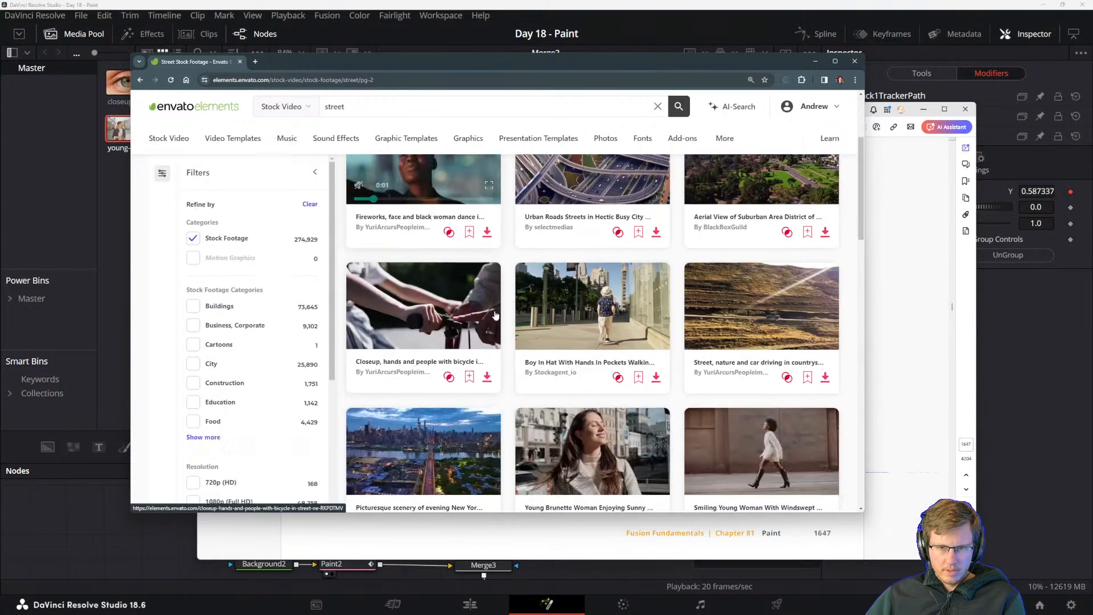
scroll(495, 316, down, 5)
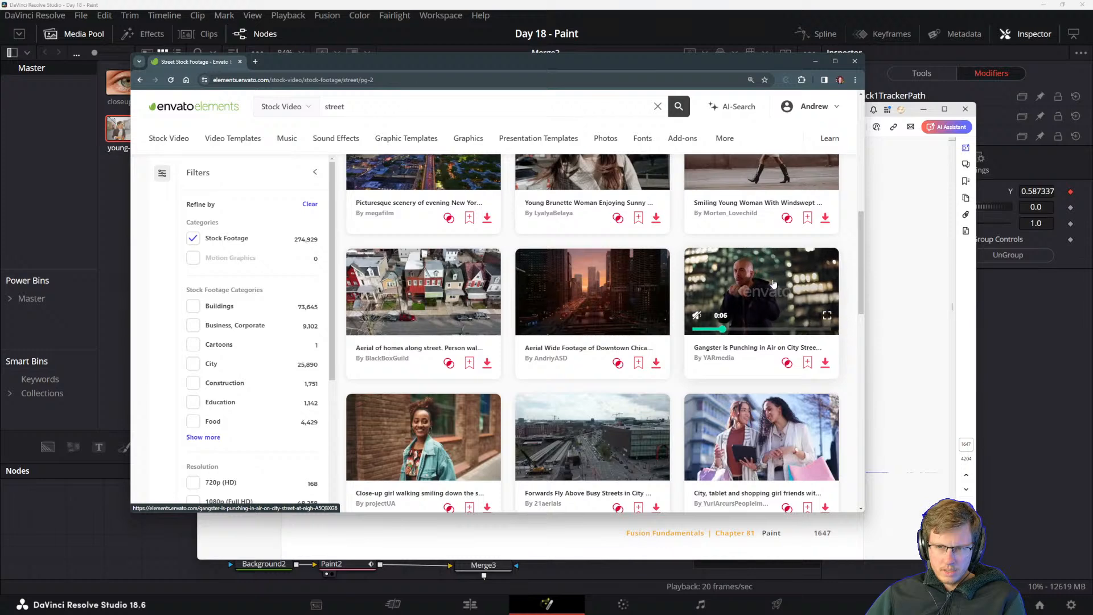
scroll(700, 306, down, 2)
scroll(700, 306, down, 10)
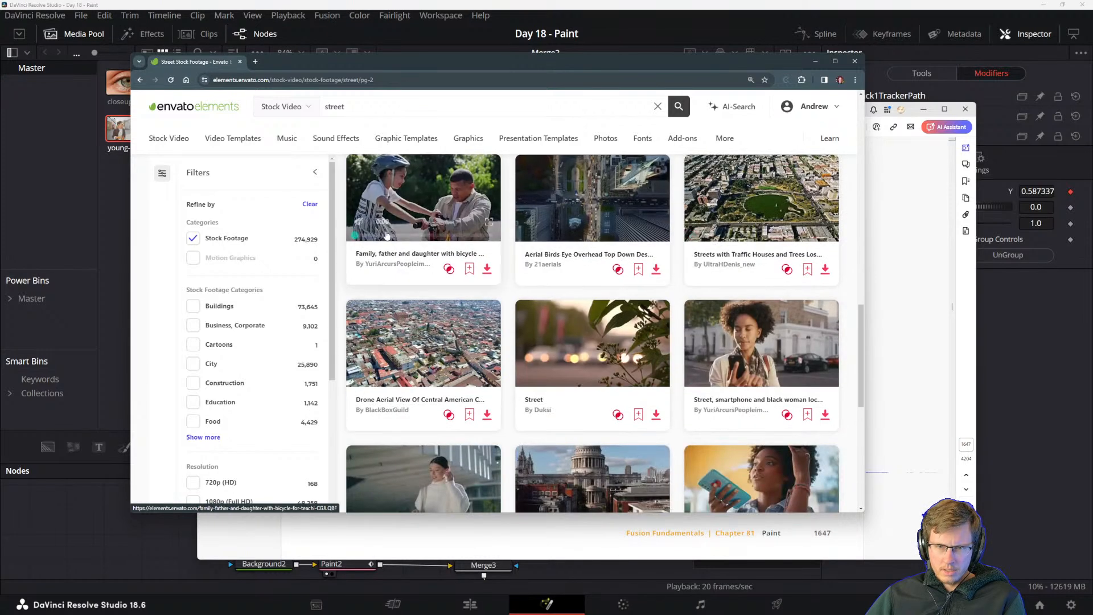
mouse_move(779, 351)
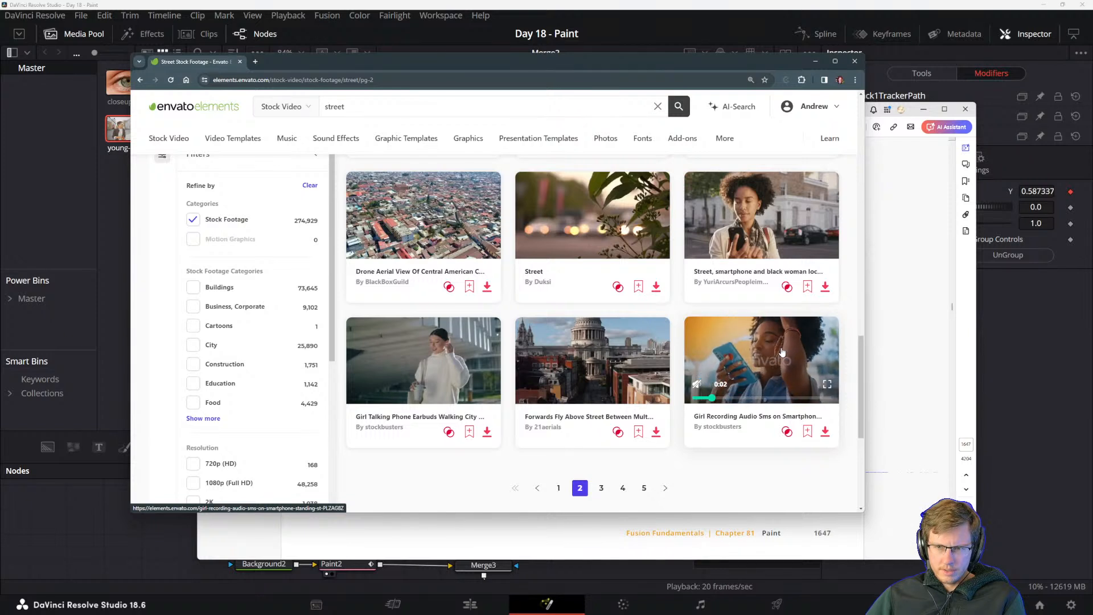
mouse_move(443, 354)
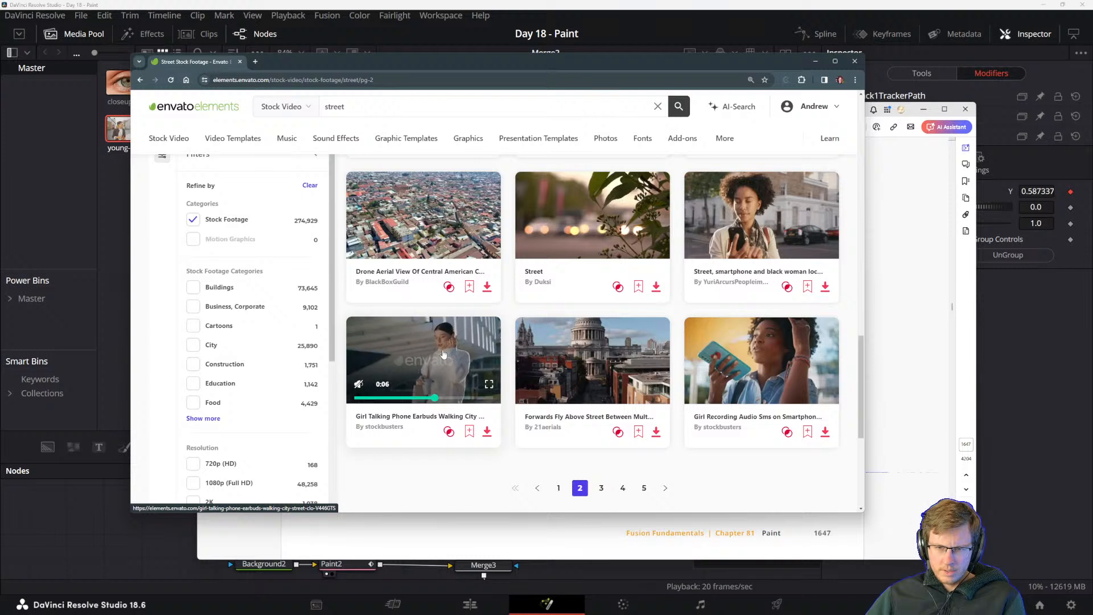
mouse_move(742, 231)
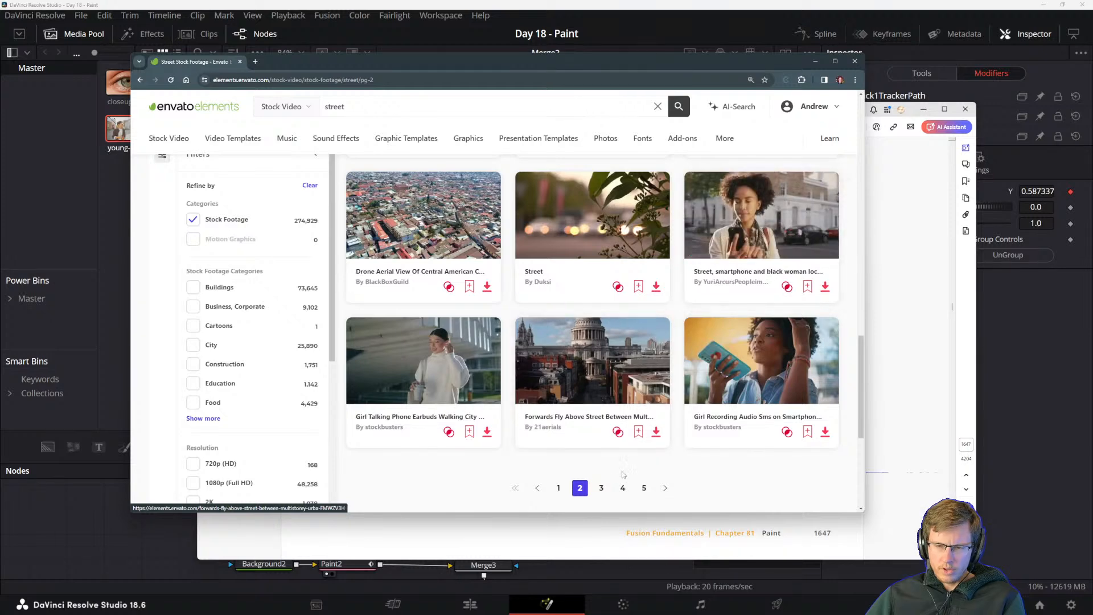
click(602, 492)
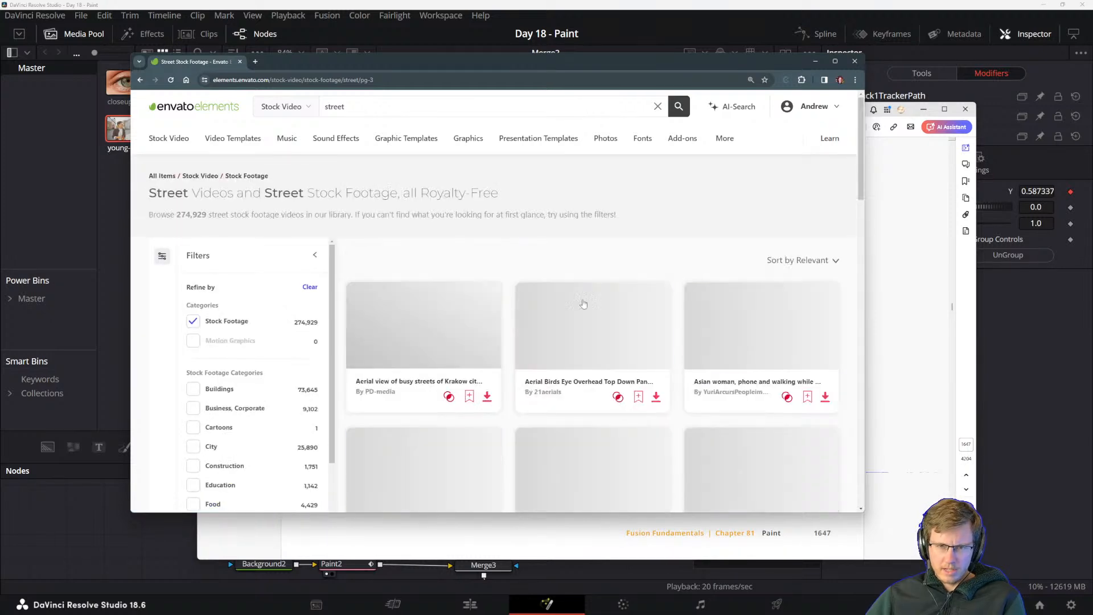
Look through page 3 of the "street" stock footage results for a suitable clip to track.
scroll(563, 280, down, 4)
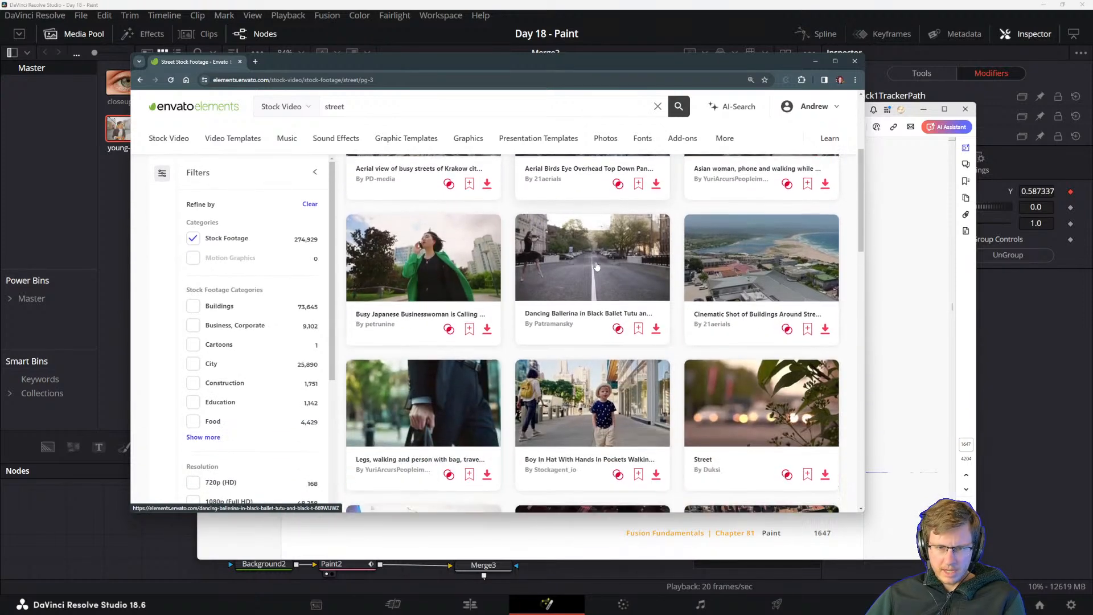
scroll(474, 420, down, 4)
scroll(522, 440, down, 2)
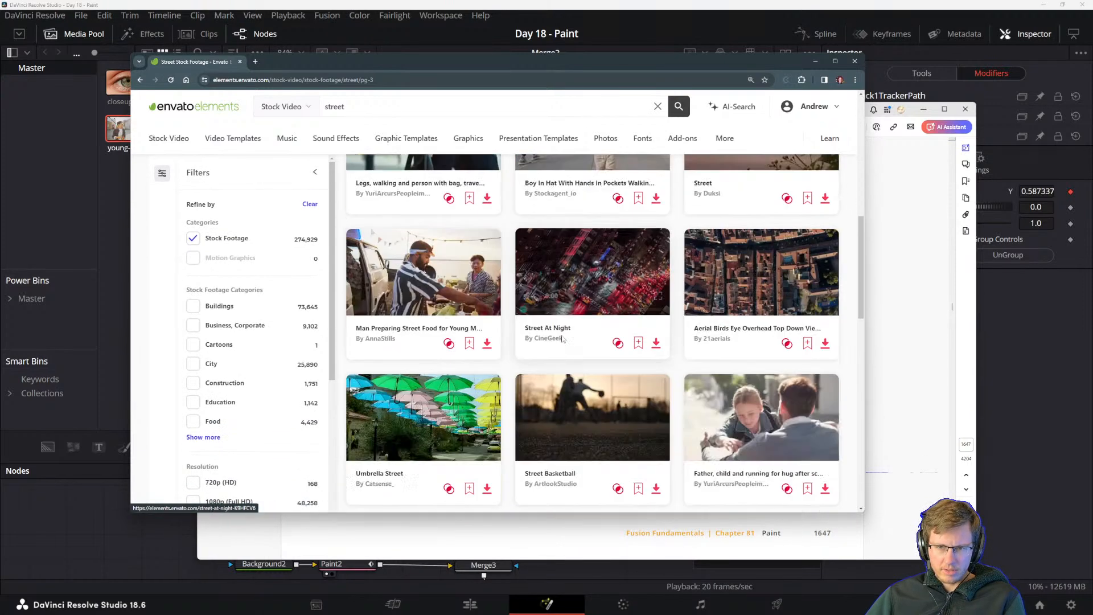
scroll(604, 359, down, 4)
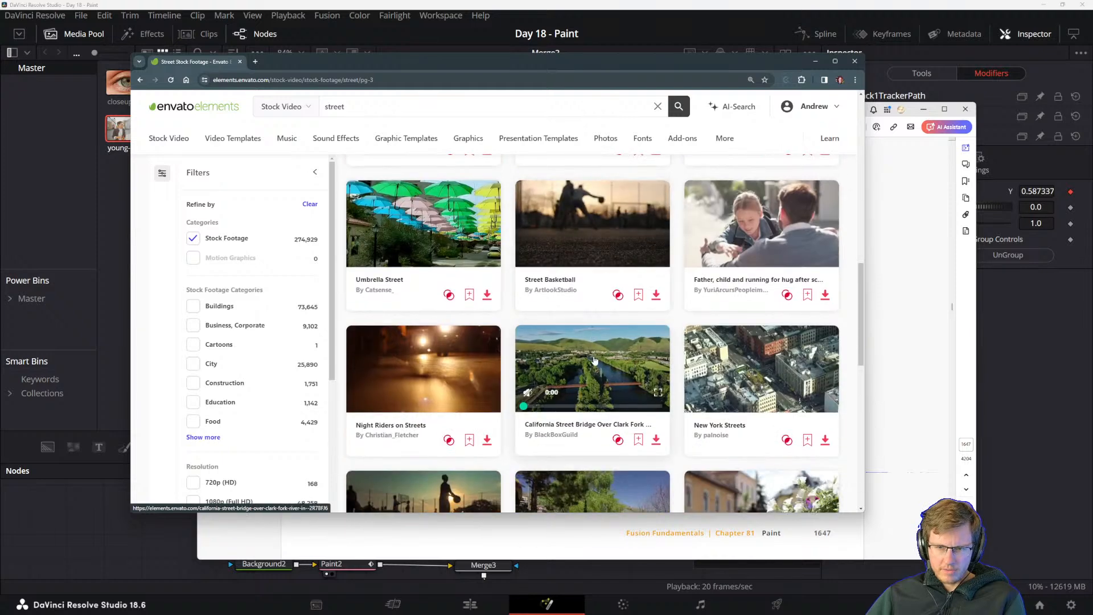
scroll(603, 416, down, 3)
scroll(600, 427, down, 2)
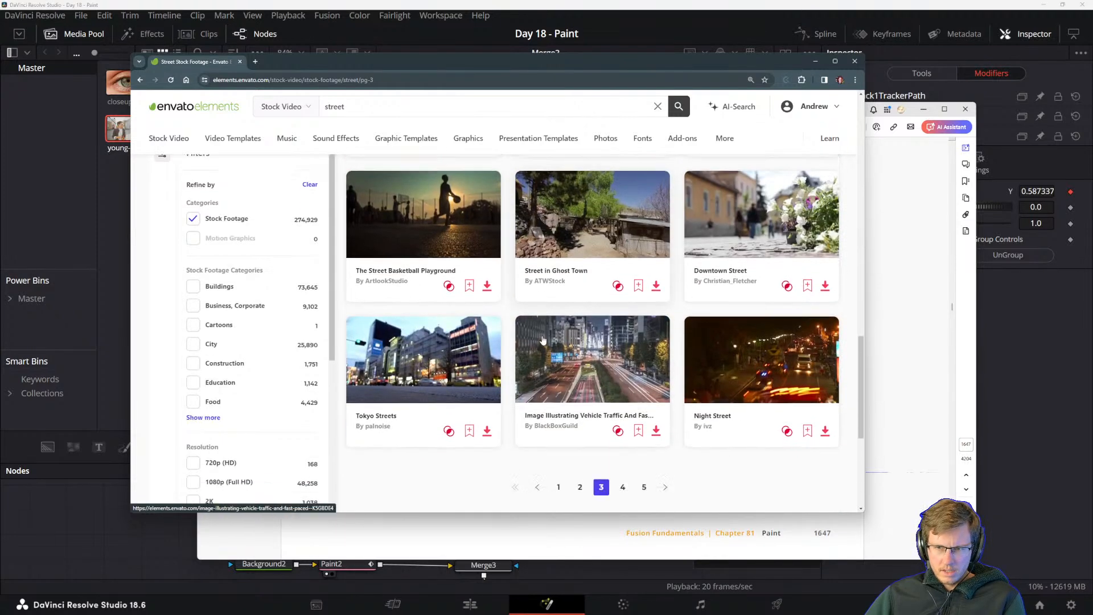
scroll(275, 354, up, 4)
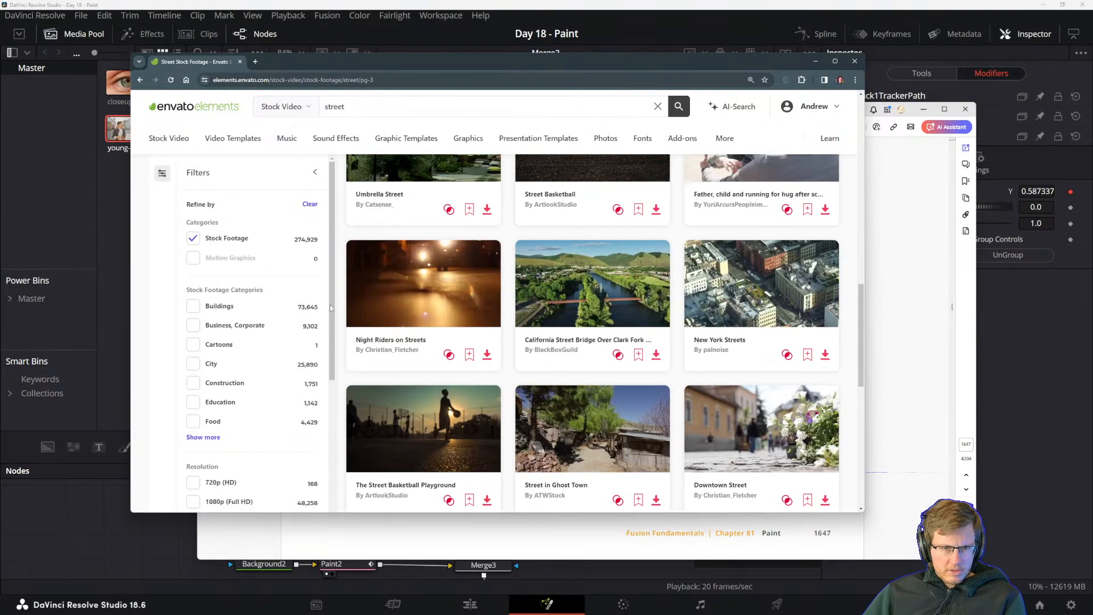
Search the stock video library for "closeup" in place of "street".
double_click(336, 97)
text(close)
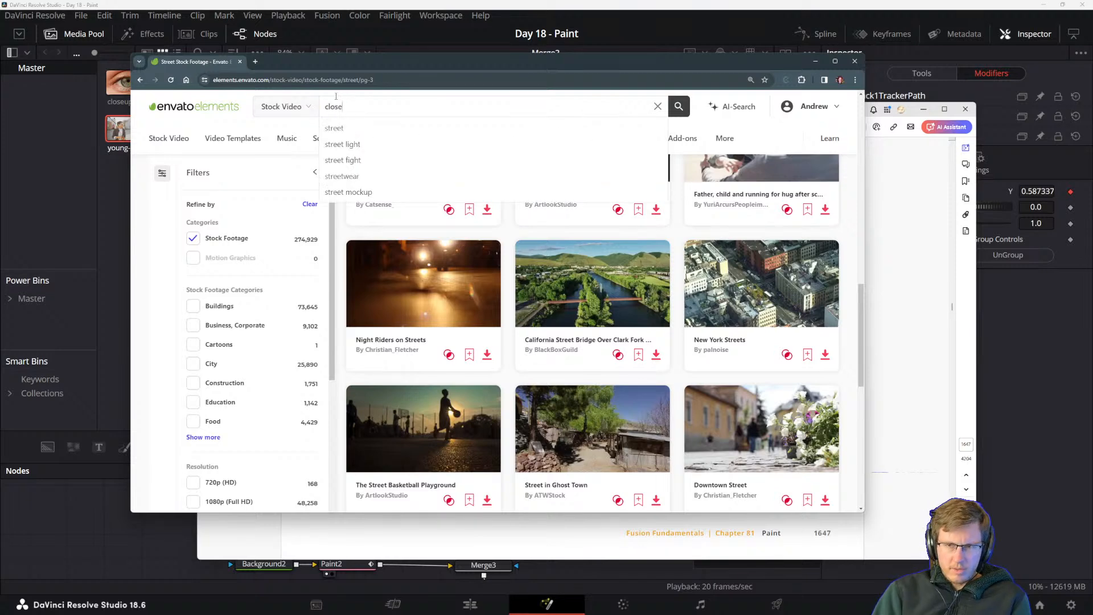
text(up)
key(Return)
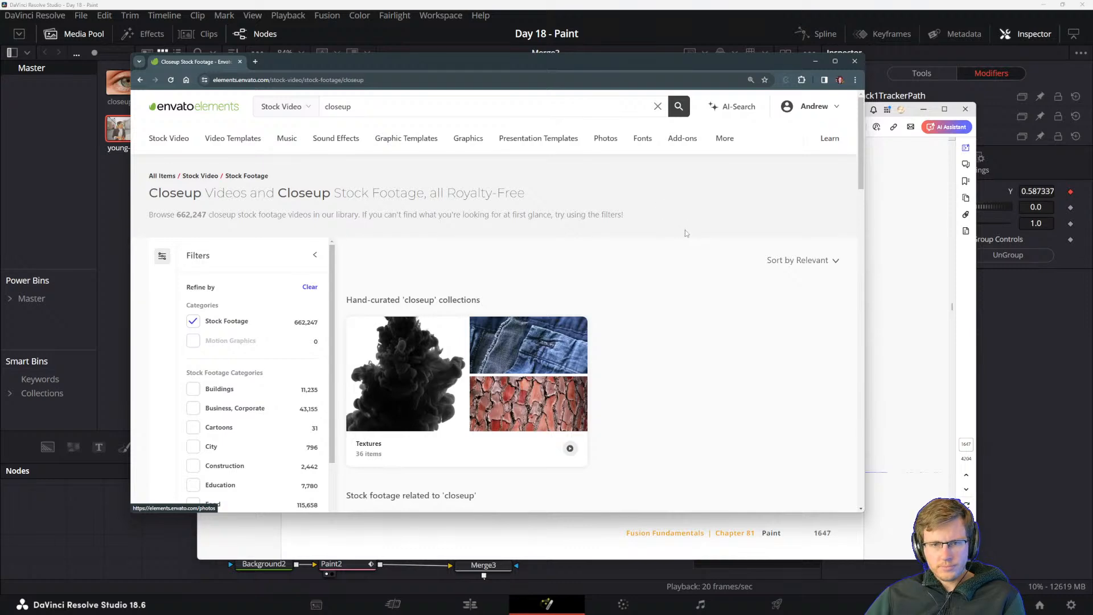
Preview the "Close Up Face Ginger Women" and Brazilian woman portrait clips in the closeup results.
scroll(684, 232, down, 5)
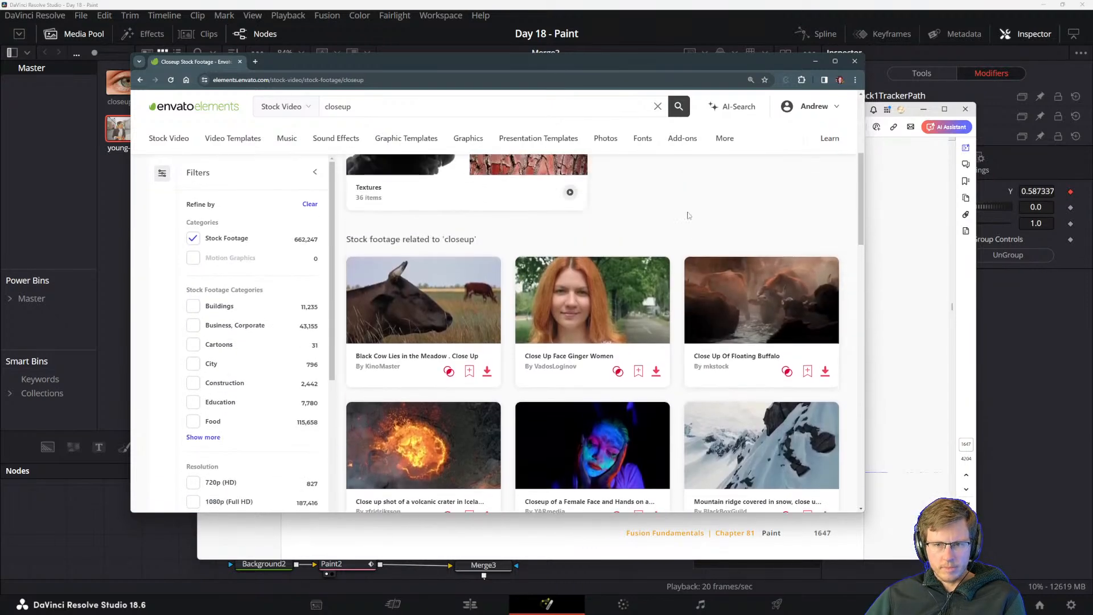
mouse_move(593, 294)
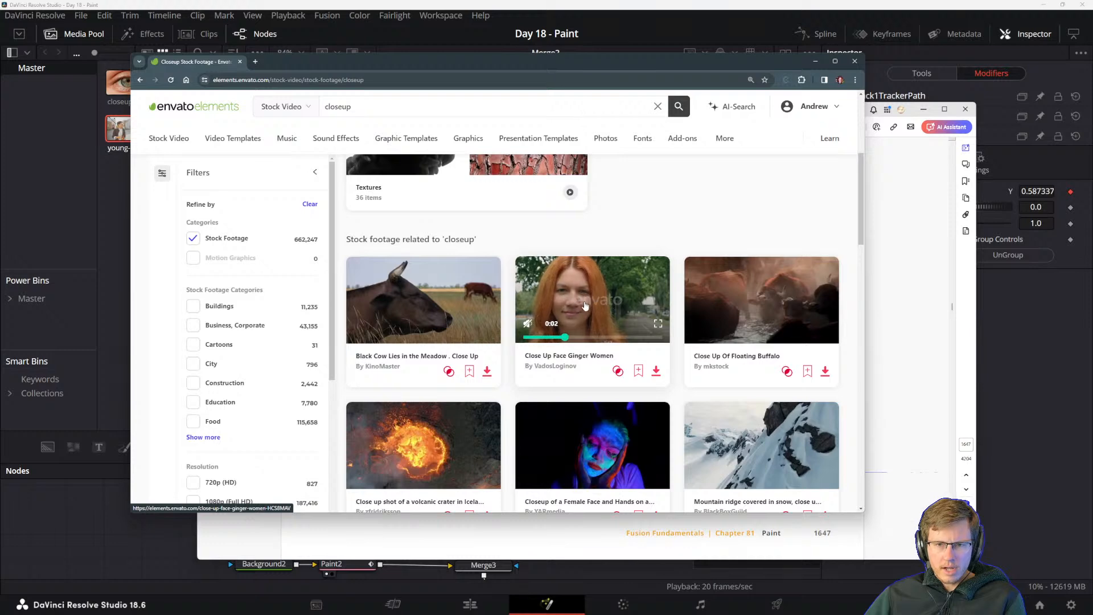
scroll(590, 287, down, 1)
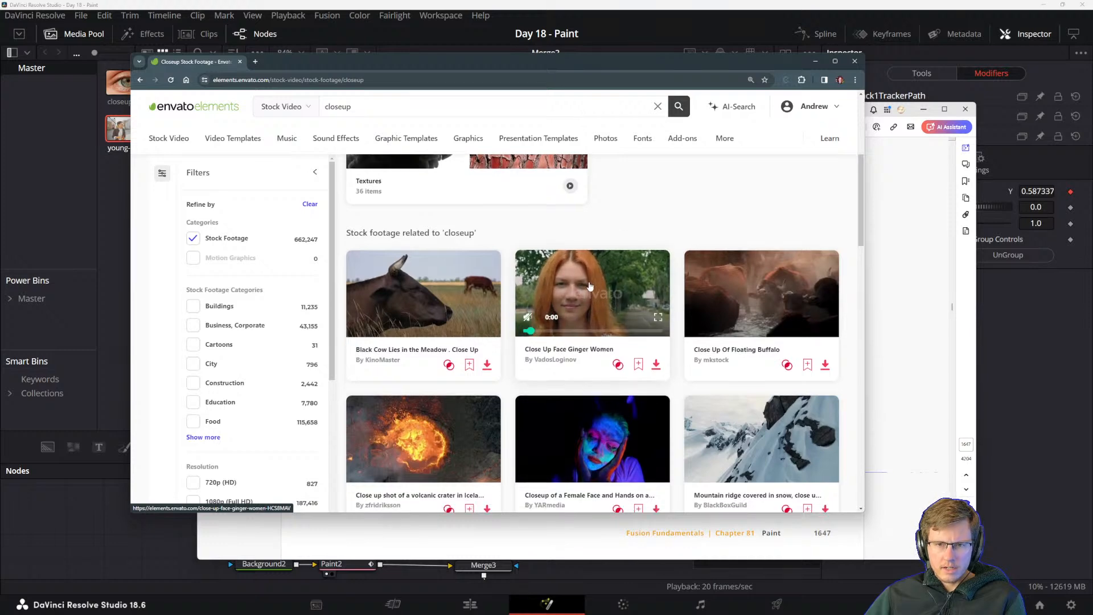
scroll(591, 286, down, 3)
mouse_move(559, 438)
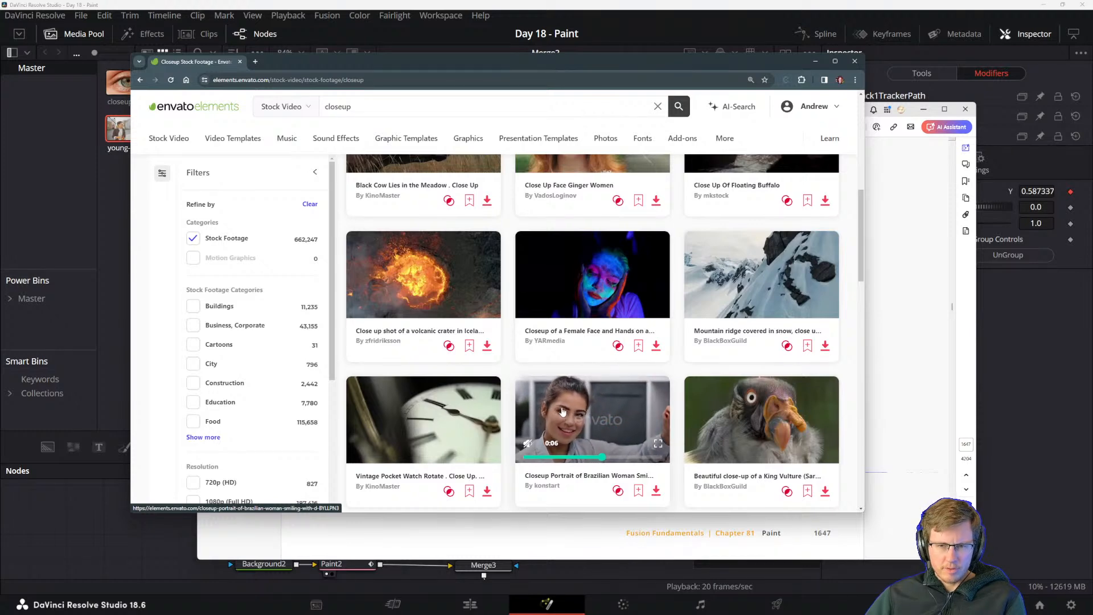
Preview the remaining closeup clips of people, including the identical twins, and open page 2 of the results.
scroll(652, 315, down, 5)
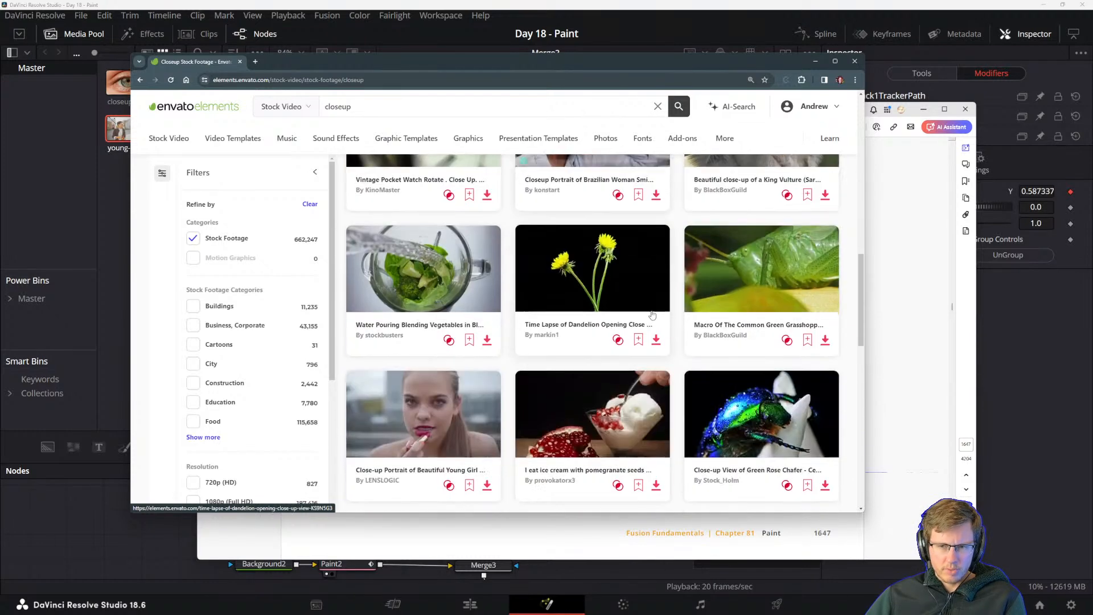
scroll(653, 315, down, 2)
mouse_move(387, 341)
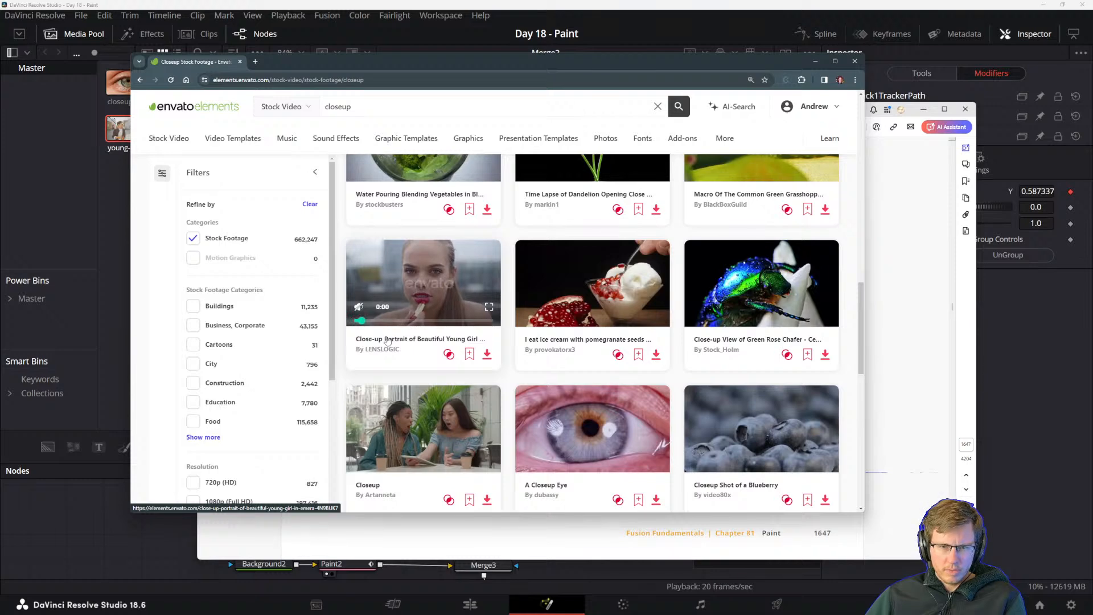
scroll(388, 341, down, 2)
mouse_move(740, 446)
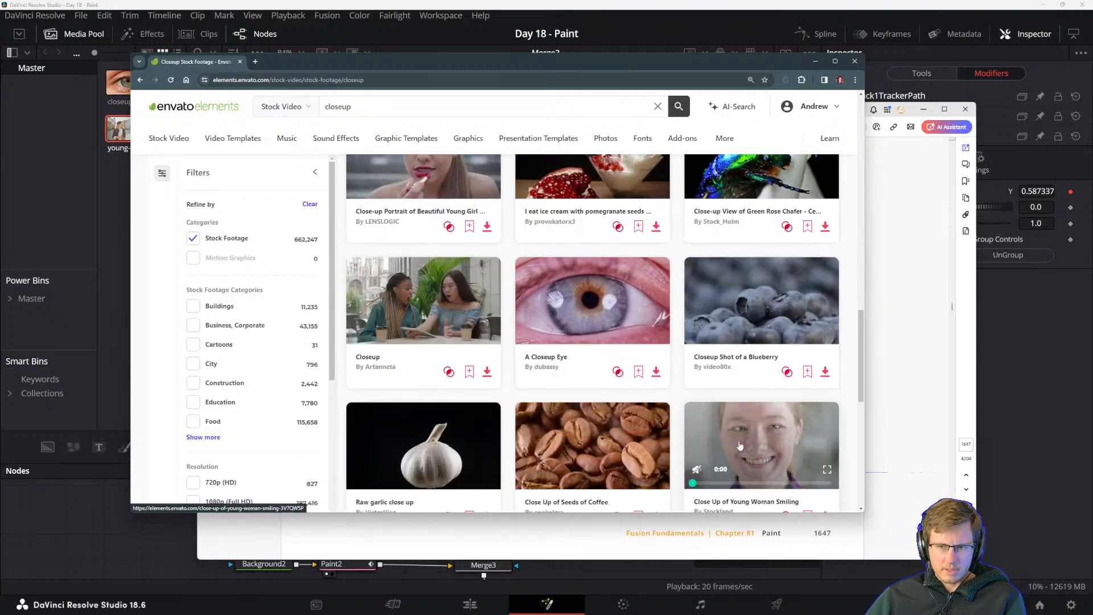
scroll(740, 446, down, 1)
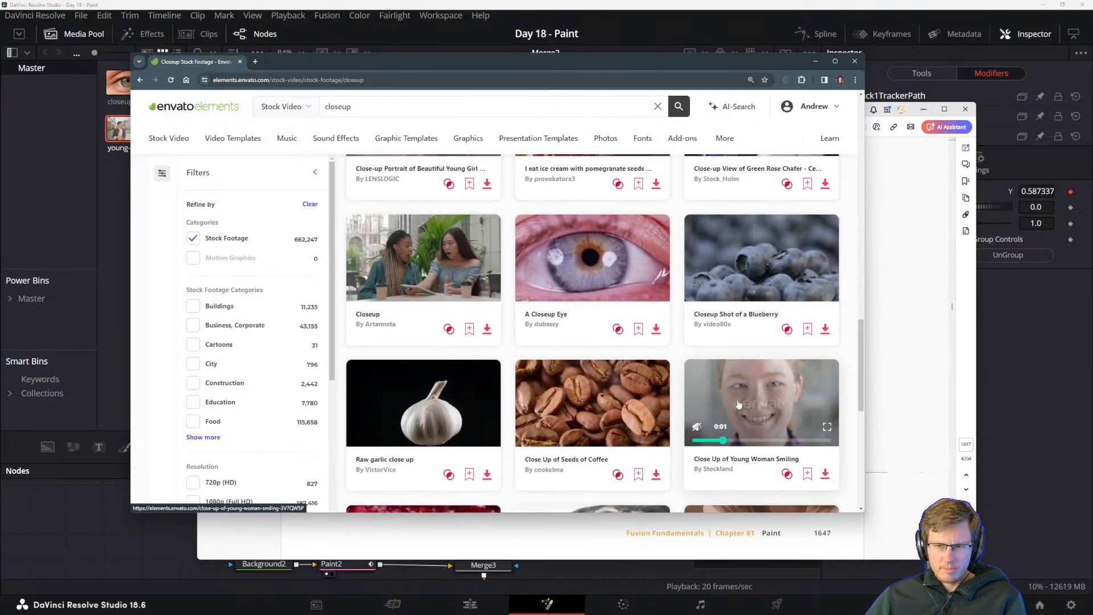
mouse_move(403, 260)
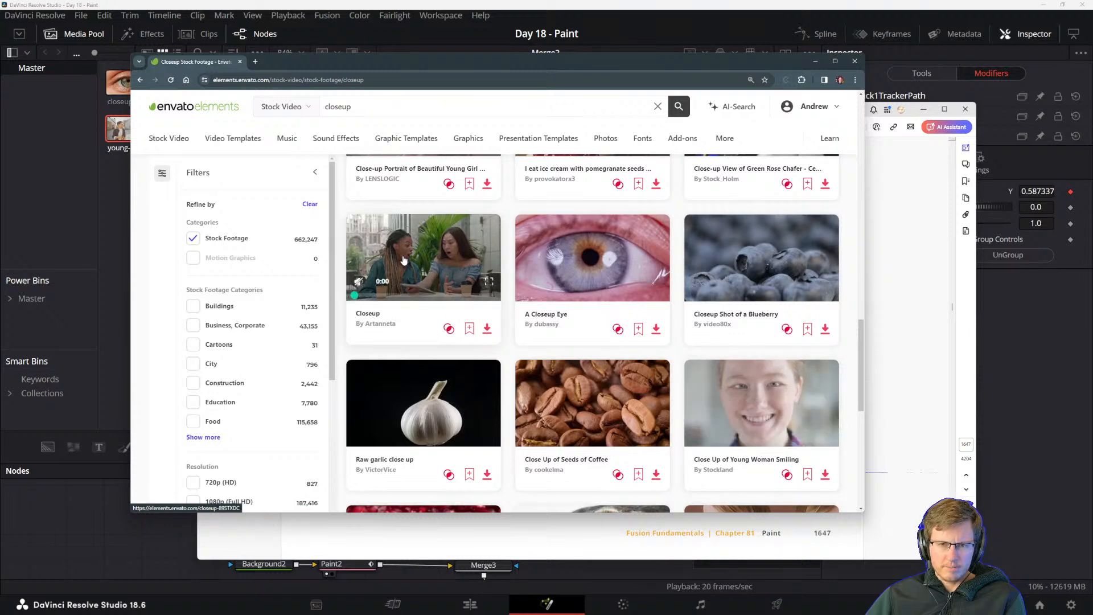
scroll(621, 387, down, 4)
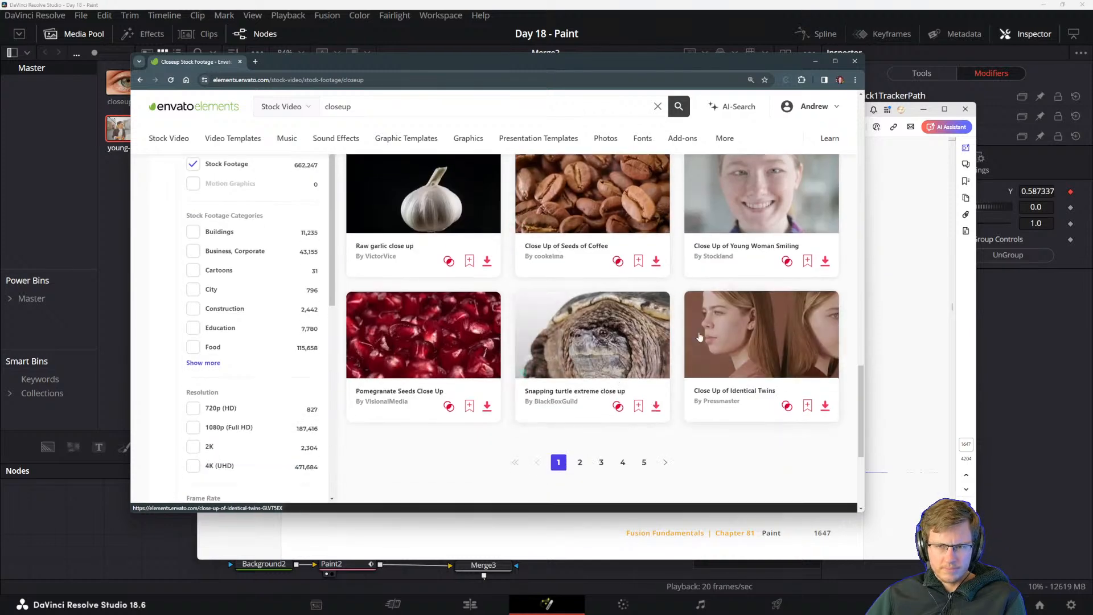
mouse_move(706, 338)
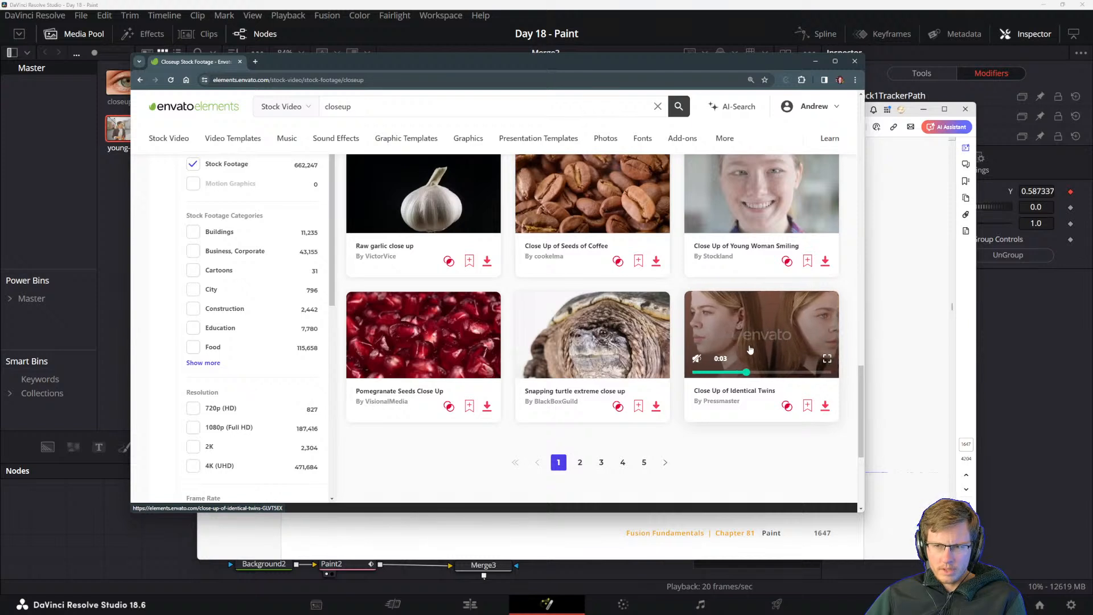
click(579, 463)
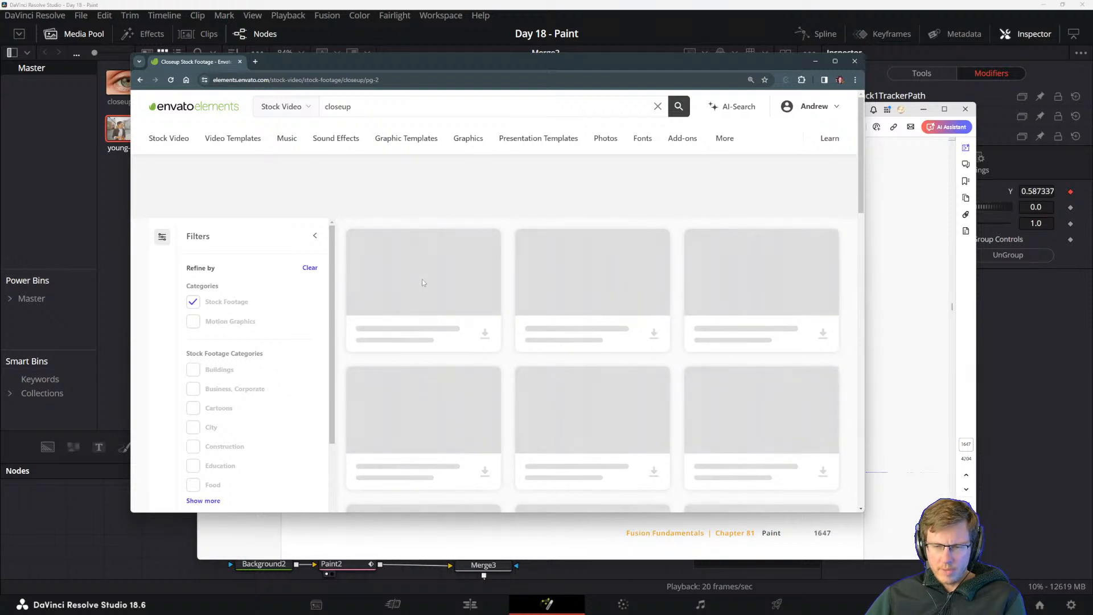
Preview the "Old Man Face Closeup" clip and the walking elephant's head clip on results page 2.
scroll(433, 291, down, 3)
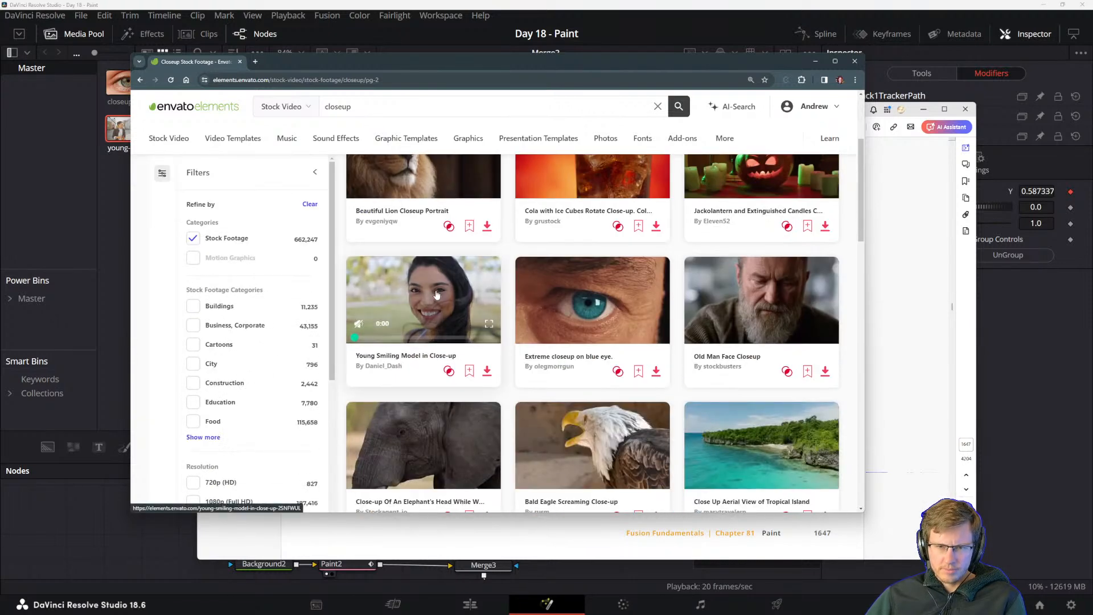
mouse_move(759, 287)
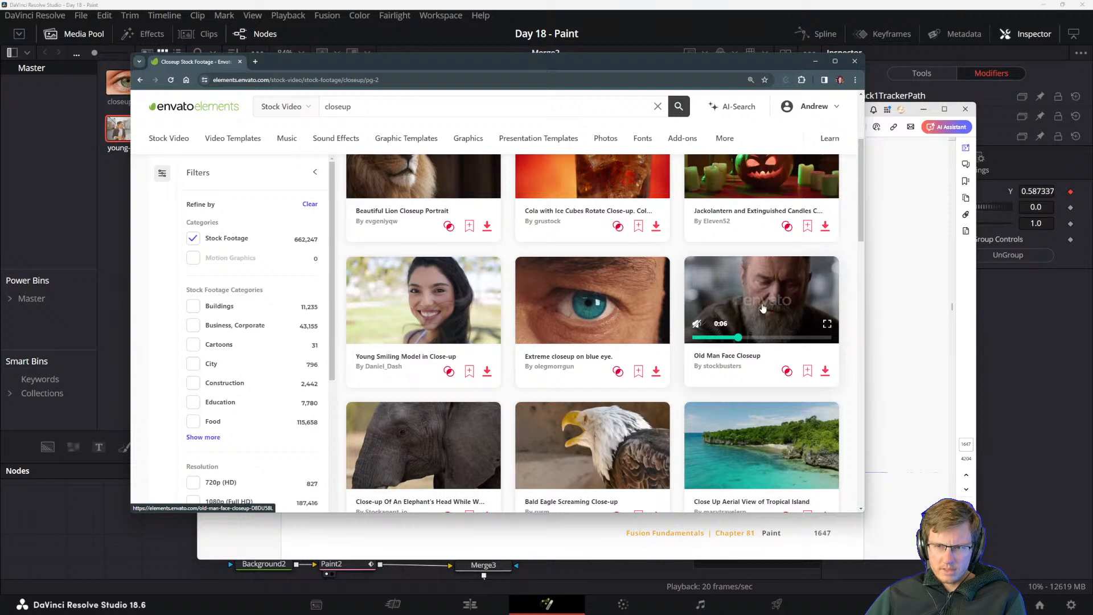
scroll(781, 279, down, 2)
scroll(782, 279, up, 2)
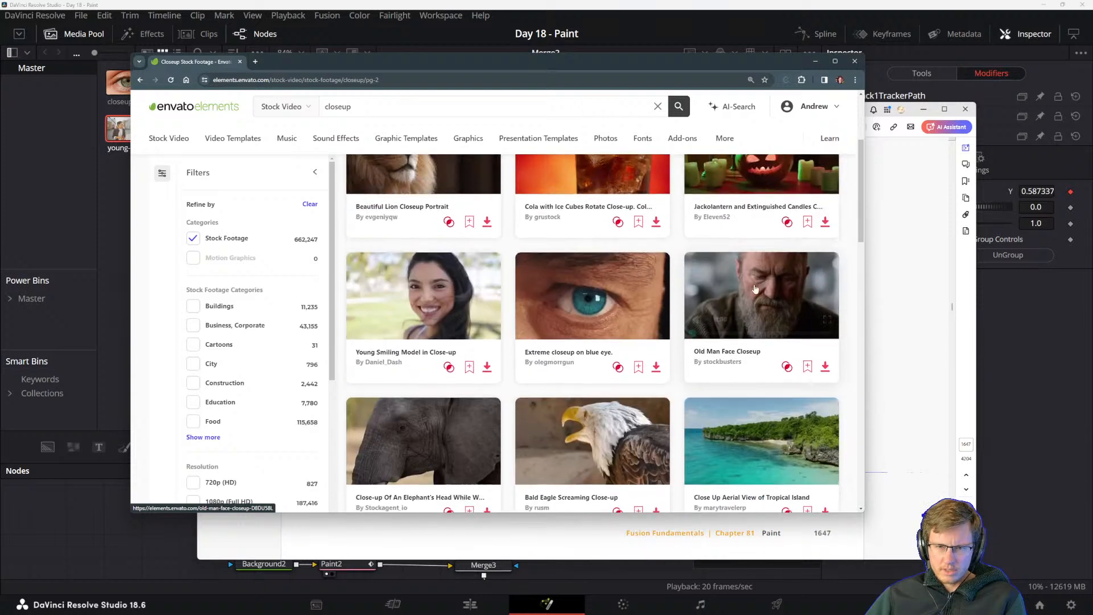
mouse_move(428, 447)
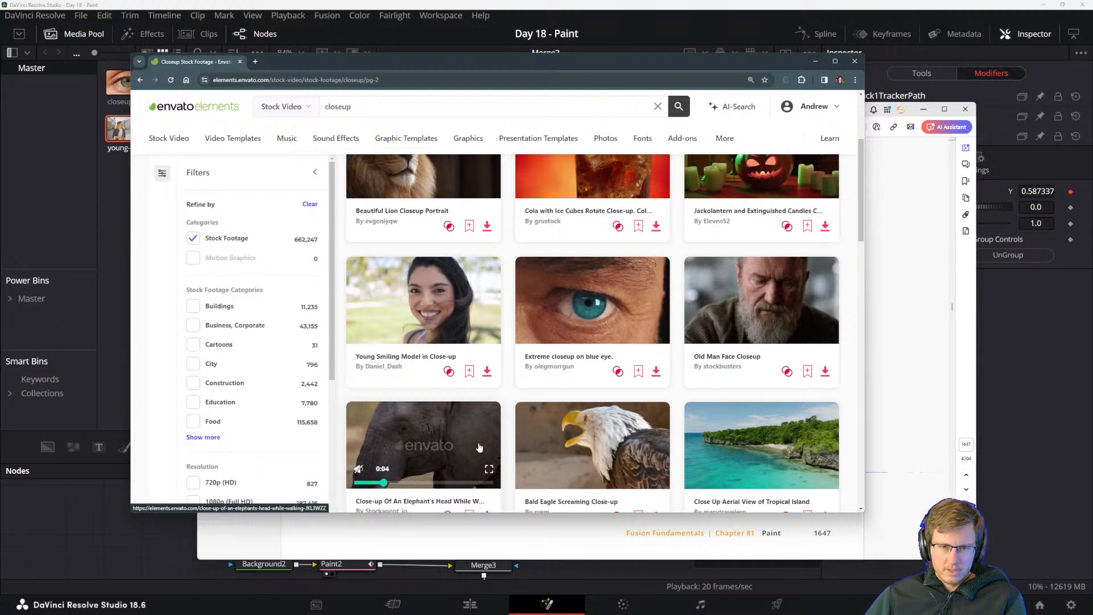
Download the walking elephant's head close-up under the Aptidude project, saving it with its suggested name in the Video Elements folder.
scroll(428, 438, down, 1)
click(487, 477)
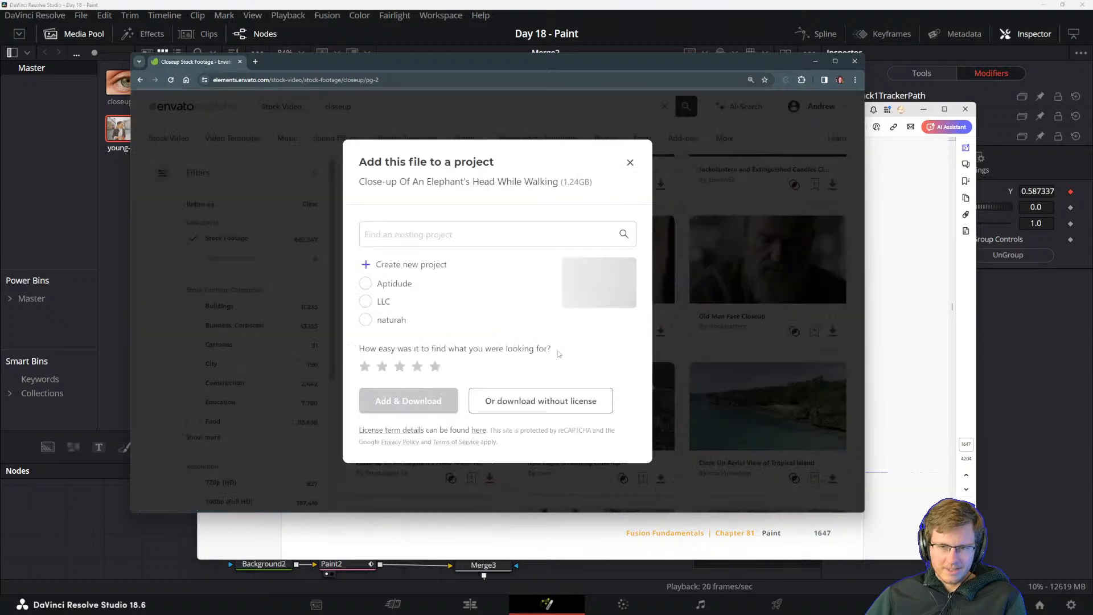
click(394, 285)
click(404, 401)
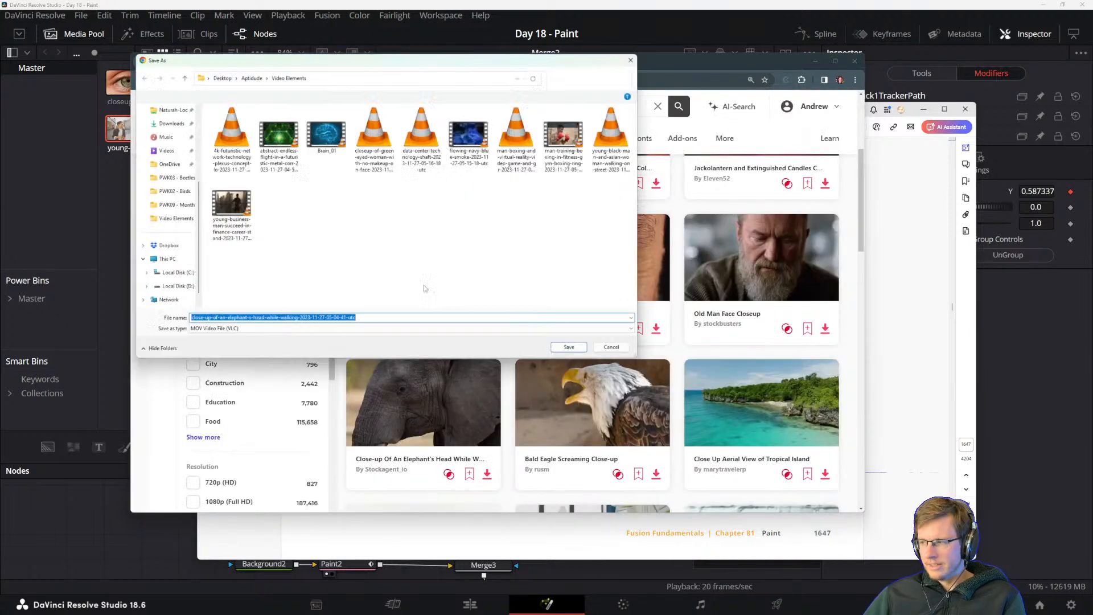
click(571, 349)
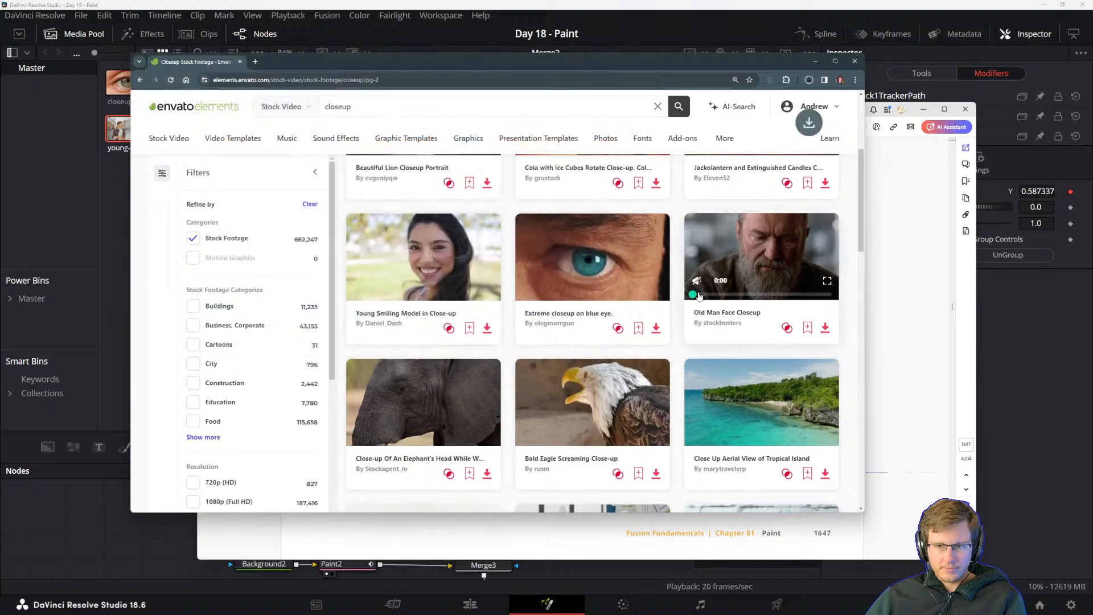
scroll(545, 229, down, 3)
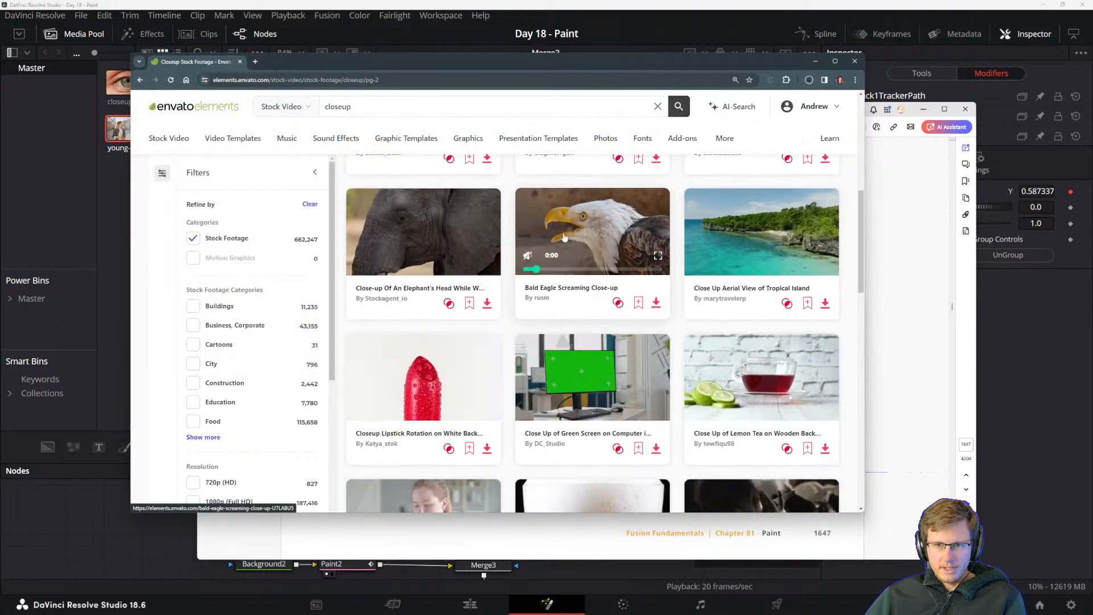
scroll(599, 200, down, 2)
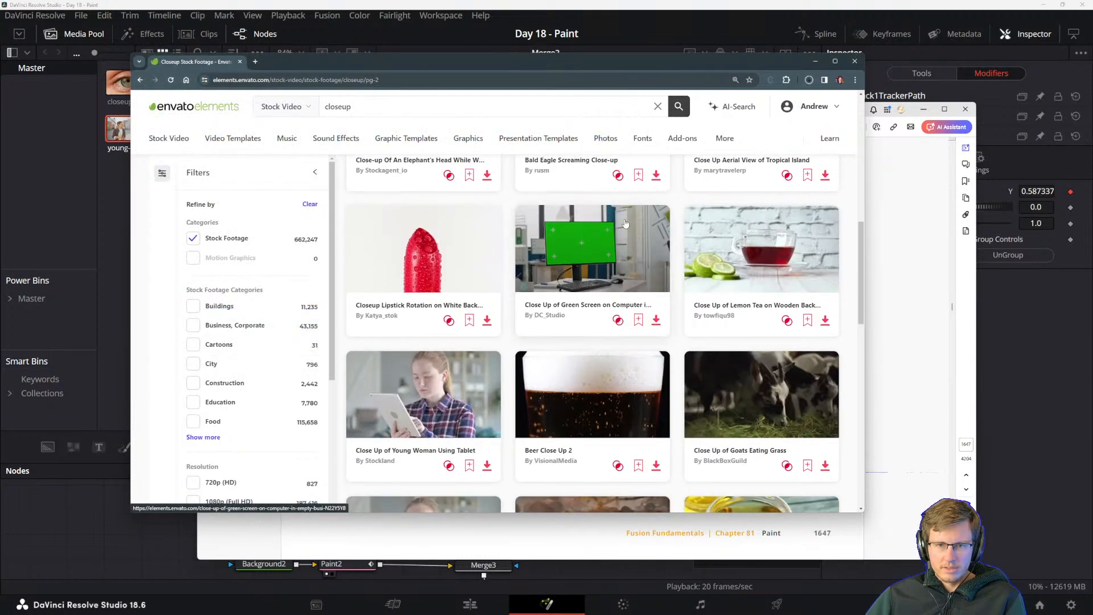
scroll(599, 201, down, 2)
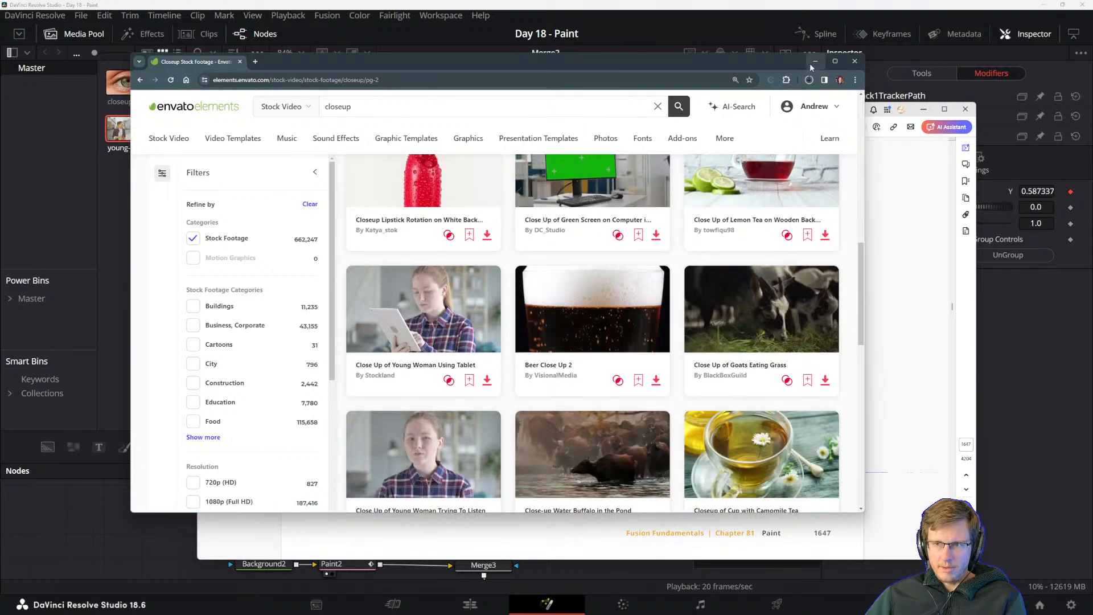
Minimize the browser, switch to DaVinci Resolve and open the Import Media dialog from the Master bin.
click(815, 61)
click(406, 4)
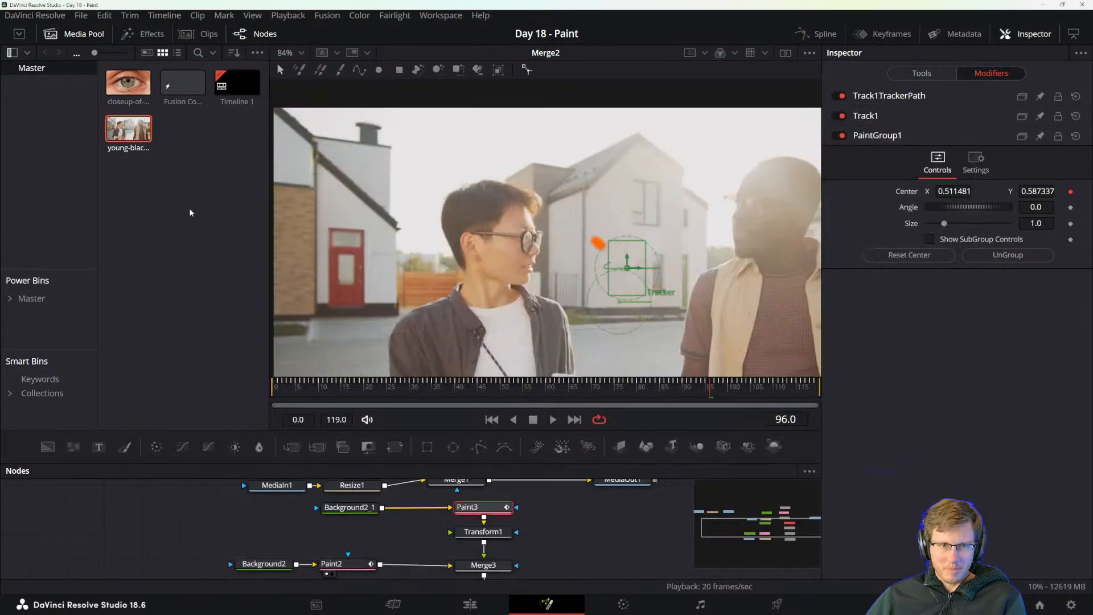
click(132, 229)
key(ctrl+i)
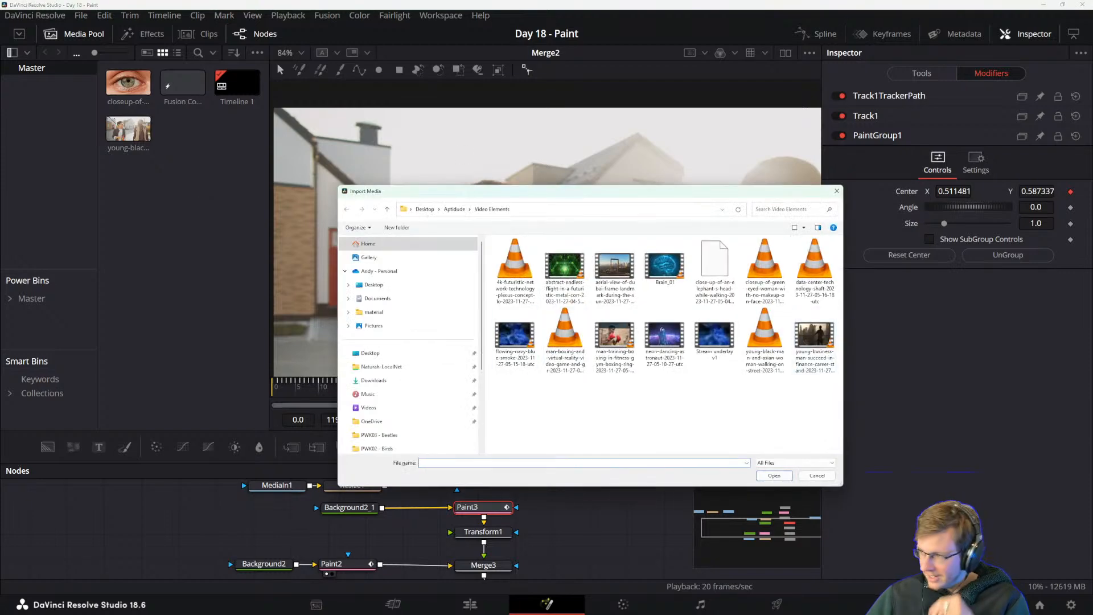
Switch back to the Envato Elements browser window and check the elephant clip's download progress.
key(alt+Tab)
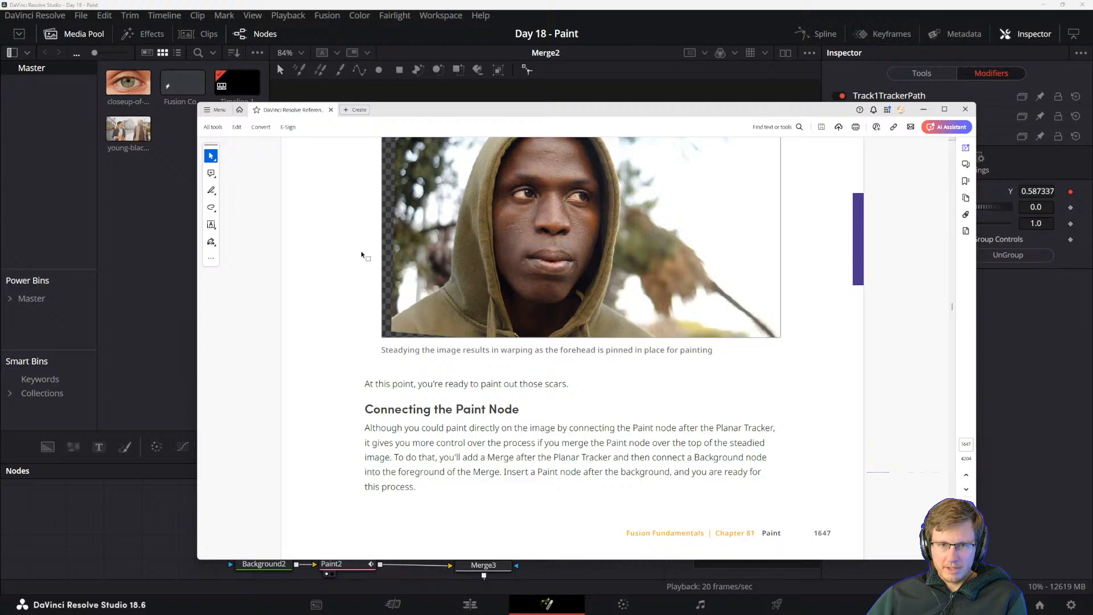
key(alt+Tab)
click(448, 266)
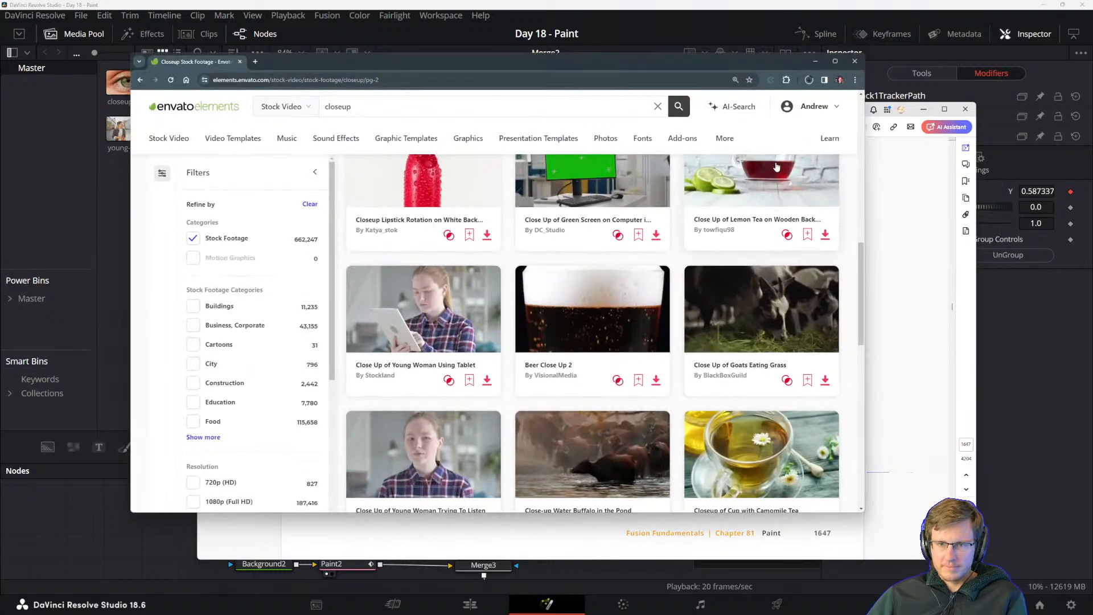
click(811, 79)
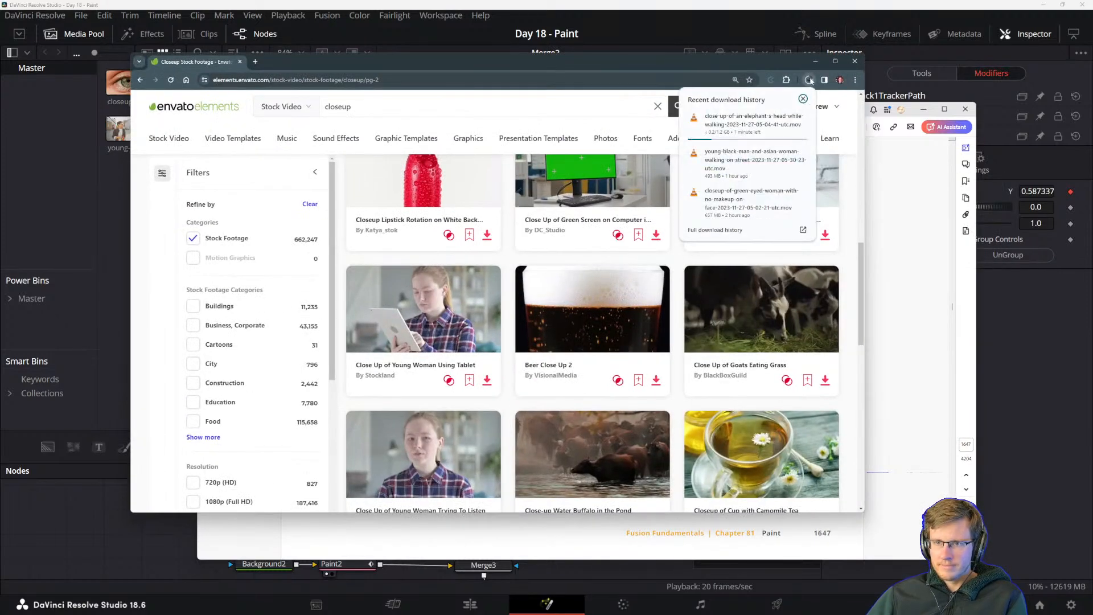
click(809, 81)
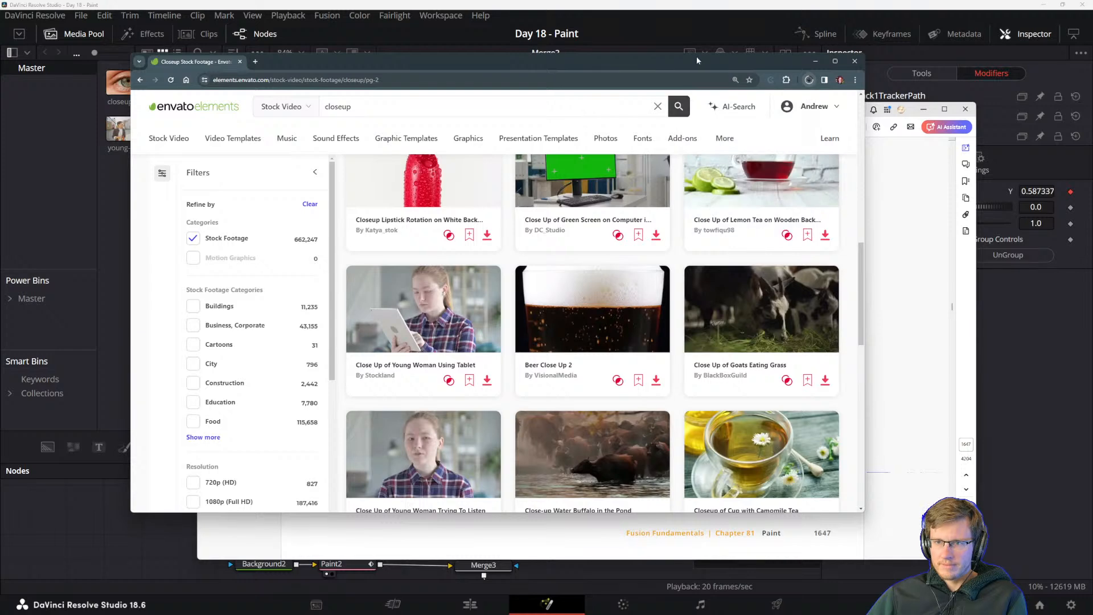
Move the browser off the screen and read the manual from Connecting the Paint Node through choosing the Clone mode.
drag(697, 59, 1092, 117)
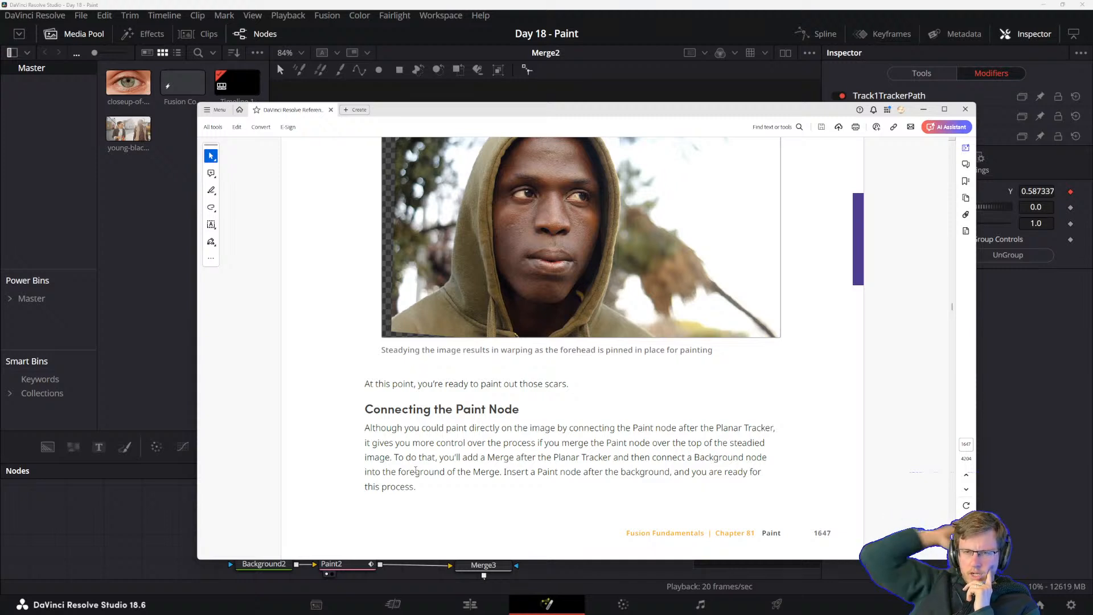
scroll(581, 407, down, 3)
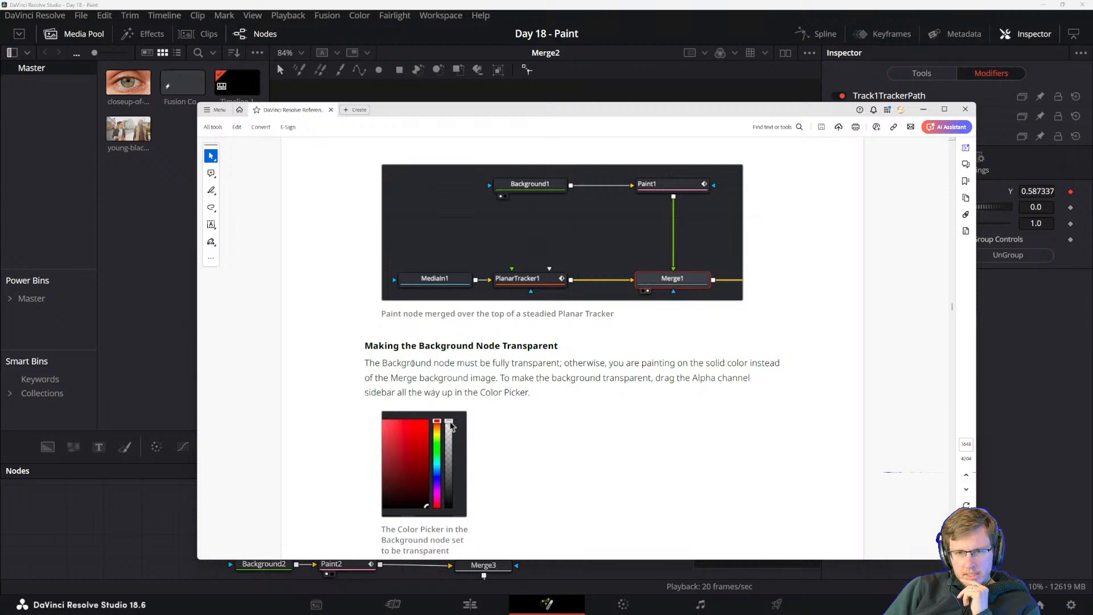
scroll(498, 380, down, 5)
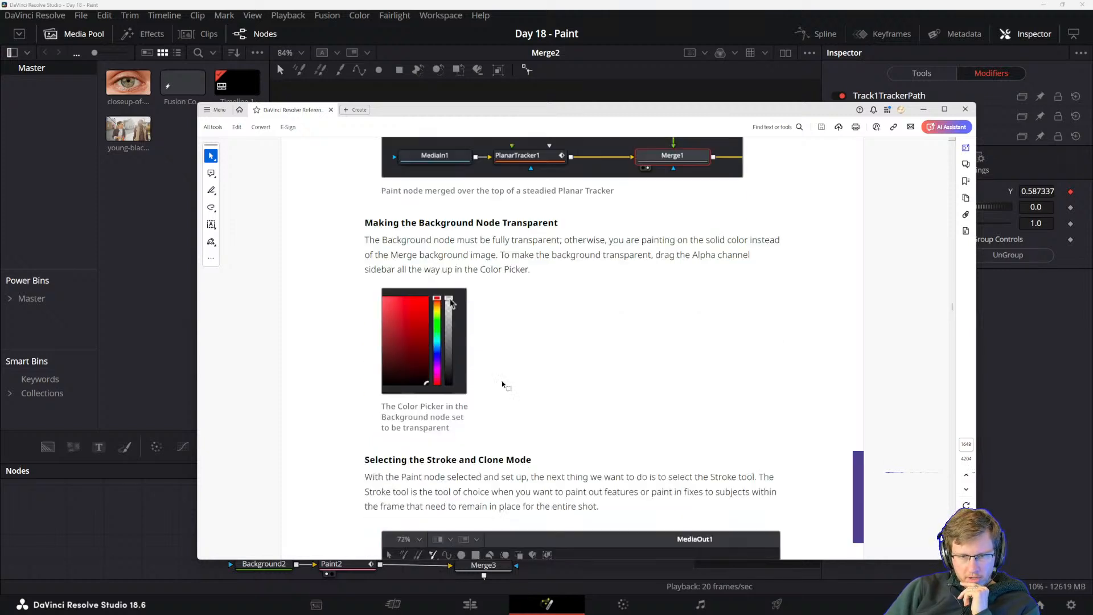
scroll(499, 386, down, 1)
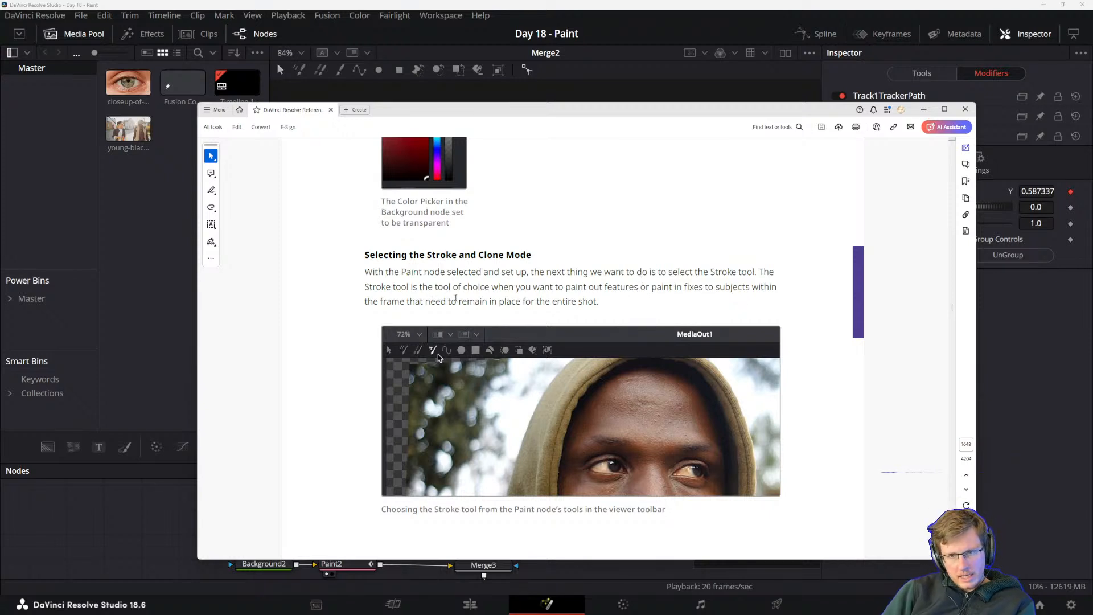
scroll(504, 304, down, 6)
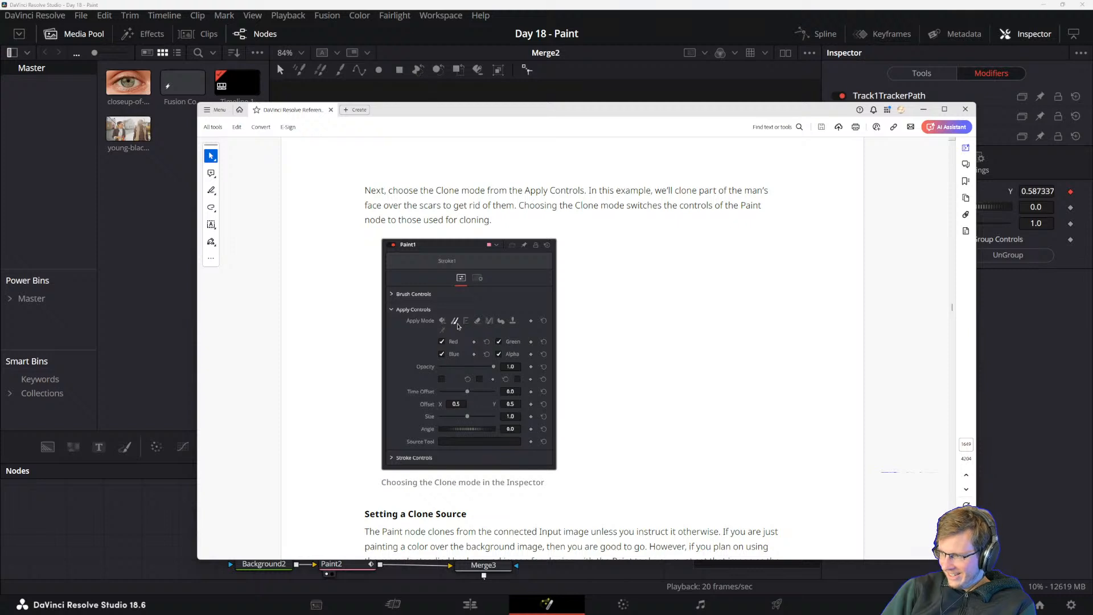
Return to DaVinci Resolve and import the walking elephant's head close-up from the Video Elements folder.
double_click(111, 245)
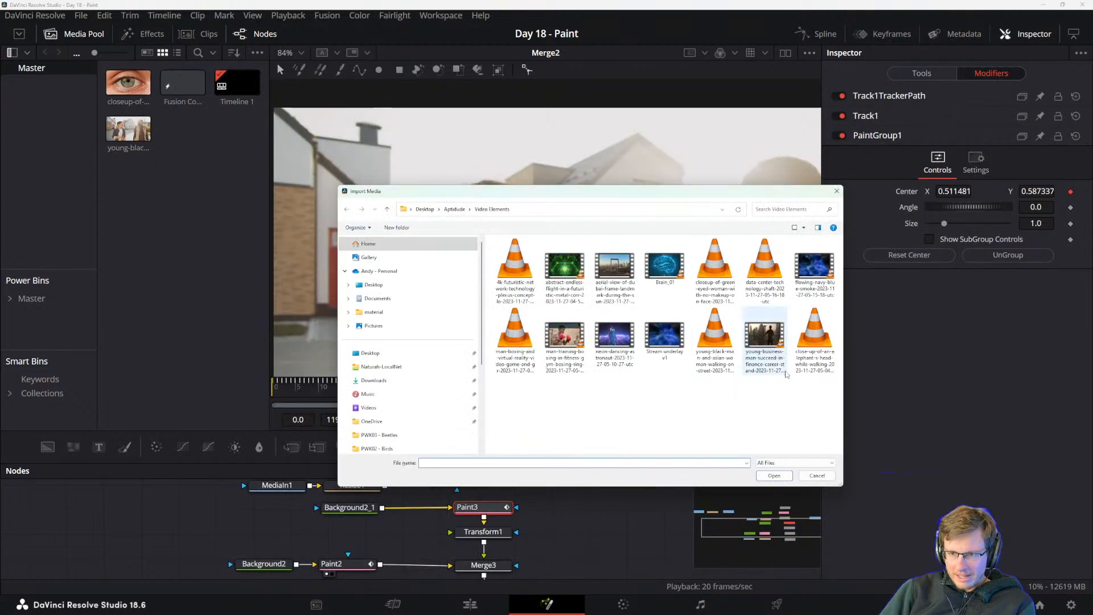
click(821, 342)
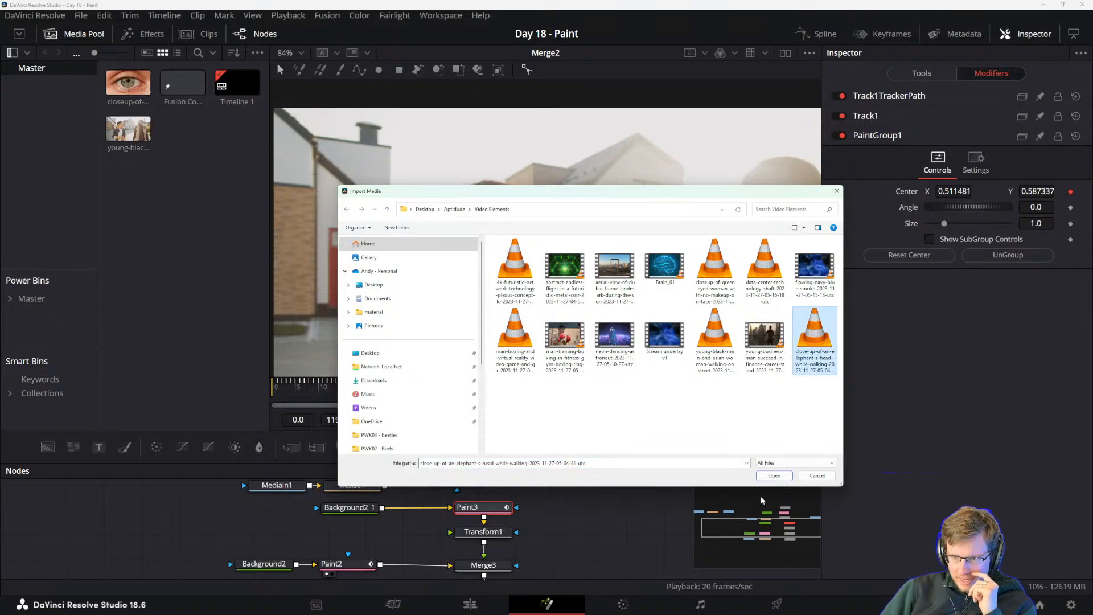
click(774, 475)
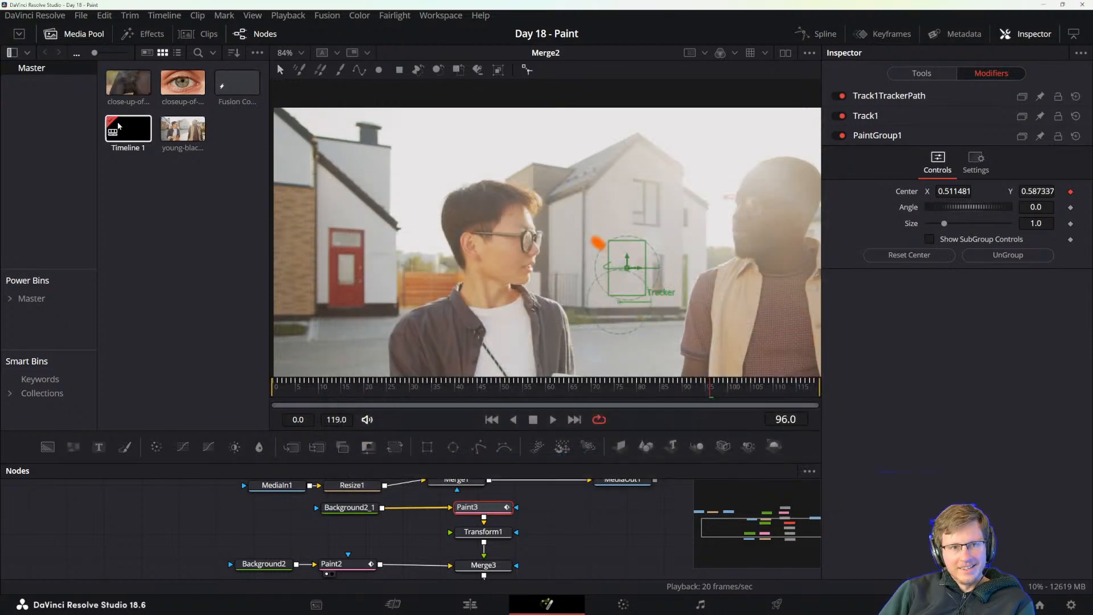
Add the elephant clip to the node graph as a separate media node in the empty area beside the existing nodes.
drag(284, 571, 318, 493)
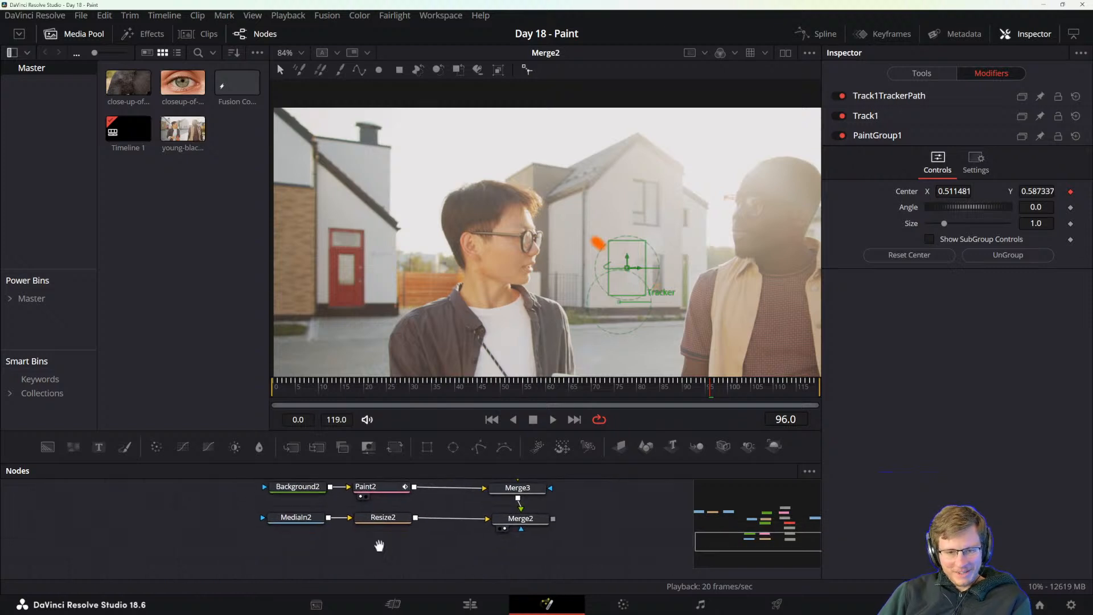
drag(378, 544, 410, 481)
scroll(460, 536, down, 3)
scroll(459, 530, down, 3)
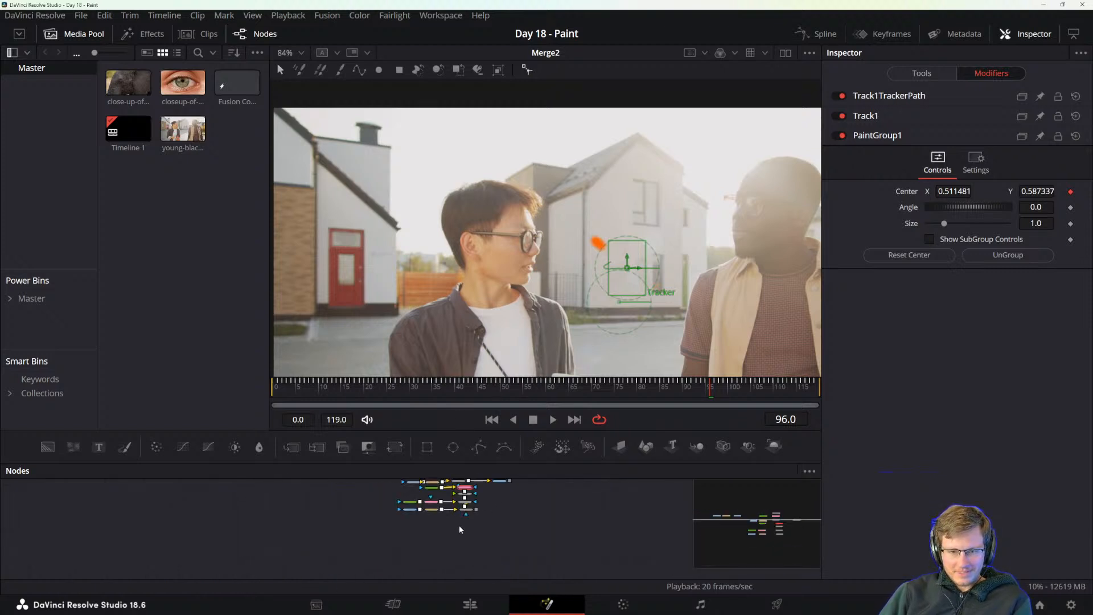
drag(511, 501, 400, 516)
scroll(423, 534, up, 3)
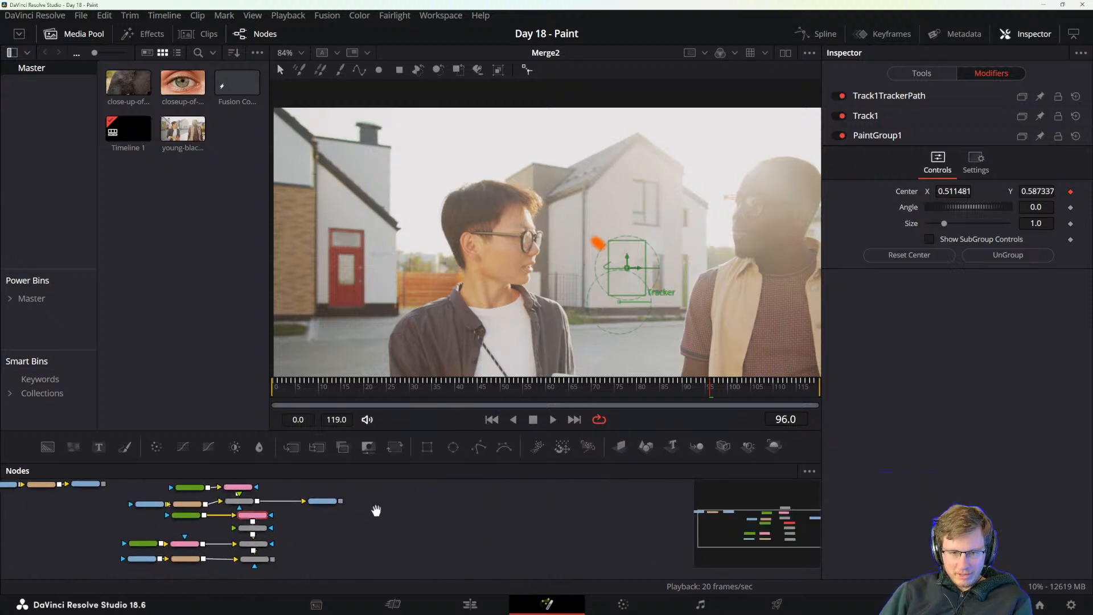
drag(128, 83, 432, 535)
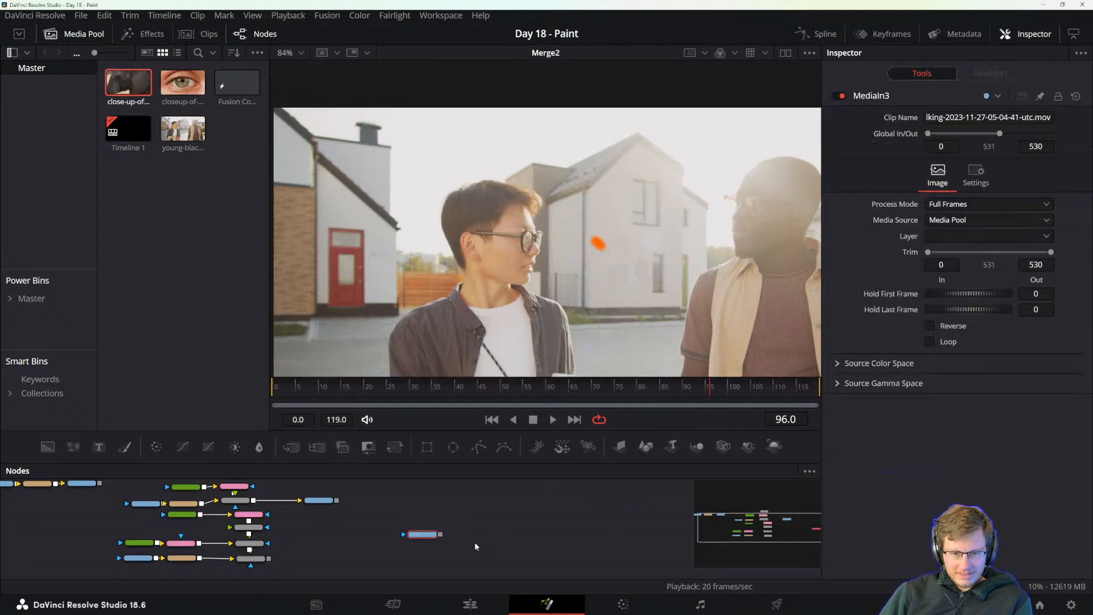
Show the elephant media node in the viewer and examine the wrinkled skin behind the eye up close.
scroll(418, 536, up, 2)
key(shift+space)
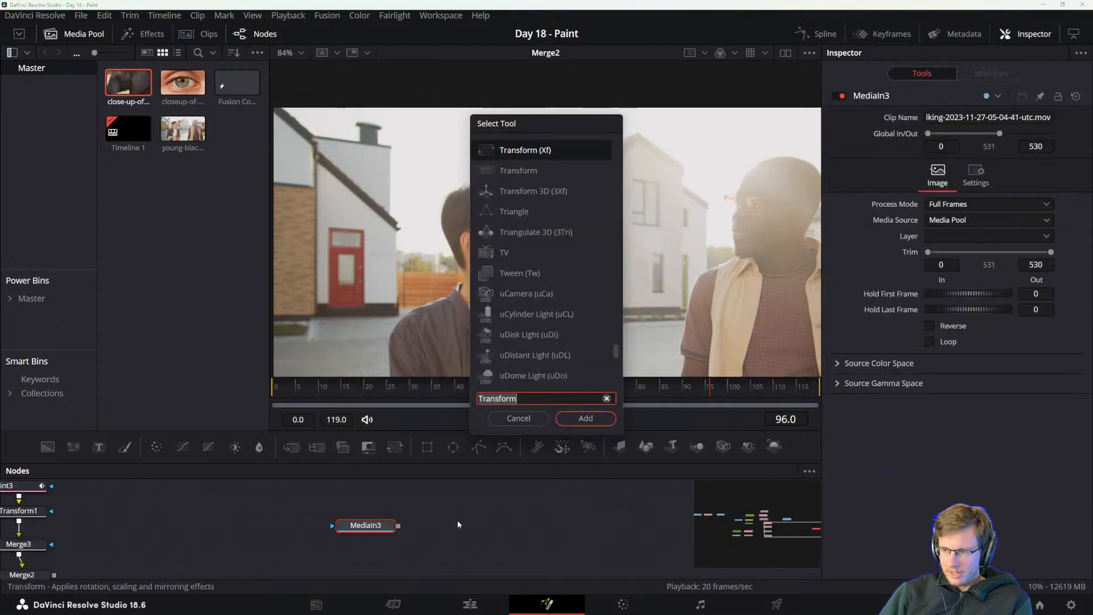
key(Escape)
key(2)
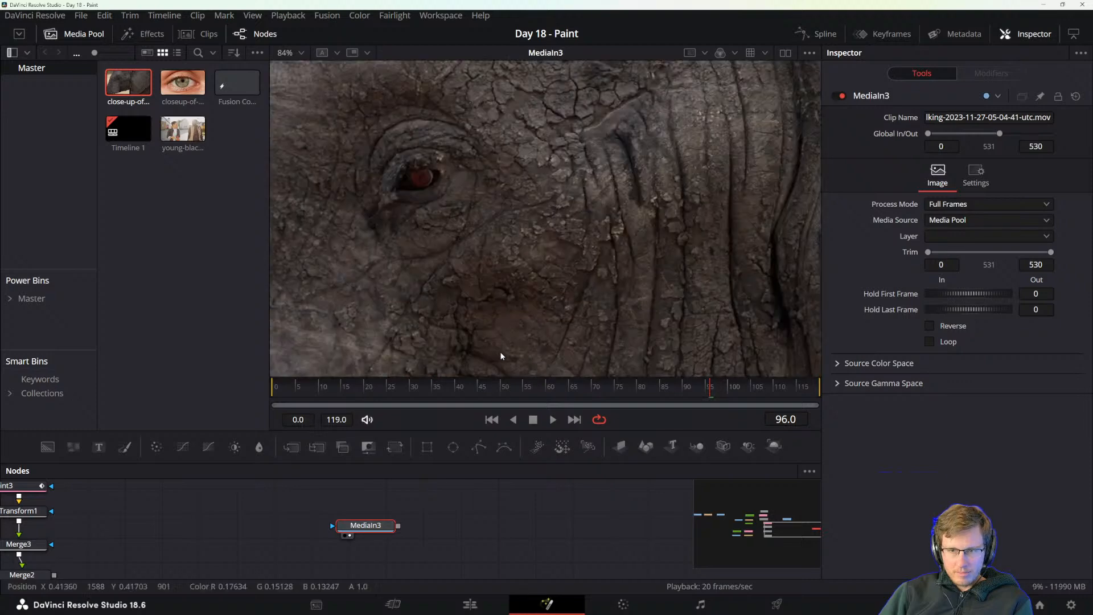
scroll(534, 303, down, 3)
drag(586, 316, 579, 262)
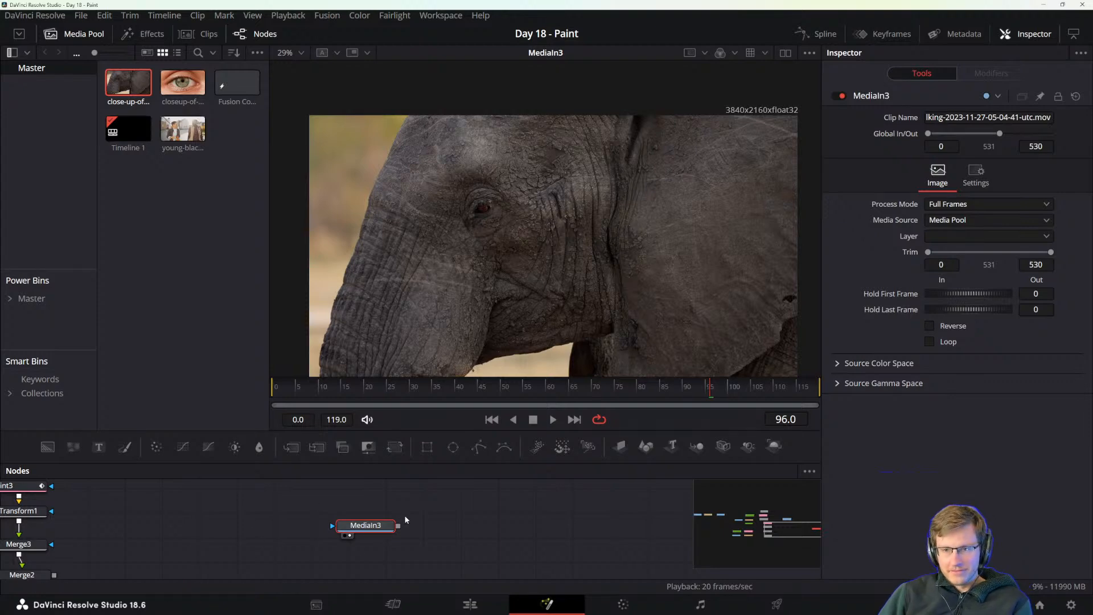
scroll(586, 244, up, 3)
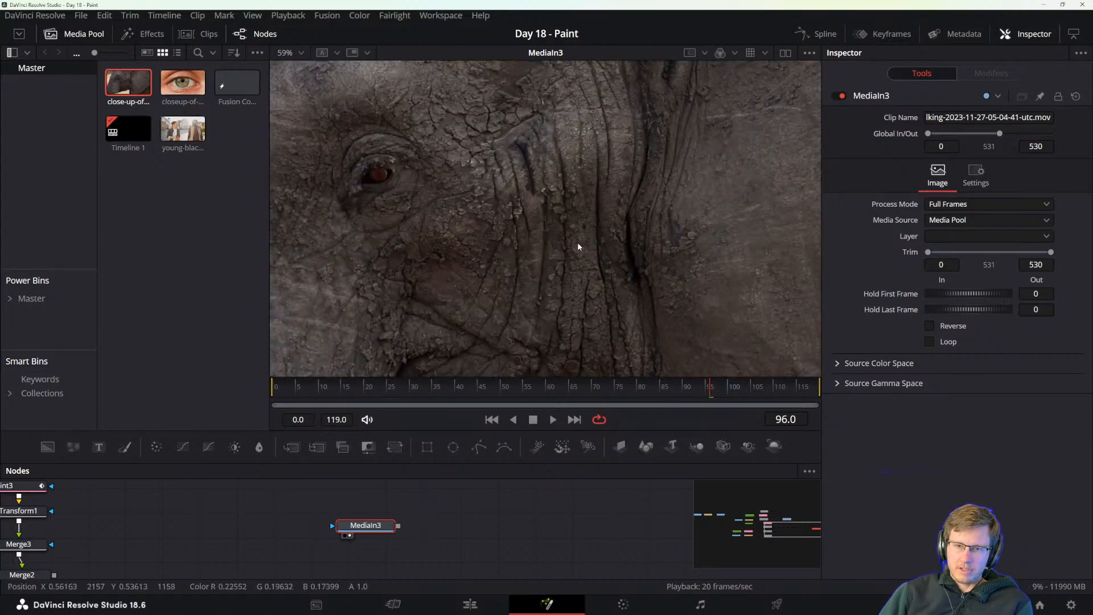
scroll(575, 241, up, 2)
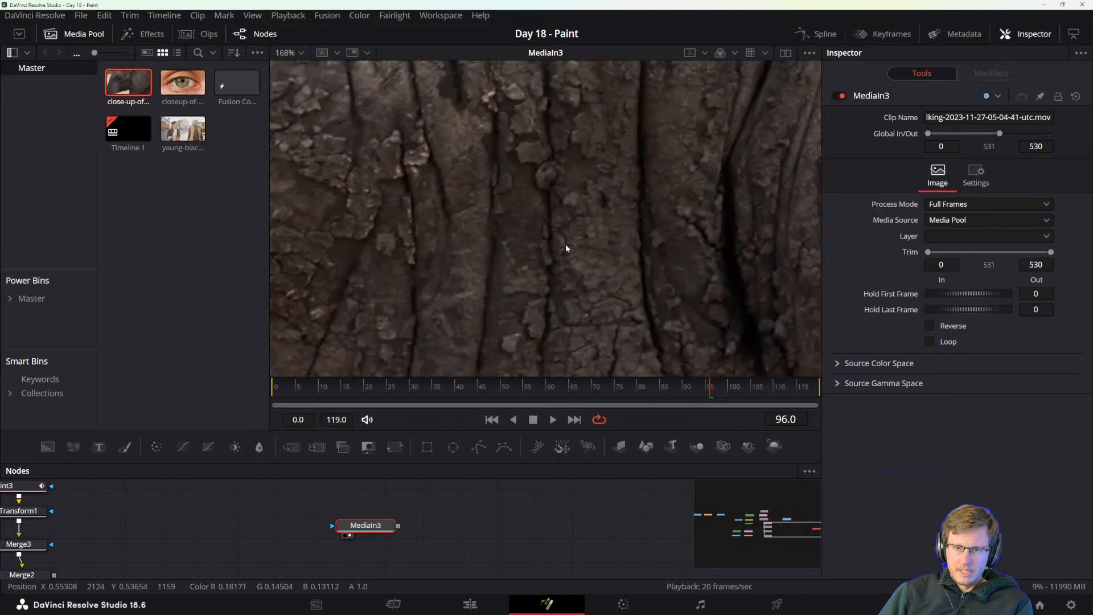
scroll(566, 243, down, 4)
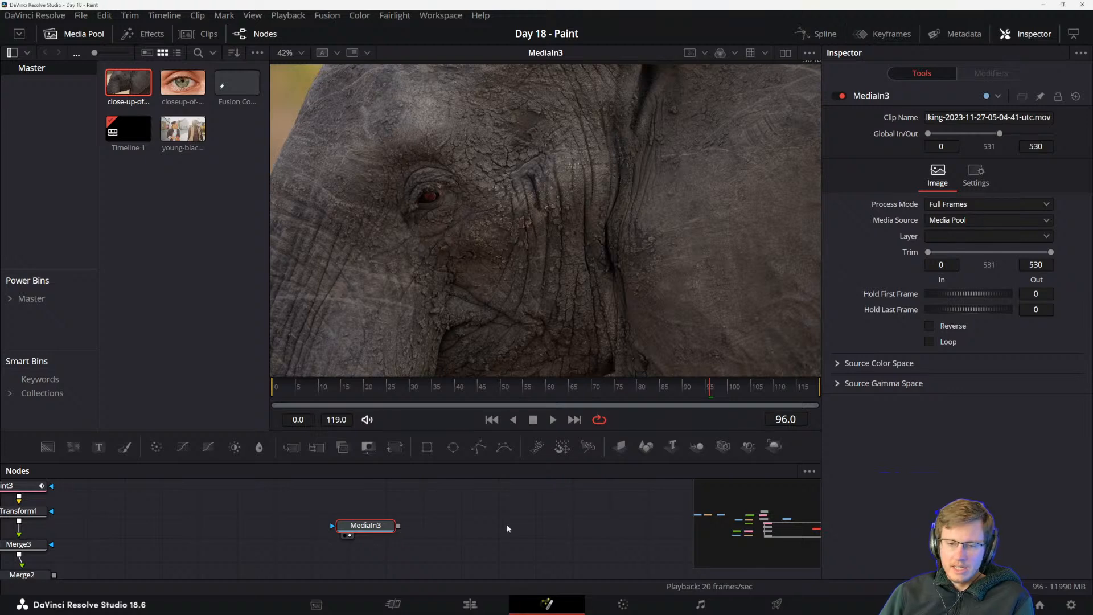
Open the tool search, switch to the reference manual and review its Planar Tracker, Background, Paint and Merge node layout.
key(shift+space)
text(Transform)
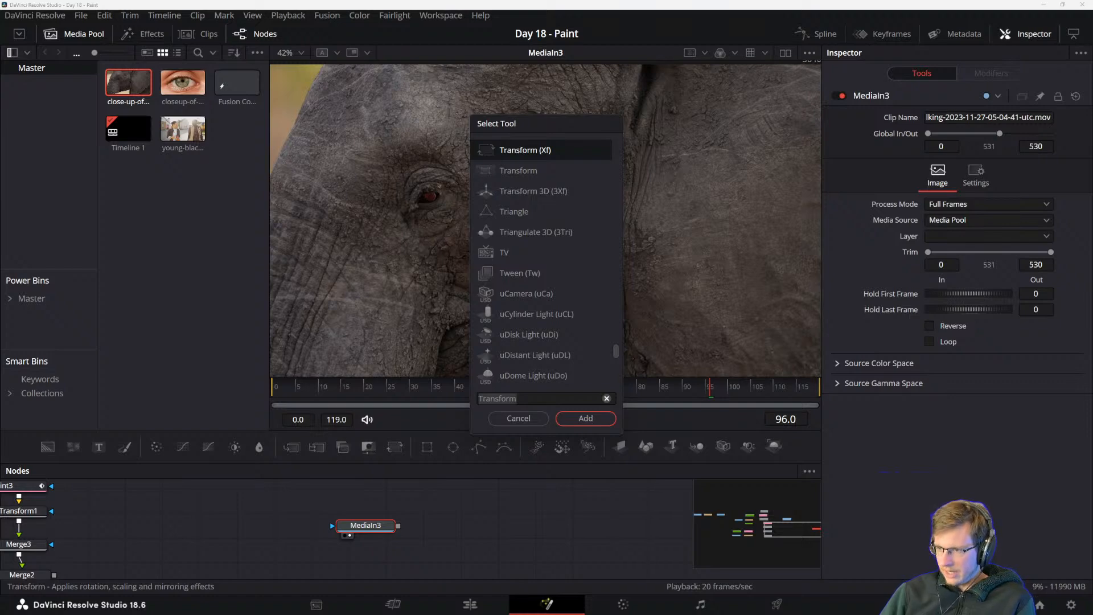
key(alt+Tab)
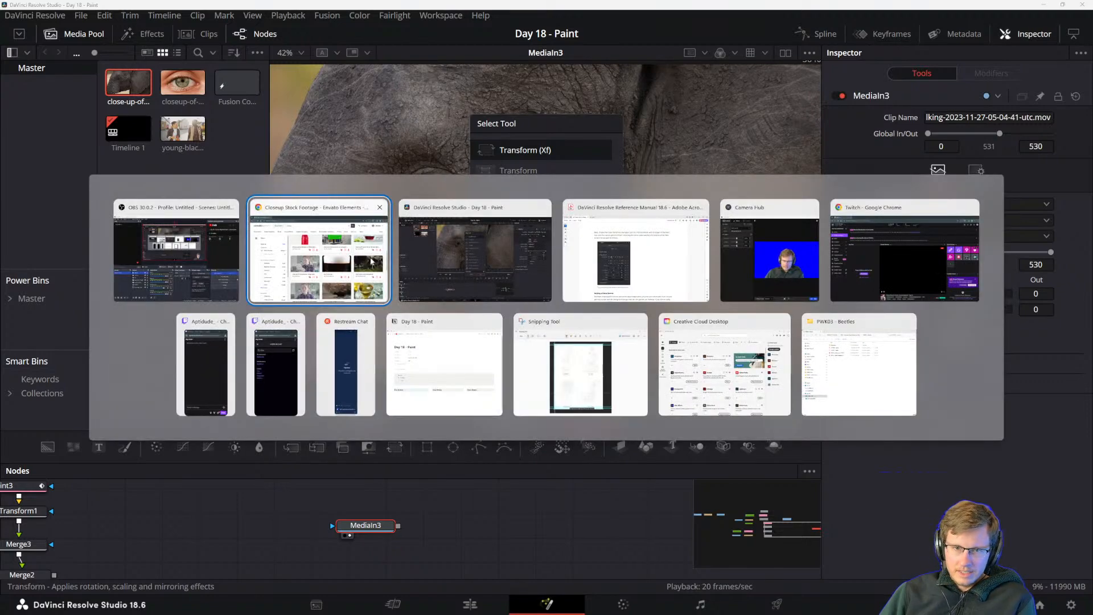
click(564, 206)
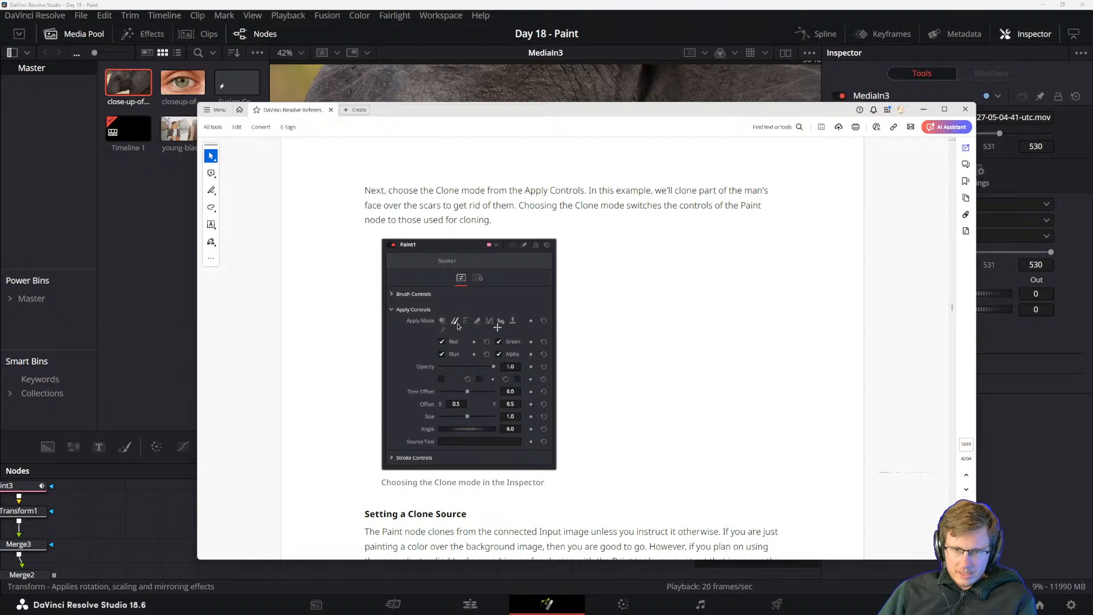
scroll(575, 408, up, 10)
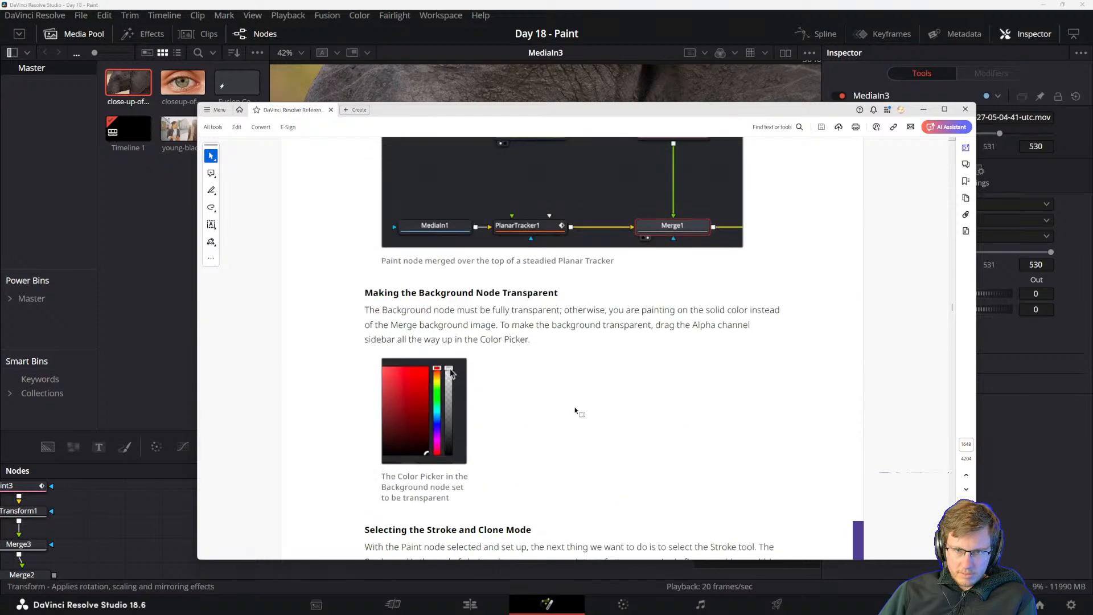
scroll(574, 408, up, 5)
scroll(595, 380, down, 5)
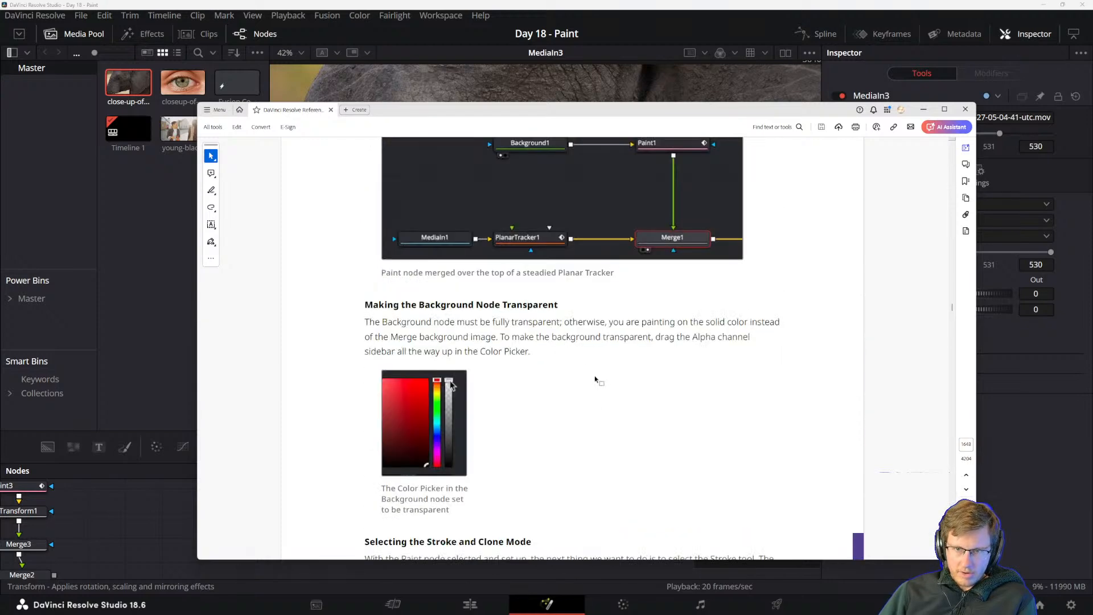
scroll(595, 380, up, 1)
drag(531, 113, 1092, 236)
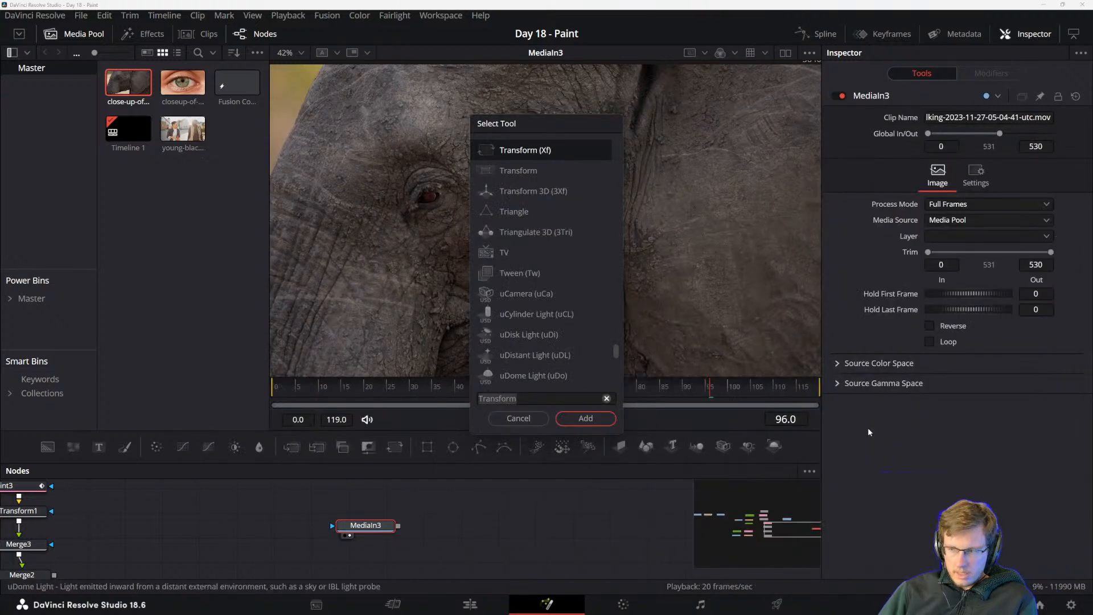
Add a Planar Tracker node after the elephant media node and place an unconnected Background node above it.
click(531, 399)
text(pl)
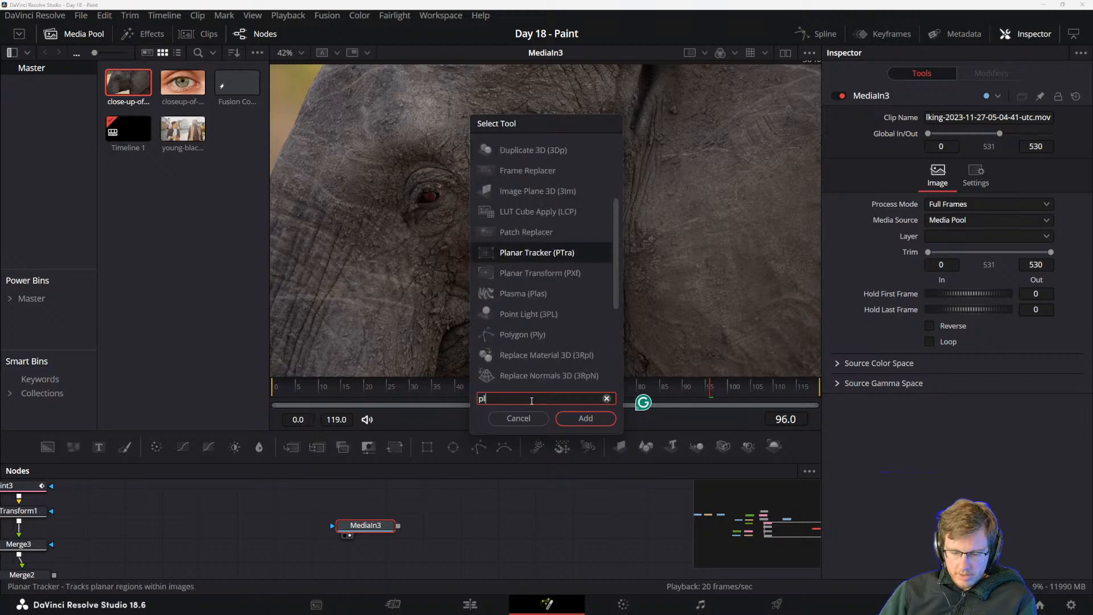
text(anar)
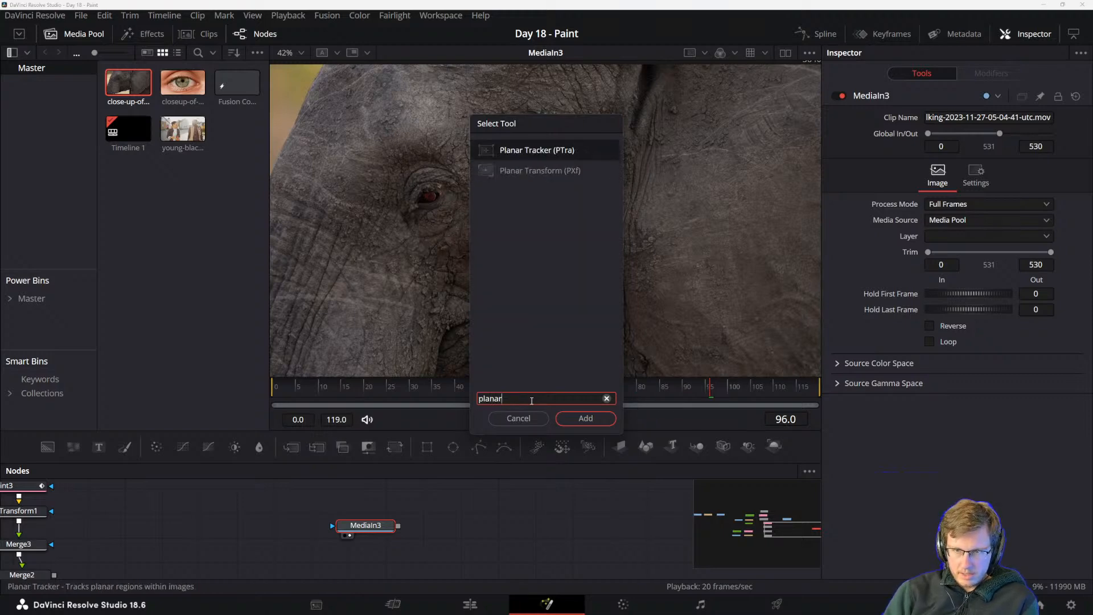
key(Return)
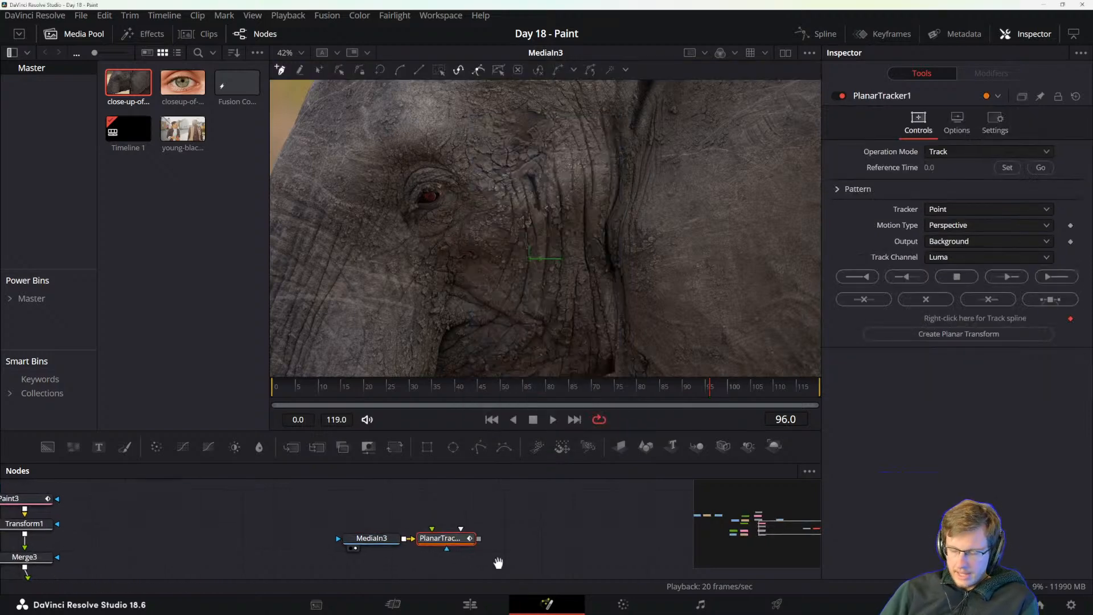
drag(48, 447, 439, 499)
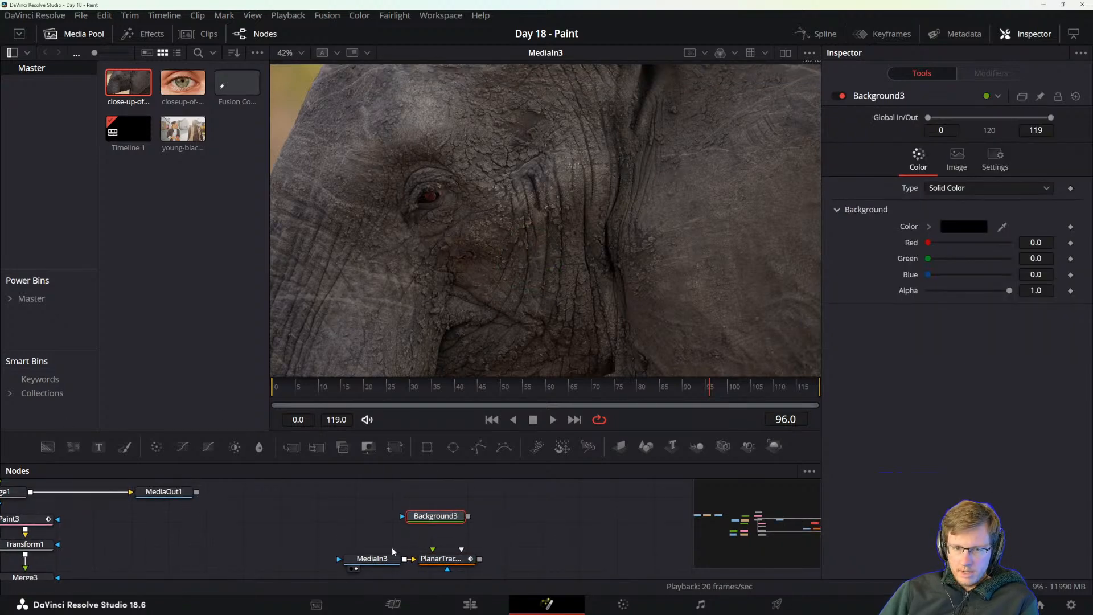
Shift the elephant media node away from the Planar Tracker and insert a Resize node between them.
click(379, 559)
scroll(635, 234, down, 5)
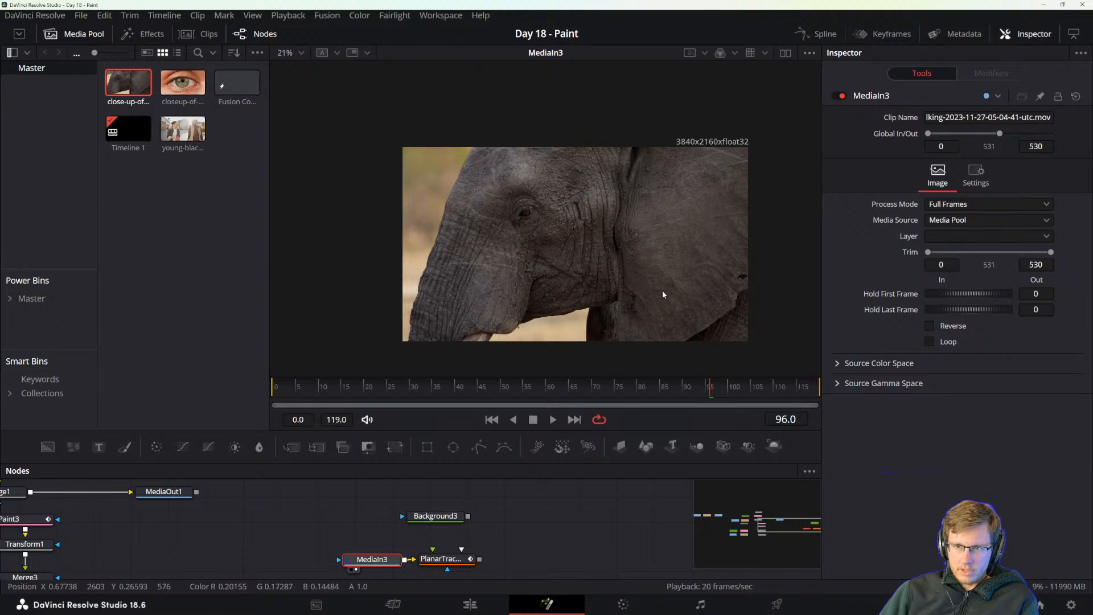
drag(664, 294, 644, 276)
drag(376, 562, 331, 562)
key(shift+space)
text(planar)
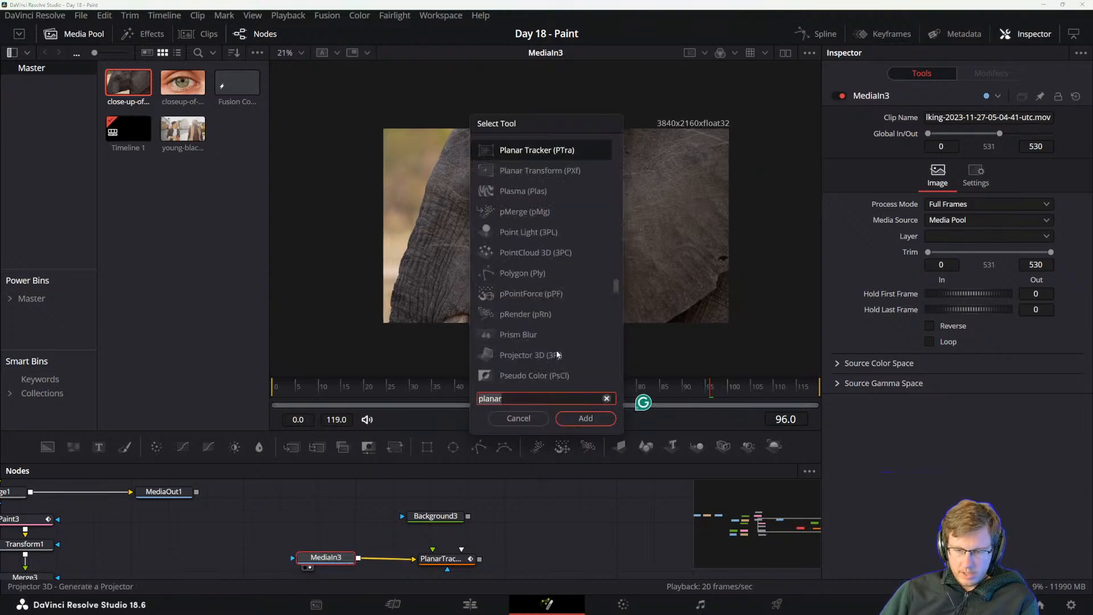
key(BackSpace)
key(BackSpace)
key(BackSpace)
key(BackSpace)
key(BackSpace)
key(BackSpace)
text(resize)
key(Return)
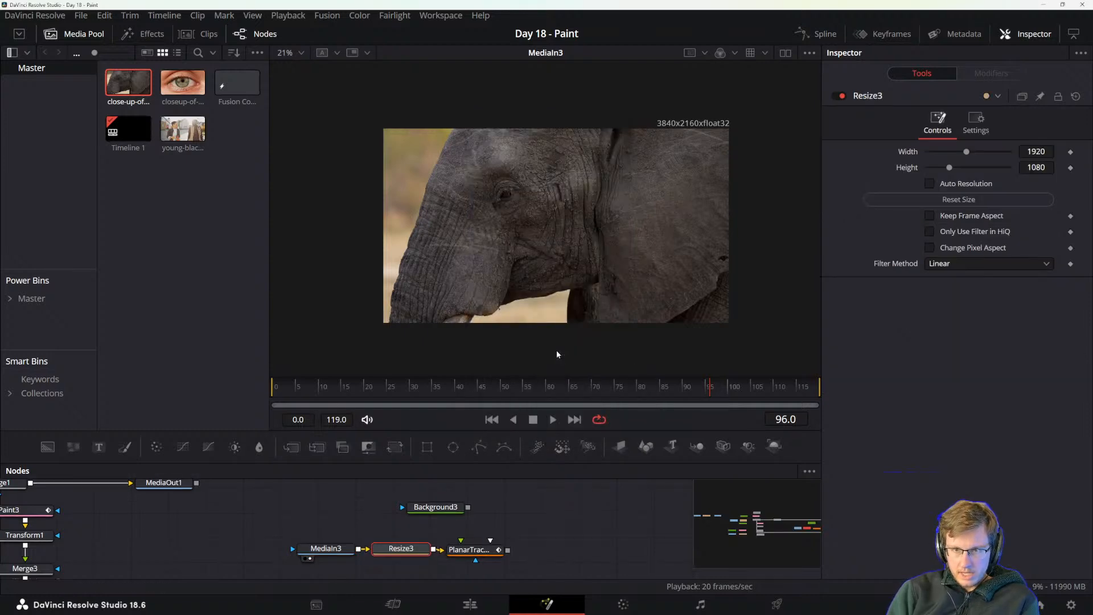
Space out the nodes, connect a Paint node after the new Background, and merge it over the Planar Tracker output.
click(450, 550)
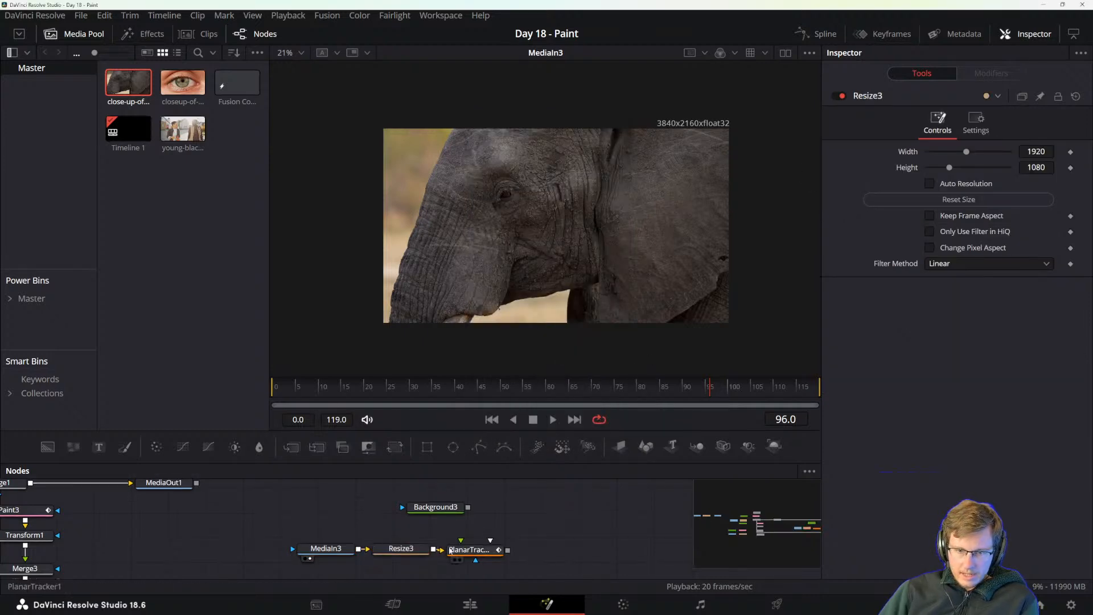
drag(450, 550, 457, 550)
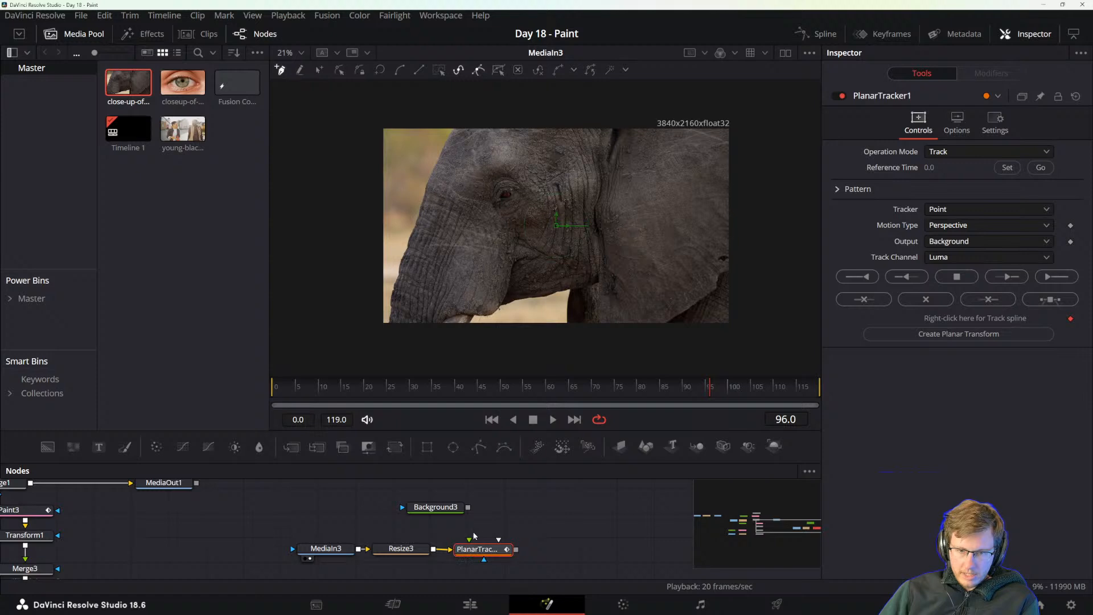
click(441, 508)
drag(485, 509, 439, 522)
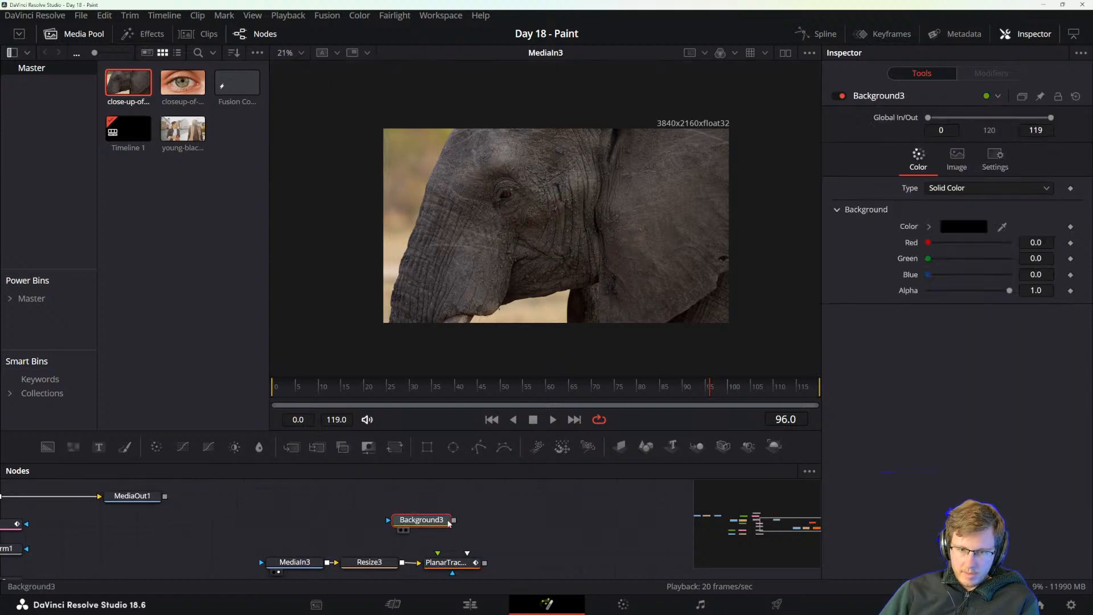
mouse_move(125, 448)
mouse_down()
mouse_move(508, 523)
mouse_move(523, 542)
mouse_move(484, 563)
mouse_up()
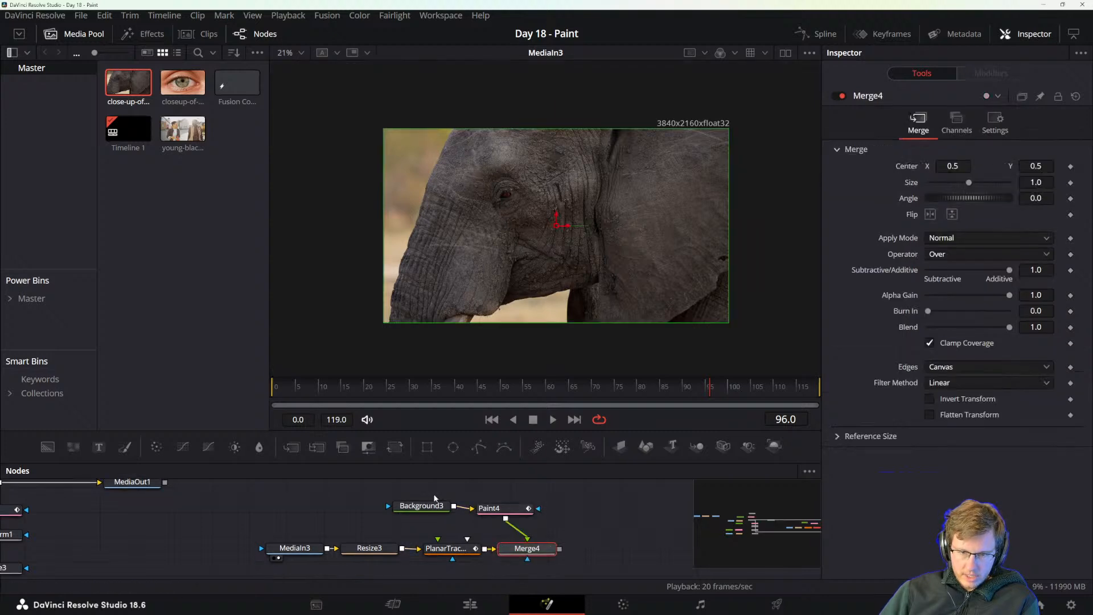
Move the Background and Paint nodes together so that the Paint node sits directly above the Merge node.
mouse_move(434, 498)
mouse_down()
mouse_move(505, 515)
mouse_move(521, 506)
mouse_up()
click(547, 515)
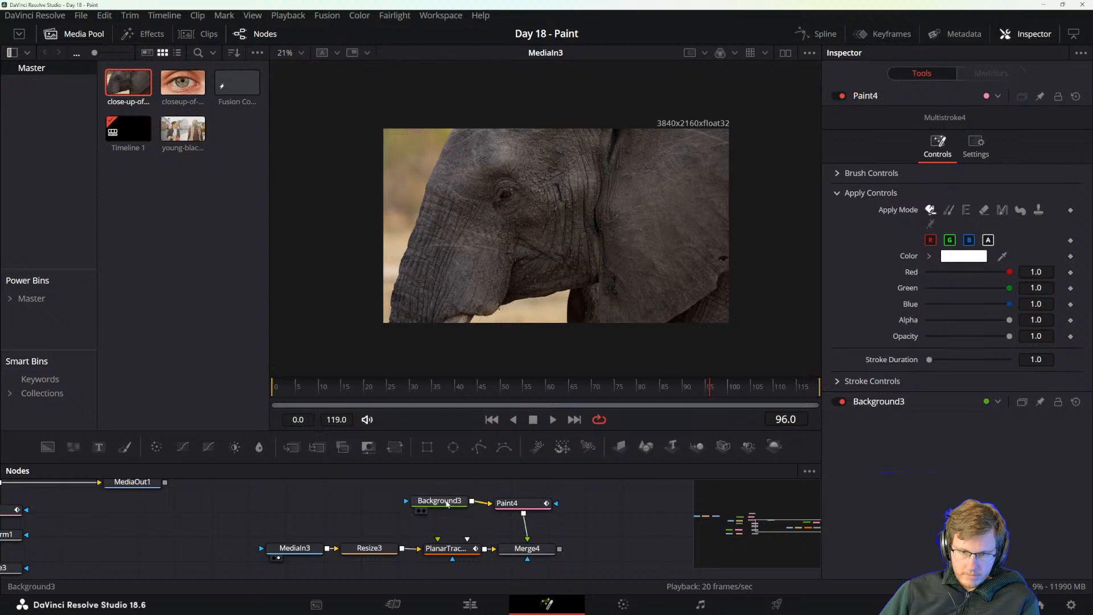
click(448, 503)
drag(473, 548, 438, 571)
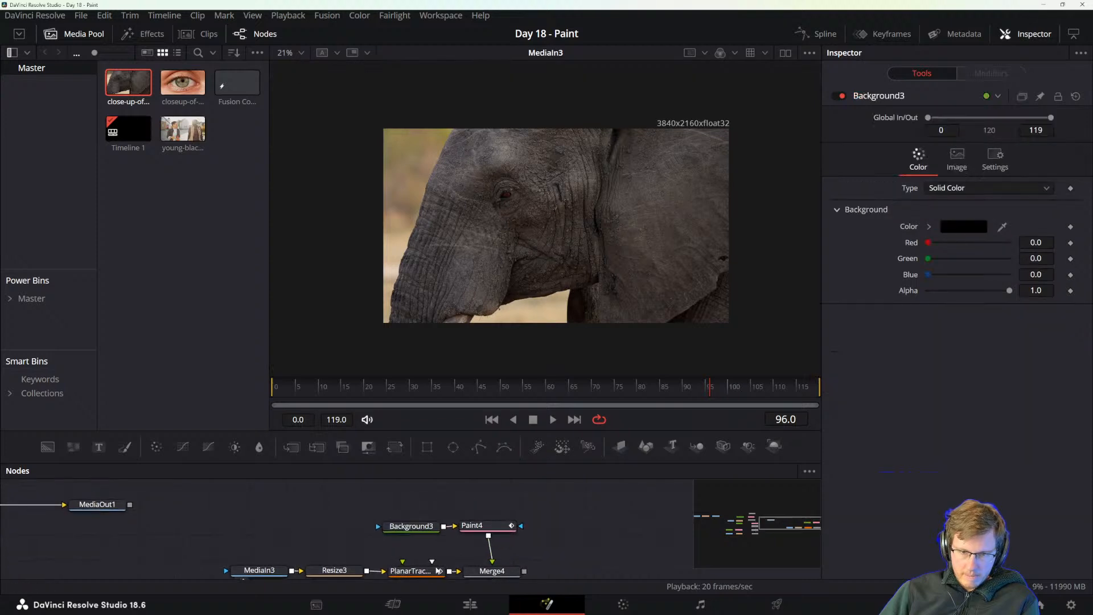
Select the Planar Tracker node and examine the elephant's head up close and throughout the clip for a trackable surface.
click(433, 571)
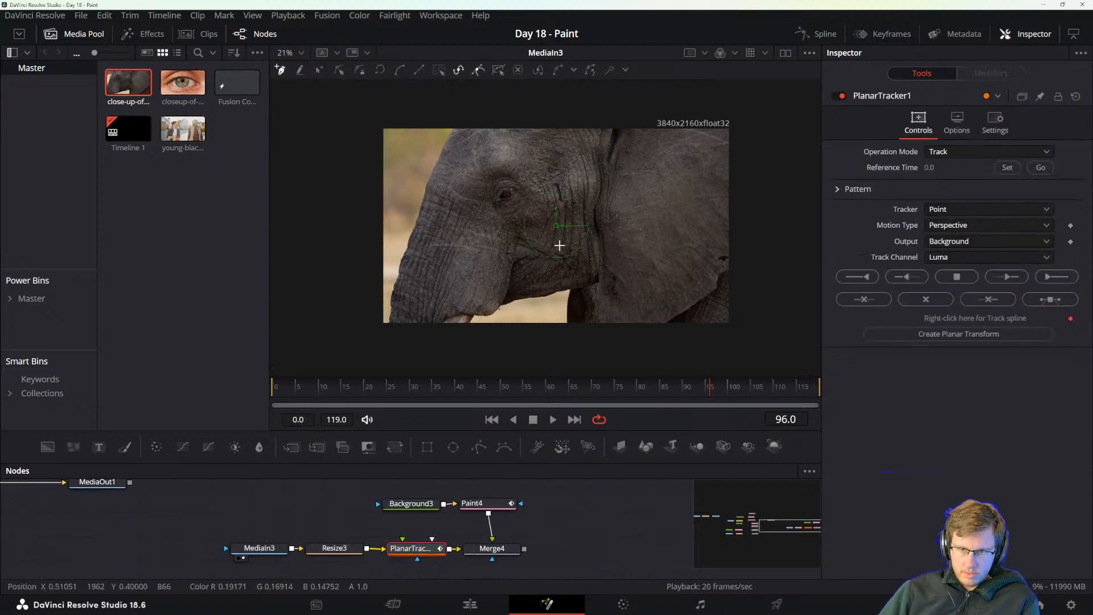
scroll(548, 252, up, 2)
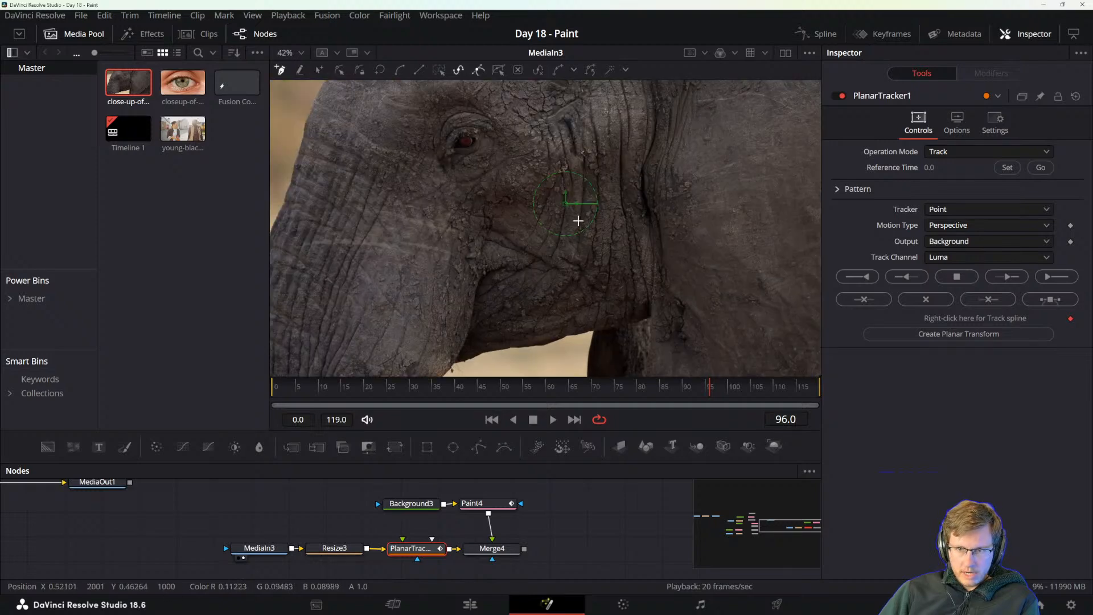
drag(578, 221, 555, 275)
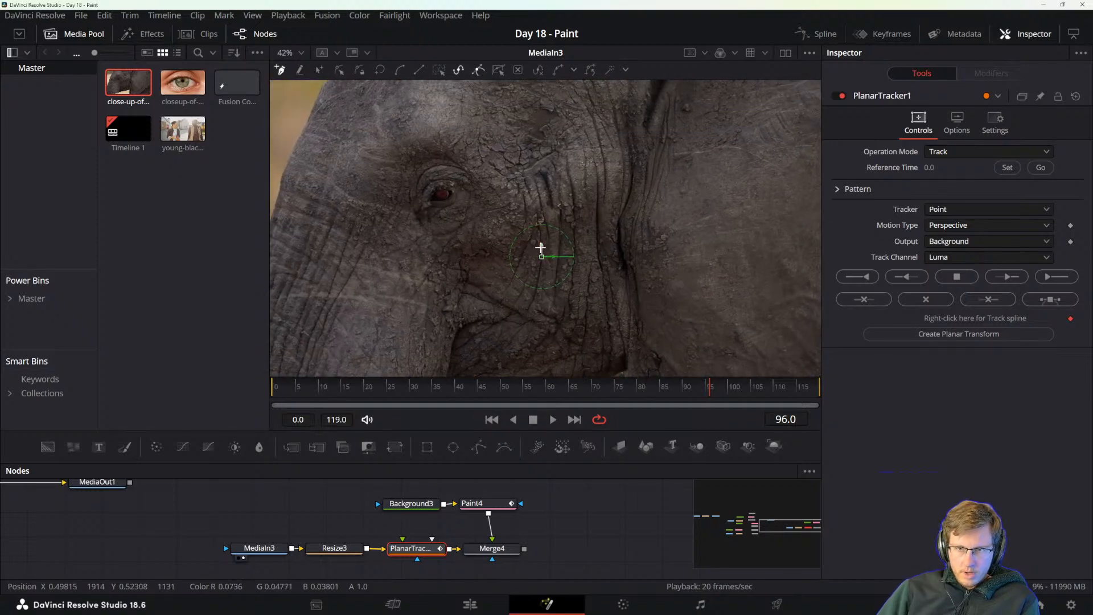
drag(515, 191, 649, 249)
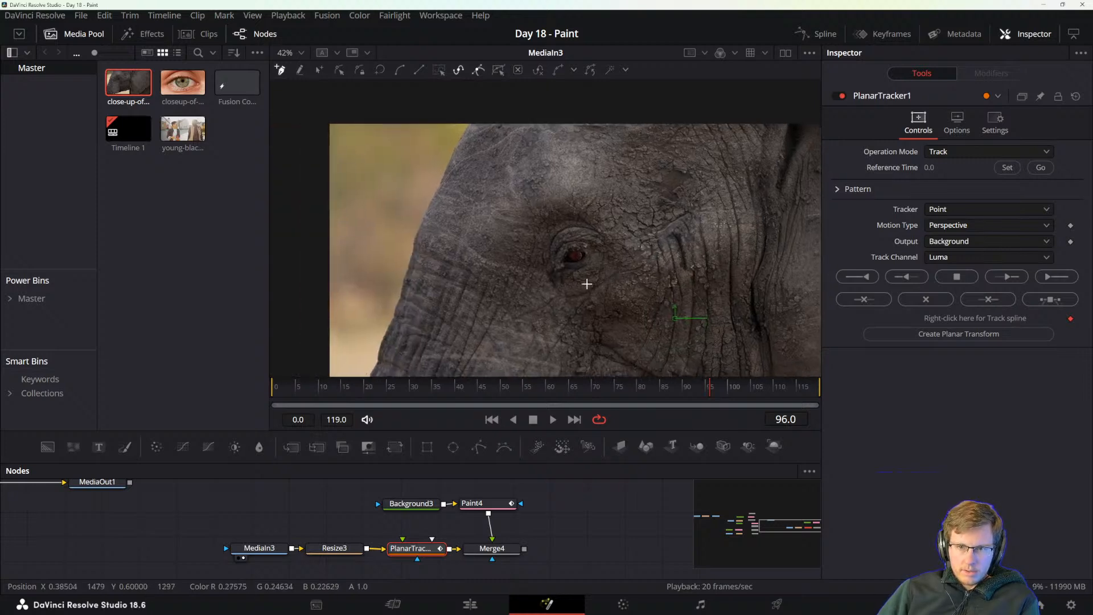
drag(585, 283, 368, 243)
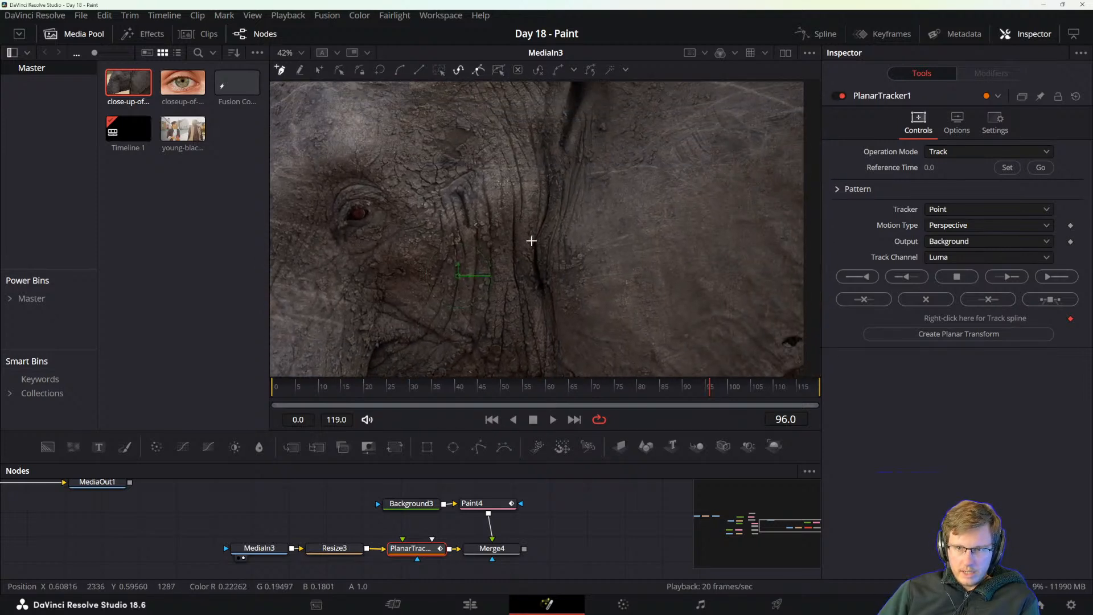
drag(512, 217, 593, 144)
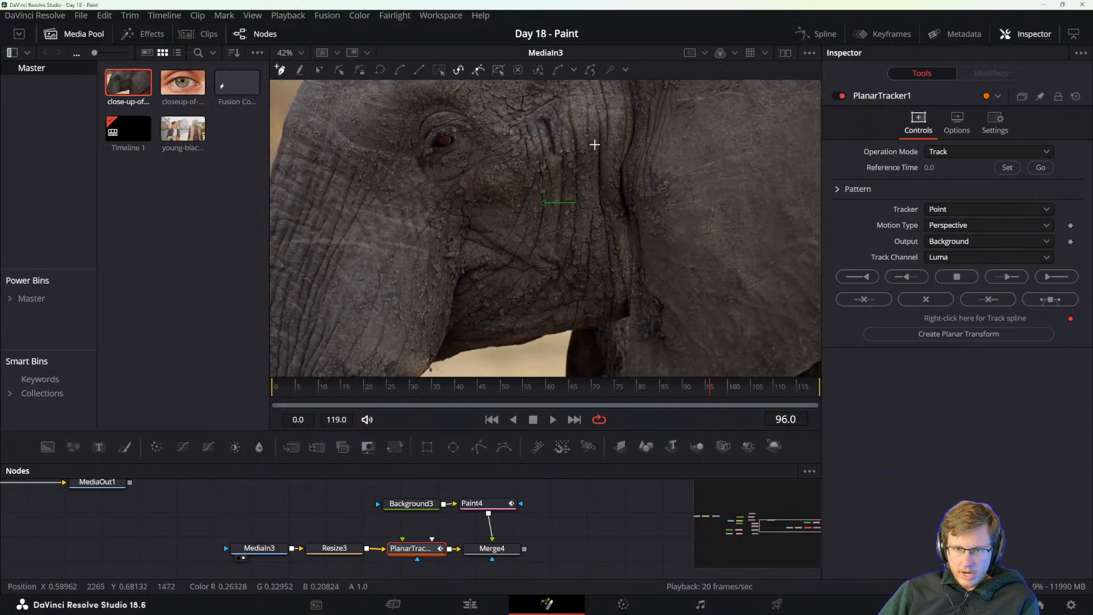
drag(685, 185, 422, 280)
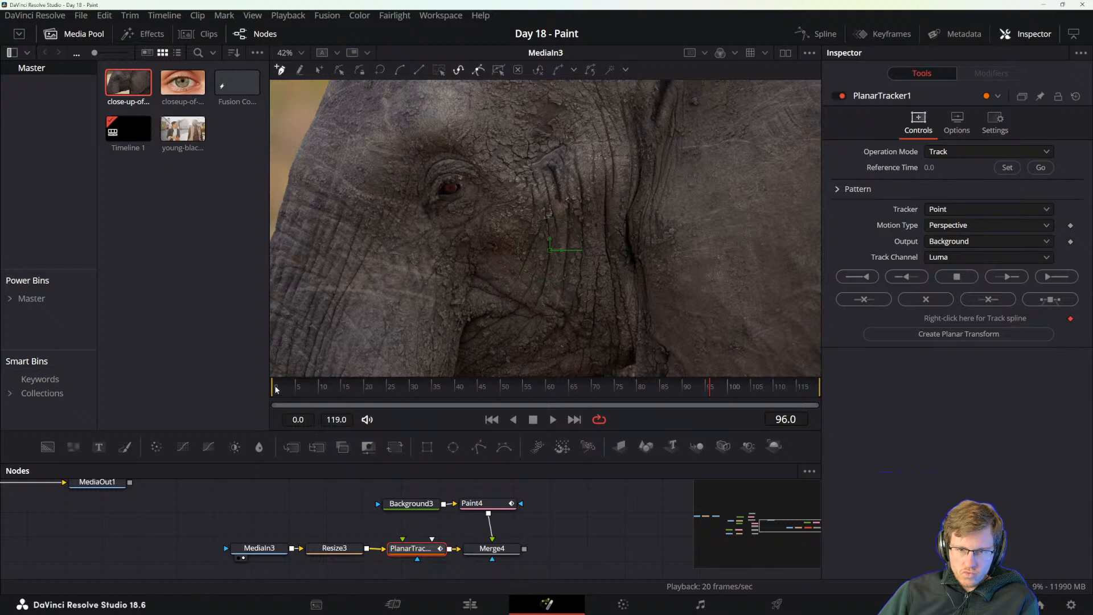
drag(275, 389, 644, 373)
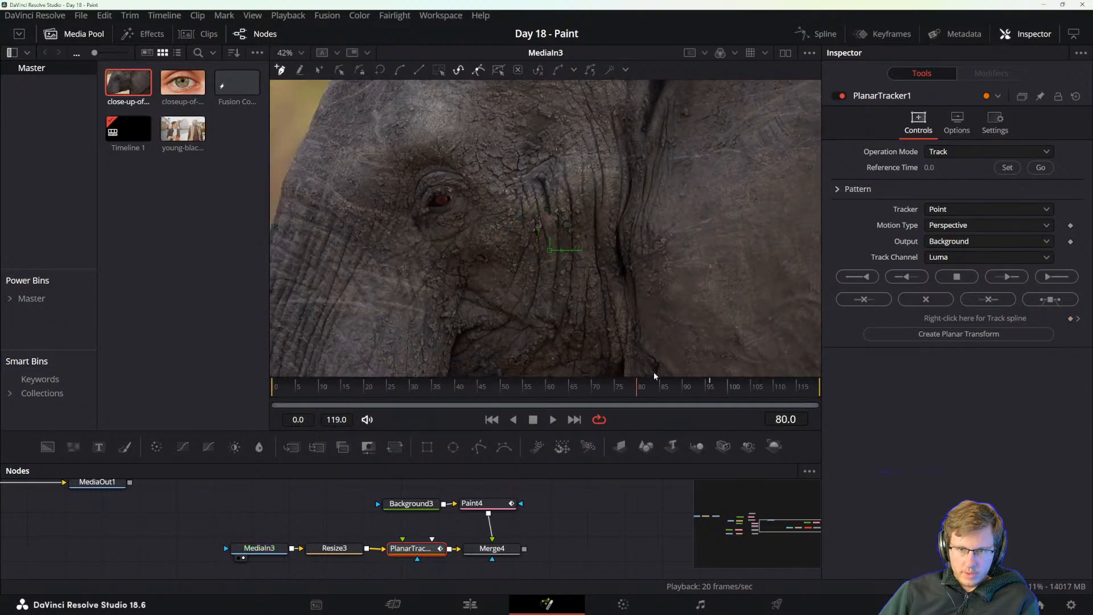
drag(766, 370, 367, 387)
scroll(410, 310, down, 3)
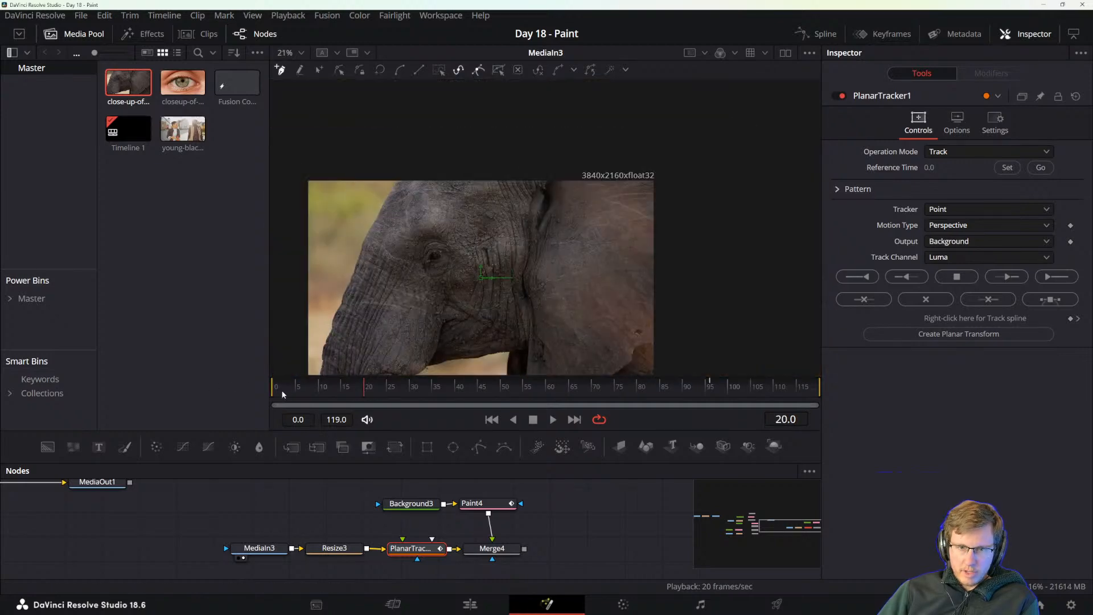
At frame 0, draw a closed four-point tracking shape around the elephant's eye and the wrinkled skin behind it.
mouse_move(282, 394)
mouse_down()
mouse_move(816, 389)
mouse_move(264, 398)
mouse_up()
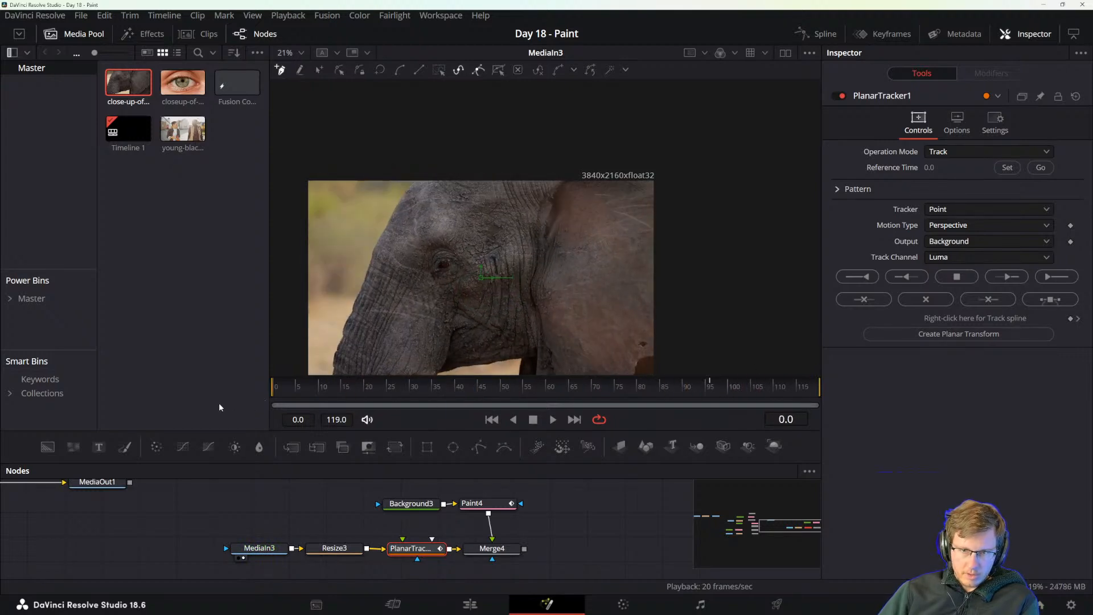
scroll(441, 305, up, 2)
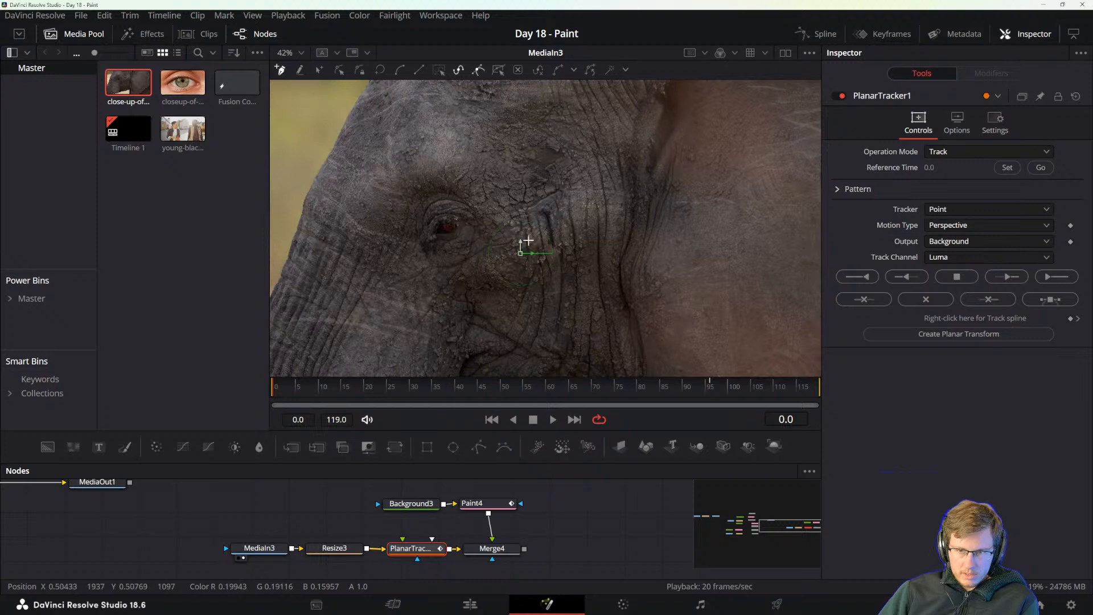
click(411, 172)
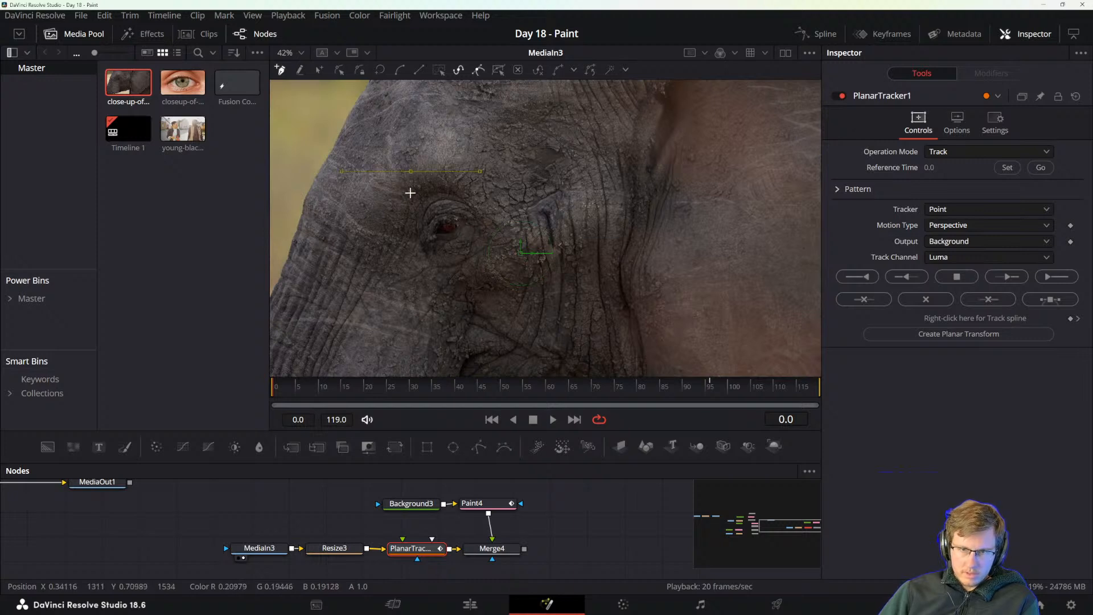
click(403, 314)
drag(548, 324, 621, 328)
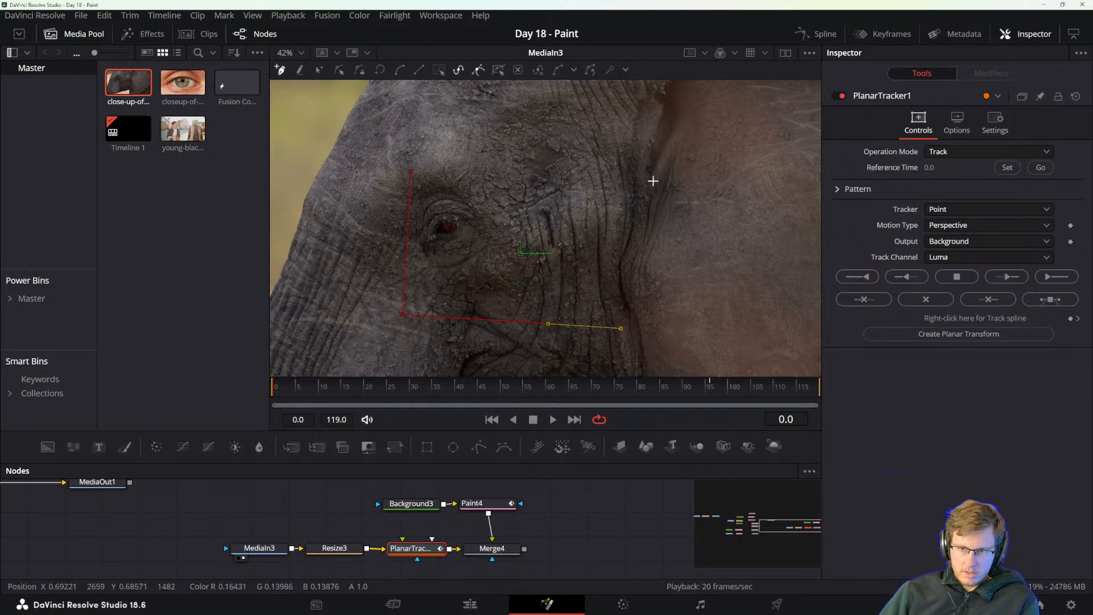
click(617, 163)
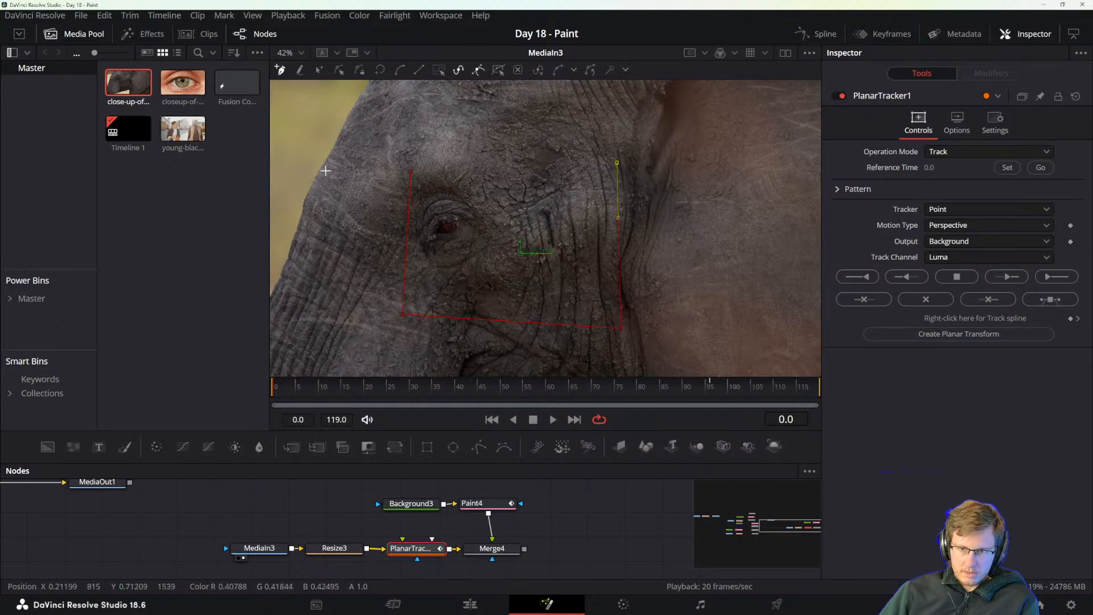
click(410, 171)
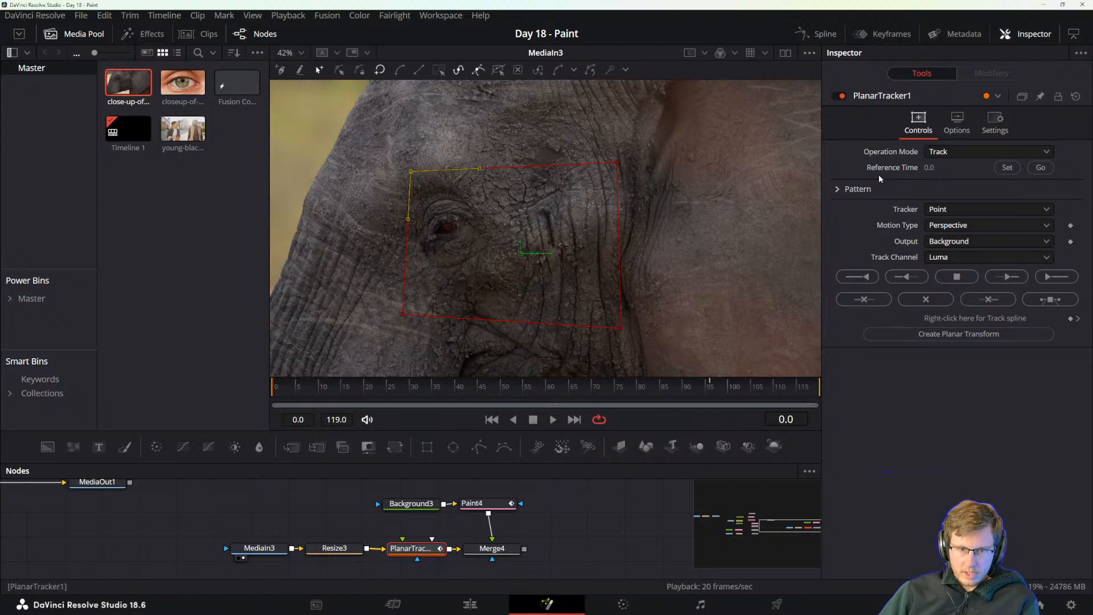
With the operation mode kept at Track, set frame 0 as the reference time and choose the Hybrid Point/Area tracker.
click(959, 152)
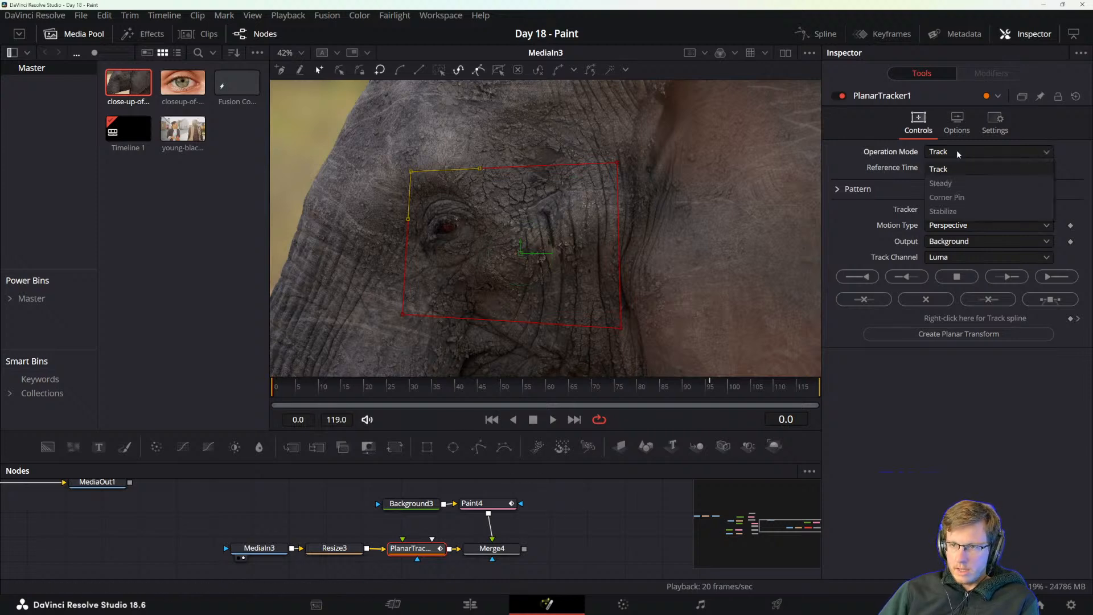
click(957, 149)
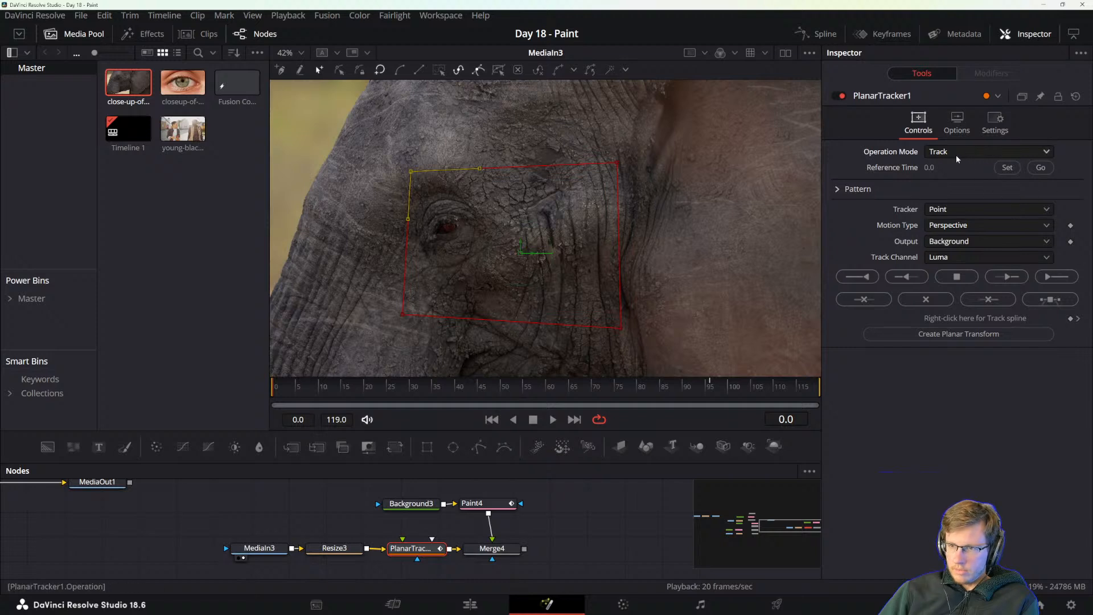
click(1007, 168)
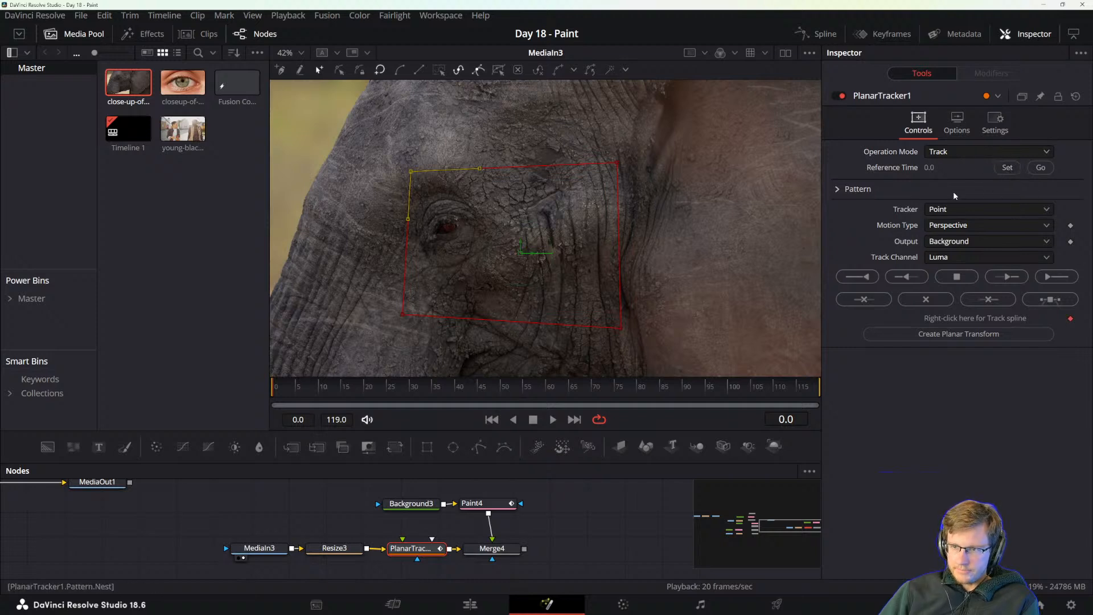
click(953, 209)
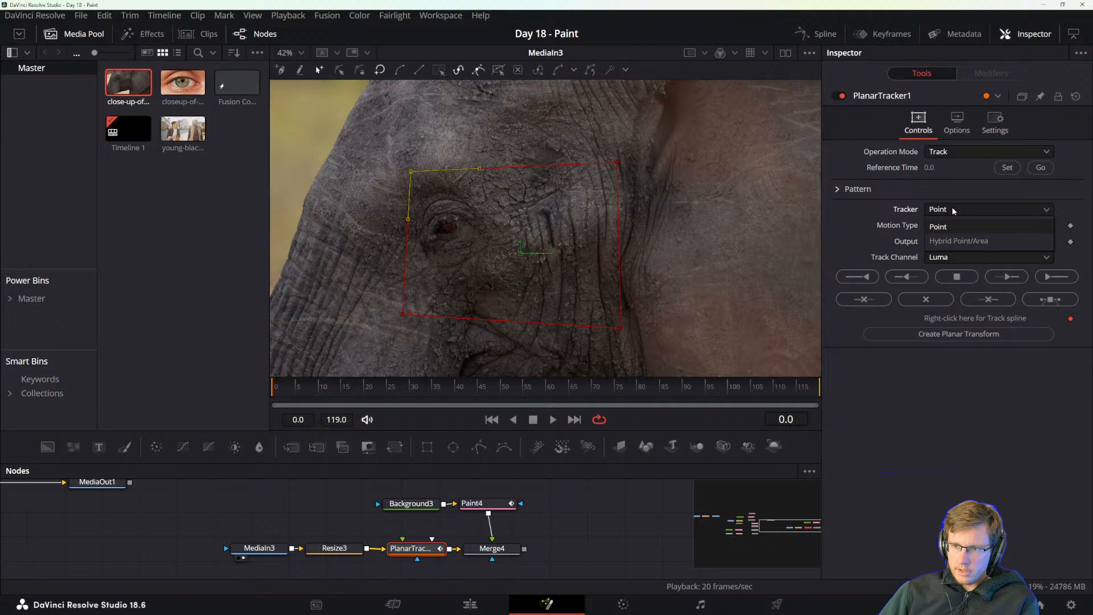
click(959, 241)
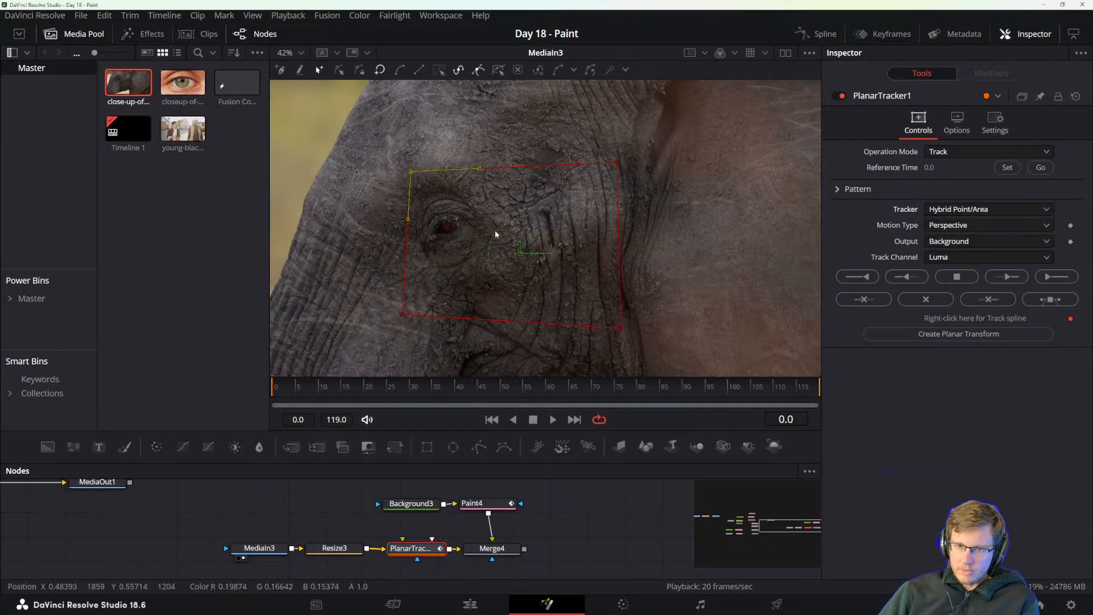
Review the Planar Tracker's motion type and tracker options, keeping Perspective and Hybrid Point/Area.
click(940, 225)
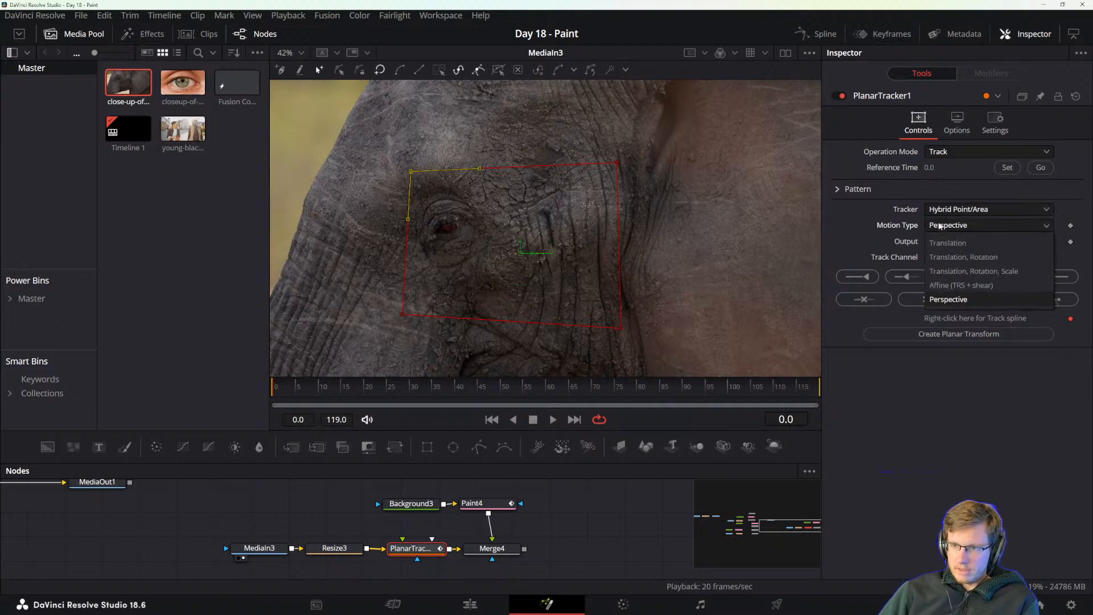
click(900, 225)
click(943, 226)
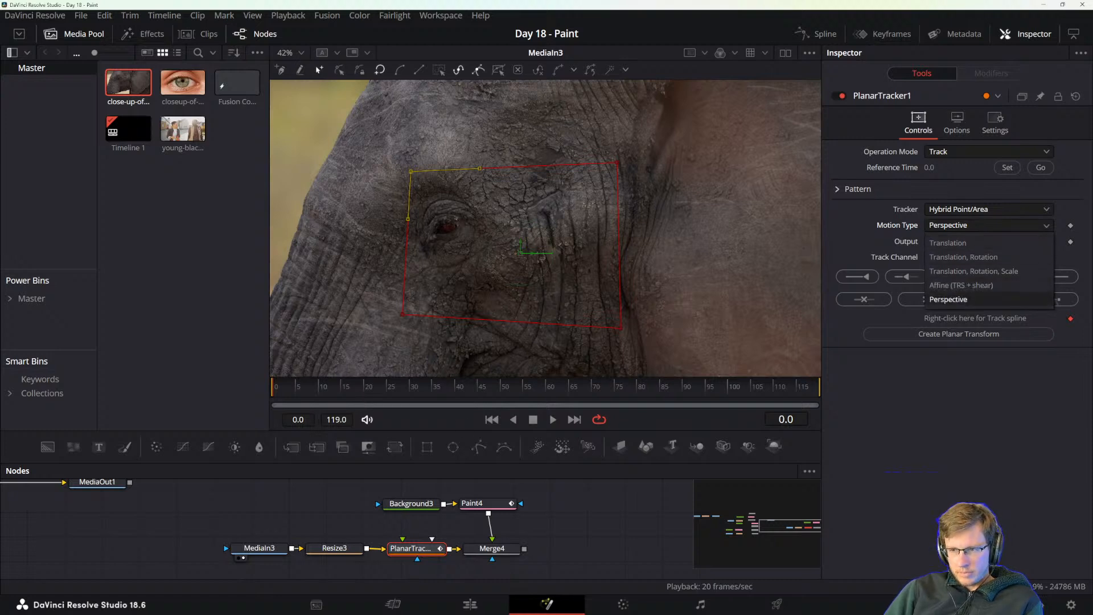
click(948, 298)
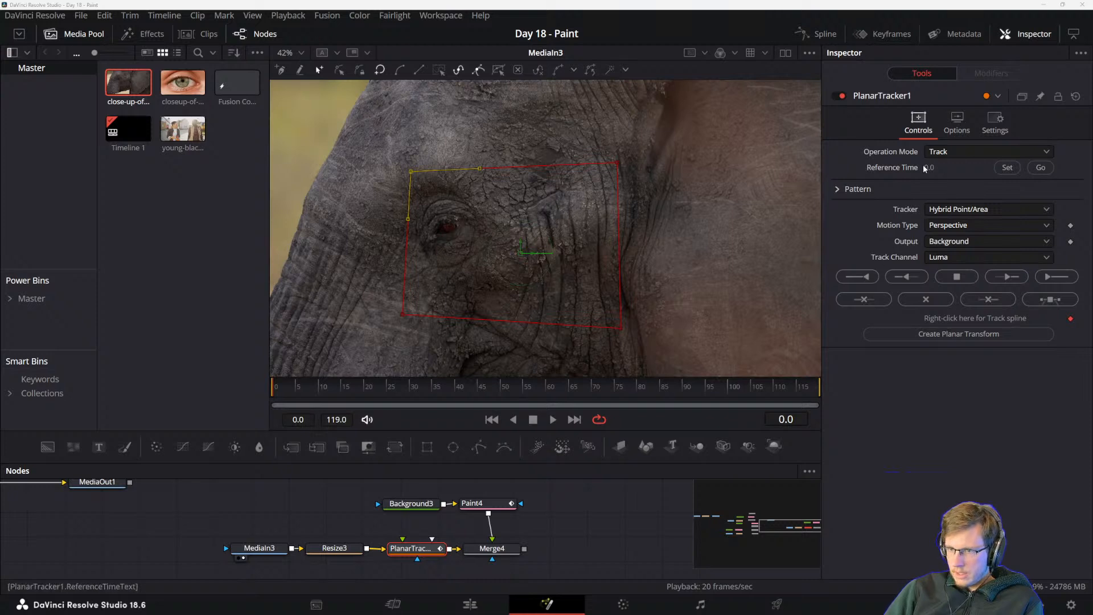
click(950, 211)
click(952, 213)
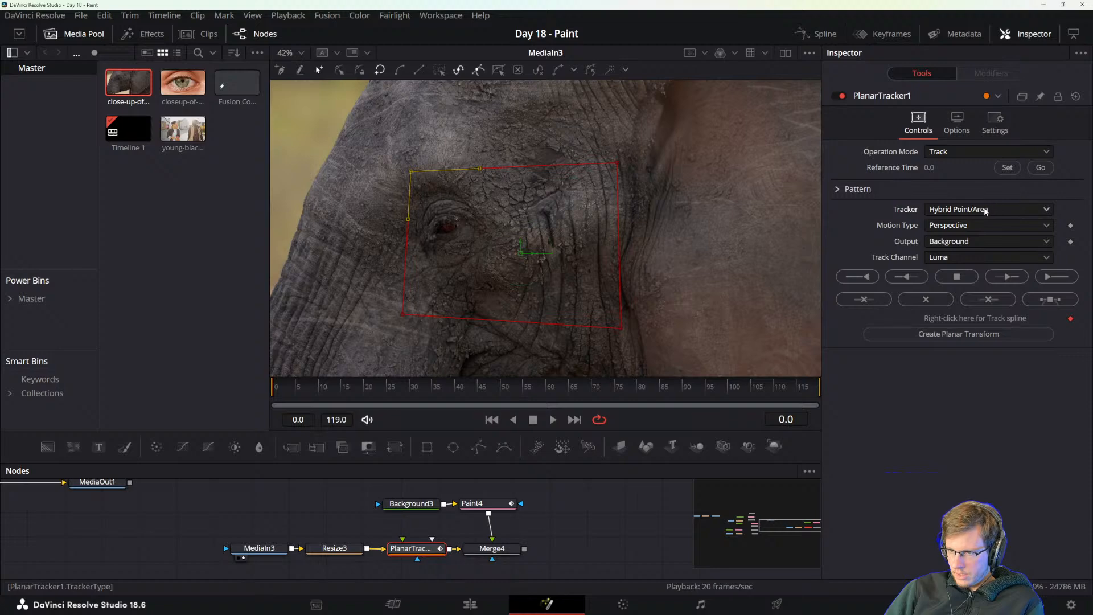
Switch to the reference manual and read its Planar Tracker instructions on drawing the shape, setting the reference frame, motion types and starting the track.
key(alt+Tab)
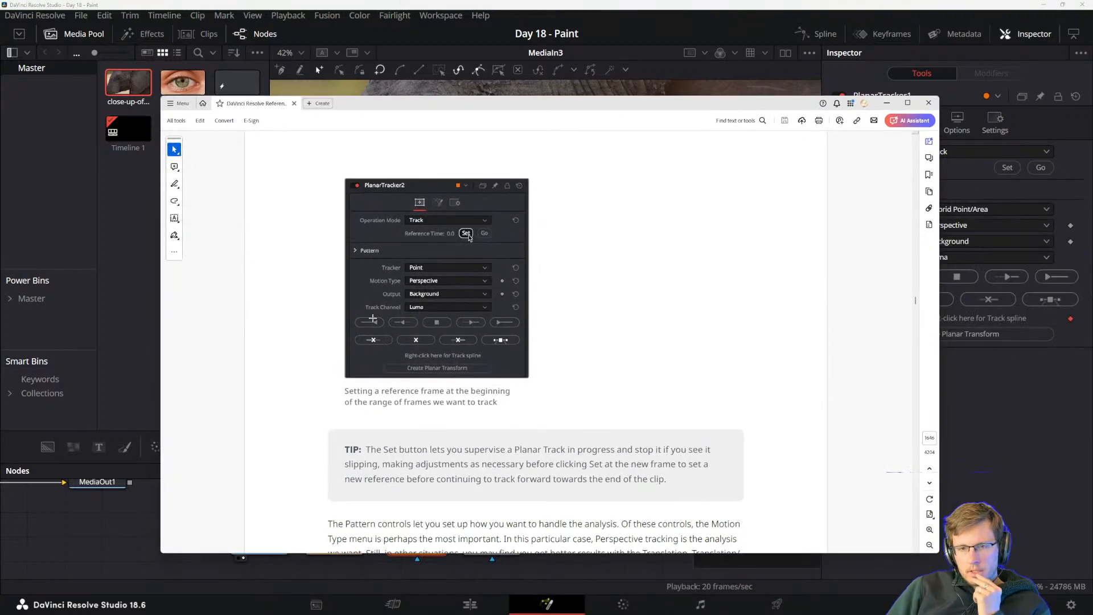
scroll(627, 325, up, 5)
scroll(618, 341, up, 6)
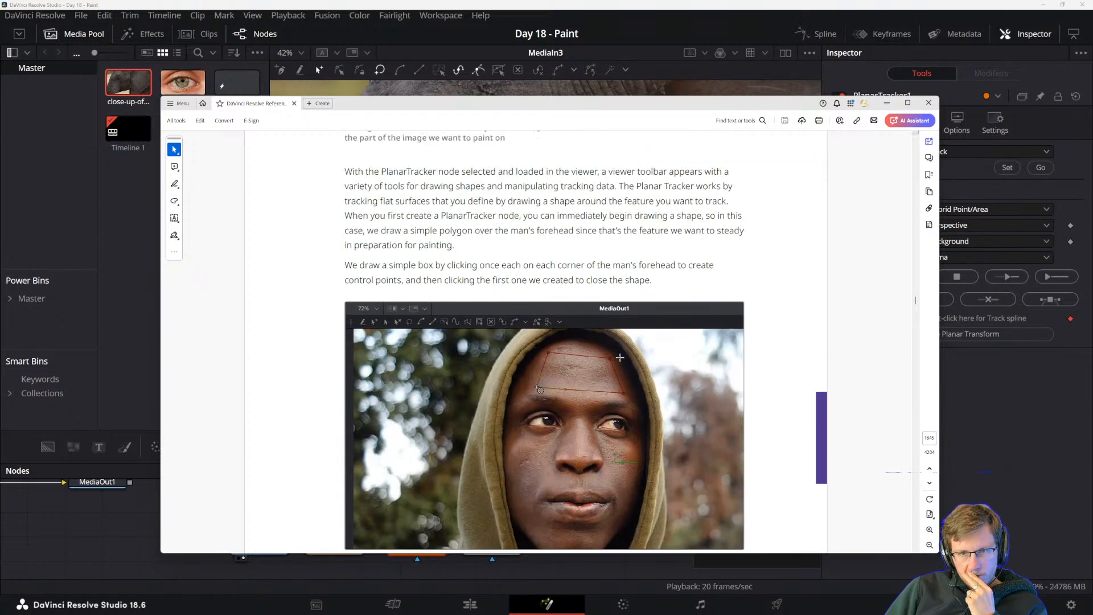
scroll(609, 374, down, 6)
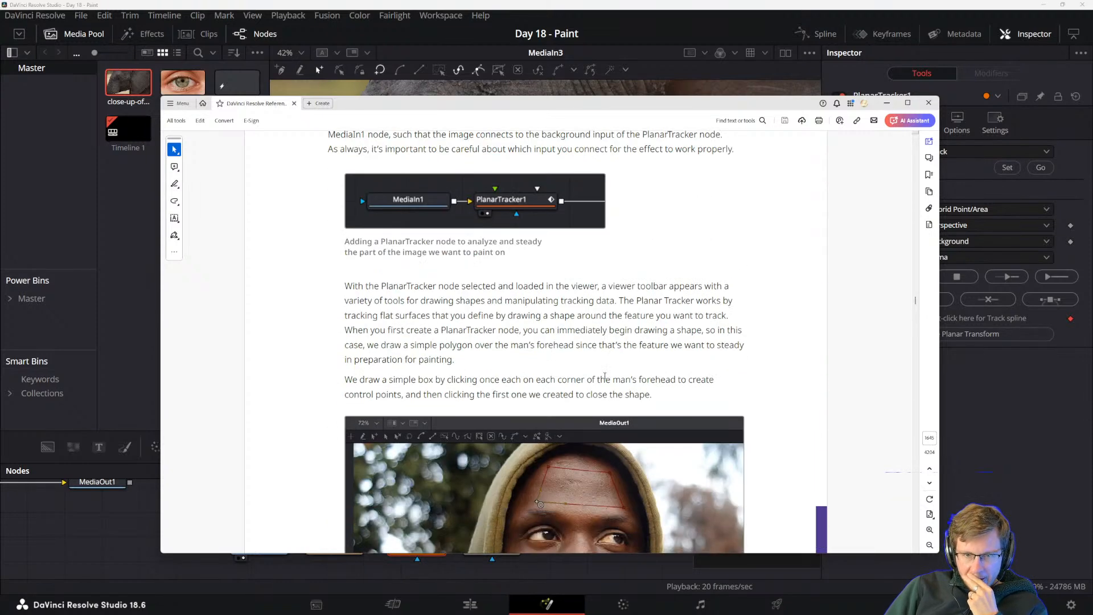
scroll(589, 376, down, 8)
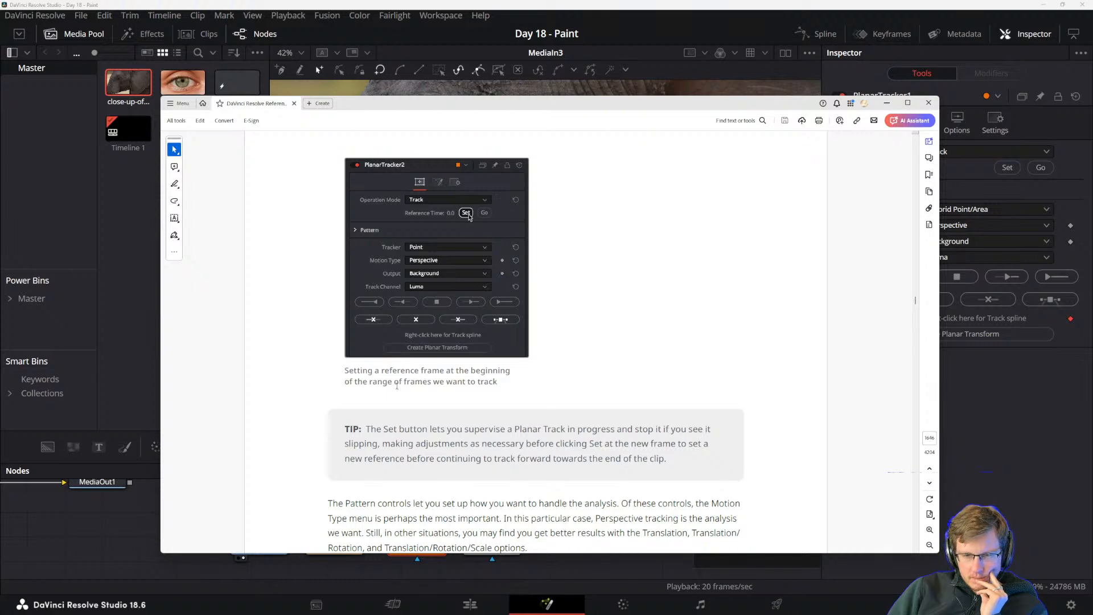
scroll(373, 392, down, 1)
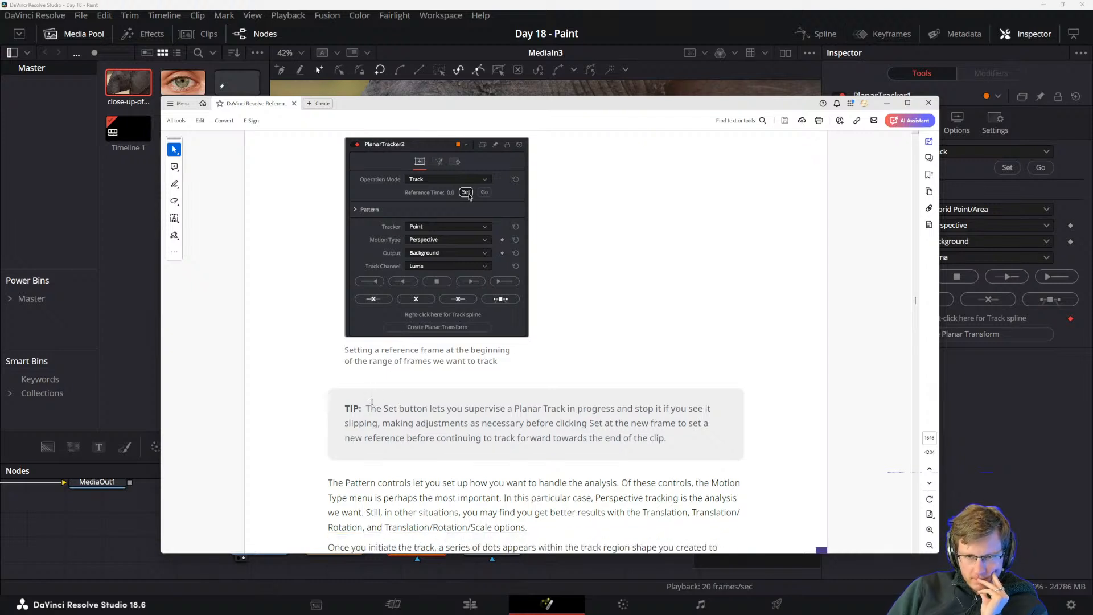
scroll(386, 397, down, 3)
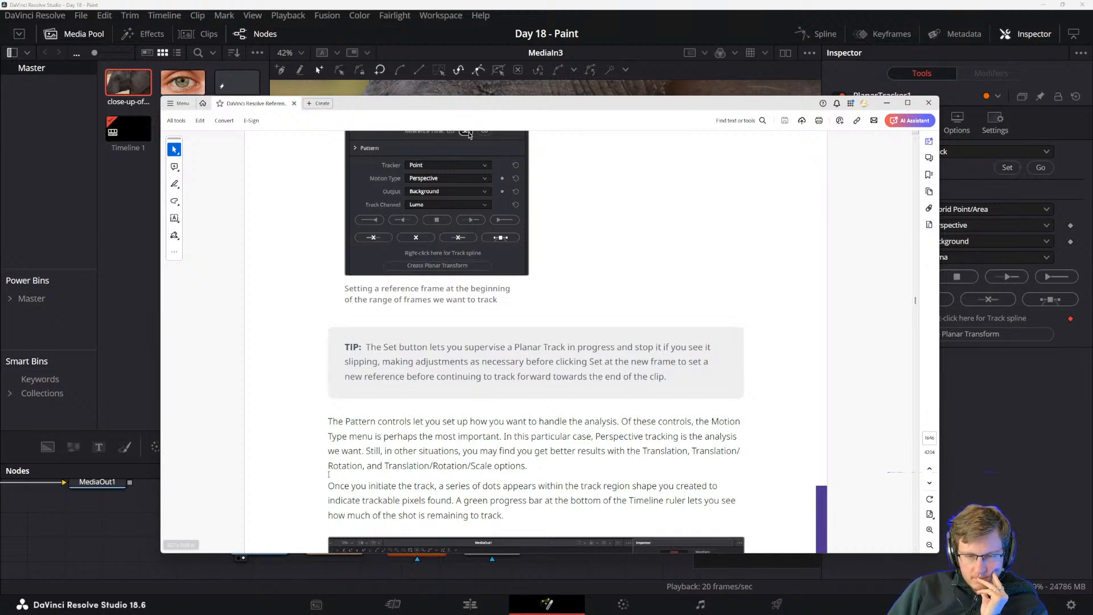
scroll(466, 343, down, 5)
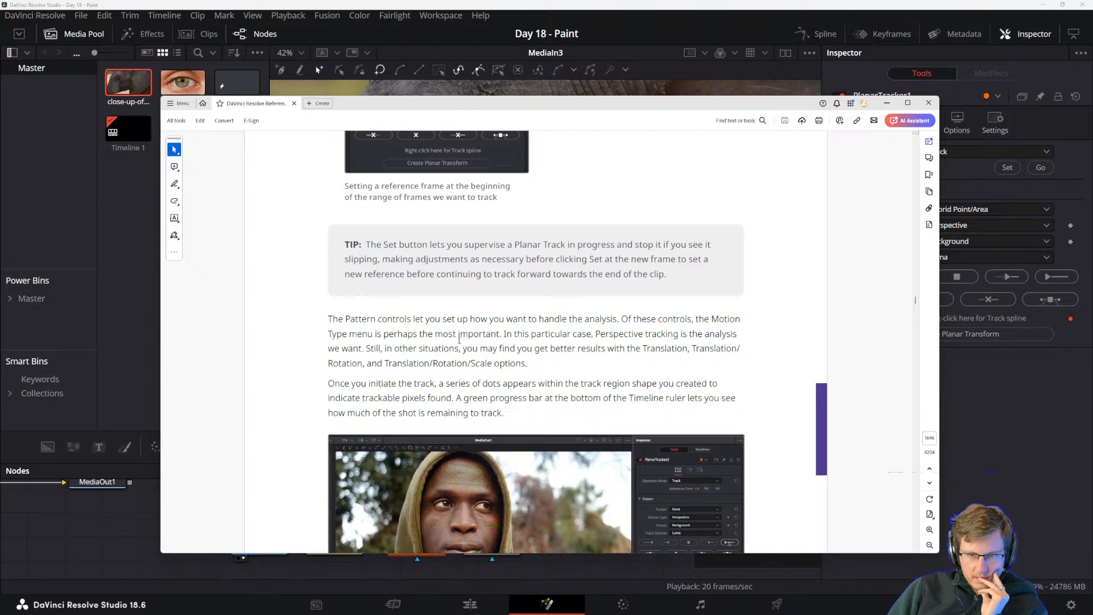
scroll(647, 316, down, 3)
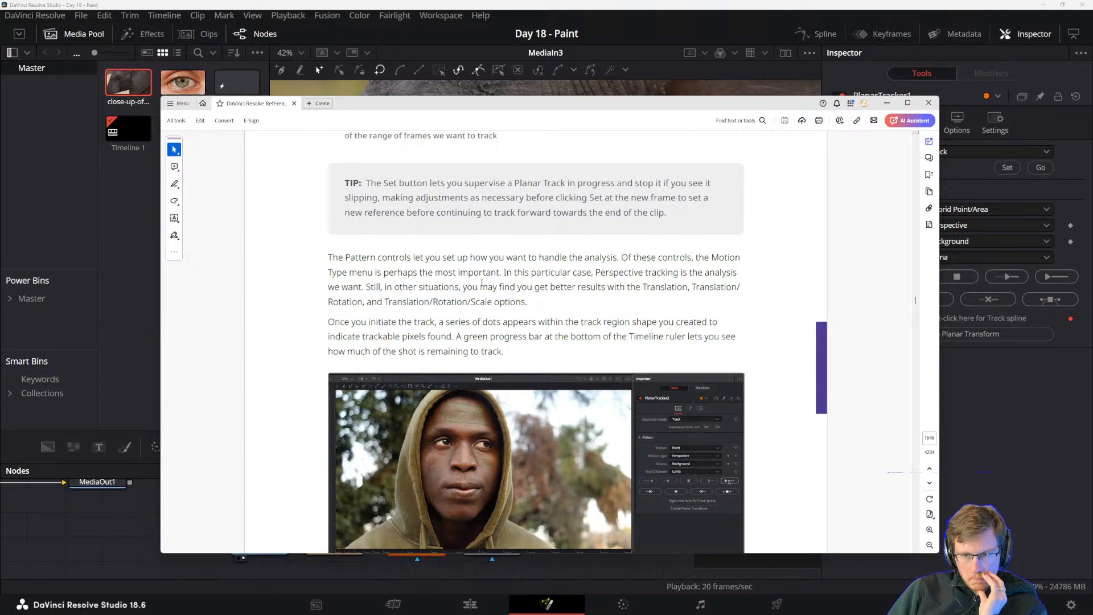
scroll(541, 287, down, 2)
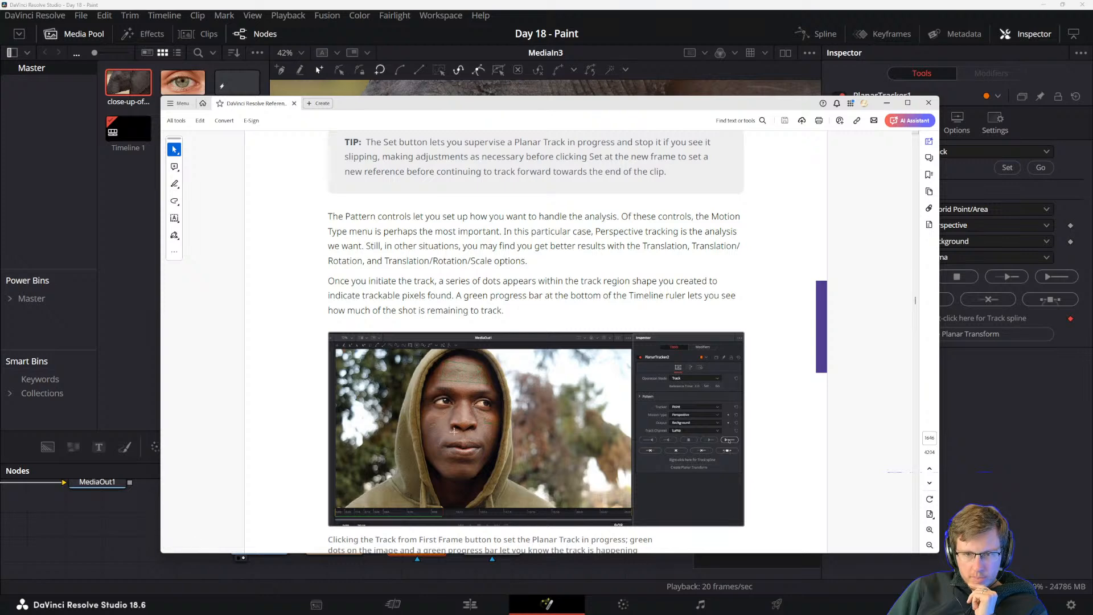
Move the reference manual off the Fusion page and review the Planar Tracker's motion type, tracker and output options.
drag(484, 103, 752, 96)
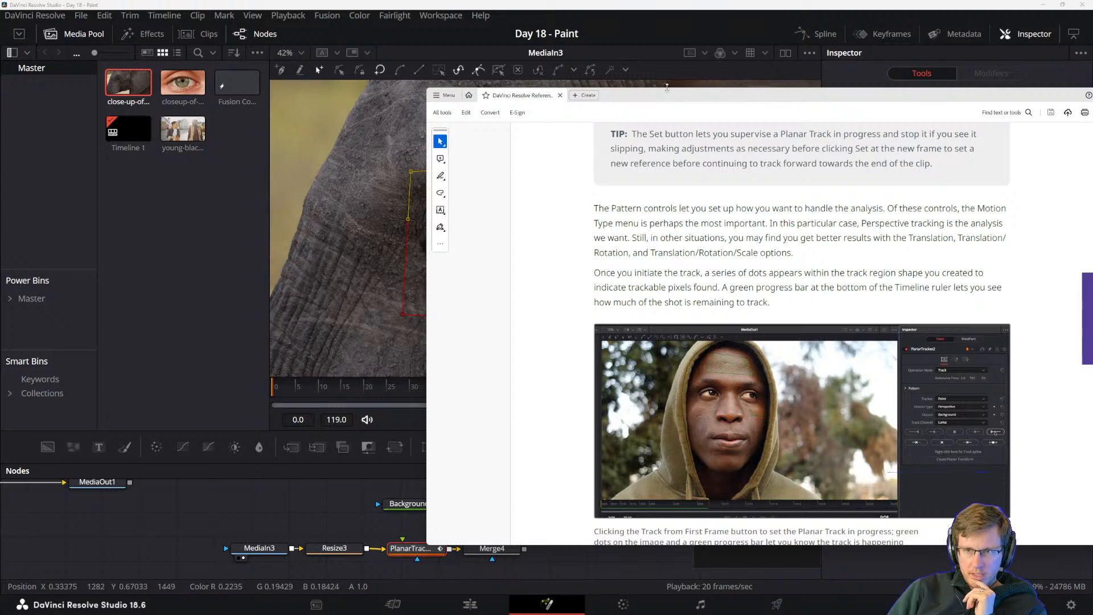
drag(671, 97, 1092, 165)
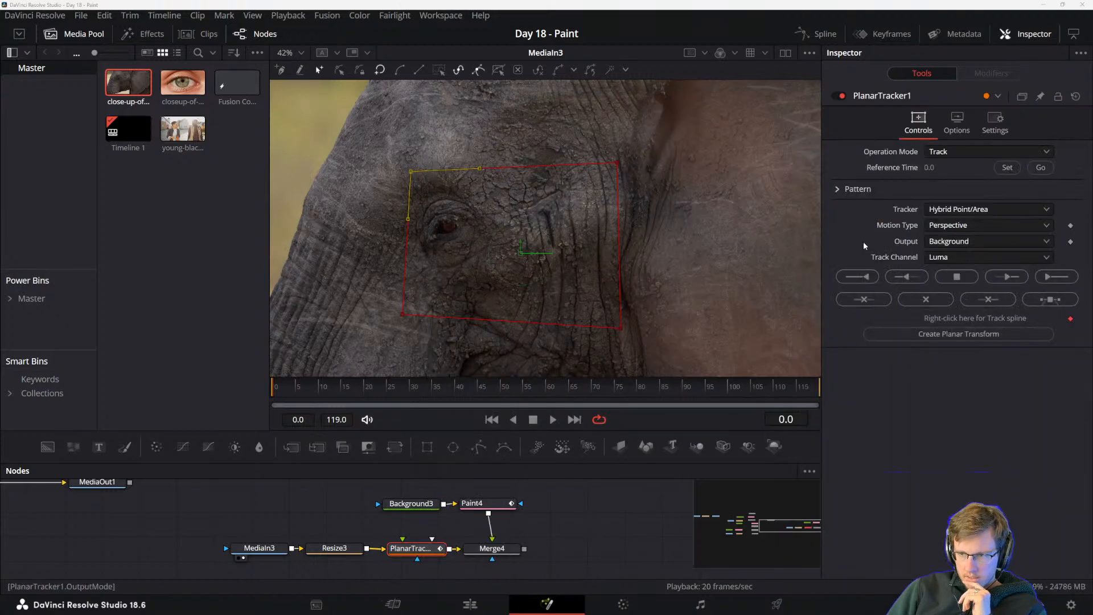
click(952, 229)
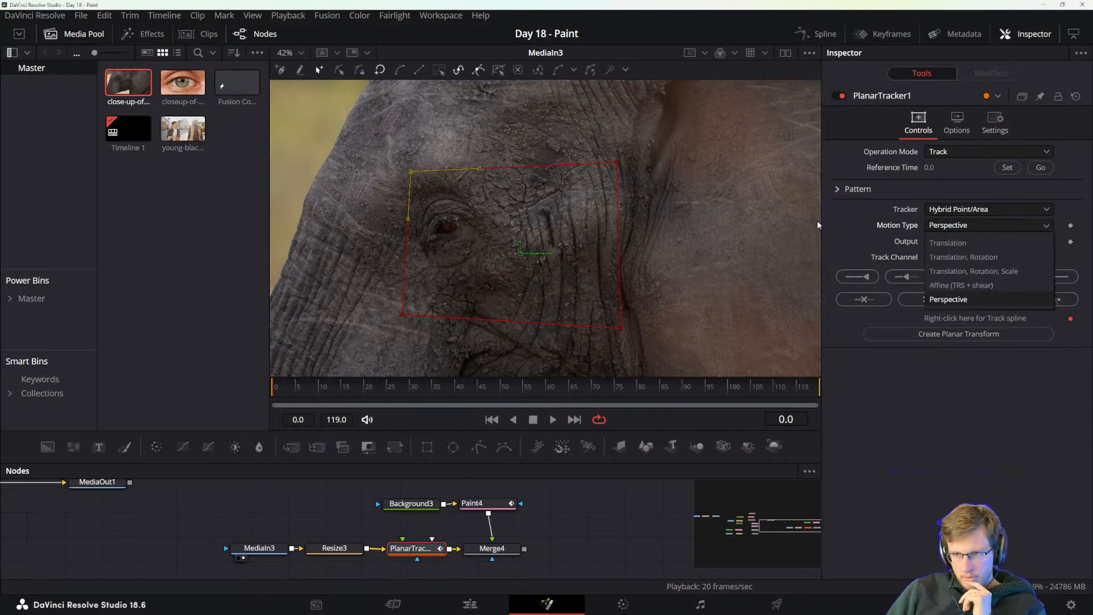
click(951, 227)
click(980, 211)
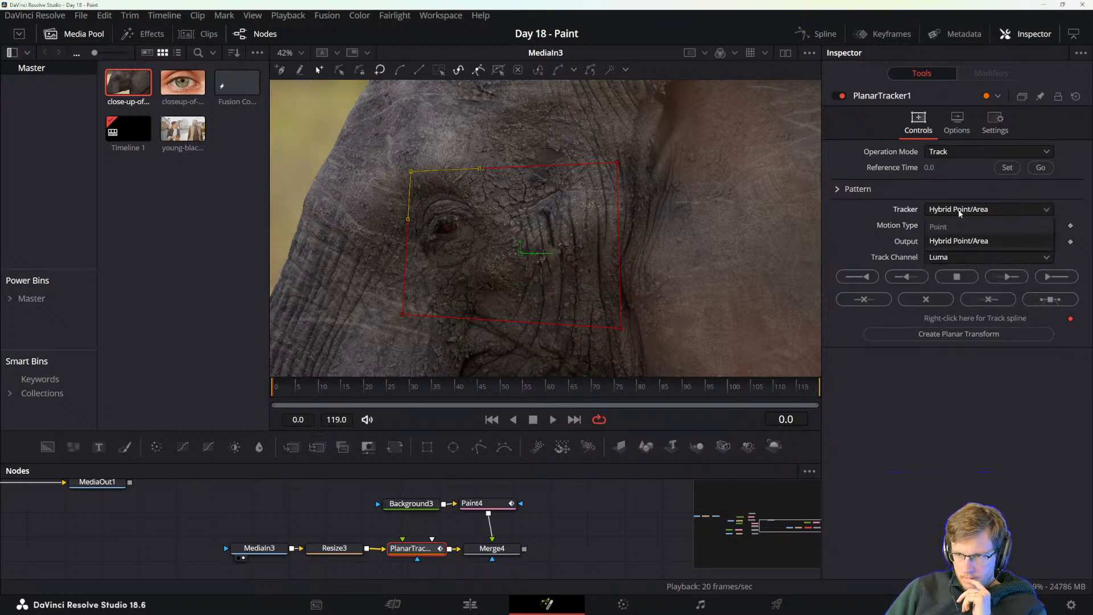
click(926, 212)
click(941, 211)
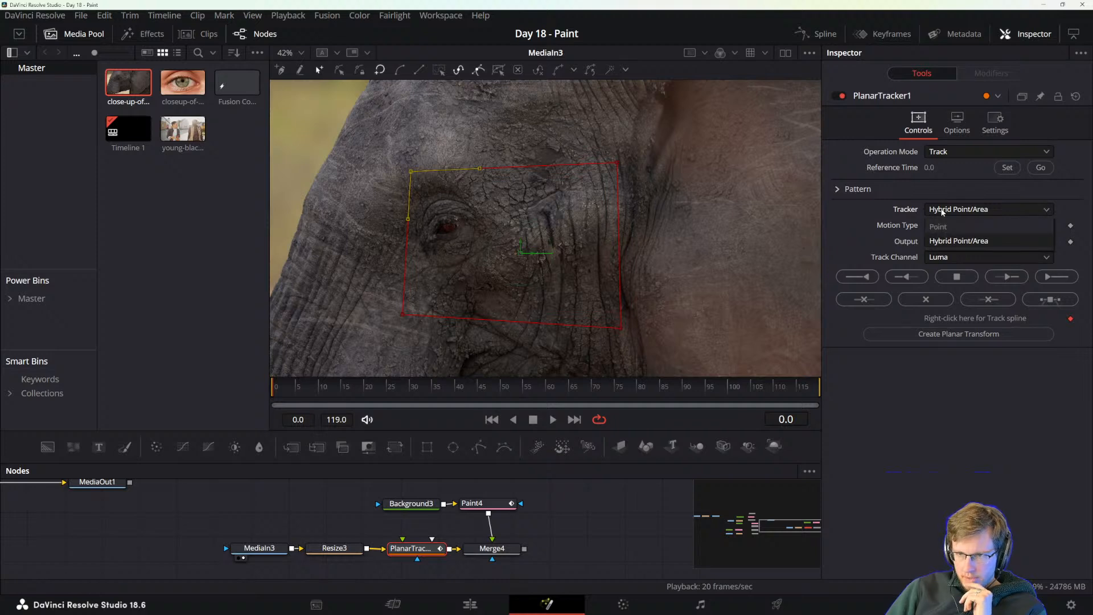
click(934, 212)
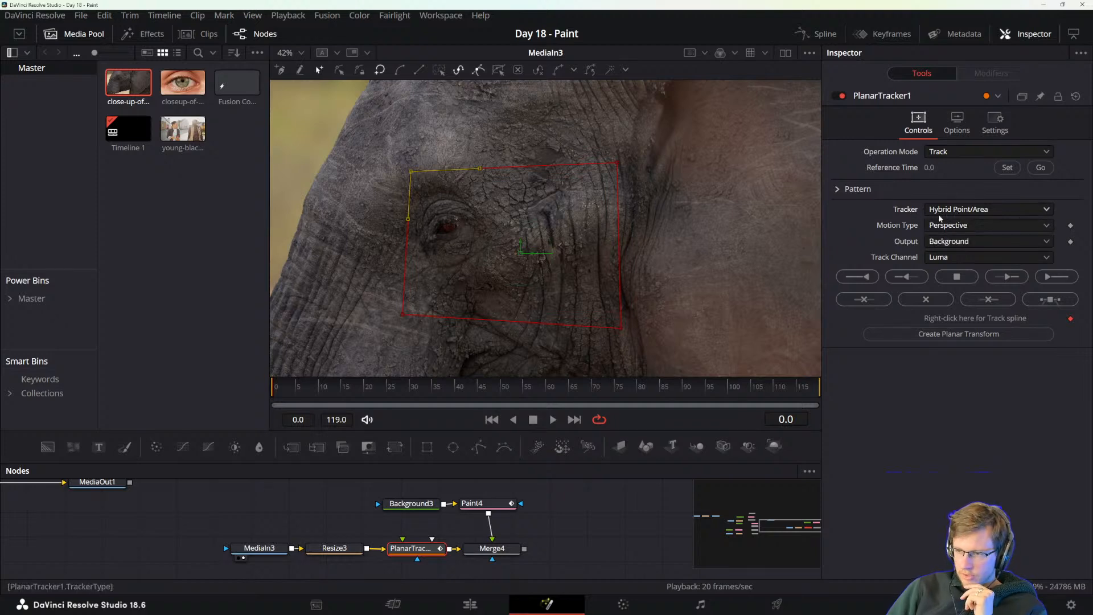
click(930, 244)
click(892, 239)
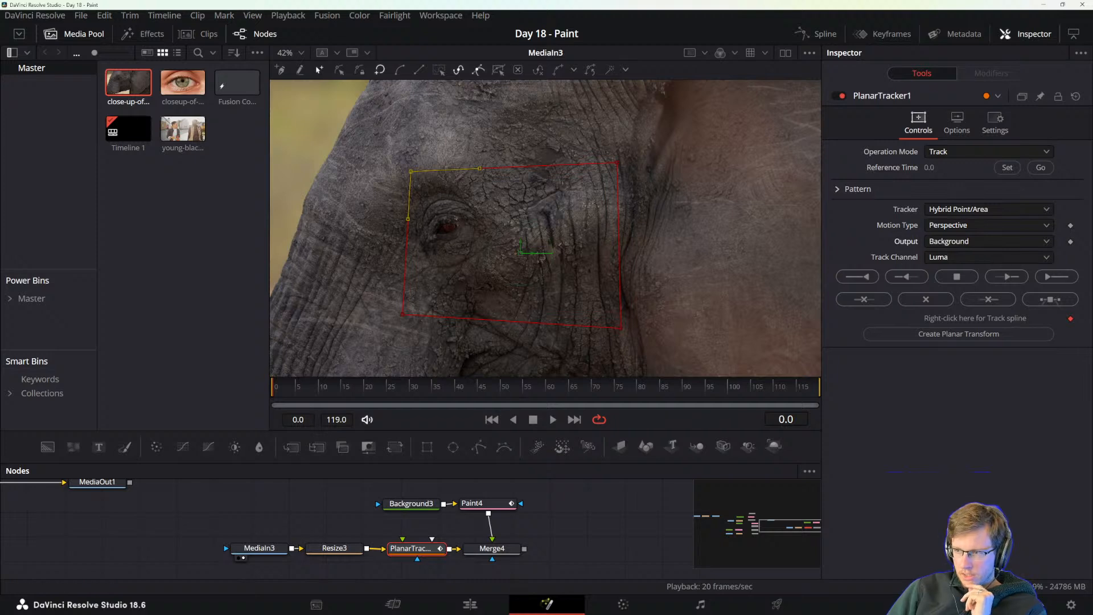
Keep Luma as the track channel and Background as the output, and track the elephant's eye region to the end of the clip.
click(938, 259)
click(940, 260)
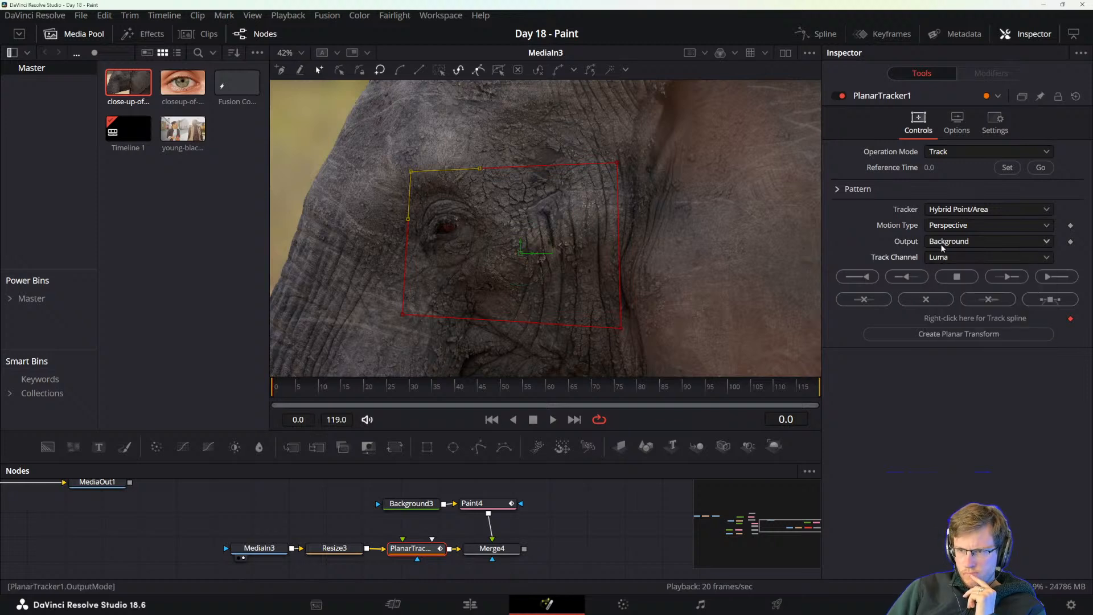
click(942, 243)
click(942, 243)
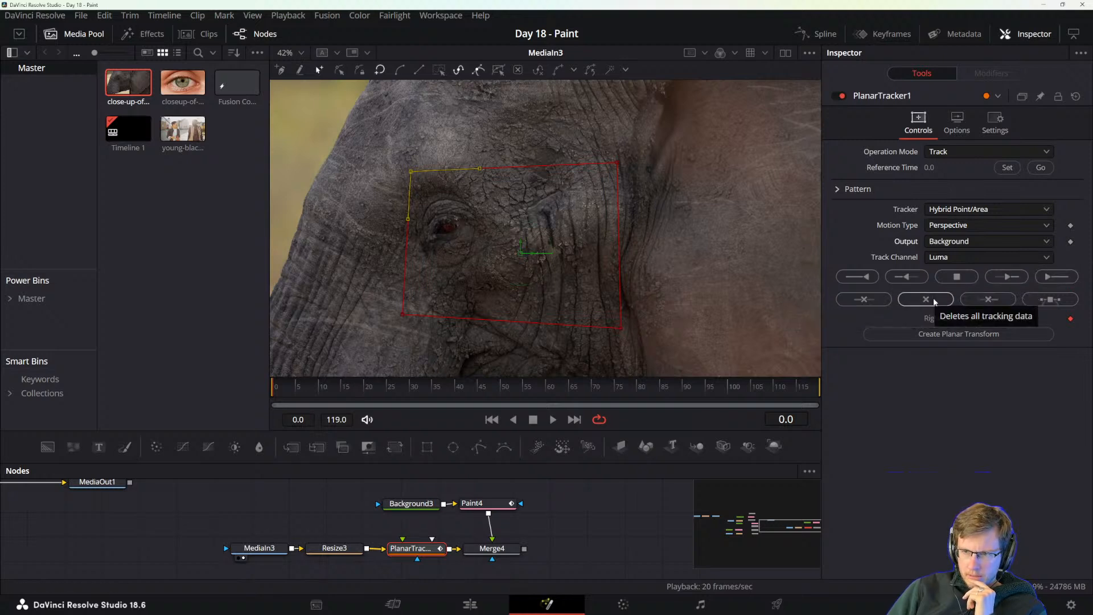
click(1051, 277)
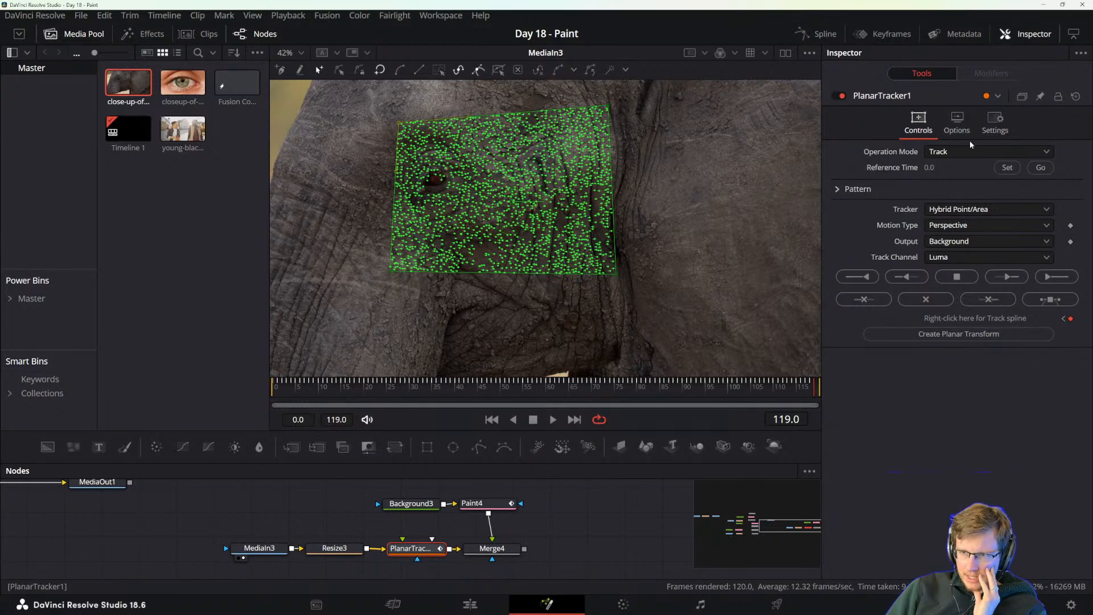
Bring the reference manual back and read what to do once the planar track is complete.
drag(1092, 472, 320, 94)
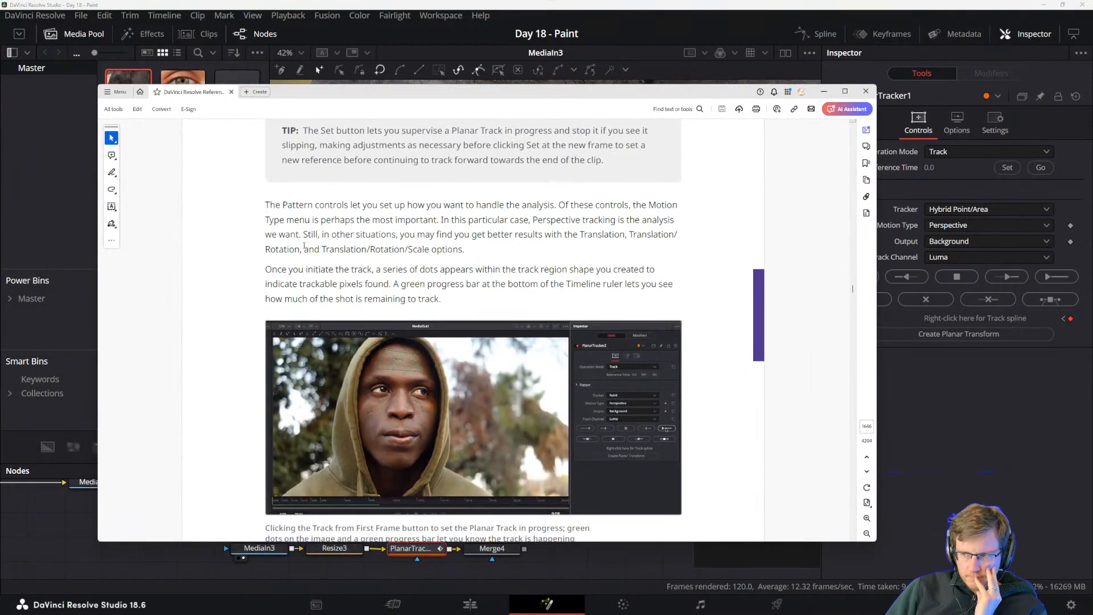
scroll(305, 246, down, 10)
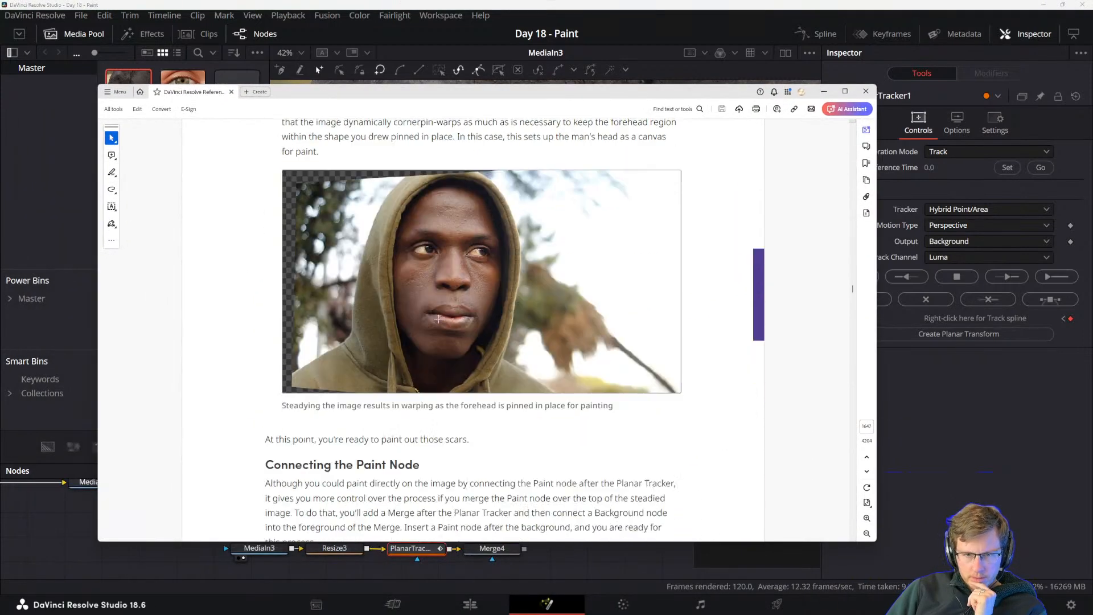
scroll(439, 319, down, 5)
scroll(437, 320, up, 10)
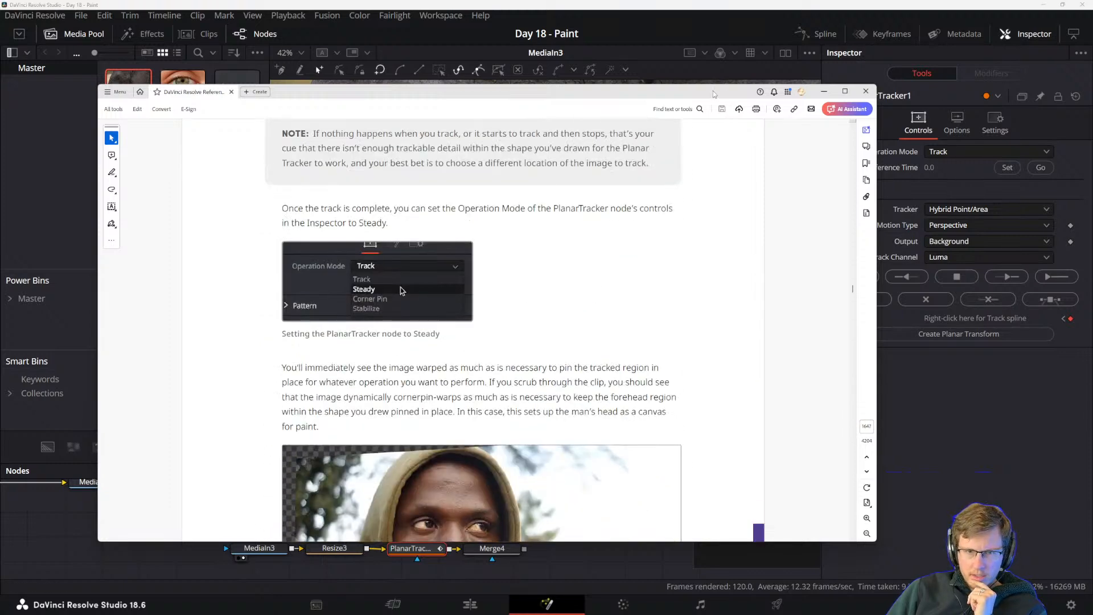
drag(713, 91, 706, 114)
Set the Planar Tracker's operation mode to Steady and view the whole elephant frame.
click(945, 152)
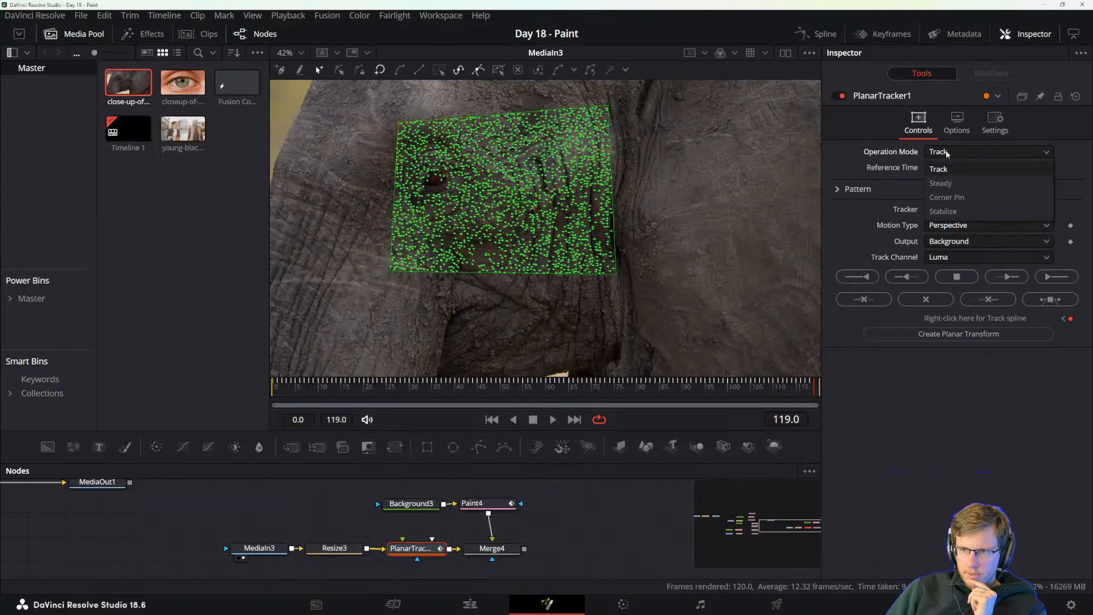
click(949, 183)
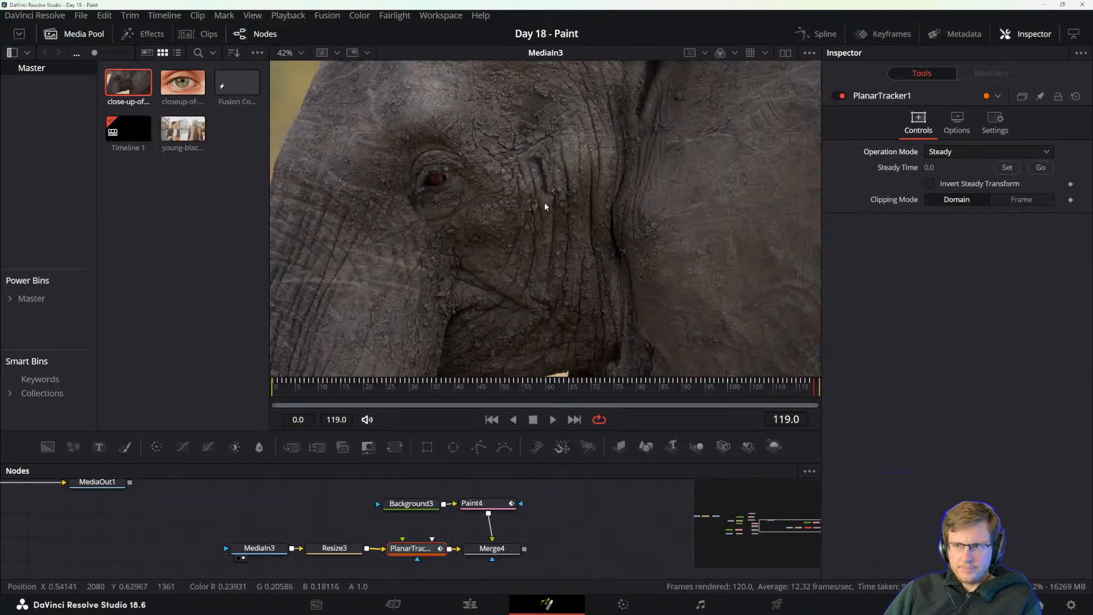
scroll(542, 203, down, 2)
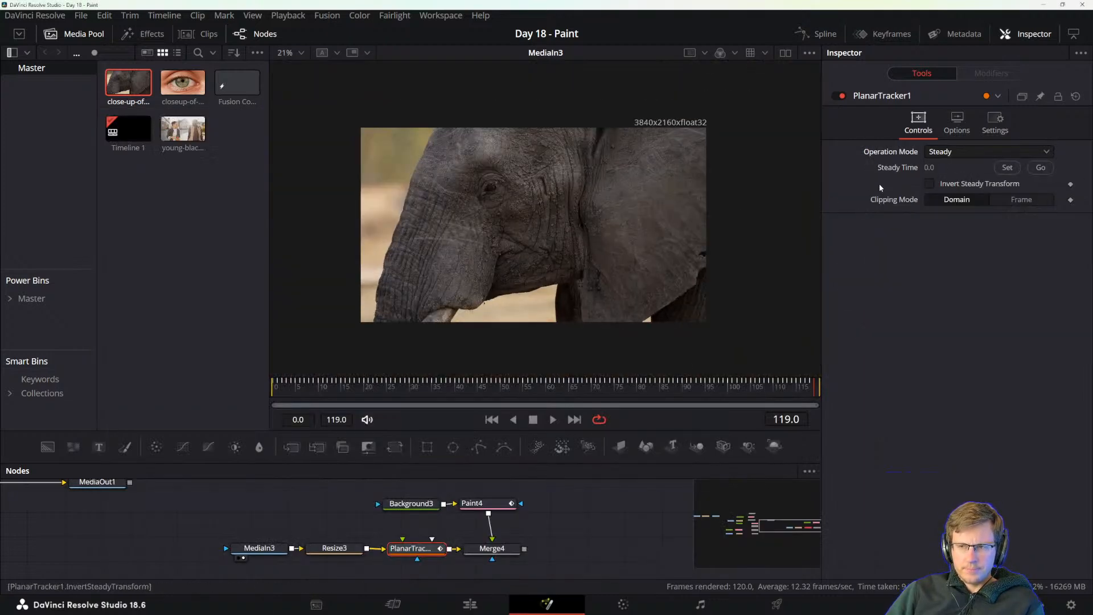
Switch the Planar Tracker back to Track to check its display options, and return the operation mode to Steady.
click(943, 153)
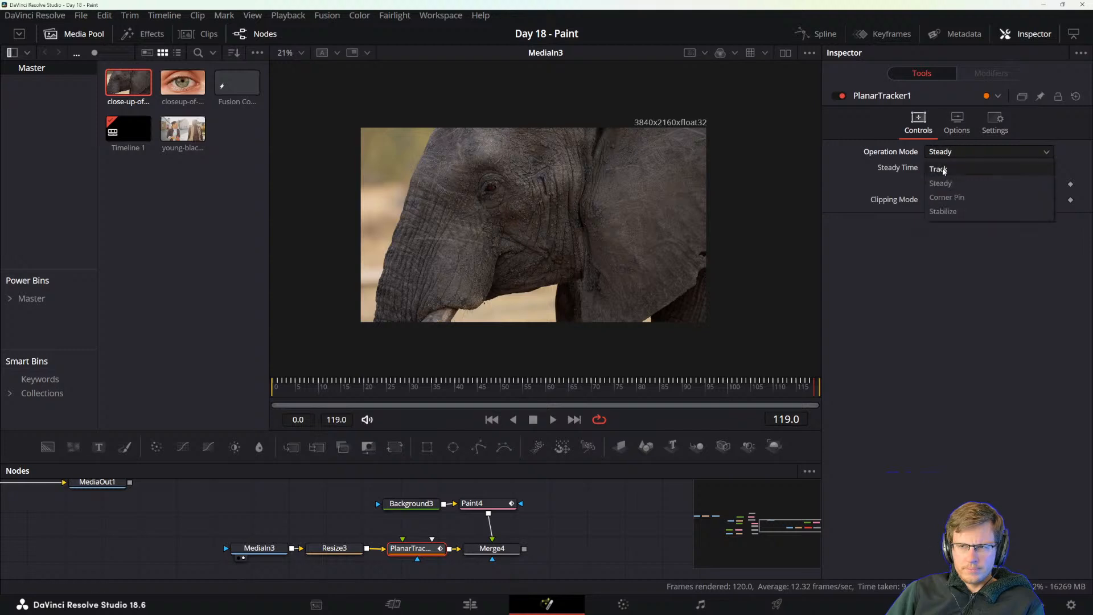
click(943, 170)
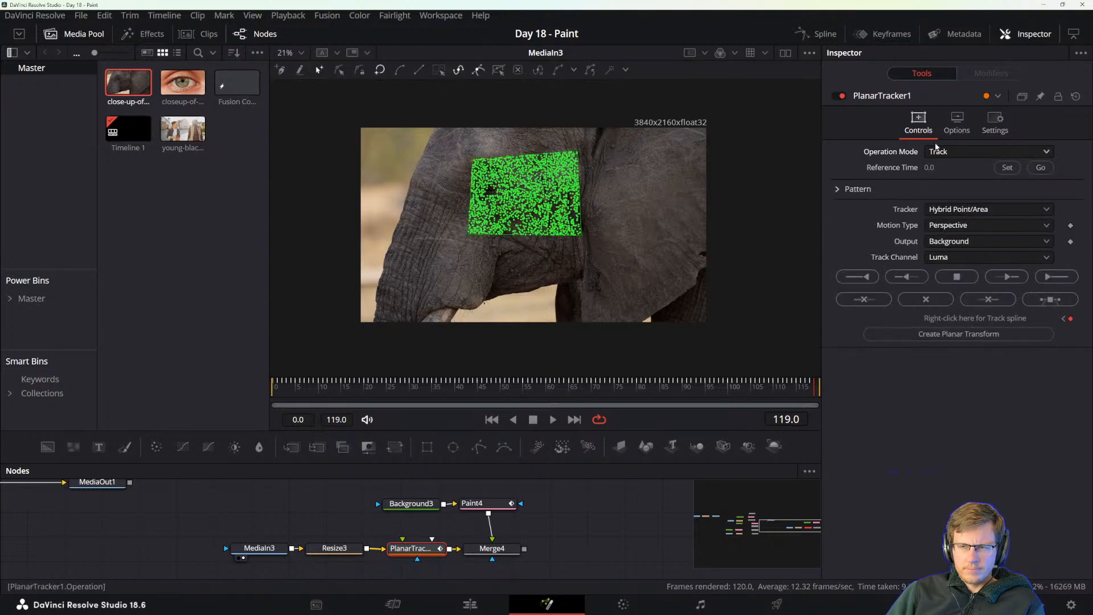
click(956, 130)
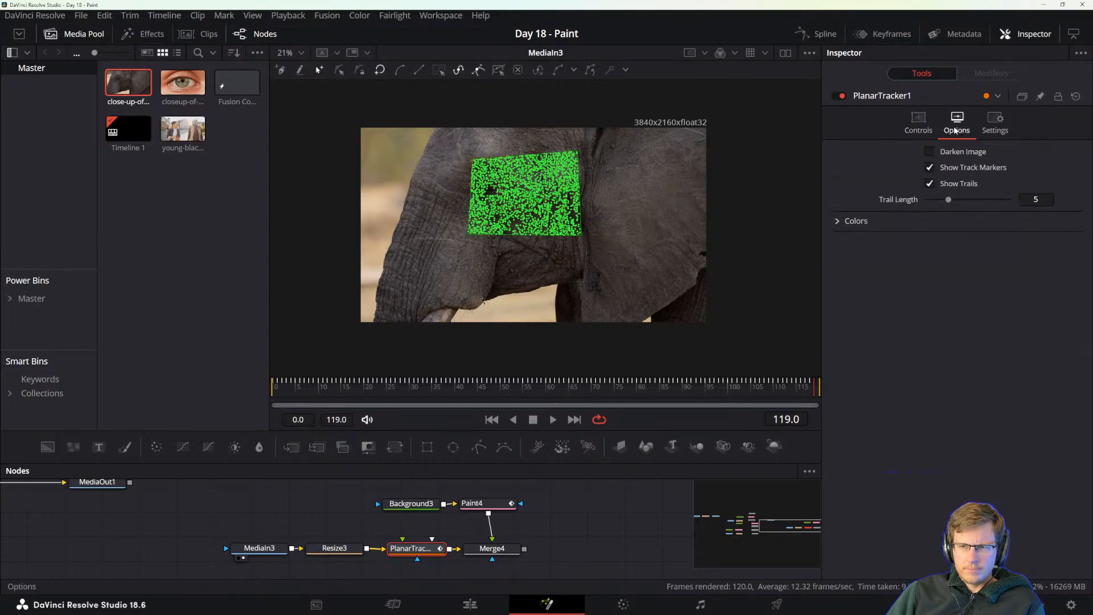
click(923, 126)
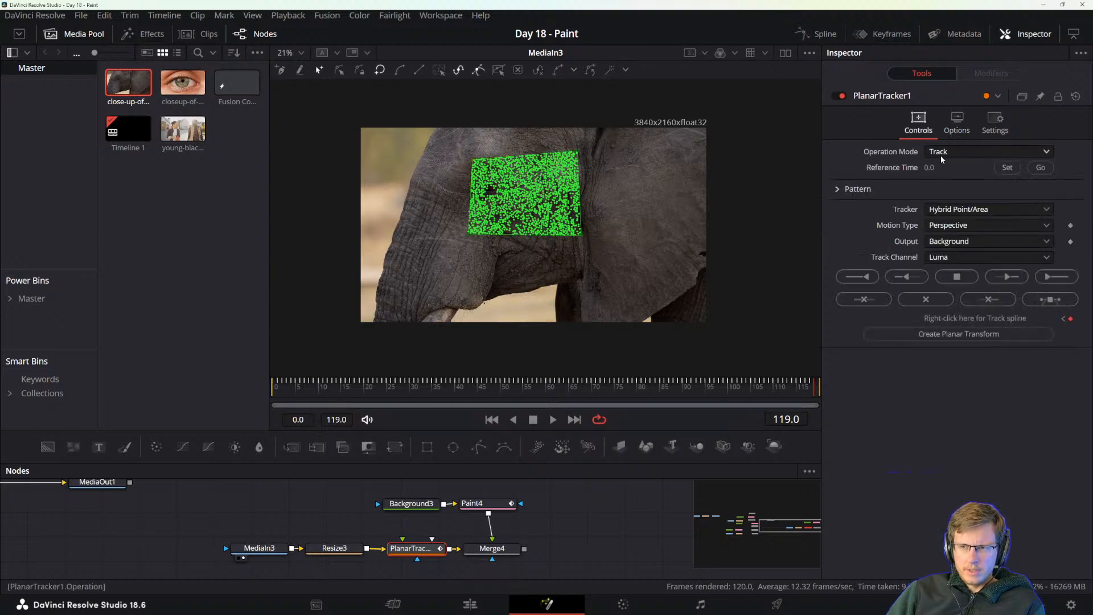
click(950, 152)
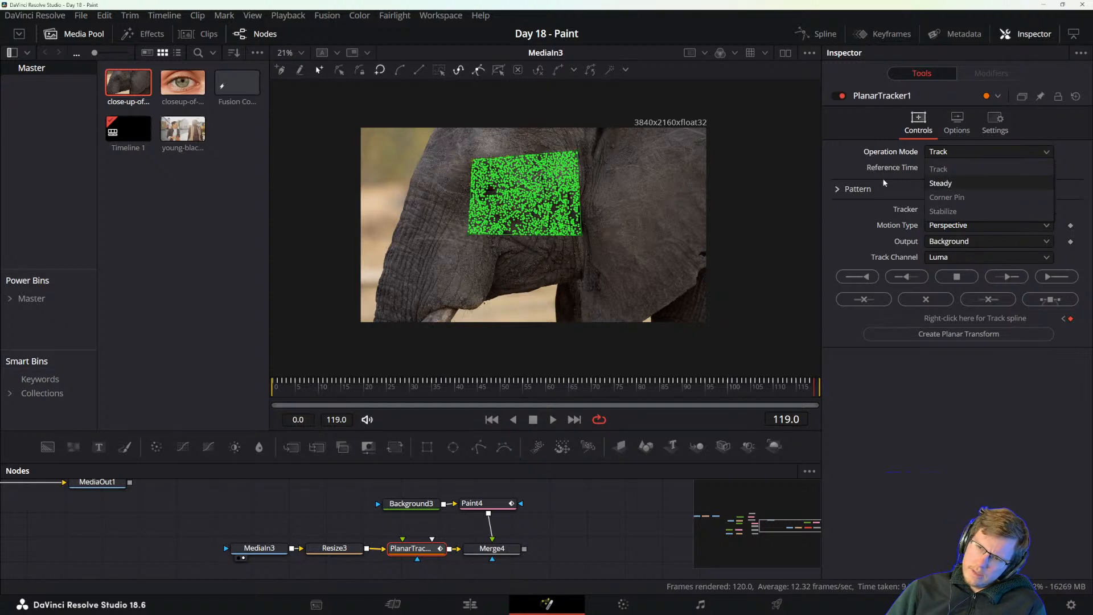
click(937, 182)
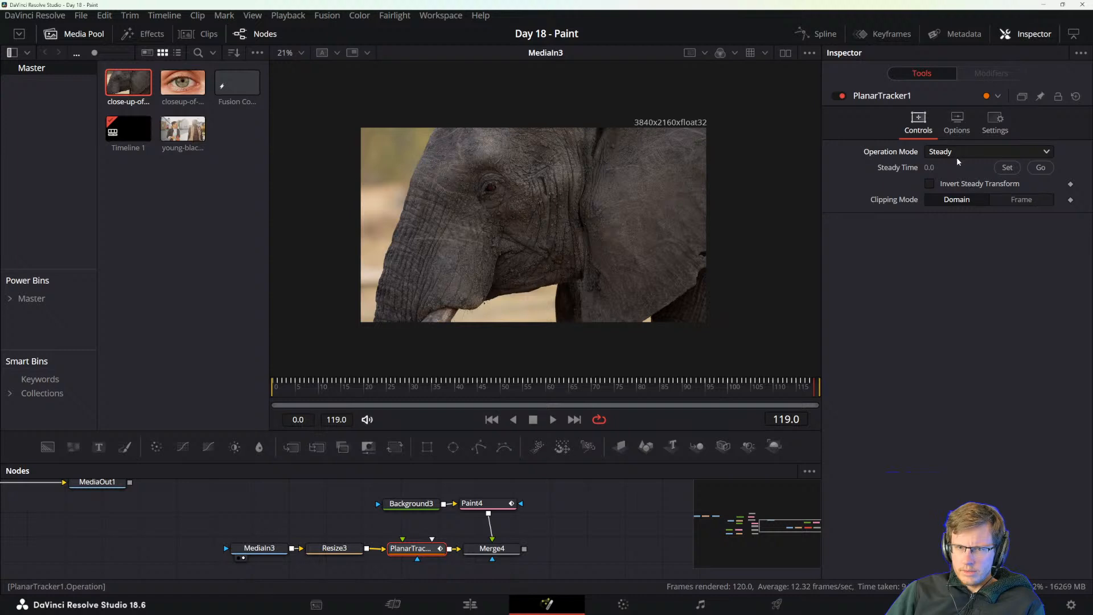
Try setting the steady time to frame 119, undo that change, and scrub the clip back to frame 0.
click(1008, 167)
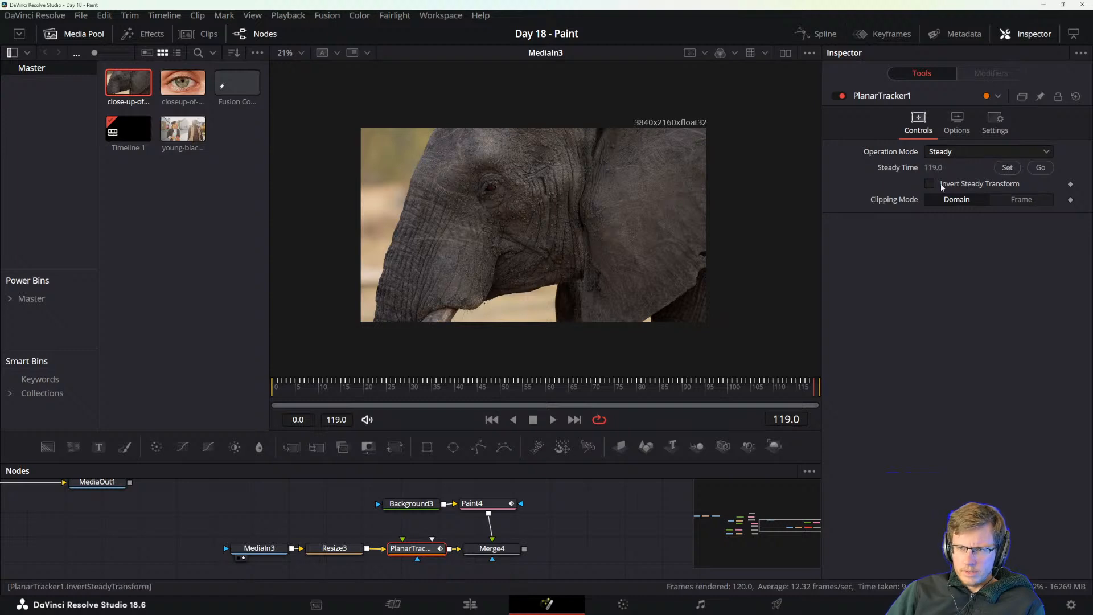
key(ctrl+z)
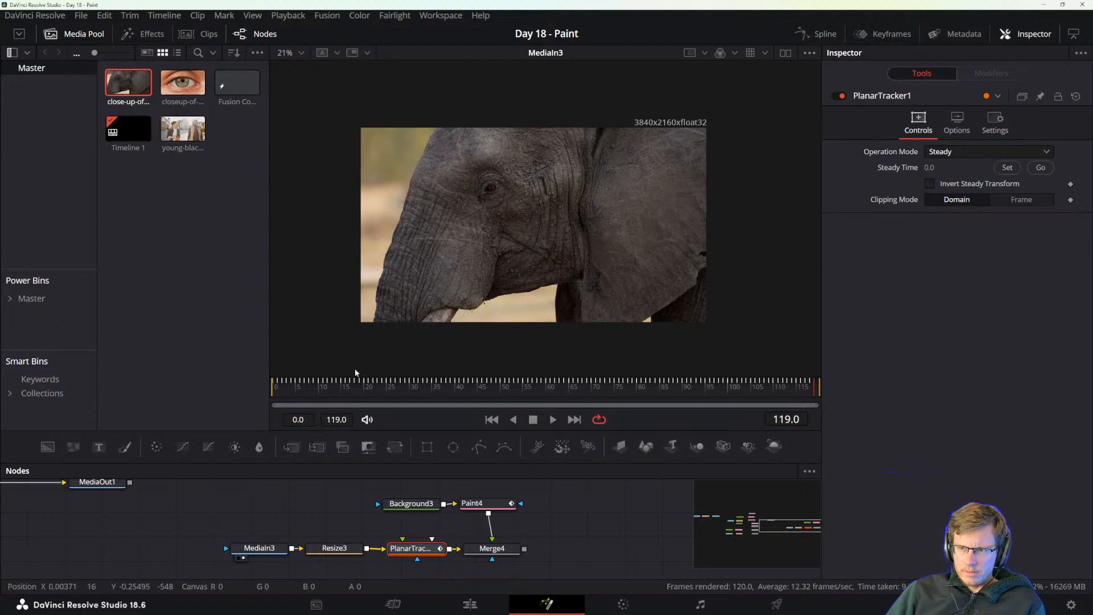
drag(311, 386, 254, 390)
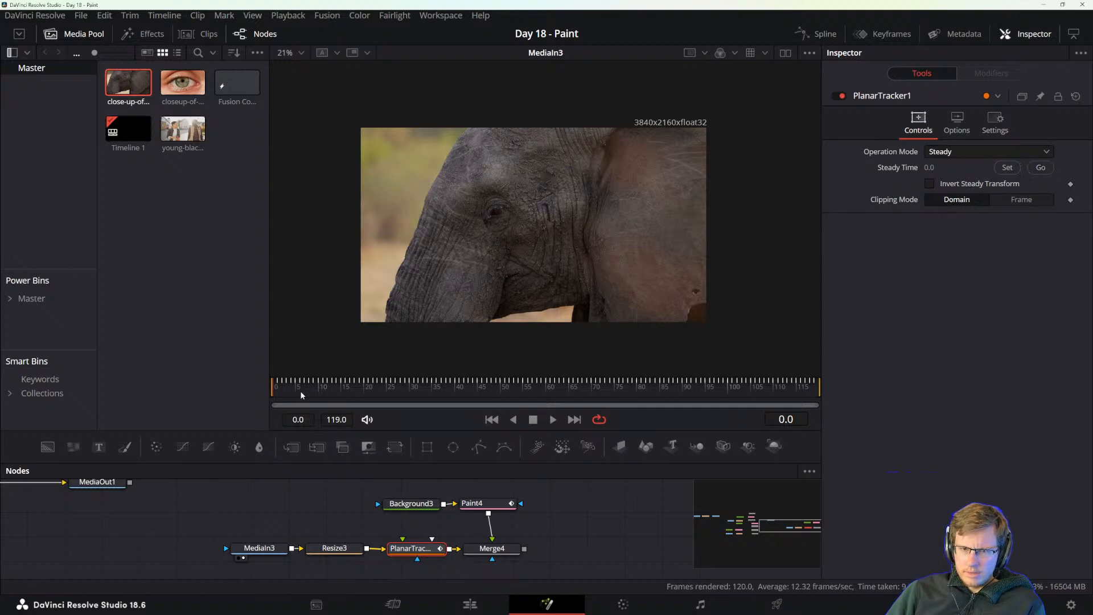
Consult the manual's passage on Steady mode and display the Planar Tracker node's output in the viewer.
key(alt+Tab)
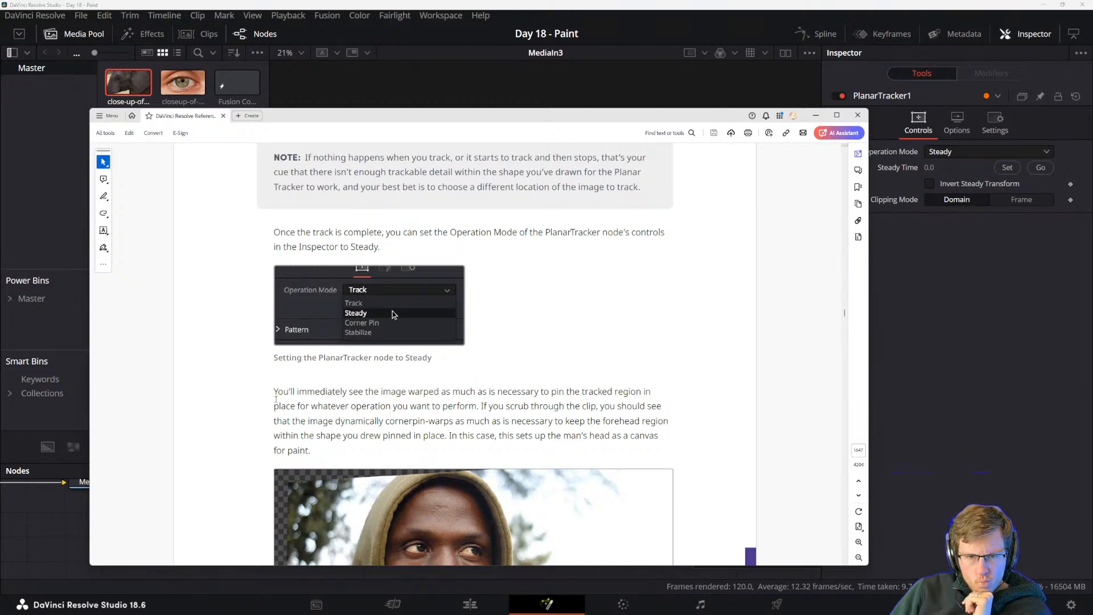
click(499, 60)
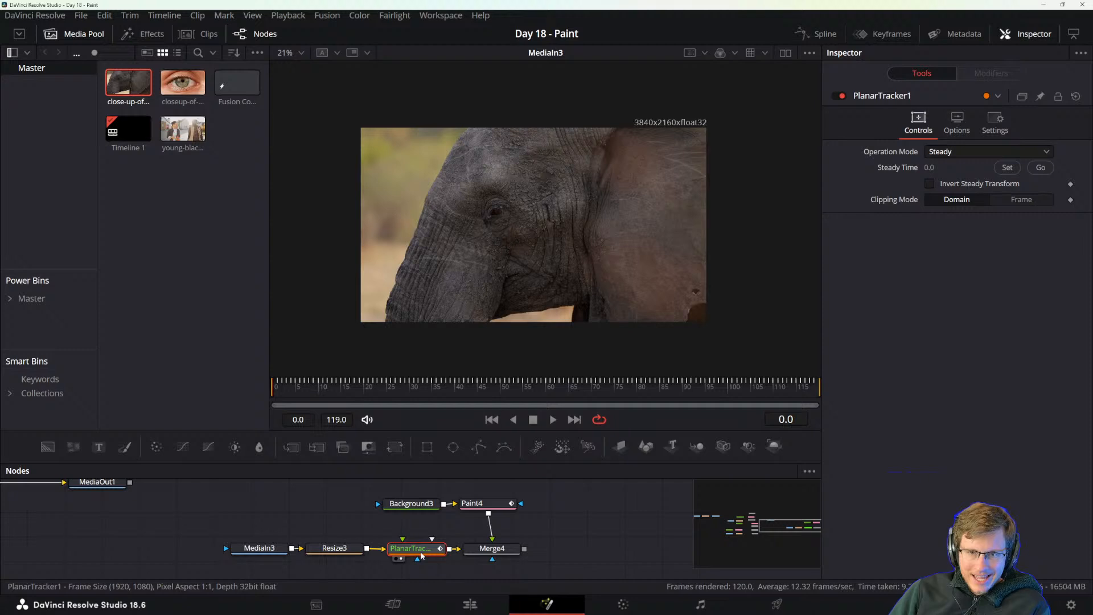
key(1)
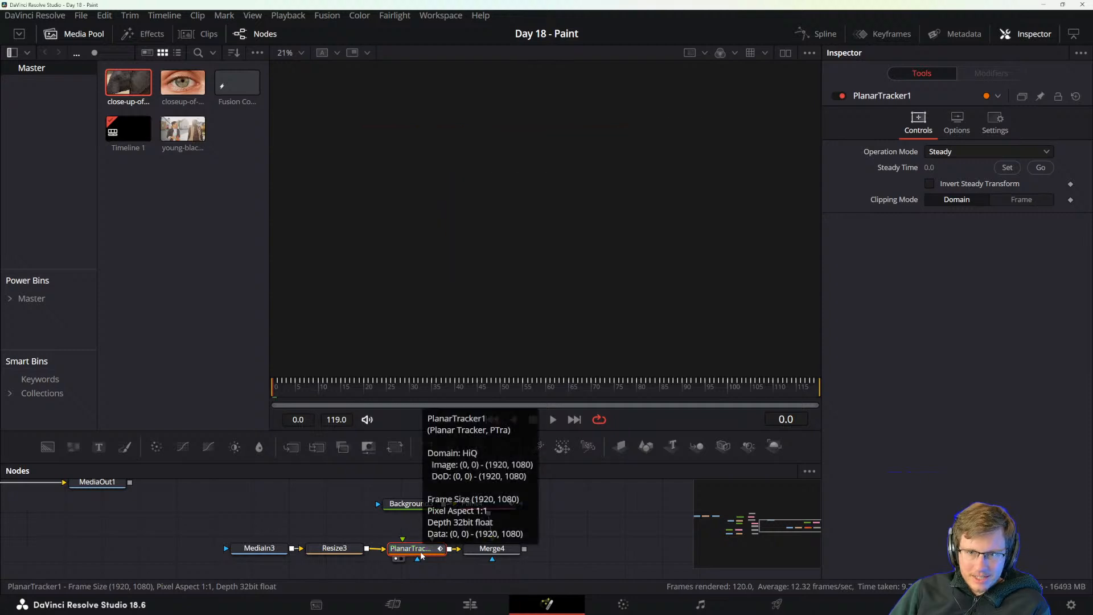
scroll(551, 251, up, 5)
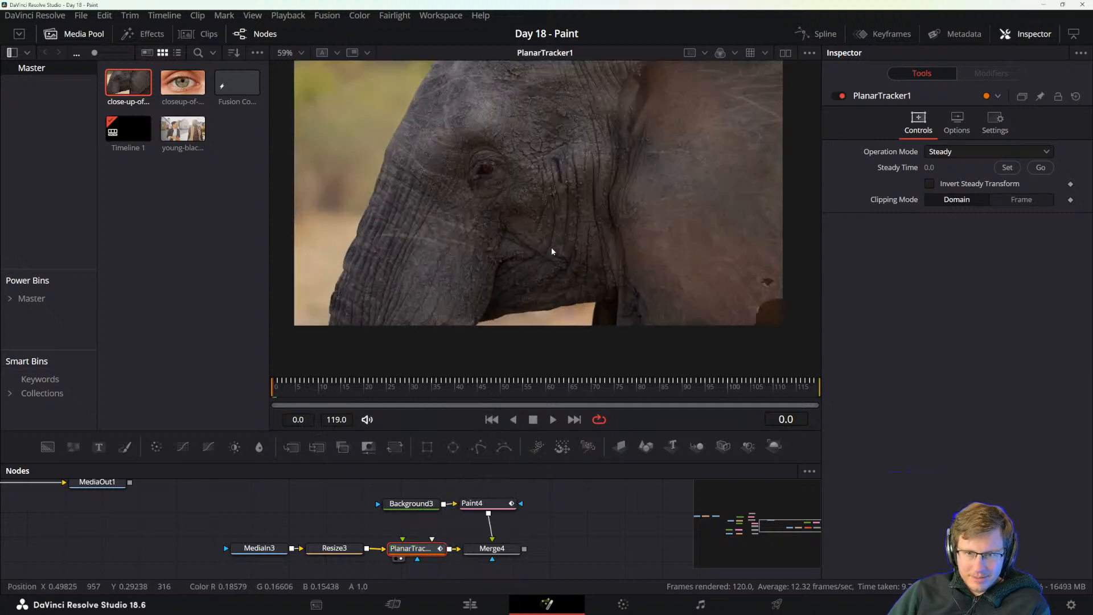
scroll(551, 251, down, 3)
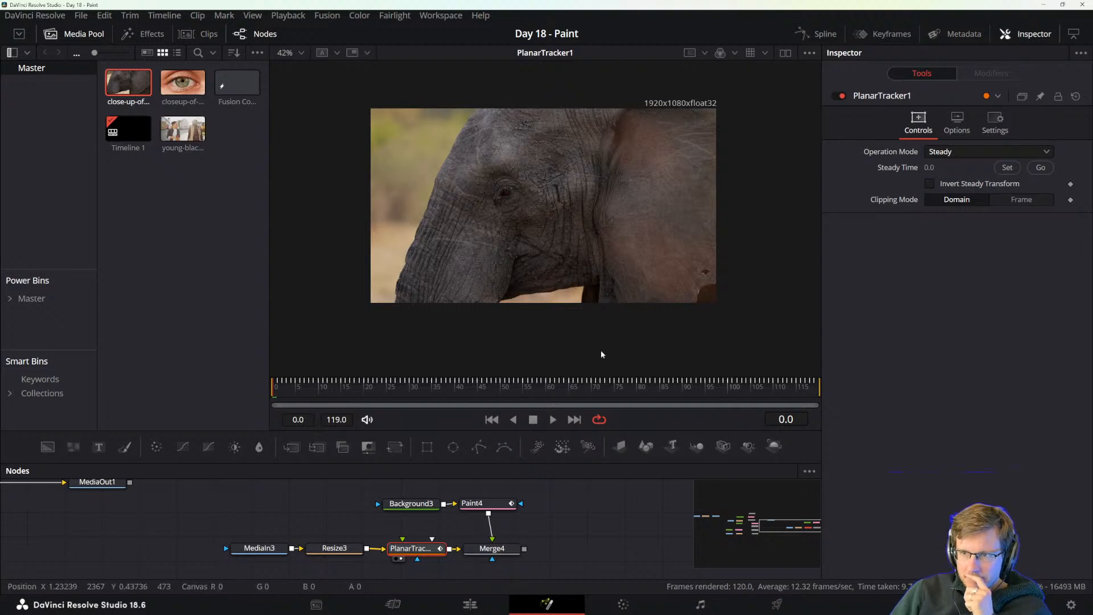
Check the Merge4 node, and switch the Planar Tracker's operation mode to Track and back to Steady.
click(492, 548)
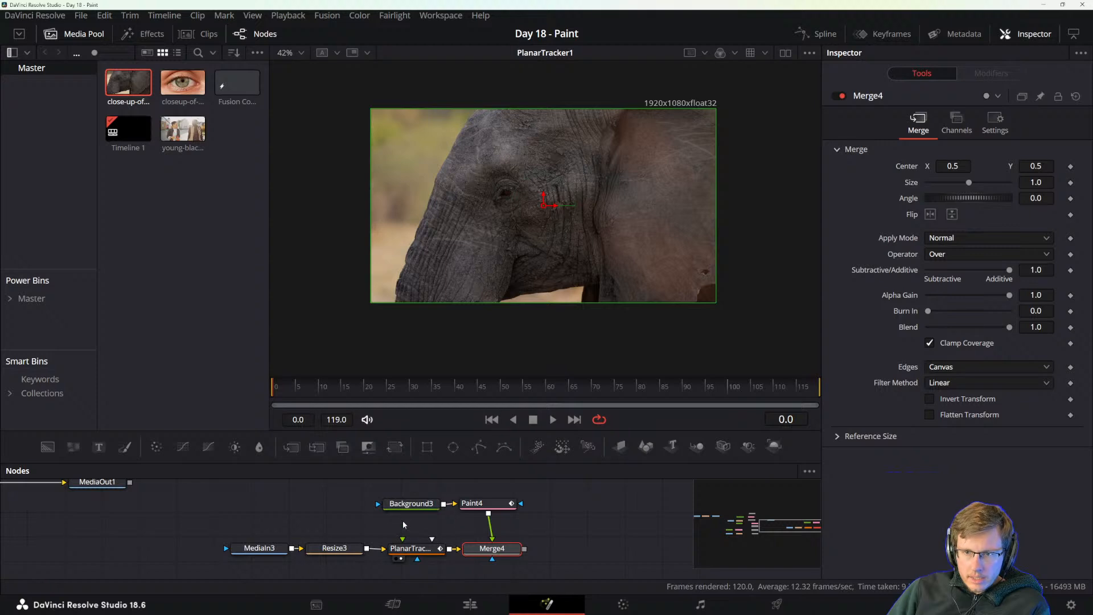
click(410, 549)
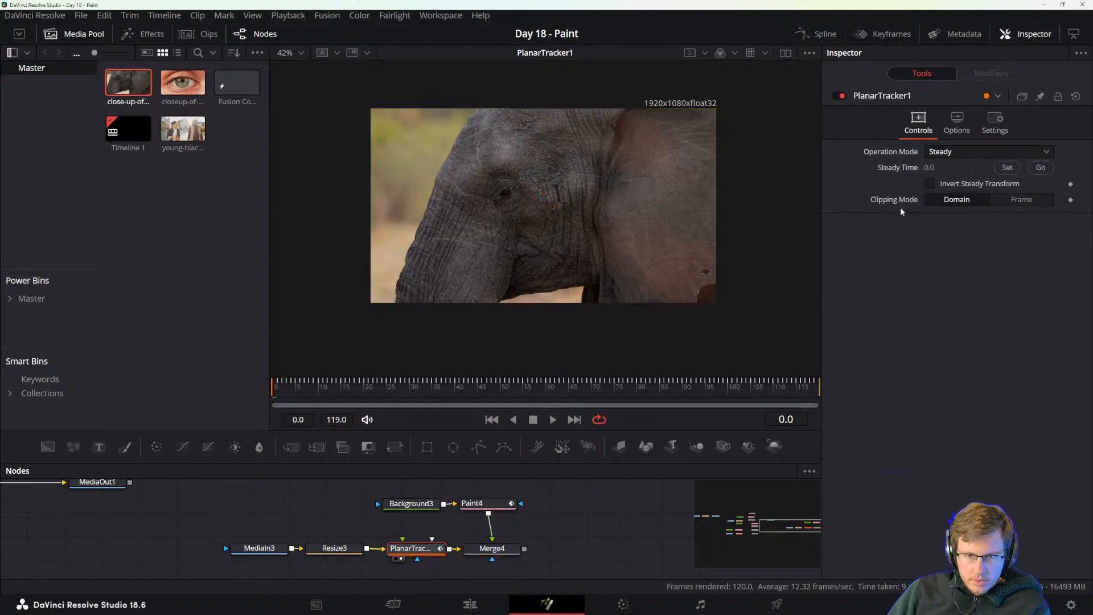
click(944, 152)
click(940, 167)
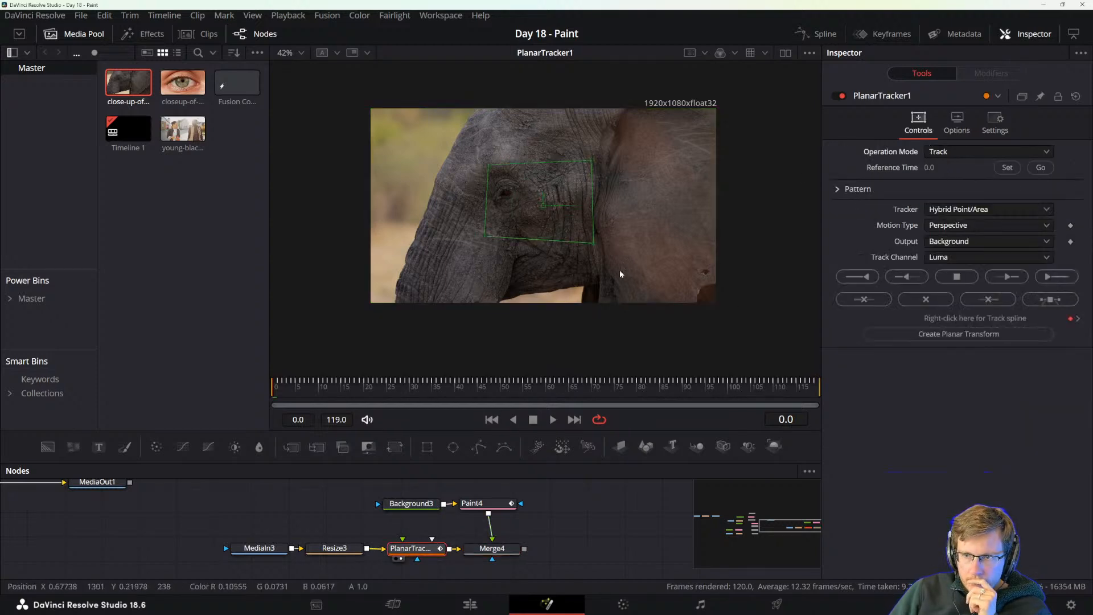
click(962, 153)
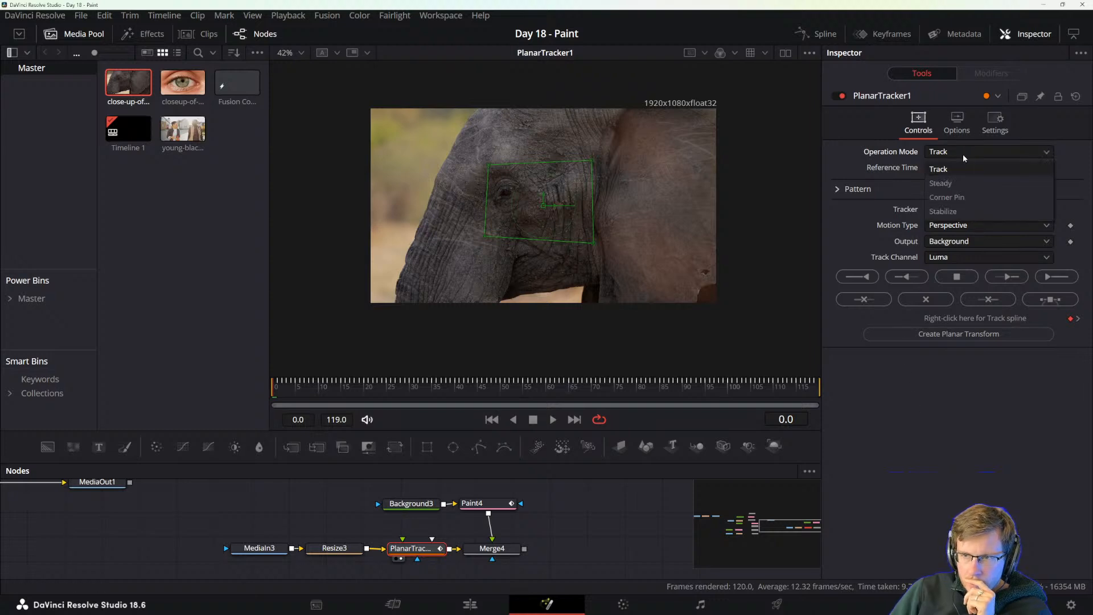
click(956, 180)
Switch the Planar Tracker to Track, scrub the clip back to frame 0, and restore Steady mode.
click(952, 155)
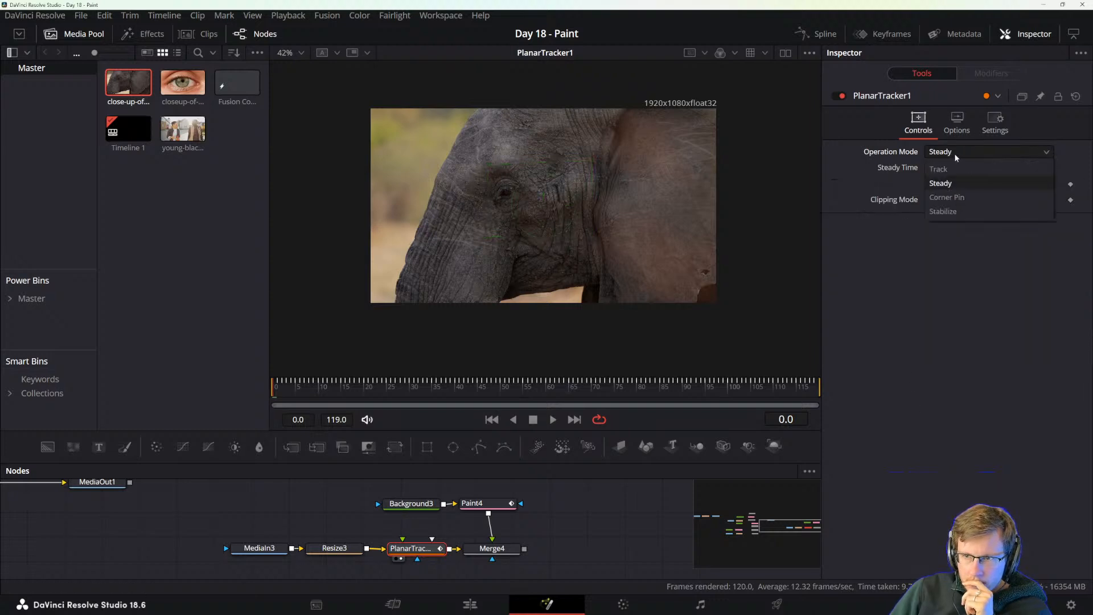
click(954, 169)
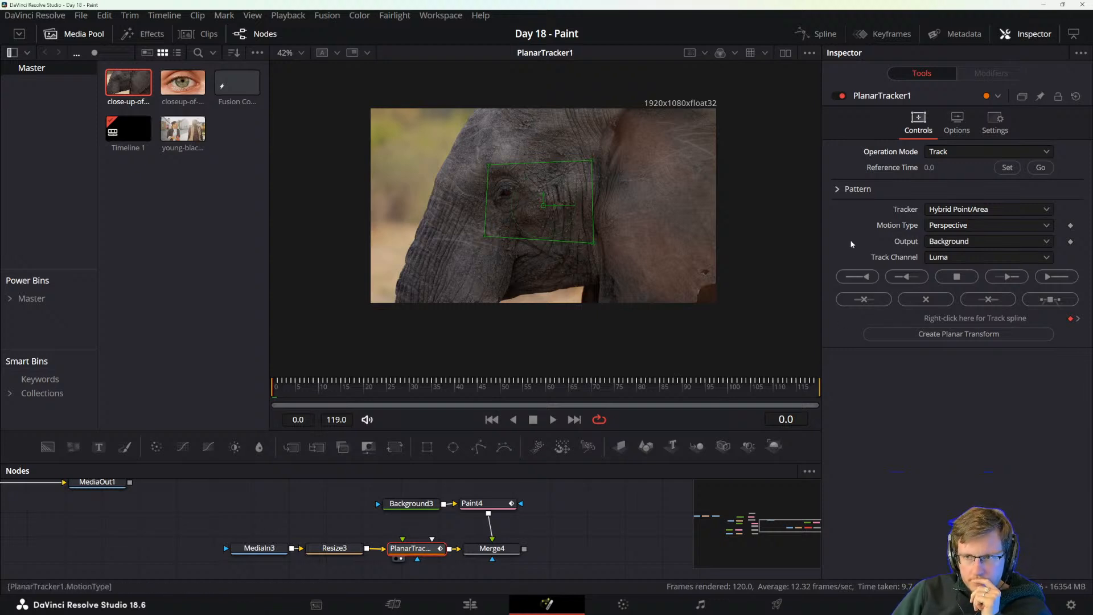
click(333, 387)
mouse_move(333, 389)
mouse_down()
mouse_move(501, 389)
mouse_move(237, 402)
mouse_up()
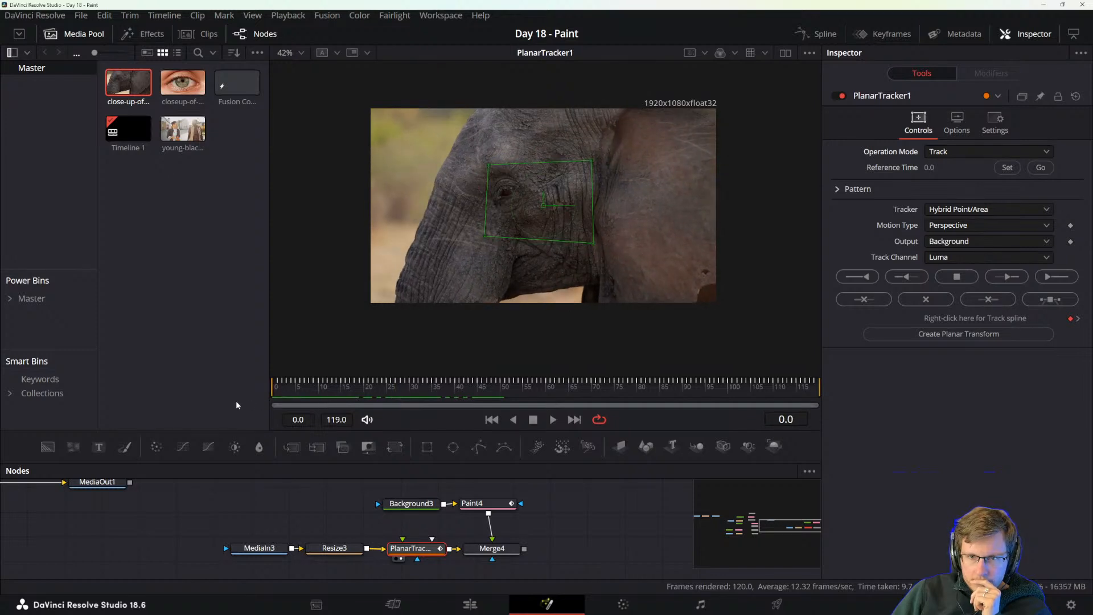
click(938, 158)
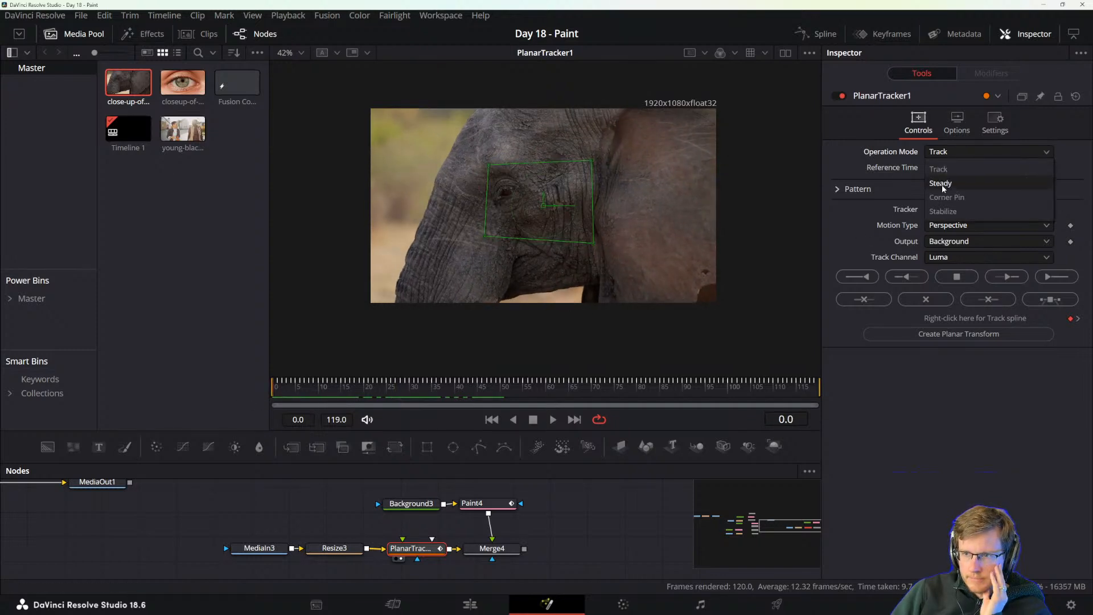
click(945, 184)
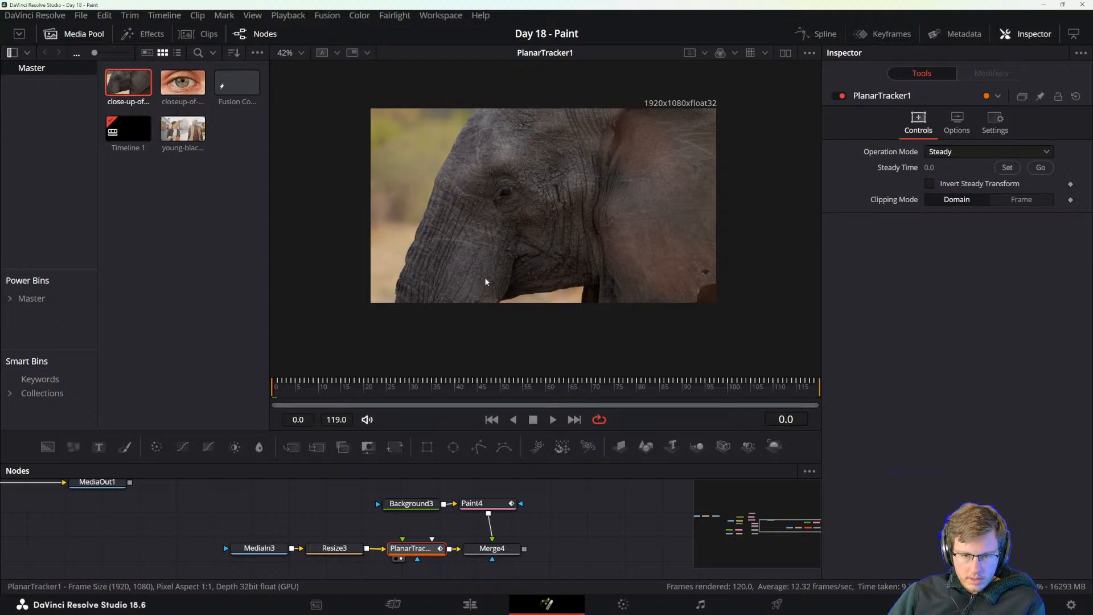
Set the Planar Tracker's operation mode to Track and review its Output choices, keeping Background.
click(416, 539)
click(416, 549)
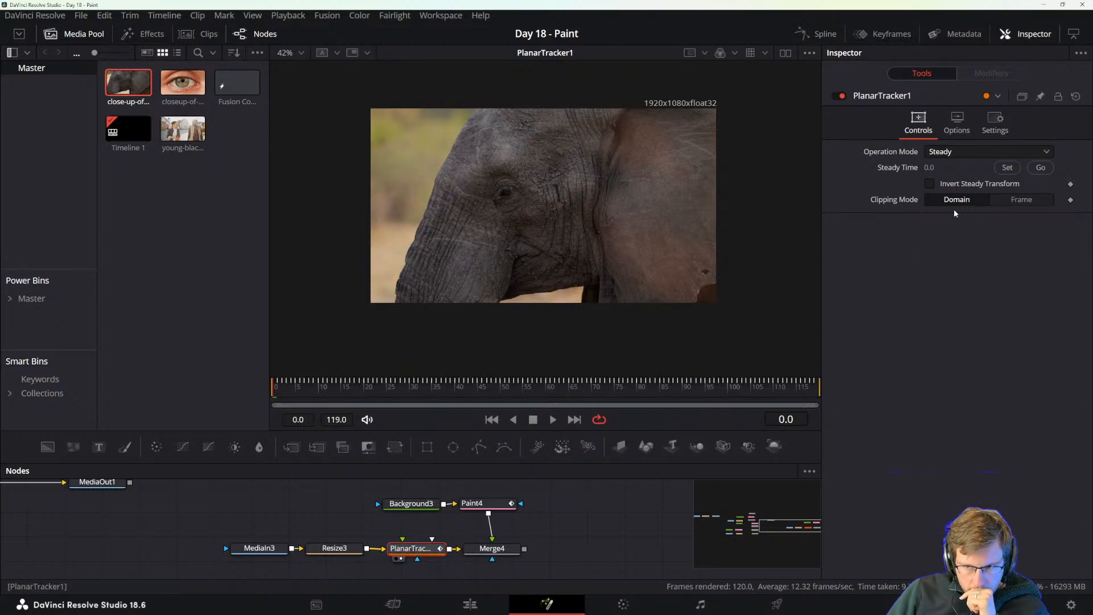
click(945, 151)
click(939, 168)
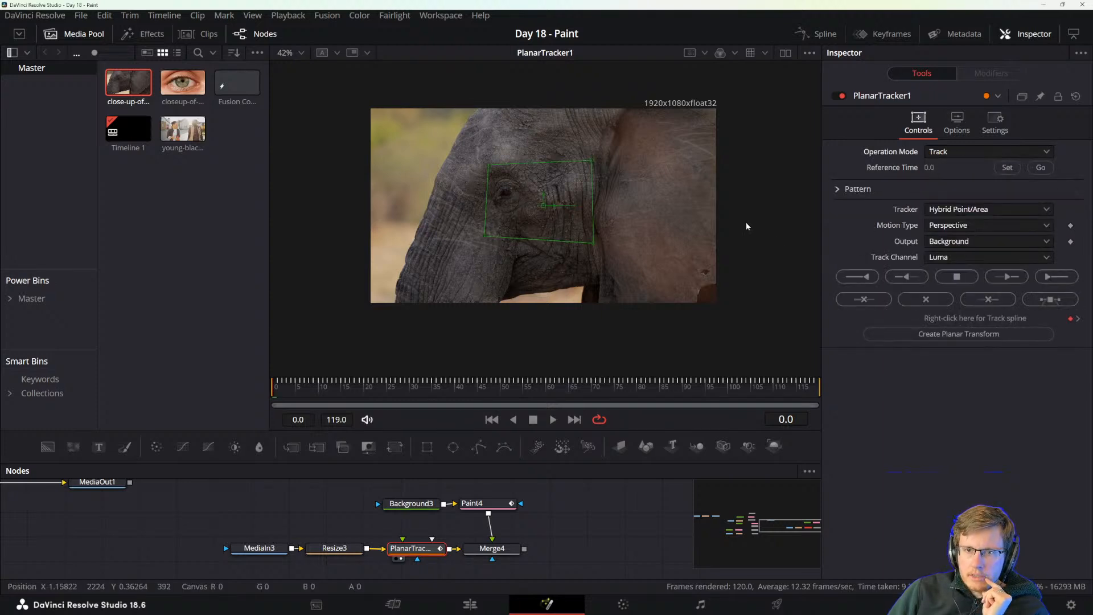
click(945, 241)
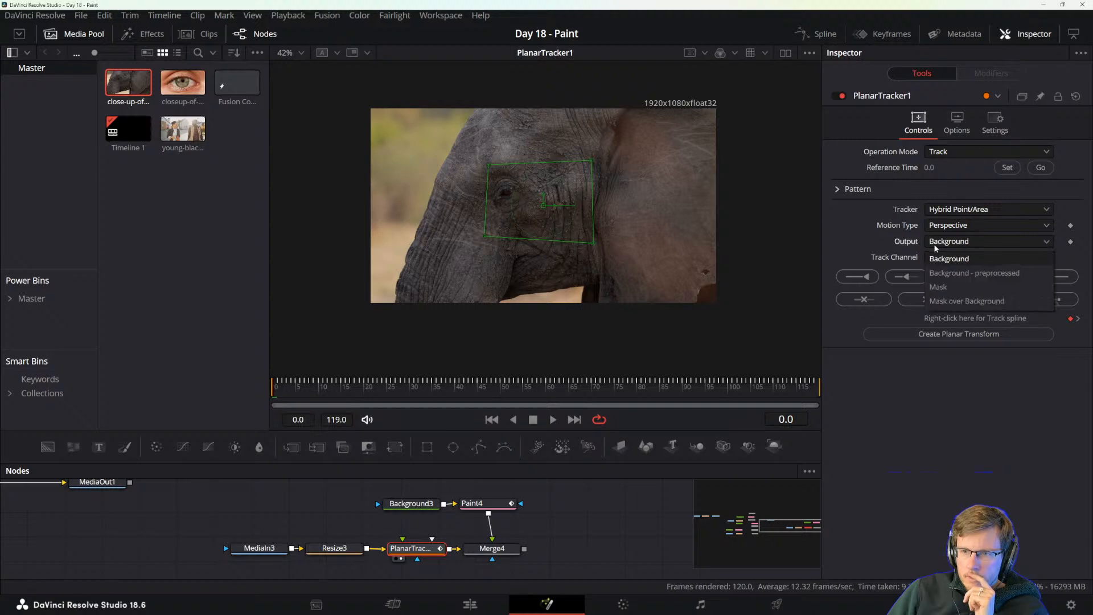
click(931, 255)
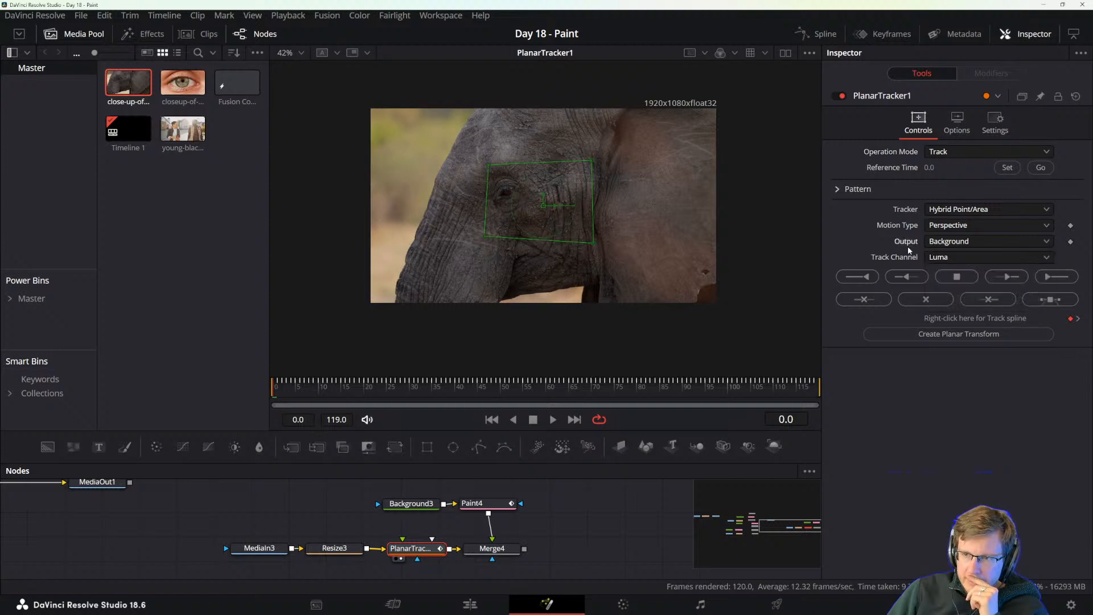
click(958, 336)
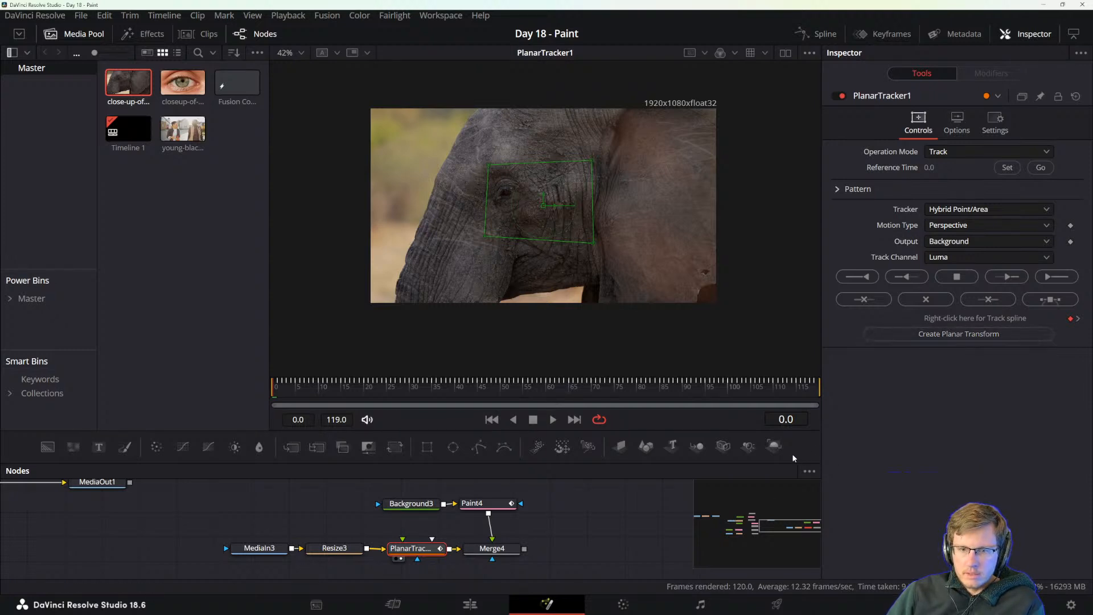
Move the Background3, Paint4 and Merge4 nodes farther from the Planar Tracker, and select the Planar Tracker node.
drag(424, 493, 552, 507)
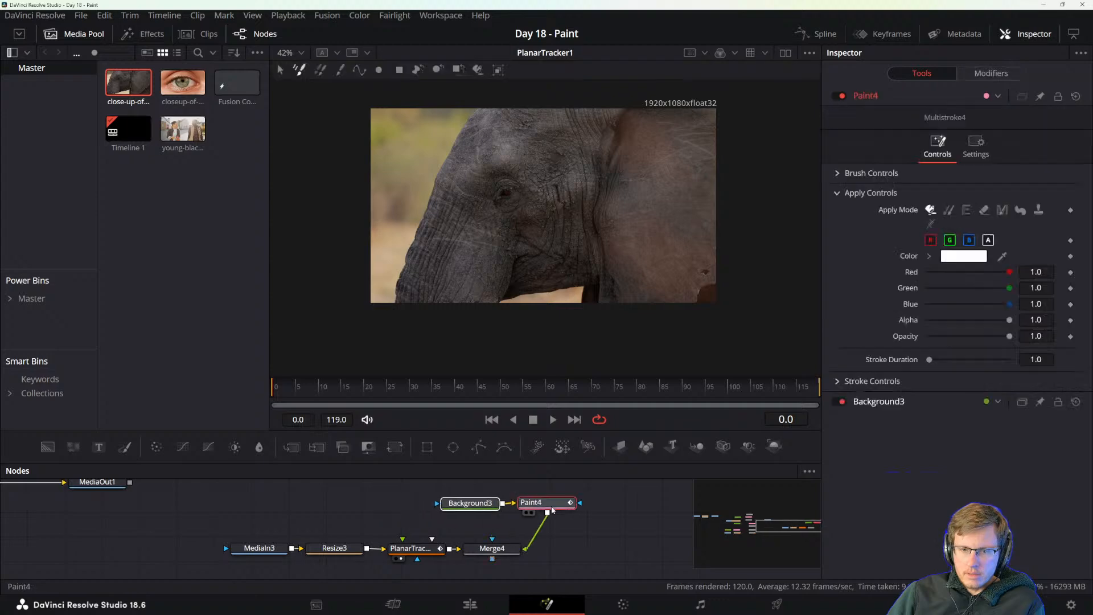
drag(491, 548, 553, 548)
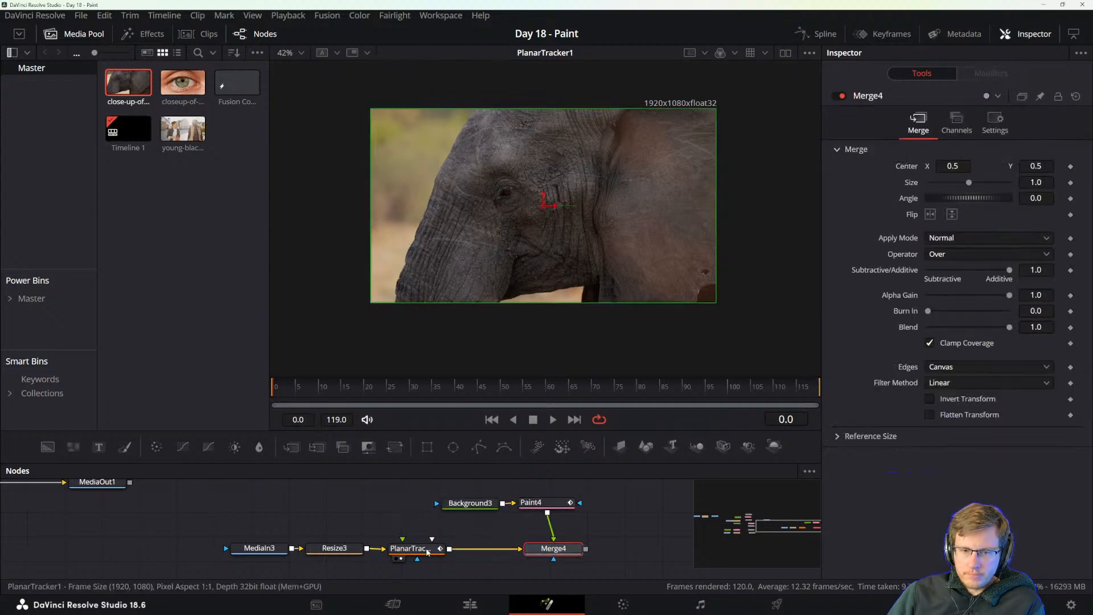
click(428, 551)
Reread the manual's passage on Steady mode, and return to Fusion with the Planar Tracker kept on Track.
key(alt+Tab)
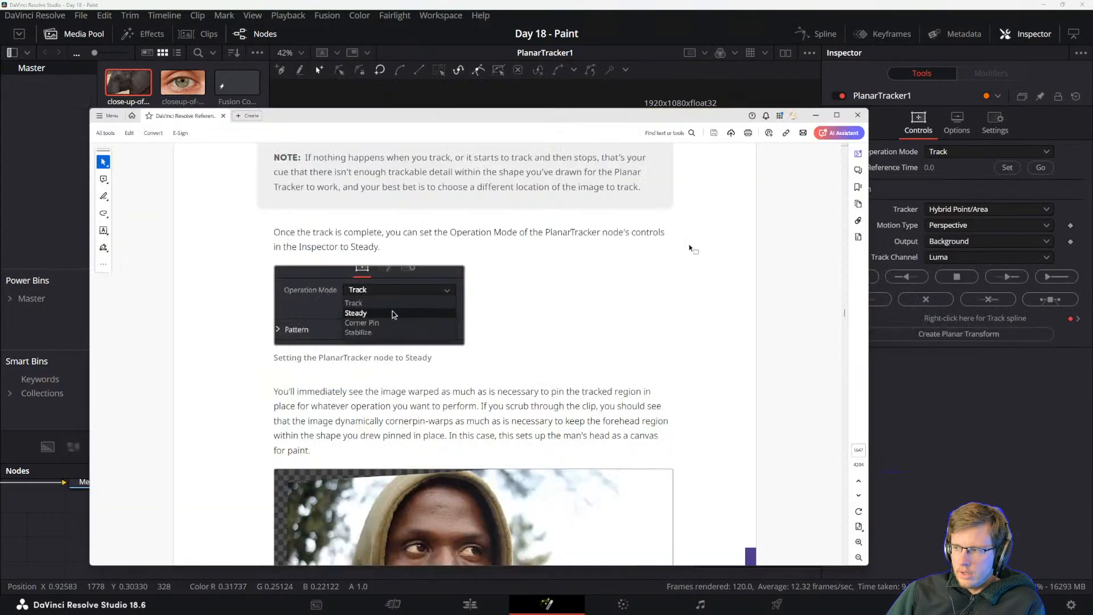
scroll(520, 324, up, 1)
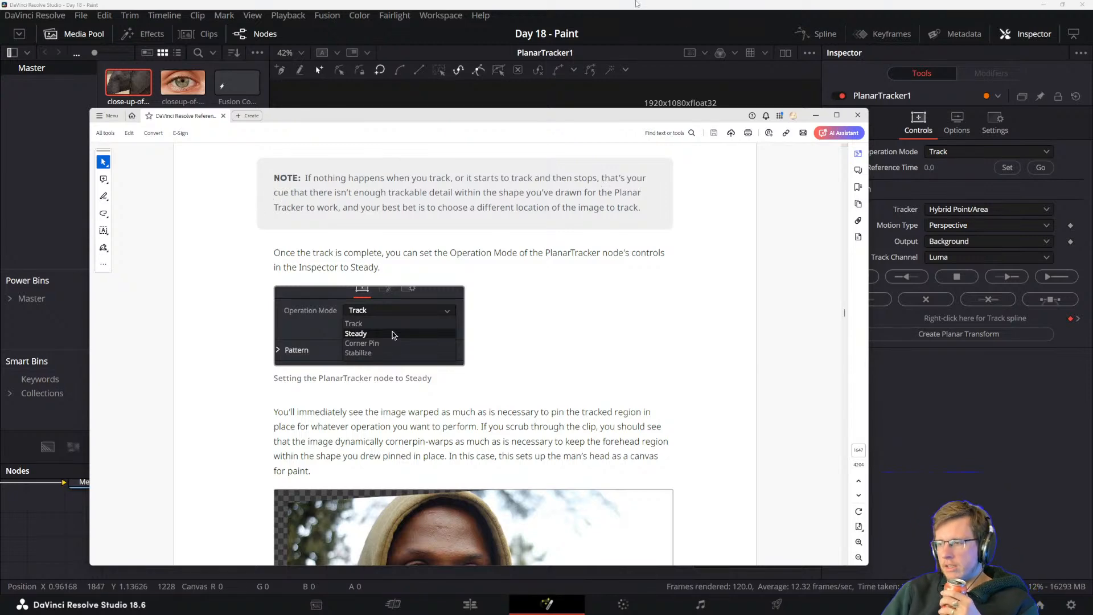
click(637, 4)
click(943, 152)
click(945, 171)
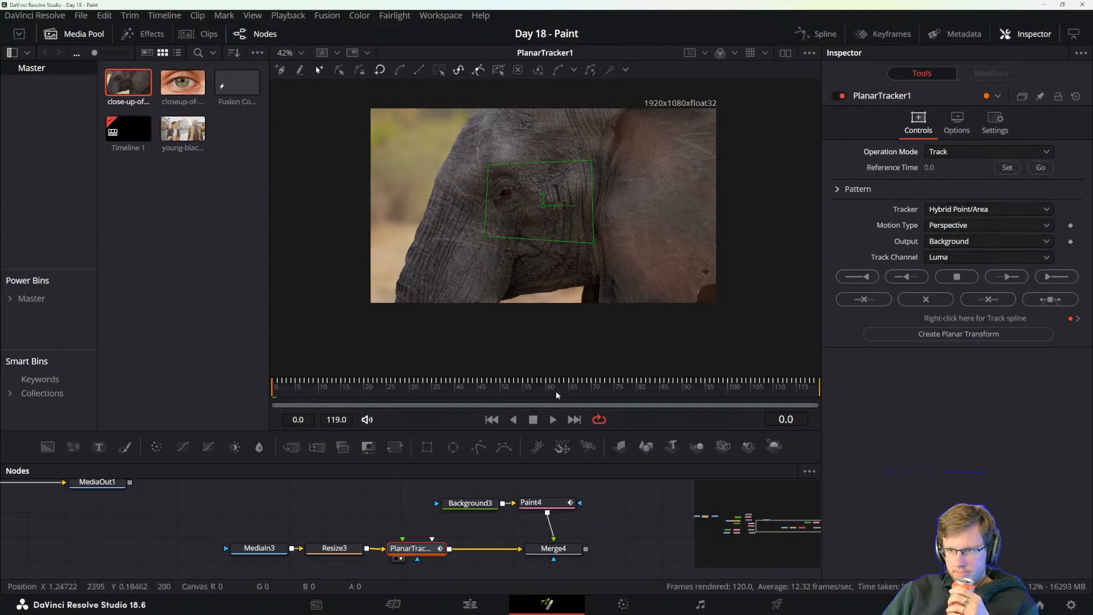
Scrub the clip back to frame 0 and try to set the Planar Tracker's reference time there.
mouse_move(288, 387)
mouse_down()
mouse_move(315, 385)
mouse_move(276, 390)
mouse_move(287, 392)
mouse_up()
drag(278, 394, 275, 396)
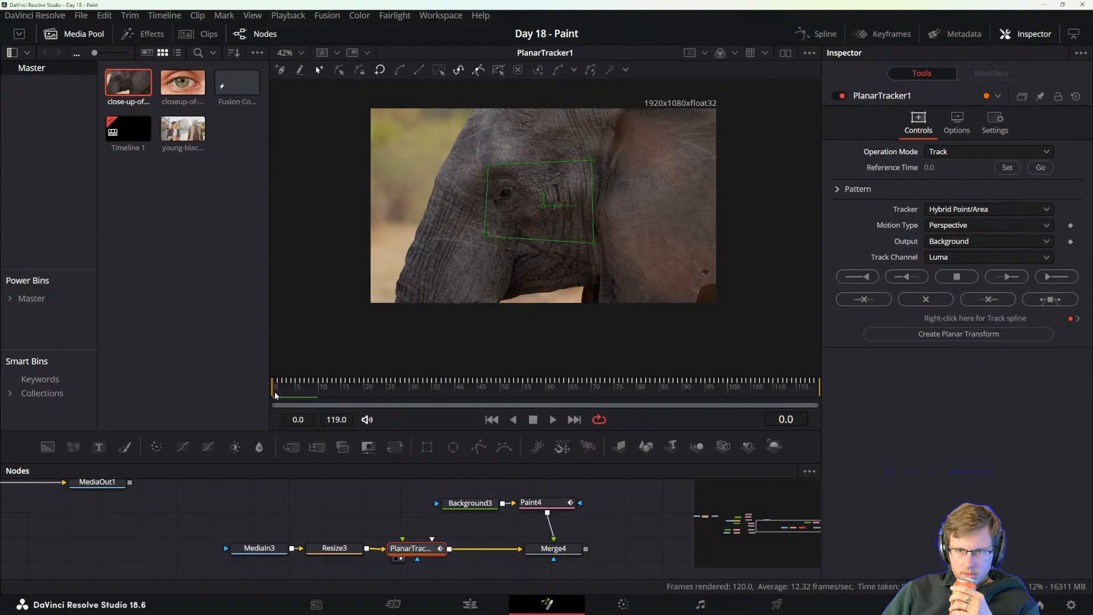
click(1007, 167)
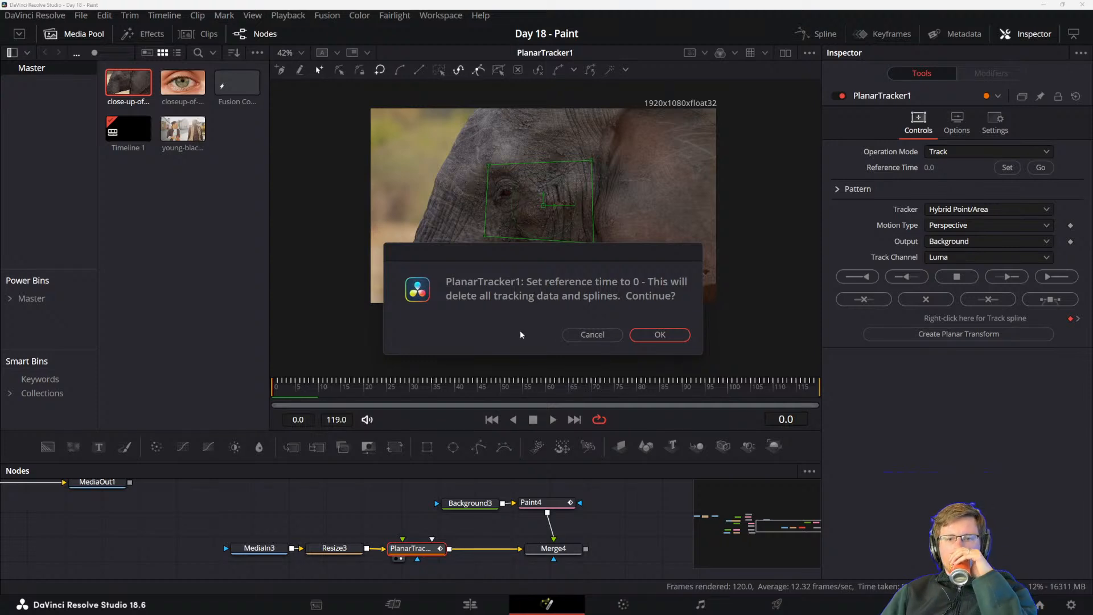
click(590, 335)
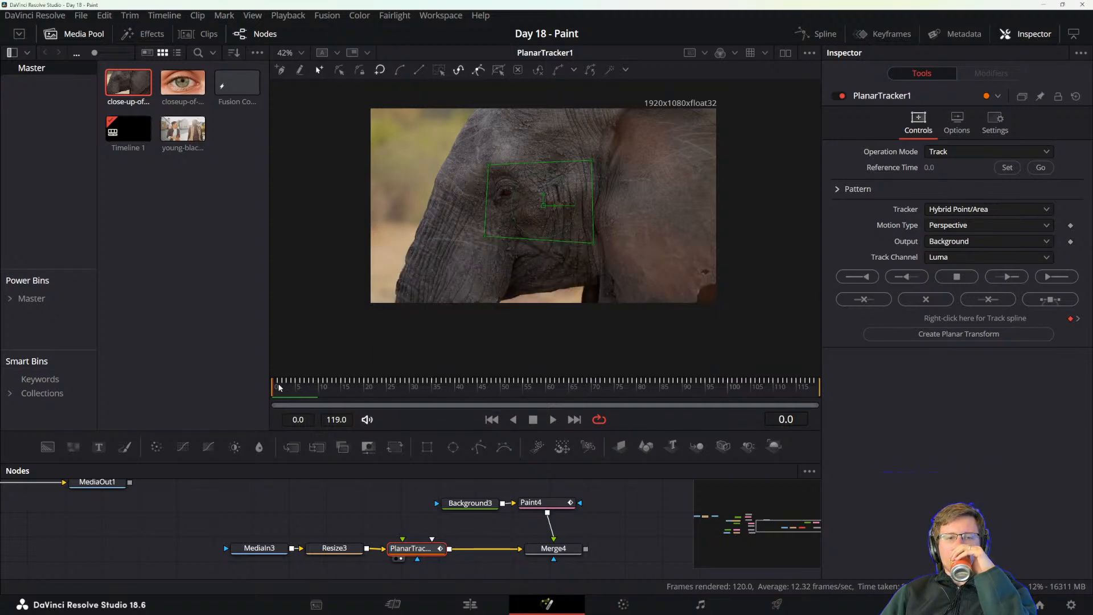
From frame 1, set the Planar Tracker to Steady and scrub through the clip to frame 34 to check the stabilisation.
click(279, 387)
click(945, 152)
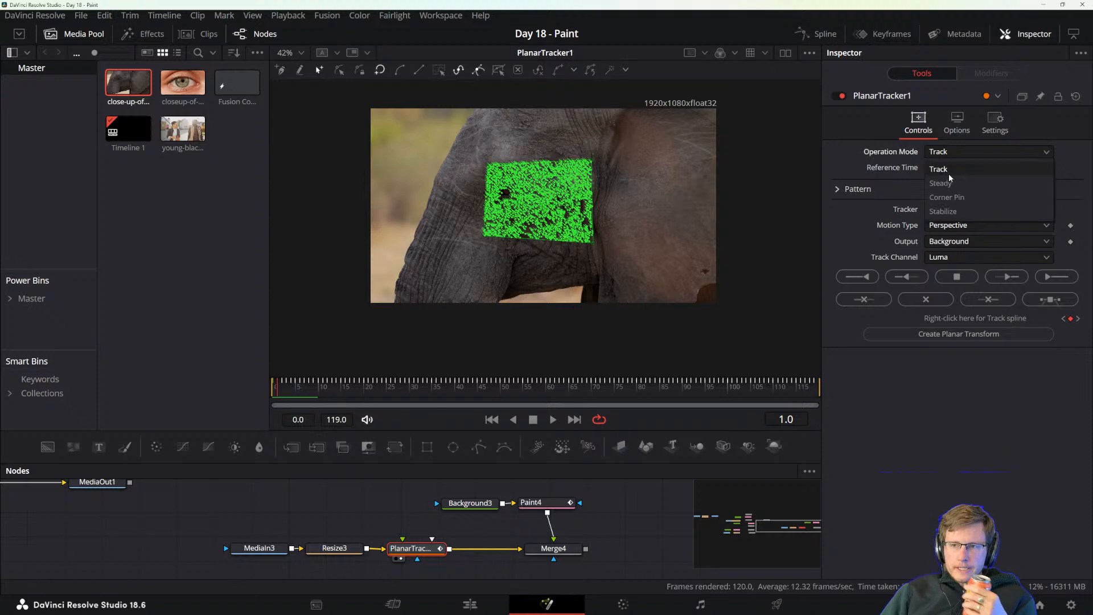
click(945, 182)
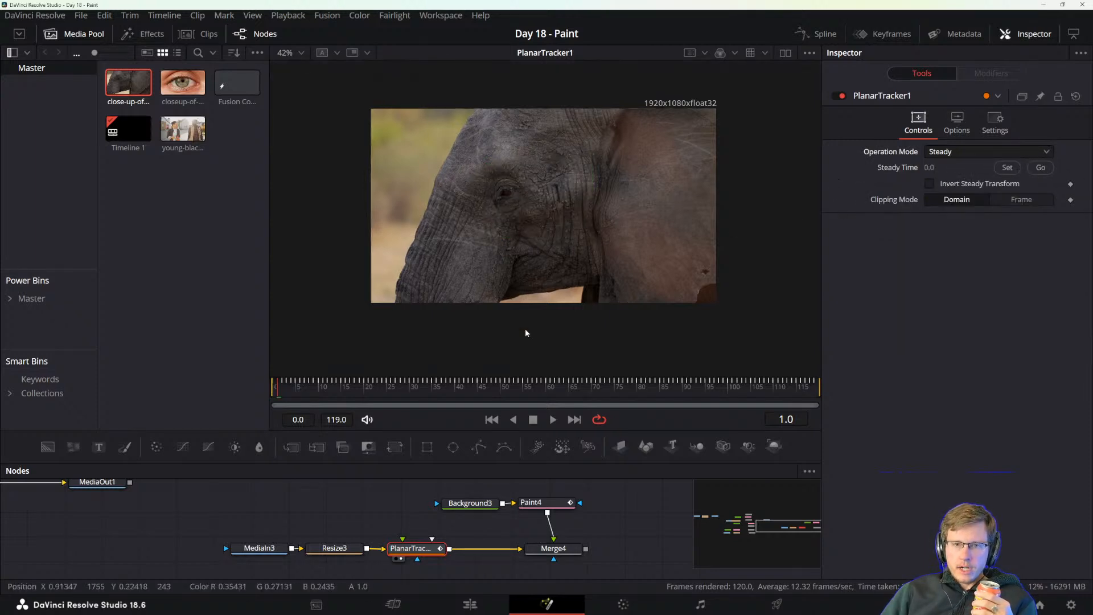
drag(281, 388, 582, 402)
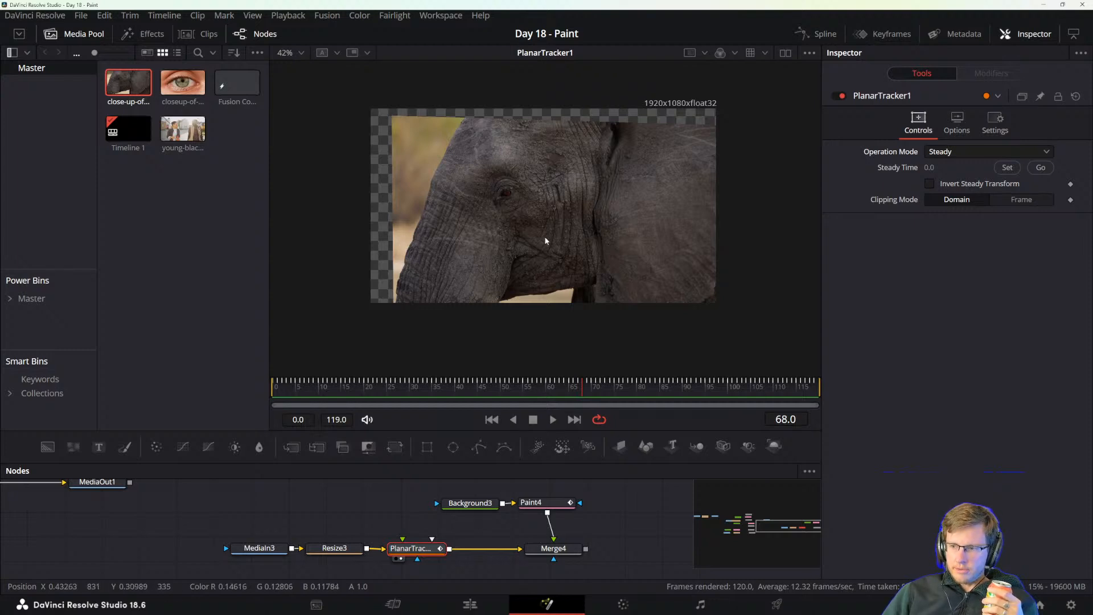
drag(340, 387, 431, 390)
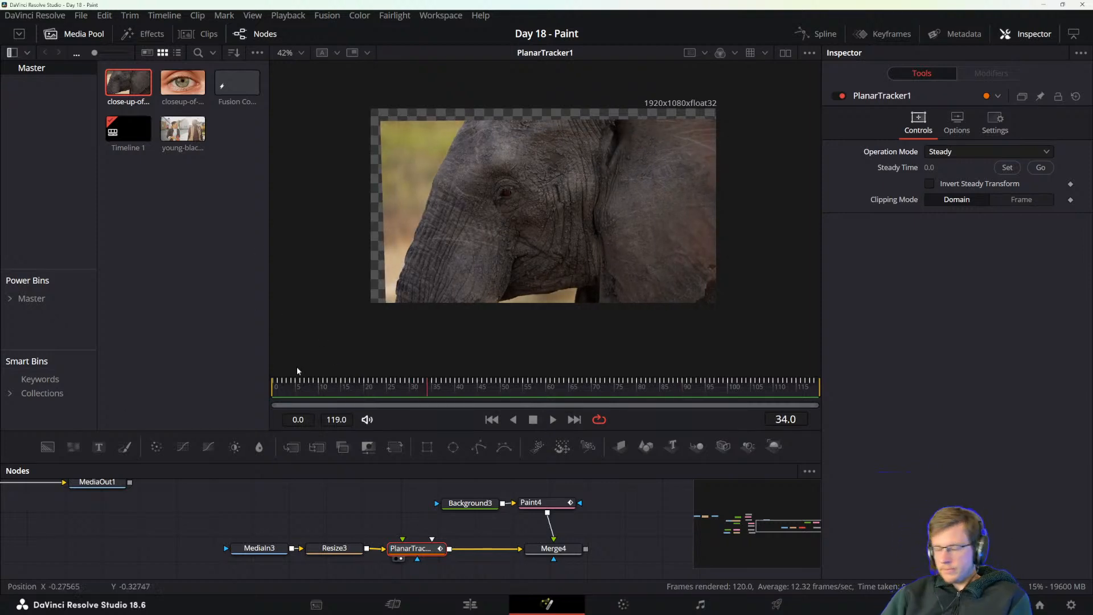
Review the Merge4, Paint4 and Background3 settings, and move the Paint4 node slightly farther from Background3.
click(553, 548)
click(541, 503)
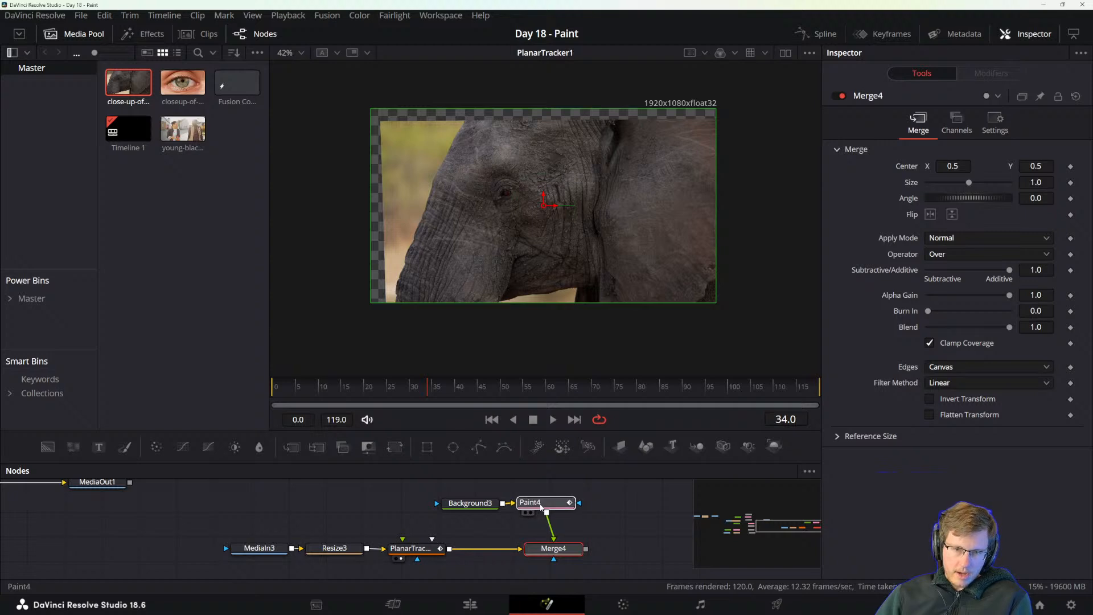
drag(538, 508, 557, 506)
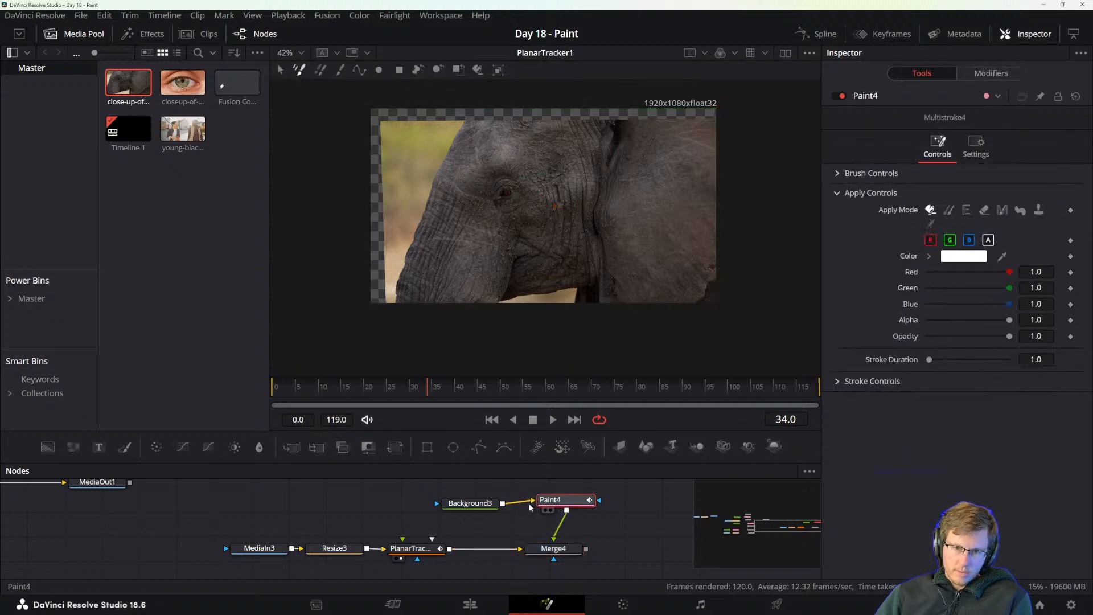
click(470, 503)
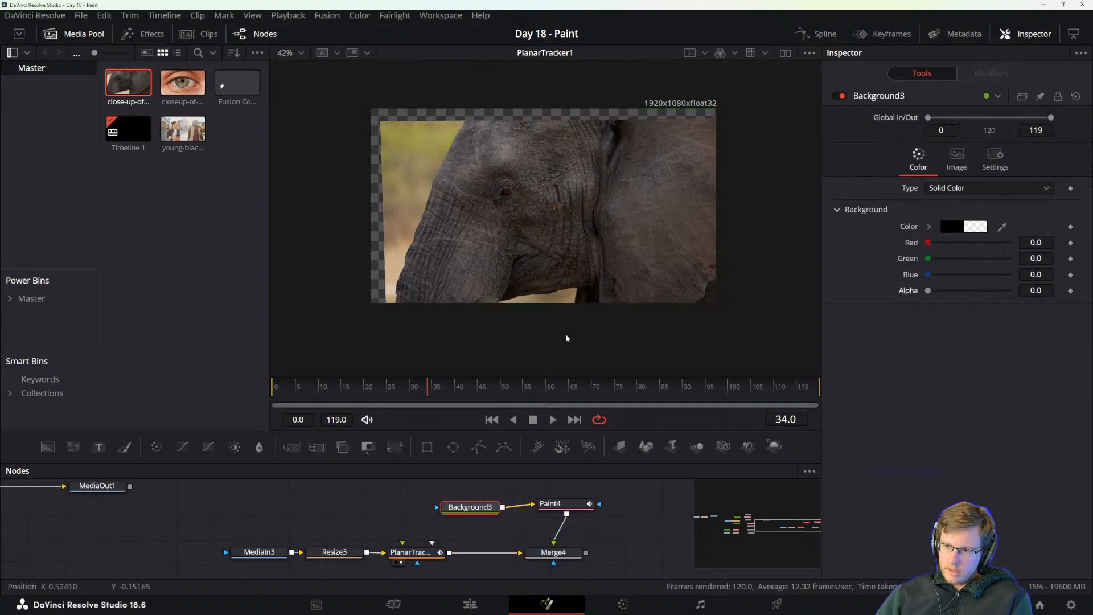
click(550, 503)
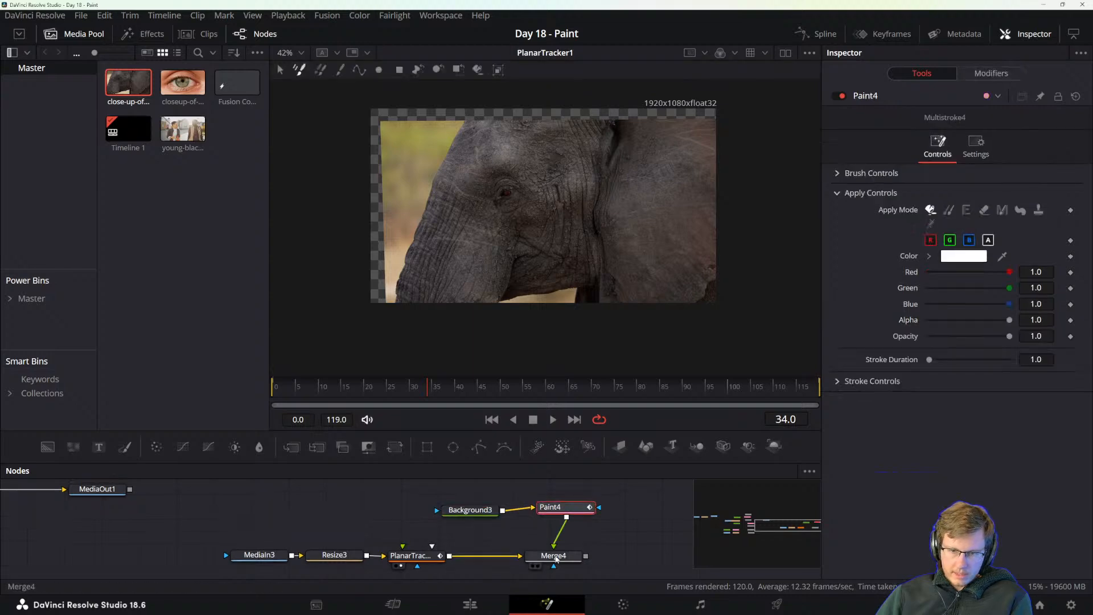
click(557, 555)
Align the Merge4 node with Paint4, and sample the elephant's skin as Paint4's stroke colour.
scroll(513, 220, up, 5)
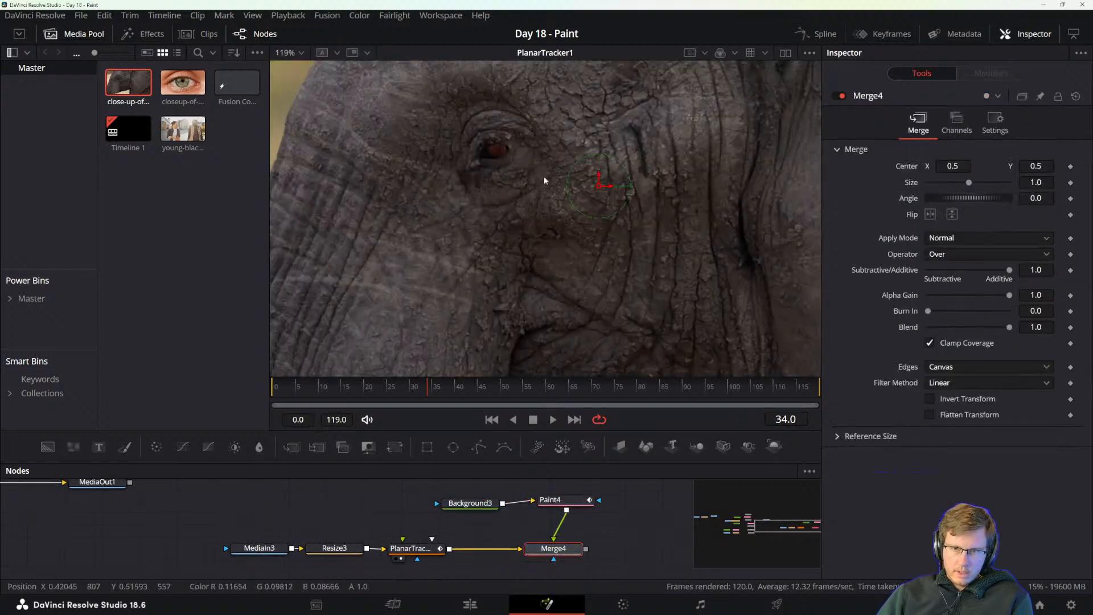
drag(621, 207, 592, 256)
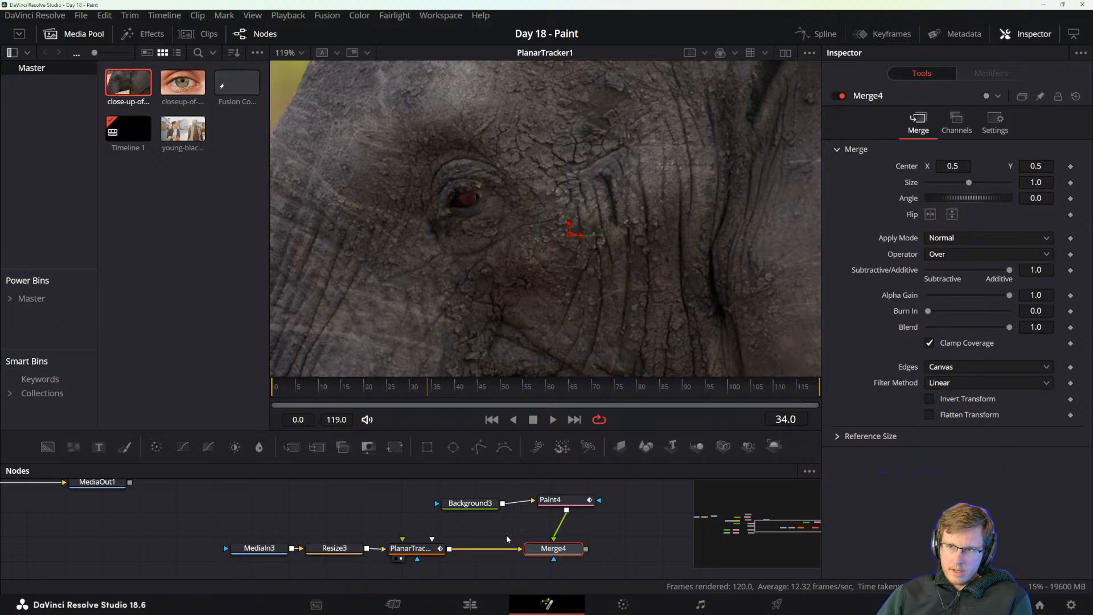
drag(555, 549, 567, 552)
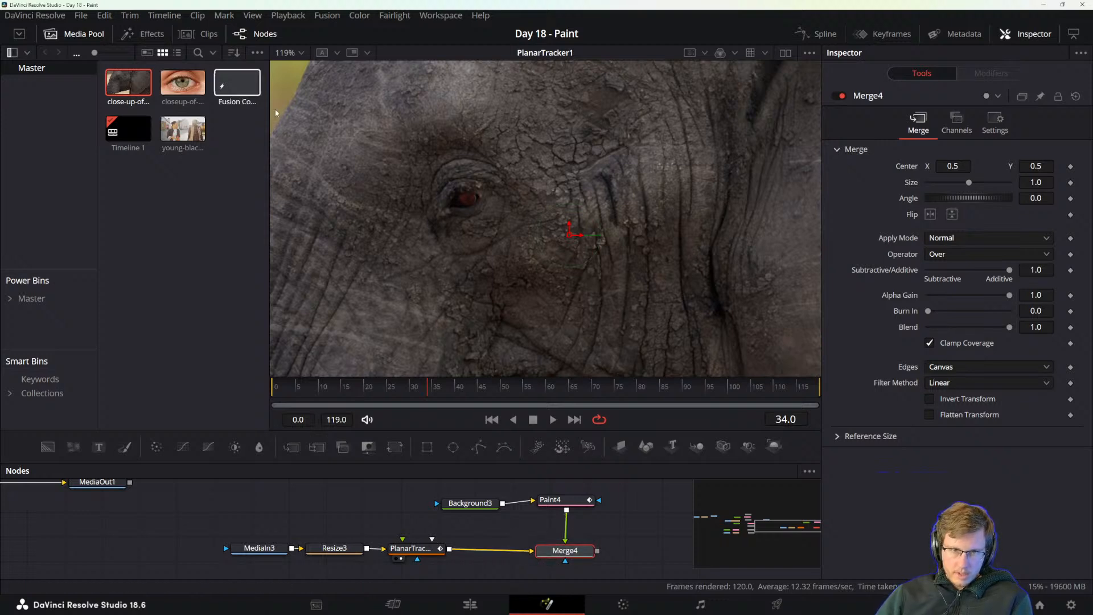
click(550, 500)
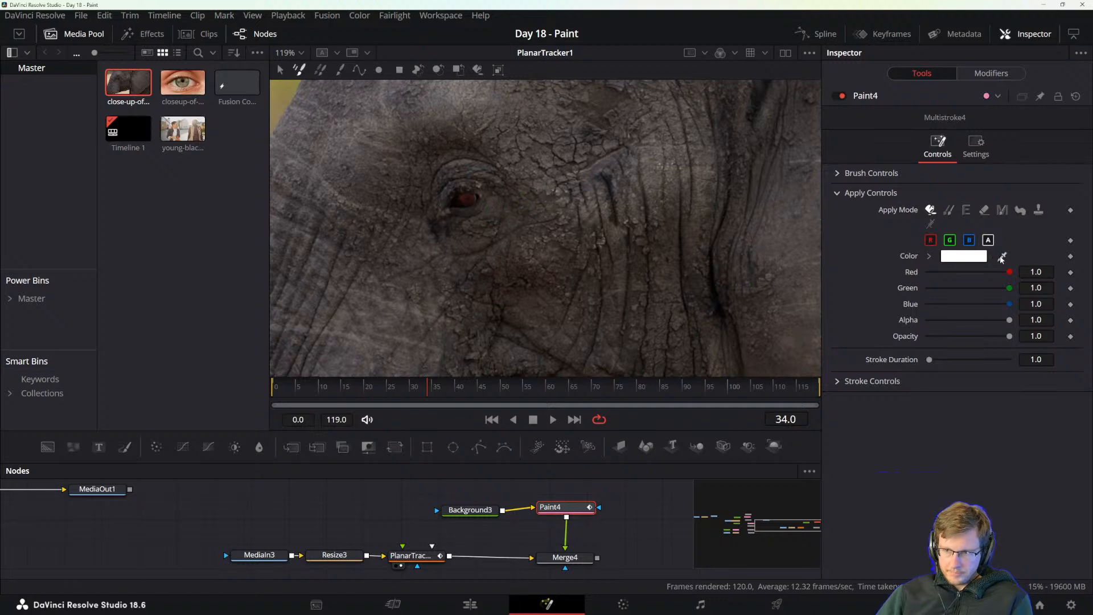
mouse_move(1002, 258)
mouse_down()
mouse_move(639, 176)
mouse_move(605, 196)
mouse_move(745, 277)
mouse_move(376, 133)
mouse_move(788, 249)
mouse_move(663, 174)
mouse_move(401, 181)
mouse_move(370, 177)
mouse_move(376, 168)
mouse_move(383, 186)
mouse_up()
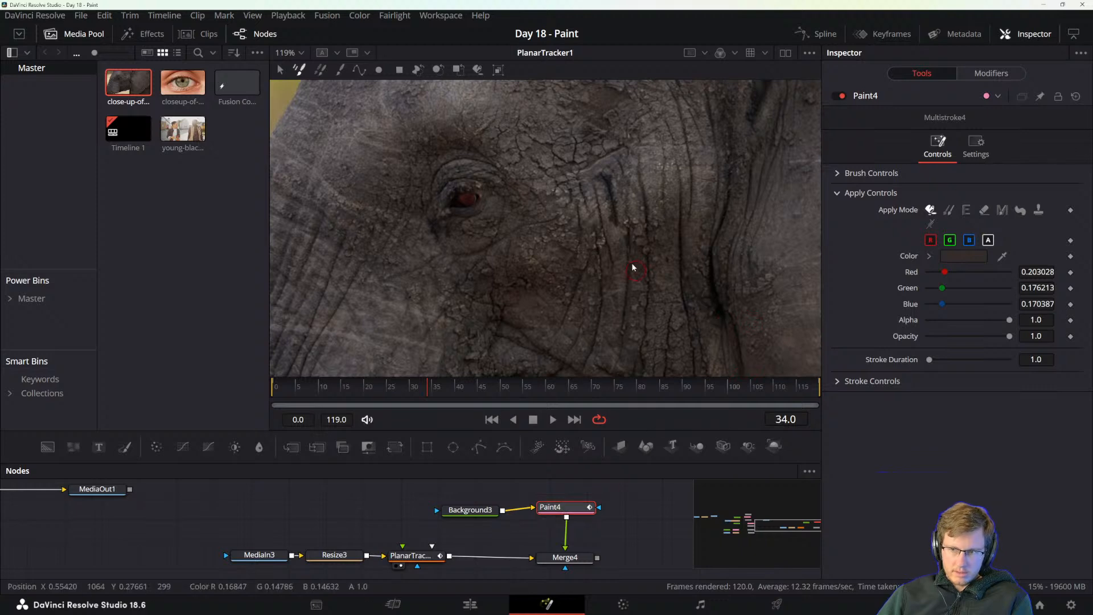
Show Merge4 in the viewer, reselect Paint4, and undo the last paint action.
click(564, 557)
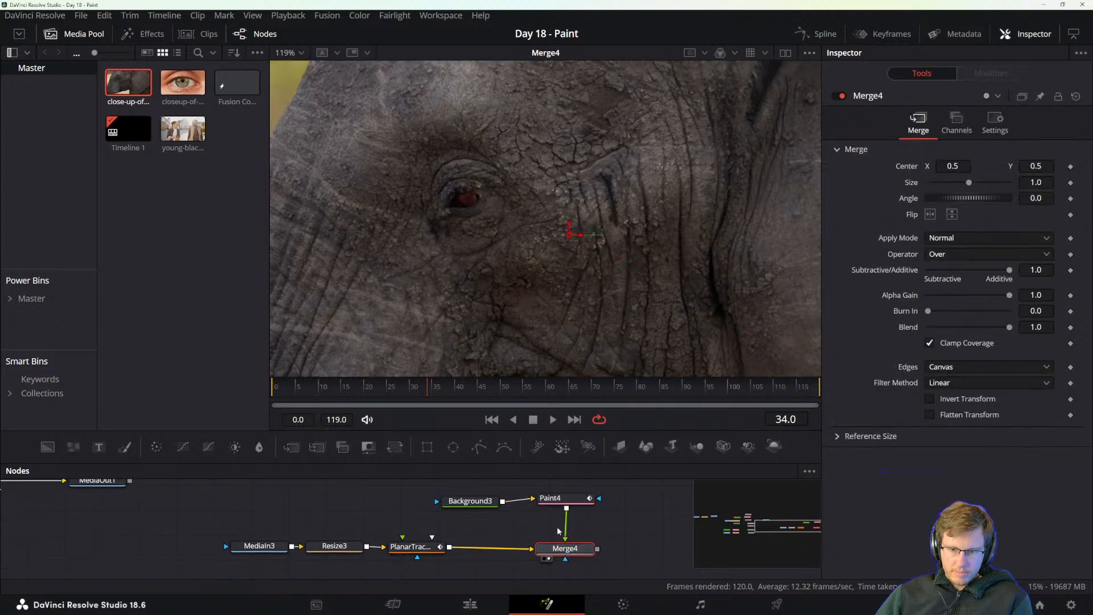
click(550, 498)
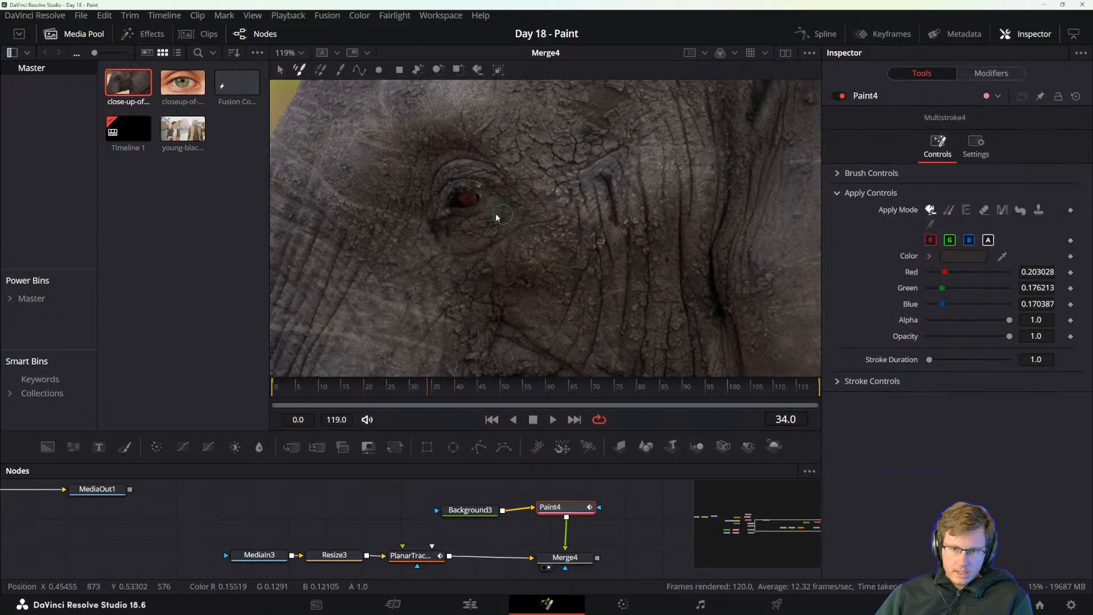
key(ctrl+z)
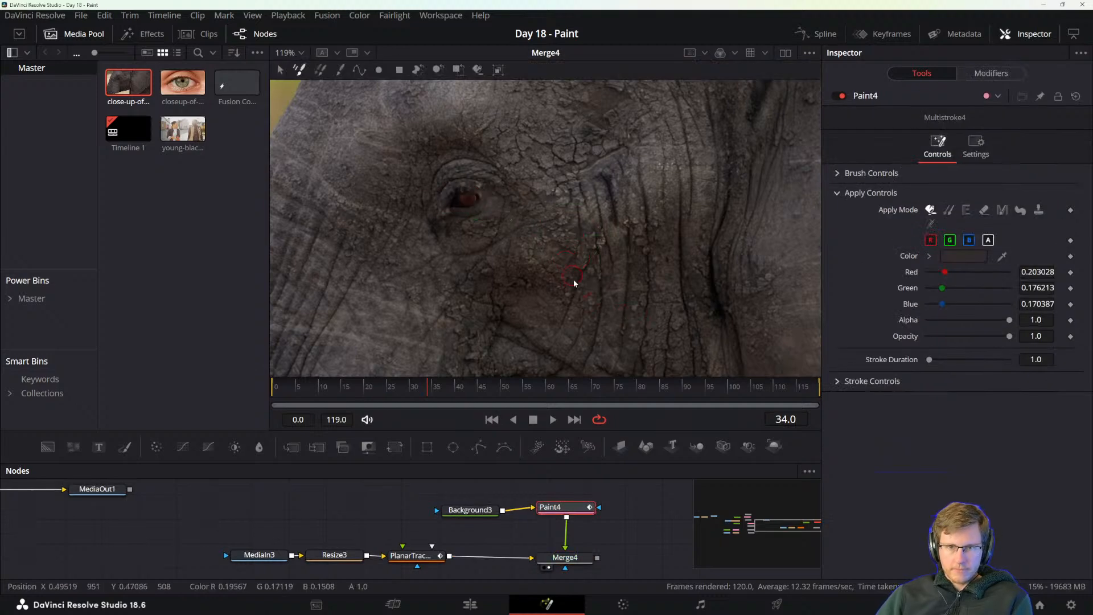
Sample a lighter grey from the elephant's ear, try a stroke beside the ear crease with it, and undo that stroke.
scroll(574, 282, down, 3)
scroll(674, 295, up, 3)
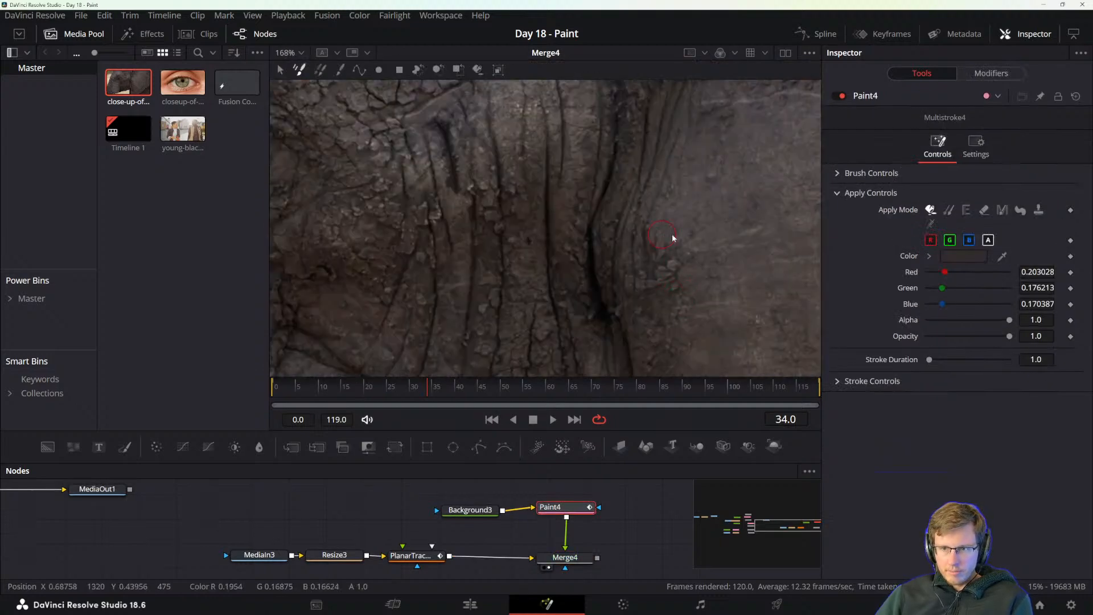
scroll(728, 252, down, 2)
drag(729, 254, 678, 267)
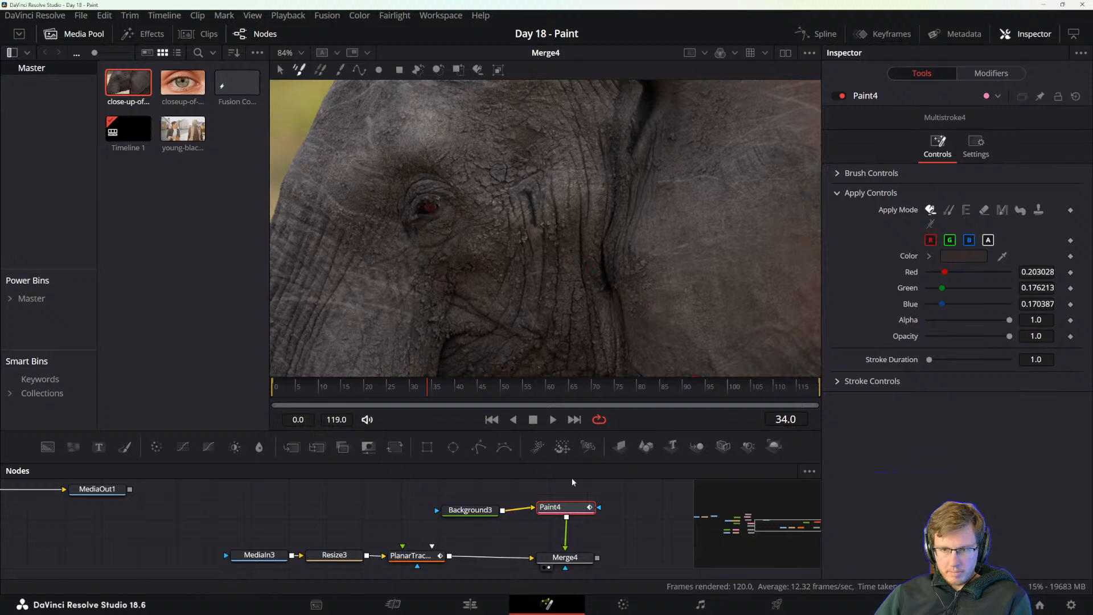
drag(1002, 261, 655, 230)
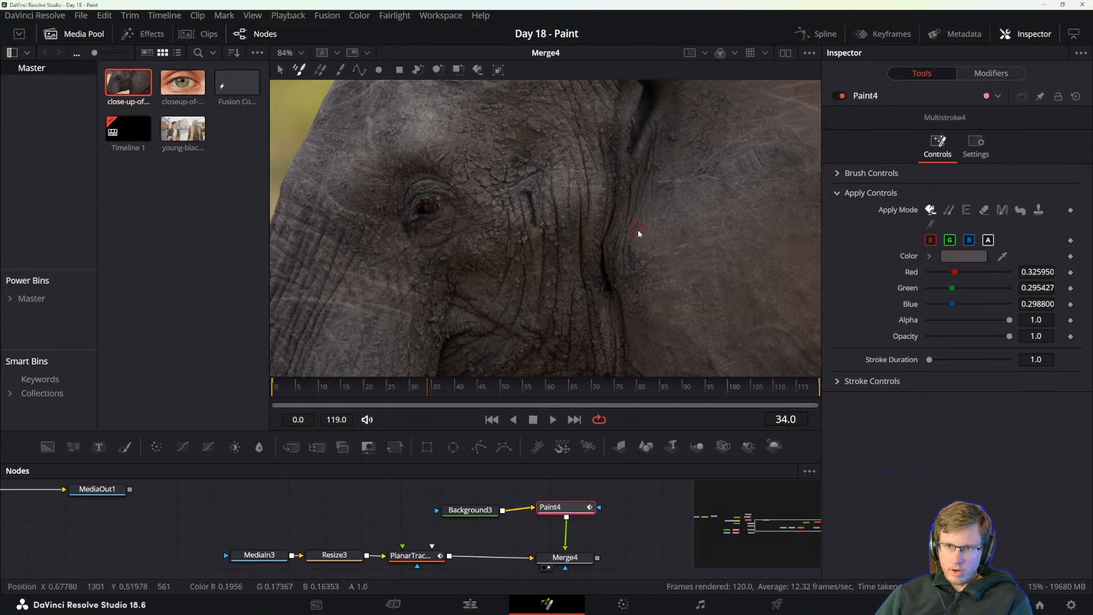
mouse_move(627, 265)
mouse_down()
mouse_move(644, 261)
mouse_move(620, 275)
mouse_move(655, 246)
mouse_up()
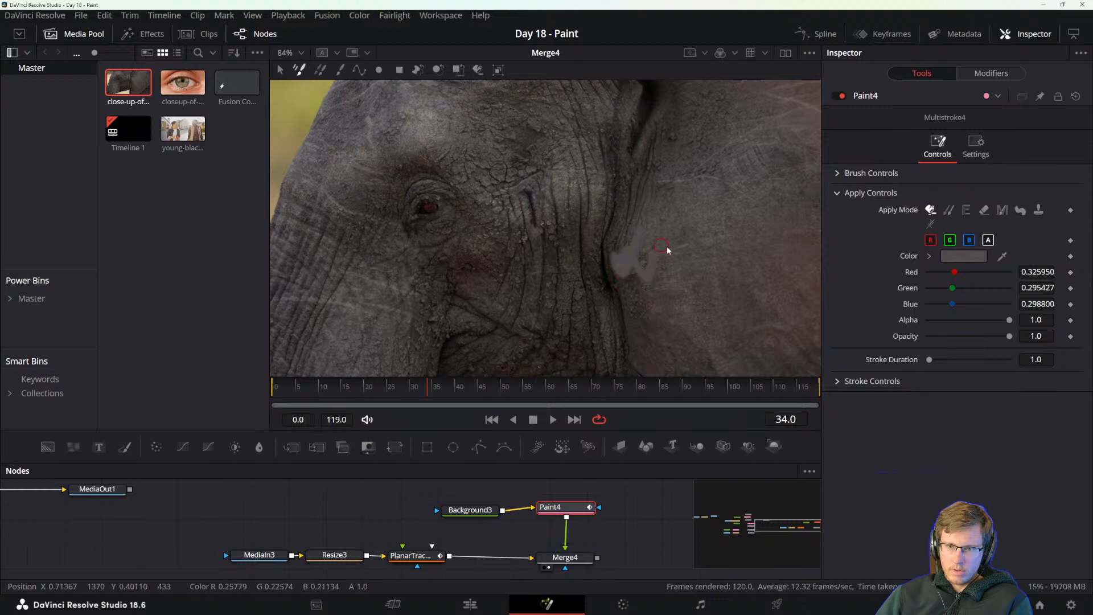
key(ctrl+z)
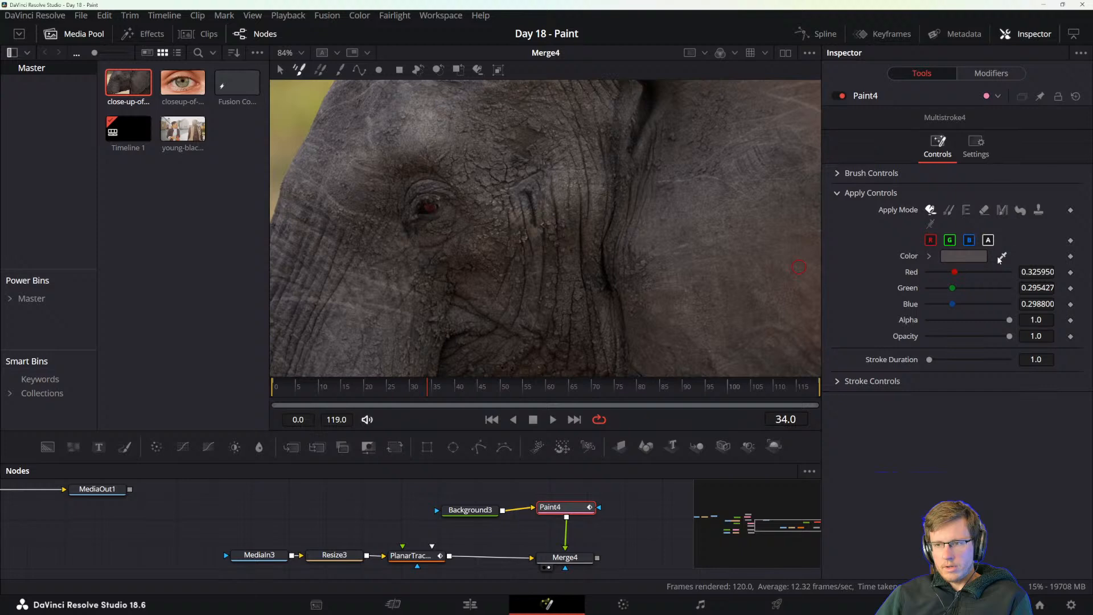
Expand Paint4's stroke colour picker and try to sample the skin beside the ear crease.
click(930, 255)
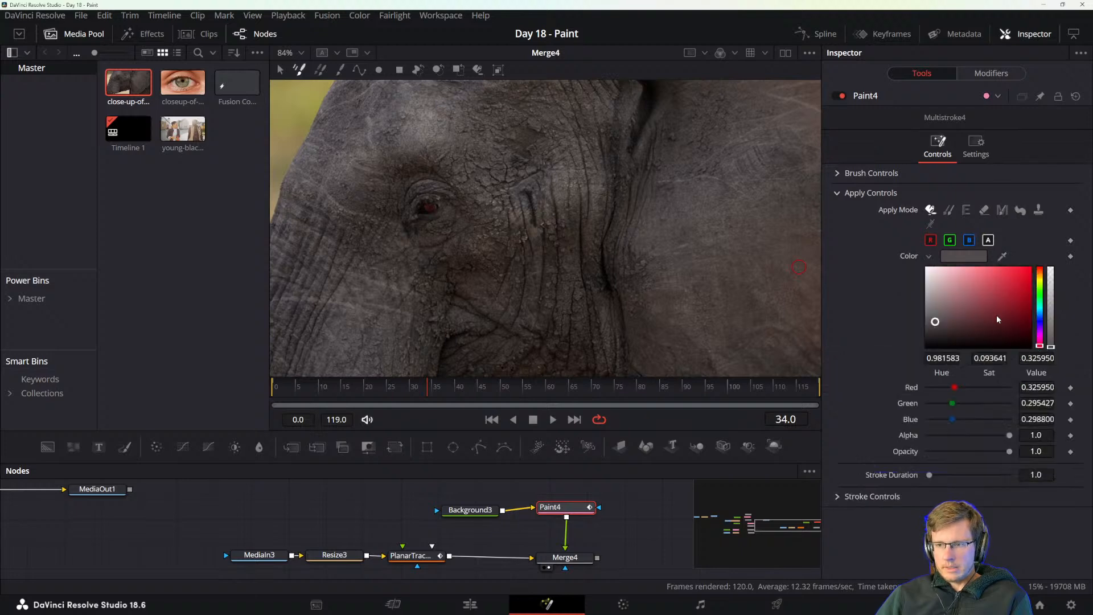
drag(1002, 259, 989, 265)
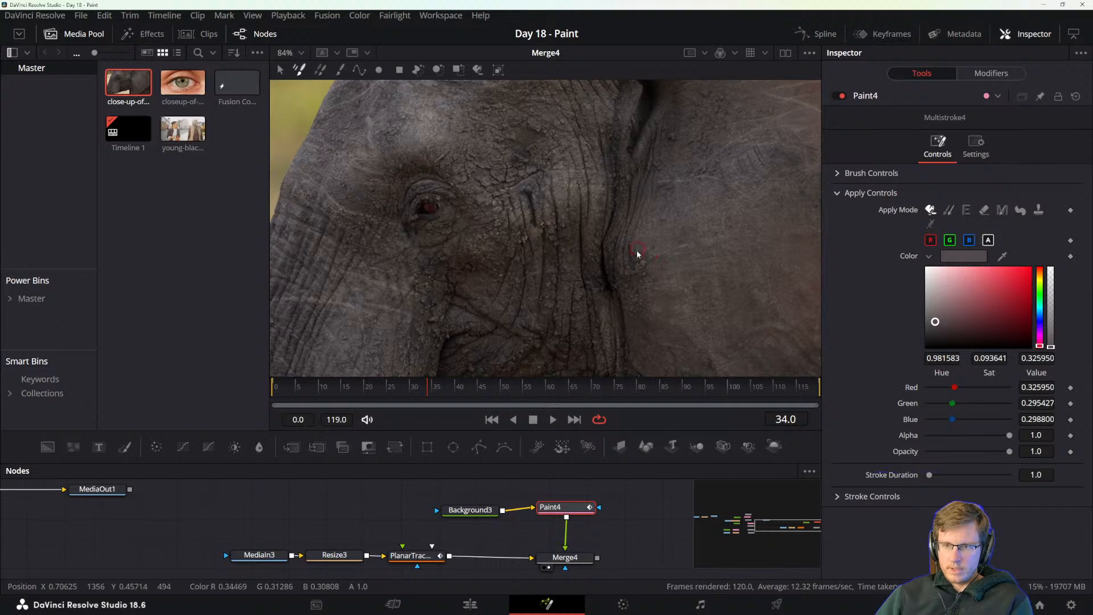
click(654, 255)
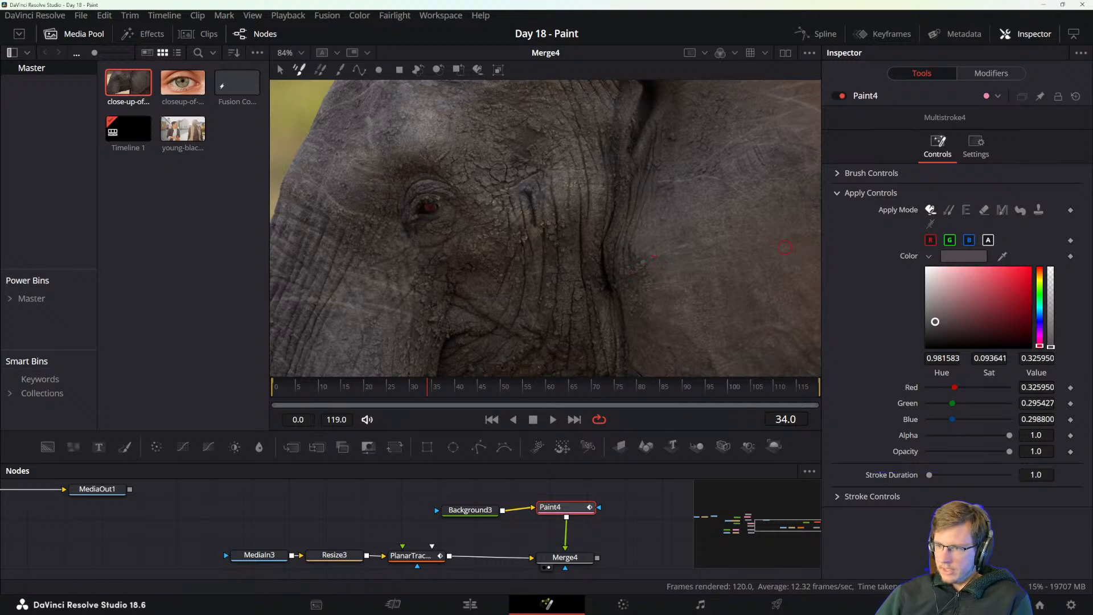
Switch to the Chrome window showing the closeup stock footage page.
key(super)
mouse_move(546, 604)
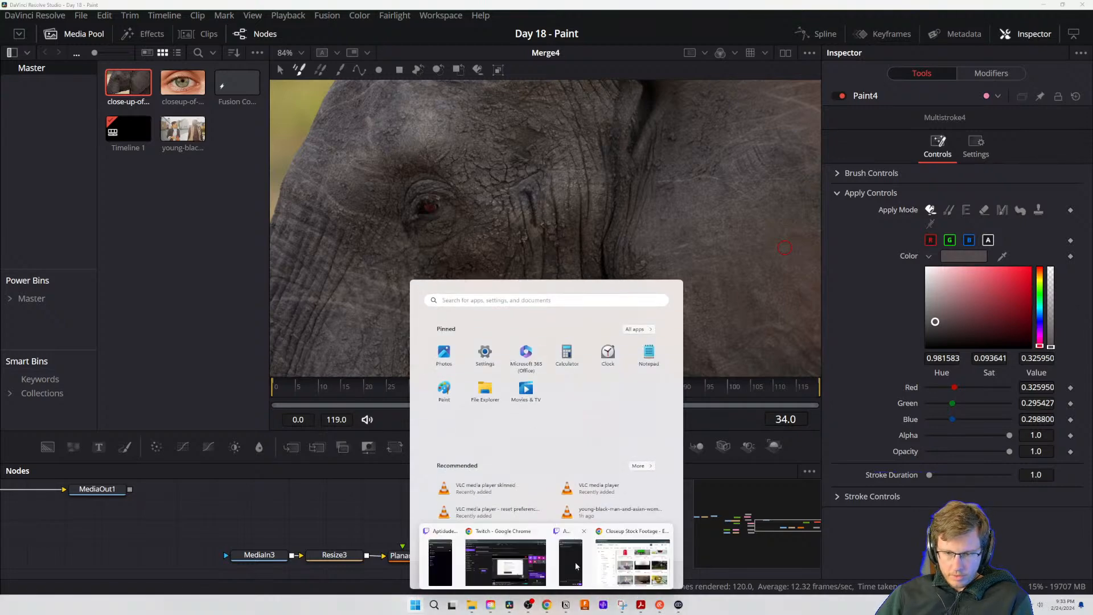
click(638, 562)
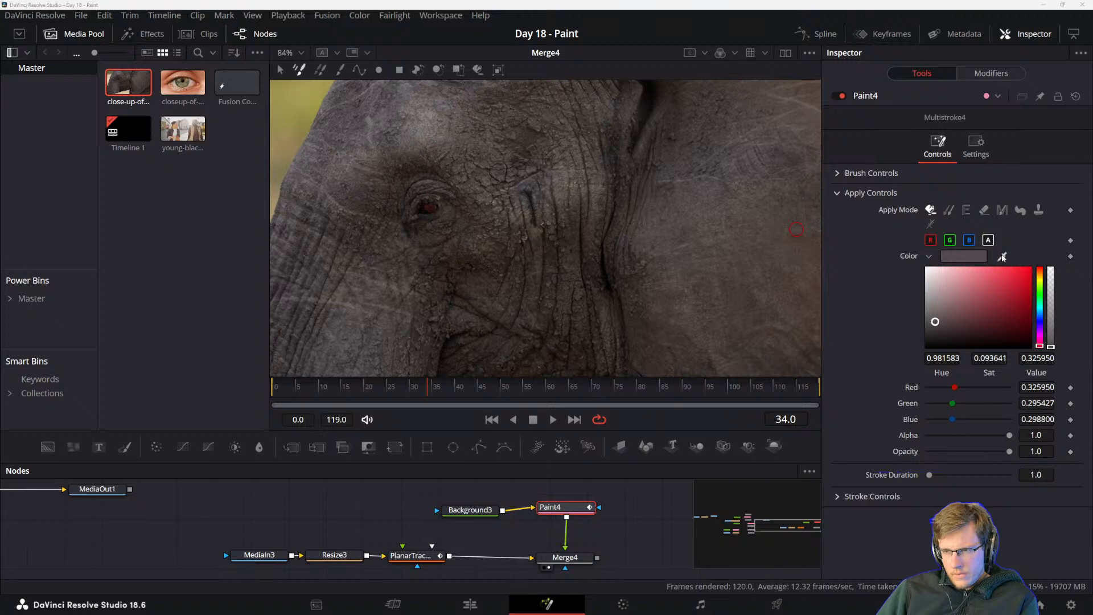
Try sampling Paint4's stroke colour from several spots on the cheek wrinkles and ear, and from the reddish eye.
drag(1002, 257, 576, 221)
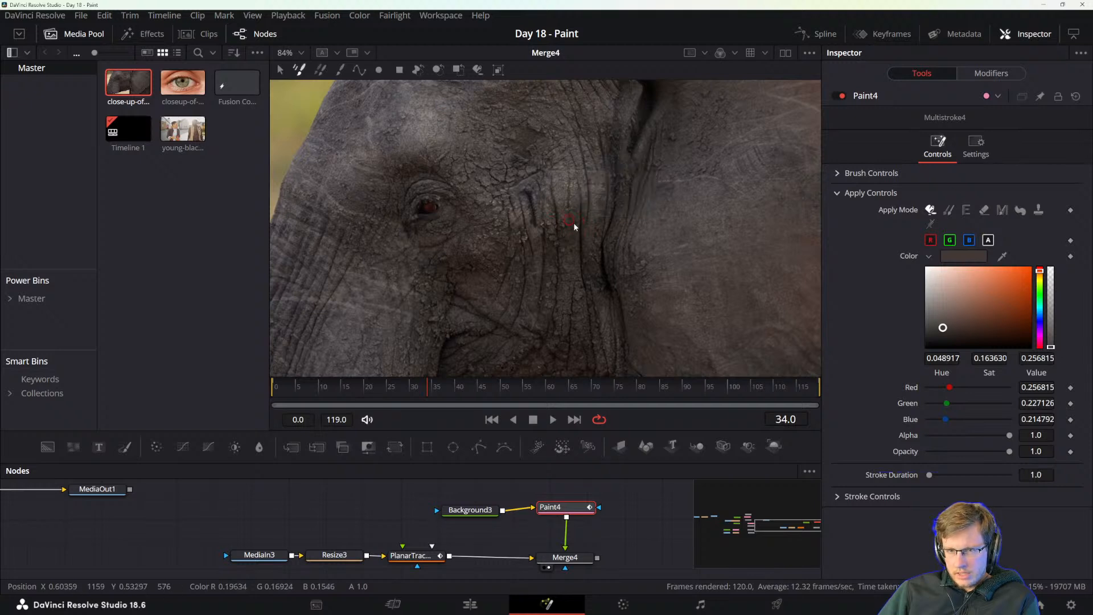
alt+click(574, 226)
alt+click(575, 234)
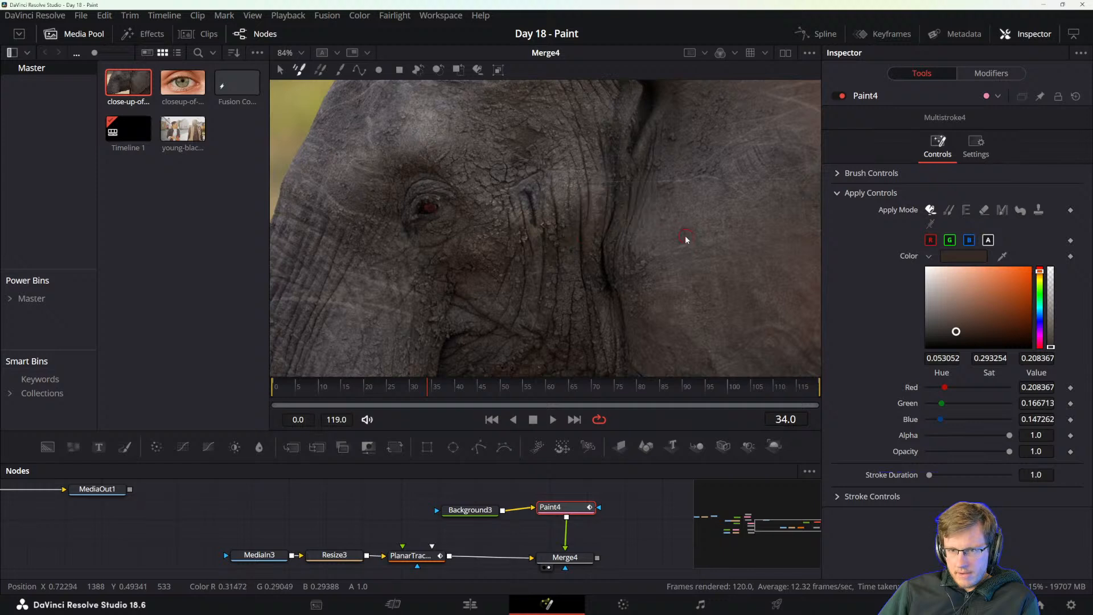
alt+click(657, 236)
alt+click(706, 250)
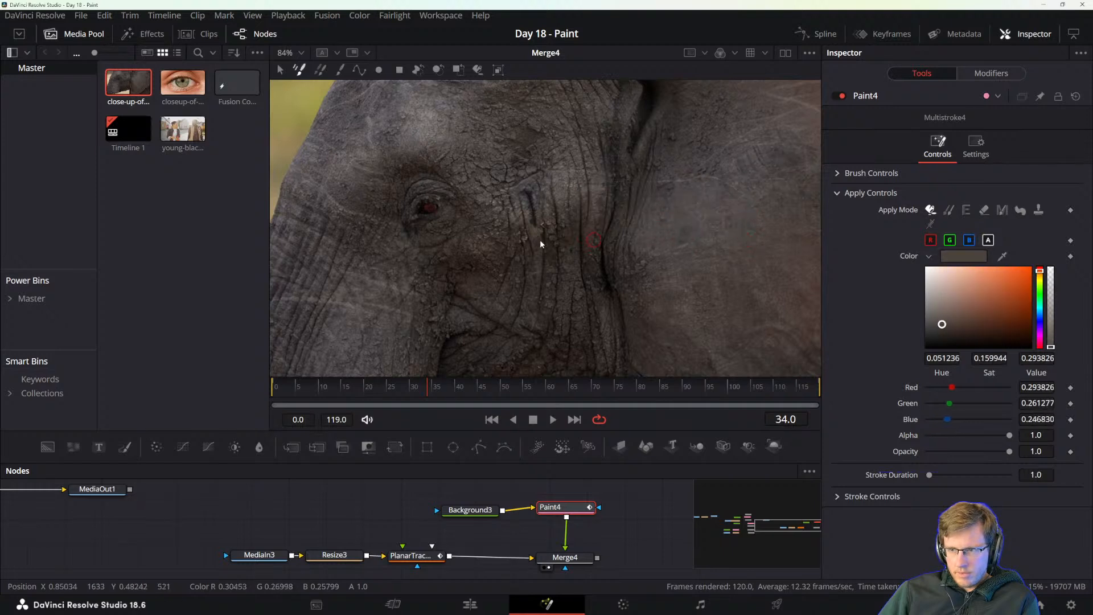
alt+click(422, 207)
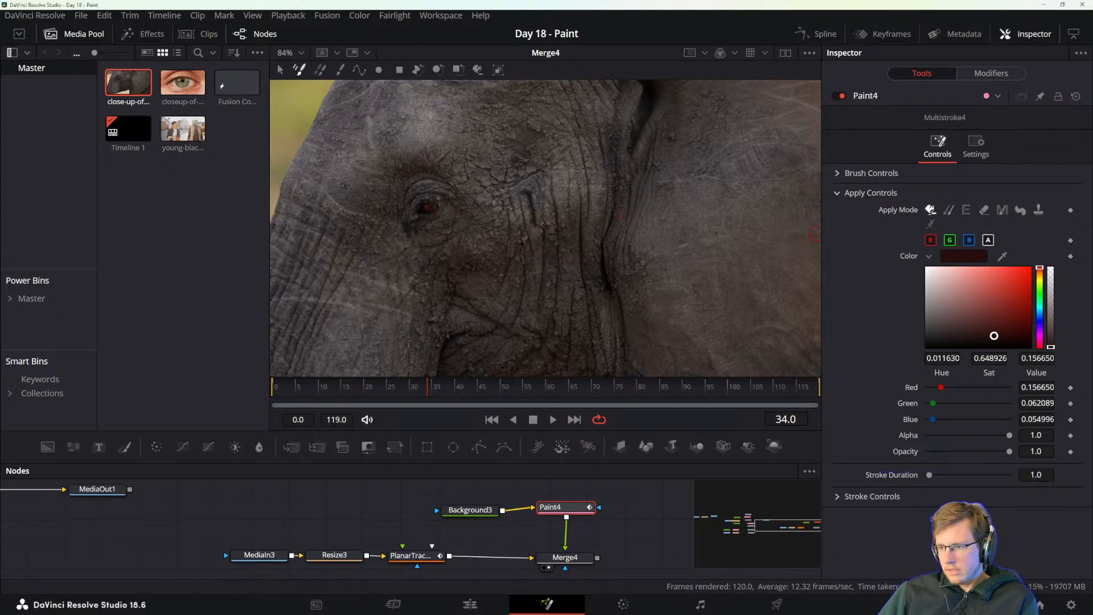
Paint over part of the long cheek wrinkle at frame 34 with sampled skin tones, and check playback, ending on frame 24.
scroll(545, 235, up, 3)
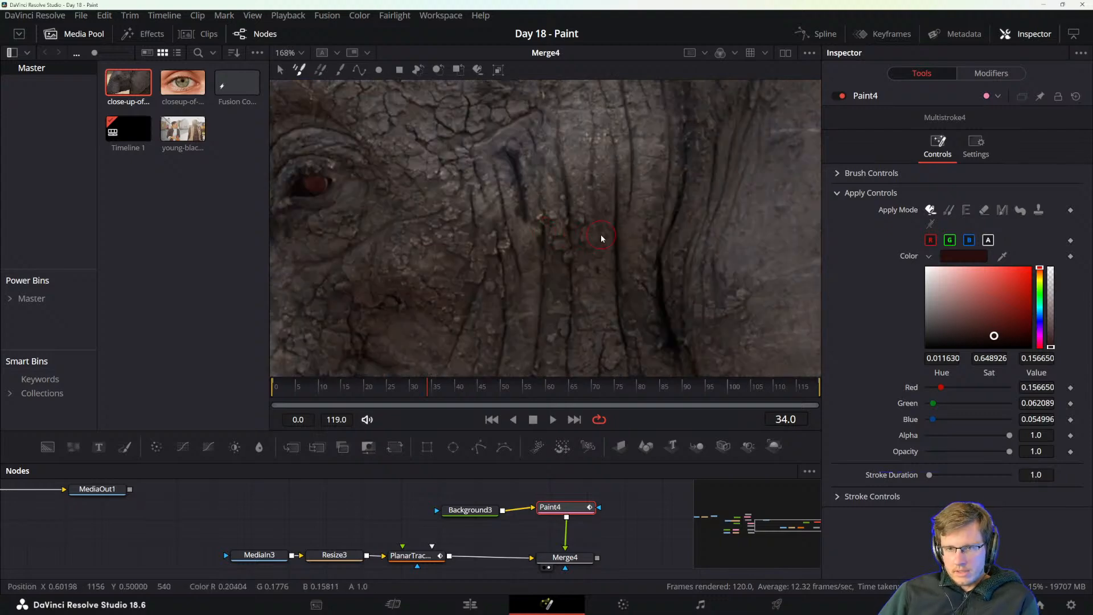
alt+click(633, 234)
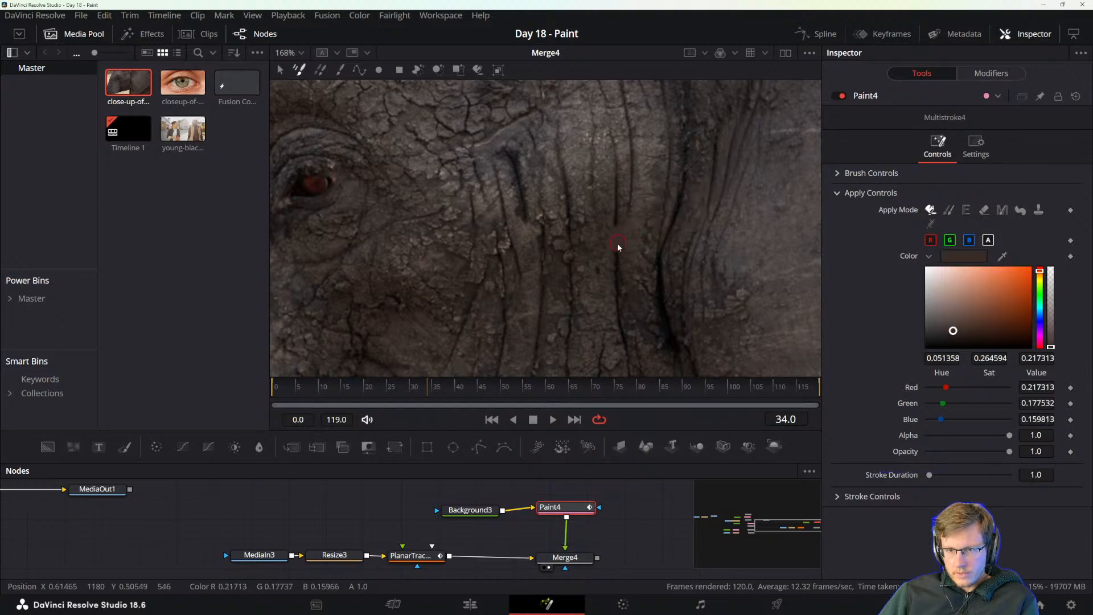
alt+click(624, 220)
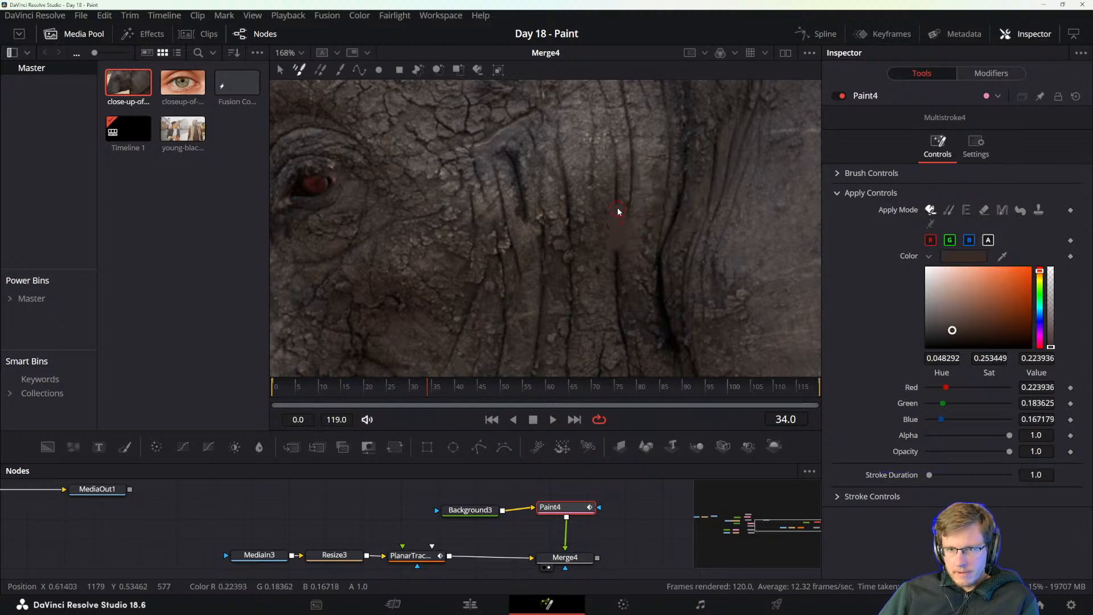
alt+click(618, 195)
key(space)
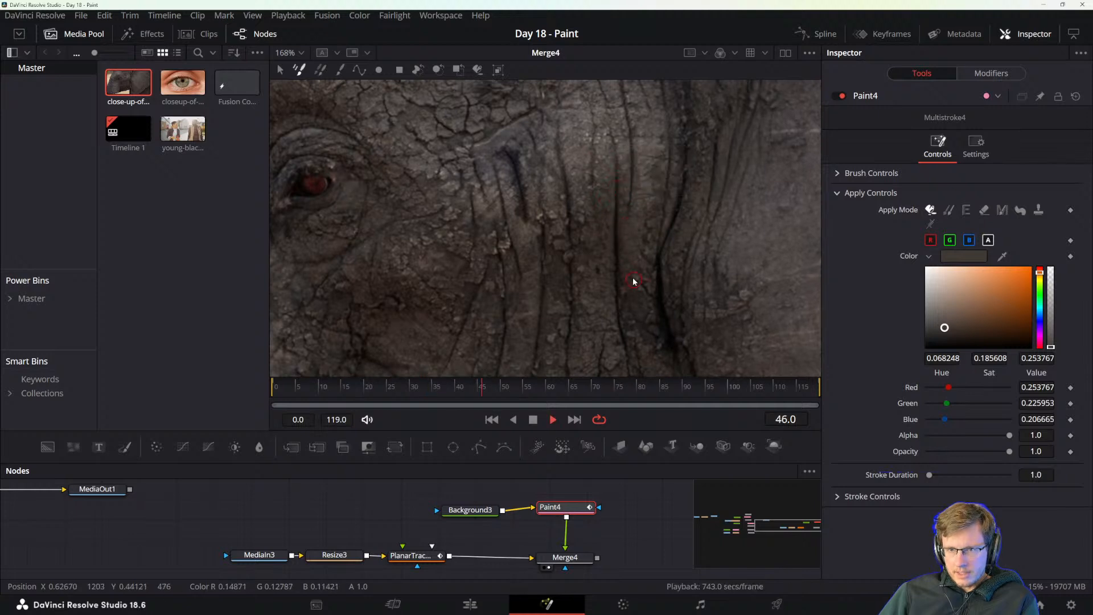
key(space)
drag(500, 380, 382, 392)
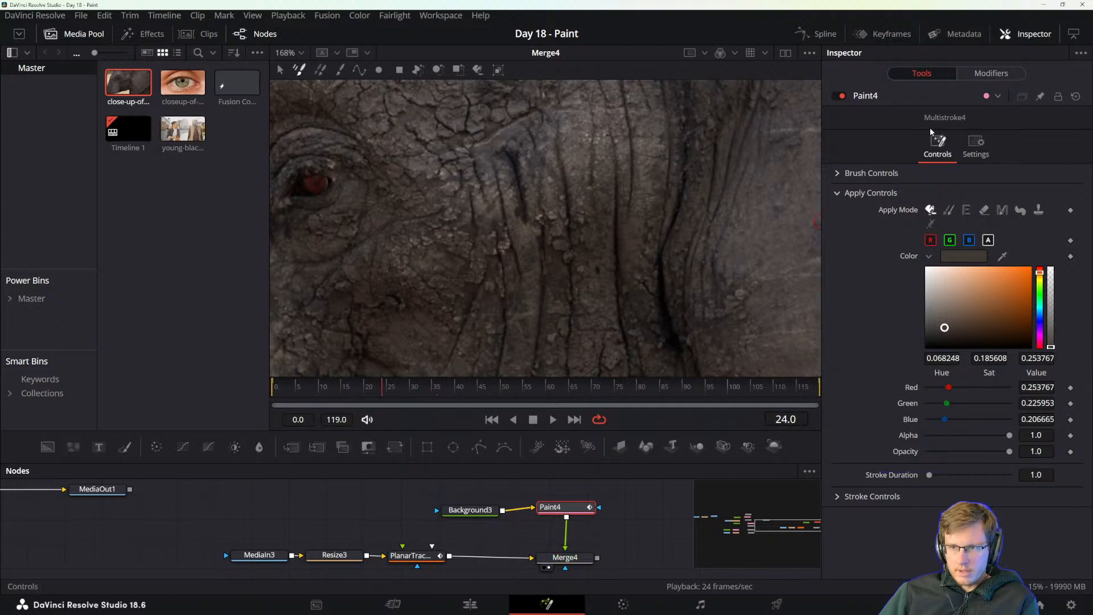
Set Multistroke4's stroke duration to 30, and cover the cheek wrinkle below the brow fold with sampled skin tones at frame 24.
click(994, 74)
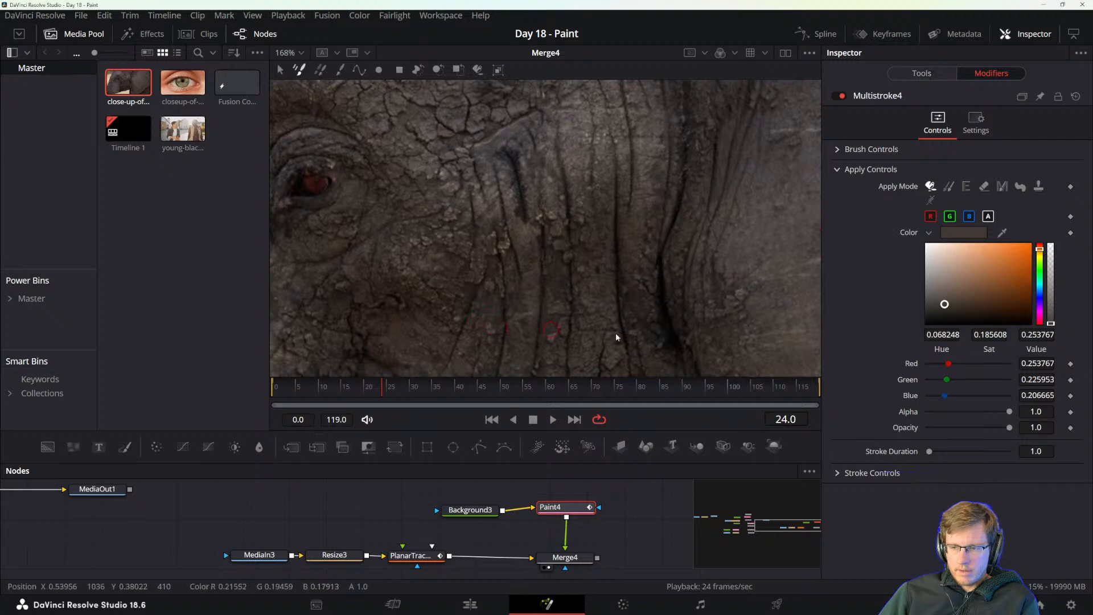
drag(929, 451, 1012, 454)
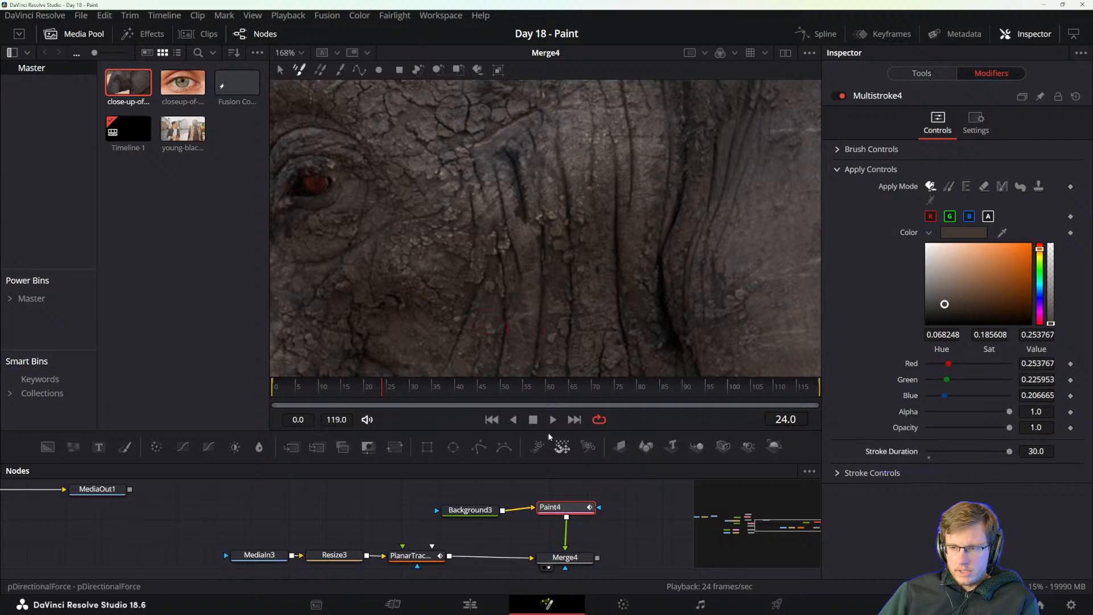
alt+click(542, 269)
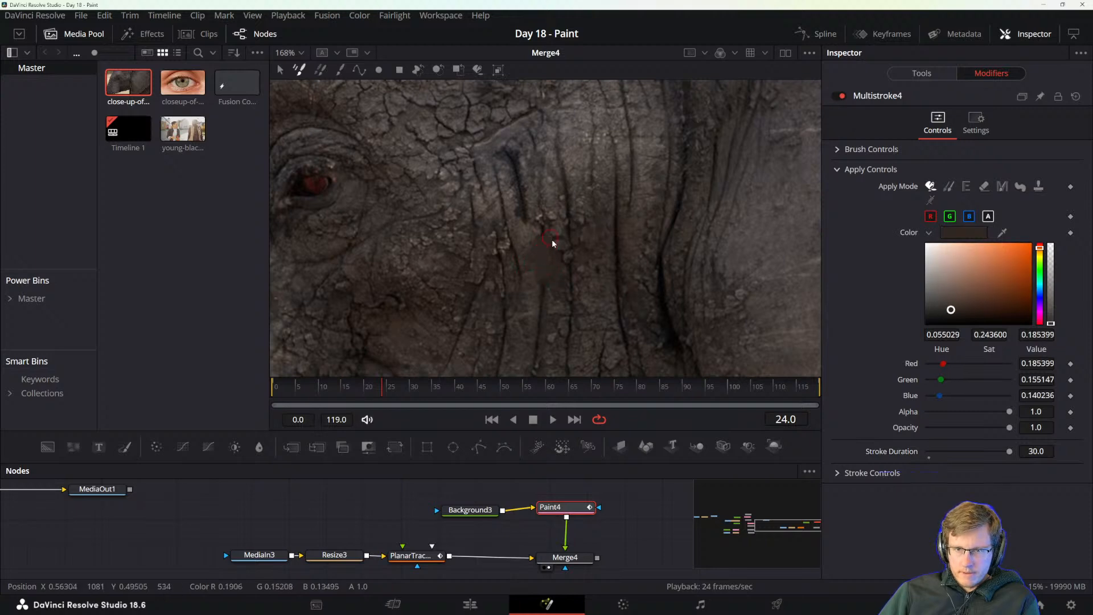
alt+click(549, 287)
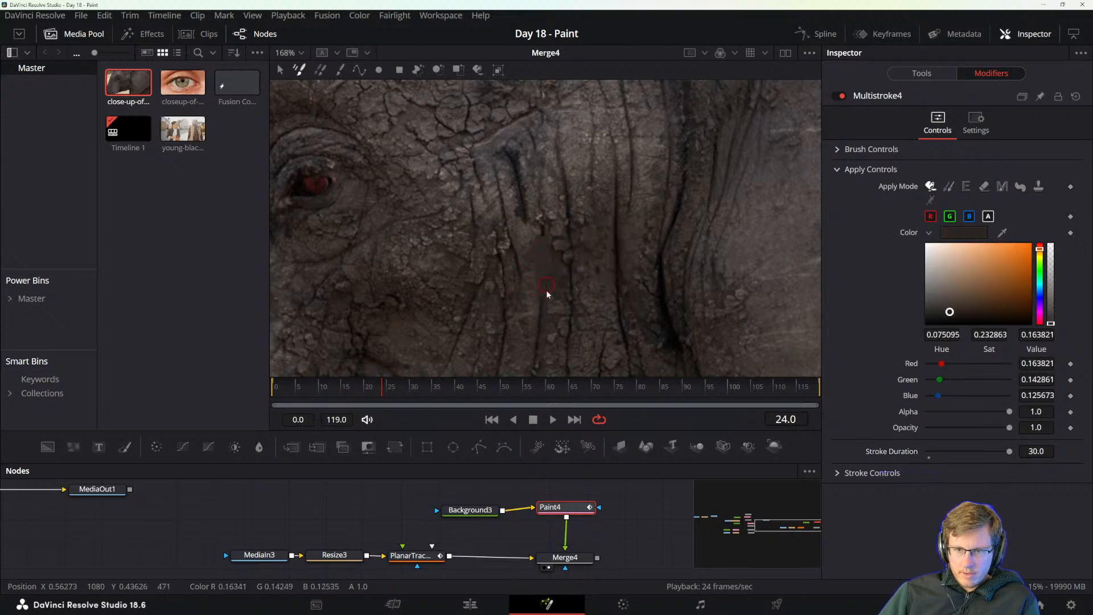
alt+click(537, 306)
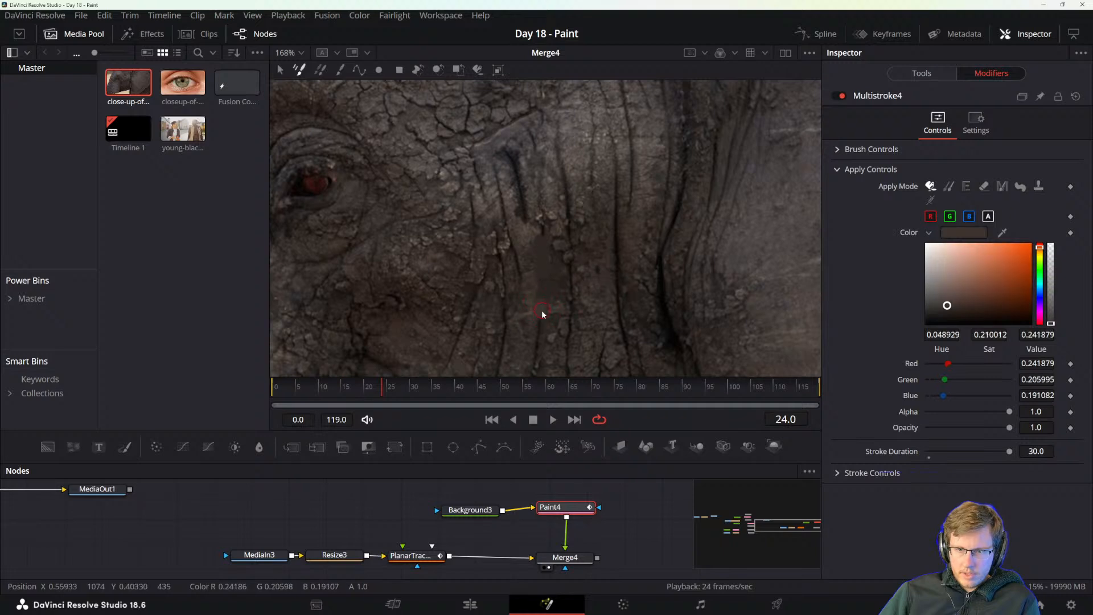
alt+click(541, 333)
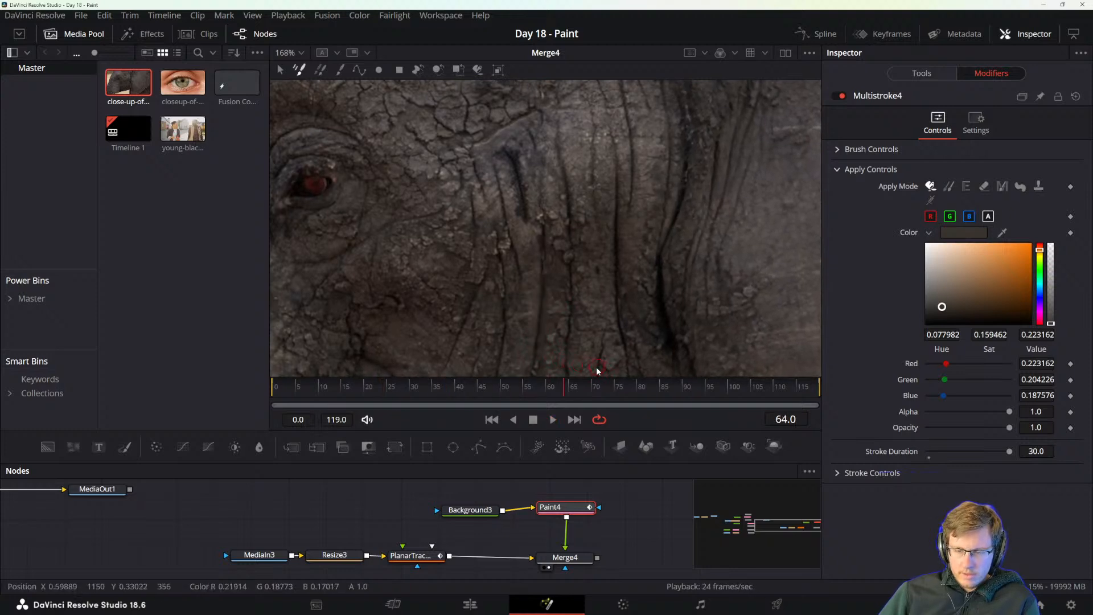
Scrub through the clip back to frame 0, and set Multistroke4's stroke duration to 119.
click(282, 387)
drag(282, 387, 230, 390)
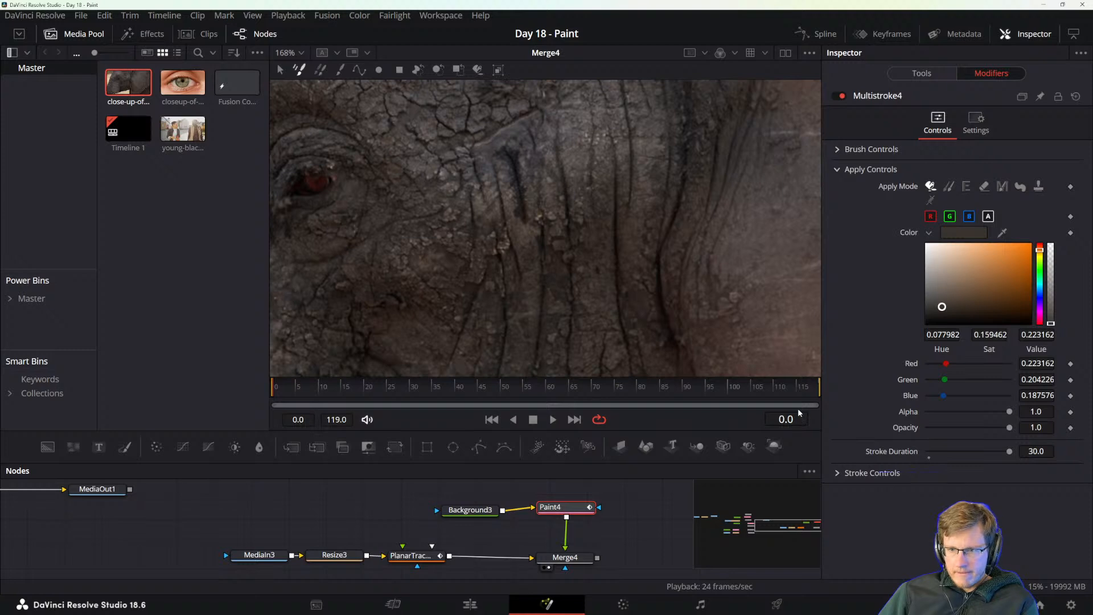
mouse_move(805, 394)
mouse_down()
mouse_move(836, 393)
mouse_move(265, 402)
mouse_up()
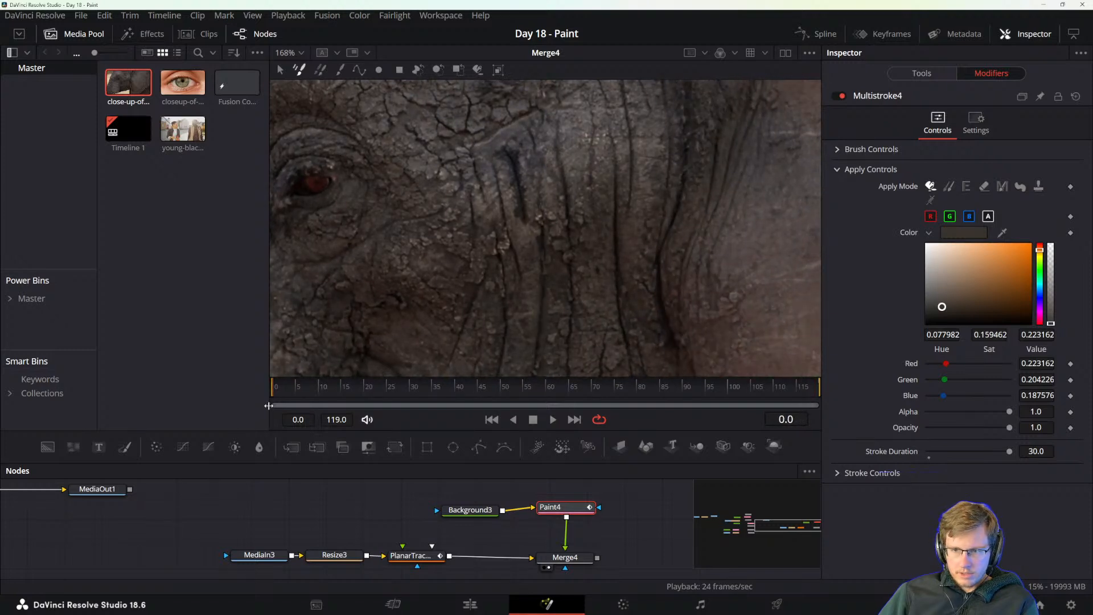
click(1036, 451)
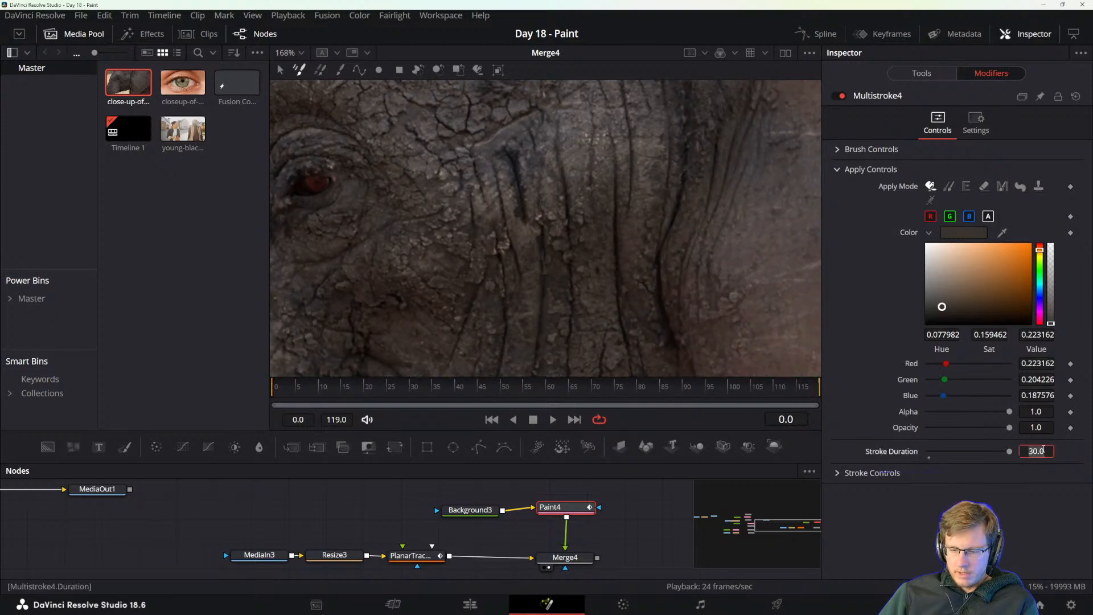
text(1)
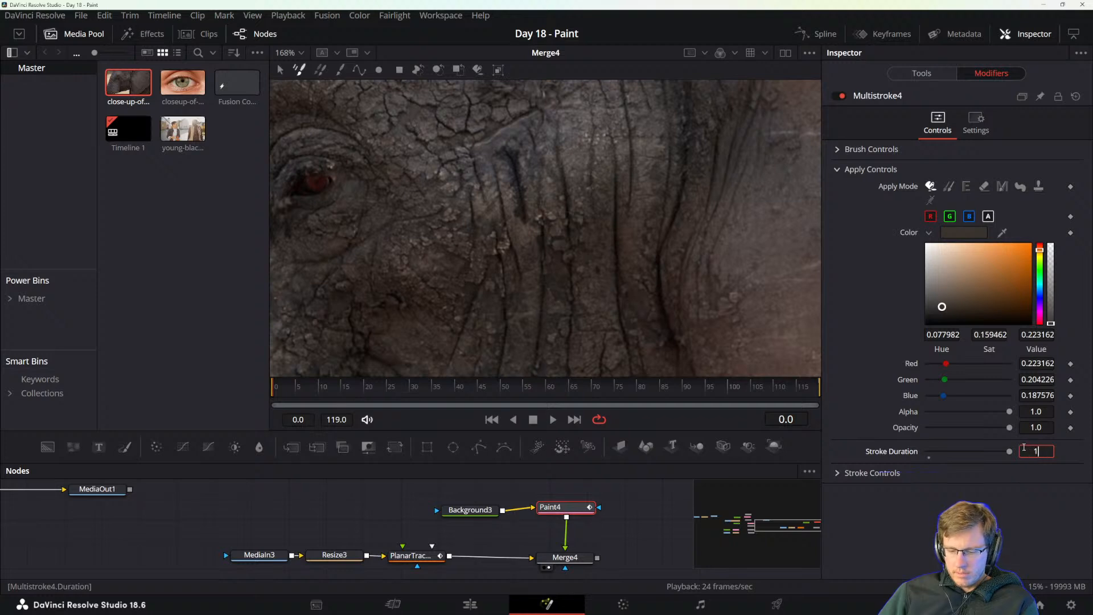
text(19)
key(Tab)
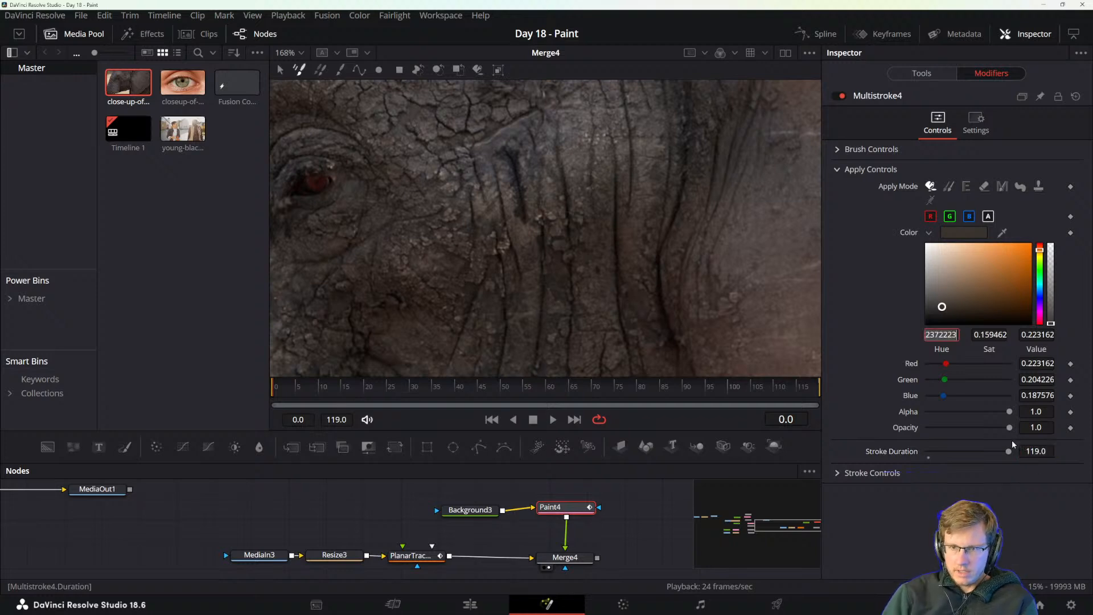
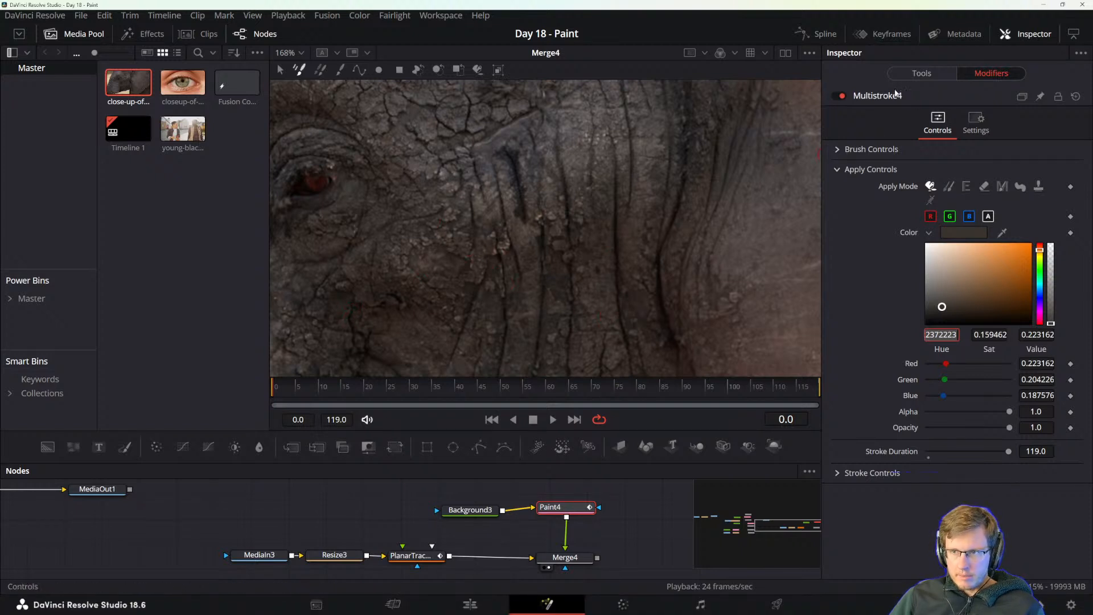
Cover the dark crease directly below the brow fold with sampled skin tones at frame 0.
alt+click(465, 294)
click(464, 297)
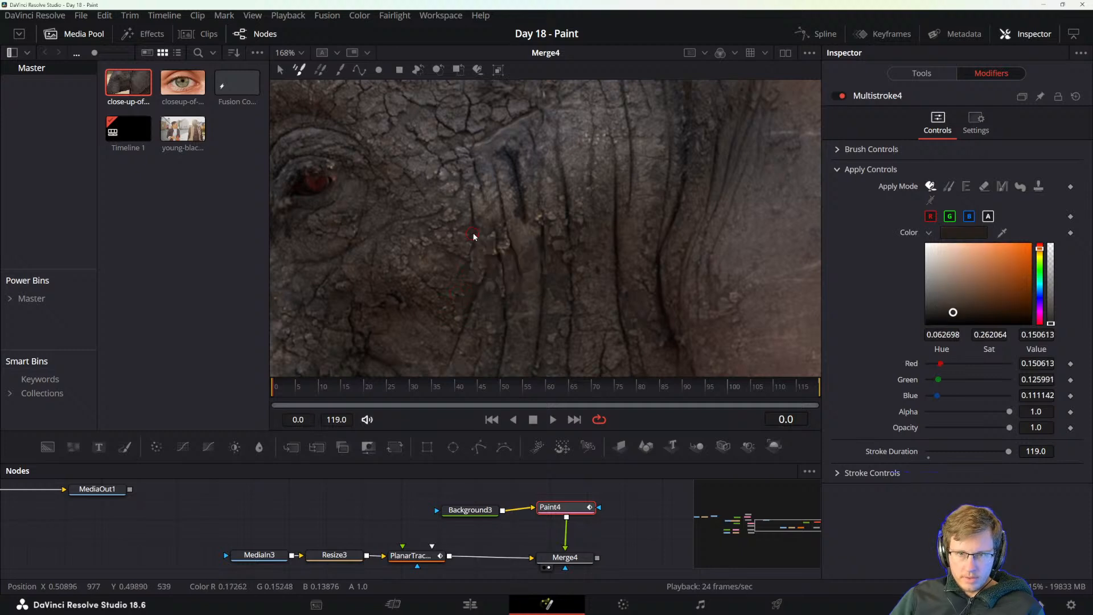
alt+click(511, 196)
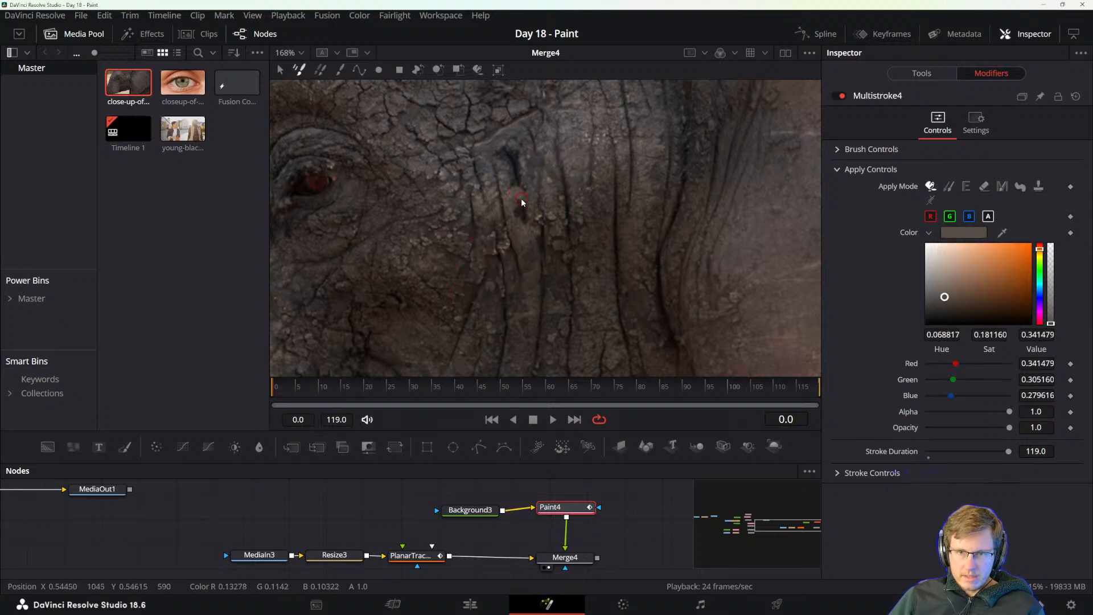
alt+click(517, 206)
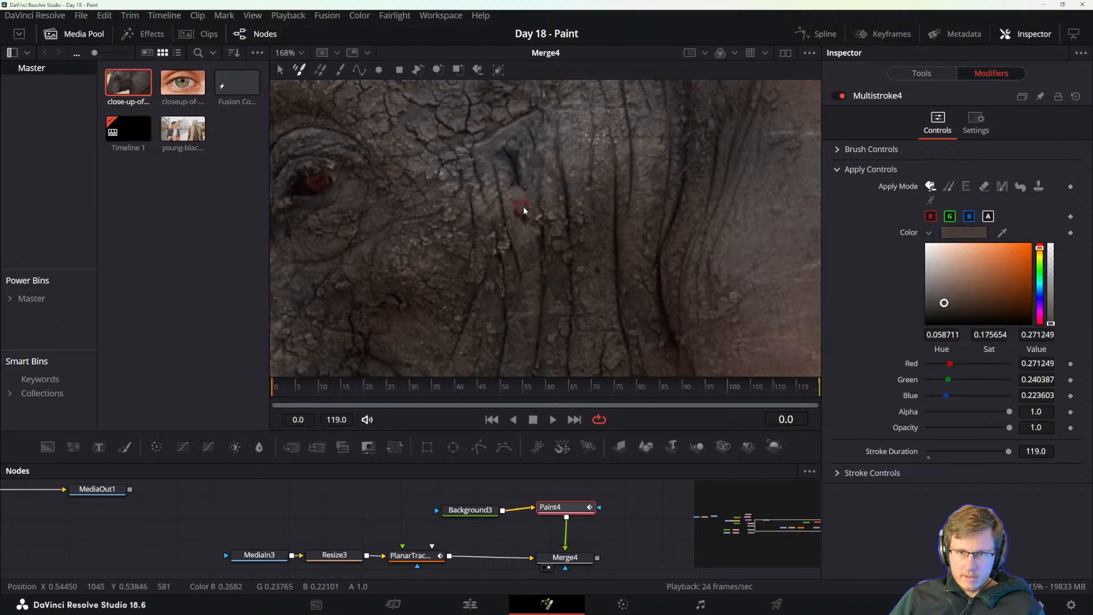
alt+click(521, 215)
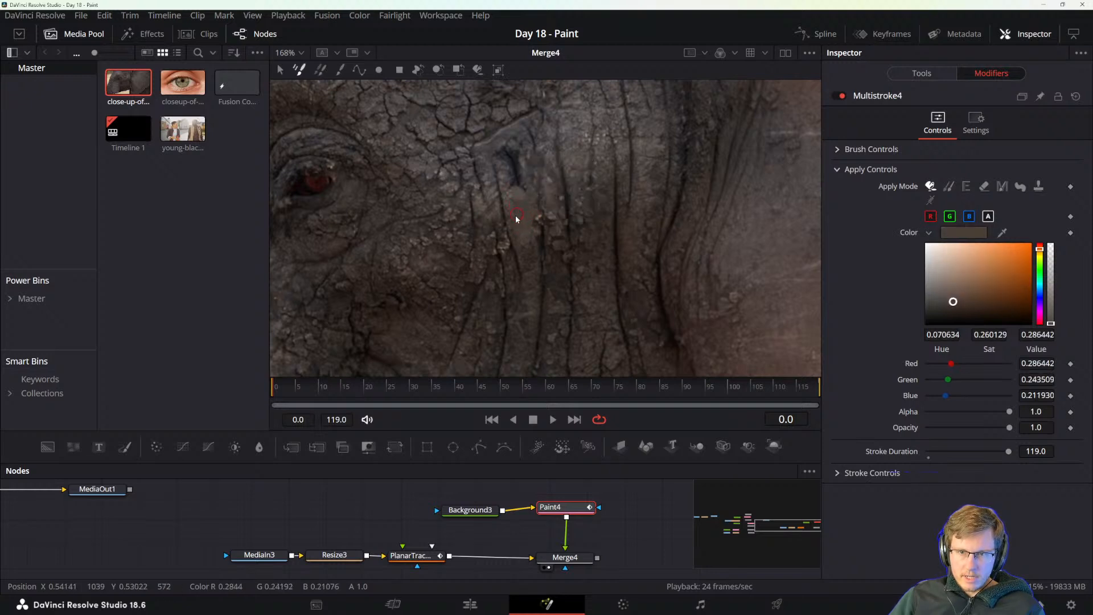
alt+click(508, 163)
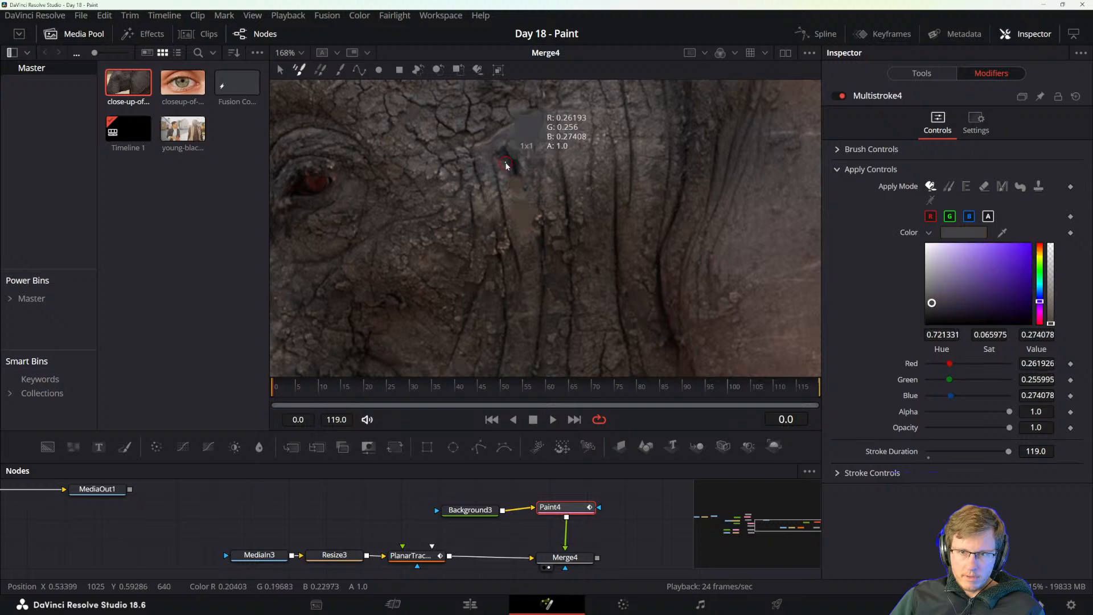
Paint over the upper part of the next vertical wrinkle beyond the brow-fold crease, resampling nearby skin colours.
alt+click(561, 182)
alt+click(560, 187)
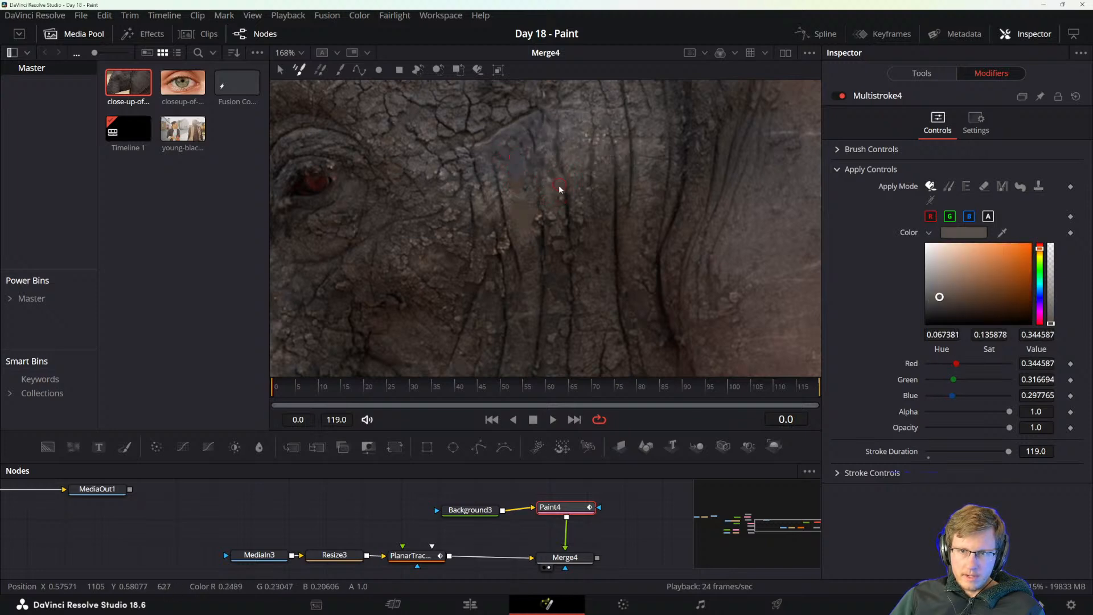
alt+click(561, 155)
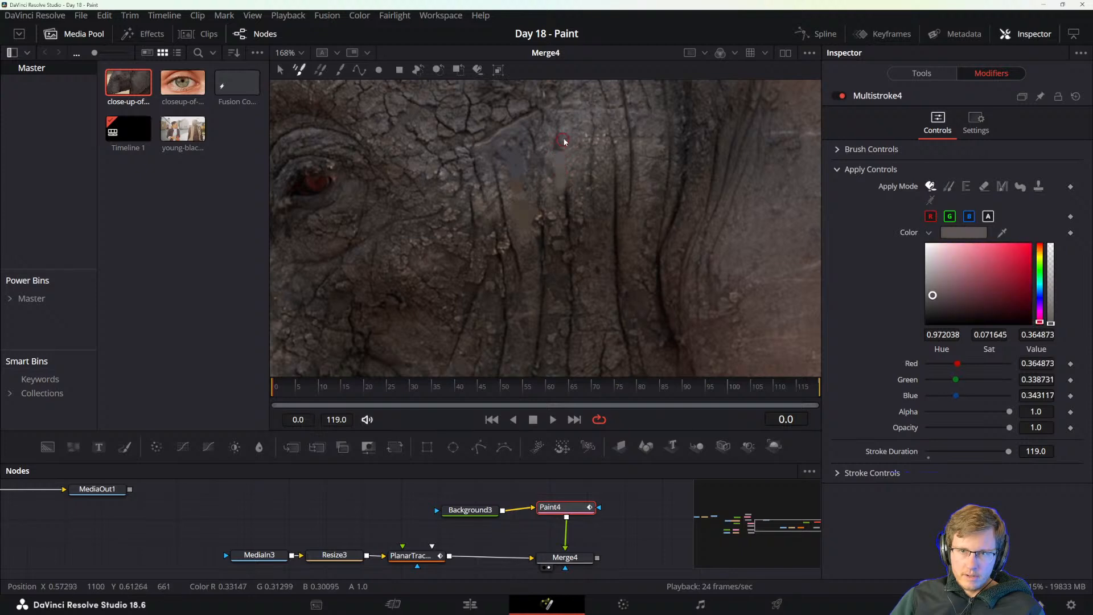
alt+click(561, 124)
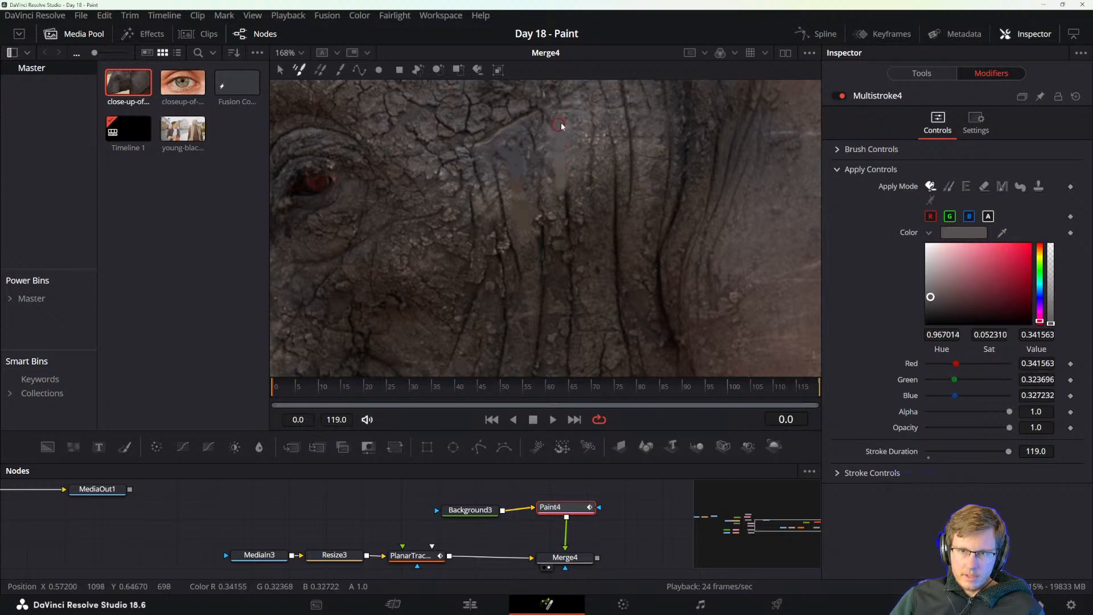
alt+click(569, 198)
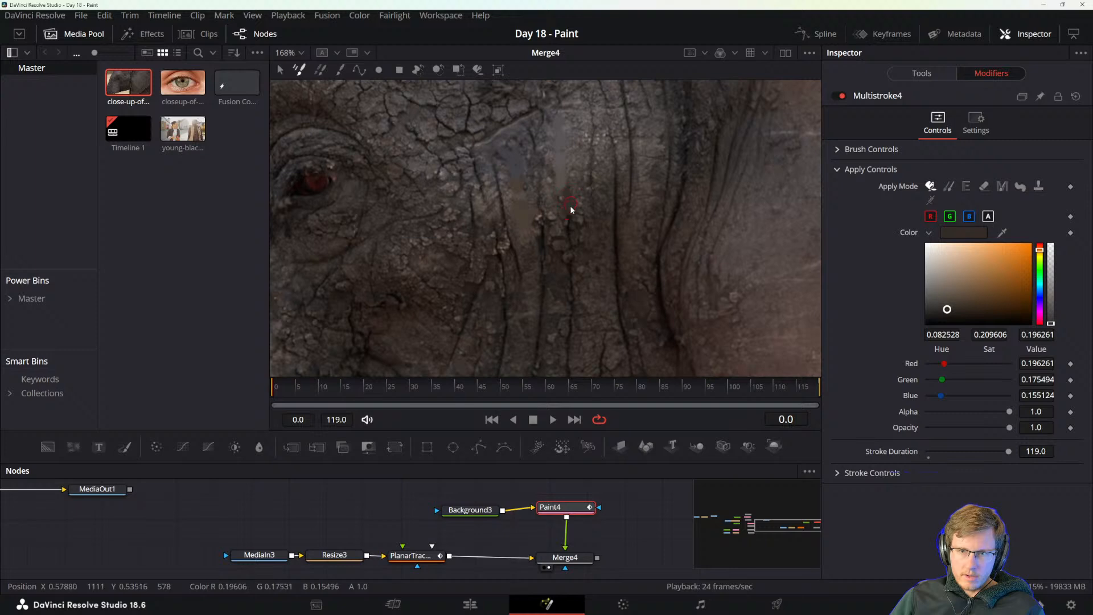
Continue covering that vertical wrinkle down the lower cheek with darker skin tones sampled beside it.
alt+click(569, 226)
alt+click(571, 247)
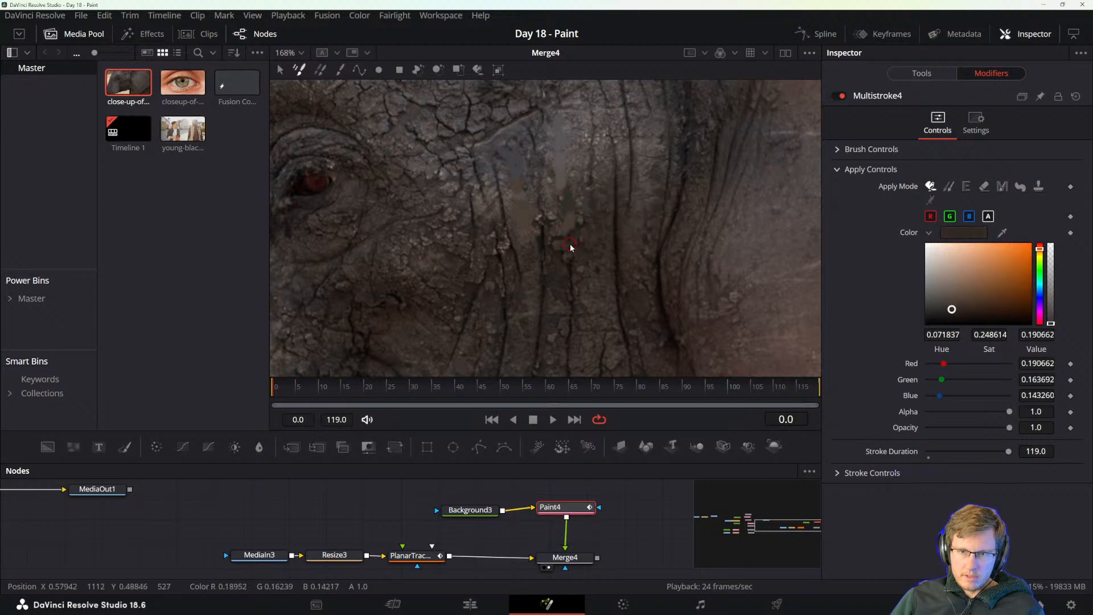
alt+click(576, 271)
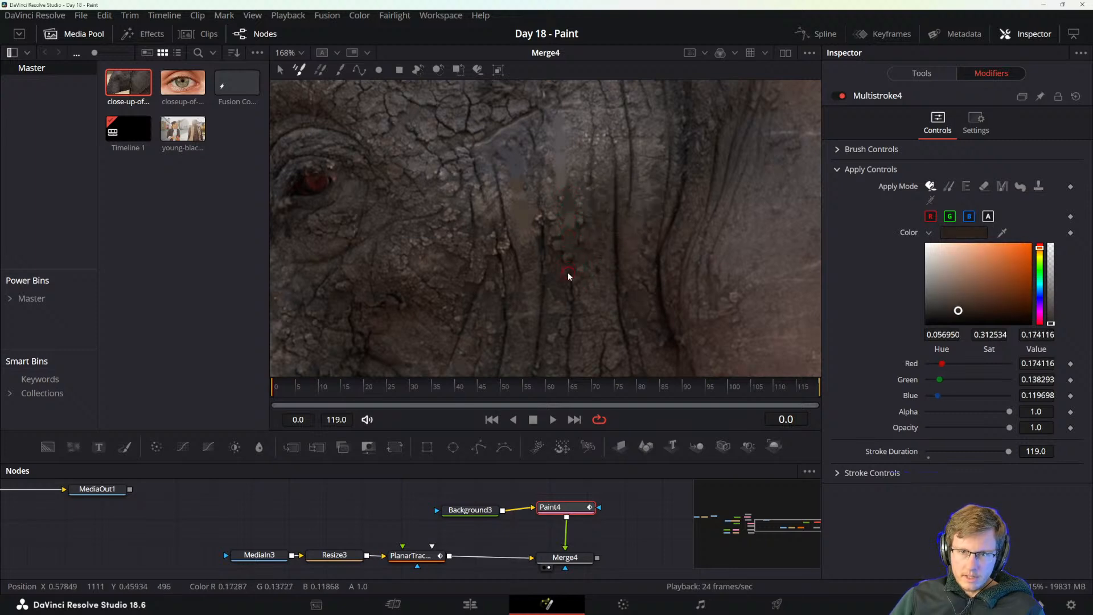
alt+click(572, 308)
alt+click(566, 317)
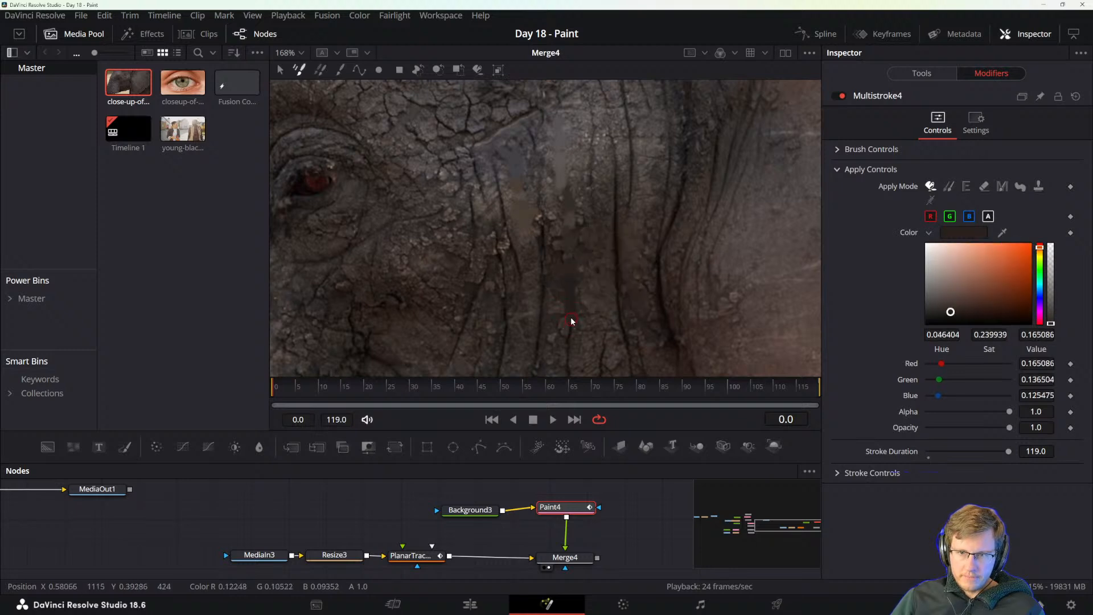
alt+click(570, 343)
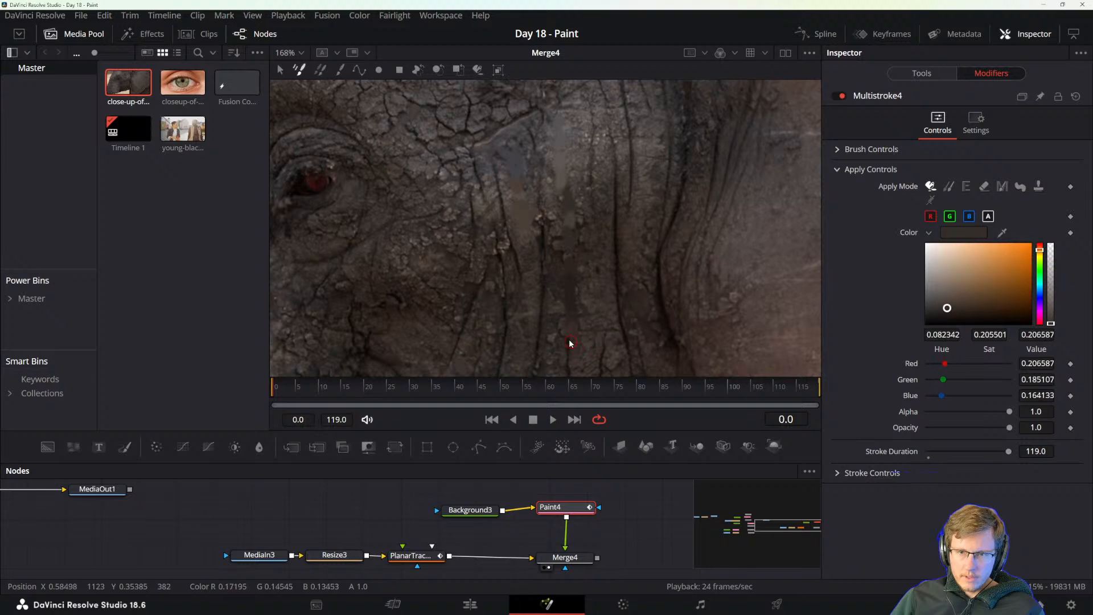
alt+click(569, 355)
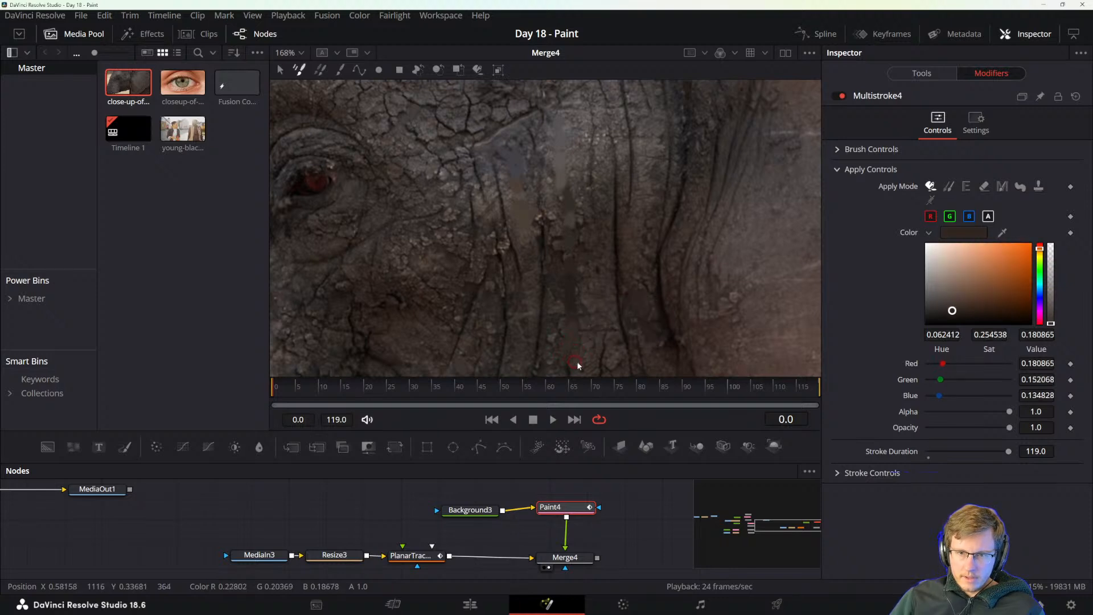
alt+click(567, 369)
alt+click(602, 351)
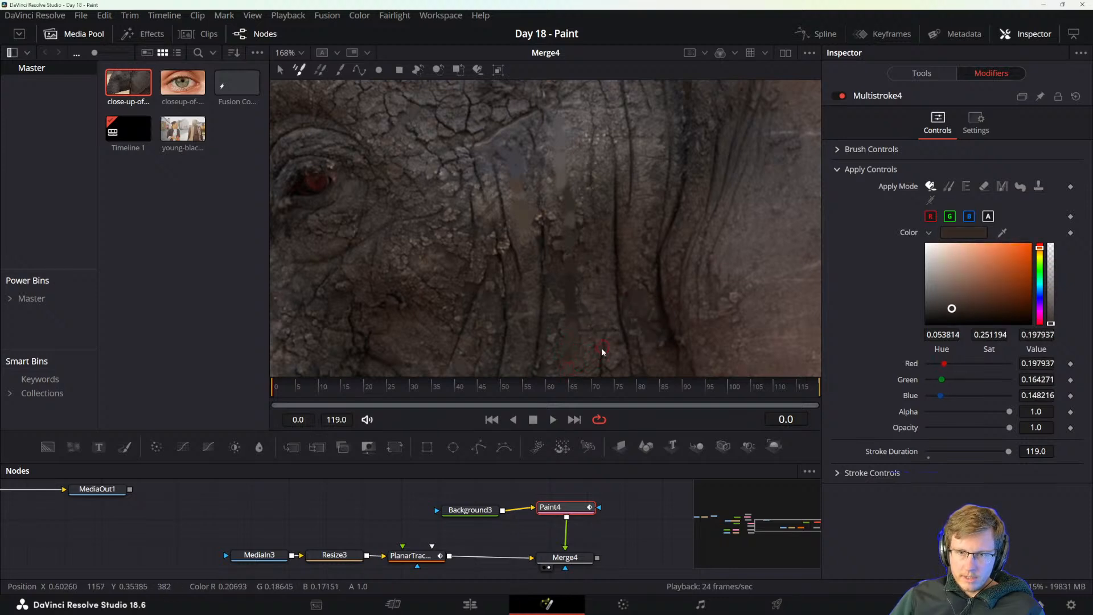
Paint out the middle and upper part of the long dark wrinkle farther toward the ear with sampled skin tones.
alt+click(613, 265)
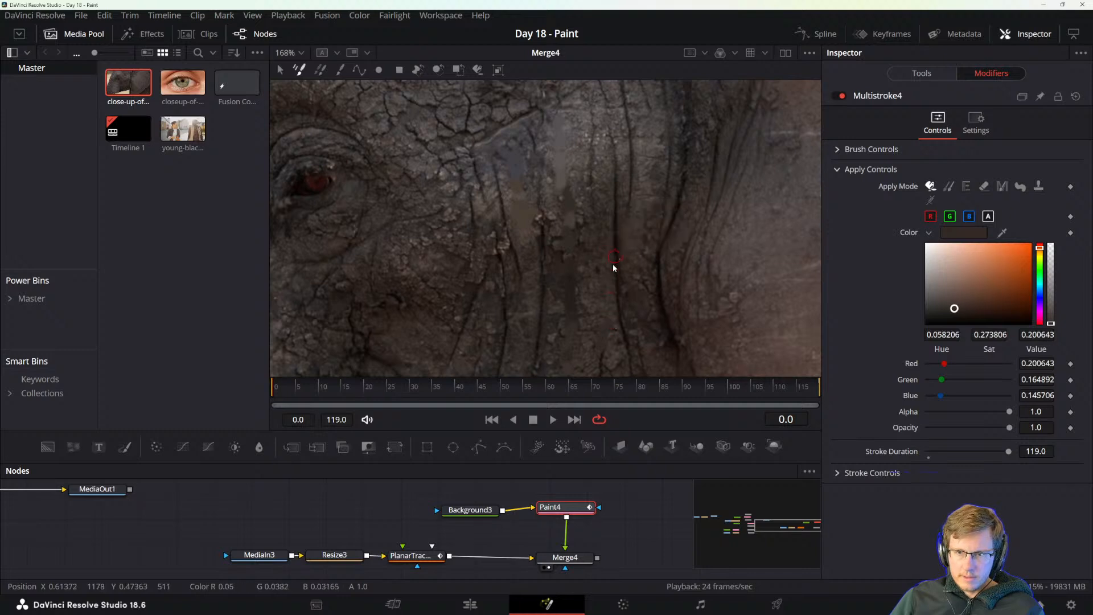
alt+click(615, 225)
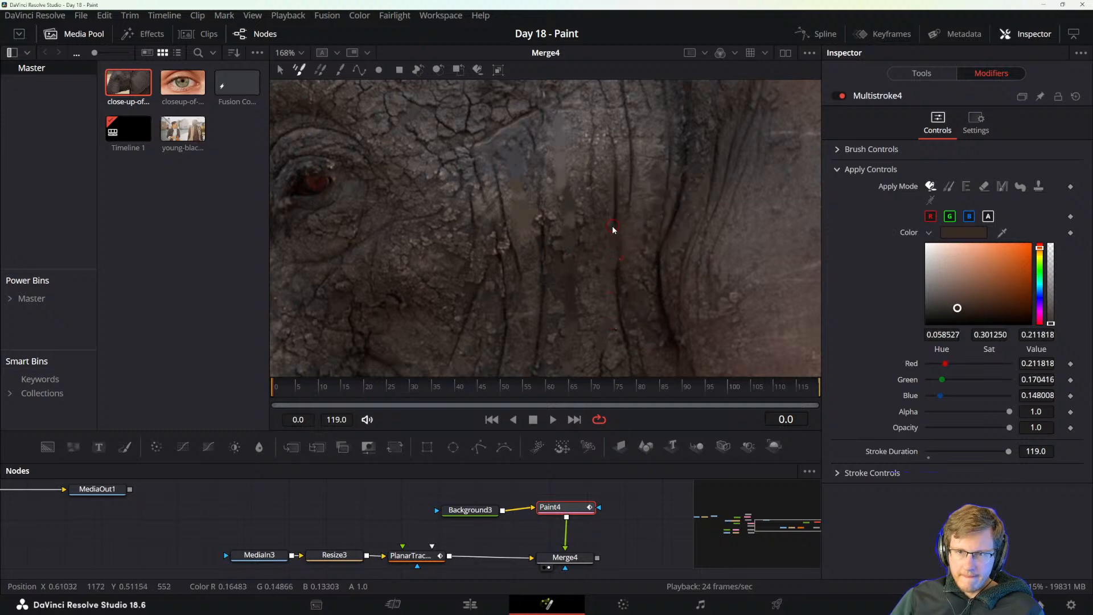
alt+click(612, 210)
alt+click(615, 187)
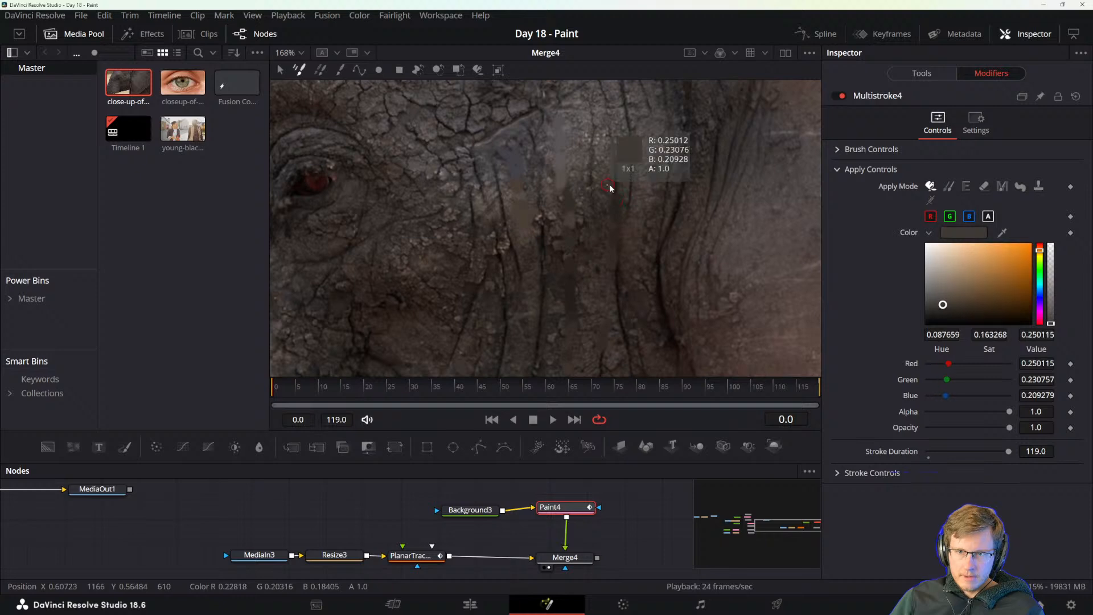
alt+click(612, 168)
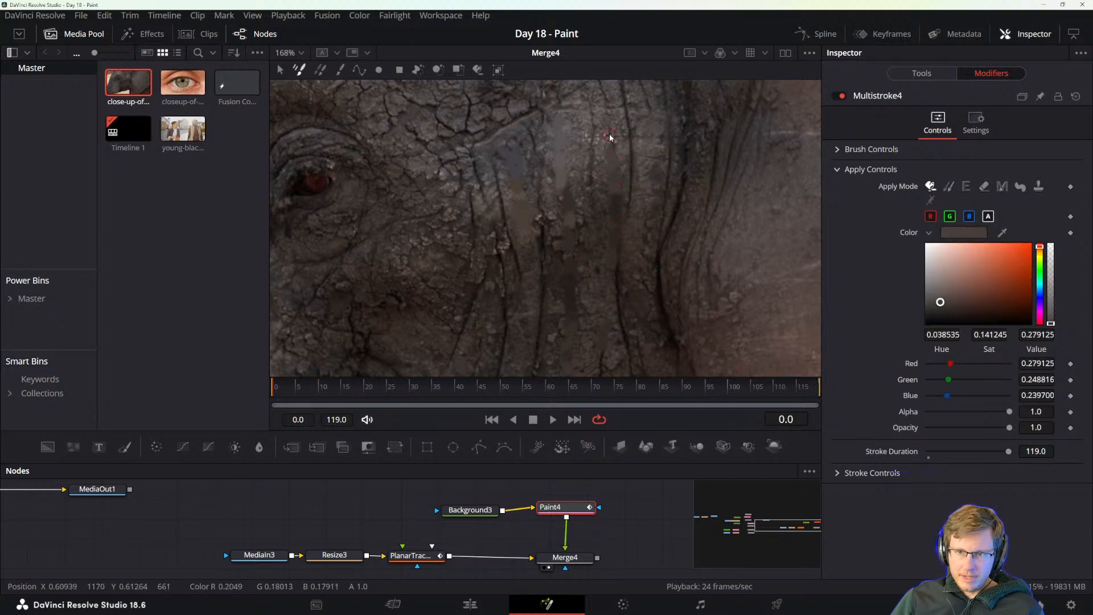
alt+click(614, 140)
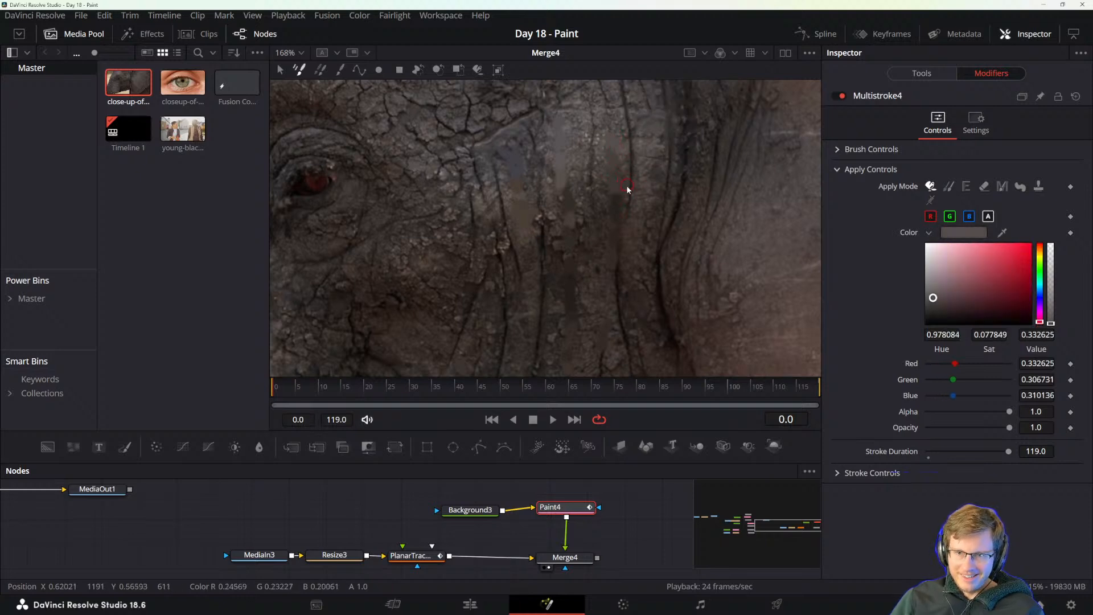
Cover the adjoining wrinkle above it up to the forehead, sampling the surrounding skin colour along the way.
alt+click(628, 200)
alt+click(633, 170)
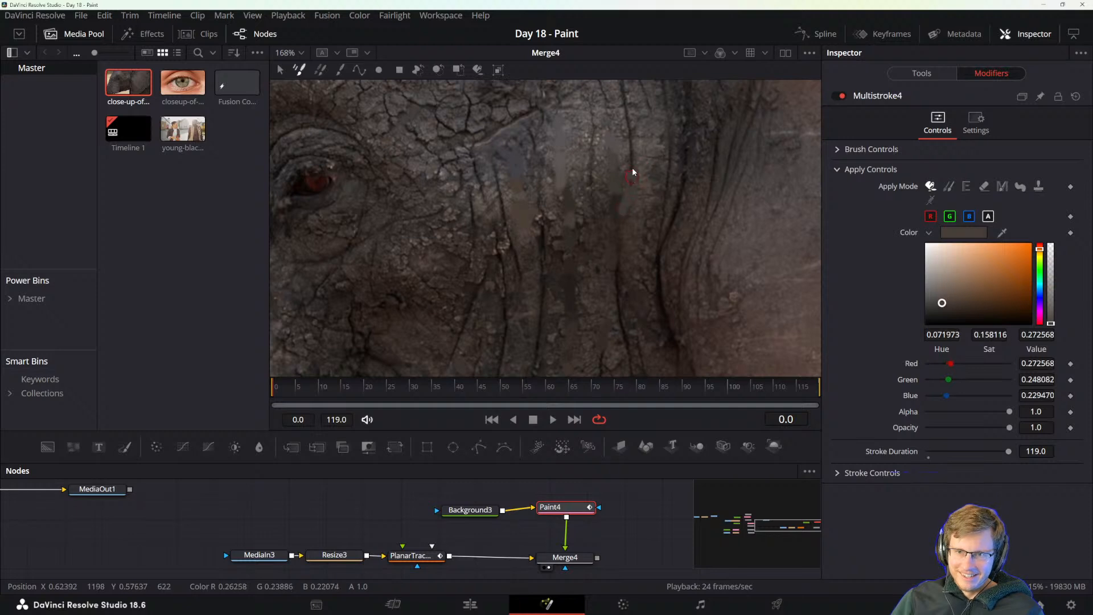
alt+click(626, 132)
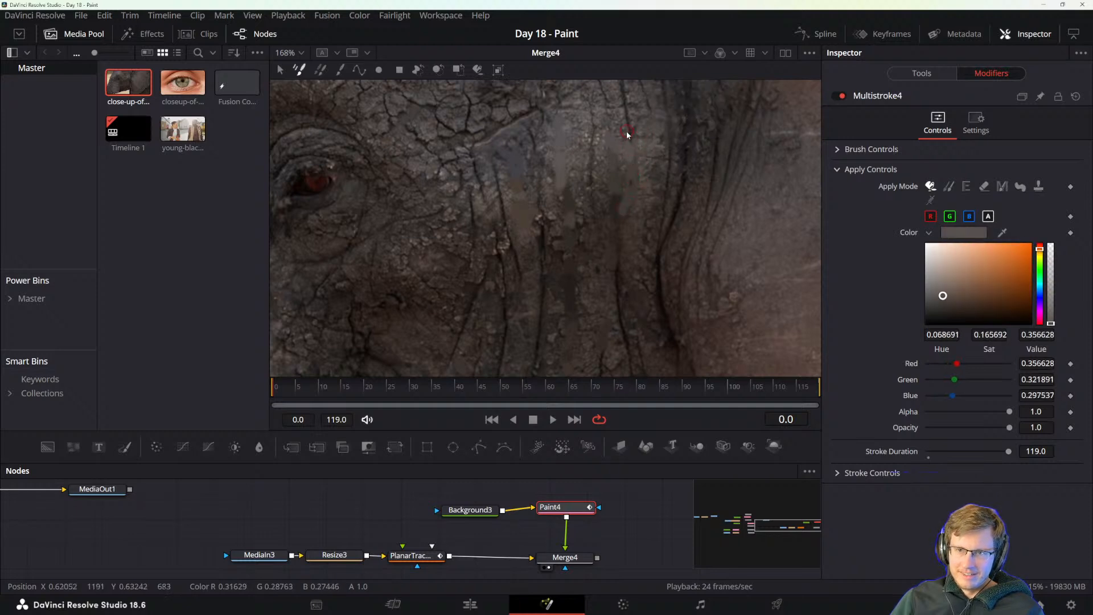
alt+click(630, 118)
alt+click(626, 99)
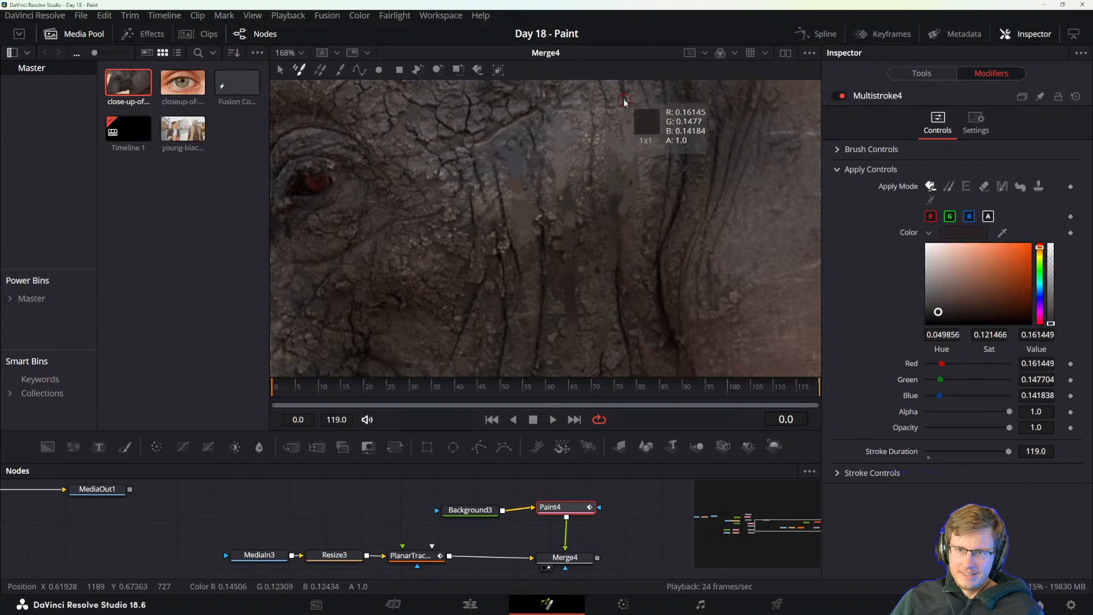
Paint over the short creases at the eye-side end of the brow fold with sampled skin tones.
alt+click(489, 242)
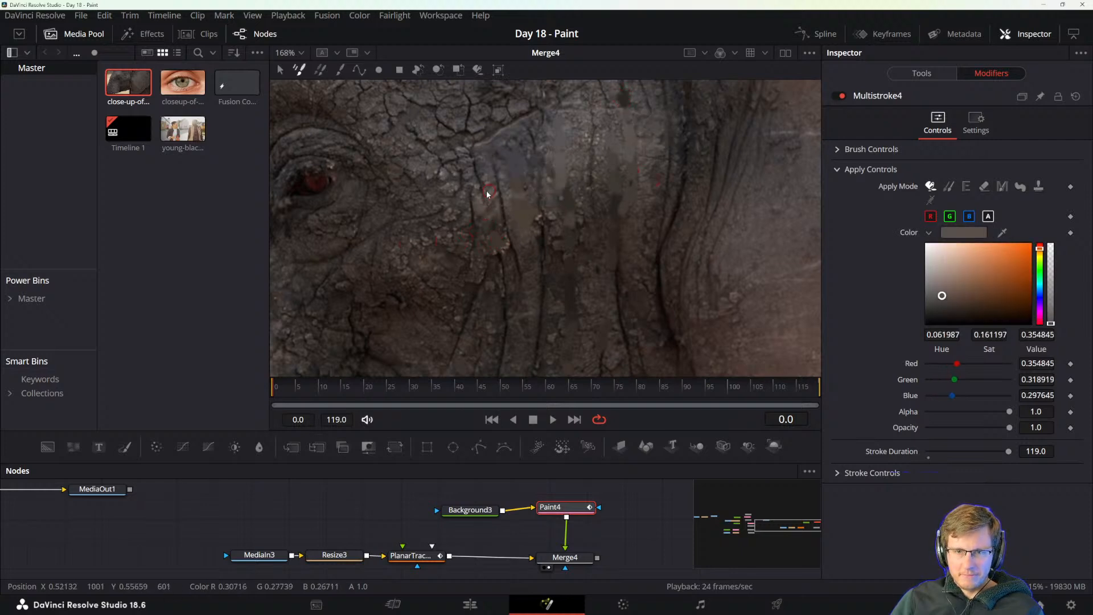
alt+click(487, 161)
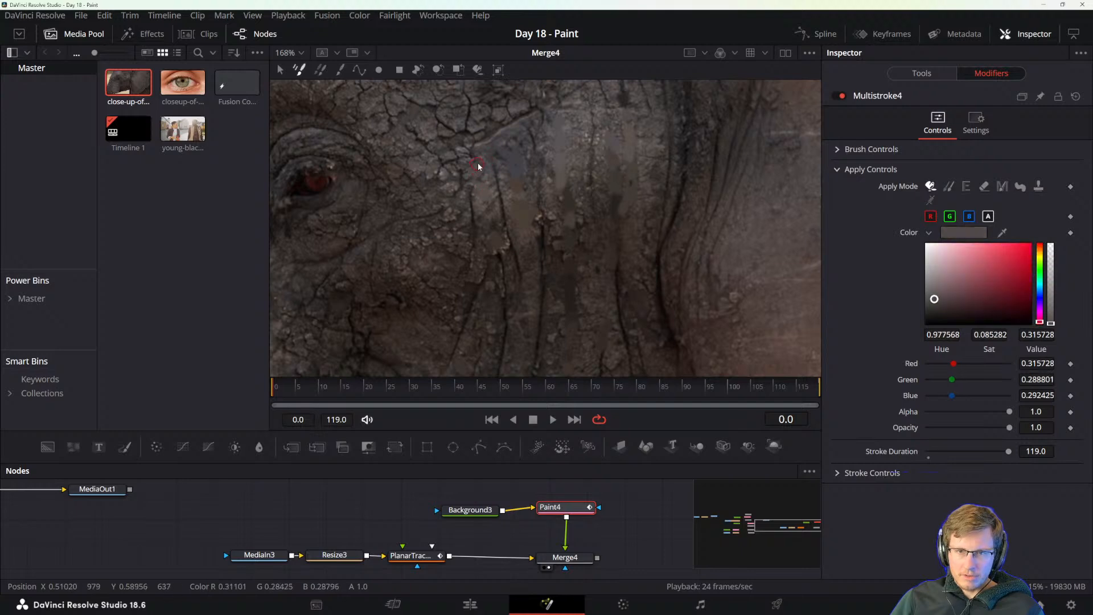
alt+click(476, 162)
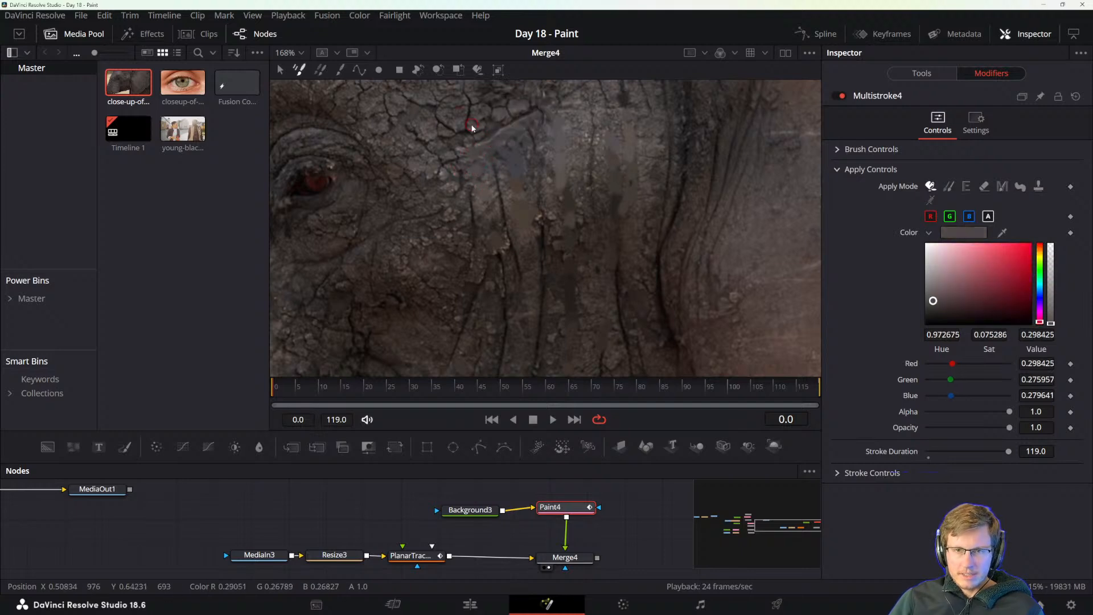
Cover the skin cracks above the brow fold with colours sampled from the neighbouring skin.
alt+click(465, 128)
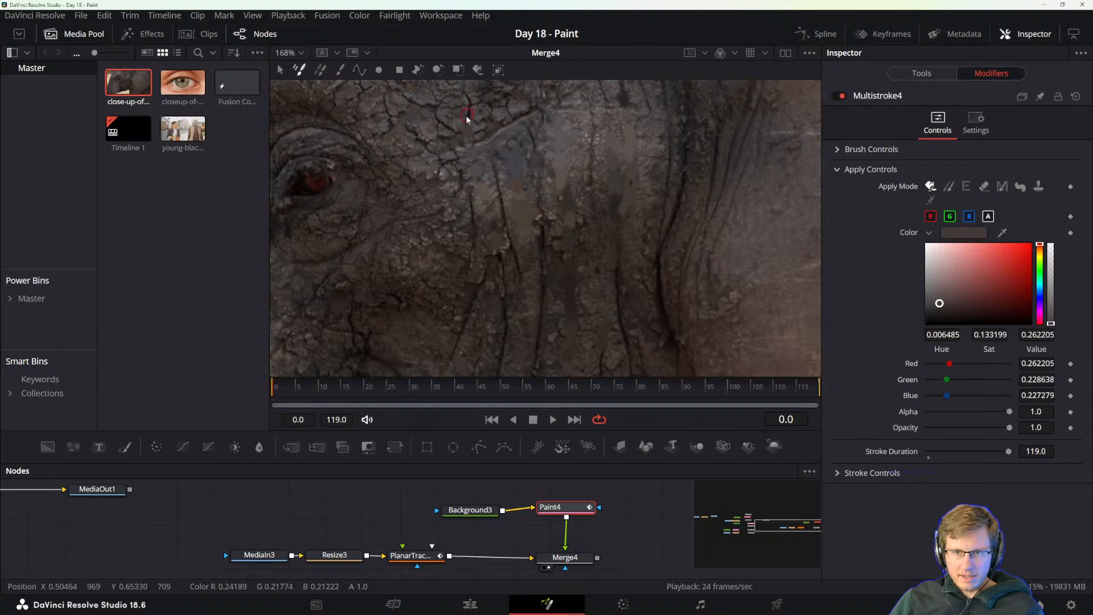
alt+click(469, 112)
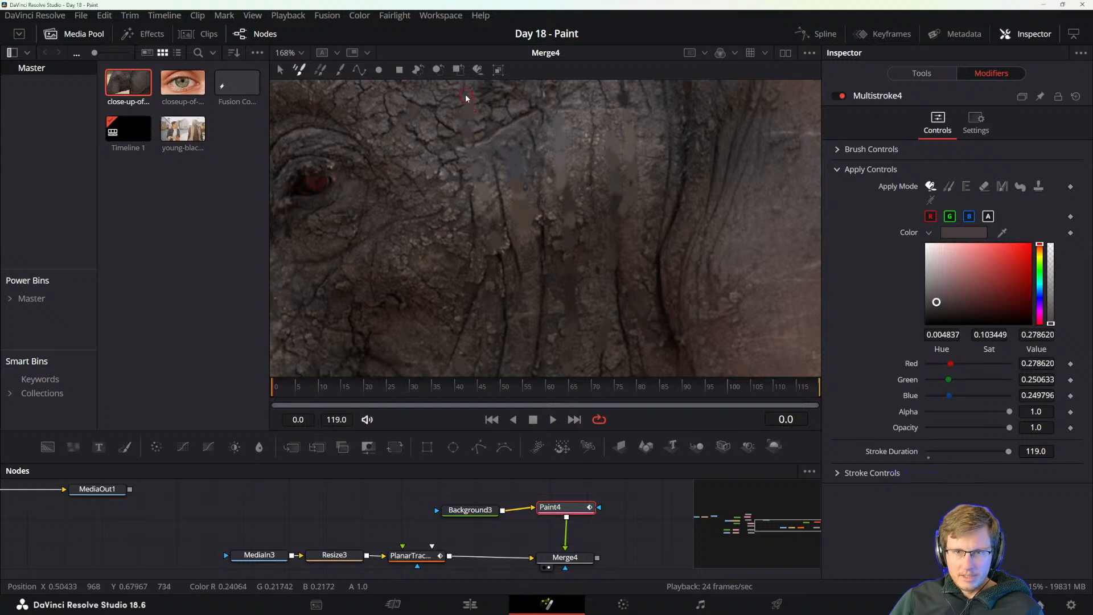
alt+click(451, 127)
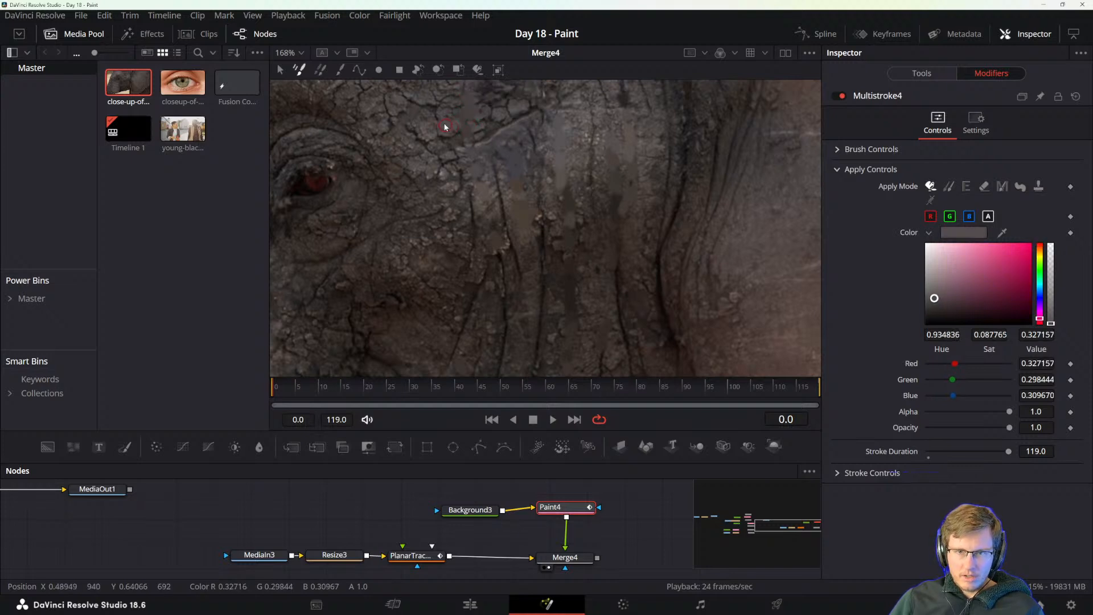
alt+click(443, 120)
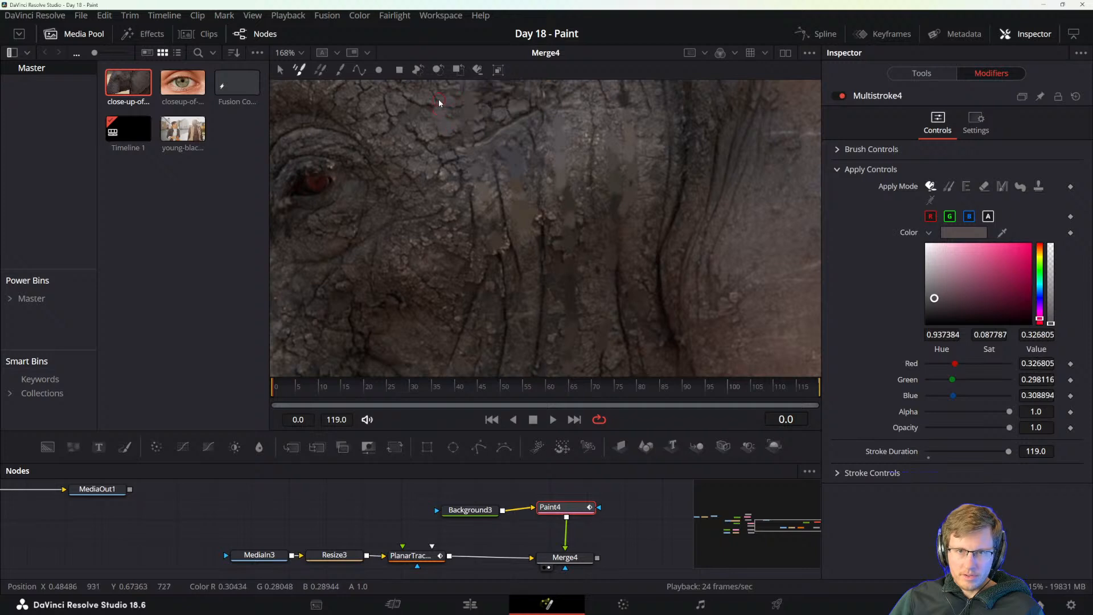
alt+click(442, 102)
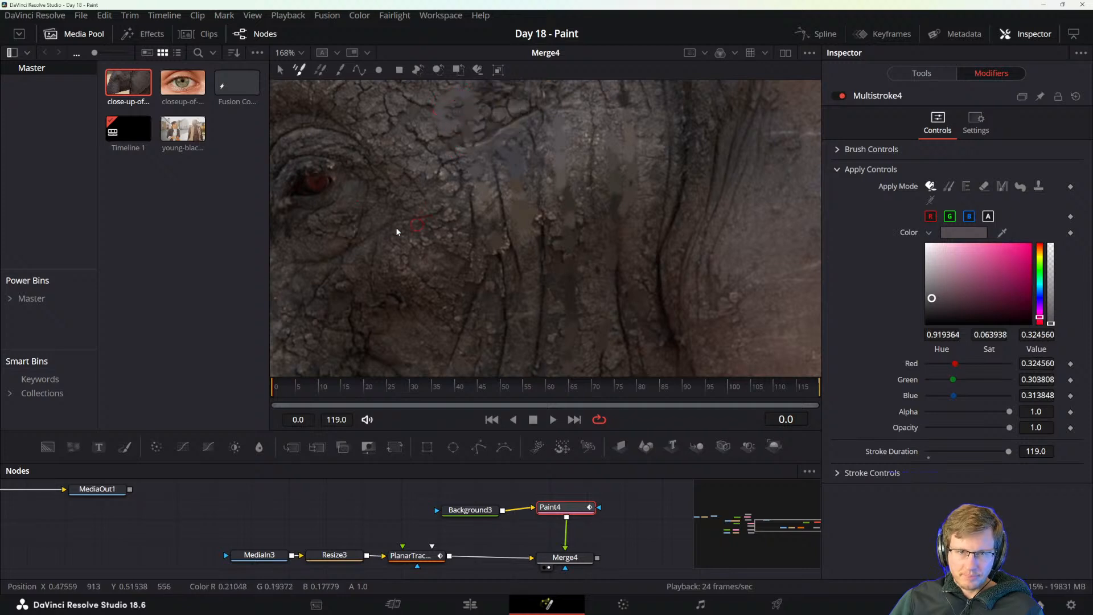
Paint over the creases below the eye and the cracks running toward the cheek with sampled skin colours.
alt+click(364, 254)
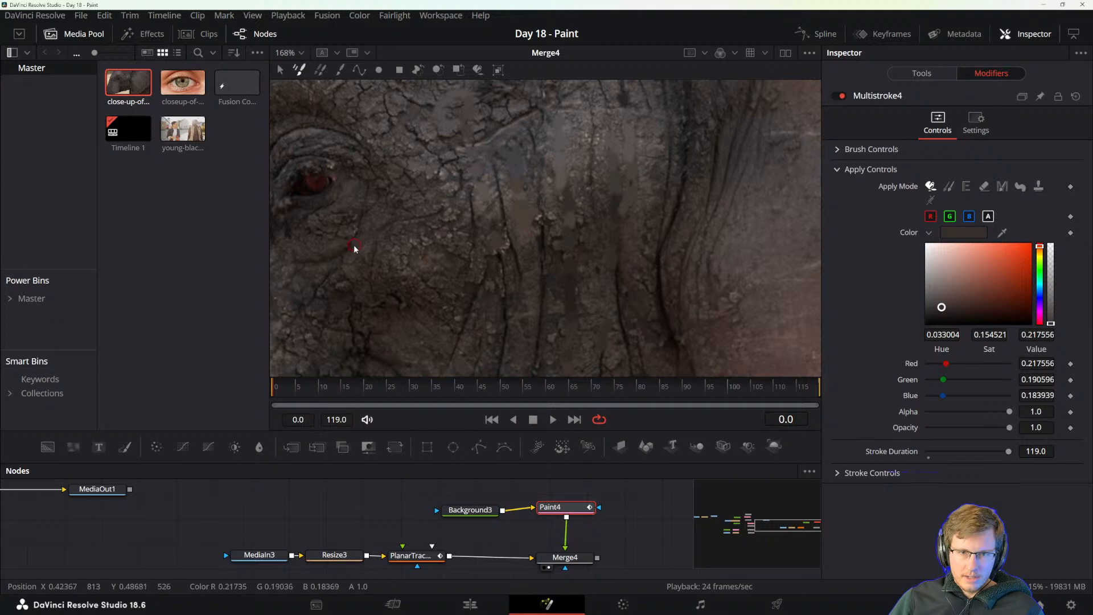
alt+click(363, 260)
alt+click(356, 254)
drag(349, 251, 344, 253)
key(space)
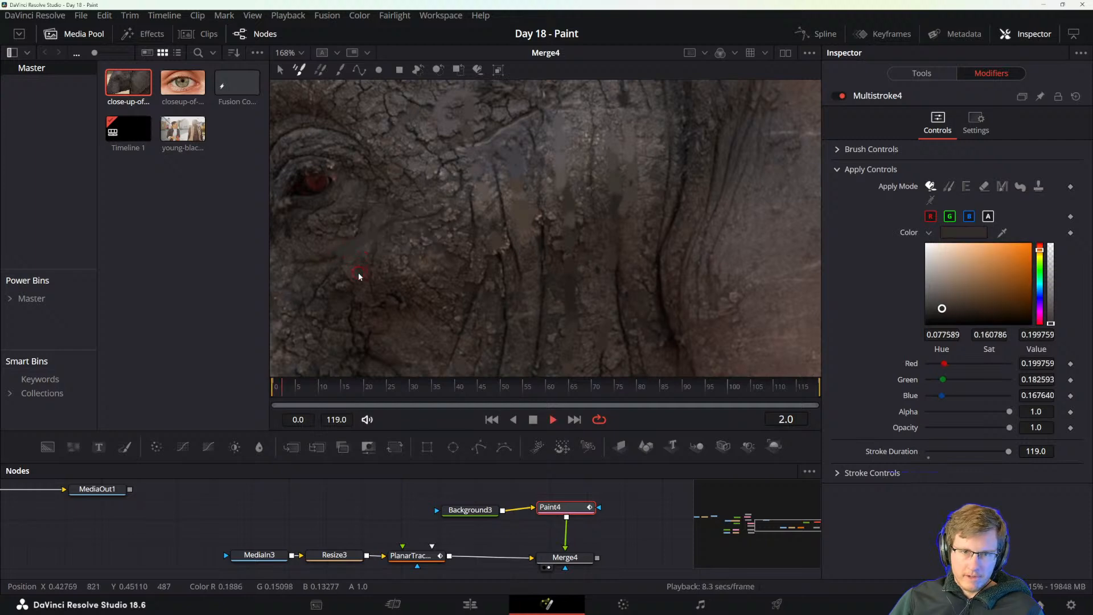
alt+click(349, 263)
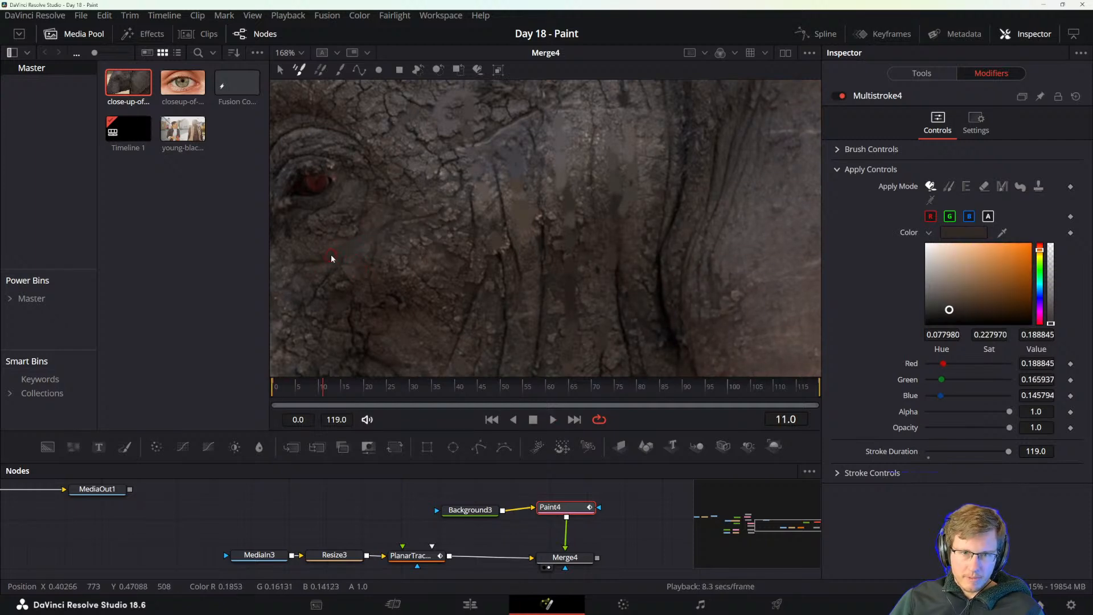
alt+click(313, 262)
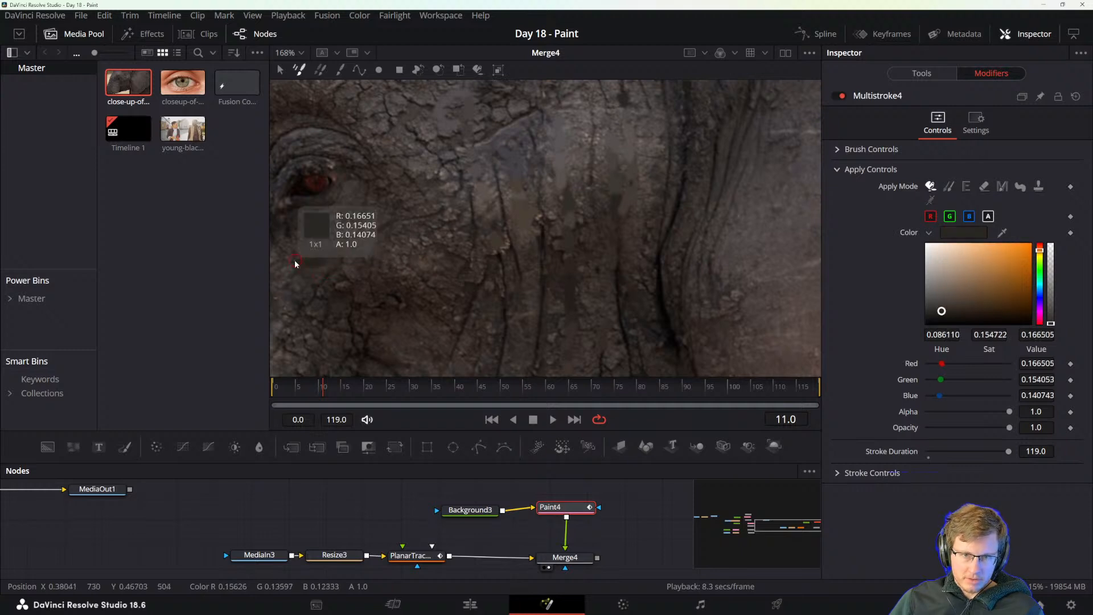
drag(304, 264, 425, 283)
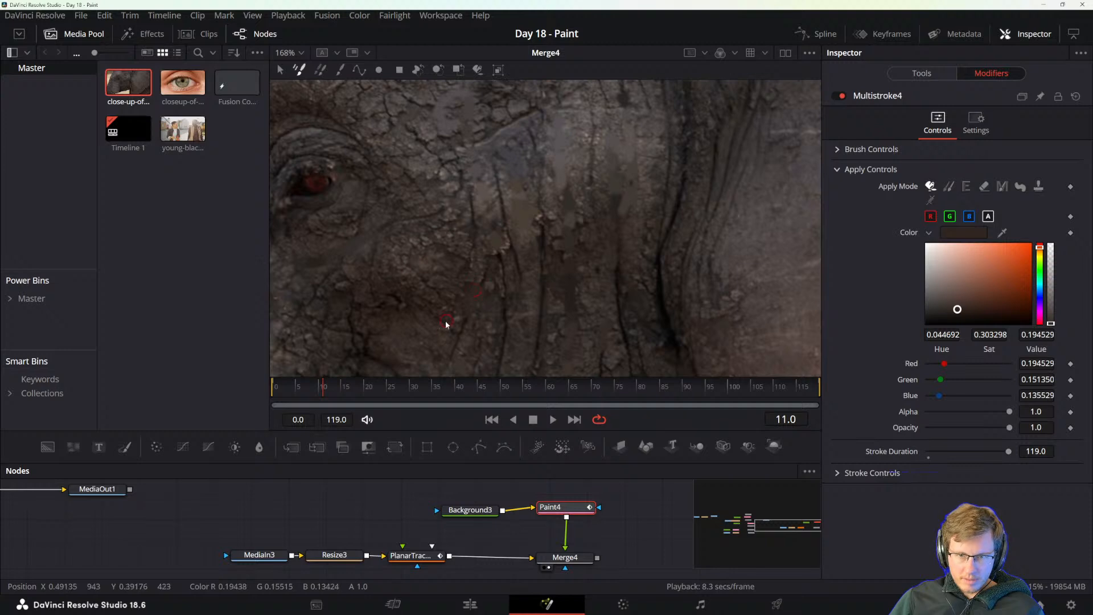
alt+click(466, 339)
alt+click(462, 356)
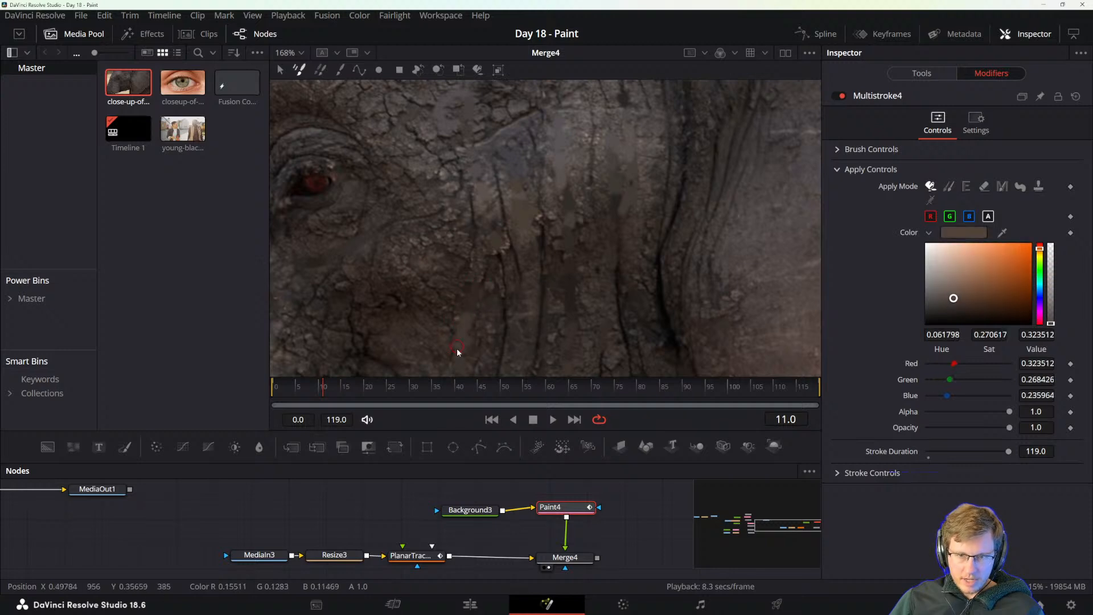
alt+click(472, 358)
key(ctrl+z)
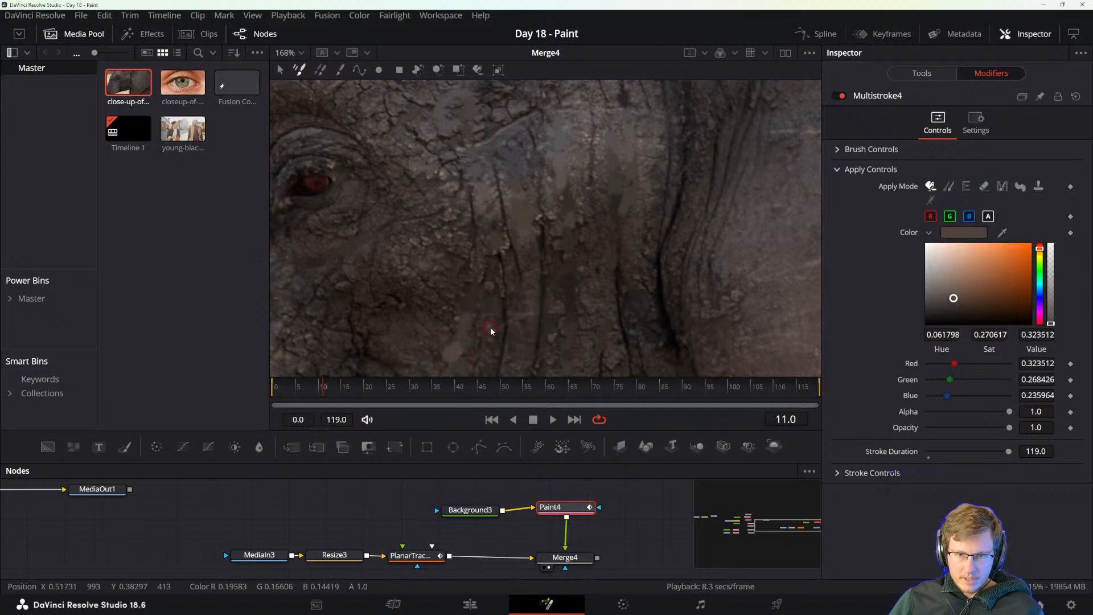
key(ctrl+z)
Cover the lower end of the vertical wrinkle nearest the eye with dark brown tones sampled from the adjacent skin.
alt+click(450, 359)
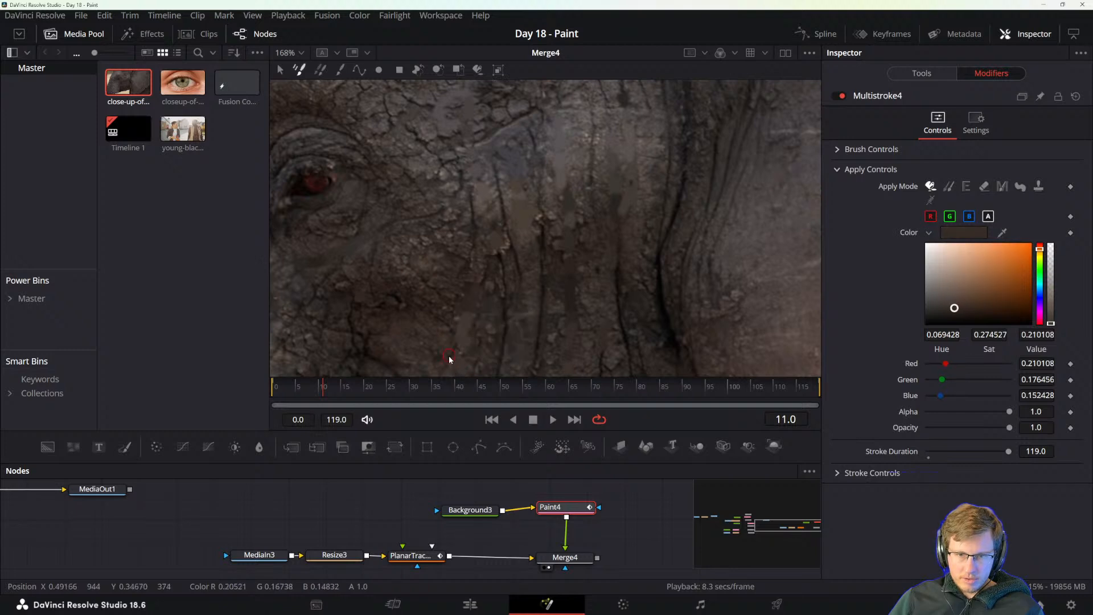
alt+click(471, 359)
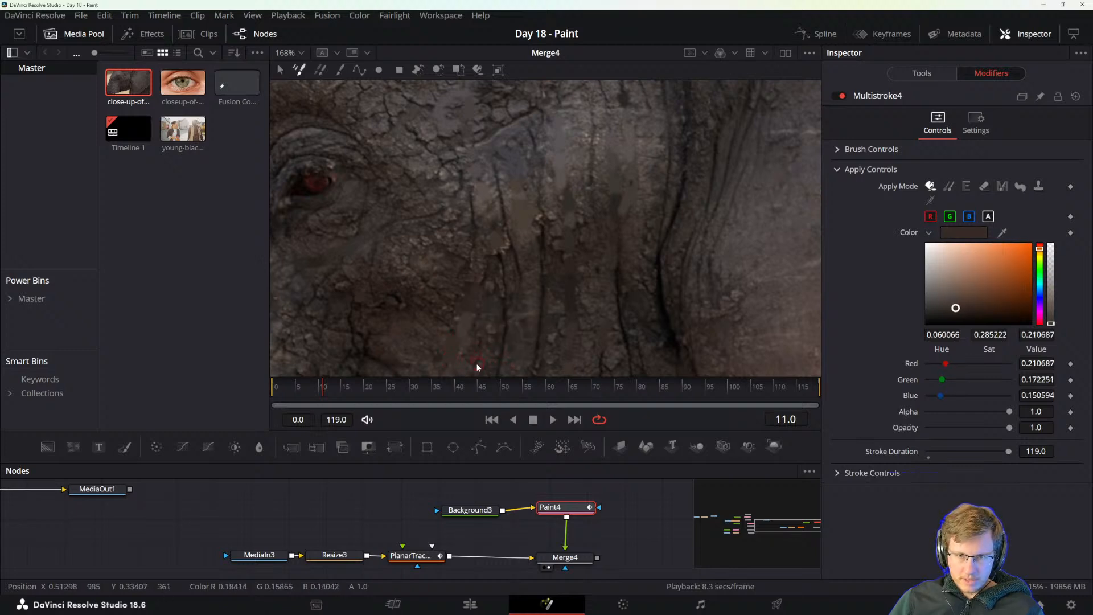
alt+click(475, 344)
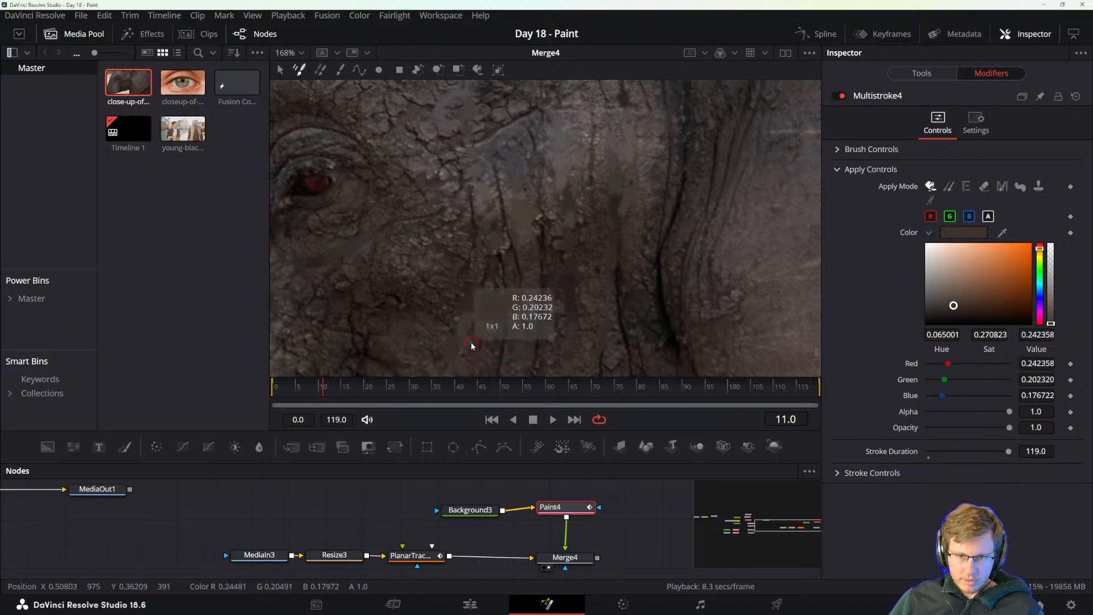
alt+click(499, 354)
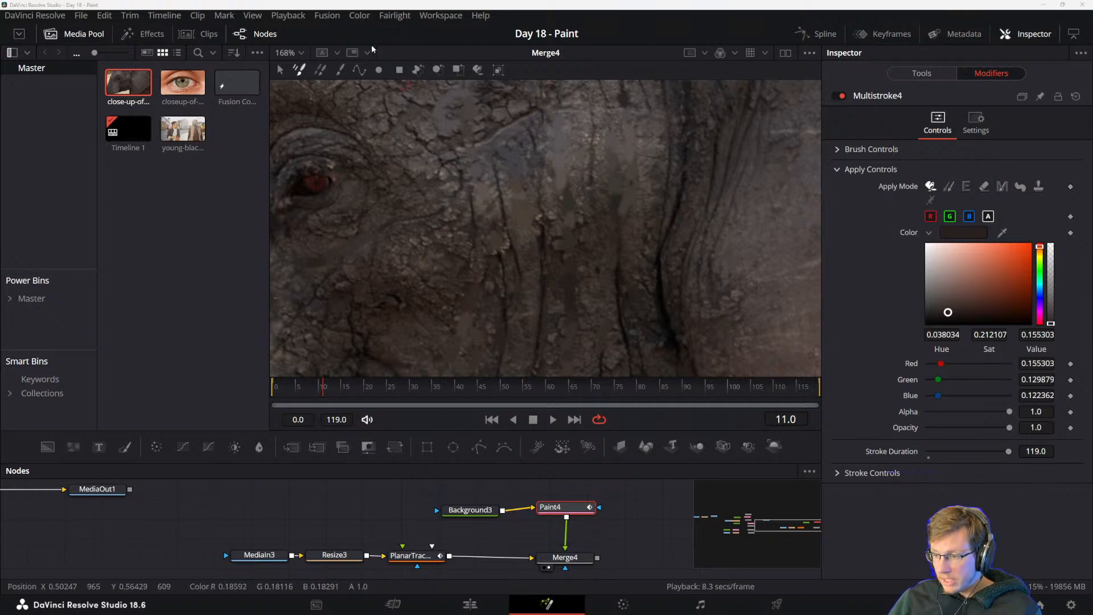
Paint out the upper ends of the two vertical wrinkles nearest the eye, just below the brow fold, with sampled skin tones.
alt+click(483, 210)
drag(473, 217, 469, 198)
alt+click(479, 201)
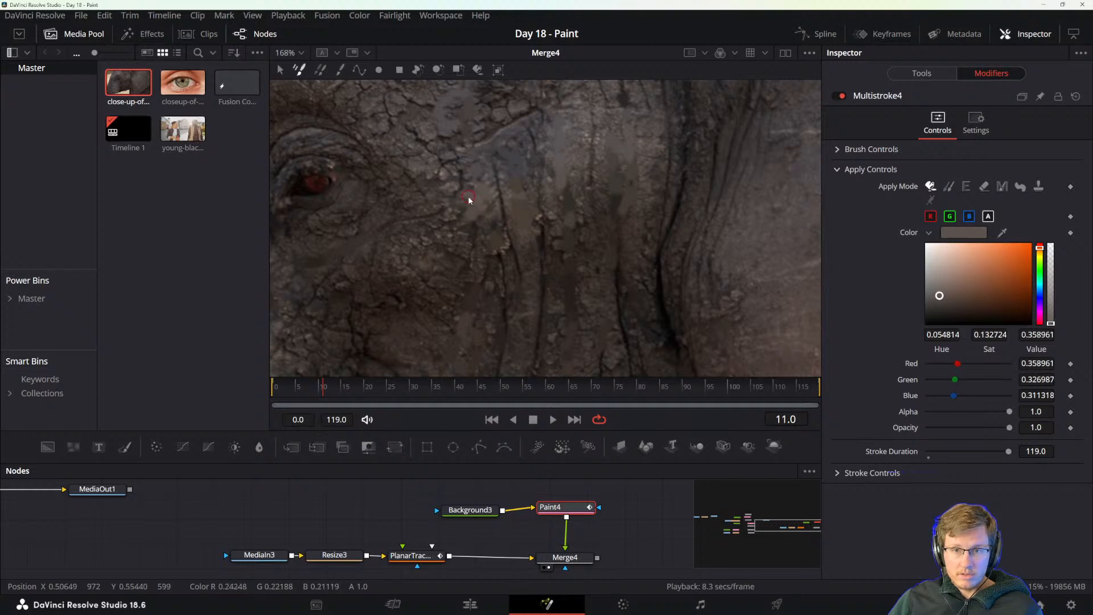
alt+click(489, 186)
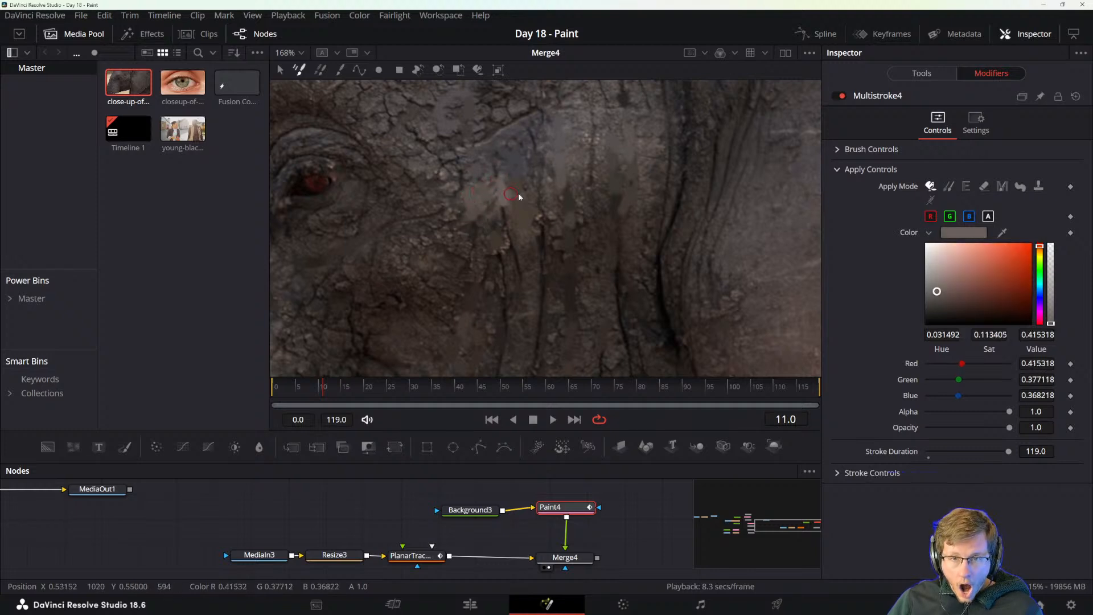
Paint out the second vertical wrinkle from the eye down to its lower end, resampling the neighbouring skin colour along the way.
alt+click(519, 207)
alt+click(520, 239)
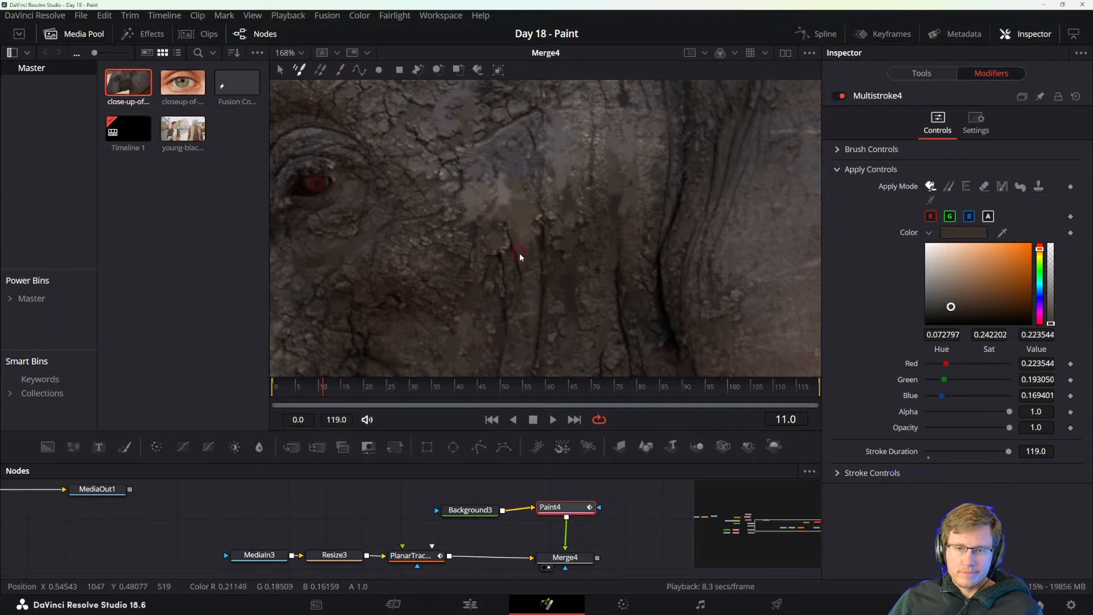
alt+click(503, 289)
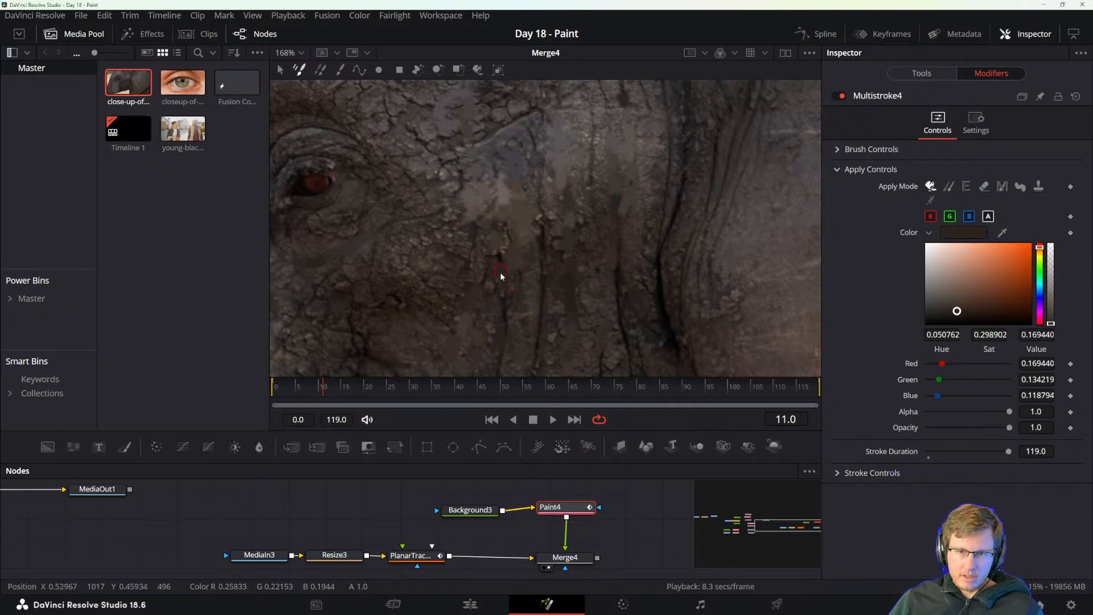
alt+click(524, 303)
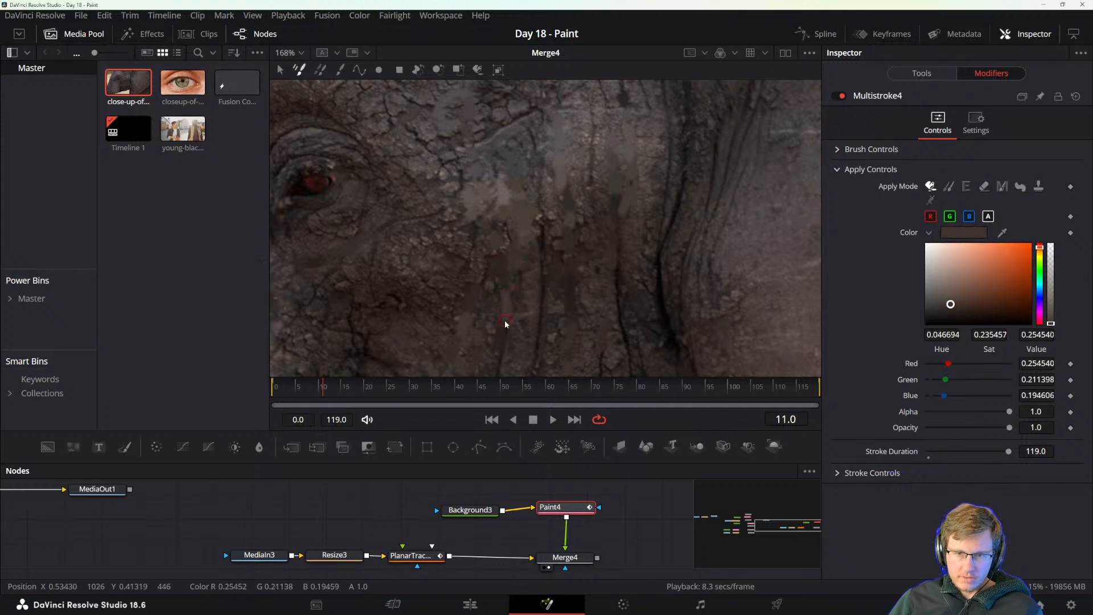
alt+click(516, 339)
alt+click(529, 344)
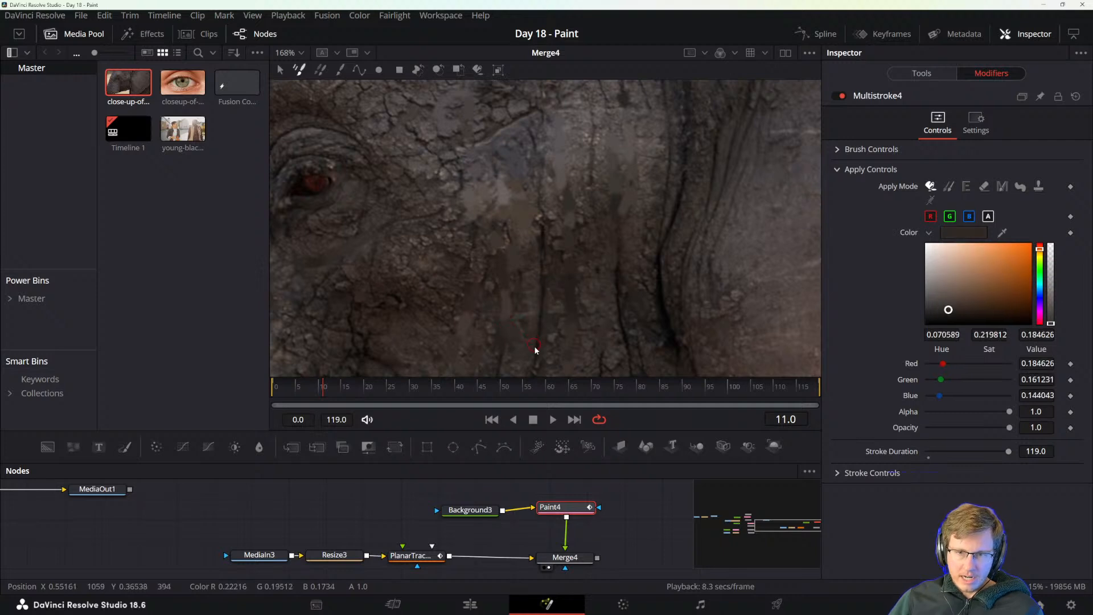
Cover the dark vertical wrinkle in the middle of the cheek from its lower part upward with sampled brown tones.
alt+click(541, 307)
alt+click(534, 290)
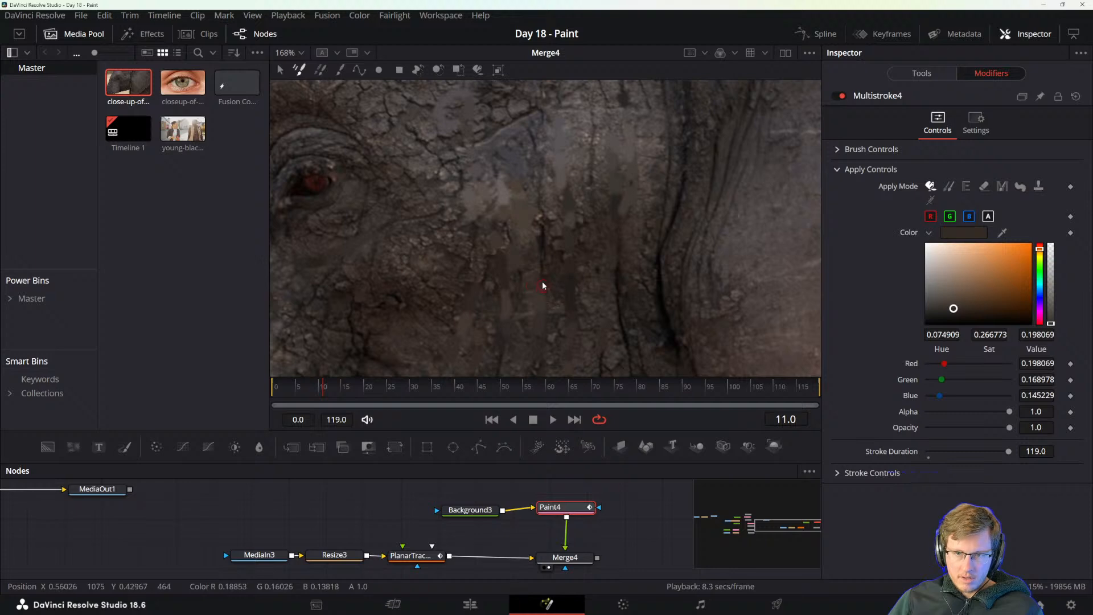
alt+click(531, 261)
alt+click(538, 237)
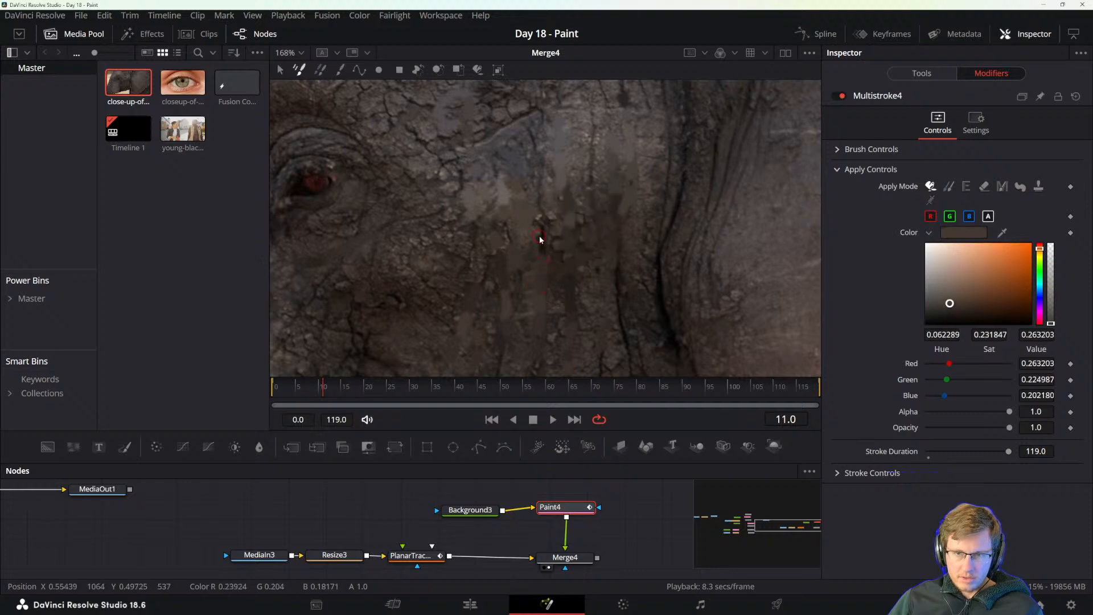
alt+click(551, 215)
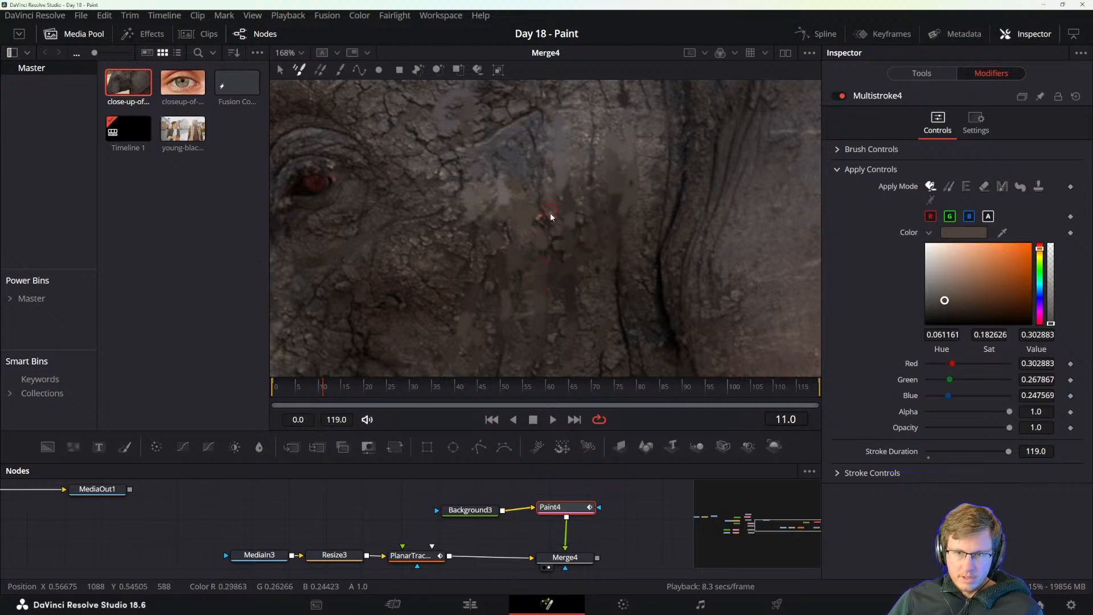
Paint over the lower part of the next wrinkle toward the ear with dark colours sampled beside it.
alt+click(615, 309)
alt+click(619, 298)
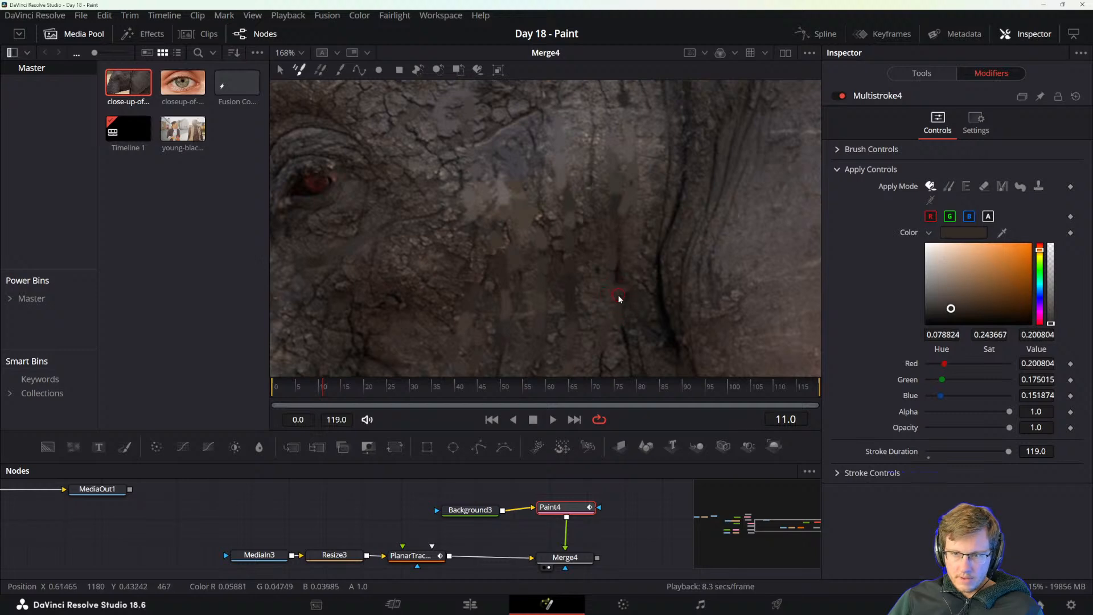
alt+click(635, 324)
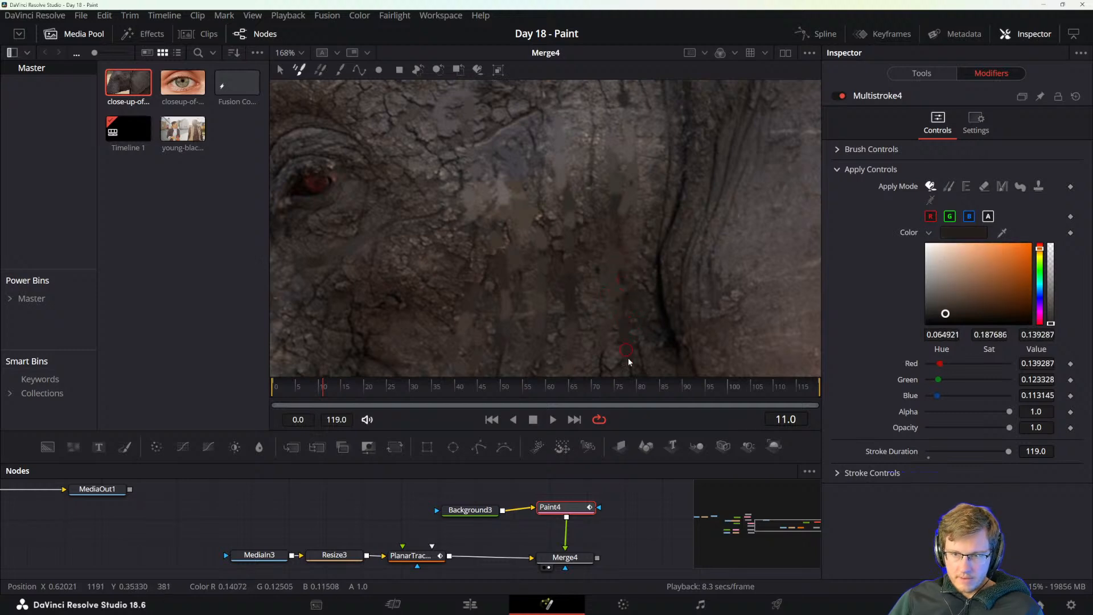
alt+click(646, 356)
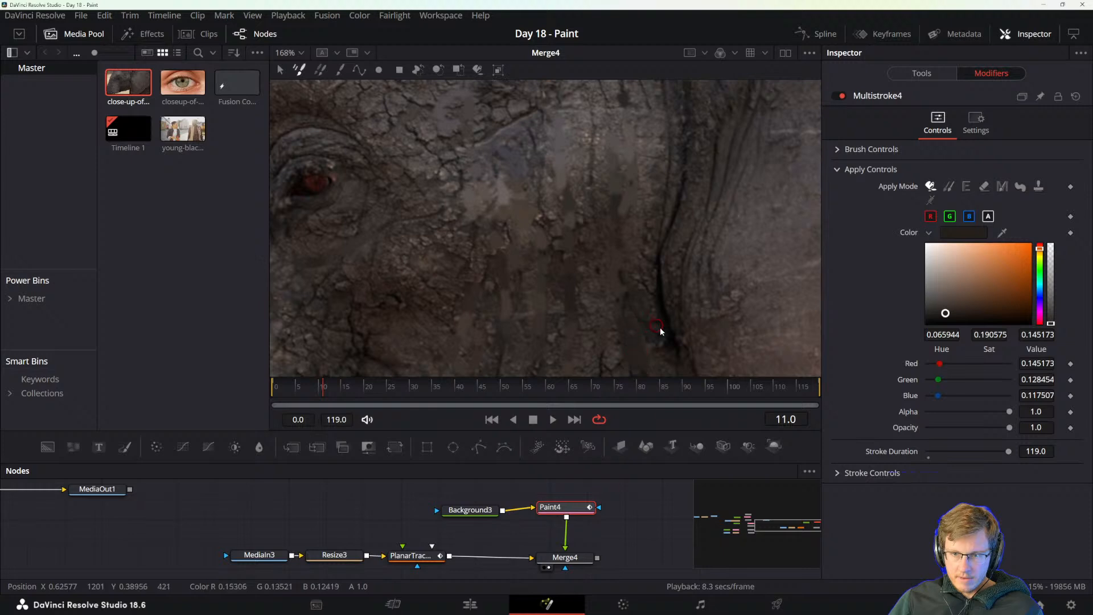
Cover the lower part of the deep dark wrinkle beside the ear folds with sampled skin tones.
alt+click(662, 254)
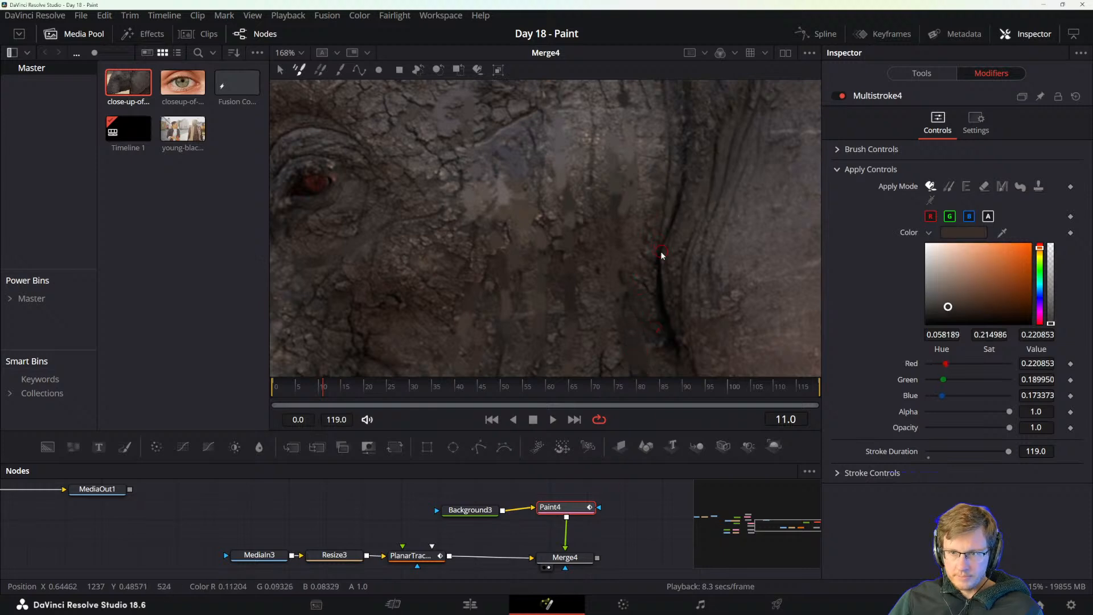
alt+click(659, 293)
alt+click(655, 329)
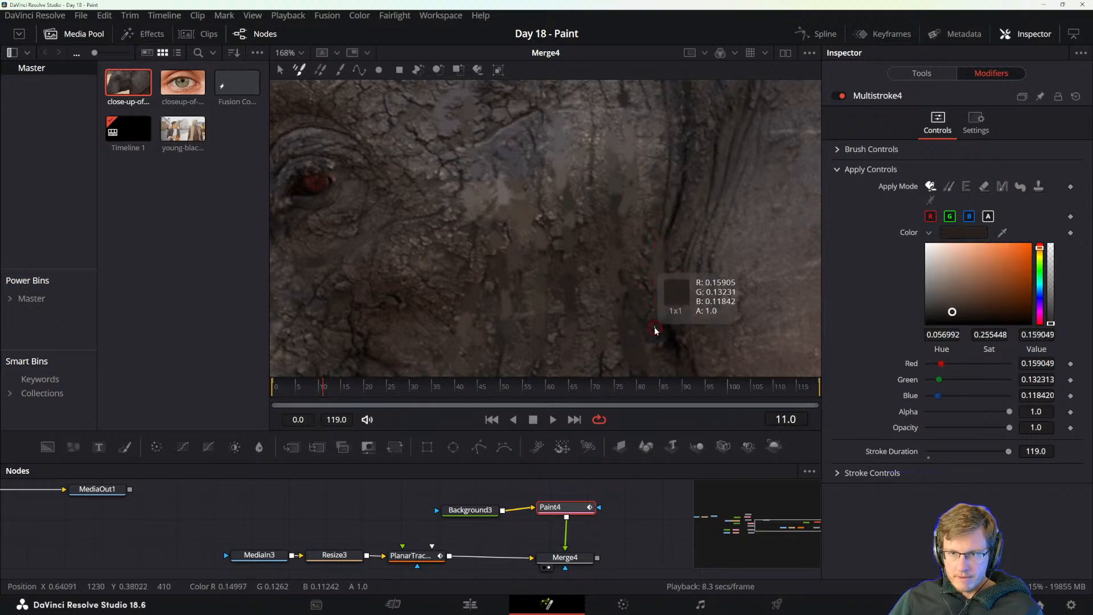
alt+click(678, 345)
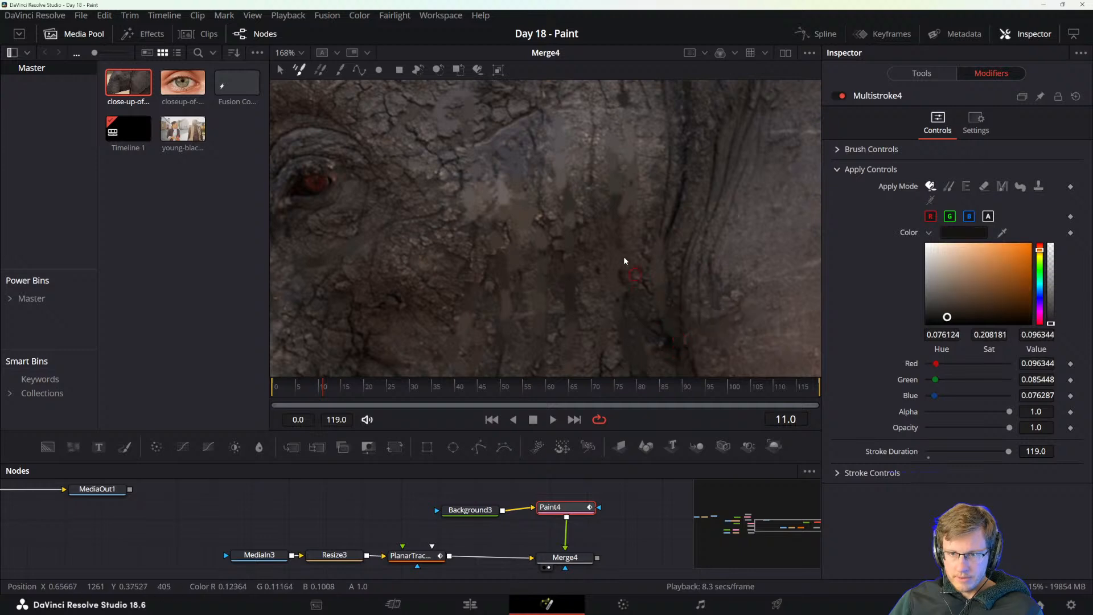
Paint over the remaining rough crease at the upper end of the middle cheek wrinkle with sampled skin colours.
alt+click(553, 217)
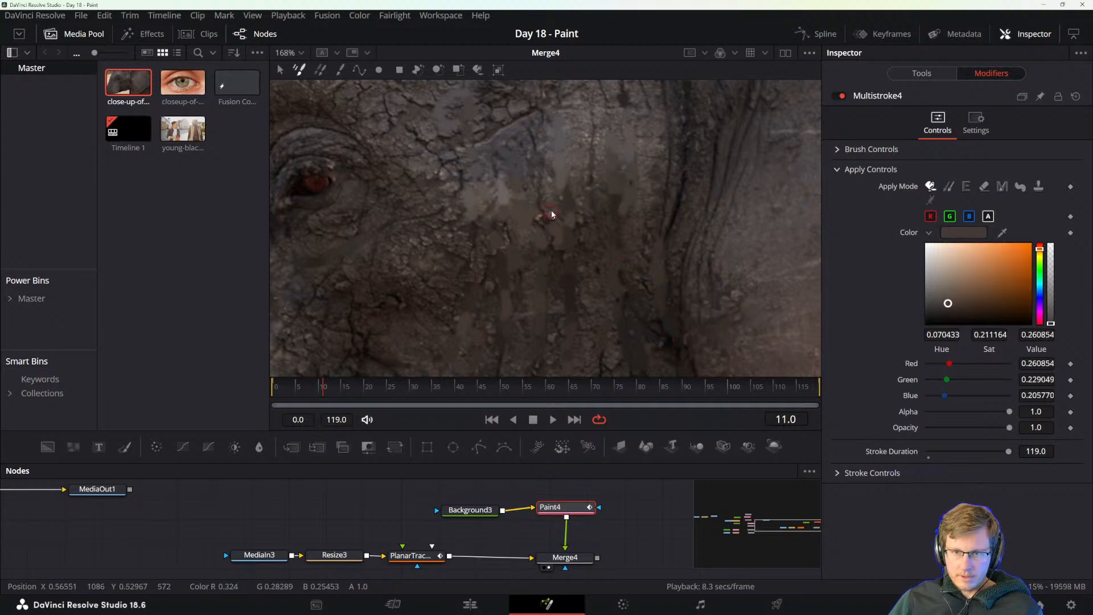
alt+click(547, 221)
alt+click(543, 192)
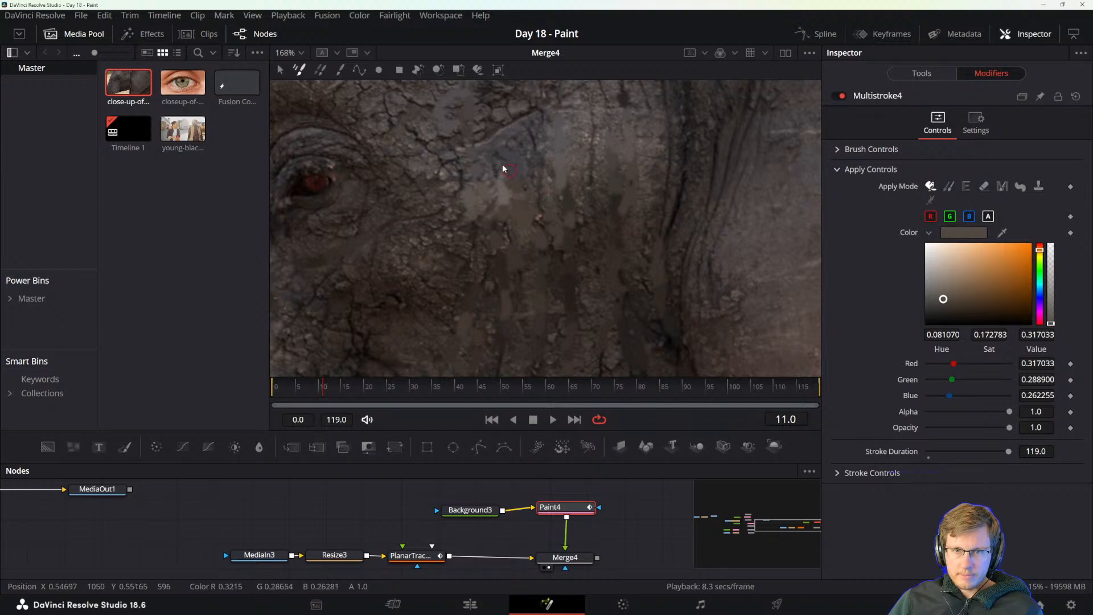
Paint out the dark diagonal line of the brow fold with grey tones sampled along it.
alt+click(485, 143)
alt+click(511, 128)
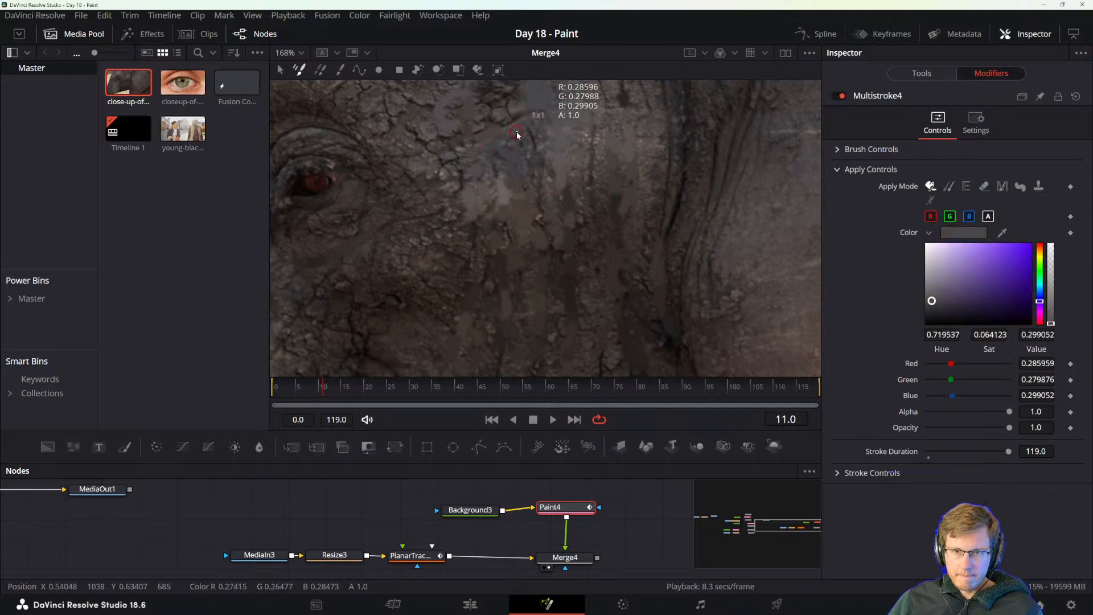
alt+click(541, 133)
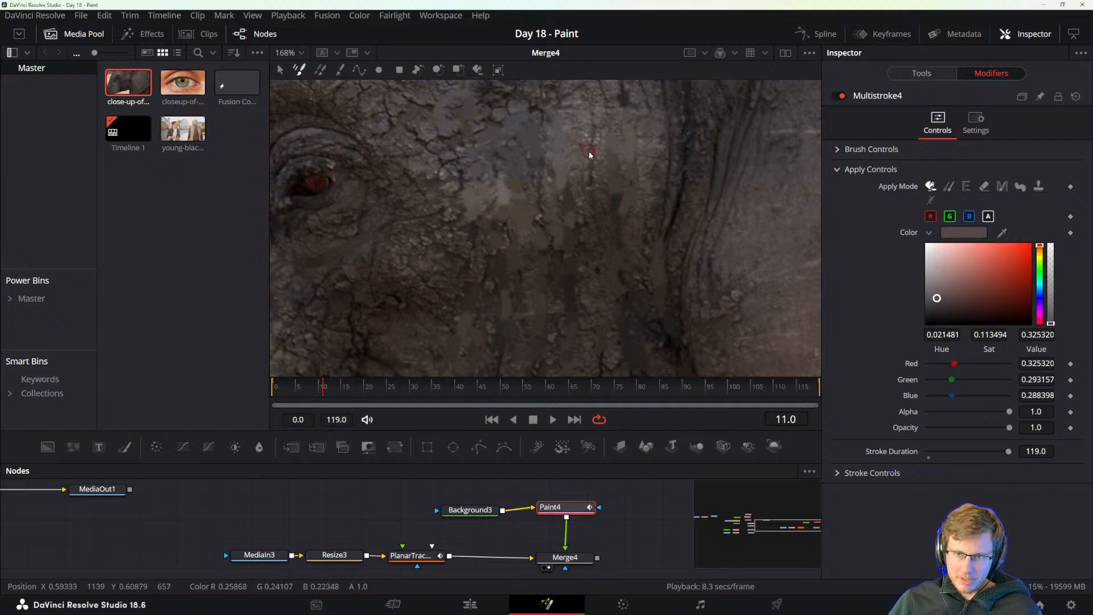
Touch up the fine vertical creases between the brow fold and the ear with sampled colours and check the whole face.
alt+click(596, 179)
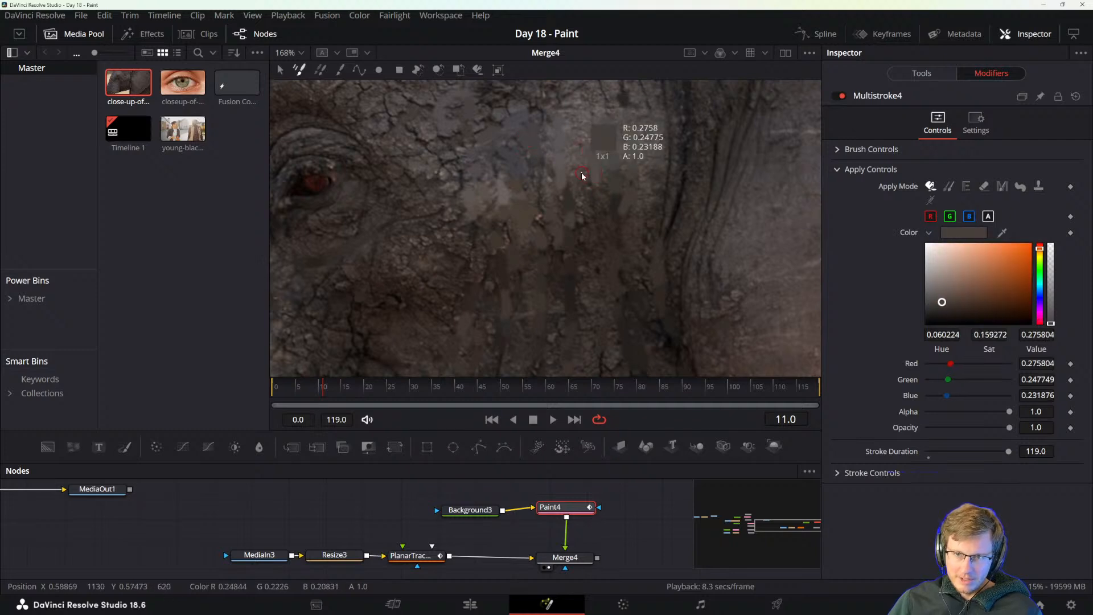
alt+click(596, 131)
scroll(567, 191, down, 5)
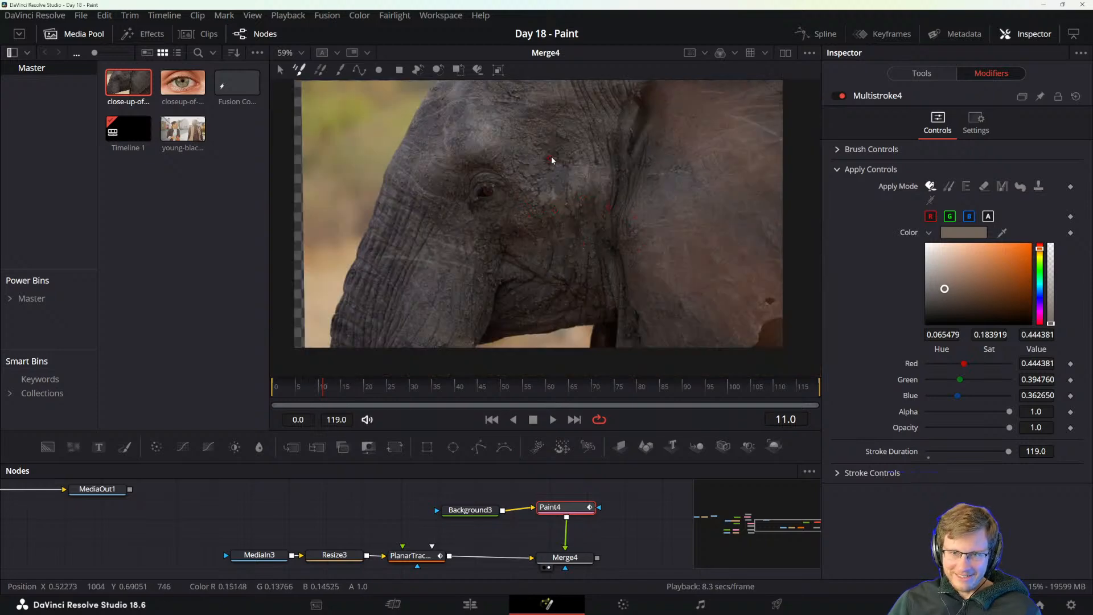
Paint over the skin cracks between the elephant's eye and the light painted patch with brown tones sampled nearby.
scroll(518, 189, up, 5)
alt+click(526, 223)
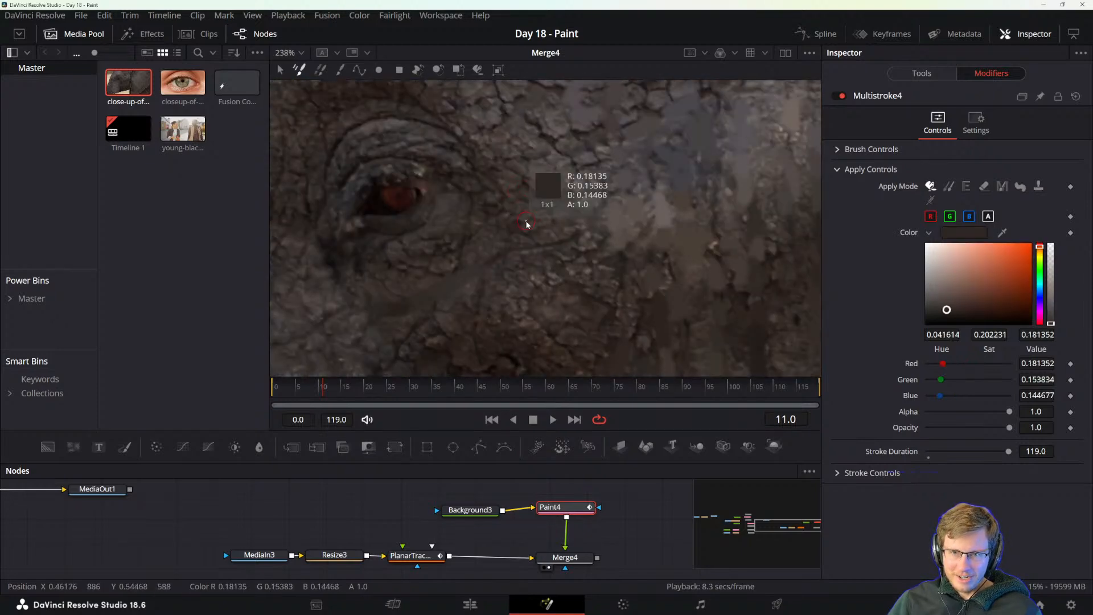
alt+click(574, 239)
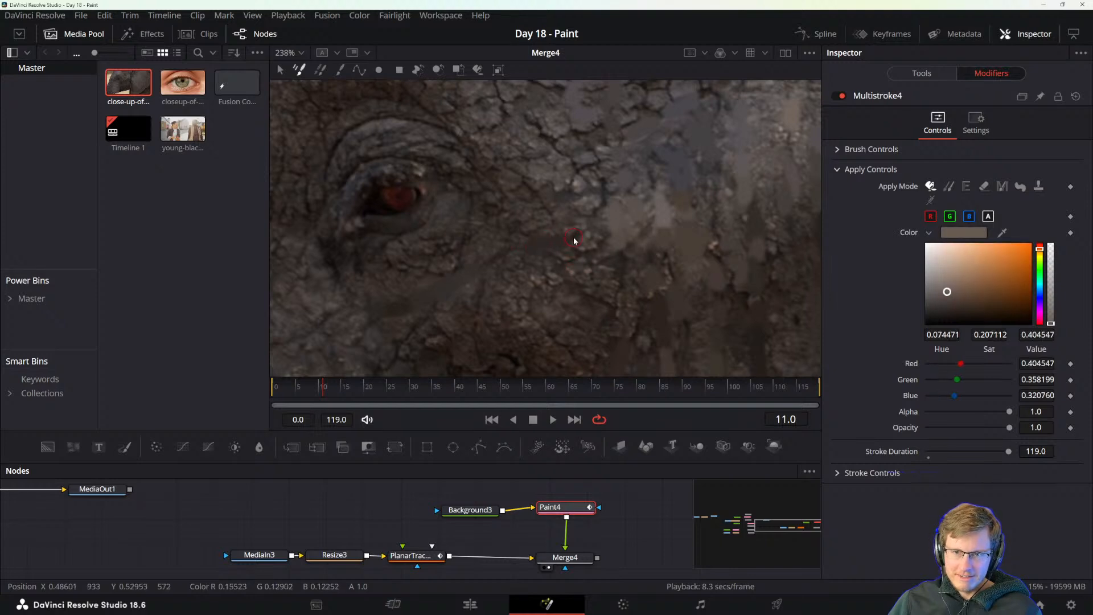
alt+click(539, 211)
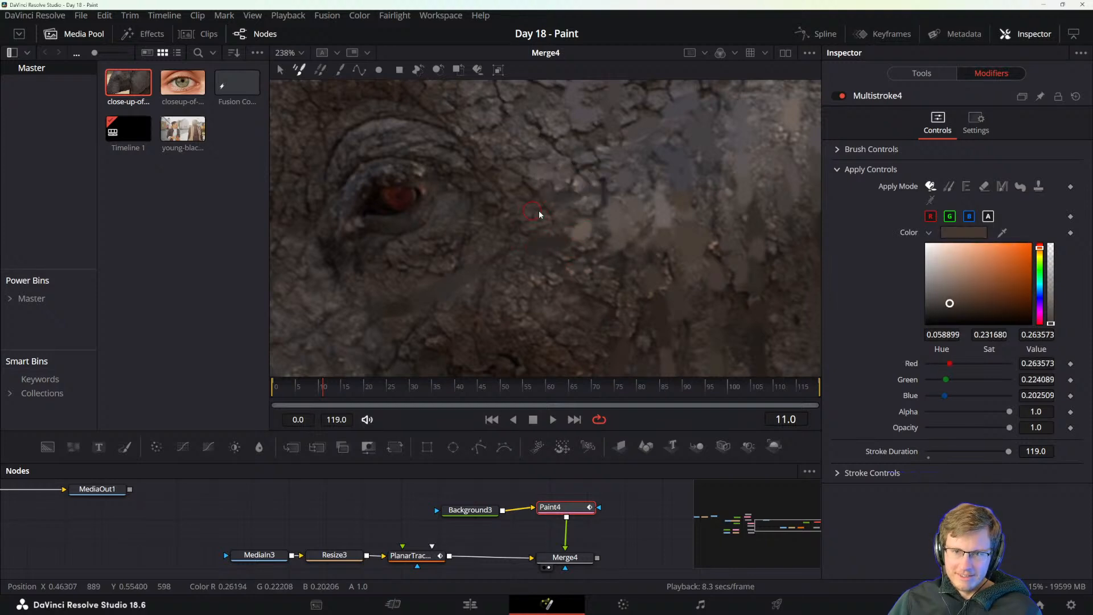
alt+click(569, 187)
alt+click(603, 180)
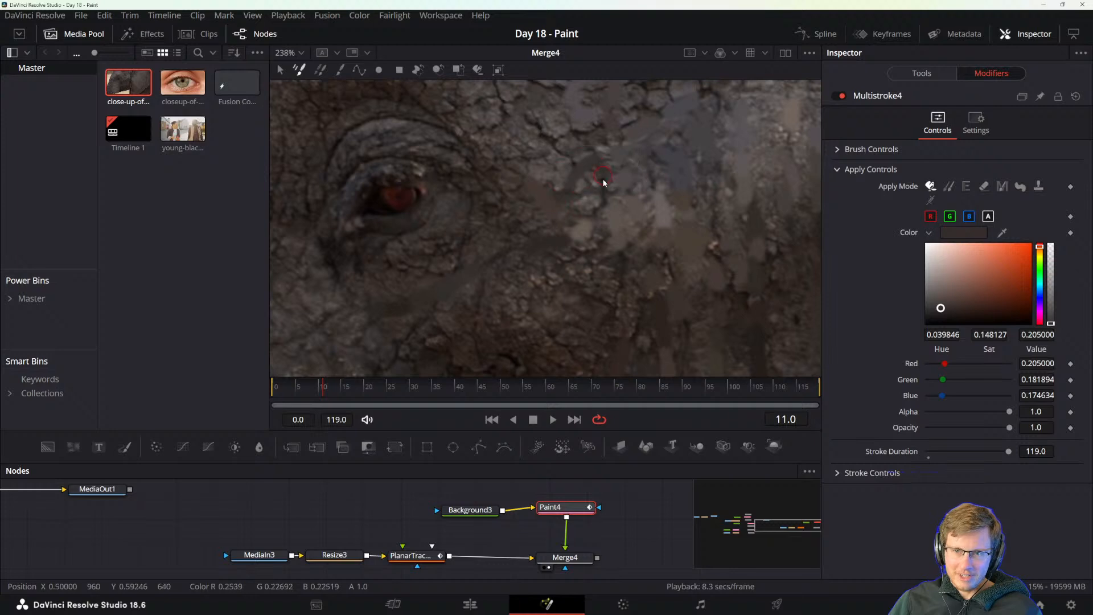
Cover the cracks above and behind the eye, up to the lower forehead, with sampled grey and brown skin colours.
alt+click(553, 152)
alt+click(539, 128)
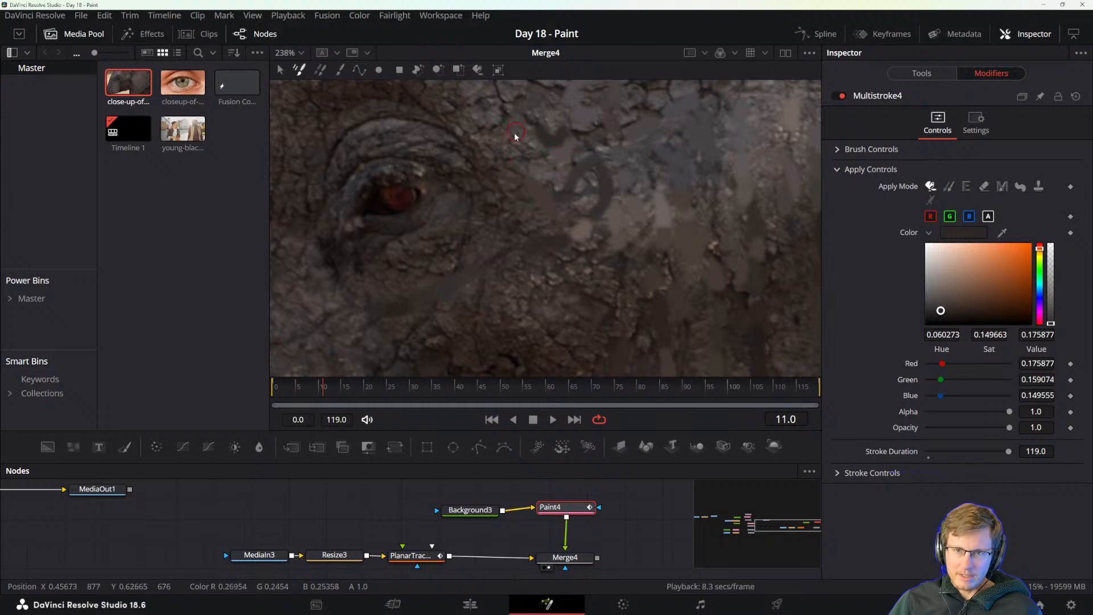
alt+click(516, 135)
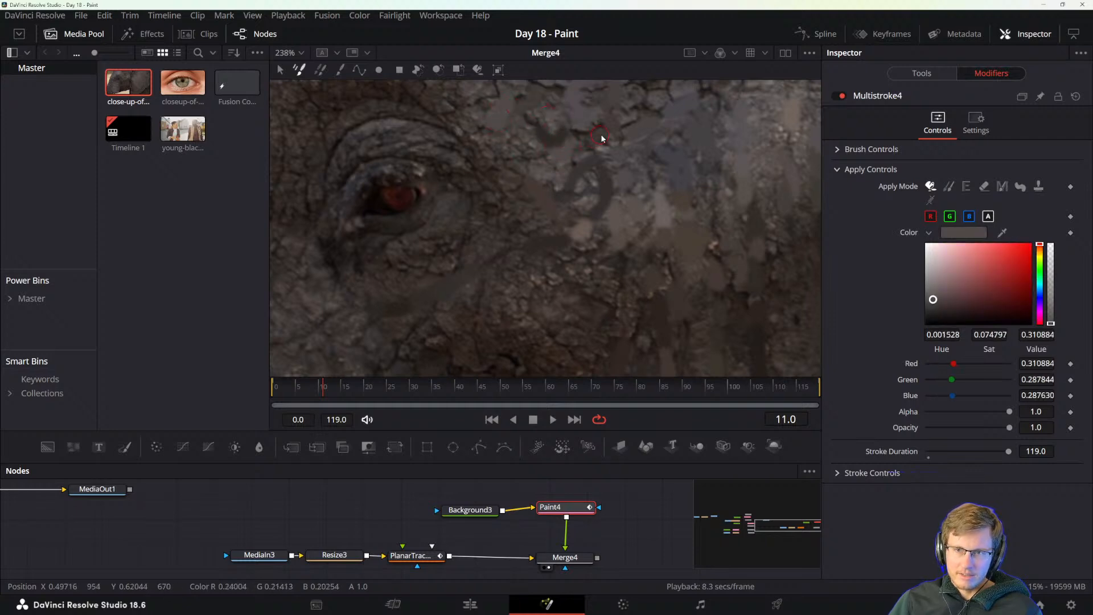
alt+click(624, 141)
scroll(632, 134, up, 2)
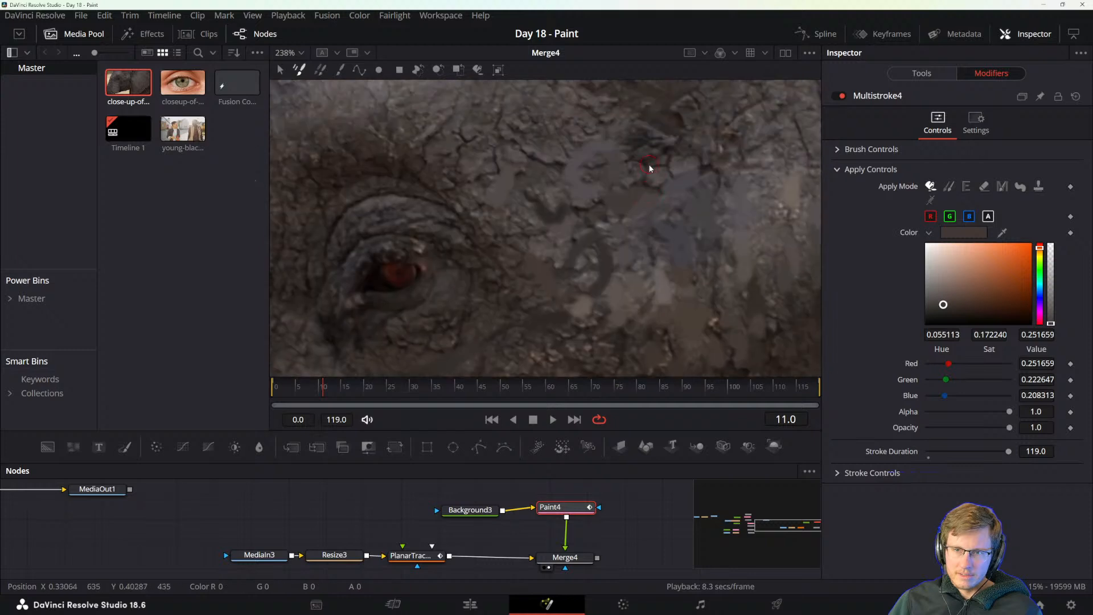
alt+click(663, 254)
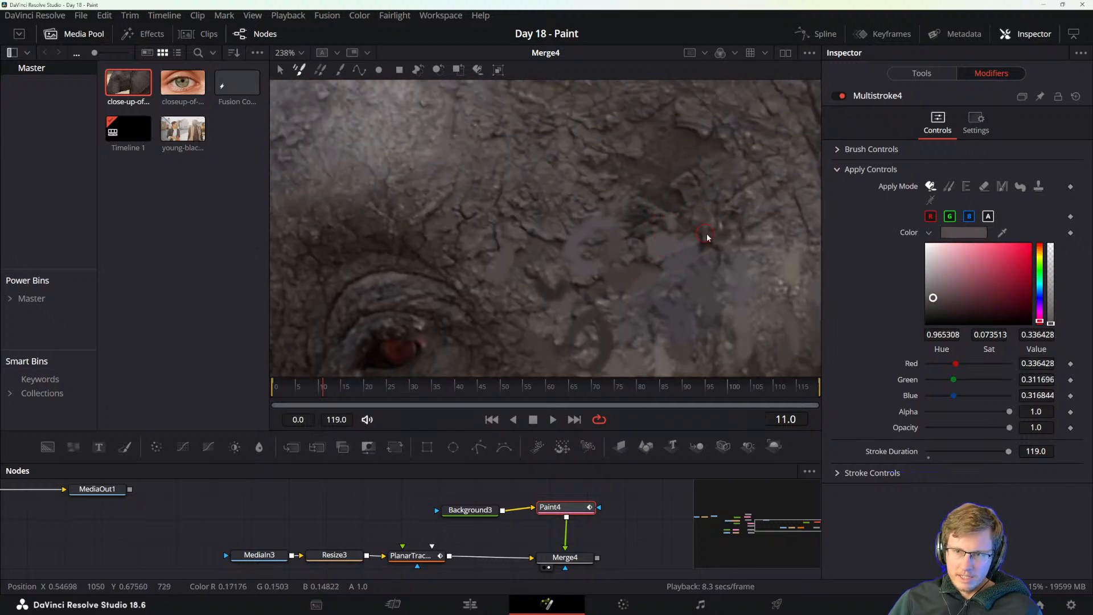
alt+click(689, 243)
alt+click(732, 272)
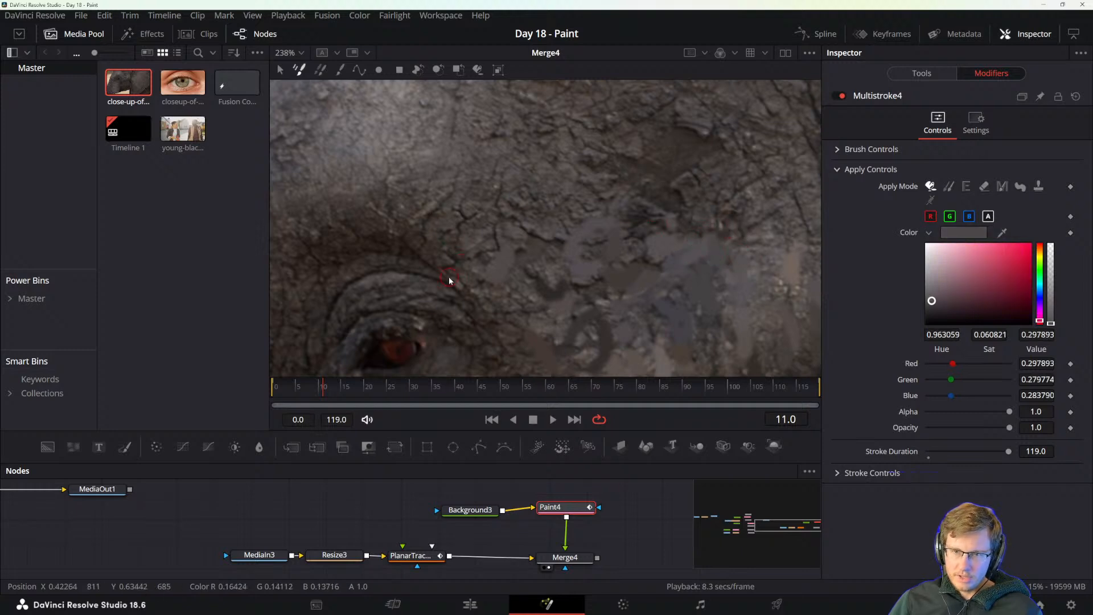
Smooth the wrinkles directly beneath the eye with dark brown tones sampled from the surrounding skin.
mouse_move(468, 296)
mouse_down()
mouse_move(517, 265)
mouse_move(628, 145)
mouse_up()
alt+click(565, 277)
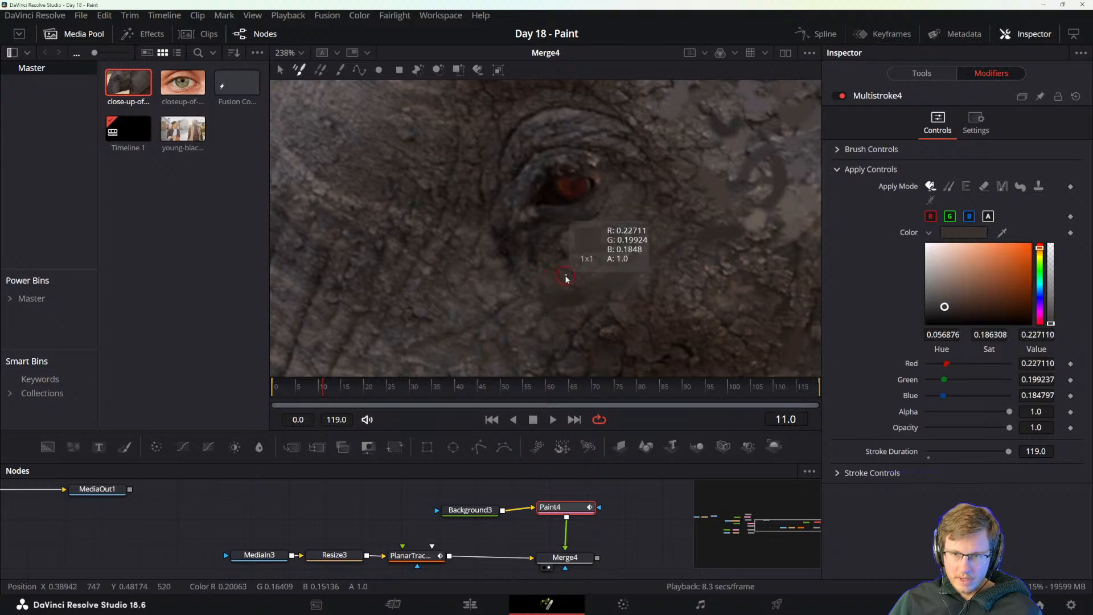
alt+click(558, 260)
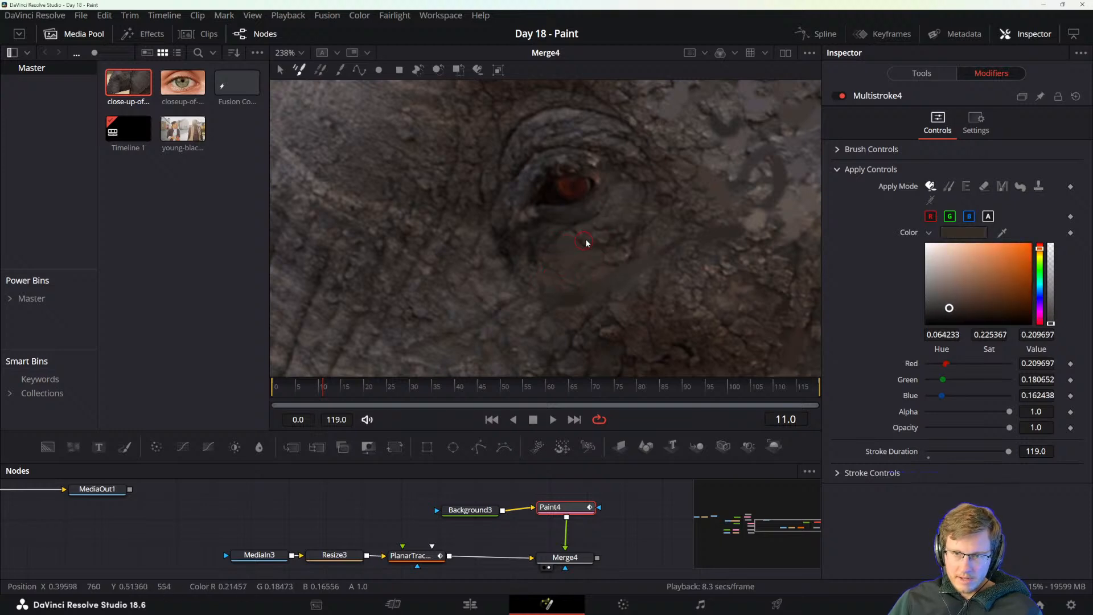
alt+click(576, 274)
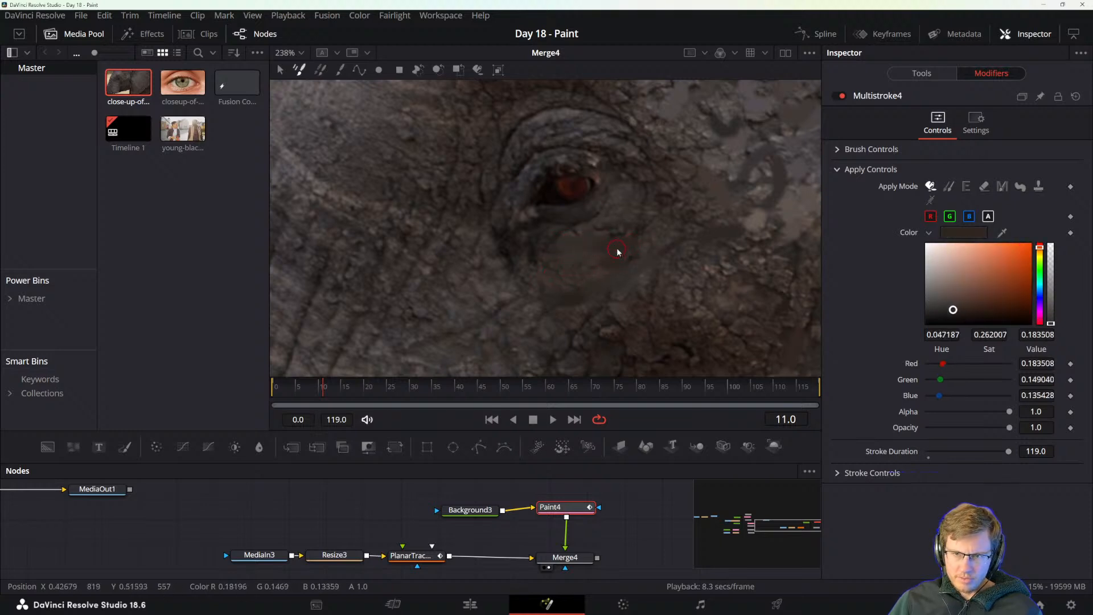
alt+click(557, 272)
Paint out the dark branching crease on the cheek below the eye with sampled dark brown tones.
drag(701, 317, 641, 190)
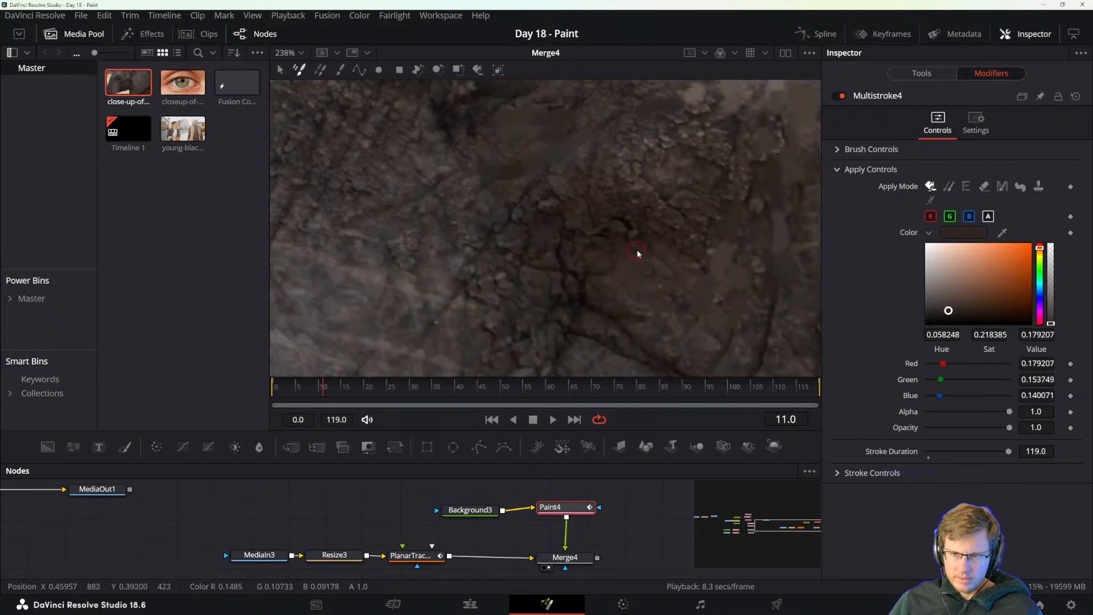
alt+click(589, 276)
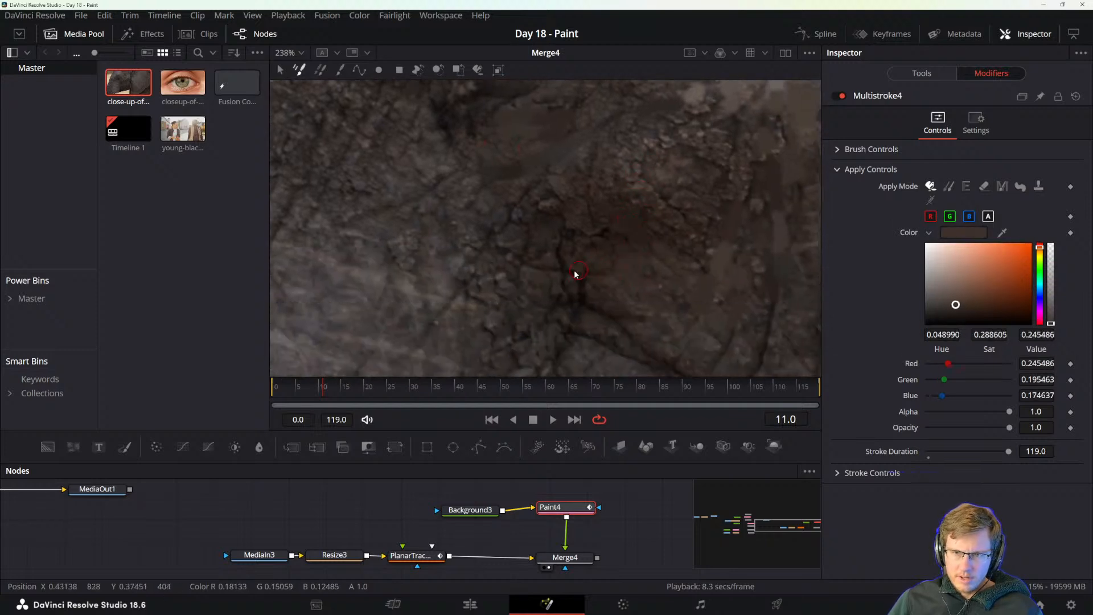
alt+click(534, 288)
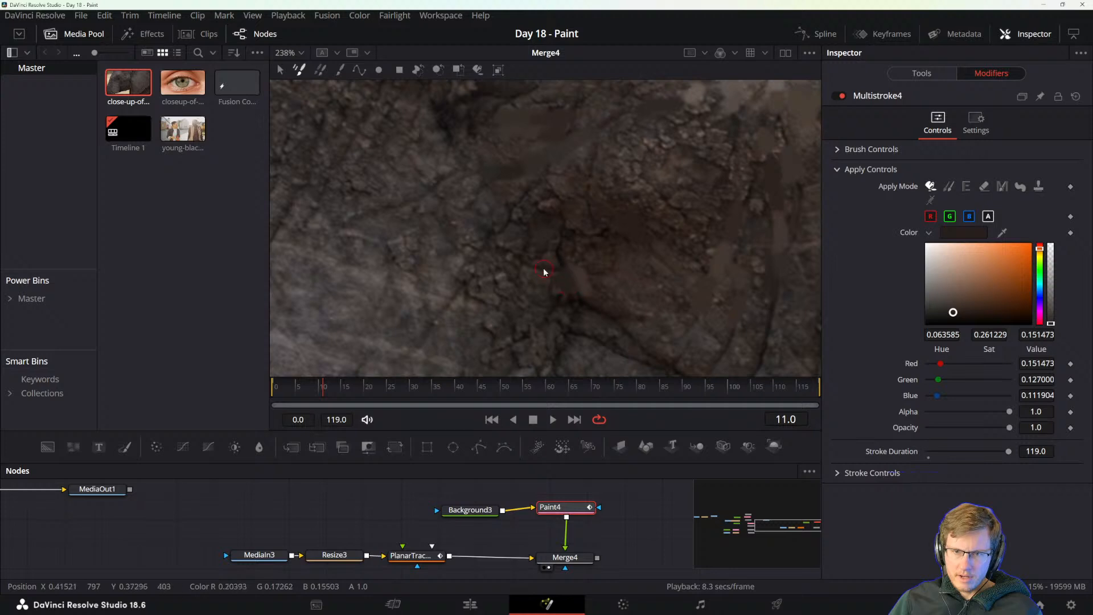
alt+click(564, 259)
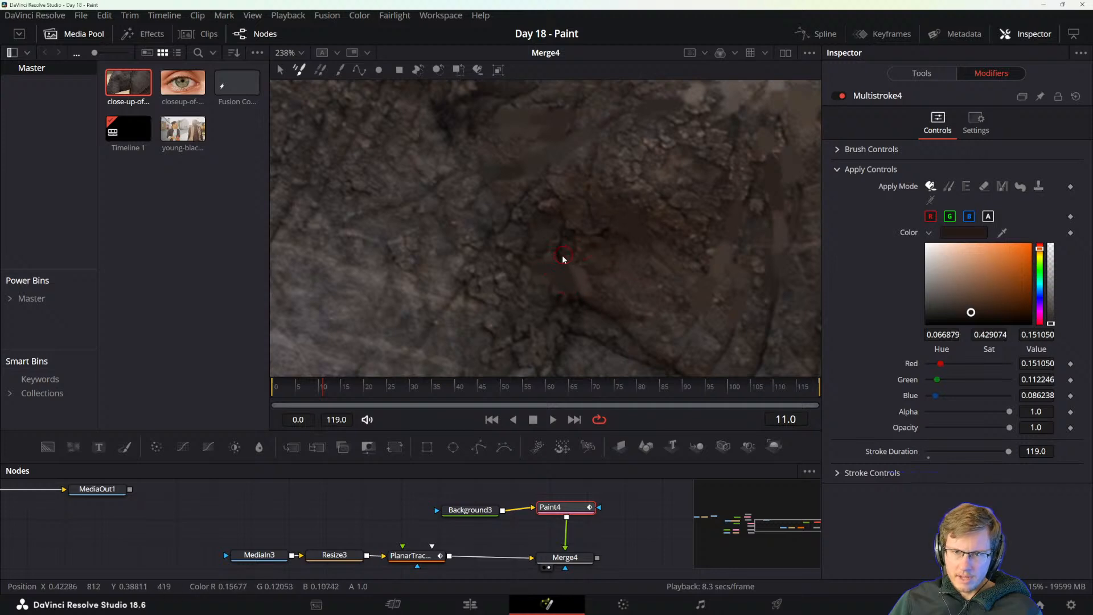
drag(607, 251, 623, 302)
alt+click(602, 240)
alt+click(608, 255)
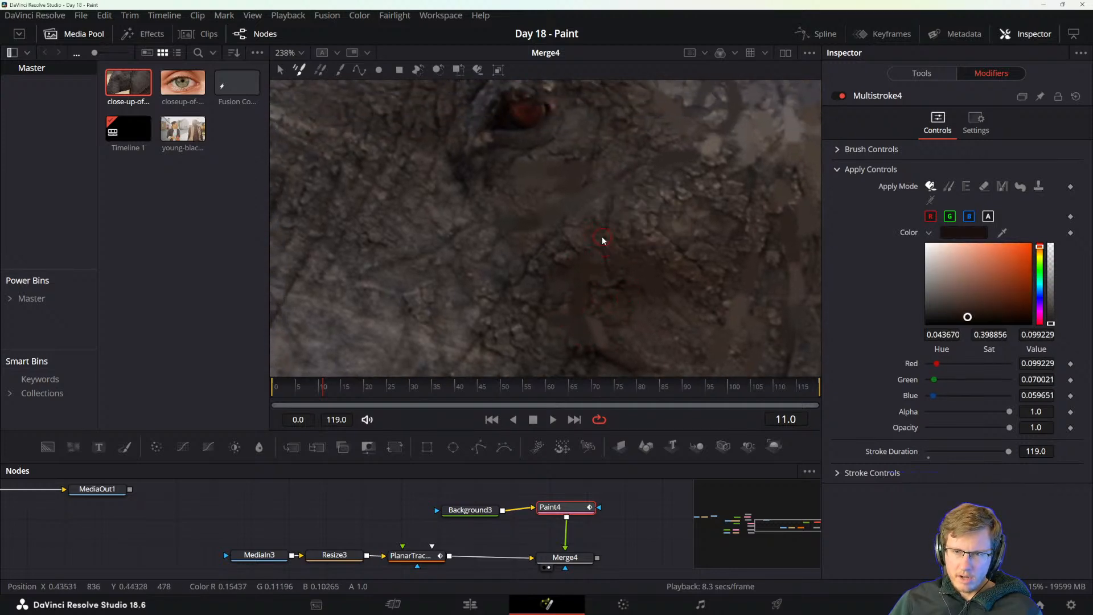
alt+click(608, 228)
alt+click(630, 232)
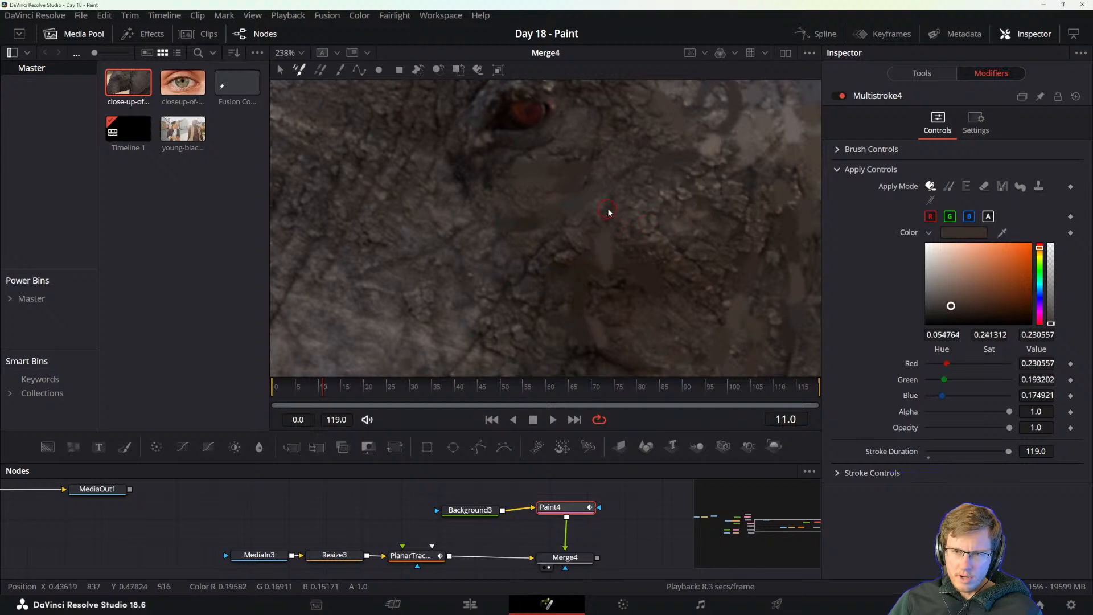
Cover the rough bumpy skin between the cheek below the eye and the painted streaks with sampled brown colours.
drag(665, 224, 569, 273)
alt+click(563, 278)
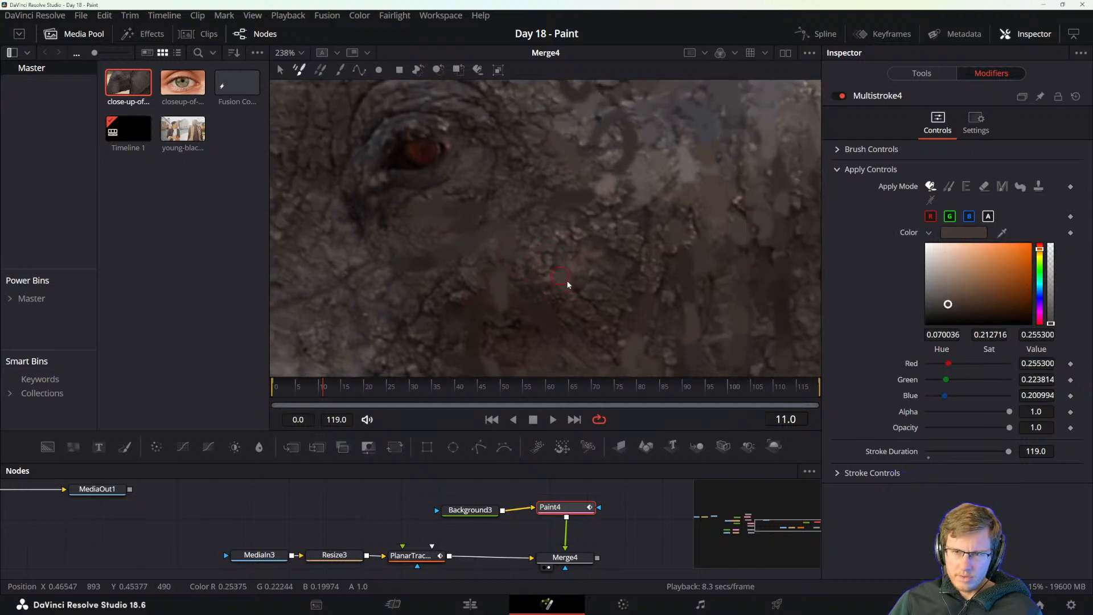
drag(573, 261, 552, 284)
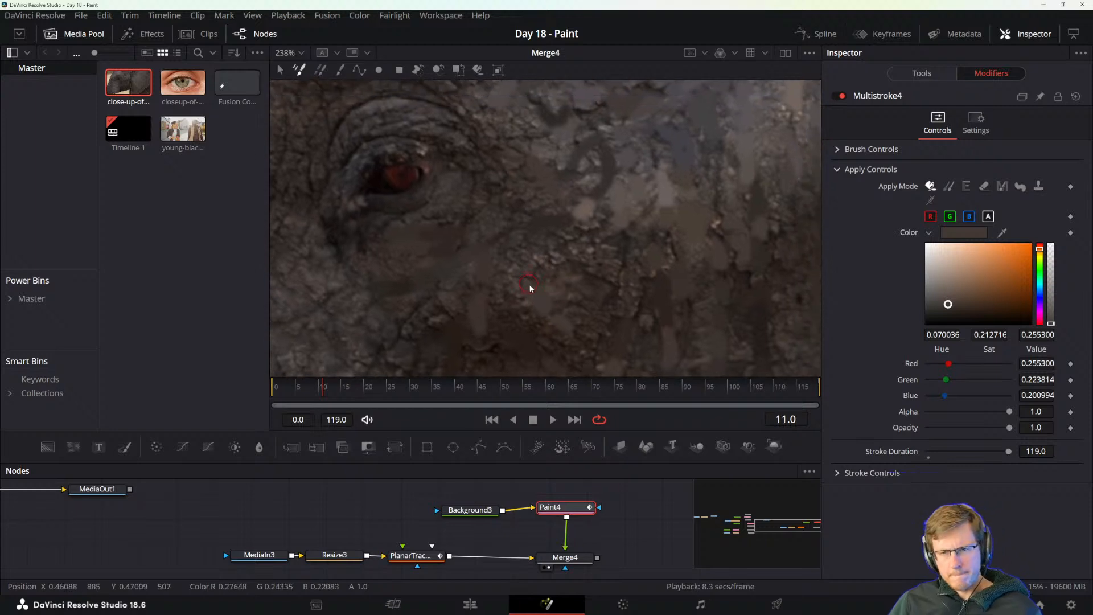
alt+click(530, 286)
drag(619, 271, 518, 248)
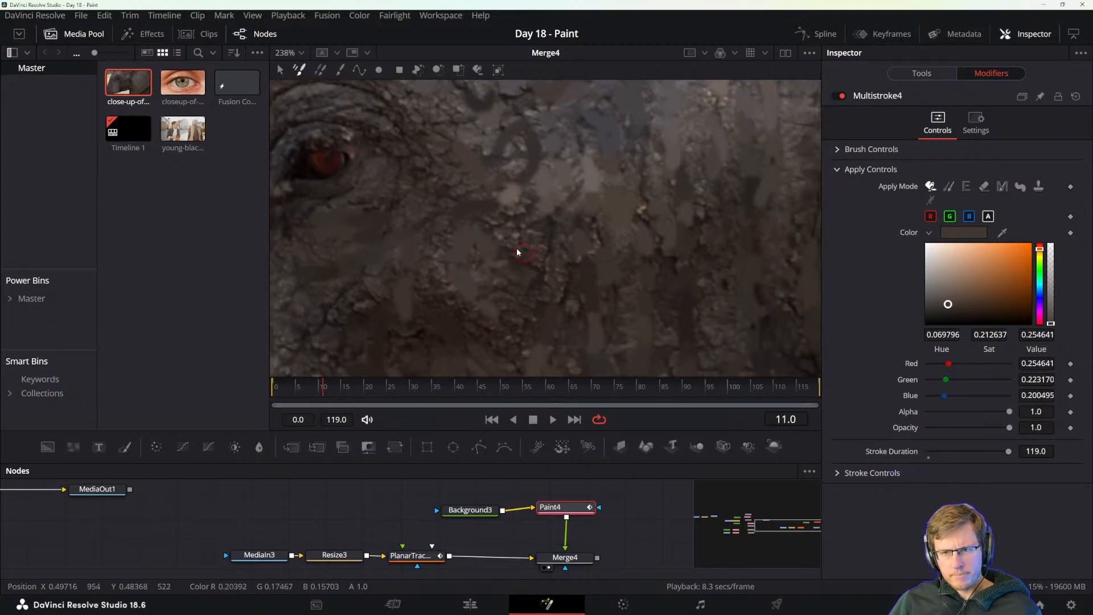
alt+click(472, 252)
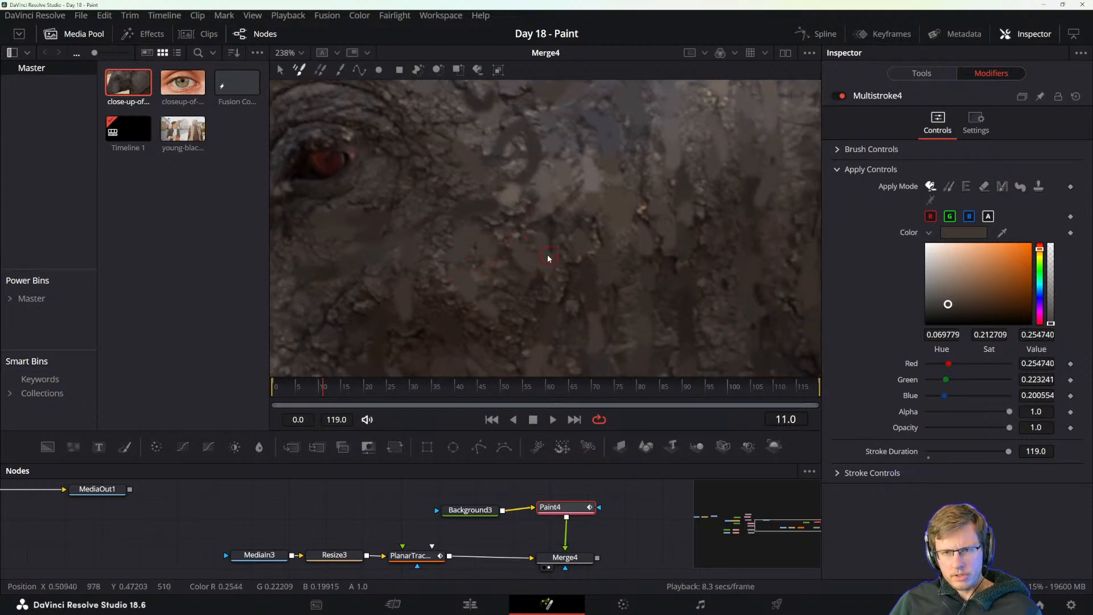
alt+click(501, 279)
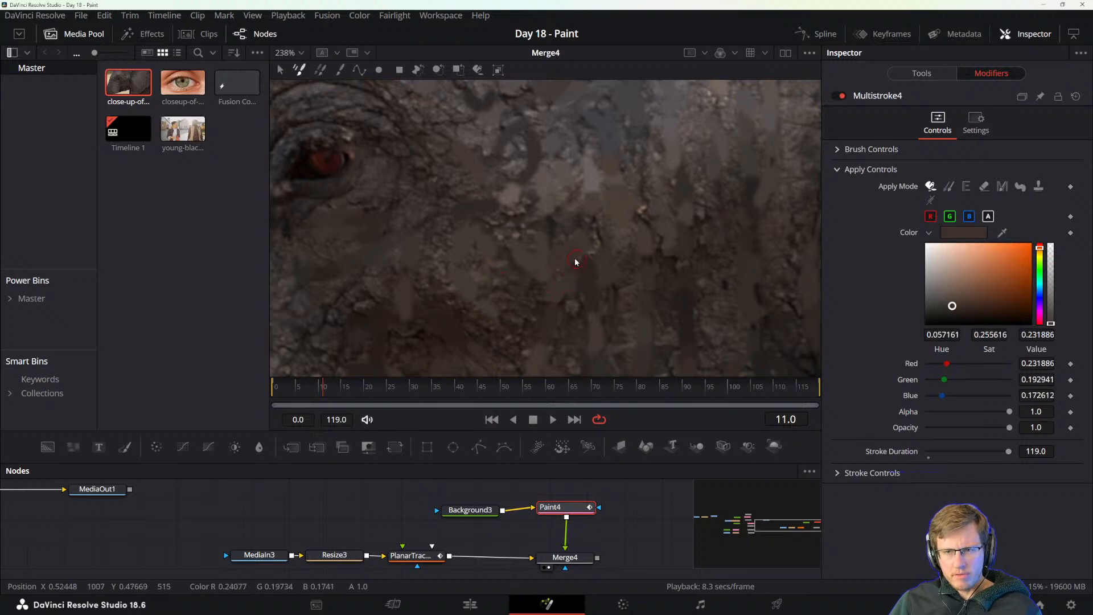
Touch up the skin between the light painted patch and the ear folds with sampled colours and check the whole face.
mouse_move(573, 259)
mouse_down()
mouse_move(501, 237)
mouse_move(420, 318)
mouse_move(480, 251)
mouse_up()
alt+click(533, 266)
alt+click(481, 256)
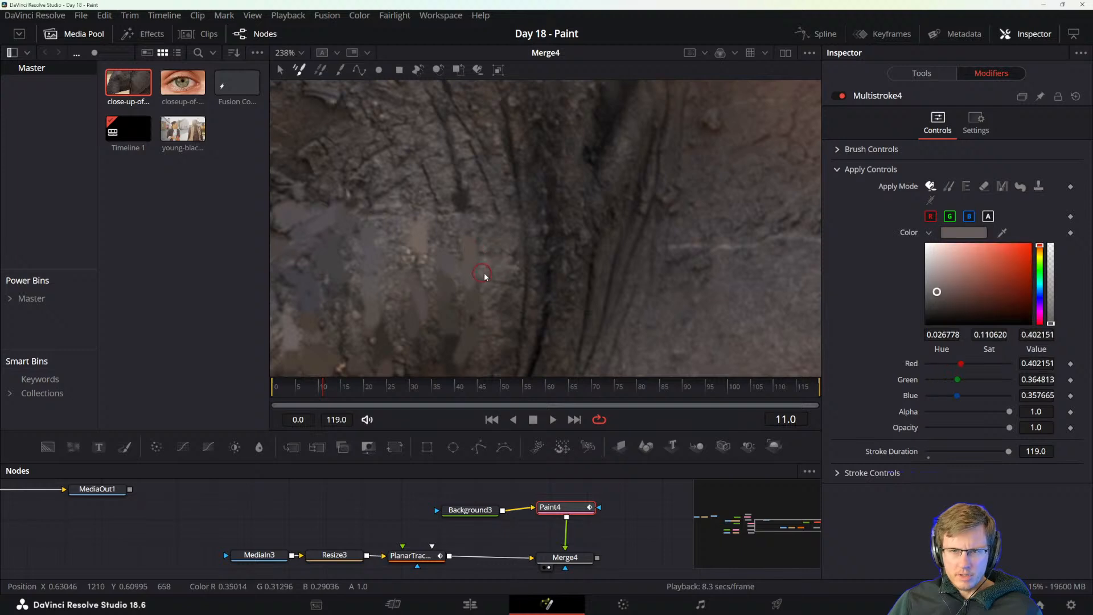
scroll(480, 296, down, 8)
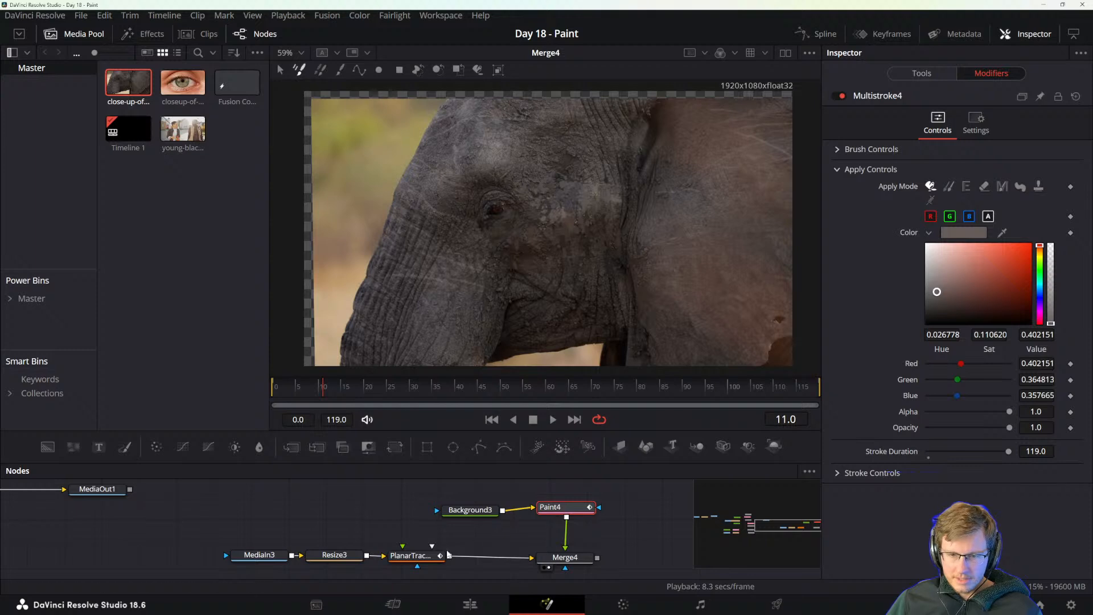
Show the original MediaIn3 footage in a second viewer beside Merge4 and give the Merge4 view more width.
click(333, 553)
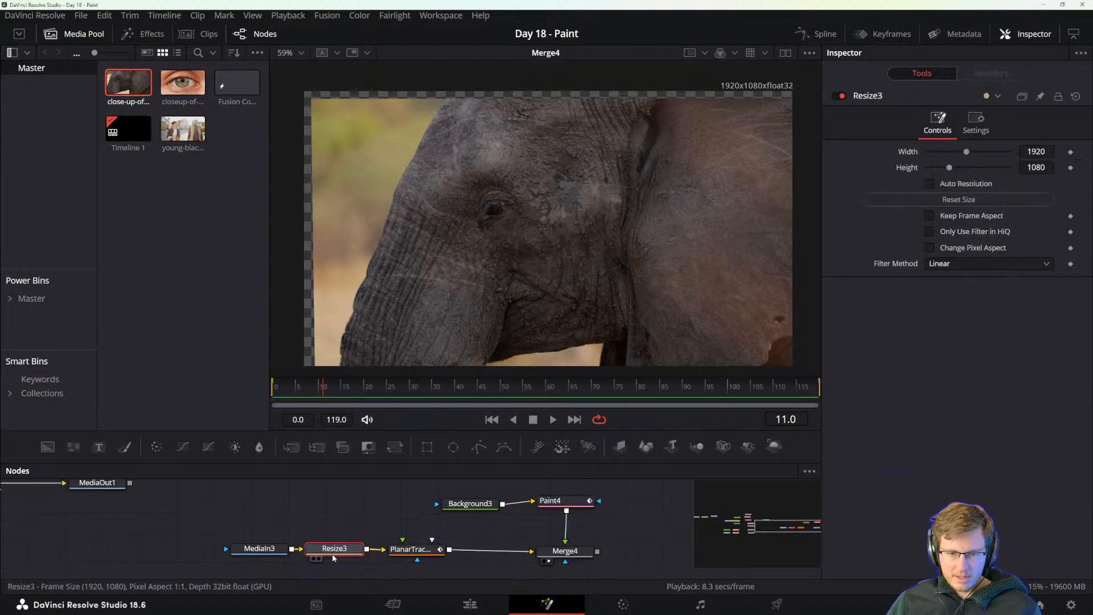
click(256, 550)
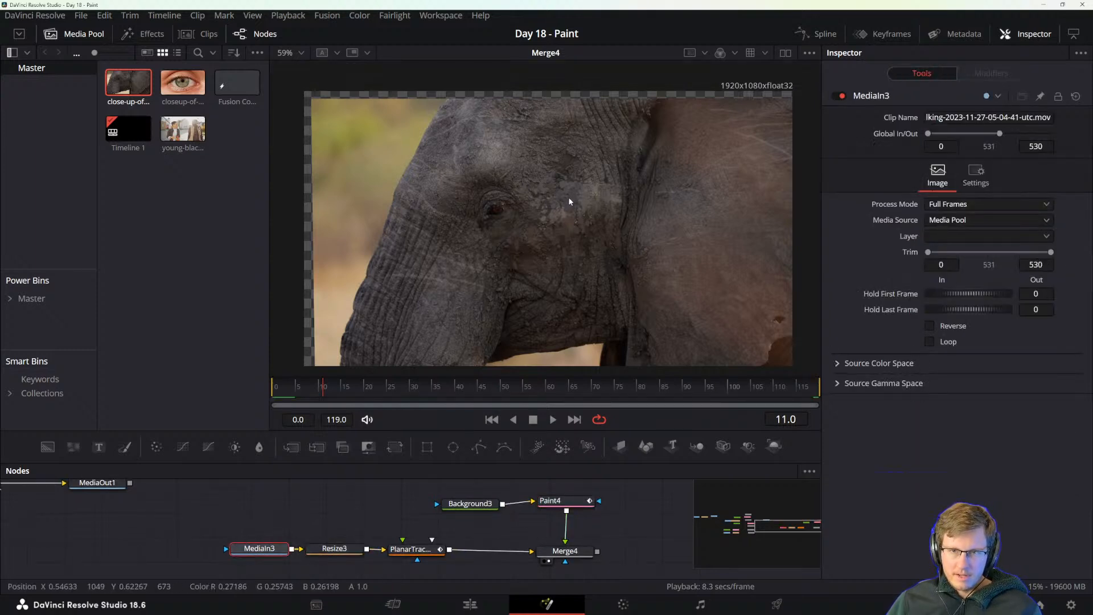
click(785, 52)
key(1)
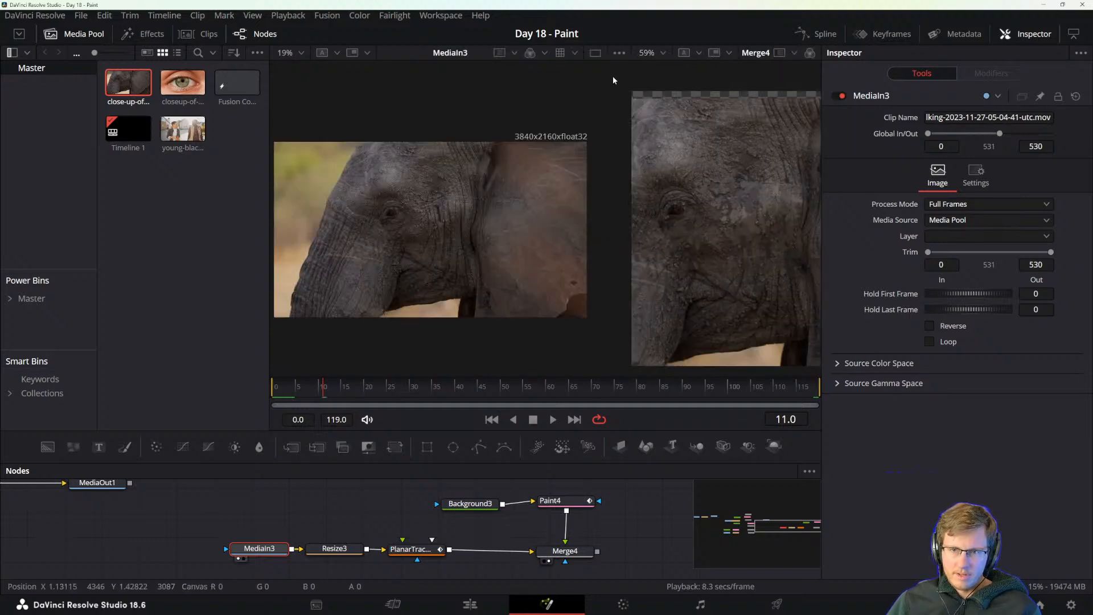
drag(631, 56, 513, 57)
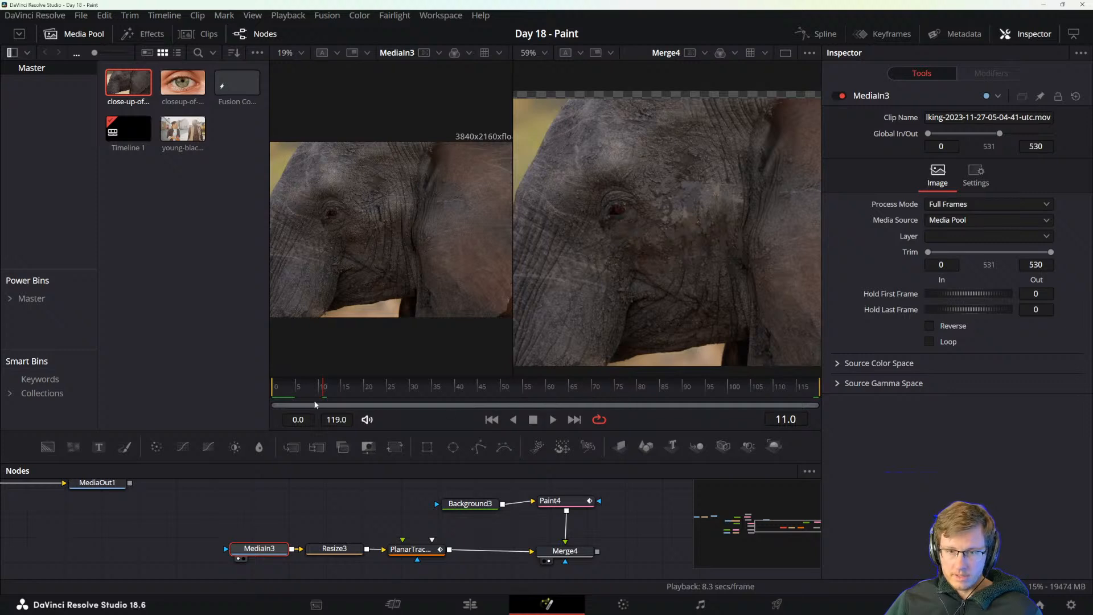
Scrub around frame 11 to compare the original with the painted face, and return to the single Merge4 viewer.
mouse_move(317, 386)
mouse_down()
mouse_move(301, 383)
mouse_move(556, 380)
mouse_move(324, 388)
mouse_up()
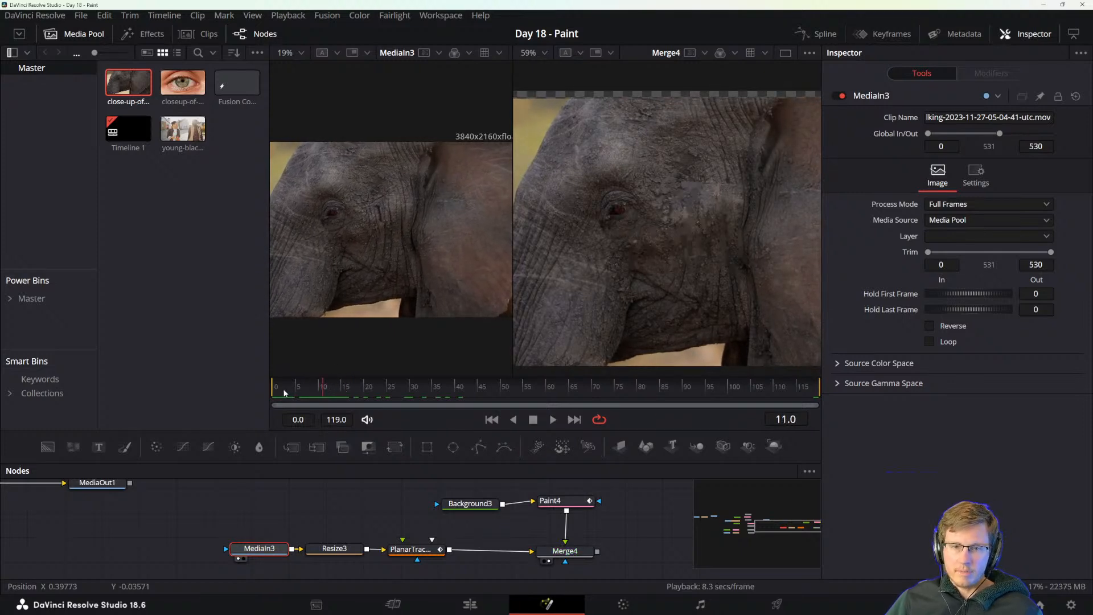
drag(270, 387, 243, 389)
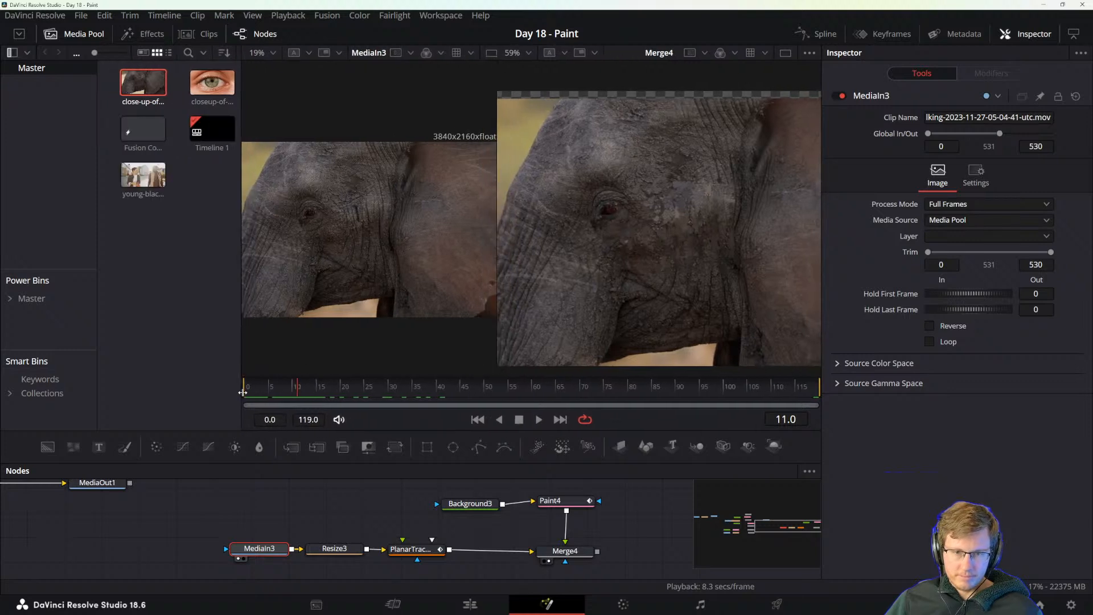
click(786, 53)
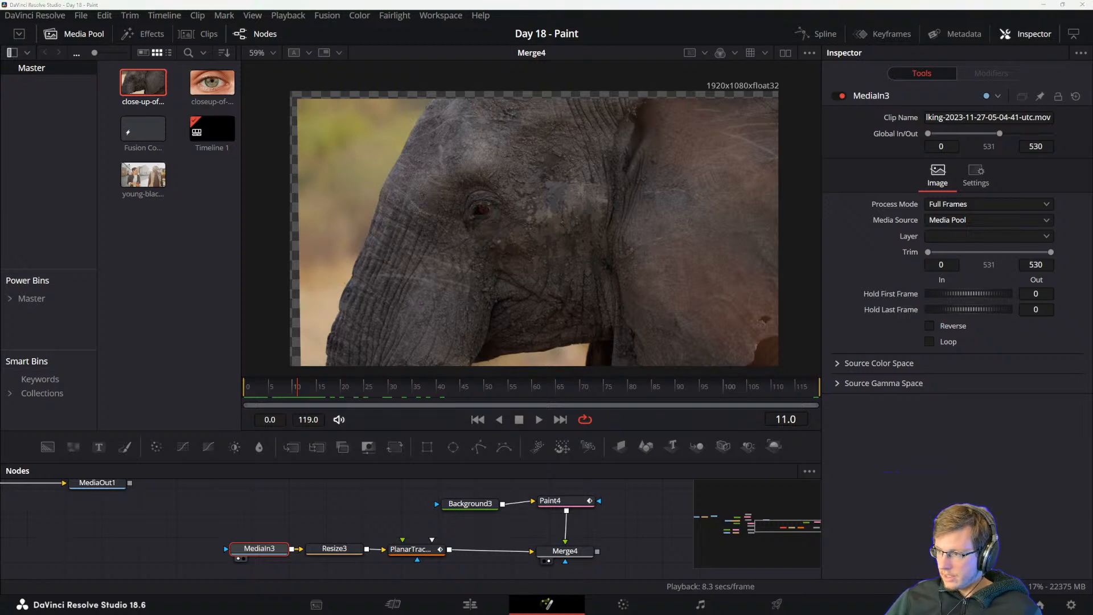
Switch to the PDF reference manual and read about steadying the image, connecting the Paint node and making the Background transparent.
key(alt+Tab)
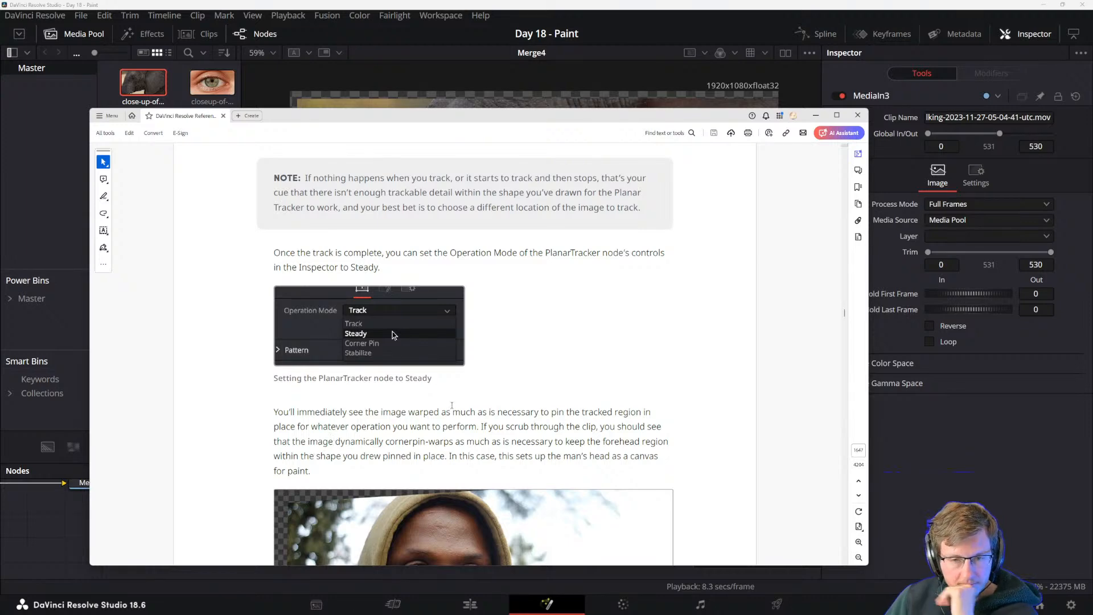
scroll(411, 403, down, 12)
scroll(411, 402, up, 6)
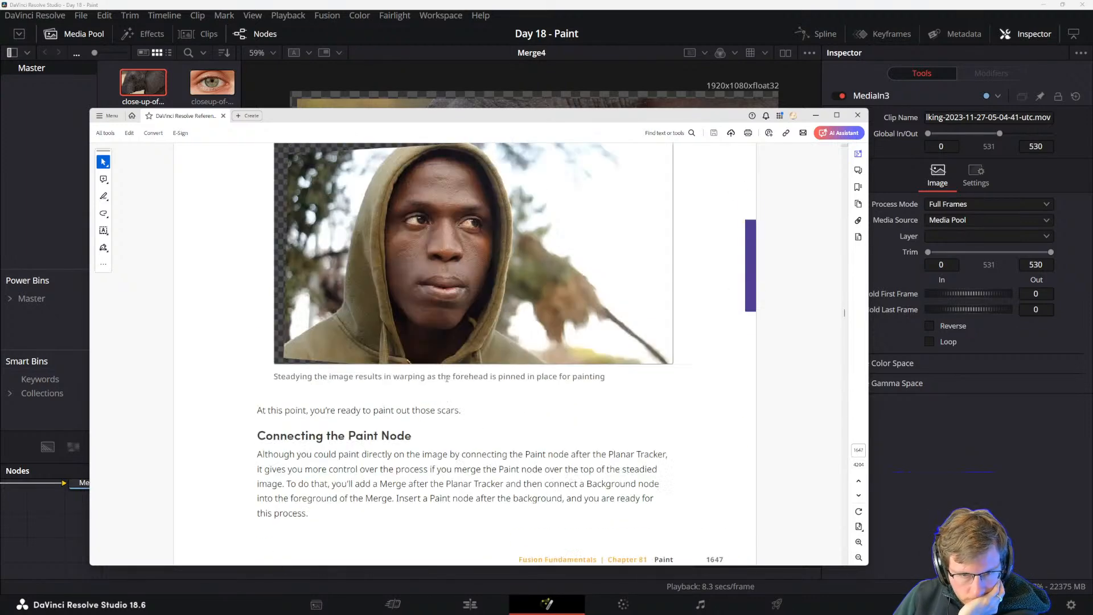
scroll(411, 403, down, 6)
scroll(440, 352, up, 5)
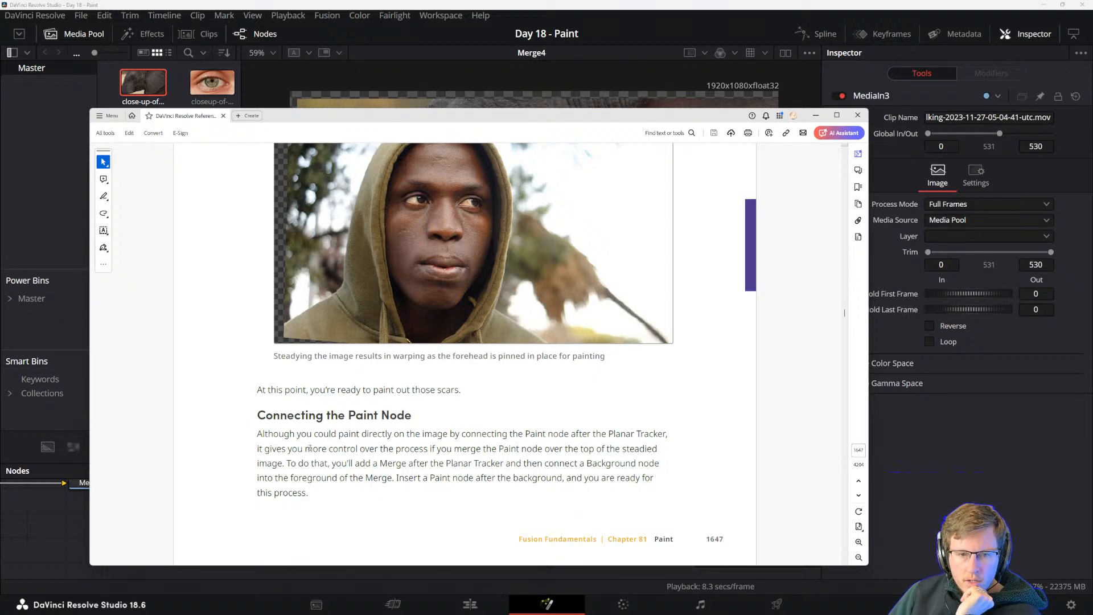
scroll(310, 448, down, 10)
scroll(342, 444, up, 1)
scroll(400, 441, down, 2)
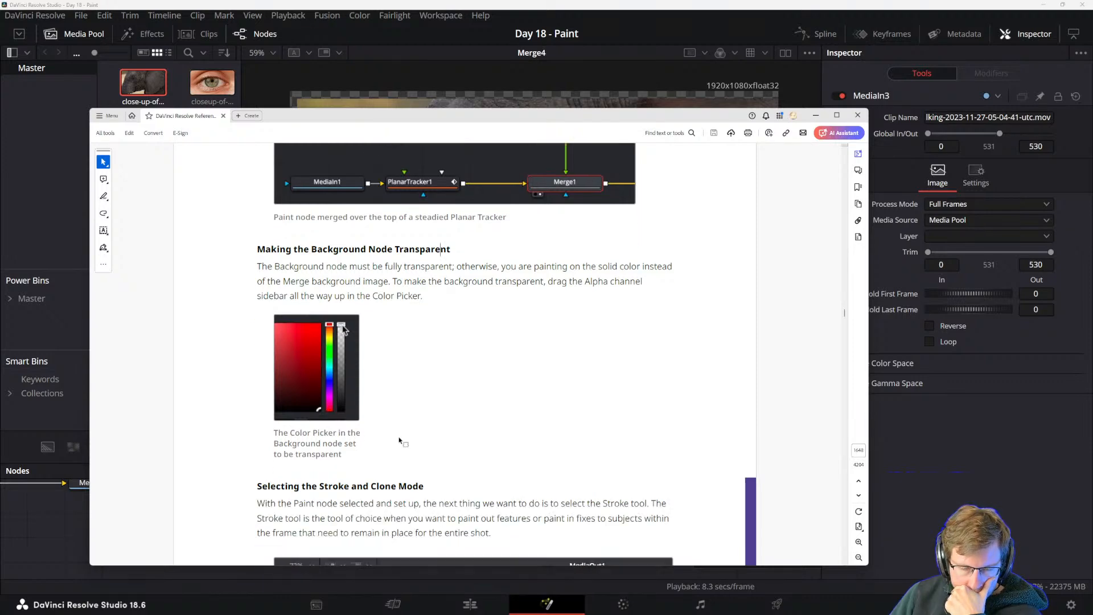
Read the manual's sections on the Stroke tool in Clone mode, setting a clone source and using the clone brush.
scroll(401, 441, down, 3)
scroll(351, 332, down, 7)
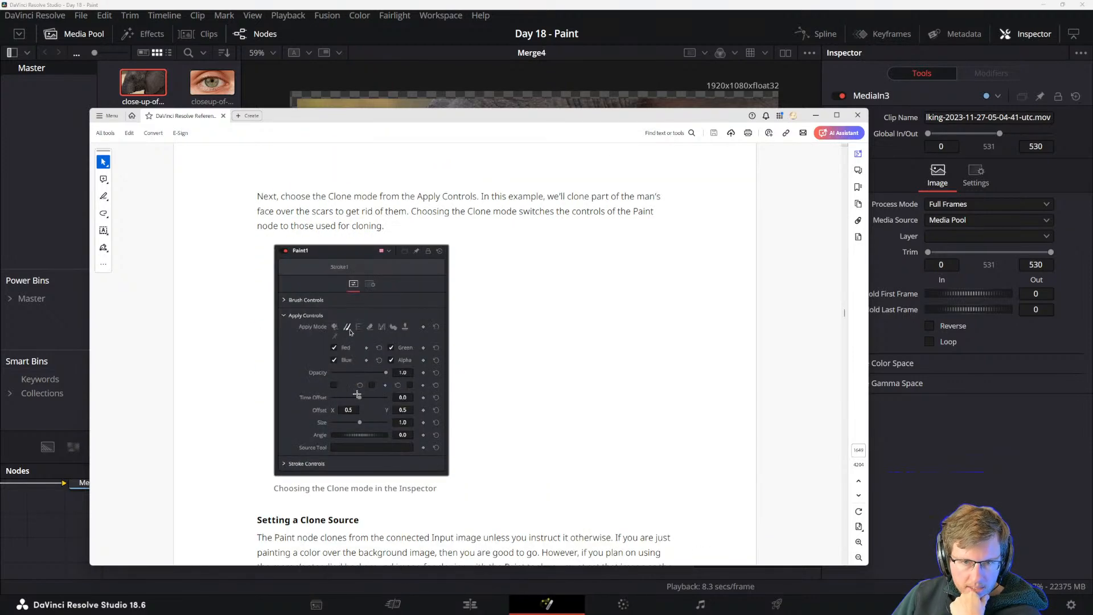
scroll(357, 394, down, 1)
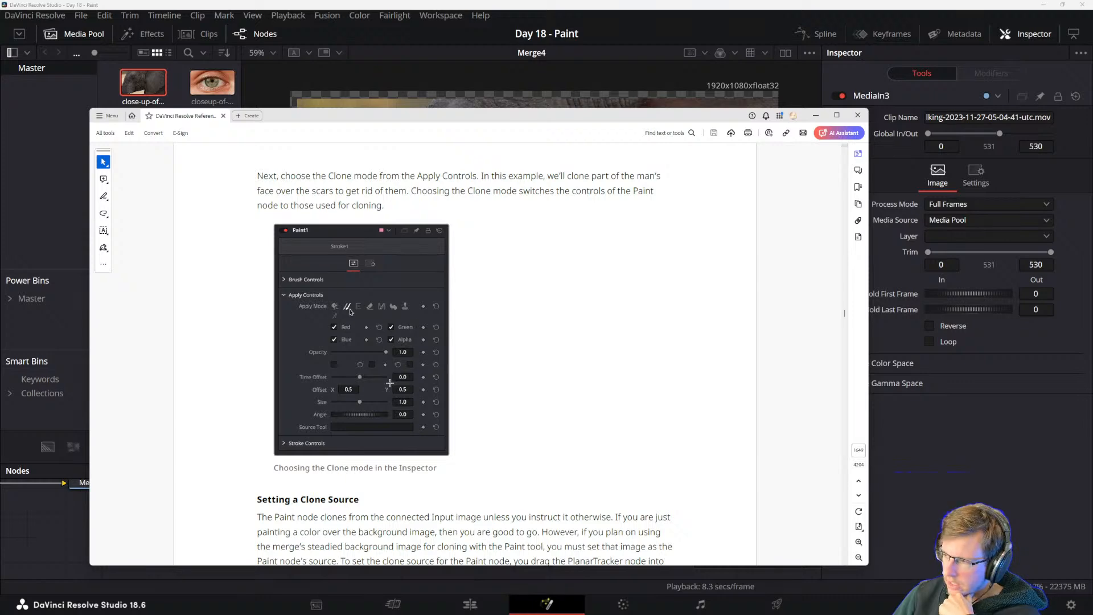
scroll(404, 324, down, 8)
scroll(402, 394, down, 2)
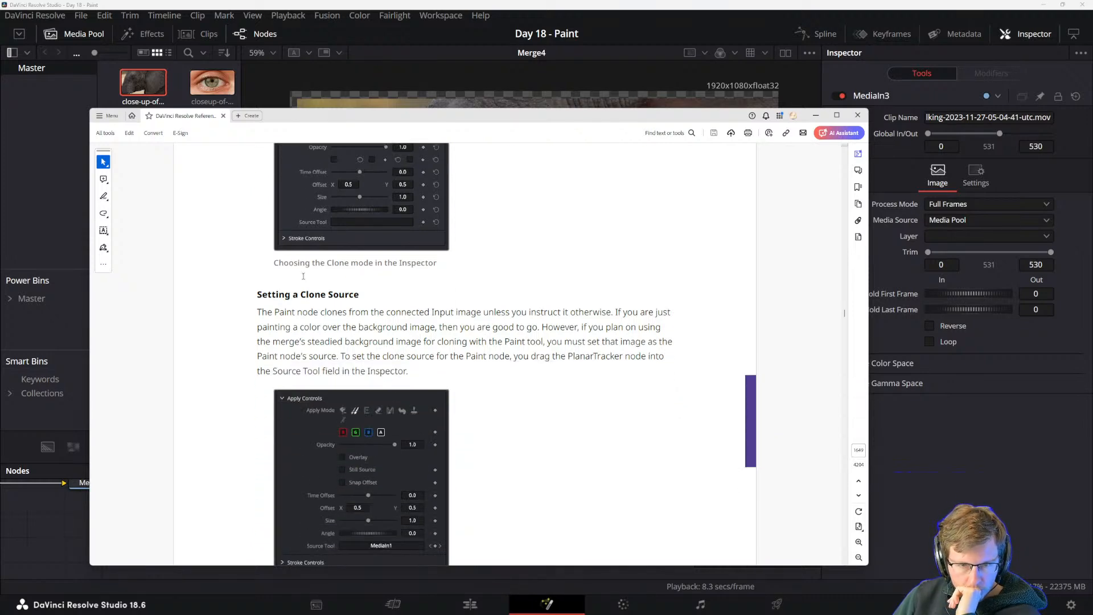
scroll(308, 349, down, 18)
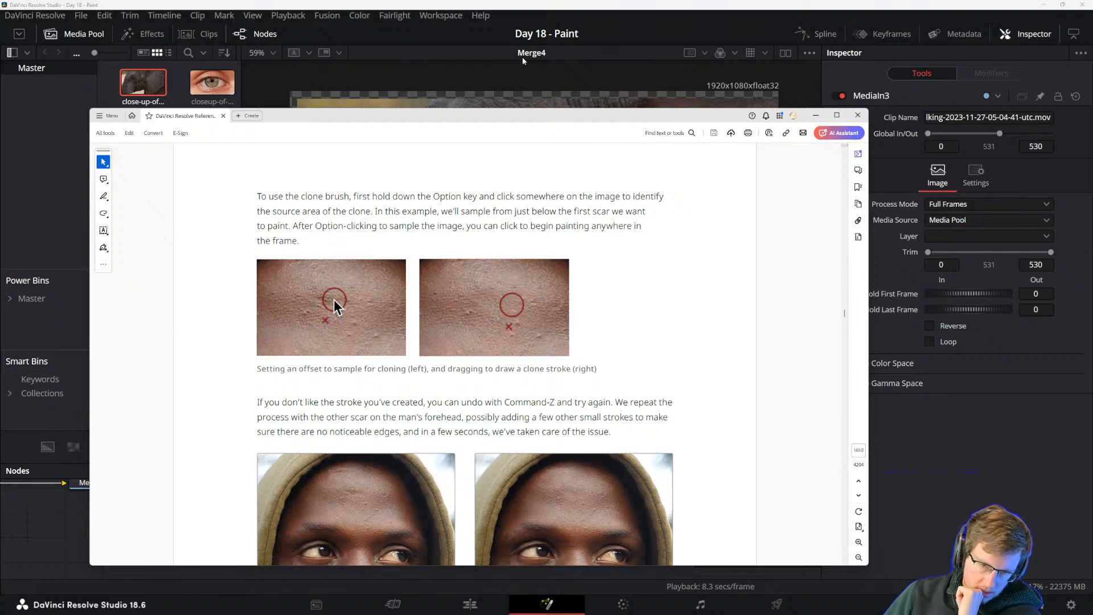
Return to DaVinci Resolve and inspect the painted patch between the elephant's eye and ear up close.
key(alt+Tab)
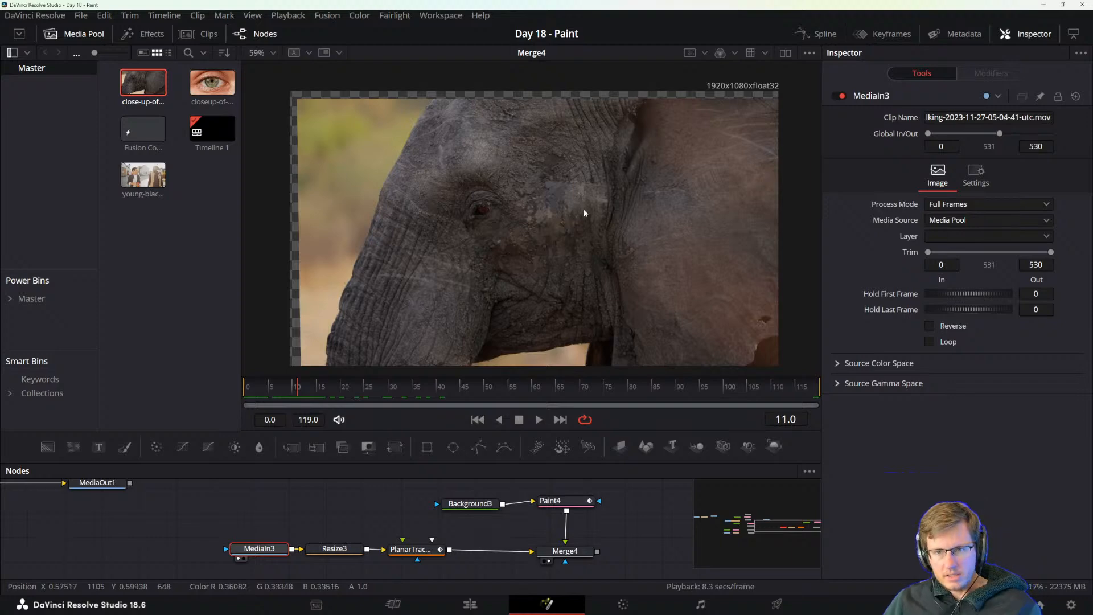
scroll(558, 215, up, 4)
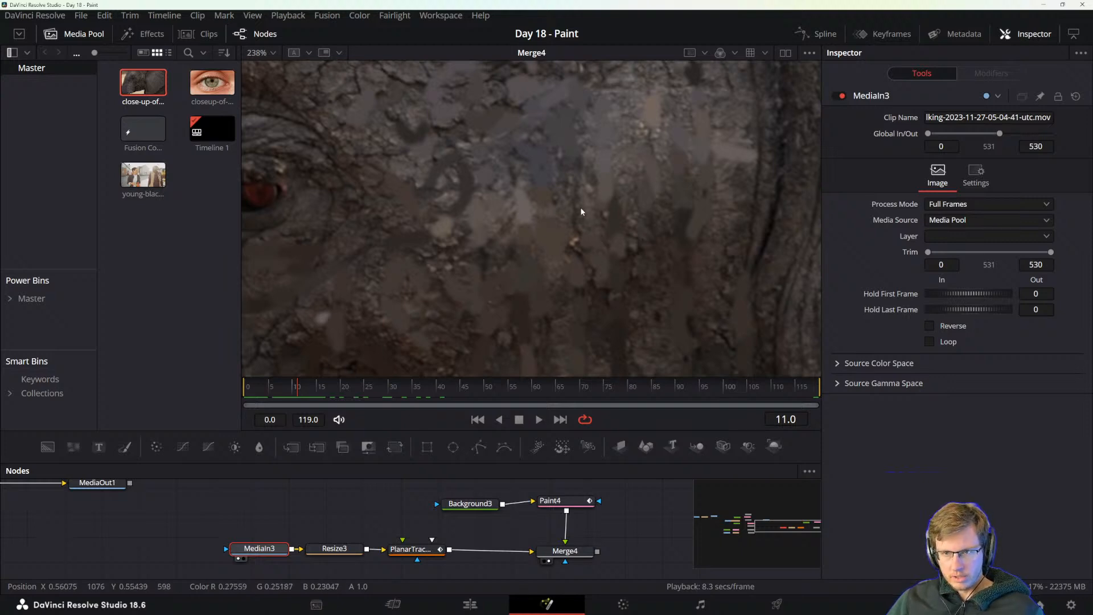
scroll(582, 214, down, 2)
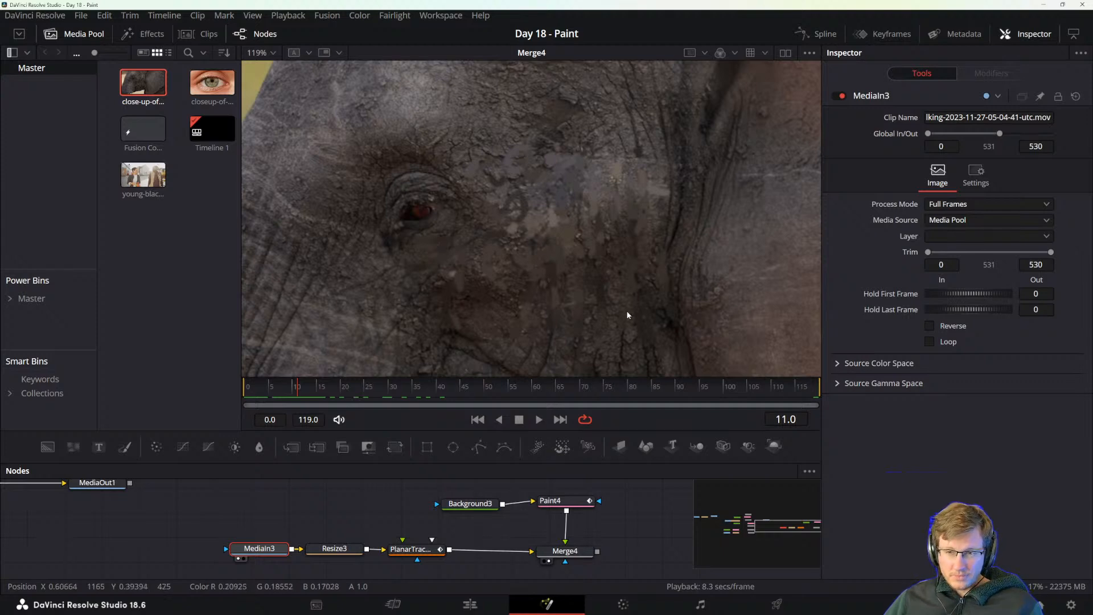
scroll(636, 244, up, 3)
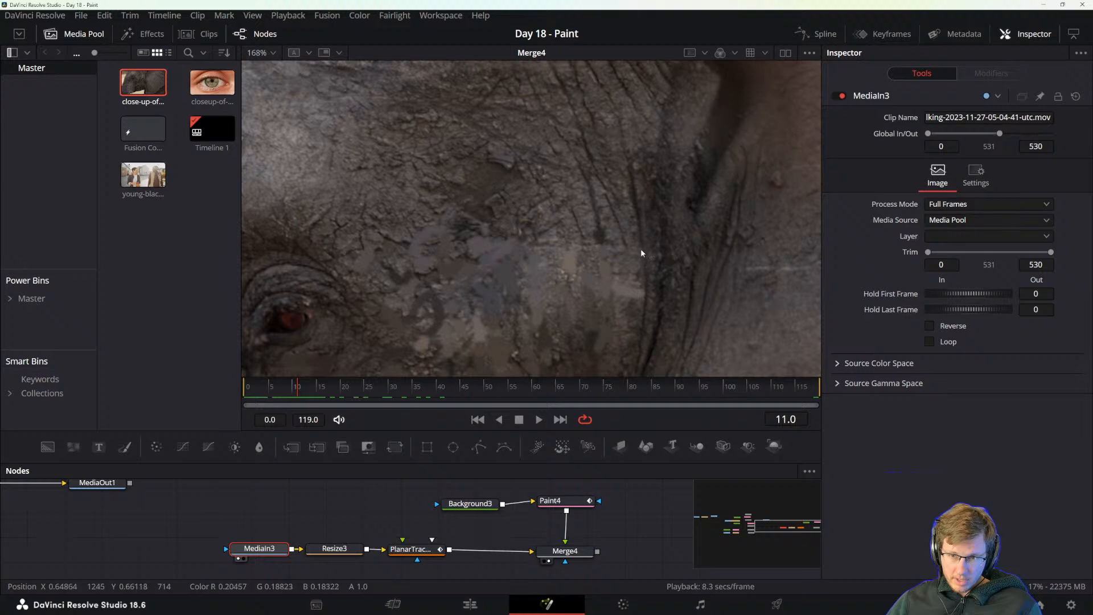
drag(481, 314, 541, 256)
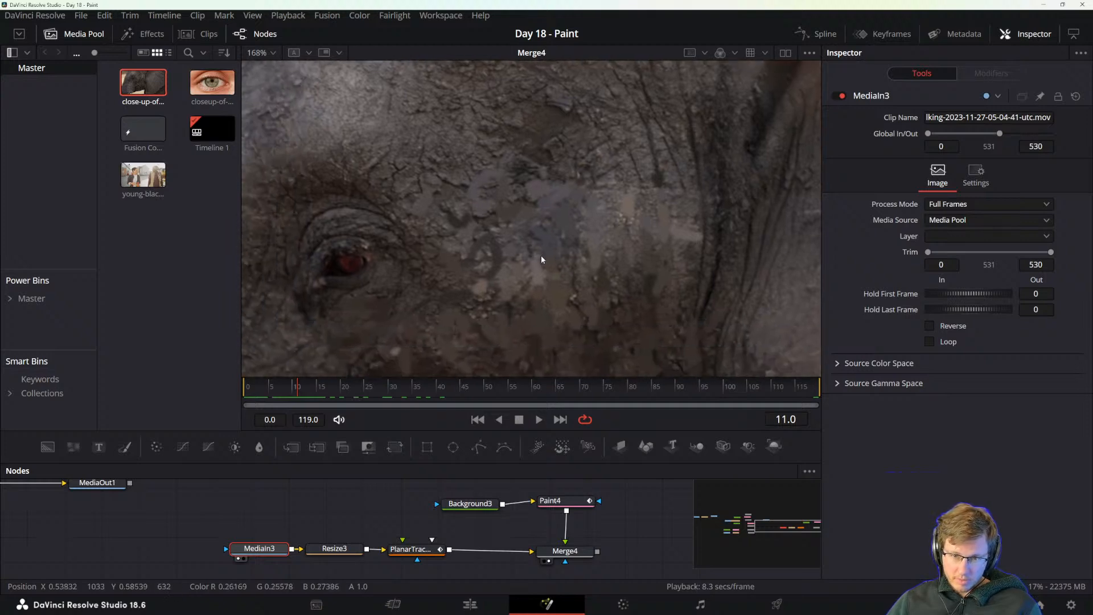
Switch back to the PDF manual and read the clone brush instructions and the tip on adjusting brush size in the viewer.
key(alt+Tab)
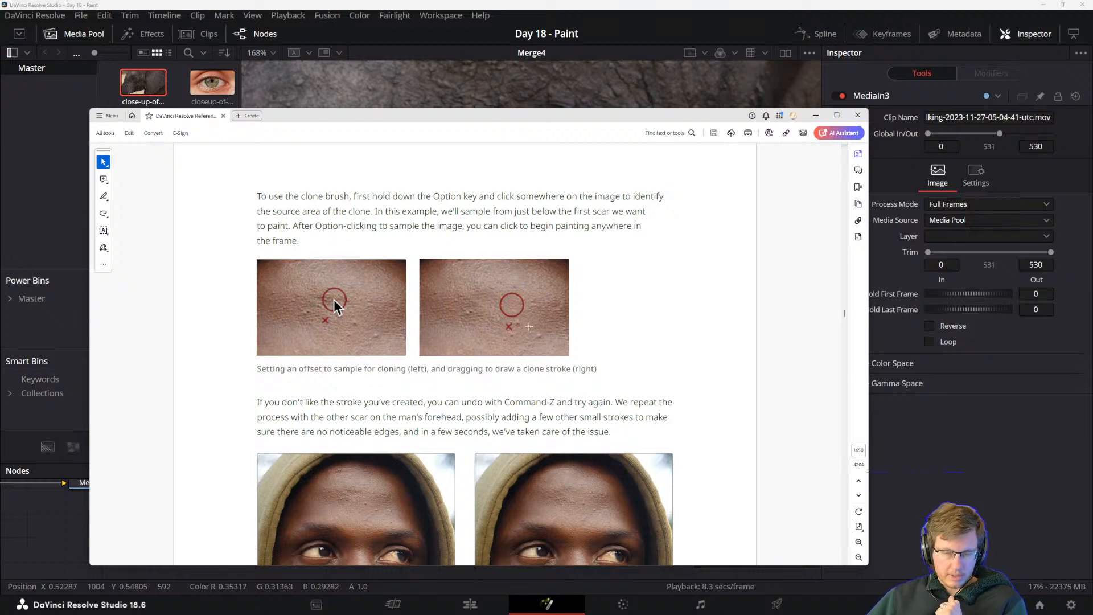
scroll(387, 378, down, 1)
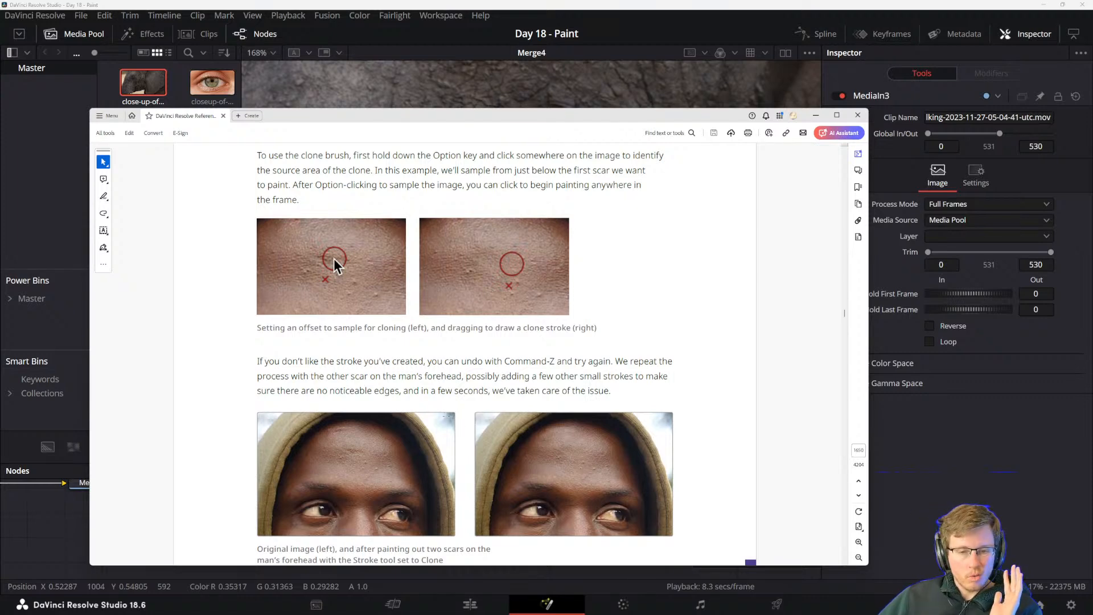
scroll(389, 455, down, 3)
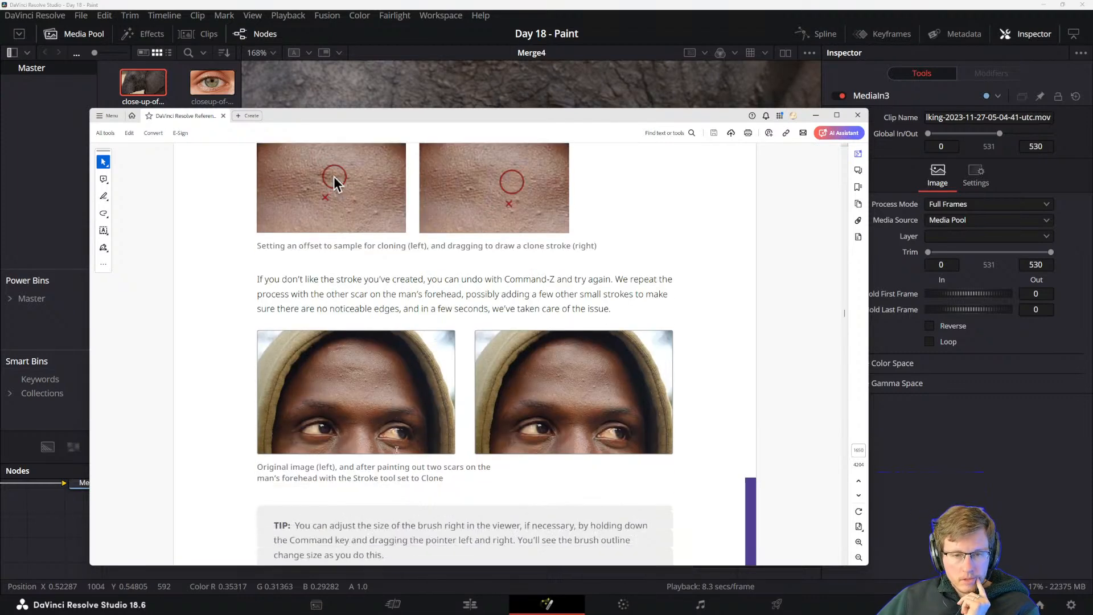
drag(295, 505, 357, 507)
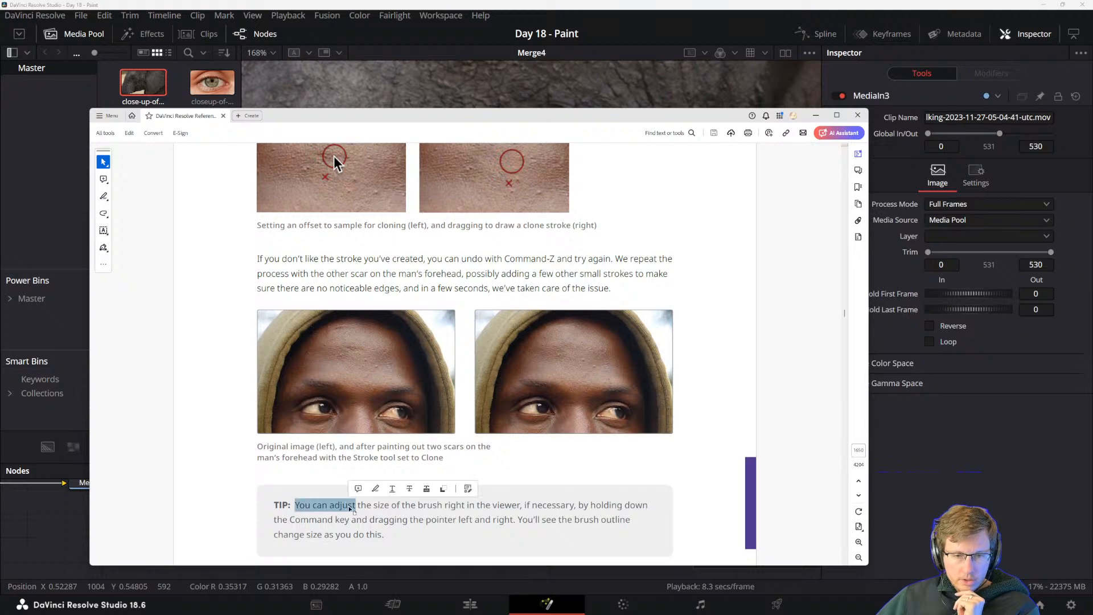
click(365, 519)
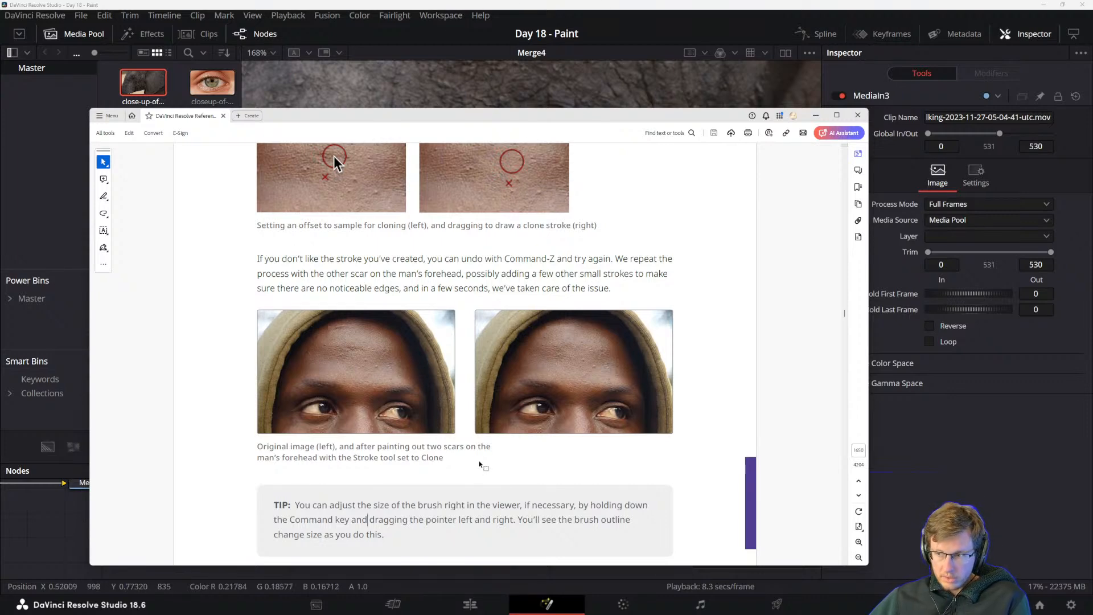
Read the manual section on inverting the steady effect with a copied PlanarTracker node and the Invert Steady Transform option.
scroll(470, 473, down, 3)
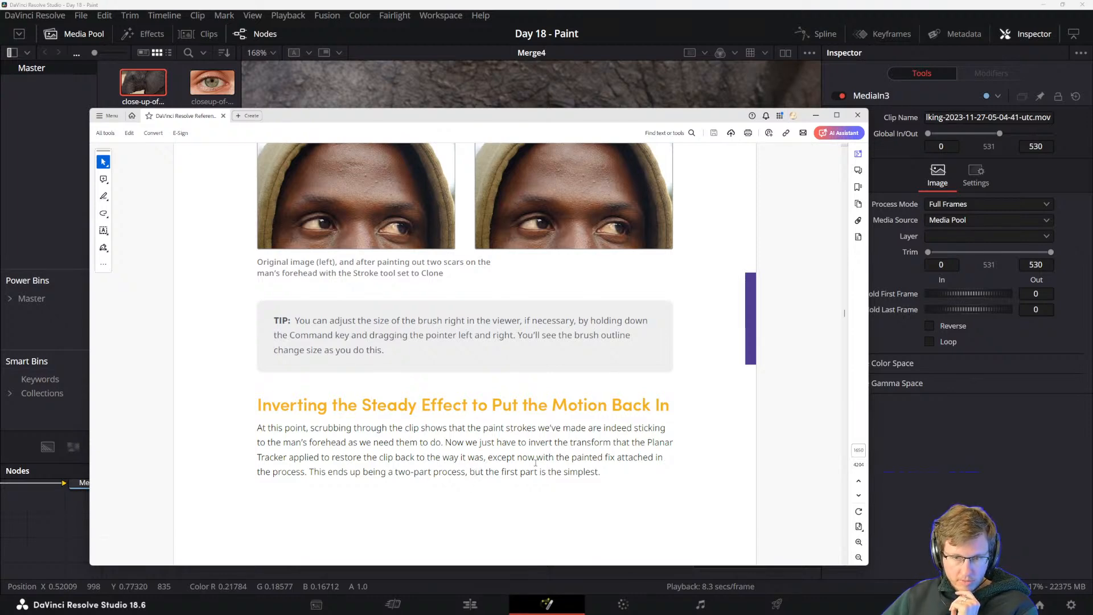
scroll(535, 463, down, 5)
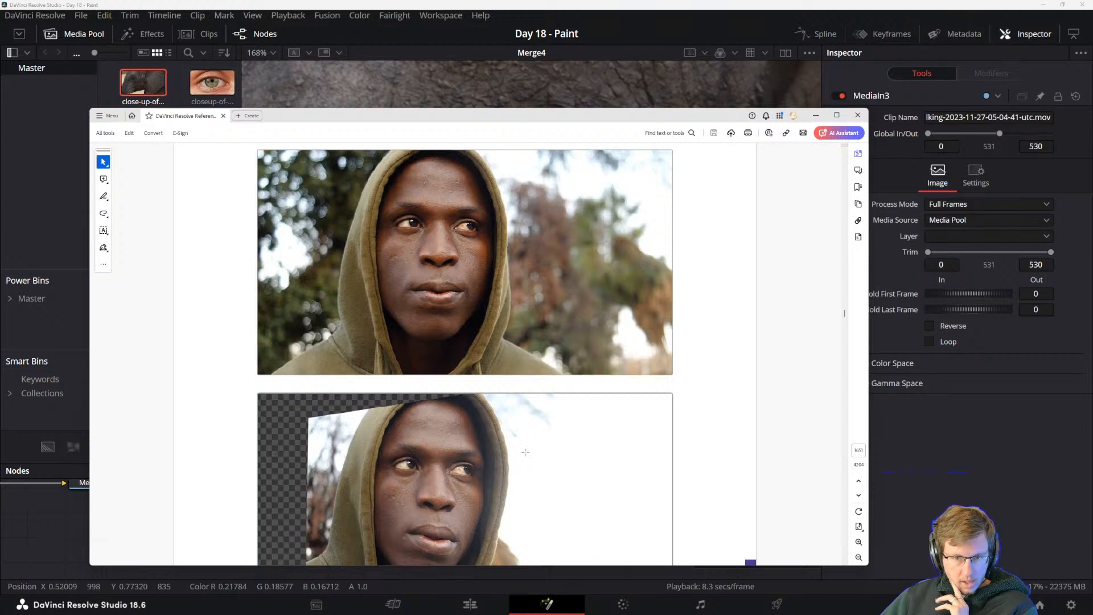
scroll(524, 451, down, 3)
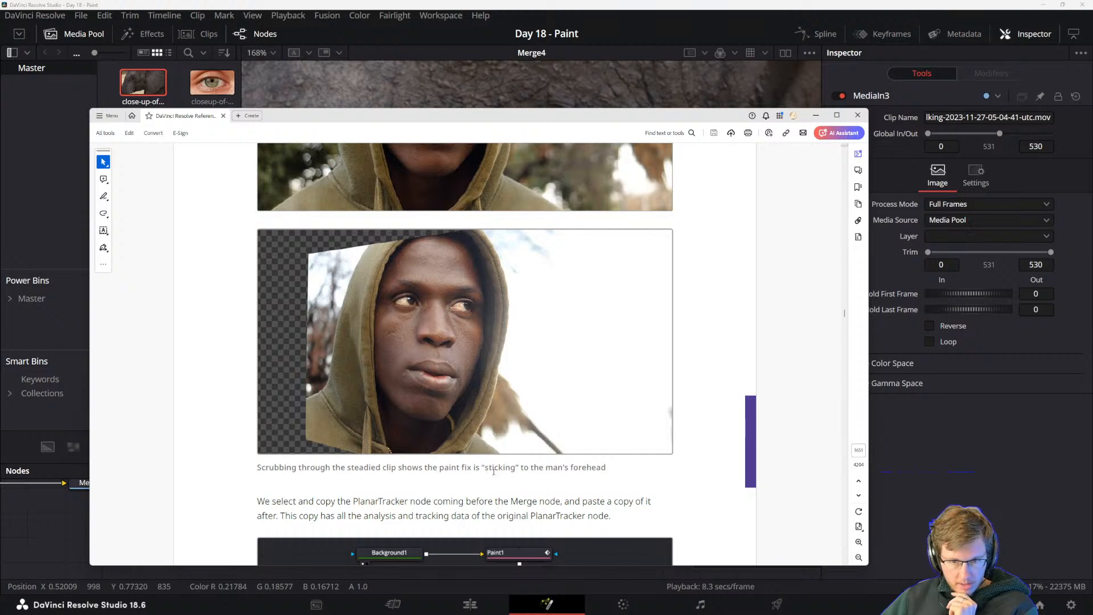
scroll(291, 505, down, 3)
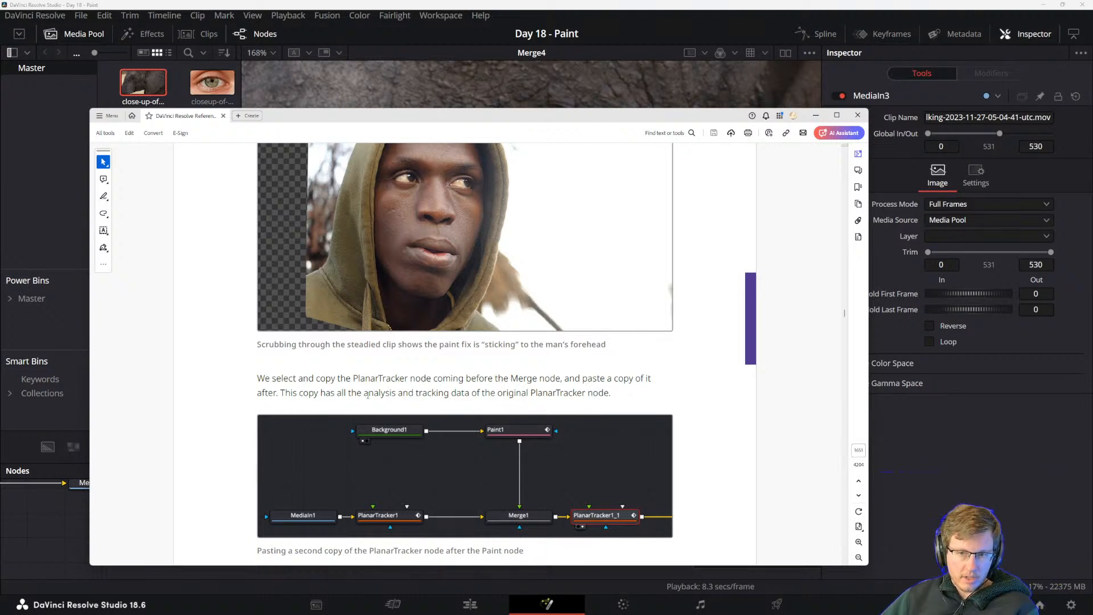
drag(280, 392, 450, 392)
click(469, 393)
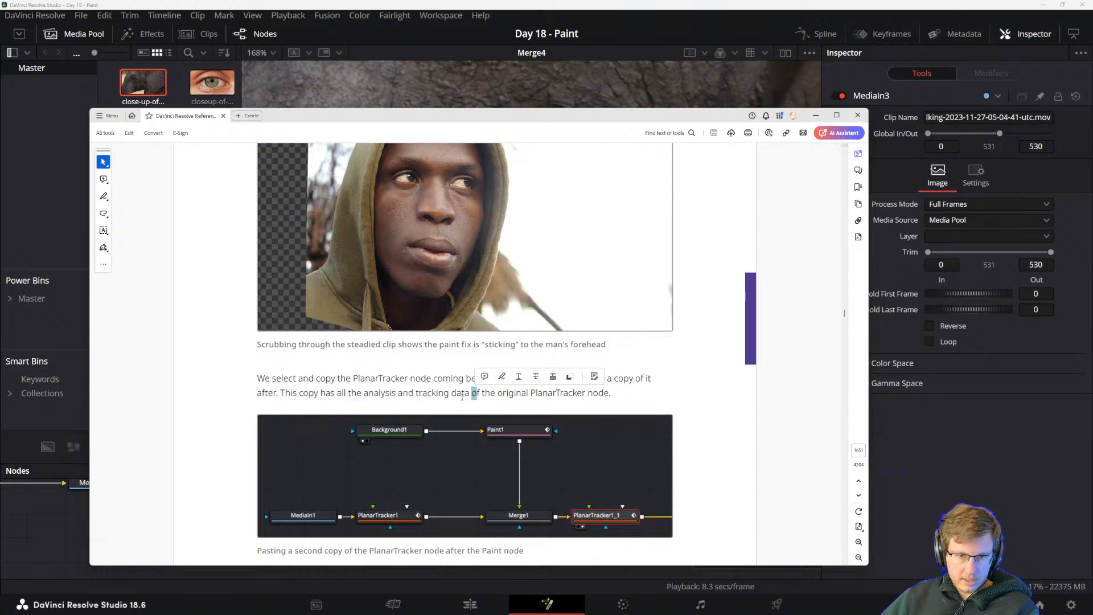
scroll(461, 393, down, 7)
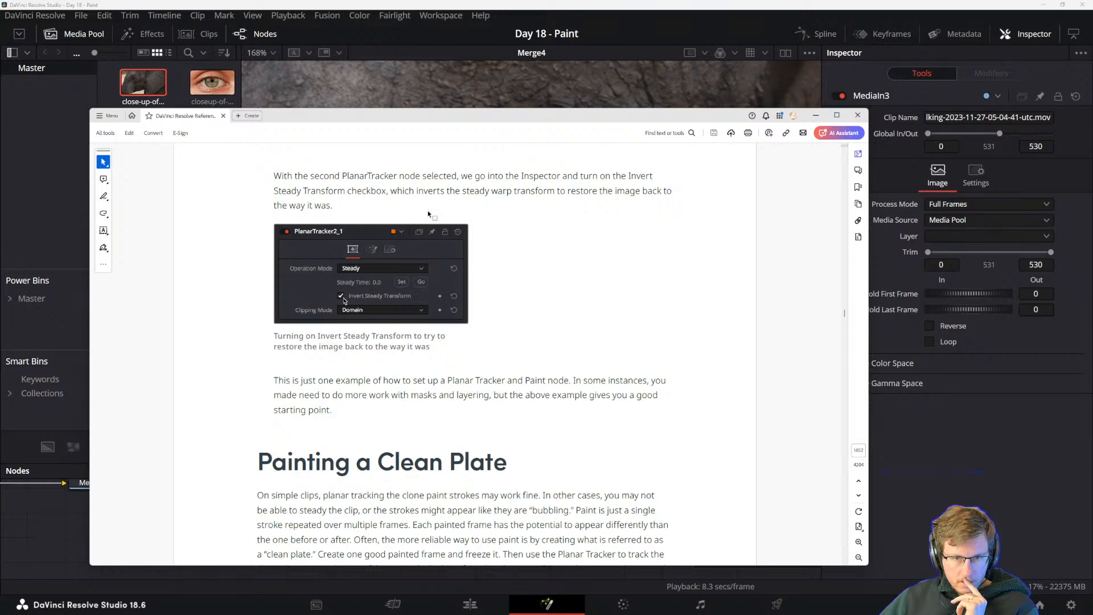
Back in DaVinci Resolve, paste a copy of the PlanarTracker node after Merge4 and enable Invert Steady Transform on it.
key(alt+Tab)
scroll(558, 292, down, 5)
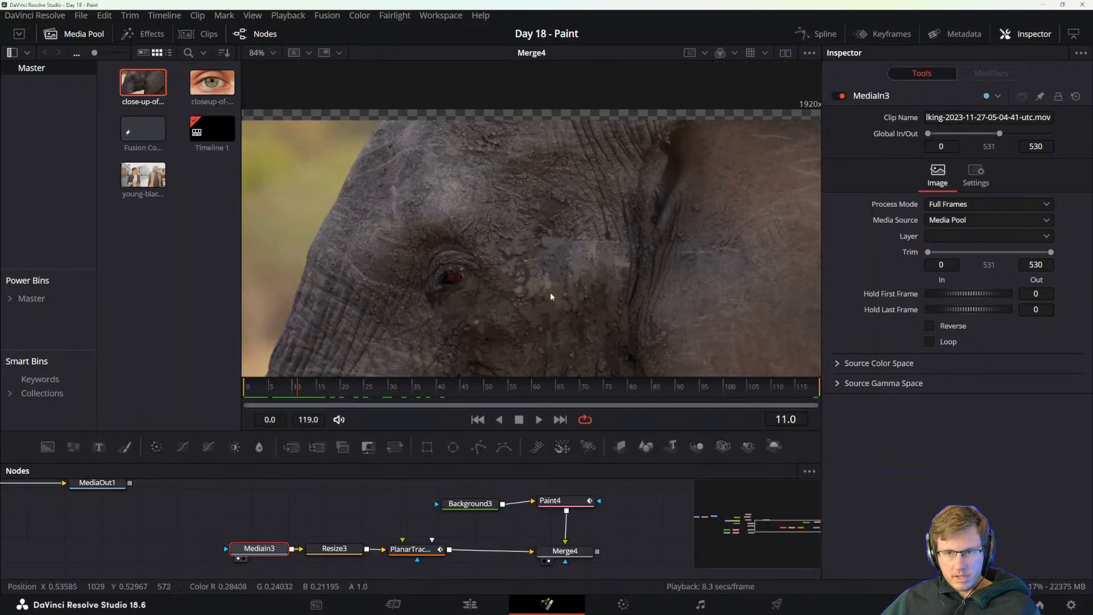
click(409, 548)
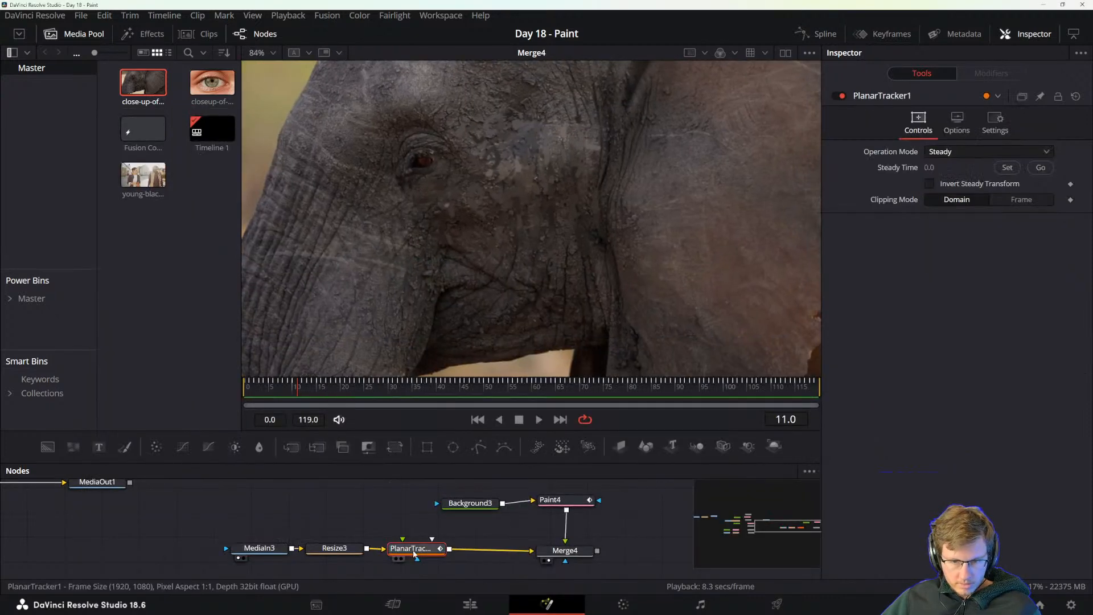
key(ctrl+v)
drag(609, 539, 567, 536)
click(929, 183)
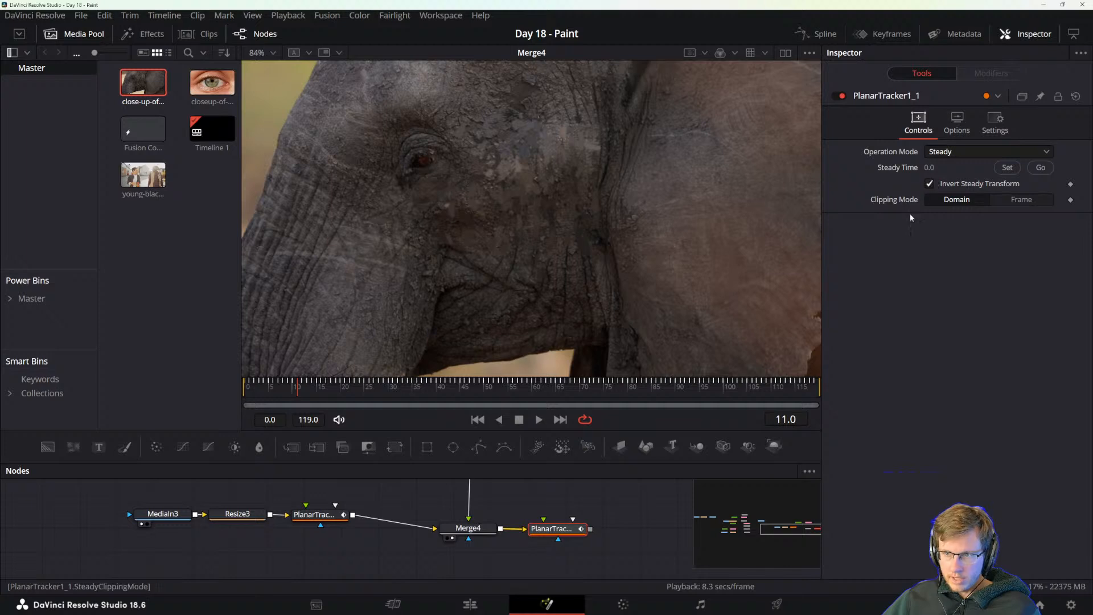
Show the copied PlanarTracker in the viewer, then scrub and play the clip to check that the paint follows the elephant's motion.
key(1)
scroll(467, 249, down, 3)
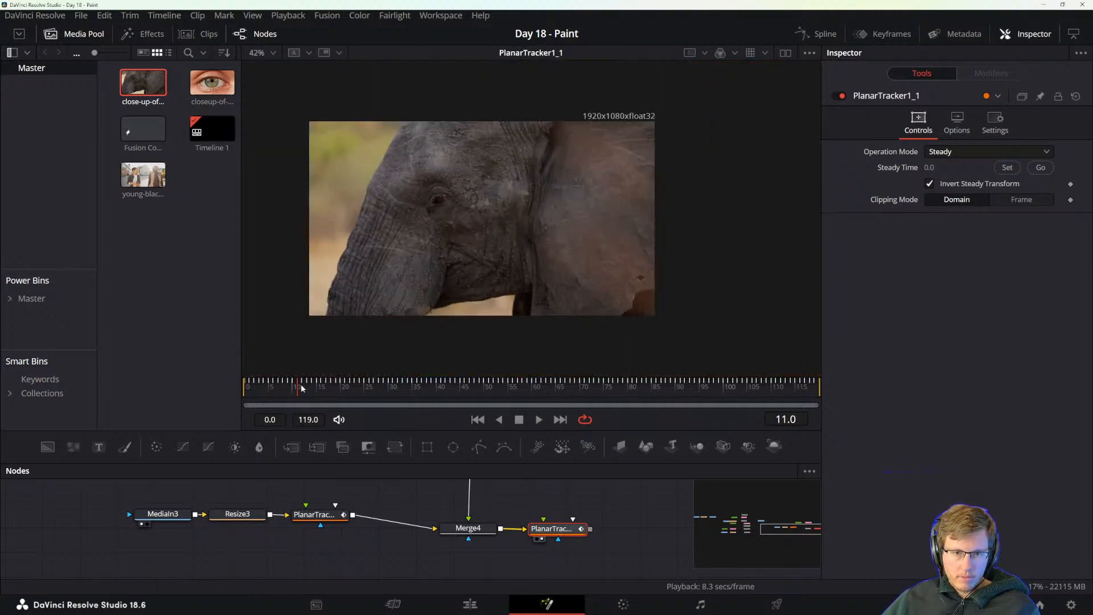
drag(301, 387, 517, 392)
scroll(488, 234, up, 3)
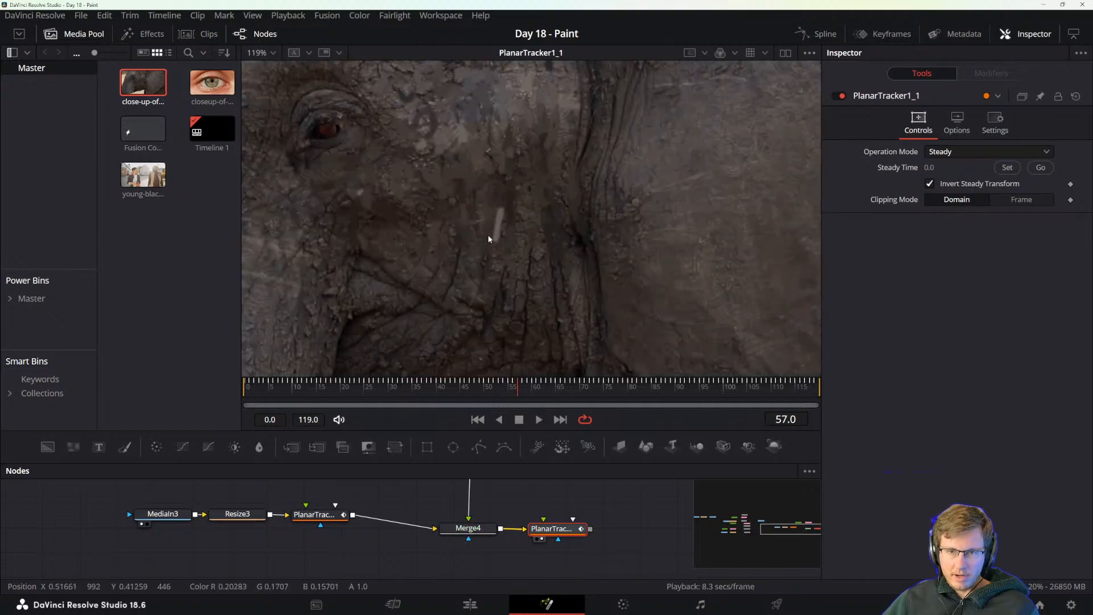
scroll(499, 260, down, 3)
drag(393, 391, 210, 397)
key(space)
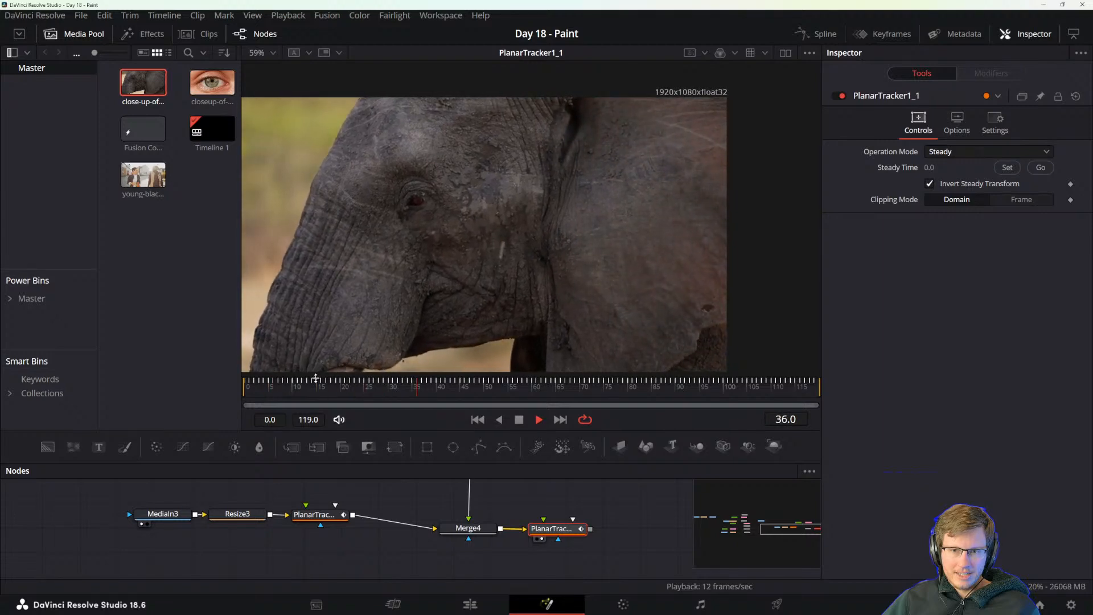
key(space)
Read the PDF manual's closing note on masks and layering, then return to DaVinci Resolve and scrub back to frame 15.
key(alt+Tab)
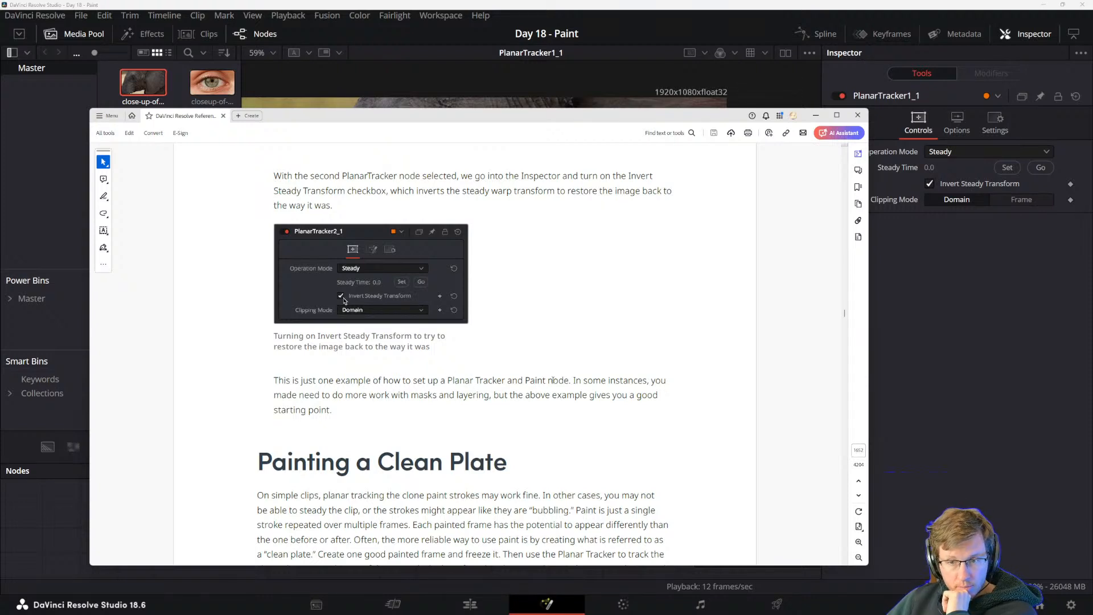
drag(573, 380, 647, 380)
click(580, 394)
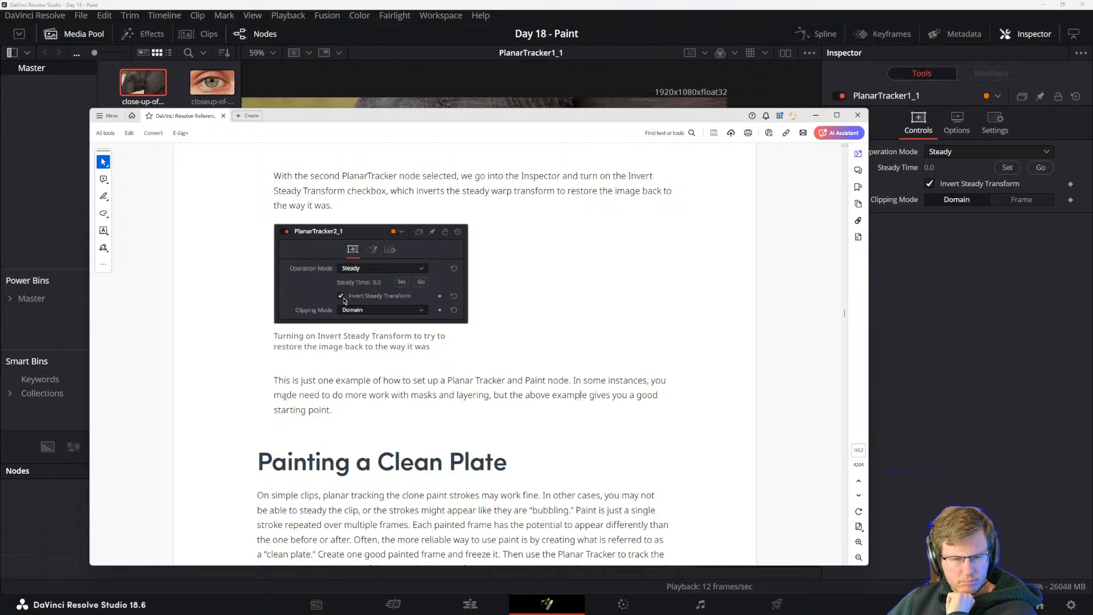
drag(582, 381, 649, 382)
click(583, 380)
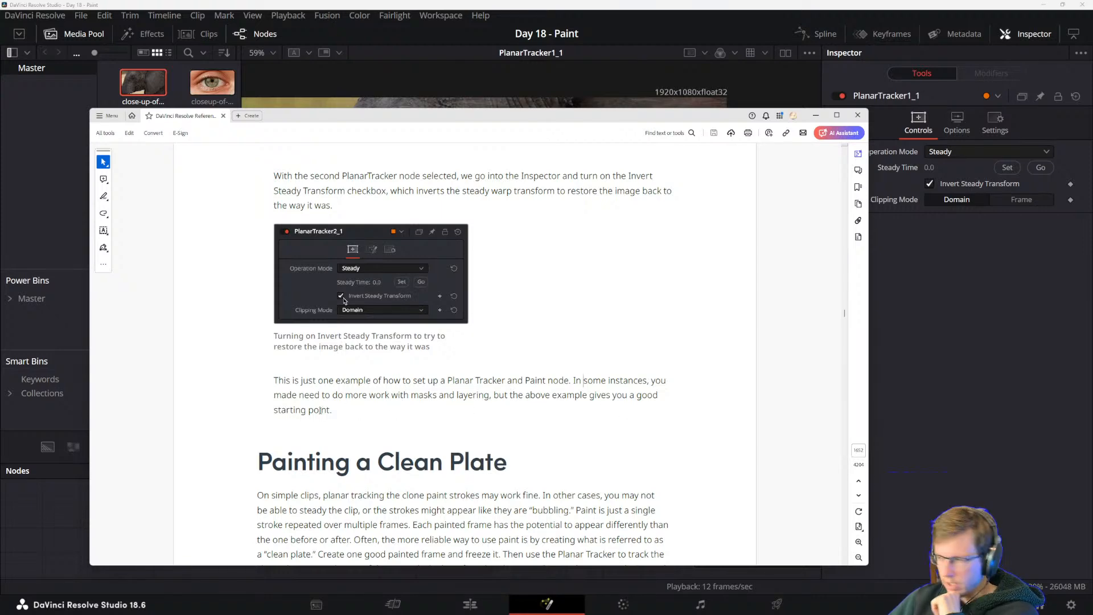
key(alt+Tab)
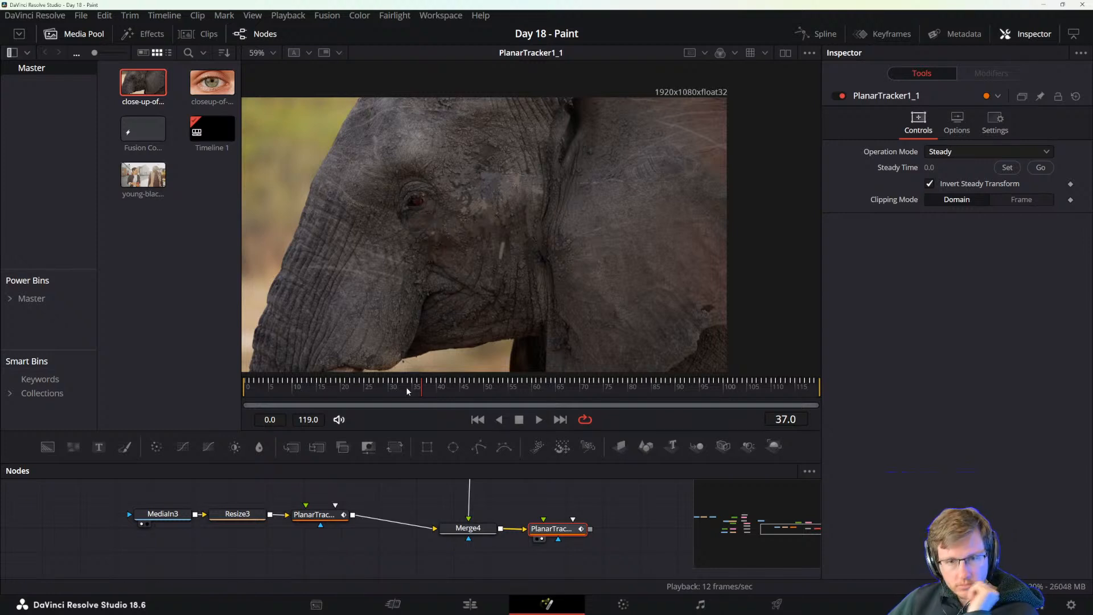
drag(405, 388, 319, 388)
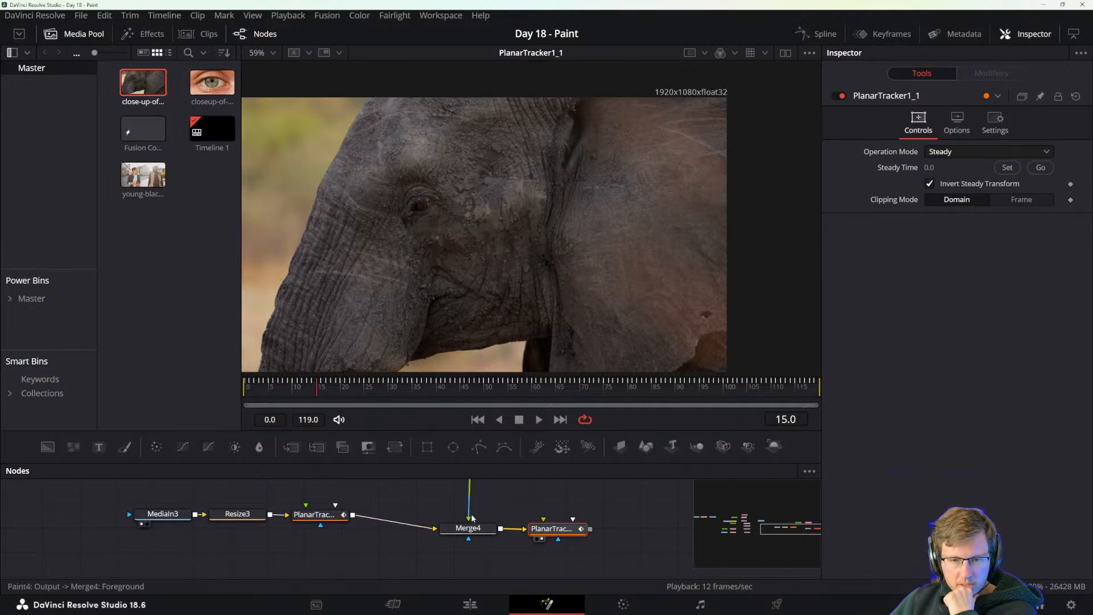
Tidy the node graph by lining up Merge4, the copied PlanarTracker and Paint4, then scrub forward to check the inverted result.
mouse_move(453, 509)
mouse_down()
mouse_move(459, 553)
mouse_move(421, 558)
mouse_up()
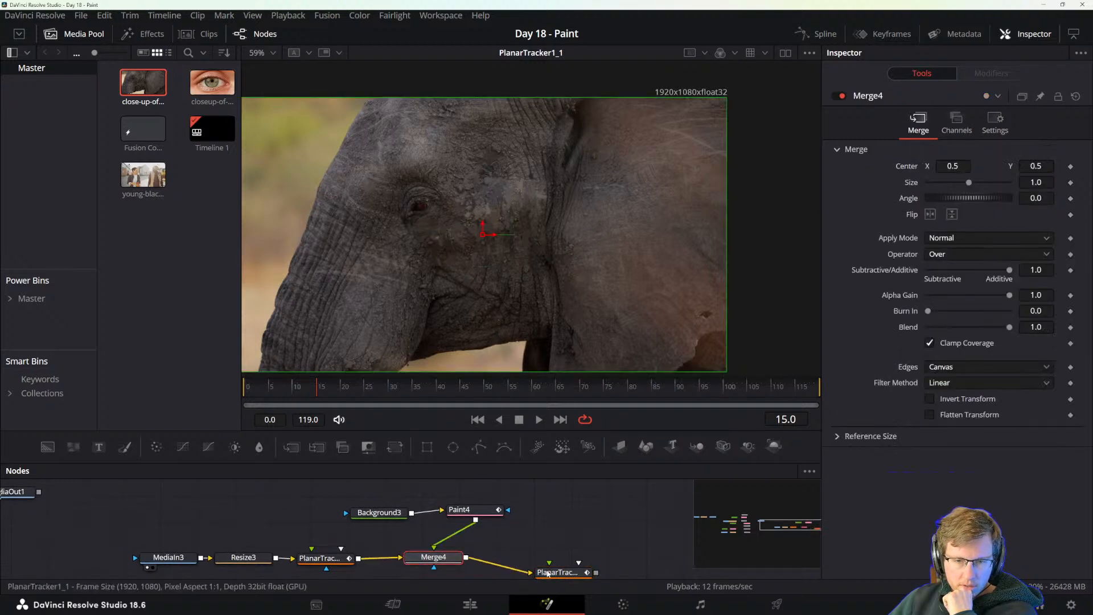
drag(545, 574, 521, 556)
mouse_move(459, 510)
mouse_down()
mouse_move(367, 508)
mouse_move(442, 512)
mouse_up()
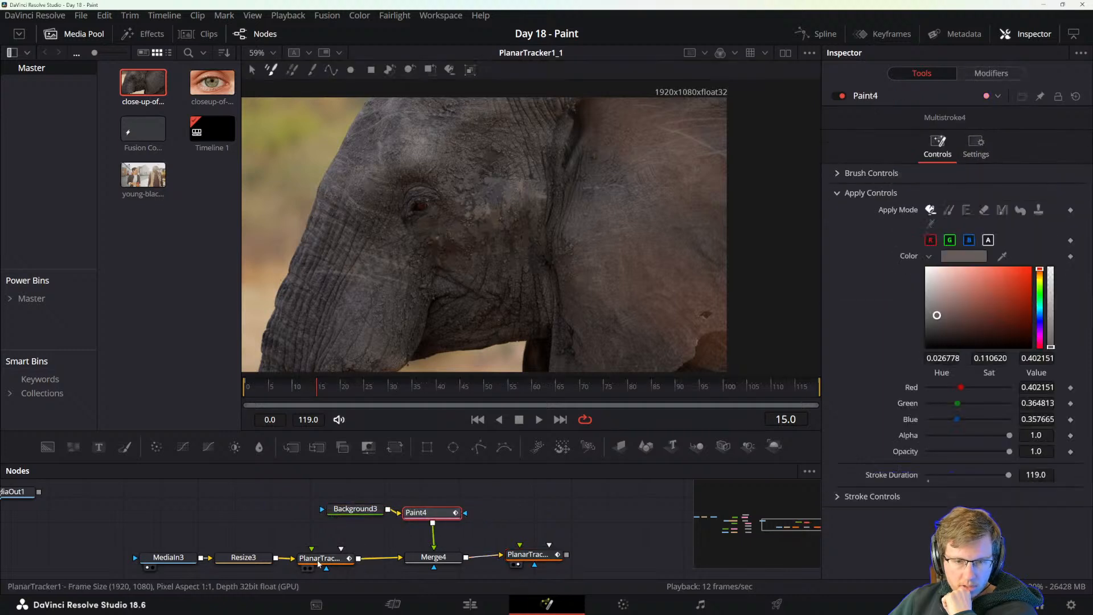
click(333, 558)
drag(524, 545, 522, 549)
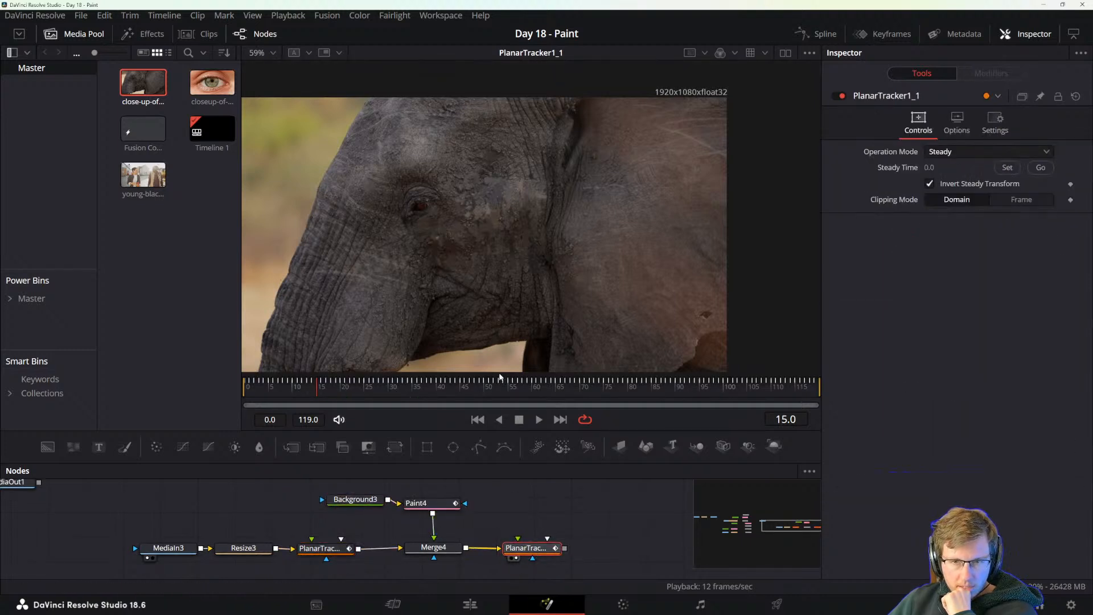
drag(316, 393, 467, 393)
Switch to the PDF manual and skim the rest of the Paint chapter, from Painting a Clean Plate to the start of Chapter 82.
key(alt+Tab)
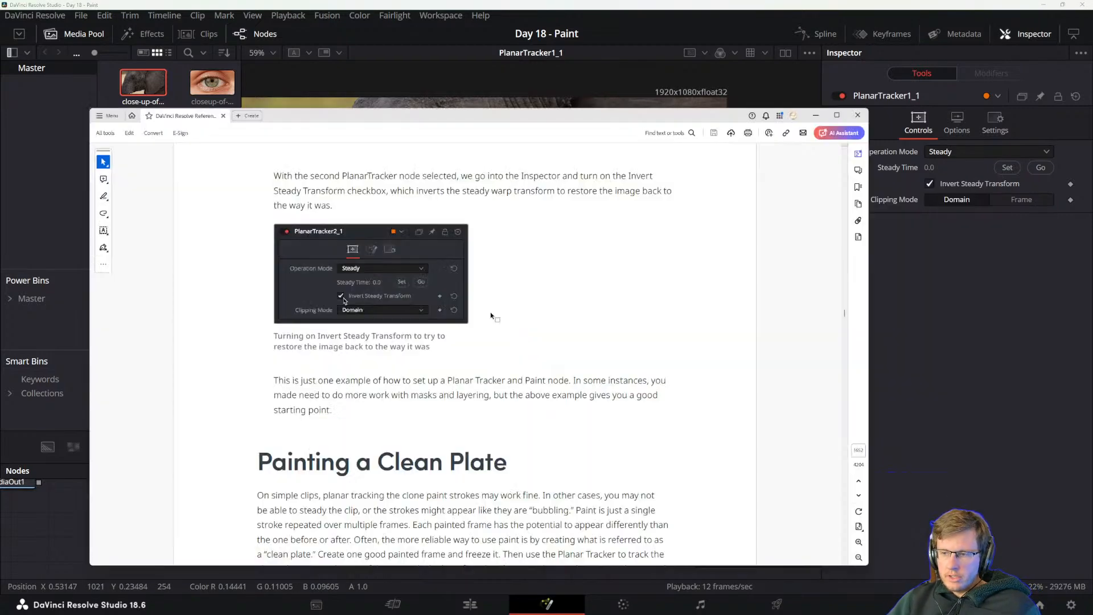
scroll(367, 408, down, 5)
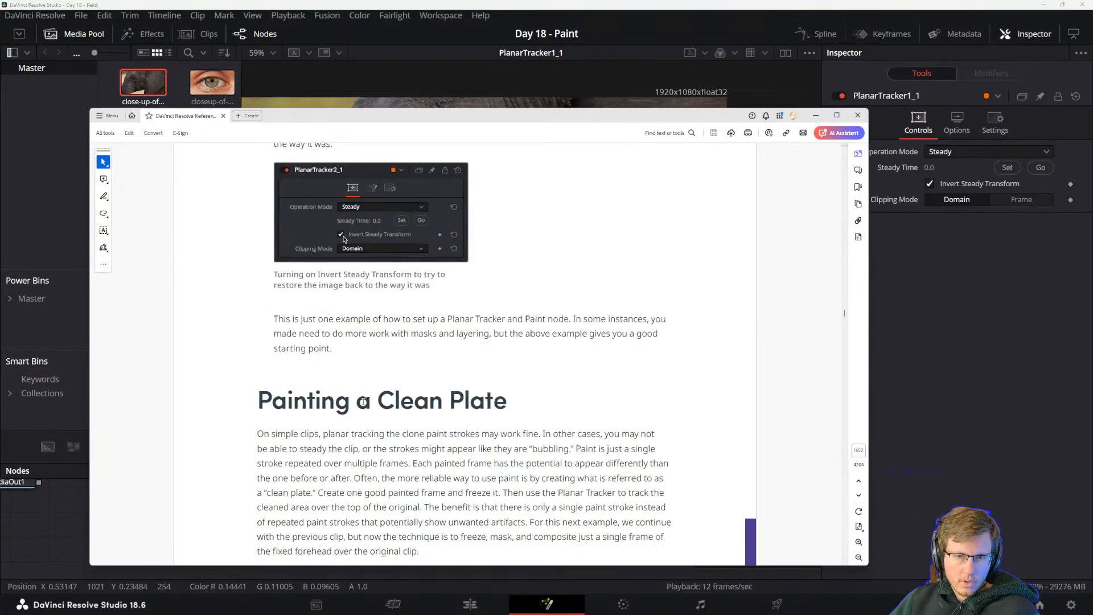
scroll(367, 408, down, 15)
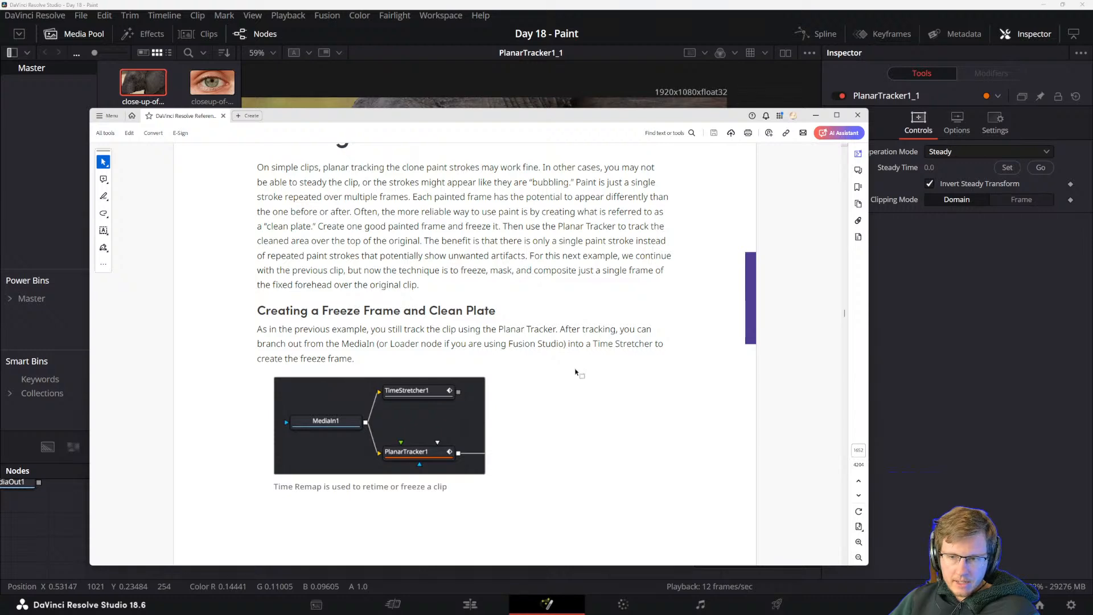
scroll(568, 368, down, 7)
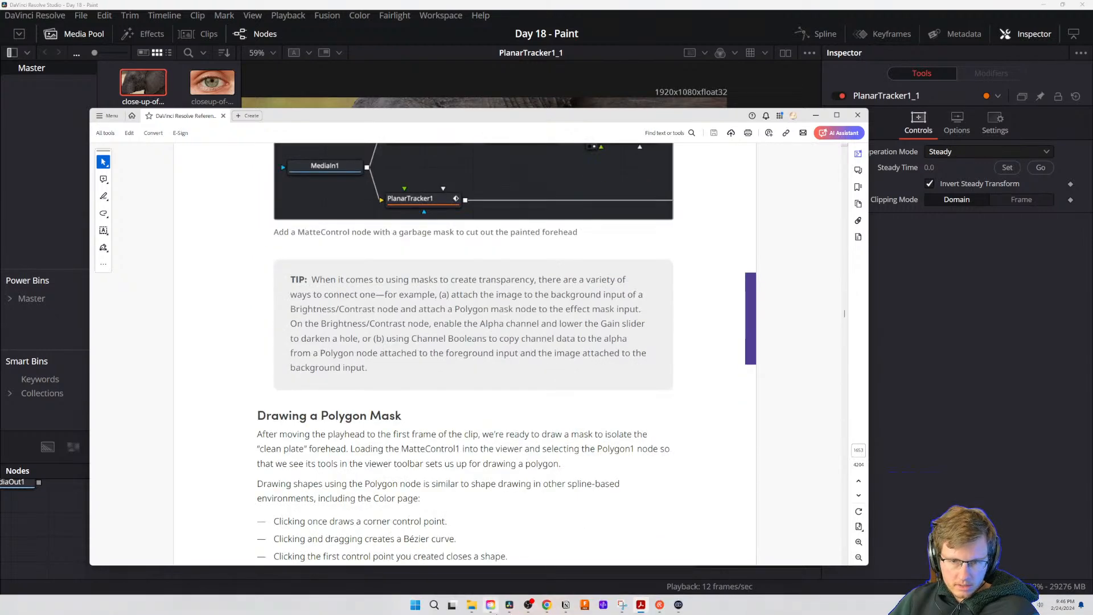
mouse_move(490, 606)
scroll(507, 342, down, 14)
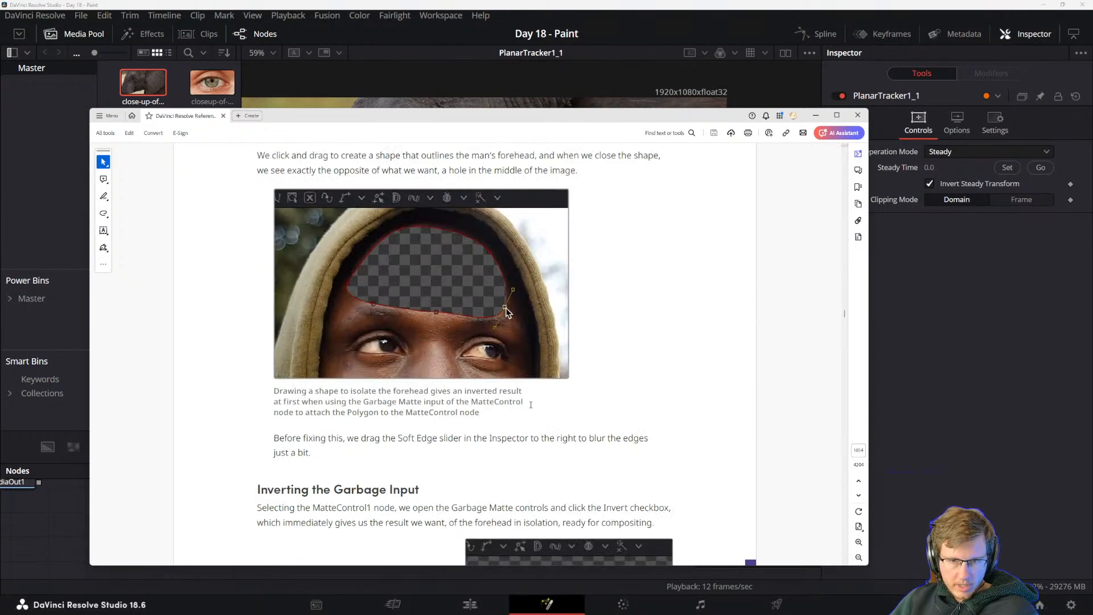
scroll(507, 190, down, 6)
scroll(507, 189, down, 20)
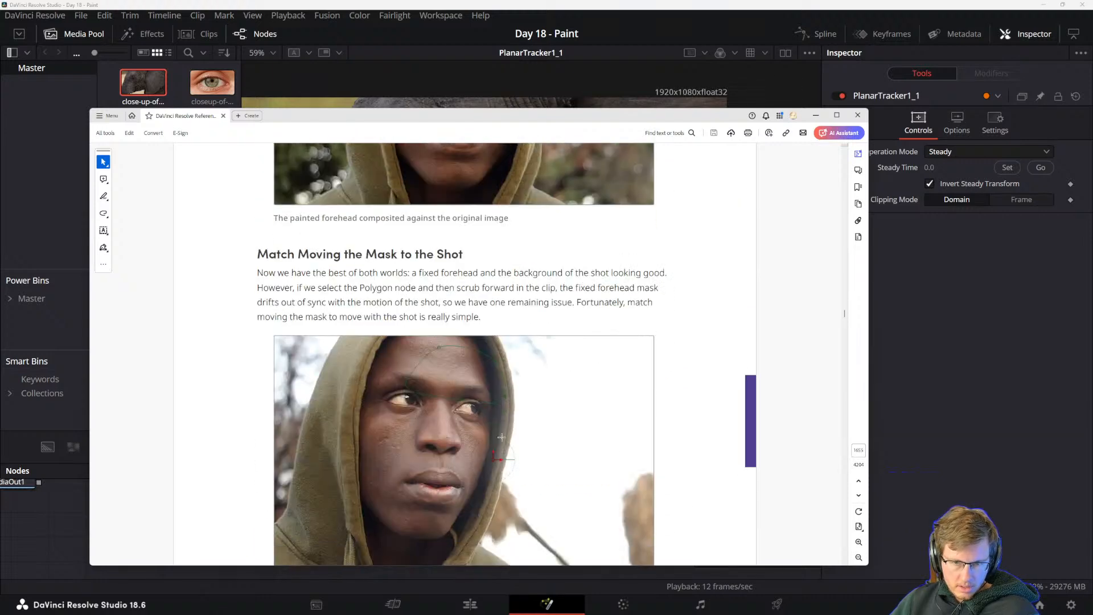
scroll(507, 445, down, 20)
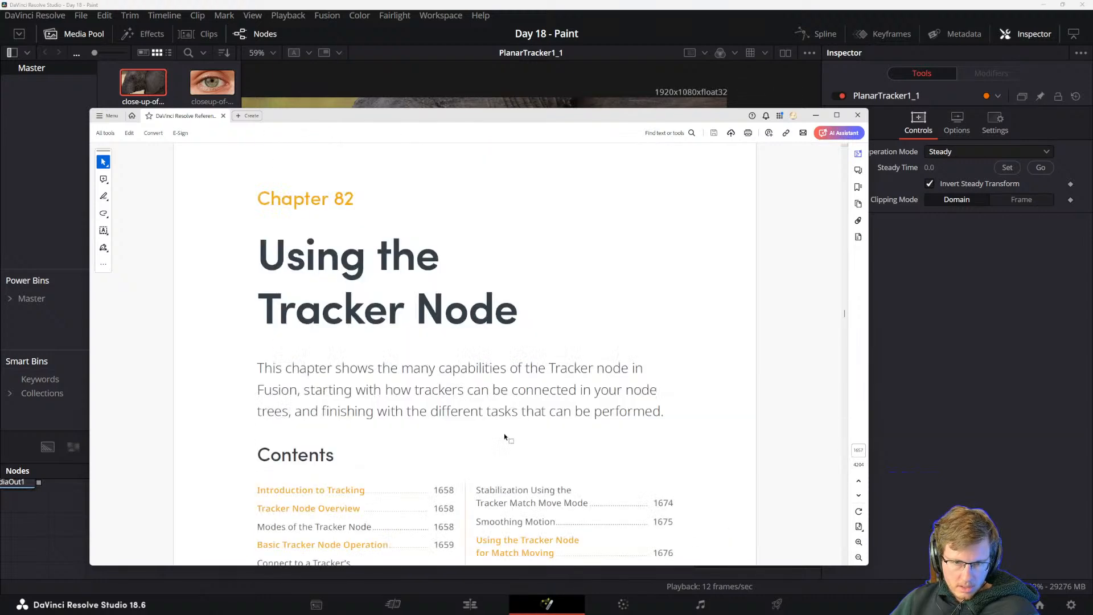
Go back through the manual's polygon mask and clean plate pages to the section on copying the PlanarTracker node.
scroll(475, 380, up, 12)
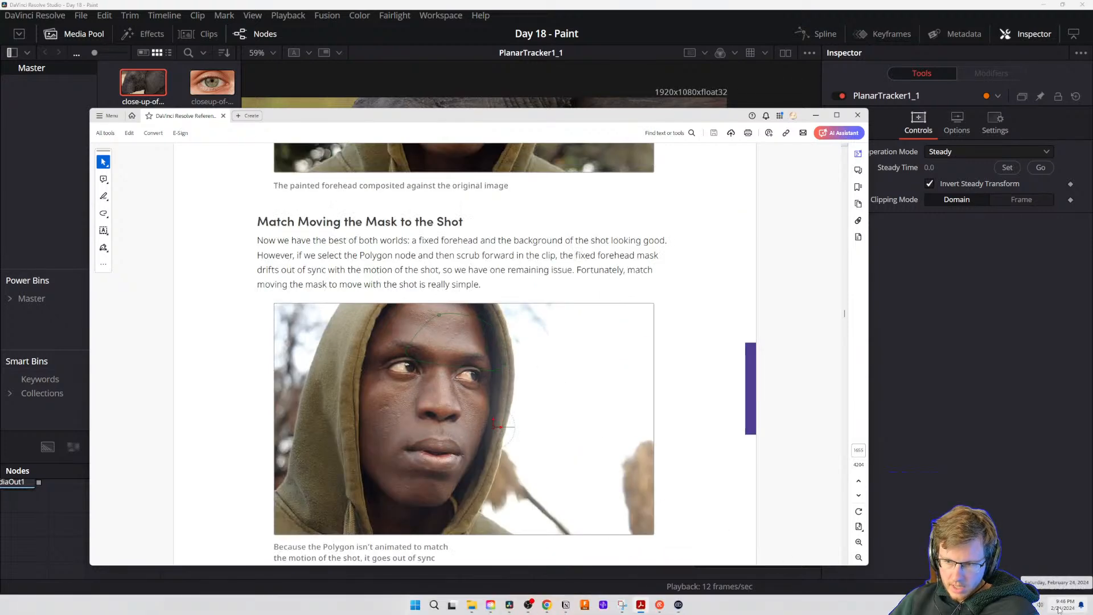
scroll(474, 366, up, 5)
scroll(475, 366, up, 6)
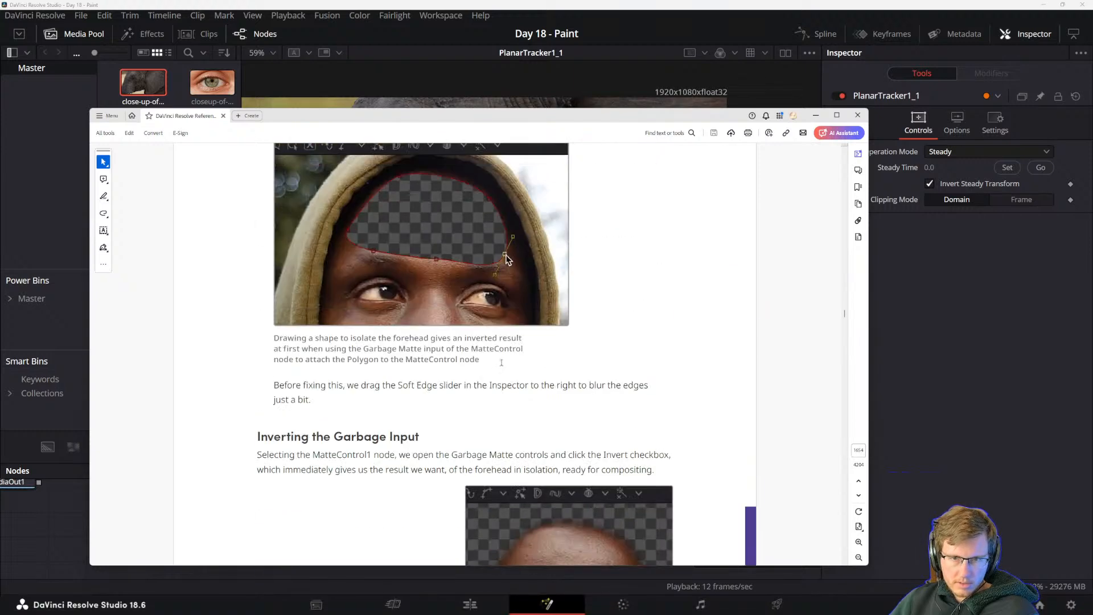
scroll(481, 380, down, 2)
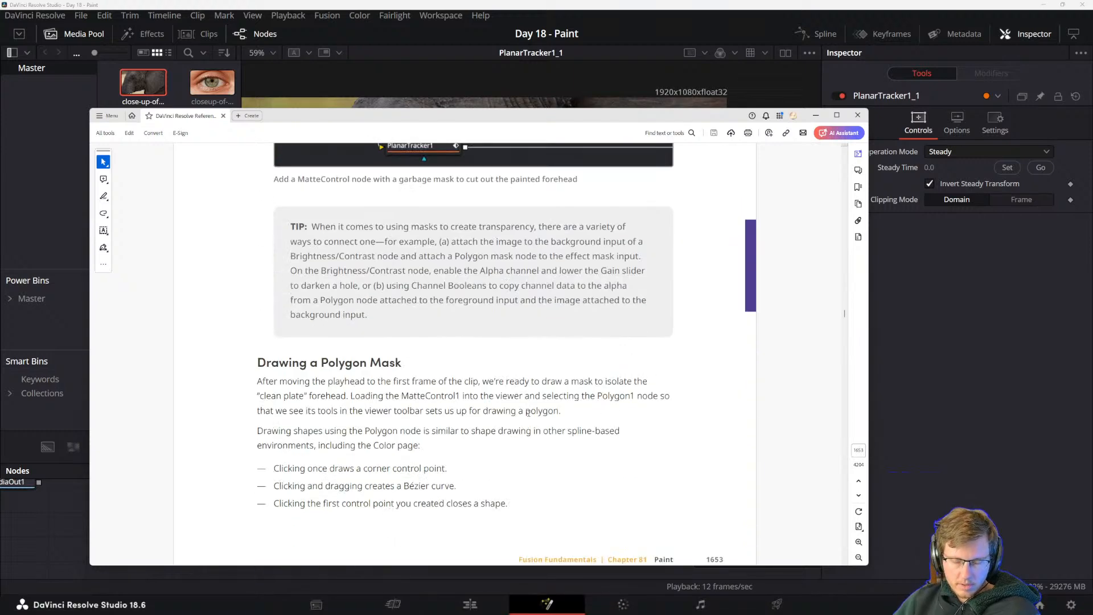
scroll(521, 410, up, 15)
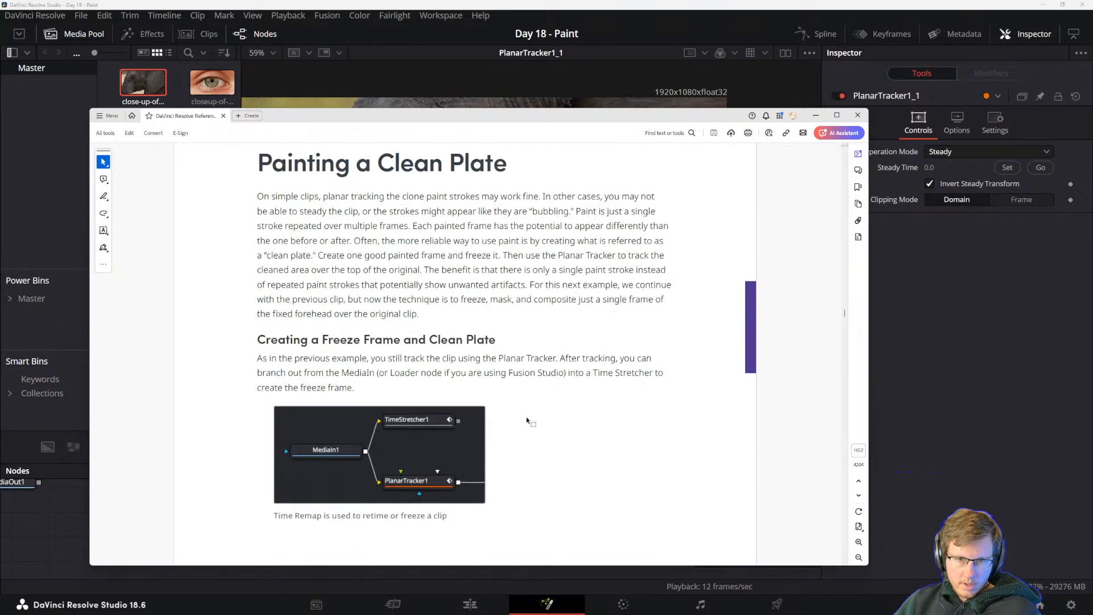
scroll(501, 434, up, 2)
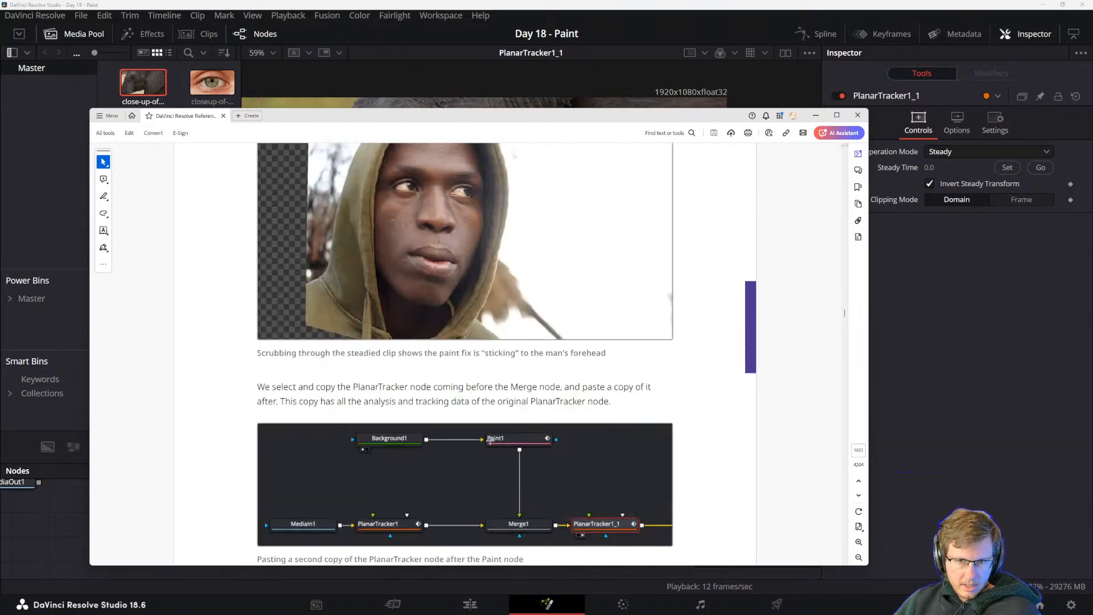
scroll(513, 438, up, 1)
Read the manual sections on painting a clean plate, creating a freeze frame with Time Stretcher, and isolating the painted forehead.
scroll(522, 442, down, 1)
scroll(522, 442, down, 10)
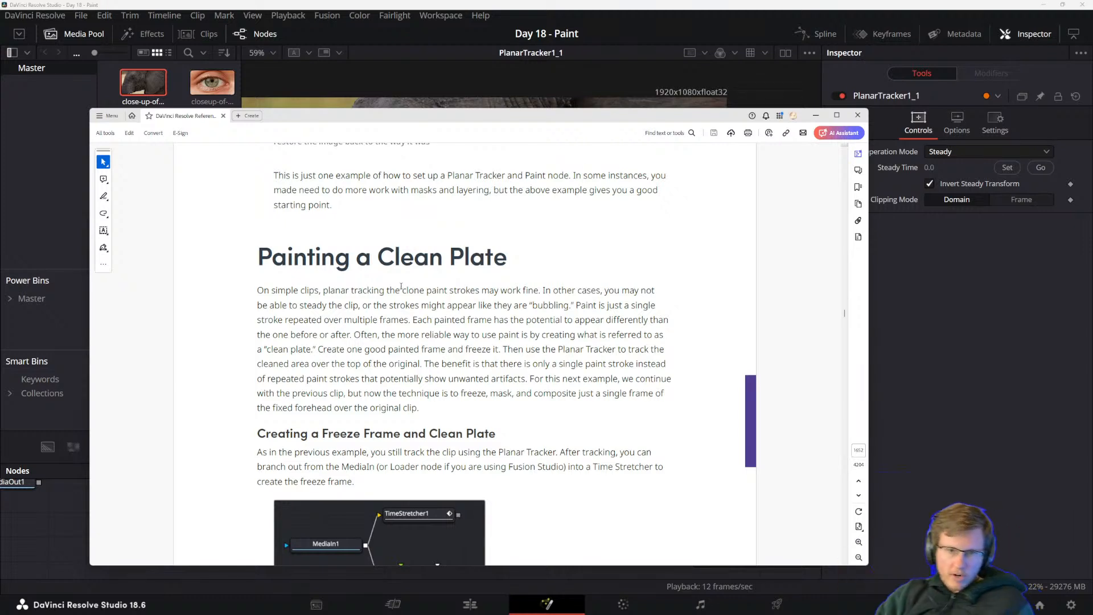
scroll(366, 385, down, 3)
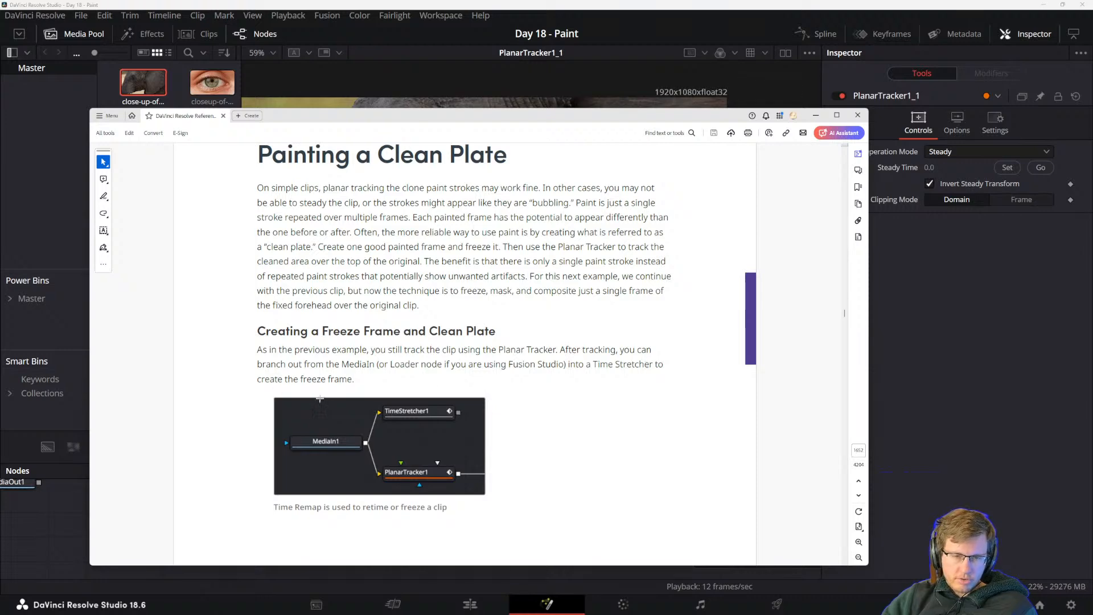
scroll(415, 393, down, 7)
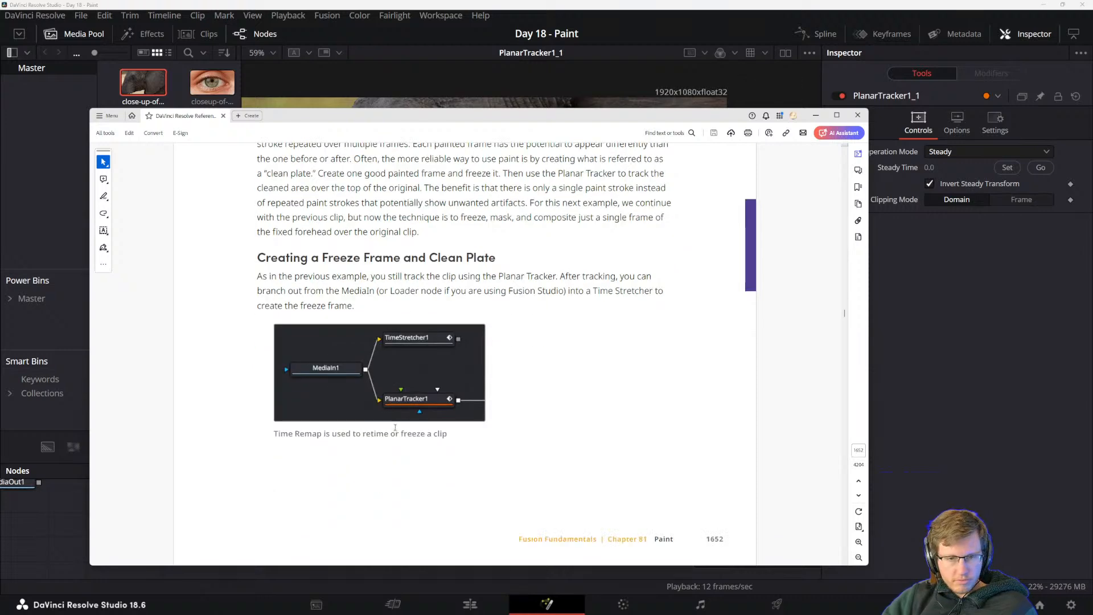
scroll(342, 273, up, 1)
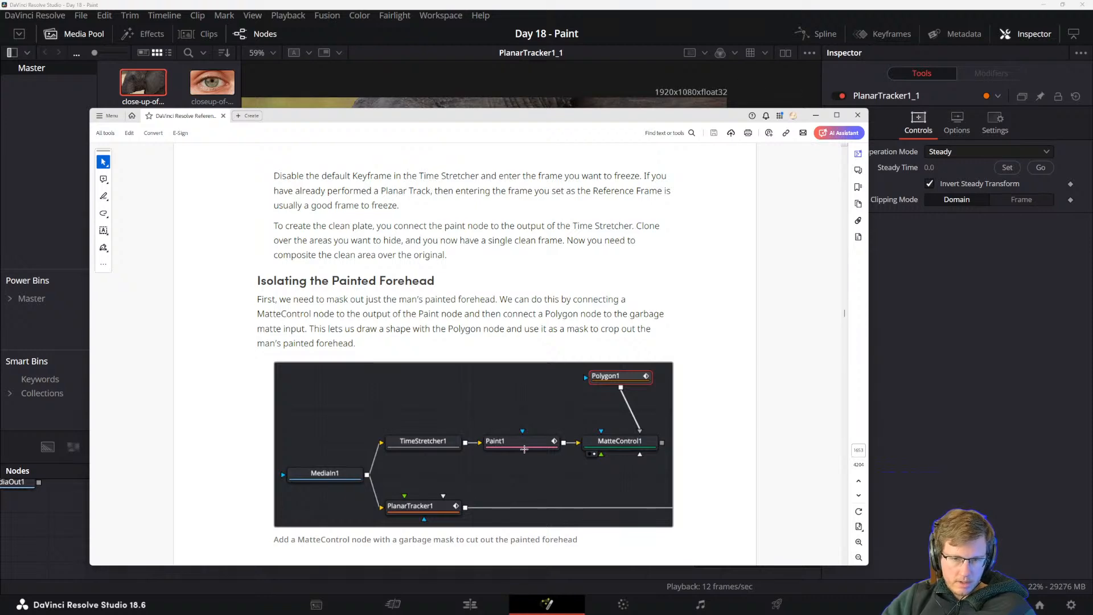
scroll(524, 449, down, 3)
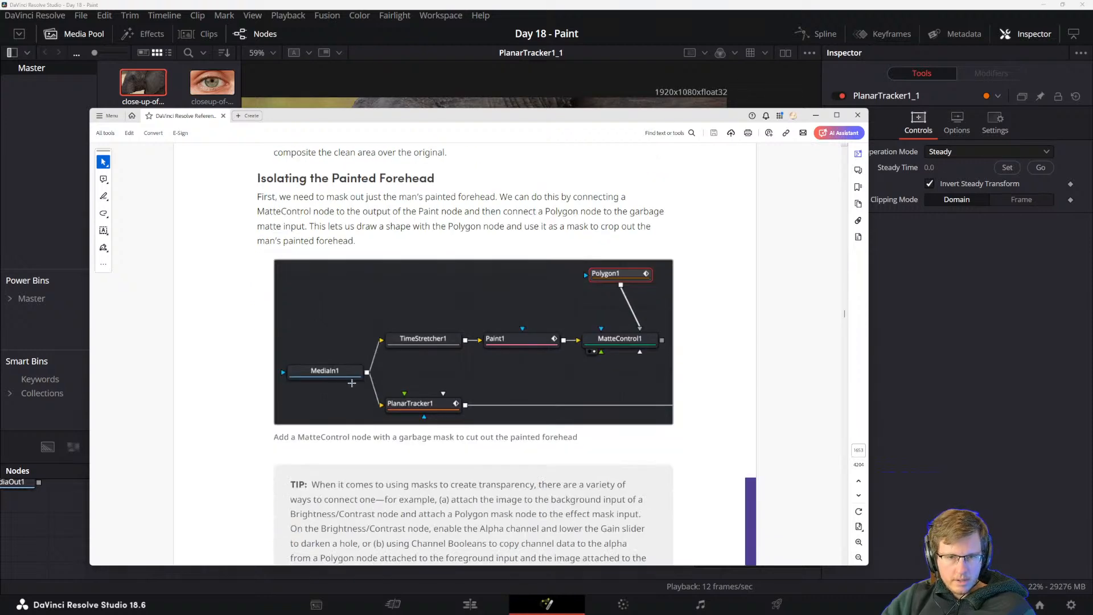
scroll(335, 419, down, 2)
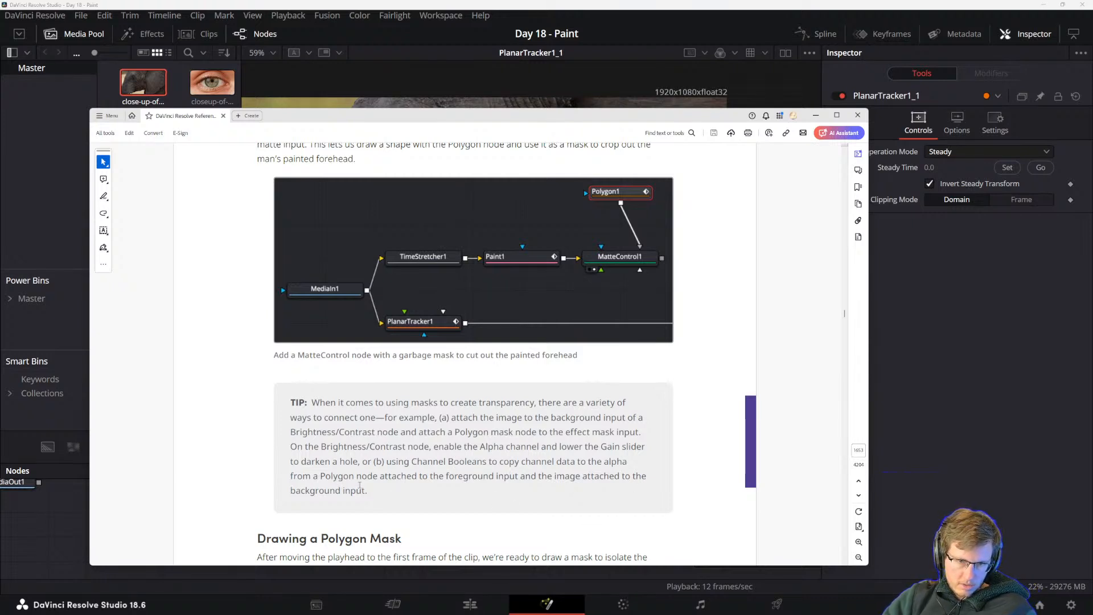
Read the manual's tip on creating transparency with masks through Brightness/Contrast or Channel Booleans, highlighting its text.
triple_click(354, 421)
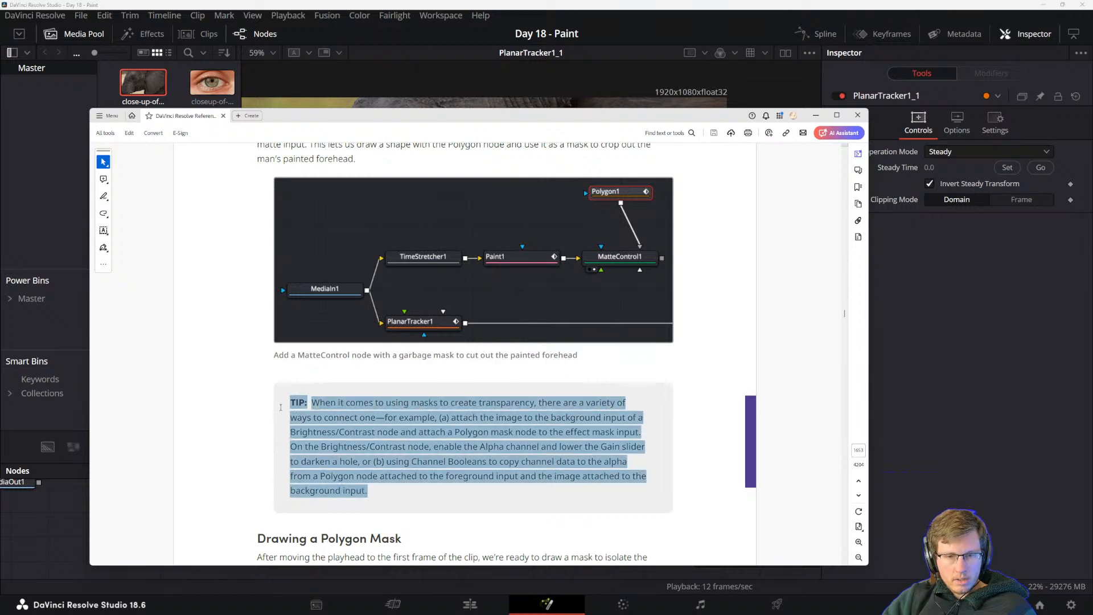
click(354, 421)
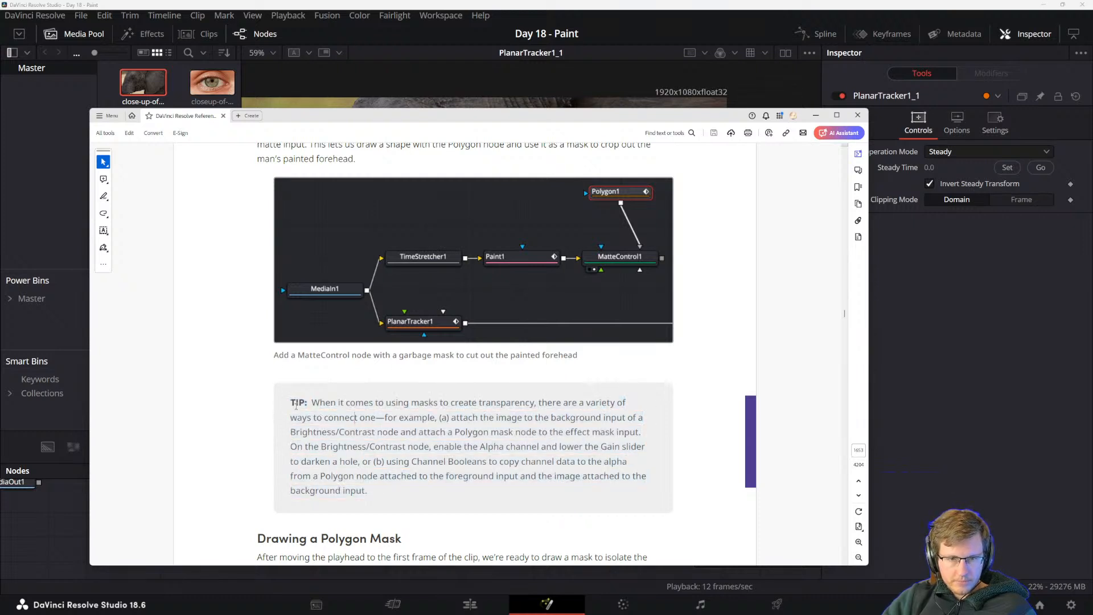
drag(288, 400, 380, 477)
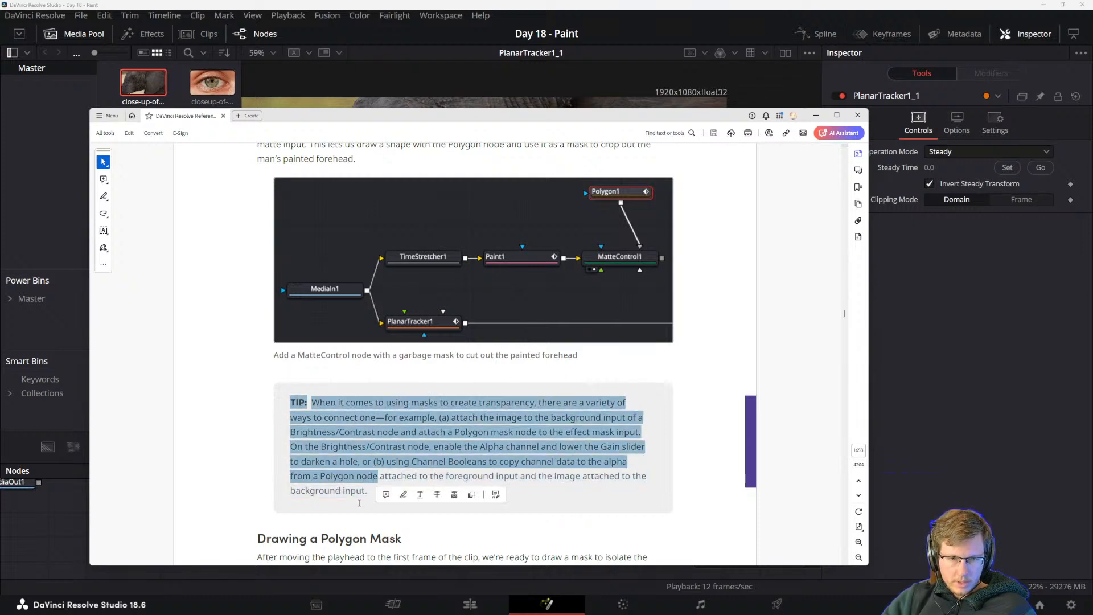
click(383, 477)
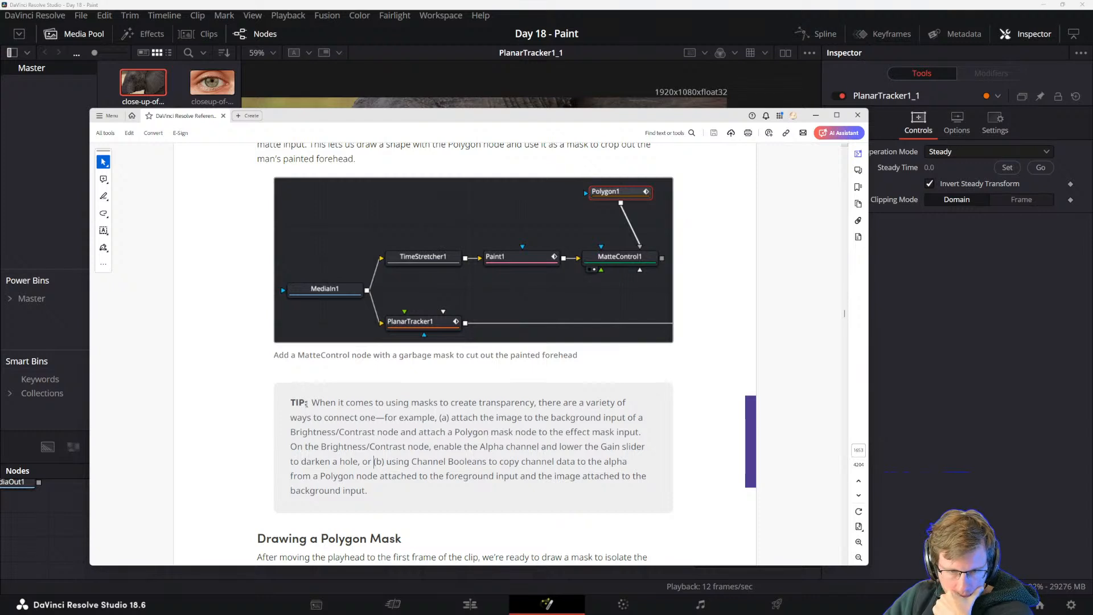
drag(316, 402, 371, 448)
click(374, 450)
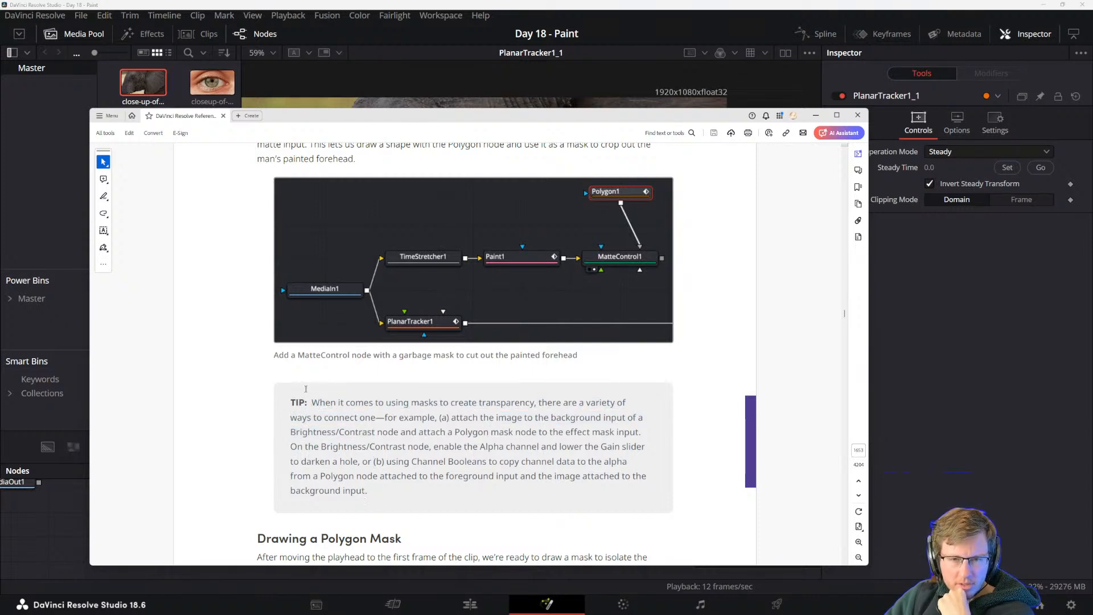
drag(291, 401, 417, 479)
click(357, 489)
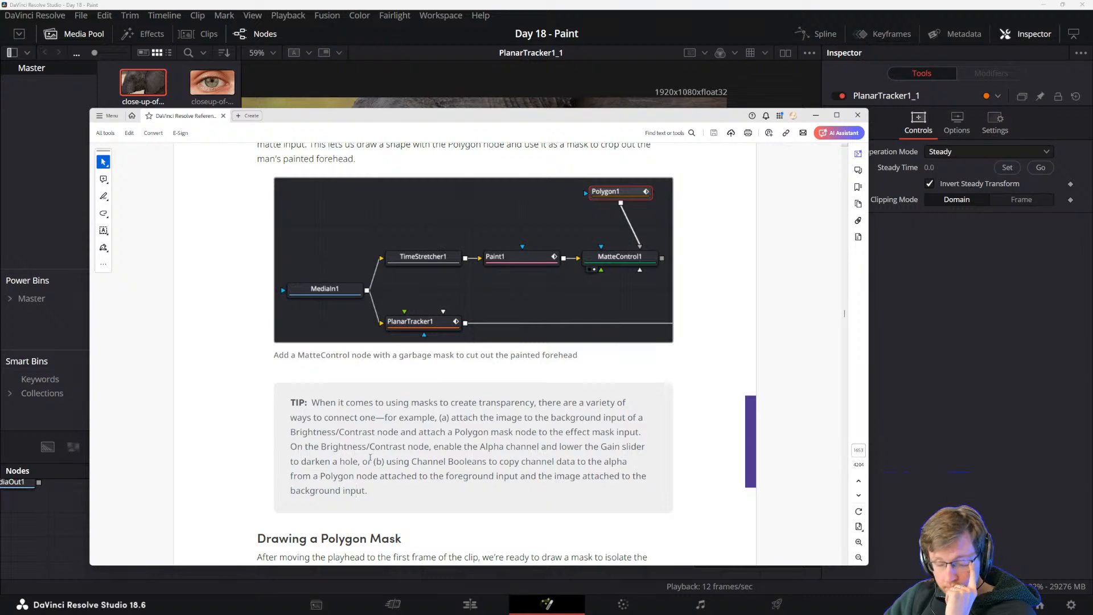
Read the manual section Drawing a Polygon Mask, including the example of outlining the man's forehead.
scroll(374, 461, down, 3)
scroll(389, 393, down, 4)
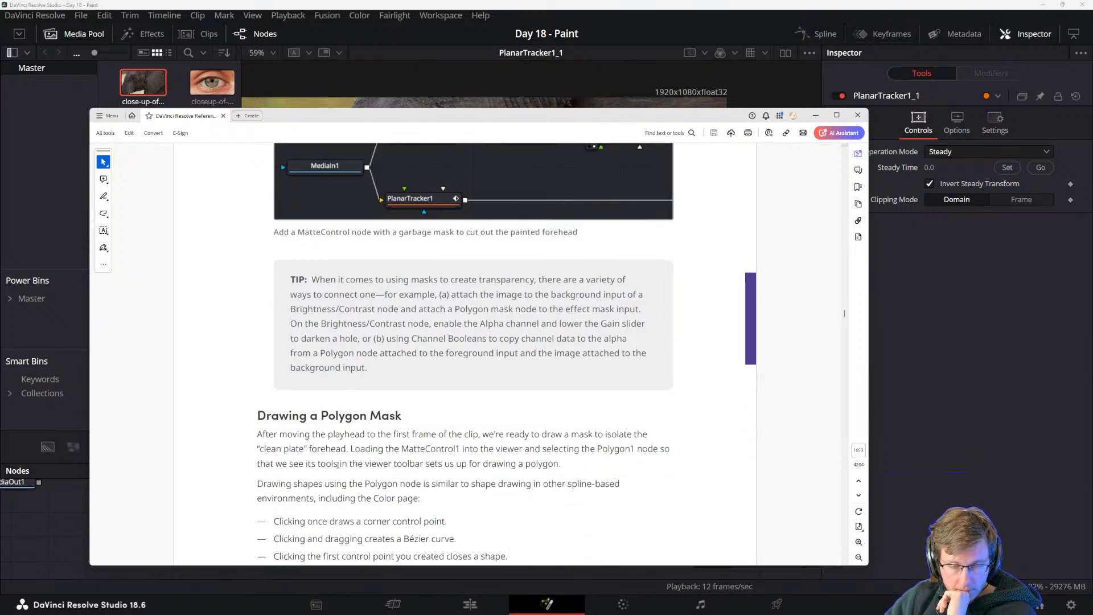
scroll(350, 382, up, 10)
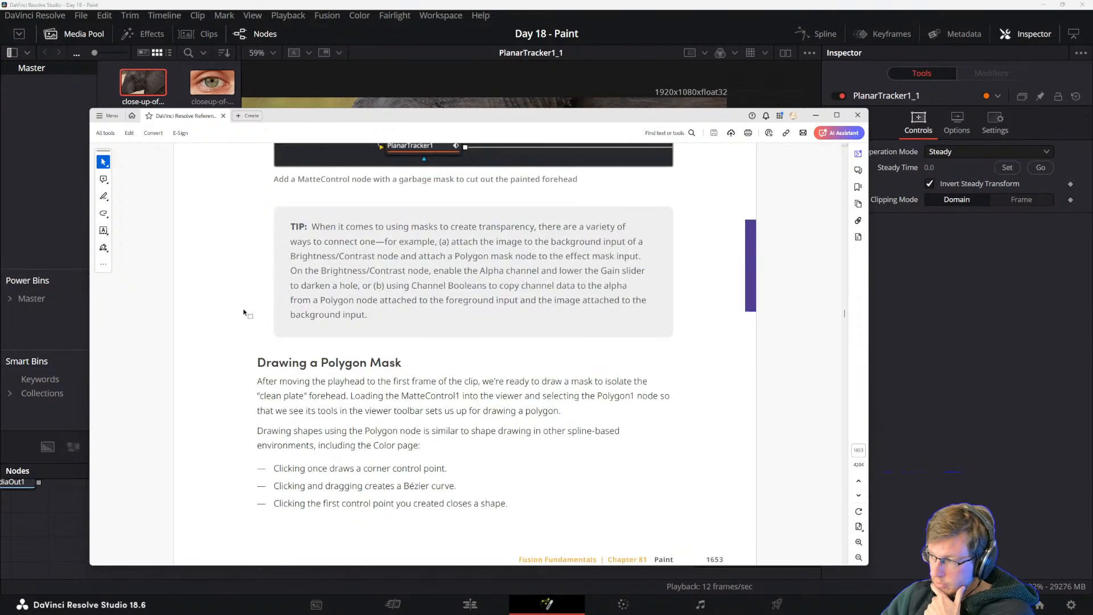
drag(257, 363, 312, 393)
click(357, 428)
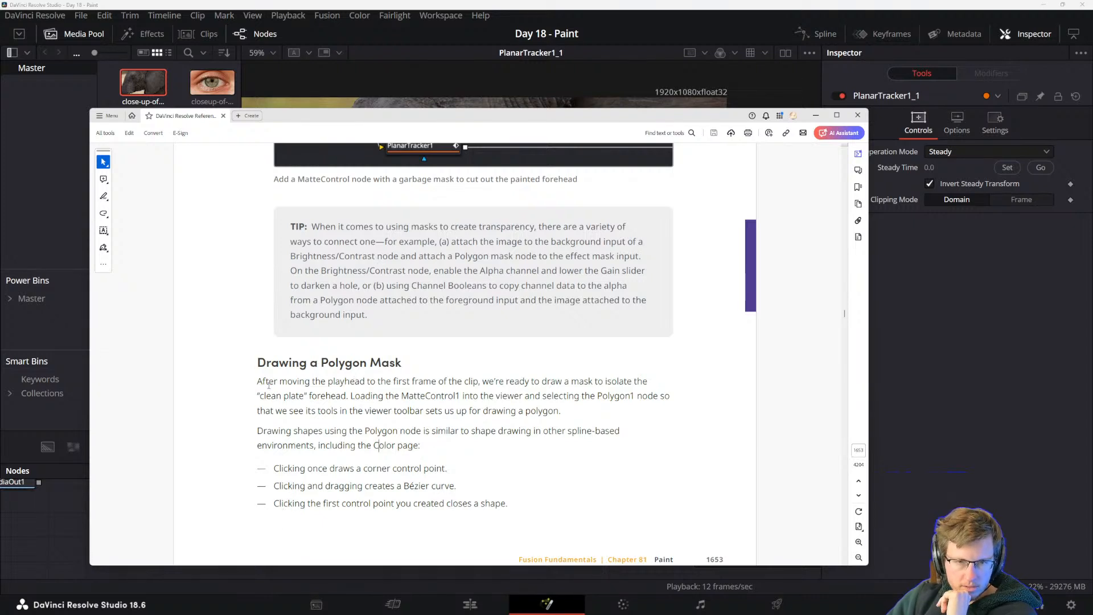
scroll(268, 385, down, 5)
scroll(408, 338, up, 1)
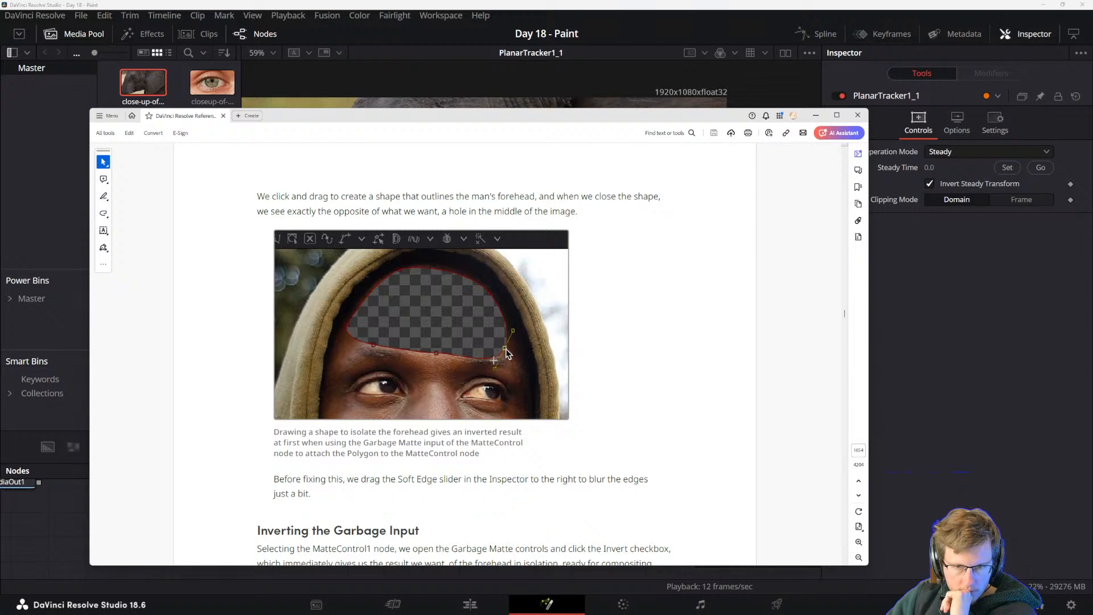
Read the manual sections on inverting the garbage matte input and compositing the painted forehead against the original image.
scroll(503, 482, down, 3)
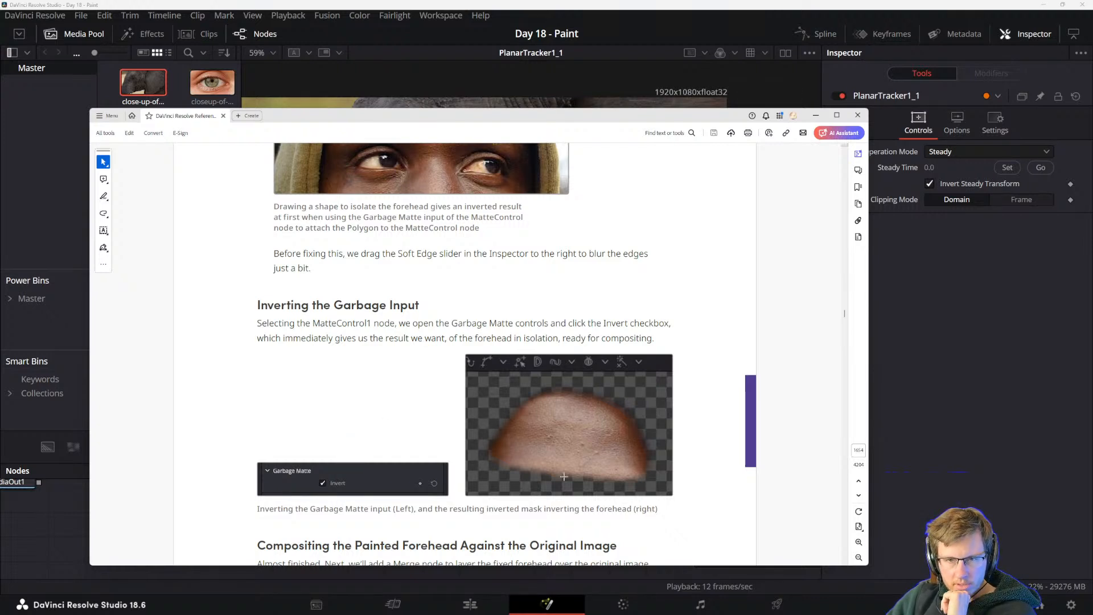
scroll(511, 419, up, 1)
scroll(489, 435, down, 1)
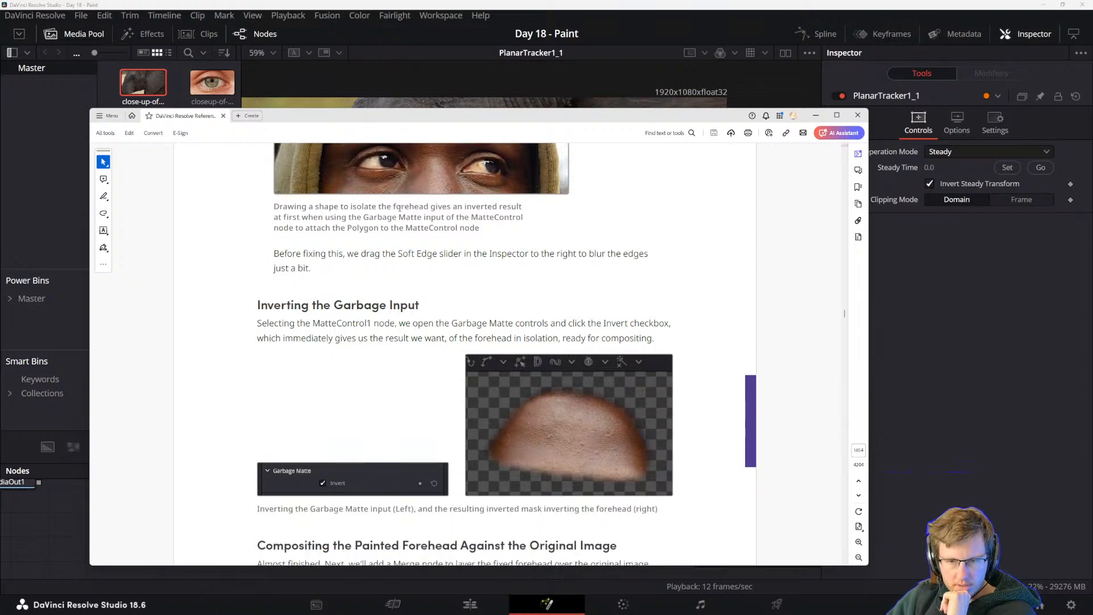
scroll(486, 410, up, 2)
scroll(486, 410, down, 5)
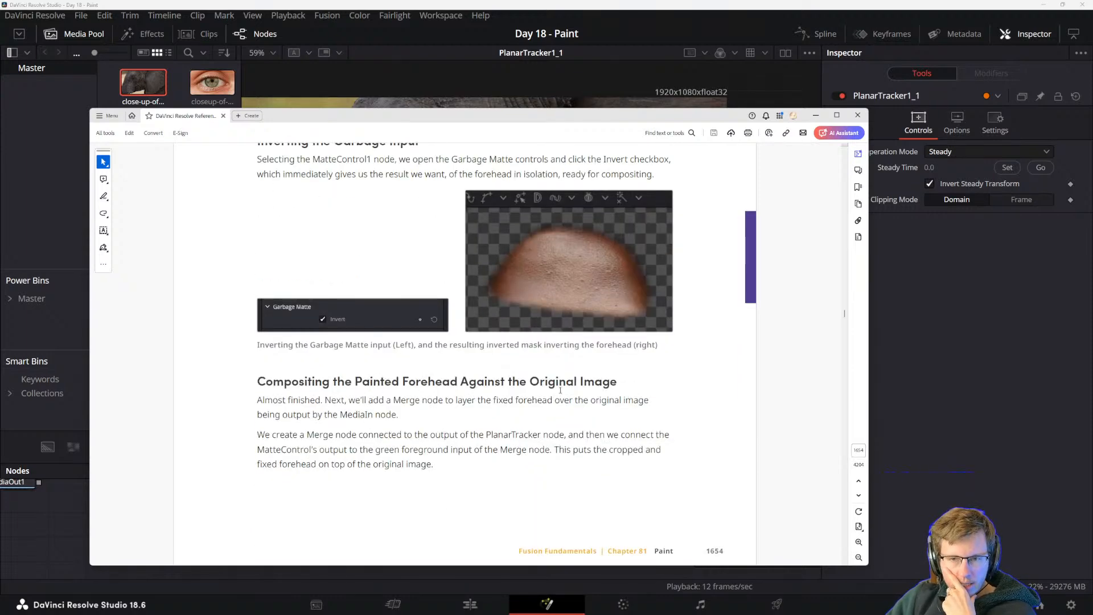
scroll(317, 463, down, 8)
scroll(356, 444, up, 8)
scroll(360, 443, up, 1)
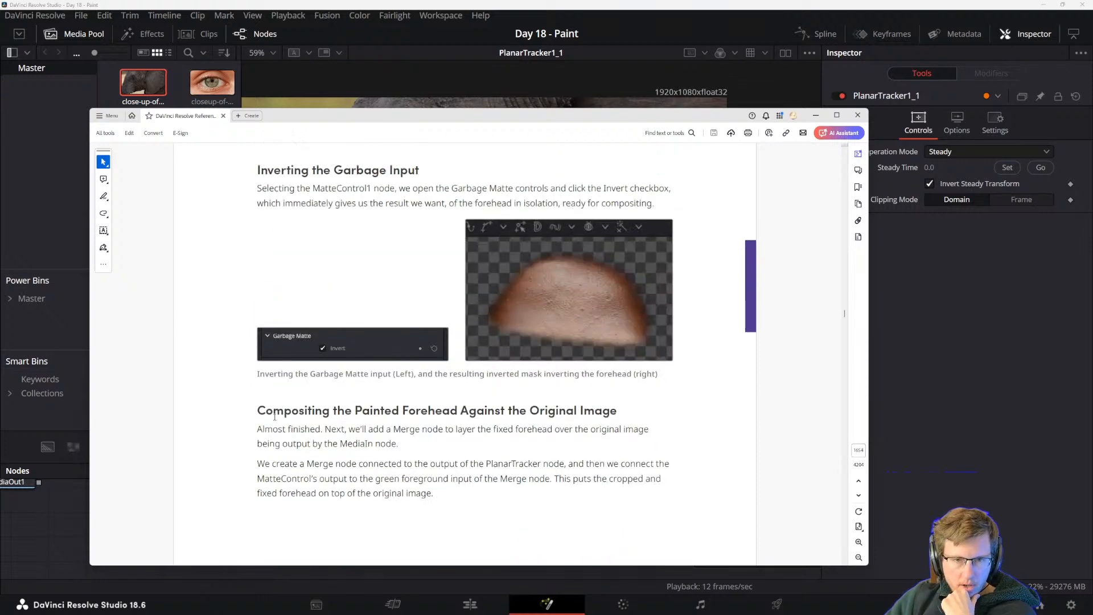
Study how the manual merges the MatteControl output over the PlanarTracker output, comparing it with the garbage mask node tree.
drag(324, 429, 454, 430)
click(415, 433)
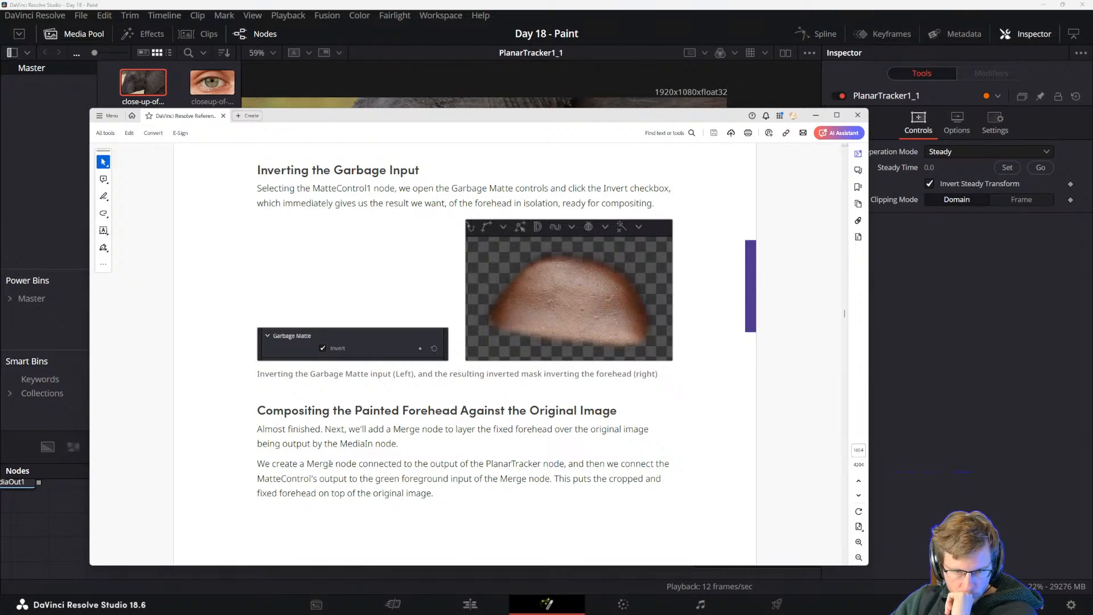
double_click(505, 464)
click(539, 464)
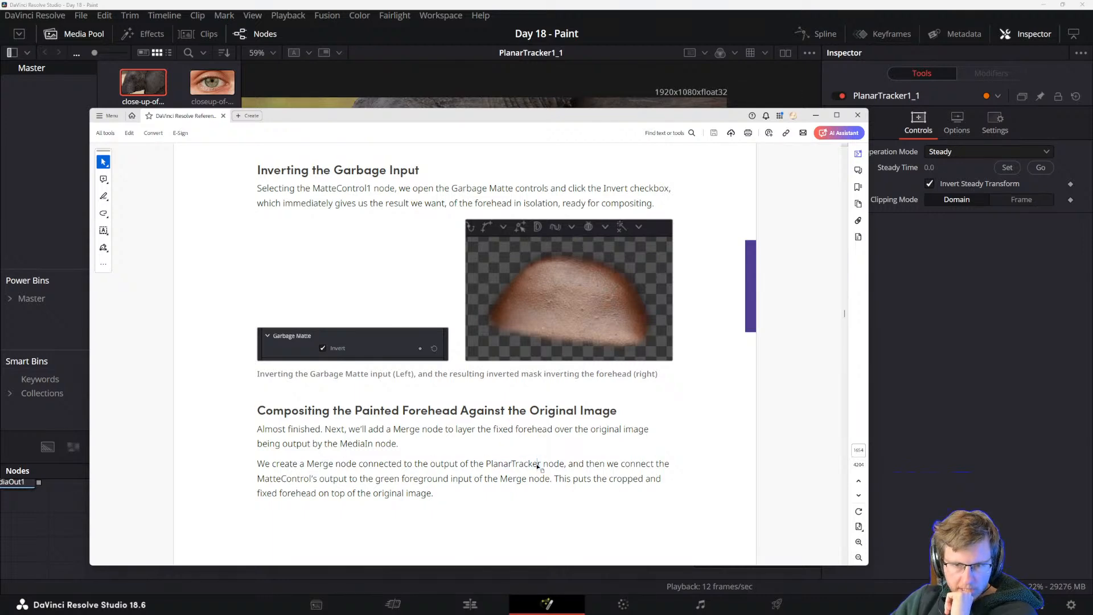
scroll(513, 444, up, 5)
scroll(432, 421, up, 5)
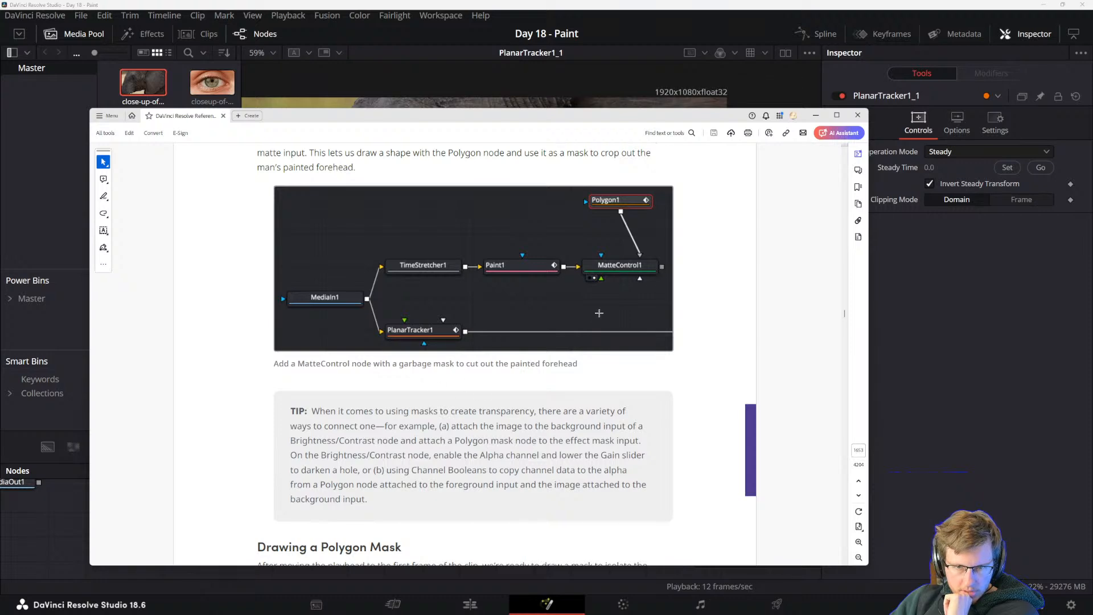
scroll(455, 530, down, 15)
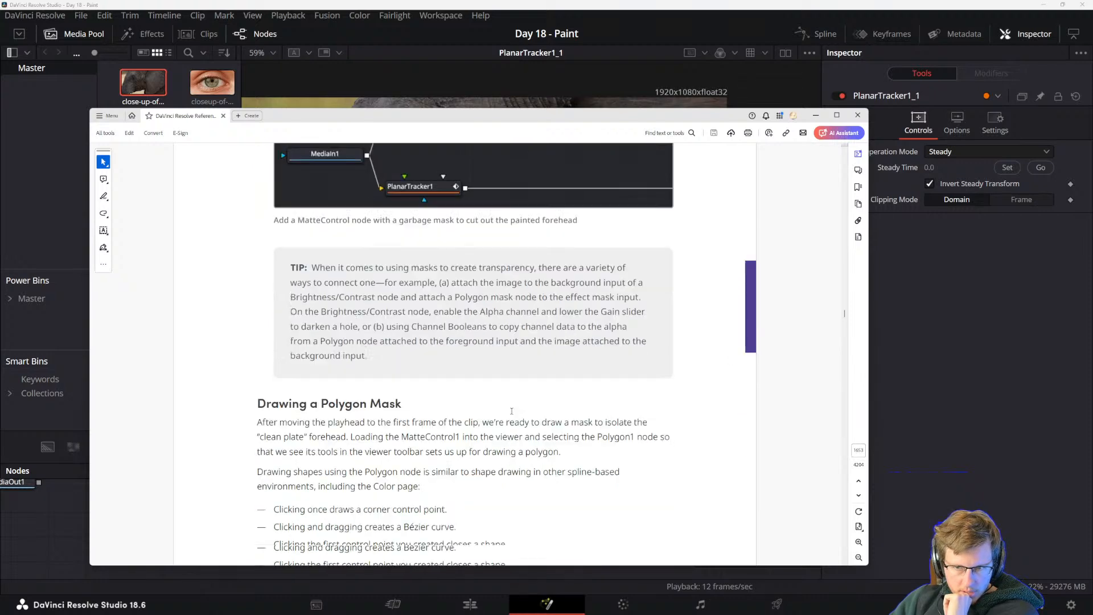
scroll(422, 468, down, 10)
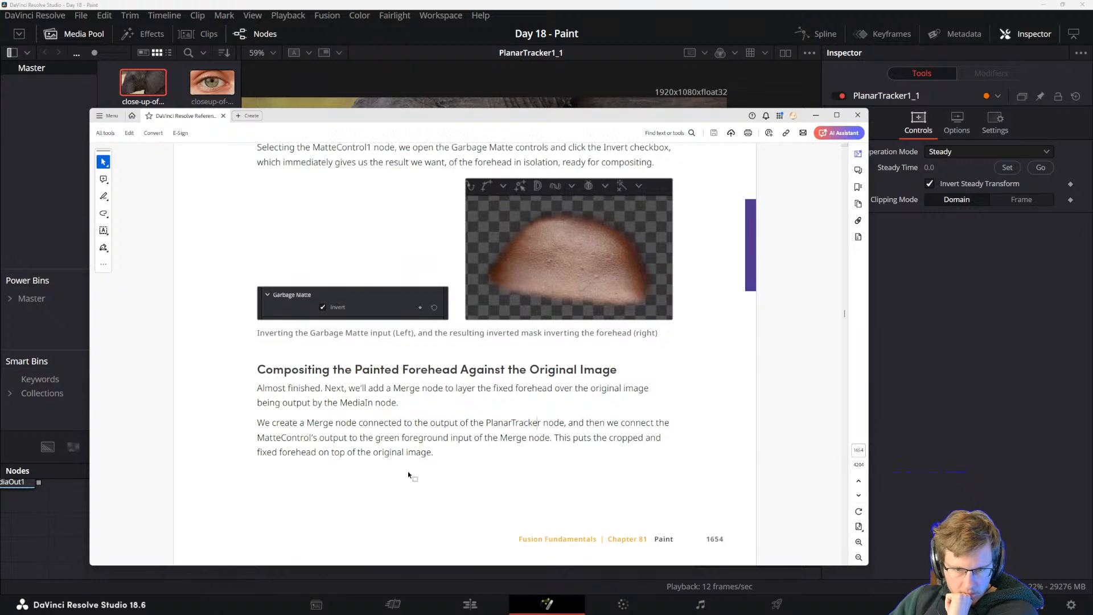
scroll(422, 476, up, 4)
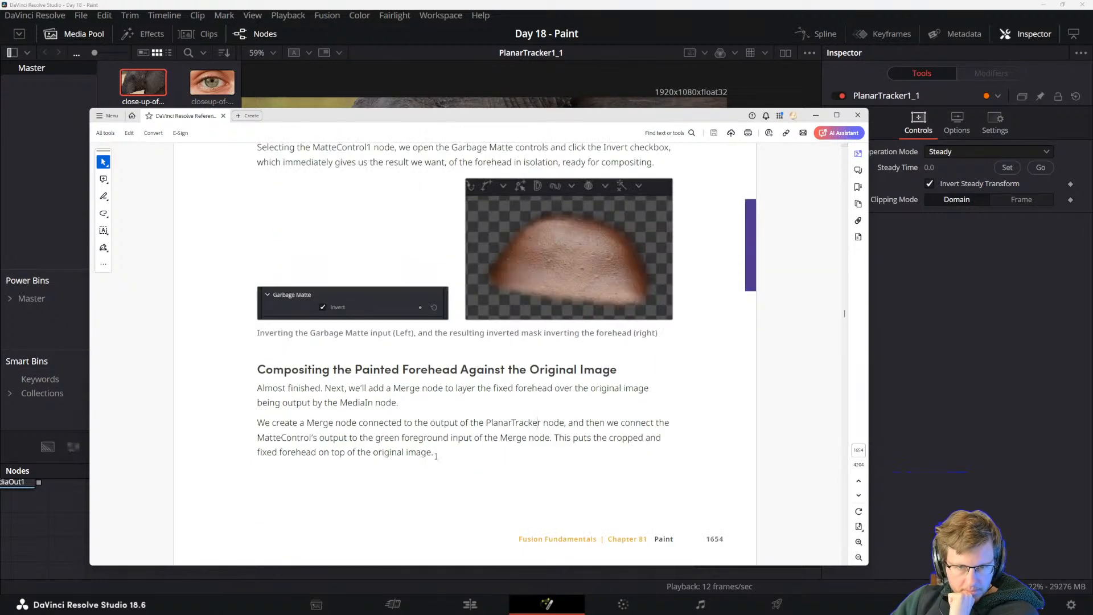
Read the manual section Match Moving the Mask to the Shot, on the Polygon mask drifting out of sync.
scroll(430, 473, down, 3)
scroll(400, 422, down, 2)
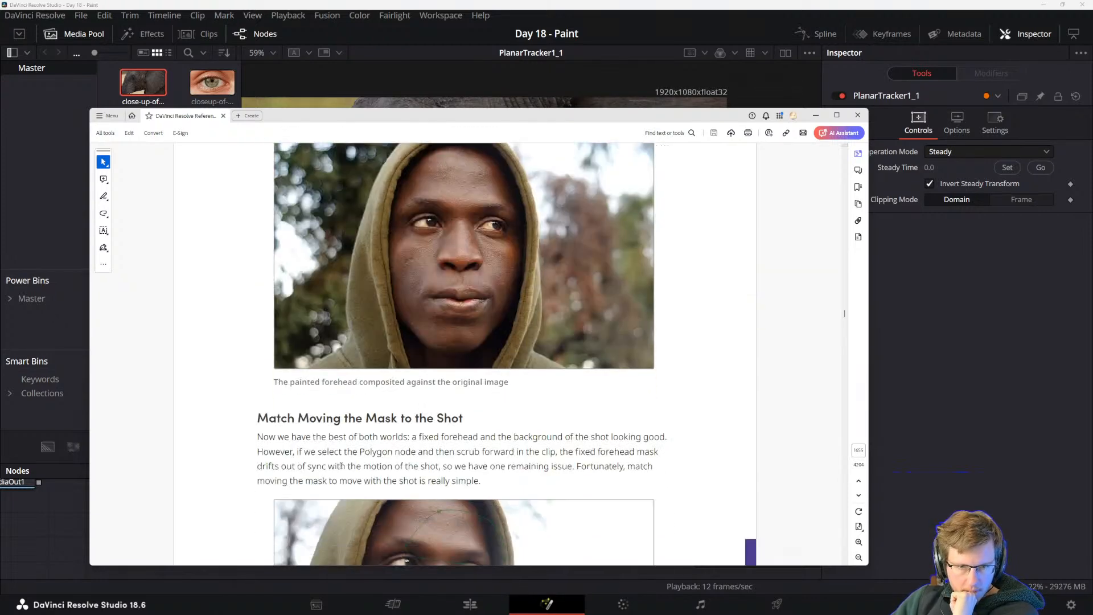
scroll(435, 405, down, 1)
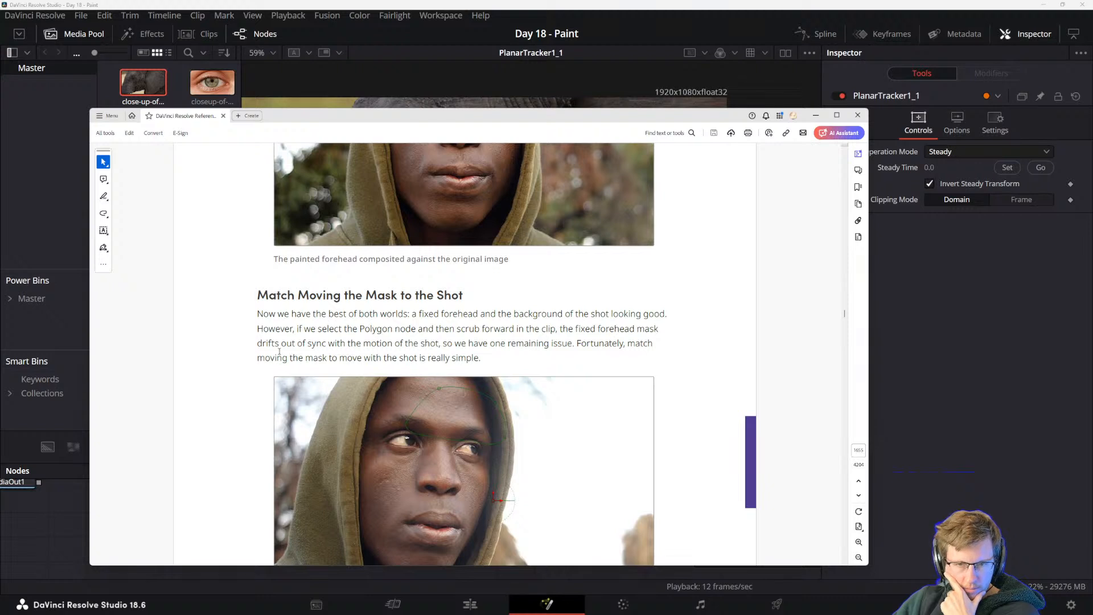
scroll(412, 269, down, 3)
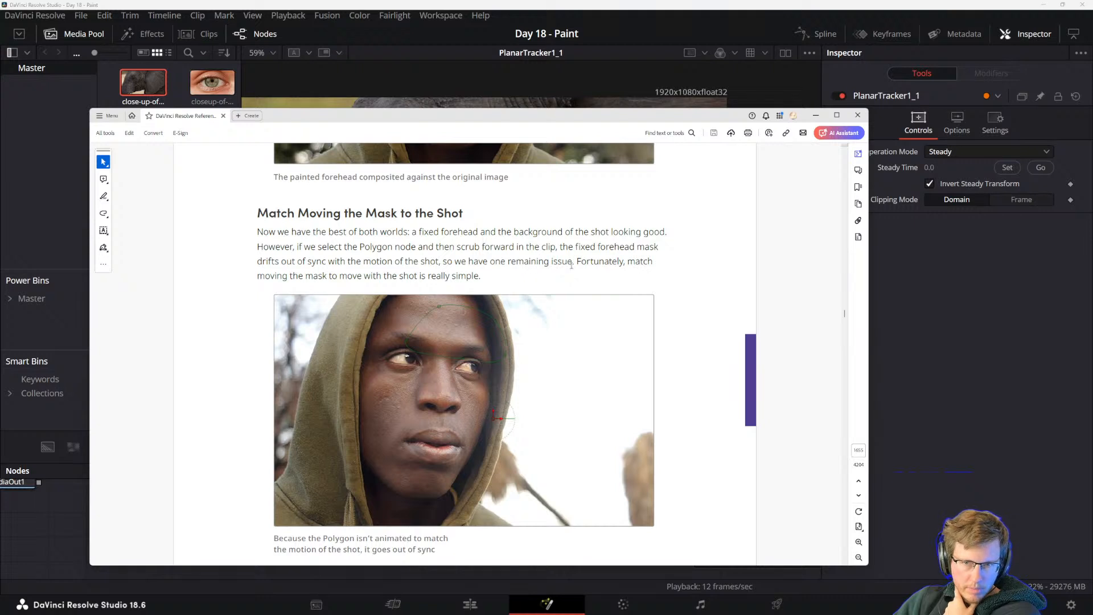
drag(257, 277, 396, 277)
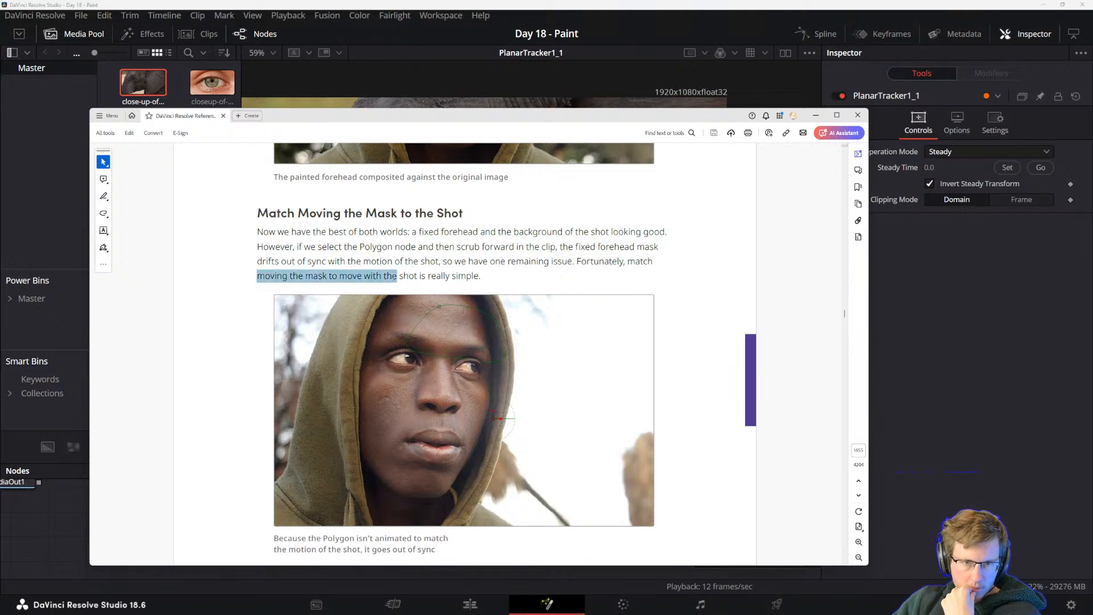
click(371, 276)
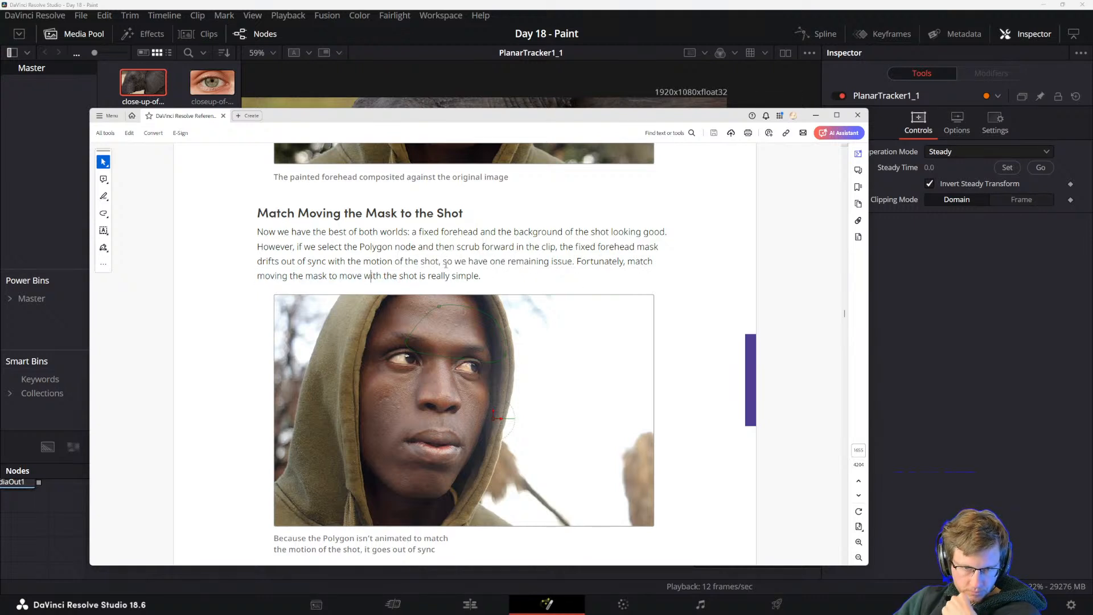
drag(481, 276, 358, 261)
click(345, 262)
scroll(349, 294, down, 3)
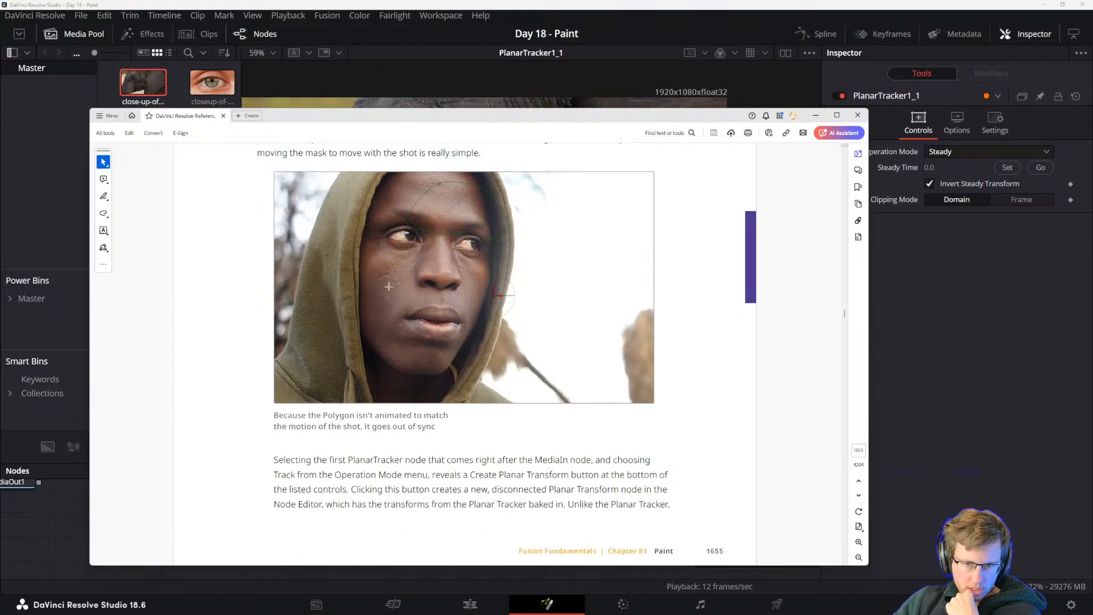
Read the manual paragraph on creating a Planar Transform node from the PlanarTracker's Track operation mode.
scroll(382, 318, down, 5)
scroll(306, 456, up, 6)
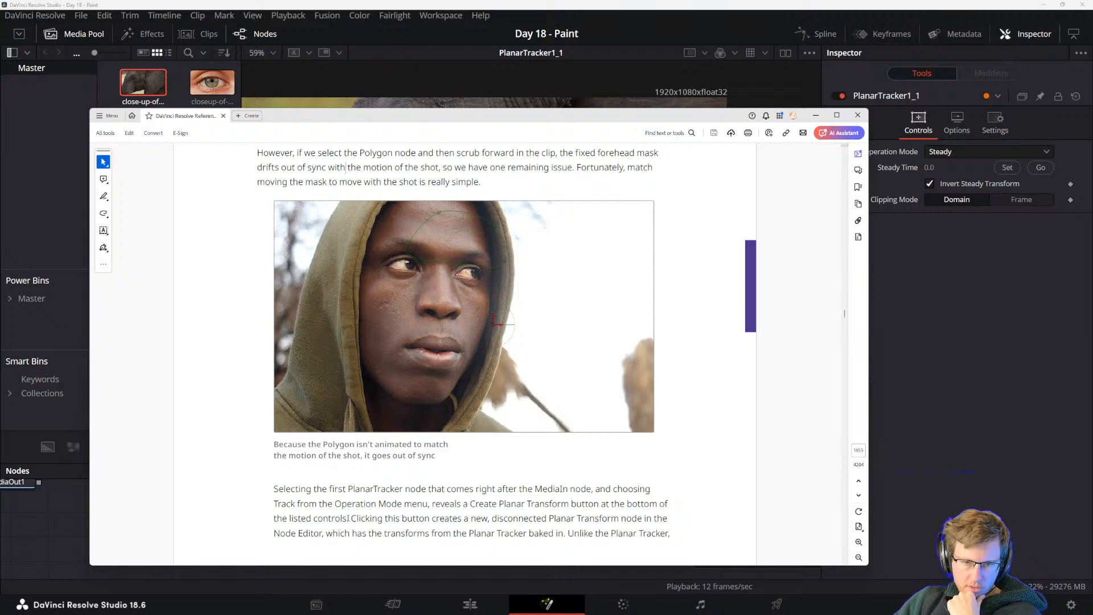
drag(348, 518, 547, 518)
click(530, 518)
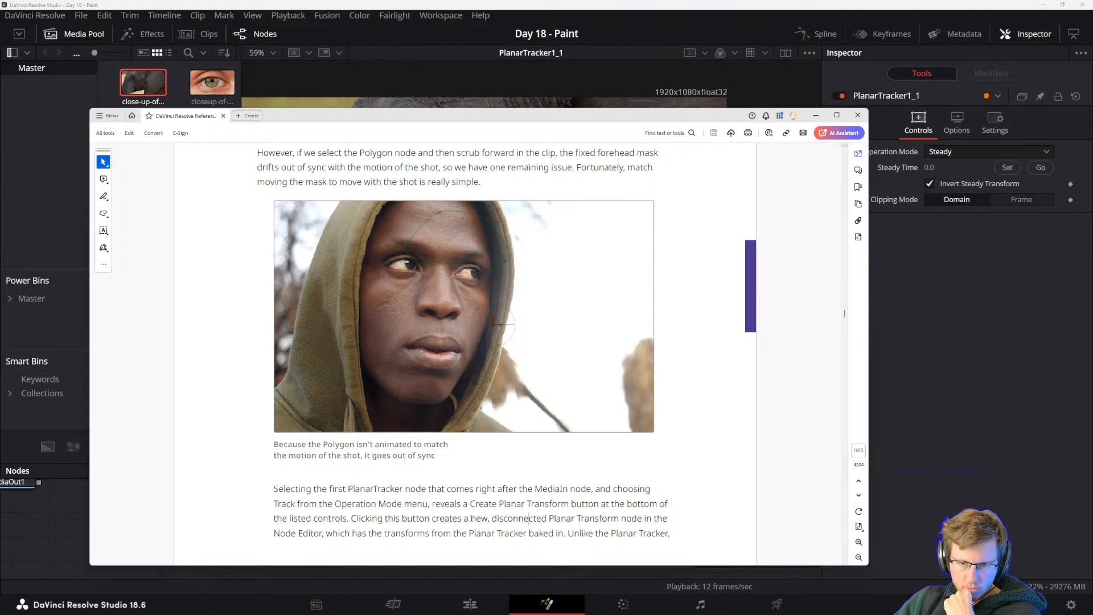
drag(325, 533, 638, 536)
click(416, 539)
click(542, 535)
click(582, 540)
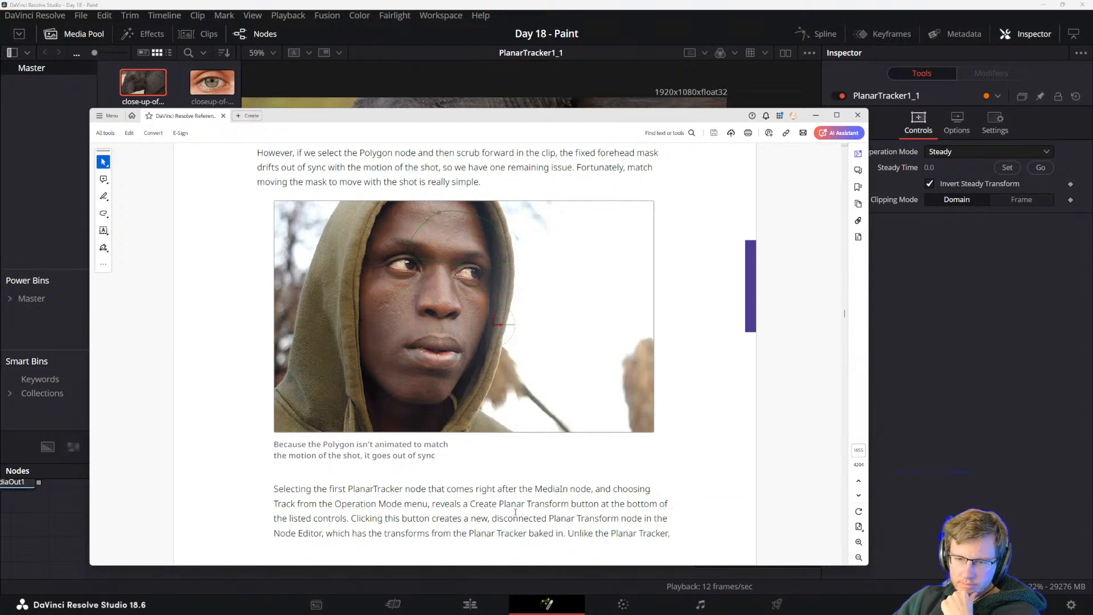
Read how the manual inserts the Planar Transform node into the node tree and why the Planar Tracker can be removed.
scroll(515, 511, down, 5)
scroll(495, 512, up, 5)
scroll(495, 512, down, 5)
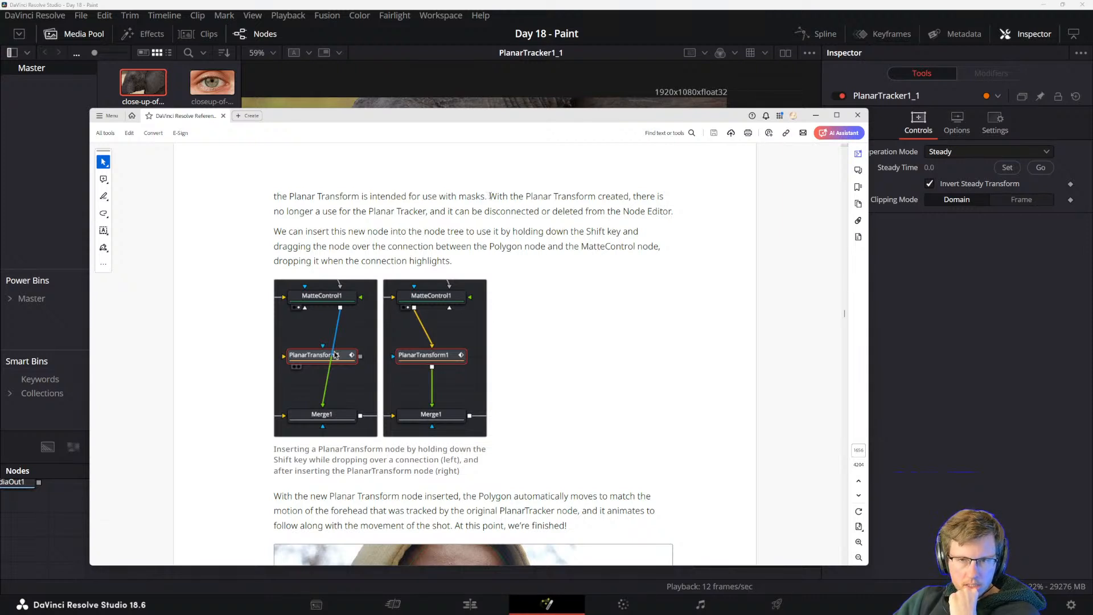
mouse_move(491, 196)
mouse_down()
mouse_move(630, 197)
mouse_move(645, 212)
mouse_up()
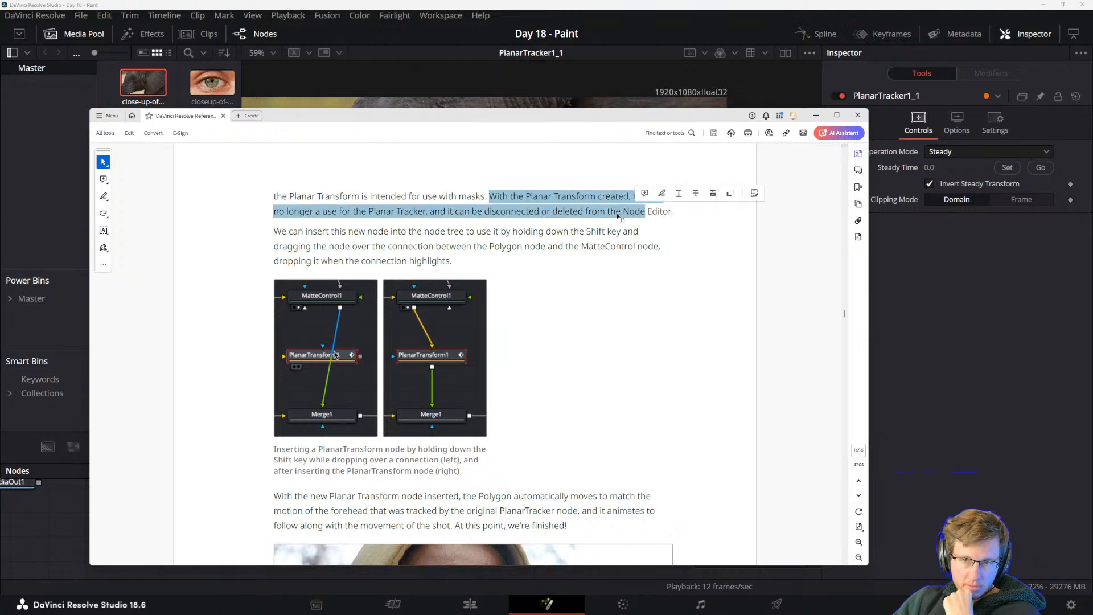
click(604, 217)
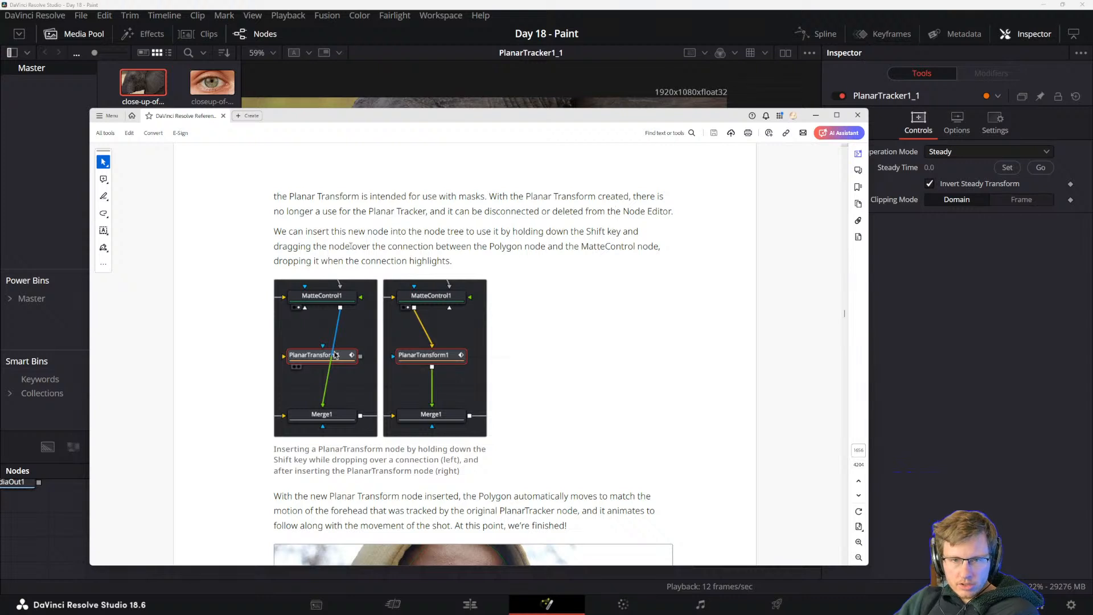
drag(436, 234, 598, 231)
click(511, 232)
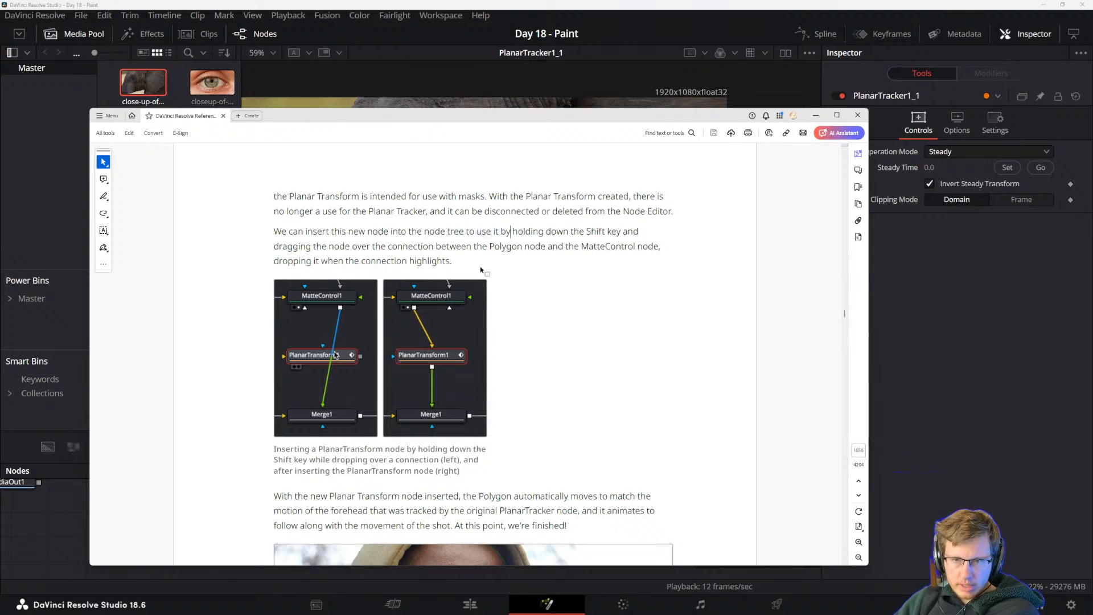
drag(454, 262, 437, 262)
click(369, 245)
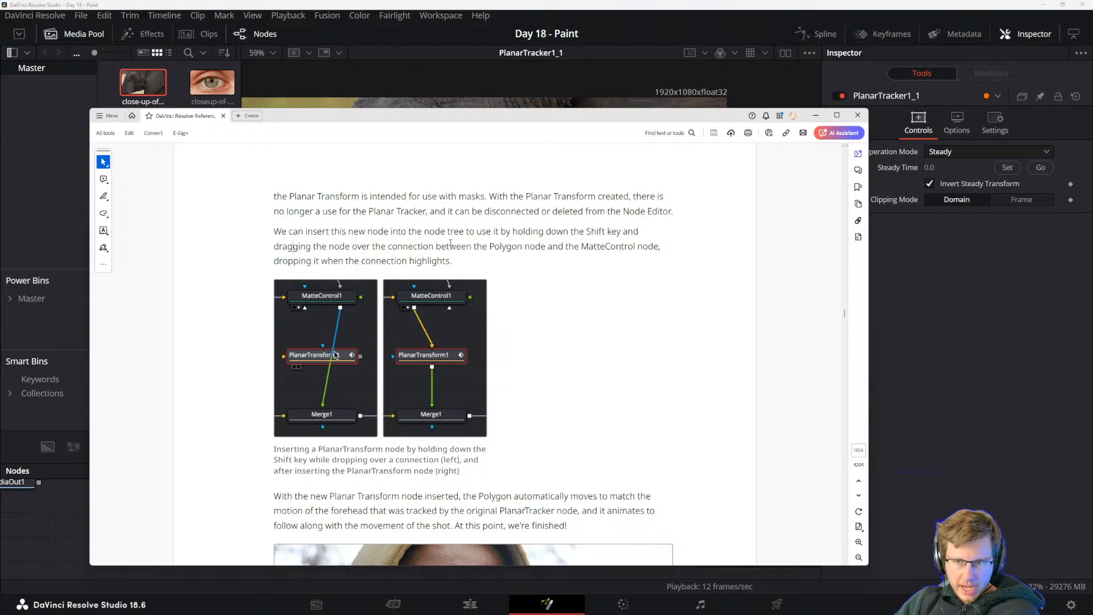
drag(288, 261, 407, 261)
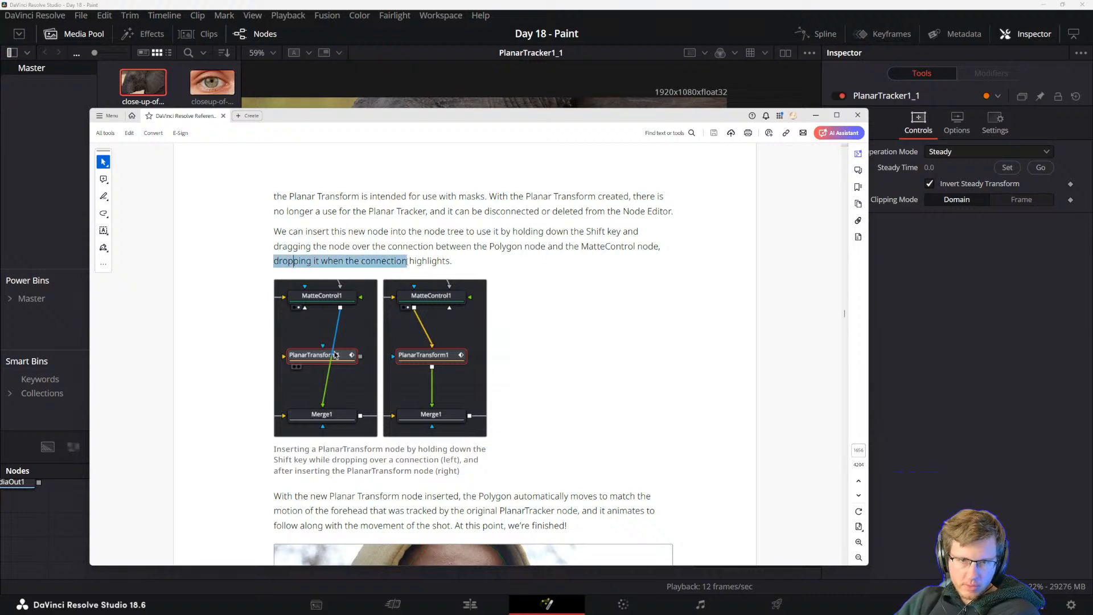
click(335, 246)
Examine the manual's final painted forehead image and final node tree at the end of the Paint chapter.
scroll(364, 332, down, 3)
scroll(363, 332, down, 3)
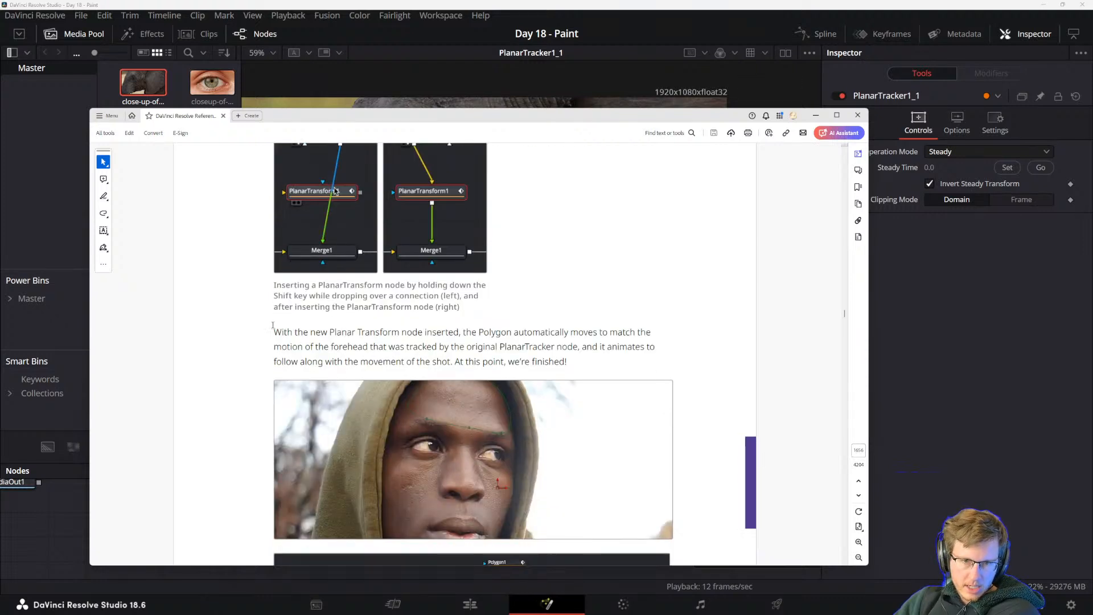
scroll(392, 301, down, 2)
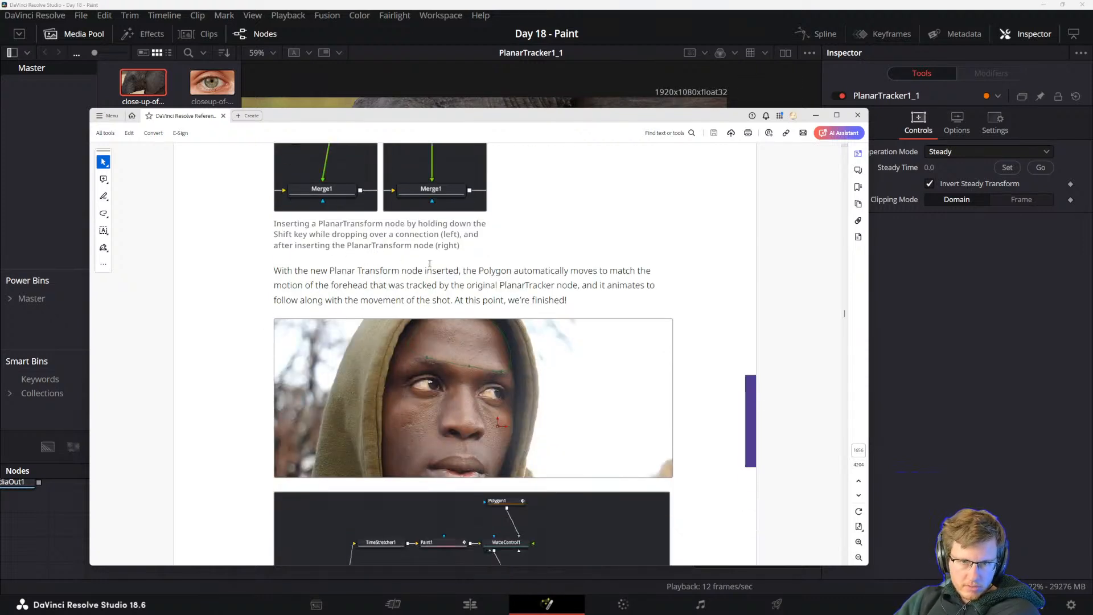
scroll(462, 282, down, 1)
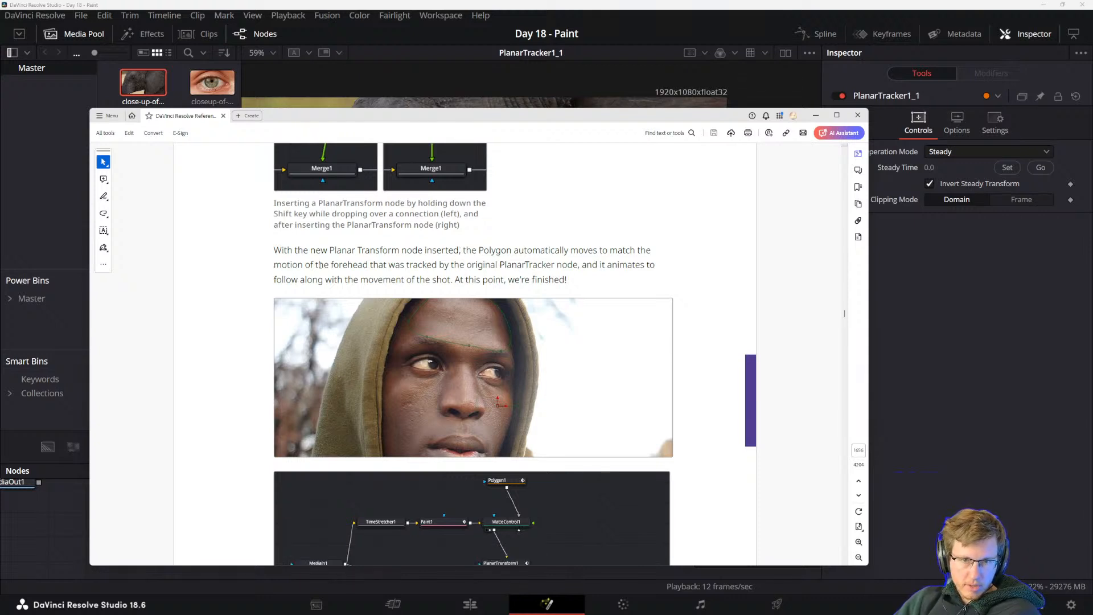
scroll(376, 261, down, 2)
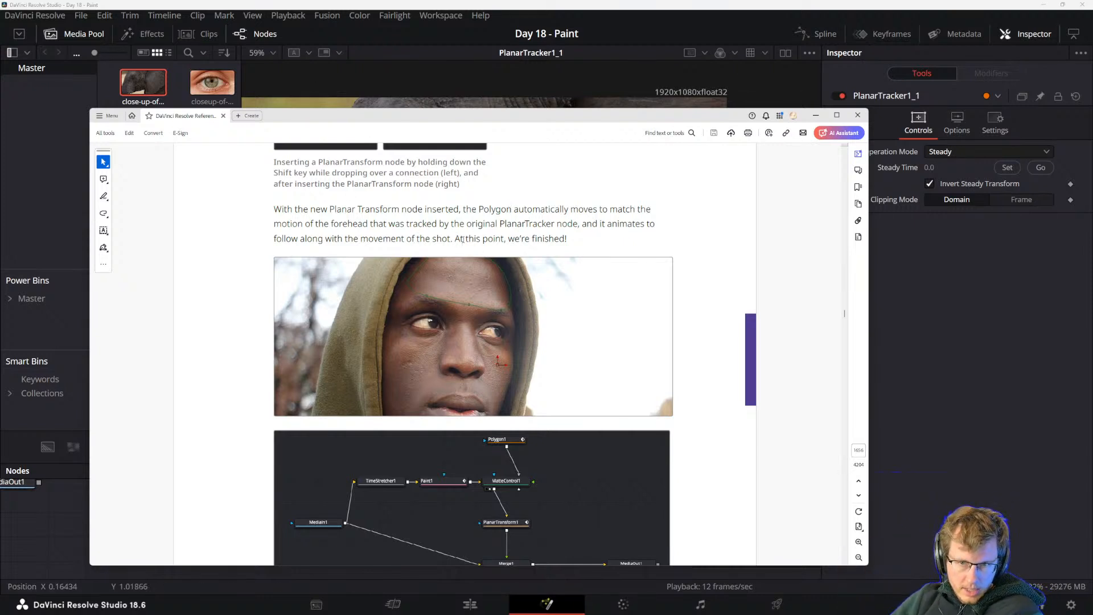
scroll(488, 344, down, 3)
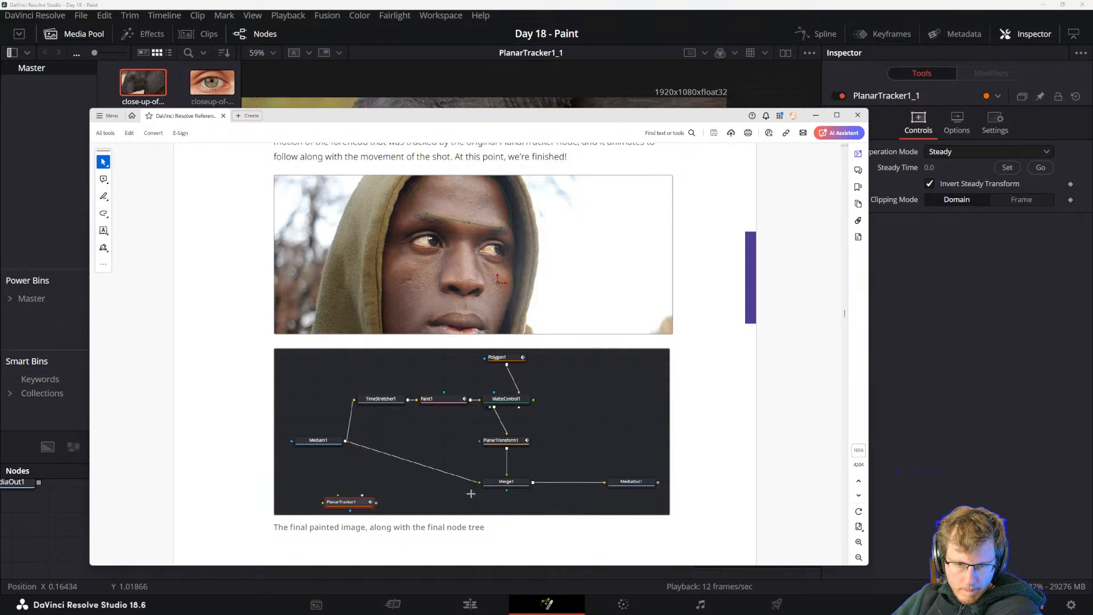
scroll(466, 484, down, 3)
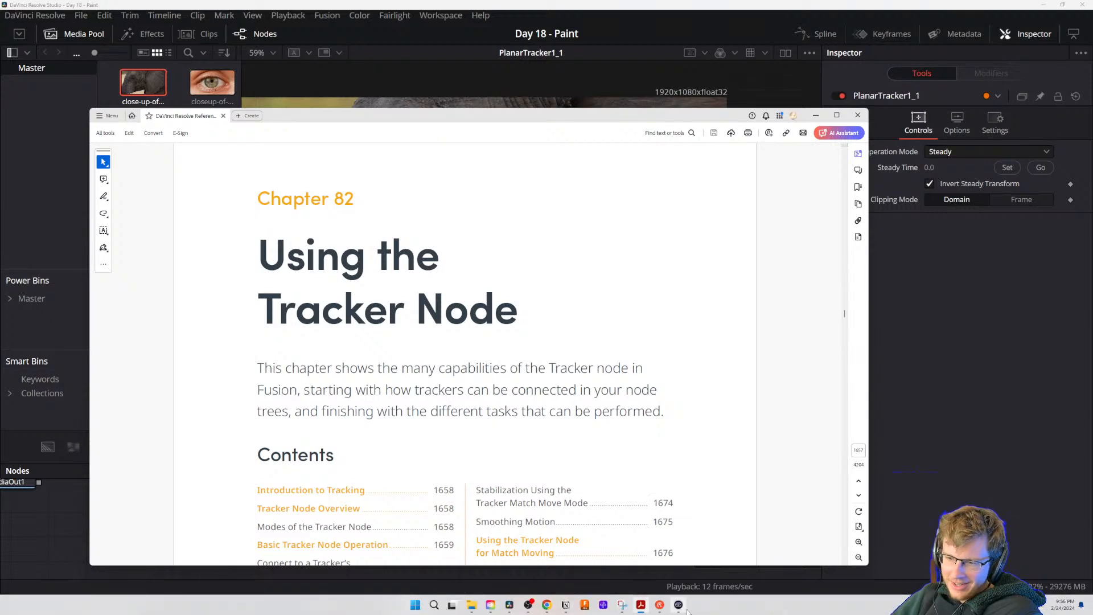
scroll(500, 363, up, 3)
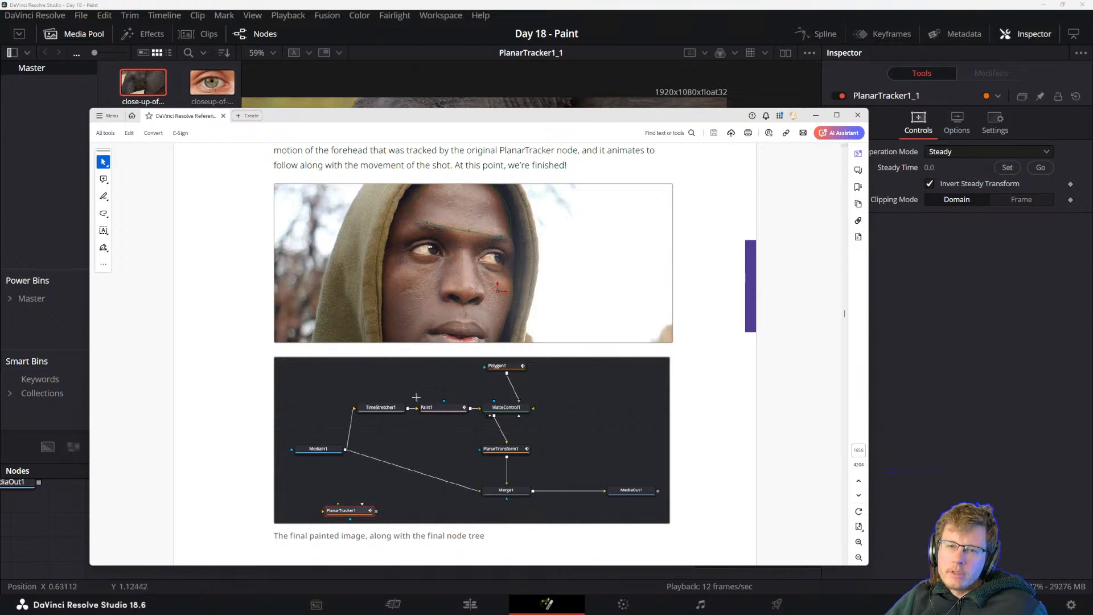
Move the manual aside and paste a copy of the MediaIn3 node into an empty area of the Fusion node editor.
drag(440, 113, 1092, 226)
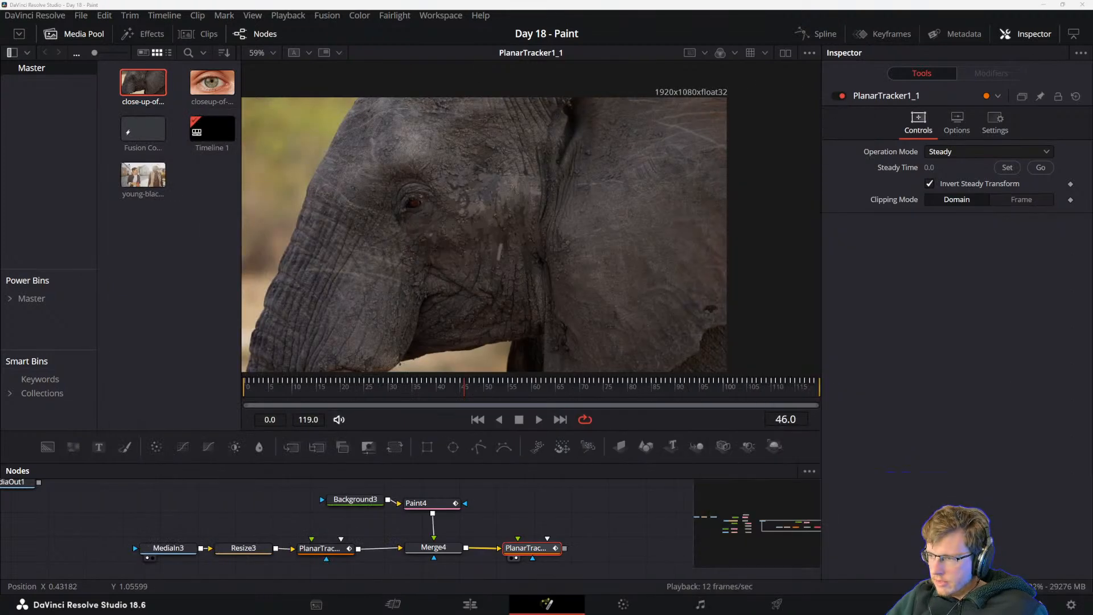
drag(511, 518, 552, 489)
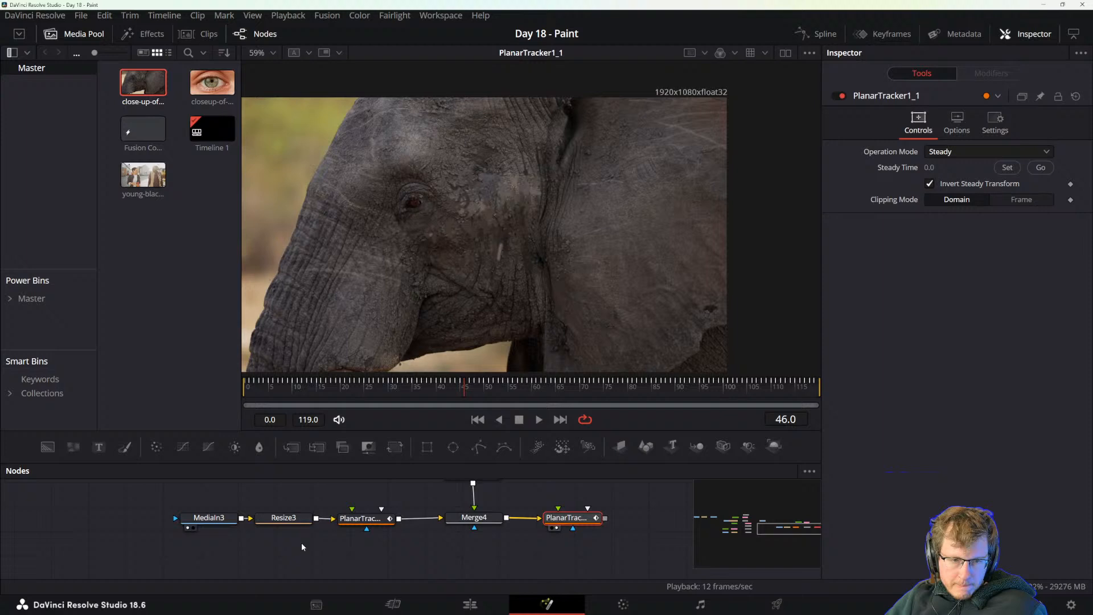
click(216, 520)
drag(327, 555, 320, 525)
key(ctrl+v)
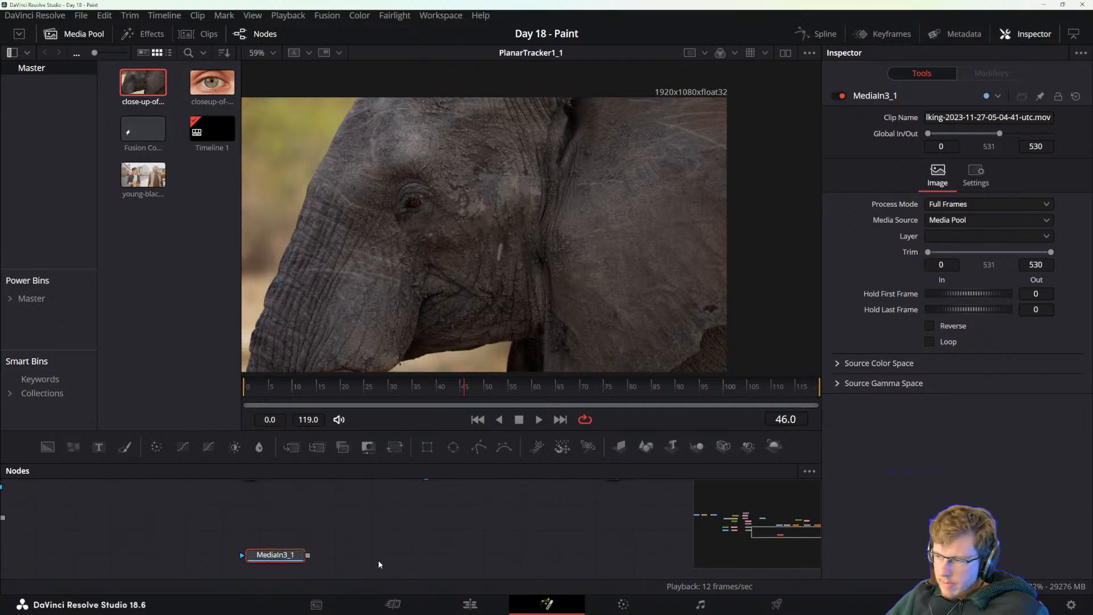
Add a Time Stretcher node after the copied MediaIn node and place it above and beside that node.
click(277, 555)
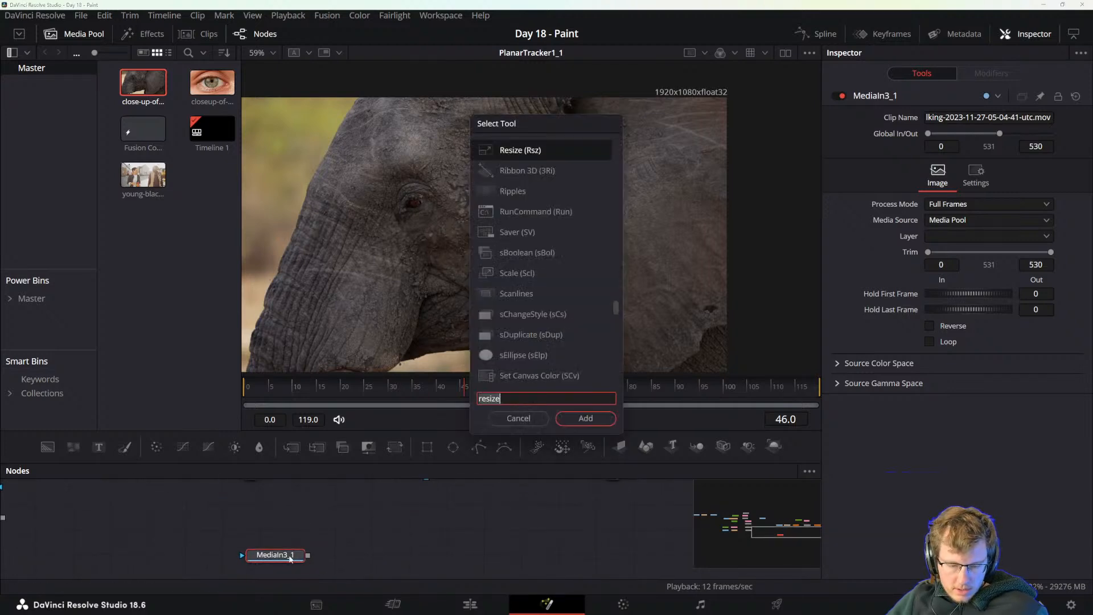
key(shift+space)
text(resize)
key(BackSpace)
key(BackSpace)
key(BackSpace)
key(BackSpace)
key(BackSpace)
key(BackSpace)
text(time)
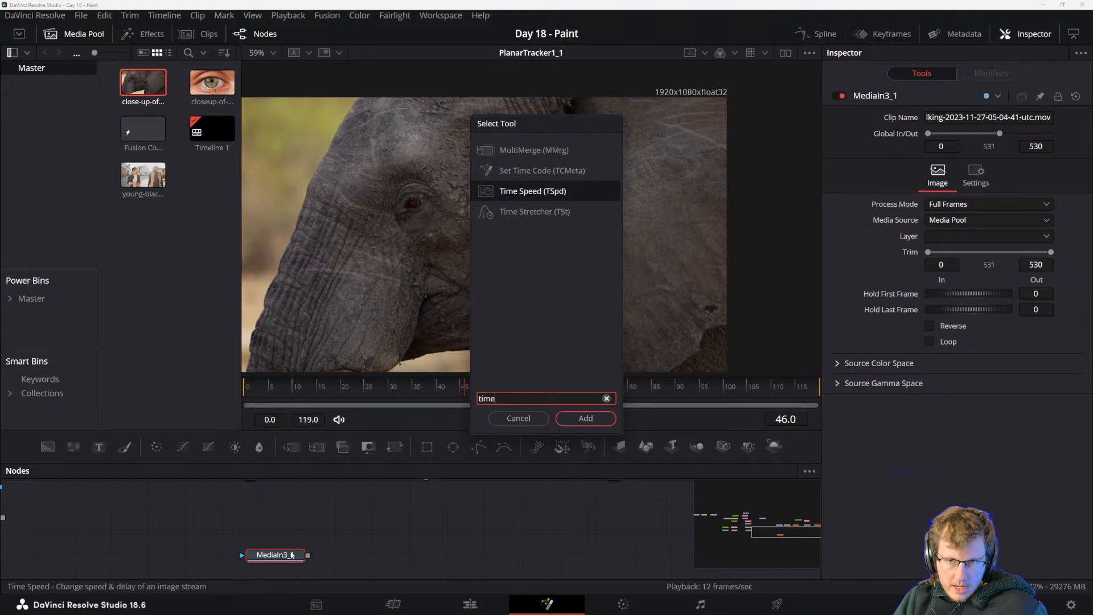
key(Down)
key(Return)
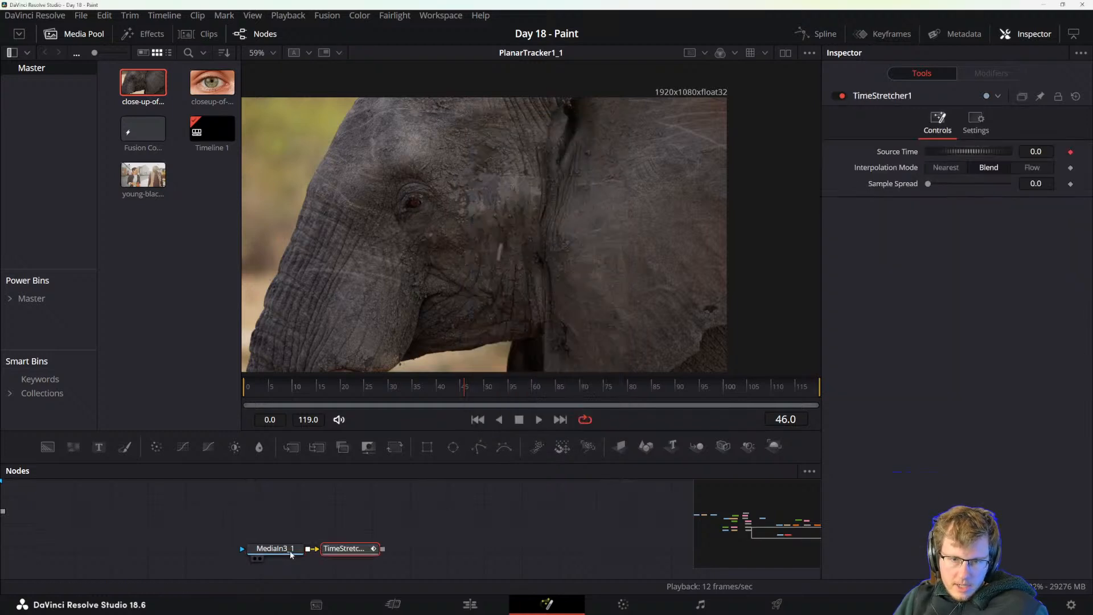
drag(344, 549, 353, 512)
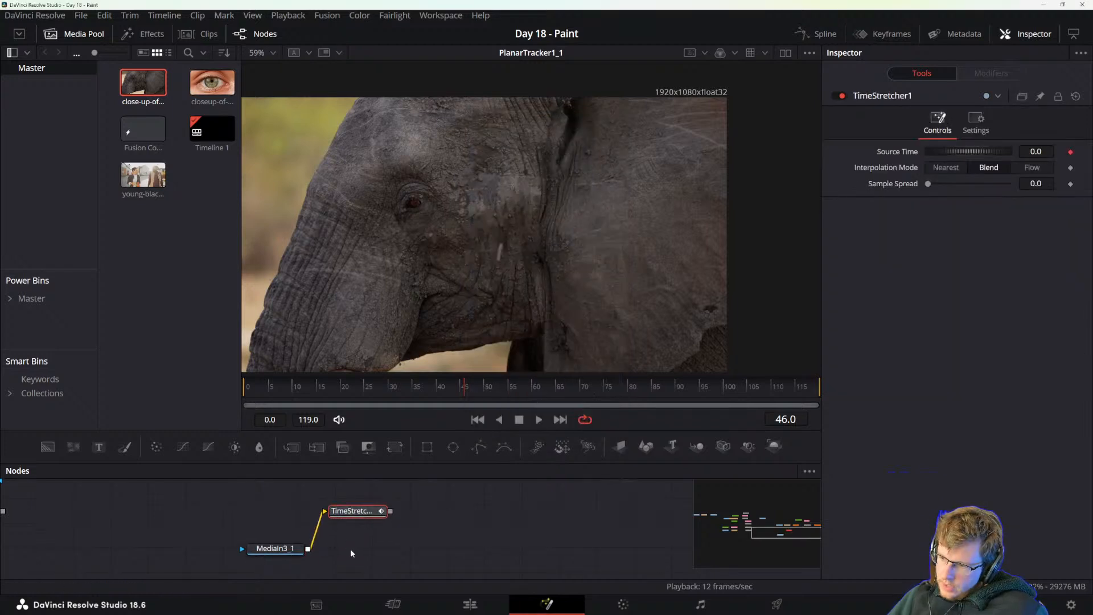
Add a Planar Tracker node after the copied MediaIn node, with the Time Stretcher fed from MediaIn on a separate branch above it.
click(276, 548)
key(shift+space)
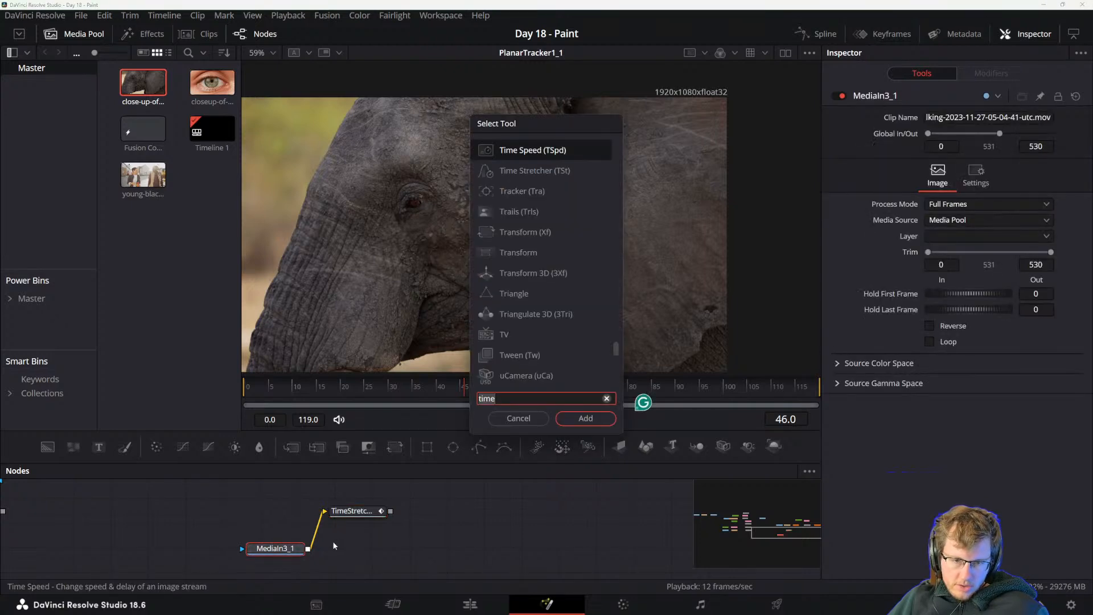
text(planar)
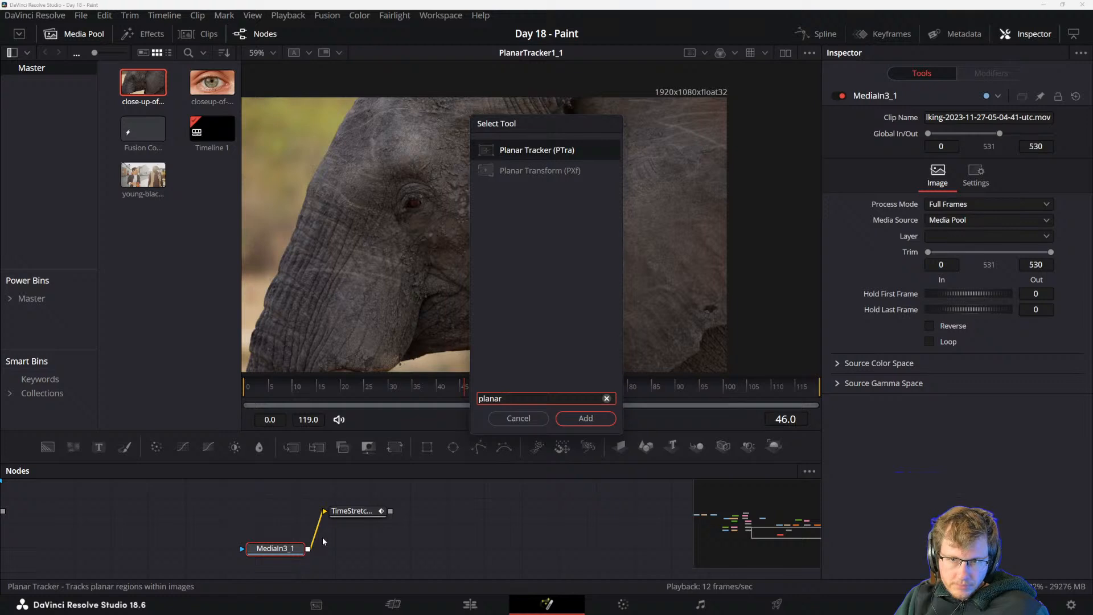
key(Return)
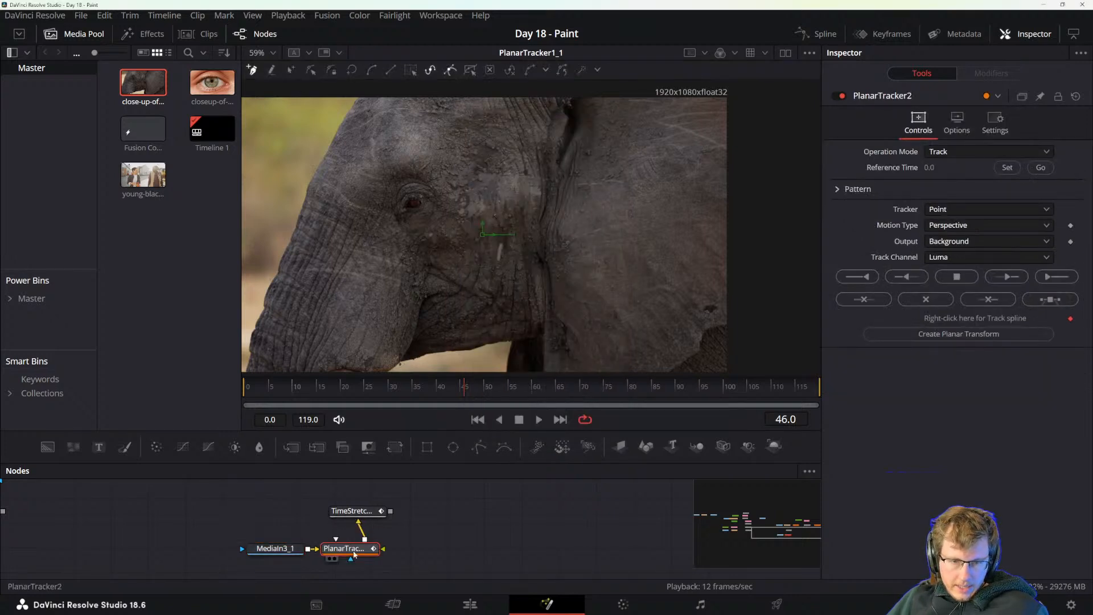
drag(337, 550, 359, 512)
click(358, 527)
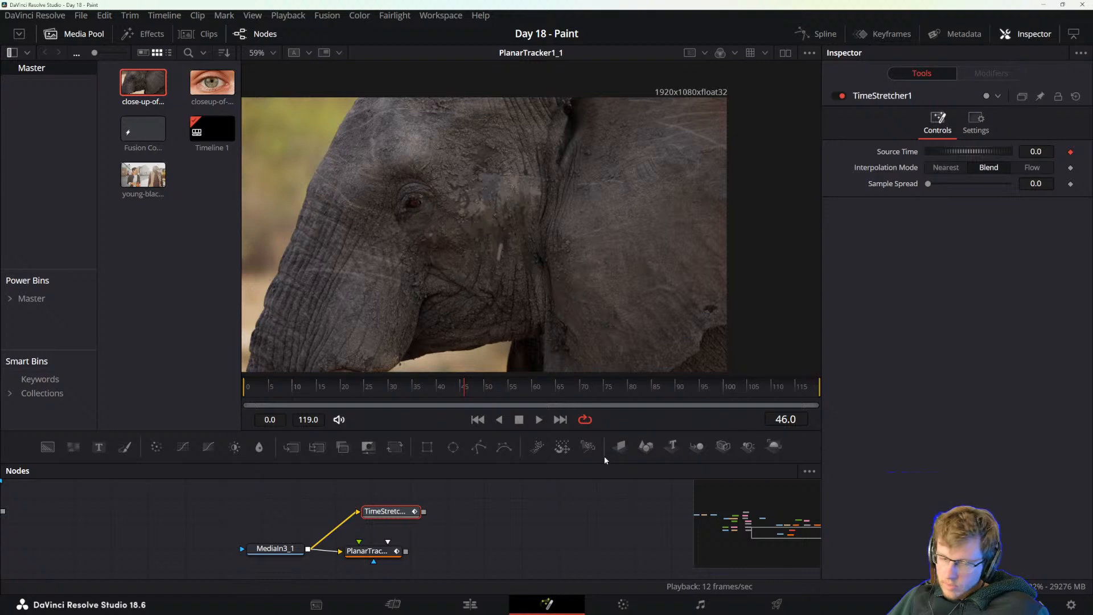
Try different Sample Spread and Source Time values on the Time Stretcher at frame 0, restoring both to 0.
drag(421, 403, 213, 387)
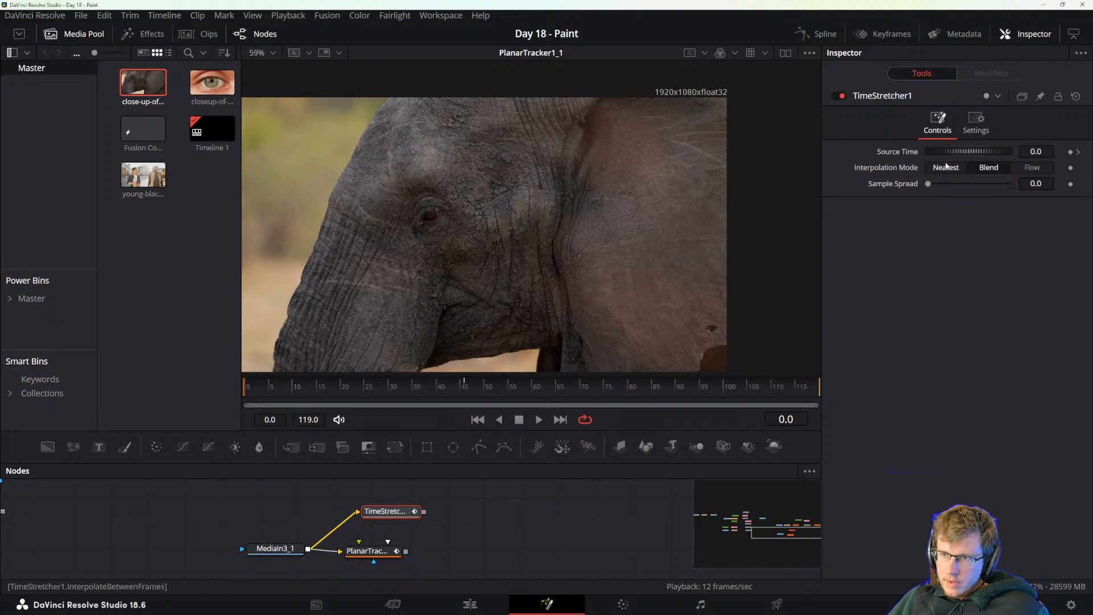
drag(924, 185, 945, 183)
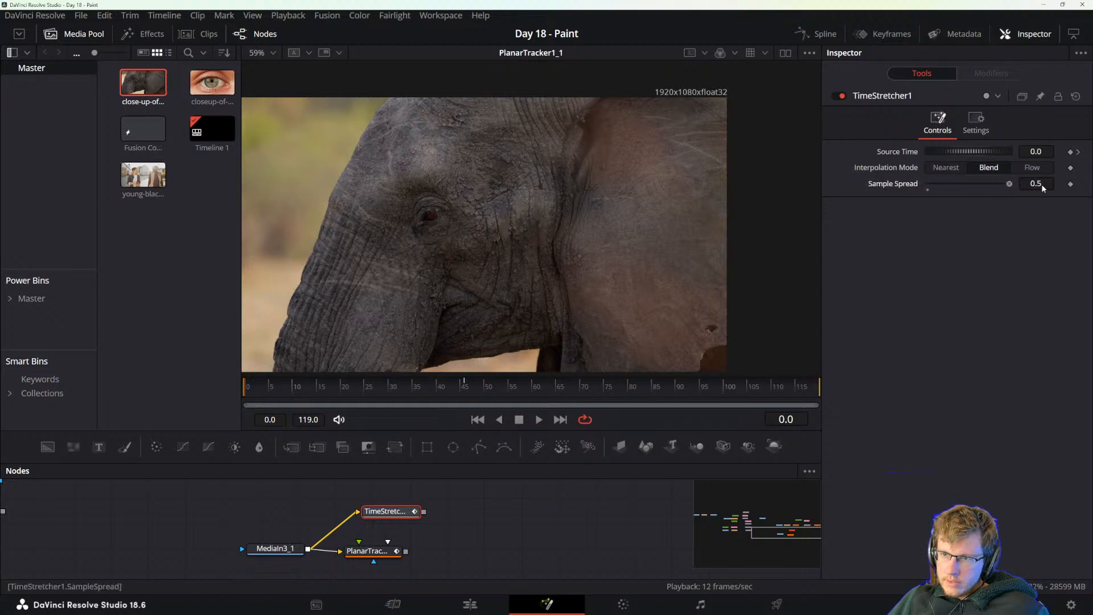
drag(1042, 185, 906, 185)
drag(966, 152, 961, 152)
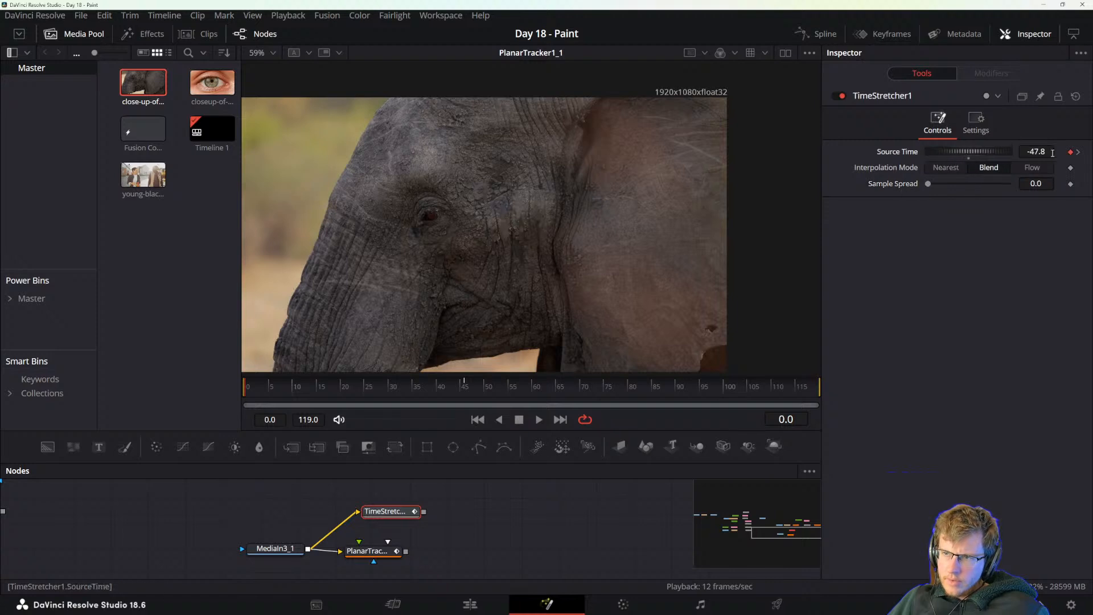
click(1070, 152)
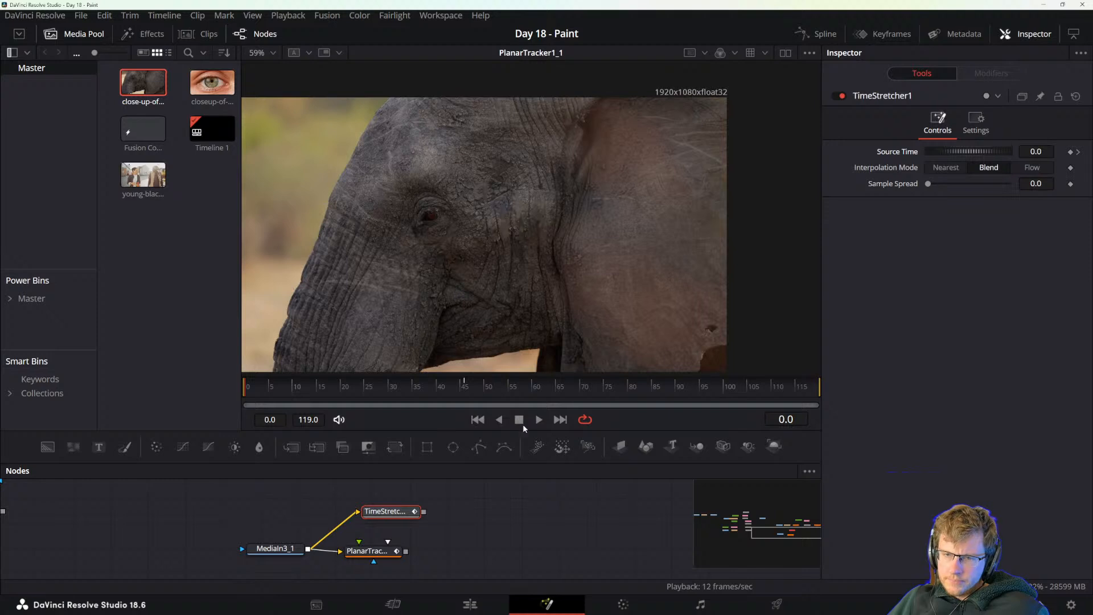
Go through the Time Stretcher's Source Time keyframes and frame 120, then set Source Time to 2 at frame 0.
click(1079, 152)
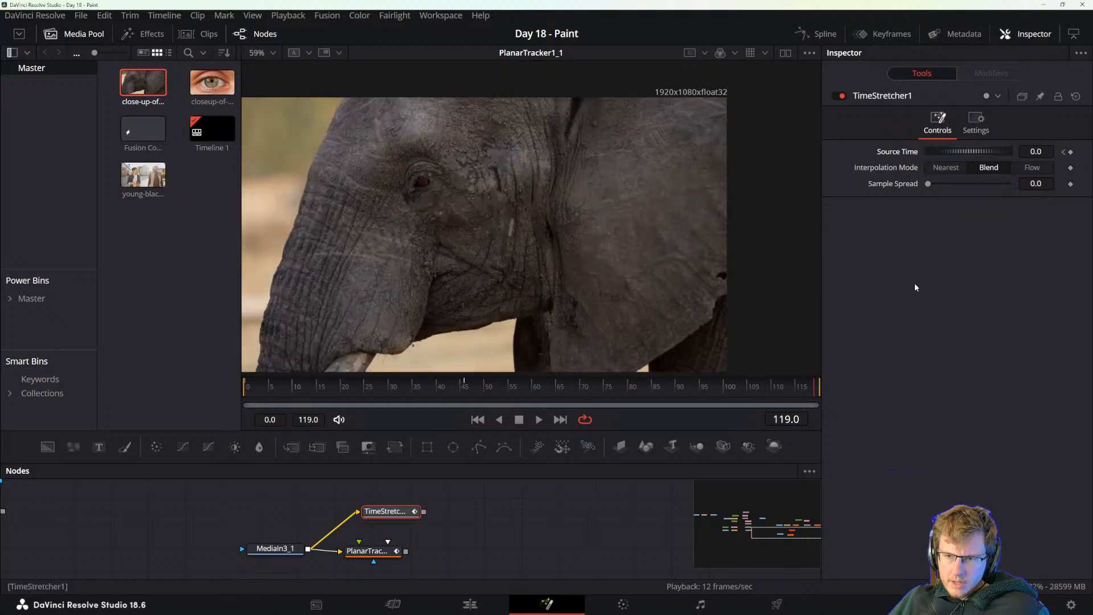
click(786, 419)
text(120)
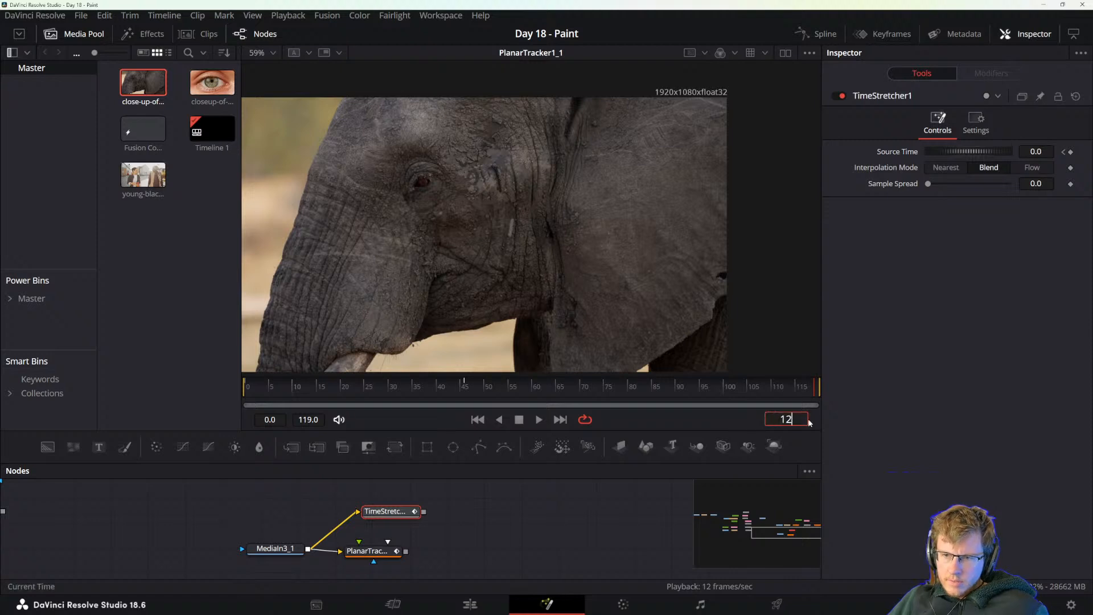
key(Return)
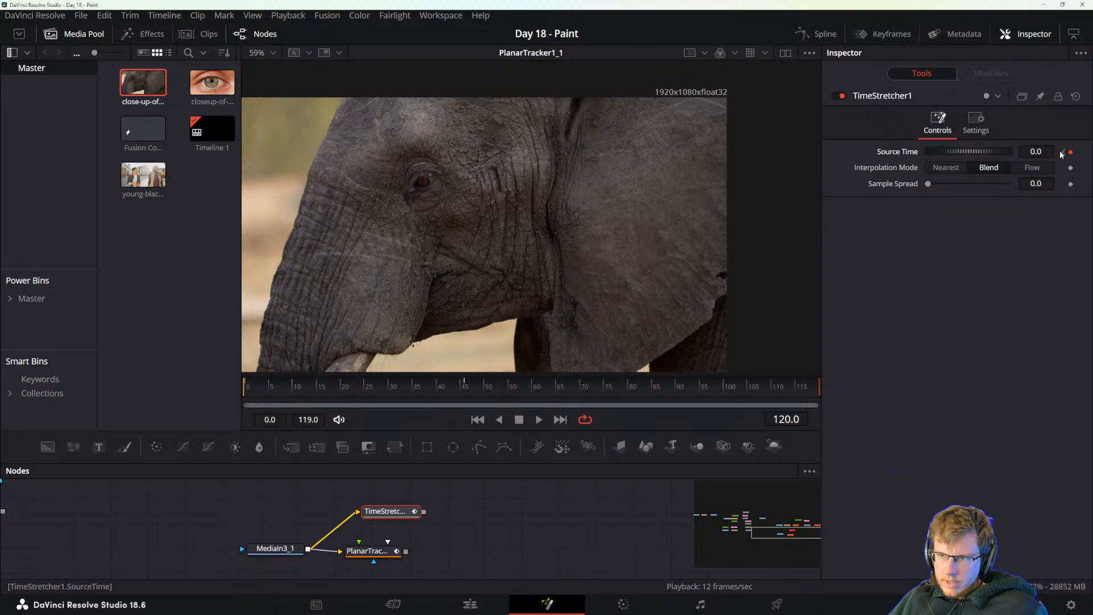
click(1062, 152)
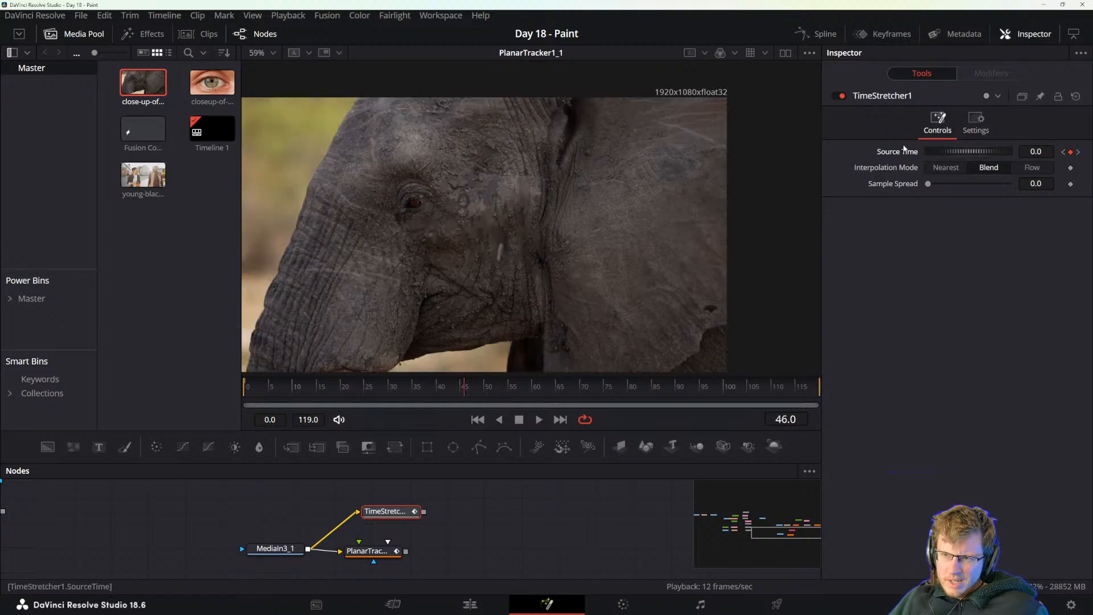
drag(256, 390, 140, 395)
text(2)
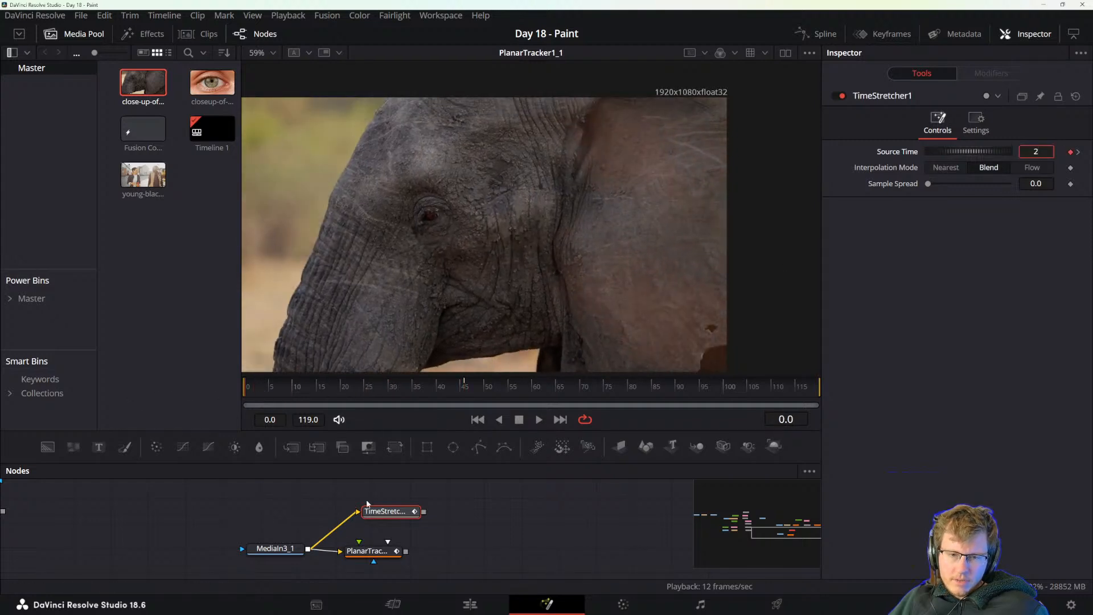
Show the Time Stretcher's output in the viewer and scrub to frame 54 to check the full elephant image.
drag(390, 511, 377, 513)
key(2)
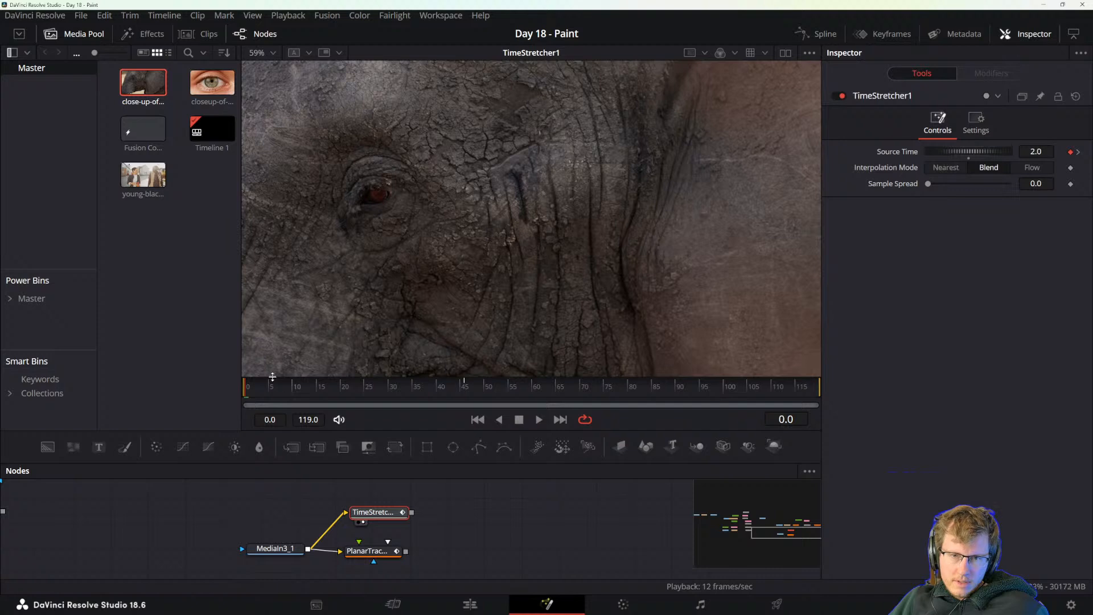
drag(251, 391, 503, 391)
scroll(430, 343, down, 5)
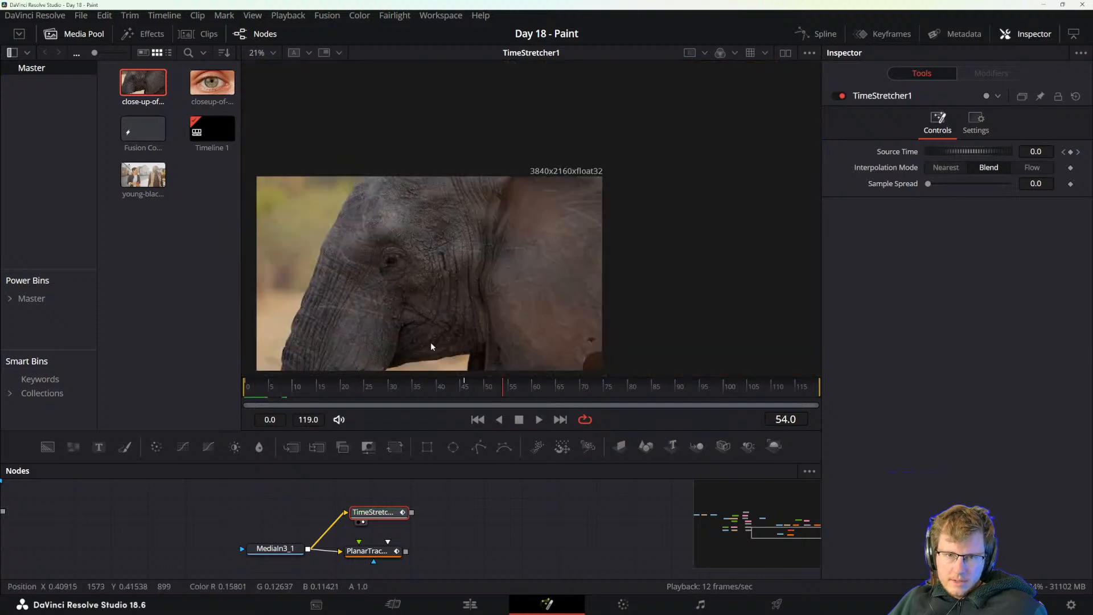
drag(431, 317, 534, 264)
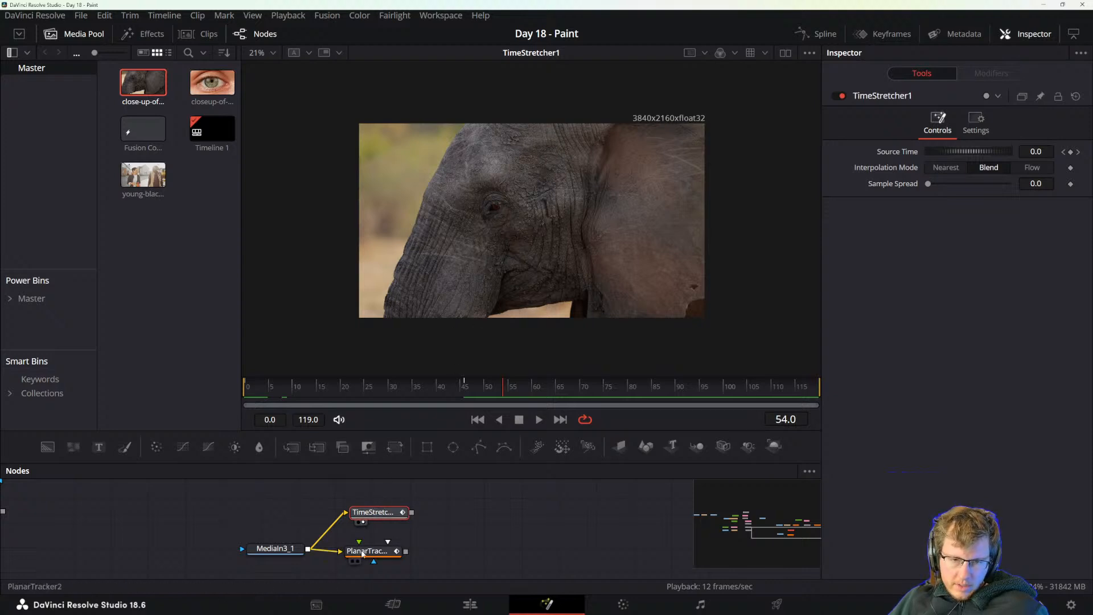
Disconnect the Time Stretcher and Planar Tracker from the copied MediaIn node and add a Resize node after it.
drag(363, 554, 405, 553)
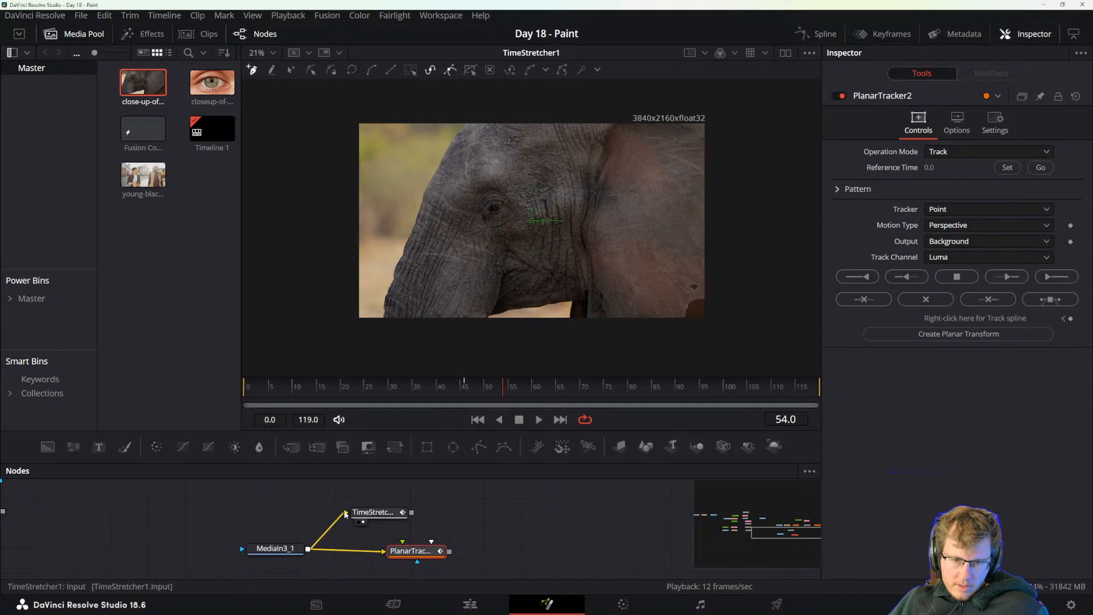
drag(345, 514, 331, 530)
click(295, 549)
key(shift+space)
text(planar)
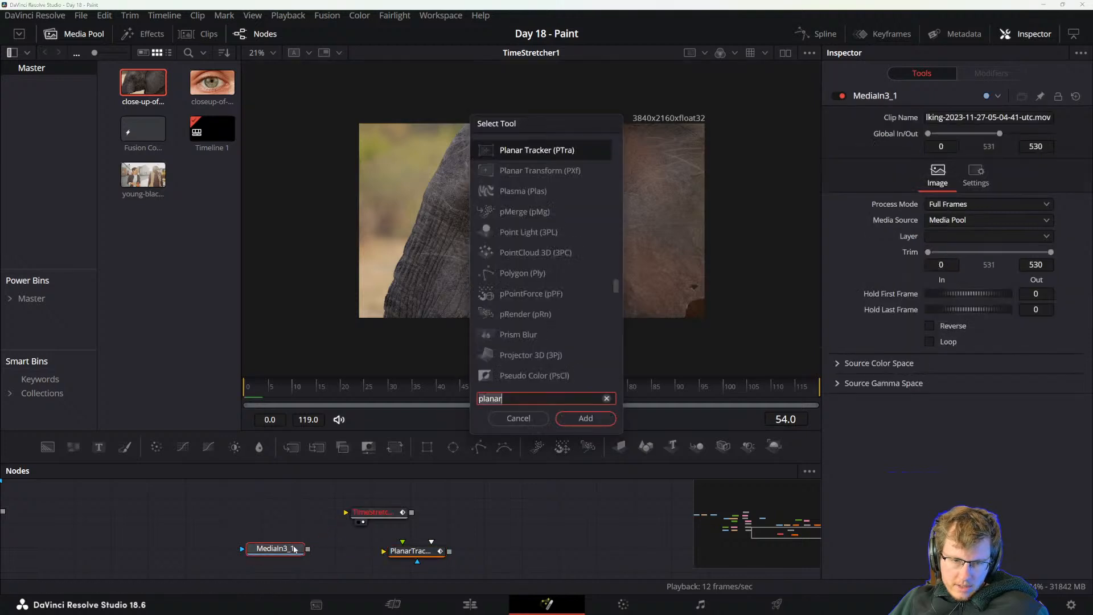
key(ctrl+a)
text(res)
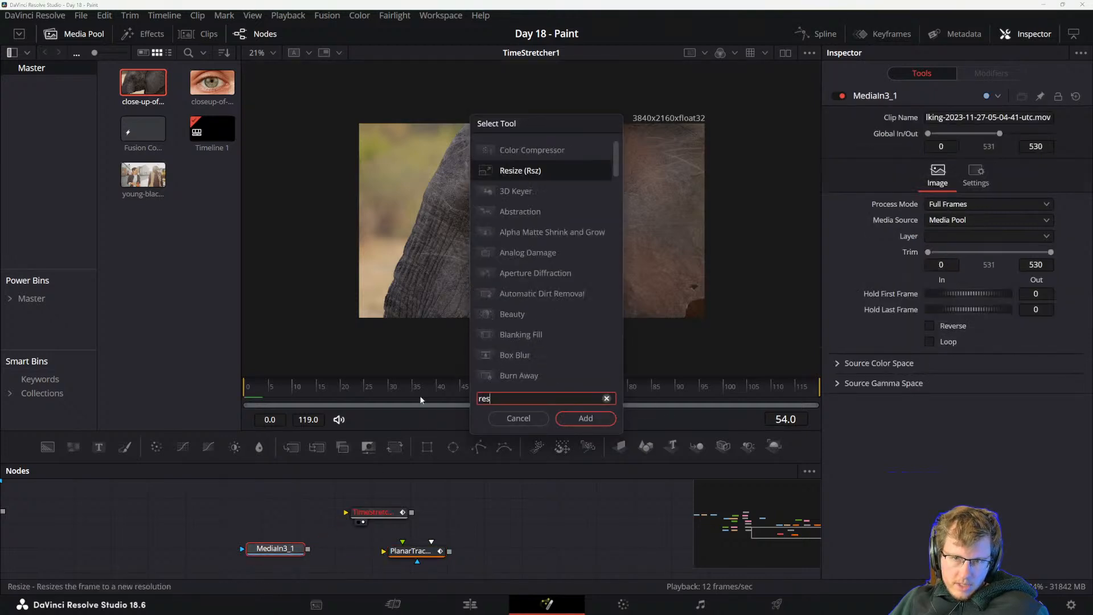
key(Return)
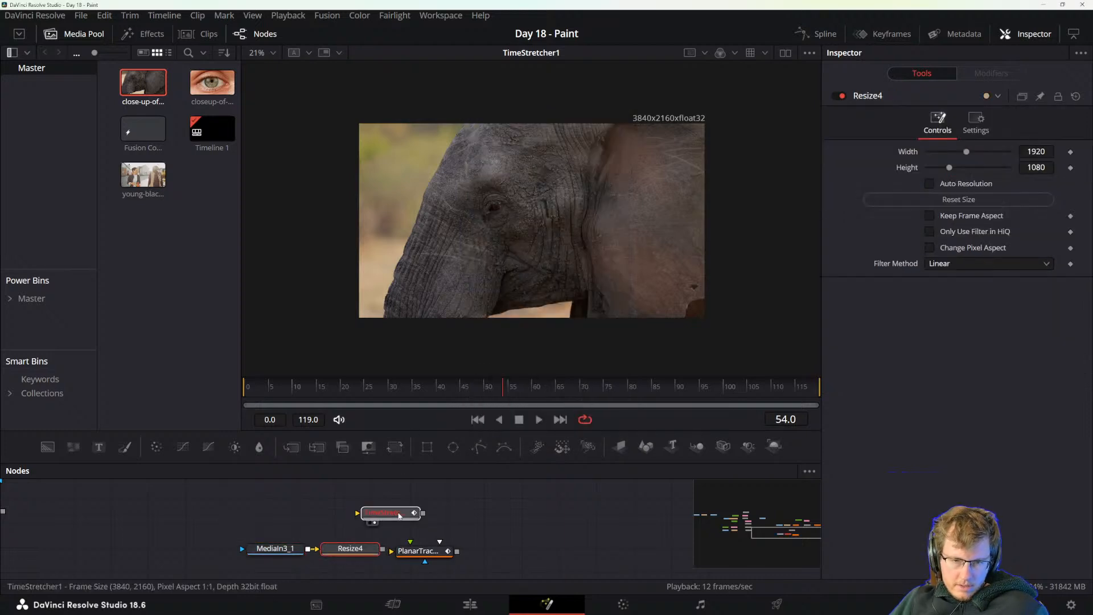
Connect the Resize output to both the Time Stretcher and the Planar Tracker, placing them on separate branches.
drag(399, 516, 485, 505)
drag(382, 548, 444, 501)
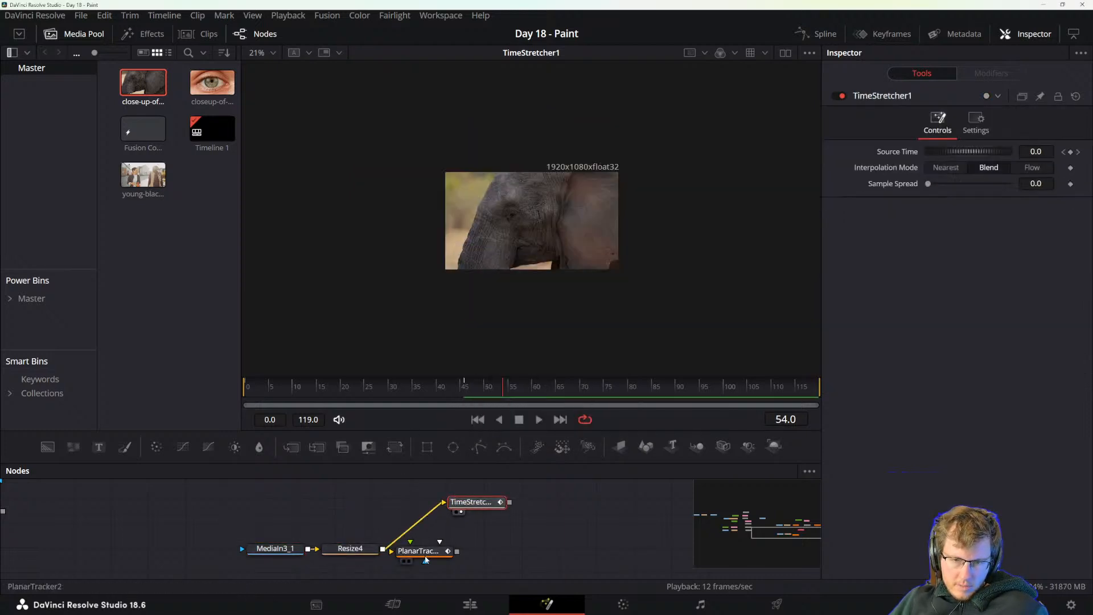
drag(426, 558, 458, 562)
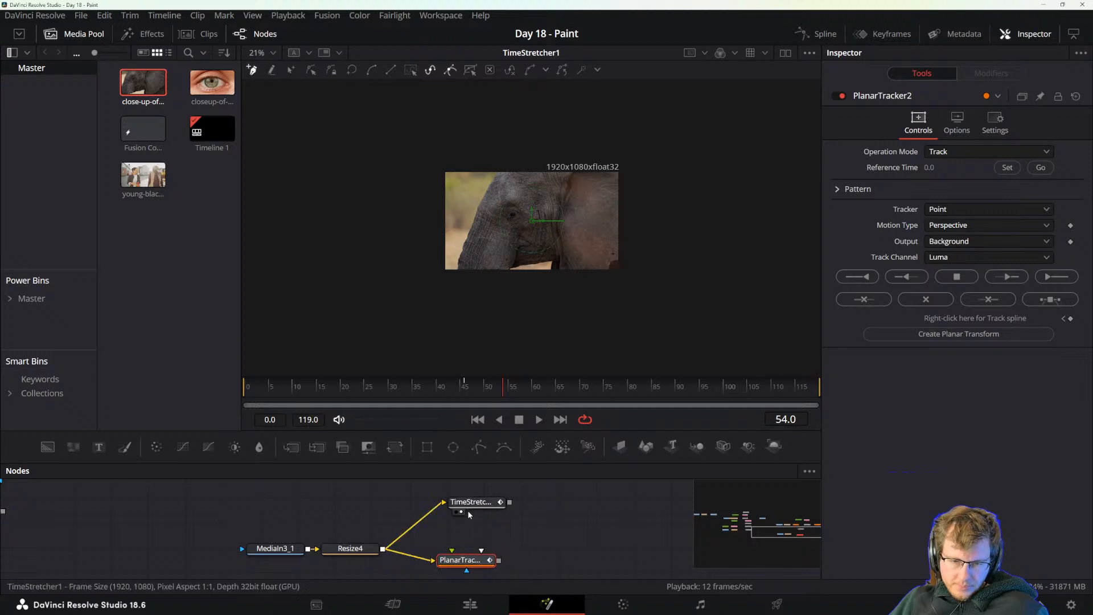
Delete the existing Time Stretcher, add a fresh one after Resize, and place it above the Planar Tracker.
click(470, 503)
scroll(536, 237, up, 4)
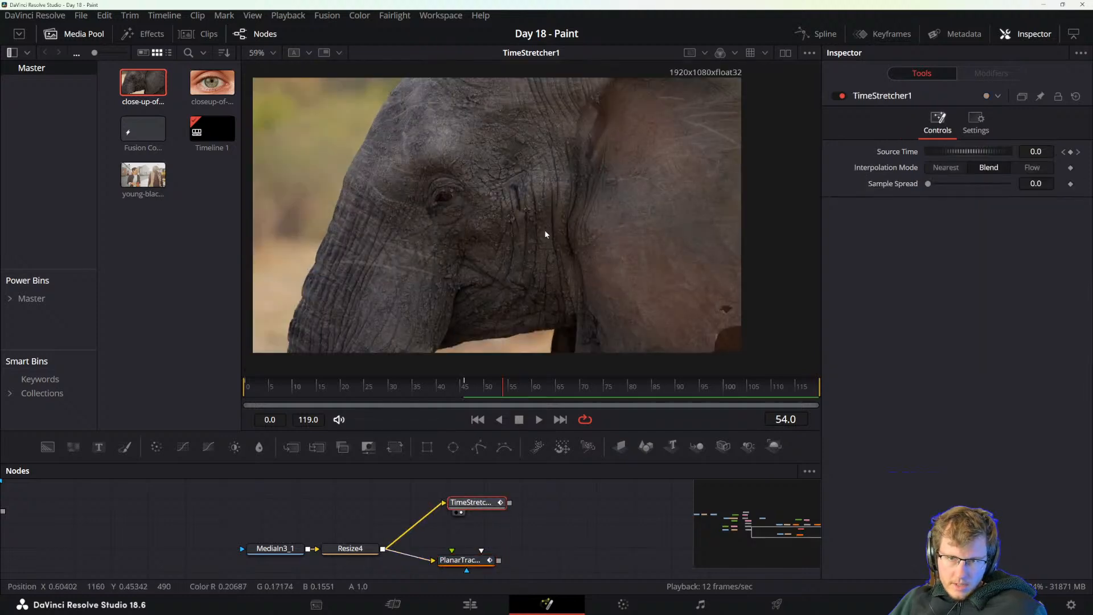
key(Delete)
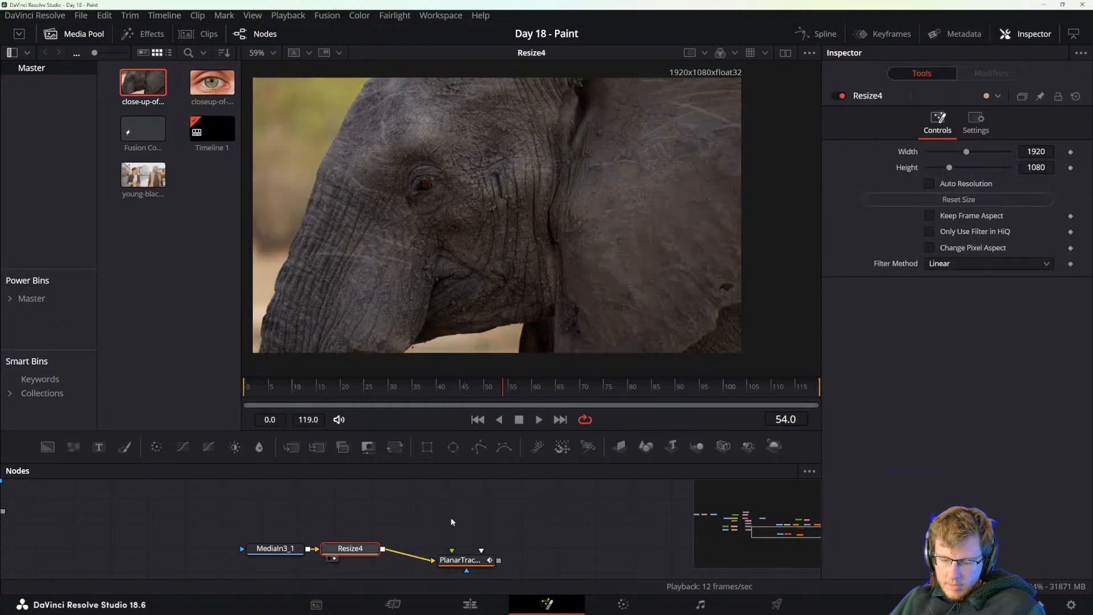
key(shift+space)
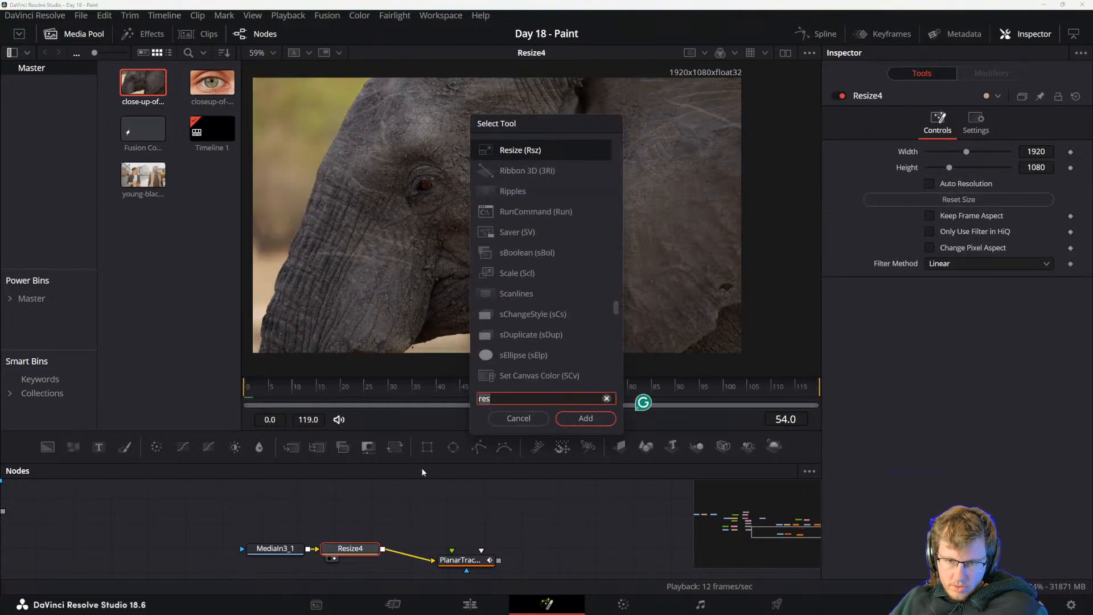
text(time)
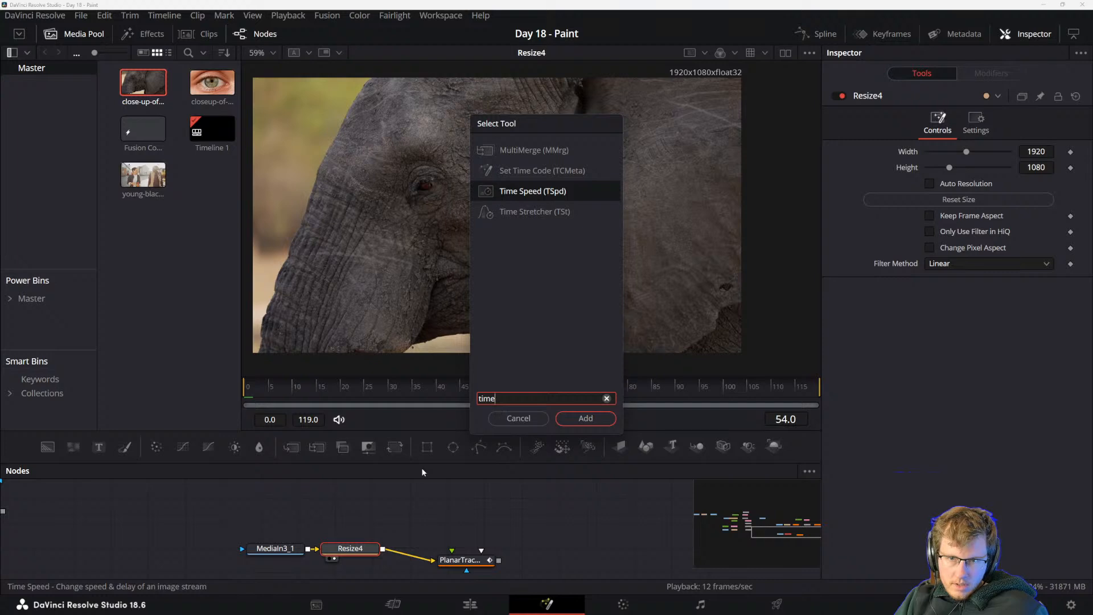
click(537, 214)
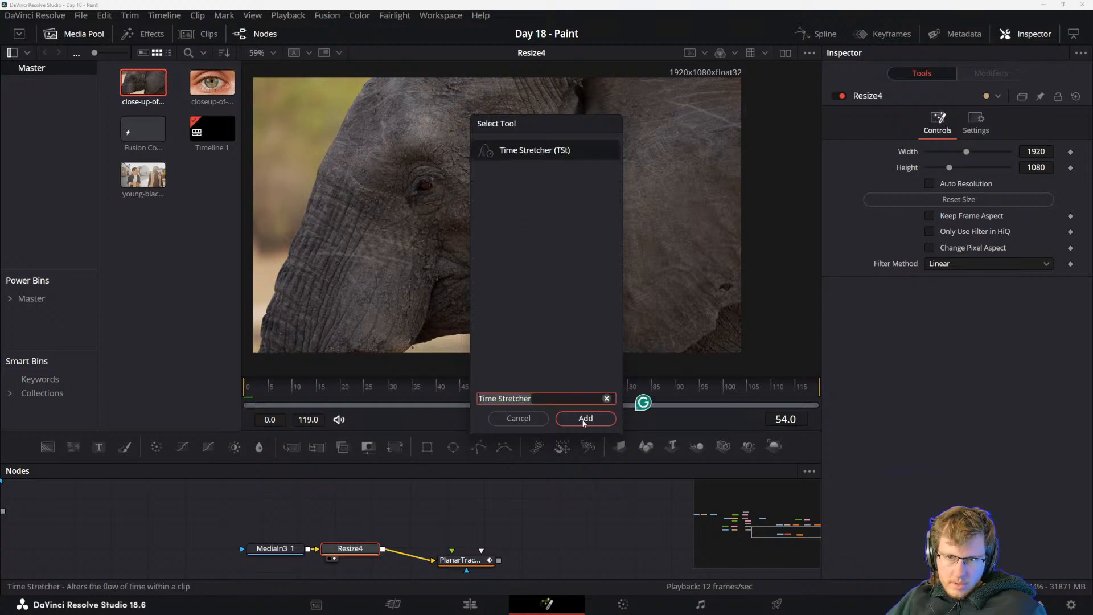
click(584, 420)
drag(410, 549, 432, 513)
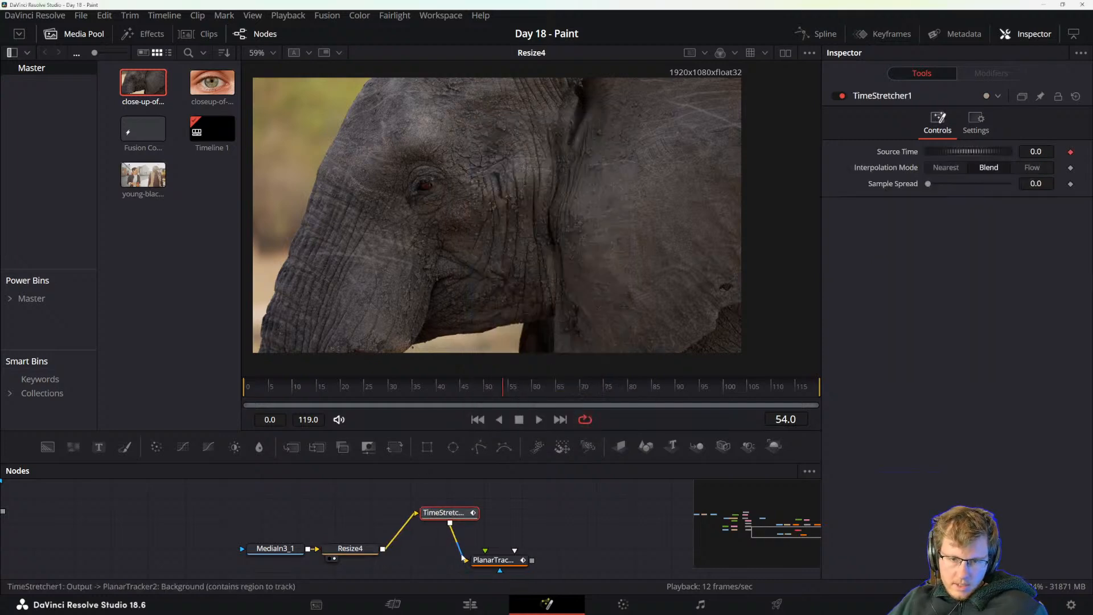
Connect the Planar Tracker directly to Resize instead of the Time Stretcher, and view the Time Stretcher's output at frame 0.
drag(462, 557, 454, 548)
drag(383, 549, 461, 562)
click(452, 515)
key(2)
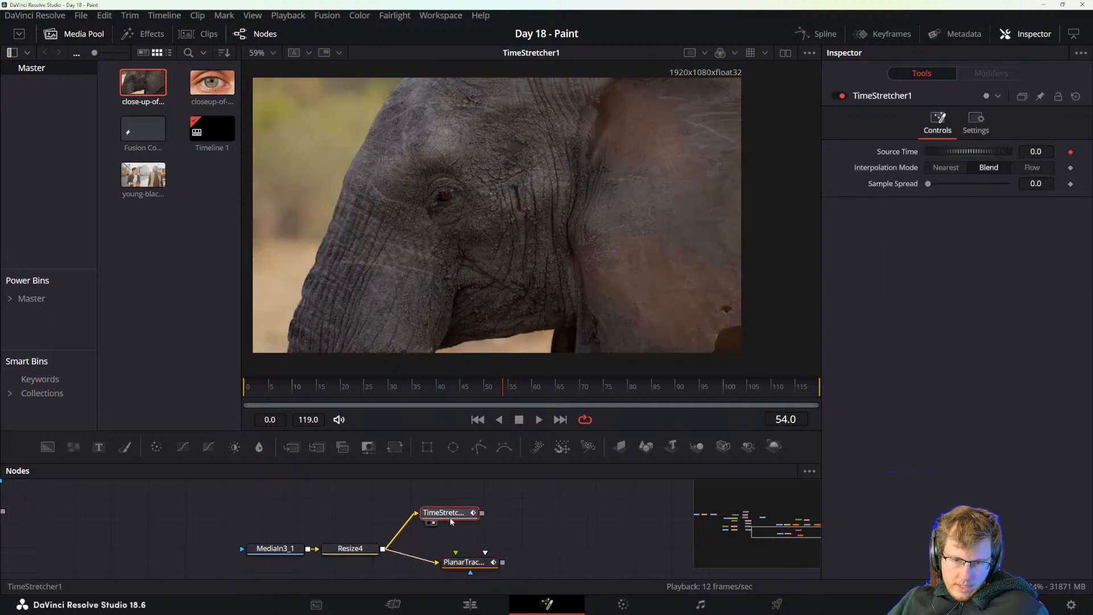
drag(319, 389, 195, 411)
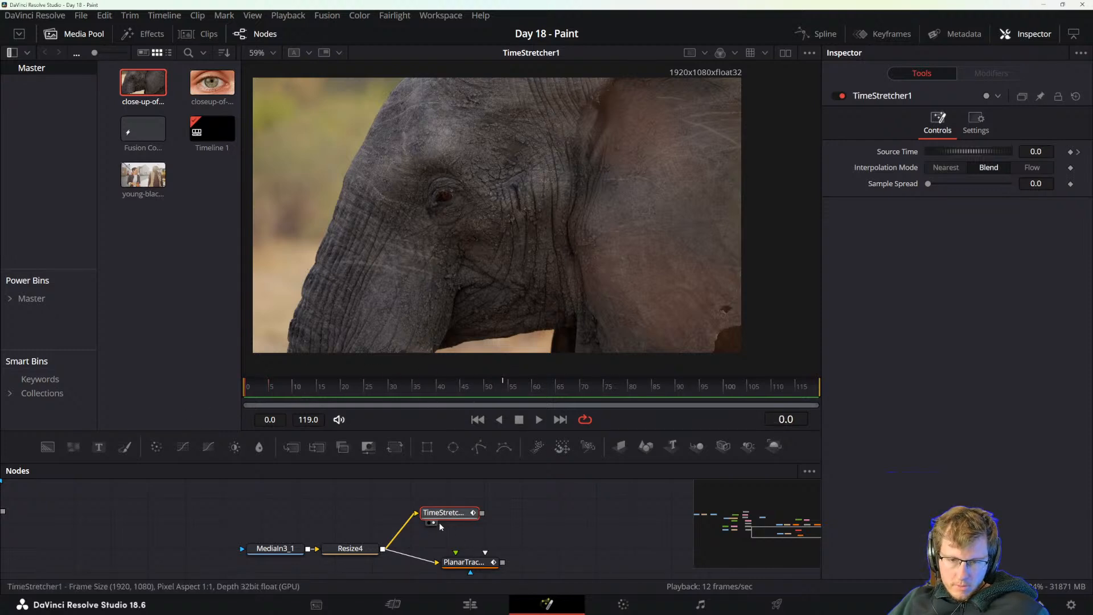
Move the Time Stretcher node further from Resize so it sits directly above the Planar Tracker.
drag(529, 528, 565, 509)
drag(482, 494, 508, 495)
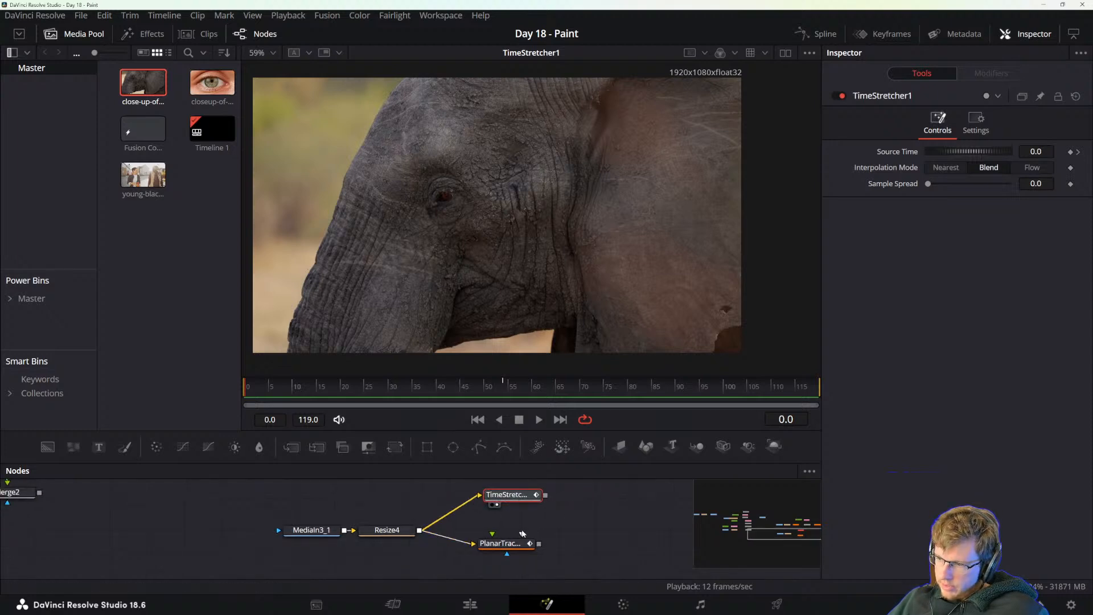
drag(522, 534, 453, 512)
drag(459, 509, 467, 510)
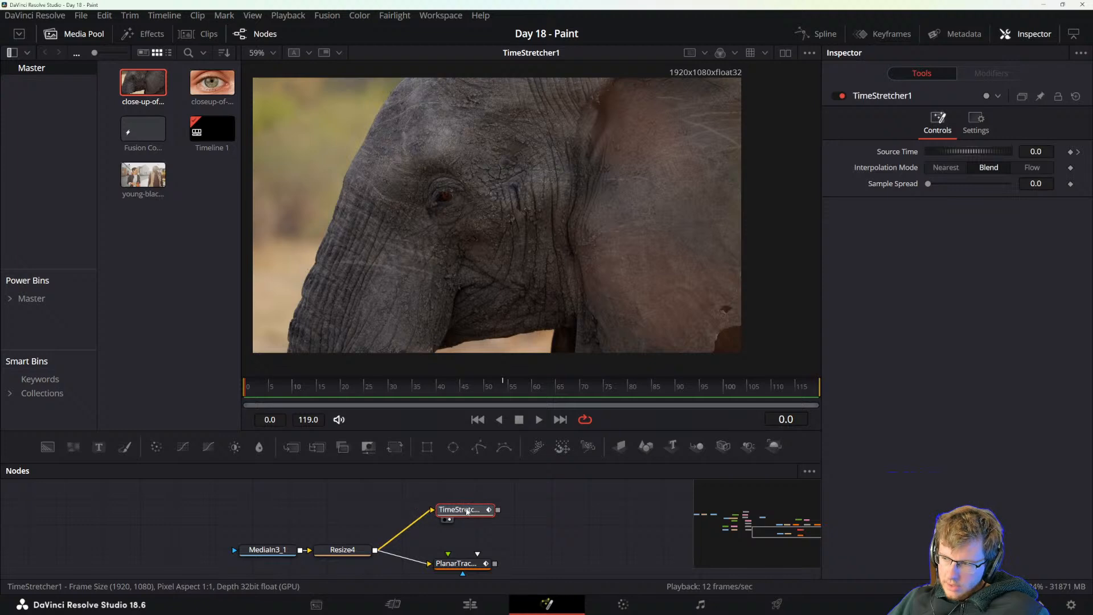
key(shift+space)
key(Escape)
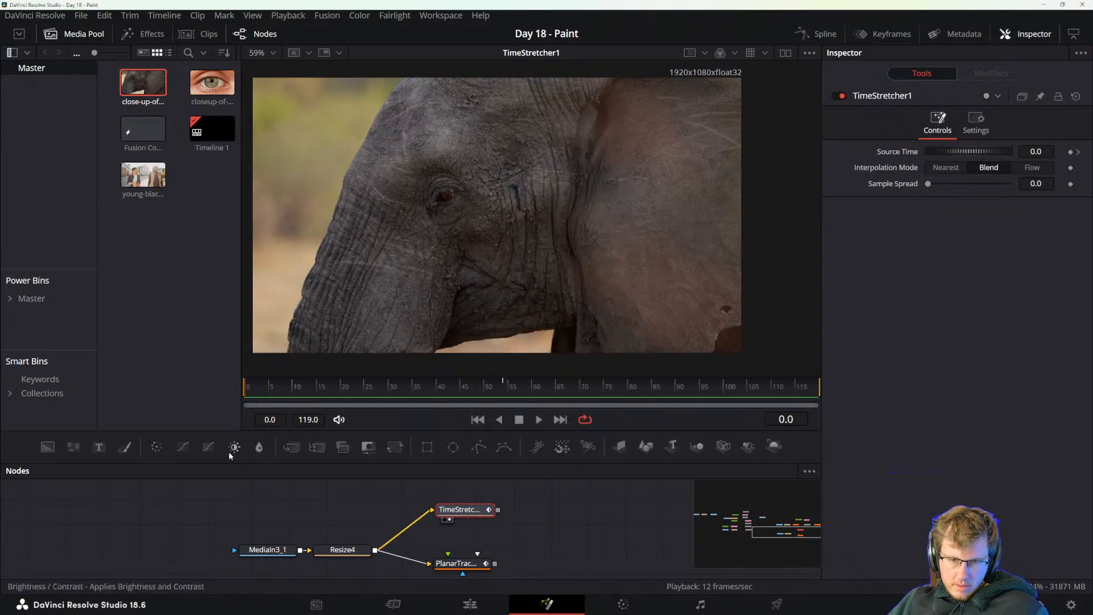
mouse_move(130, 449)
mouse_down()
mouse_move(548, 506)
mouse_move(466, 509)
mouse_move(481, 511)
mouse_up()
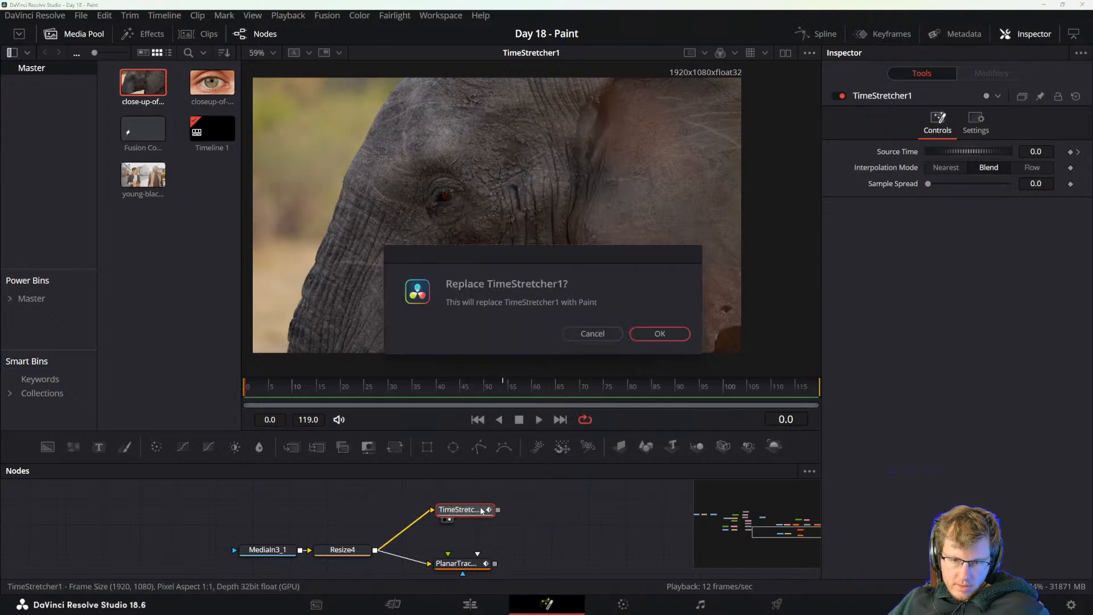
click(592, 335)
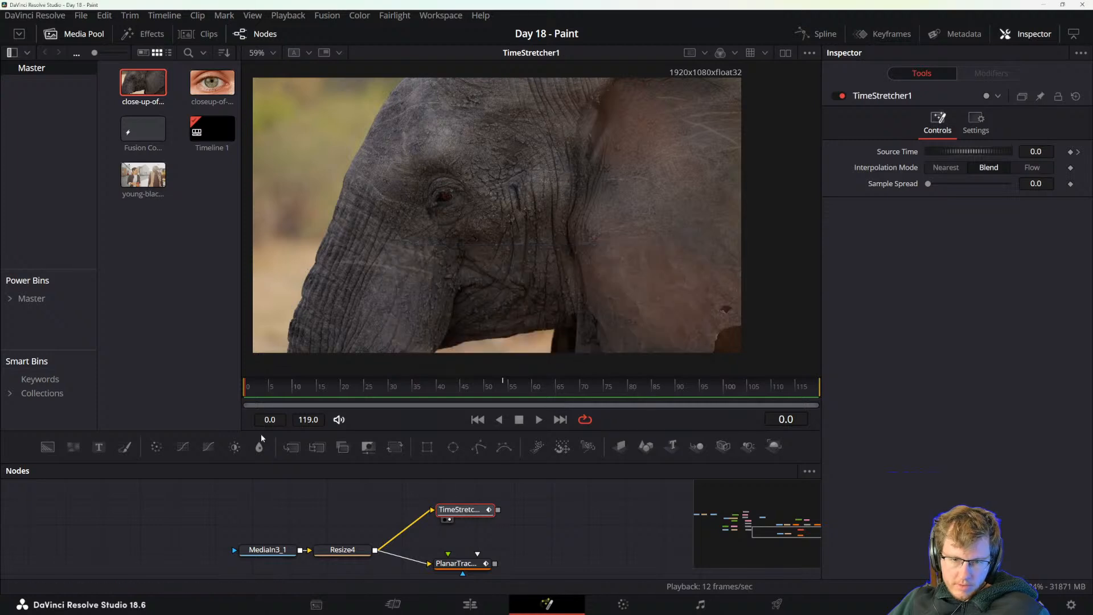
Add a Paint node after the Time Stretcher.
key(shift+space)
text(paint)
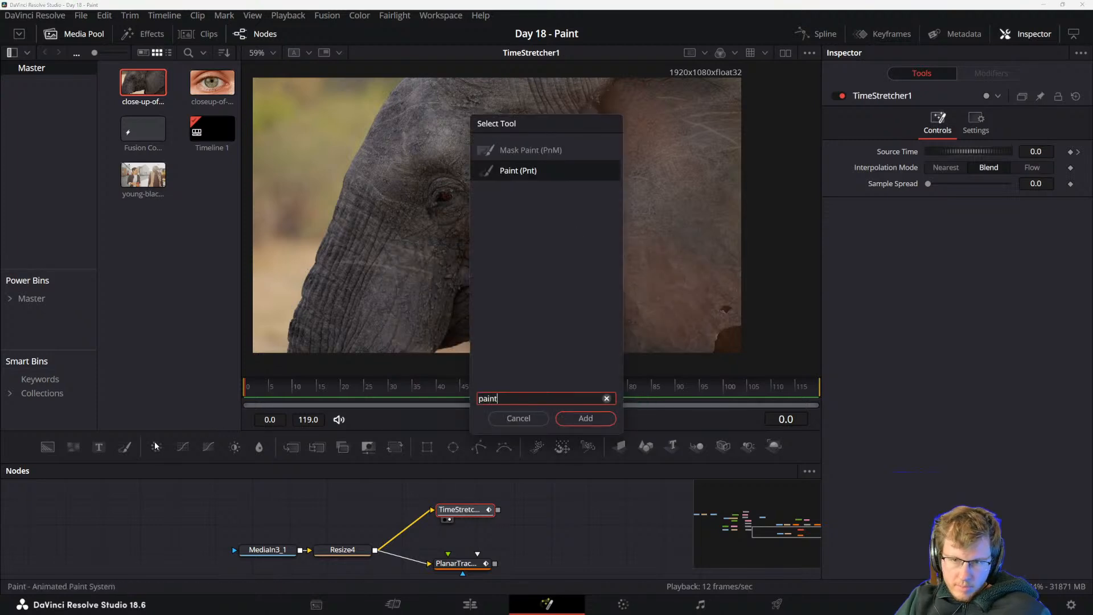
key(Return)
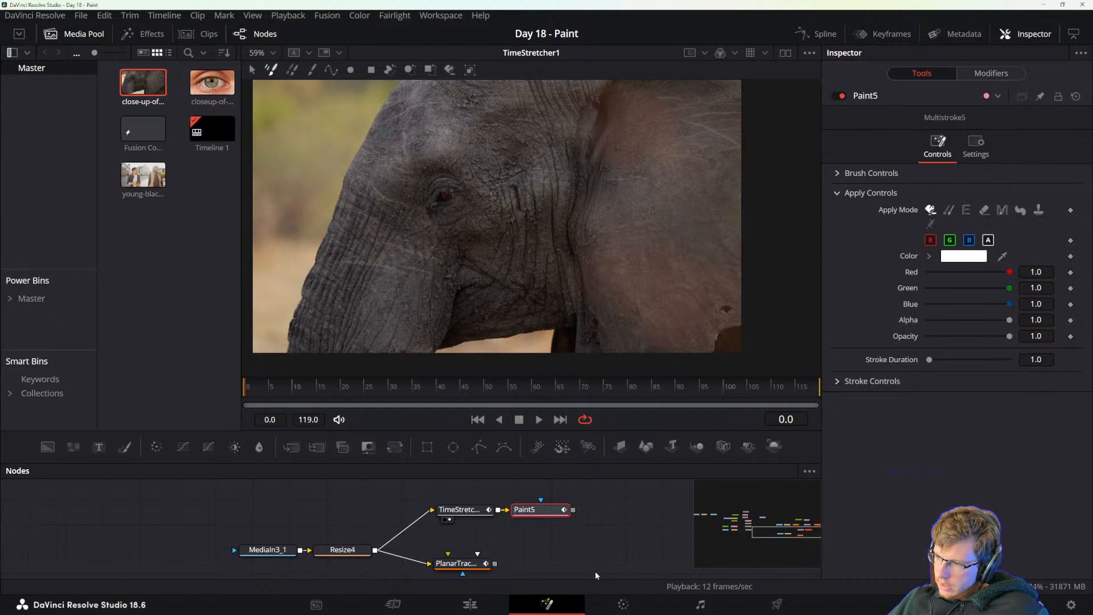
Add a Matte Control node after the Paint node on the Time Stretcher branch.
drag(599, 534, 537, 535)
key(shift+space)
text(am)
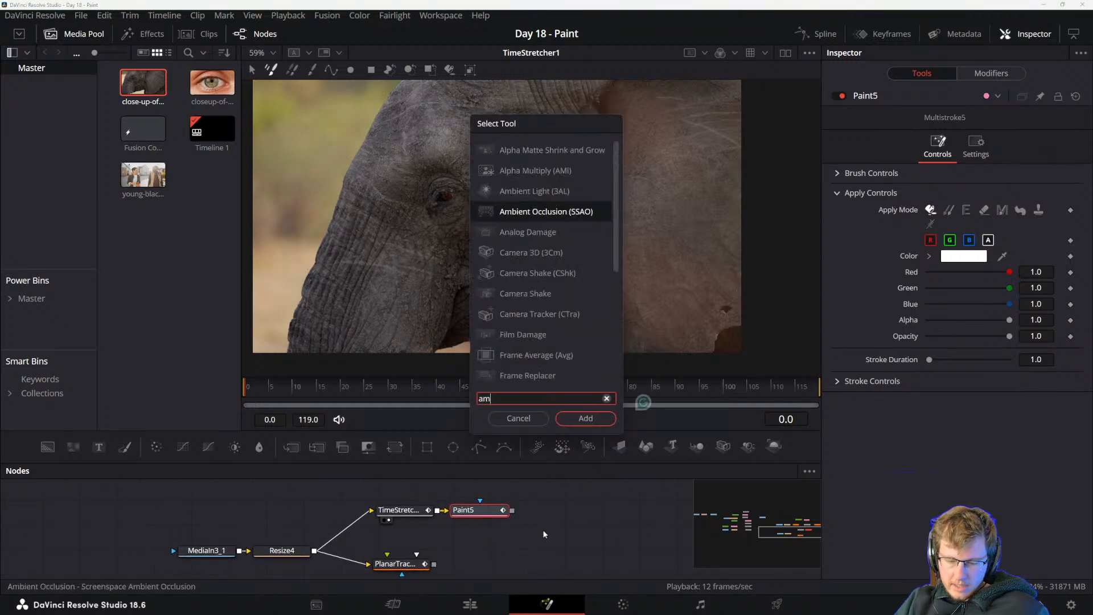
key(BackSpace)
key(BackSpace)
text(matte)
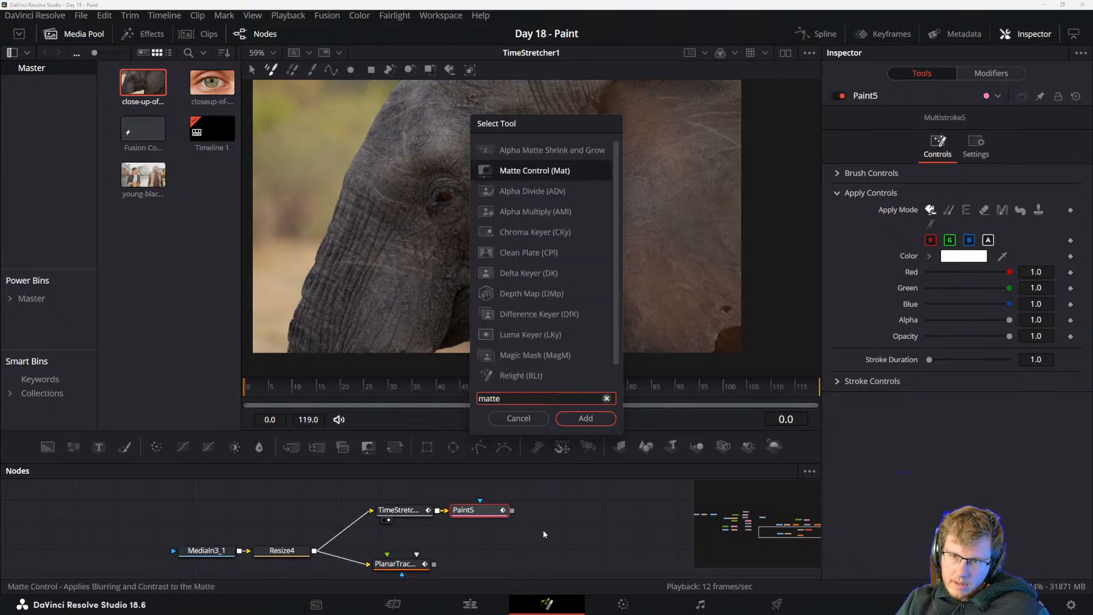
key(Return)
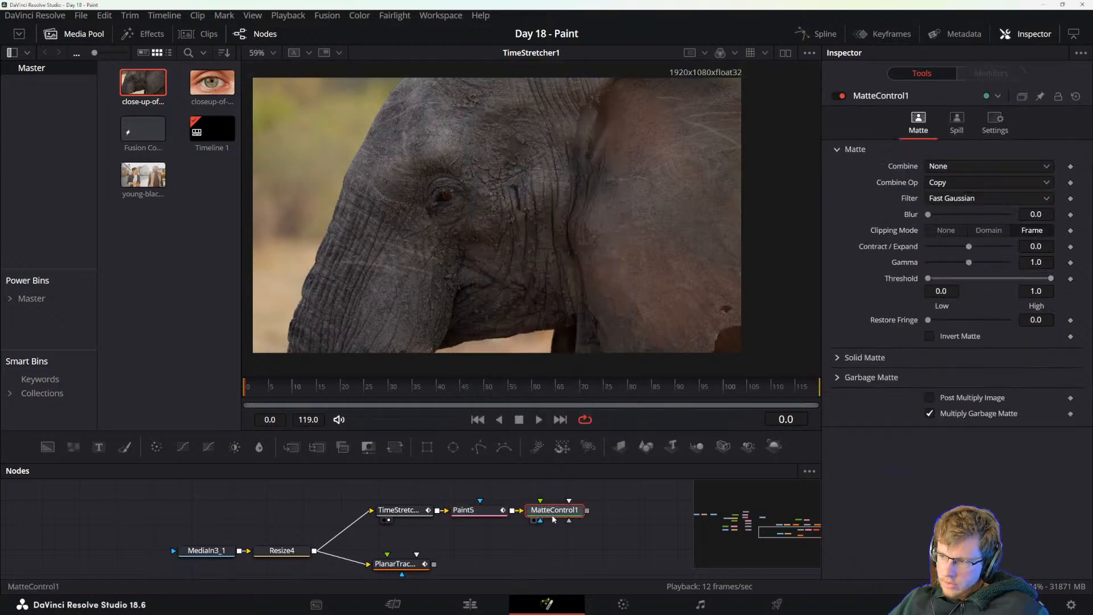
Add a Polygon mask to the Matte Control node and draw a closed shape around the elephant's eye.
drag(618, 506, 580, 507)
drag(179, 510, 600, 558)
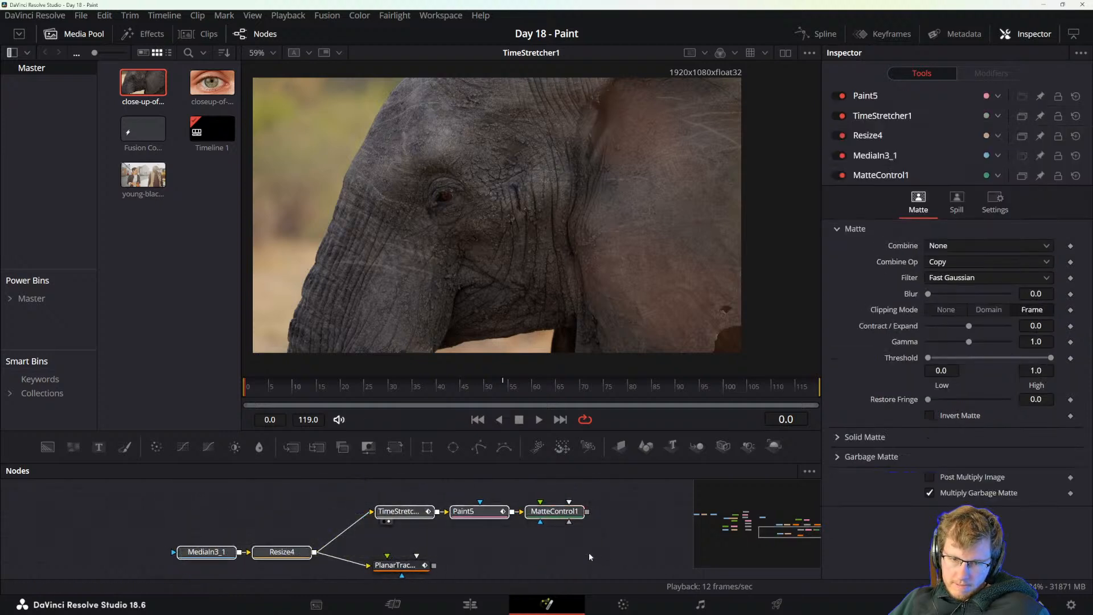
drag(160, 506, 590, 576)
scroll(568, 523, up, 3)
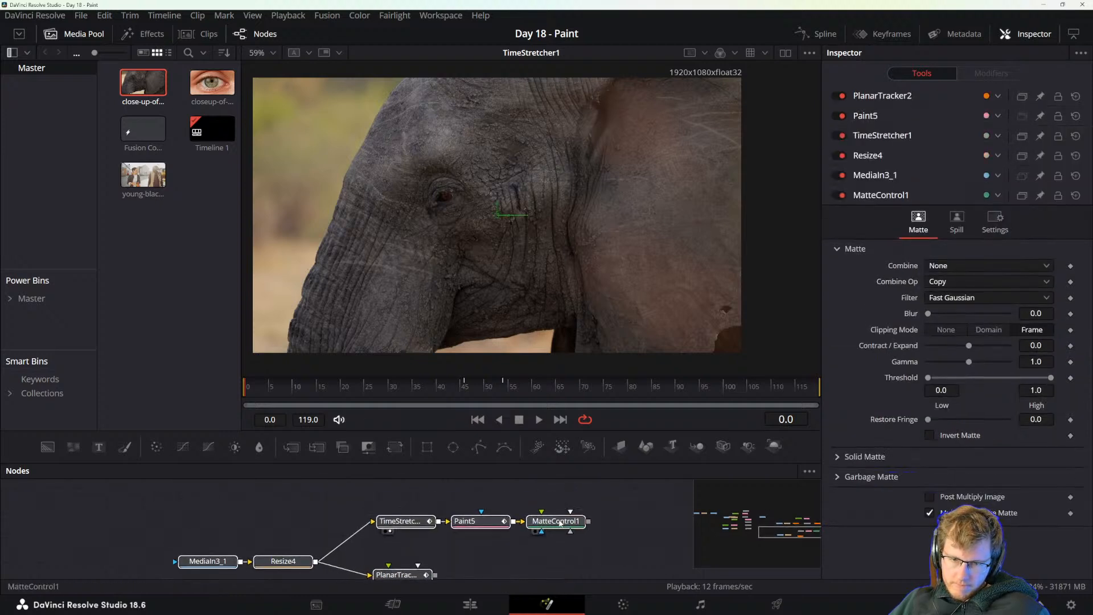
click(555, 533)
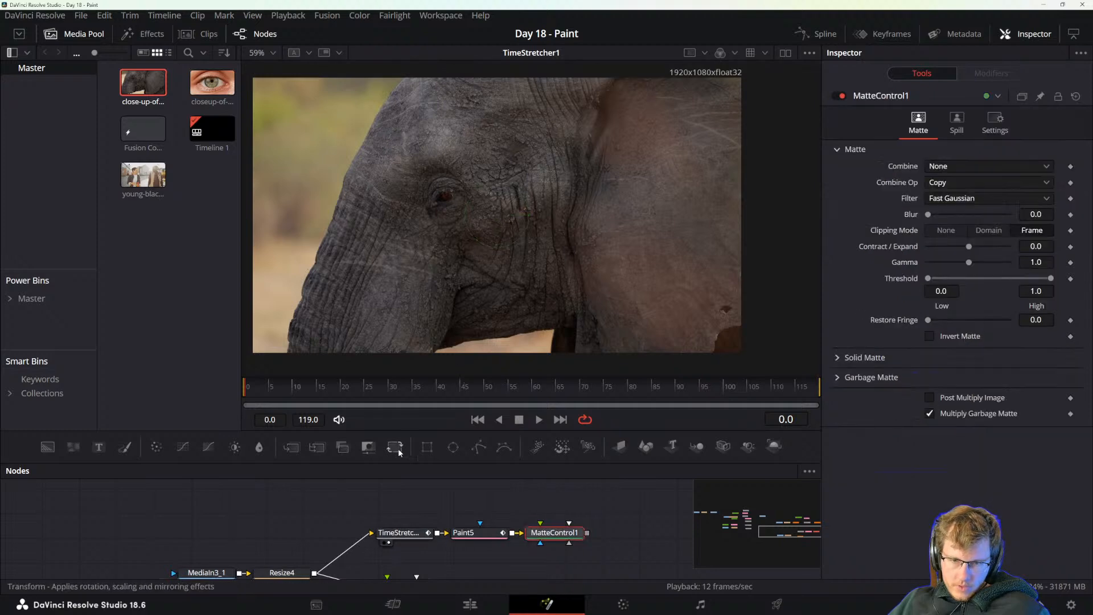
click(481, 447)
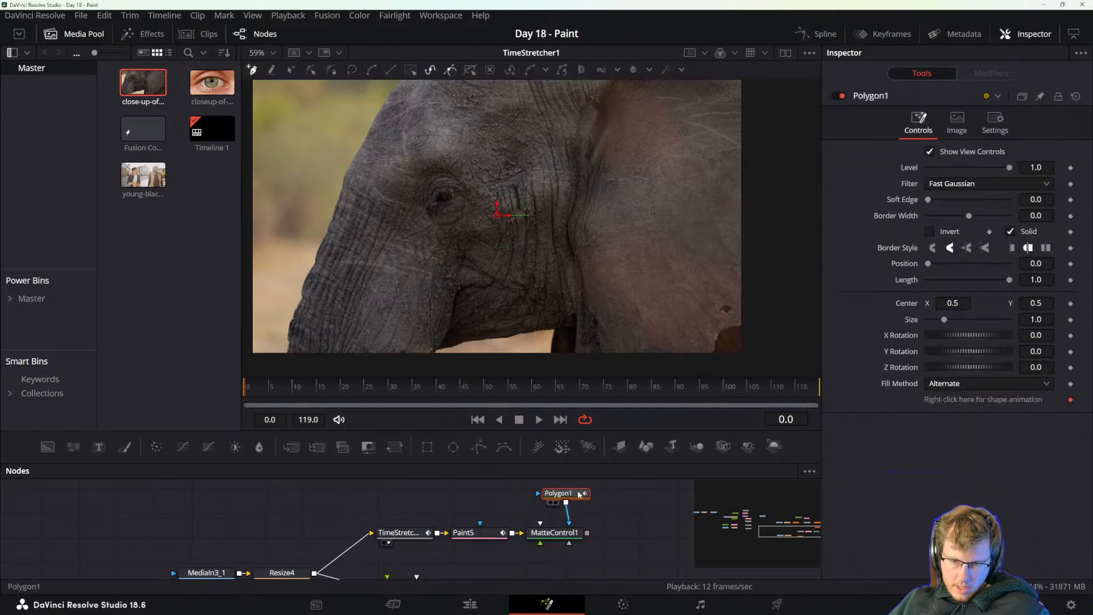
click(455, 158)
click(382, 200)
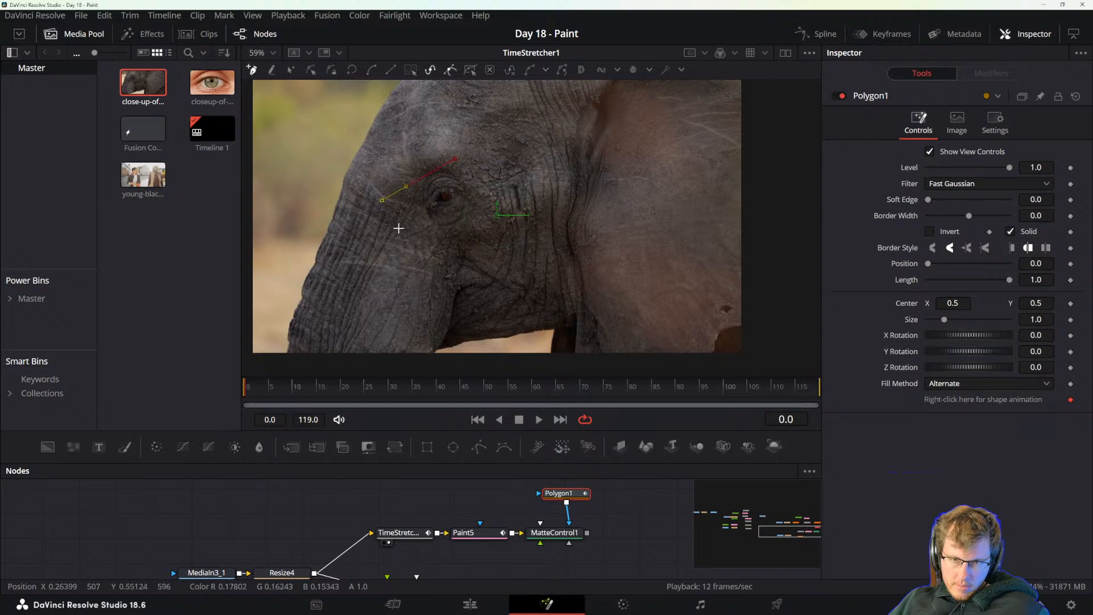
click(416, 233)
click(433, 249)
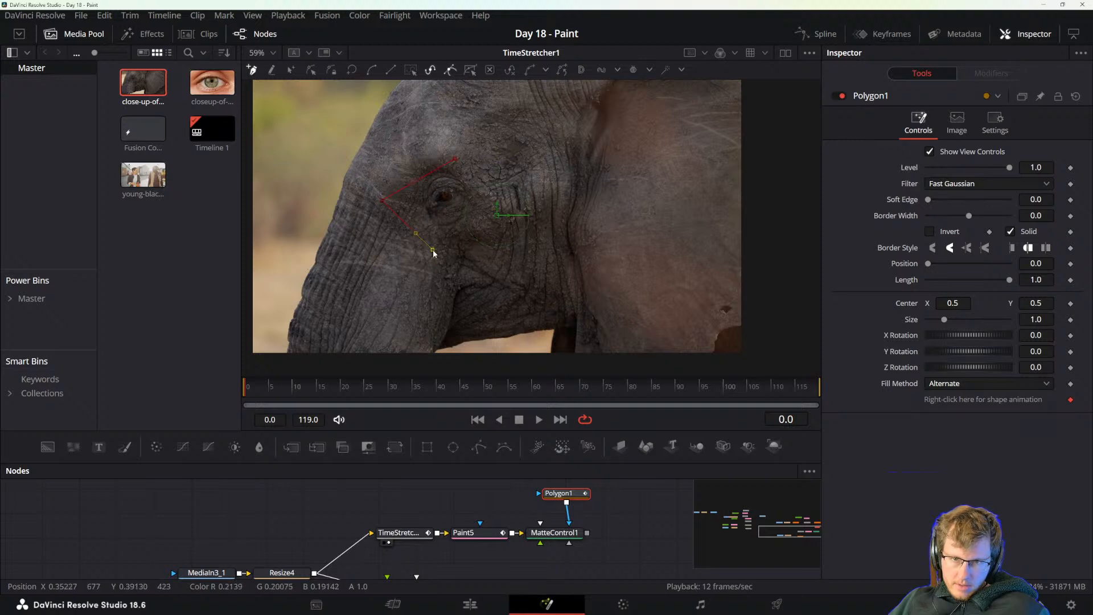
click(456, 159)
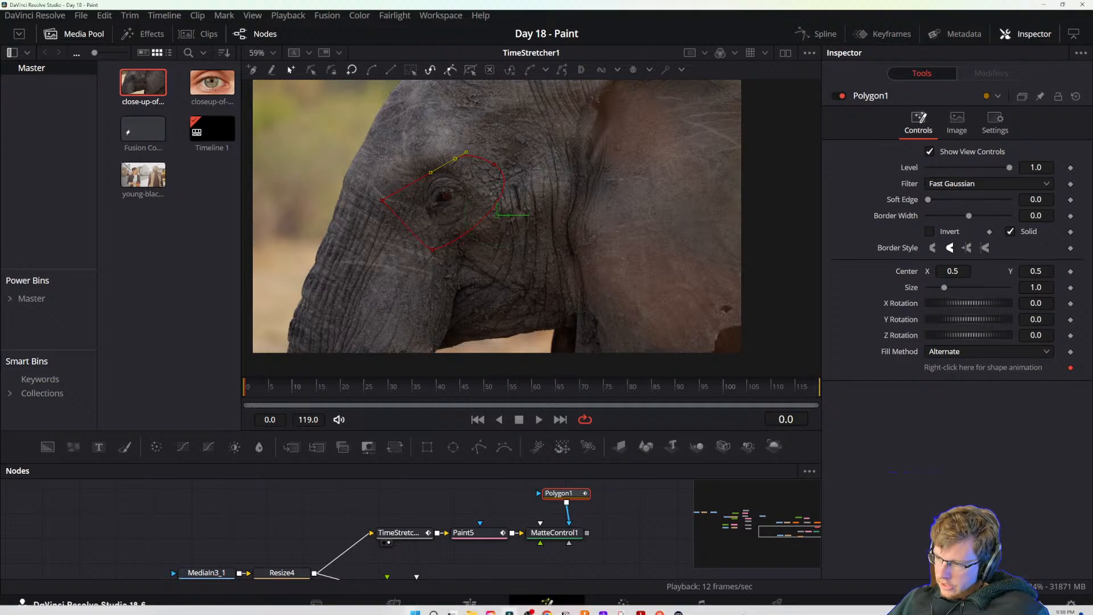
View the Matte Control's output and reconnect the Polygon to its garbage matte input instead of the effect mask.
mouse_move(538, 558)
mouse_down()
mouse_move(528, 526)
mouse_move(552, 520)
mouse_move(605, 571)
mouse_move(570, 531)
mouse_move(557, 558)
mouse_up()
click(538, 514)
key(2)
click(557, 558)
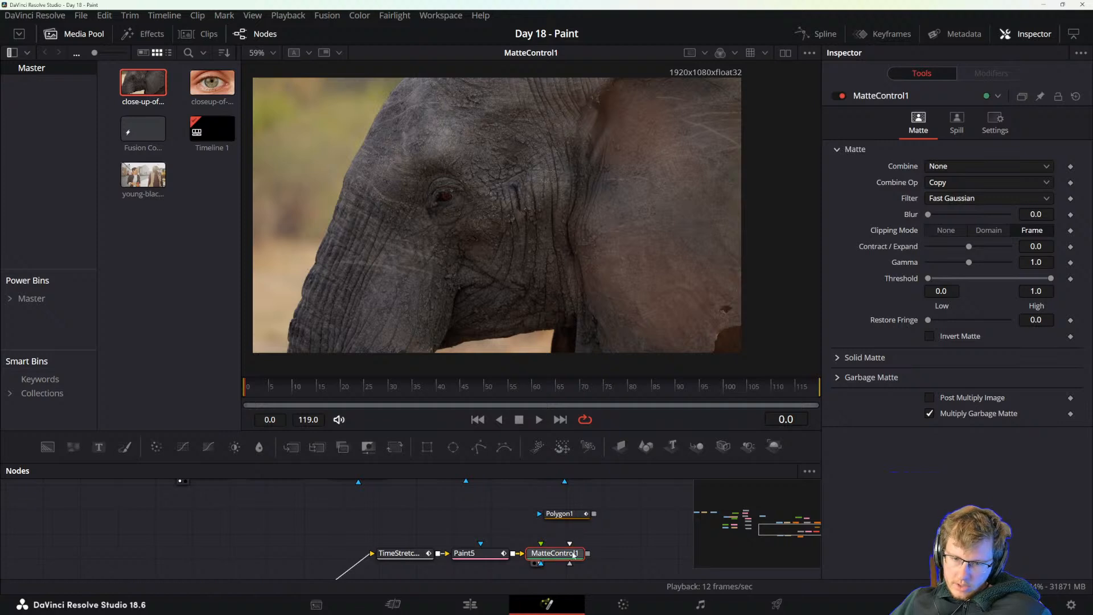
drag(591, 517, 557, 556)
click(593, 517)
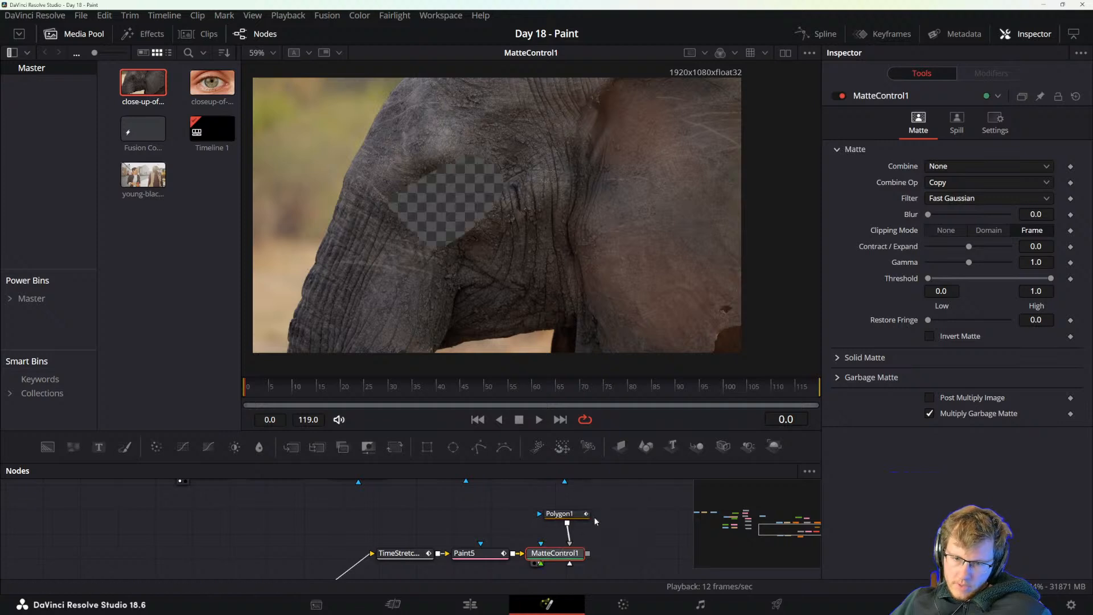
Invert the Matte Control's garbage matte to isolate the eye area, and inspect the cutout up close.
click(554, 565)
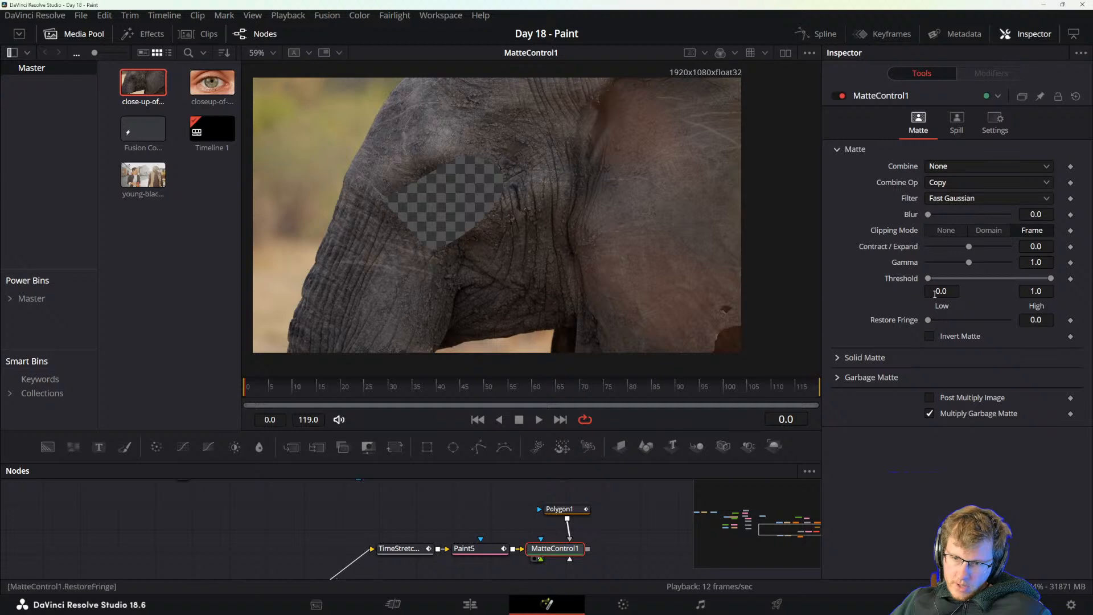
click(838, 378)
click(929, 394)
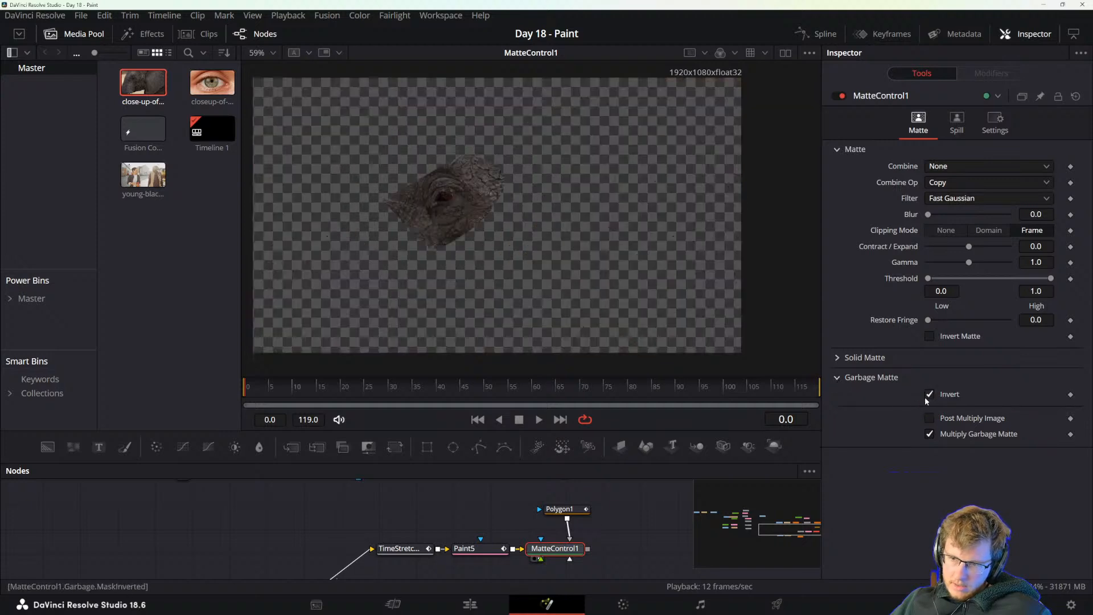
drag(612, 554, 639, 527)
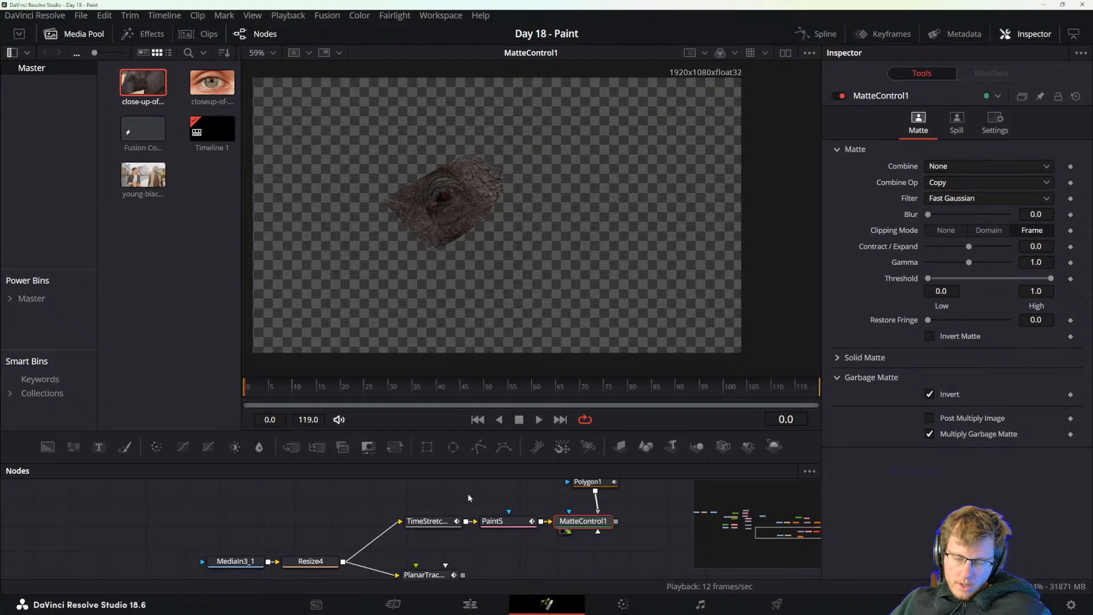
scroll(443, 318, up, 5)
scroll(464, 205, down, 3)
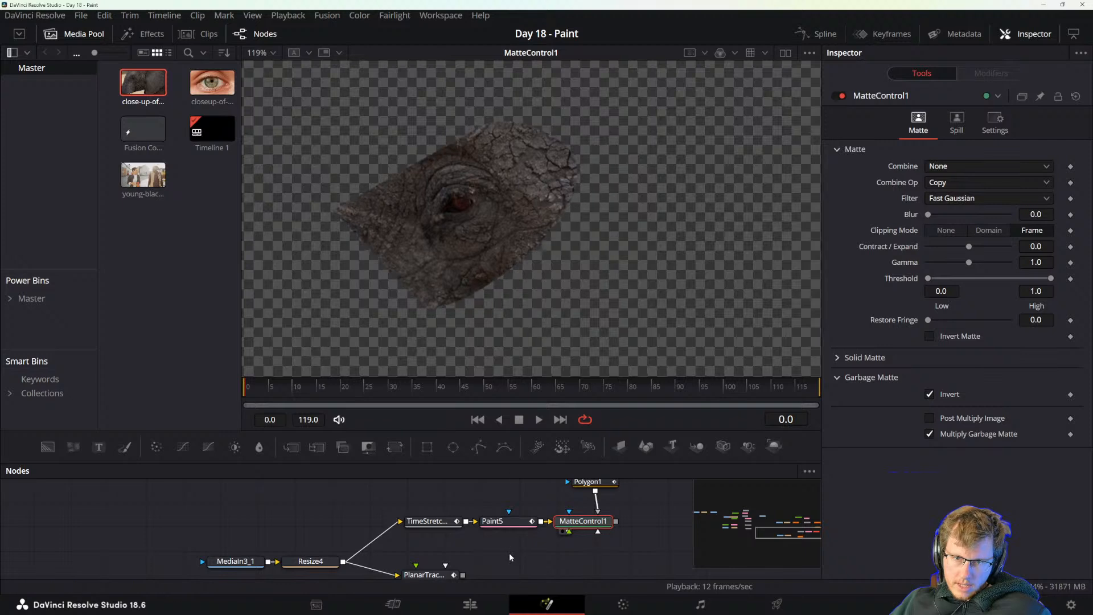
View the Planar Tracker's output and draw a closed tracking shape around the elephant's eye at frame 0.
drag(508, 553, 514, 513)
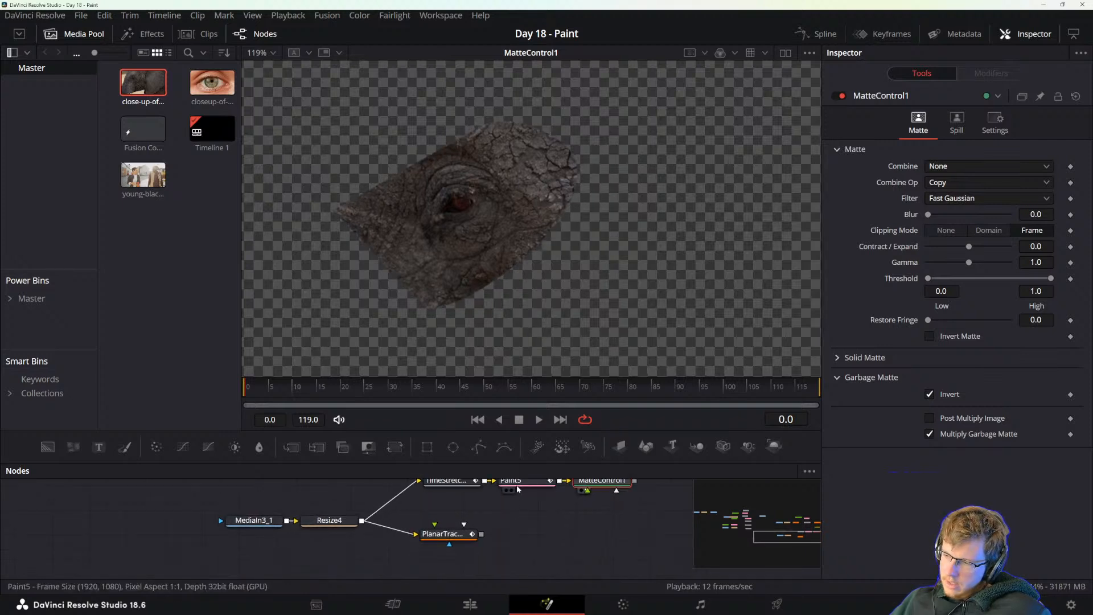
click(440, 536)
key(2)
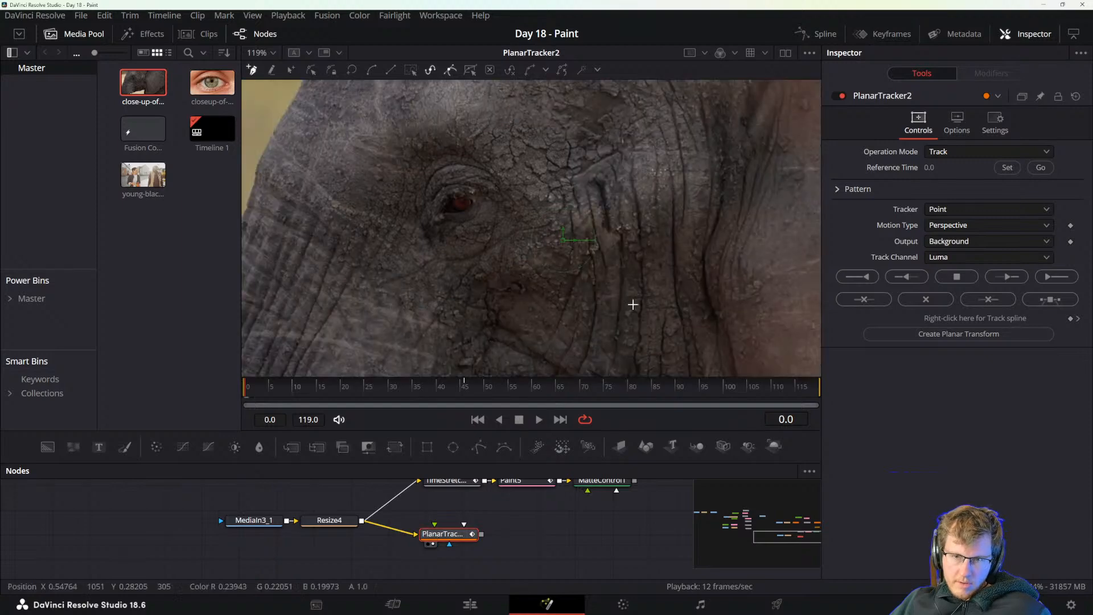
scroll(587, 246, down, 4)
drag(523, 510, 484, 541)
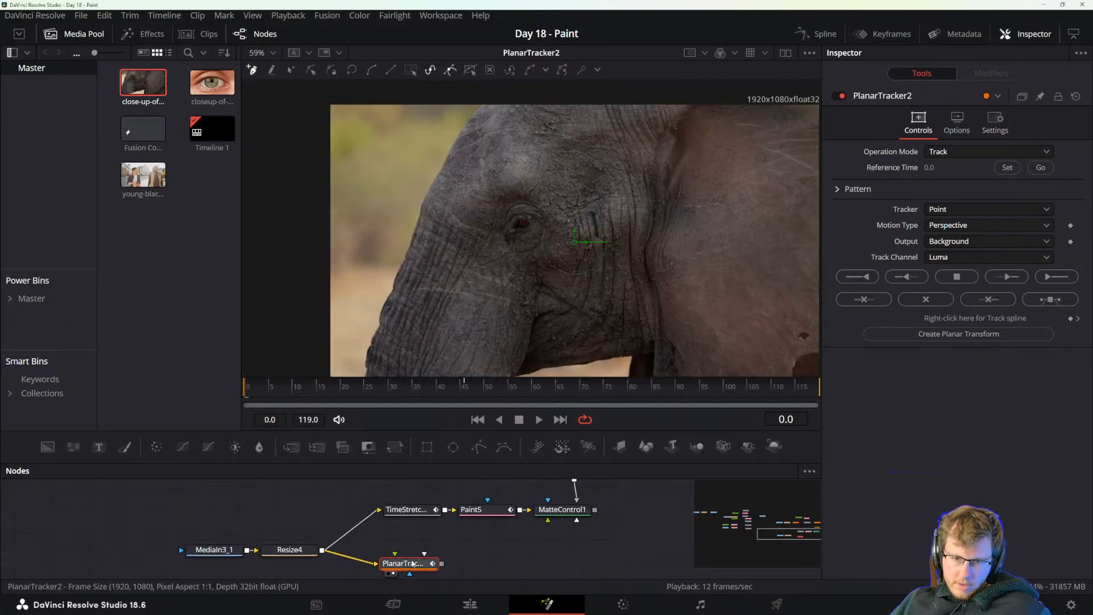
drag(552, 247, 547, 252)
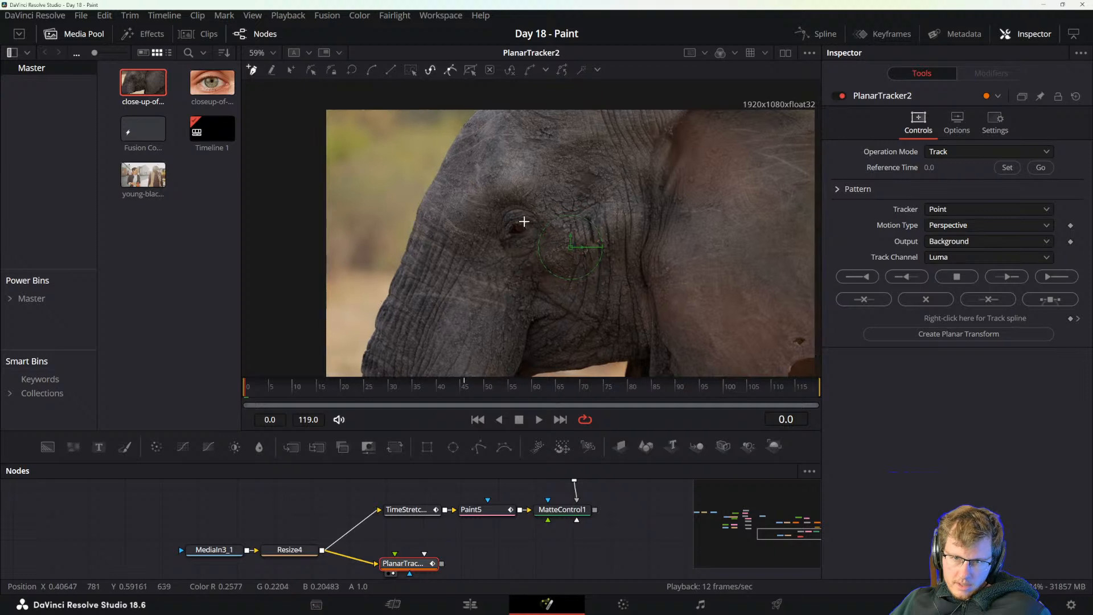
click(491, 195)
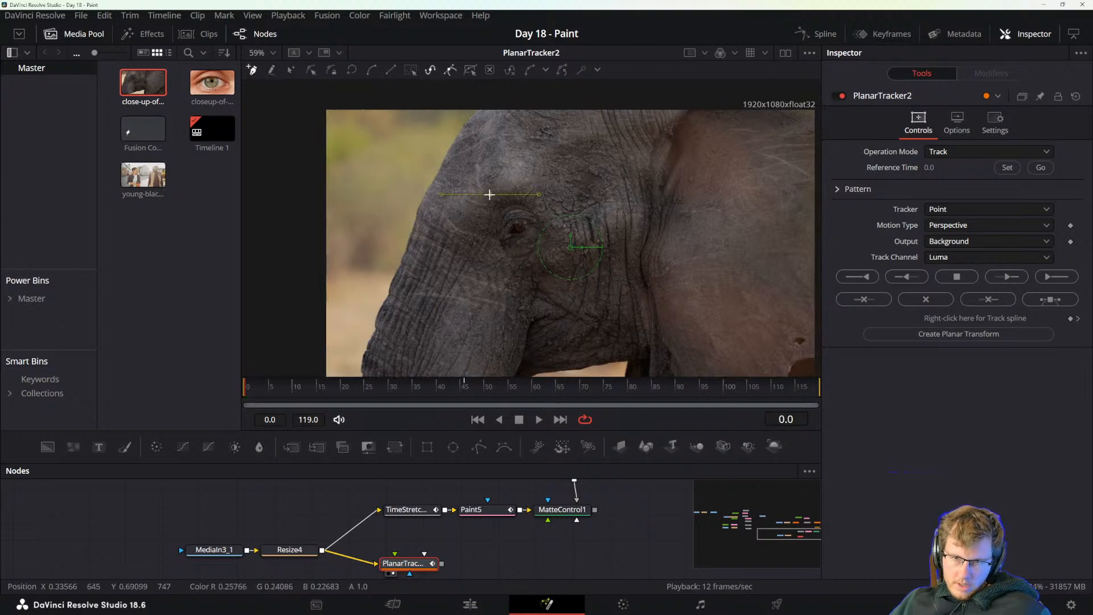
click(492, 232)
click(493, 249)
drag(524, 265, 539, 254)
drag(558, 202, 490, 212)
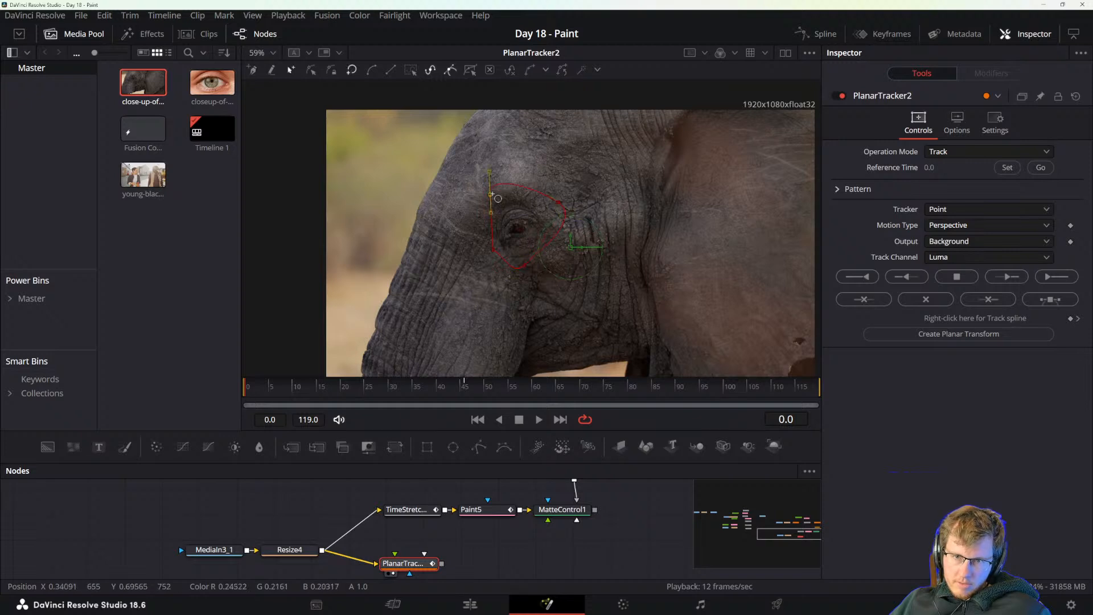
Set the Planar Tracker's reference time at frame 0, keeping the operation mode on Track and the output on Background.
click(947, 152)
click(945, 168)
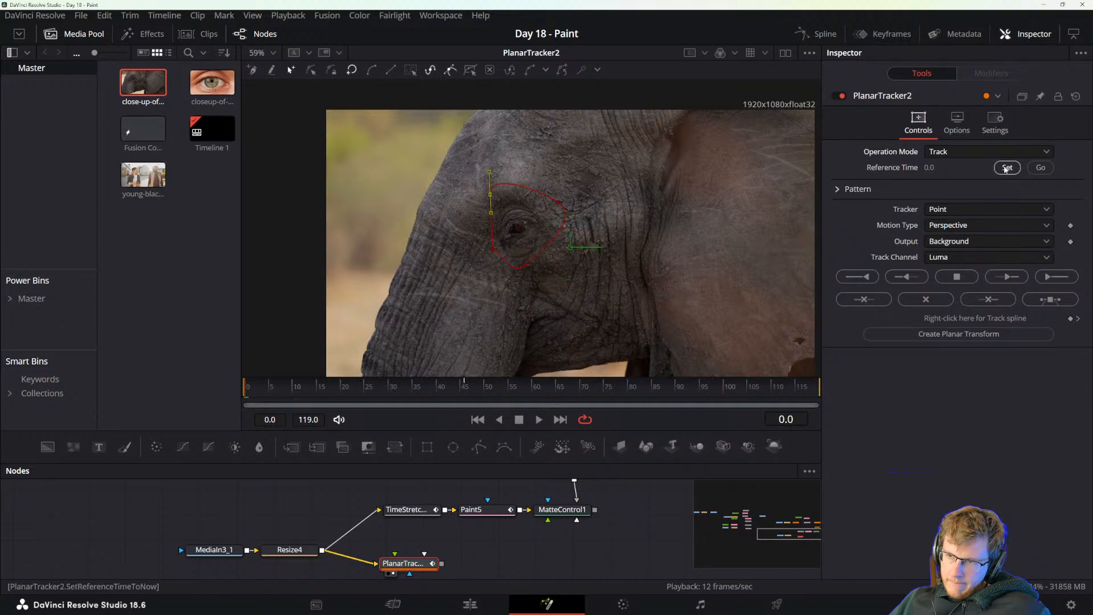
click(1008, 168)
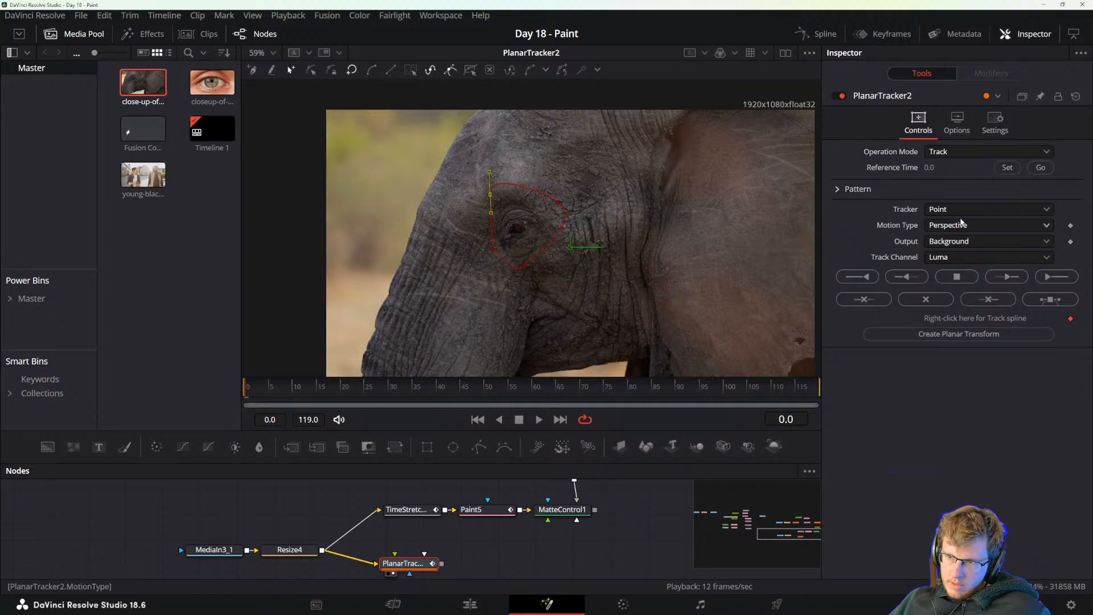
click(947, 210)
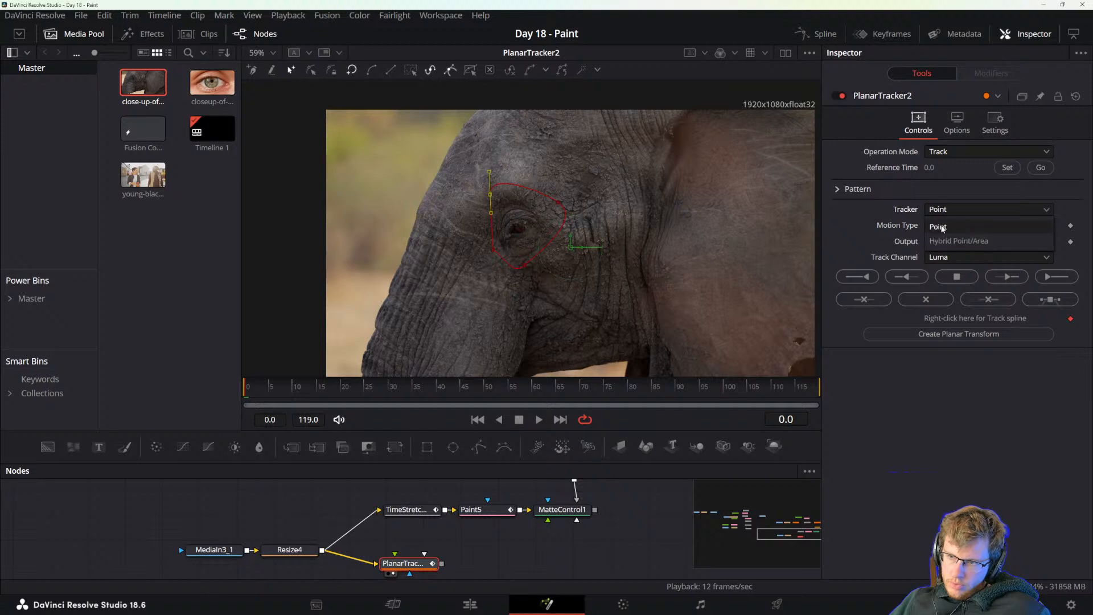
click(944, 231)
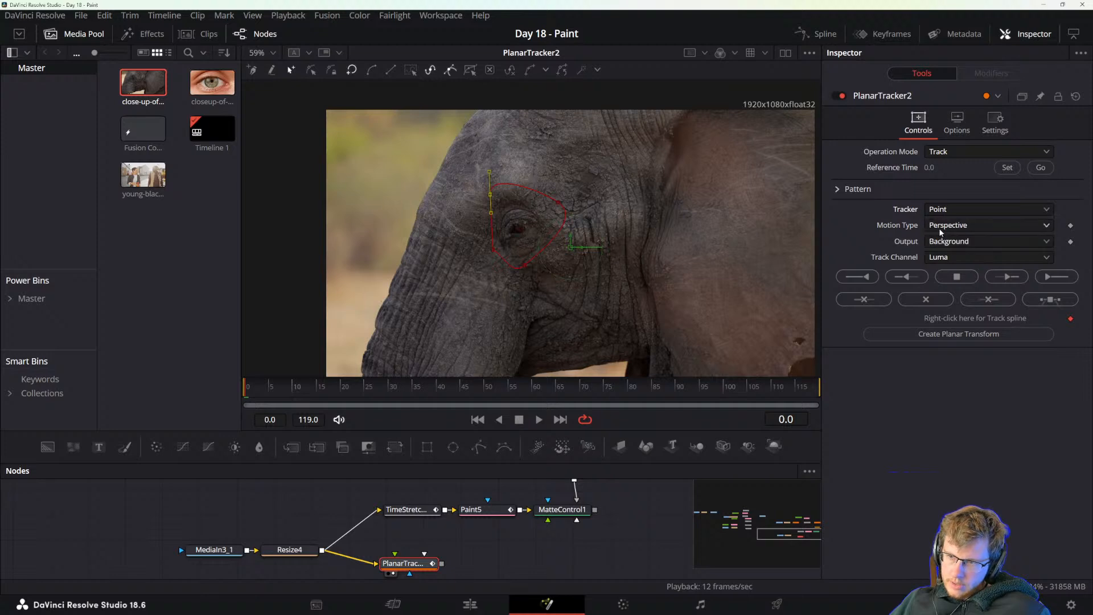
click(948, 241)
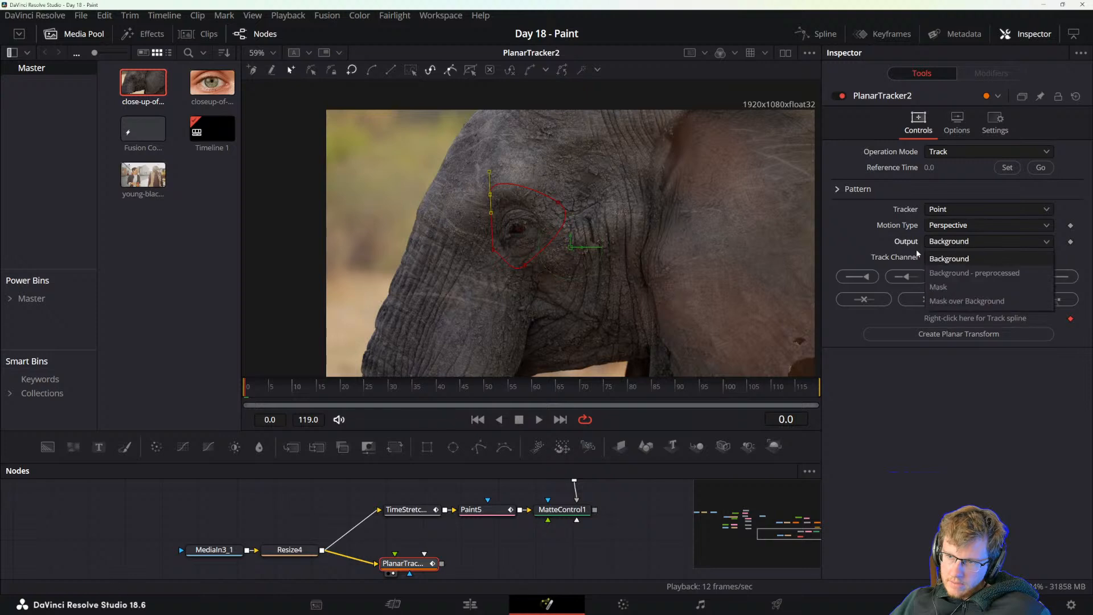
click(936, 259)
click(934, 258)
click(937, 317)
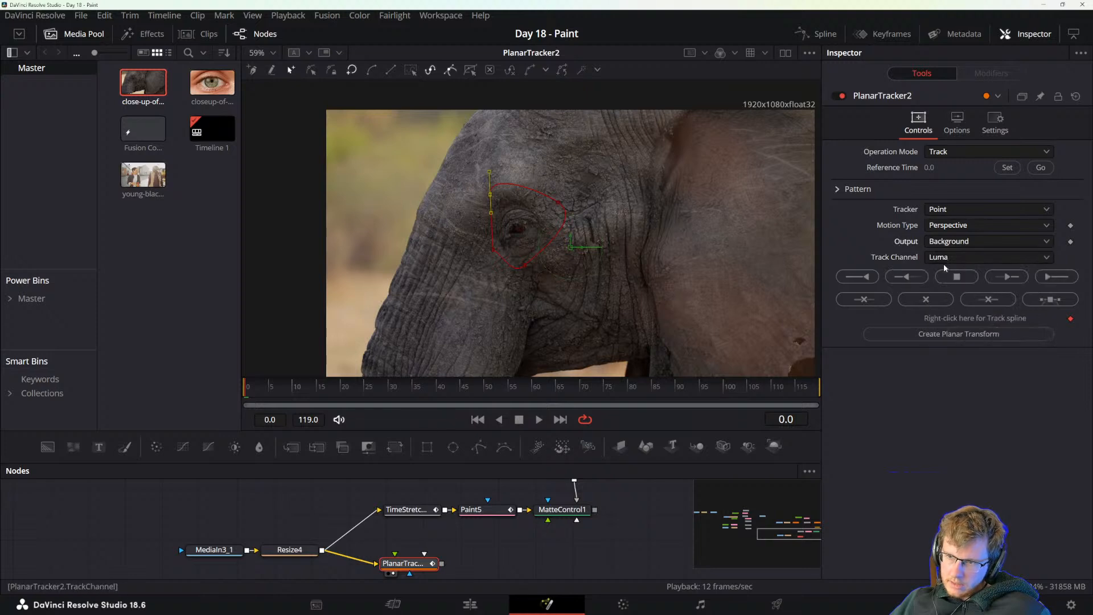
Switch the tracker to Hybrid Point/Area with Perspective motion, and track the eye shape to the end of the clip.
click(939, 214)
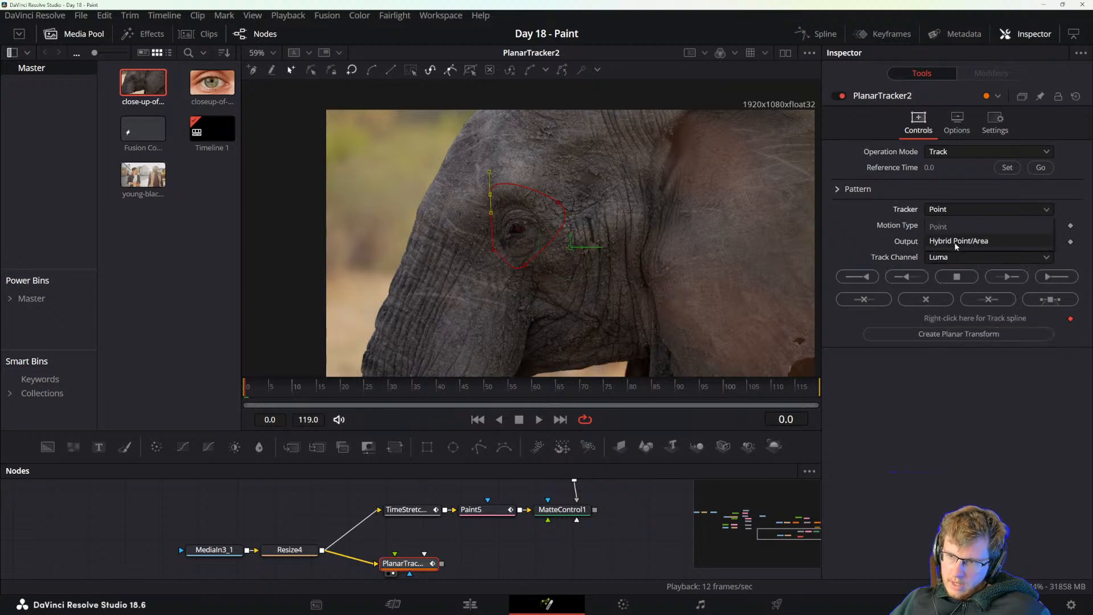
click(957, 241)
click(940, 227)
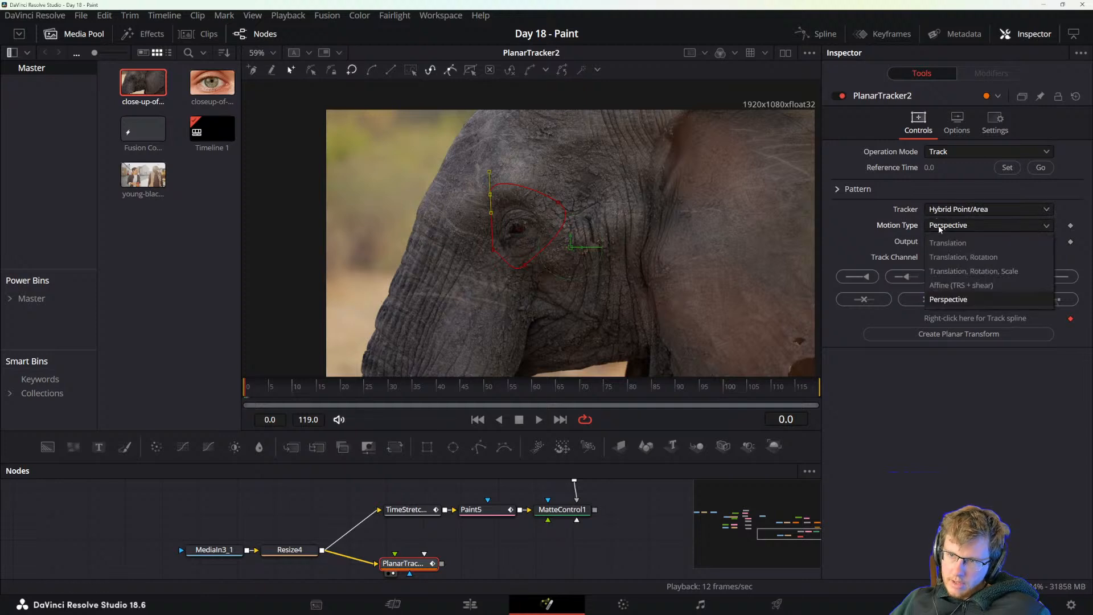
click(940, 227)
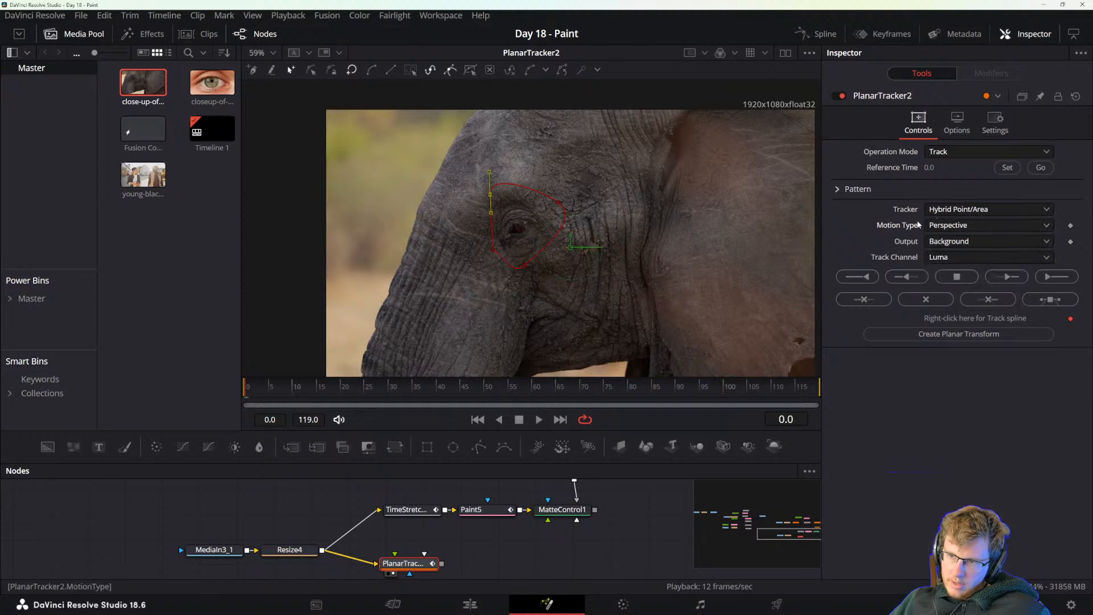
click(1060, 279)
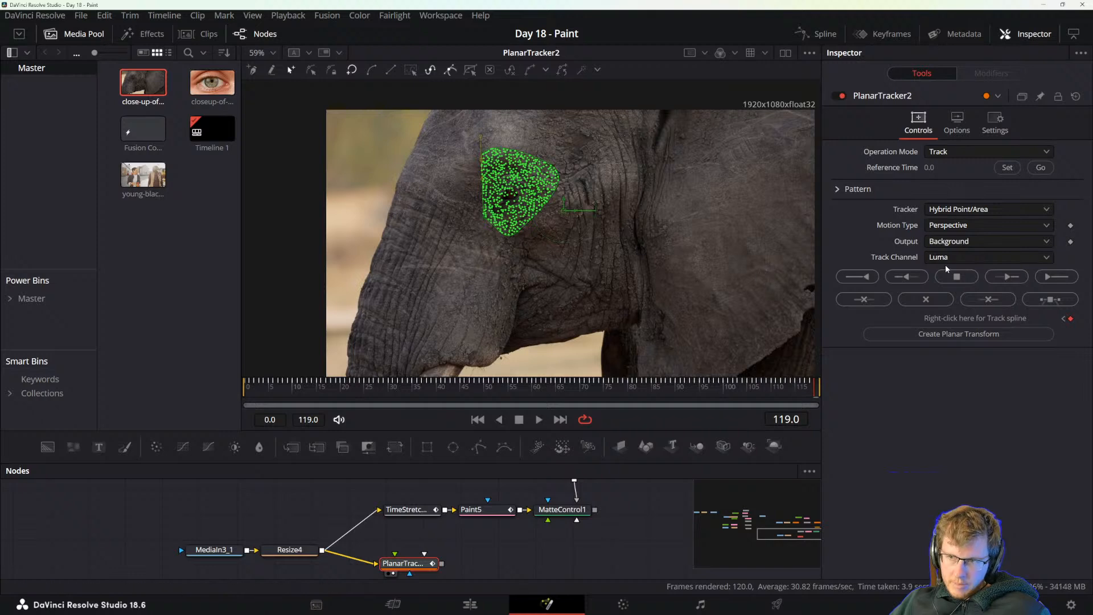
Switch the Planar Tracker's operation mode from Track to Steady, keeping the steady time at frame 0.
click(944, 154)
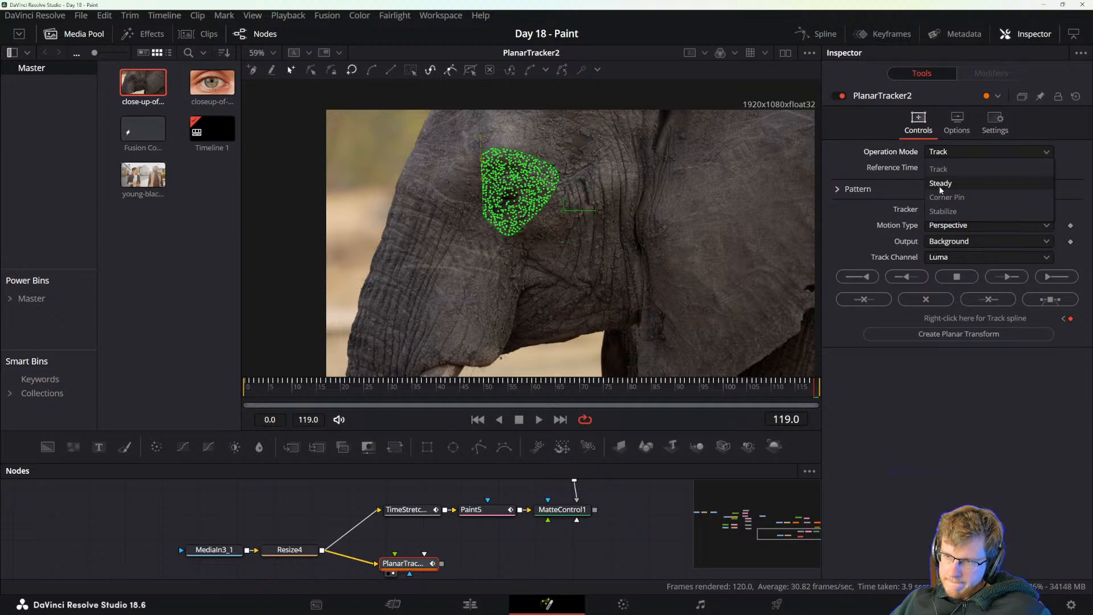
key(Escape)
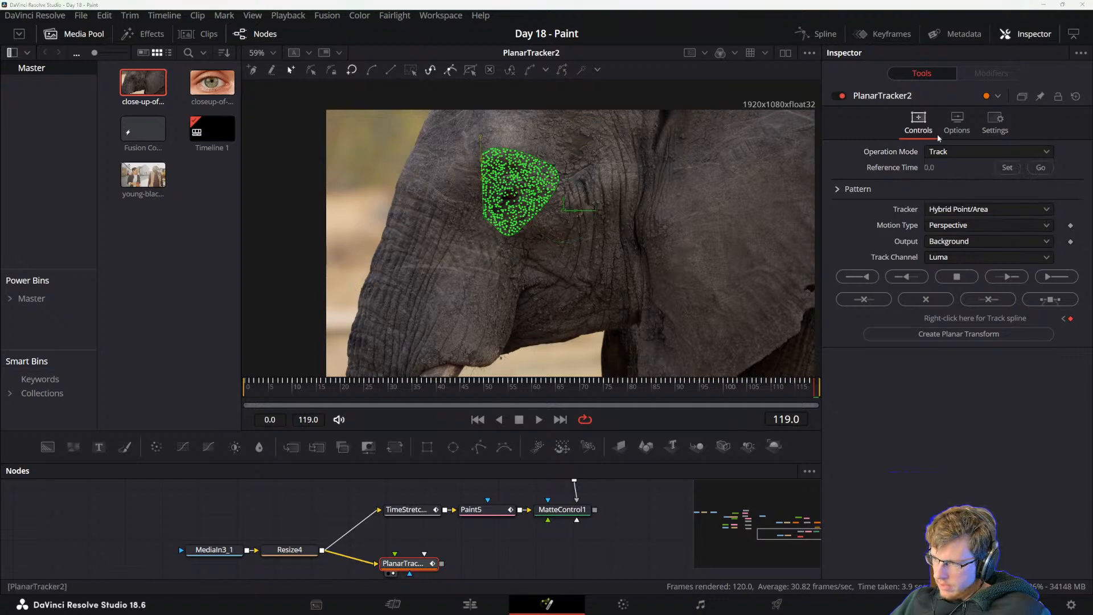
click(949, 152)
click(942, 183)
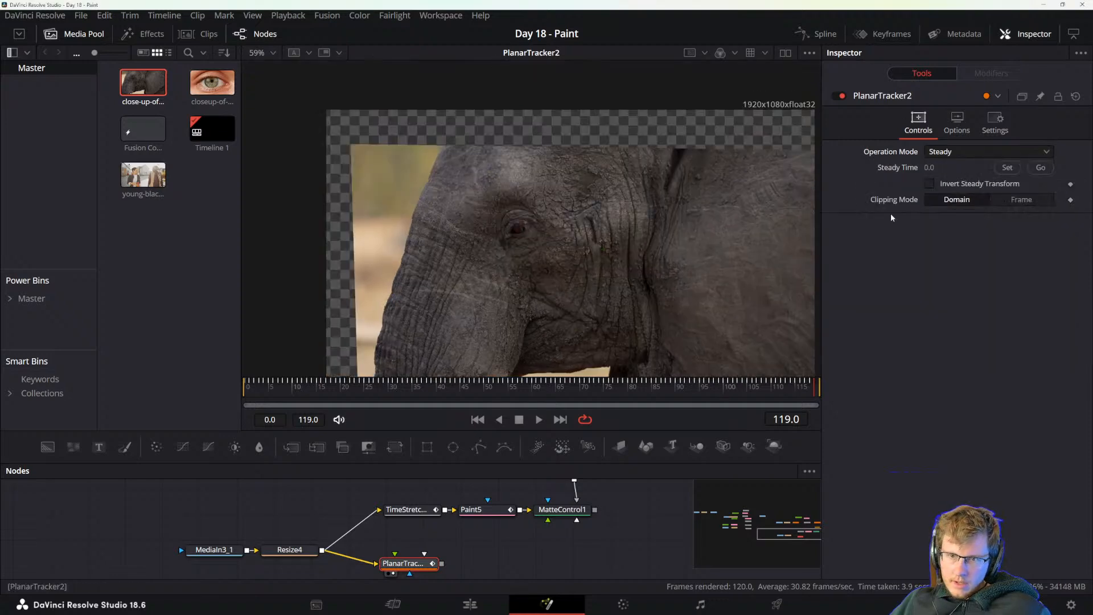
Merge the Matte Control cutout as foreground over the Planar Tracker's output as background, and view the merged result.
drag(417, 539, 375, 525)
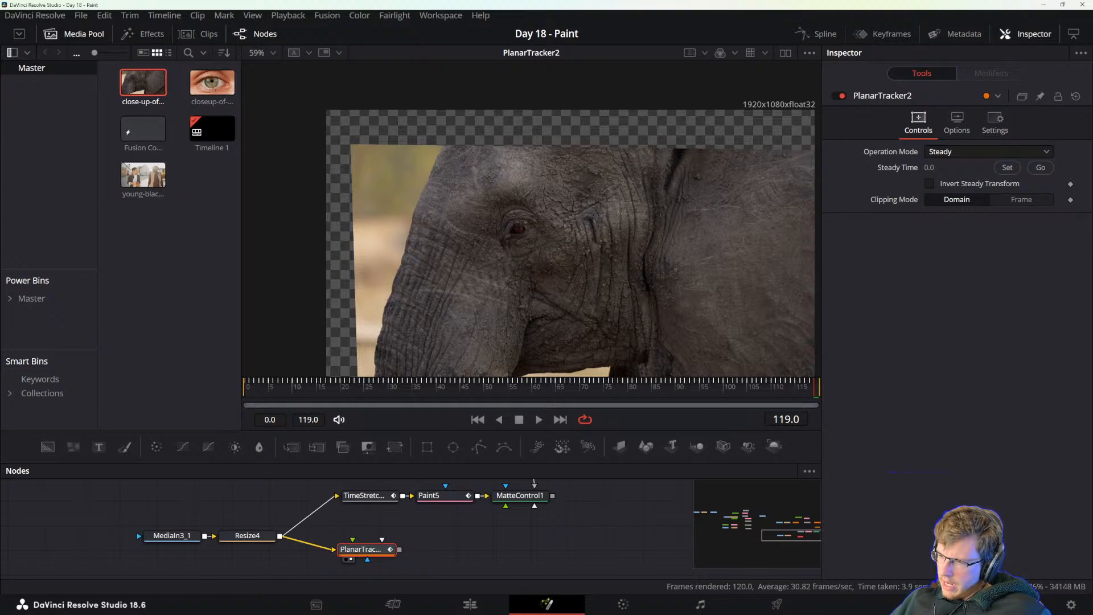
drag(550, 544, 529, 584)
drag(532, 538, 394, 557)
drag(514, 550, 520, 548)
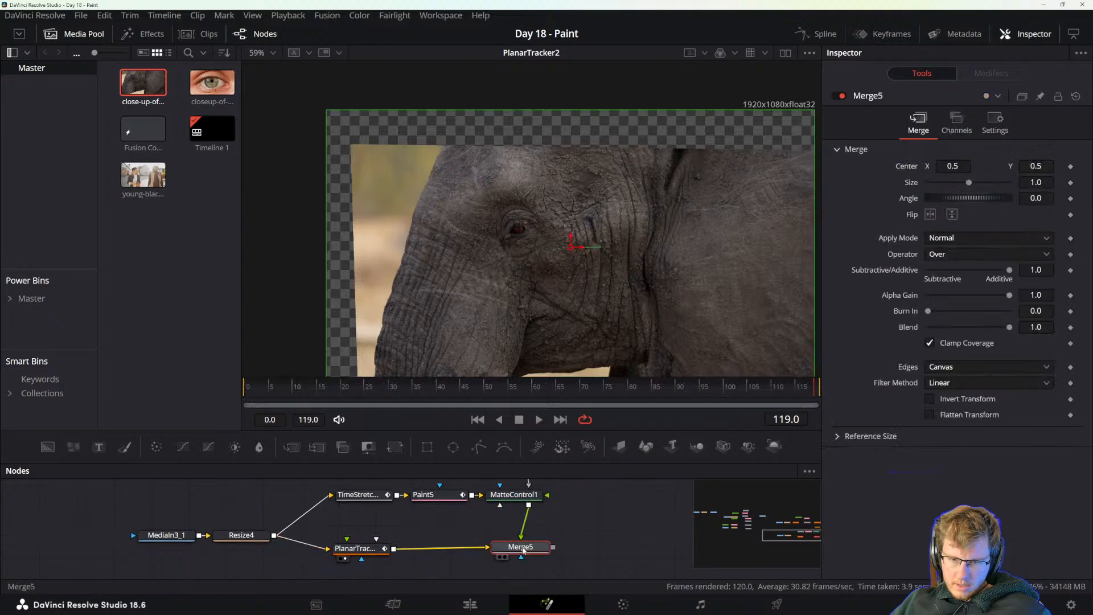
key(1)
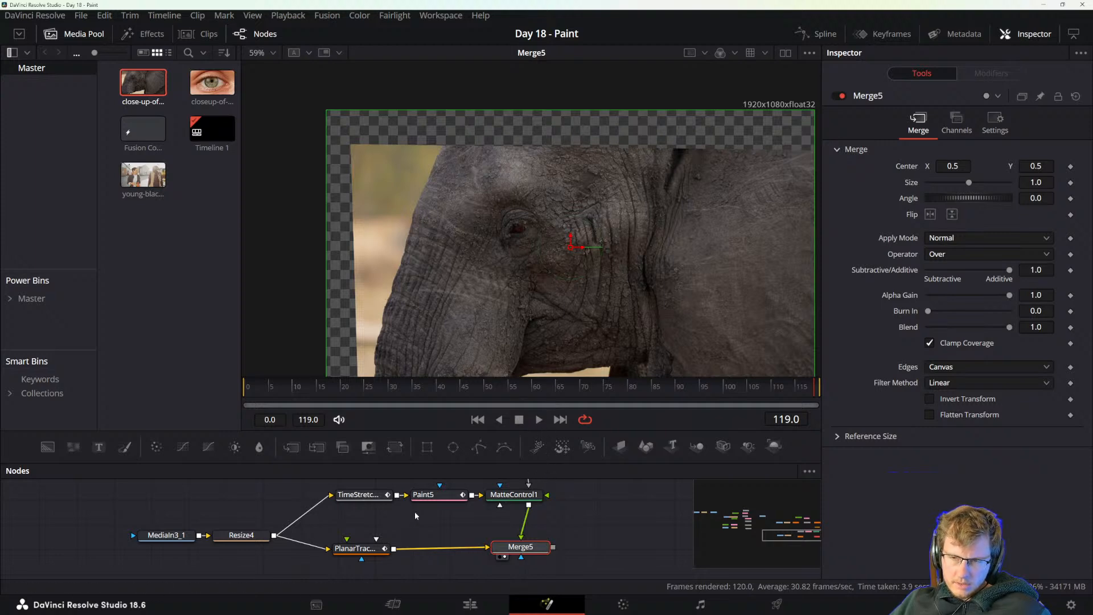
drag(514, 549, 526, 555)
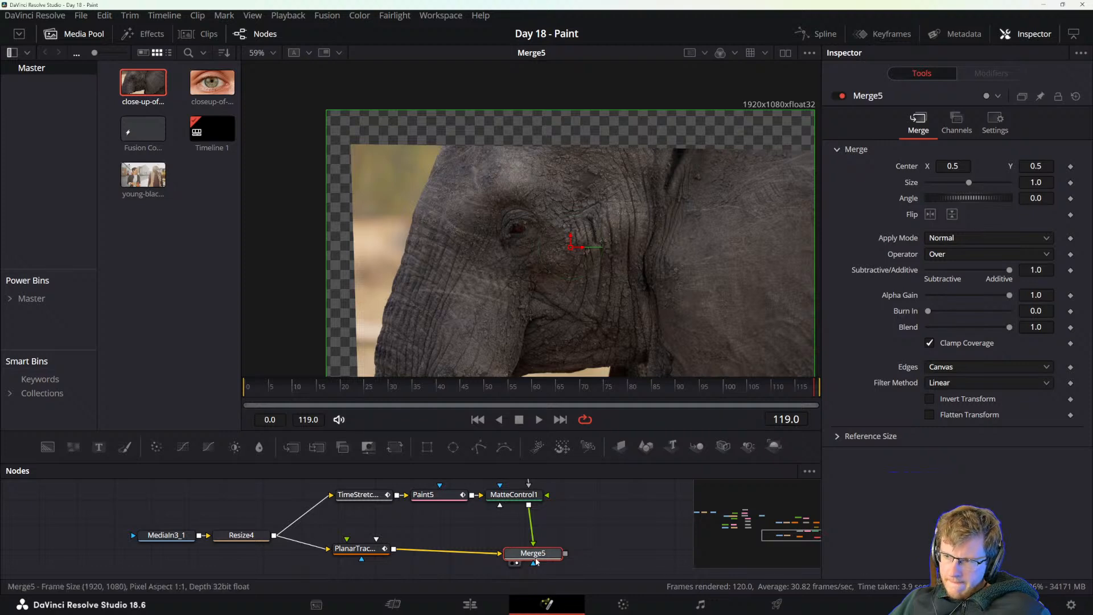
Insert a Color Corrector node between the Matte Control and the Merge.
click(523, 495)
key(shift+space)
text(color)
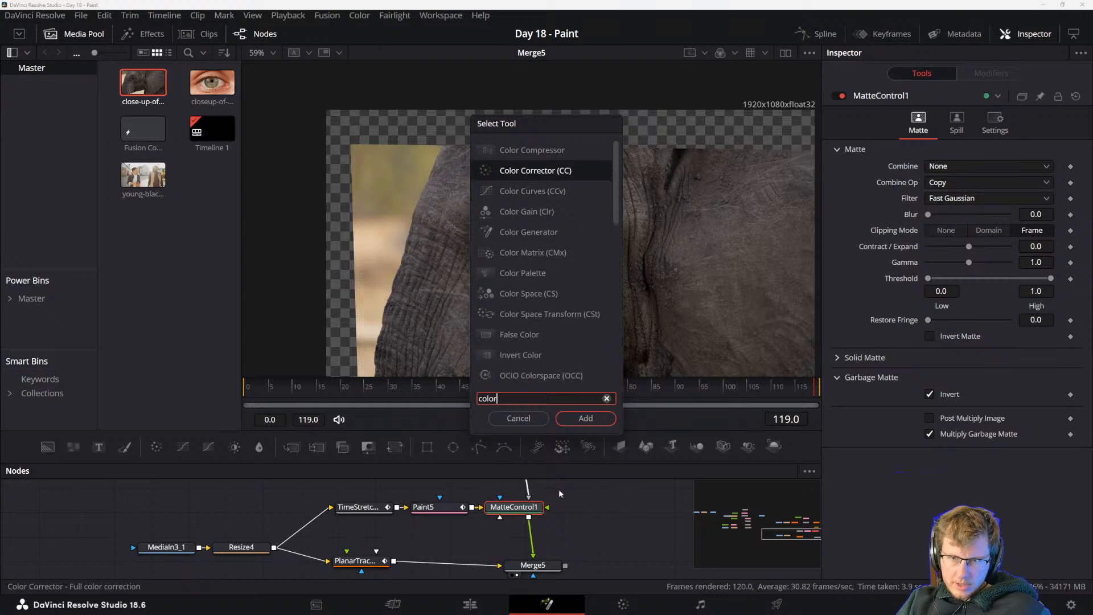
double_click(534, 172)
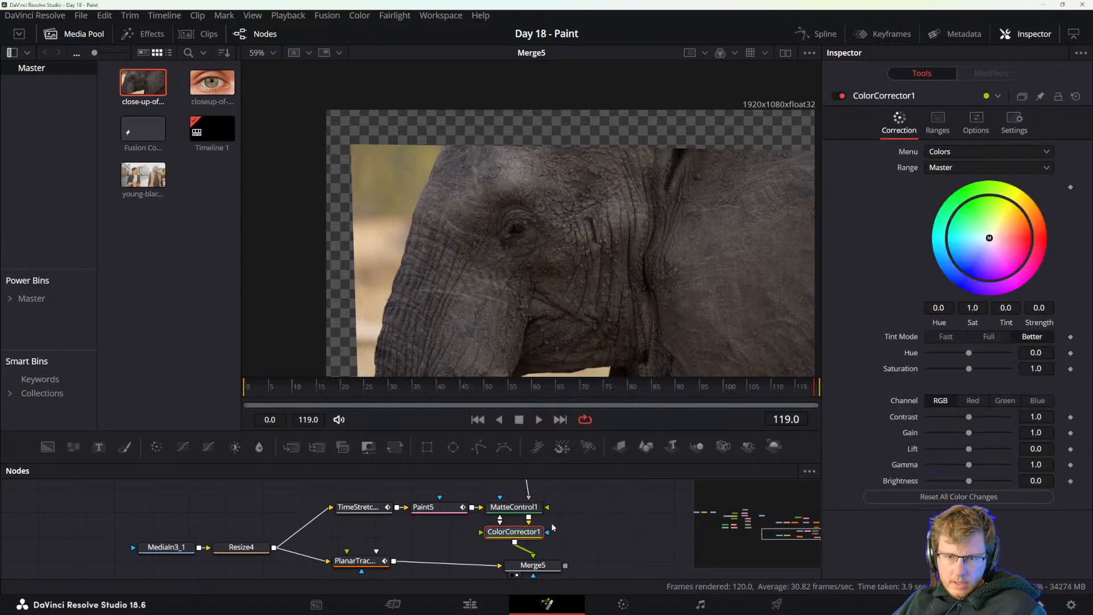
Set the Color Corrector's saturation to 1.7 and gain to 2.08, leaving hue at 0.0 and contrast at 1.0.
drag(973, 353, 997, 355)
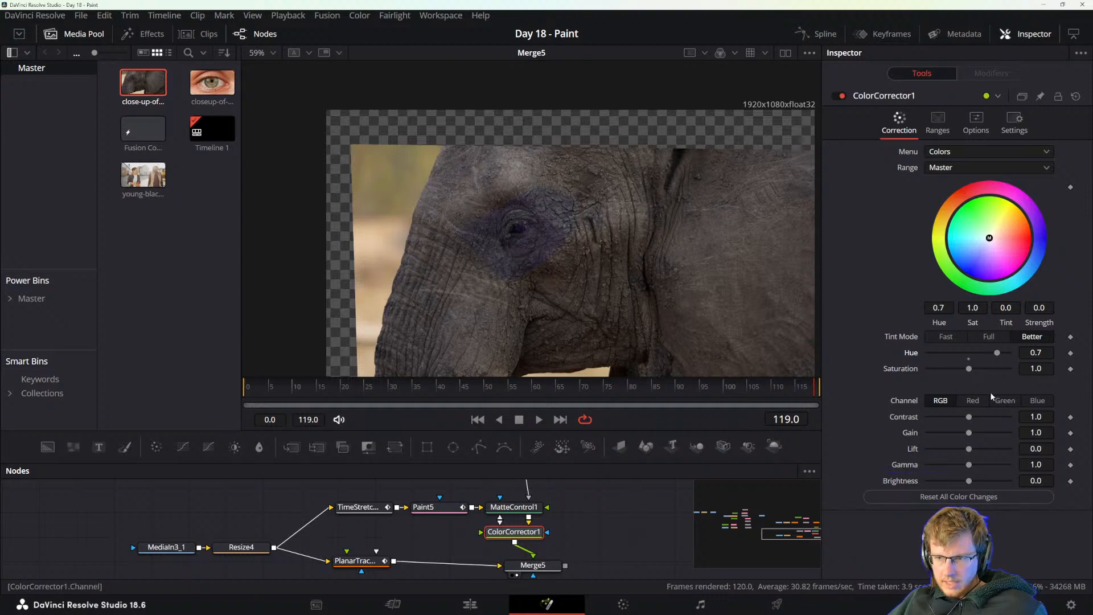
key(ctrl+z)
drag(968, 369, 1052, 372)
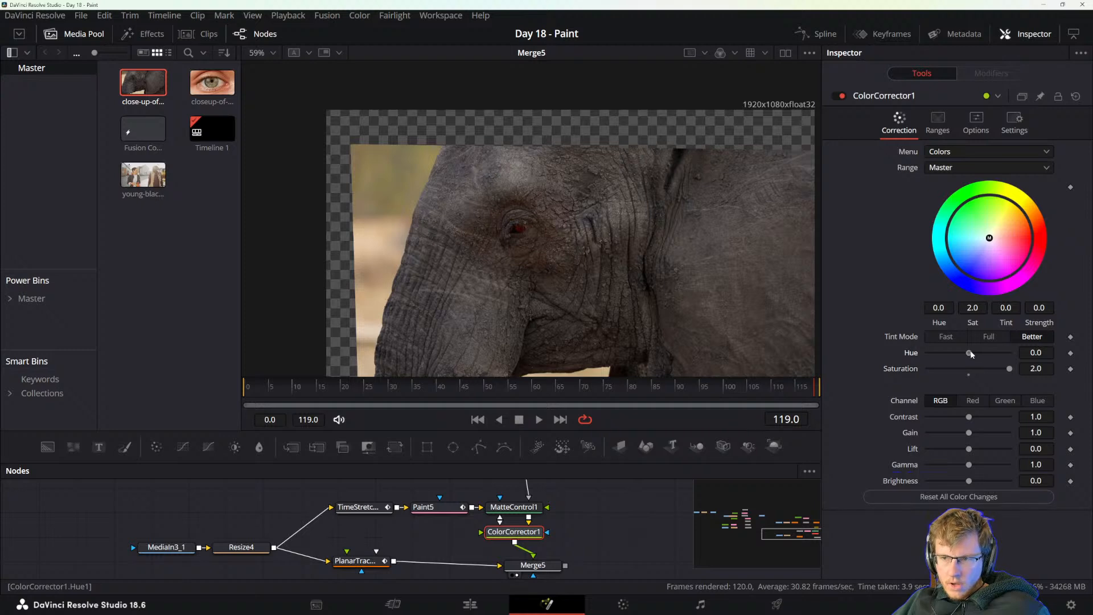
mouse_move(969, 353)
mouse_down()
mouse_move(990, 354)
mouse_move(969, 357)
mouse_up()
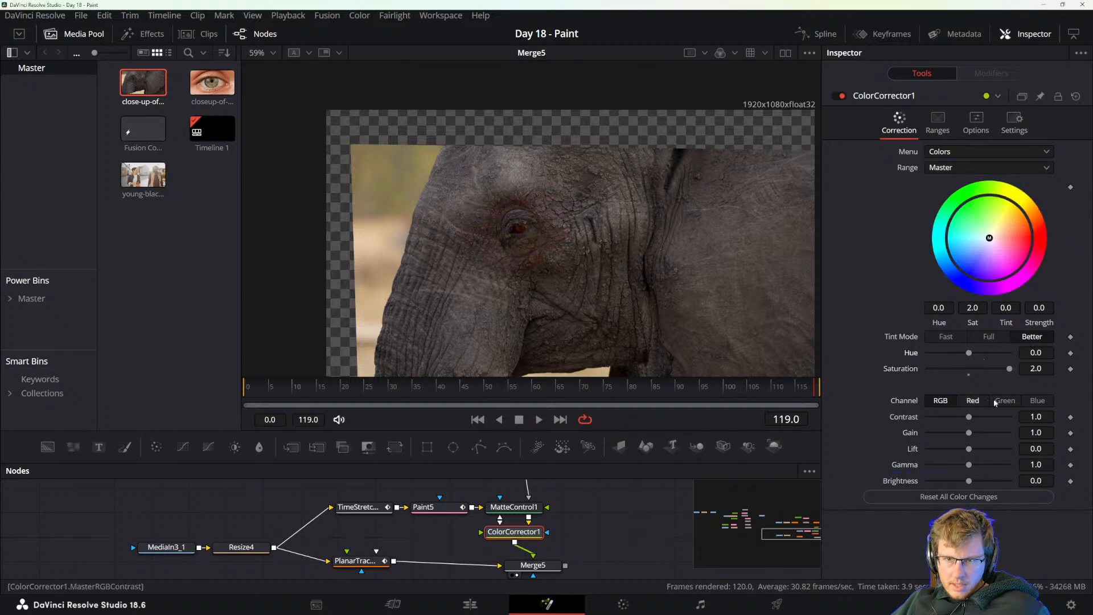
drag(1010, 368, 986, 369)
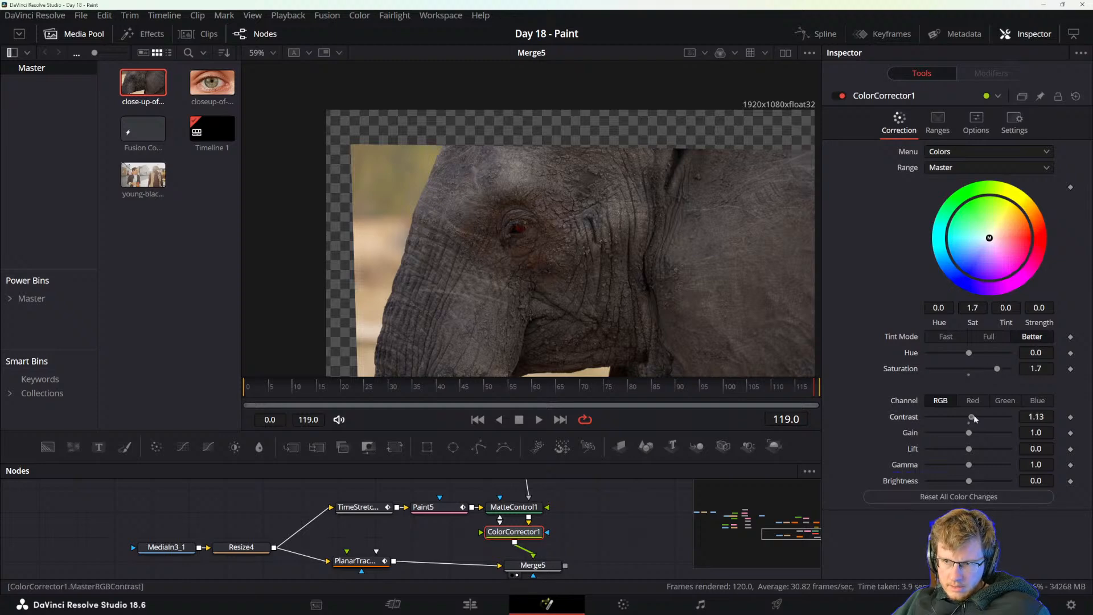
drag(969, 417, 894, 420)
double_click(899, 420)
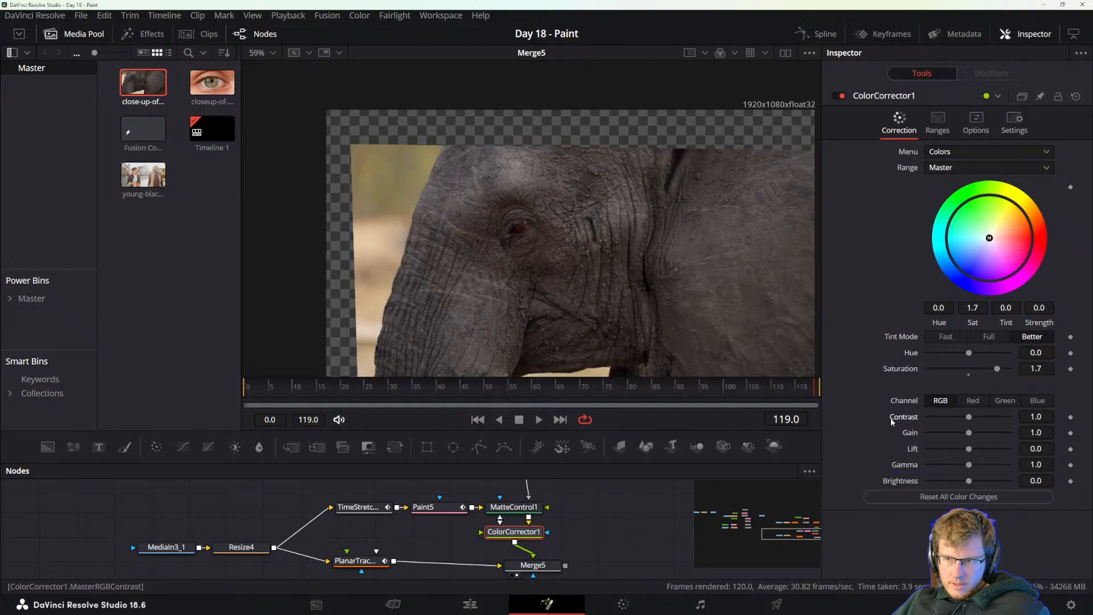
mouse_move(969, 433)
mouse_down()
mouse_move(1026, 434)
mouse_move(980, 434)
mouse_up()
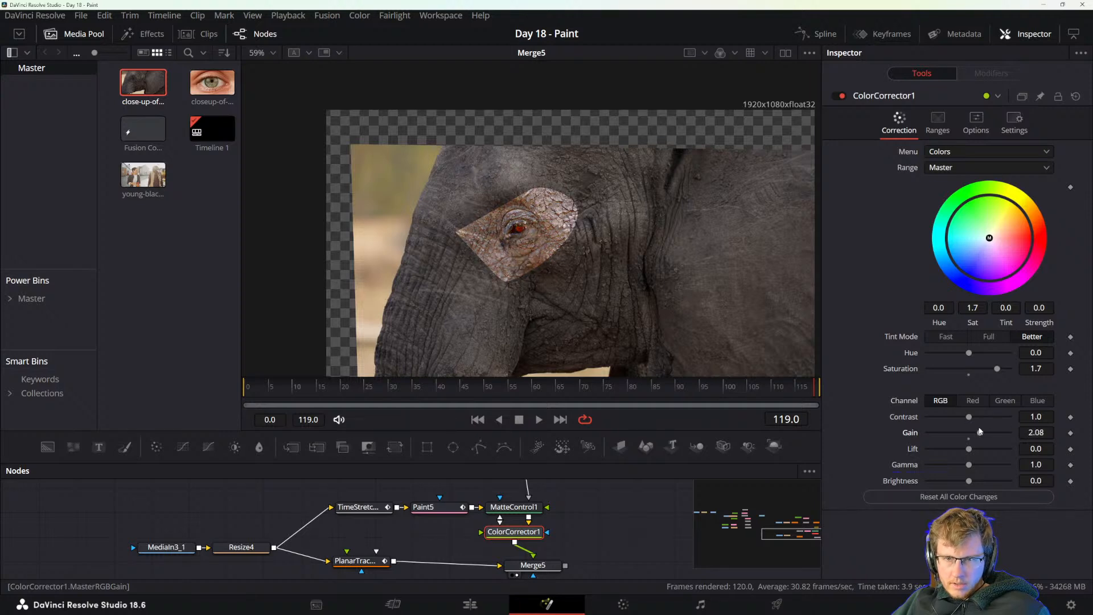
Feather the polygon mask around the eye with a soft edge of about 0.1244, and deselect it to check the blend.
scroll(523, 504, up, 2)
click(522, 490)
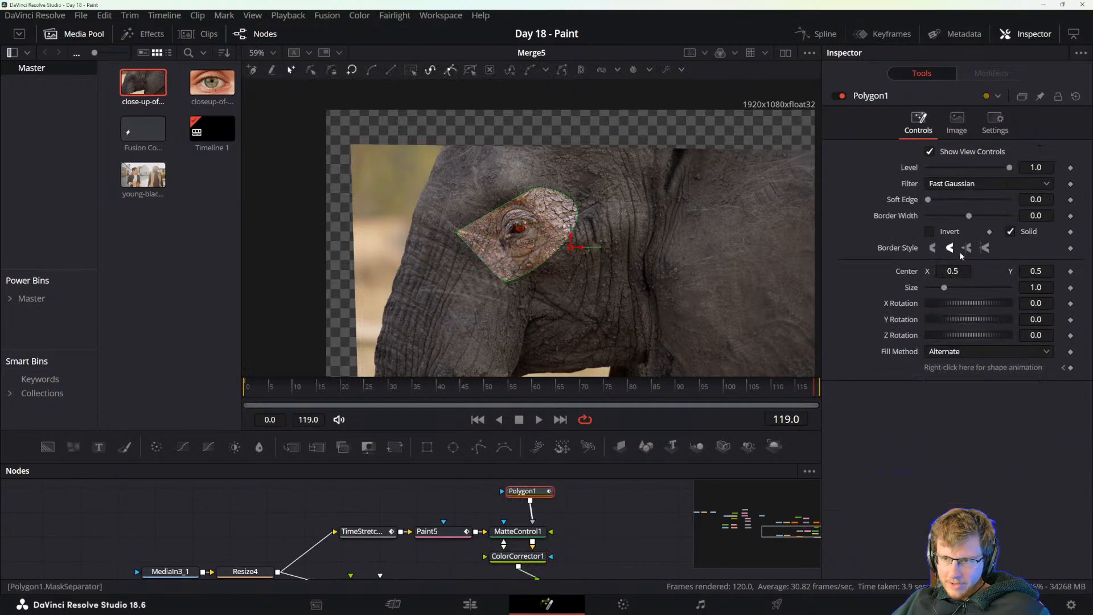
drag(928, 199, 979, 201)
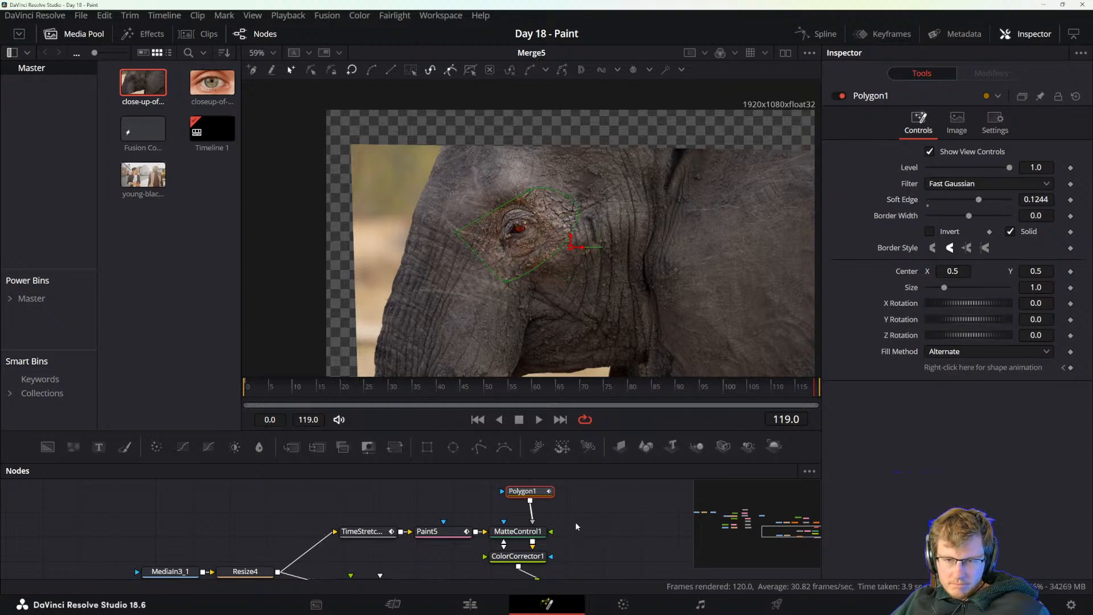
click(620, 515)
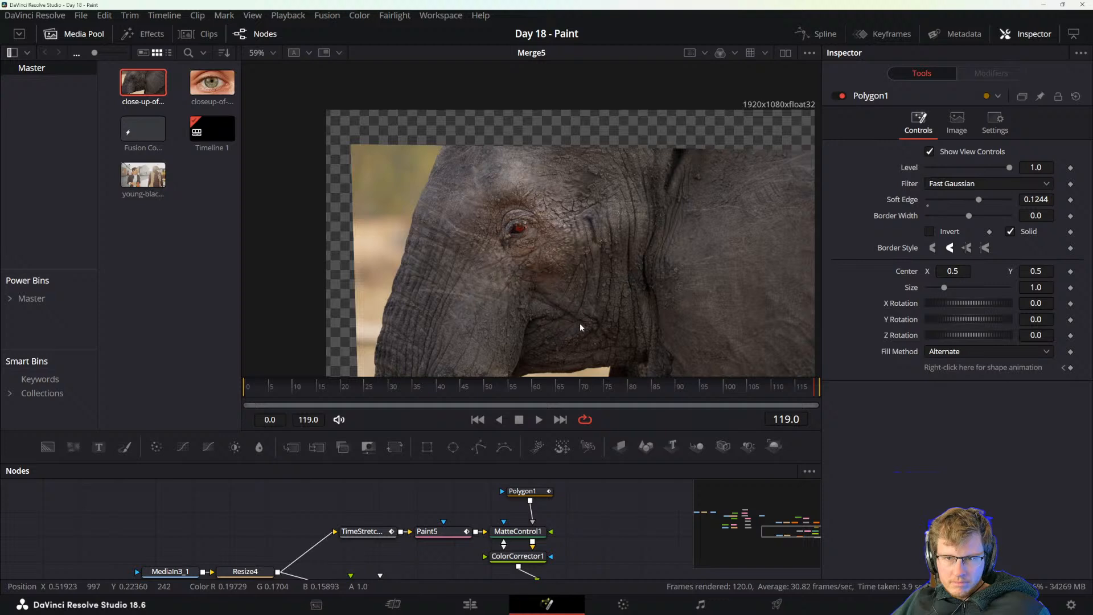
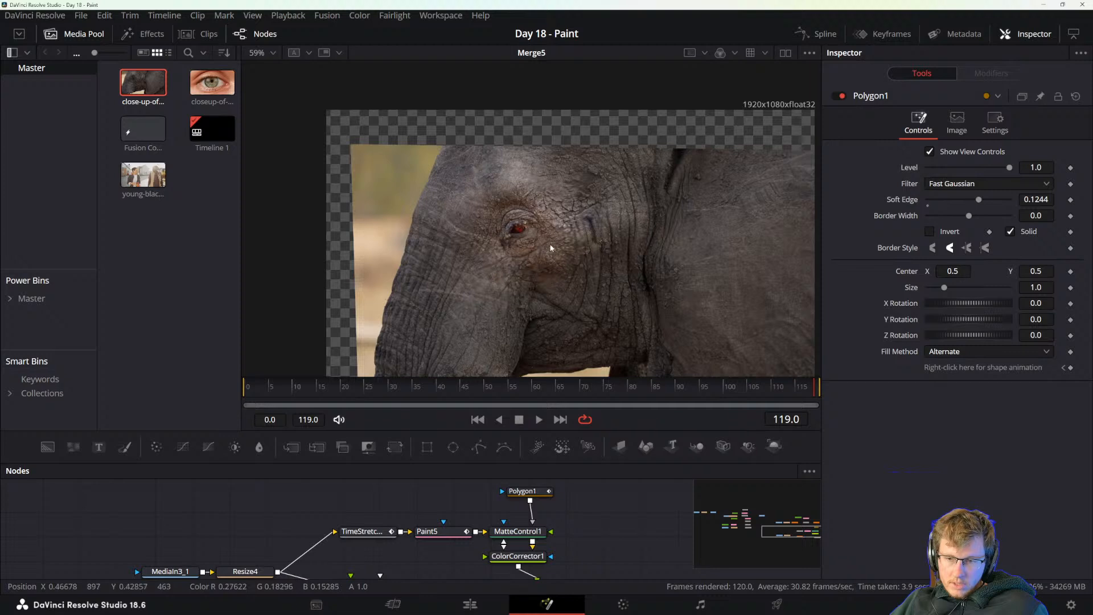
Tidy the node layout by repositioning the Planar Tracker and lining up the Merge beneath the Color Corrector.
scroll(592, 519, down, 4)
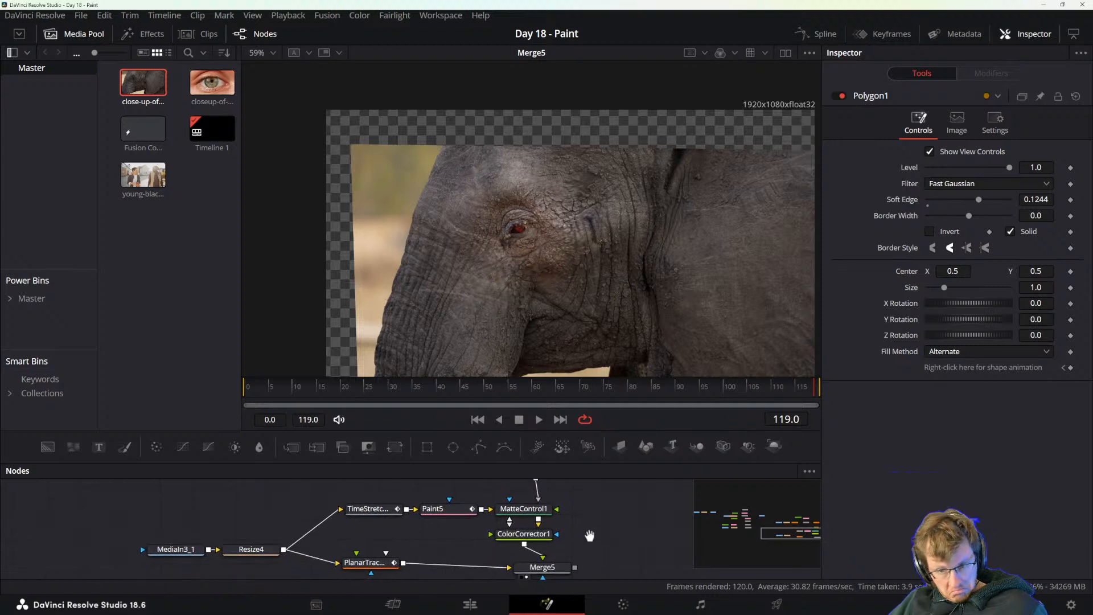
drag(572, 514, 575, 515)
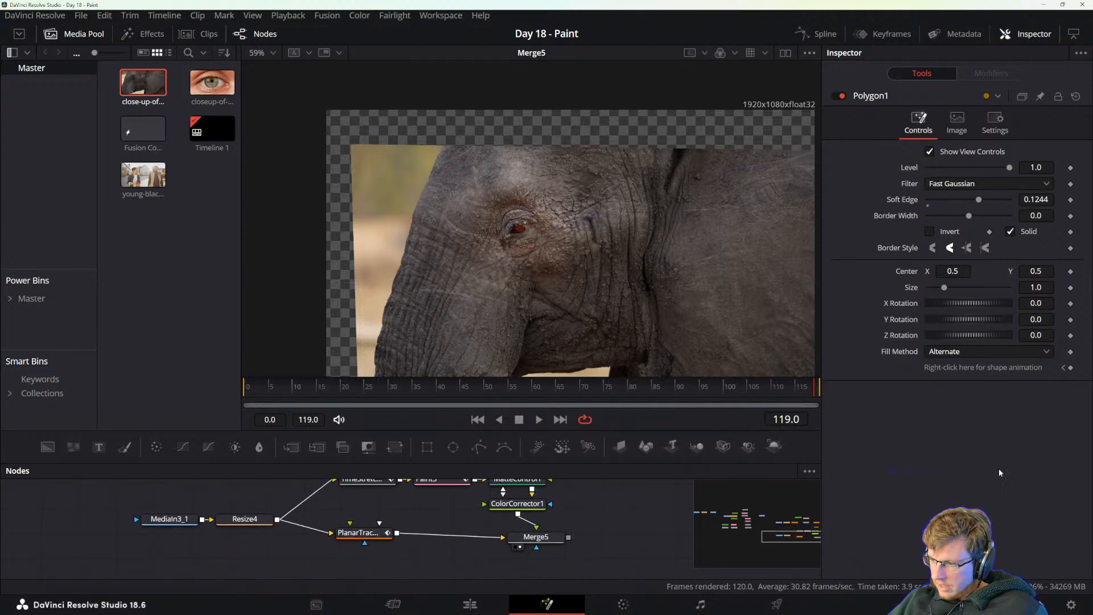
drag(371, 534, 377, 542)
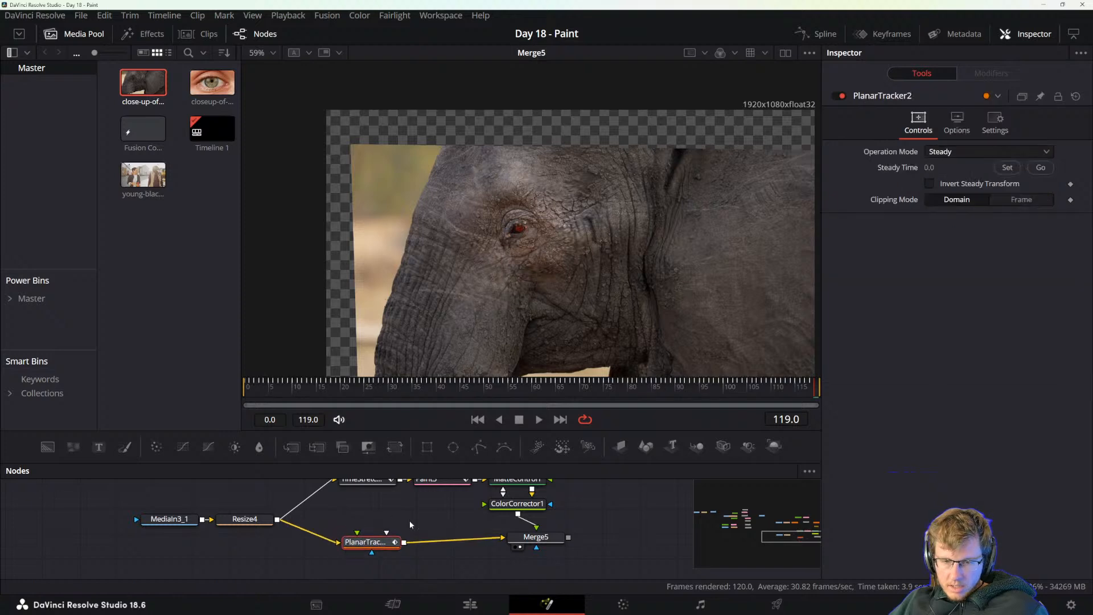
drag(439, 521, 427, 526)
drag(548, 542, 531, 548)
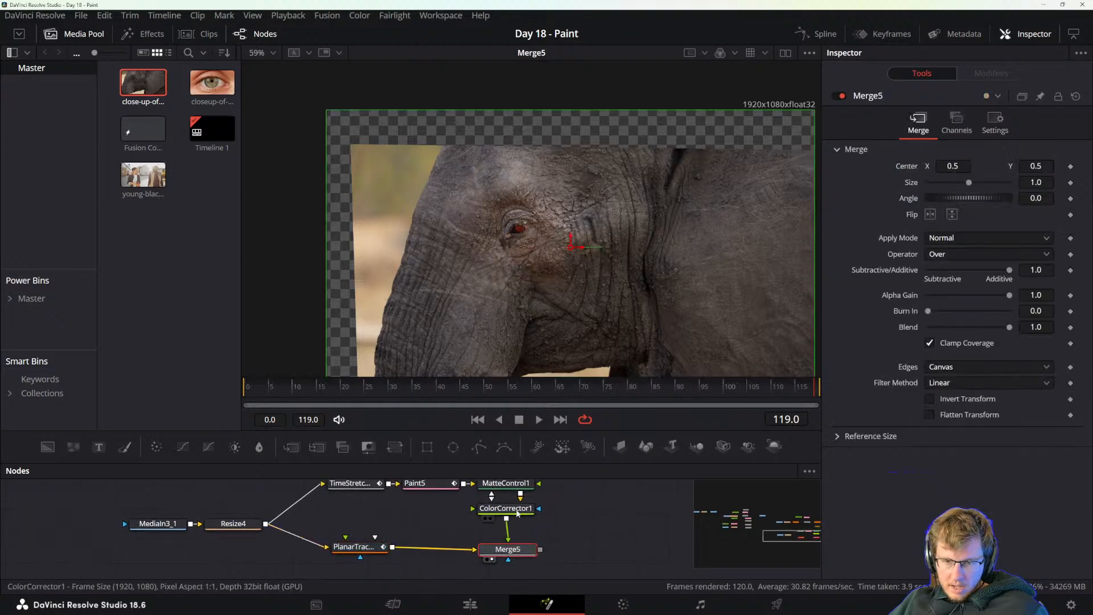
Duplicate the Planar Tracker node and connect the Merge's output to the copy's background input.
click(355, 547)
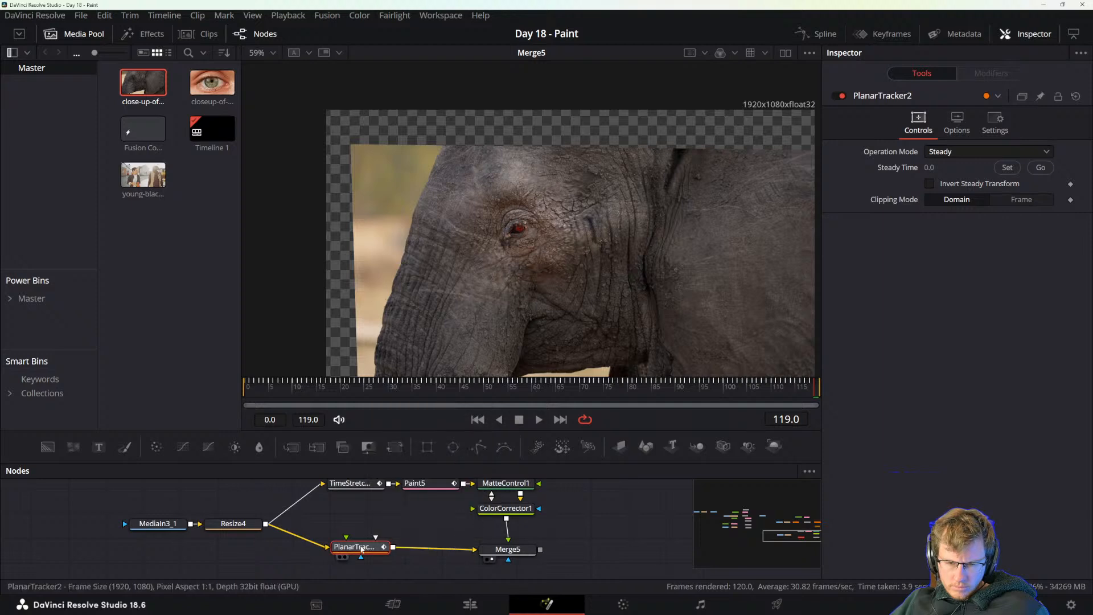
key(ctrl+c)
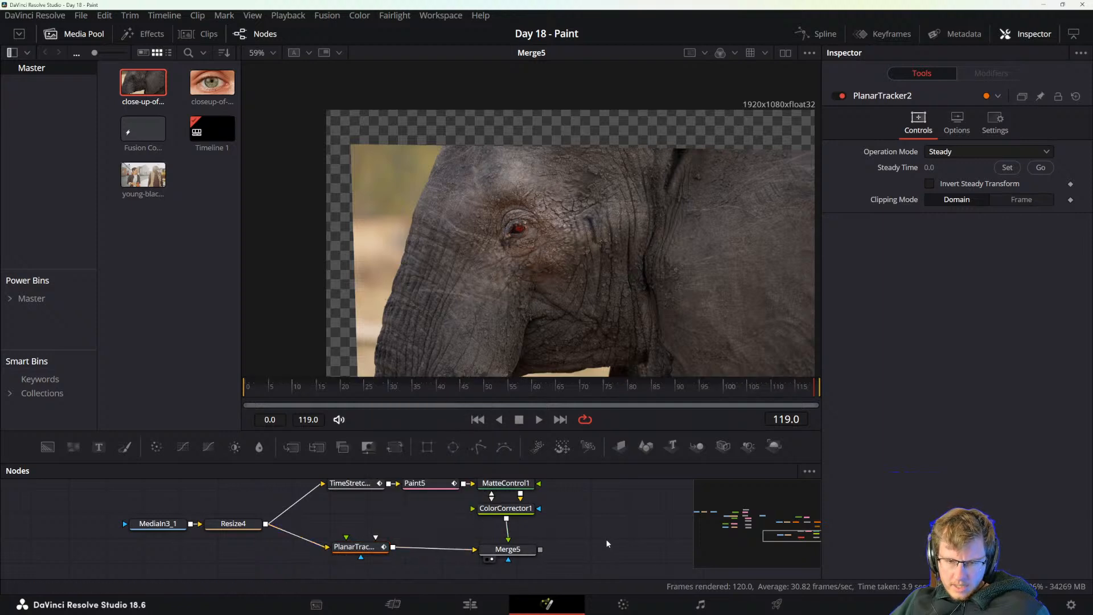
key(ctrl+v)
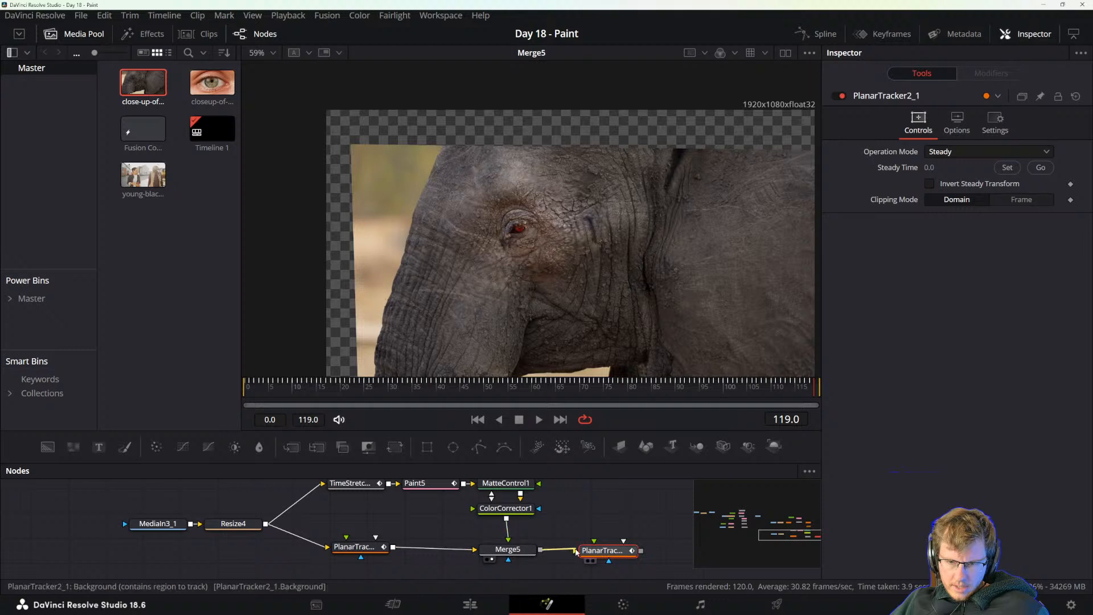
drag(541, 550, 575, 550)
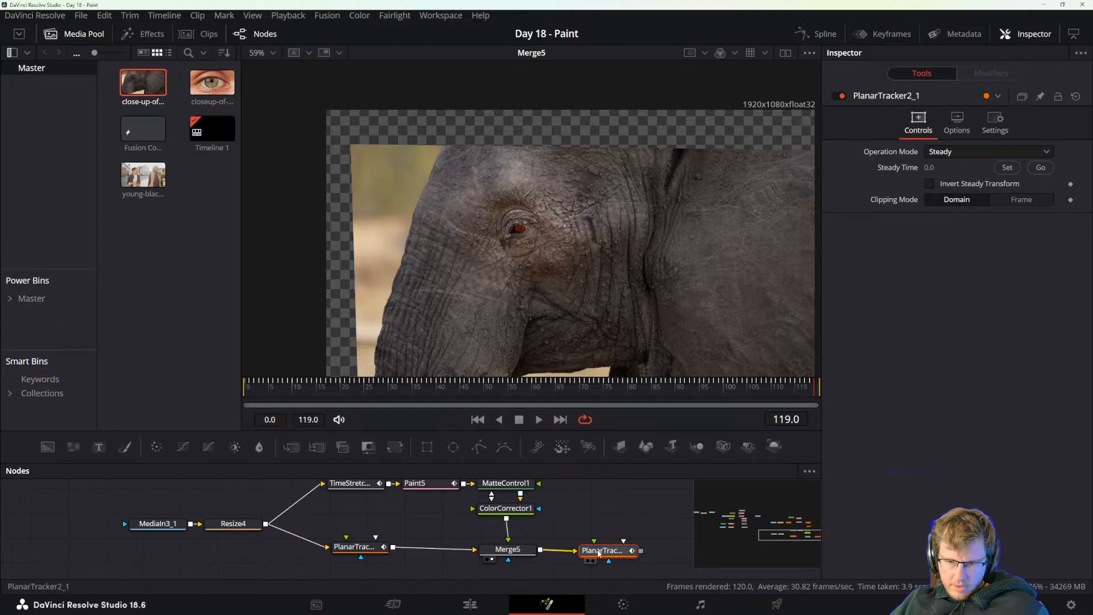
Enable Invert Steady Transform on the duplicated Planar Tracker, view its output and play it back to inspect the eye patch.
click(930, 183)
key(1)
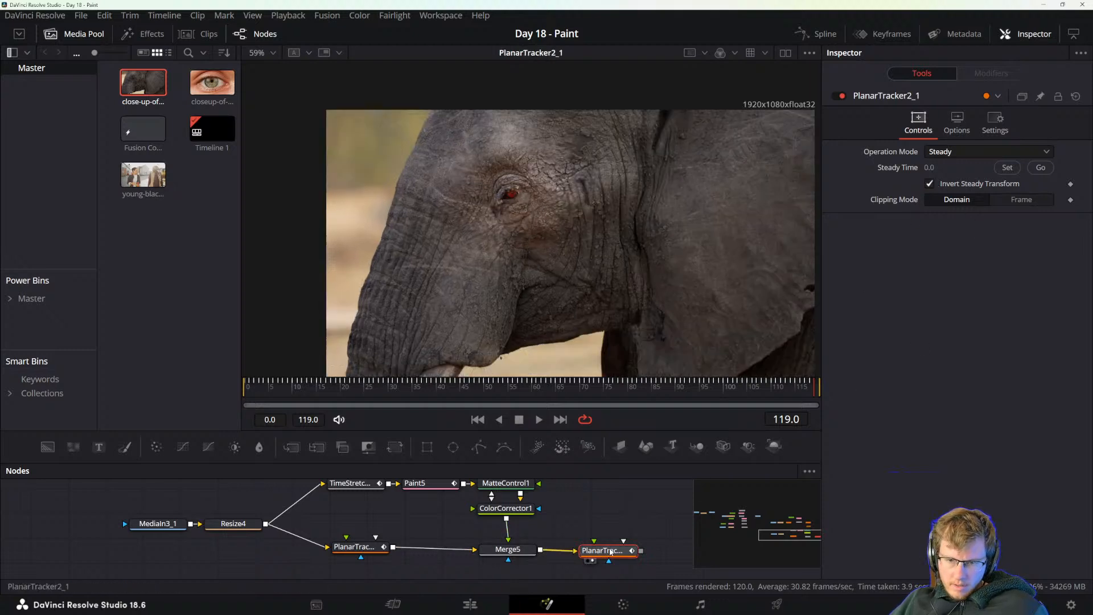
key(space)
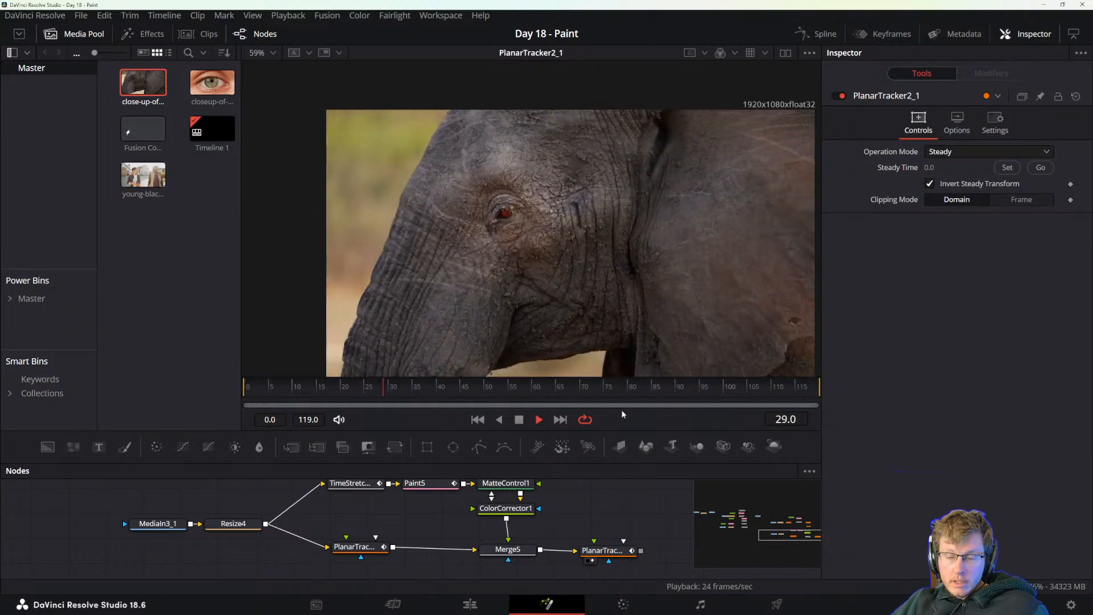
key(space)
scroll(480, 248, up, 4)
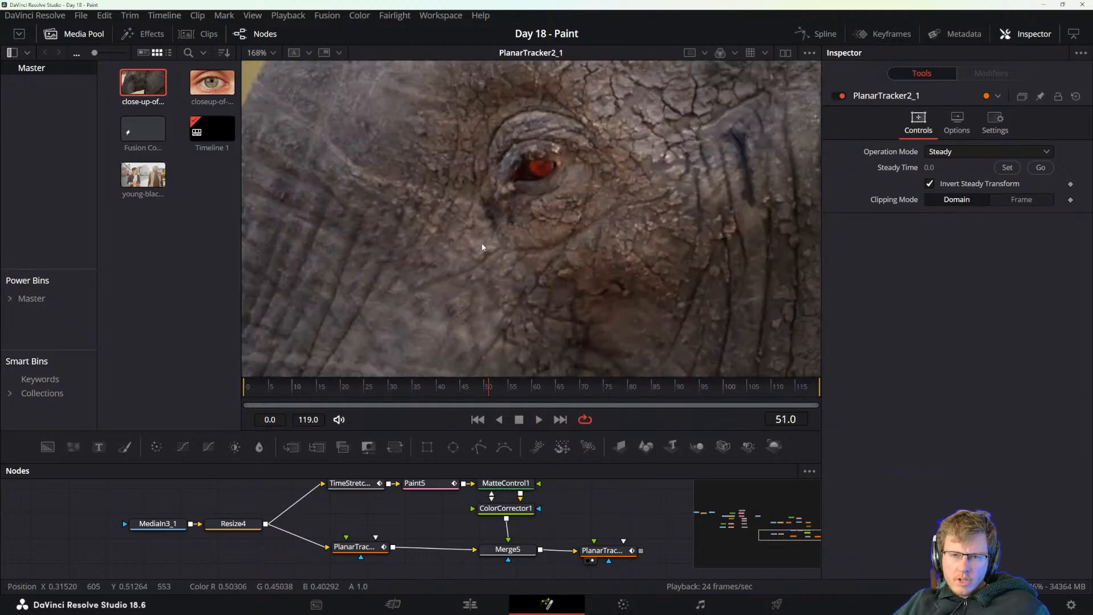
scroll(532, 245, down, 1)
scroll(532, 245, down, 2)
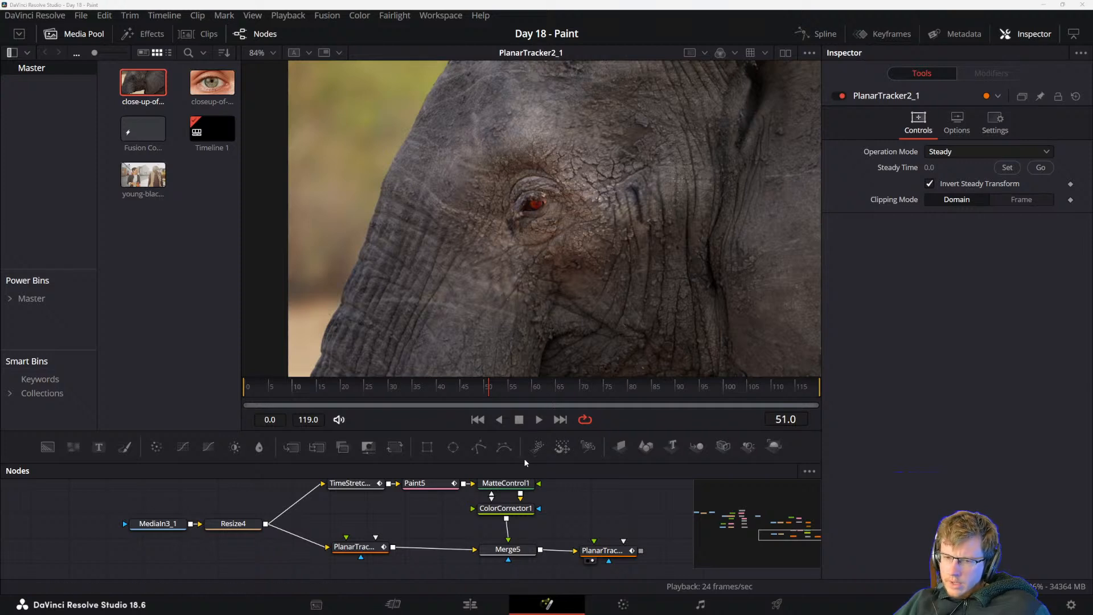
Reduce the eye polygon mask's soft edge to about 0.0819 and scrub to frame 74 to check the blend.
drag(607, 511, 596, 545)
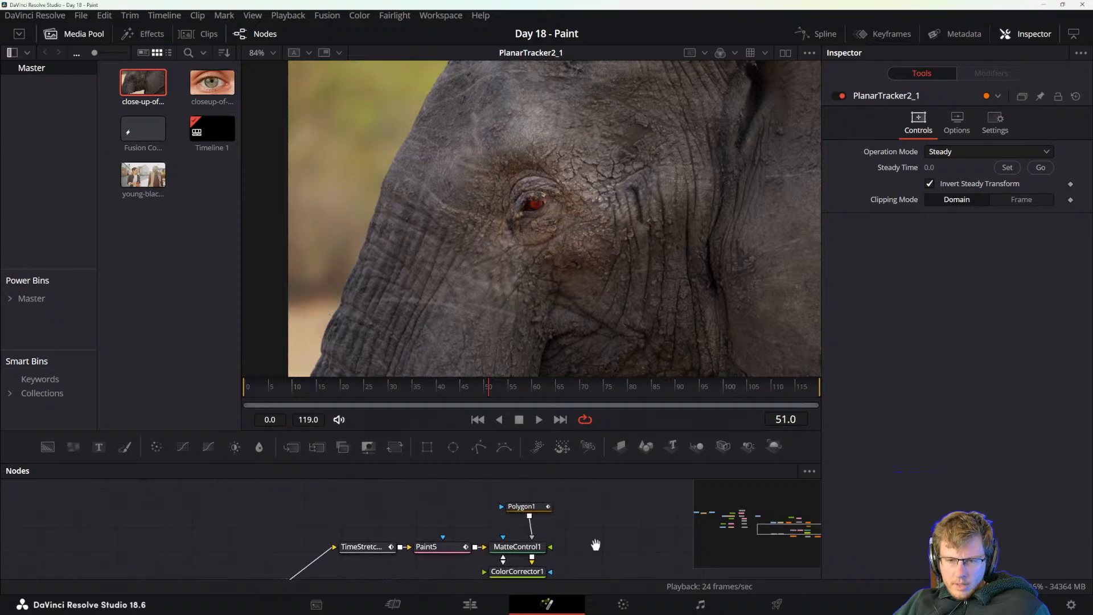
click(521, 507)
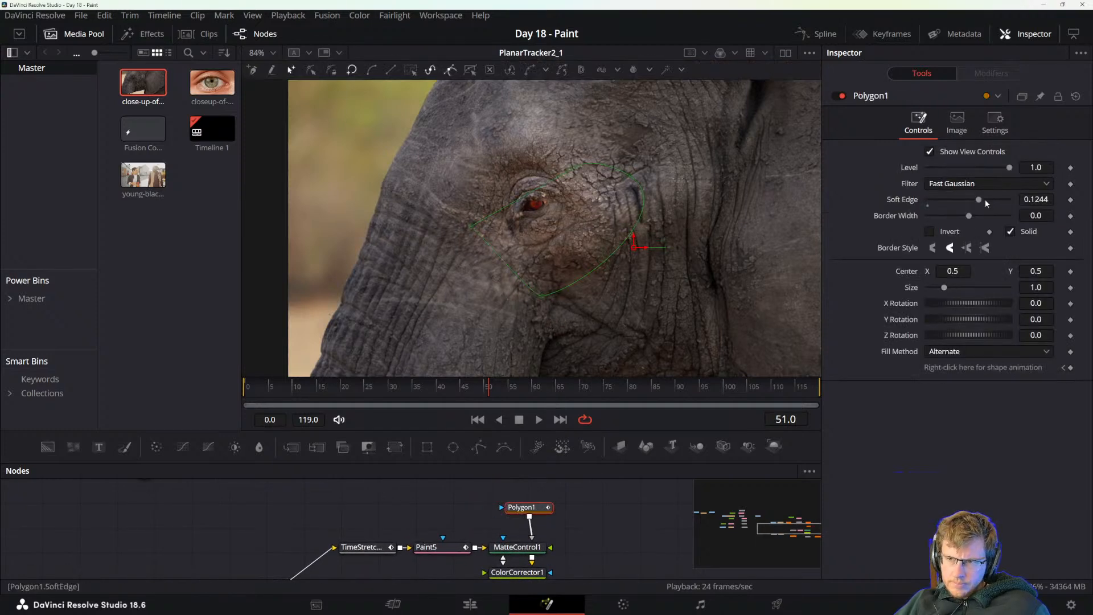
drag(980, 202, 962, 220)
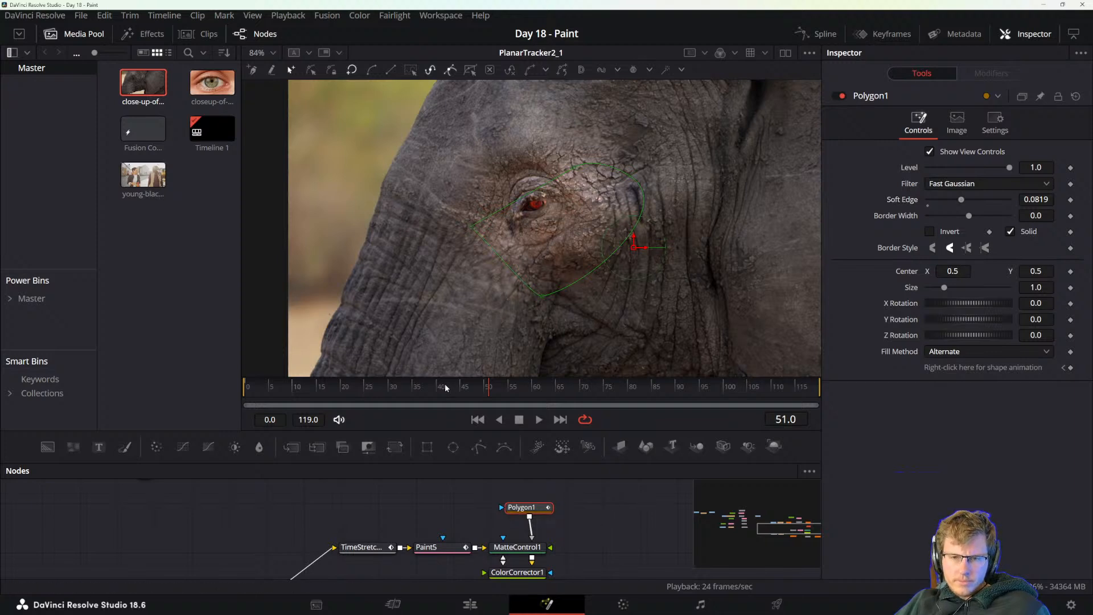
drag(446, 387, 599, 412)
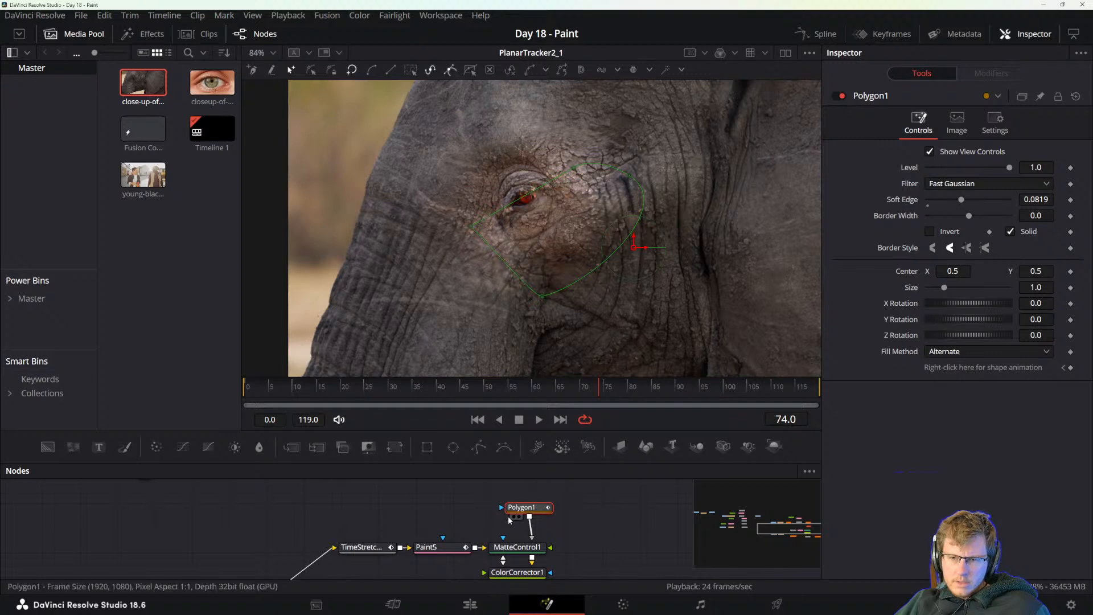
Review the first Planar Tracker's available operation modes, keeping Steady, and scrub to frame 32 to inspect the composite.
drag(598, 536, 593, 501)
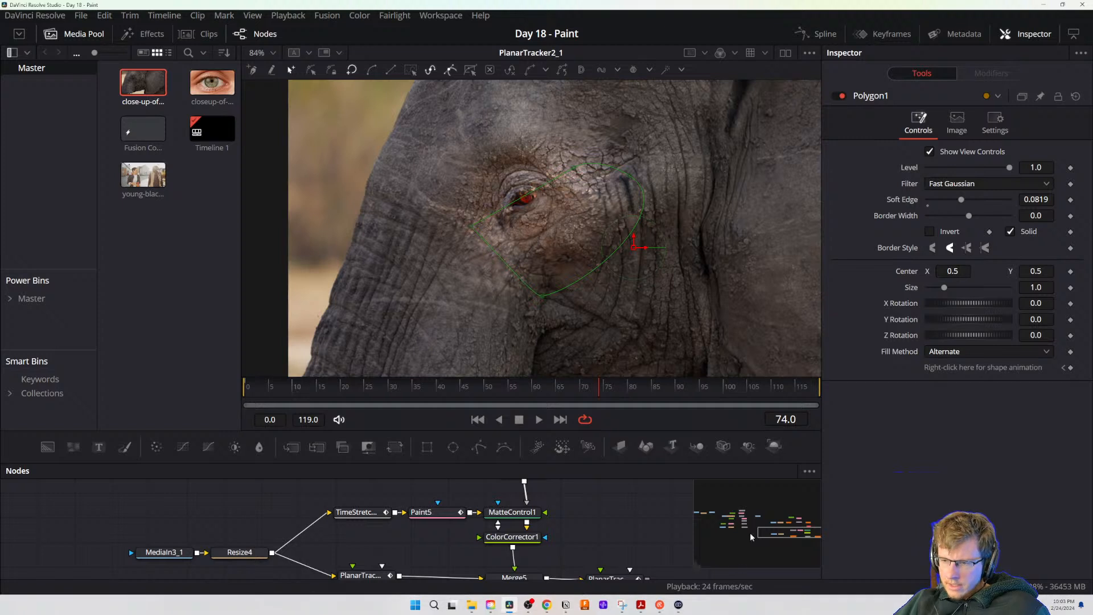
mouse_move(592, 512)
mouse_down()
mouse_move(595, 542)
mouse_move(596, 517)
mouse_up()
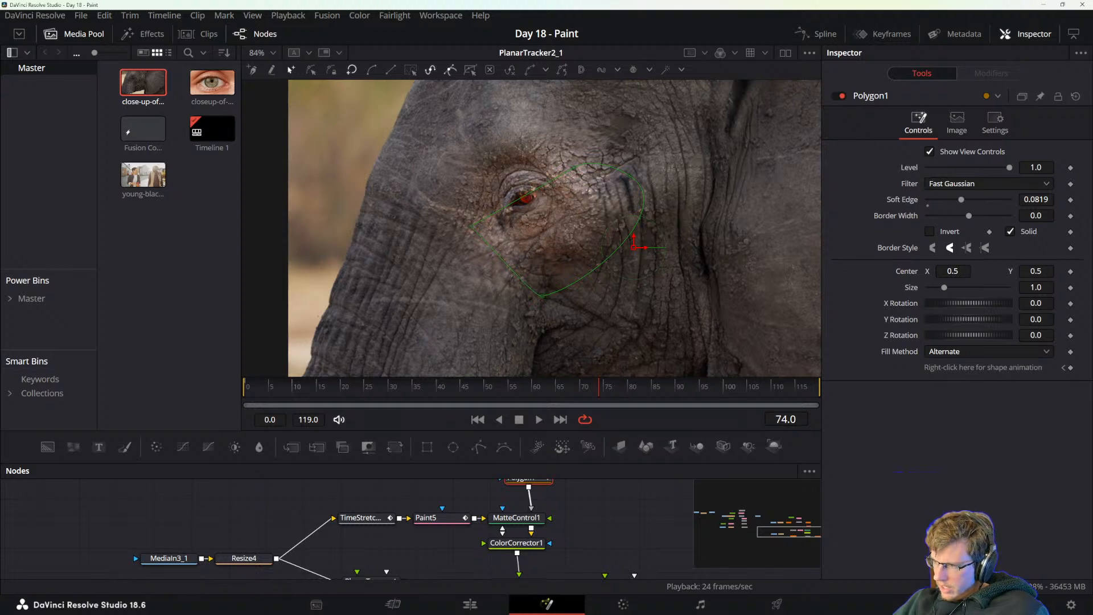
drag(592, 528, 593, 491)
click(380, 545)
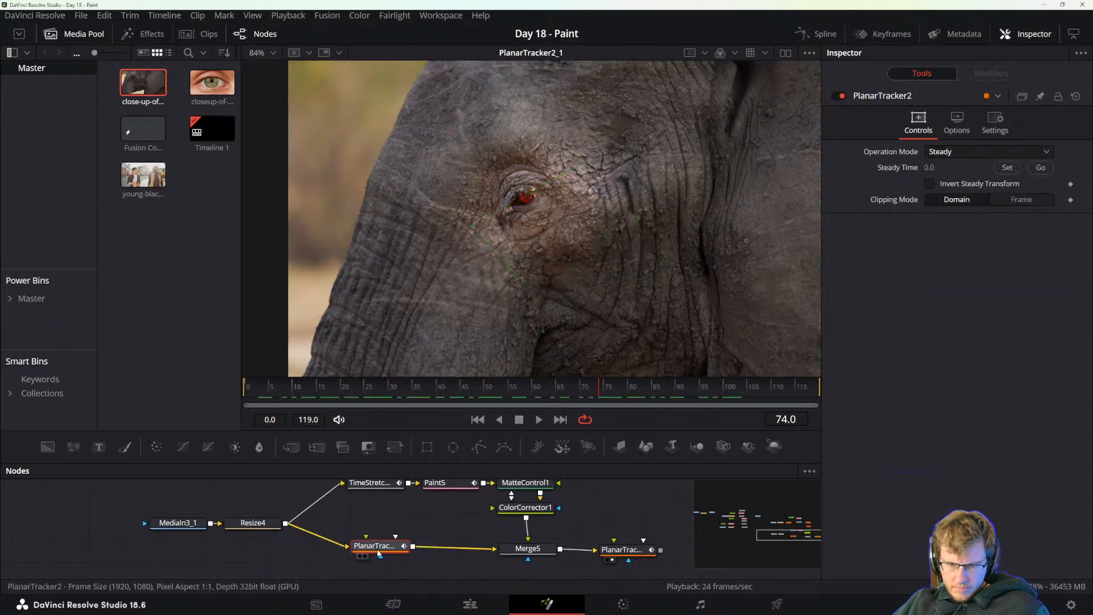
click(962, 151)
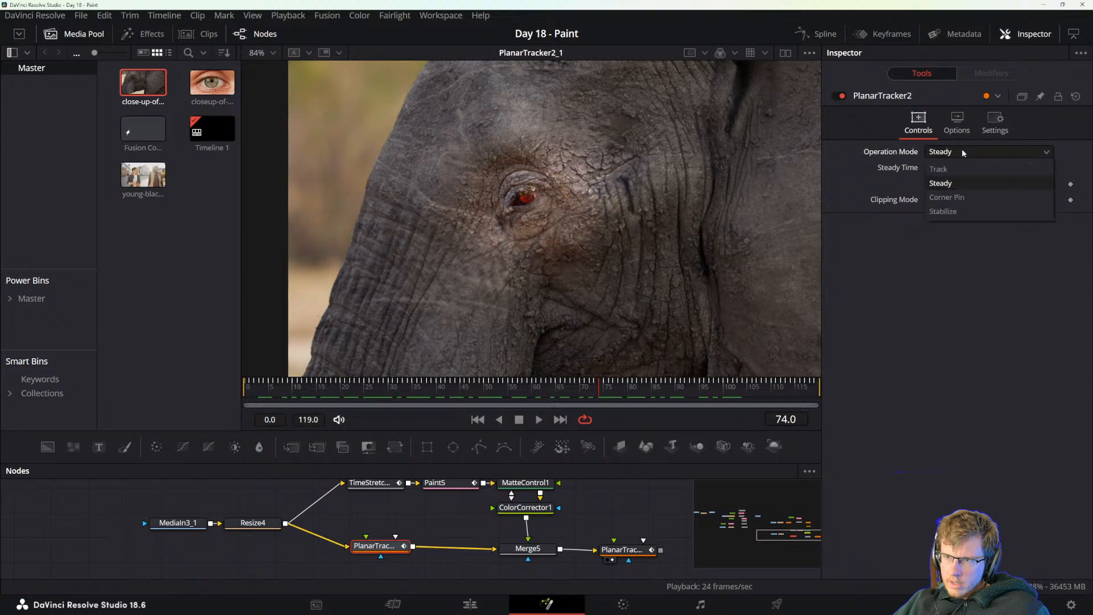
click(962, 151)
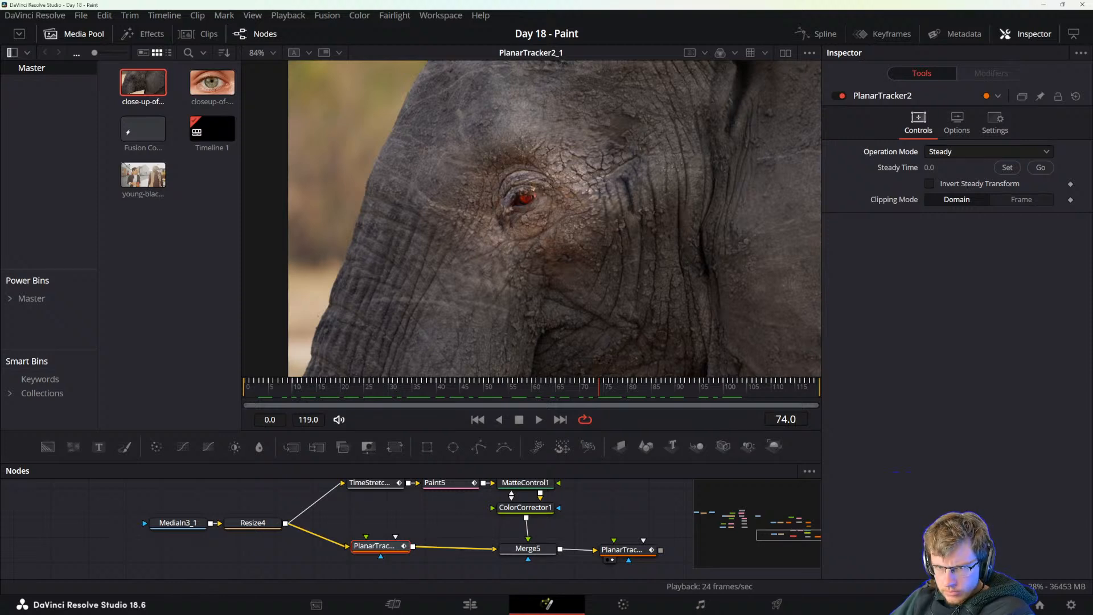
mouse_move(419, 399)
mouse_down()
mouse_move(235, 384)
mouse_move(787, 395)
mouse_move(397, 395)
mouse_up()
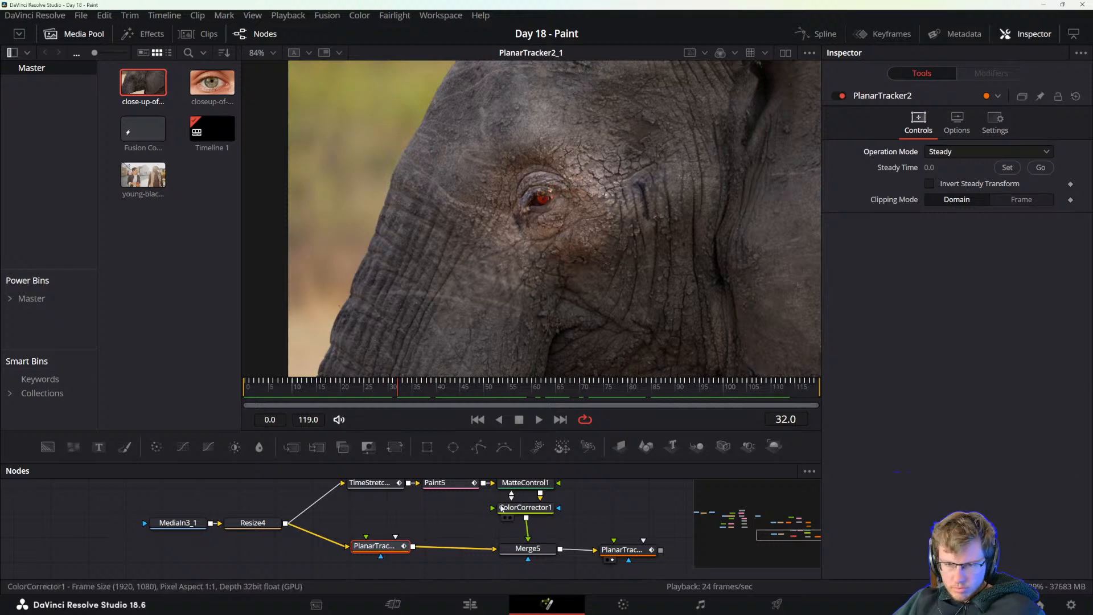
Insert a Planar Transform node between the Color Corrector and the Merge.
drag(553, 509, 533, 542)
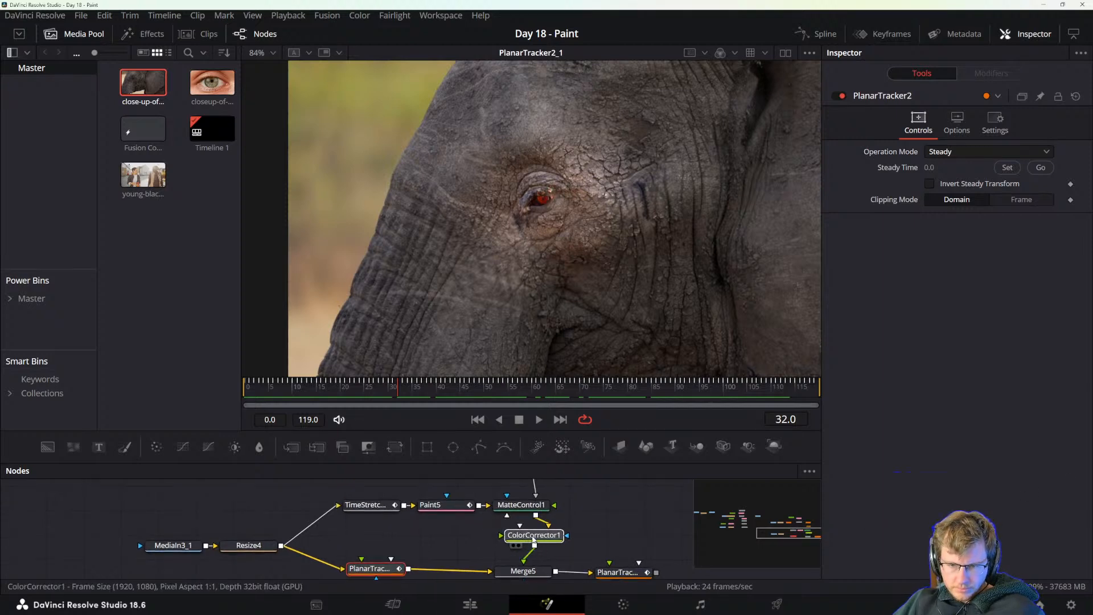
key(shift+space)
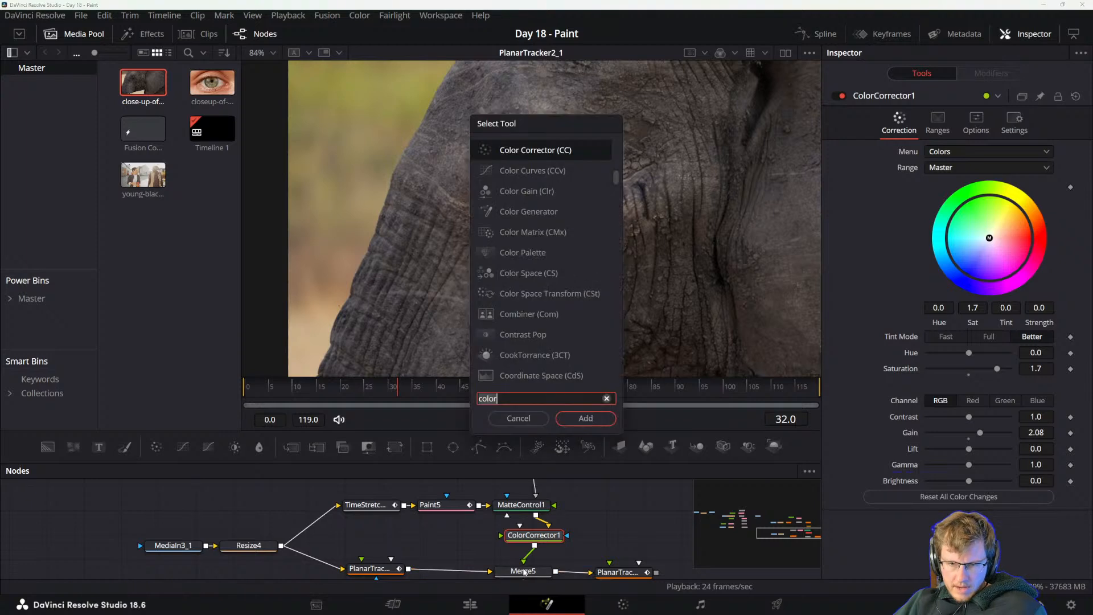
text(color)
key(BackSpace)
key(BackSpace)
key(BackSpace)
key(BackSpace)
key(BackSpace)
text(planar)
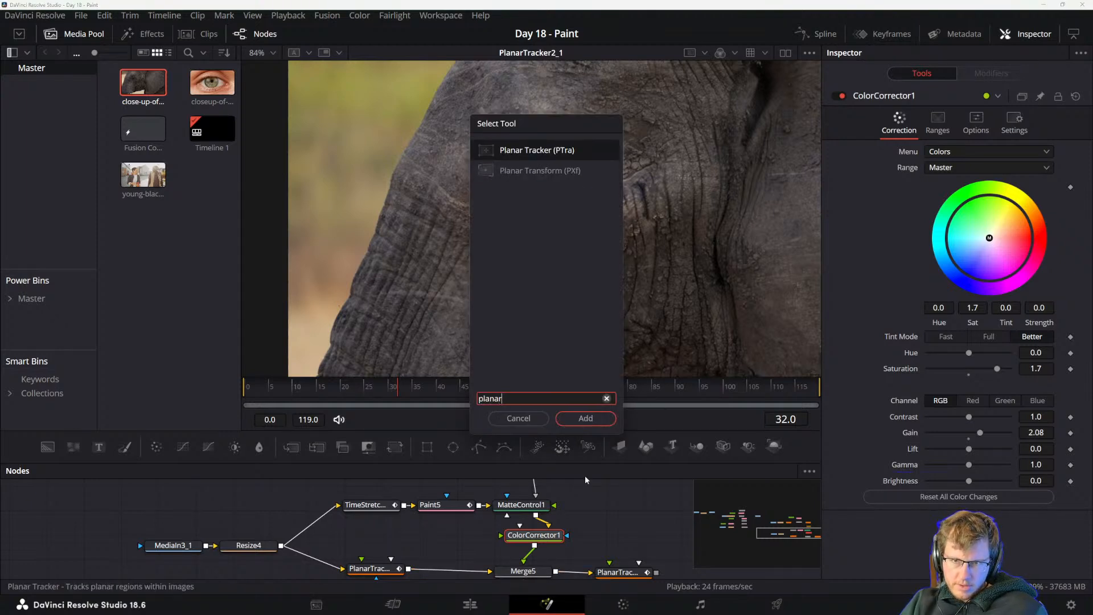
key(Down)
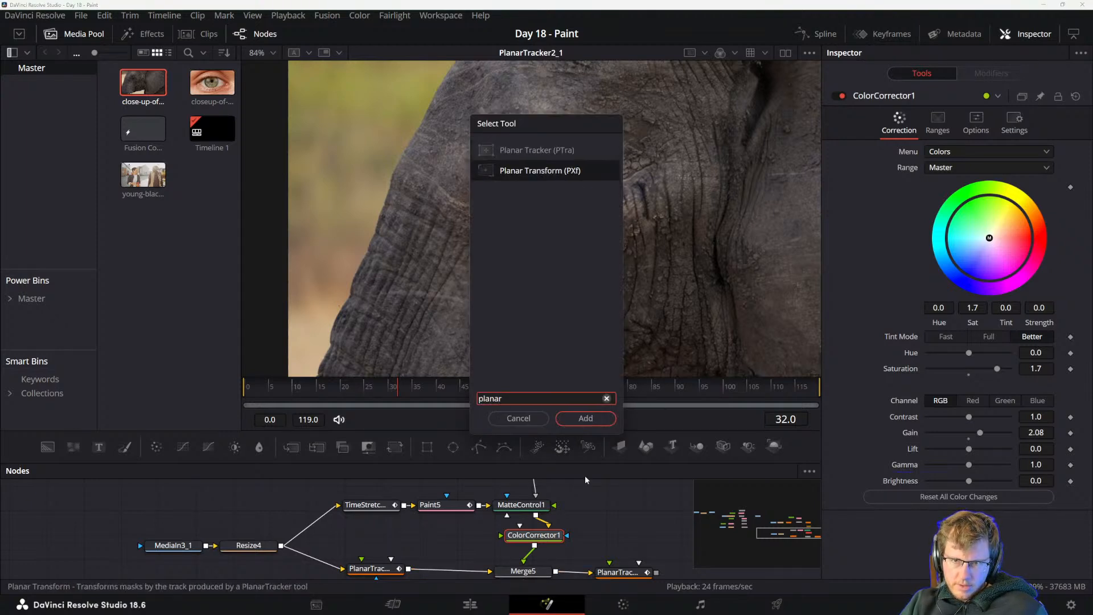
key(Return)
Examine the node chain and settings of the Planar Transform, Merge, polygon mask, Color Corrector and final Planar Tracker.
scroll(635, 499, down, 1)
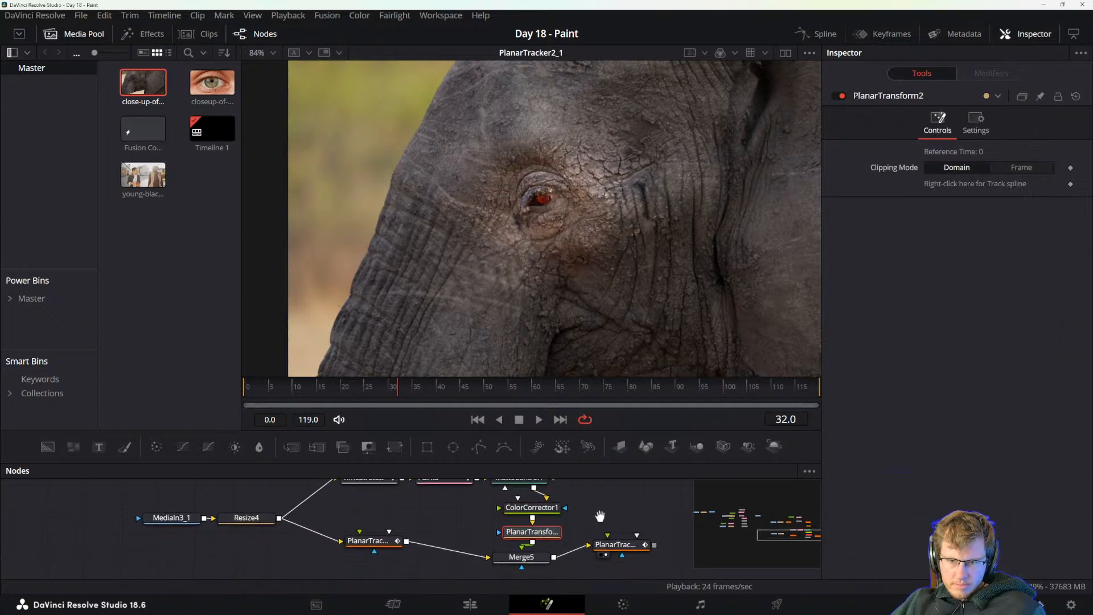
click(614, 543)
click(548, 533)
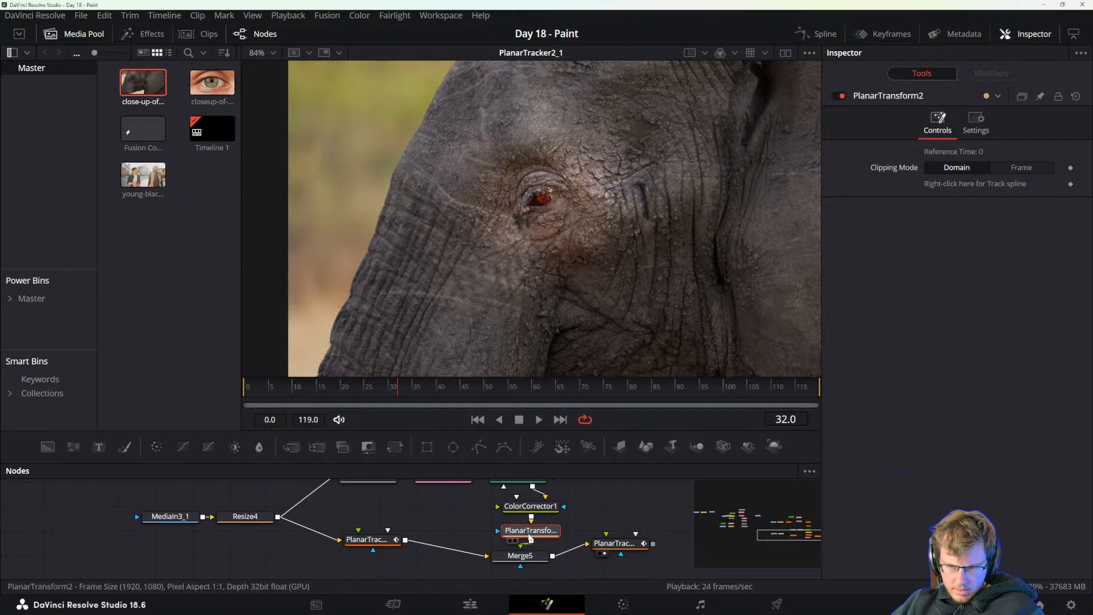
scroll(578, 524, up, 2)
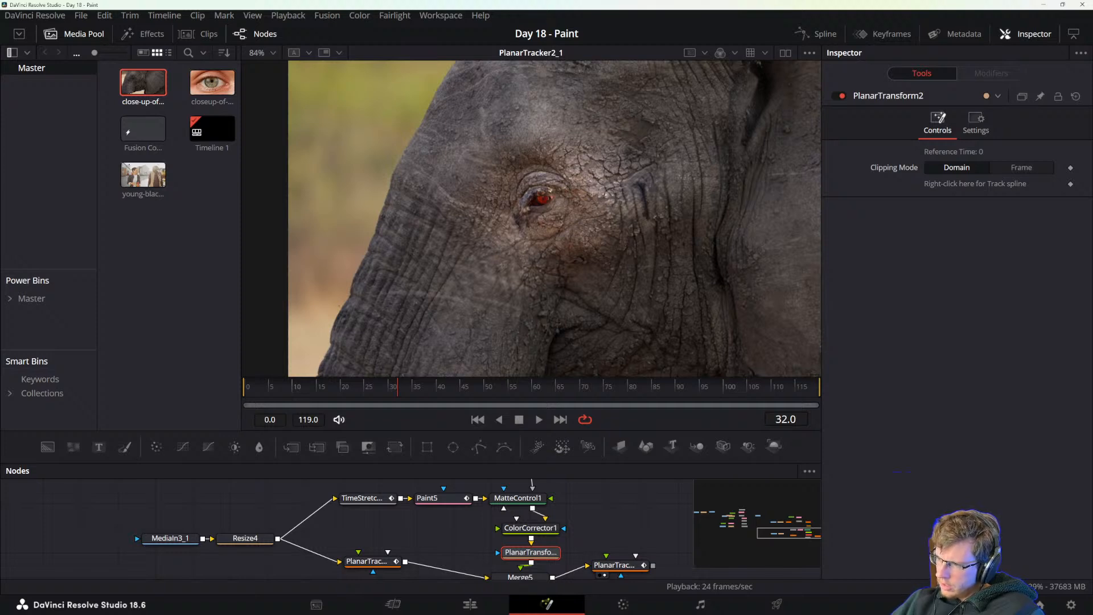
drag(580, 549, 575, 542)
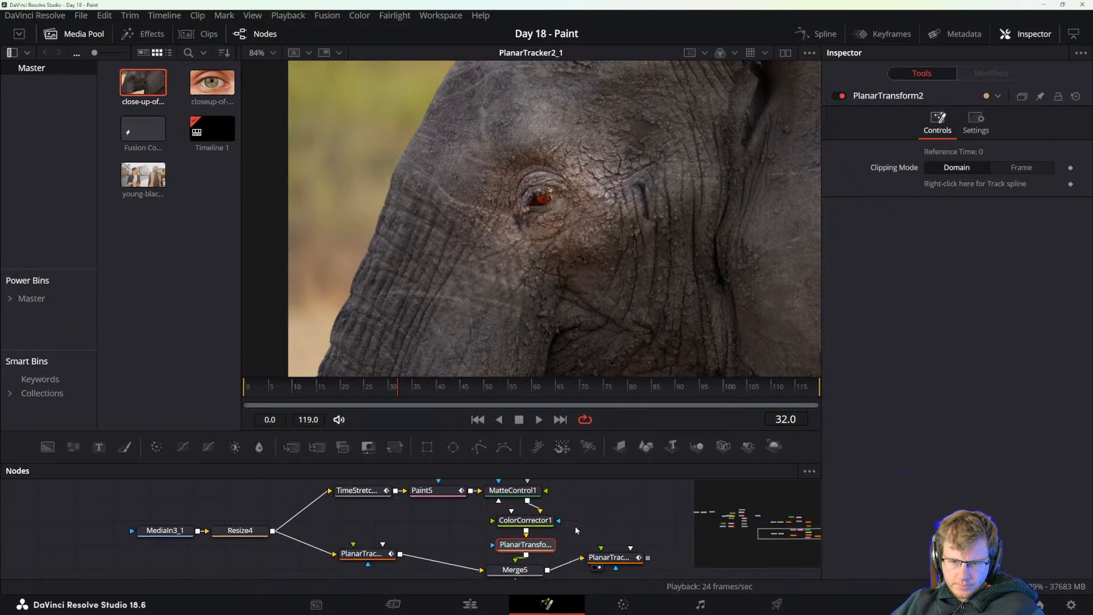
drag(531, 500, 573, 518)
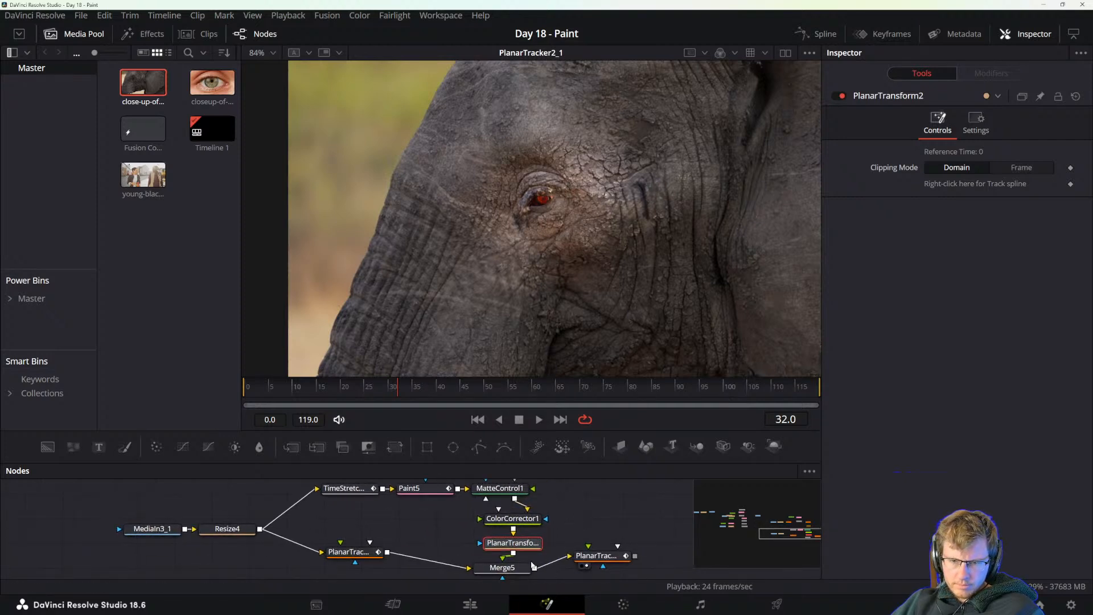
click(512, 569)
scroll(515, 513, up, 3)
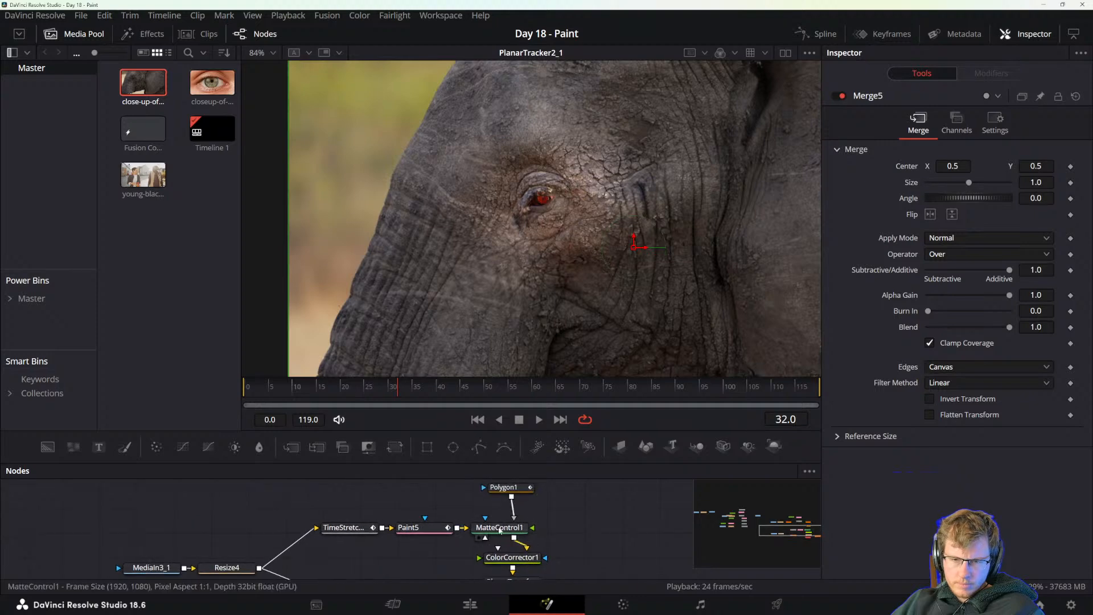
click(519, 488)
scroll(509, 541, down, 3)
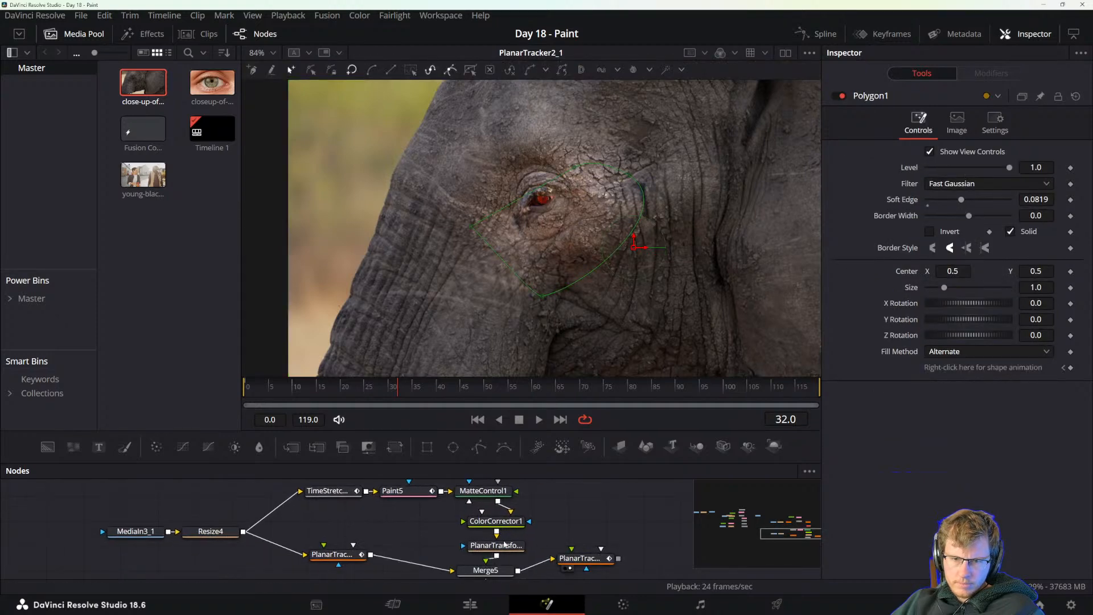
click(500, 547)
click(507, 524)
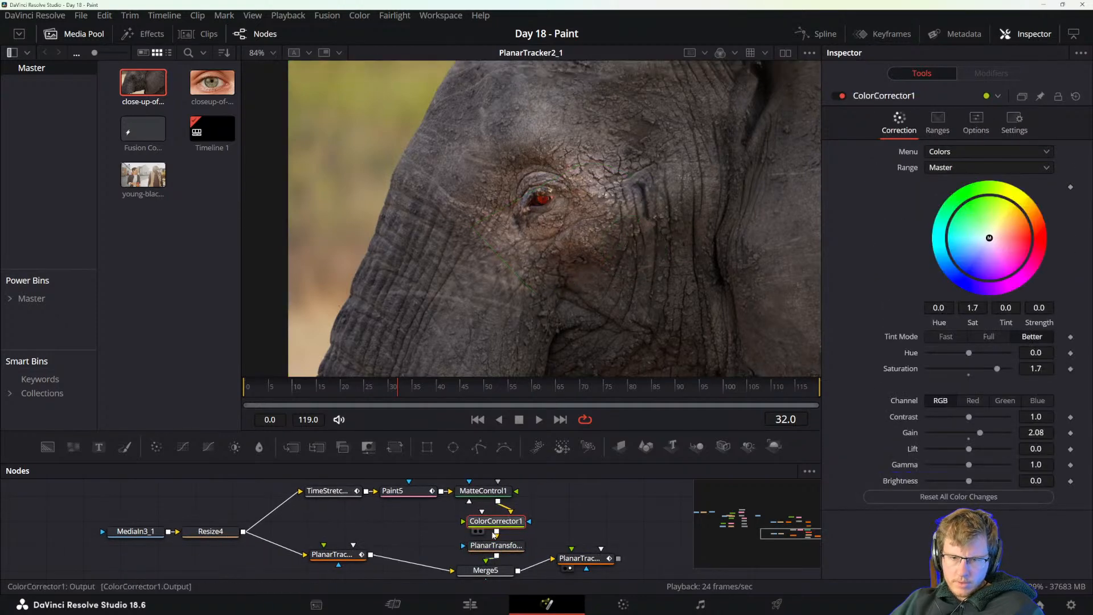
click(588, 560)
scroll(589, 561, down, 1)
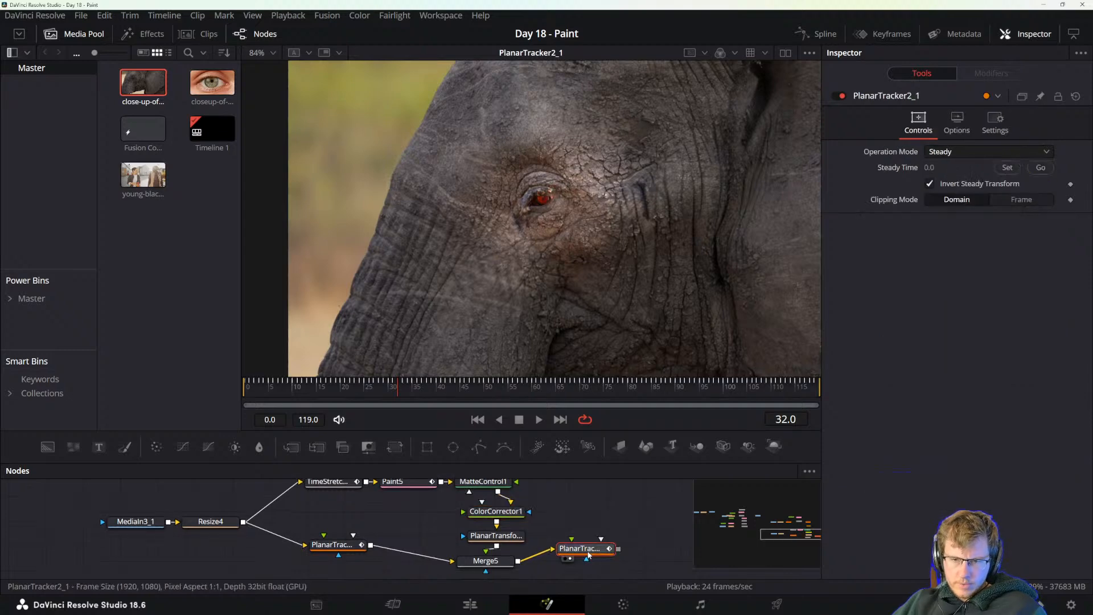
key(Delete)
click(588, 538)
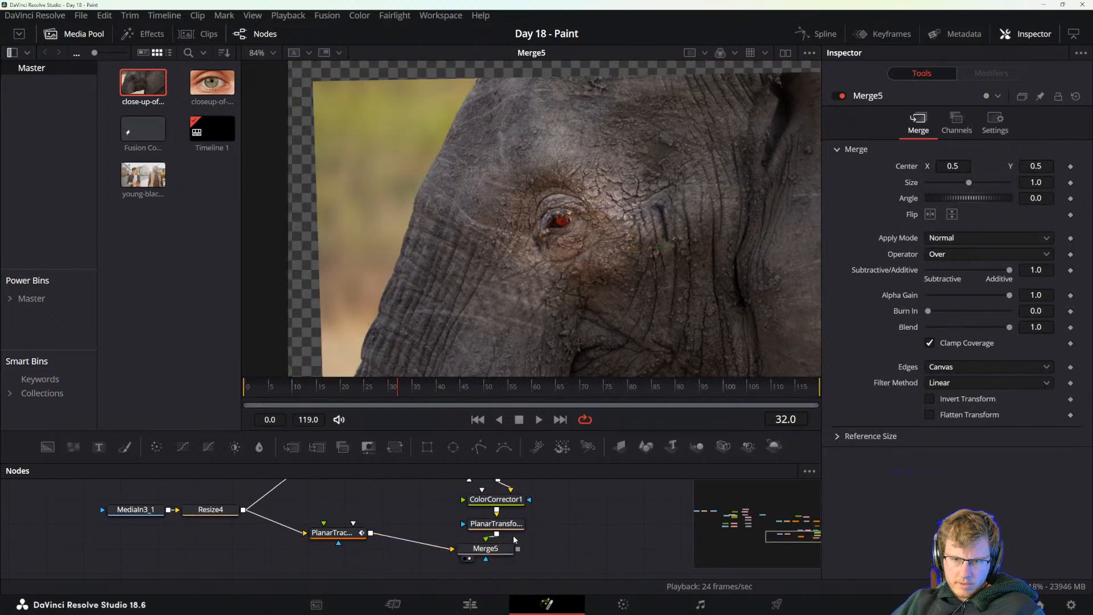
click(502, 528)
scroll(556, 541, up, 1)
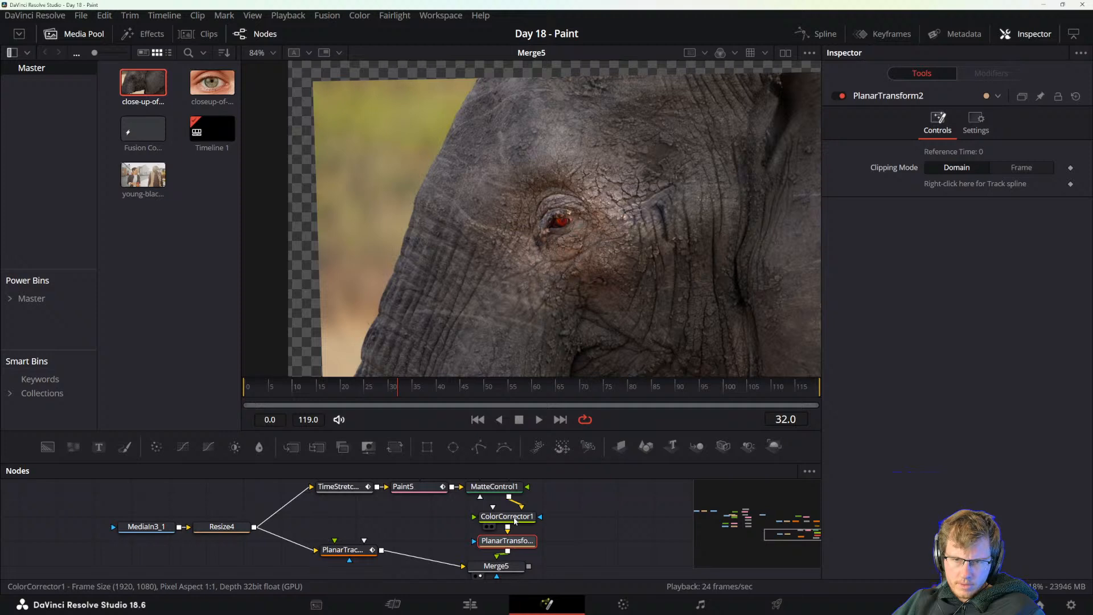
click(507, 516)
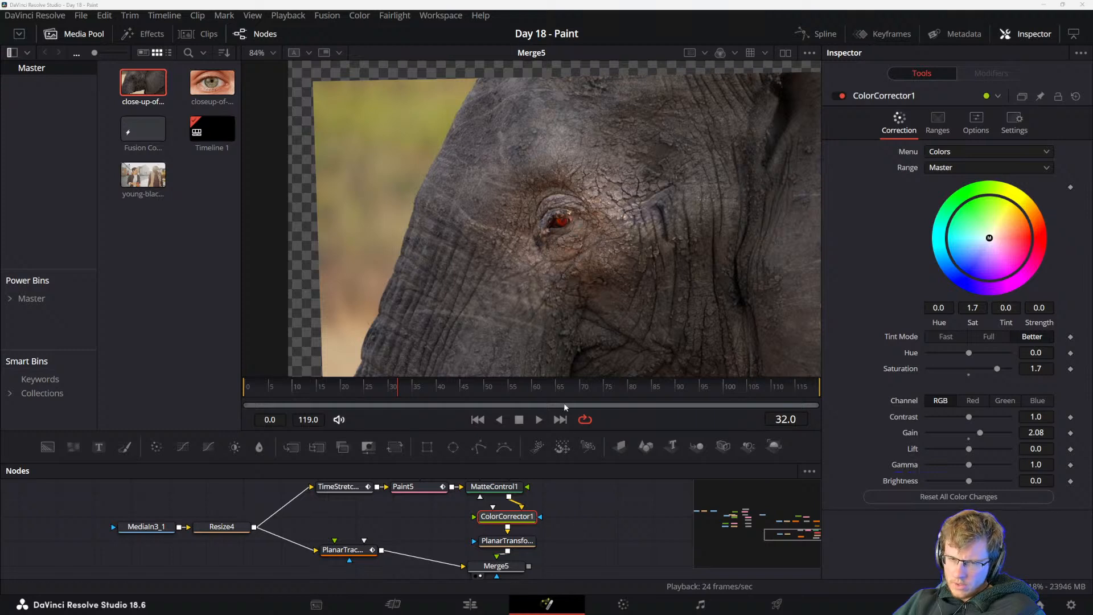
click(590, 538)
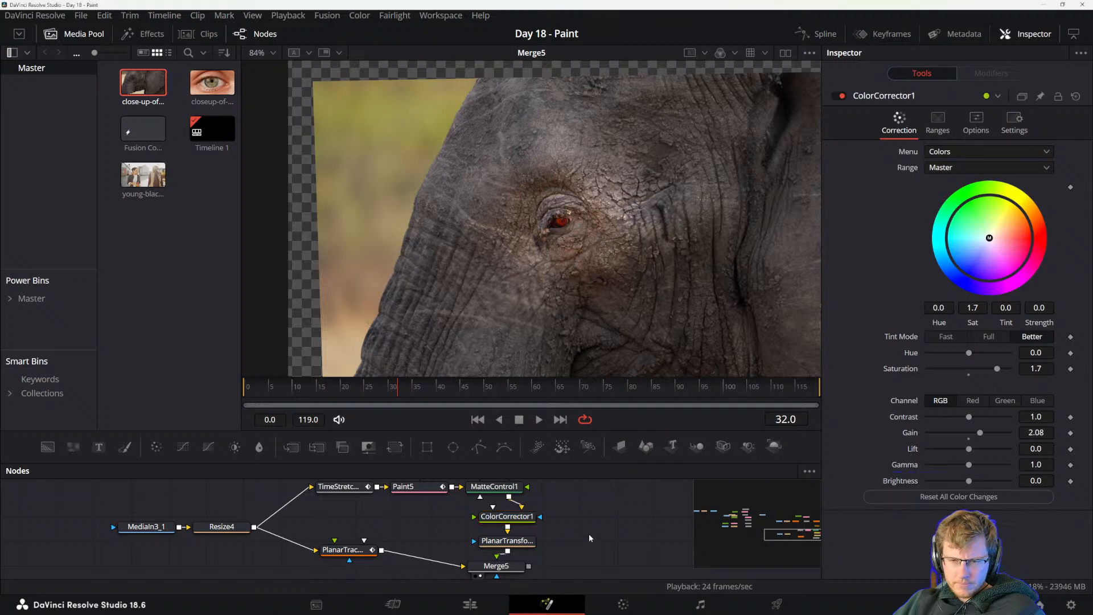
drag(547, 431, 547, 347)
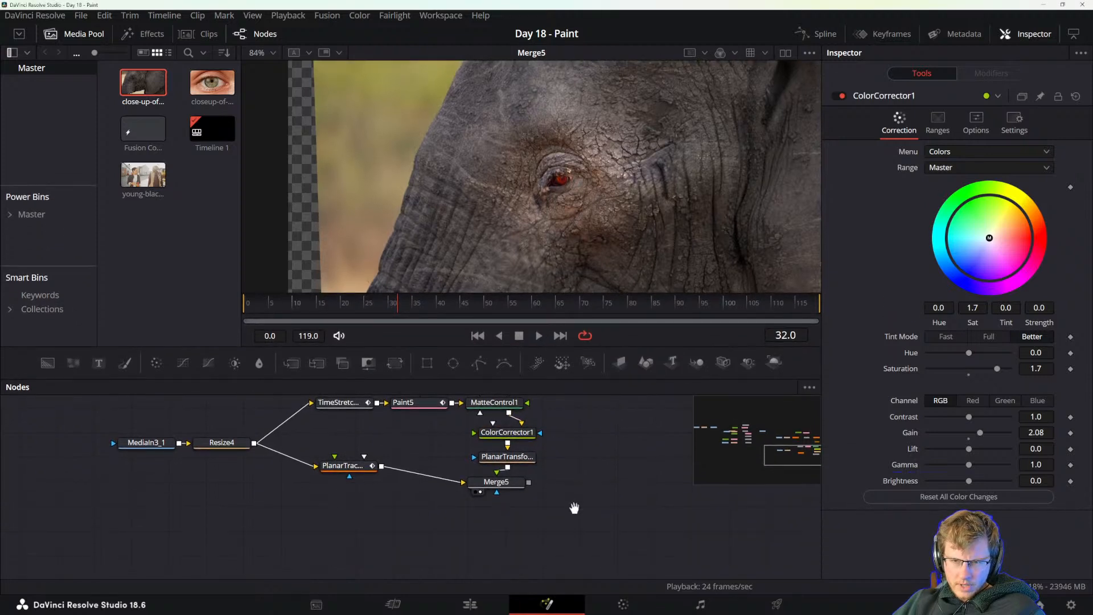
key(ctrl+z)
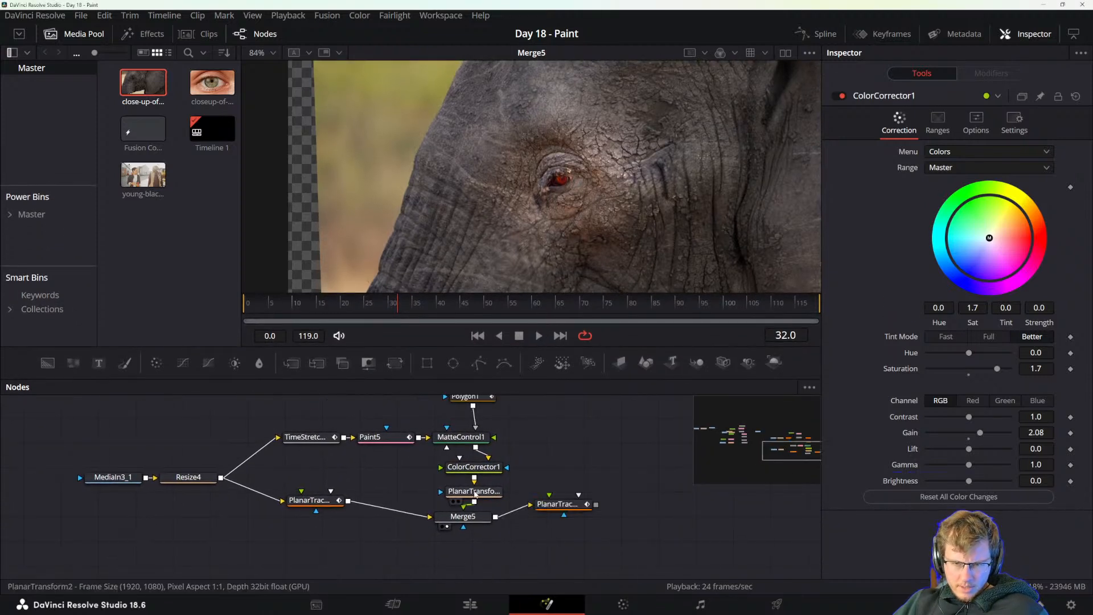
Delete the Planar Transform between the Color Corrector and the Merge, and view the final Planar Tracker's output.
click(475, 493)
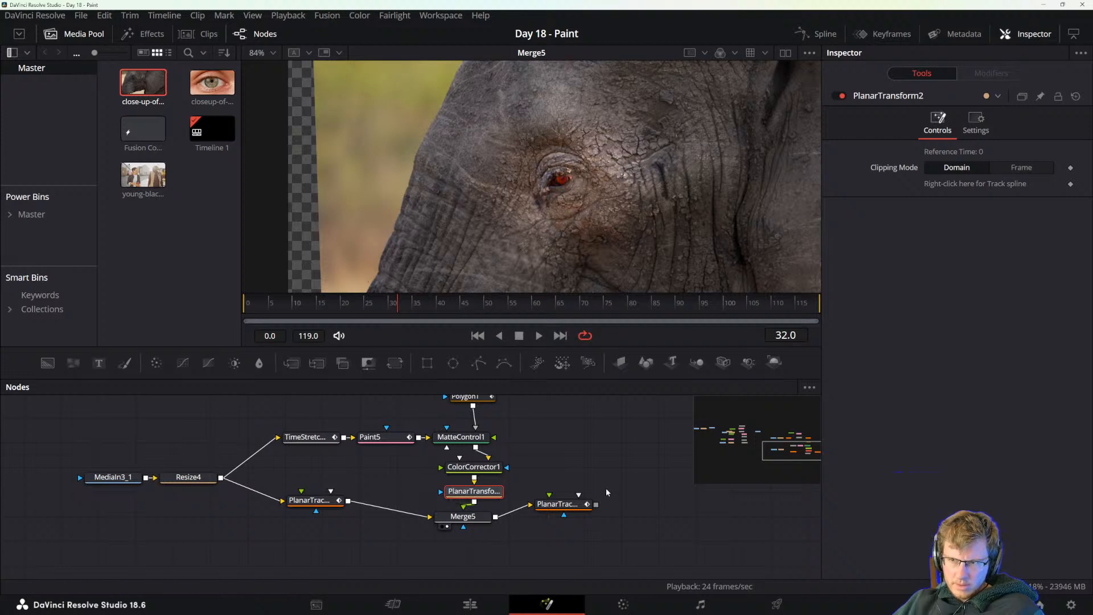
key(Delete)
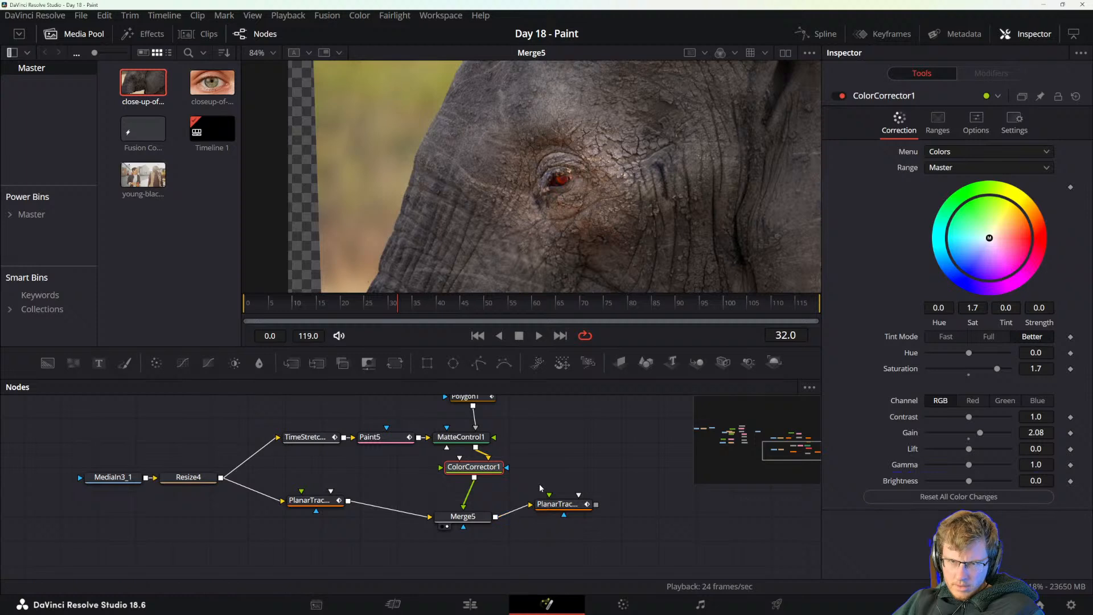
click(555, 504)
click(930, 184)
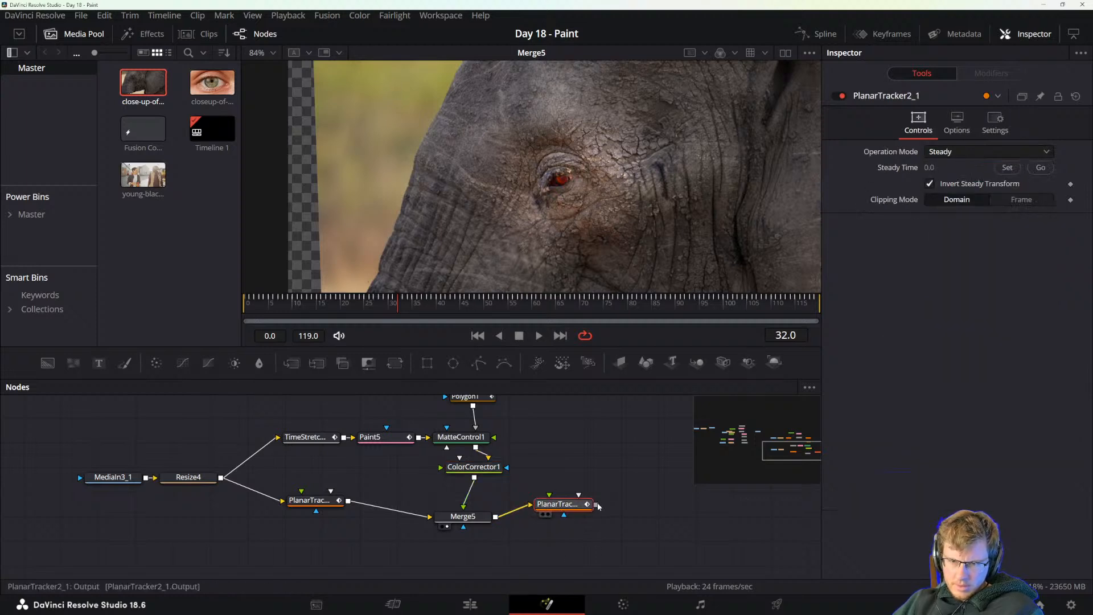
key(1)
drag(564, 508, 579, 521)
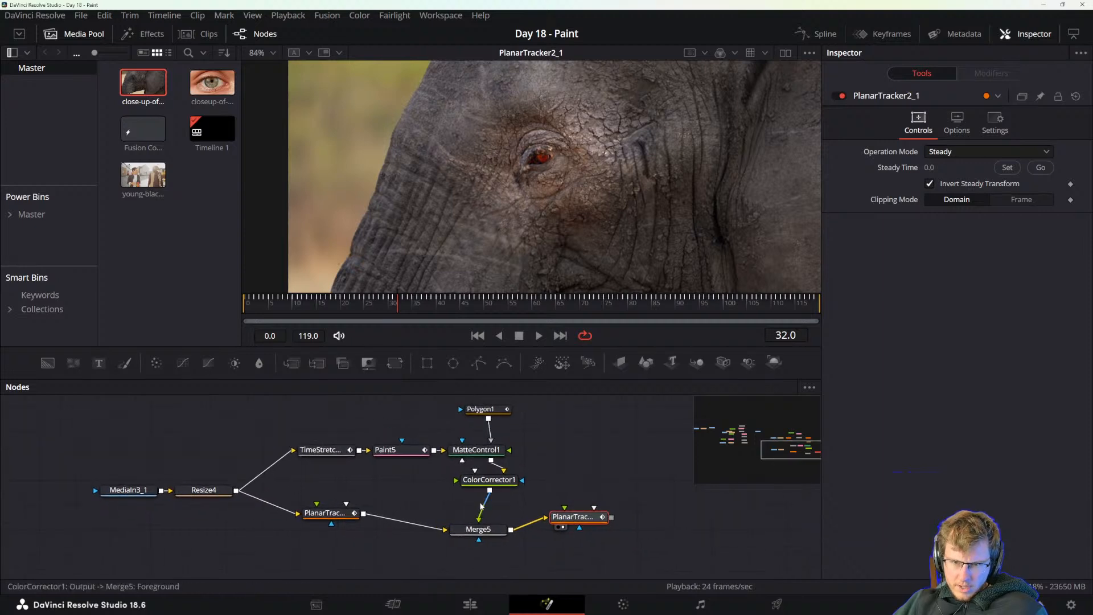
Insert a Planar Transform node after the Color Corrector, ahead of the Merge.
click(491, 484)
key(shift+space)
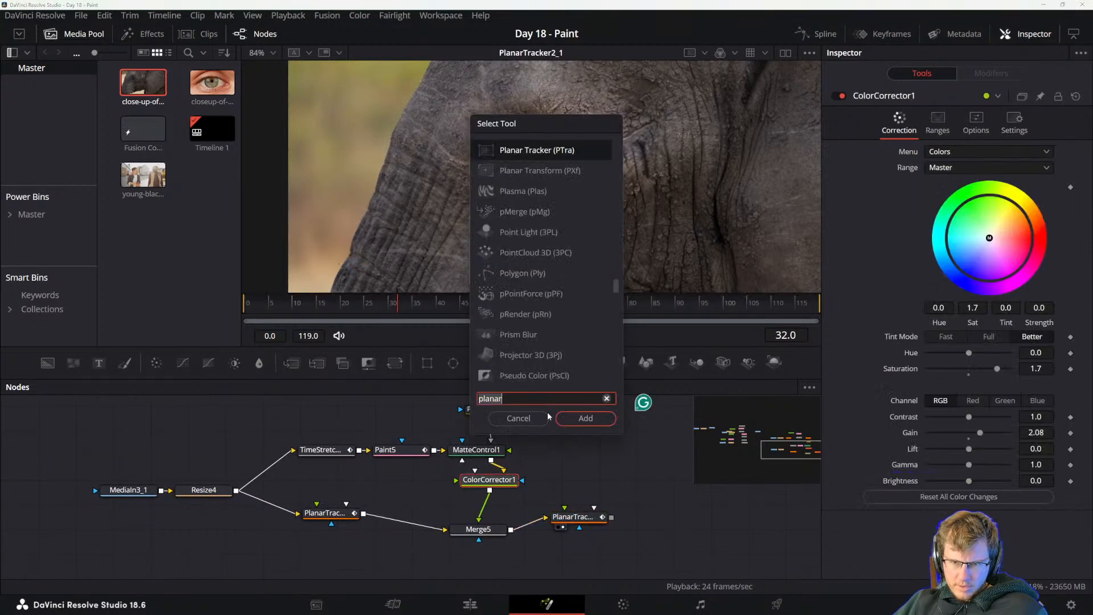
text(transform)
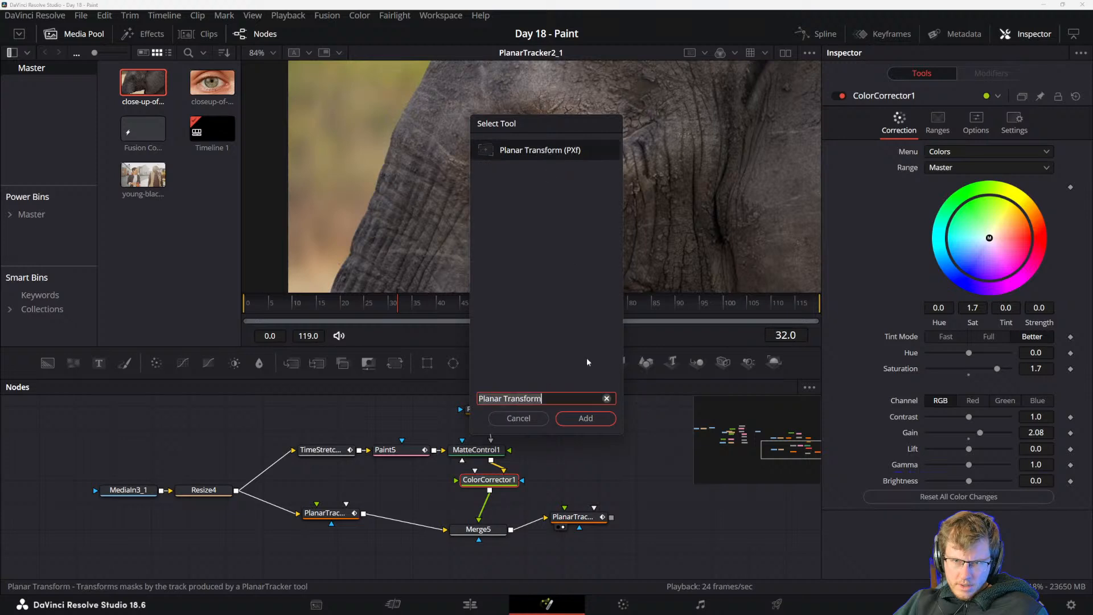
click(586, 419)
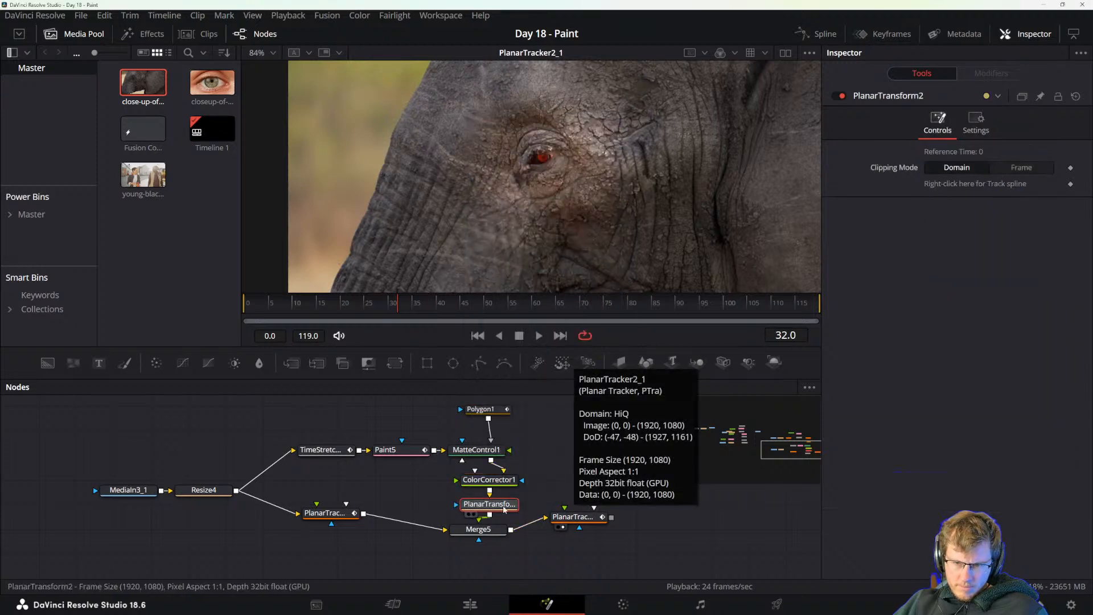
Compare the outputs of the Merge and Matte Control nodes across the whole frame.
click(479, 529)
key(1)
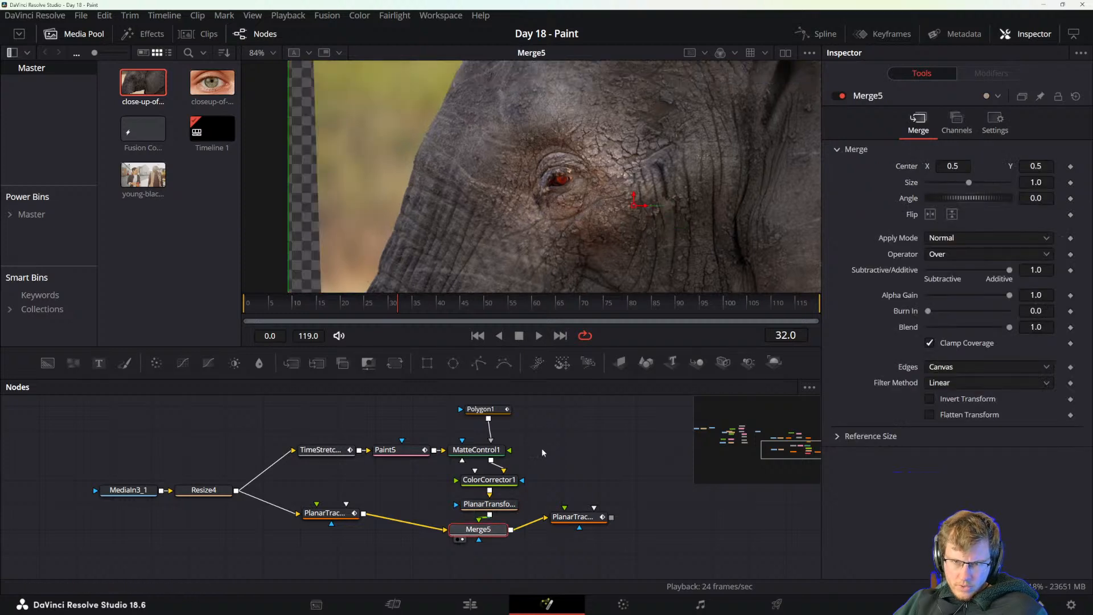
scroll(571, 250, down, 5)
drag(571, 258, 546, 231)
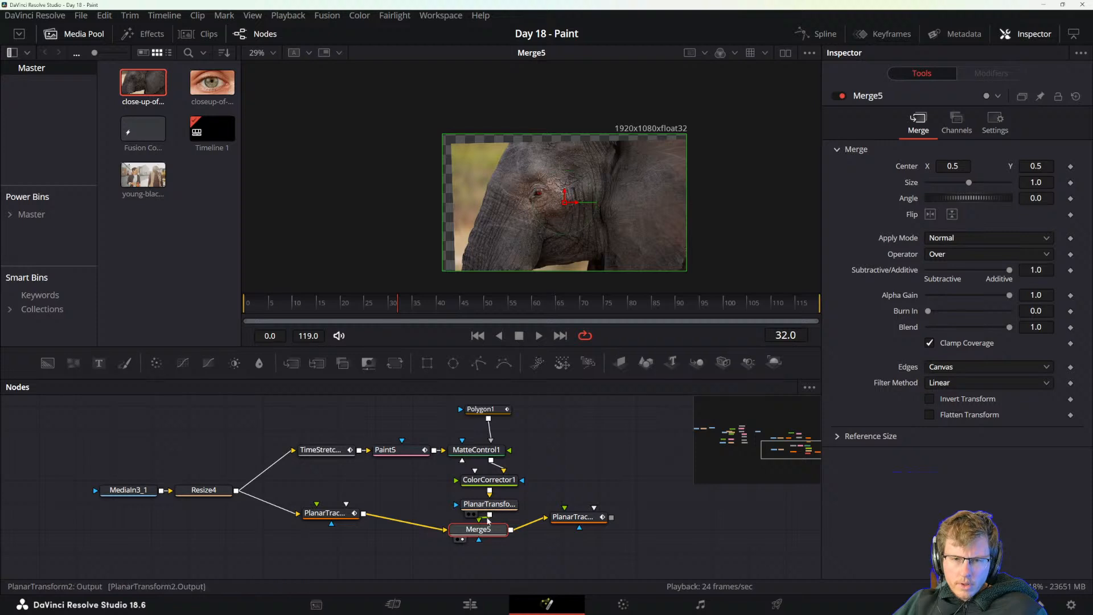
drag(478, 529, 496, 535)
click(478, 450)
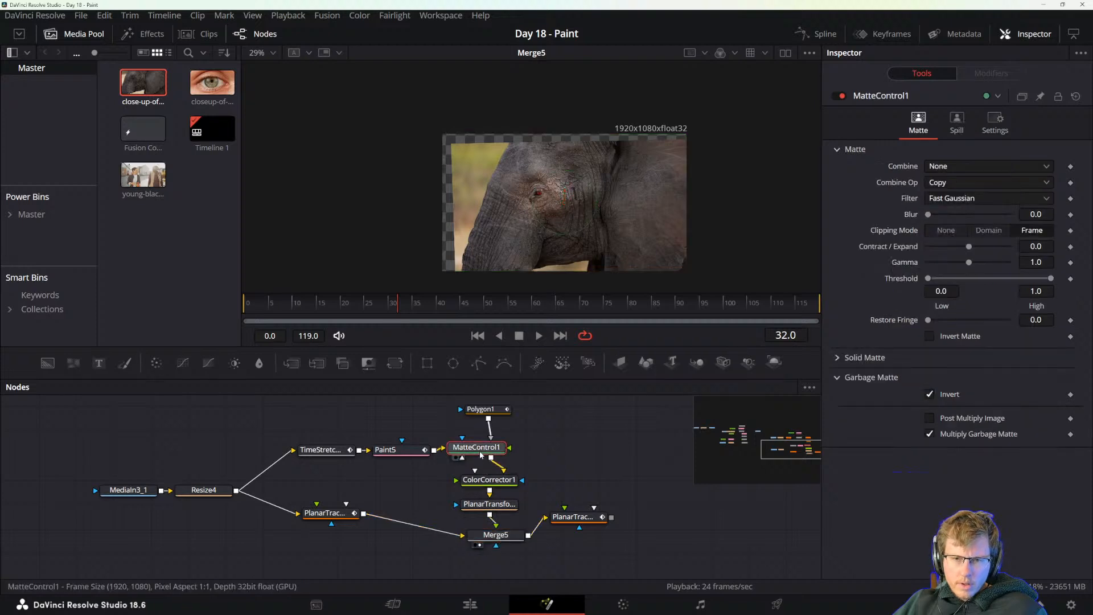
key(1)
click(477, 536)
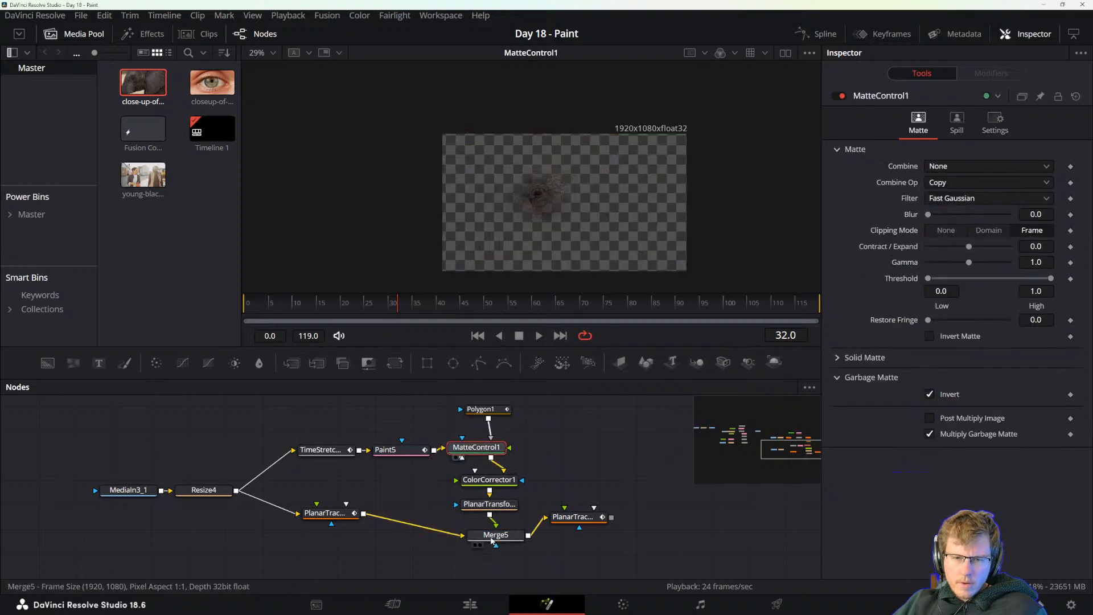
key(1)
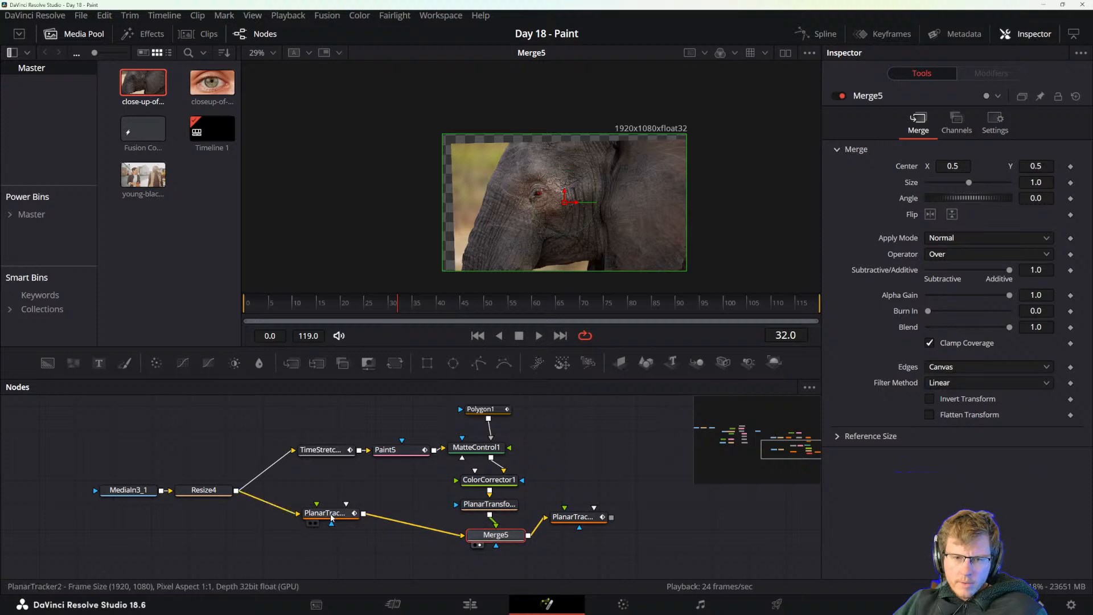
Detach both Planar Trackers so the Resize feeds the Merge directly, and scrub to frame 89 to check the patch.
drag(330, 515, 334, 540)
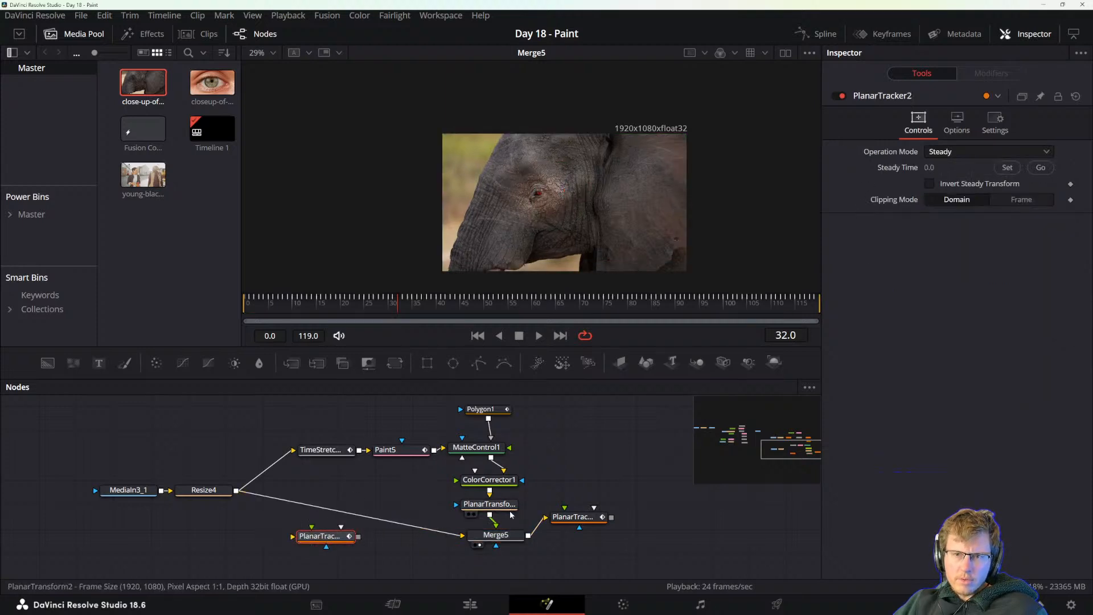
drag(494, 536, 478, 530)
click(571, 521)
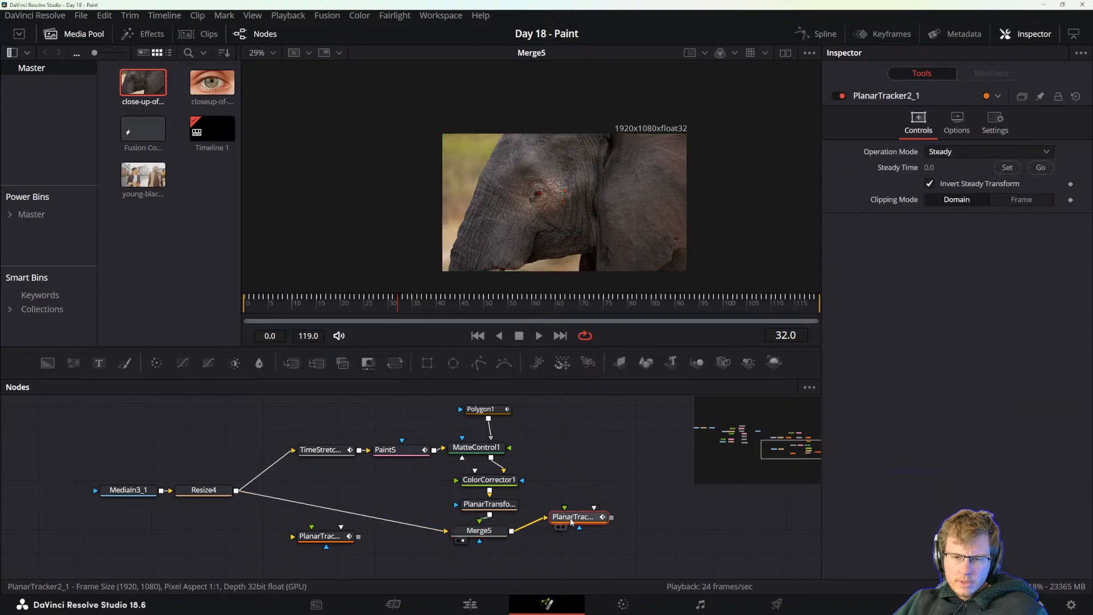
drag(571, 521, 586, 553)
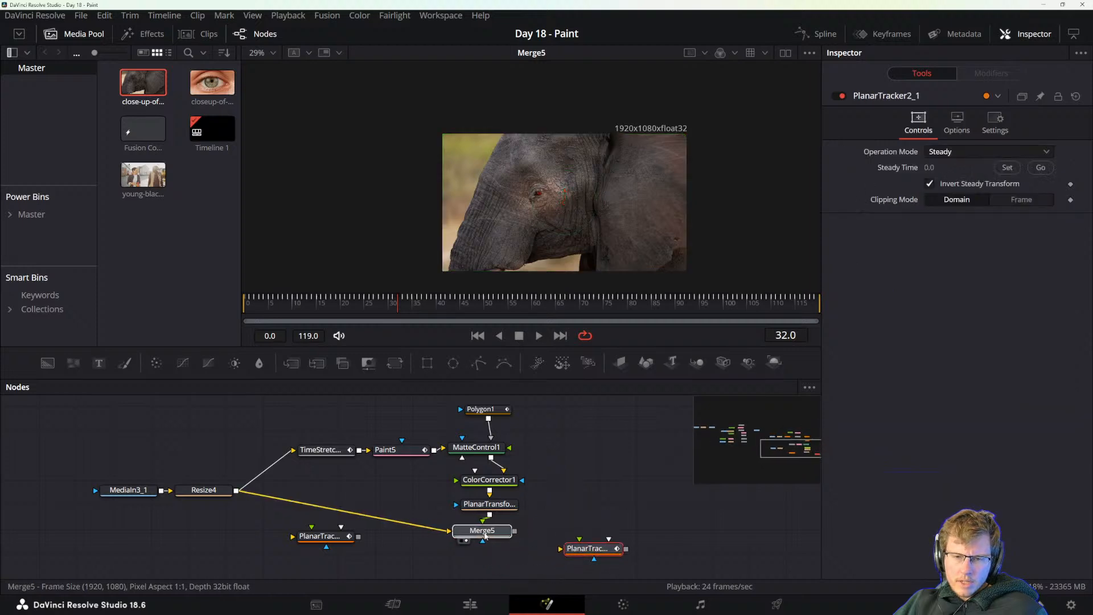
drag(475, 537, 482, 552)
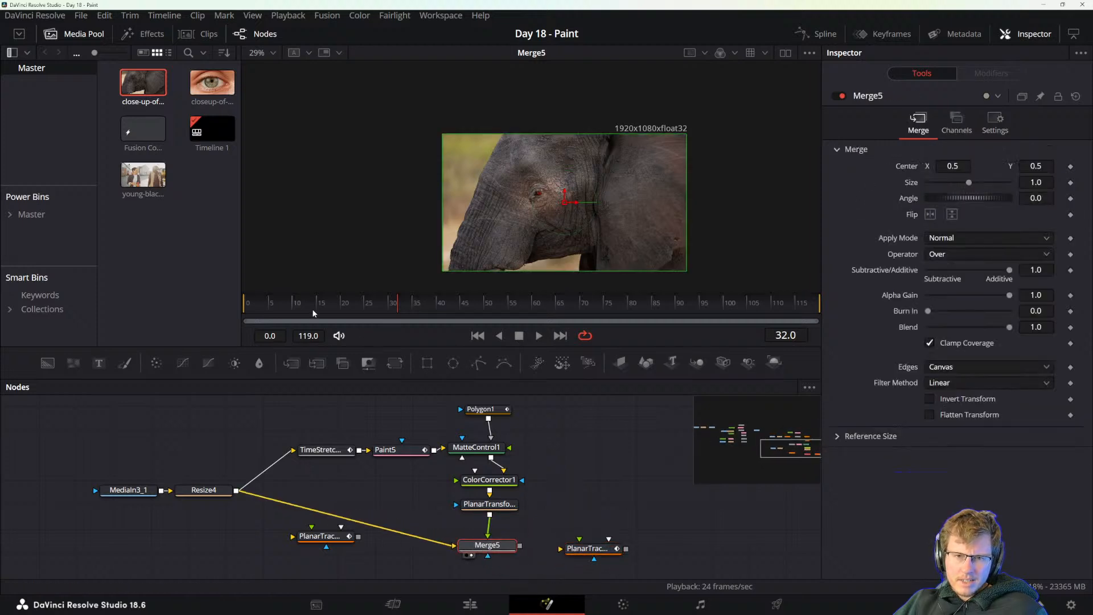
drag(313, 313, 673, 312)
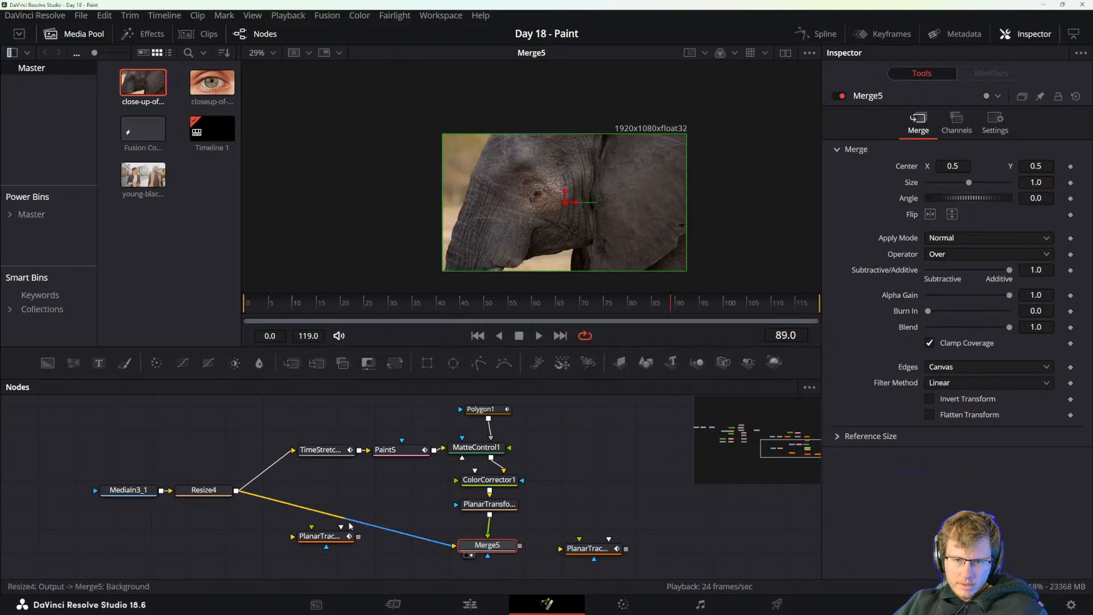
Pull the Color Corrector out of the node chain for comparison at frame 58, and reinsert it before the Planar Transform.
click(472, 507)
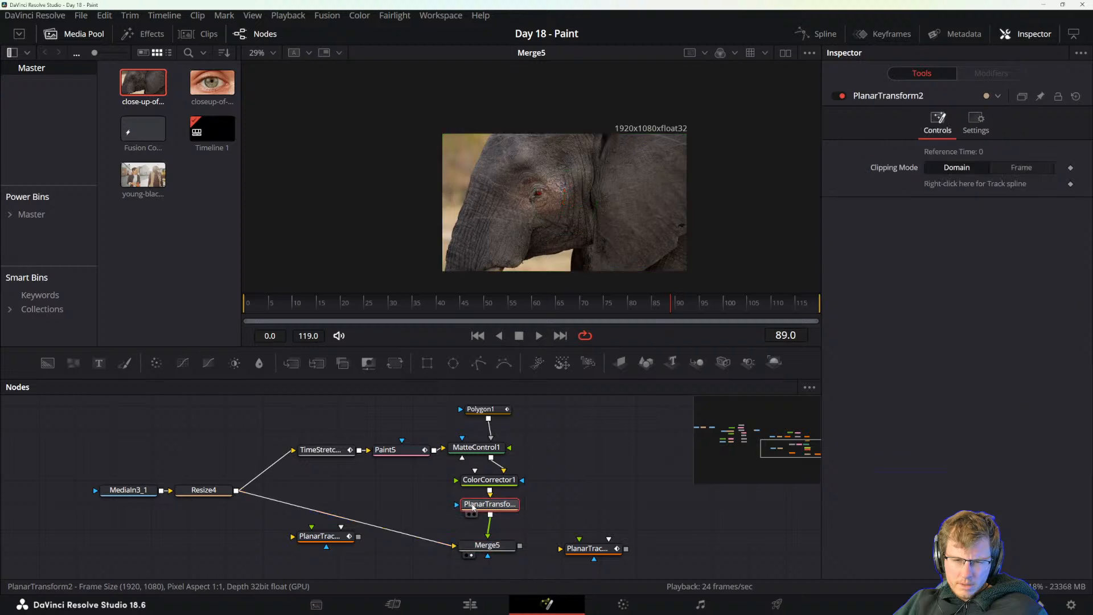
drag(498, 483, 593, 478)
click(427, 487)
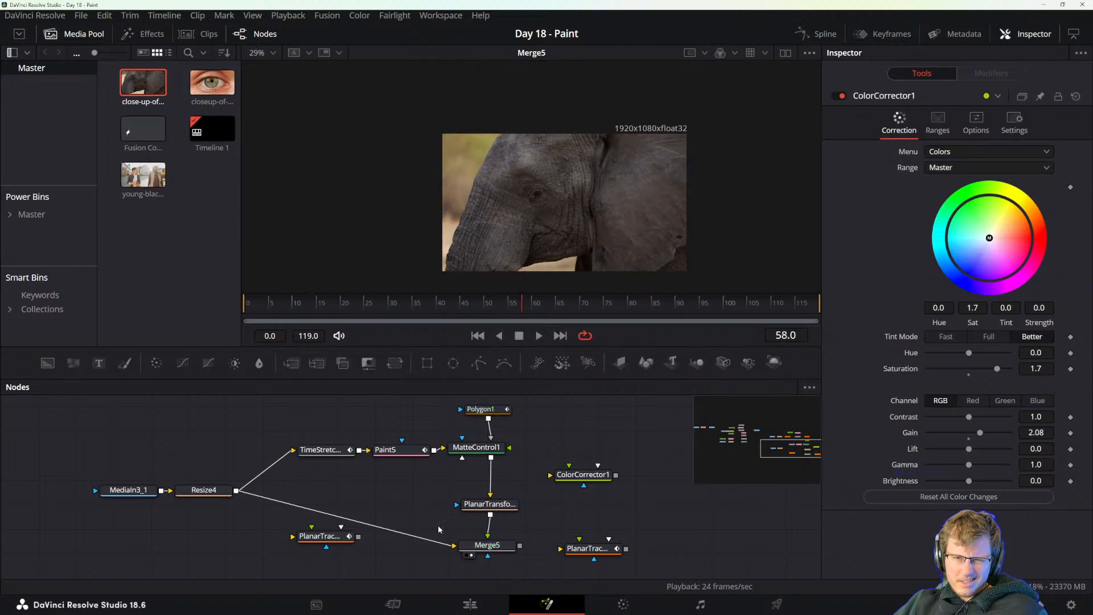
drag(581, 474, 492, 478)
Delete the Planar Transform and reconnect the two Planar Trackers, one between Resize and Merge, the other after the Merge.
click(491, 504)
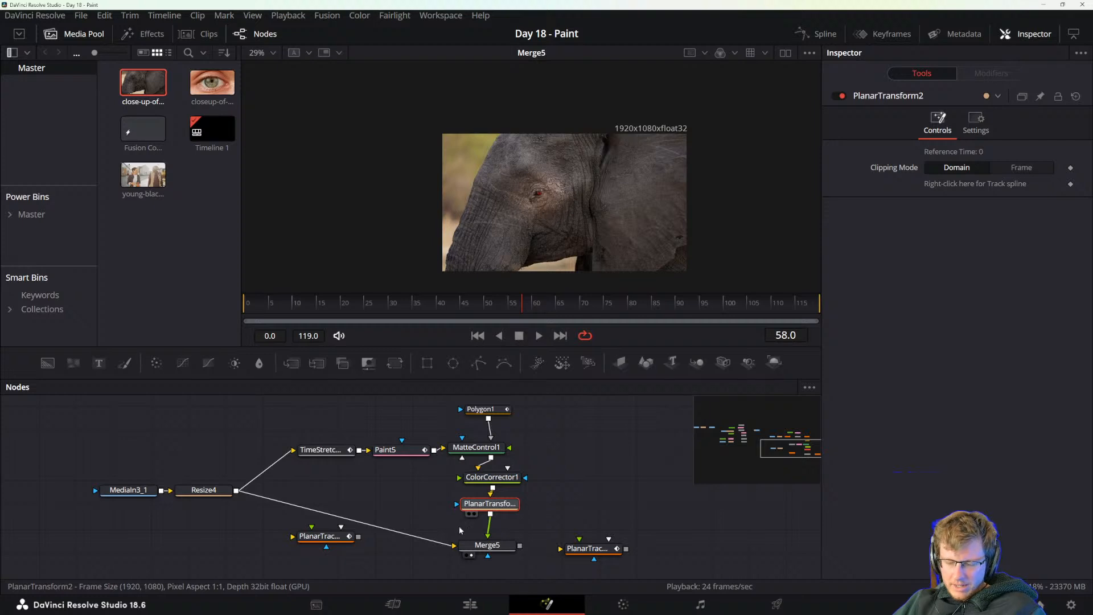
key(Delete)
drag(324, 537, 350, 519)
drag(563, 548, 519, 546)
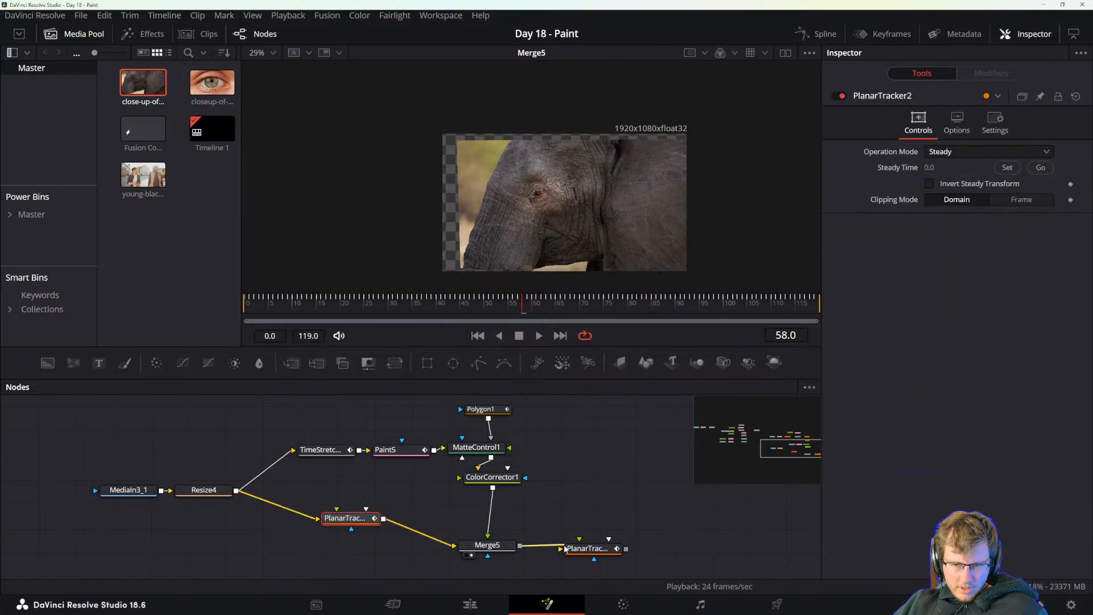
View the final Planar Tracker's output and play the clip from frame 58 to frame 93 to check the eye patch.
click(593, 551)
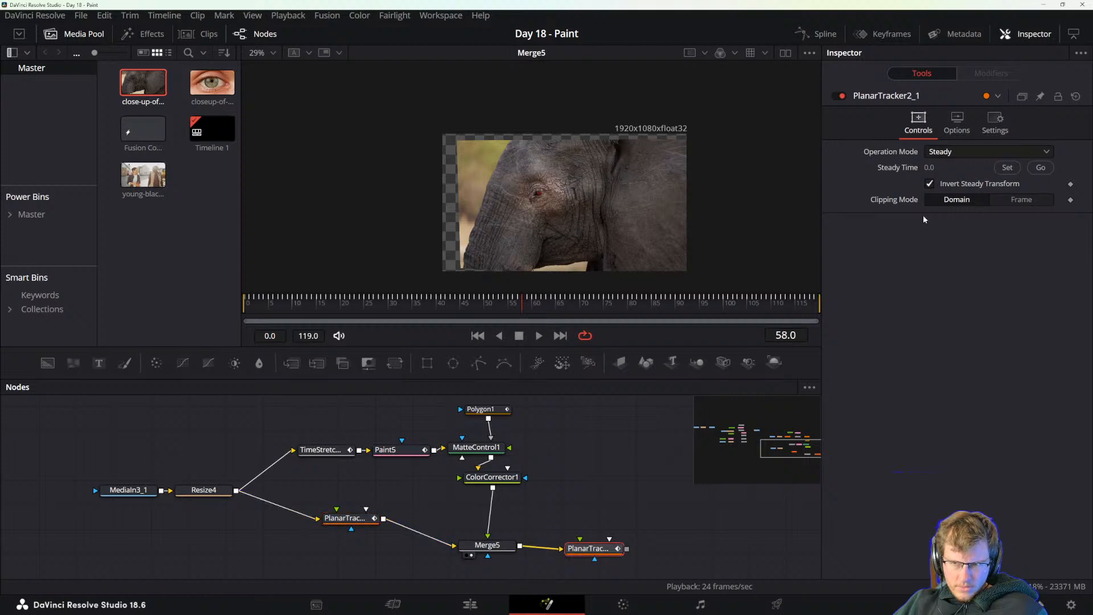
key(2)
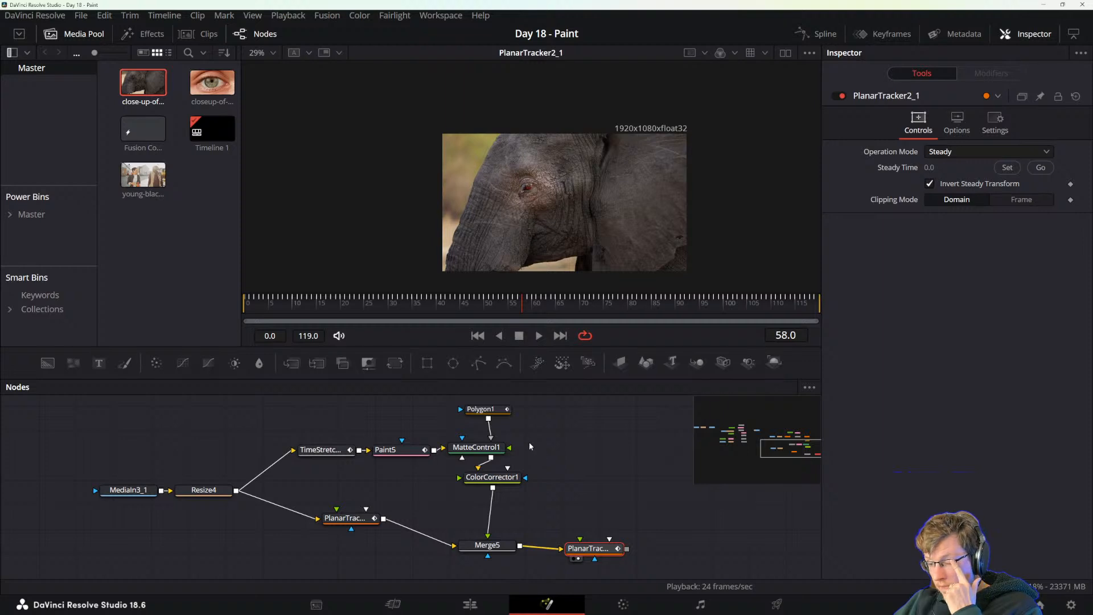
scroll(529, 235, up, 3)
scroll(530, 205, down, 2)
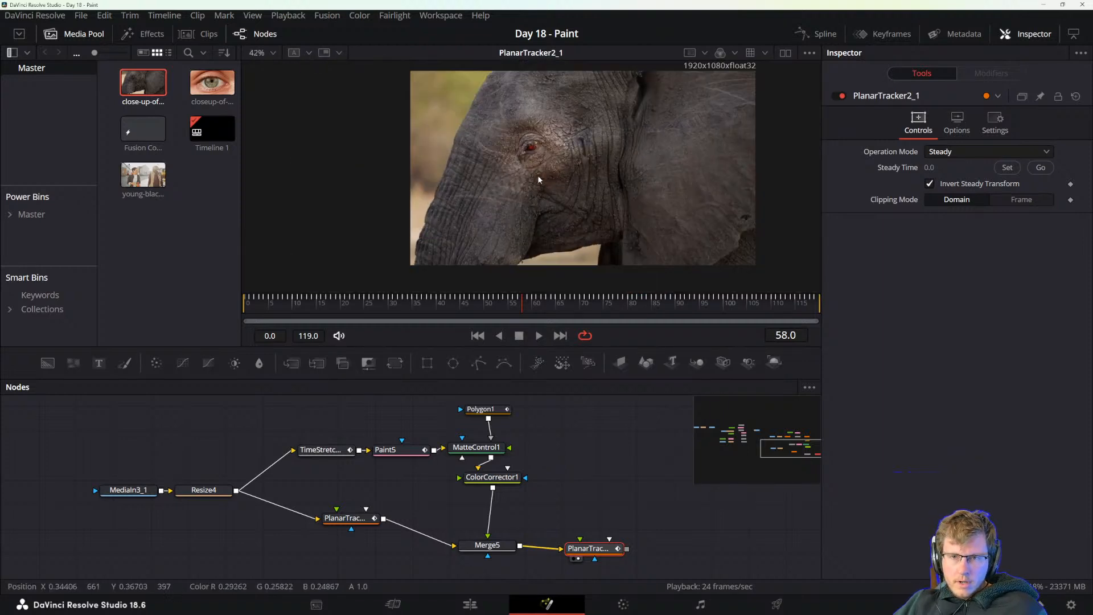
key(space)
key(space)
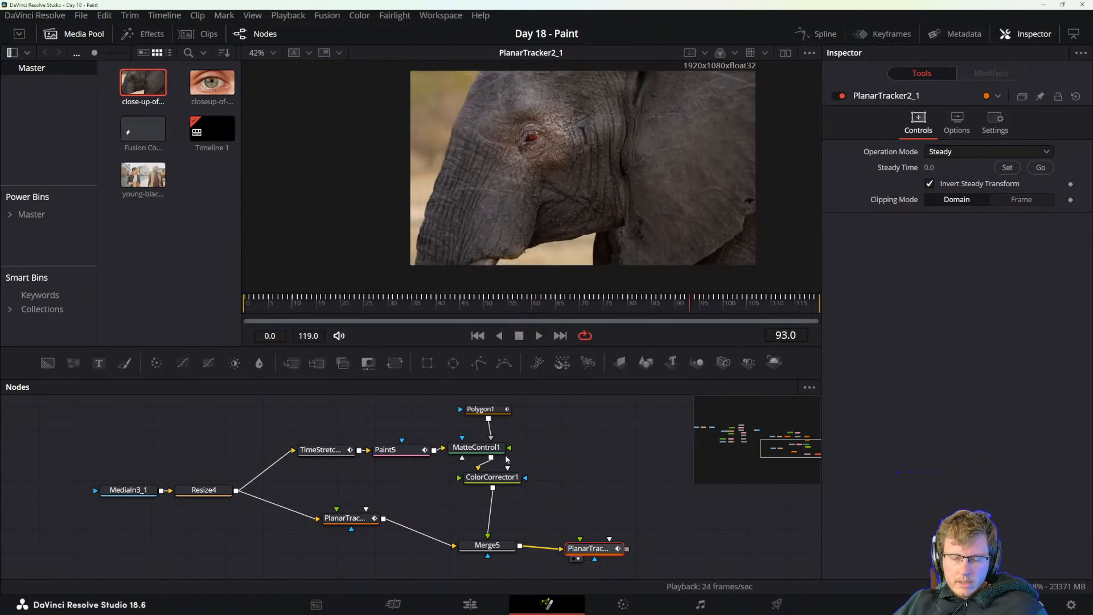
Move the Color Corrector node lower in the tree and add an Ellipse mask to it.
drag(533, 474, 539, 492)
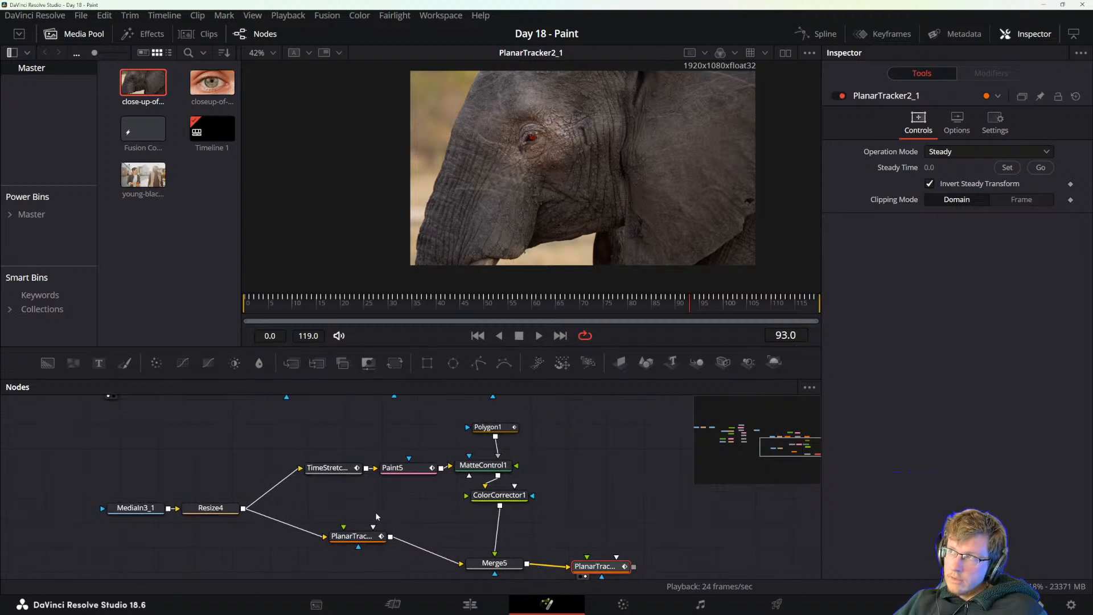
drag(499, 501, 517, 524)
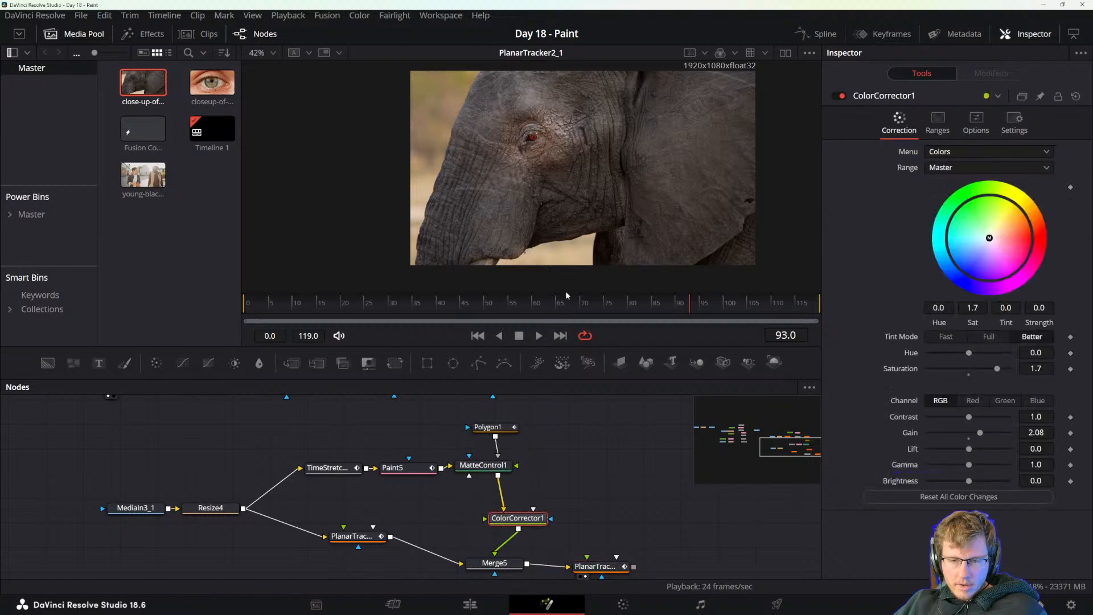
scroll(535, 150, up, 2)
scroll(535, 151, up, 1)
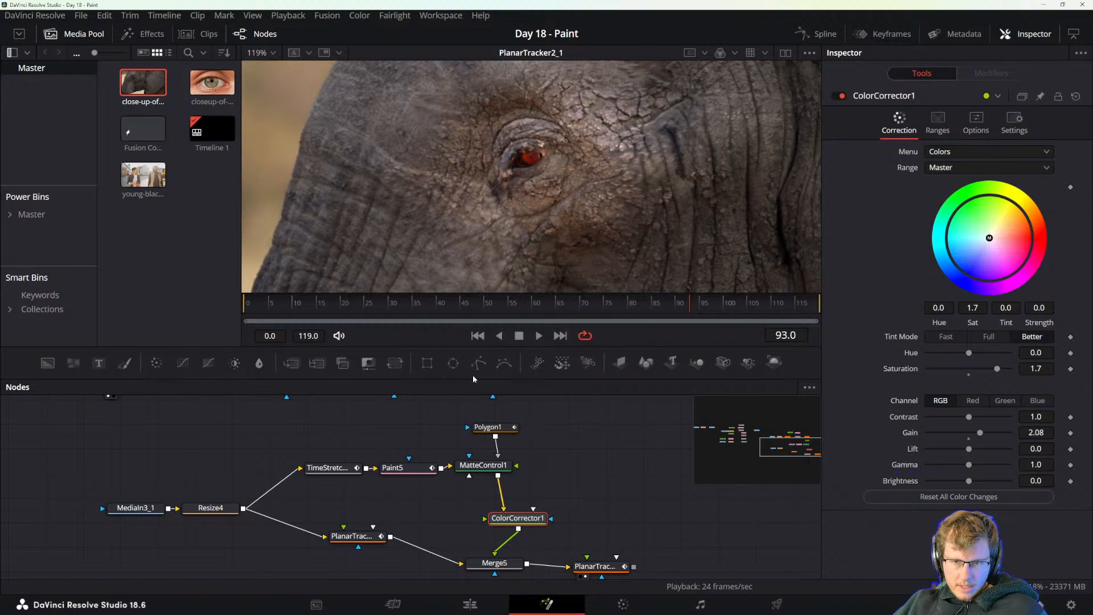
click(454, 363)
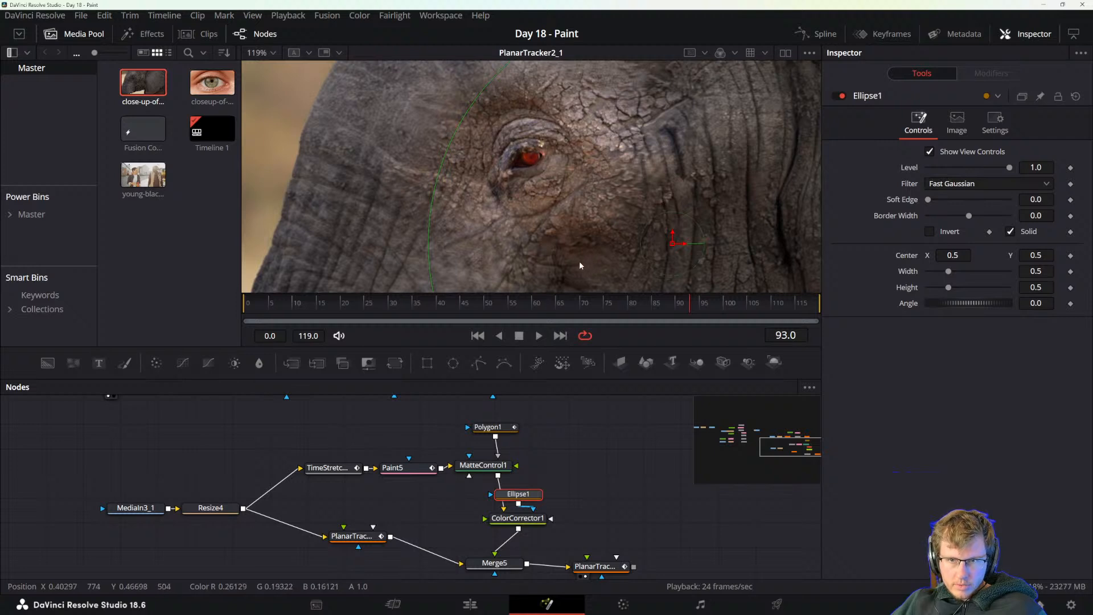
Remove the Ellipse mask from the Color Corrector.
scroll(678, 182, down, 3)
drag(710, 167, 620, 243)
key(ctrl+z)
key(Delete)
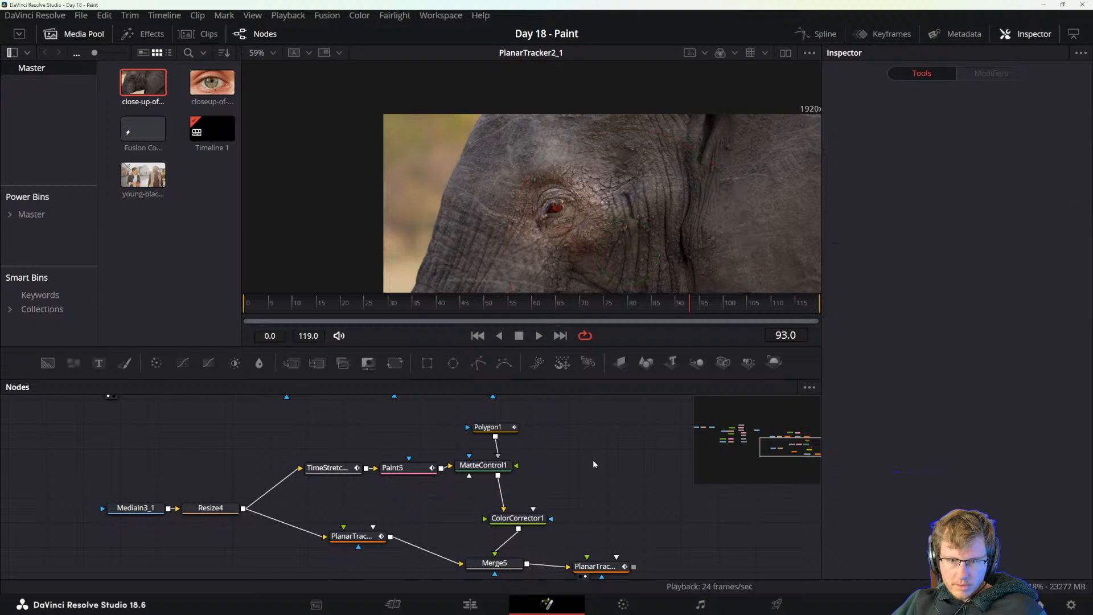
Rearrange the Matte Control and Color Corrector nodes, offsetting the Color Corrector to the side of the chain above the Merge.
drag(517, 518, 506, 519)
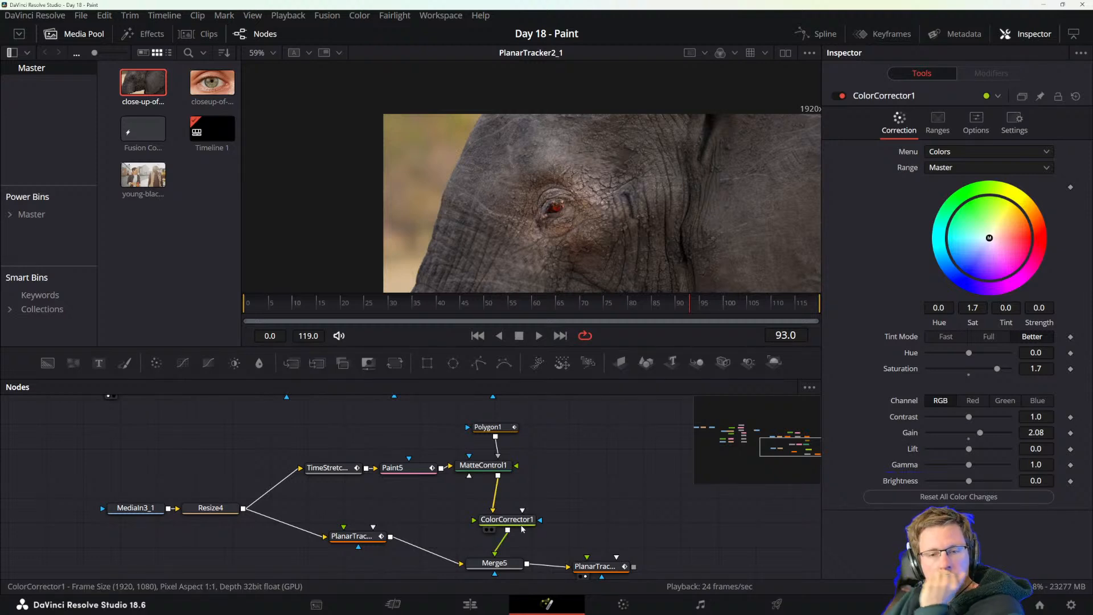
click(407, 472)
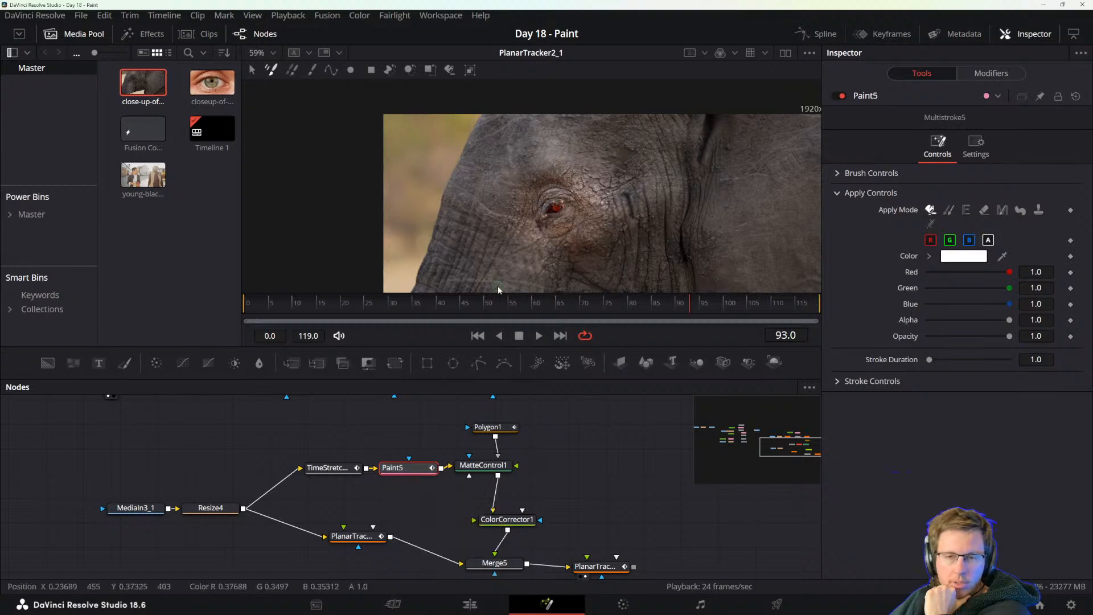
drag(486, 472, 509, 475)
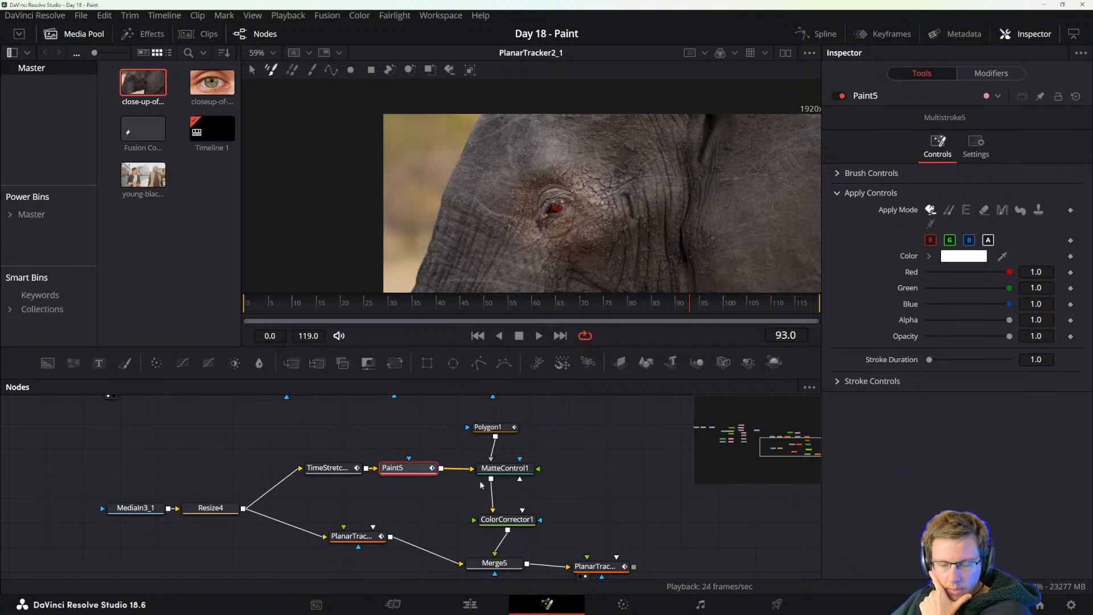
click(351, 536)
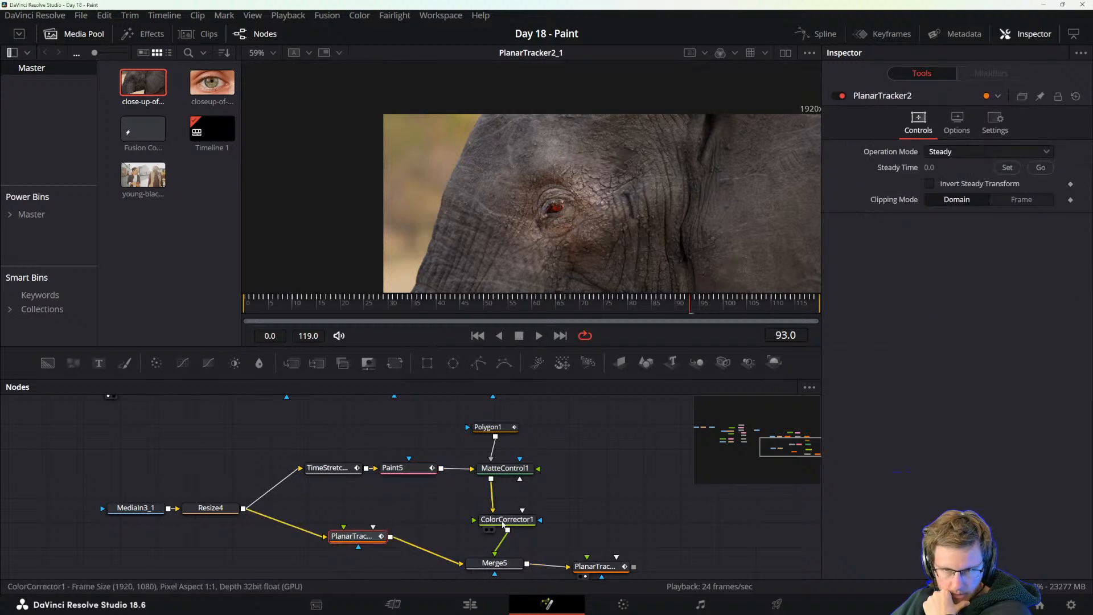
scroll(543, 245, up, 3)
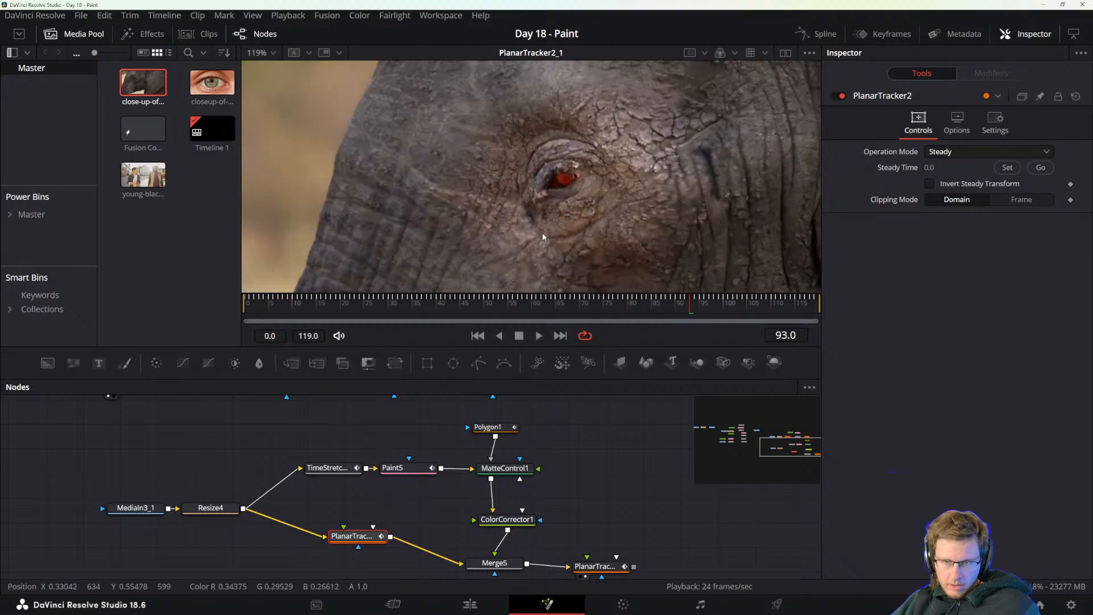
scroll(530, 256, down, 3)
drag(558, 225, 507, 238)
scroll(536, 204, up, 3)
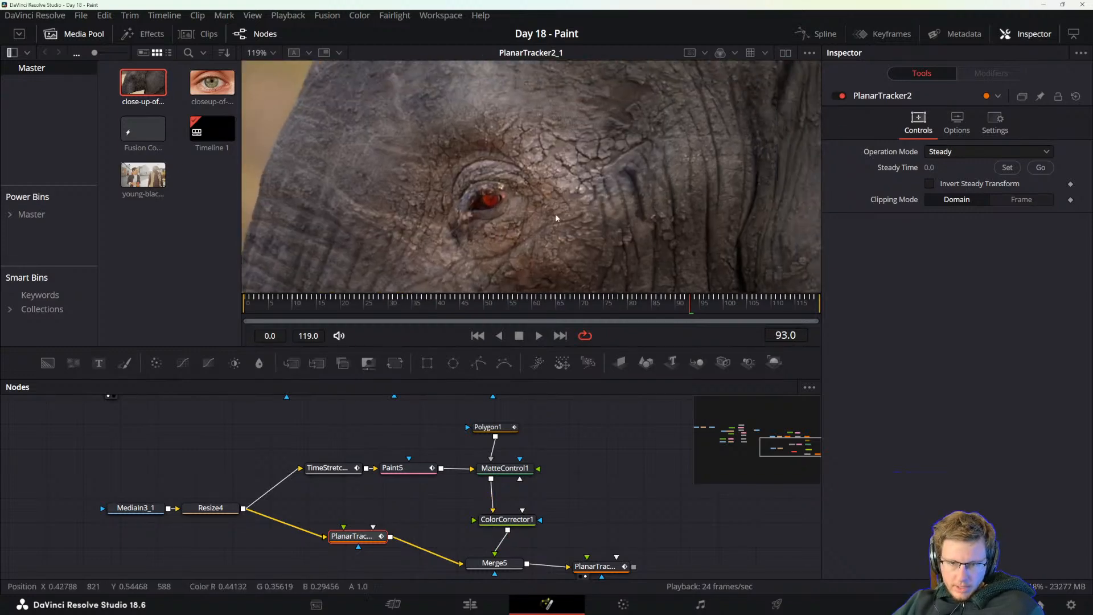
drag(506, 519, 555, 516)
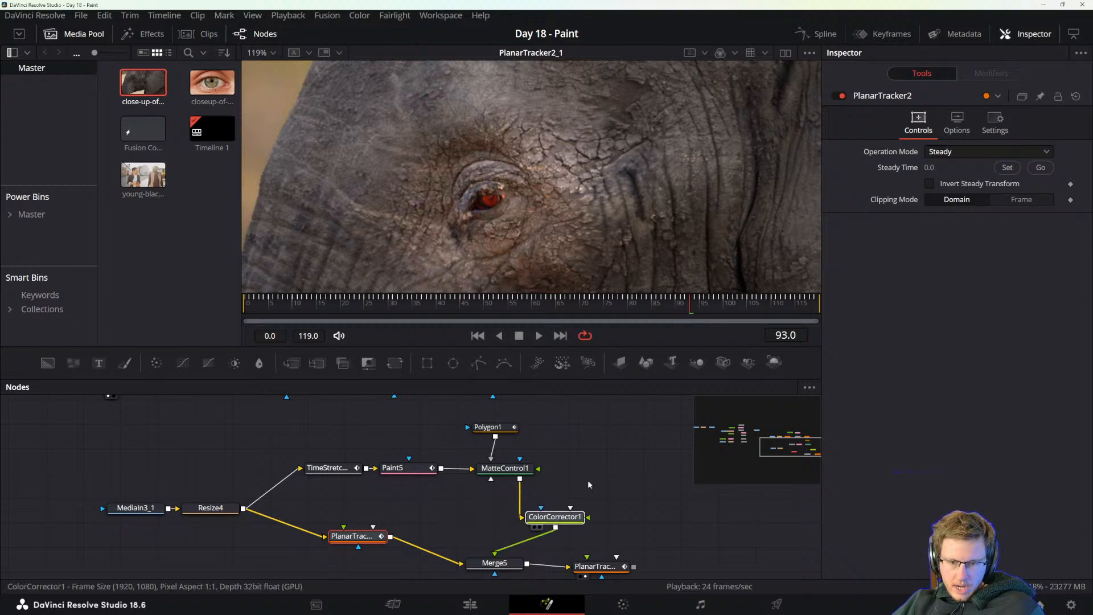
click(453, 363)
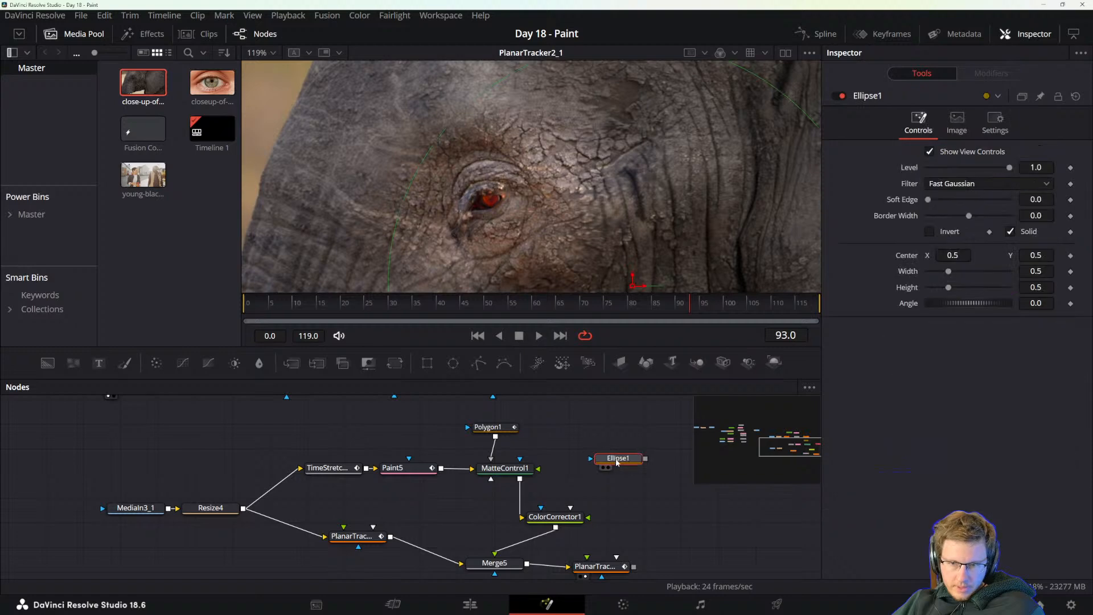
scroll(637, 182, down, 2)
scroll(658, 172, down, 3)
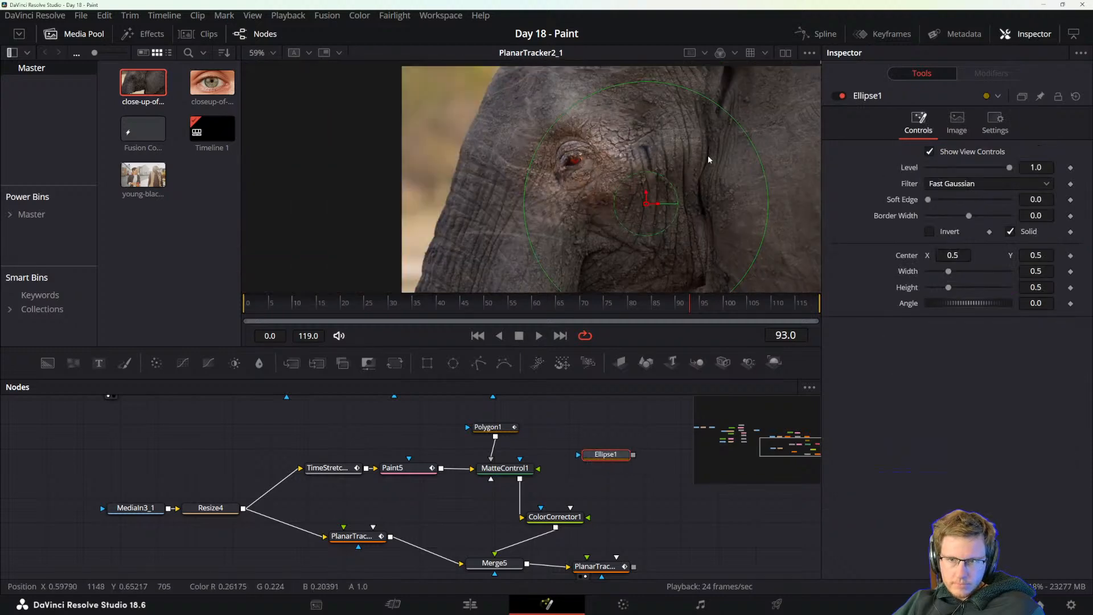
drag(744, 133, 558, 161)
scroll(579, 161, up, 4)
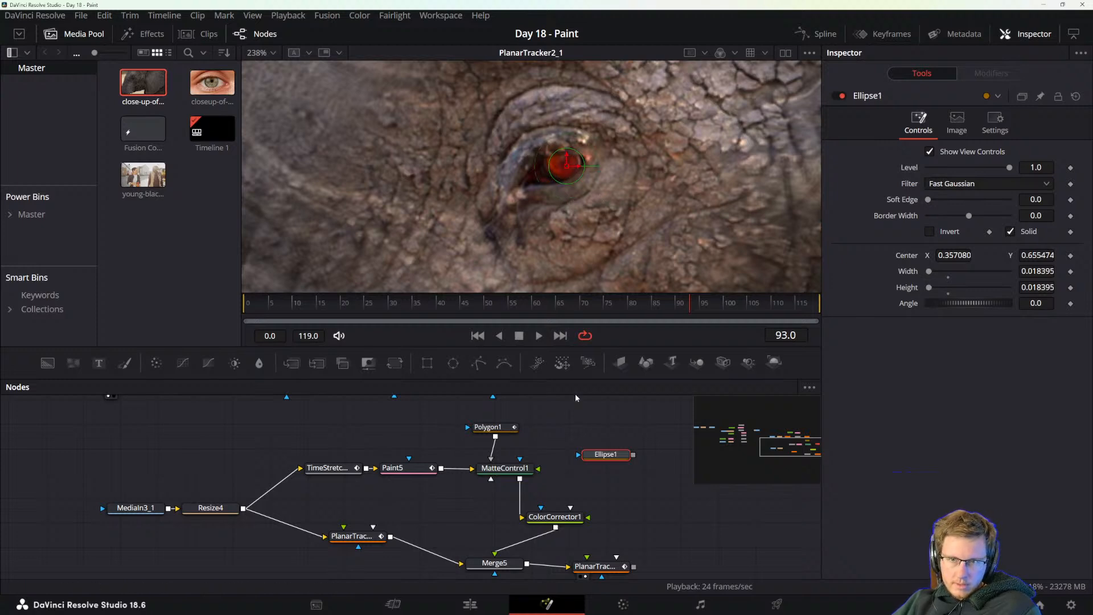
key(Delete)
Add an unconnected Polygon mask and draw its closed outline roughly around the elephant's red iris at frame 93.
click(478, 363)
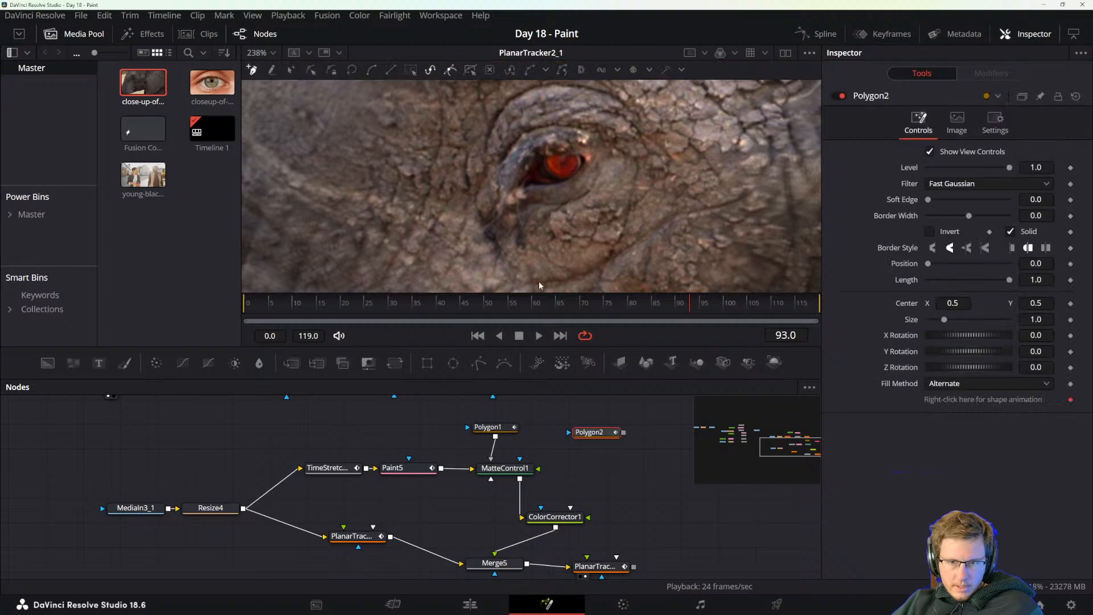
drag(561, 175, 570, 173)
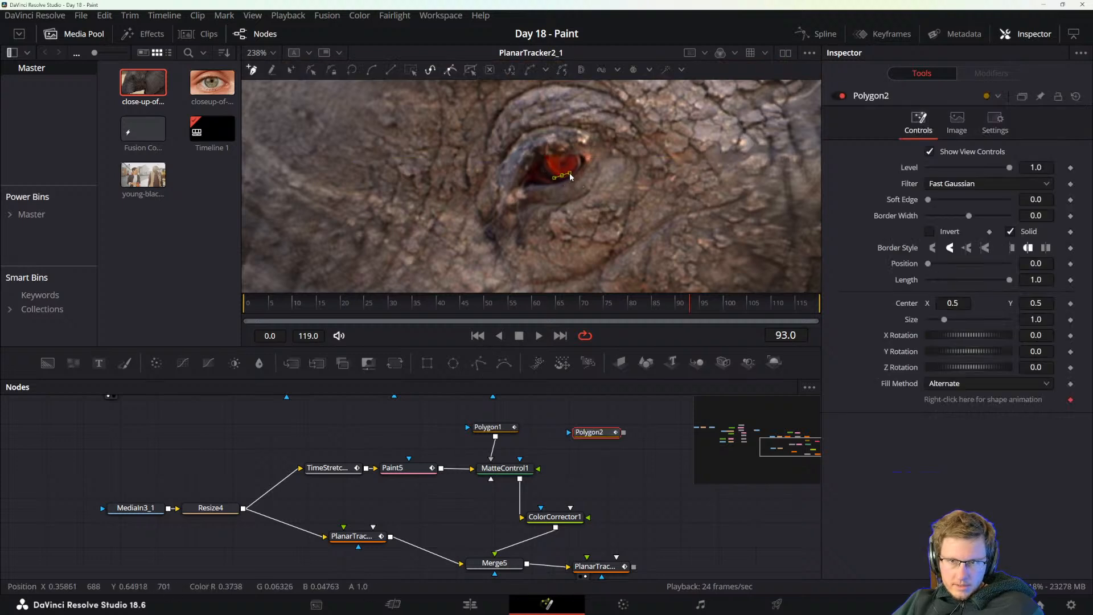
key(ctrl+z)
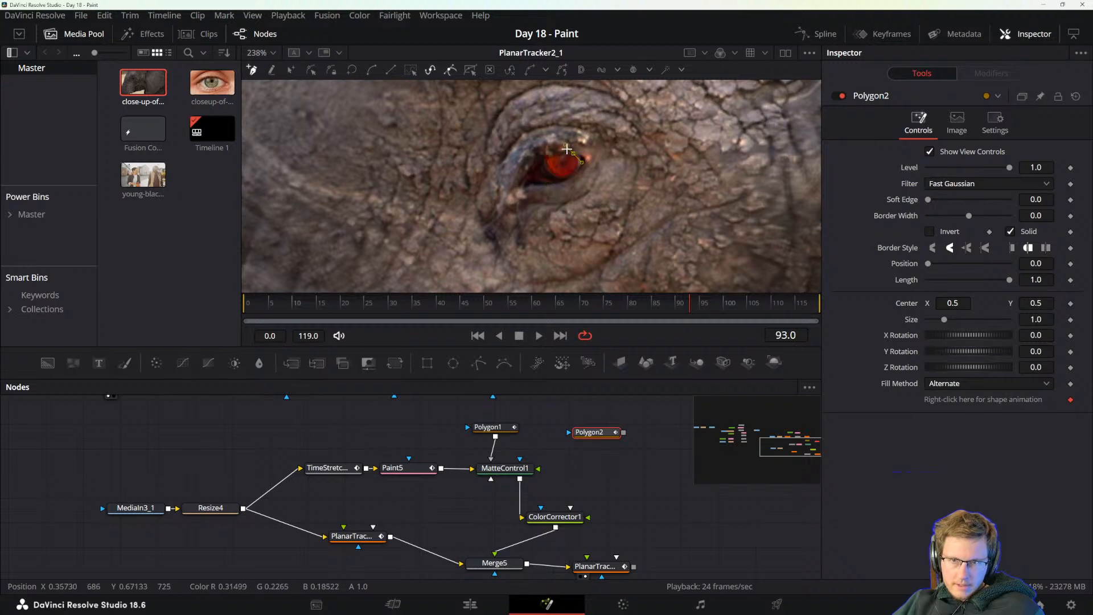
click(546, 157)
scroll(546, 159, up, 8)
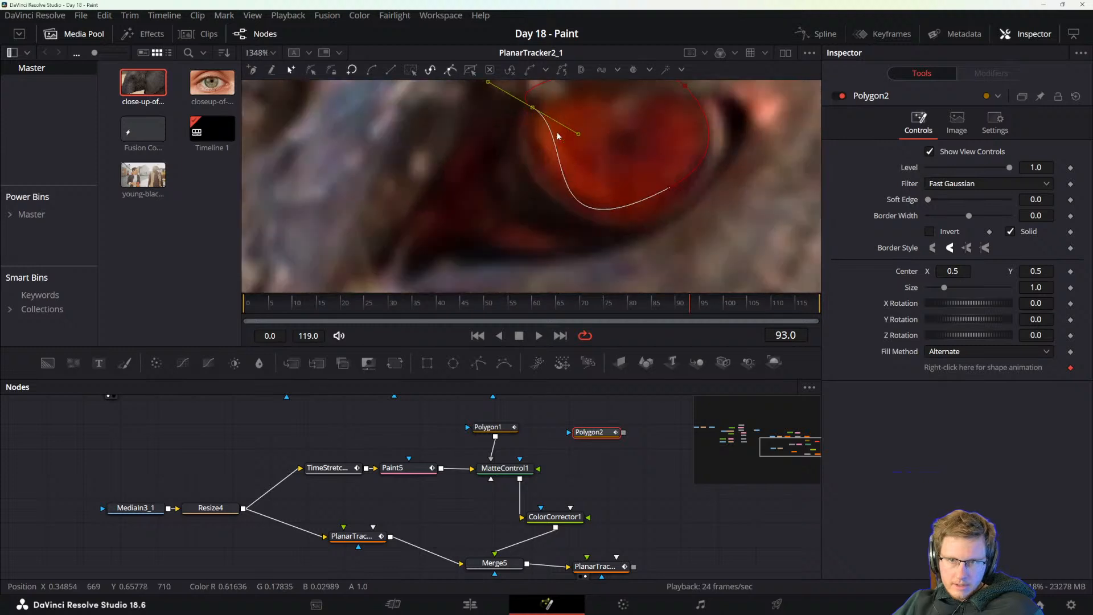
Adjust the new polygon's points and curve handles so its outline follows the edge of the red iris.
drag(533, 110, 532, 225)
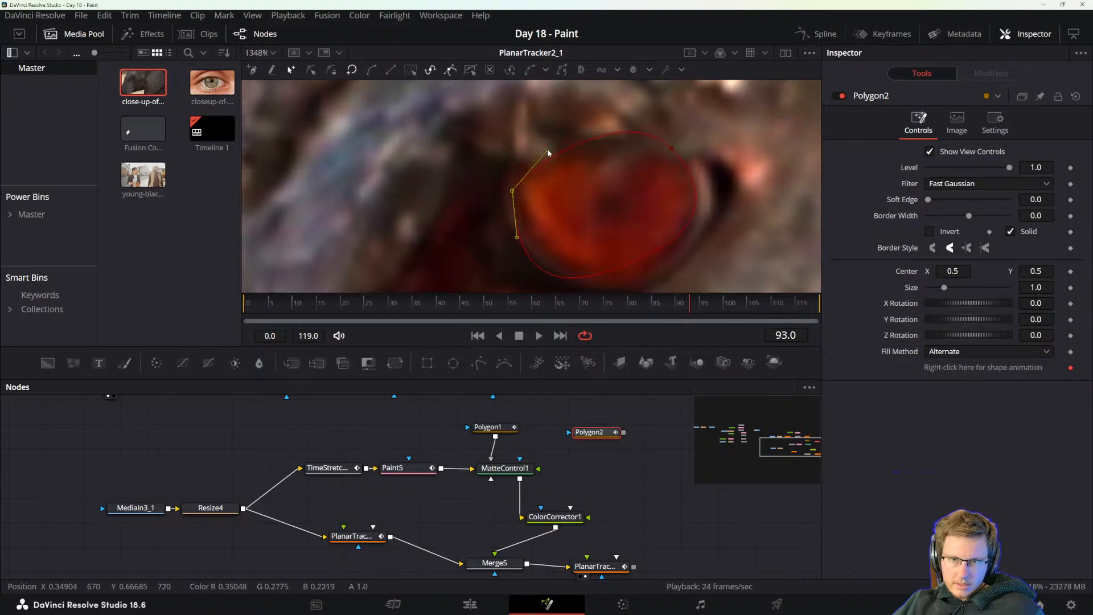
click(670, 147)
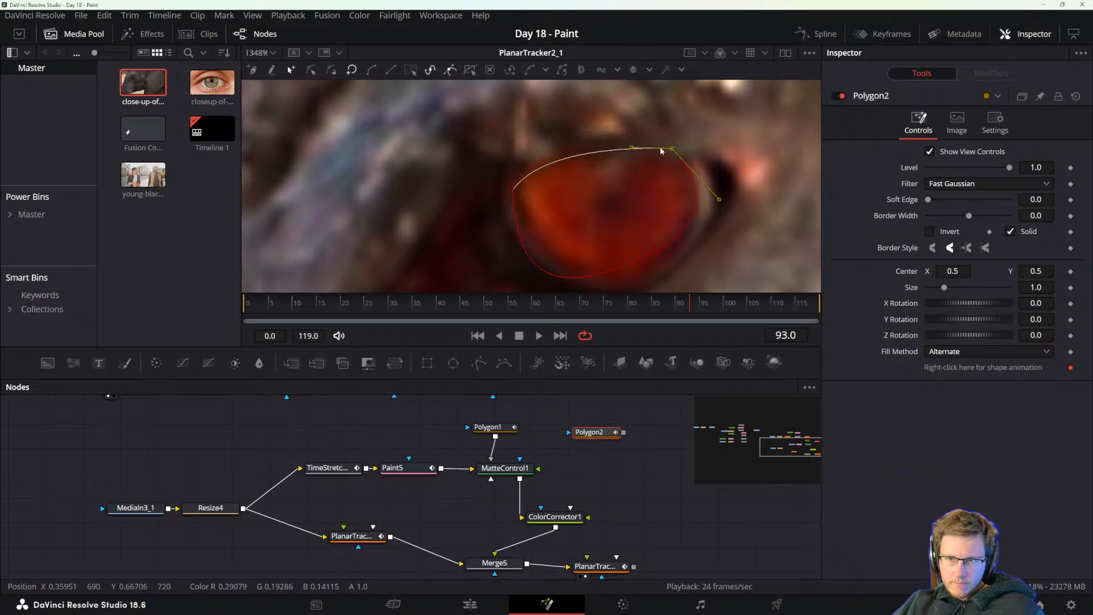
drag(671, 150, 686, 161)
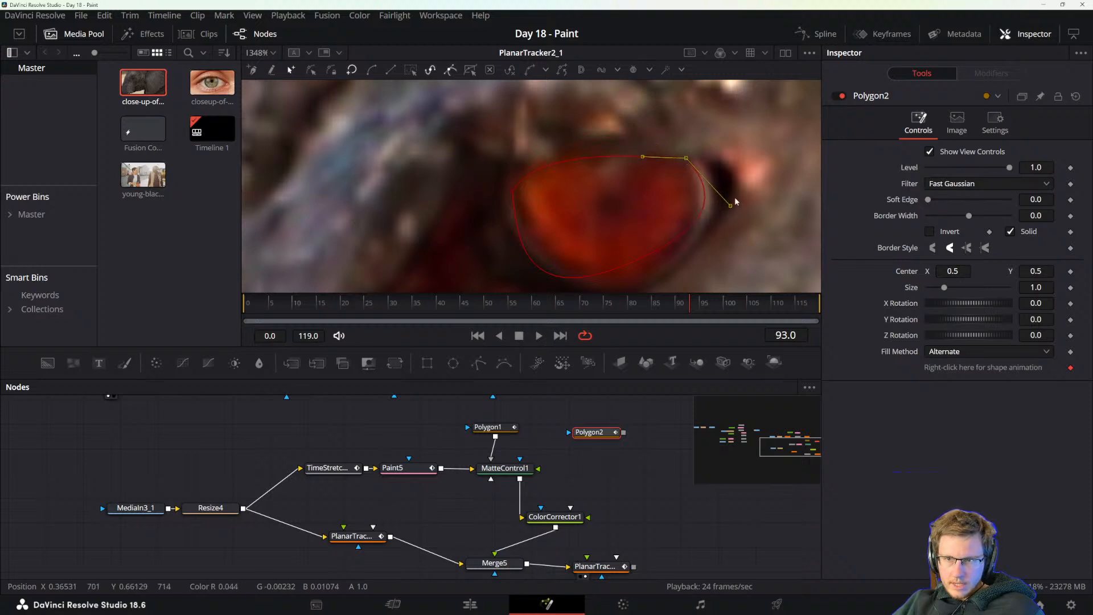
drag(731, 208, 723, 202)
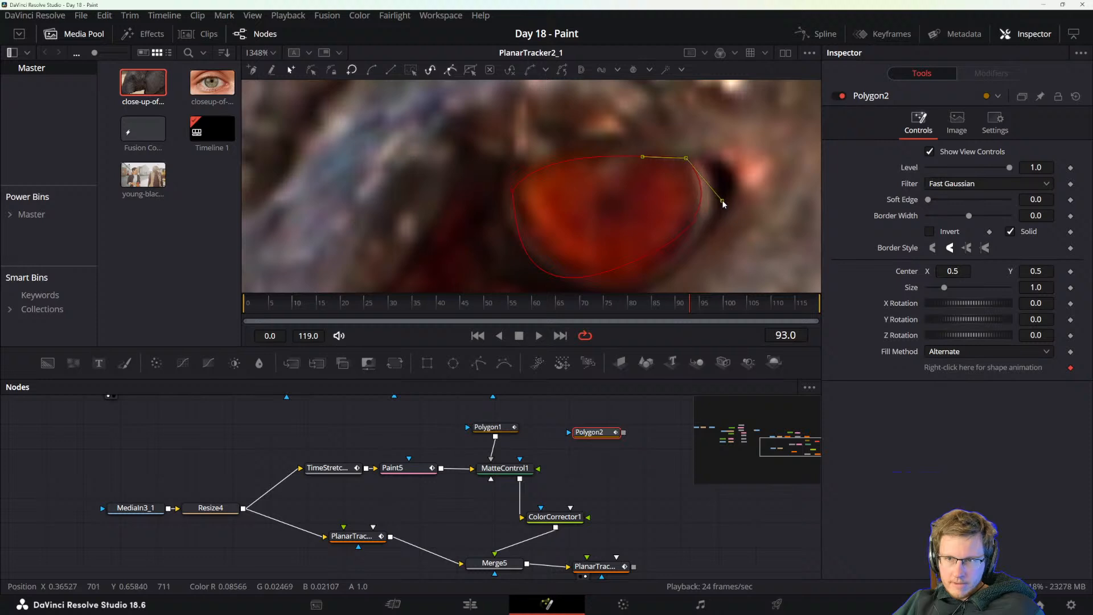
click(616, 276)
mouse_move(657, 251)
mouse_down()
mouse_move(658, 262)
mouse_move(670, 259)
mouse_up()
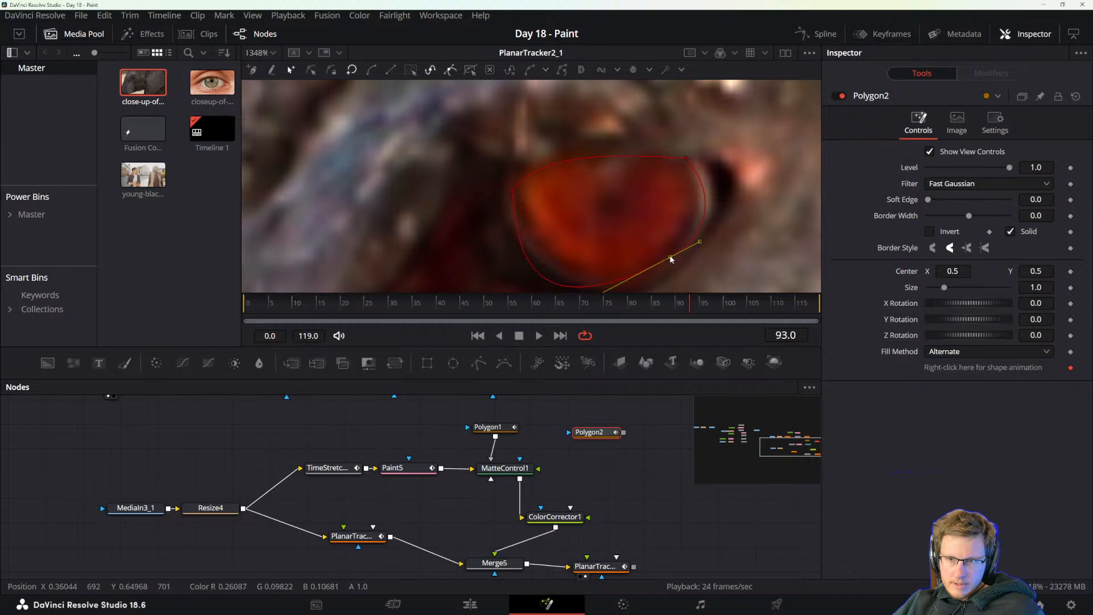
scroll(658, 269, down, 2)
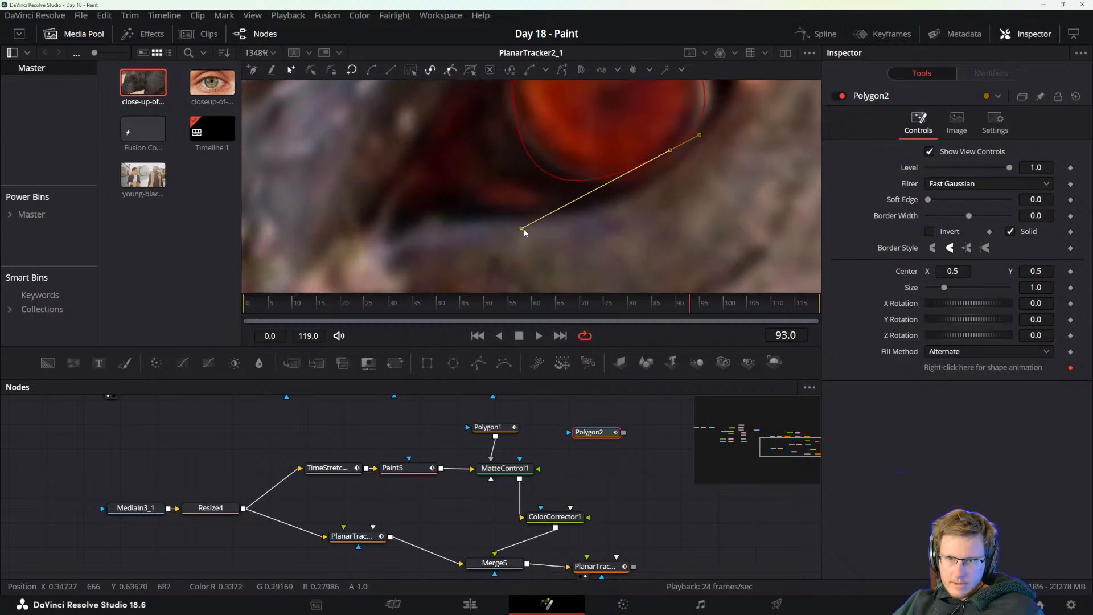
drag(524, 229, 581, 207)
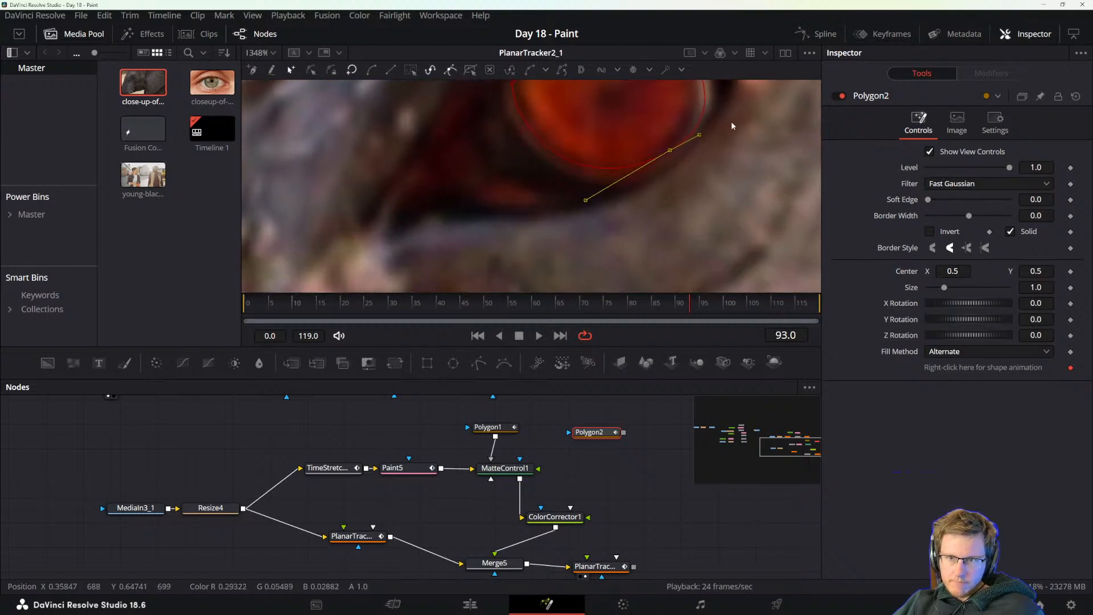
drag(731, 122, 651, 198)
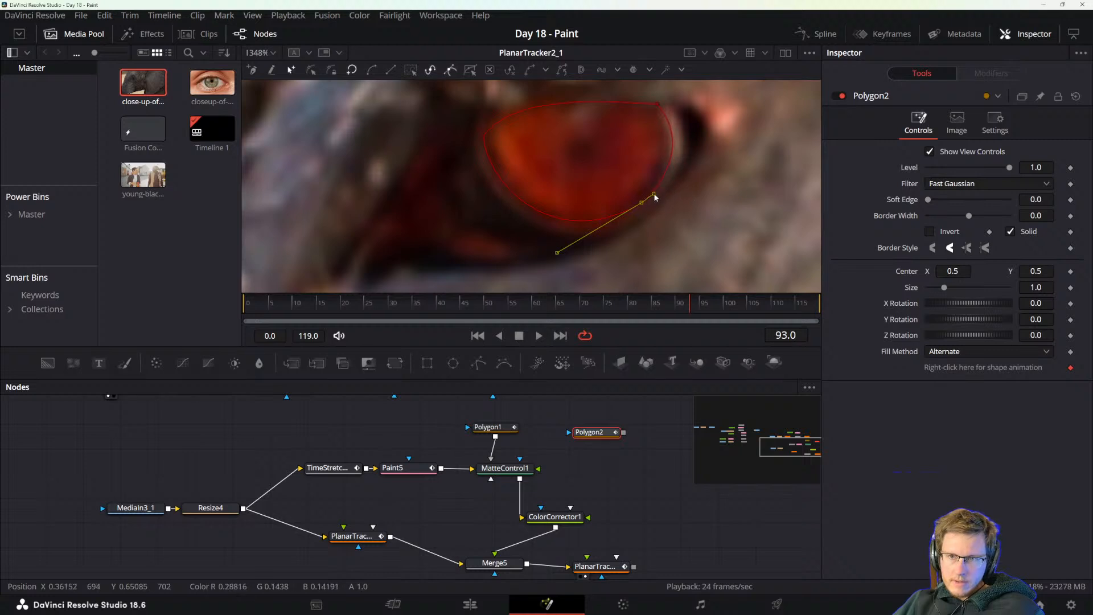
scroll(655, 197, down, 5)
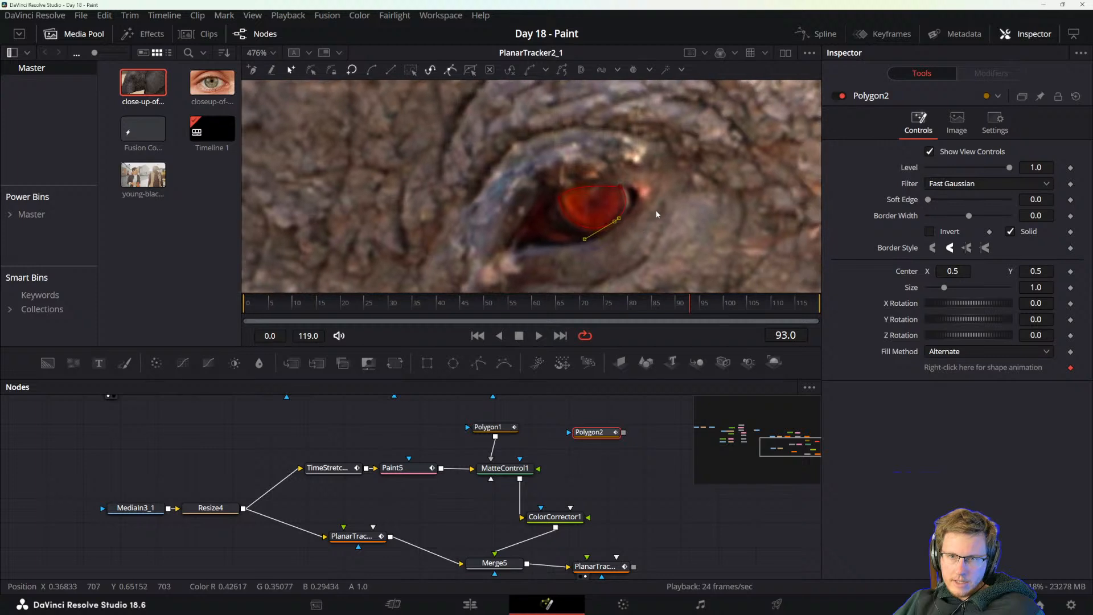
Try to connect the iris polygon to the Color Corrector as its mask.
drag(607, 464, 559, 439)
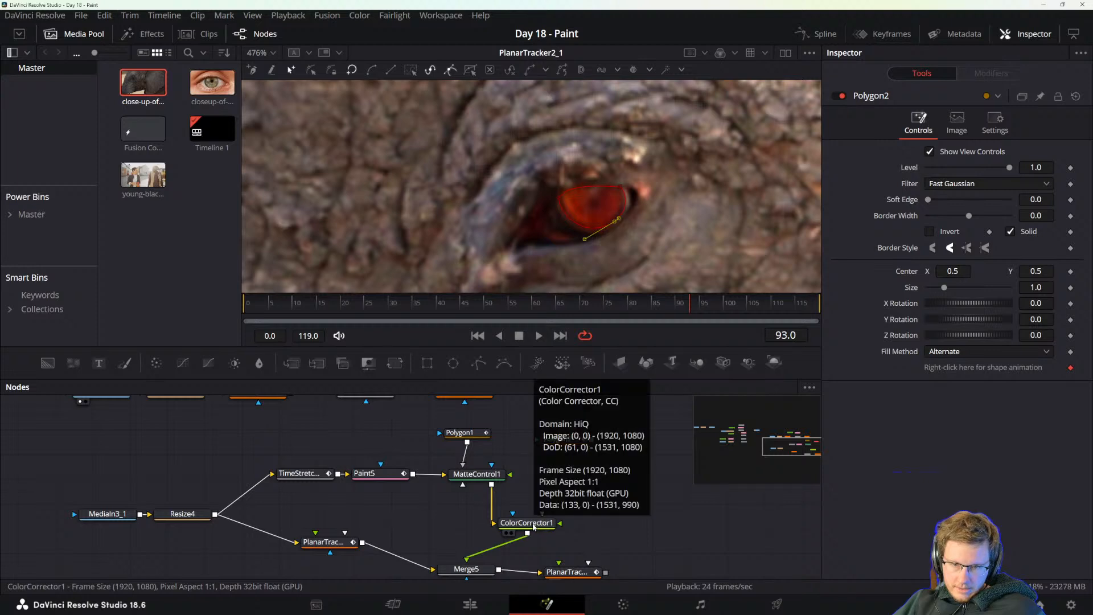
drag(534, 527, 500, 518)
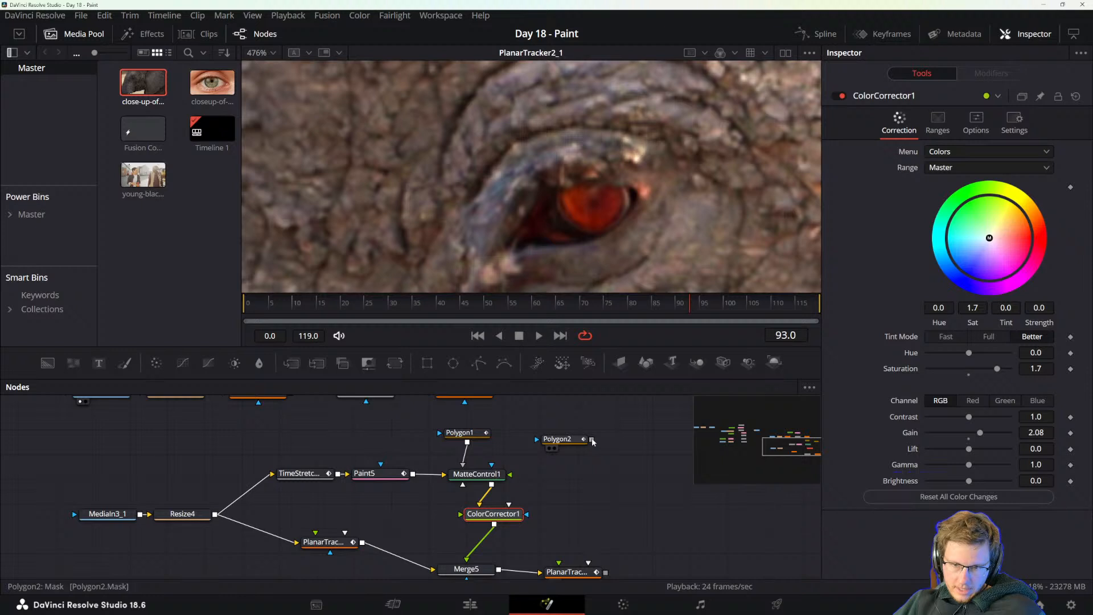
drag(592, 440, 526, 514)
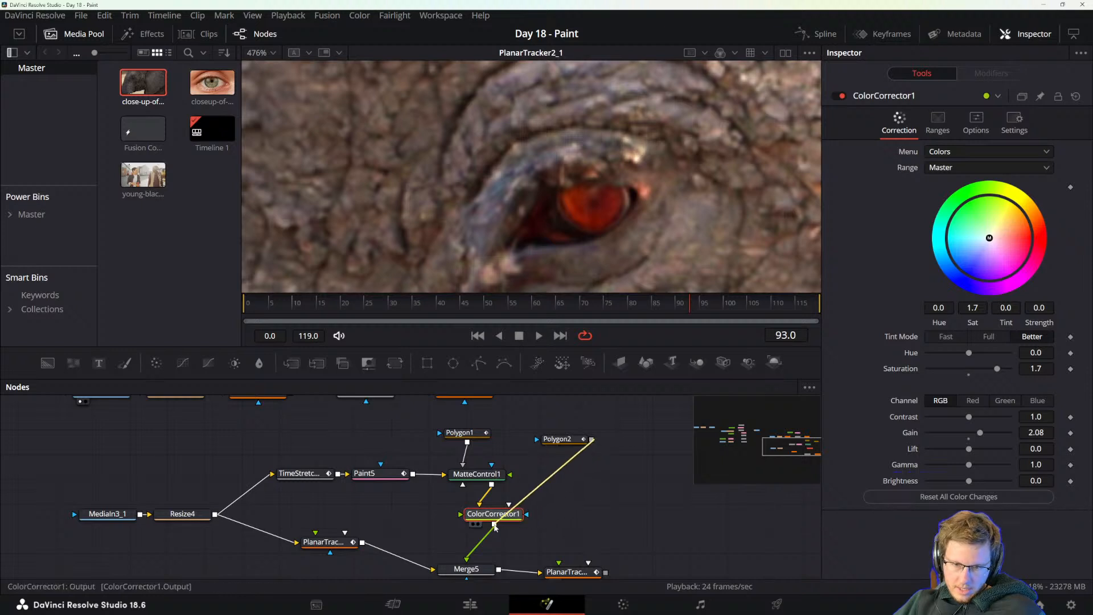
click(536, 497)
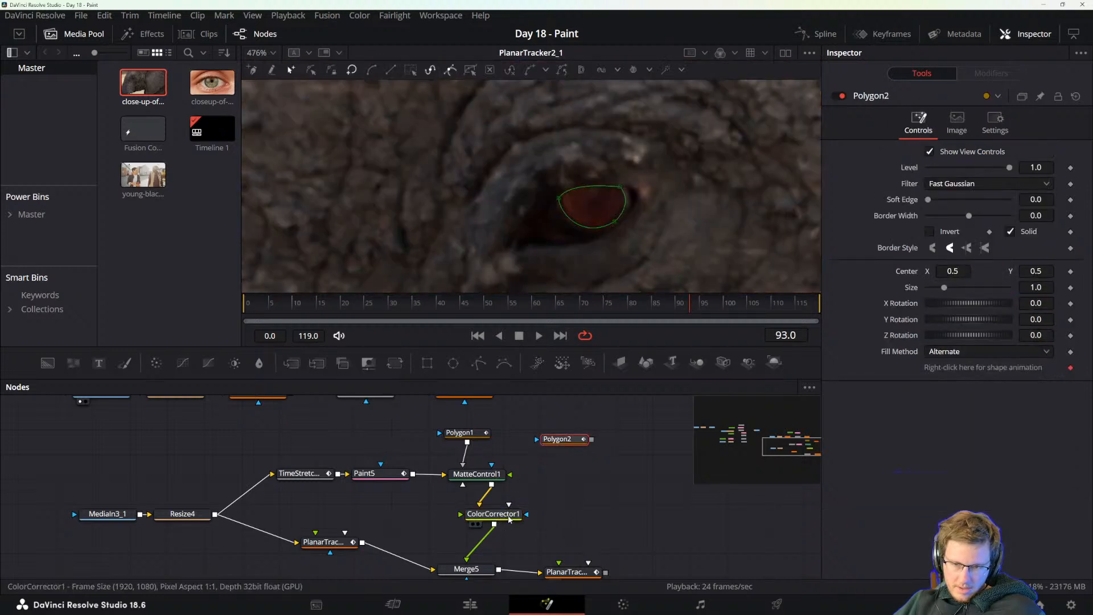
Place the Color Corrector below Matte Control and connect the iris polygon to Matte Control as its Effect Mask.
drag(494, 516, 450, 515)
click(592, 441)
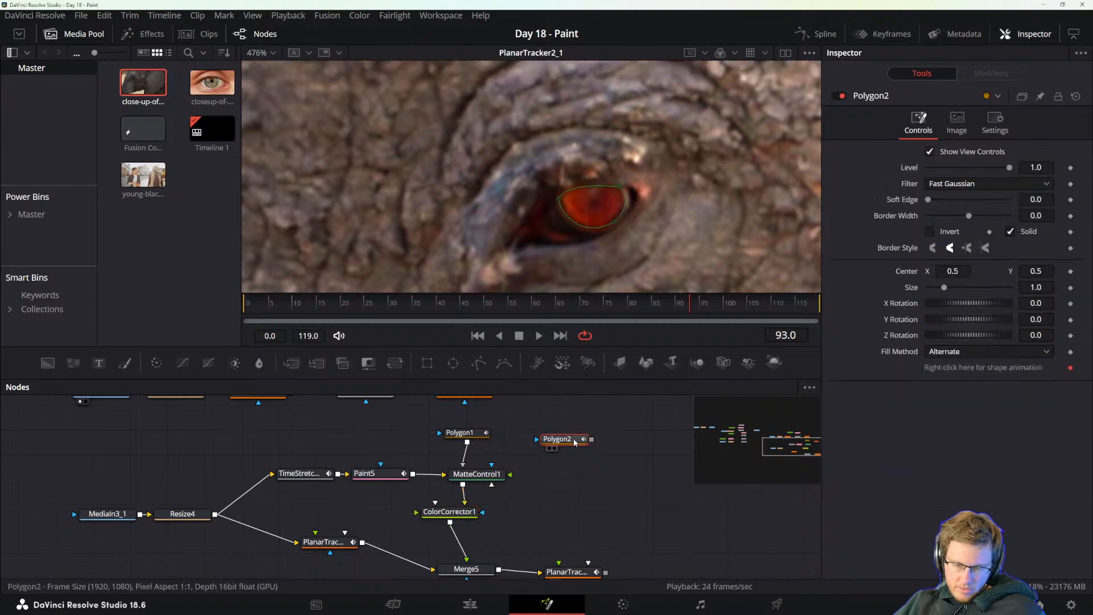
drag(591, 441, 488, 478)
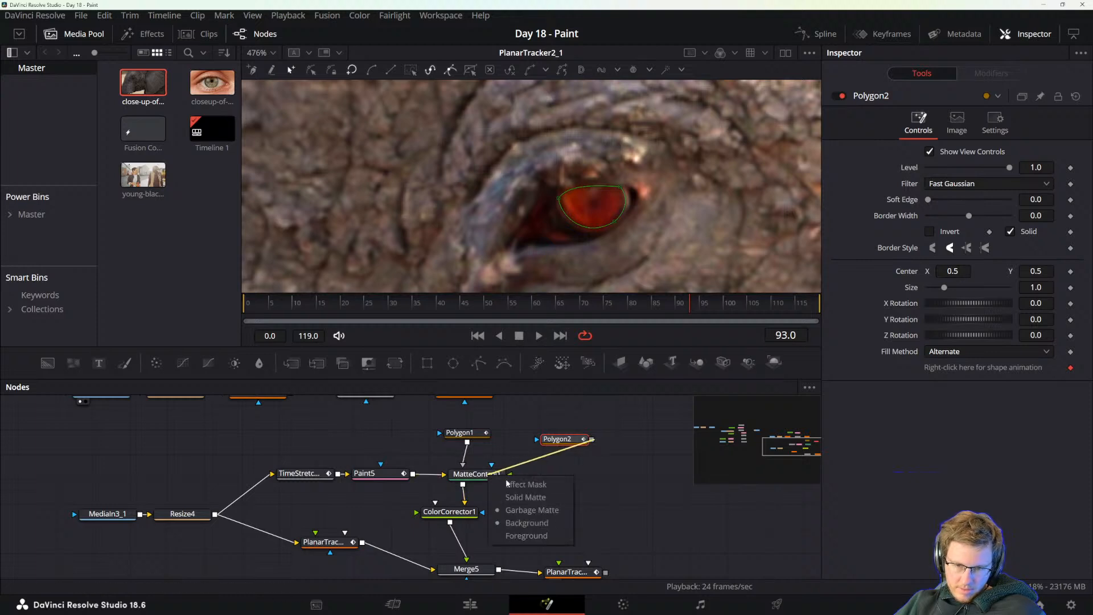
click(536, 486)
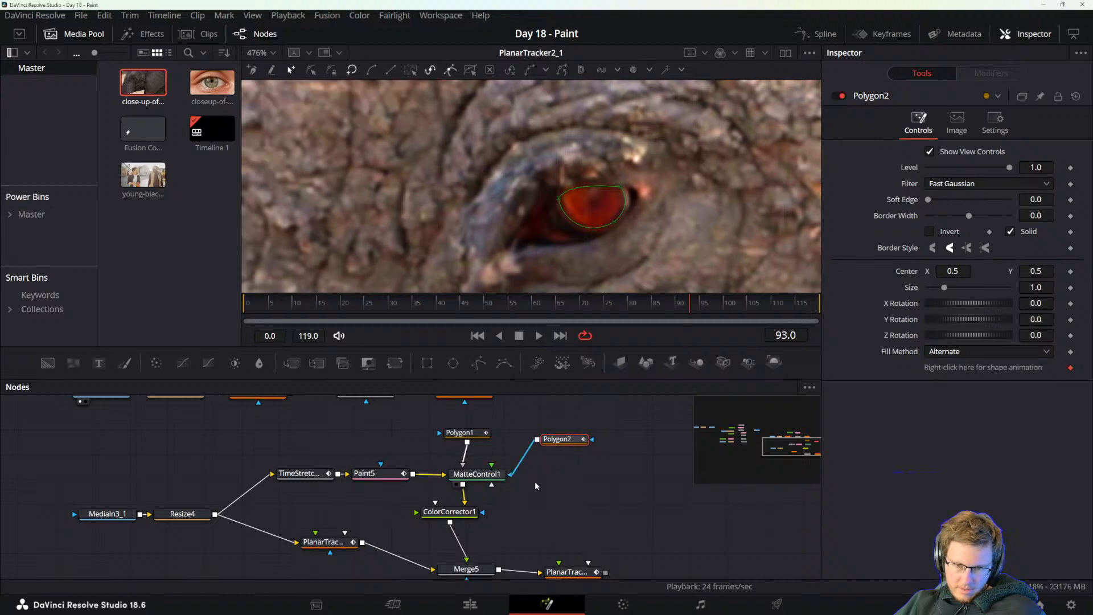
mouse_move(554, 436)
mouse_down()
mouse_move(547, 443)
mouse_move(571, 424)
mouse_up()
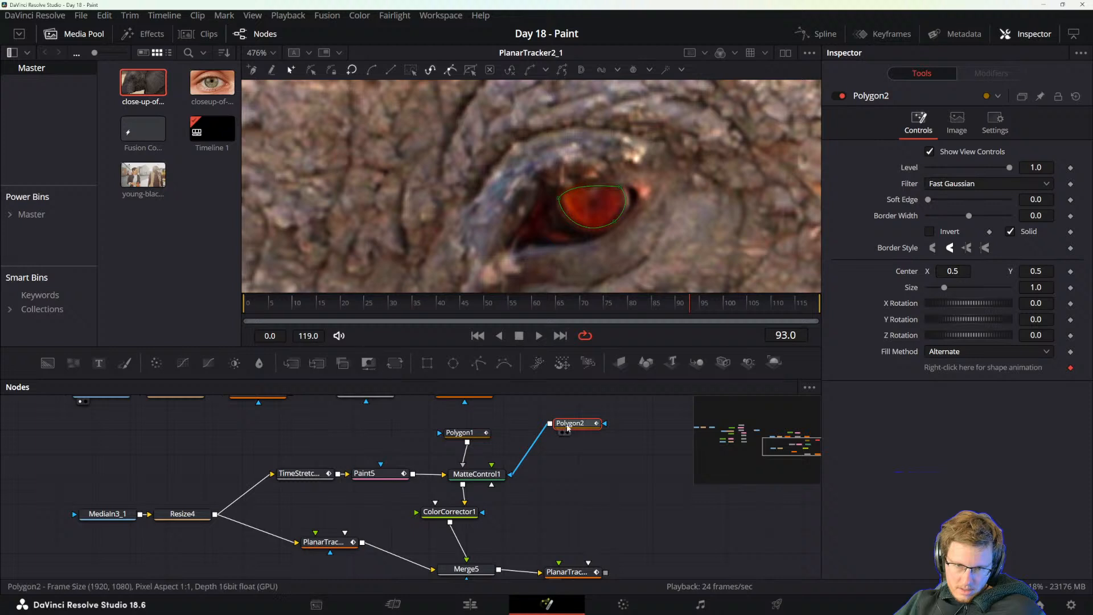
Insert a second Color Corrector between the iris polygon and Matte Control, and position it below the polygon.
key(shift+space)
text(color)
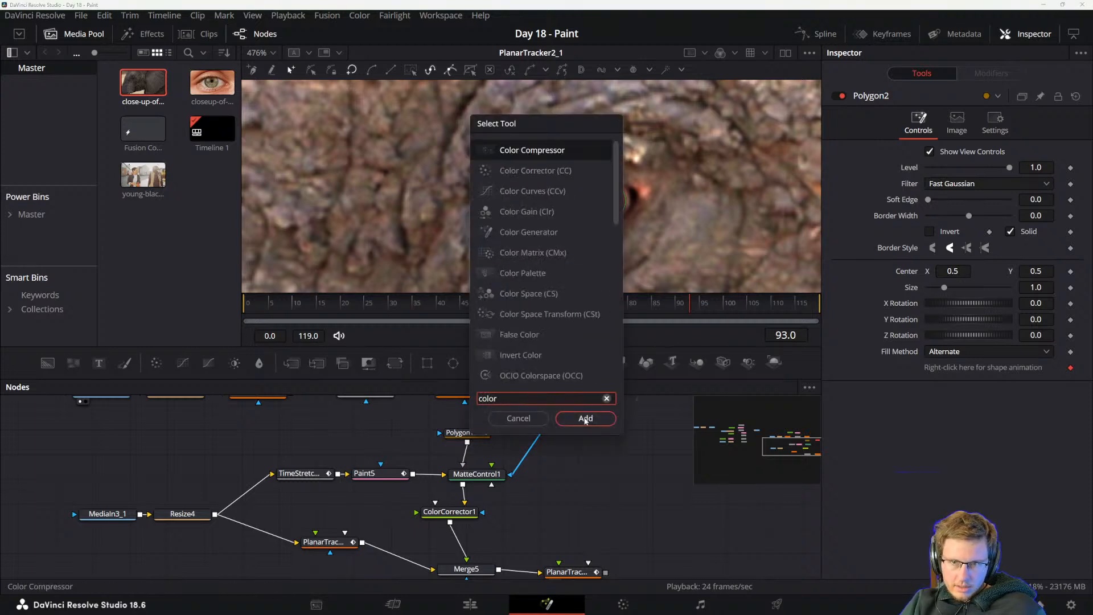
key(Down)
click(586, 419)
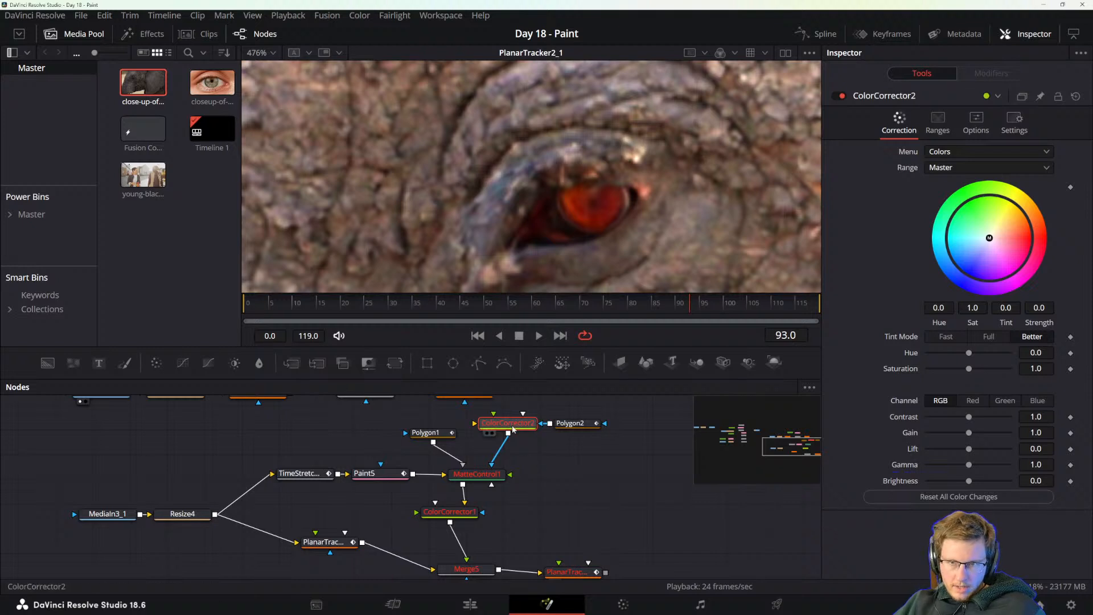
drag(508, 423, 553, 459)
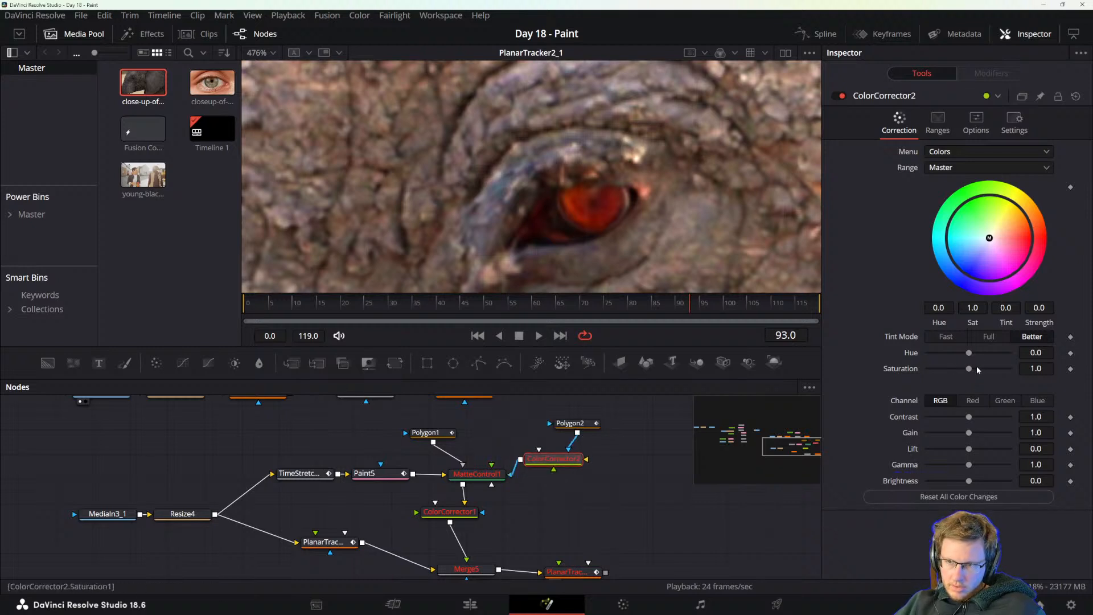
Try a hue shift of 0.78 and a color wheel tint on the second Color Corrector, and undo the changes.
drag(969, 353, 1002, 351)
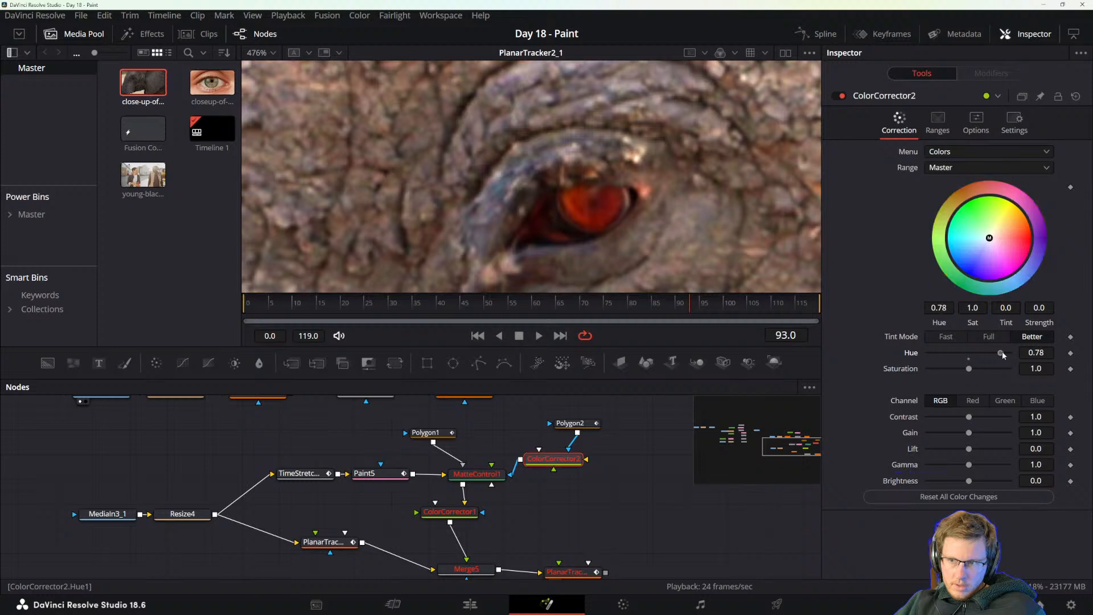
drag(990, 238, 952, 212)
key(ctrl+z)
key(ctrl+z)
key(ctrl+z)
key(ctrl+z)
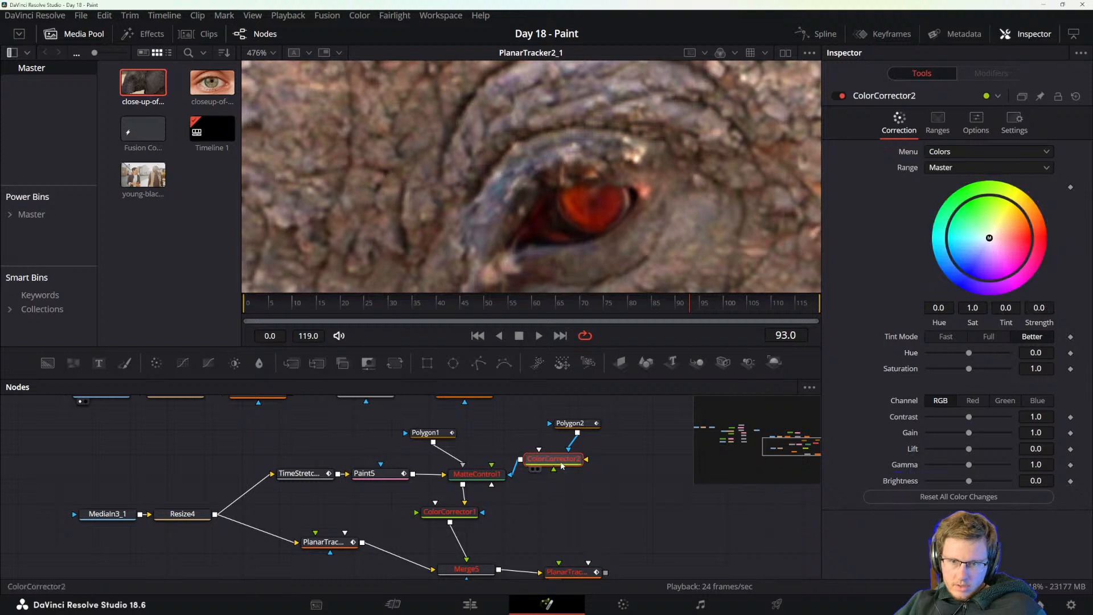
Remove the second Color Corrector and disconnect the iris polygon from Matte Control.
click(572, 423)
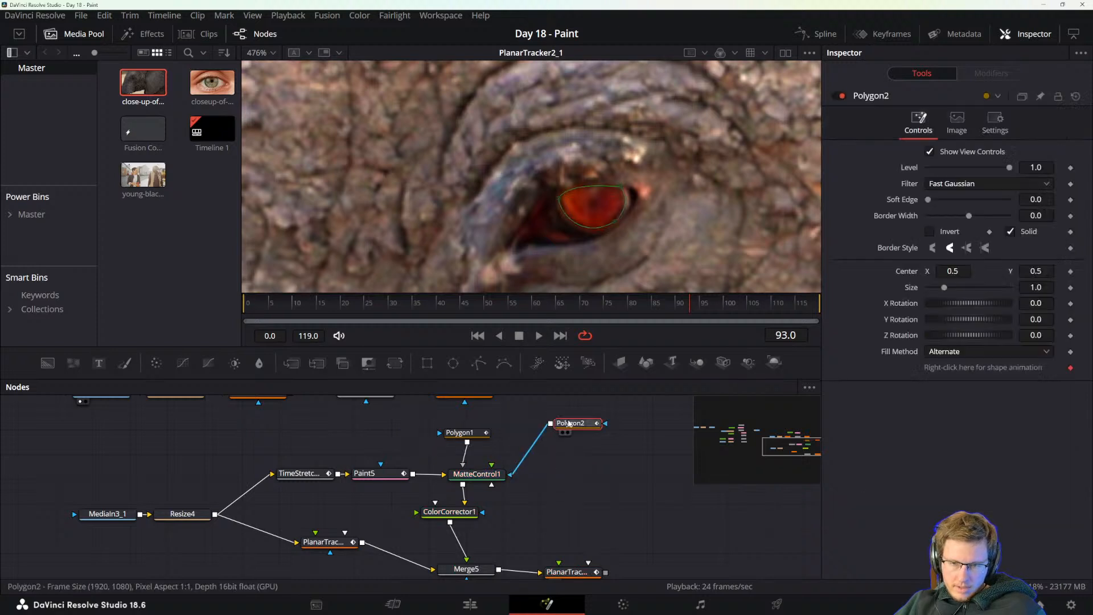
drag(577, 481, 540, 477)
scroll(541, 421, down, 5)
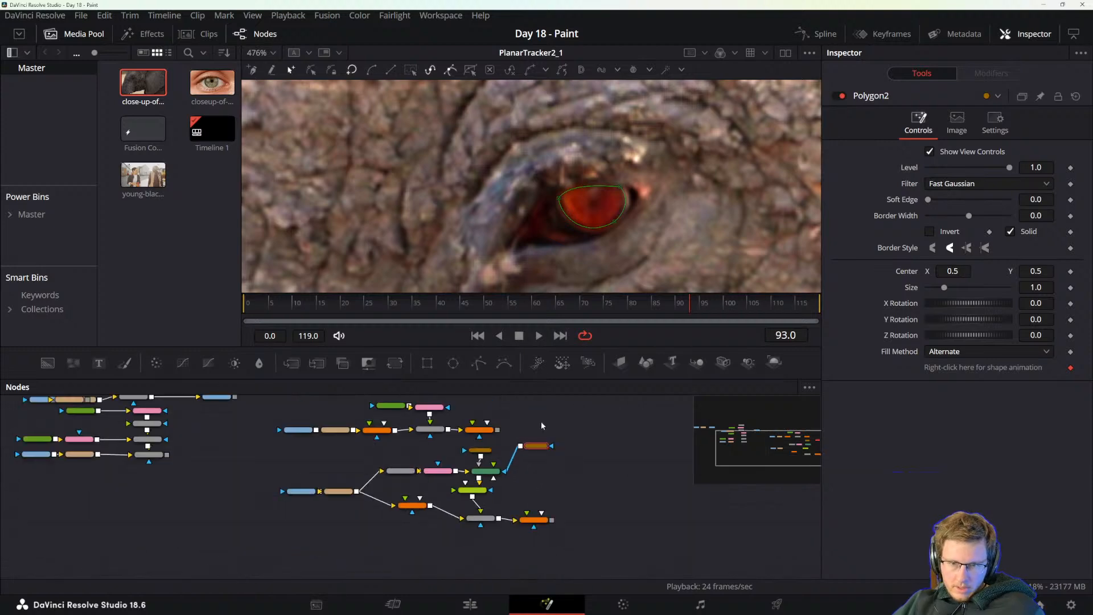
scroll(525, 160, down, 10)
scroll(543, 183, down, 2)
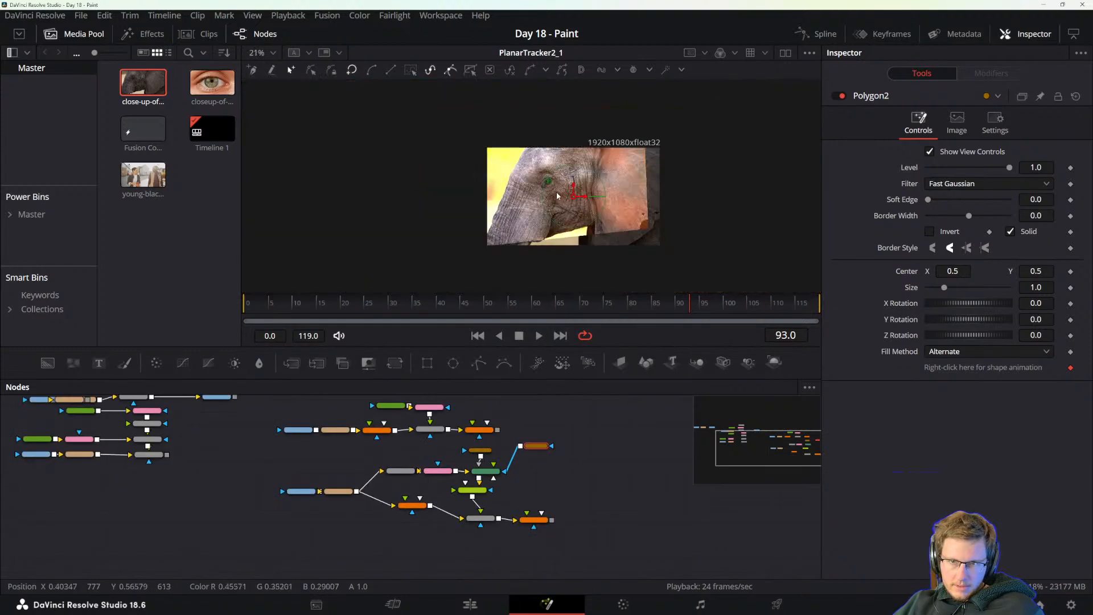
click(529, 476)
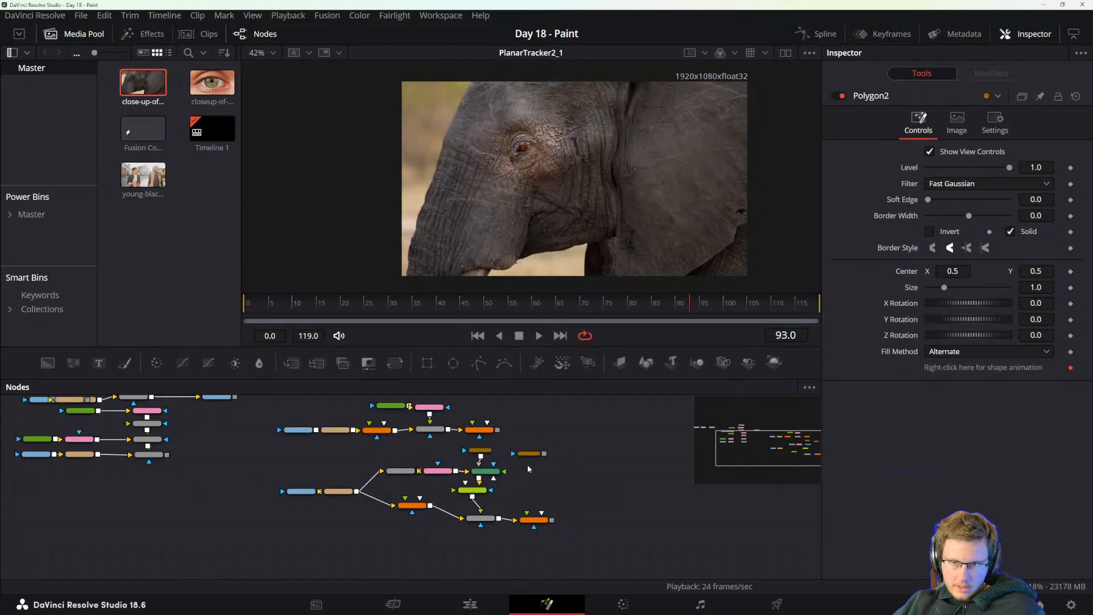
Move the disconnected iris polygon node lower in the tree, beside the space between Matte Control and the Color Corrector.
drag(527, 465, 510, 501)
scroll(497, 510, up, 5)
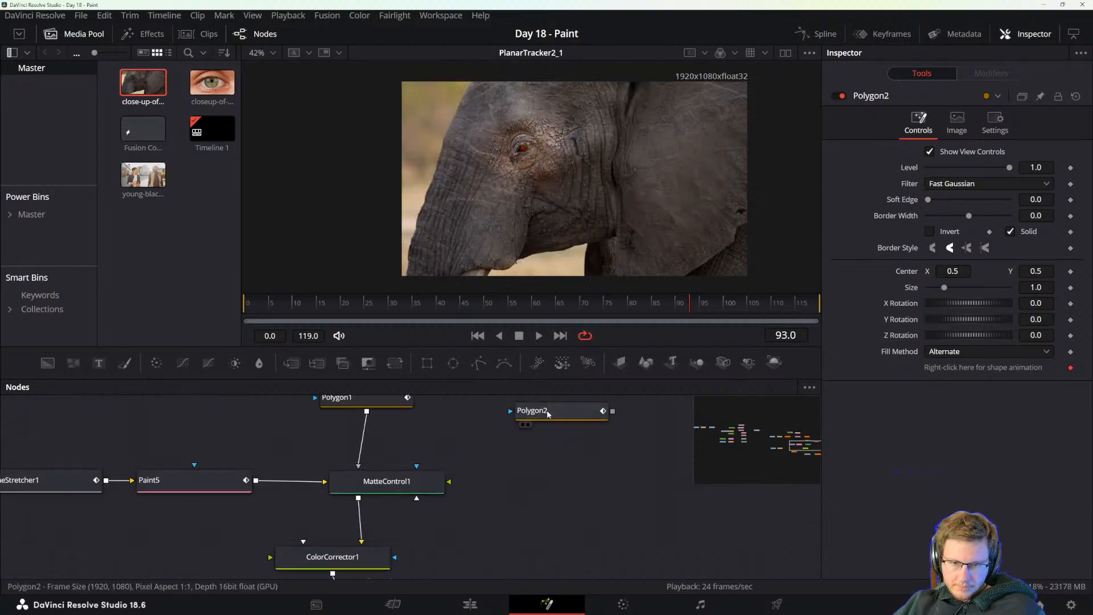
drag(557, 412, 535, 501)
drag(502, 451, 556, 406)
mouse_move(491, 498)
mouse_down()
mouse_move(529, 484)
mouse_move(486, 501)
mouse_up()
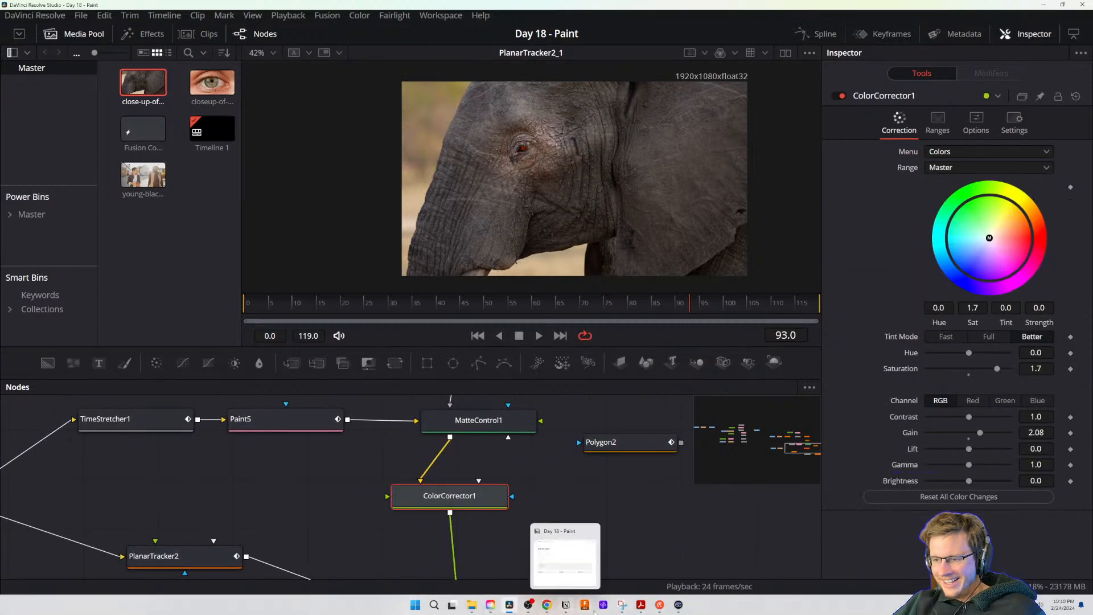
drag(630, 446, 595, 461)
drag(584, 513, 500, 510)
scroll(517, 151, up, 8)
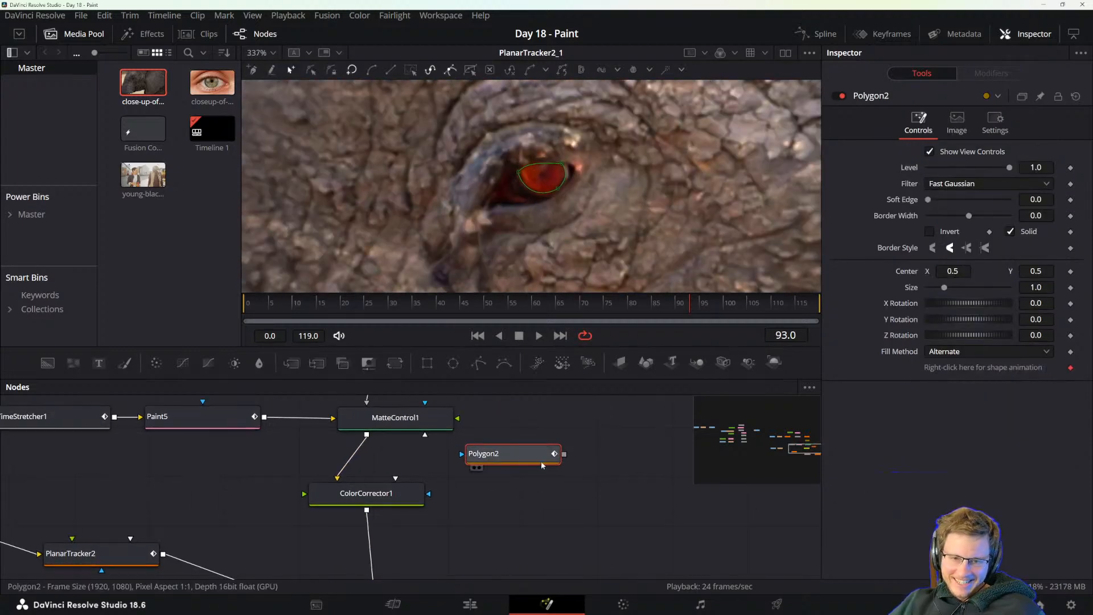
Reposition the iris polygon node above Matte Control, next to the first polygon.
drag(542, 464, 458, 457)
drag(479, 398, 559, 456)
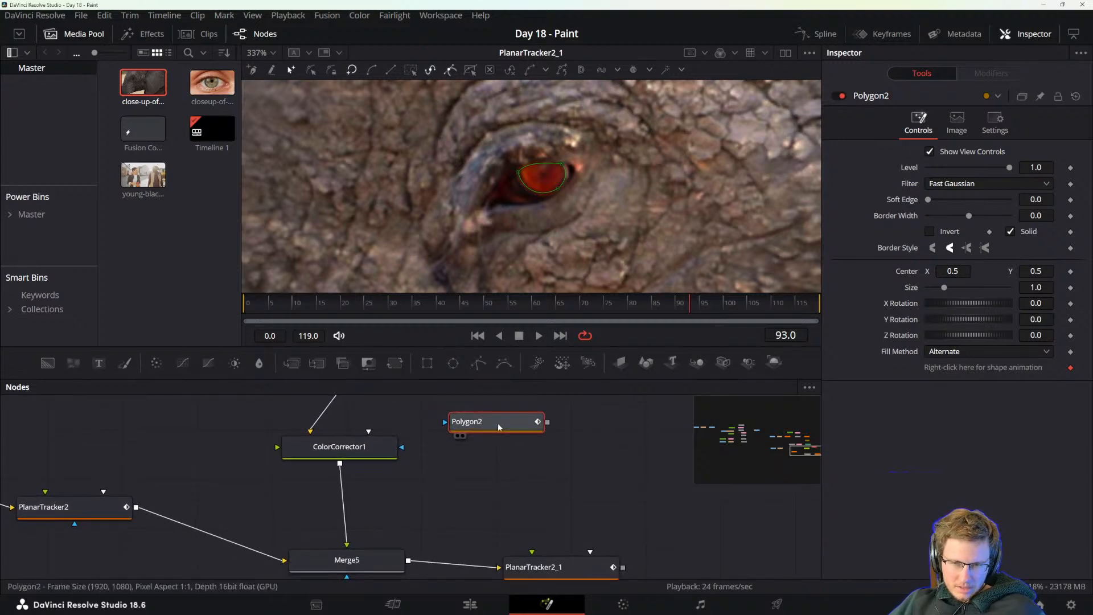
mouse_move(421, 432)
mouse_down()
mouse_move(502, 544)
mouse_move(509, 505)
mouse_move(454, 534)
mouse_up()
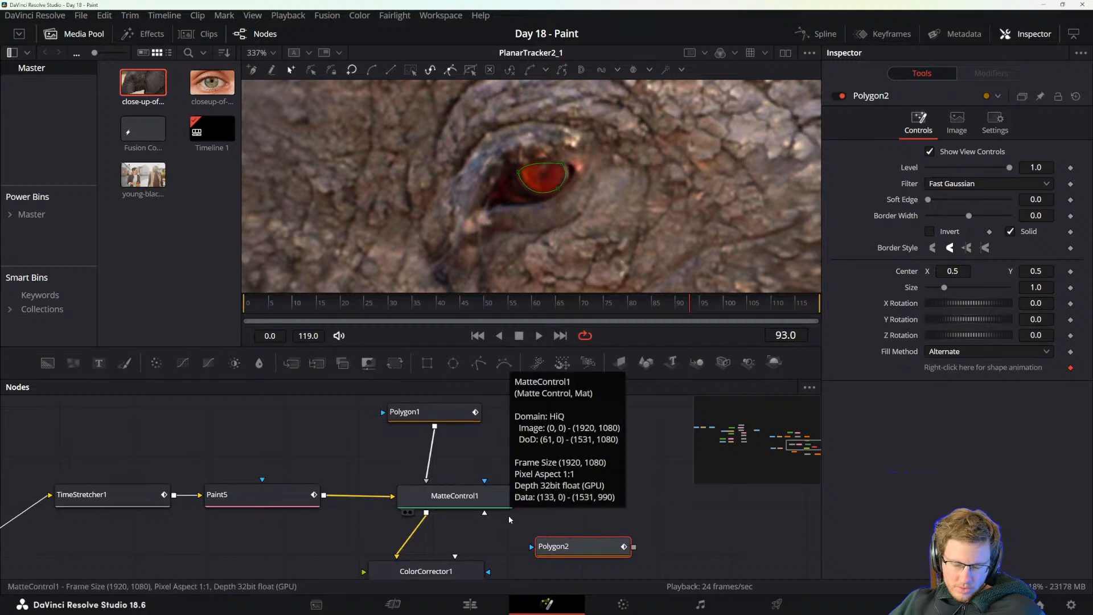
mouse_move(479, 538)
mouse_down()
mouse_move(647, 505)
mouse_move(556, 456)
mouse_move(606, 447)
mouse_move(506, 462)
mouse_up()
mouse_move(608, 479)
mouse_down()
mouse_move(240, 489)
mouse_move(418, 458)
mouse_move(390, 476)
mouse_move(404, 499)
mouse_move(397, 507)
mouse_up()
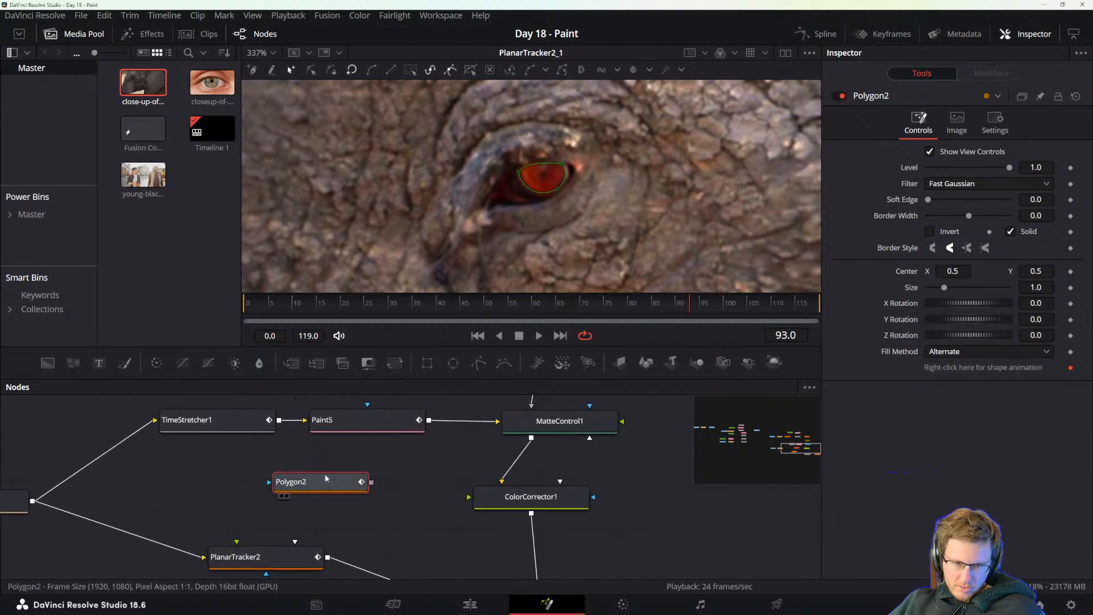
drag(327, 474, 366, 484)
drag(439, 471, 385, 526)
Try the iris polygon as Matte Control's Garbage Matte, and connect it as Foreground instead.
mouse_move(322, 545)
mouse_down()
mouse_move(624, 416)
mouse_move(572, 467)
mouse_move(528, 476)
mouse_up()
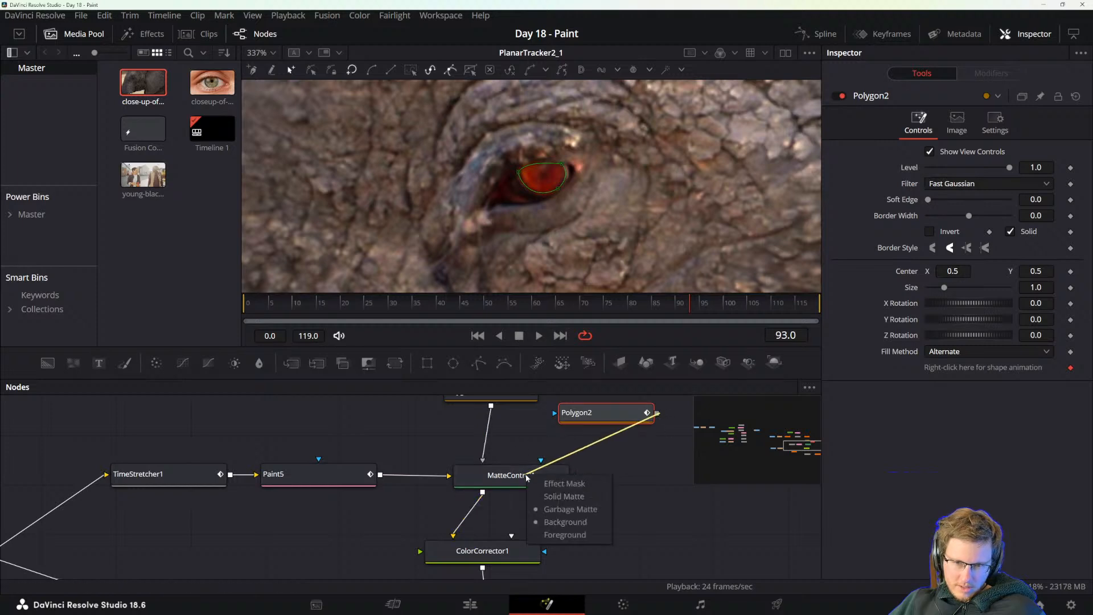
click(561, 511)
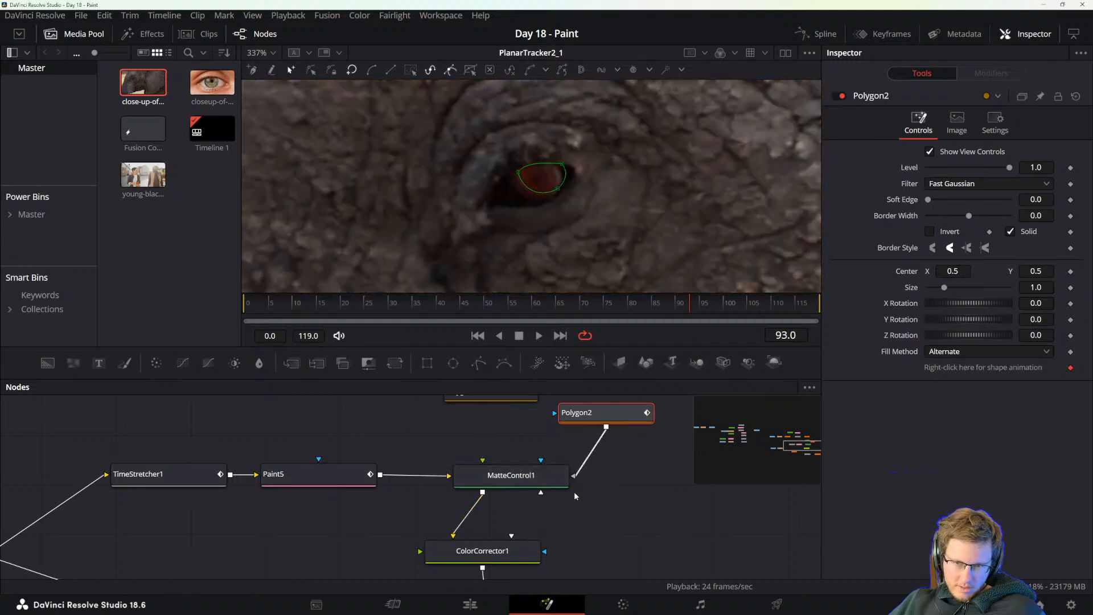
drag(657, 413, 540, 481)
click(577, 540)
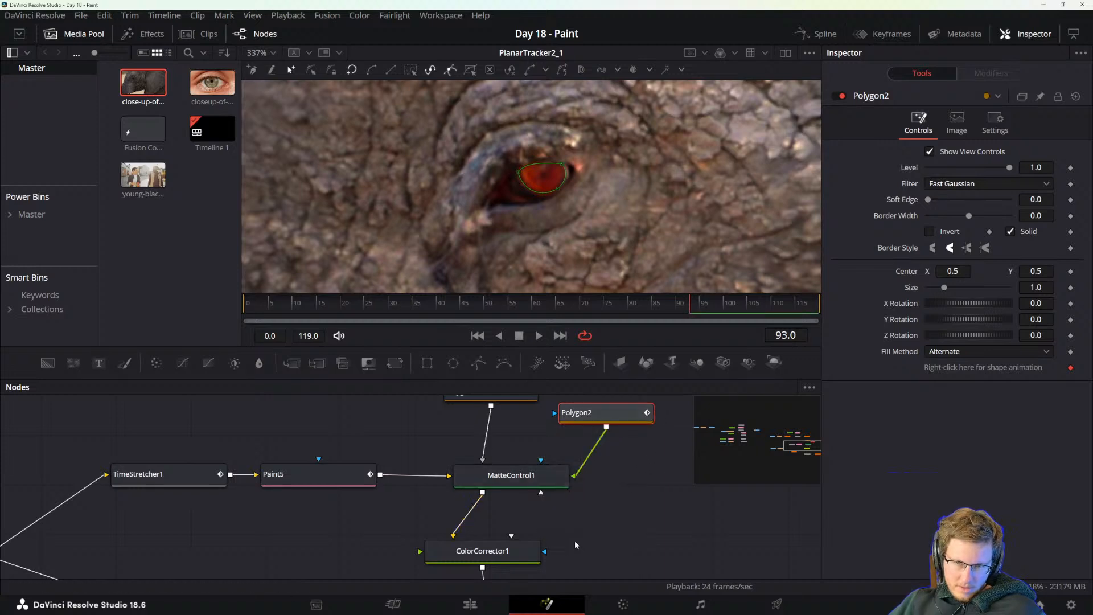
Try inserting a Color Corrector between the iris polygon and Matte Control, and undo the insertion.
drag(609, 417, 578, 440)
key(shift+space)
text(color)
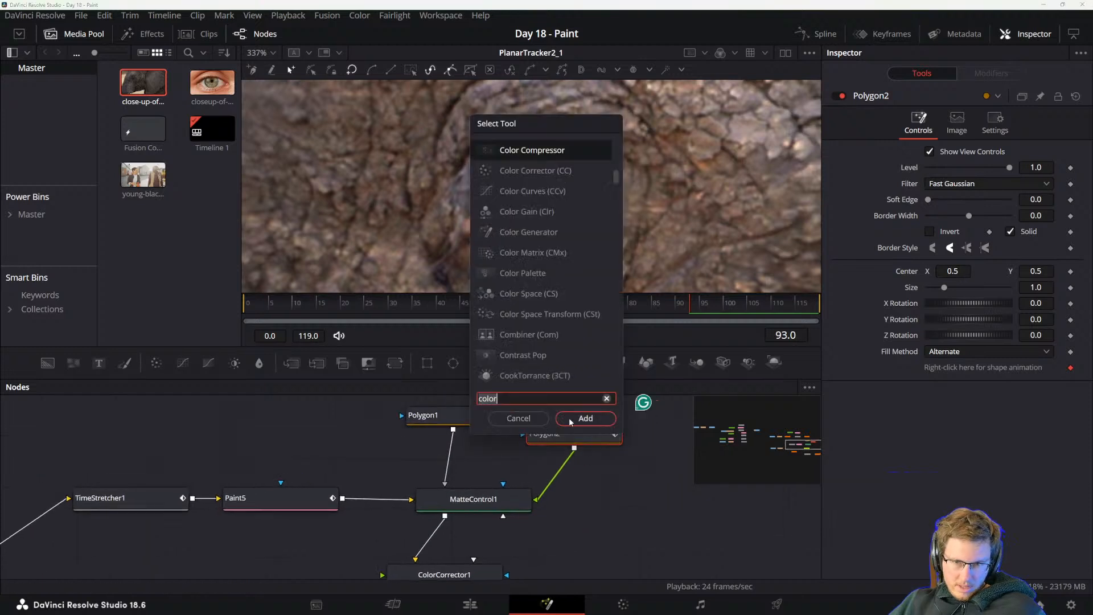
click(542, 170)
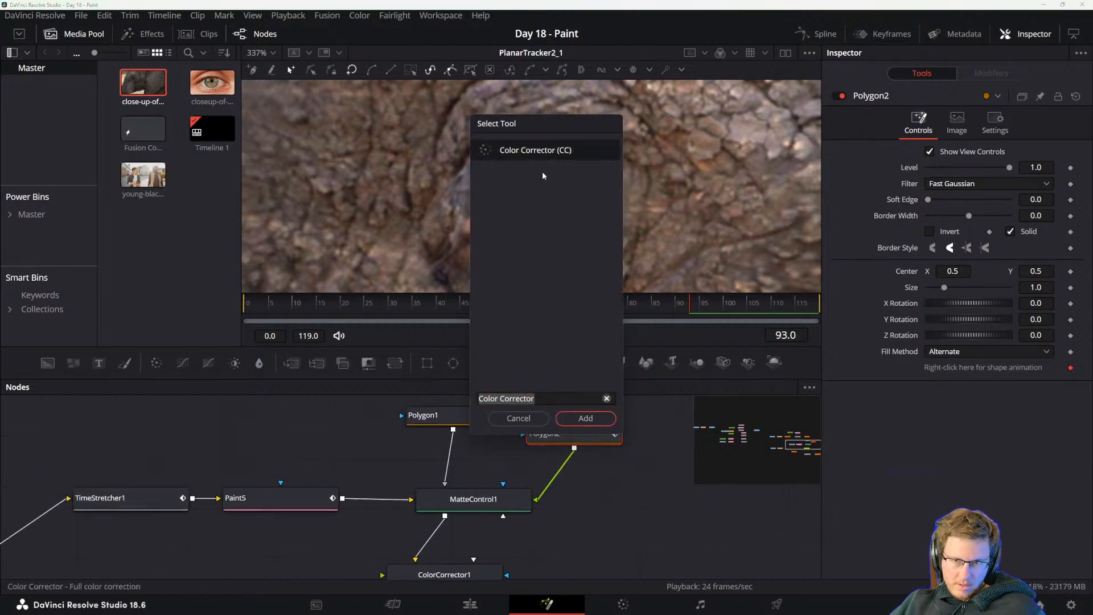
click(582, 419)
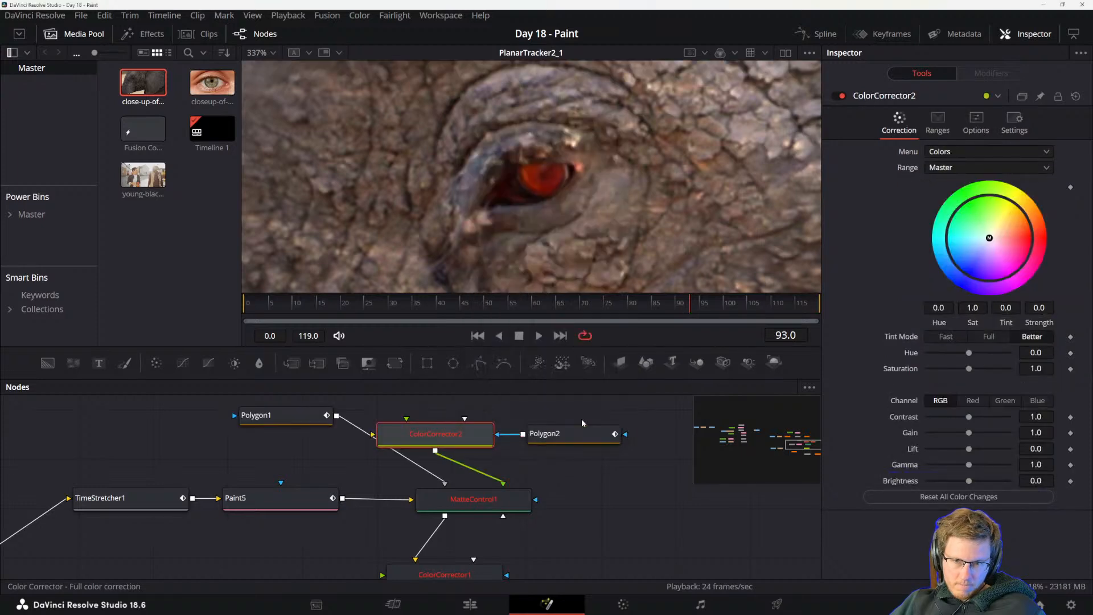
key(ctrl+z)
key(ctrl+z)
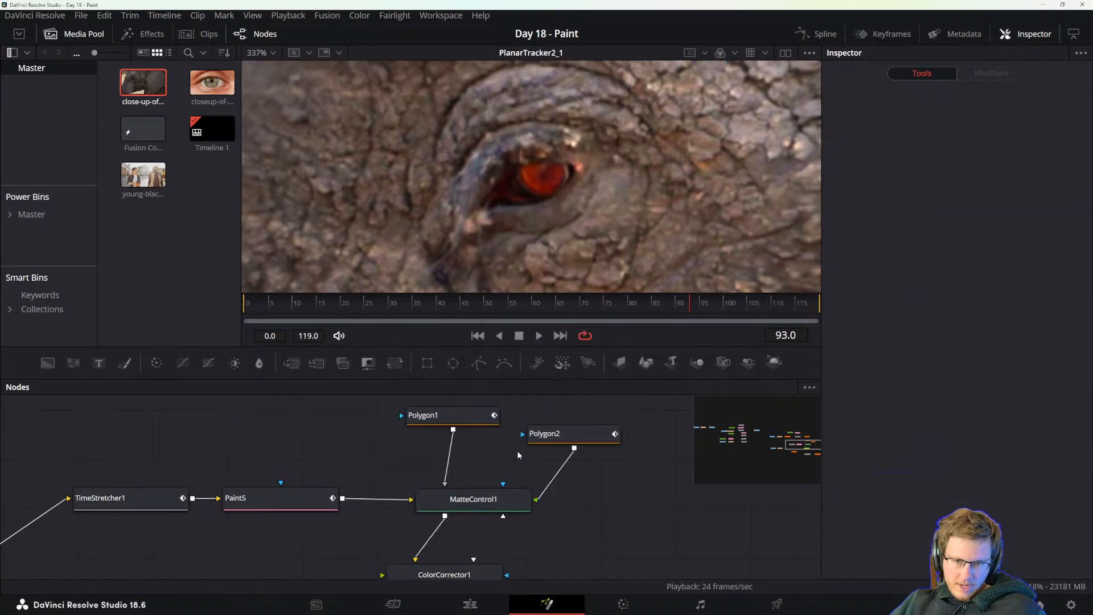
Disconnect the iris polygon from Matte Control and place its node clear of the tree, to the right of Matte Control.
click(575, 444)
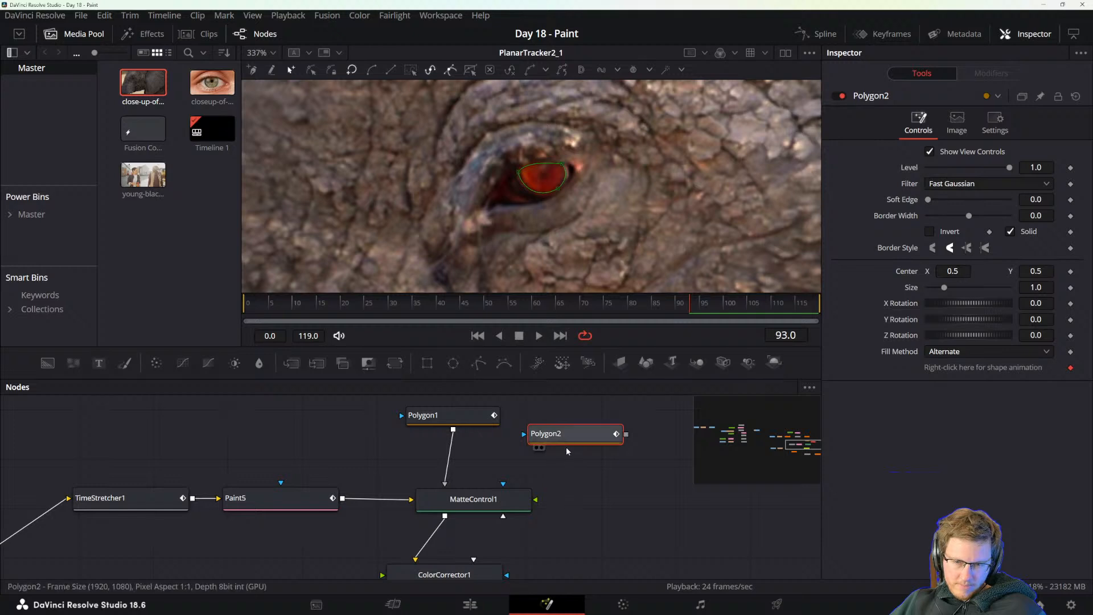
drag(566, 444, 522, 474)
drag(543, 410, 466, 494)
drag(537, 444, 532, 474)
drag(540, 405, 477, 517)
drag(498, 459, 477, 491)
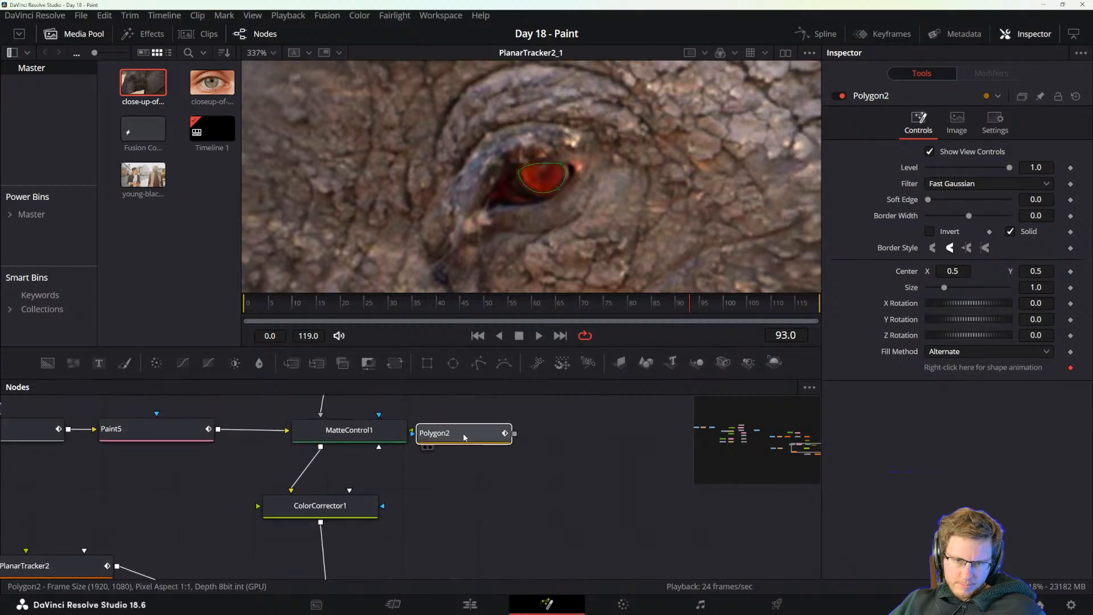
drag(463, 439, 499, 458)
drag(510, 503, 501, 446)
mouse_move(541, 400)
mouse_down()
mouse_move(487, 544)
mouse_move(268, 547)
mouse_move(347, 536)
mouse_up()
key(ctrl+z)
drag(419, 504, 607, 589)
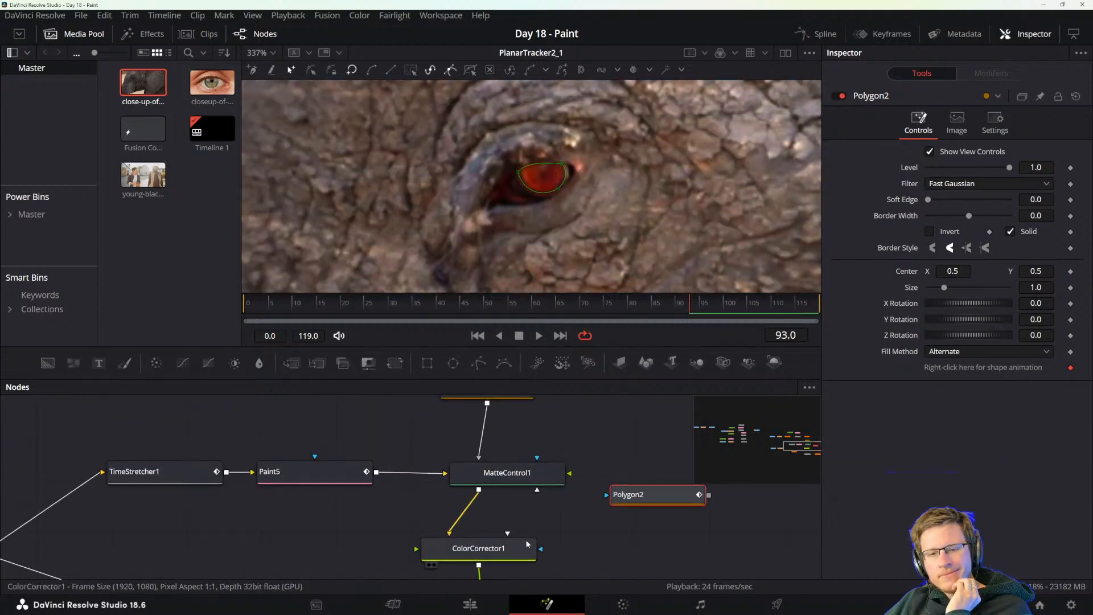
drag(584, 526, 588, 591)
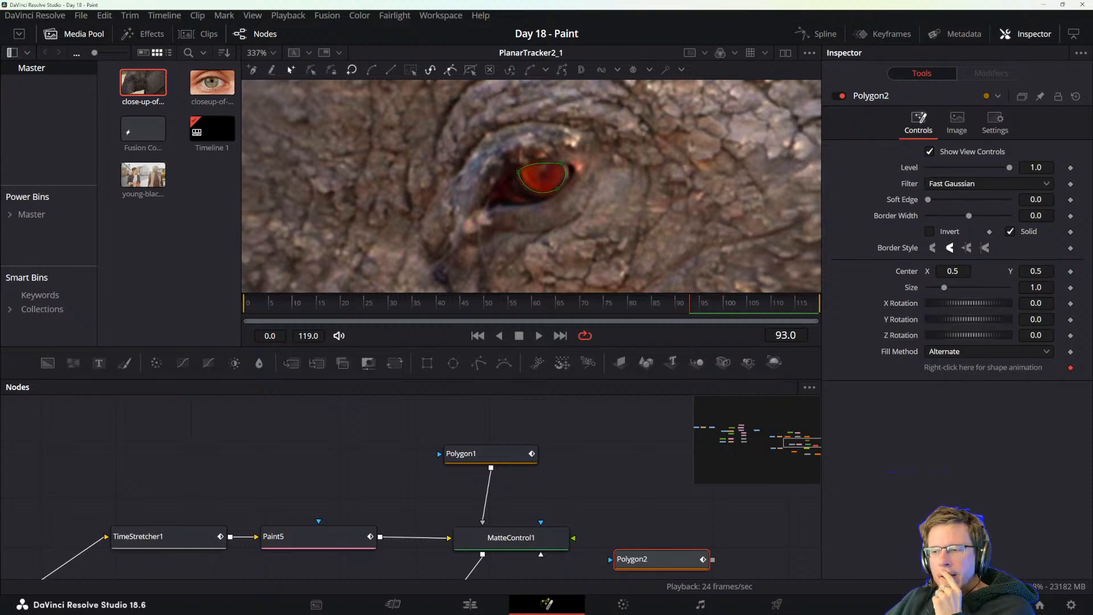
Move the iris polygon node to the empty area above the Time Stretcher.
drag(623, 518, 599, 481)
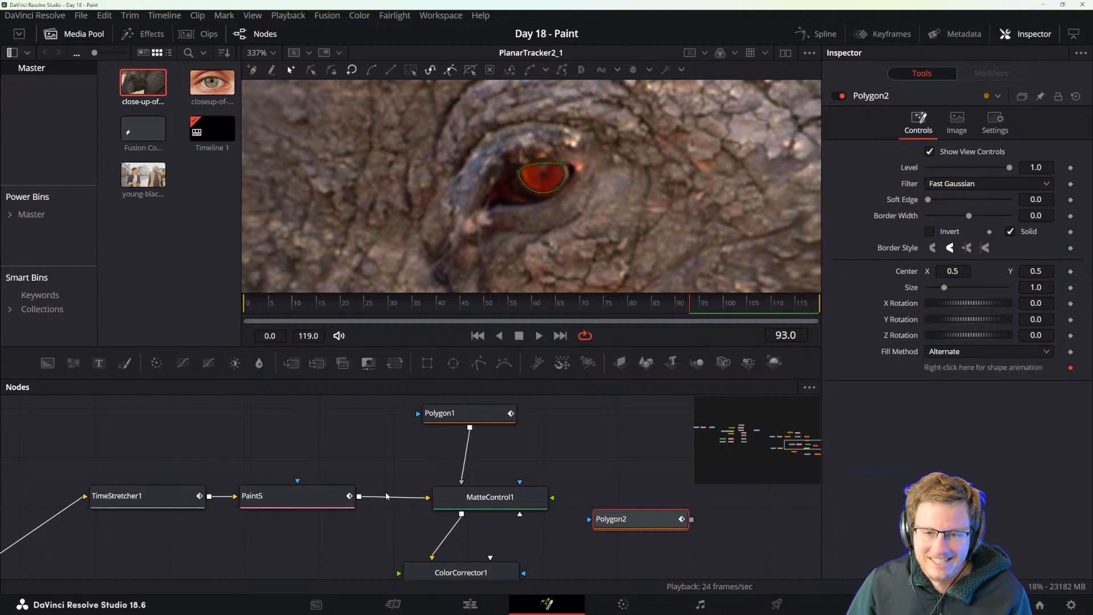
scroll(377, 464, down, 2)
drag(374, 464, 386, 487)
scroll(414, 442, up, 2)
drag(636, 495, 600, 454)
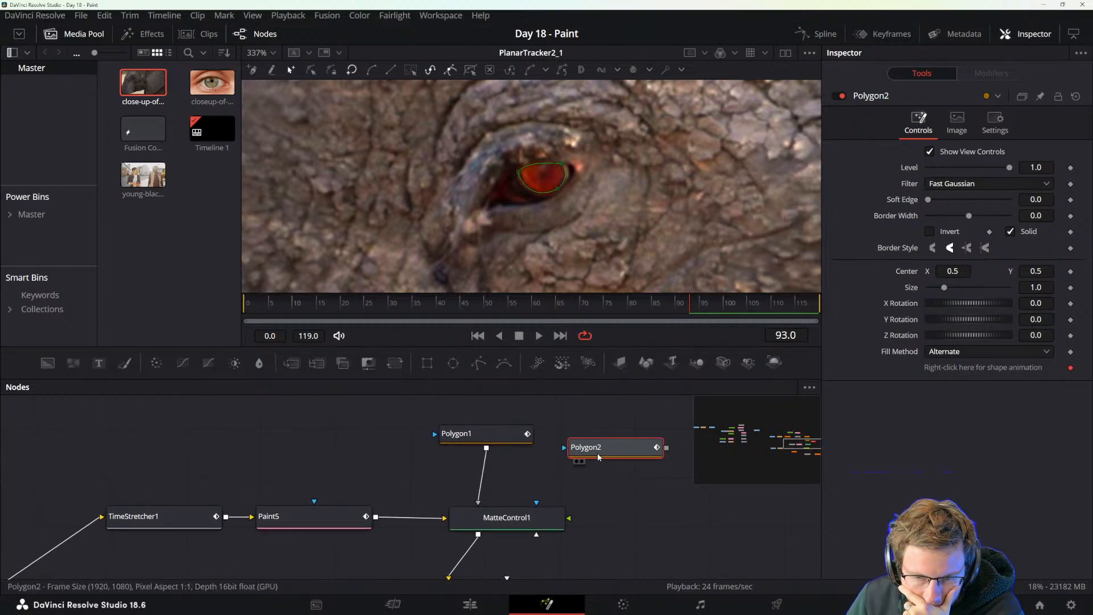
drag(567, 486, 691, 436)
drag(501, 520, 577, 499)
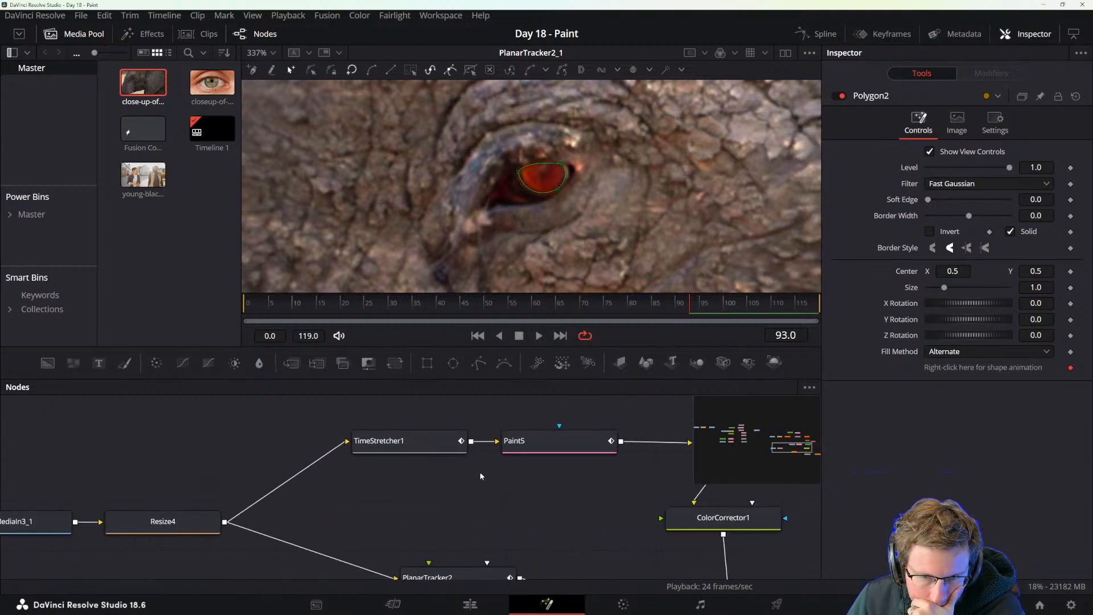
drag(494, 491, 397, 535)
drag(664, 436, 259, 439)
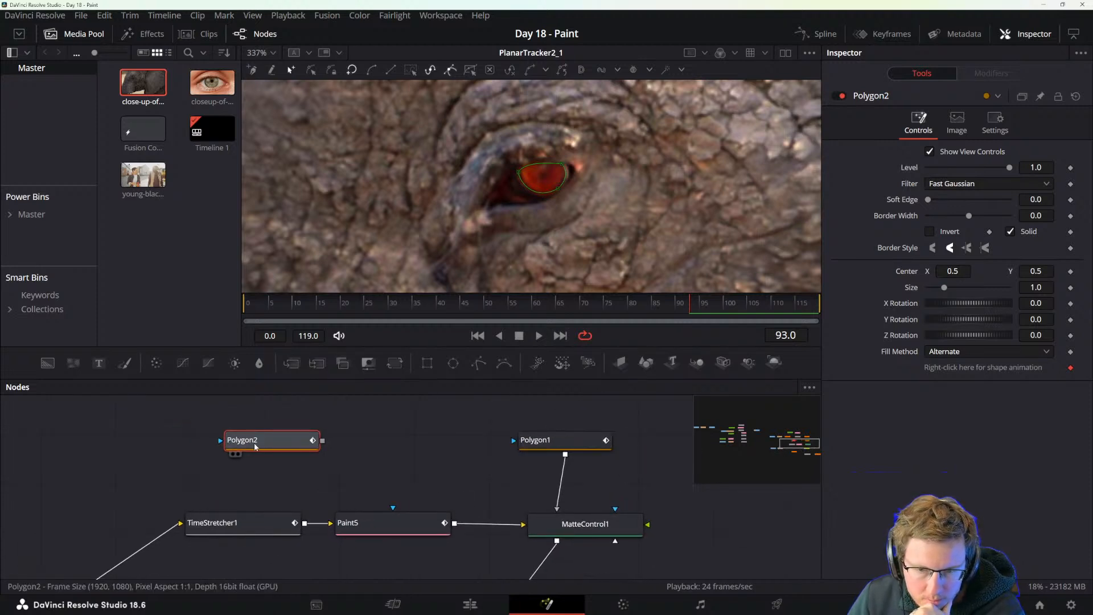
drag(241, 483, 477, 425)
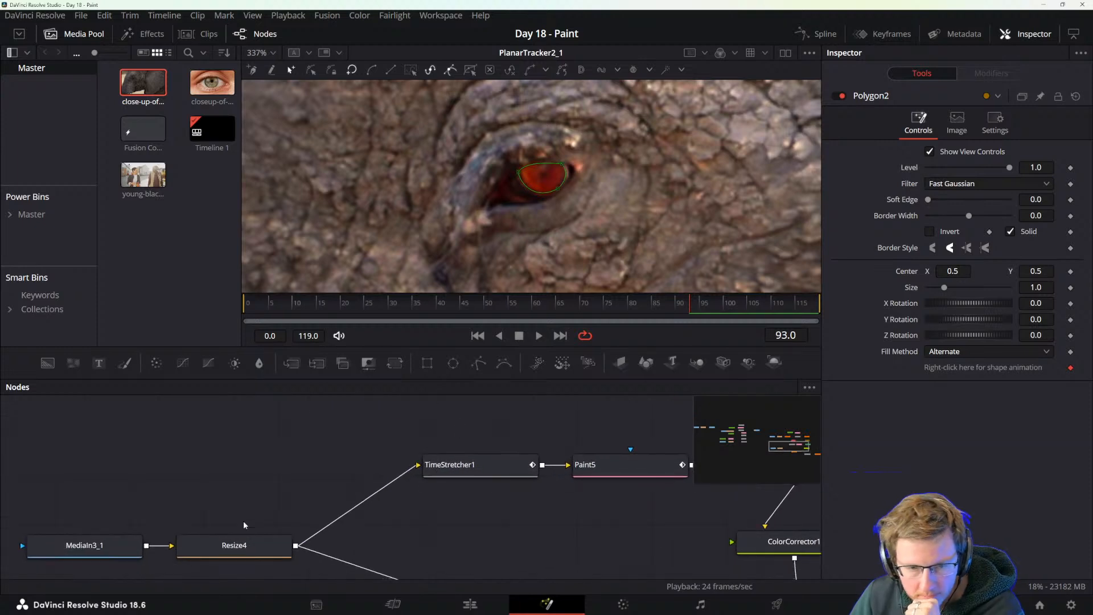
Duplicate the Time Stretcher into the empty area above the original and place the iris polygon to the upper right of the copy.
drag(302, 520, 293, 541)
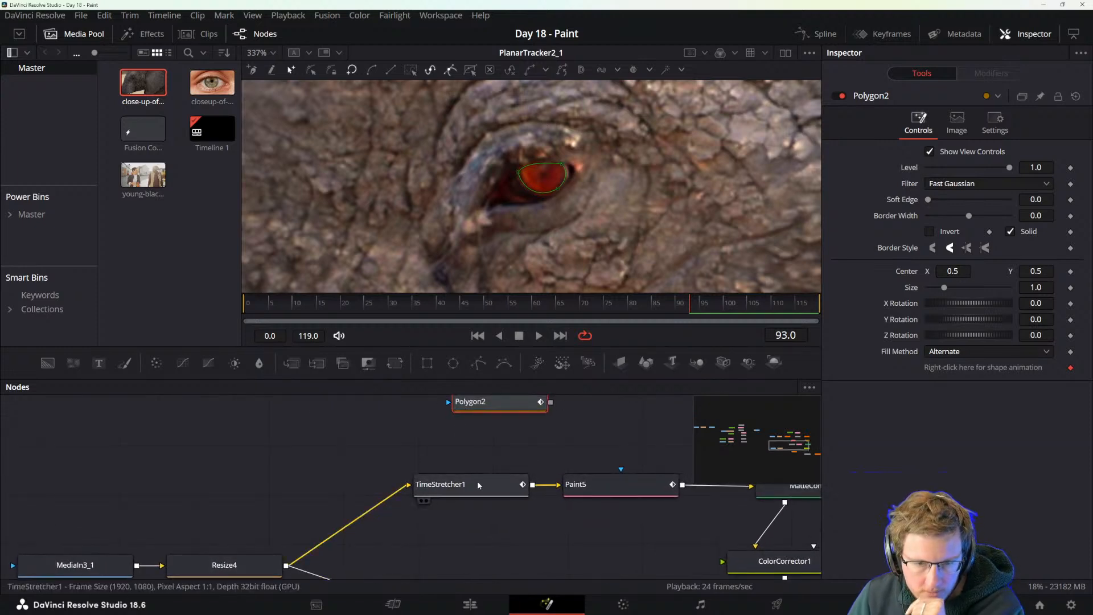
drag(523, 452, 365, 502)
key(ctrl+c)
click(333, 462)
drag(273, 444, 370, 444)
key(ctrl+v)
drag(458, 450, 518, 445)
drag(442, 444, 380, 406)
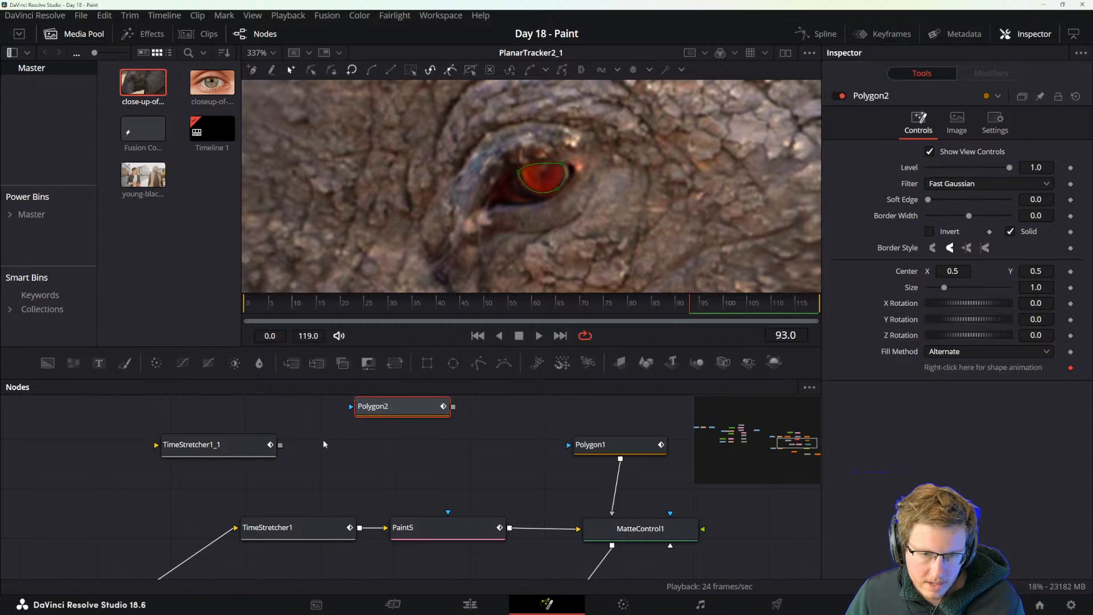
Duplicate Matte Control and place the copy after the duplicated Time Stretcher, below the iris polygon.
click(648, 534)
key(ctrl+c)
click(353, 450)
key(ctrl+v)
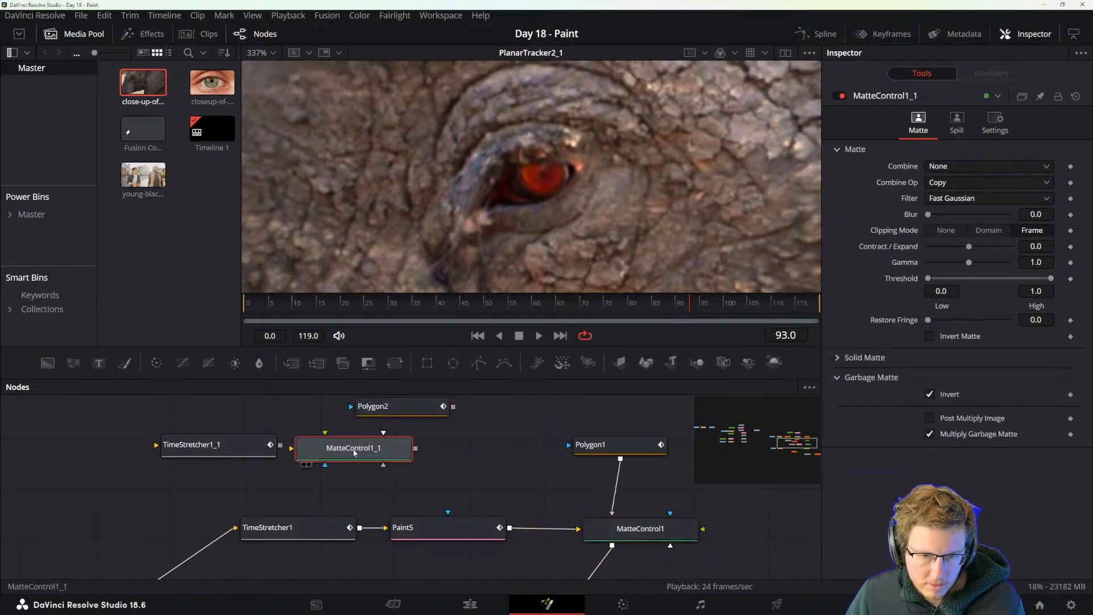
drag(350, 450, 413, 451)
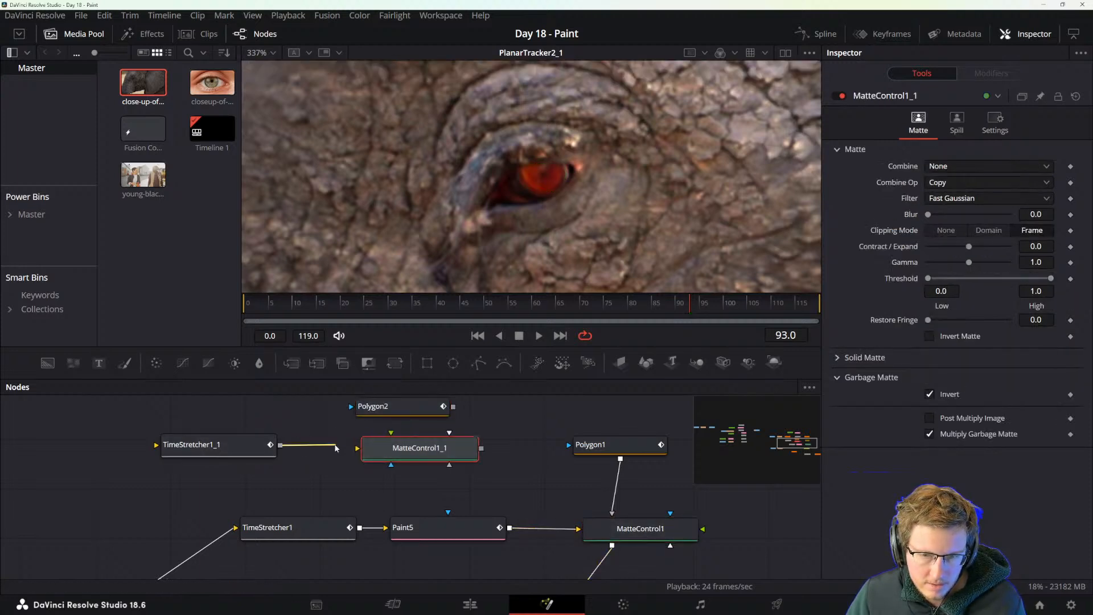
Feed the duplicated Time Stretcher into the copied Matte Control and connect the iris polygon as its Garbage Matte.
drag(280, 445, 357, 450)
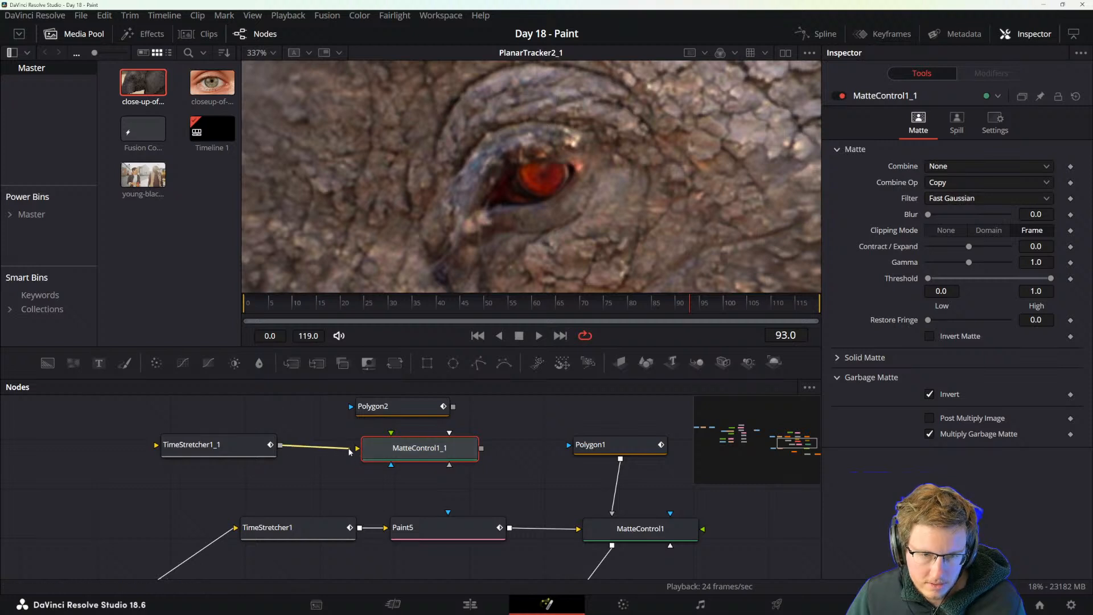
drag(453, 407, 424, 445)
click(462, 480)
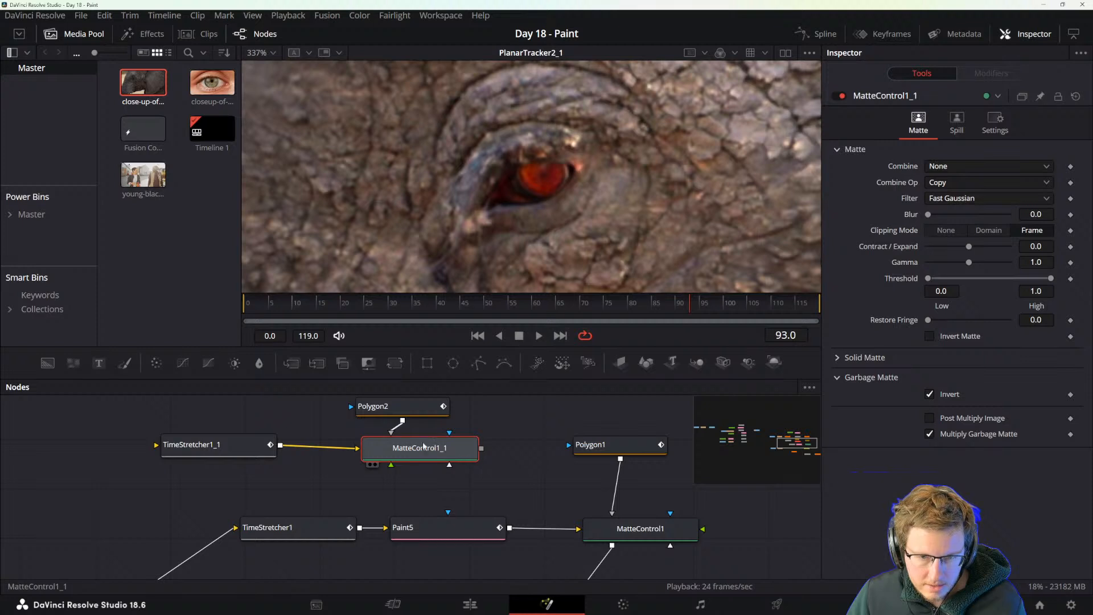
drag(249, 502, 436, 422)
drag(353, 458, 372, 498)
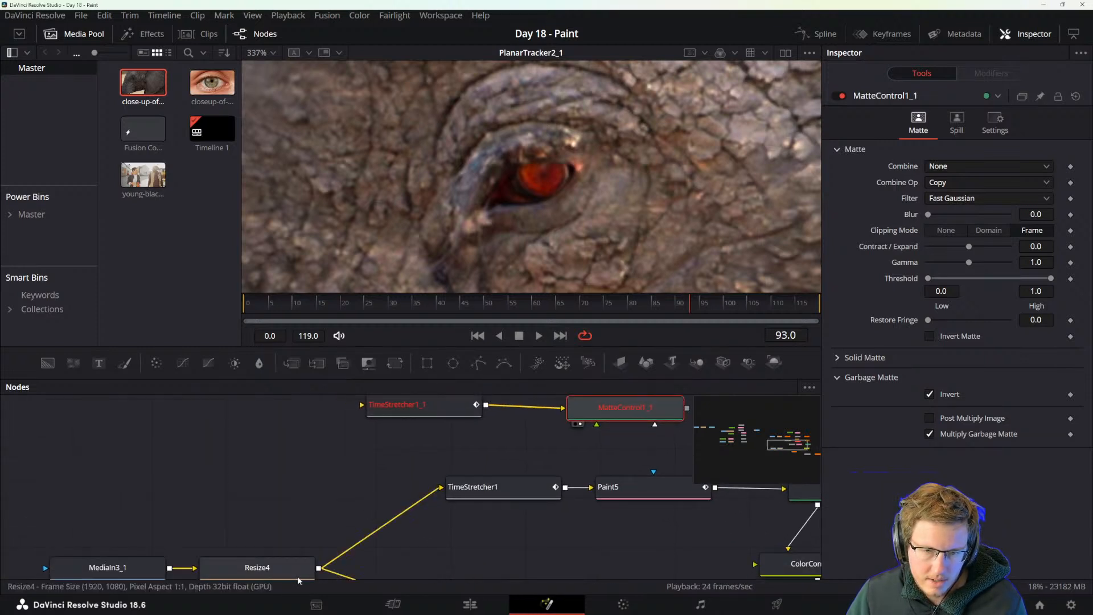
Feed Resize4 into the duplicated Time Stretcher and return the playhead to frame 0.
drag(319, 568, 364, 410)
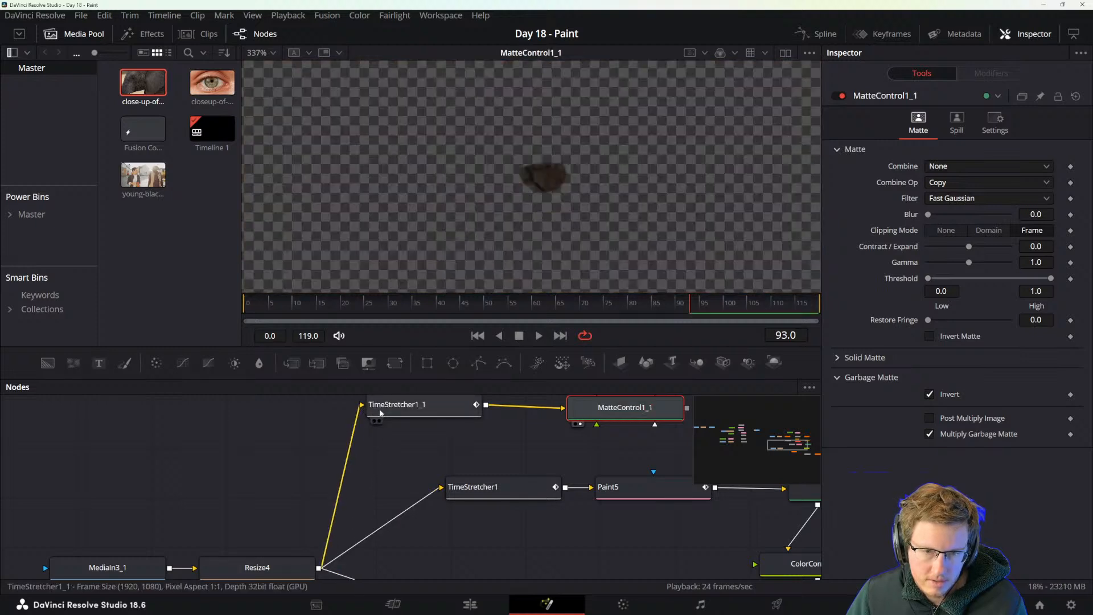
click(402, 408)
drag(488, 413, 452, 490)
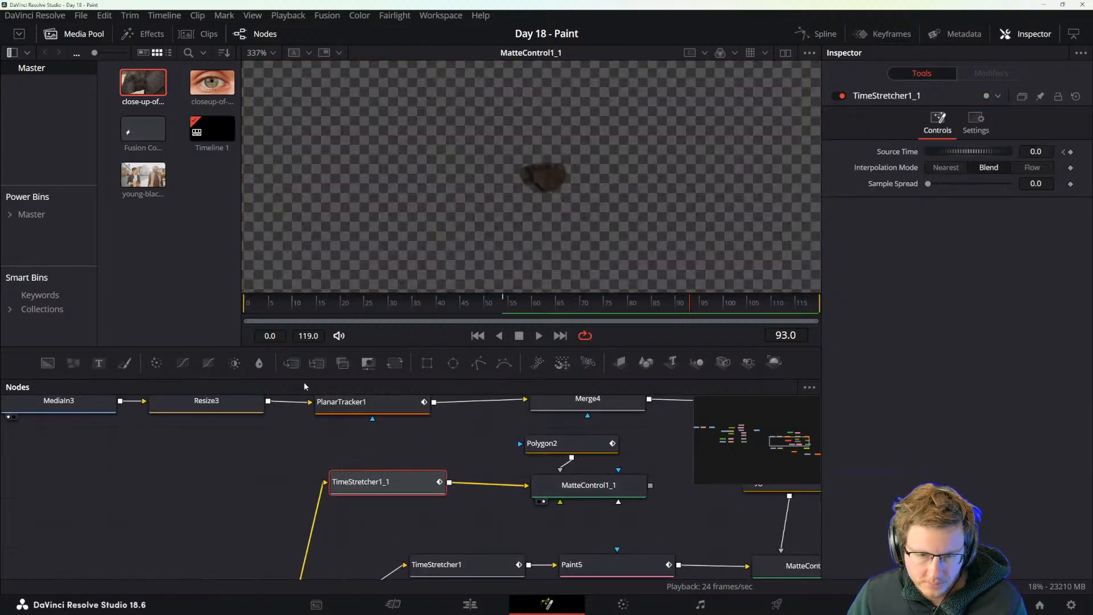
click(258, 307)
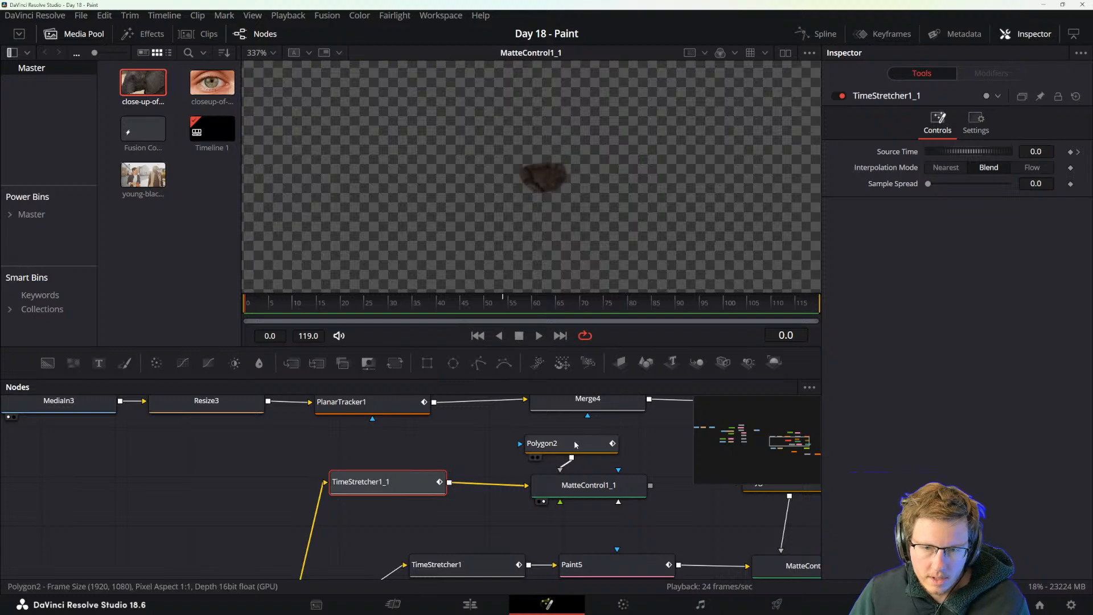
Move the iris polygon onto the elephant's iris at frame 0, inverting it while positioning and turning Invert off again.
click(541, 443)
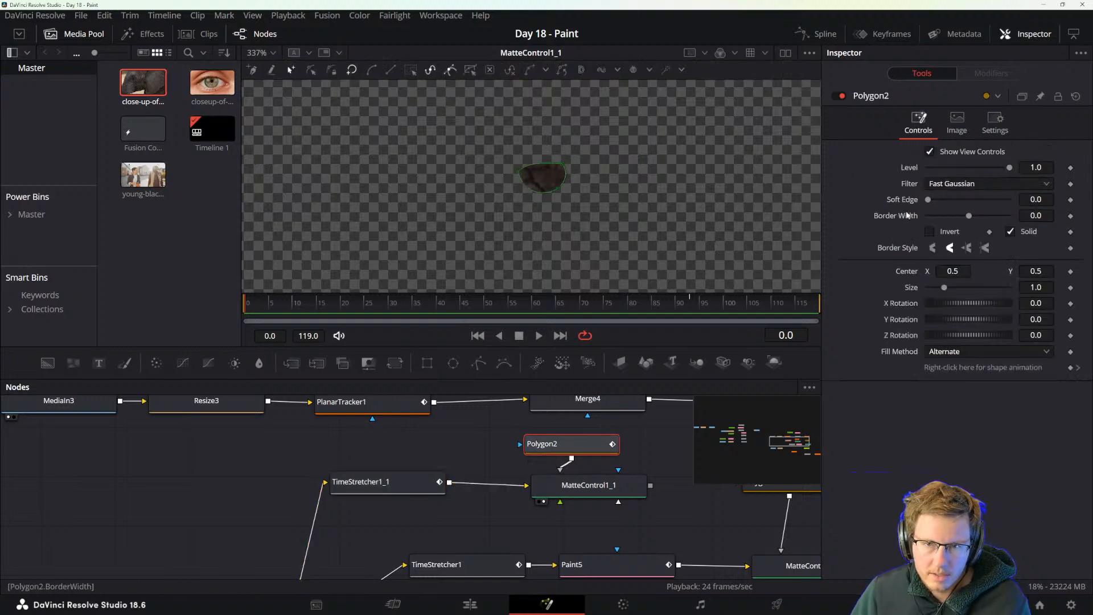
click(929, 231)
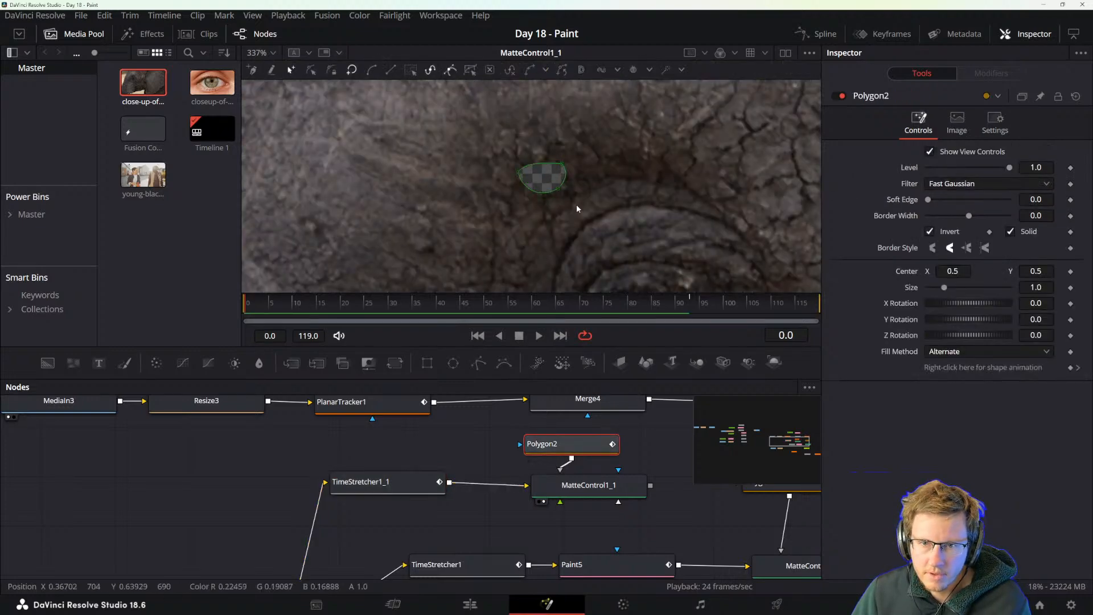
scroll(576, 204, down, 1)
drag(581, 213, 524, 176)
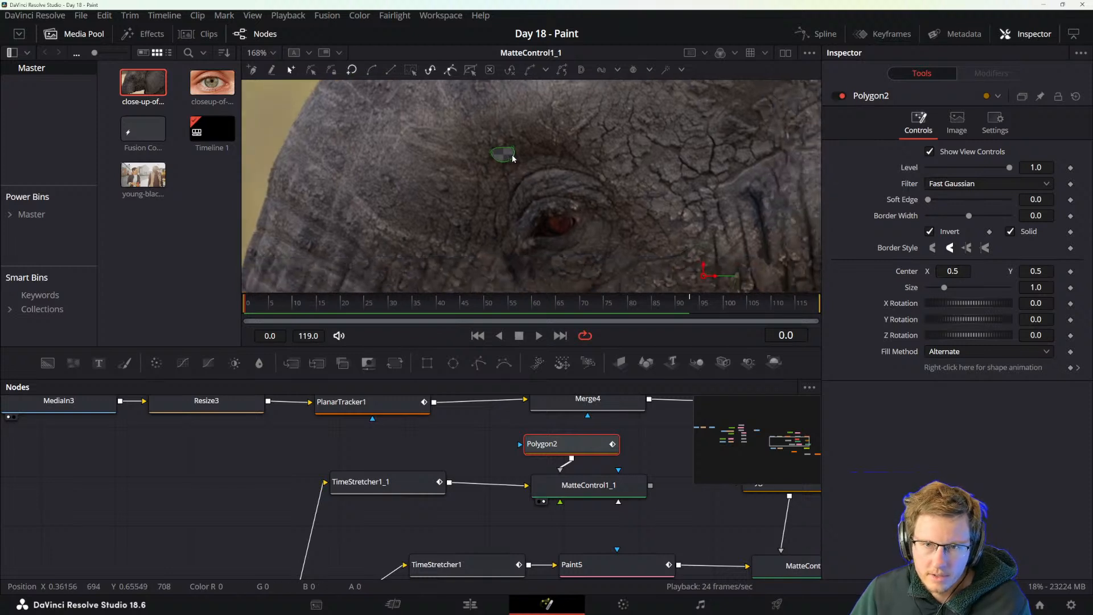
click(512, 158)
drag(480, 131, 569, 231)
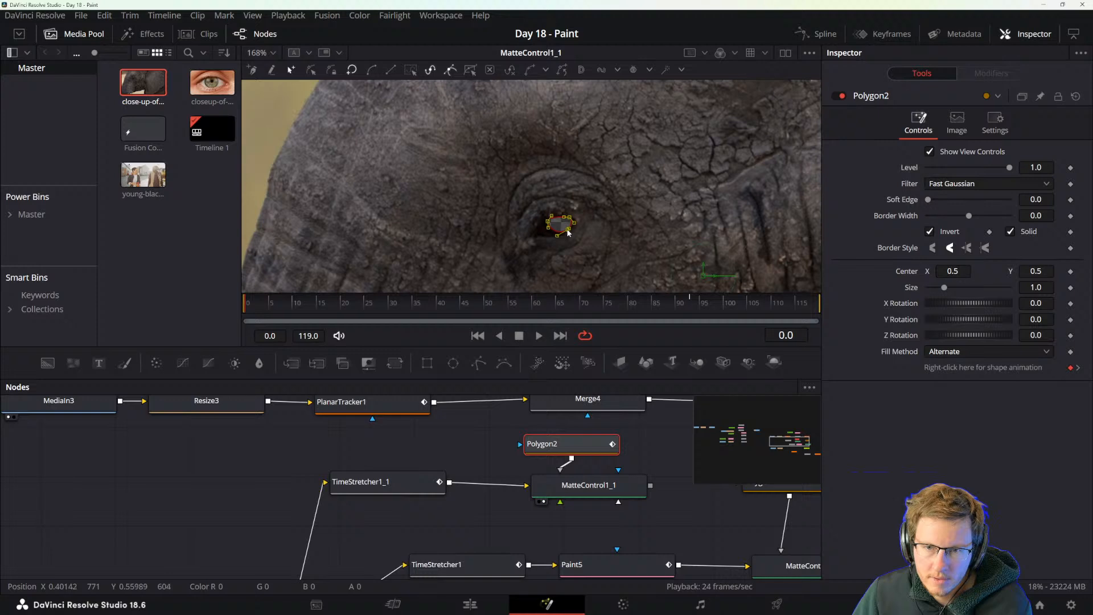
click(929, 232)
Nudge the iris polygon slightly to fit the outline of the iris.
scroll(564, 228, up, 5)
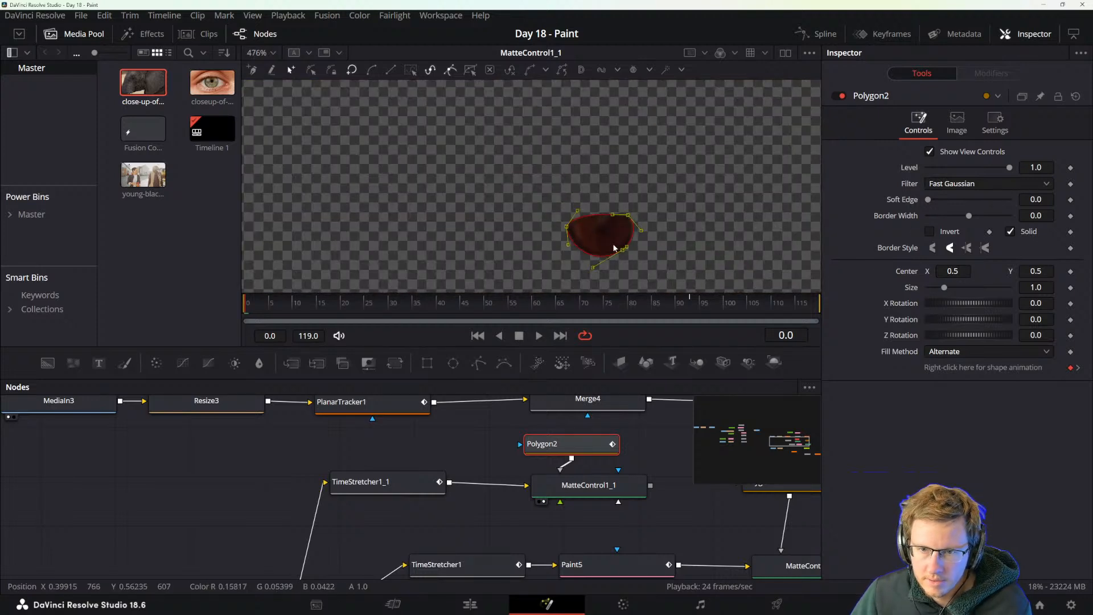
scroll(614, 247, up, 3)
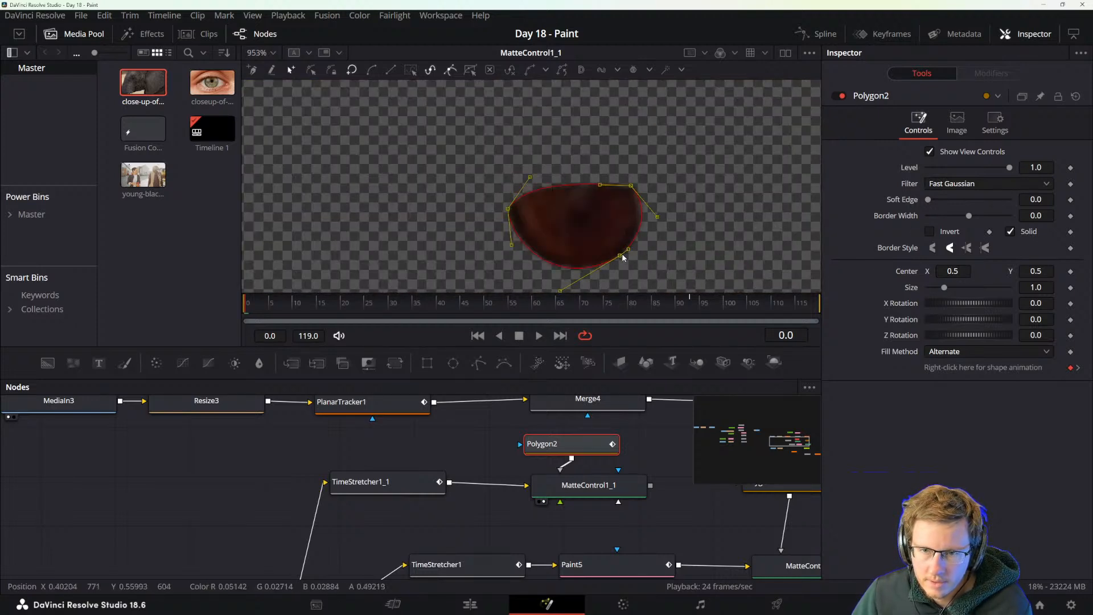
mouse_move(620, 255)
mouse_down()
mouse_move(640, 253)
mouse_move(620, 256)
mouse_up()
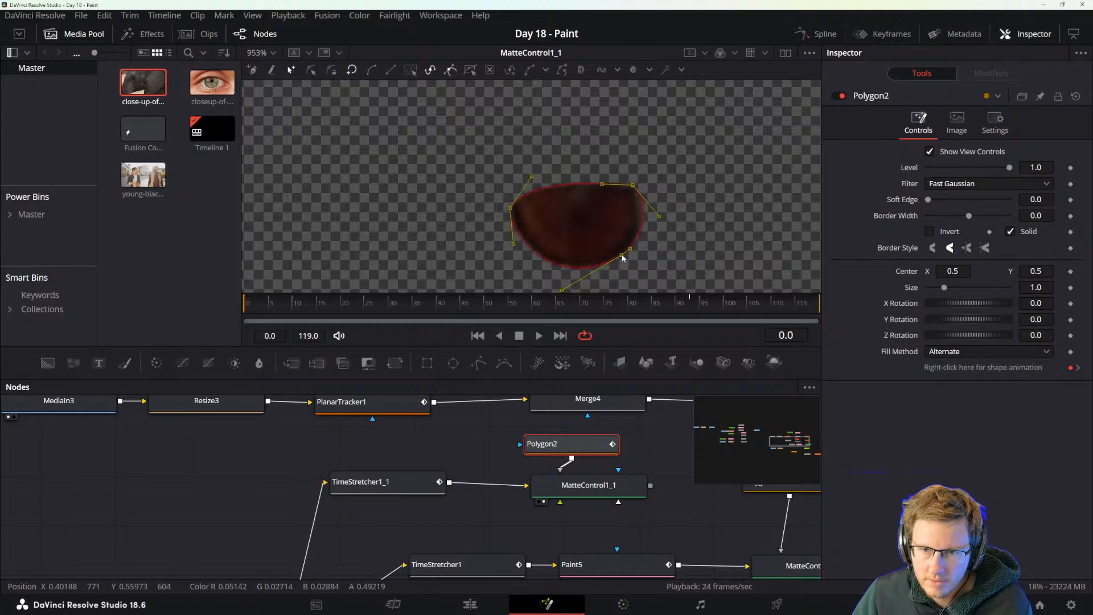
scroll(621, 256, down, 2)
scroll(625, 262, down, 2)
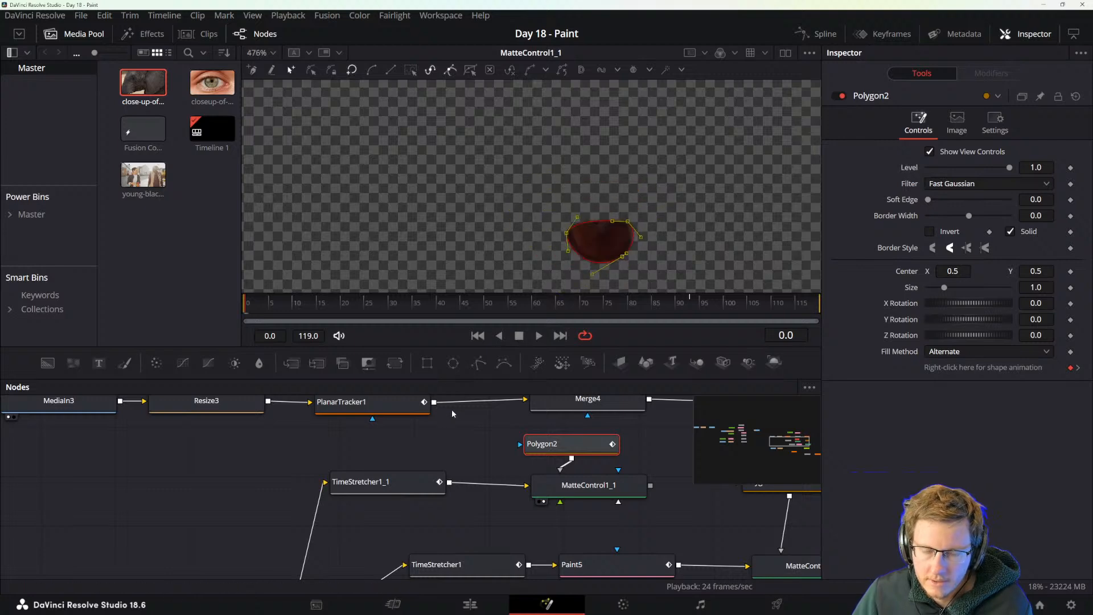
Move the whole MediaIn3 tracking and paint node tree away to the upper left of the iris branch.
scroll(435, 439, down, 3)
scroll(435, 439, up, 2)
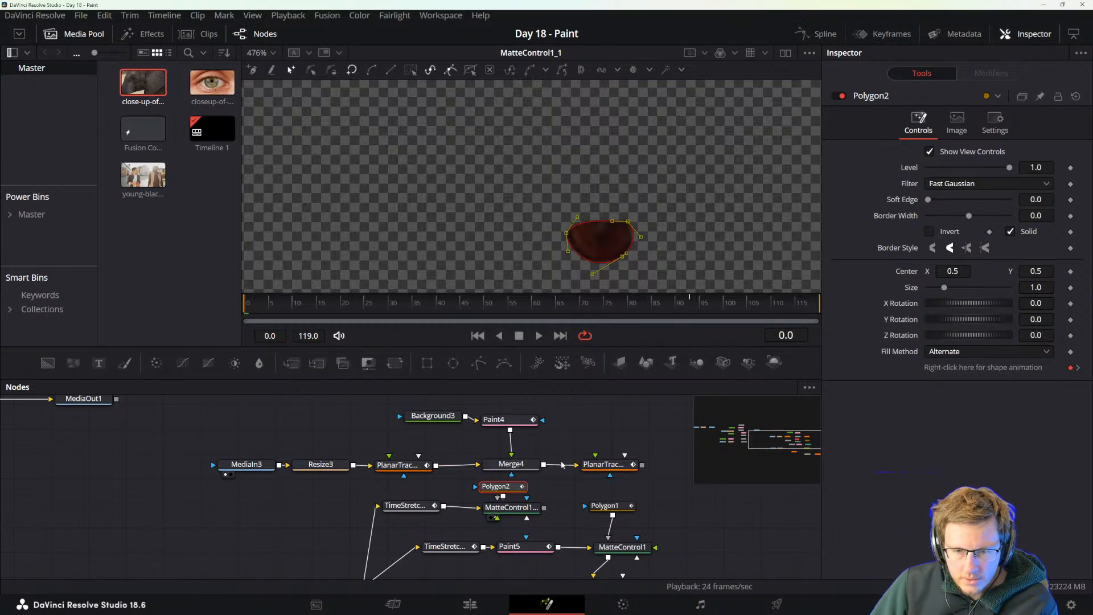
drag(602, 491, 171, 431)
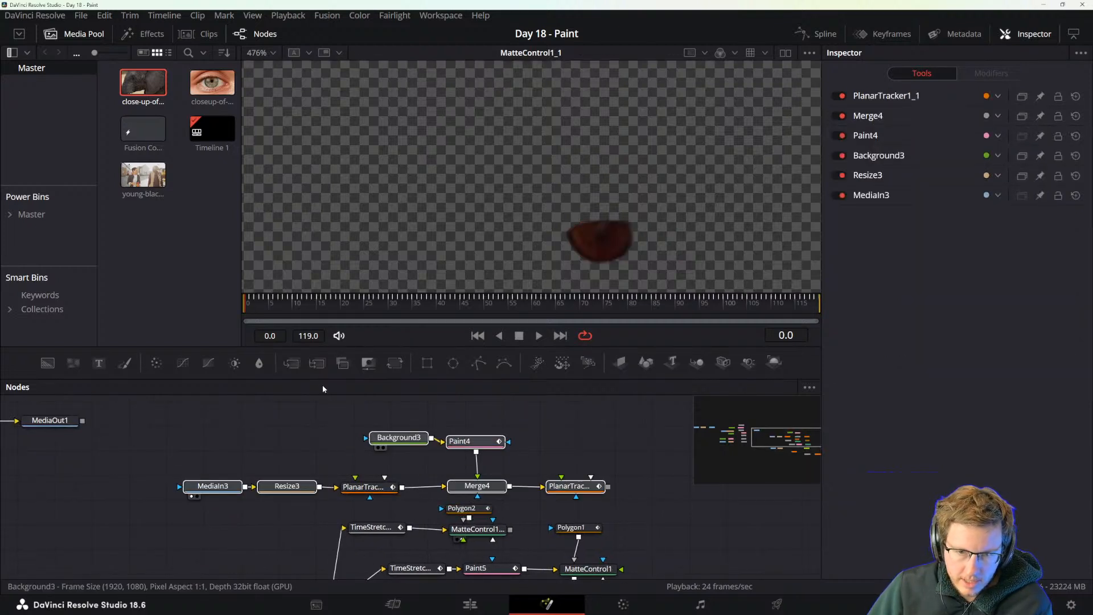
mouse_move(342, 475)
mouse_down()
mouse_move(358, 421)
mouse_move(338, 470)
mouse_move(333, 455)
mouse_up()
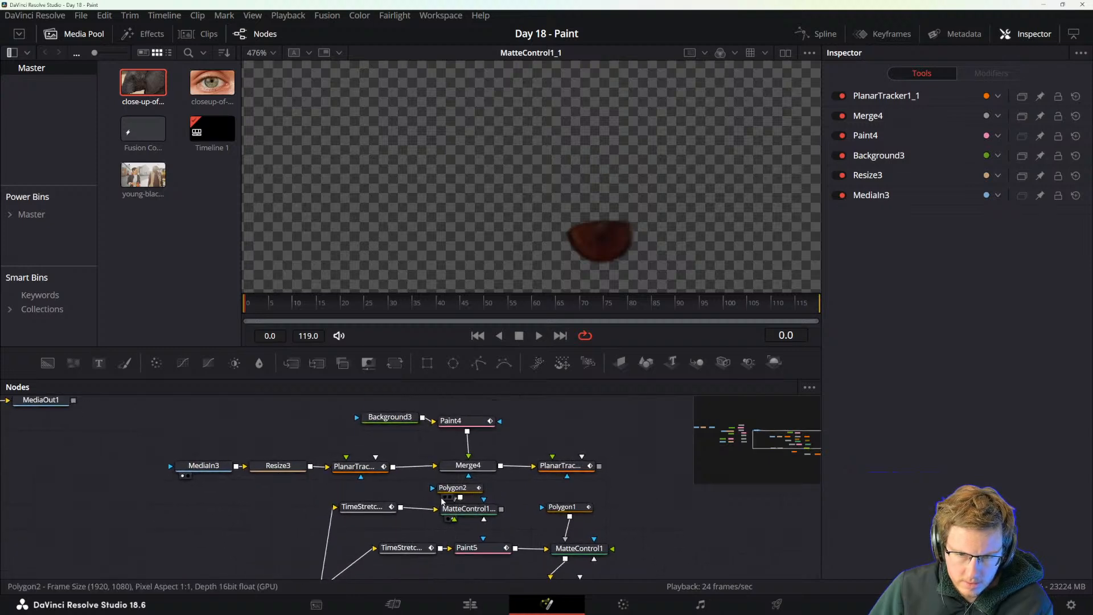
mouse_move(449, 491)
mouse_down()
mouse_move(337, 490)
mouse_move(455, 489)
mouse_up()
drag(469, 556, 503, 487)
drag(390, 467, 385, 501)
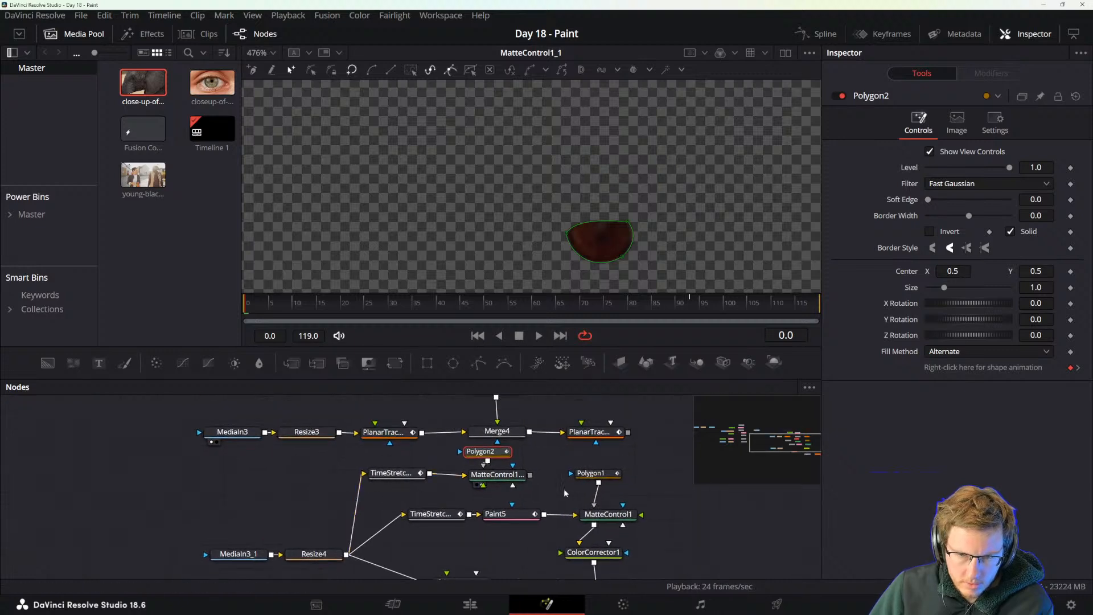
drag(537, 485, 527, 519)
drag(639, 473, 167, 410)
drag(410, 417, 190, 407)
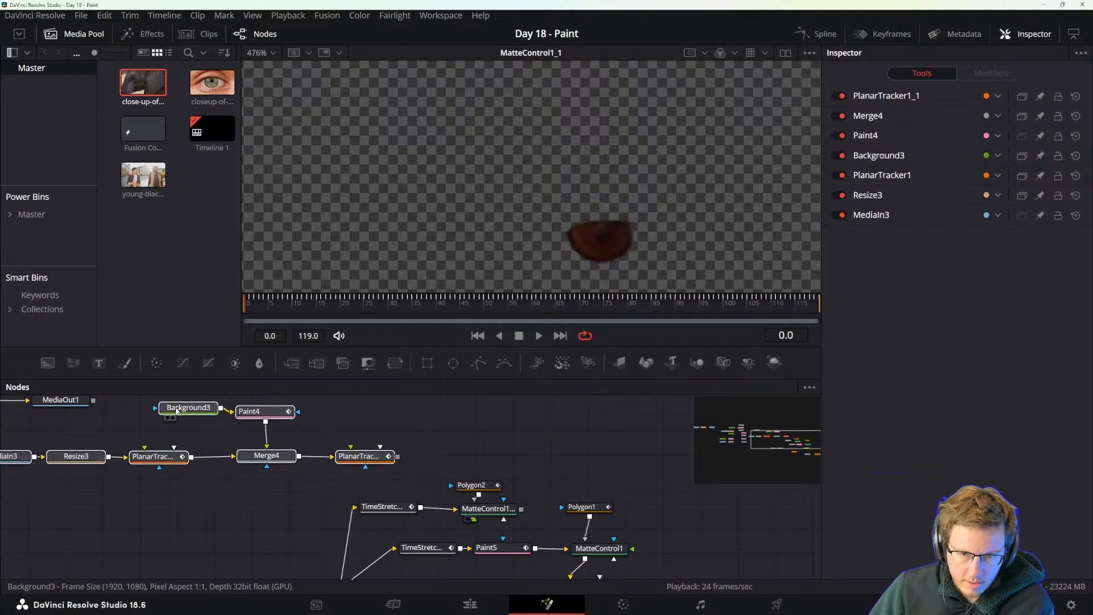
Reposition MatteControl1_1 to the right above the Polygon1 branch and place Polygon2 directly above it.
drag(534, 483, 513, 427)
click(485, 459)
drag(488, 486, 651, 449)
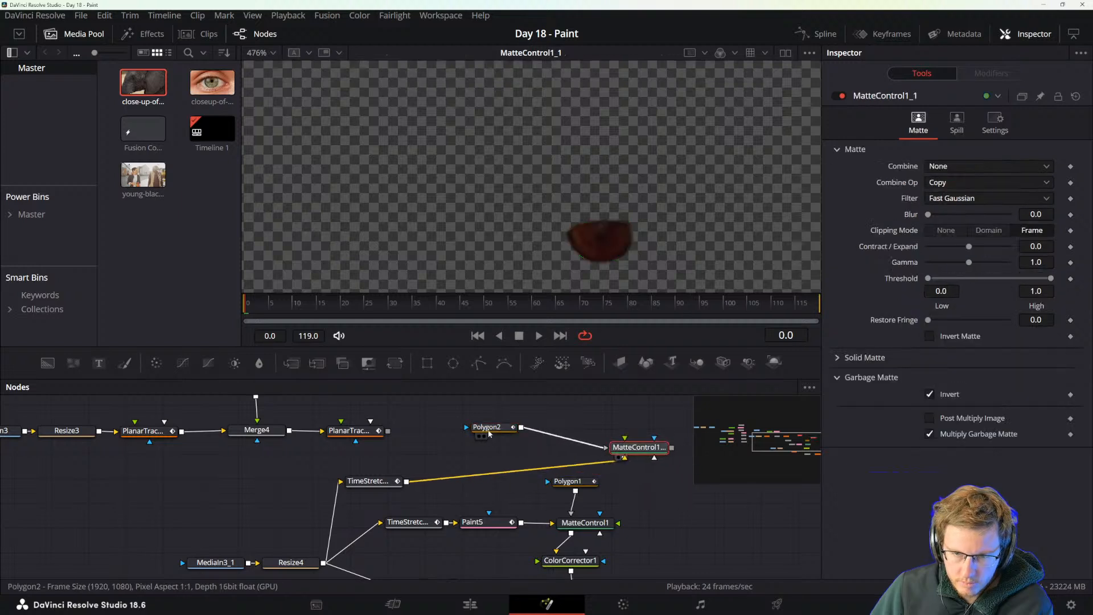
drag(493, 427, 649, 414)
drag(667, 512, 530, 471)
Add a Color Corrector after MatteControl1_1 and place it to the lower right of that node.
click(533, 439)
key(shift+space)
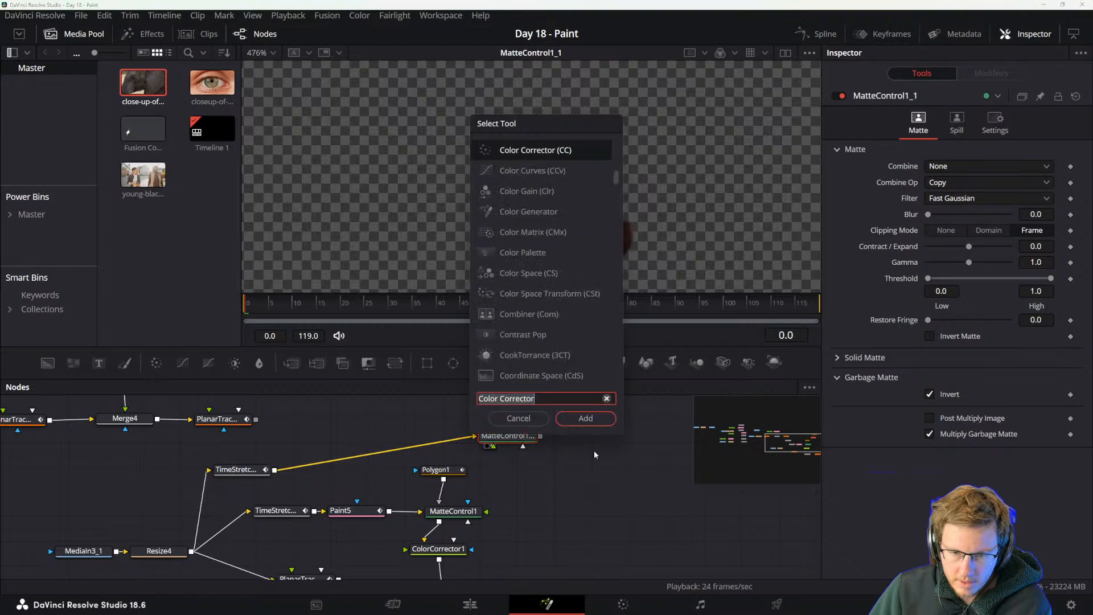
text(col)
key(Return)
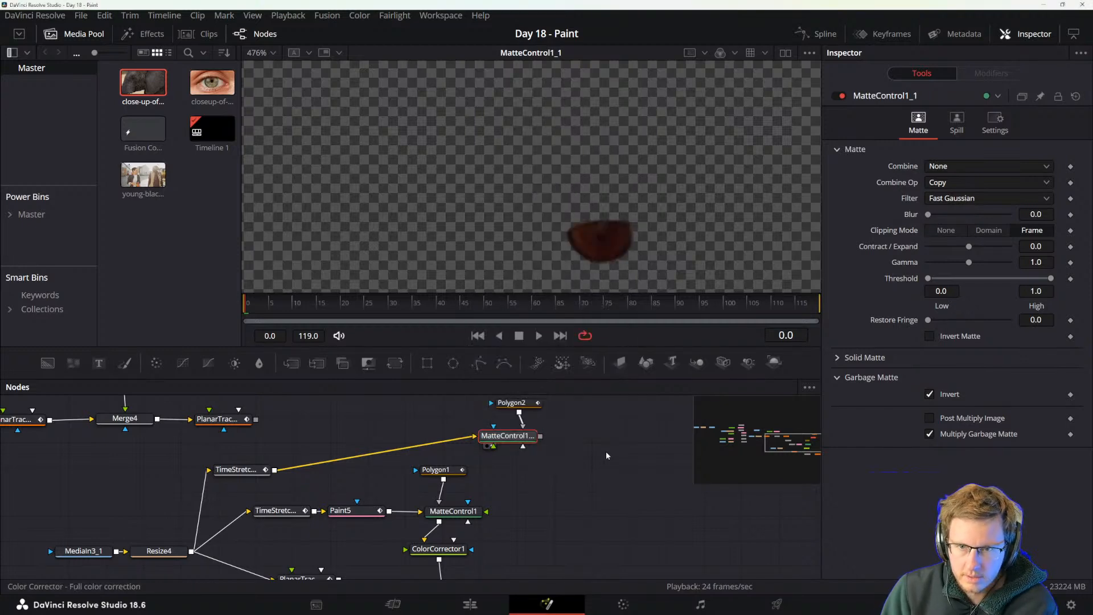
drag(572, 431, 567, 488)
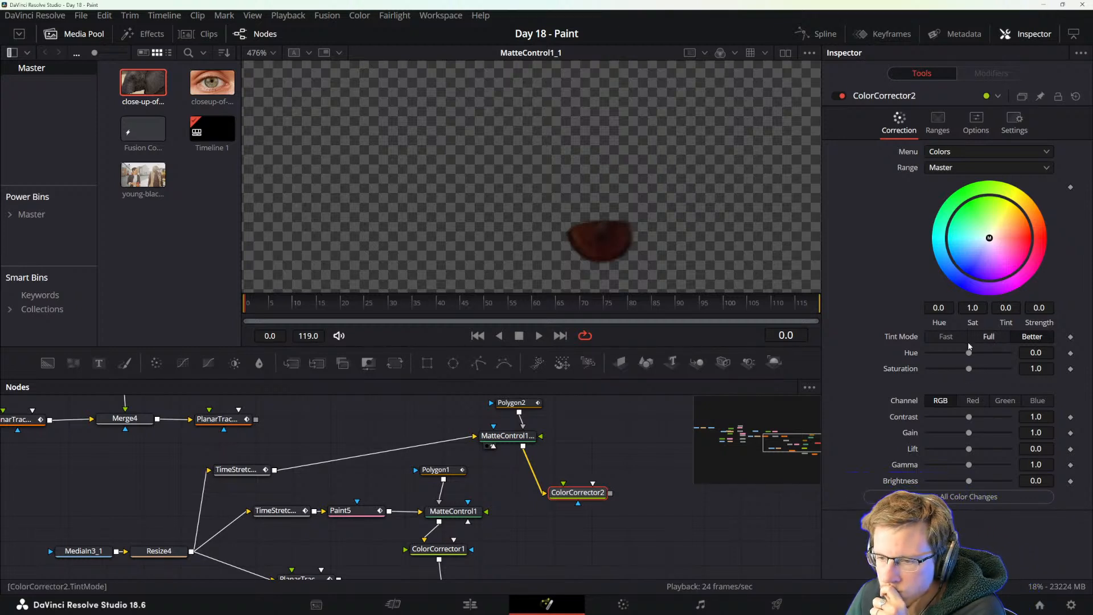
Display the new Color Corrector in the viewer and set its Hue to 0.51 and Saturation to 2.0.
drag(969, 354, 1010, 369)
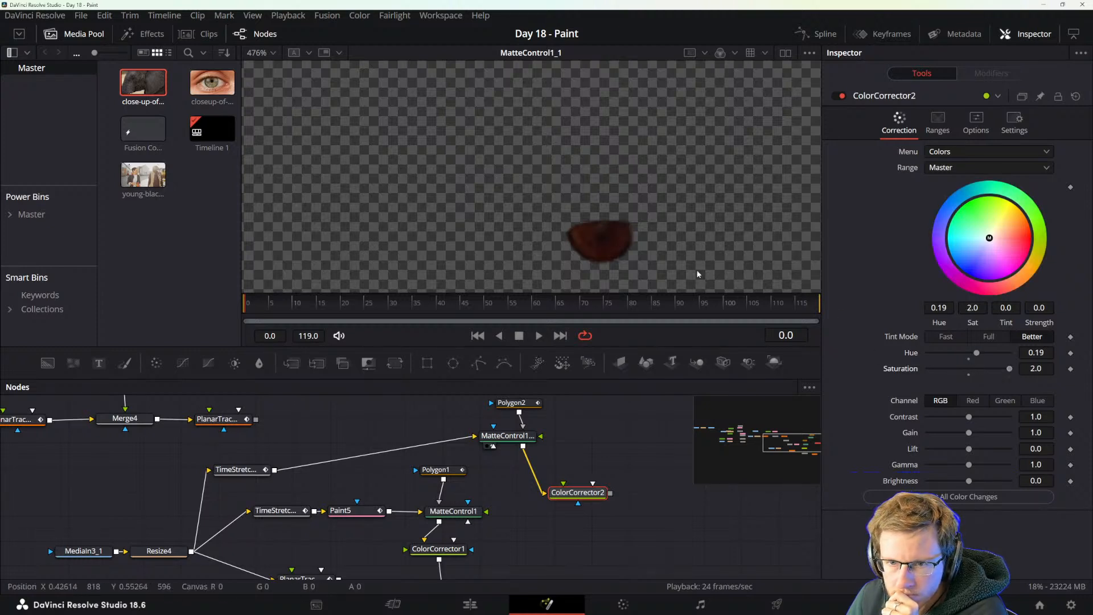
click(528, 436)
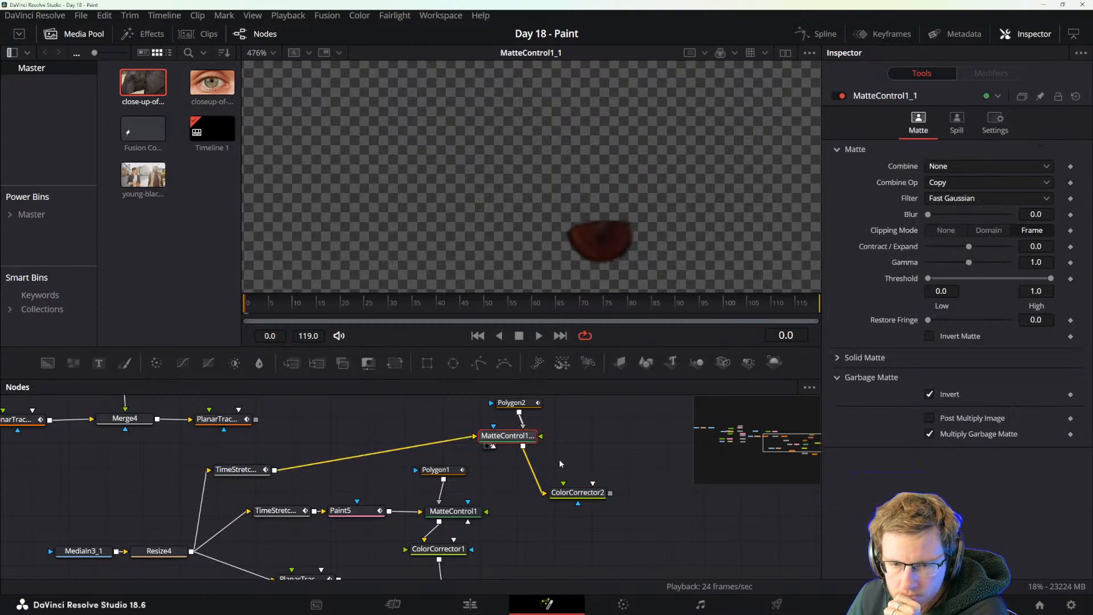
click(561, 503)
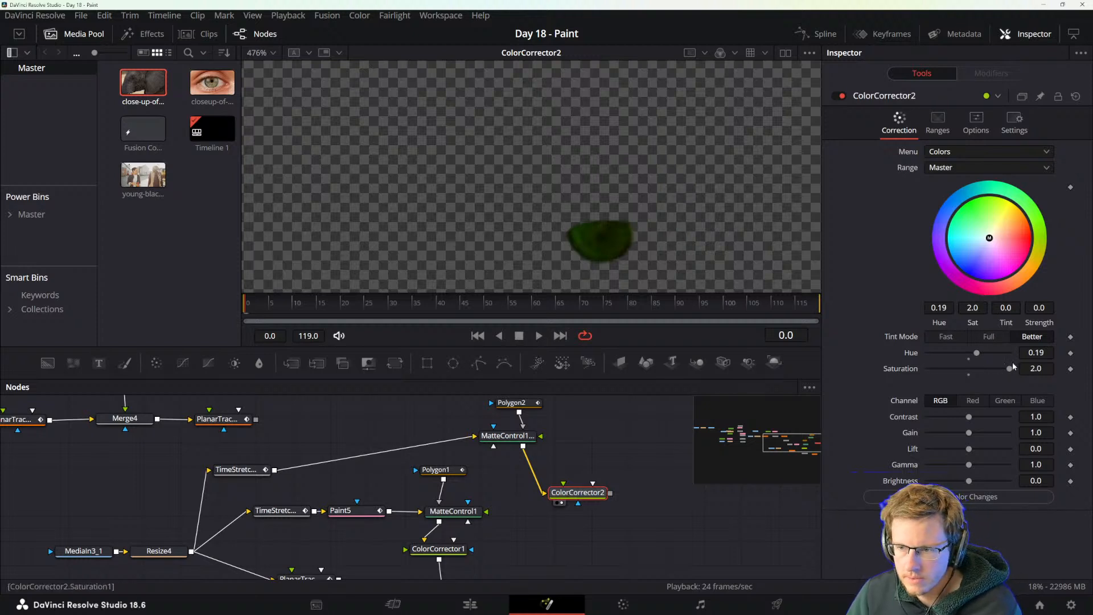
drag(1011, 371, 989, 353)
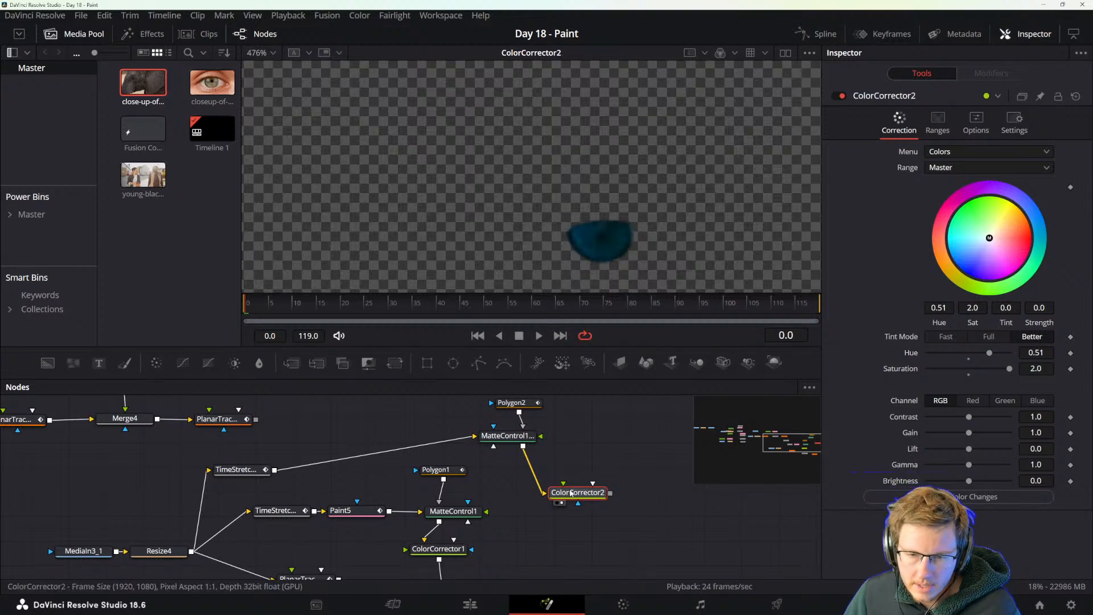
Move the Color Corrector closer to MatteControl1_1, add a Glow node after it, place the Glow below and display it in the viewer.
drag(569, 494, 545, 472)
key(shift+space)
text(color)
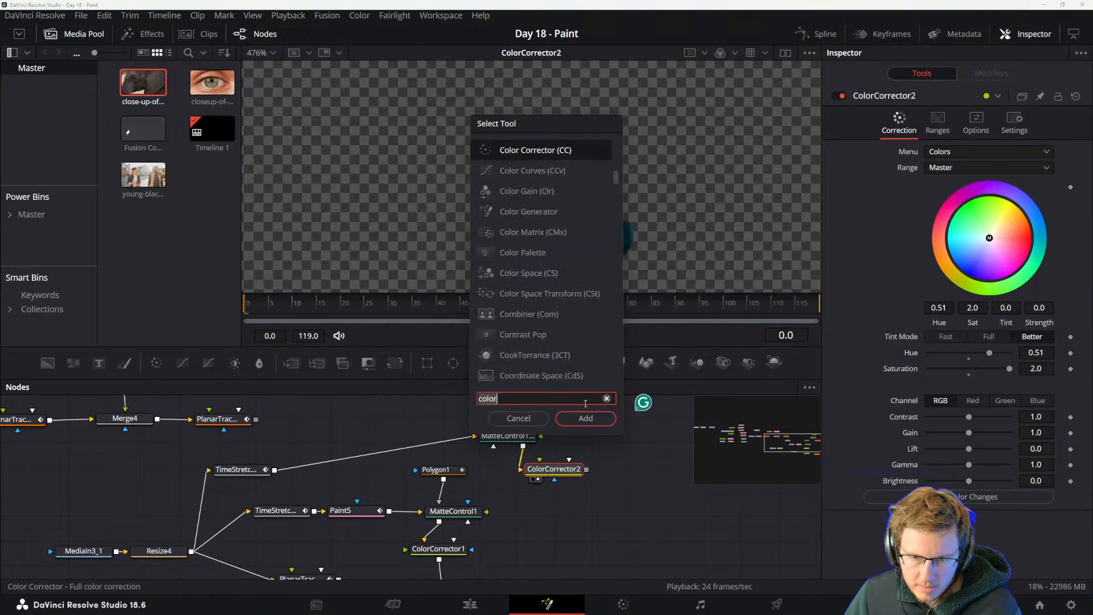
key(ctrl+a)
text(glow)
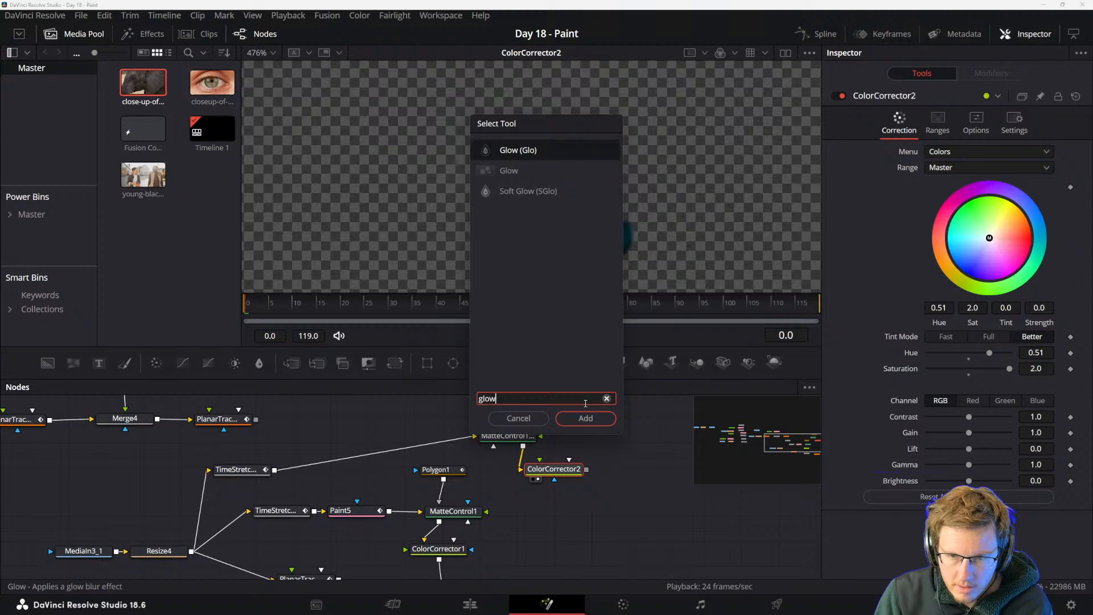
click(521, 154)
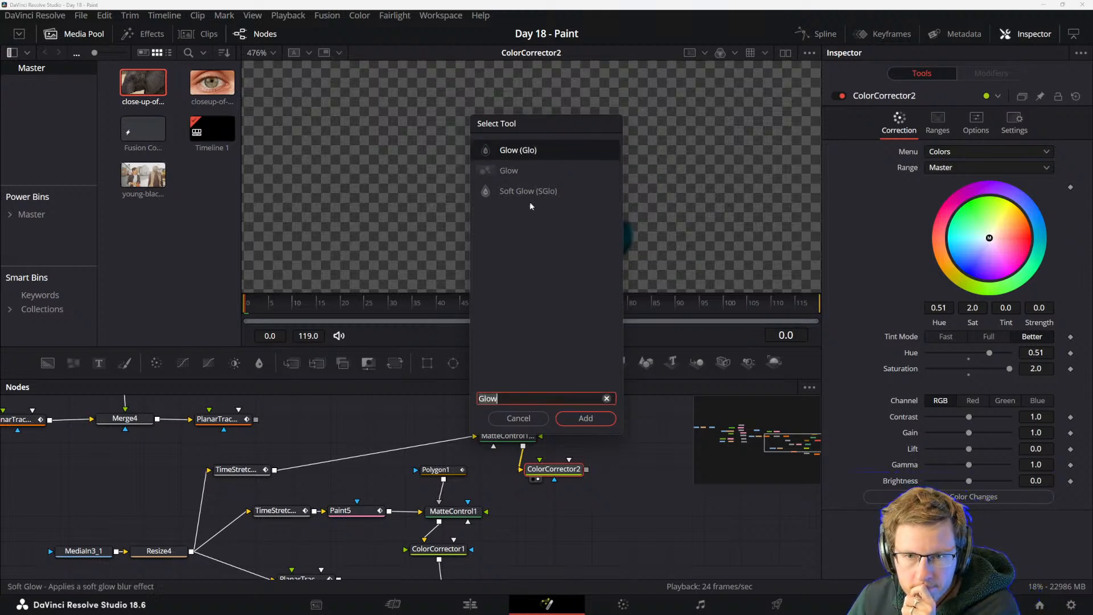
click(511, 170)
click(583, 421)
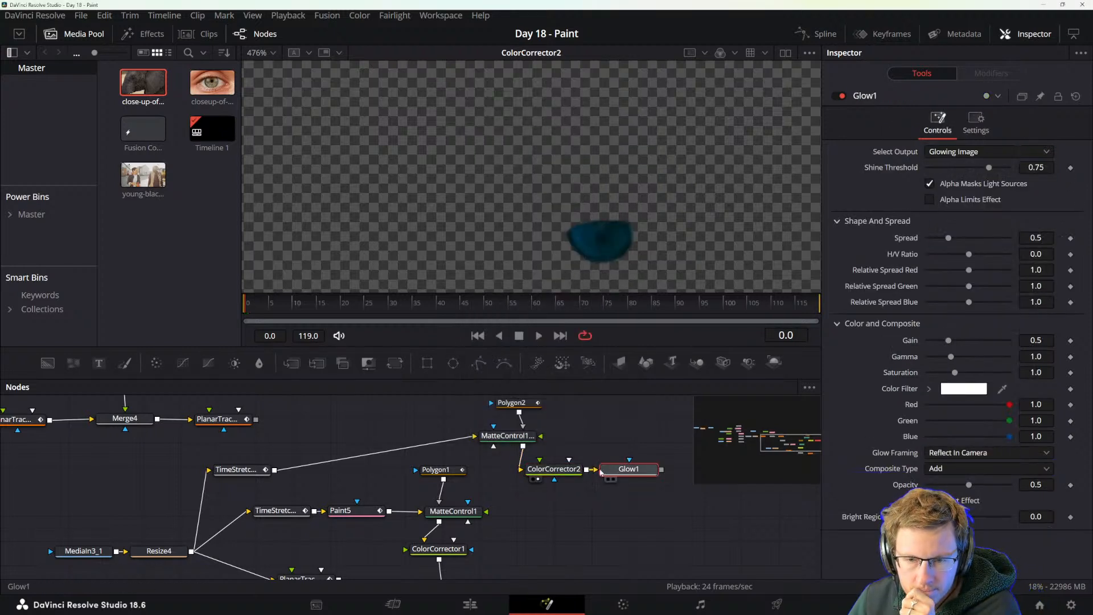
drag(627, 470, 584, 510)
key(2)
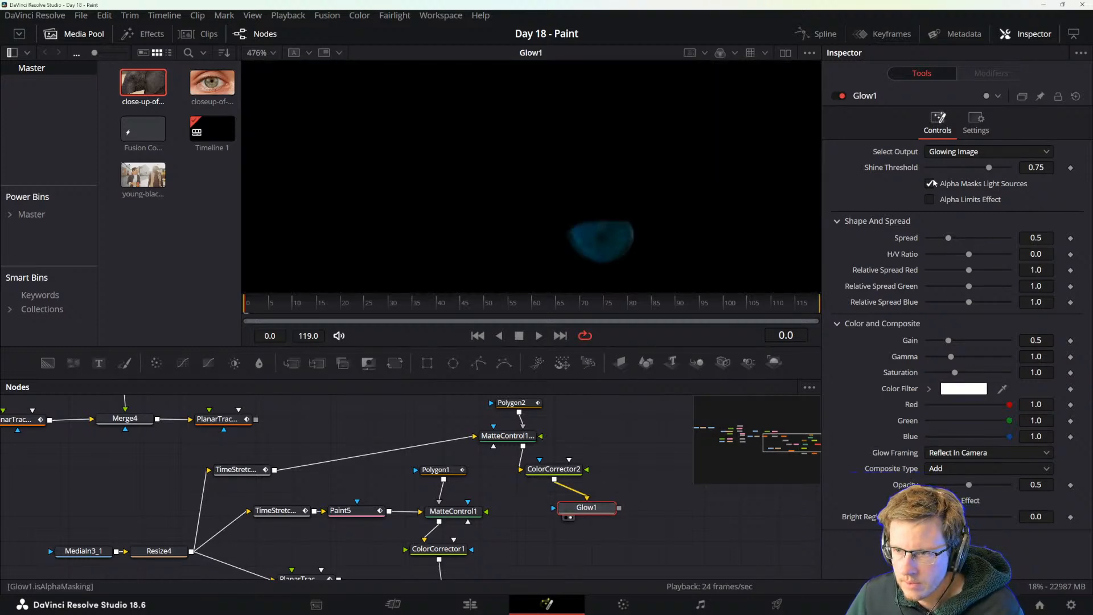
Enable Alpha Limits Effect on the Glow and set Shine Threshold 0.63, Spread 1.764, Gain 1.512, Gamma 1.457, Saturation 2.315 and Opacity 1.0.
click(930, 200)
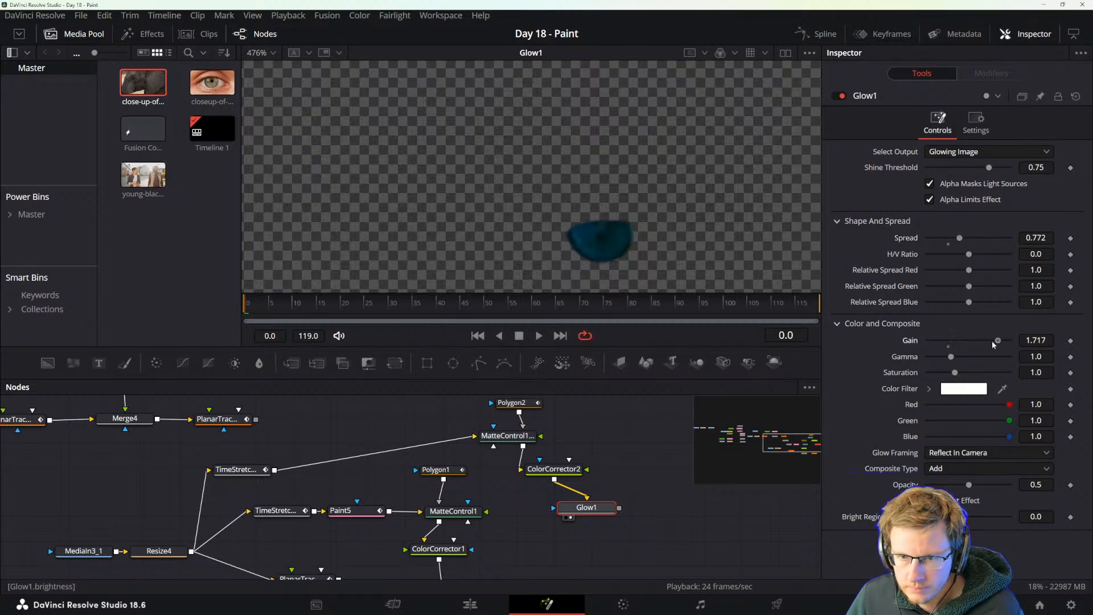
drag(957, 355, 961, 356)
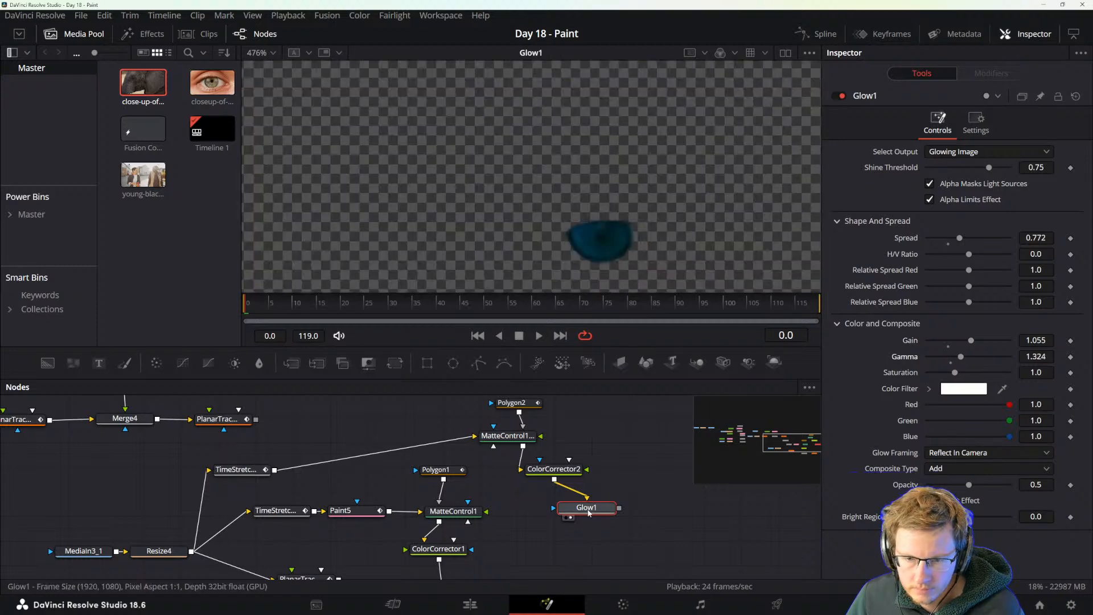
click(930, 200)
click(930, 199)
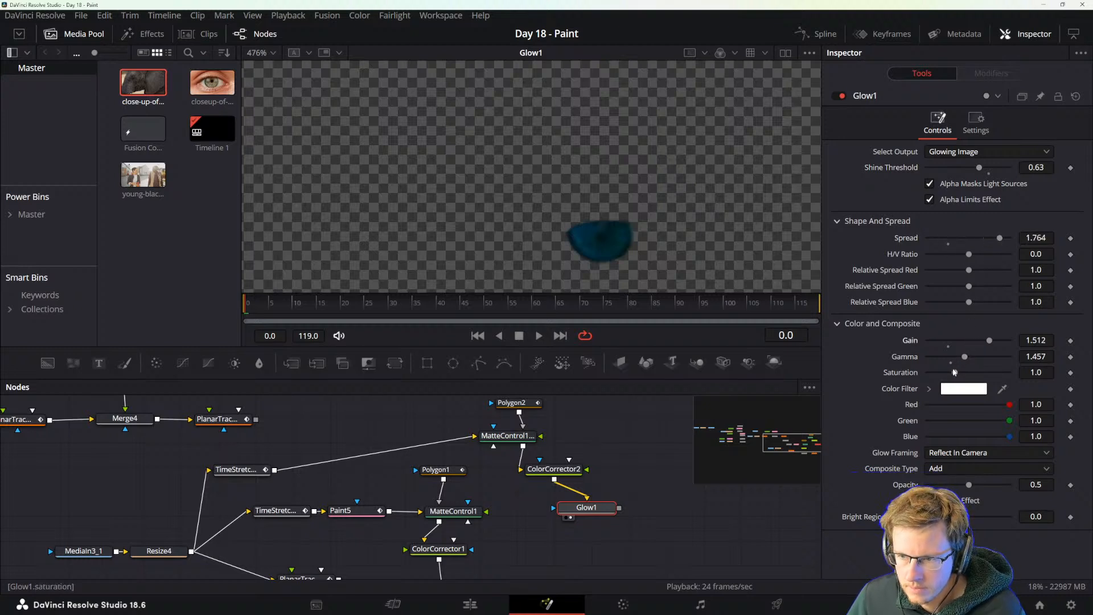
drag(955, 373, 998, 376)
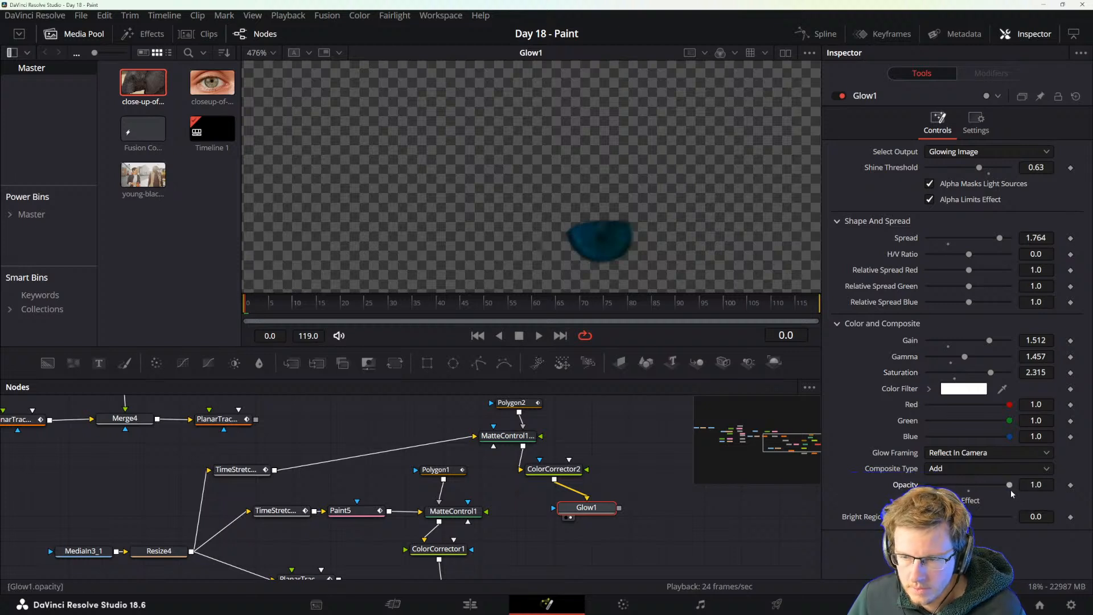
Shift the Glow node slightly down and toggle it off and on to compare its effect on the iris.
drag(585, 504, 583, 512)
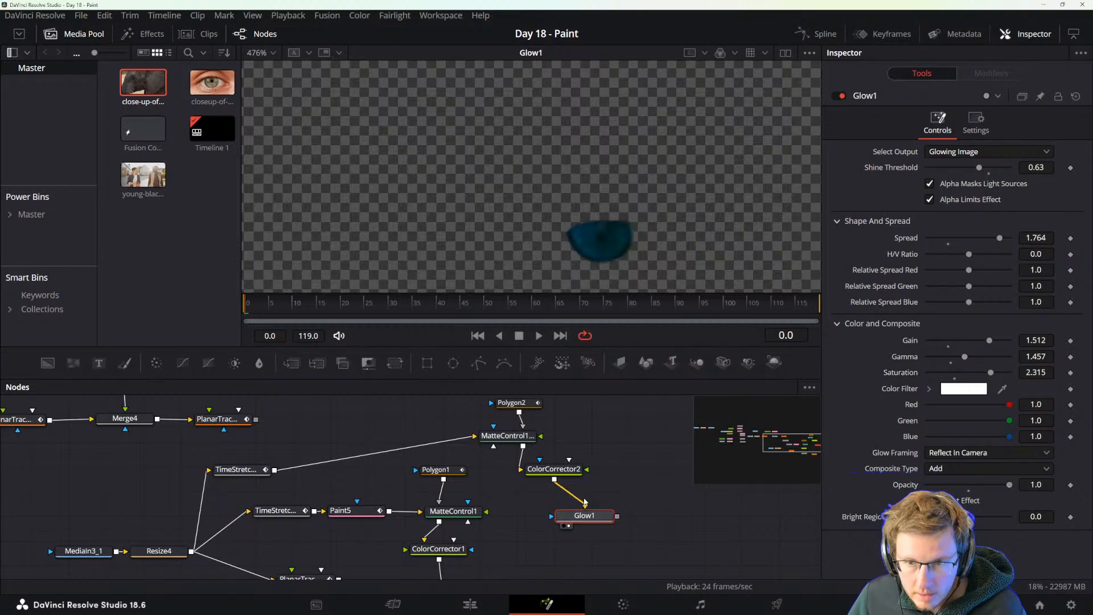
key(ctrl+p)
key(ctrl+p)
key(ctrl+p)
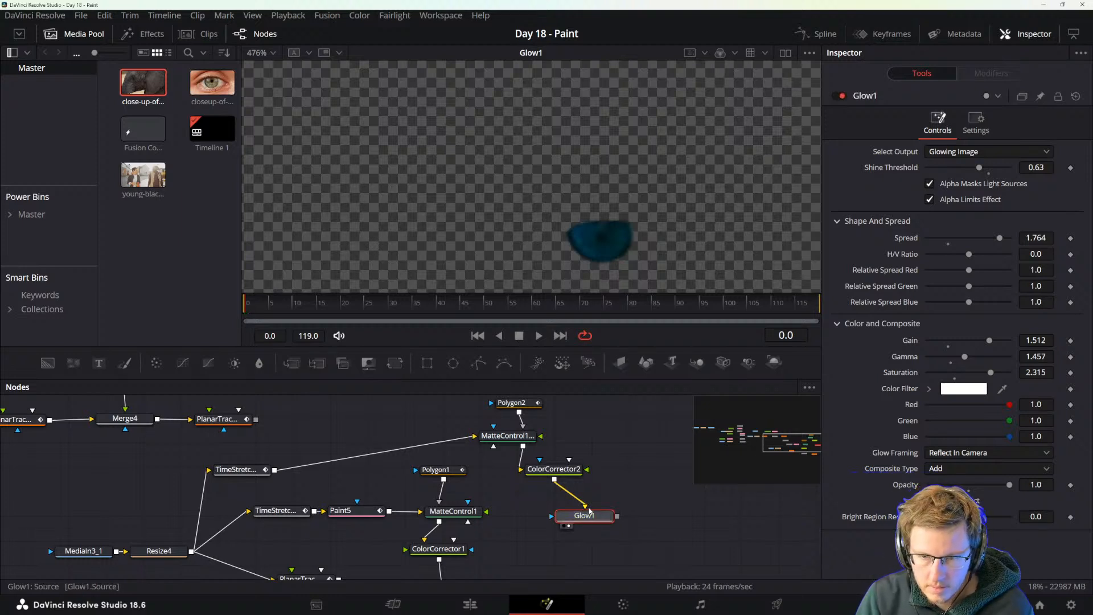
Insert a second Glow node, the Glow (Glo) version, between ColorCorrector2 and Glow1.
key(ctrl+p)
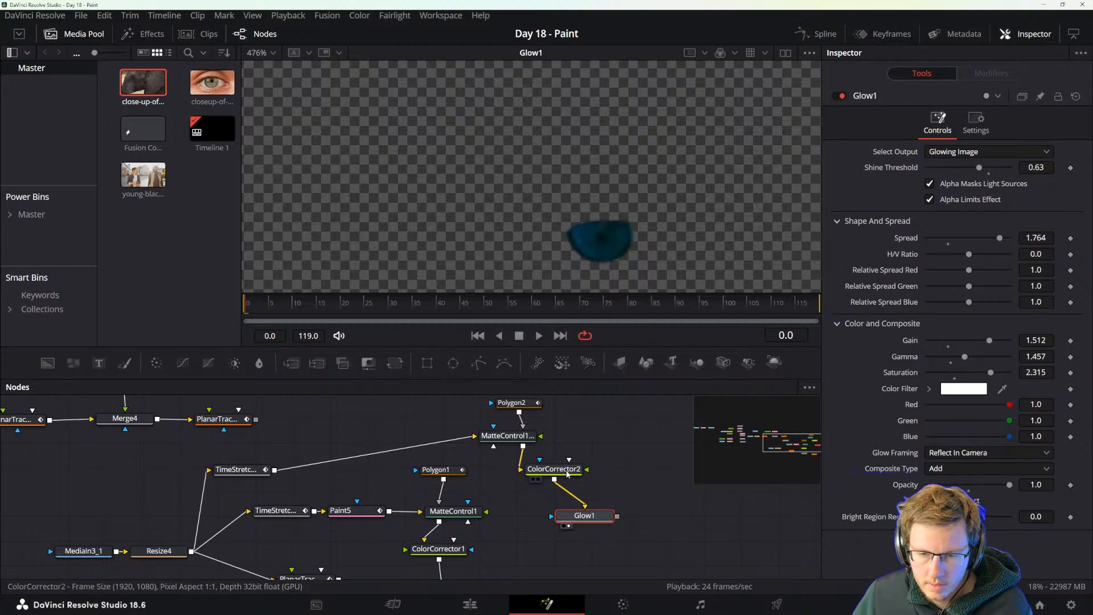
click(554, 469)
key(shift+space)
text(Glow)
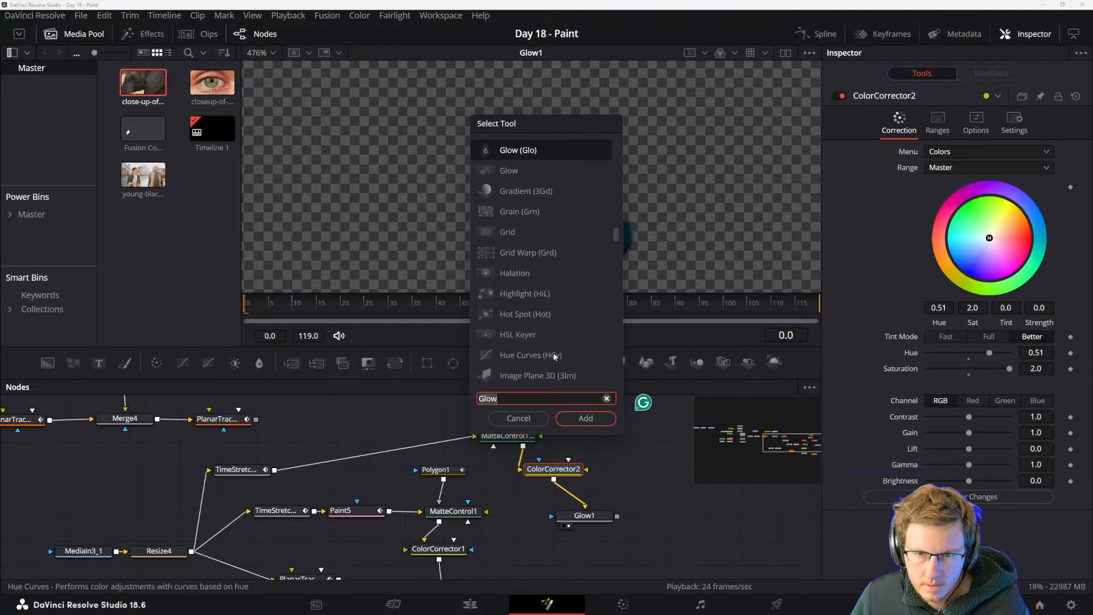
key(Return)
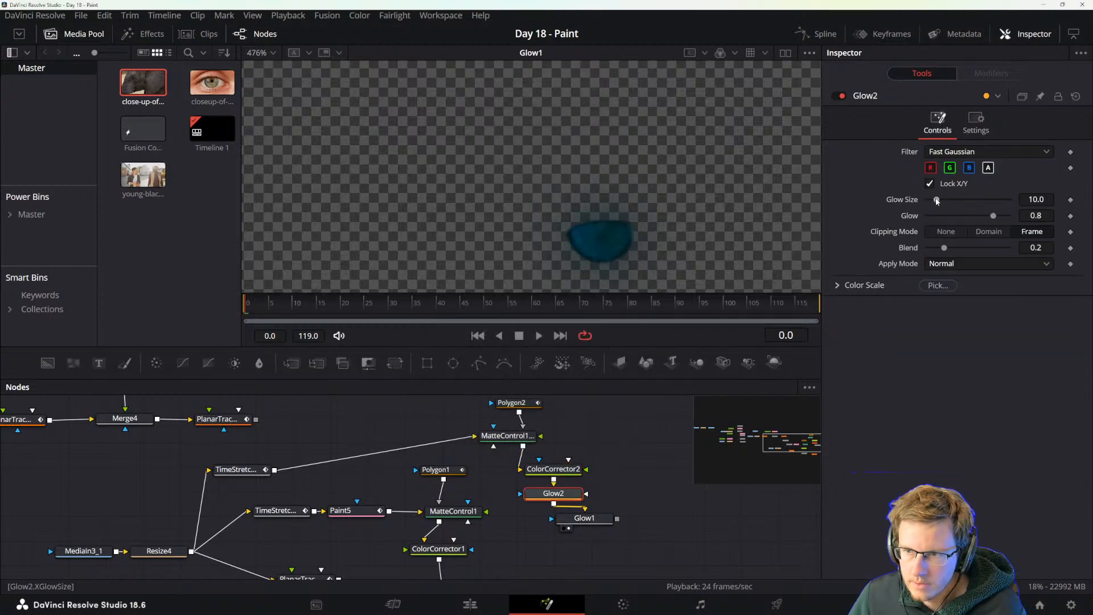
Set the new Glow's Glow Size to 0.8, Glow to 0.929 and Blend to 0.173.
drag(943, 203, 924, 203)
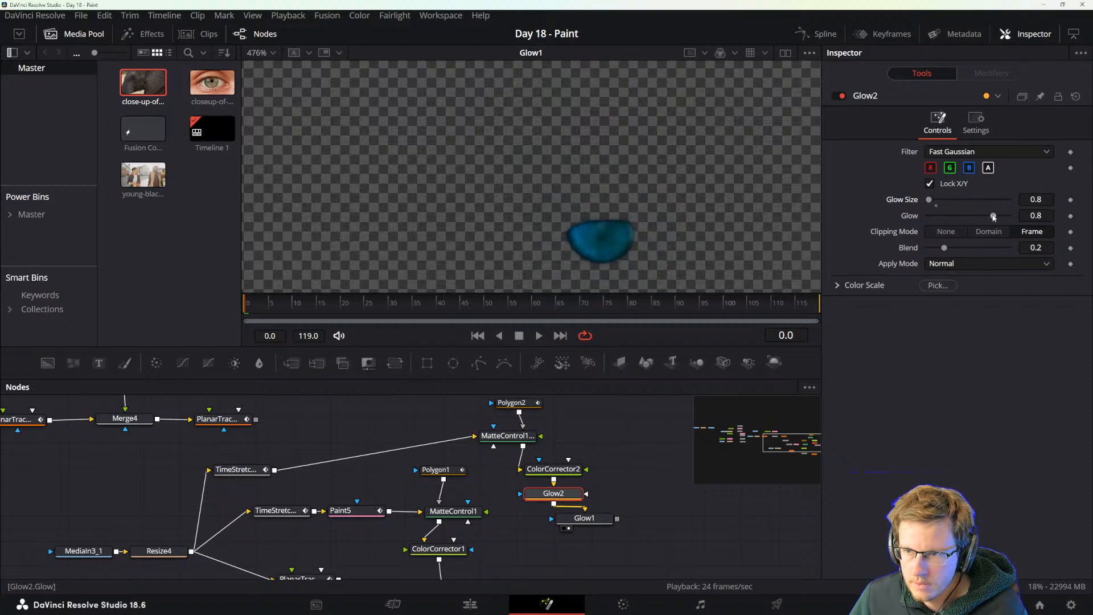
mouse_move(993, 217)
mouse_down()
mouse_move(947, 217)
mouse_move(1004, 217)
mouse_up()
drag(930, 200, 931, 202)
mouse_move(944, 249)
mouse_down()
mouse_move(989, 249)
mouse_move(934, 248)
mouse_move(943, 249)
mouse_up()
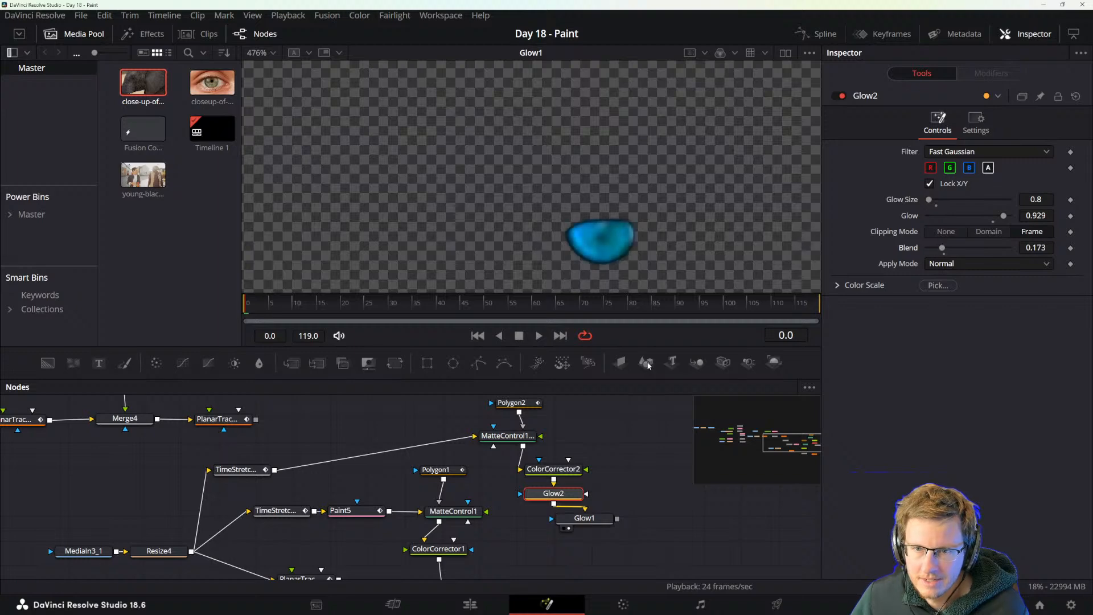
Merge Glow1's output over Merge5 ahead of the final Planar Tracker, make room for the new Merge, and display PlanarTracker2_1 in the viewer.
scroll(581, 490, down, 3)
scroll(581, 490, down, 1)
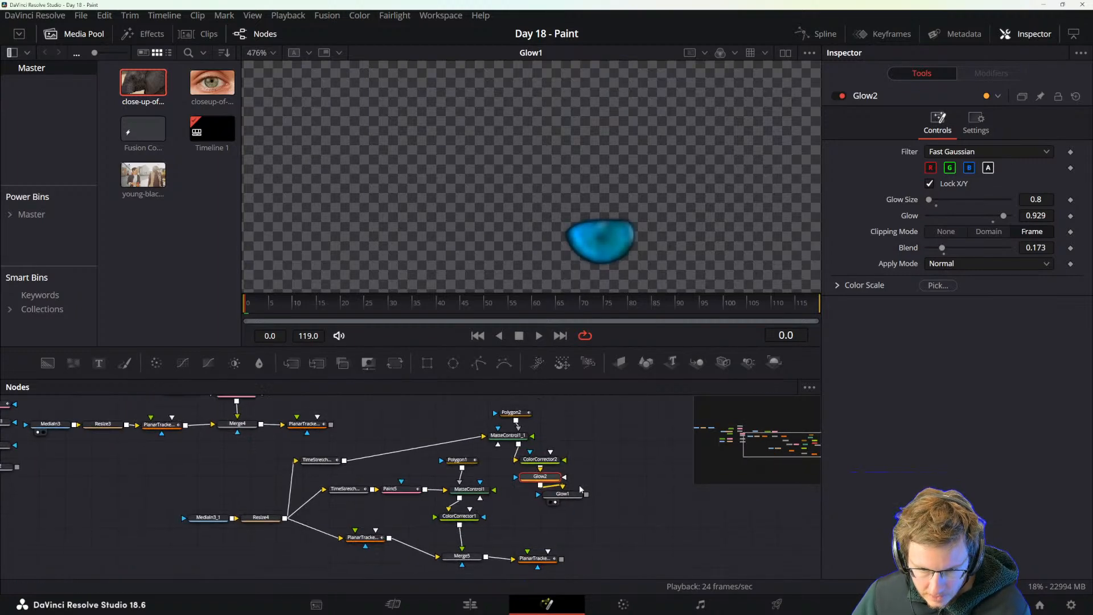
drag(562, 493, 489, 561)
drag(535, 569, 624, 536)
key(1)
Play the composite from frame 0 to check how the blue iris follows the elephant's eye.
scroll(627, 233, down, 4)
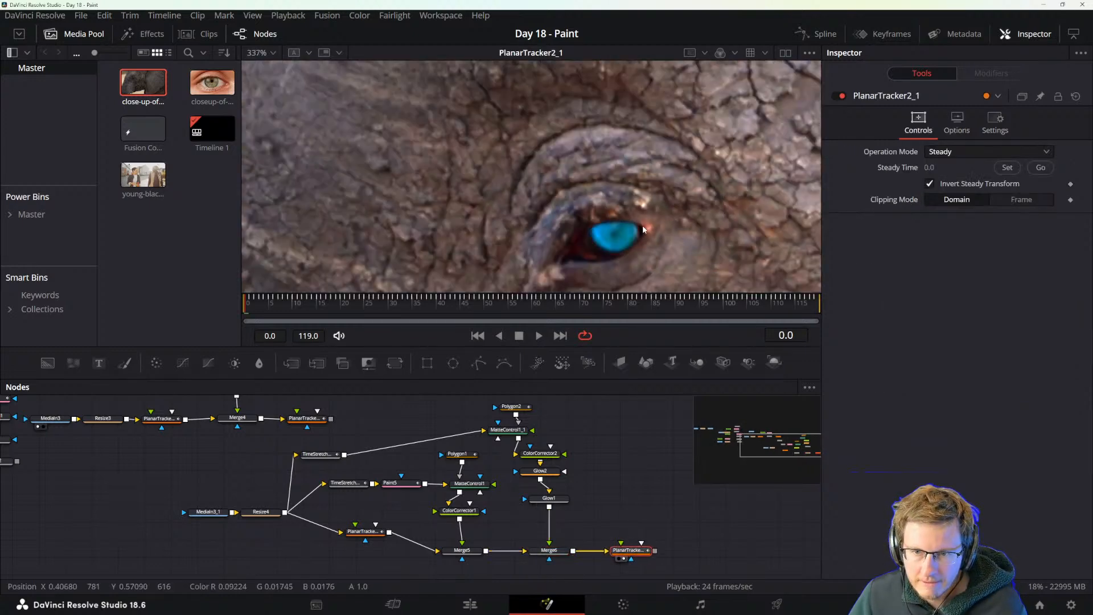
scroll(619, 238, down, 2)
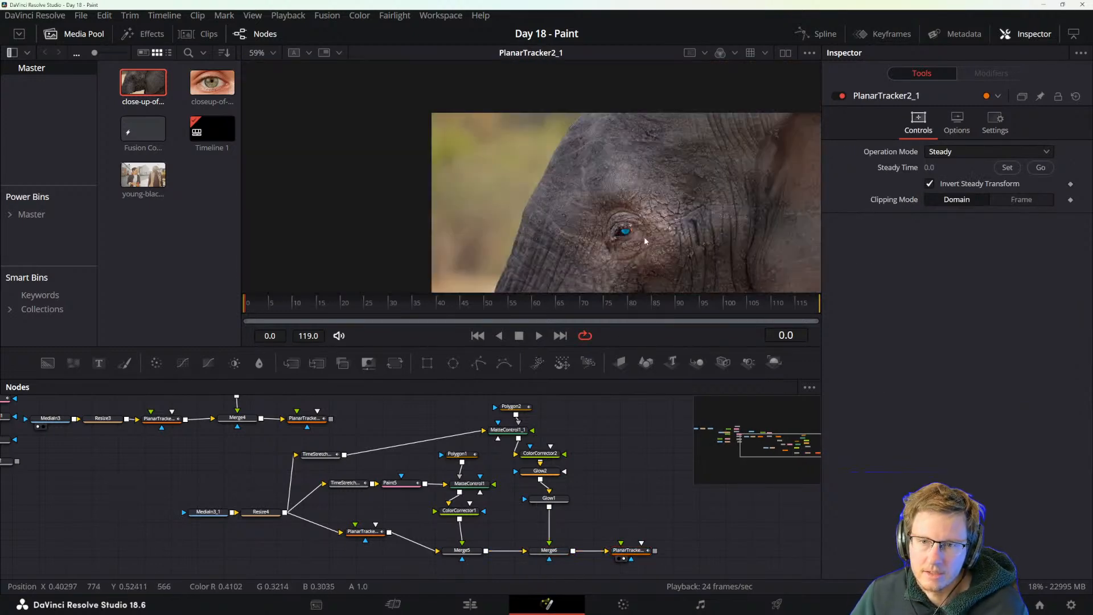
key(space)
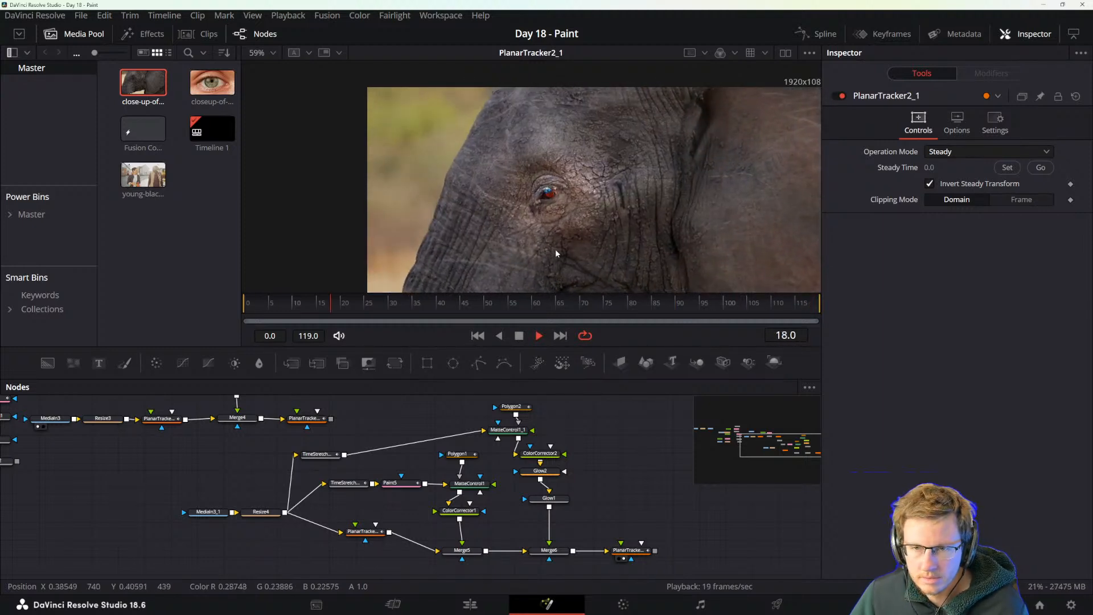
key(space)
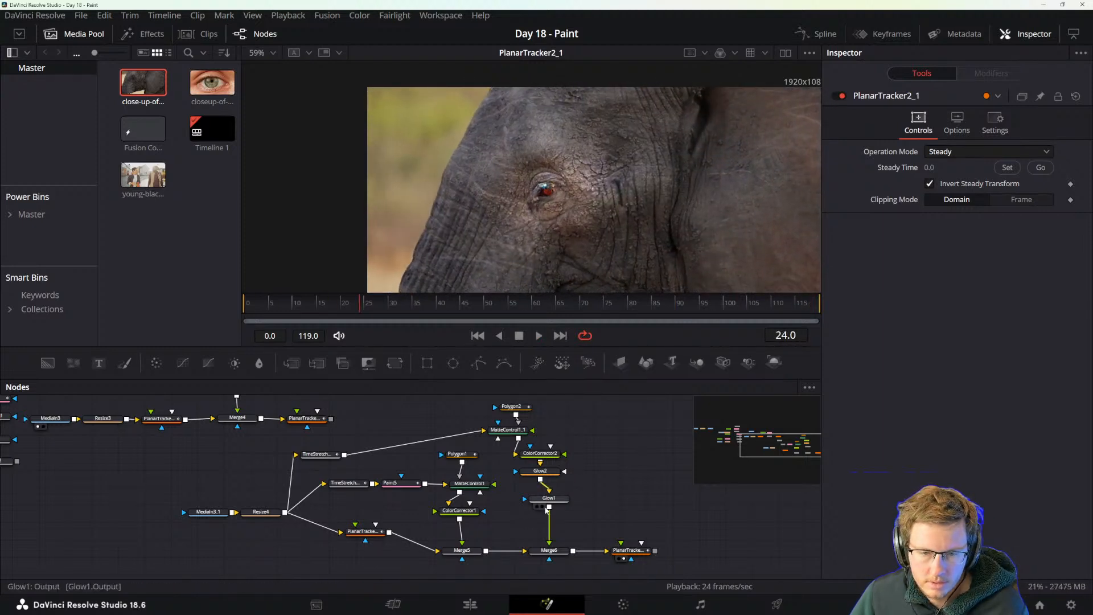
Paste a copy of PlanarTracker2_1 between Glow1 and Merge6 and scrub back to frame 0 to test the tracking.
click(550, 499)
mouse_move(516, 436)
mouse_down()
mouse_move(484, 427)
mouse_move(503, 429)
mouse_up()
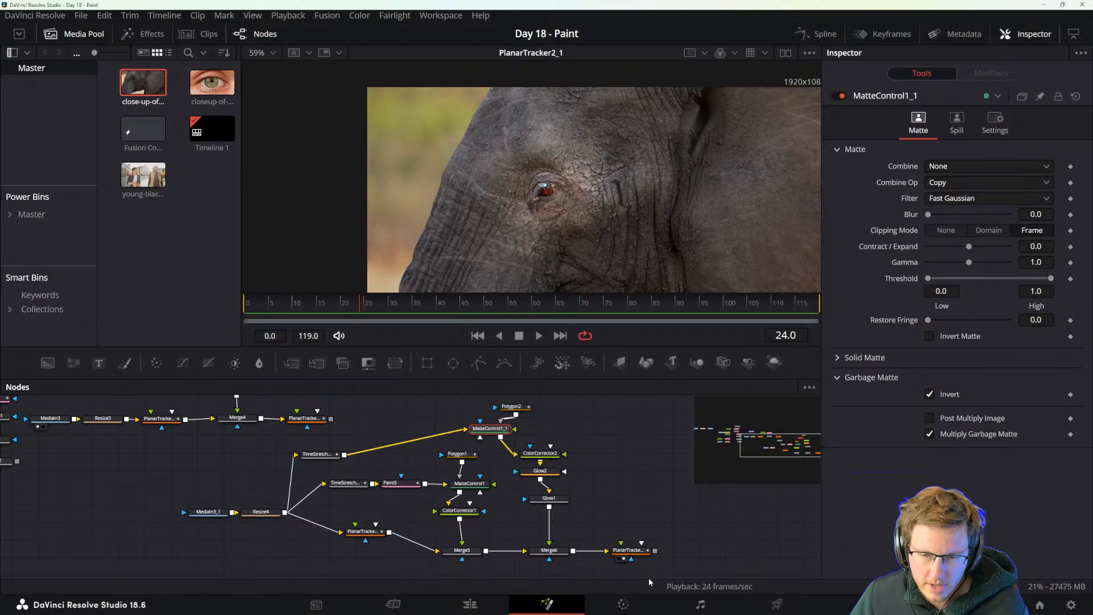
click(633, 550)
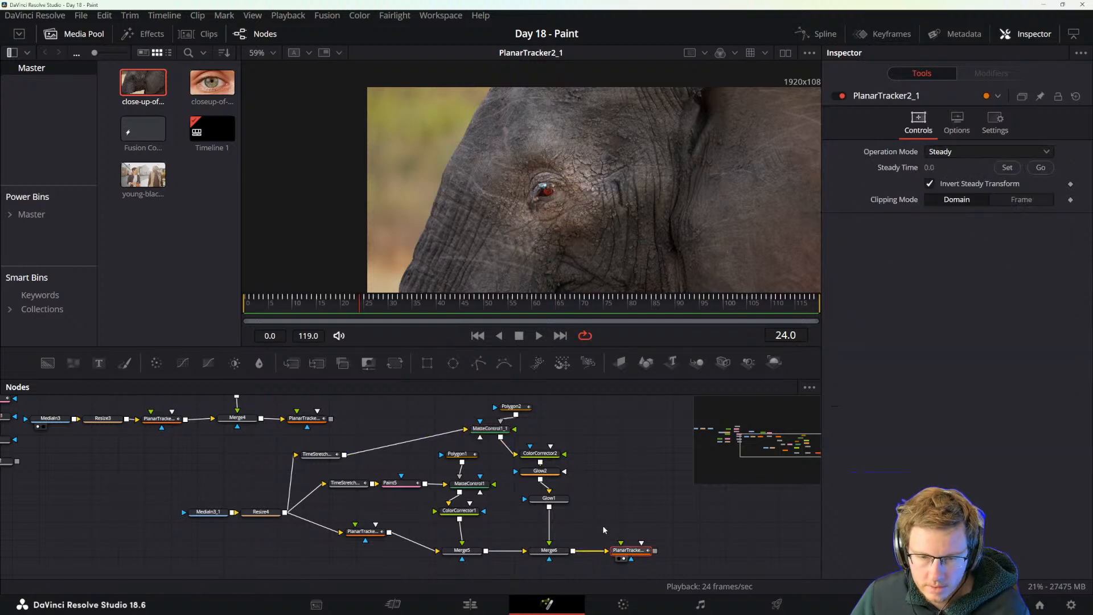
click(371, 533)
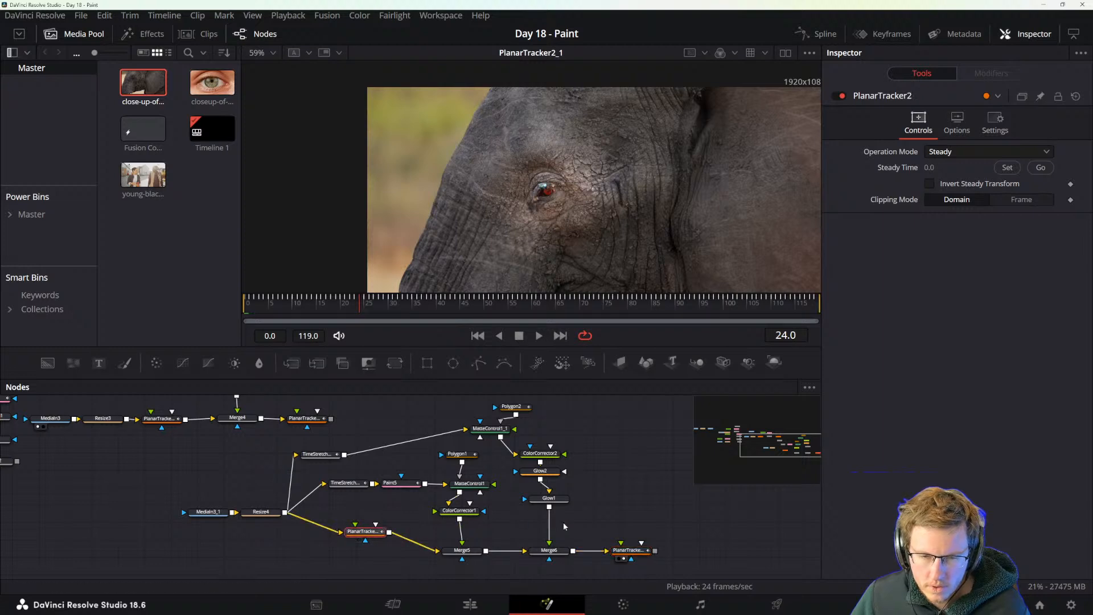
click(550, 501)
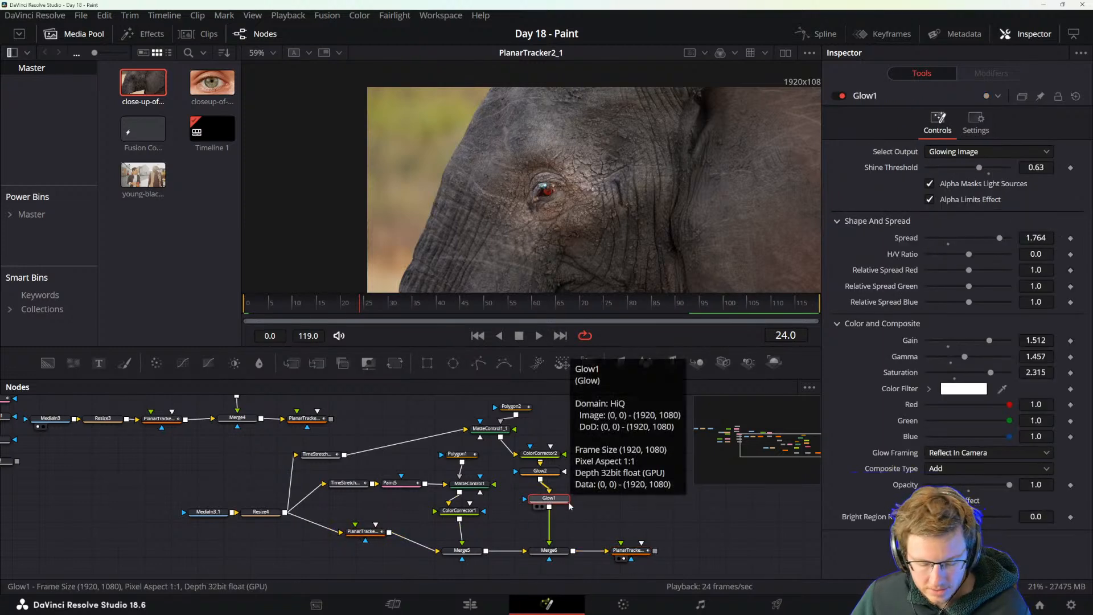
key(ctrl+v)
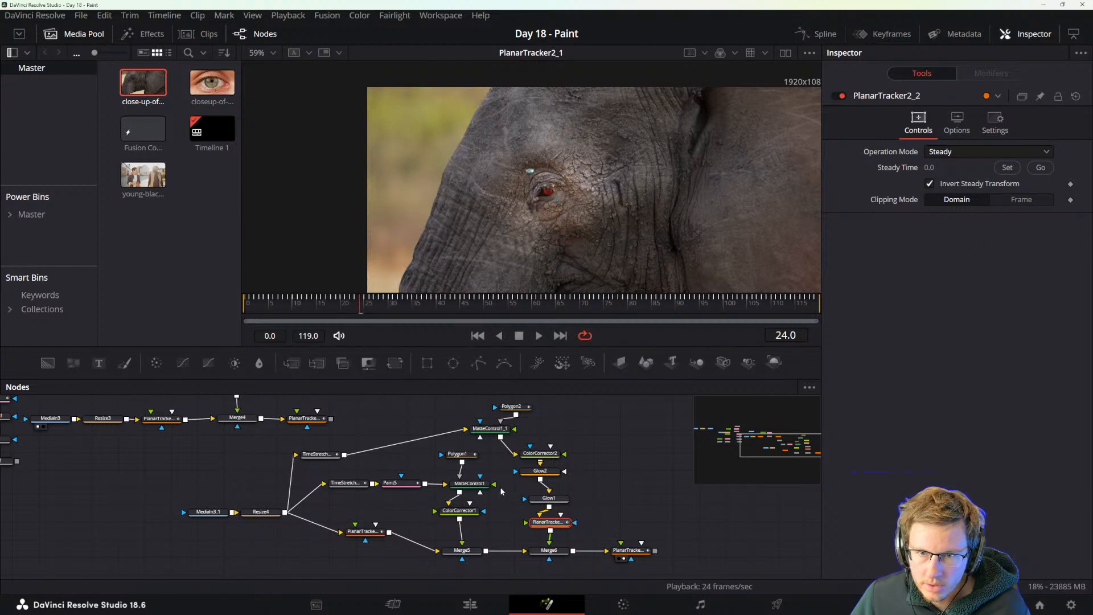
drag(303, 307, 148, 309)
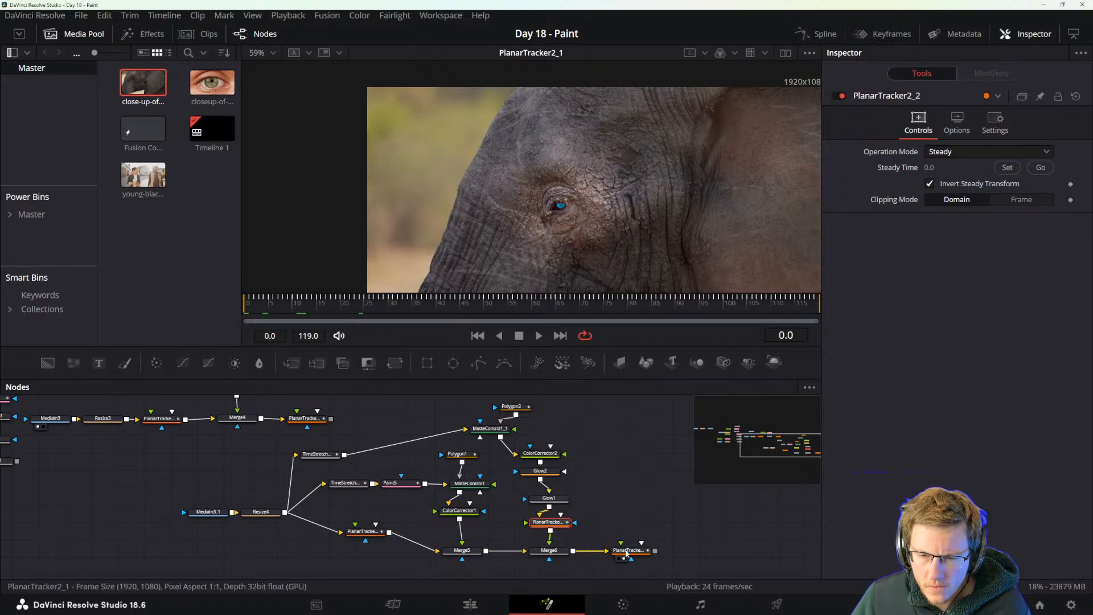
Place PlanarTracker2_1 between Merge5 and Merge6, display Merge6 in the viewer and scrub the start of the clip.
click(630, 551)
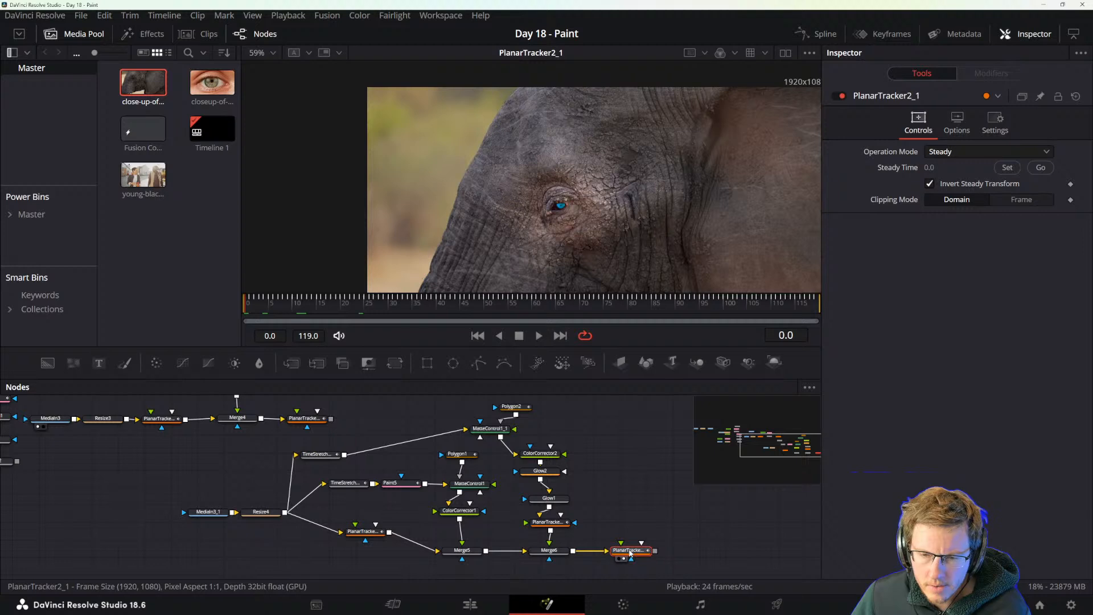
drag(631, 552, 591, 553)
drag(499, 551, 603, 520)
click(549, 522)
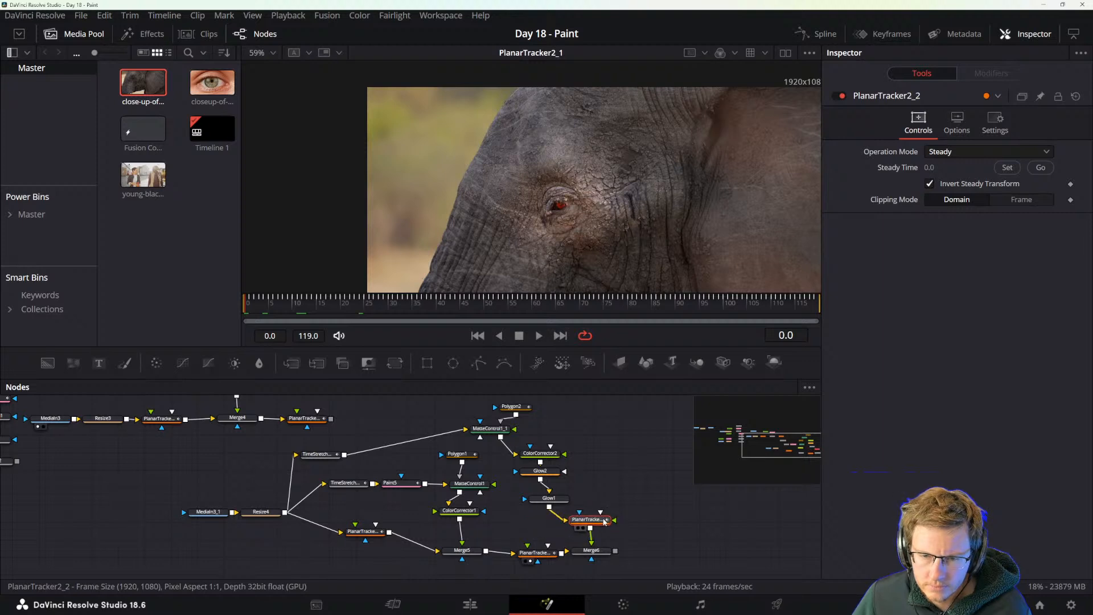
click(595, 552)
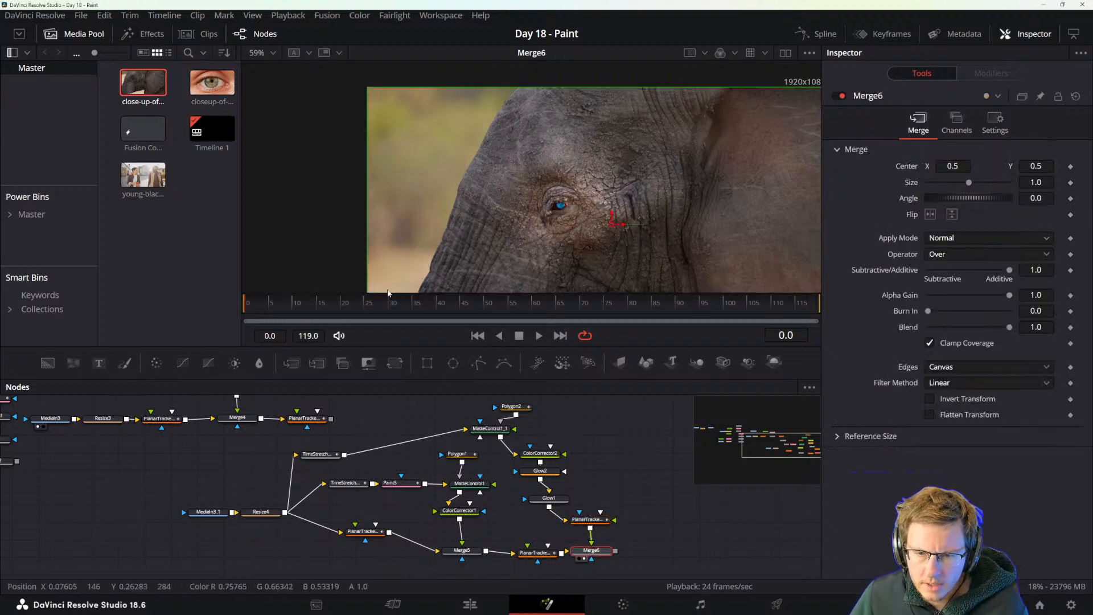
drag(377, 299, 220, 300)
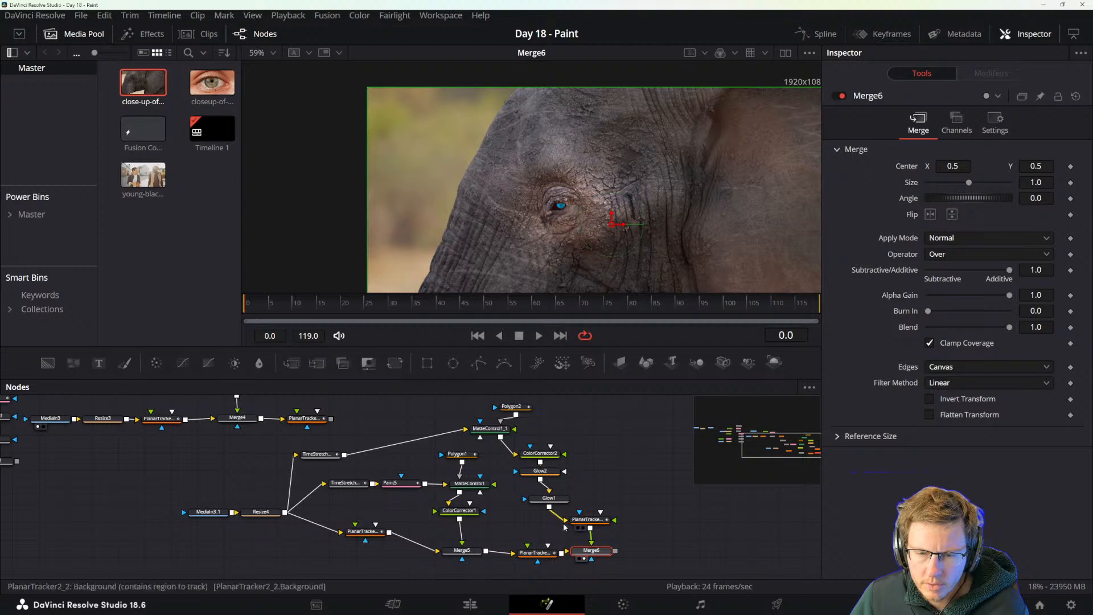
Pull the pasted Planar Tracker out of the glow branch and move MatteControl1_1 above ColorCorrector2.
drag(592, 520, 642, 499)
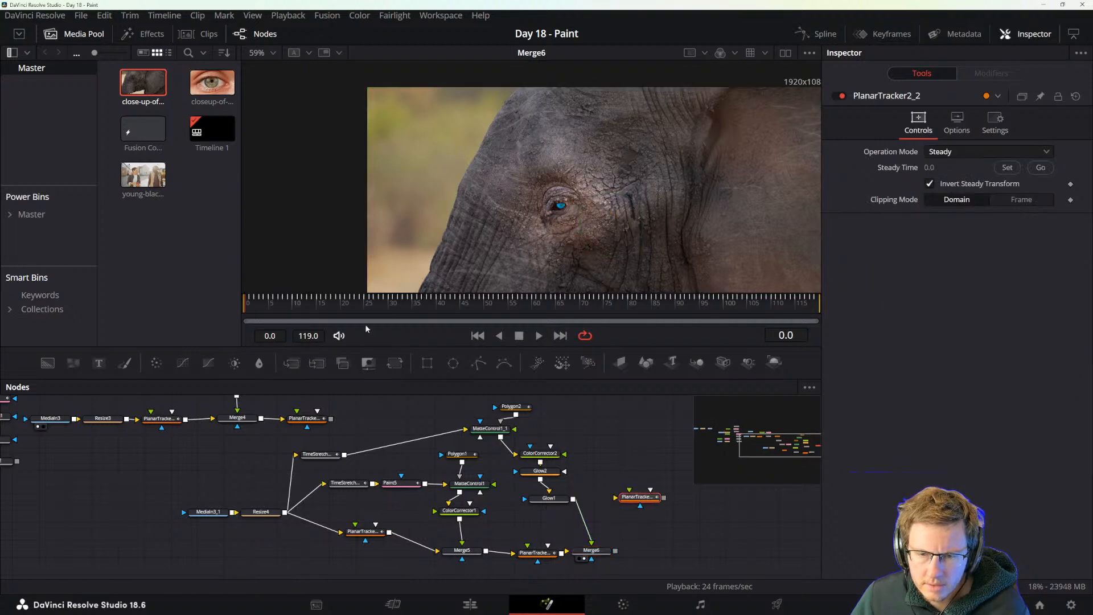
drag(270, 302, 148, 322)
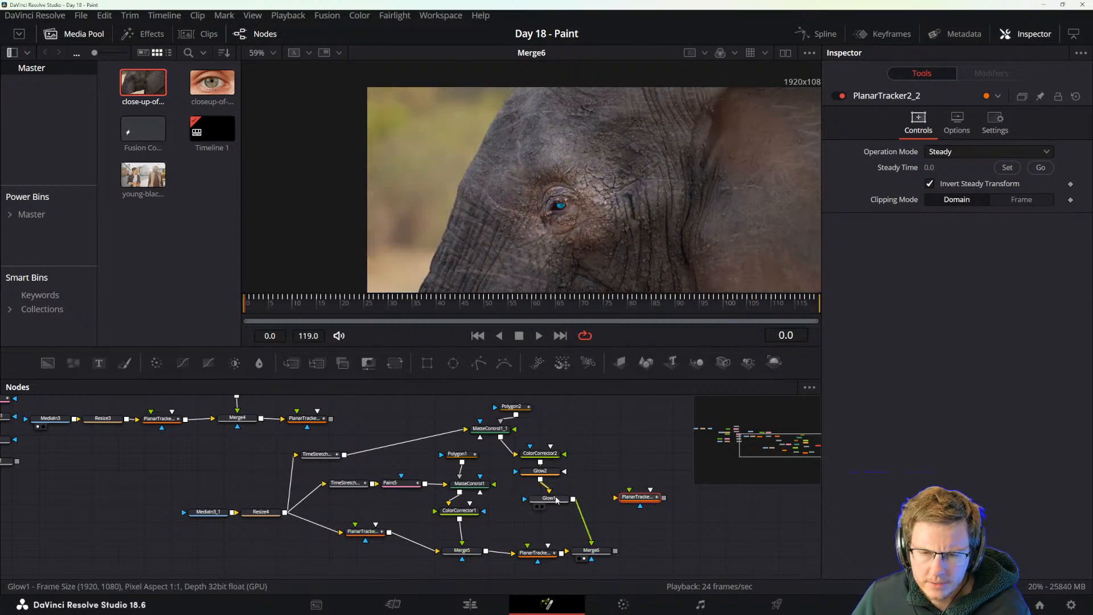
click(557, 498)
drag(489, 431, 553, 428)
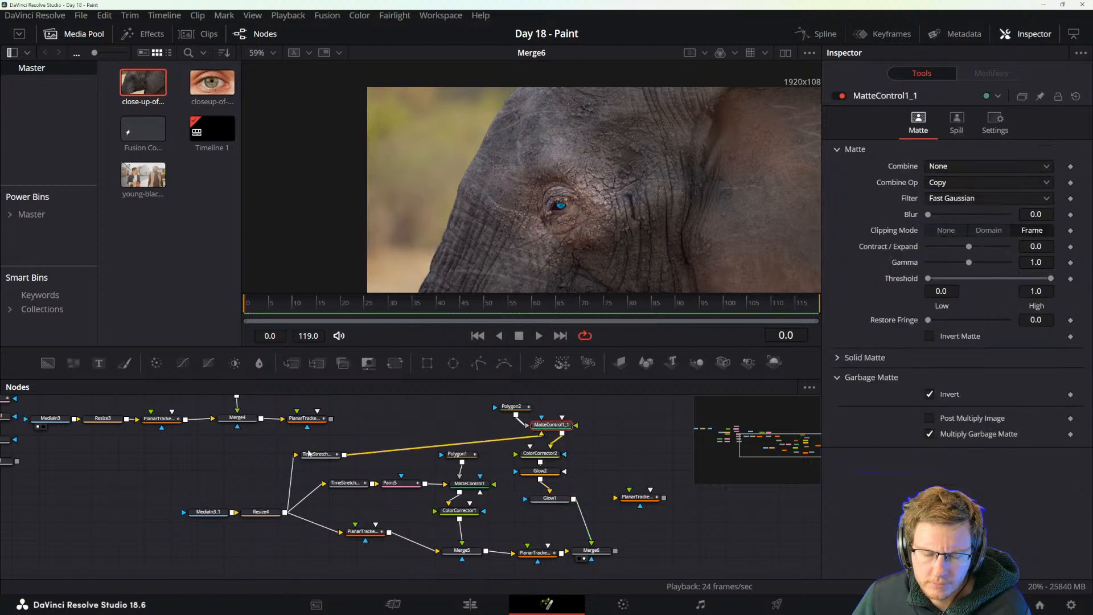
click(317, 455)
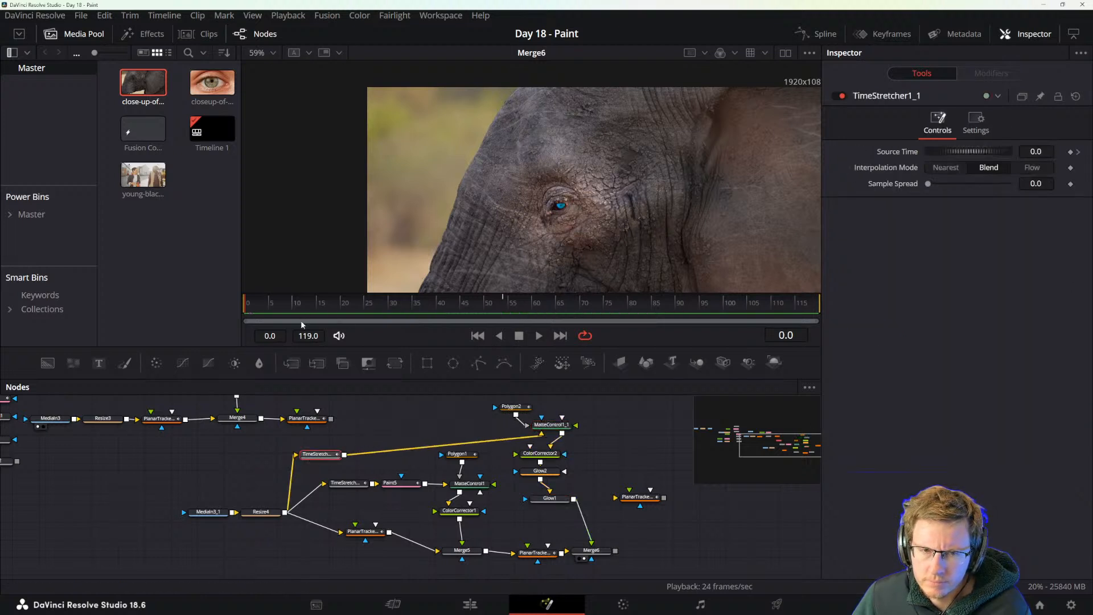
Put PlanarTracker2_1 back after Merge6, display it in the viewer and scrub through to frame 119.
drag(591, 550, 617, 550)
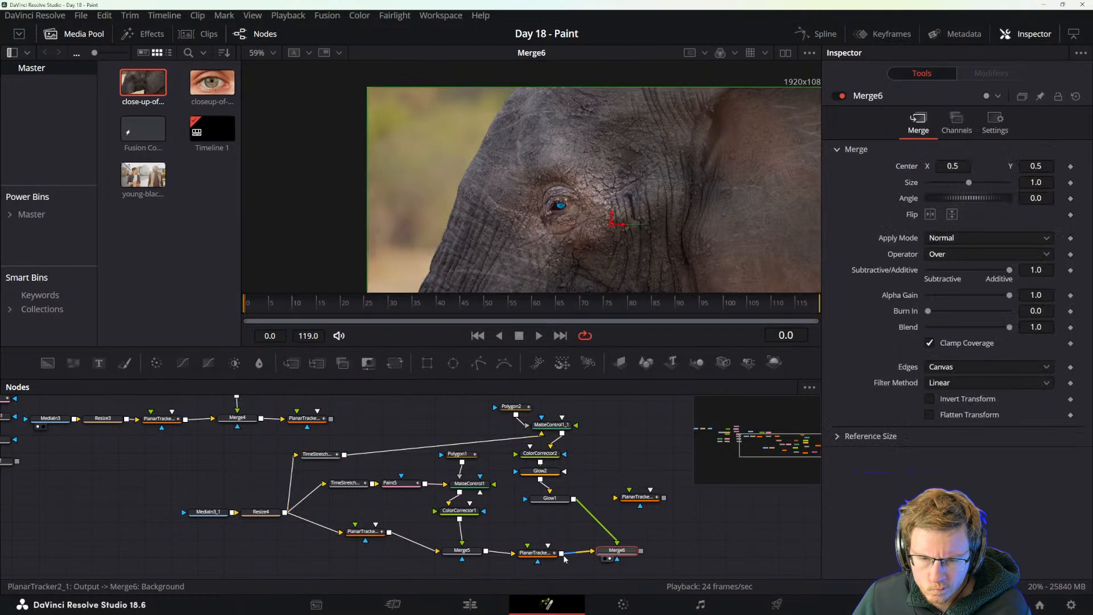
drag(535, 552, 693, 549)
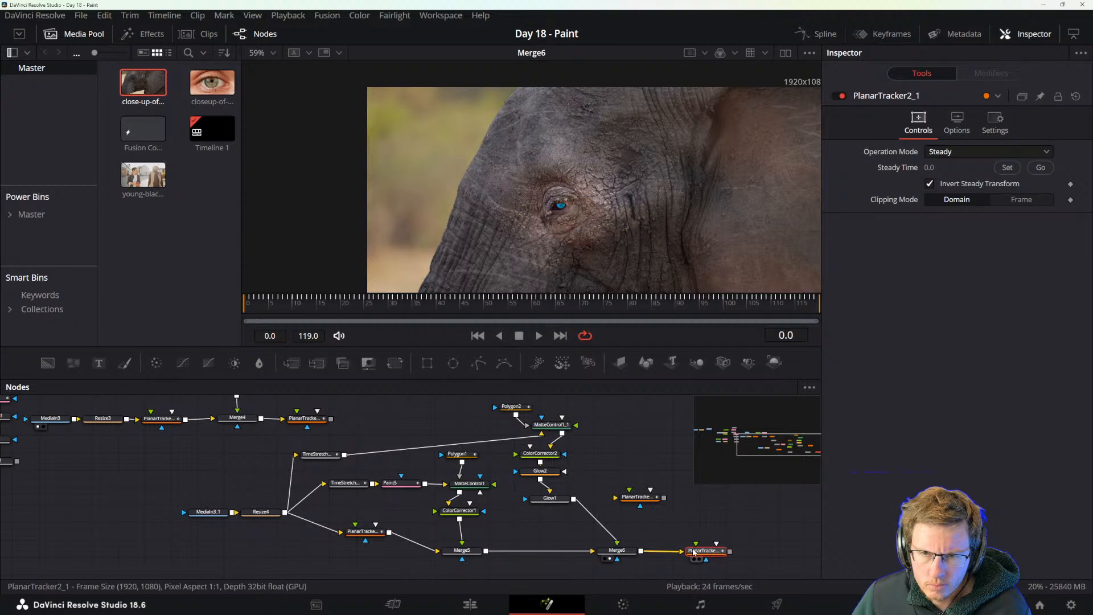
key(1)
drag(285, 305, 863, 309)
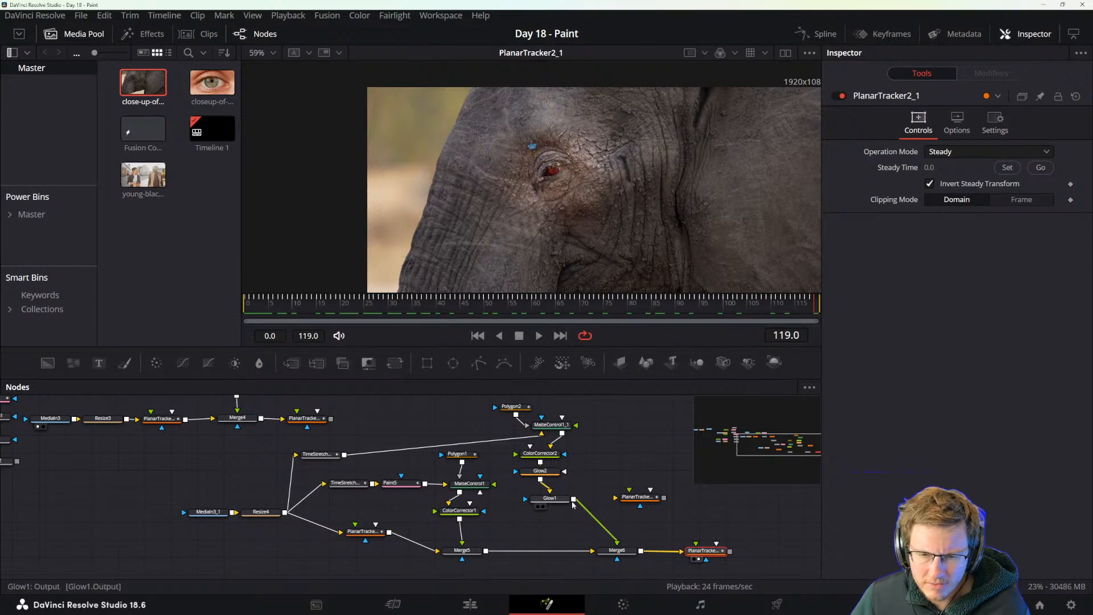
Delete the Polygon2 mask feeding MatteControl1_1.
click(514, 406)
scroll(567, 463, up, 1)
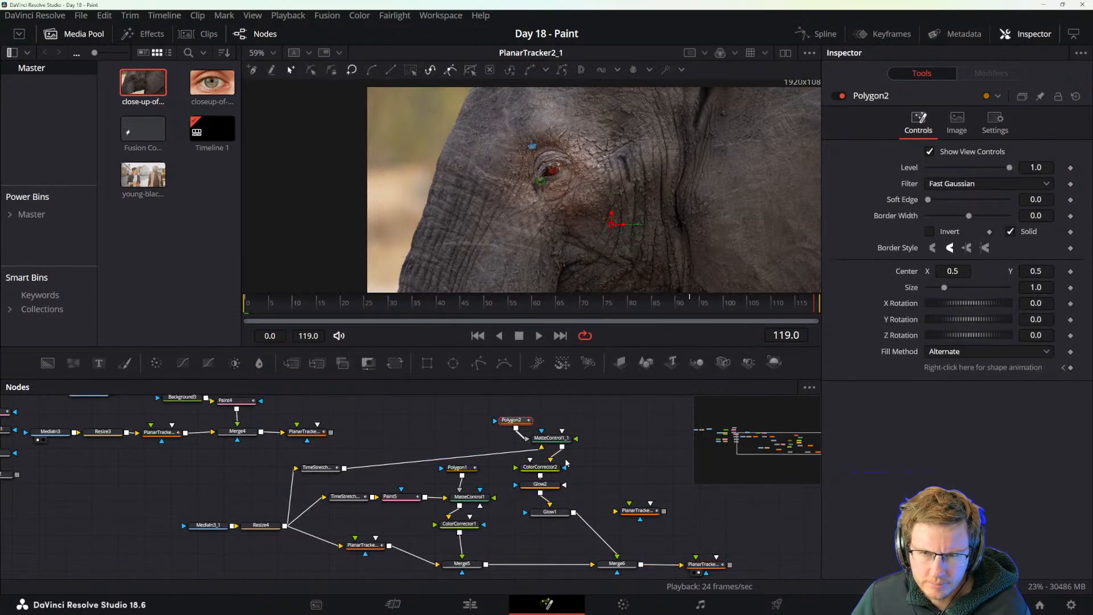
scroll(579, 456, up, 1)
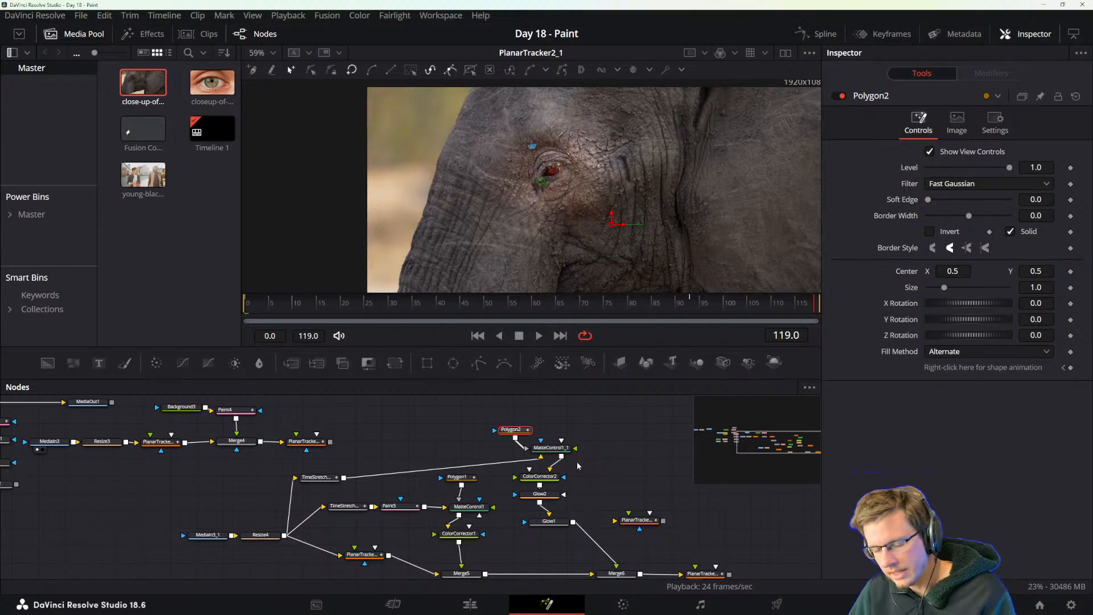
key(Delete)
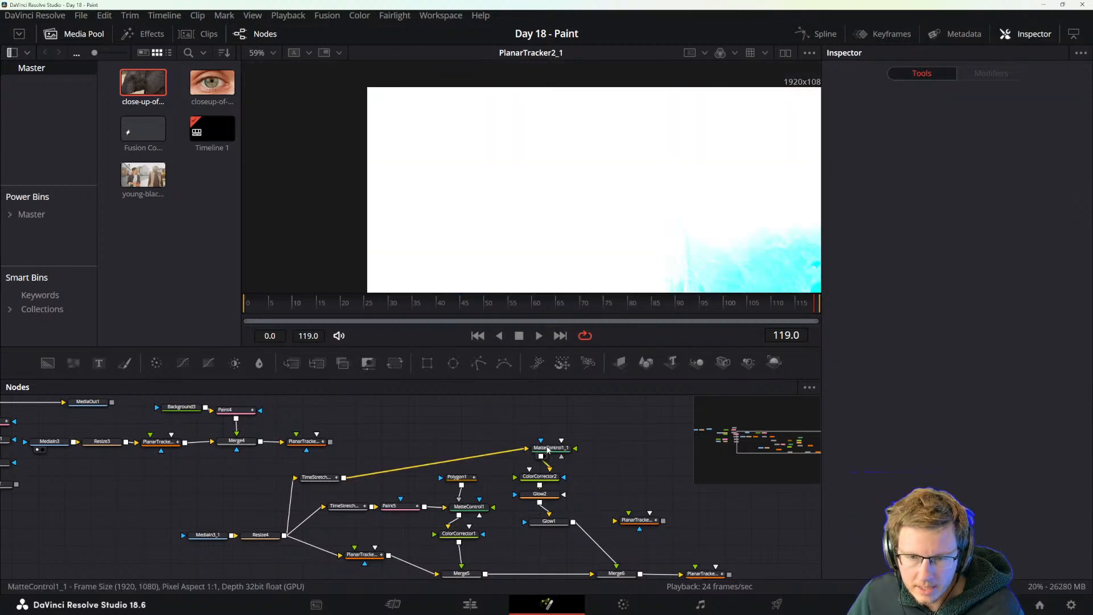
Show Resize4 beside PlanarTracker2_1 in dual viewers and disable ColorCorrector2, Glow2 and Glow1.
click(547, 449)
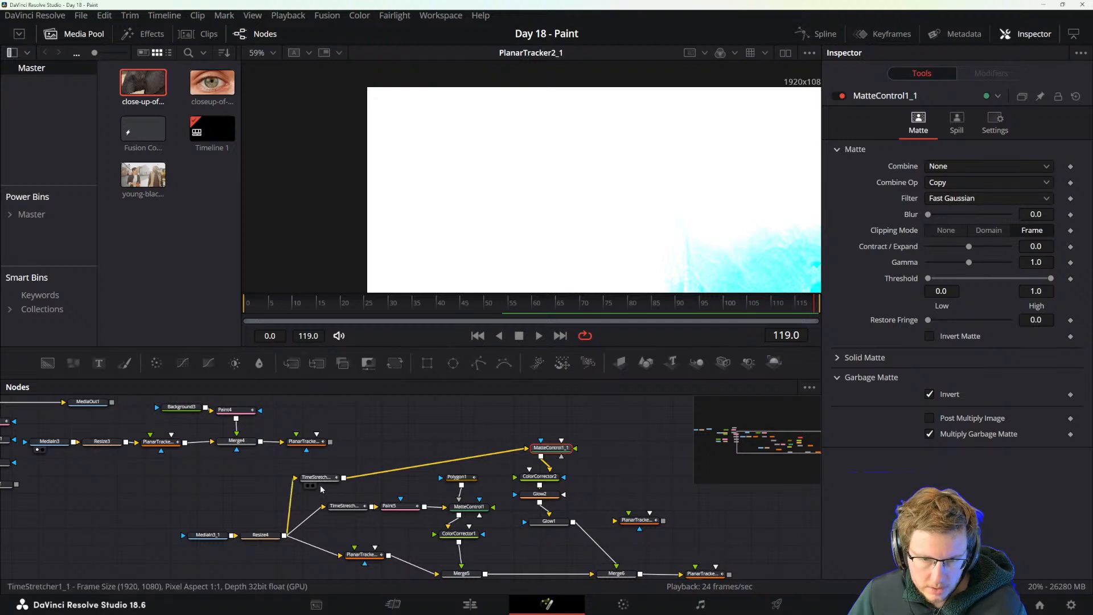
click(264, 537)
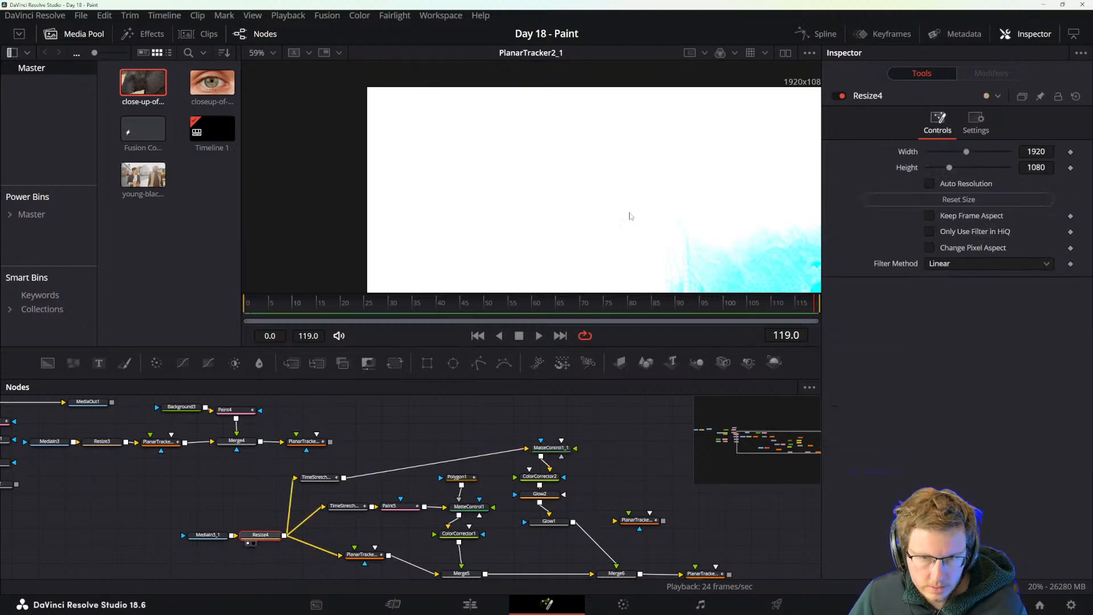
click(785, 52)
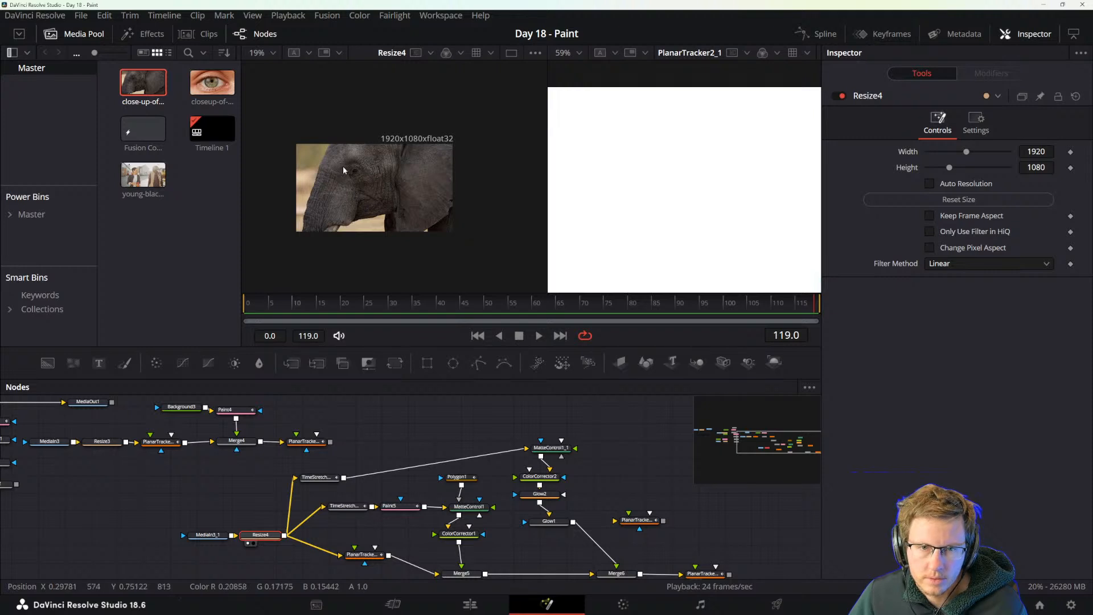
scroll(378, 175, up, 4)
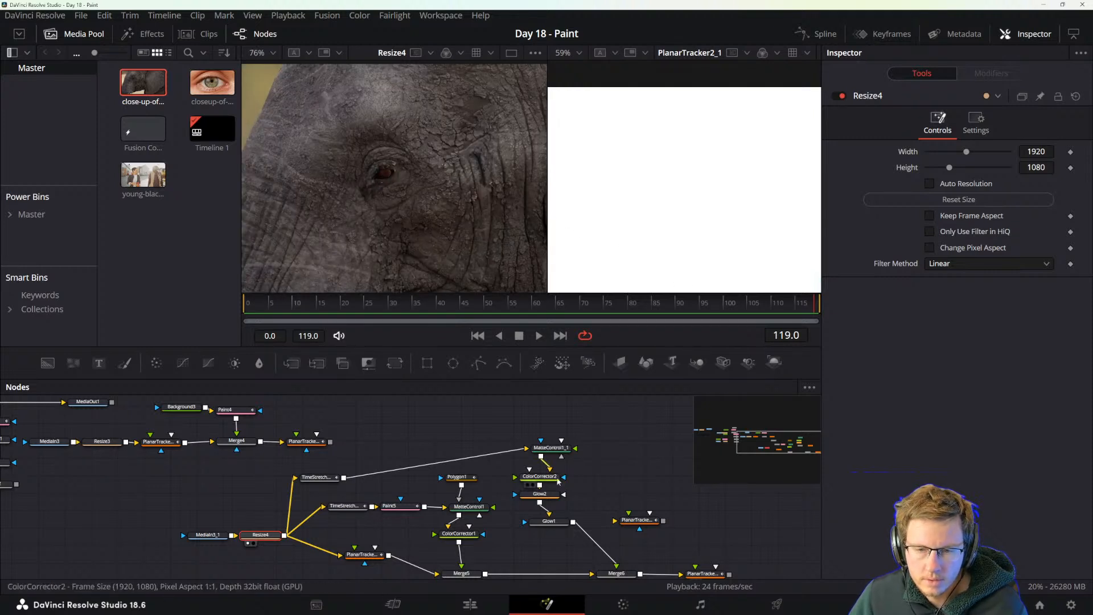
drag(515, 468, 562, 536)
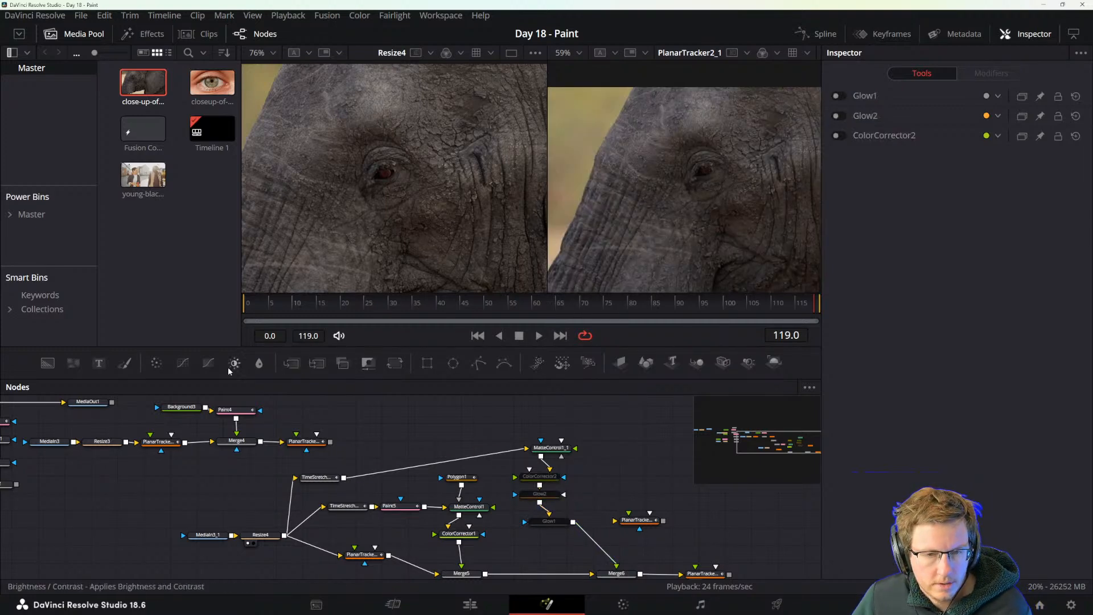
Add a Polygon mask node and, at frame 0, draw a closed curved shape around the elephant's iris in the PlanarTracker2_1 view.
click(480, 367)
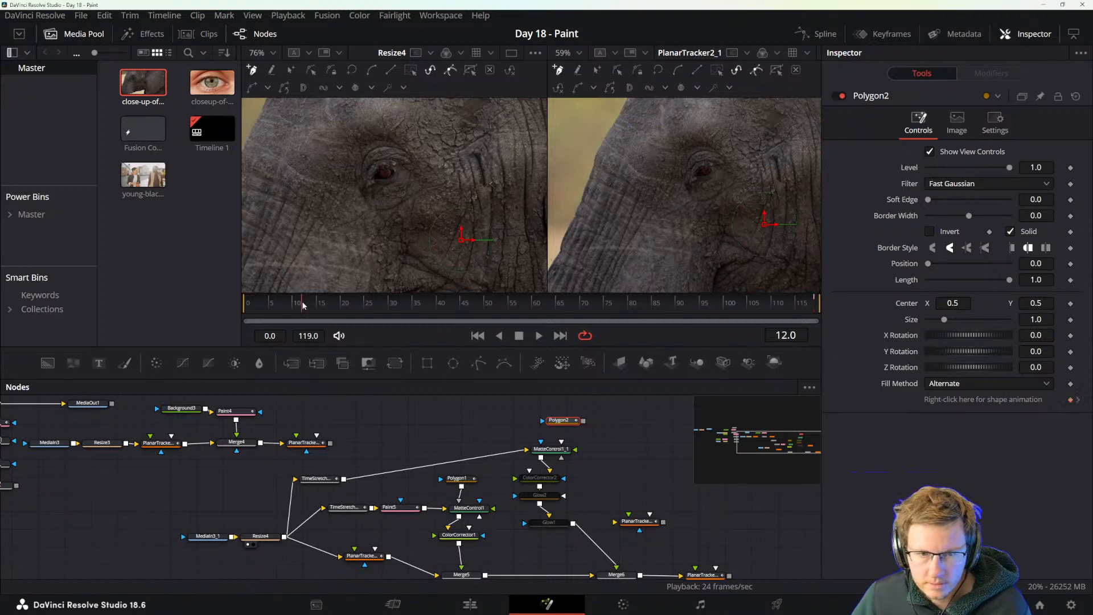
drag(303, 306, 186, 299)
scroll(641, 214, up, 5)
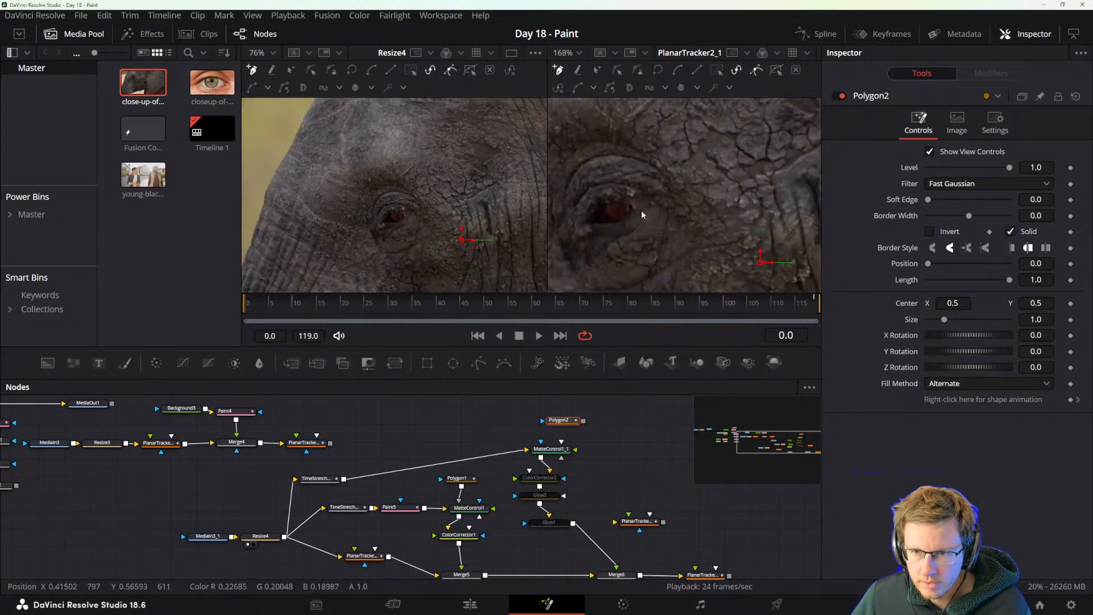
scroll(612, 211, up, 7)
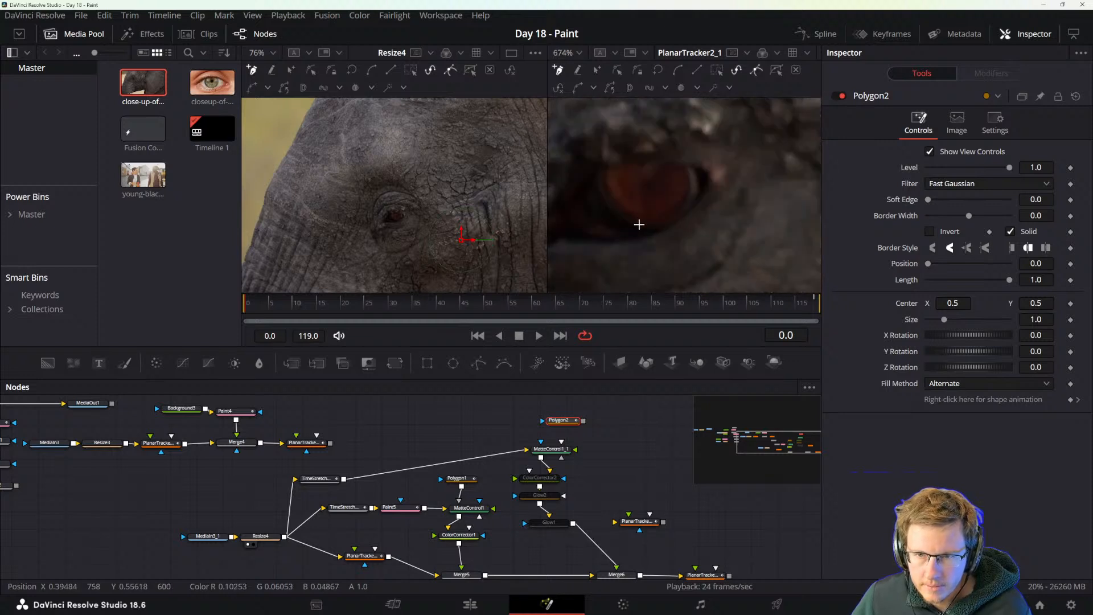
click(638, 224)
drag(693, 185, 693, 175)
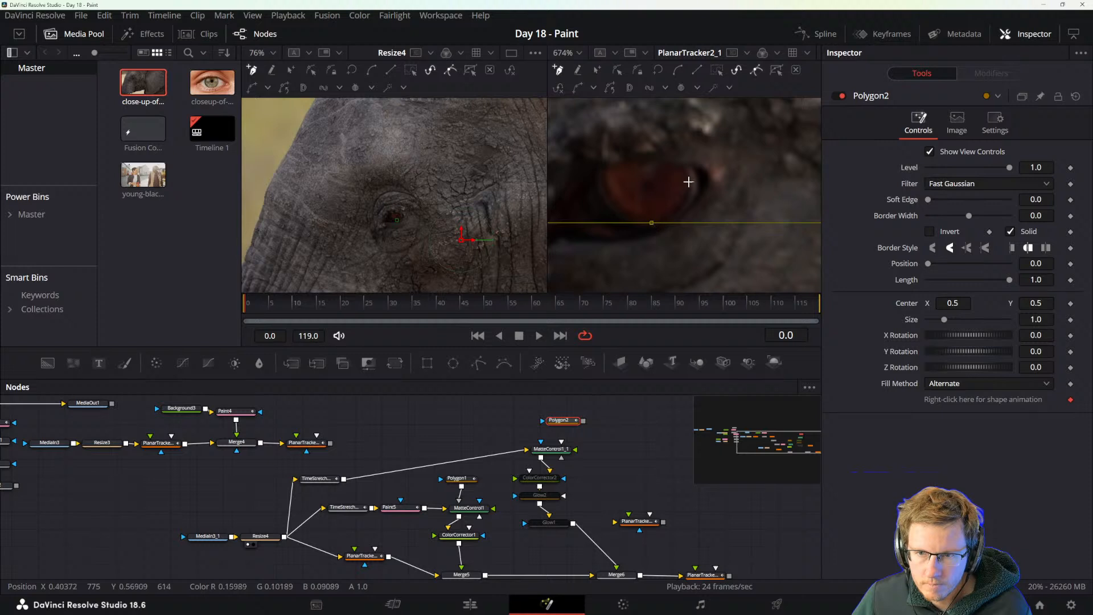
drag(688, 169, 679, 151)
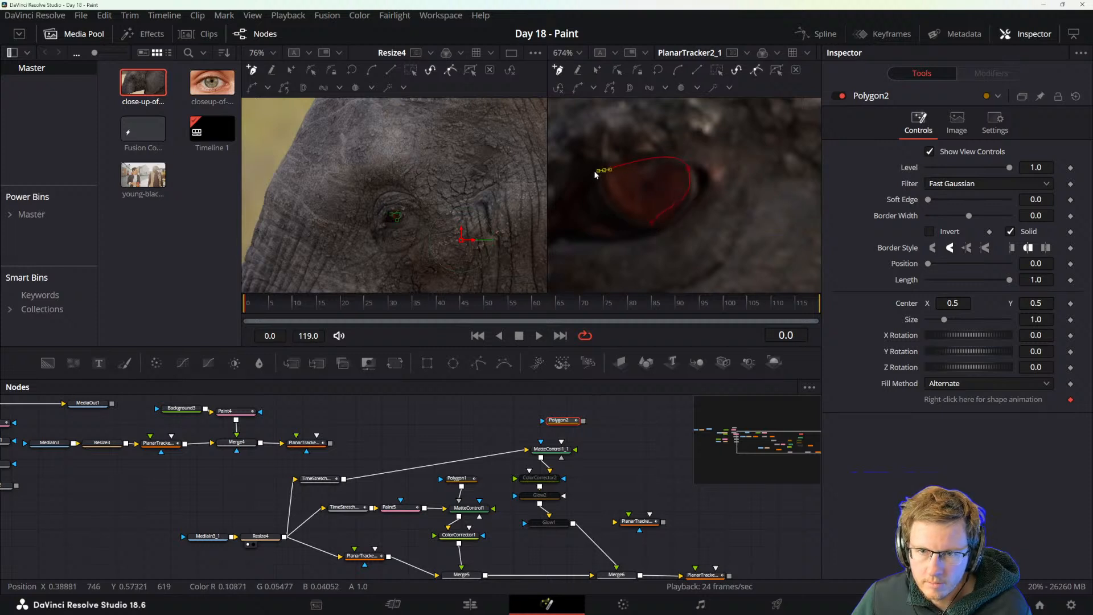
drag(652, 225, 659, 222)
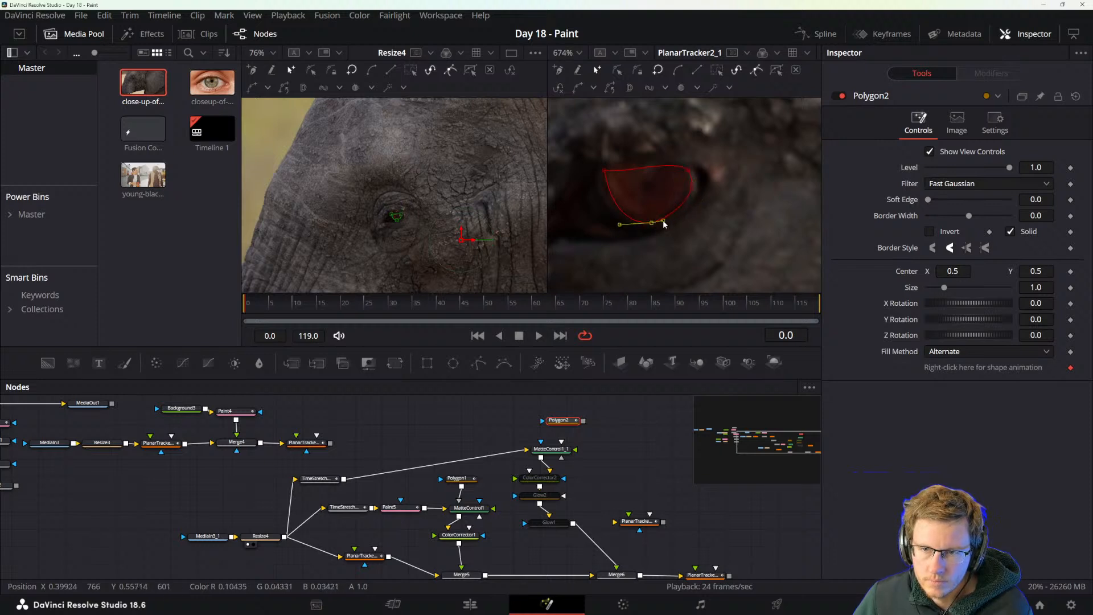
scroll(678, 225, down, 5)
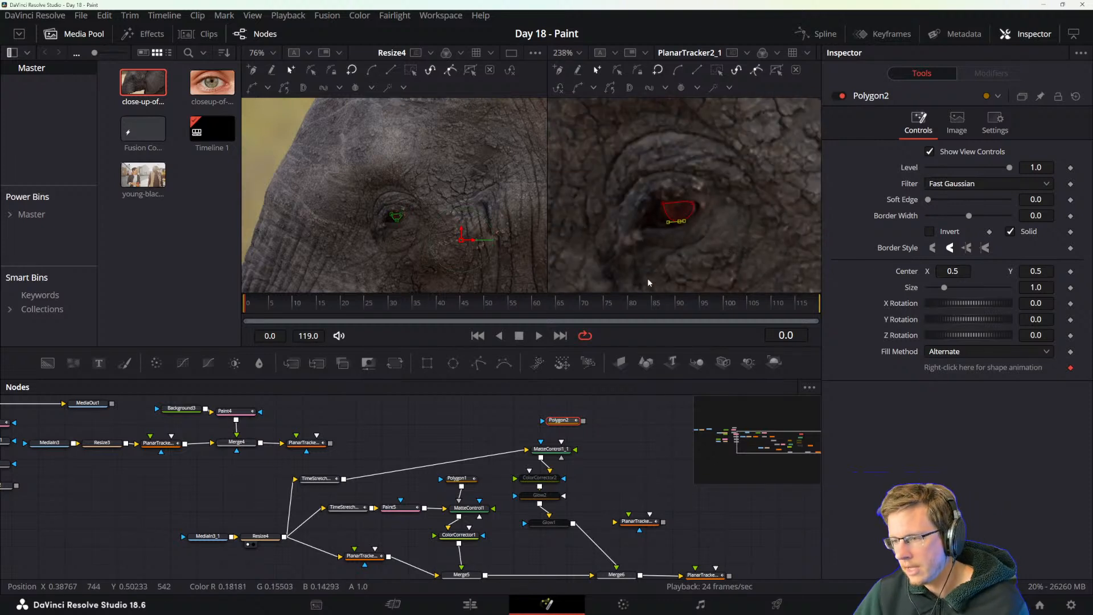
Connect Polygon2 to MatteControl1_1 as its garbage matte and re-enable ColorCorrector2, Glow2 and Glow1.
drag(583, 424, 535, 529)
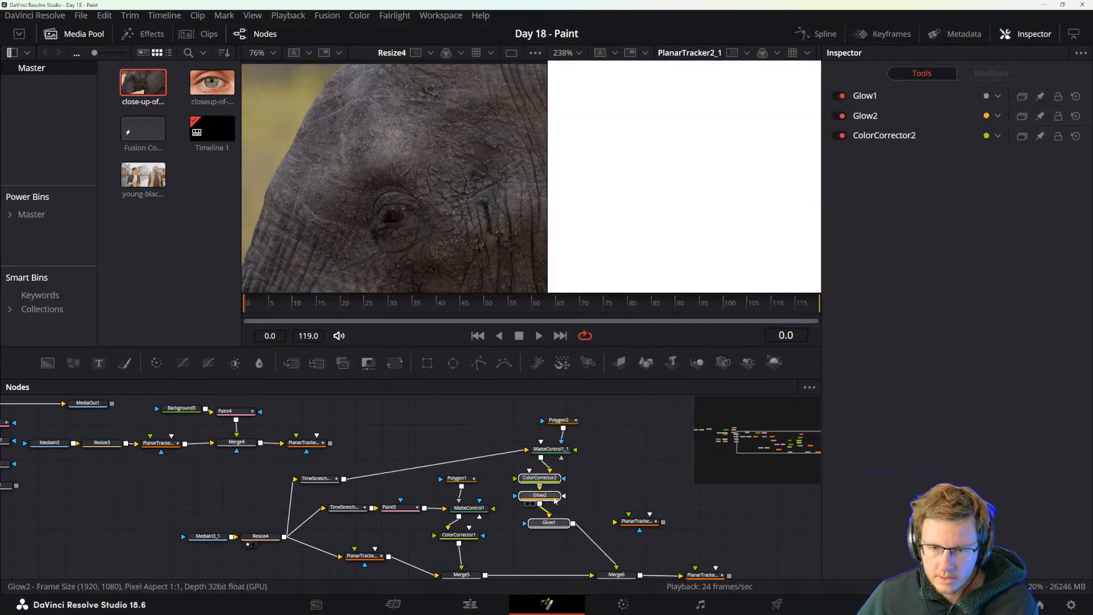
drag(563, 425, 552, 454)
click(575, 485)
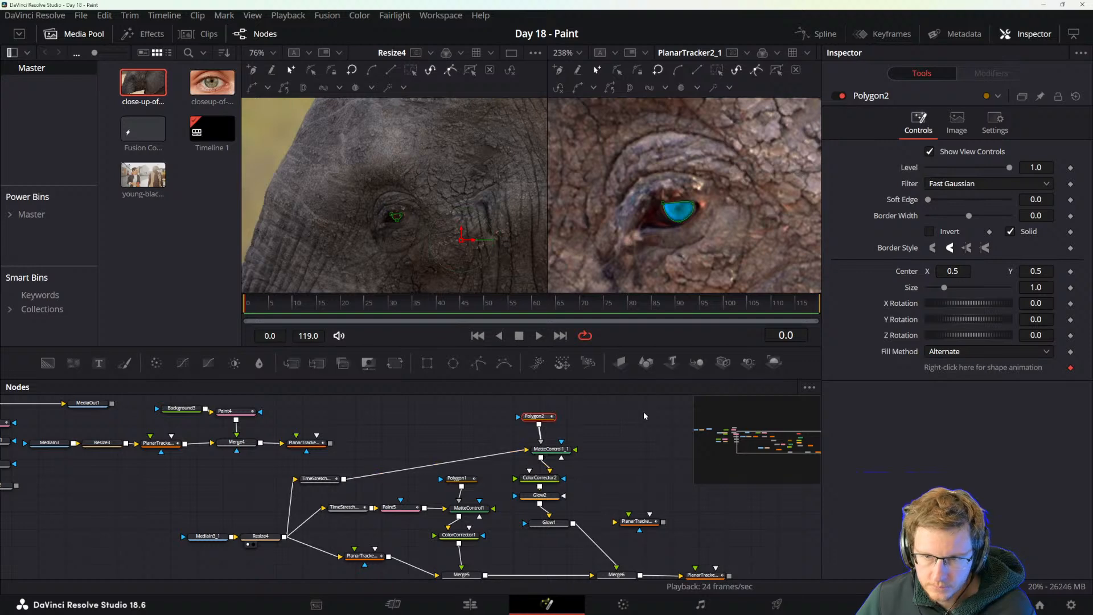
click(637, 431)
Scrub to frame 69 and compare the whole elephant head in both viewers to check that the blue iris follows the eye.
click(304, 304)
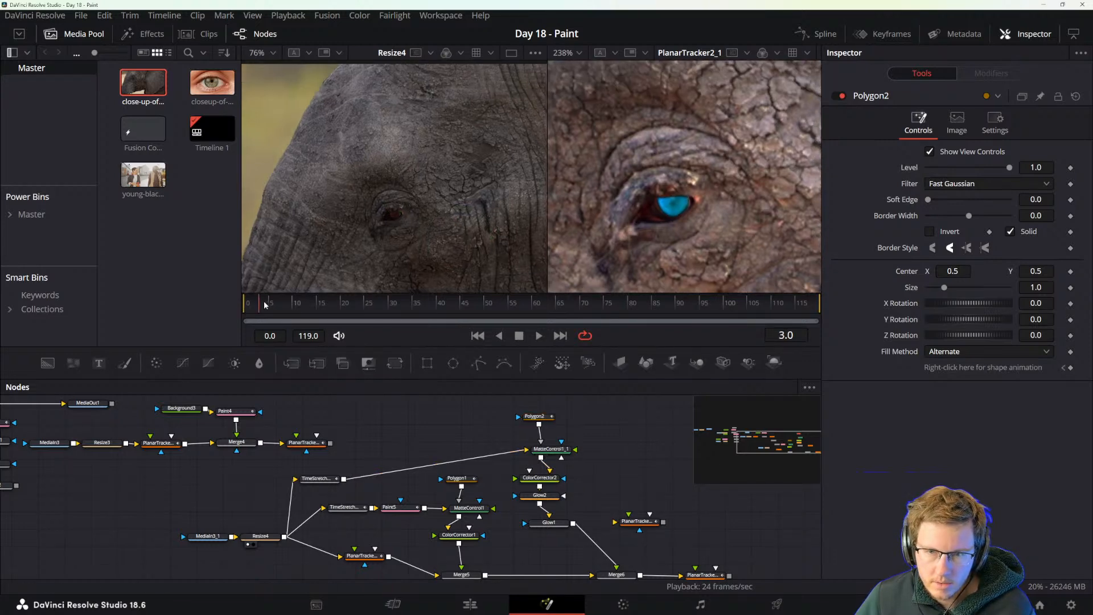
drag(304, 303, 579, 303)
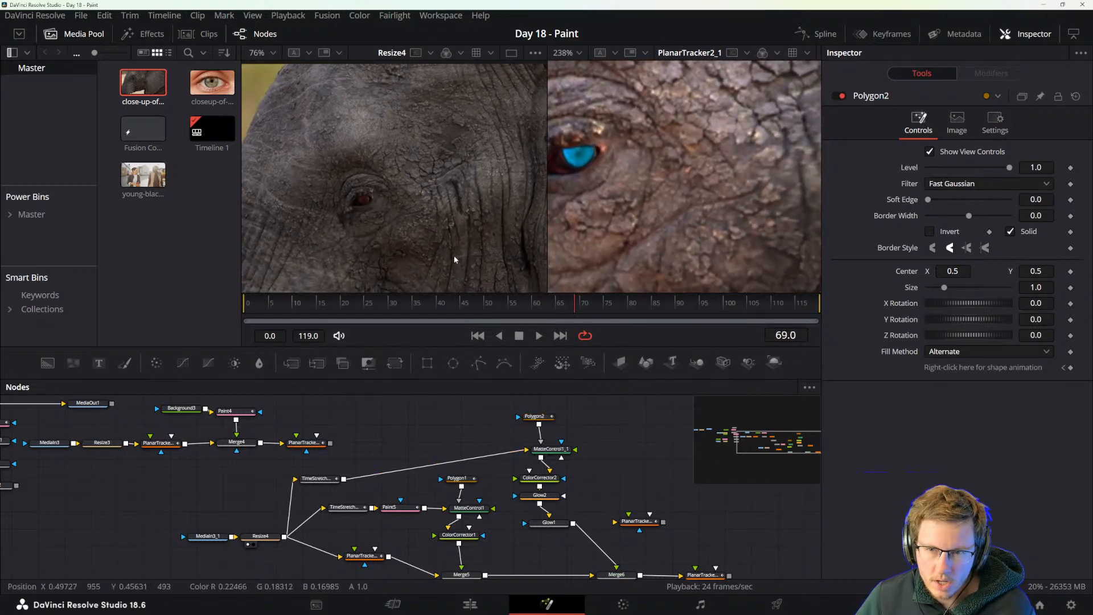
scroll(430, 252, down, 2)
drag(492, 252, 459, 205)
scroll(679, 199, down, 5)
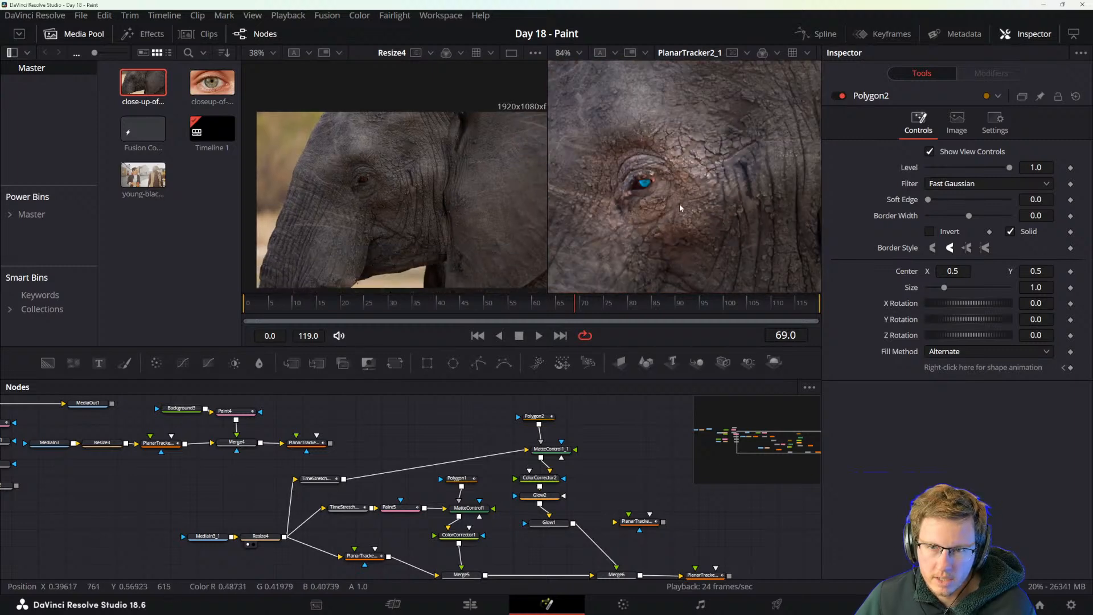
scroll(740, 228, down, 3)
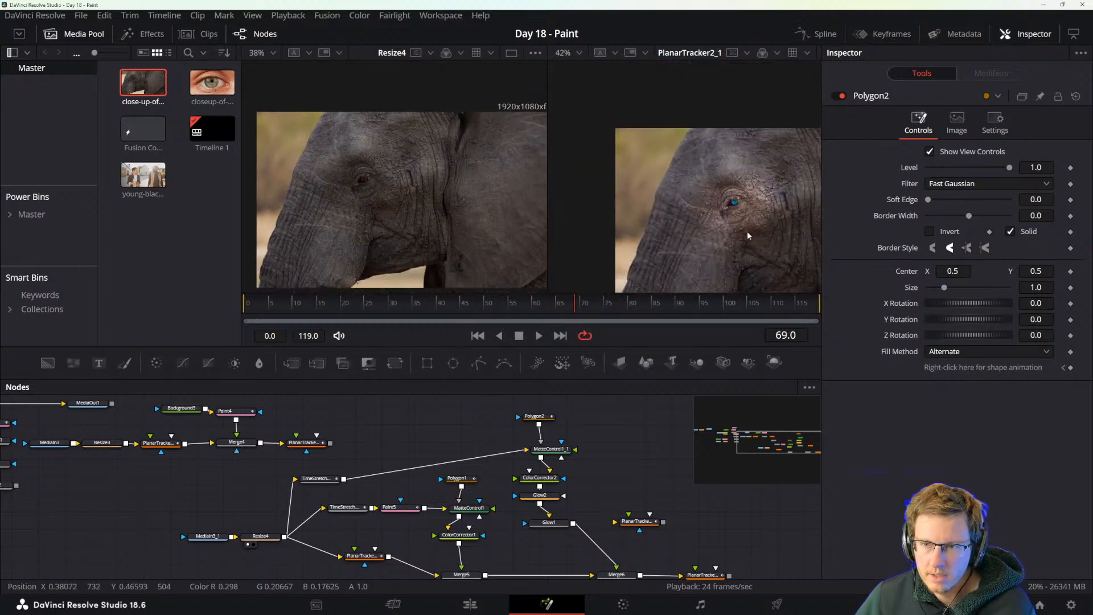
Delete Glow1 and the disconnected Planar Tracker, and place Glow2 closer to Merge6.
click(550, 496)
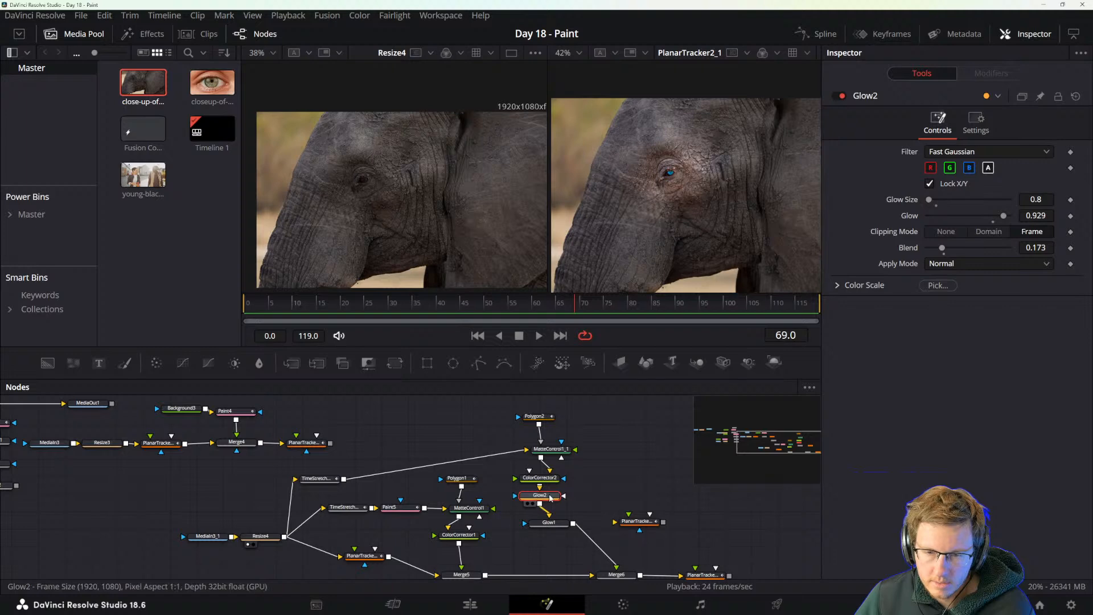
click(547, 479)
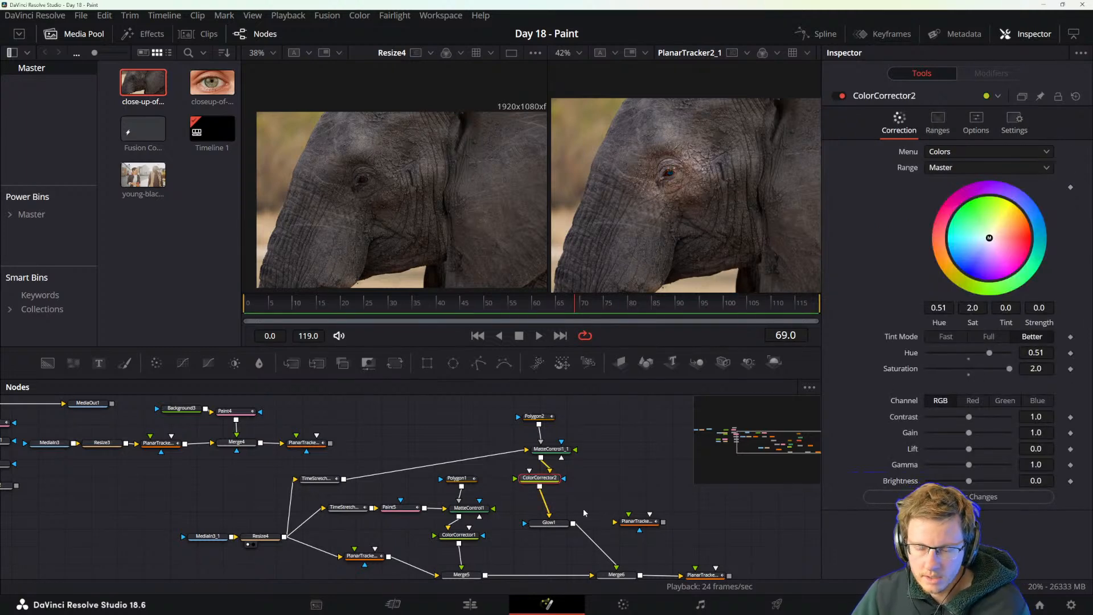
click(554, 524)
key(Delete)
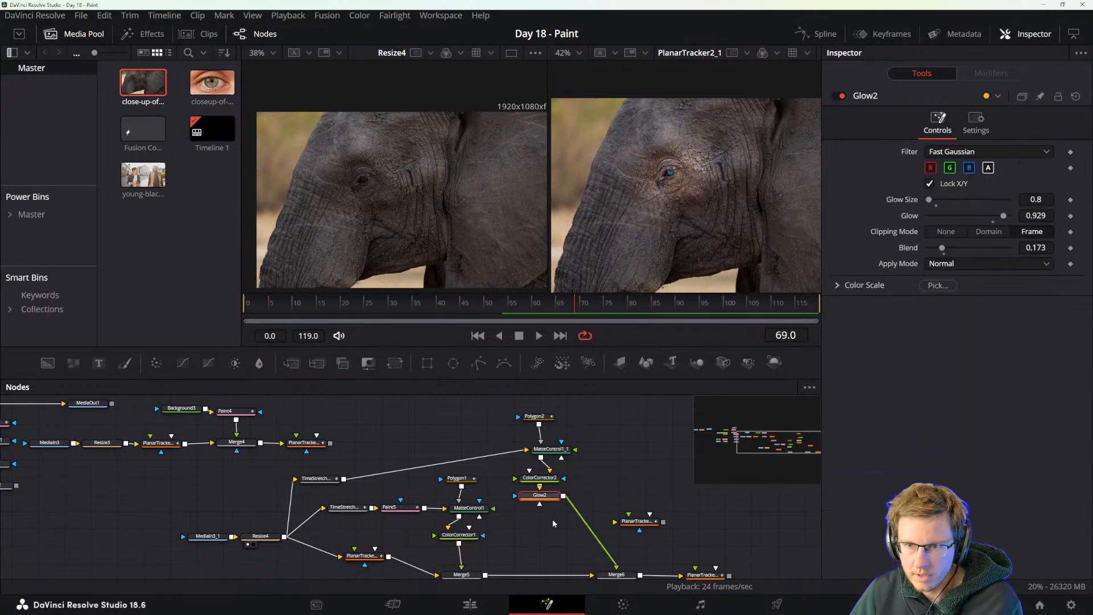
drag(541, 496, 577, 534)
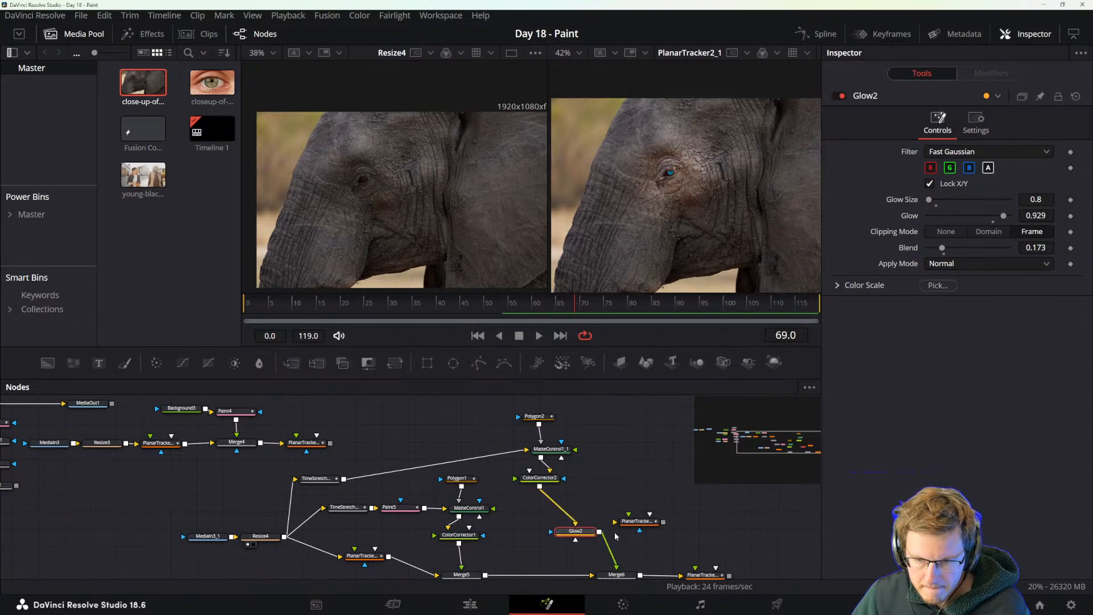
click(637, 521)
key(Delete)
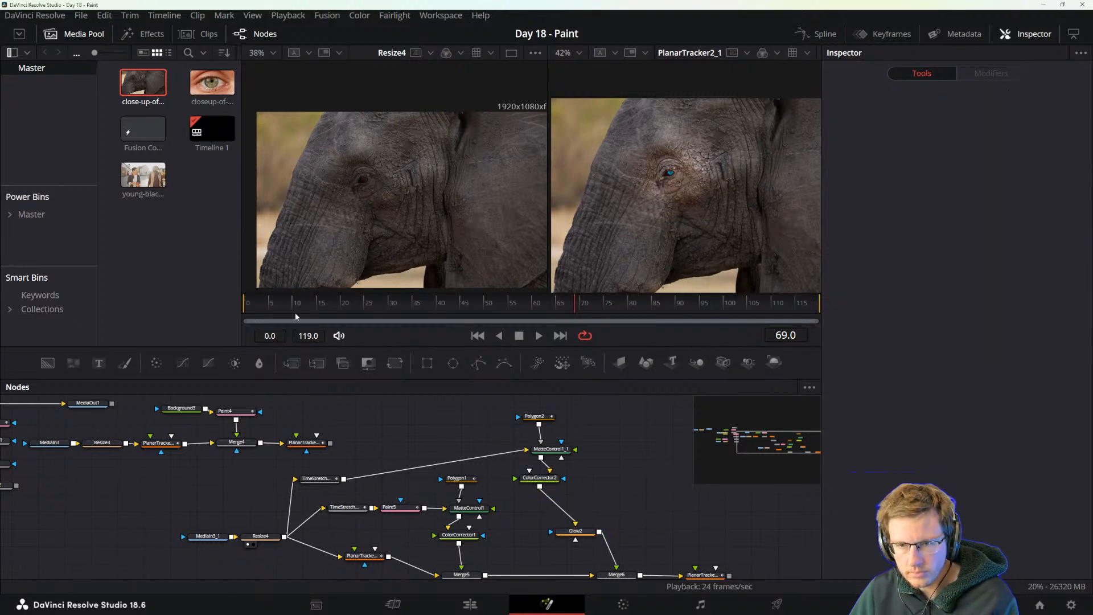
Play the composite, stop at frame 16 and return to a single viewer showing PlanarTracker2_1.
key(space)
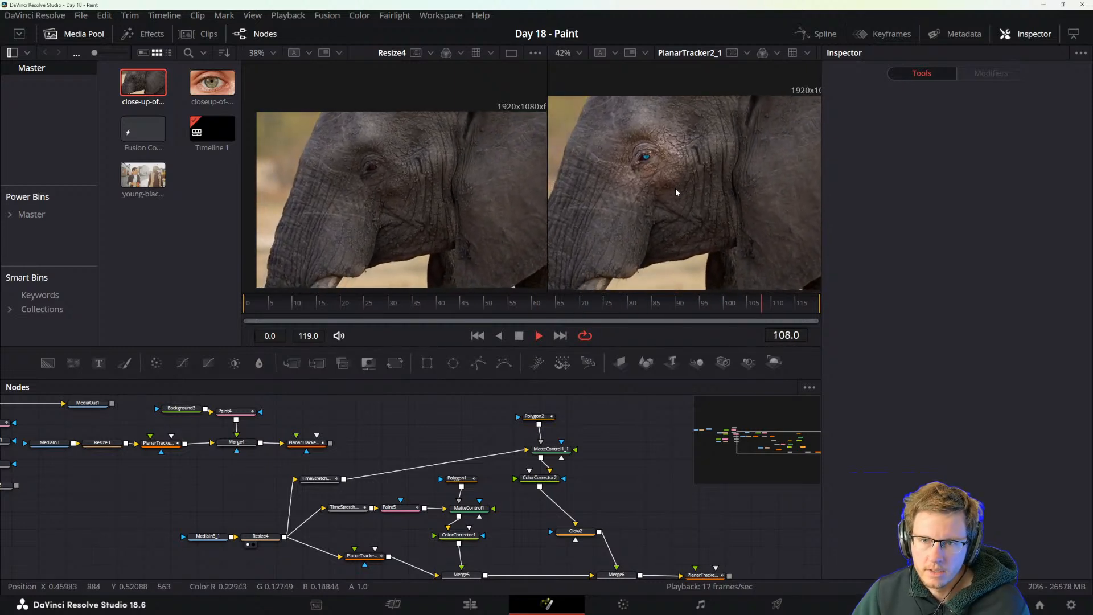
key(space)
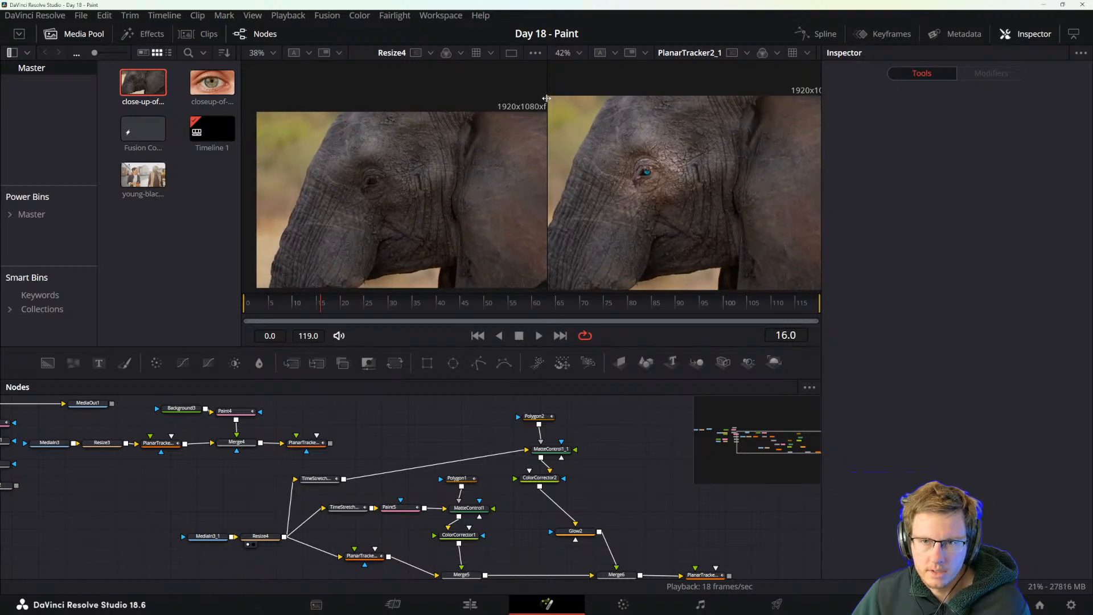
drag(546, 98, 431, 114)
click(785, 53)
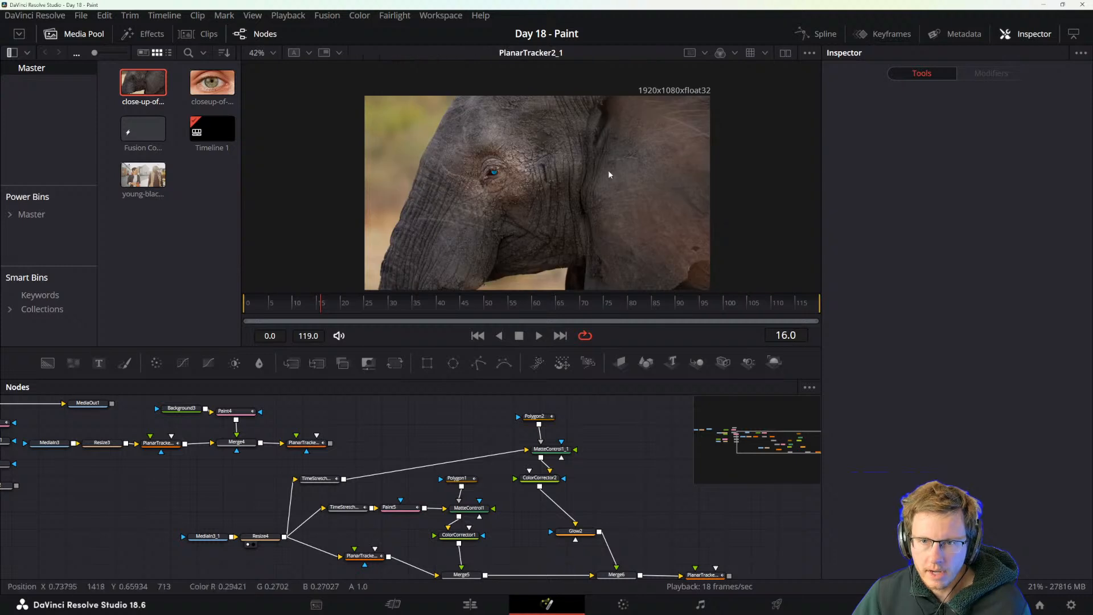